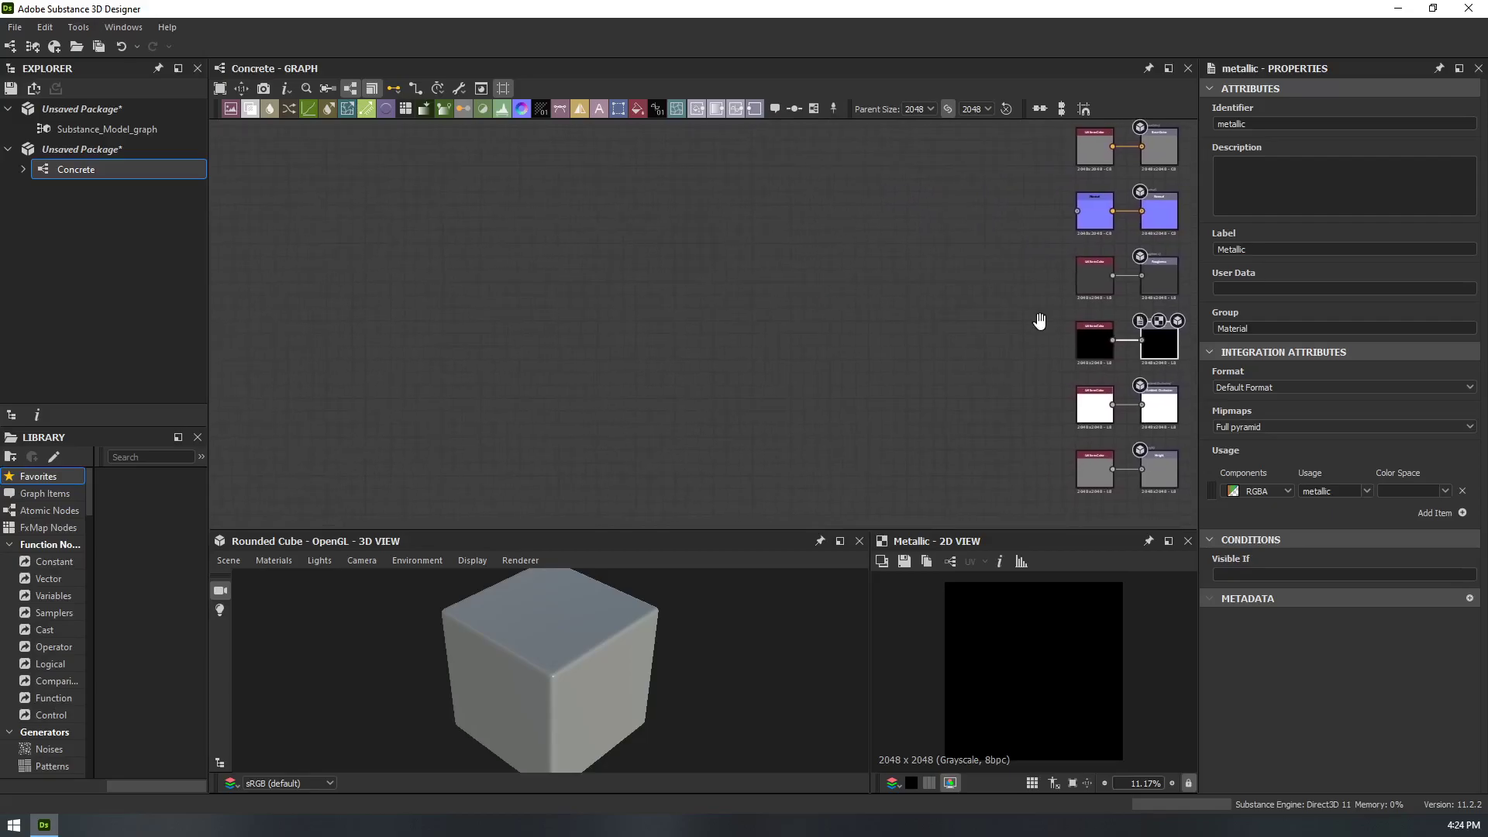
middle_click_drag(1034, 343, 996, 336)
scroll(979, 440, "down", 1)
middle_click_drag(998, 429, 979, 406)
scroll(1002, 136, "up", 1)
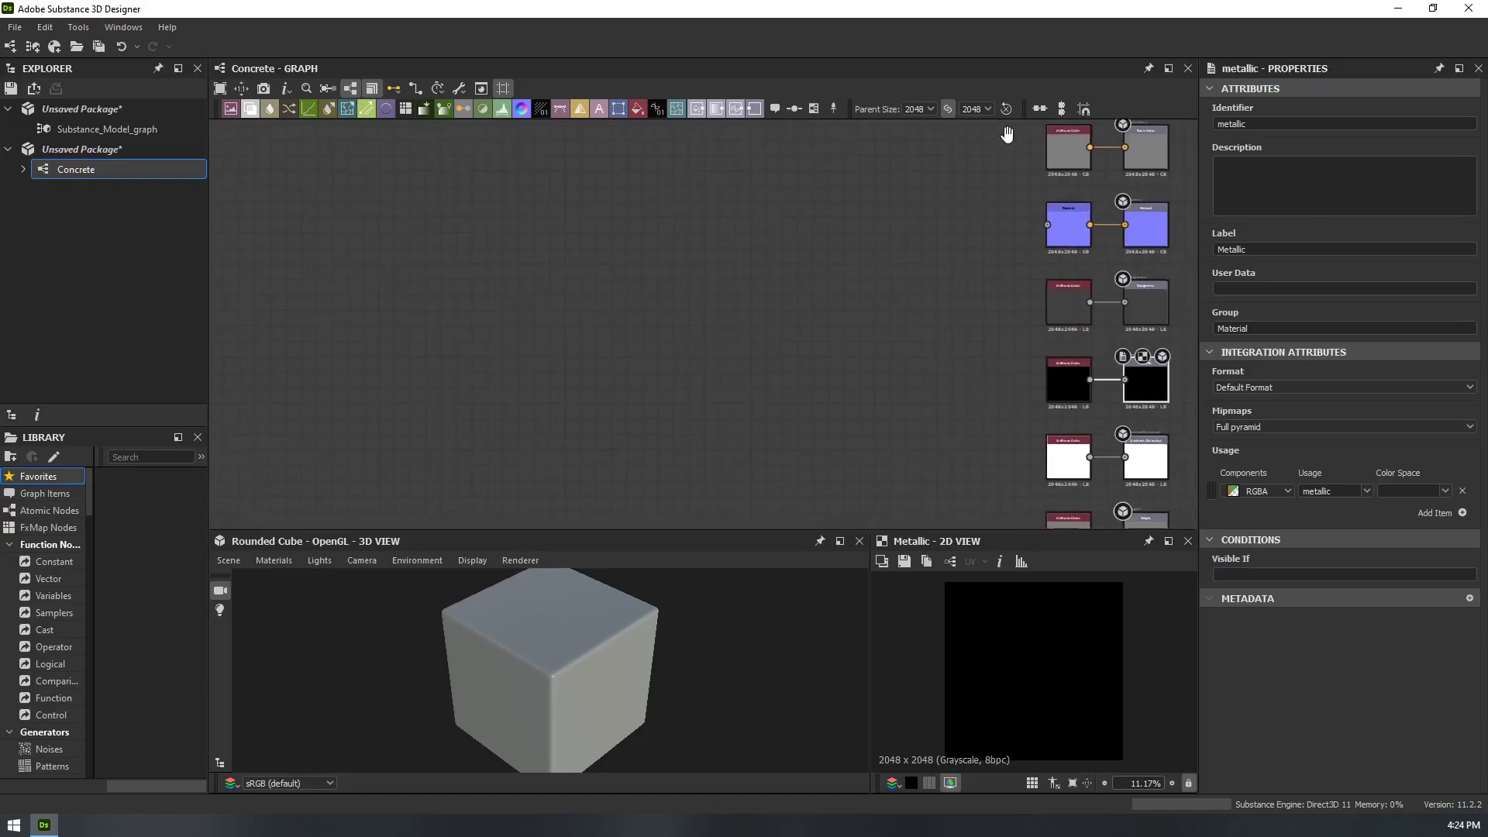
middle_click_drag(1013, 123, 1024, 100)
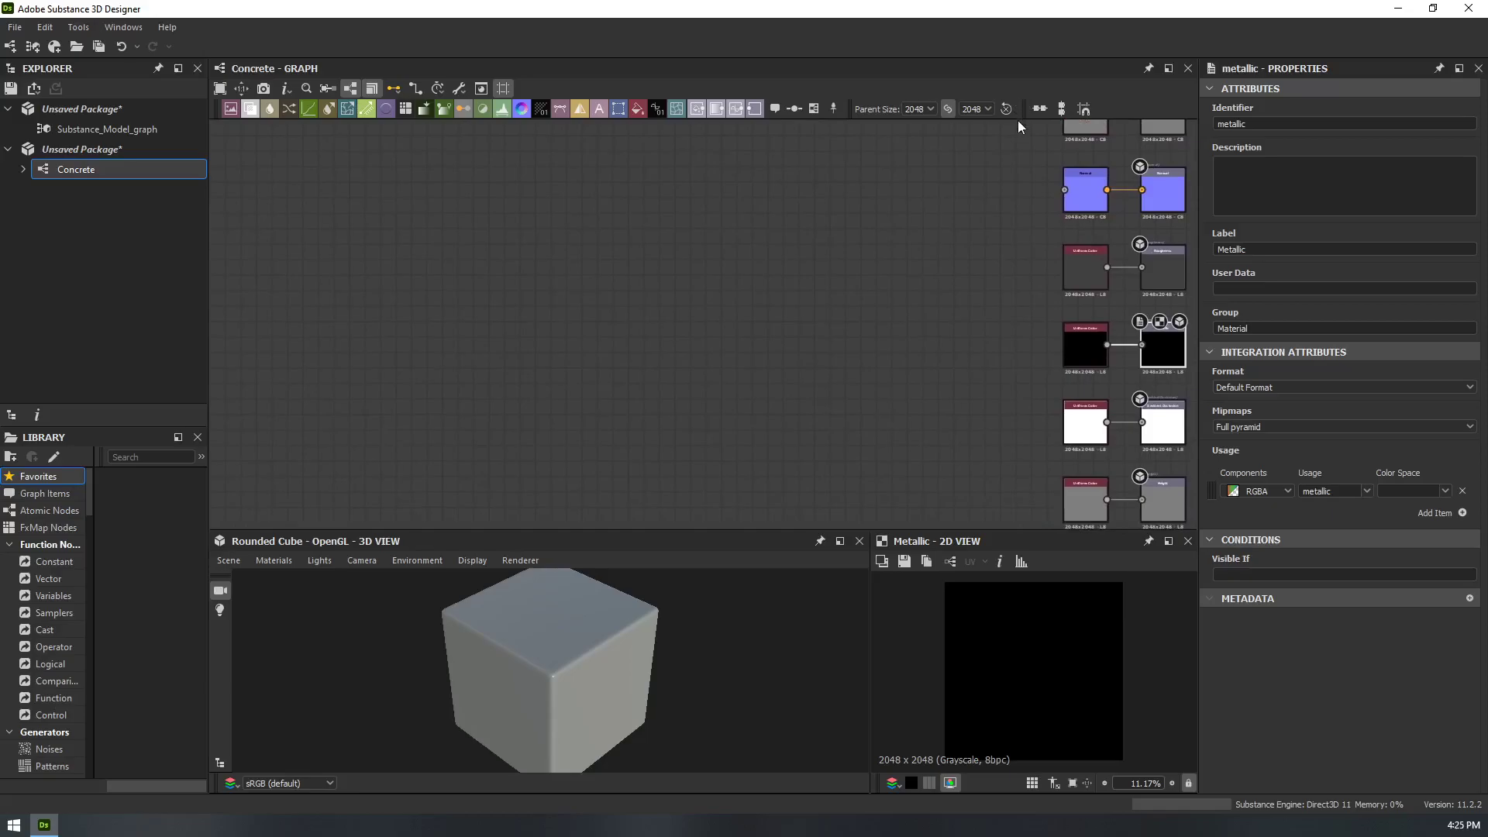
scroll(1018, 119, "up", 1)
middle_click_drag(1039, 188, 1072, 230)
scroll(929, 234, "down", 2)
scroll(927, 232, "up", 3)
middle_click_drag(928, 232, 1034, 166)
scroll(1002, 214, "down", 5)
scroll(843, 209, "up", 3)
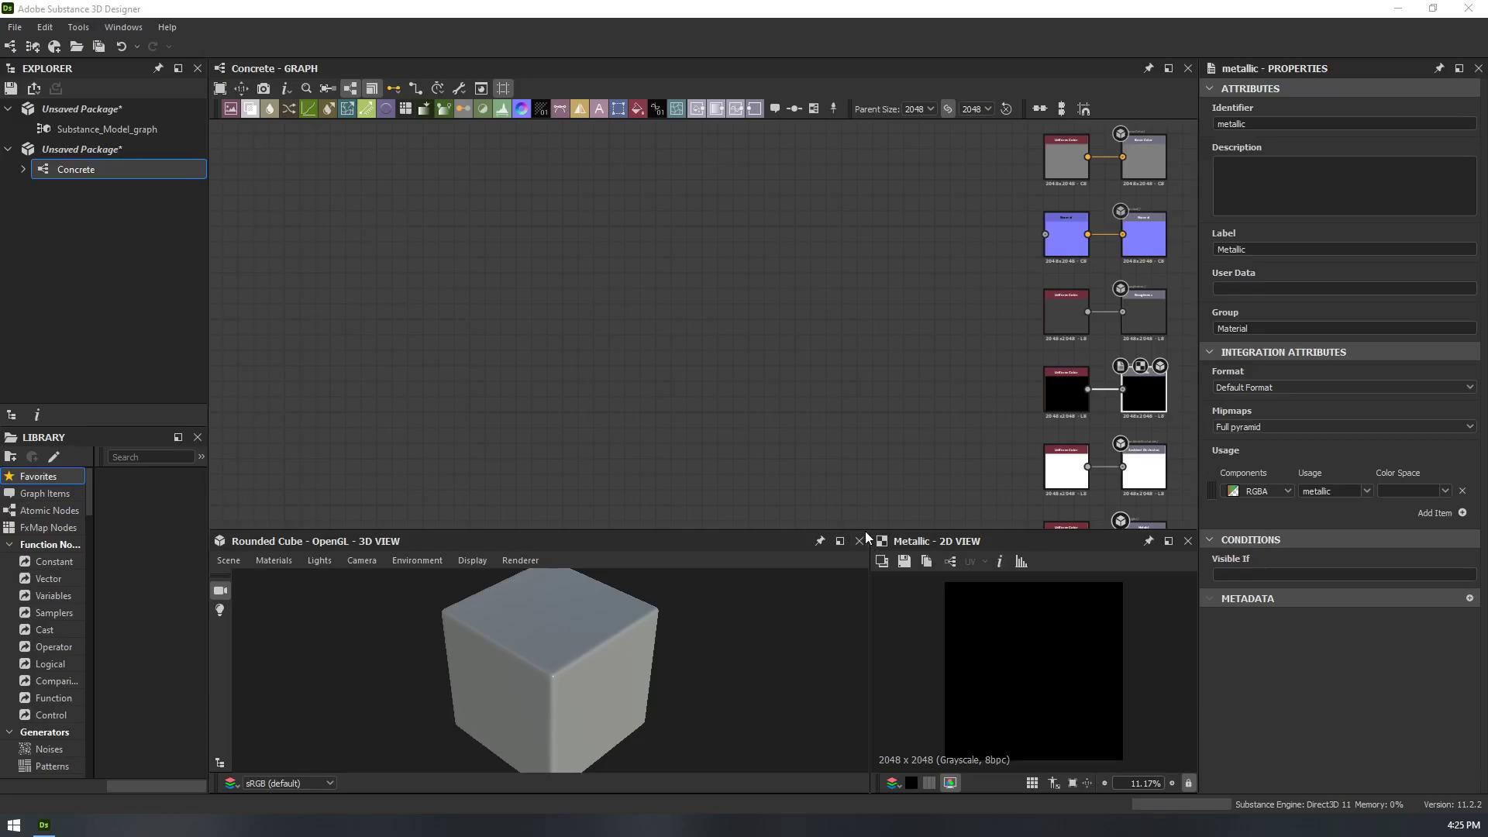
- Enlarge the graph view by lowering the divider between it and the 3D and 2D views
mouse_move(883, 527)
left_mouse_down()
mouse_move(901, 505)
mouse_move(914, 592)
mouse_move(909, 536)
left_mouse_up()
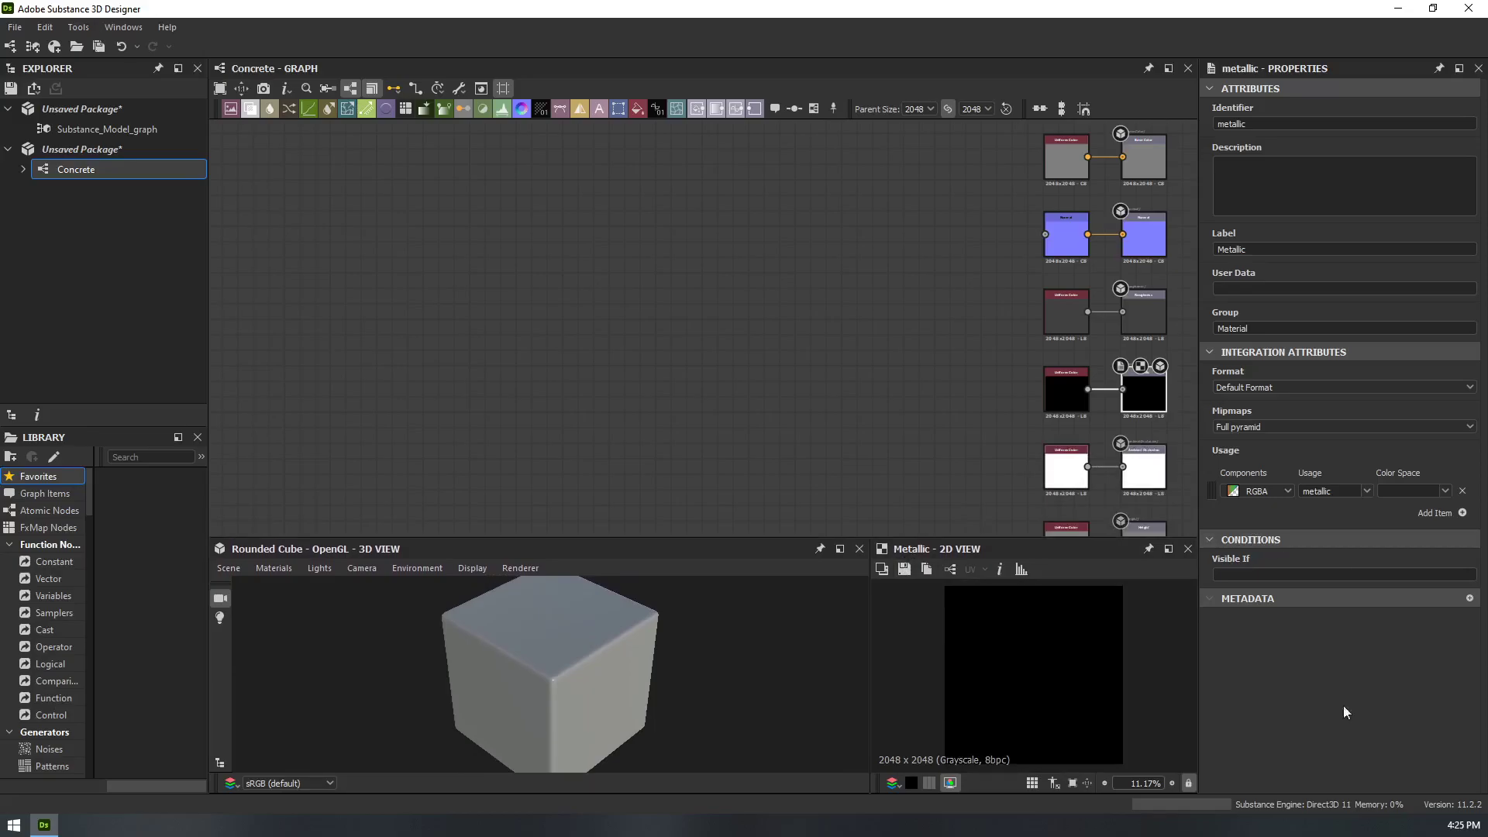
left_click_drag(783, 539, 801, 579)
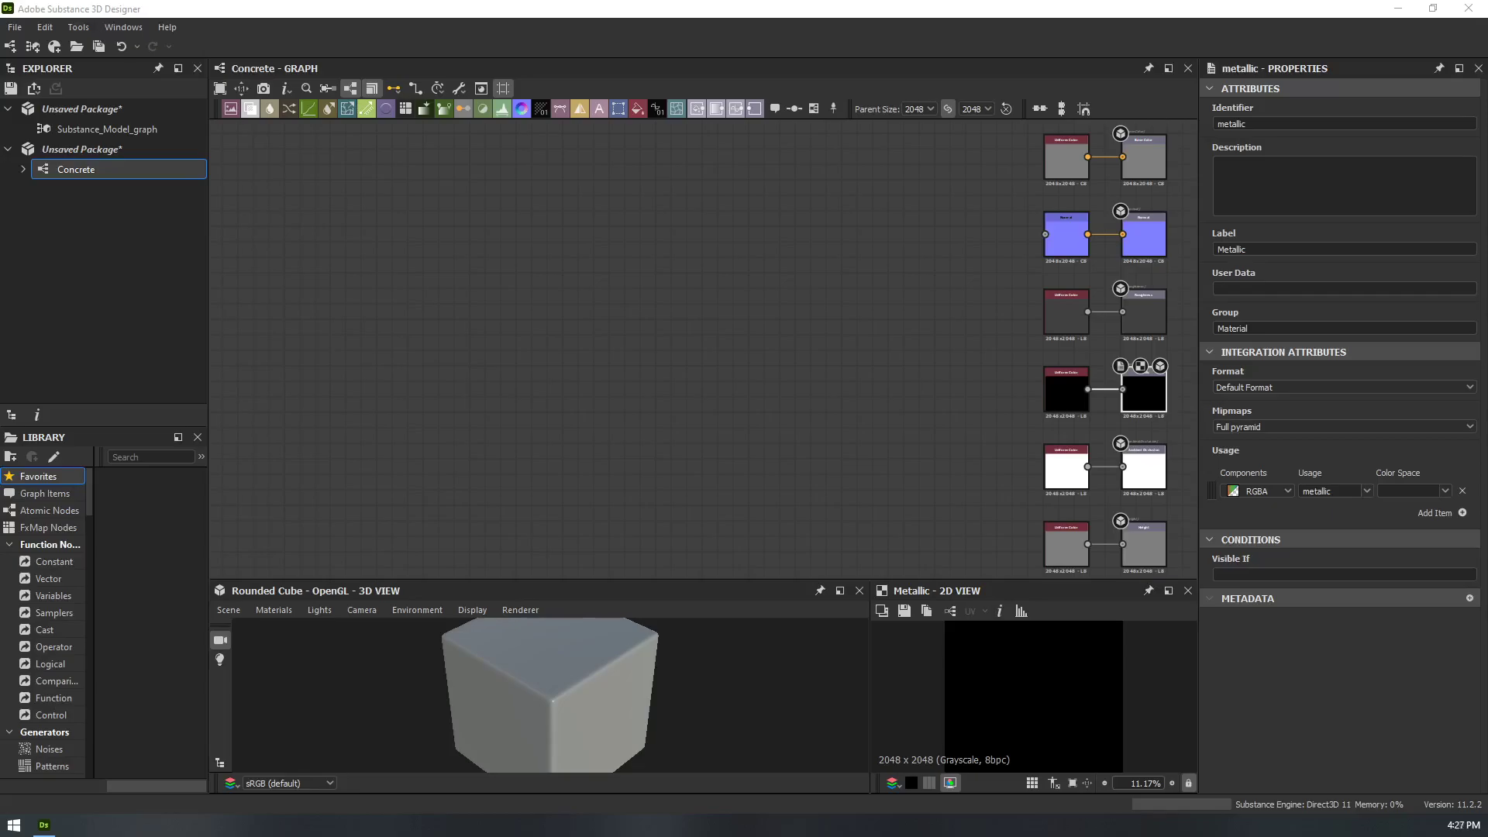
- Examine the Concrete graph's output nodes, including Base Color, Normal, Roughness and Metallic, and the nodes feeding them
scroll(935, 398, "up", 1)
middle_click_drag(935, 398, 837, 542)
scroll(883, 441, "up", 1)
middle_click_drag(611, 338, 531, 339)
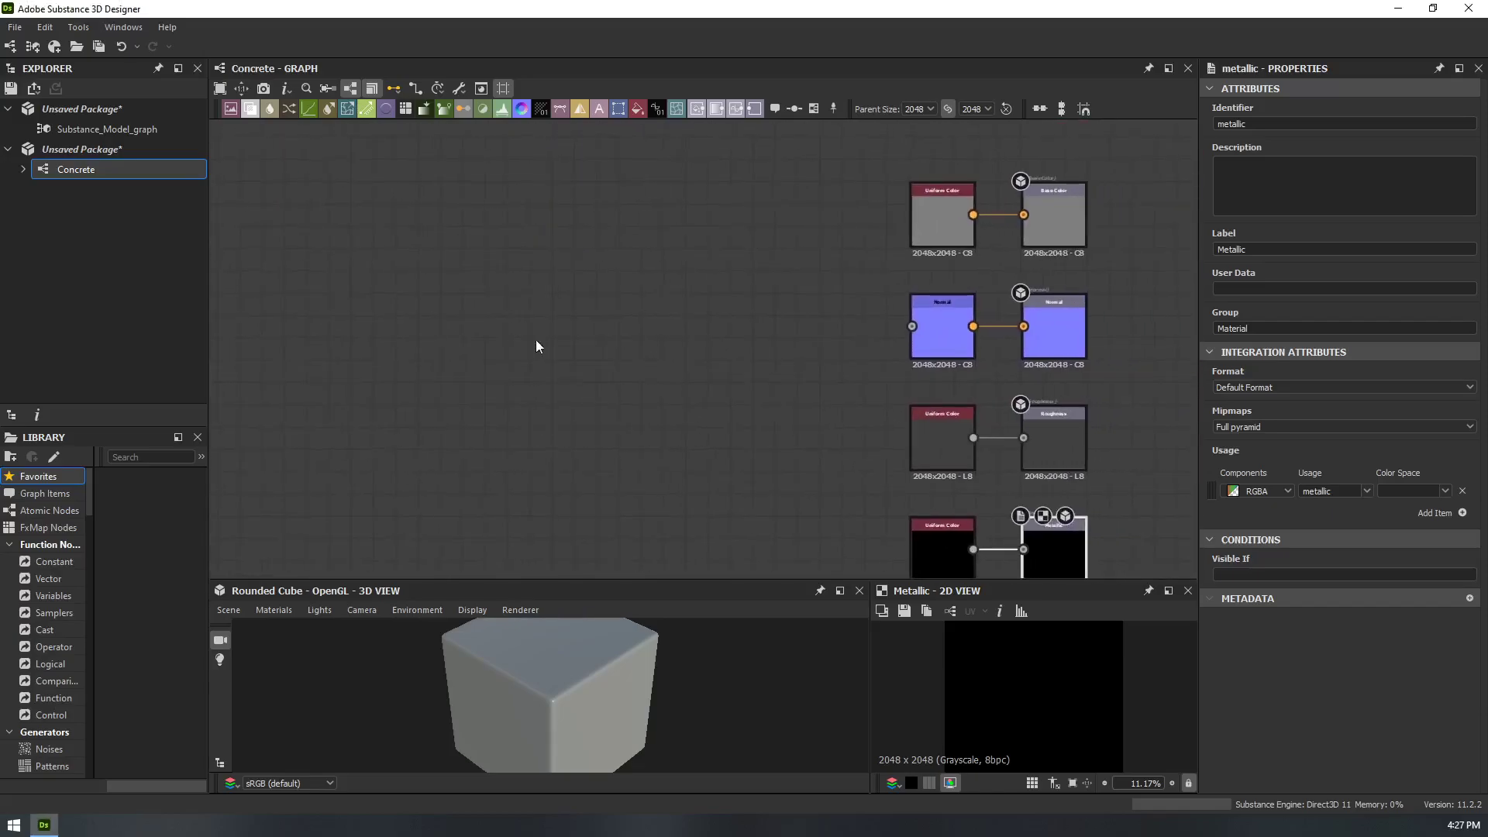
scroll(748, 289, "up", 1)
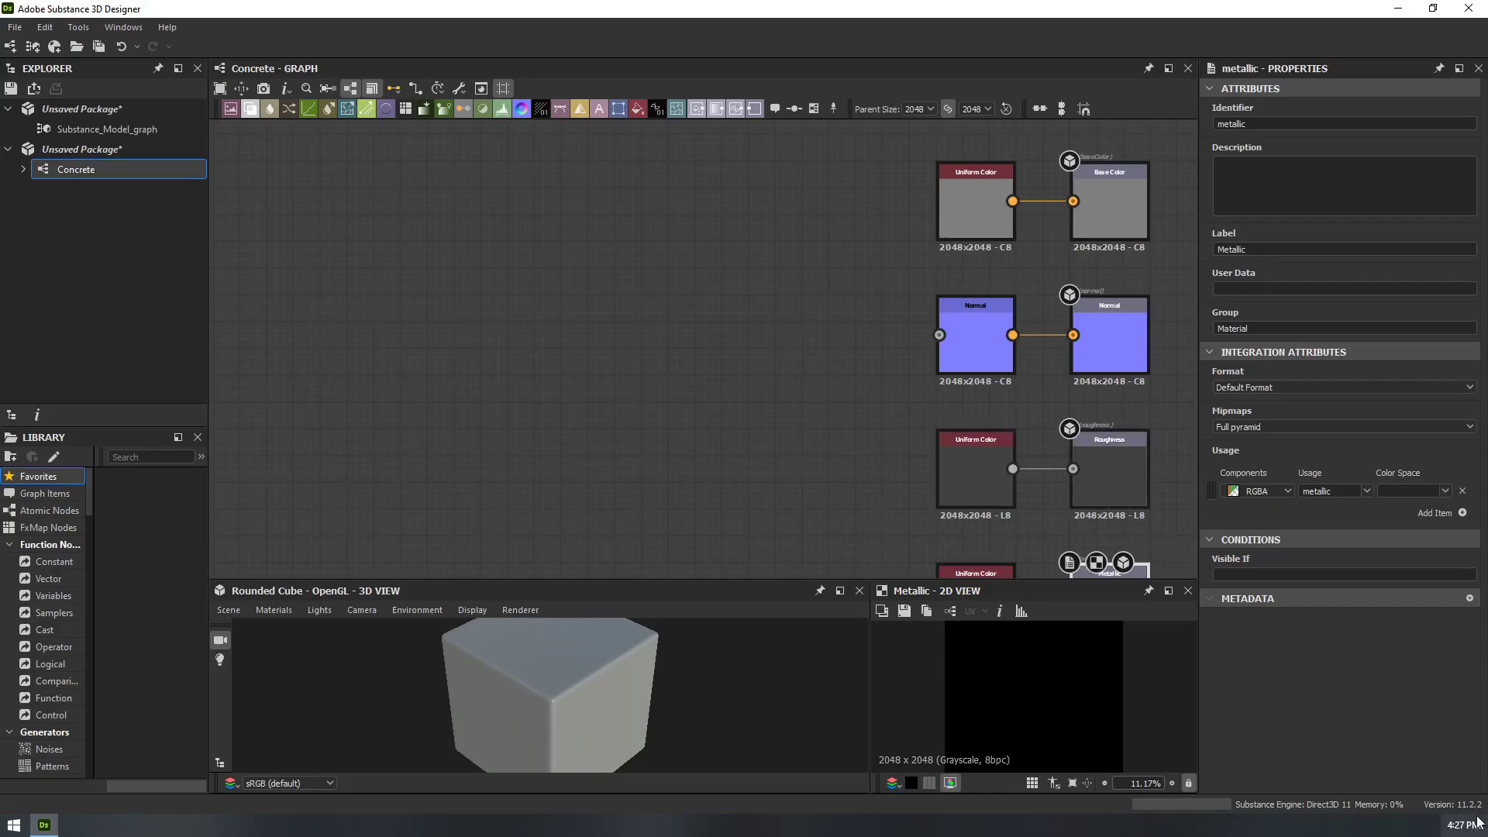
middle_click_drag(648, 262, 506, 244)
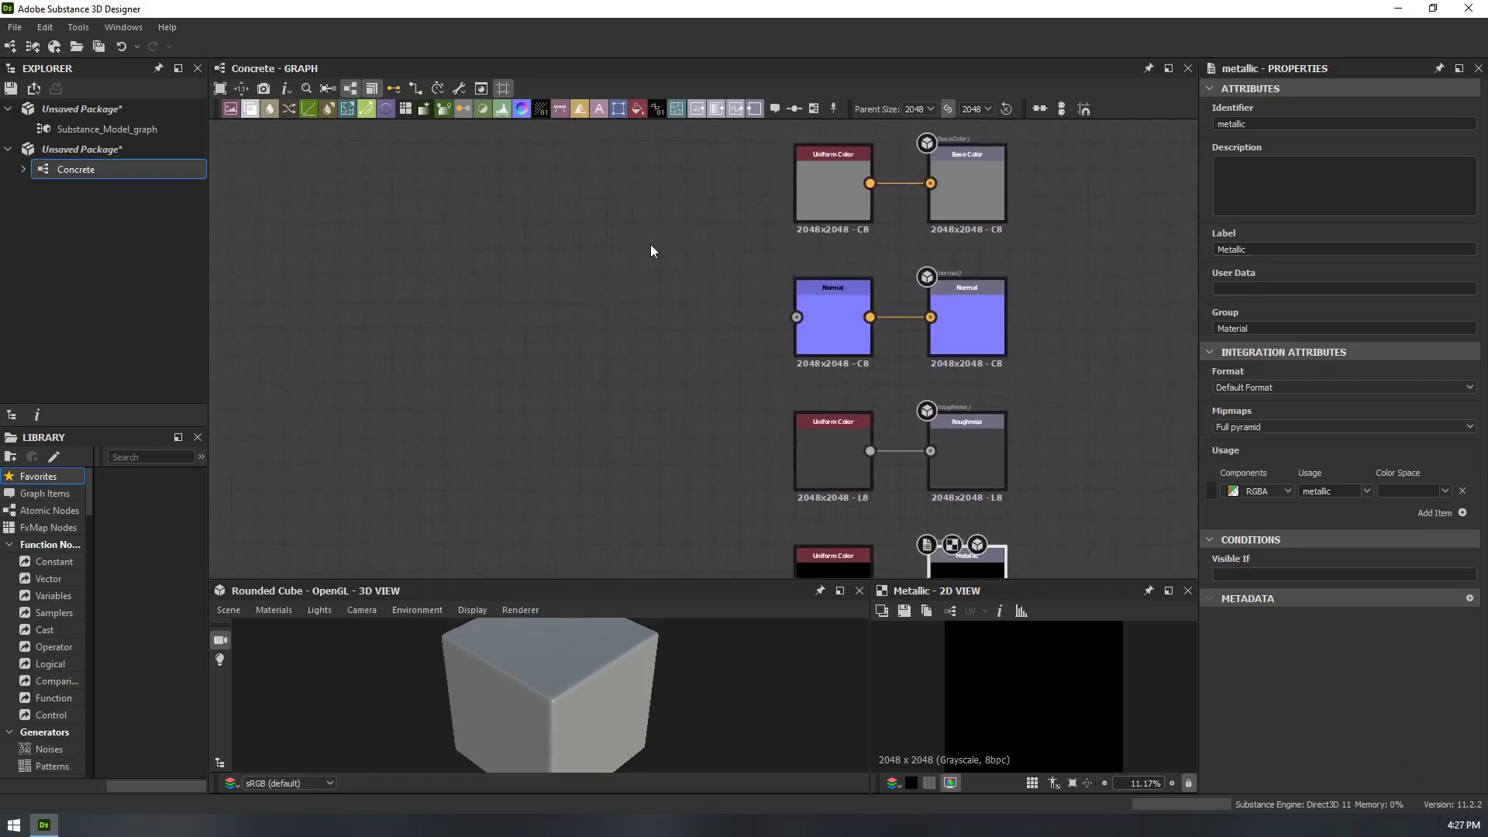
scroll(659, 318, "down", 2)
middle_click_drag(658, 409, 713, 315)
scroll(900, 380, "down", 1)
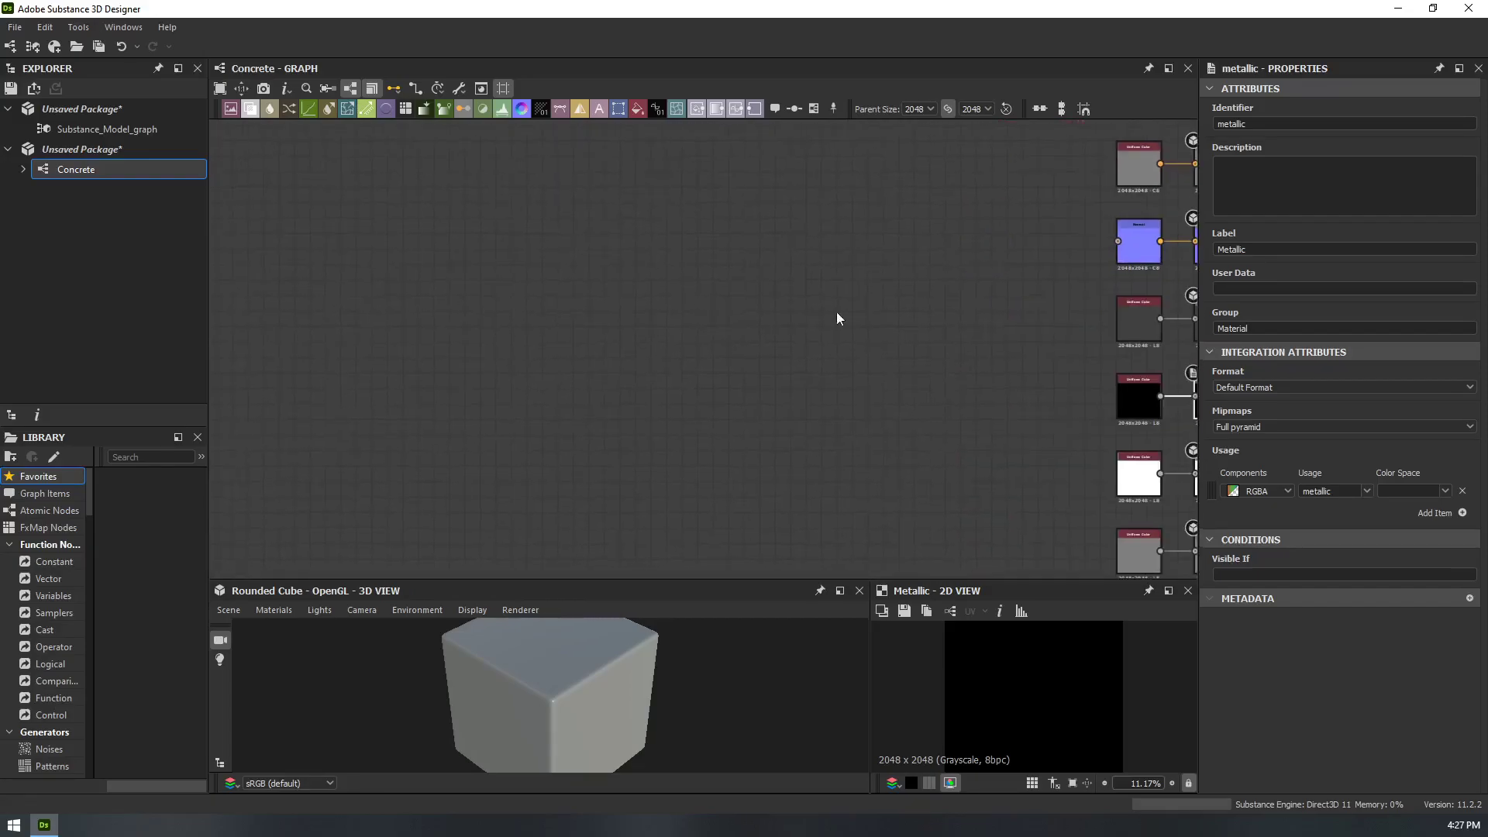
middle_click_drag(825, 318, 679, 314)
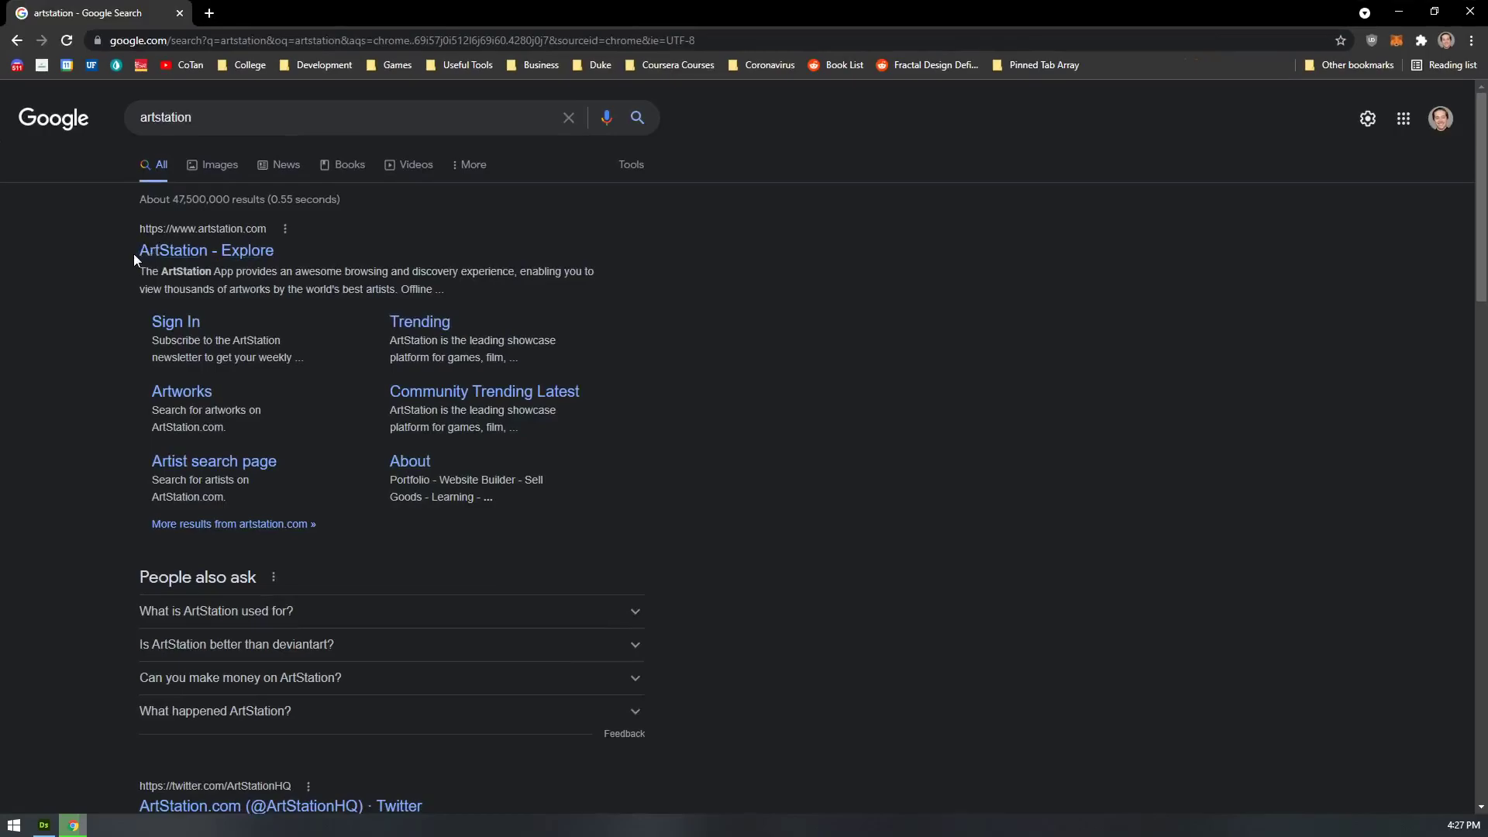
- Switch to the web browser, open ArtStation from the Google results and search it for "substance designer"
left_click(178, 248)
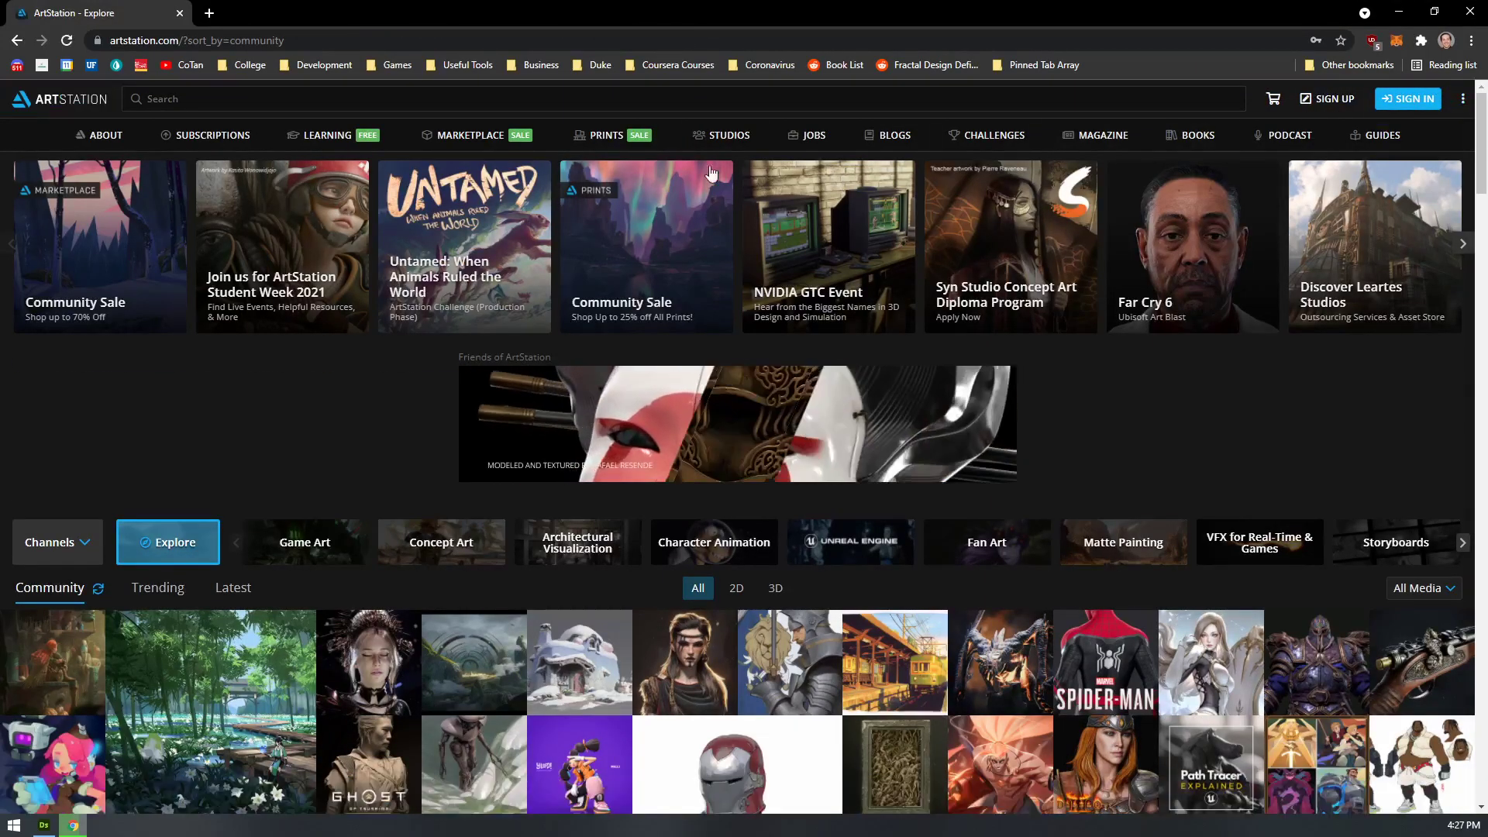
left_click(736, 100)
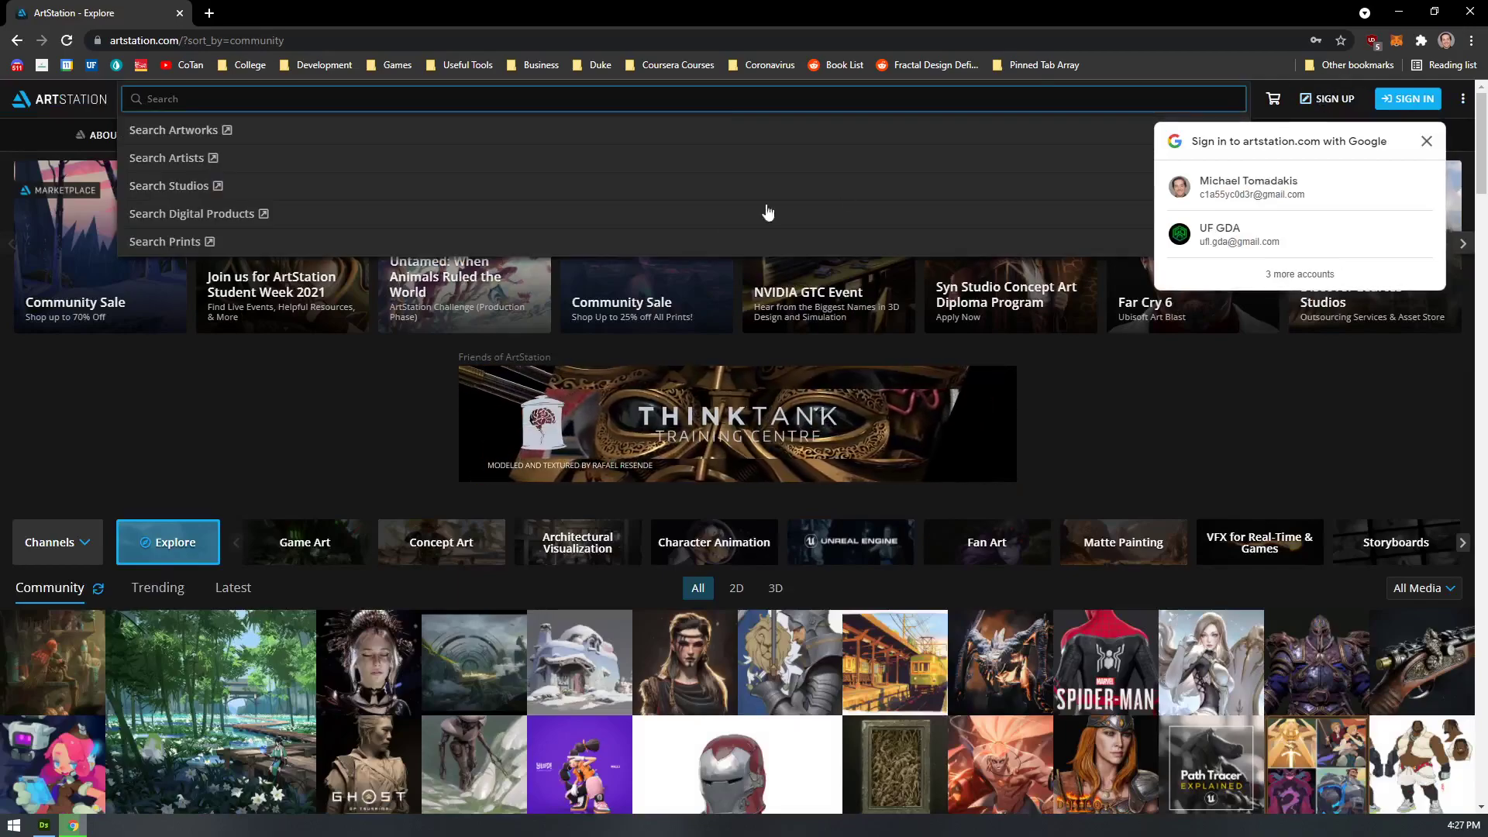
type("su")
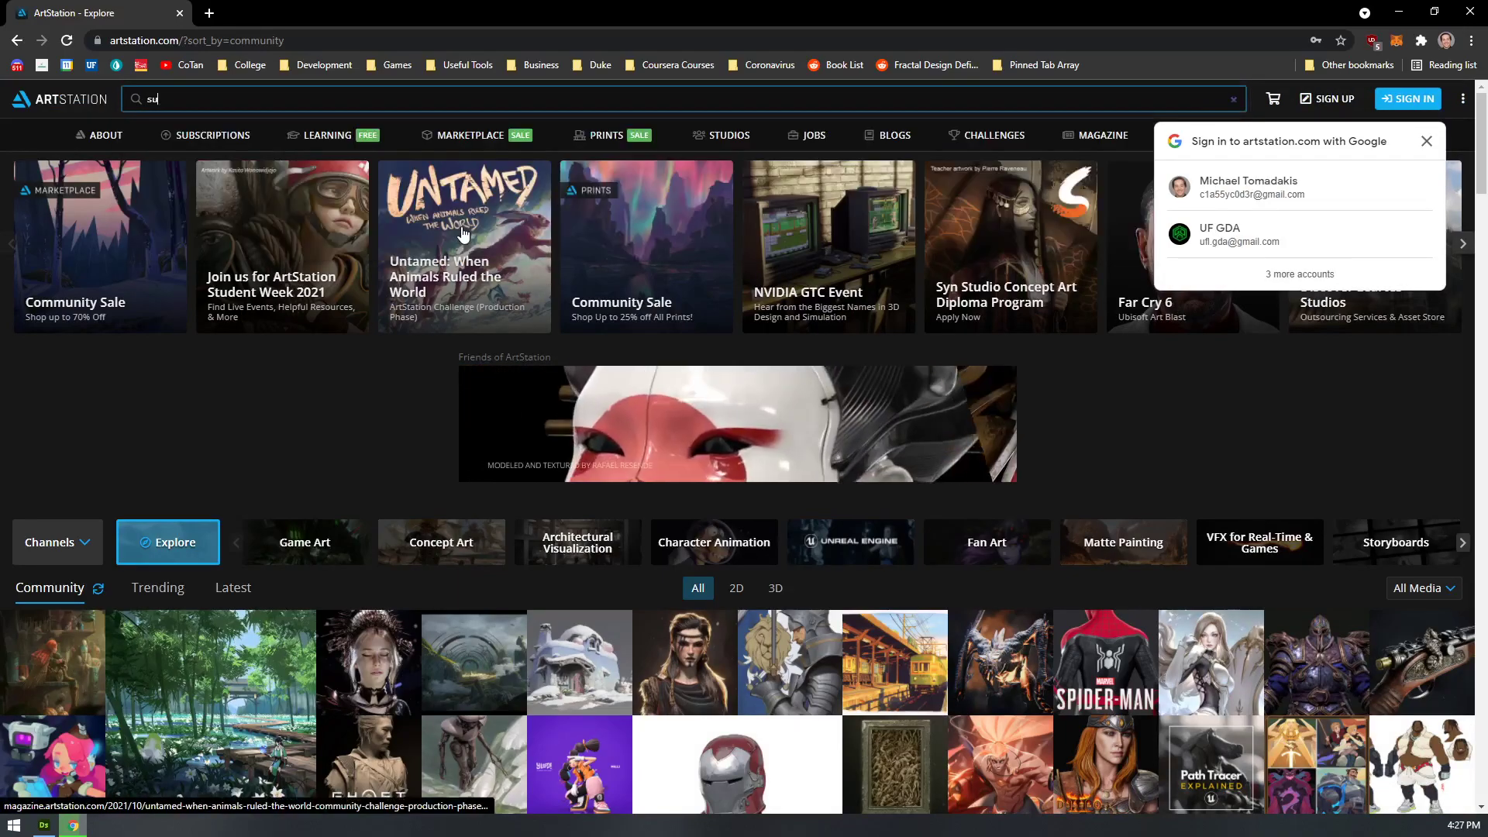
type("bstance")
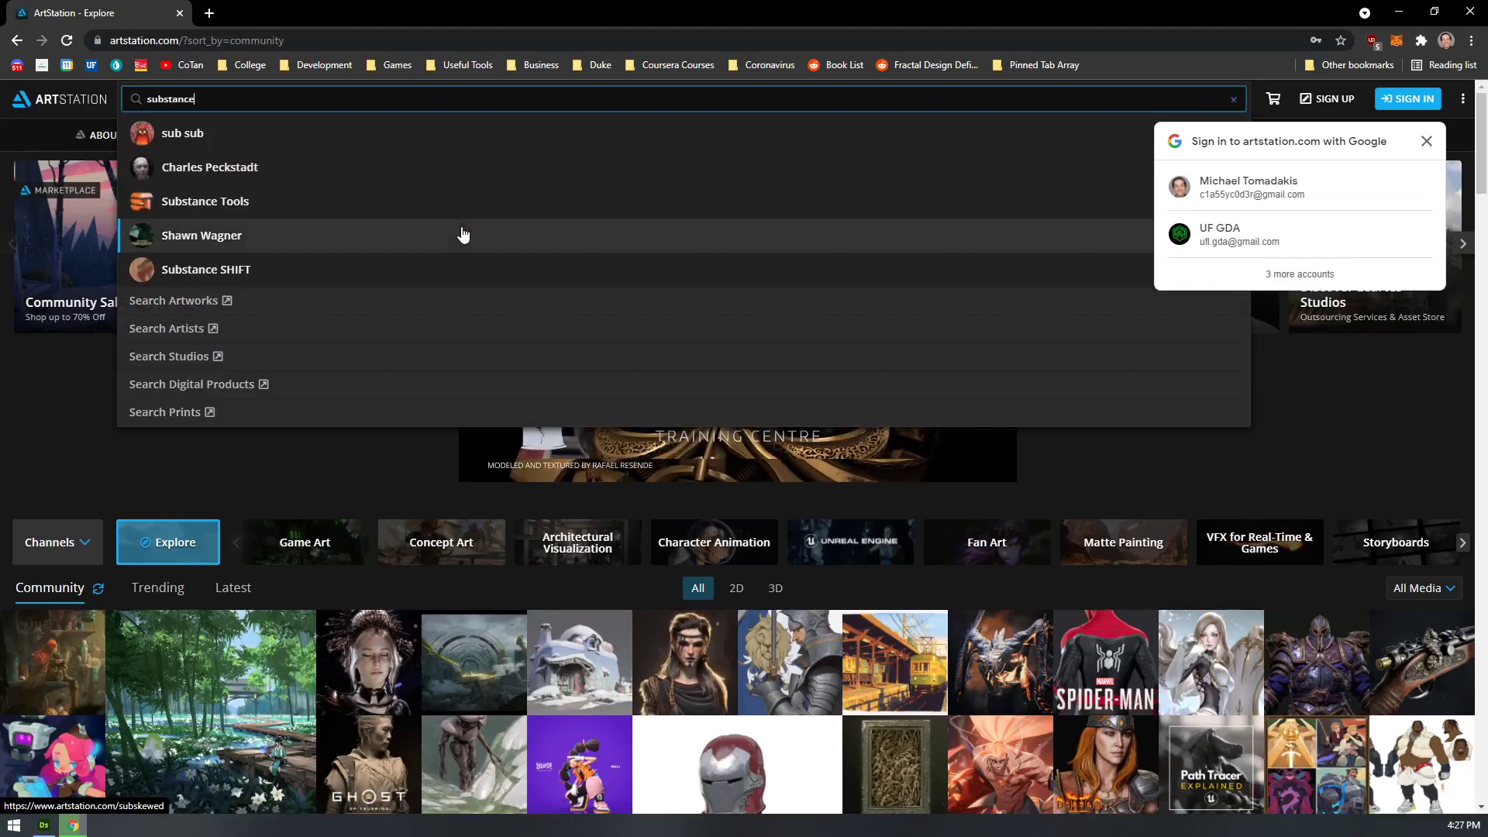
type(" des")
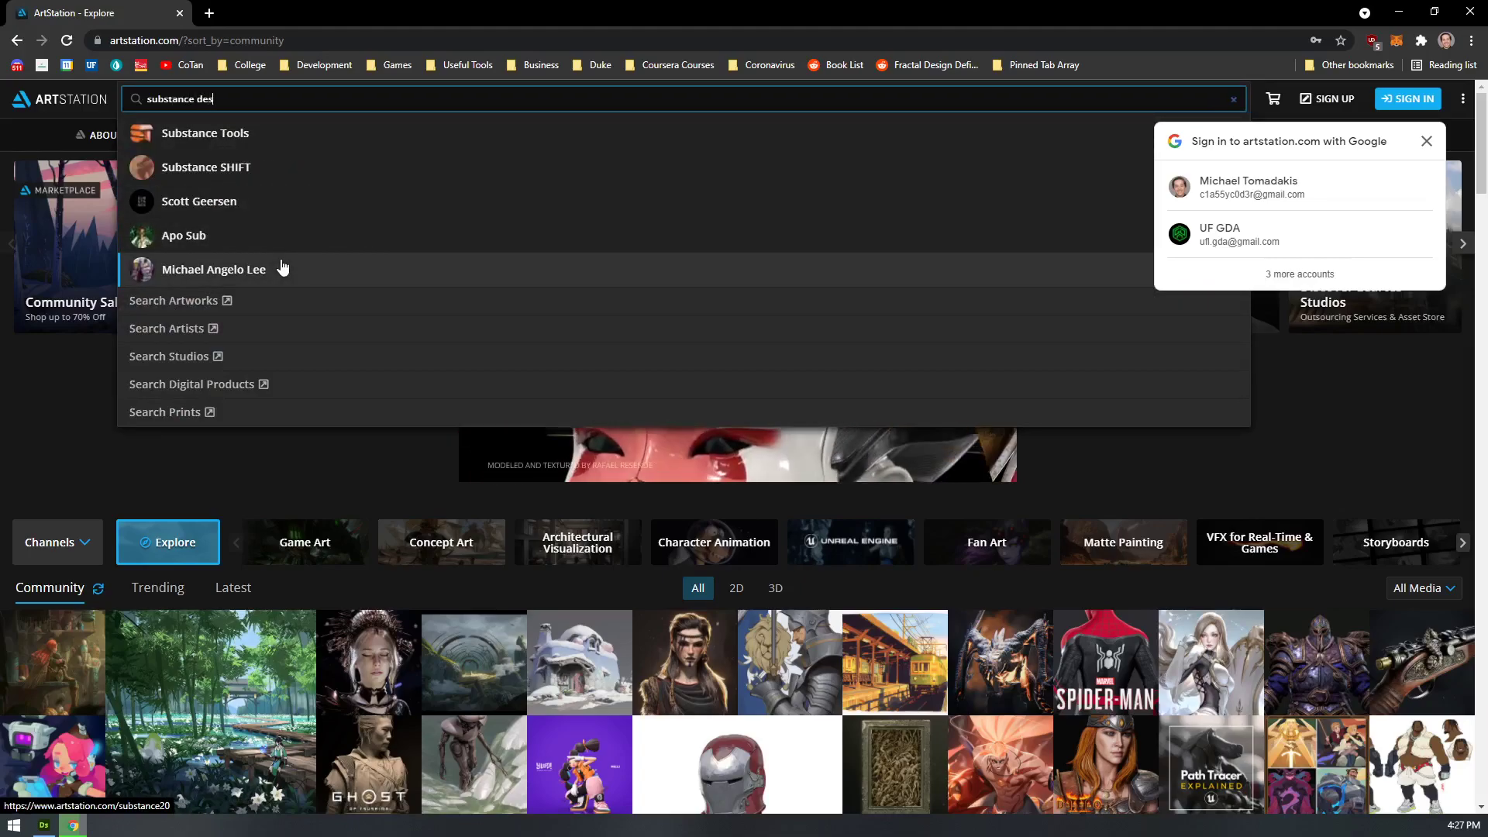
type("igner")
key("Return")
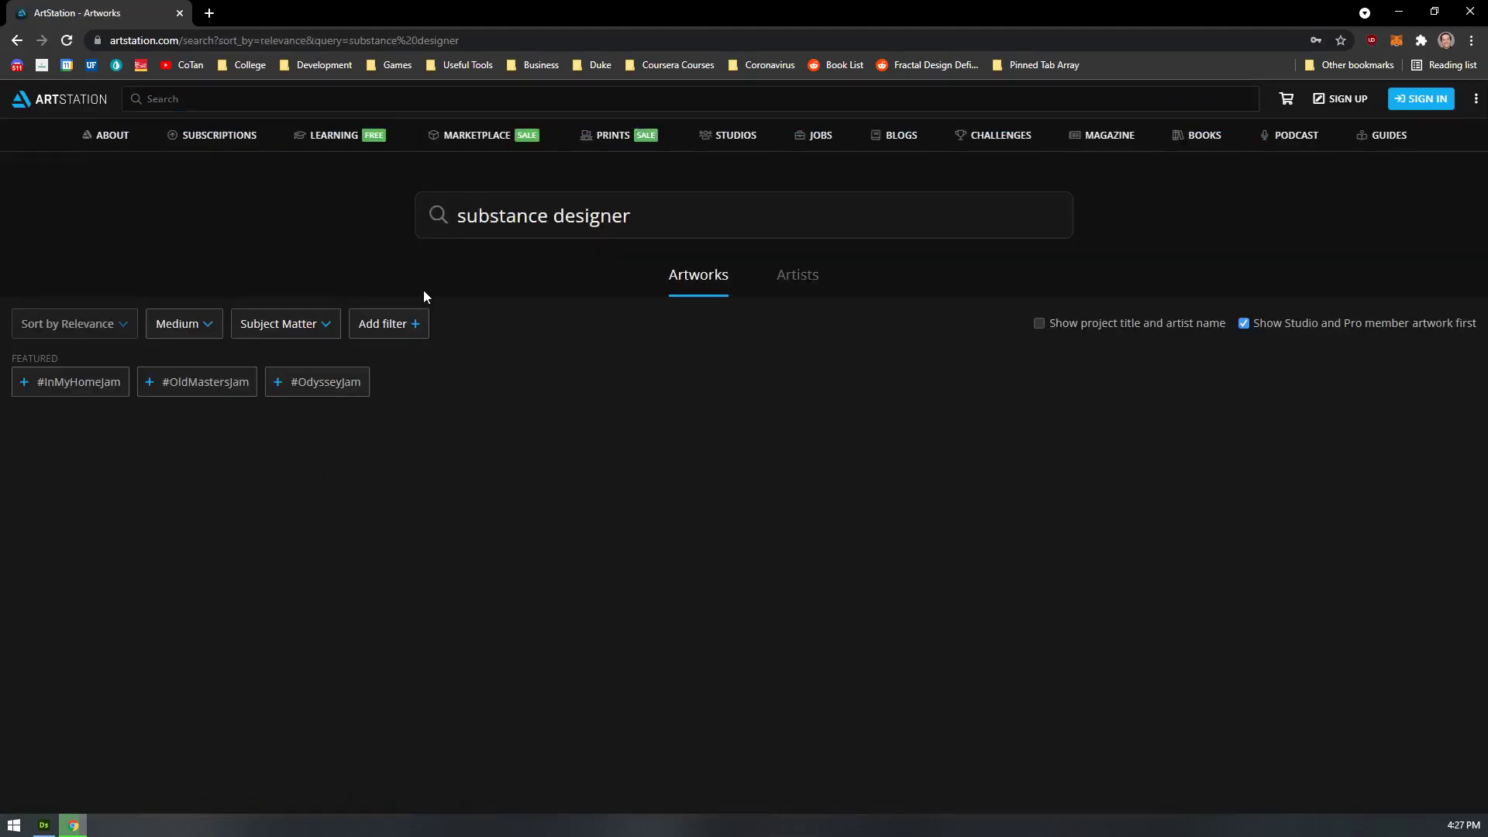
- Open the artwork of the rock sphere covered in starfish and dismiss the Google sign-in prompt
scroll(504, 370, "down", 2)
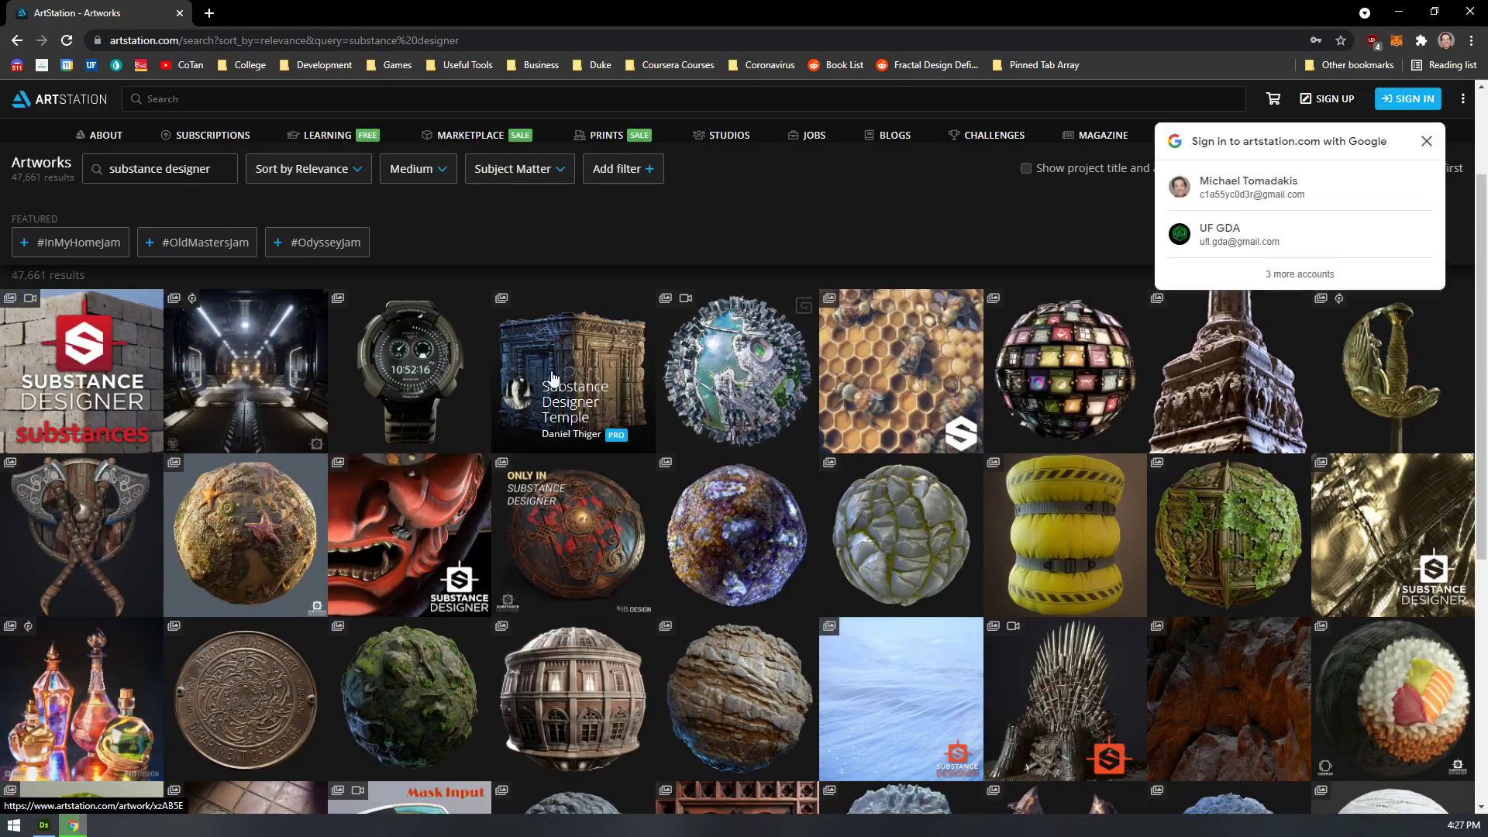
left_click(216, 519)
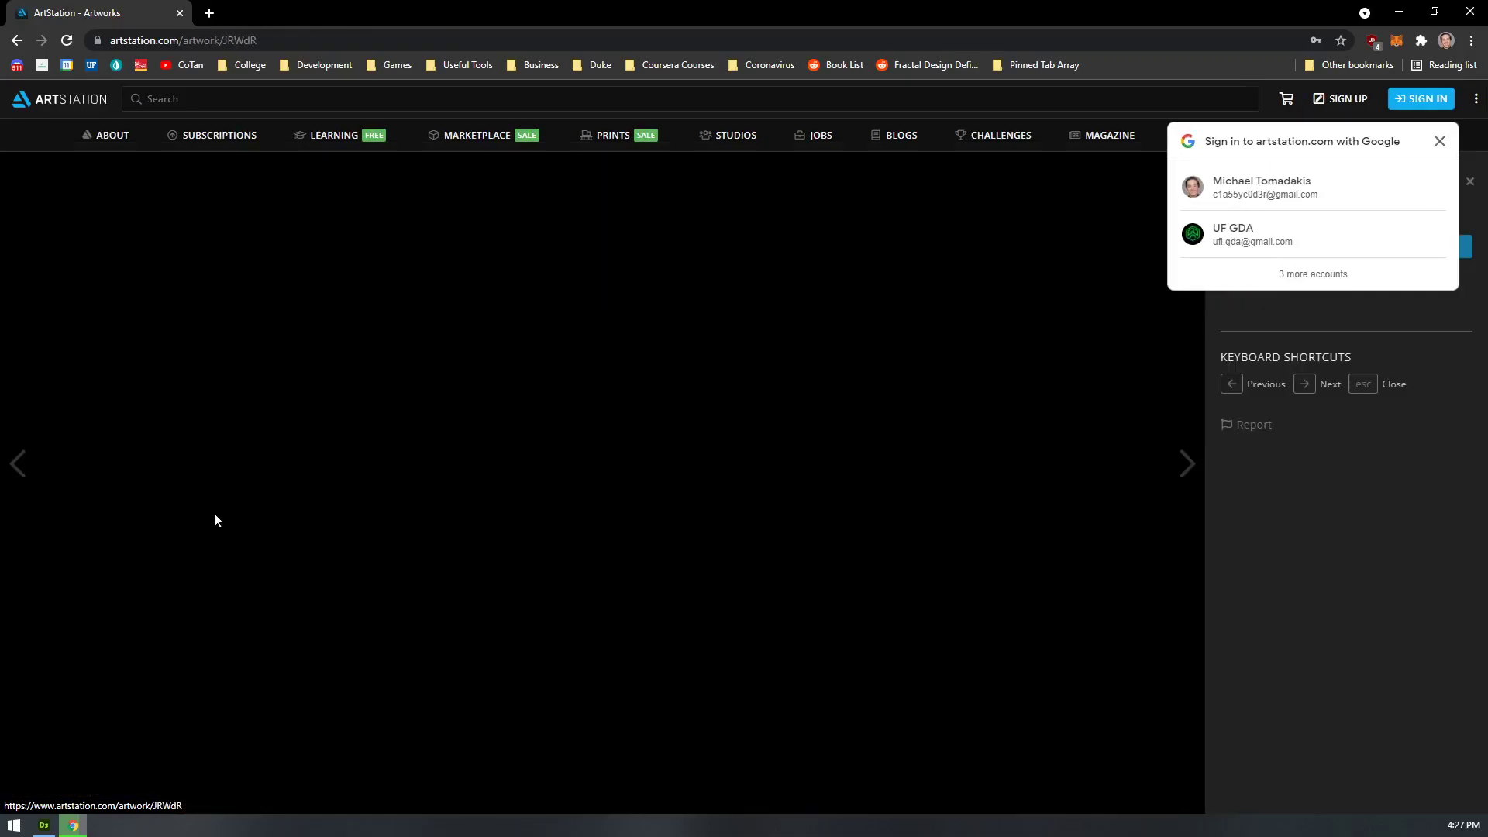
left_click(1441, 141)
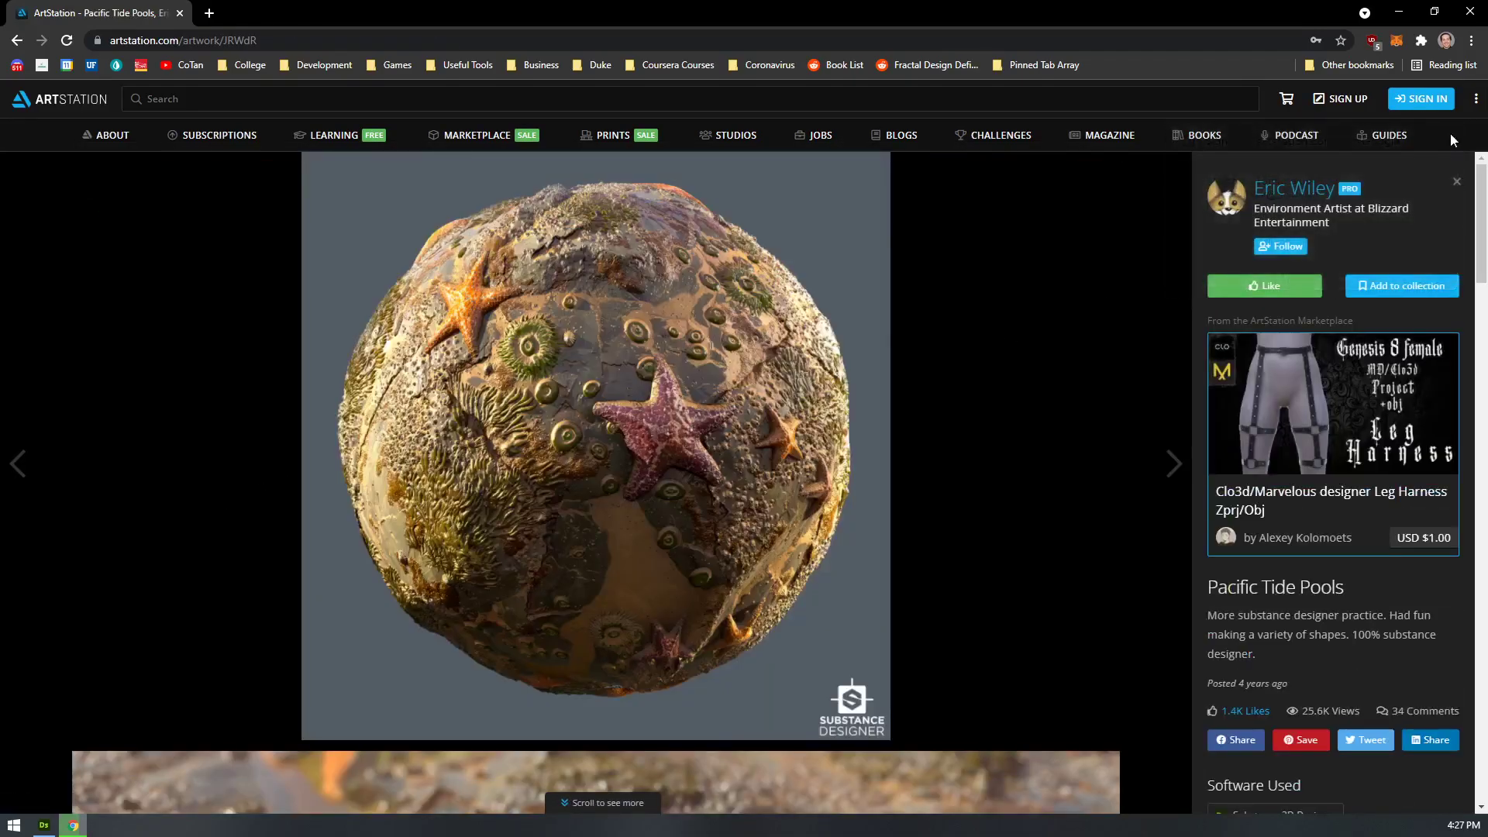
- Examine the Pacific Tide Pools renders and their texture maps, comparing the normal, base colour, roughness and ambient occlusion images
scroll(680, 474, "down", 10)
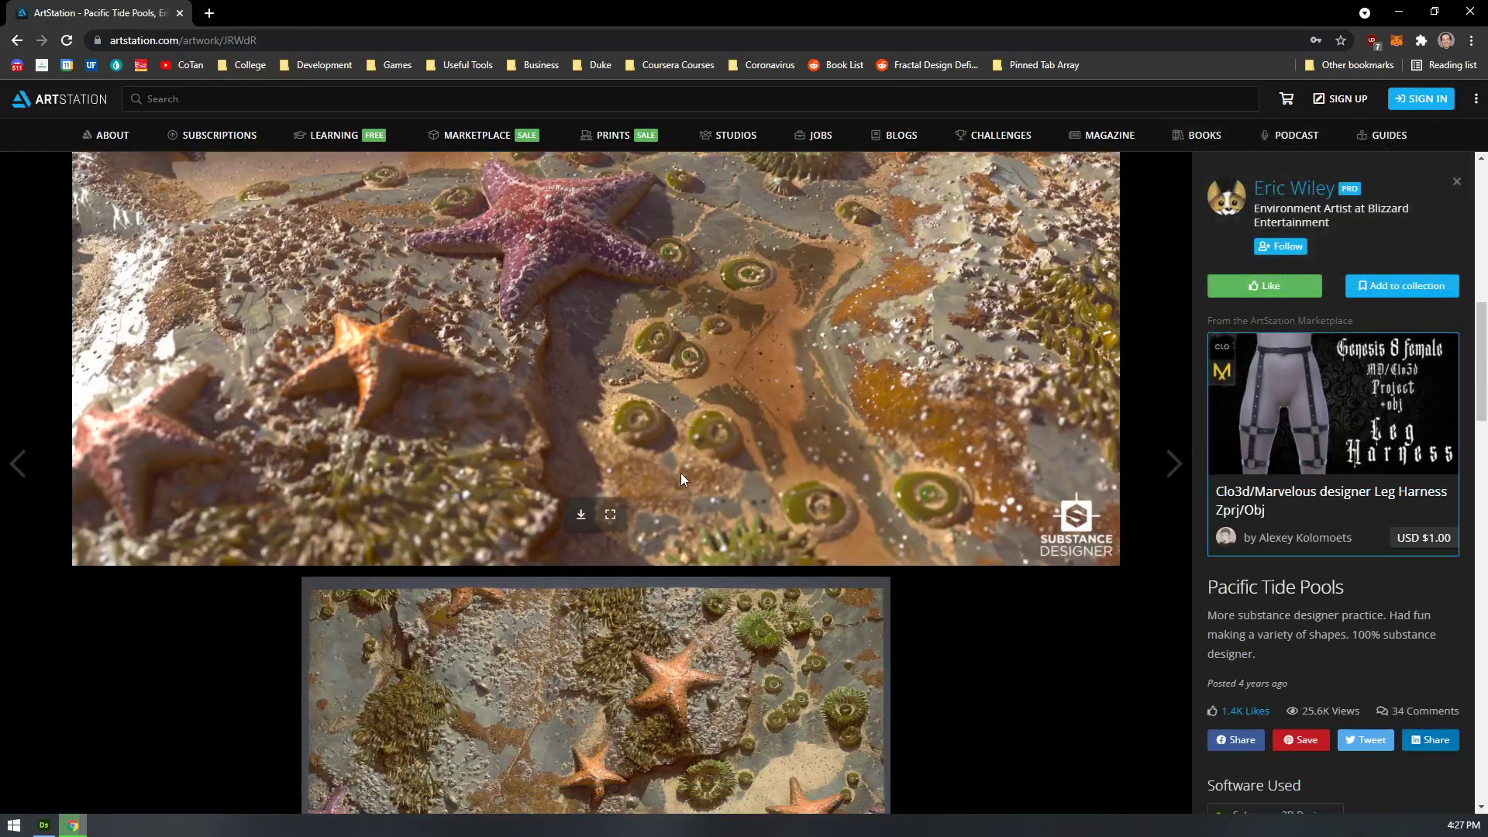
scroll(681, 477, "up", 10)
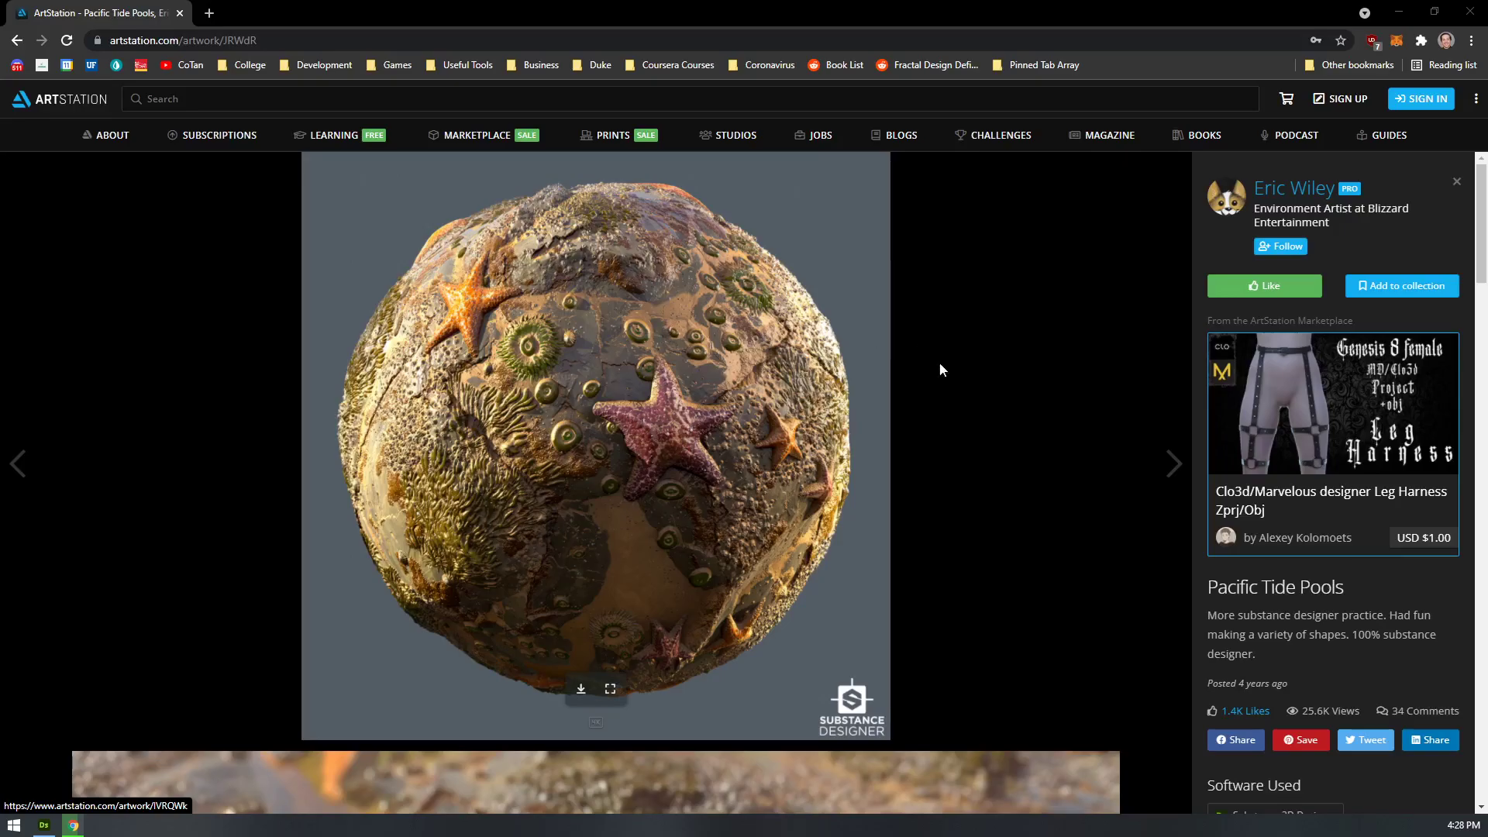
scroll(953, 317, "down", 10)
scroll(896, 355, "down", 15)
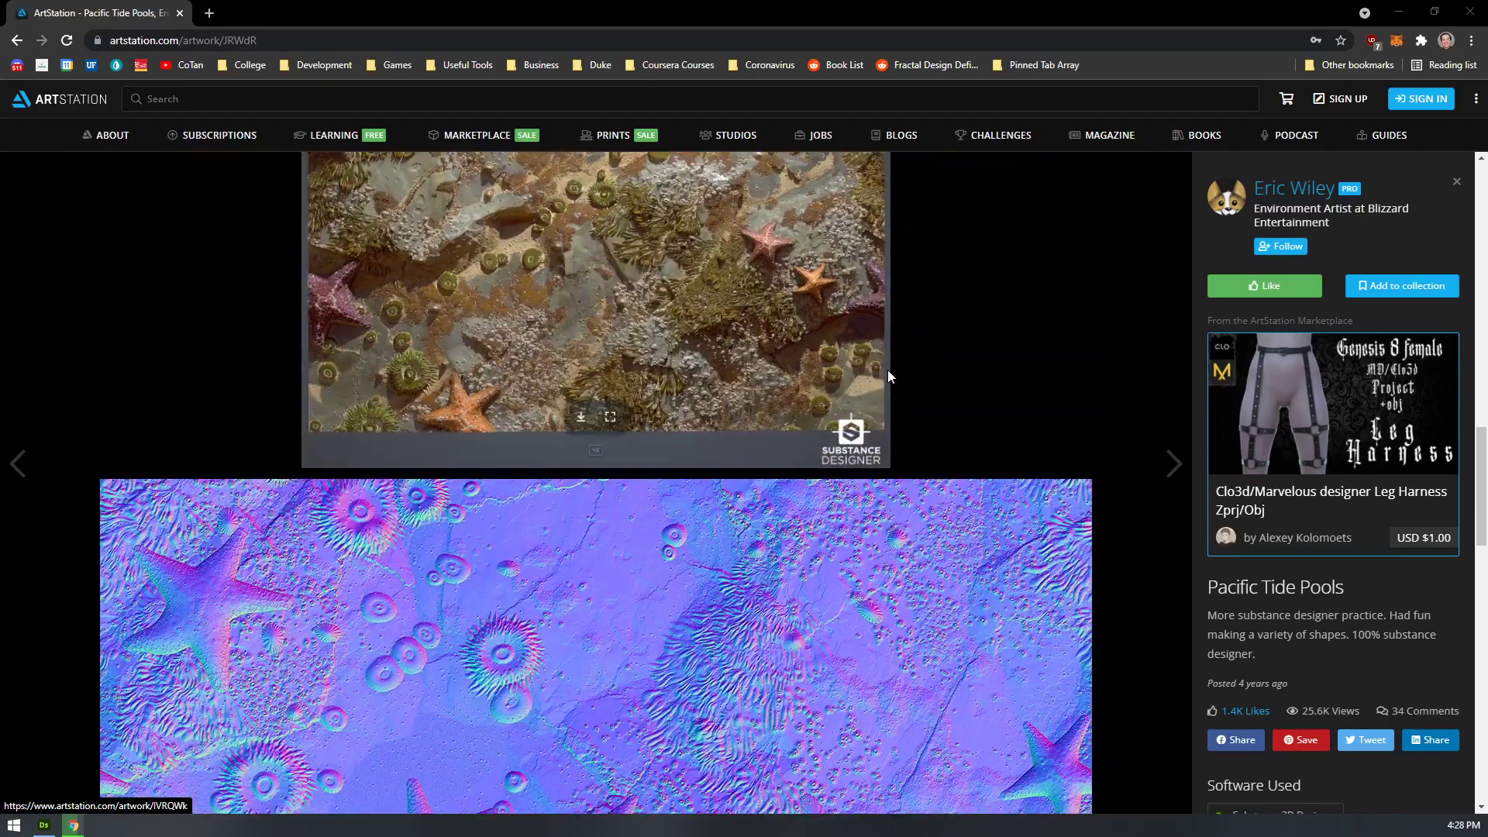
scroll(889, 366, "up", 2)
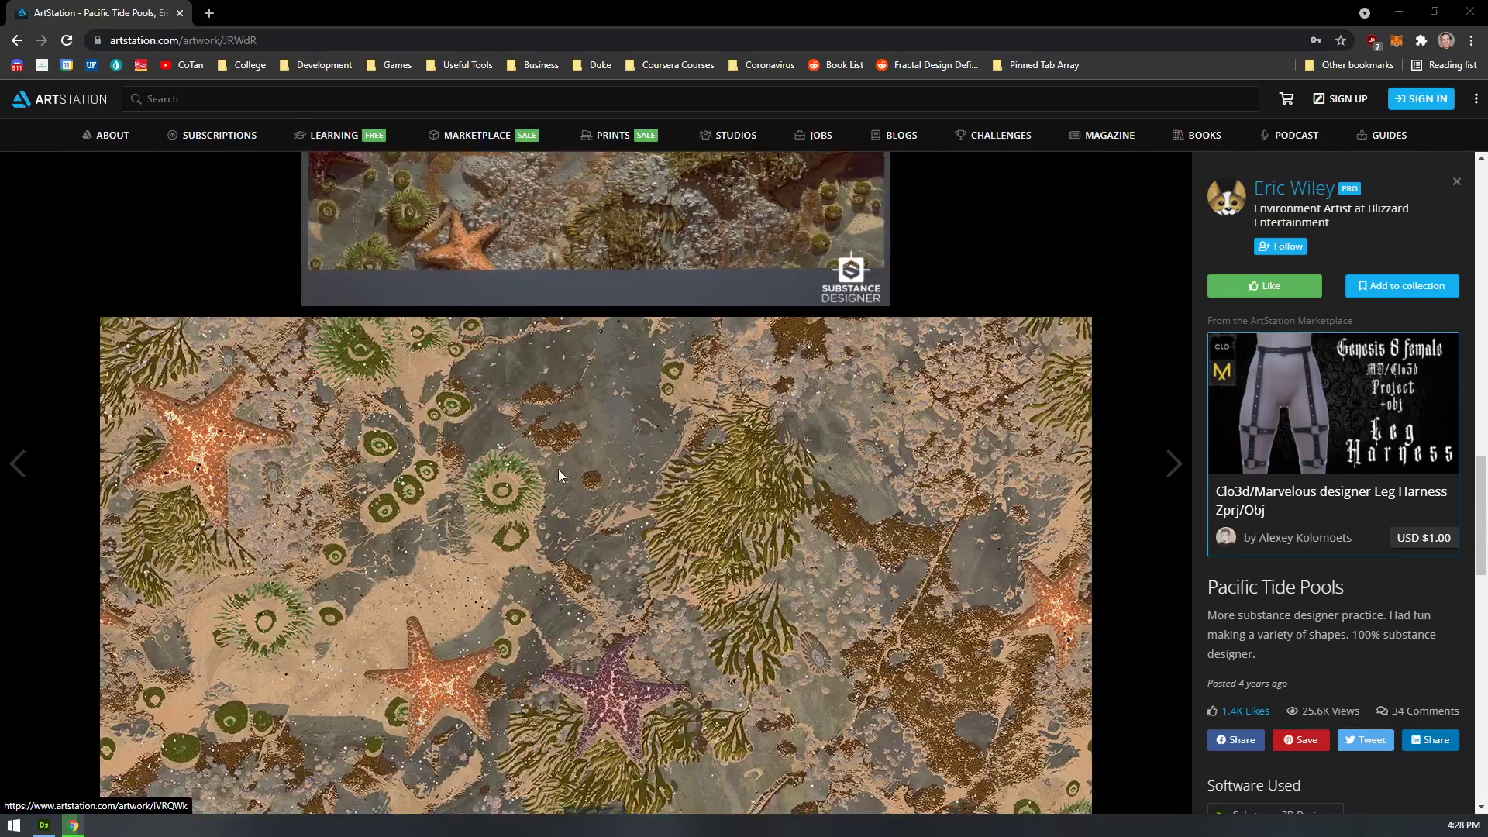
scroll(558, 468, "down", 2)
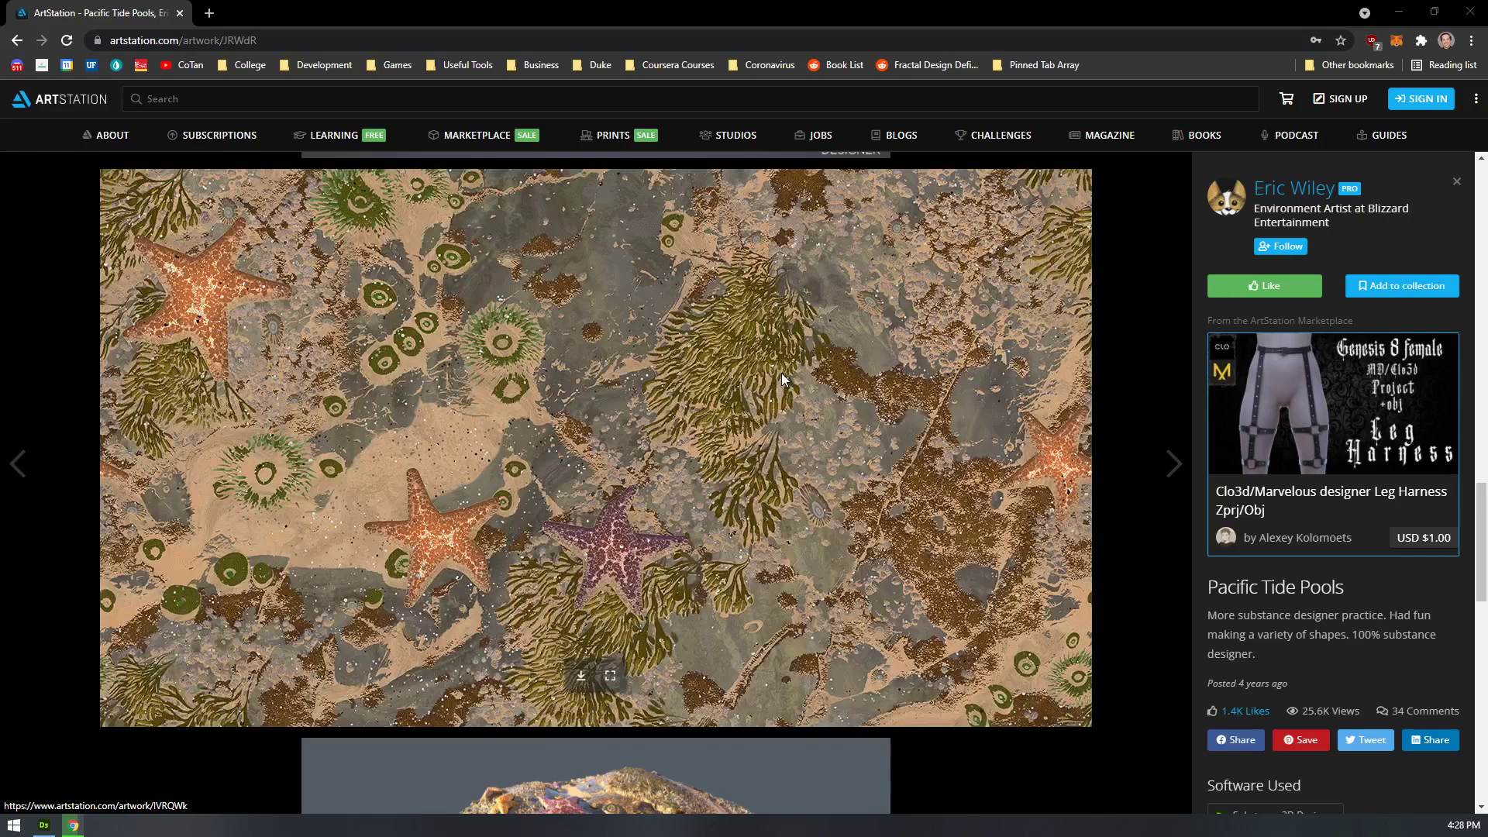
scroll(742, 401, "down", 10)
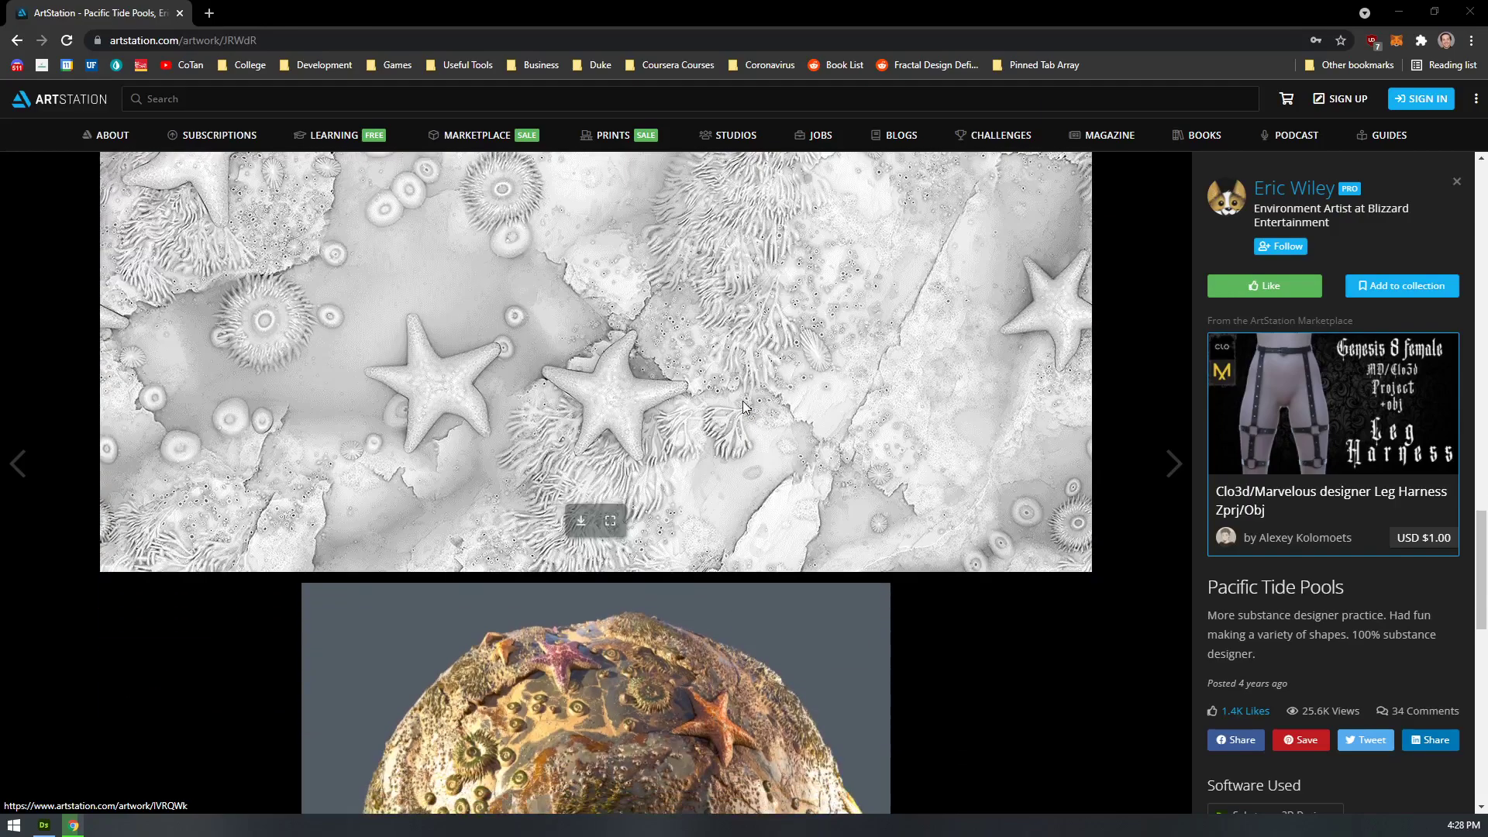
scroll(742, 401, "up", 3)
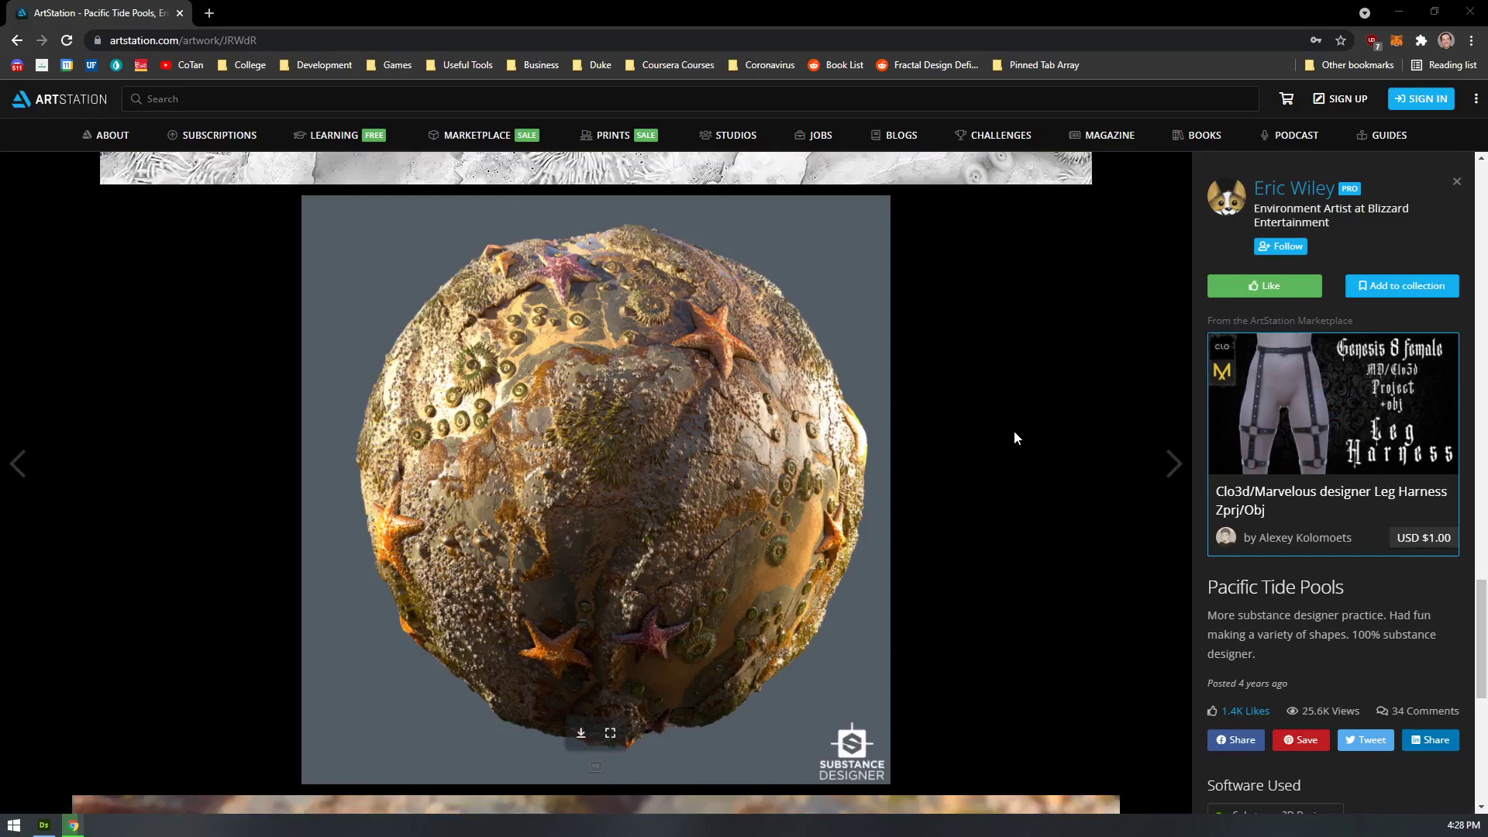
scroll(1017, 431, "up", 9)
scroll(1033, 464, "down", 2)
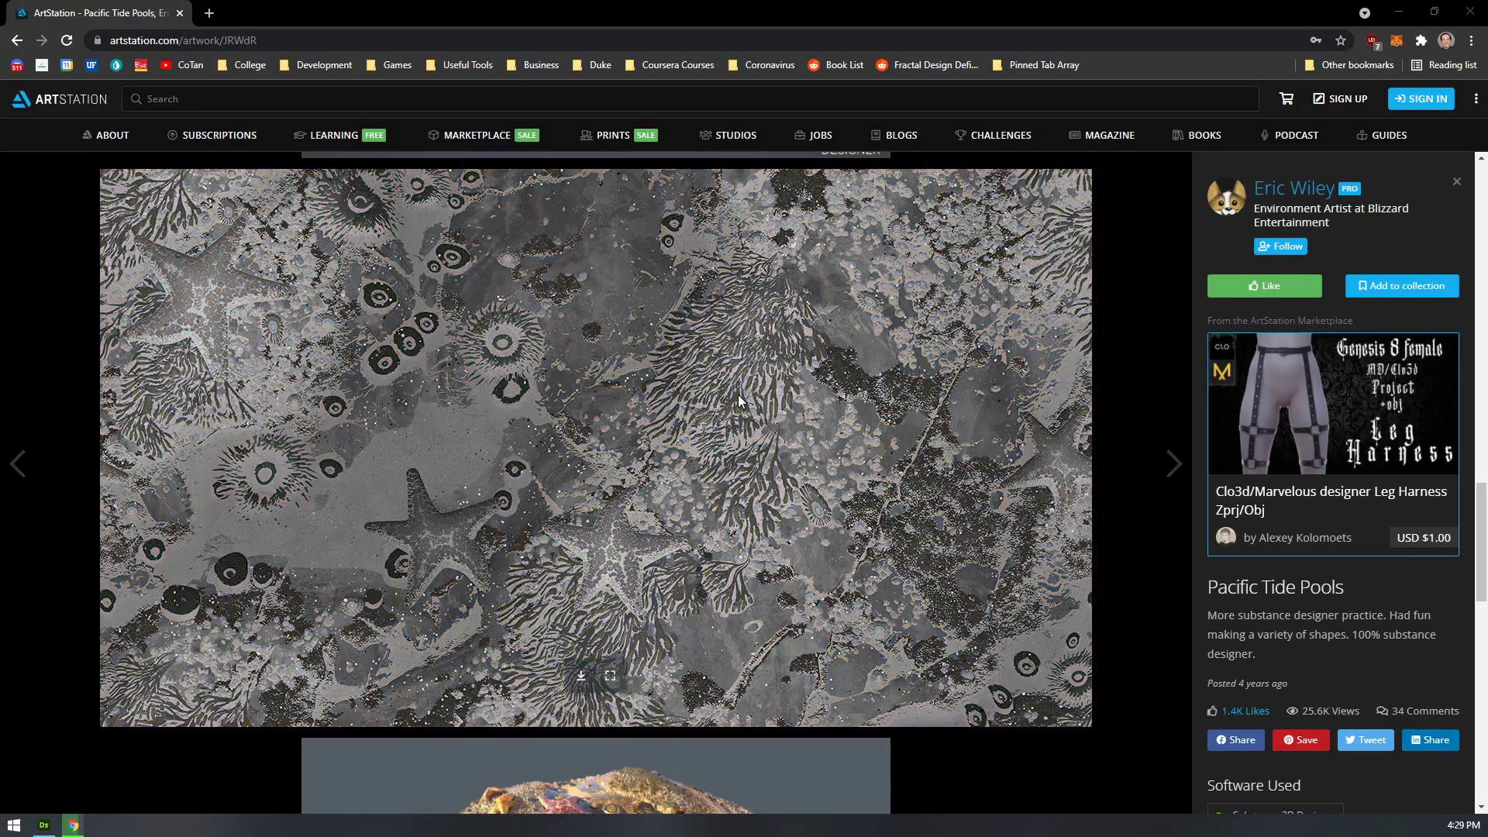
scroll(927, 379, "down", 5)
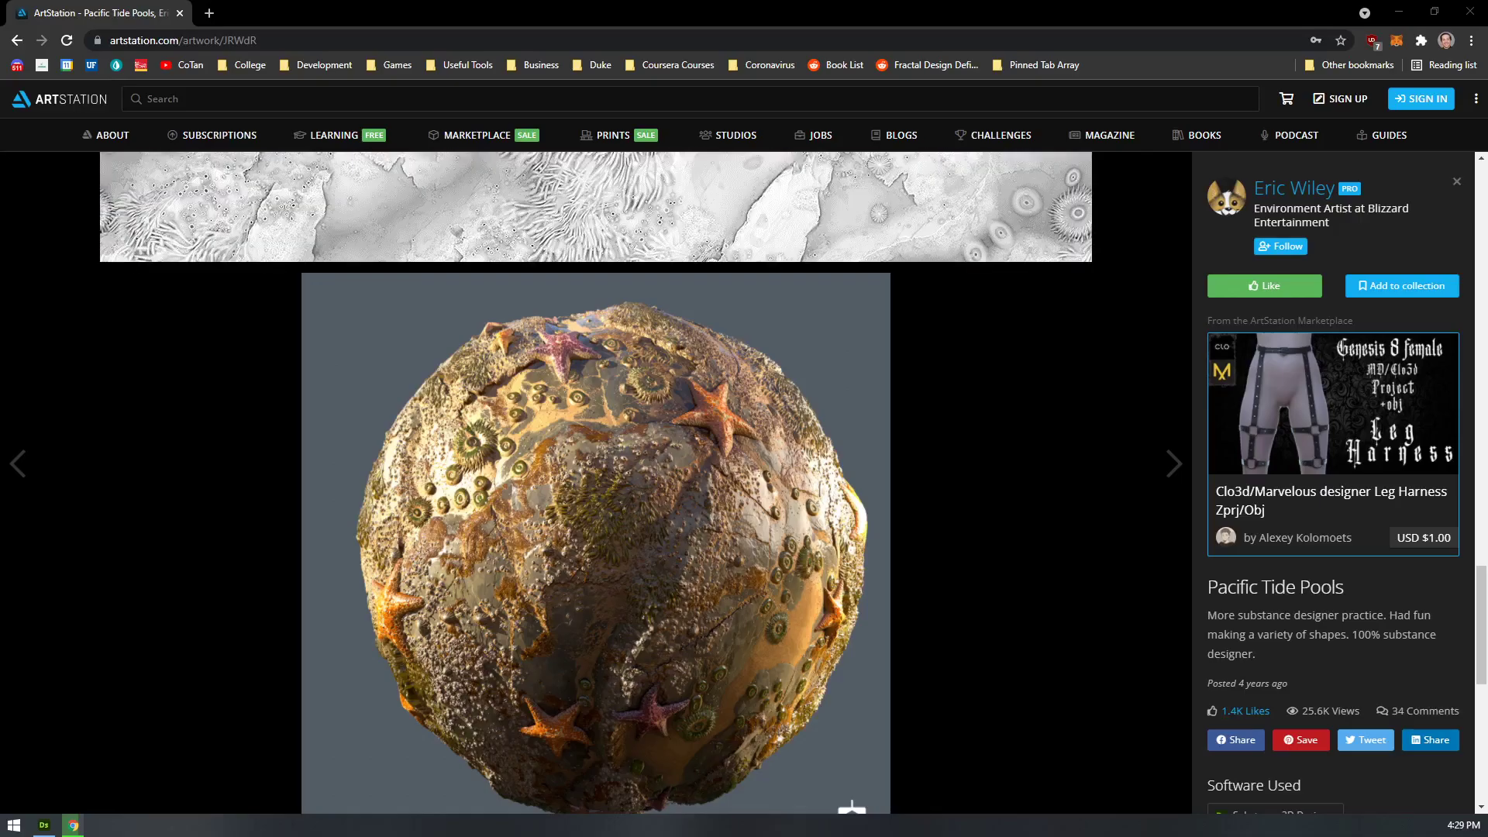
scroll(1155, 620, "down", 7)
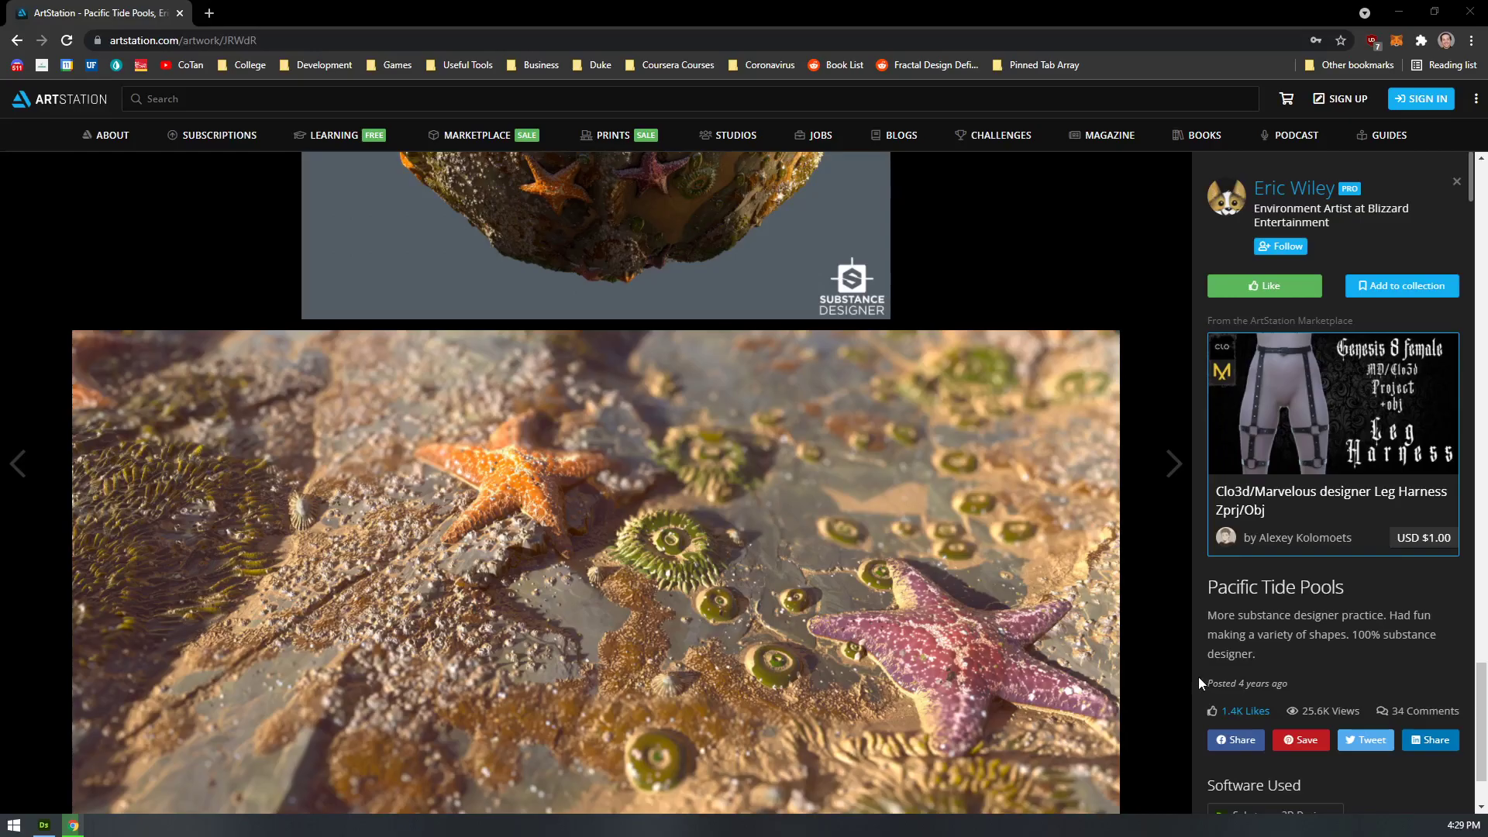
scroll(977, 492, "down", 2)
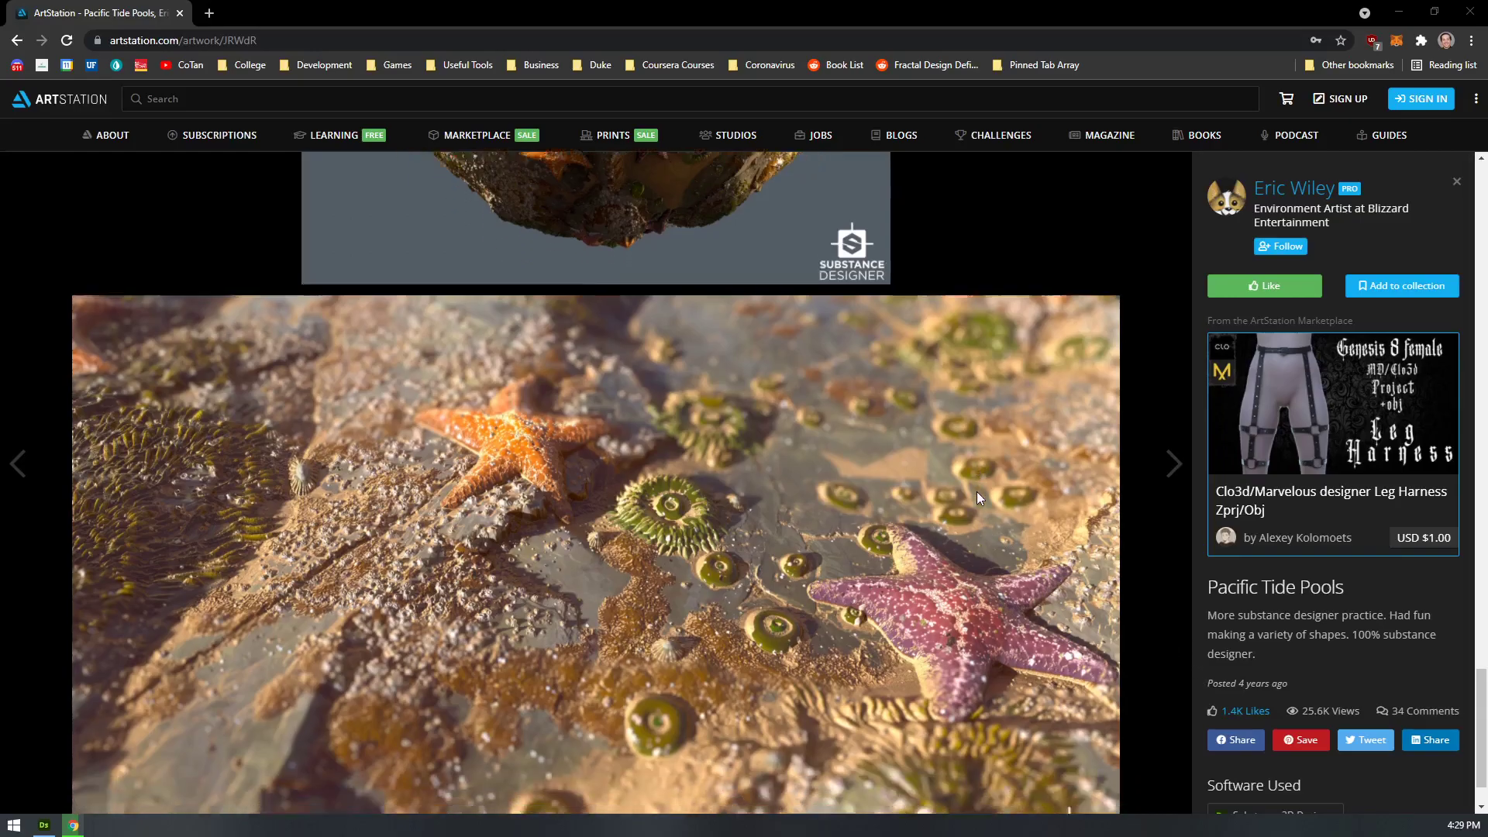
scroll(955, 481, "up", 20)
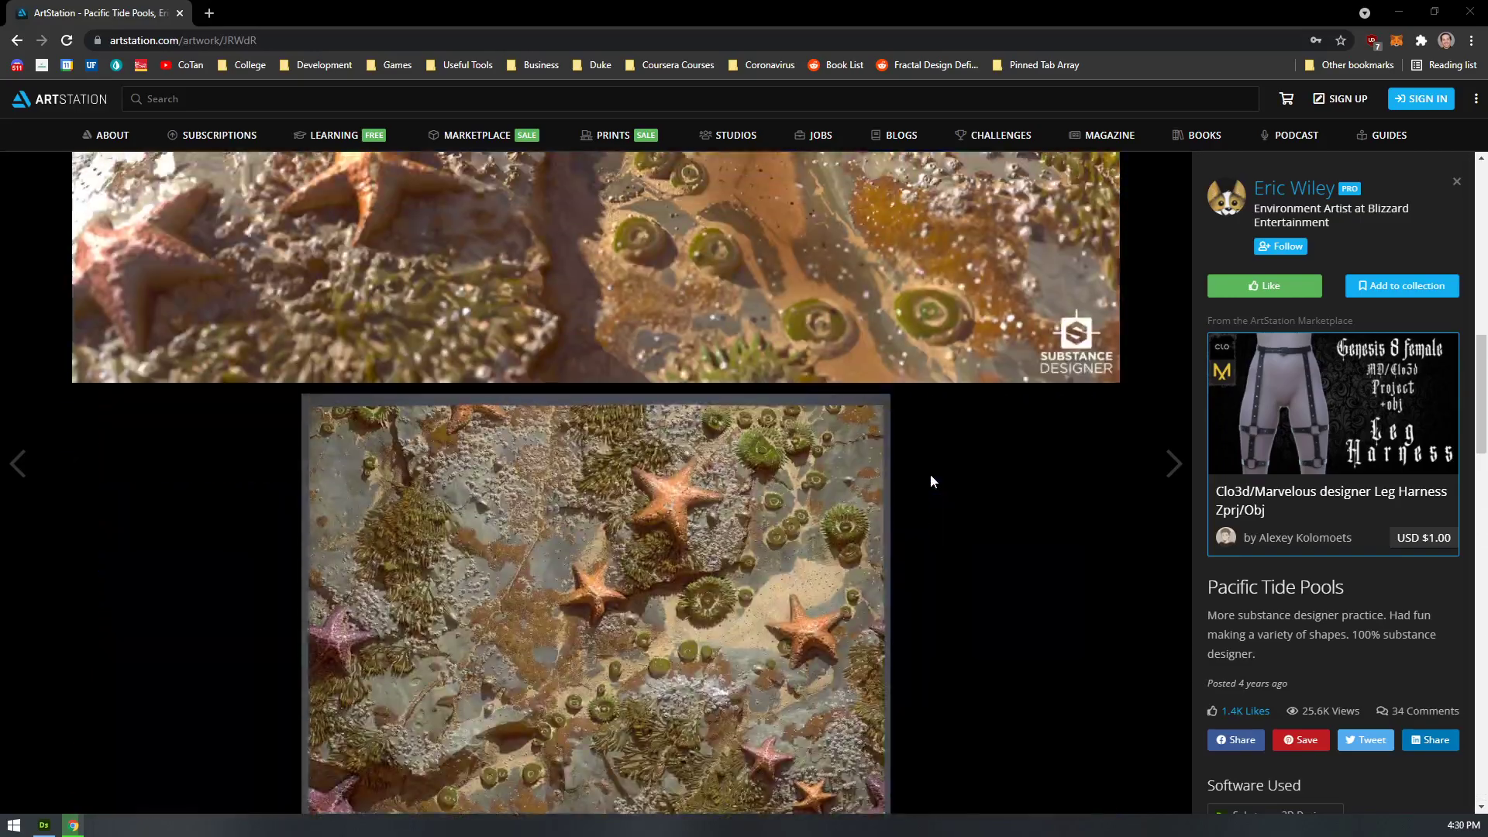
scroll(930, 482, "up", 8)
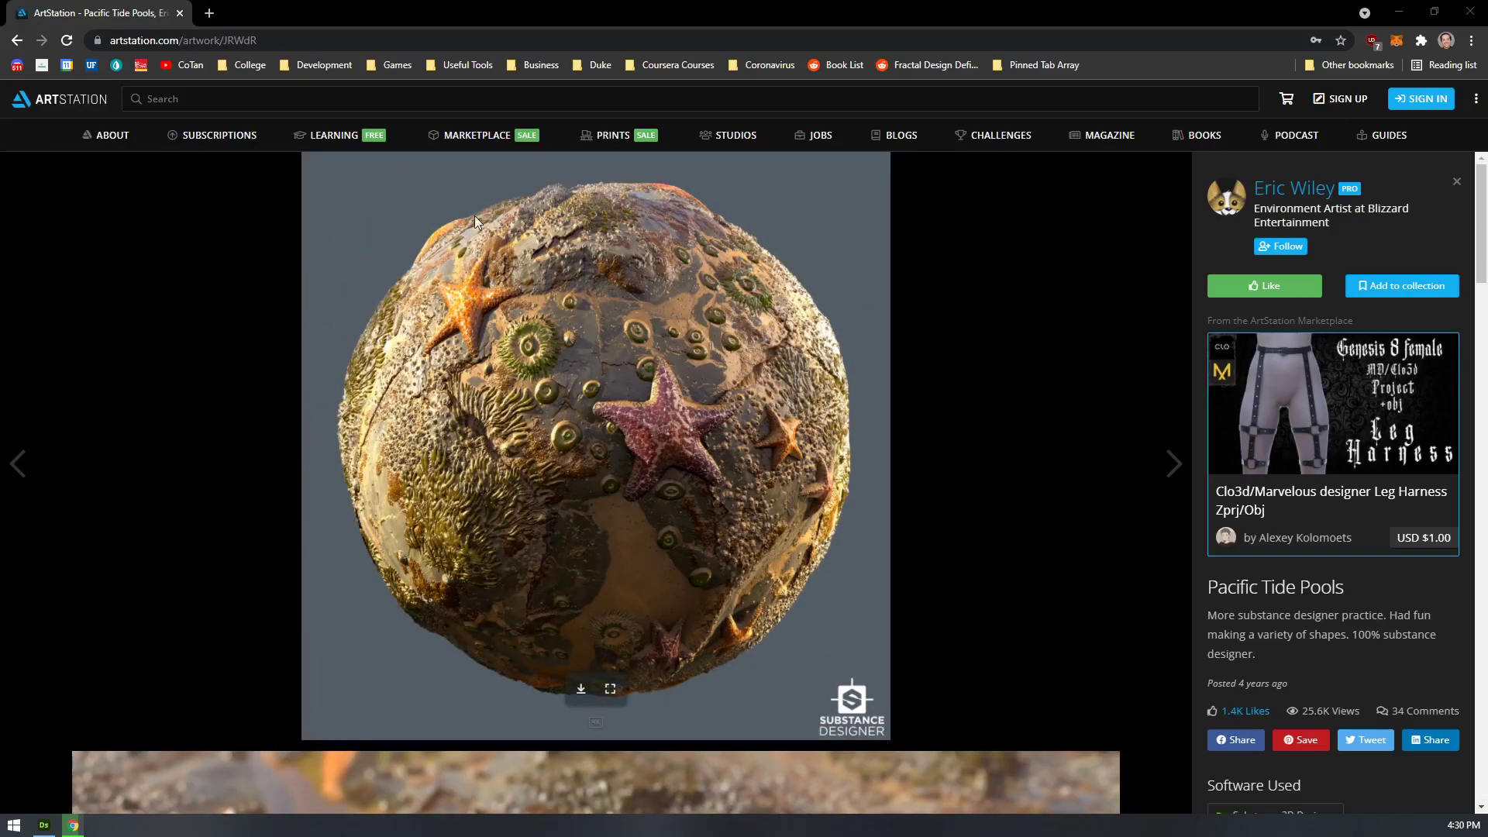
- Return to the "substance designer" search results and open the artwork of the layered brown rock sphere
left_click(17, 41)
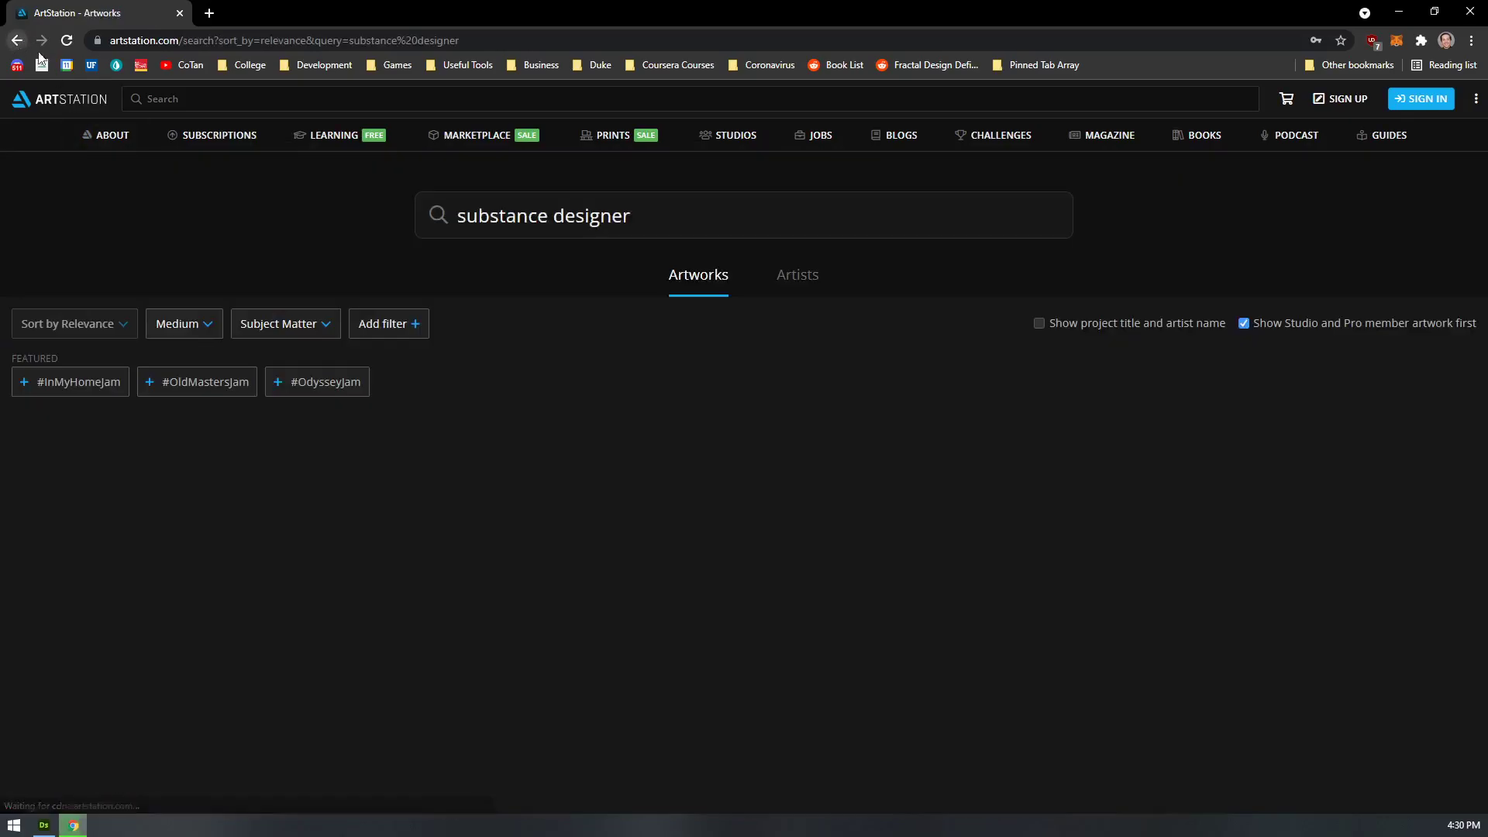
scroll(873, 392, "down", 5)
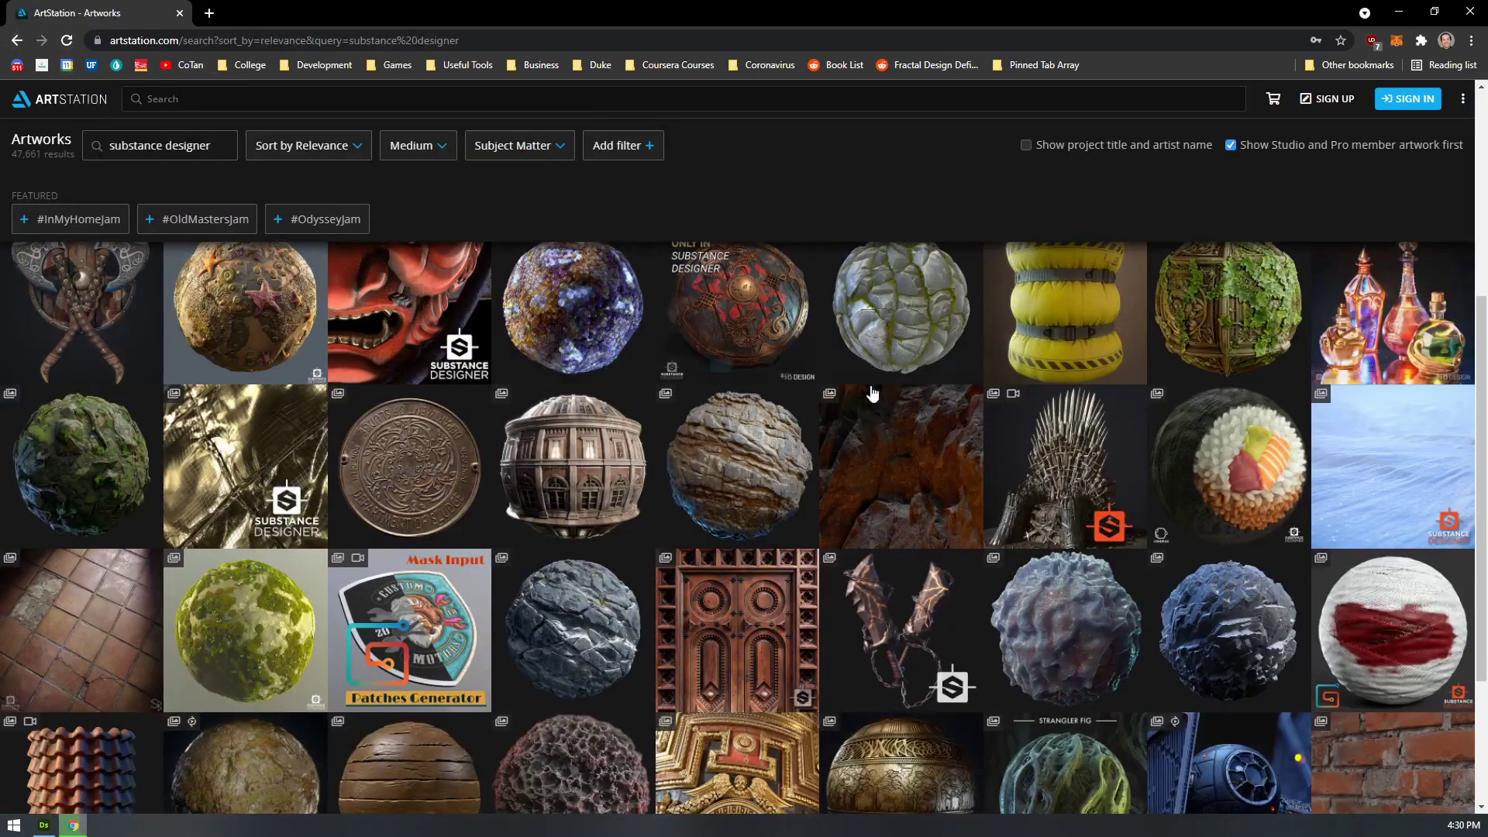
left_click(746, 493)
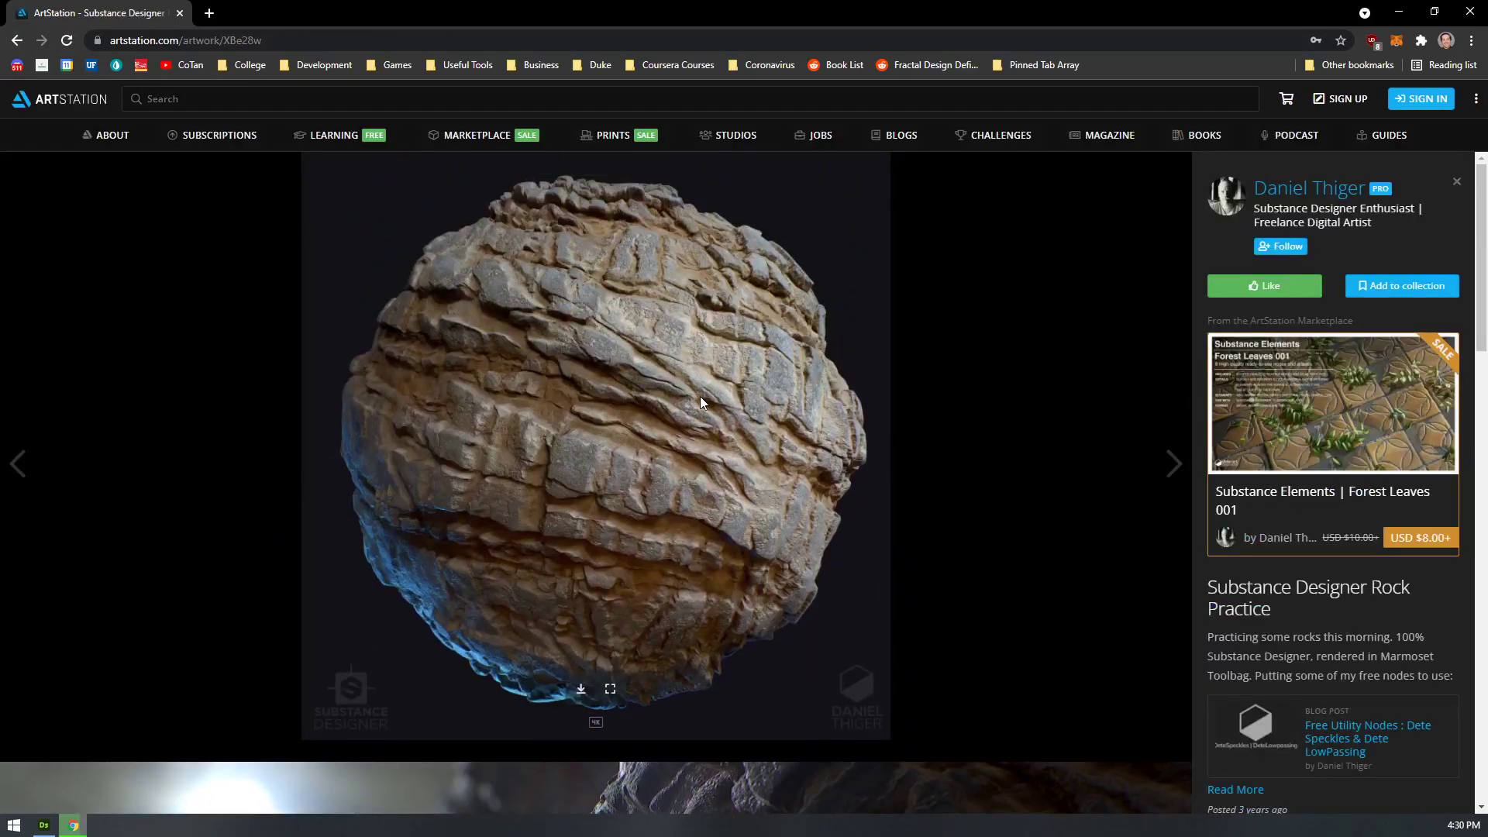
- Look through the rock artwork's renders down to the Breakdown image and open that image at full size
scroll(657, 637, "down", 15)
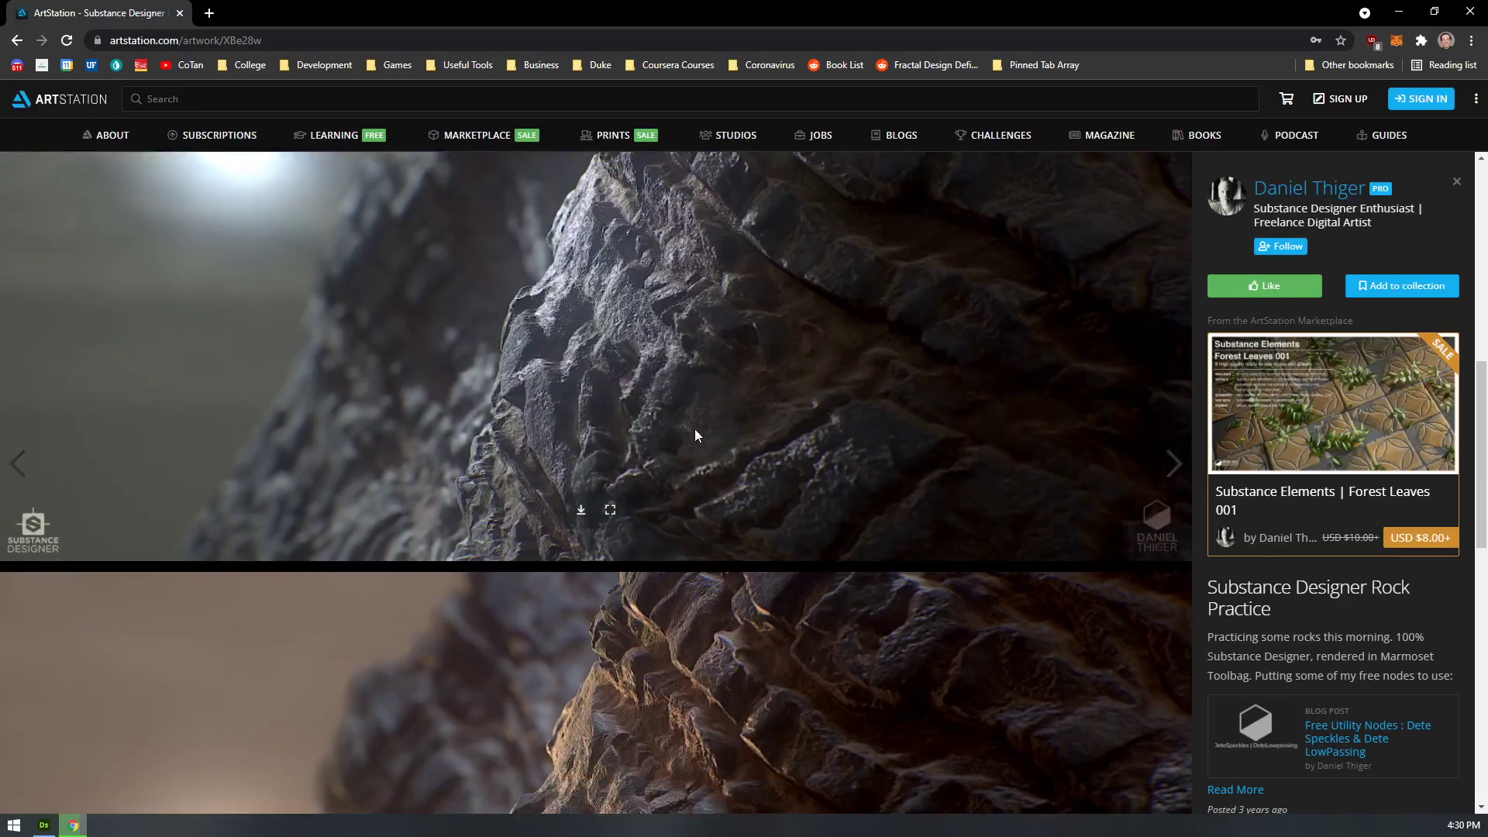
scroll(673, 459, "down", 1)
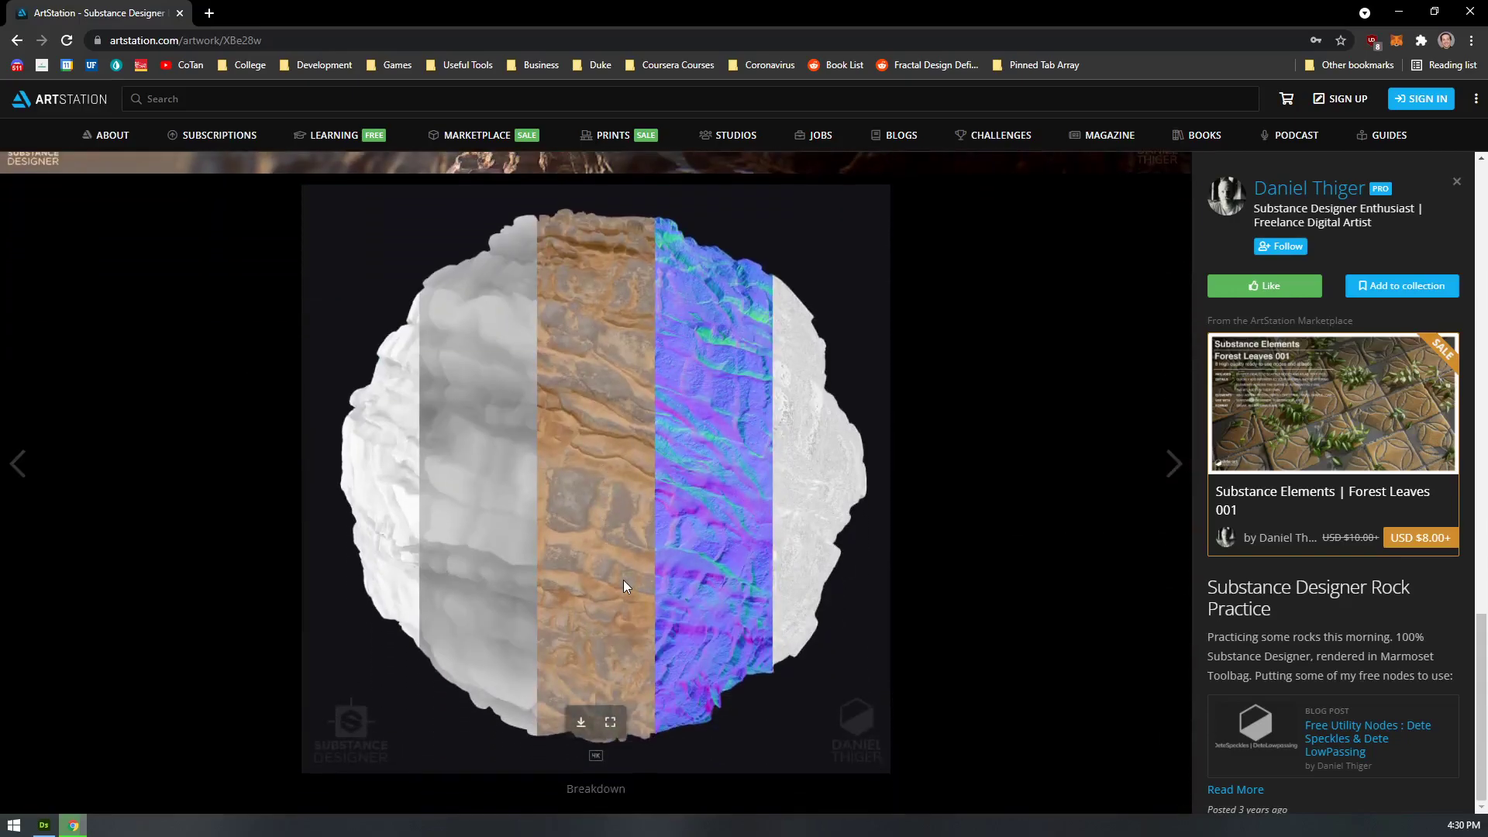
left_click(610, 722)
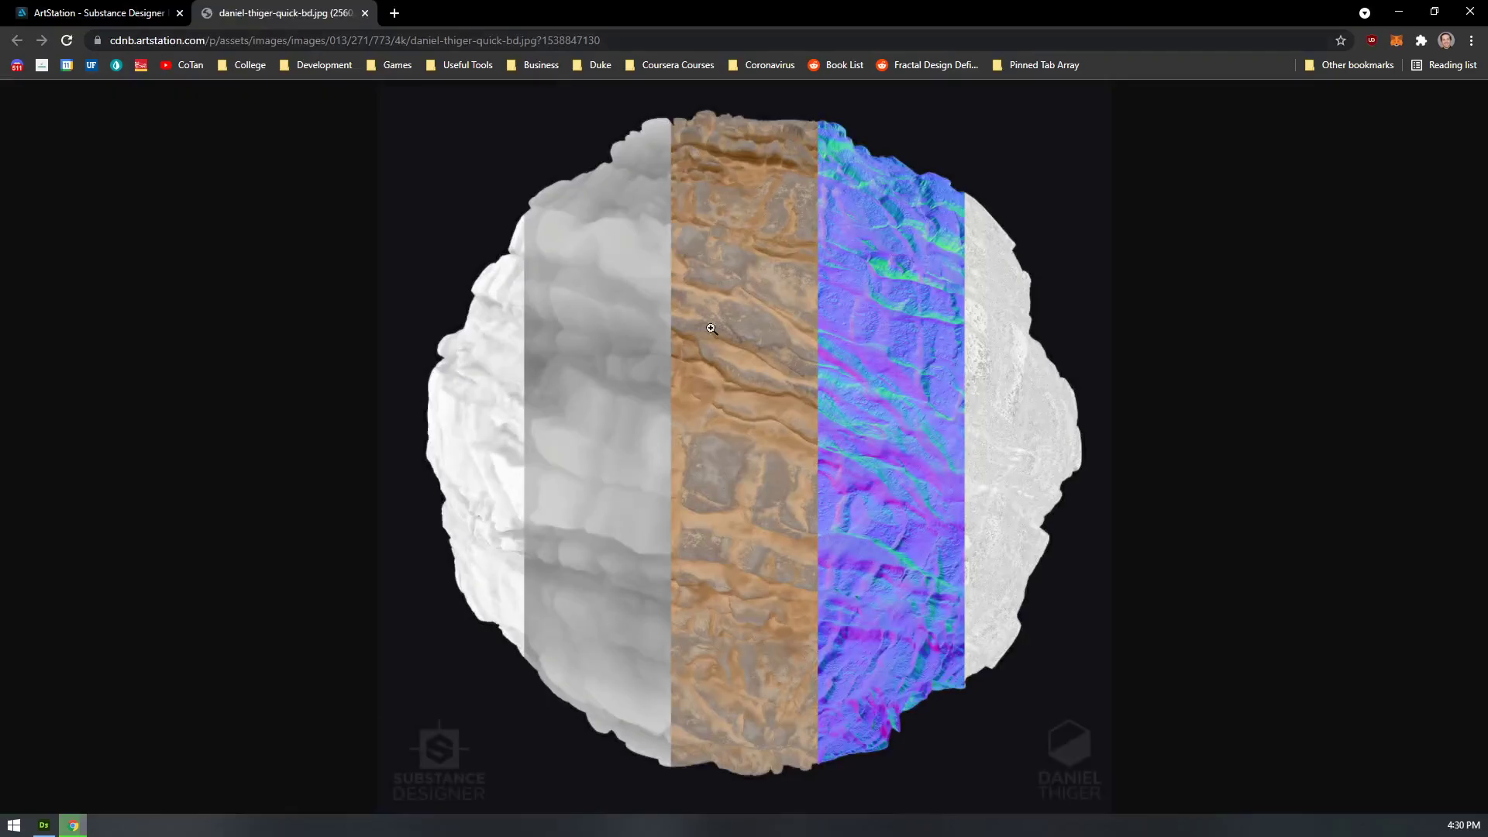
- Examine the enlarged breakdown image, comparing the ambient occlusion, height, base colour, normal and roughness strips of the rock
left_click(800, 358)
middle_click_drag(820, 410, 1021, 525)
middle_click_drag(1054, 462, 773, 243)
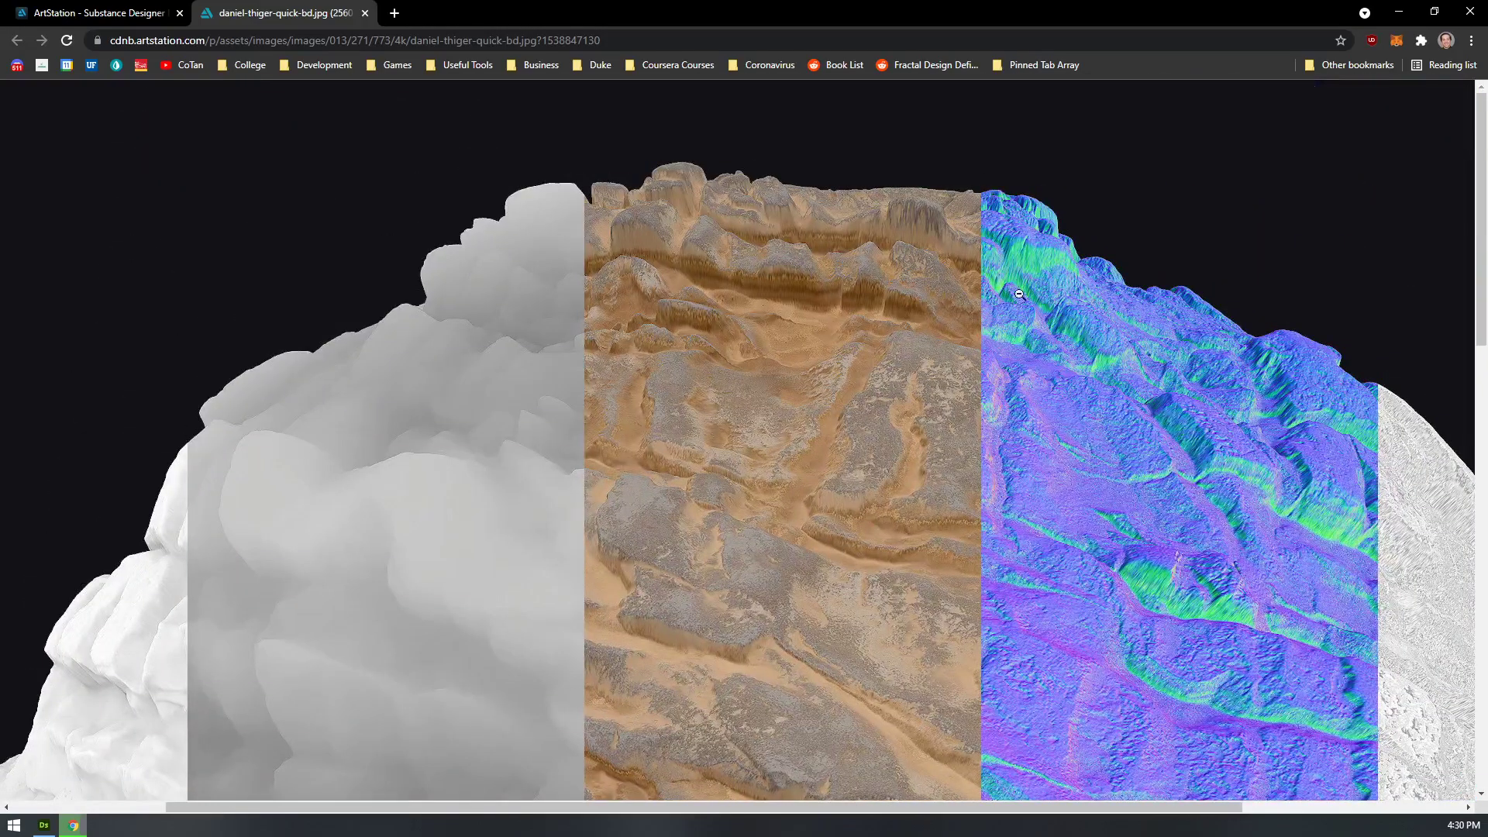
middle_click_drag(1002, 476, 1066, 489)
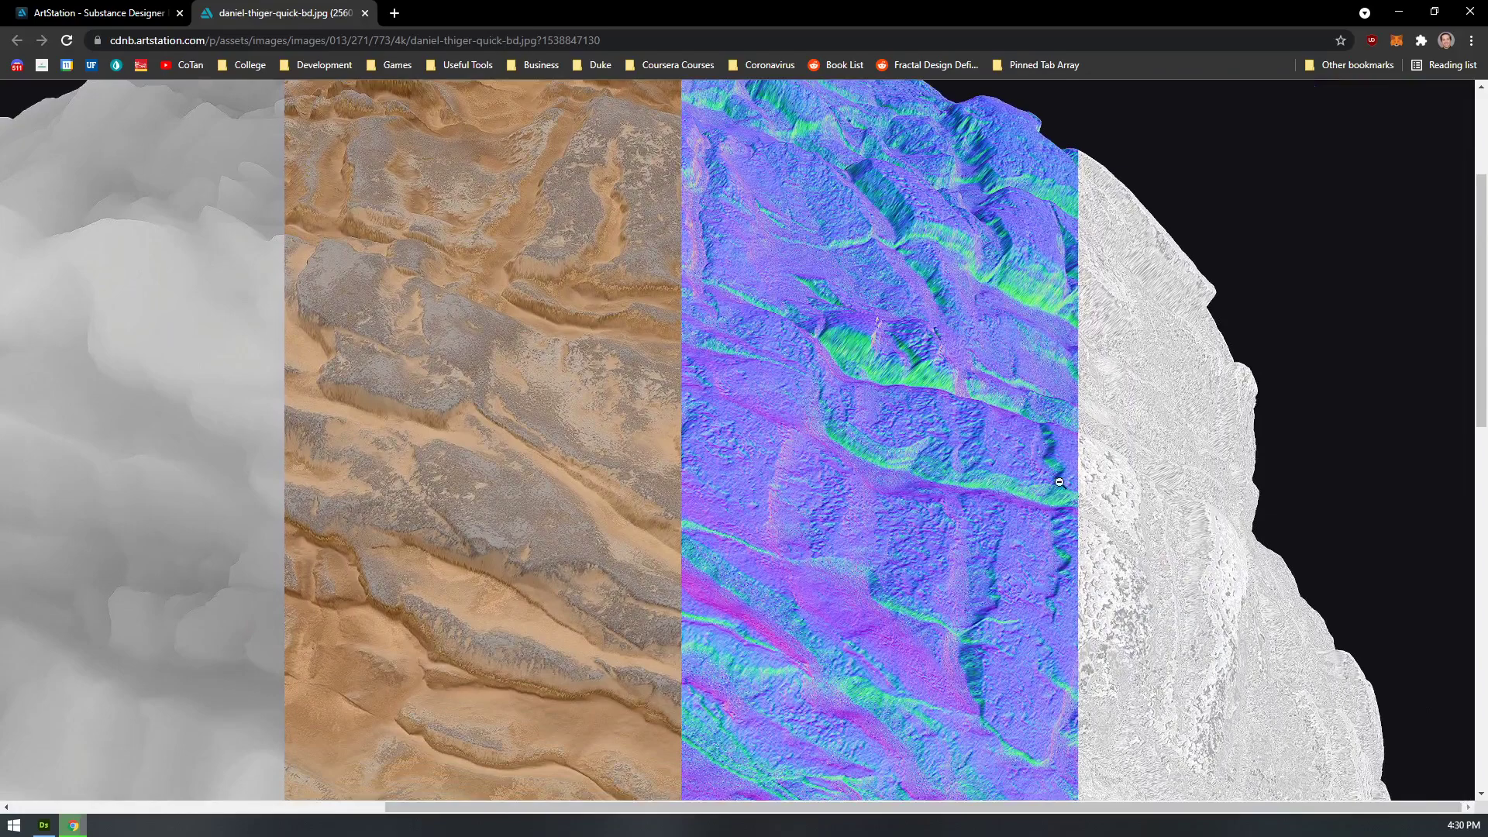
scroll(852, 310, "up", 2)
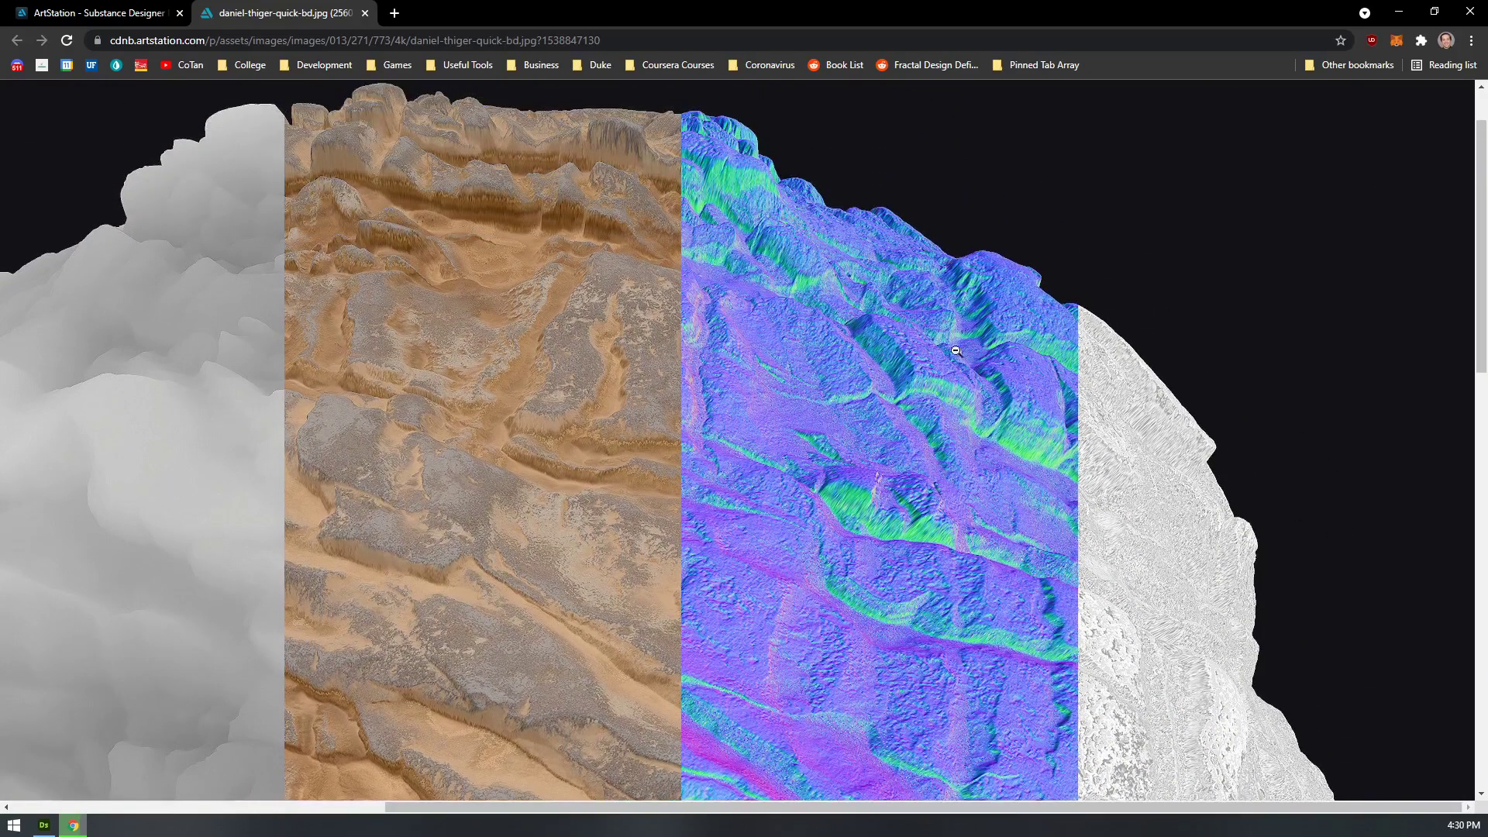
middle_click(1172, 332)
scroll(605, 412, "down", 9)
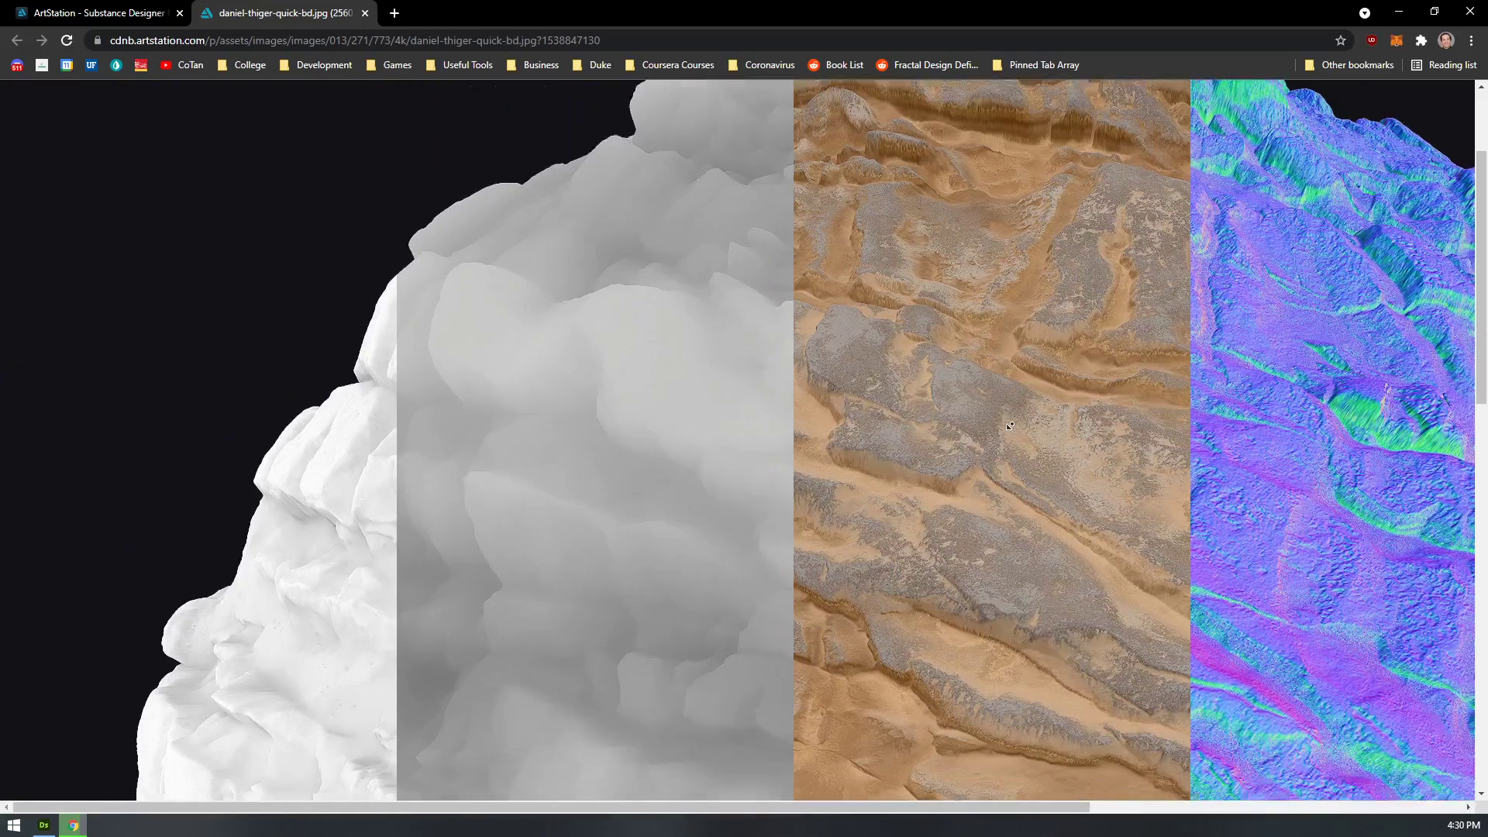
scroll(605, 411, "up", 10)
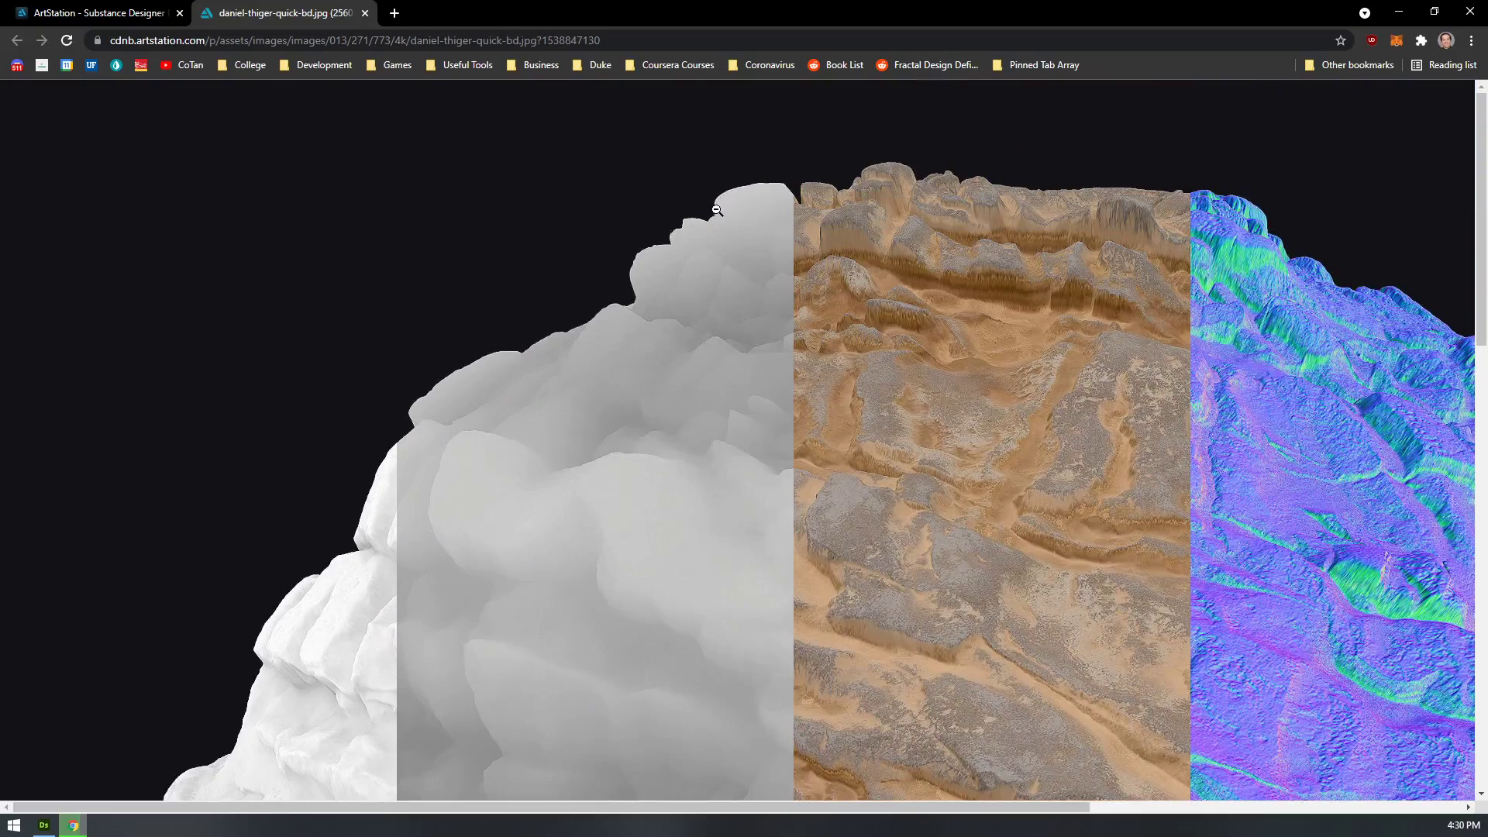
middle_click_drag(956, 244, 935, 368)
middle_click_drag(709, 498, 667, 365)
middle_click_drag(690, 267, 658, 457)
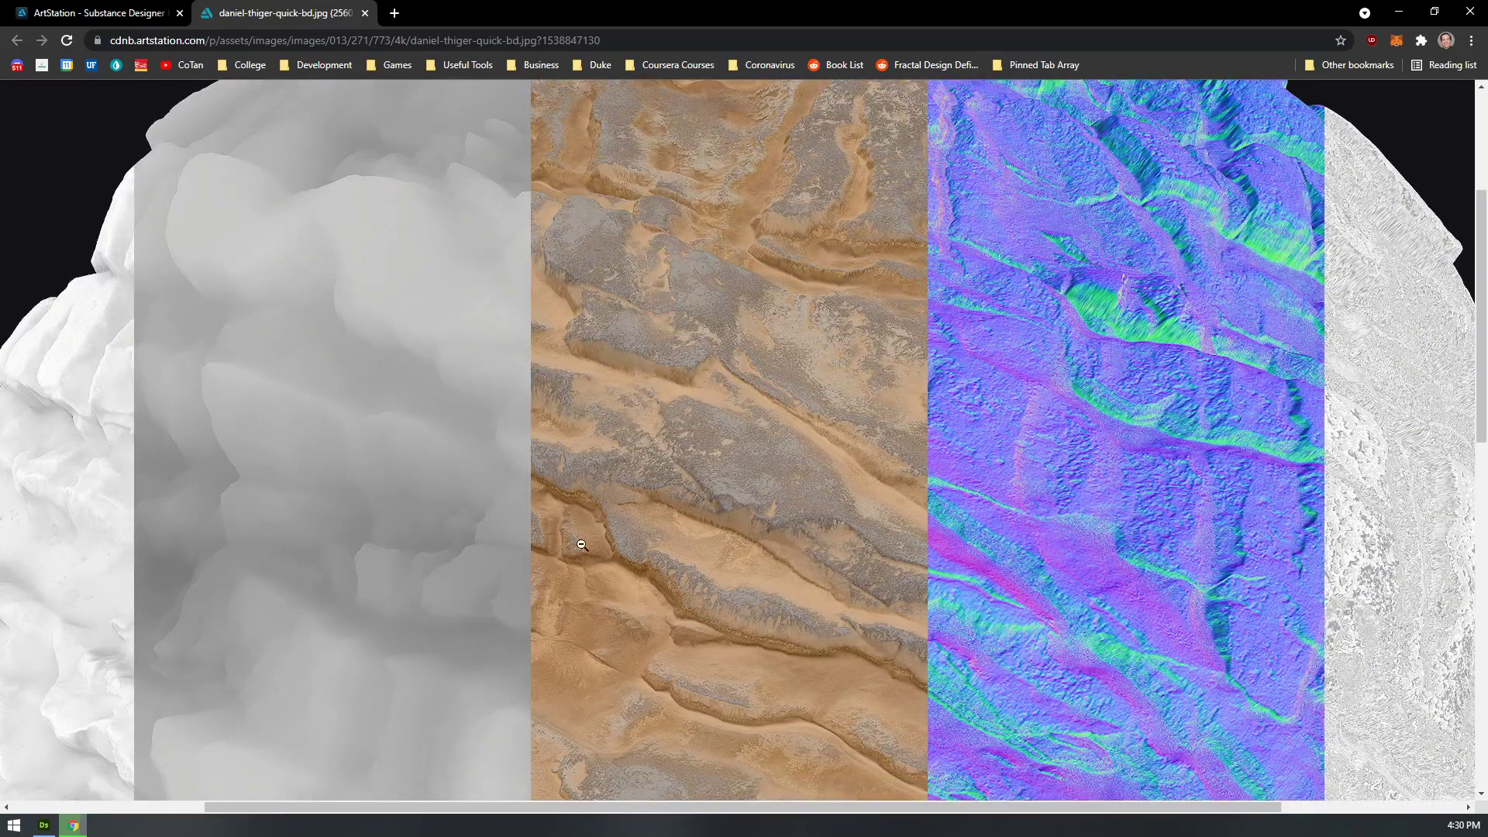
middle_click_drag(527, 355, 551, 309)
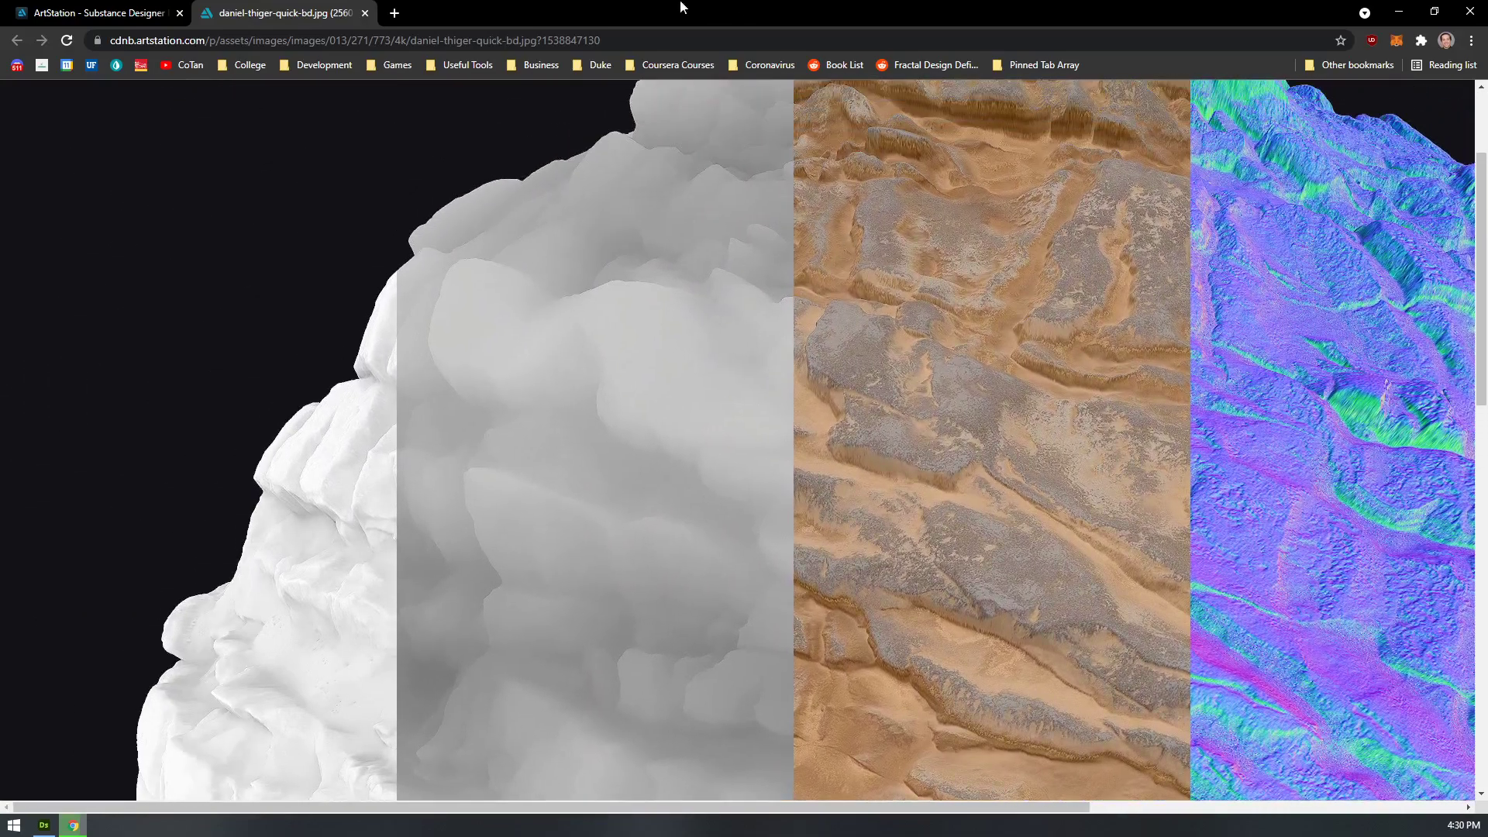
- Return to the artwork page and switch back to the Concrete graph in Substance 3D Designer
left_click(109, 13)
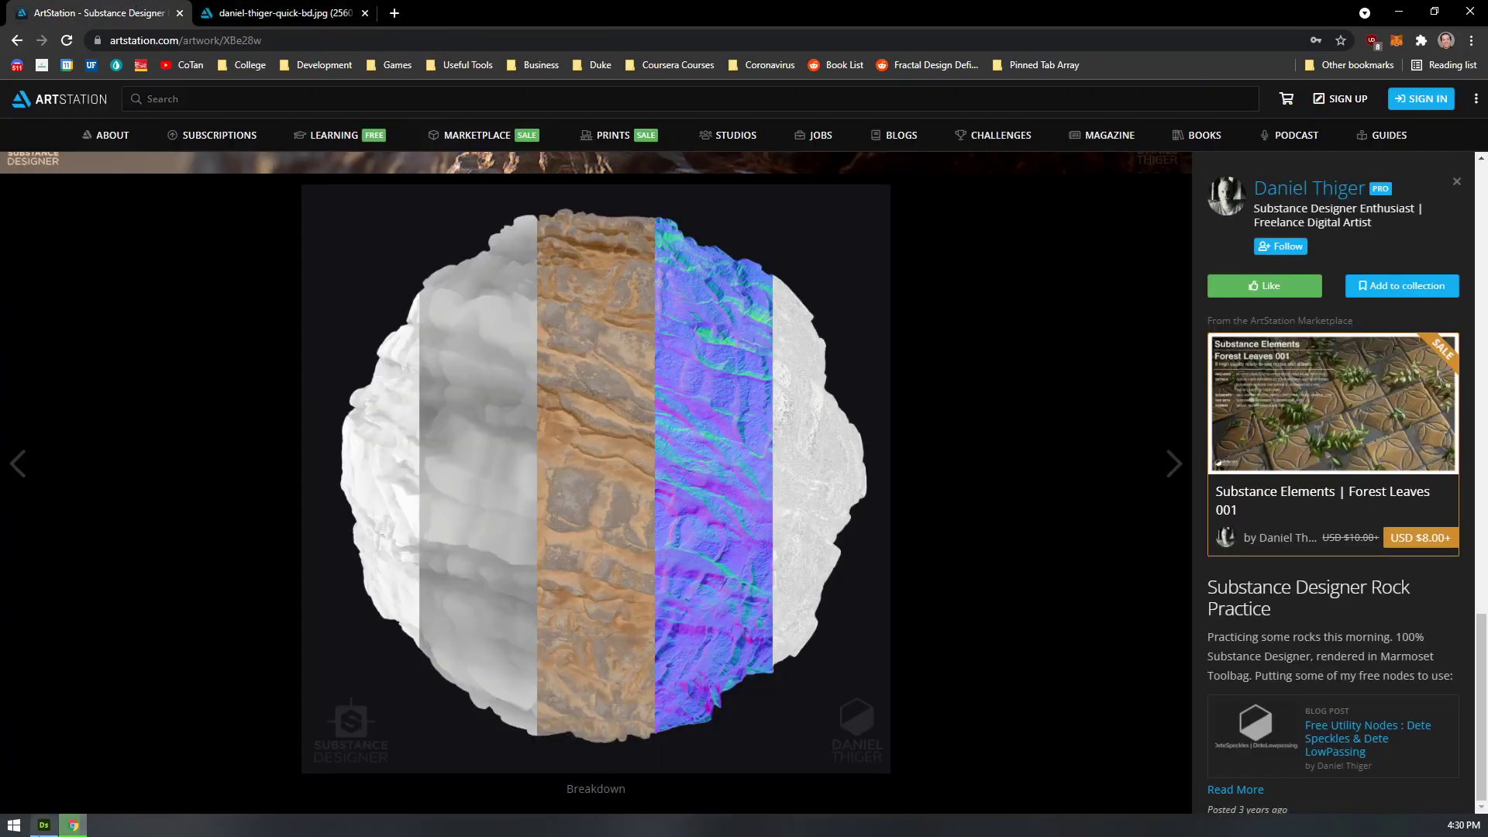
left_click(44, 824)
middle_click_drag(814, 316, 633, 234)
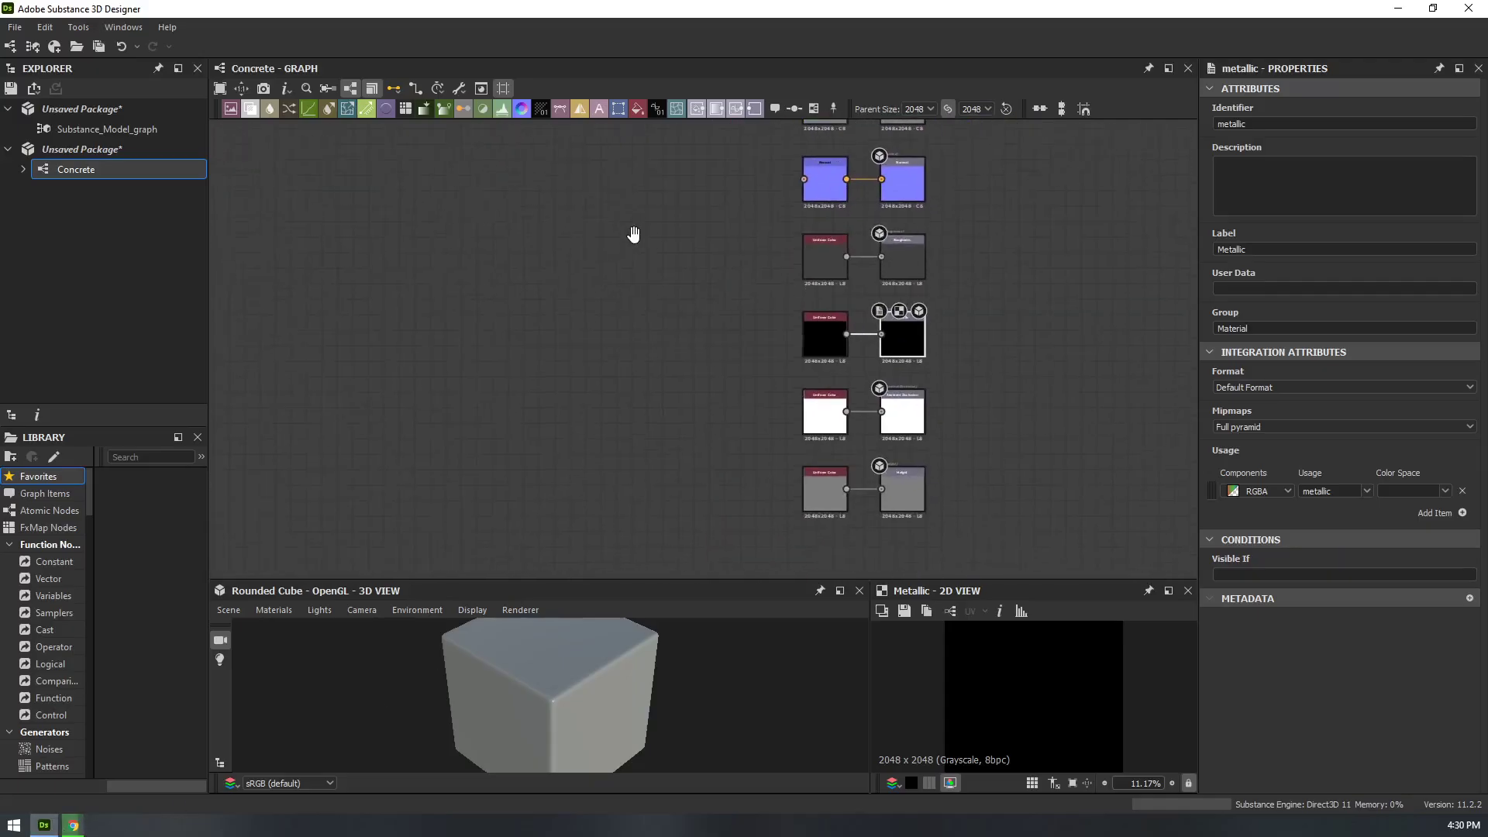
left_click(15, 27)
mouse_move(28, 50)
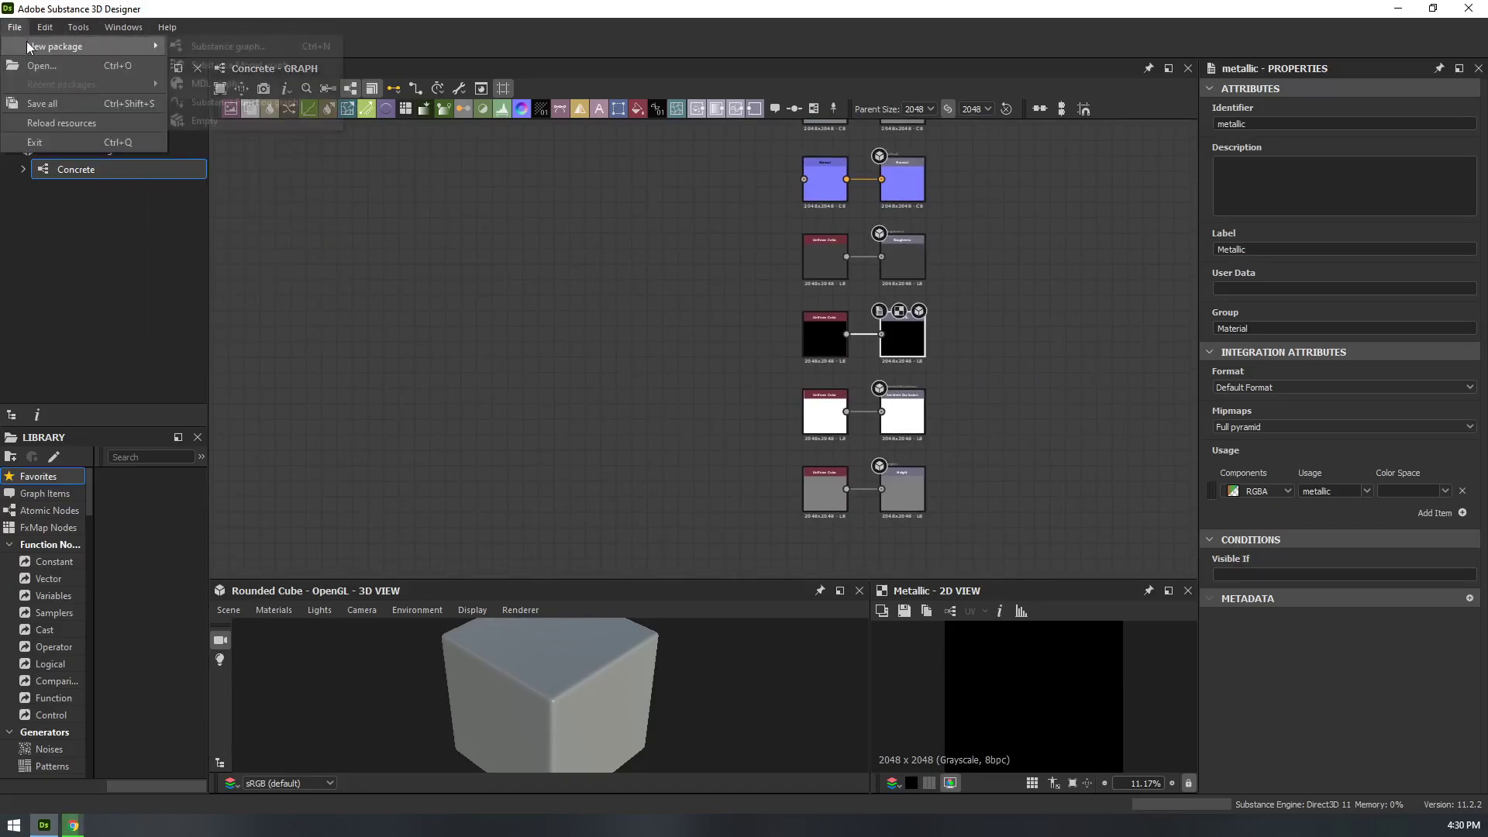
middle_click_drag(738, 240, 737, 298)
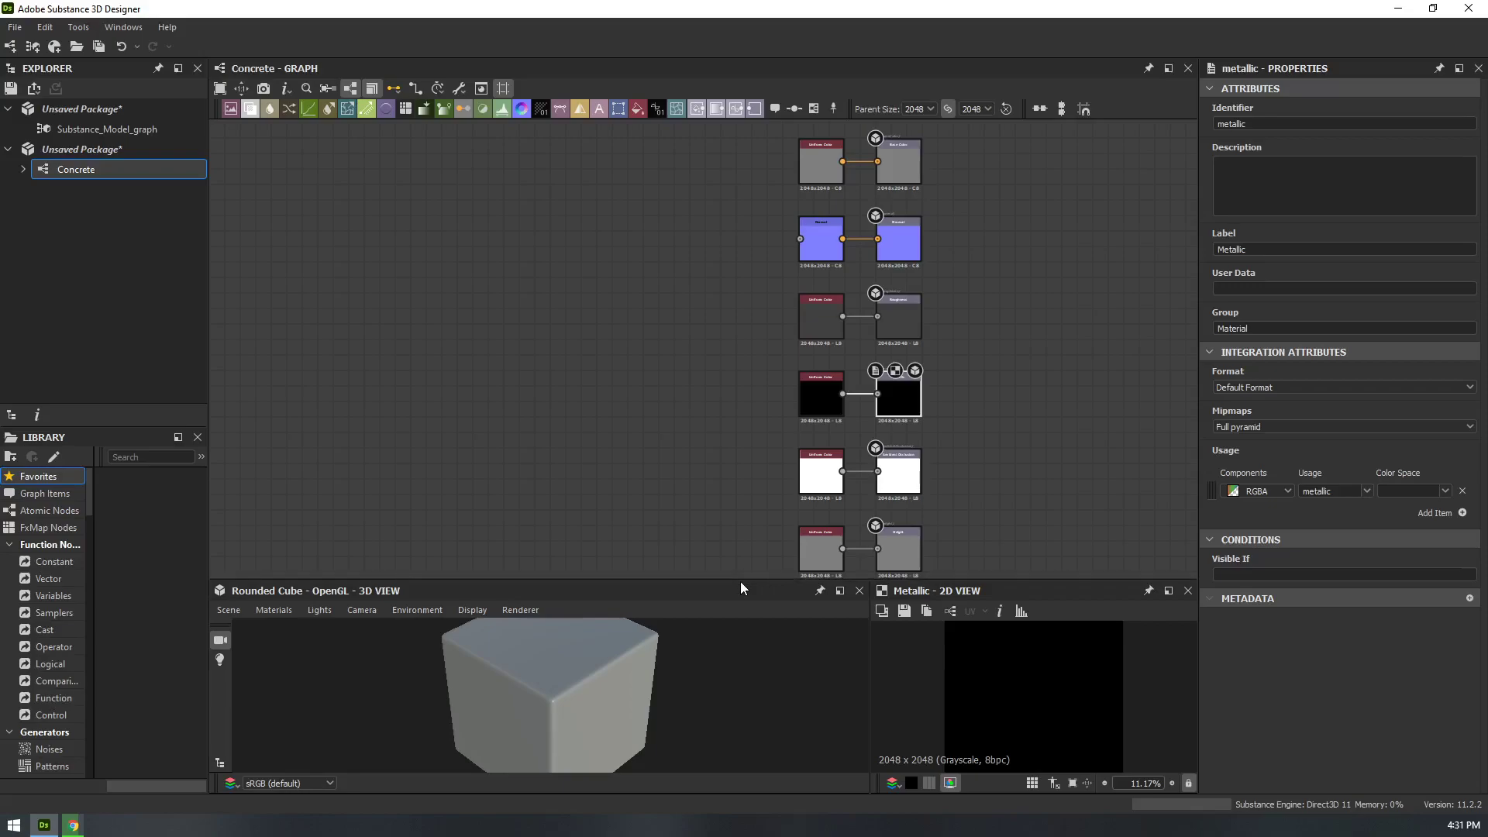
- Enlarge the 3D and 2D views, widen the Explorer and Library column slightly, and rotate the preview cube
left_click_drag(741, 582, 797, 403)
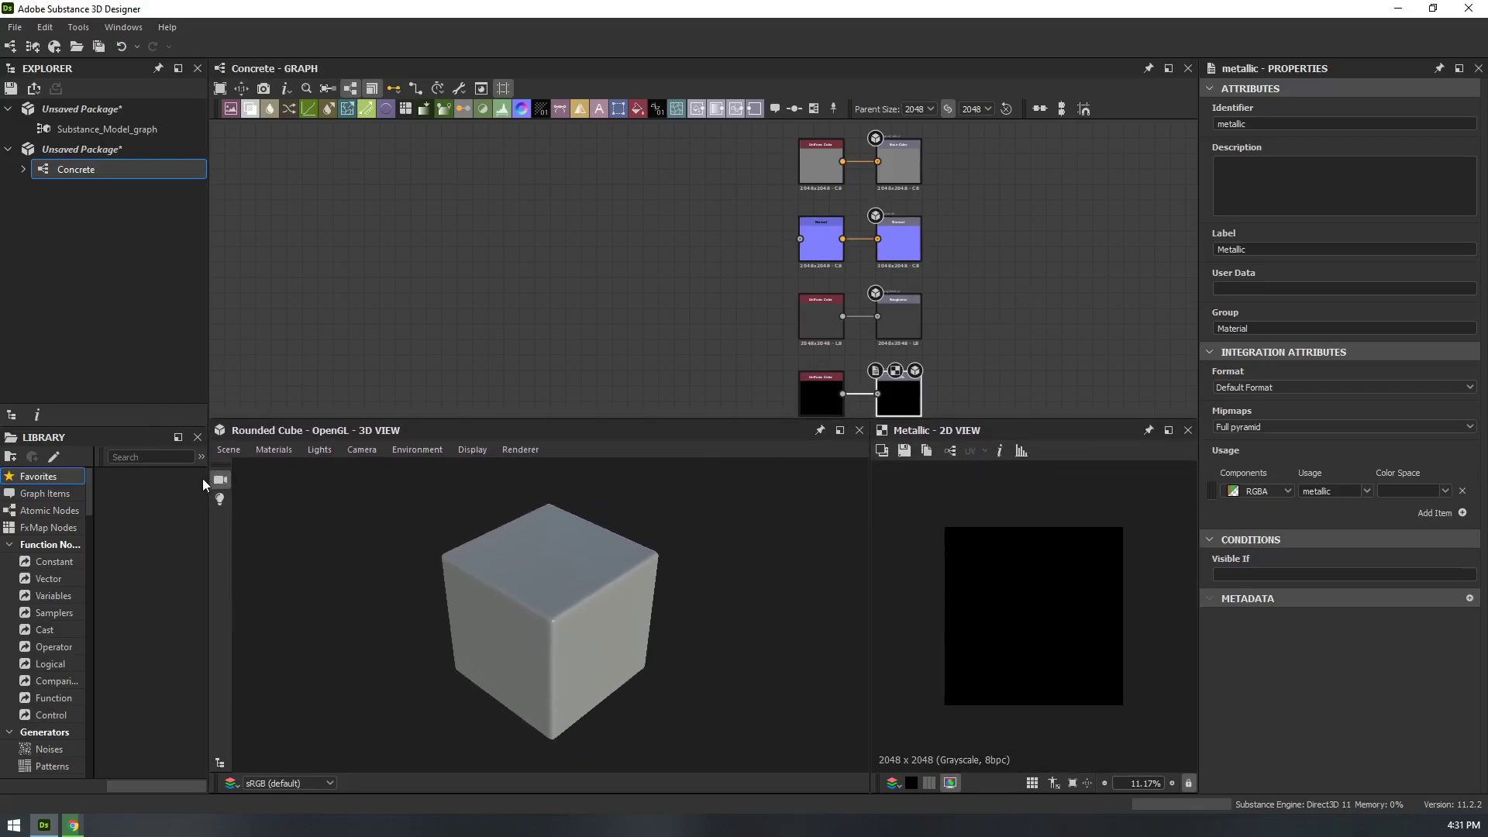
left_click_drag(207, 478, 344, 465)
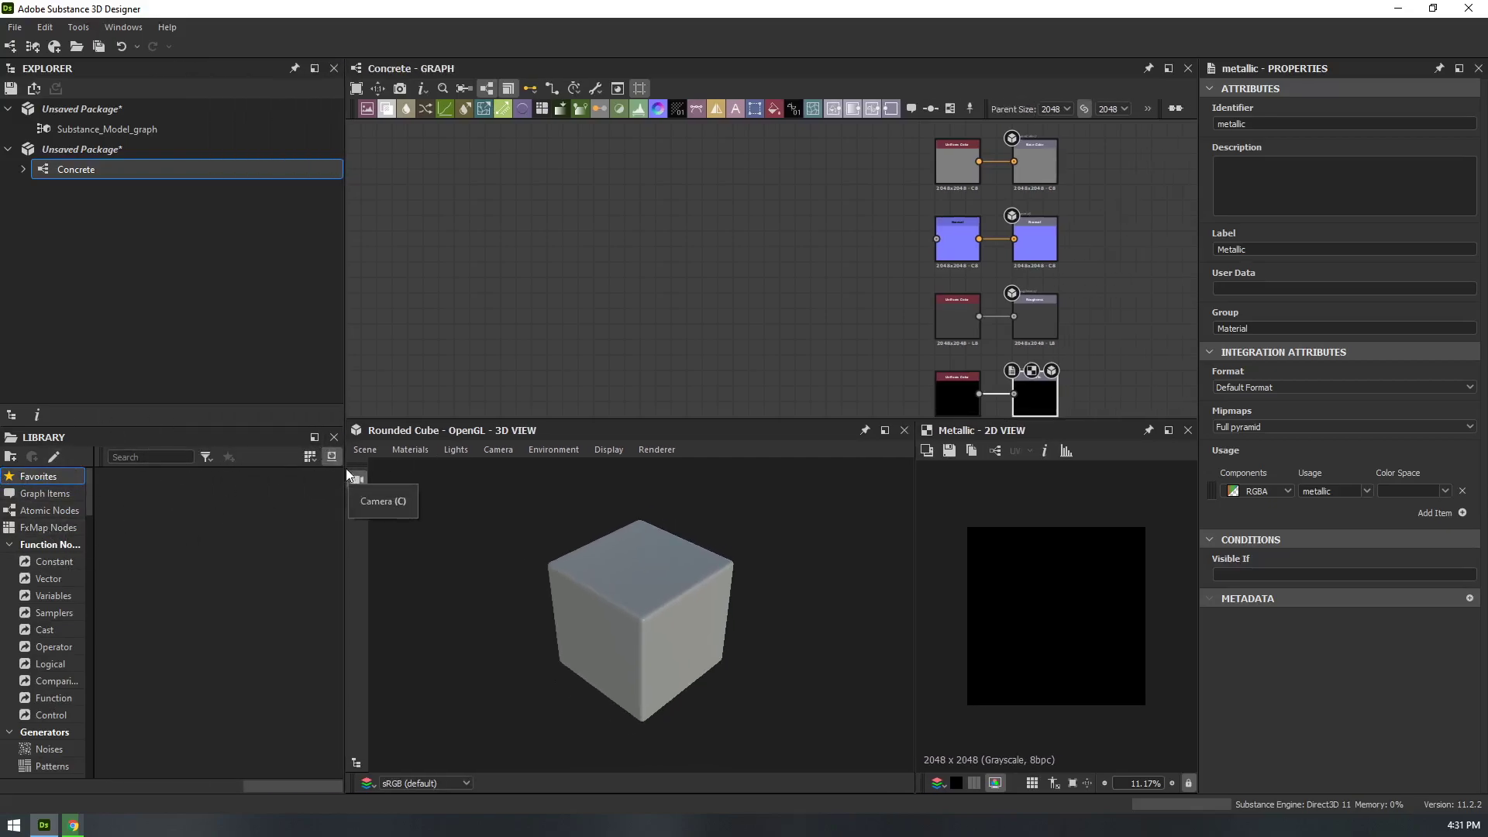
left_click_drag(346, 470, 238, 485)
mouse_move(575, 606)
middle_mouse_down()
mouse_move(555, 591)
mouse_move(579, 609)
middle_mouse_up()
left_click_drag(580, 604, 1198, 626)
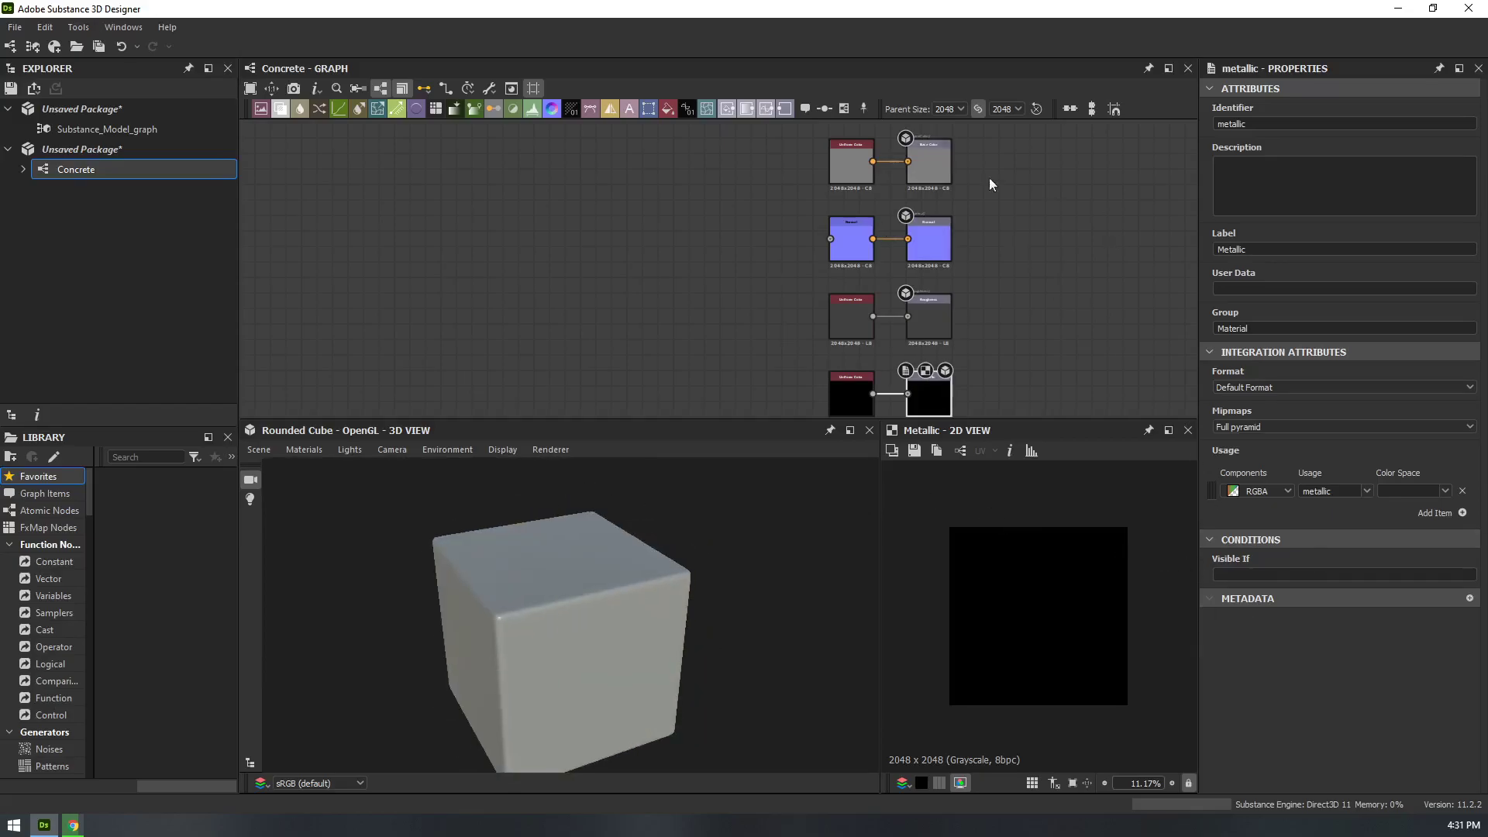
- Show the Normal node and the Uniform Color node of the Base Color output in the 2D view
scroll(1043, 605, "up", 3)
left_click(866, 258)
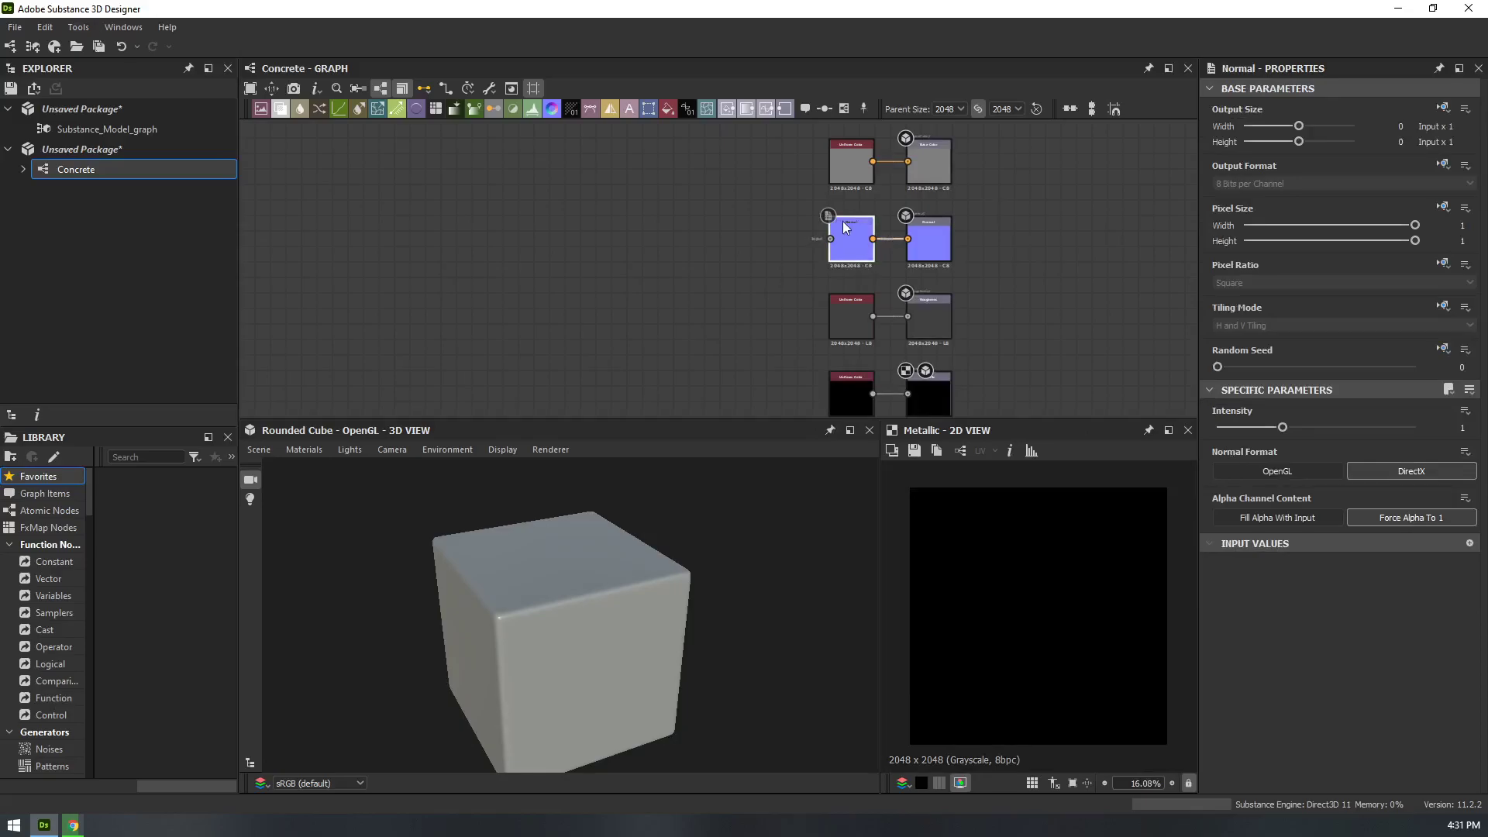
double_click(850, 231)
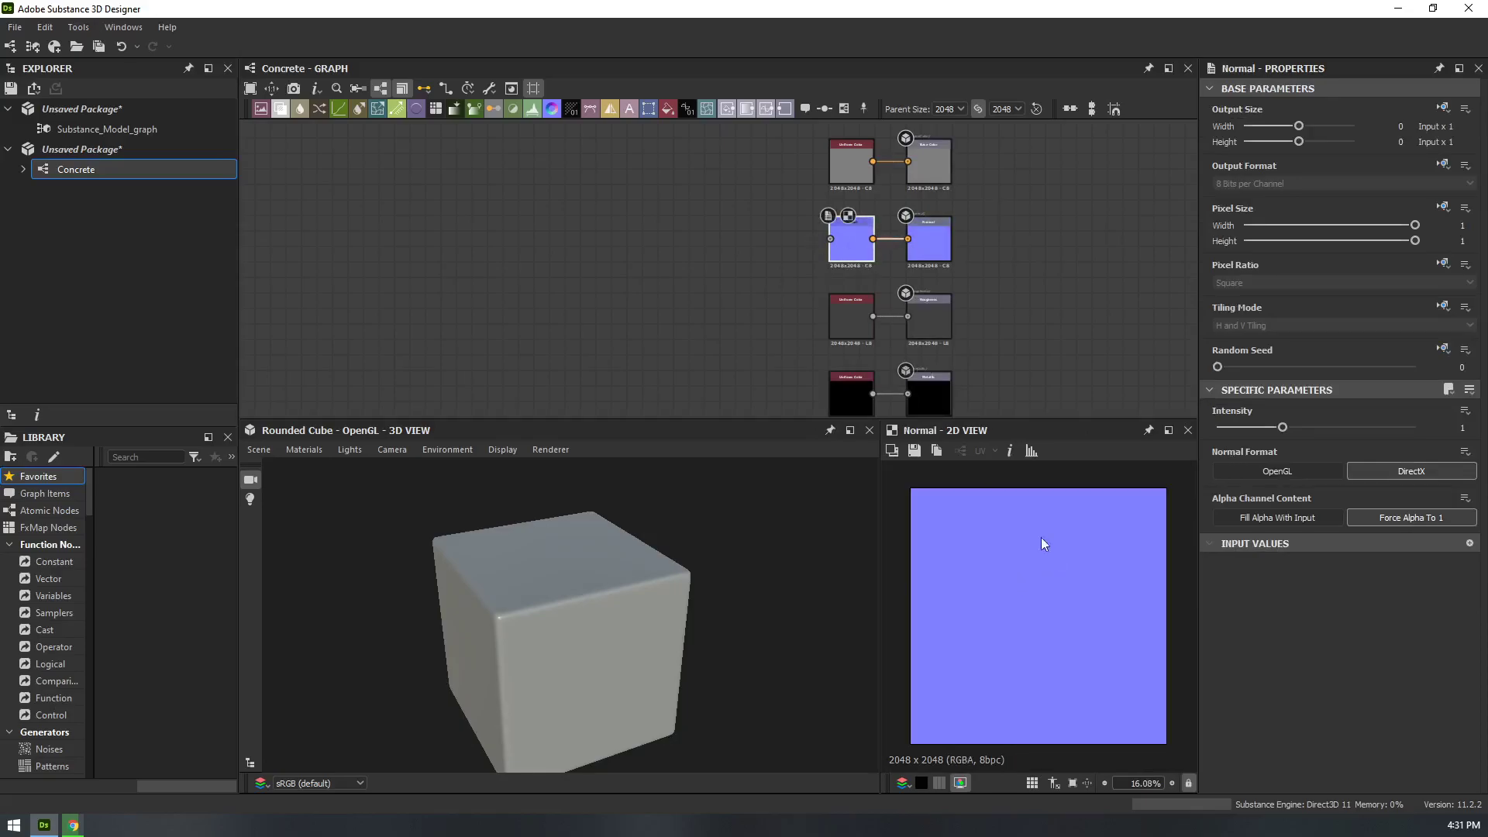
double_click(862, 160)
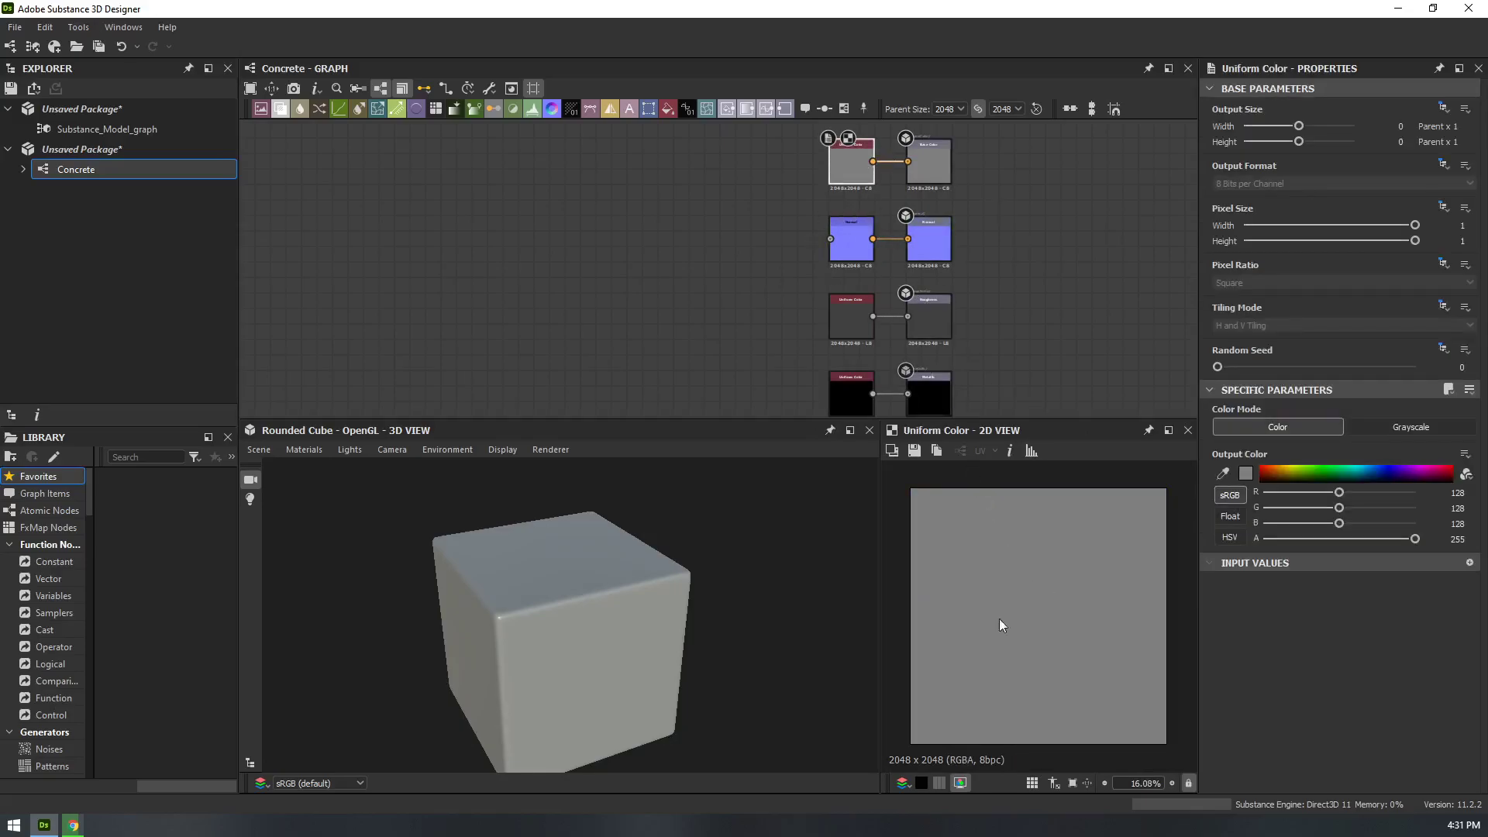
- Move the Uniform Color node around in the graph and place it back beside the Base Color output
scroll(863, 134, "up", 5)
middle_click_drag(863, 135, 836, 292)
left_click_drag(856, 246, 586, 238)
left_click_drag(882, 206, 835, 272)
scroll(992, 309, "down", 2)
mouse_move(877, 341)
middle_mouse_down()
mouse_move(833, 186)
mouse_move(867, 316)
middle_mouse_up()
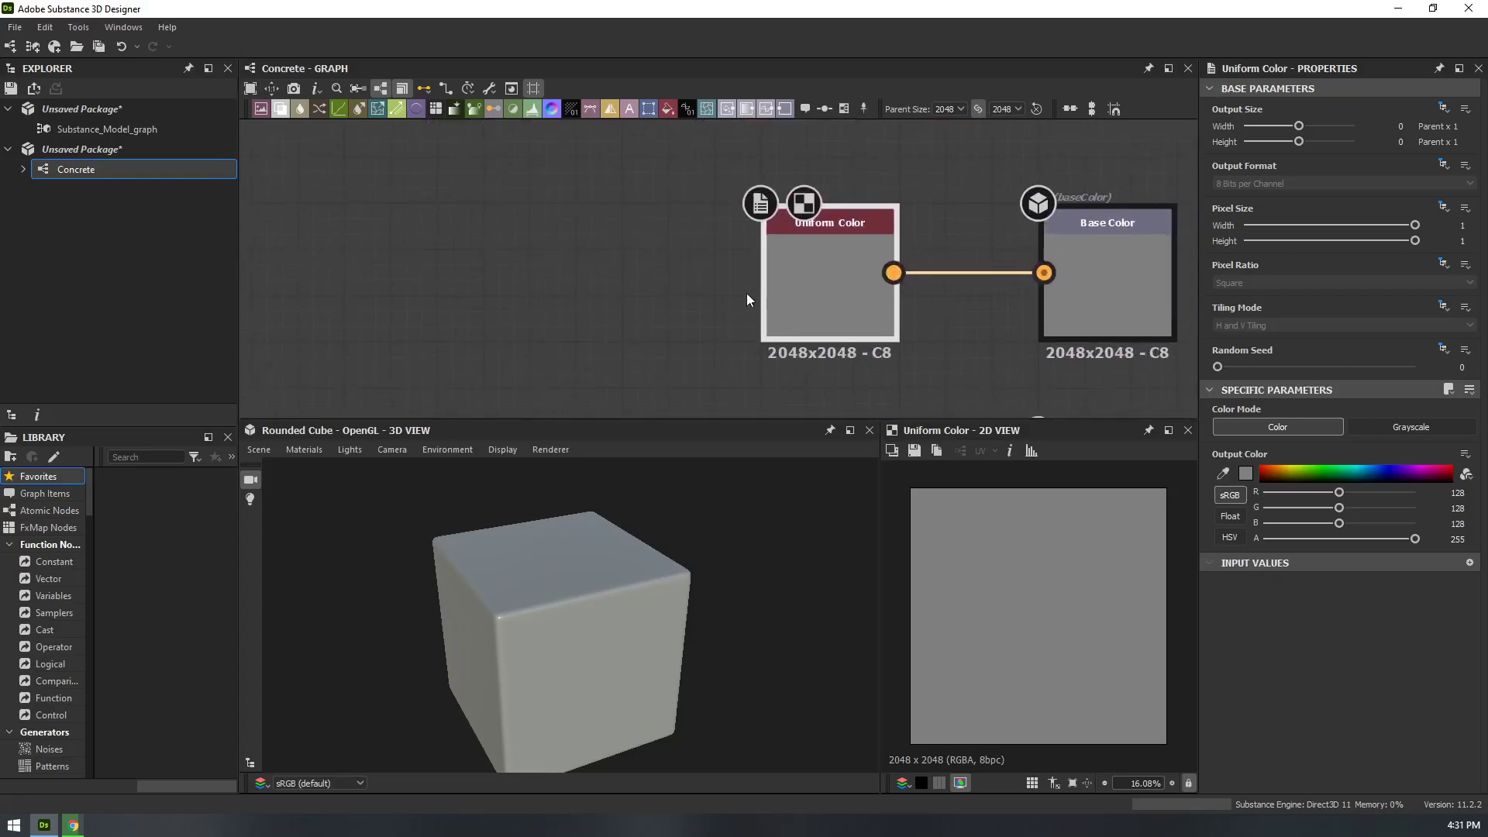
left_click_drag(801, 269, 871, 264)
middle_click_drag(865, 290, 656, 204)
left_click_drag(718, 209, 686, 207)
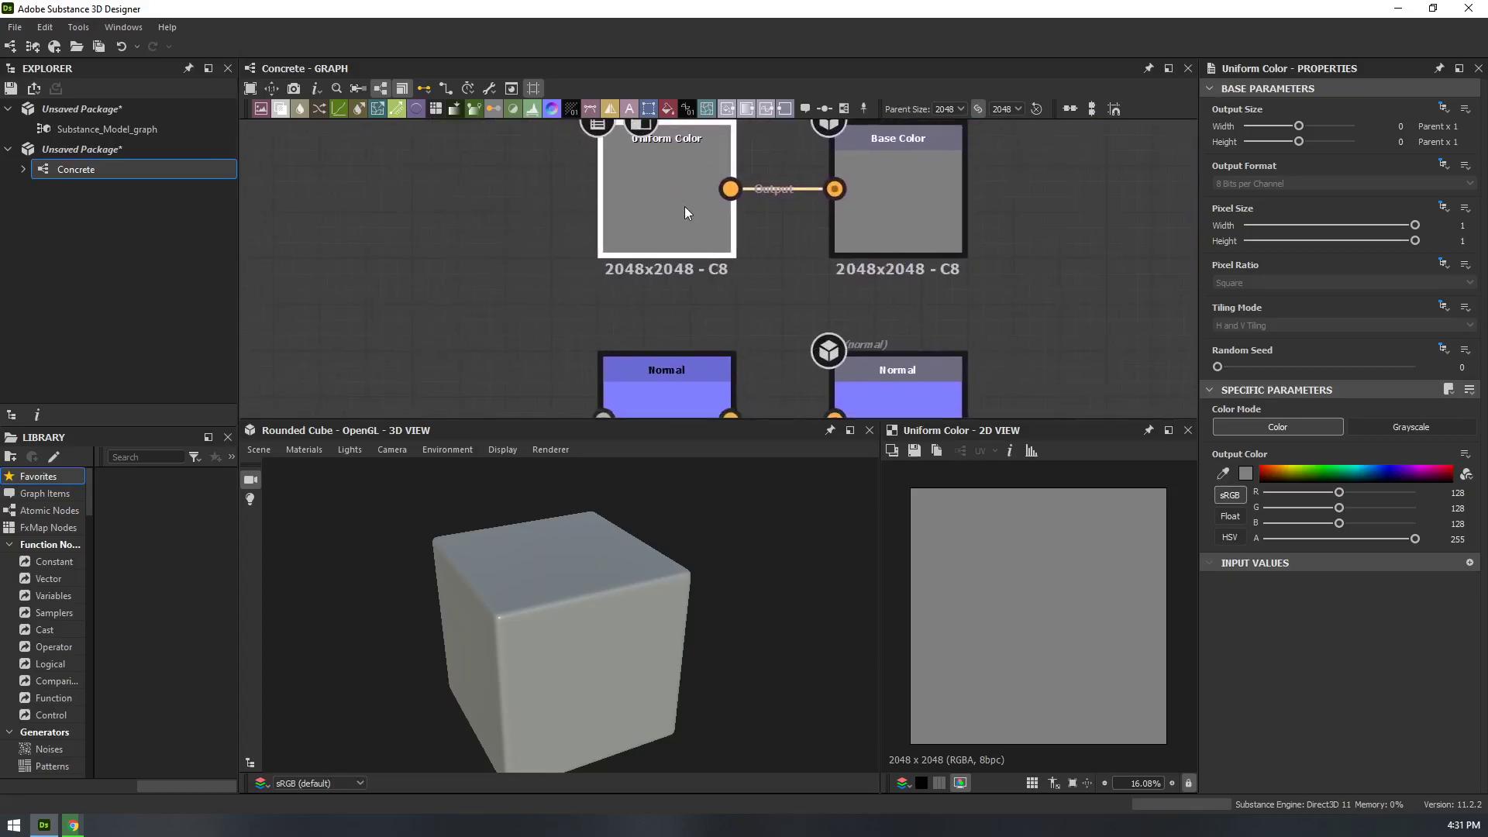
- Examine the link between the Uniform Color node and the Base Color output up close
scroll(798, 291, "up", 3)
middle_click_drag(747, 262, 606, 209)
scroll(839, 172, "up", 1)
scroll(860, 376, "down", 2)
scroll(872, 368, "down", 1)
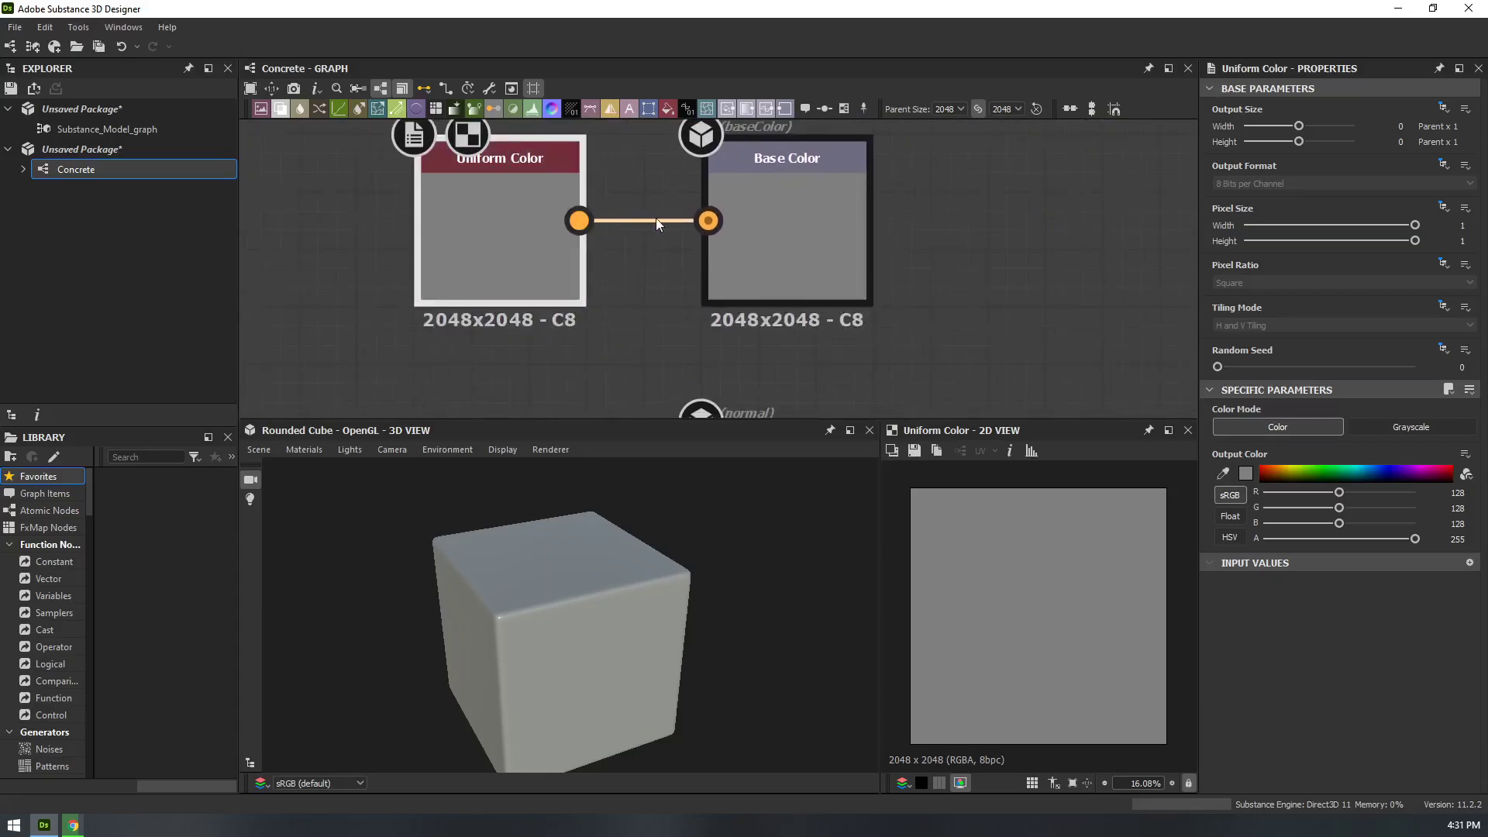
scroll(643, 248, "down", 1)
middle_click_drag(626, 271, 822, 297)
scroll(779, 205, "up", 1)
scroll(727, 233, "down", 2)
- Reposition the Base Color, Normal and Roughness outputs slightly higher than the nodes that feed them
left_click_drag(792, 226, 806, 257)
mouse_move(973, 215)
left_mouse_down()
mouse_move(965, 244)
mouse_move(974, 210)
left_mouse_up()
scroll(969, 217, "down", 1)
middle_click_drag(925, 271, 886, 226)
left_click_drag(930, 316, 929, 289)
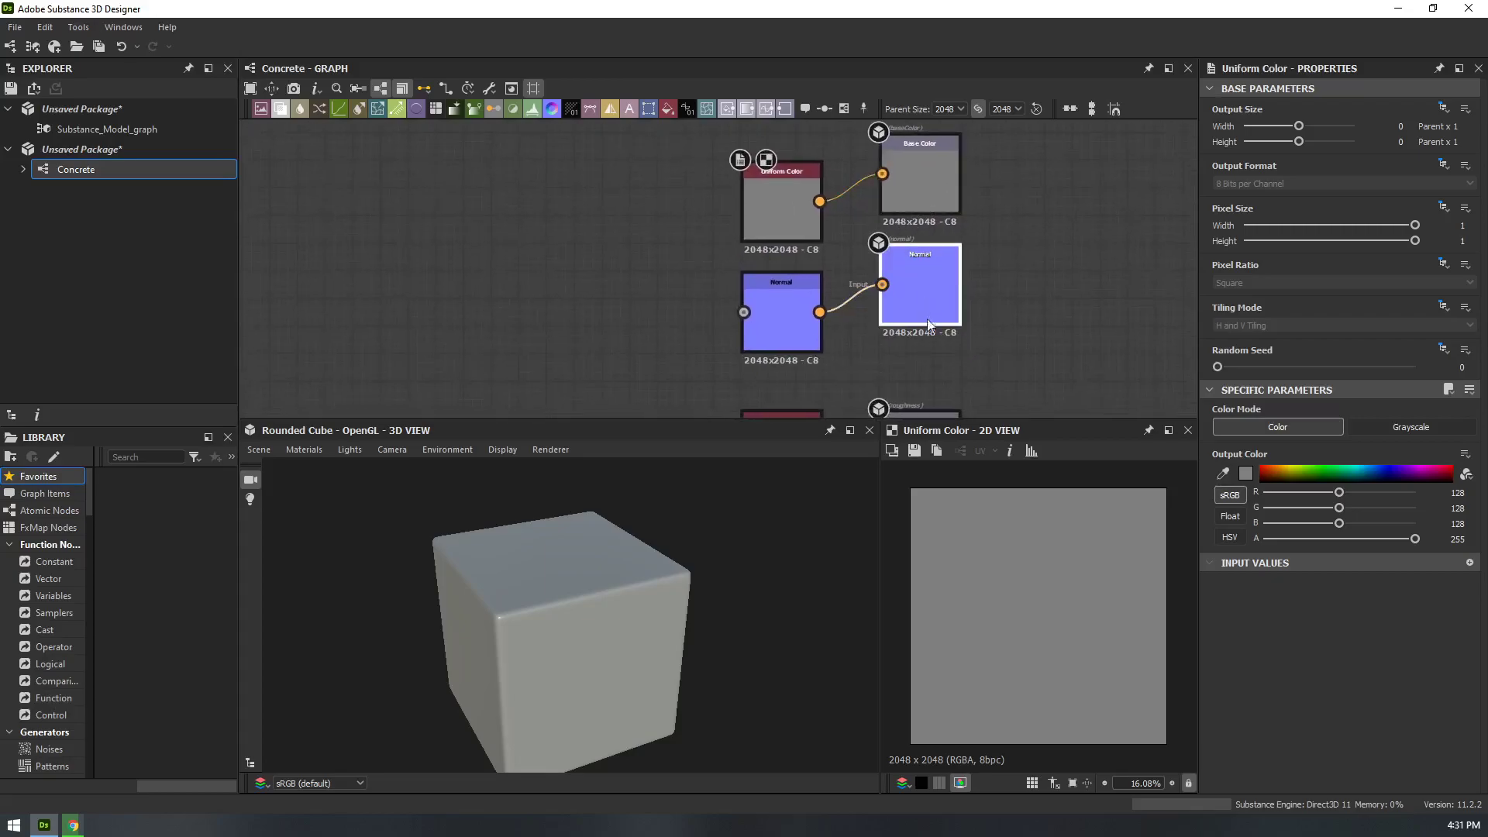
middle_click_drag(935, 334, 893, 268)
left_click_drag(896, 380, 893, 355)
middle_click_drag(958, 339, 958, 283)
scroll(959, 290, "down", 2)
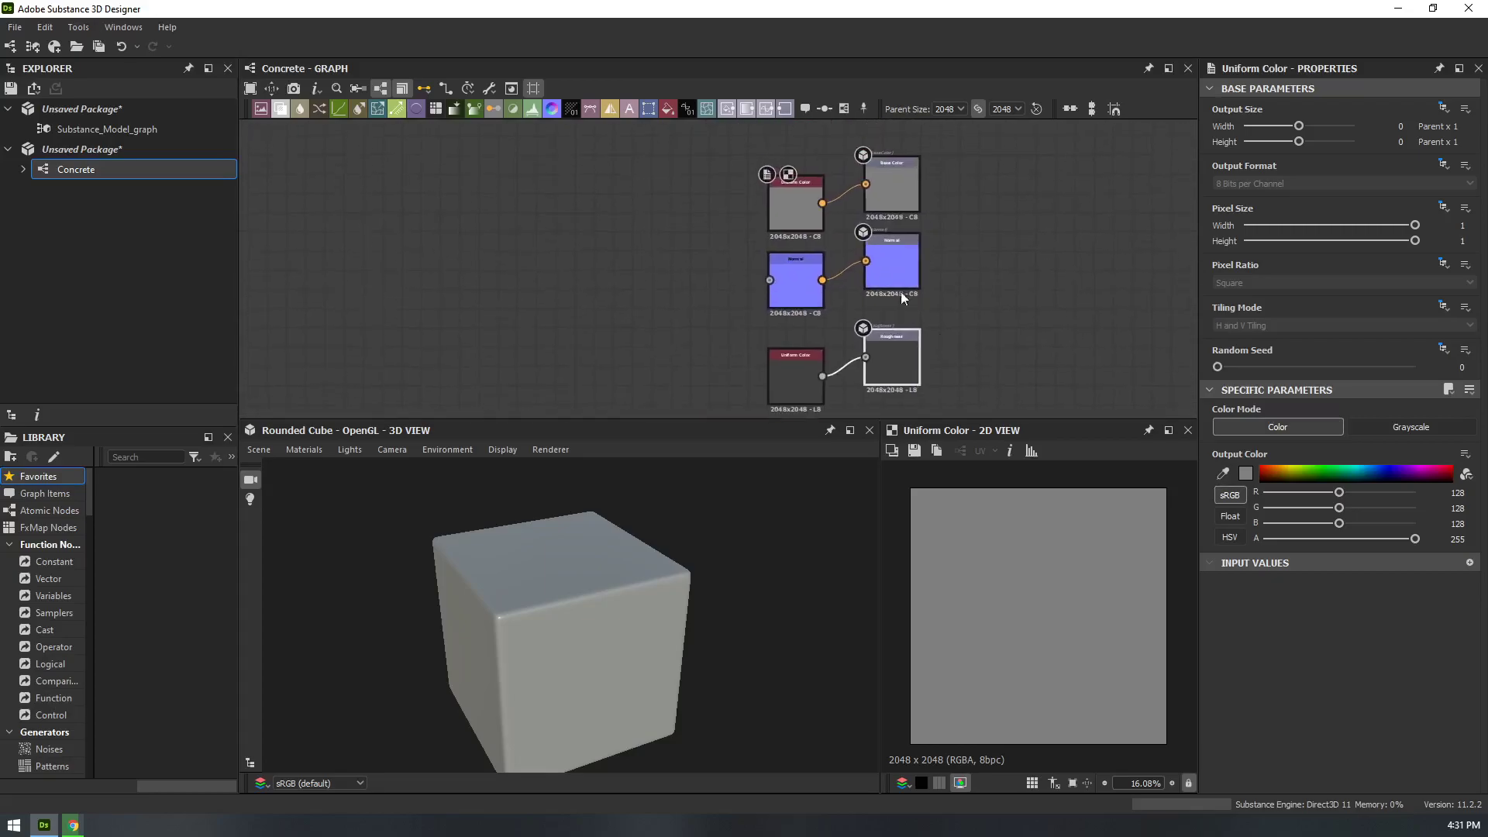
- Shift the remaining output nodes below Roughness slightly upward to continue the column of outputs
middle_click_drag(922, 355, 862, 256)
left_click_drag(691, 365, 693, 341)
middle_click_drag(762, 324, 827, 309)
middle_click_drag(654, 327, 637, 195)
left_click_drag(759, 312, 760, 293)
left_click_drag(750, 379, 750, 373)
- Select all the Uniform Color and Normal nodes feeding the outputs and delete them, keeping only the output nodes
middle_click_drag(923, 329, 895, 372)
scroll(905, 294, "down", 4)
middle_click_drag(904, 295, 886, 407)
scroll(837, 303, "up", 5)
scroll(711, 299, "down", 7)
middle_click_drag(711, 300, 655, 197)
left_click_drag(607, 147, 653, 341)
left_click_drag(615, 150, 659, 332)
key("Delete")
- Review the list of node types that can be added to the graph, without adding one
middle_click_drag(599, 265, 694, 309)
scroll(681, 313, "up", 4)
right_click(705, 212)
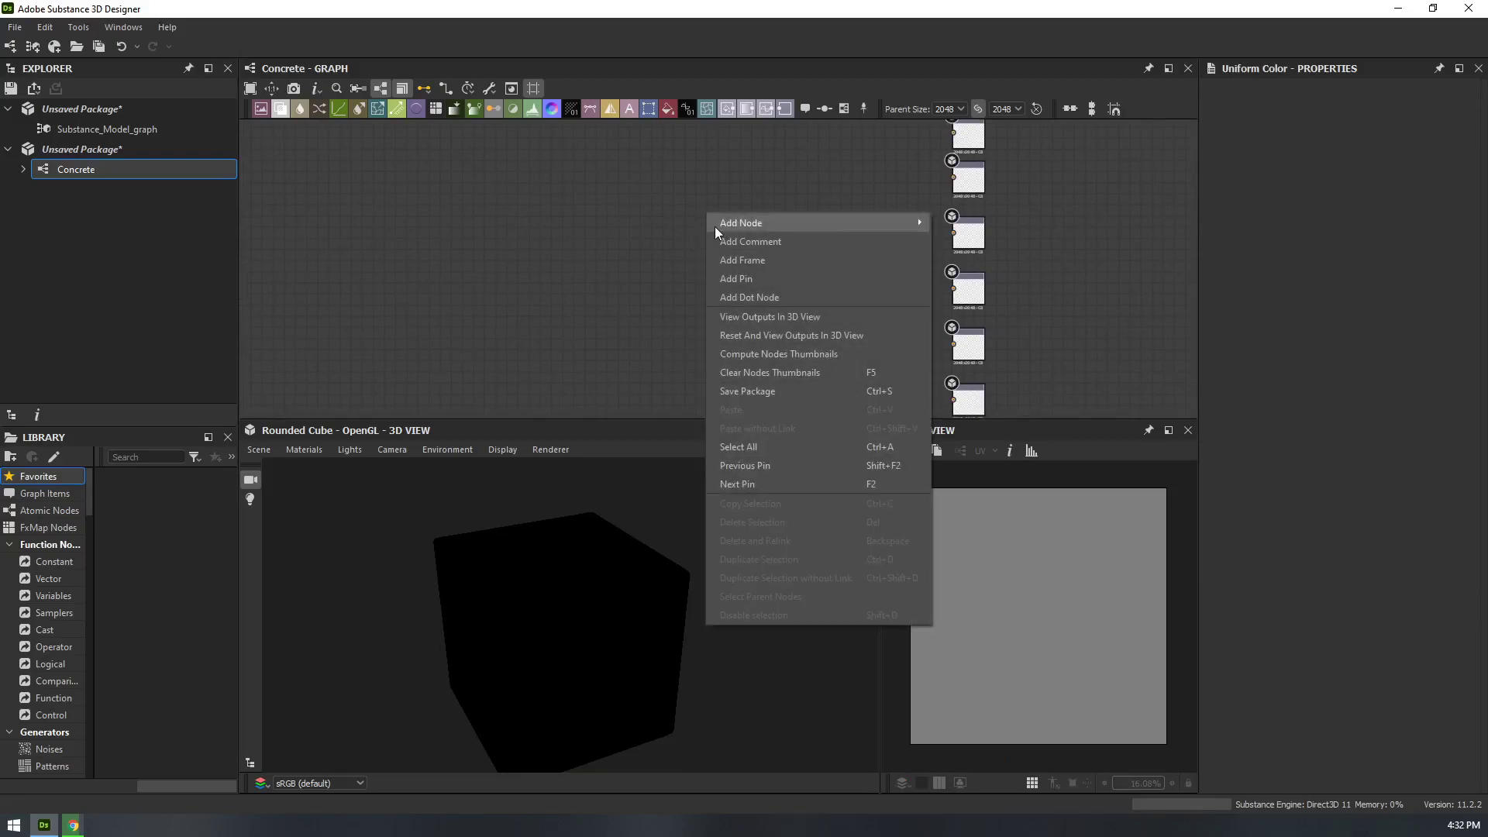
mouse_move(713, 223)
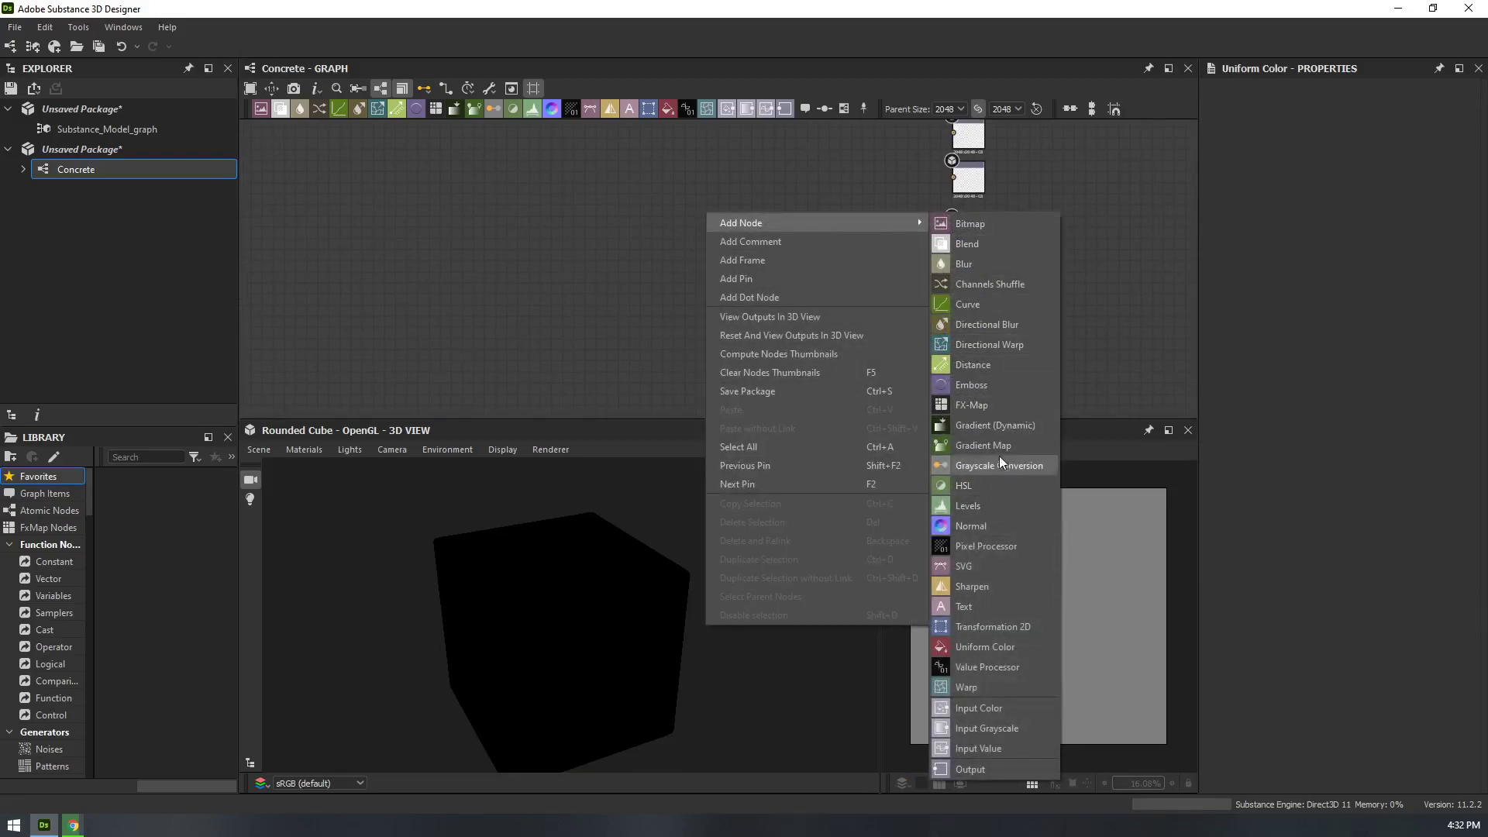
mouse_move(759, 225)
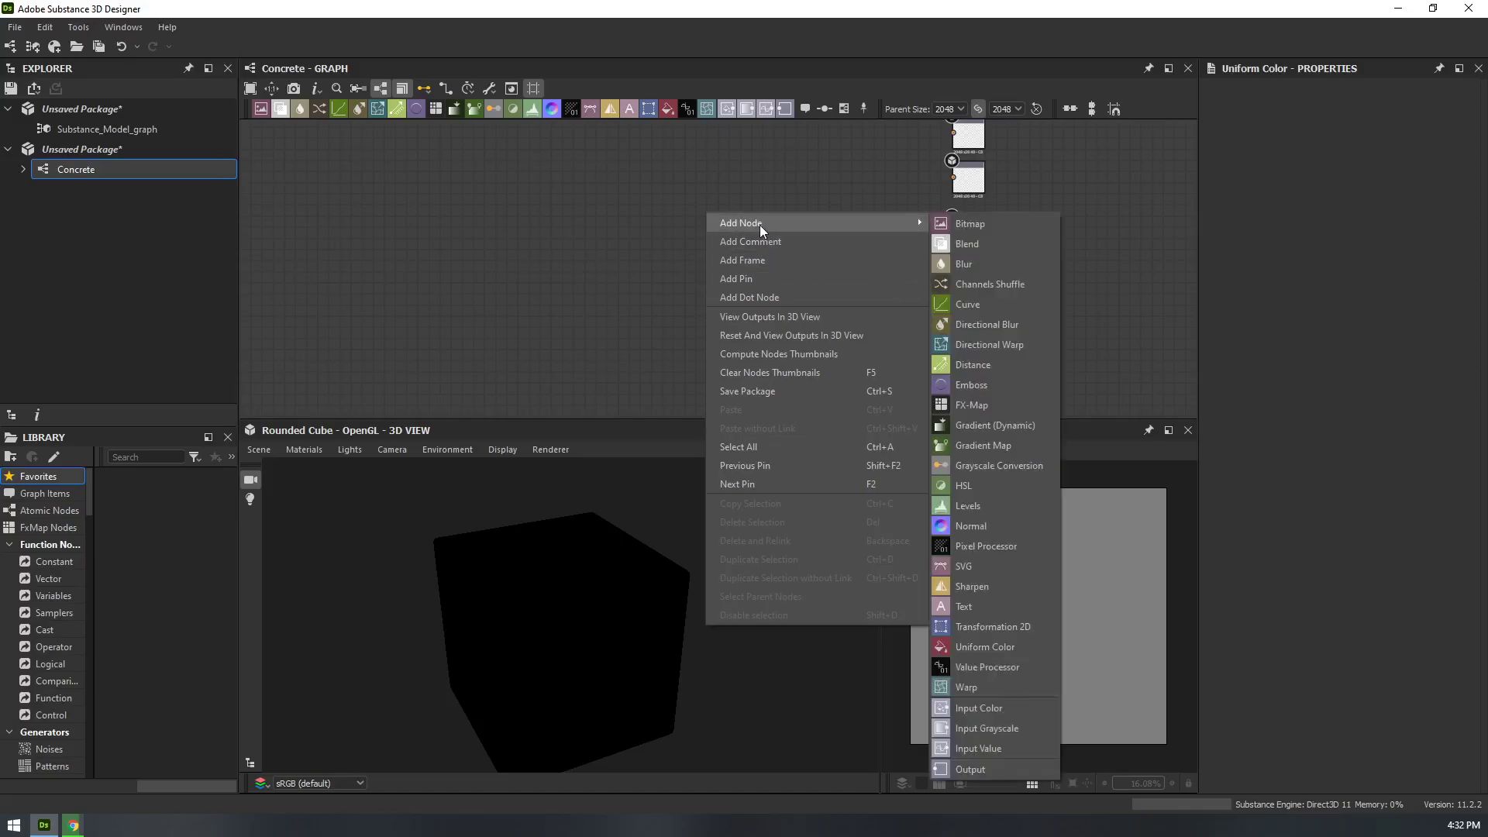
left_click(641, 220)
- Search the node list for "shape" and add a Shape node in the empty area beside the outputs
key("space")
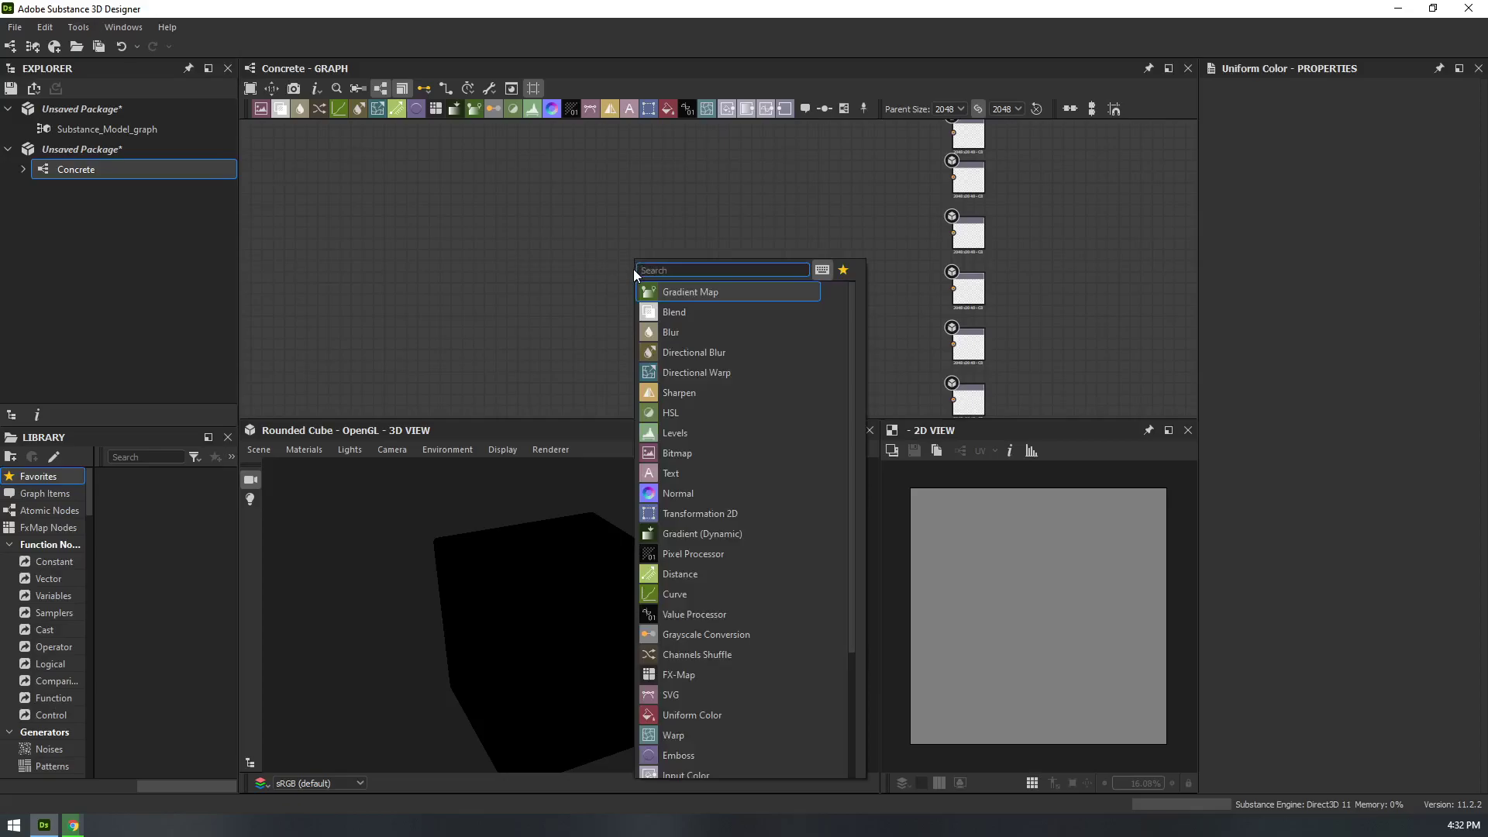
type("shape")
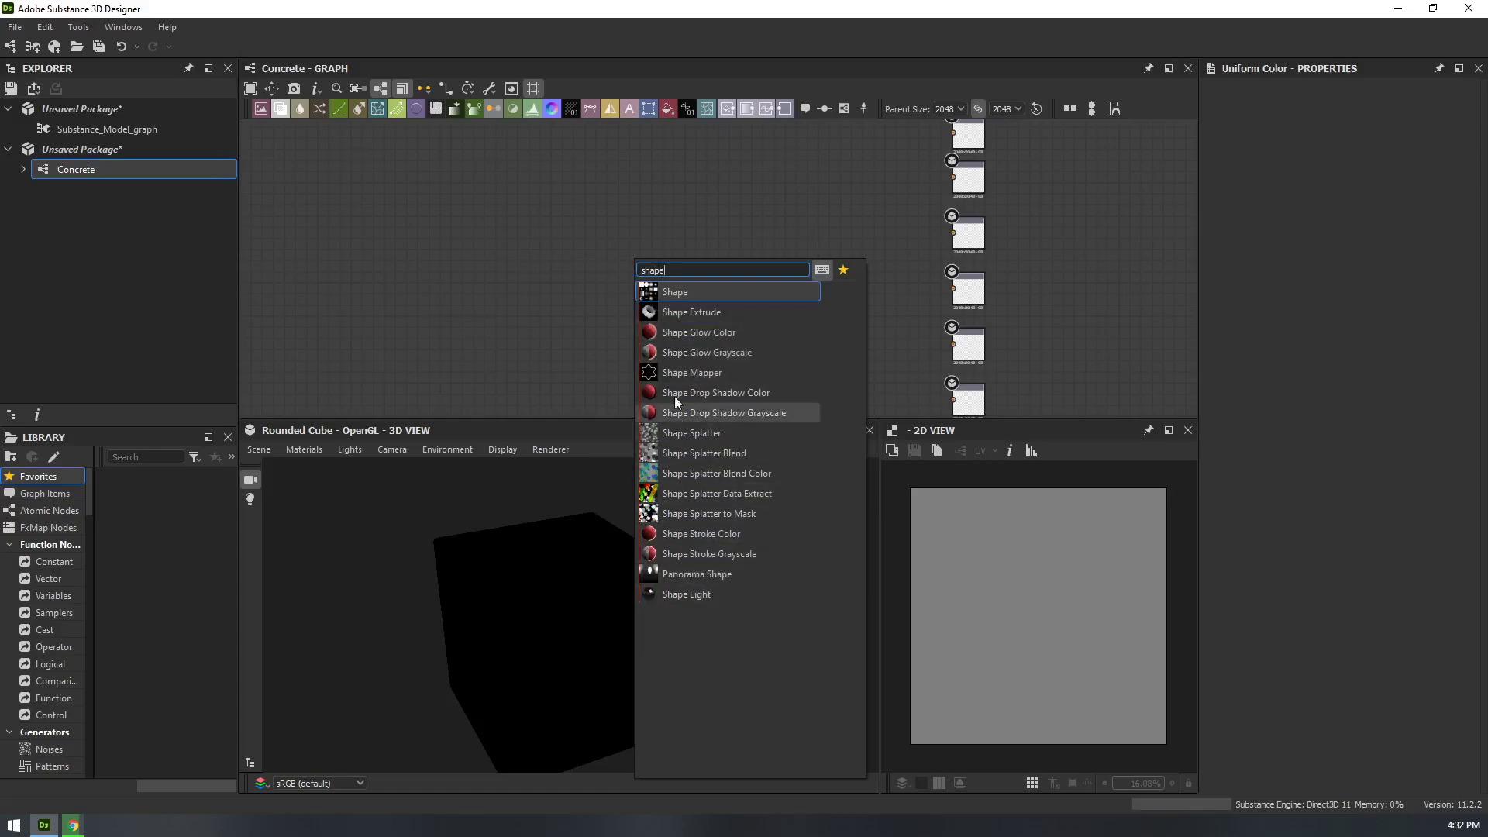
left_click(671, 291)
scroll(589, 228, "up", 8)
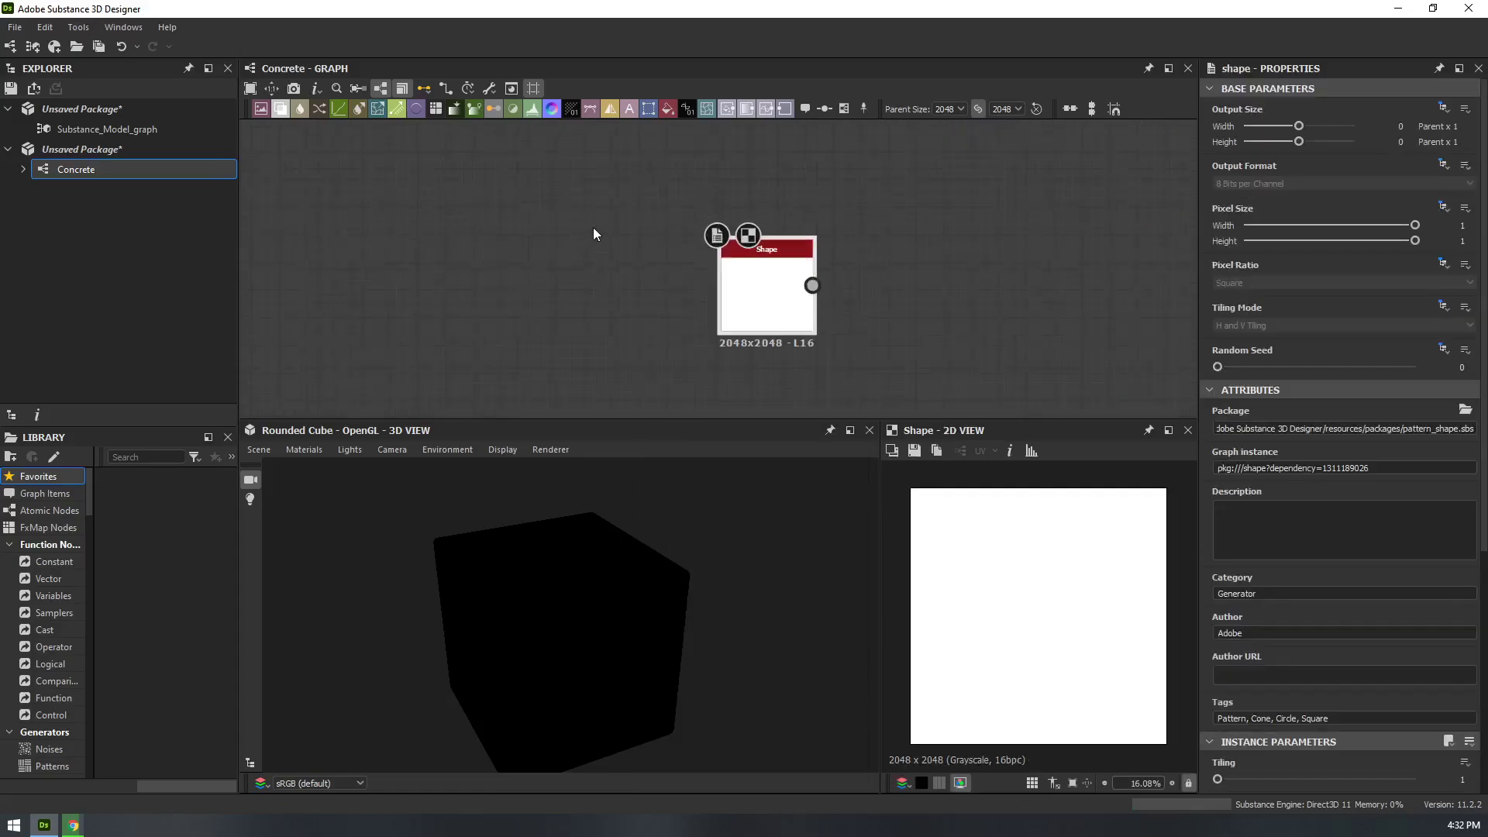
middle_click_drag(878, 294, 551, 292)
scroll(721, 288, "down", 3)
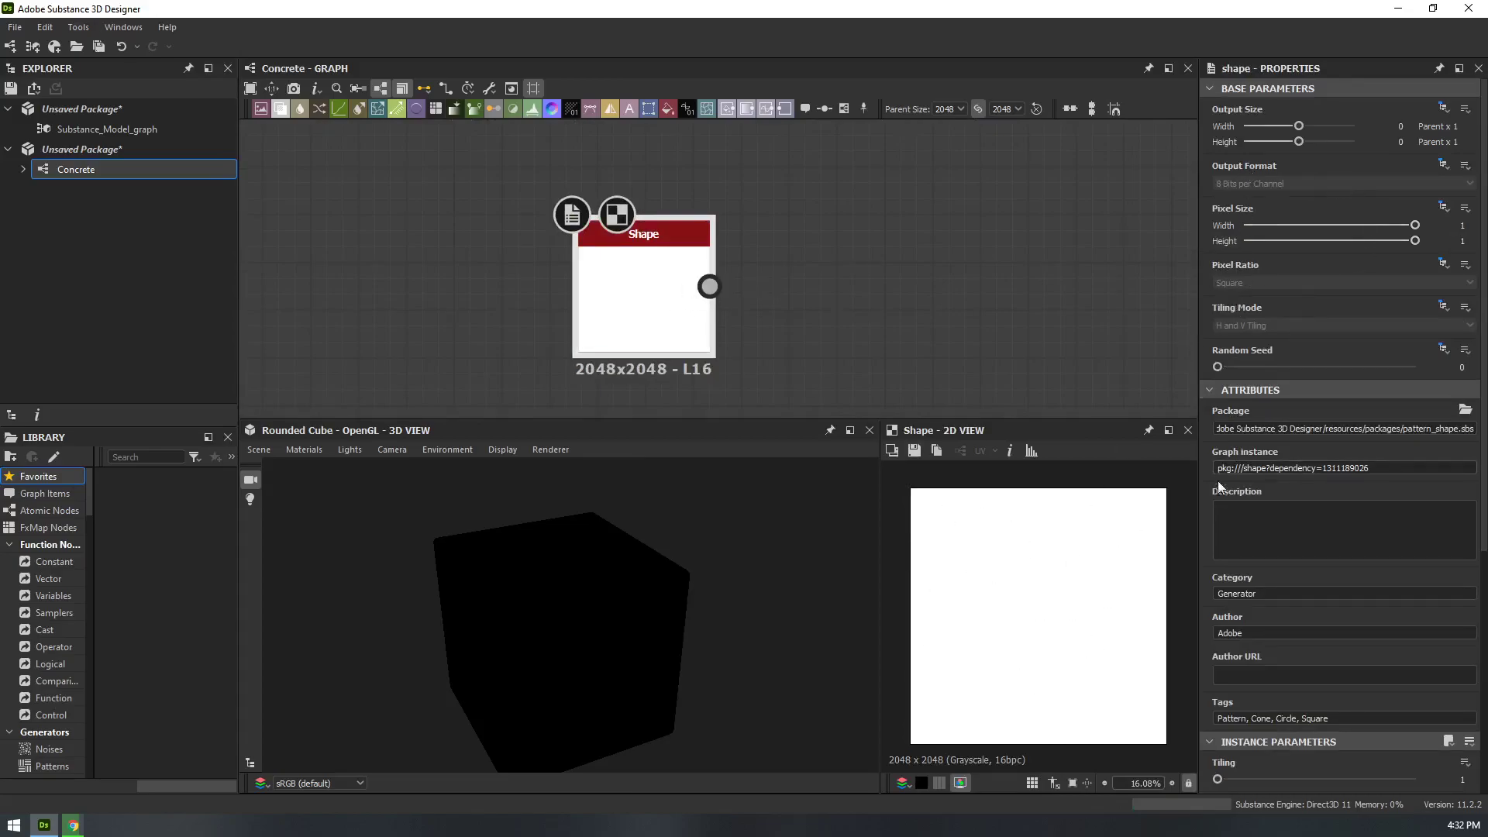
- Set the Shape node's pattern to Paraboloid
scroll(1254, 574, "down", 5)
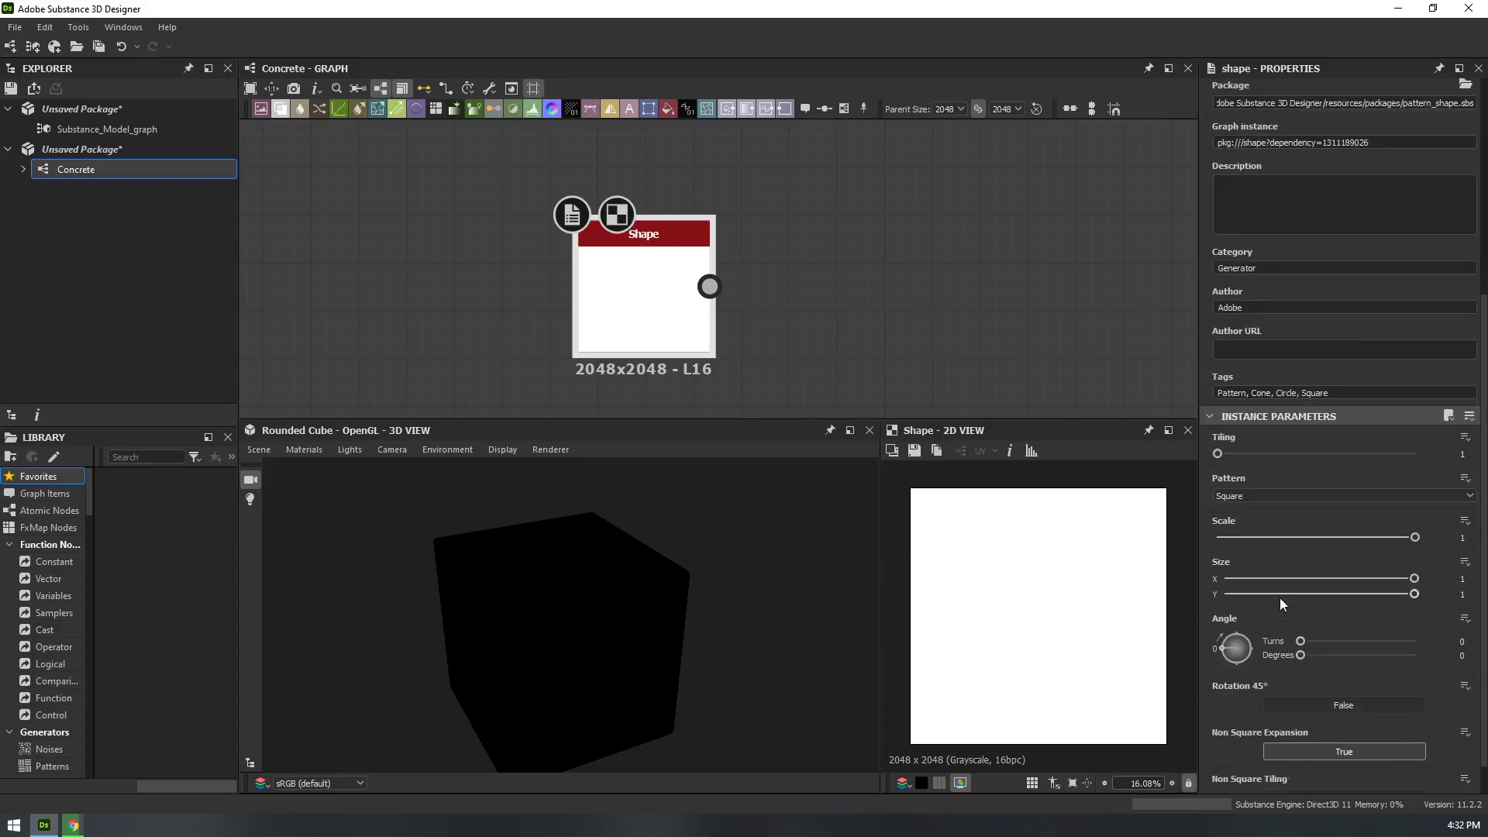
left_click(1235, 496)
left_click(1239, 529)
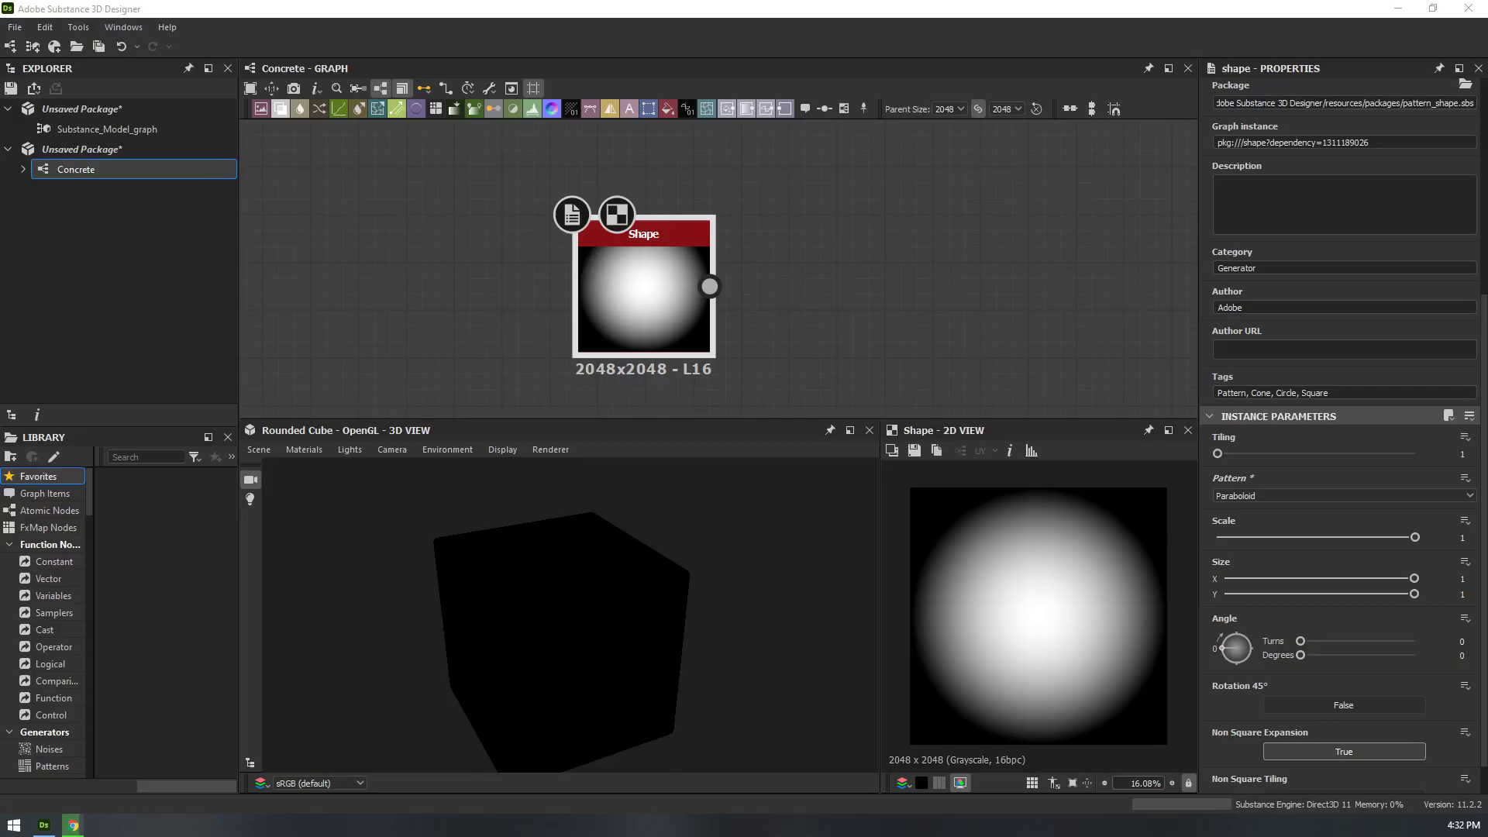
- Switch to Discord and look back through the reference images in the super-florida-man channel
left_click_drag(1487, 233, 730, 2)
scroll(595, 403, "up", 10)
scroll(592, 474, "up", 20)
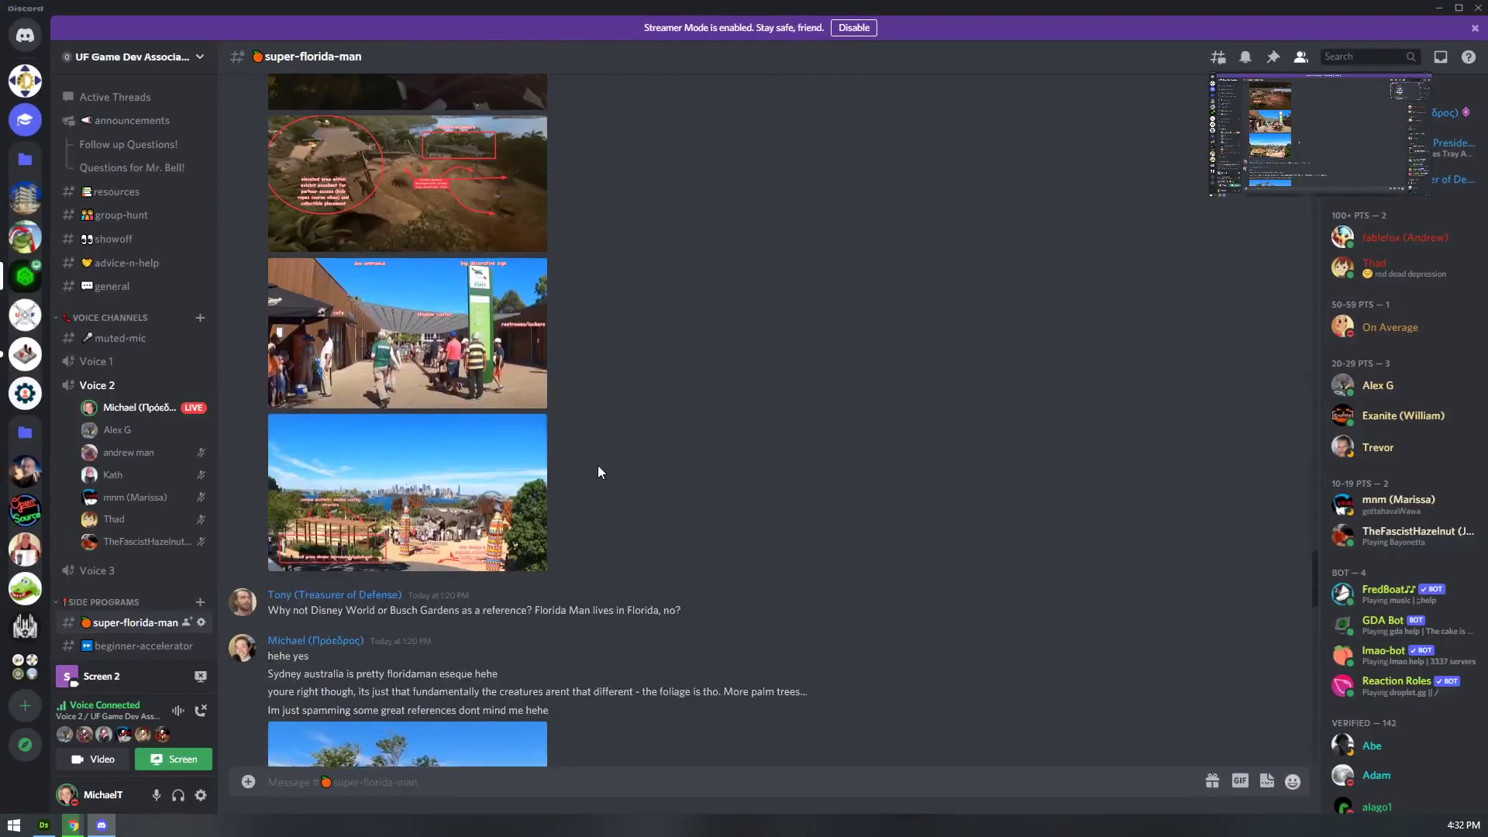
- Find the Los Angeles zoo plaza reference image in the super-florida-man channel and open its original in the browser
scroll(597, 475, "up", 12)
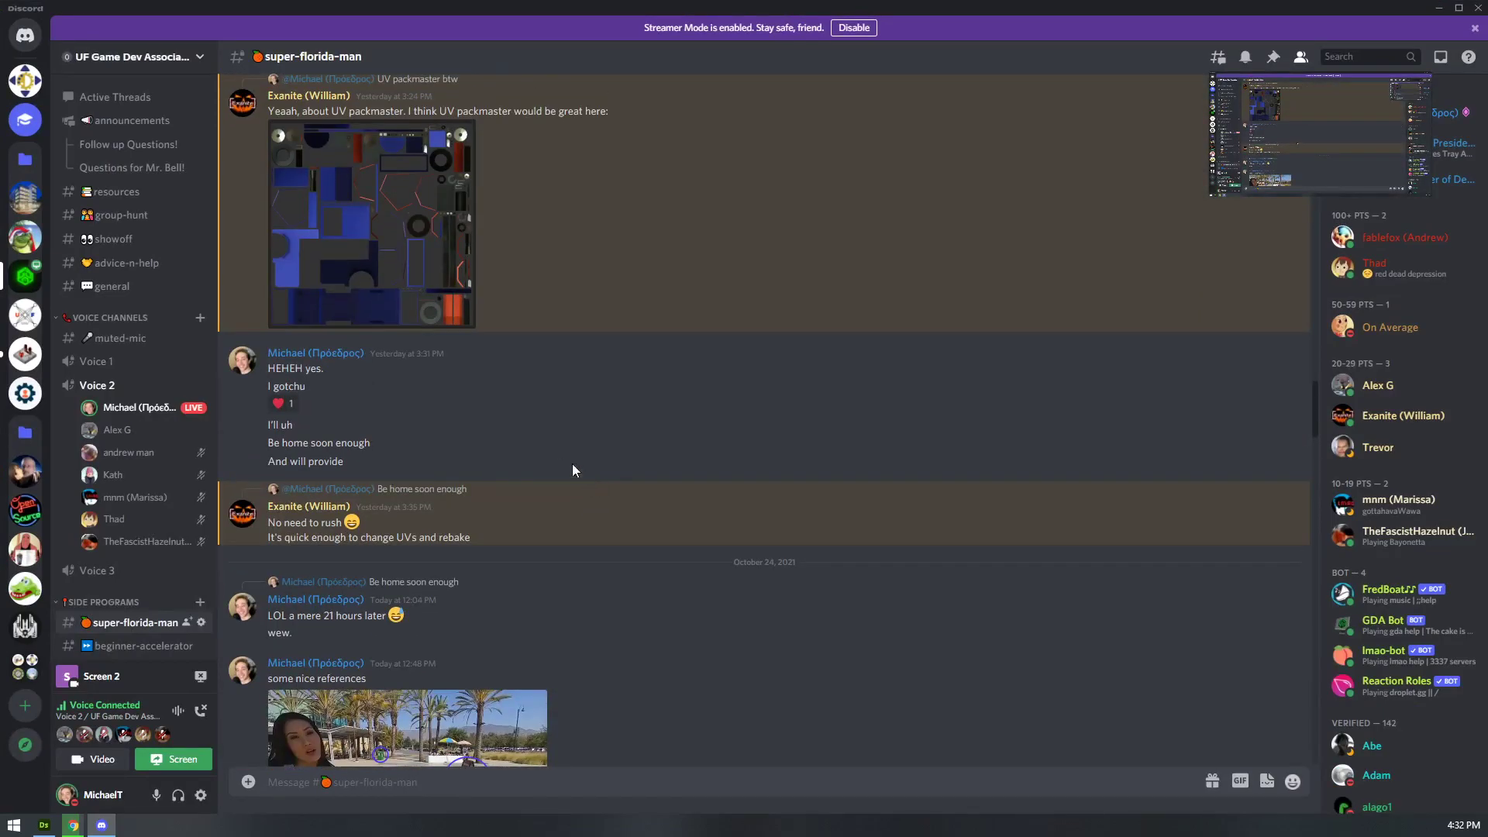
scroll(544, 414, "down", 6)
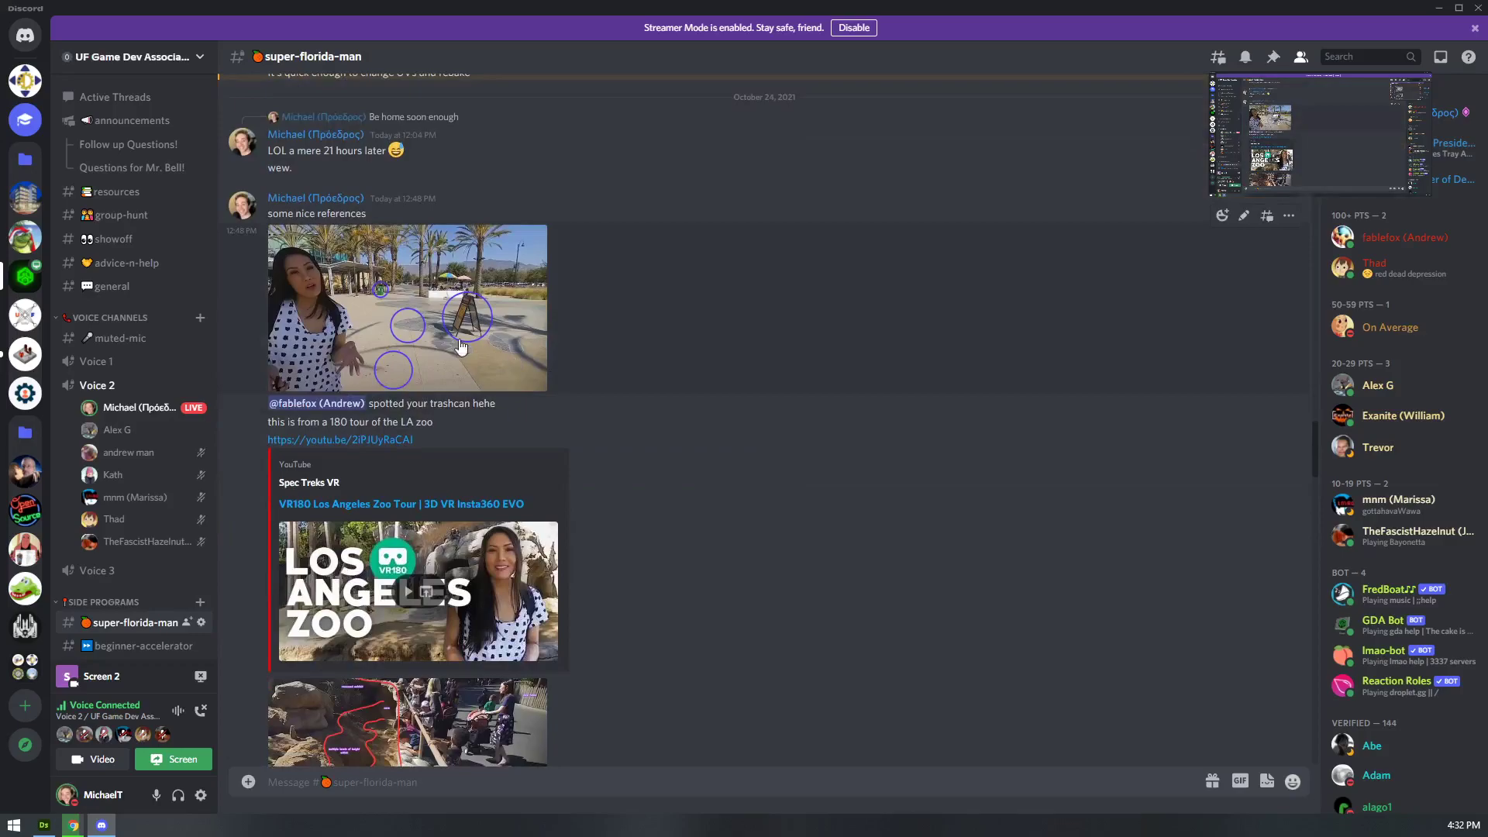
left_click(460, 342)
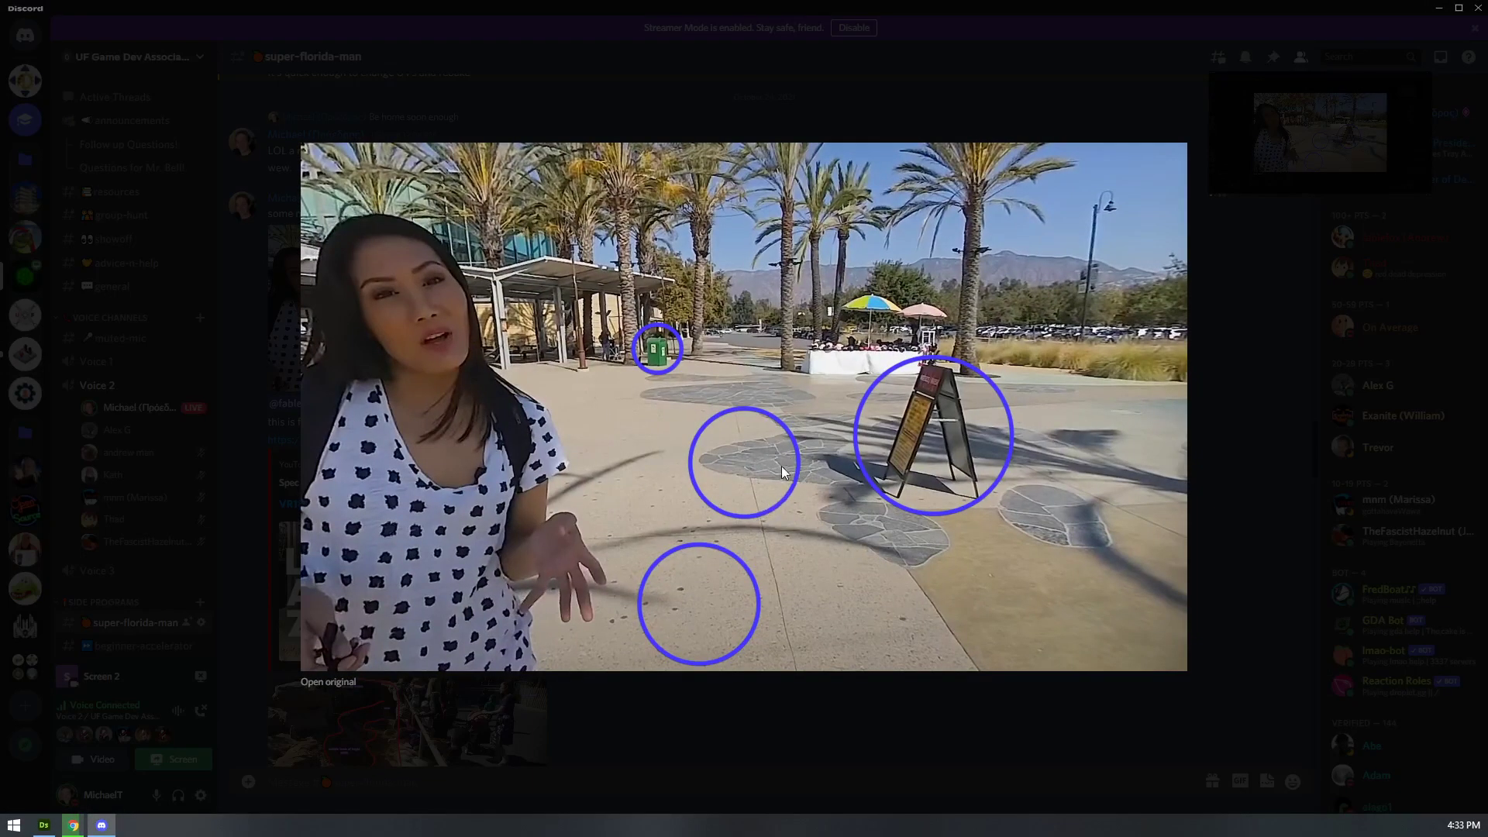
left_click(334, 685)
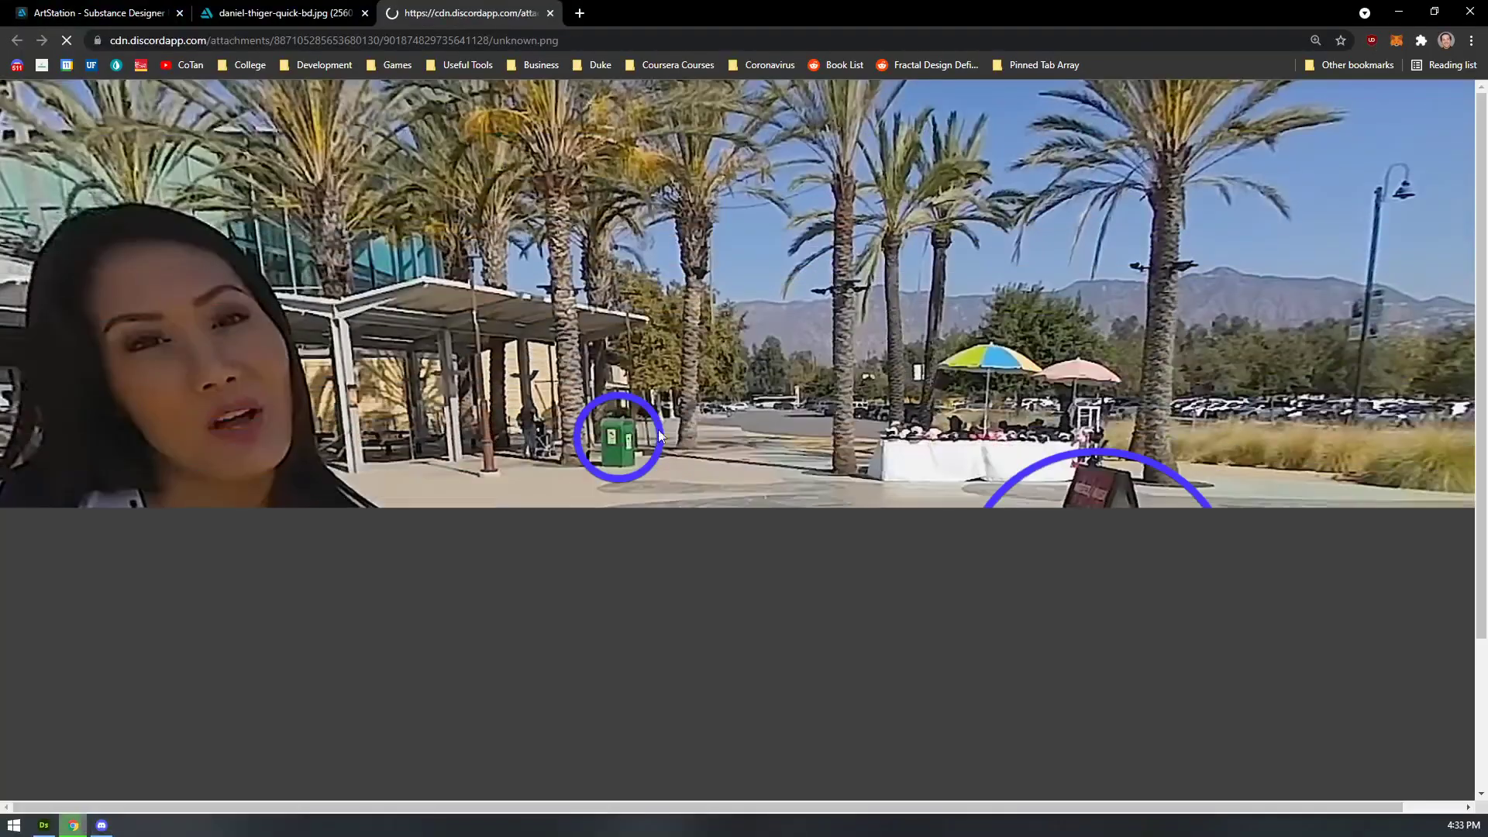
- Examine the irregular stone paving patches and the surrounding concrete up close in the zoo reference image
left_click(810, 624)
scroll(810, 624, "up", 6, "ctrl")
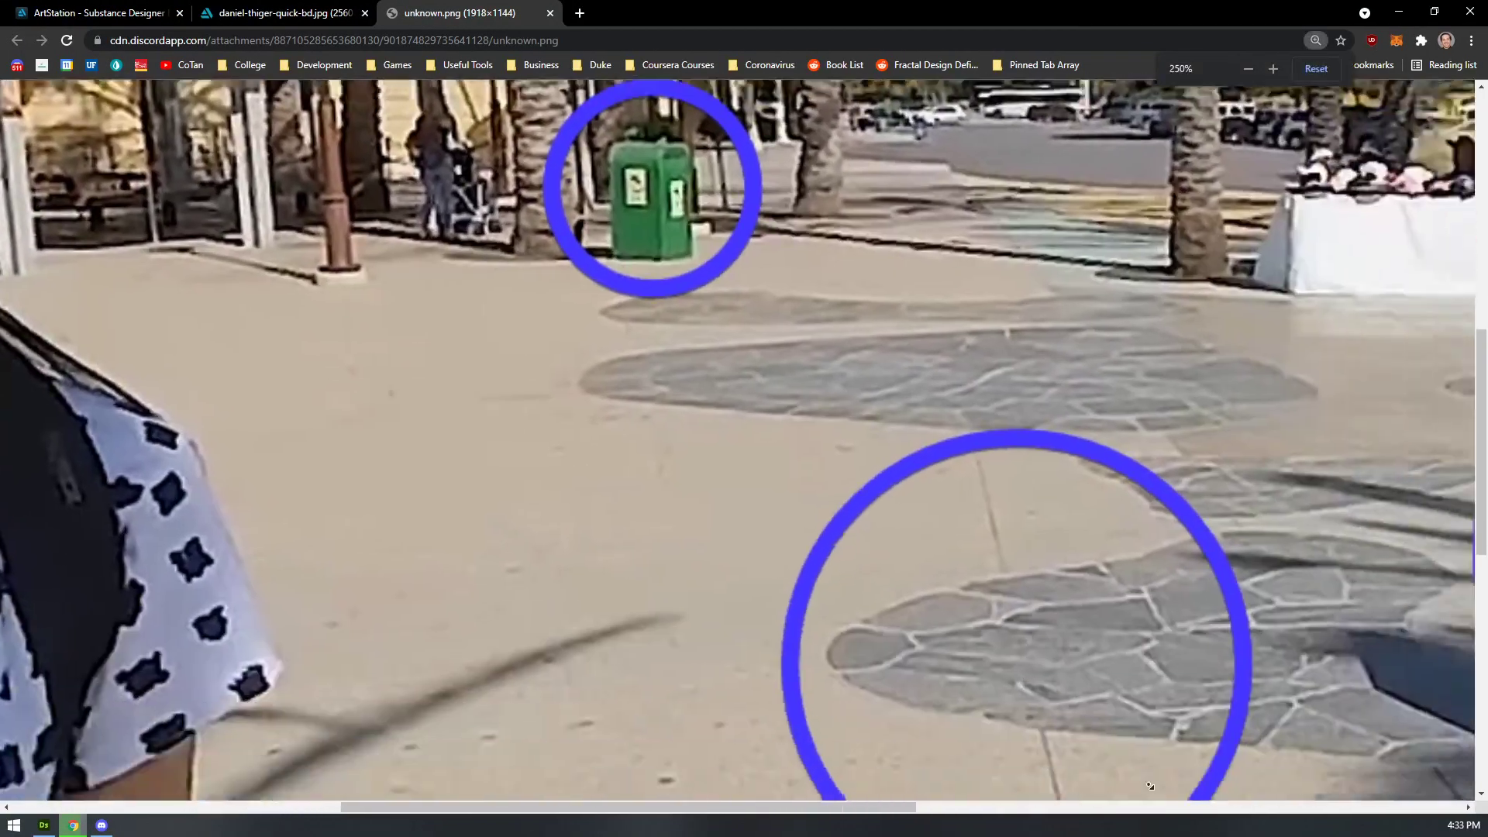
middle_click_drag(1150, 786, 1101, 736)
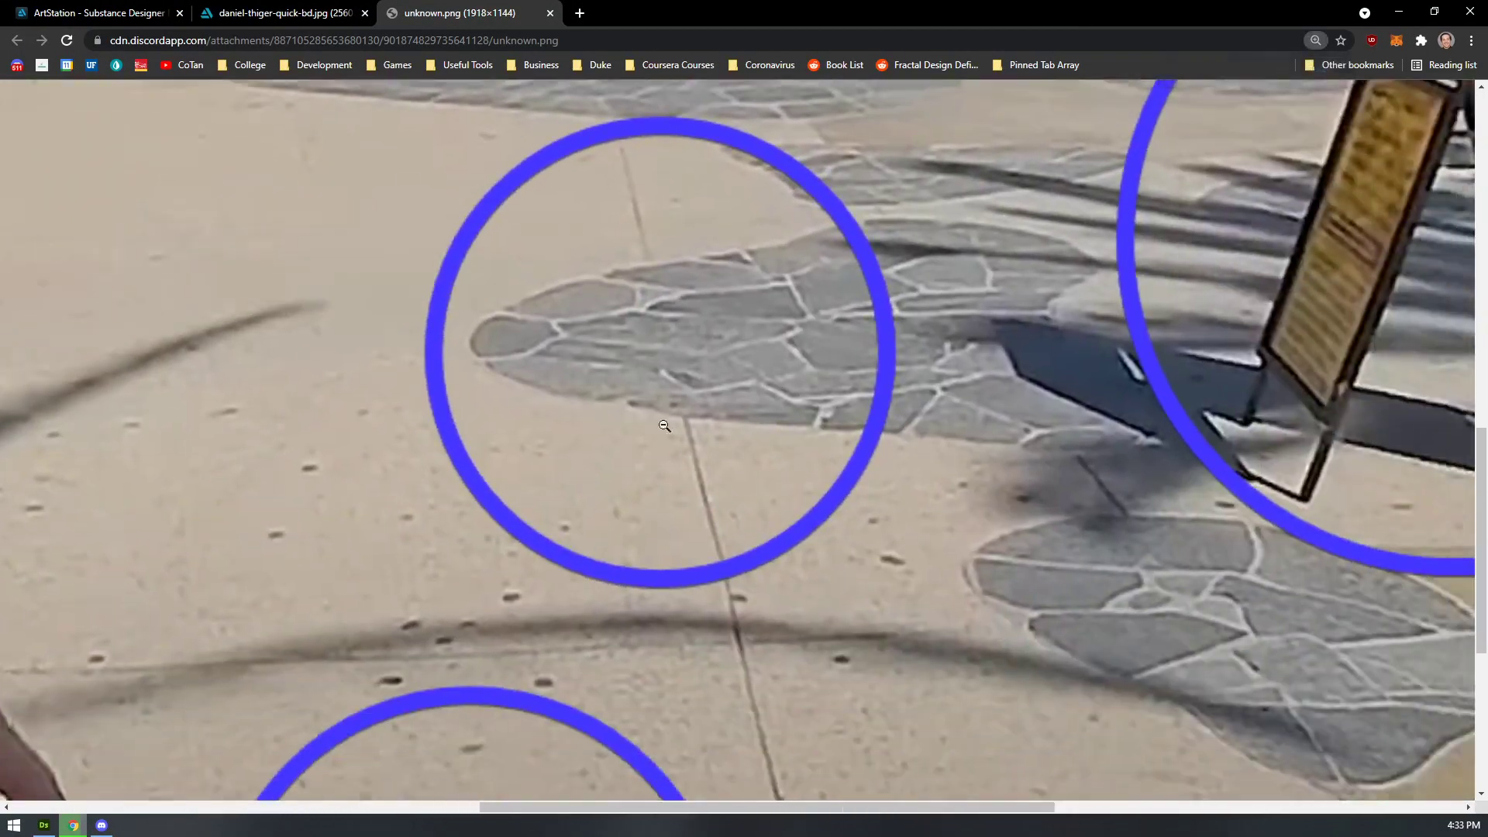
middle_click_drag(658, 382, 612, 516)
scroll(544, 555, "down", 1)
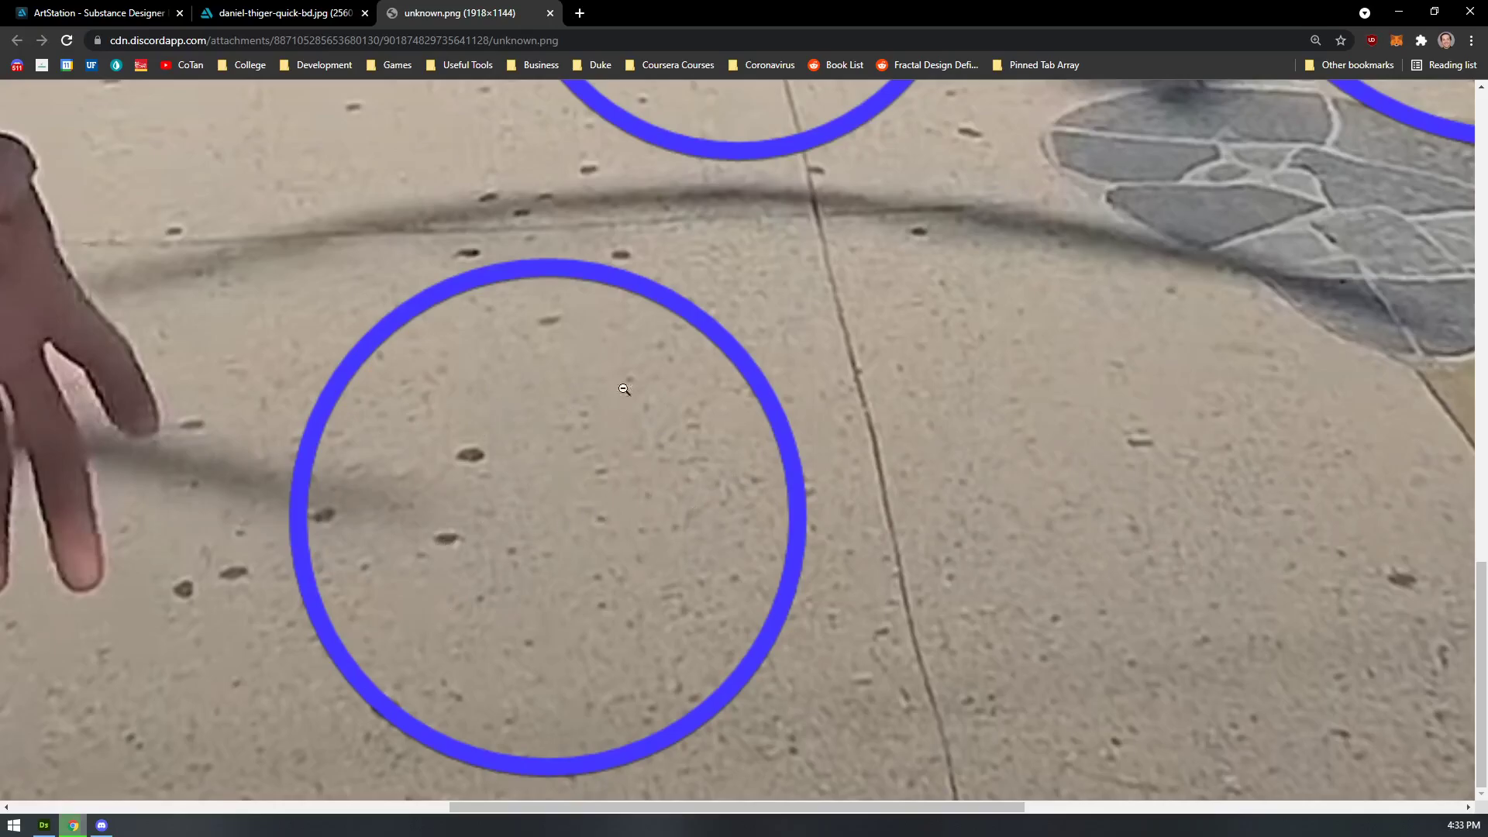
scroll(717, 407, "up", 3)
scroll(766, 393, "up", 2)
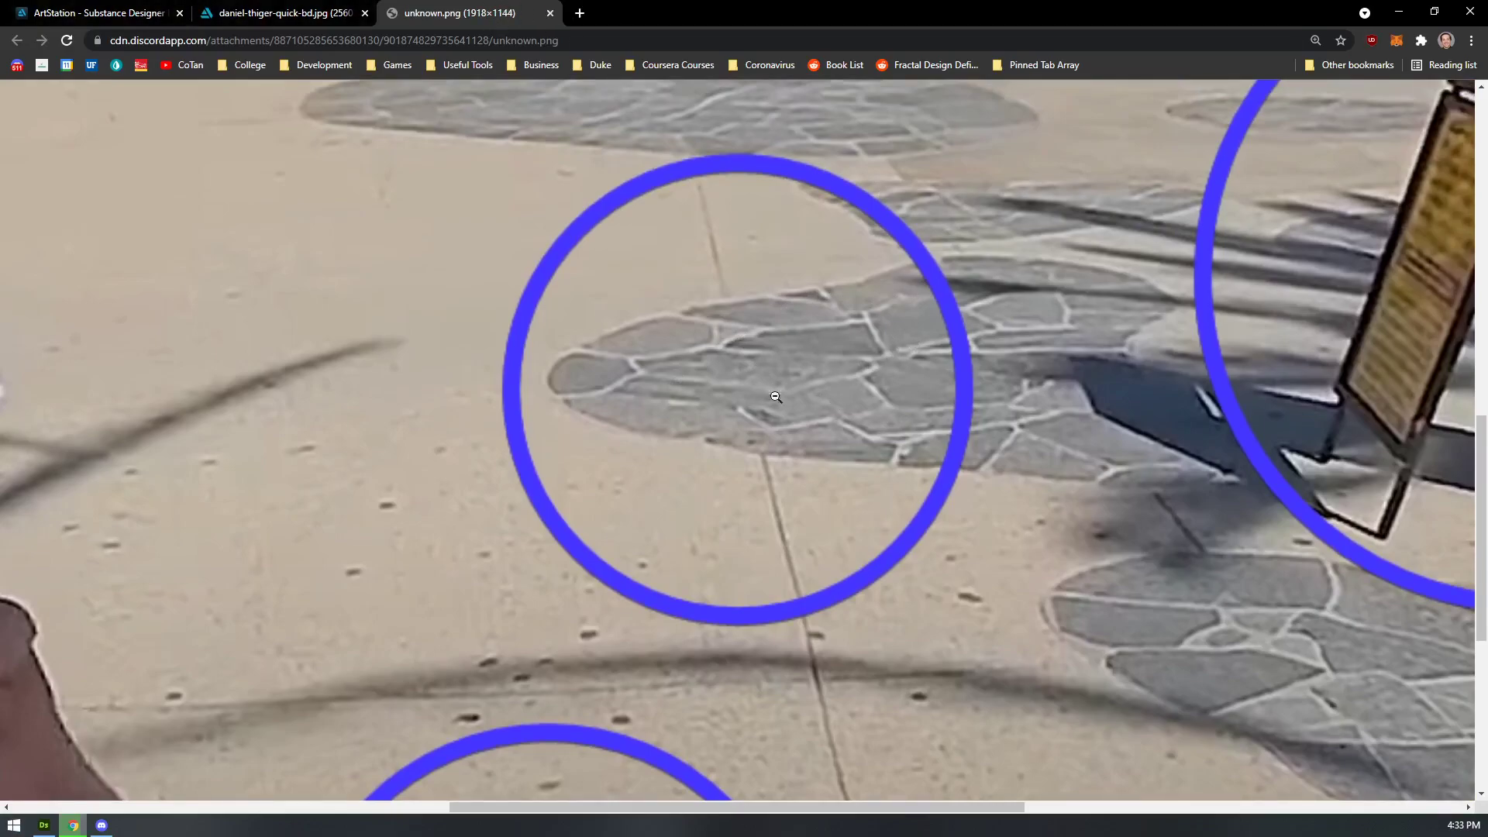
- Close the reference image, switch back to Substance 3D Designer and delete the Shape node from the Concrete graph
left_click(135, 8)
left_click(1470, 11)
key("Escape")
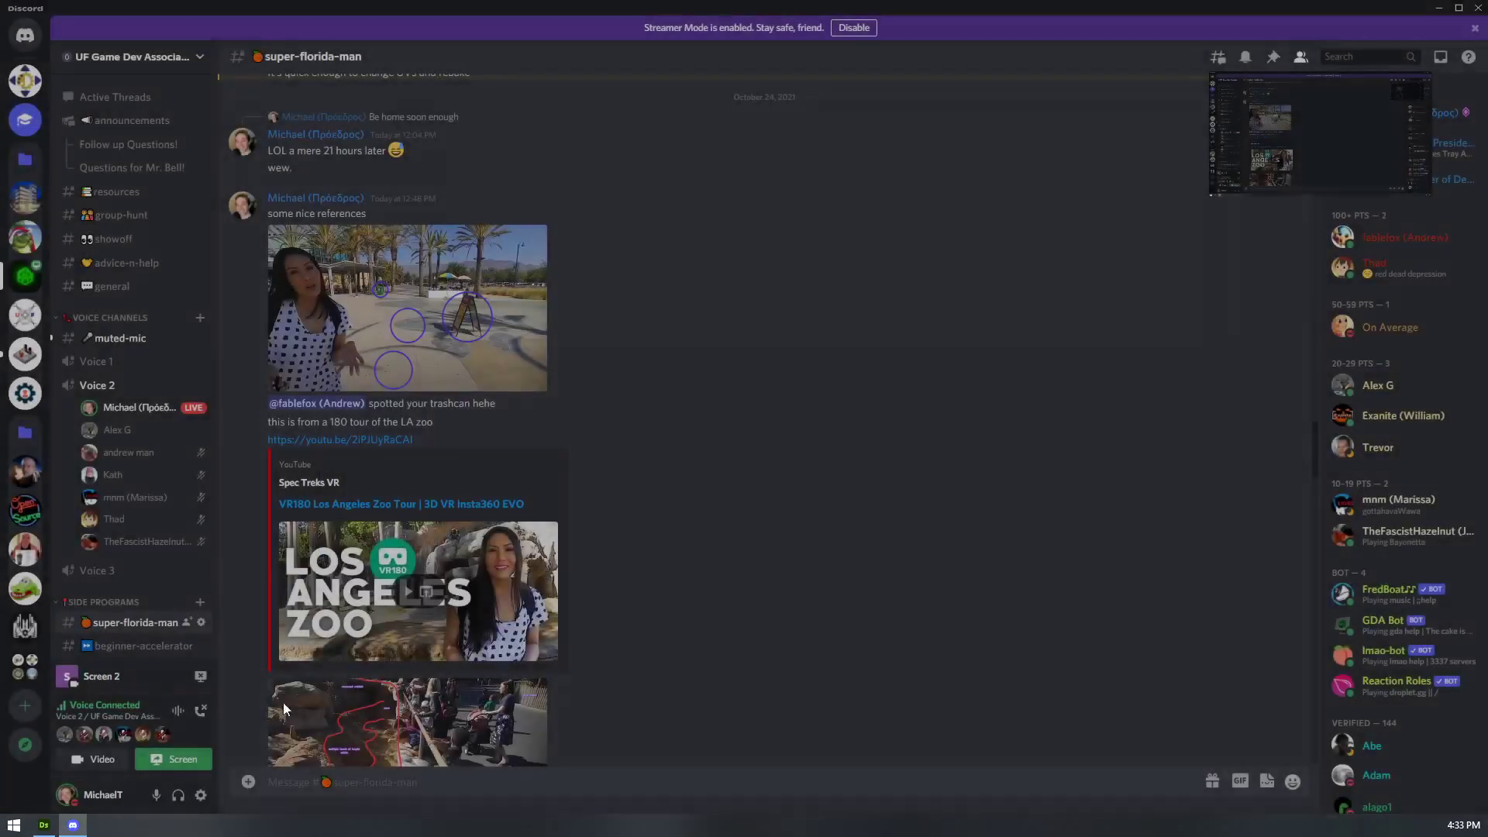
left_click(43, 824)
mouse_move(679, 301)
left_mouse_down()
mouse_move(765, 292)
mouse_move(687, 277)
left_mouse_up()
key("Delete")
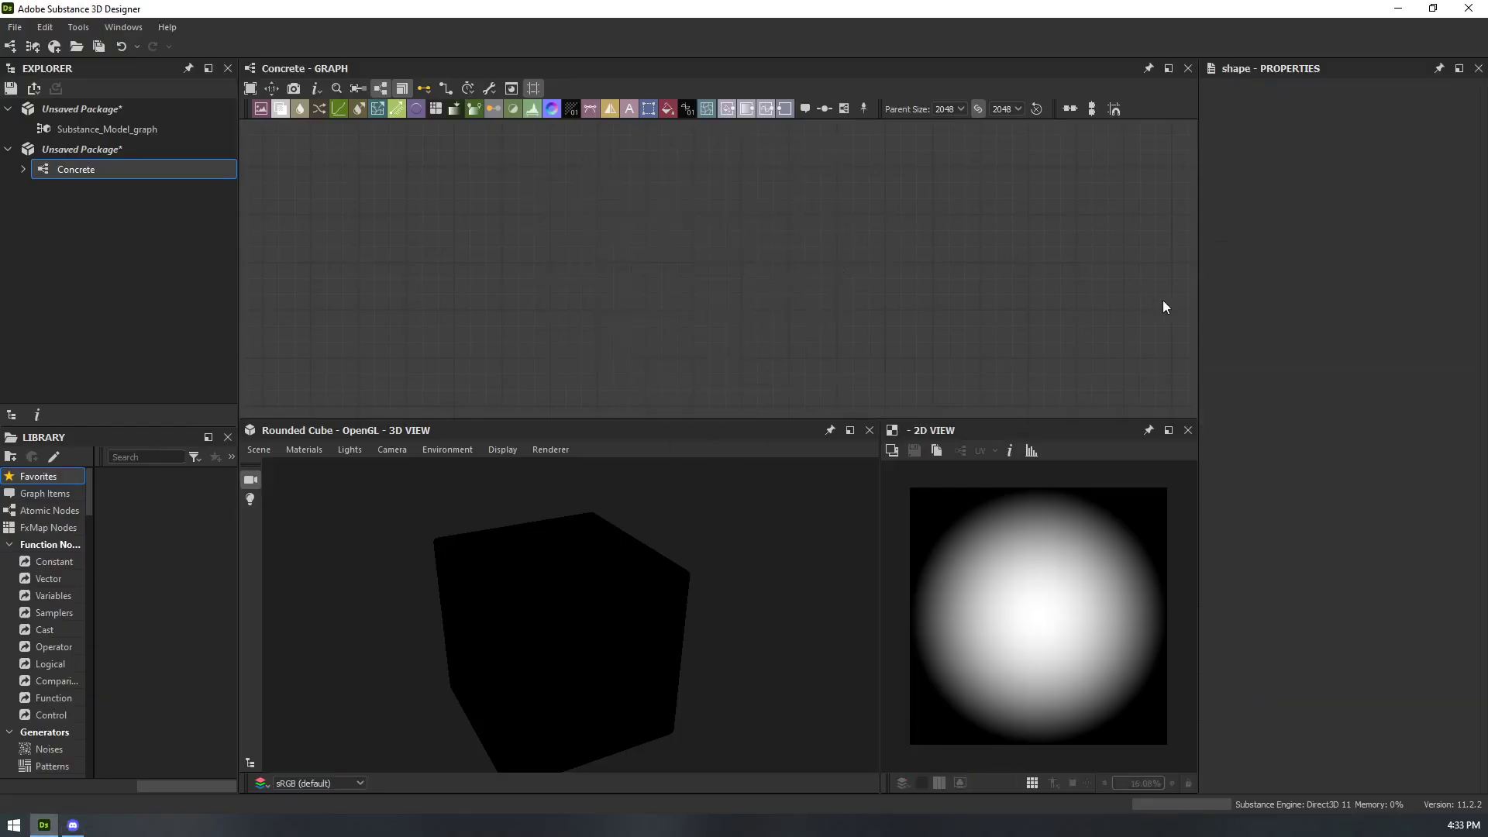
- Capture an area of the screen with ShareX, sketch an irregular stone-cell pattern over it in red strokes, and discard the sketch
key("ctrl+Print")
left_click_drag(456, 148, 864, 474)
left_click(703, 231)
mouse_move(588, 330)
left_mouse_down()
mouse_move(694, 389)
mouse_move(773, 355)
mouse_move(839, 439)
left_mouse_up()
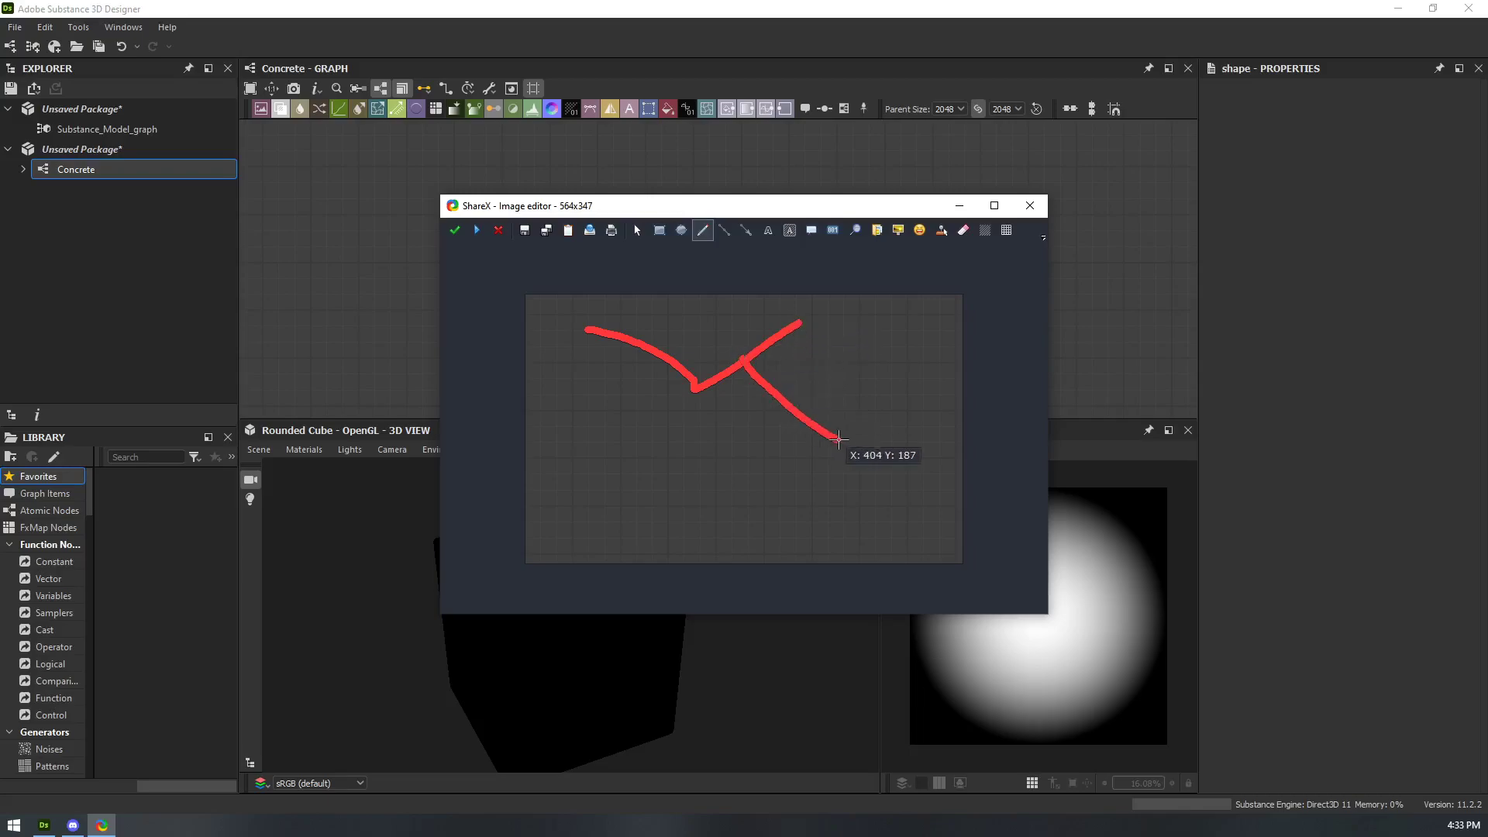
mouse_move(700, 384)
left_mouse_down()
mouse_move(627, 453)
mouse_move(703, 529)
left_mouse_up()
mouse_move(835, 437)
left_mouse_down()
mouse_move(814, 504)
mouse_move(671, 522)
left_mouse_up()
left_click_drag(817, 468, 975, 530)
mouse_move(799, 417)
left_mouse_down()
mouse_move(869, 335)
mouse_move(976, 342)
left_mouse_up()
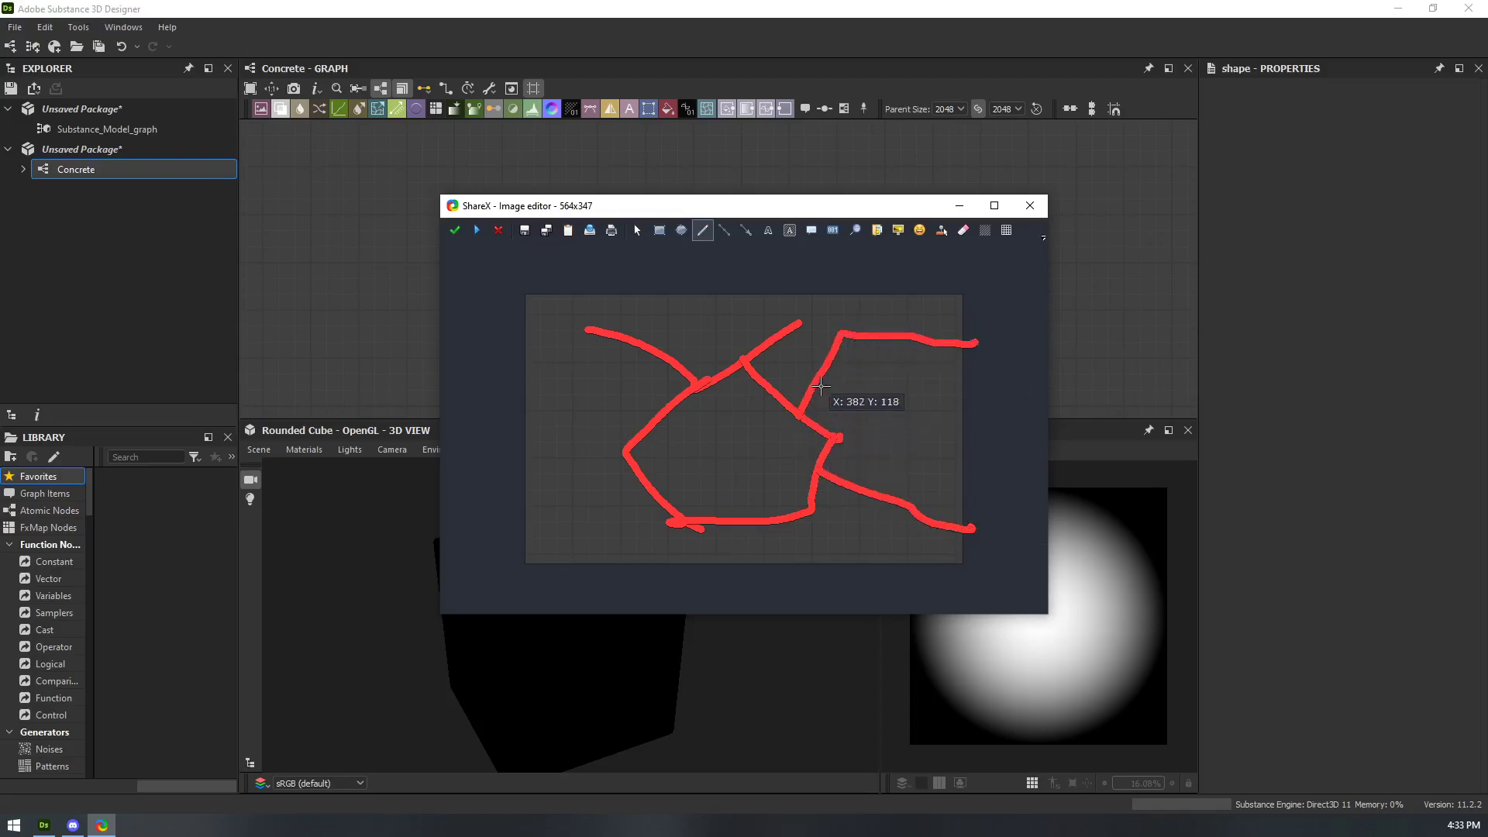
mouse_move(796, 324)
left_mouse_down()
mouse_move(785, 302)
mouse_move(871, 315)
mouse_move(881, 339)
left_mouse_up()
left_click_drag(743, 353, 715, 293)
left_click_drag(635, 440, 508, 434)
left_click_drag(744, 527, 749, 568)
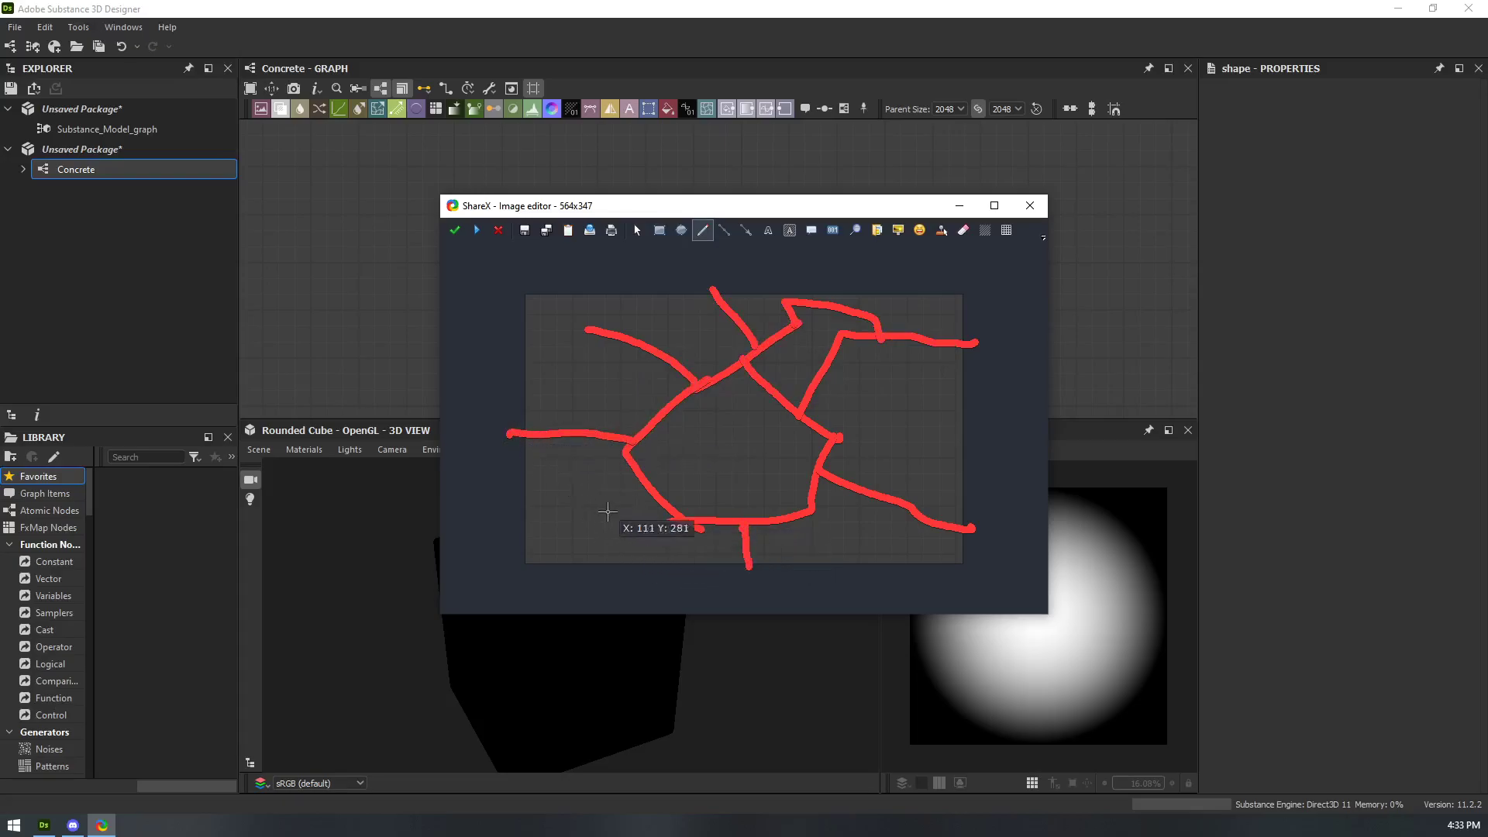
mouse_move(526, 526)
left_mouse_down()
mouse_move(575, 548)
mouse_move(652, 486)
mouse_move(676, 521)
left_mouse_up()
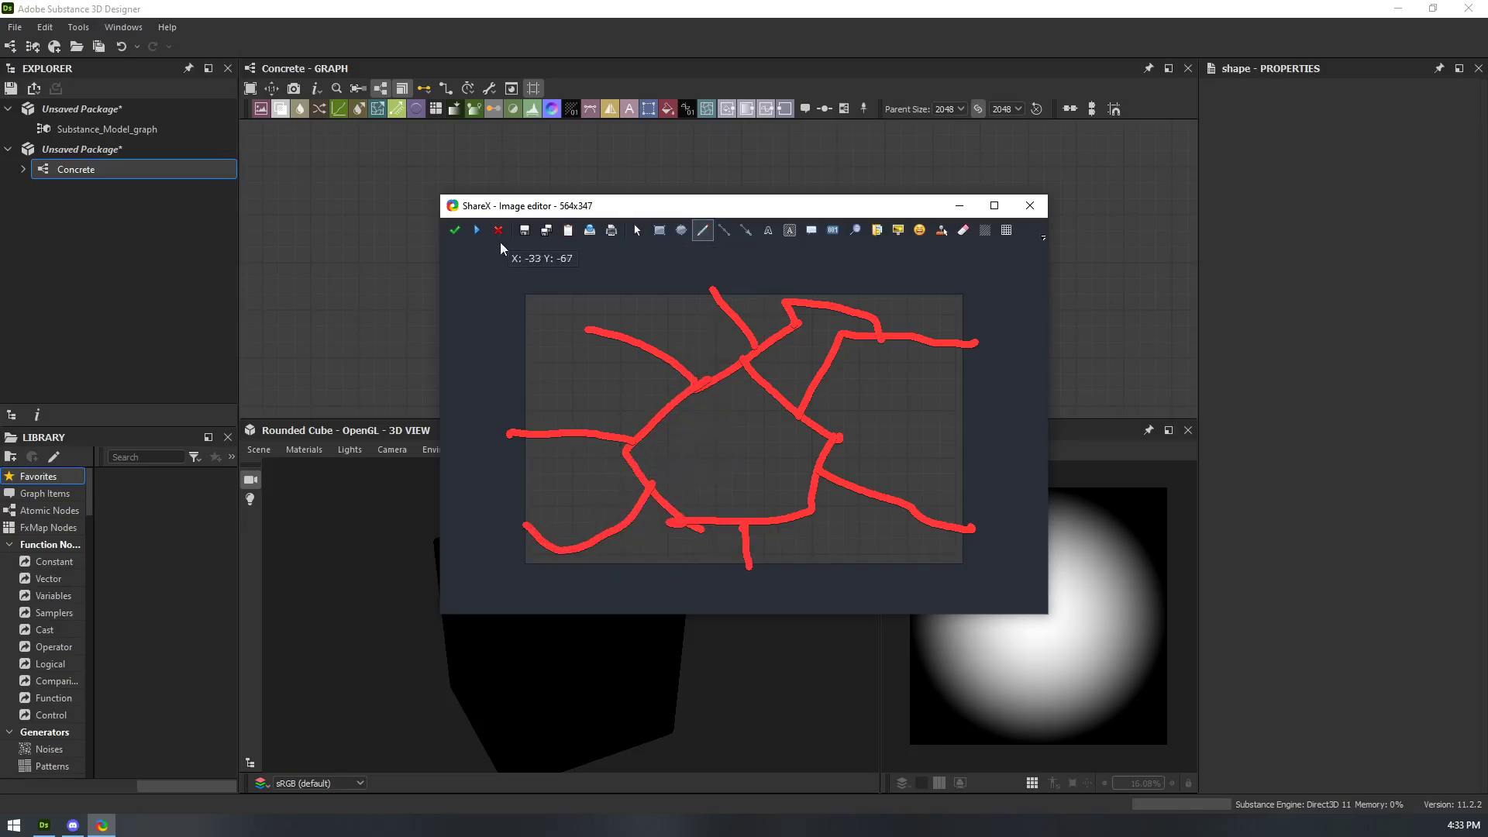
left_click(498, 231)
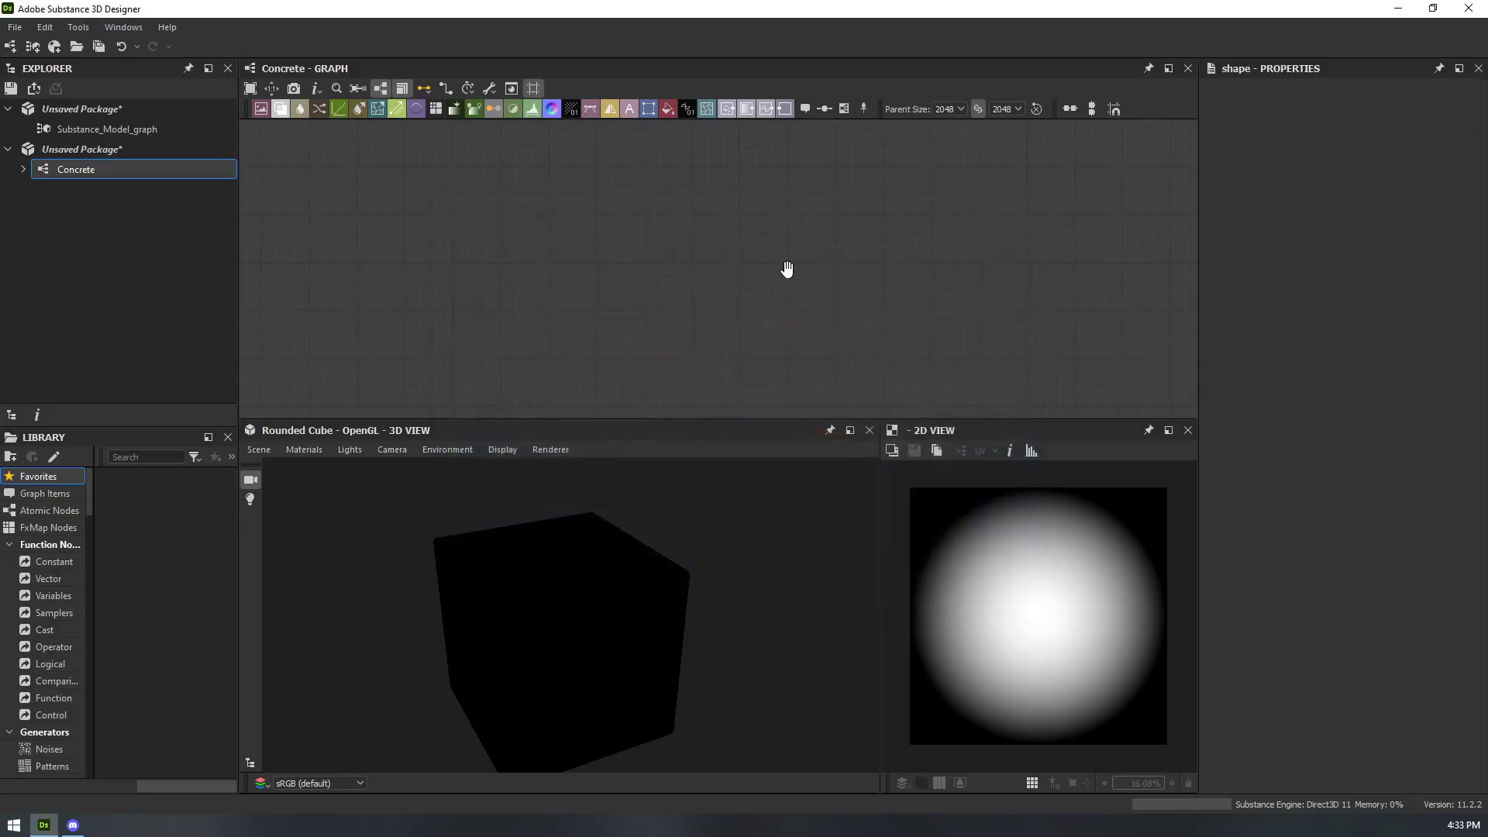
- Search the node list for "noise" and add a Cells 1 node in the empty graph area beside the outputs
middle_click_drag(755, 318, 571, 279)
scroll(571, 279, "down", 2)
middle_click_drag(634, 244, 916, 379)
right_click(641, 277)
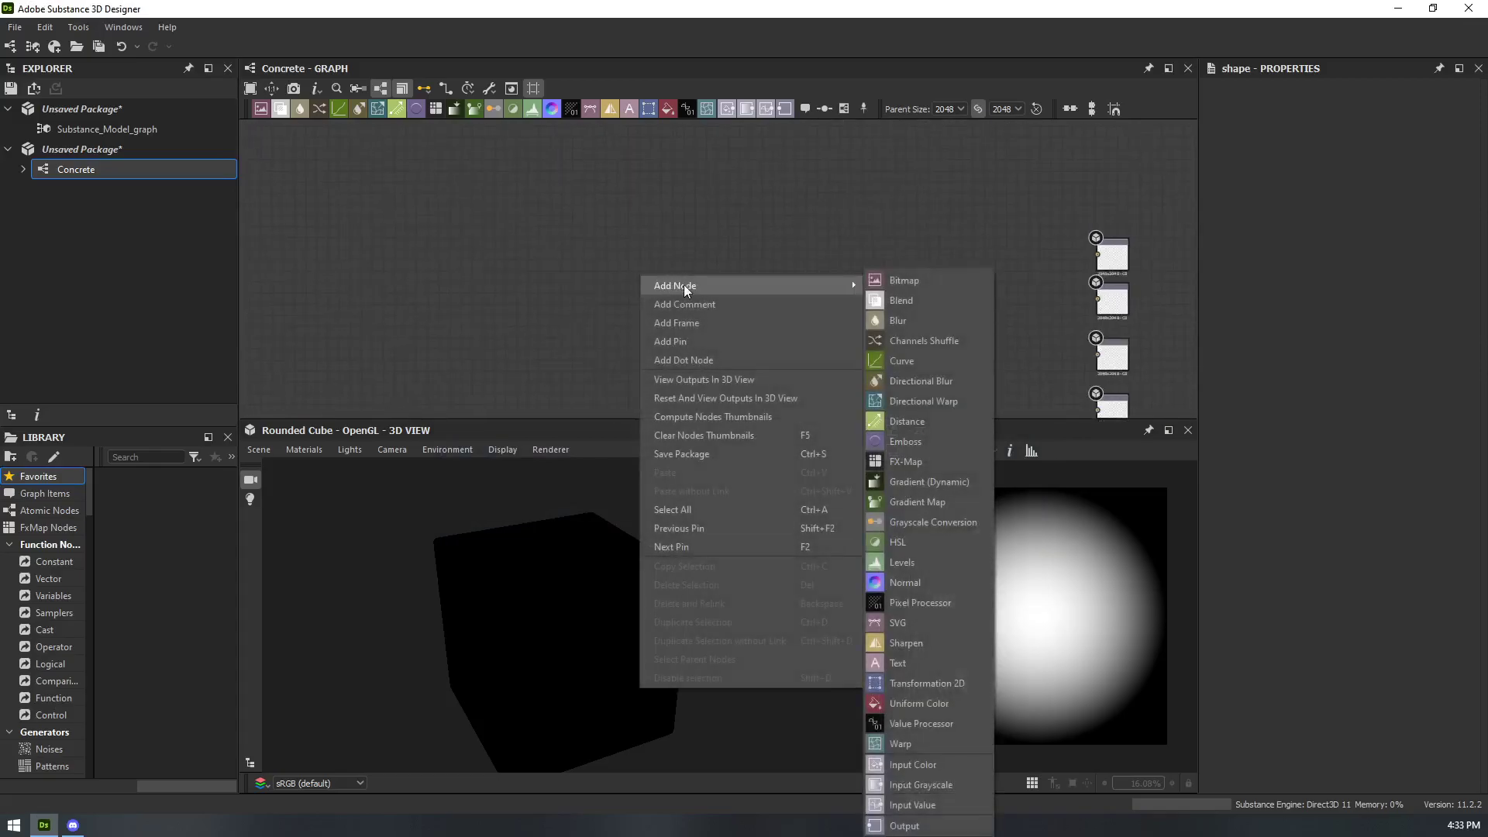
left_click(610, 240)
key("space")
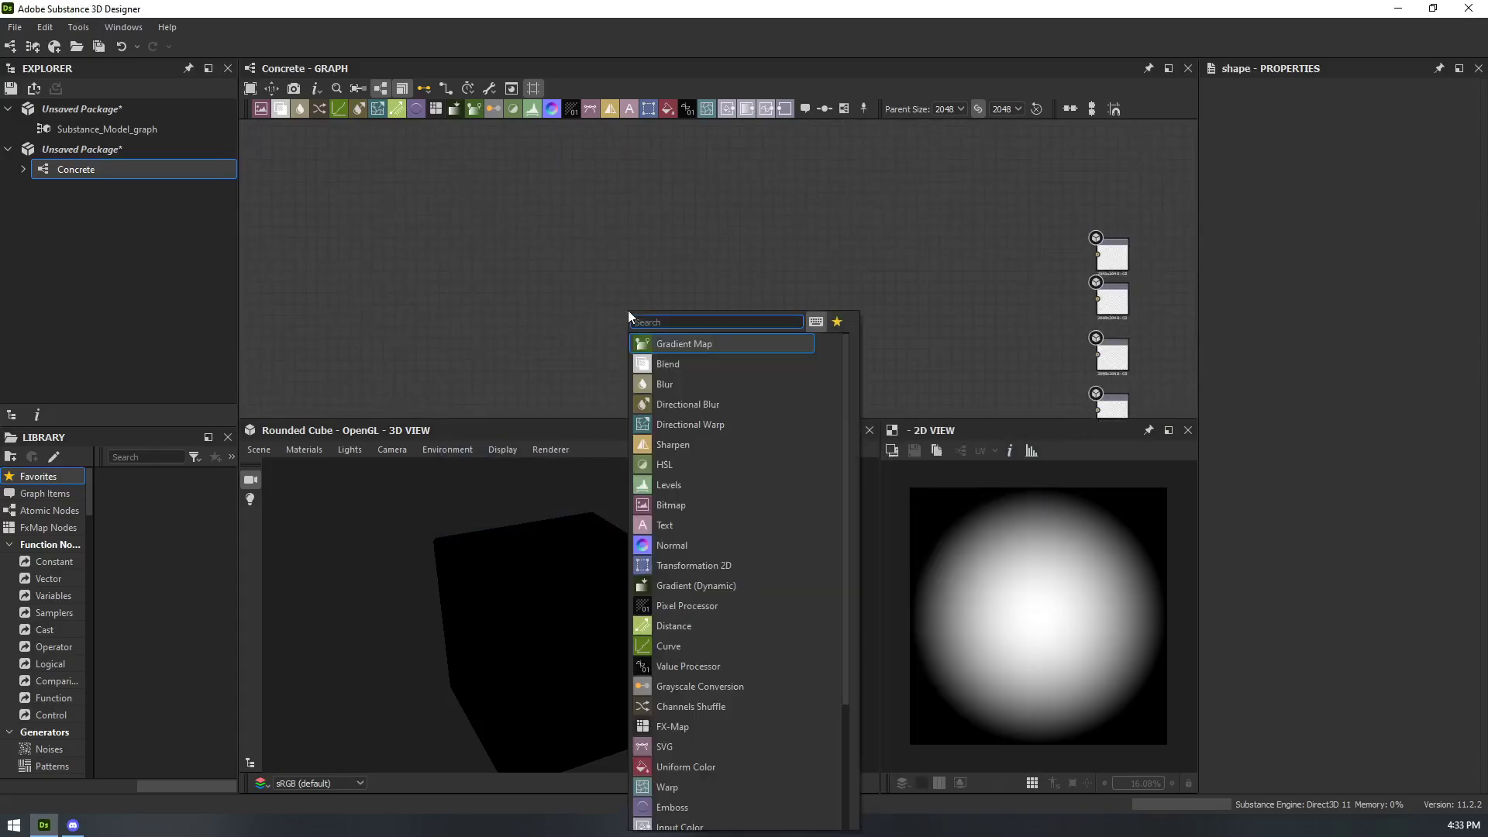
type("voron")
key("BackSpace")
key("BackSpace")
key("BackSpace")
key("BackSpace")
key("BackSpace")
type("noise")
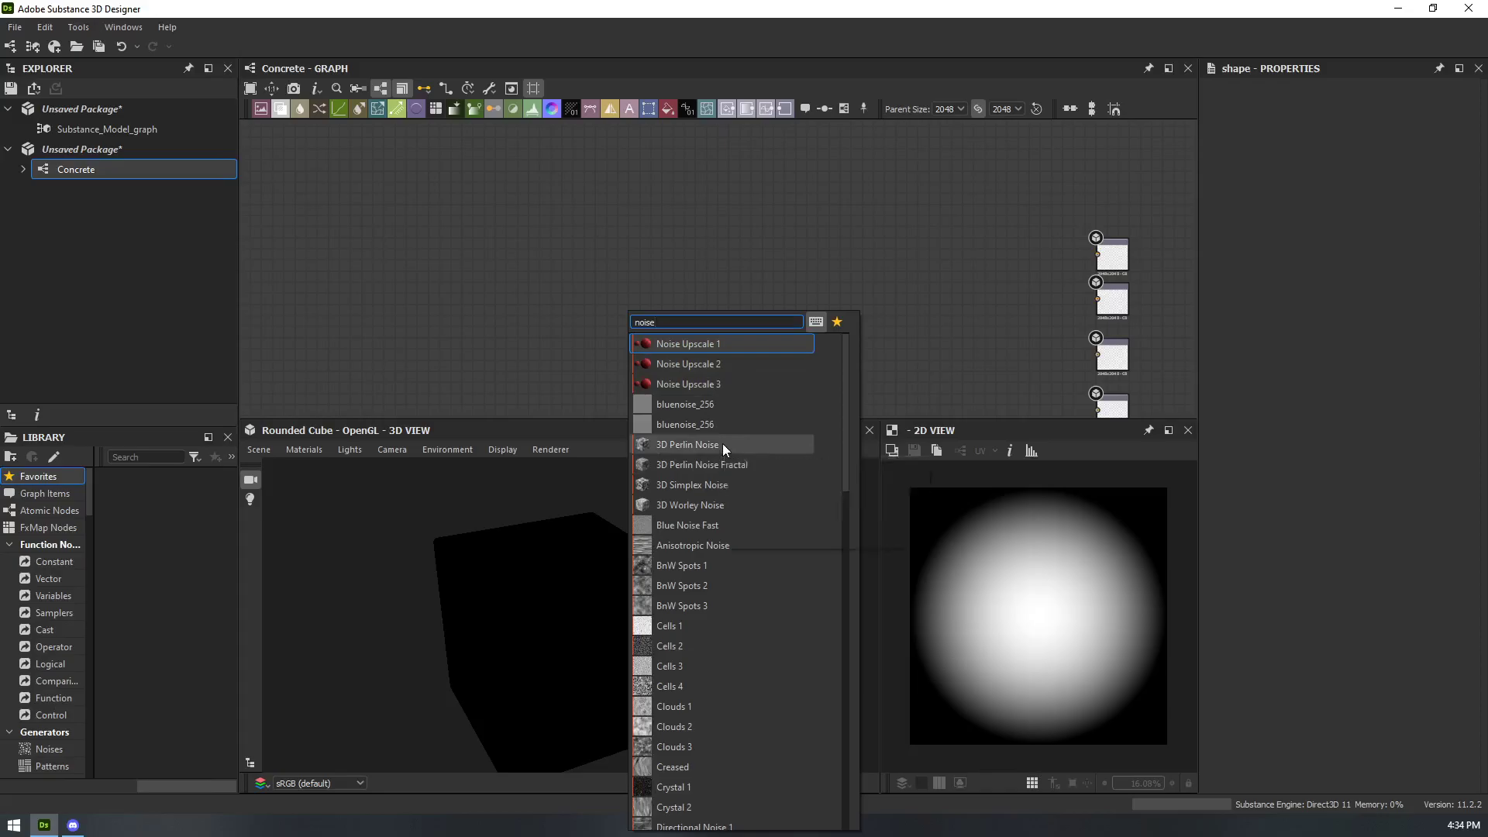
left_click(681, 626)
- Examine the Cells 1 noise up close in the 2D view, looking at the cell shapes and their dark borders
scroll(674, 349, "up", 6)
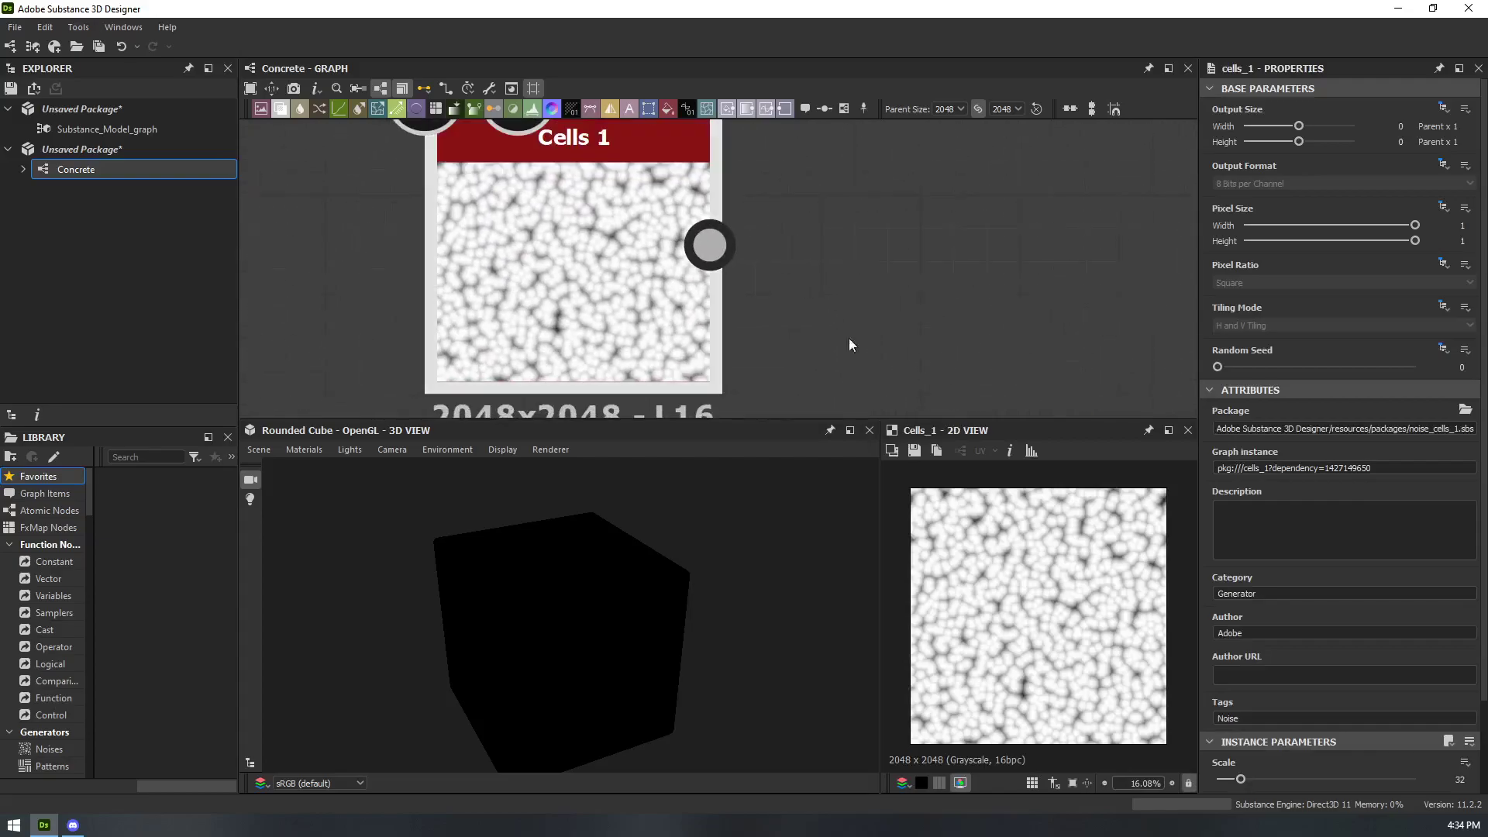
scroll(1057, 549, "up", 6)
scroll(1039, 561, "down", 3)
scroll(1048, 562, "down", 3)
scroll(1047, 566, "up", 7)
scroll(1040, 606, "down", 6)
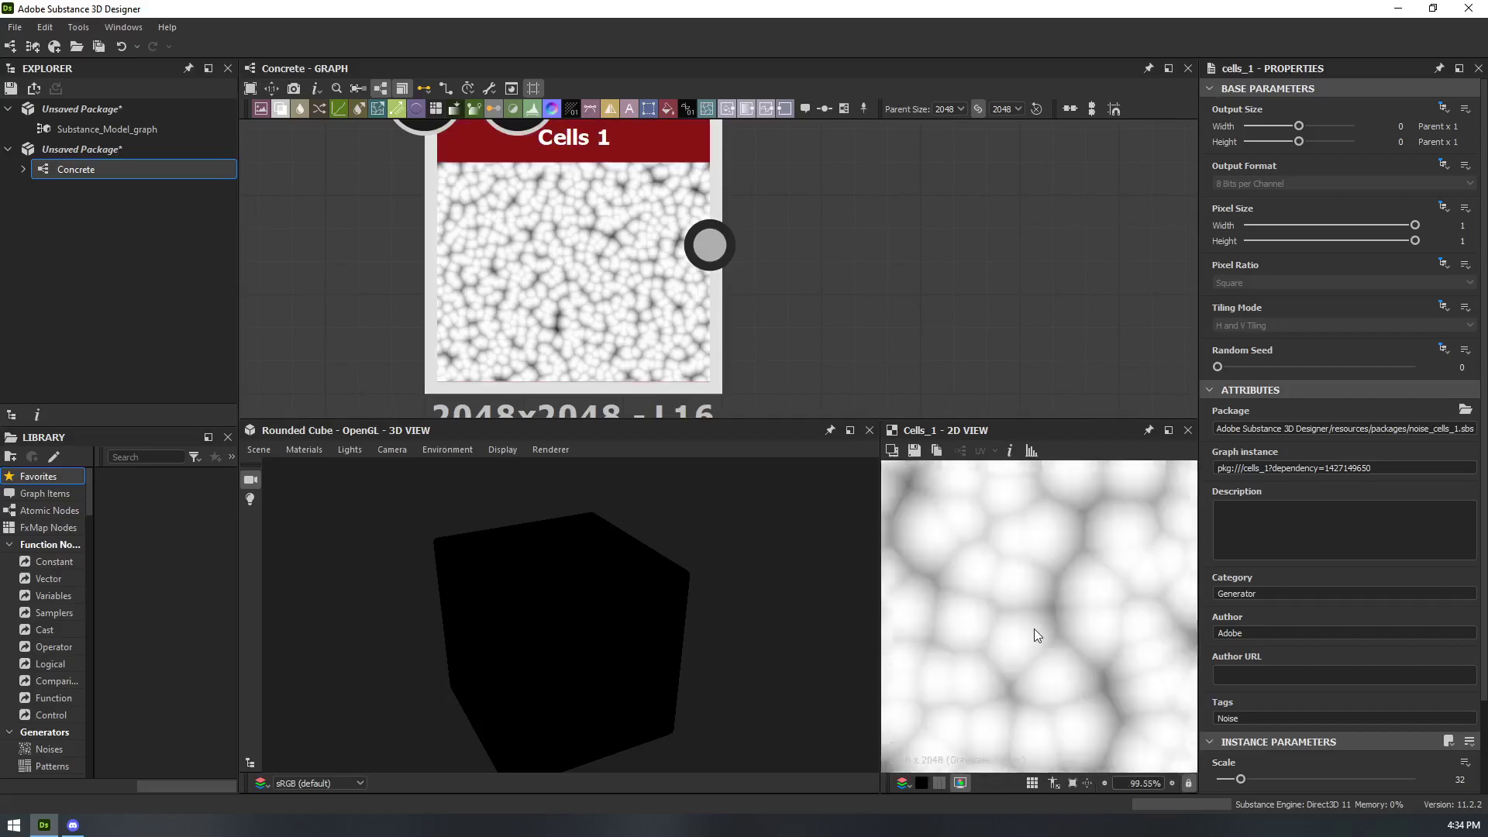
scroll(1052, 573, "up", 7)
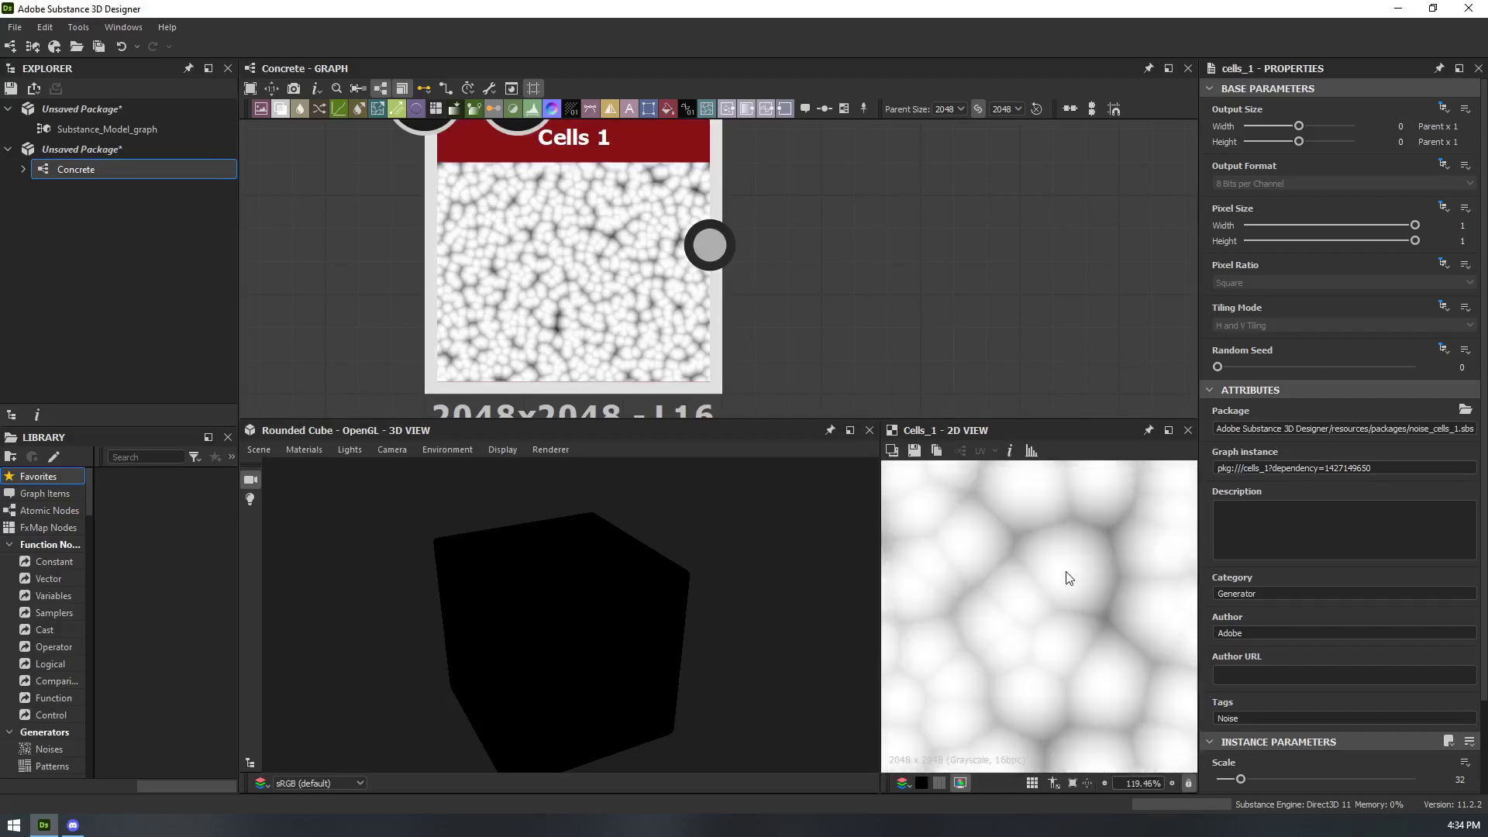
middle_click_drag(1169, 550, 1068, 581)
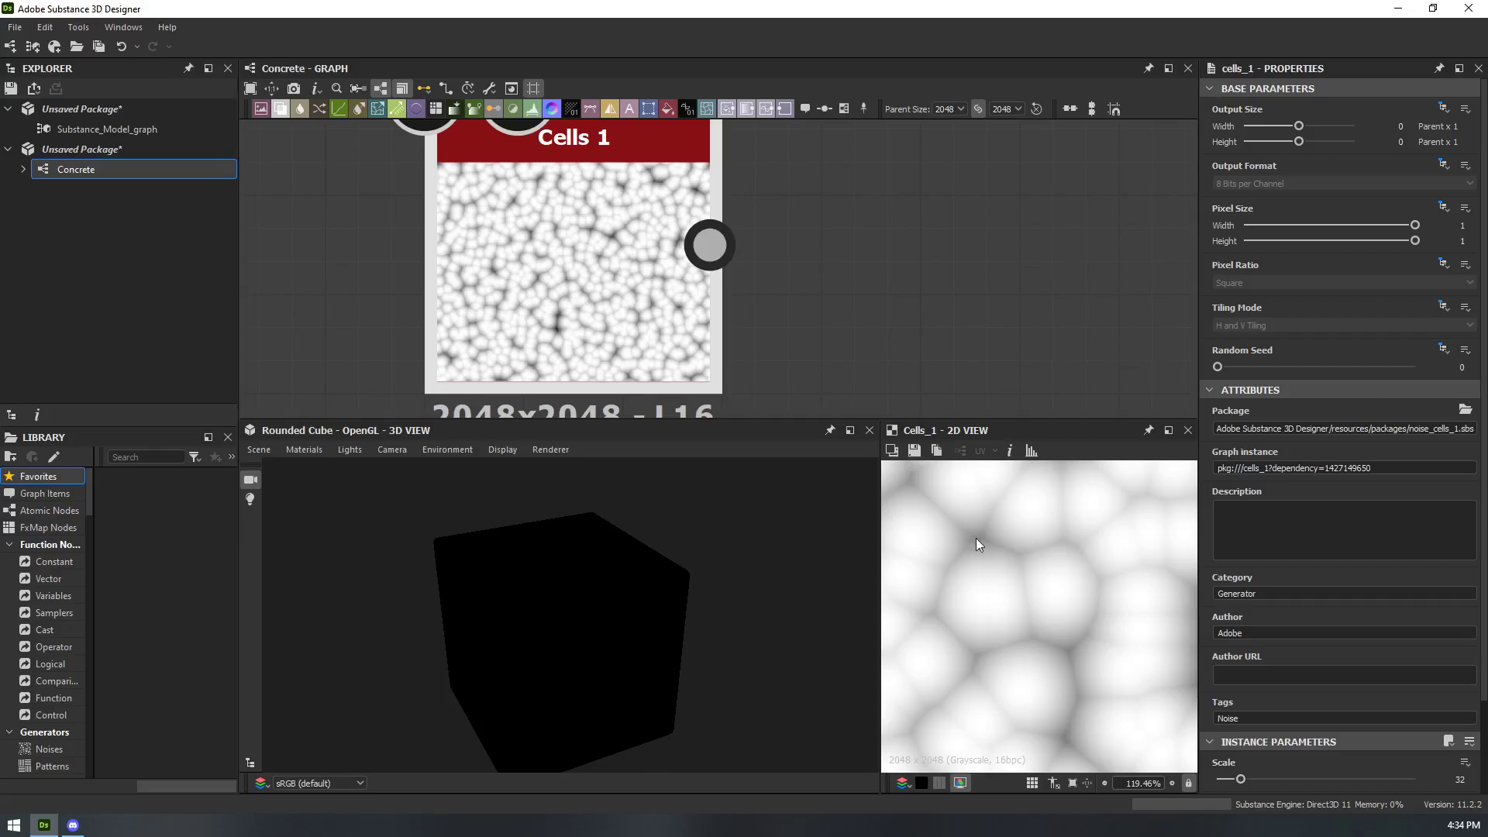
middle_click_drag(974, 541, 1012, 563)
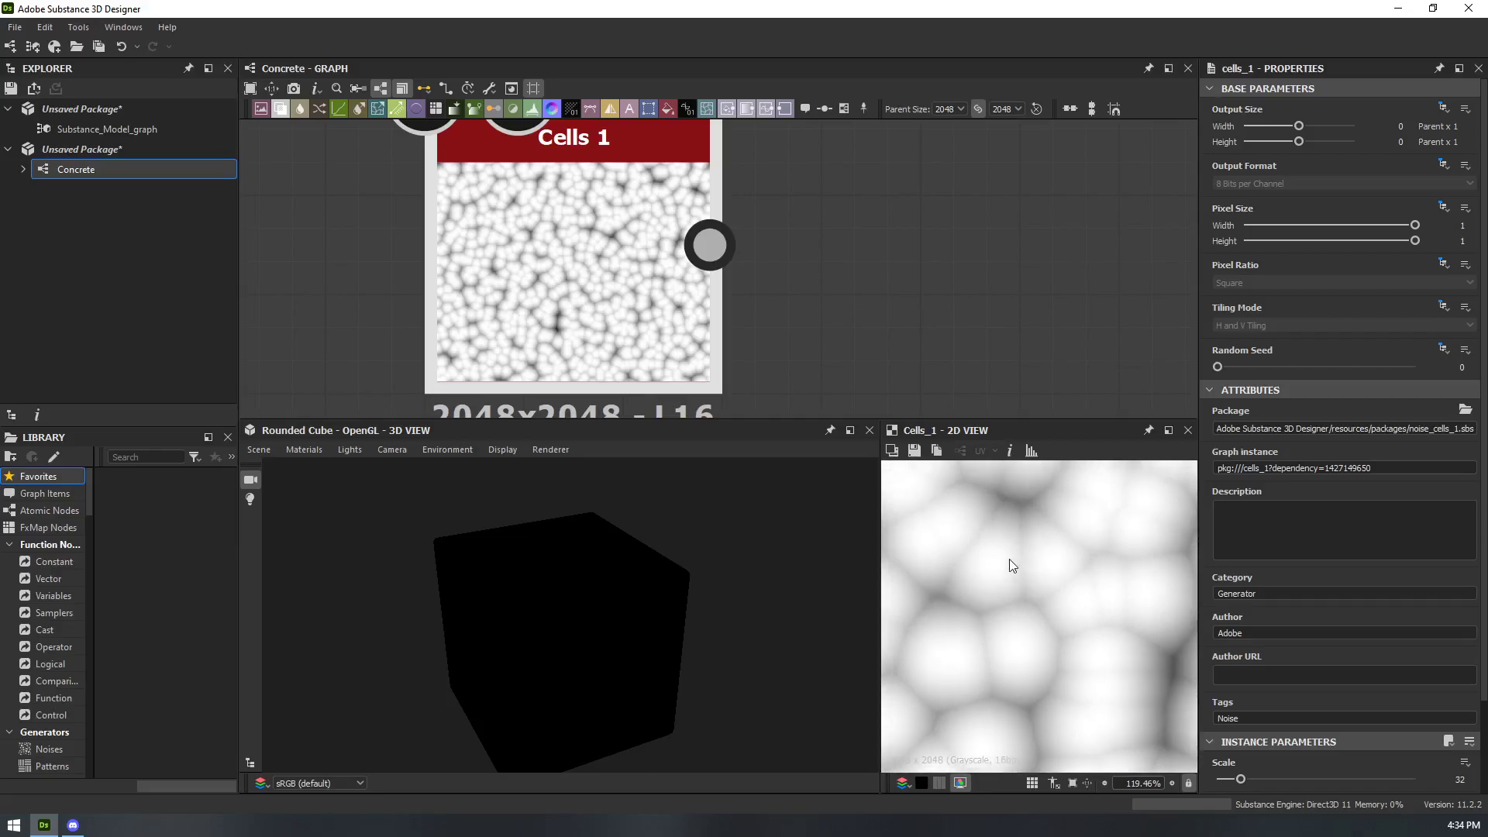
key("f")
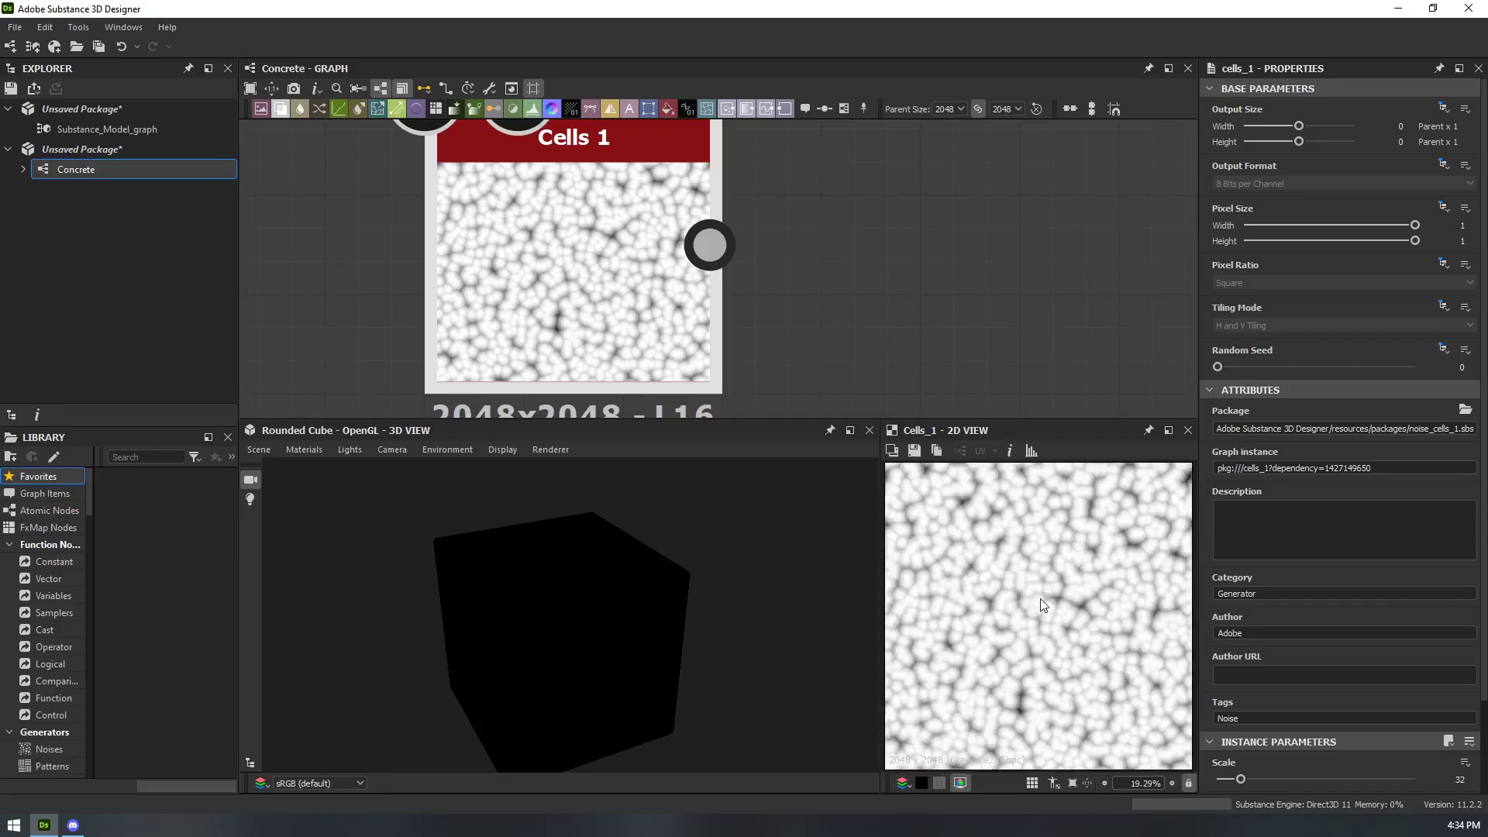
- Widen the properties area and set the Cells 1 node's Scale to 8
left_click_drag(1199, 306, 1019, 306)
scroll(560, 267, "down", 2)
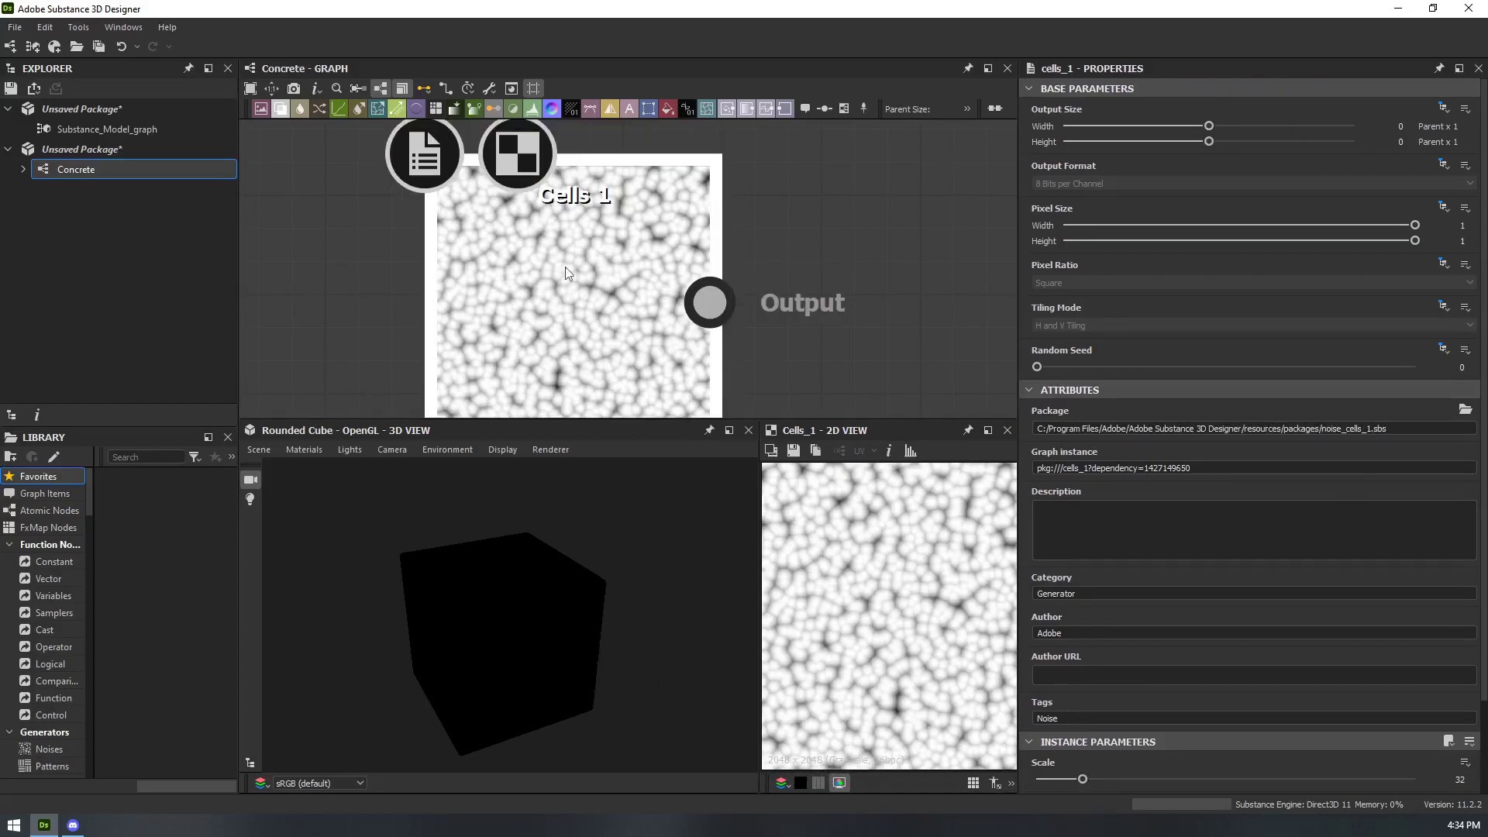
scroll(1091, 610, "down", 3)
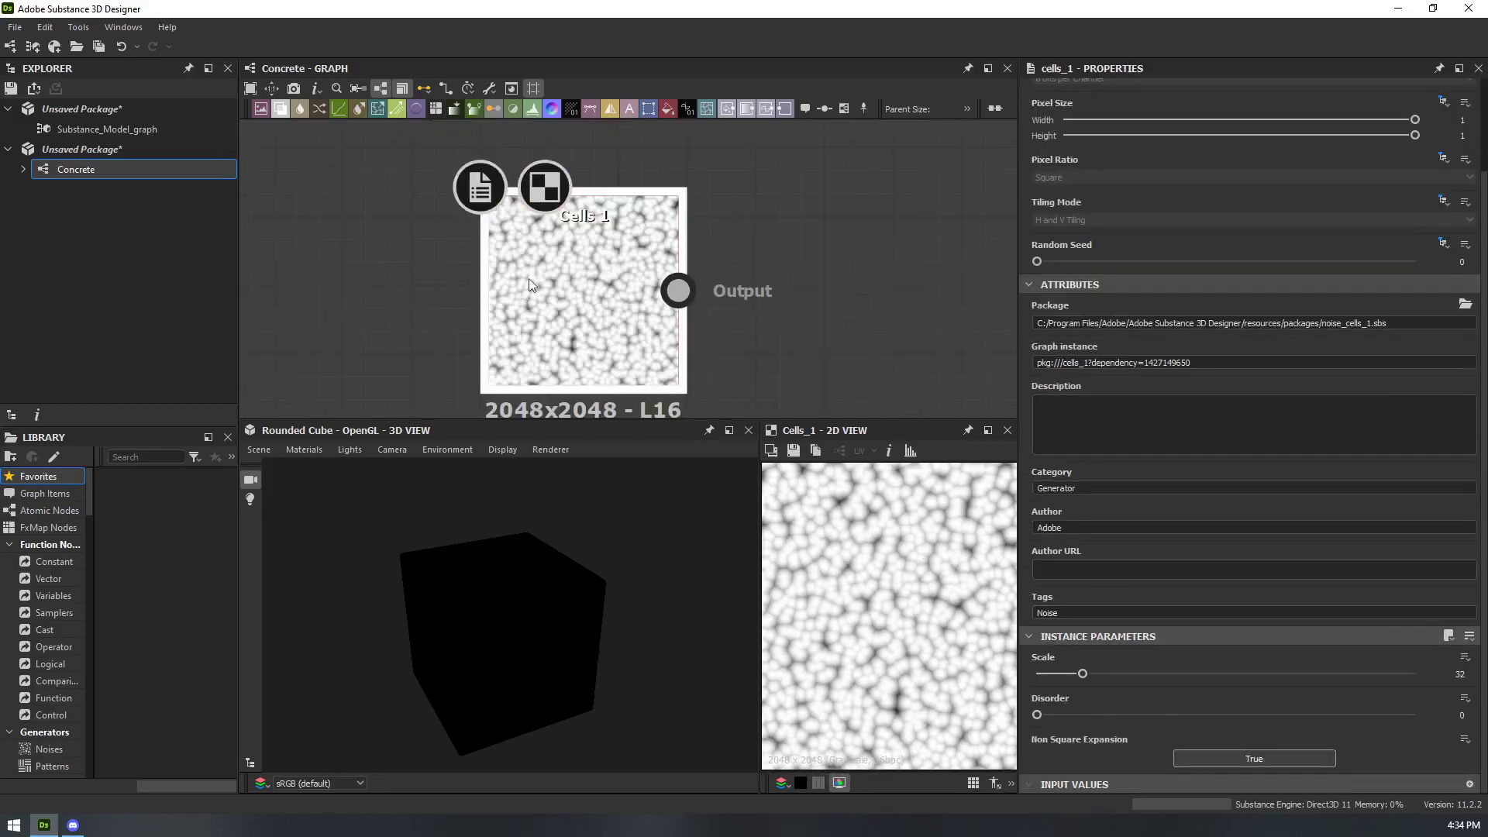
middle_click_drag(625, 280, 557, 270)
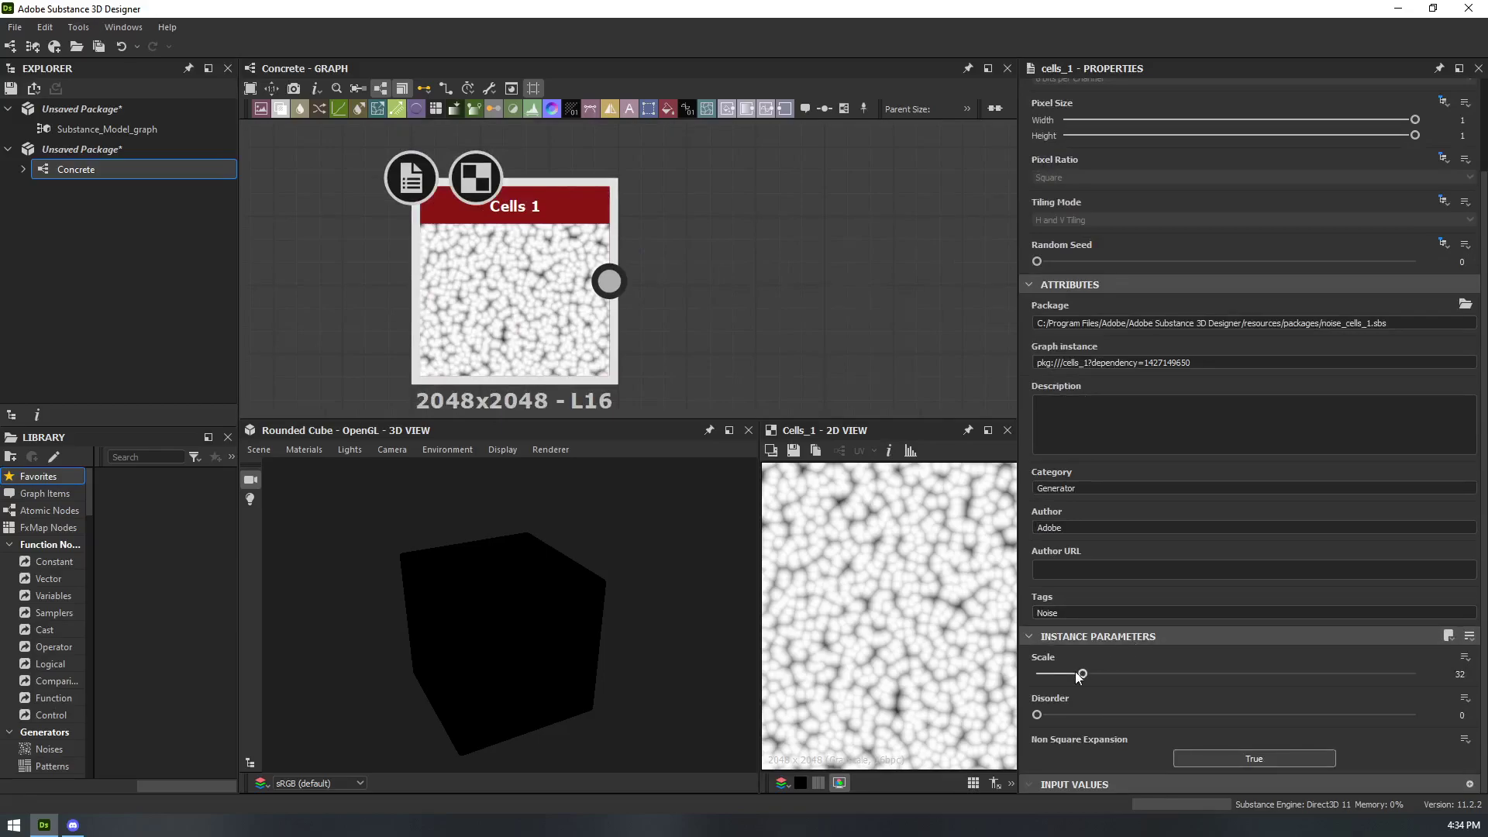
left_click_drag(1085, 673, 1048, 677)
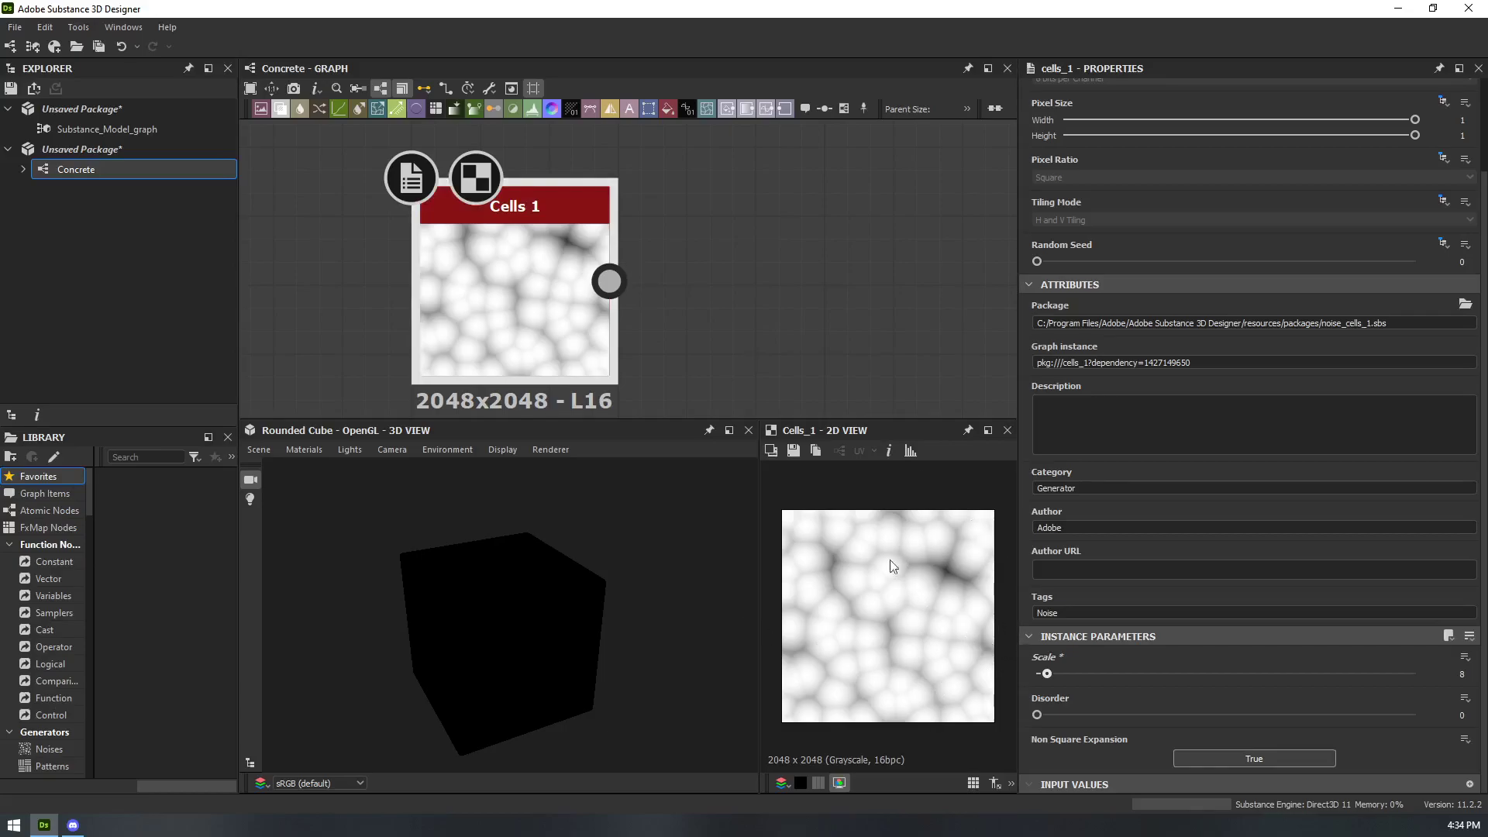
- Search for "edge" from the Cells 1 output and add a connected Edge Detect node
scroll(688, 290, "down", 2)
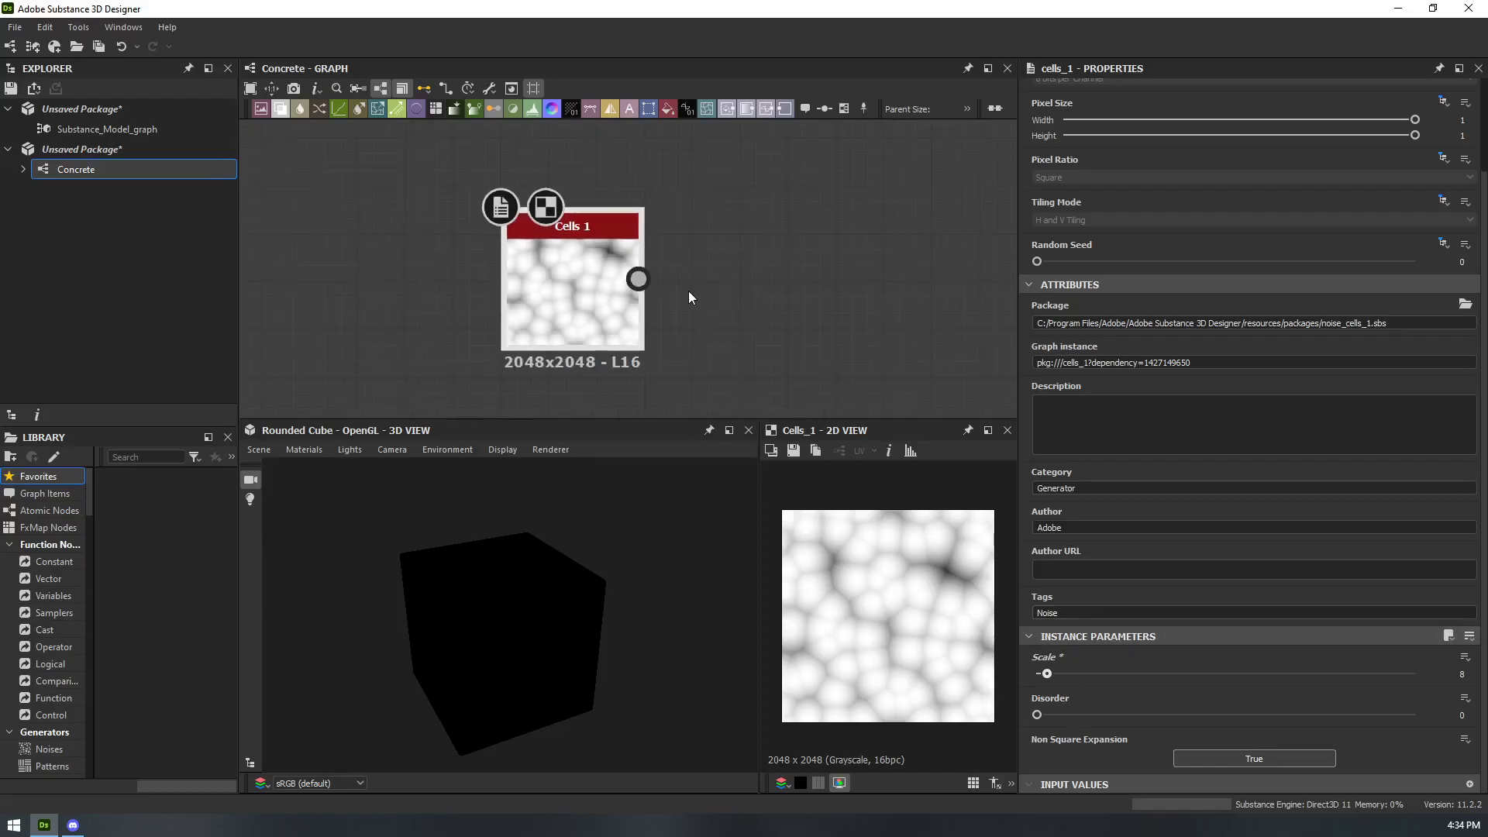
scroll(688, 290, "up", 1)
middle_click_drag(679, 290, 578, 325)
left_click_drag(540, 310, 745, 269)
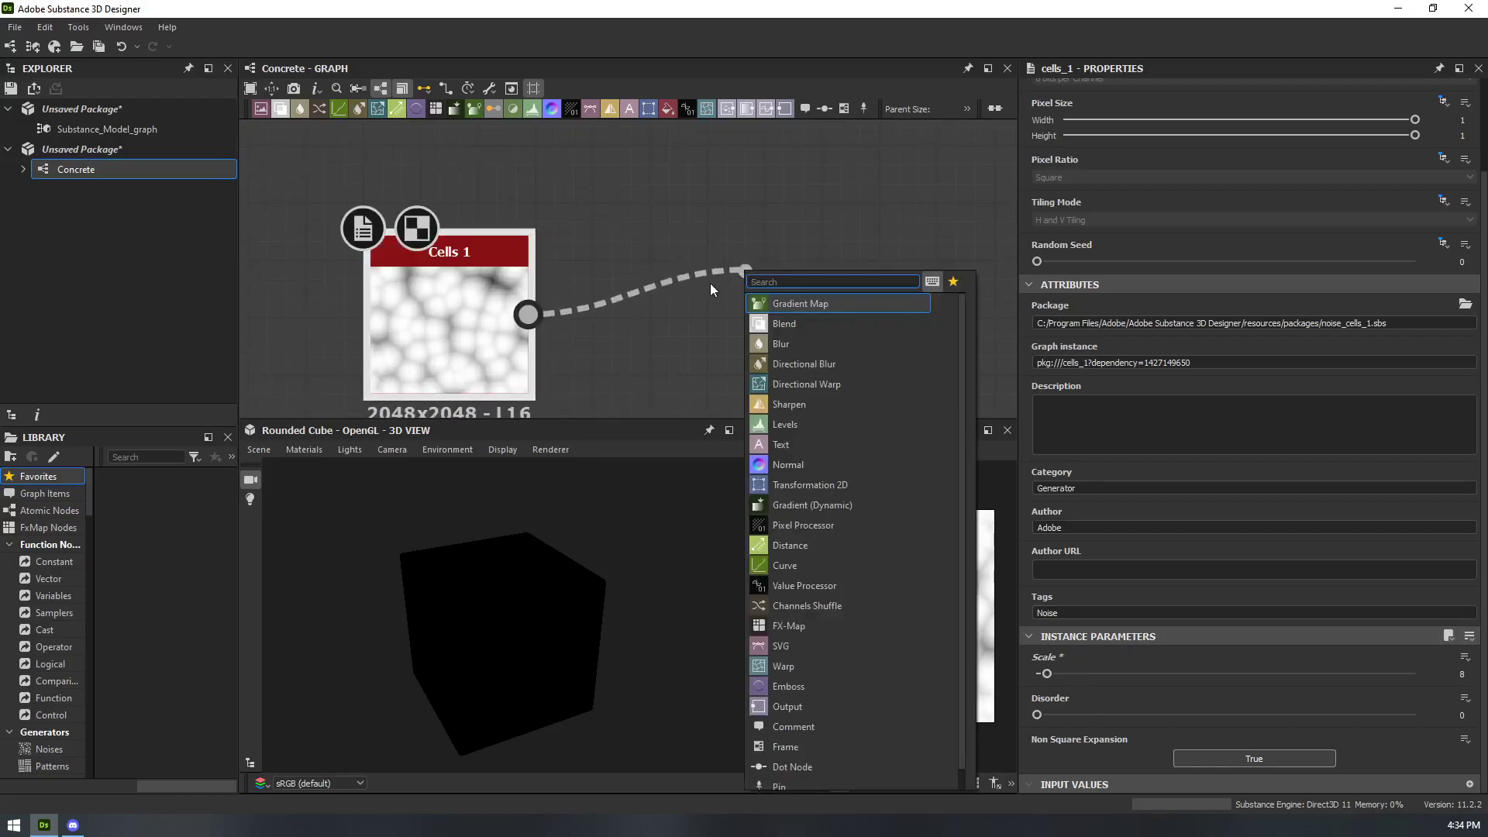
type("edge")
left_click(798, 302)
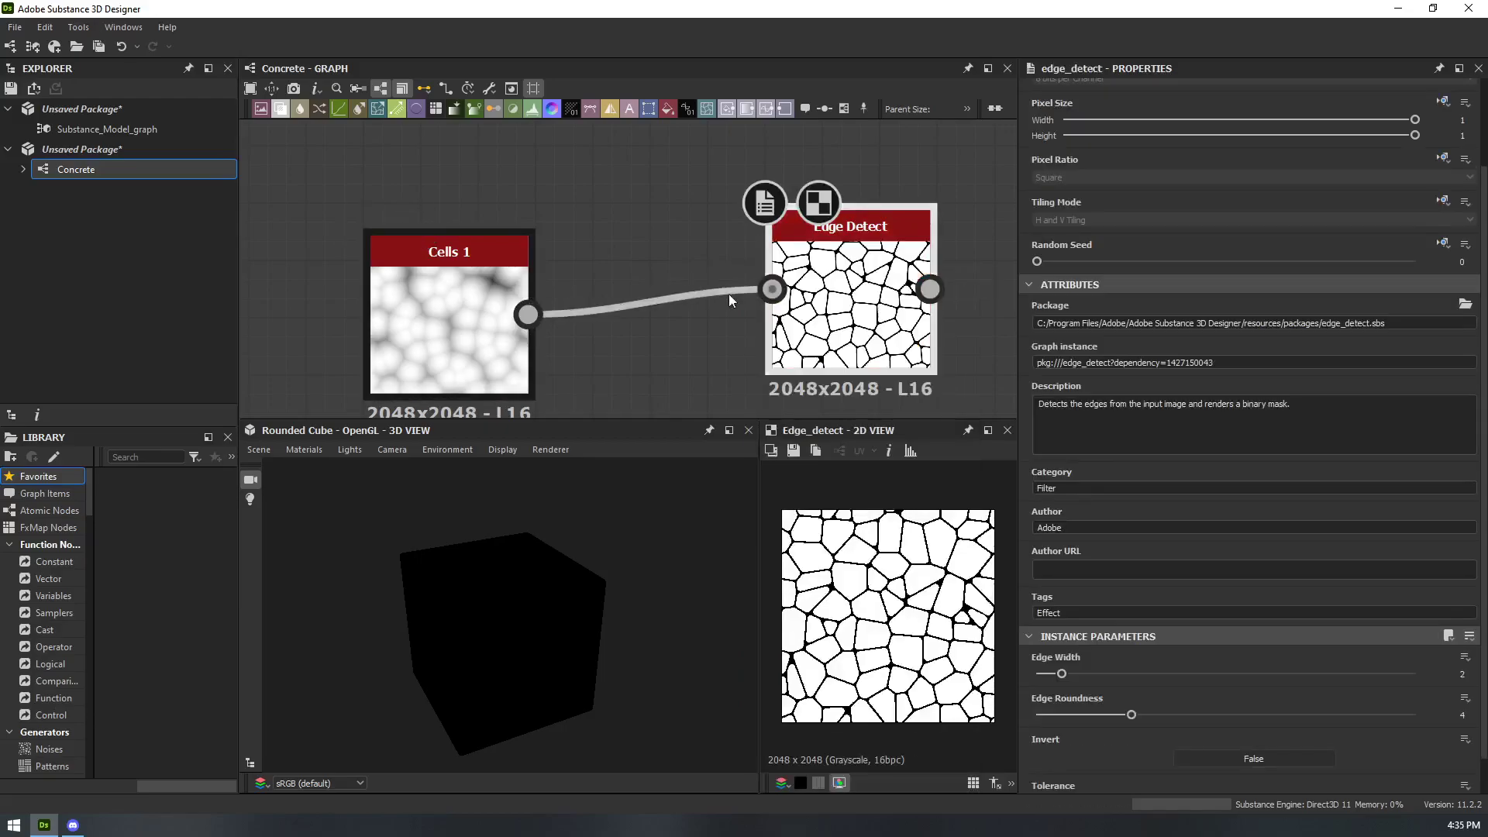
- Compare the Cells 1 and Edge Detect nodes and examine the Edge Detect stone pattern in the 2D view
mouse_move(846, 310)
left_mouse_down()
mouse_move(689, 307)
mouse_move(841, 304)
left_mouse_up()
scroll(482, 340, "up", 3)
scroll(786, 349, "down", 3)
middle_click_drag(717, 366, 459, 385)
left_click(345, 348)
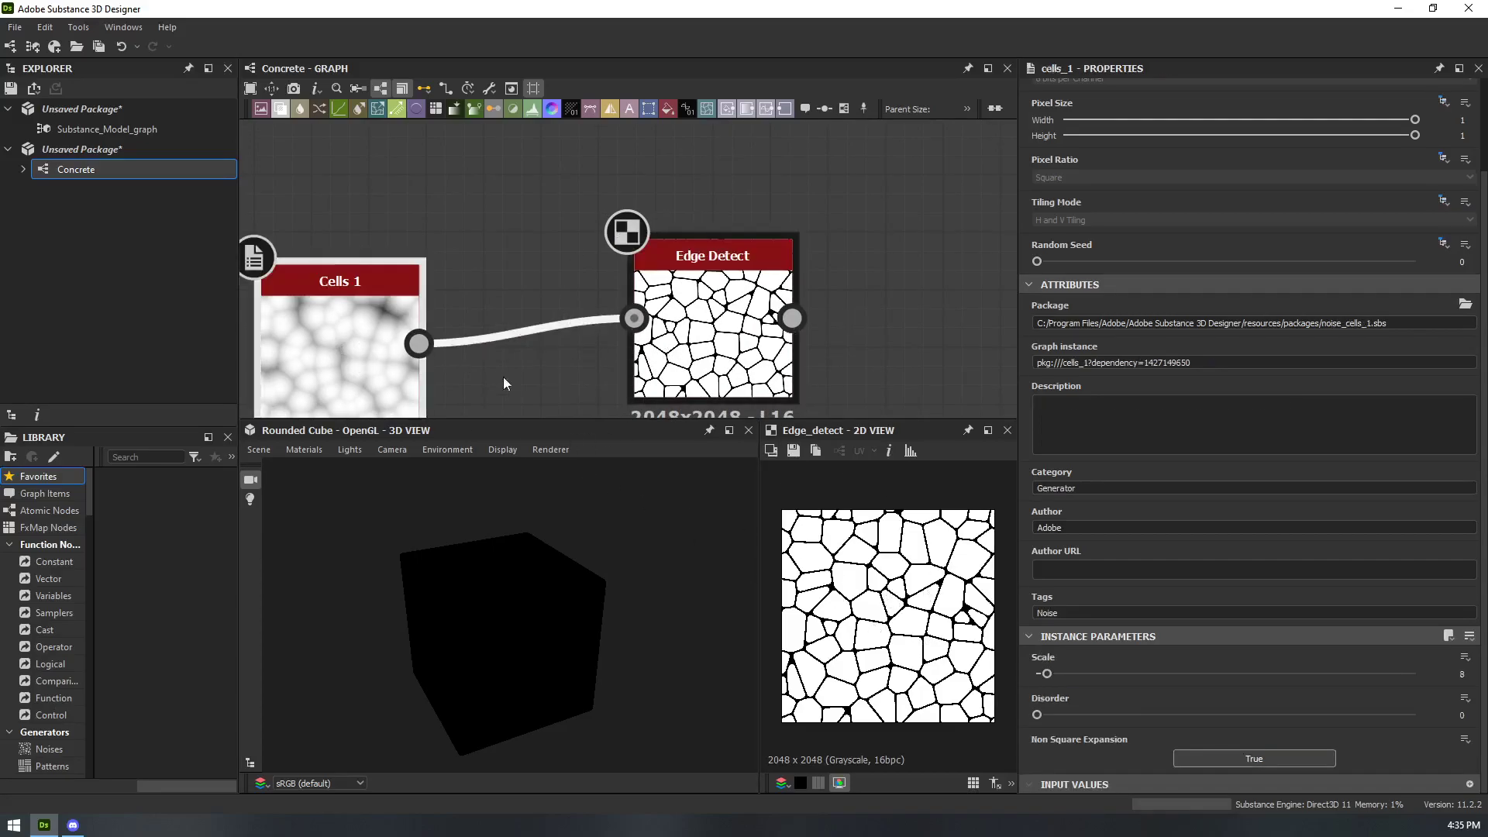
scroll(399, 347, "up", 3)
scroll(367, 359, "down", 4)
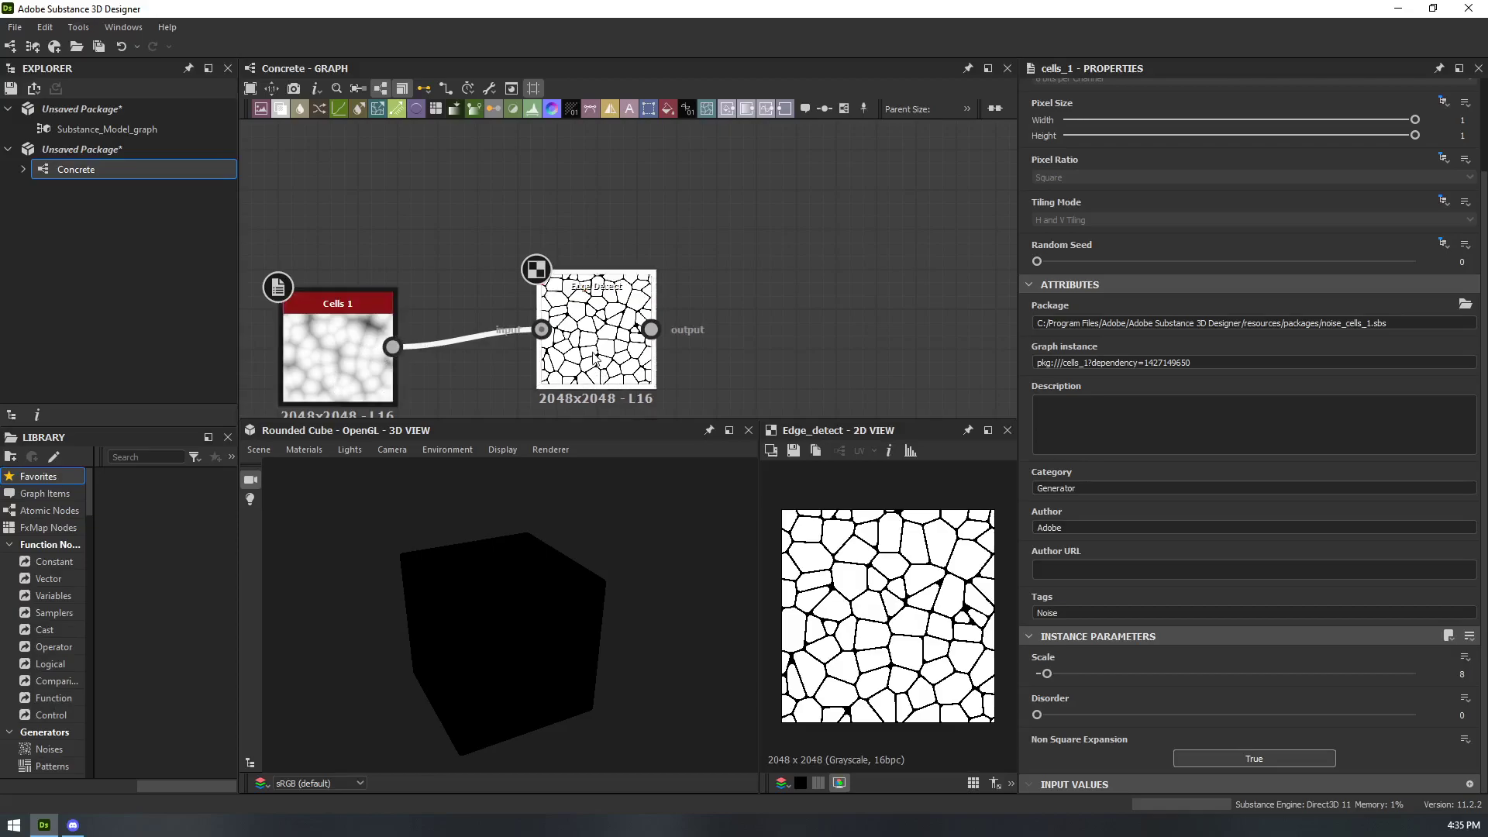
scroll(961, 620, "up", 2)
middle_click_drag(978, 568, 908, 552)
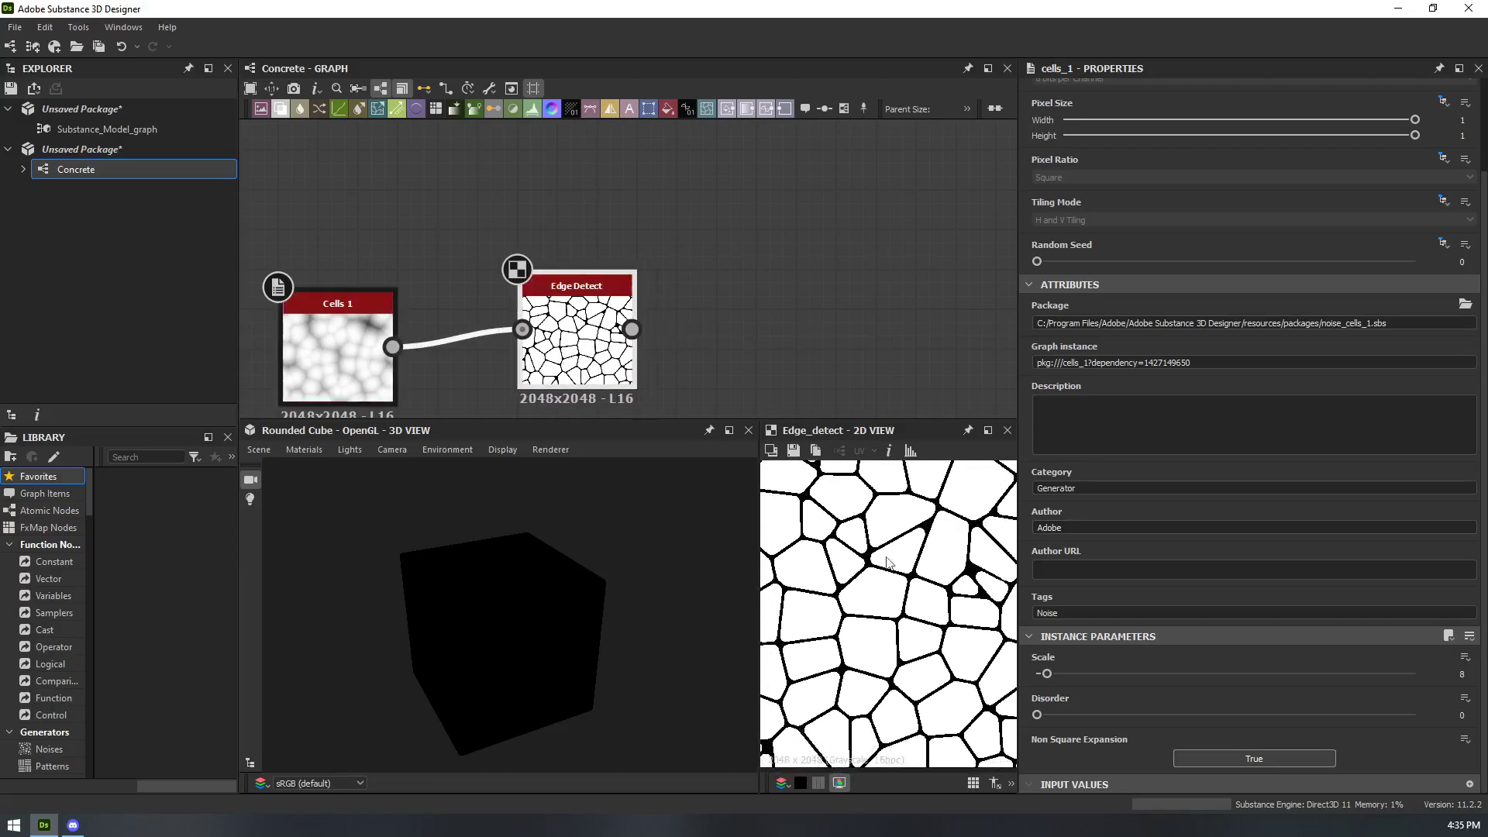
key("f")
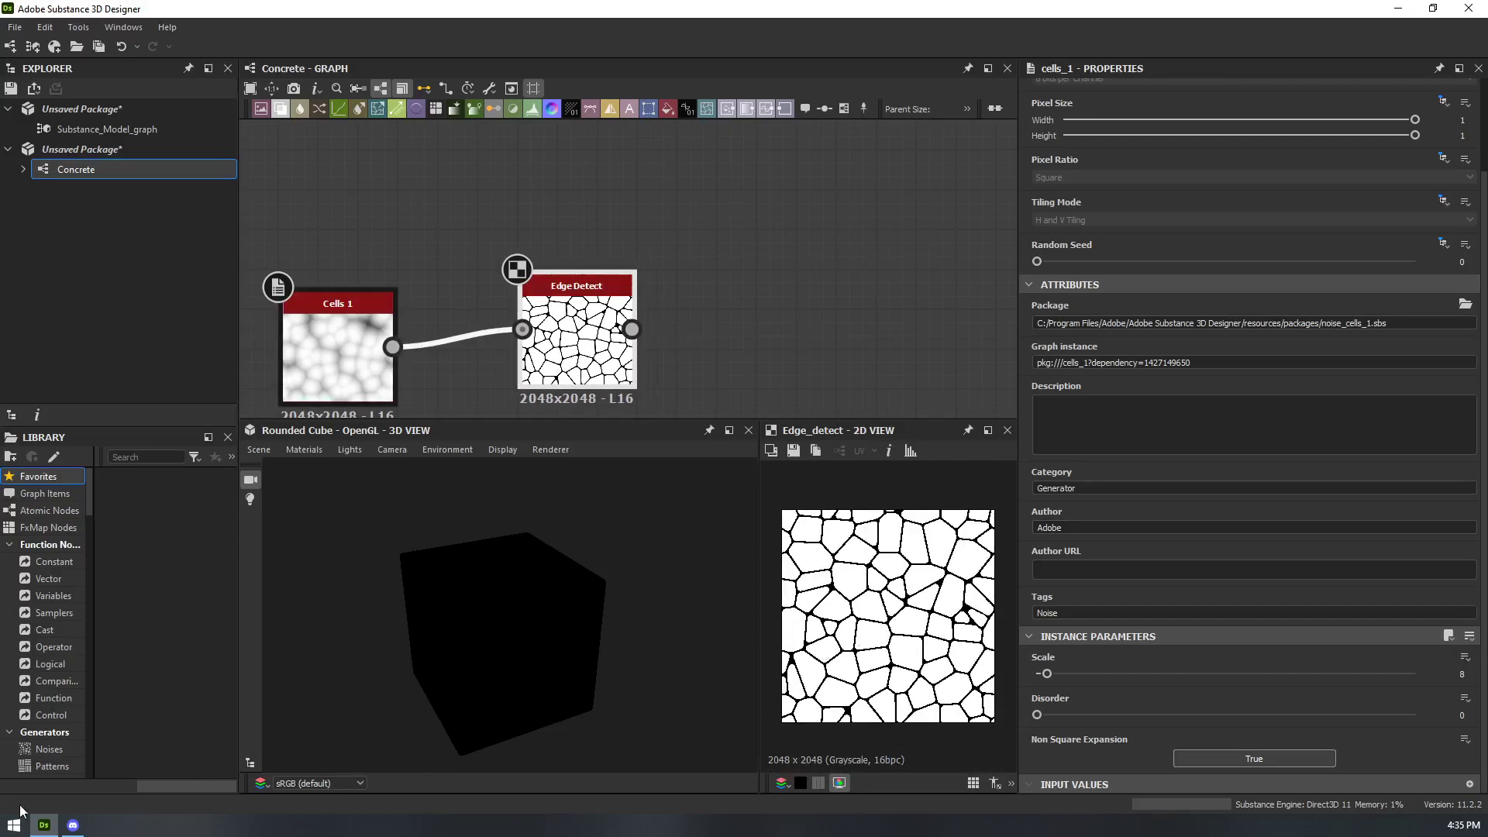
- Switch to Discord and examine the enlarged Los Angeles Zoo reference photo with the circled stone paving
left_click(73, 825)
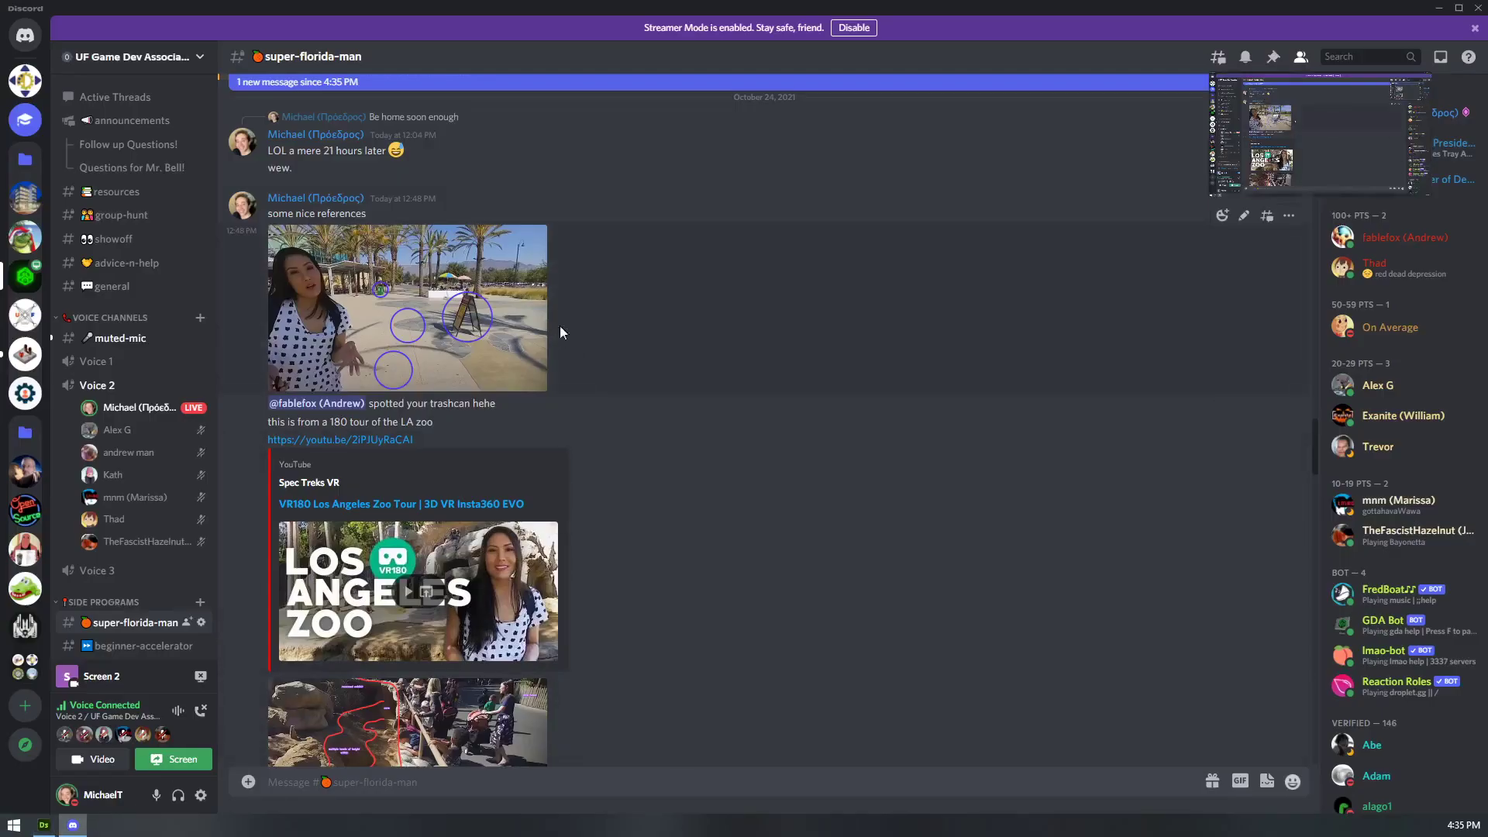
left_click(446, 351)
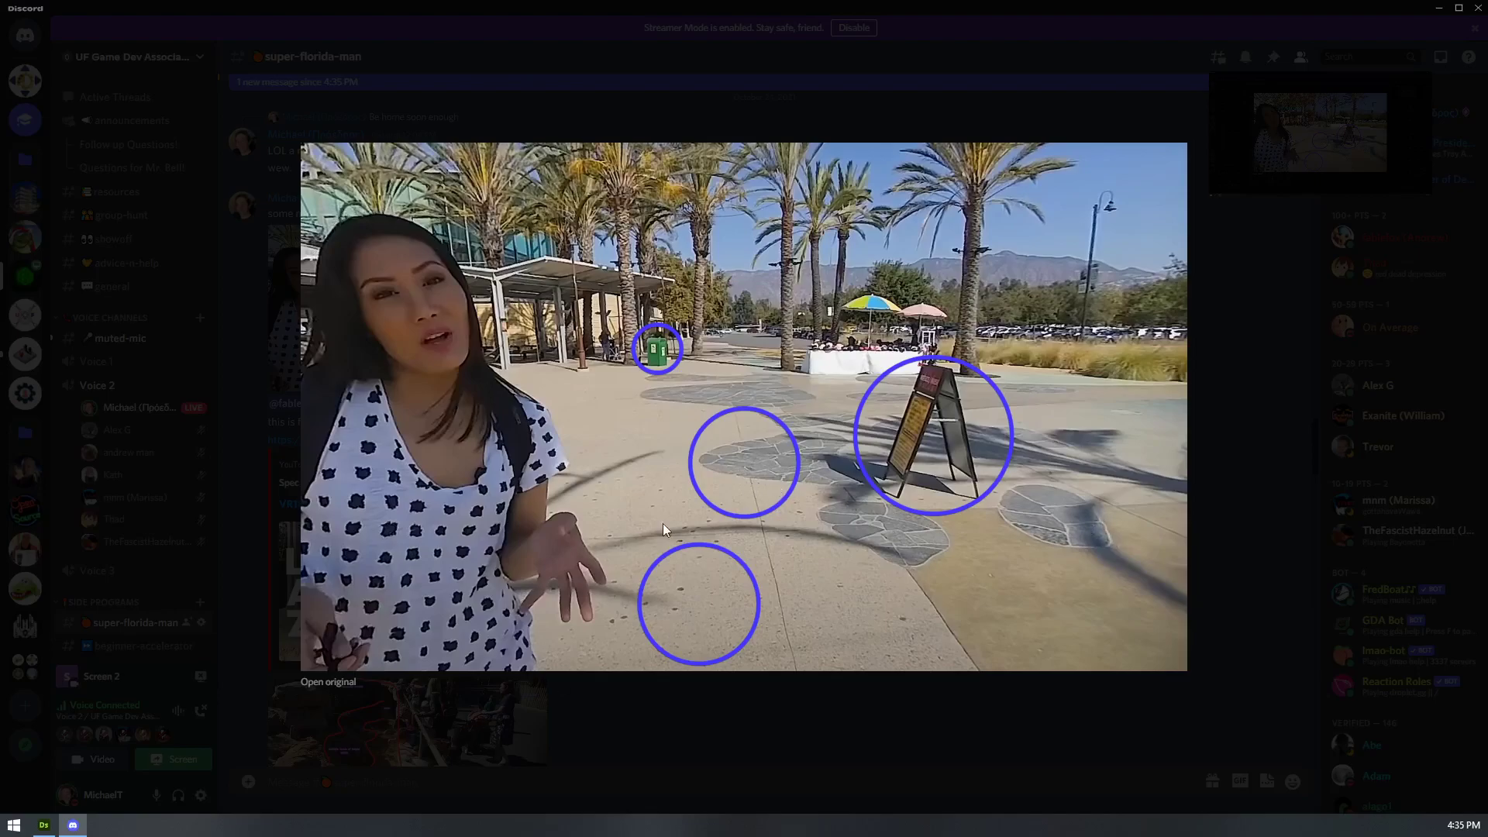
left_click(656, 755)
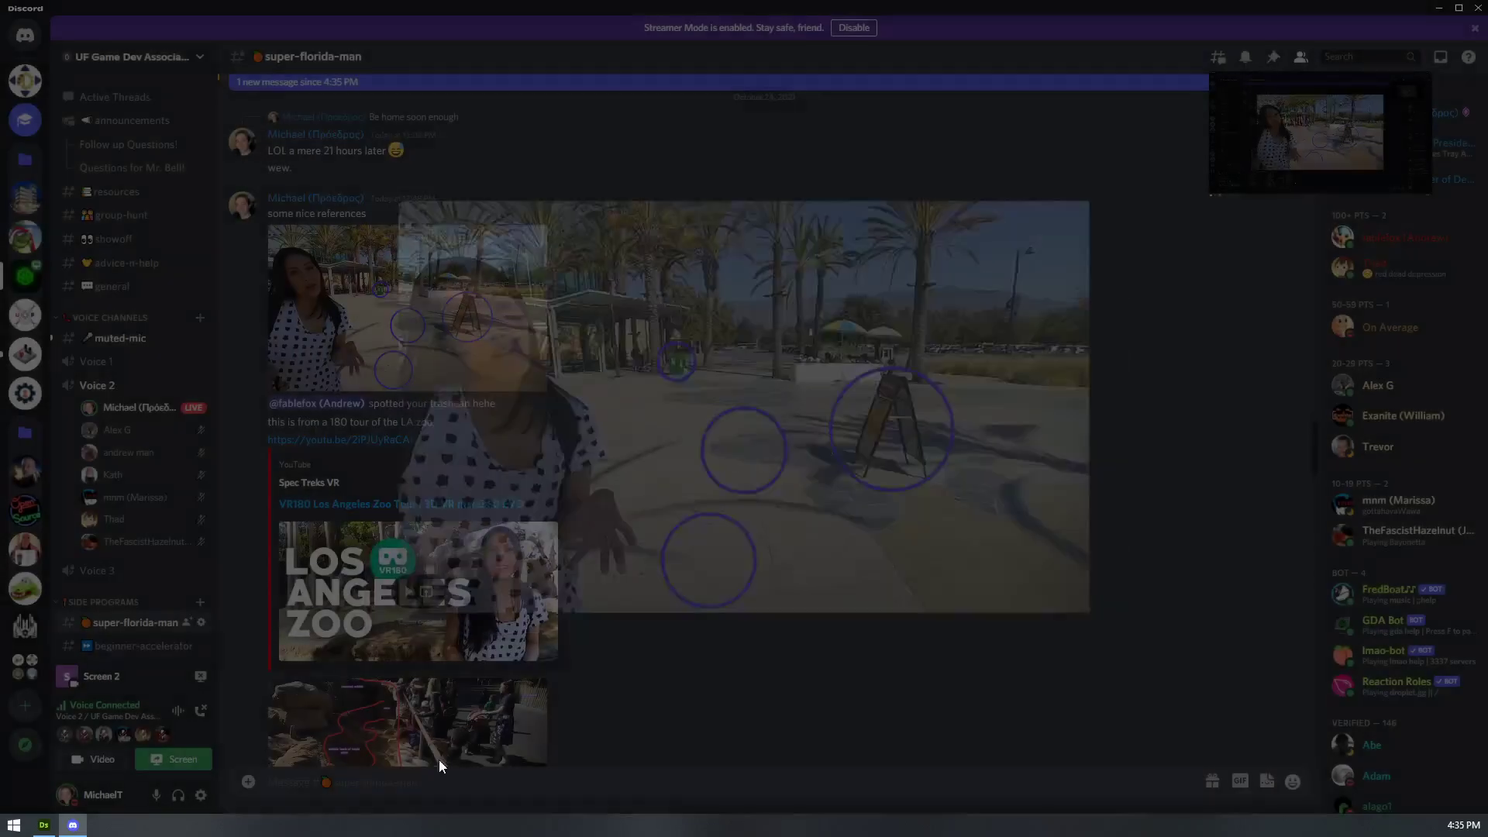
- Read the recent messages in the muted-mic channel, then return to Substance 3D Designer
left_click(118, 338)
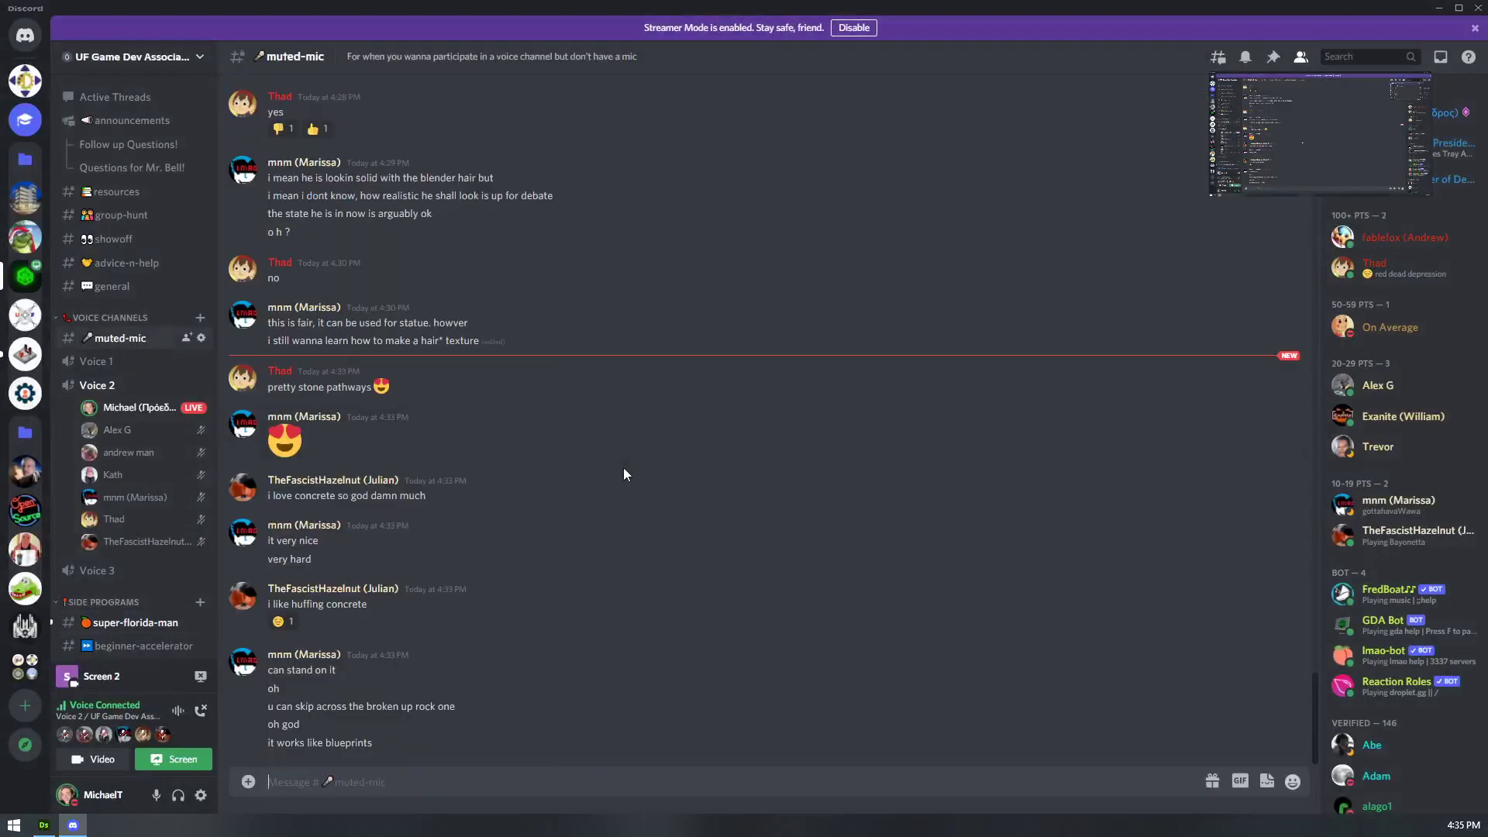
left_click_drag(326, 706, 438, 707)
left_click(342, 720)
left_click(375, 742)
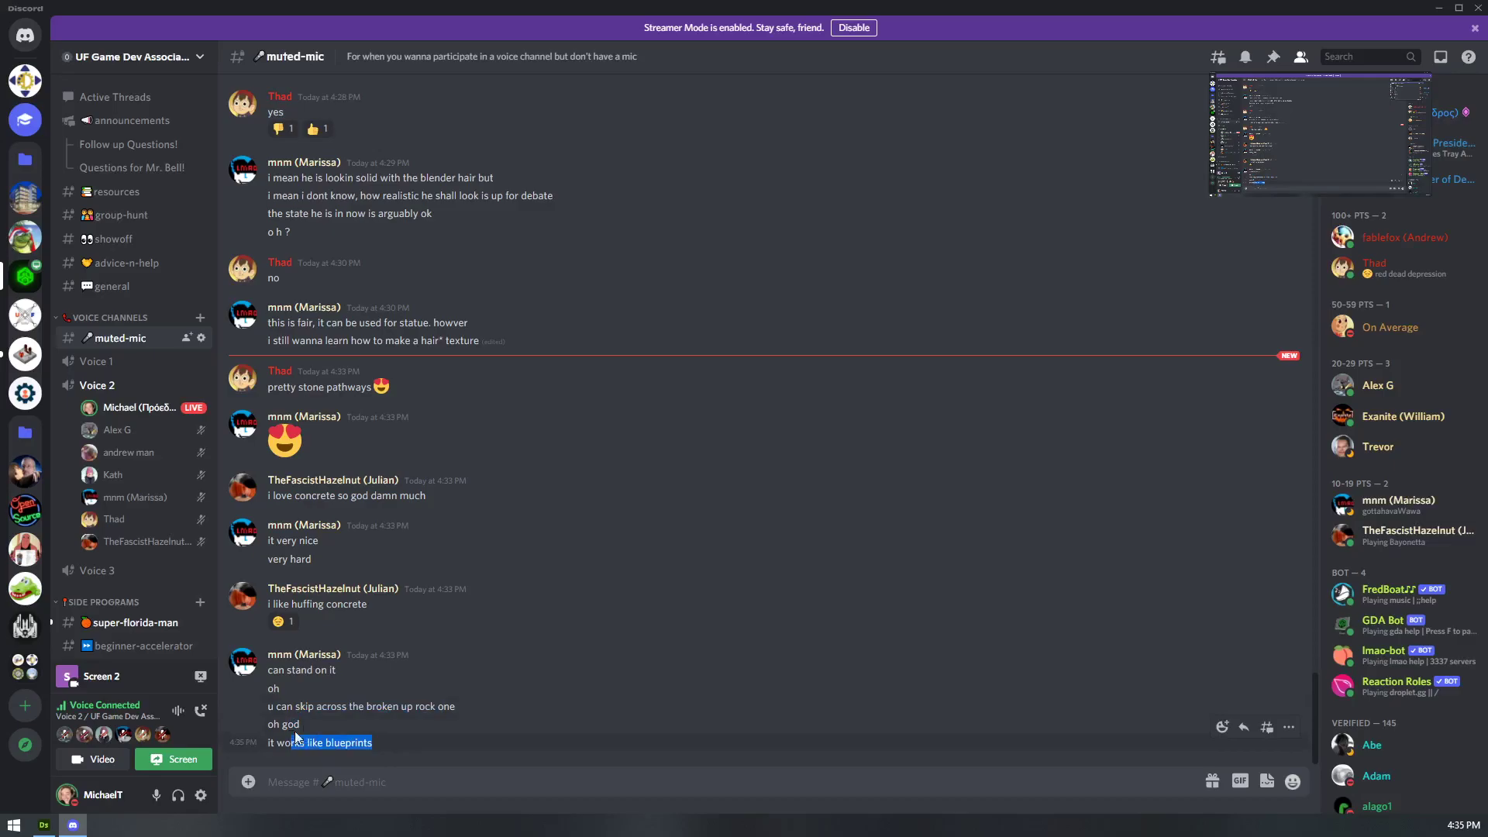
left_click_drag(378, 607, 294, 496)
left_click_drag(344, 388, 268, 386)
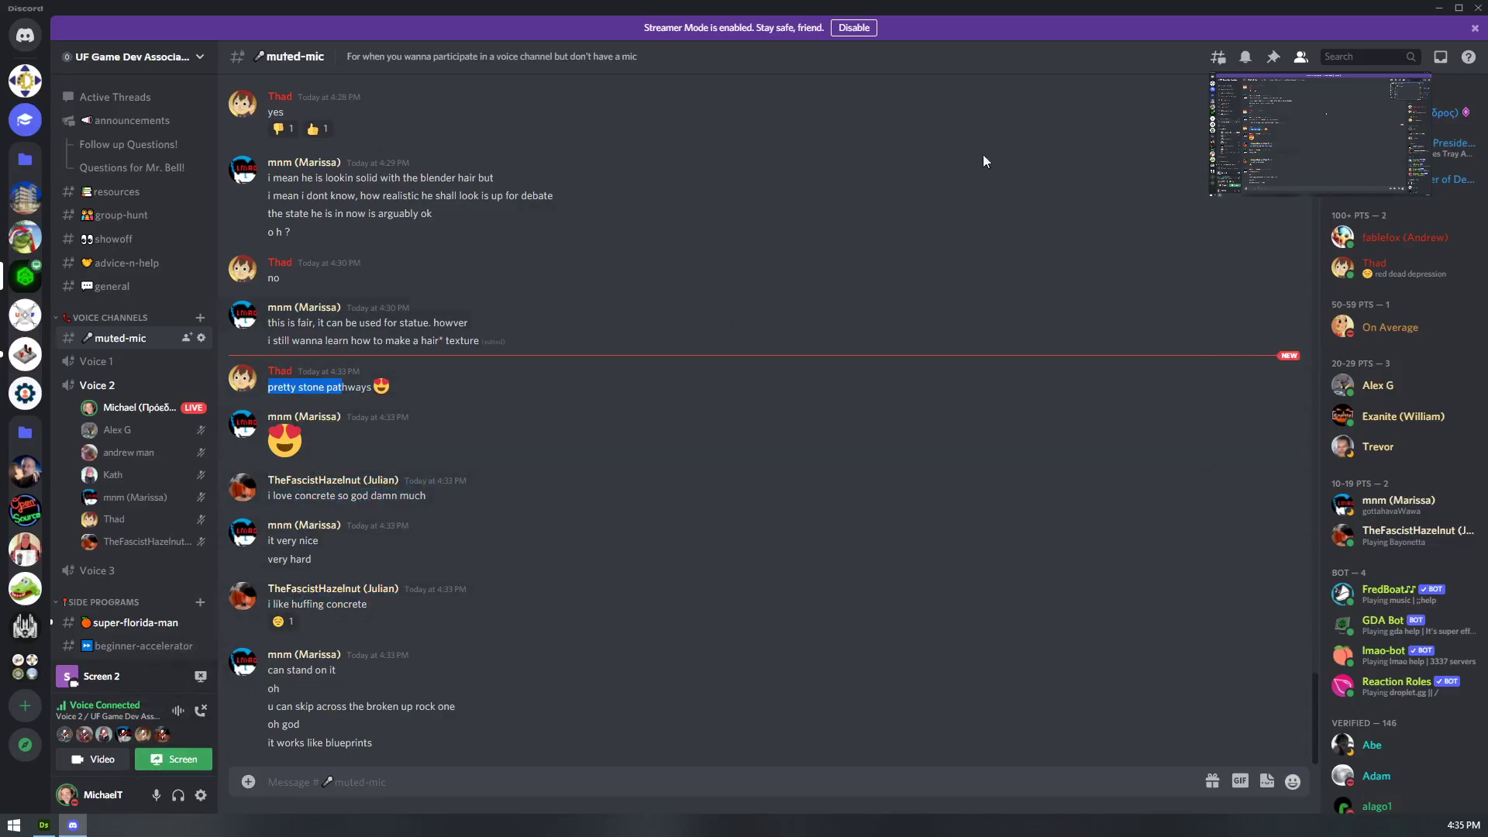
left_click(1433, 7)
- Place the Cells 1 and Edge Detect nodes close together and open the Edge Detect node's properties
scroll(806, 244, "down", 1)
middle_click_drag(806, 244, 919, 158)
left_click_drag(715, 253, 679, 293)
mouse_move(507, 265)
left_mouse_down()
mouse_move(510, 296)
mouse_move(527, 280)
left_mouse_up()
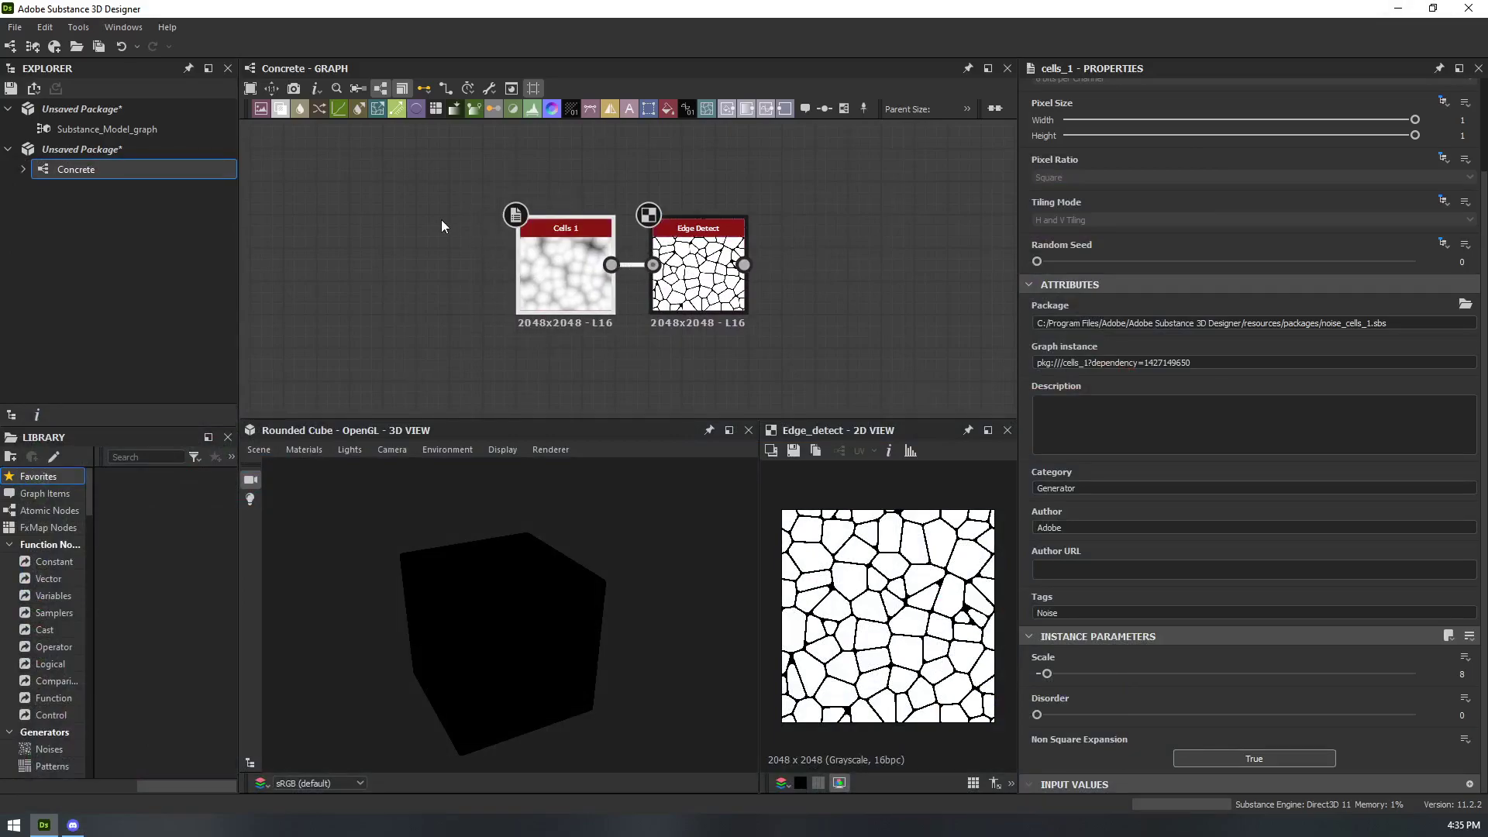
left_click(686, 285)
scroll(794, 314, "up", 3)
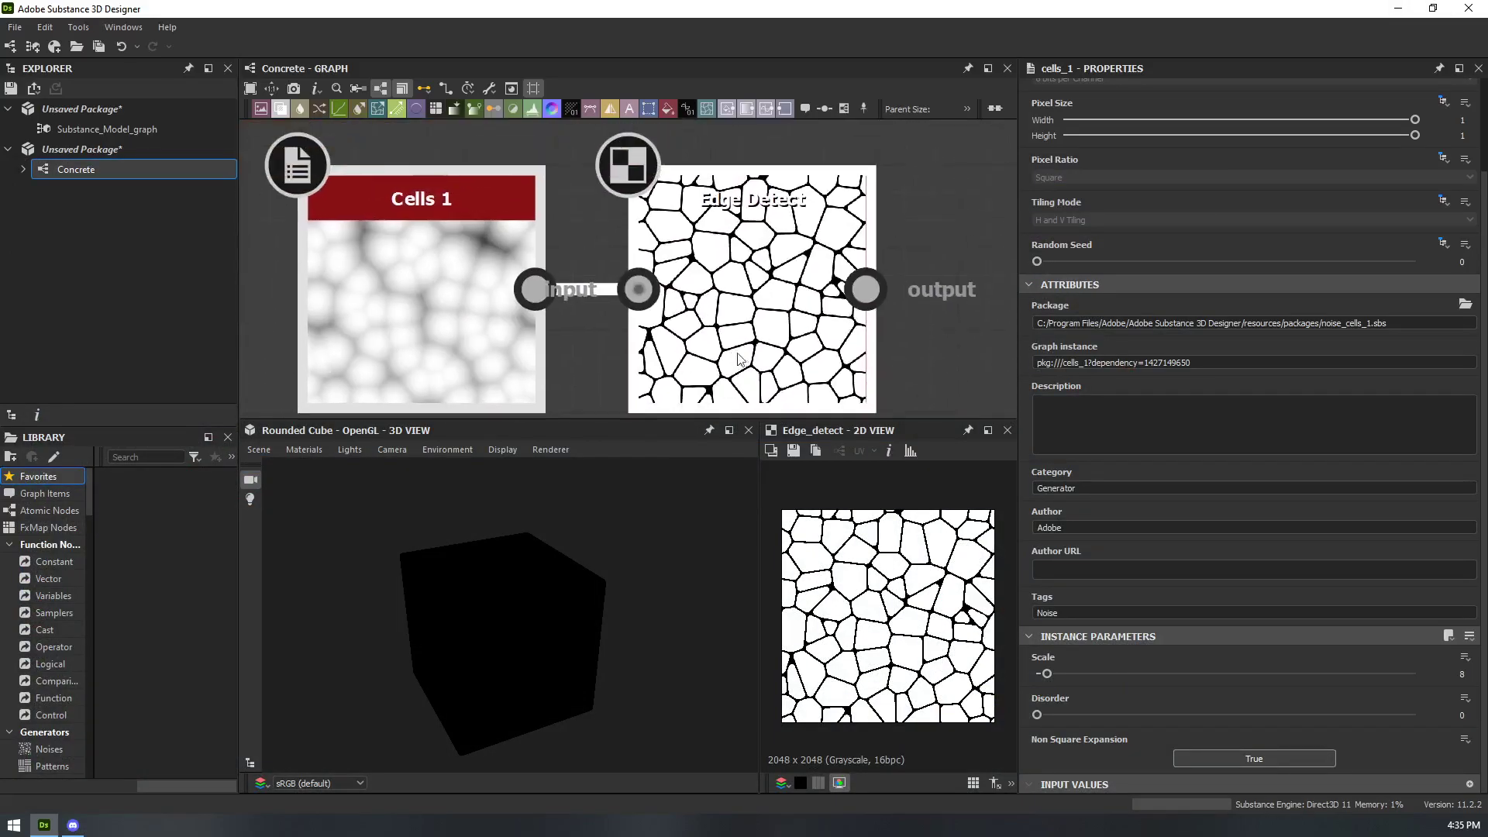
scroll(806, 274, "down", 5)
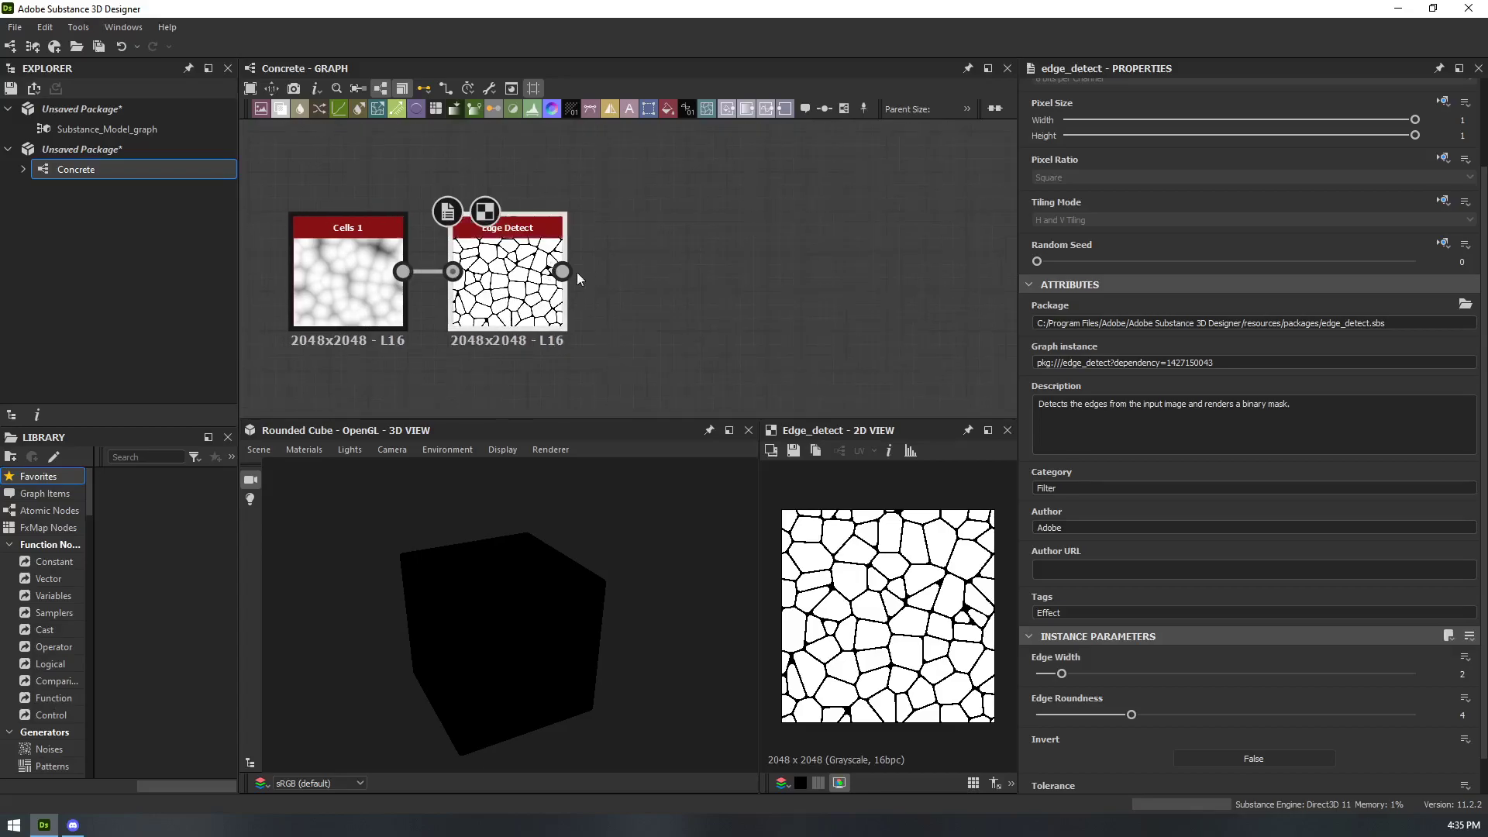
scroll(531, 273, "up", 3)
scroll(496, 301, "up", 2)
scroll(634, 285, "down", 3)
- Move the Cells 1 and Edge Detect nodes together so they sit closer to the material output nodes
left_click_drag(563, 299, 707, 262)
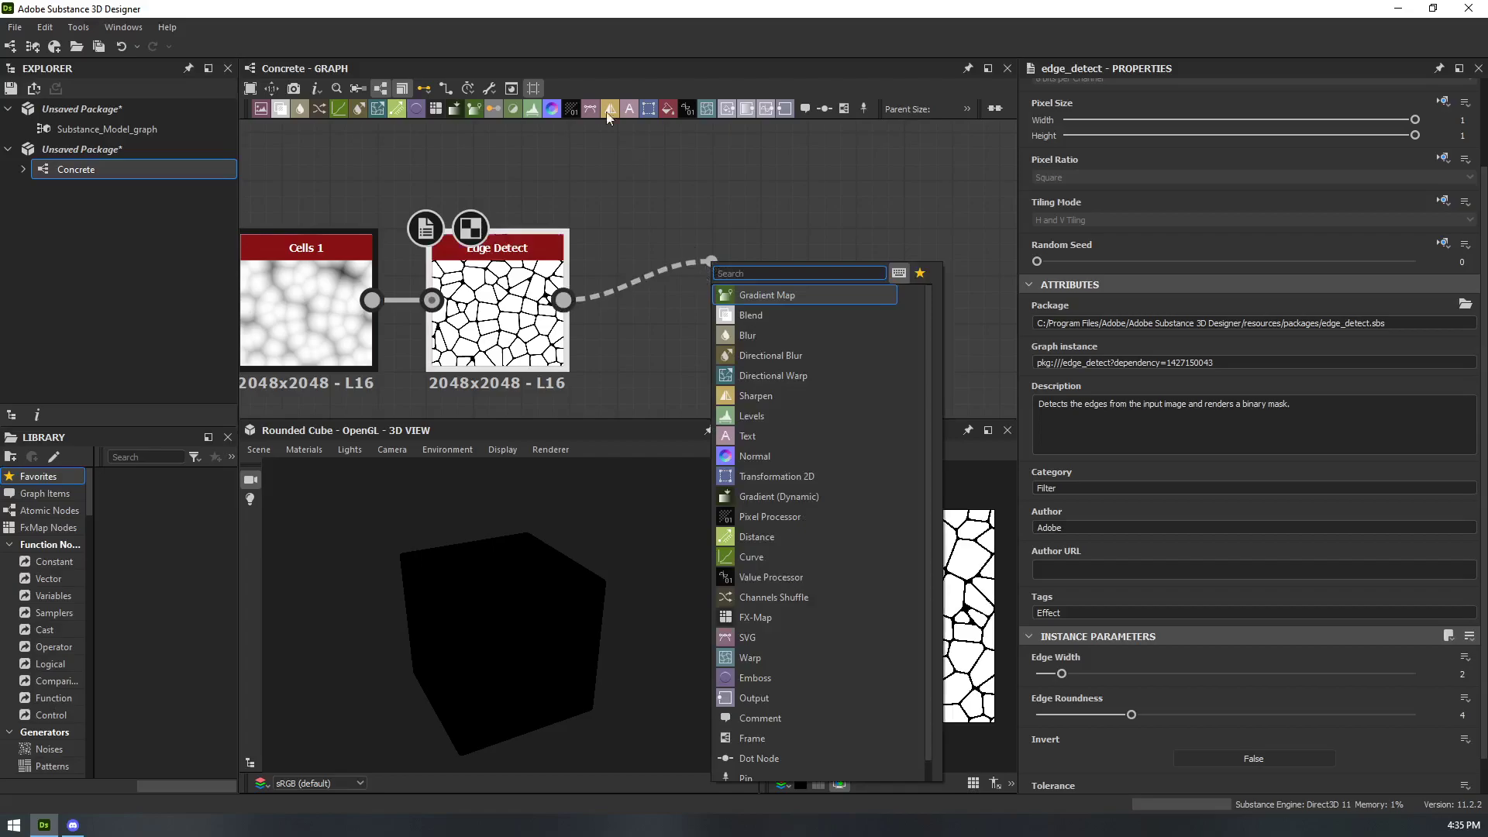
left_click(714, 179)
scroll(813, 322, "down", 5)
left_click_drag(427, 258, 616, 365)
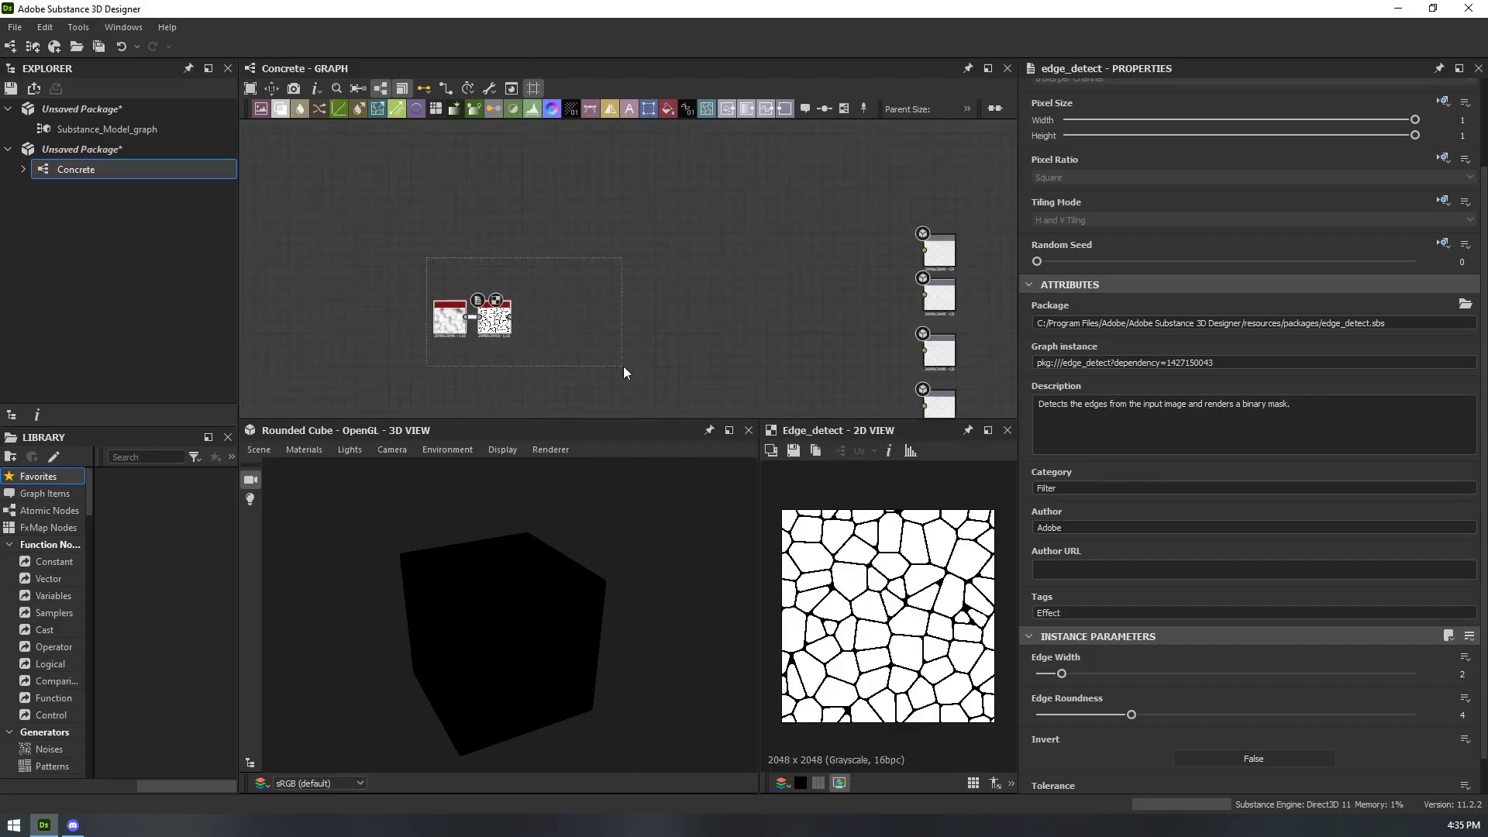
left_click_drag(507, 319, 840, 320)
- Connect the Edge Detect output to the Base Color output node and display Base Color in the 2D view
scroll(840, 320, "up", 4)
middle_click_drag(858, 303, 632, 296)
left_click(583, 203)
left_click_drag(572, 321, 740, 183)
scroll(569, 659, "up", 5)
left_click_drag(434, 622, 583, 535)
double_click(759, 187)
scroll(570, 561, "down", 4)
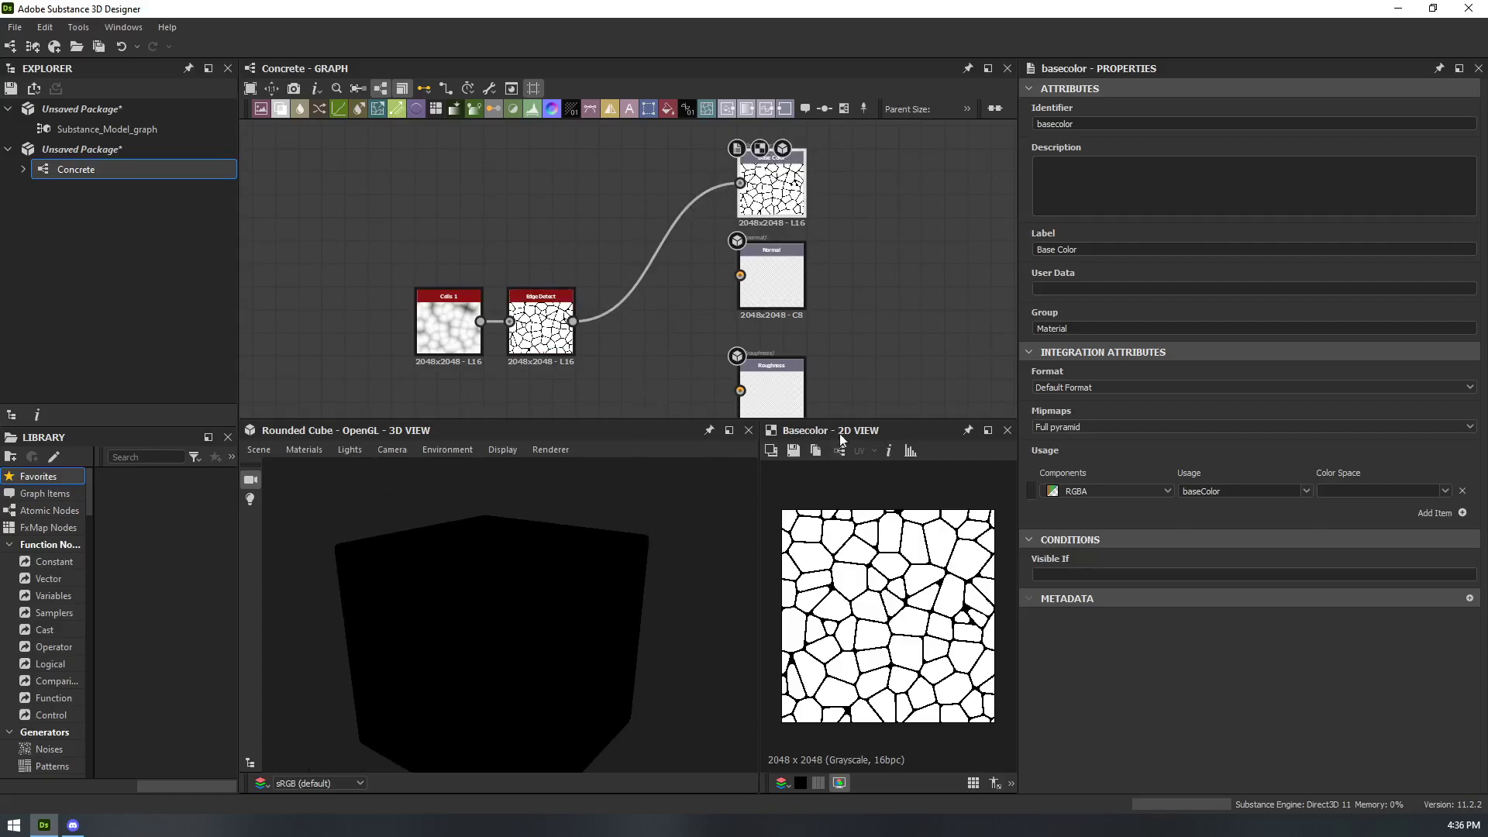
- Connect the Edge Detect output to the Height output node as well and inspect the cube in the 3D view
middle_click_drag(741, 335, 850, 185)
scroll(729, 632, "down", 1)
scroll(822, 542, "down", 4)
scroll(890, 257, "down", 3)
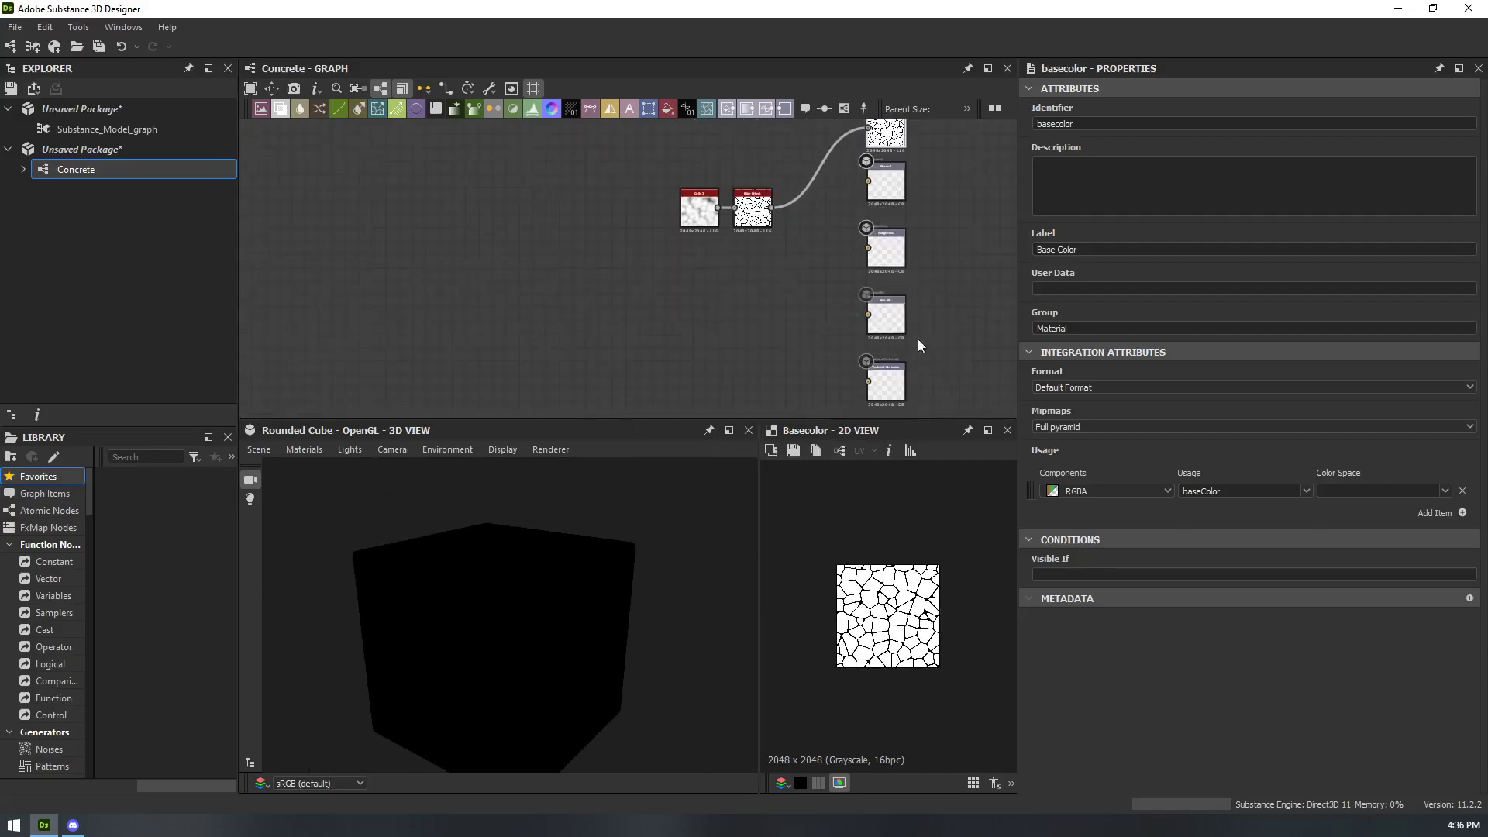
middle_click_drag(949, 377, 864, 310)
scroll(865, 313, "up", 5)
scroll(889, 343, "down", 5)
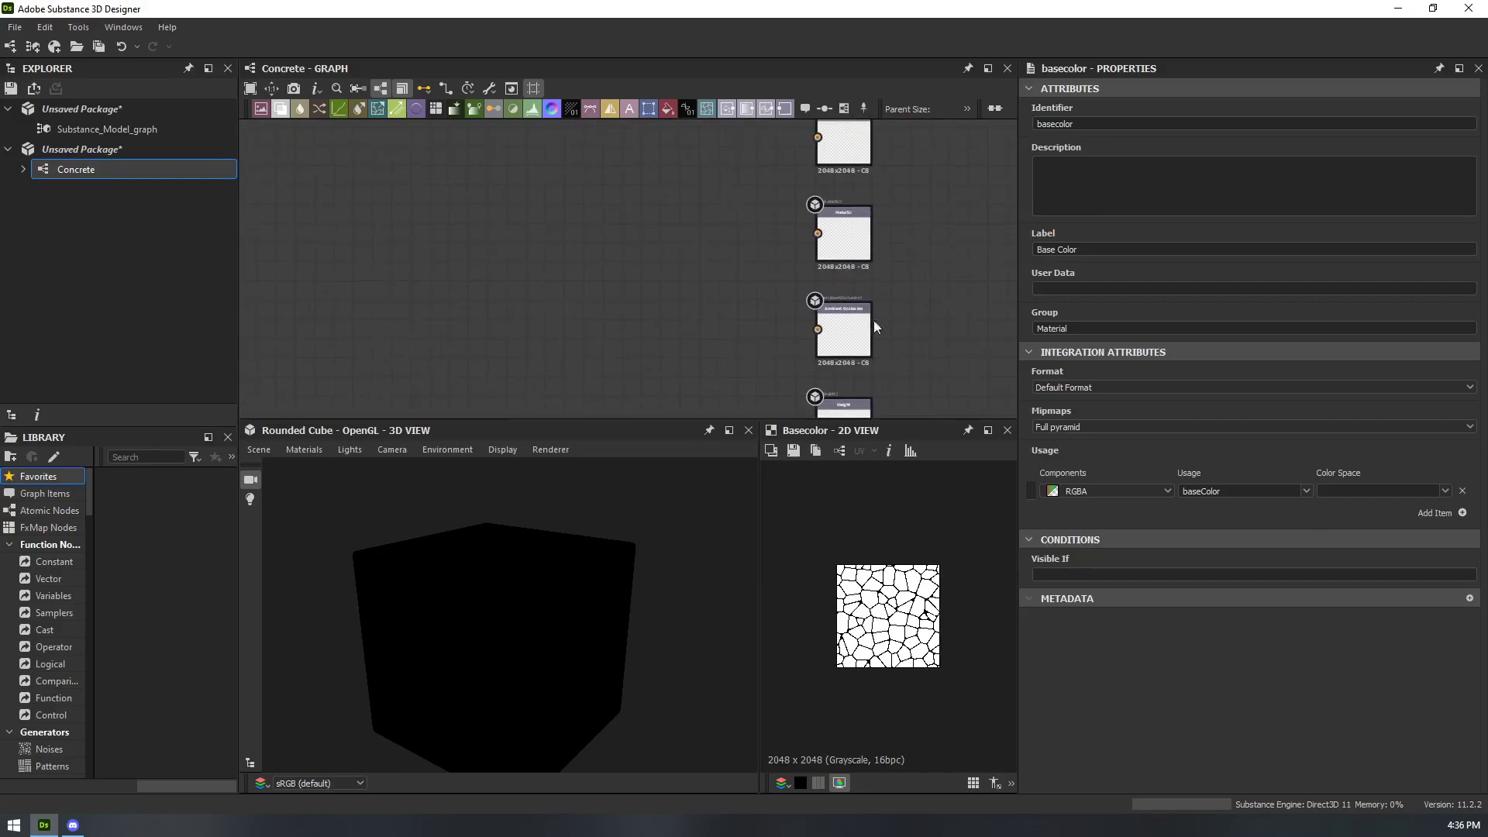
left_click_drag(705, 132, 800, 370)
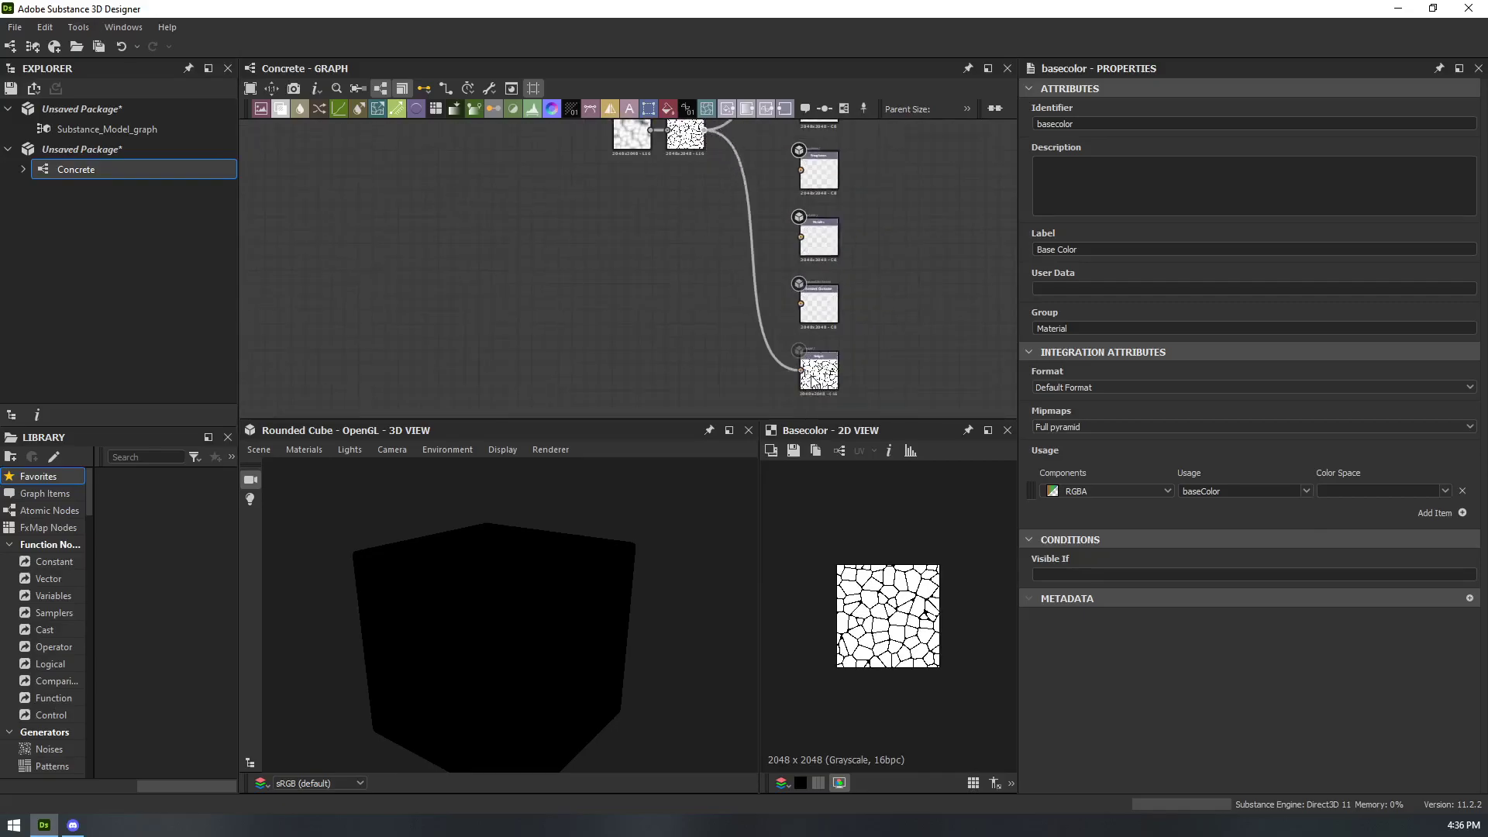
left_click_drag(527, 639, 425, 502)
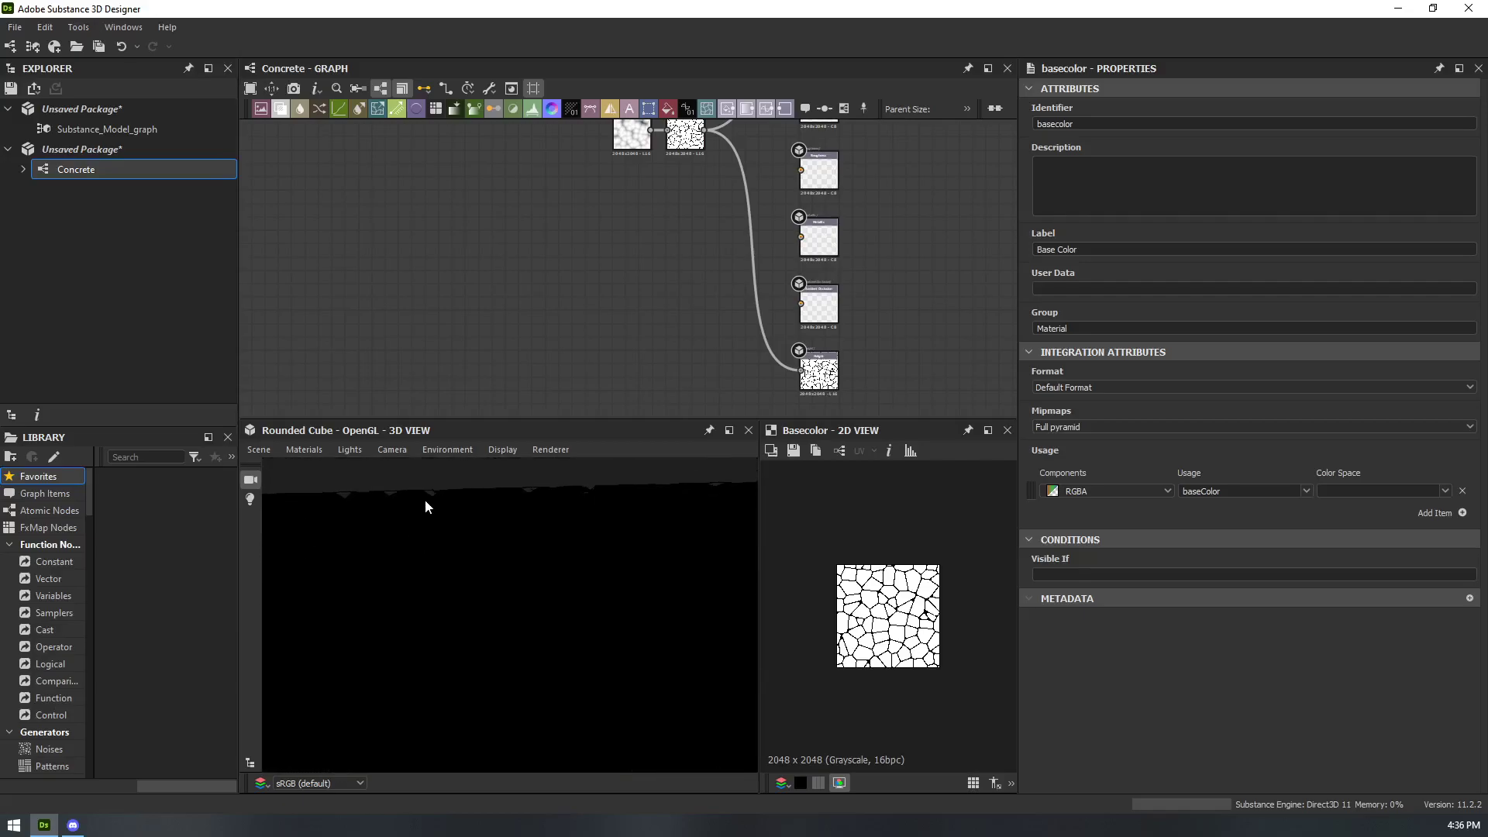
- Search for "uniform", add a Uniform Color node above Edge Detect and connect it to the Normal output
scroll(806, 316, "up", 1)
middle_click_drag(677, 260, 592, 452)
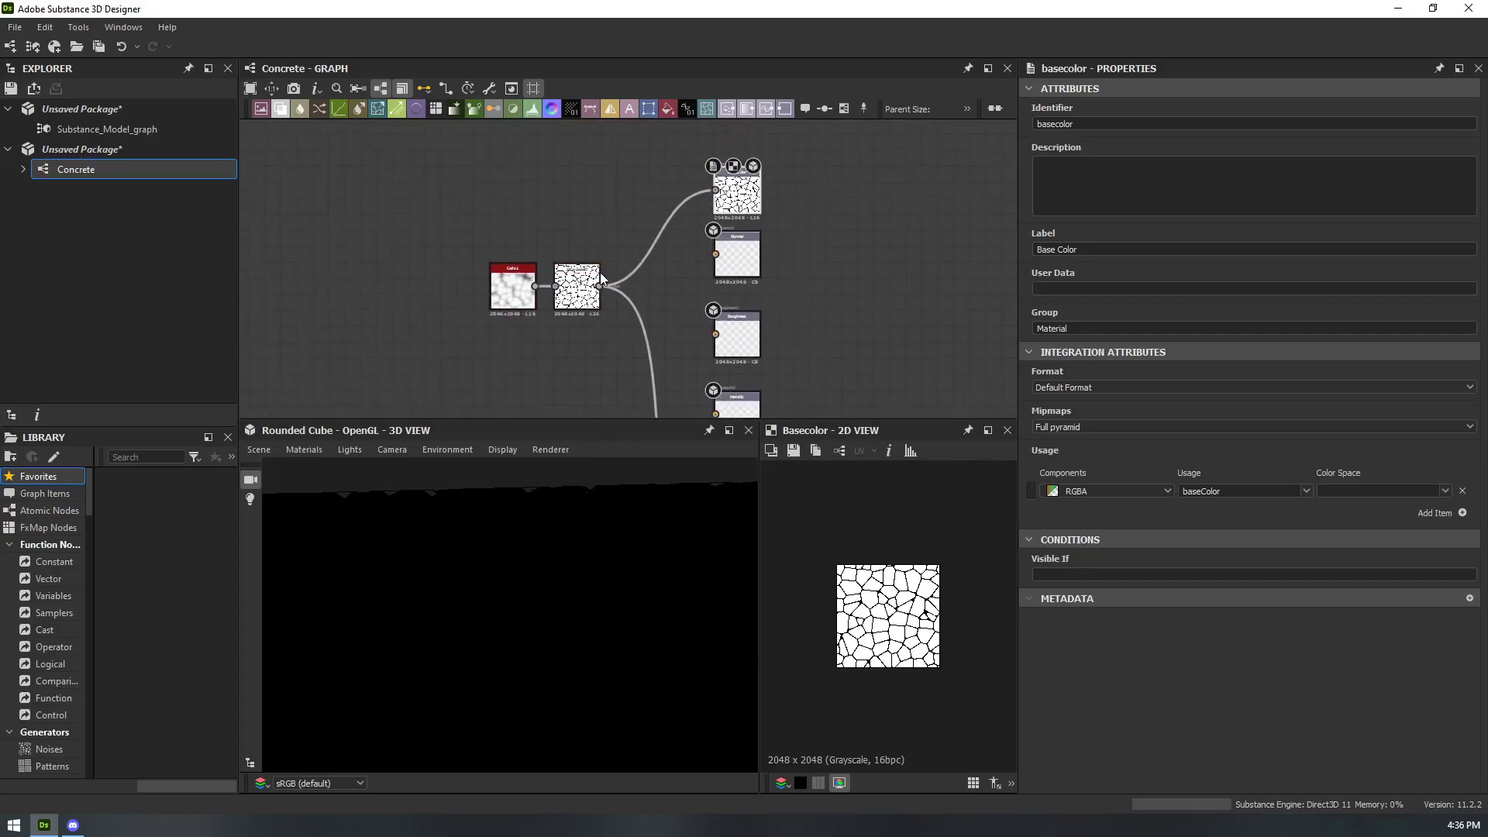
right_click(593, 202)
left_click(570, 199)
key("space")
type("color")
key("BackSpace")
key("BackSpace")
key("BackSpace")
key("BackSpace")
key("BackSpace")
type("uniform")
key("Return")
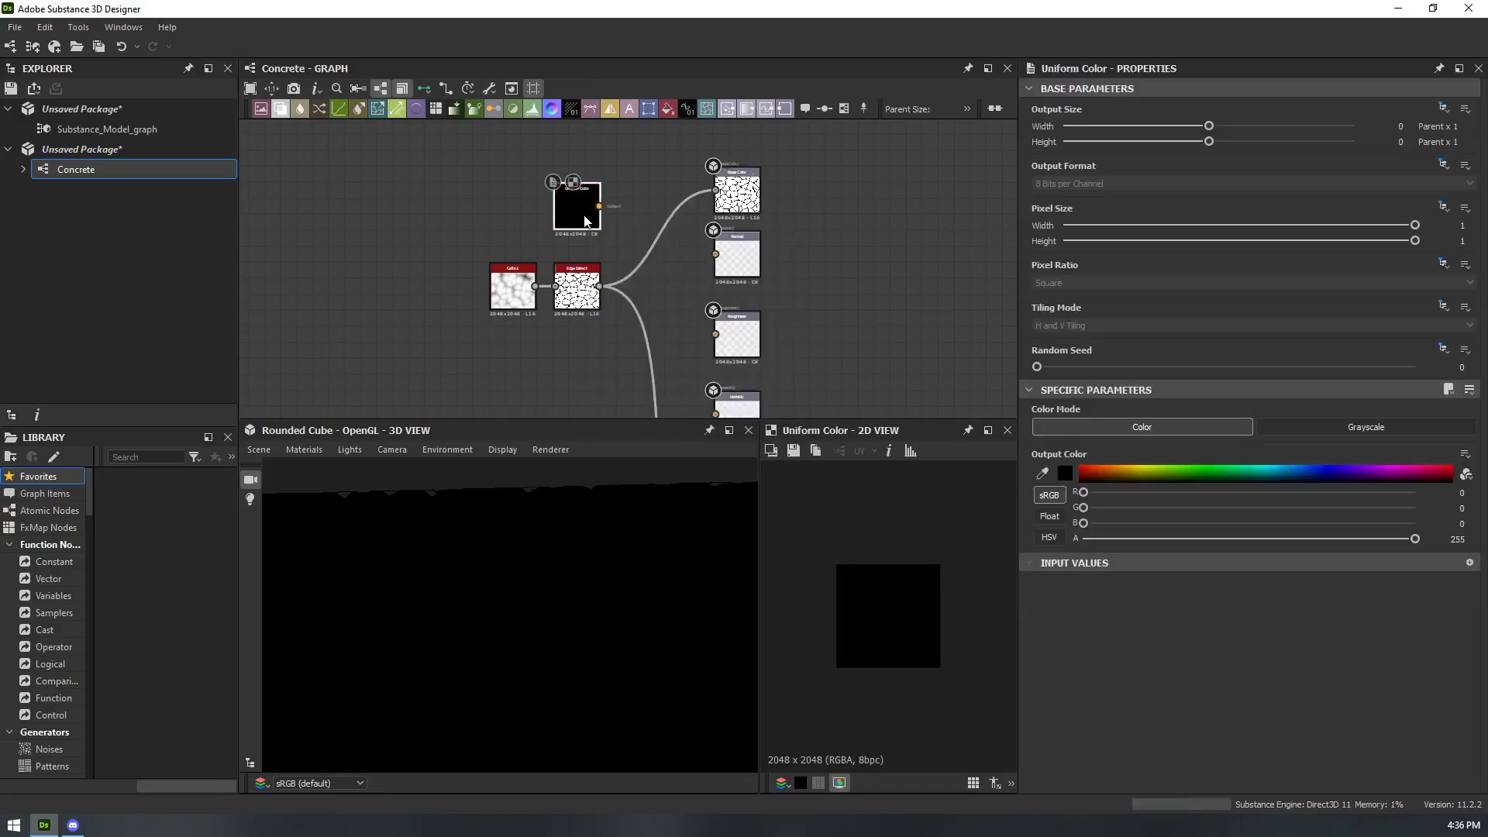
left_click_drag(599, 206, 715, 254)
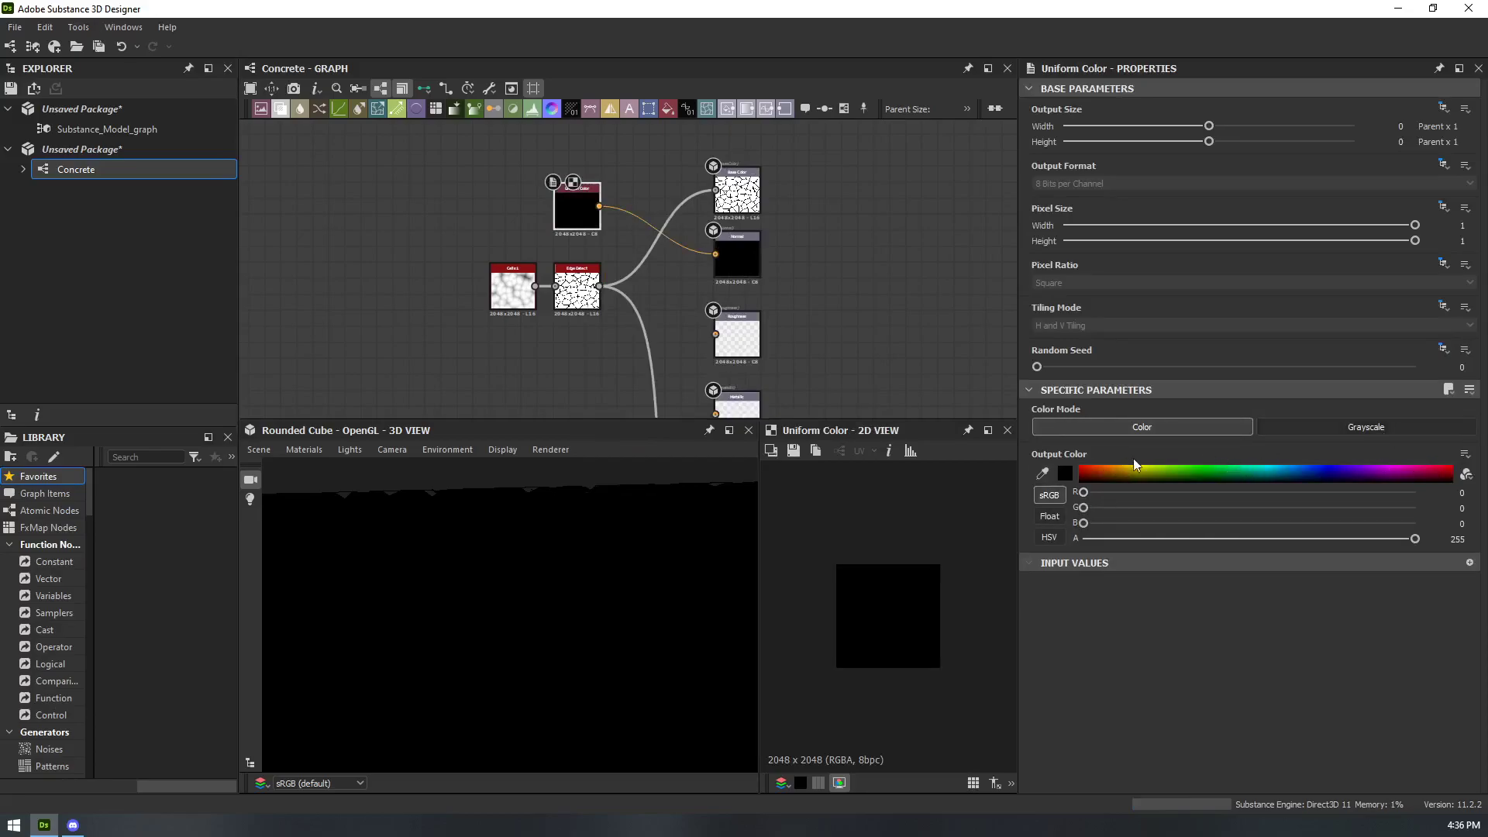
- Set the Uniform Color node's output color to R 127, G 127, B 255
left_click_drag(1106, 470, 1080, 503)
left_click_drag(1400, 508, 1474, 552)
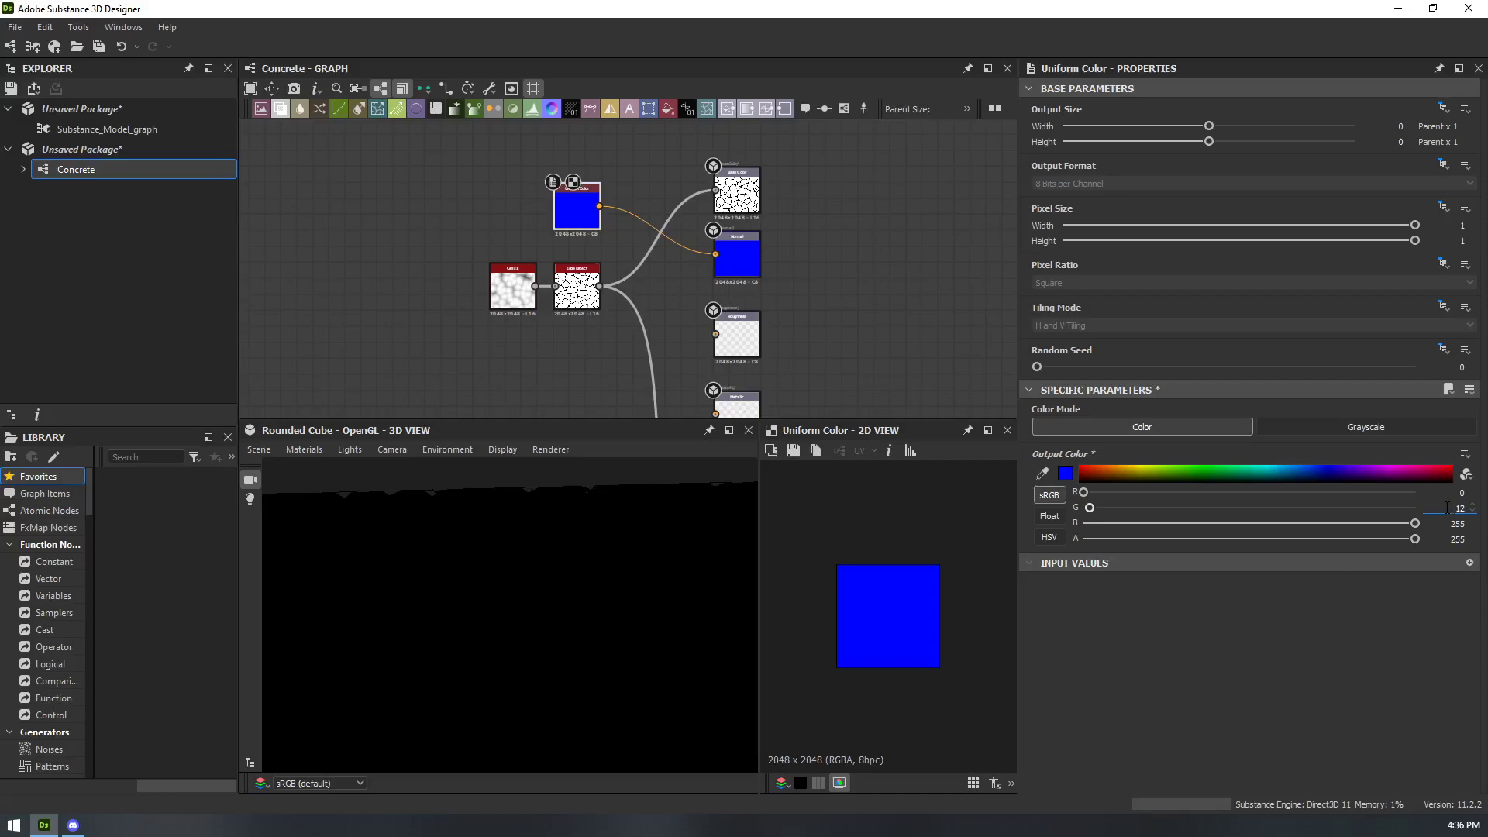
key("Return")
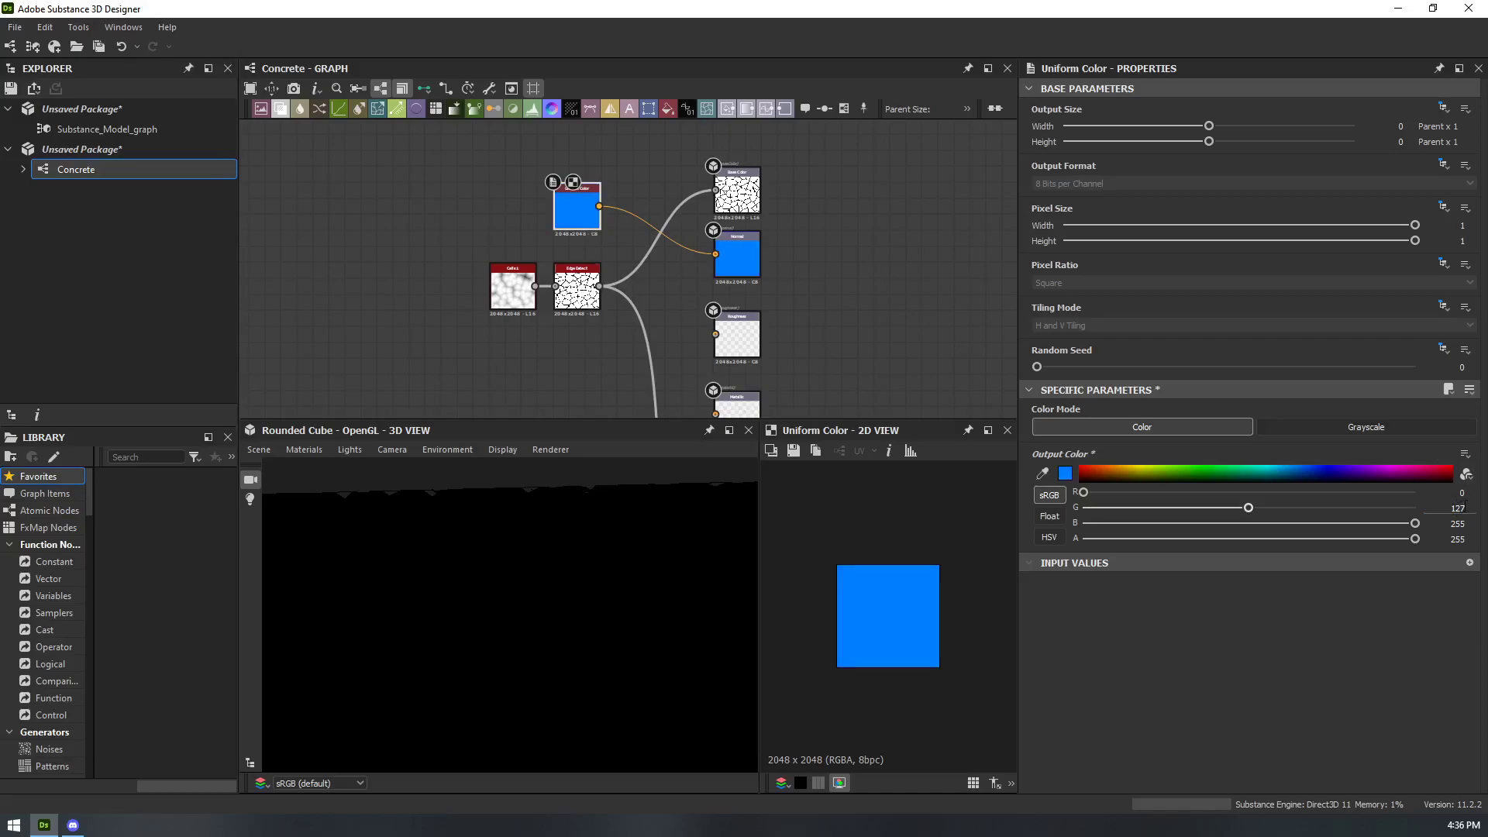
left_click(1436, 489)
type("127")
key("Return")
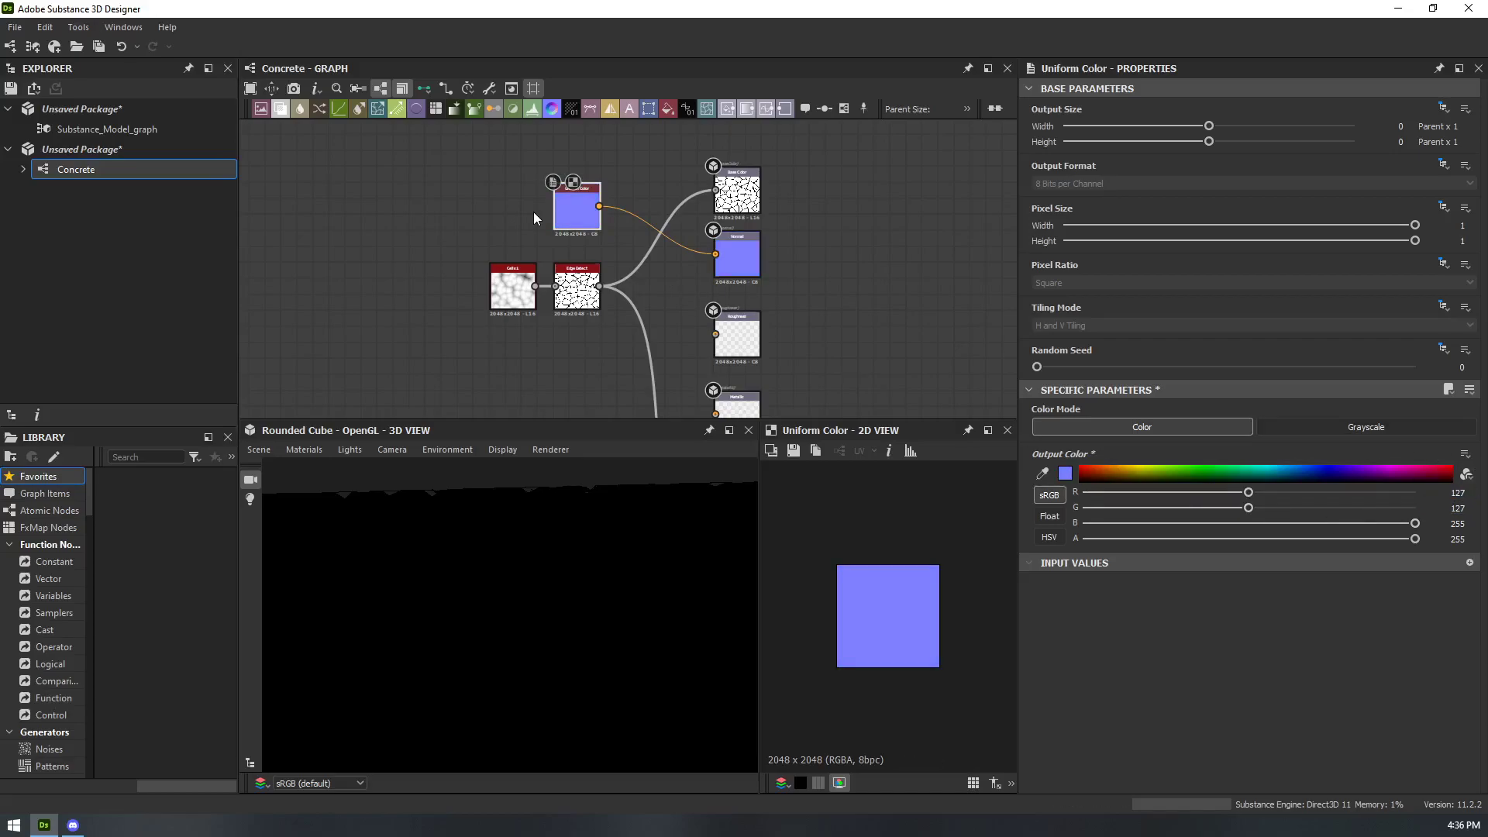
- Place the Uniform Color node directly beside the Normal output and check the cube in the 3D view
scroll(659, 251, "up", 3)
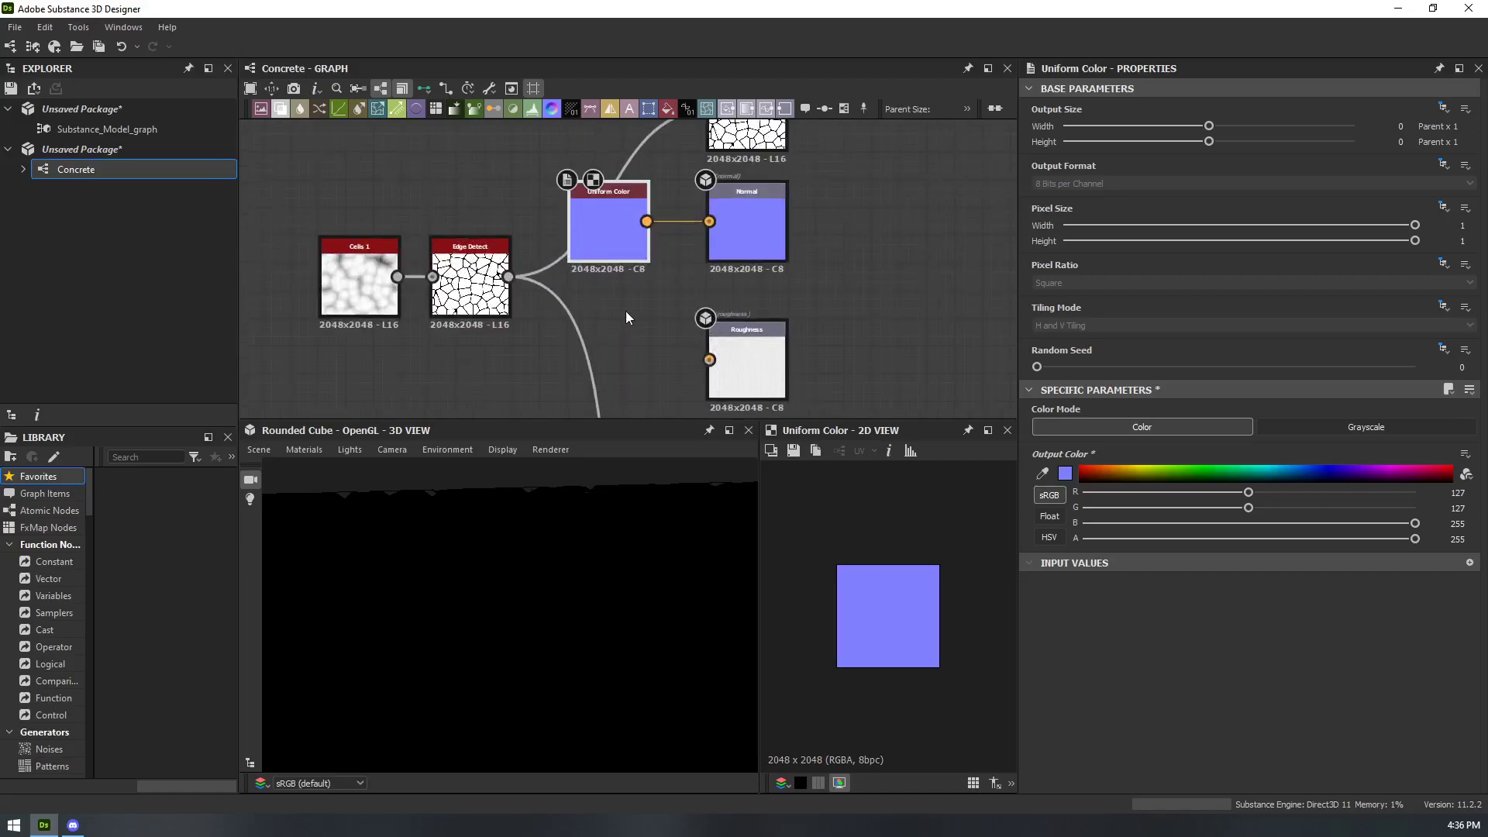
scroll(582, 266, "down", 2)
left_click_drag(585, 496, 594, 463)
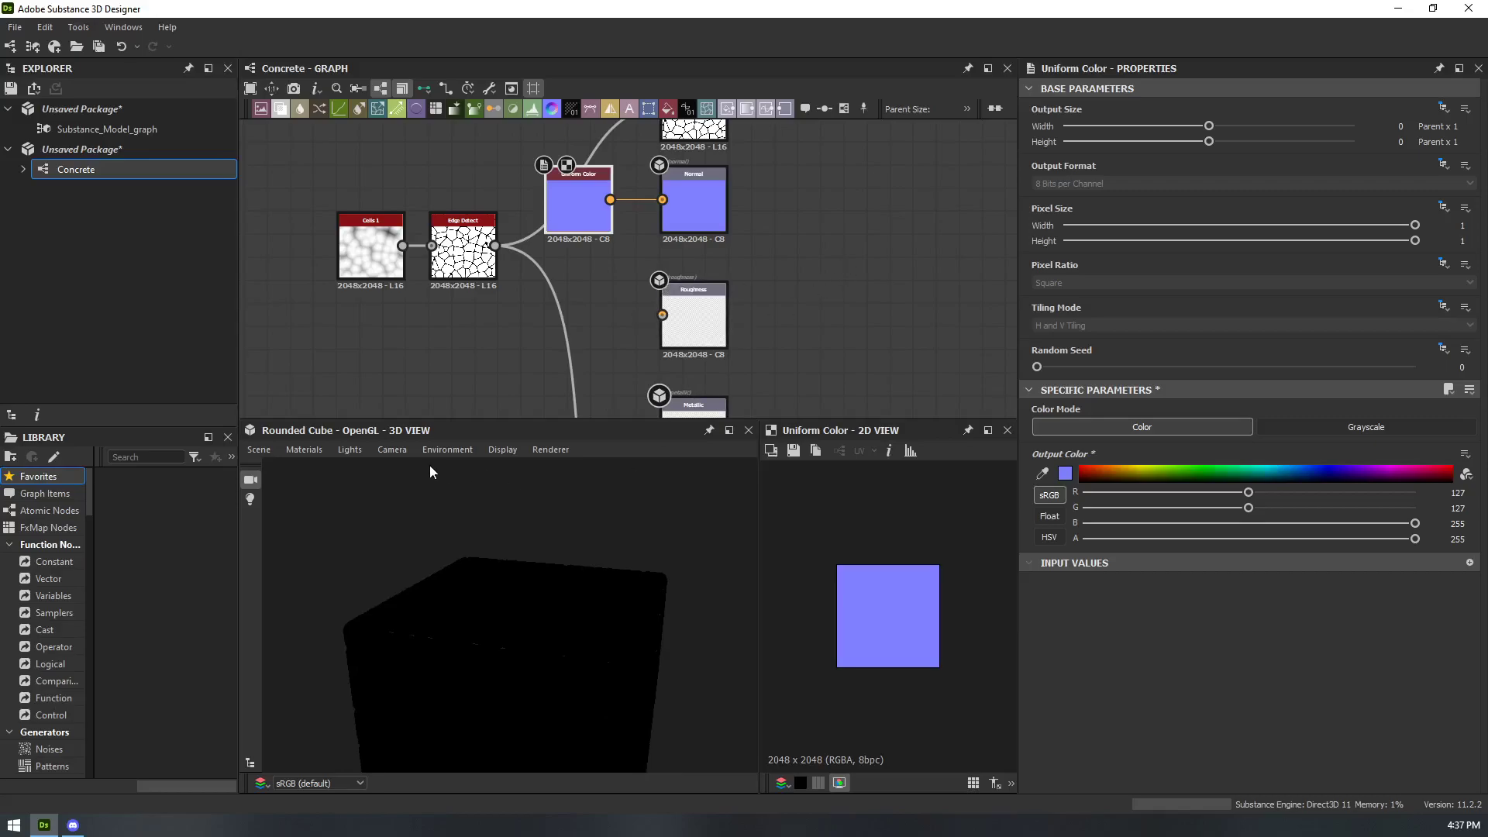
left_click(348, 450)
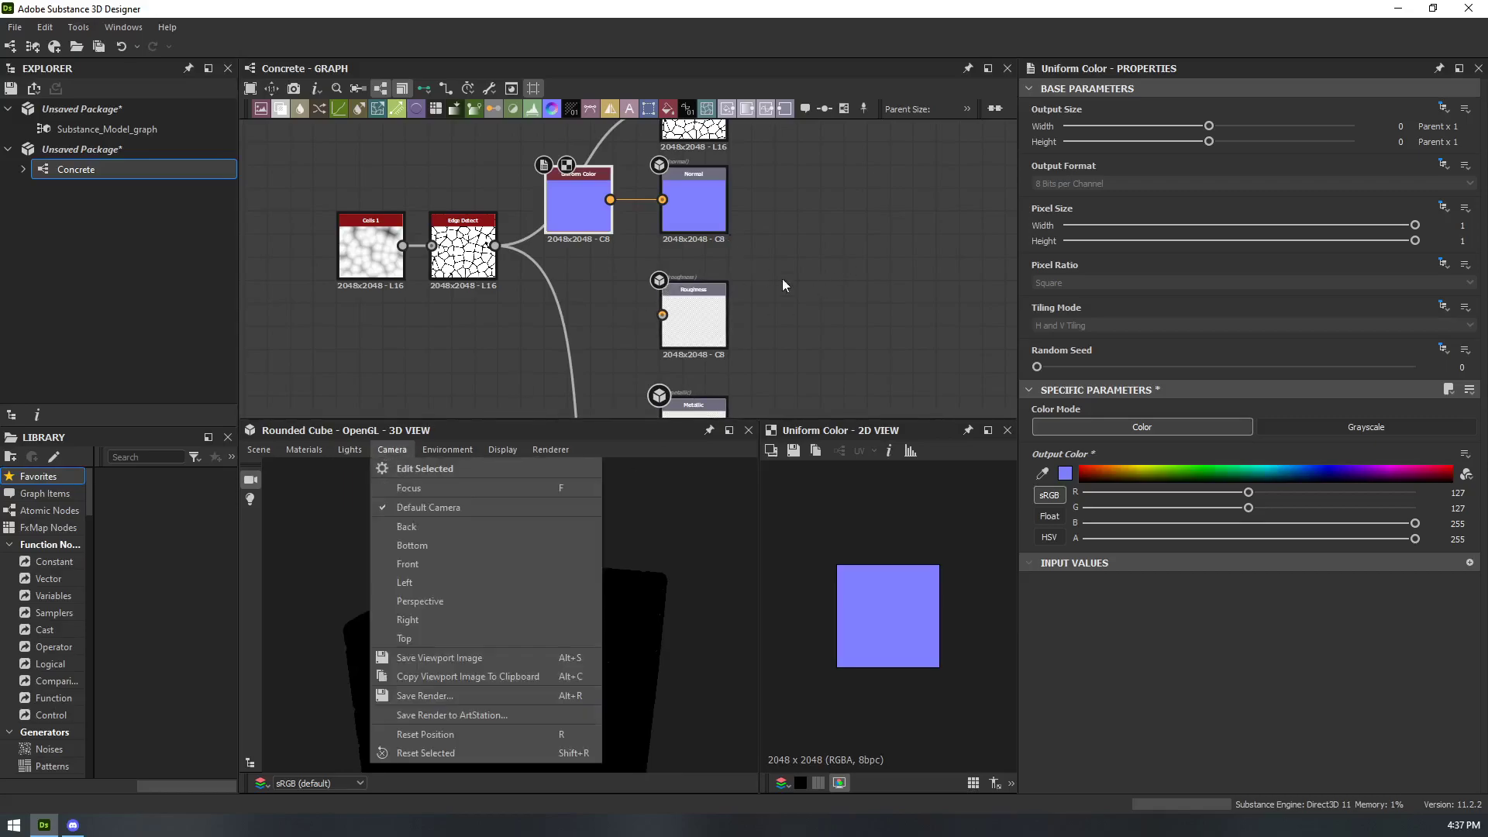
middle_click_drag(775, 307, 838, 283)
middle_click_drag(572, 292, 523, 385)
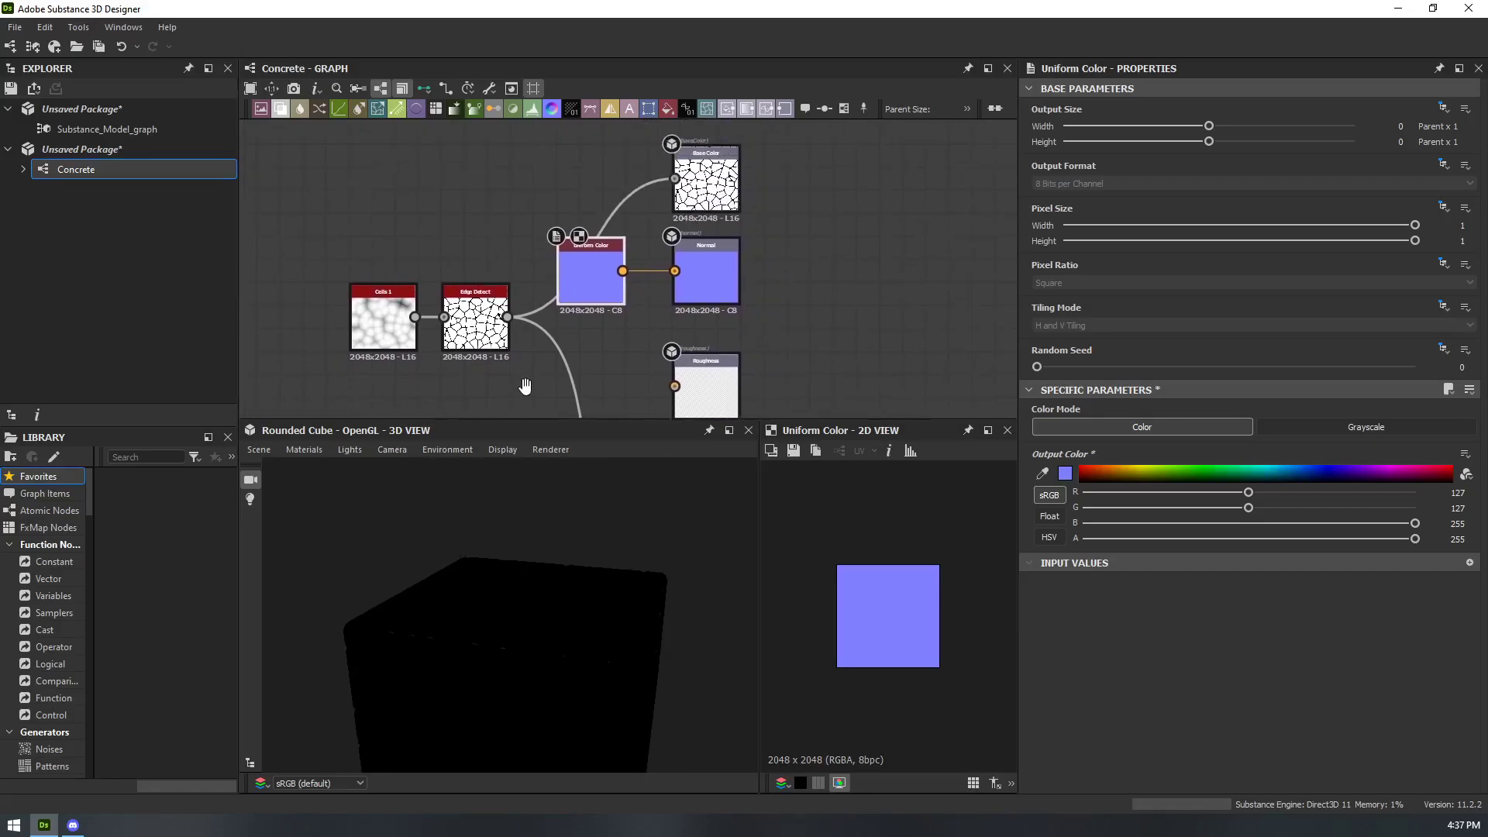
- Move the Cells 1 and Edge Detect nodes farther from the output nodes to free space between them
middle_click_drag(740, 268, 677, 137)
middle_click_drag(538, 293, 462, 203)
middle_click_drag(455, 278, 541, 276)
scroll(492, 203, "down", 1)
middle_click_drag(492, 203, 541, 264)
left_click_drag(364, 173, 292, 265)
middle_click_drag(476, 245, 611, 257)
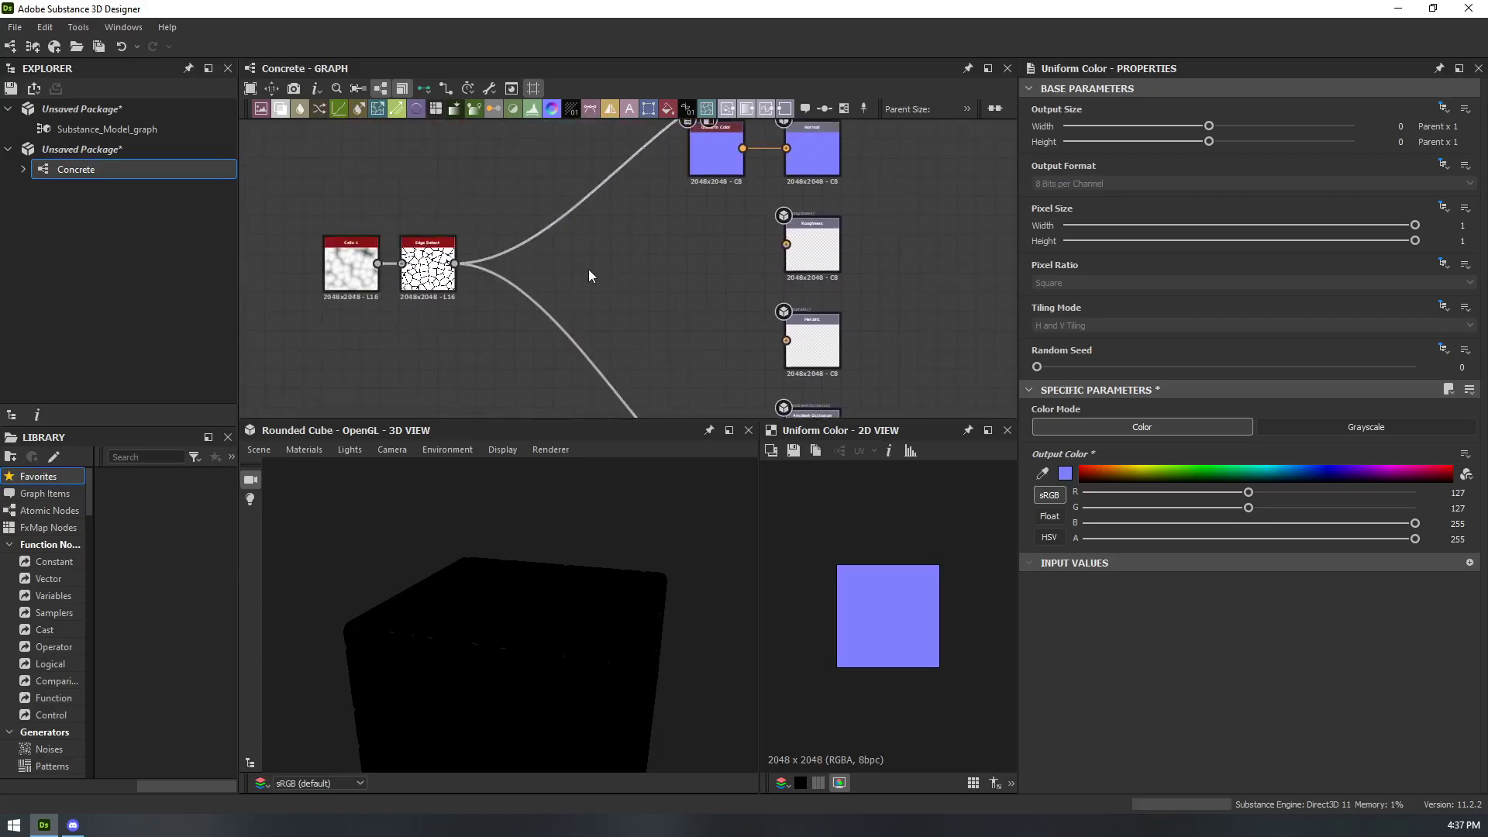
- Search for "split", add a Dot Node and attach it to the Edge Detect output
key("space")
type("split")
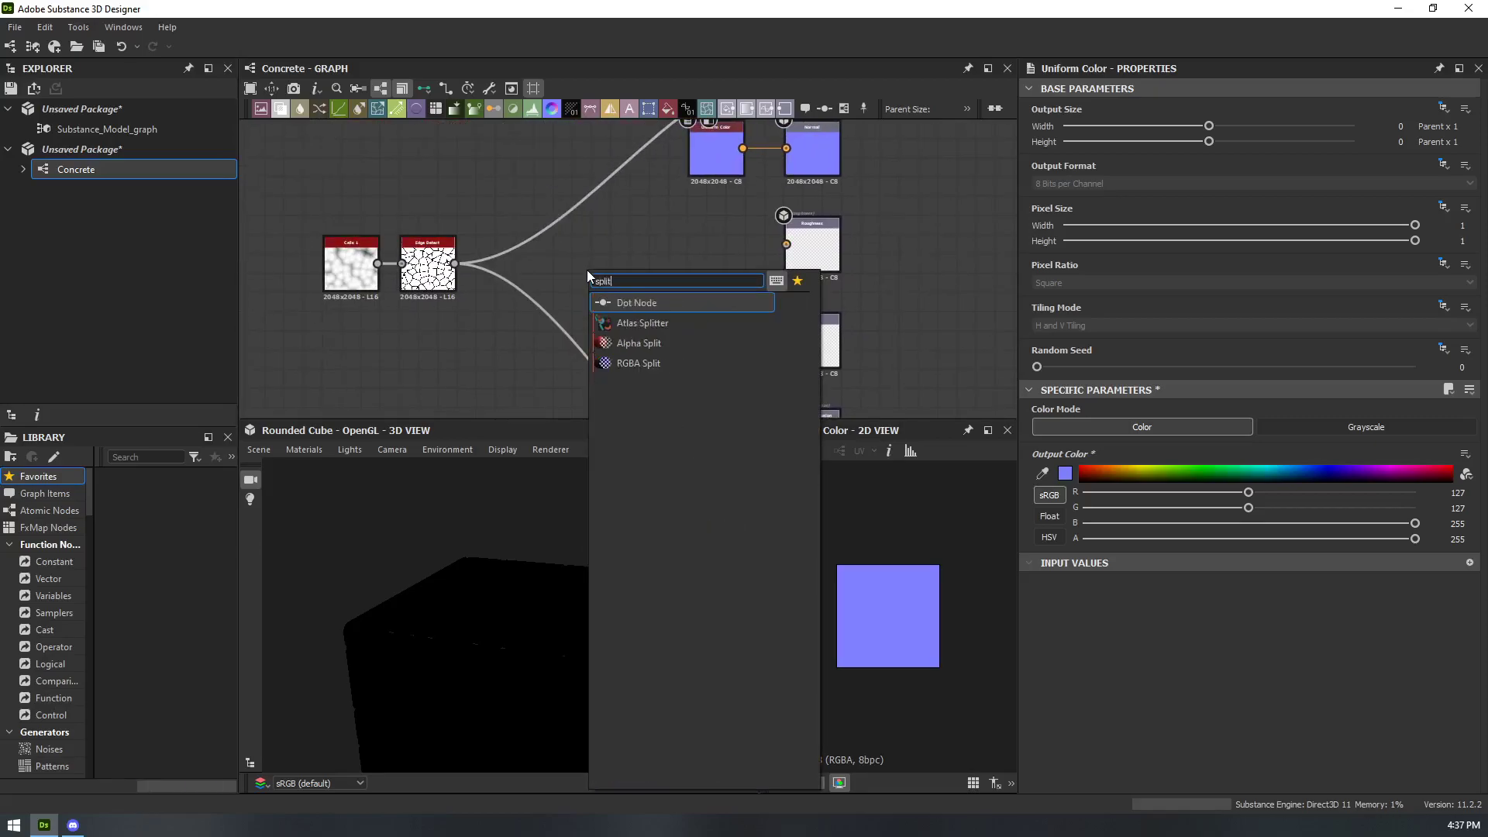
key("Return")
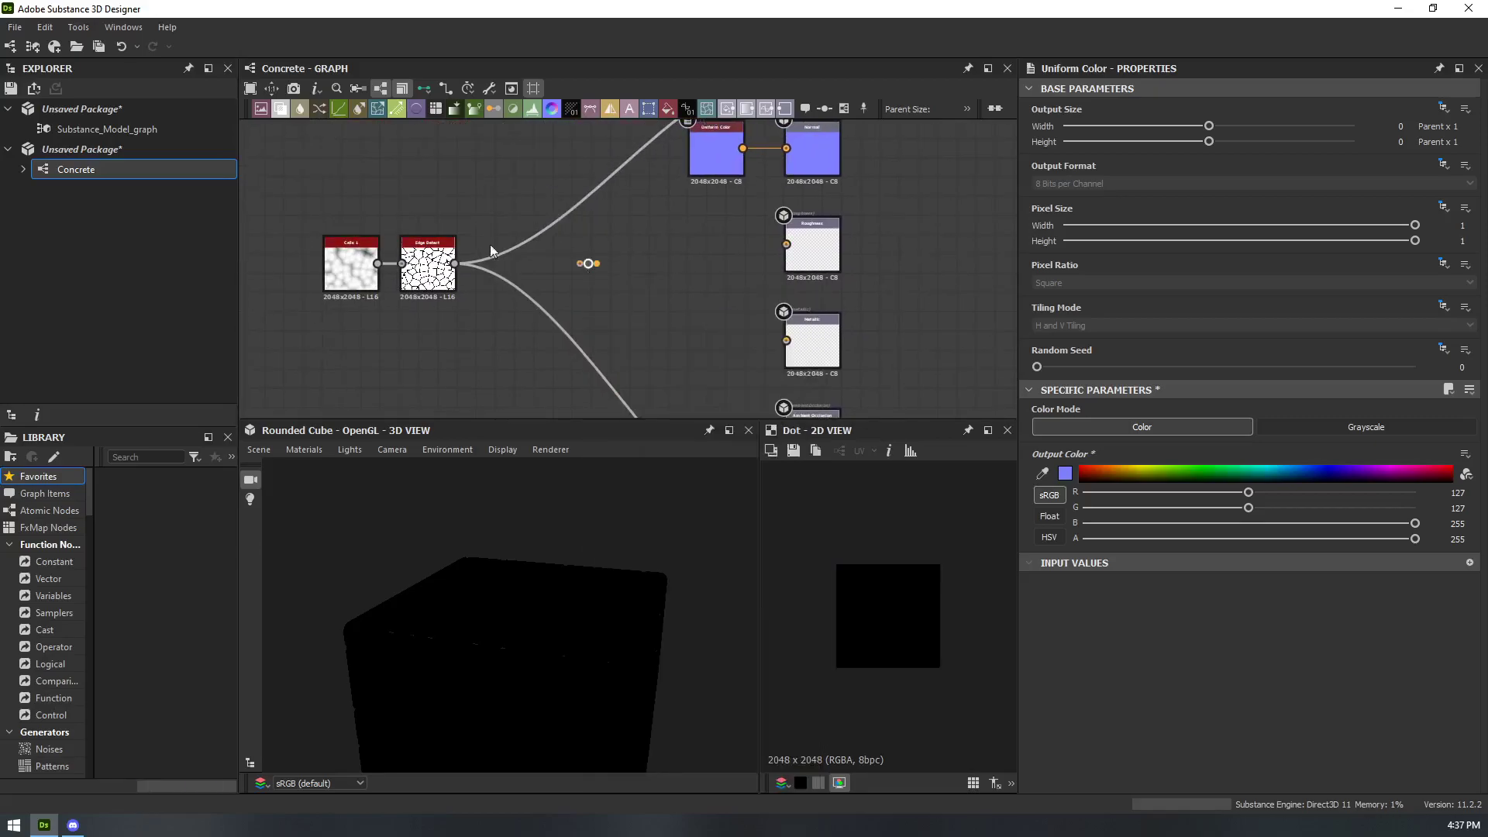
left_click_drag(589, 268, 527, 270)
mouse_move(574, 275)
middle_mouse_down()
mouse_move(621, 340)
mouse_move(571, 269)
middle_mouse_up()
- Search for "ambi" from the dot node, add the HBAO ambient occlusion node and connect it to the Ambient Occlusion output
left_click_drag(559, 302, 655, 341)
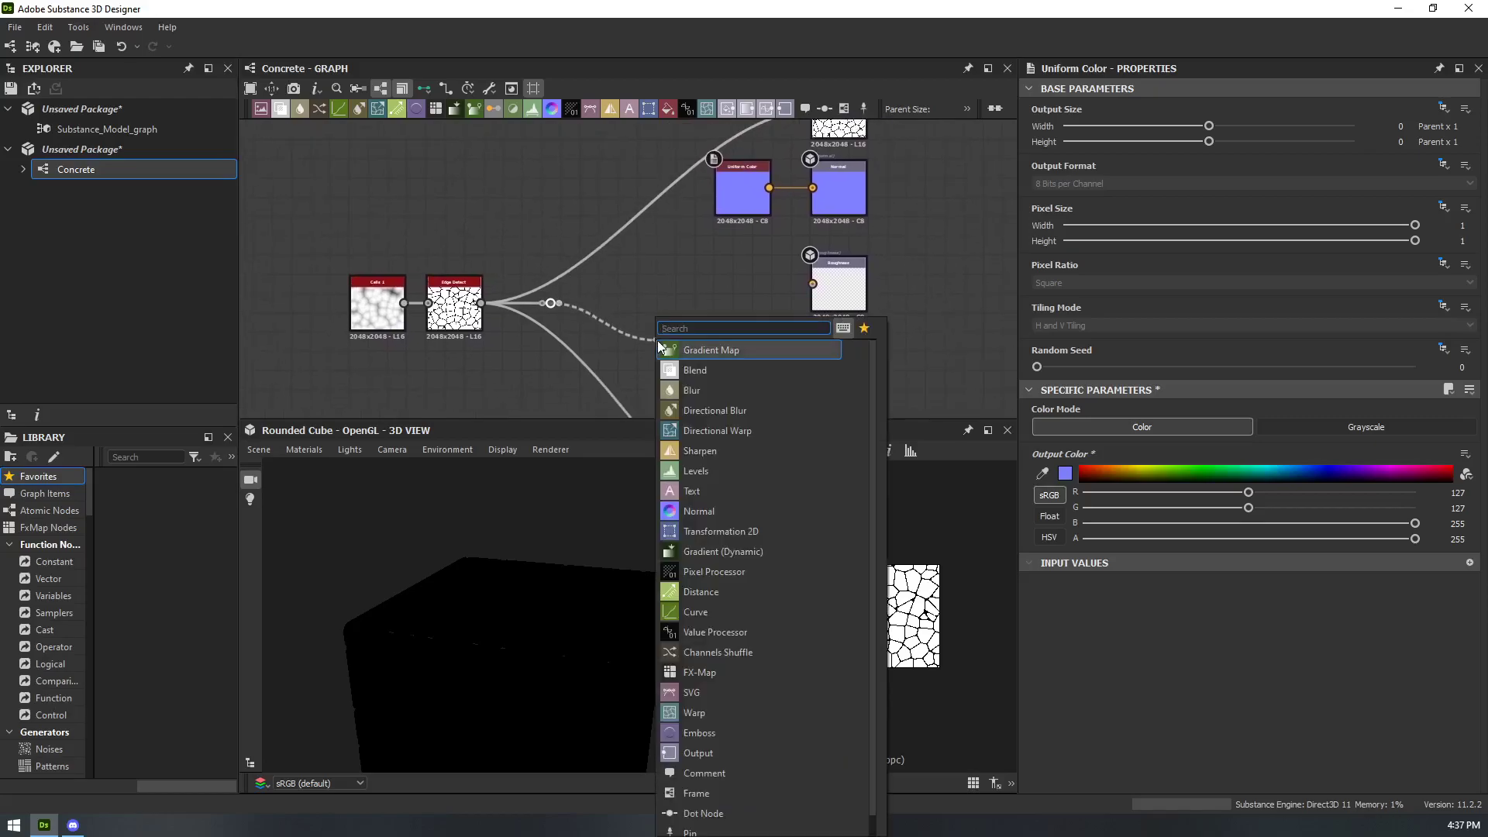
type("ambi")
left_click(659, 346)
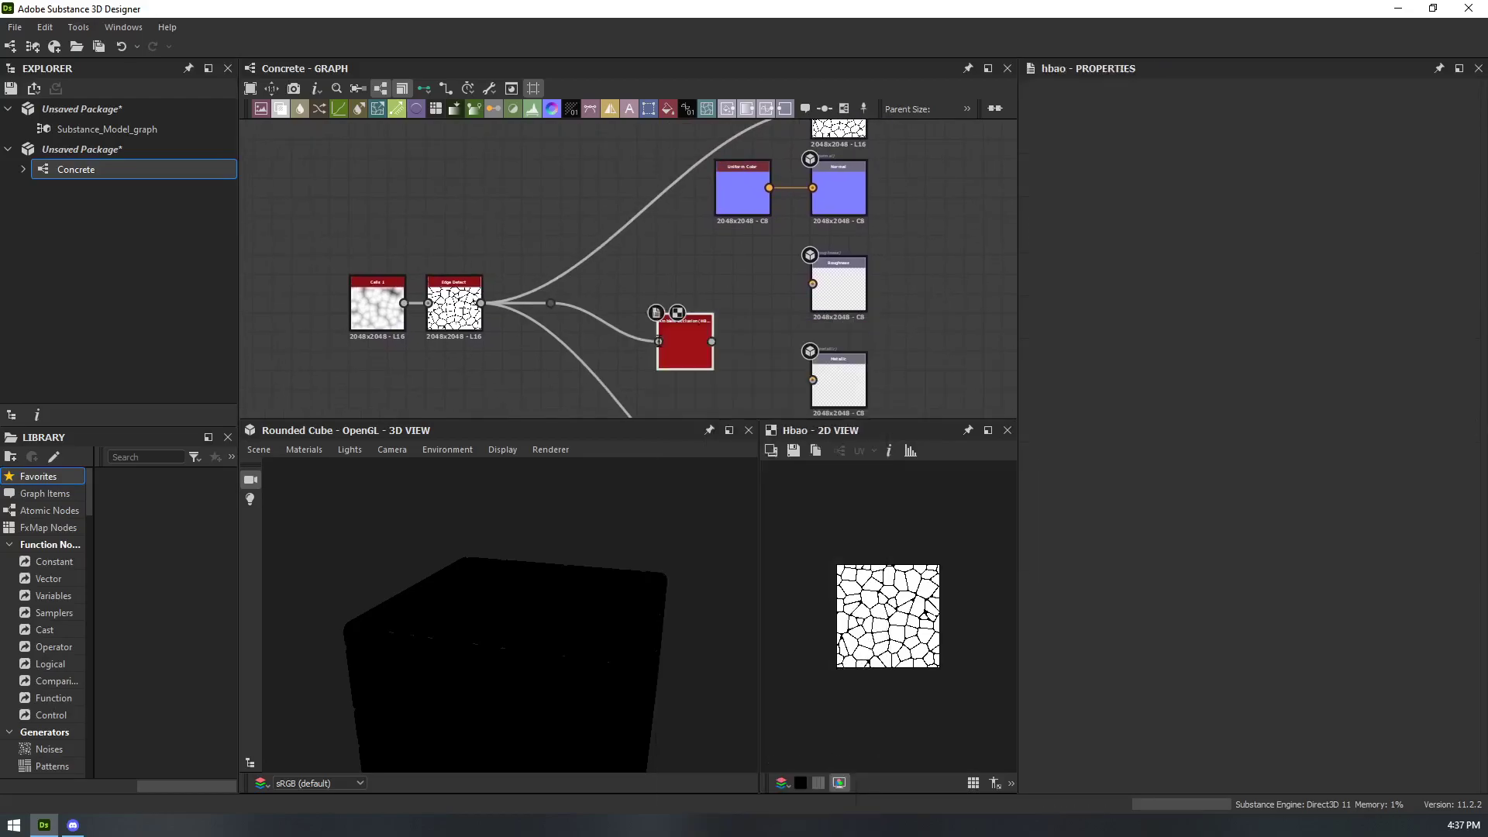
middle_click_drag(731, 355, 629, 203)
left_click_drag(602, 219, 719, 343)
left_click_drag(622, 374, 669, 361)
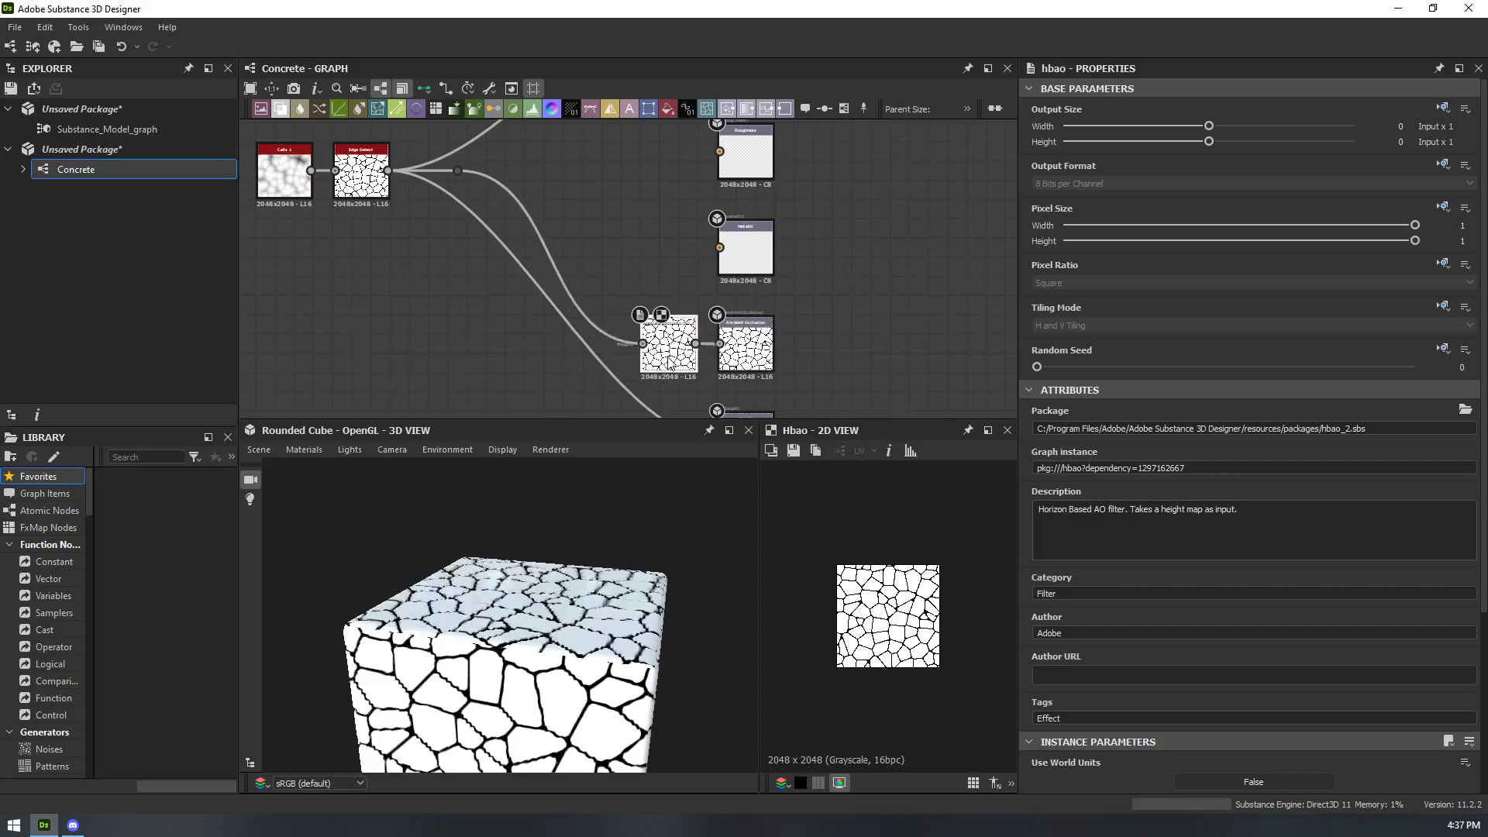
scroll(591, 691, "up", 5)
left_click_drag(542, 642, 442, 555)
- Reroute the Base Color and Height connections so both come from the dot node
middle_click_drag(441, 208, 550, 359)
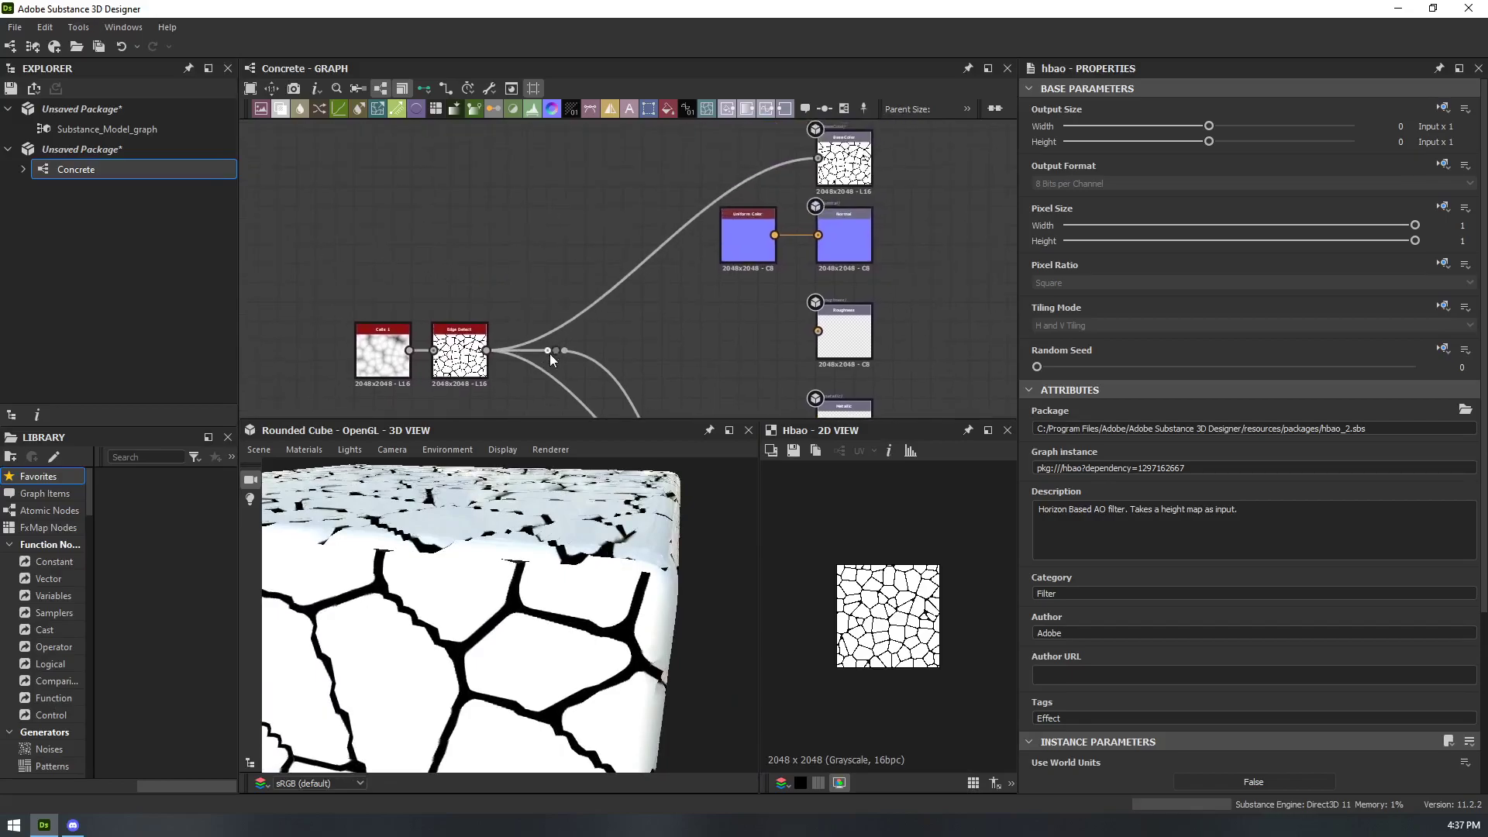
left_click_drag(564, 351, 818, 158)
middle_click_drag(663, 287, 583, 107)
scroll(634, 259, "down", 2)
middle_click_drag(634, 259, 679, 299)
scroll(471, 262, "up", 2)
left_click_drag(385, 203, 572, 310)
- Move the Cells 1 and Edge Detect nodes farther away from the dot node
scroll(578, 319, "down", 2)
middle_click_drag(541, 265, 727, 260)
left_click_drag(701, 256, 447, 256)
middle_click_drag(722, 357, 493, 259)
- Examine the stone pattern on the rounded cube up close and from several angles in the 3D view
left_click_drag(577, 508, 407, 606)
scroll(610, 648, "down", 5)
scroll(564, 613, "up", 6)
scroll(408, 606, "down", 6)
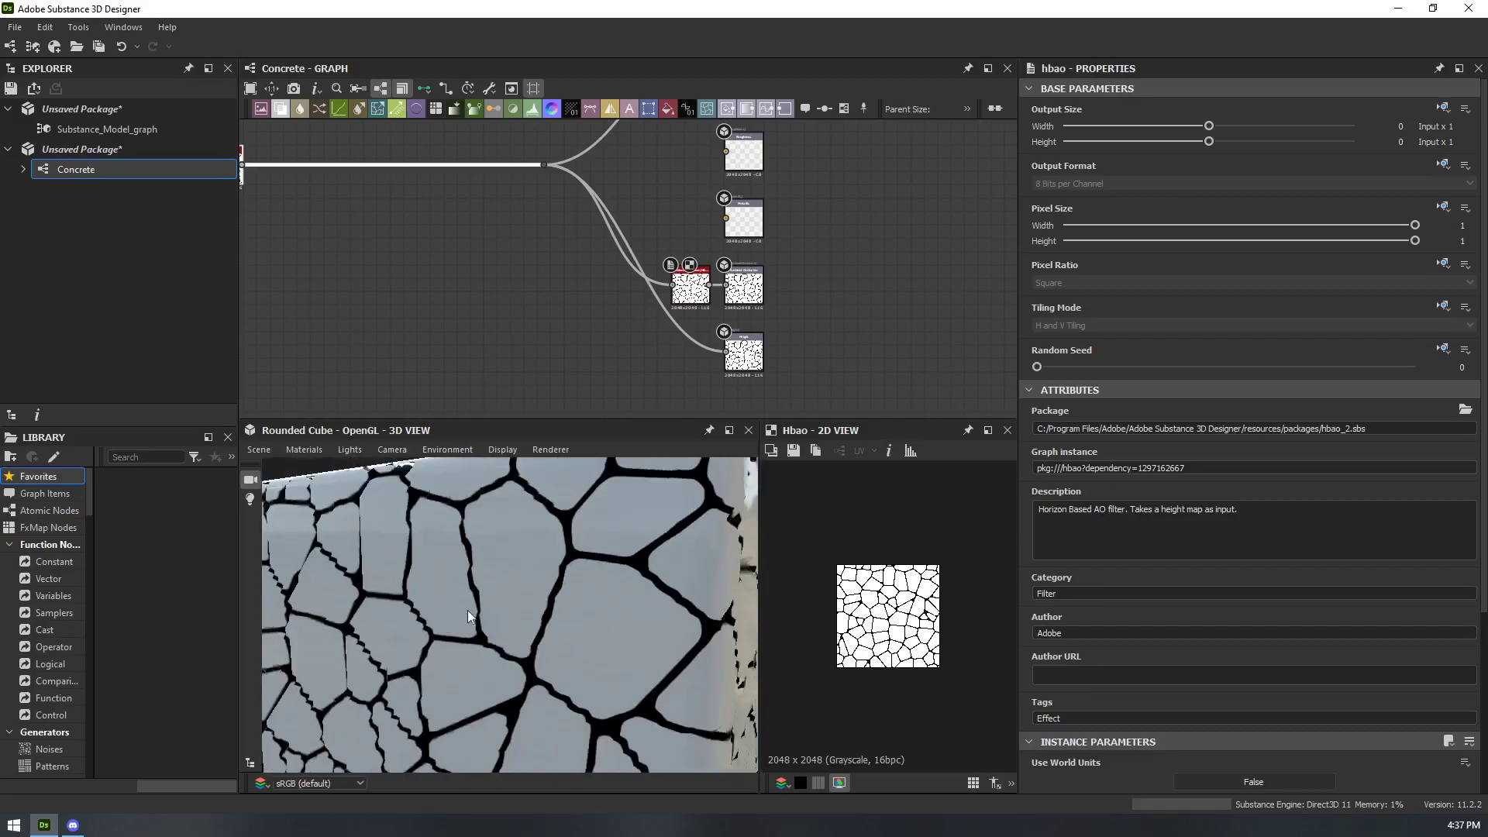
left_click_drag(501, 595, 676, 633)
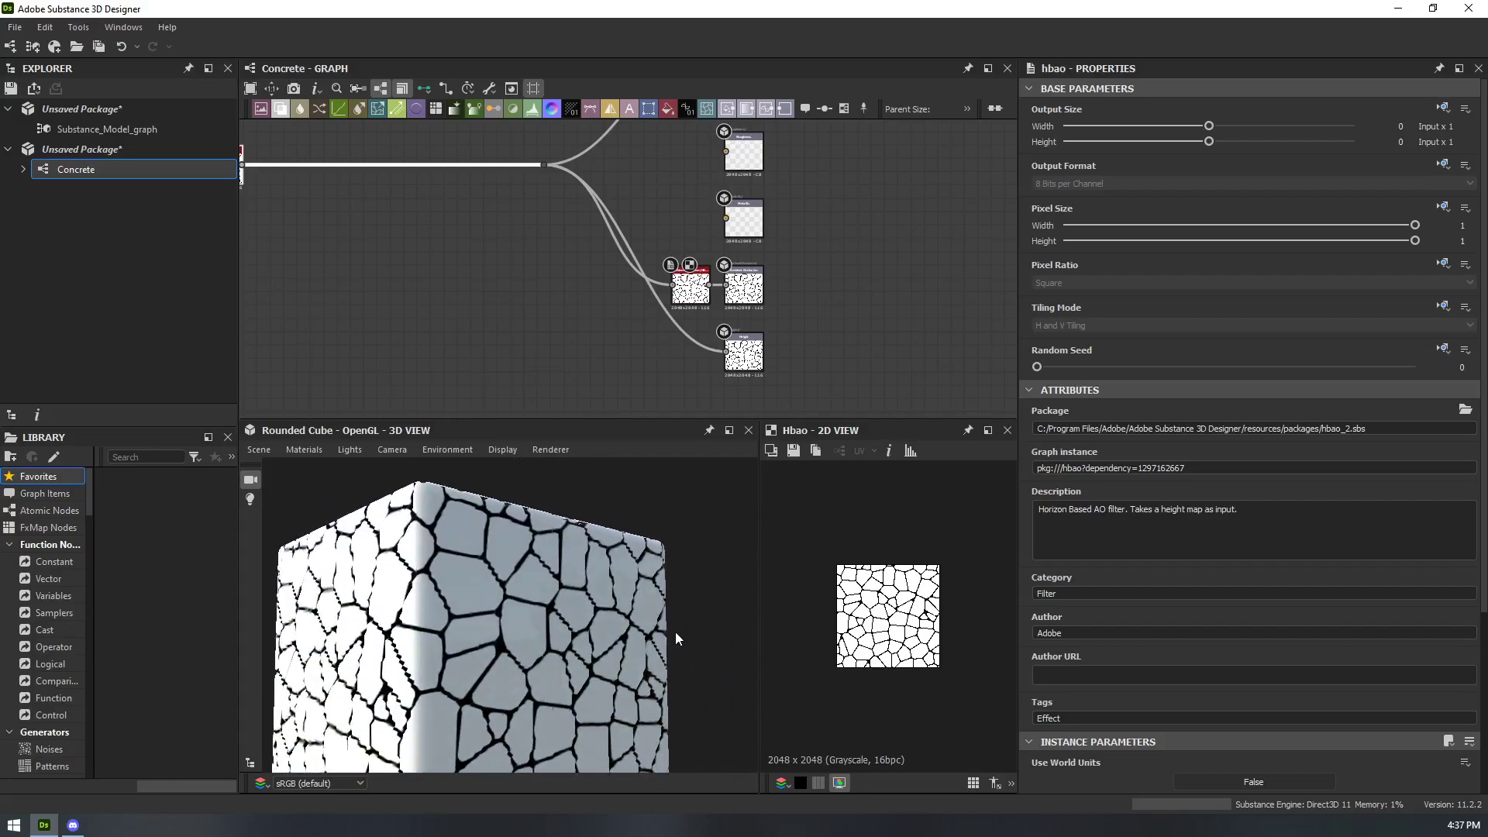
- Inspect the gaps between the stones on the rounded cube's sides, corner and top face in the 3D view
scroll(663, 631, "up", 6)
middle_click_drag(709, 658, 557, 692)
left_click_drag(556, 687, 333, 704)
scroll(571, 624, "down", 2)
scroll(571, 625, "down", 4)
left_click_drag(594, 606, 584, 695)
scroll(585, 695, "up", 3)
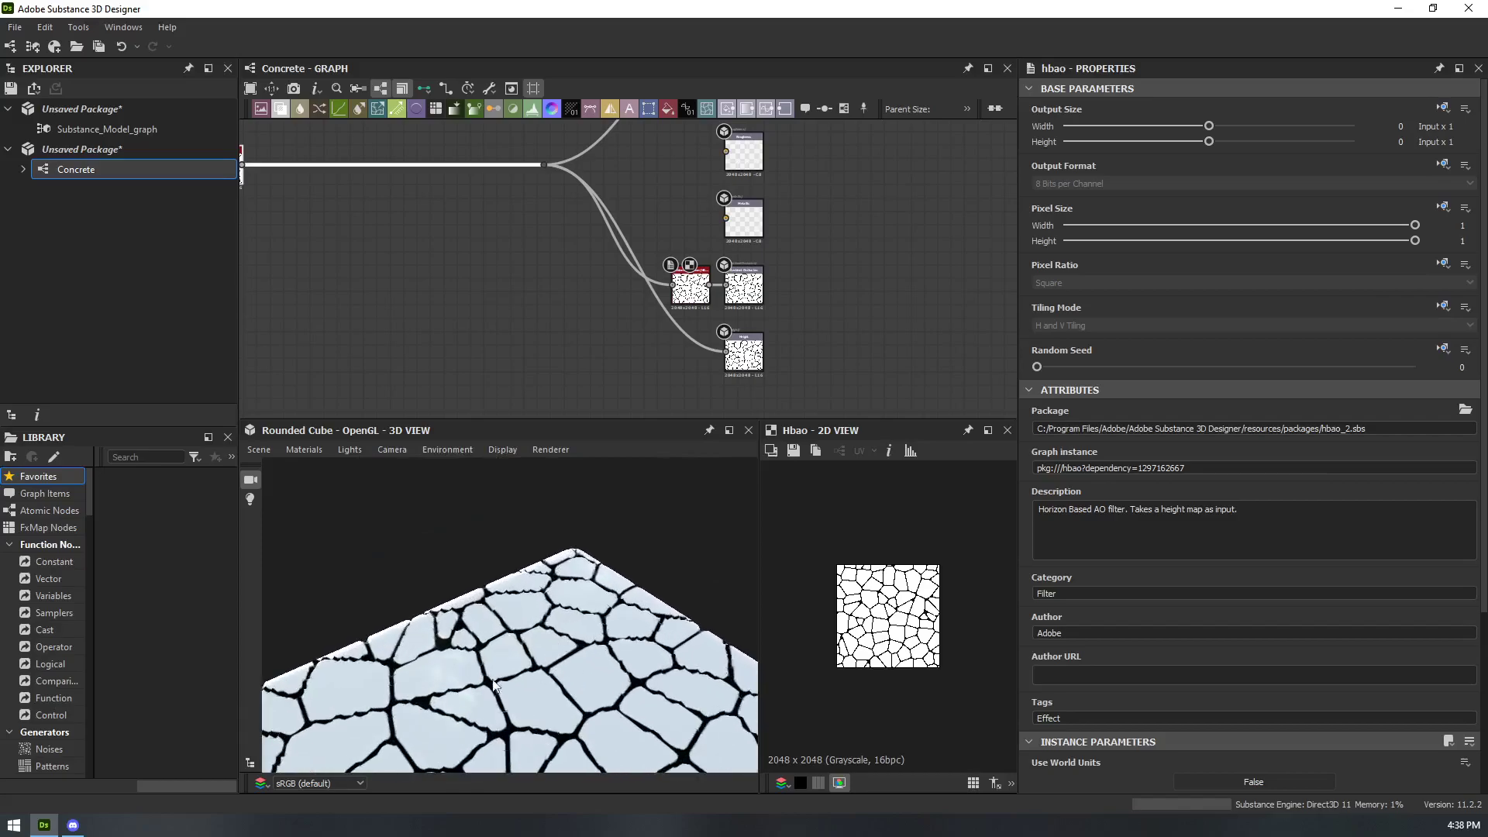
scroll(610, 654, "down", 3)
middle_click_drag(391, 268, 745, 282)
left_click_drag(603, 650, 569, 605)
scroll(533, 642, "down", 3)
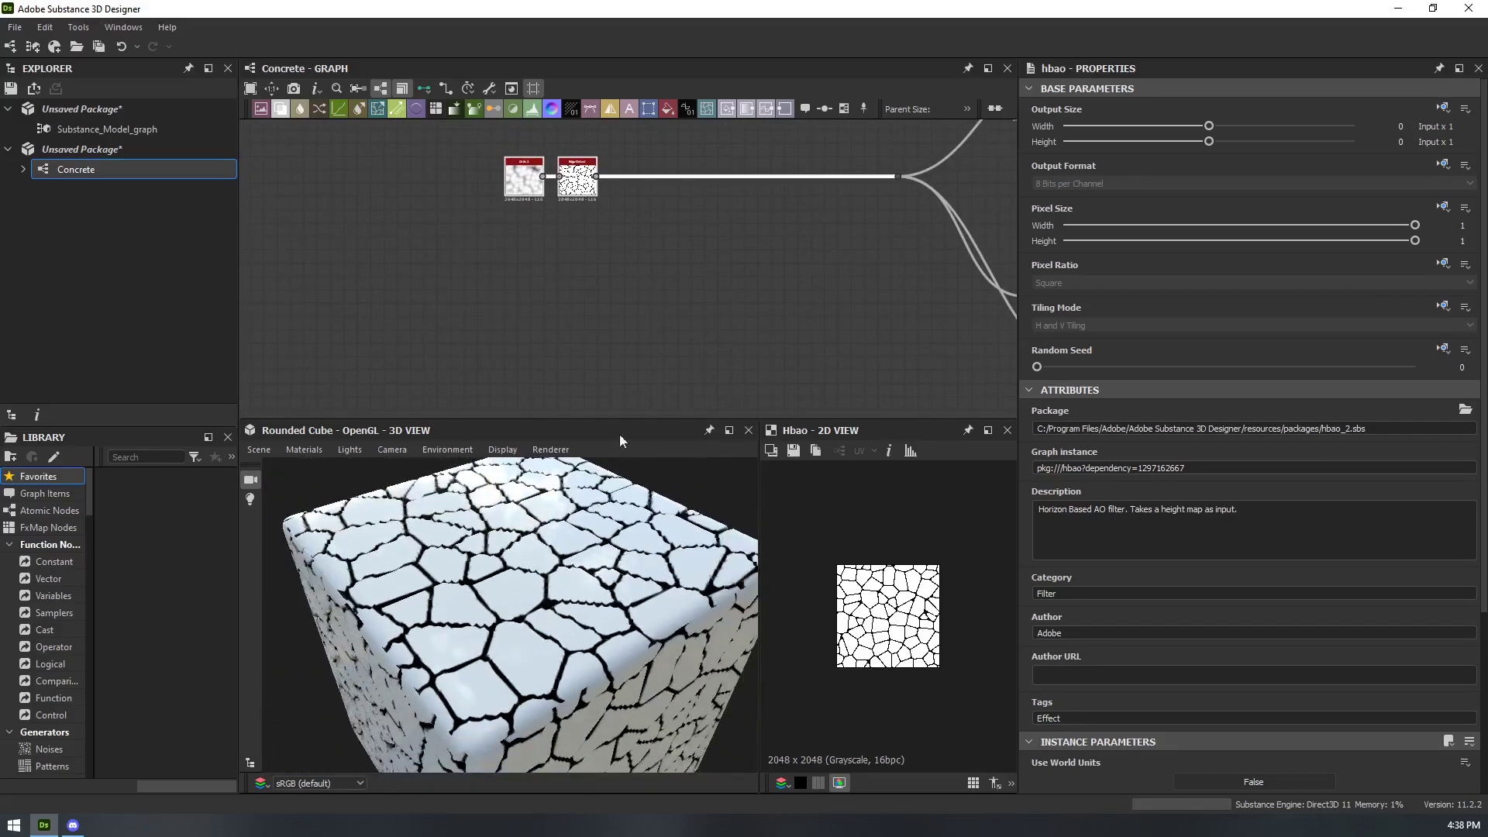
- Search for "level" from the Edge Detect node and insert a Levels node between it and the dot node
middle_click_drag(734, 279, 449, 314)
middle_click_drag(638, 326, 767, 406)
scroll(496, 323, "up", 5)
middle_click_drag(420, 317, 778, 357)
scroll(779, 357, "up", 4)
left_click(631, 285)
key("space")
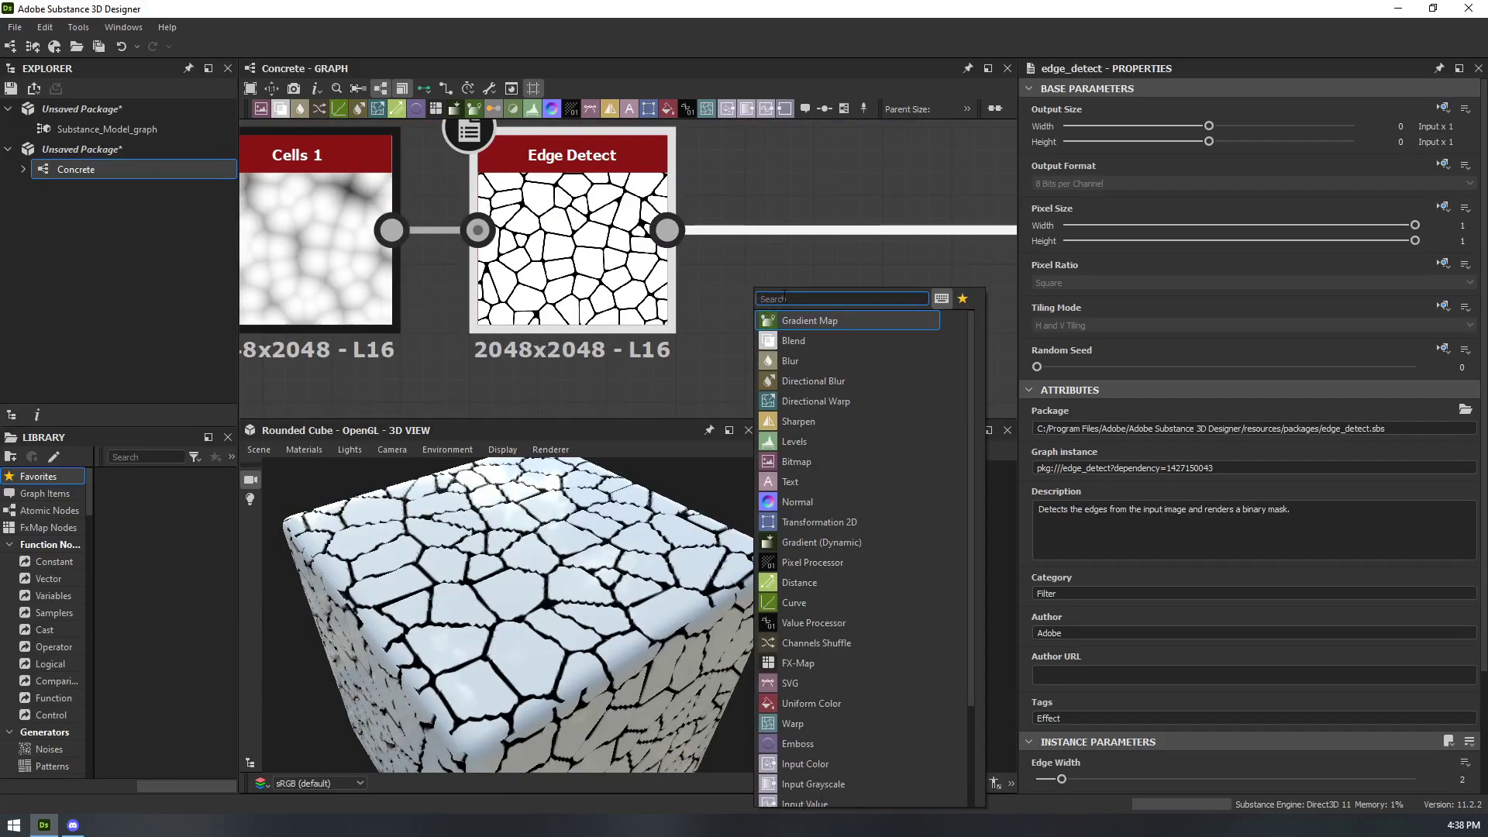
type("level")
key("Return")
key("f")
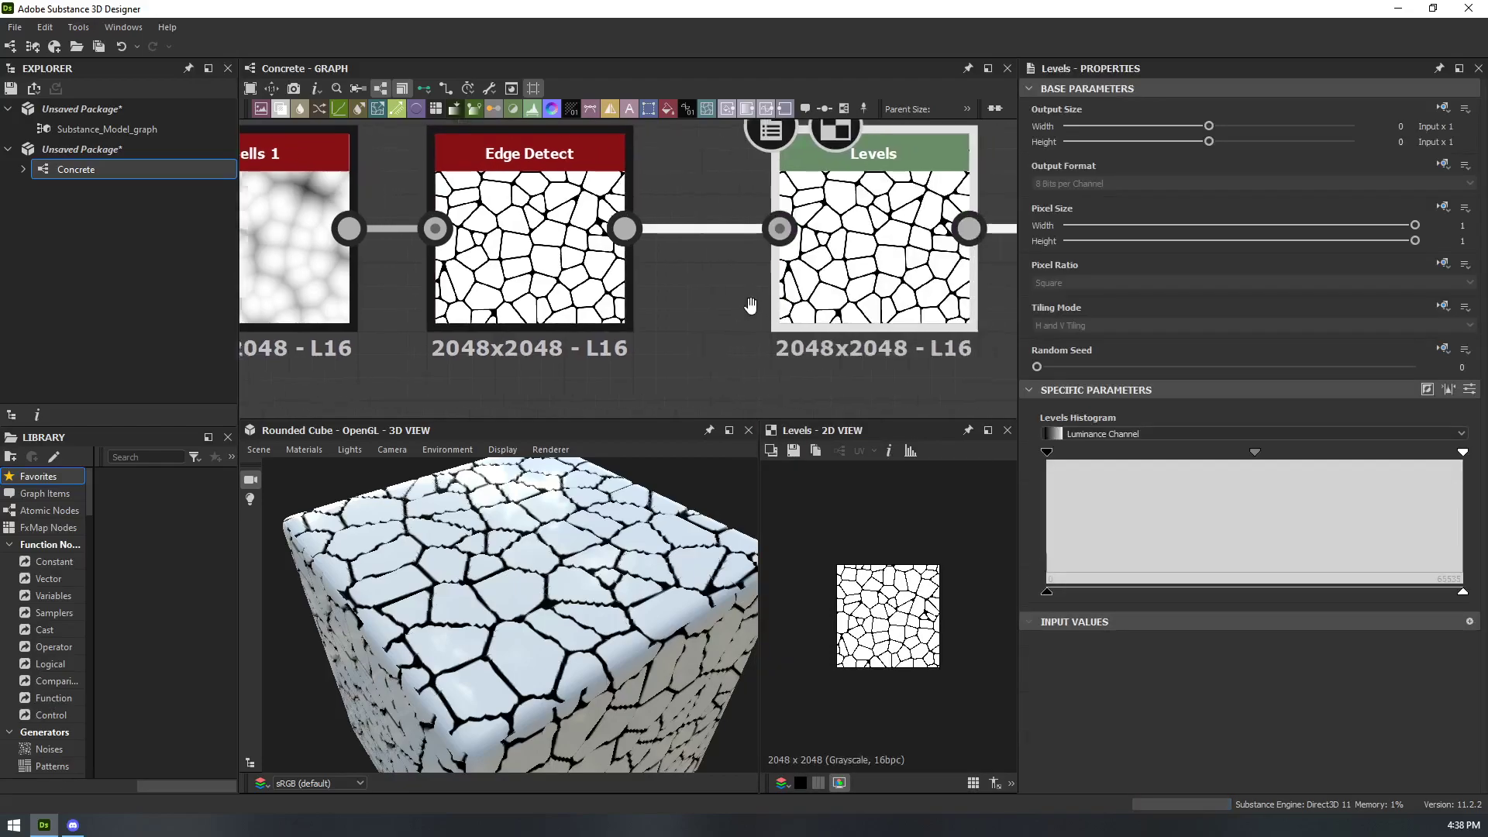
- Raise the Levels node's output black point to just under two thirds of the range and check the gap depth on the cube
mouse_move(1047, 452)
left_mouse_down()
mouse_move(1186, 453)
mouse_move(1040, 465)
left_mouse_up()
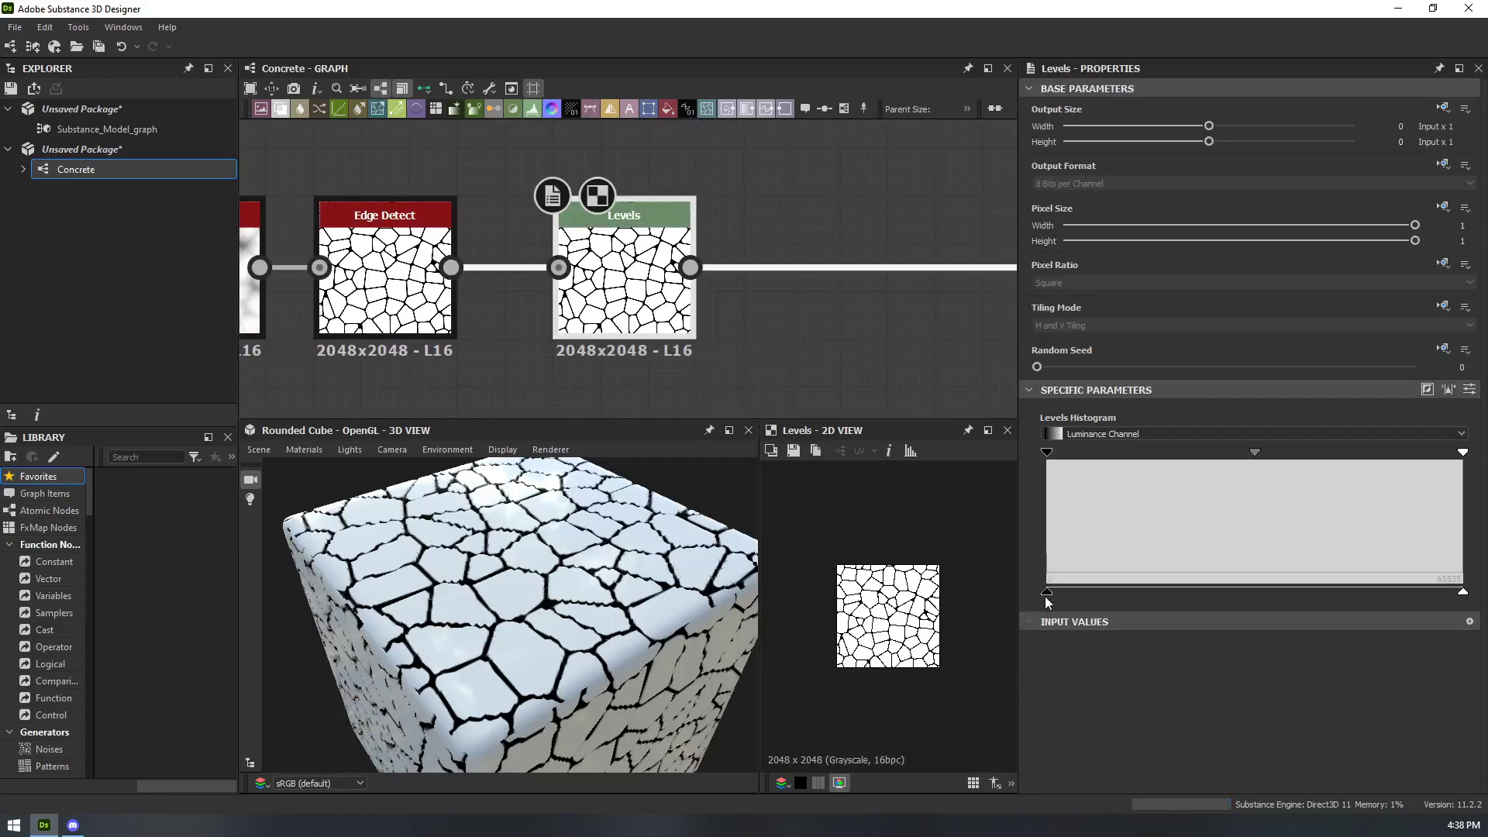
left_click_drag(1049, 593, 1310, 591)
left_click_drag(555, 602, 651, 550)
scroll(527, 575, "up", 5)
left_click_drag(527, 575, 582, 644)
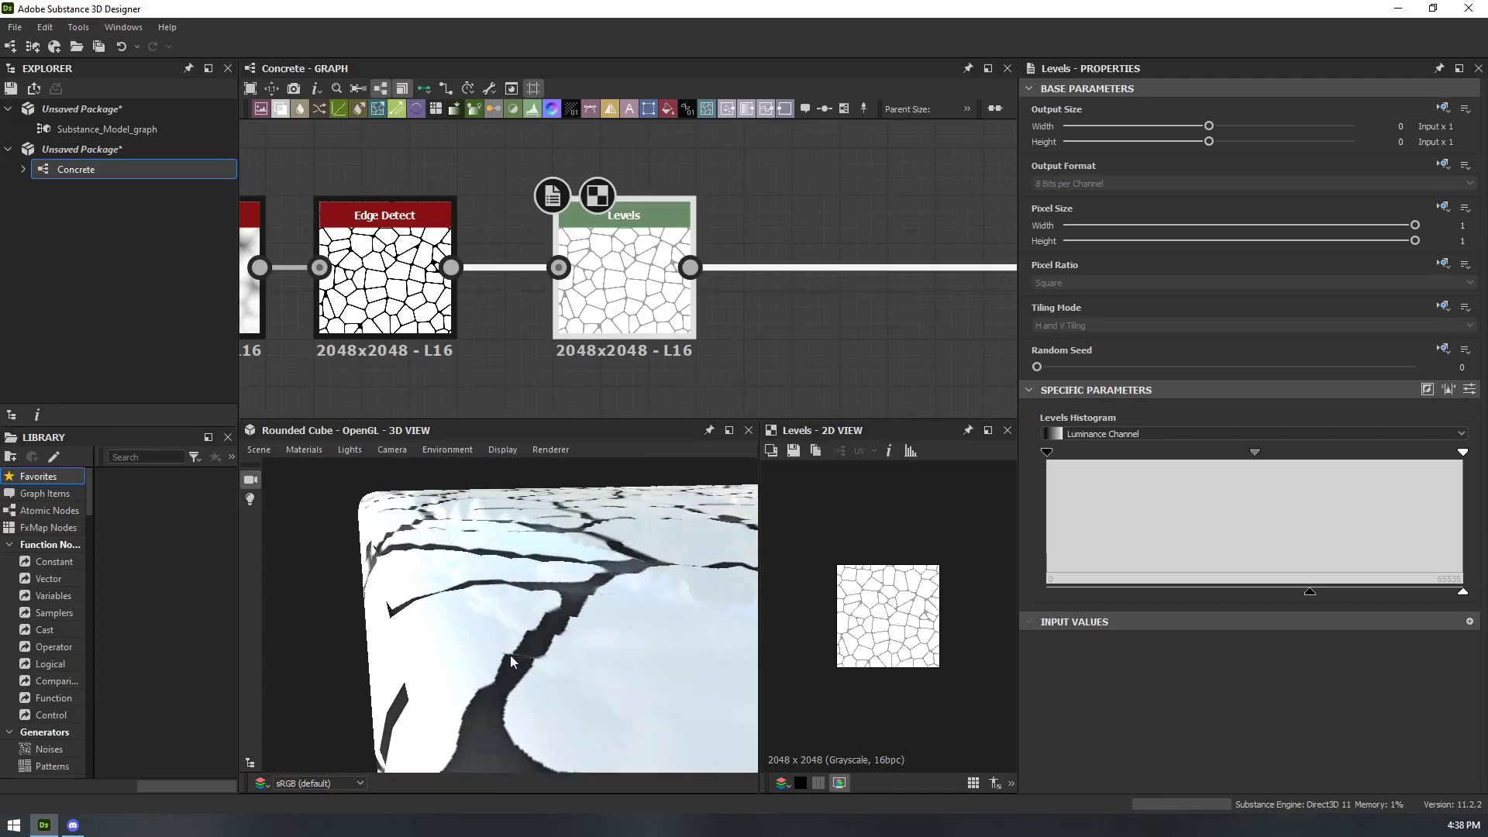
left_click_drag(671, 502, 240, 715)
left_click_drag(454, 643, 3, 796)
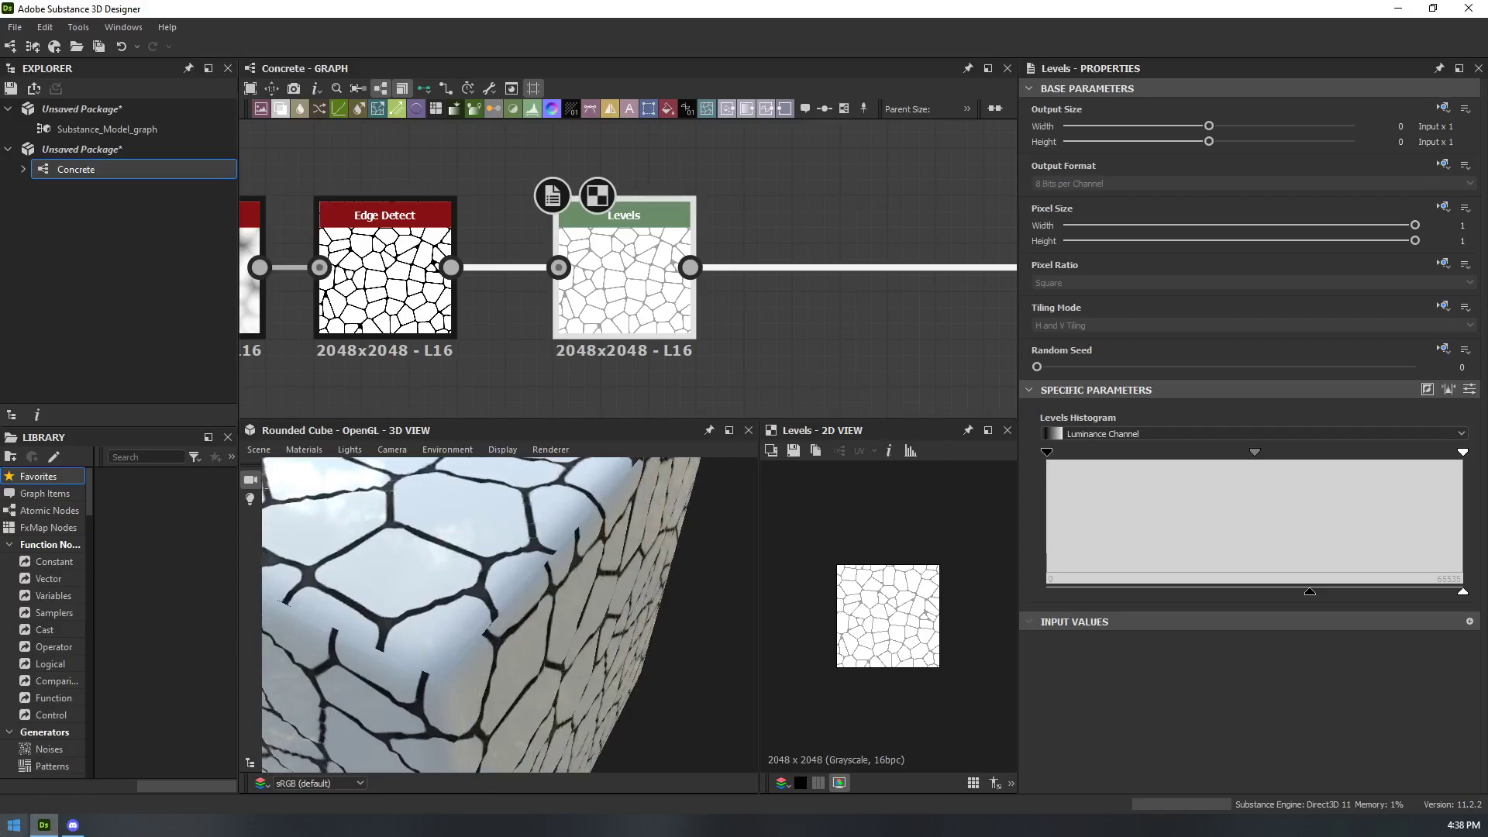
left_click_drag(455, 565, 457, 531)
scroll(525, 597, "up", 3)
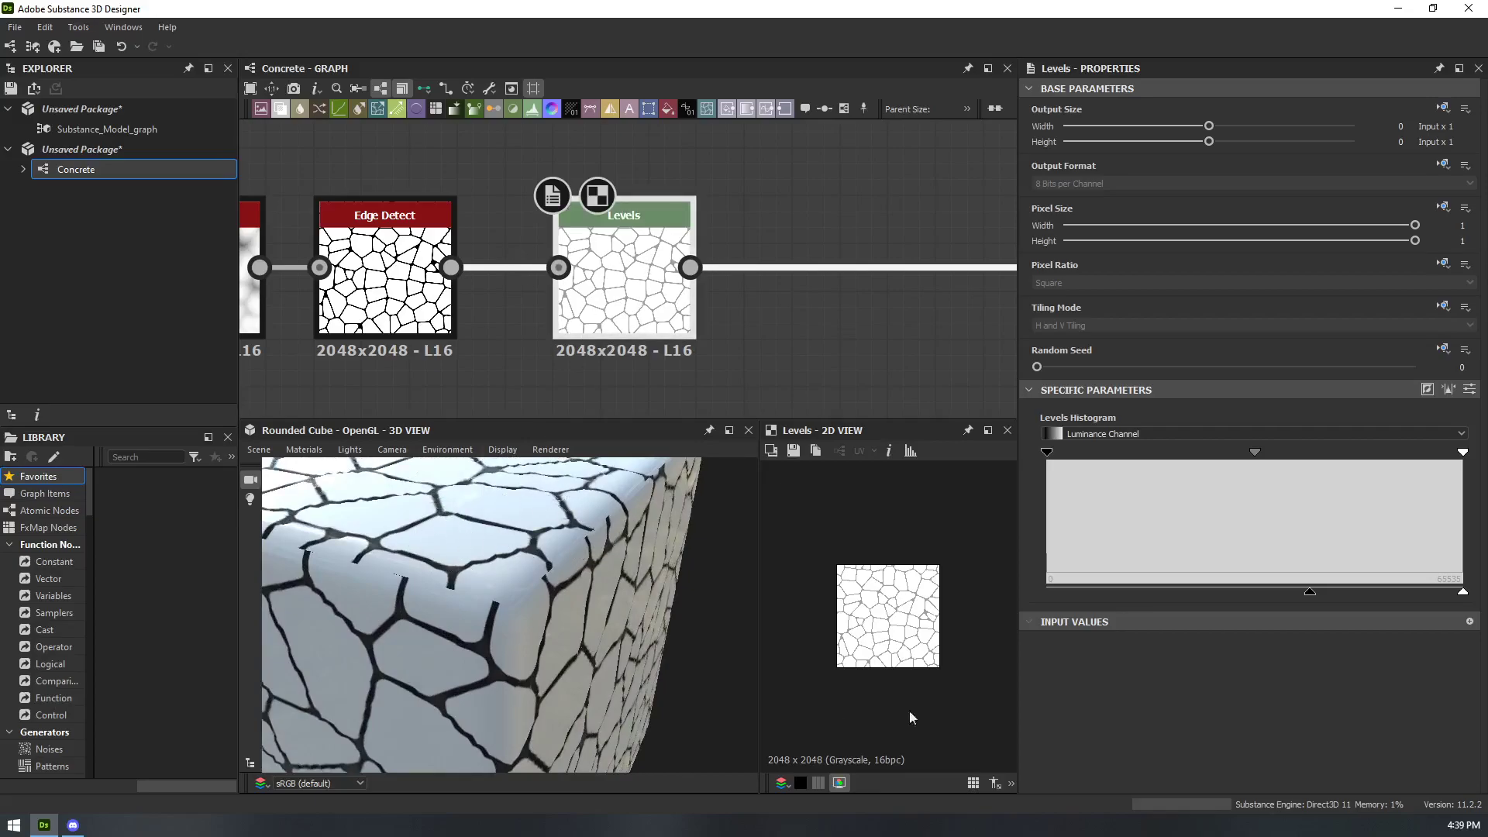
- Switch the cube's default Adobe Standard Material from Tessellation + Displacement to Parallax Occlusion
left_click_drag(748, 688, 527, 551)
scroll(783, 327, "down", 4)
middle_click_drag(836, 375, 757, 314)
left_click(349, 450)
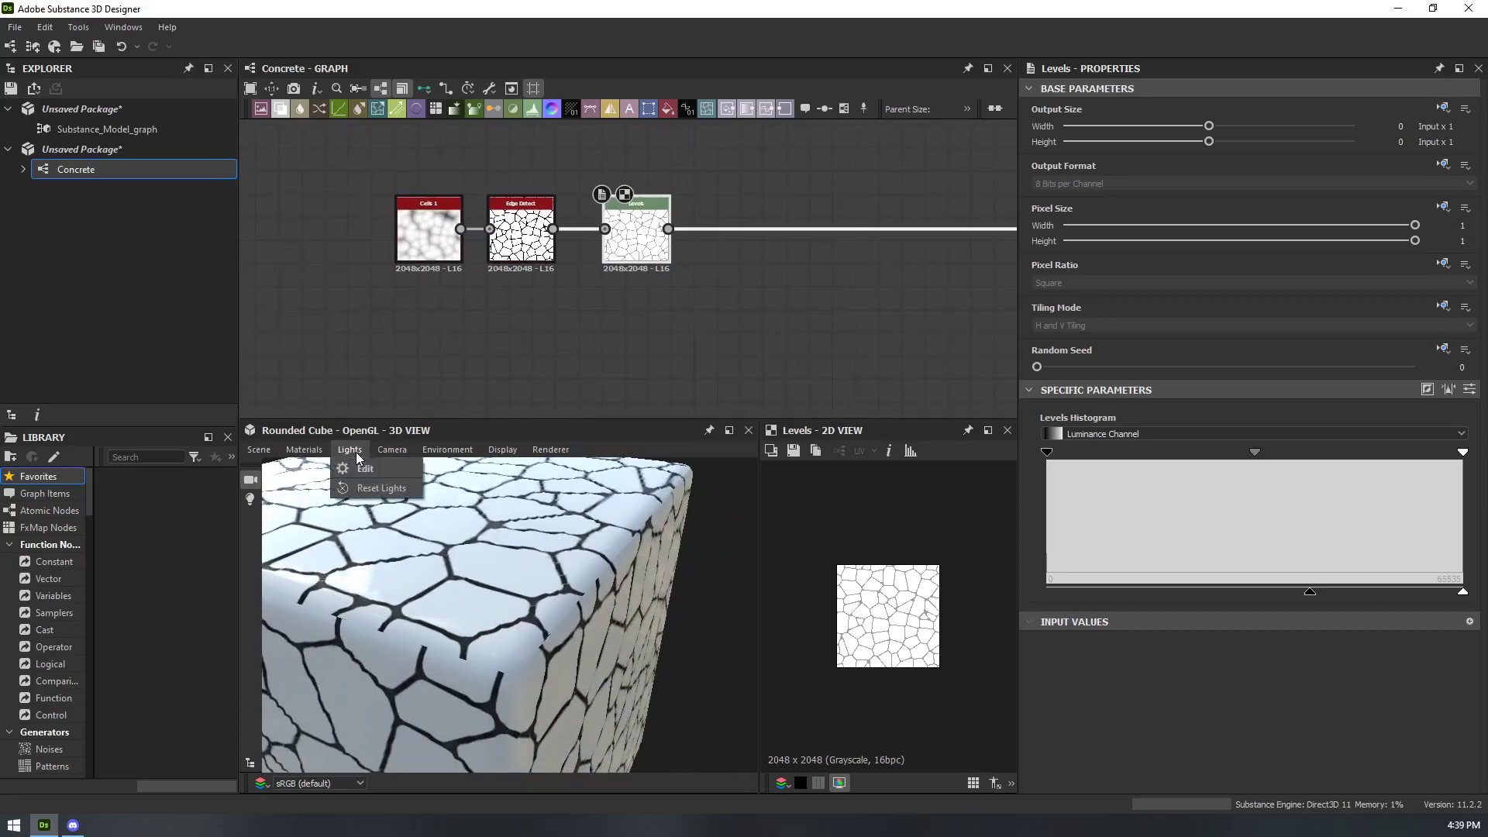
mouse_move(539, 451)
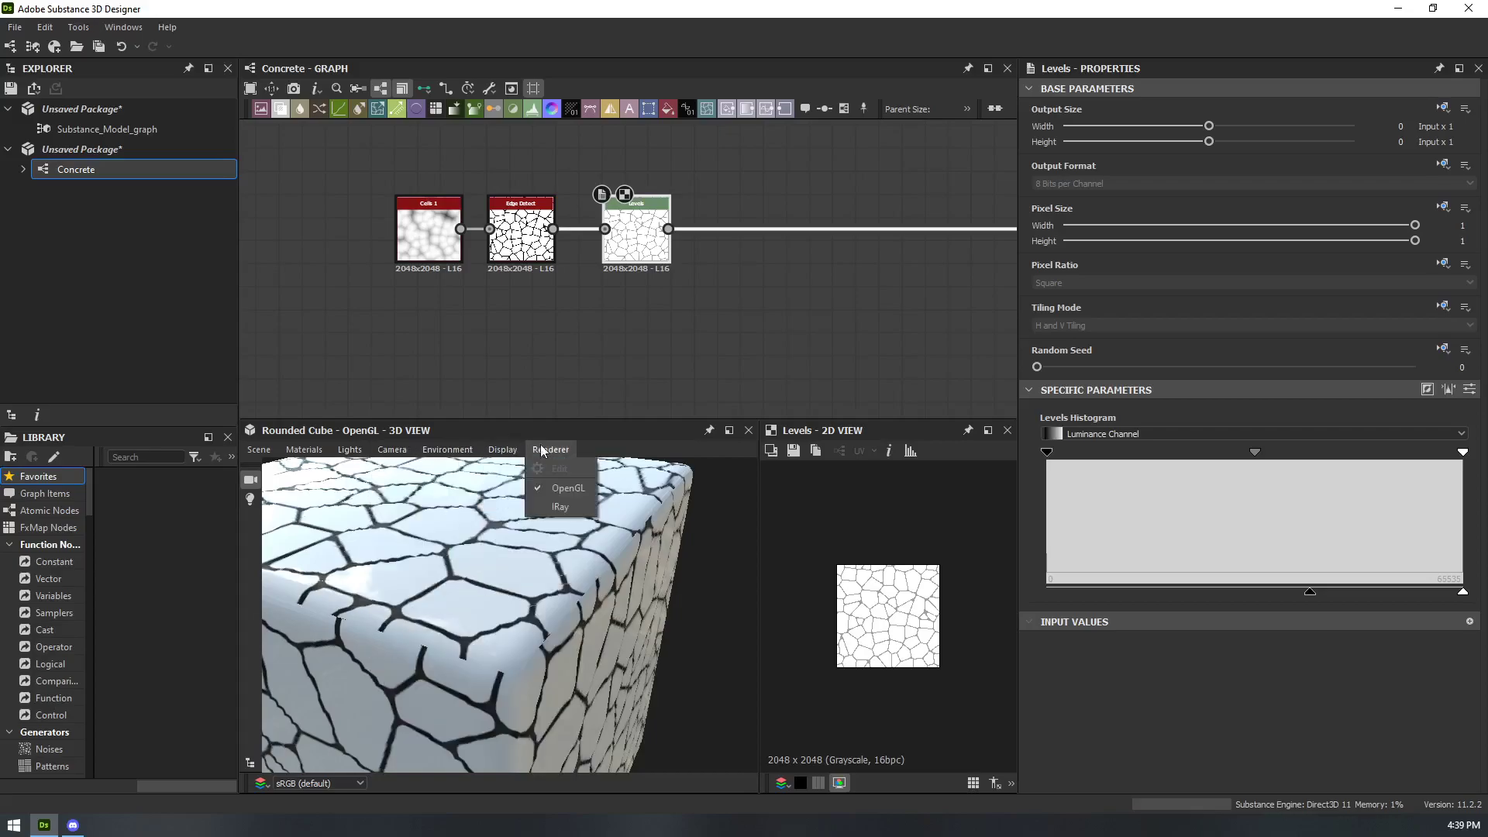
mouse_move(259, 449)
left_click(326, 429)
left_click(303, 450)
mouse_move(323, 467)
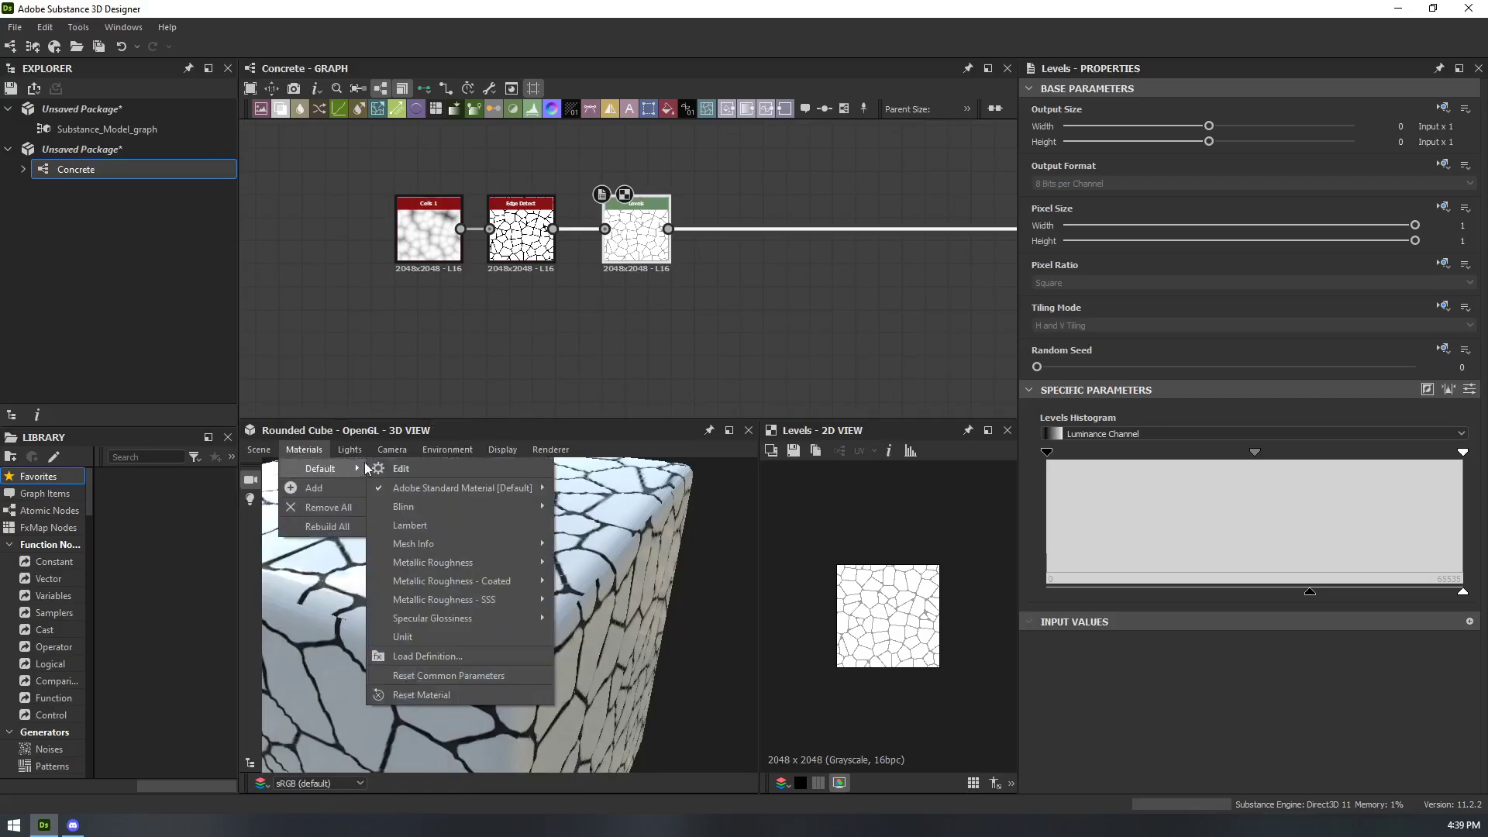
mouse_move(458, 486)
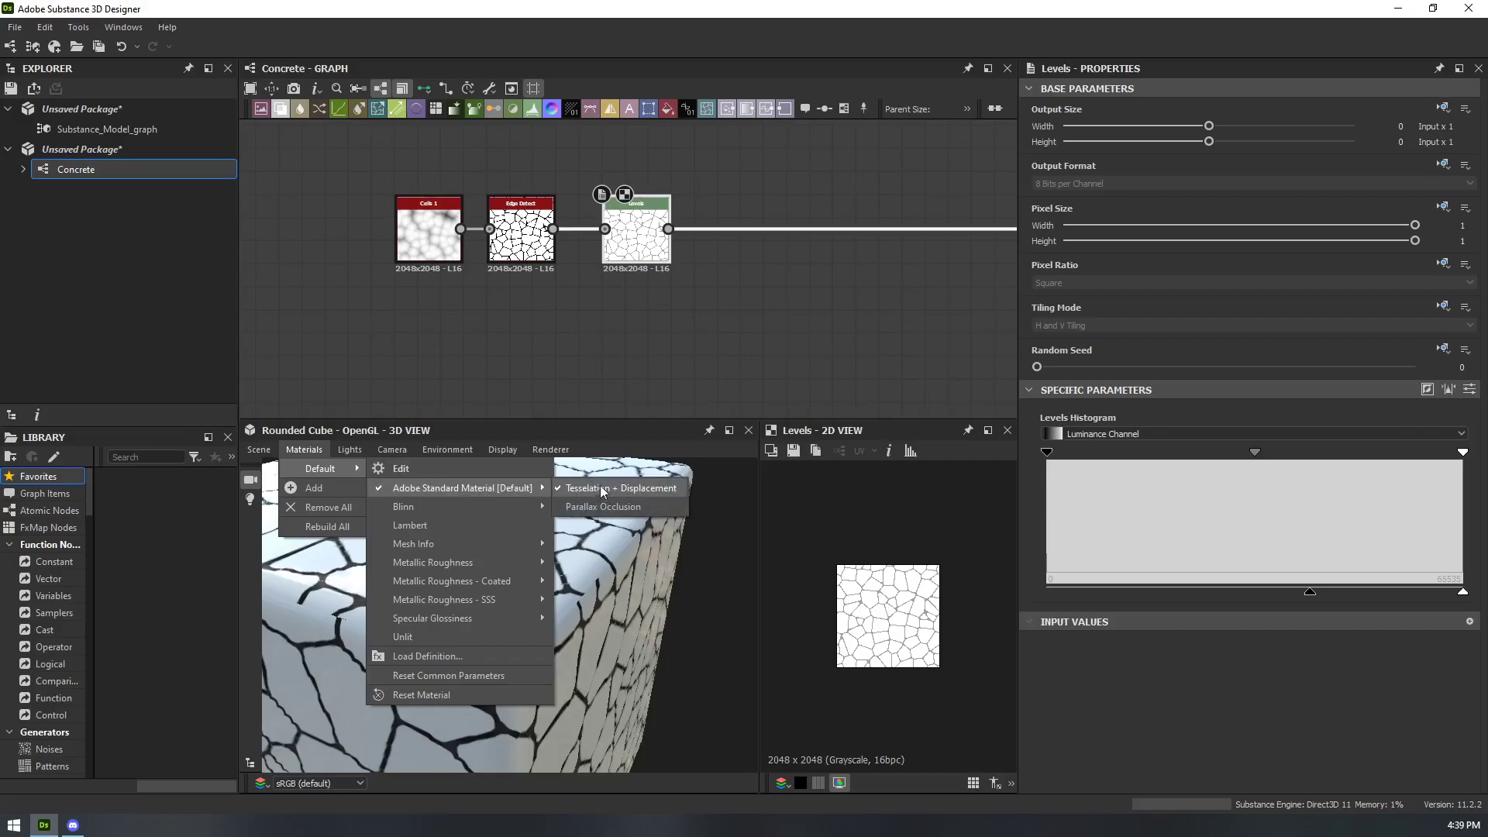
left_click(593, 512)
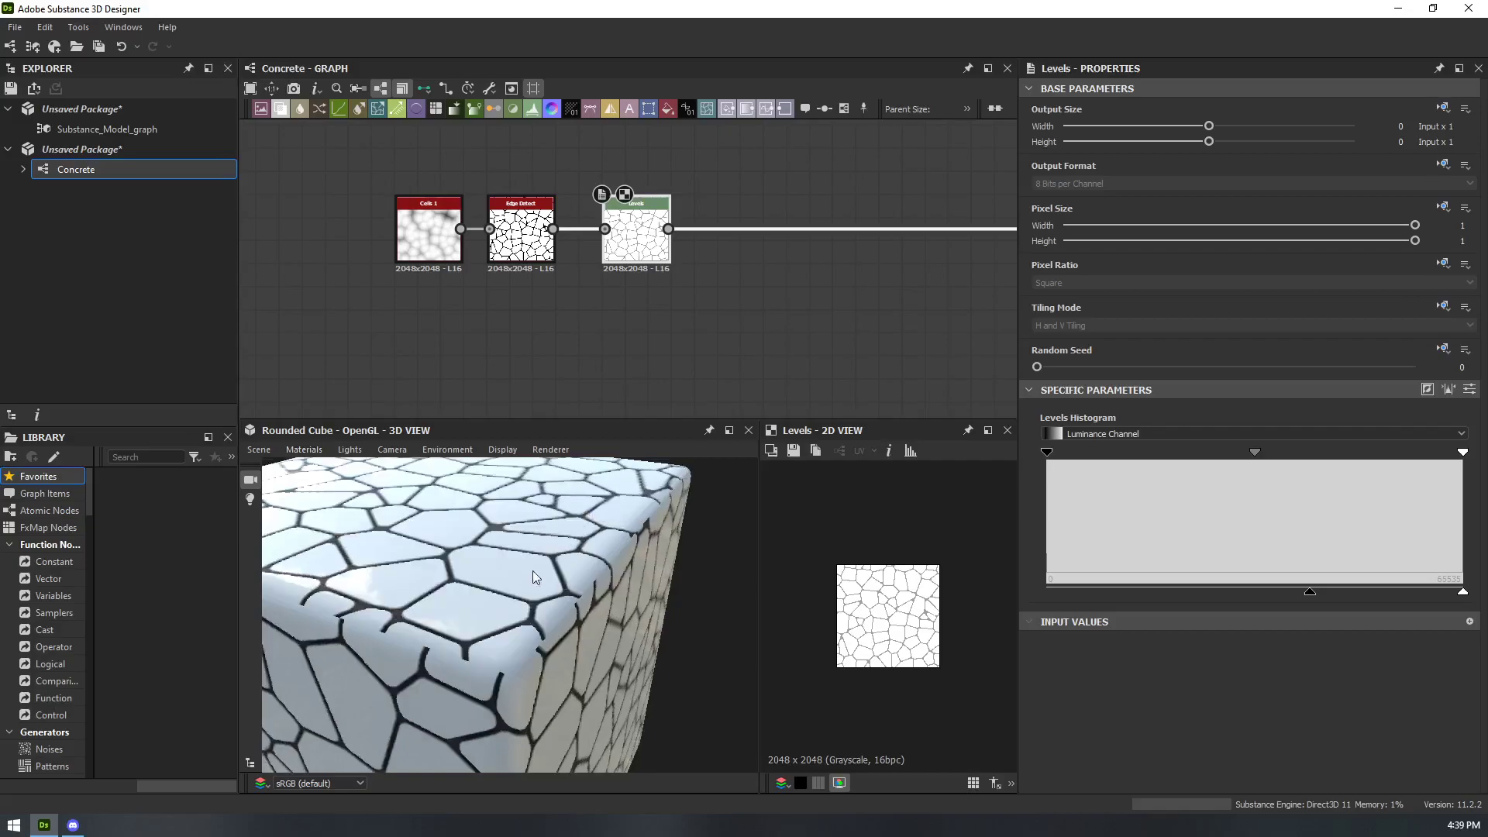
- Examine how the stones and gaps render with Parallax Occlusion up close and from a wider angle
left_click_drag(568, 595, 537, 632)
right_click_drag(538, 633, 567, 551)
left_click_drag(567, 551, 565, 583)
scroll(564, 582, "up", 5)
middle_click_drag(372, 538, 485, 570)
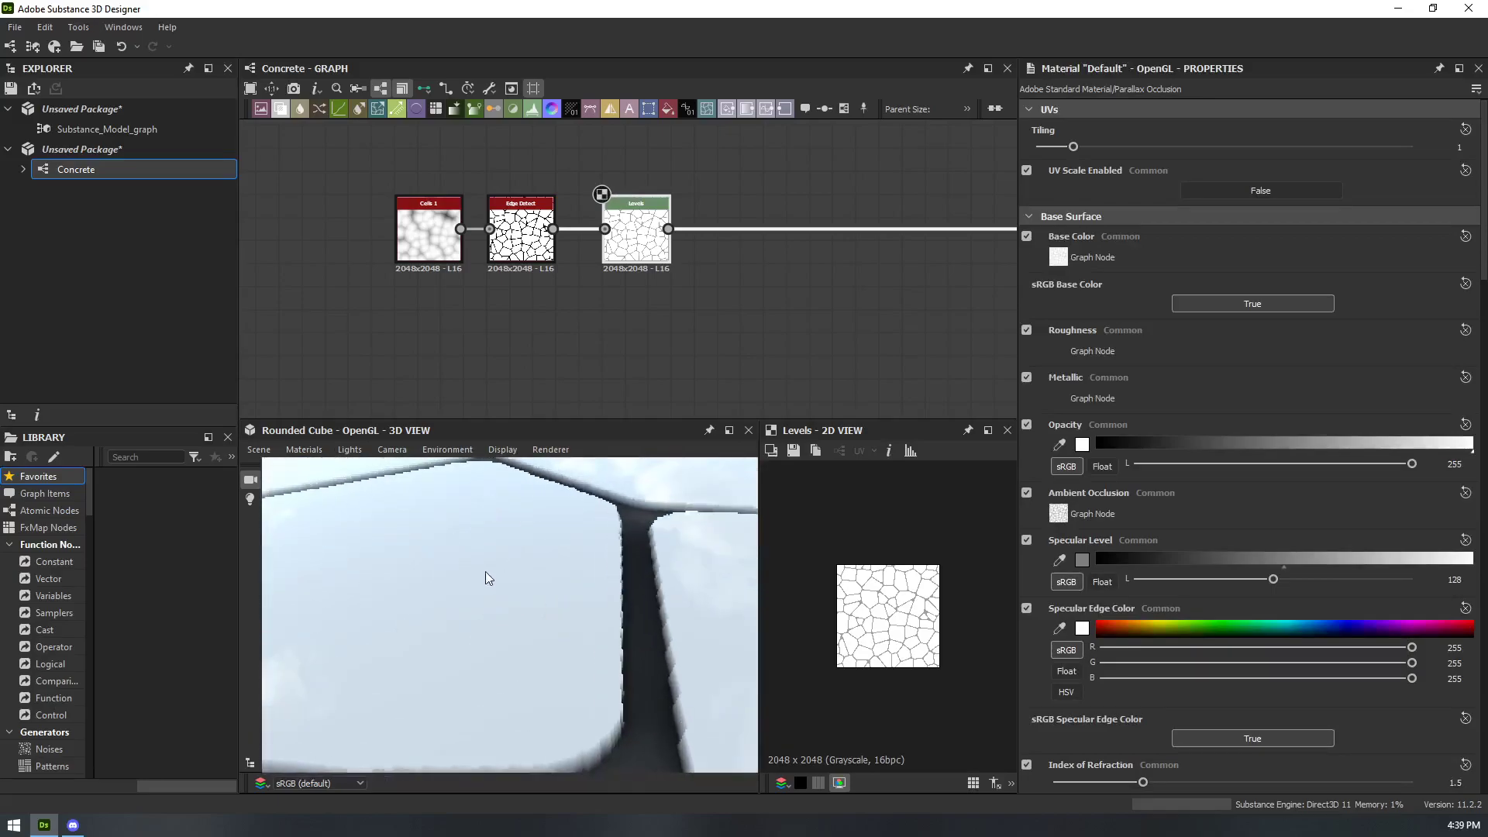
scroll(635, 526, "down", 5)
left_click_drag(654, 535, 651, 435)
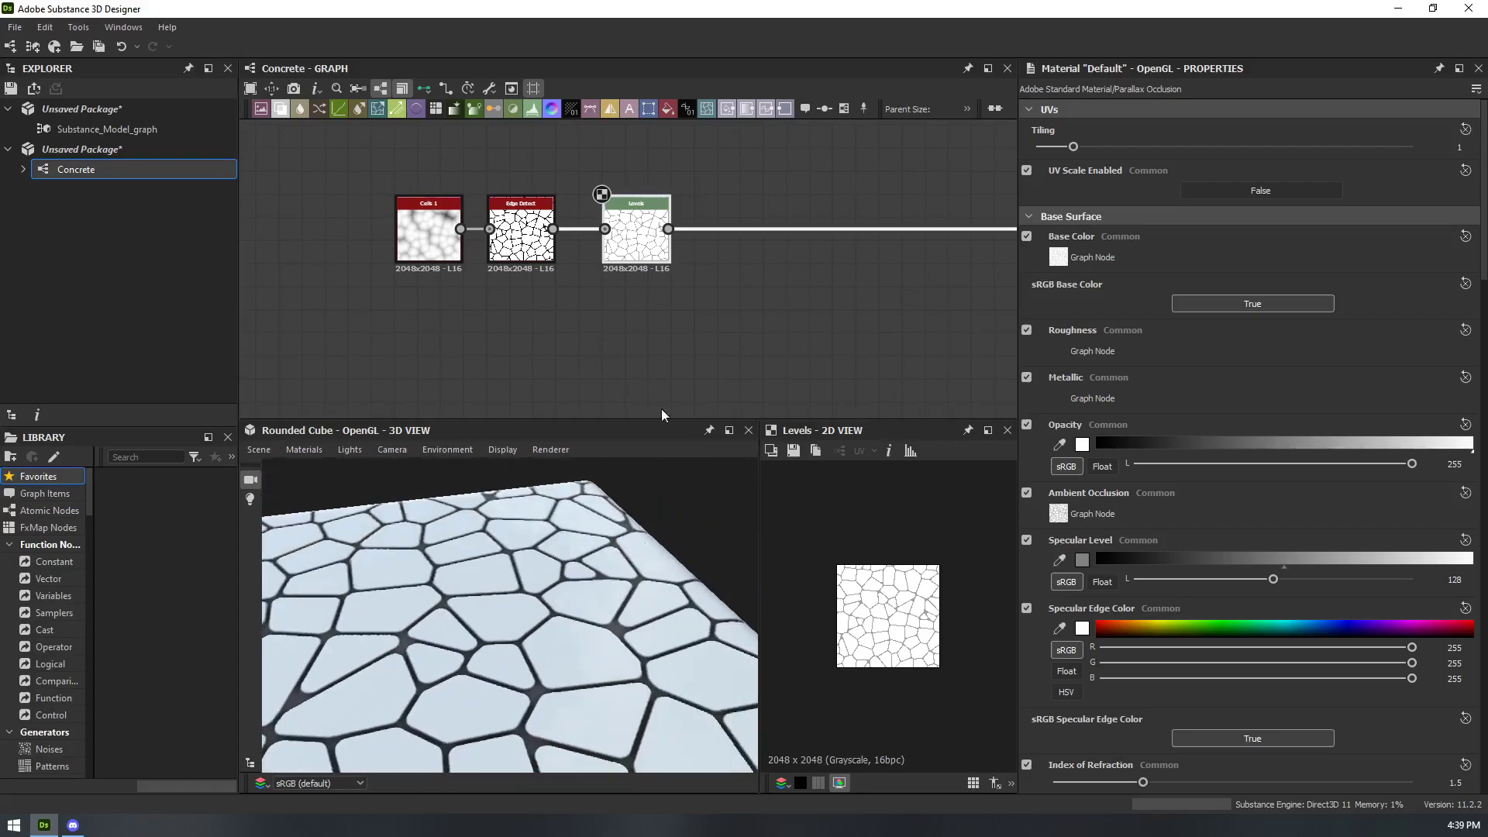
- Compare the Uniform Color node feeding the Normal output and the Levels node with the stone edges on the cube
scroll(860, 295, "down", 3)
middle_click_drag(860, 295, 604, 306)
scroll(822, 193, "up", 4)
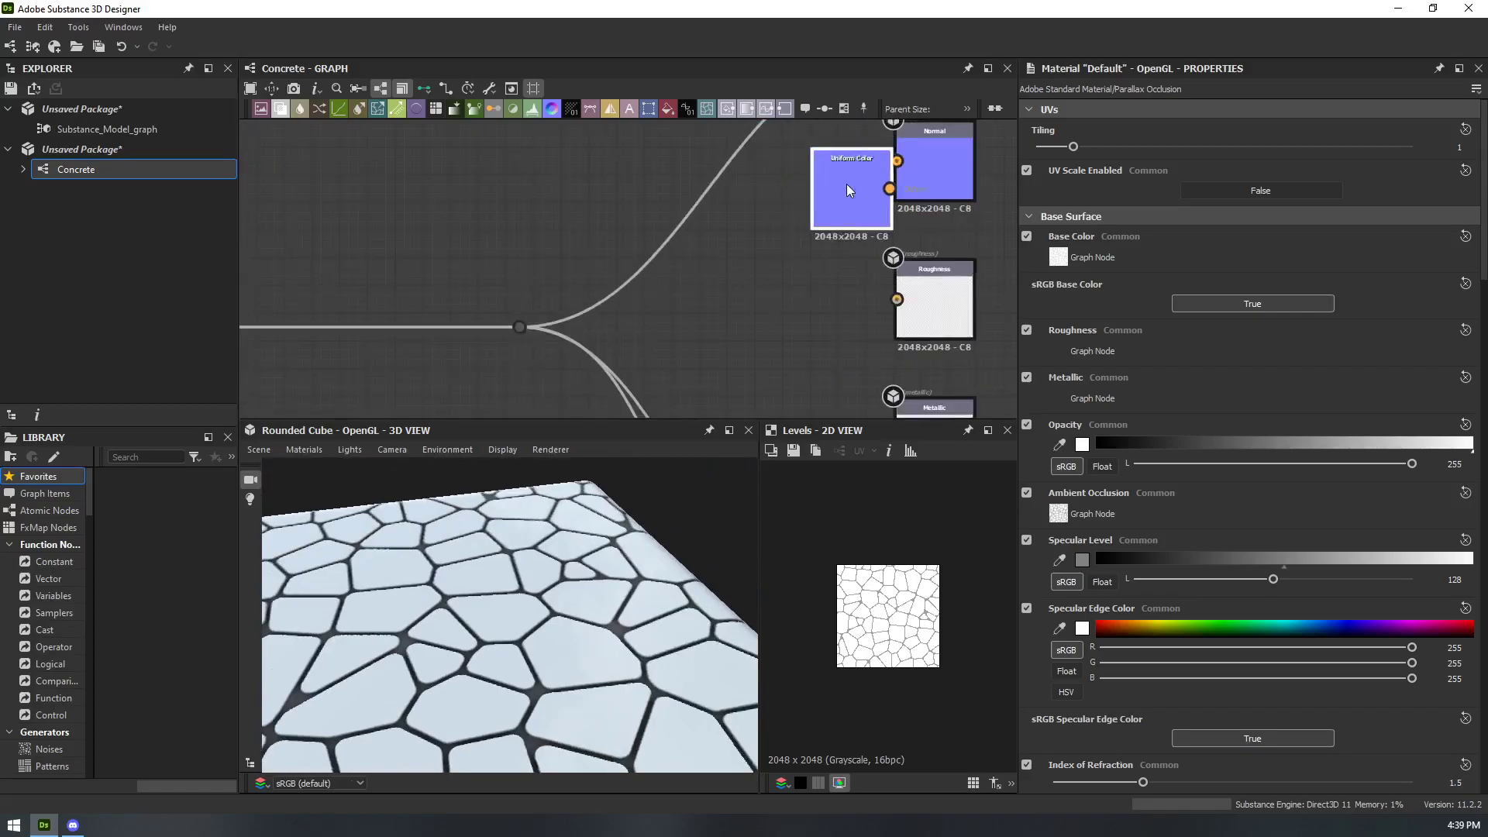
scroll(495, 688, "up", 10)
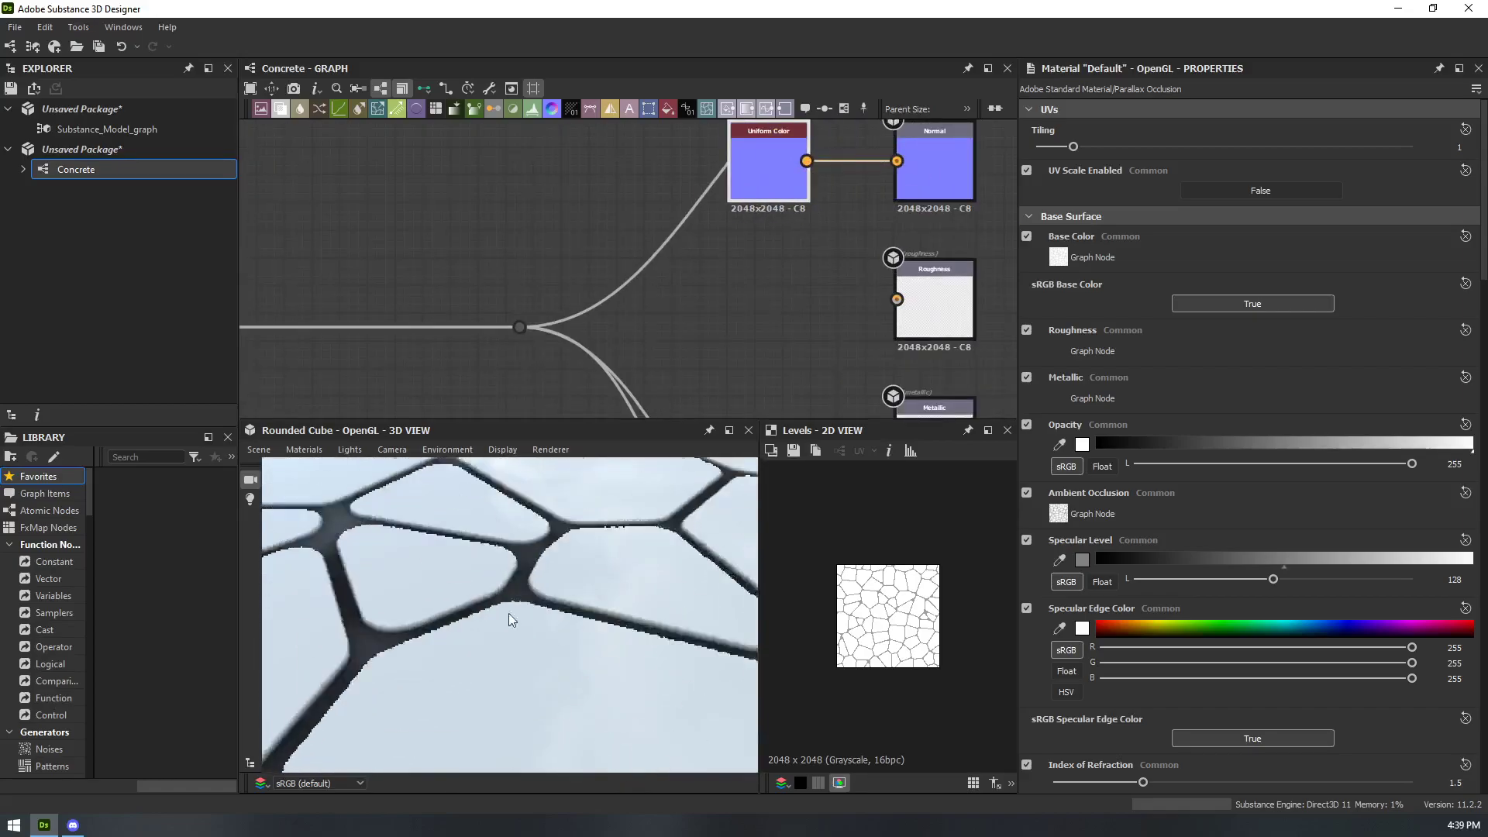
left_click_drag(567, 557, 516, 563)
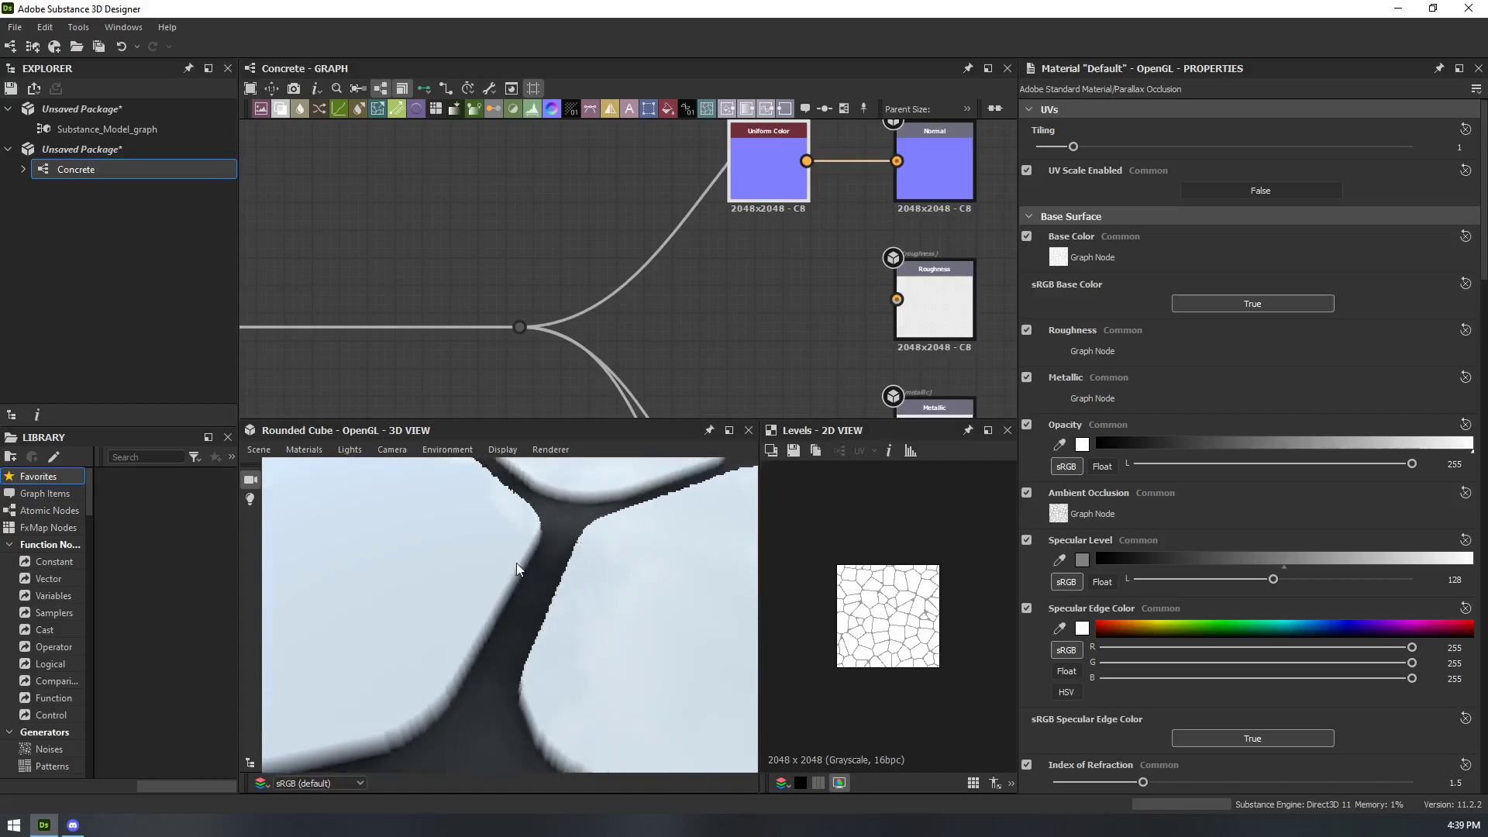
middle_click_drag(850, 208, 747, 271)
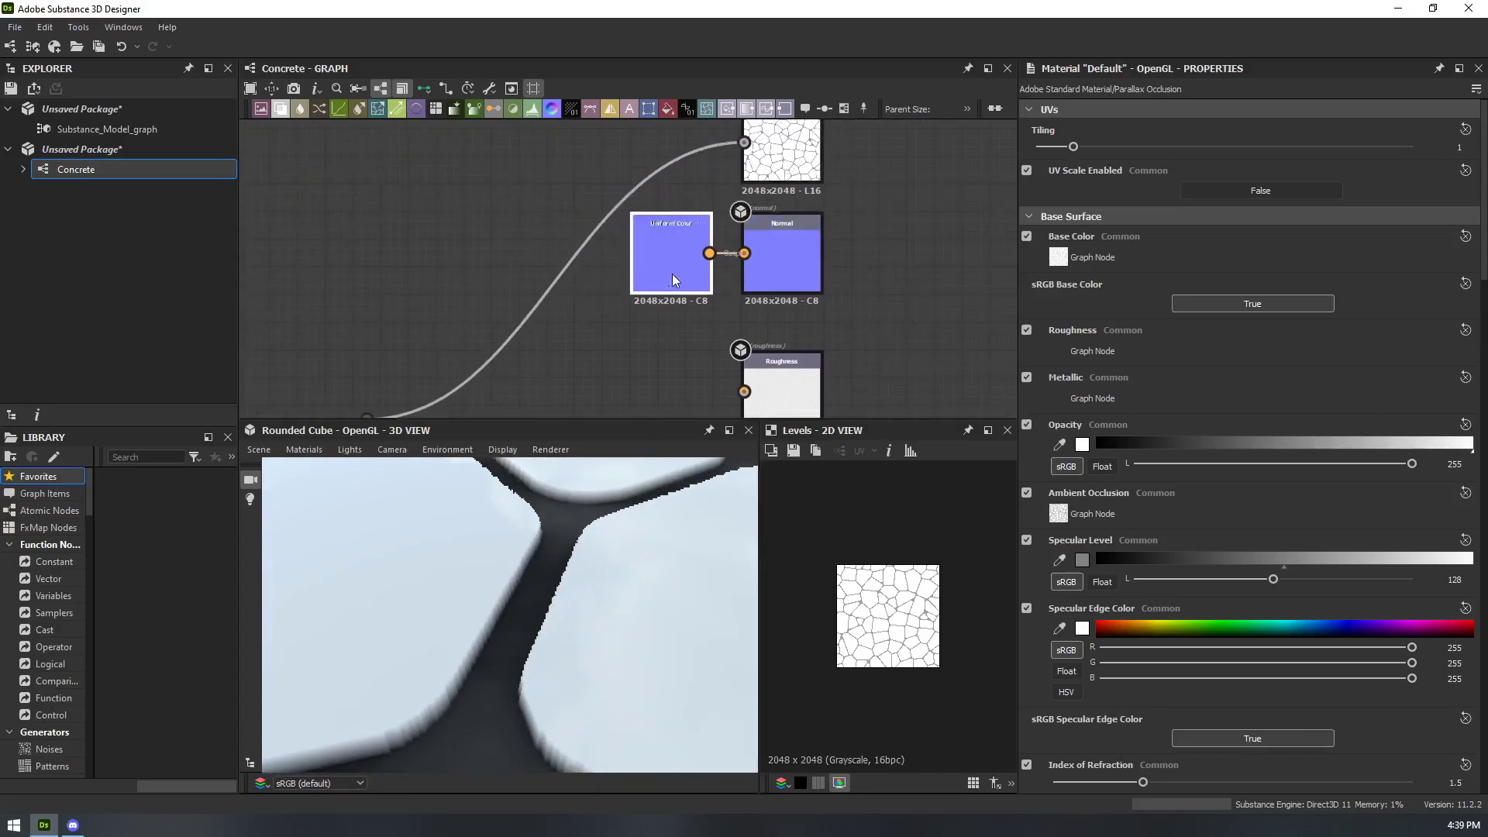
left_click_drag(672, 276, 643, 277)
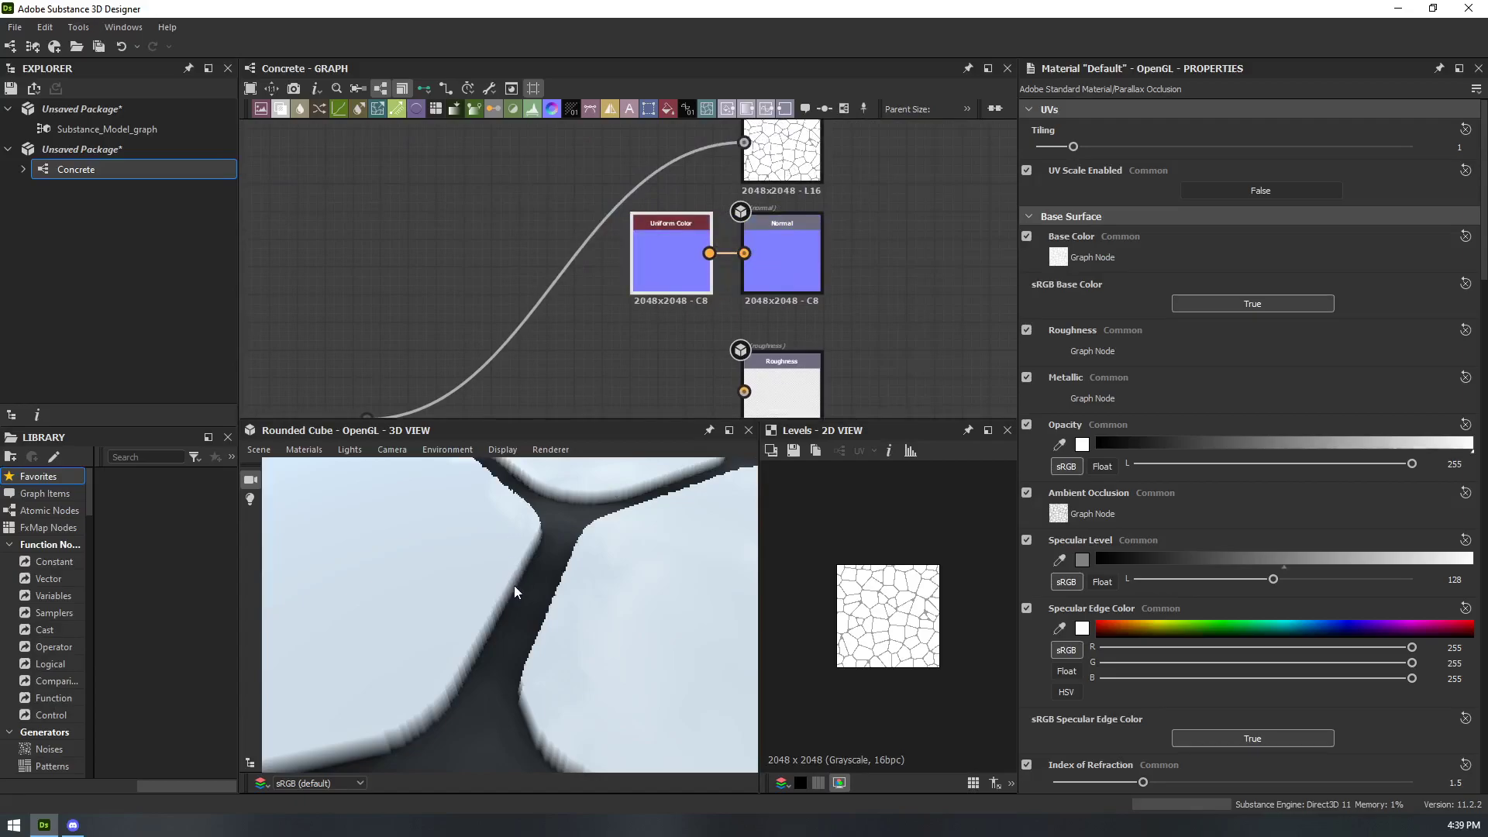
middle_click_drag(612, 325, 700, 202)
scroll(705, 241, "down", 3)
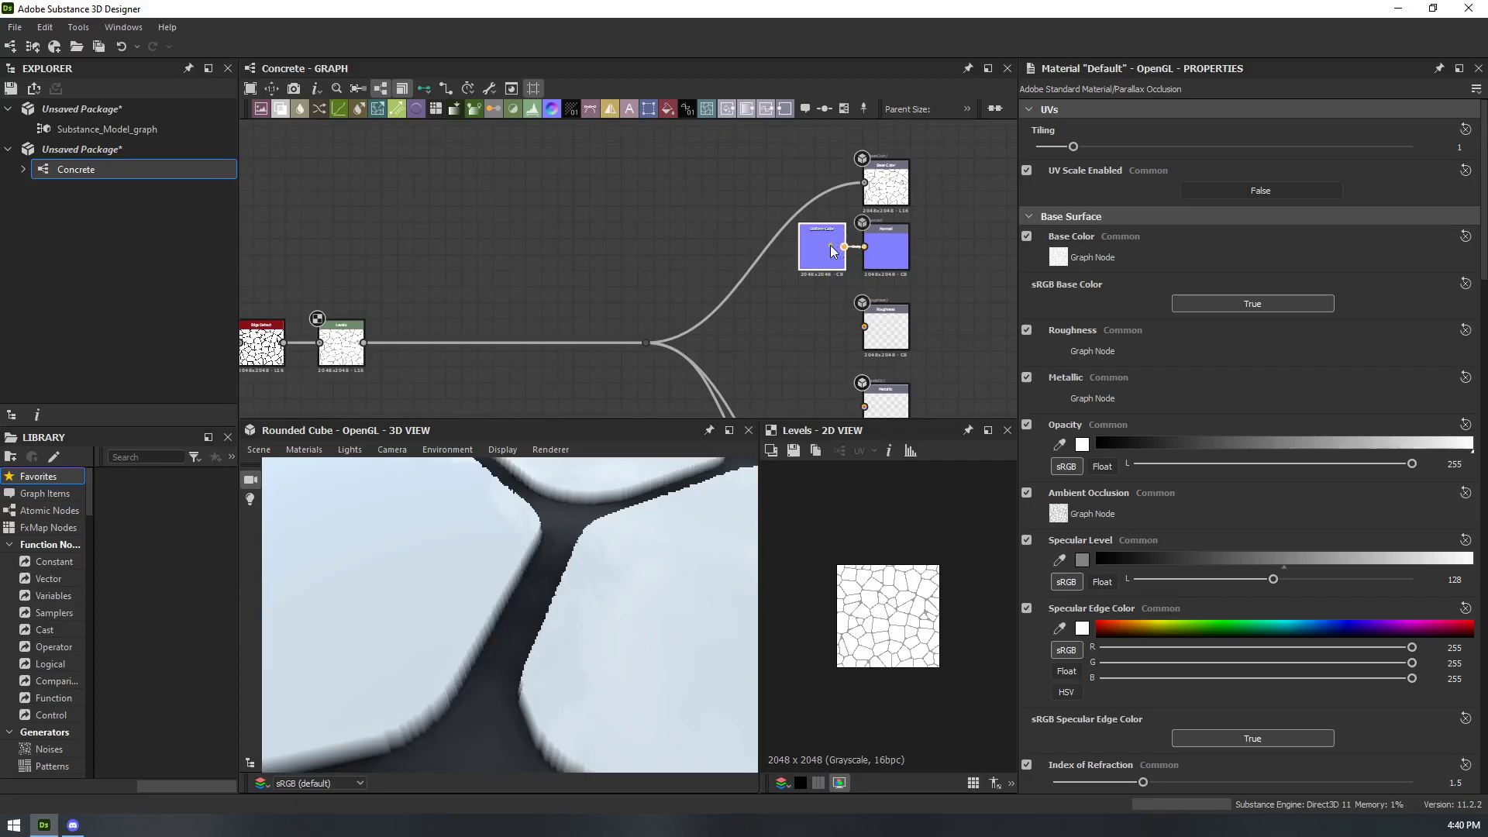
left_click(830, 244)
left_click(344, 352)
scroll(344, 356, "up", 5)
scroll(345, 358, "up", 3)
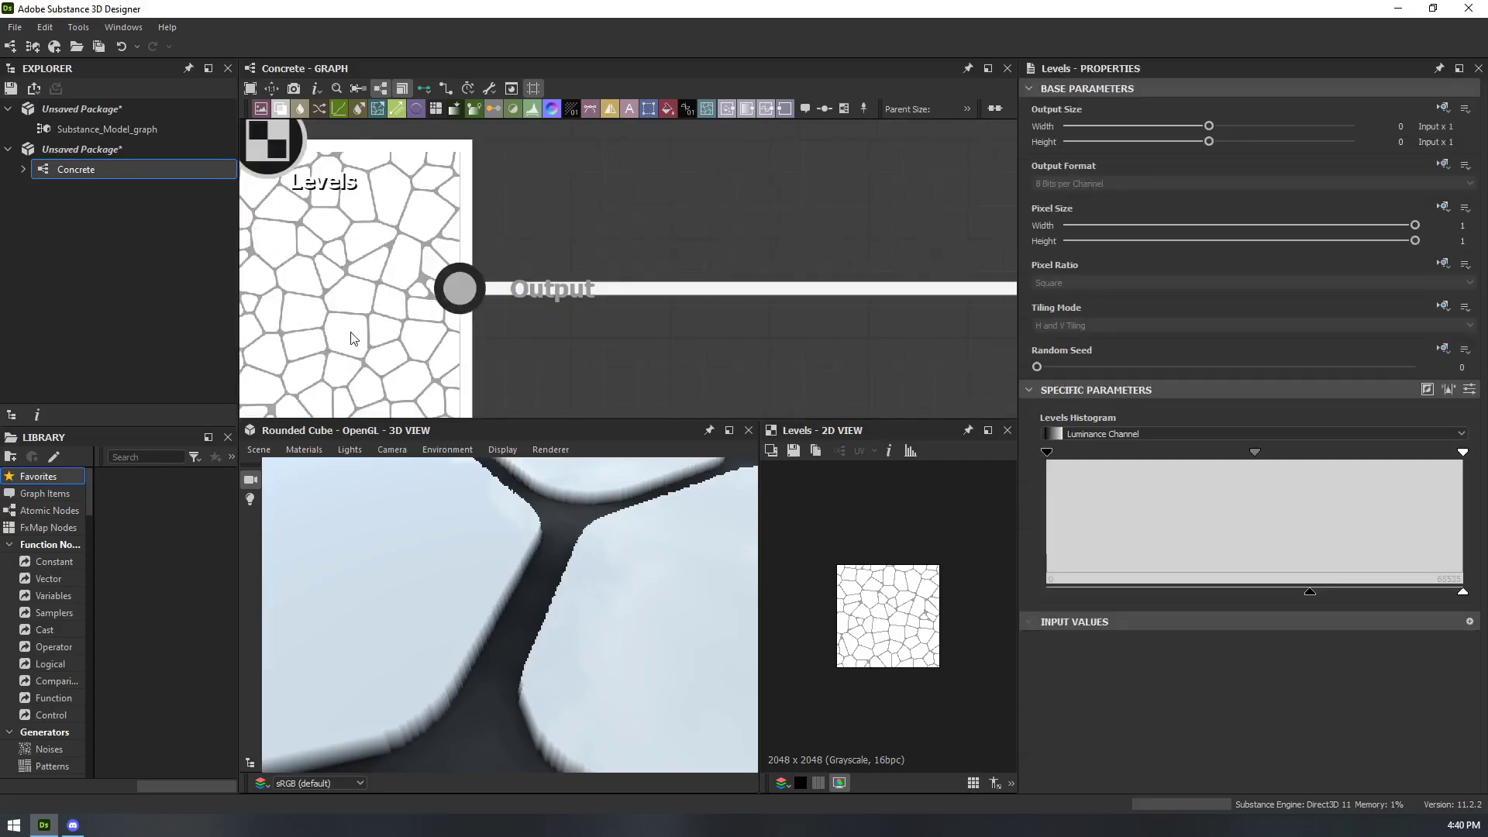
middle_click_drag(394, 285, 518, 298)
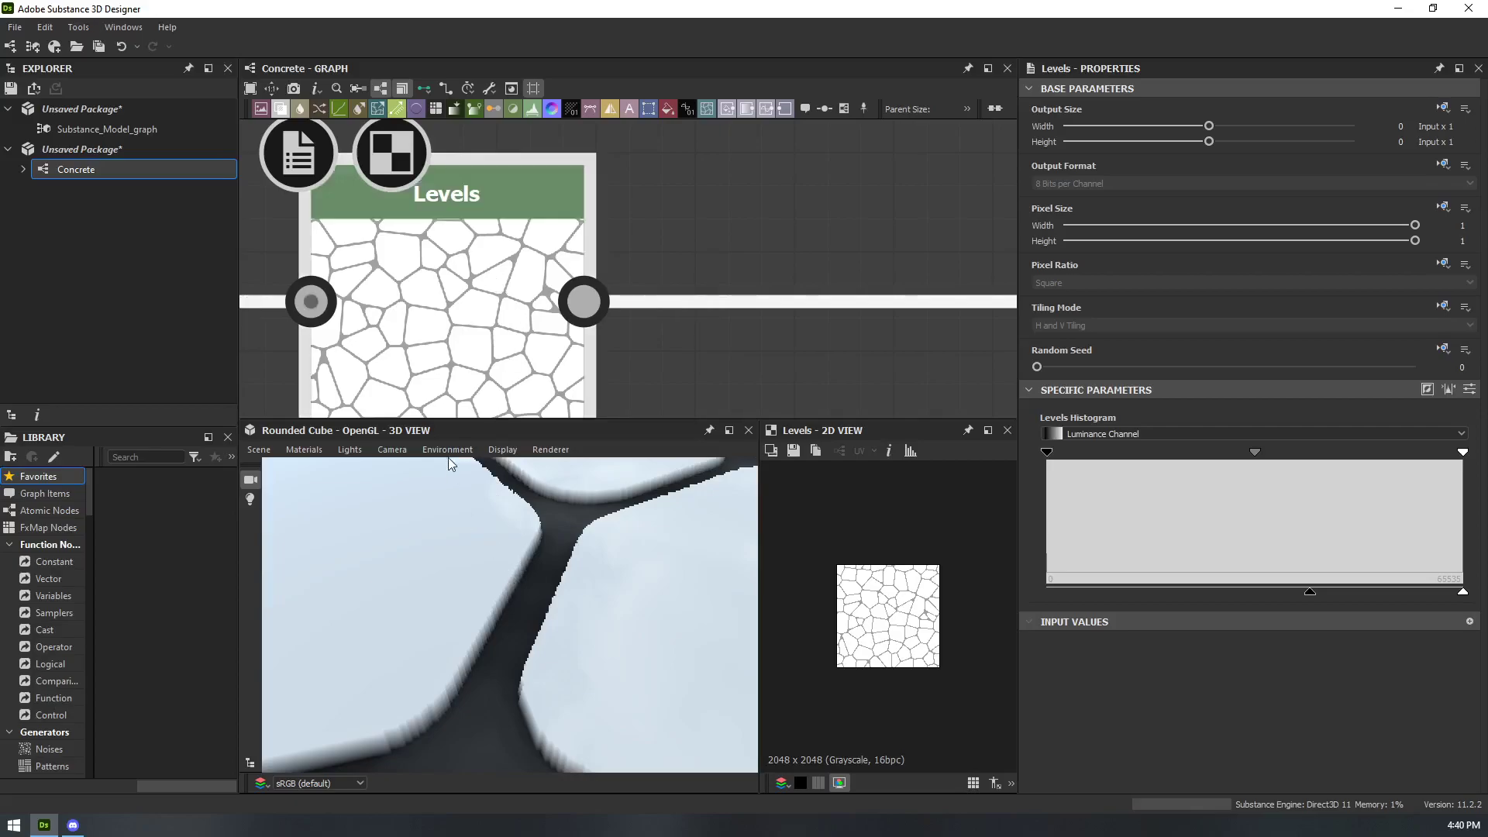
- Capture the gap between two stones in ShareX and annotate it in red with a 1, a 0 and an arrow
key("ctrl+Print")
left_click_drag(400, 517, 629, 689)
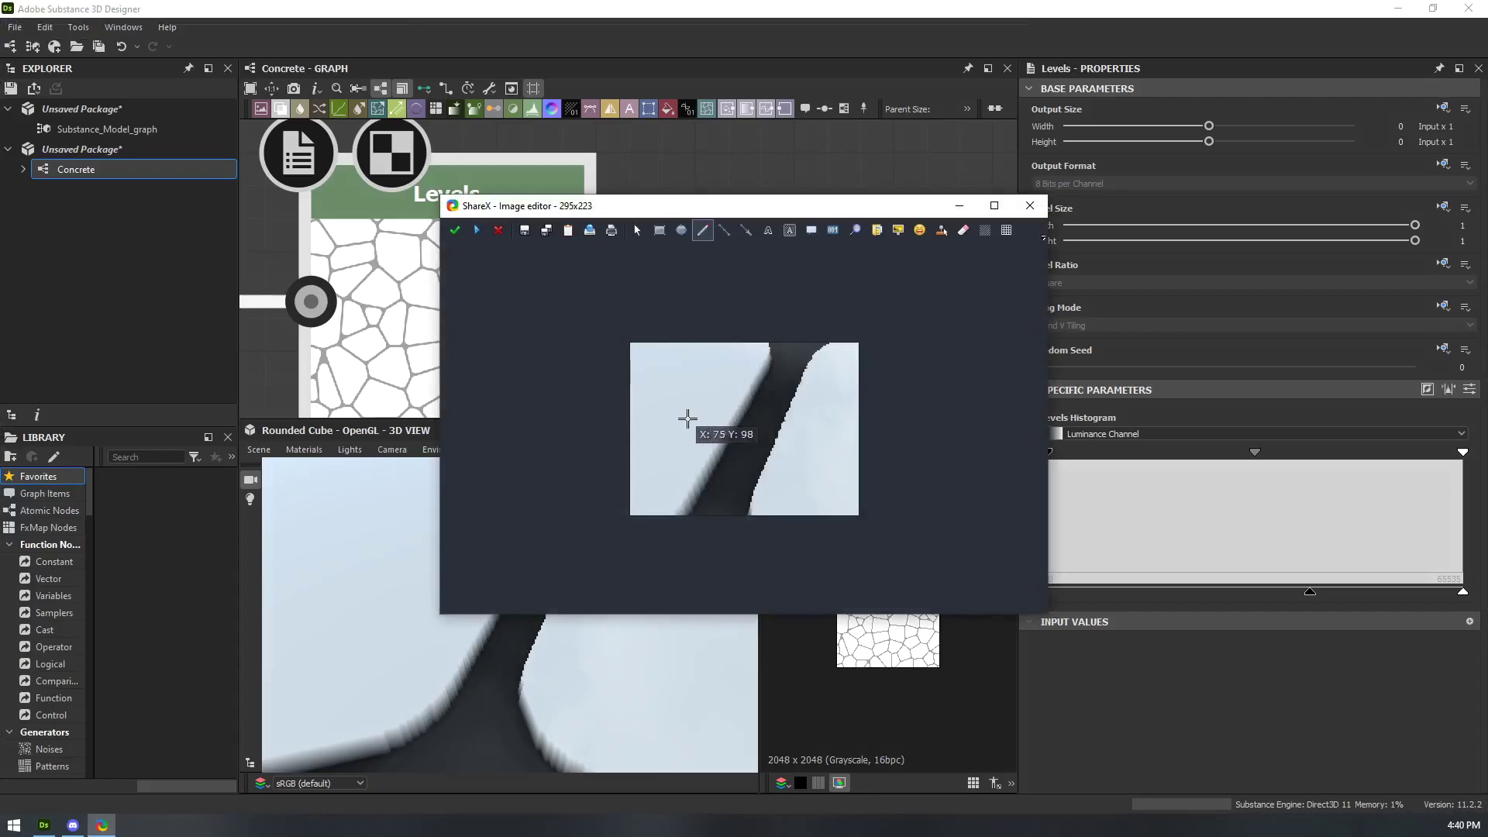
left_click_drag(689, 427, 677, 372)
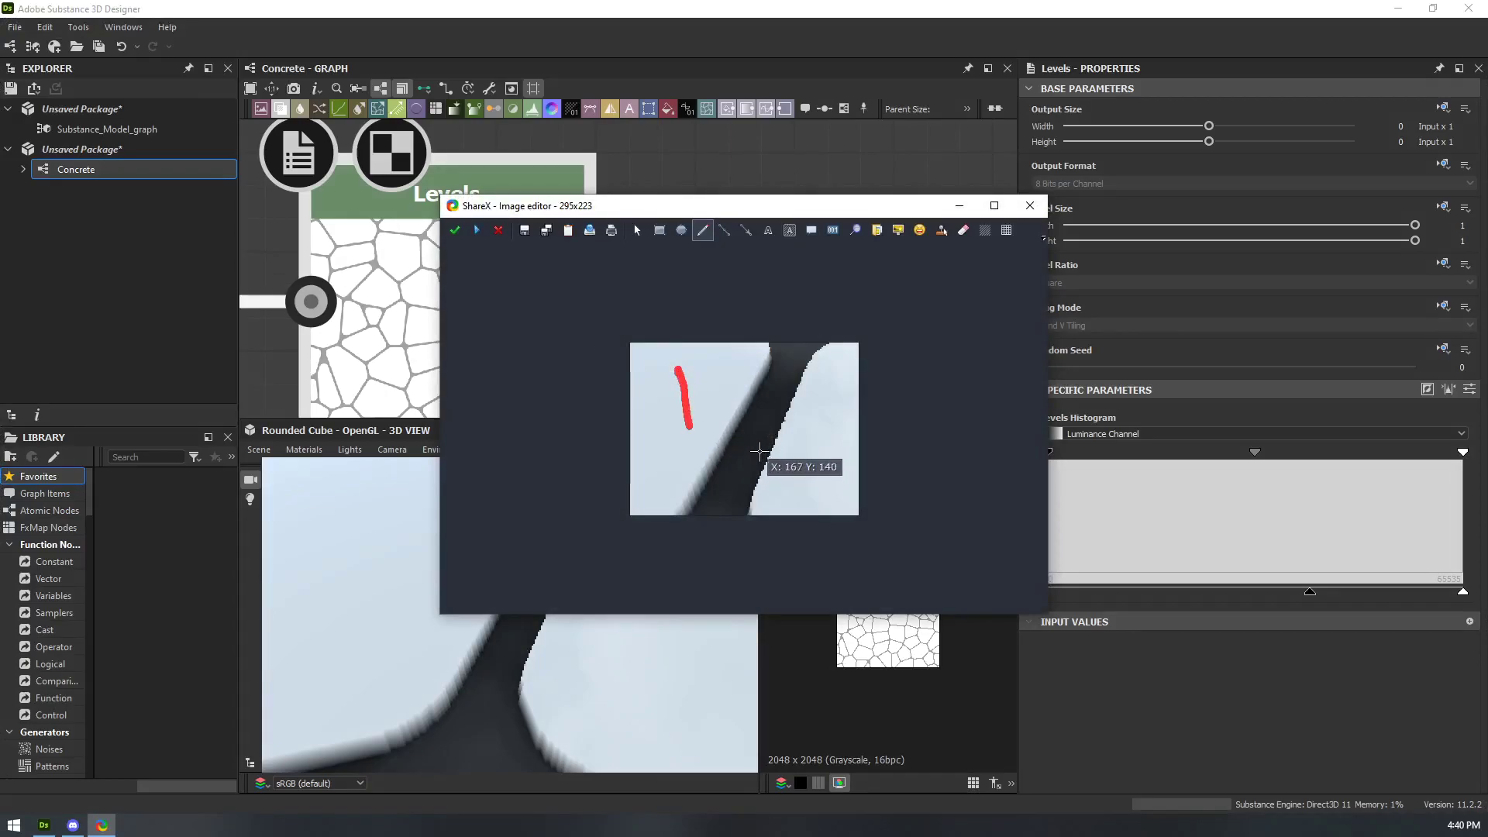
mouse_move(757, 445)
left_mouse_down()
mouse_move(766, 431)
mouse_move(746, 454)
mouse_move(717, 431)
mouse_move(743, 381)
mouse_move(766, 400)
left_mouse_up()
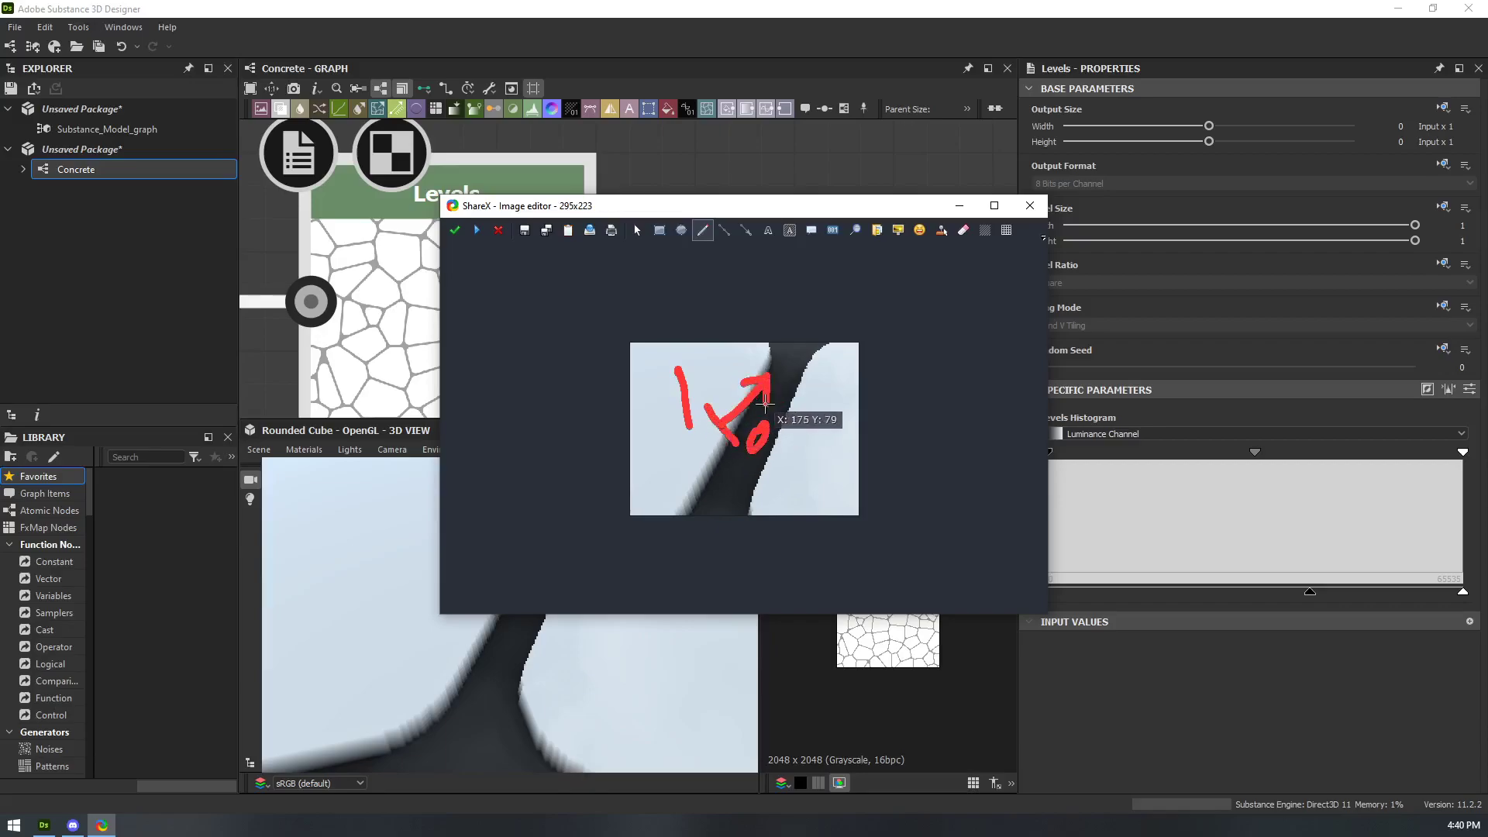
left_click(478, 231)
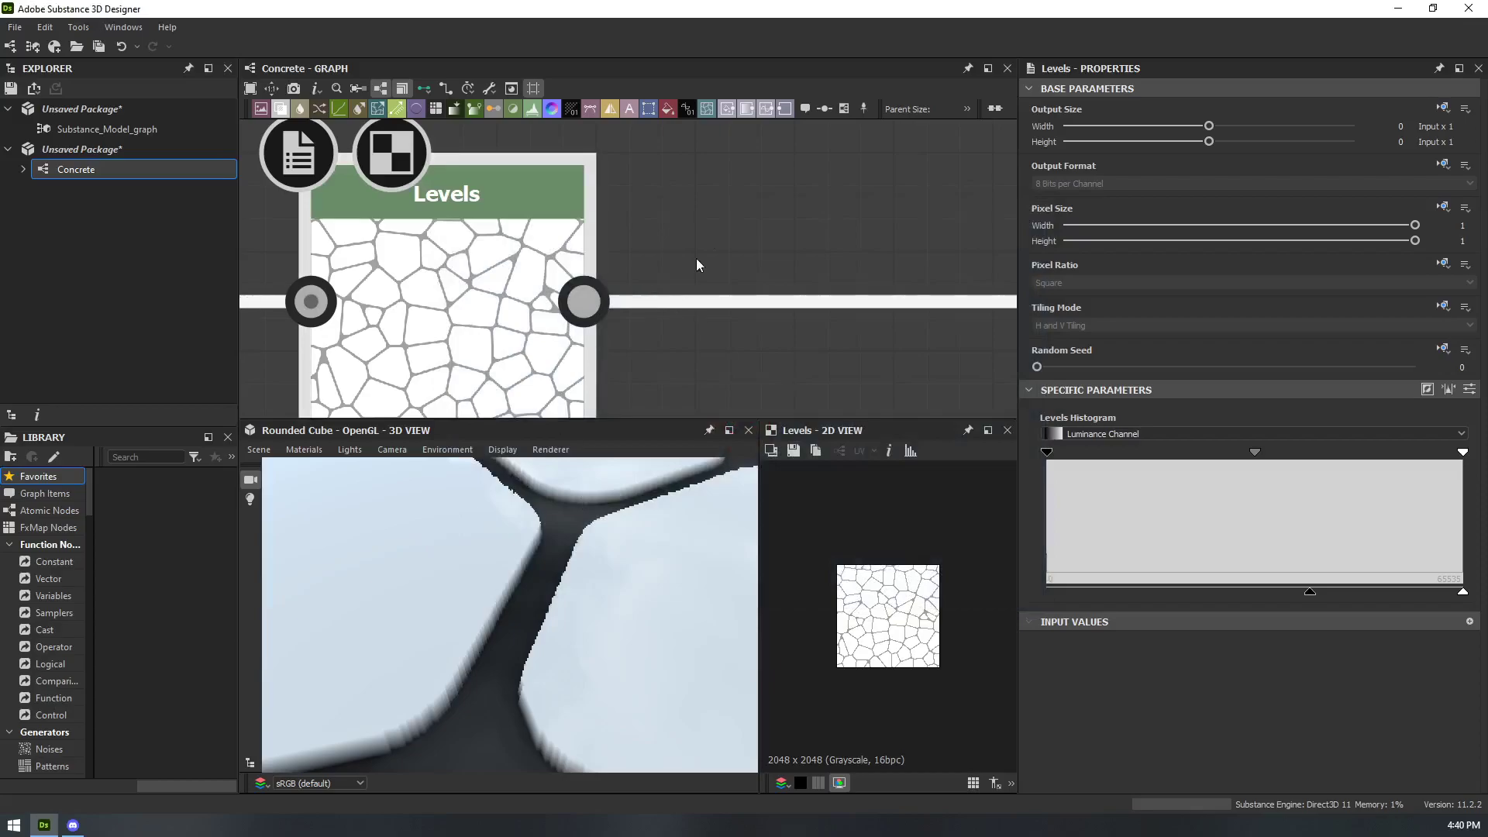
- Delete the Uniform Color node that feeds the Normal output
scroll(553, 331, "down", 5)
middle_click_drag(552, 331, 525, 337)
scroll(828, 326, "up", 2)
middle_click_drag(849, 344, 542, 267)
scroll(824, 202, "up", 2)
middle_click_drag(837, 127, 786, 225)
left_click(788, 214)
key("Delete")
- Add a Normal node from the dot node, connect it to the Normal output and place it beside that output
left_click_drag(405, 388, 653, 300)
type("normal")
key("Return")
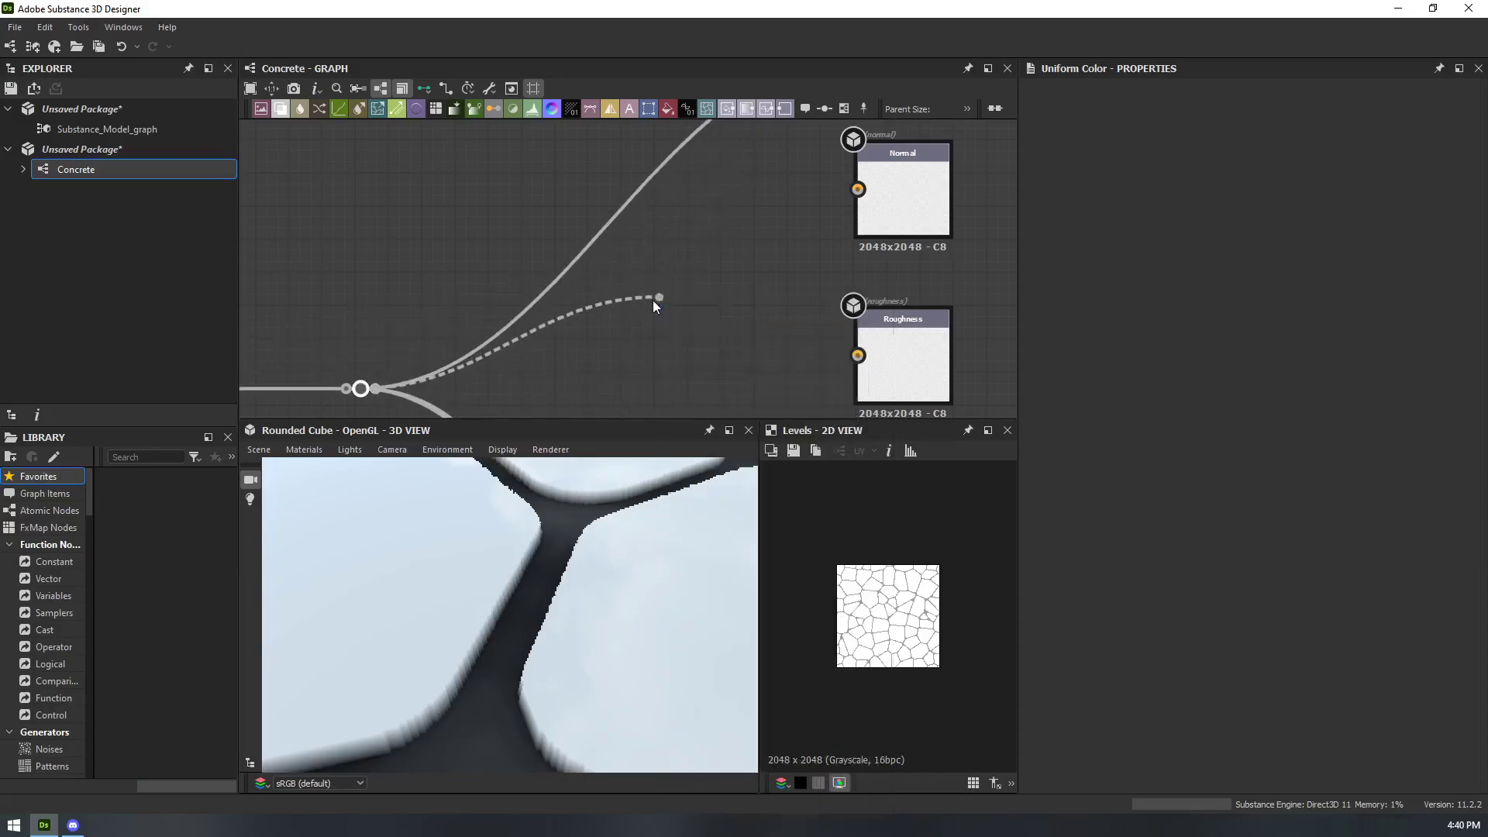
left_click_drag(794, 250, 857, 189)
left_click_drag(740, 298, 806, 199)
scroll(558, 583, "down", 15)
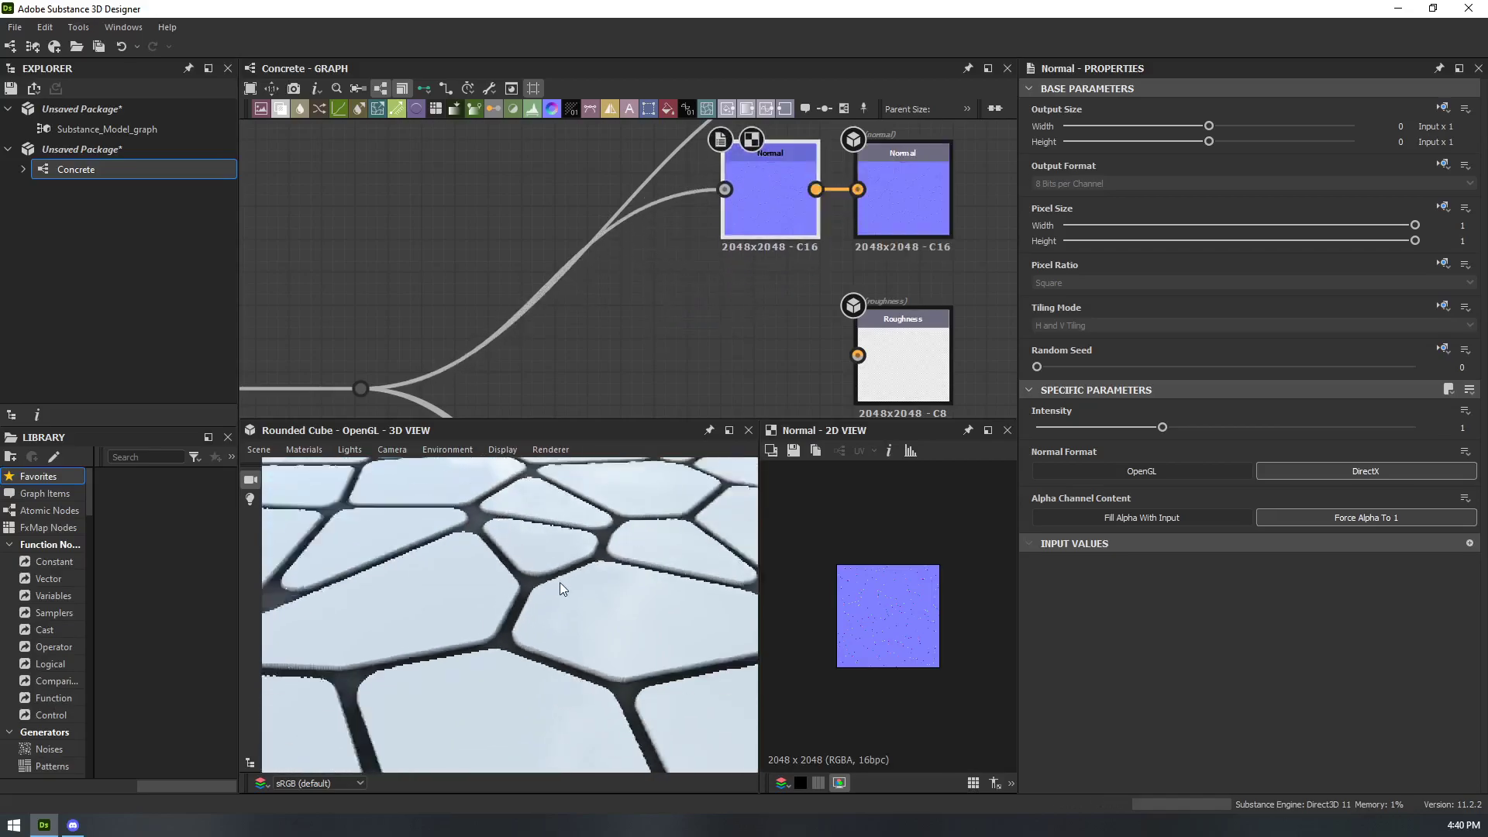
scroll(702, 297, "down", 4)
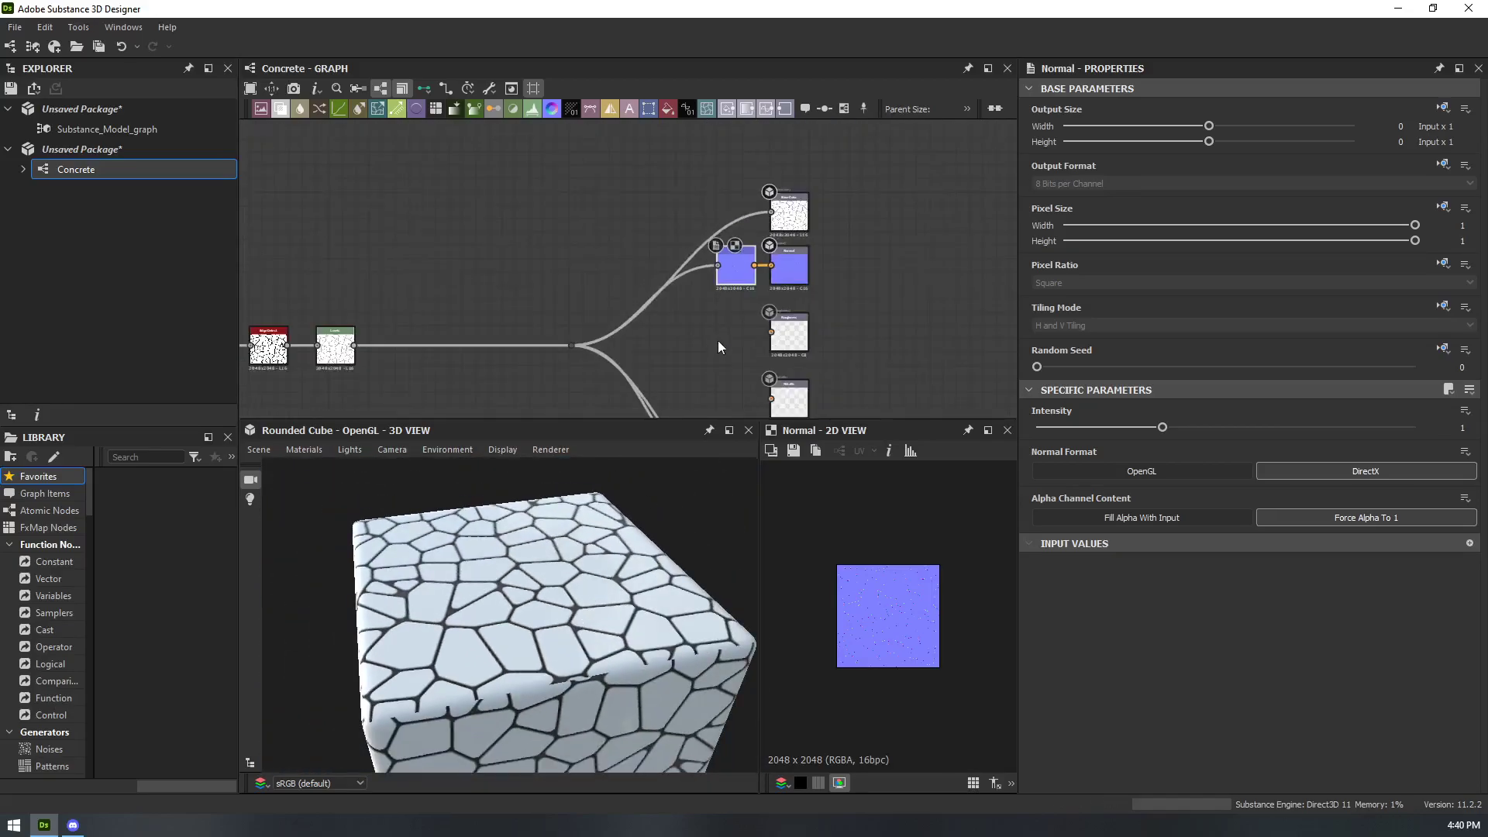
- Review the unconnected Roughness output, the Cells 1 to Levels chain and the cube's stone surface
scroll(779, 375, "up", 5)
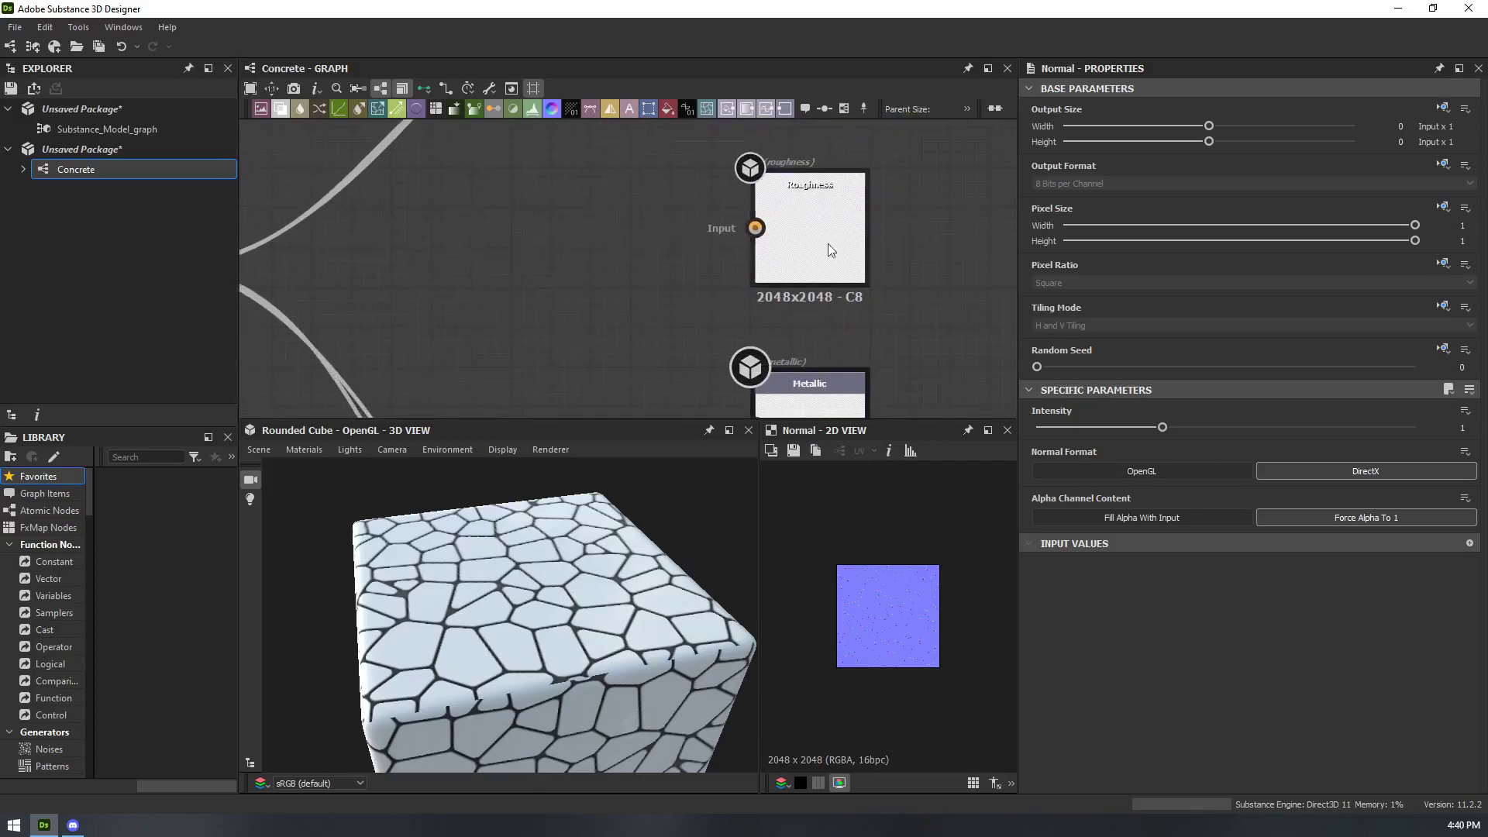
scroll(597, 605, "up", 5)
scroll(565, 583, "down", 4)
left_click_drag(564, 583, 486, 627)
scroll(520, 286, "down", 5)
middle_click_drag(554, 288, 802, 299)
middle_click_drag(469, 346, 720, 327)
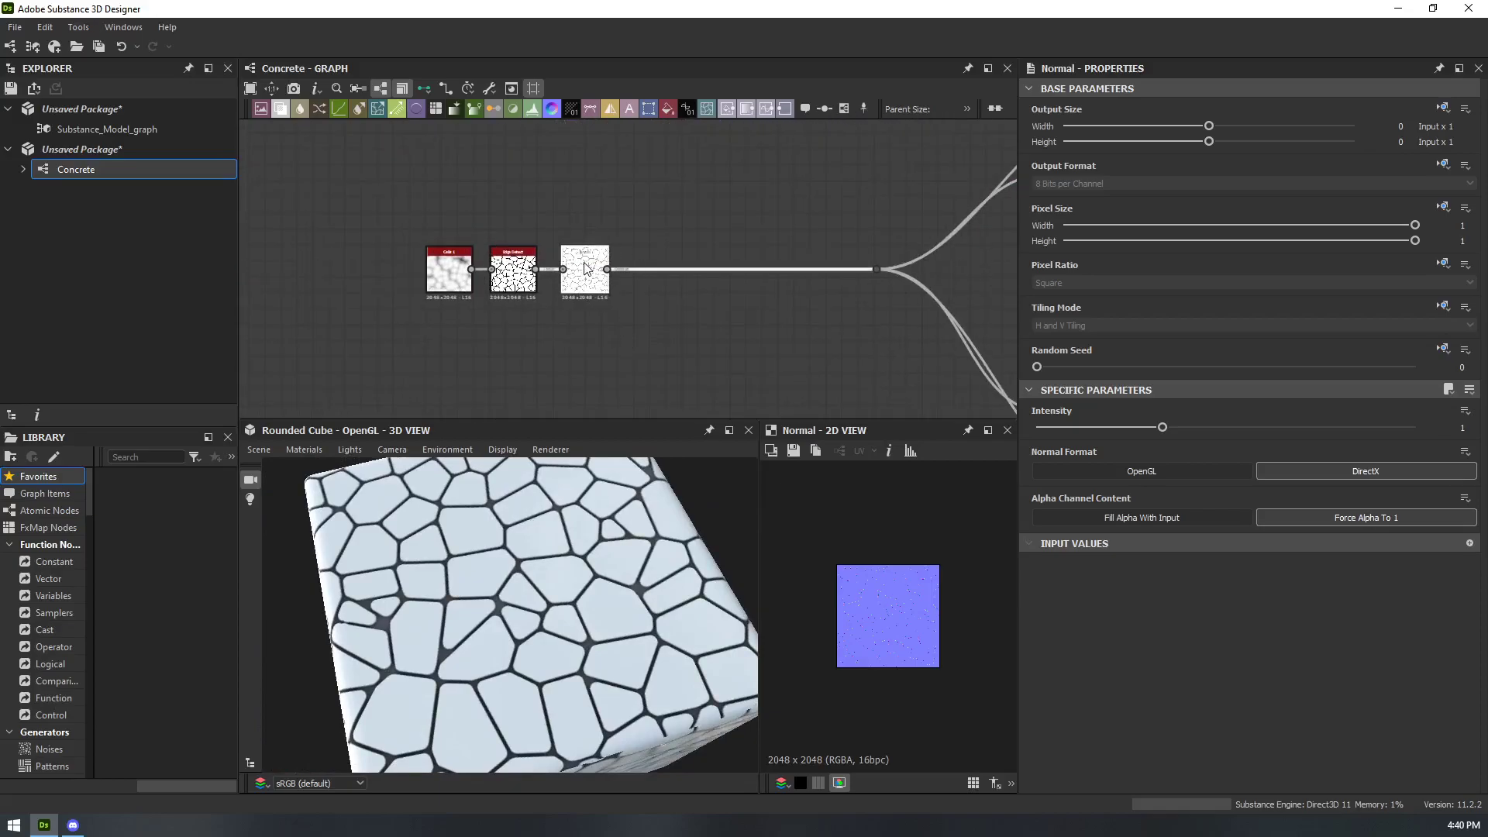
scroll(593, 553, "up", 5)
scroll(542, 554, "down", 3)
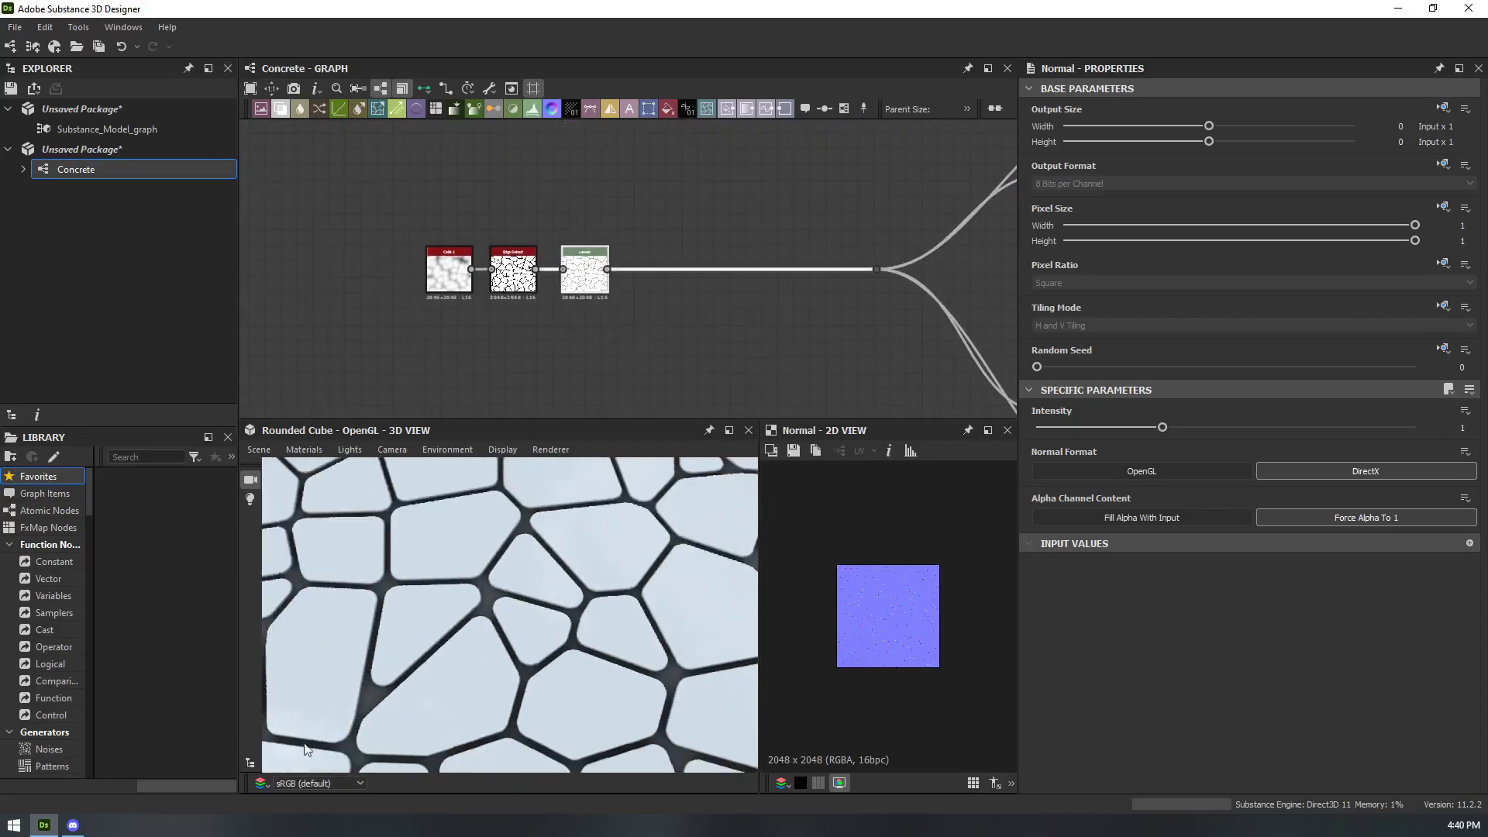
- Check the muted-mic channel in Discord and return to Substance 3D Designer
left_click(72, 824)
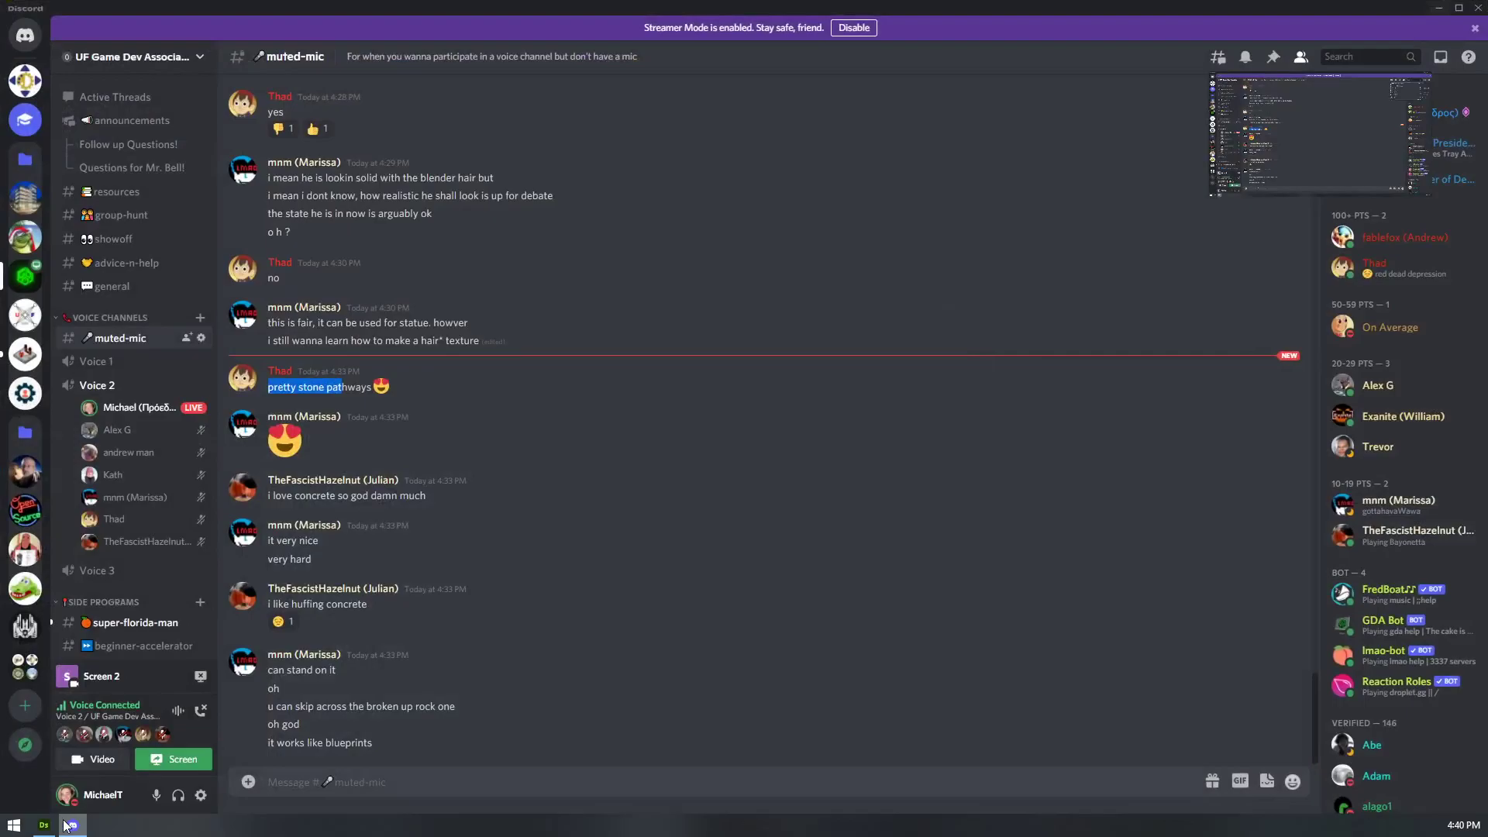
left_click(44, 824)
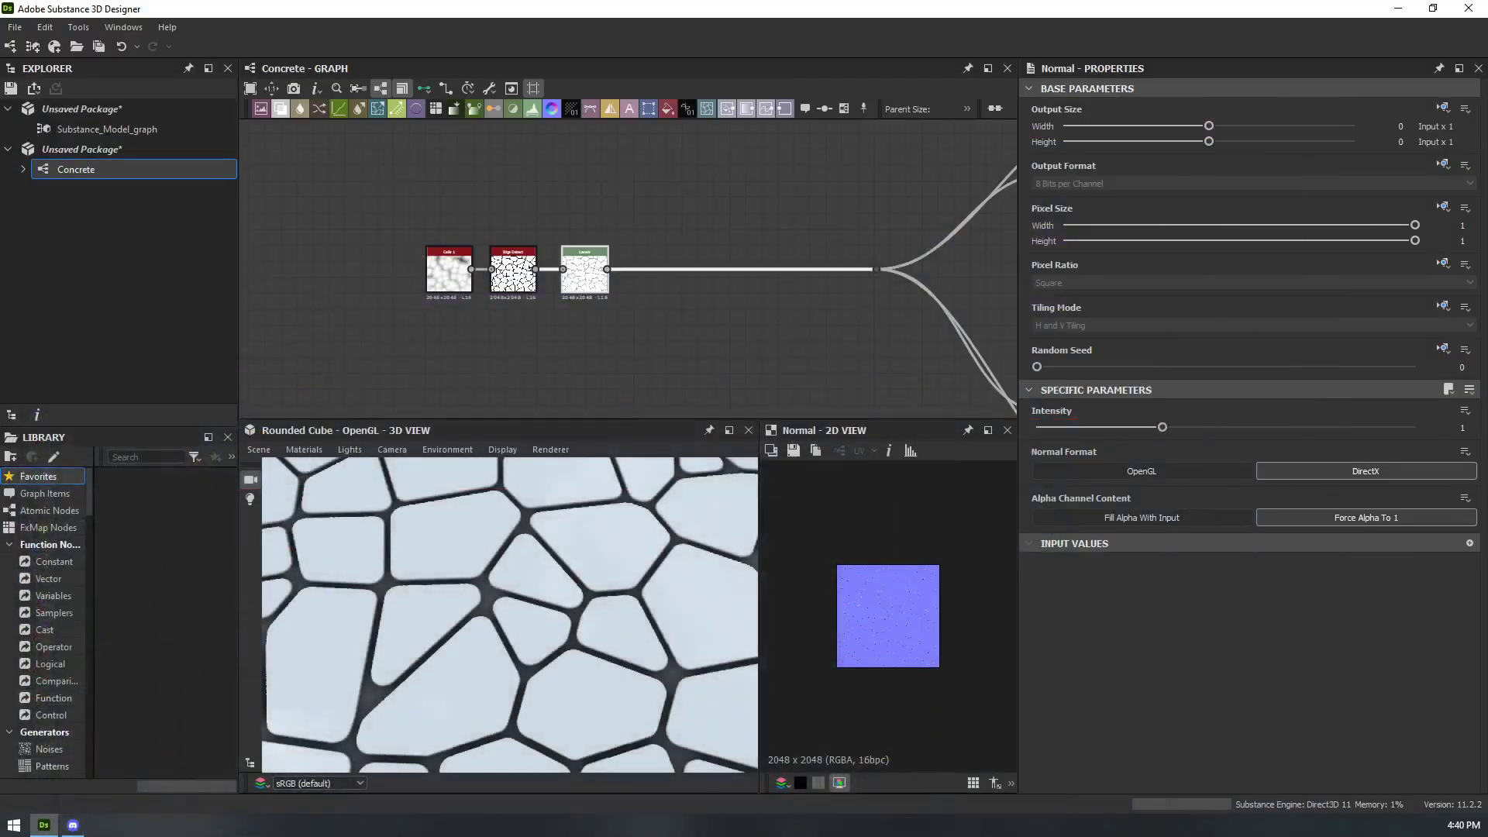
- Switch to Discord, find the LA zoo paving reference photo in the super-florida-man channel and open the original image in the browser
left_click(76, 826)
scroll(106, 535, "down", 2)
left_click(144, 241)
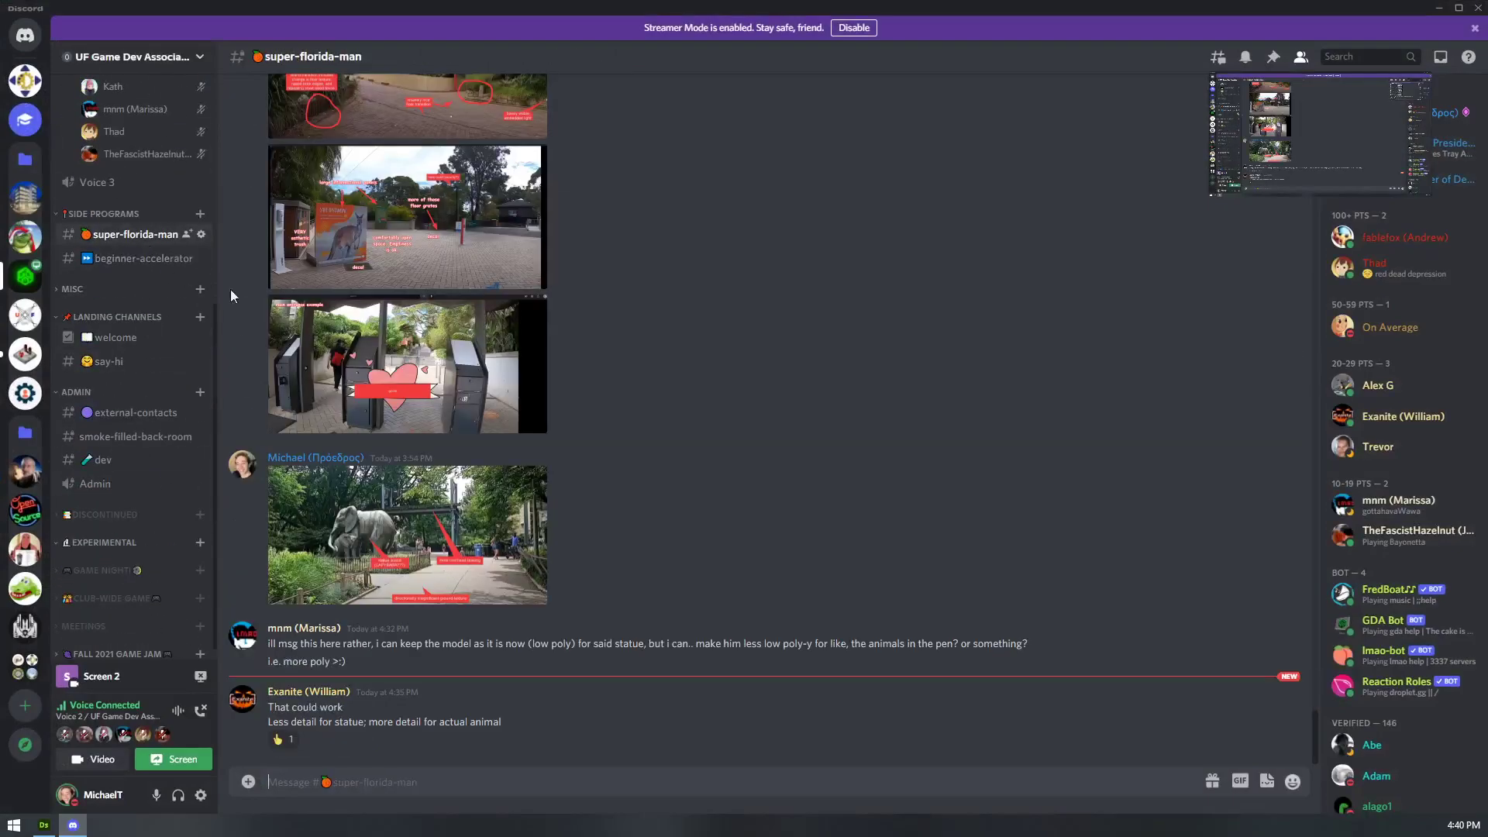
scroll(589, 495, "up", 20)
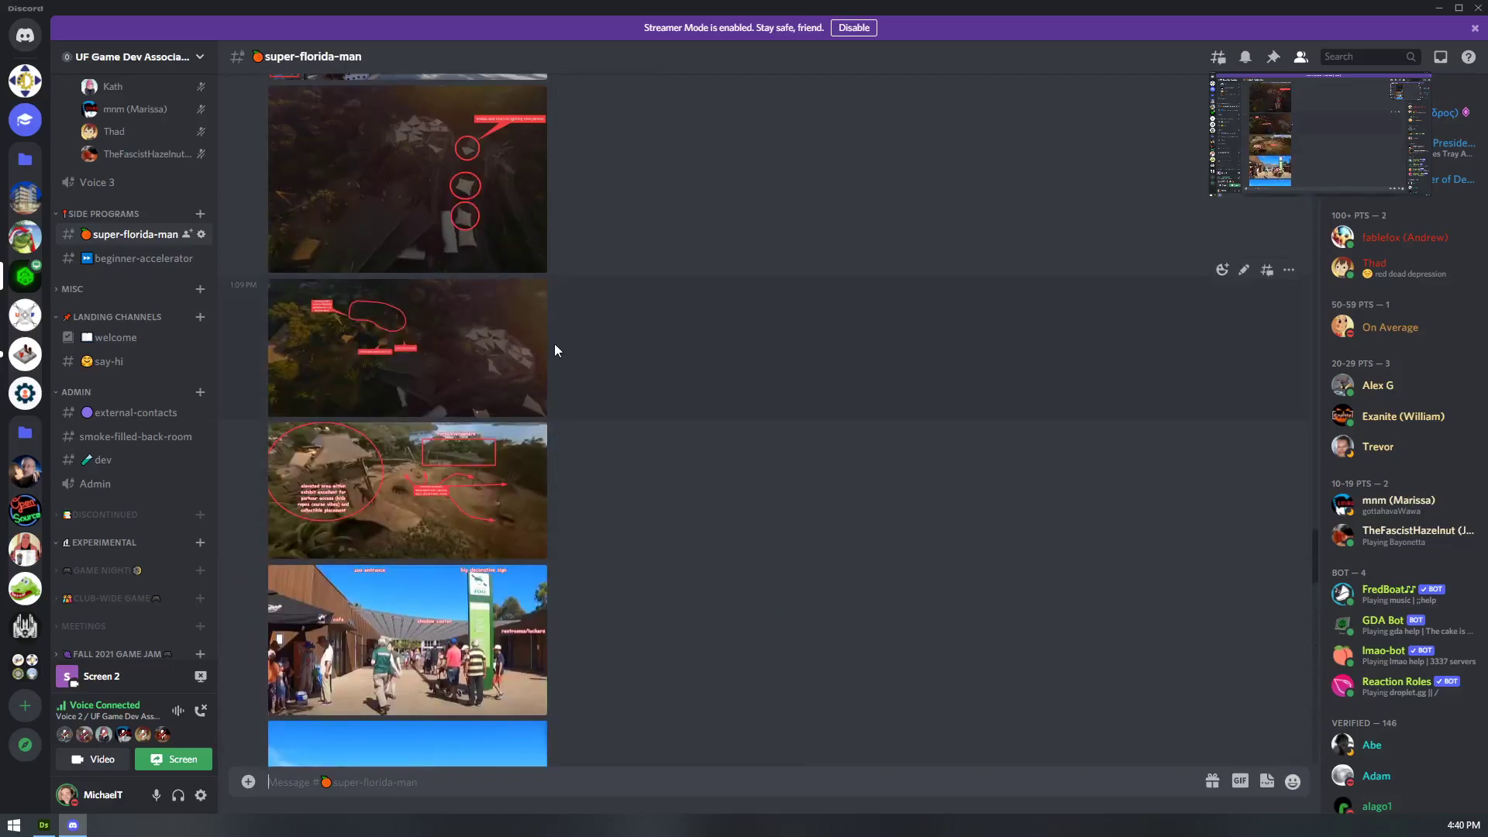
scroll(555, 342, "down", 15)
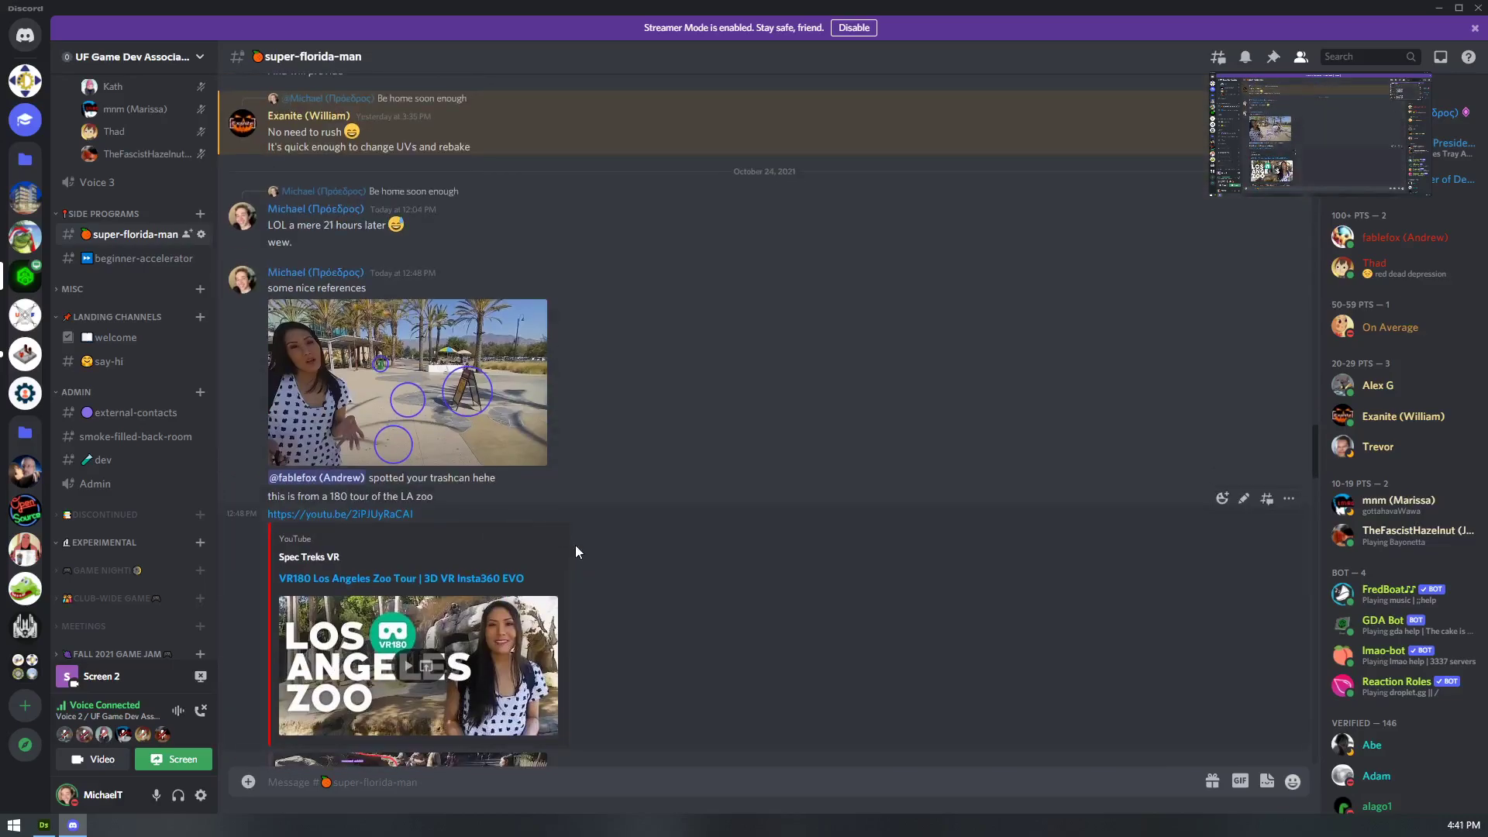
left_click(493, 412)
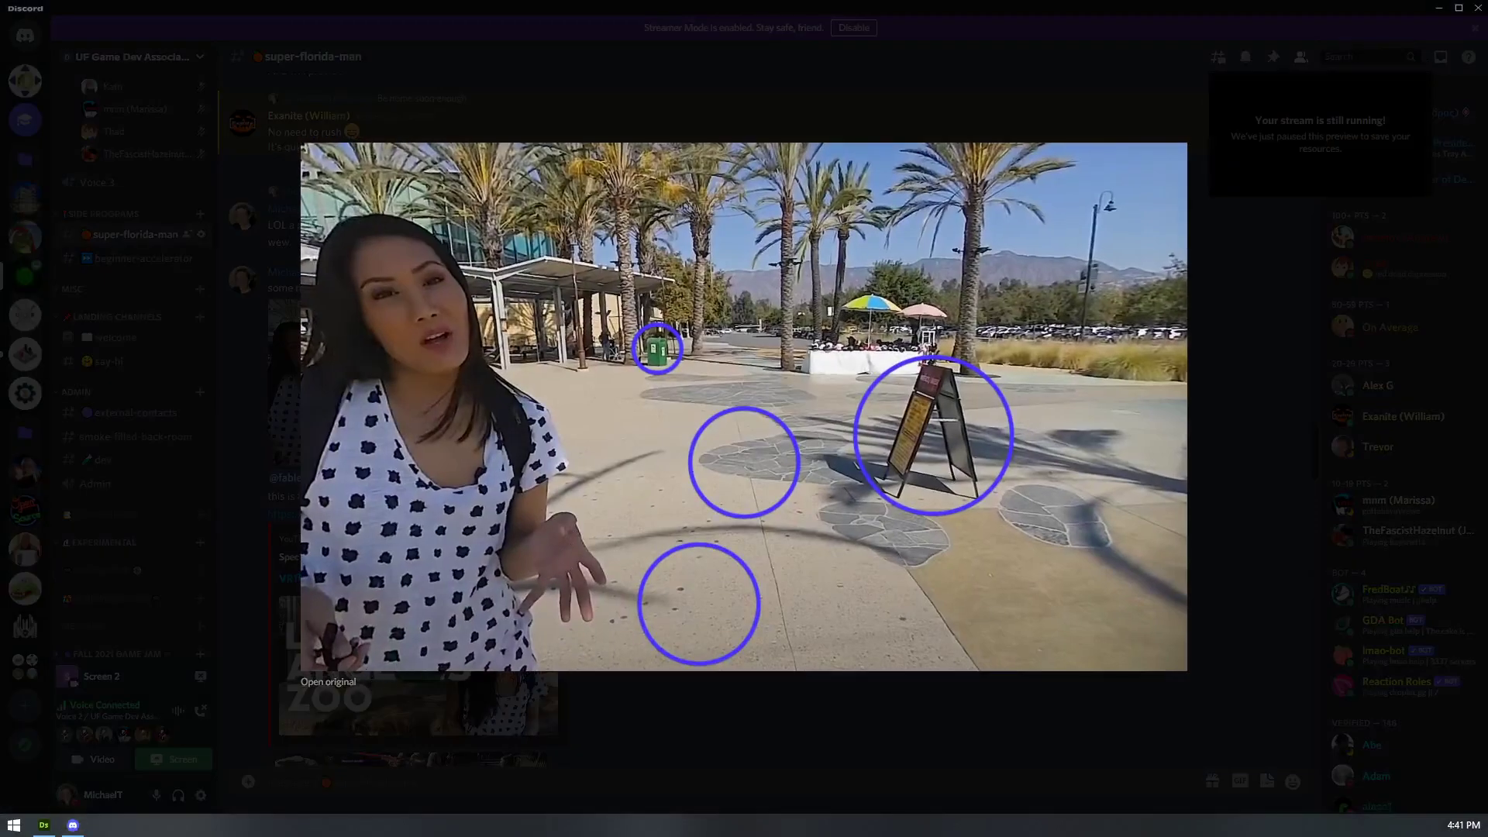
left_click(328, 682)
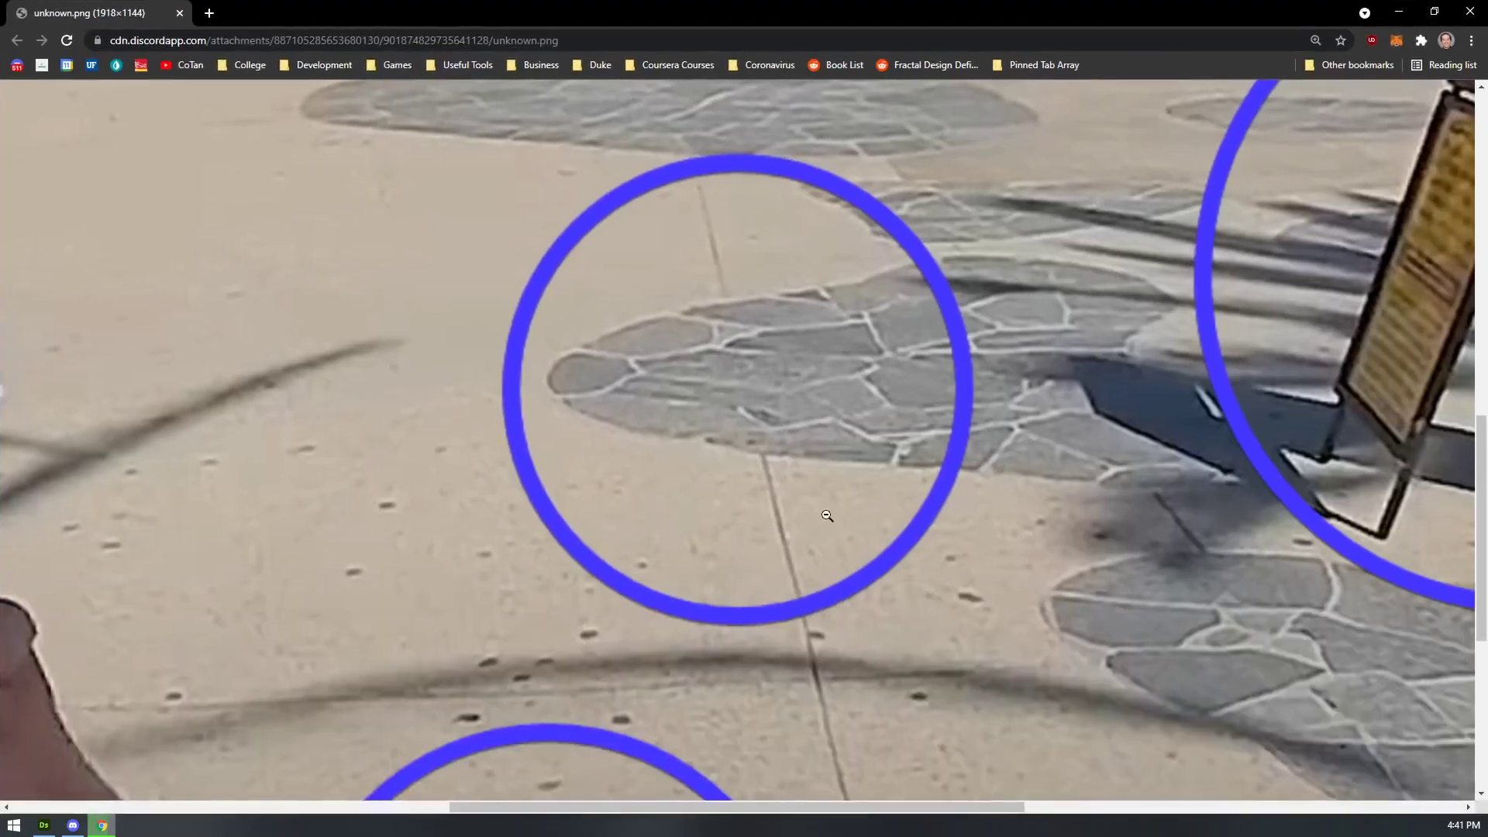
- Examine the irregular stone patches, light grout lines and surrounding concrete in the zoo reference photo up close
scroll(788, 390, "up", 3, "ctrl")
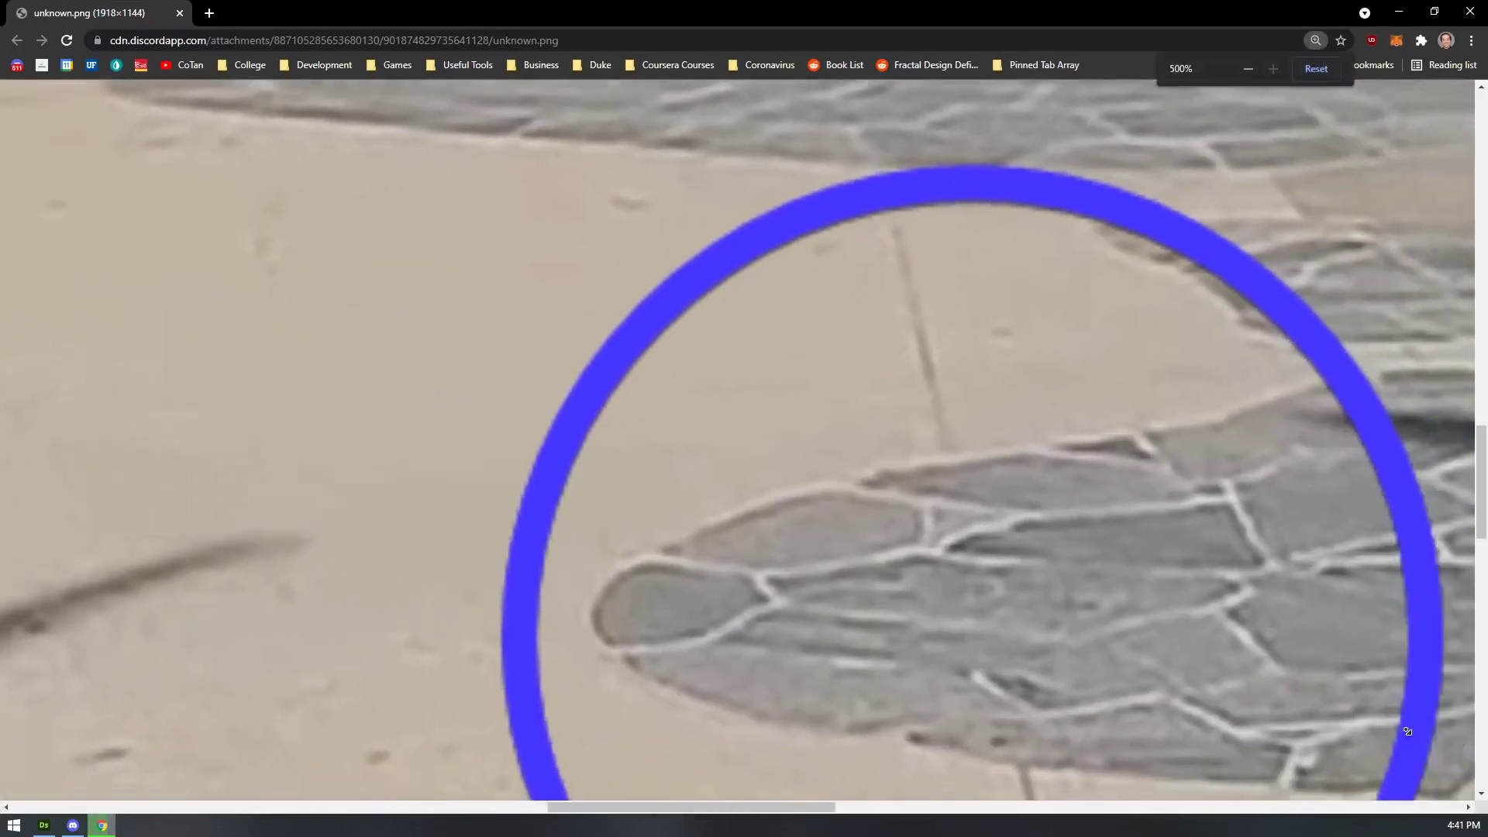
middle_click_drag(1407, 730, 723, 600)
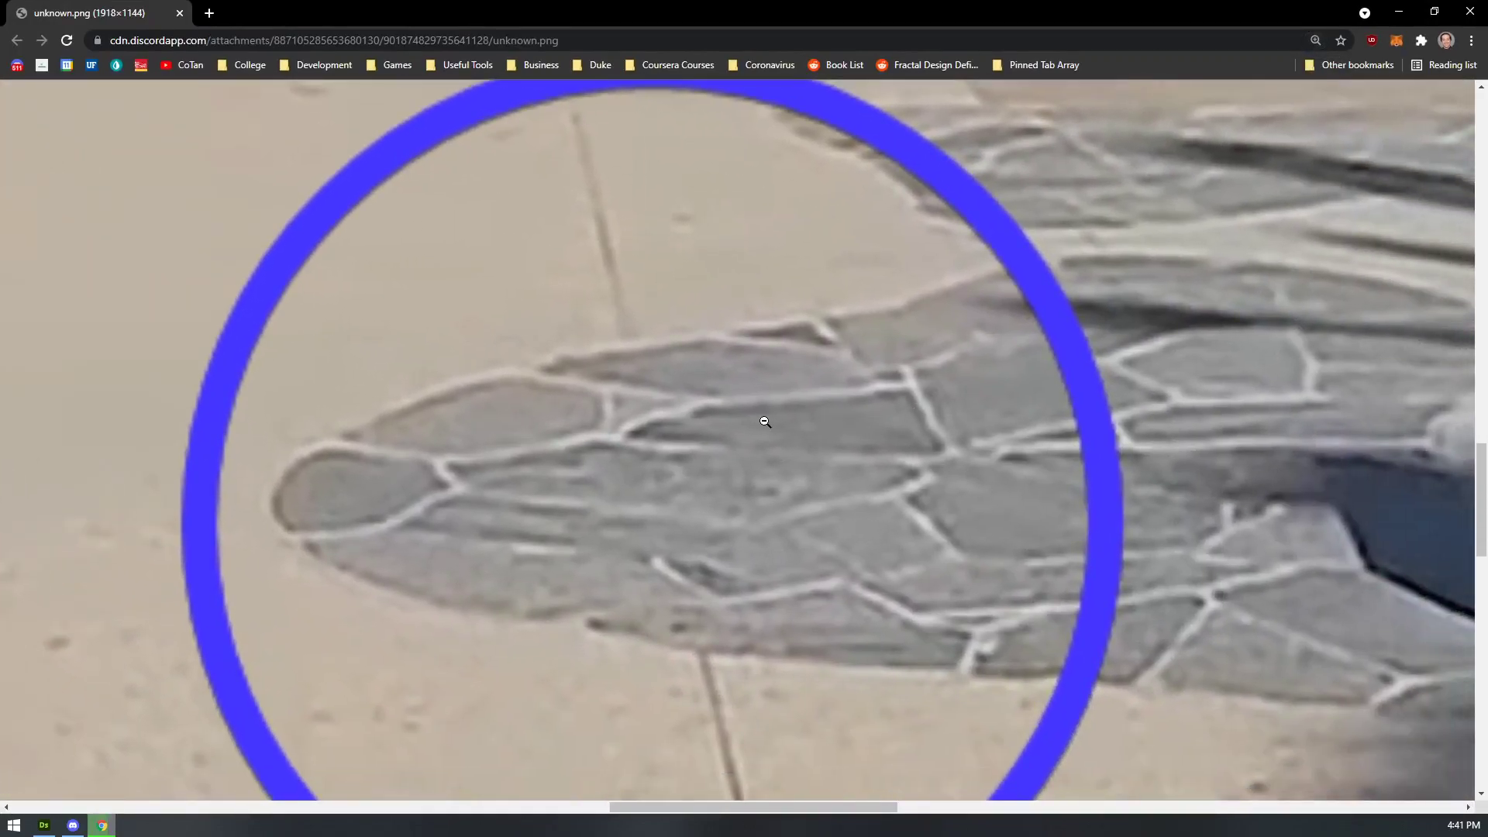
middle_click_drag(833, 532, 896, 653)
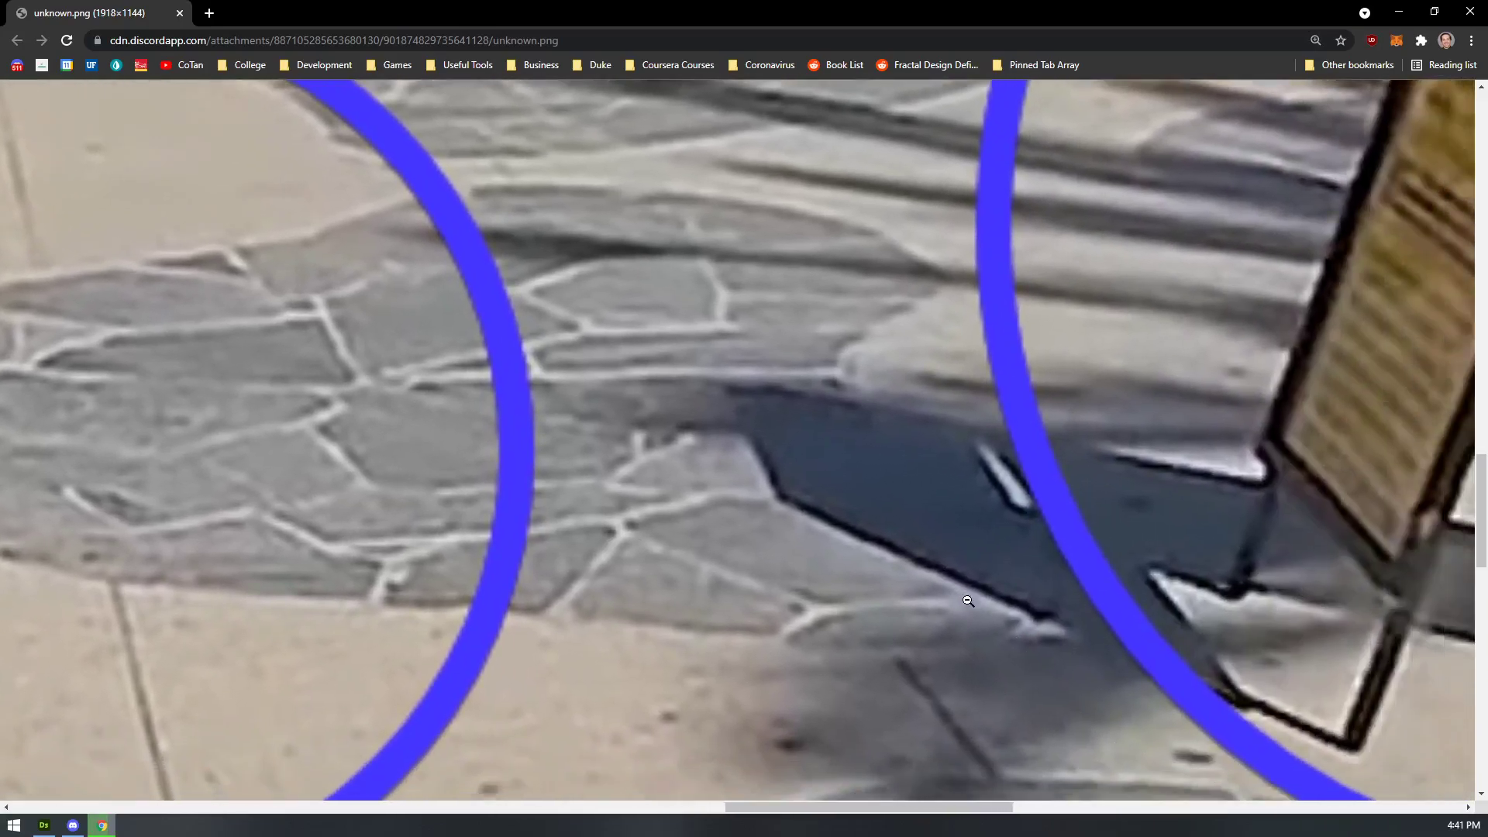
middle_click_drag(526, 573, 1317, 775)
scroll(795, 470, "down", 5)
middle_click_drag(907, 387, 1054, 392)
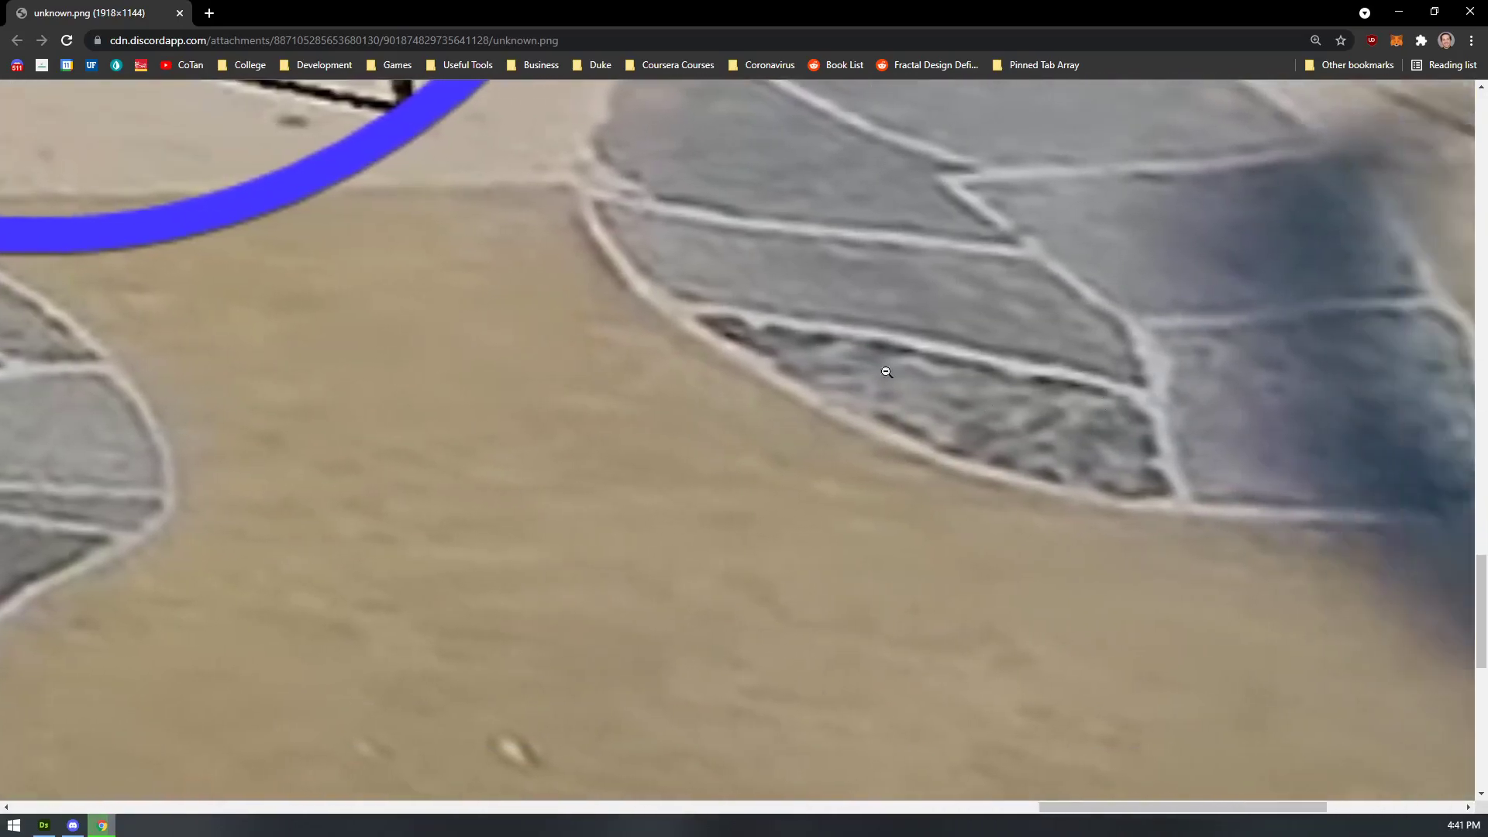
scroll(837, 292, "down", 4)
scroll(834, 293, "down", 3, "ctrl")
middle_click_drag(284, 347, 613, 368)
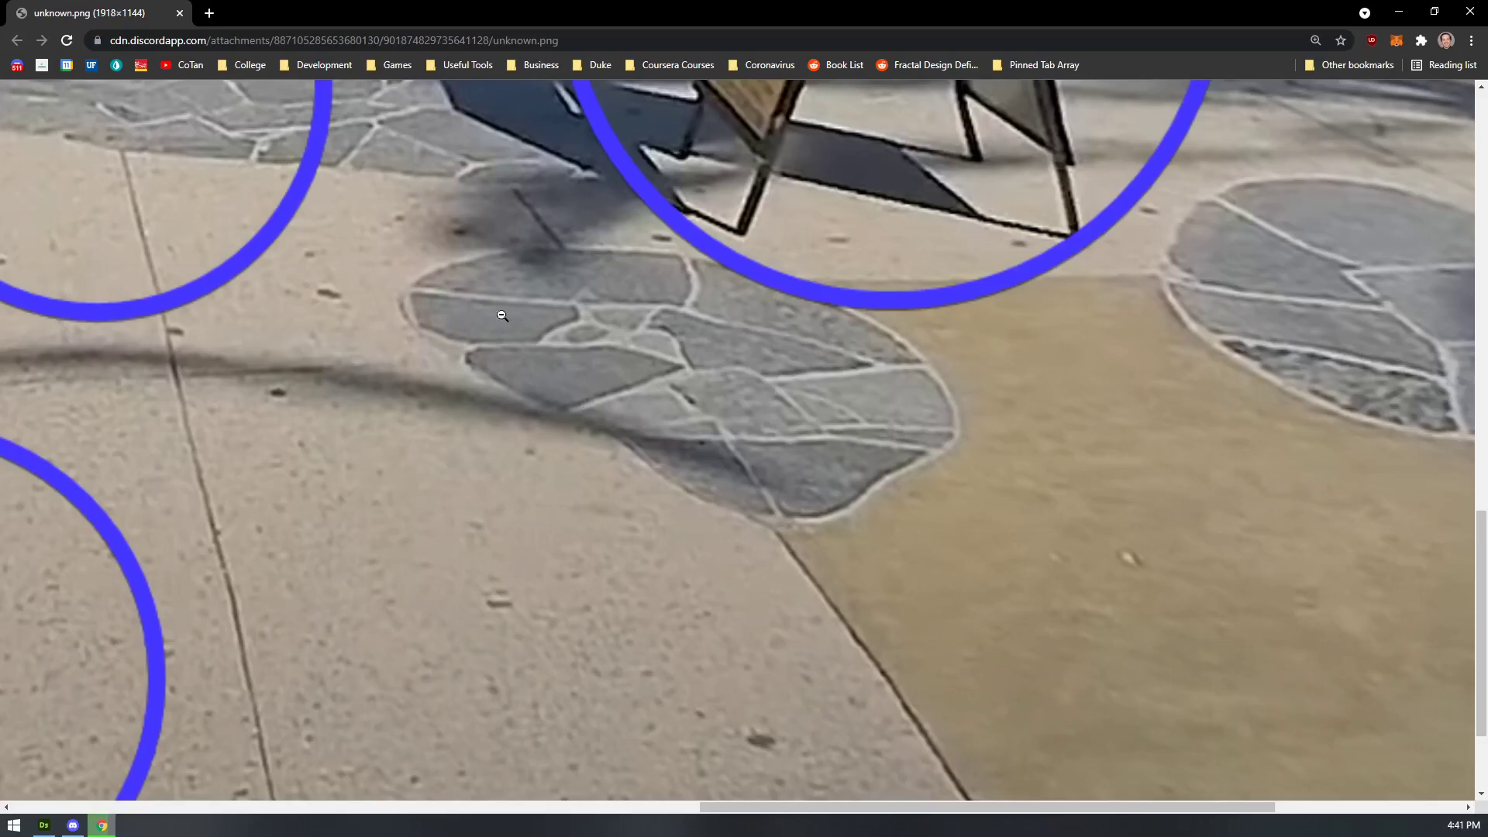
- Close the reference photo and return from Discord to Substance 3D Designer
middle_click(106, 6)
left_click(742, 102)
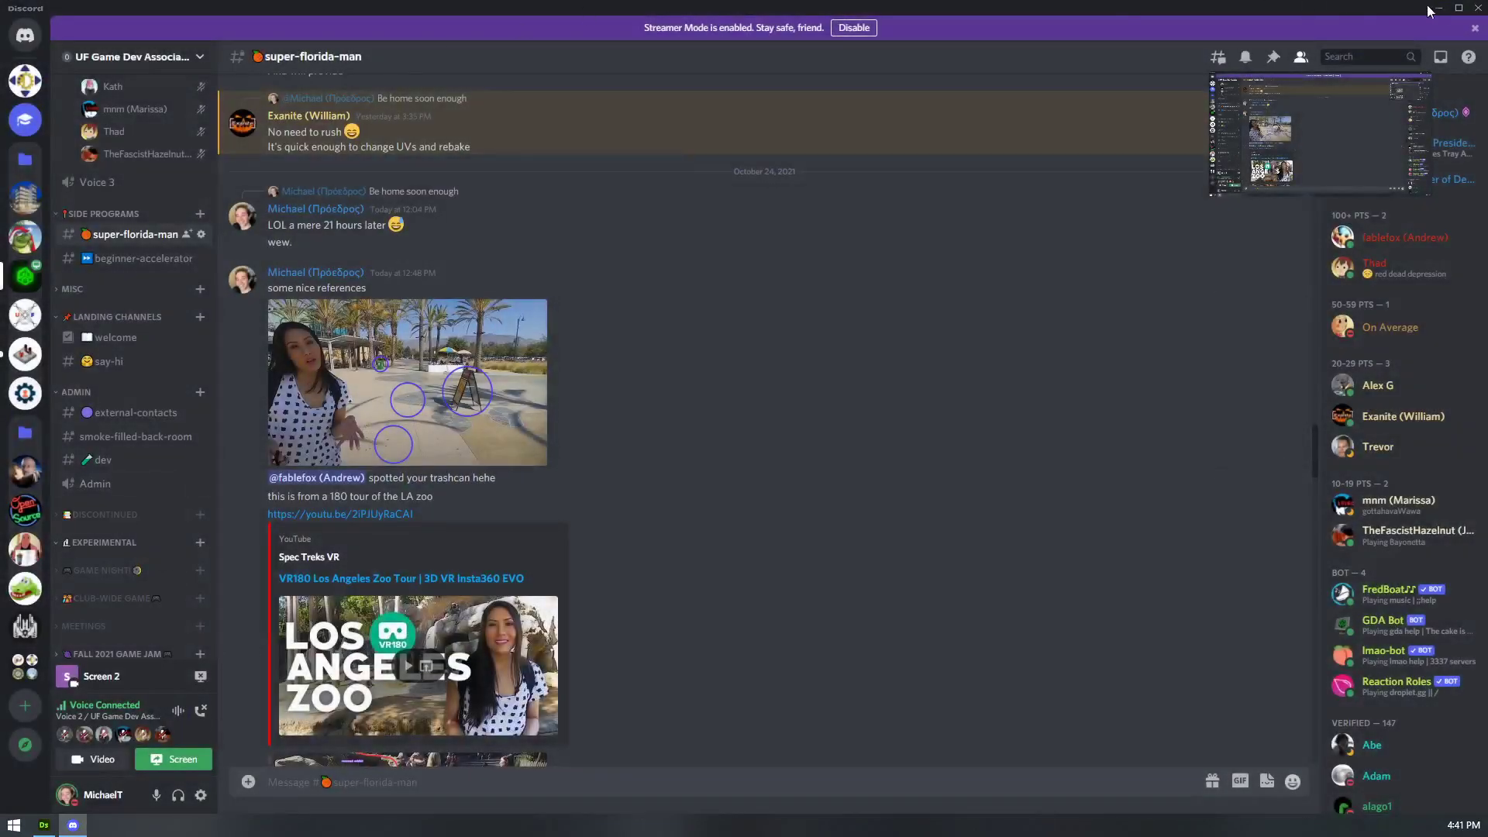
scroll(372, 332, "up", 1)
scroll(206, 335, "up", 2)
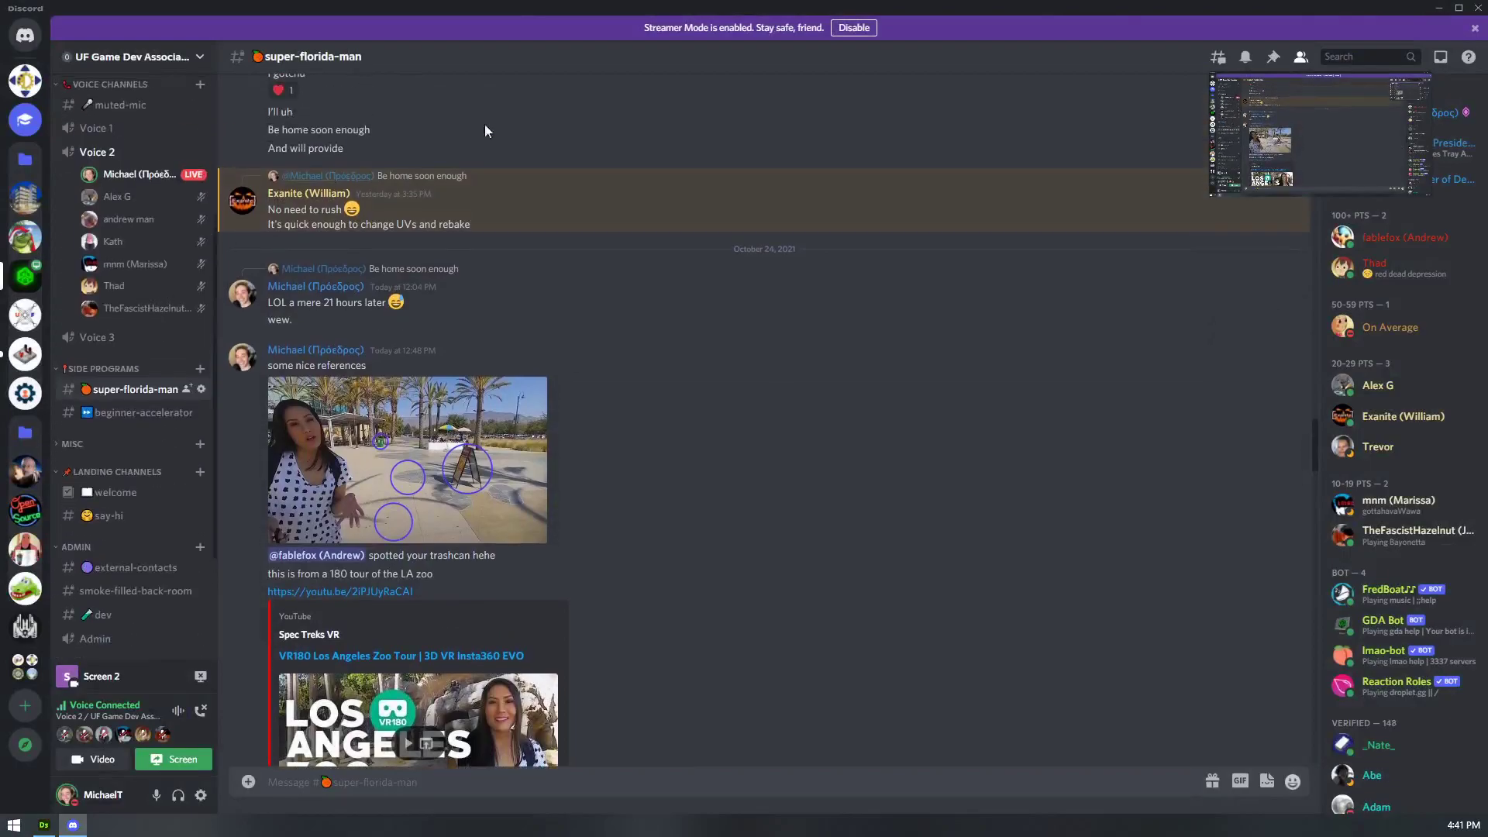
left_click(1443, 9)
- Add a Flood Fill node to the Concrete graph and place it above the Levels node
scroll(557, 219, "up", 5)
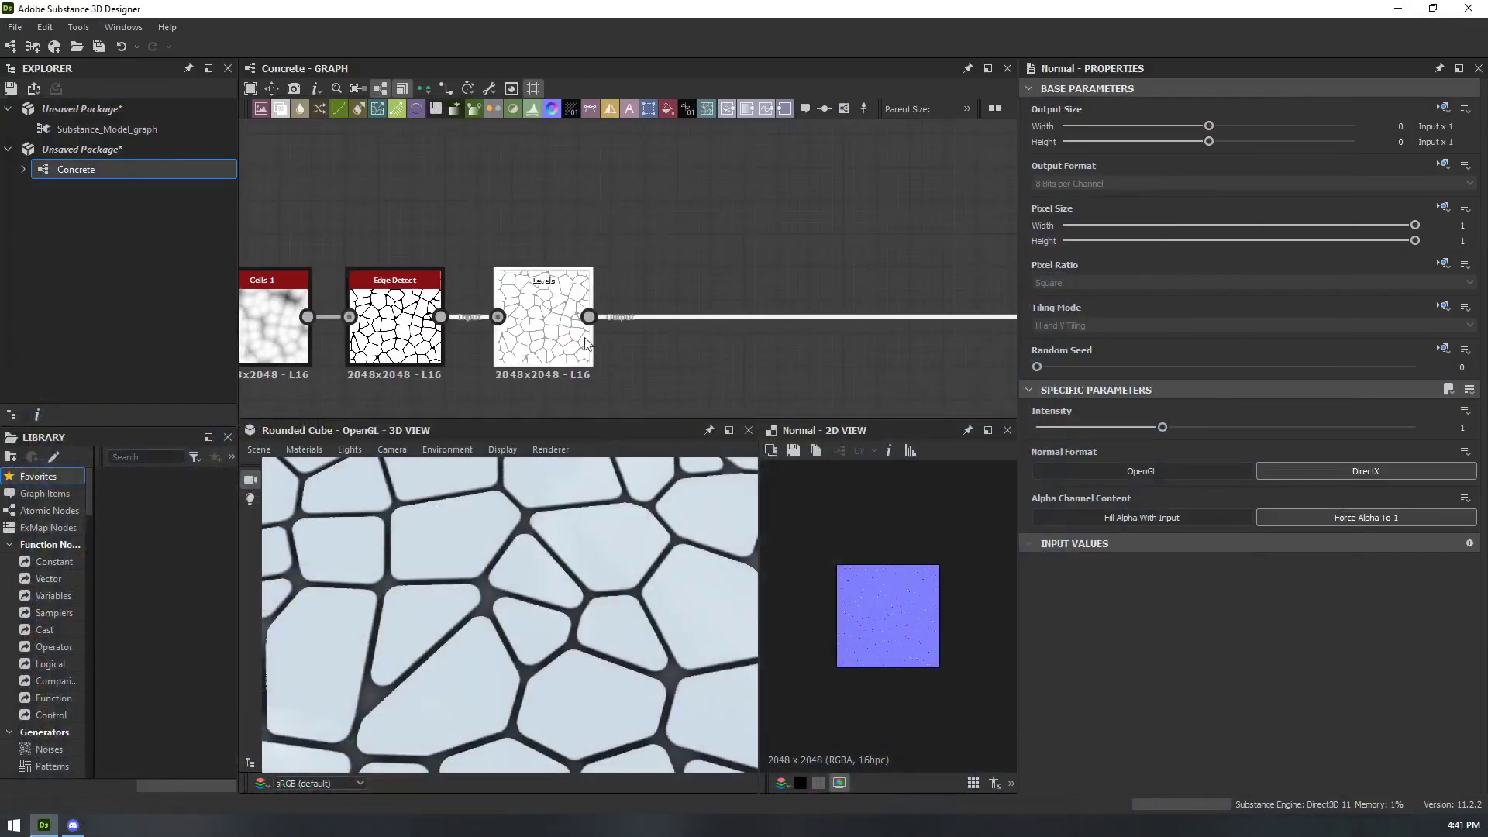
scroll(701, 225, "down", 3)
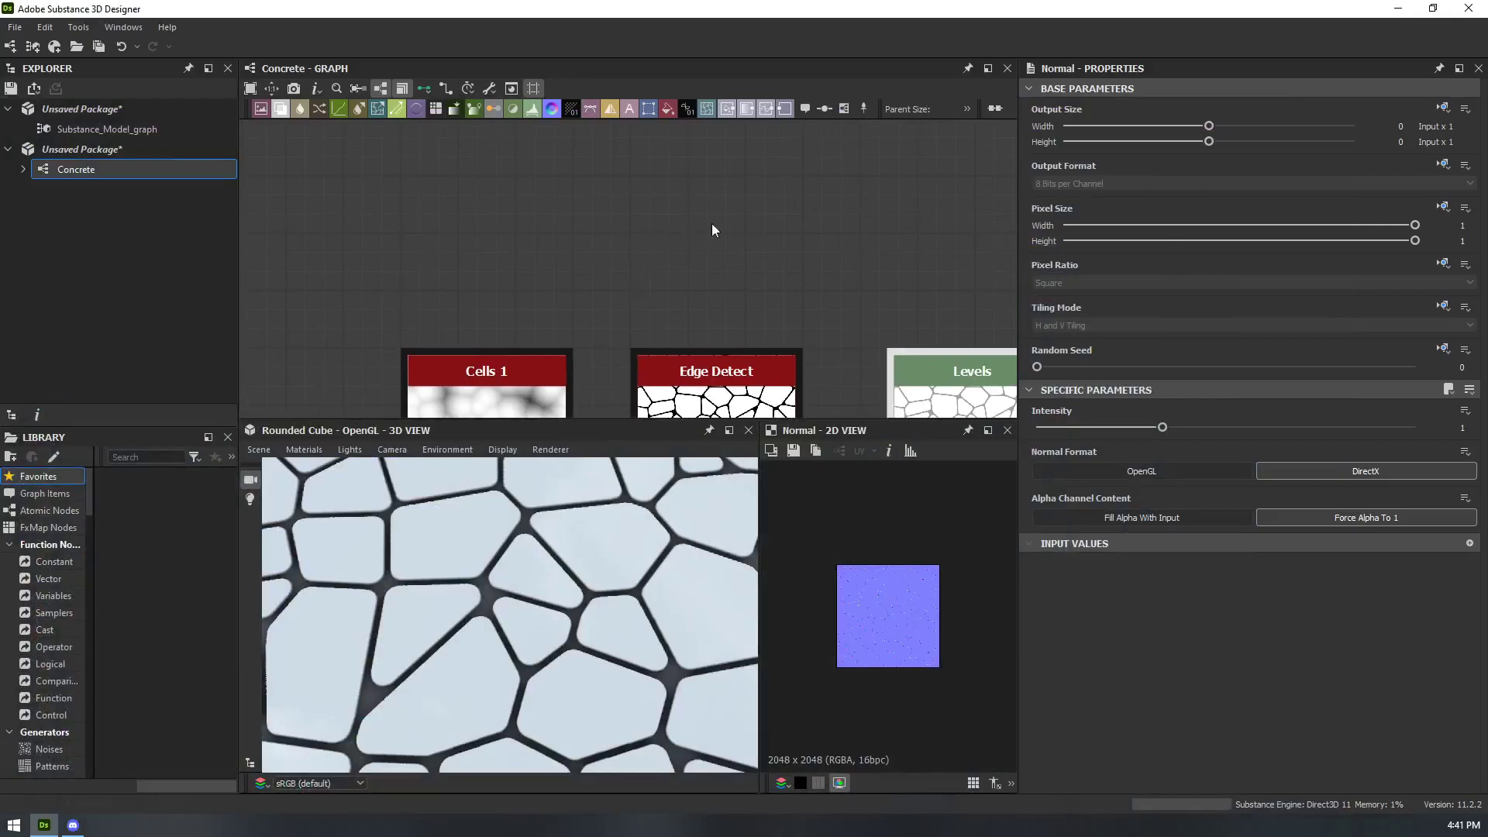
right_click(721, 225)
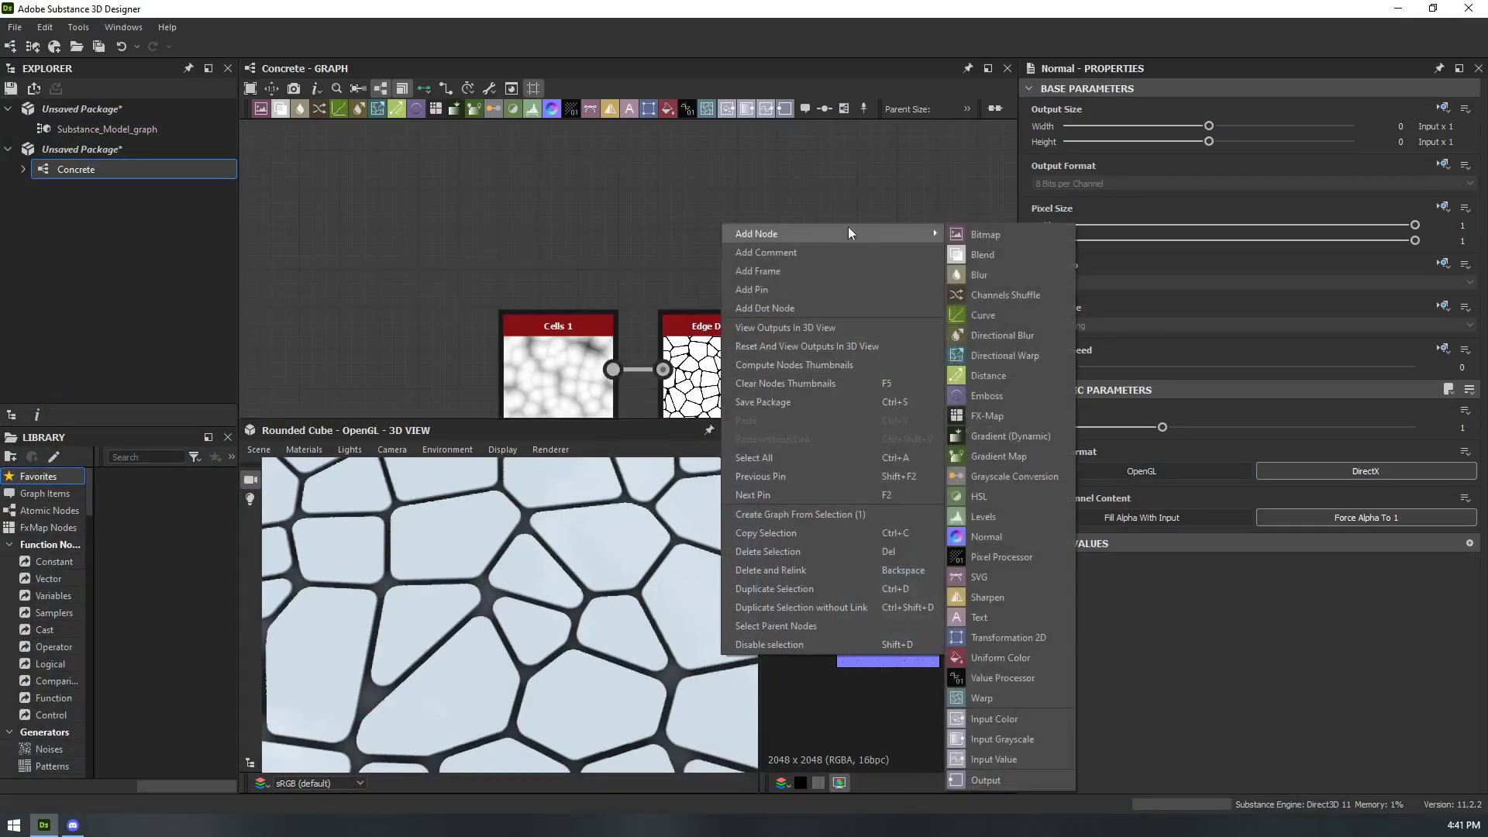
left_click(741, 196)
key("space")
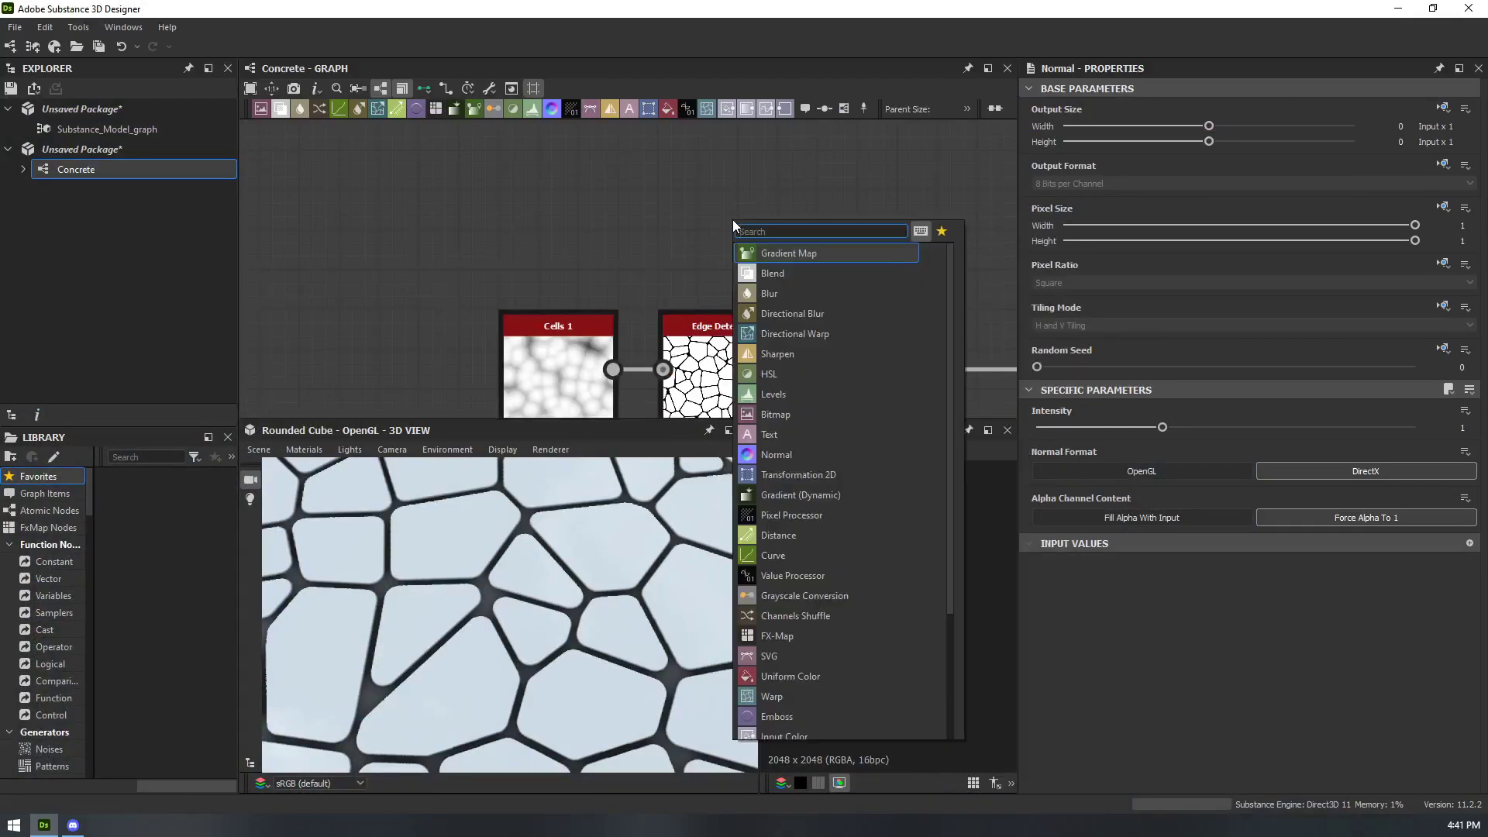
type("fill")
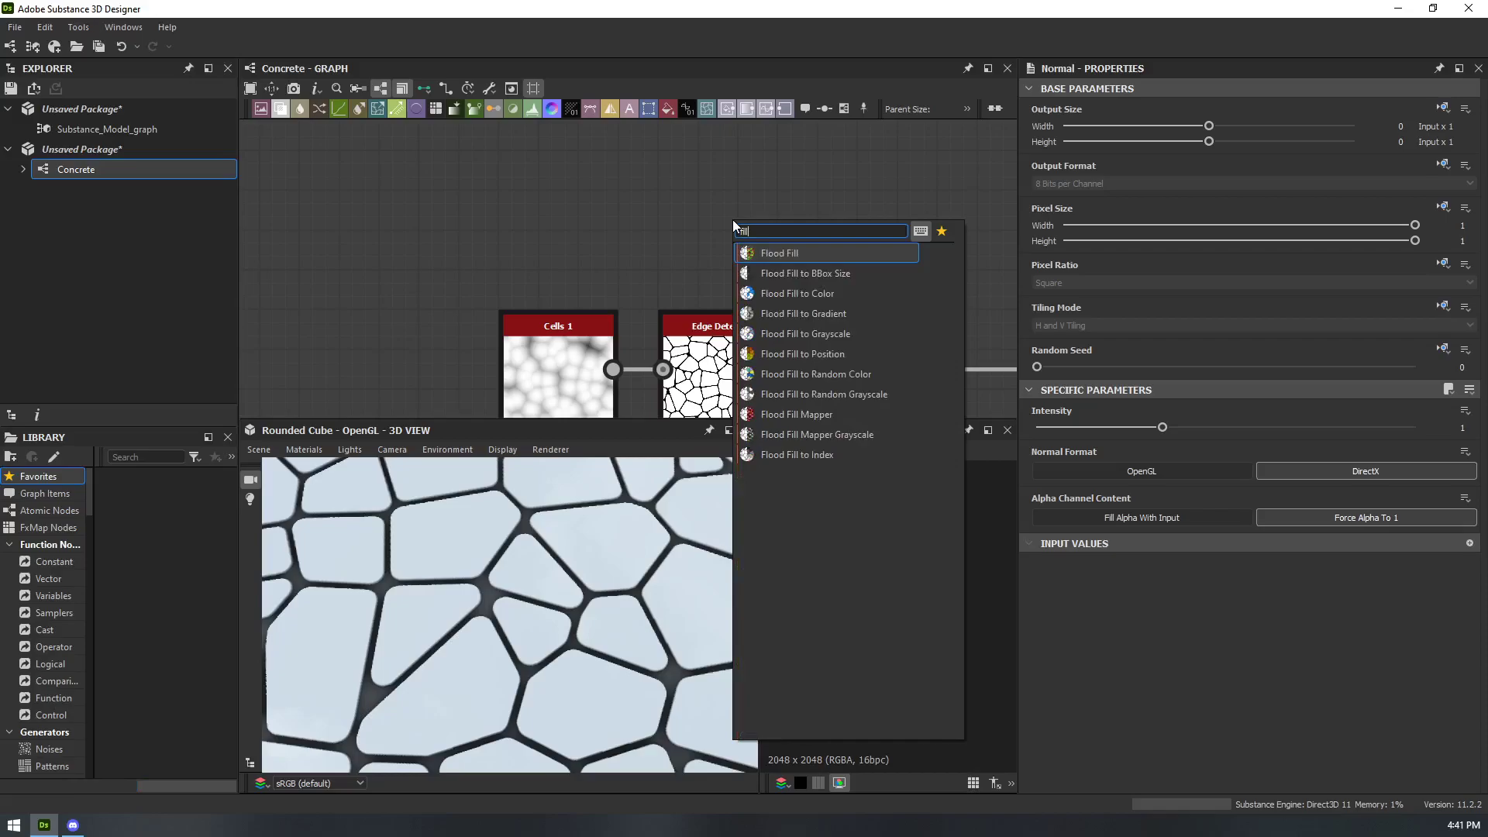
left_click(789, 254)
middle_click_drag(712, 255, 655, 264)
left_click_drag(584, 255, 758, 247)
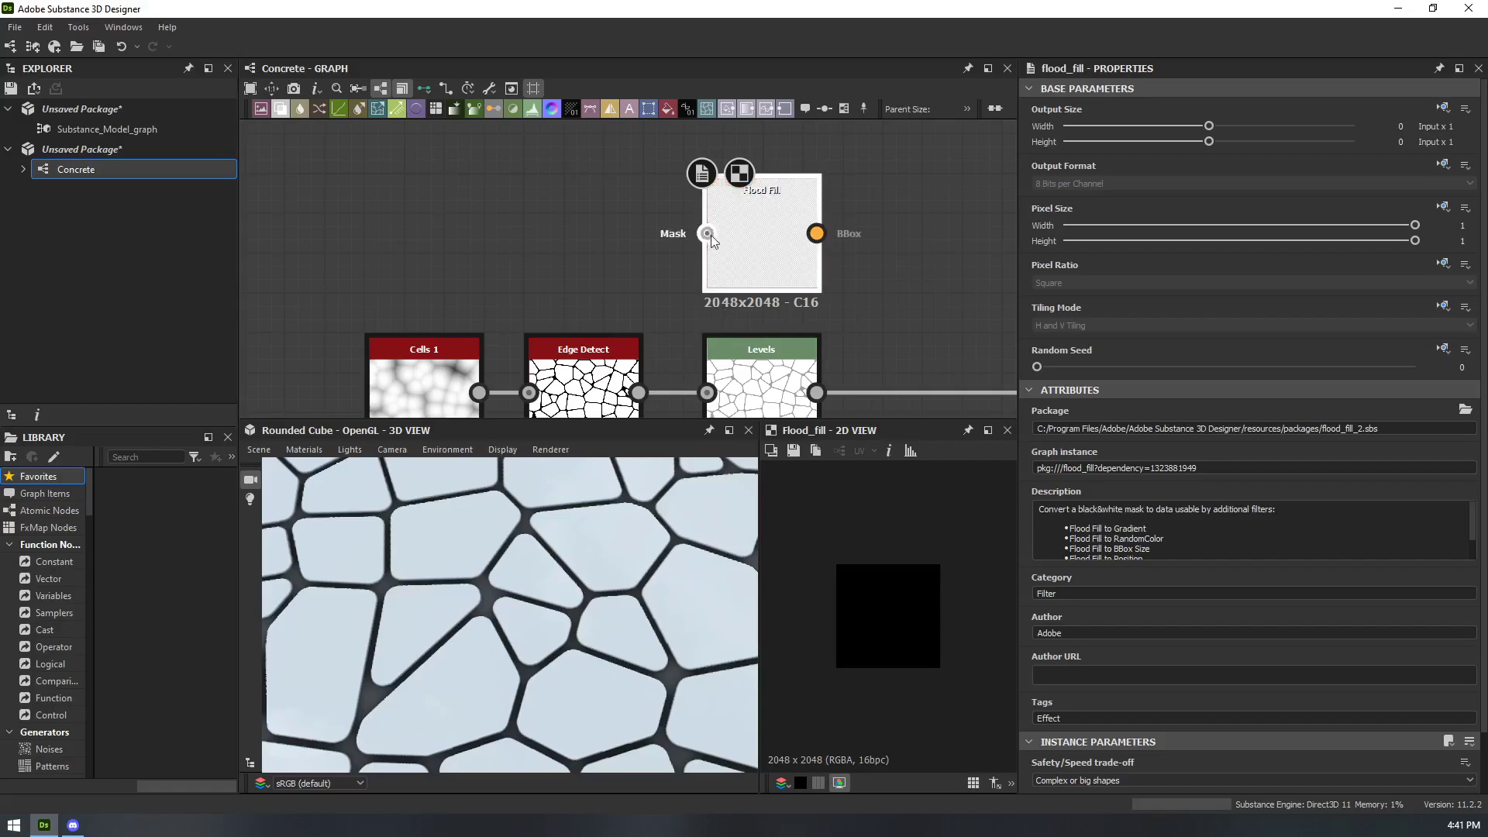
- Offset the Flood Fill and Levels nodes above and below Edge Detect's row and connect Edge Detect's output to the Flood Fill mask input
scroll(699, 324, "down", 3)
middle_click_drag(675, 256, 621, 201)
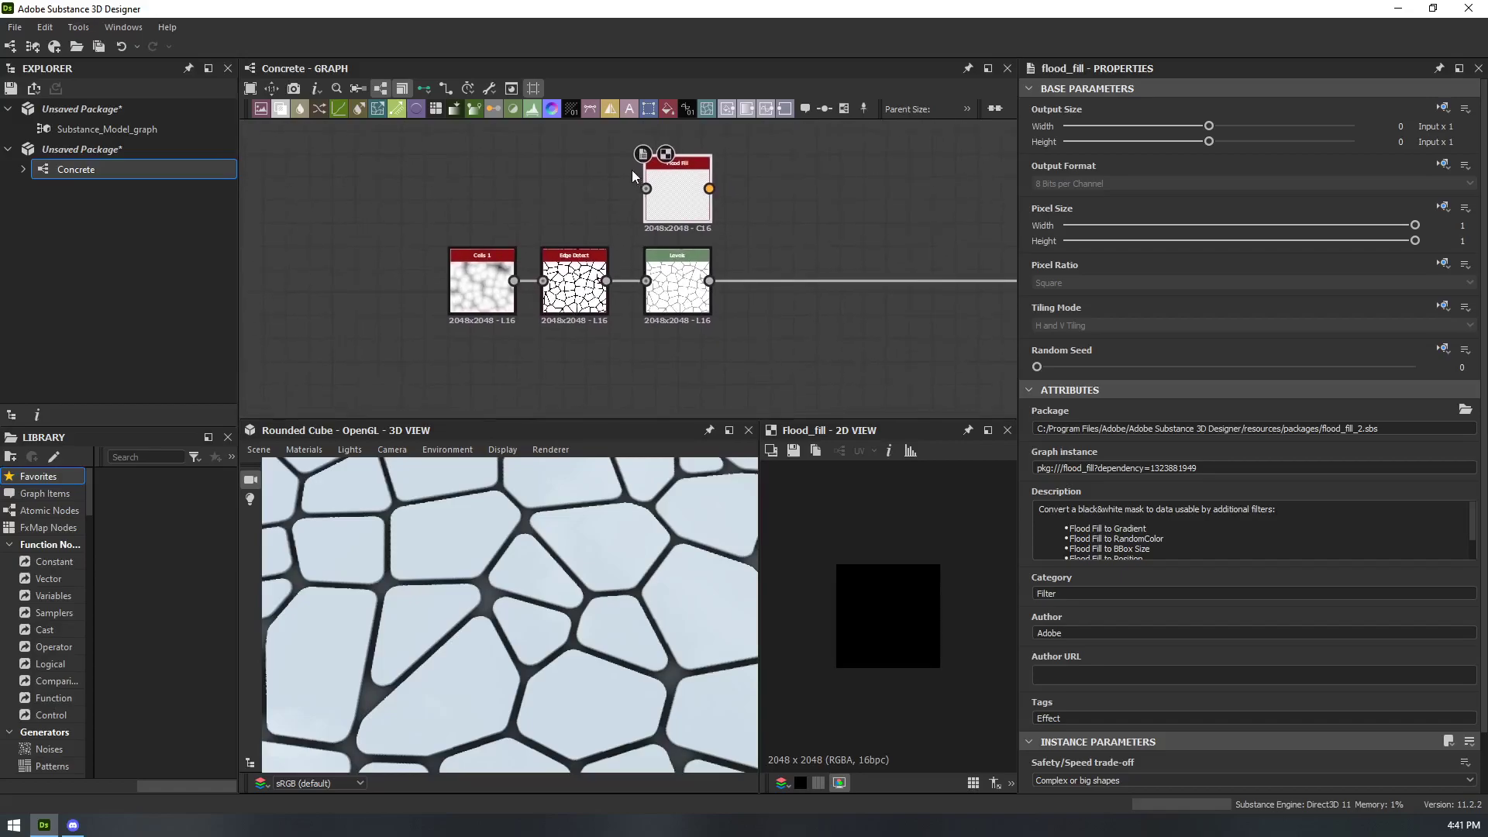
left_click_drag(679, 266, 667, 266)
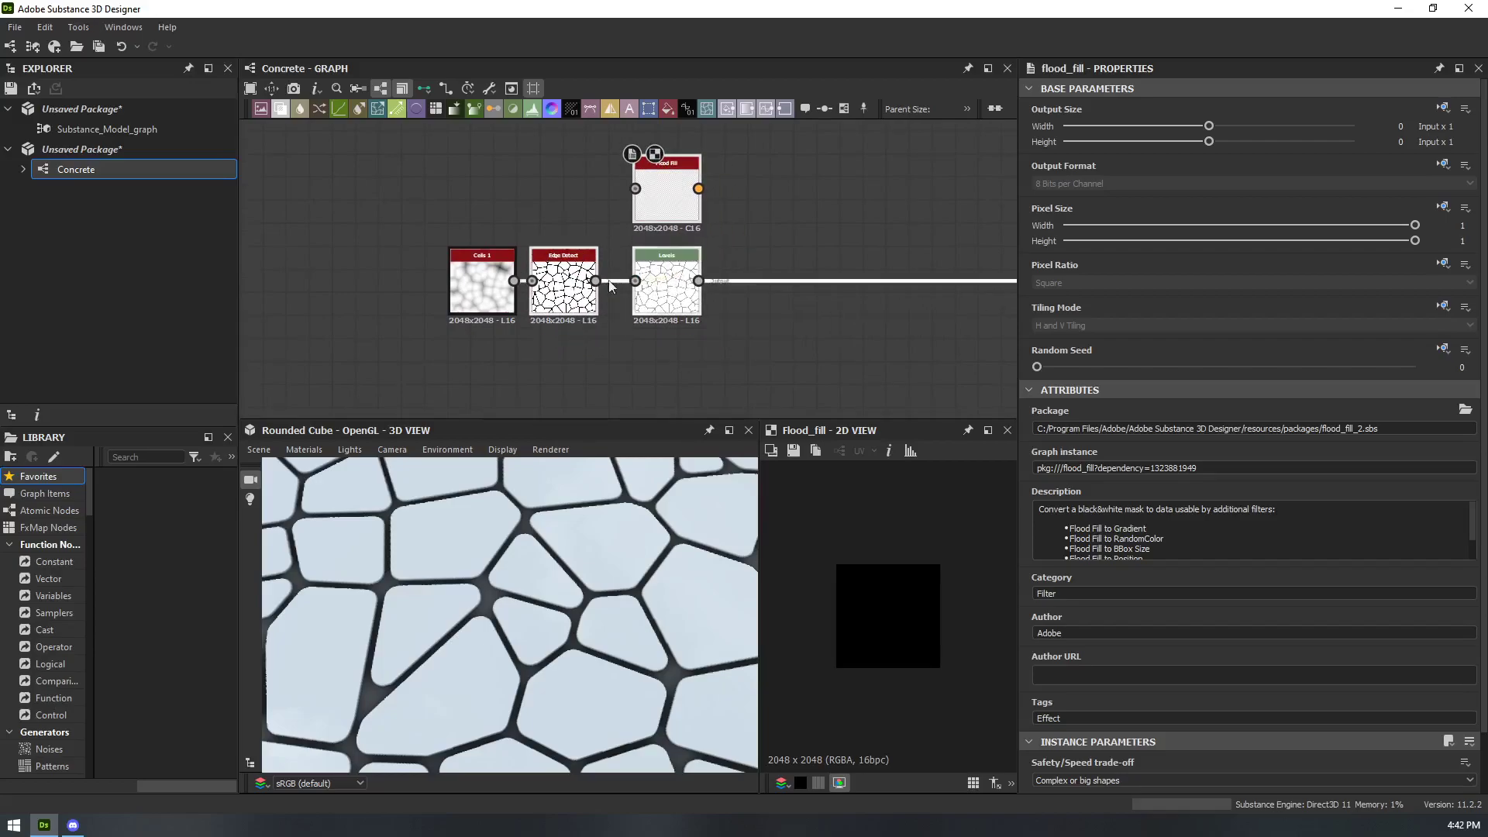
key("ctrl+z")
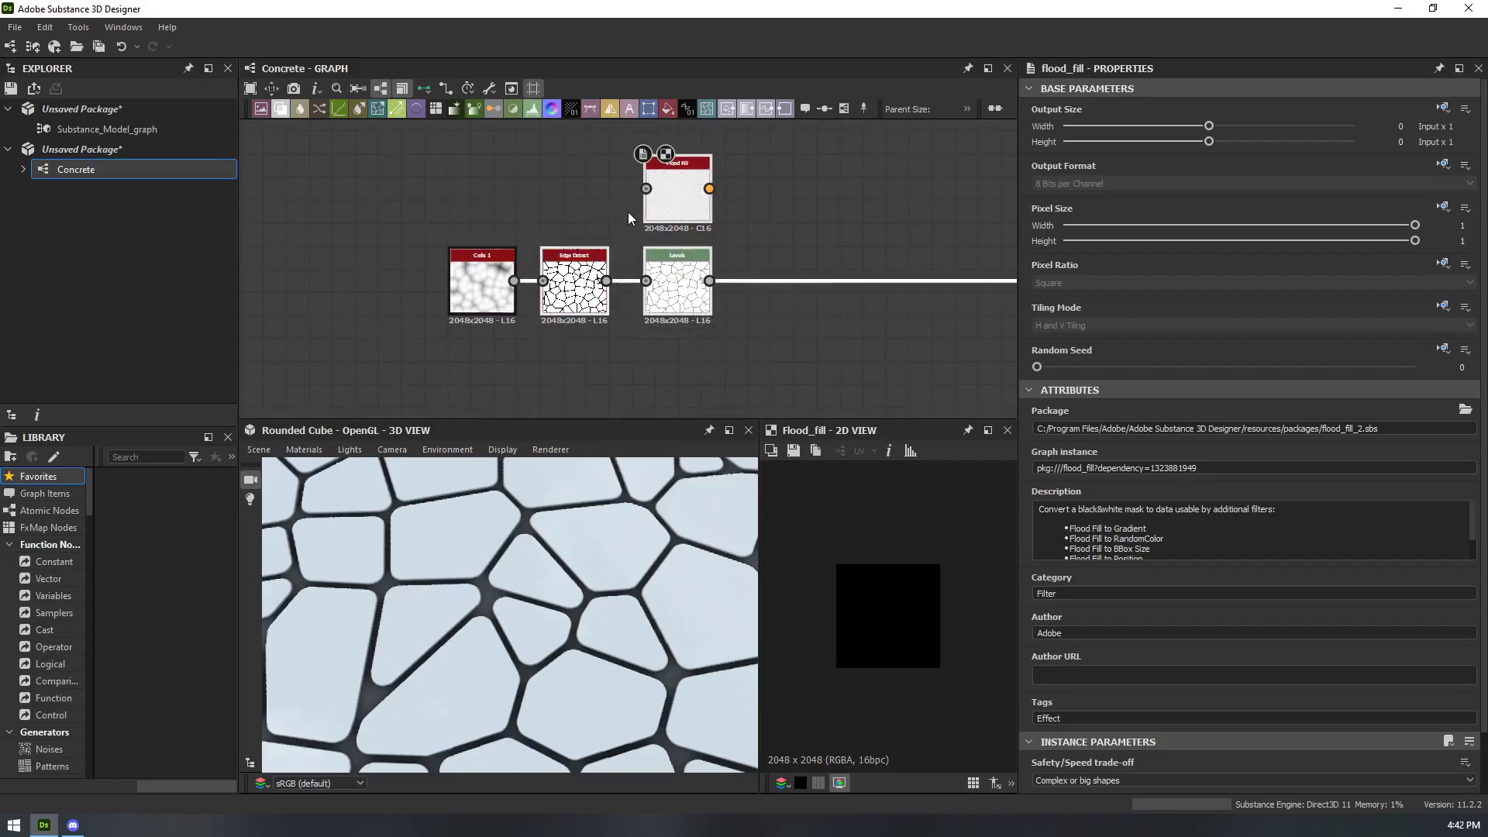
left_click_drag(643, 138, 700, 336)
scroll(752, 262, "up", 4)
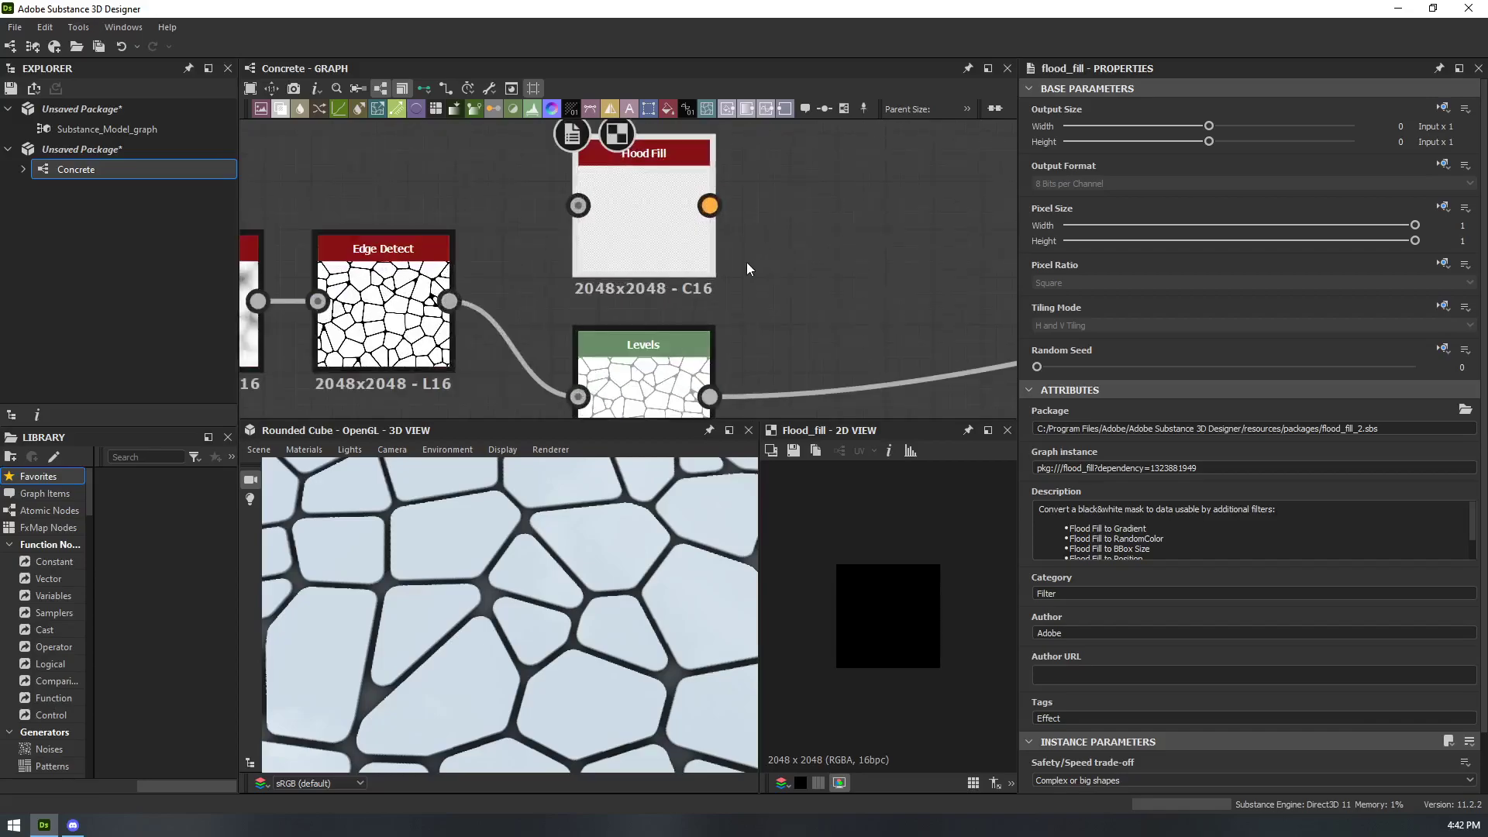
left_click_drag(452, 303, 588, 208)
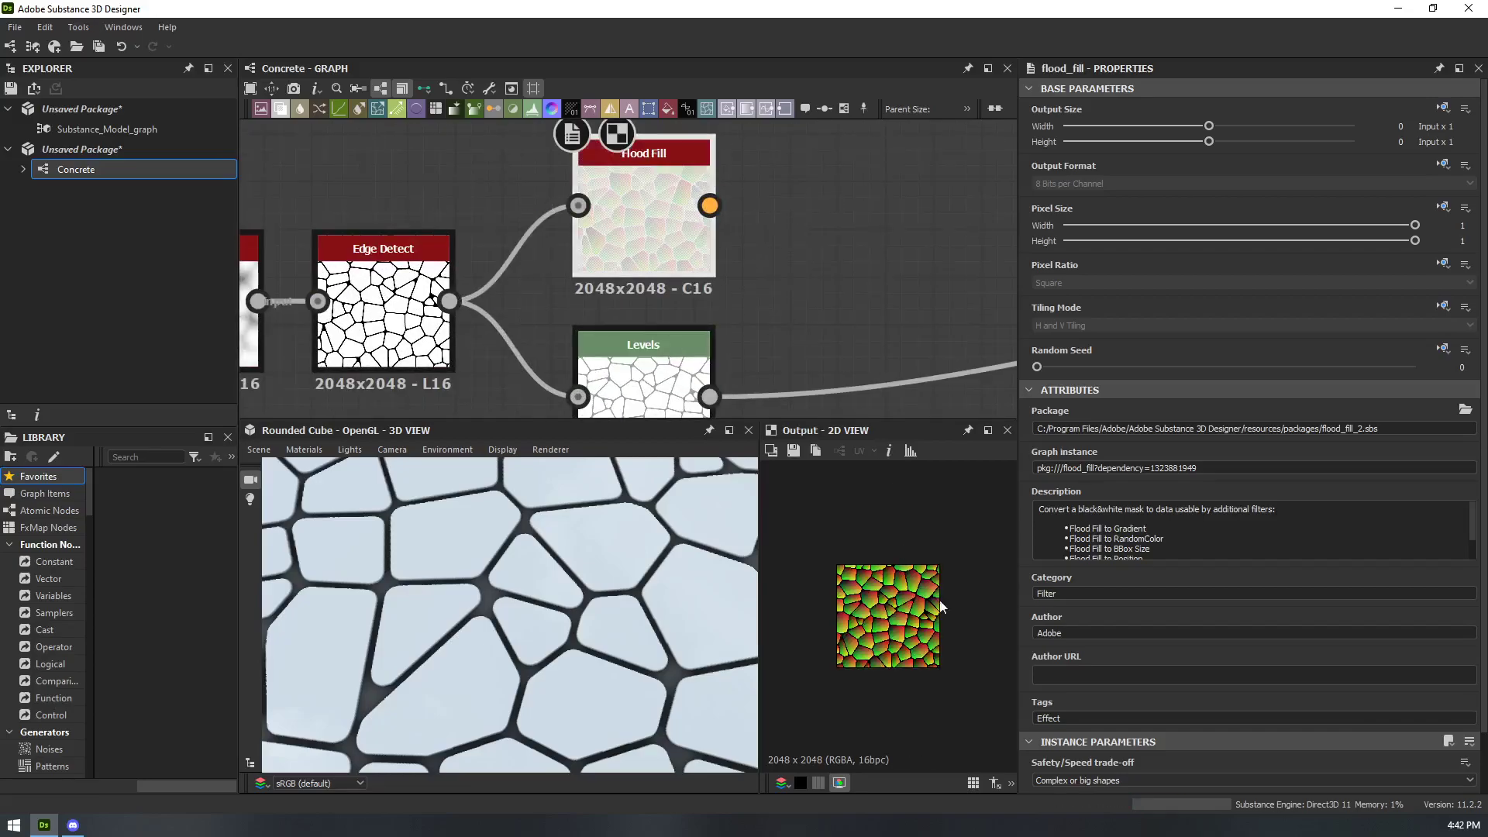
- Examine the per-stone colour gradients in the Flood Fill output and compare them with the Edge Detect cells
scroll(872, 620, "up", 5)
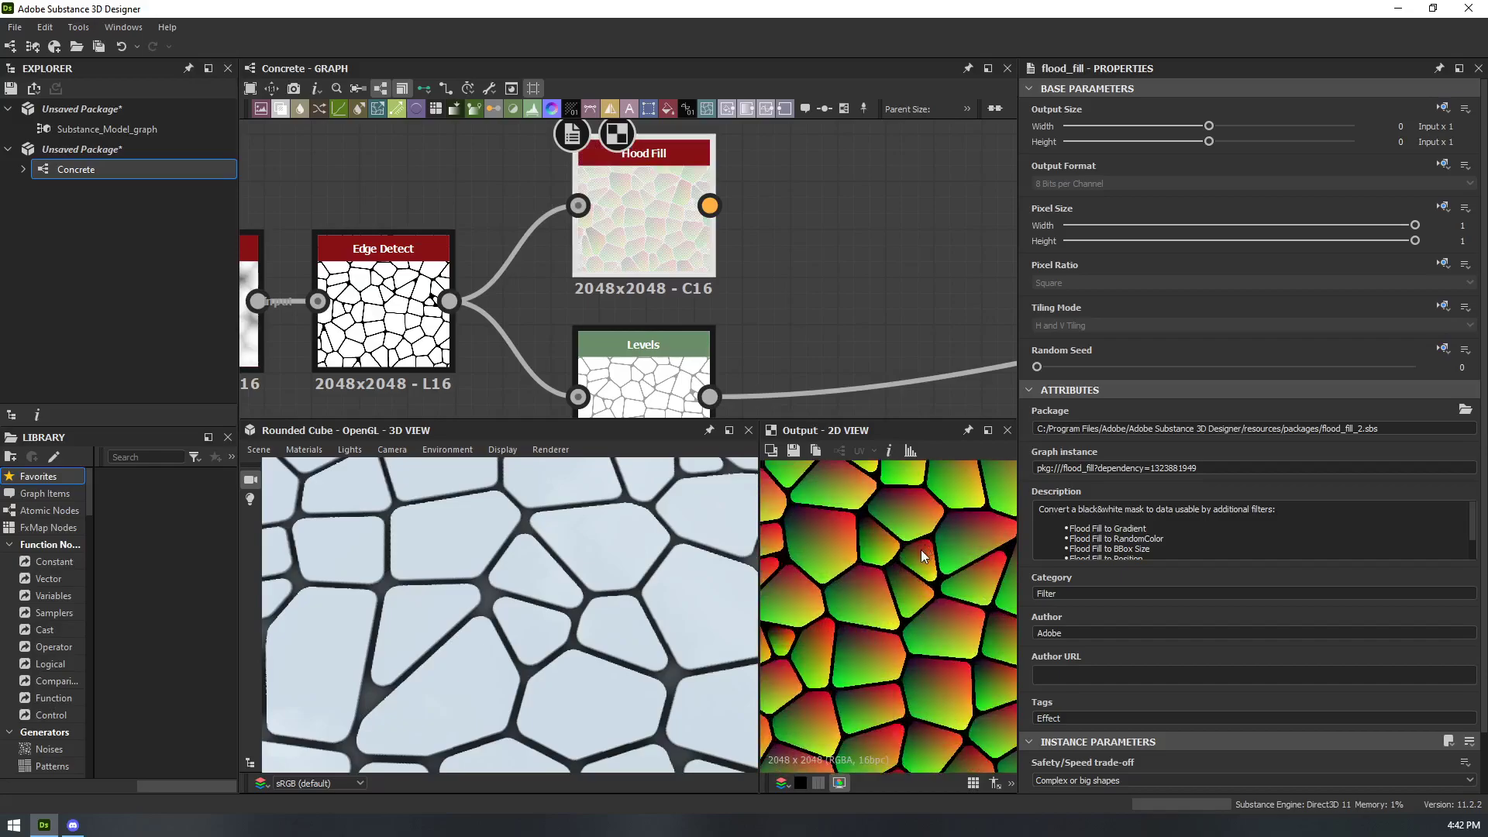
scroll(922, 556, "down", 5)
scroll(930, 582, "up", 5)
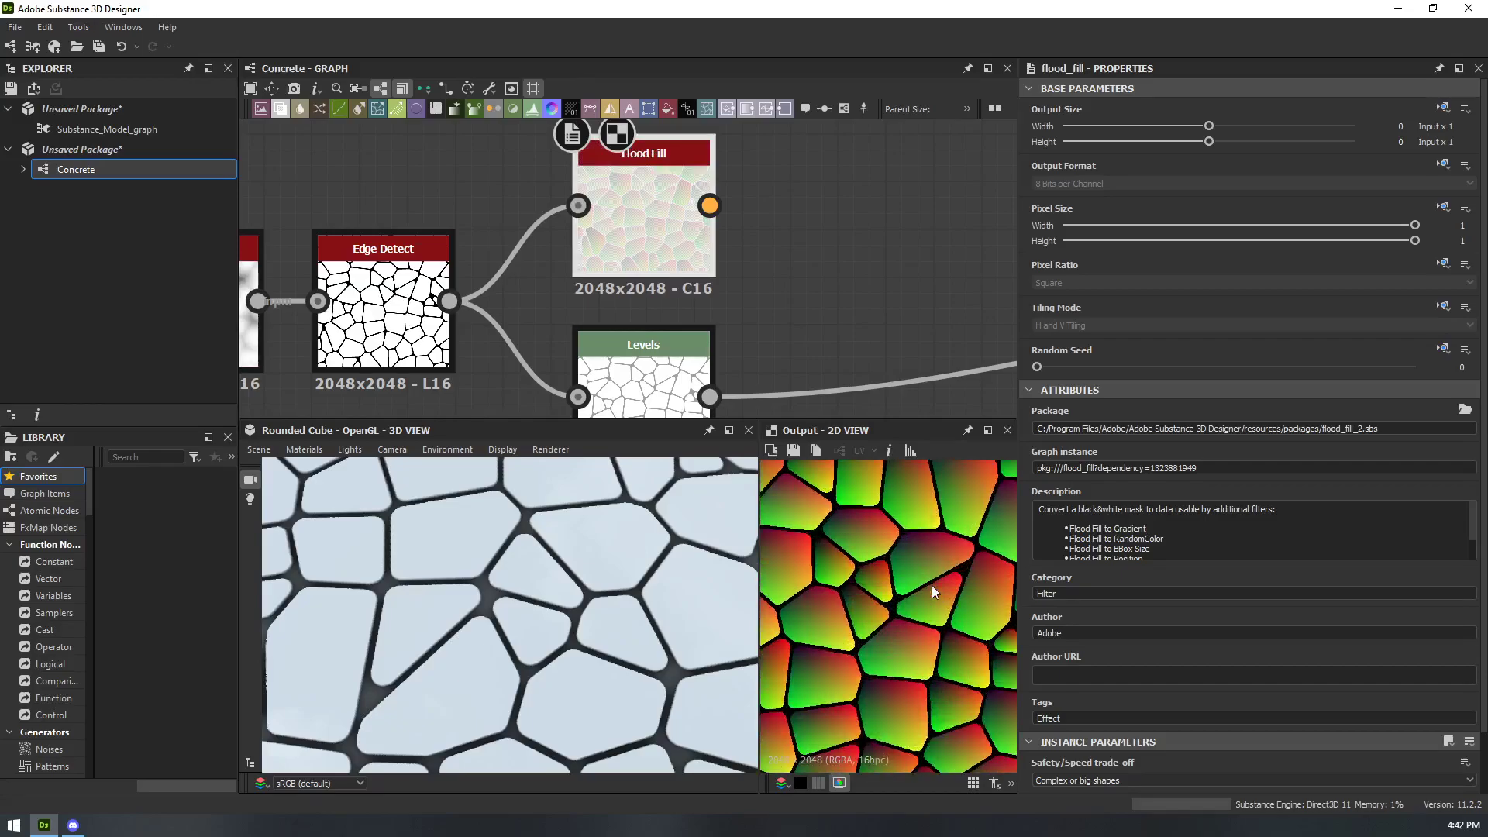
left_click(373, 292)
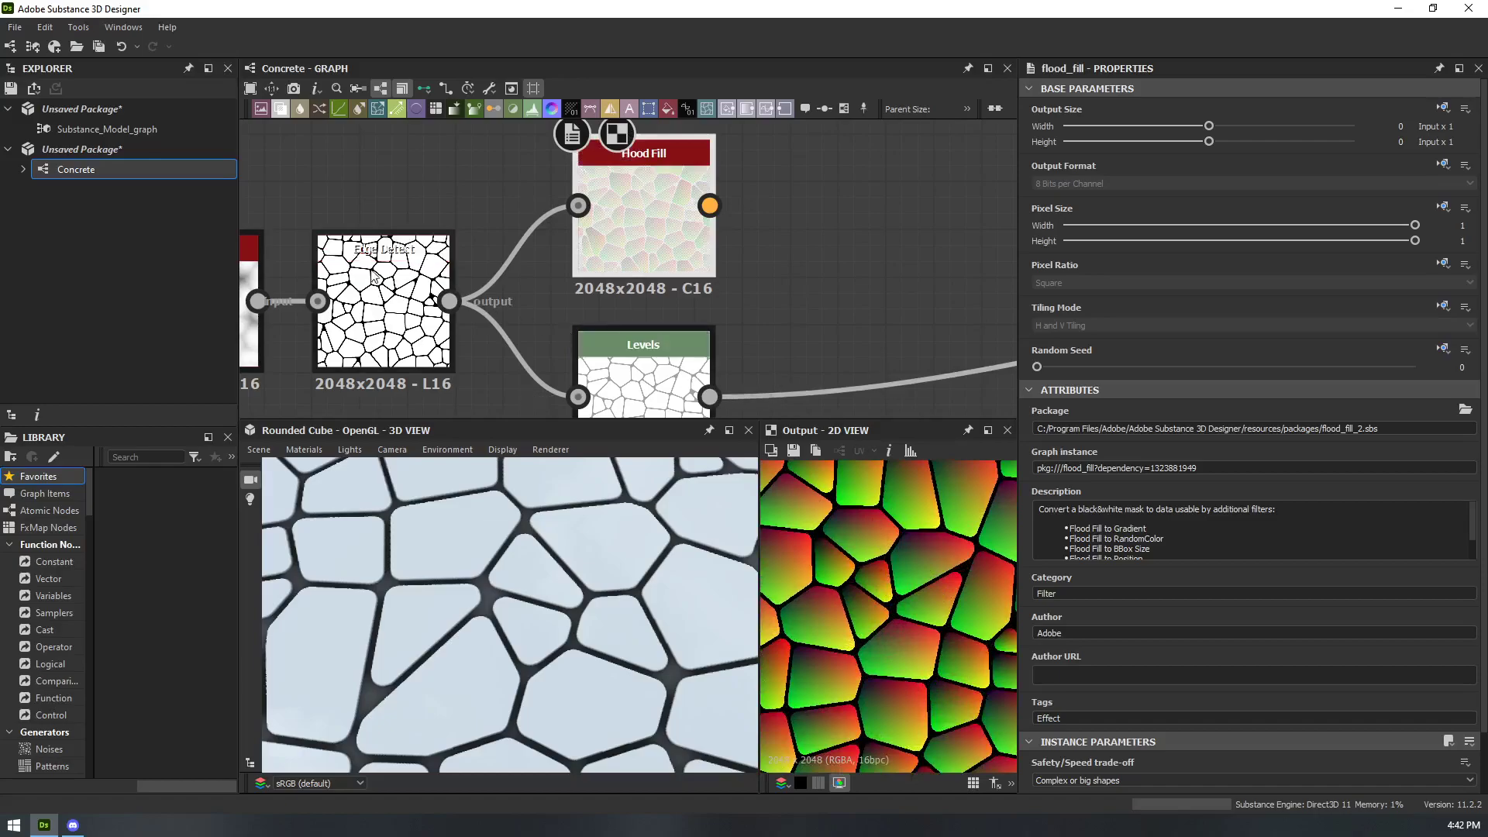
left_click(654, 217)
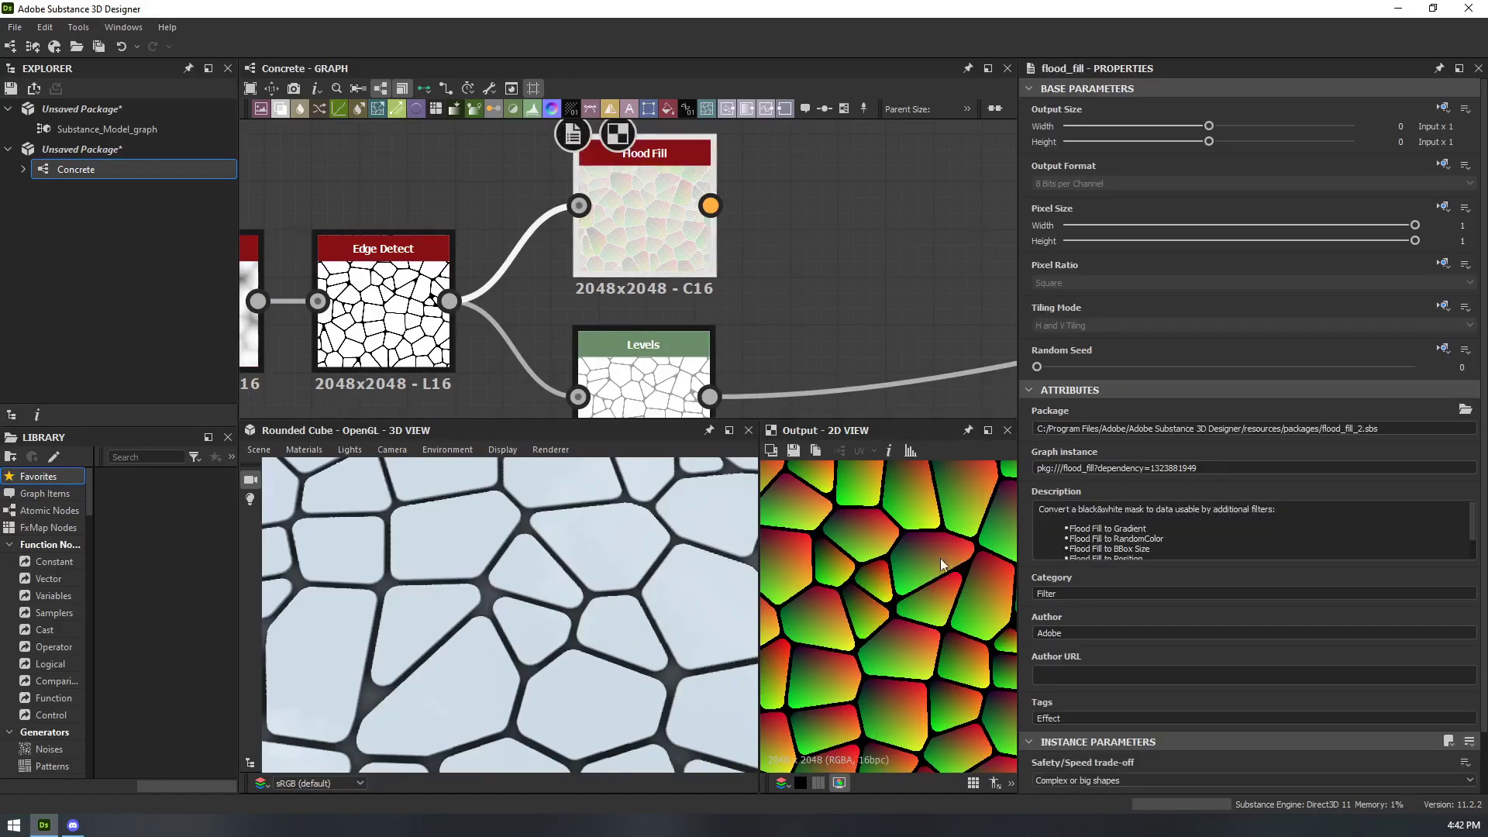
scroll(930, 581, "down", 2)
scroll(923, 574, "up", 5)
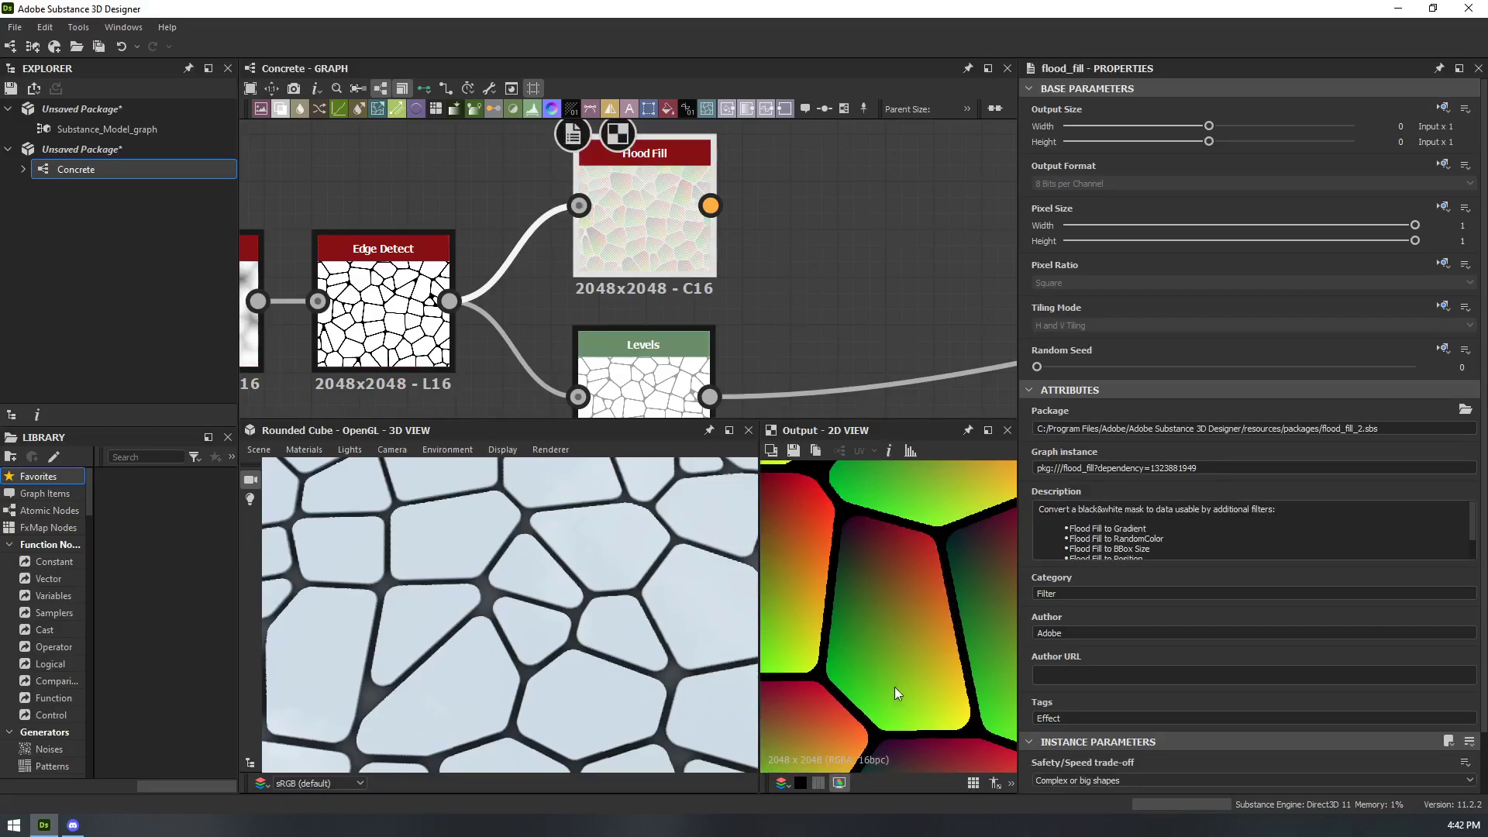
scroll(932, 699, "down", 3)
middle_click_drag(960, 636, 860, 497)
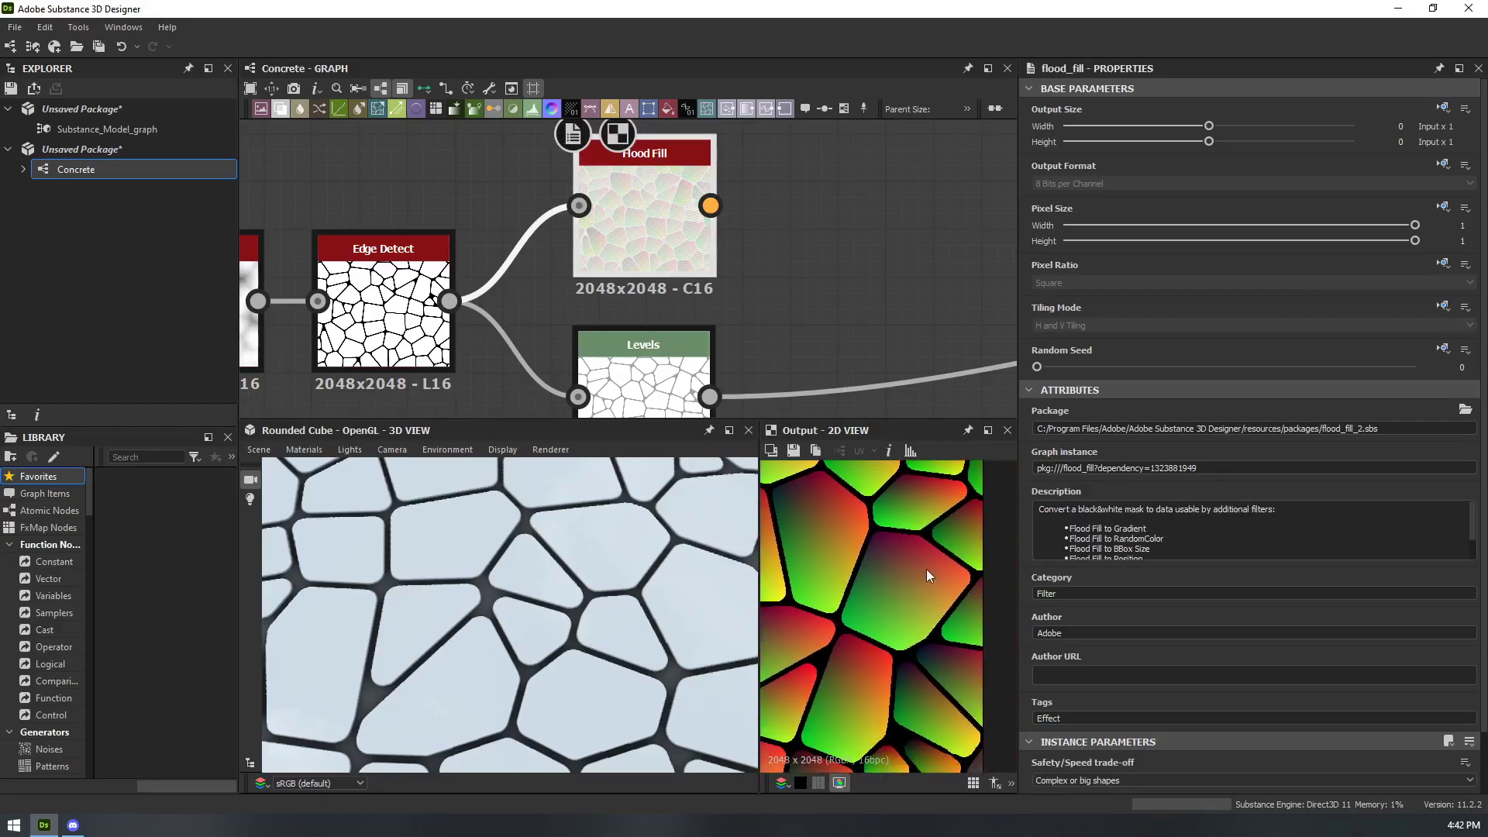
- Review the Flood Fill node's Safety/Speed trade-off options and keep Complex or big shapes
scroll(1091, 639, "down", 1)
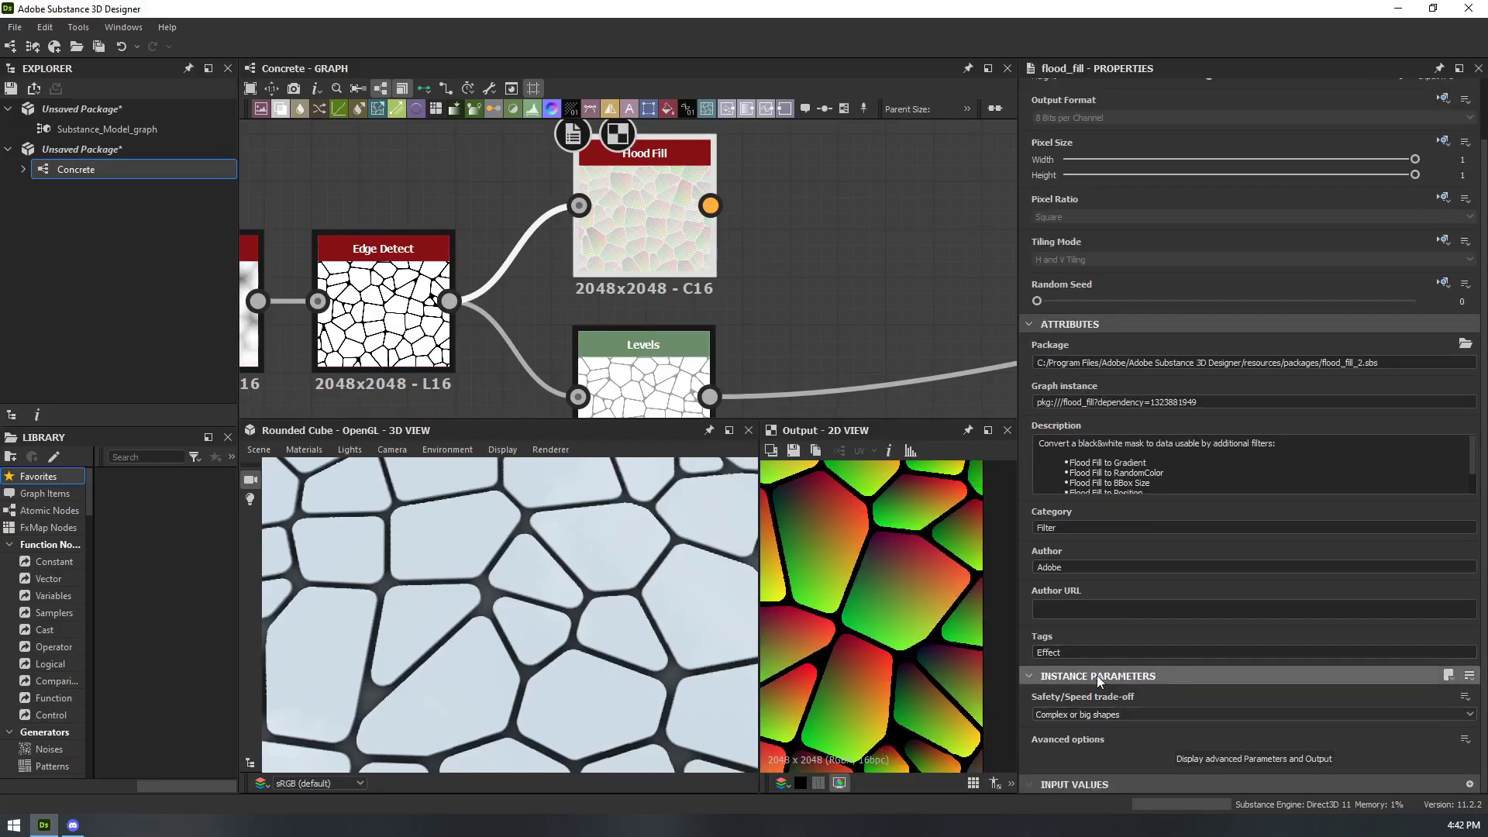
left_click(1099, 714)
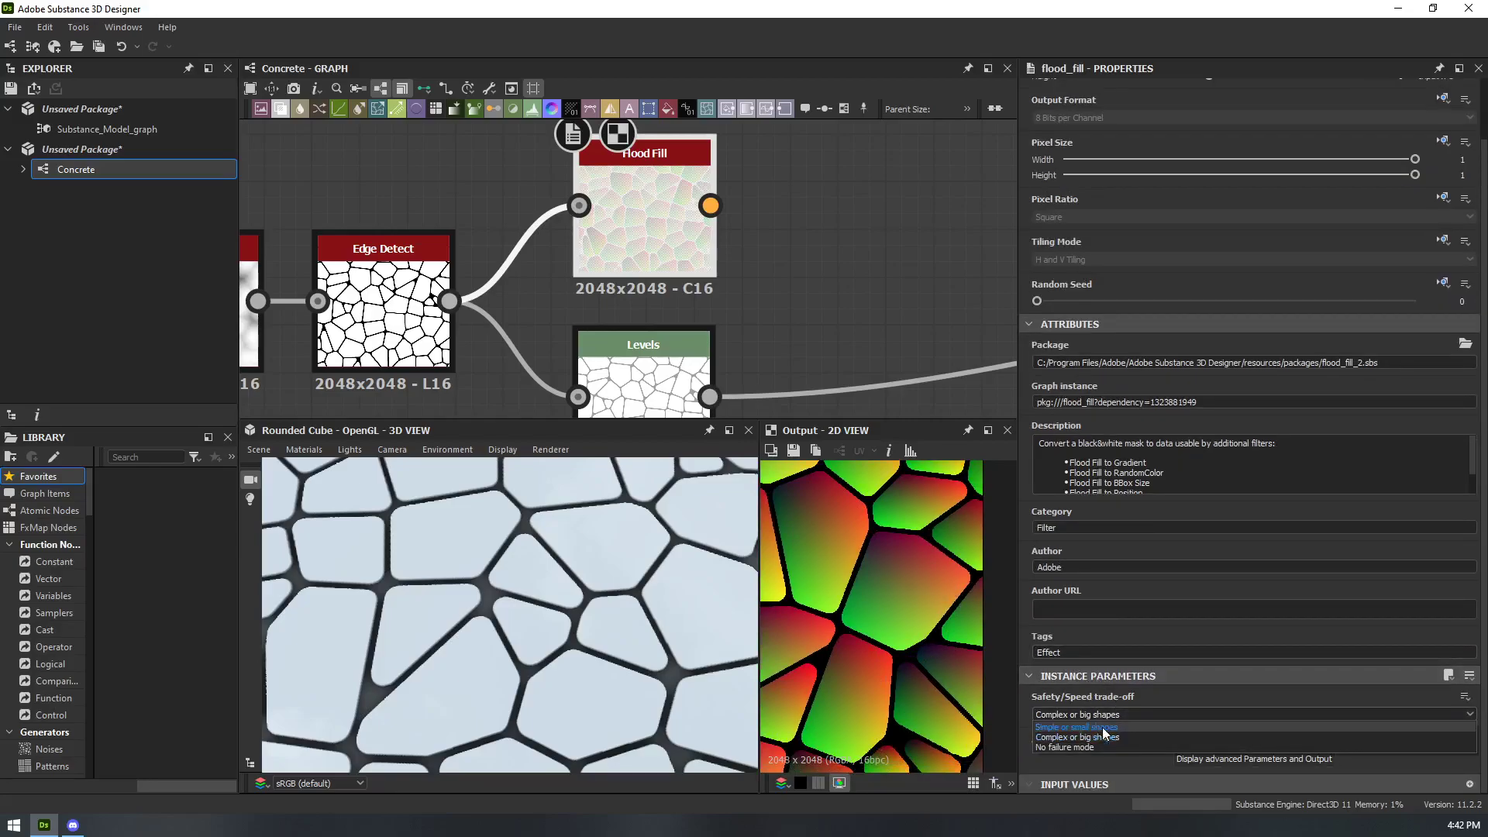
left_click(1099, 737)
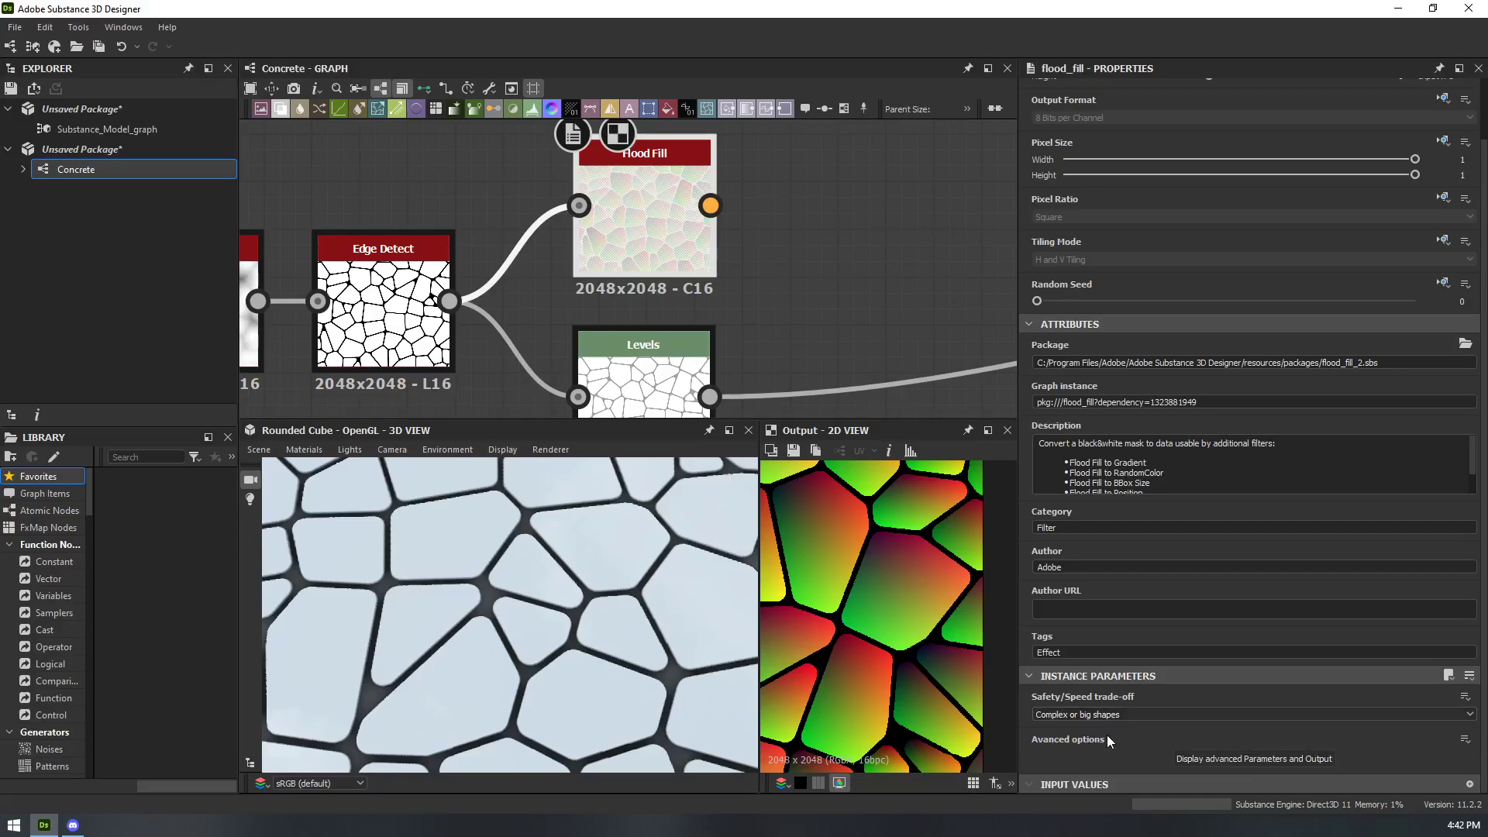
- Collapse the Flood Fill node's attributes section and display its advanced parameters and output
scroll(900, 282, "down", 3)
middle_click_drag(840, 222, 709, 237)
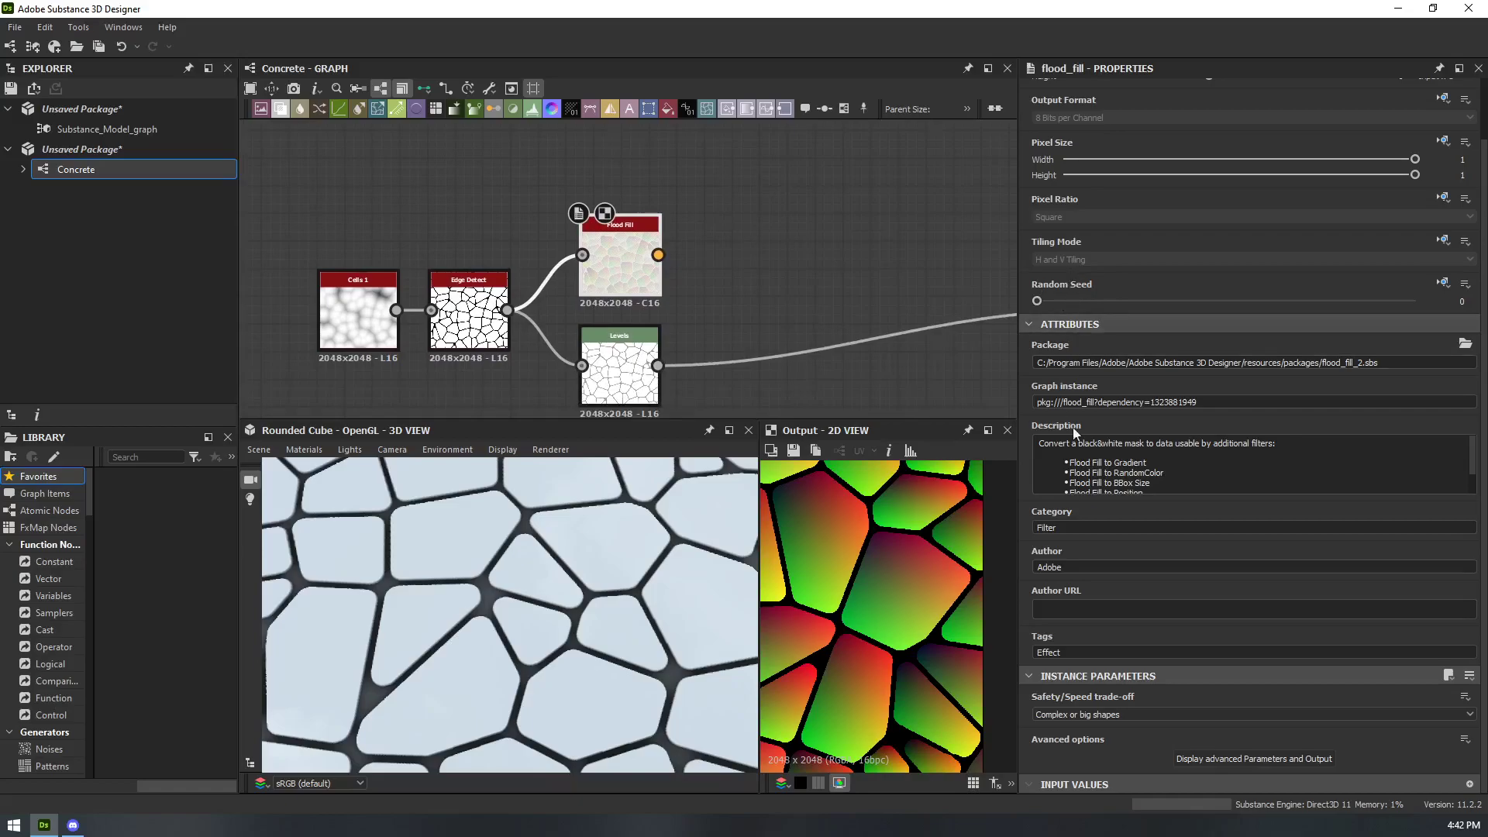
left_click(1081, 324)
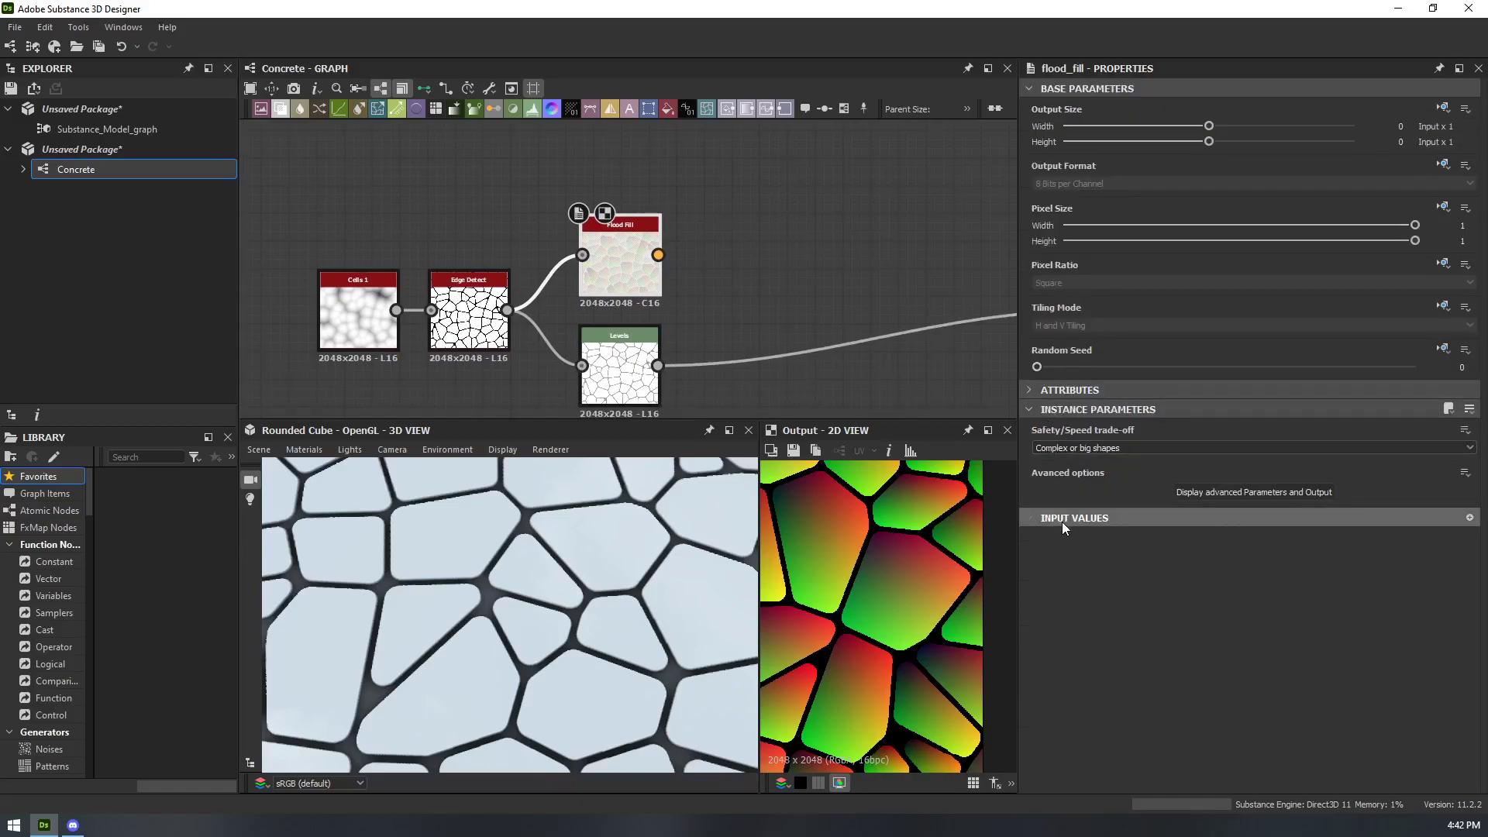
left_click(1254, 492)
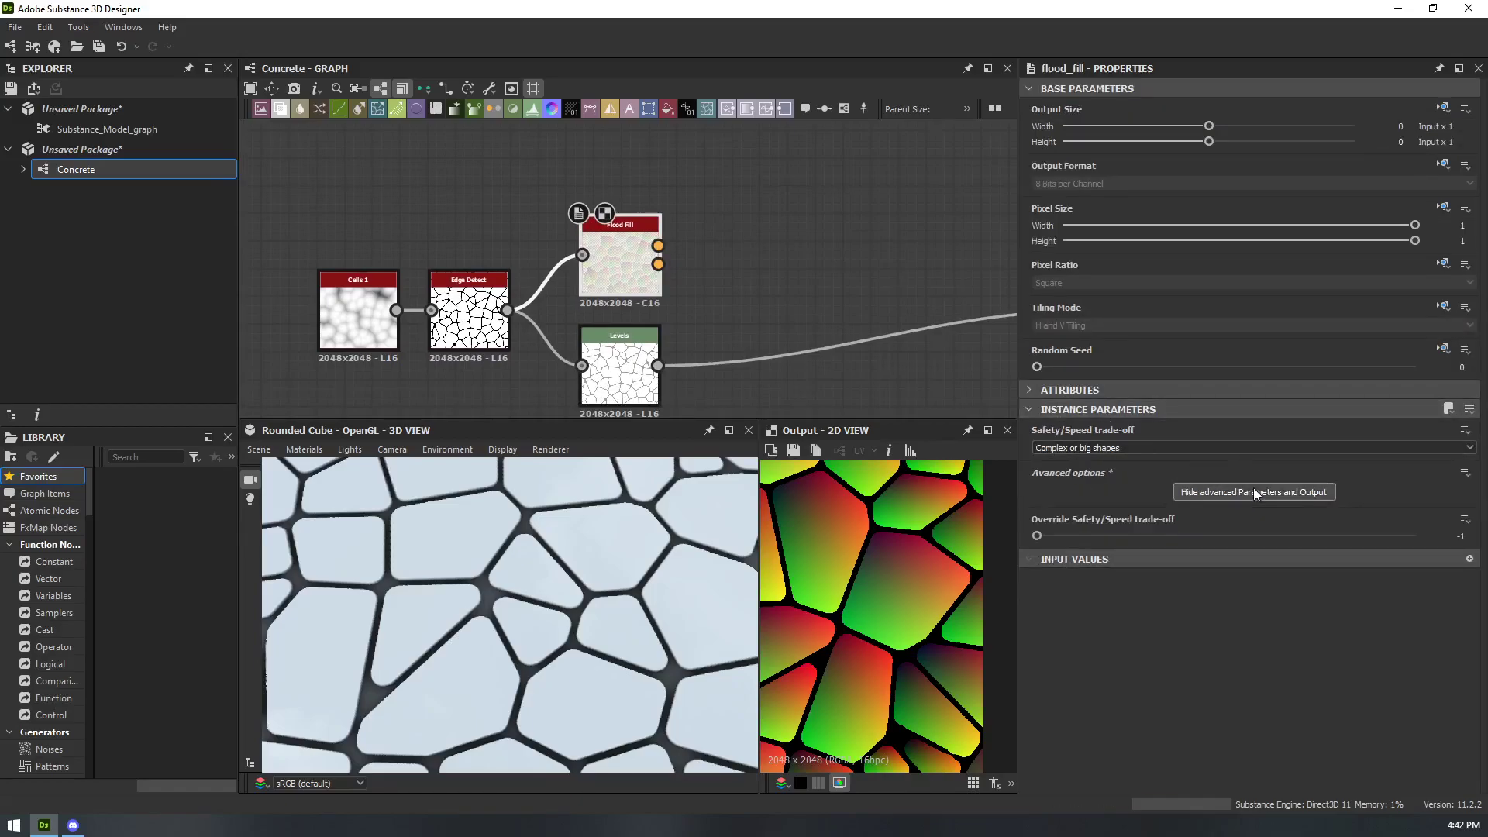
- Hide the Flood Fill node's advanced parameters and output
left_click(1254, 492)
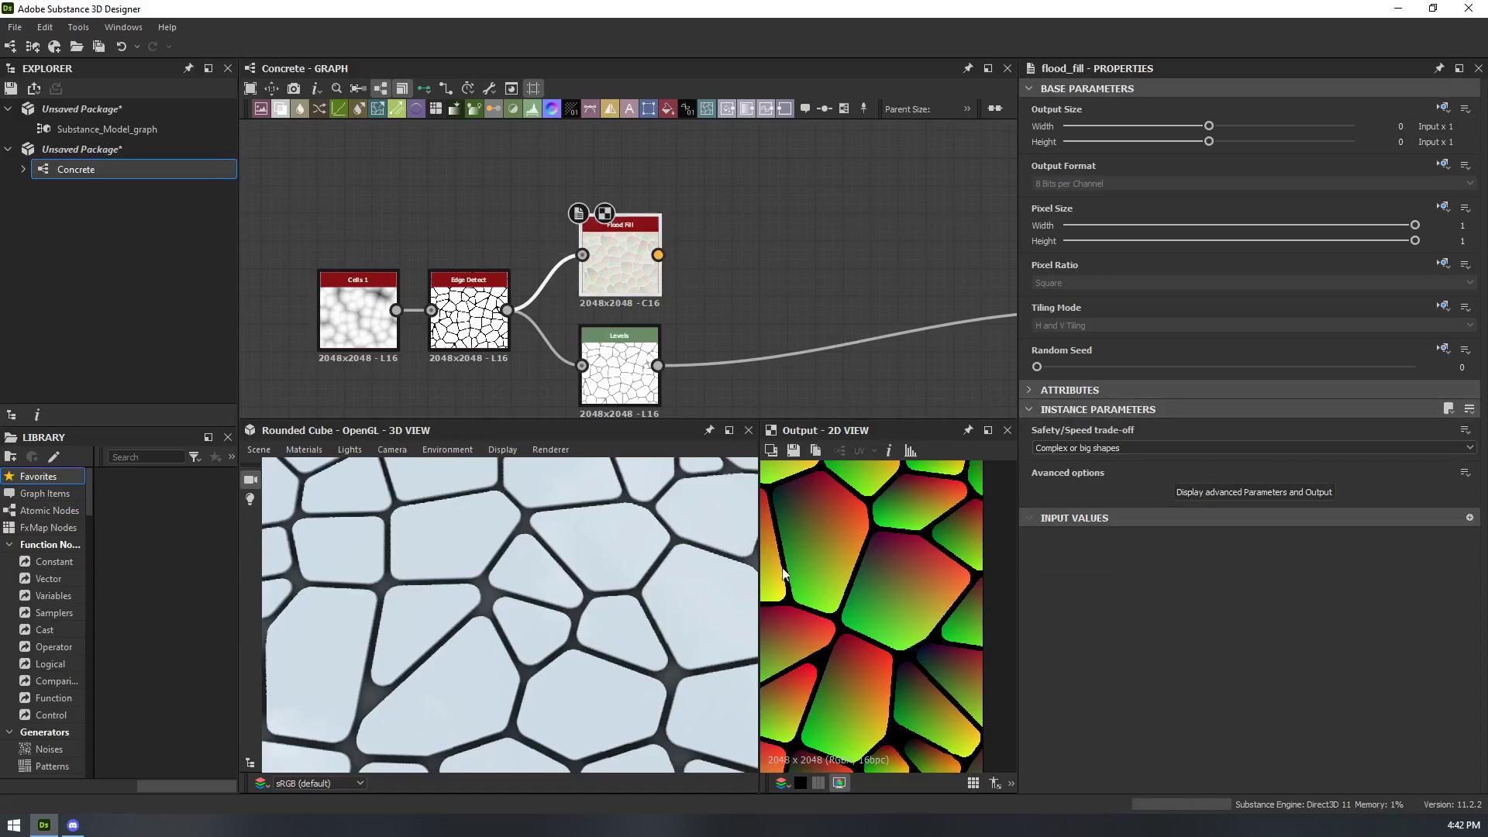
- Add a Material Selector node fed by the Flood Fill output and inspect its mask
left_click_drag(658, 255, 797, 245)
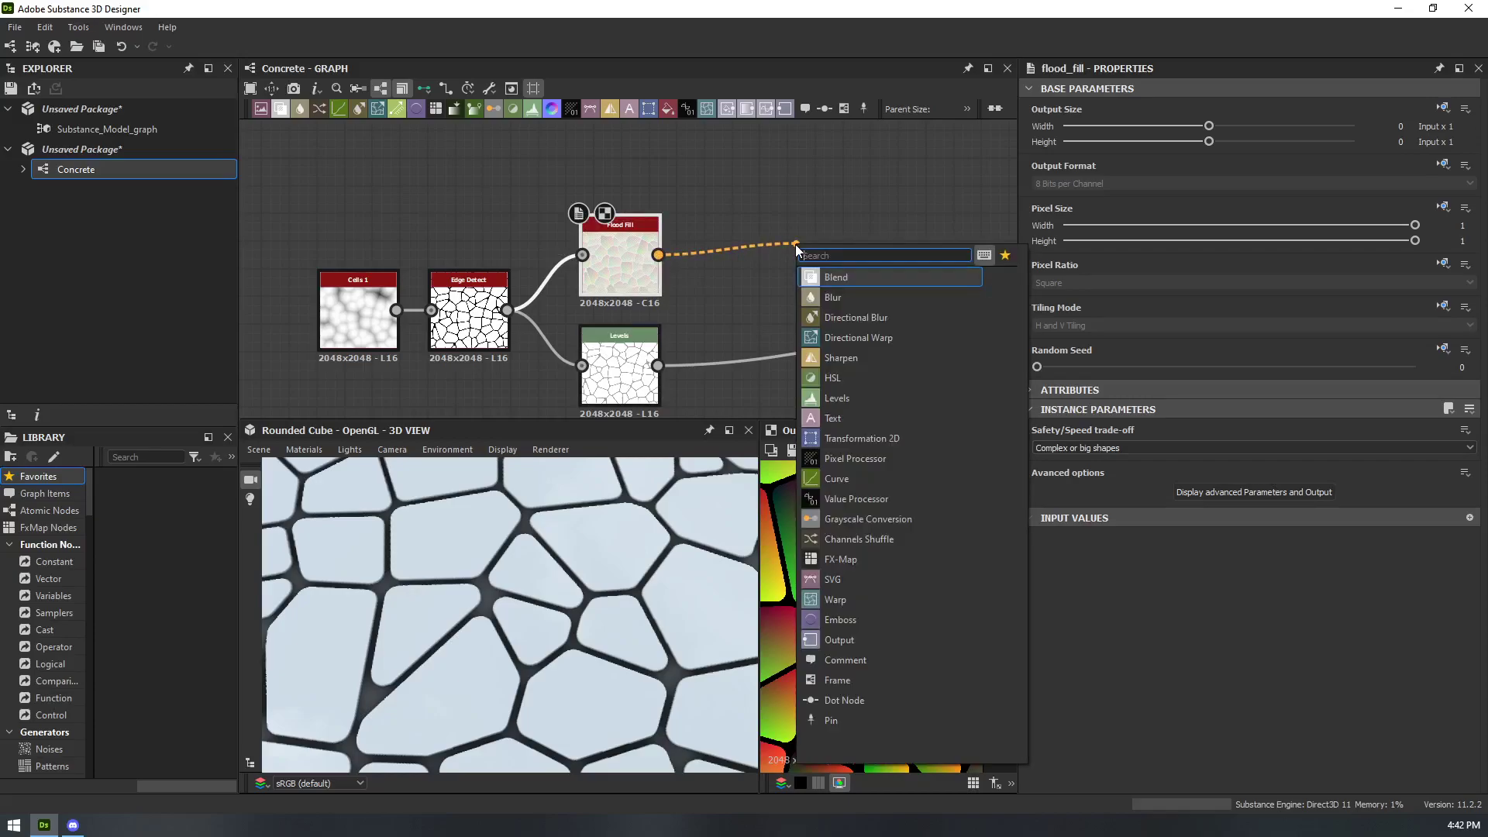
type("sele")
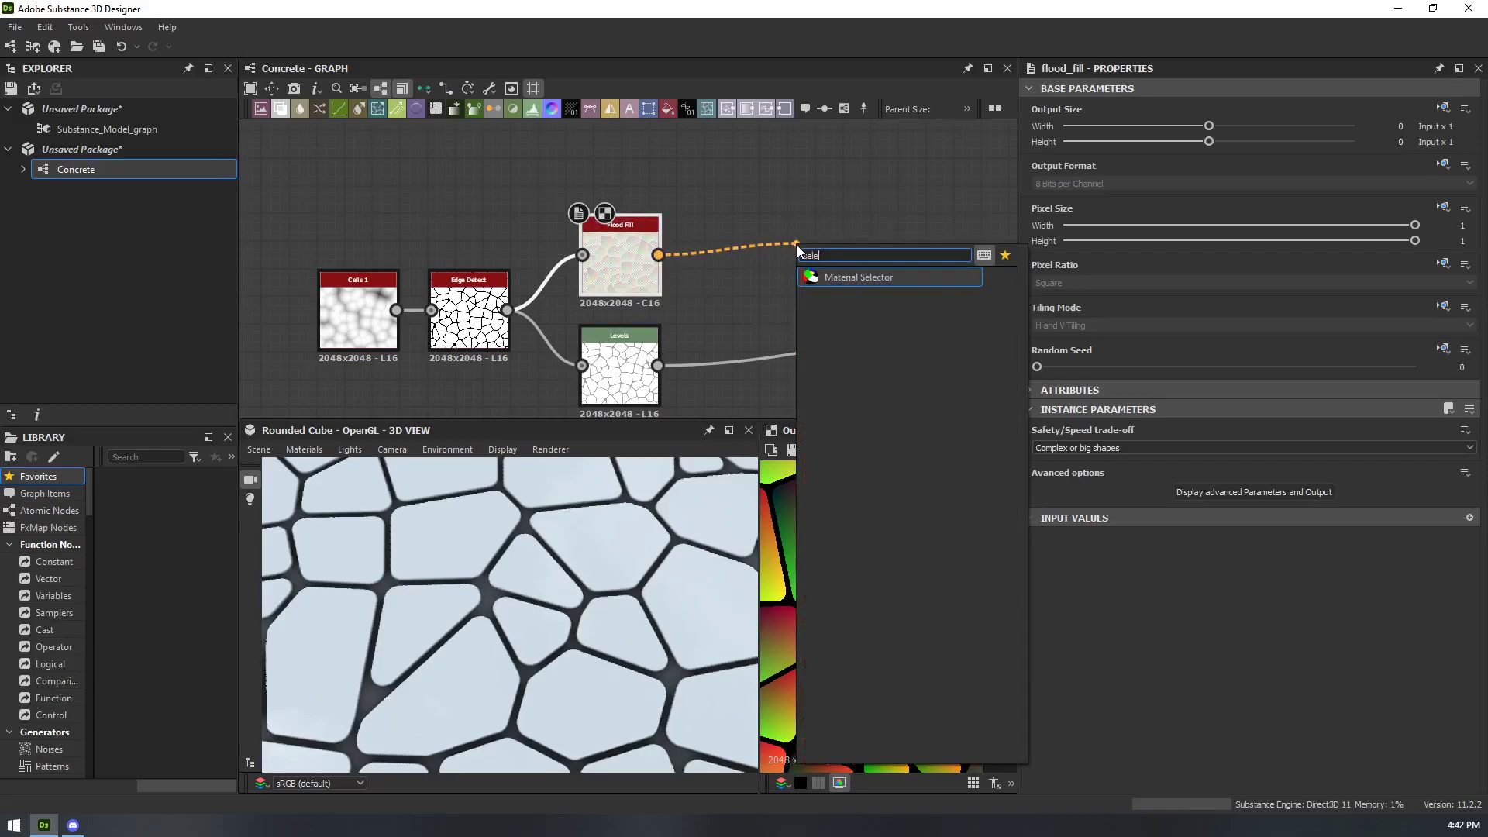
key("Return")
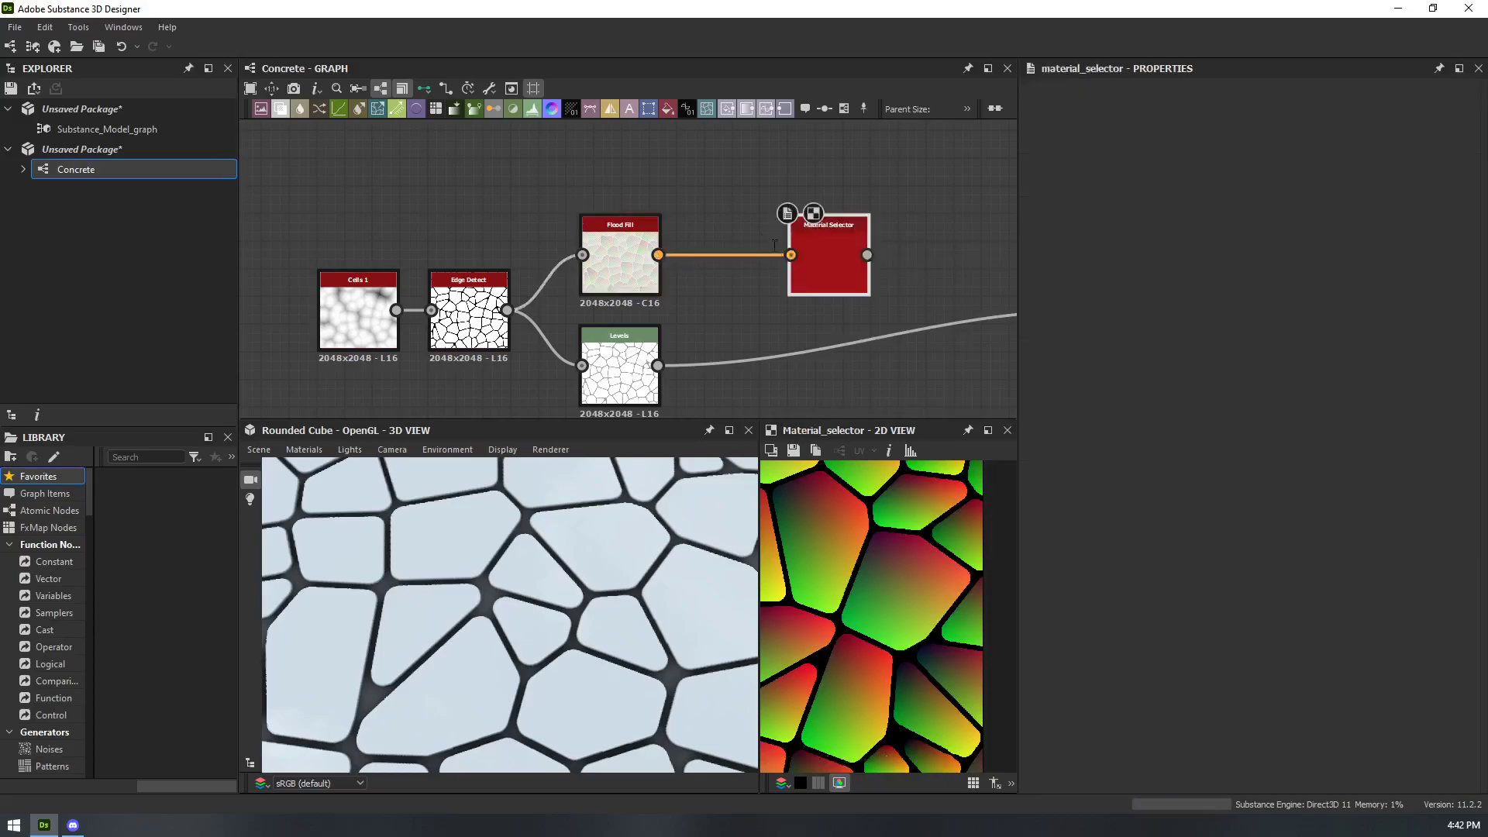
left_click_drag(906, 280, 869, 271)
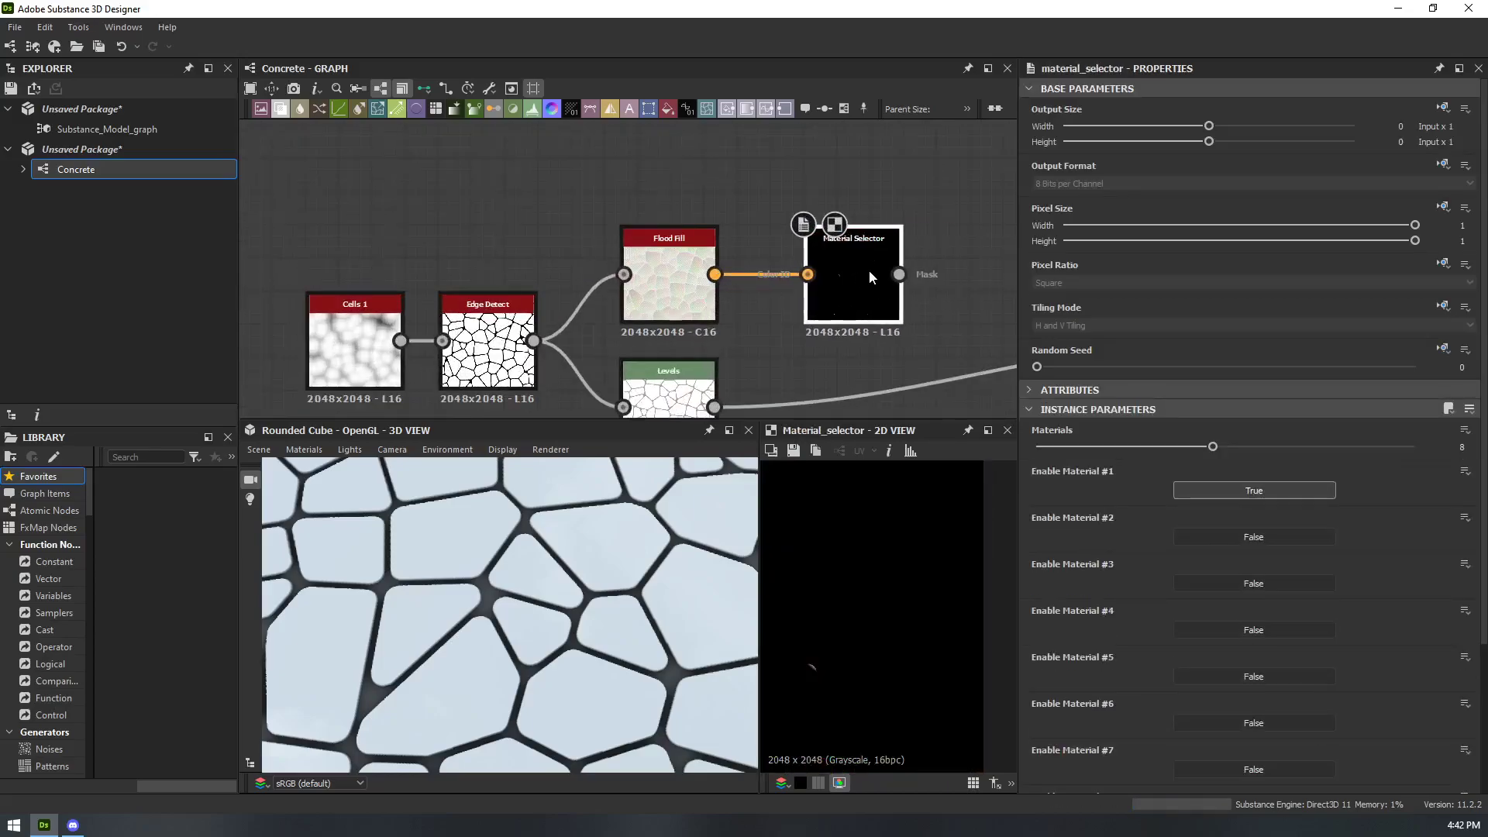
middle_click_drag(950, 365, 811, 290)
key("f")
scroll(887, 619, "up", 3)
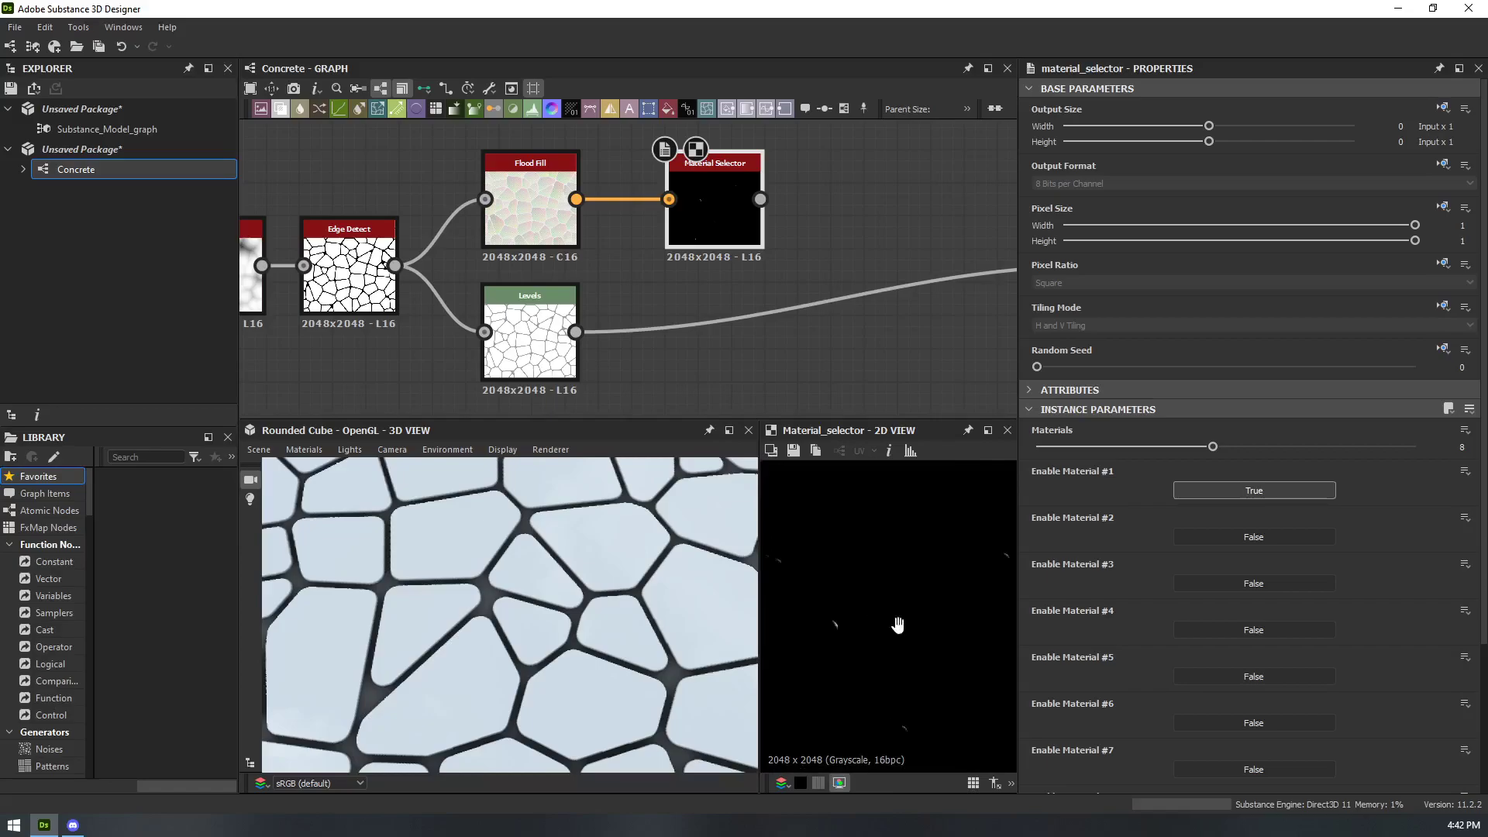
- Try enabling Material #2 and Material #3 on the Material Selector, and delete the node
left_click(1228, 536)
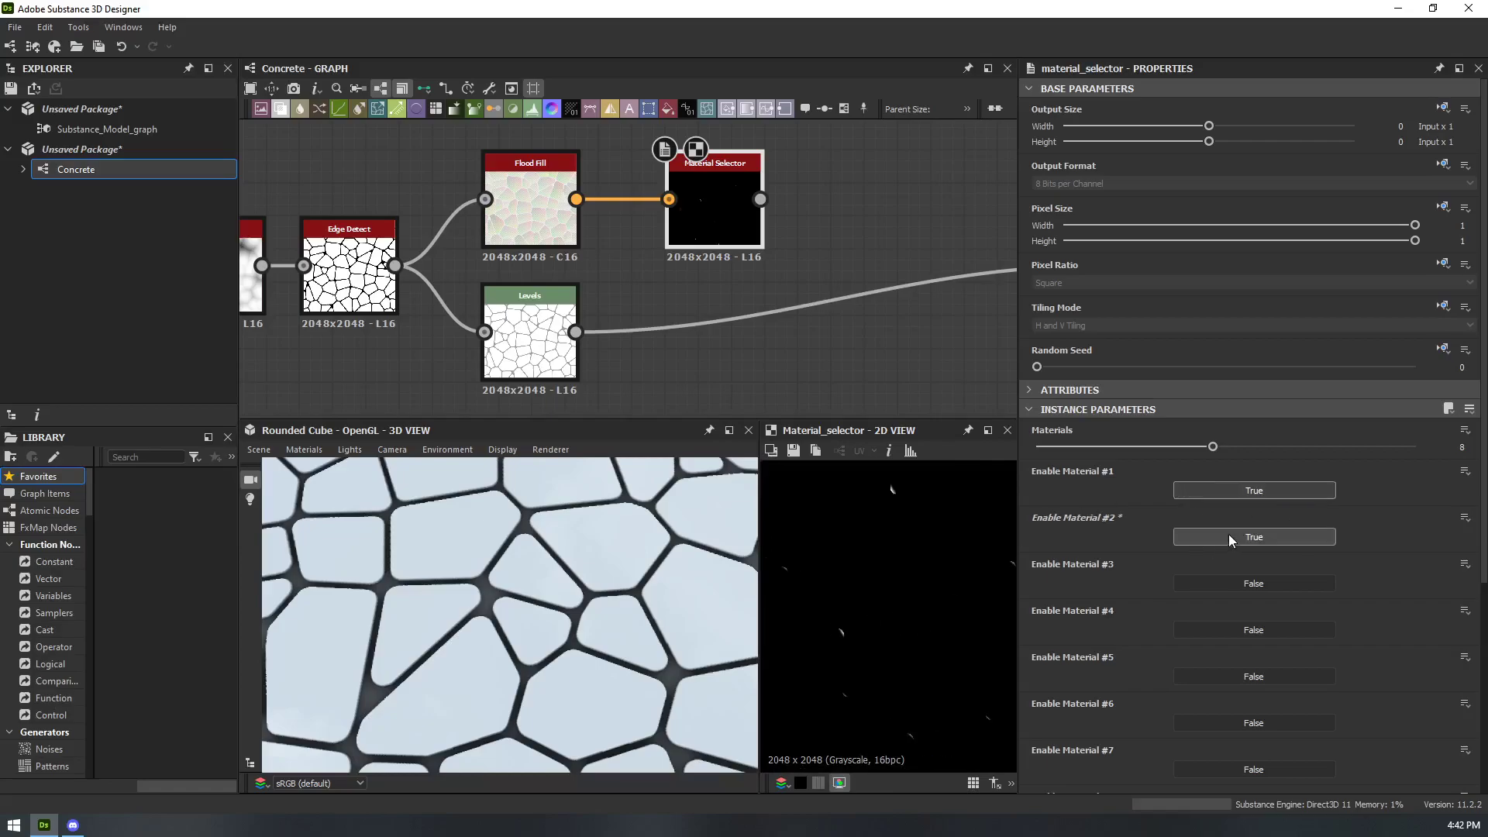
left_click(1243, 582)
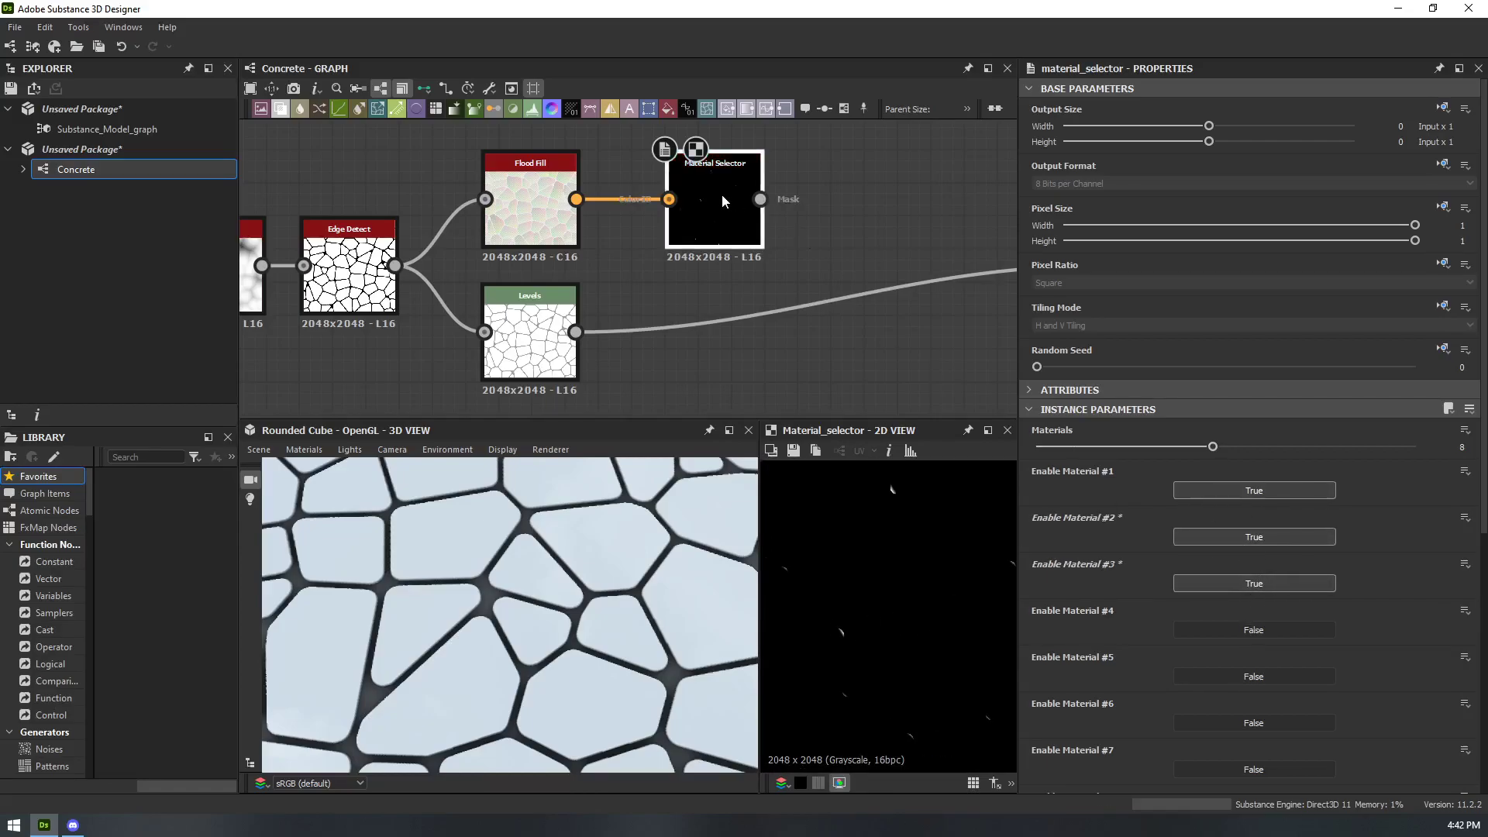
key("Delete")
left_click(550, 199)
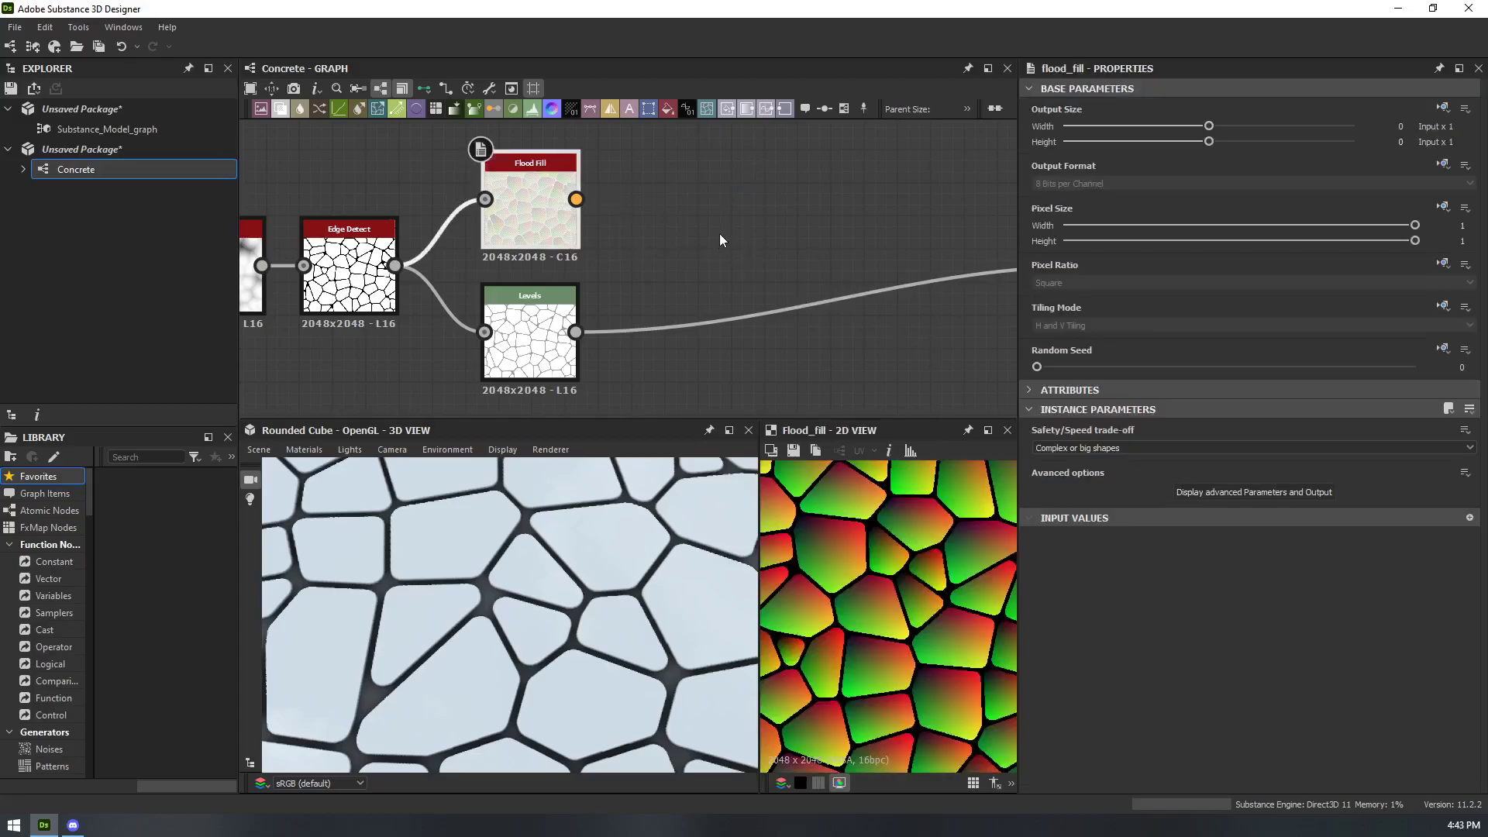
middle_click_drag(718, 236, 686, 285)
right_click(645, 258)
mouse_move(673, 264)
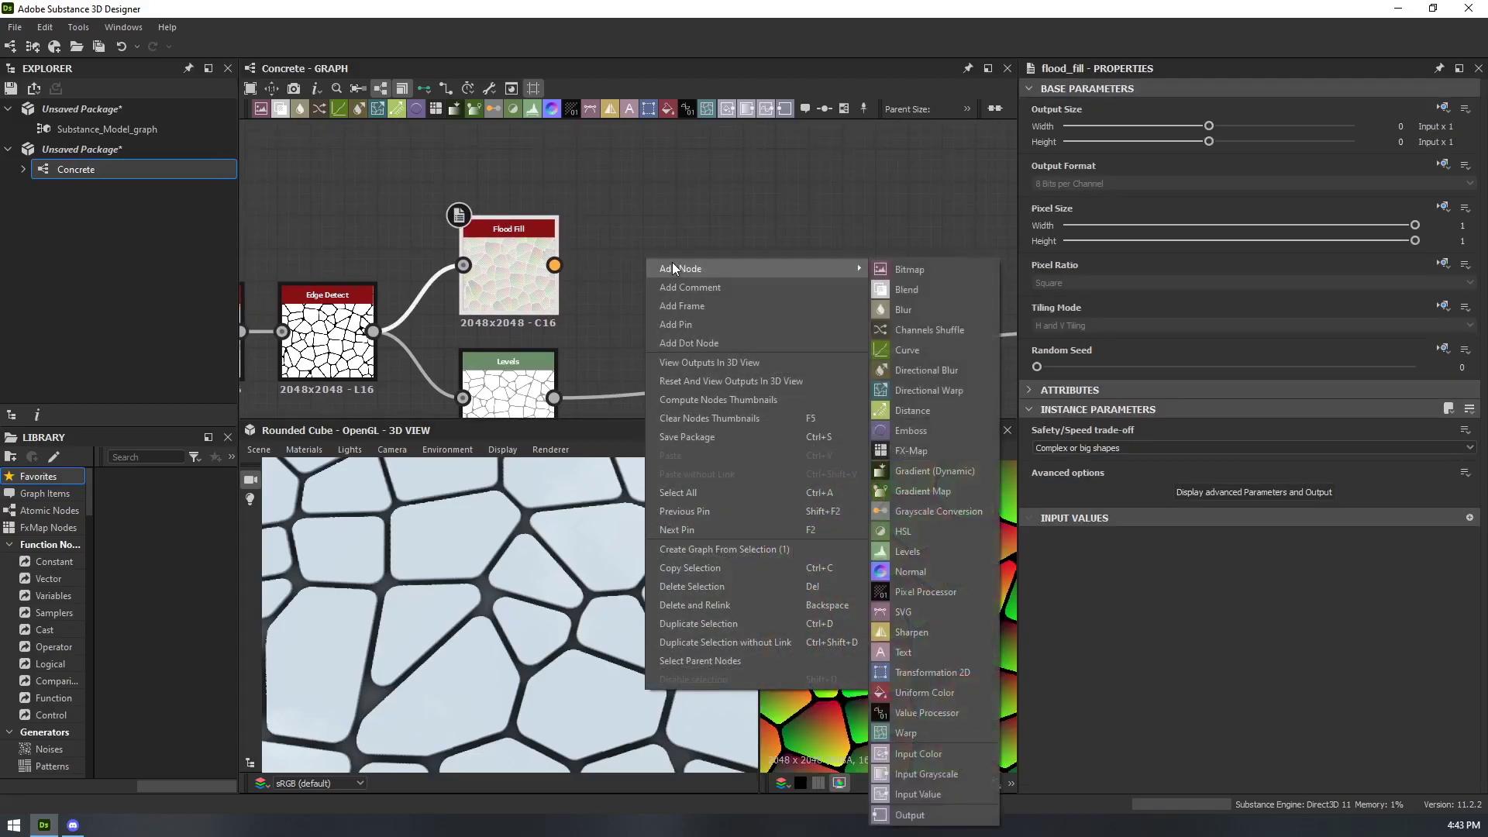
left_click(784, 223)
scroll(902, 244, "up", 1)
scroll(736, 294, "down", 2)
middle_click_drag(686, 269, 624, 295)
scroll(663, 271, "down", 3)
- Try a Flood Fill to Index node beside Flood Fill, read its input requirements, and delete it
key("space")
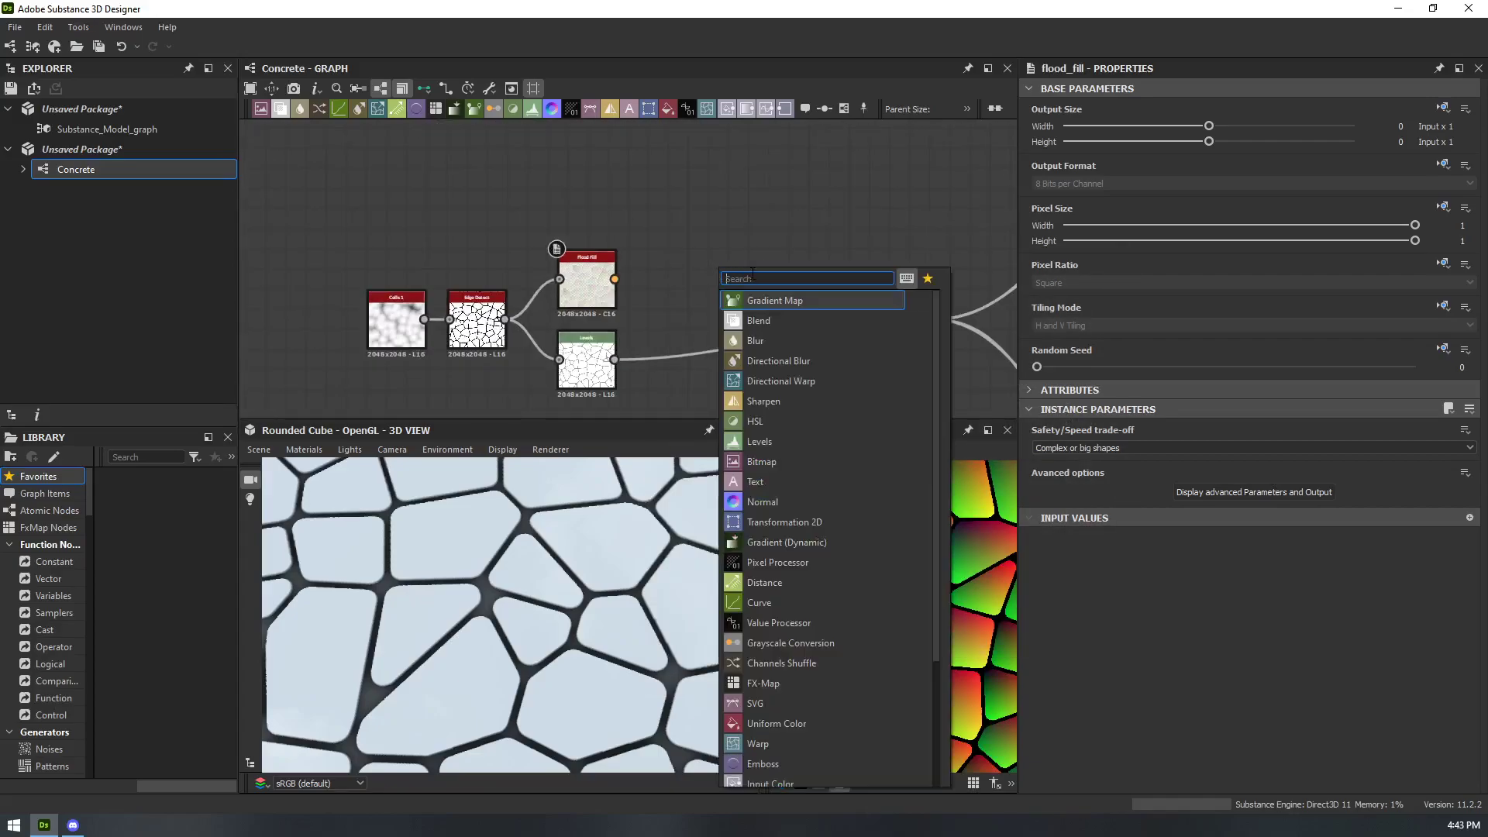
type("fill")
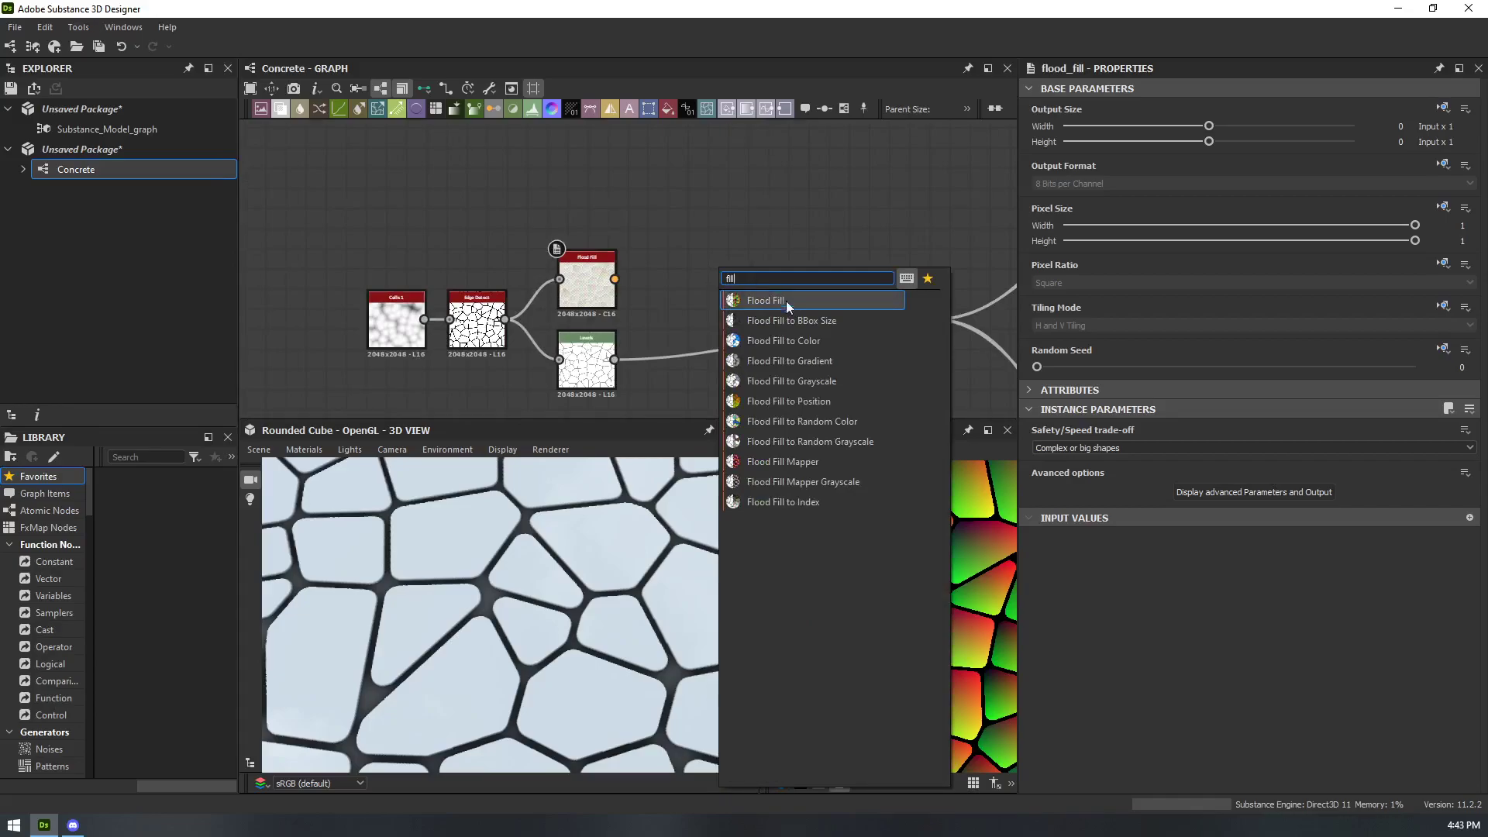
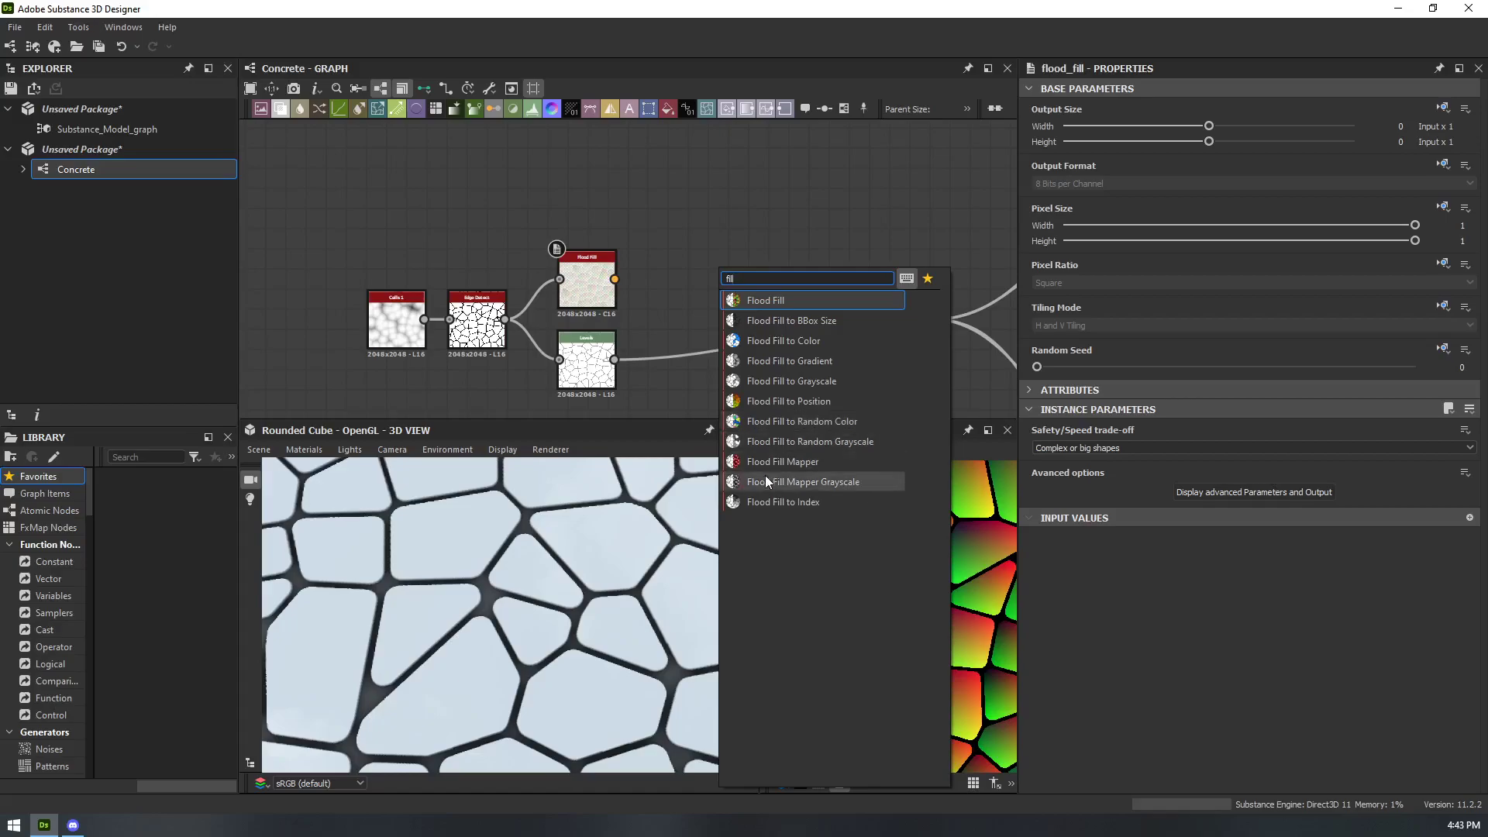
left_click(767, 501)
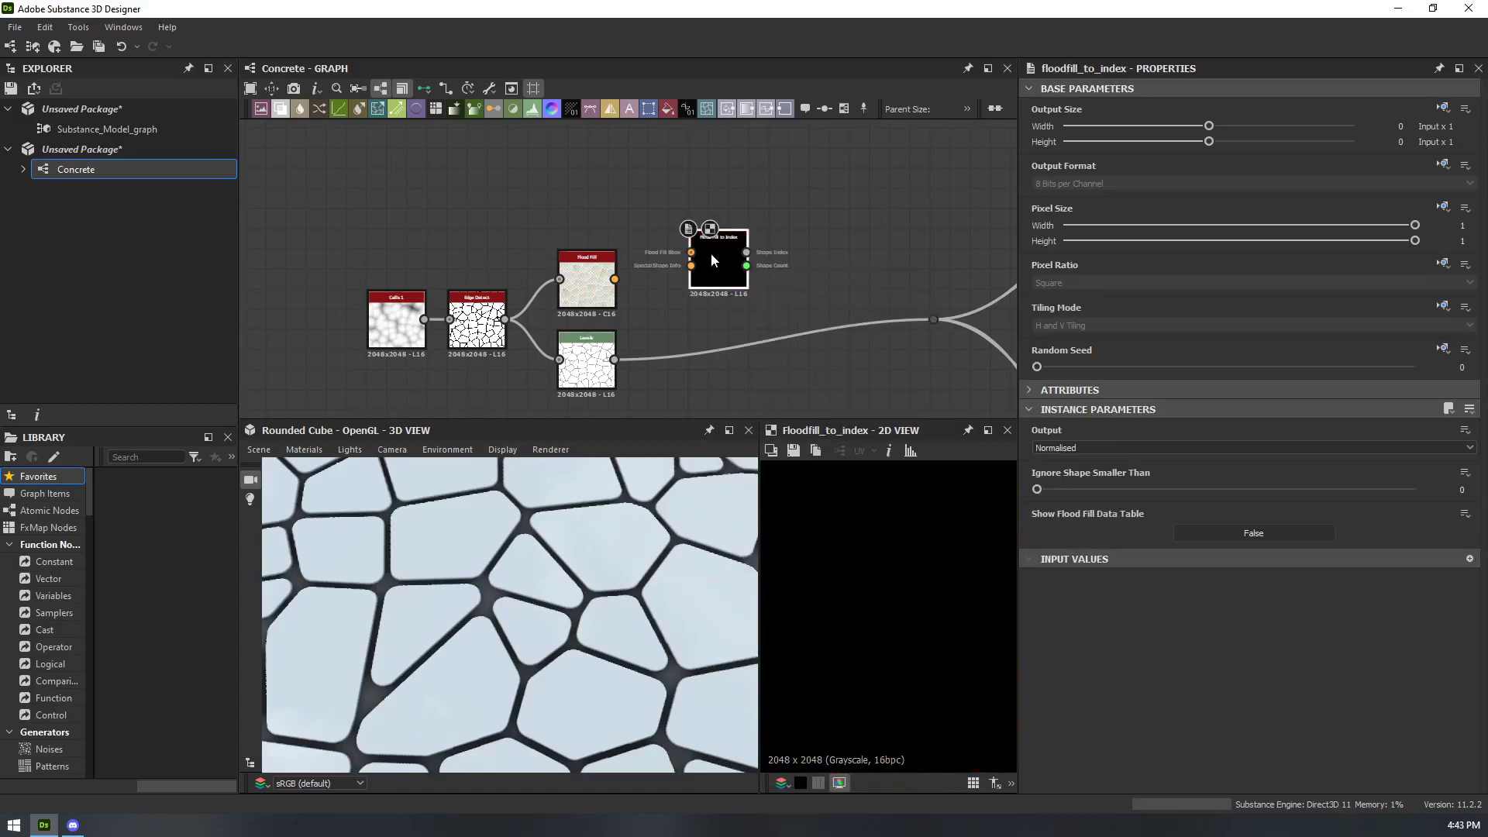
scroll(710, 253, "up", 2)
left_click(528, 273)
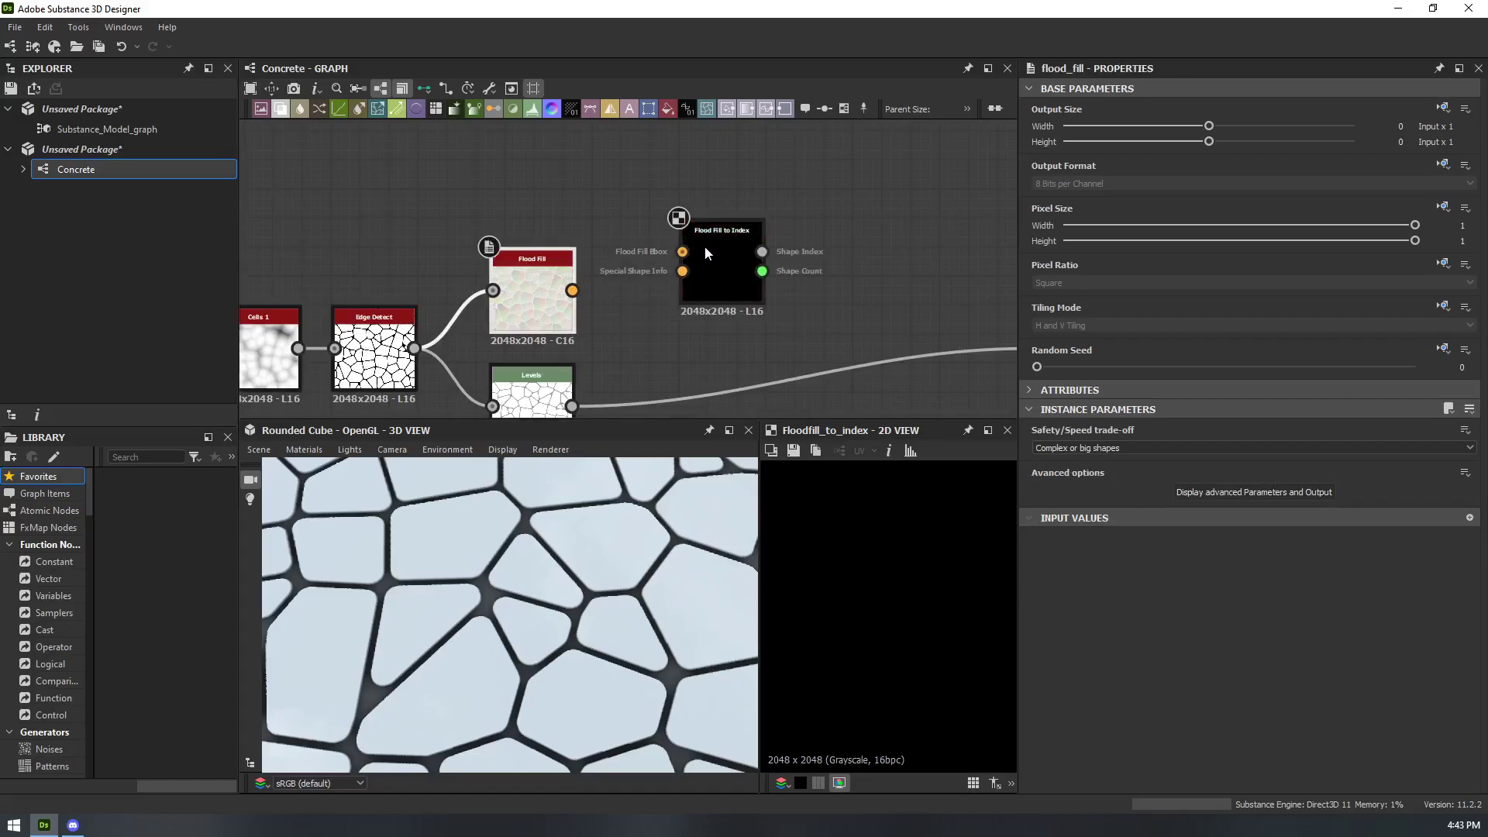
mouse_move(680, 254)
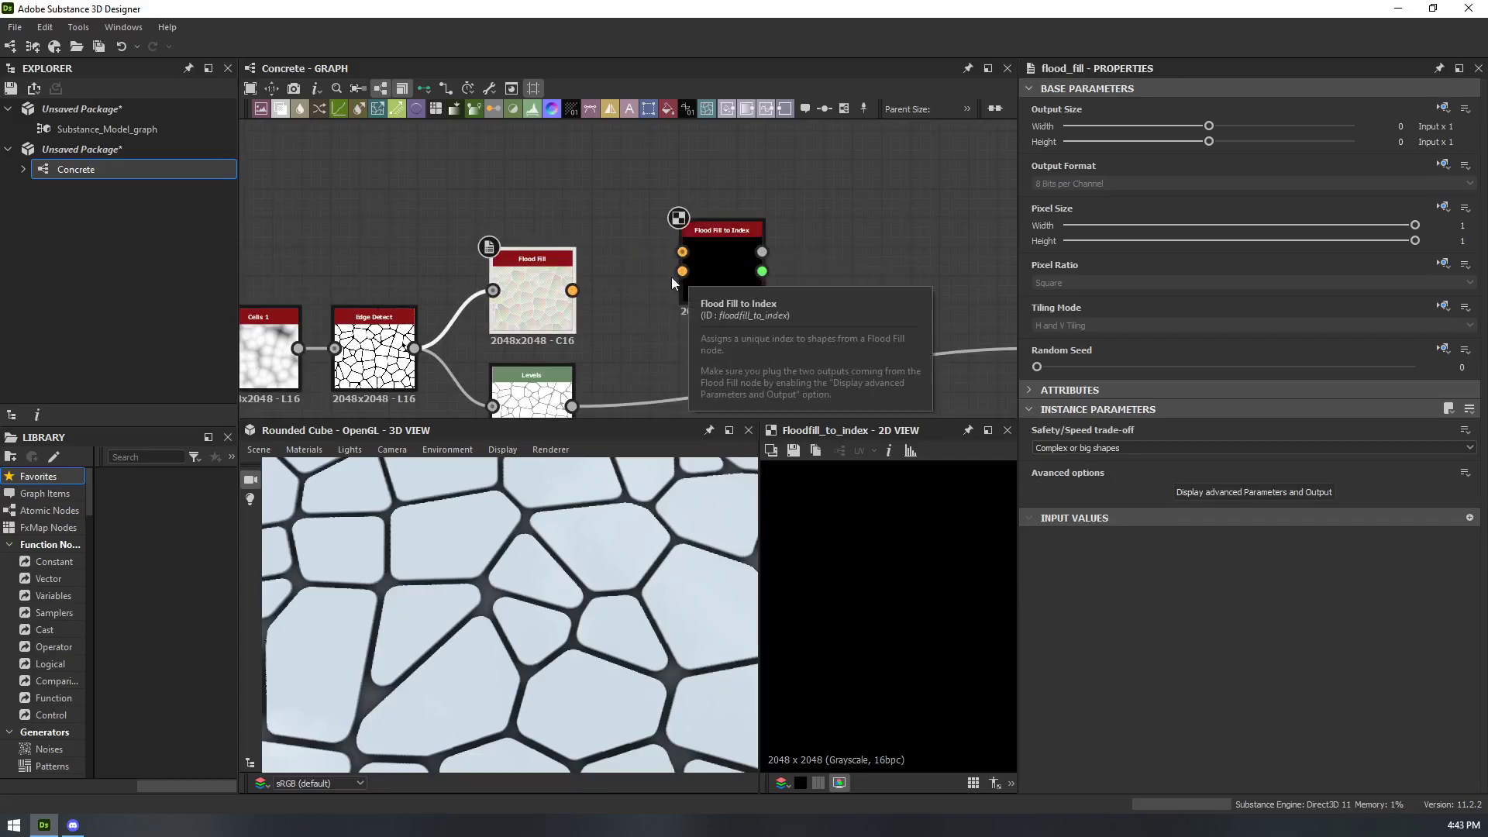
left_click(728, 248)
key("Delete")
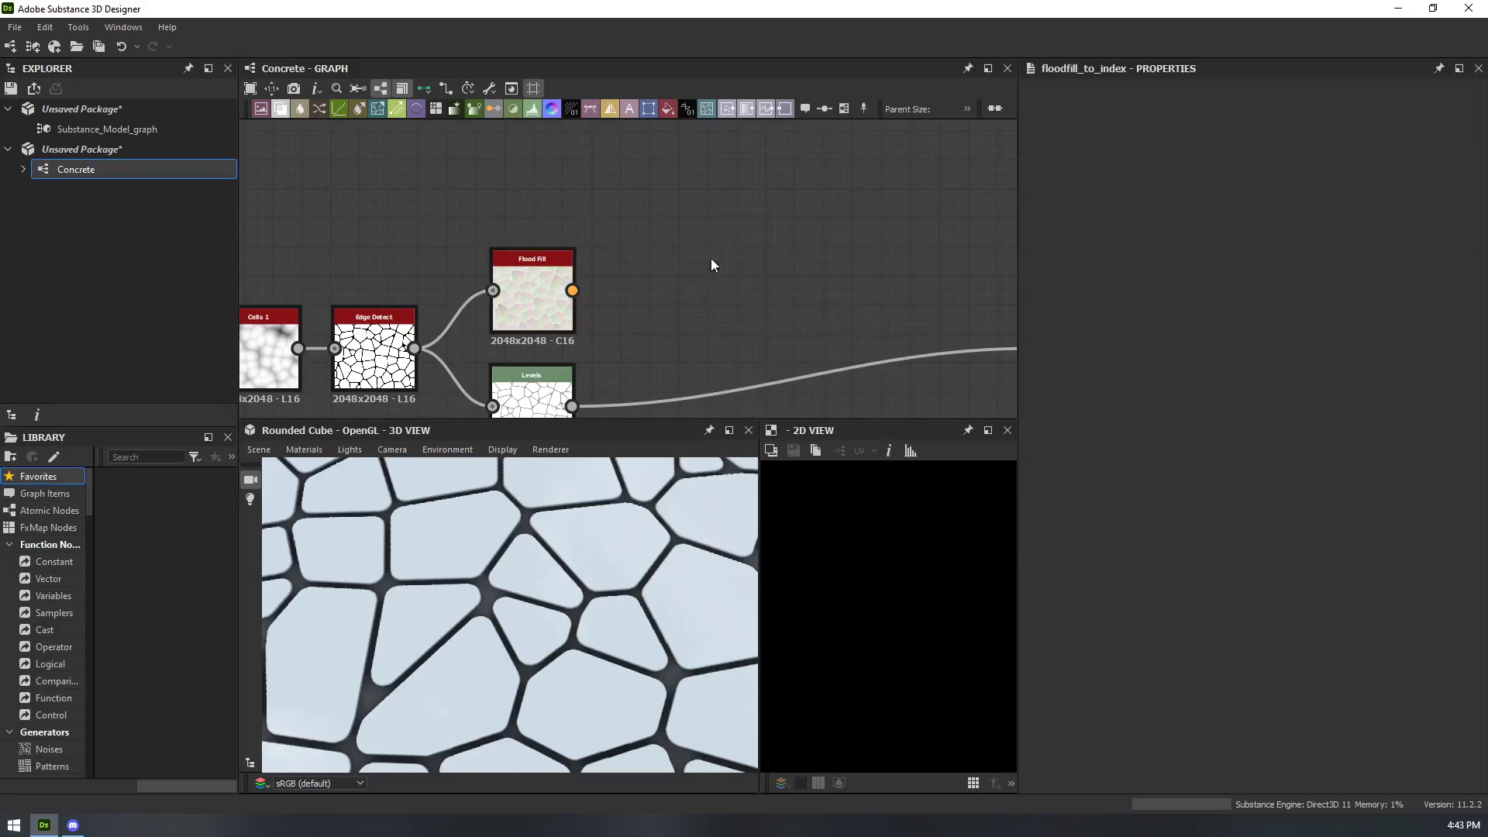
- Add a Flood Fill Mapper Grayscale node and place it to the right of the Flood Fill node
key("space")
type("flood fill")
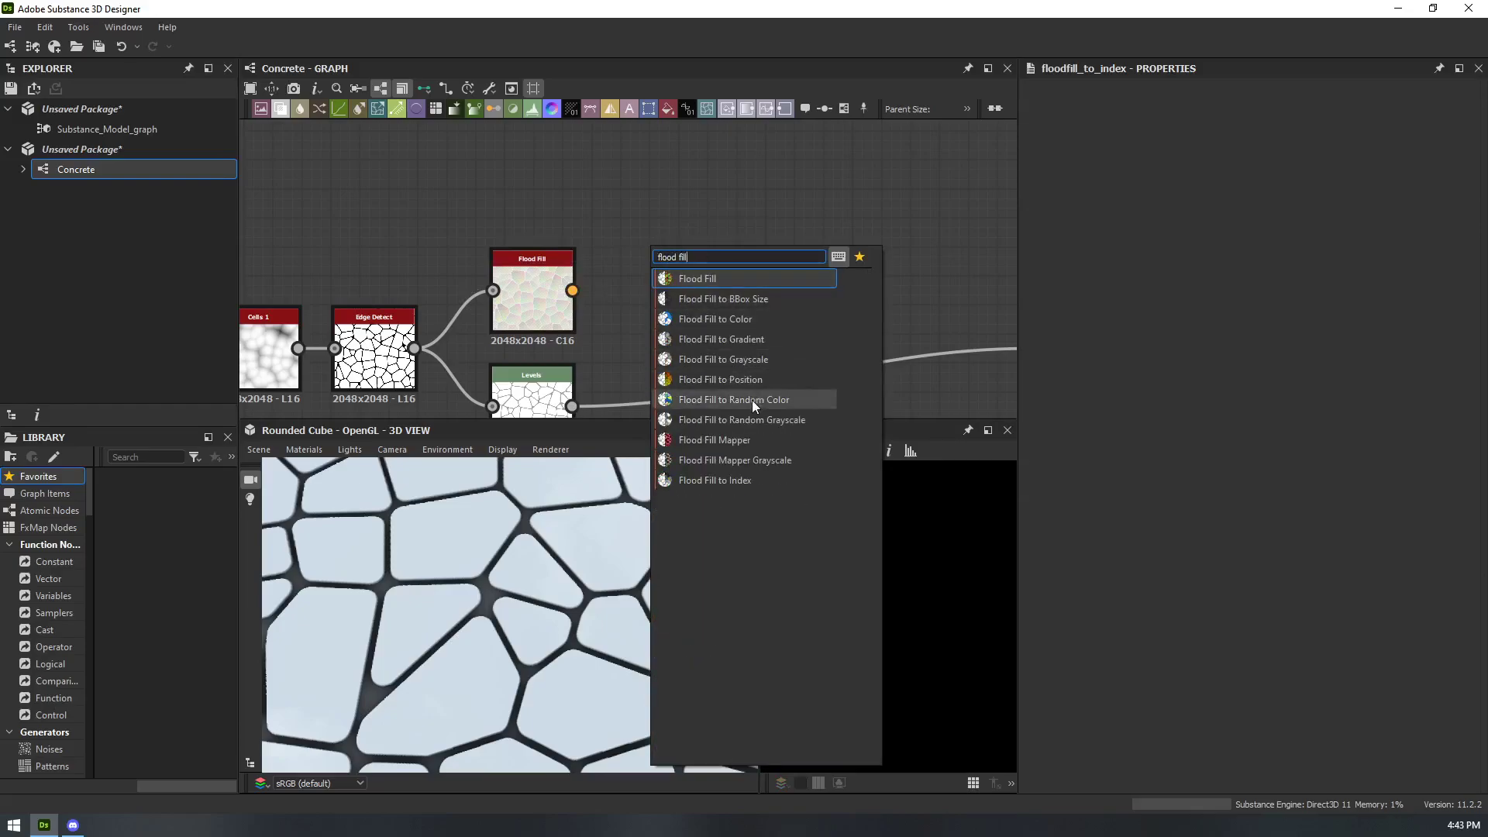
left_click(731, 461)
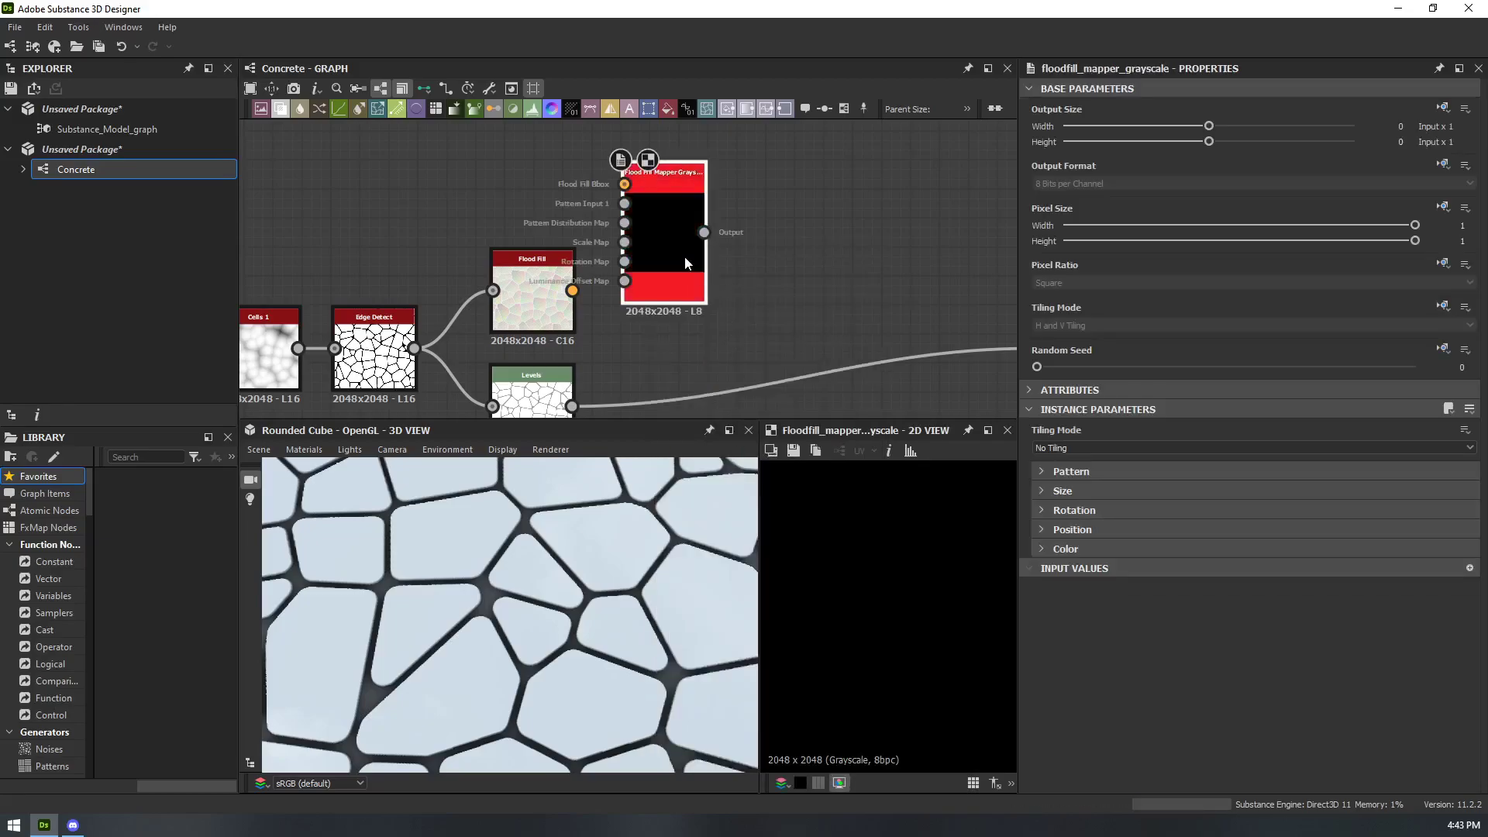
left_click_drag(668, 246, 754, 287)
- Try linking Edge Detect to the mapper's Flood Fill Bbox input, and delete the Edge Detect node
left_click_drag(710, 225, 415, 348)
left_click(393, 359)
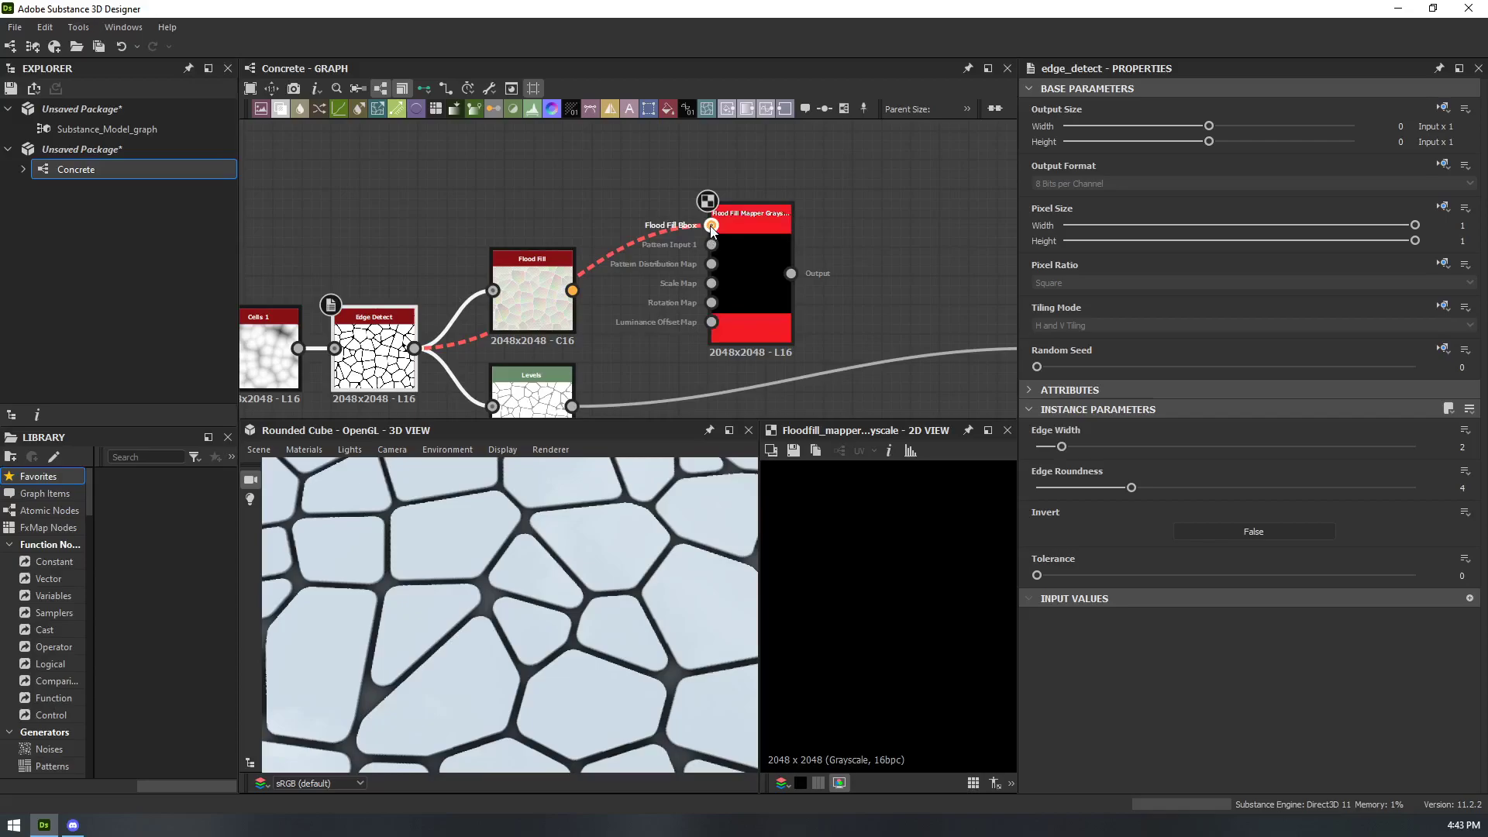
key("Delete")
- Try feeding Cells 1 into the mapper's Flood Fill Bbox and Pattern Input 1, and remove the Bbox link
left_click_drag(711, 226, 300, 348)
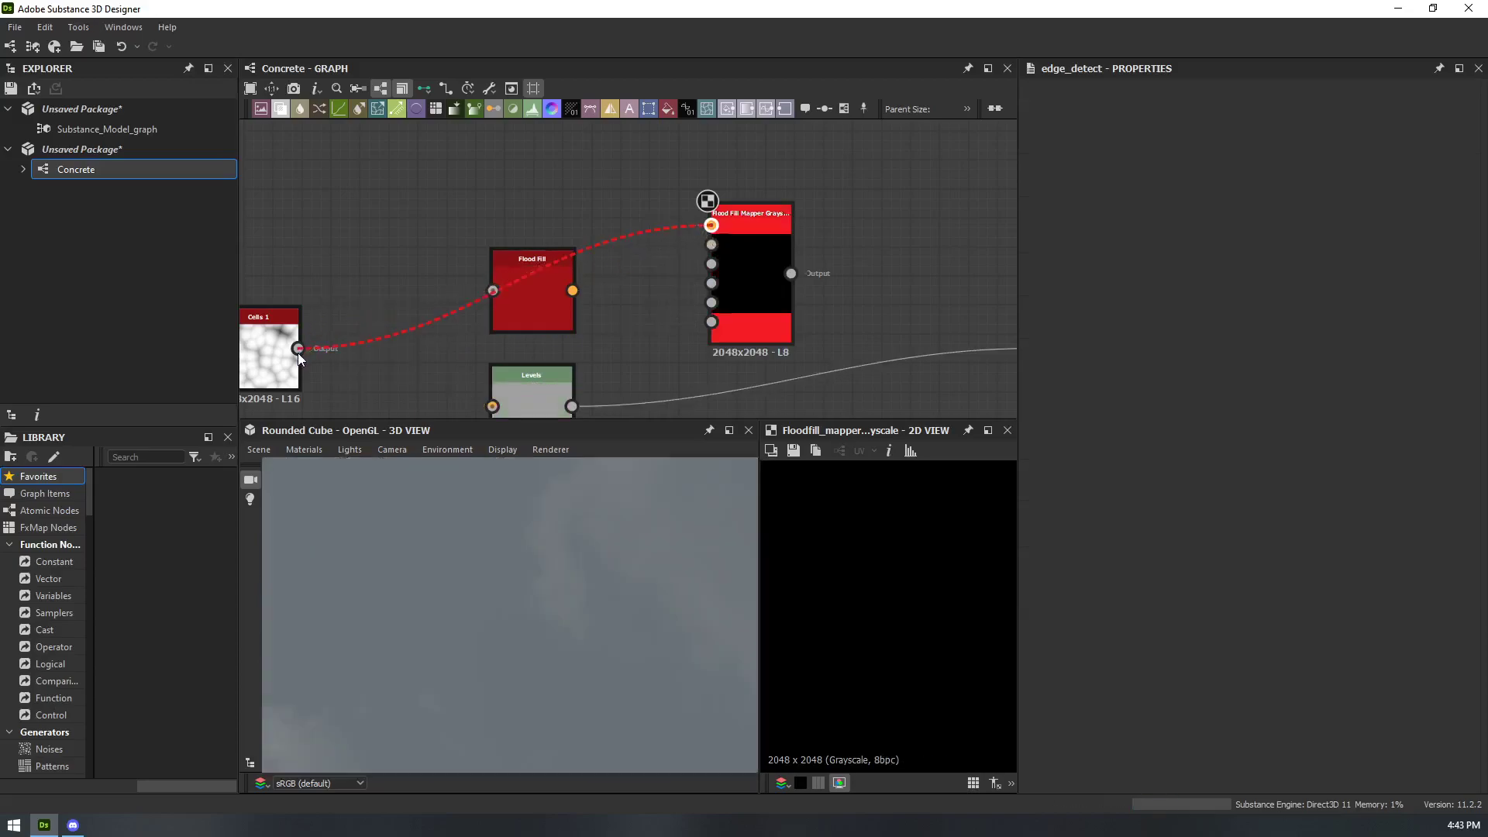
left_click_drag(711, 244, 298, 348)
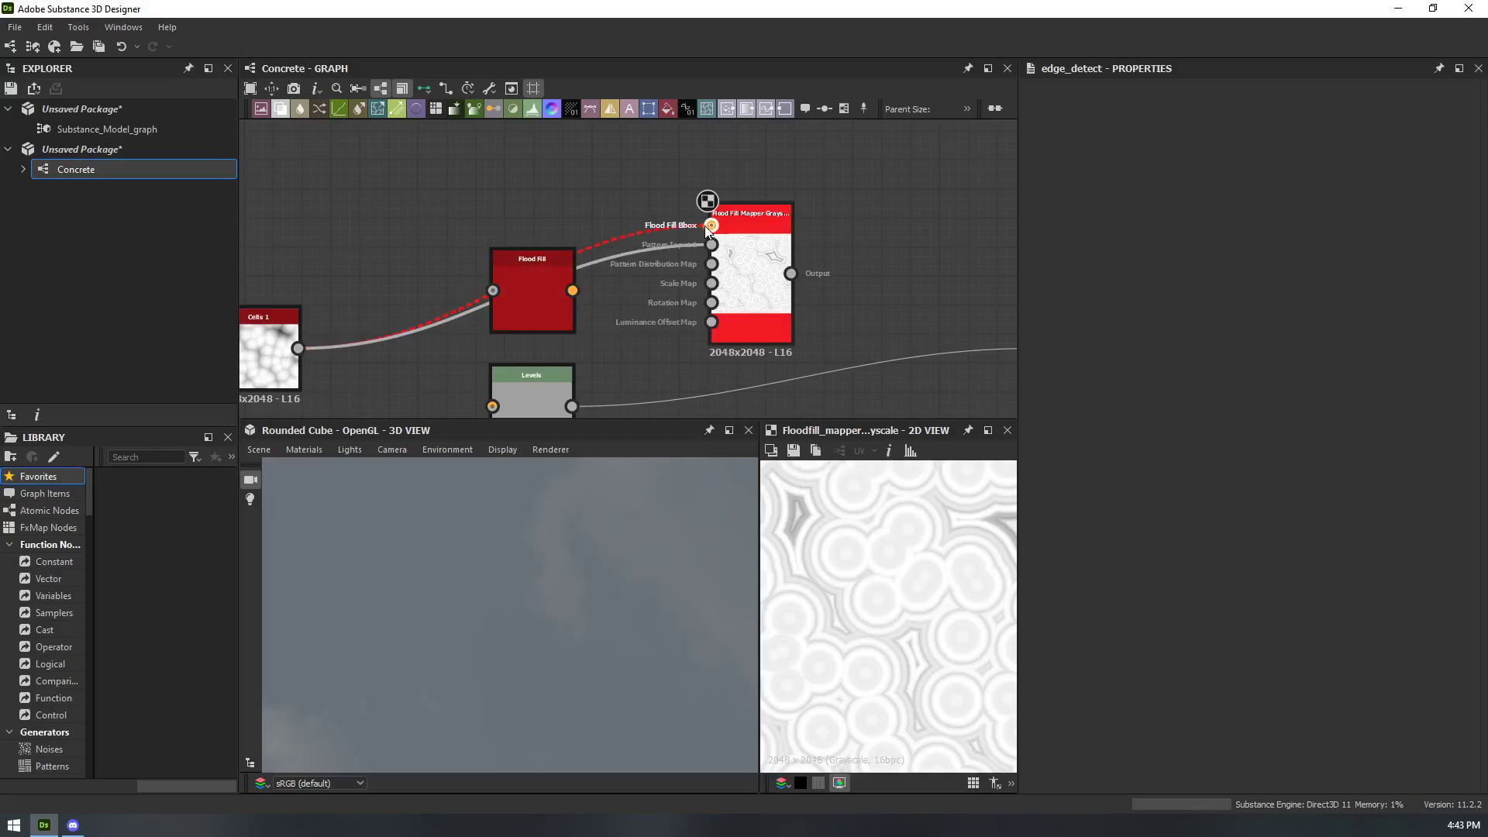
left_click(662, 227)
key("Delete")
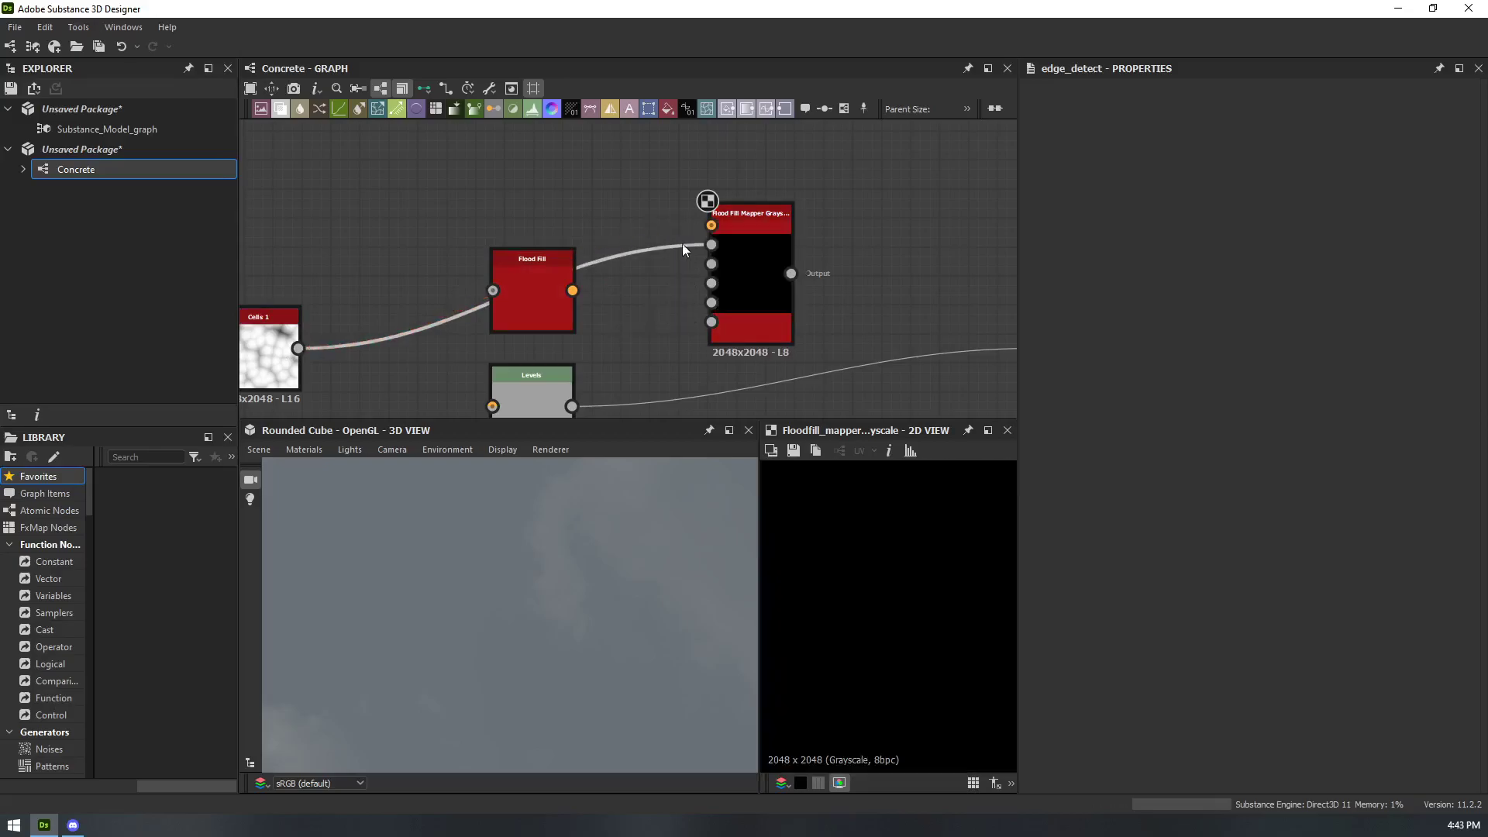
- Undo the Cells 1 link changes and the deletion of the Edge Detect node
left_click(732, 237)
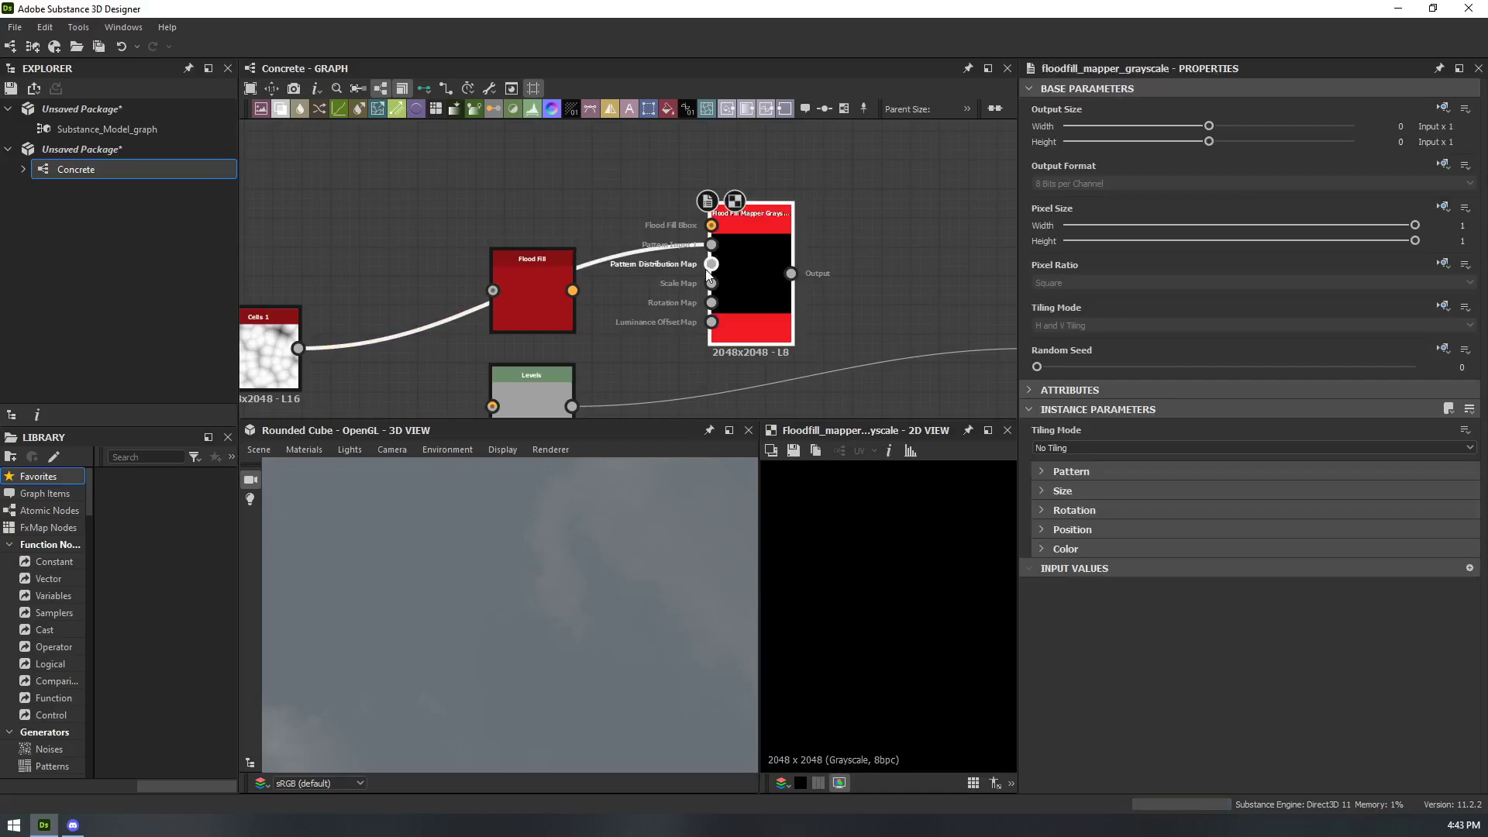
scroll(647, 271, "down", 1)
middle_click_drag(740, 257, 816, 219)
key("ctrl+z")
key("ctrl+z")
key("ctrl+z")
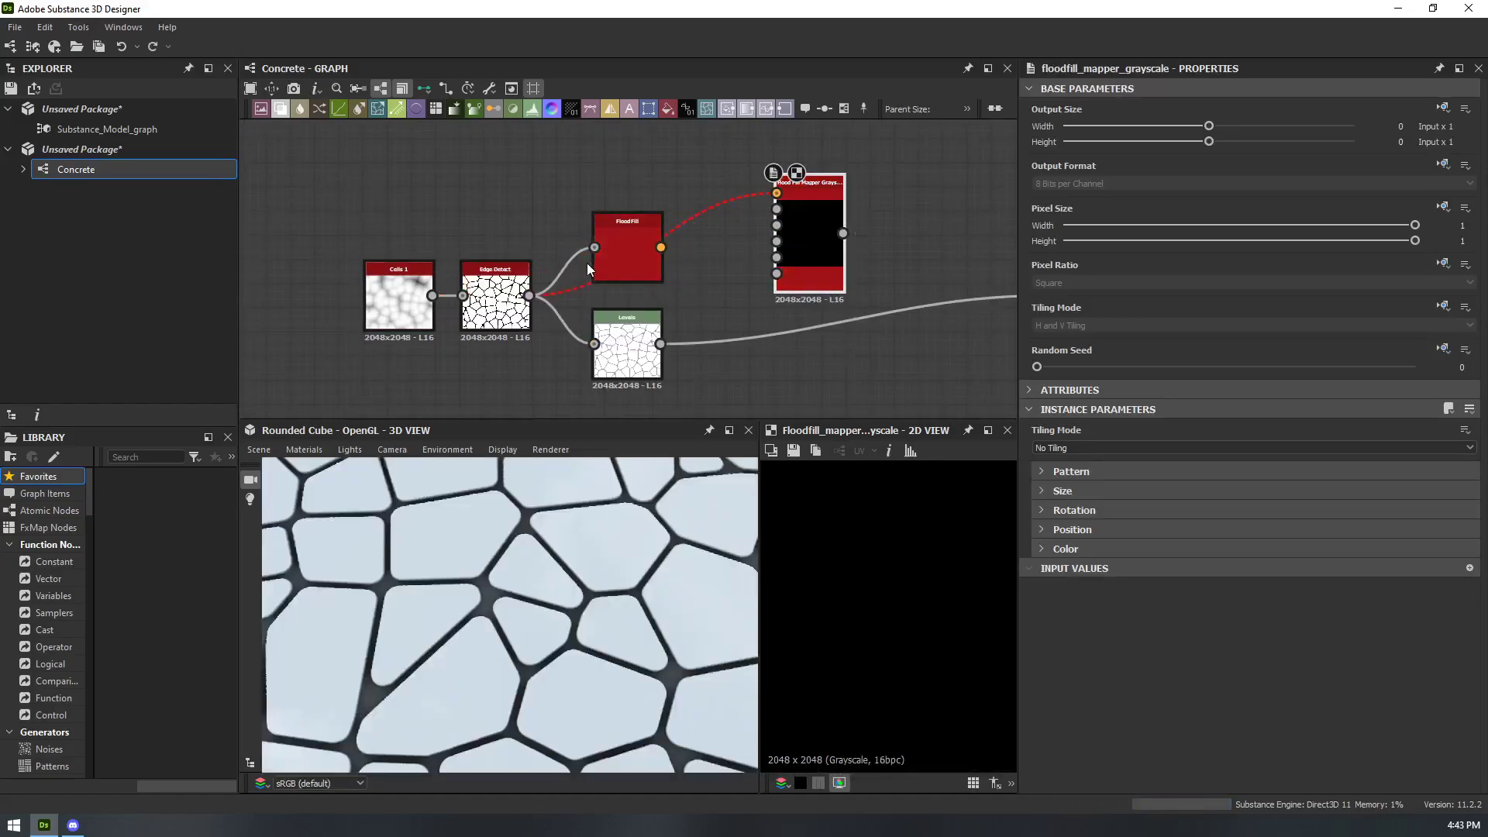
- Try Edge Detect as the source for the mapper's Pattern Input 1, and delete the Flood Fill Mapper Grayscale node
left_click_drag(777, 209, 530, 308)
left_click_drag(828, 249, 829, 239)
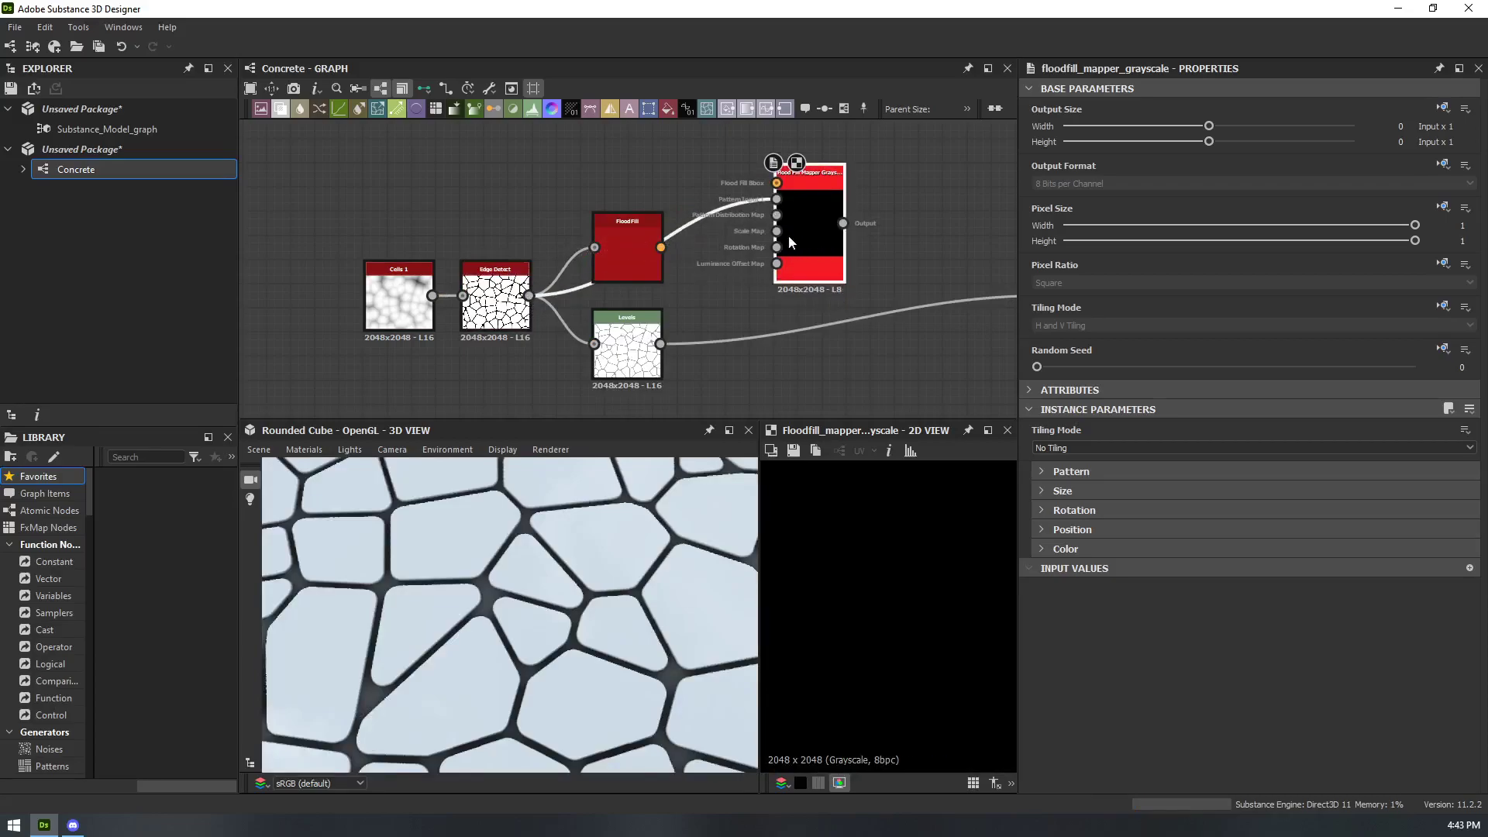
key("Delete")
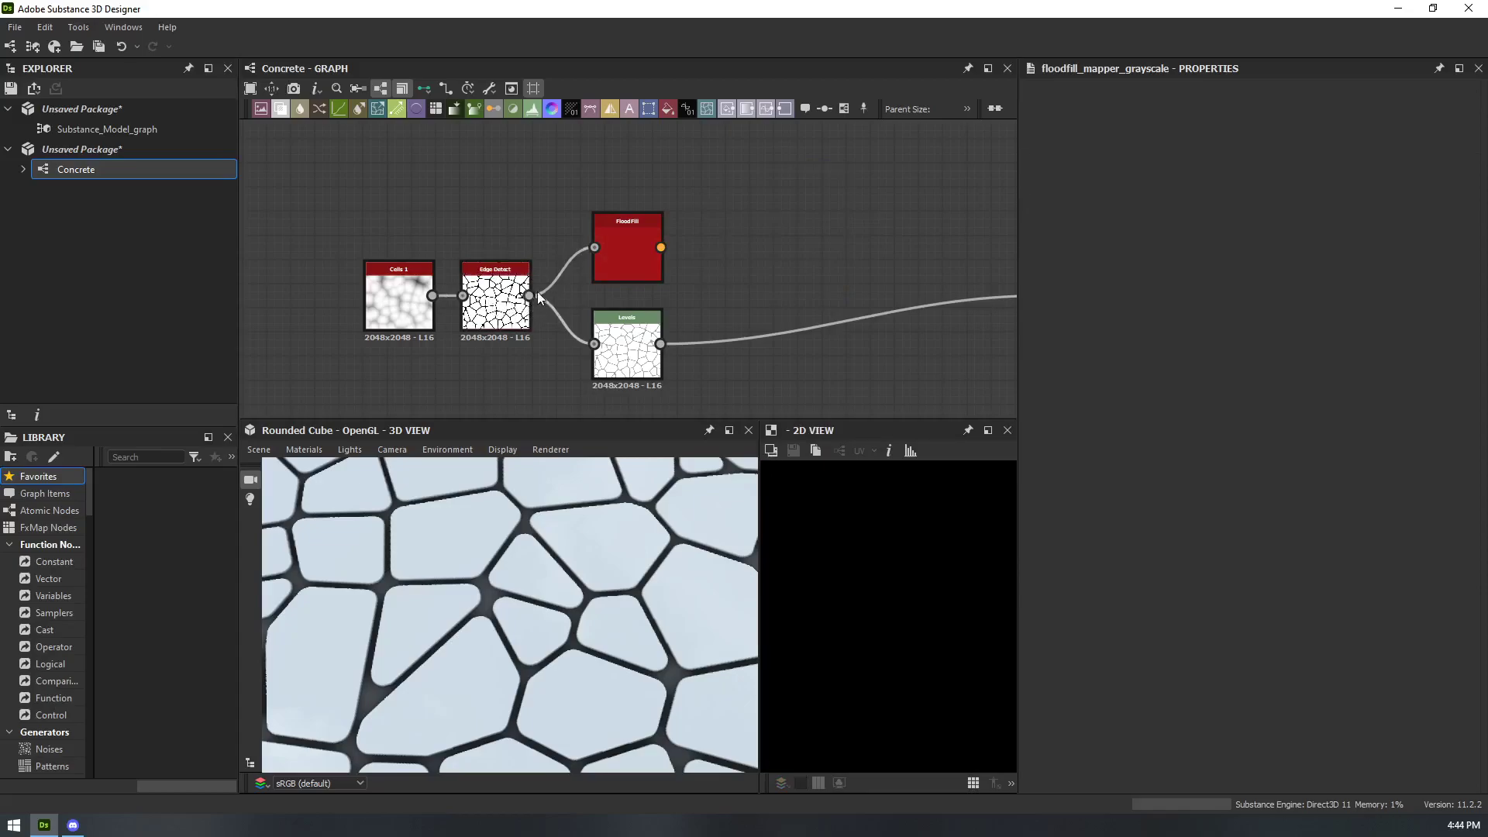
left_click_drag(529, 295, 789, 253)
type("flood")
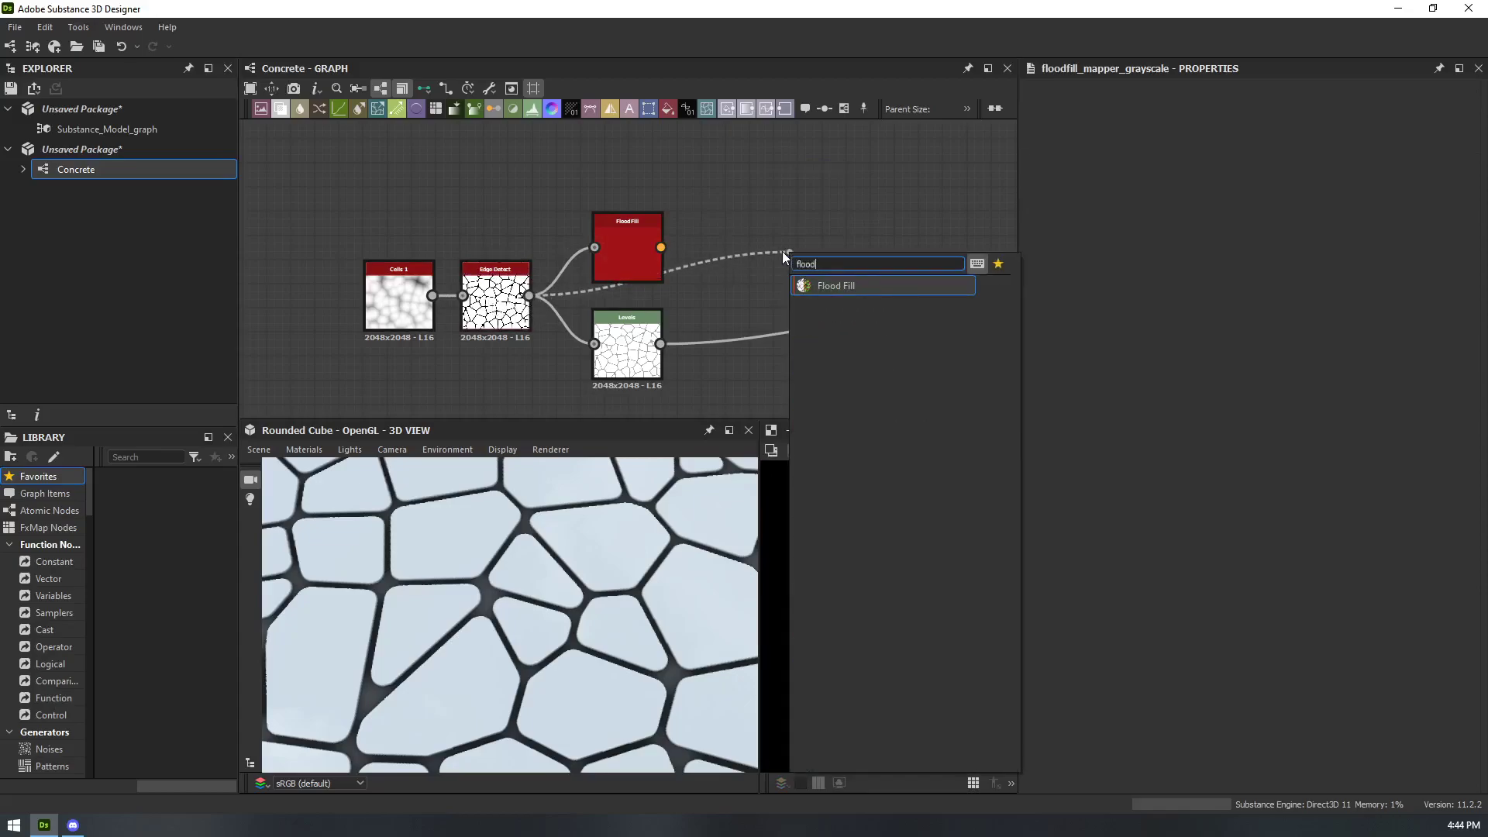
key("BackSpace")
key("BackSpace")
key("BackSpace")
key("BackSpace")
key("BackSpace")
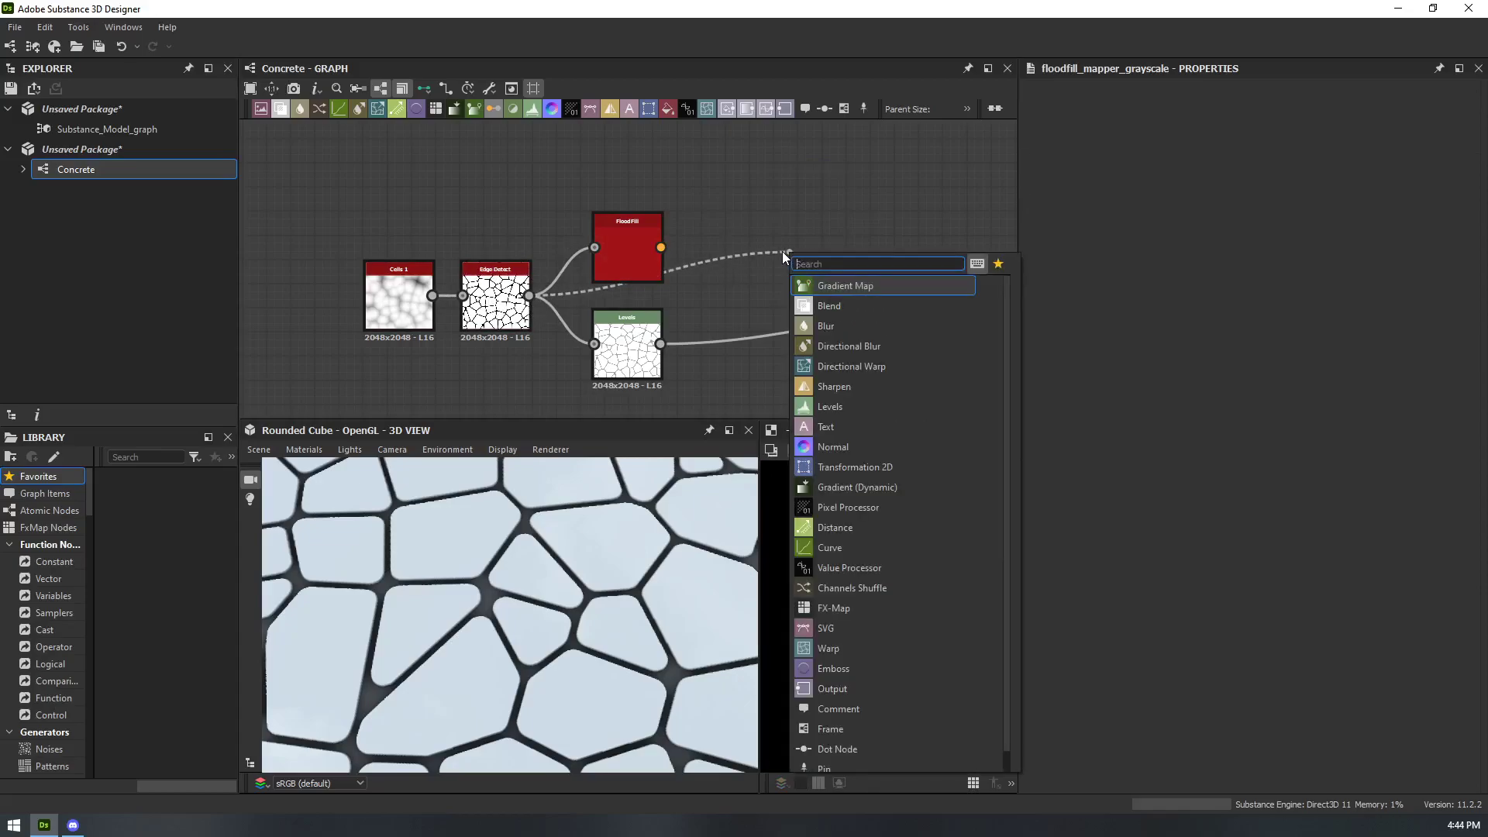
type("flood")
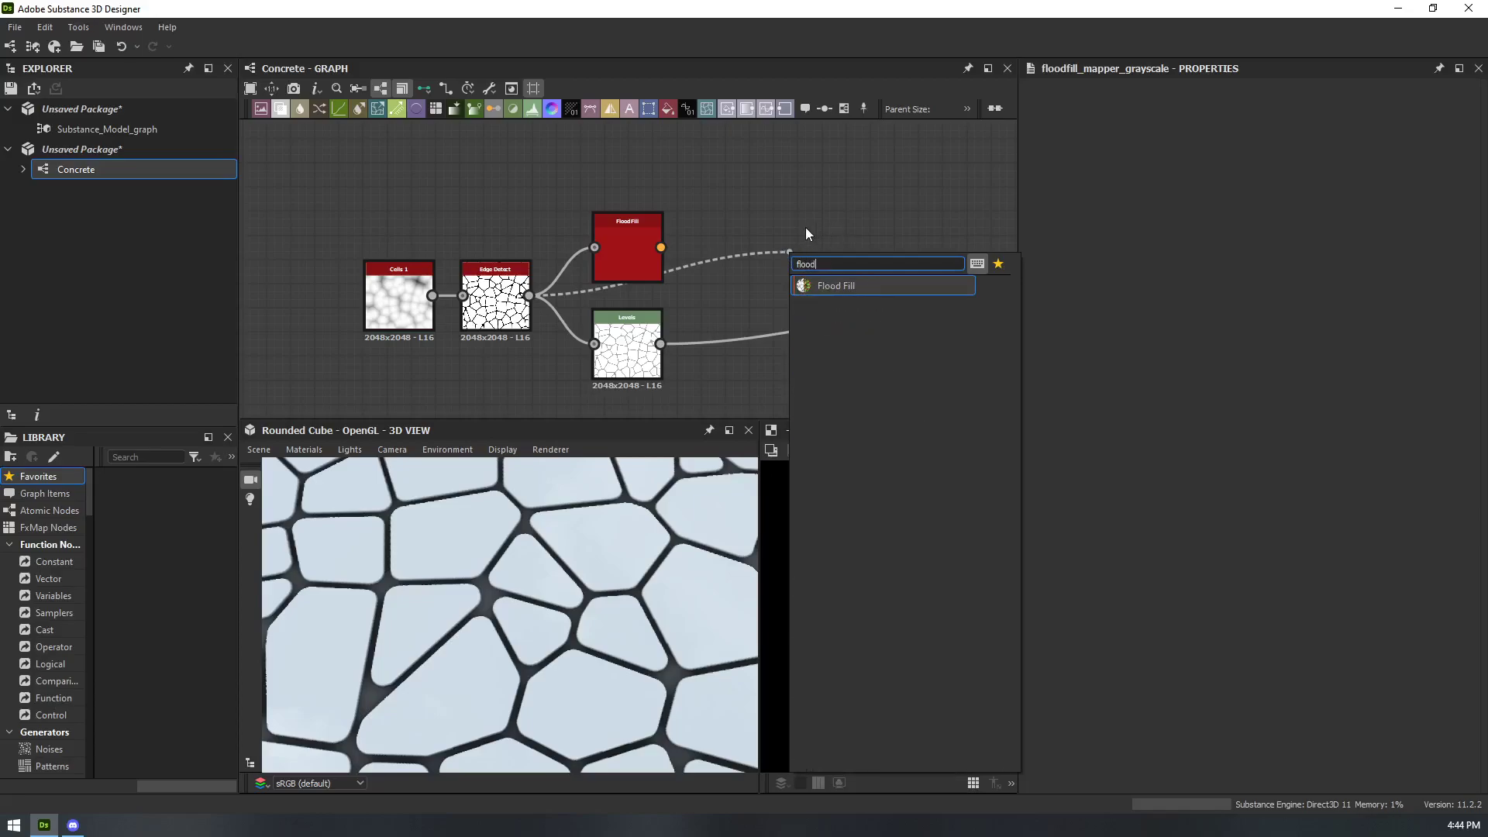
key("BackSpace")
key("BackSpace")
key("BackSpace")
key("BackSpace")
key("BackSpace")
left_click(761, 207)
right_click(761, 207)
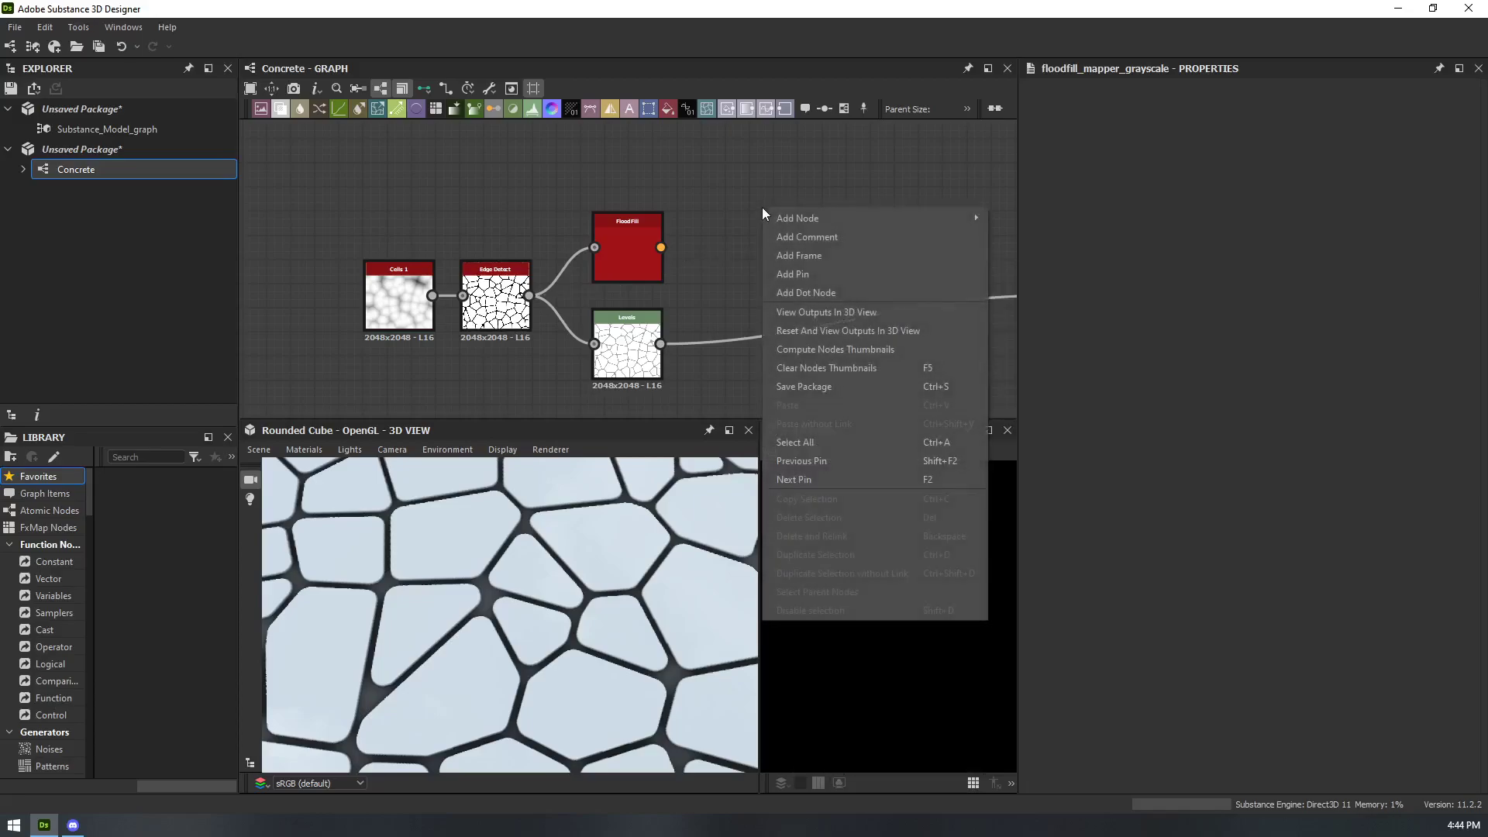
scroll(761, 207, "down", 5)
left_click(555, 222)
scroll(555, 221, "up", 4)
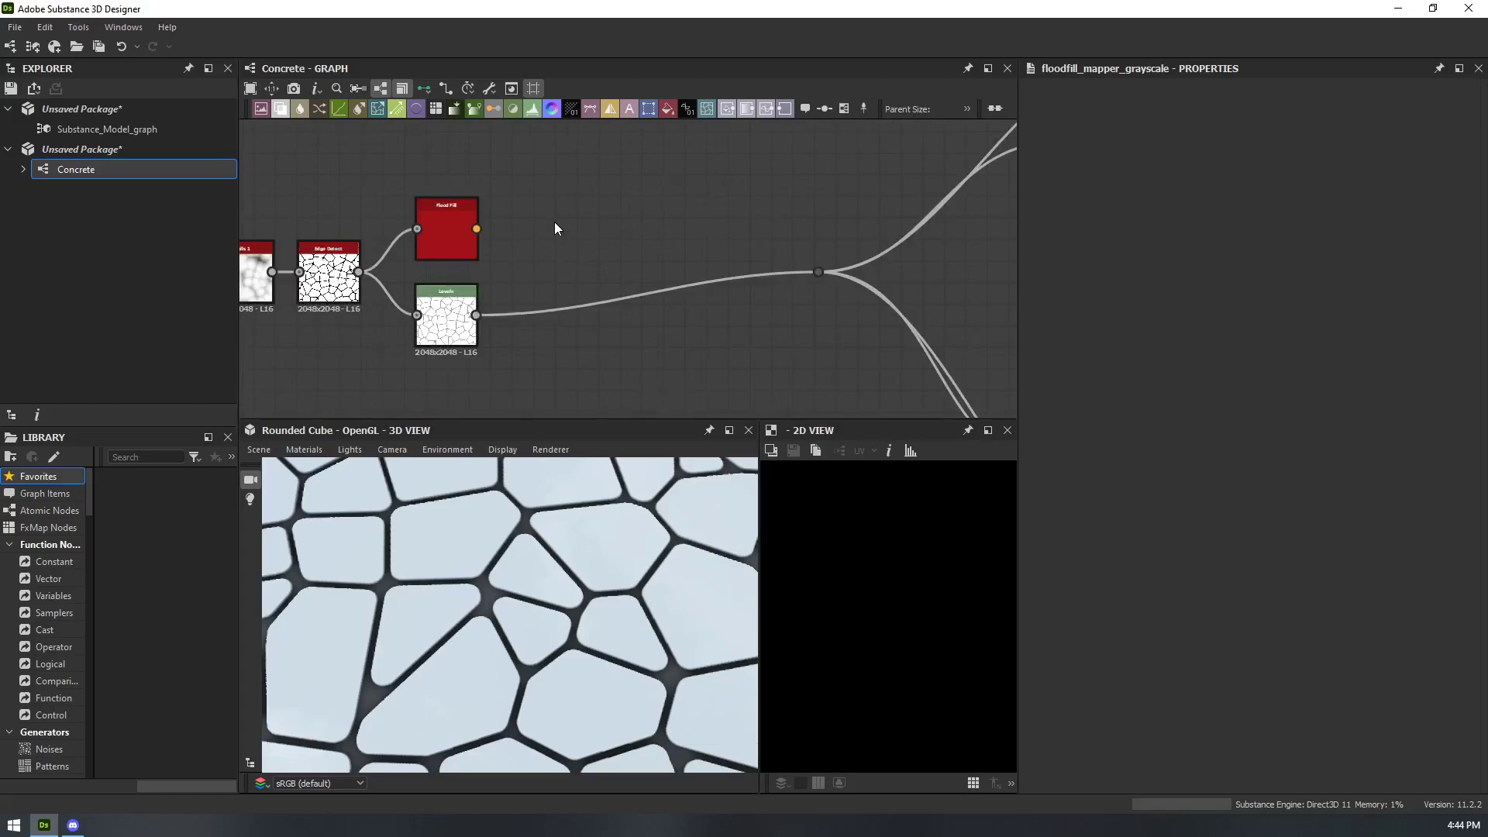
- Add a Flood Fill to Color node beside Flood Fill and connect Flood Fill's Bbox output to its first input
key("space")
type("flood")
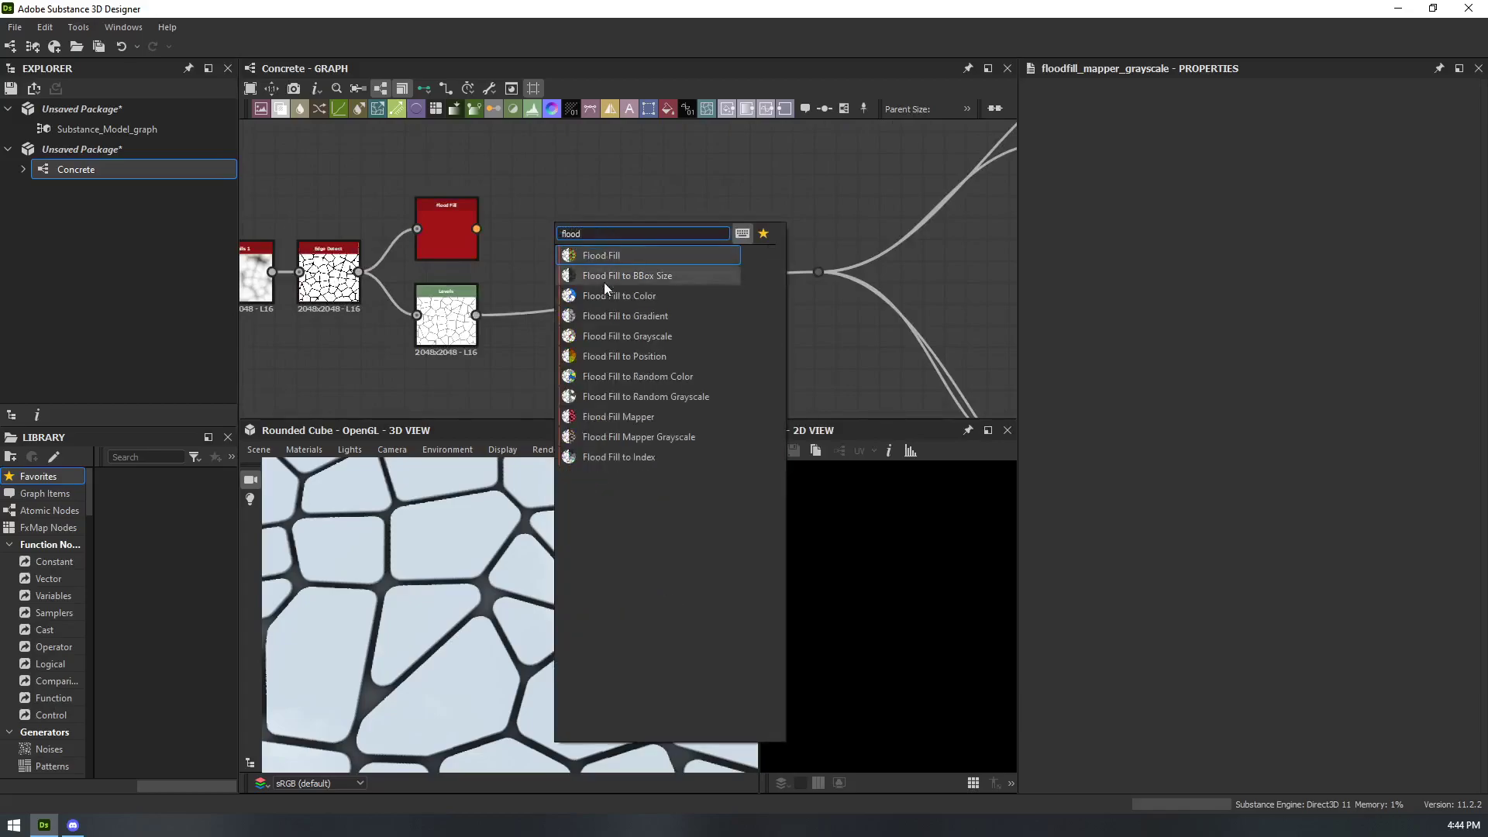
left_click(661, 301)
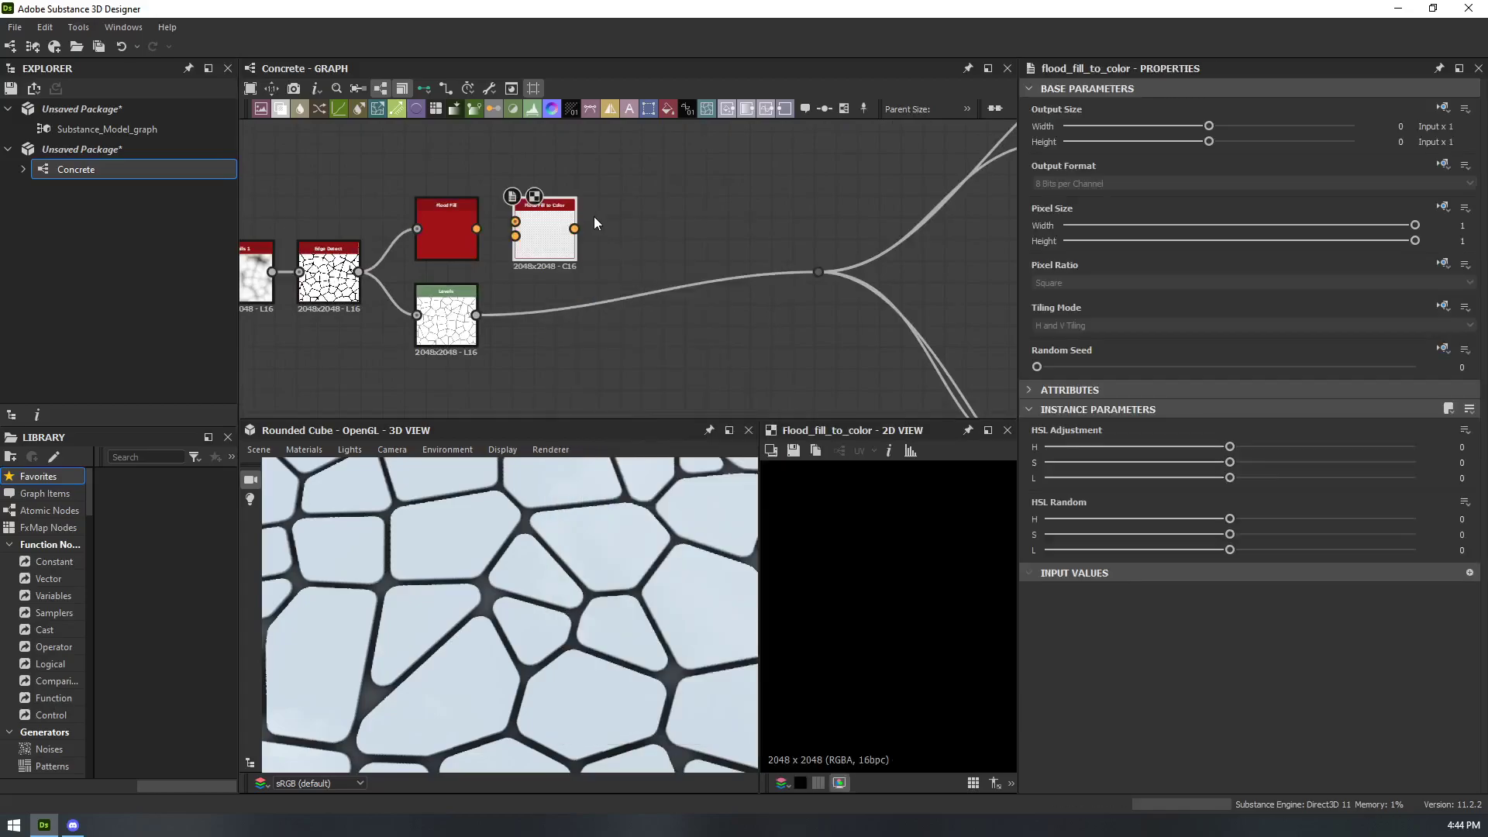
scroll(518, 217, "up", 3)
left_click_drag(431, 241, 628, 246)
left_click(369, 236)
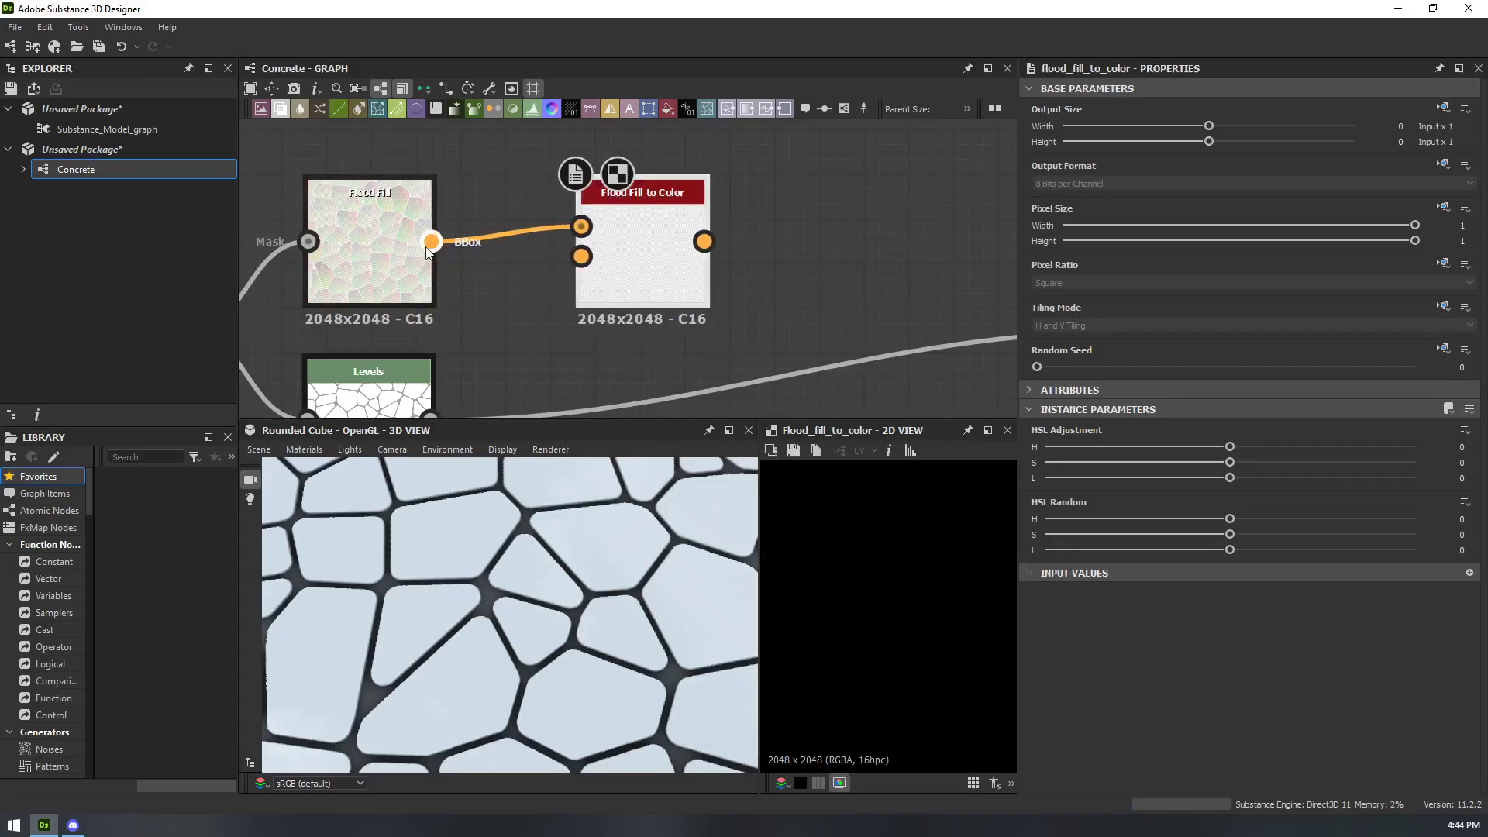
- Add a Uniform Color node above Flood Fill and connect its output to Flood Fill to Color's Color Input
left_click_drag(653, 242, 671, 198)
scroll(693, 224, "down", 2)
middle_click_drag(498, 149, 533, 253)
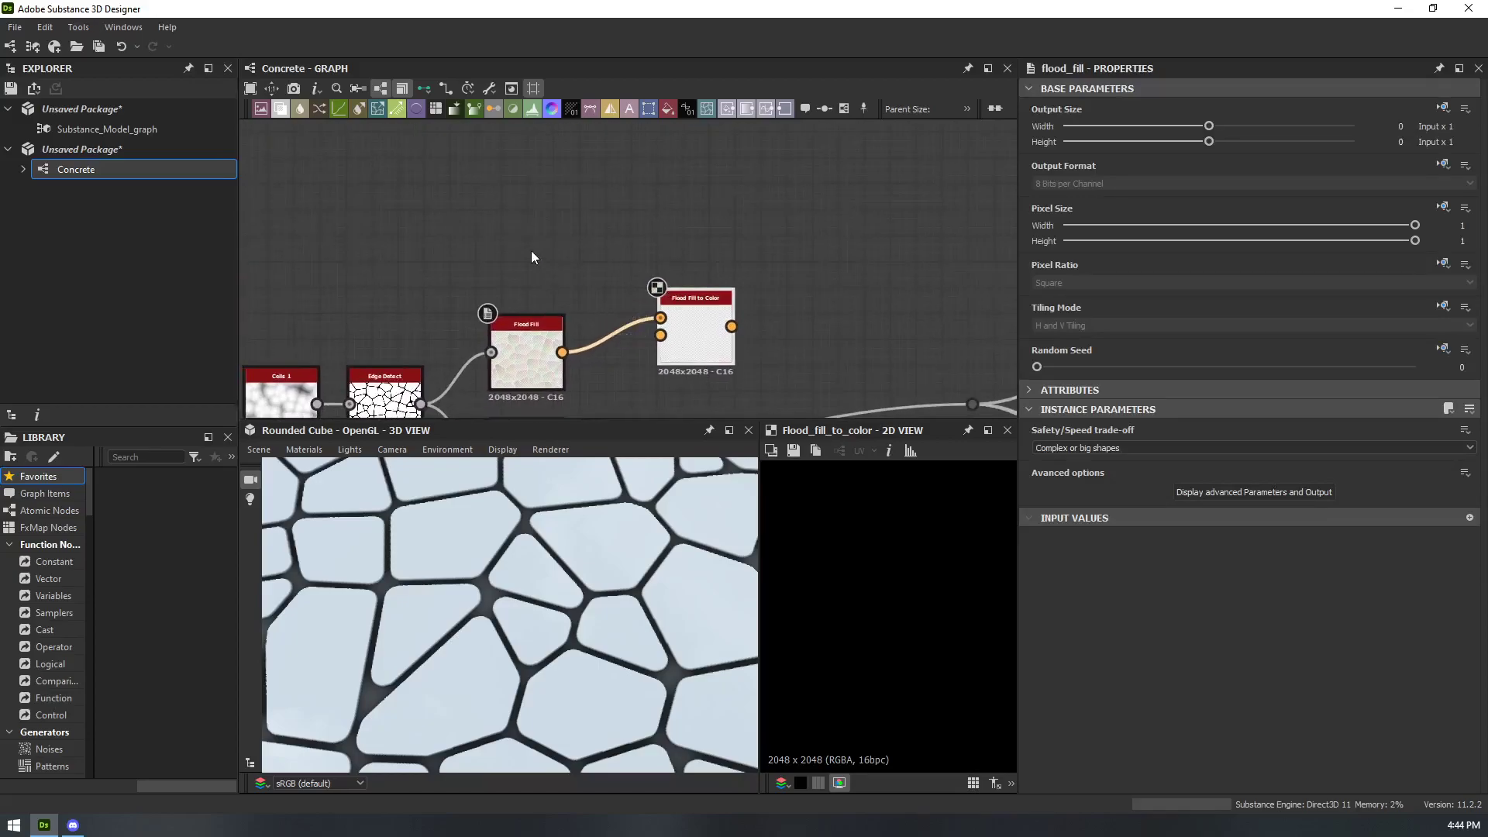
right_click(529, 223)
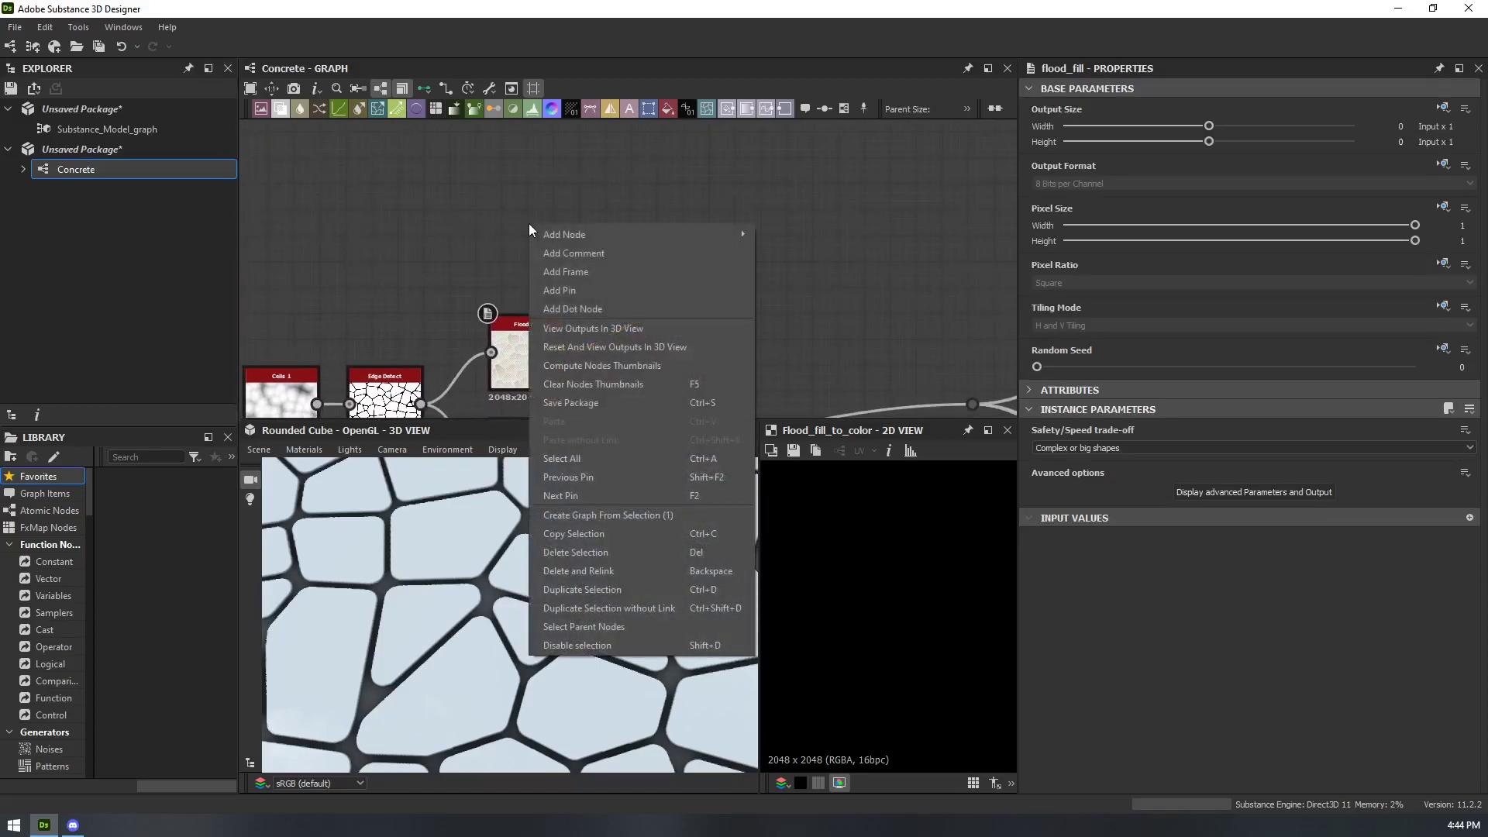
mouse_move(558, 239)
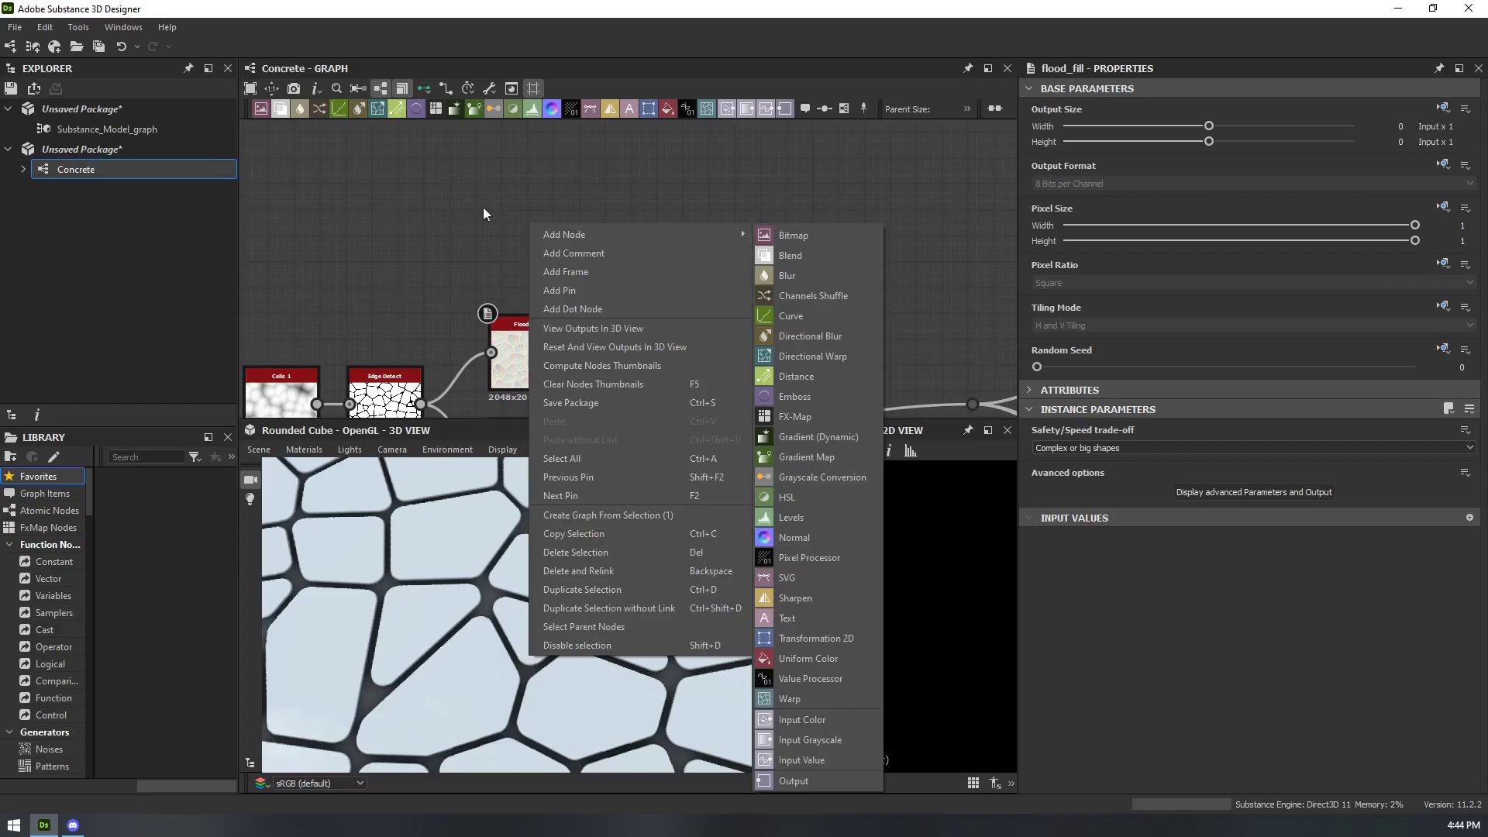
key("Escape")
key("space")
type("unif")
key("Return")
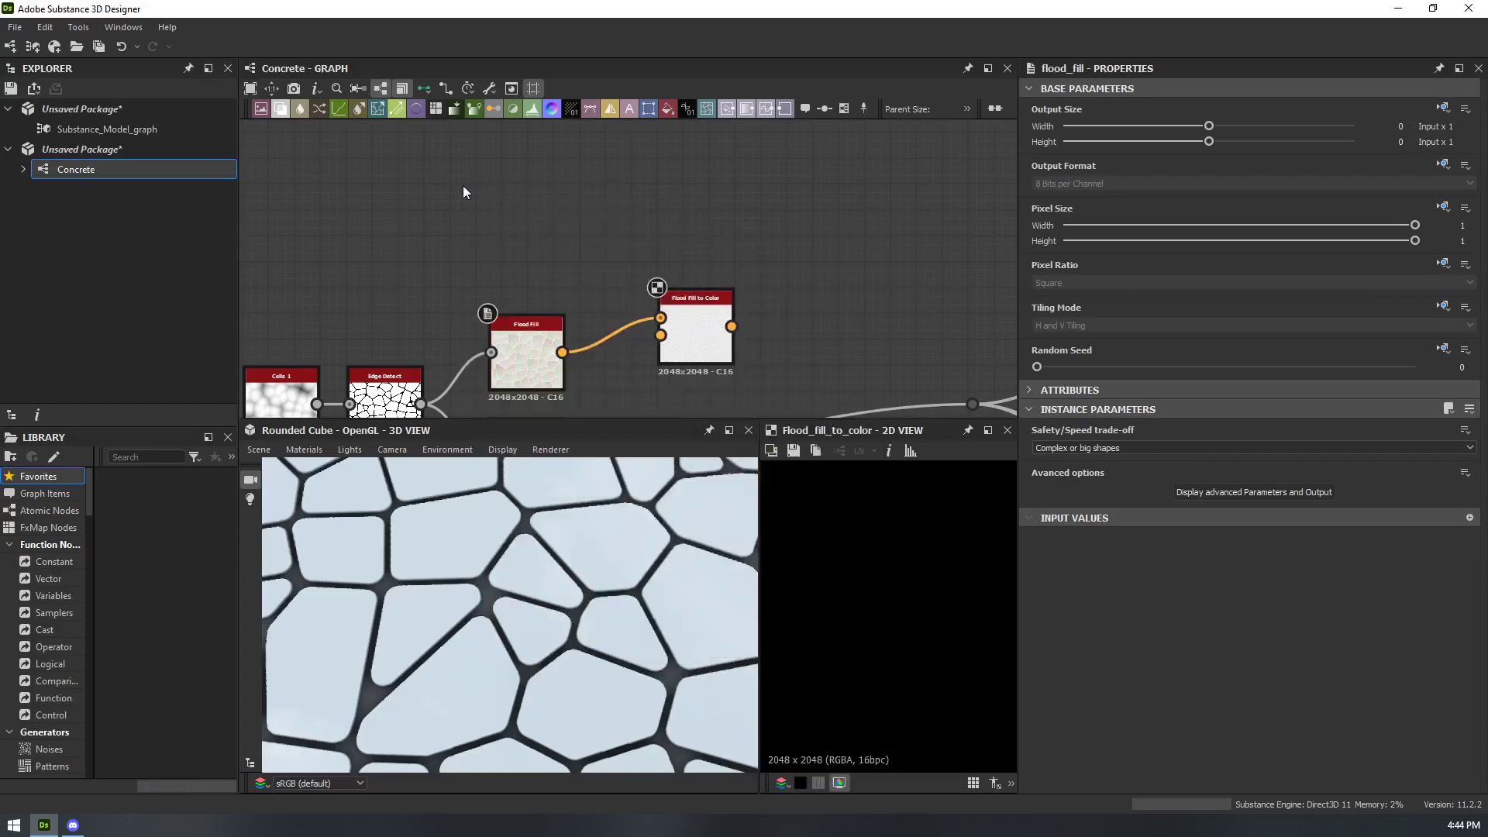
left_click_drag(498, 196, 661, 336)
left_click(676, 346)
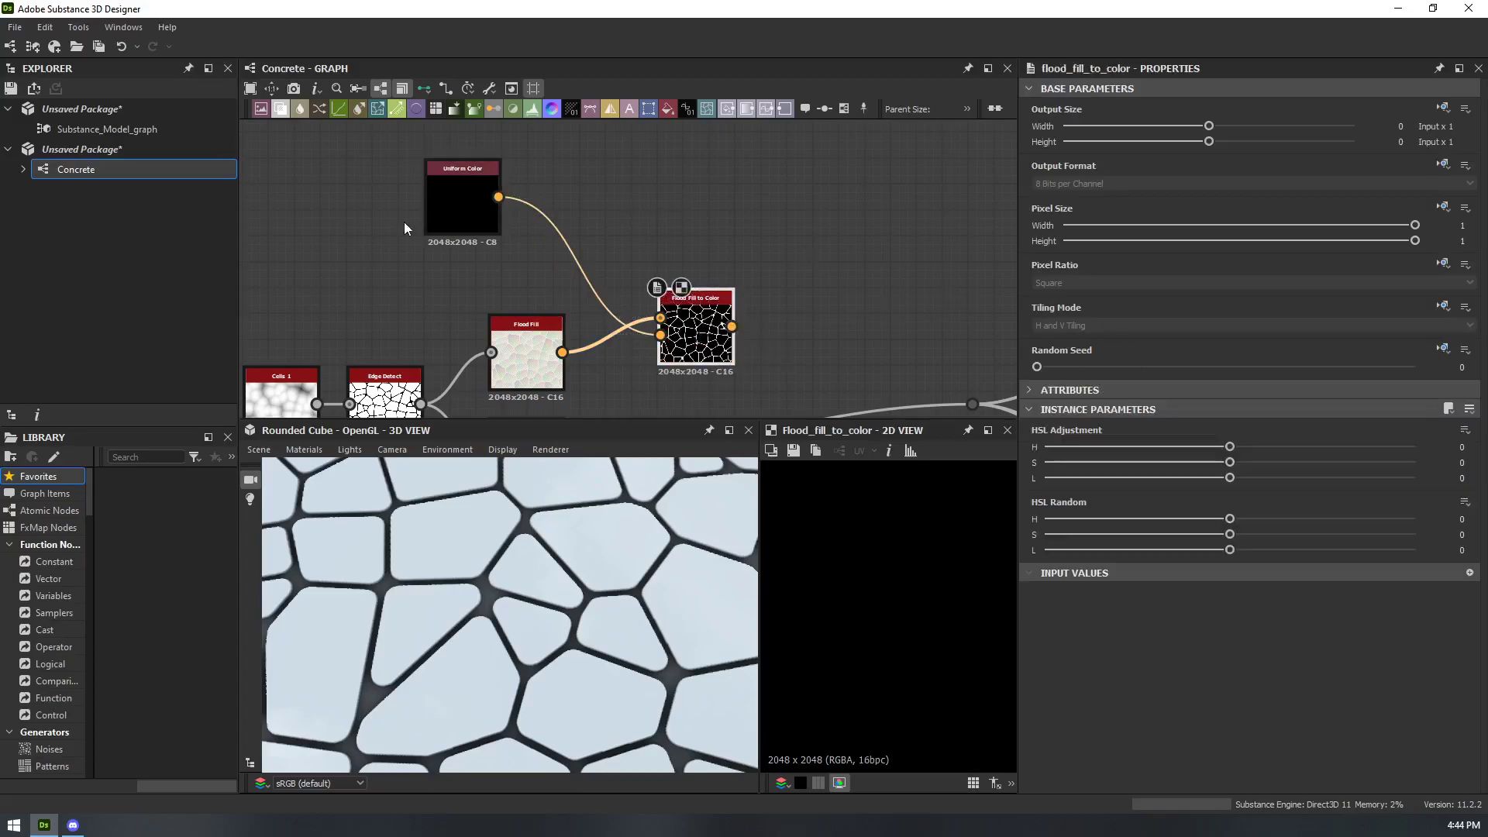
- Move the Uniform Color node closer to Flood Fill to Color and set its output color's R to 255
left_click_drag(445, 195, 538, 222)
left_click(700, 346)
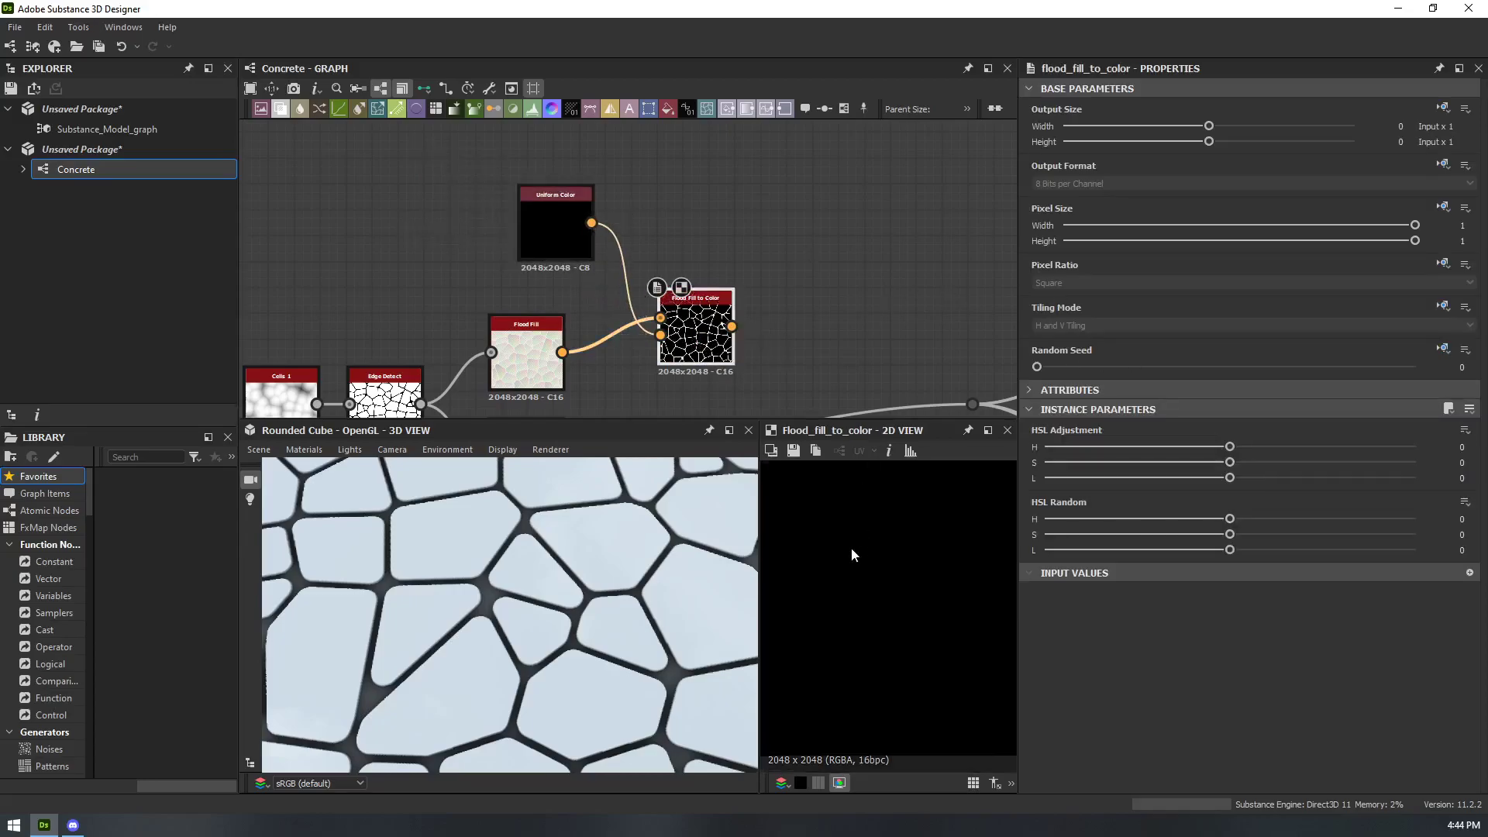
scroll(859, 551, "down", 5)
scroll(558, 596, "down", 3)
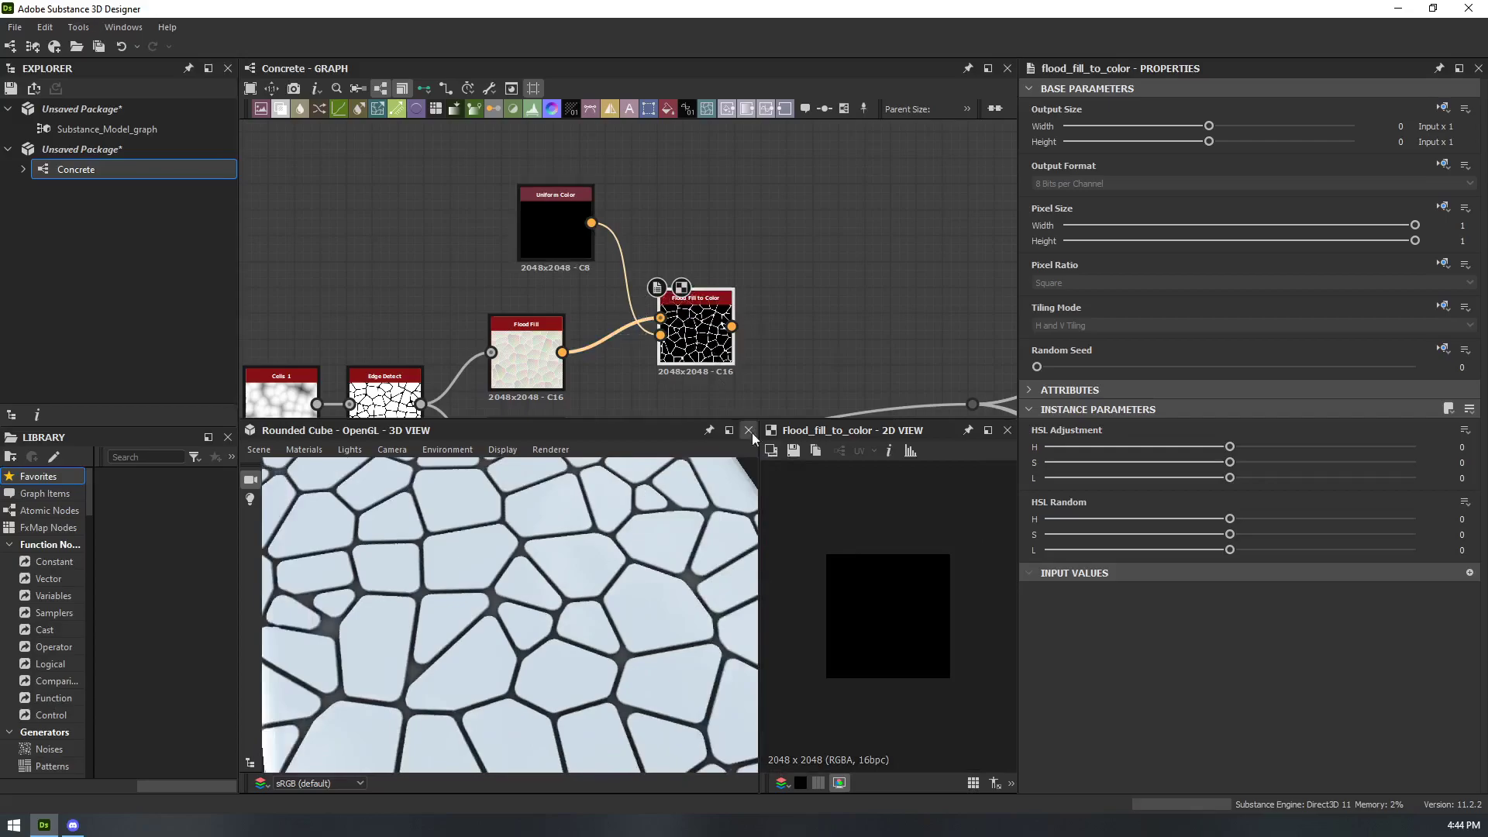
scroll(814, 571, "up", 4)
left_click(568, 241)
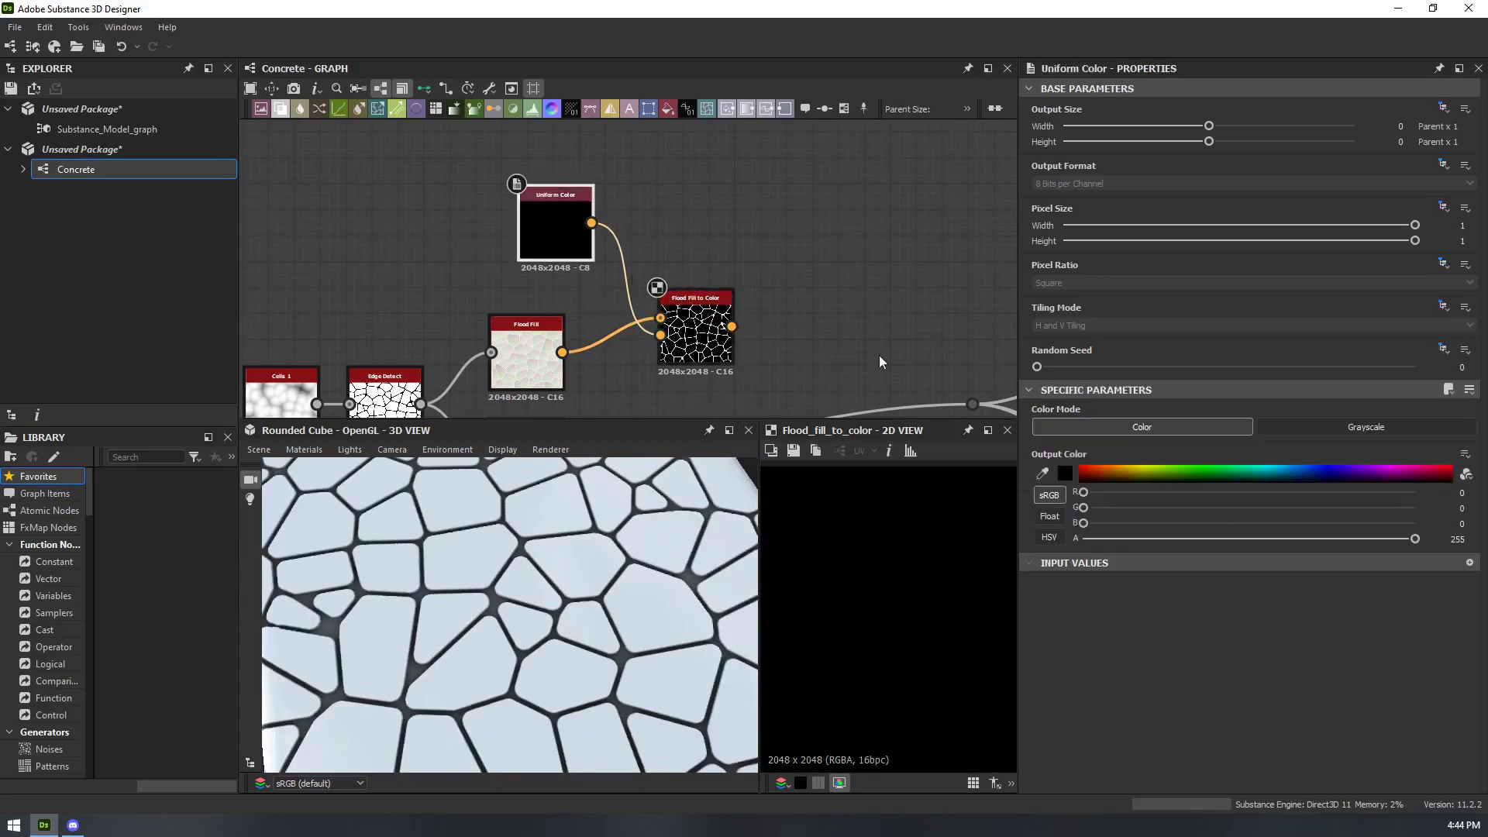
left_click_drag(1084, 493, 1425, 496)
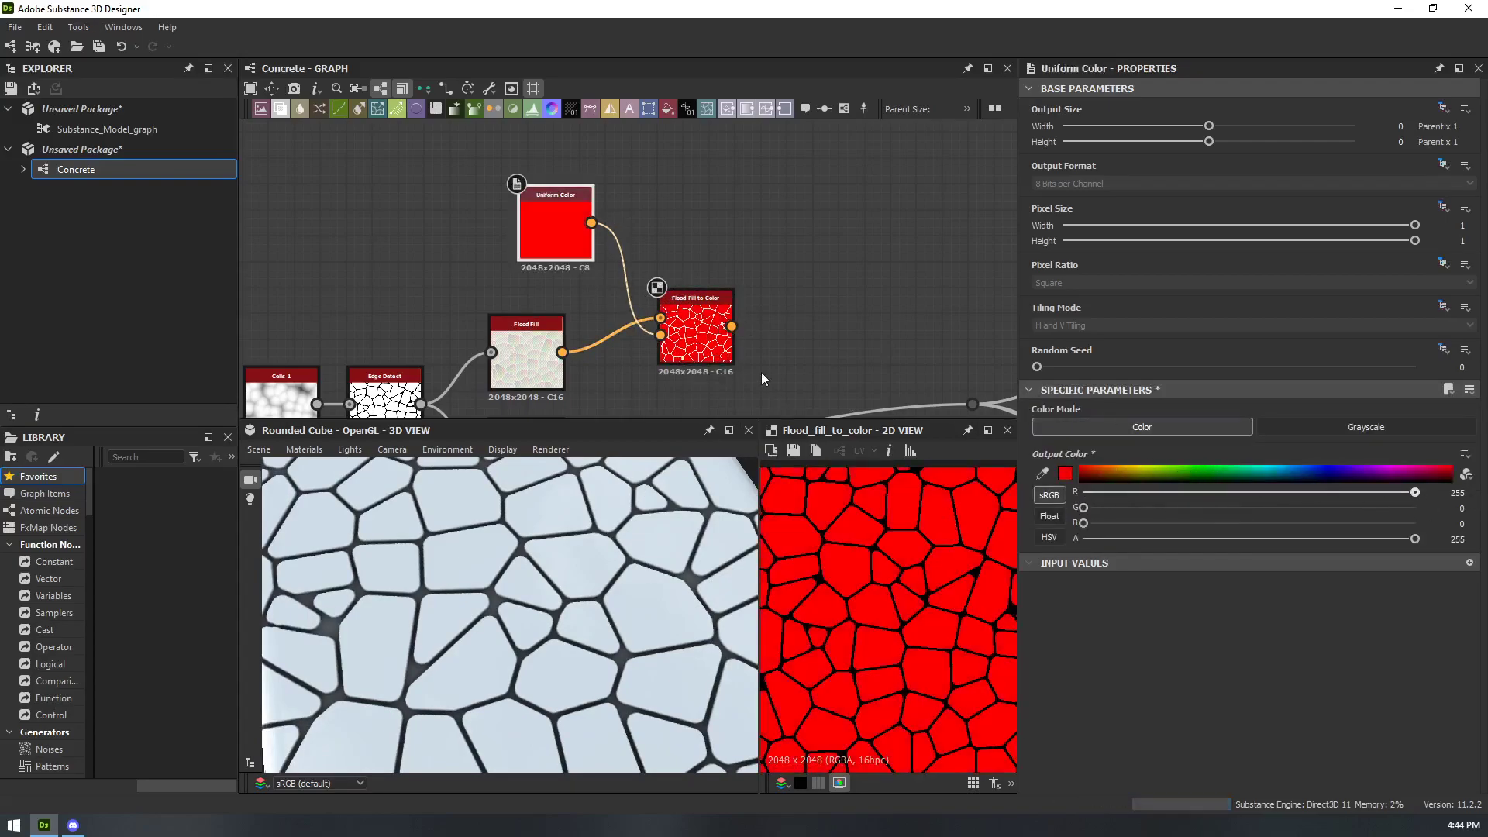
- Try changing the Random Seed of the Flood Fill to Color node, and delete that node
scroll(840, 366, "down", 2)
scroll(971, 584, "down", 3)
scroll(972, 584, "up", 2)
scroll(930, 569, "up", 2)
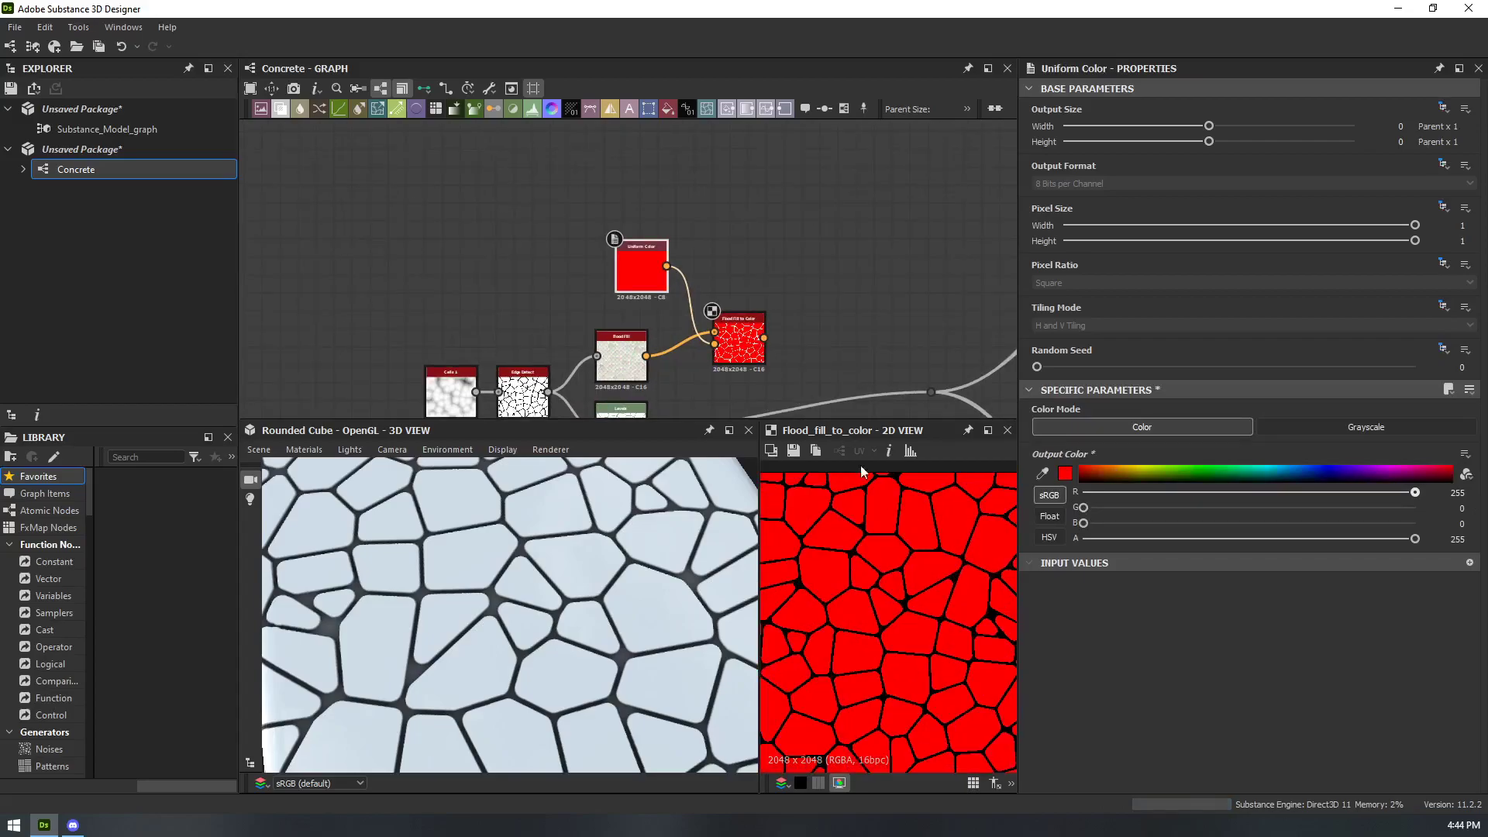
scroll(783, 376, "up", 2)
left_click(699, 279)
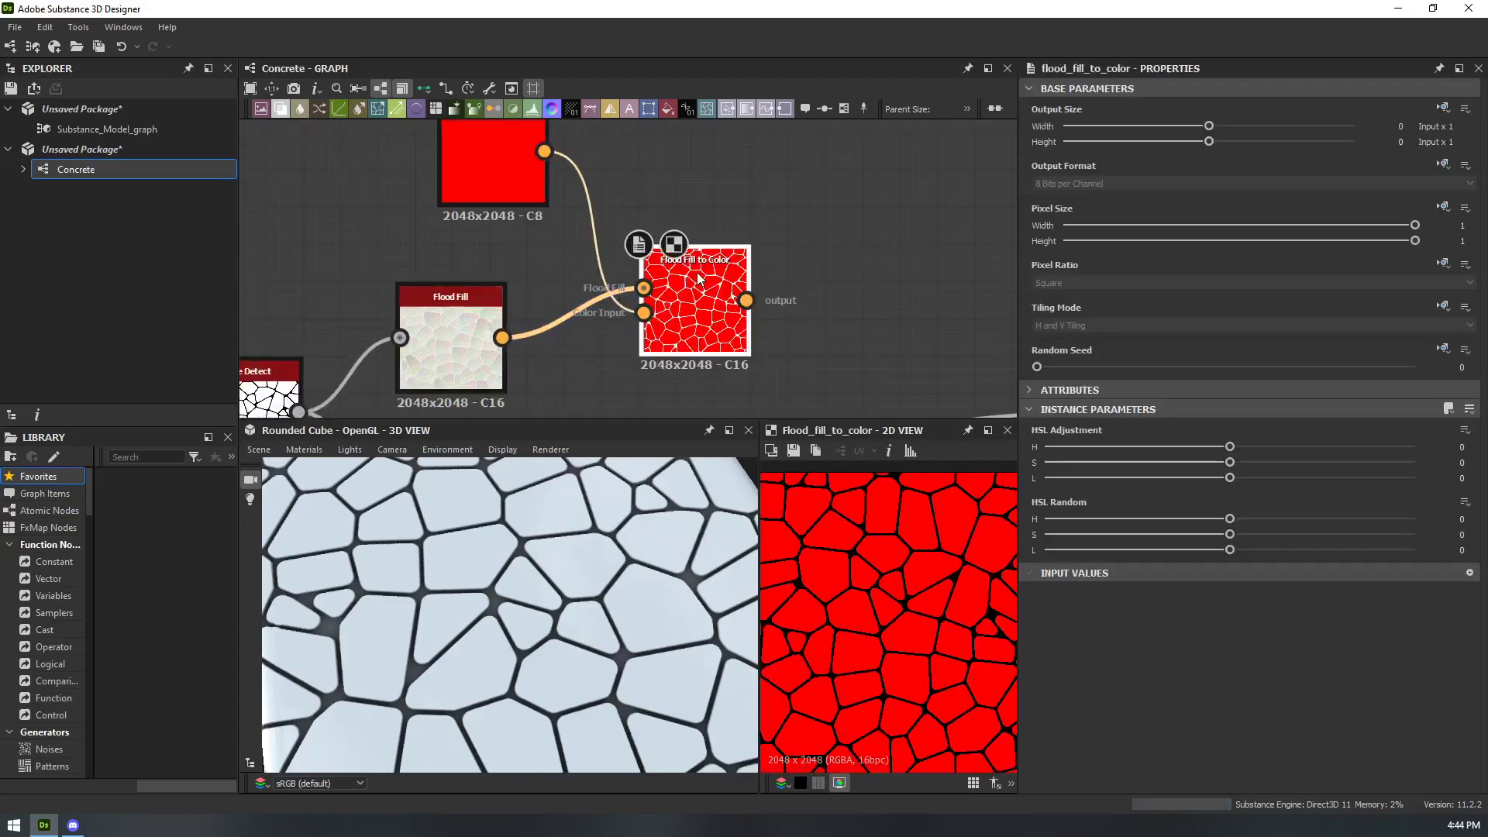
left_click_drag(698, 279, 781, 258)
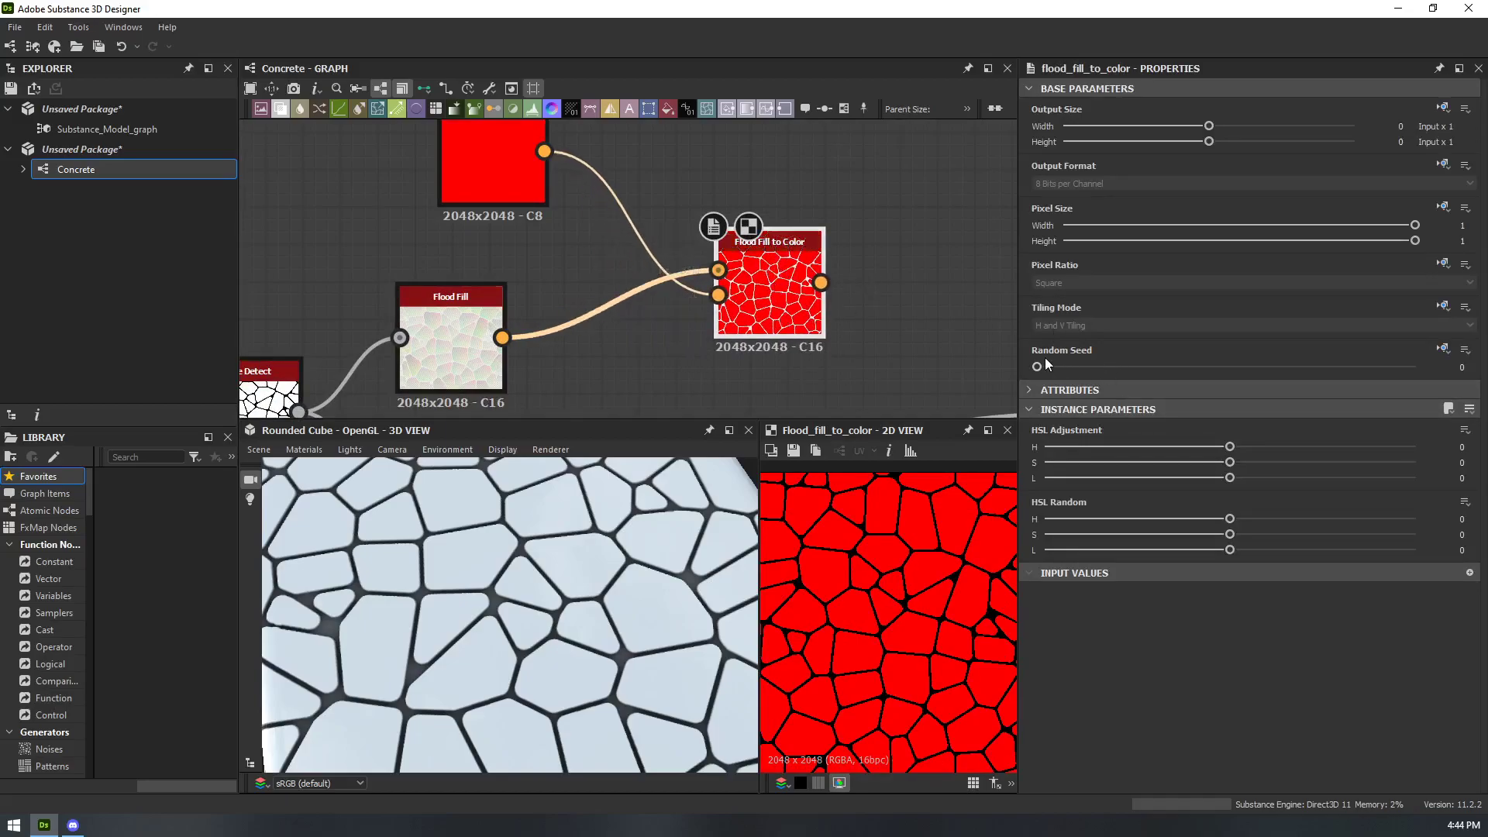
left_click_drag(1089, 365, 1237, 364)
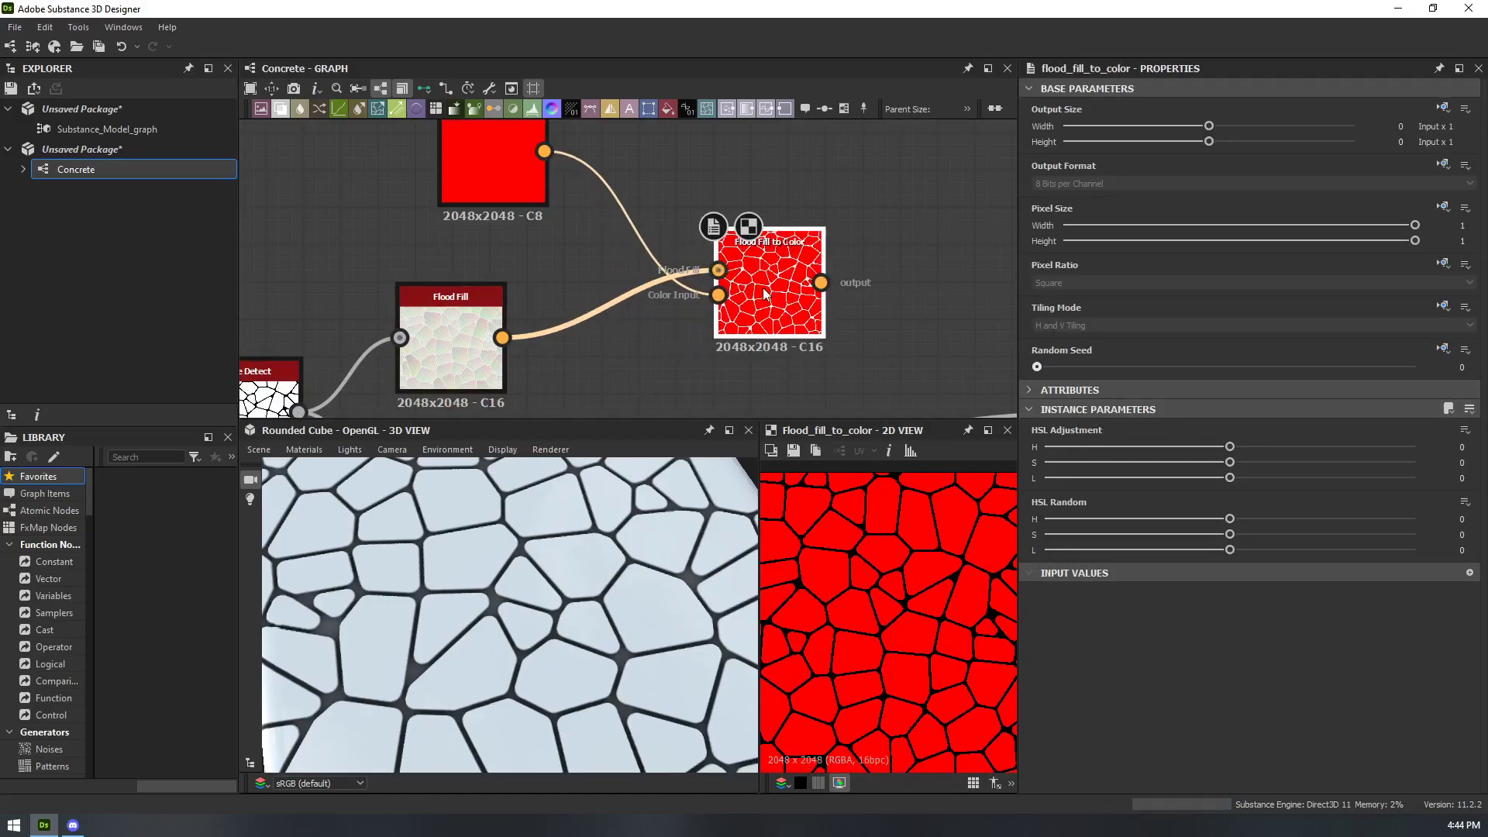
key("Delete")
- Add a Flood Fill Mapper Grayscale node and connect Flood Fill's output to its Flood Fill Bbox input
key("space")
type("flood")
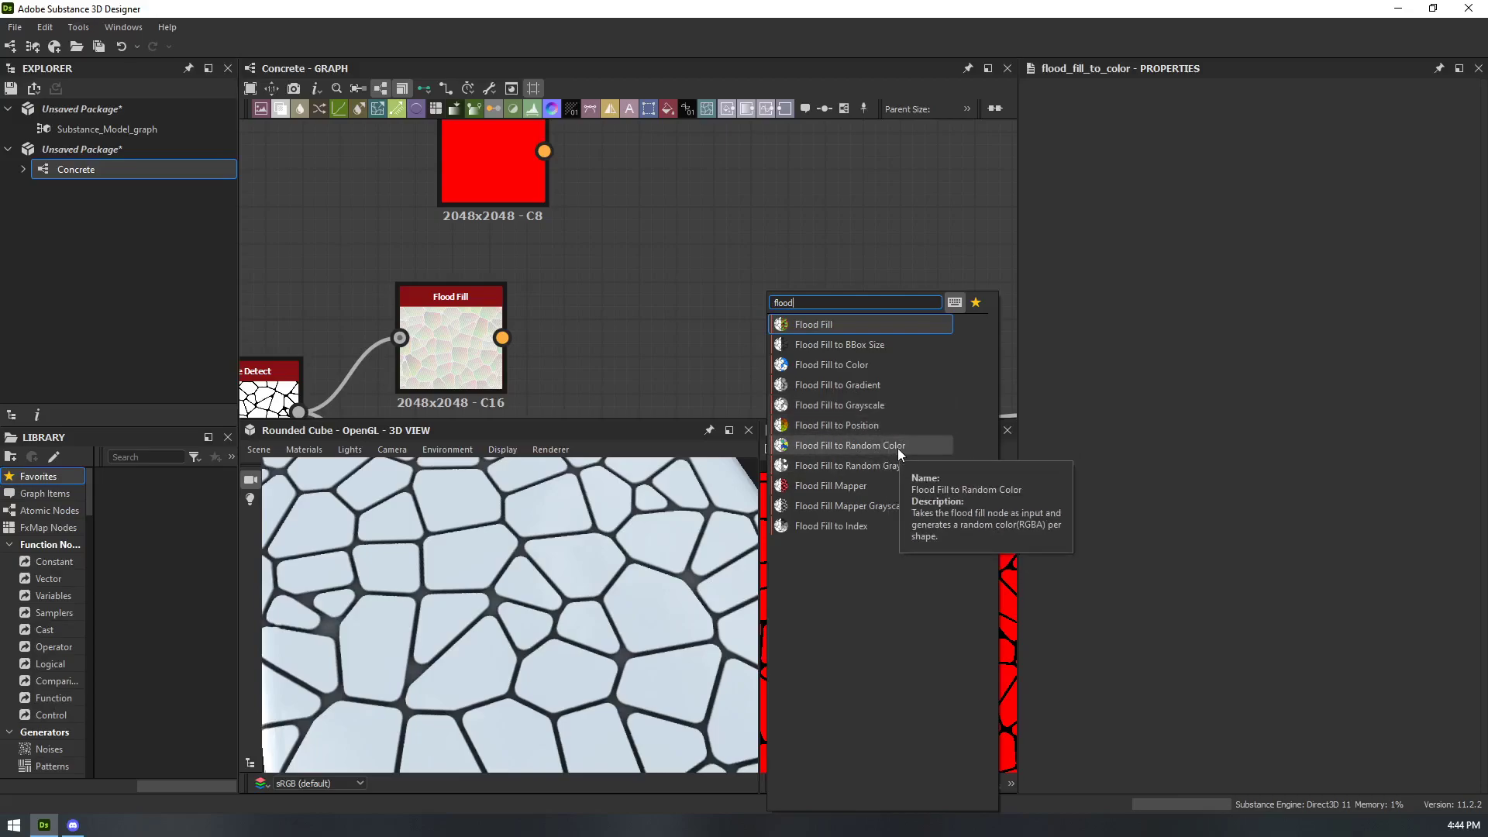
left_click(886, 508)
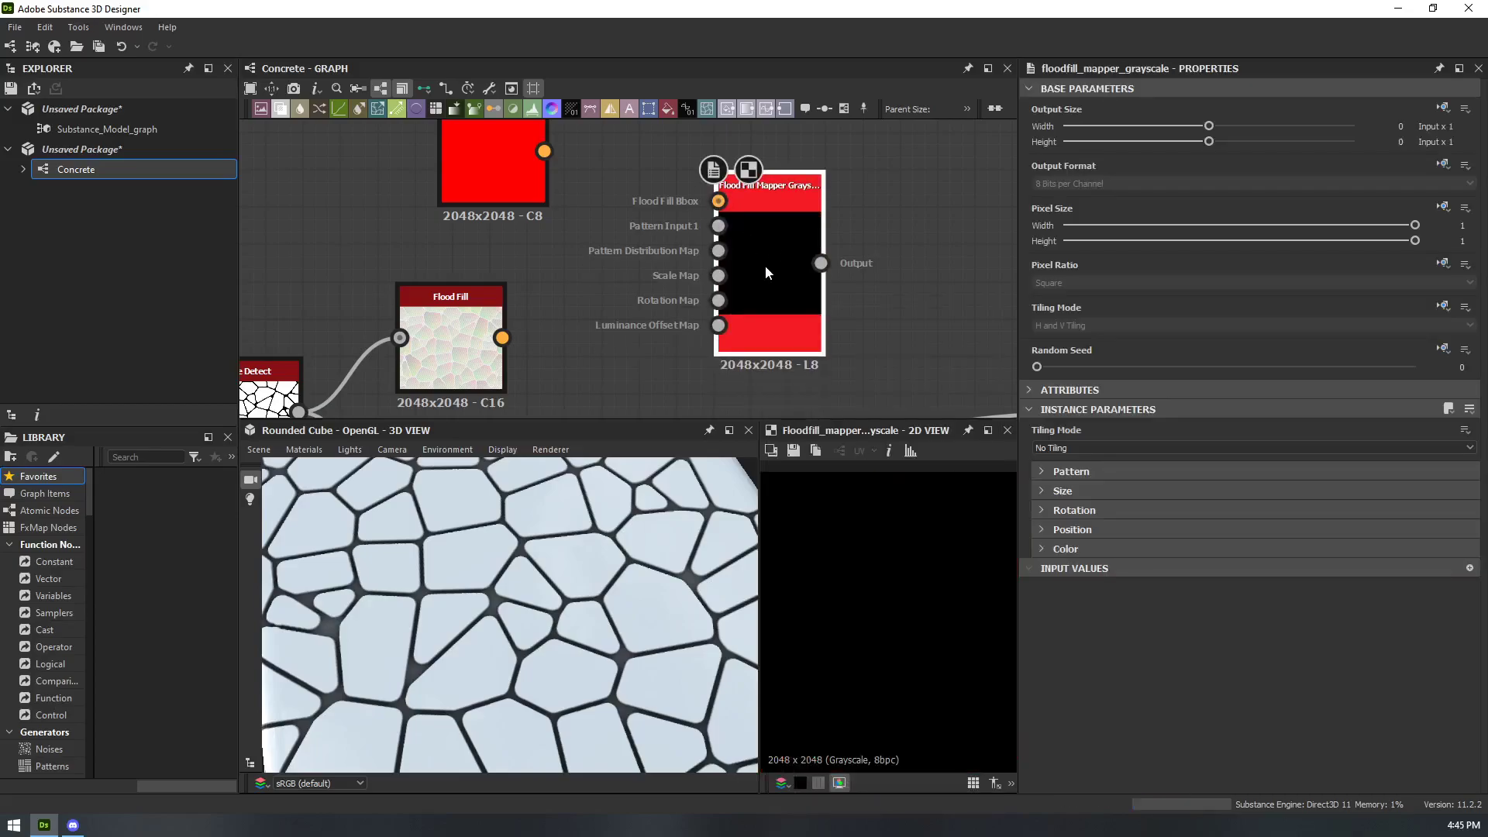
left_click_drag(719, 201, 503, 337)
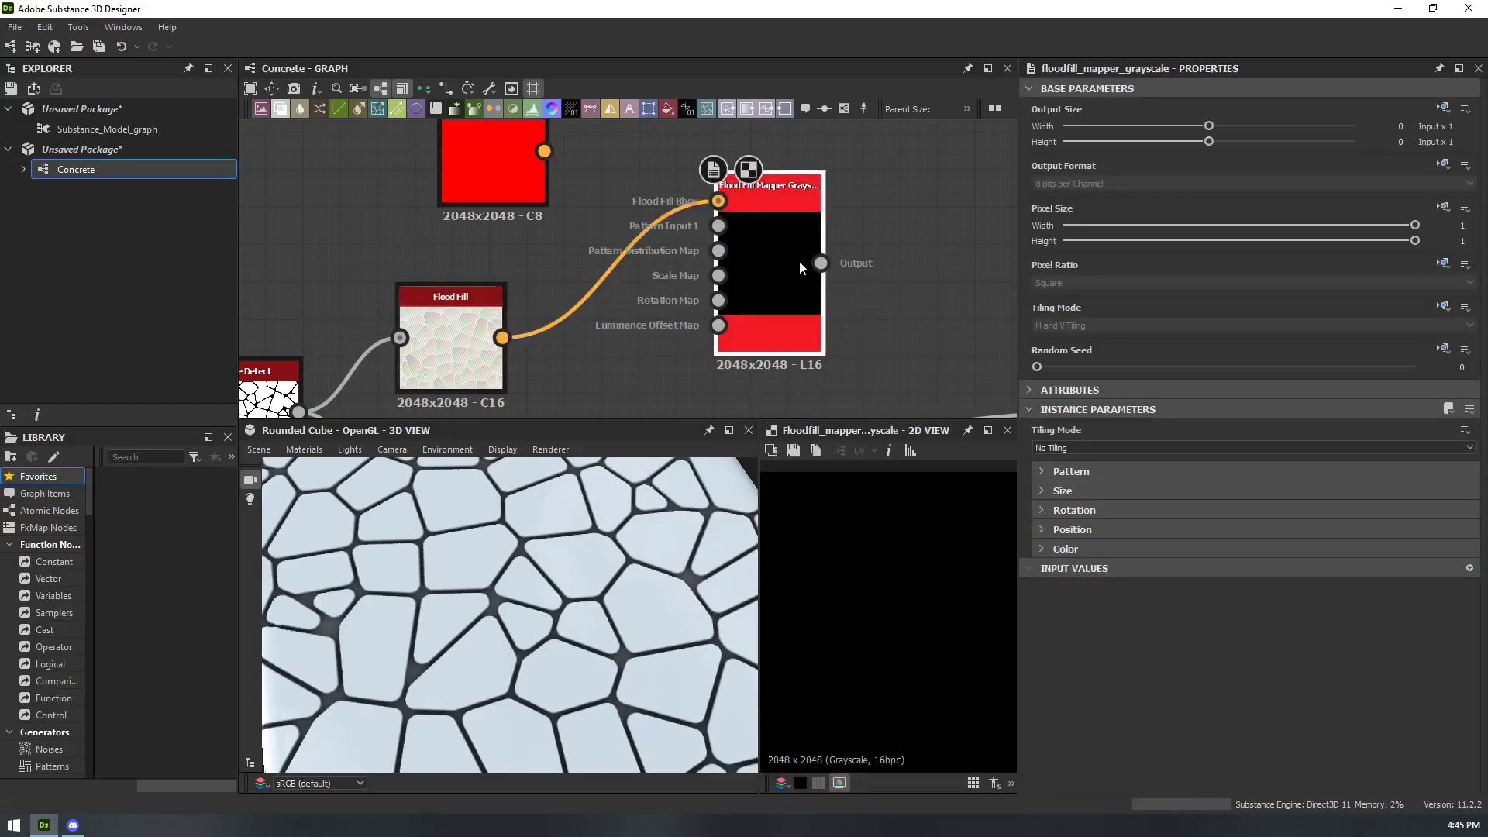
- Try feeding Uniform Color into the mapper, expand the mapper's Pattern parameters, and delete the Flood Fill Mapper Grayscale node
left_click_drag(543, 152, 686, 253)
left_click_drag(525, 184, 526, 184)
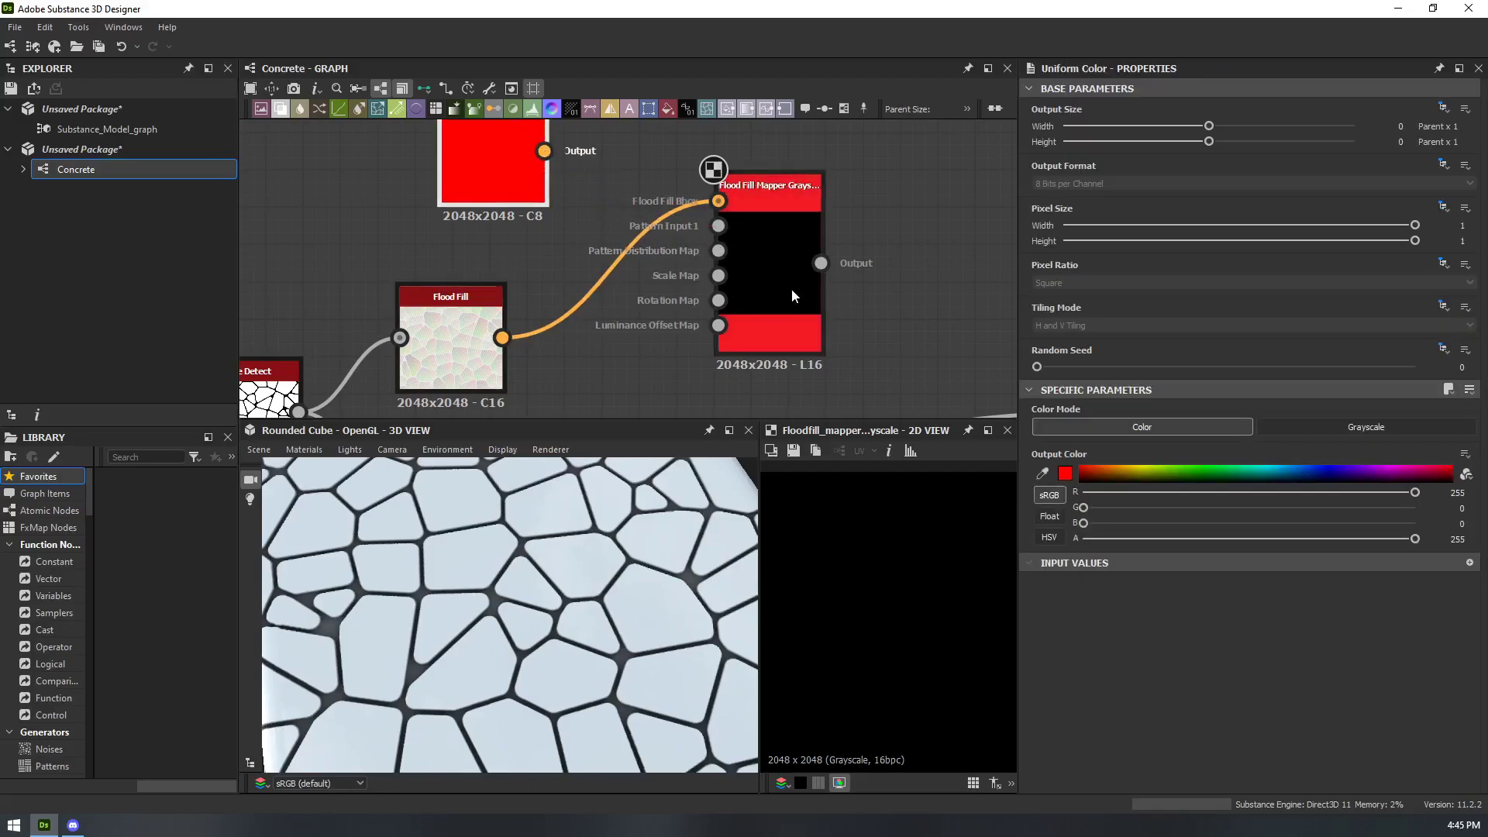
left_click(794, 288)
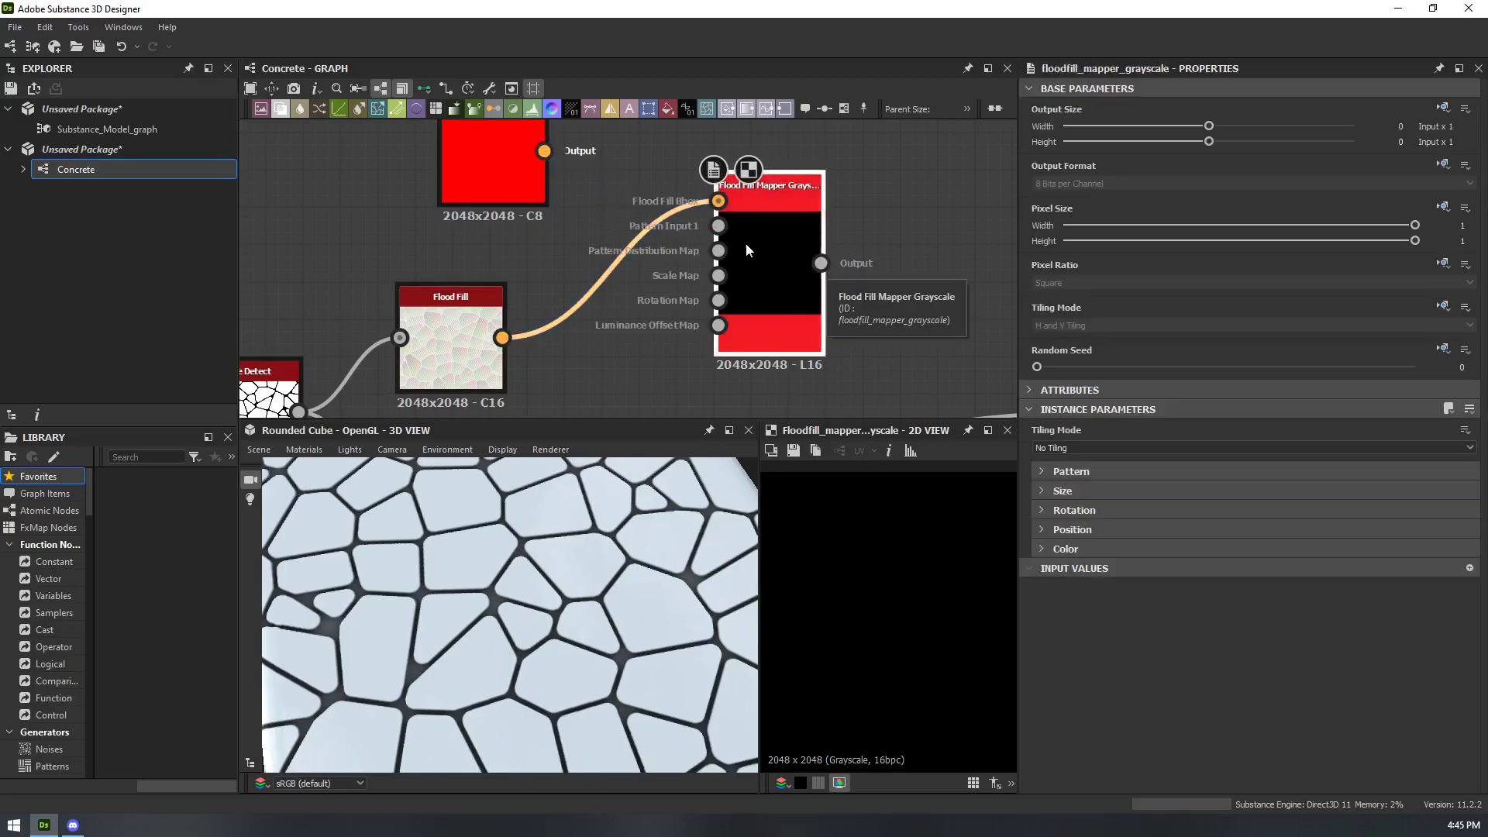
left_click(1069, 472)
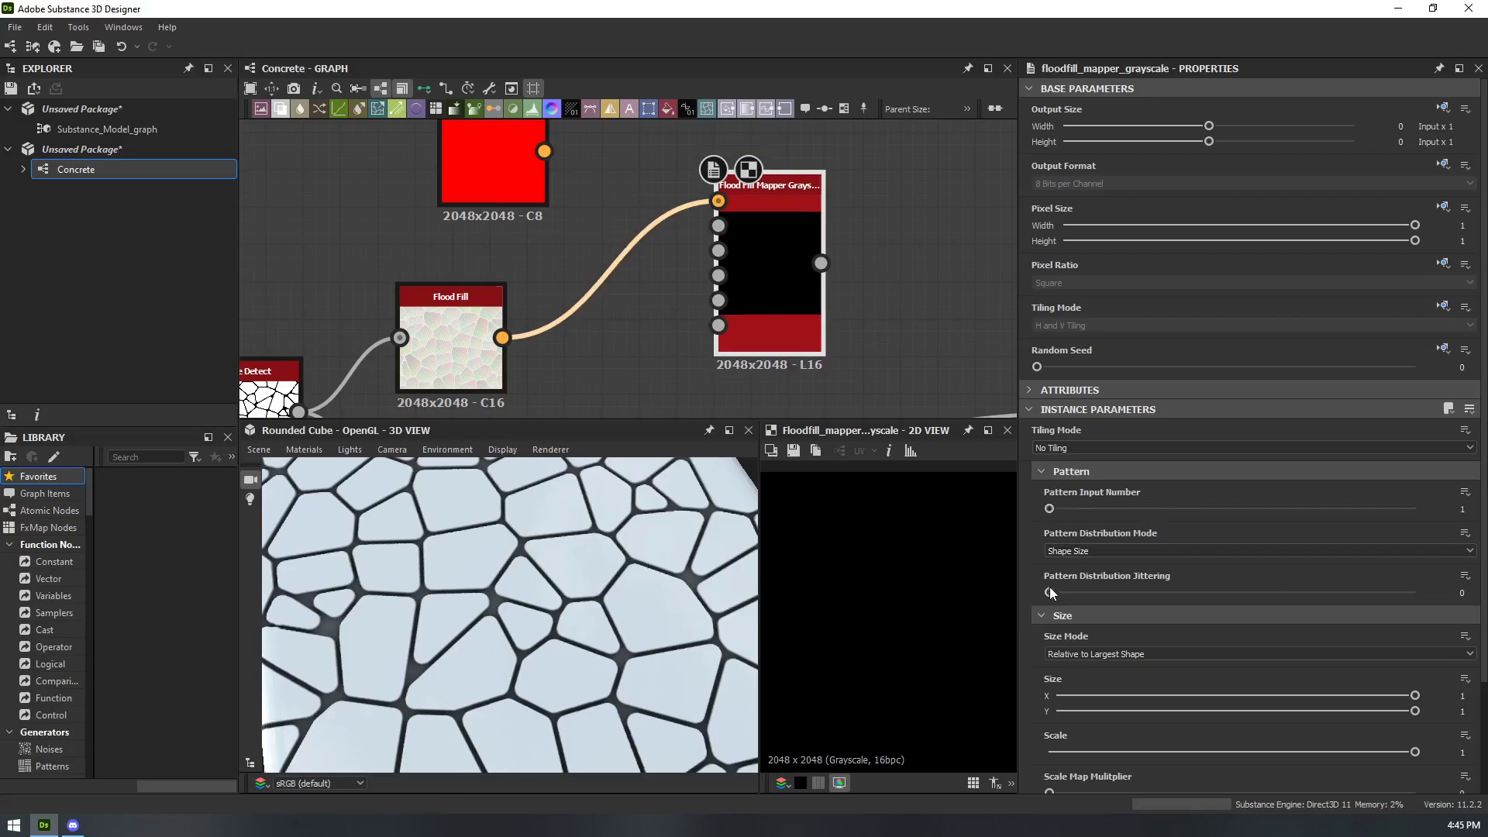
key("Delete")
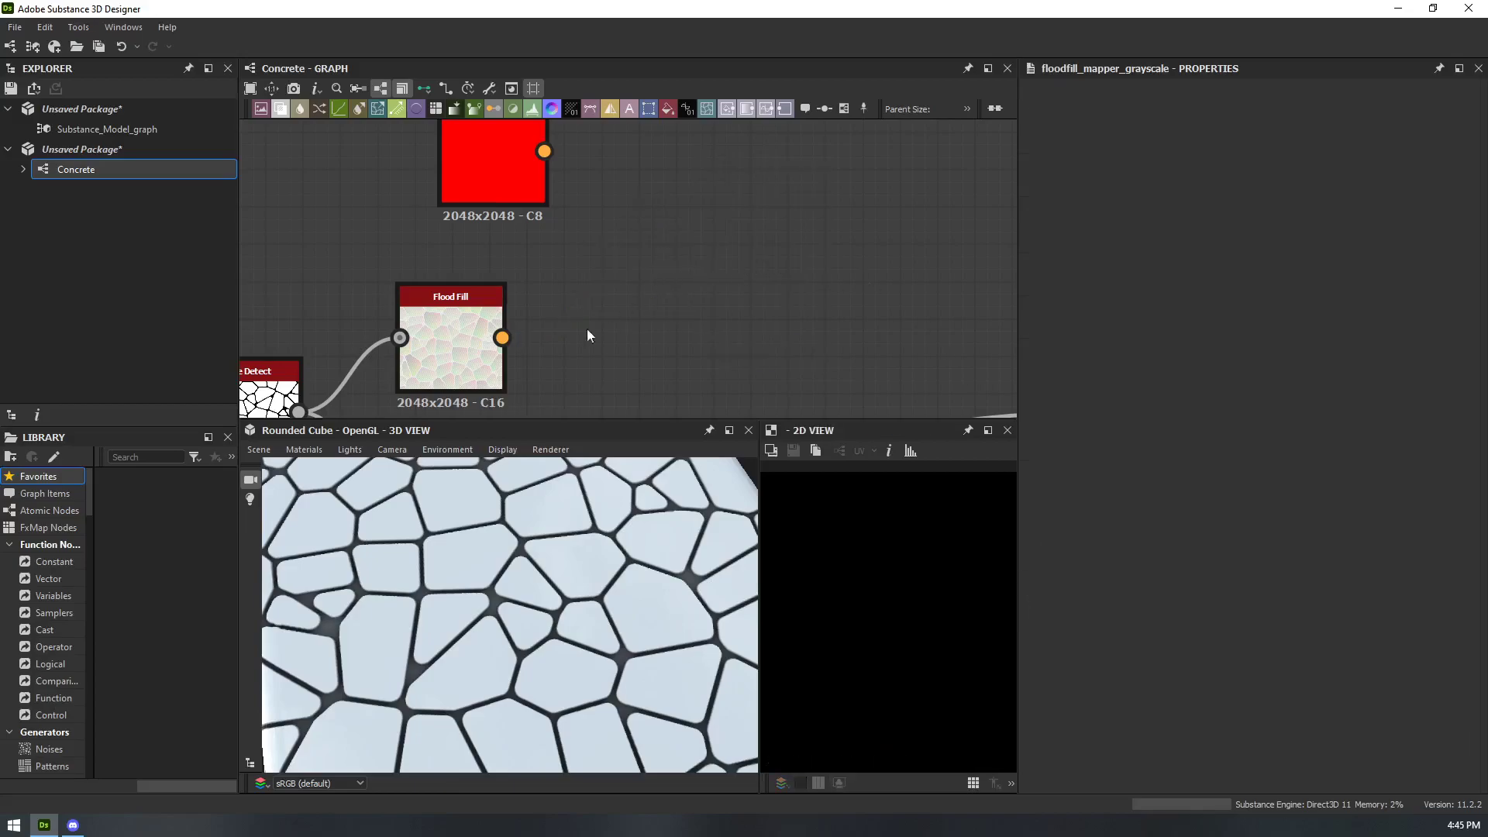
- Try a Flood Fill to Random Color node on Flood Fill's output, inspect its 2D preview, and remove it
double_click(475, 335)
key("space")
type("flood")
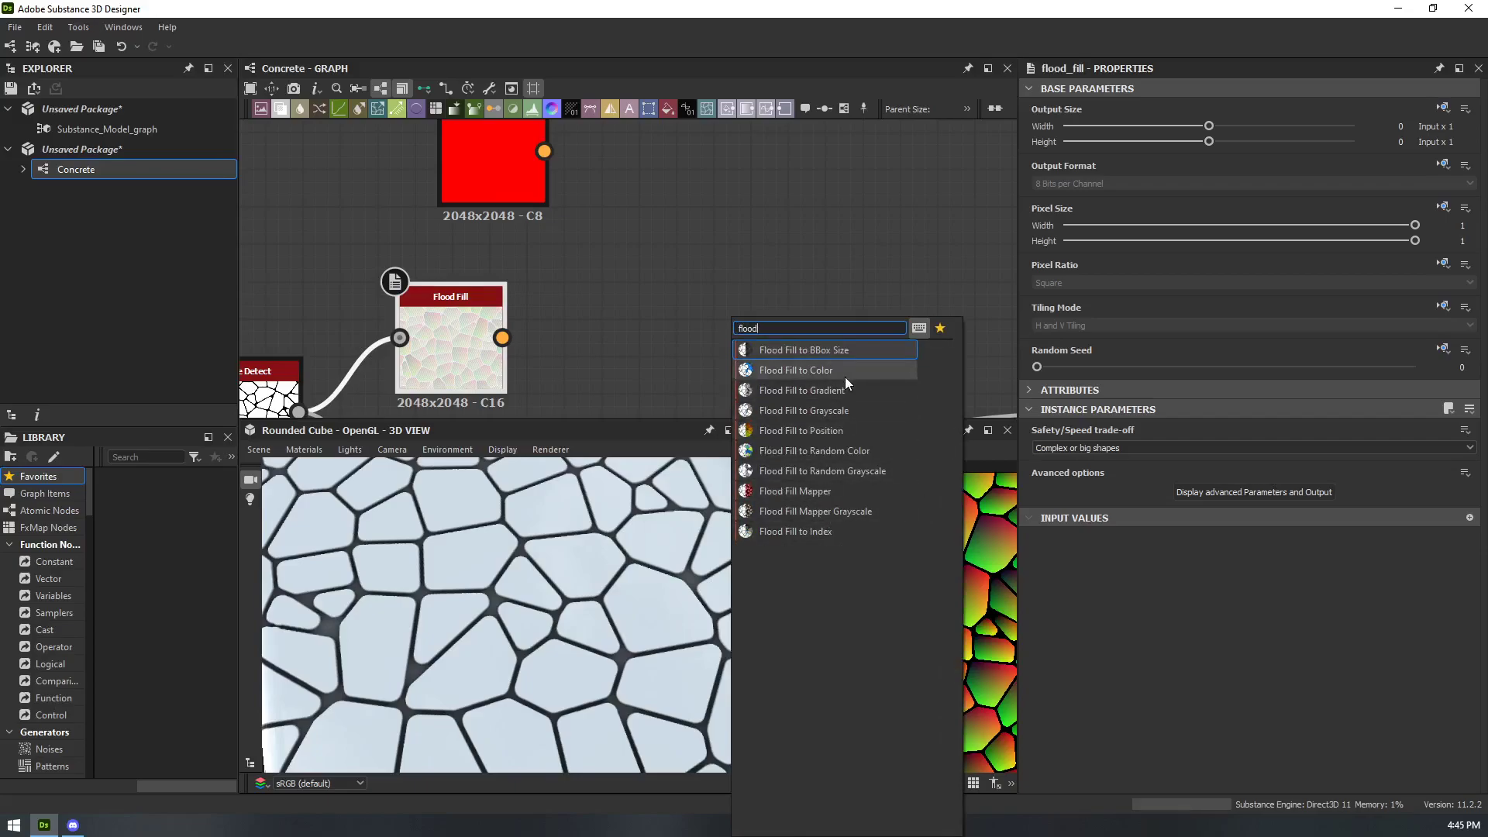
left_click(876, 450)
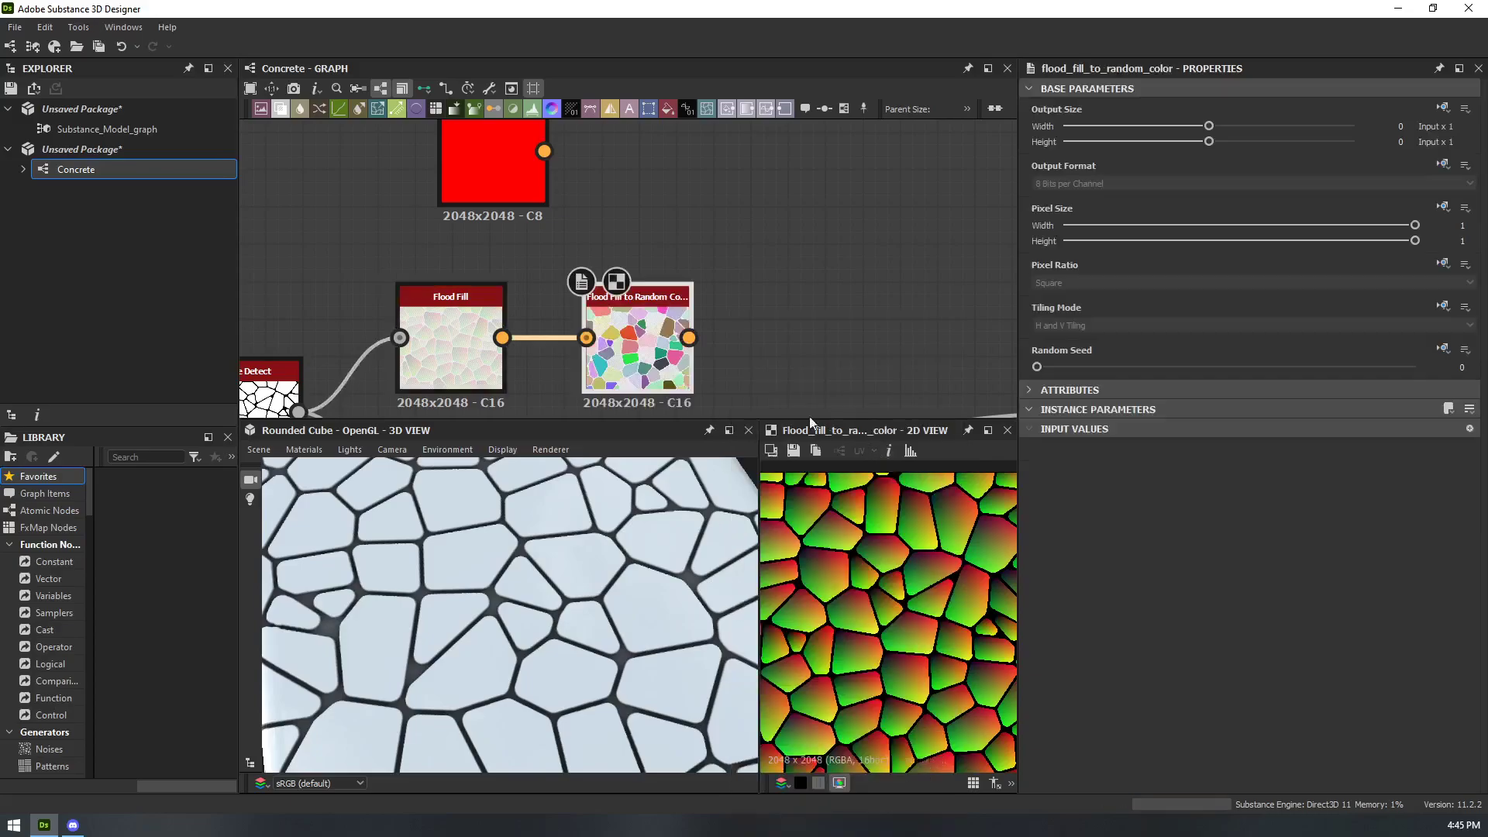
scroll(898, 606, "up", 3)
scroll(915, 613, "down", 2)
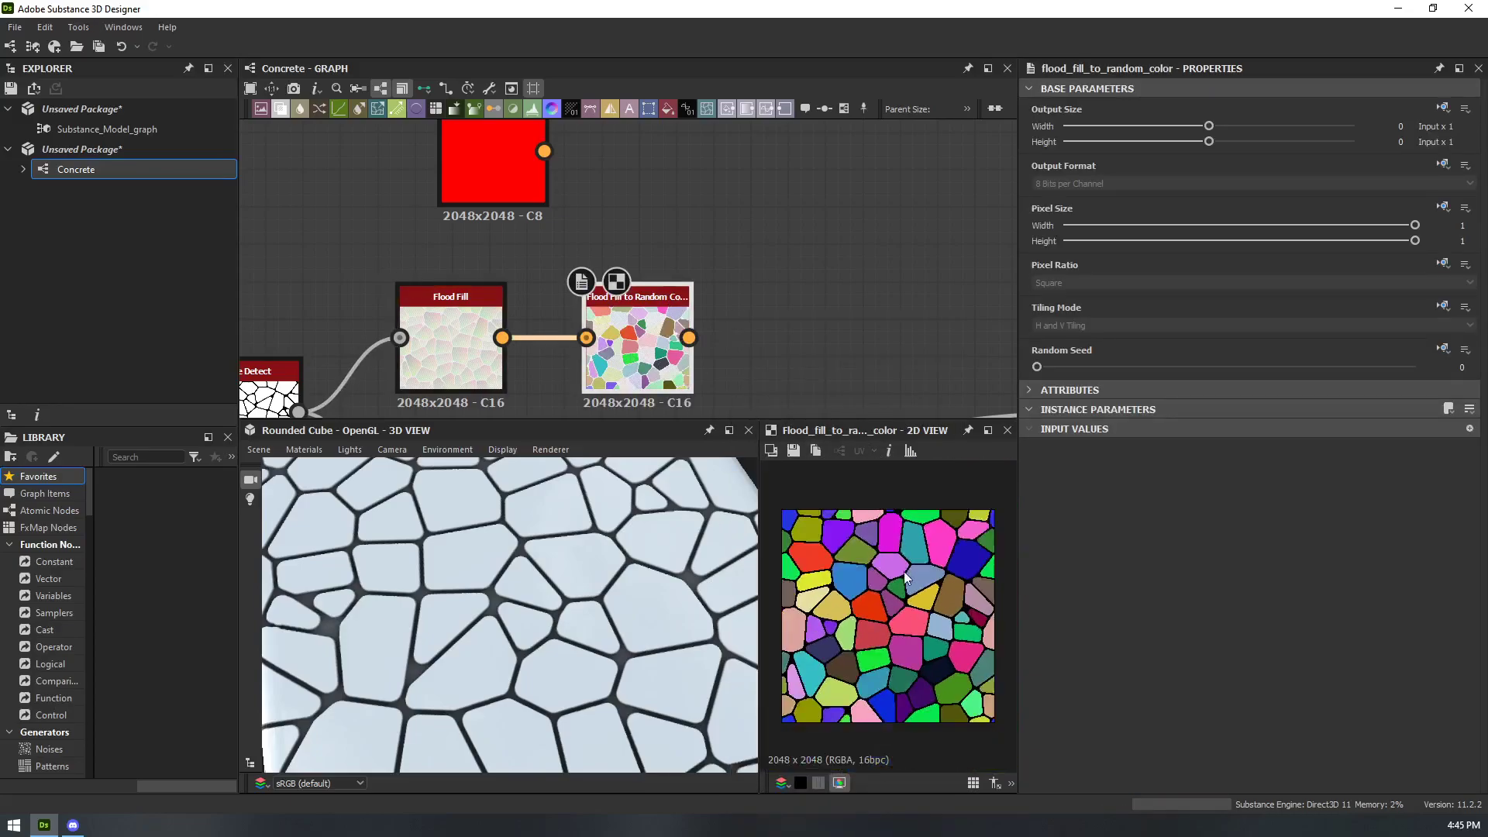
scroll(897, 621, "up", 2)
scroll(910, 603, "down", 2)
scroll(665, 347, "up", 2)
scroll(664, 348, "down", 2)
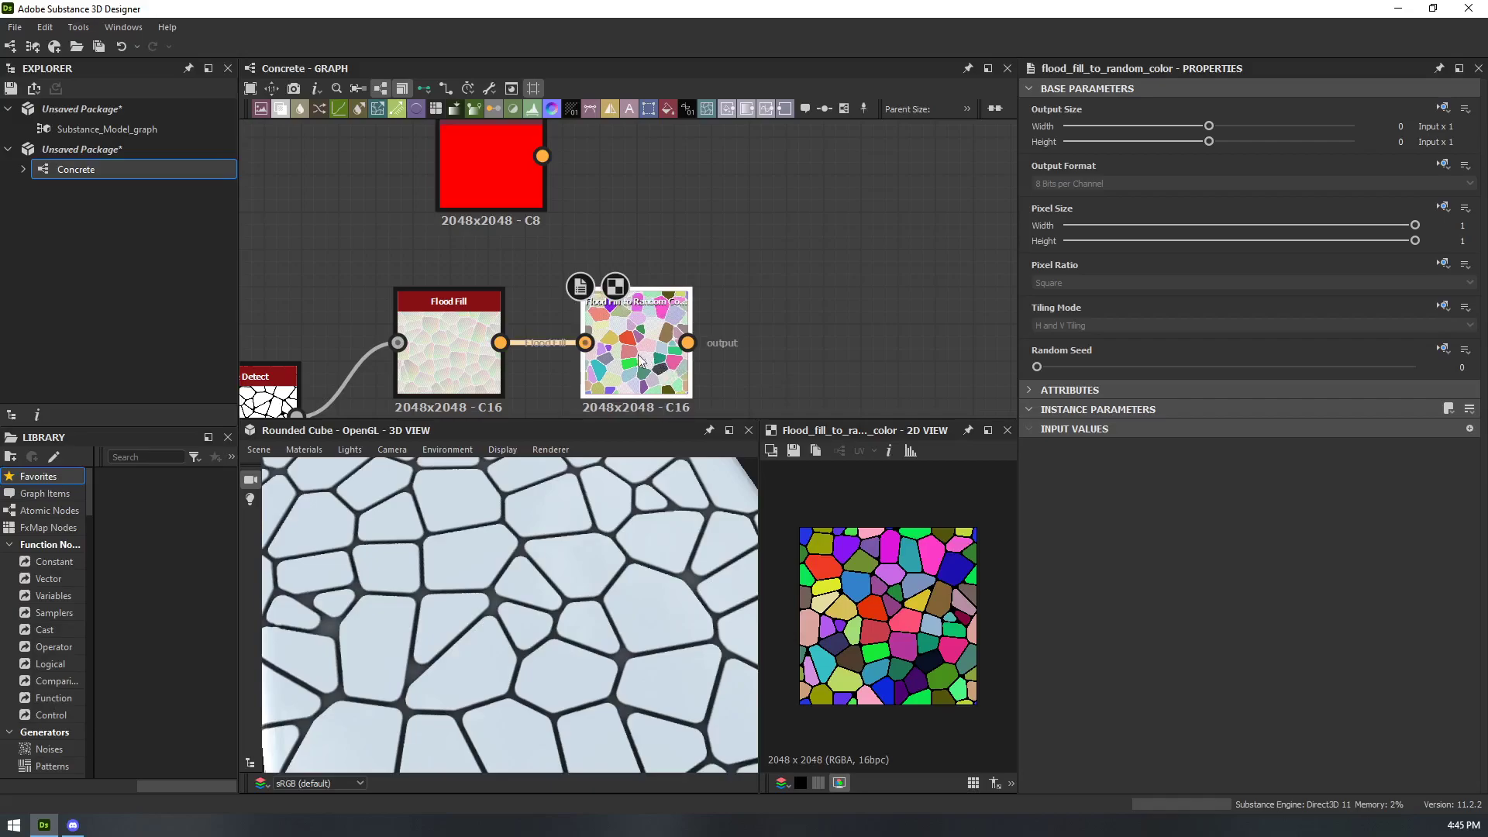
key("Delete")
- Add a Flood Fill to Random Grayscale node fed by Flood Fill, and delete the red Uniform Color node
double_click(477, 333)
left_click_drag(500, 342, 650, 308)
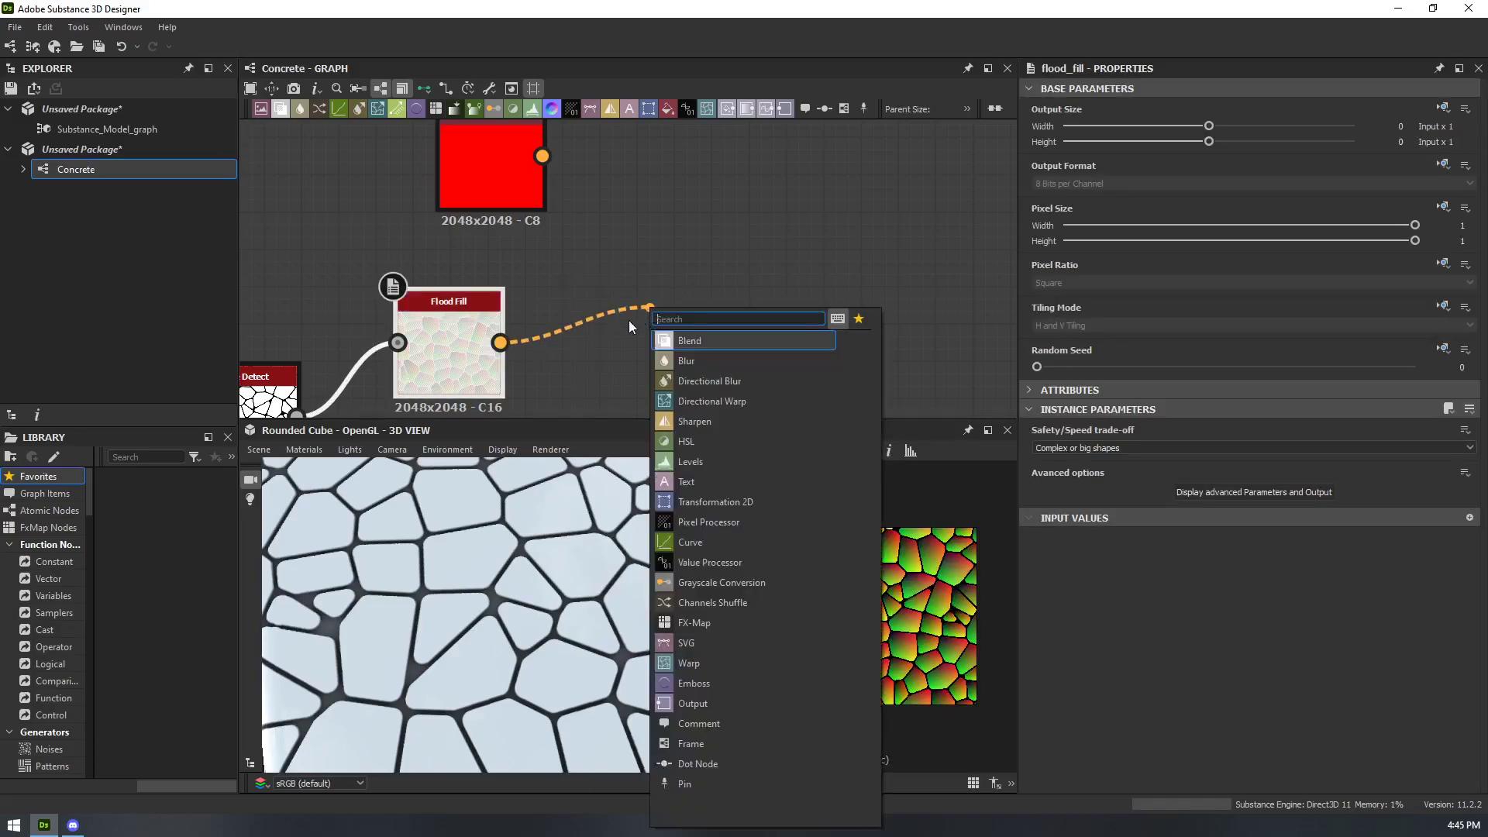
type("flood")
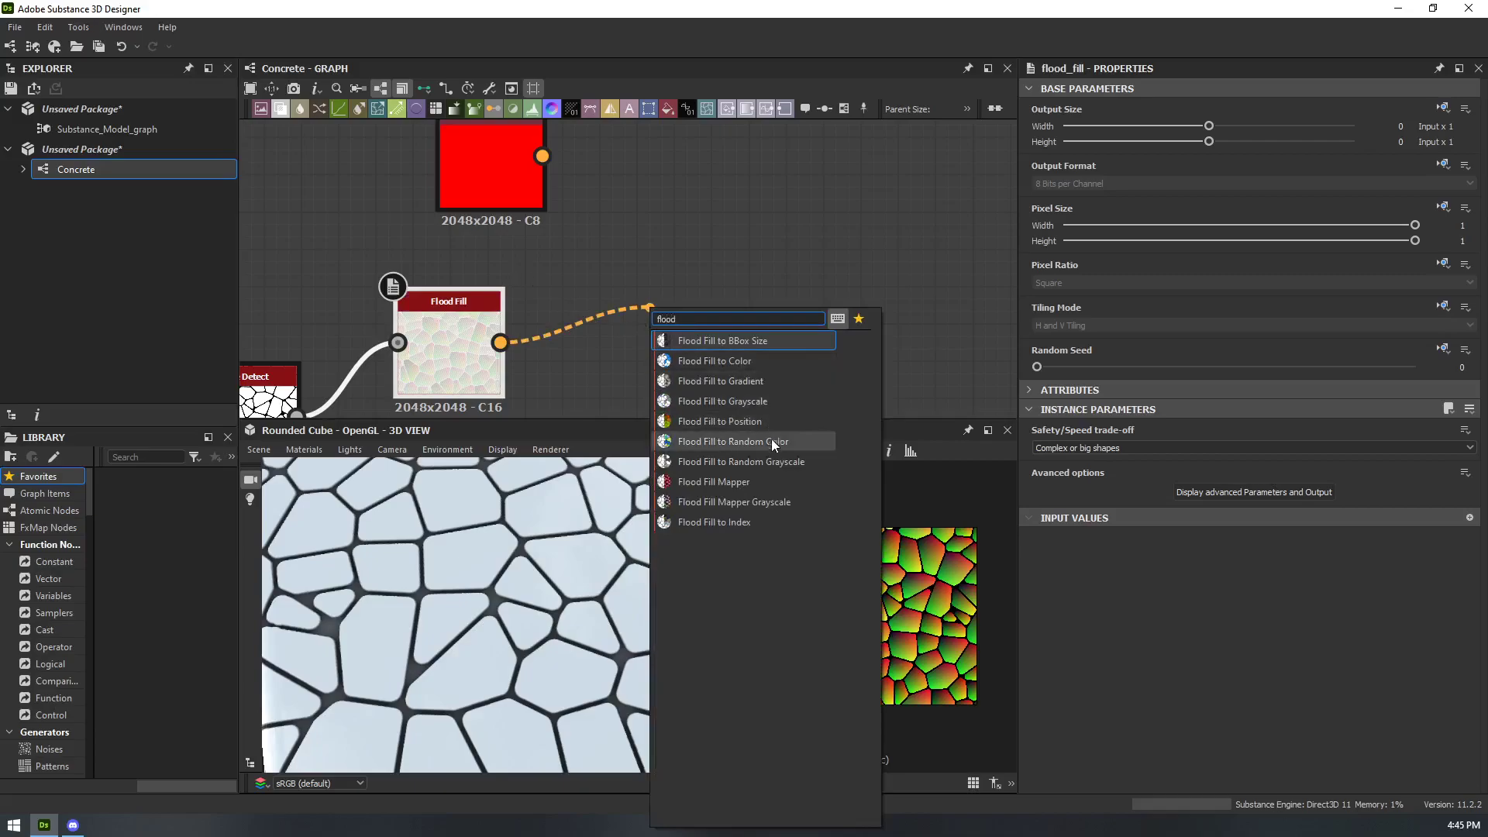
left_click(772, 462)
scroll(904, 631, "up", 4)
scroll(899, 610, "down", 4)
middle_click_drag(773, 330, 642, 327)
left_click_drag(341, 203, 356, 202)
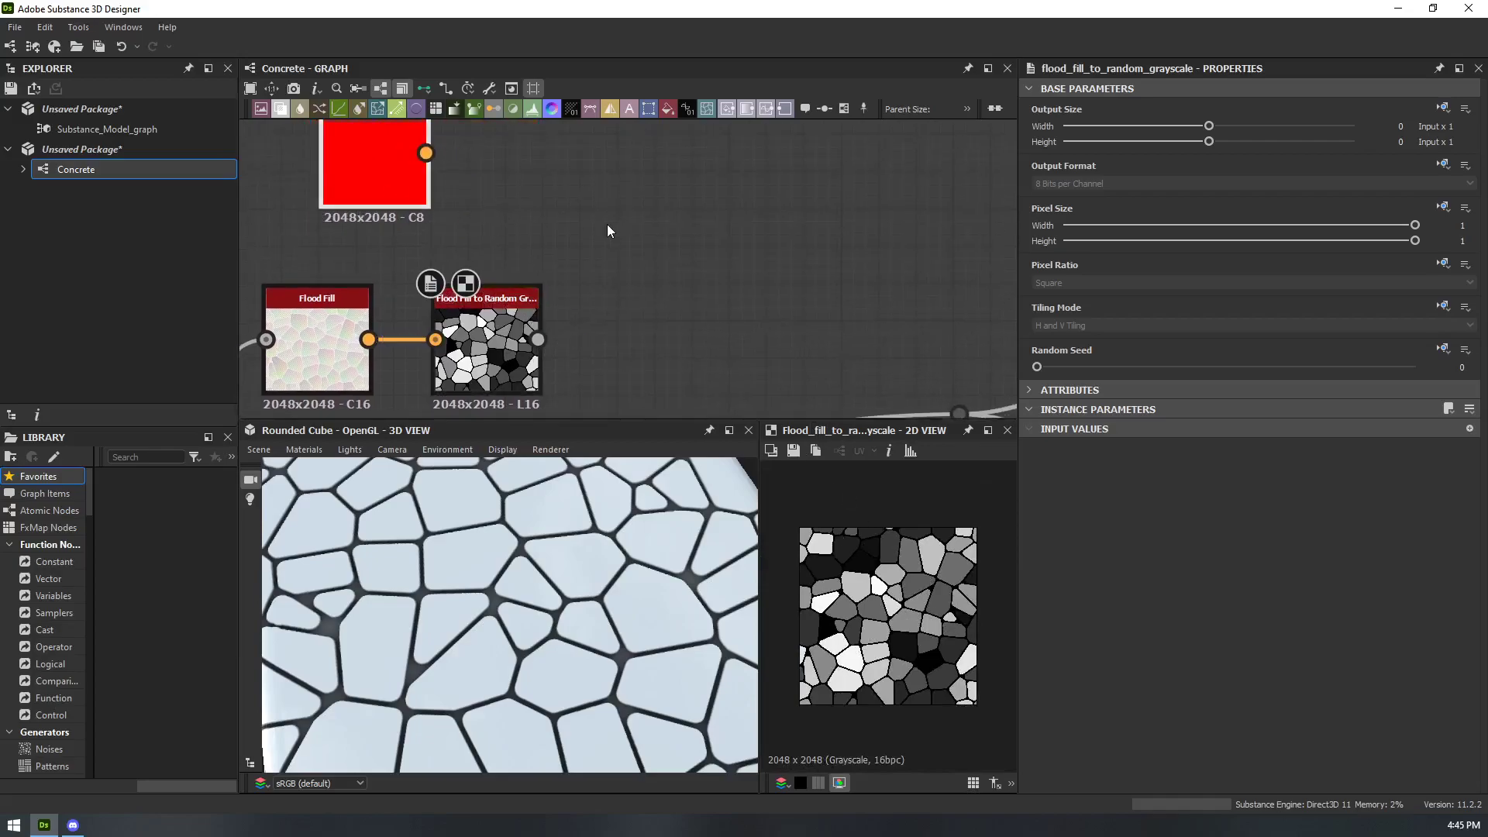
key("Delete")
- Try a Histogram Range node after Flood Fill to Random Grayscale with Range 0.12 and a lower Position, and delete it
left_click(520, 316)
key("space")
type("his")
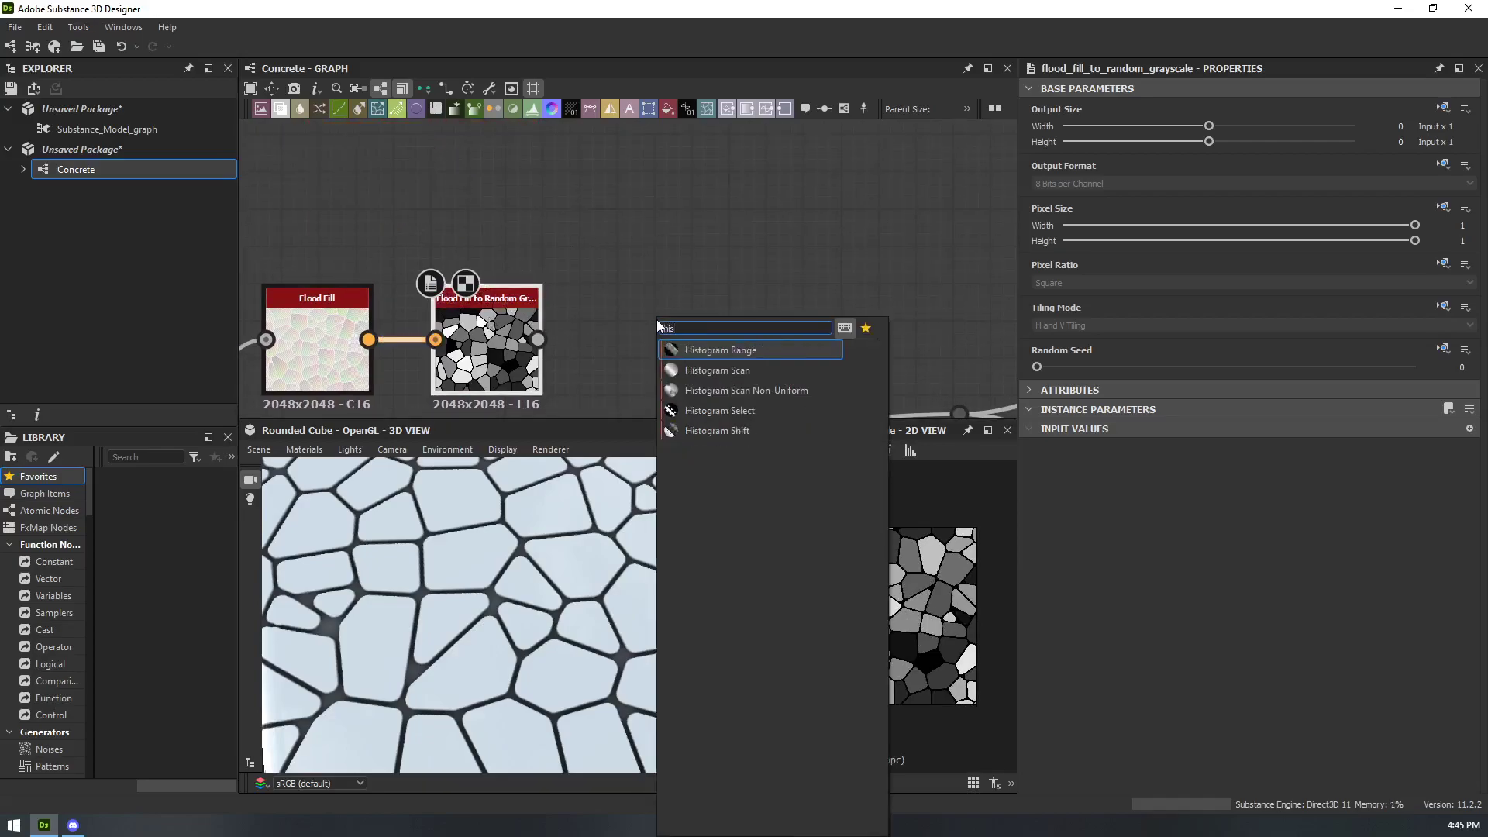
key("Return")
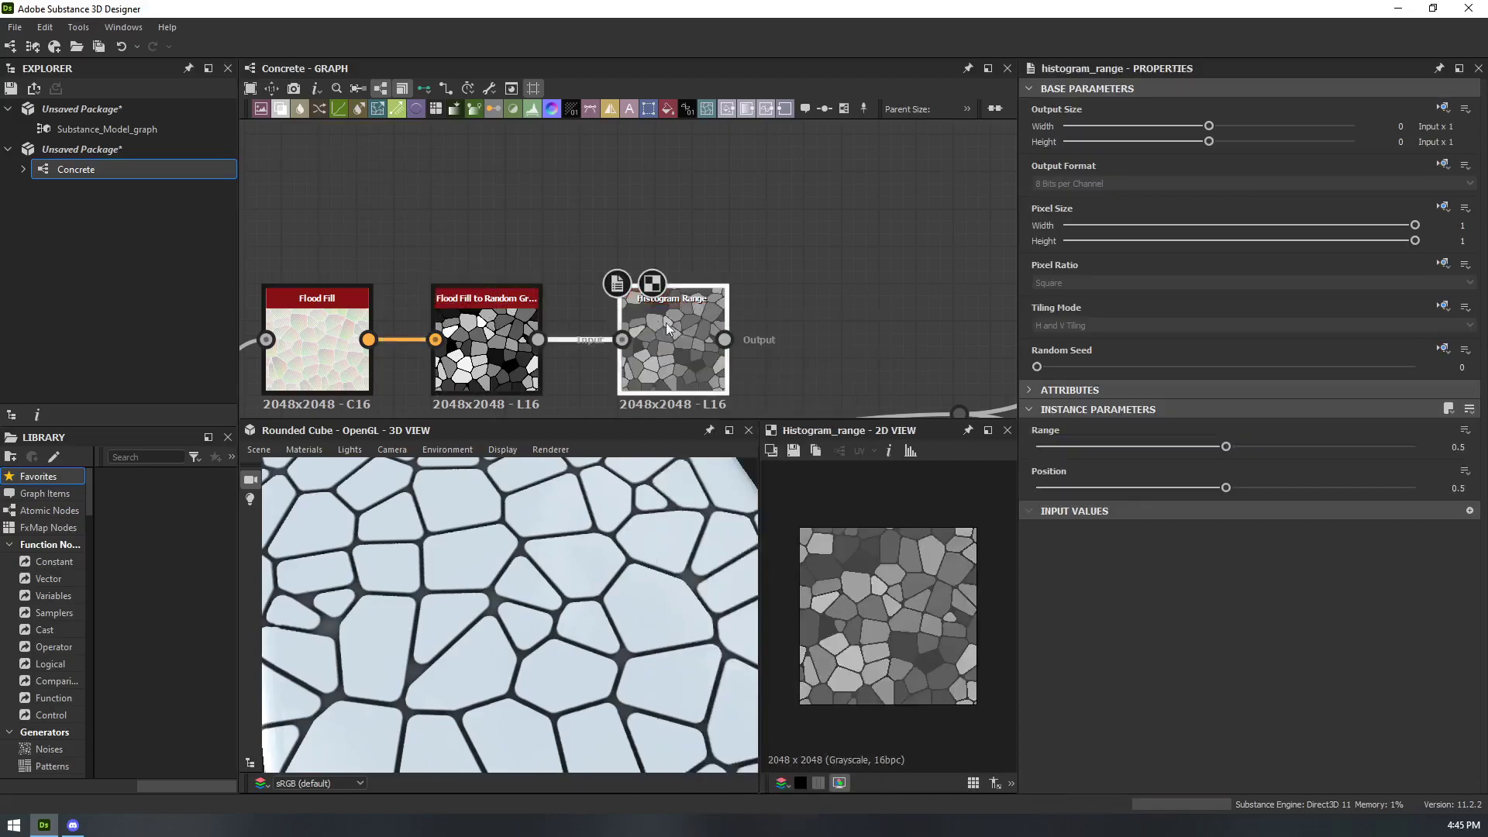
left_click_drag(1232, 449, 1082, 465)
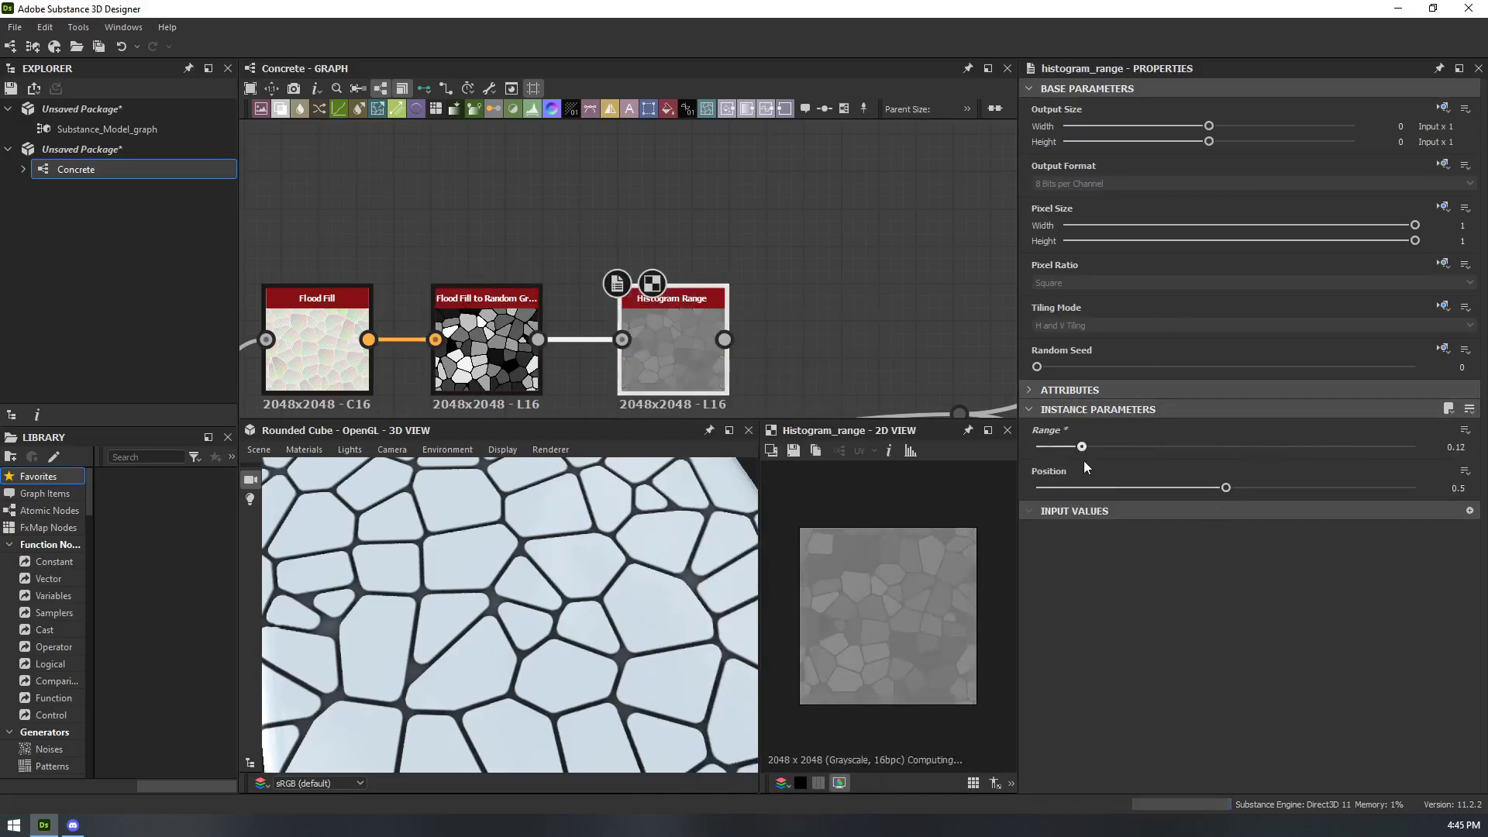
left_click_drag(1226, 488, 1146, 489)
key("Delete")
- Add a Histogram Scan node after Flood Fill to Random Grayscale, with Position 0.8 and Contrast 1
double_click(496, 343)
key("space")
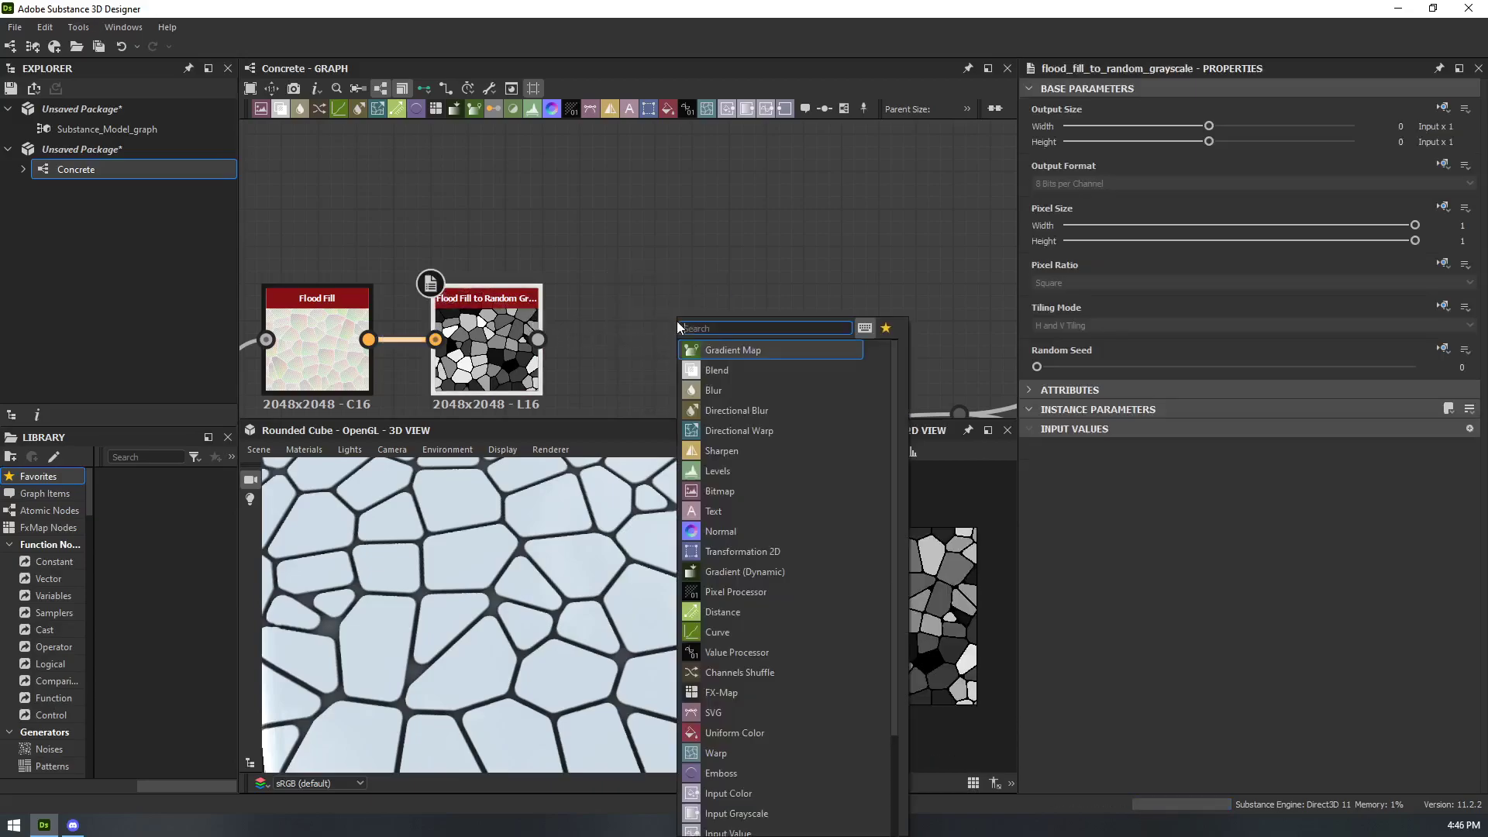
type("his")
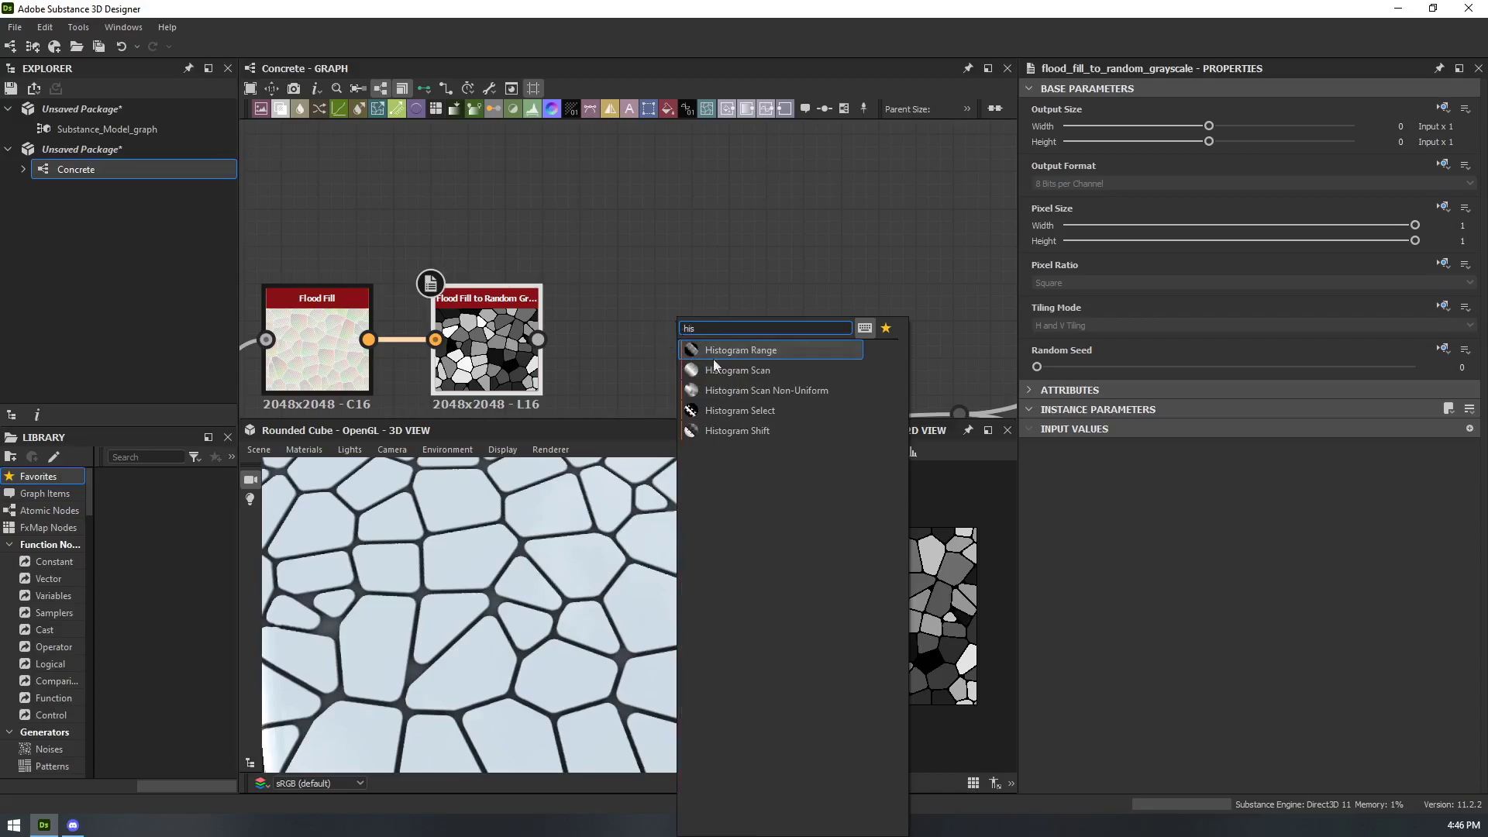
left_click(757, 368)
left_click_drag(1039, 447, 1119, 447)
left_click_drag(1037, 487, 1467, 496)
left_click_drag(1119, 447, 1345, 462)
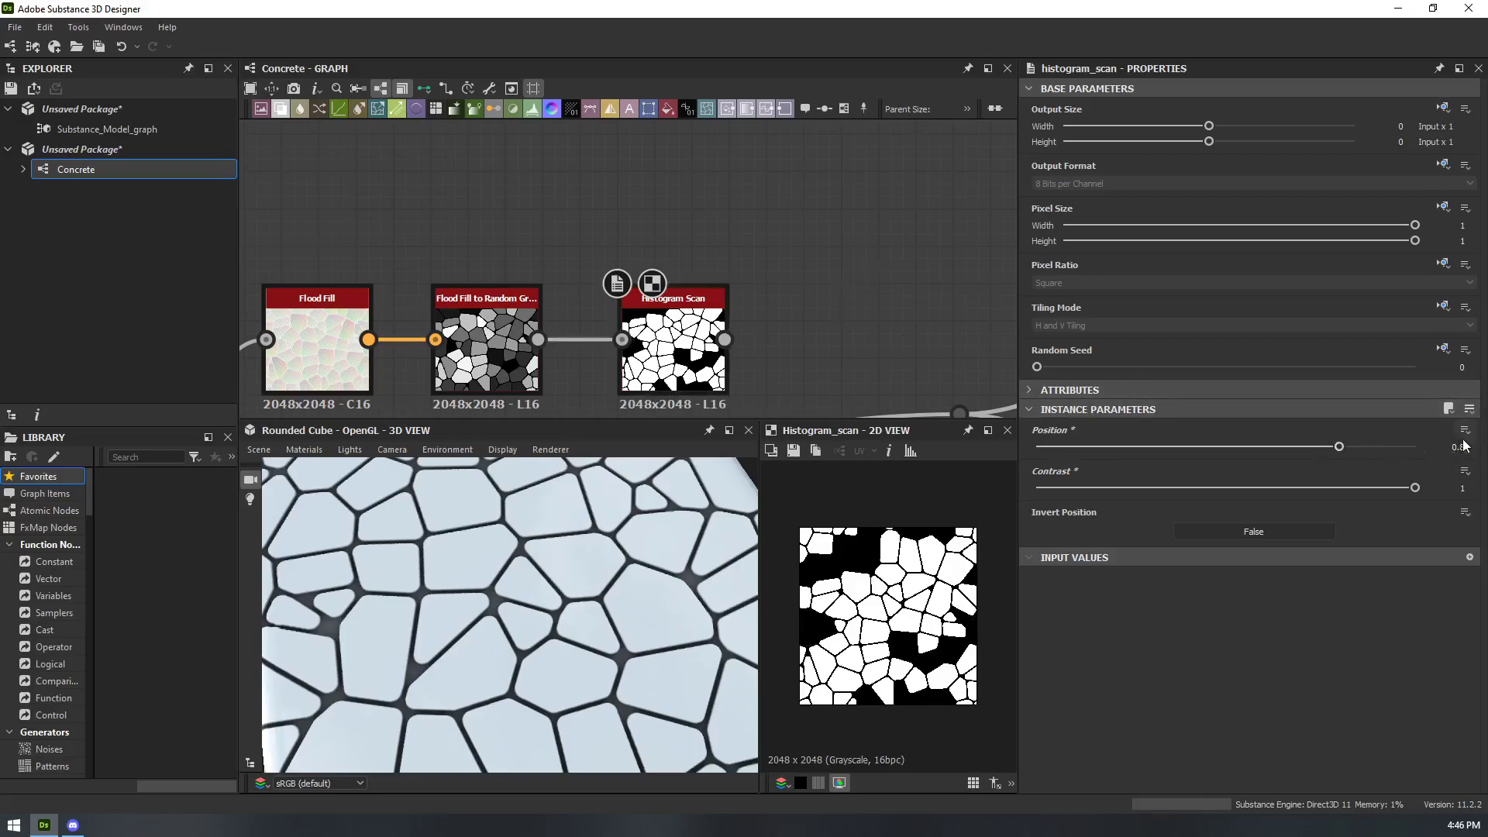
- Duplicate the Histogram Scan node above the original, also fed by Flood Fill to Random Grayscale
scroll(741, 318, "up", 2)
scroll(741, 317, "down", 5)
middle_click_drag(661, 310, 782, 267)
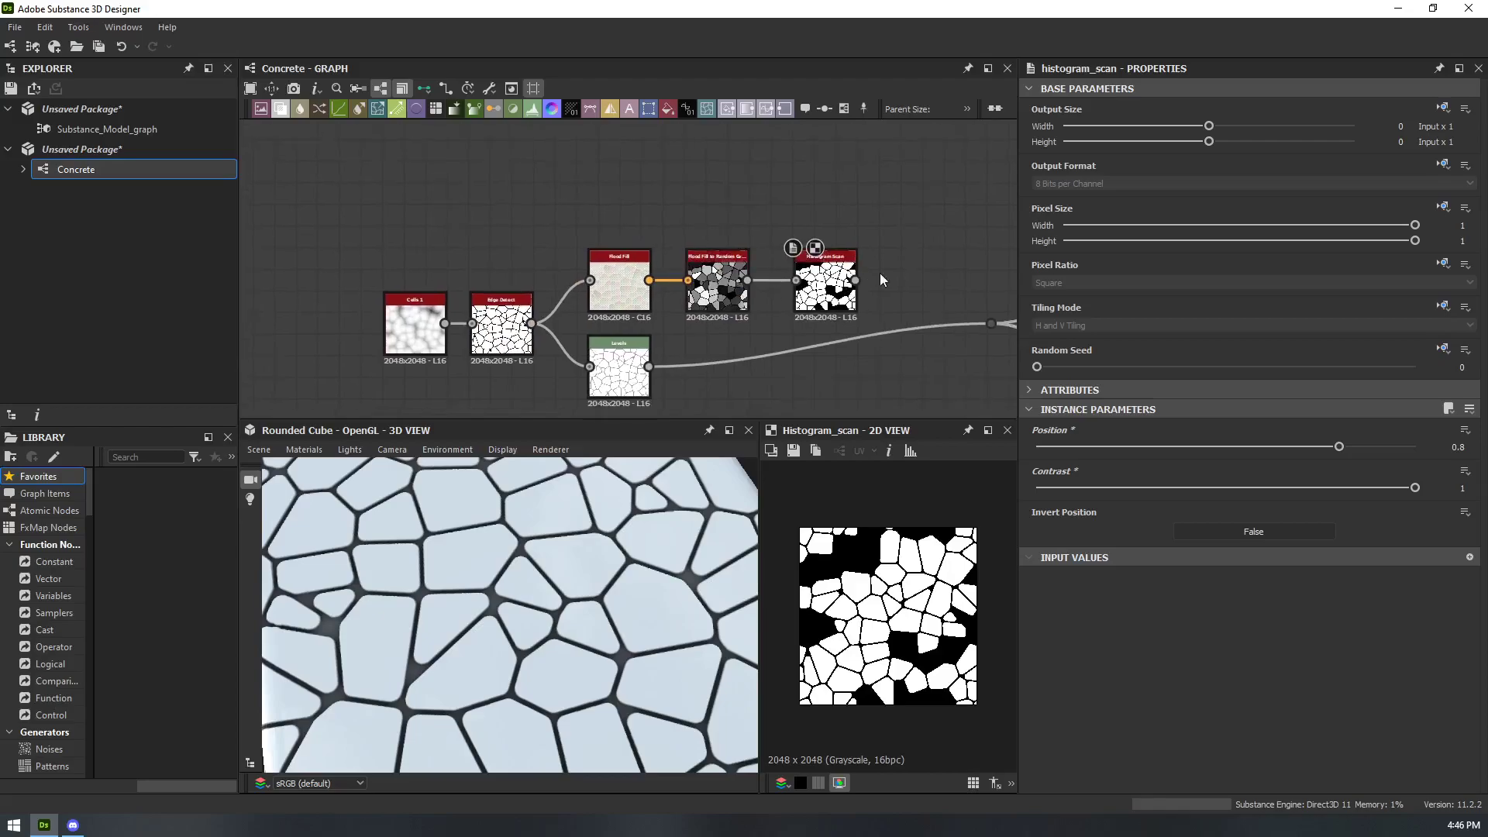
middle_click_drag(880, 273, 801, 320)
key("ctrl+v")
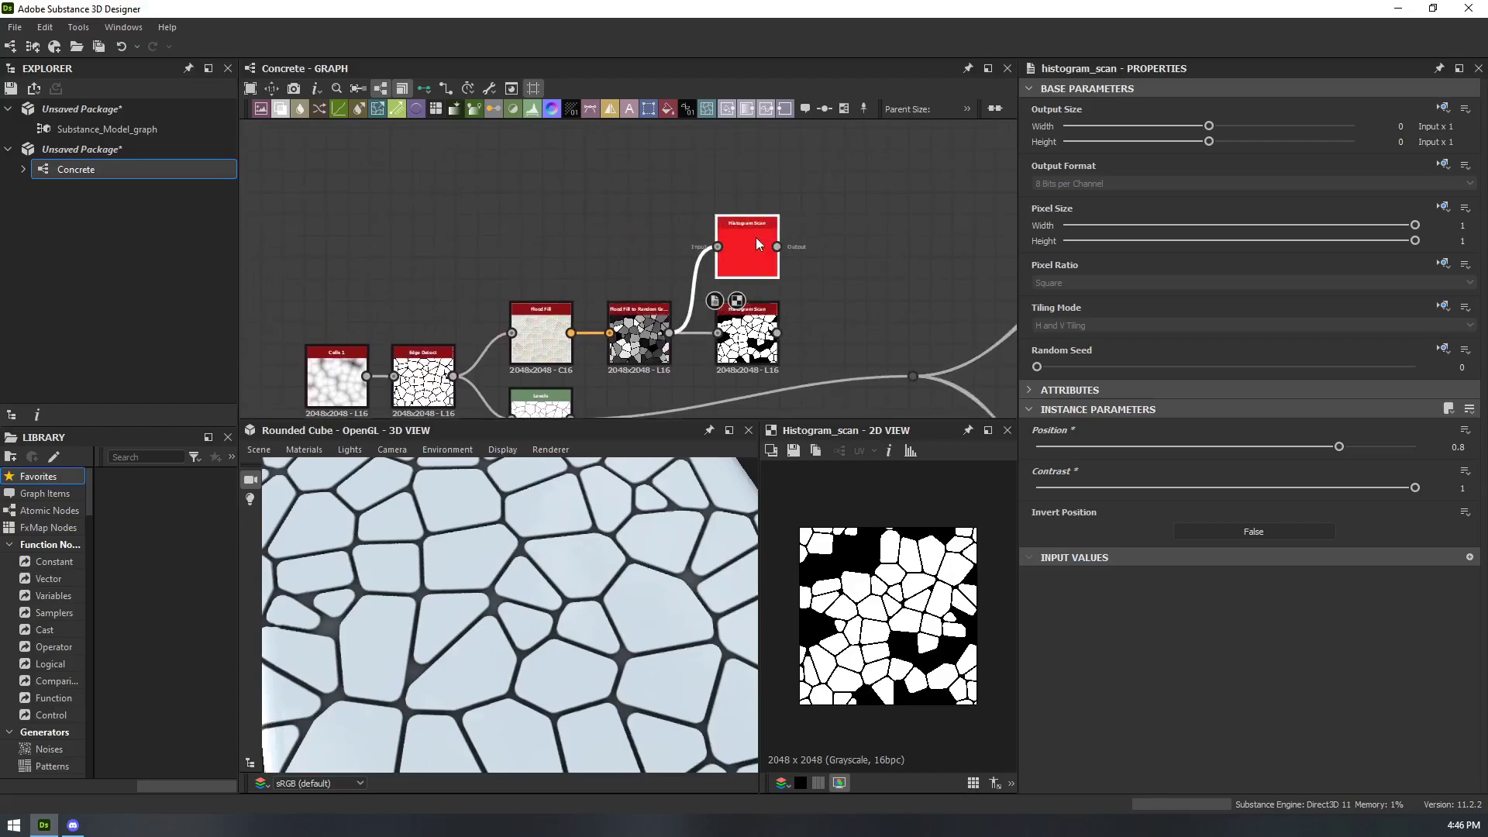
- Set the upper Histogram Scan's Position to 0.4 and shift the scan nodes down beside Flood Fill to Random Grayscale
left_click(761, 249)
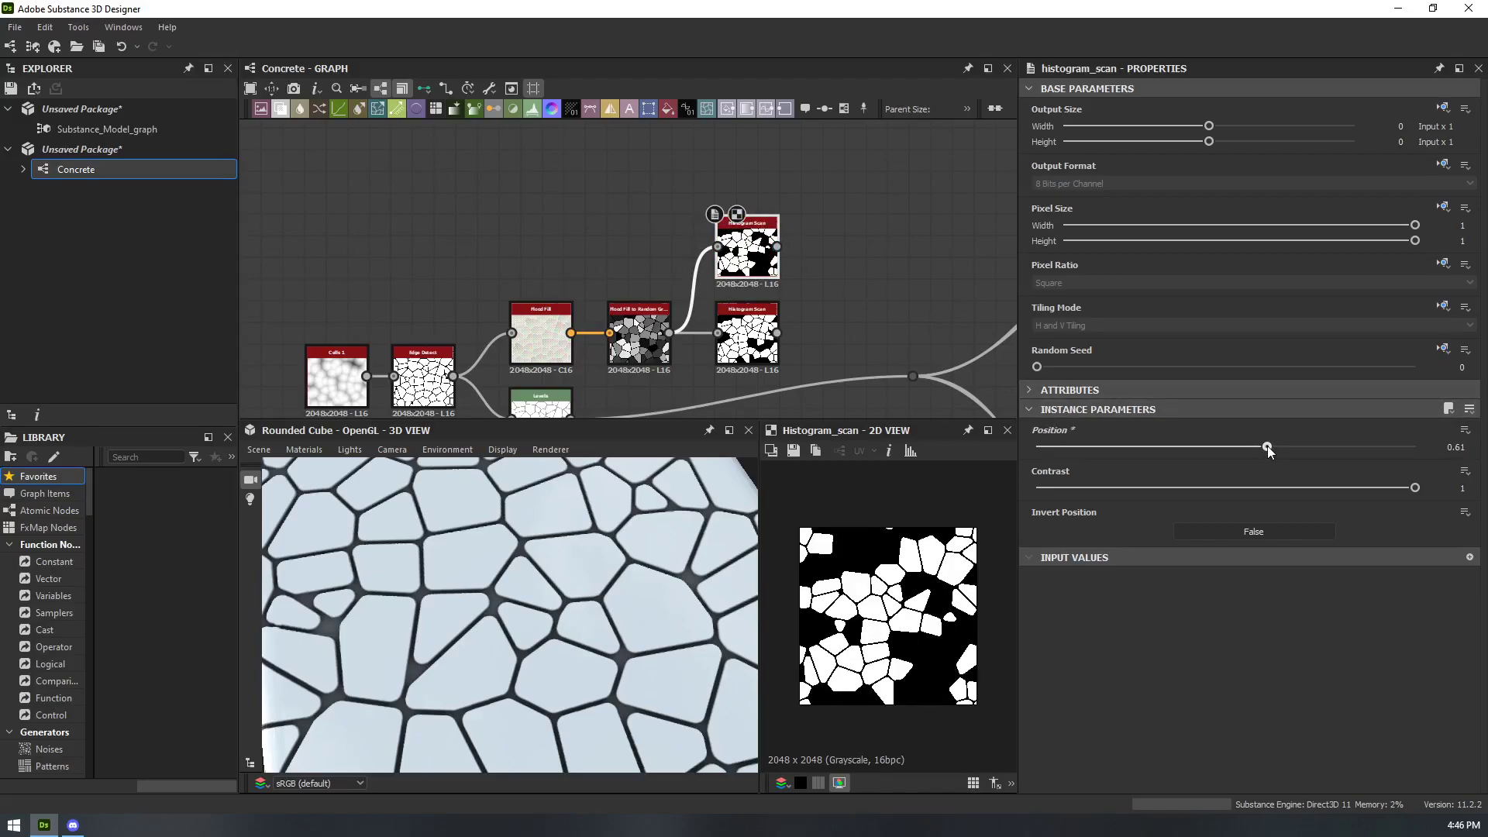
left_click_drag(1261, 450, 1195, 452)
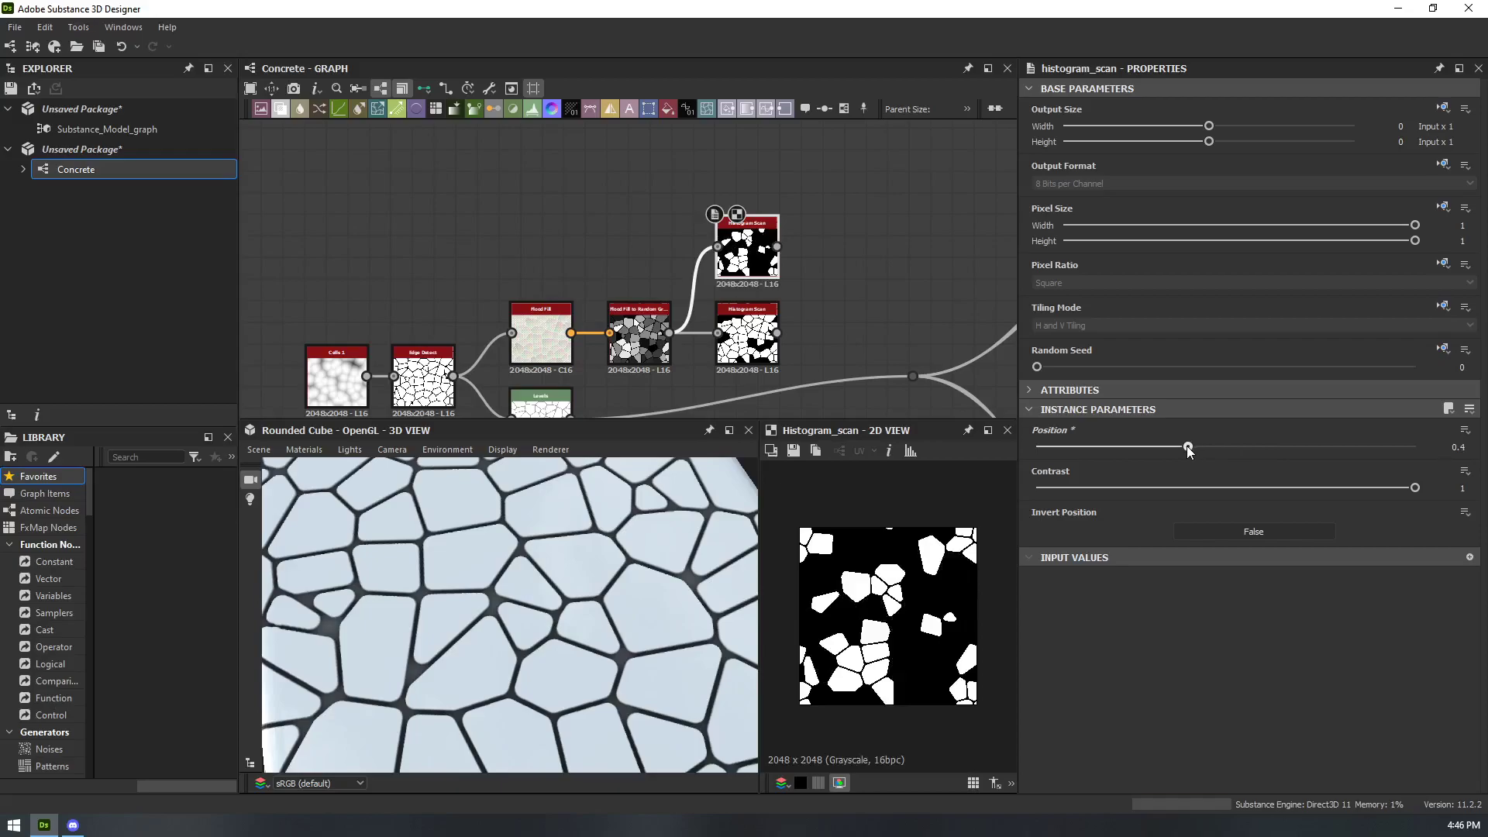
scroll(775, 338, "down", 2)
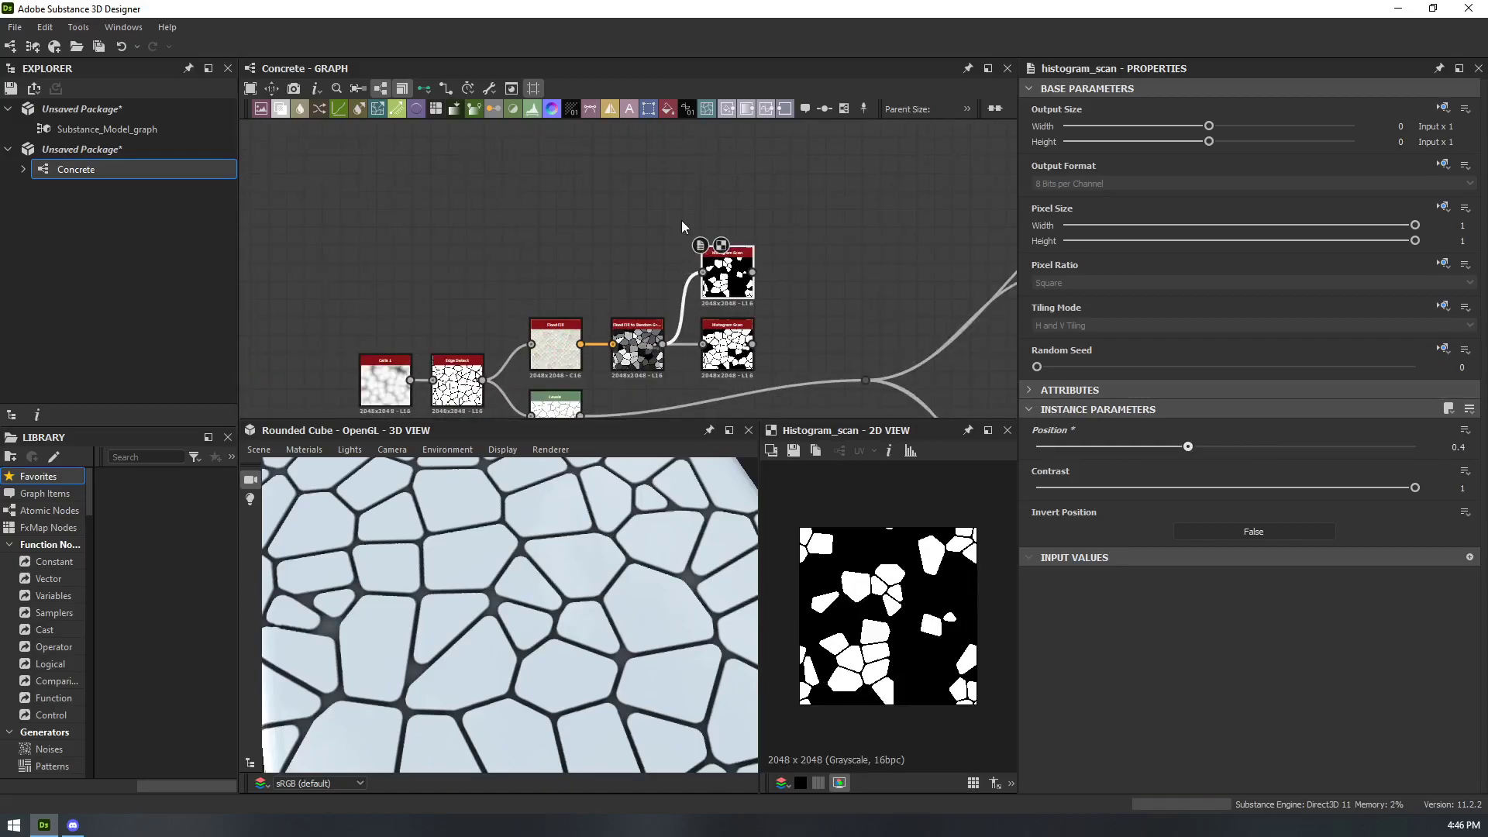
left_click_drag(785, 369, 784, 369)
left_click_drag(731, 340, 732, 375)
scroll(808, 315, "up", 3)
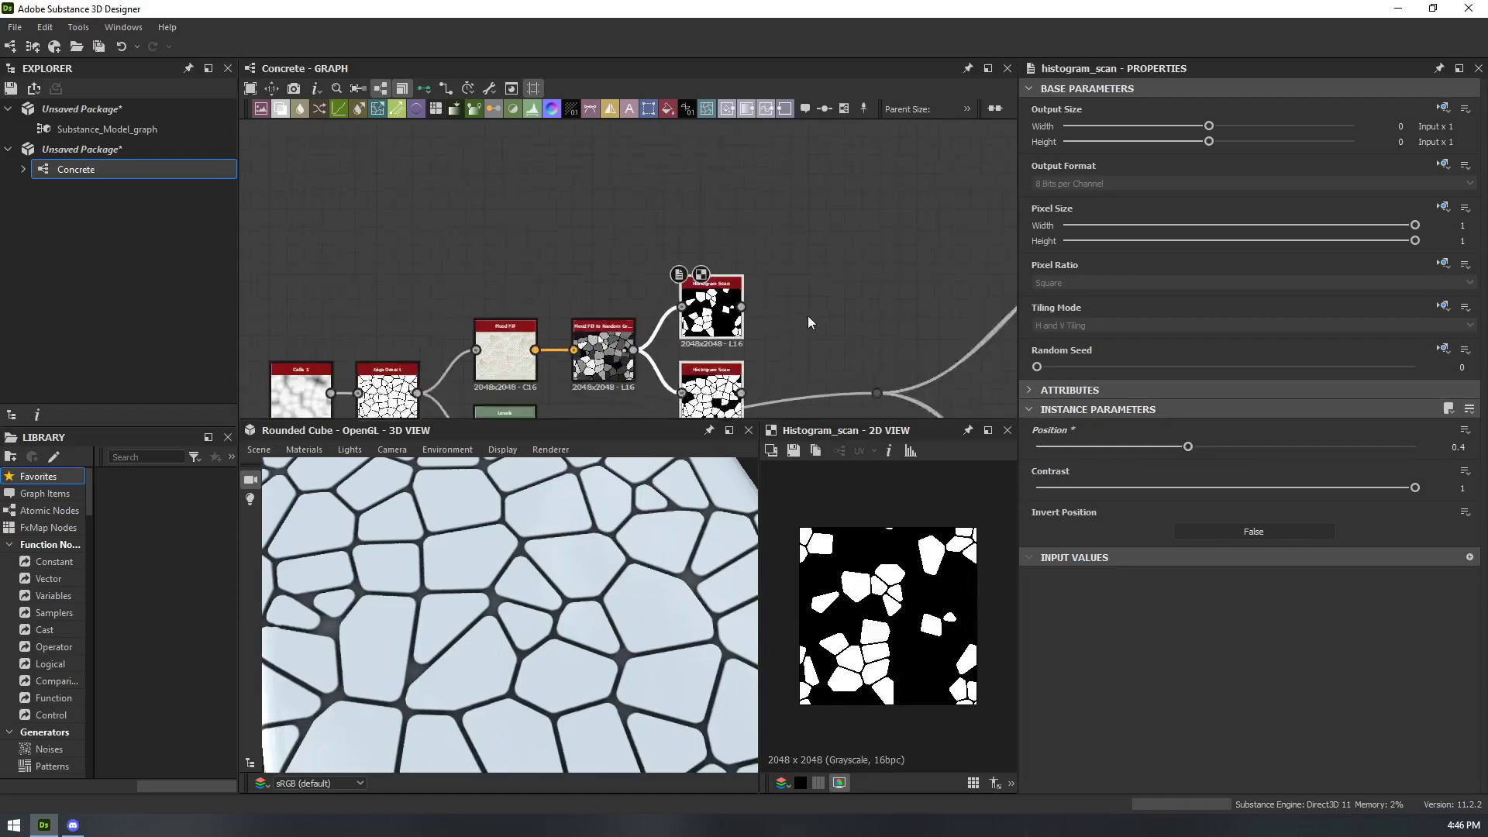
middle_click_drag(779, 351, 732, 271)
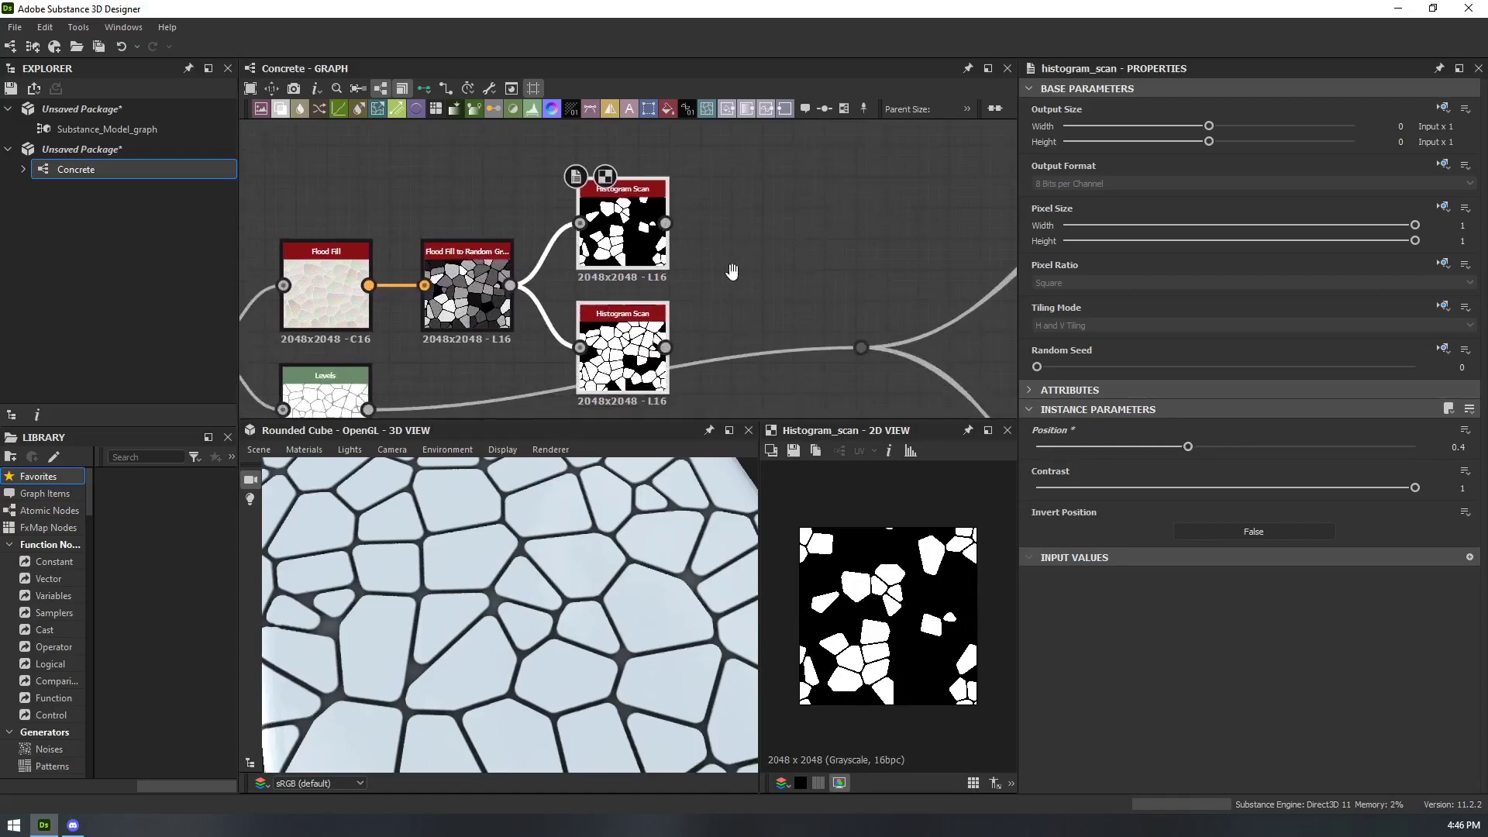
- Add a Blend node with the lower Histogram Scan feeding its Background, placed beside the upper Histogram Scan
left_click(622, 353)
key("space")
type("ble")
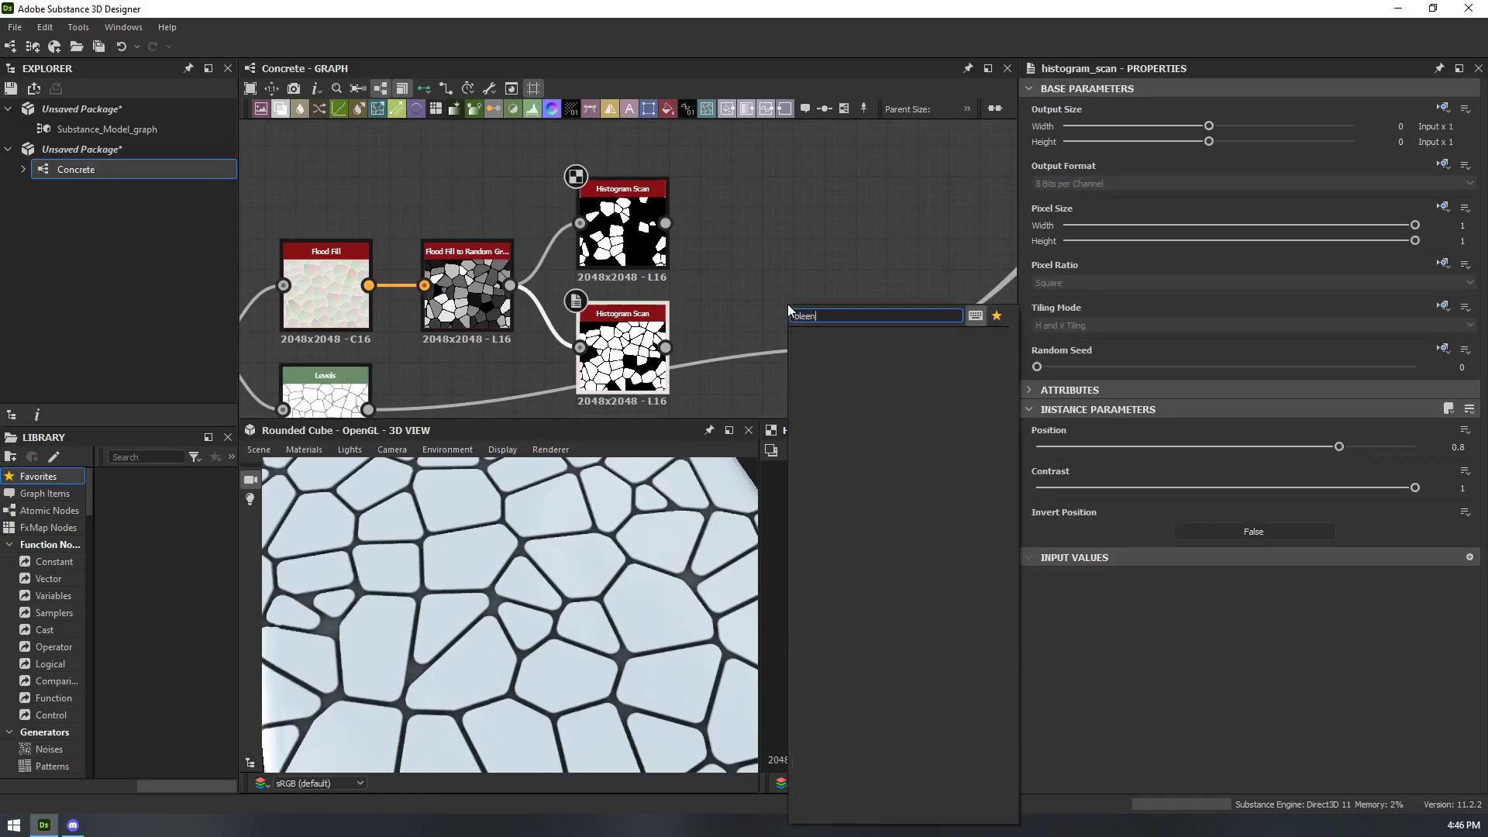
key("Return")
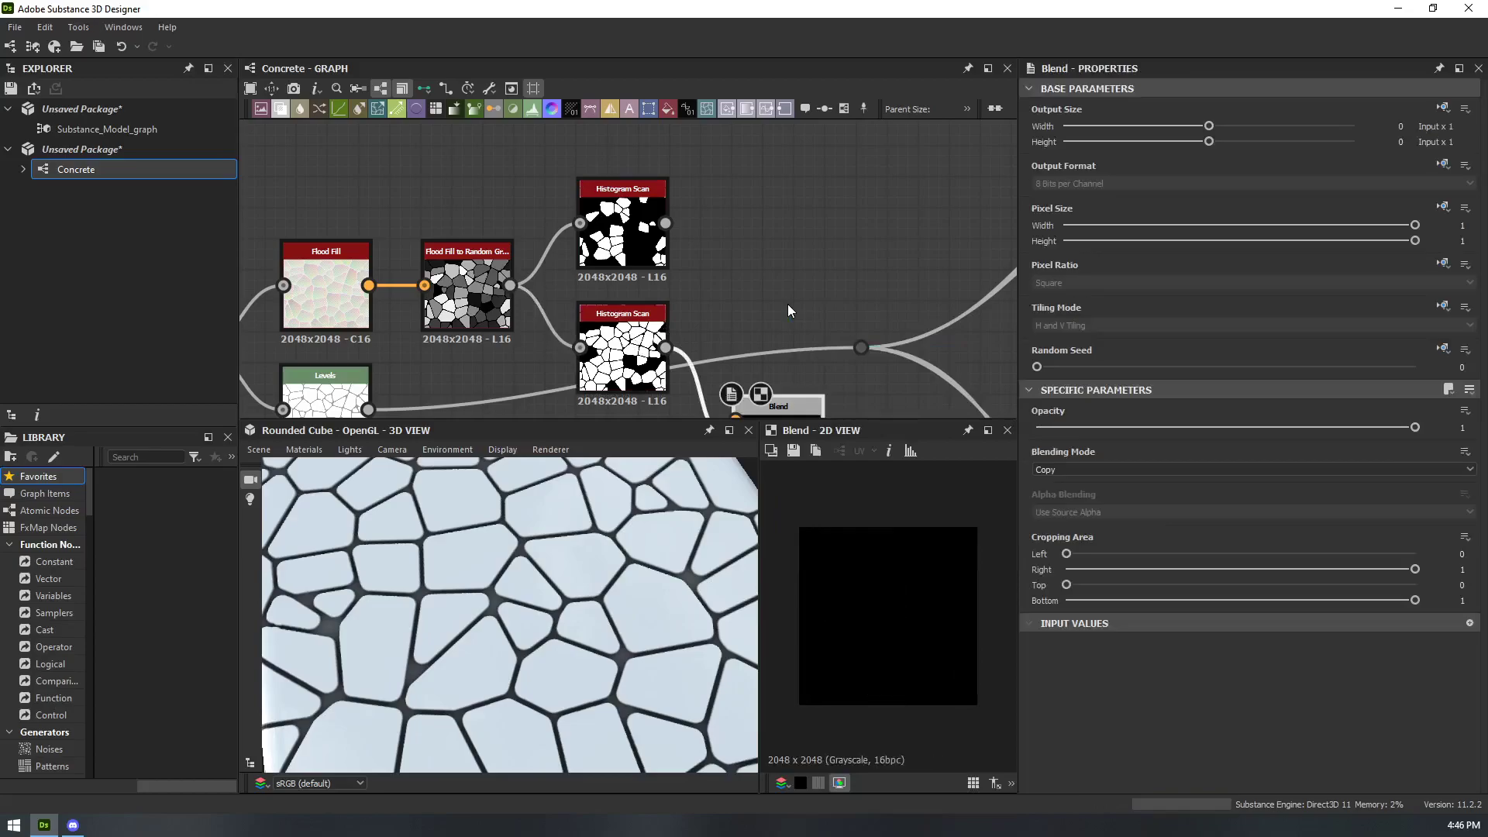
left_click_drag(787, 406, 814, 221)
scroll(775, 241, "up", 3)
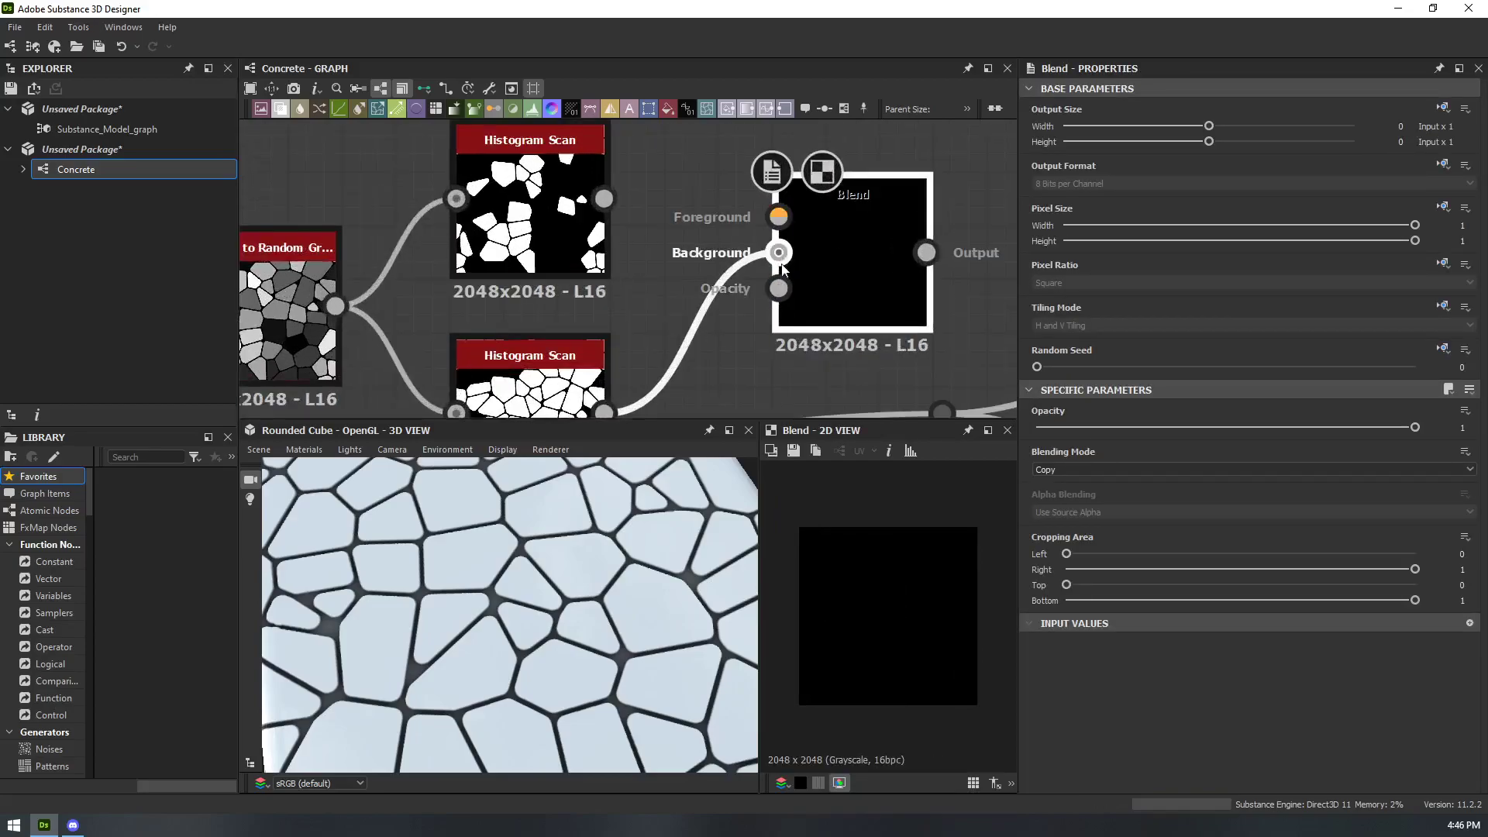
left_click_drag(812, 239, 856, 317)
scroll(650, 259, "down", 3)
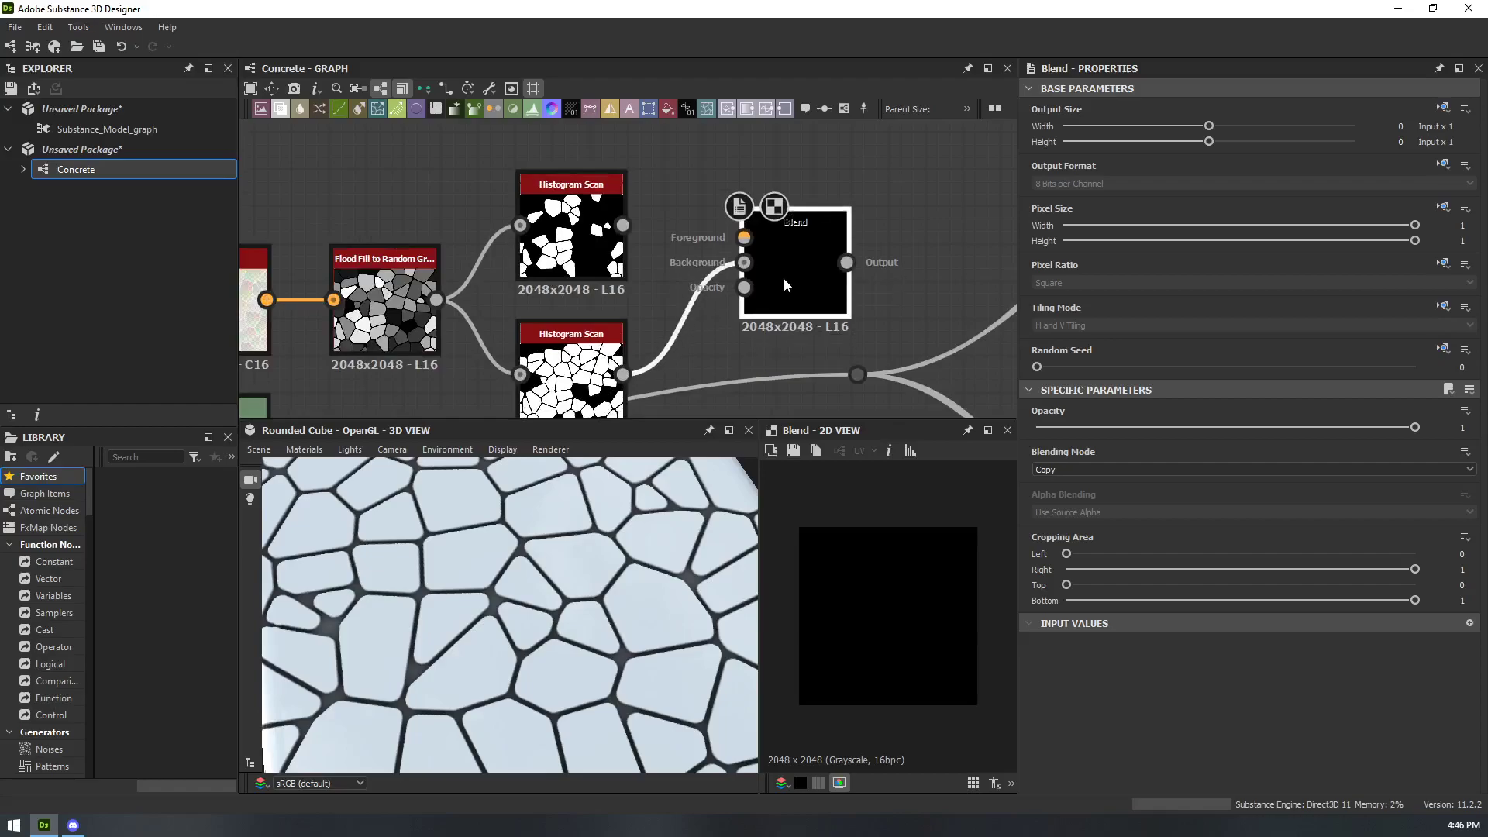
- Connect the upper Histogram Scan to the Blend's Foreground and set the blending mode to Subtract
left_click_drag(623, 224, 744, 238)
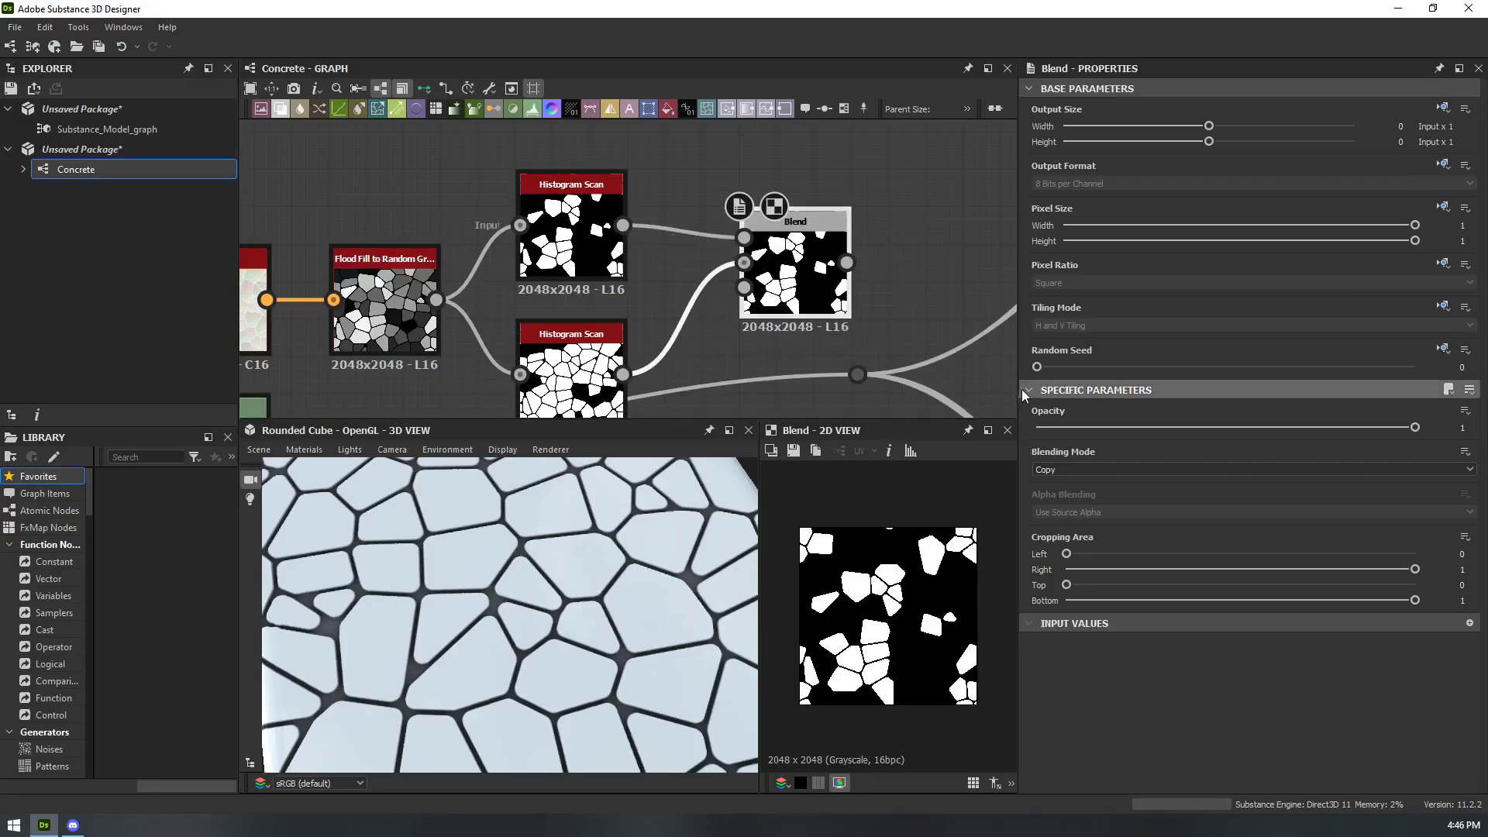
left_click(1071, 468)
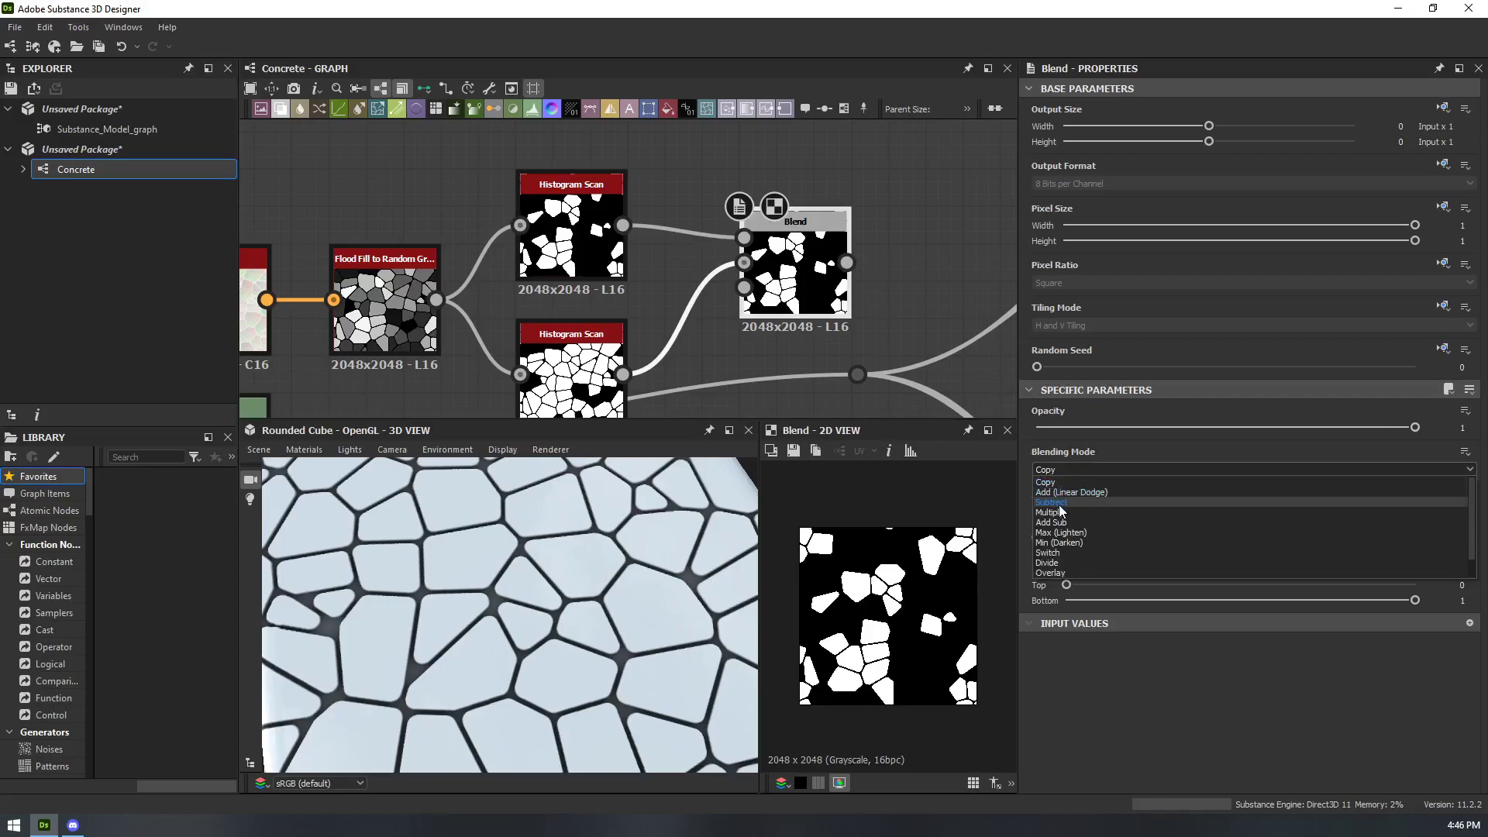
left_click(1052, 503)
middle_click_drag(669, 261, 711, 187)
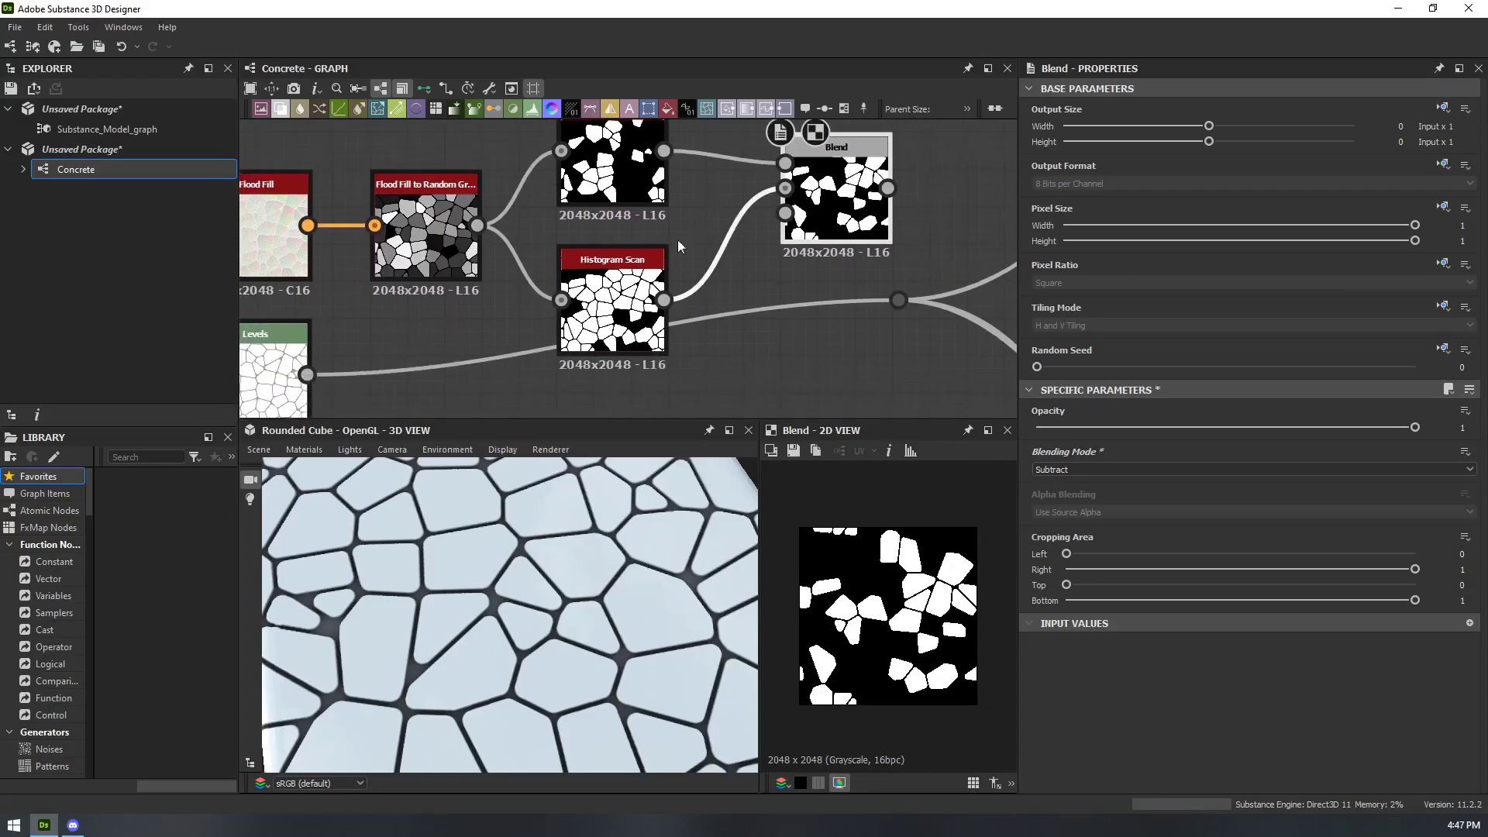
- Try swapping the two Histogram Scan connections between the Subtract Blend's Foreground and Background inputs
left_click(629, 295)
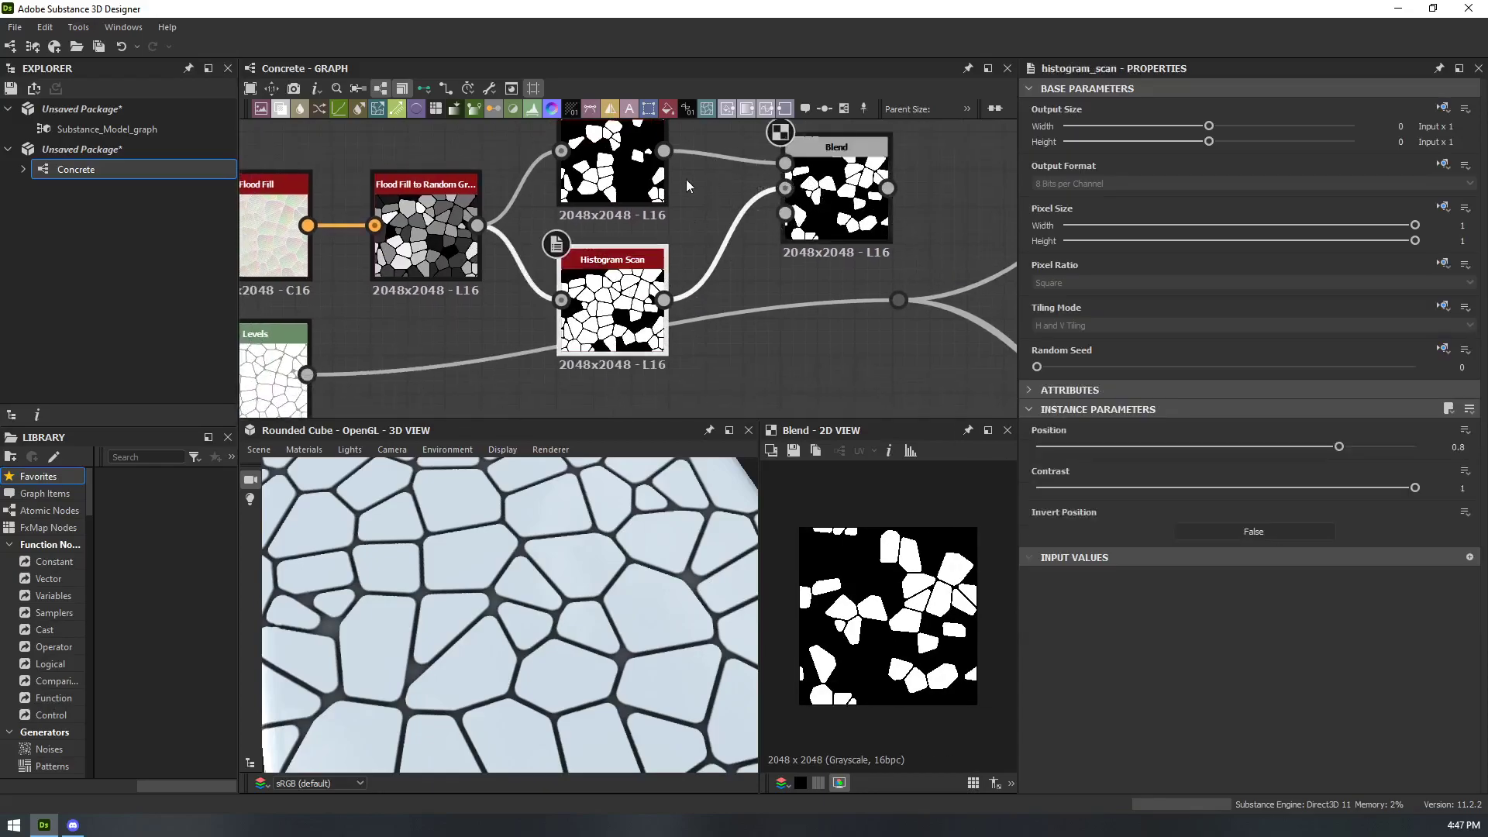
left_click(806, 186)
middle_click_drag(783, 238, 785, 294)
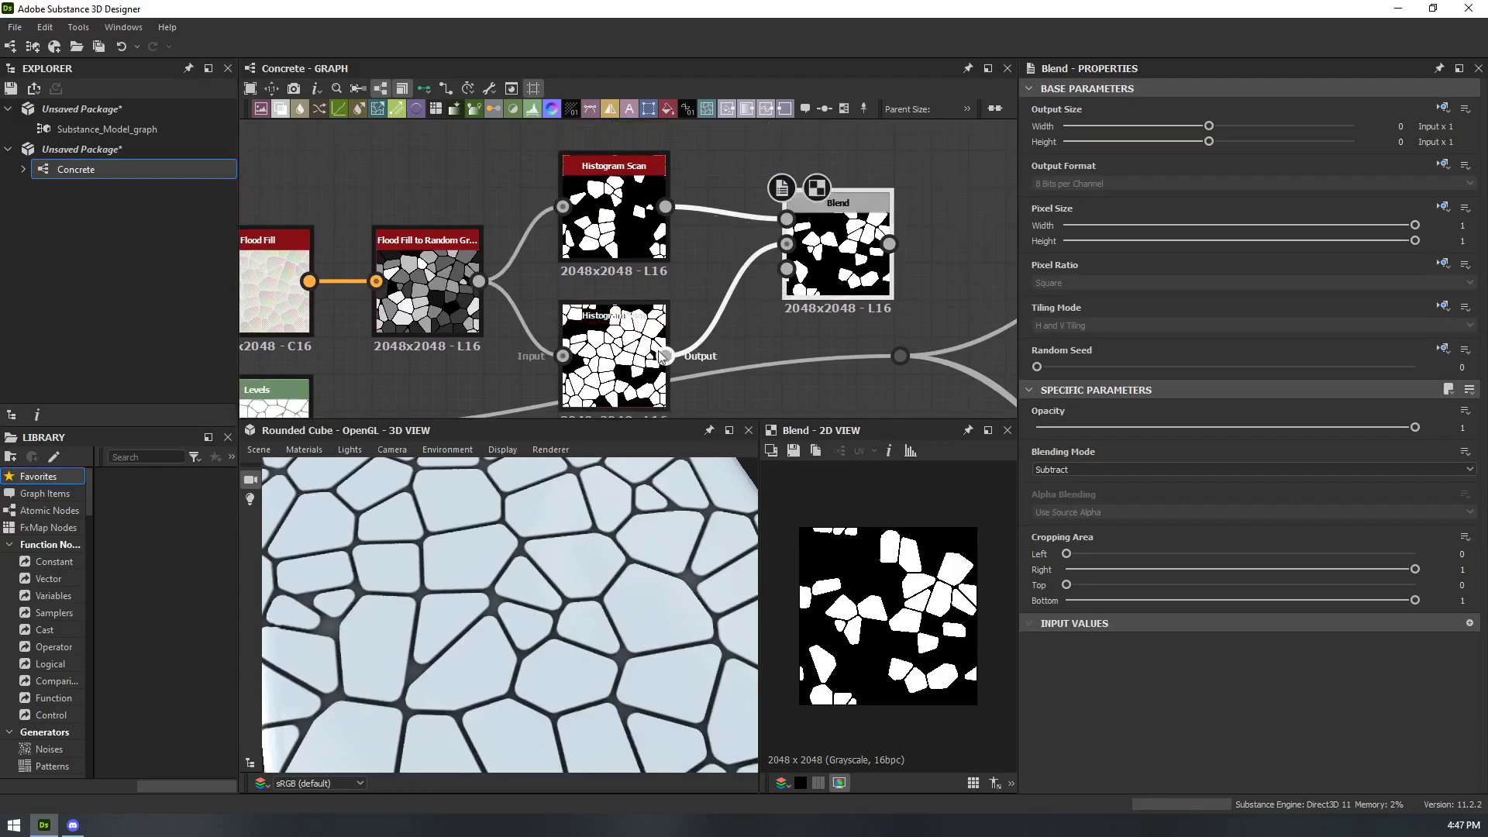
left_click_drag(730, 279, 787, 219)
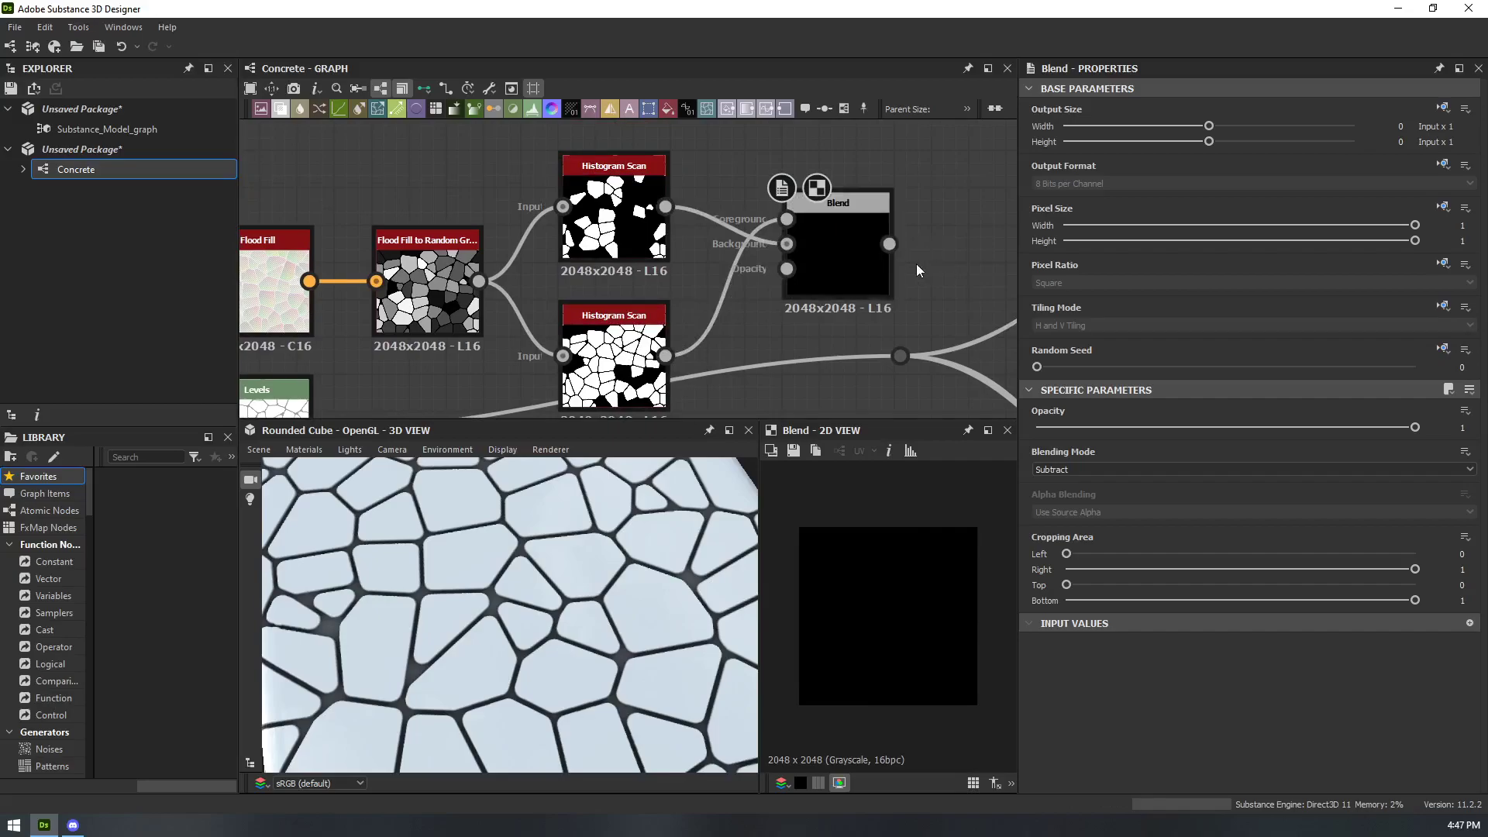
left_click(824, 249)
left_click_drag(666, 357, 787, 245)
left_click_drag(666, 207, 786, 219)
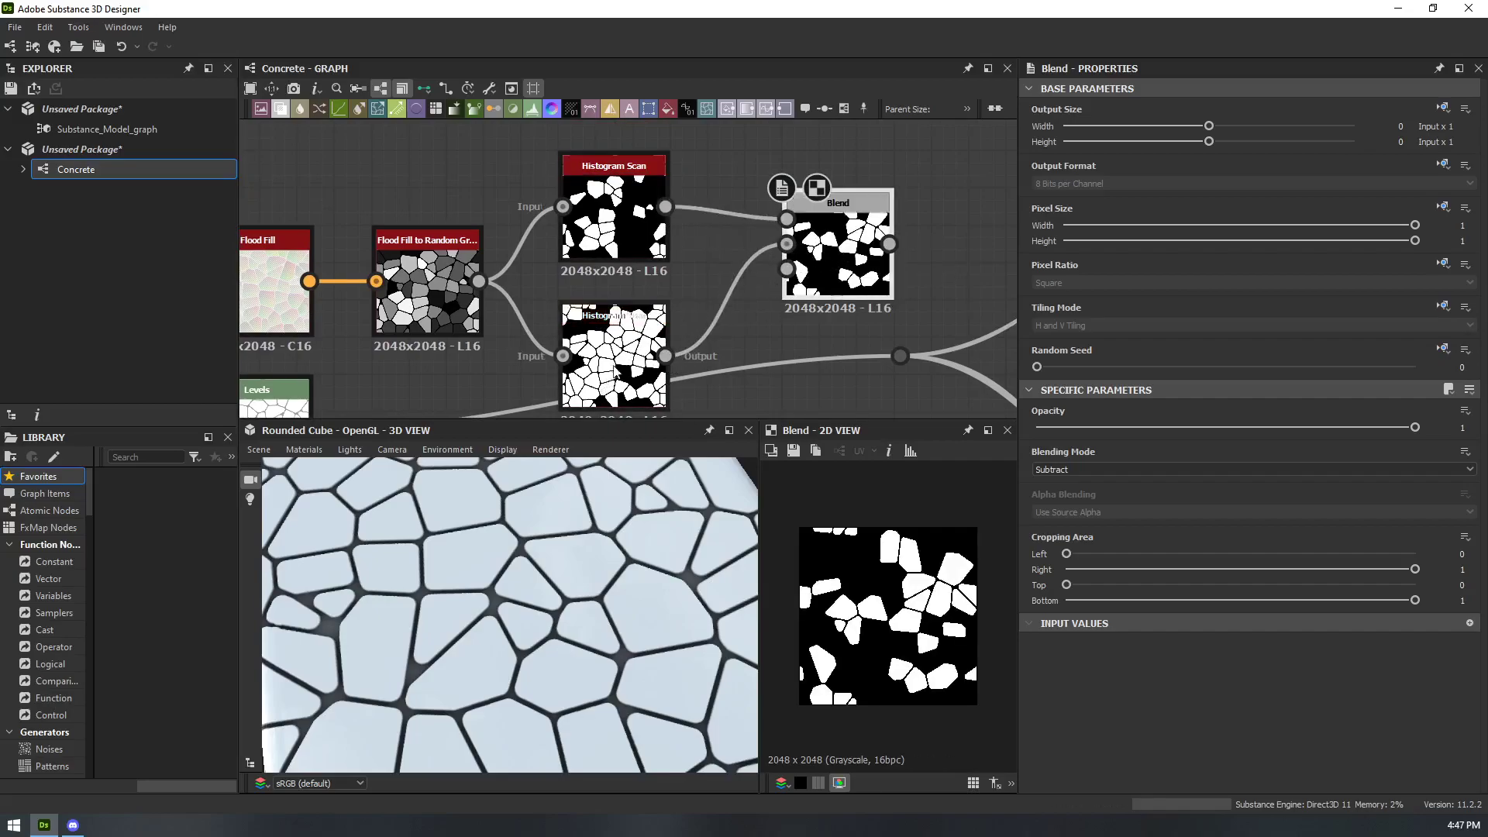
left_click(656, 361)
left_click(628, 213)
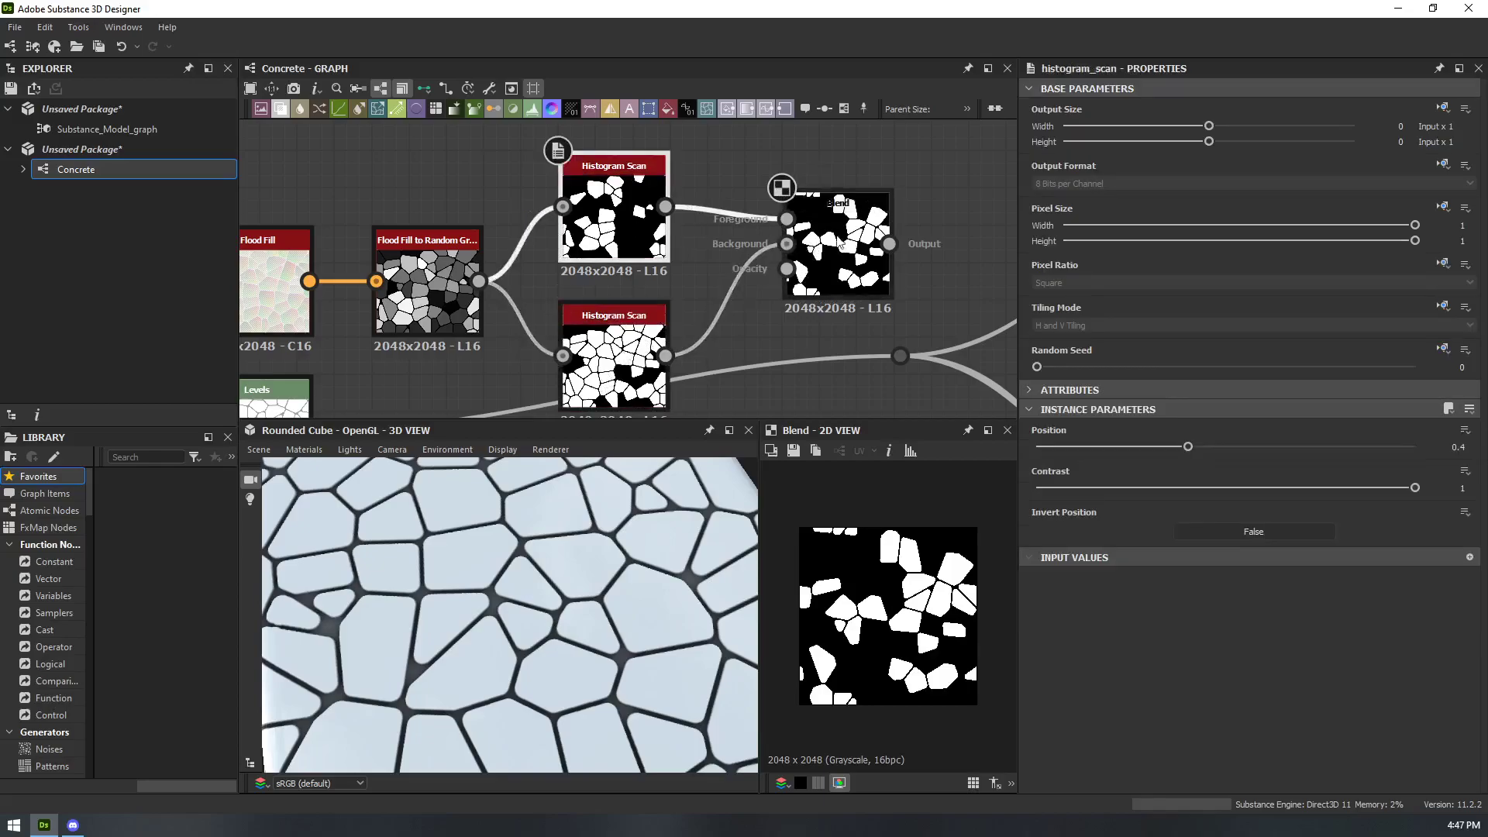
left_click(859, 262)
- Move the upper Histogram Scan directly above the Subtract Blend and position the pair above the lower Histogram Scan
middle_click_drag(644, 224, 613, 258)
left_click_drag(551, 287, 777, 176)
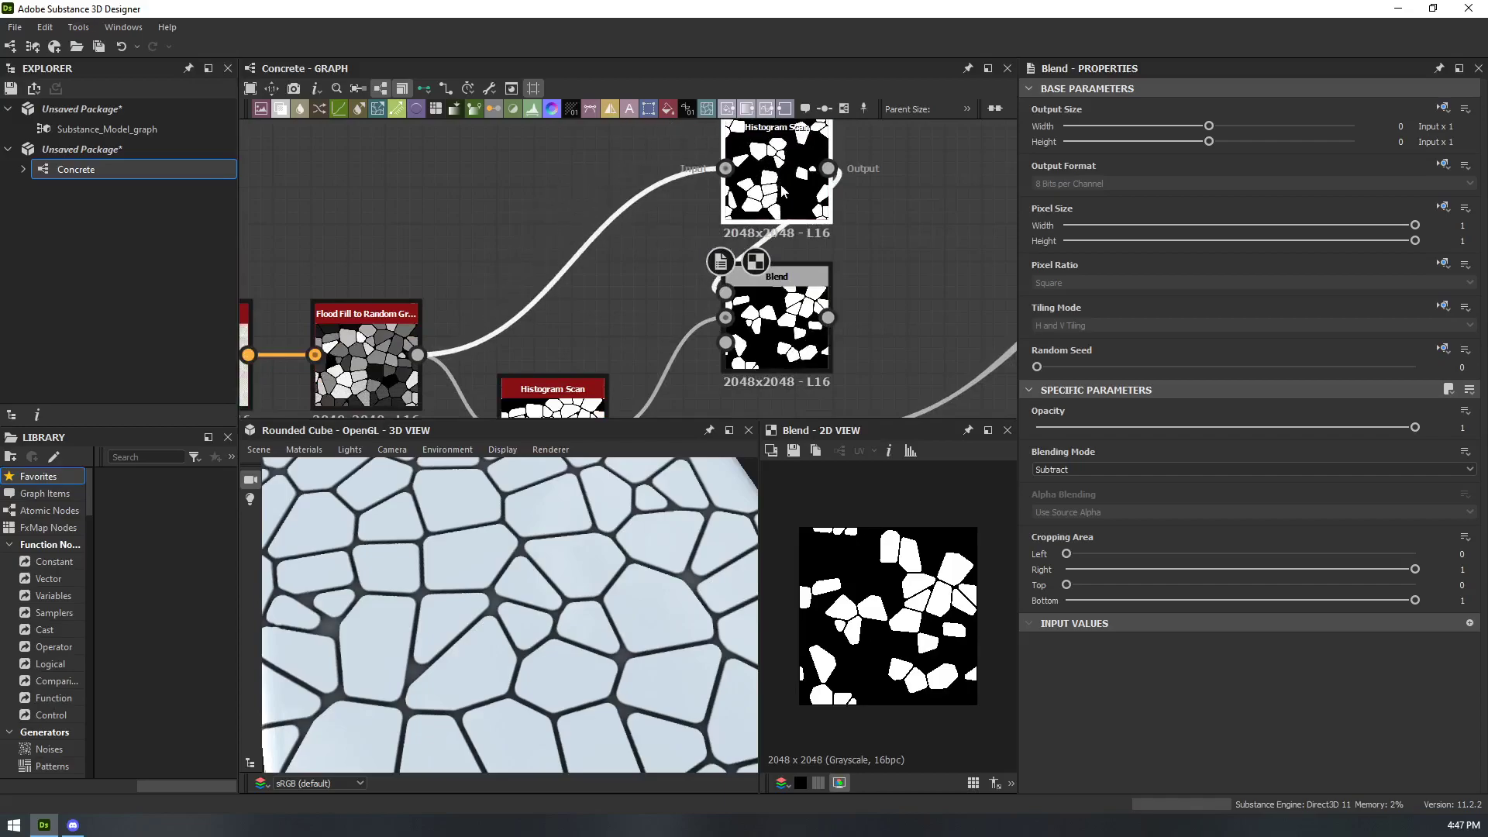
middle_click_drag(822, 163, 680, 232)
left_click_drag(816, 198, 807, 202)
left_click(708, 320)
middle_click_drag(729, 328, 740, 234)
left_click_drag(785, 257, 786, 258)
left_click(700, 298)
scroll(696, 299, "down", 3)
middle_click_drag(685, 312, 780, 280)
scroll(792, 203, "up", 3)
scroll(789, 217, "down", 5)
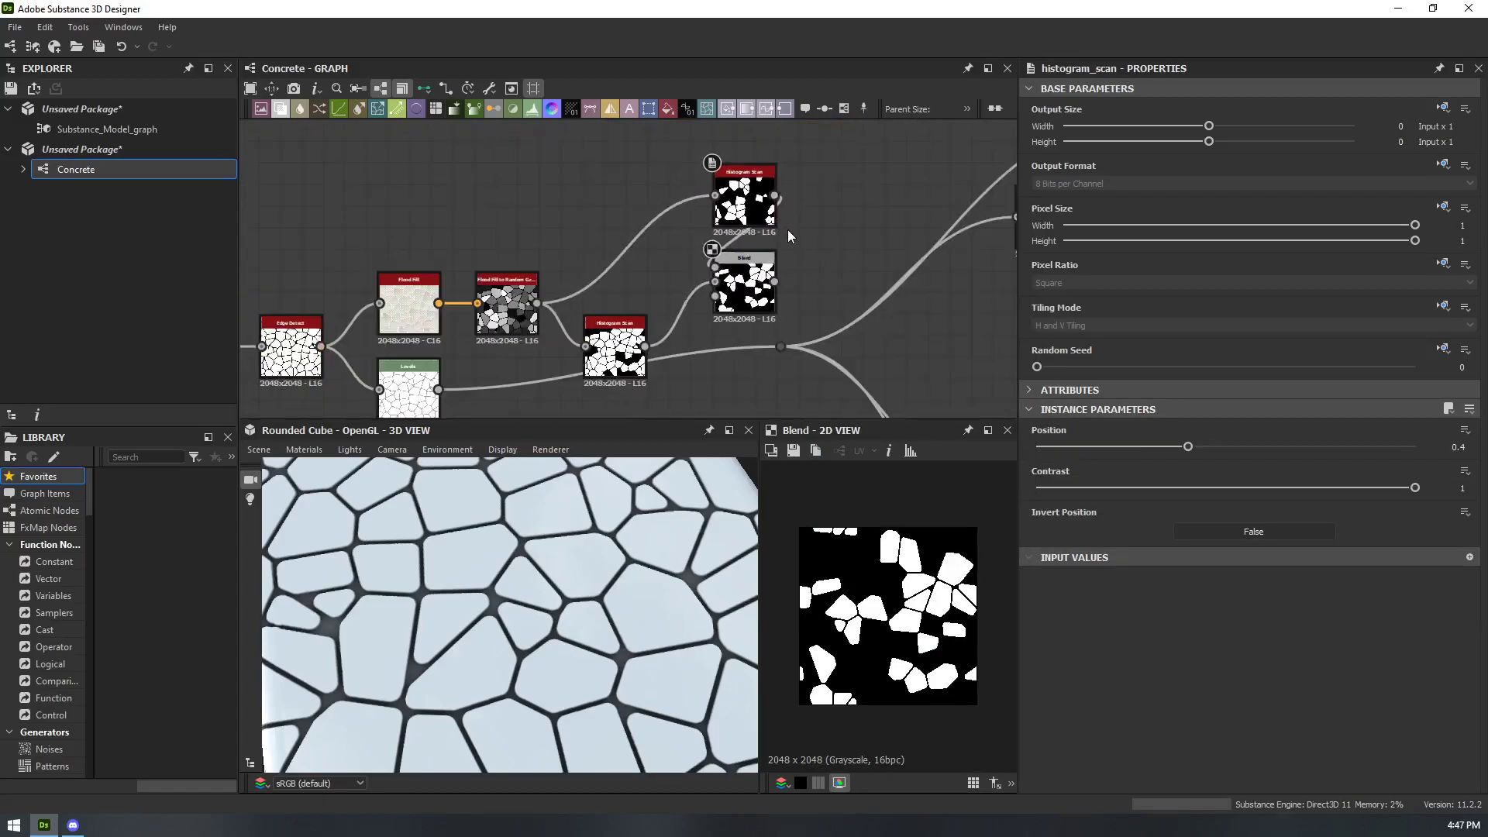
left_click_drag(818, 310, 775, 288)
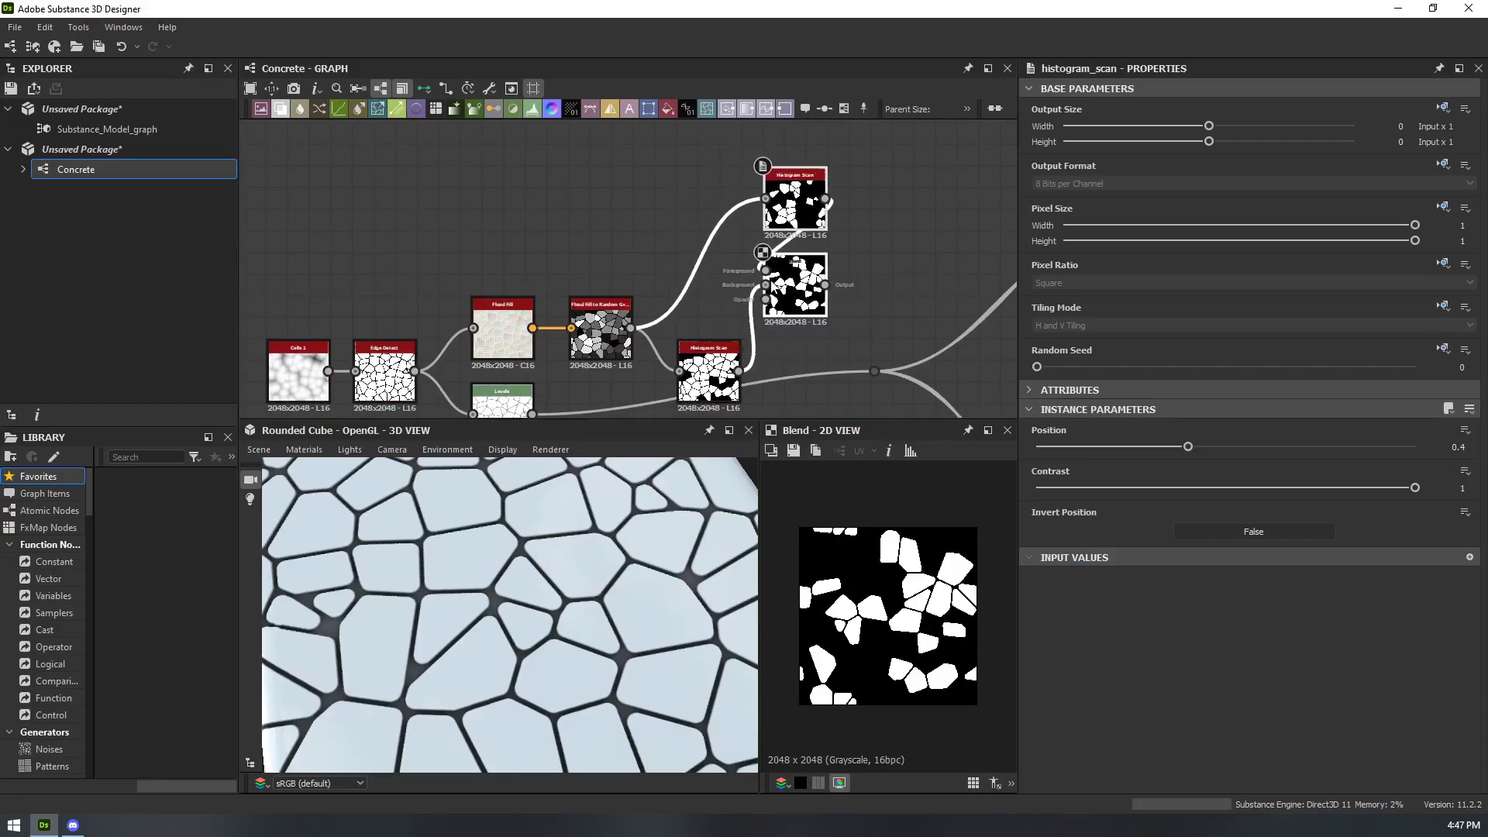
- Move the Levels node directly below the lower Histogram Scan
scroll(717, 301, "up", 3)
middle_click_drag(718, 302, 612, 364)
scroll(752, 271, "down", 1)
middle_click_drag(668, 260, 496, 272)
middle_click_drag(631, 246, 858, 143)
scroll(657, 293, "down", 1)
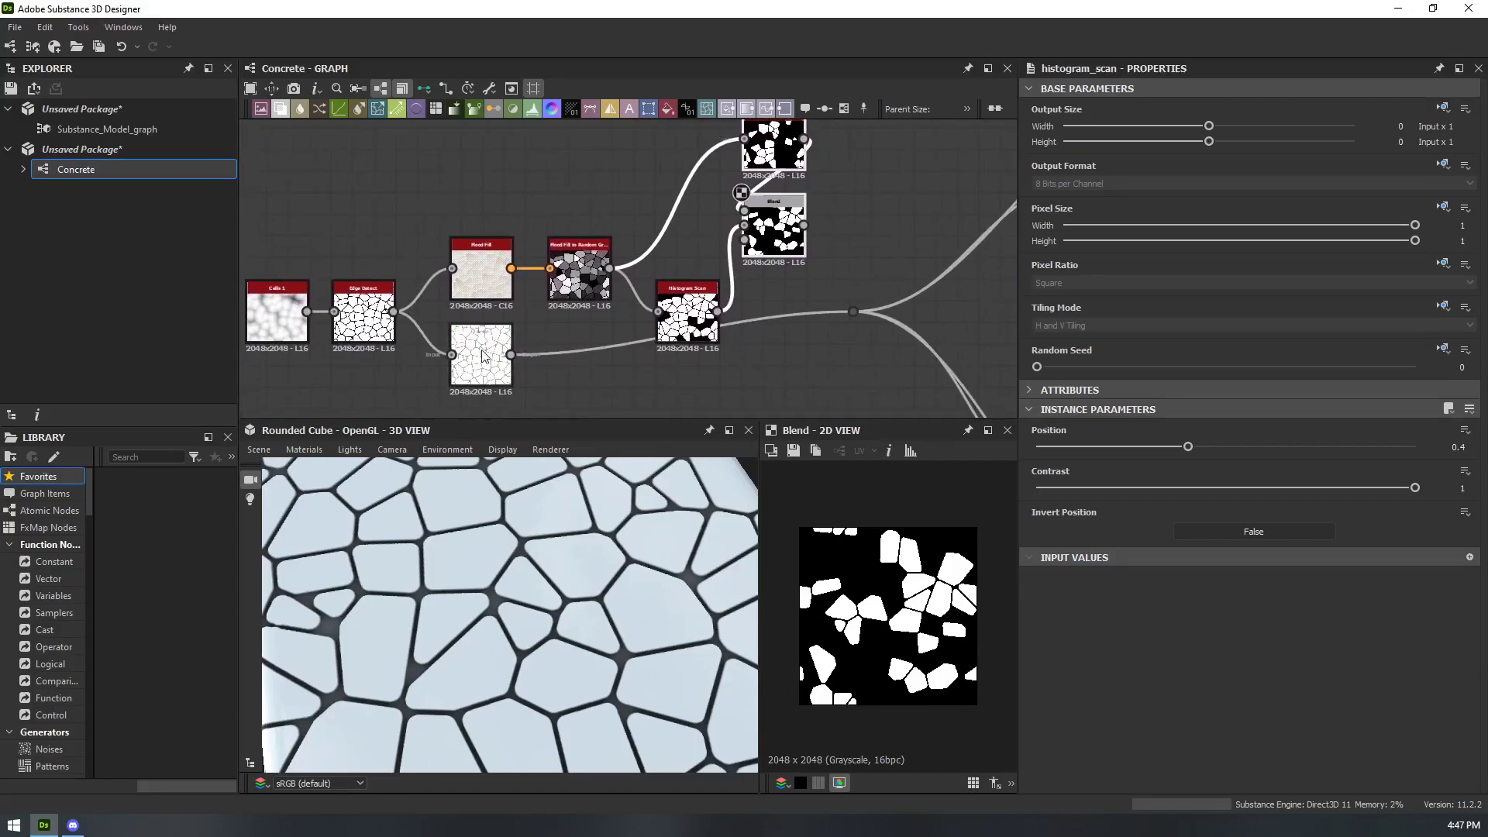
left_click_drag(482, 356, 687, 400)
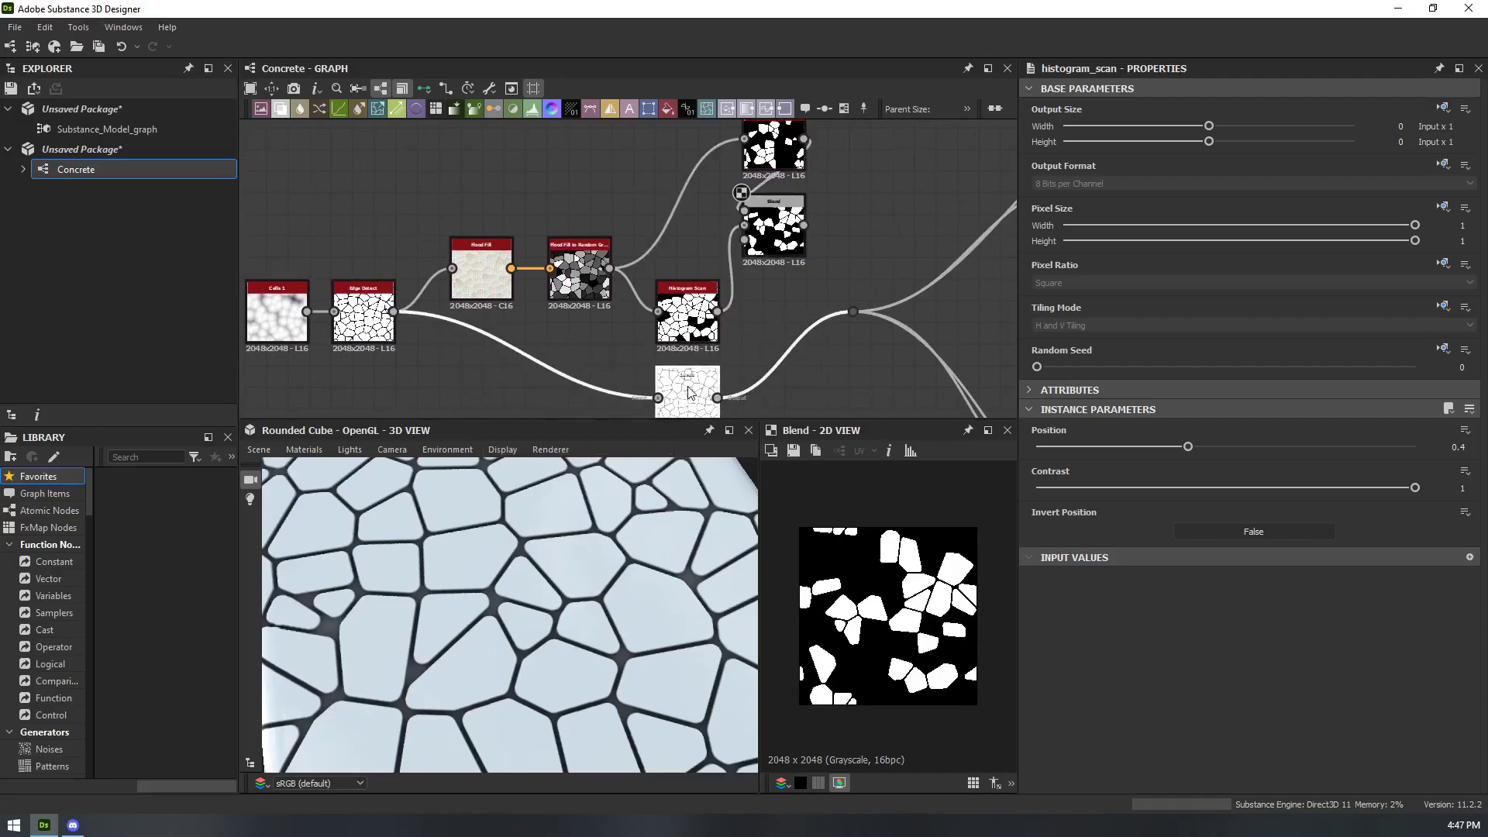
scroll(738, 334, "down", 1)
middle_click_drag(738, 335, 586, 304)
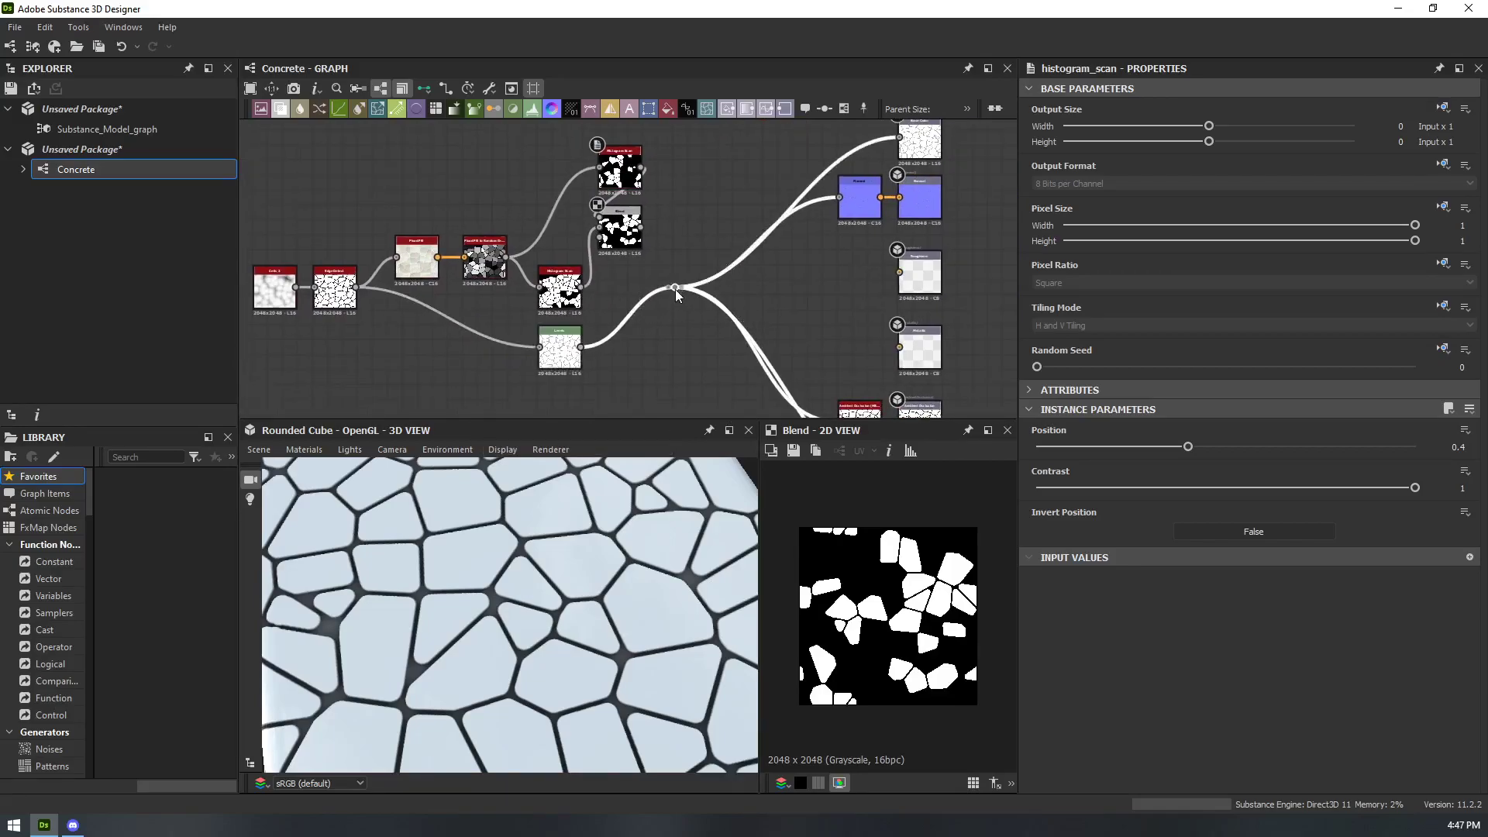
- Move the whole stone-pattern node group farther from the outputs, with Levels in line with the dot node
scroll(676, 315, "down", 1)
middle_click_drag(675, 315, 797, 321)
left_click_drag(381, 204, 811, 382)
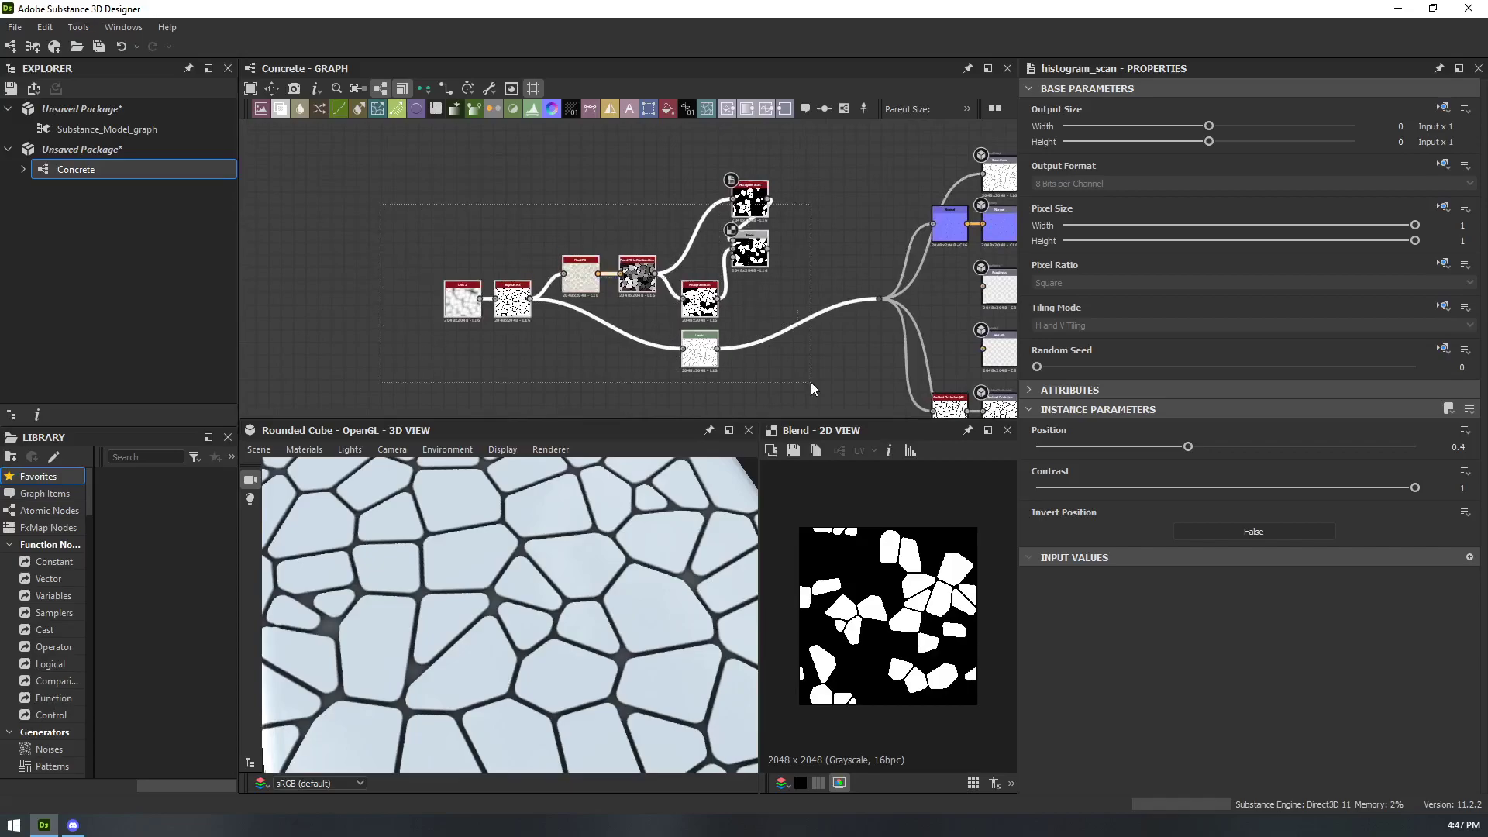
left_click_drag(751, 258, 452, 259)
middle_click_drag(475, 358, 657, 314)
left_click_drag(593, 310, 594, 259)
scroll(587, 266, "up", 7)
left_click(564, 261)
scroll(592, 260, "up", 2)
scroll(612, 250, "down", 8)
middle_click_drag(818, 231, 668, 379)
scroll(682, 224, "up", 1)
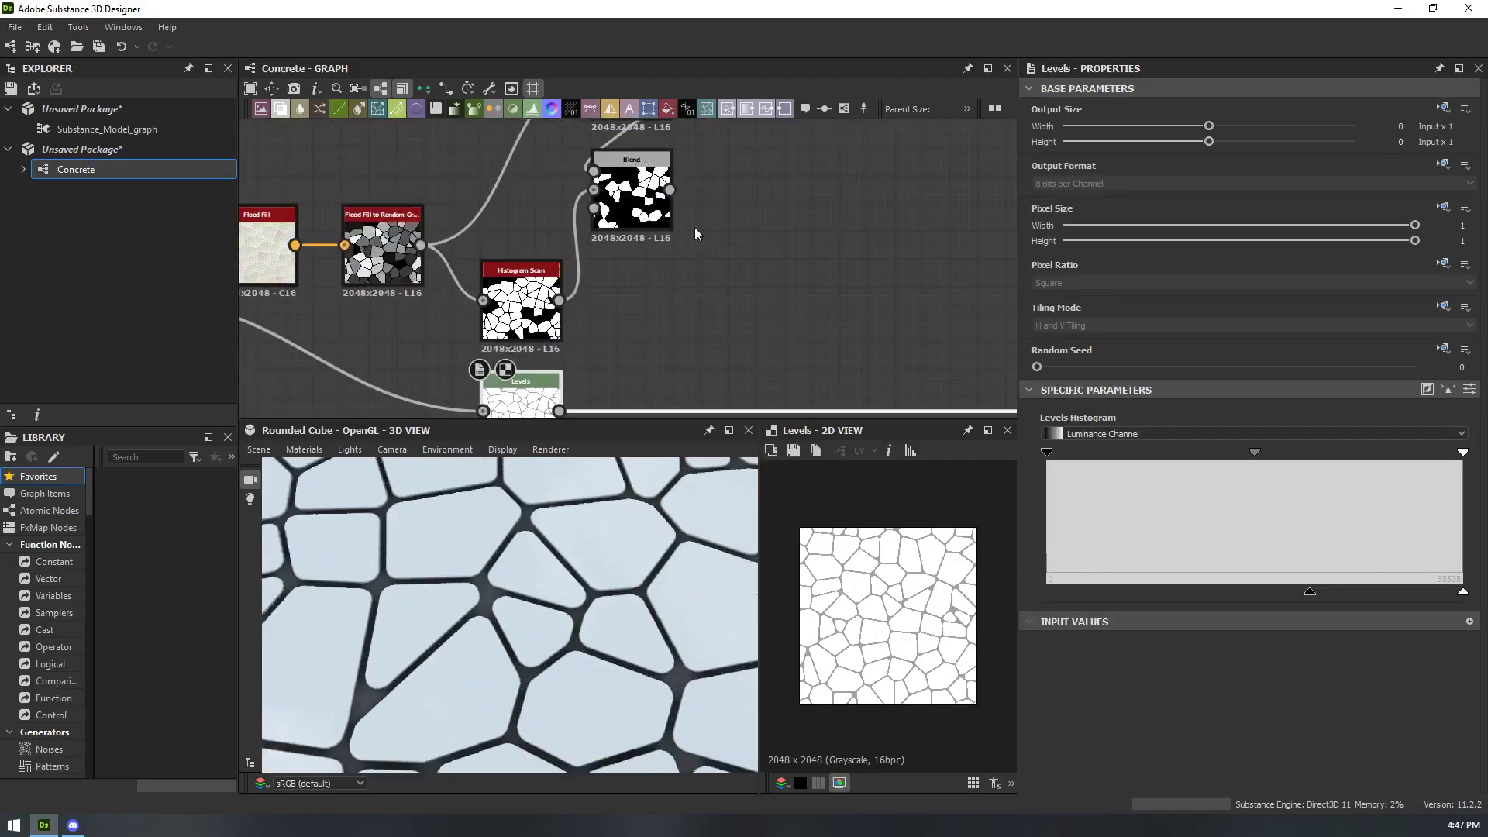
- Add a second Blend node fed by the upper Histogram Scan
middle_click_drag(714, 205, 690, 294)
left_click_drag(750, 203, 744, 205)
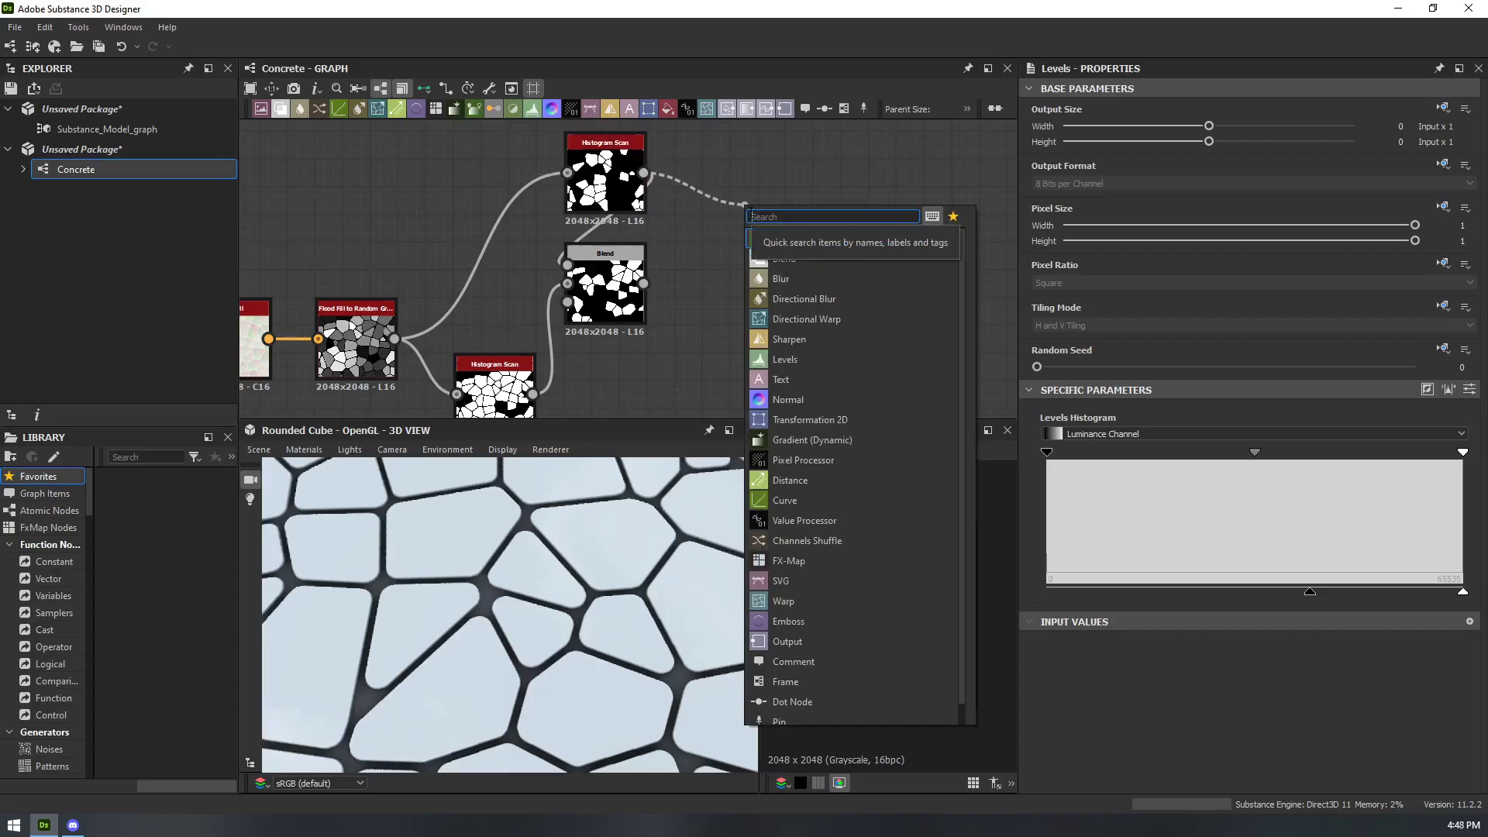
type("blend")
key("Return")
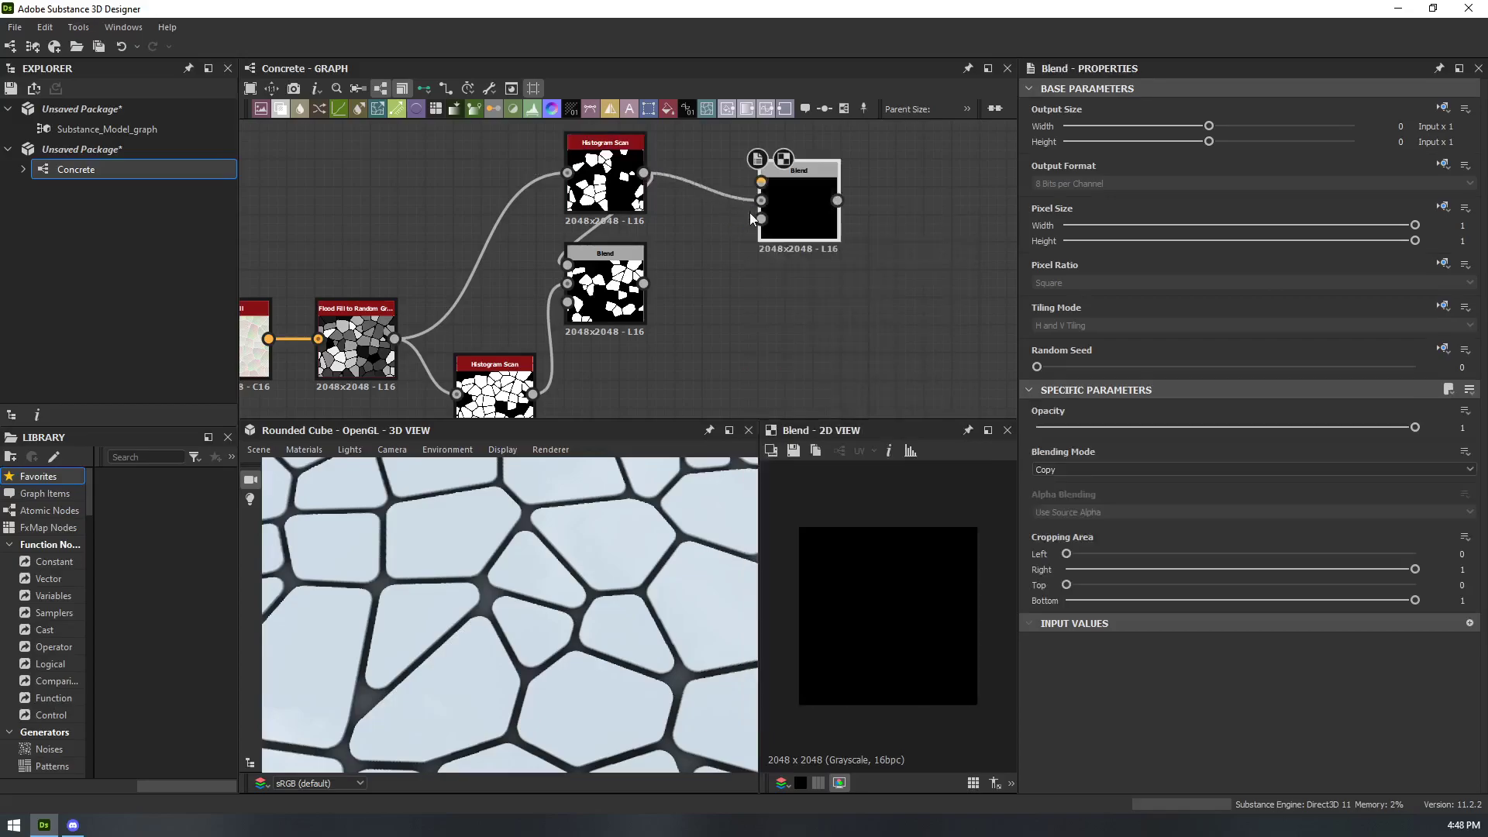
left_click_drag(790, 210, 830, 266)
- Rewire the upper Histogram Scan into the second Blend's Opacity input, leaving its Background input empty
left_click_drag(644, 172, 707, 195)
left_click(792, 164)
left_click_drag(802, 255, 749, 199)
left_click(688, 169)
double_click(792, 255)
key("Delete")
left_click_drag(836, 238, 853, 294)
scroll(814, 265, "down", 2)
scroll(752, 305, "up", 2)
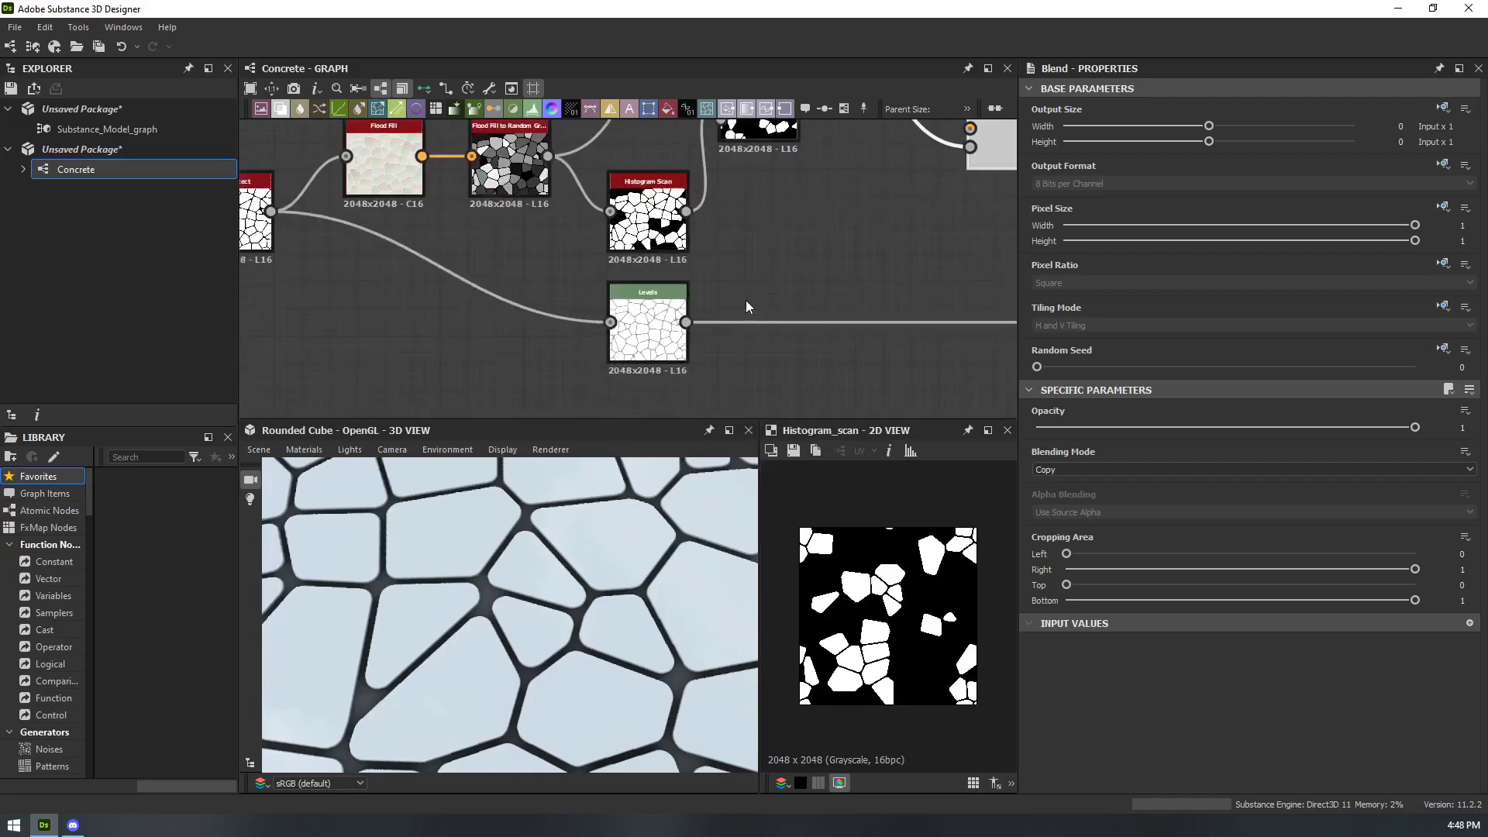
- Connect Levels to the second Blend's Foreground input and move that Blend closer to the Levels branch
left_click_drag(692, 322, 973, 117)
middle_click_drag(920, 212, 717, 275)
left_click_drag(804, 190, 762, 301)
double_click(762, 301)
middle_click_drag(830, 260, 774, 325)
left_click_drag(720, 356, 845, 309)
middle_click_drag(730, 294, 720, 253)
middle_click_drag(654, 299, 799, 253)
left_click_drag(563, 360, 933, 221)
middle_click_drag(853, 238, 713, 306)
- Add a Uniform Color node in Grayscale mode feeding the second Blend's Background, placed below the crossing links
right_click(631, 279)
mouse_move(645, 283)
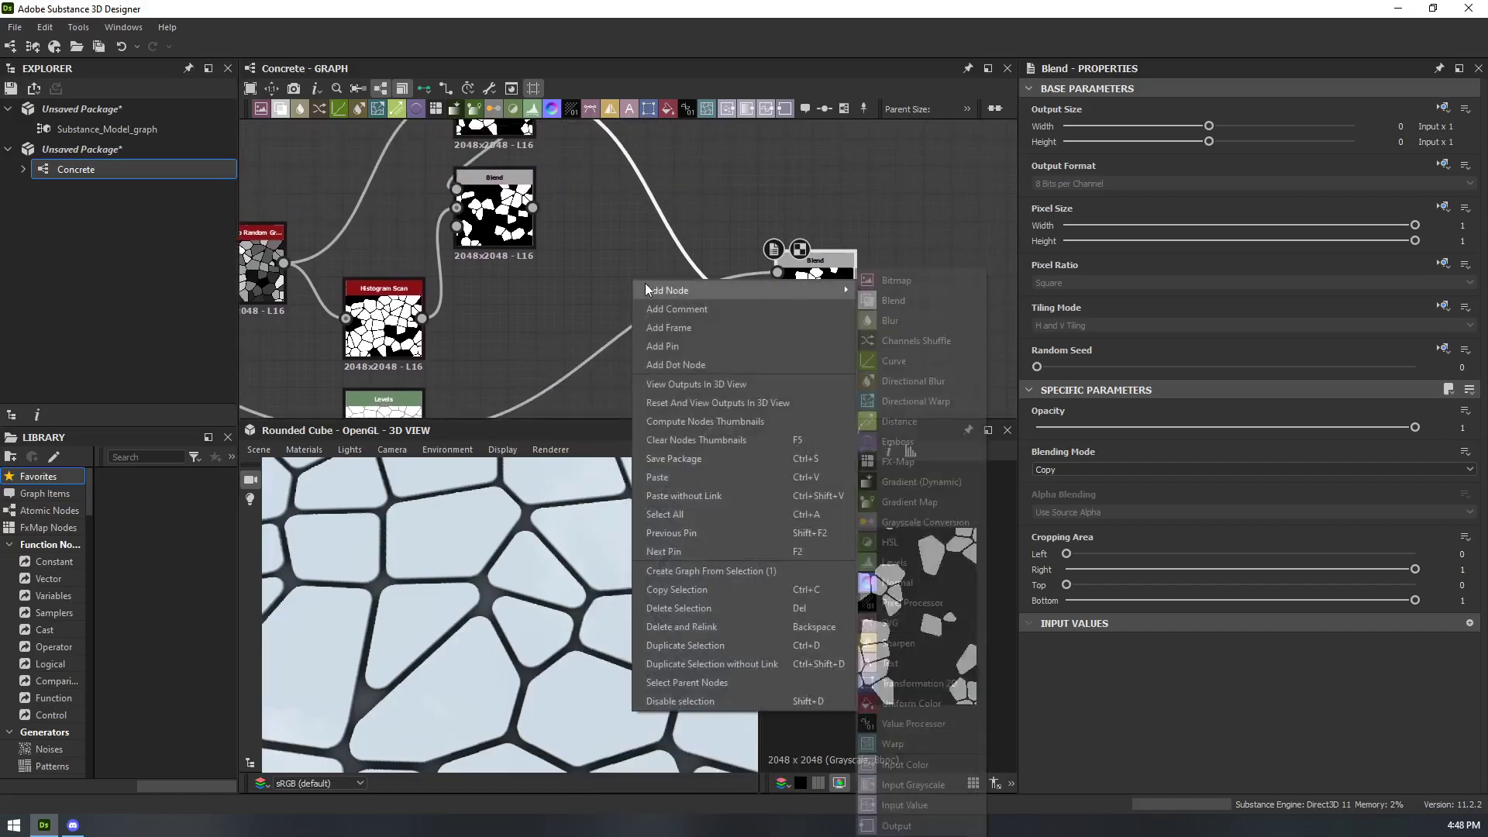
key("u")
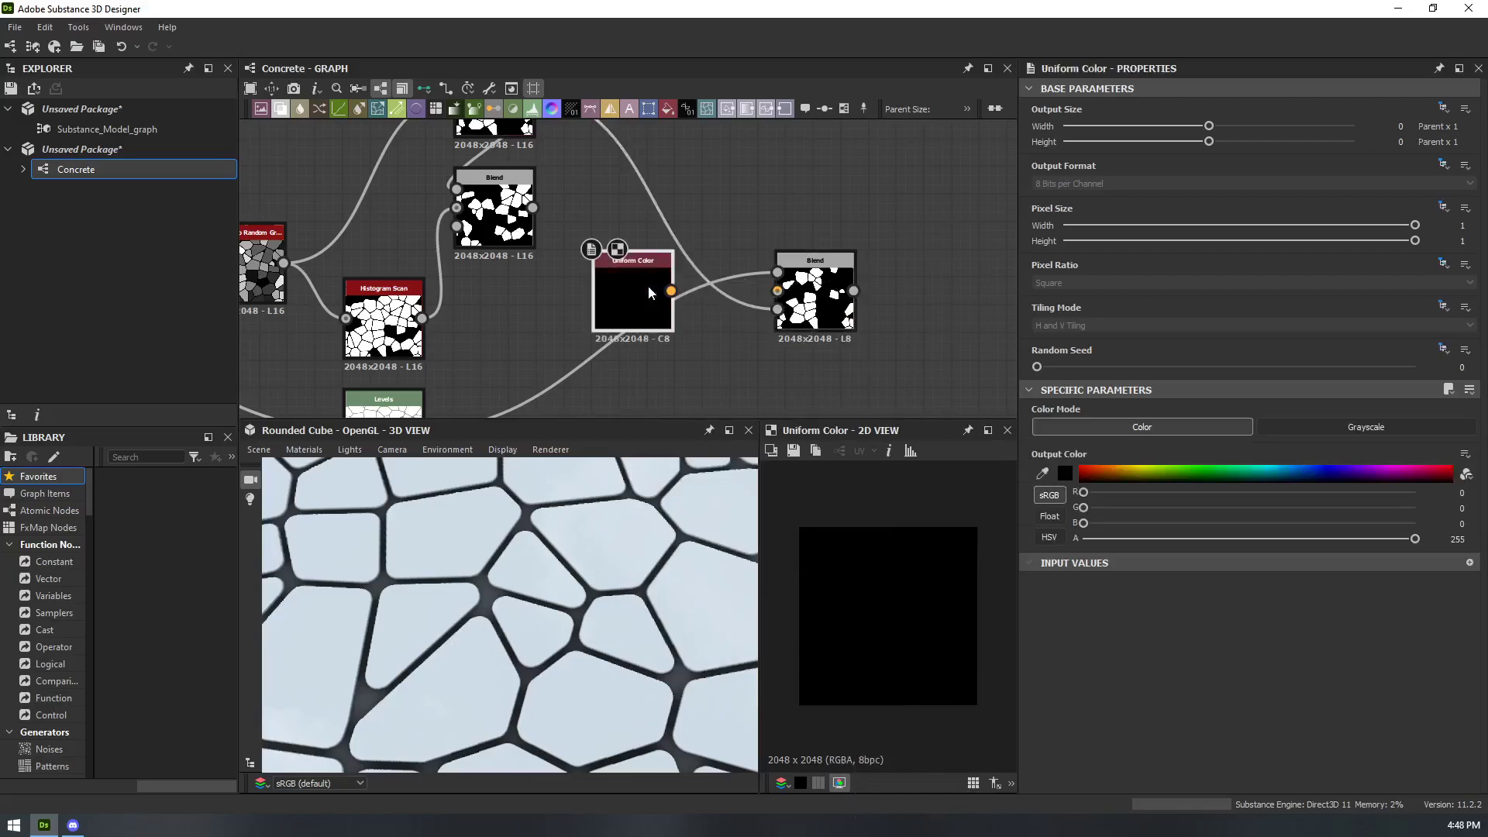
left_click_drag(671, 290, 777, 291)
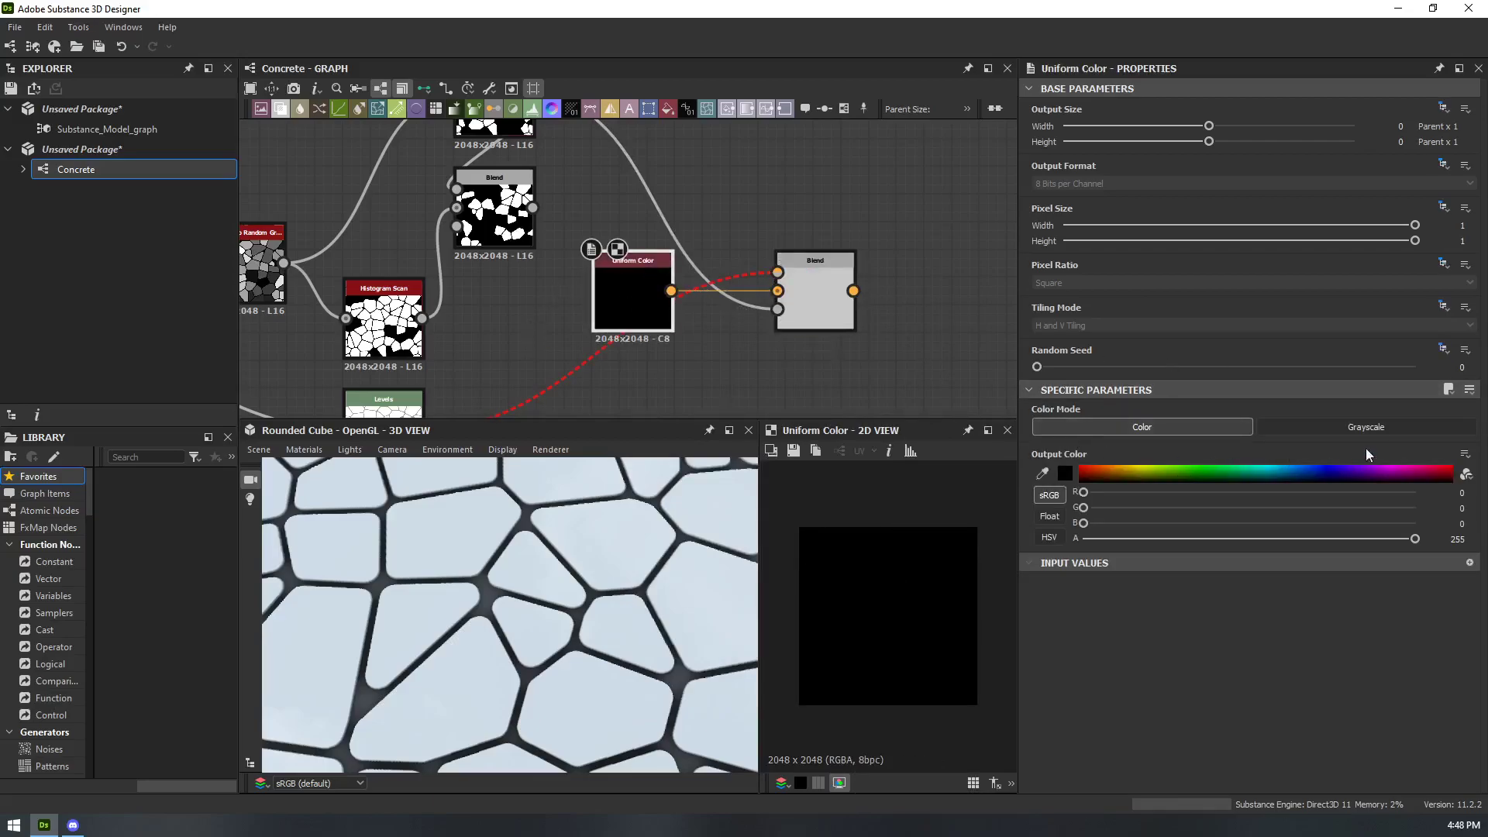
left_click(1366, 427)
left_click_drag(631, 302, 660, 372)
- Preview the second Blend and set its blending mode to Add (Linear Dodge)
double_click(817, 307)
left_click(676, 362)
left_click(829, 289)
left_click(1067, 468)
left_click(1046, 482)
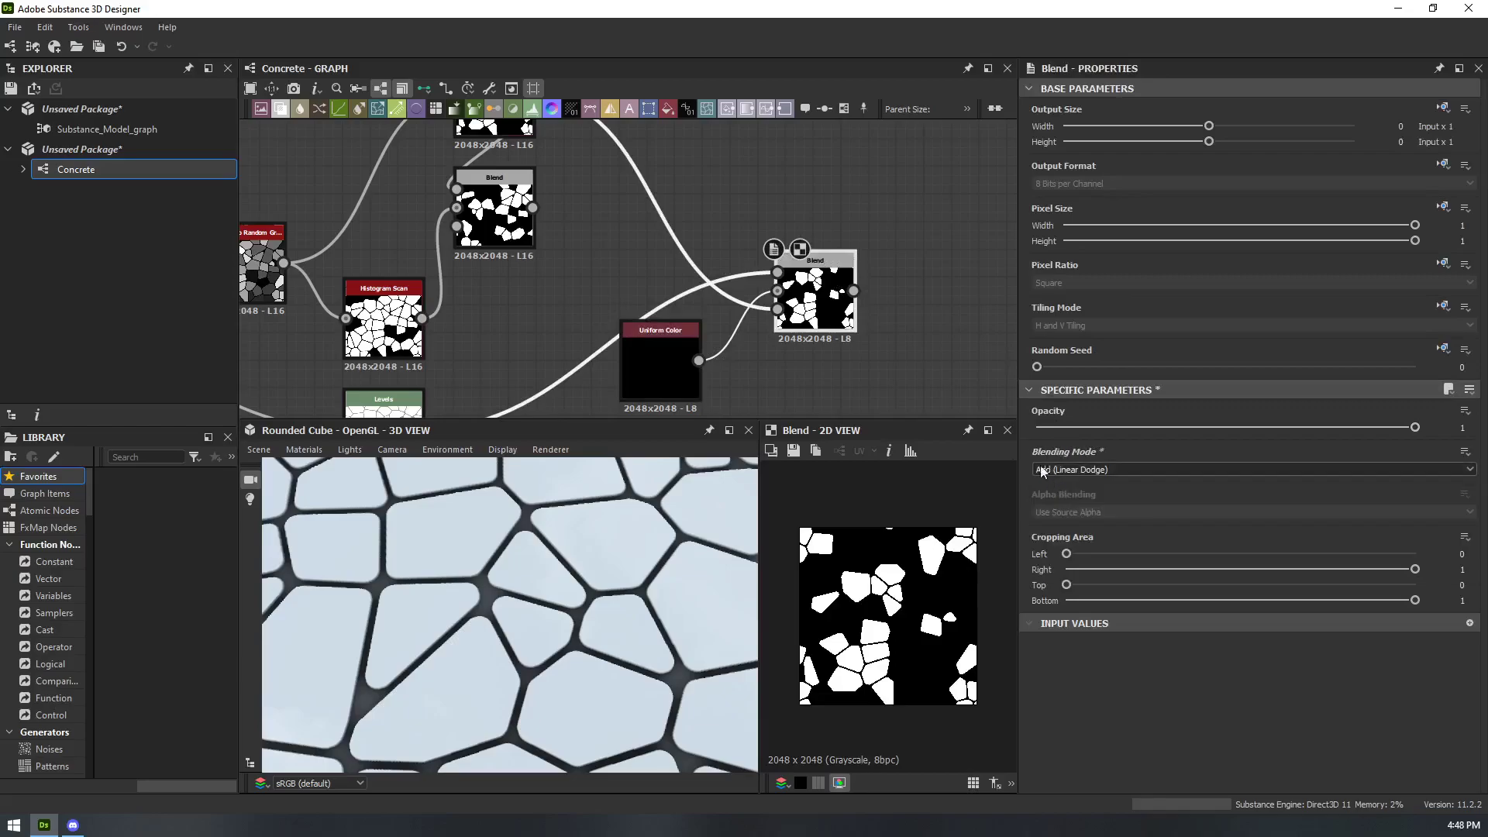
- Set the Uniform Color node's grayscale output to 126 and preview the second Blend
double_click(644, 338)
left_click_drag(1120, 496, 1263, 492)
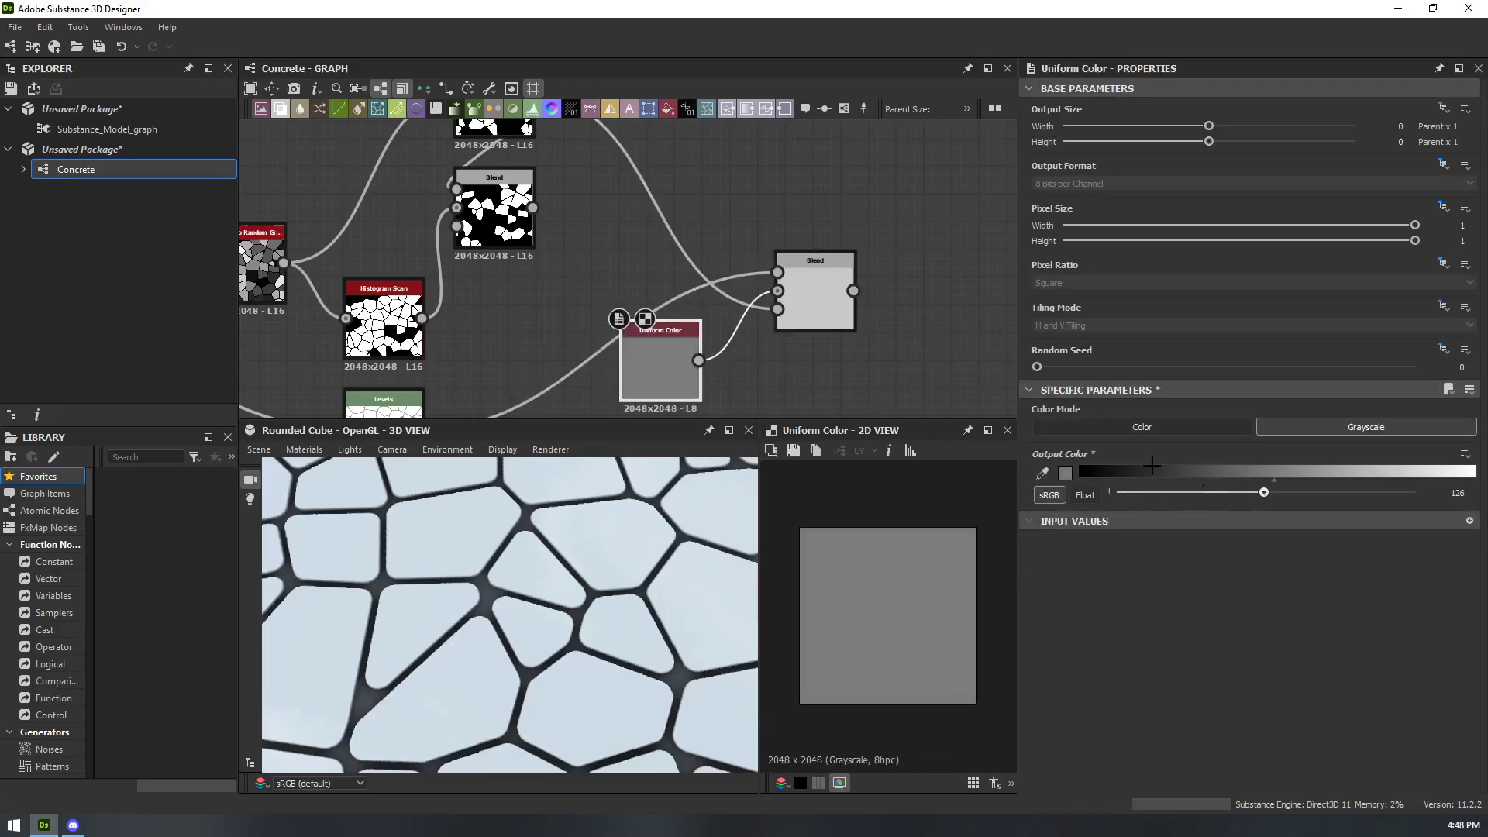
middle_click_drag(823, 381, 711, 327)
double_click(719, 256)
left_click(575, 341)
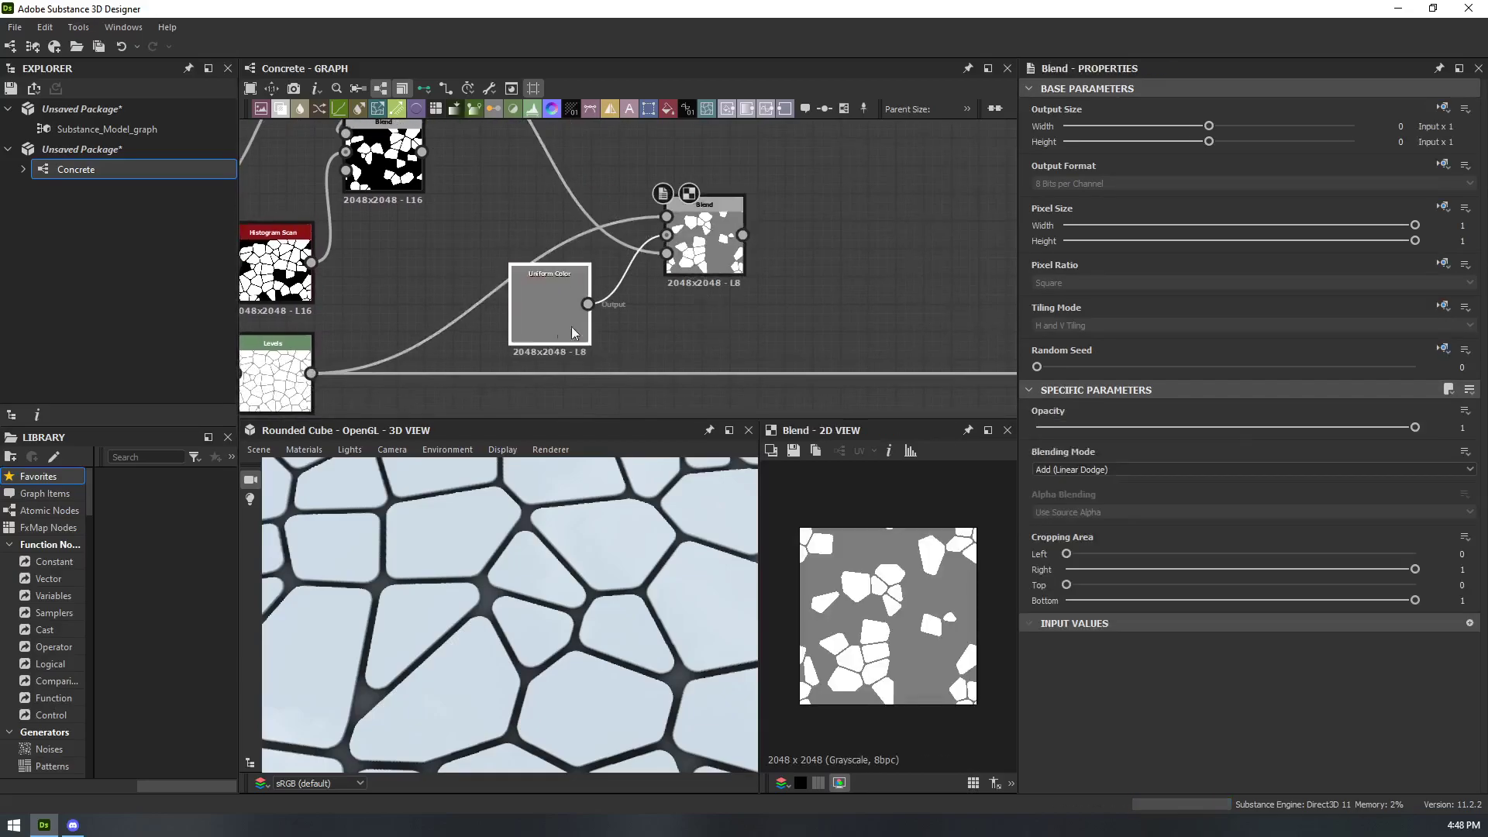
scroll(734, 269, "down", 1)
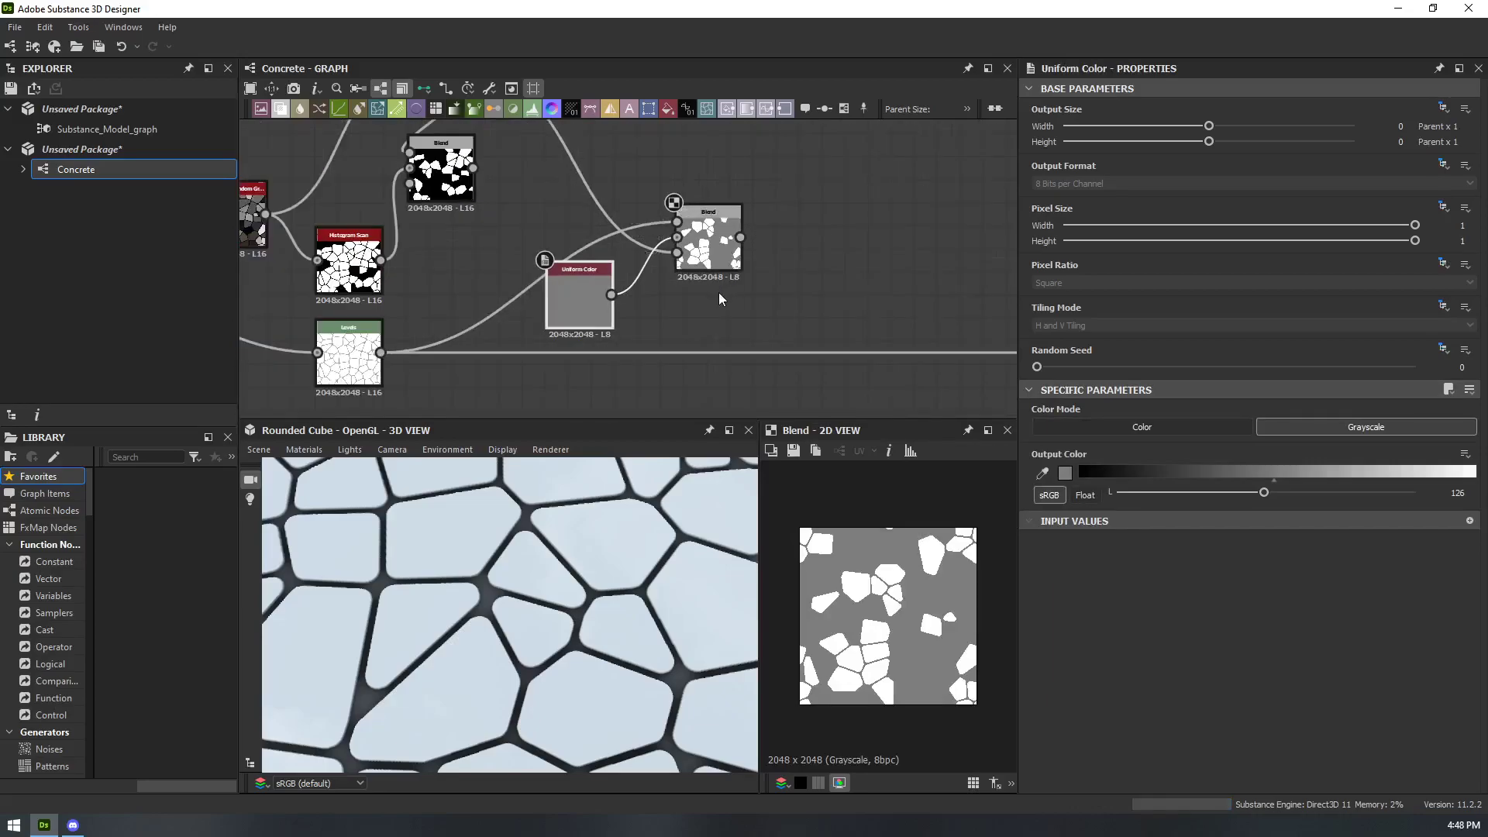
- Try the Add Sub and Overlay blending modes on the second Blend, and settle on Copy
left_click(705, 235)
left_click(1081, 470)
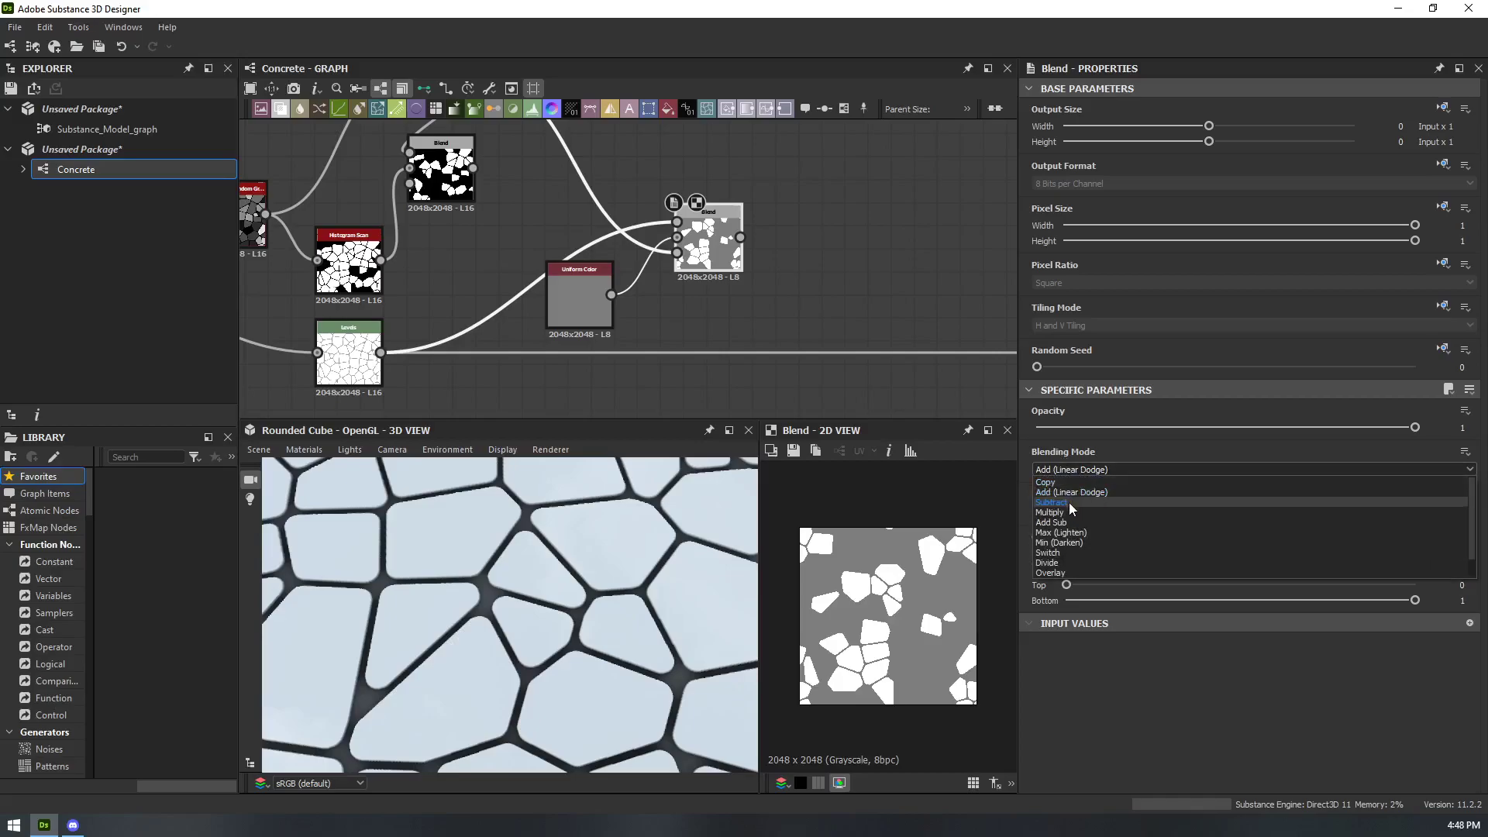
left_click(1062, 521)
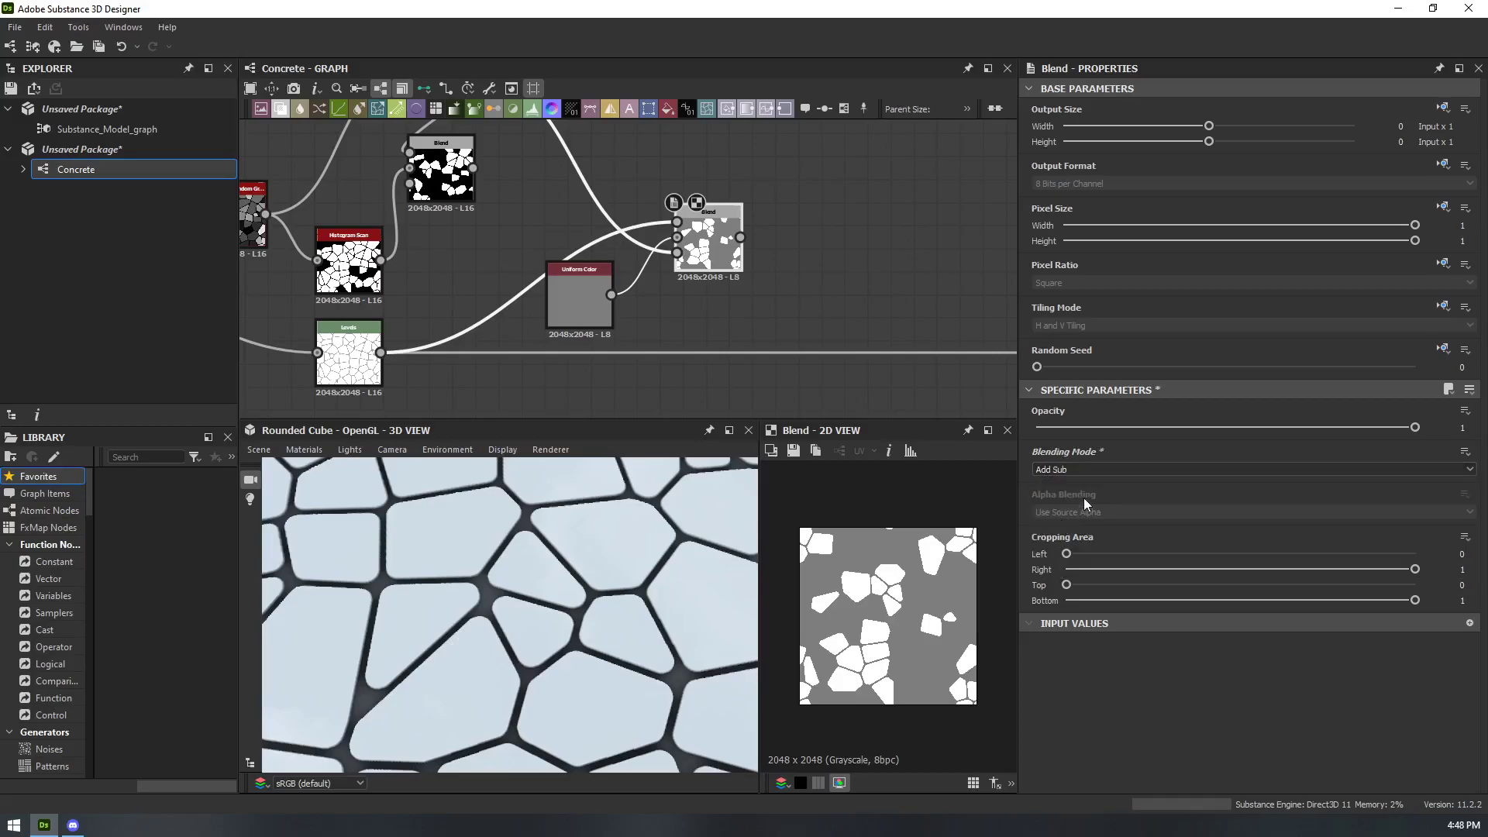
left_click(1066, 468)
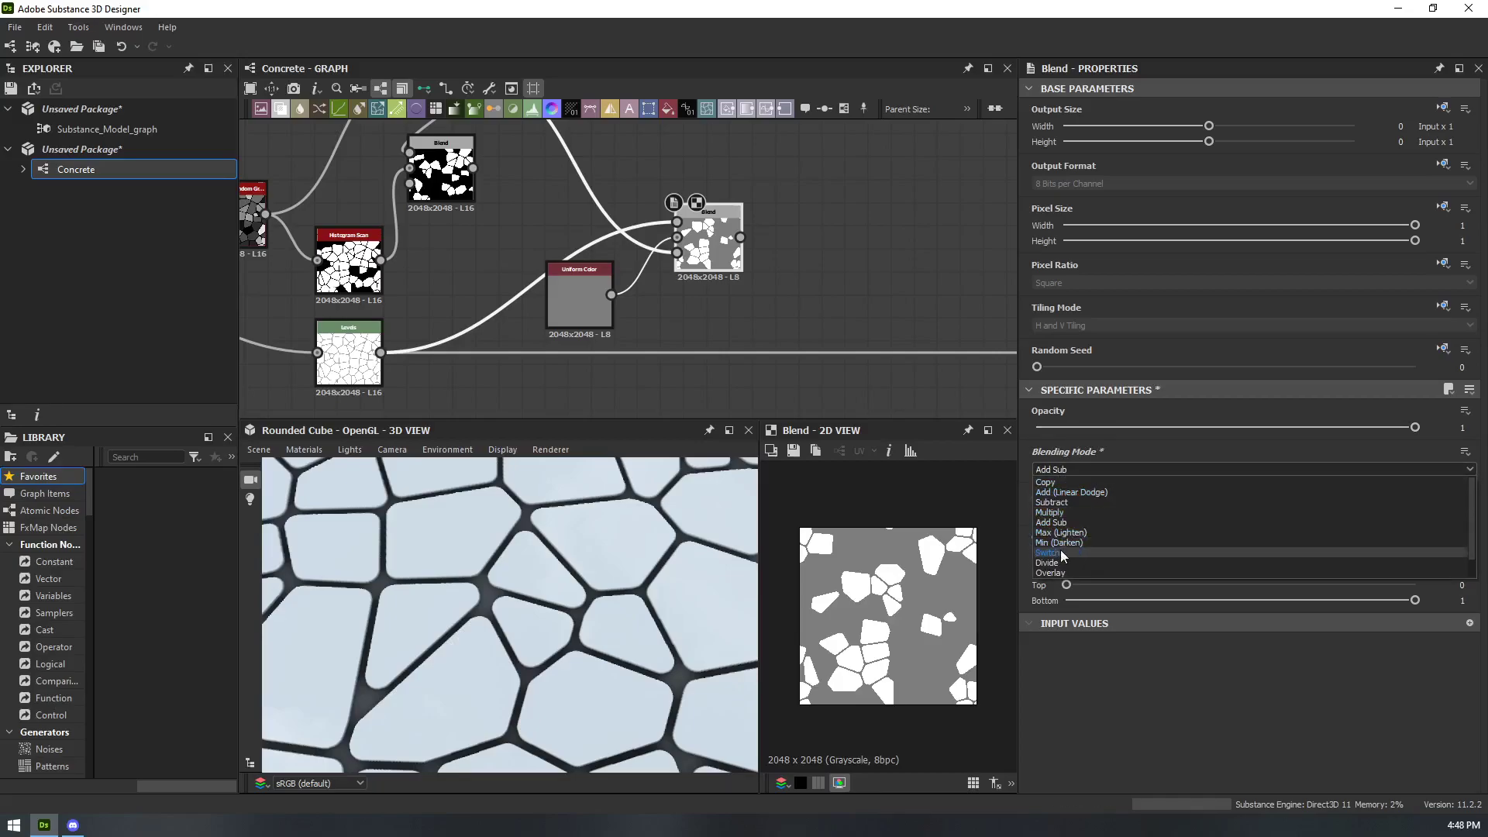
left_click(1051, 573)
left_click(1075, 464)
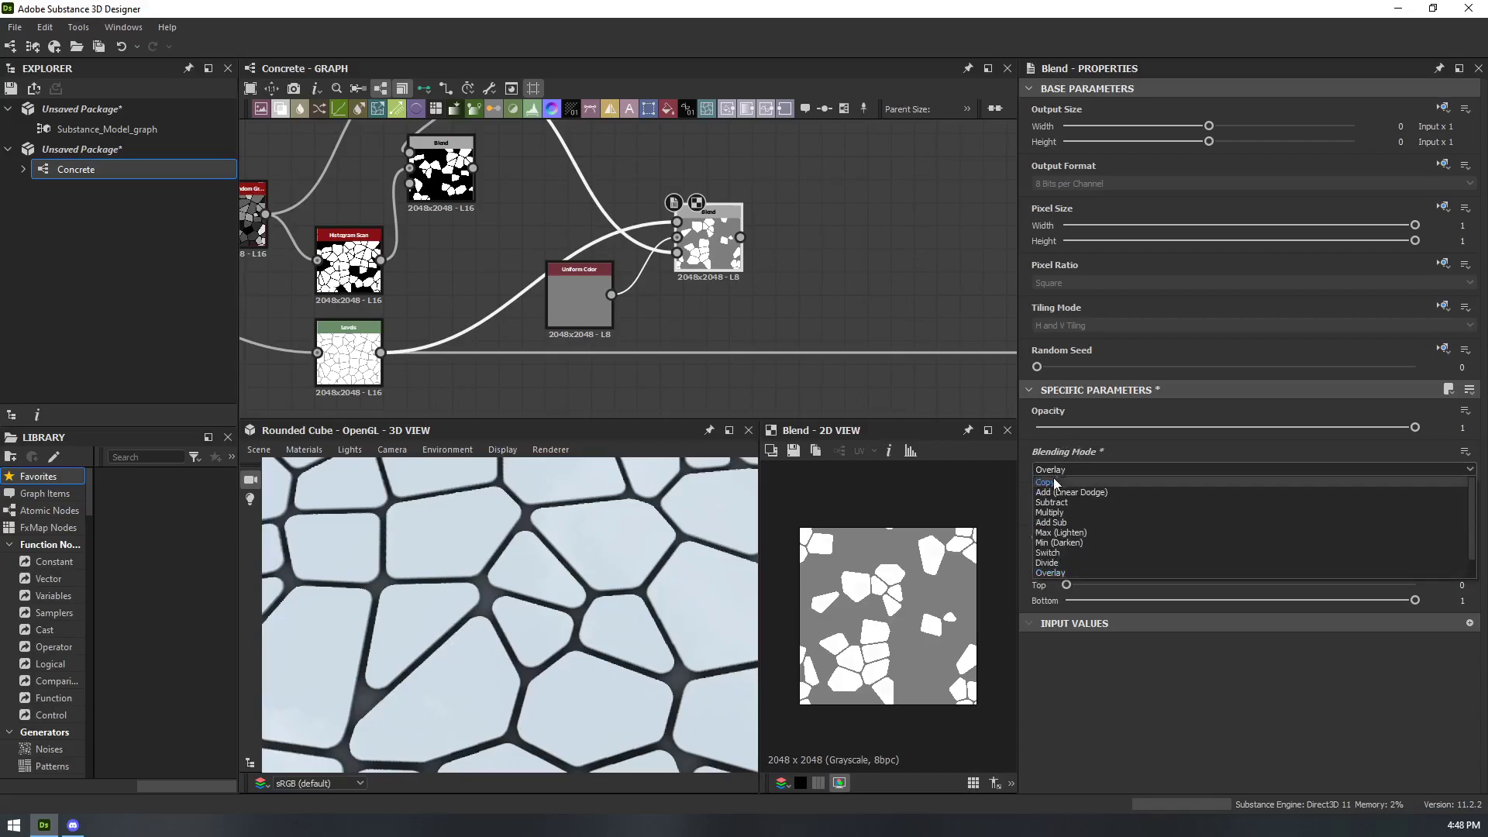
left_click(1054, 482)
- Rewire the second Blend so Levels feeds its Background and Uniform Color feeds its Foreground, with Uniform Color placed above the links
middle_click_drag(531, 245, 726, 333)
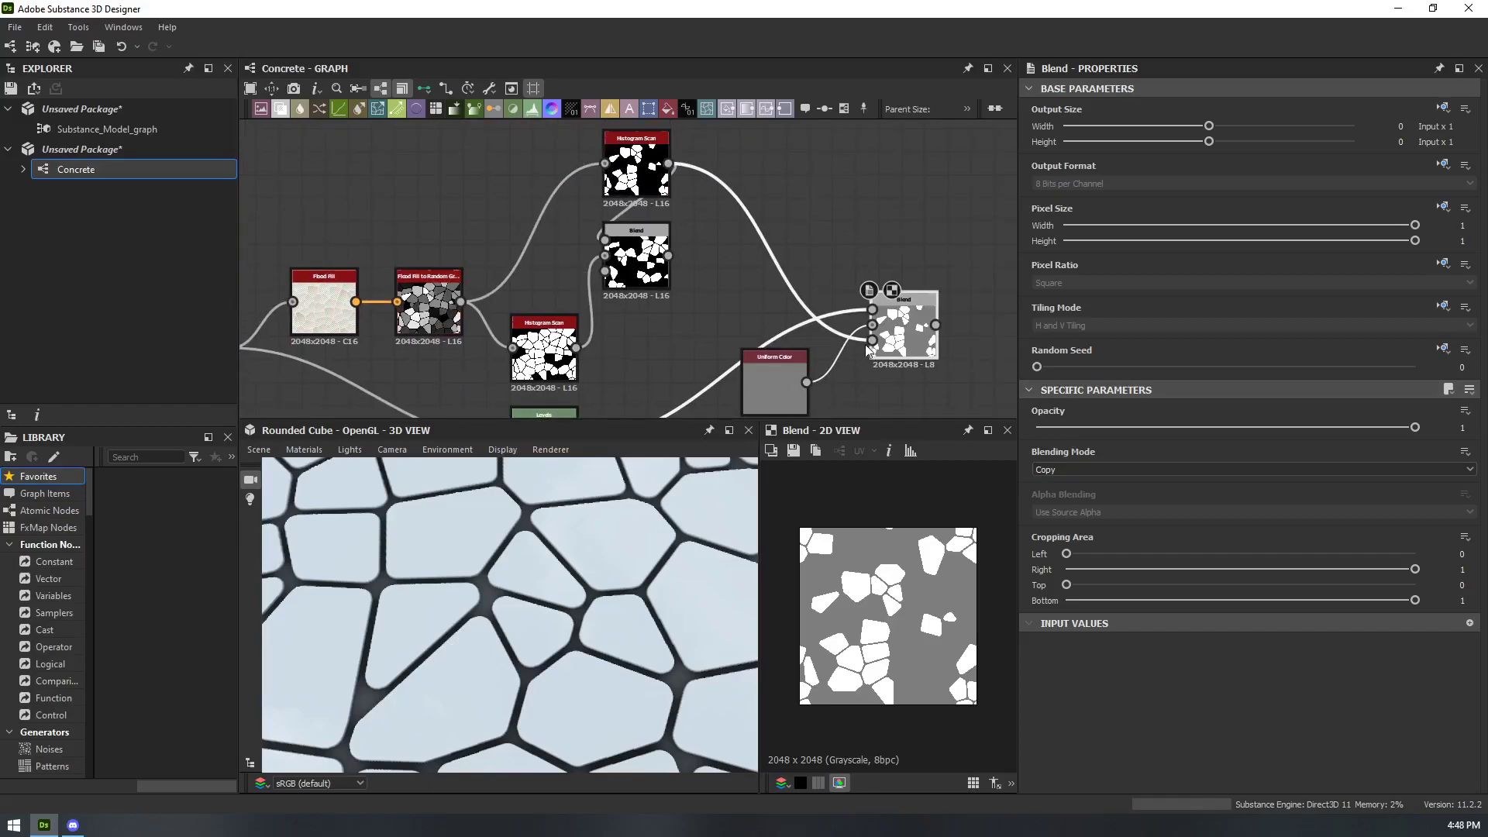
middle_click_drag(869, 353, 601, 296)
left_click(391, 367)
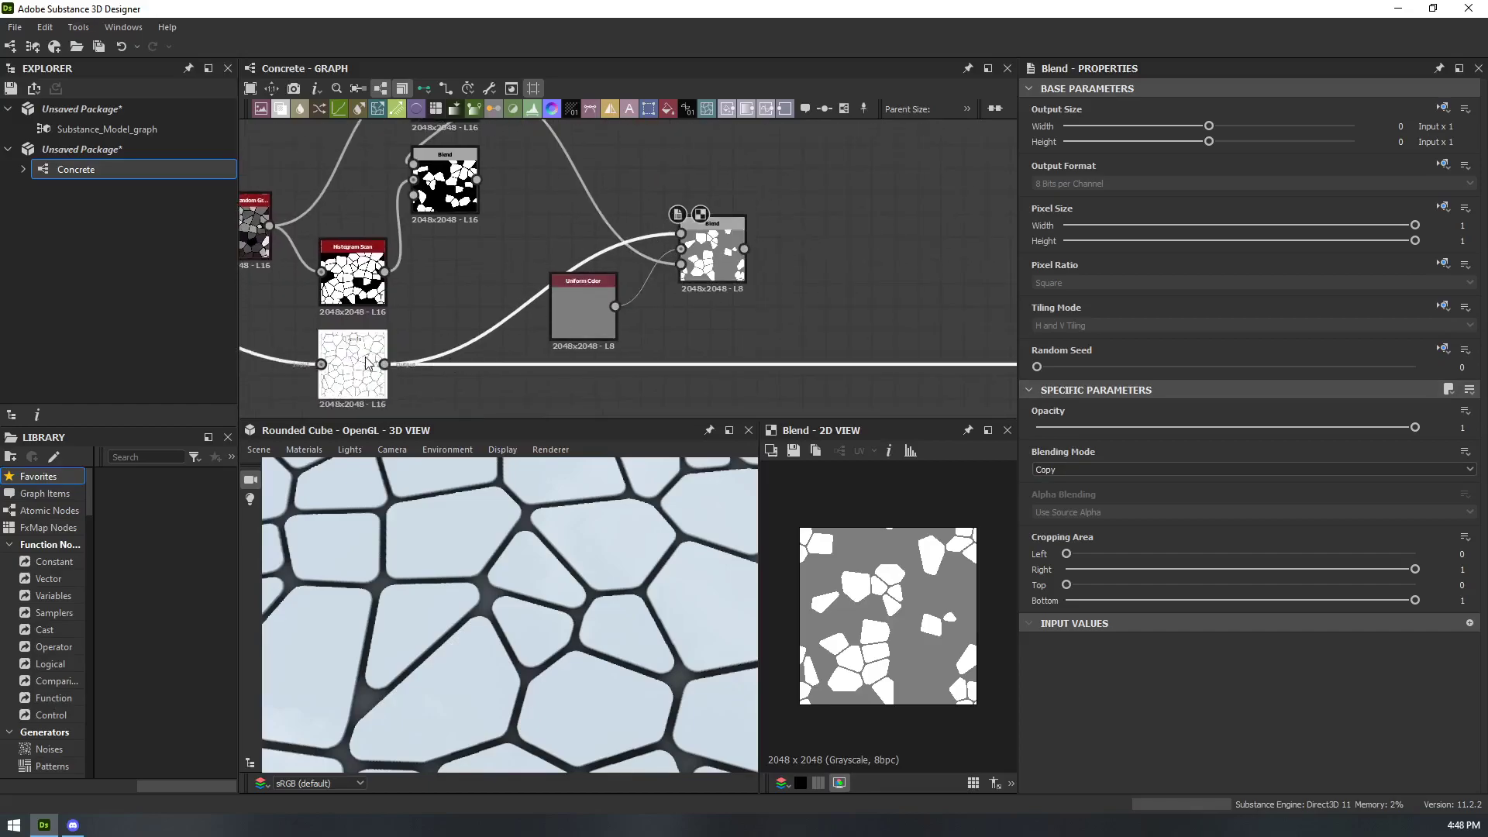
left_click_drag(389, 367, 681, 250)
left_click_drag(616, 308, 556, 211)
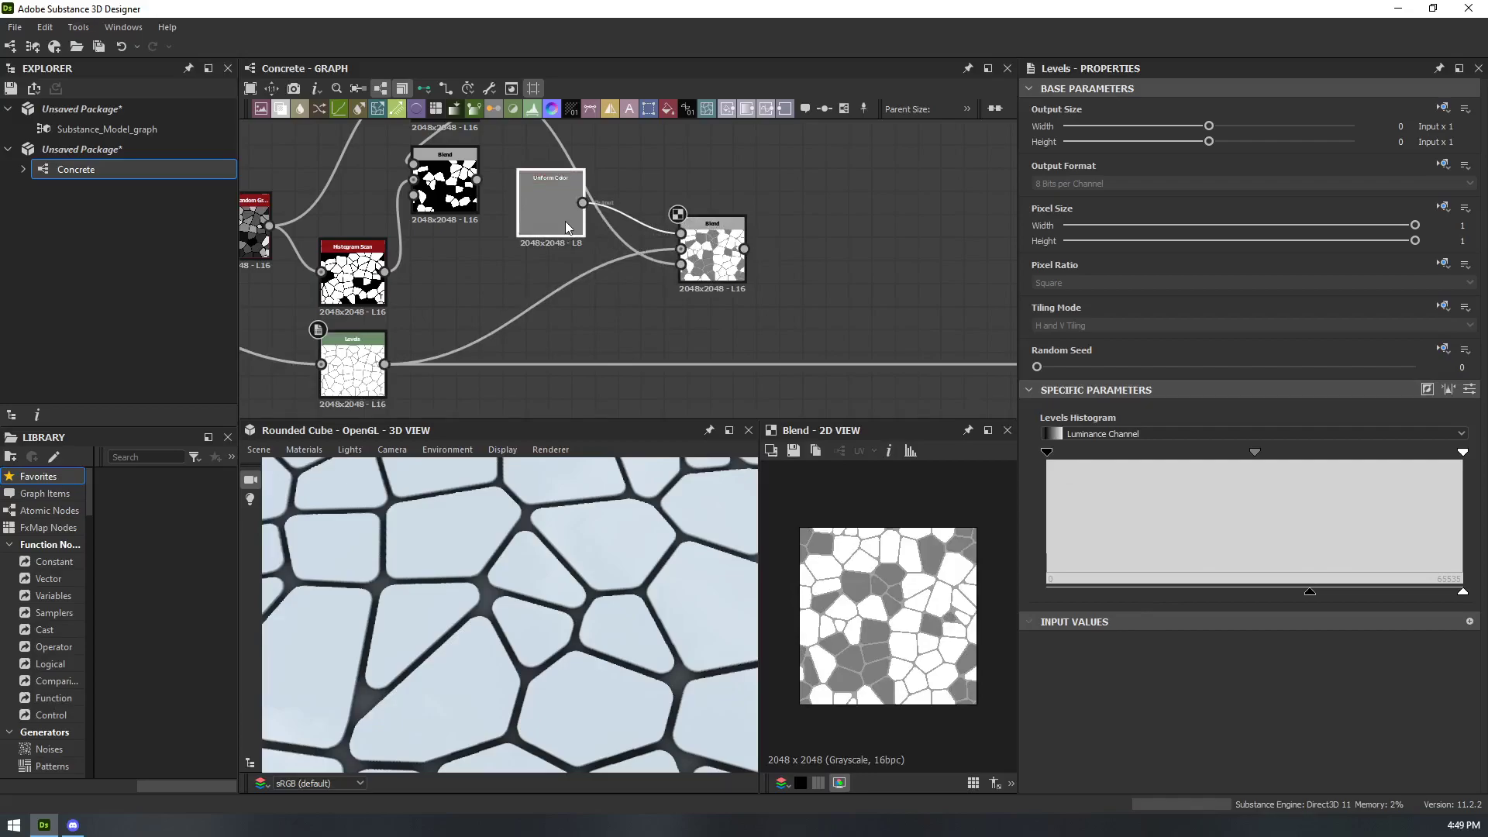
- Set the Uniform Color node's grayscale output to 200
left_click(565, 221)
left_click_drag(1265, 493, 1353, 494)
left_click(721, 266)
left_click(578, 225)
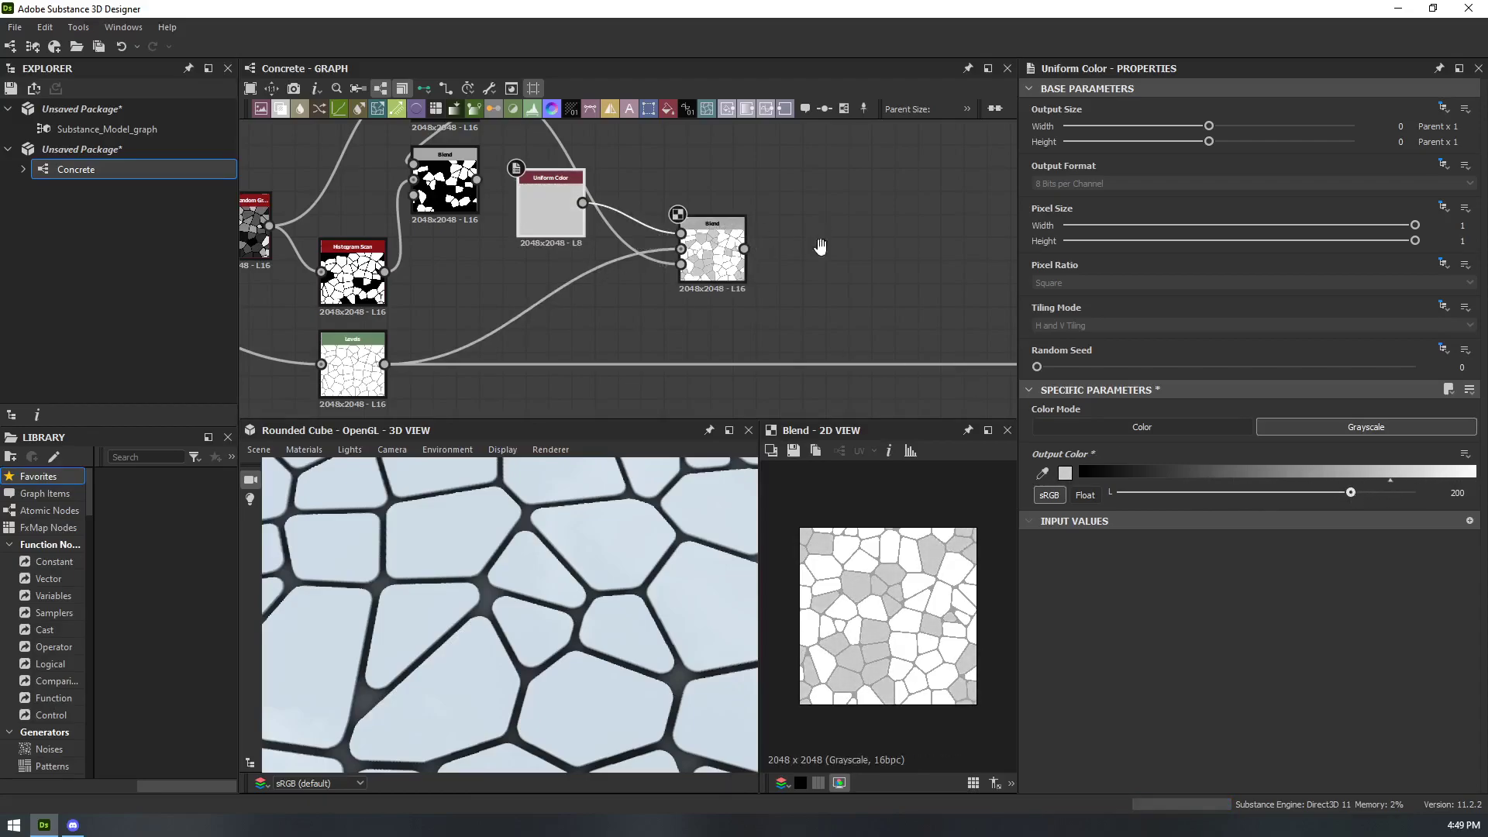
- Place Uniform Color directly above the second Blend and connect that Blend's output to the dot node feeding the material outputs
middle_click_drag(821, 235, 816, 324)
left_click_drag(527, 313, 674, 266)
scroll(837, 356, "down", 1)
scroll(837, 356, "down", 2)
middle_click_drag(837, 356, 359, 280)
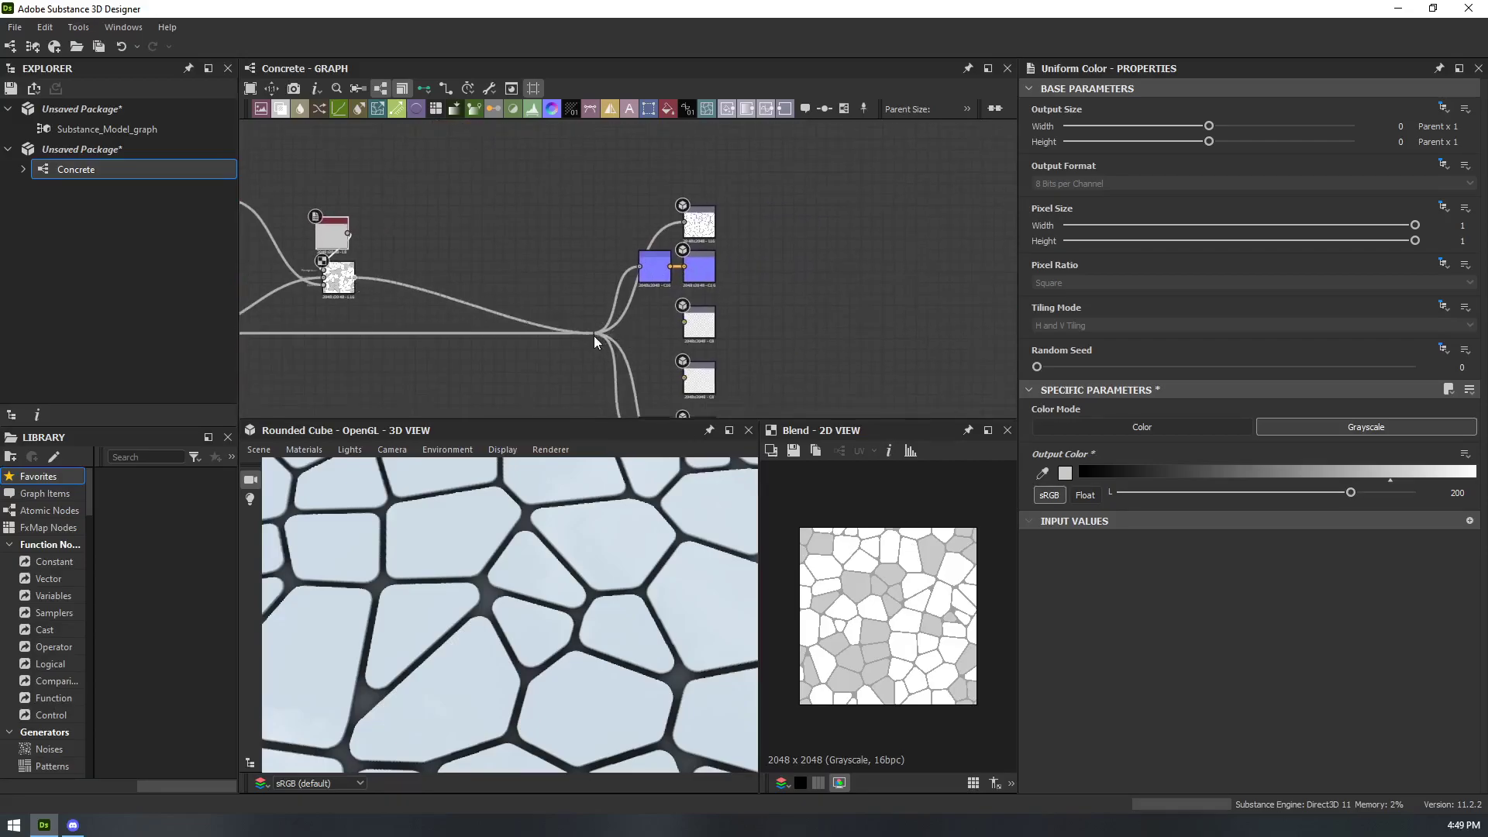
mouse_move(573, 558)
left_mouse_down()
mouse_move(542, 612)
mouse_move(505, 523)
mouse_move(557, 578)
left_mouse_up()
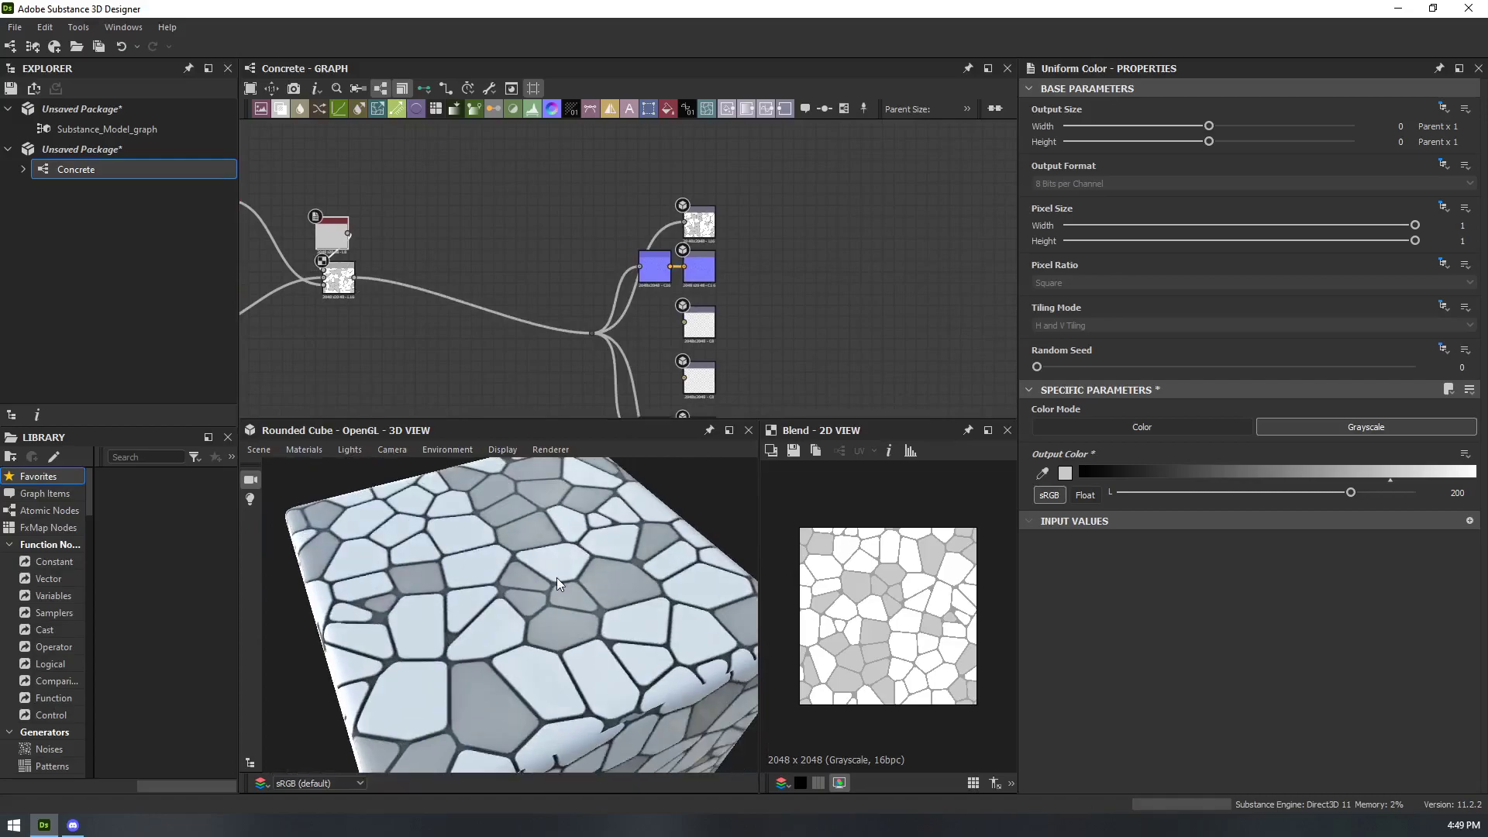
- Try a grayscale output of 0 on Uniform Color and inspect the stone heights on the rounded cube up close
scroll(409, 337, "up", 3)
middle_click_drag(409, 337, 573, 434)
scroll(818, 334, "down", 2)
middle_click_drag(819, 334, 706, 290)
left_click_drag(522, 609, 425, 403)
scroll(504, 626, "up", 5)
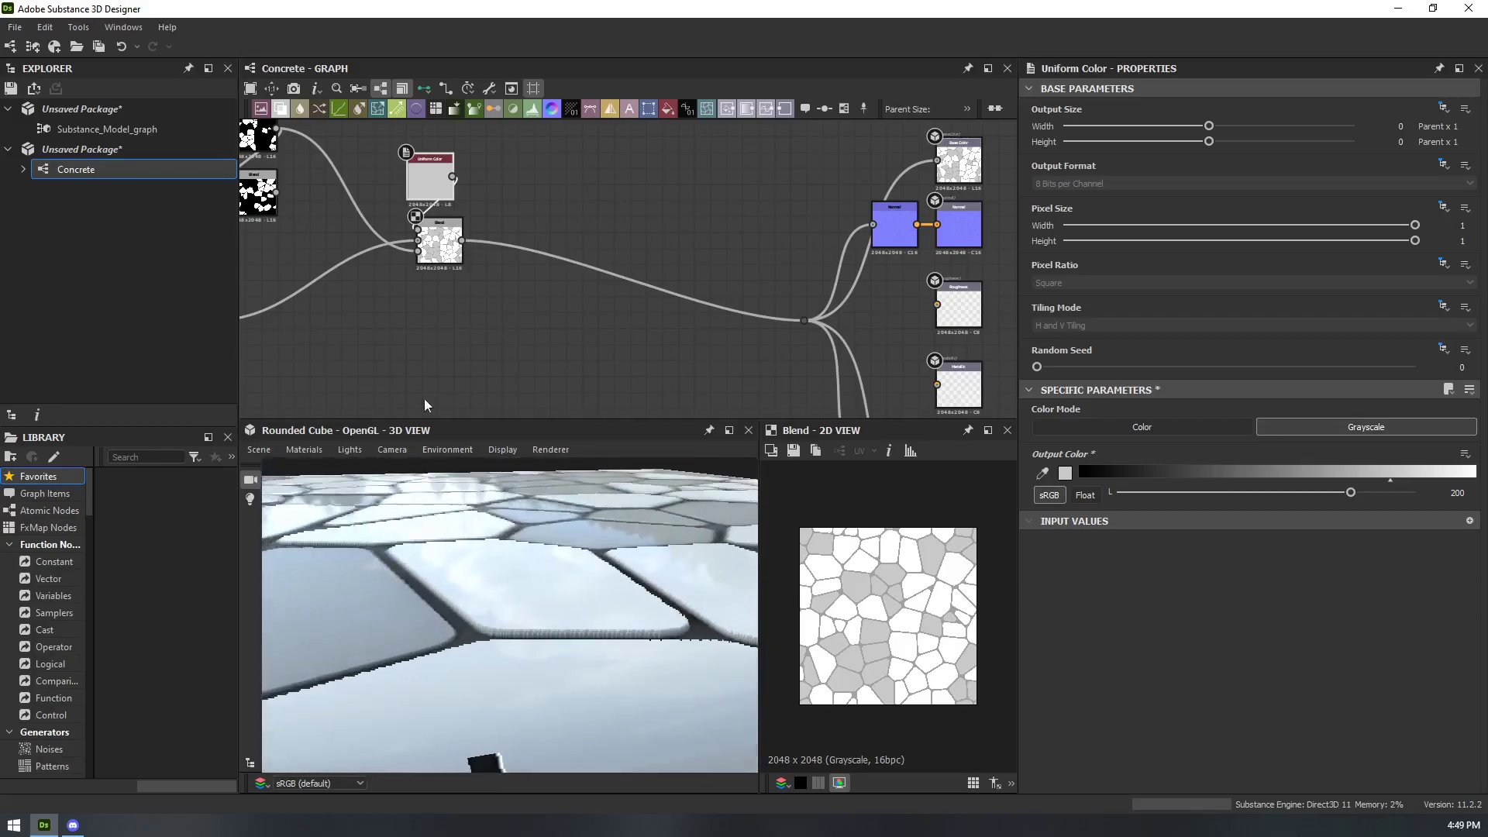
double_click(429, 189)
left_click_drag(1352, 492, 1080, 495)
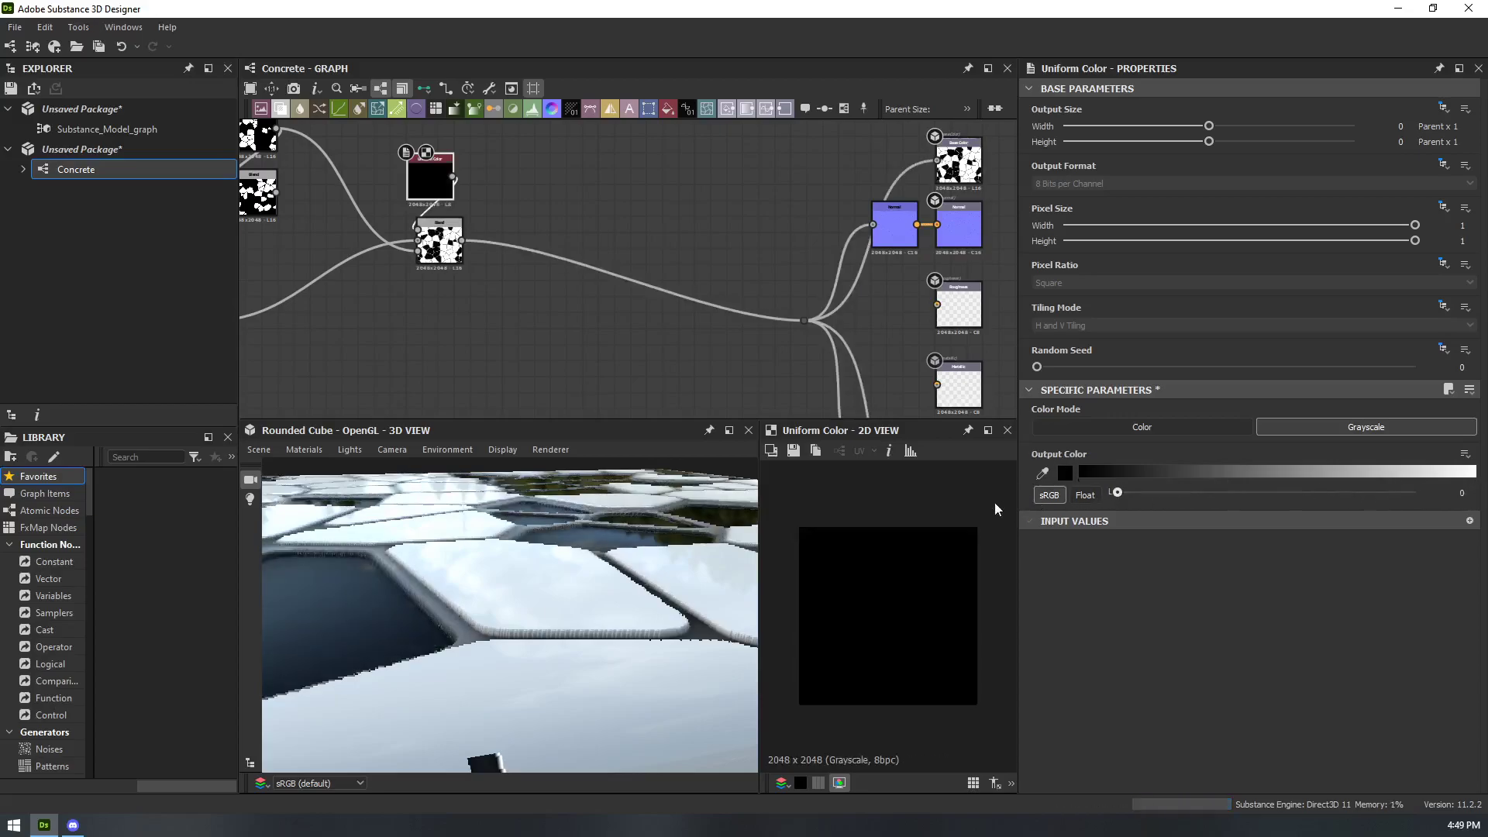
left_click_drag(634, 578, 593, 646)
scroll(554, 612, "down", 5)
scroll(538, 582, "up", 5)
scroll(468, 581, "up", 3)
scroll(494, 552, "down", 6)
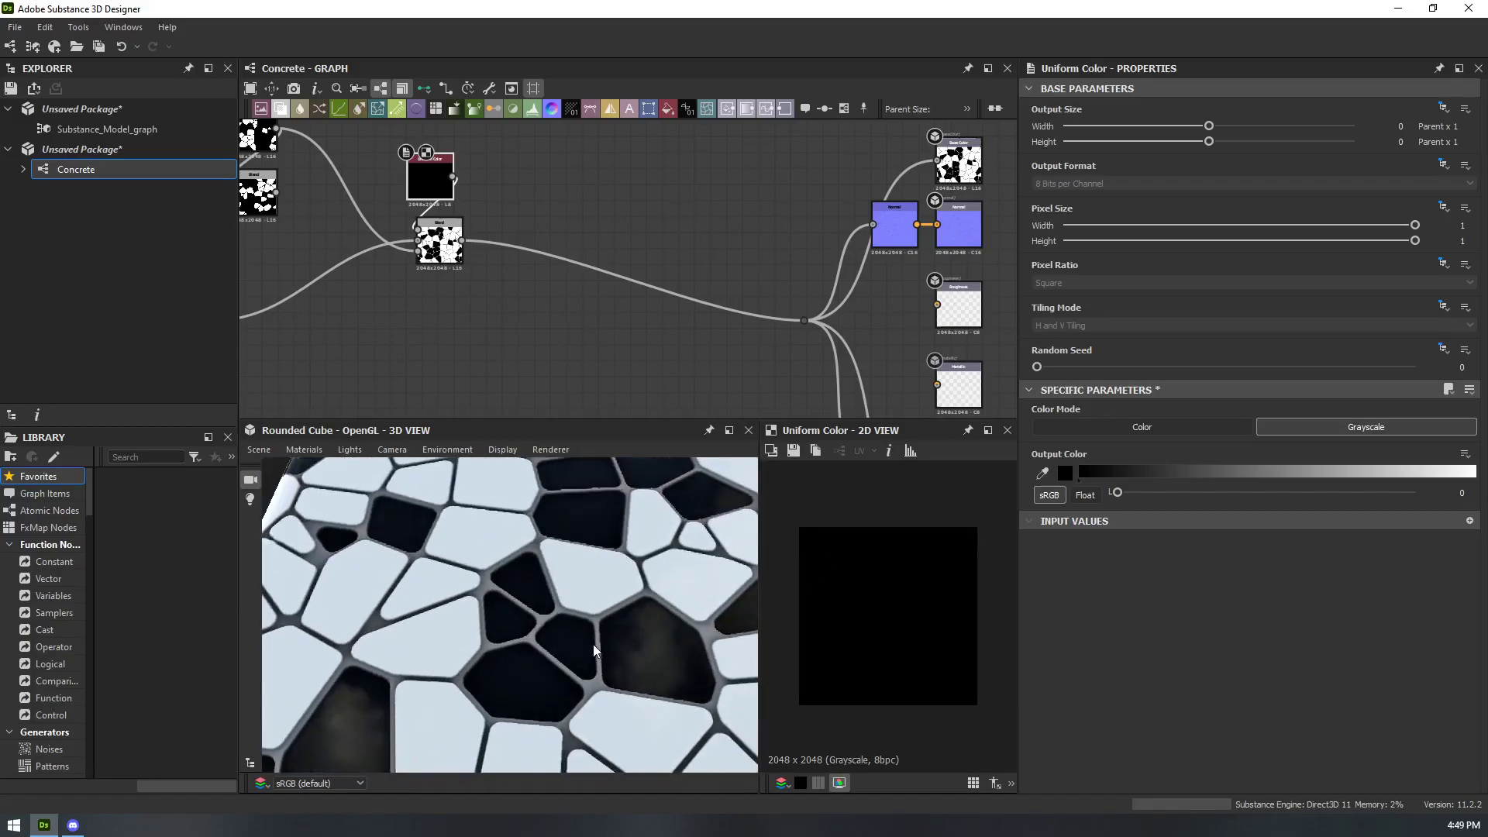
- Set the Uniform Color node's grayscale output to 67
left_click_drag(1118, 494, 1148, 494)
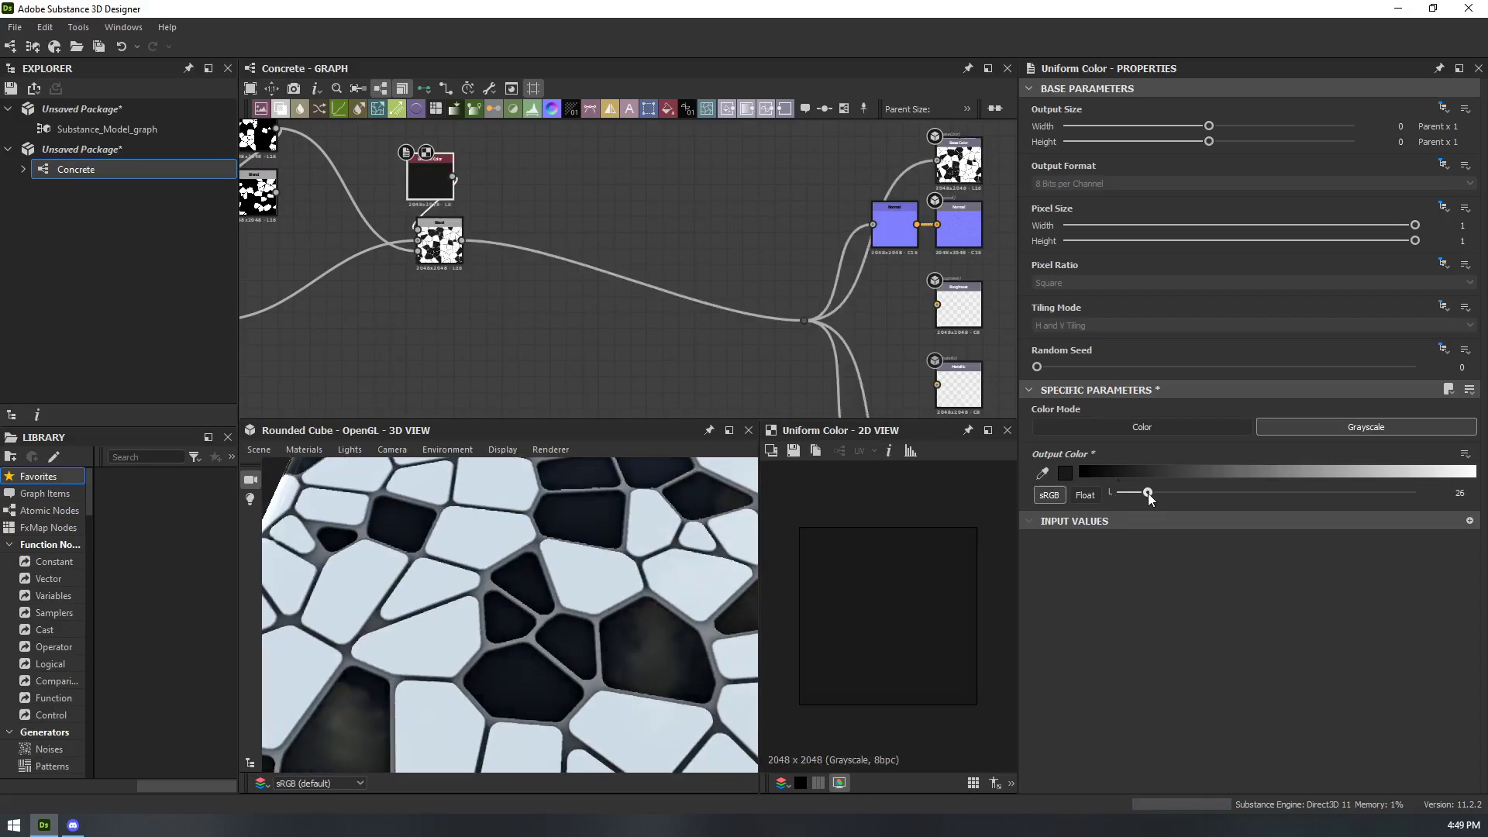
scroll(509, 634, "up", 5)
left_click_drag(1152, 493, 1194, 496)
- Spread out Uniform Color and the second Blend, lining up the Blend with the straight link between Levels and the dot node
middle_click_drag(573, 306, 702, 378)
left_click_drag(561, 251, 501, 279)
left_click_drag(571, 328, 617, 361)
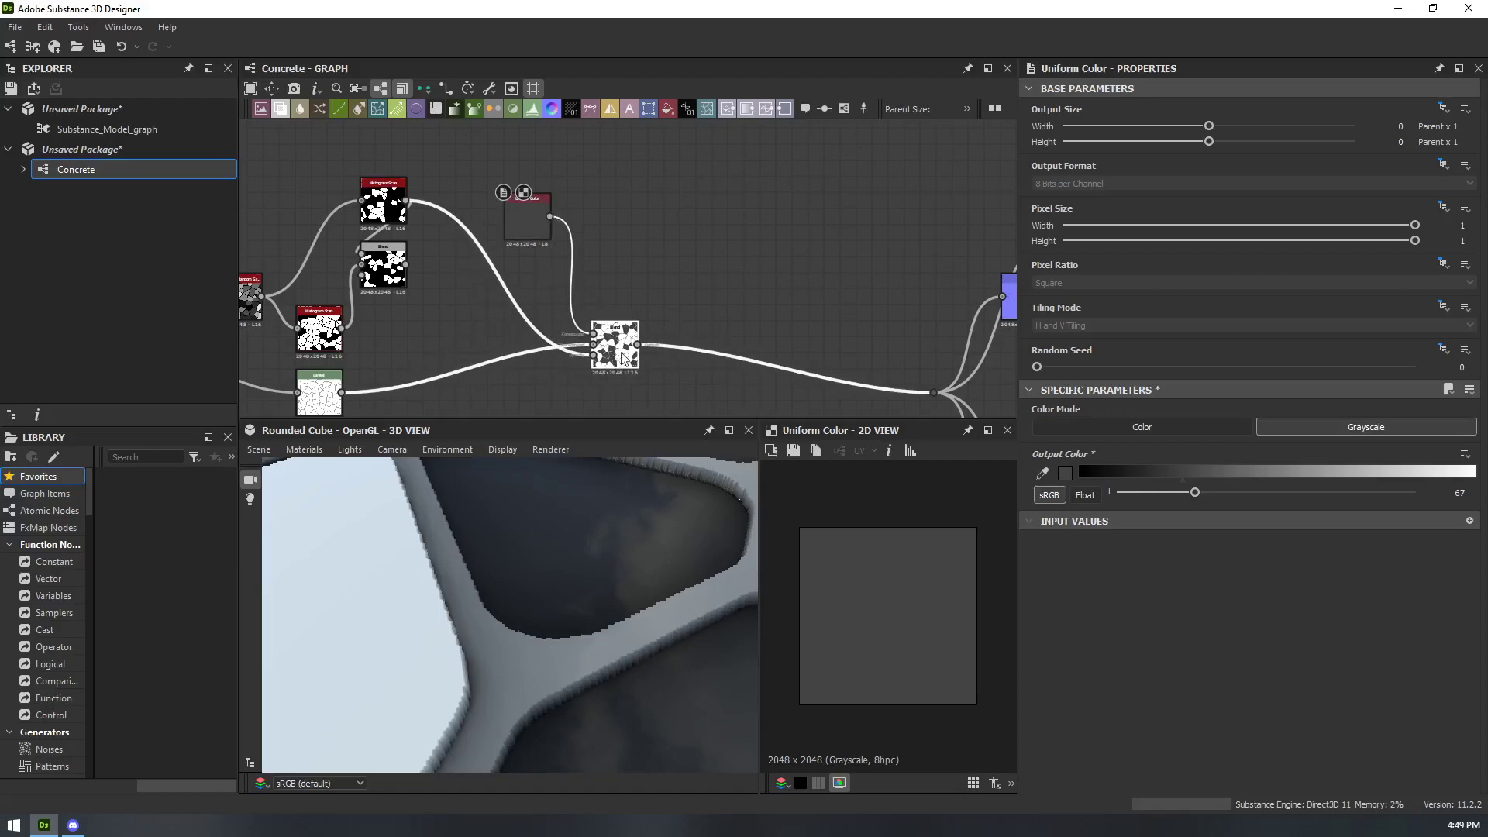
scroll(643, 344, "up", 1)
left_click(611, 343)
middle_click_drag(622, 262, 714, 335)
scroll(711, 262, "down", 2)
scroll(748, 269, "down", 2)
middle_click_drag(888, 302, 656, 215)
scroll(700, 266, "up", 2)
left_click_drag(475, 325, 467, 366)
- Preview the Base Color output and examine the stone pattern on the rounded cube from several angles
left_click(868, 228)
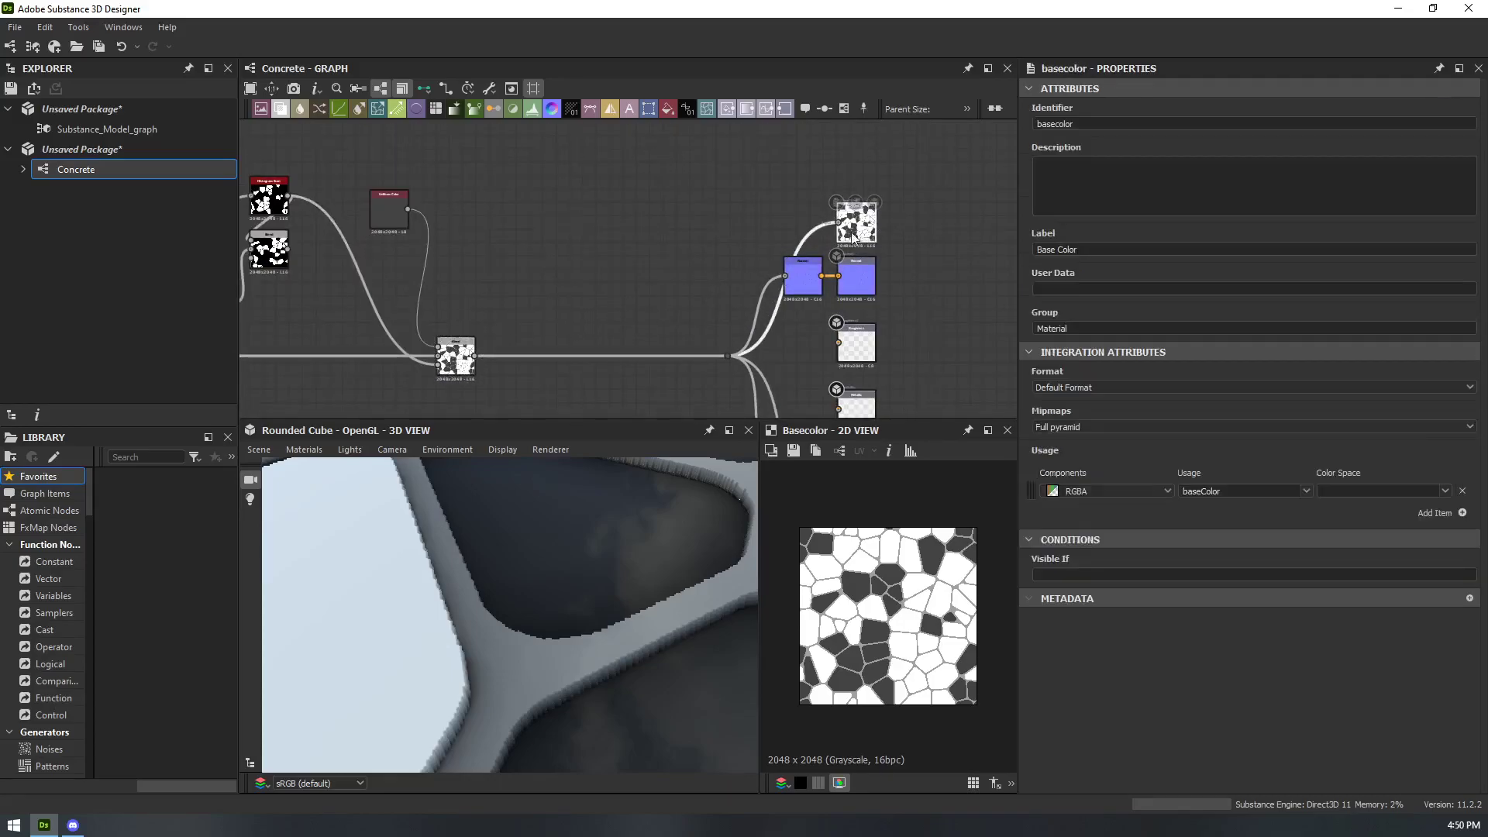
scroll(629, 543, "down", 5)
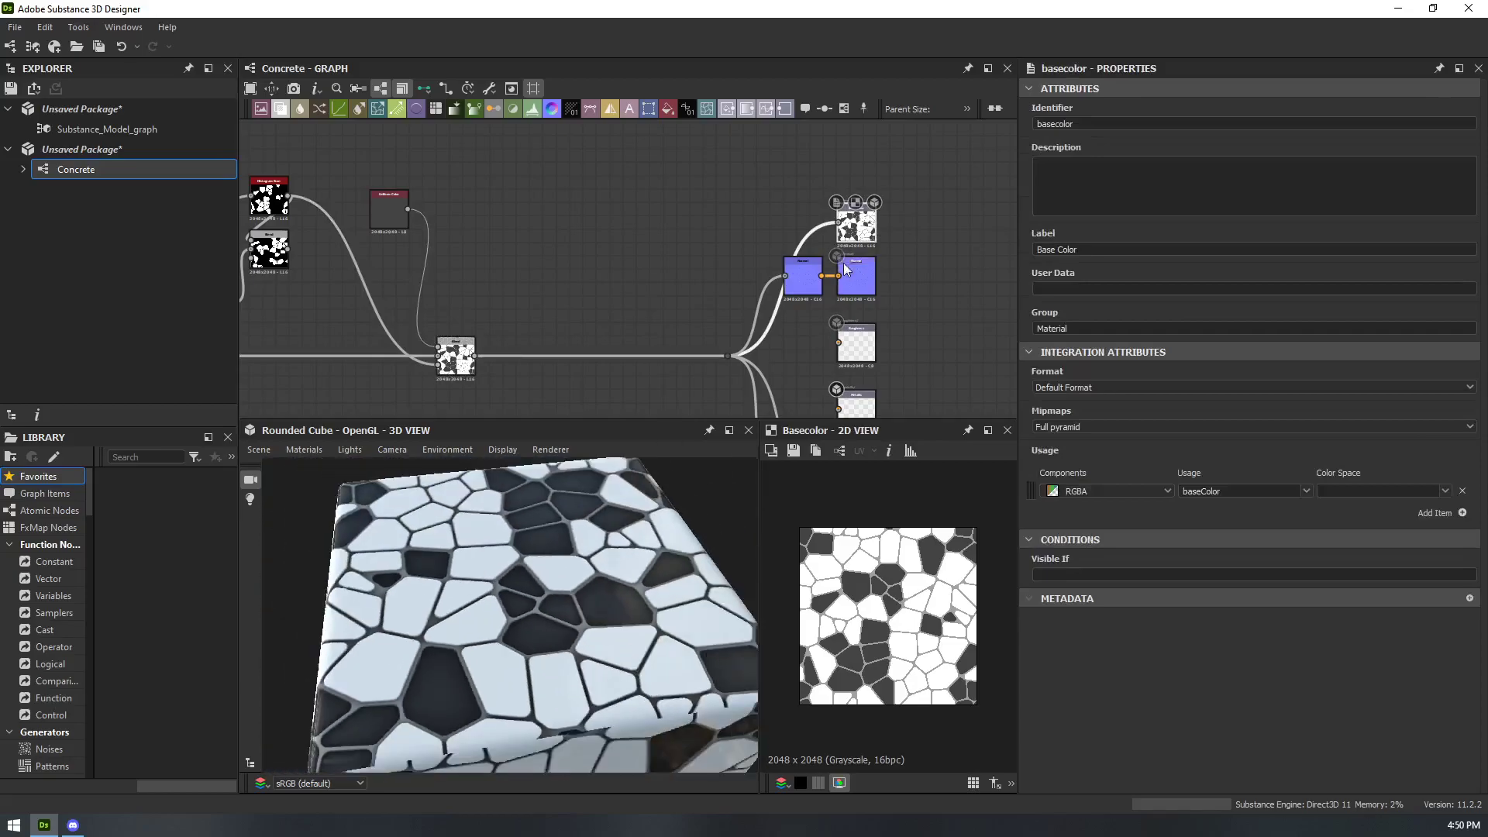
left_click_drag(662, 508, 477, 578)
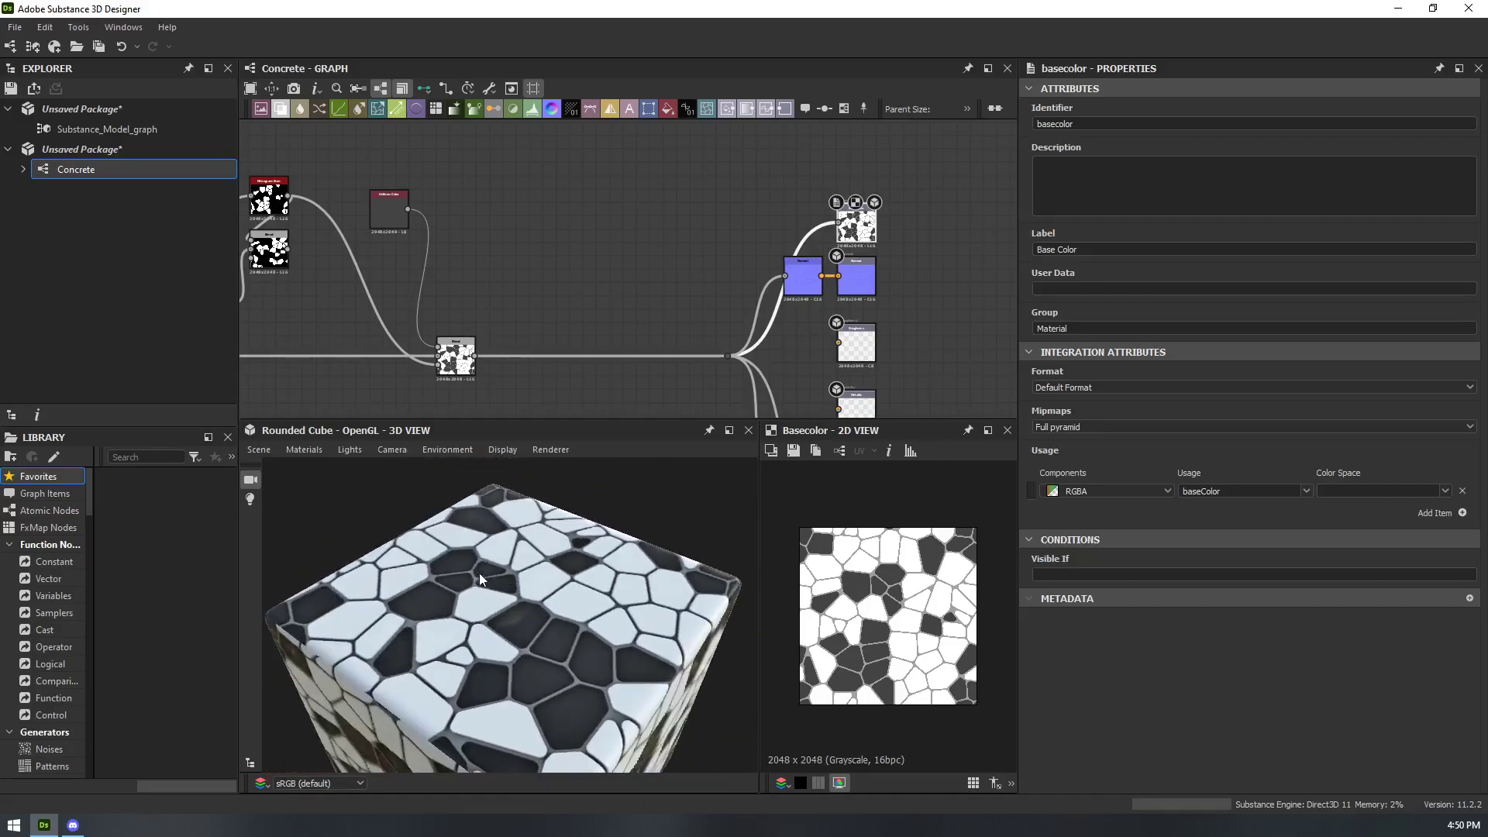
left_click_drag(652, 651, 678, 589)
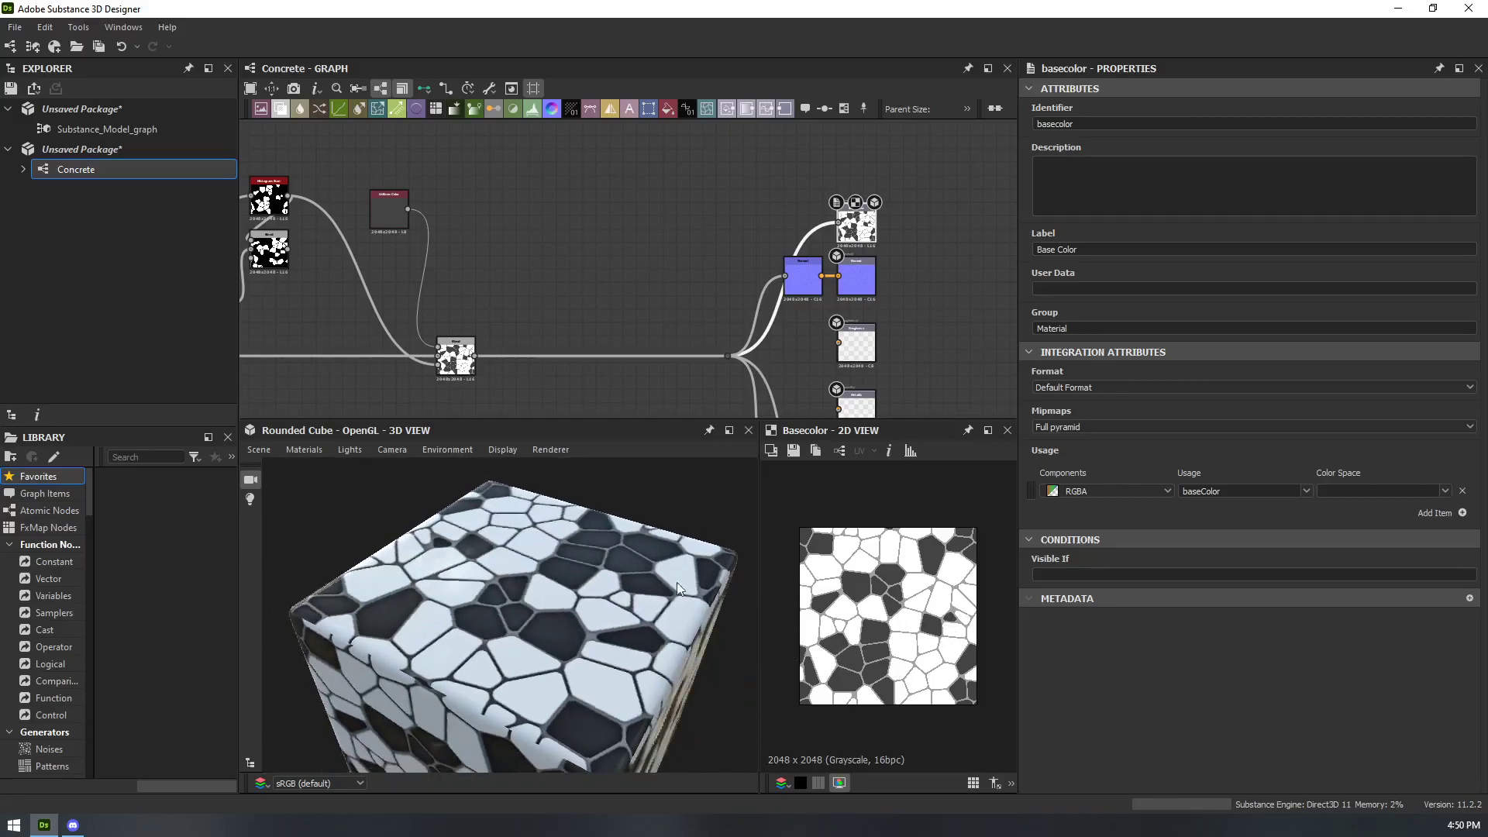
- Show the material on the Cylinder mesh in the 3D view and inspect it from different angles
left_click(304, 450)
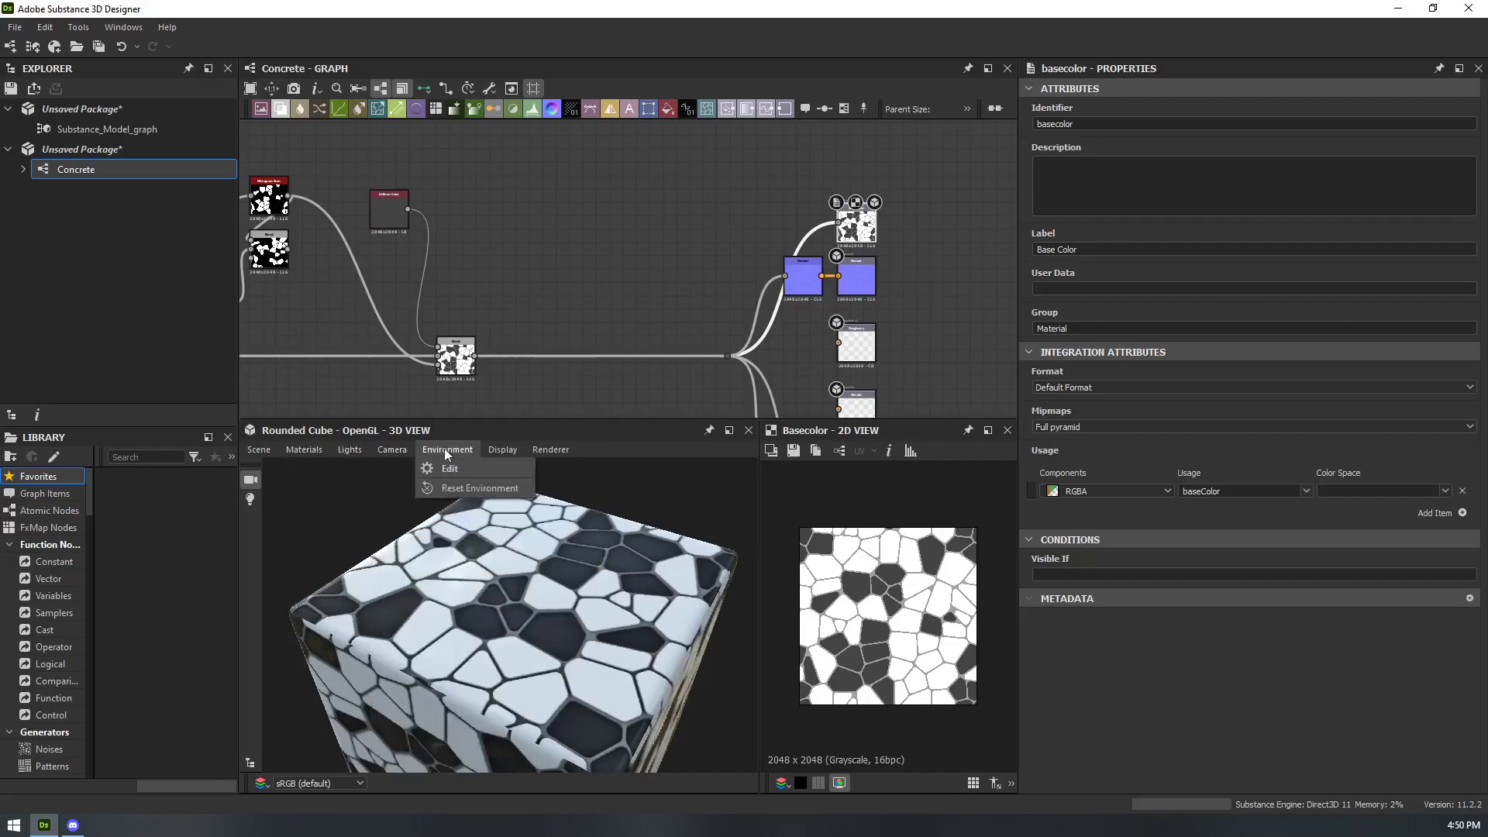
mouse_move(265, 448)
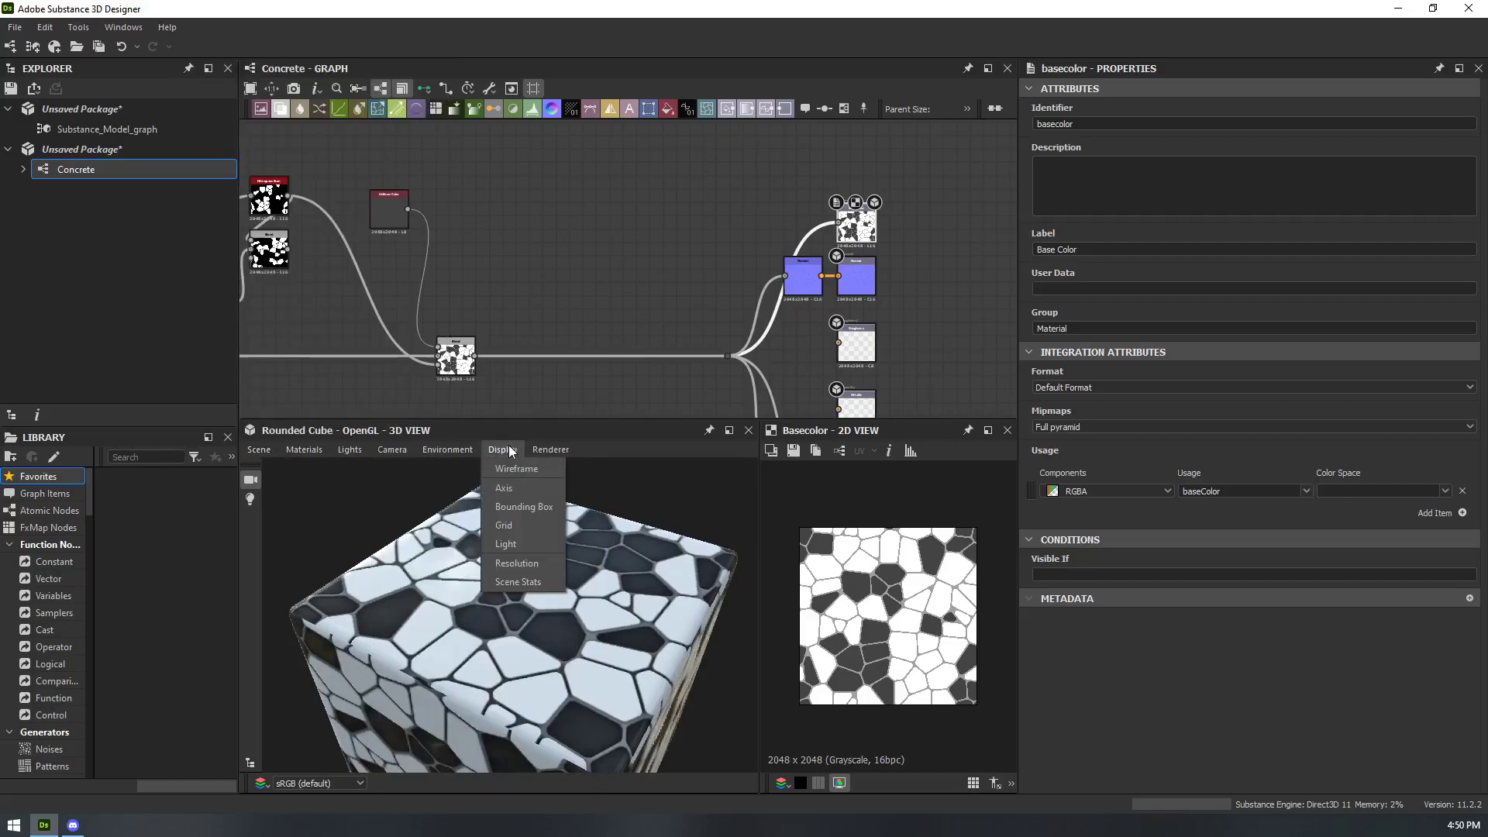
mouse_move(460, 455)
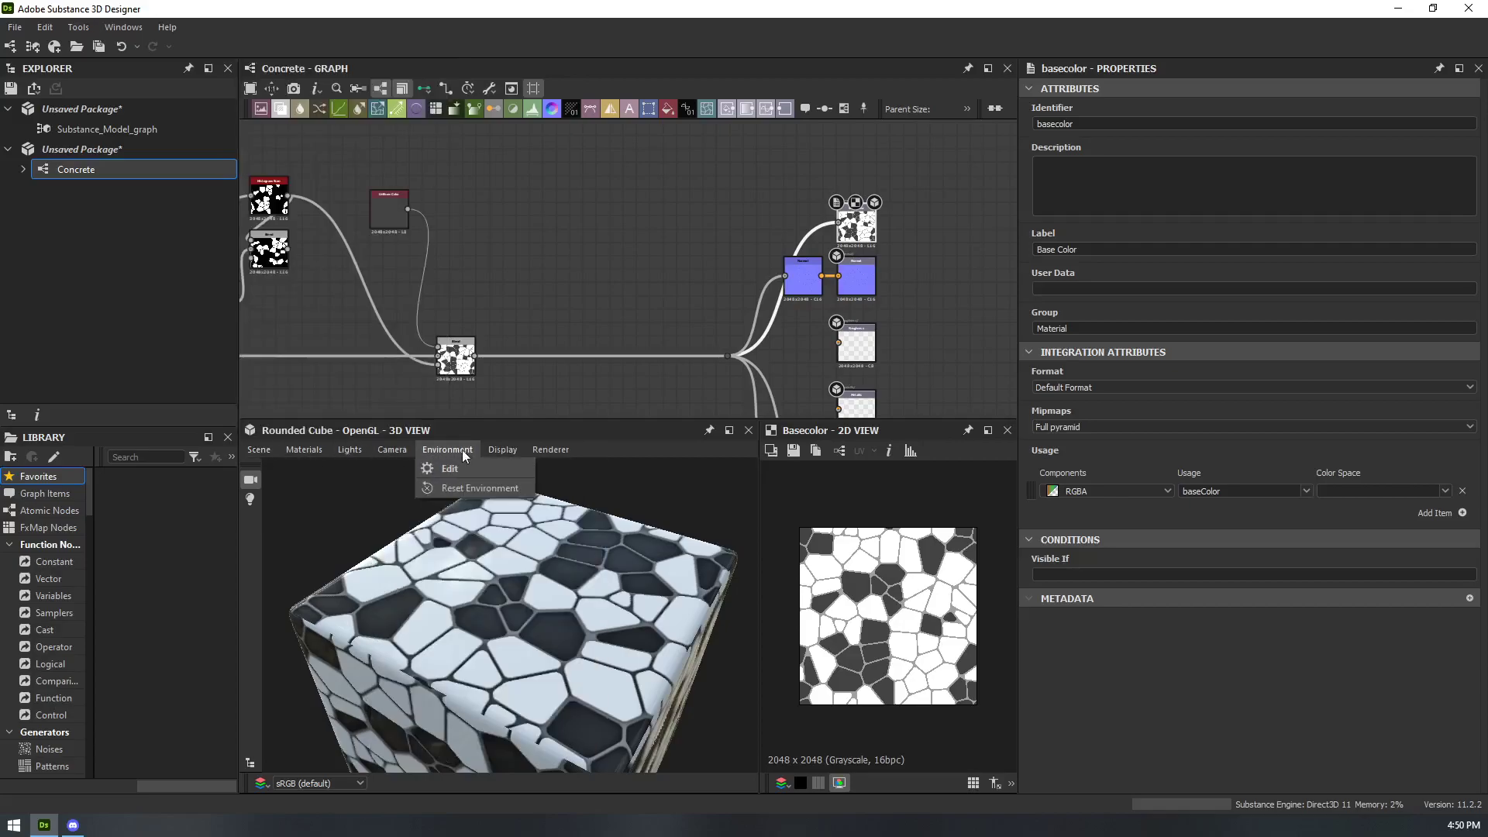
mouse_move(546, 456)
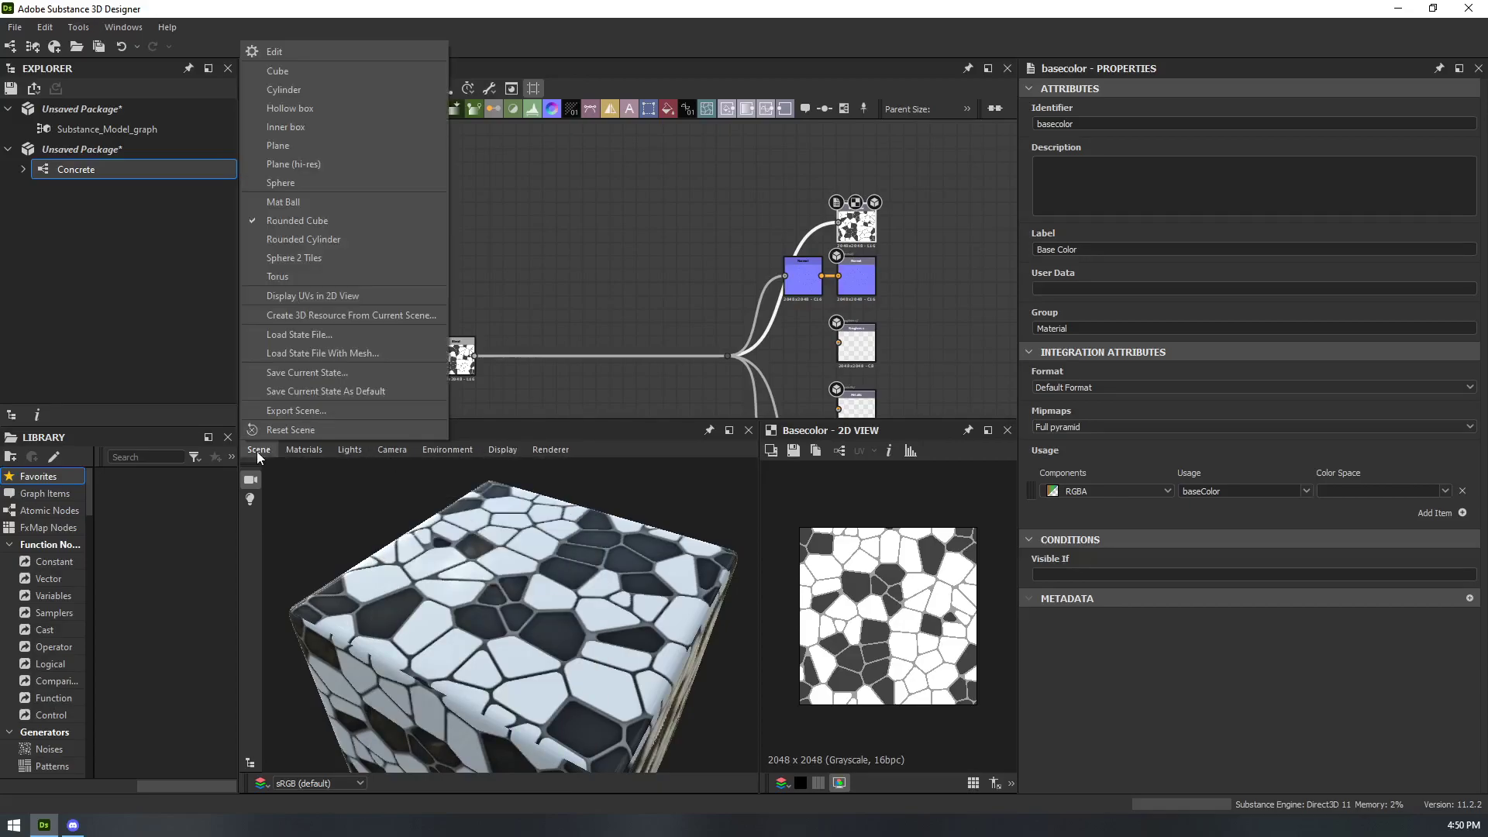
left_click(311, 96)
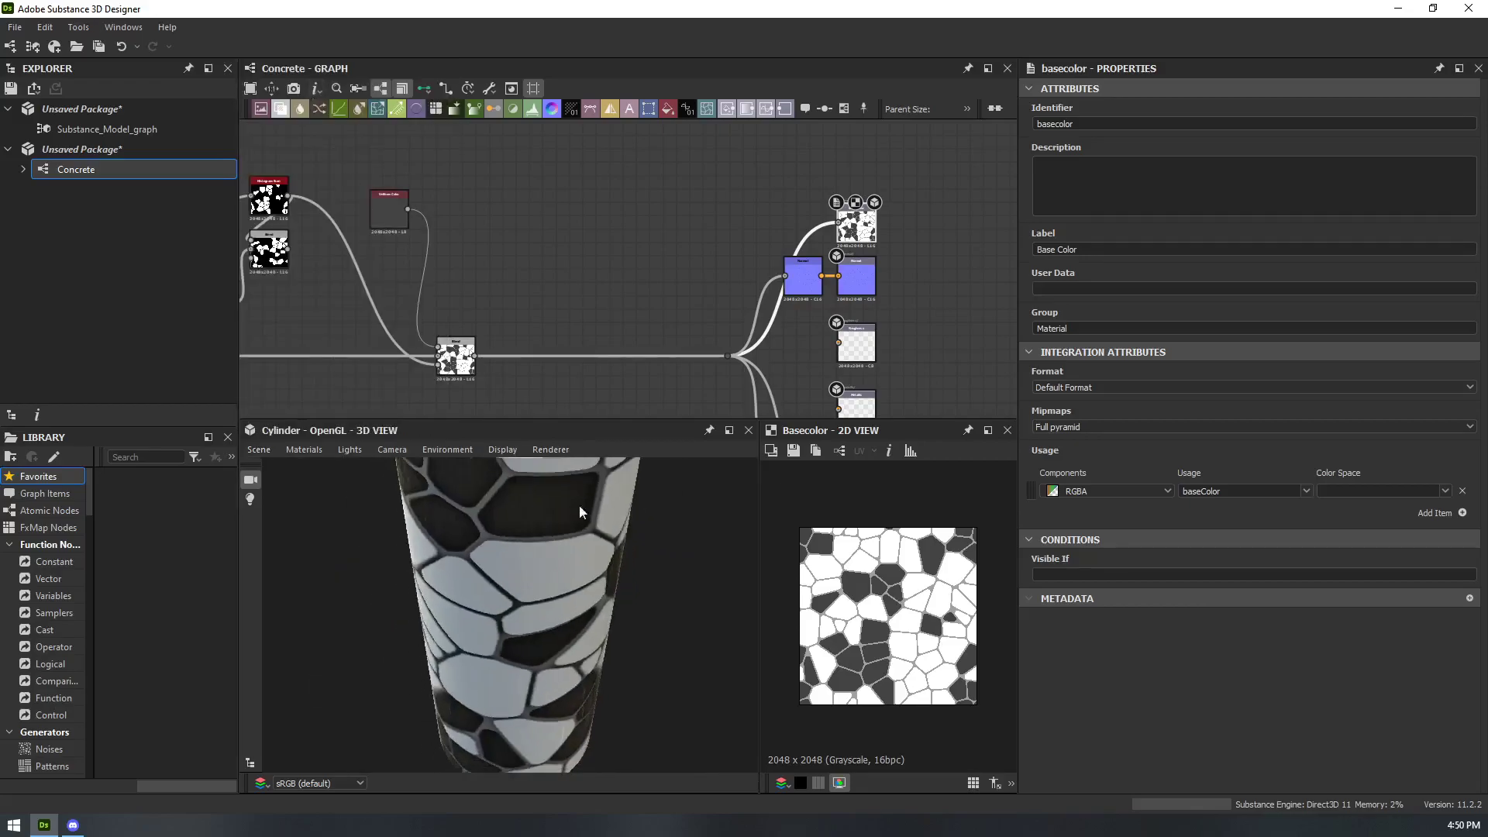
left_click_drag(606, 517, 750, 503)
left_click_drag(403, 570, 432, 393)
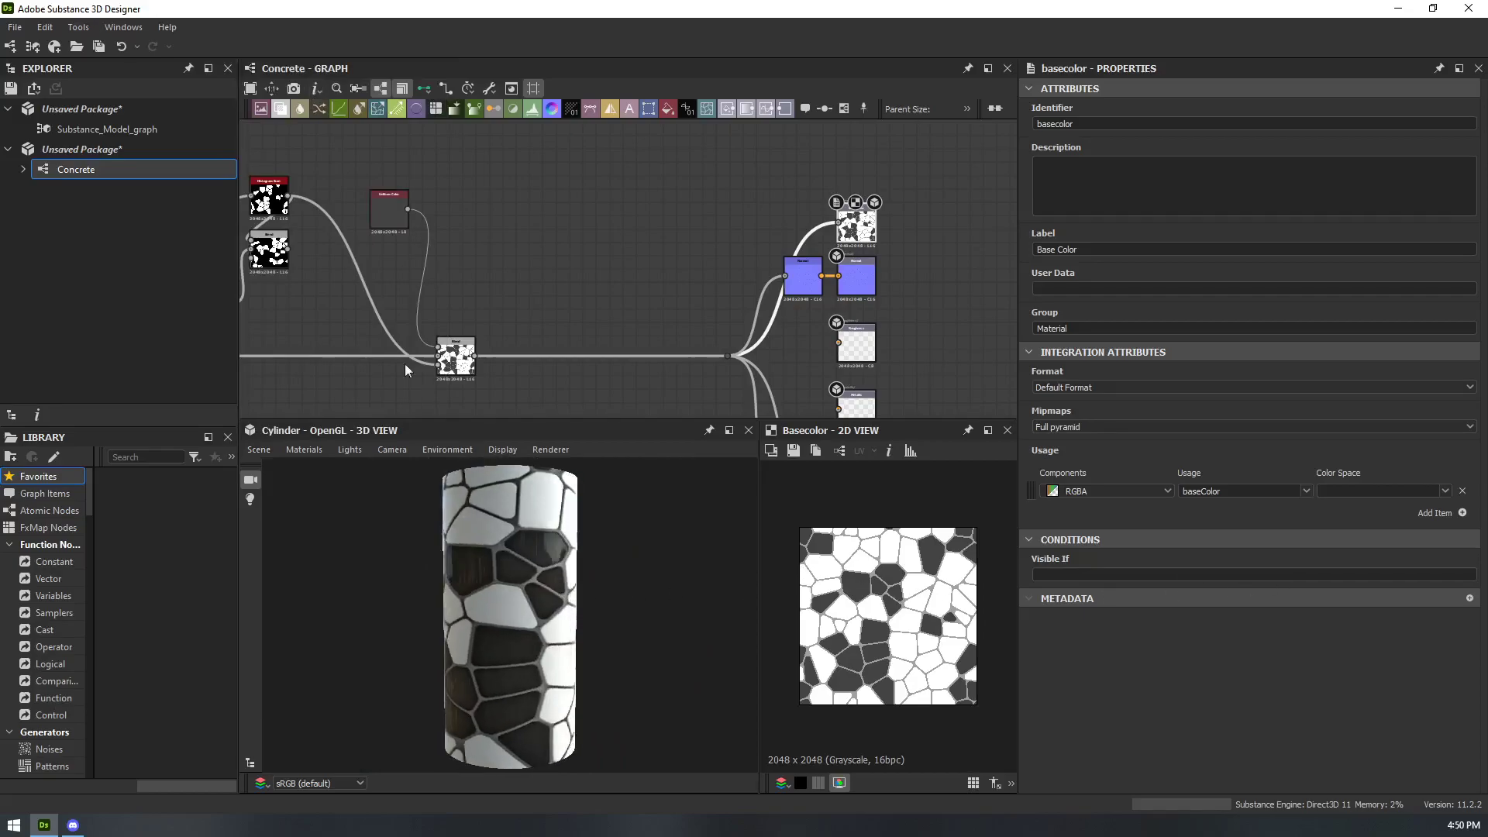
- Switch the 3D view's mesh to Sphere and inspect the stones up close
left_click(259, 449)
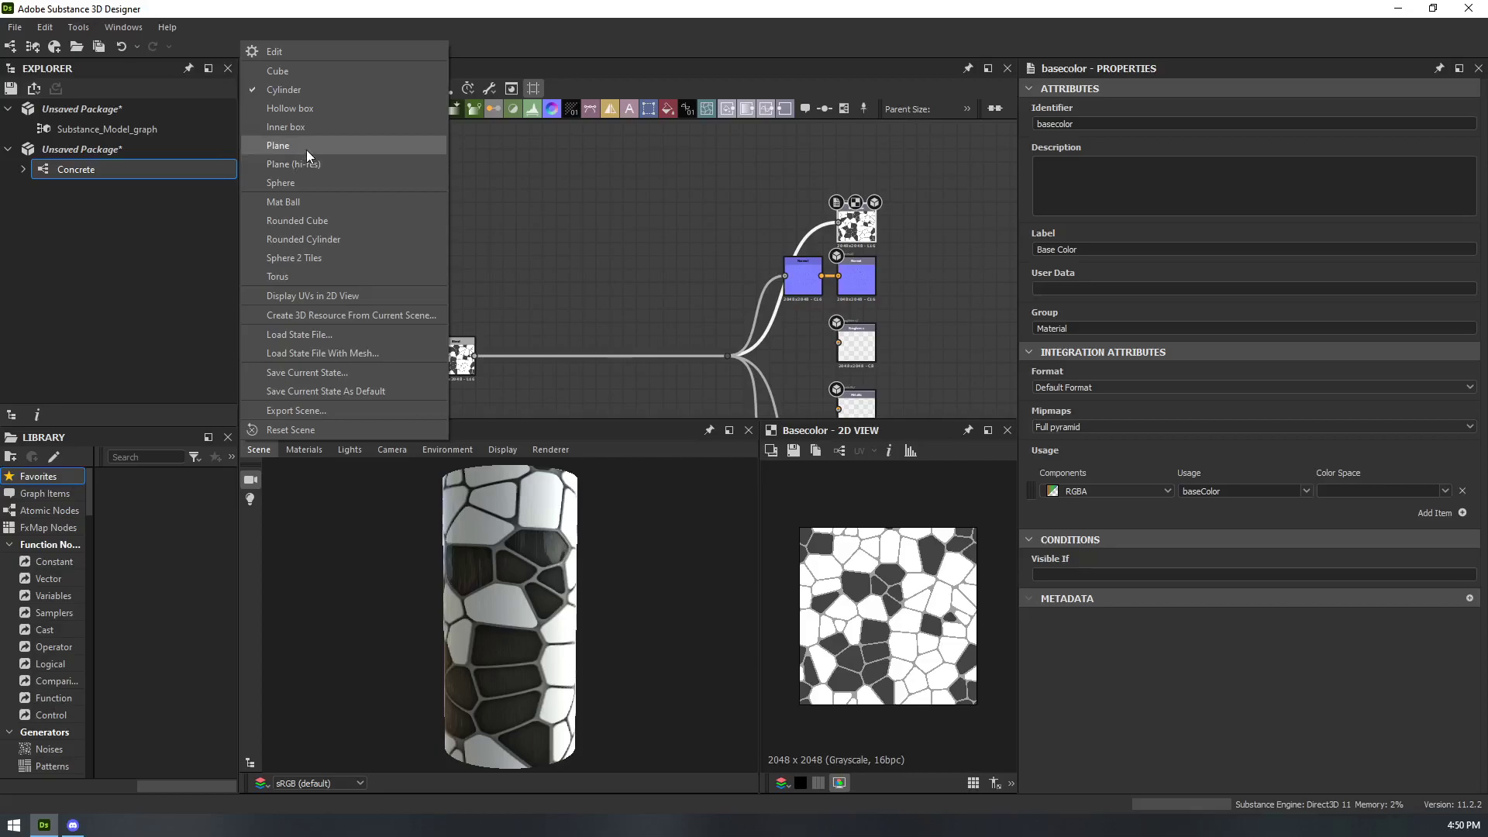
left_click(313, 183)
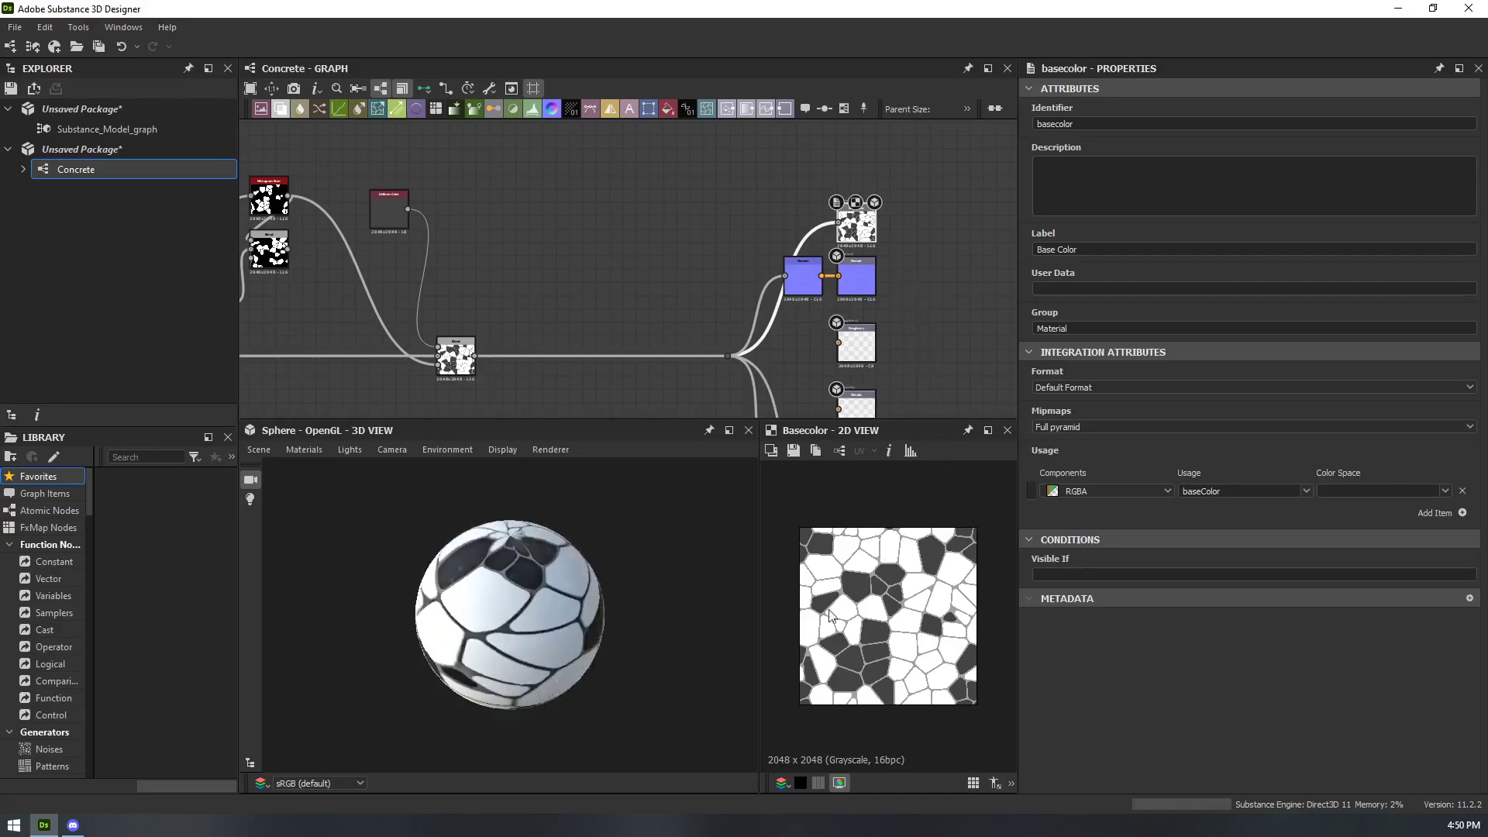
scroll(541, 580, "up", 4)
mouse_move(541, 580)
left_mouse_down()
mouse_move(526, 536)
mouse_move(544, 575)
left_mouse_up()
- Preview the second Blend node in the 2D view
middle_click_drag(671, 306, 685, 264)
scroll(496, 313, "up", 7)
left_click(517, 302)
scroll(518, 302, "down", 4)
double_click(519, 306)
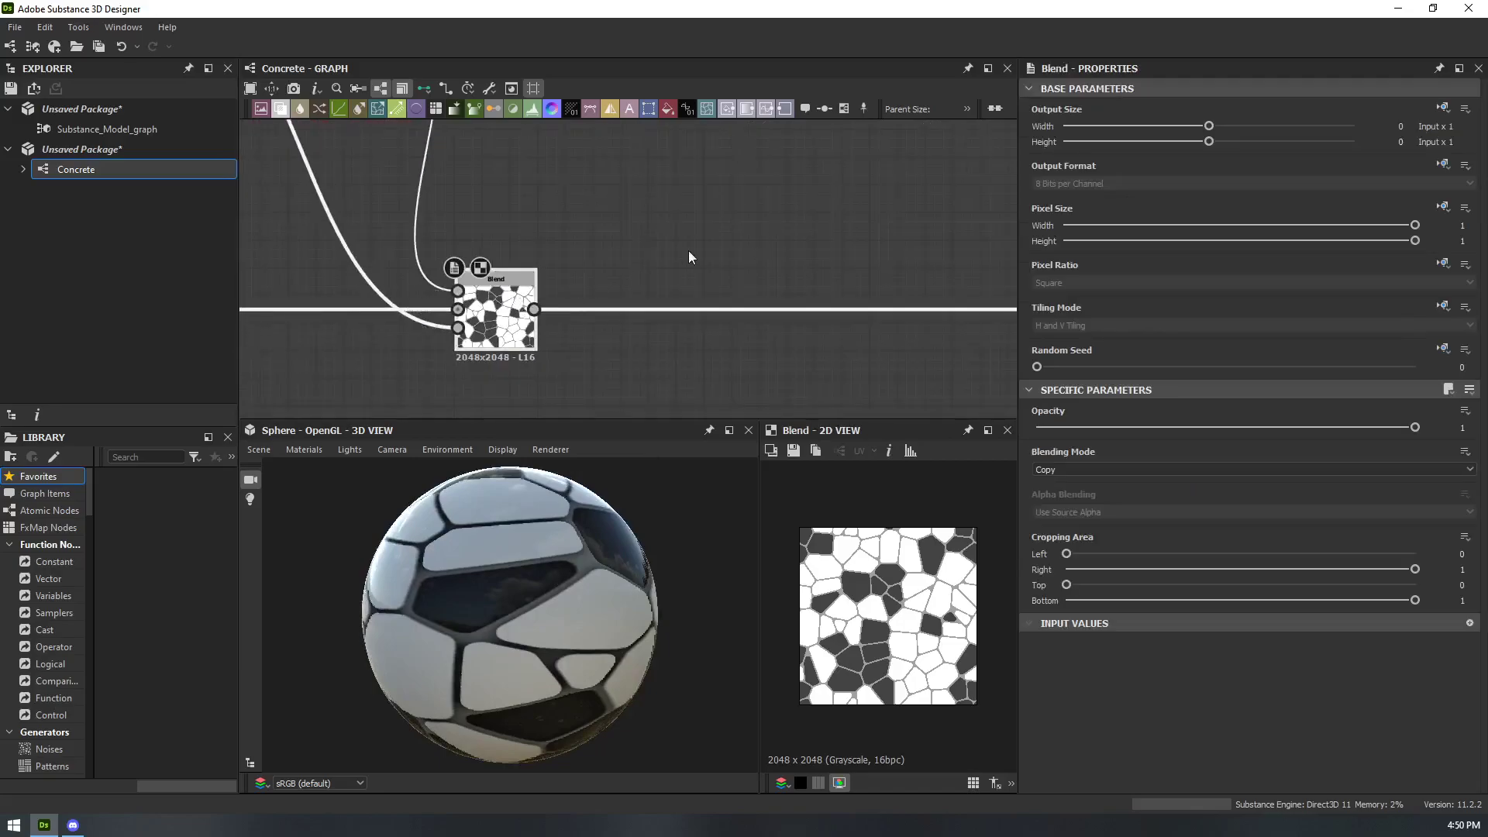
- Add a Gradient Map node in Color mode after the second Blend and feed it with that Blend's output
scroll(681, 250, "down", 3)
middle_click_drag(768, 299, 694, 343)
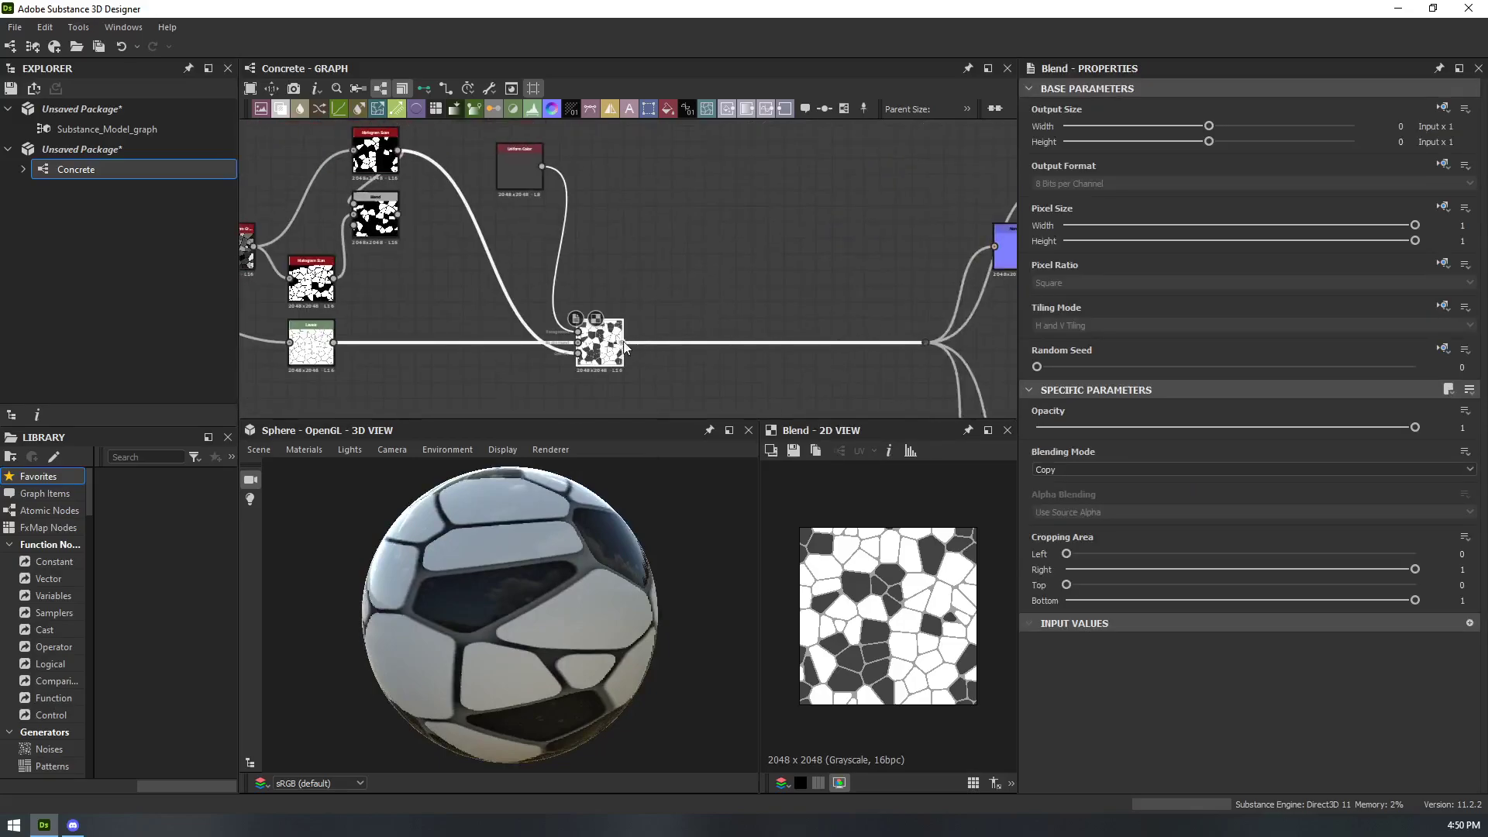
key("space")
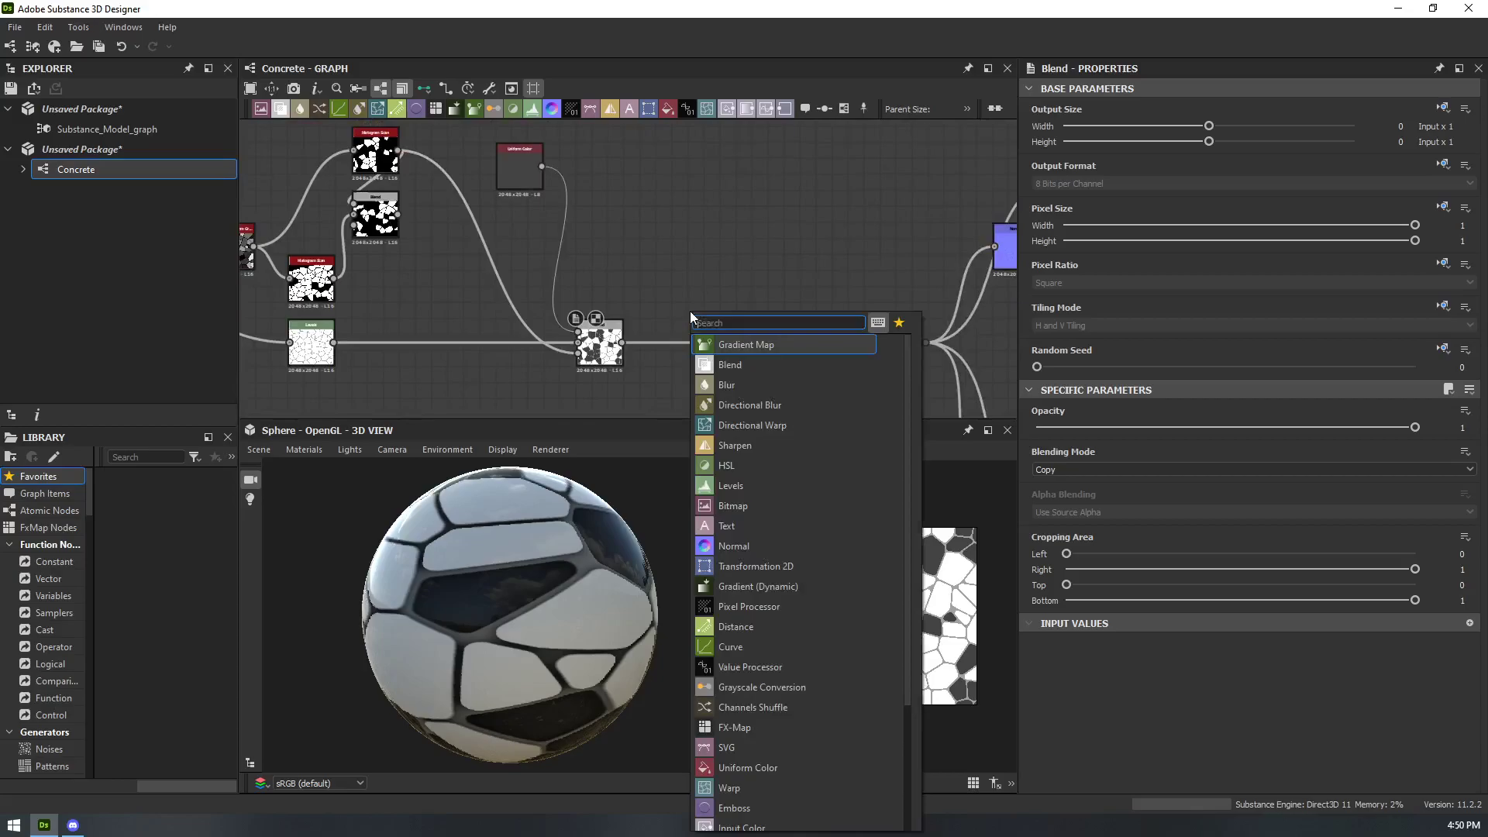
type("gra")
key("Return")
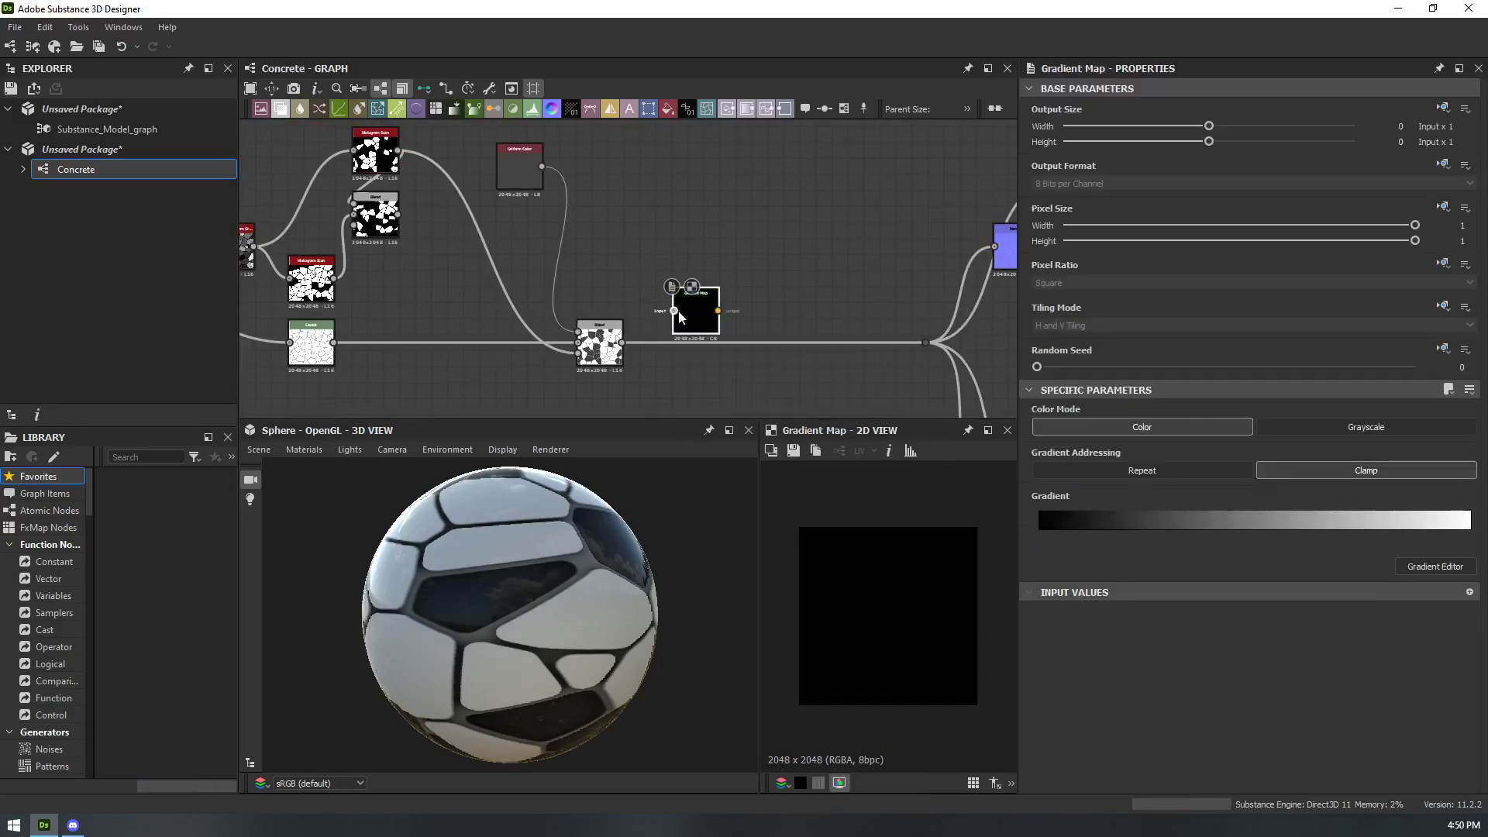
left_click_drag(608, 348, 611, 351)
left_click_drag(692, 317, 708, 300)
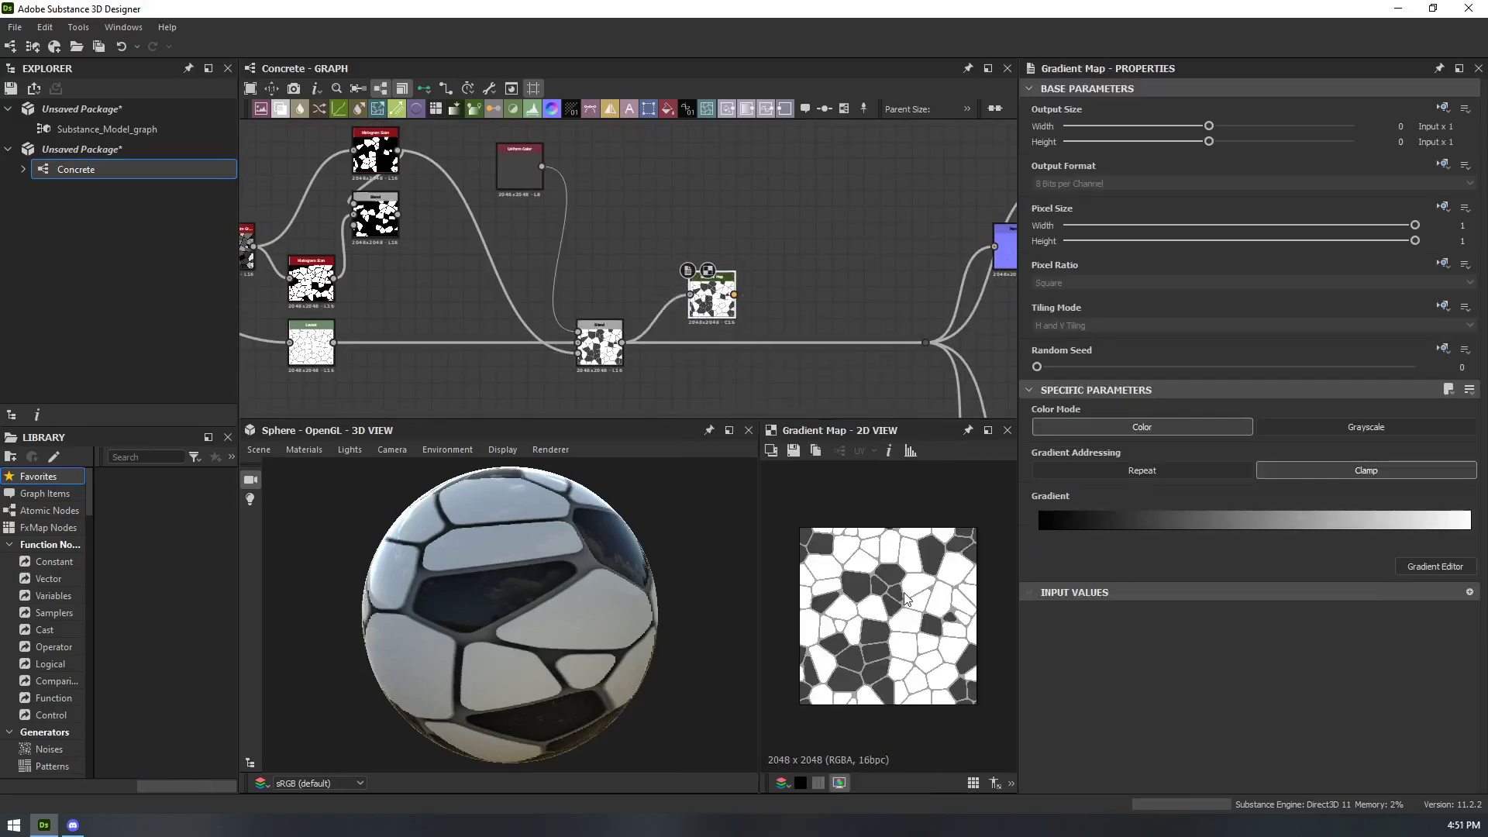
- Open the Gradient Map's Gradient Editor
scroll(910, 595, "up", 6)
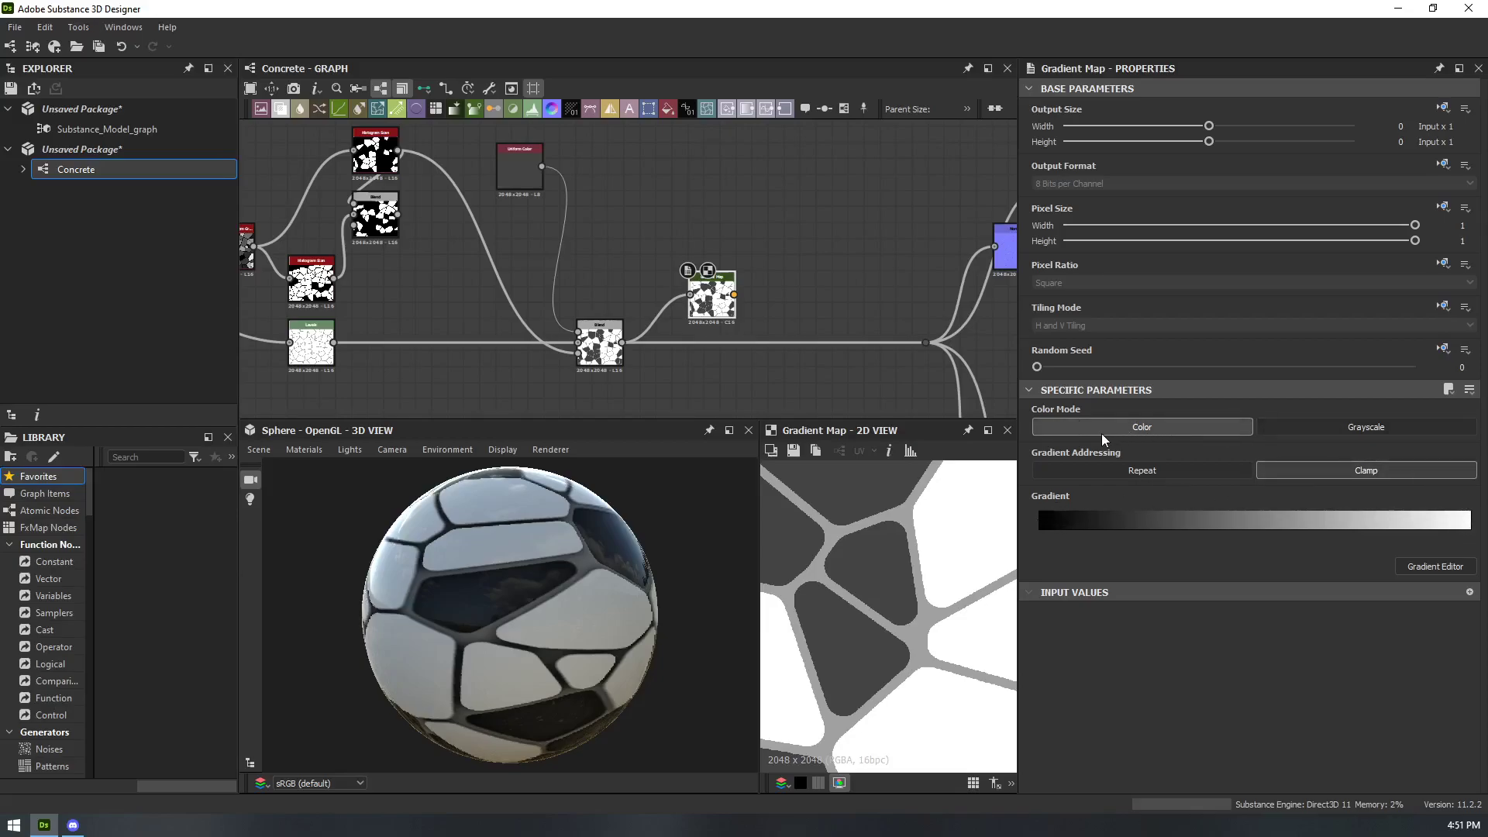
left_click(1421, 566)
left_click_drag(695, 298, 618, 188)
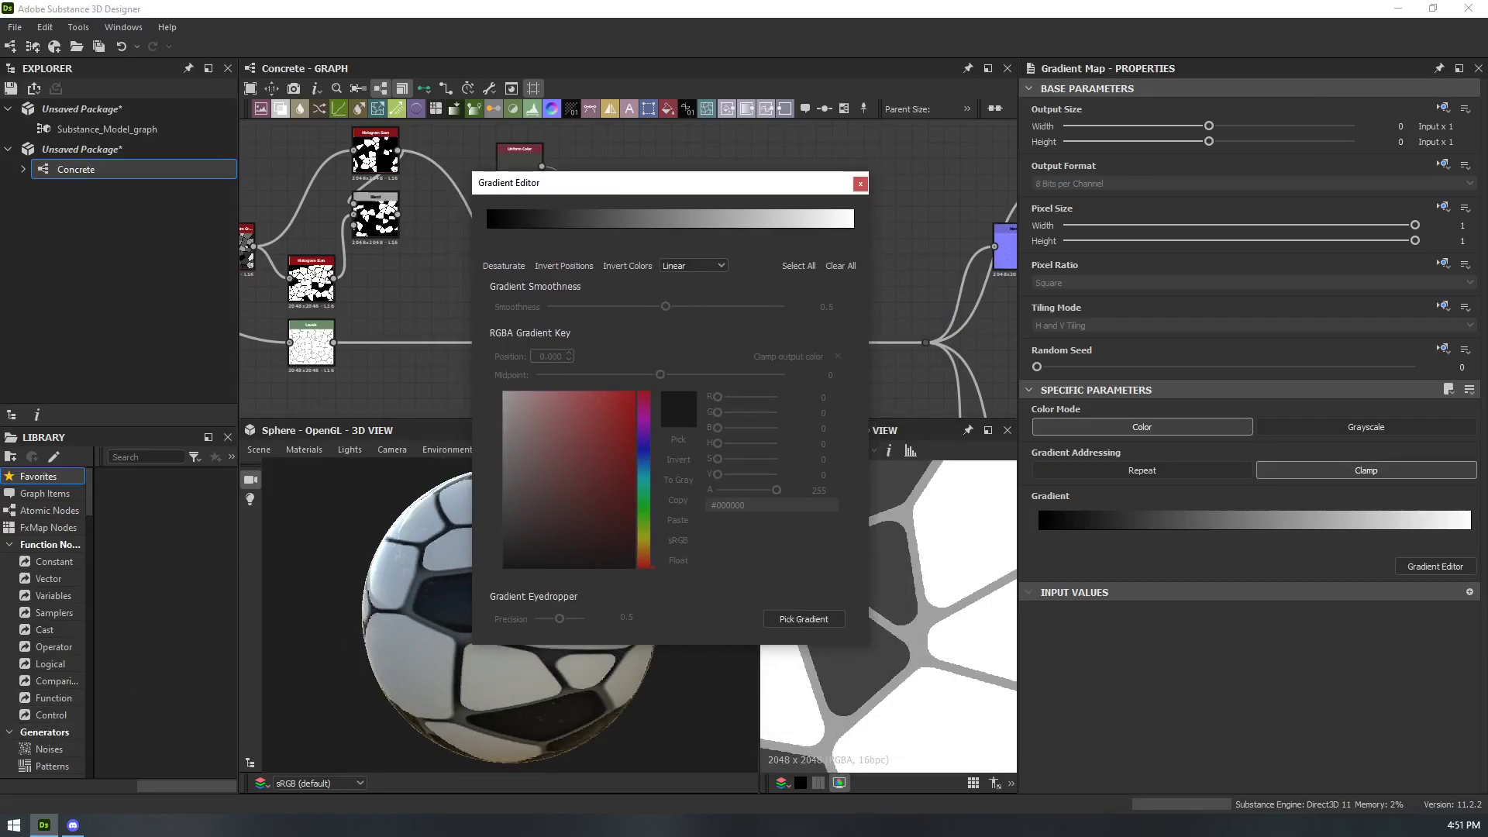
- Switch to Discord and open the original-size plaza reference photo with circled stone patches from the super-florida-man channel in the browser
left_click_drag(683, 181, 595, 157)
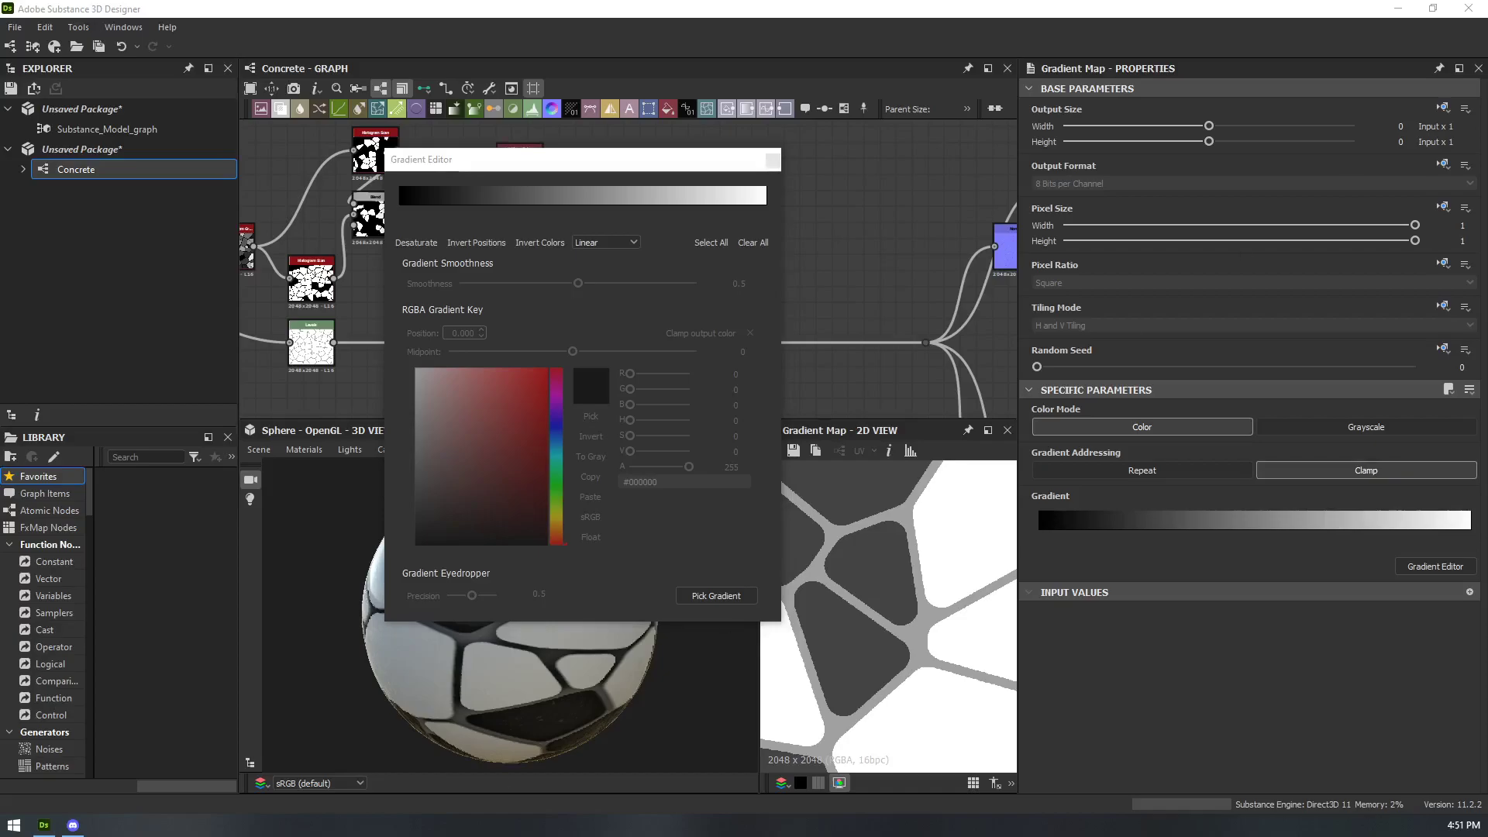
left_click(73, 826)
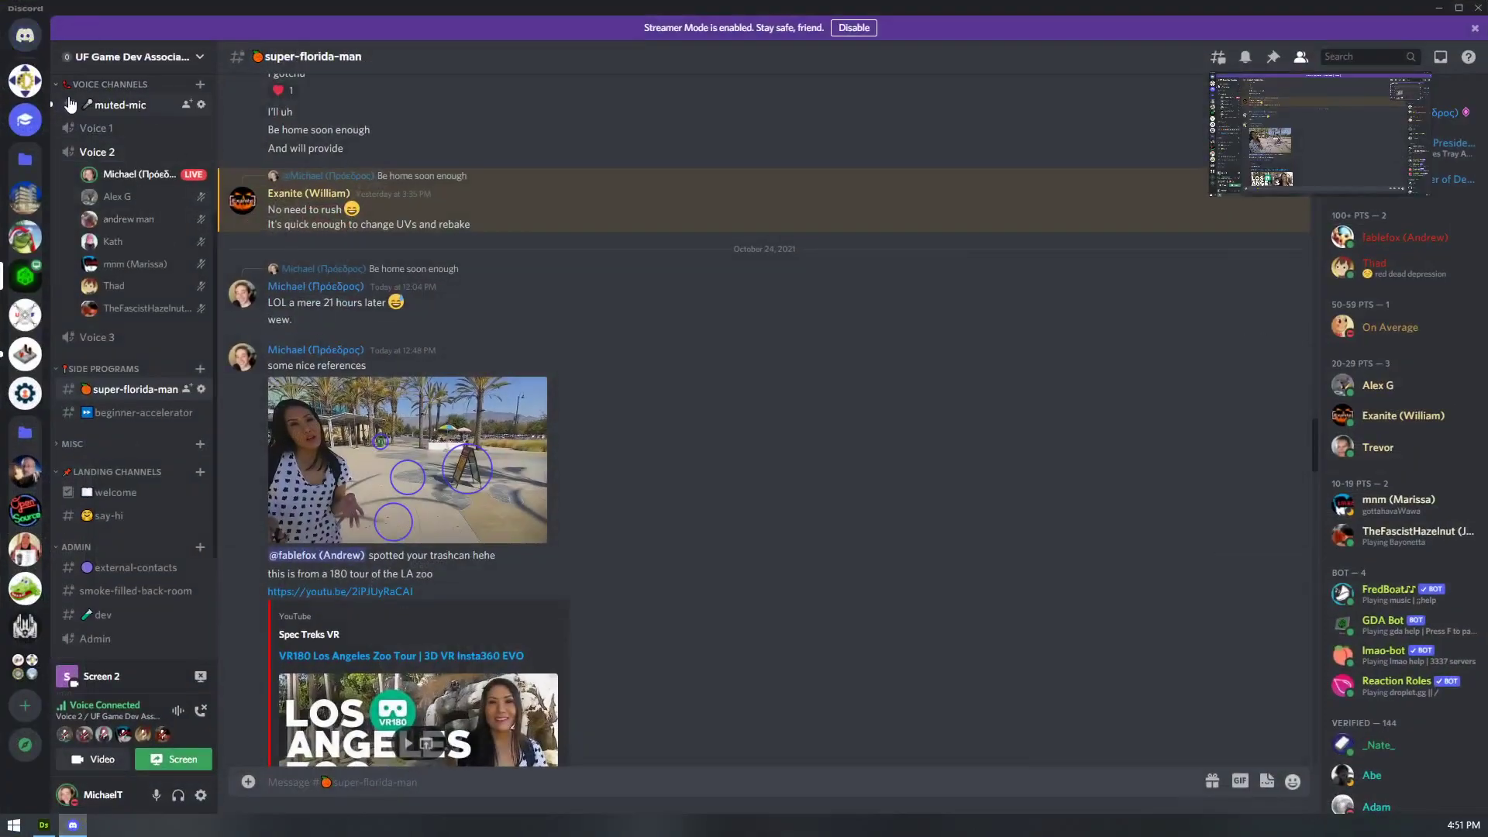
left_click(116, 105)
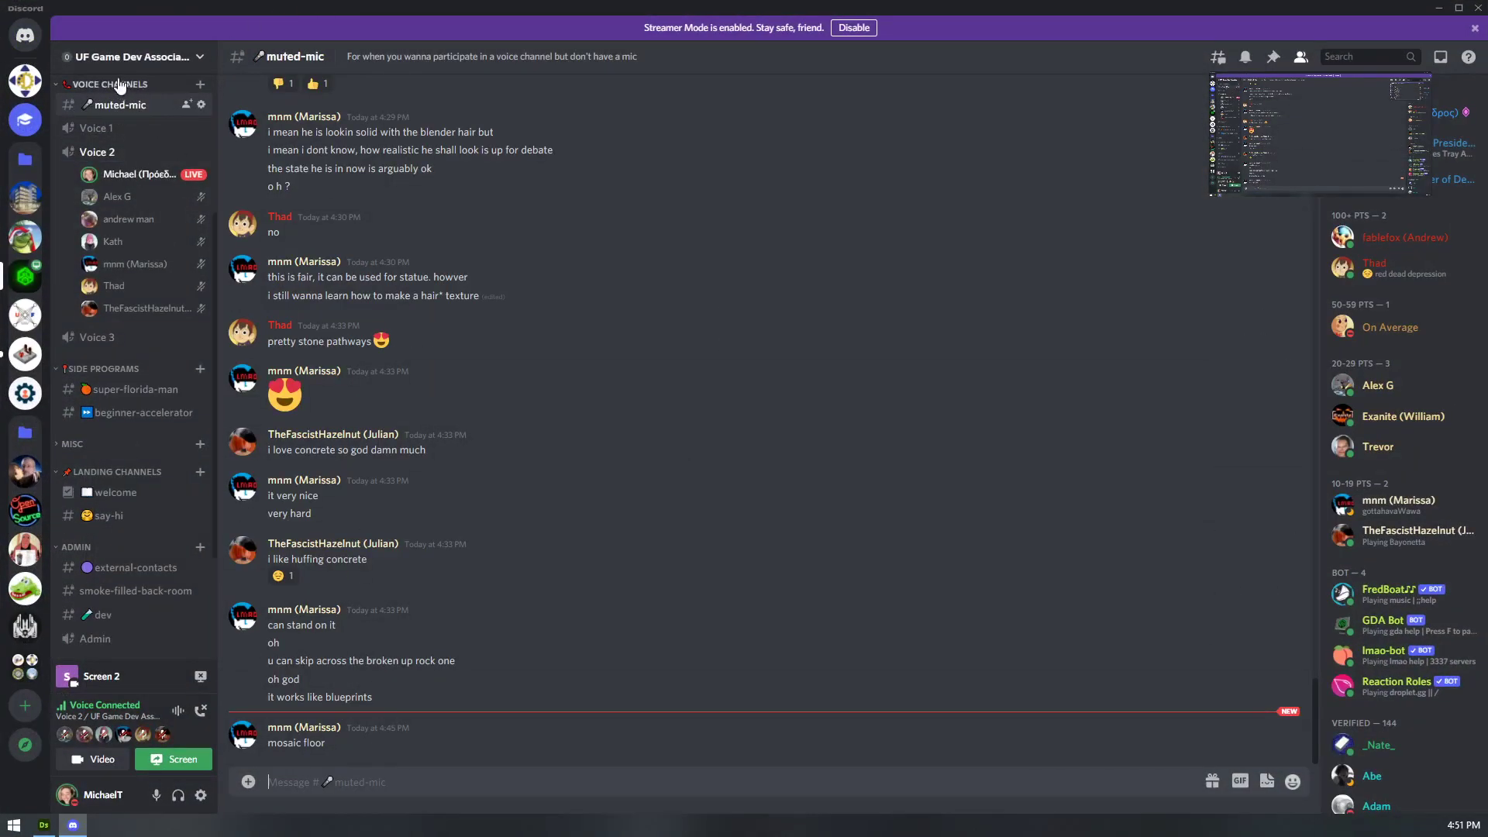
scroll(197, 308, "up", 3)
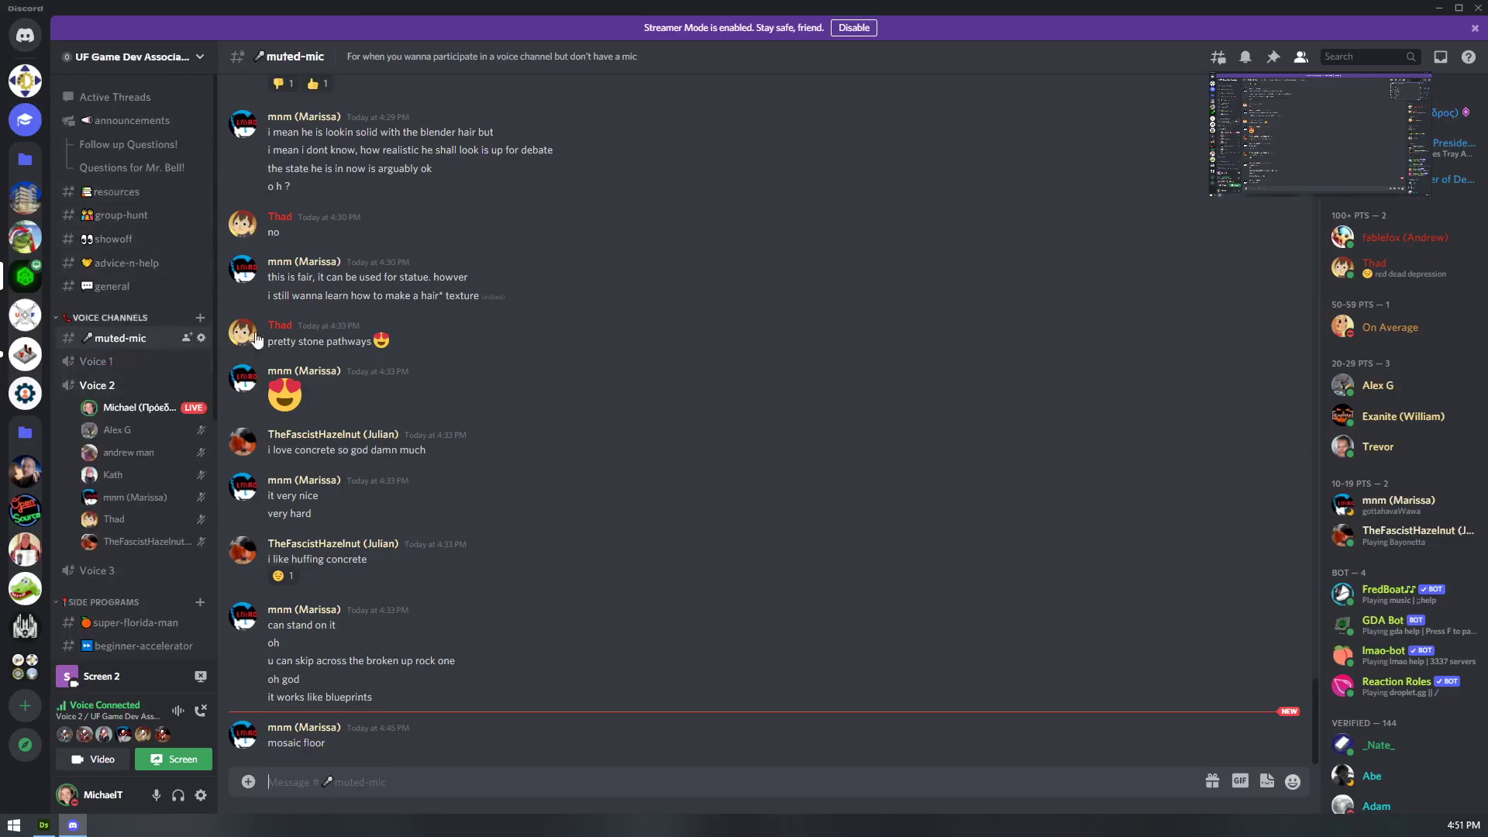
scroll(107, 422, "down", 5)
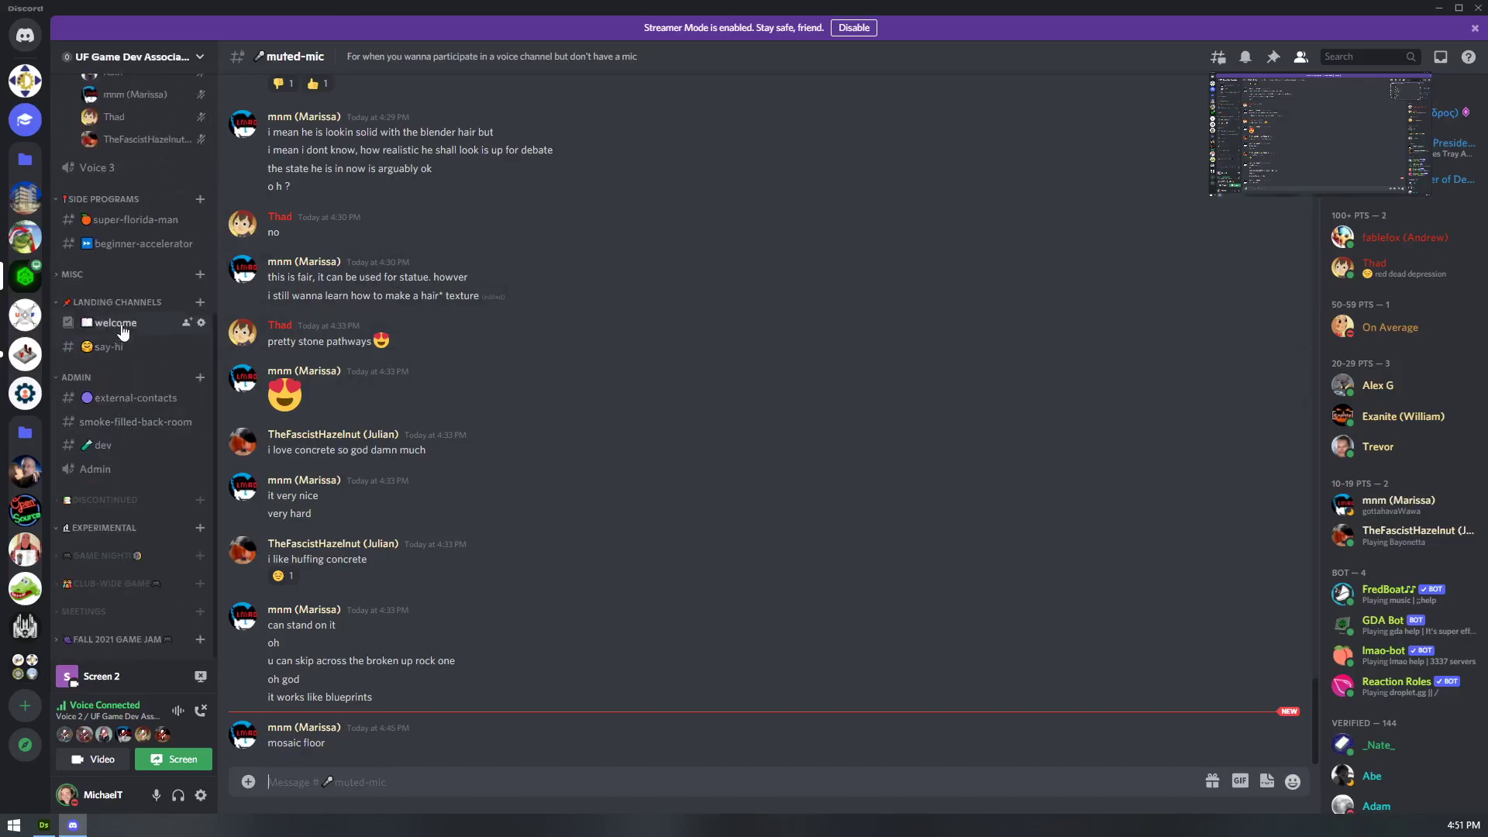
left_click(134, 225)
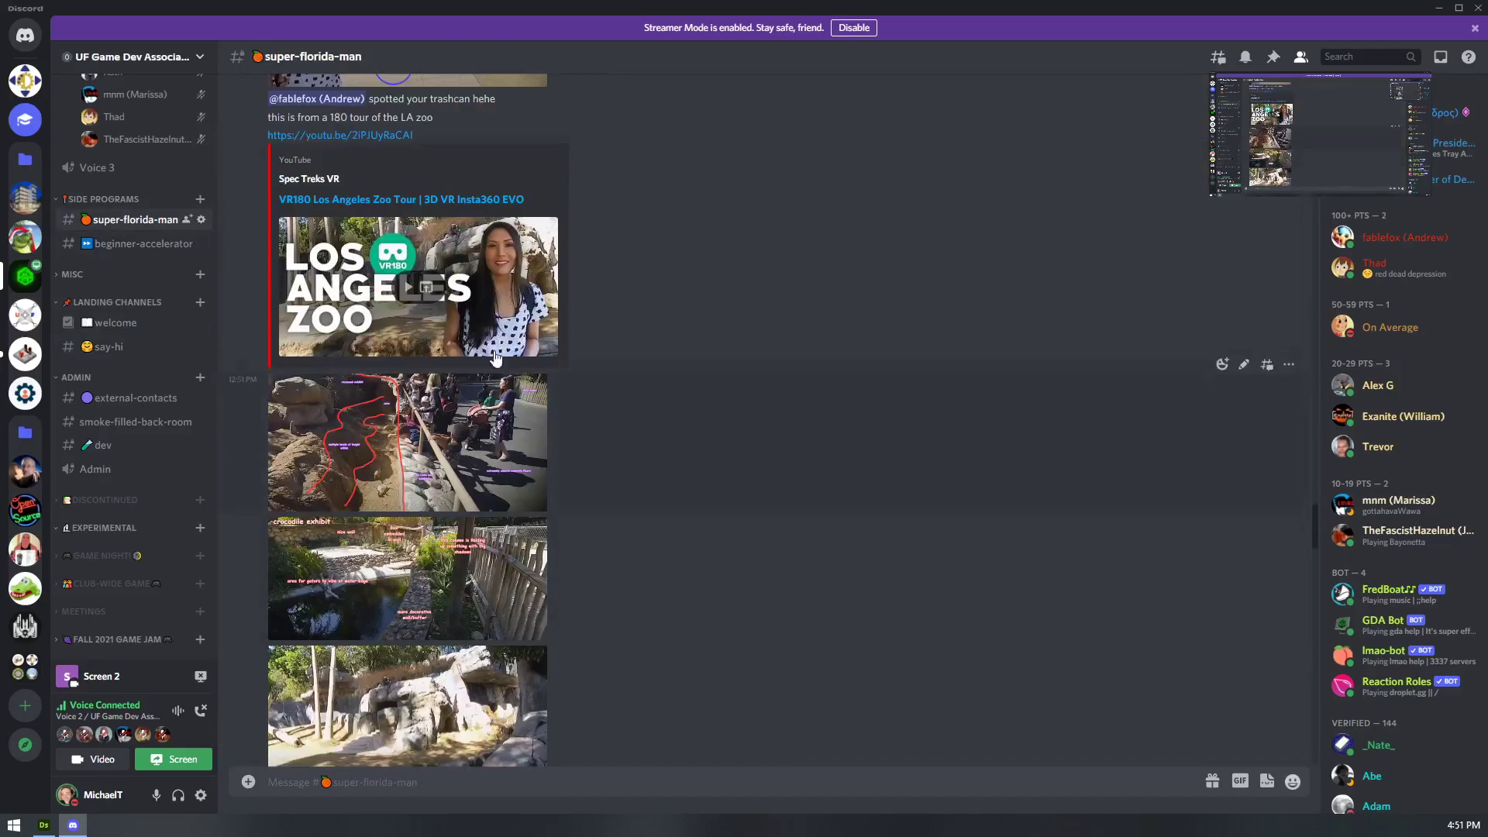
left_click(496, 328)
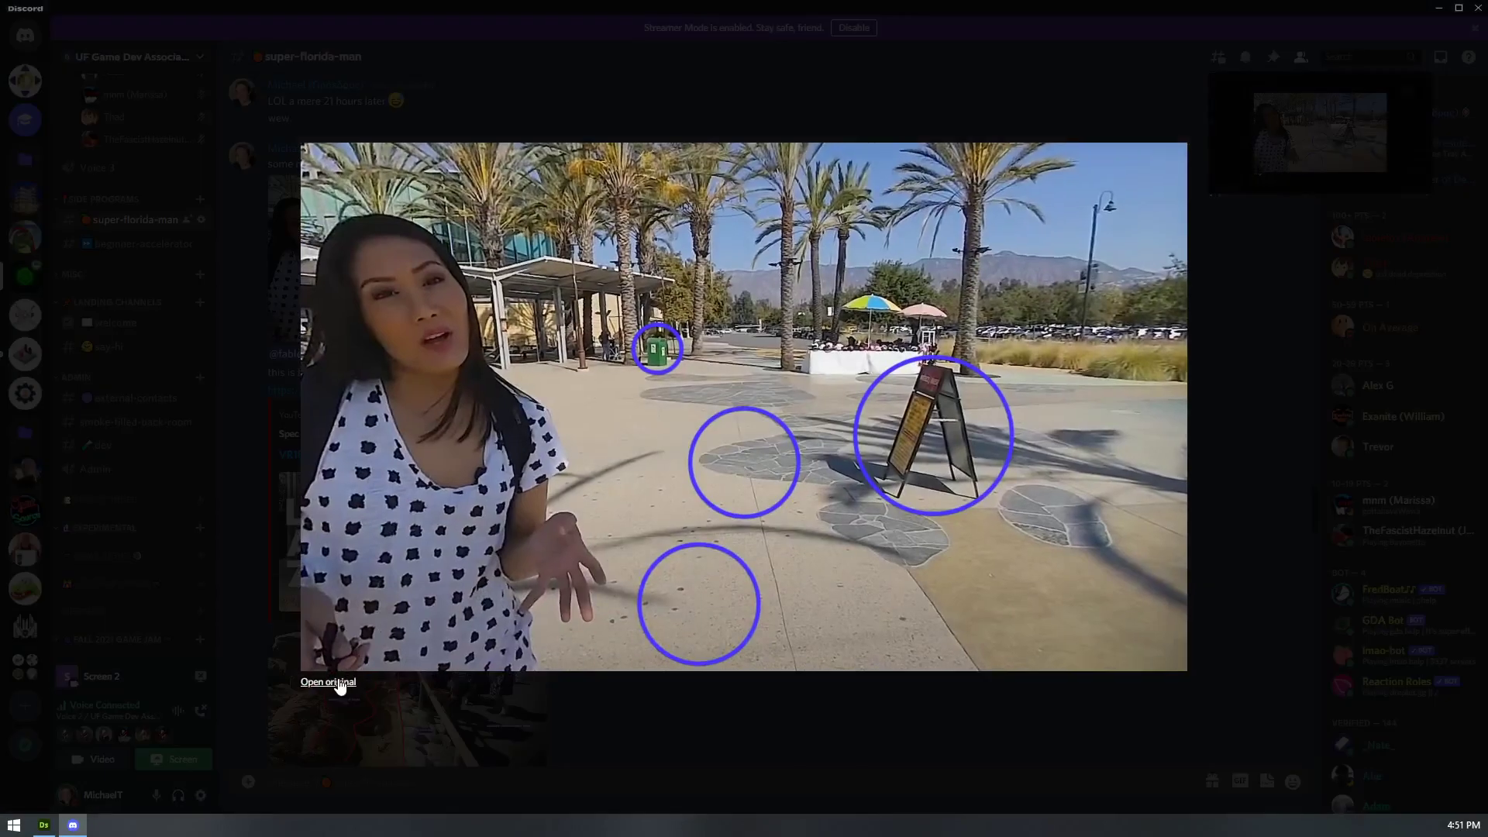
left_click_drag(1487, 186, 1487, 254)
left_click(695, 327)
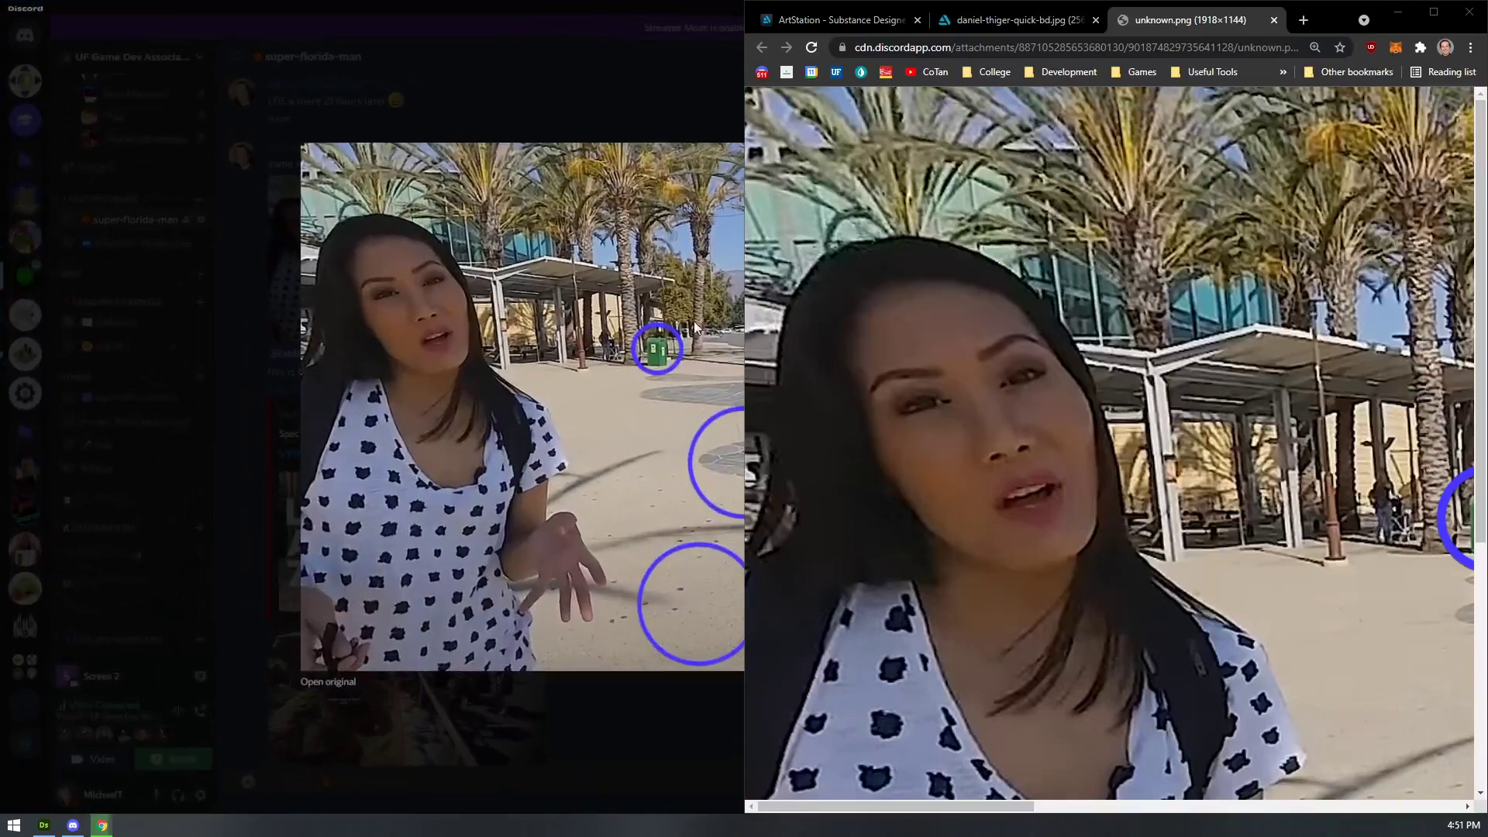
- Switch back to Substance 3D Designer and tile its window side by side with the browser showing the reference photo
left_click(50, 834)
left_click_drag(810, 11, 1, 224)
left_click(1056, 72)
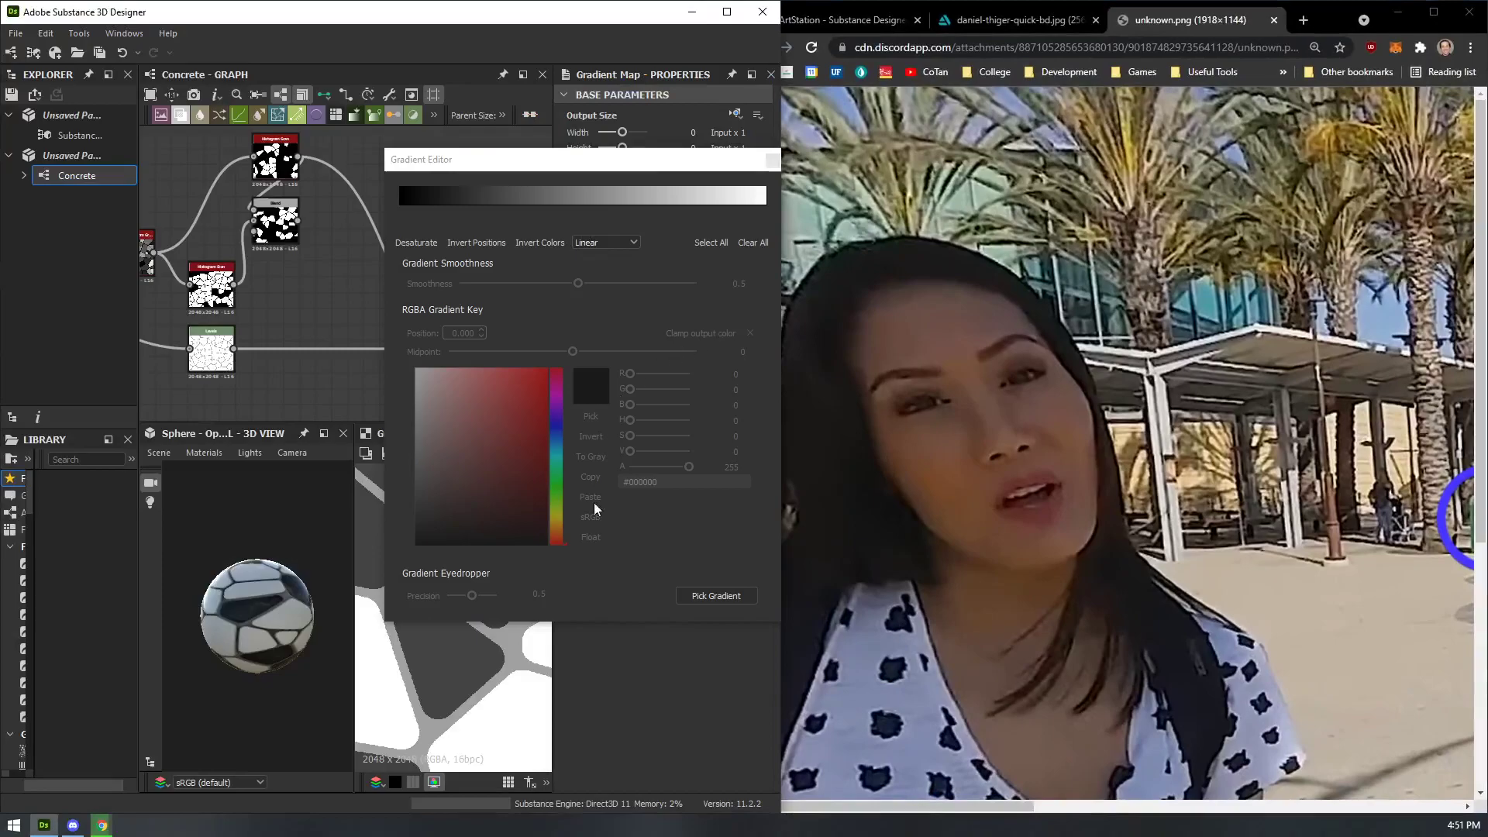
- Pick a gradient from the reference photo along a line across the grey flagstone patch near the sign board
left_click(707, 604)
key("Escape")
scroll(1224, 544, "down", 3)
middle_click(1225, 544)
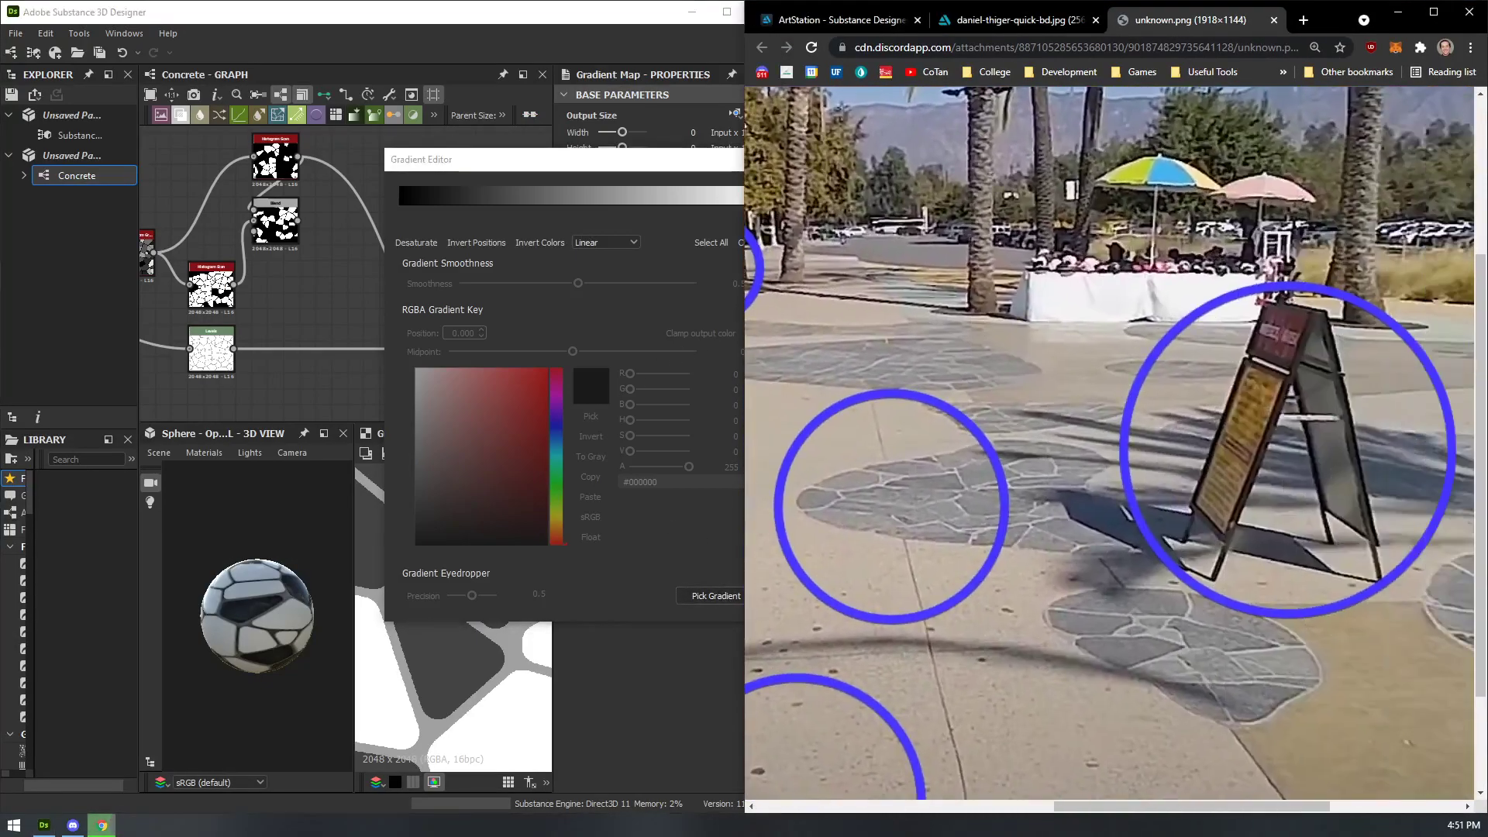
left_click(701, 597)
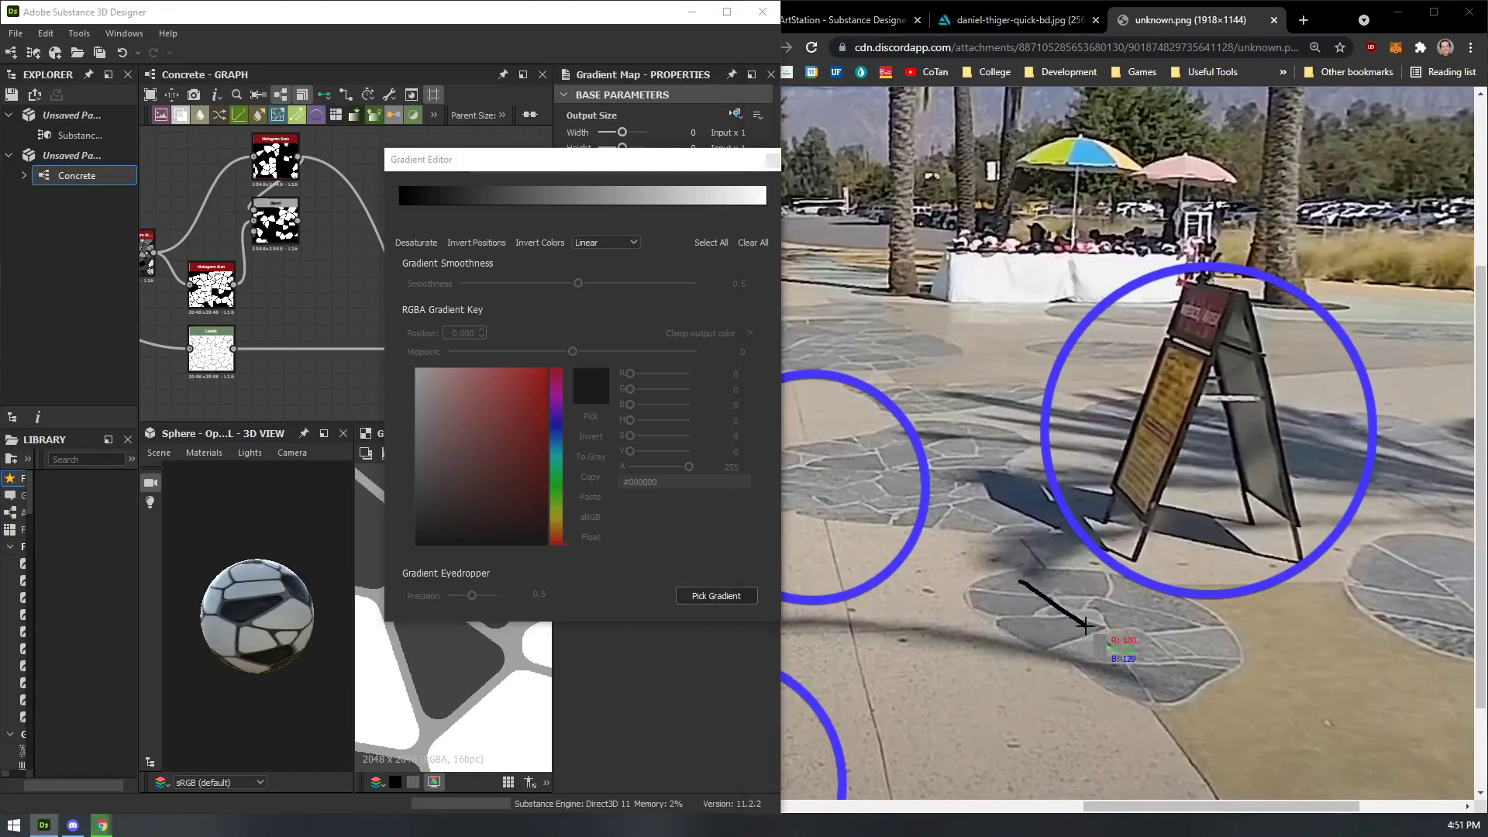
left_click_drag(1152, 668, 1153, 668)
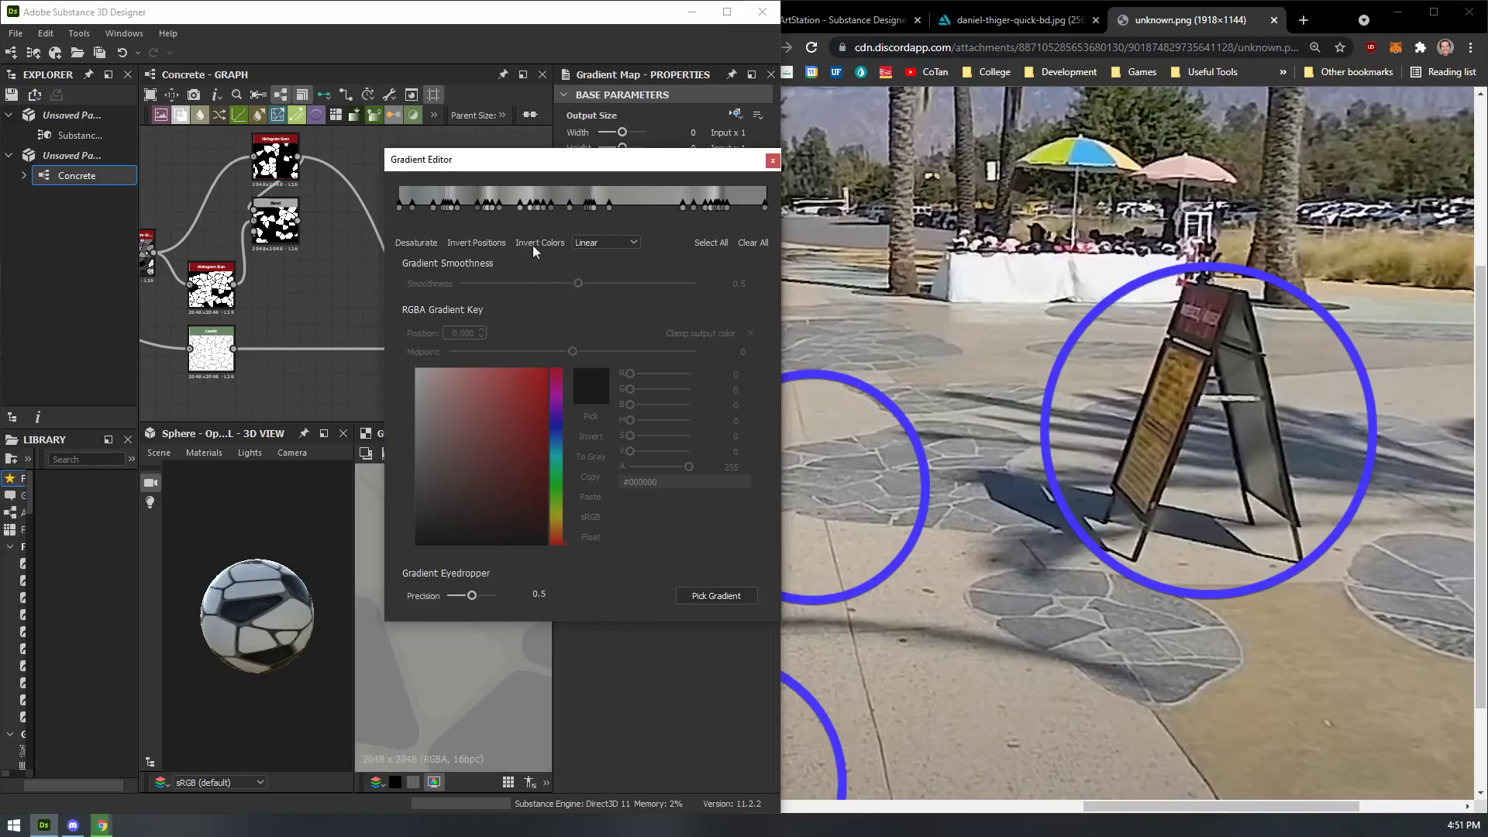
- Delete surplus color keys from the first half of the sampled gradient to thin out the crowded clusters
left_click_drag(582, 169, 644, 185)
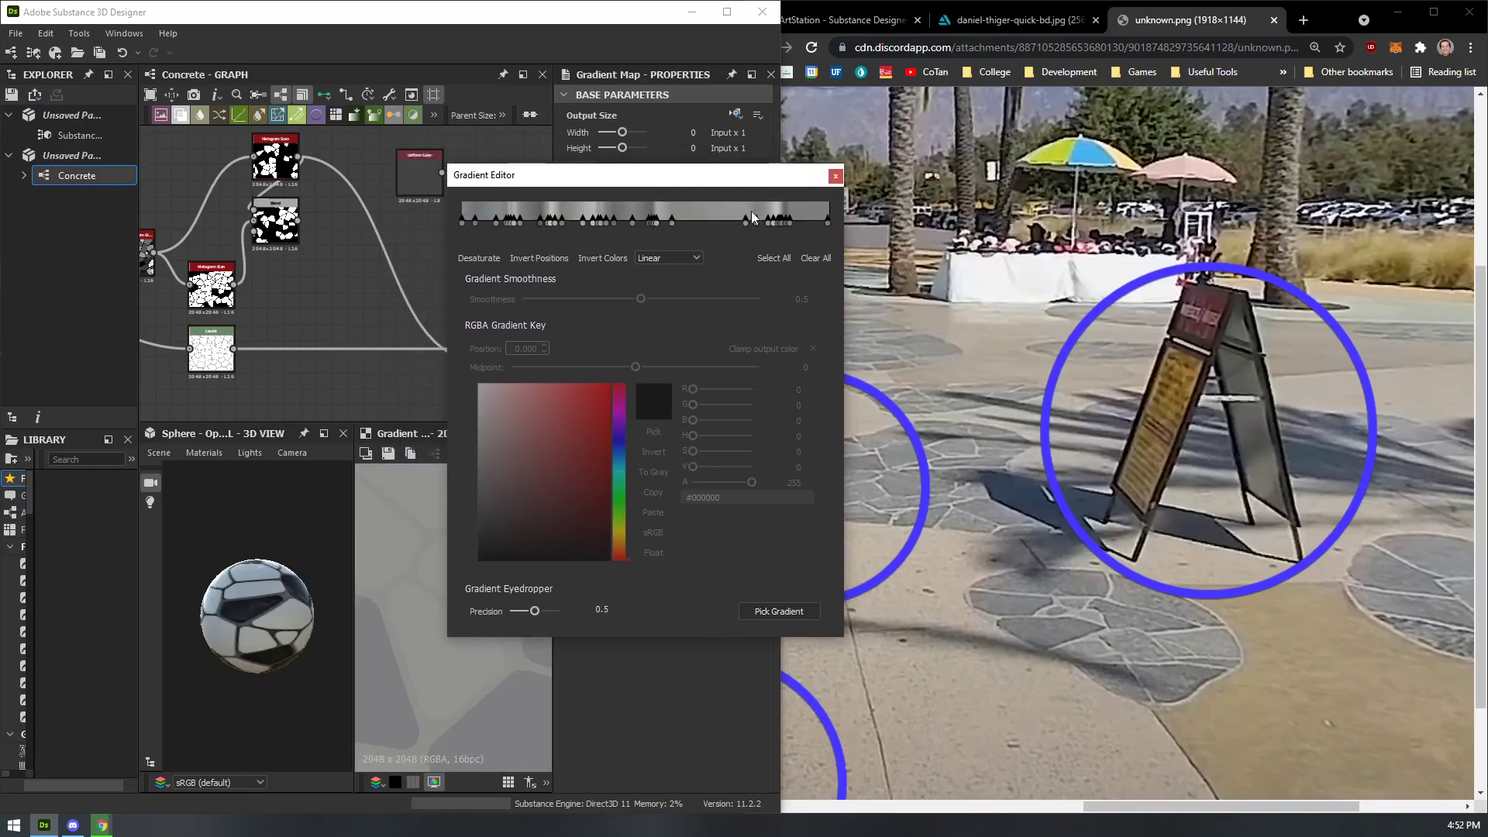
left_click_drag(758, 184, 1023, 224)
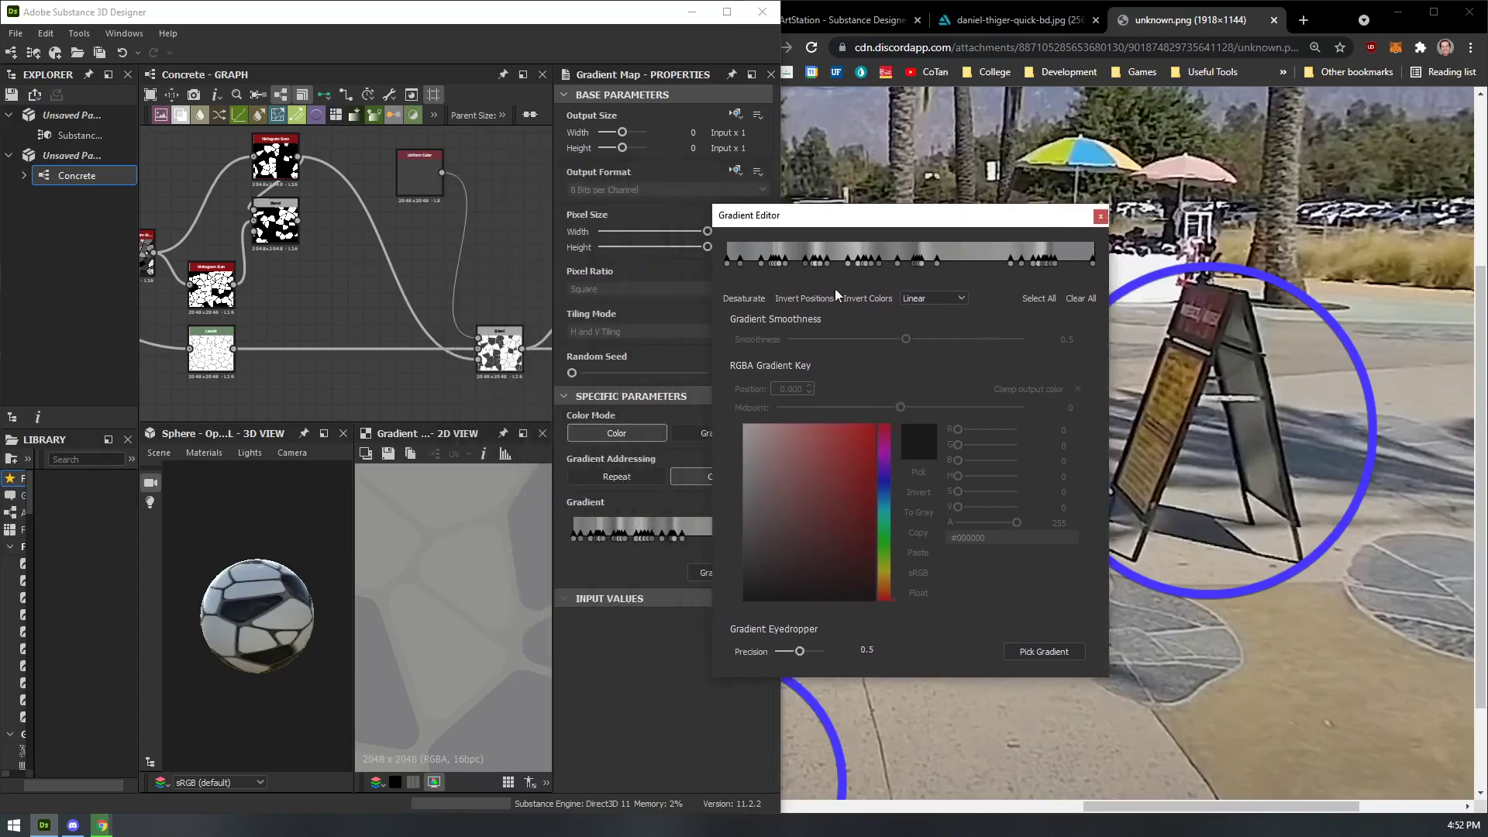
left_click(742, 260)
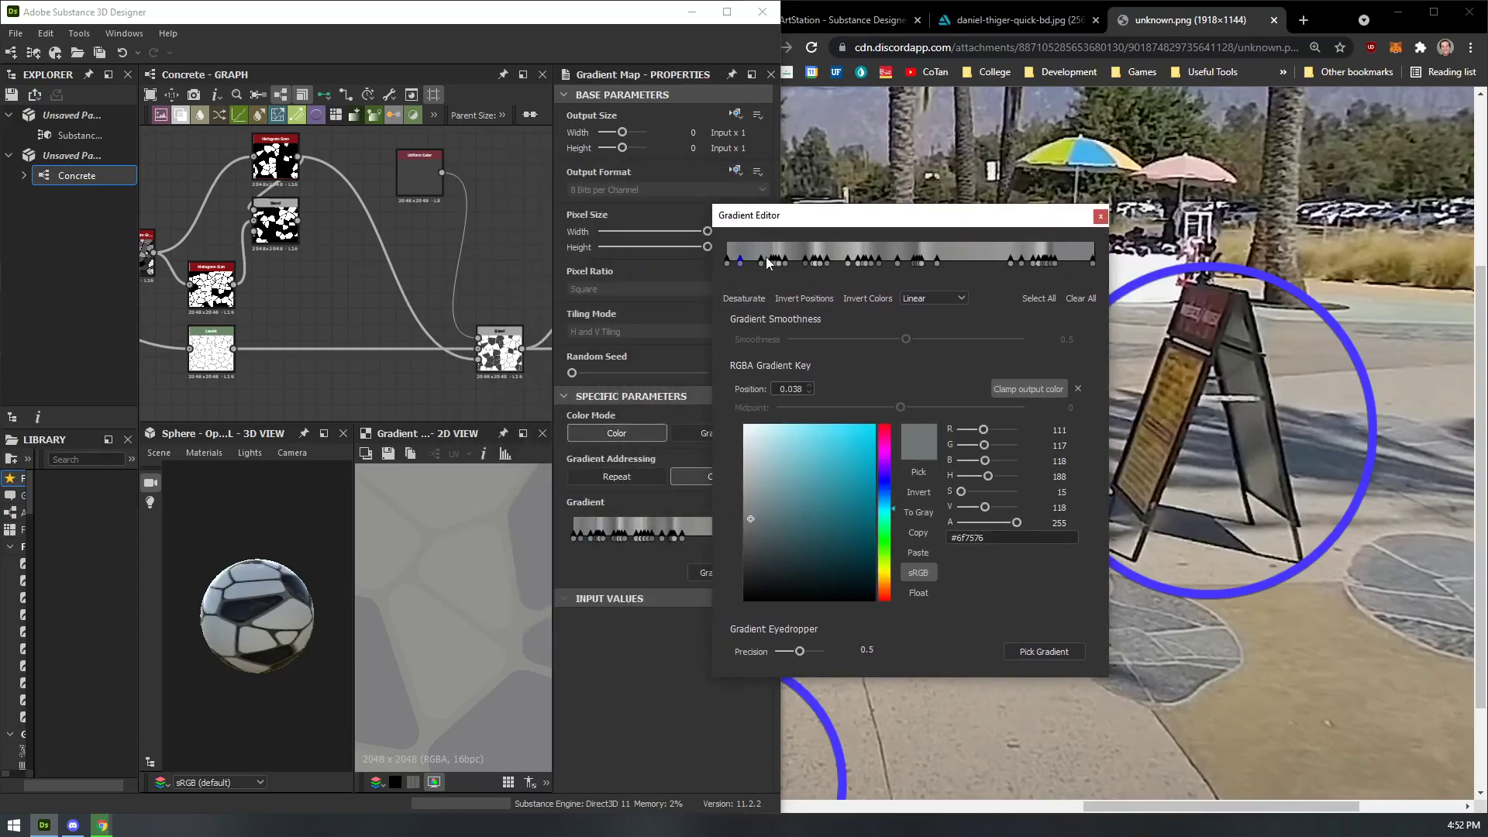
left_click(780, 263)
key("Delete")
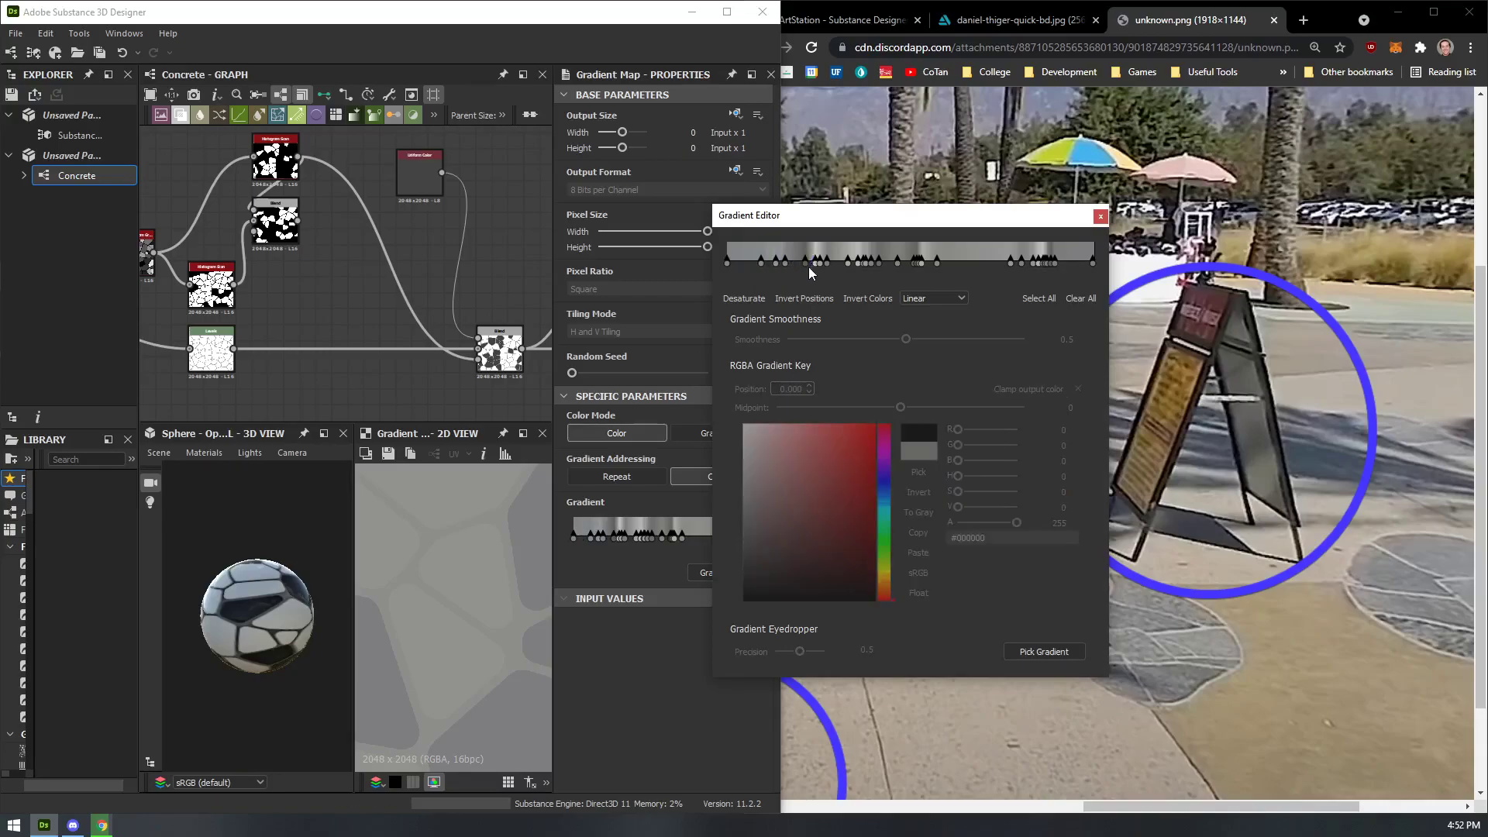
left_click(849, 263)
key("Delete")
left_click(866, 263)
key("Delete")
left_click(862, 263)
key("Delete")
- Move a mid-gradient key to position 0.483 and delete the surplus key at the end of that cluster
left_click(918, 263)
left_click_drag(916, 263, 904, 266)
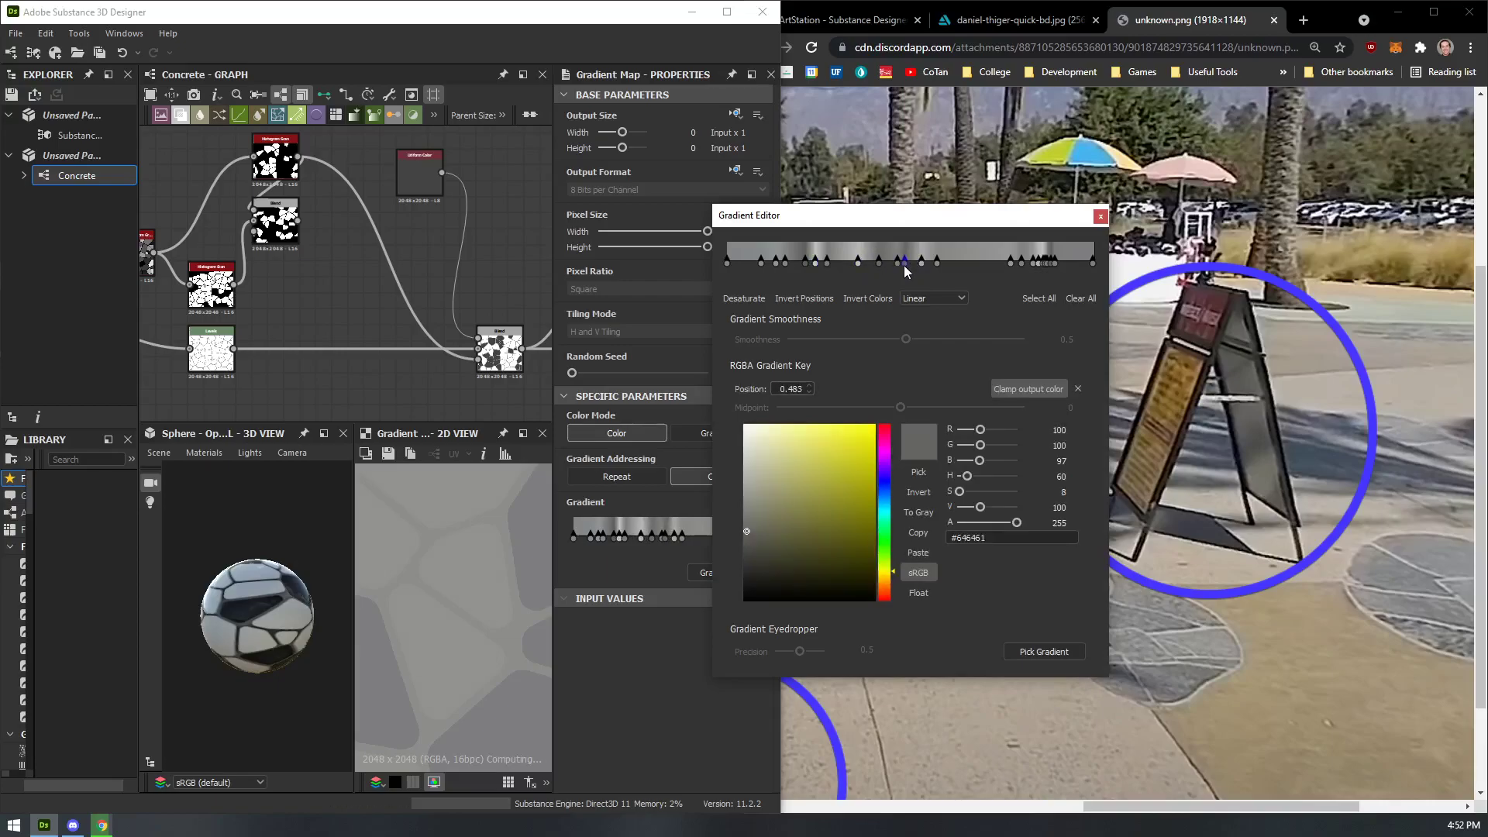
left_click(937, 263)
key("Delete")
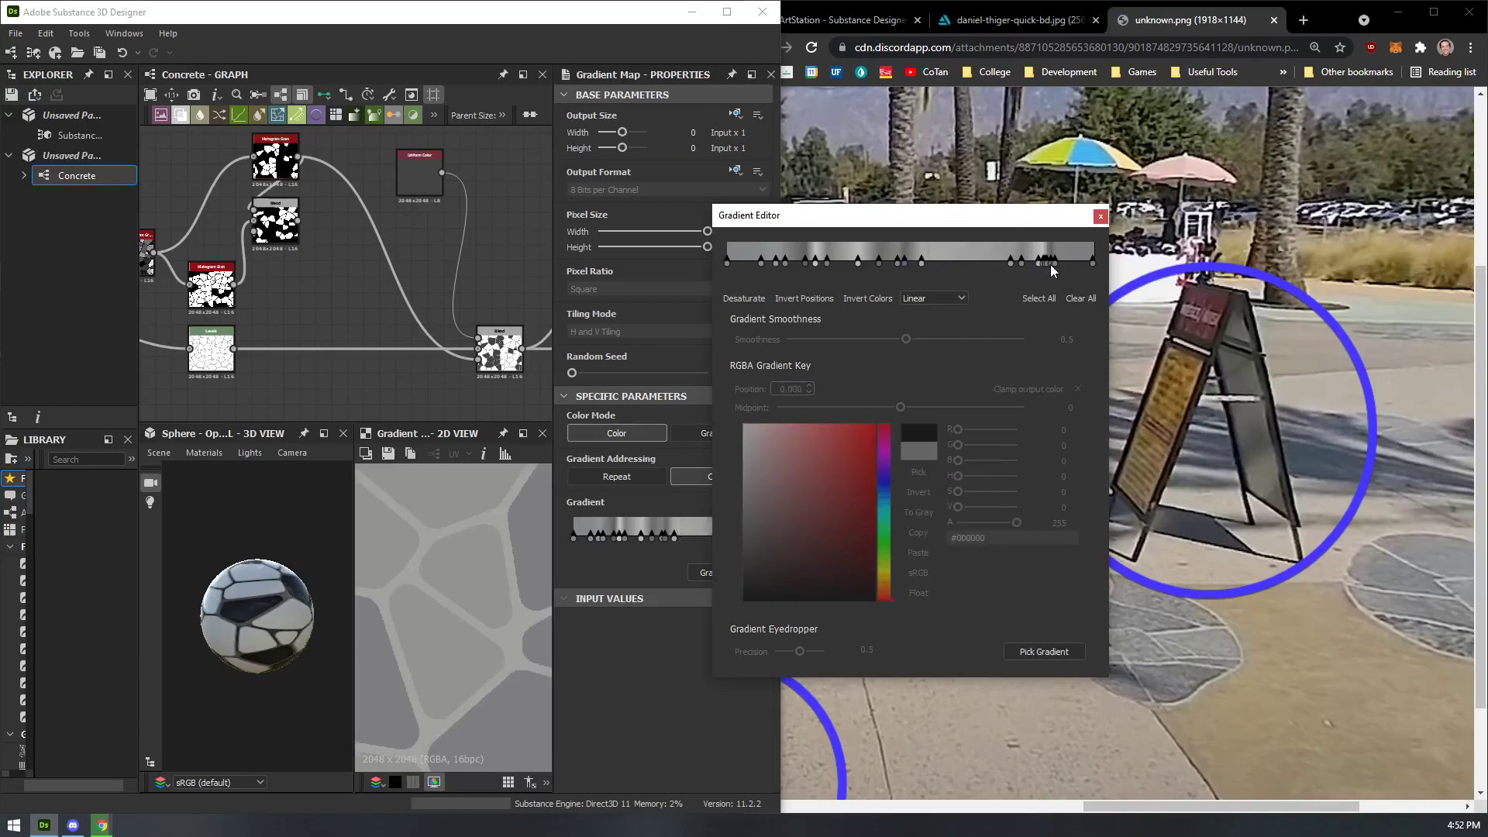
- Delete the crowded keys near the gradient's end and spread out the remaining ones, moving the #646461 key to position 0.538
left_click(1044, 265)
key("Delete")
left_click(1047, 264)
key("Delete")
left_click_drag(1051, 264, 910, 260)
left_click(1021, 261)
key("Delete")
left_click(1038, 257)
left_click(965, 259)
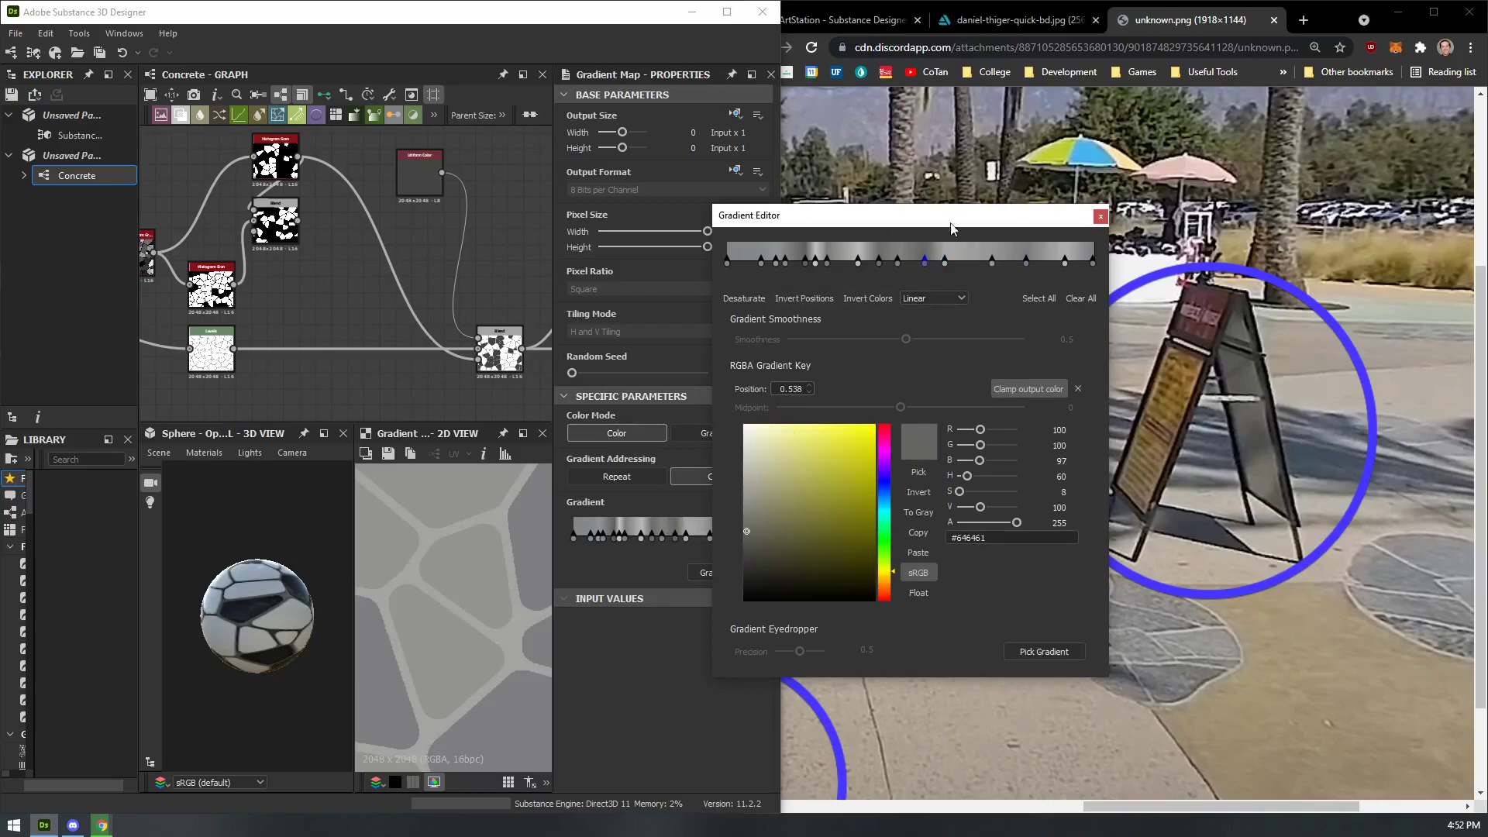
- Maximize Substance 3D Designer and connect the Gradient Map node to the Base Color output of the Concrete graph
left_click_drag(932, 221, 1140, 205)
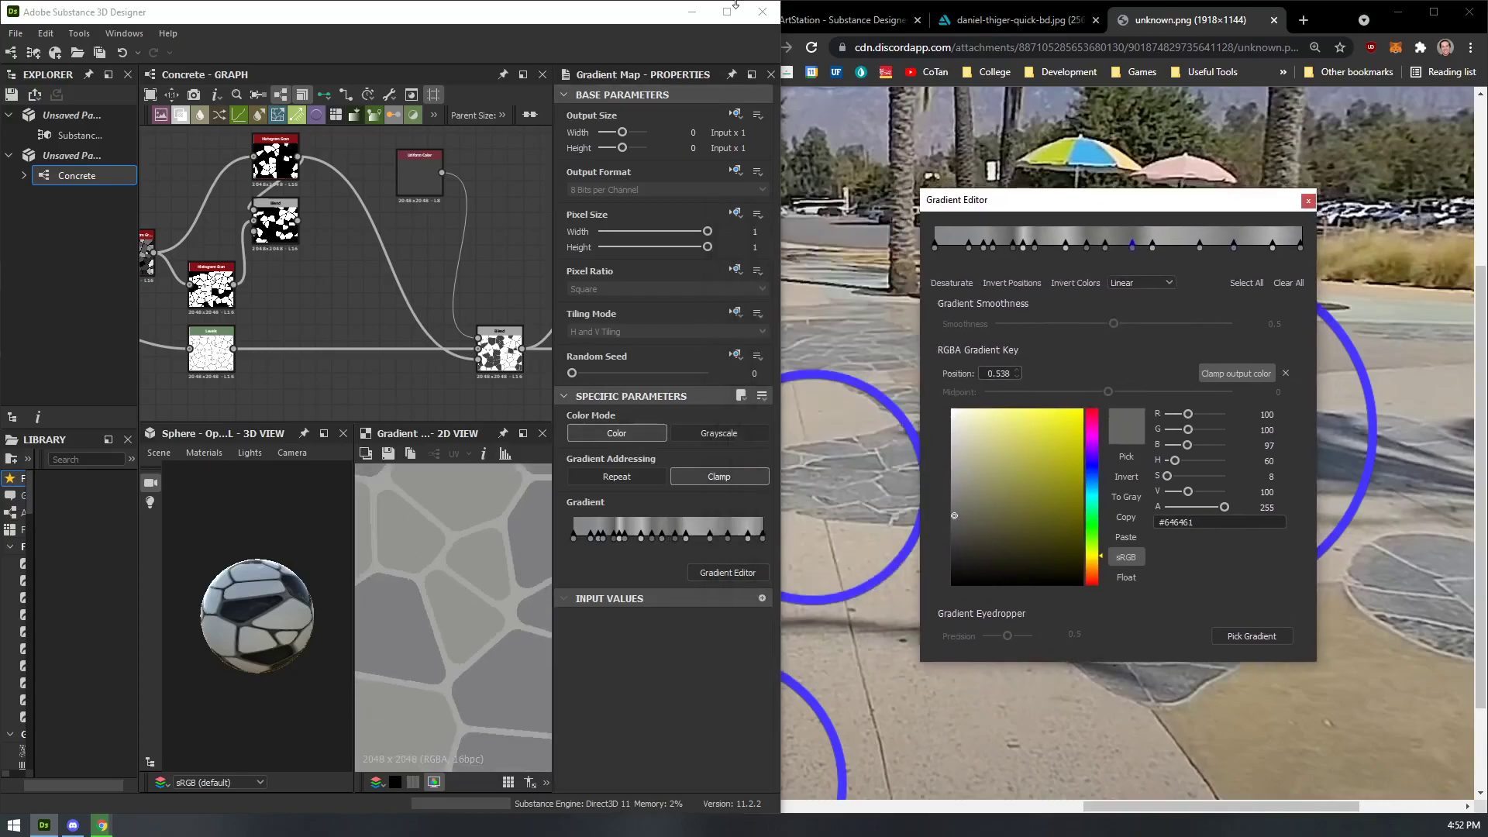
left_click(727, 12)
scroll(904, 603, "down", 5)
middle_click_drag(763, 302, 513, 302)
left_click_drag(765, 204, 831, 182)
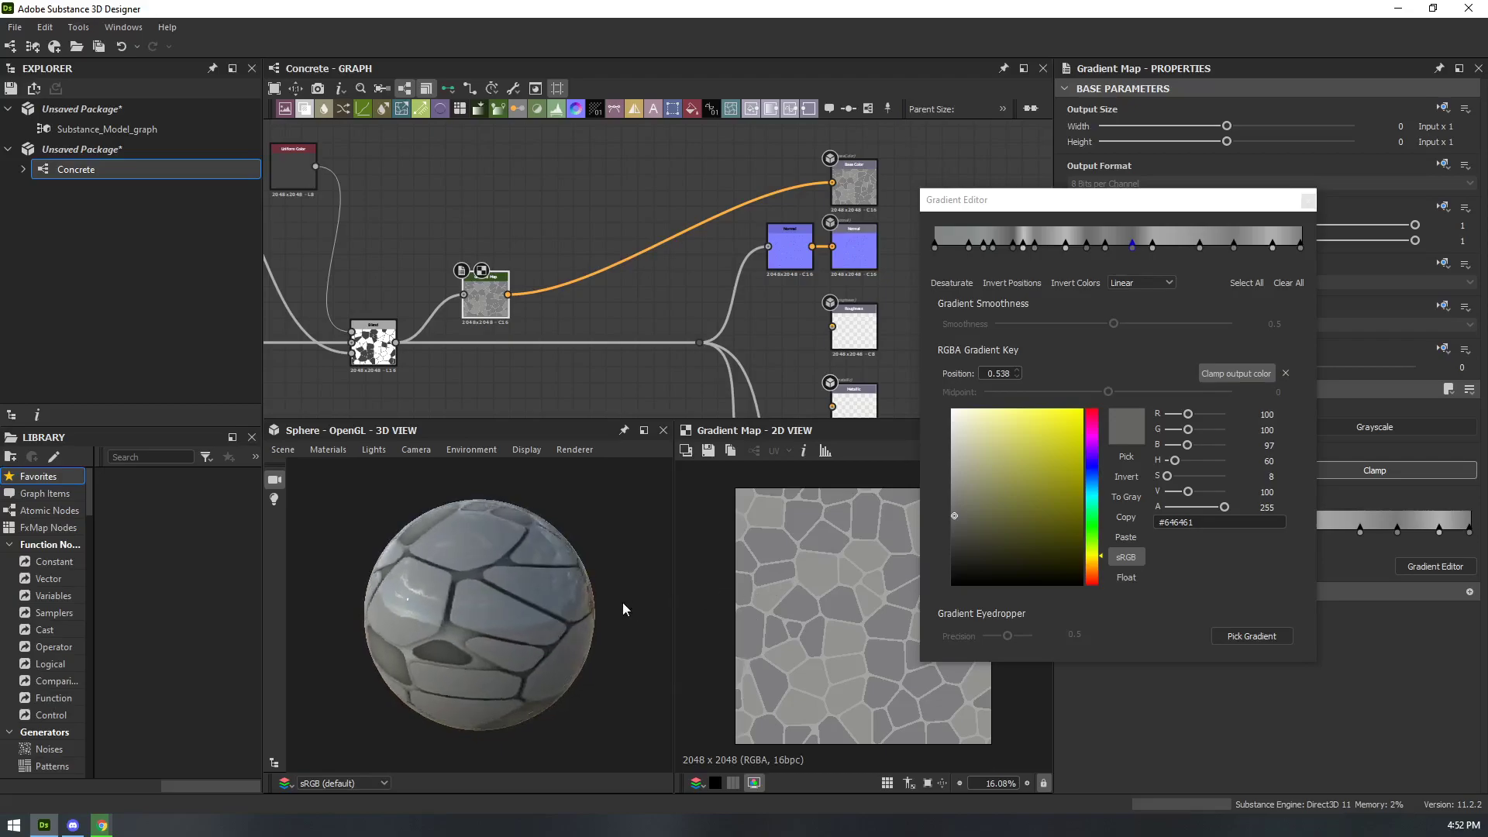
scroll(585, 549, "up", 10)
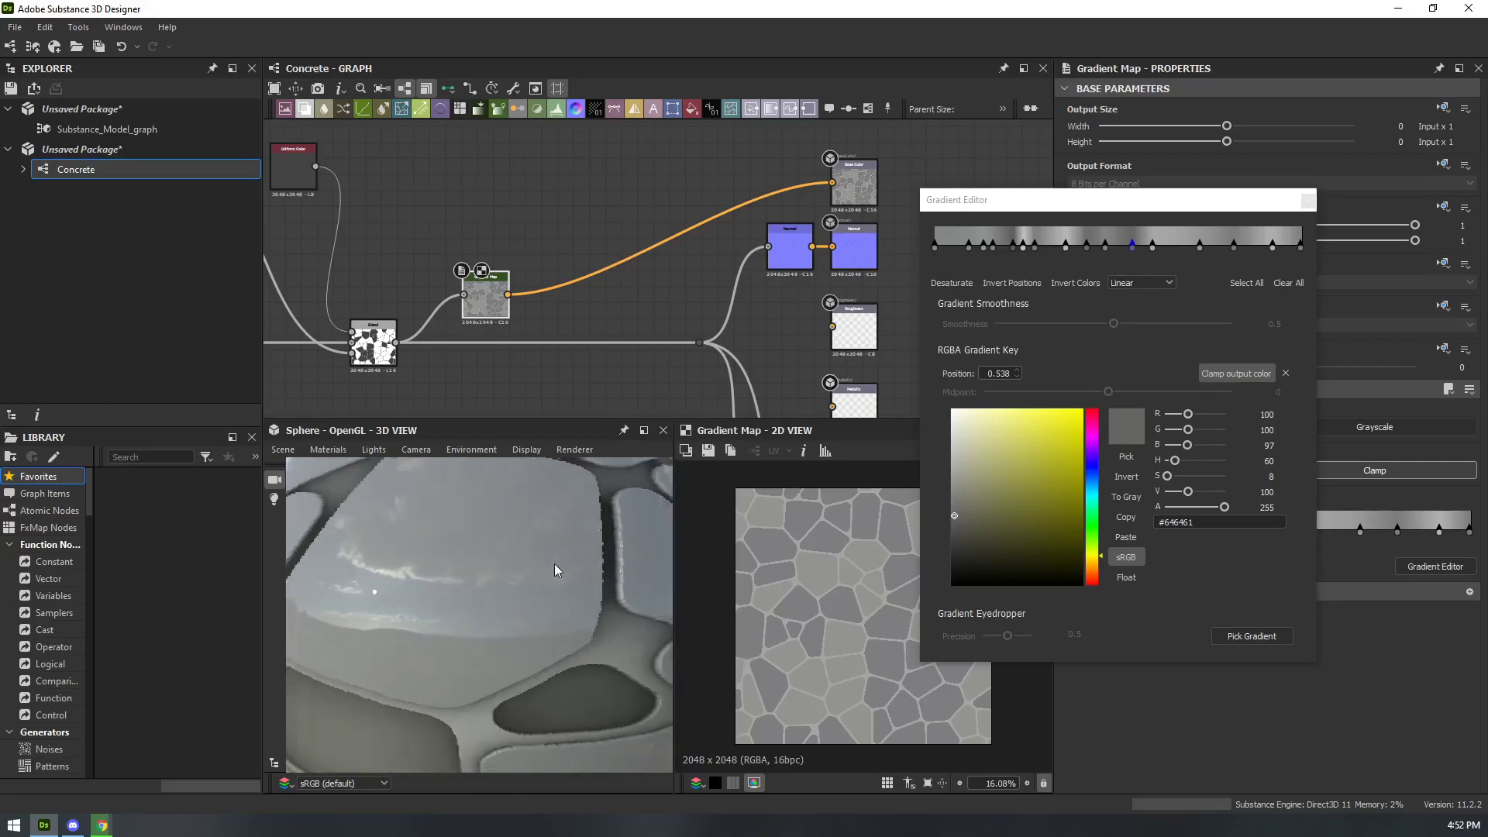
left_click_drag(555, 565, 542, 494)
scroll(543, 495, "down", 4)
scroll(500, 308, "up", 3)
scroll(510, 309, "down", 3)
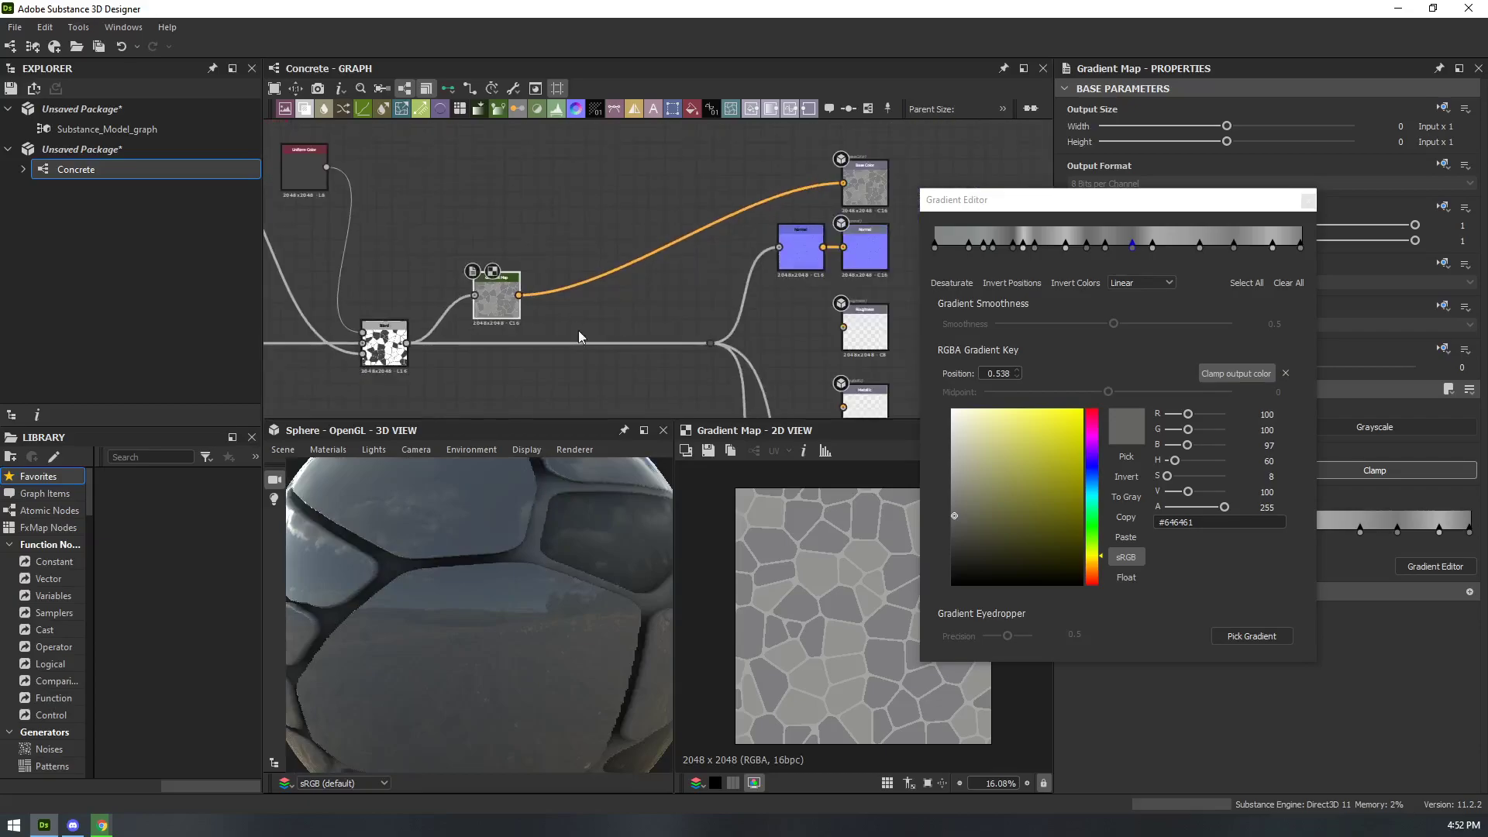
- Preview the Blend node feeding the Gradient Map and compare its stone pattern with the material on the 3D sphere
double_click(385, 345)
scroll(512, 380, "up", 3)
left_click_drag(547, 542, 584, 584)
scroll(918, 599, "up", 5)
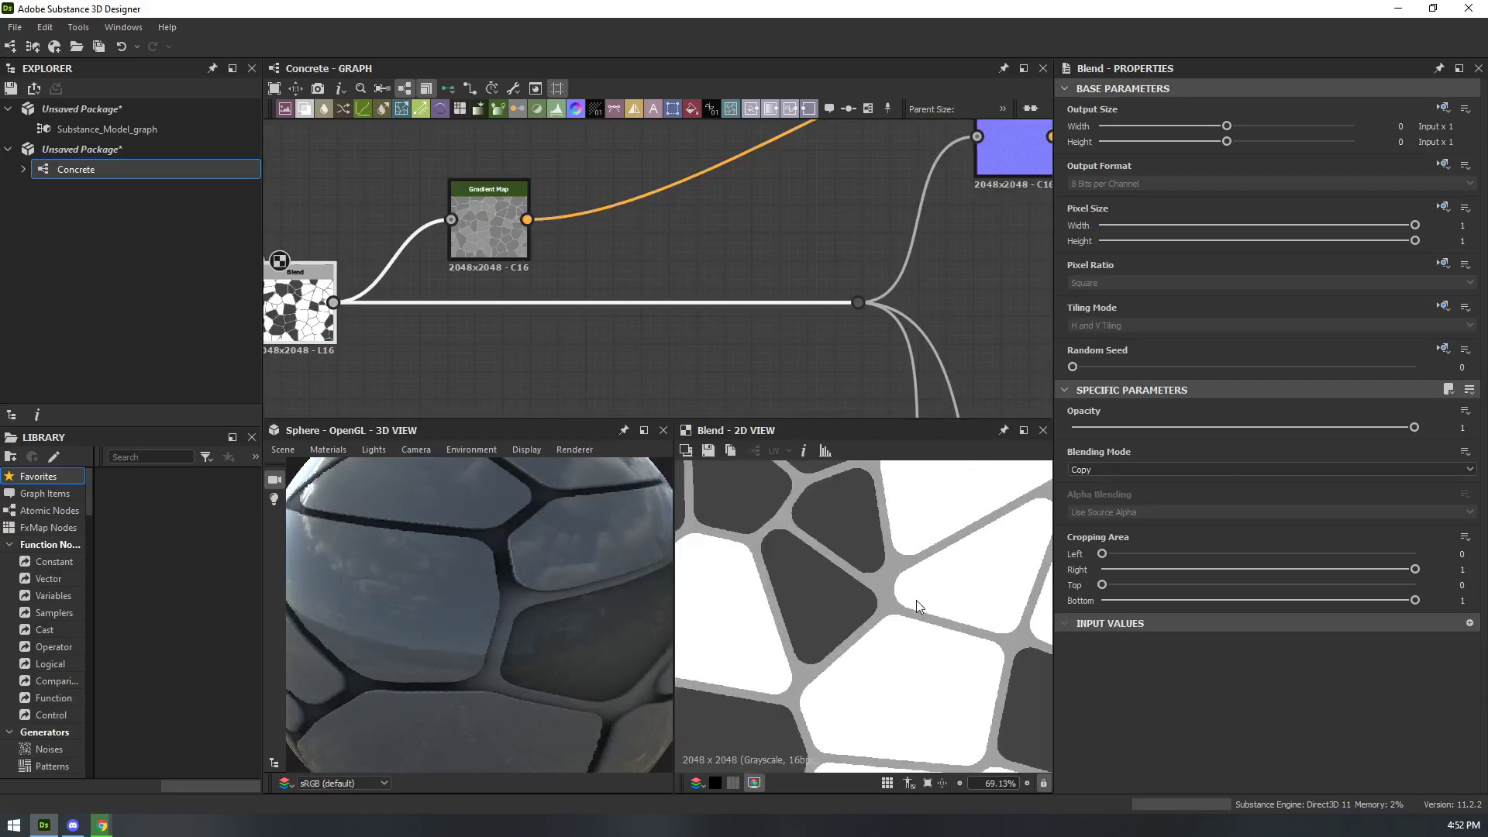
scroll(918, 598, "down", 6)
scroll(891, 604, "up", 2)
scroll(523, 565, "down", 5)
left_click_drag(465, 581, 411, 435)
scroll(342, 379, "up", 5)
middle_click_drag(429, 349, 644, 424)
scroll(544, 324, "down", 3)
left_click_drag(507, 293, 515, 341)
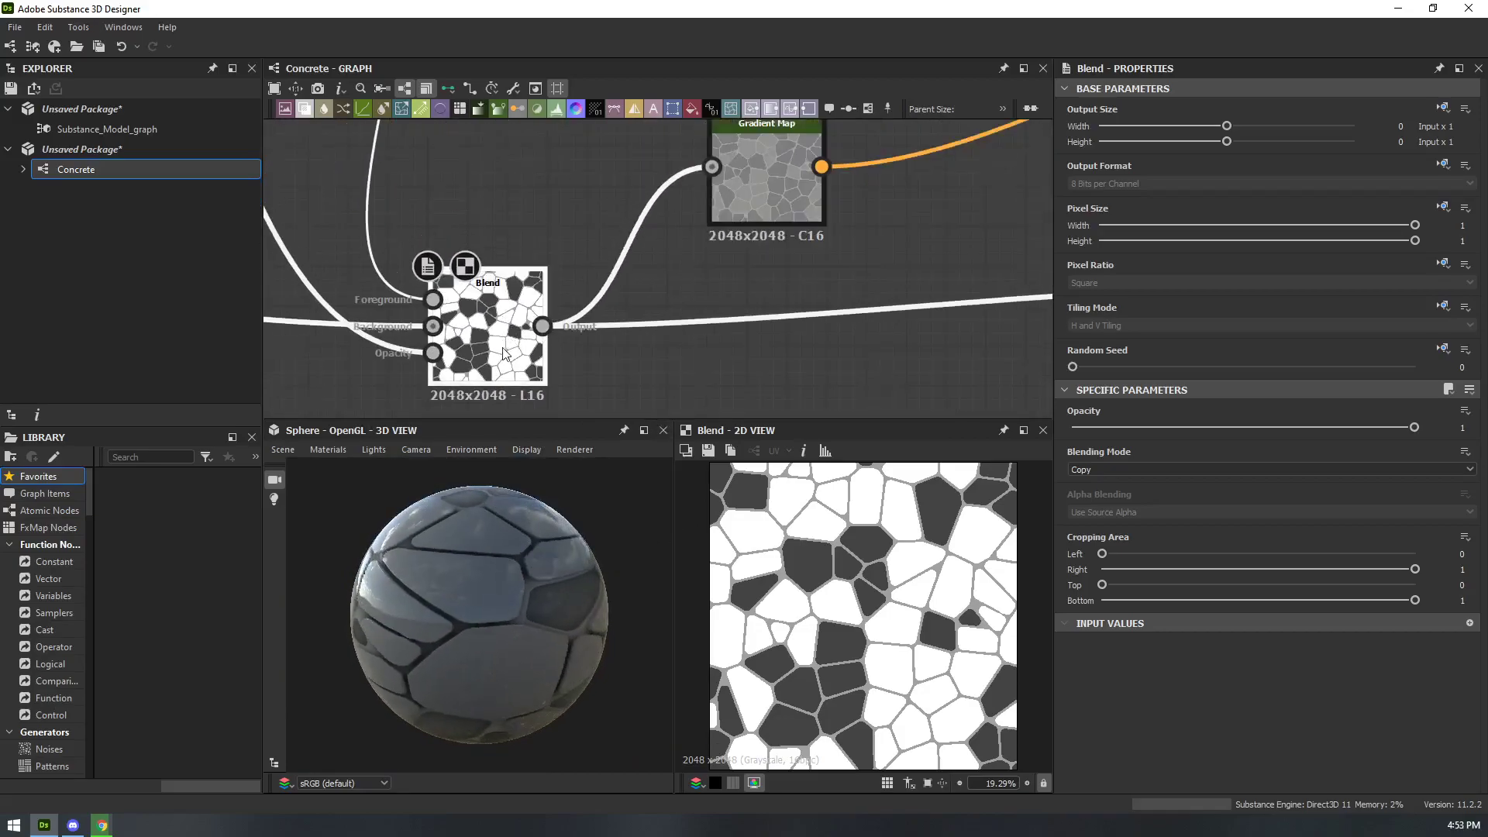
- Lower the Levels node's output white level to just above its output black level, bringing stones and grout closer in height
scroll(500, 353, "down", 3)
middle_click_drag(584, 365, 910, 355)
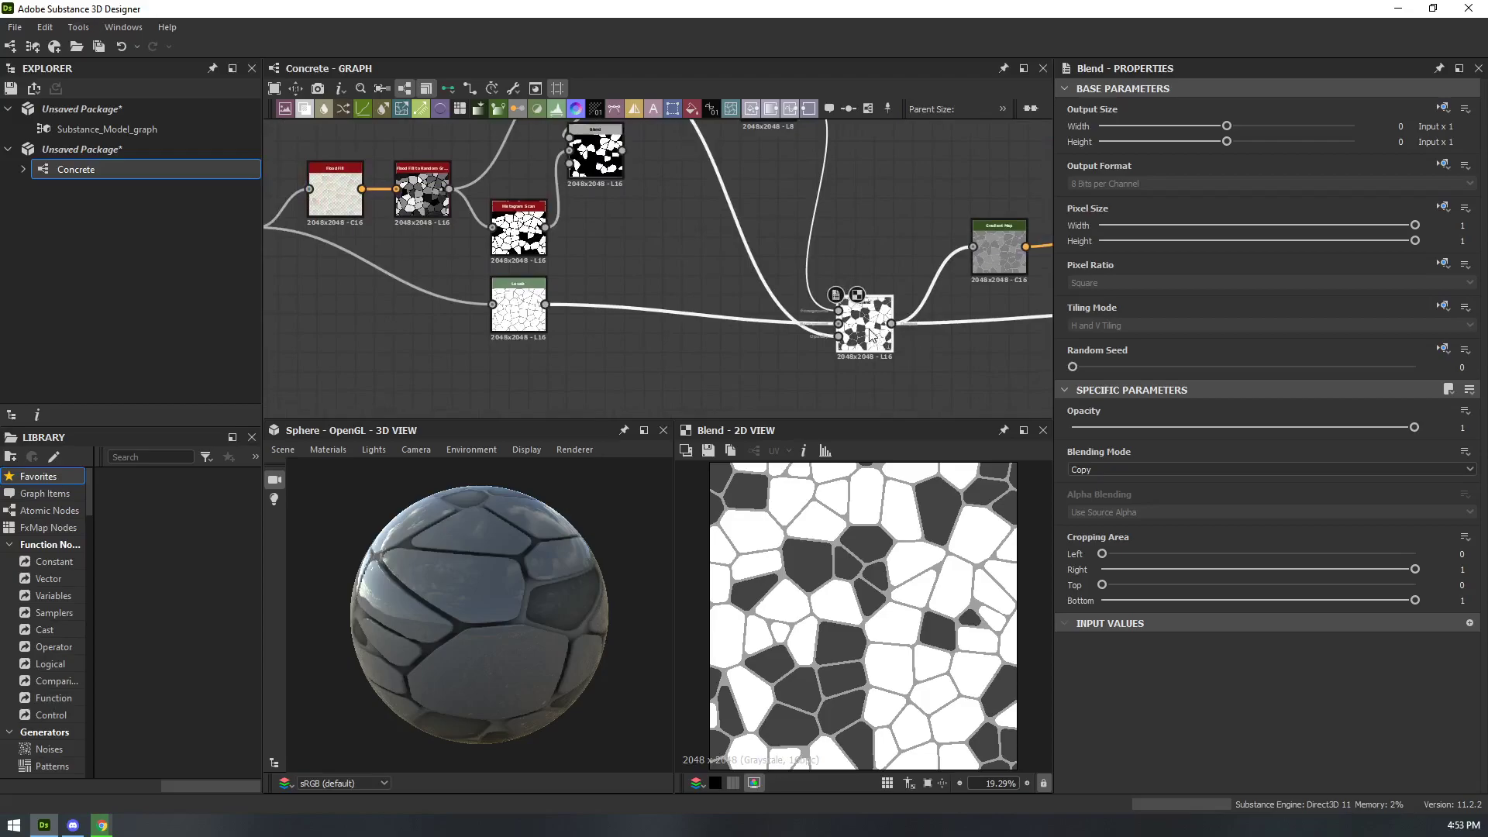
left_click(496, 317)
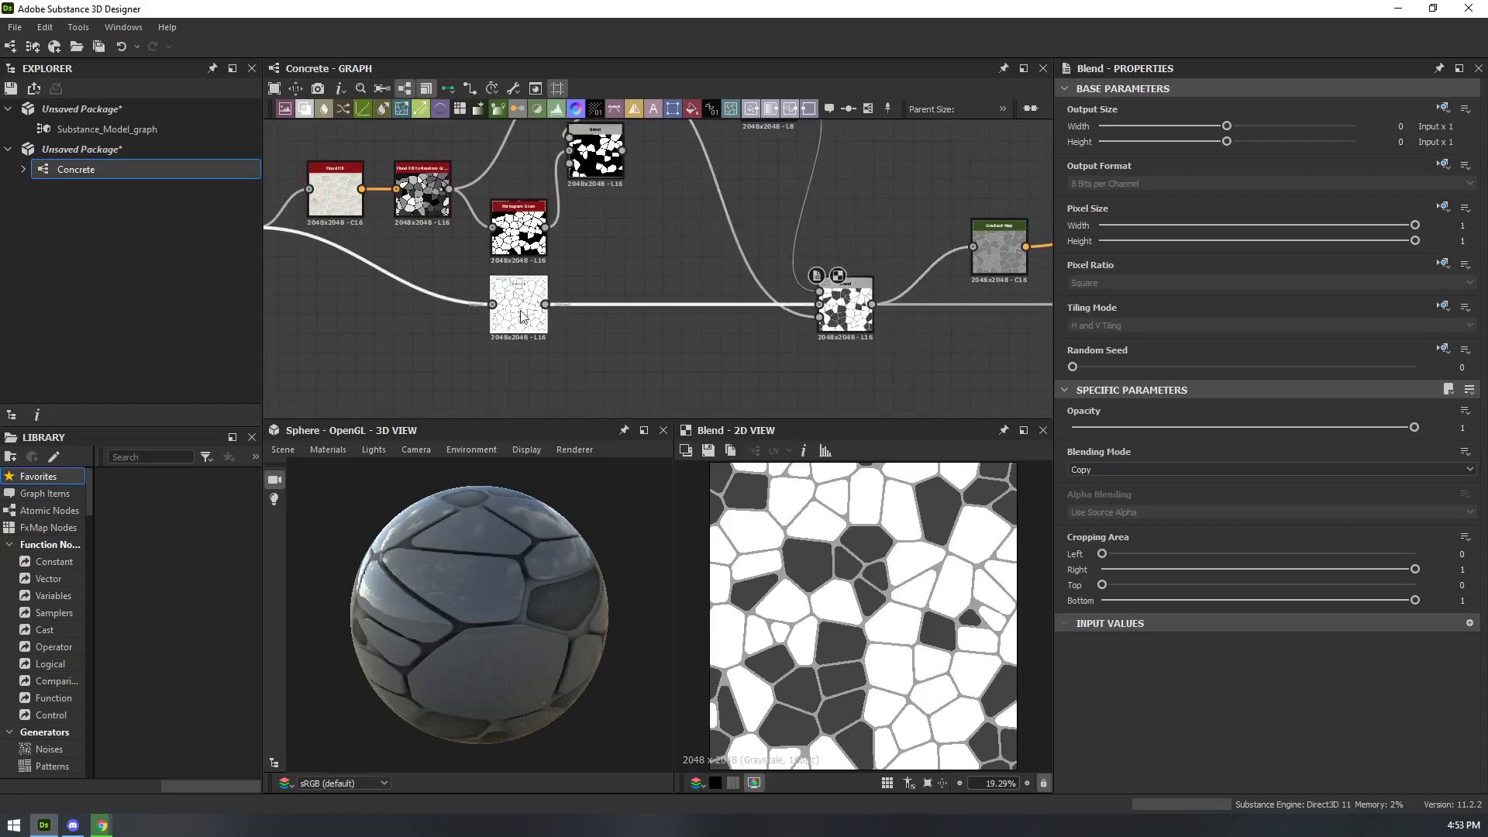
left_click_drag(1463, 593, 1356, 595)
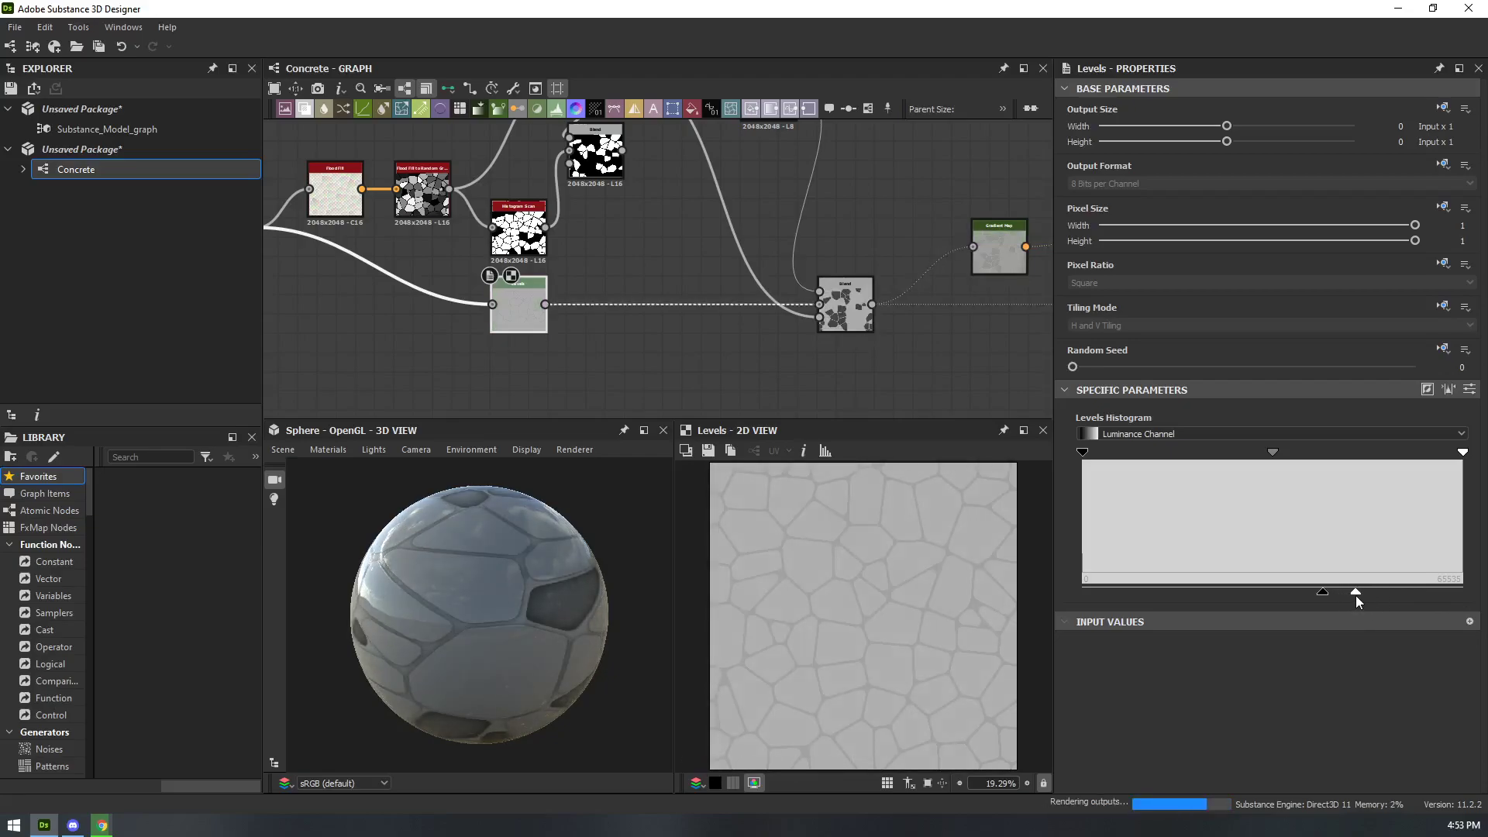
left_click_drag(542, 604, 616, 463)
scroll(375, 563, "up", 4)
- Set the grayscale output color of the Uniform Color node feeding the Blend to 147
left_click(844, 309)
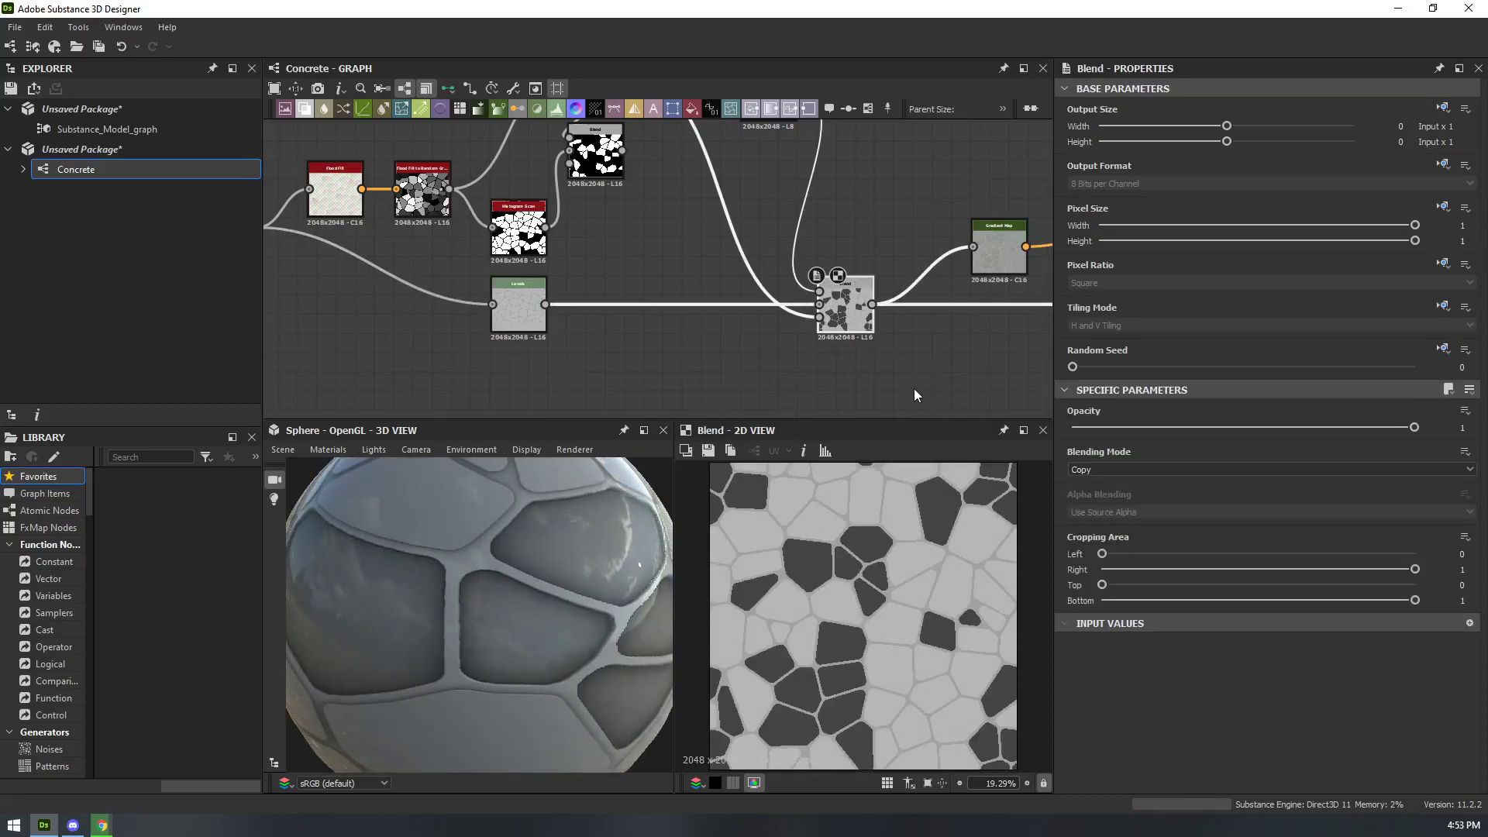
middle_click_drag(600, 269, 444, 361)
left_click(610, 184)
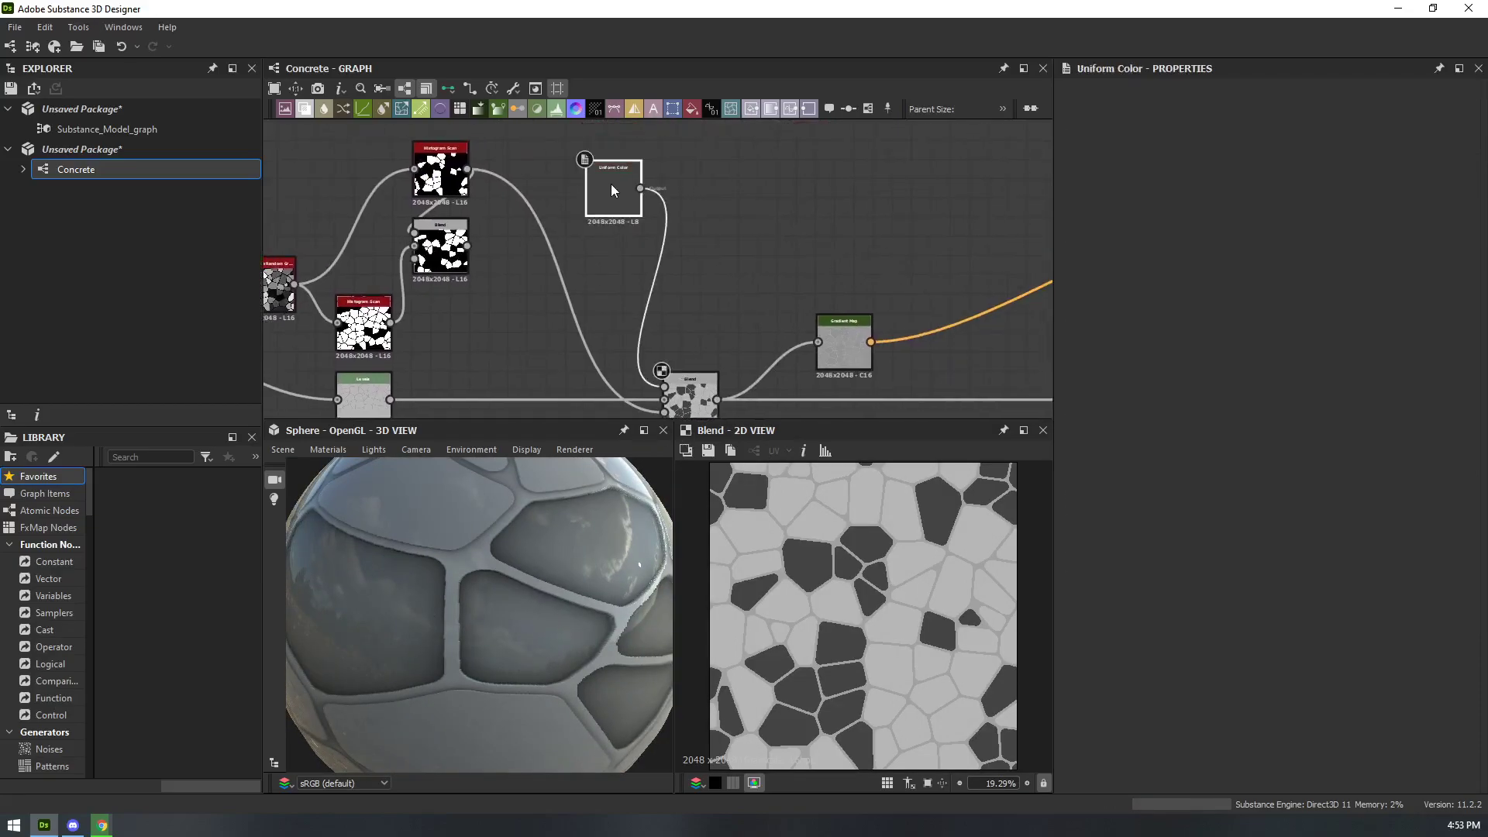
left_click_drag(1244, 496, 1304, 489)
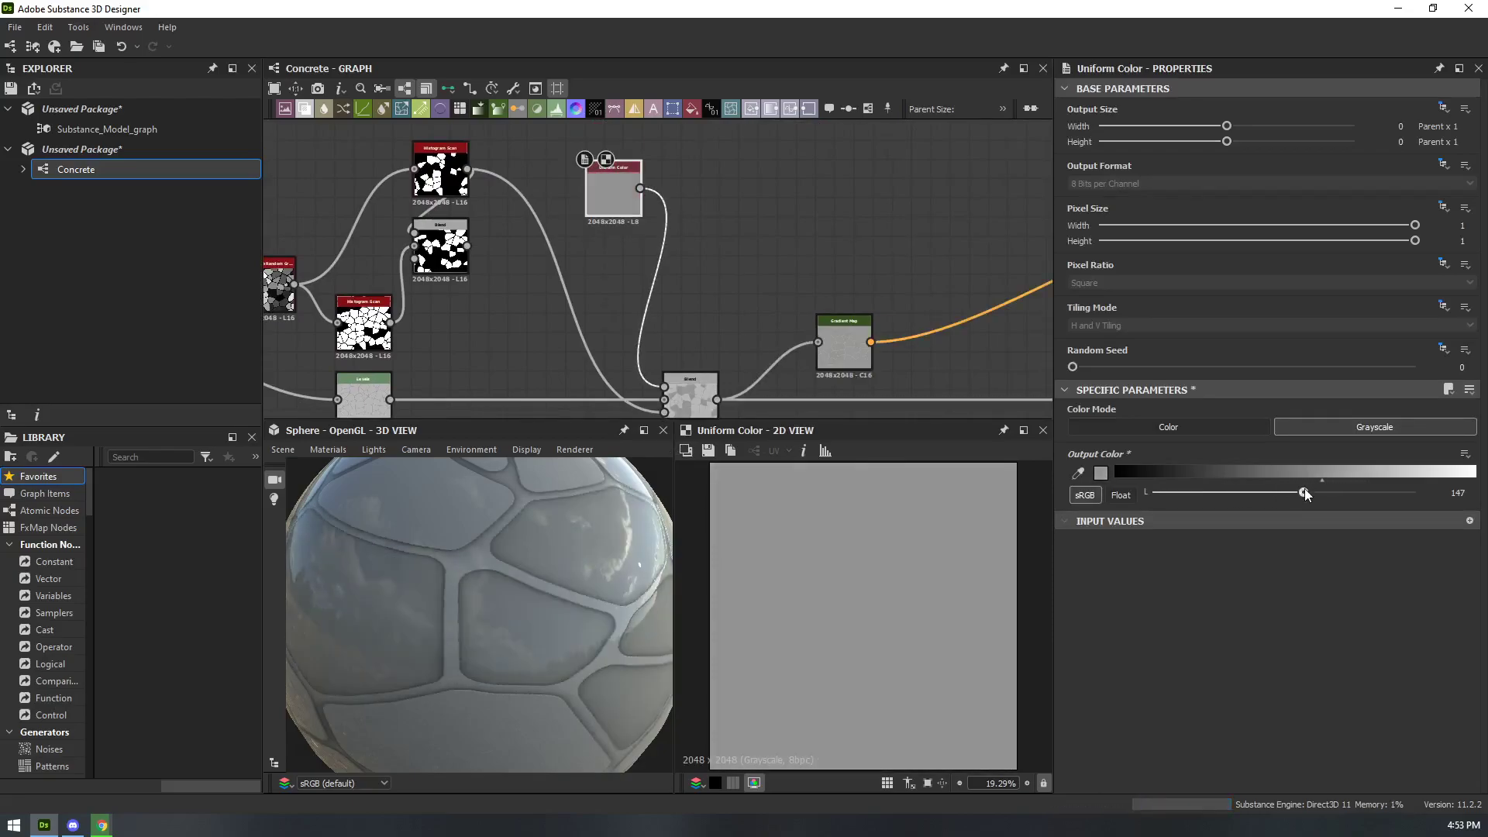
scroll(449, 560, "down", 4)
left_click_drag(332, 583, 541, 598)
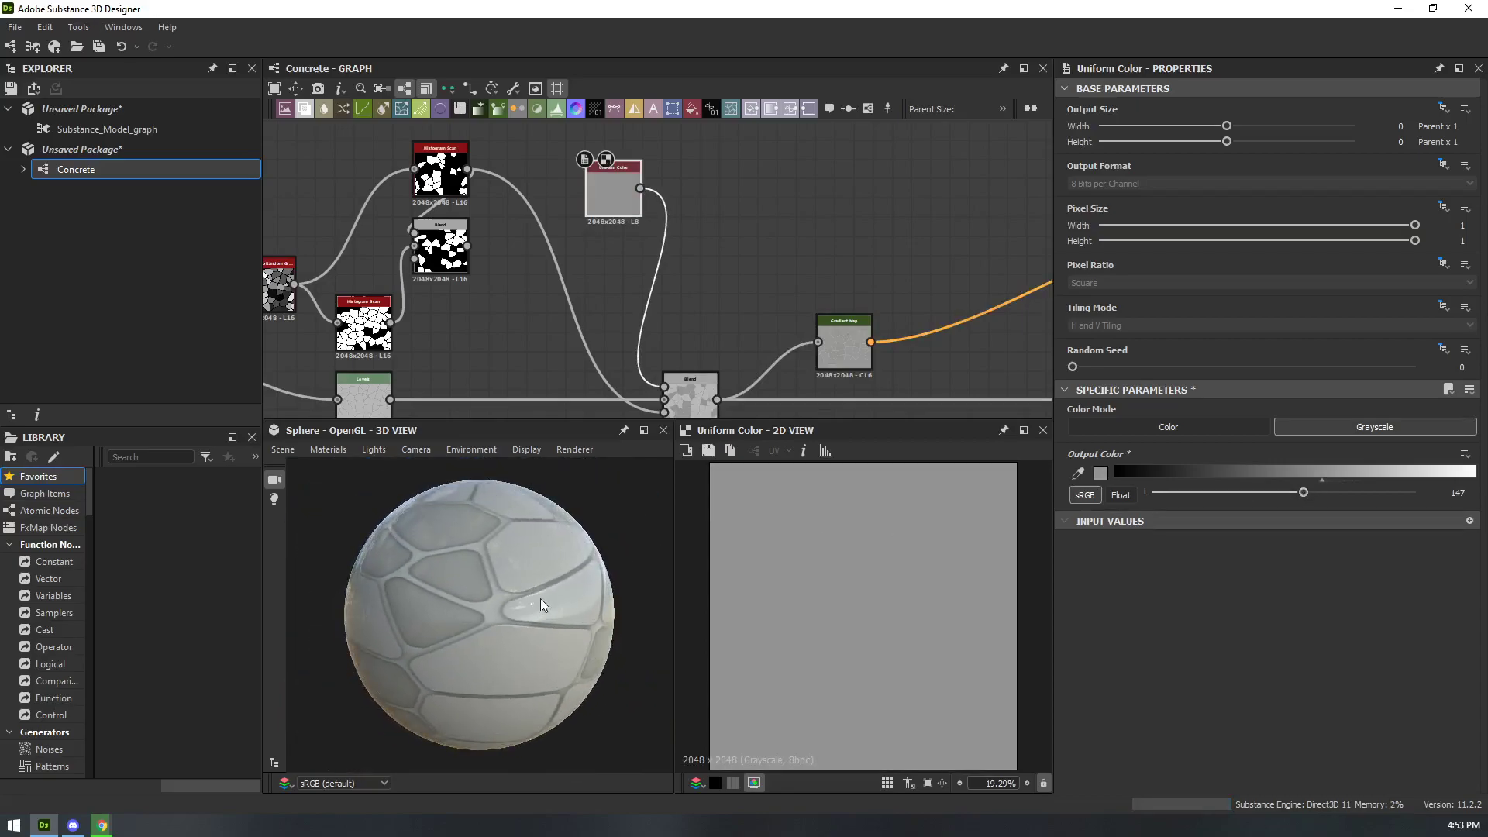
- Preview the Gradient Map node and try its Grayscale color mode before restoring Color
middle_click_drag(898, 341, 487, 317)
left_click(431, 326)
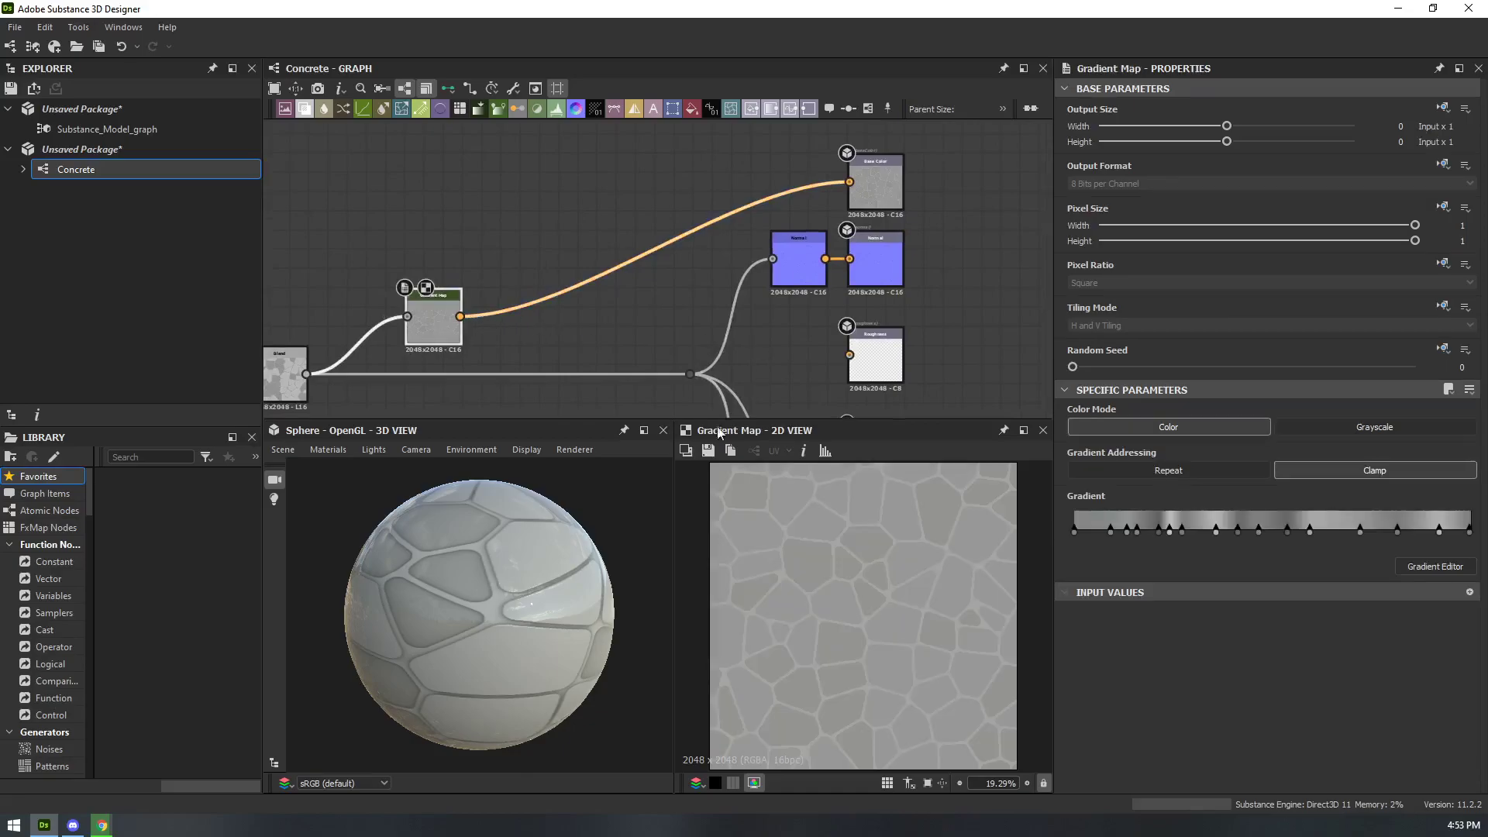
scroll(856, 584, "up", 2)
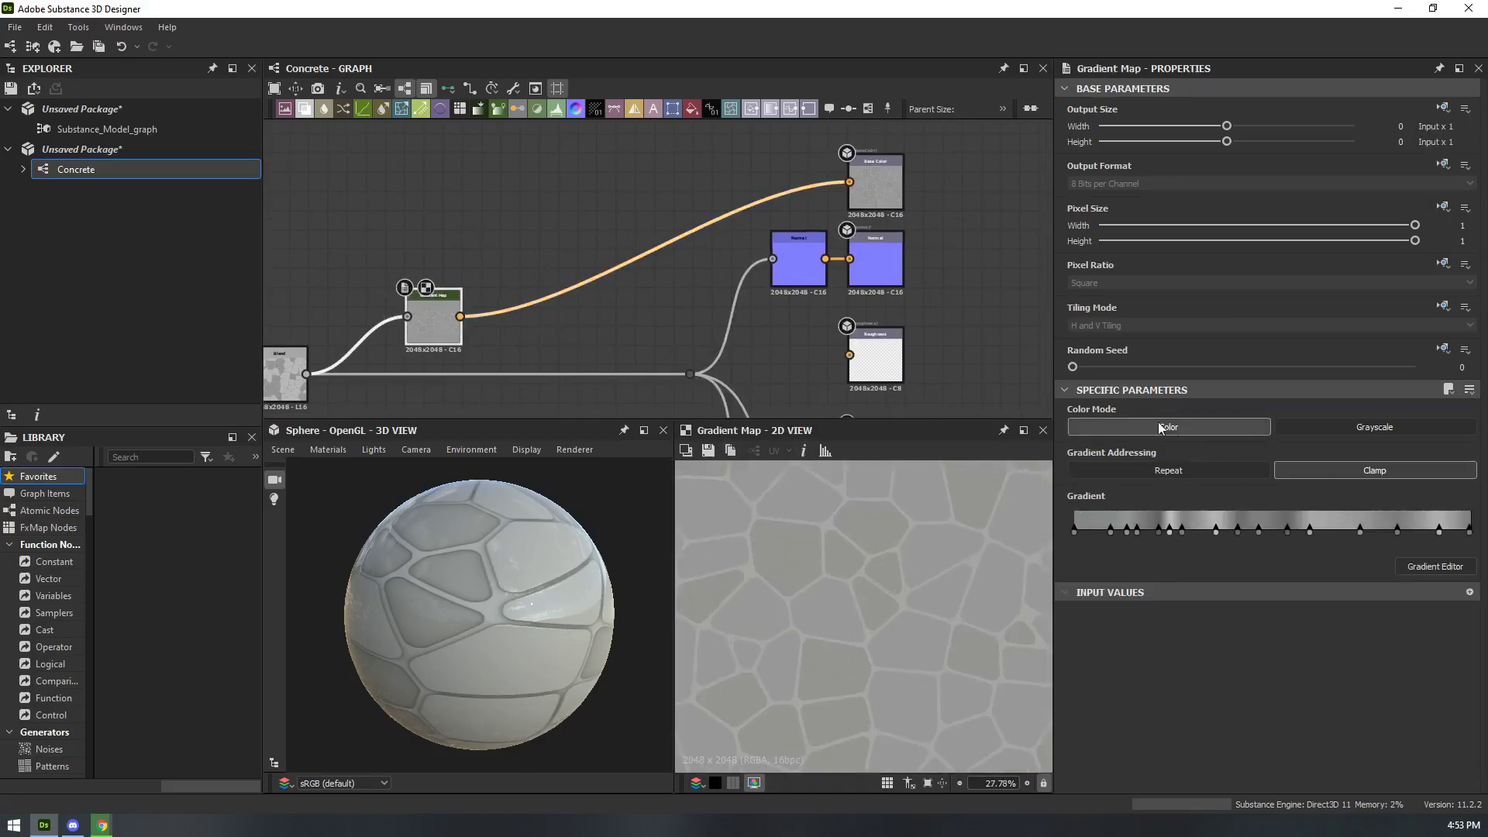
left_click(1343, 424)
left_click(1228, 430)
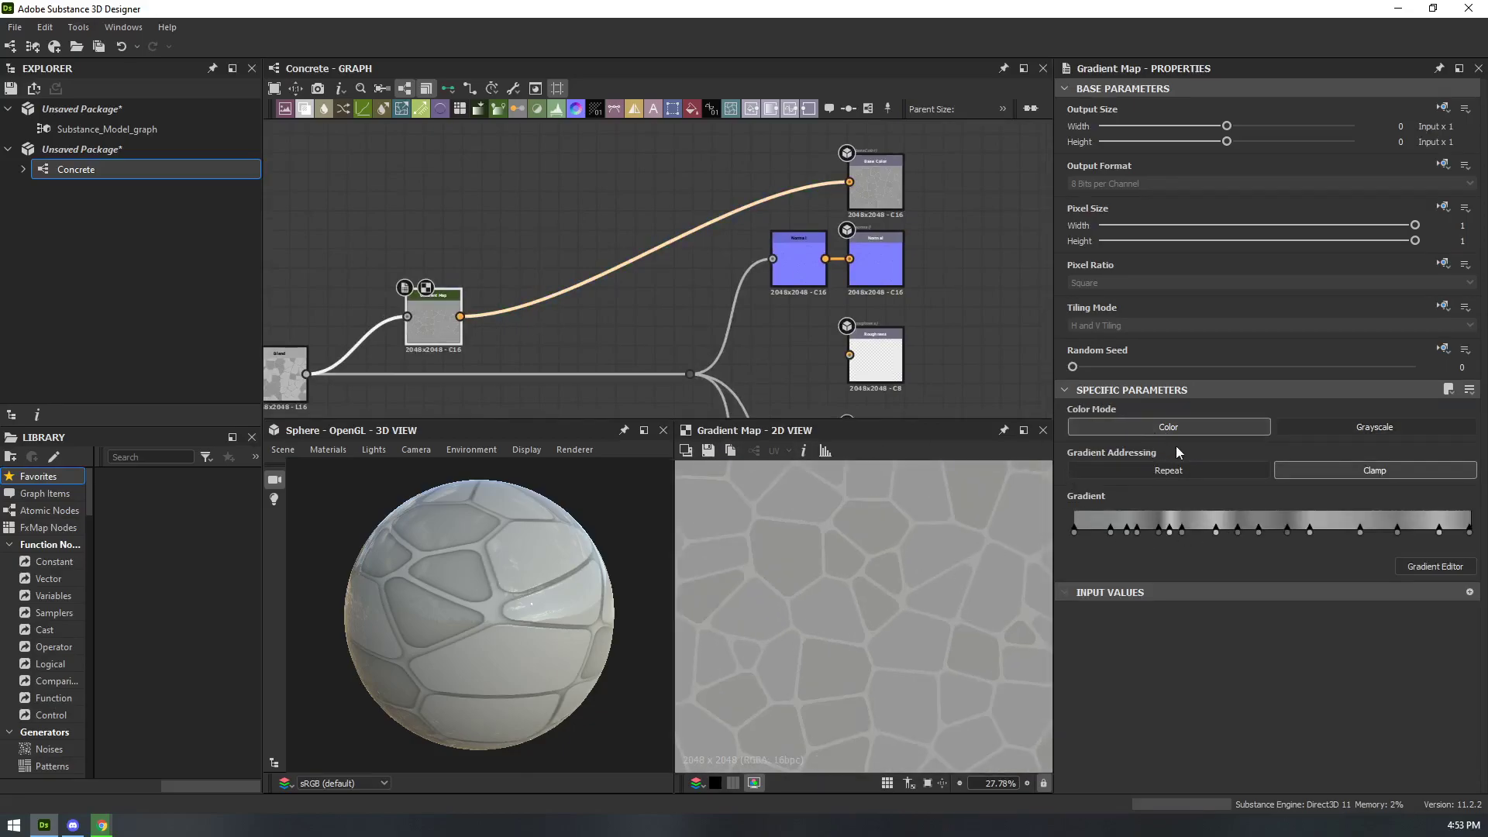
- Move the Gradient Map's first gradient key to just before the key about 60 percent along the ramp
left_click(1332, 424)
left_click(1220, 431)
left_click(1075, 532)
left_click(1308, 202)
left_click_drag(1076, 532, 1295, 530)
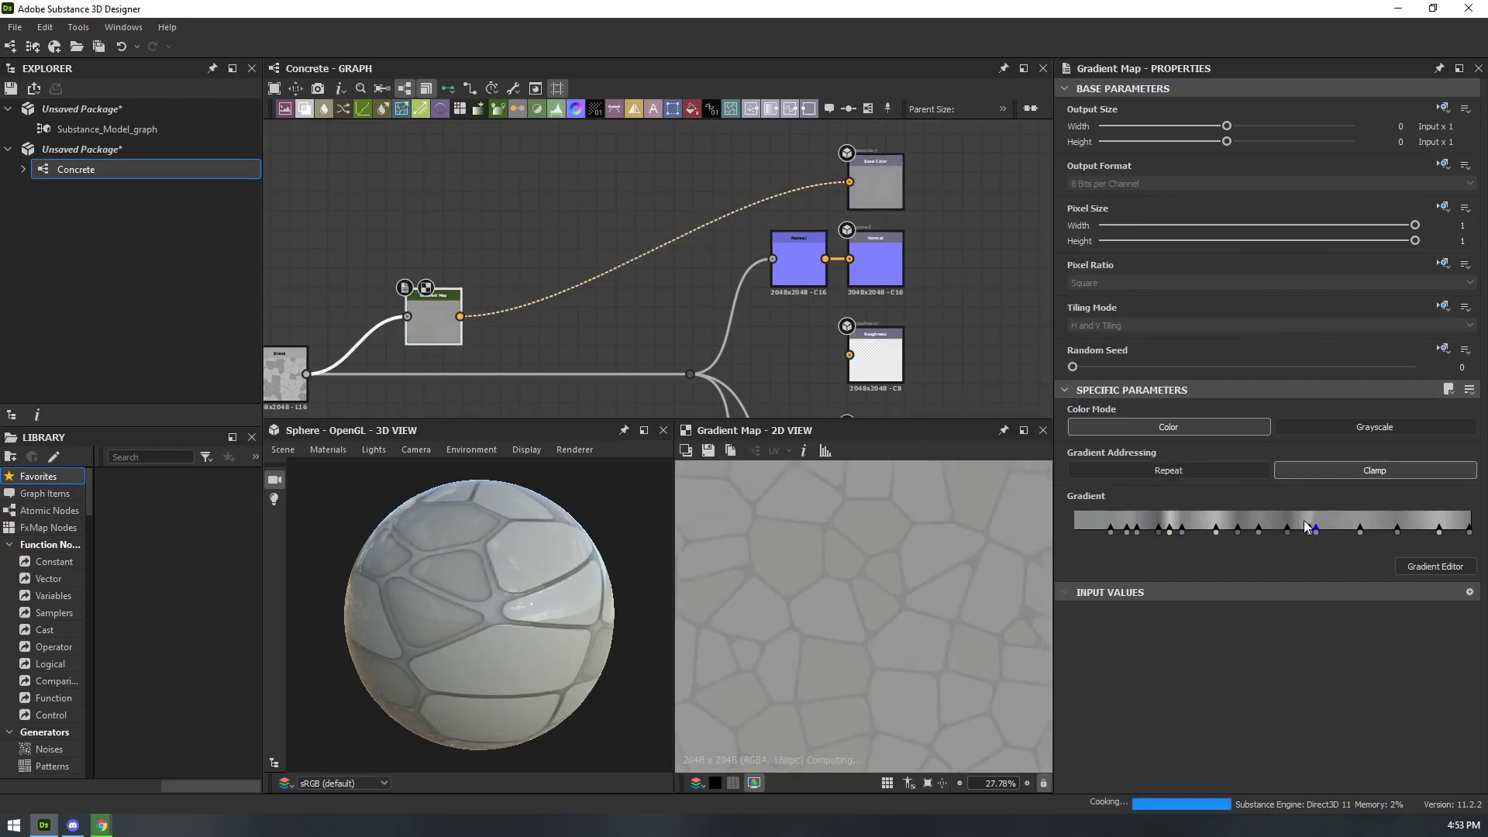
left_click(1300, 530)
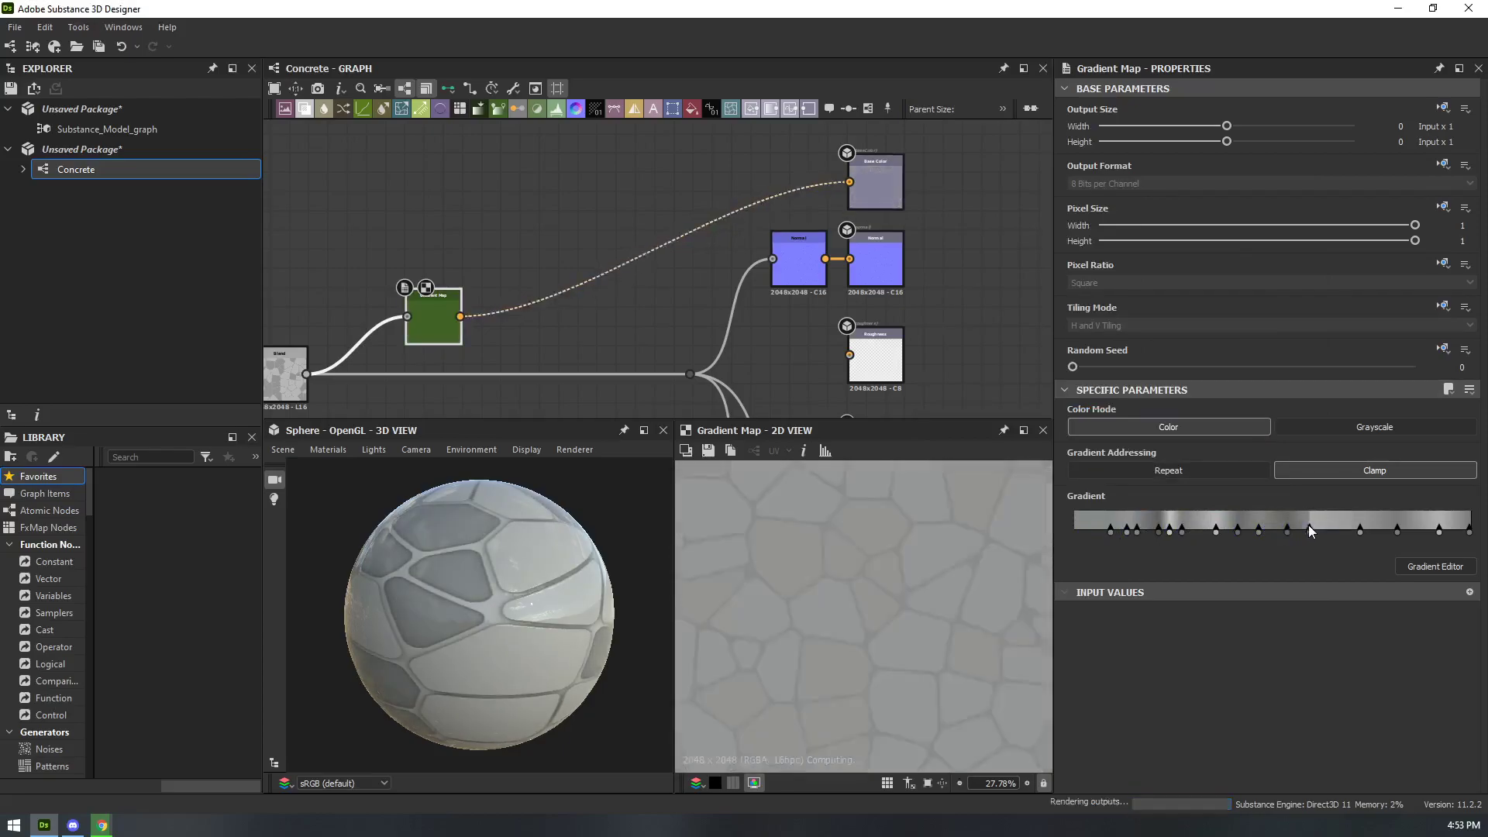
mouse_move(1310, 531)
left_mouse_down()
mouse_move(1287, 530)
mouse_move(1307, 532)
left_mouse_up()
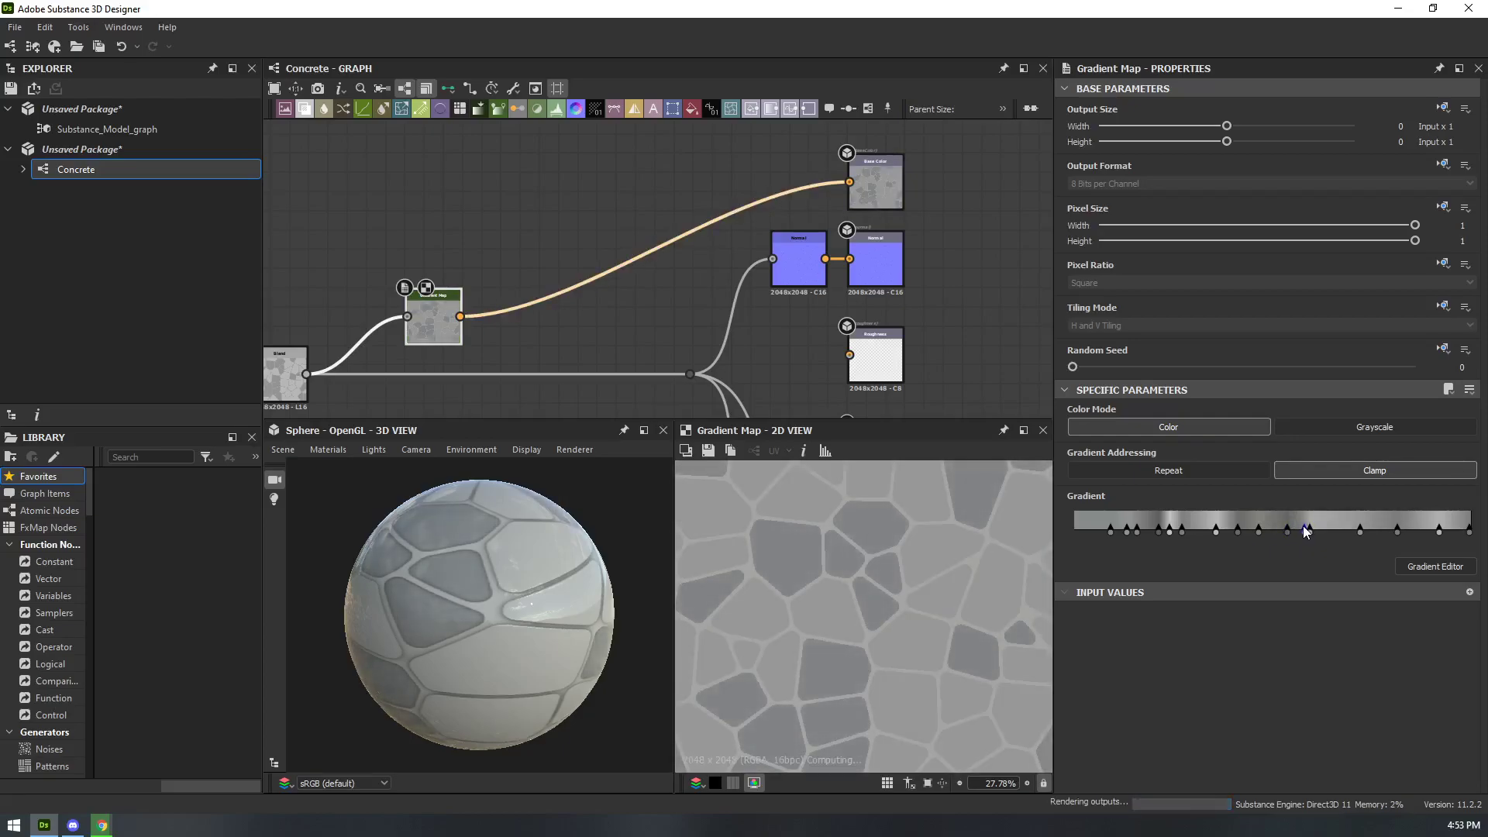
left_click_drag(469, 611, 485, 573)
- Place the Gradient Map node beside the Base Color output and feed its input from the dot node instead of the Blend
middle_click_drag(541, 326, 711, 323)
left_click_drag(653, 259, 823, 246)
middle_click_drag(728, 325, 762, 323)
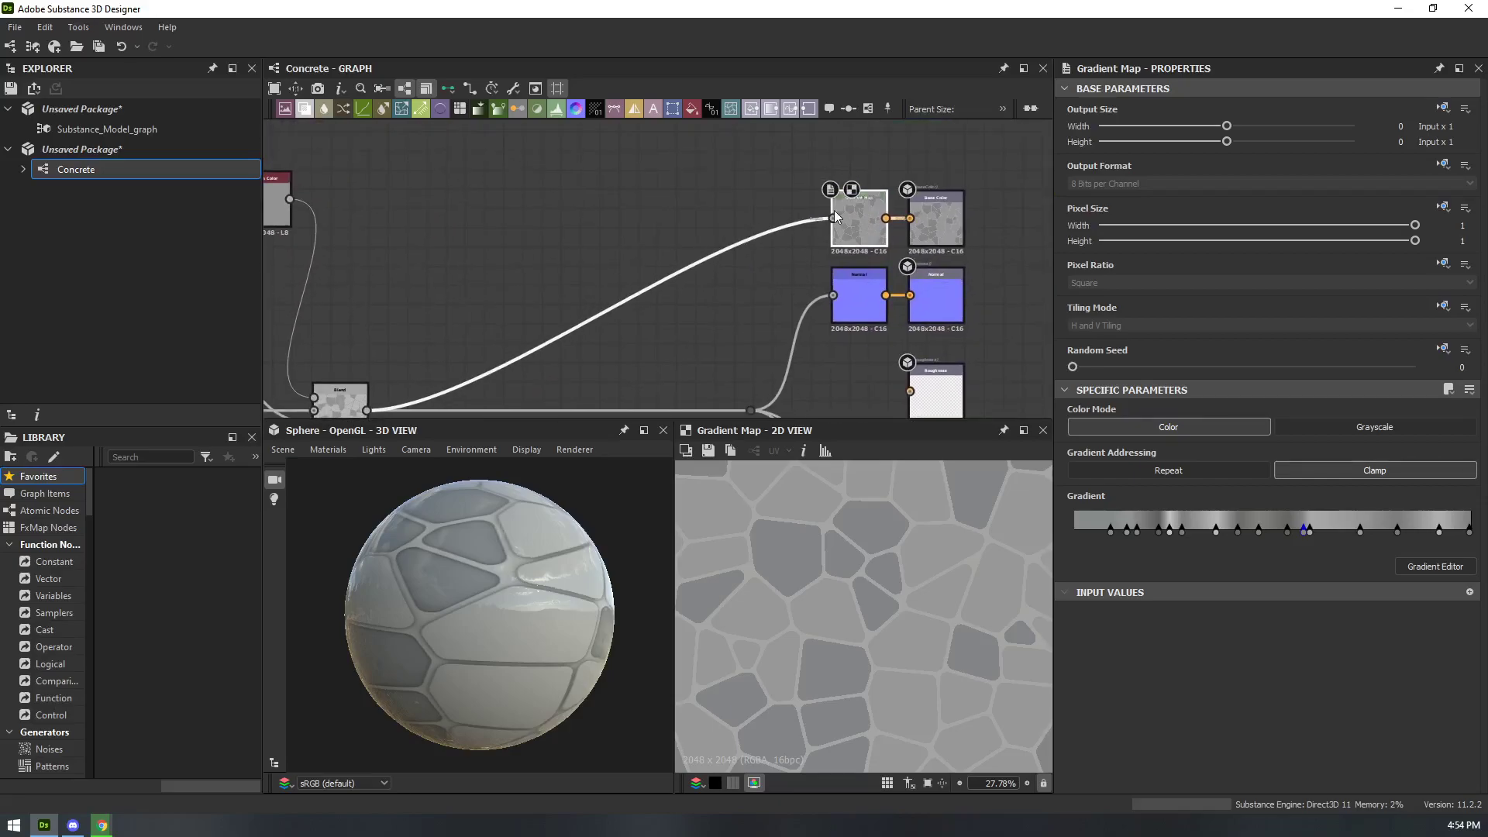
left_click_drag(753, 416, 752, 415)
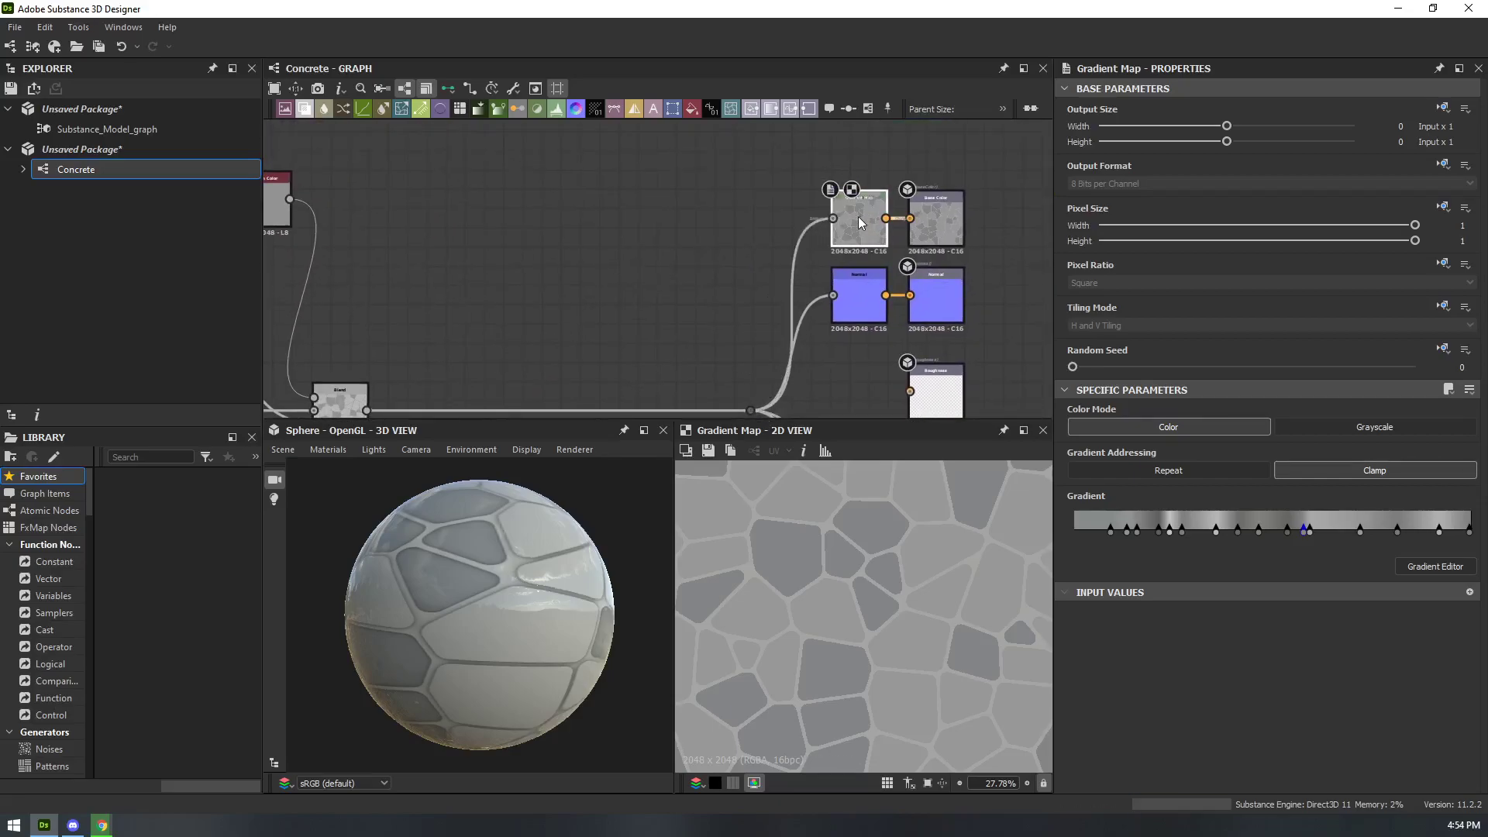
- Insert a Slope Blur Grayscale node on the link between the final Blend node and the dot node
middle_click_drag(740, 281, 985, 205)
left_click(585, 329)
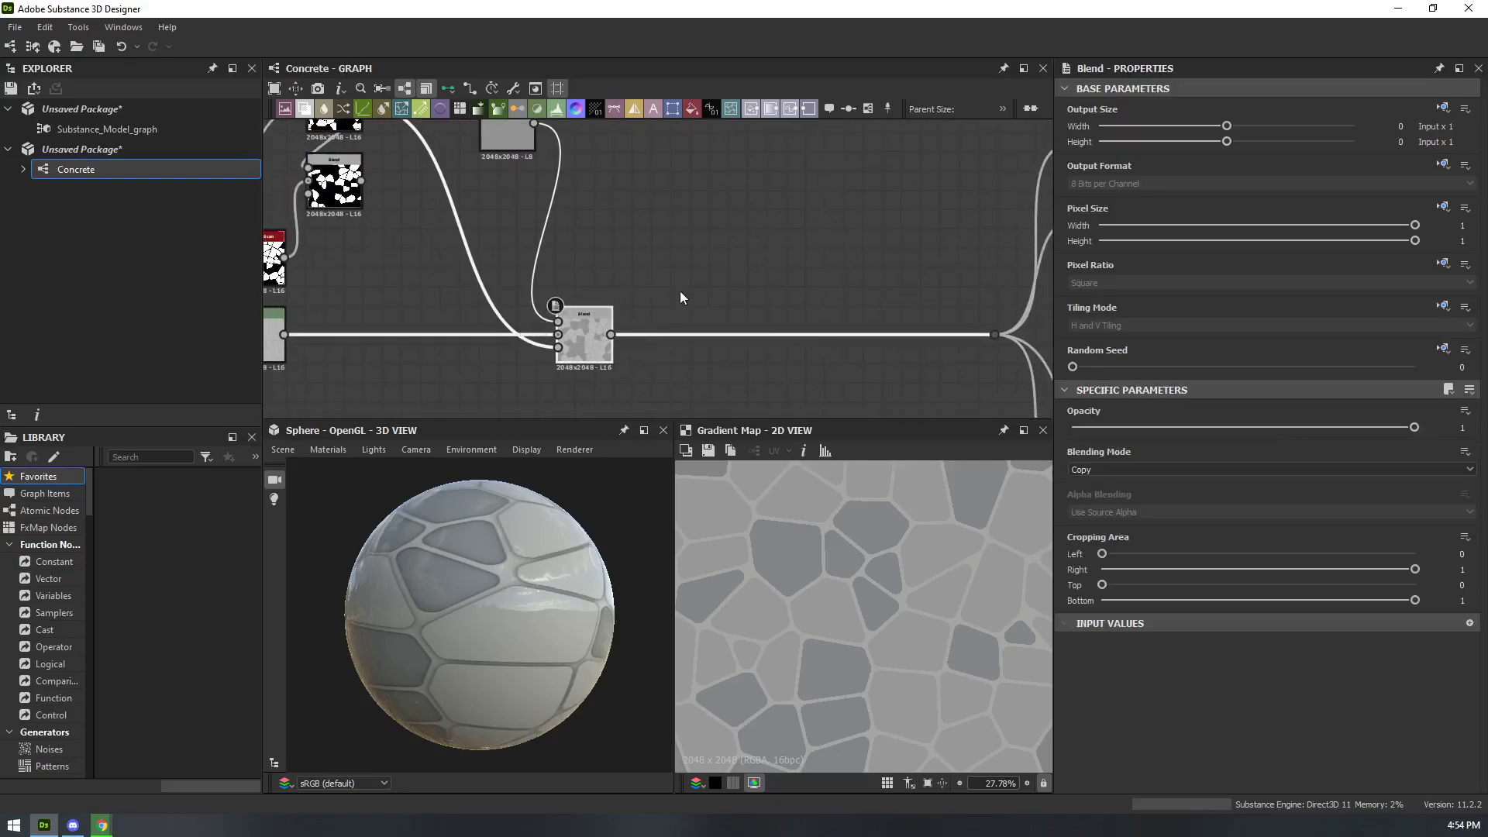
key("space")
type("slope")
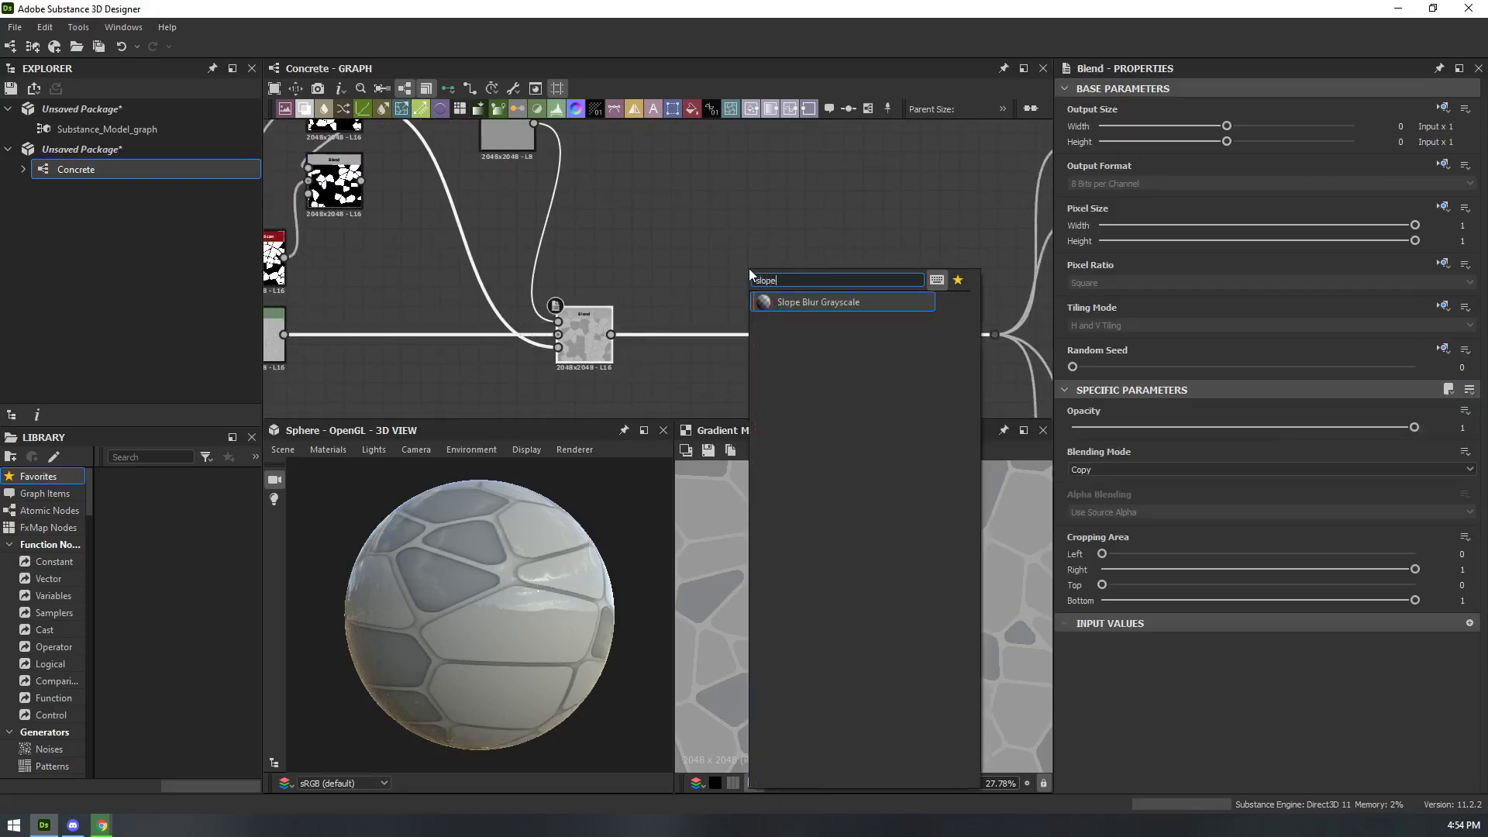
key("Return")
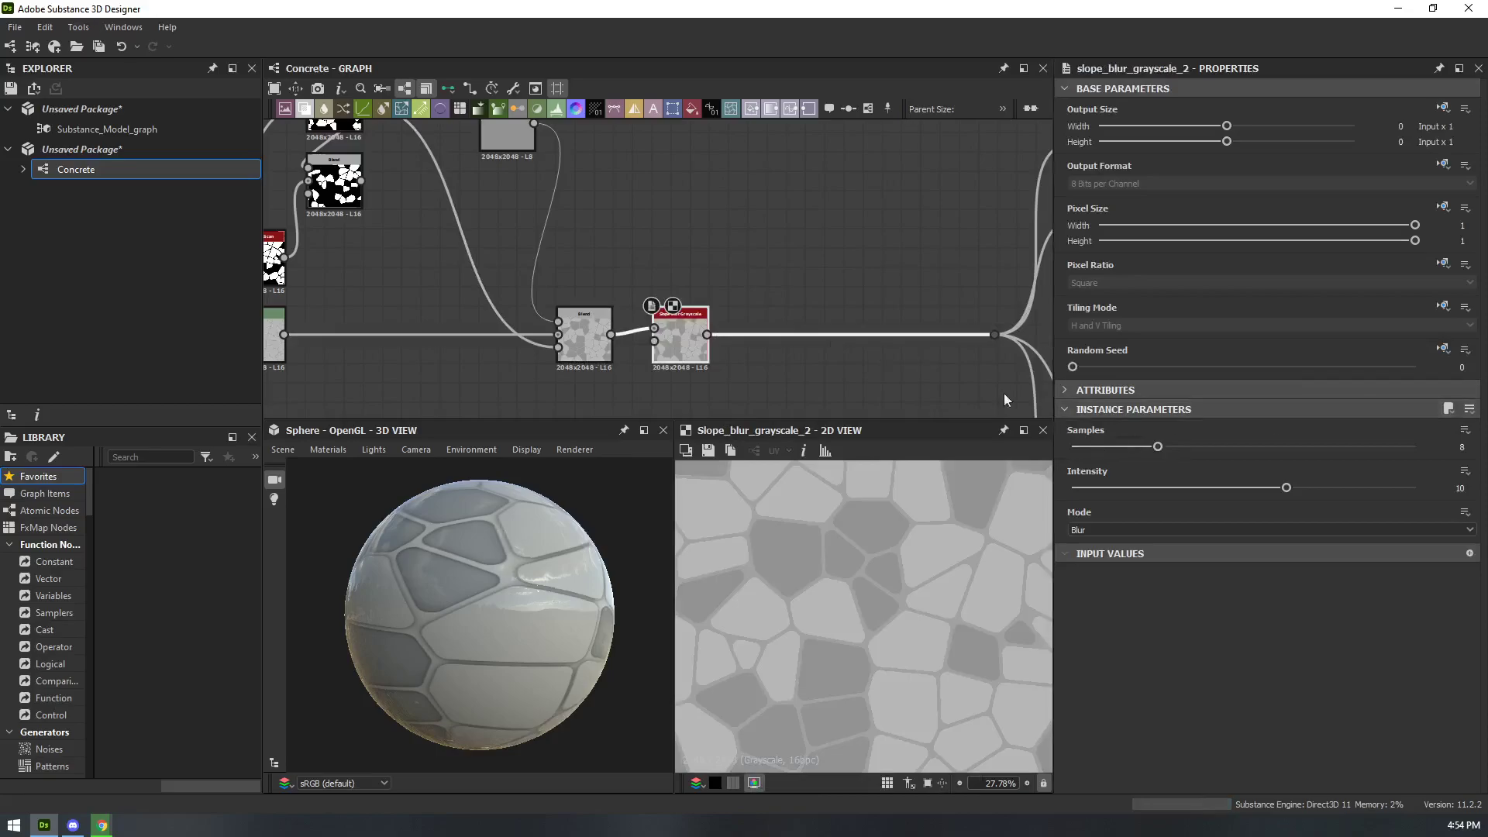
scroll(709, 333, "up", 5)
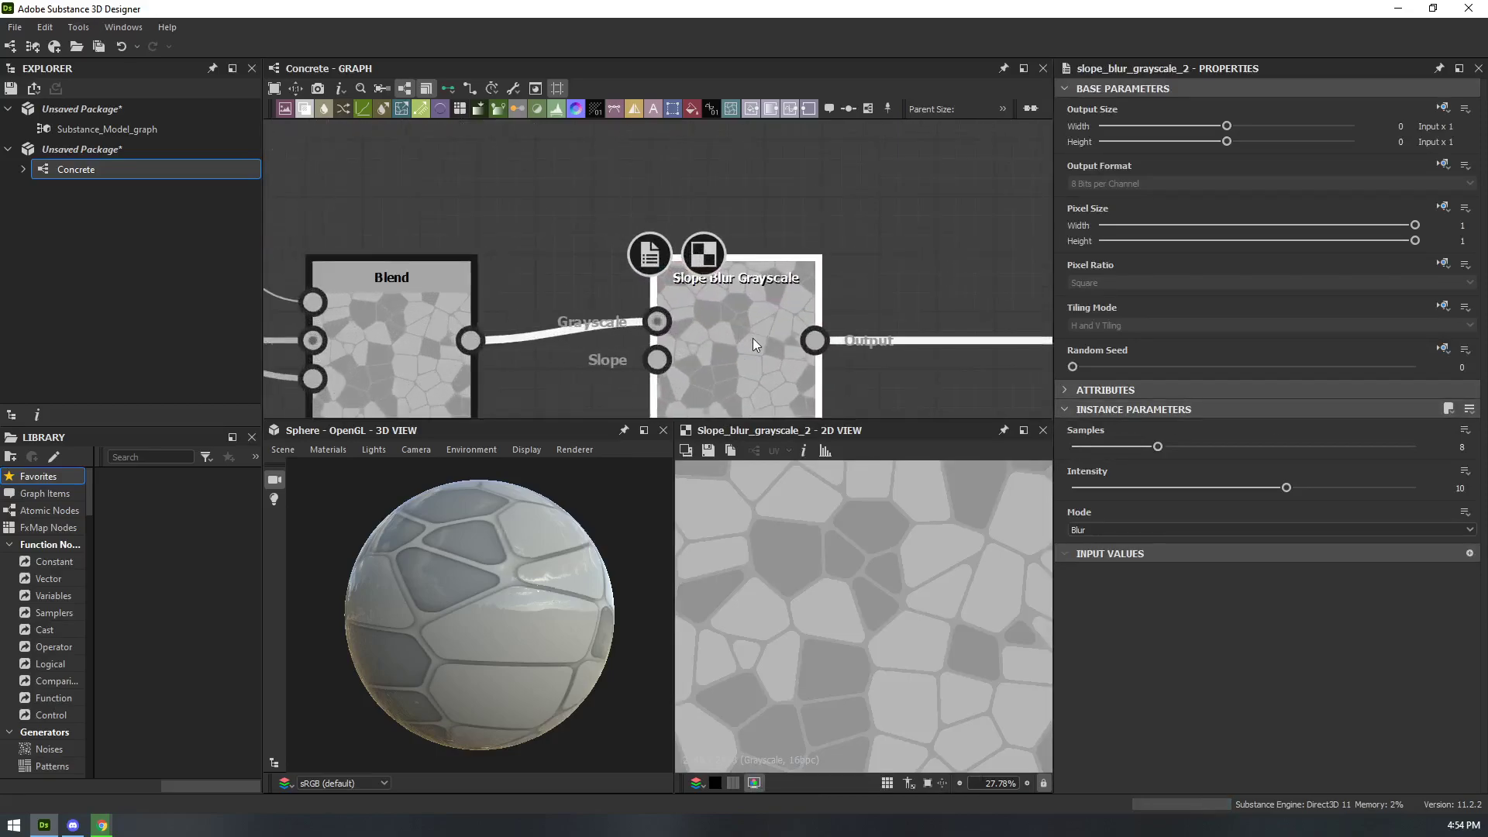
scroll(752, 379, "down", 3)
middle_click_drag(752, 380, 711, 281)
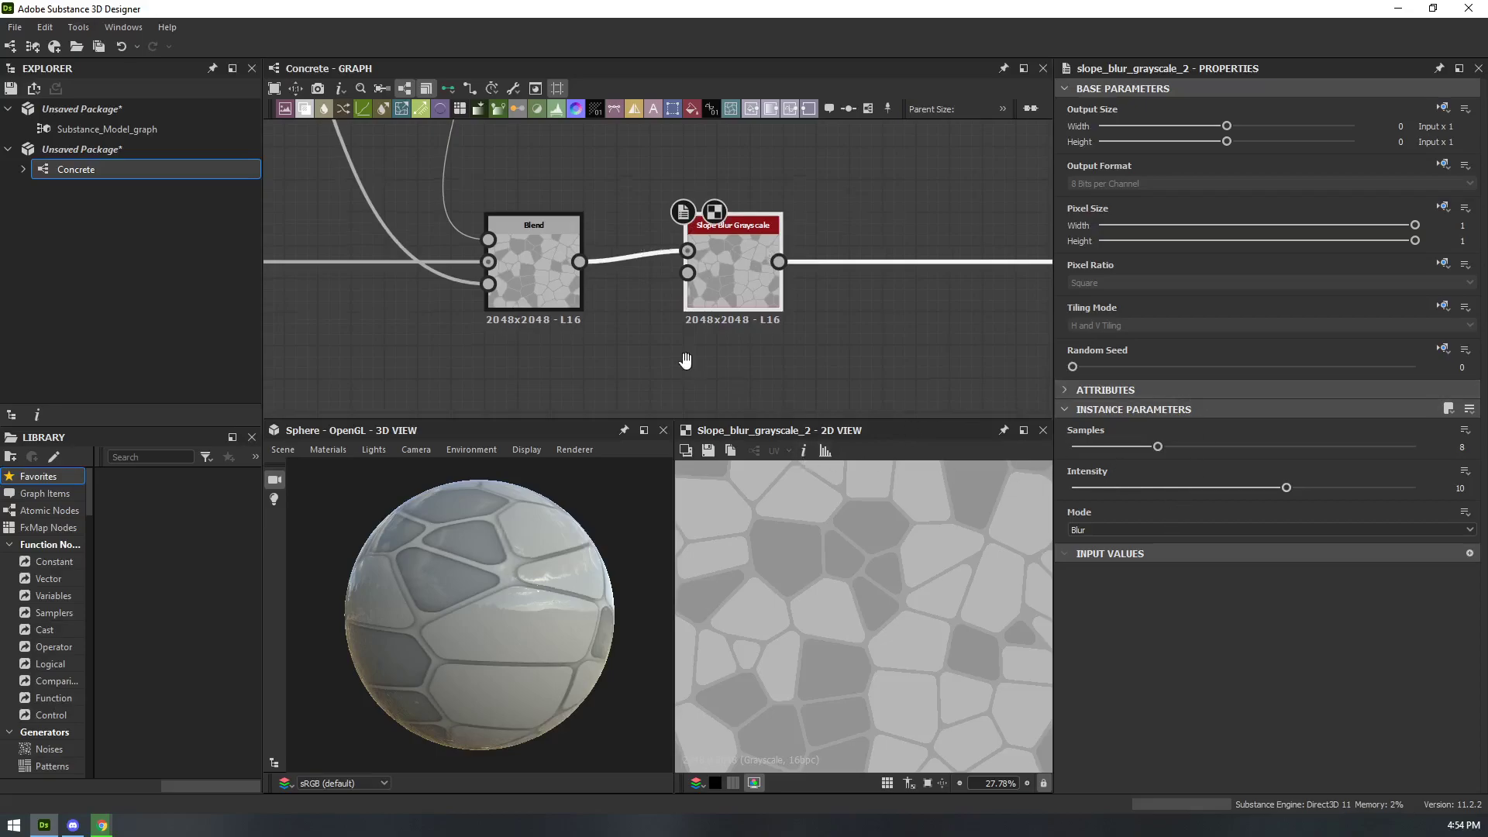
scroll(685, 362, "down", 2)
right_click(677, 337)
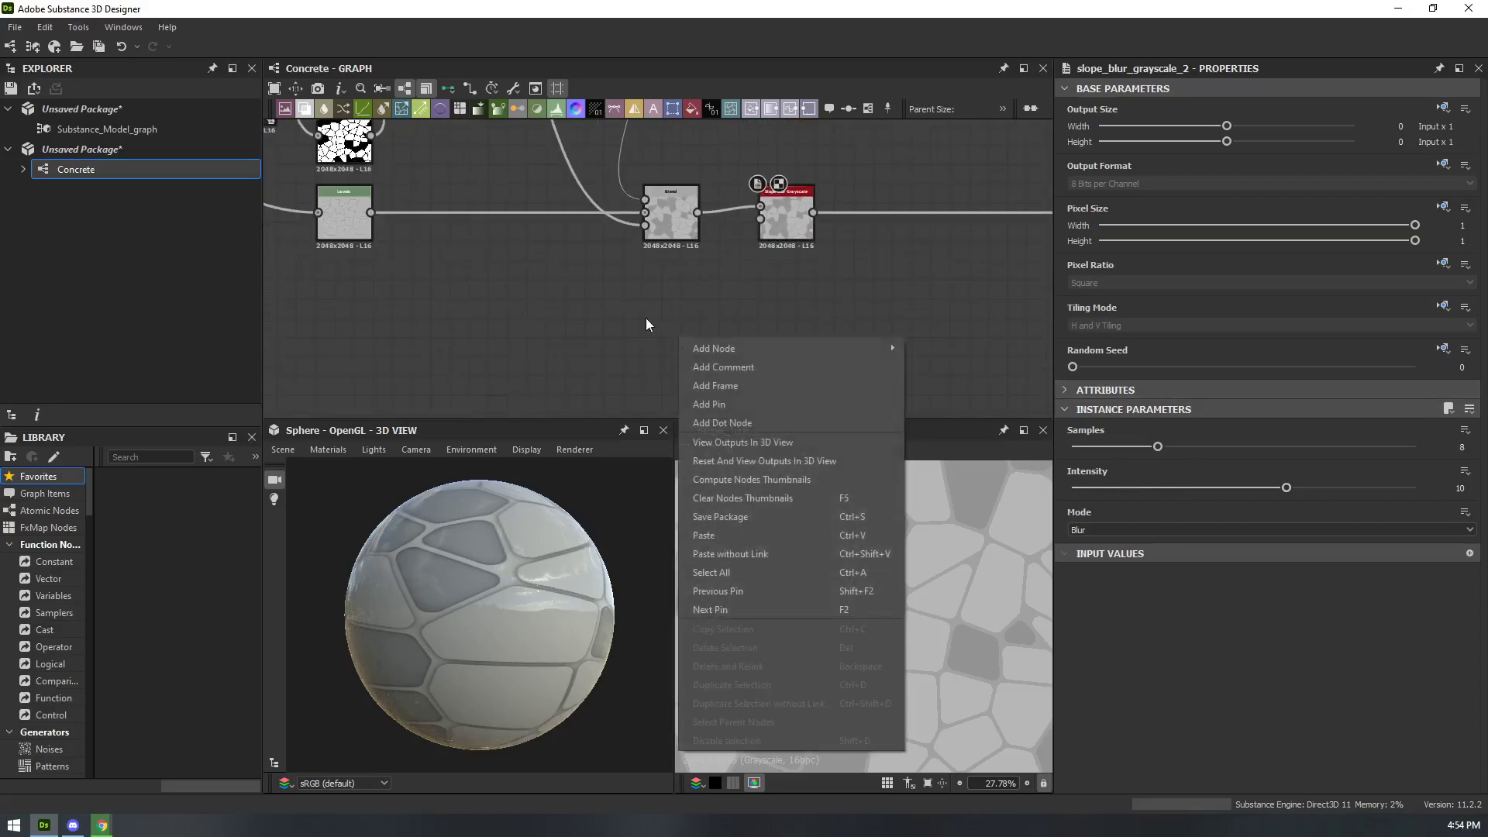
mouse_move(737, 351)
key("n")
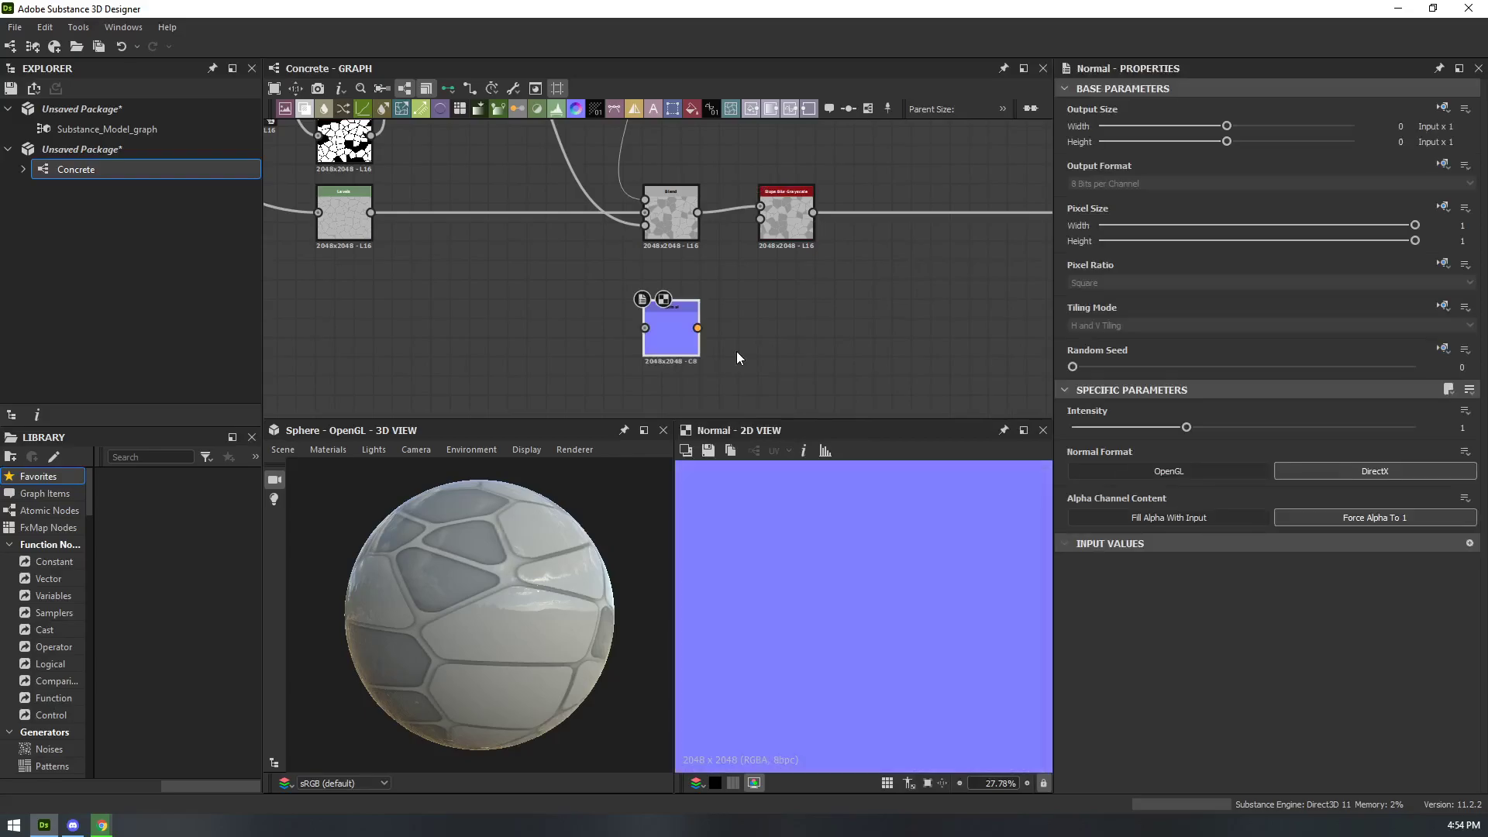
key("Delete")
- Add a Clouds 1 noise node and connect it to the Slope input of the Slope Blur Grayscale node
key("space")
type("no")
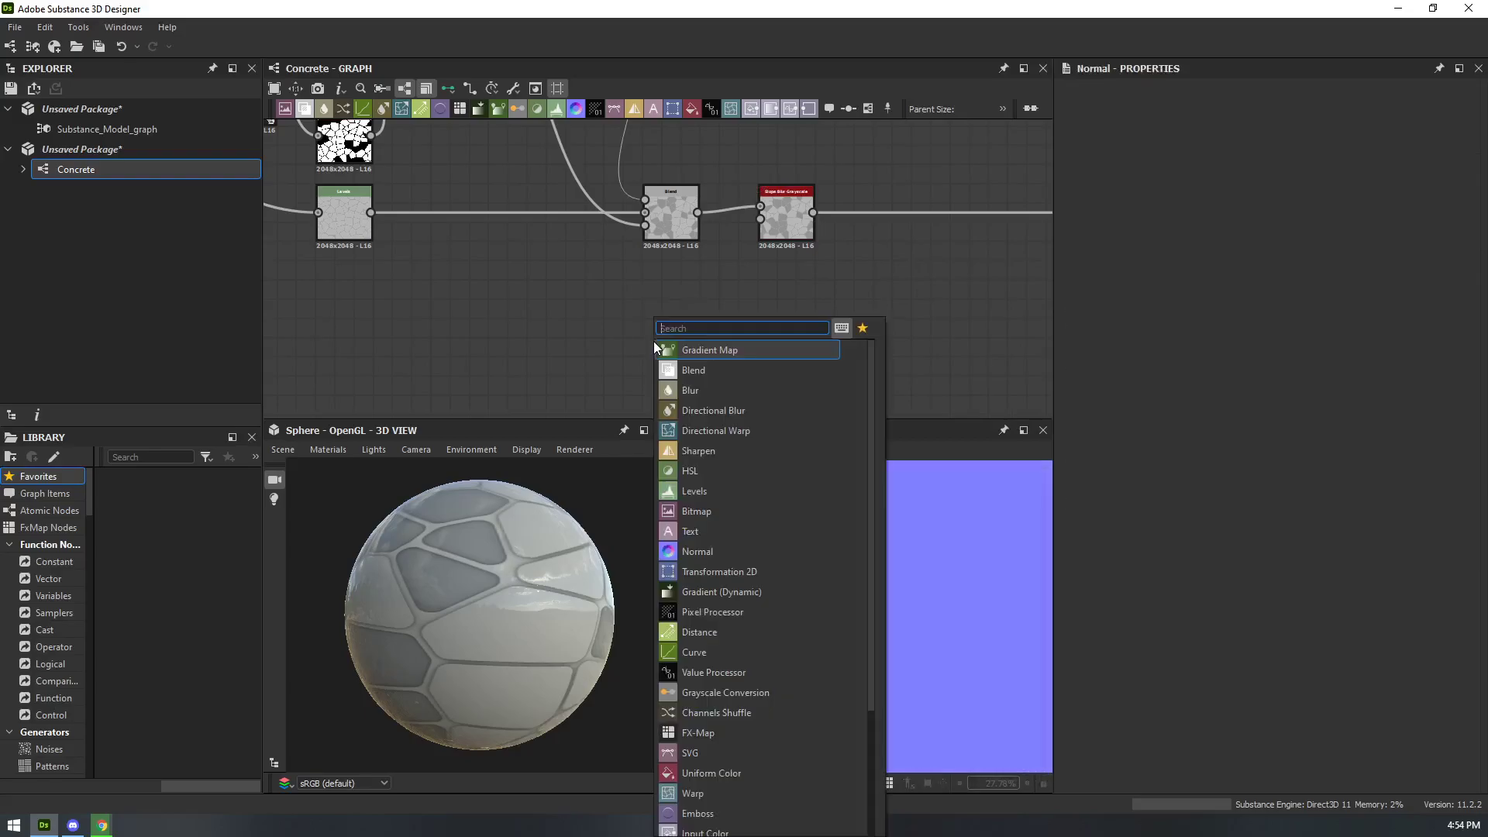
type("ise")
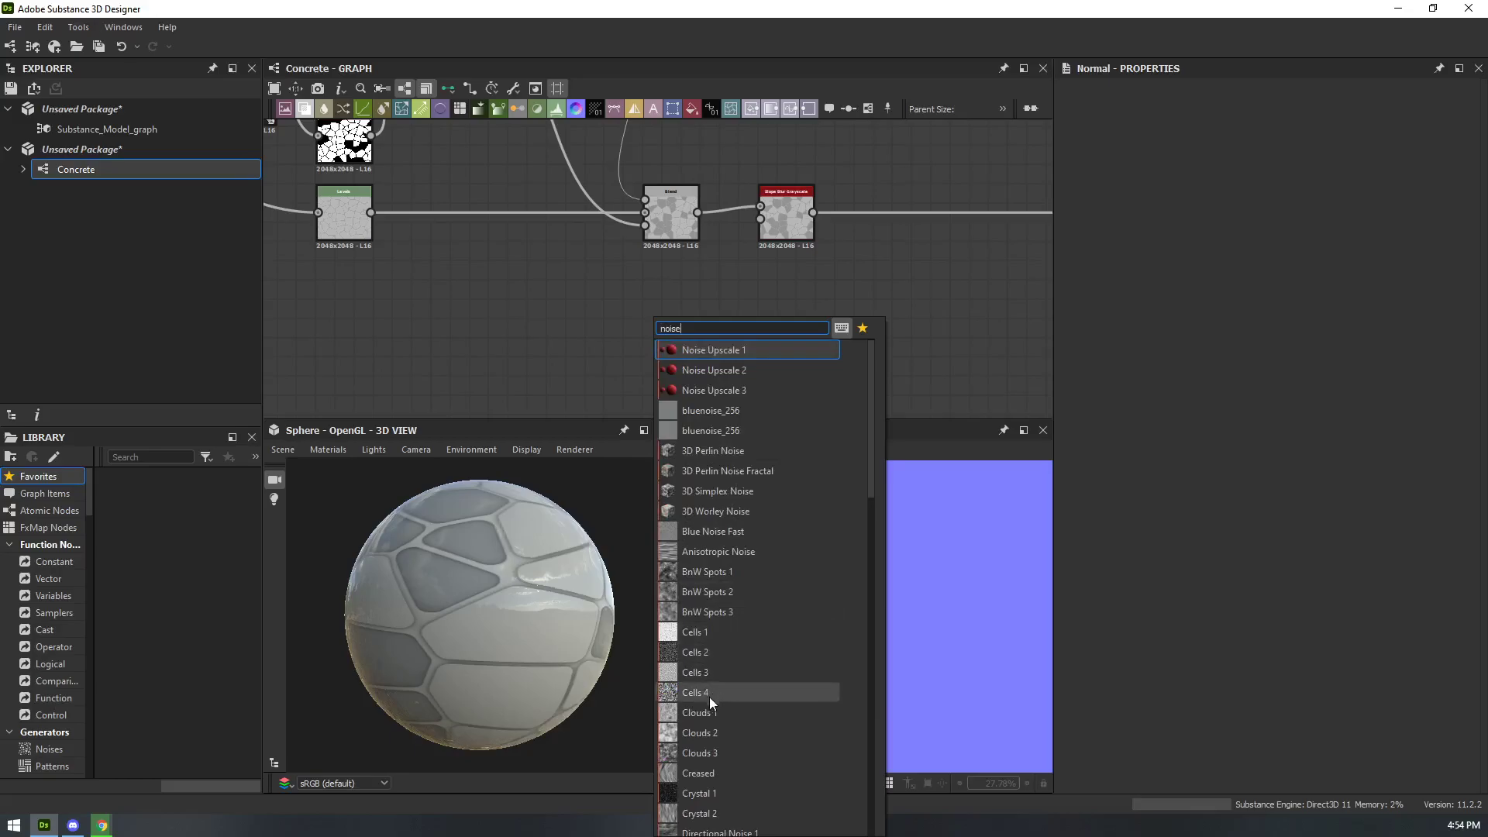
left_click(697, 714)
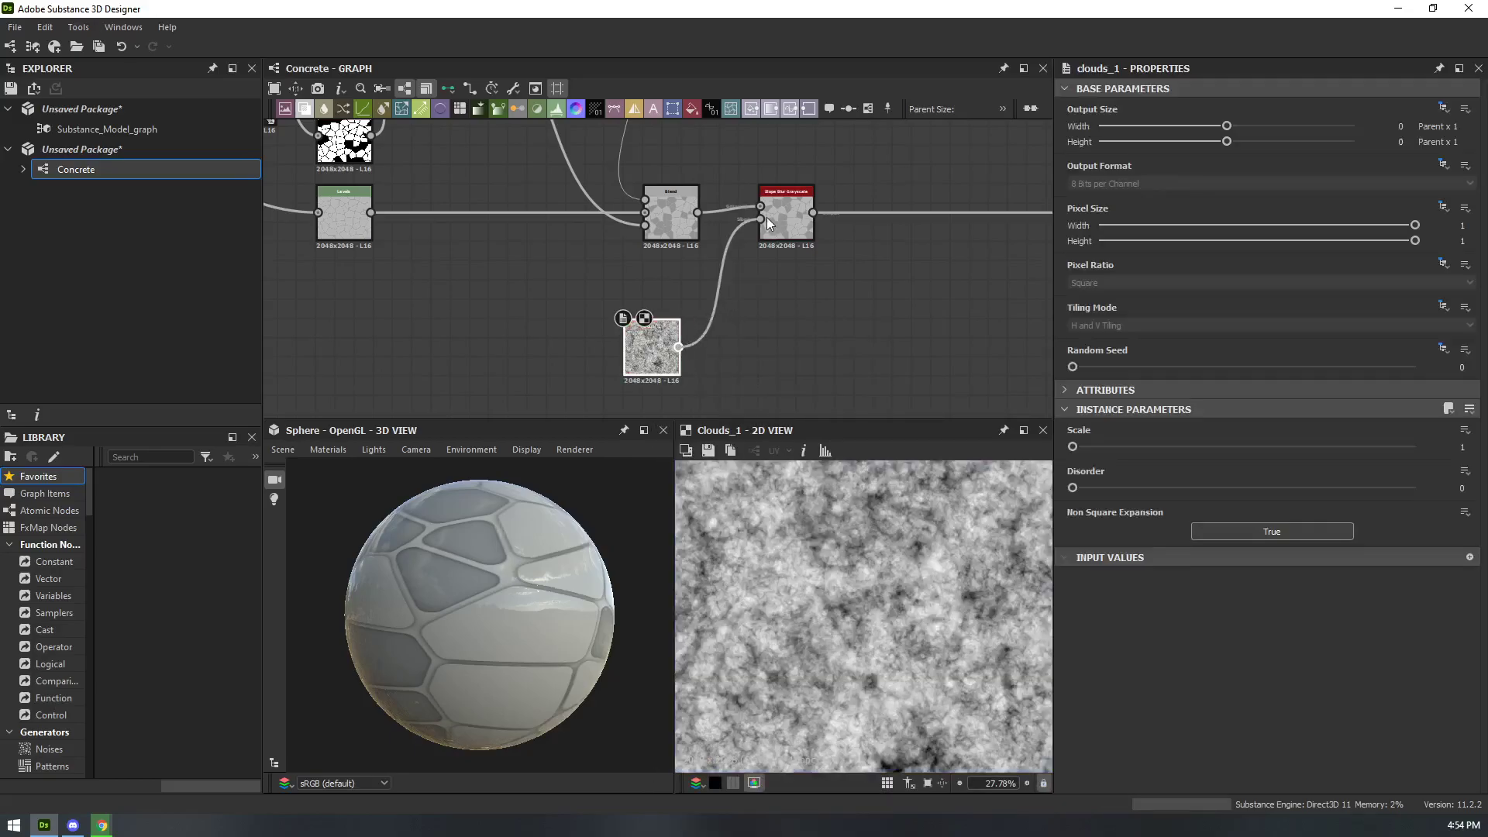
- Set the Slope Blur Grayscale node's Intensity to 0.29
left_click(790, 230)
scroll(884, 611, "down", 2)
left_click_drag(1286, 488, 1079, 502)
- Examine the stone edges and grout in the 2D preview and on the 3D sphere, up close and from several angles
scroll(878, 593, "up", 6)
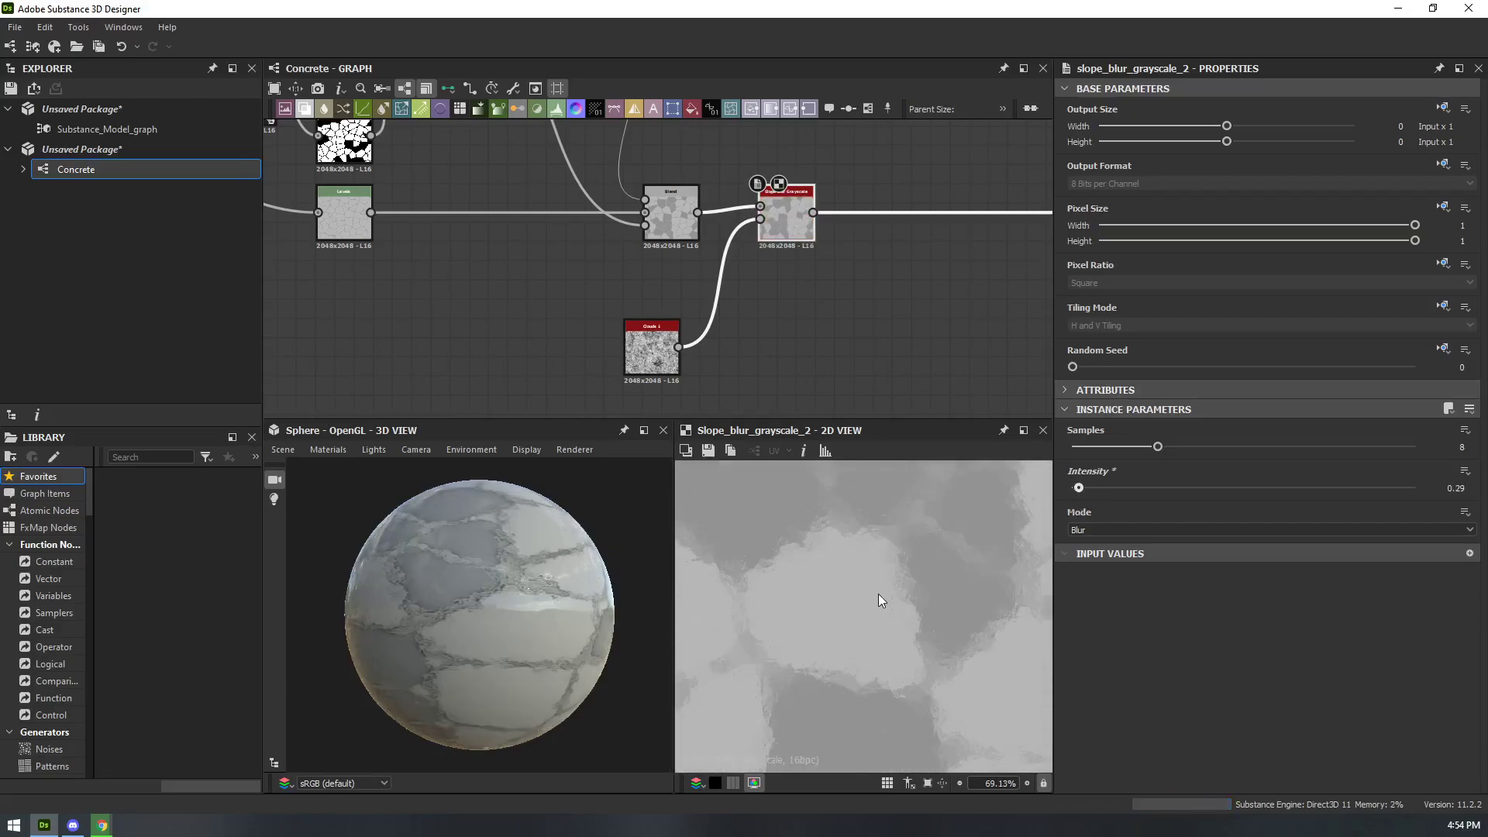
left_click_drag(519, 617, 457, 583, "alt")
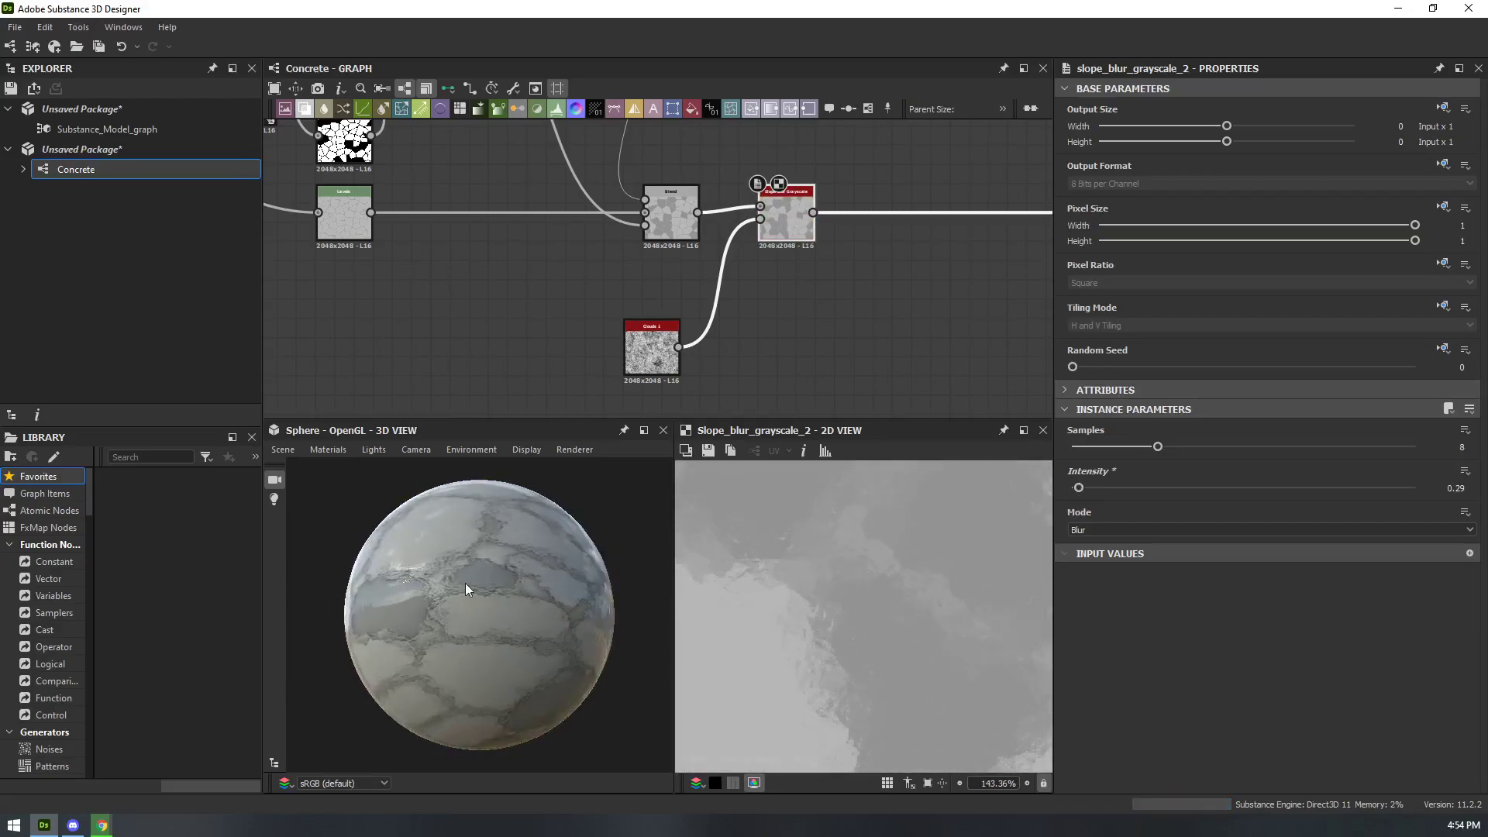
scroll(477, 569, "up", 8)
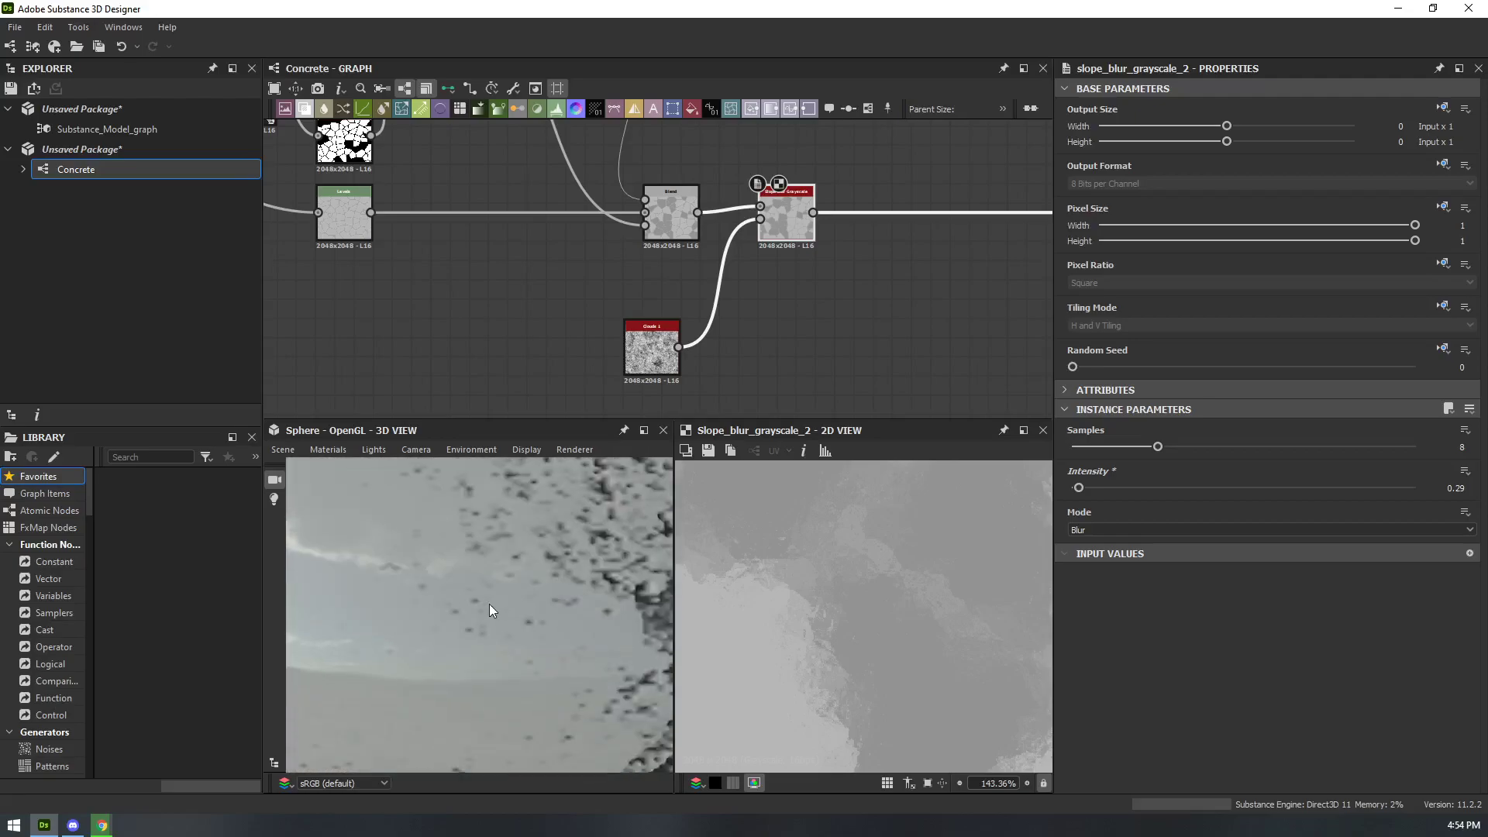
scroll(490, 603, "down", 10)
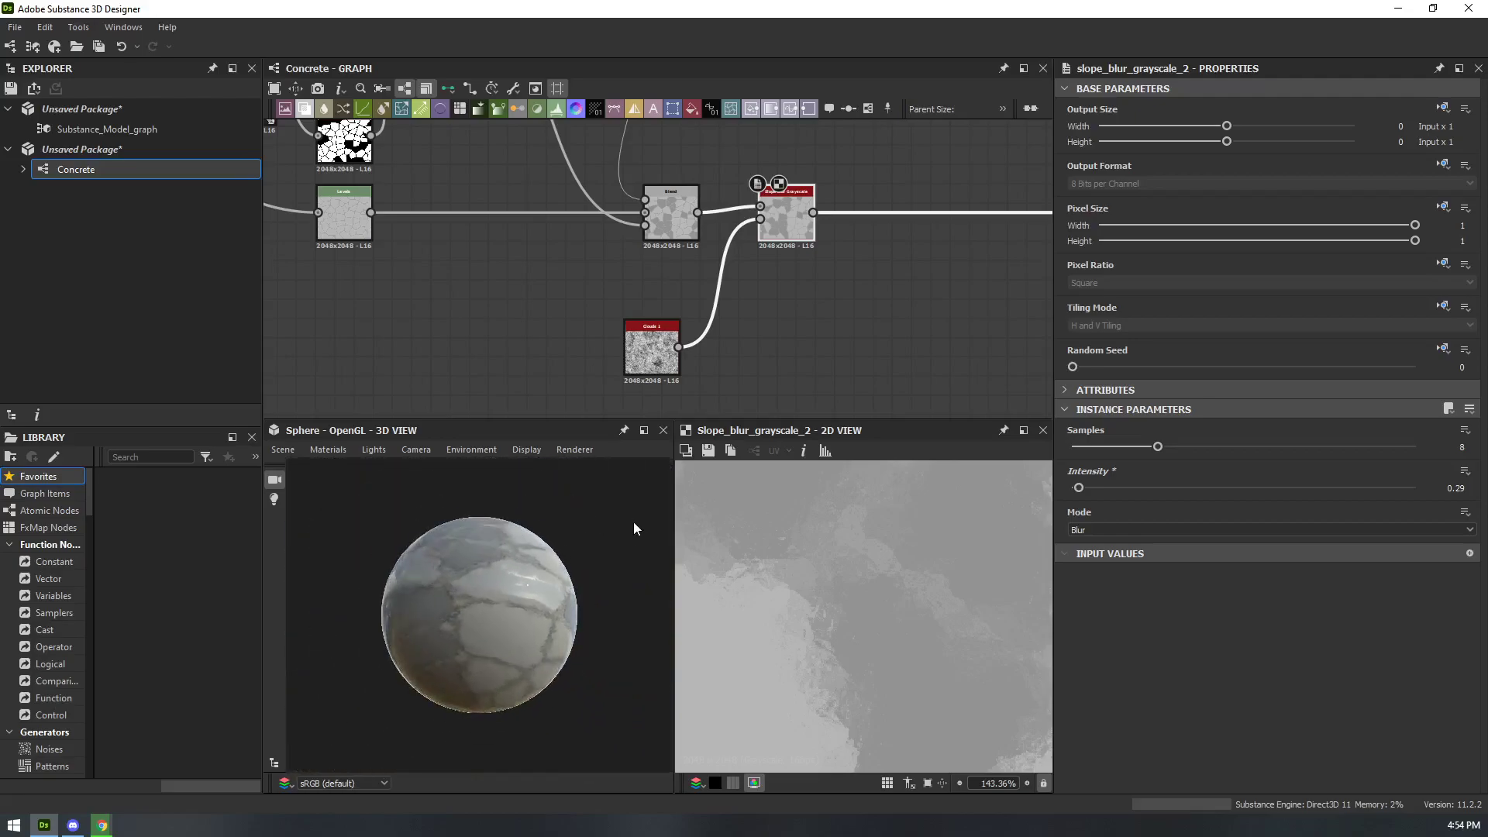
left_click_drag(634, 523, 554, 581, "alt")
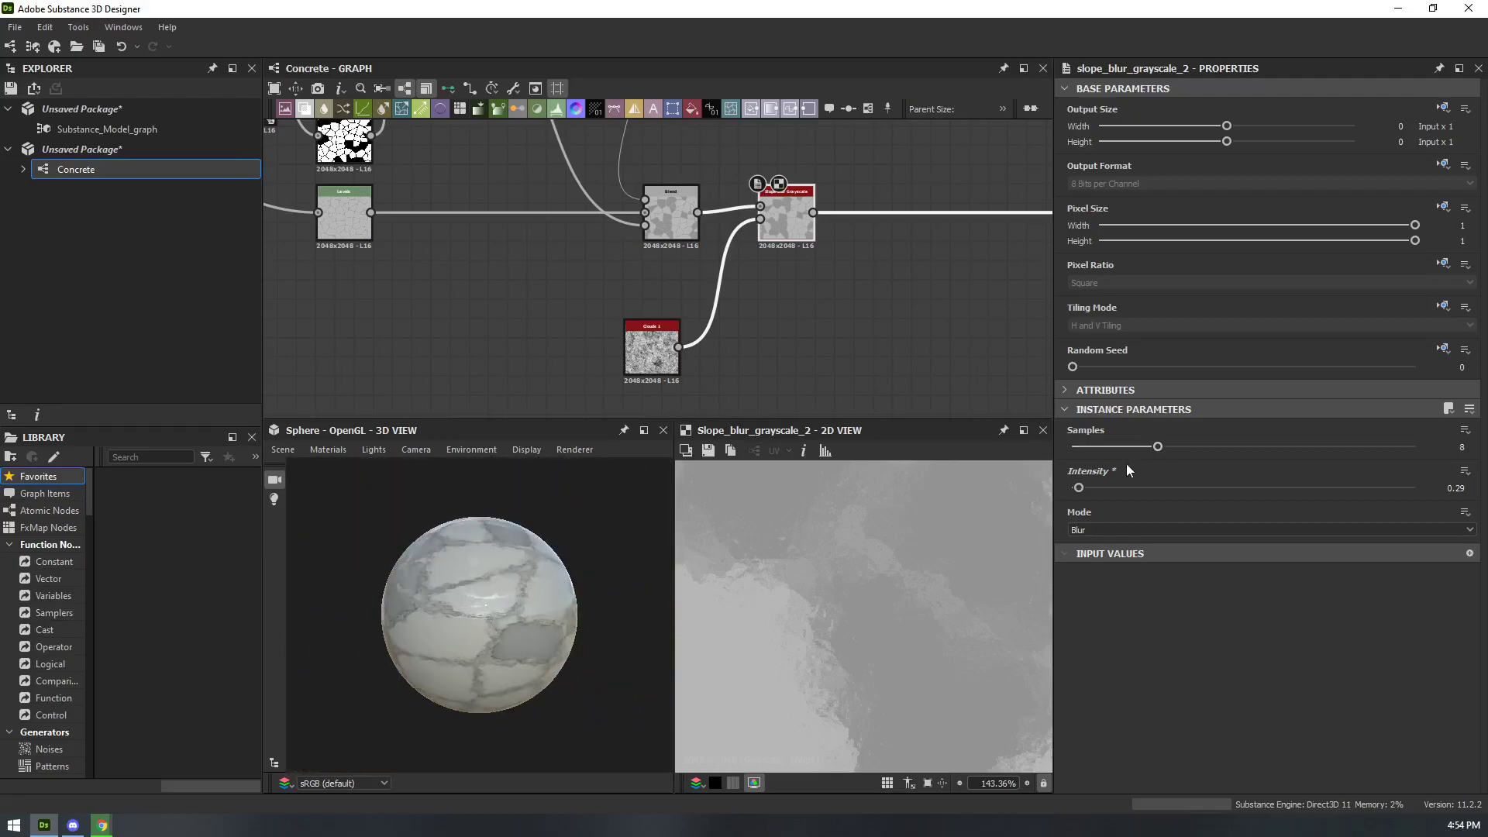
scroll(515, 611, "up", 6)
scroll(967, 595, "down", 1)
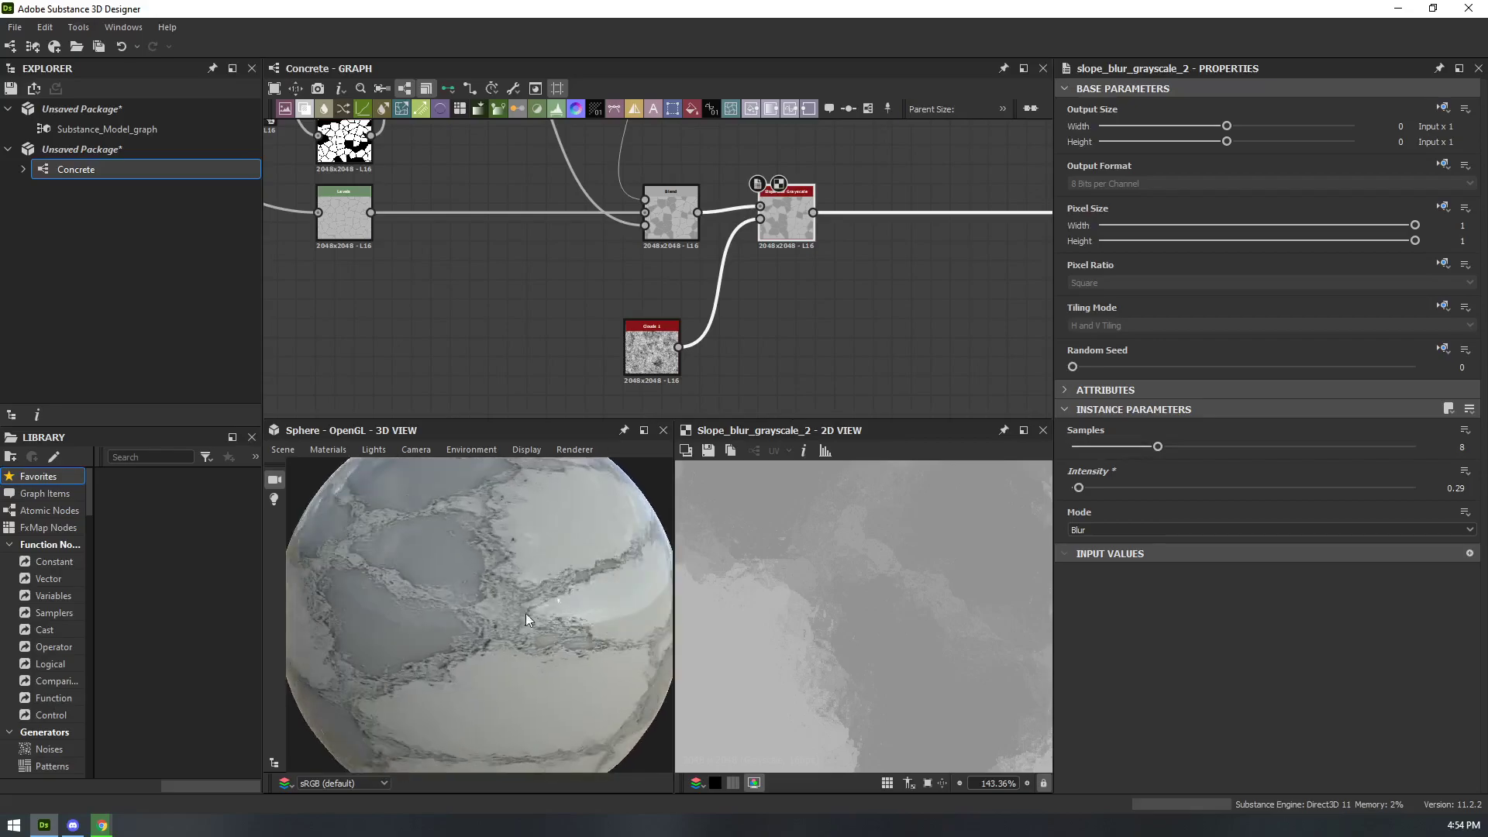
scroll(953, 586, "down", 3)
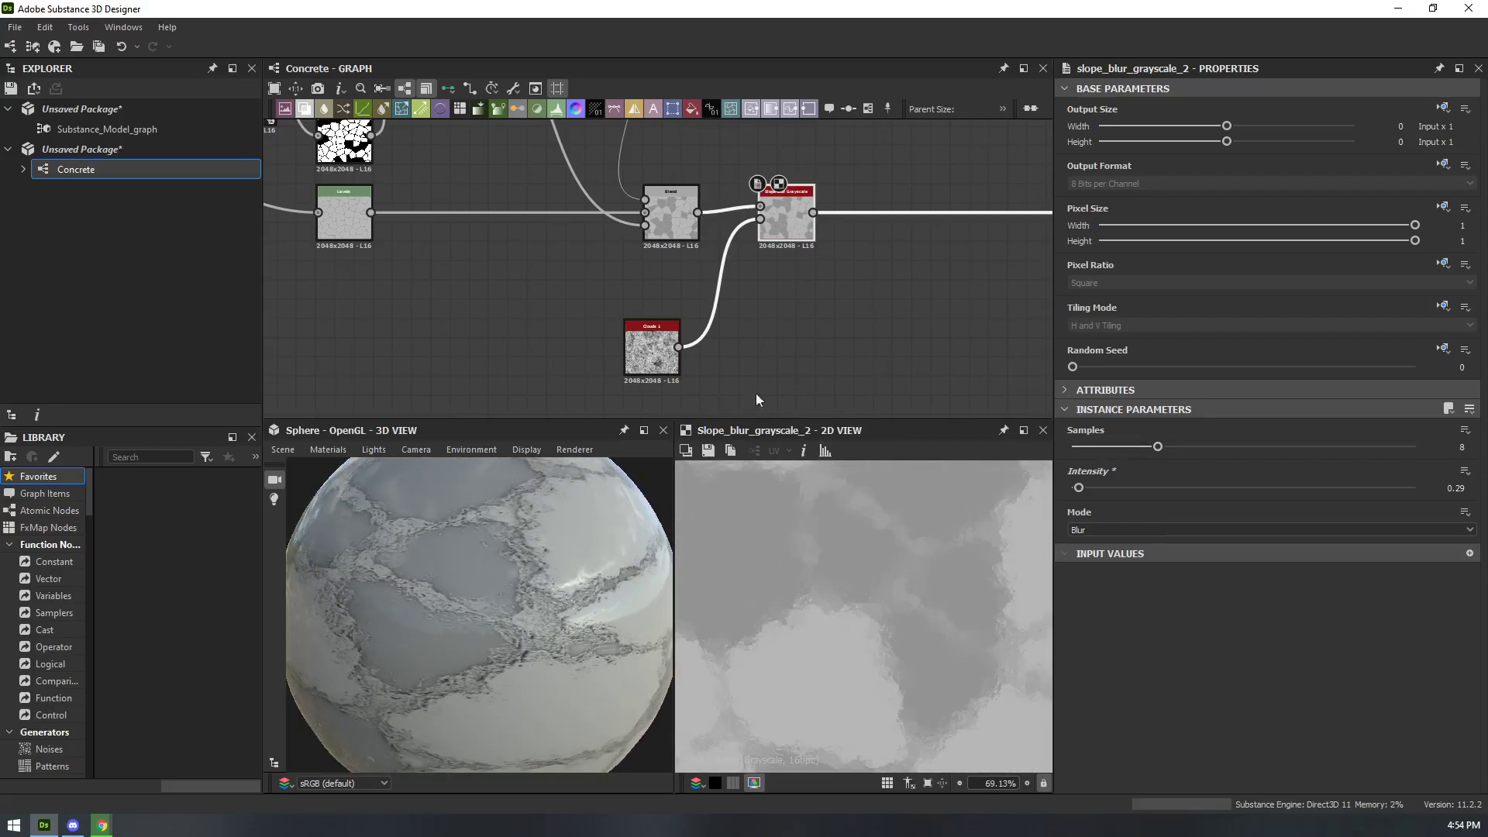
left_click_drag(475, 599, 476, 532, "alt")
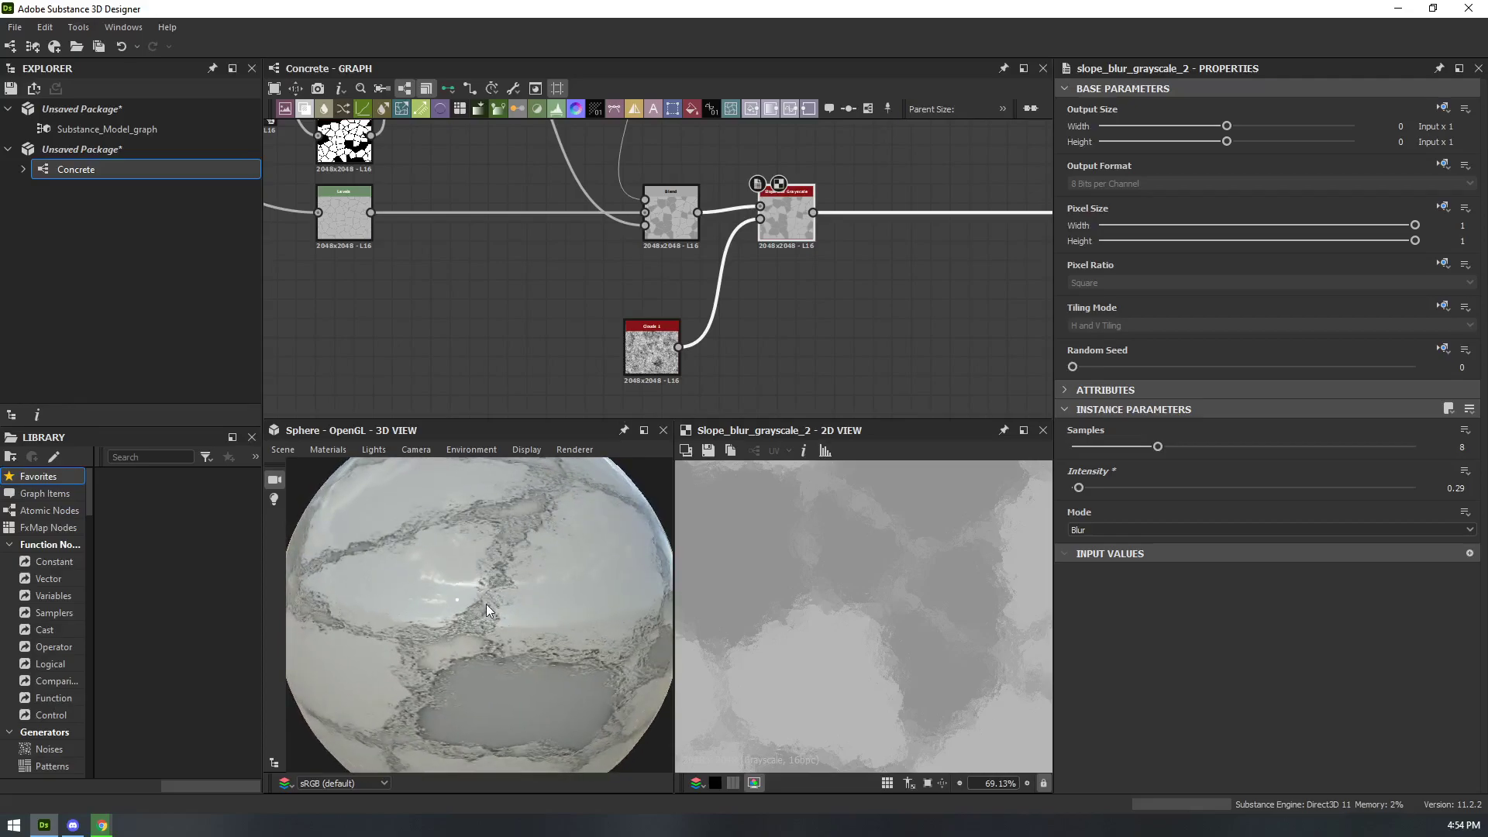
- Raise the Slope Blur Grayscale node's Samples to 32
middle_click_drag(596, 298, 936, 306)
middle_click_drag(851, 348, 613, 382)
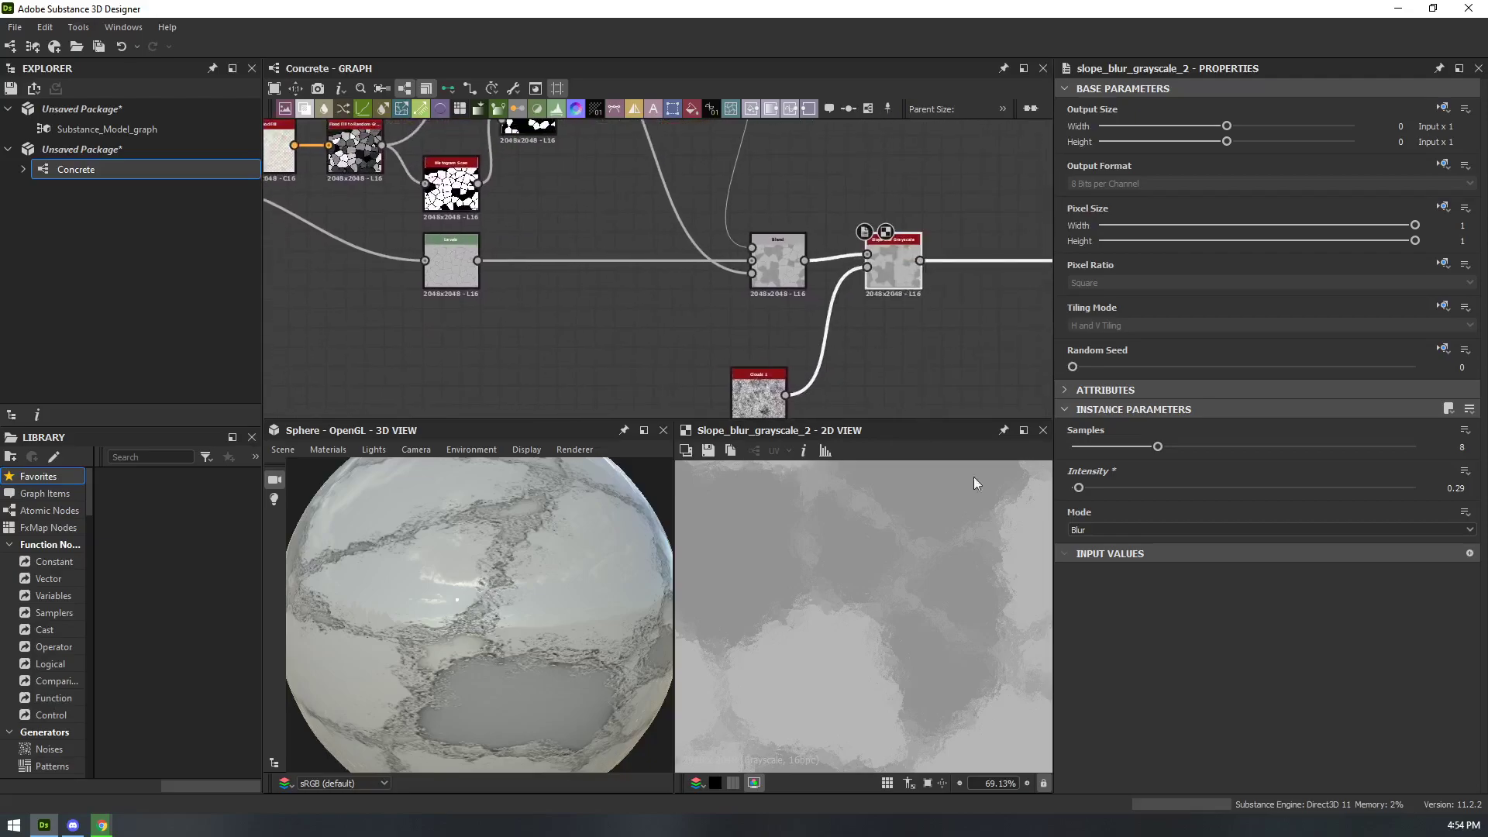
left_click_drag(1158, 447, 1325, 440)
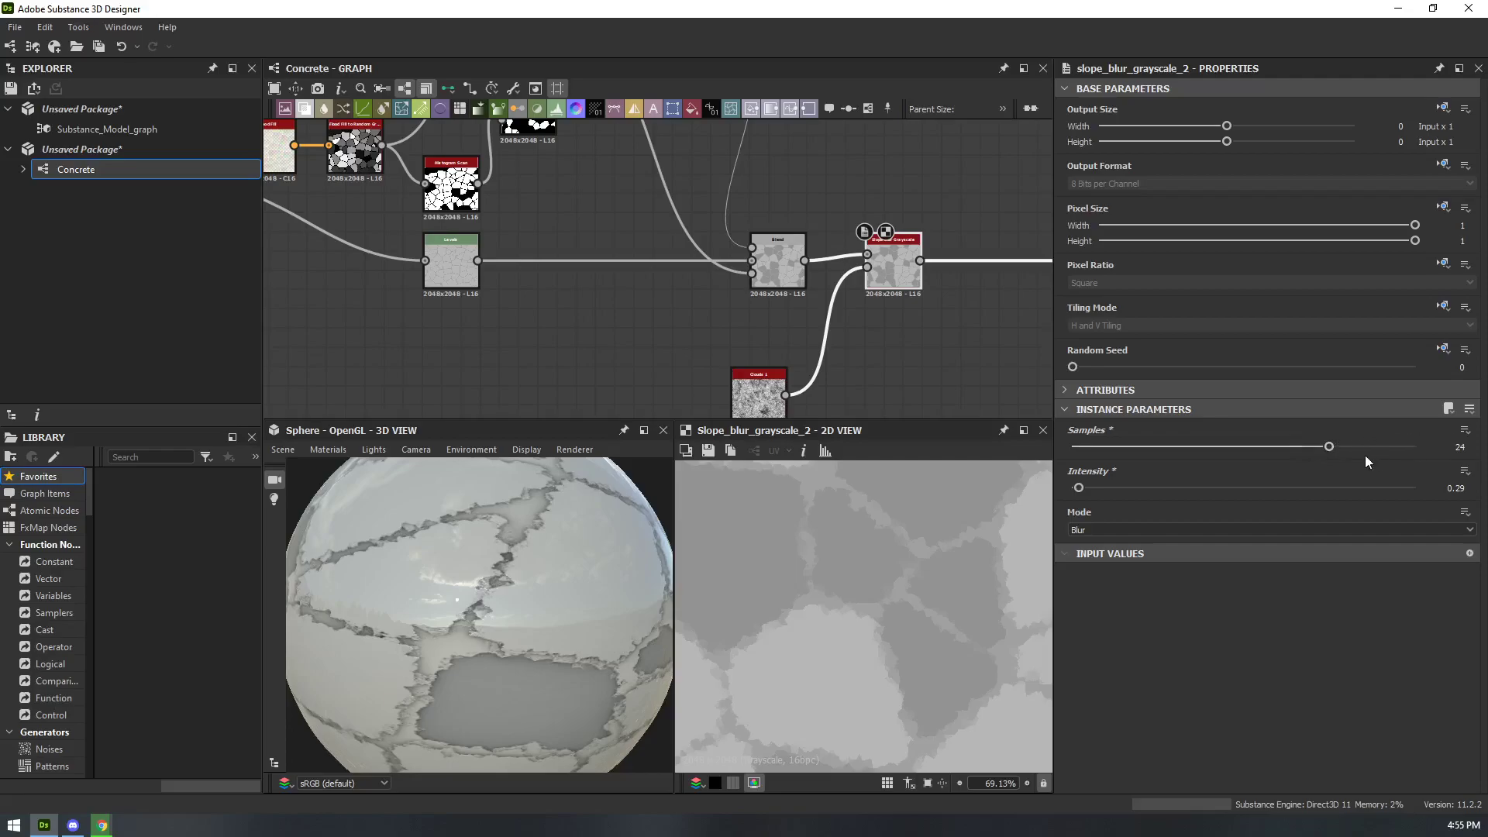
left_click_drag(1336, 445, 1409, 453)
- Try a Scale of 7 on the Clouds 1 node before deleting the node
left_click(758, 392)
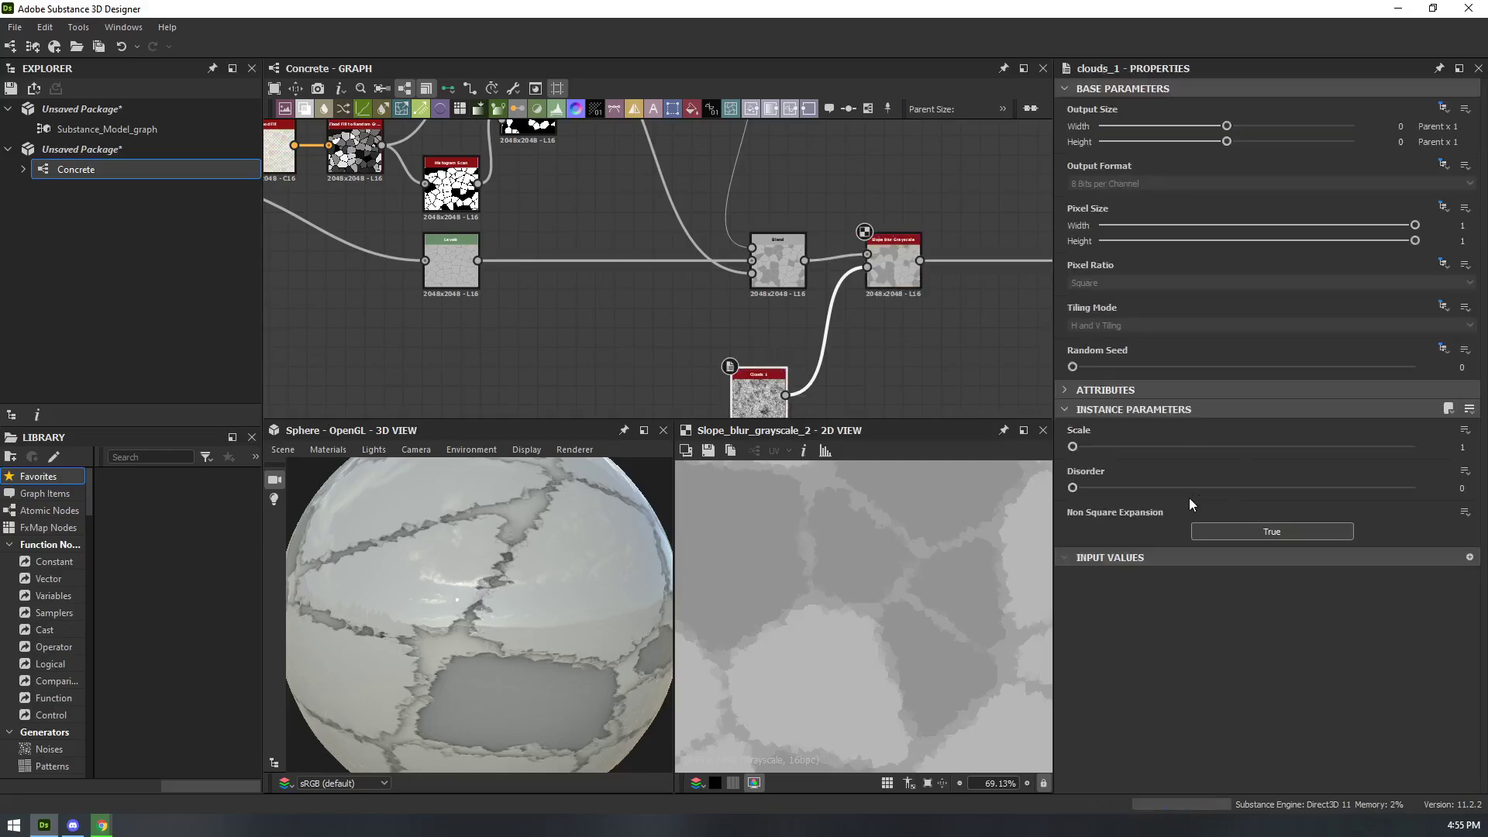
mouse_move(1077, 443)
left_mouse_down()
mouse_move(1325, 442)
mouse_move(1073, 445)
left_mouse_up()
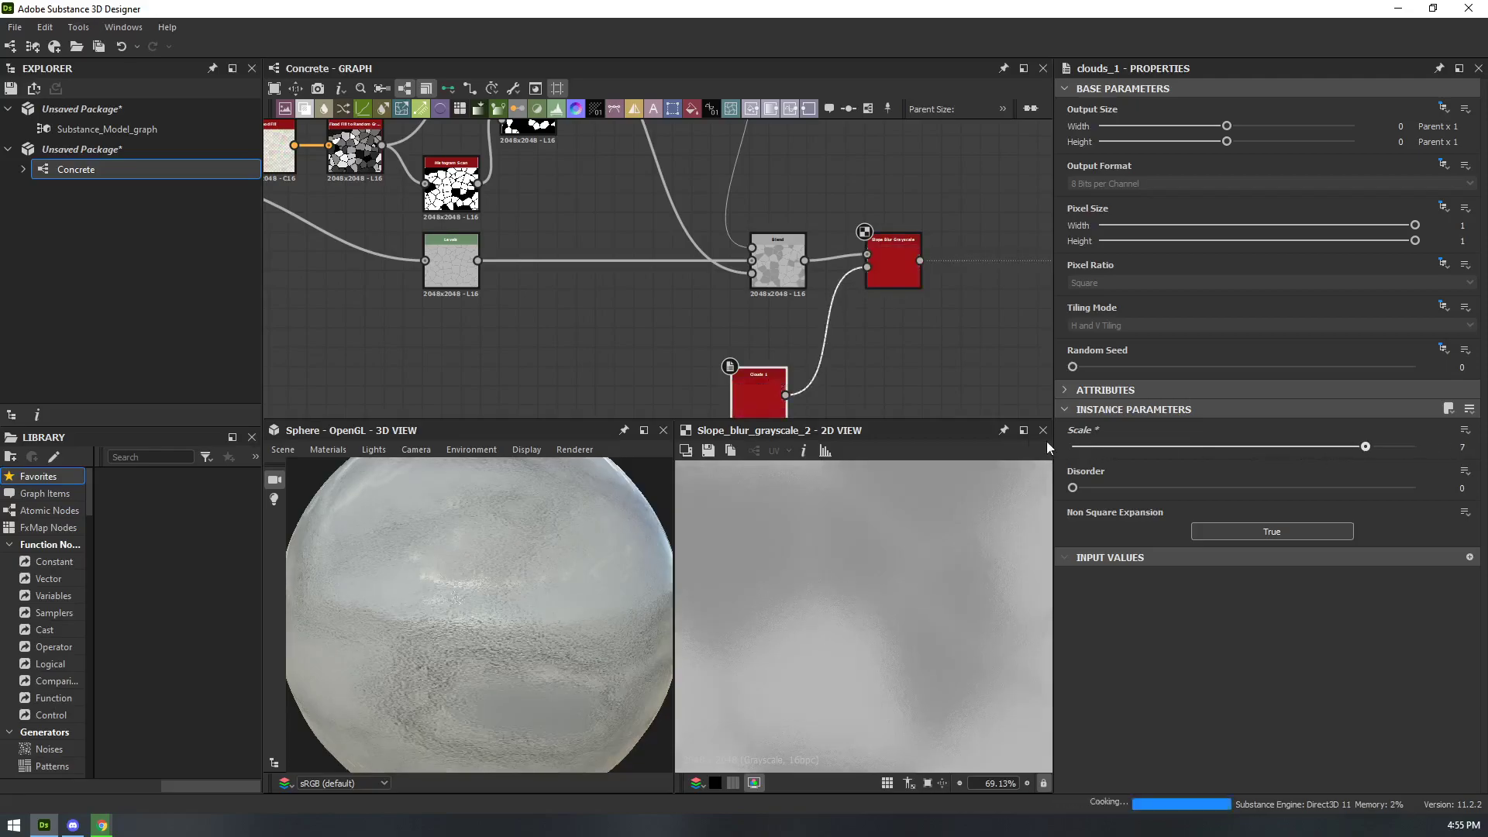
key("Delete")
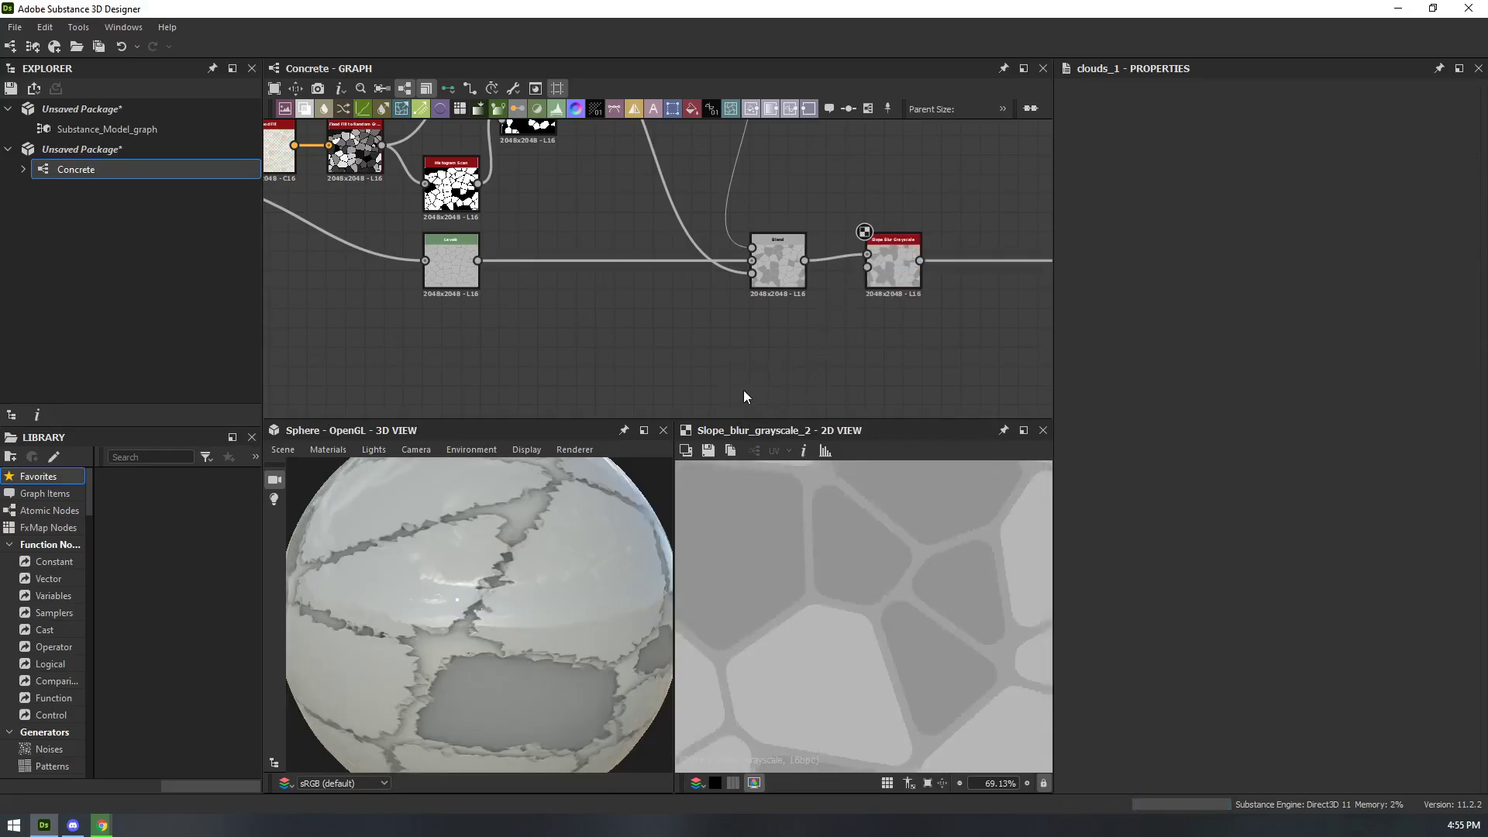
- Add a Clouds 2 noise node, connect it to the Slope Blur's Slope input and try a higher Disorder
key("space")
type("clo")
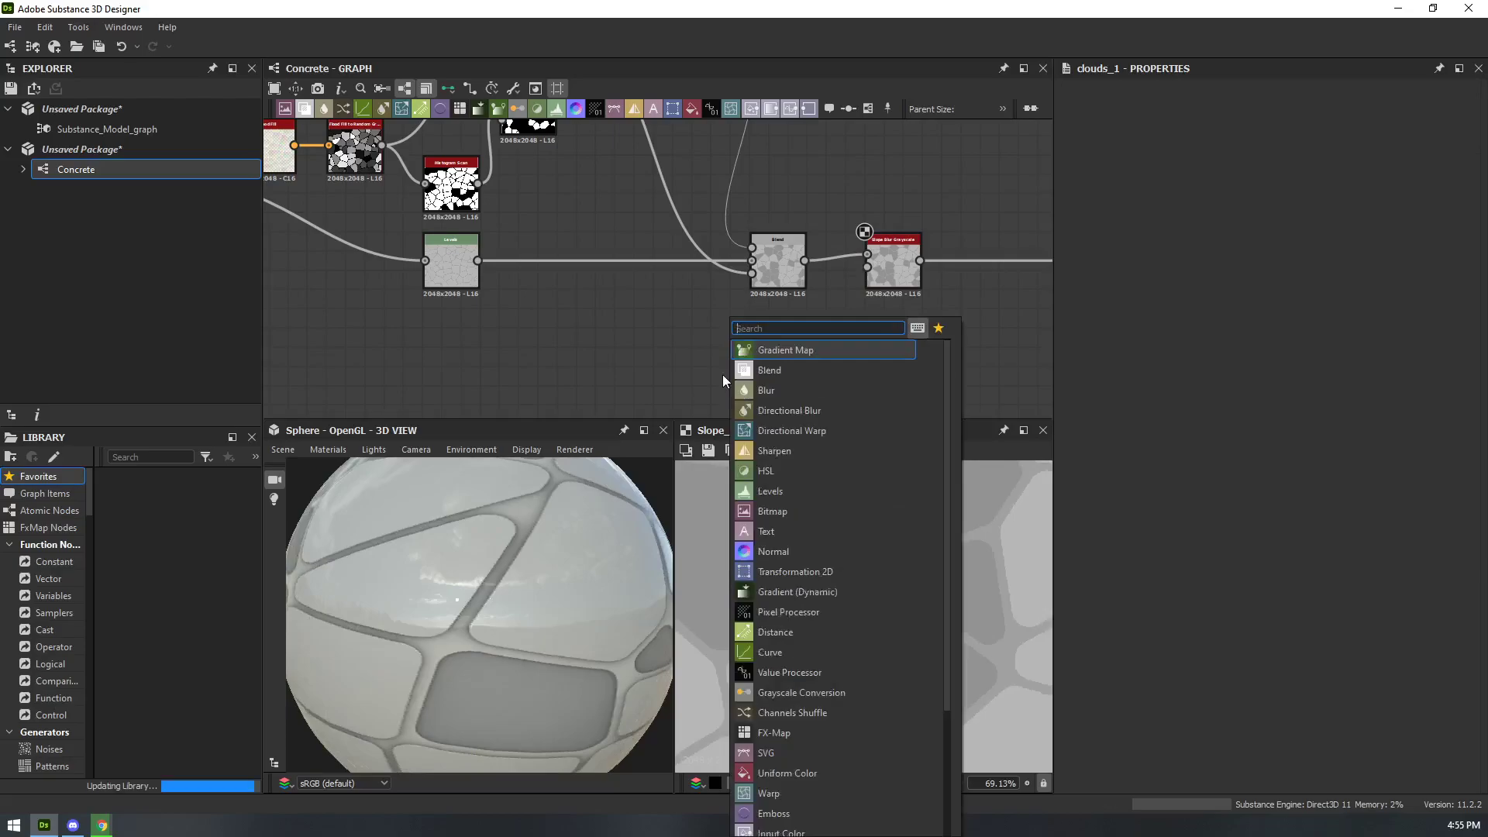
type("ud")
left_click(796, 365)
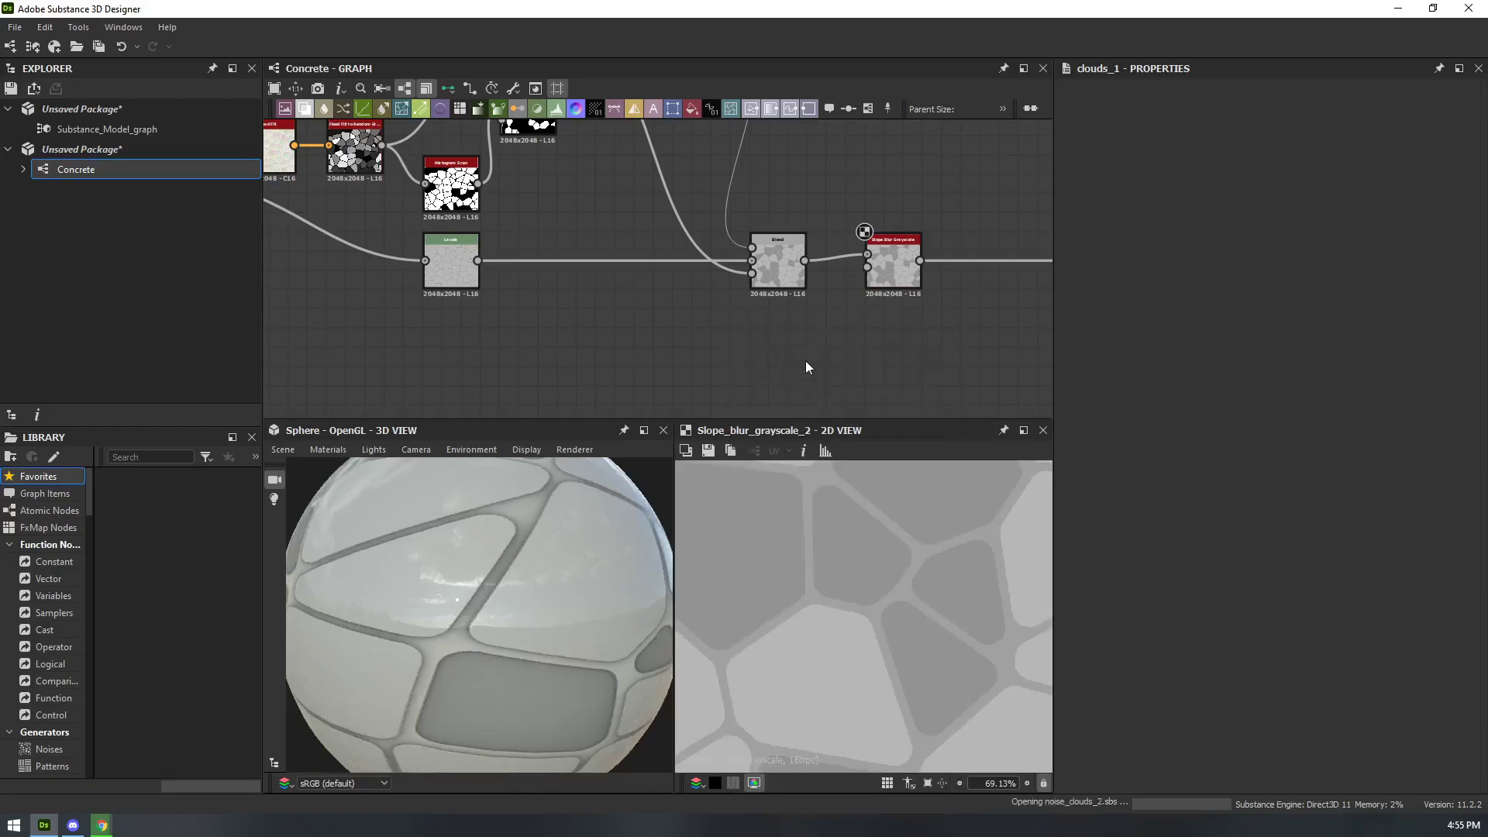
left_click_drag(747, 377, 867, 266)
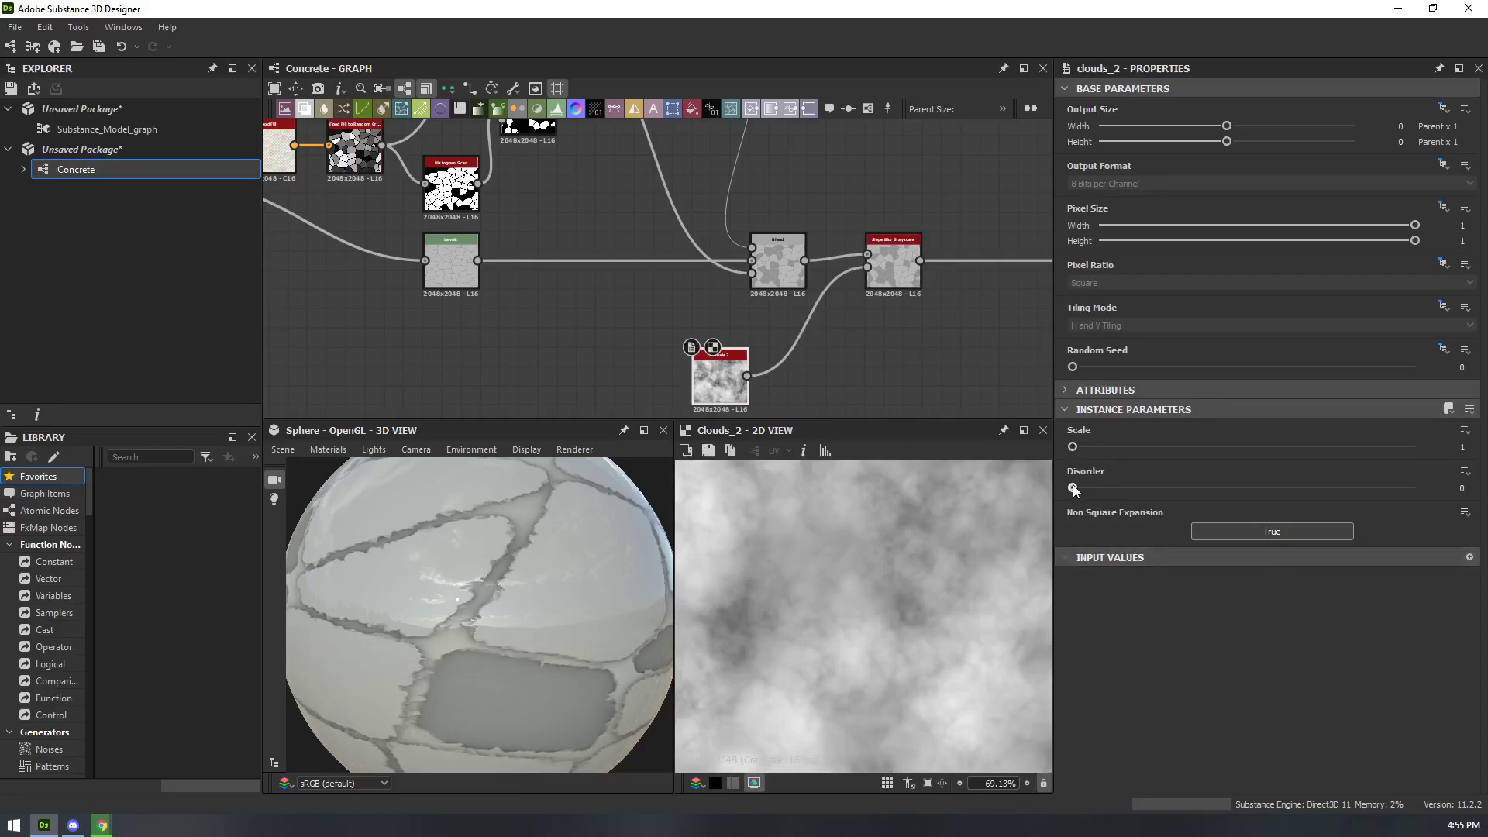
left_click_drag(1073, 487, 1414, 487)
- Set the Slope Blur Grayscale node's Intensity to 1.23
left_click(891, 271)
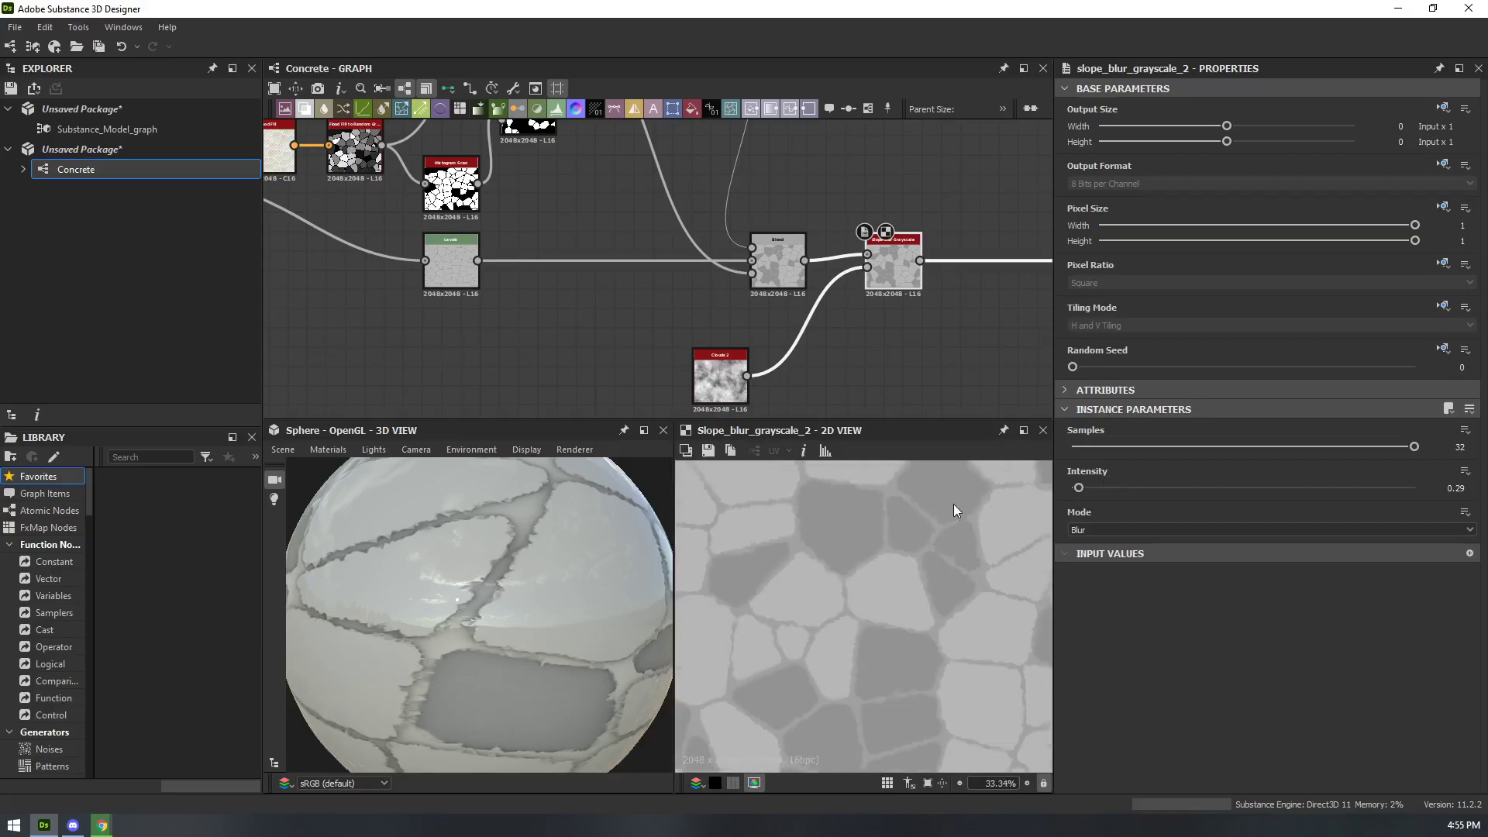
mouse_move(1079, 488)
left_mouse_down()
mouse_move(1174, 487)
mouse_move(1076, 487)
mouse_move(1099, 487)
left_mouse_up()
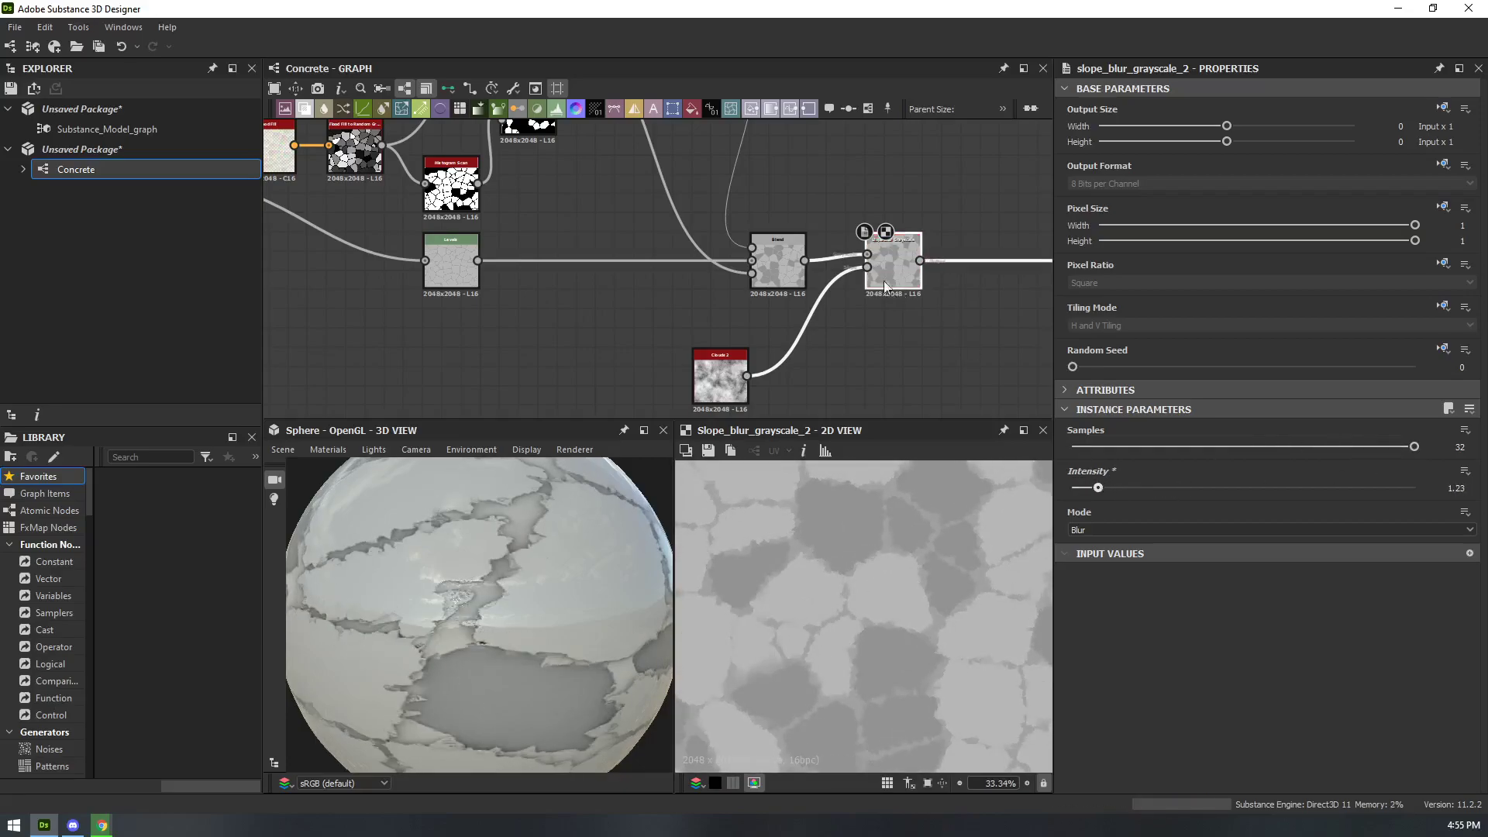
scroll(884, 273, "down", 3)
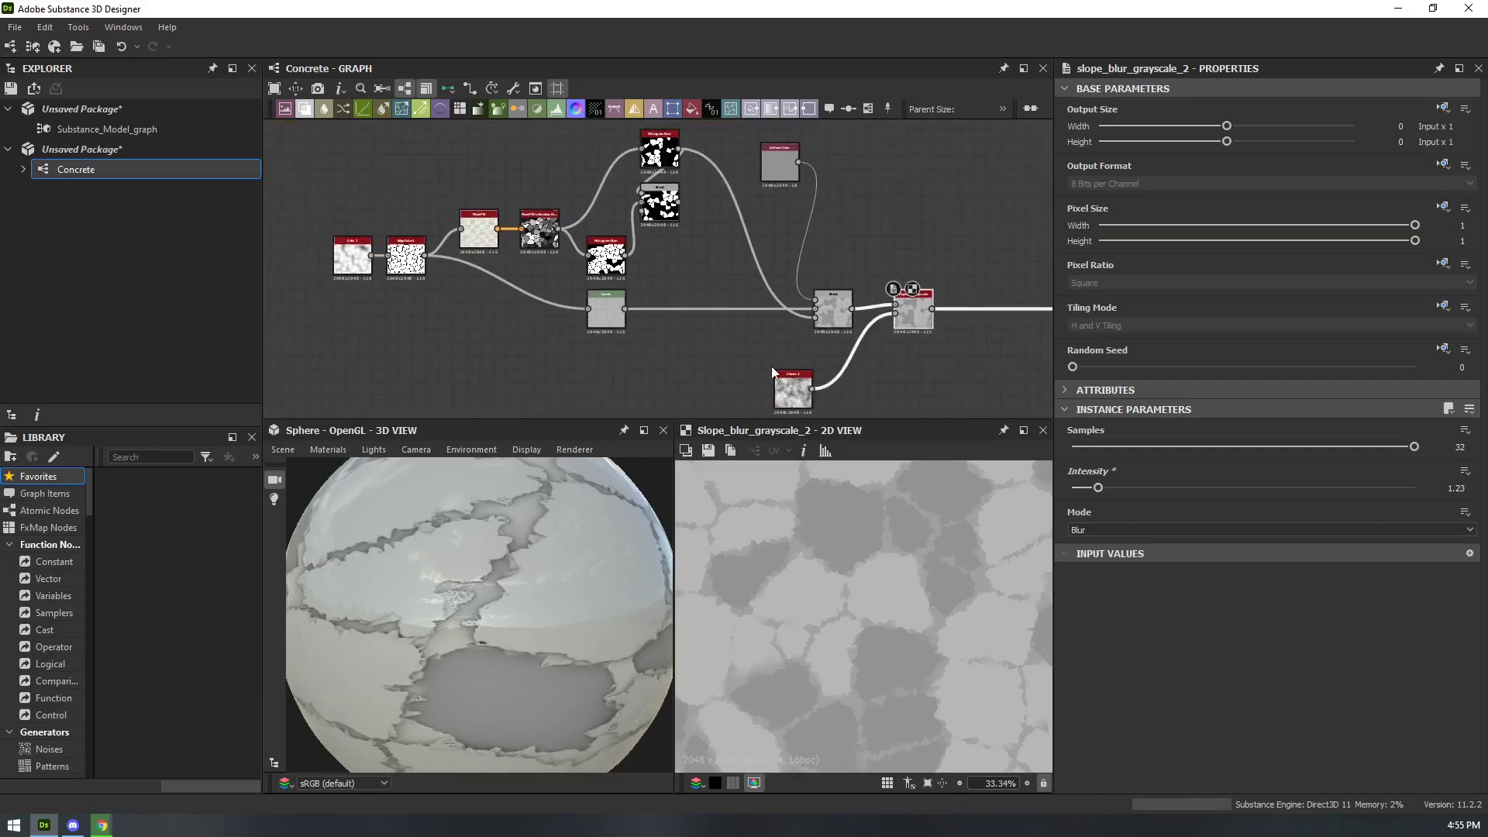
mouse_move(743, 340)
middle_mouse_down()
mouse_move(617, 320)
mouse_move(723, 335)
middle_mouse_up()
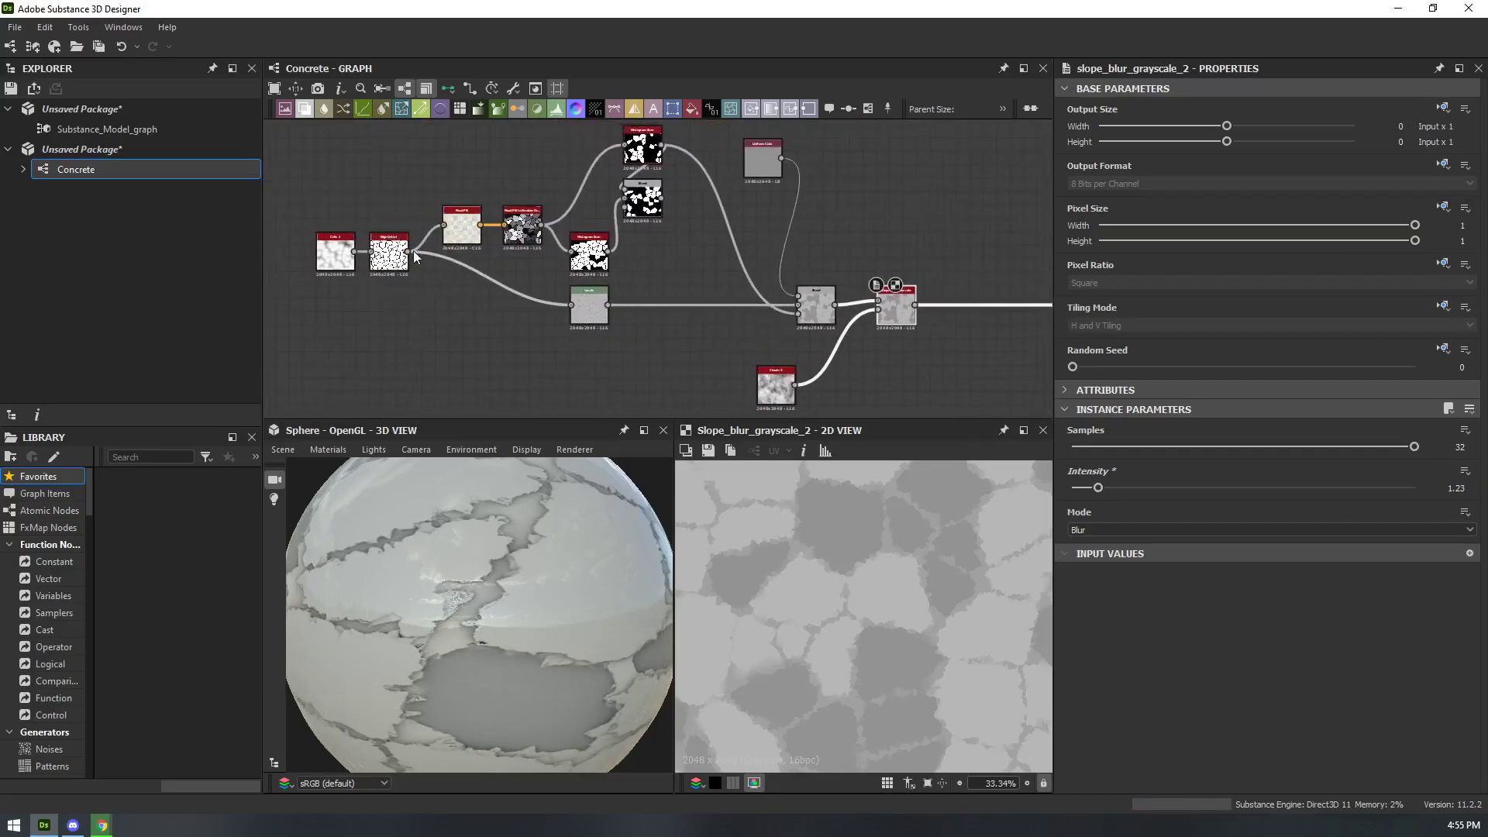
- Add a Blend node after the Slope Blur Grayscale node and connect the blur's output to its Foreground input
middle_click_drag(932, 355, 755, 343)
right_click(727, 318)
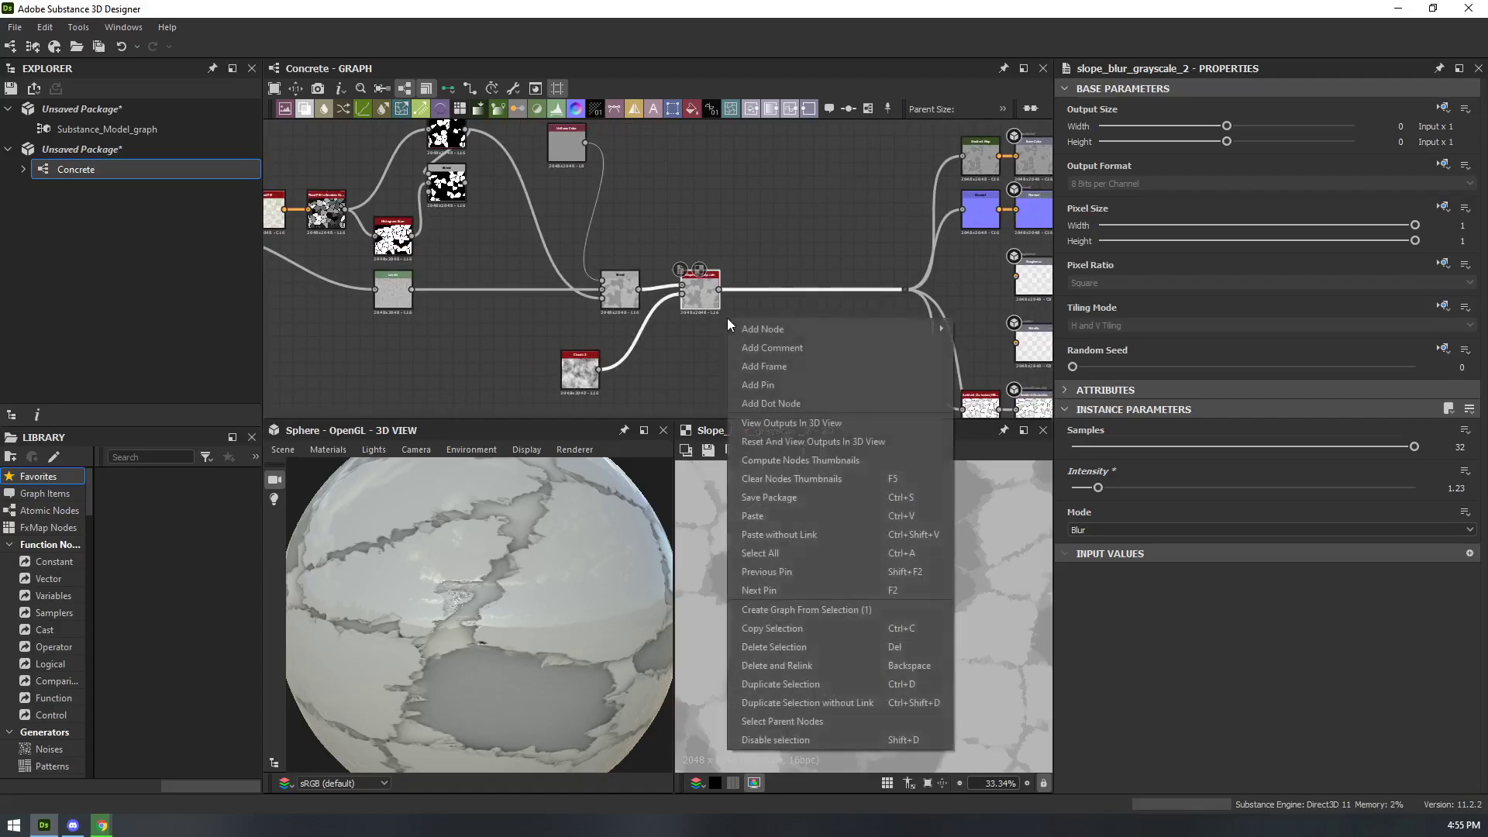
mouse_move(761, 332)
left_click(1002, 305)
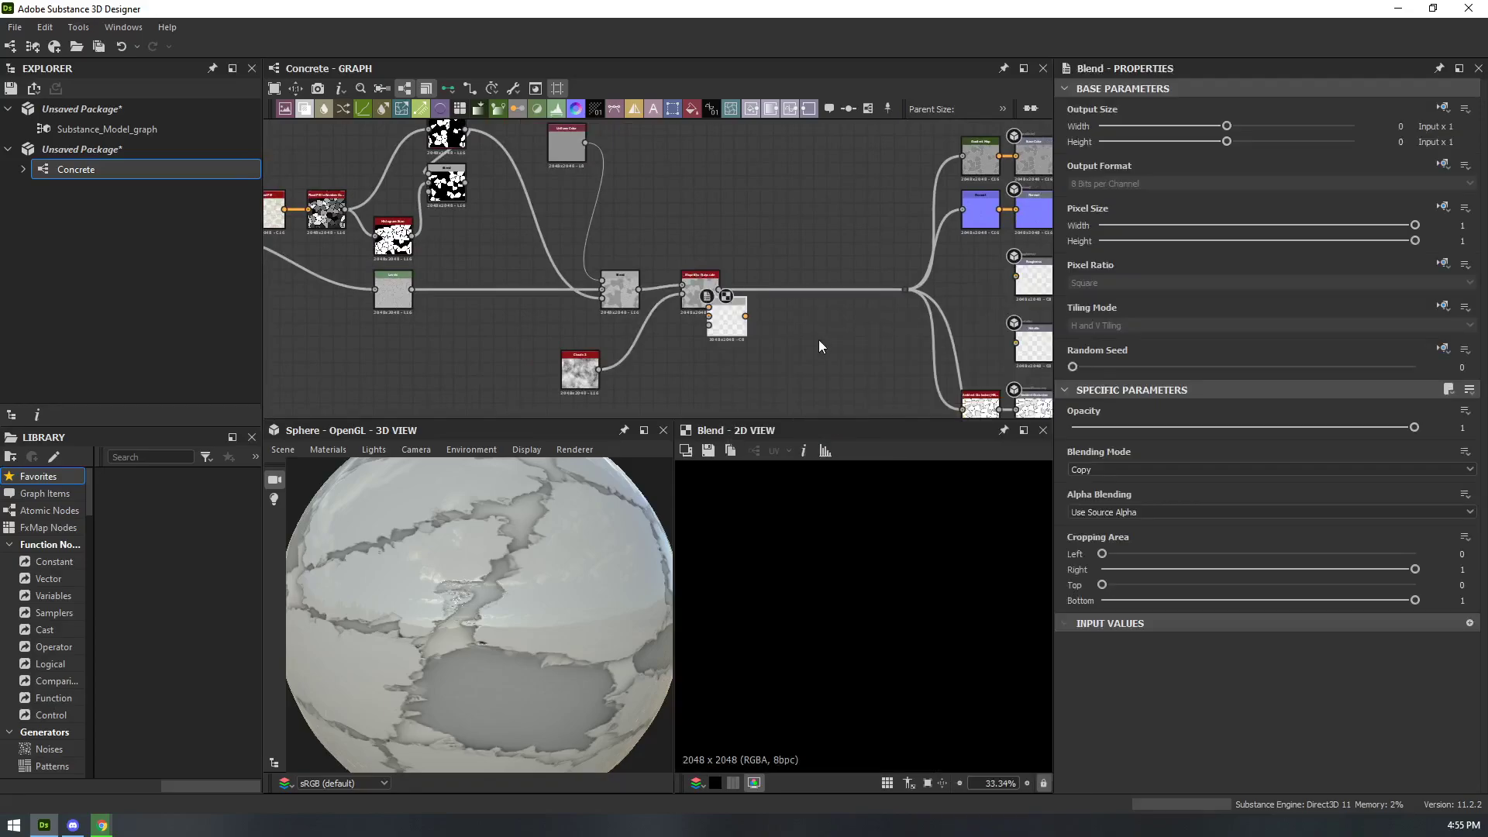
left_click_drag(816, 333, 871, 334)
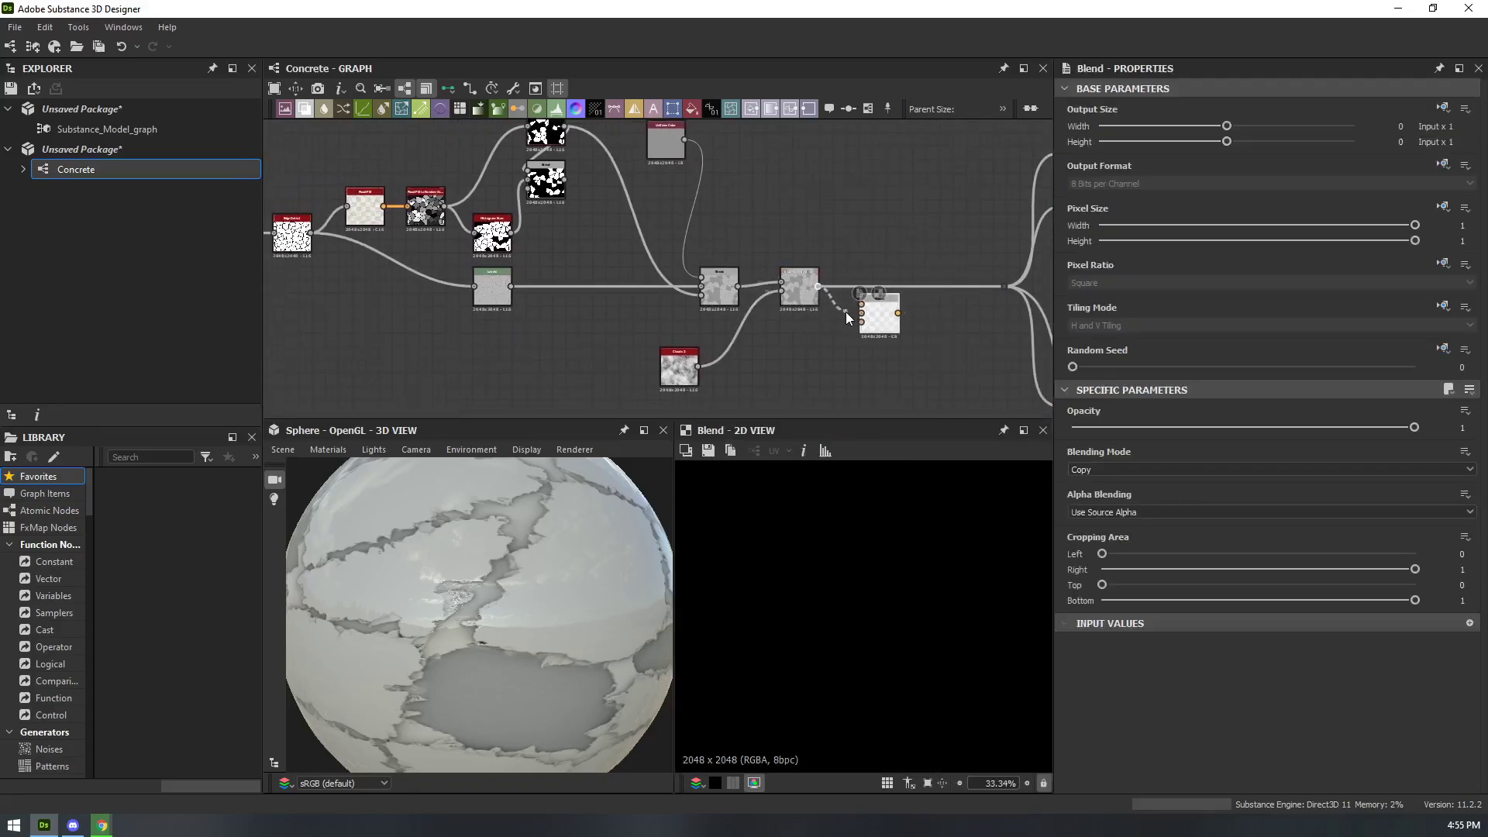
left_click_drag(818, 286, 880, 318)
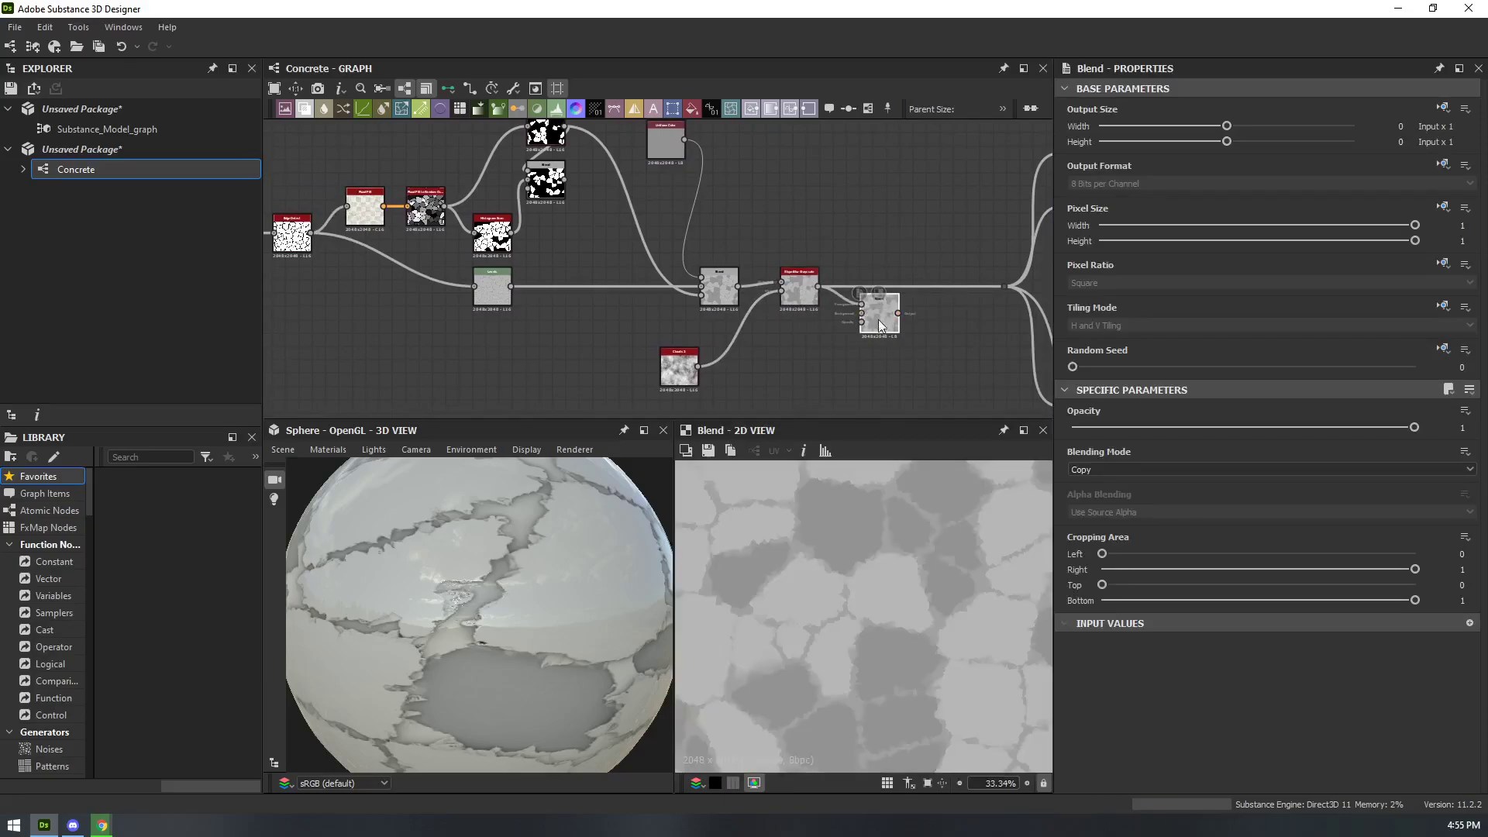
- Connect the black-lined stone pattern that feeds the Flood Fill to the new Blend's Background input, and move the Blend clear of the main link
scroll(272, 264, "up", 4)
middle_click_drag(272, 264, 402, 286)
left_click_drag(505, 216, 830, 333)
scroll(556, 318, "down", 2)
key("Escape")
scroll(566, 338, "down", 2)
middle_click_drag(980, 384, 766, 379)
scroll(799, 344, "up", 2)
left_click_drag(799, 344, 821, 267)
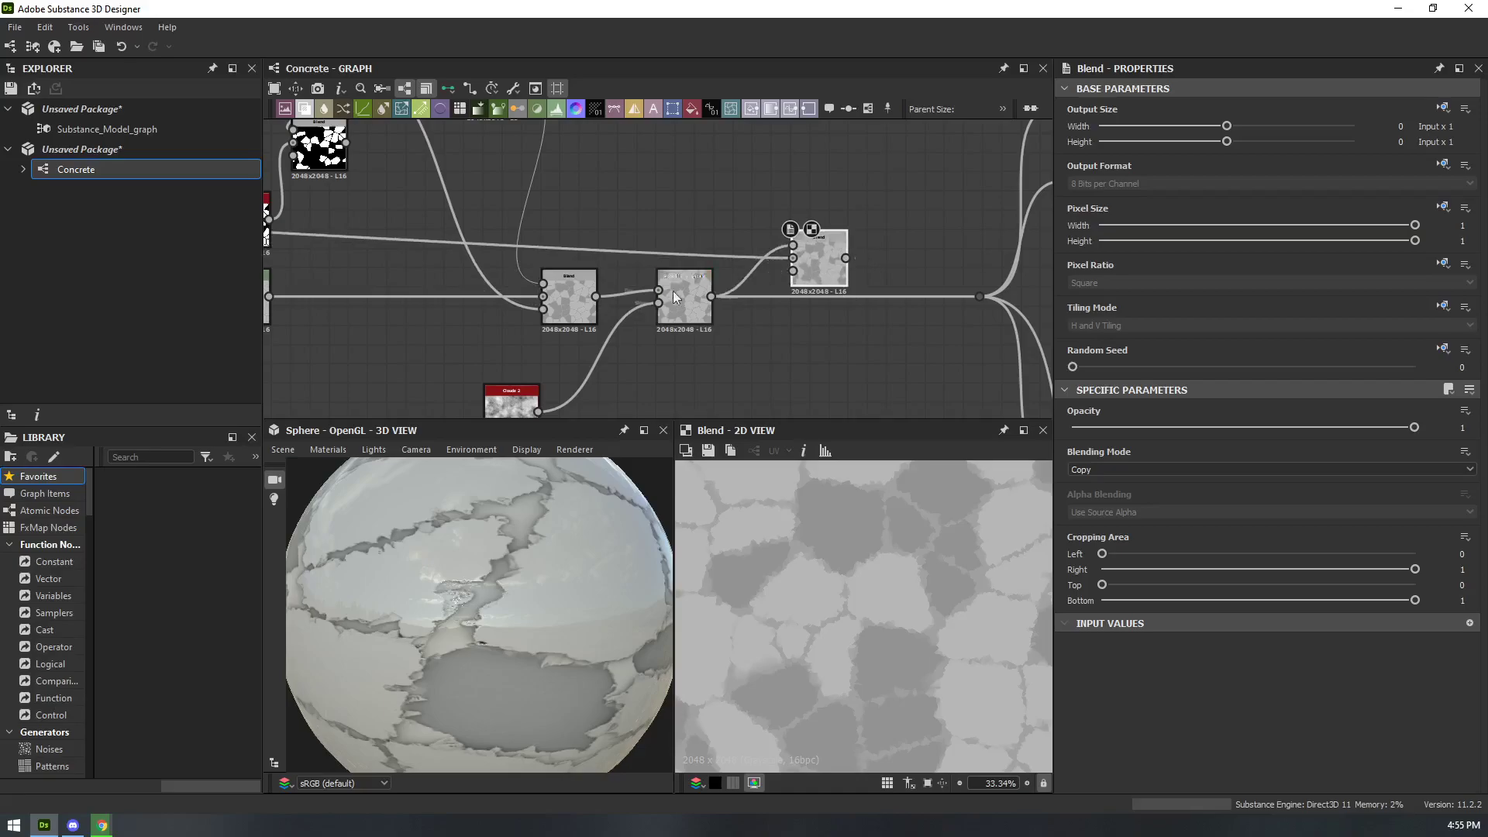
- Connect the same stone pattern to the new Blend's Opacity input as a mask and reposition the node
scroll(605, 281, "down", 3)
middle_click_drag(473, 280, 708, 285)
left_click_drag(478, 258, 948, 279)
middle_click_drag(958, 371, 770, 323)
scroll(770, 322, "up", 4)
left_click_drag(867, 230, 866, 262)
- Try an Intensity of 3.97 on the Slope Blur Grayscale node, with the new Blend shown in the 2D view
left_click(640, 271)
left_click_drag(1098, 489, 1216, 485)
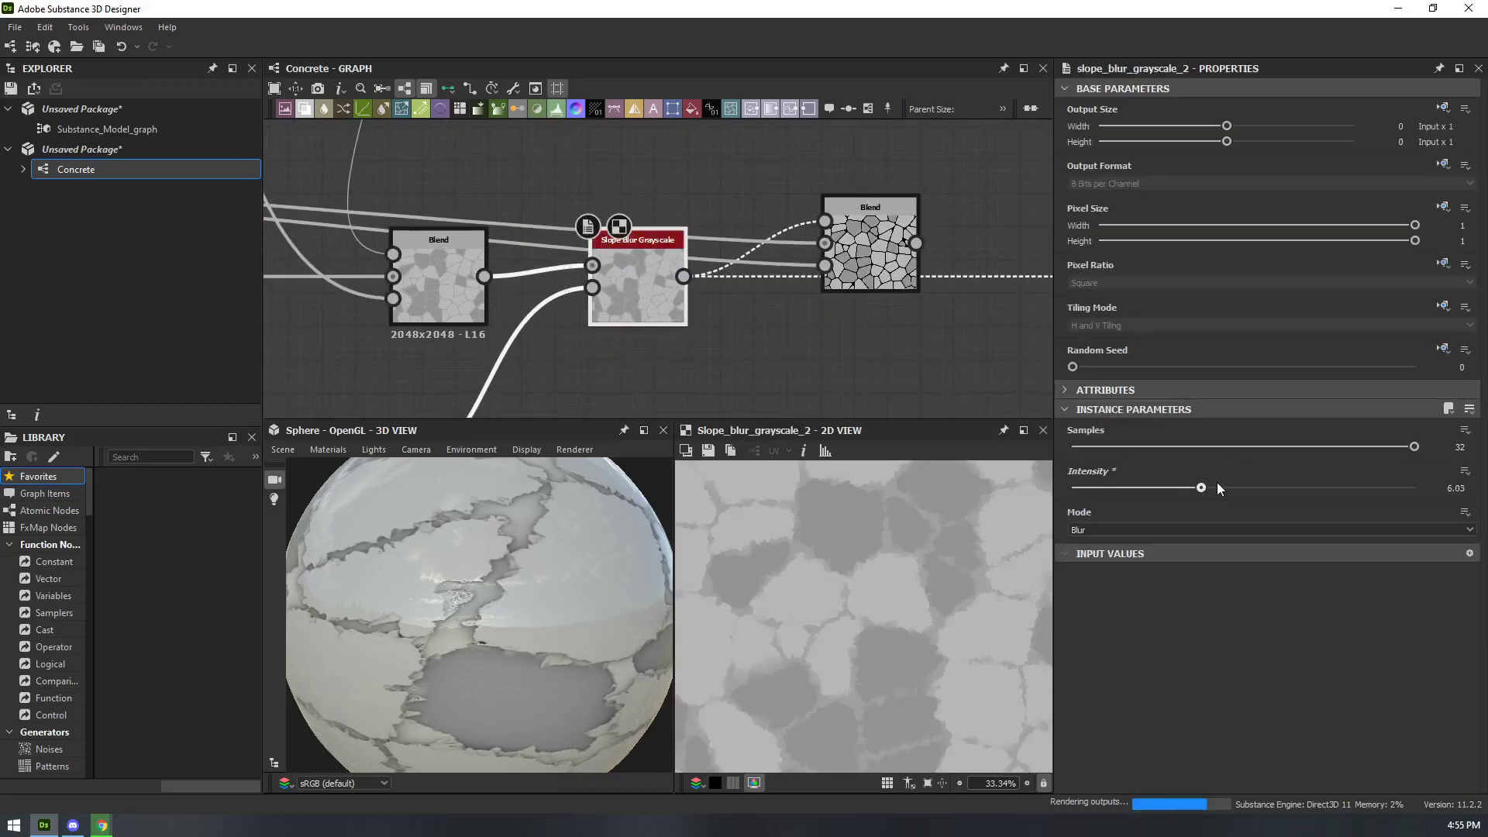
left_click(917, 287)
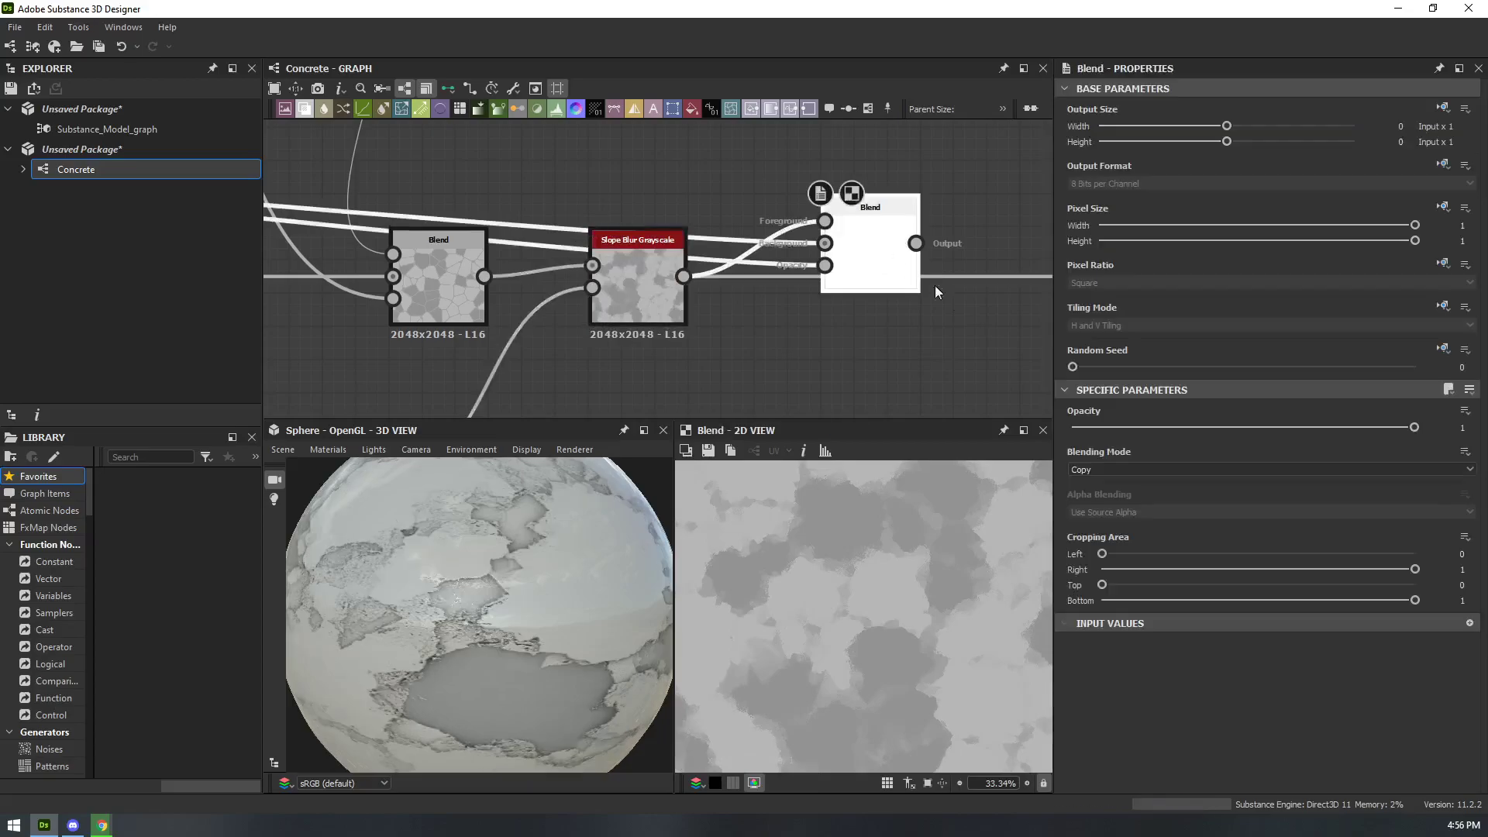
left_click(656, 286)
left_click_drag(483, 574, 409, 617)
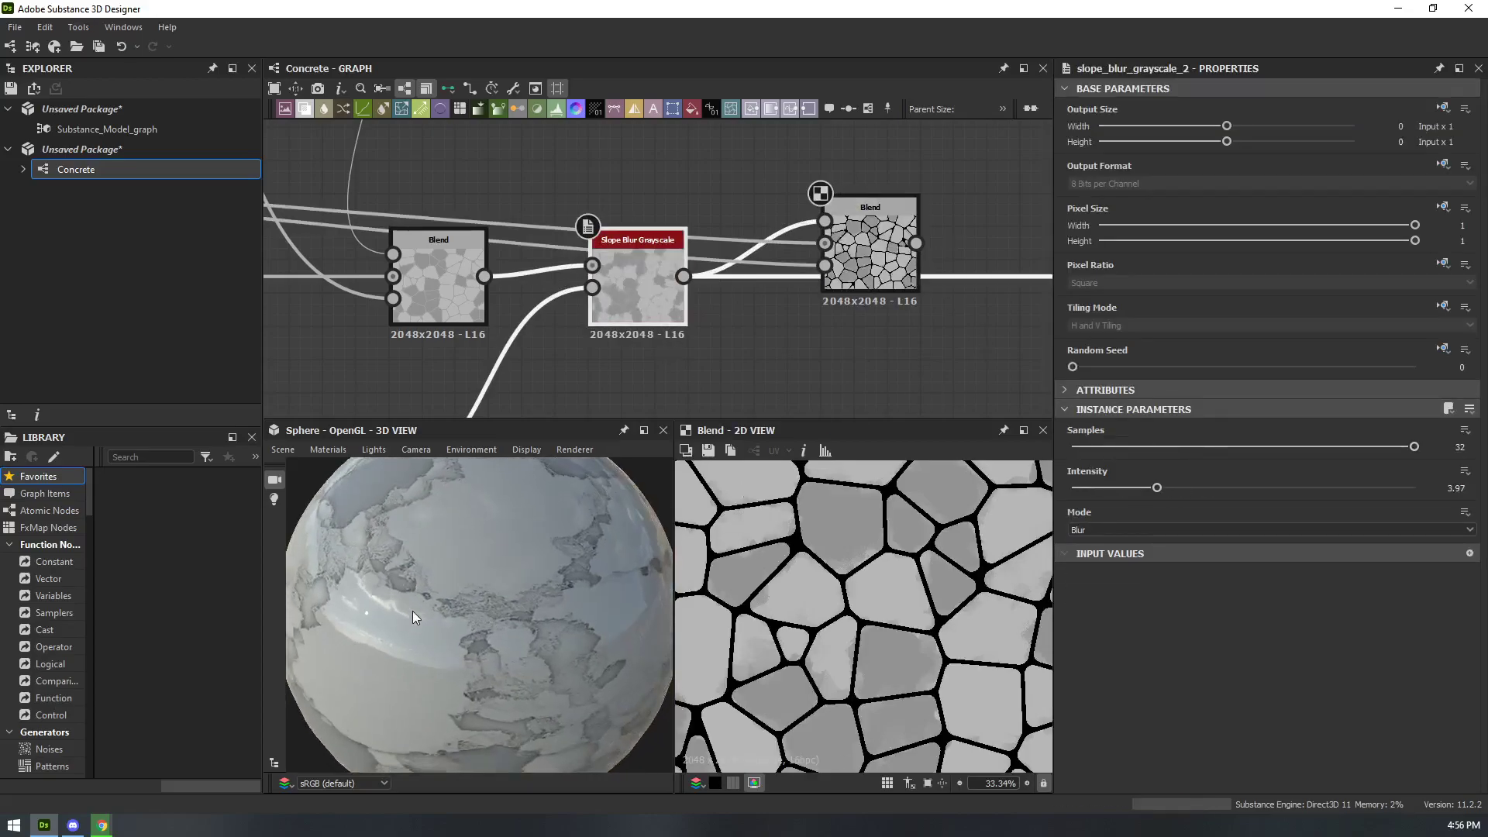
- Connect the masked Blend's output to the dot node feeding the material outputs and align the Blend with it
scroll(885, 334, "down", 2)
middle_click_drag(884, 333, 698, 357)
left_click_drag(718, 298, 880, 321)
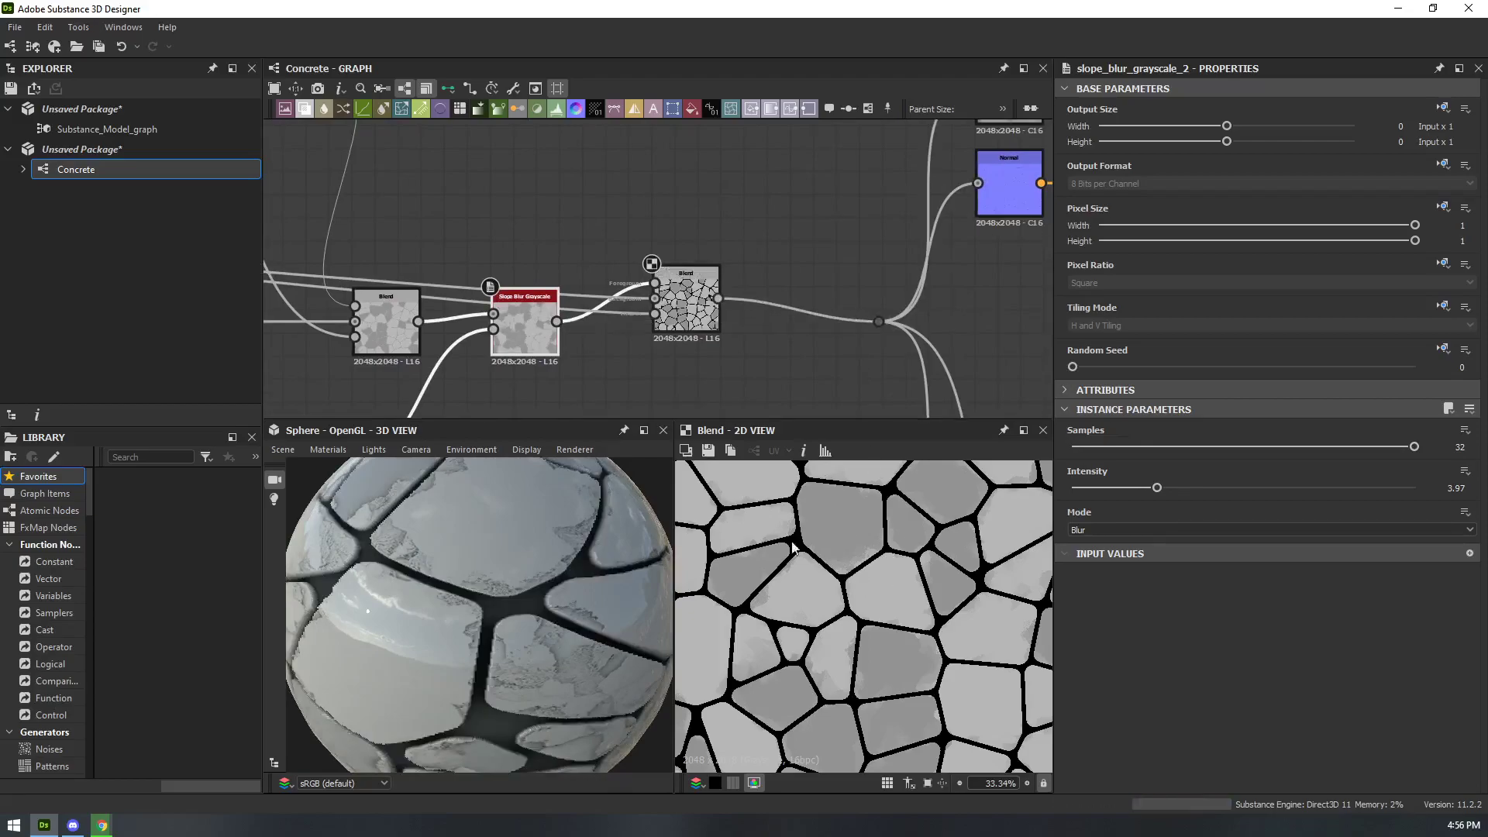
left_click_drag(542, 552, 686, 505)
scroll(575, 556, "up", 4)
scroll(575, 556, "down", 5)
left_click_drag(679, 304, 699, 330)
scroll(920, 398, "up", 3)
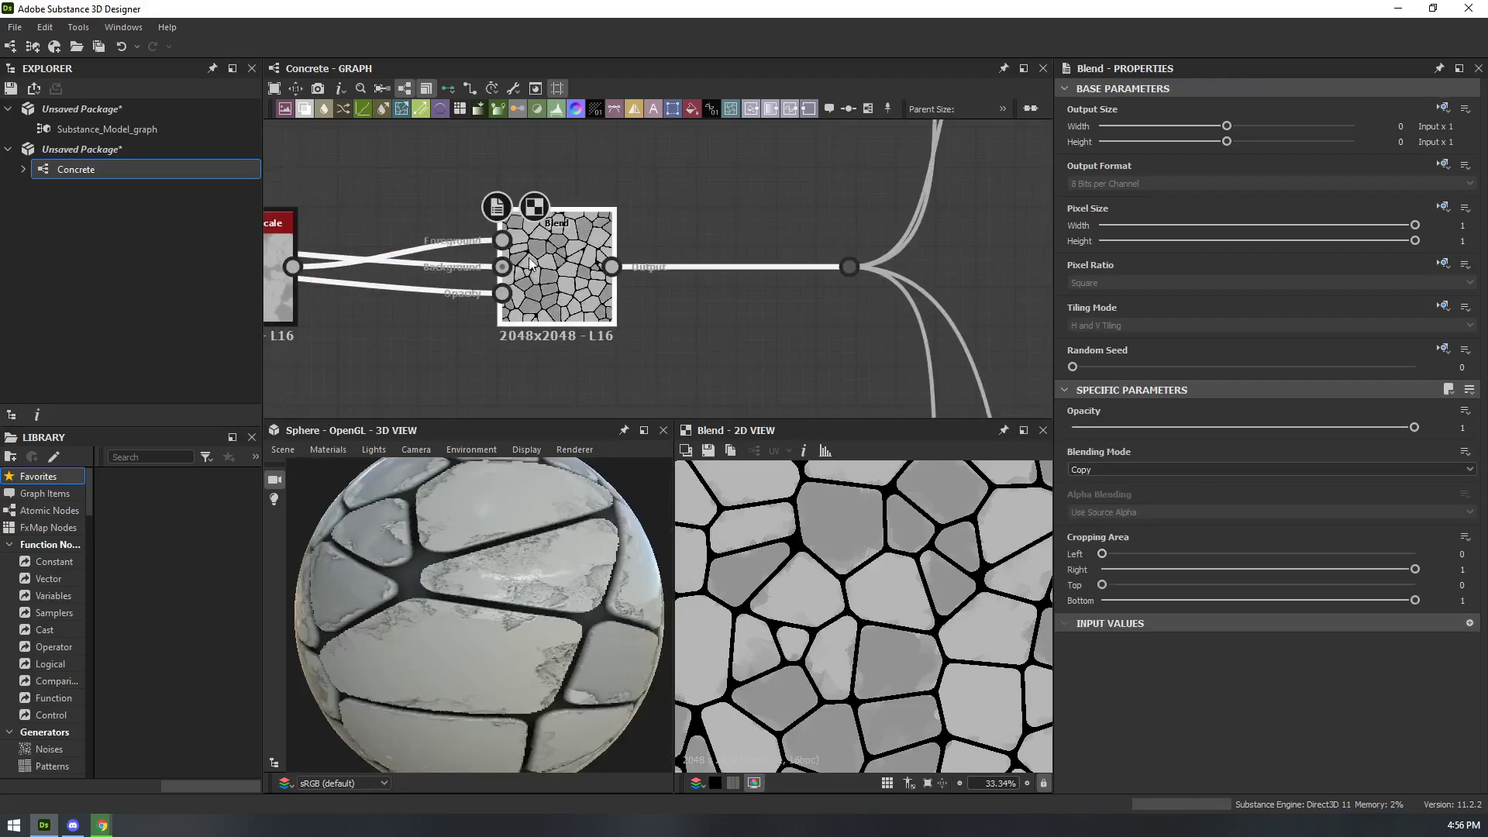
- Try the maximum Intensity of 16 on the Slope Blur Grayscale node while previewing it in 2D
middle_click_drag(734, 266, 860, 348)
scroll(861, 349, "down", 2)
left_click(536, 352)
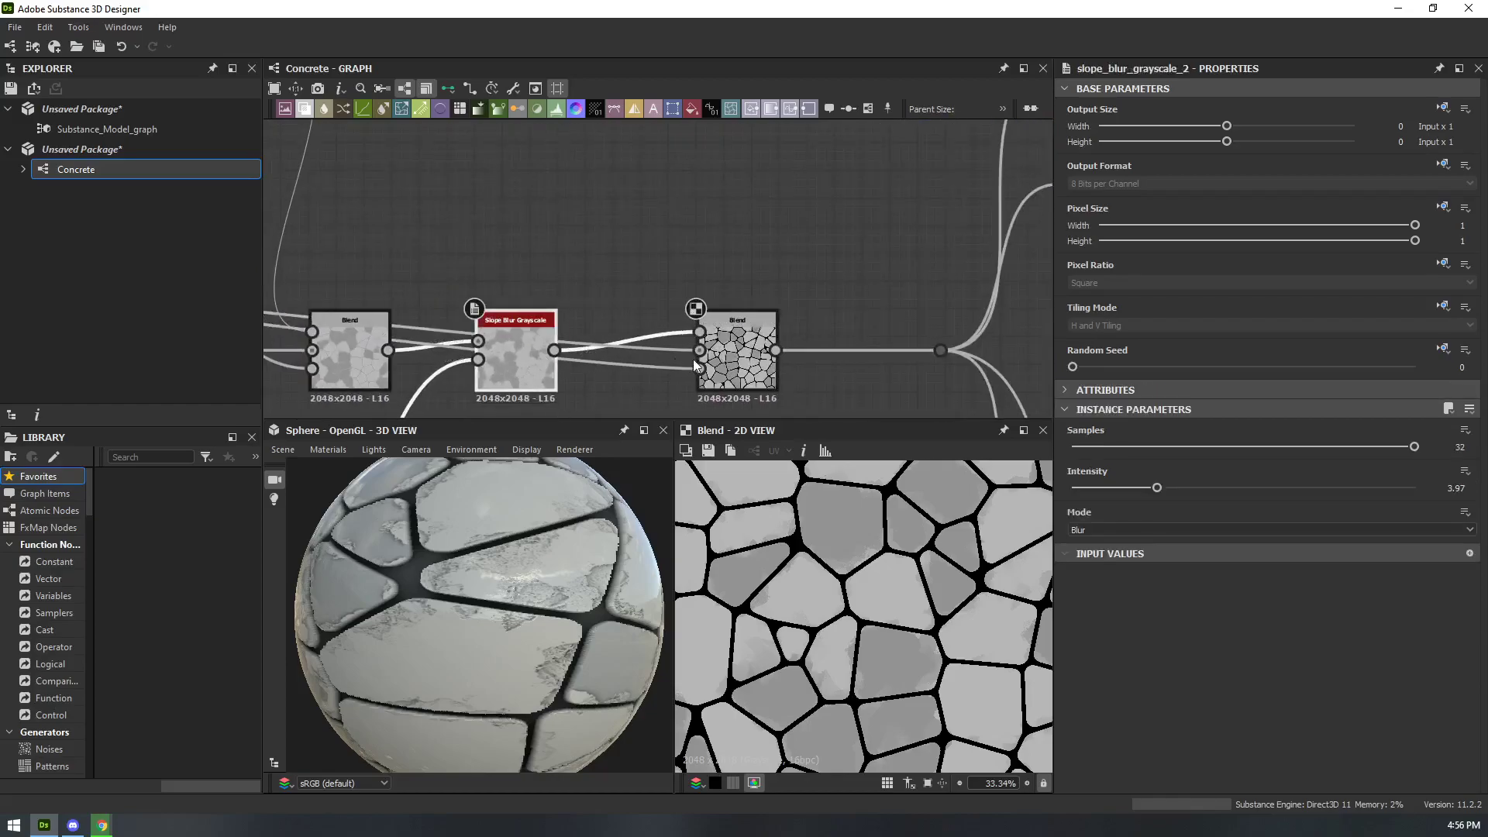
middle_click_drag(745, 301, 829, 288)
double_click(598, 321)
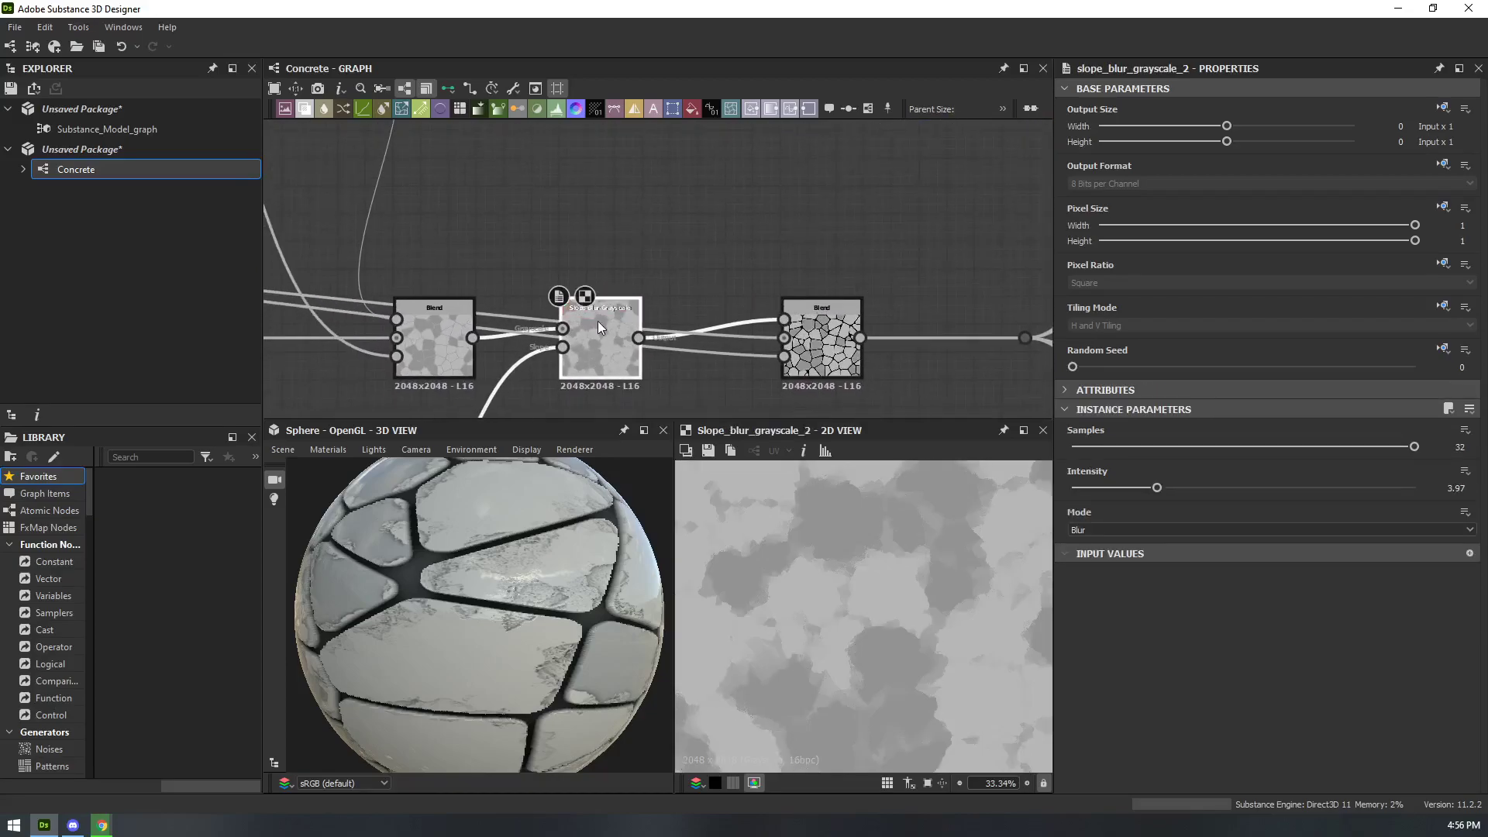
left_click_drag(1172, 485, 1467, 487)
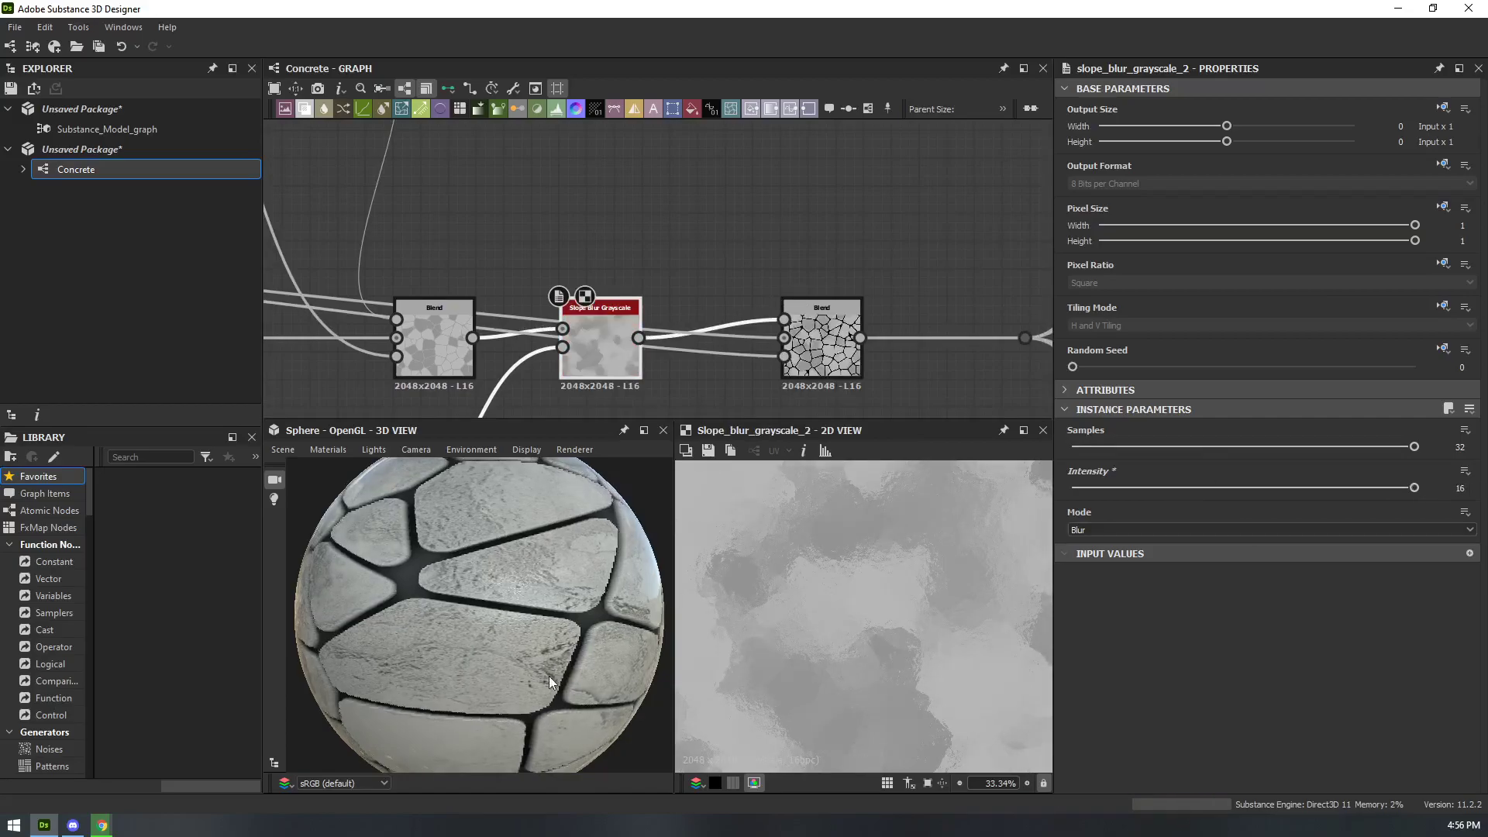
- Examine the blurred stone surface on the 3D sphere and view the Blend that feeds the Slope Blur in 2D
scroll(499, 626, "down", 5)
left_click_drag(519, 617, 653, 529)
scroll(1016, 334, "down", 5)
scroll(930, 519, "down", 3)
scroll(903, 552, "up", 2)
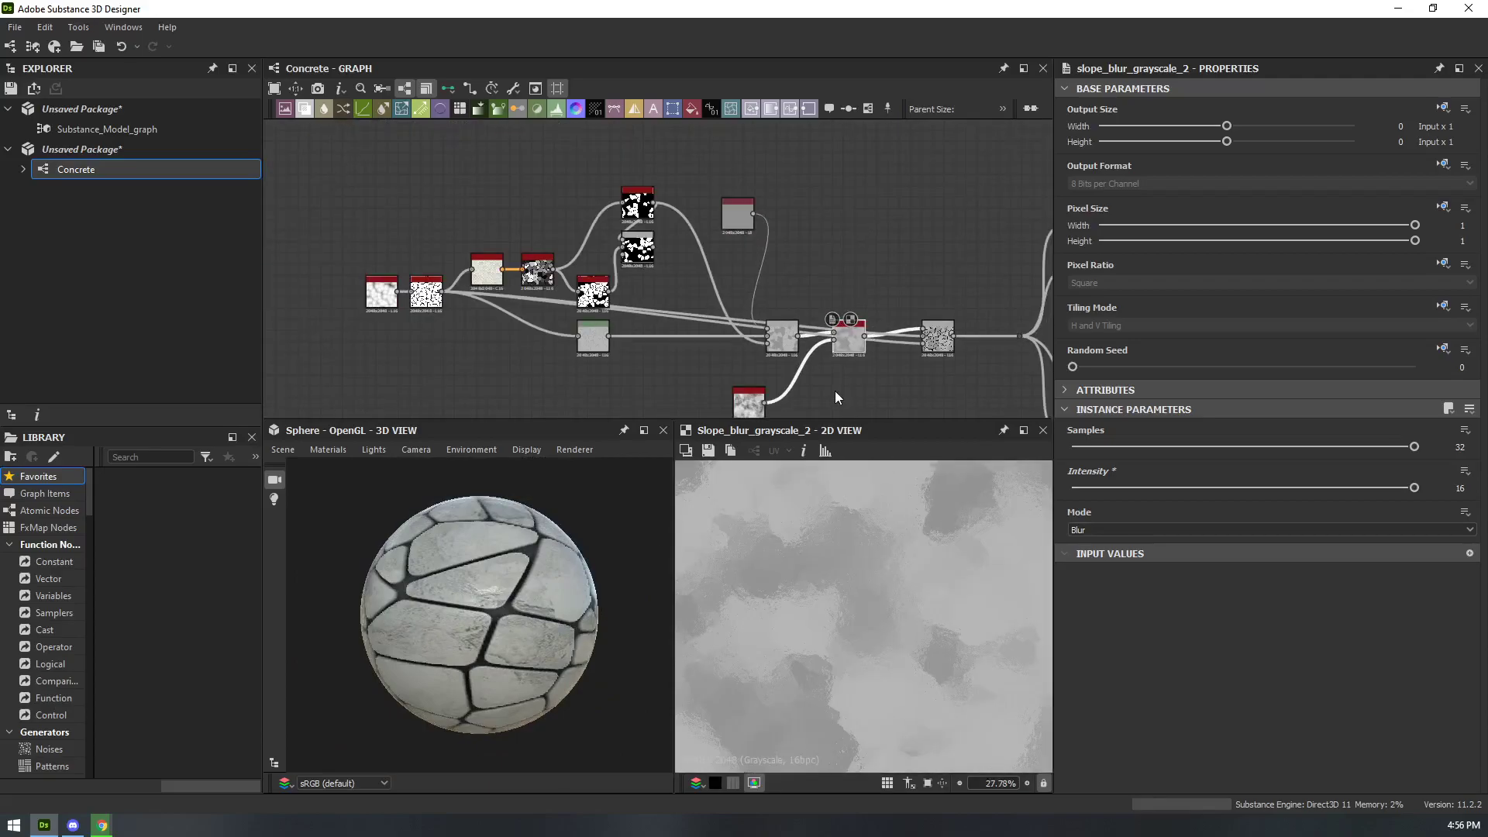
scroll(836, 393, "up", 5)
middle_click_drag(745, 348, 569, 384)
scroll(651, 355, "down", 4)
middle_click_drag(870, 368, 903, 386)
left_click_drag(505, 598, 519, 542)
scroll(705, 370, "up", 2)
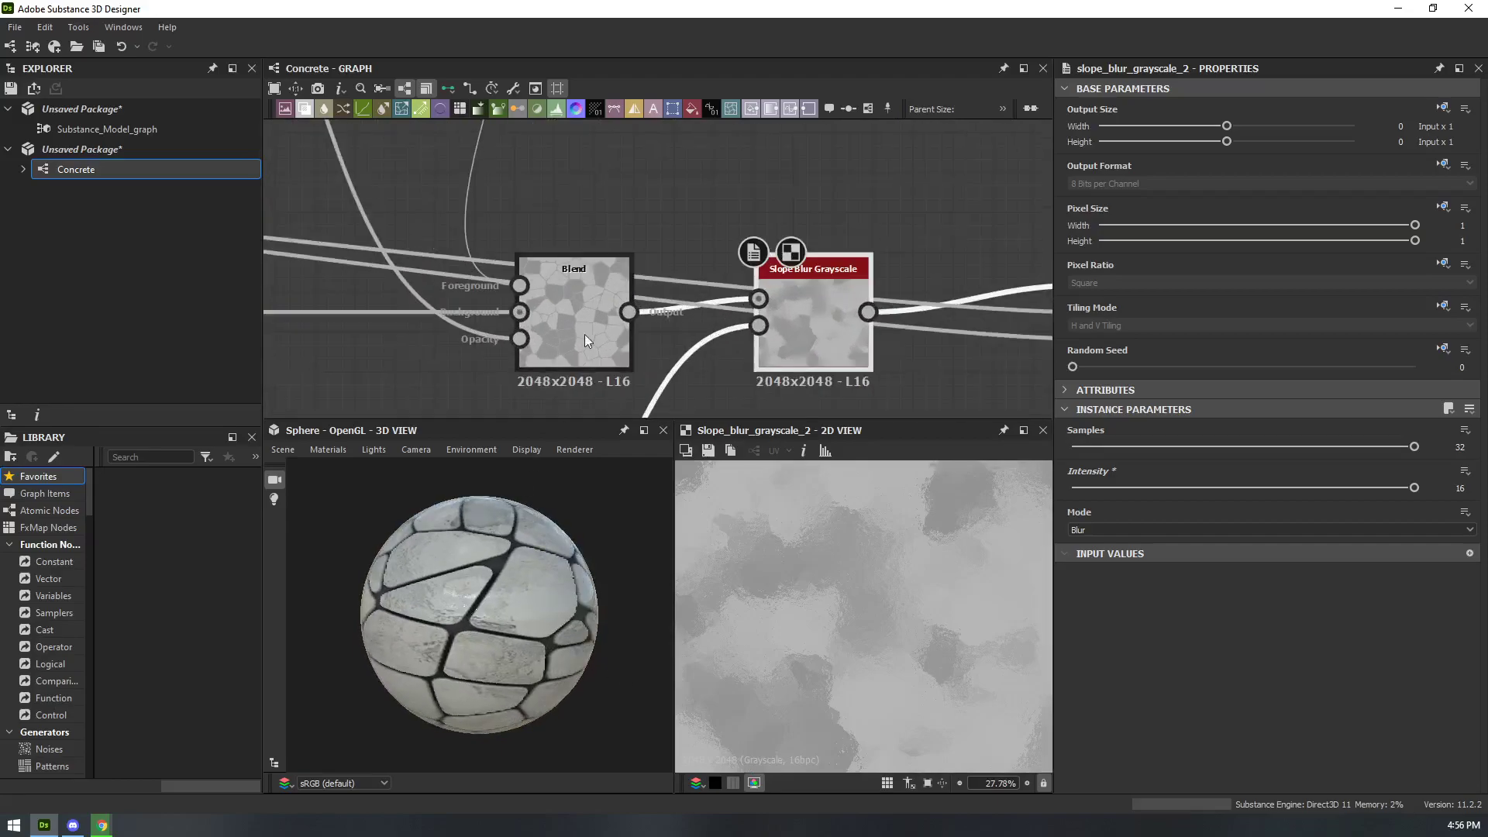
double_click(580, 327)
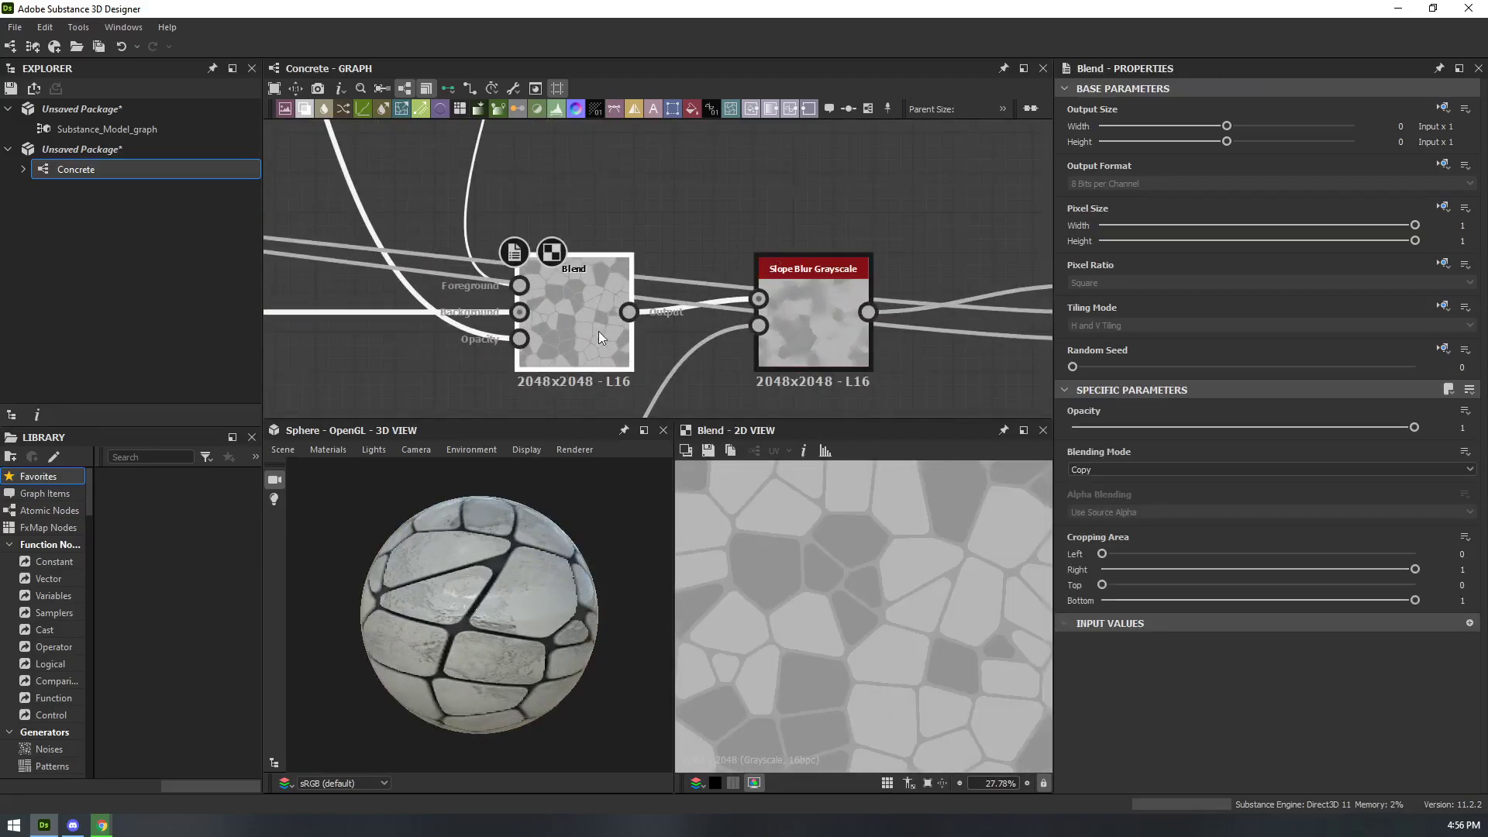
scroll(665, 334, "down", 1)
- Set the Uniform Color node's grayscale output color to 61
middle_click_drag(665, 333, 442, 364)
middle_click_drag(602, 237, 669, 294)
scroll(745, 312, "down", 2)
double_click(579, 215)
mouse_move(1212, 488)
left_mouse_down()
mouse_move(1300, 490)
mouse_move(1199, 493)
mouse_move(1214, 493)
left_mouse_up()
- Examine the stones with the new color on the 3D sphere from several angles and distances
left_click_drag(472, 561, 436, 491)
scroll(463, 621, "up", 6)
left_click_drag(597, 648, 510, 552)
scroll(570, 531, "up", 6)
scroll(506, 555, "up", 3)
scroll(488, 564, "down", 1)
scroll(482, 575, "down", 1)
scroll(503, 577, "down", 4)
scroll(528, 592, "up", 3)
scroll(487, 597, "down", 6)
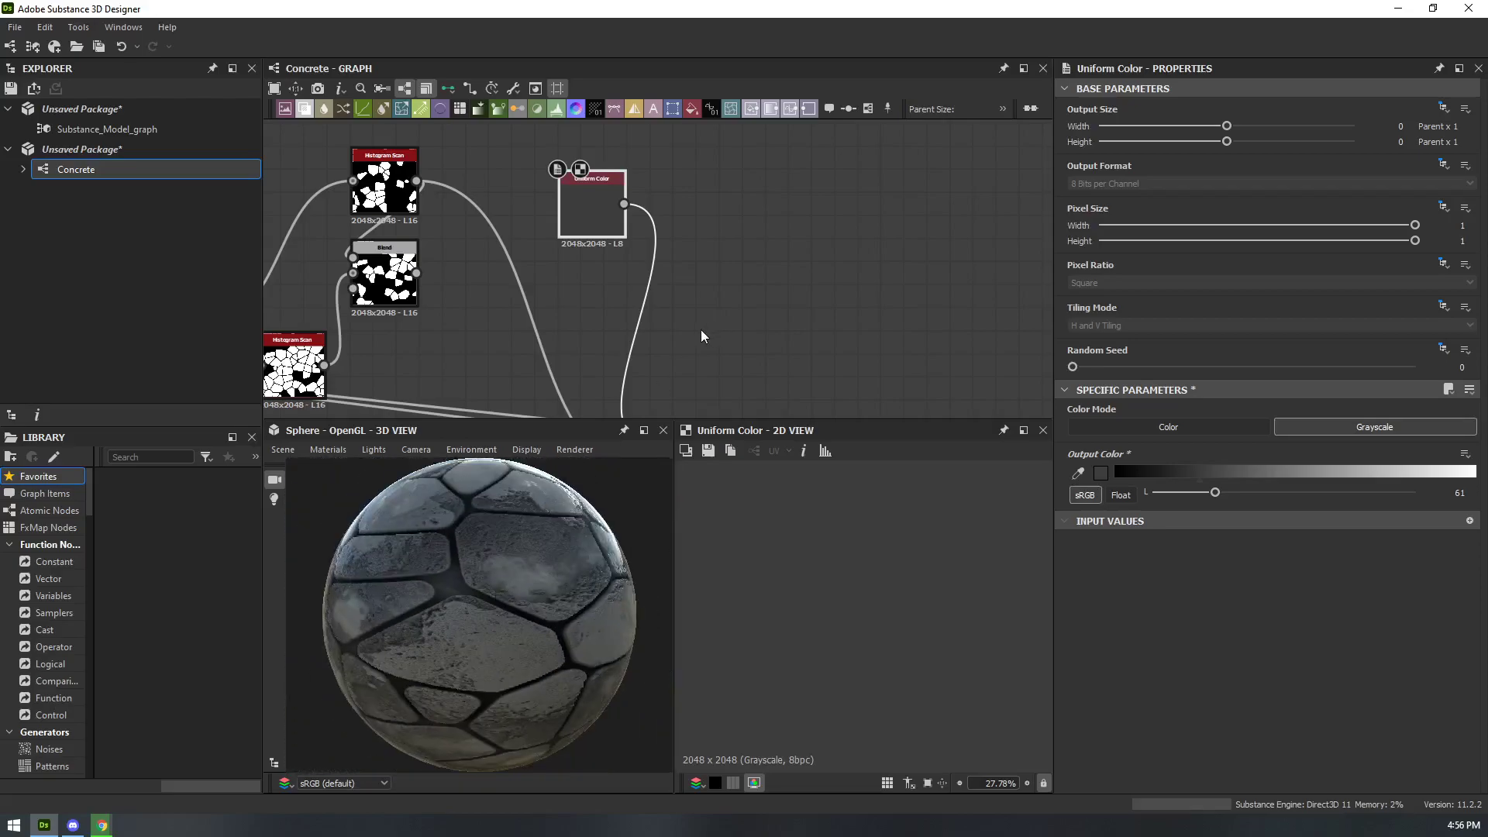
- View the Blend nodes and the Roughness output, and examine the grainy surface noise on the sphere up close
middle_click_drag(737, 258, 697, 193)
scroll(635, 257, "up", 2)
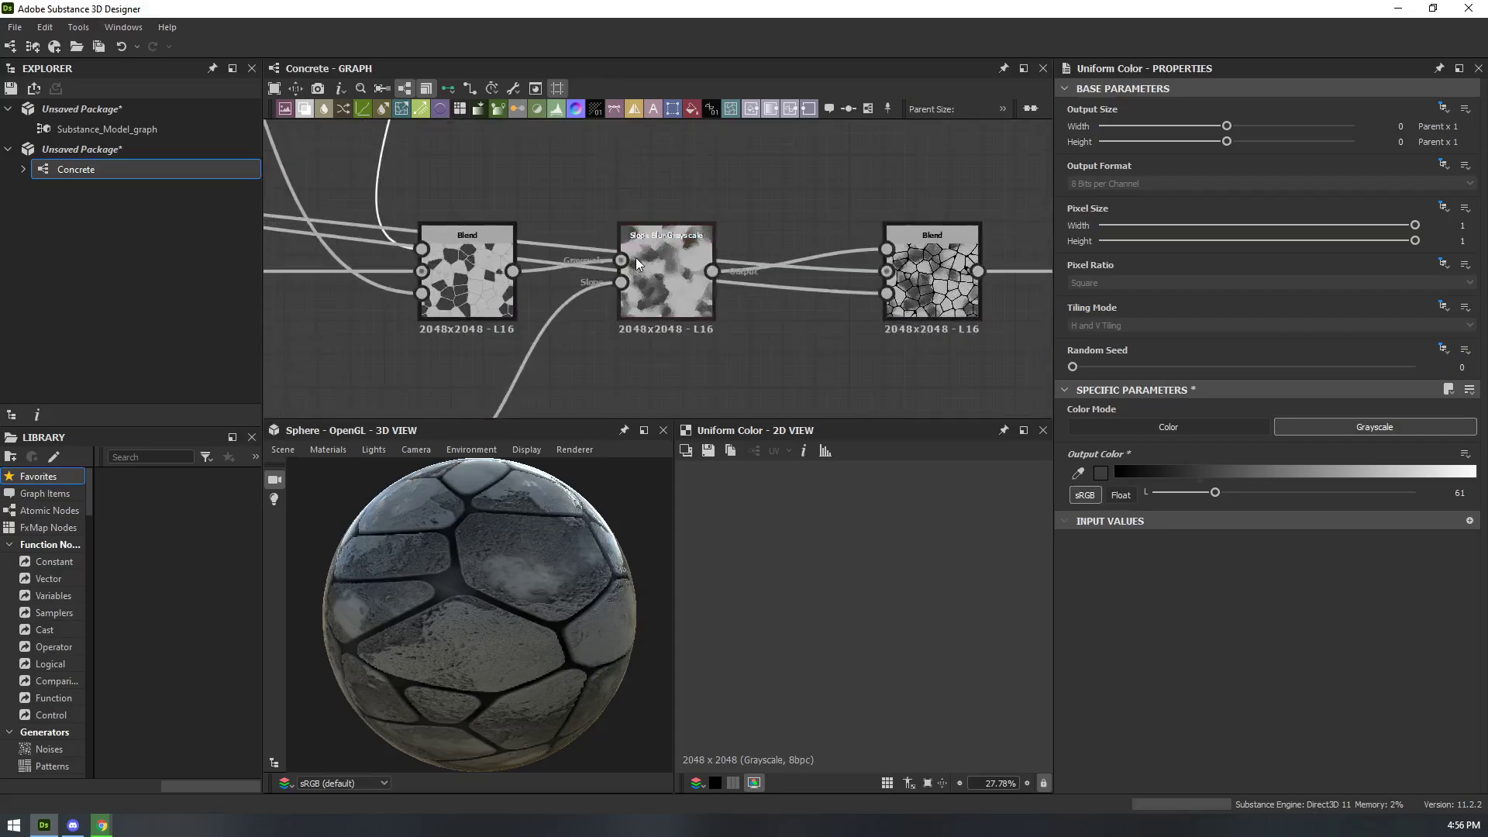
double_click(903, 280)
double_click(481, 281)
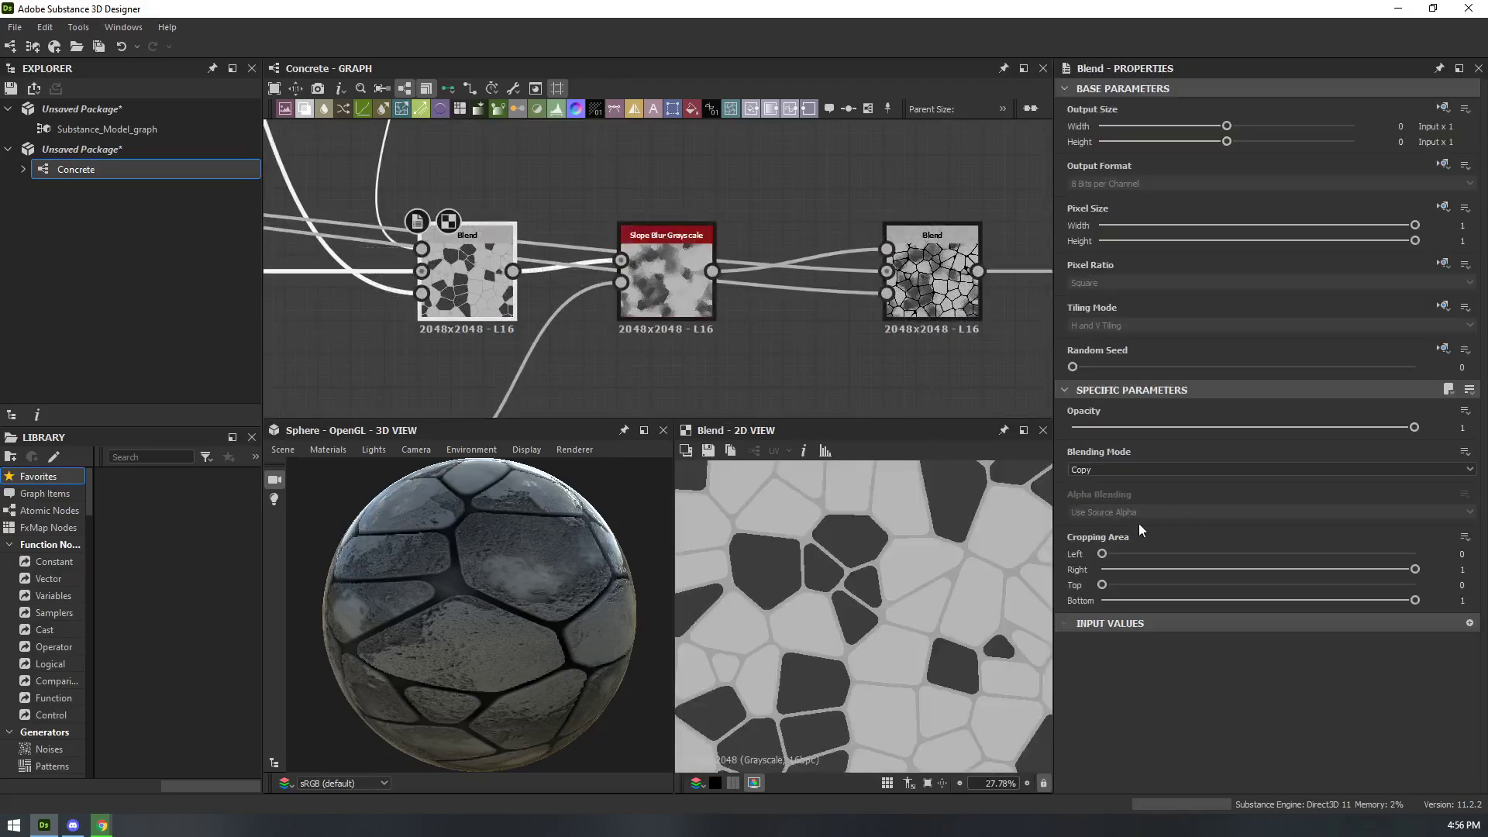
left_click_drag(540, 529, 544, 589)
scroll(538, 553, "up", 3)
scroll(540, 549, "up", 5)
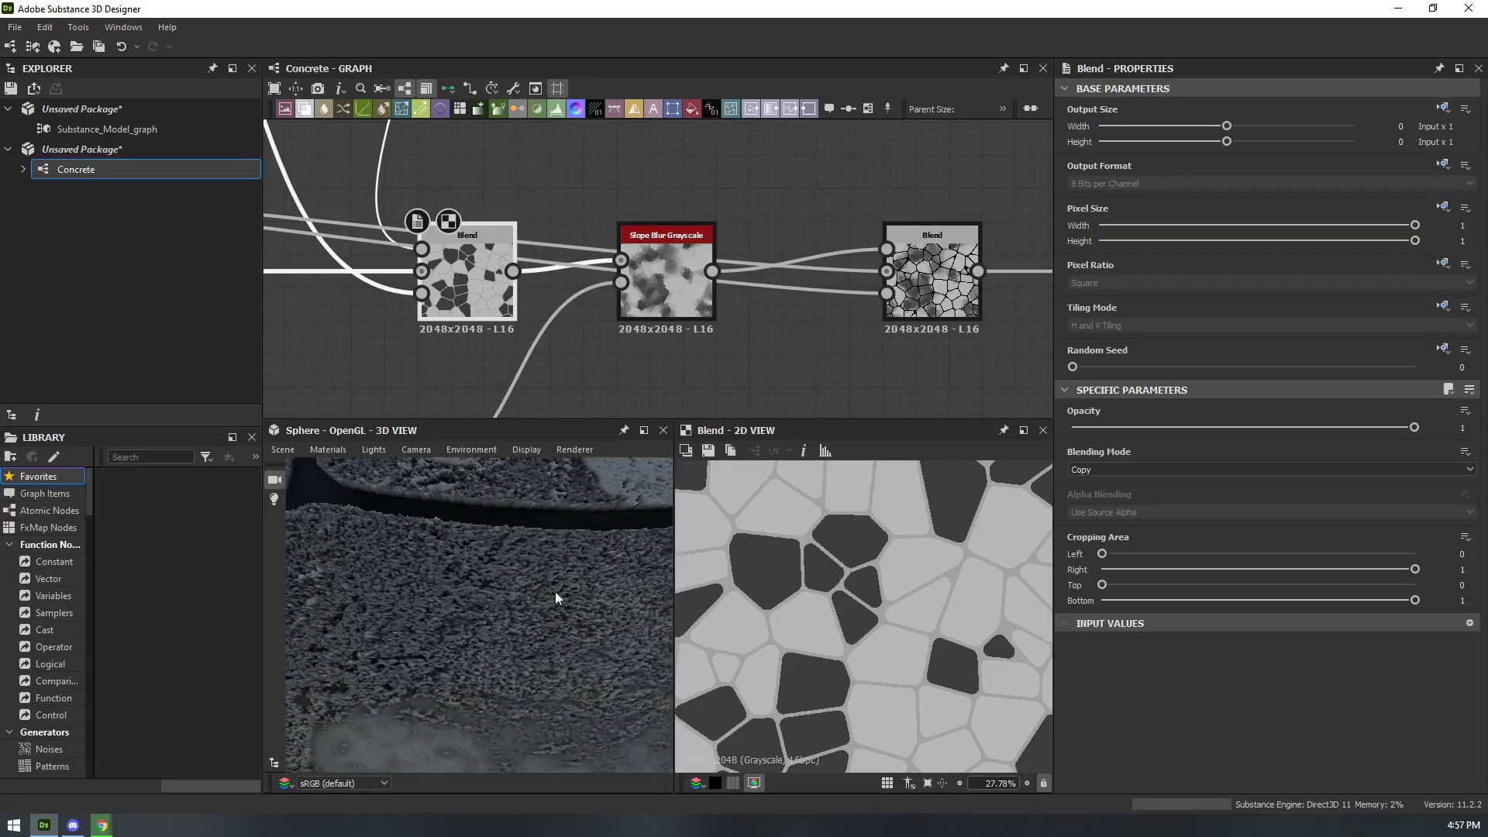
scroll(825, 353, "down", 2)
middle_click_drag(883, 350, 477, 354)
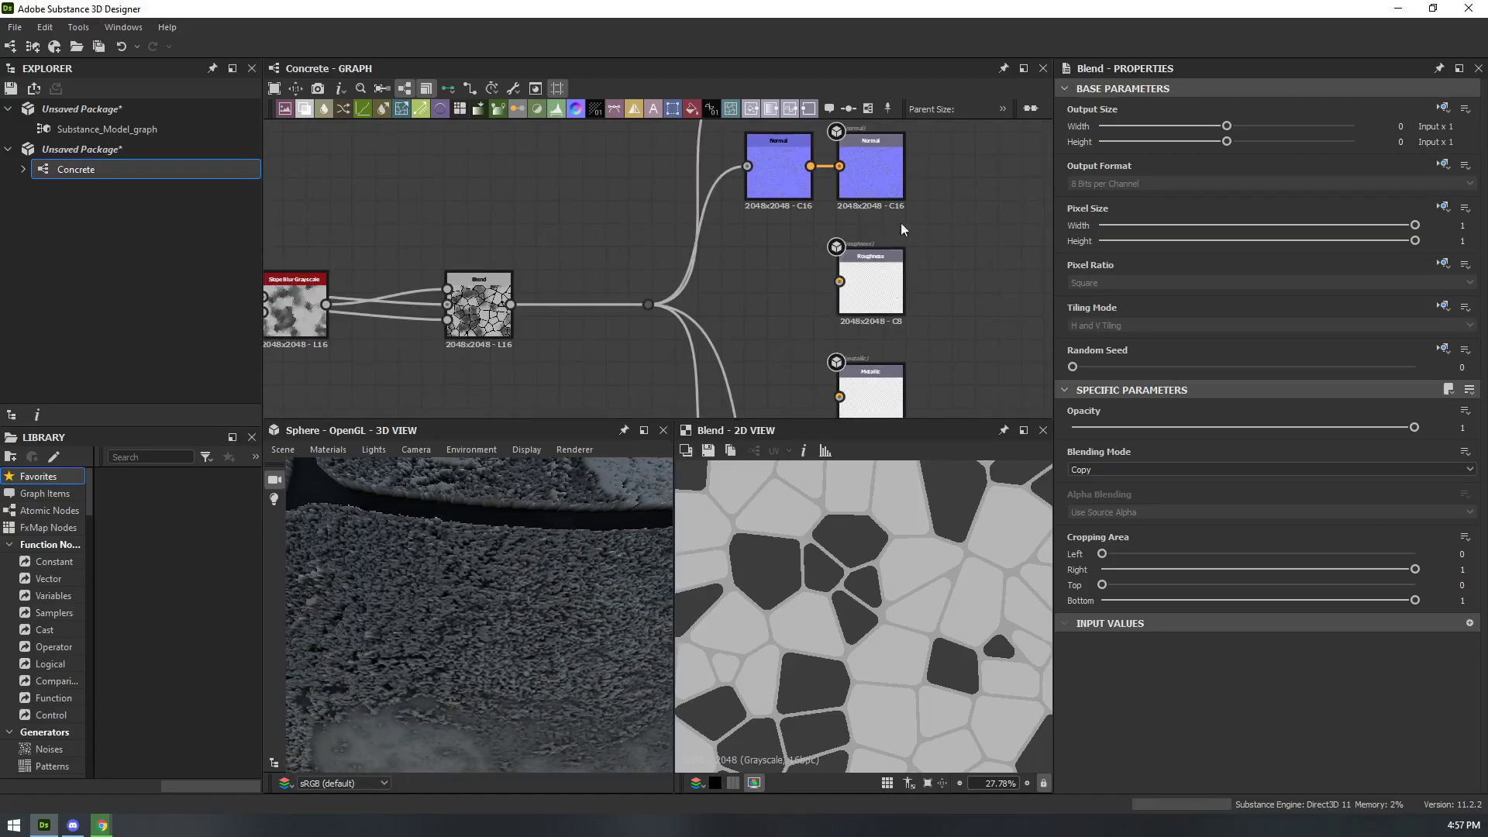
scroll(448, 612, "up", 3)
scroll(452, 569, "up", 3)
scroll(504, 577, "down", 2)
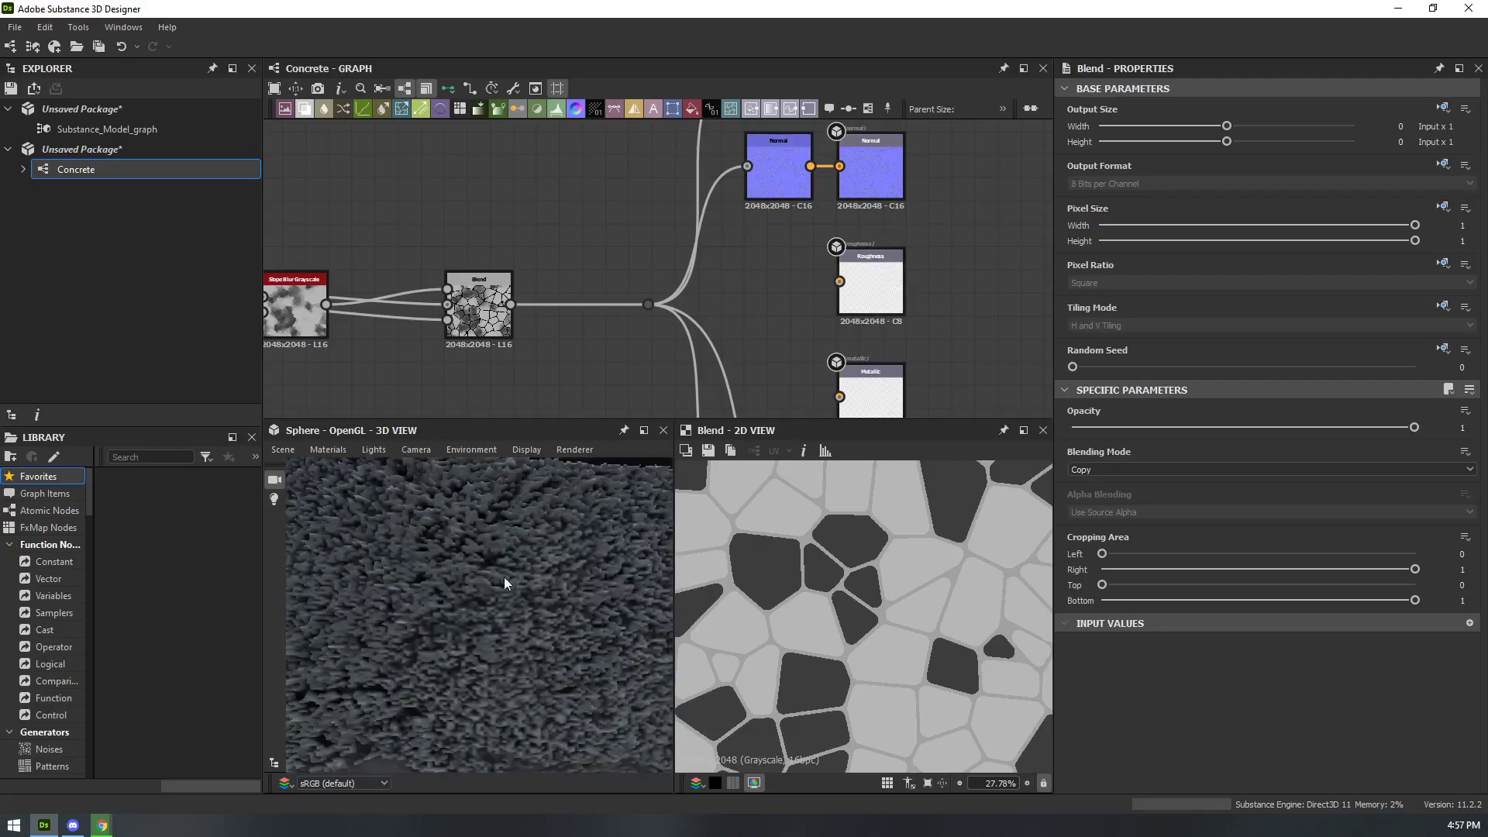
left_click(871, 290)
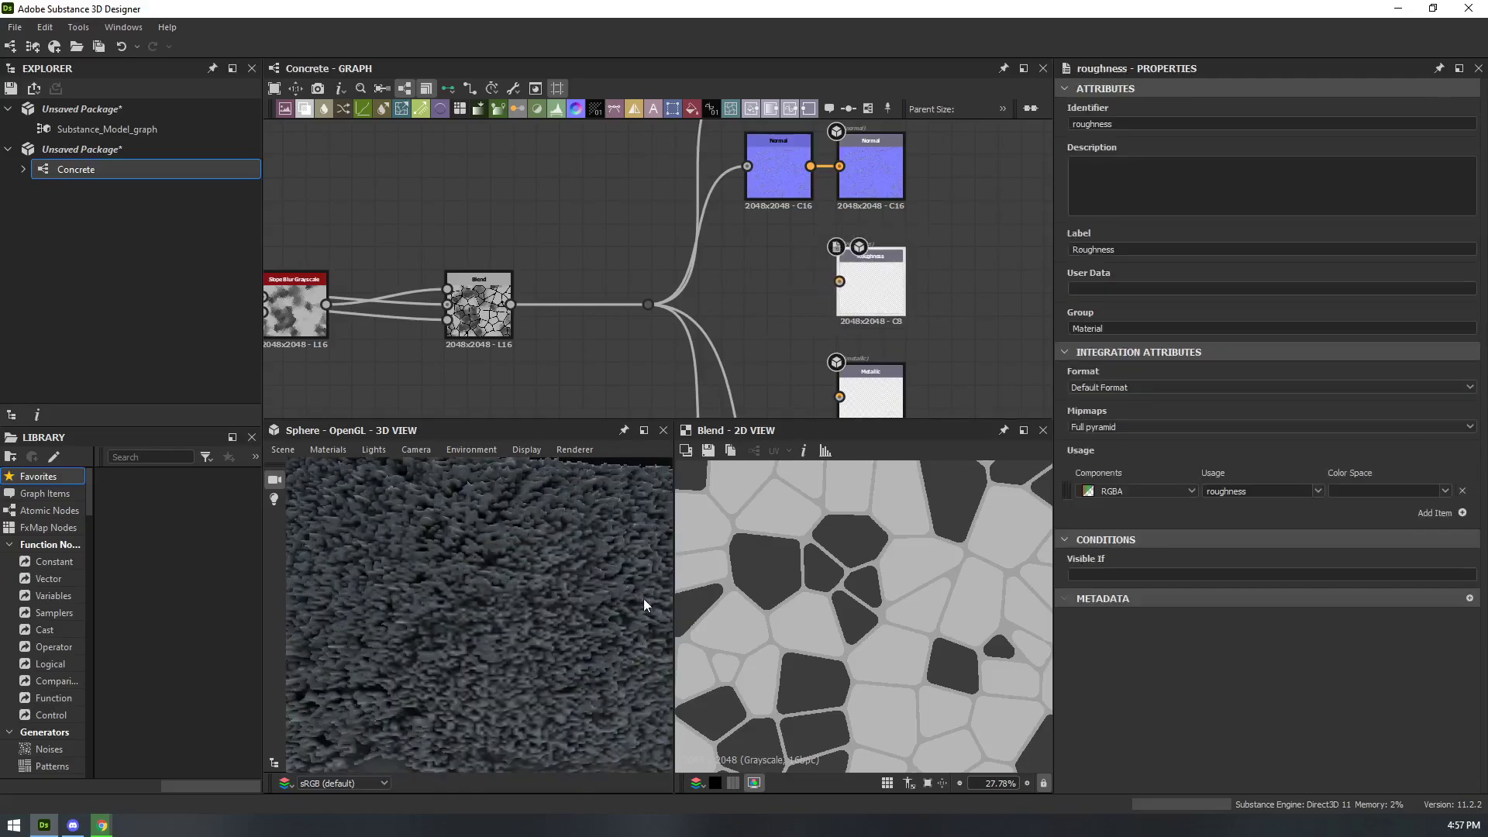
scroll(606, 341, "down", 4)
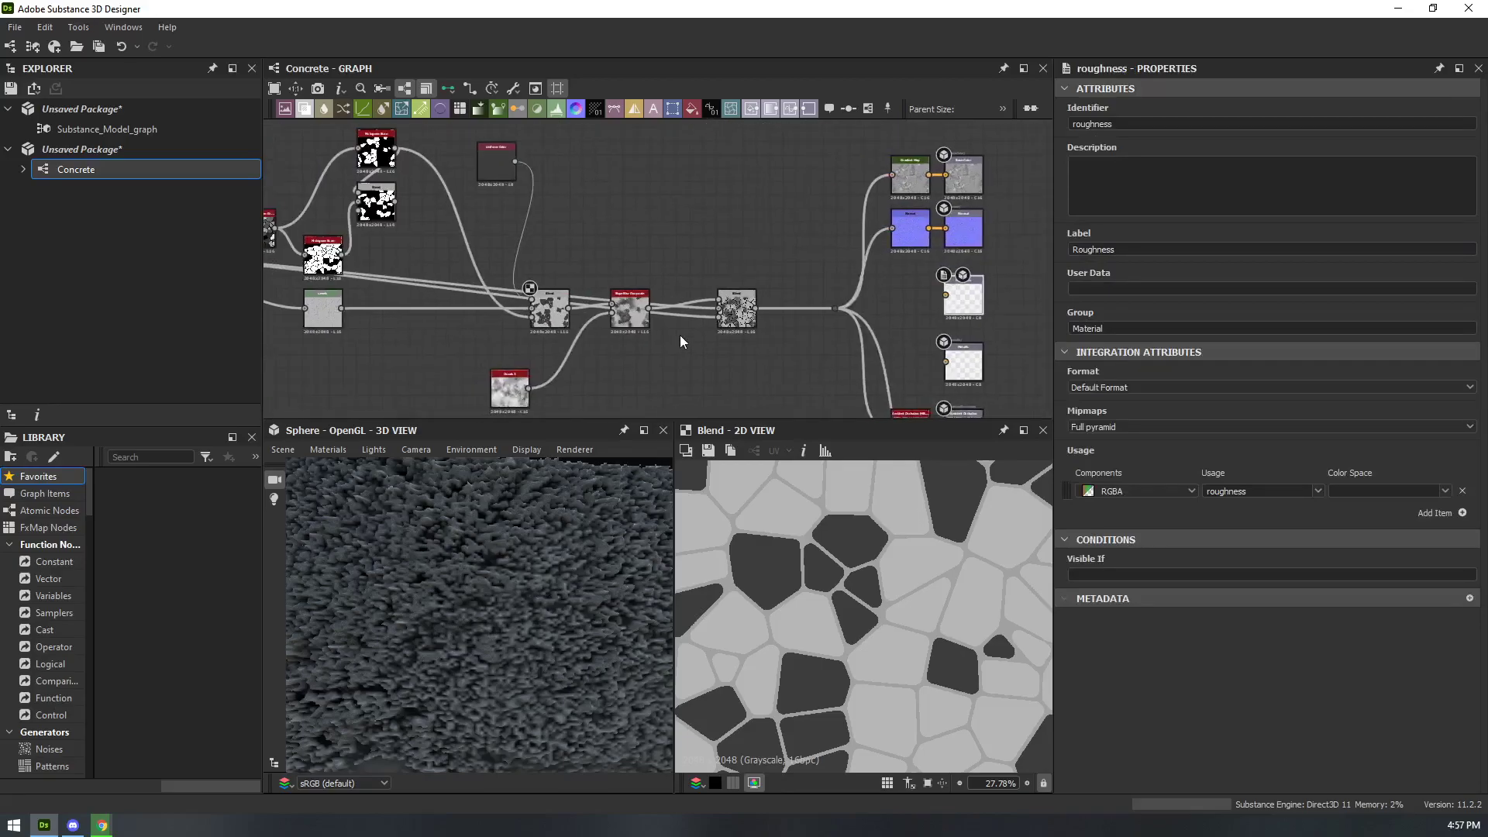
- Try an Intensity of 0 on the Slope Blur Grayscale node and check the whole sphere
scroll(630, 299, "up", 4)
left_click(593, 296)
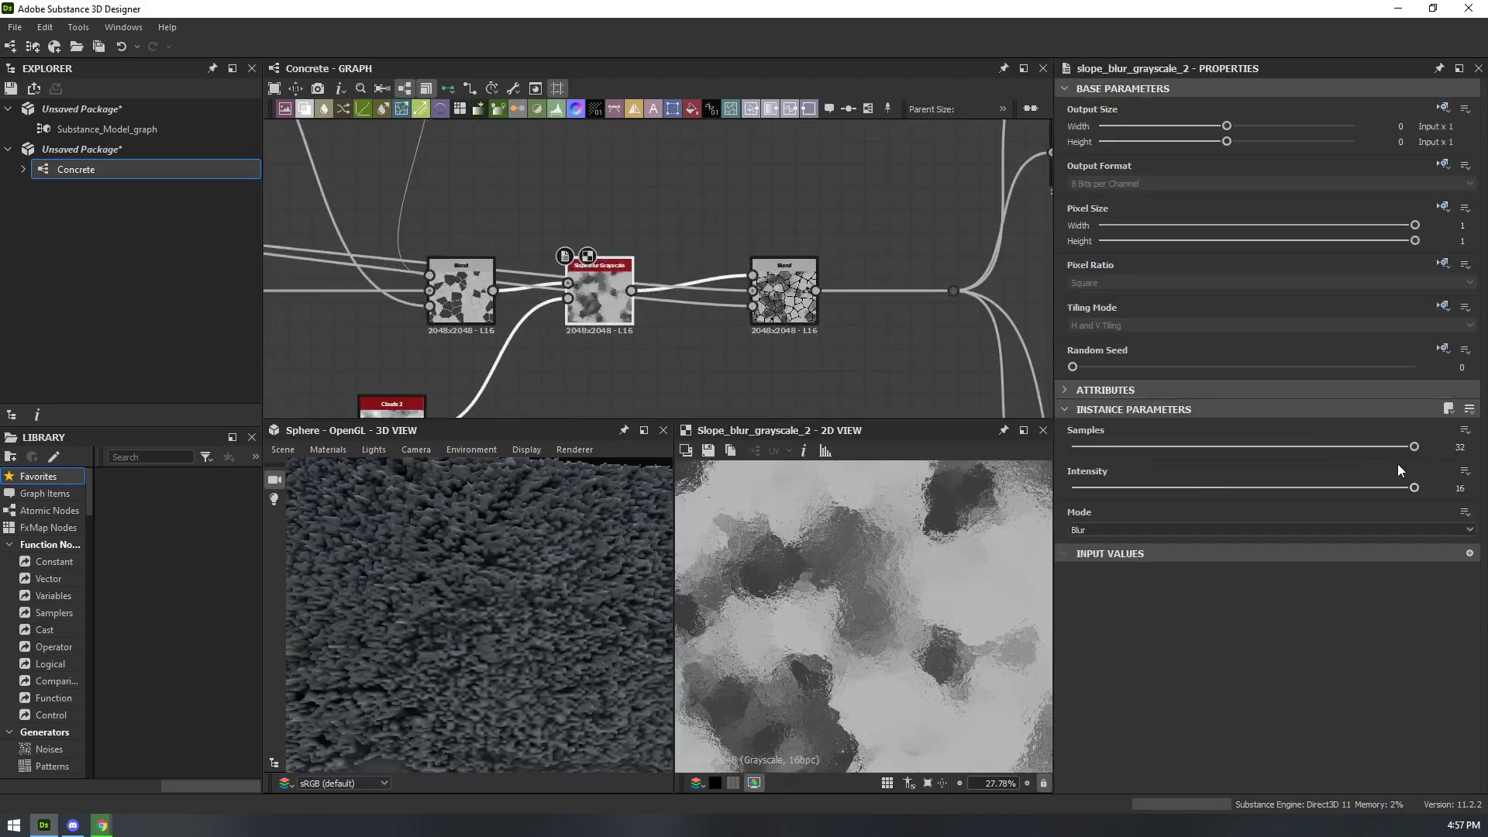
left_click_drag(1413, 486, 1071, 491)
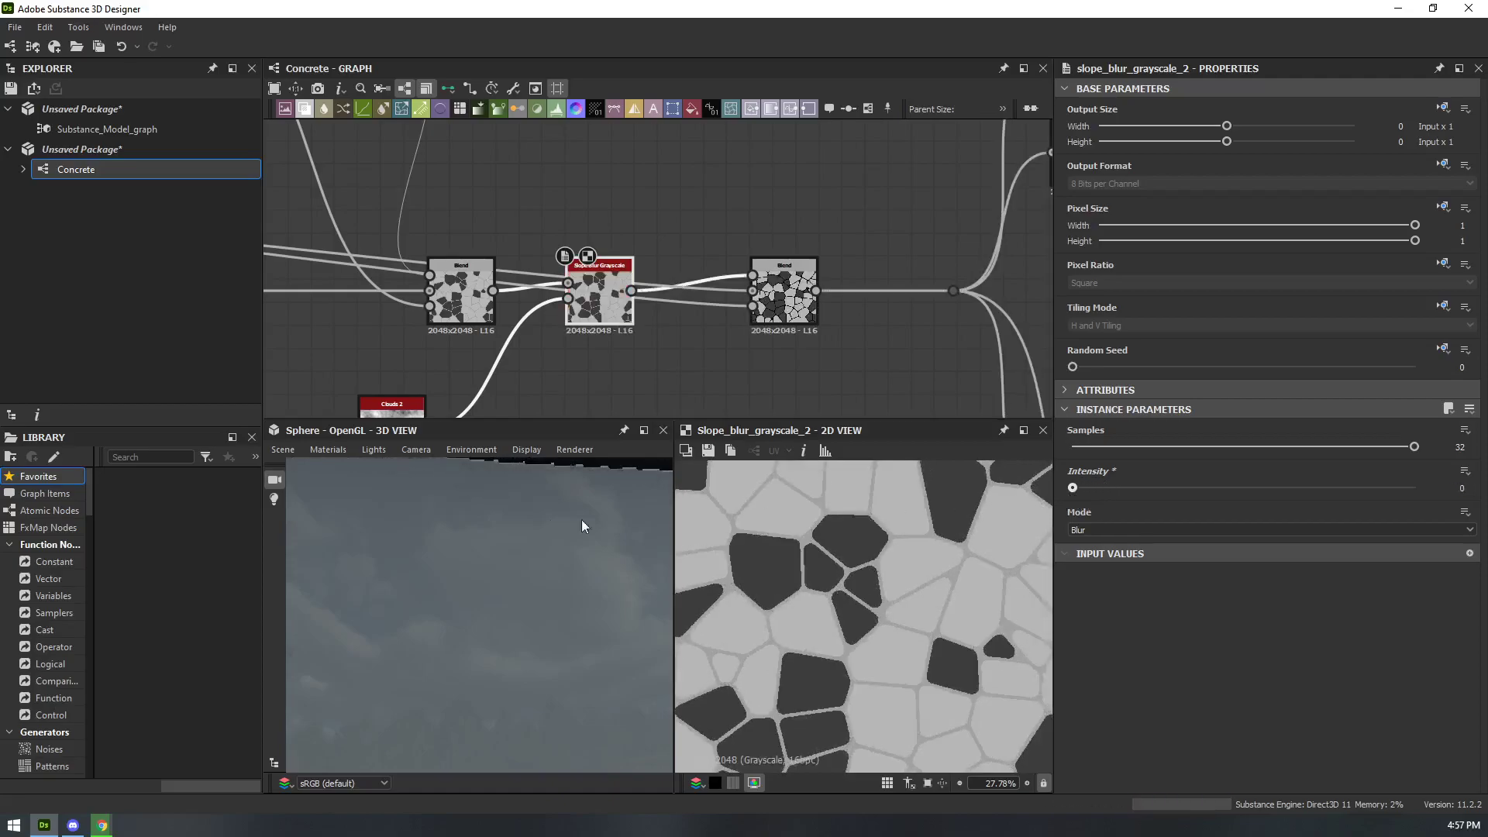
scroll(577, 525, "down", 5)
- Try an Intensity of 0.33 with the Min mode on the Slope Blur Grayscale node
left_click(1072, 488)
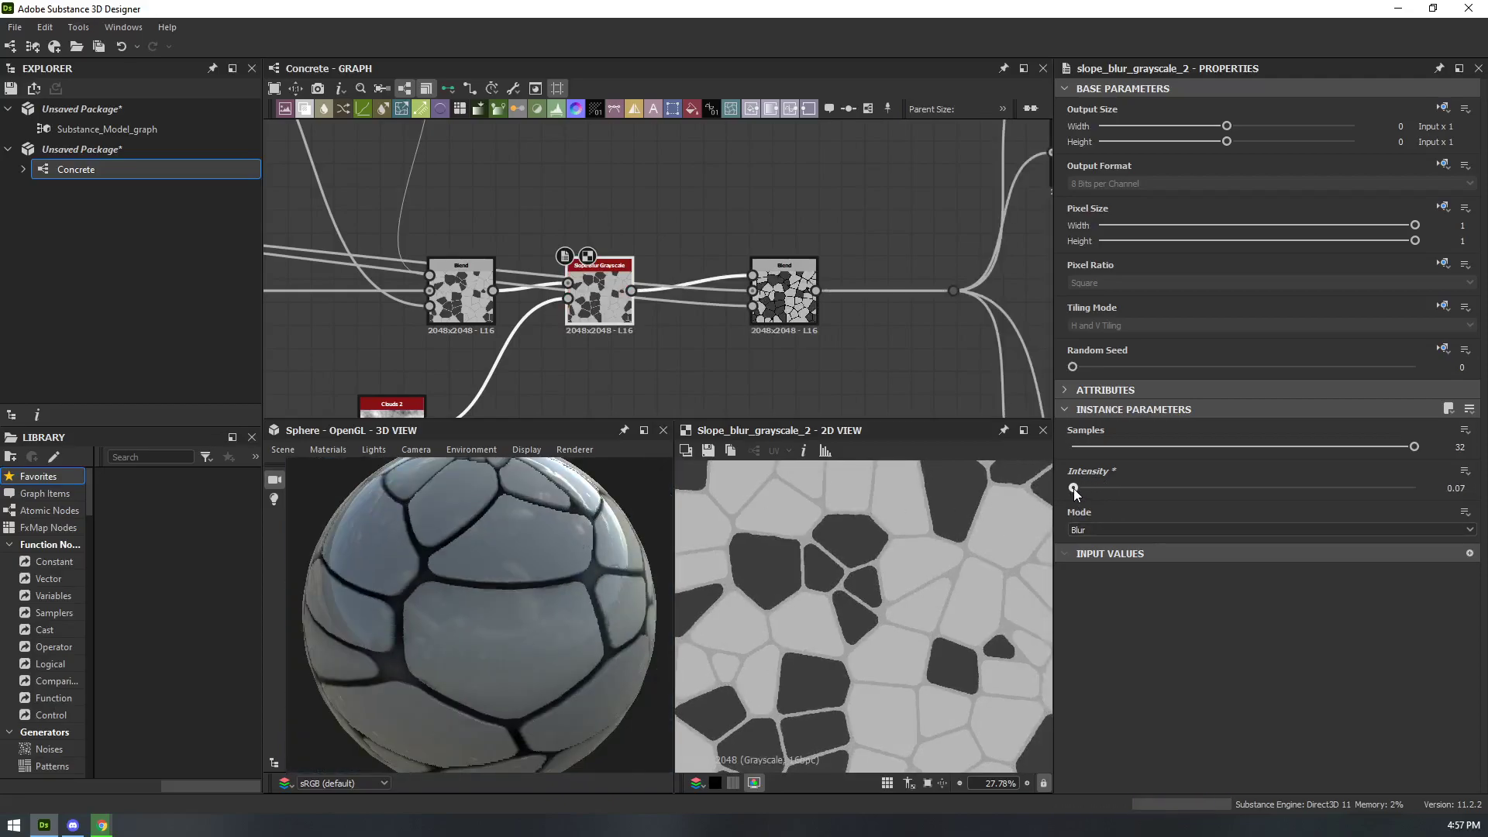
left_click_drag(1073, 488, 1076, 488)
left_click(1096, 528)
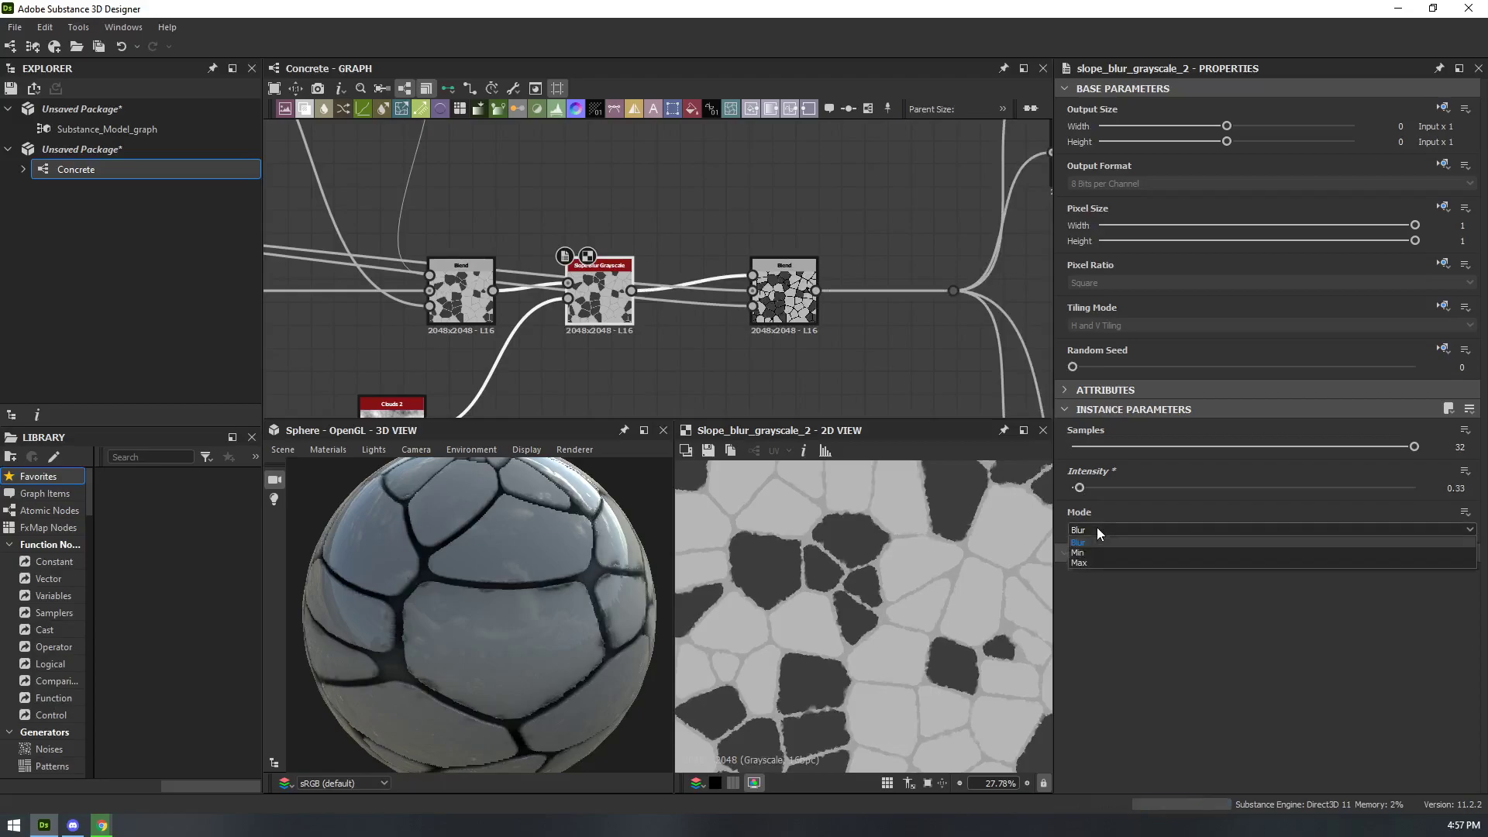
left_click(1082, 552)
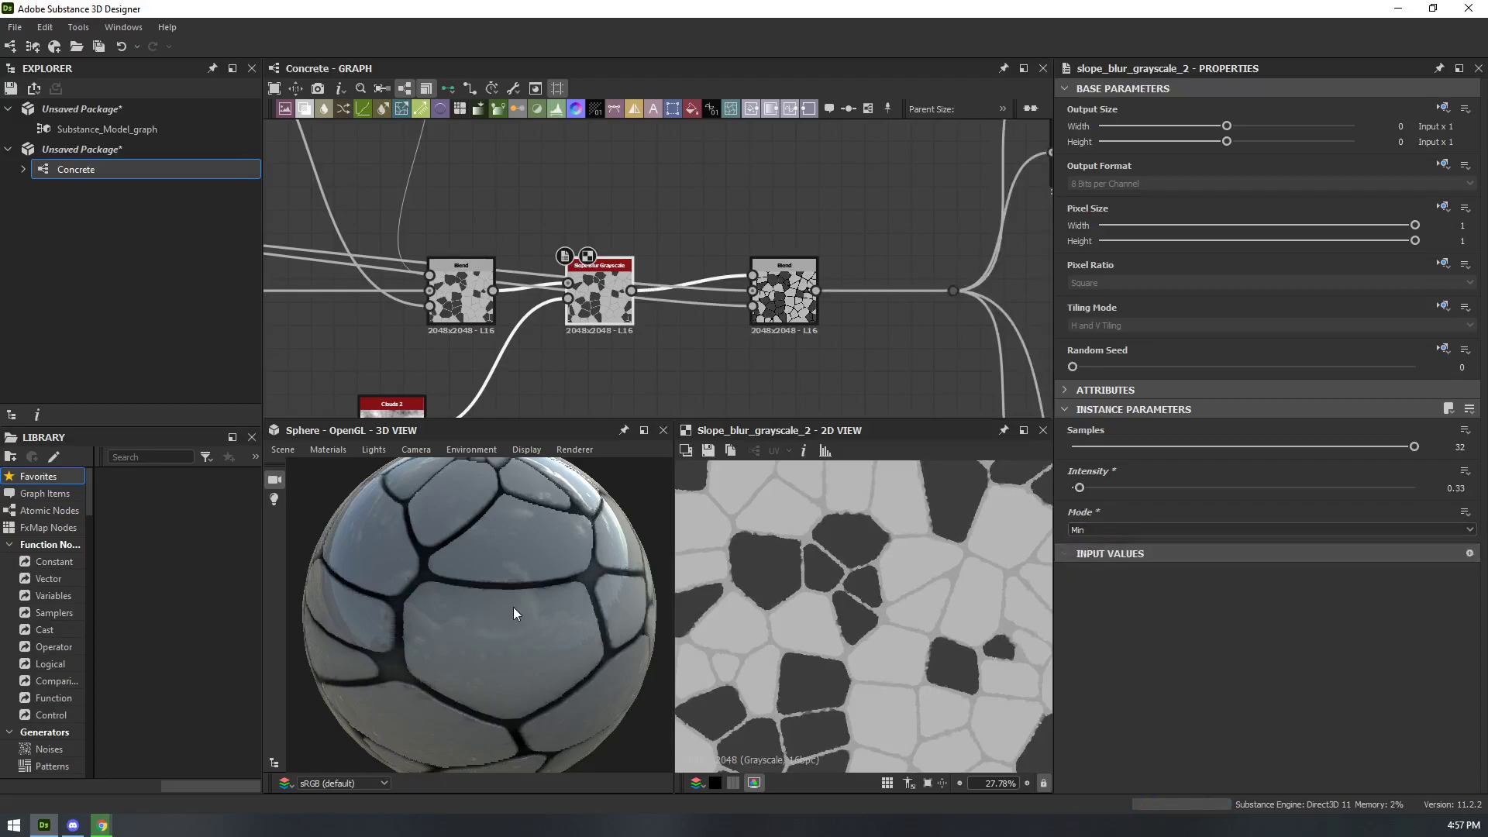
scroll(513, 612, "up", 3)
- Try the Max mode with an Intensity of 2.46 on the Slope Blur Grayscale node and inspect the stone edges
left_click(1198, 530)
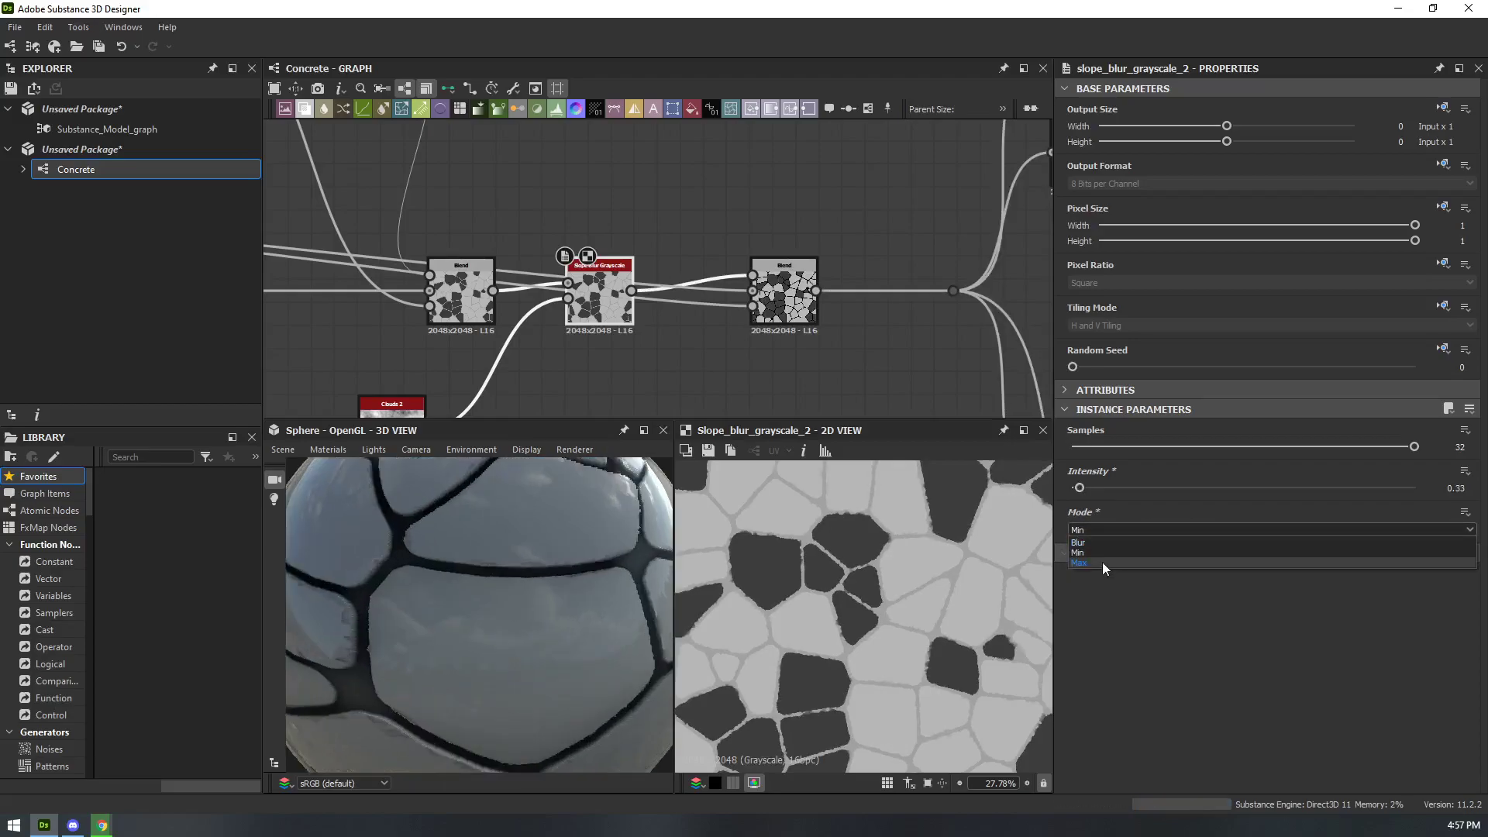
left_click(1102, 561)
left_click_drag(1079, 487, 1125, 488)
left_click_drag(469, 634, 348, 514)
scroll(347, 514, "down", 5)
left_click_drag(437, 591, 544, 578)
scroll(478, 575, "up", 5)
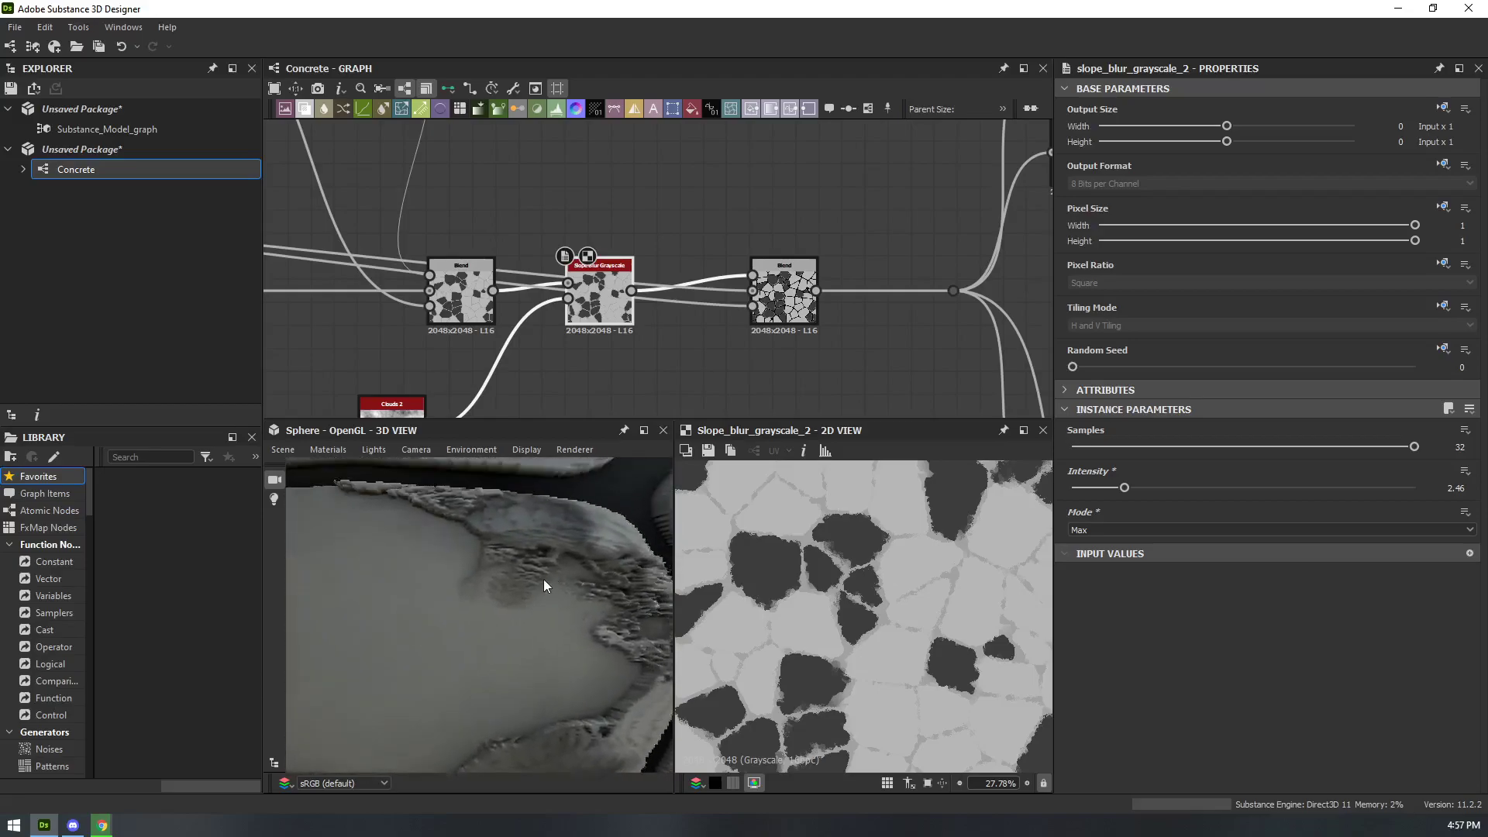
- Set the Slope Blur Grayscale node's Mode to Min and its Intensity to 10.04, and check the stones in 3D
left_click(1105, 530)
left_click(1093, 544)
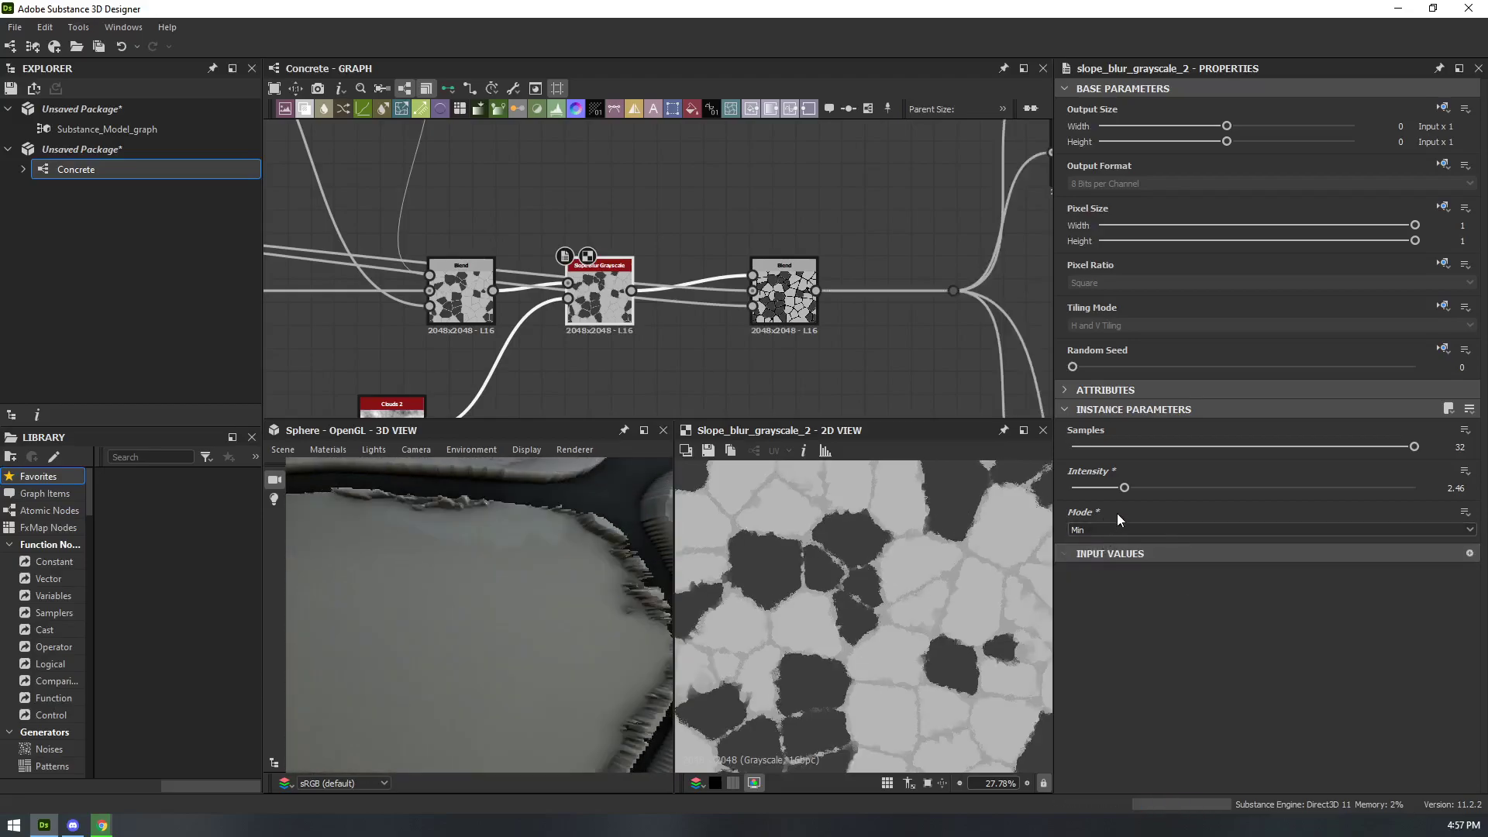
left_click_drag(1122, 487, 1287, 507)
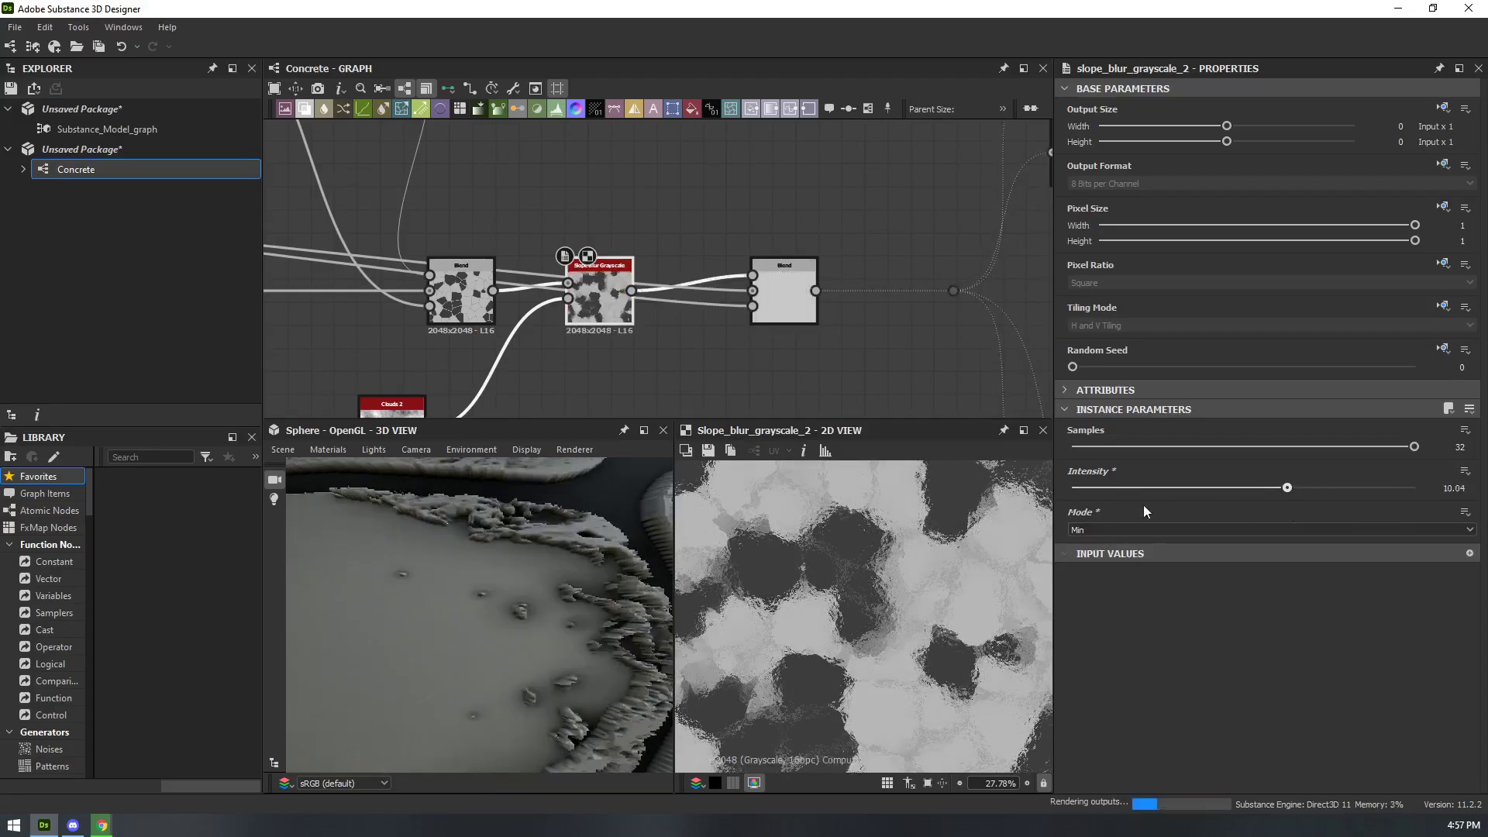
scroll(498, 590, "down", 4)
left_click_drag(497, 590, 718, 592)
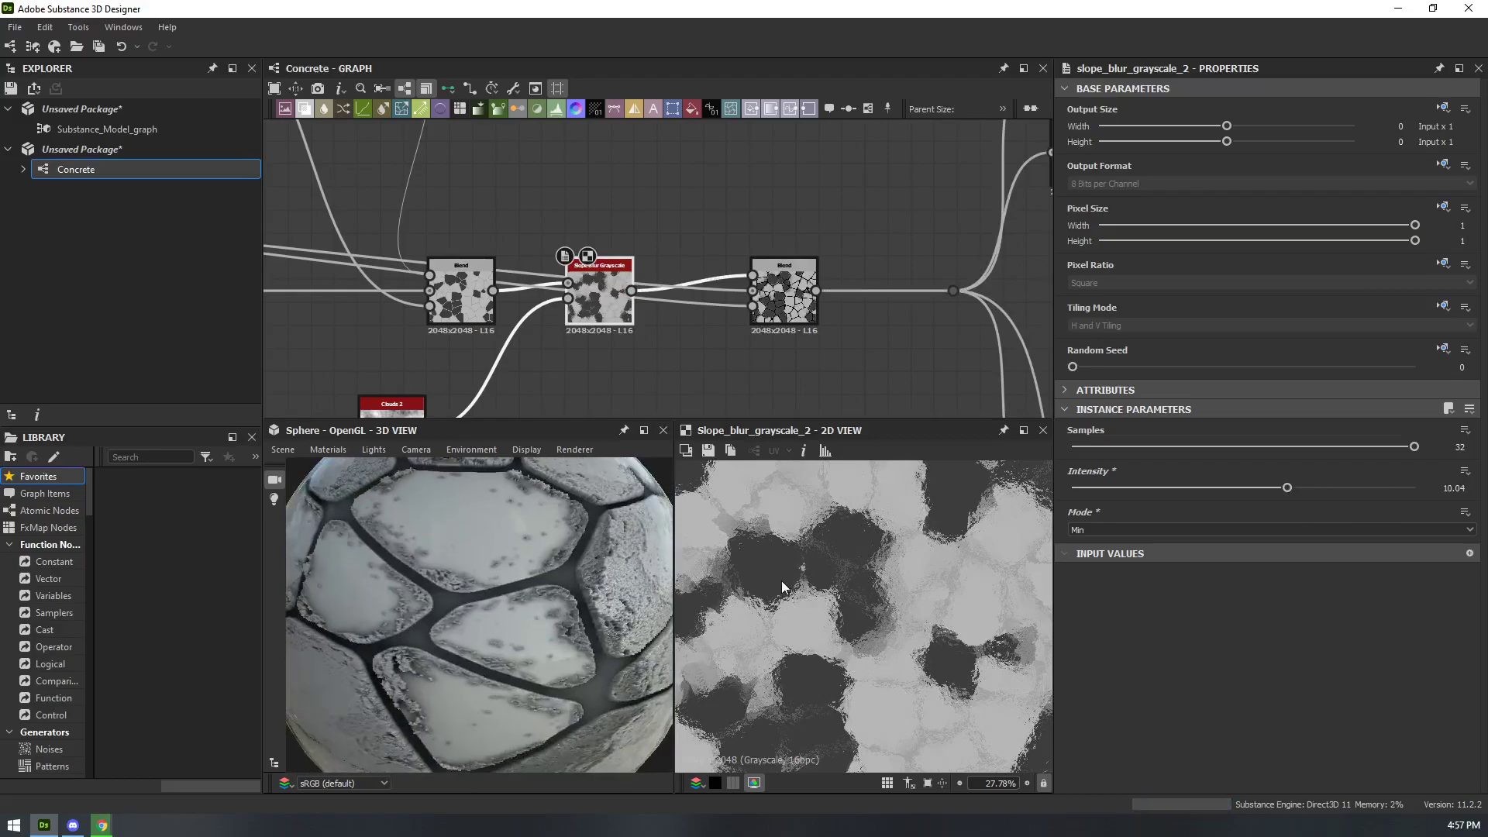
- Delete the Clouds 2 noise node that feeds the Slope Blur Grayscale node
middle_click_drag(648, 376, 825, 277)
double_click(573, 335)
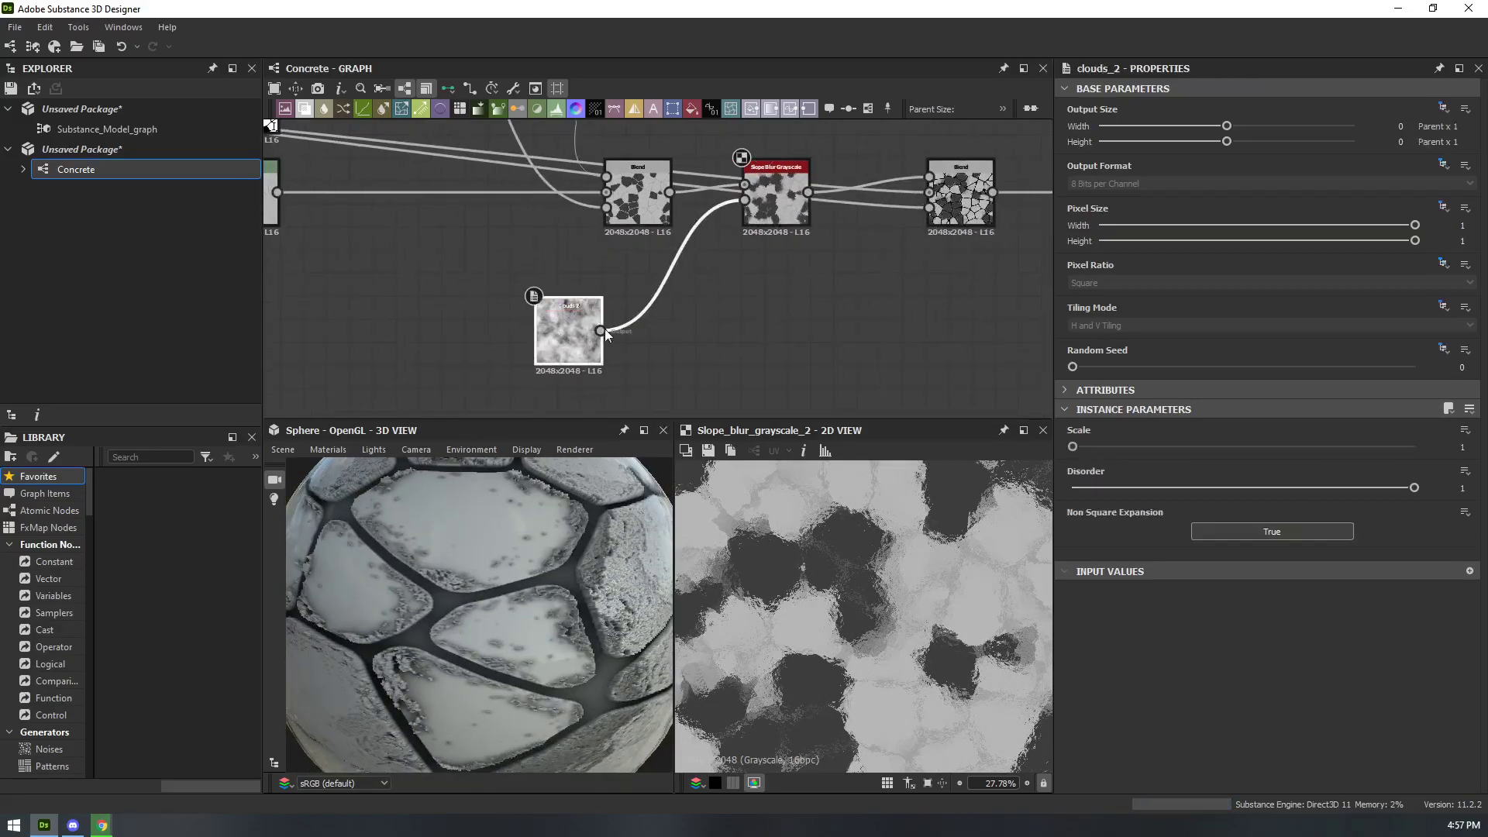
key("Delete")
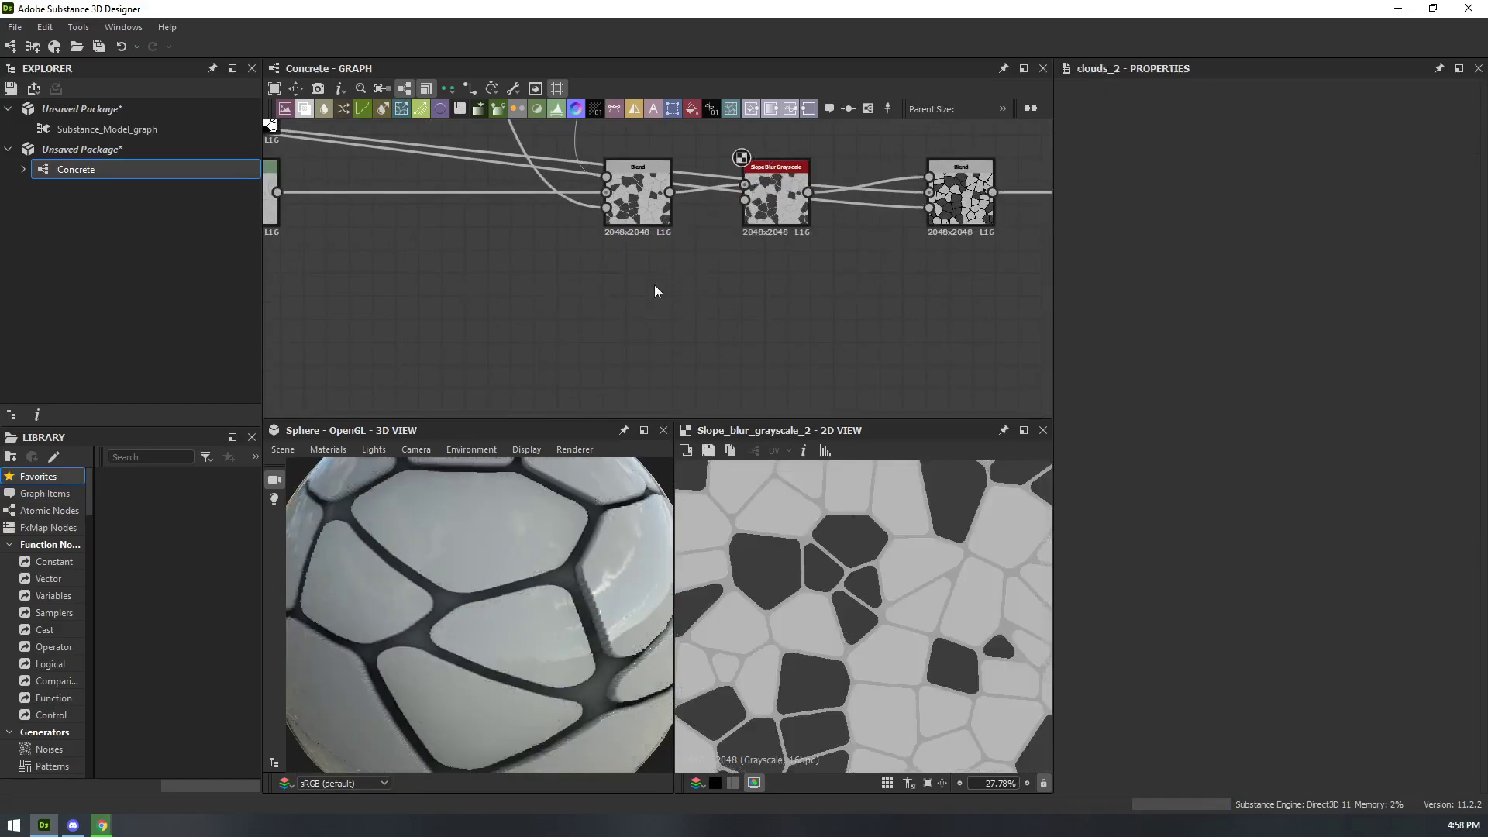
right_click(565, 388)
left_click(589, 319)
key("space")
type("slope")
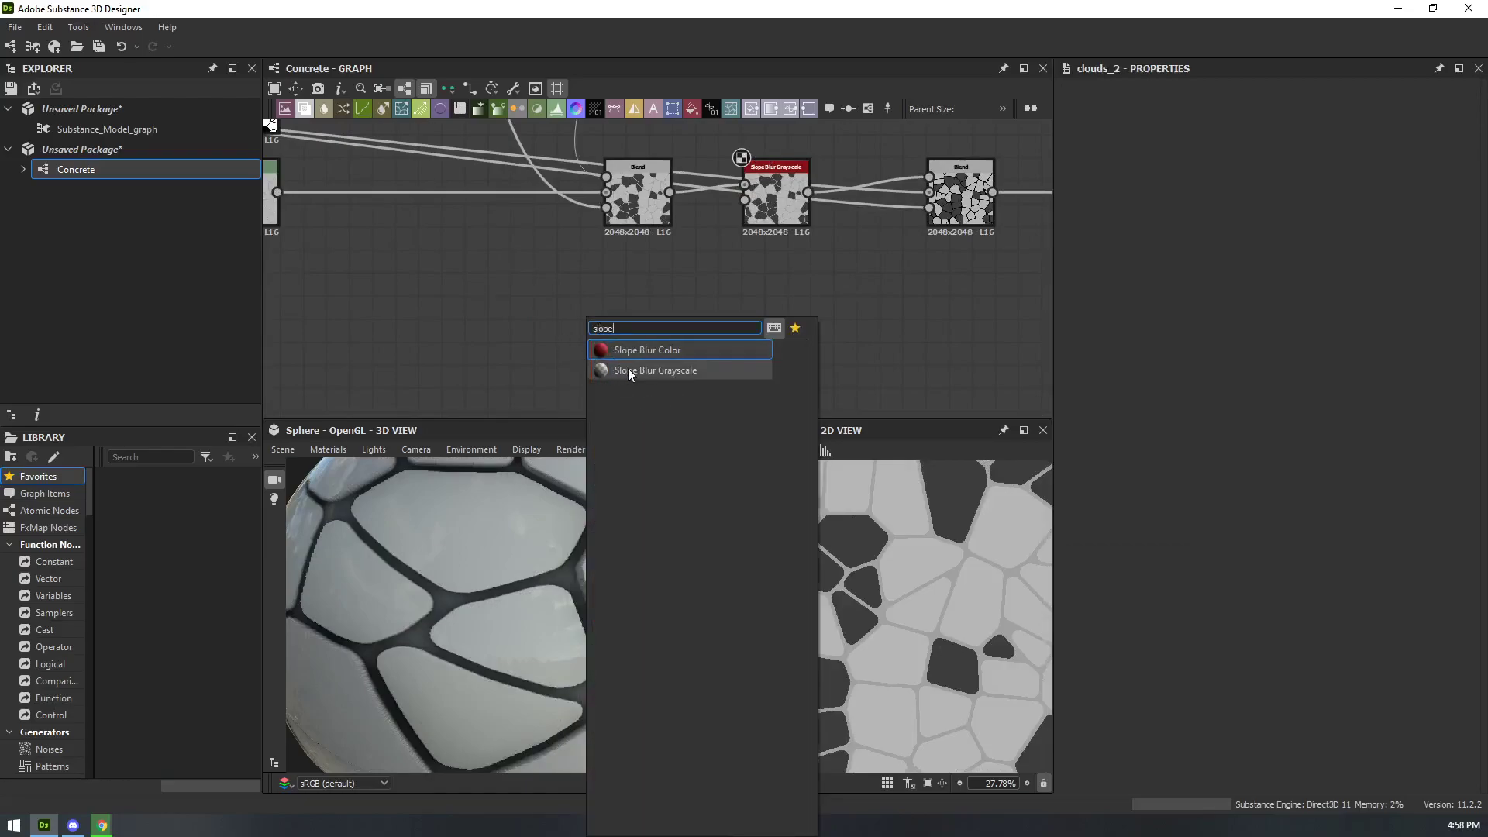
left_click(628, 369)
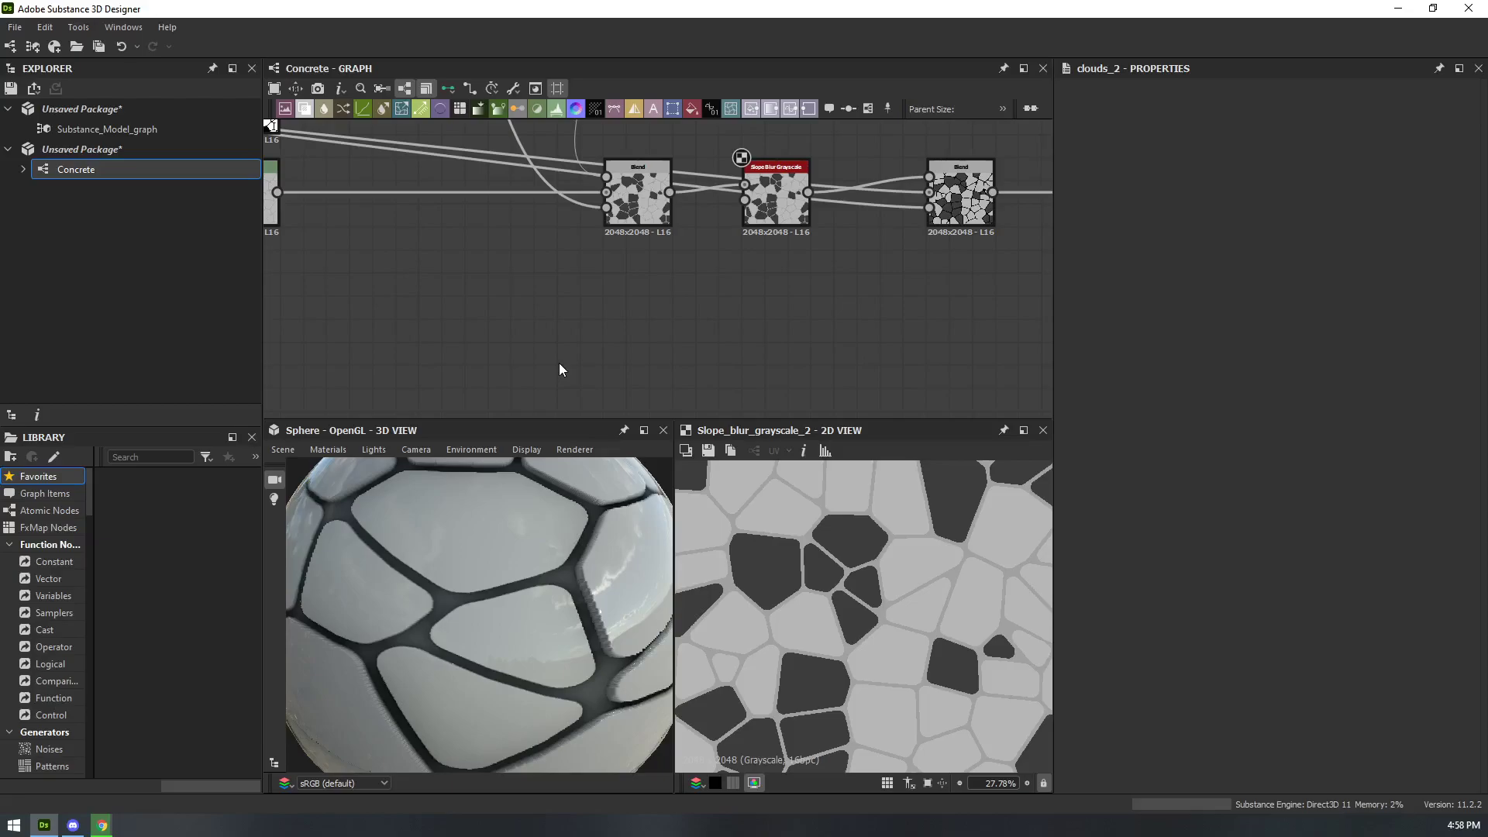
- Add a Cells 1 noise node with a Scale of 4 and connect it to the Slope Blur Grayscale node's slope input
key("space")
type("noise")
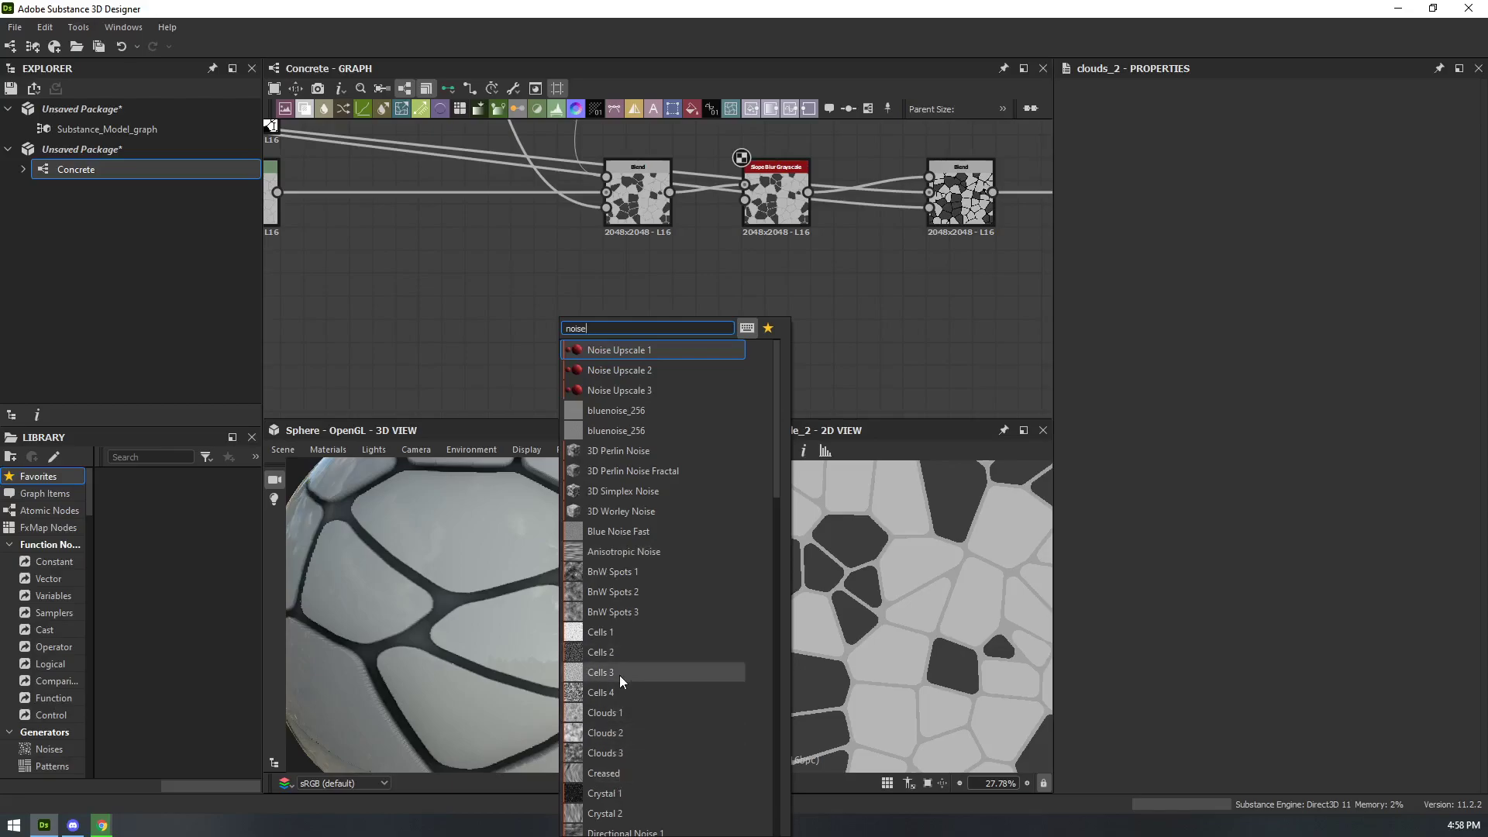
left_click(631, 634)
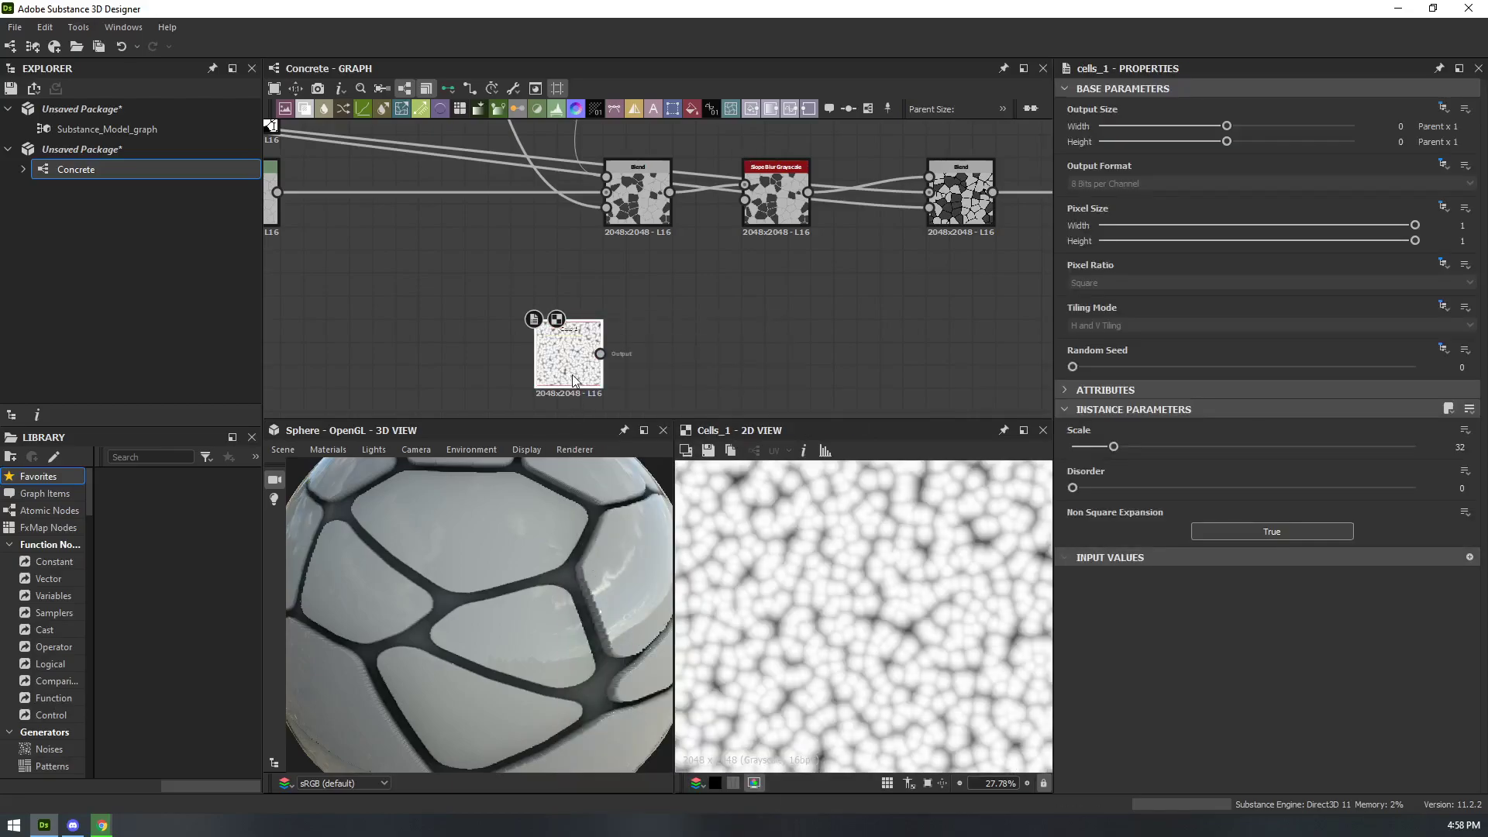
left_click_drag(1113, 447, 1076, 447)
left_click_drag(601, 354, 746, 202)
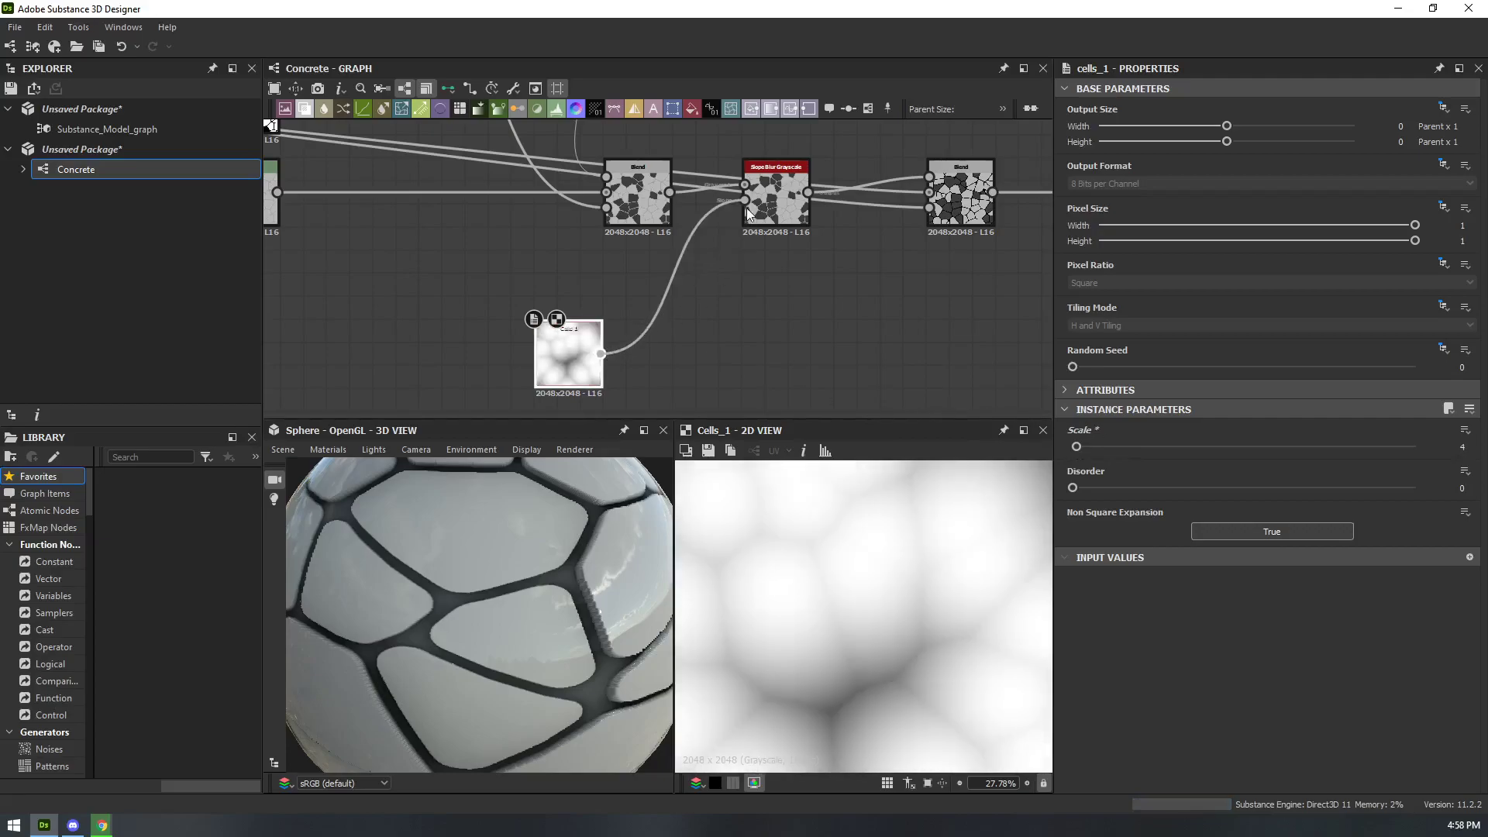
- Preview the Slope Blur Grayscale node's result and inspect the stones on the sphere
double_click(783, 216)
scroll(443, 651, "down", 3)
scroll(588, 523, "up", 6)
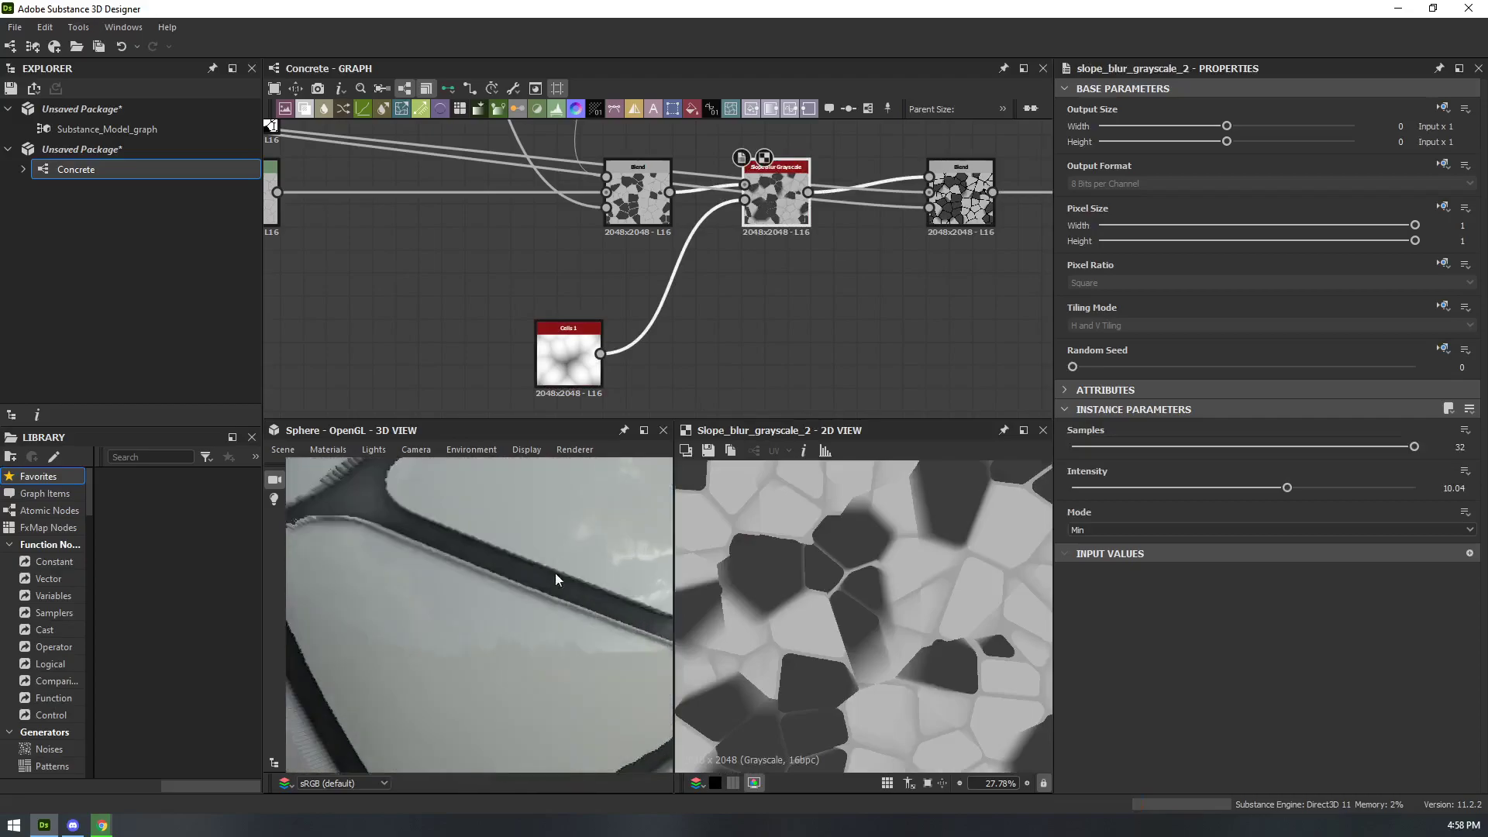
scroll(555, 580, "down", 6)
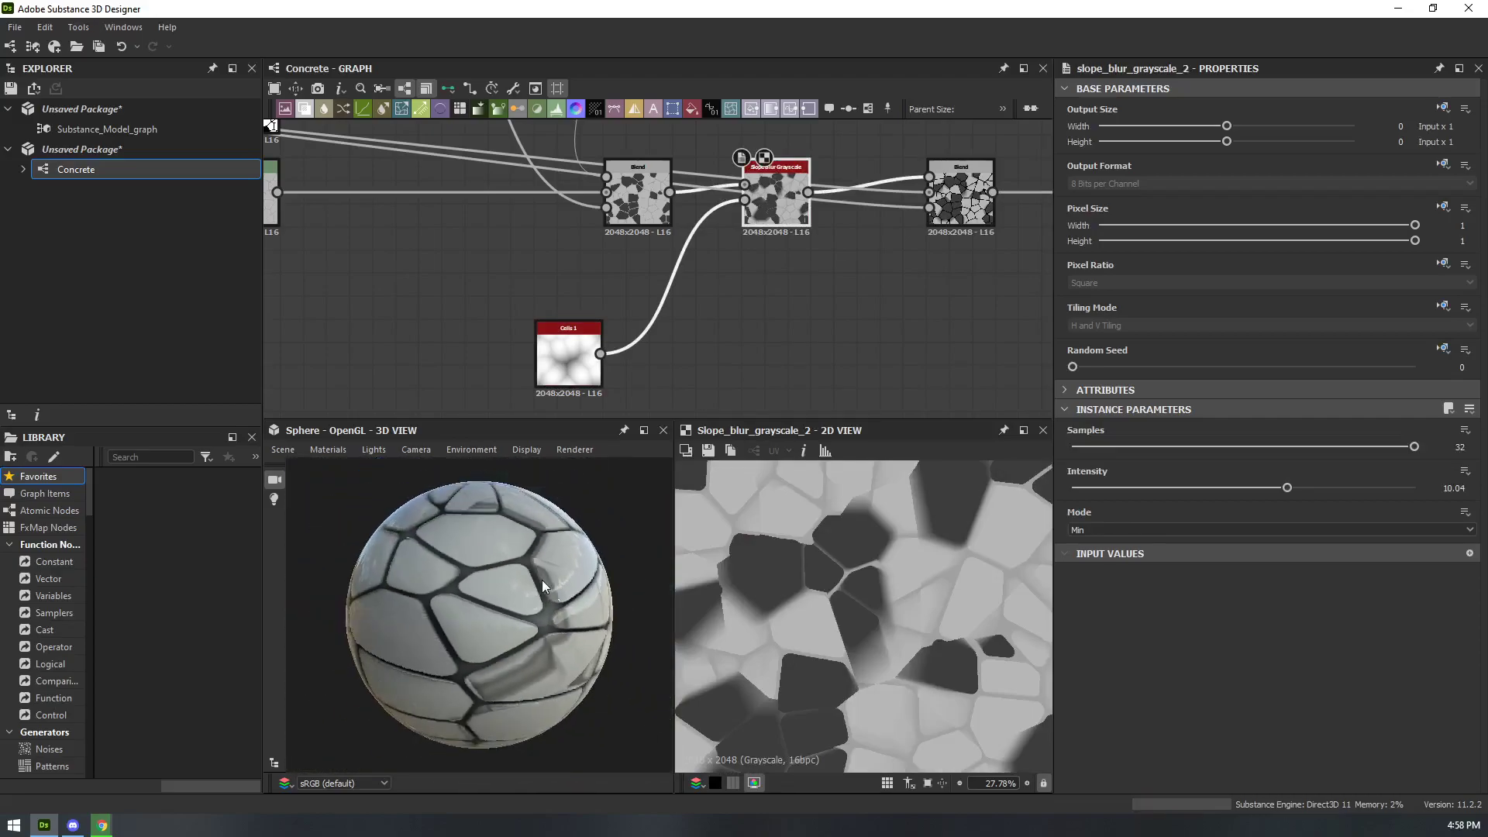
- Change the 3D preview mesh to a cube and inspect the stones on its face
left_click(285, 451)
left_click(310, 71)
scroll(556, 654, "down", 3)
scroll(527, 625, "up", 6)
left_click_drag(528, 617, 471, 621)
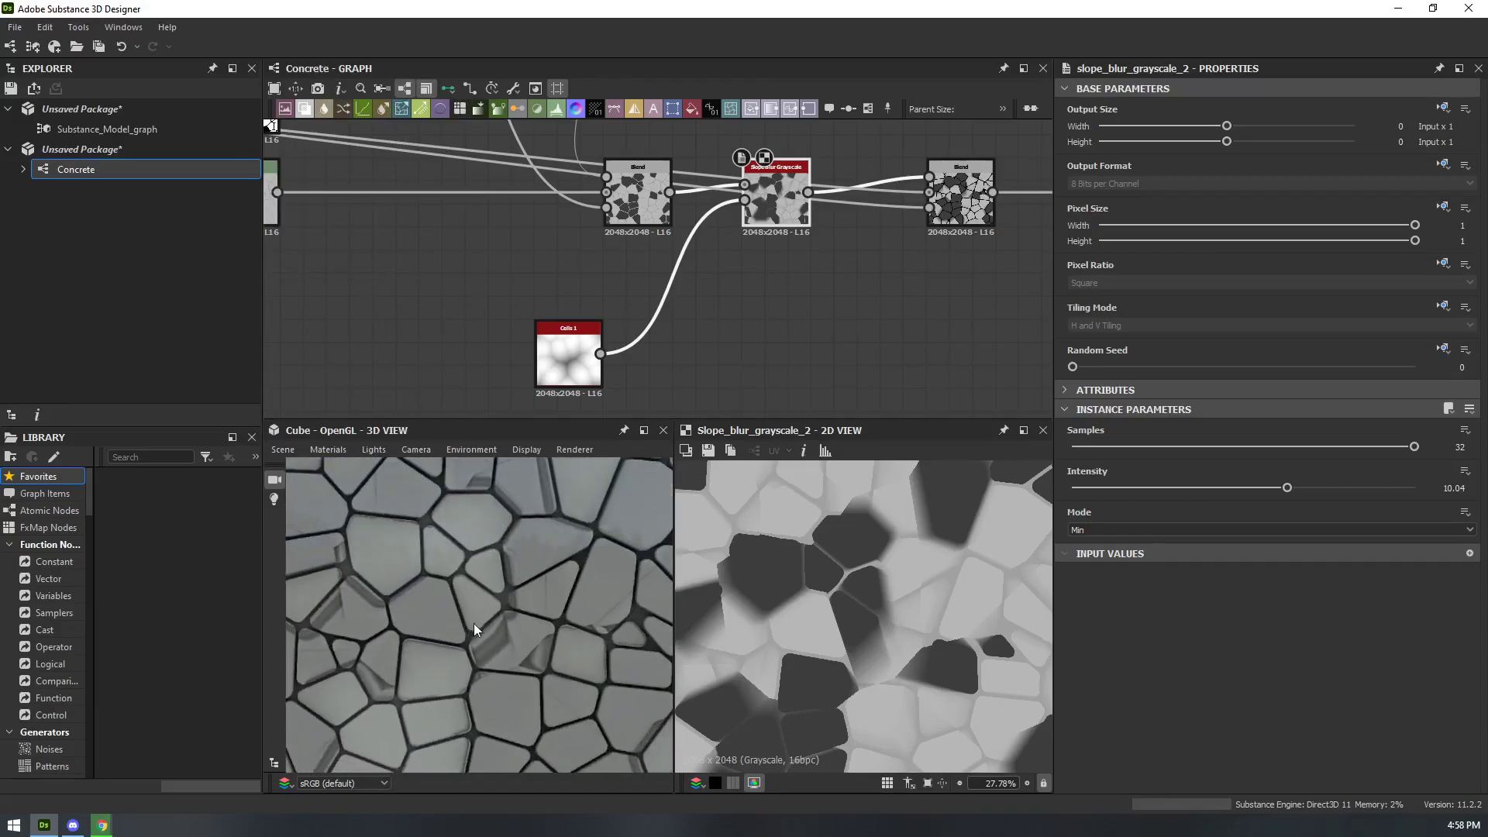
scroll(472, 621, "up", 4)
- Set the Cells 1 noise node's Scale to 17 and the Slope Blur Grayscale node's Intensity to 9.82
double_click(591, 342)
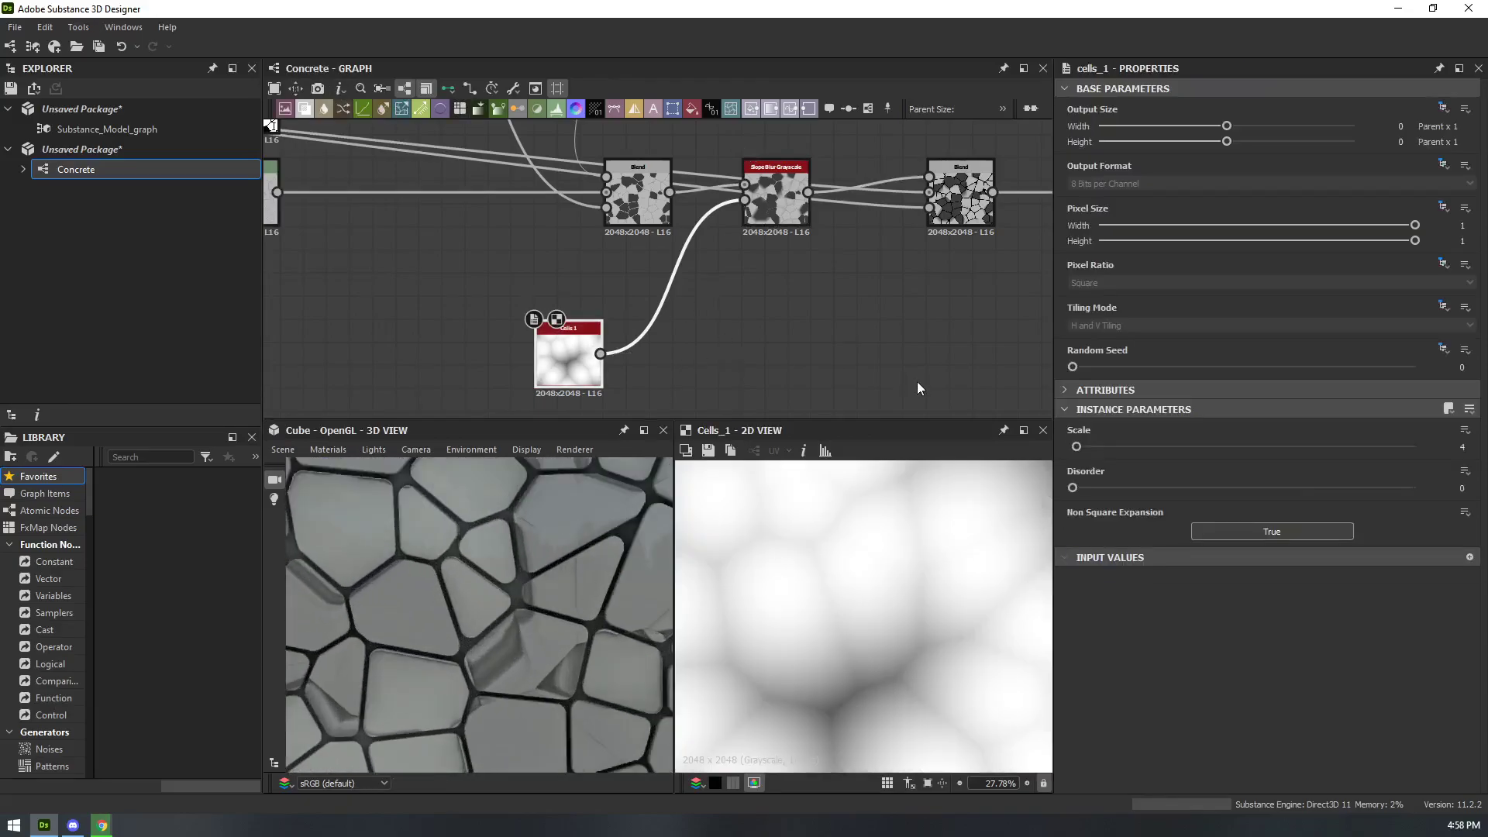
left_click_drag(1077, 445, 1091, 445)
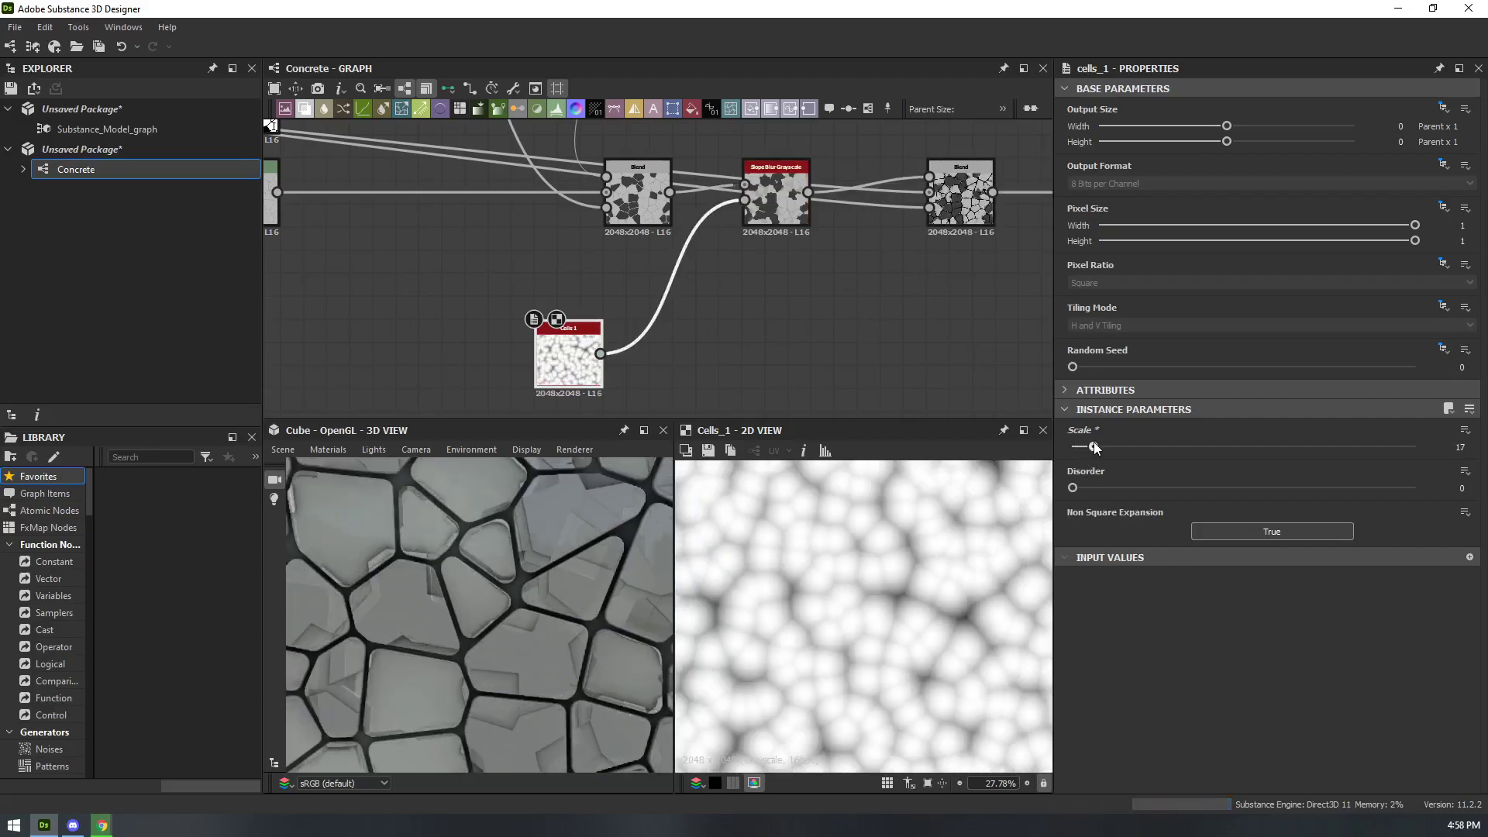
double_click(773, 203)
mouse_move(1287, 488)
left_mouse_down()
mouse_move(1415, 487)
mouse_move(1282, 487)
mouse_move(1416, 448)
mouse_move(1096, 448)
mouse_move(1415, 448)
mouse_move(1282, 488)
left_mouse_up()
- Set the Slope Blur Grayscale node's Mode to Blur and its Intensity to 2.89, and preview the final Blend node
left_click(1142, 530)
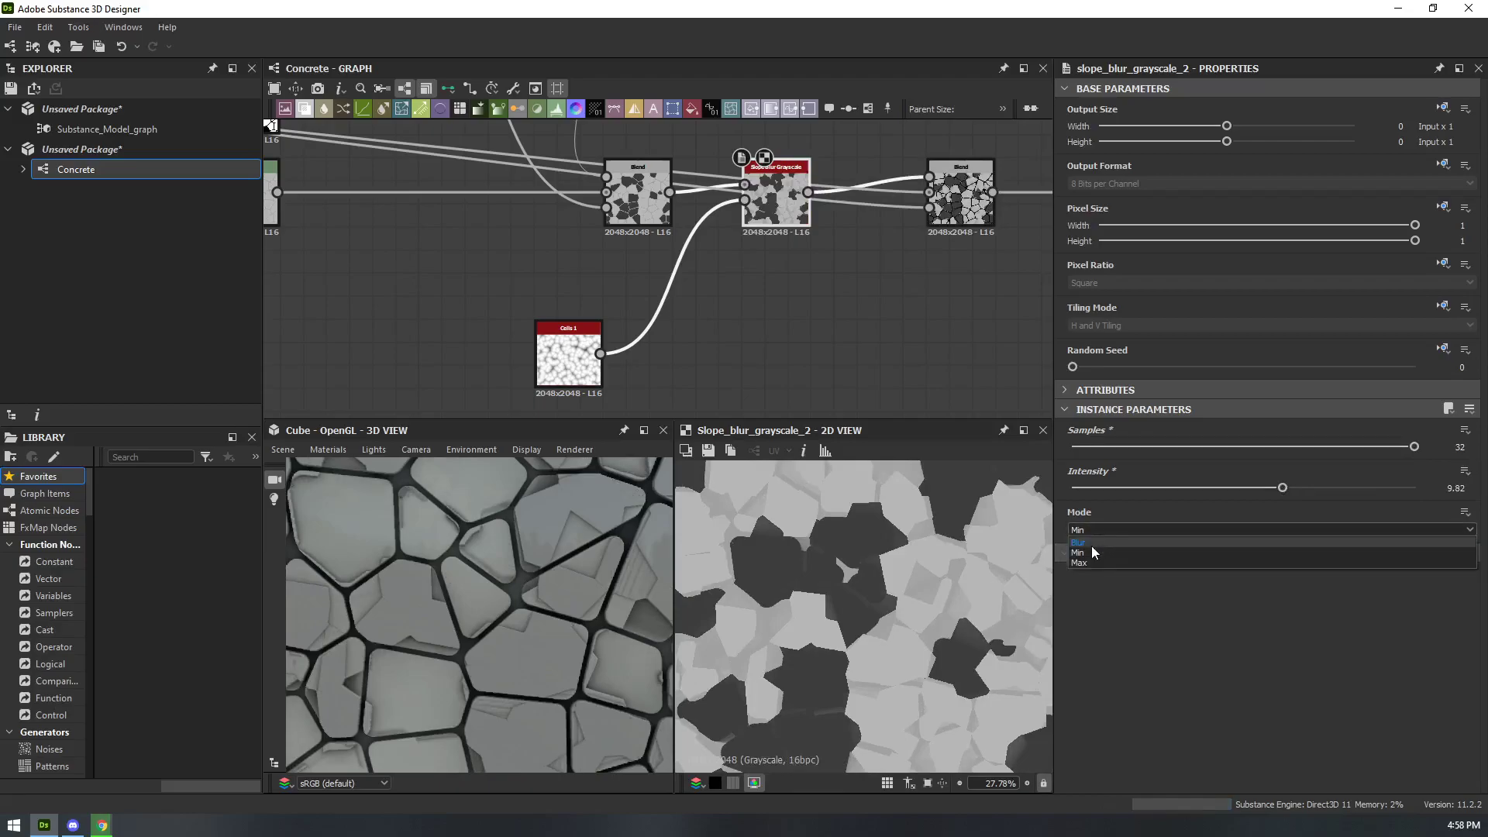
left_click(1091, 544)
left_click_drag(471, 552, 743, 564)
left_click_drag(1290, 488, 1124, 491)
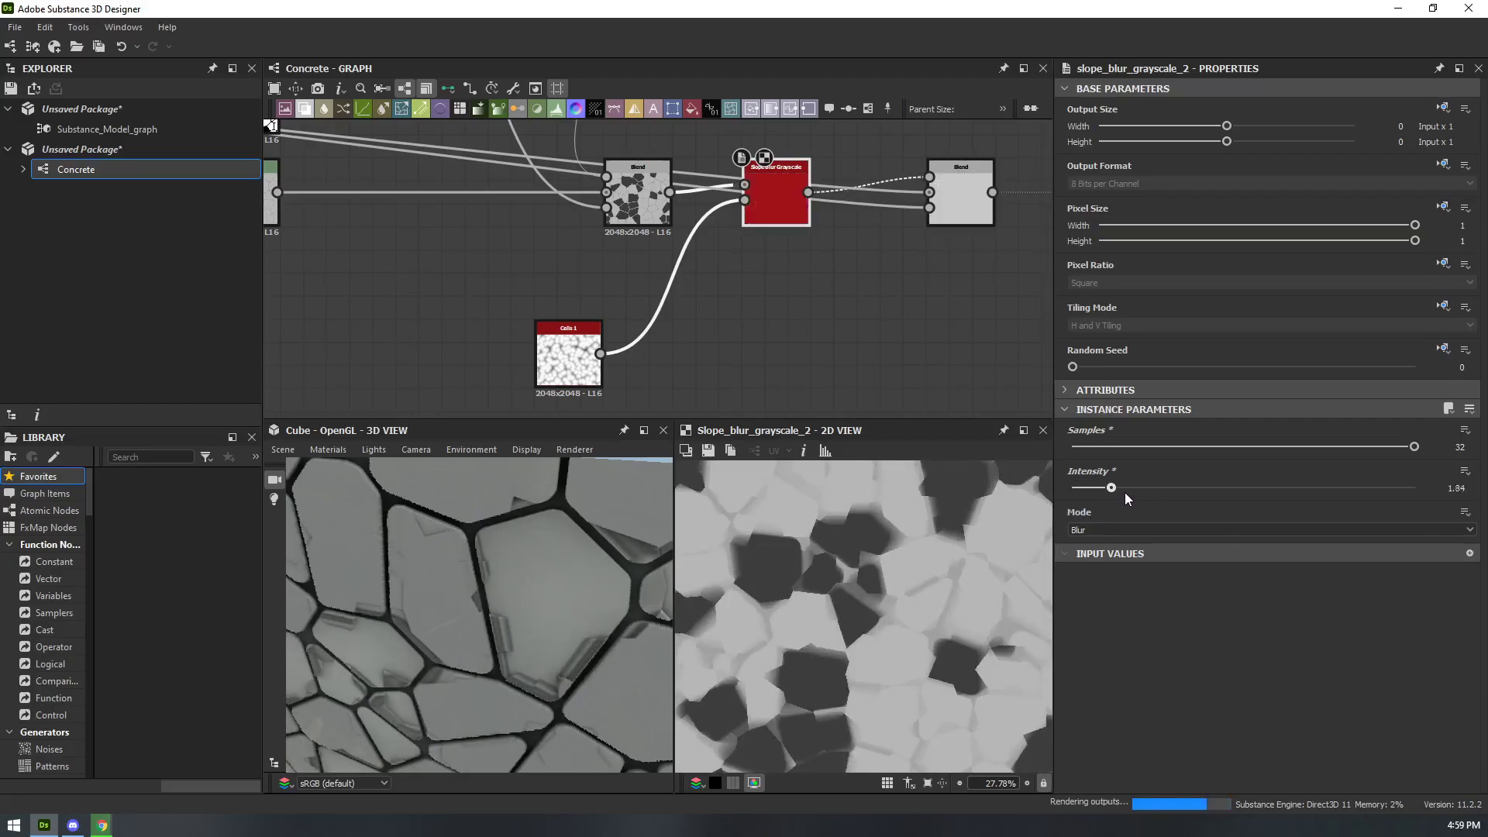
left_click(960, 217)
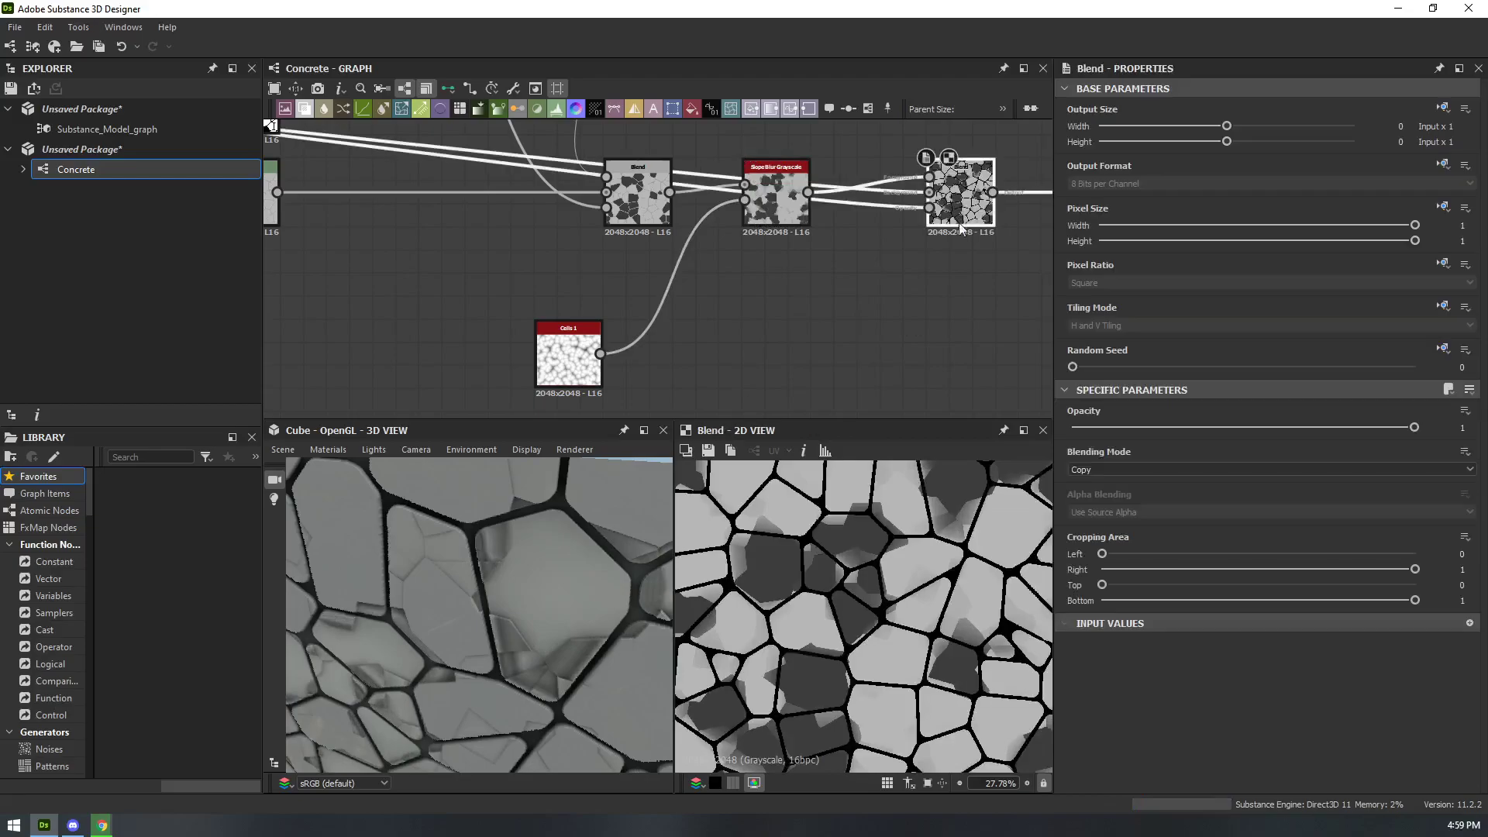
- Examine the final Blend node's whole stone pattern and trace the nodes that feed it
middle_click_drag(918, 328, 771, 383)
scroll(890, 564, "down", 3)
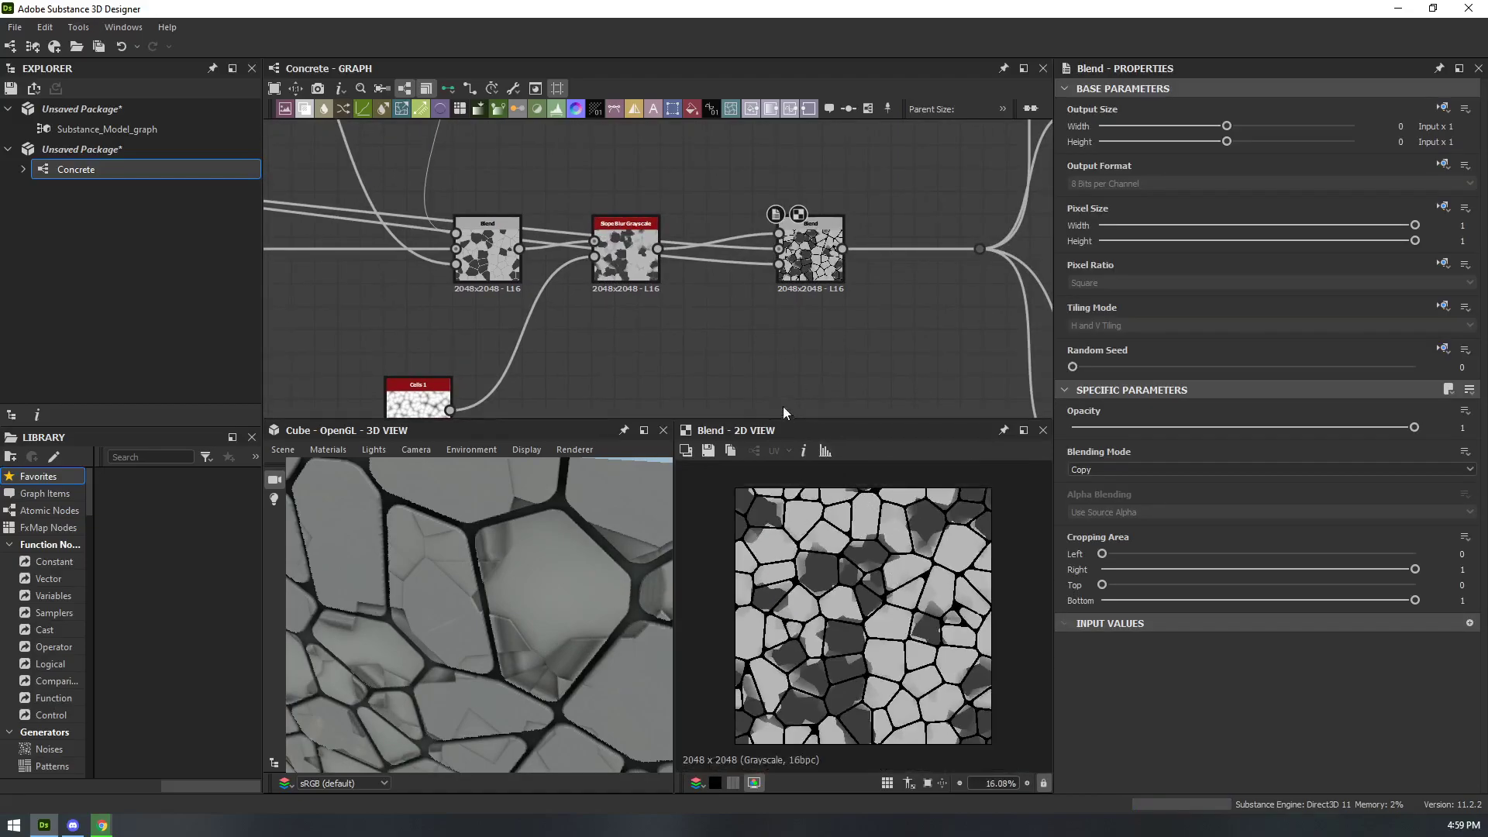
scroll(772, 290, "up", 3)
scroll(684, 341, "down", 3)
middle_click_drag(684, 341, 691, 346)
scroll(586, 329, "up", 1)
middle_click_drag(586, 329, 806, 261)
scroll(665, 341, "down", 2)
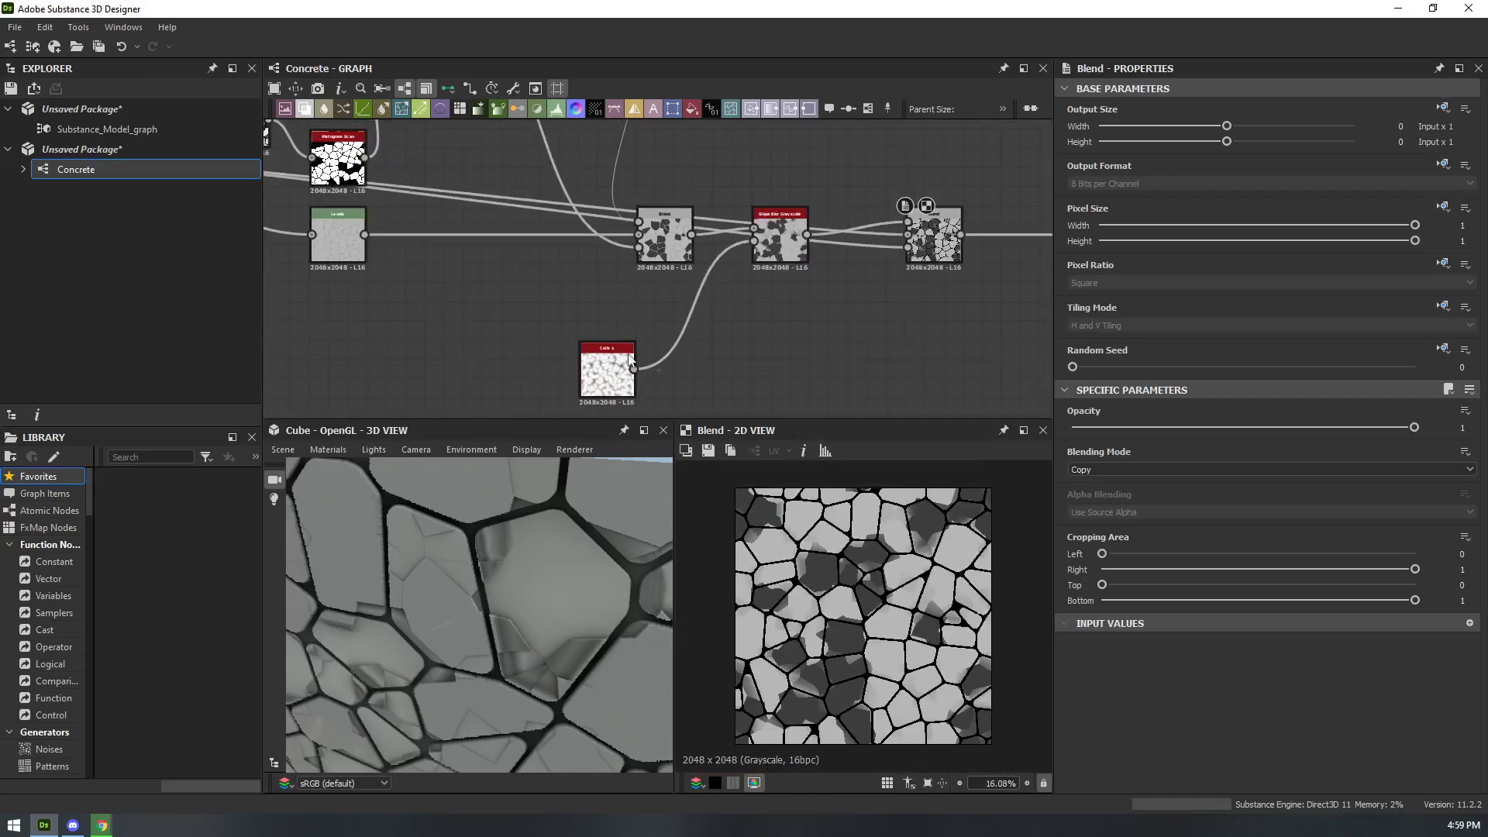
- Move the Cells 1 noise node away from the Slope Blur Grayscale node and display the Edge Detect node's parameters
middle_click_drag(594, 376, 808, 342)
left_click_drag(818, 348, 728, 331)
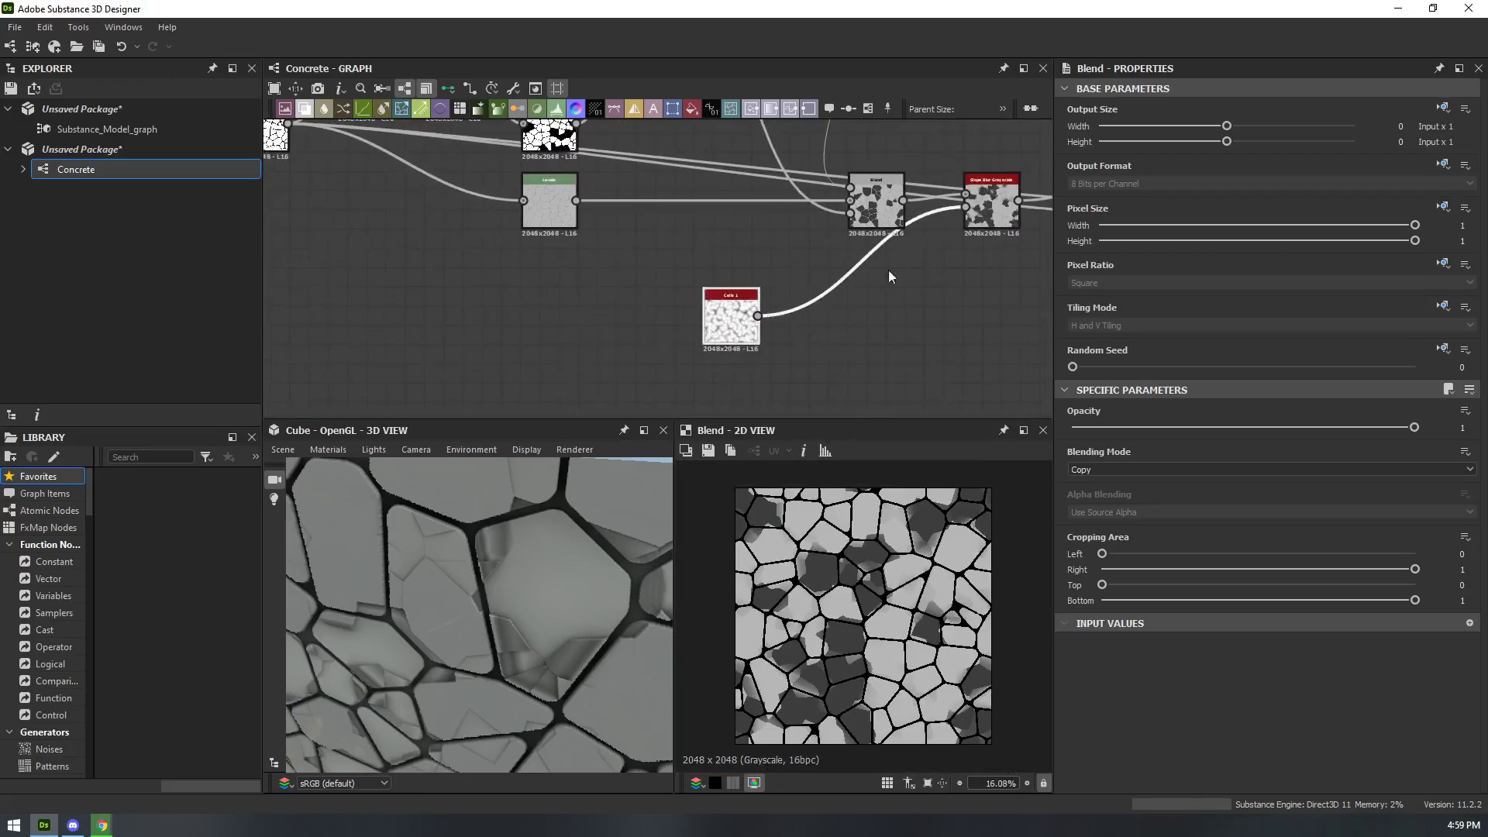
scroll(867, 283, "down", 1)
middle_click_drag(752, 298, 856, 377)
scroll(857, 379, "up", 1)
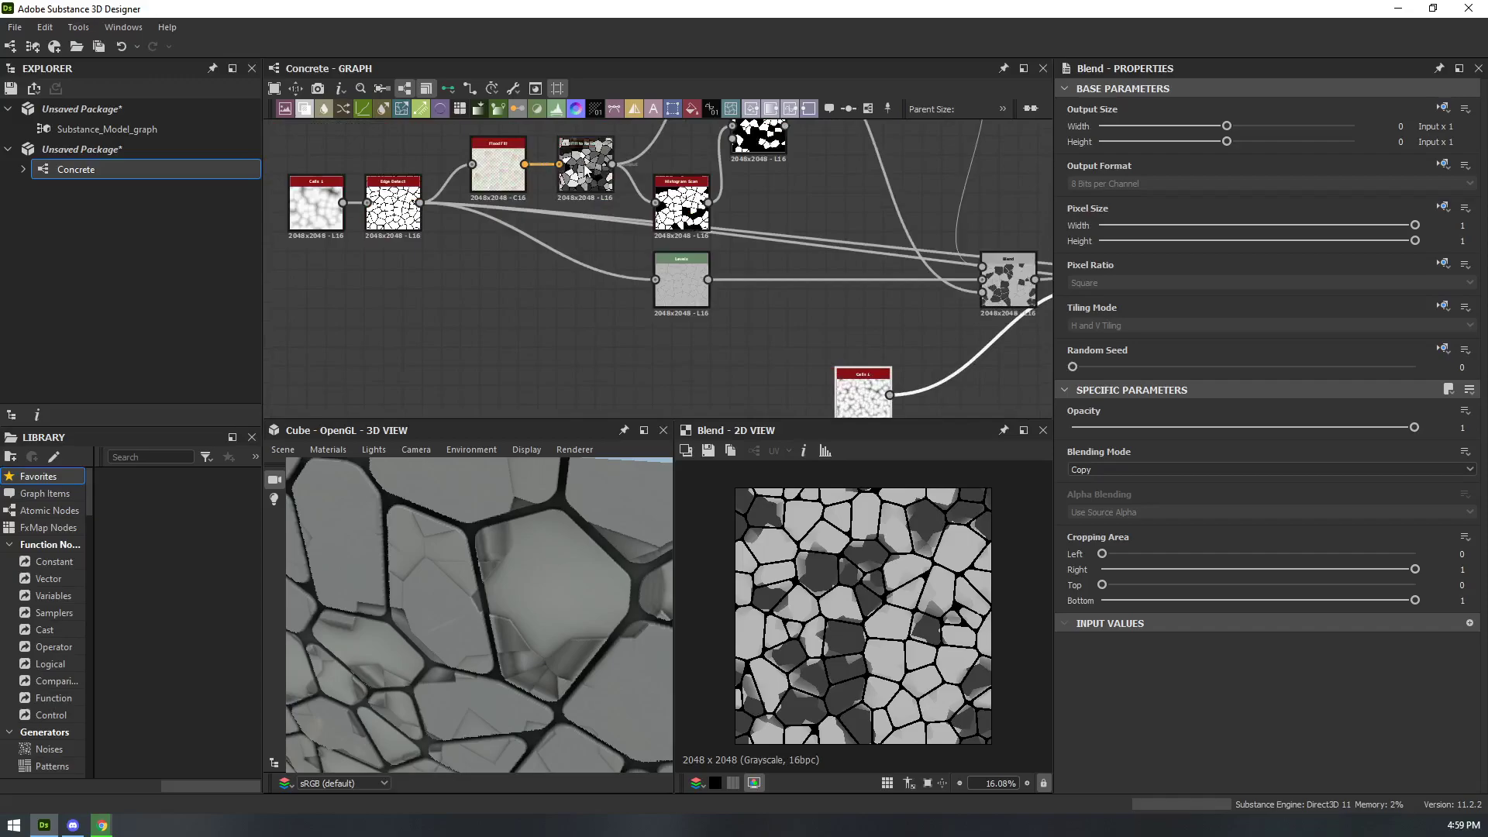
left_click(394, 208)
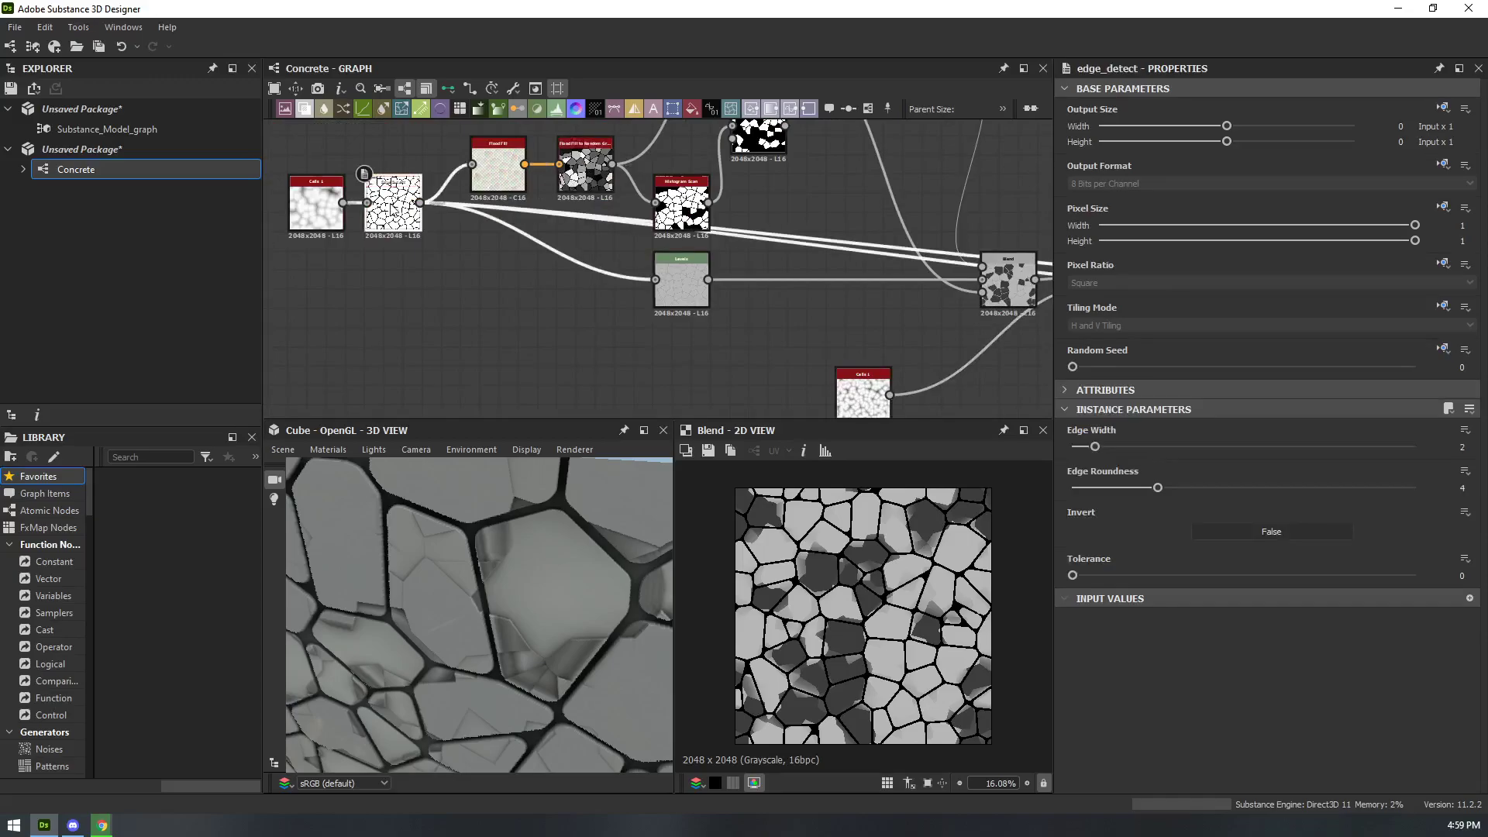
- Move the first Blend node up and past the Slope Blur Grayscale node, above the final Blend node
middle_click_drag(698, 223, 717, 282)
middle_click_drag(858, 292, 647, 252)
left_click_drag(822, 301, 955, 188)
middle_click_drag(945, 285, 801, 332)
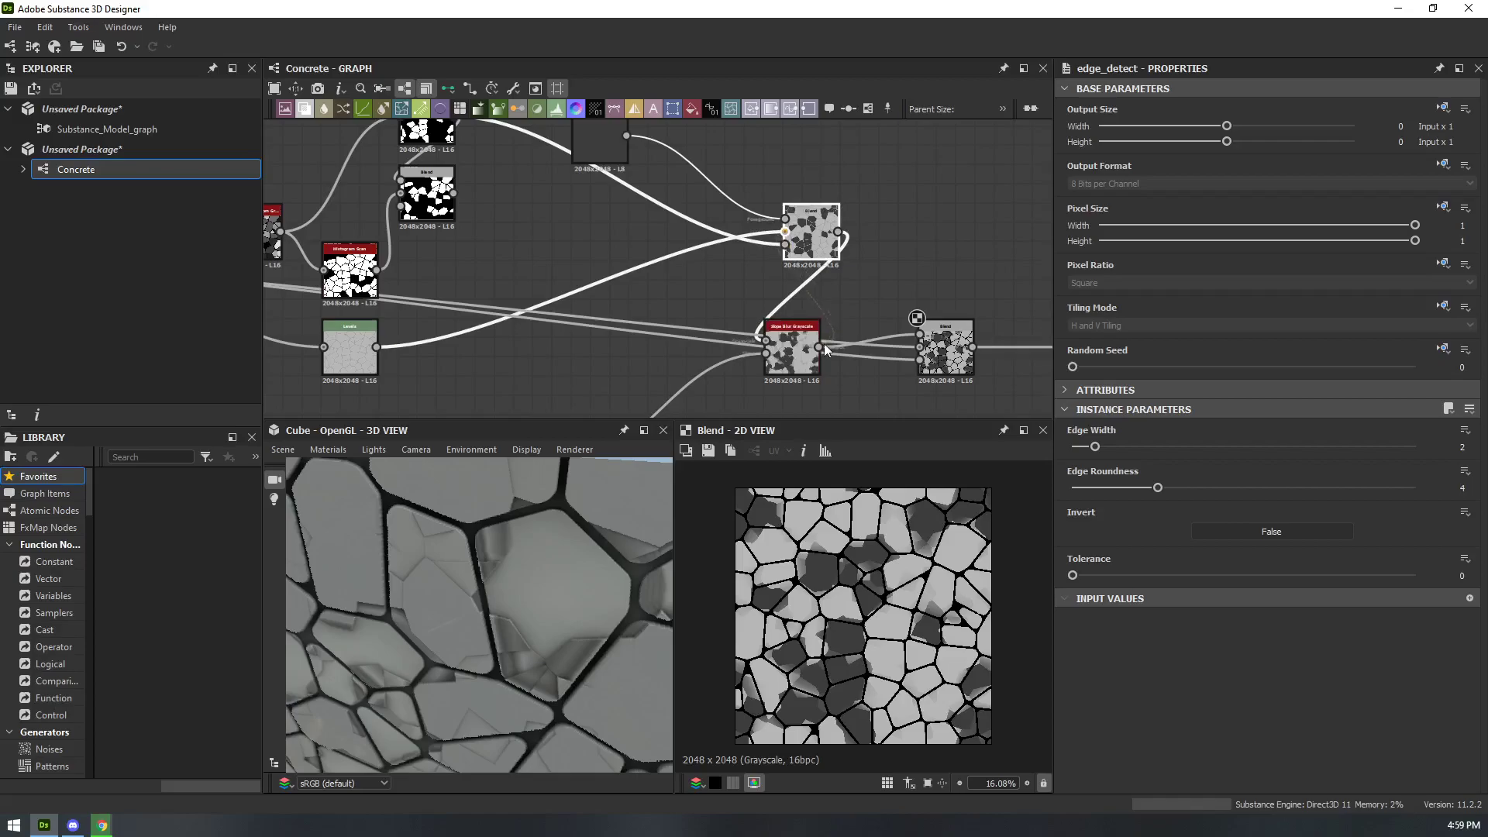
left_click_drag(810, 247, 902, 221)
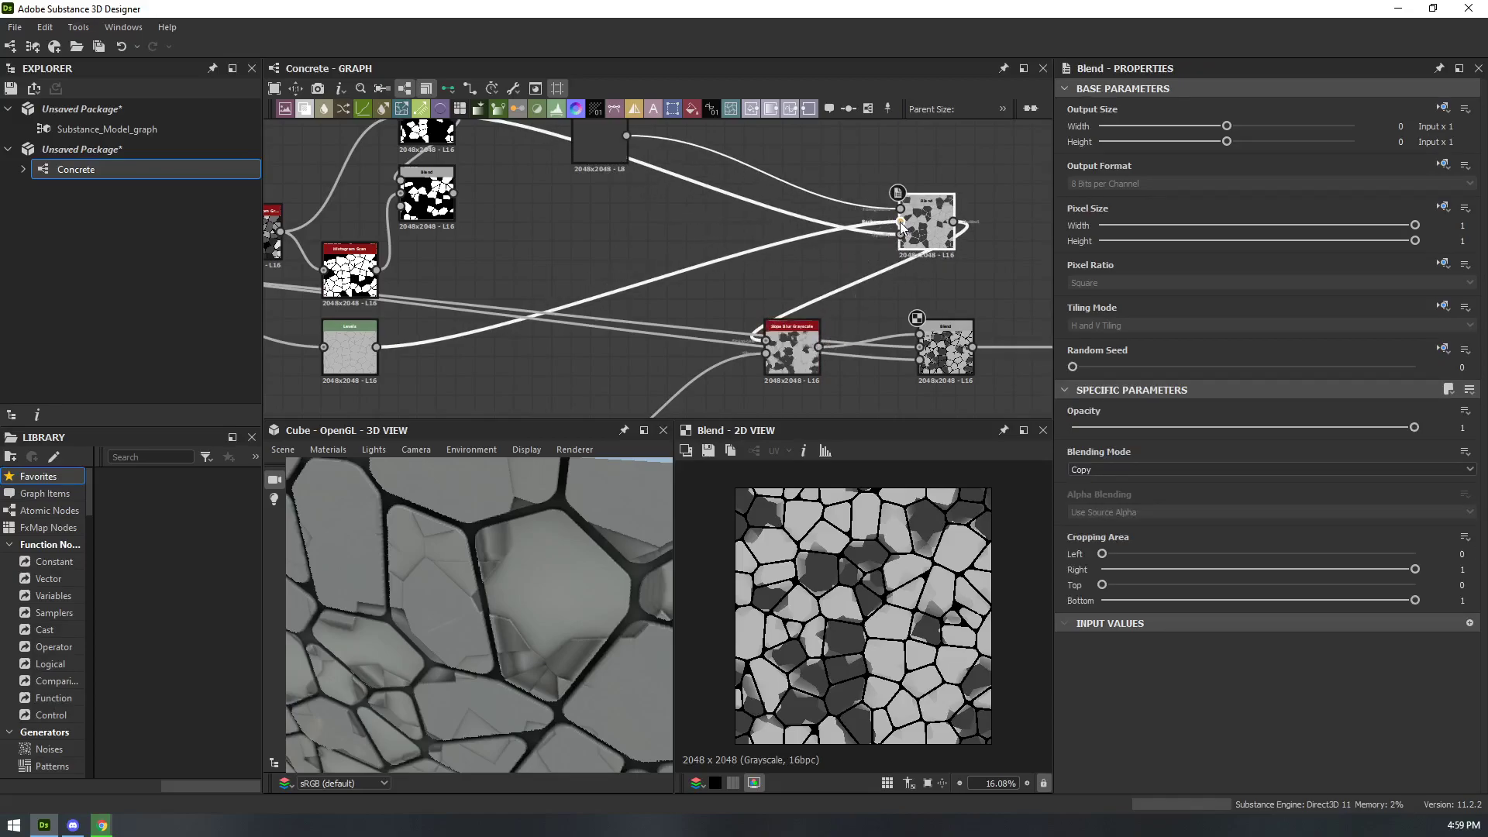
- Rewire the Levels output into the Slope Blur Grayscale node and its output into the first Blend node's background, and check the cube
double_click(880, 224, "alt")
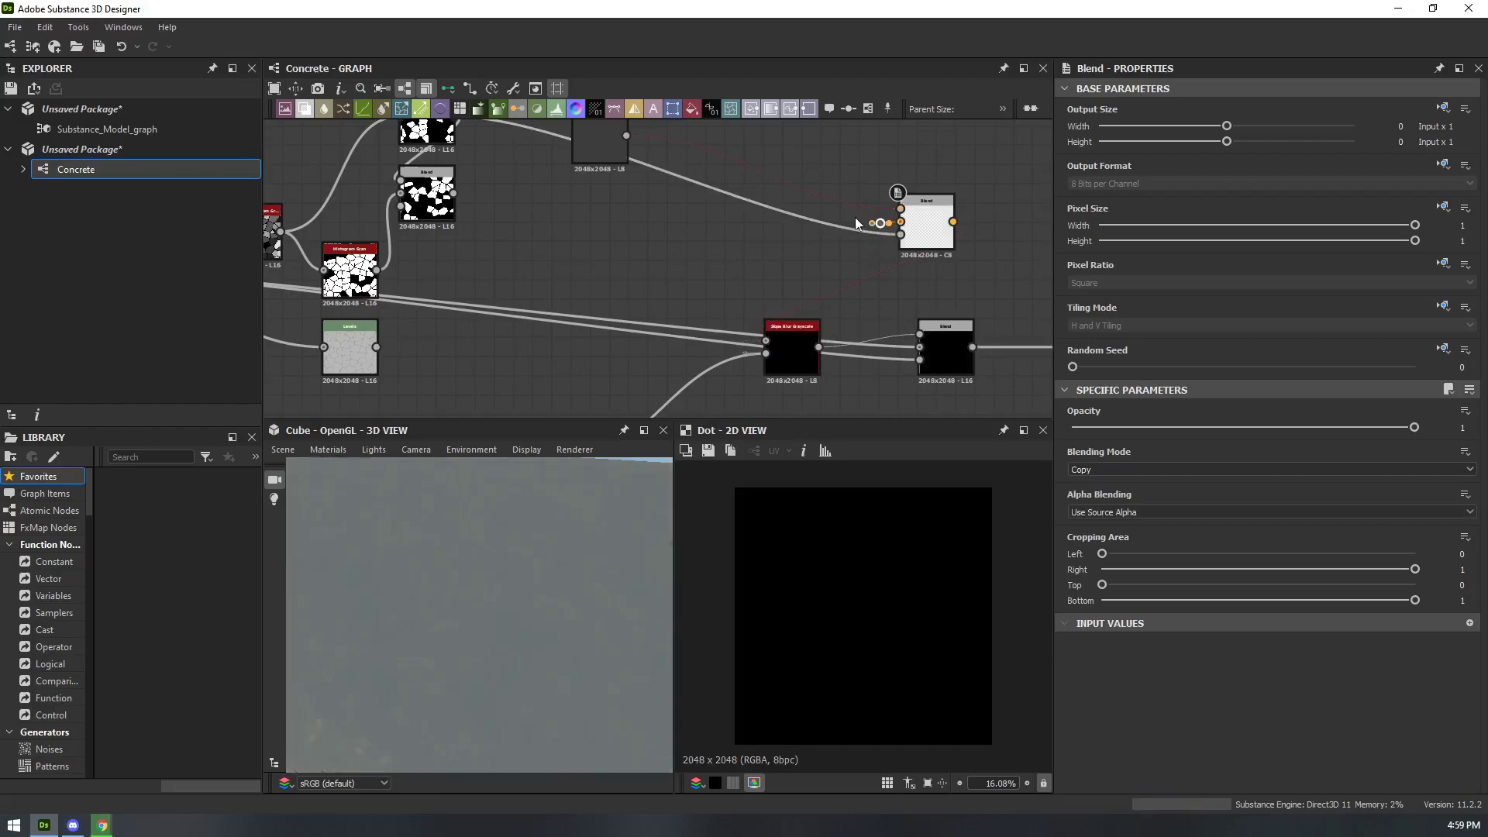
key("Delete")
left_click_drag(819, 346, 961, 230)
key("Delete")
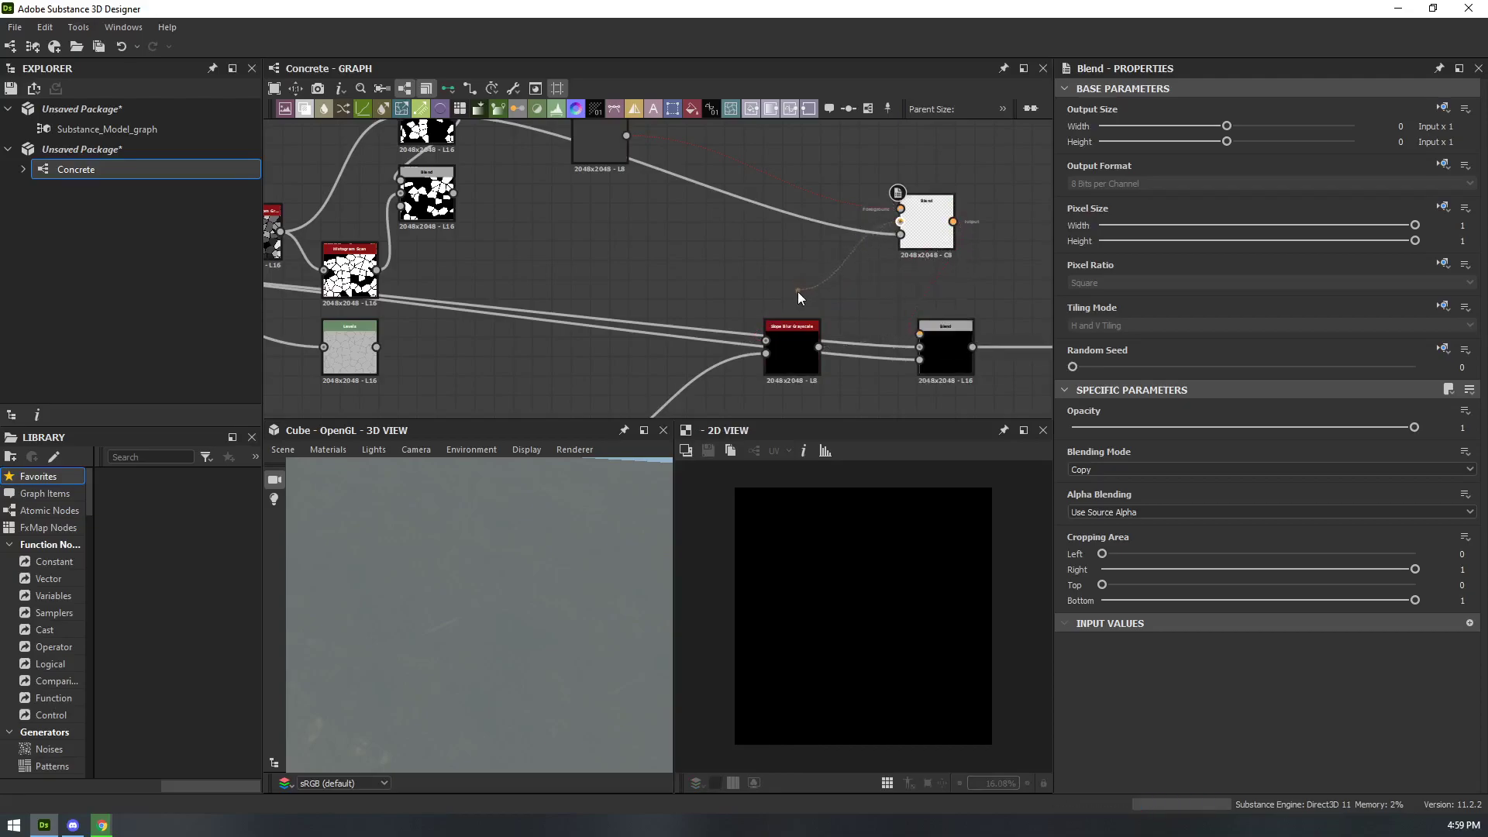
left_click_drag(791, 334, 732, 316)
middle_click_drag(777, 284, 928, 226)
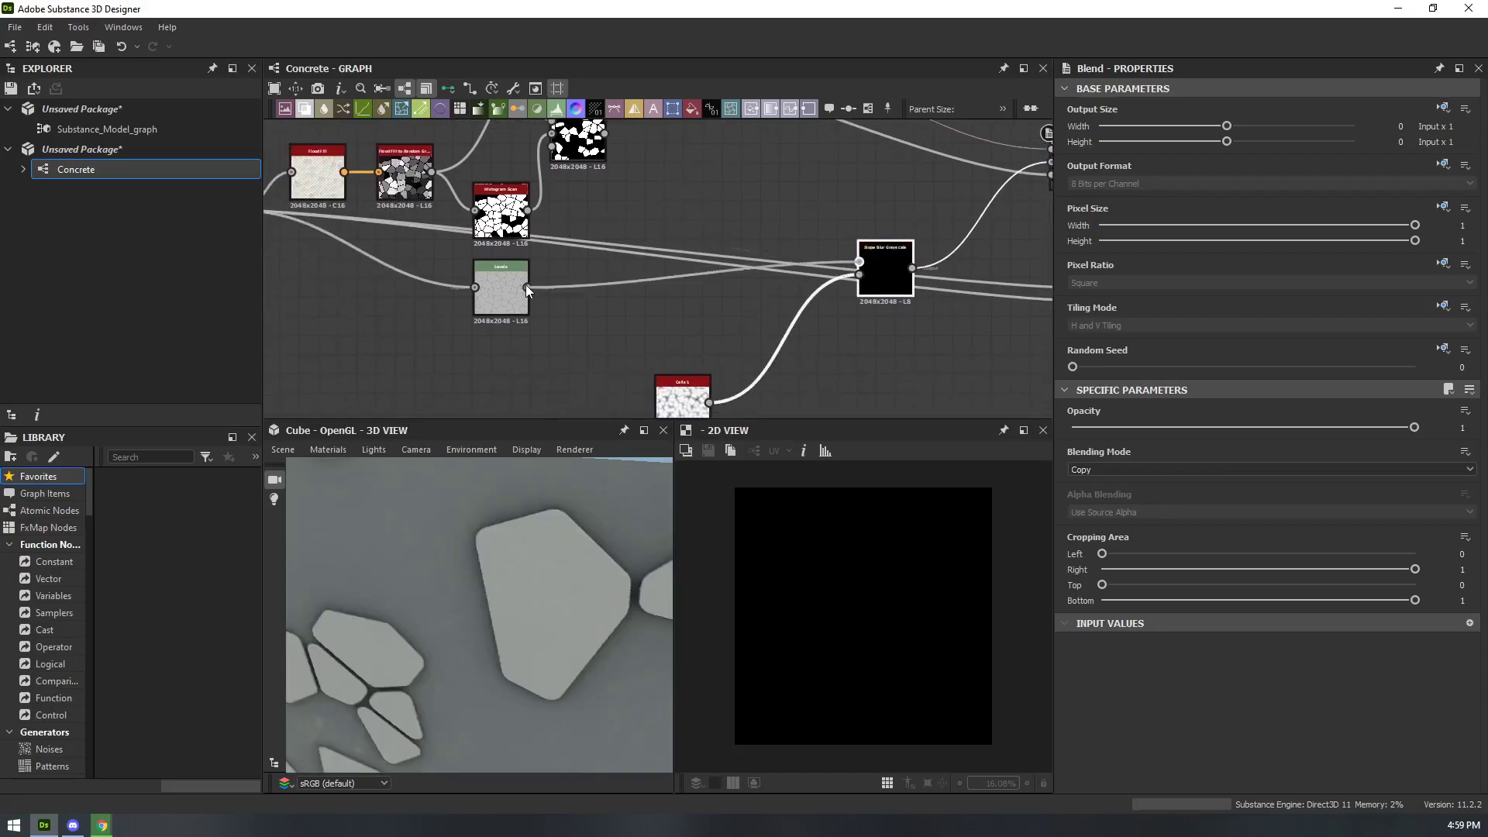
left_click(886, 279)
right_click_drag(511, 538, 690, 494)
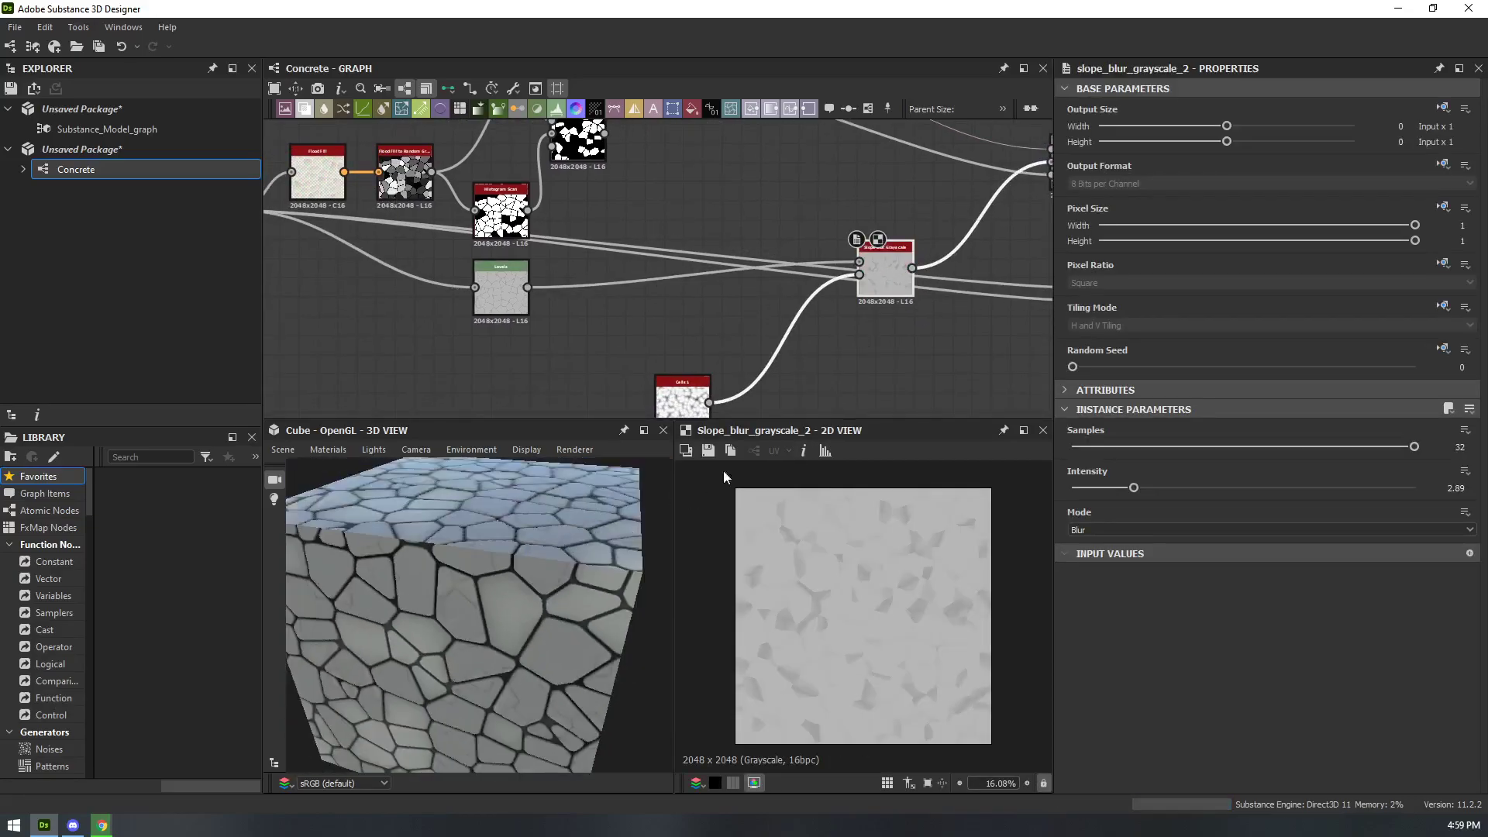
- Place the Slope Blur Grayscale node beside the Levels node and the Cells 1 noise node beneath Levels
left_click_drag(874, 271, 657, 294)
middle_click_drag(705, 327, 809, 302)
left_click_drag(778, 392, 635, 393)
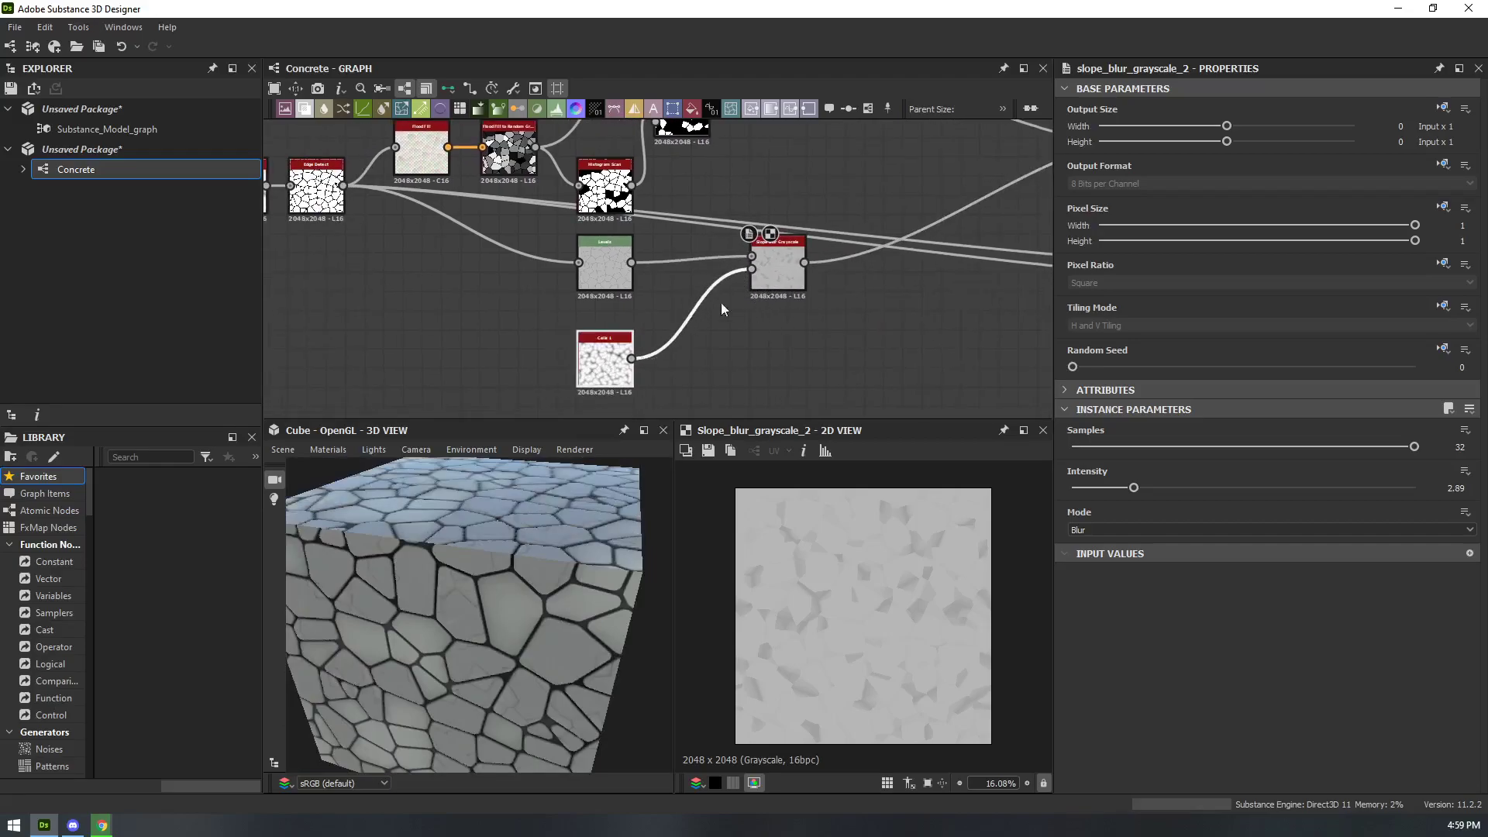
- Move the Slope Blur Grayscale and Cells 1 noise nodes ahead of Levels, feed the blur from Edge Detect, and connect it to Levels
middle_click_drag(705, 318, 878, 349)
left_click_drag(915, 291, 593, 286)
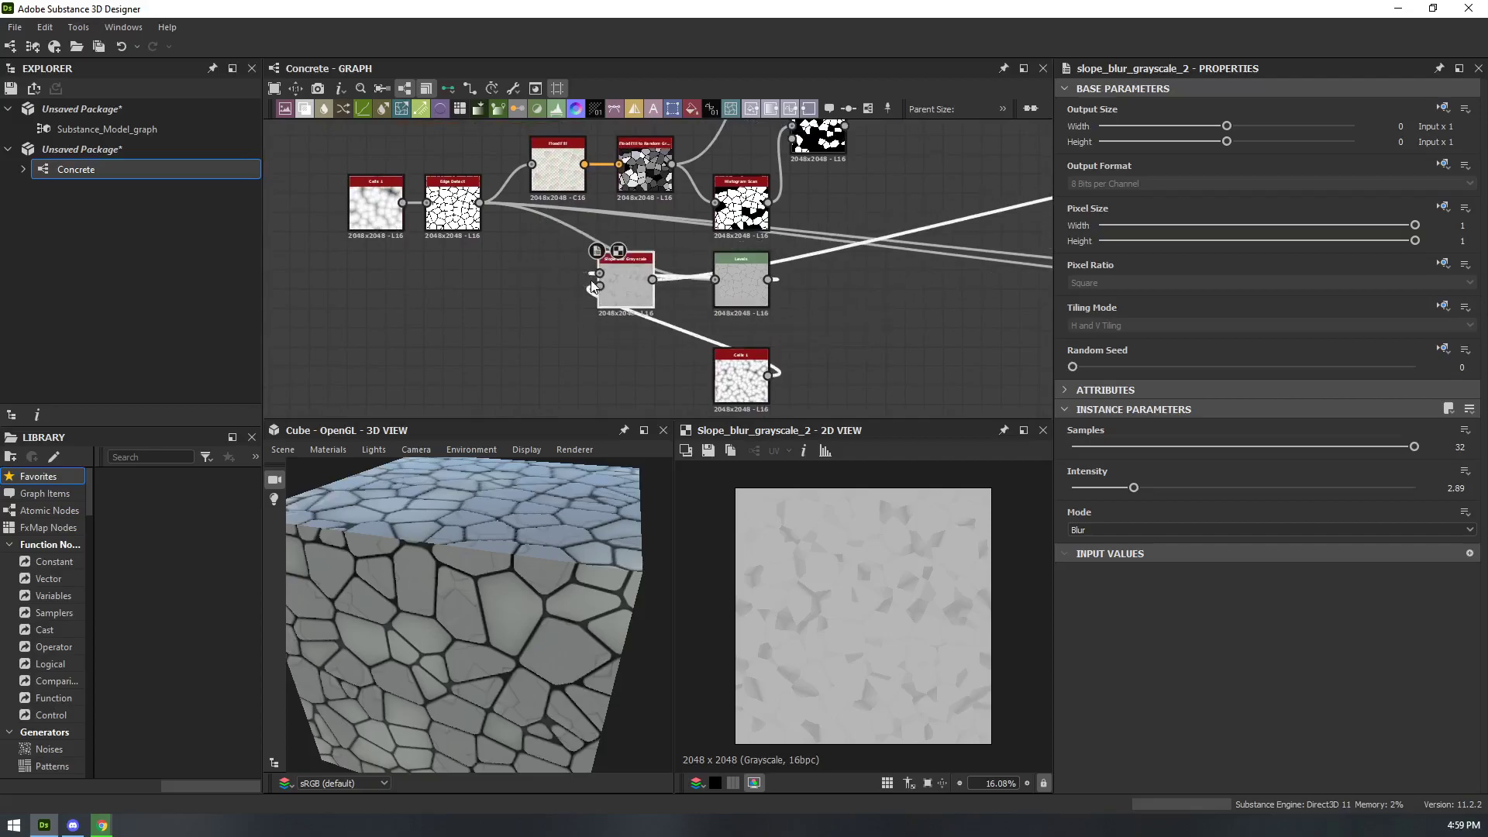
left_click_drag(518, 221, 480, 203)
left_click_drag(742, 379, 474, 341)
left_click(638, 295)
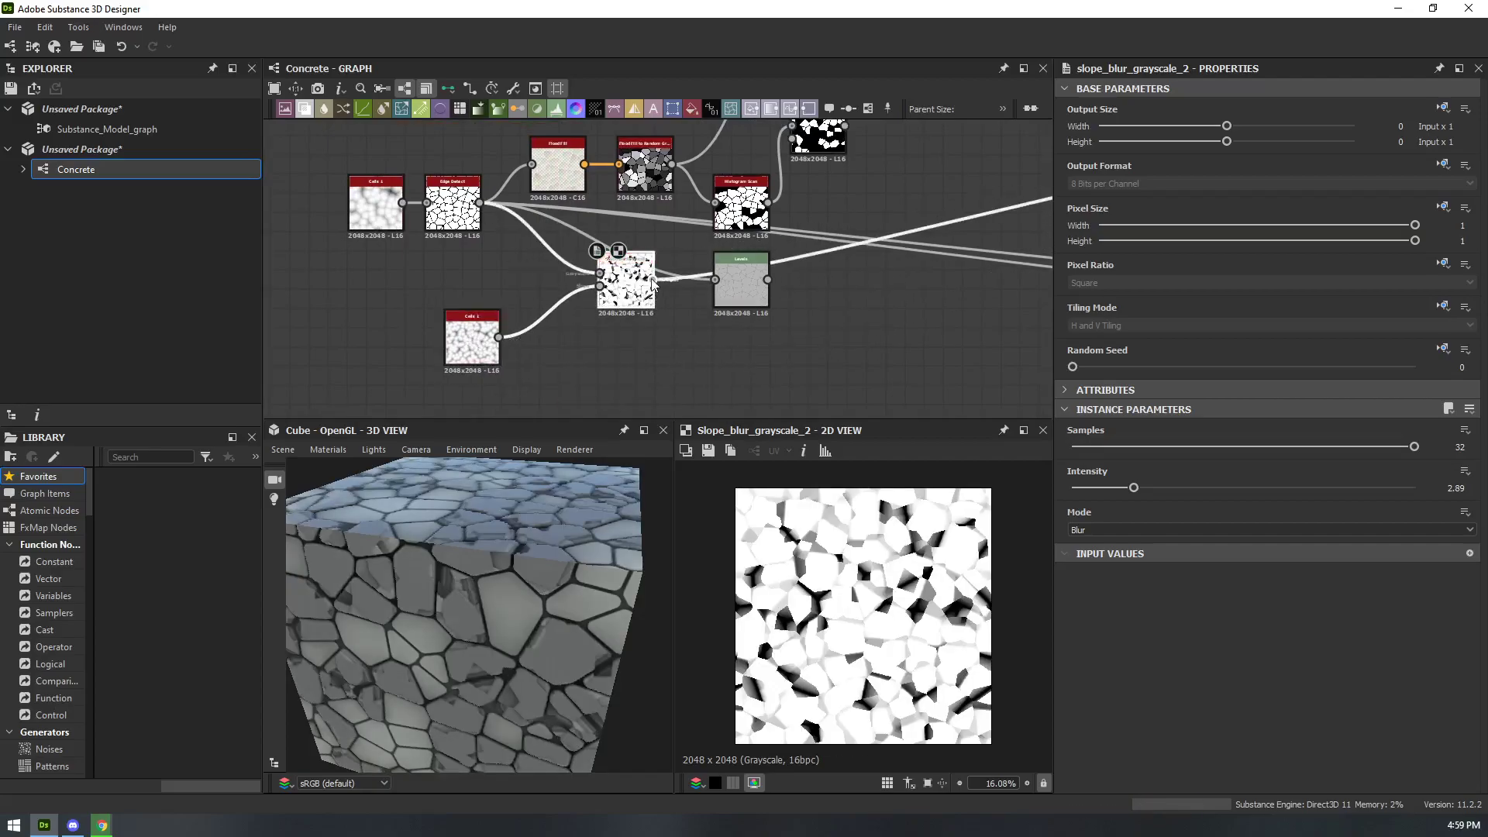
left_click_drag(728, 280, 722, 276)
- Connect the Levels output to the first Blend node's background input and preview the Slope Blur Grayscale and Levels results
double_click(742, 279)
middle_click_drag(798, 292, 505, 318)
scroll(706, 315, "down", 1)
left_click_drag(506, 318, 825, 282)
double_click(395, 332)
double_click(500, 321)
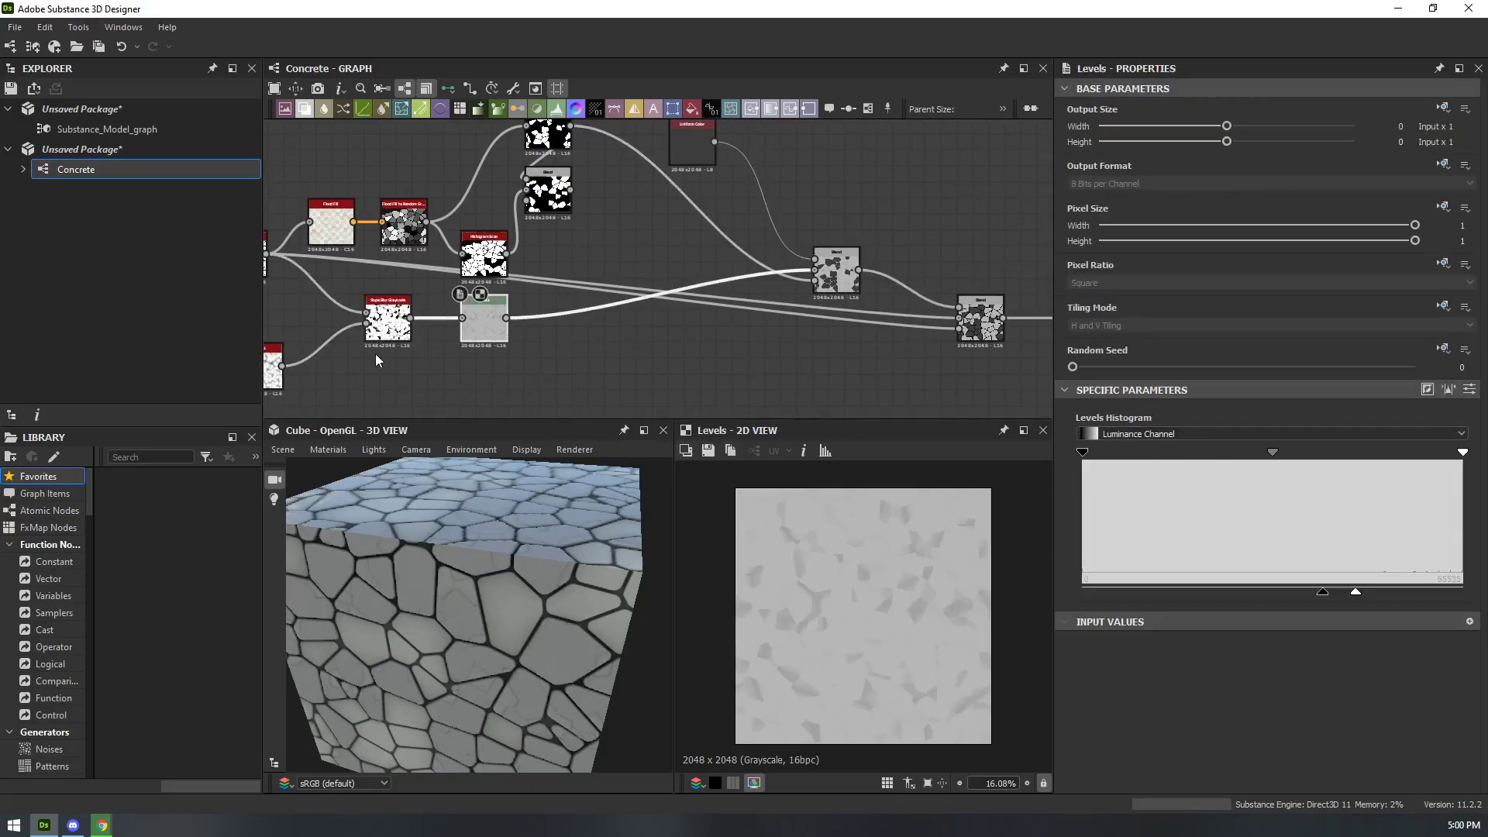
- Set the Slope Blur Grayscale node's Intensity to 7.87 and its Mode to Min, keeping Samples at 32
middle_click_drag(388, 364, 538, 327)
scroll(538, 327, "up", 2)
double_click(502, 380)
double_click(723, 306)
mouse_move(1413, 448)
left_mouse_down()
mouse_move(1298, 448)
mouse_move(1418, 448)
left_mouse_up()
left_click_drag(1137, 488, 1240, 487)
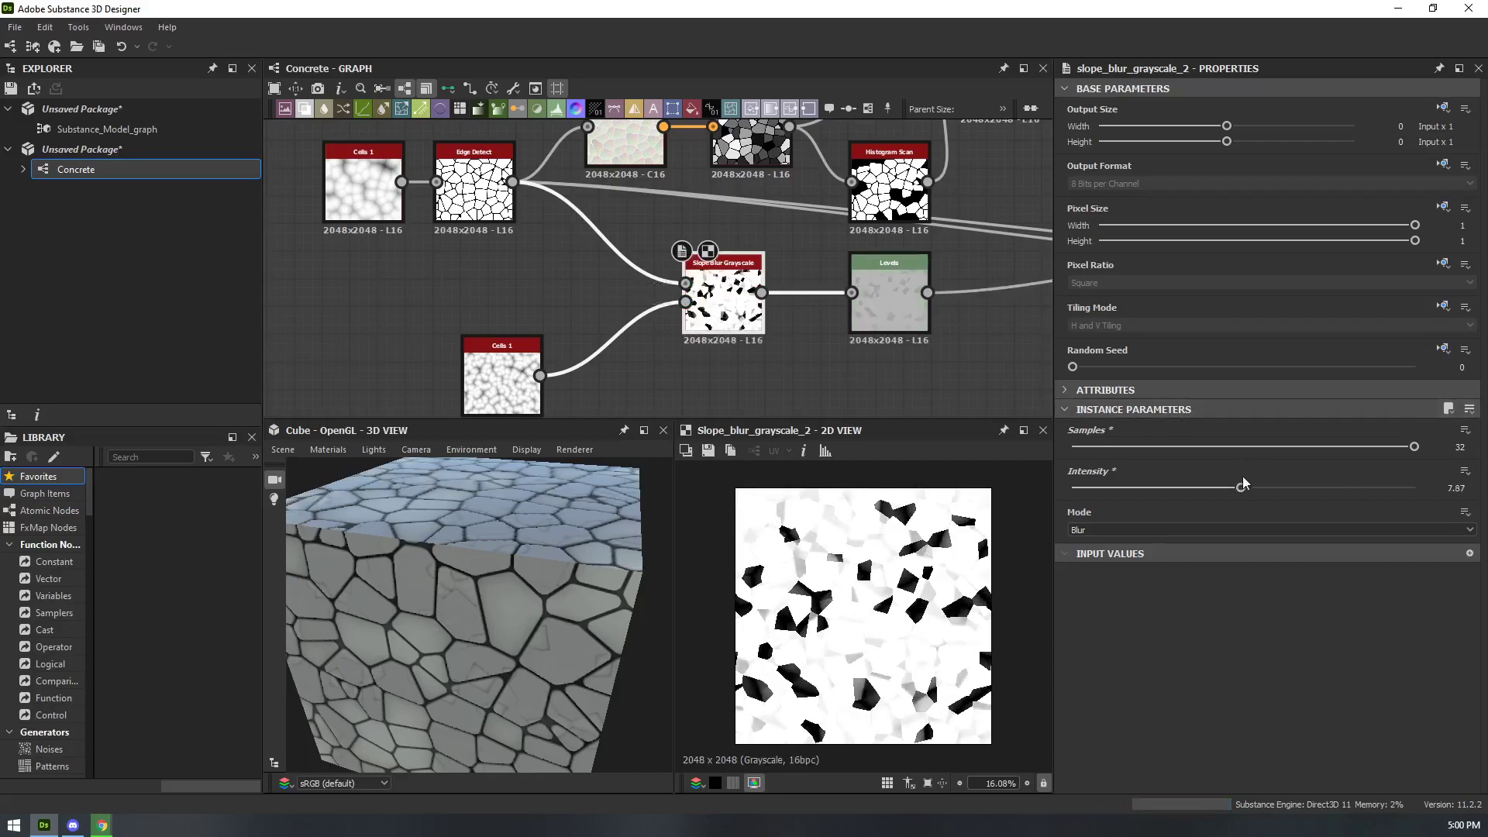
left_click(1150, 530)
left_click(1110, 546)
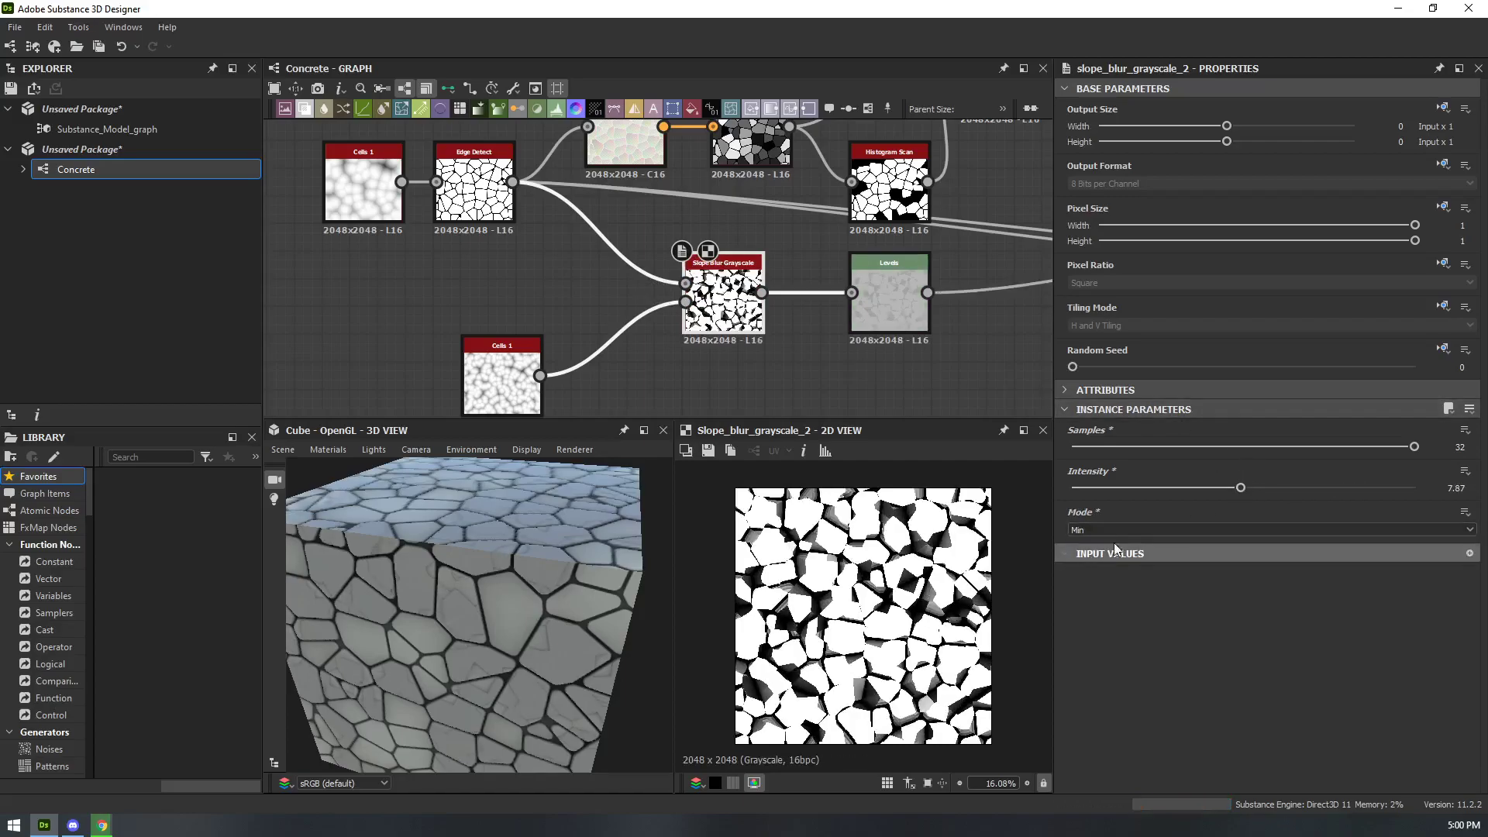
left_click_drag(1414, 446, 1449, 448)
- Inspect the chipped stone surfaces on the cube from several angles and the blurred pattern up close in 2D
scroll(510, 578, "up", 10)
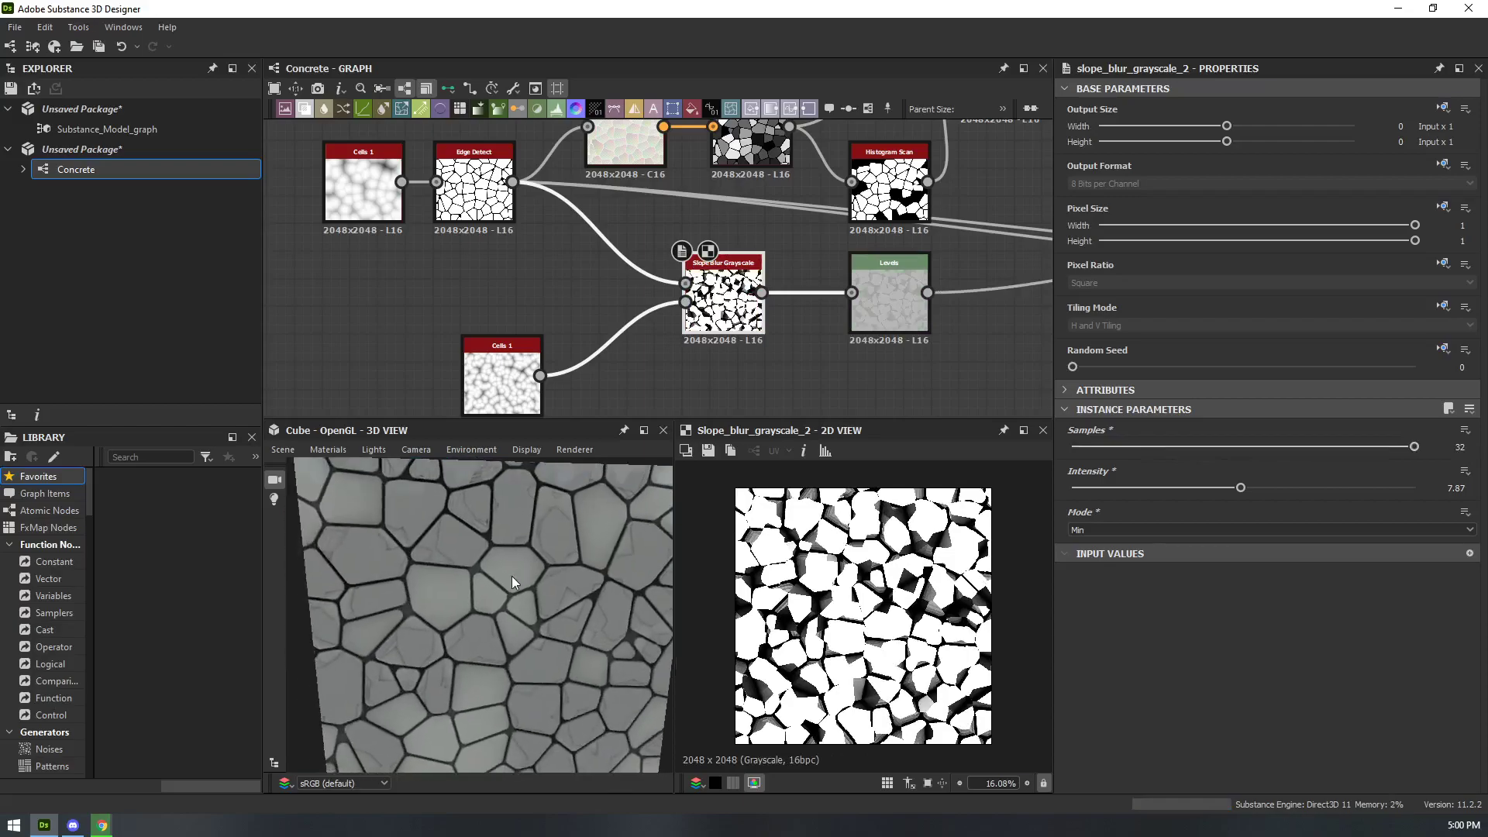
left_click_drag(540, 542, 691, 386)
left_click_drag(583, 529, 714, 403)
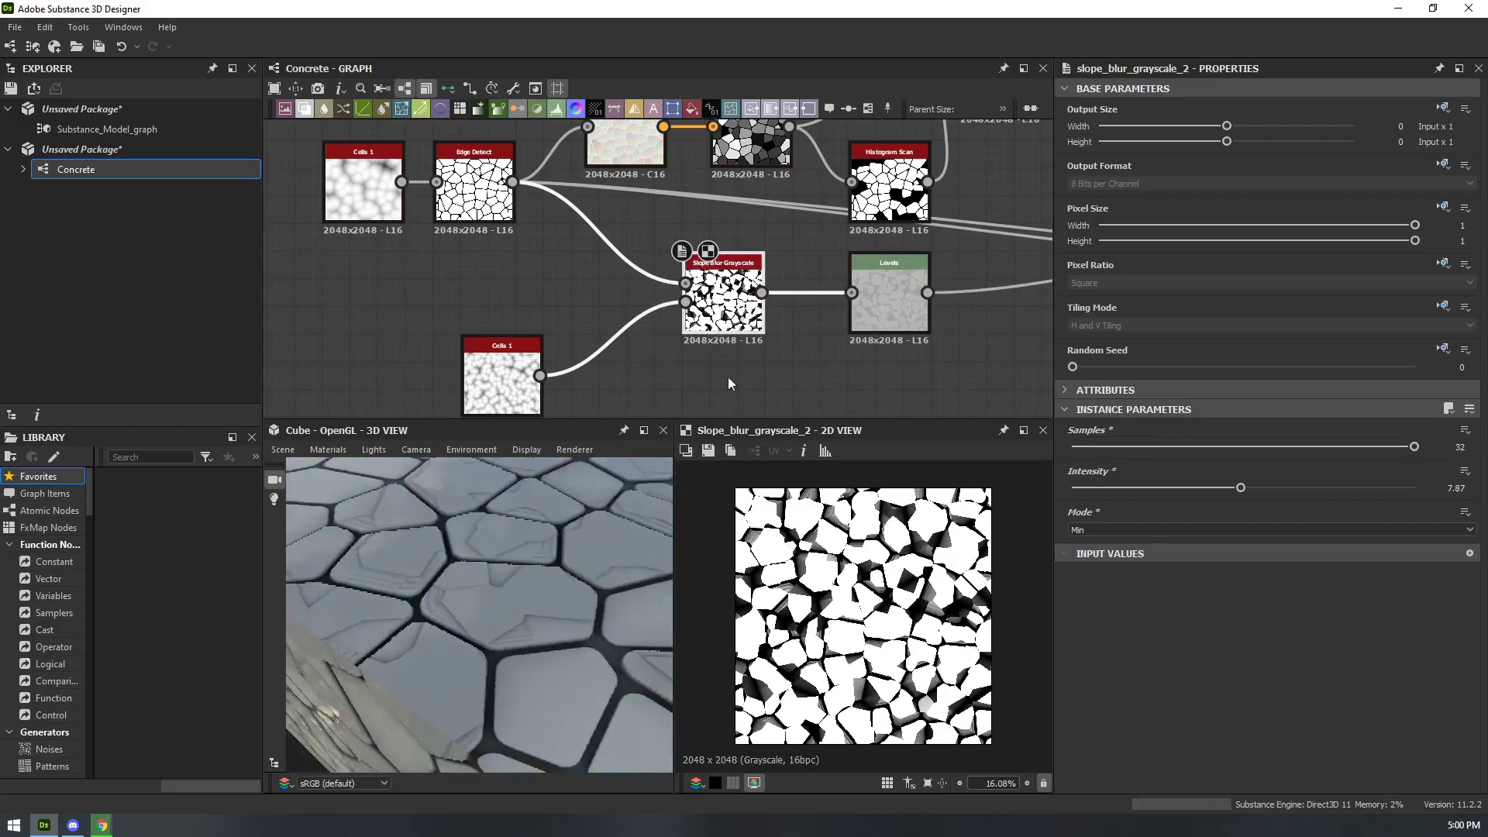
scroll(885, 577, "up", 4)
- Move the Slope Blur Grayscale and Levels nodes apart to leave a gap between them
mouse_move(724, 310)
left_mouse_down()
mouse_move(681, 310)
mouse_move(736, 310)
mouse_move(696, 310)
left_mouse_up()
left_click_drag(904, 305, 990, 307)
key("space")
left_click(820, 372)
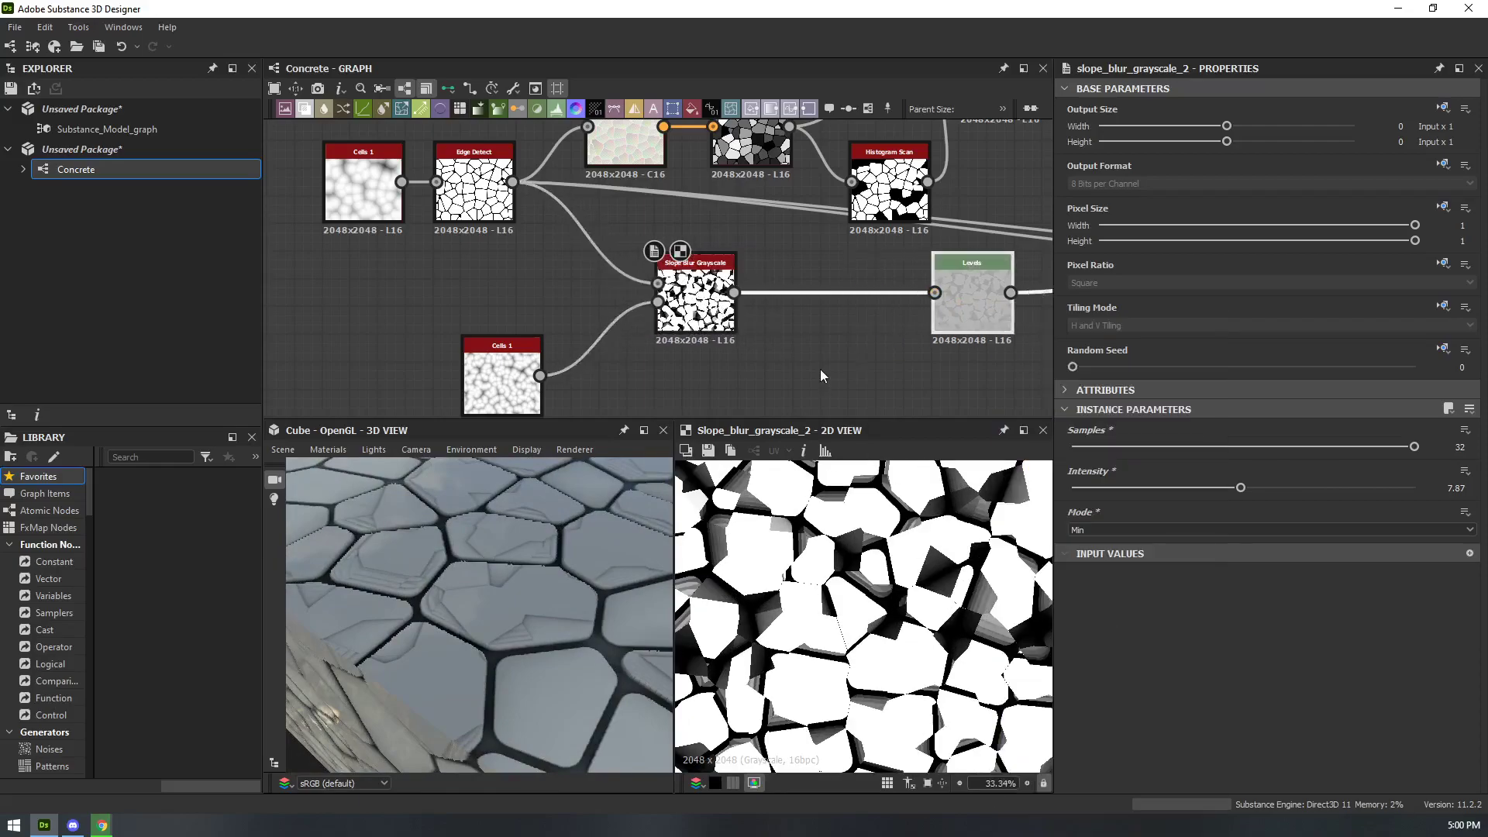
- Add a Directional Warp node and wire it between the Slope Blur Grayscale output and the Levels input
key("space")
type("warp")
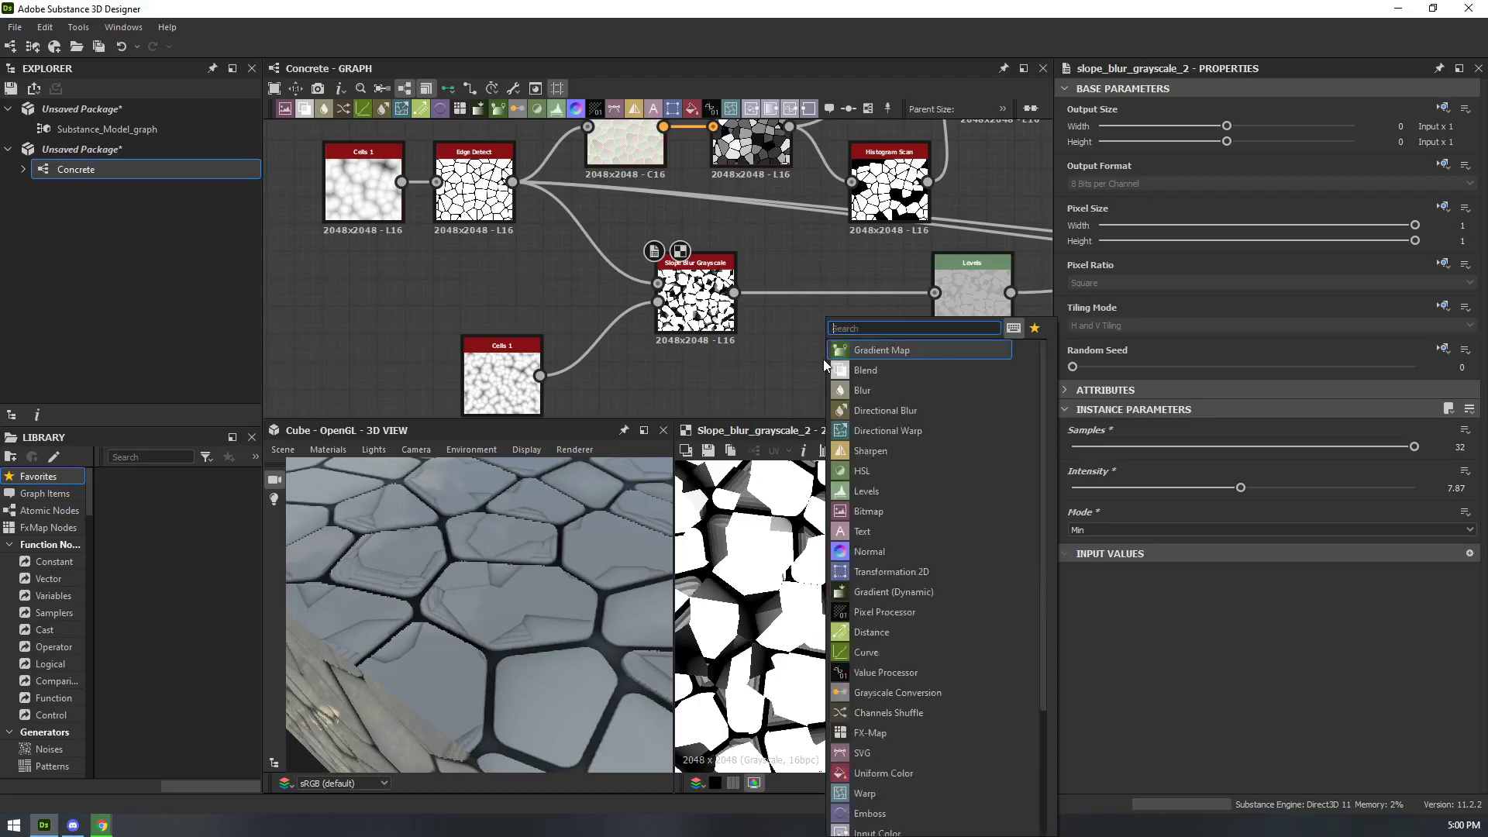
key("Down")
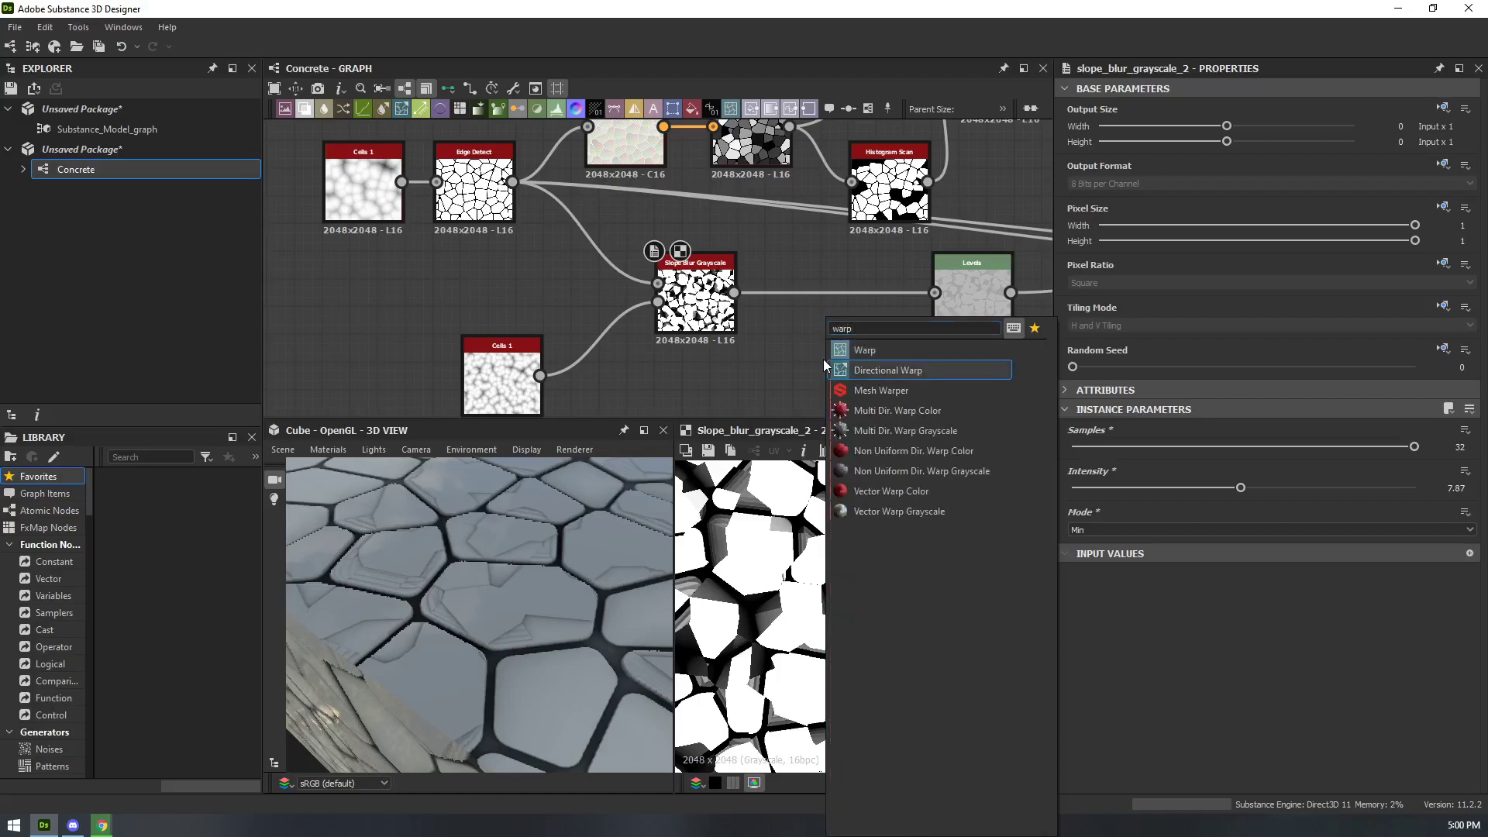
key("Return")
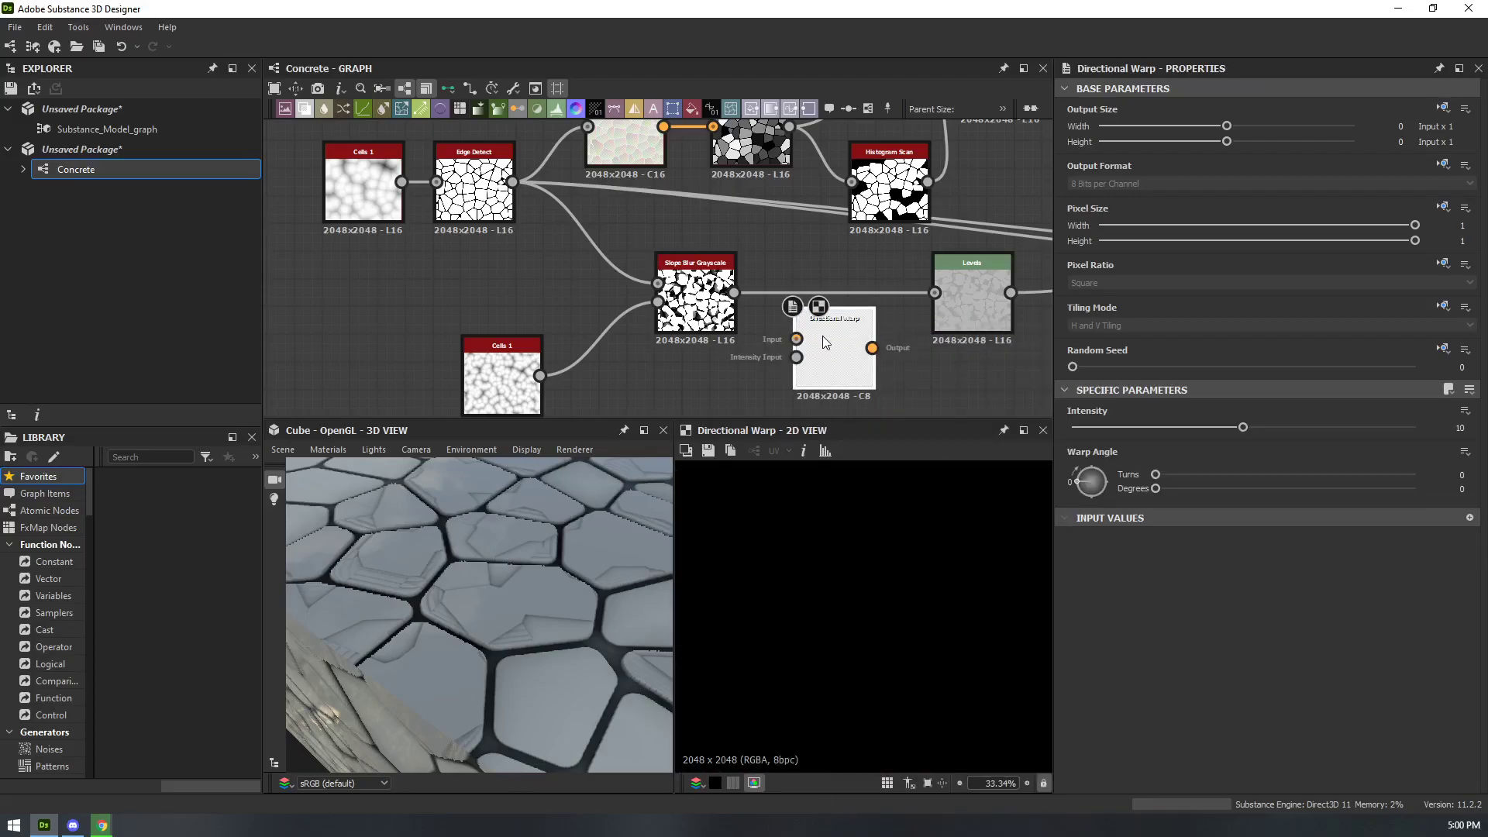
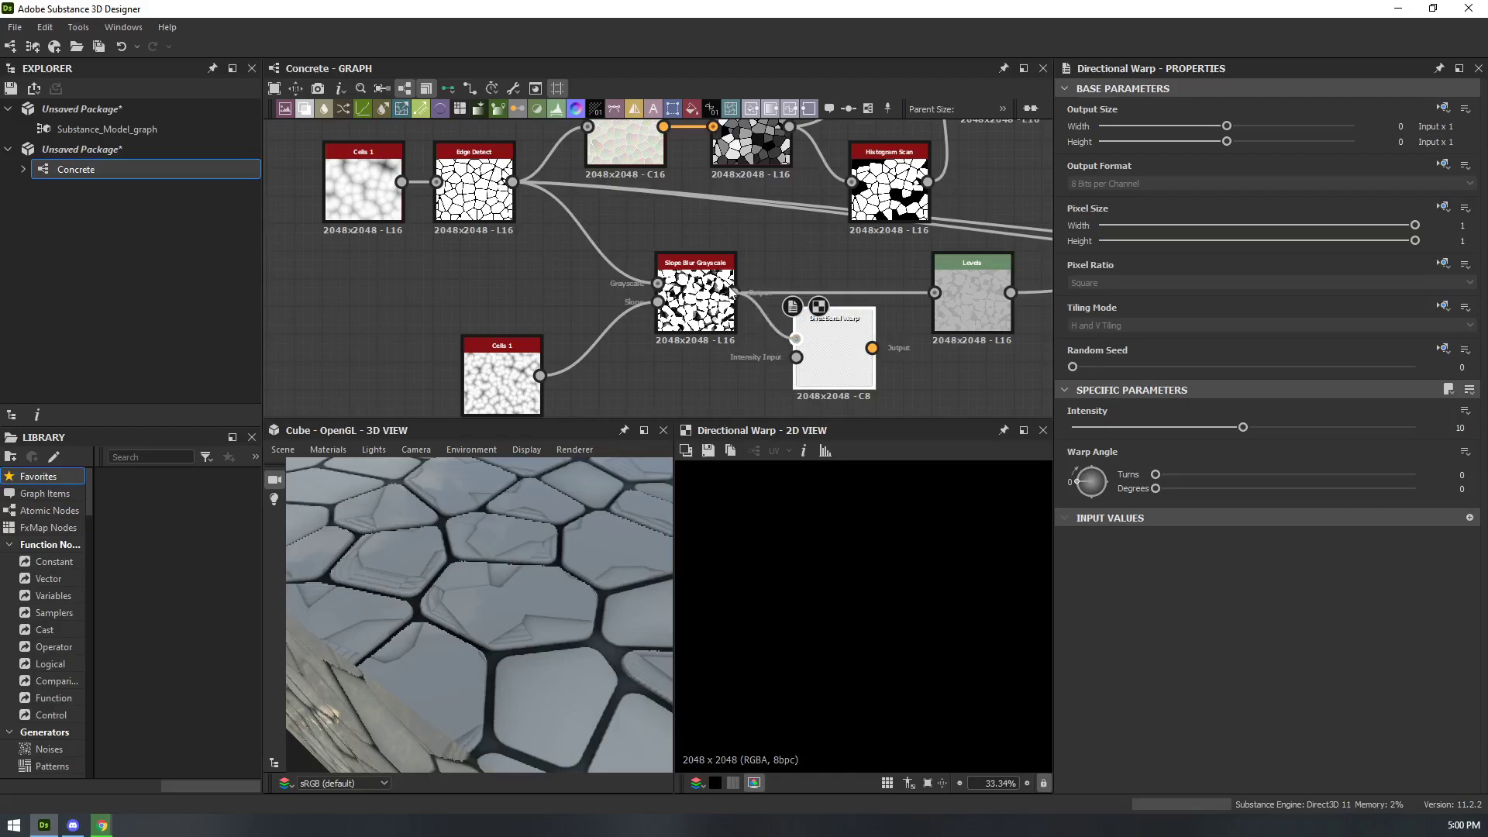
left_click_drag(731, 293, 733, 292)
left_click_drag(939, 295, 935, 293)
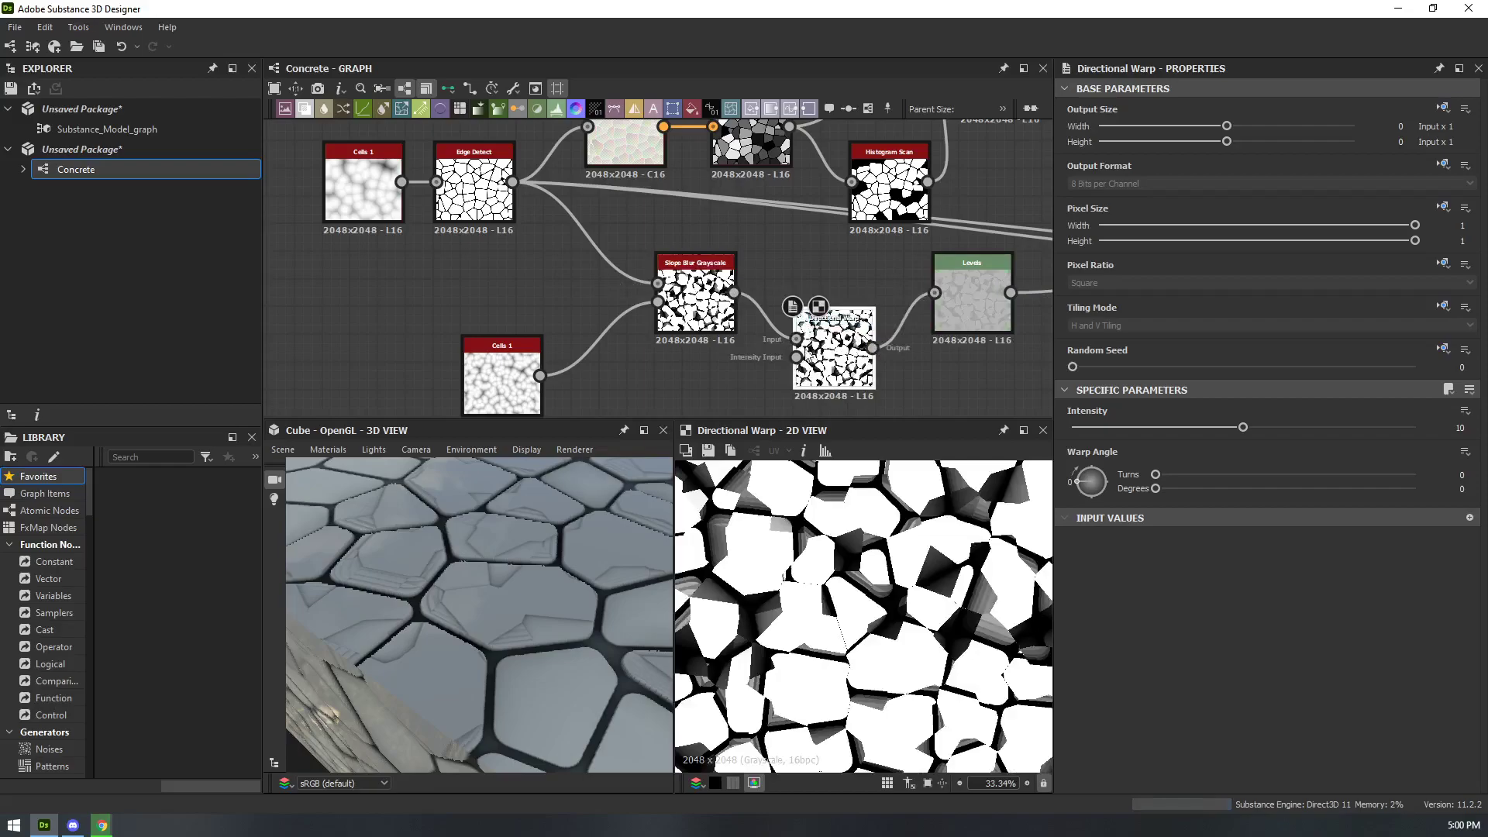
- Add a Cells 3 noise node and connect it to the Directional Warp node's Intensity Input
middle_click_drag(700, 398, 760, 352)
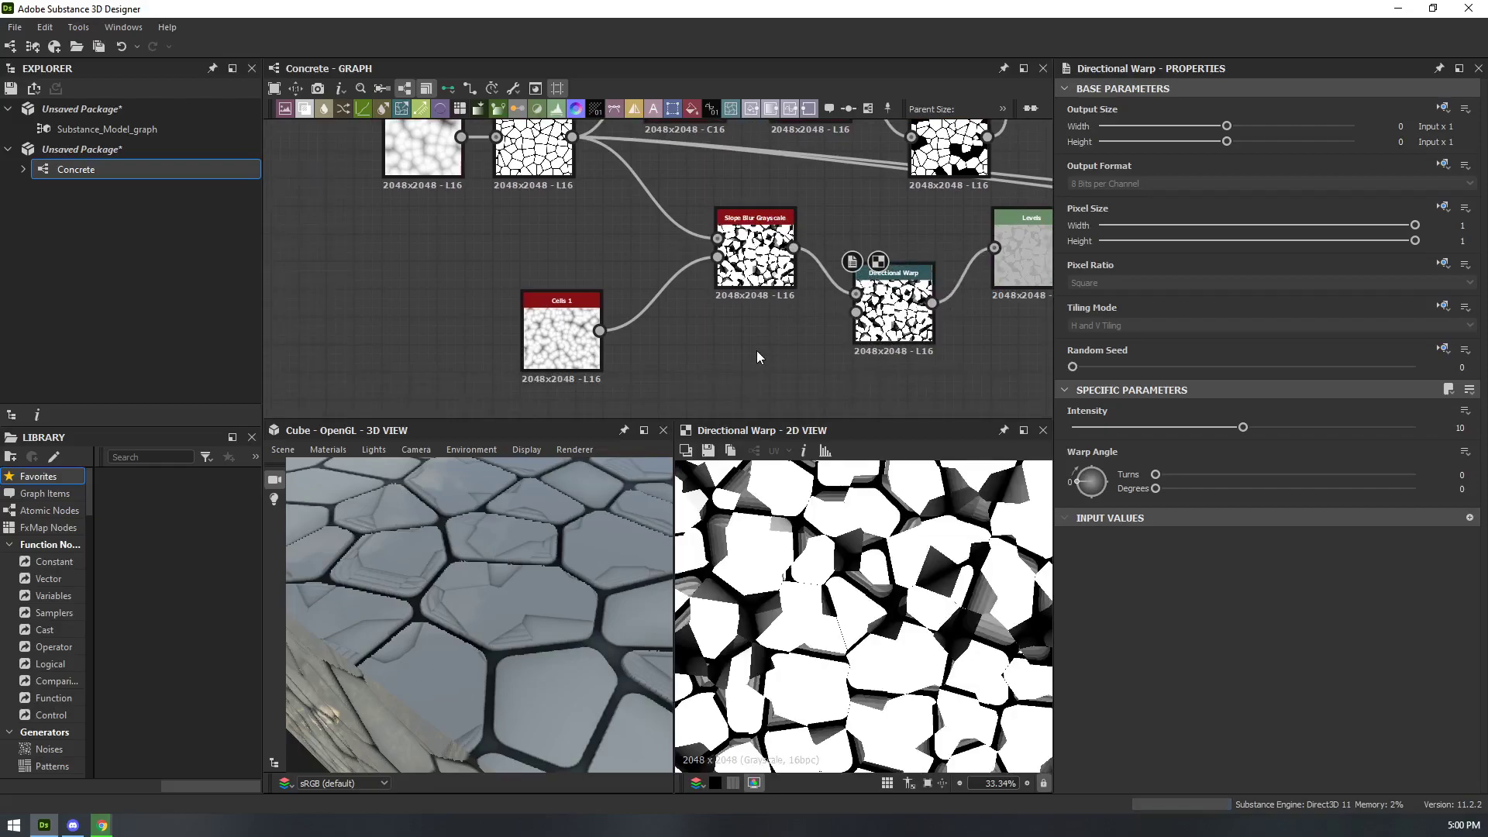
key("space")
type("noise")
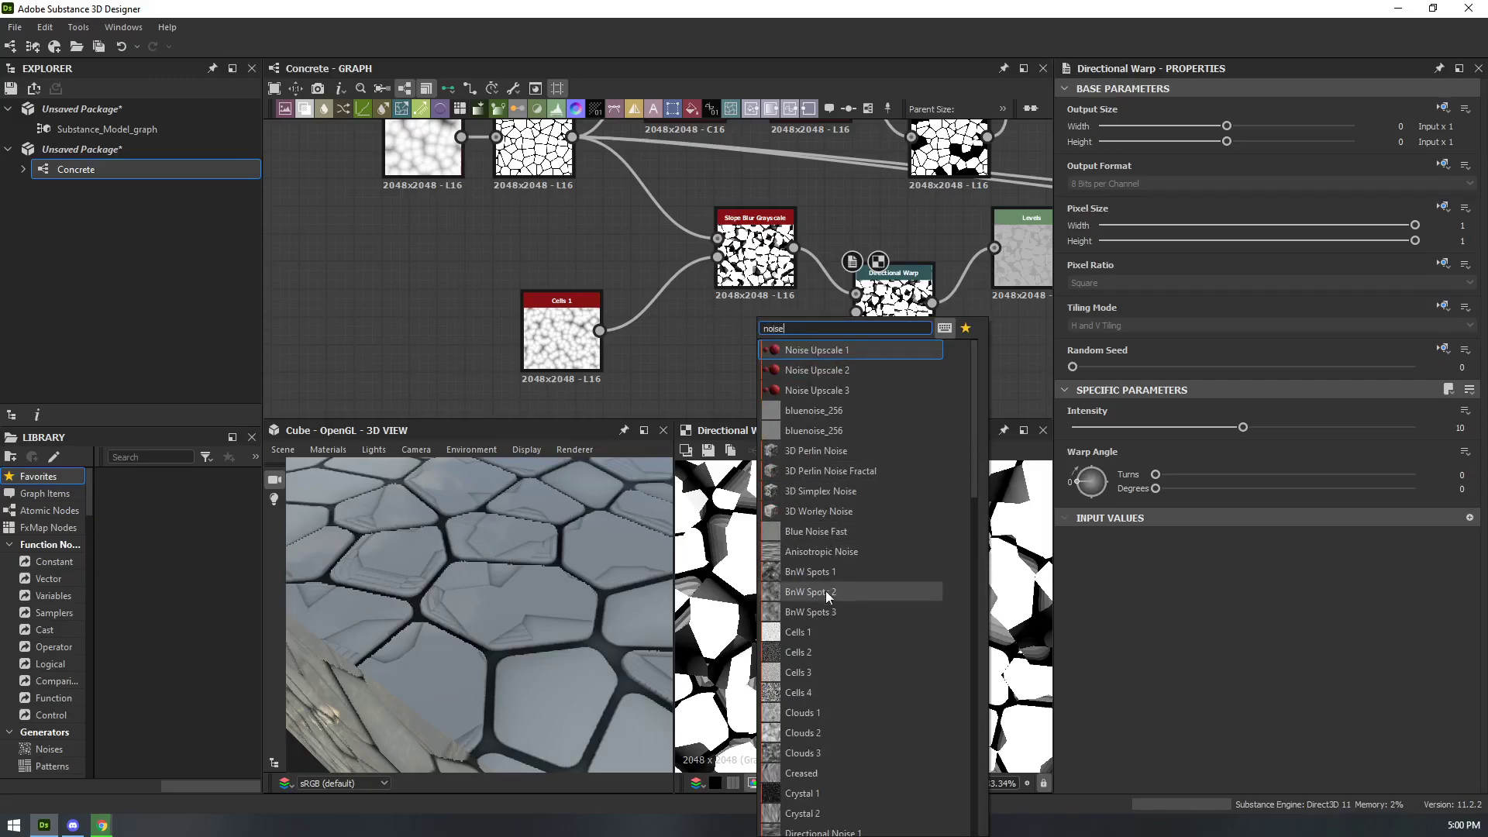
scroll(823, 740, "down", 2)
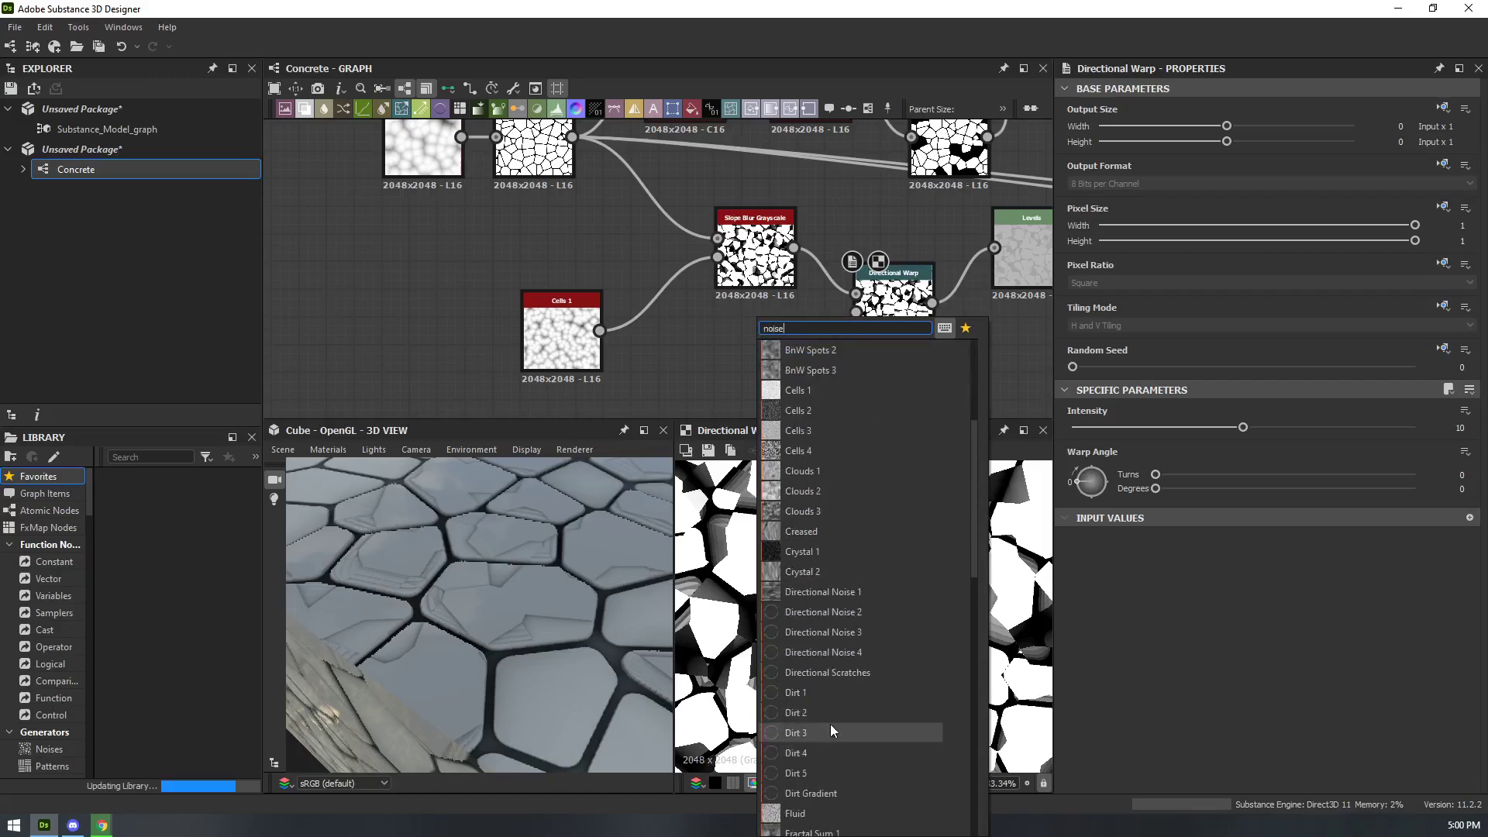
scroll(827, 728, "down", 4)
scroll(807, 431, "up", 2)
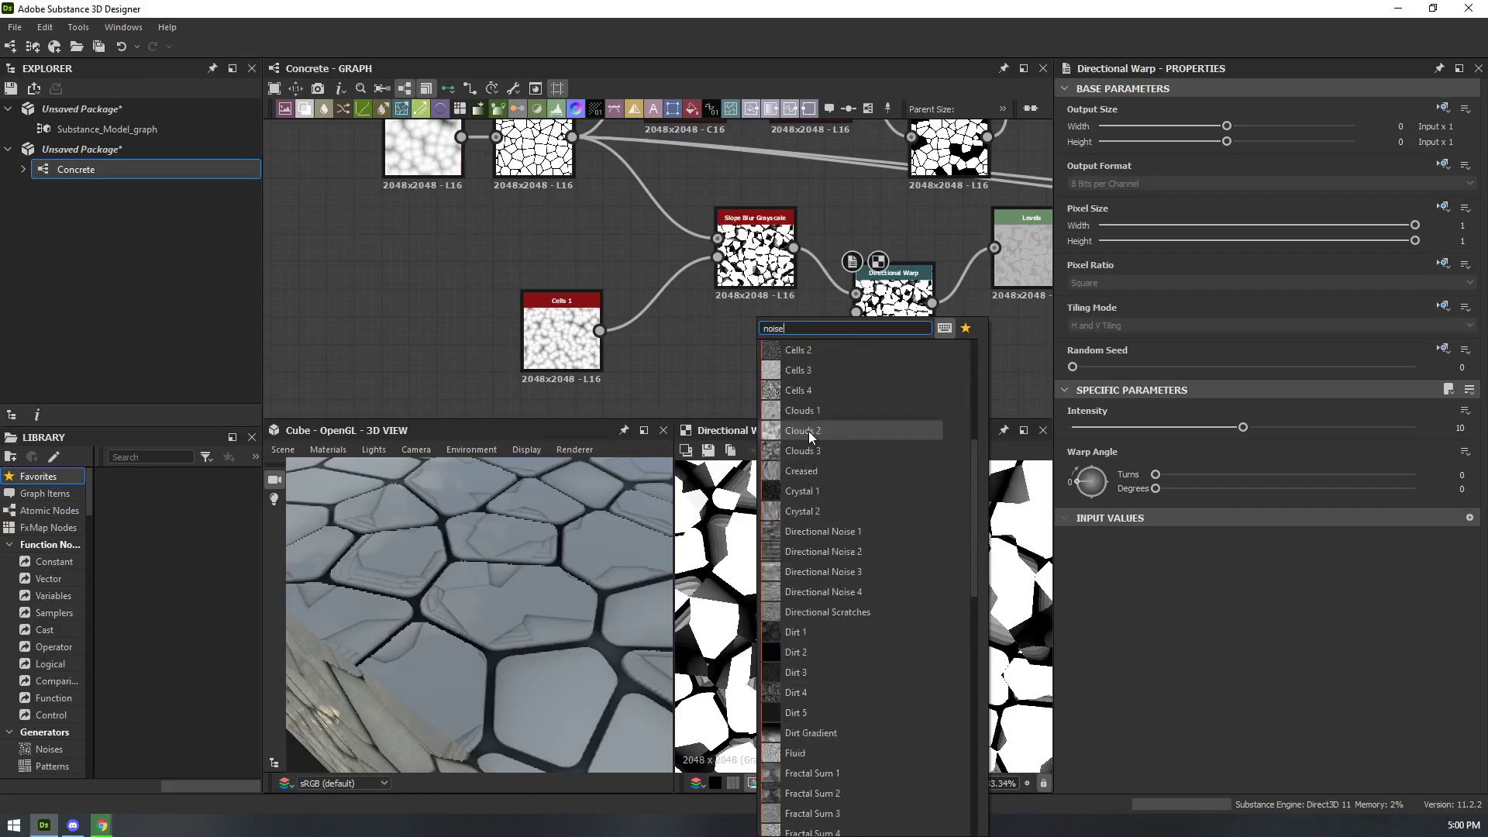
left_click(802, 432)
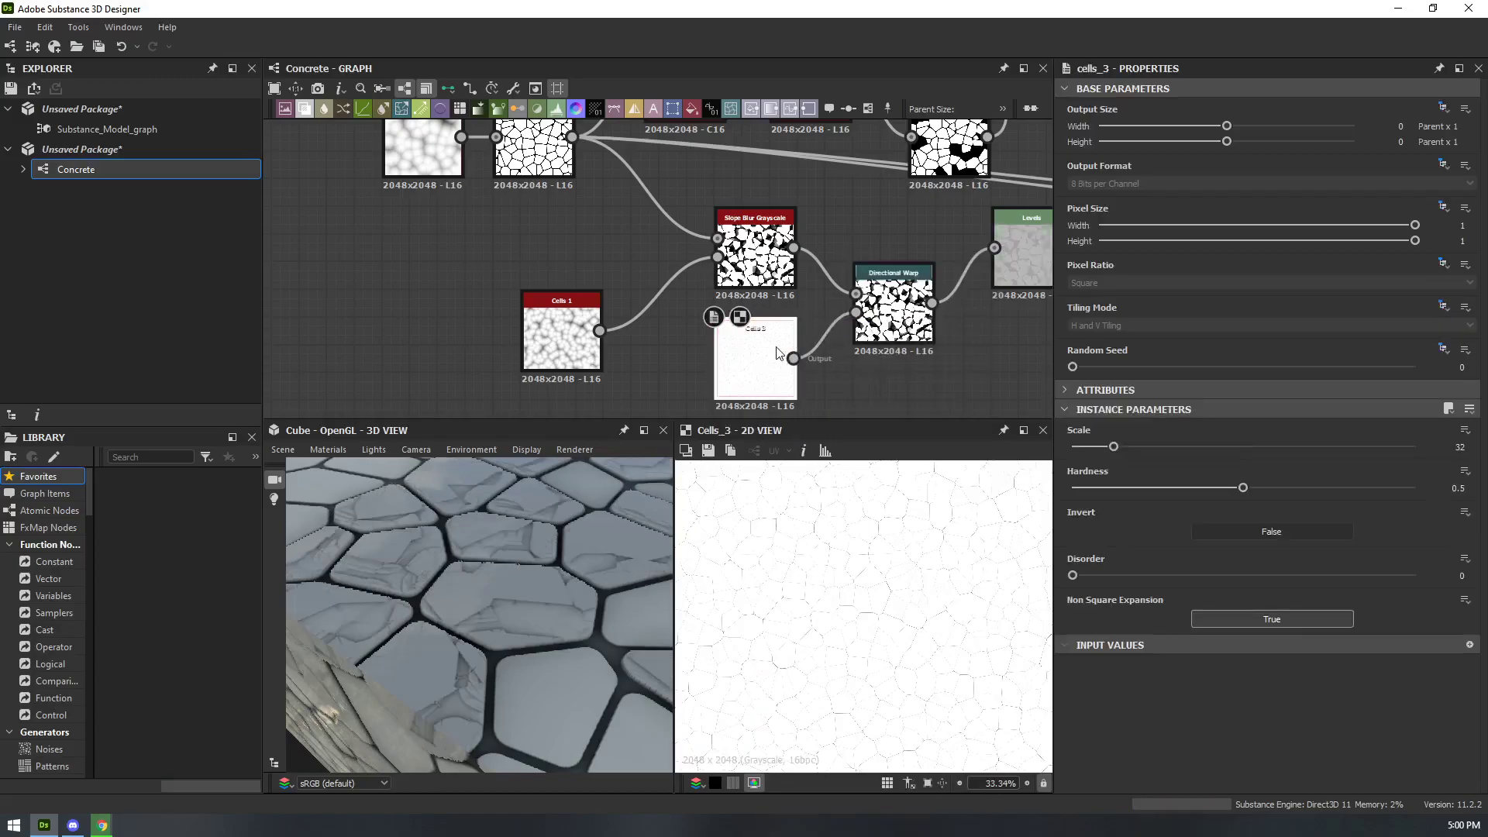
- Increase the Cells 3 node's Scale and Disorder, raise its Hardness to the maximum, and check the stones on the cube
left_click_drag(1099, 443, 1160, 454)
left_click_drag(1073, 575, 1363, 575)
left_click_drag(1242, 488, 1486, 490)
scroll(849, 603, "up", 12)
scroll(850, 605, "down", 7)
left_click_drag(403, 584, 543, 655)
- Set the Directional Warp node's Intensity to 10.88 and delete the Cells 3 node
double_click(878, 340)
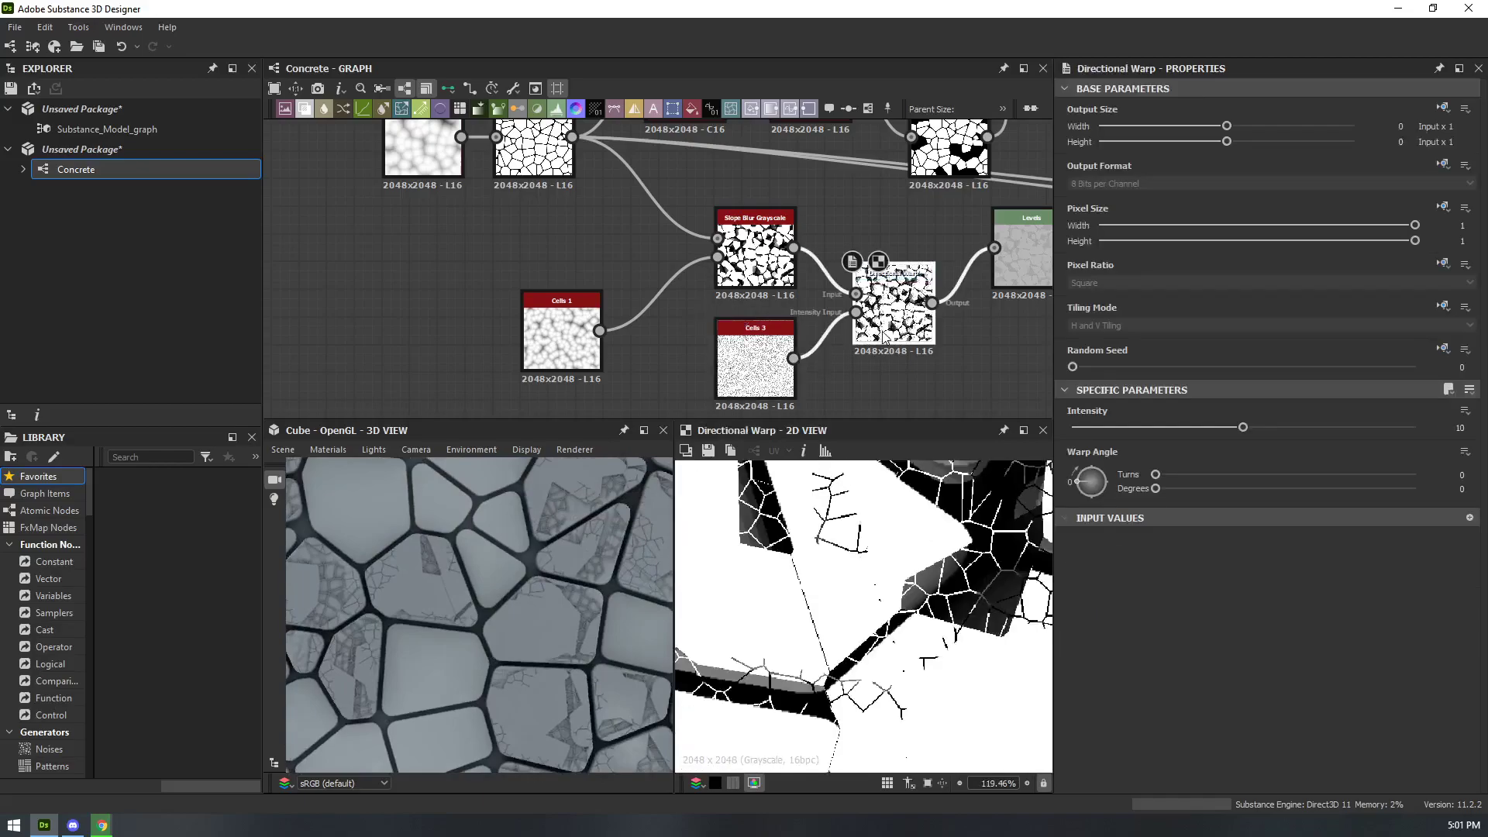
left_click_drag(1240, 428, 1306, 425)
double_click(728, 348)
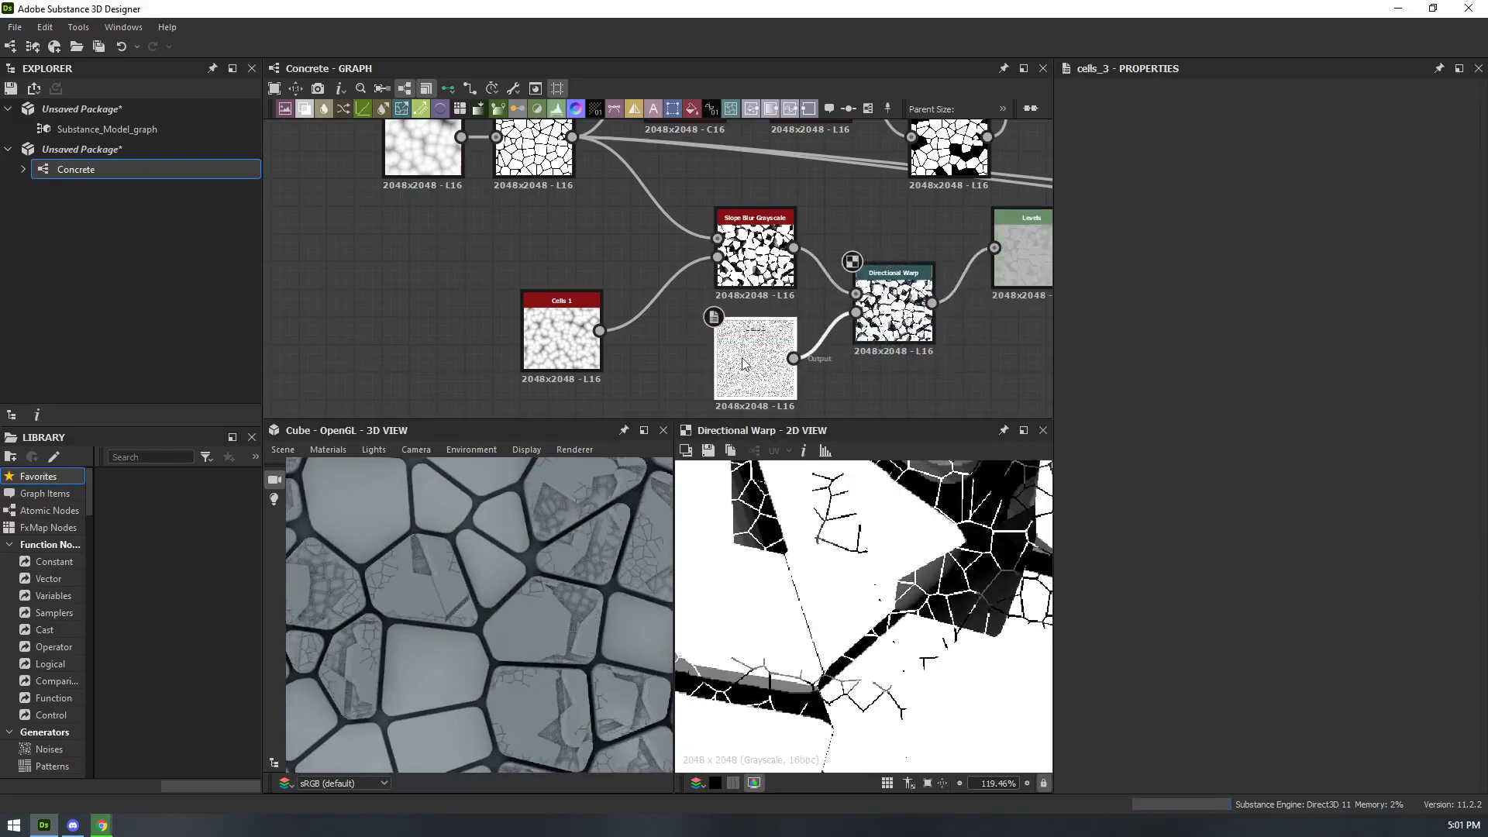
key("Delete")
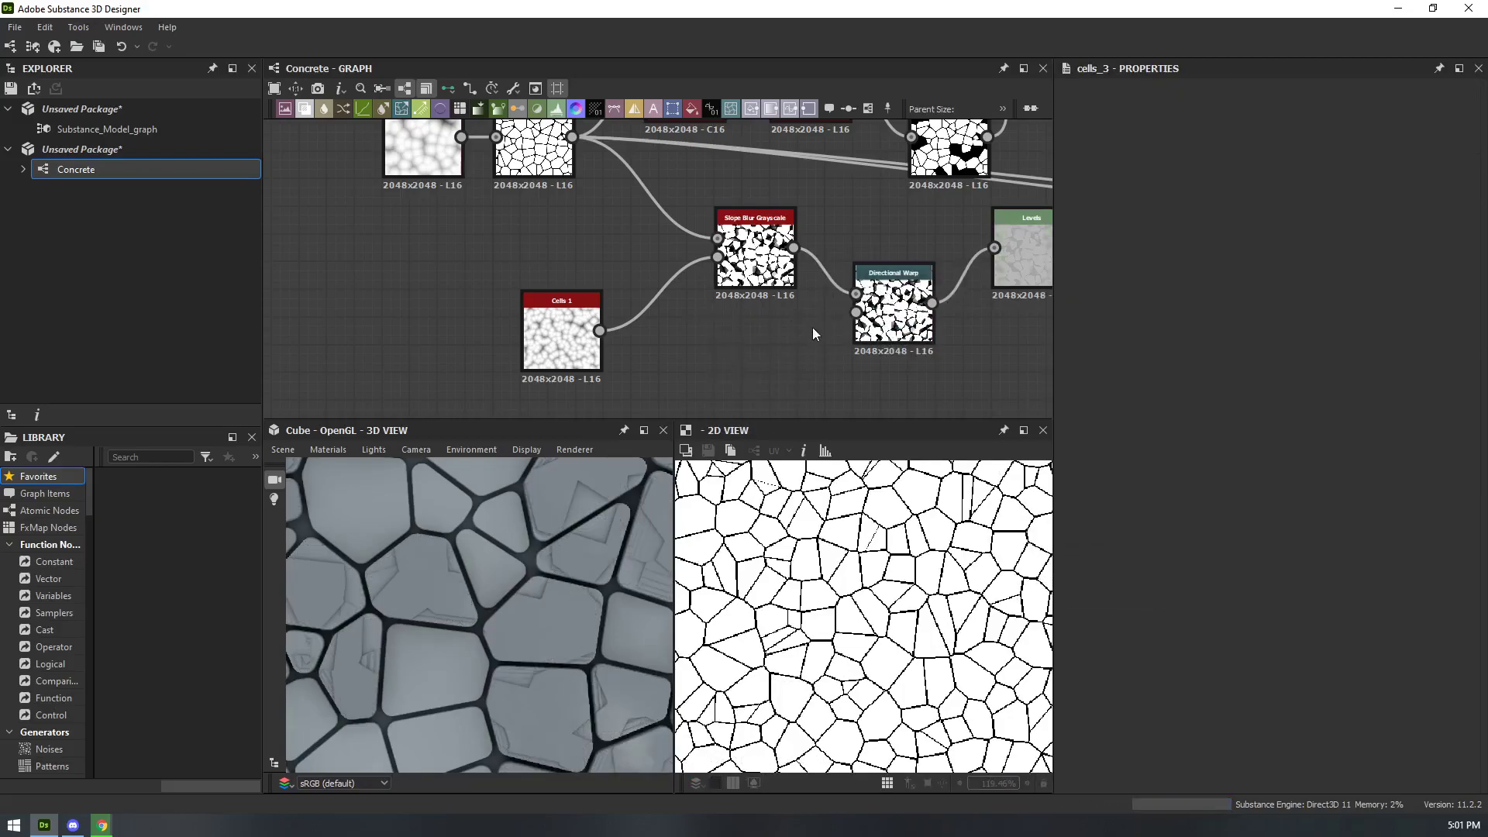
- Add a Clouds 2 noise connected to the Directional Warp node's Intensity Input and preview the warped pattern up close
key("space")
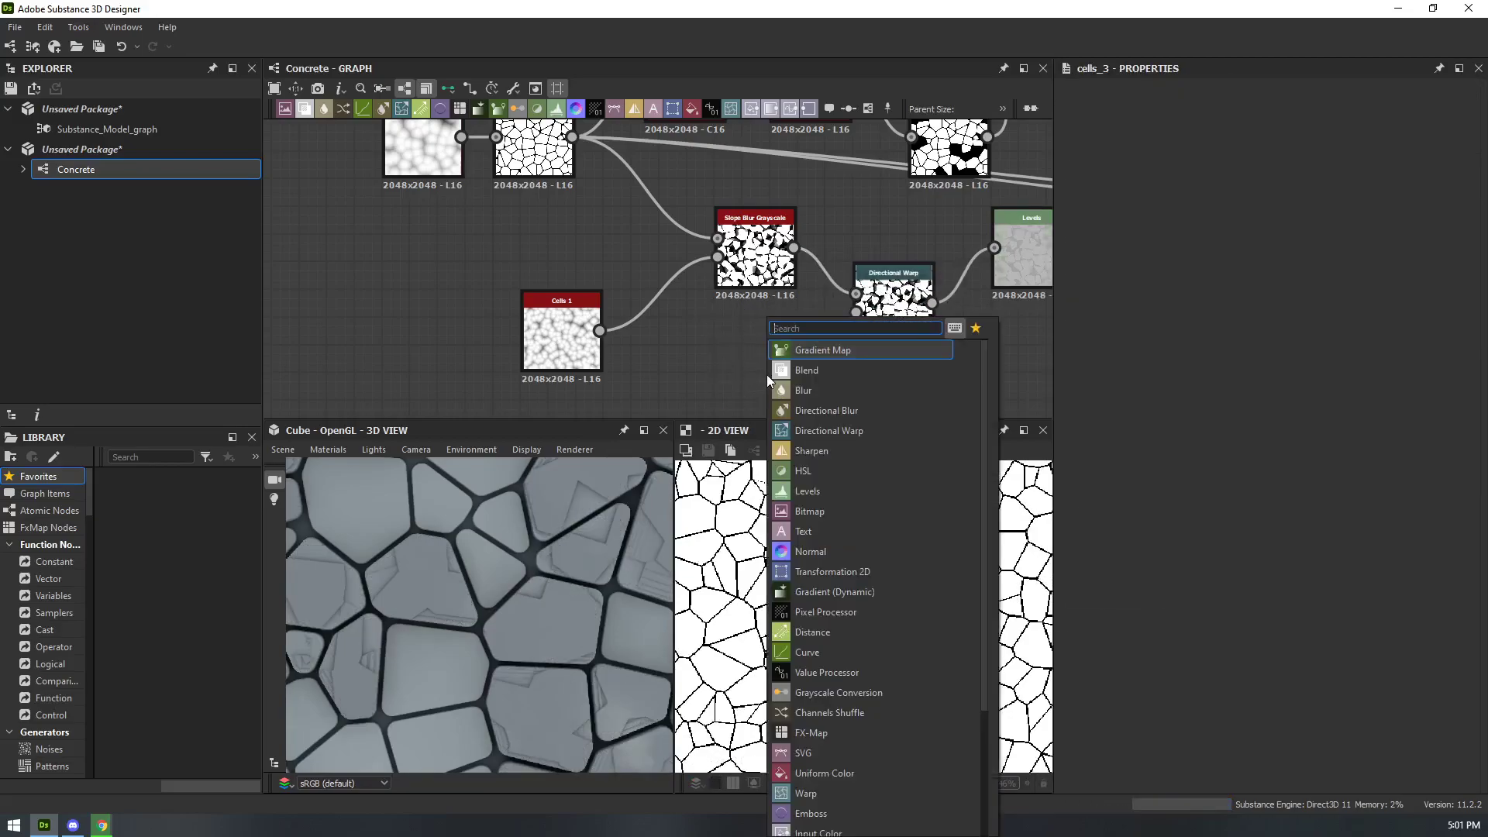
type("noise")
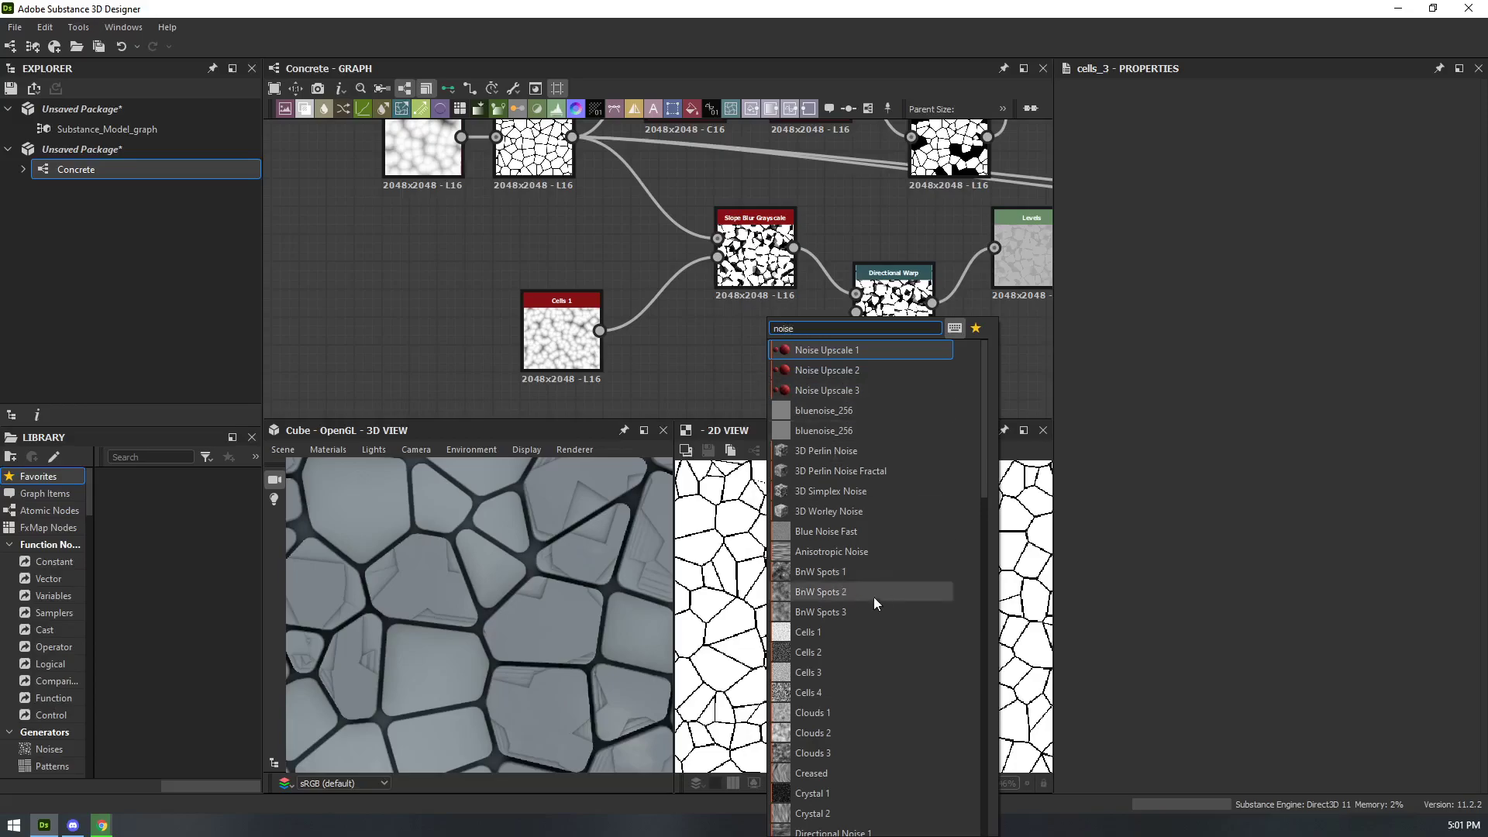
left_click(824, 732)
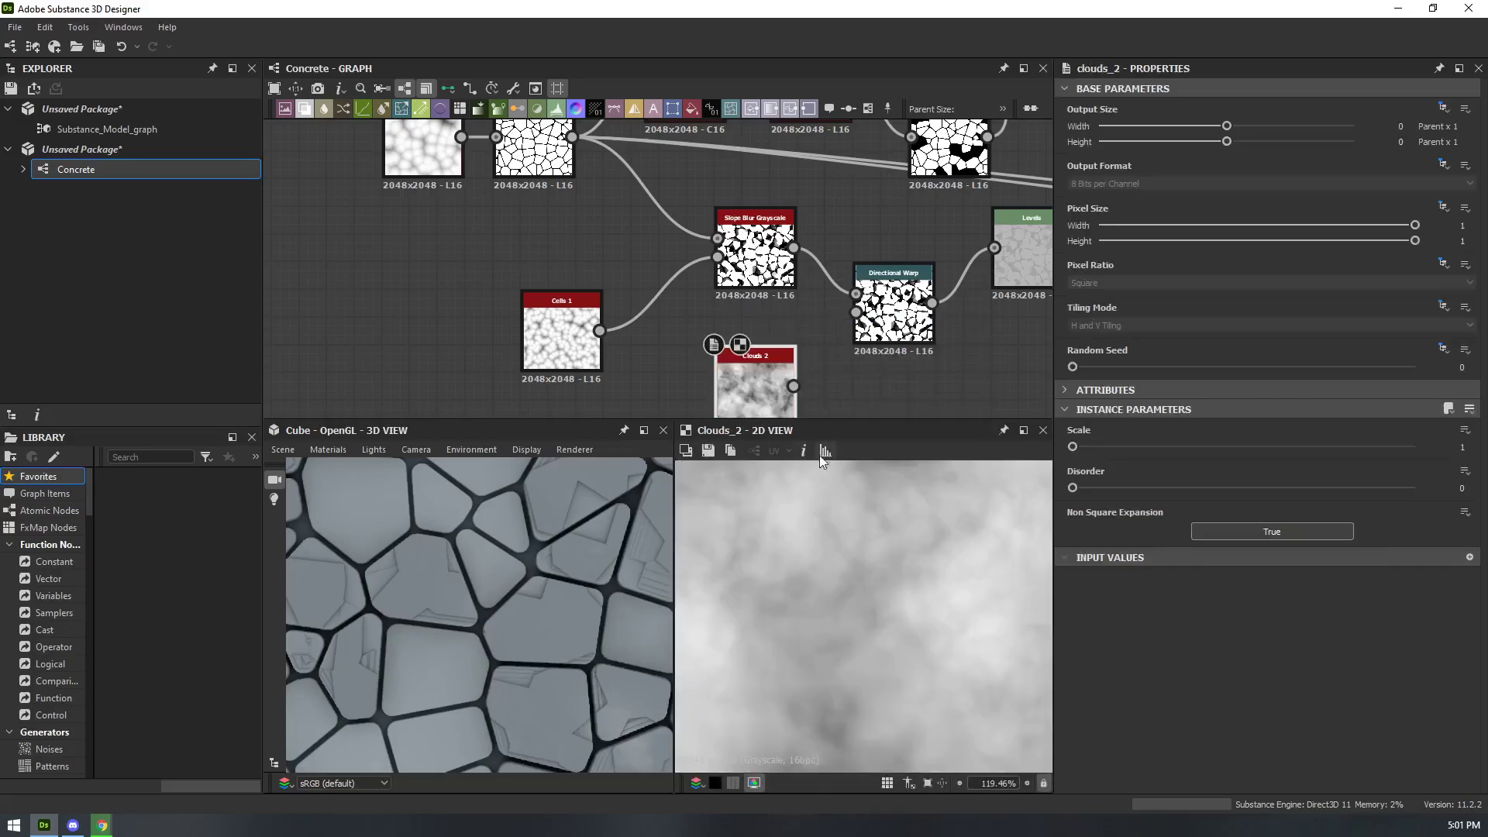
double_click(893, 310)
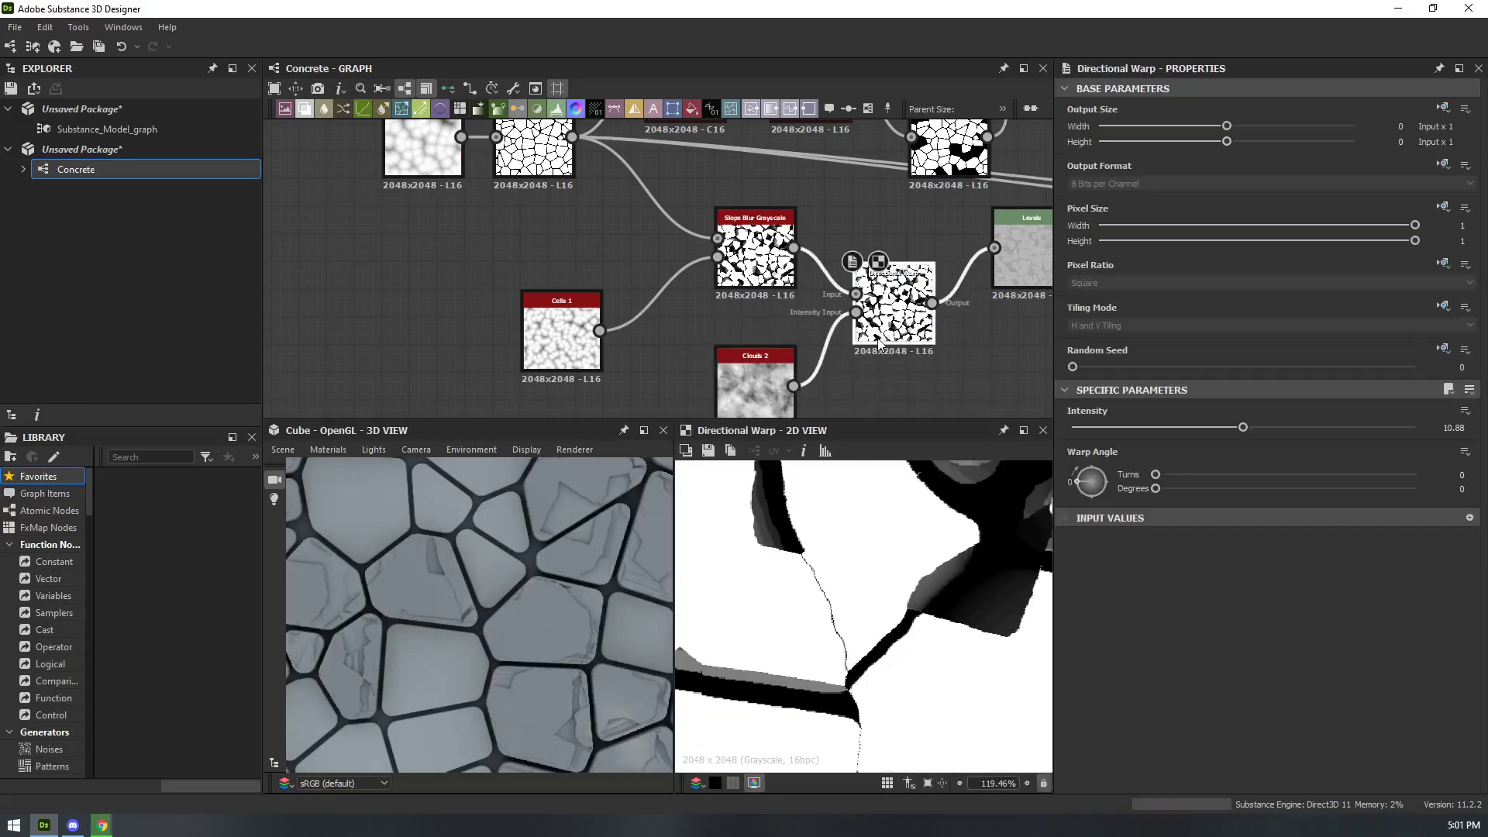
scroll(878, 541, "up", 9)
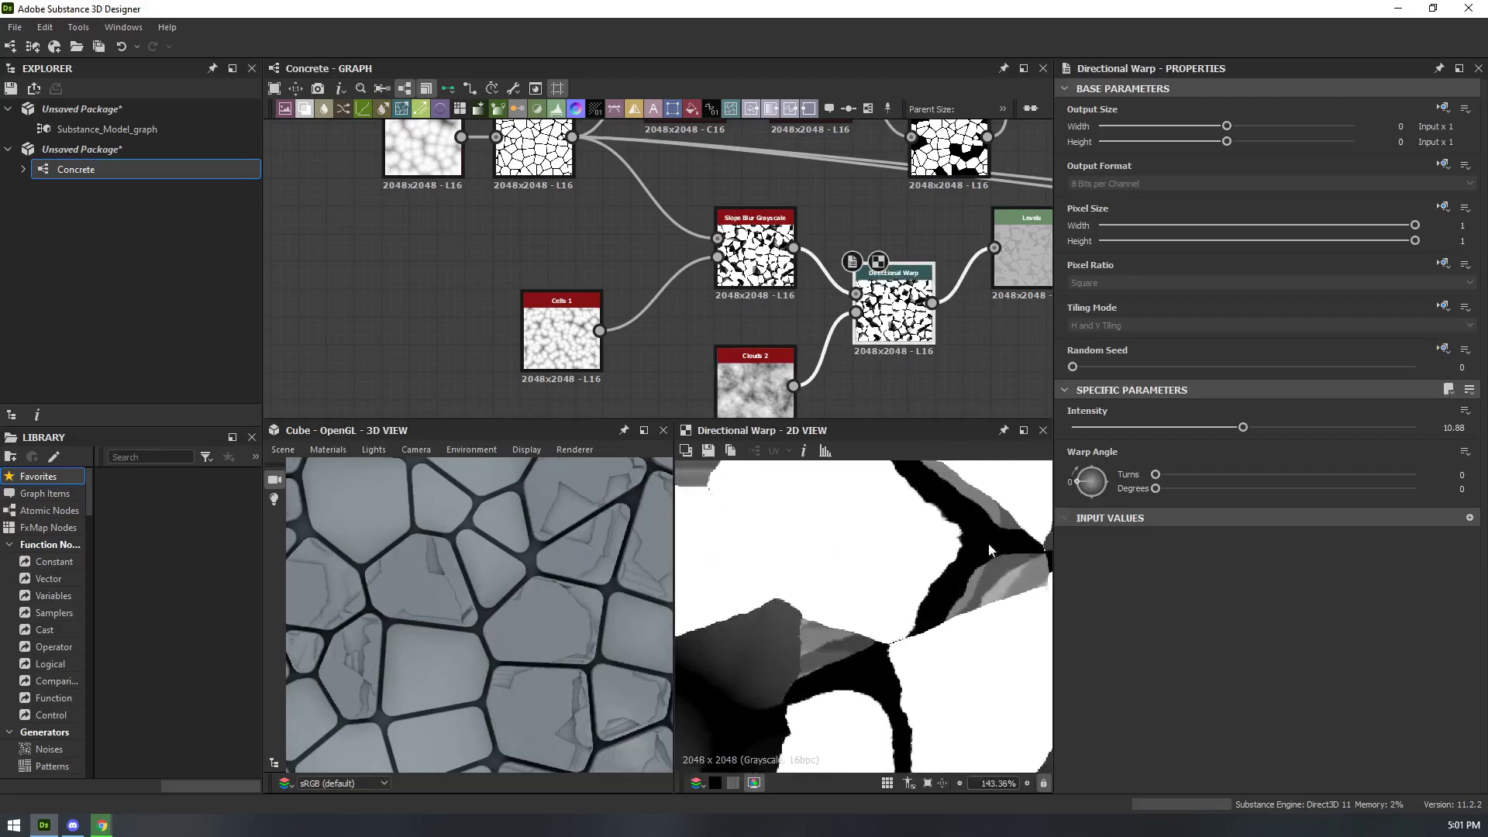
- Set the Clouds 2 node's Scale to 8 and preview the Directional Warp result in 2D
double_click(758, 370)
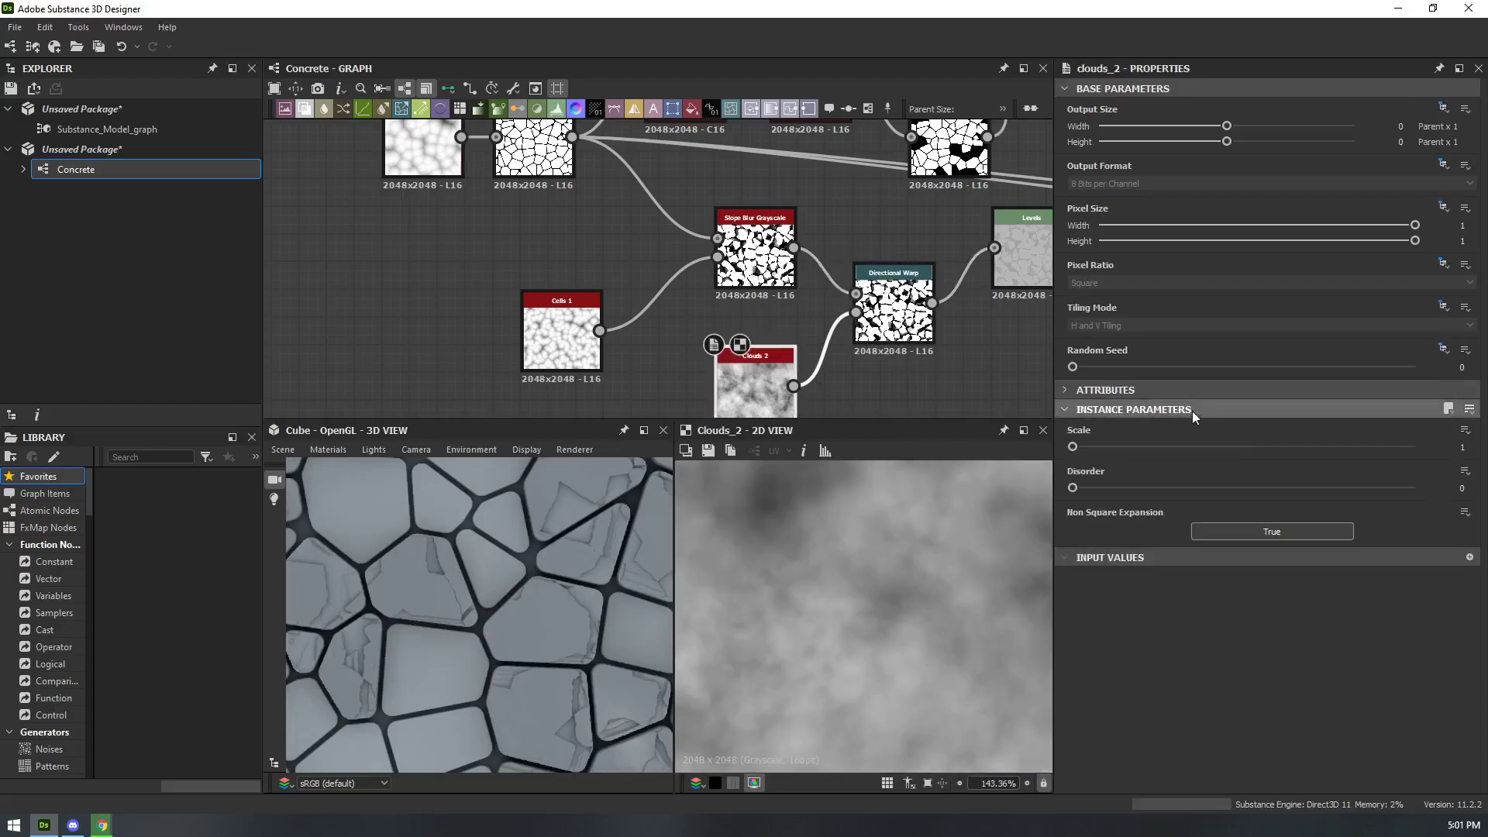
left_click_drag(1178, 446, 1433, 439)
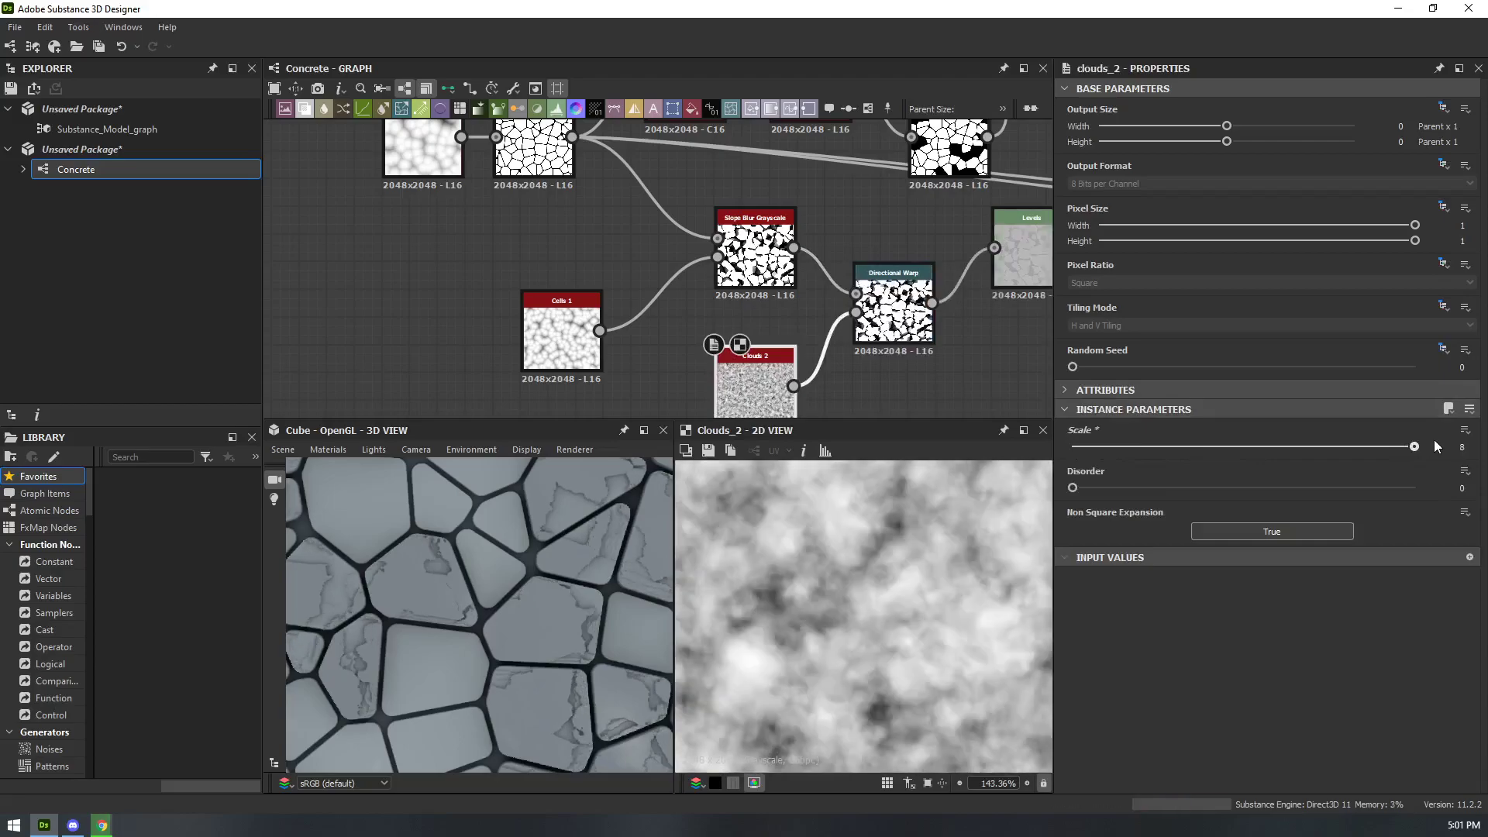
double_click(894, 310)
scroll(803, 663, "down", 4)
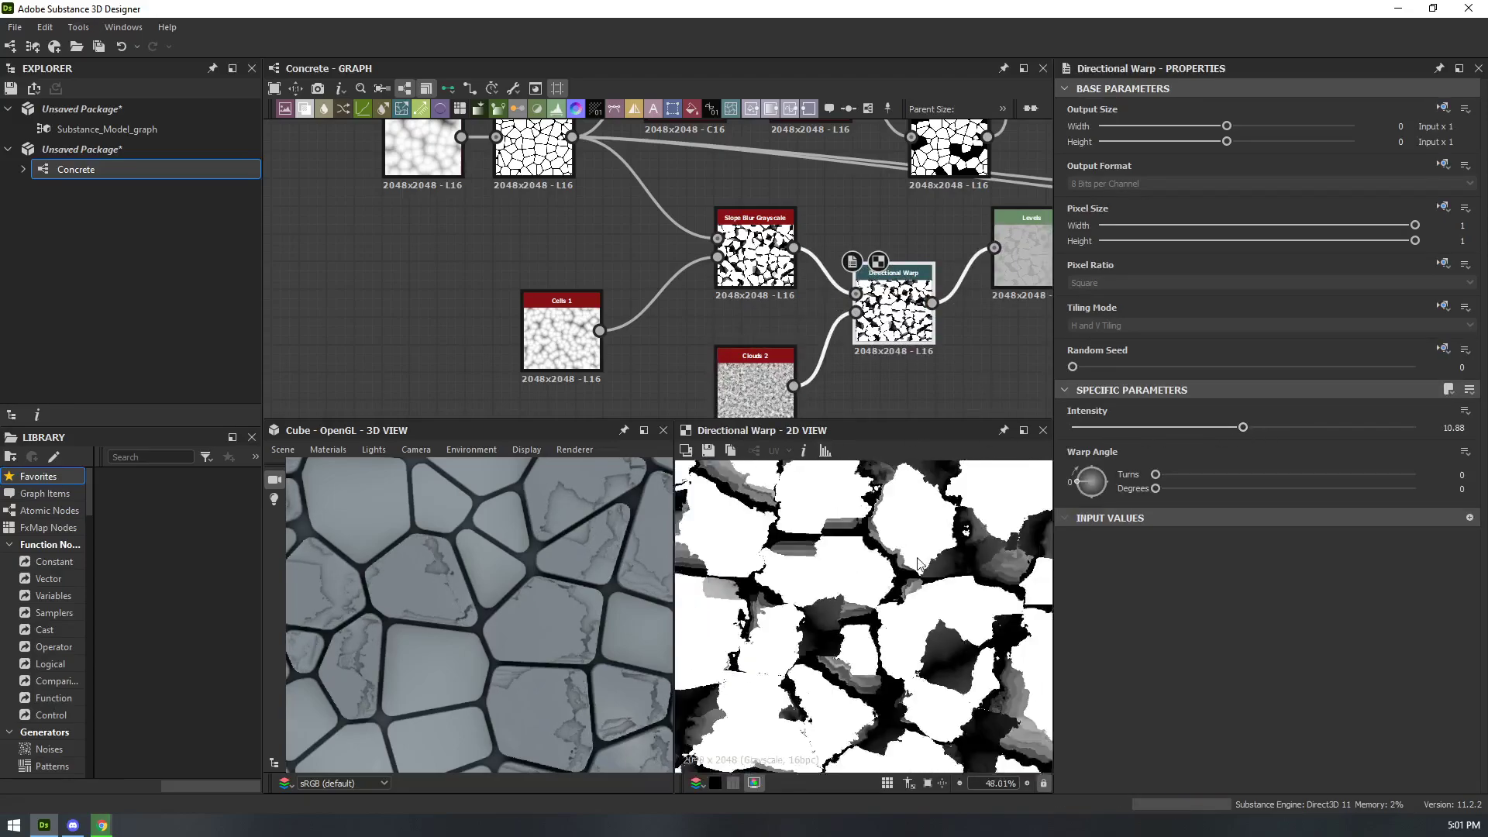
scroll(803, 663, "up", 3)
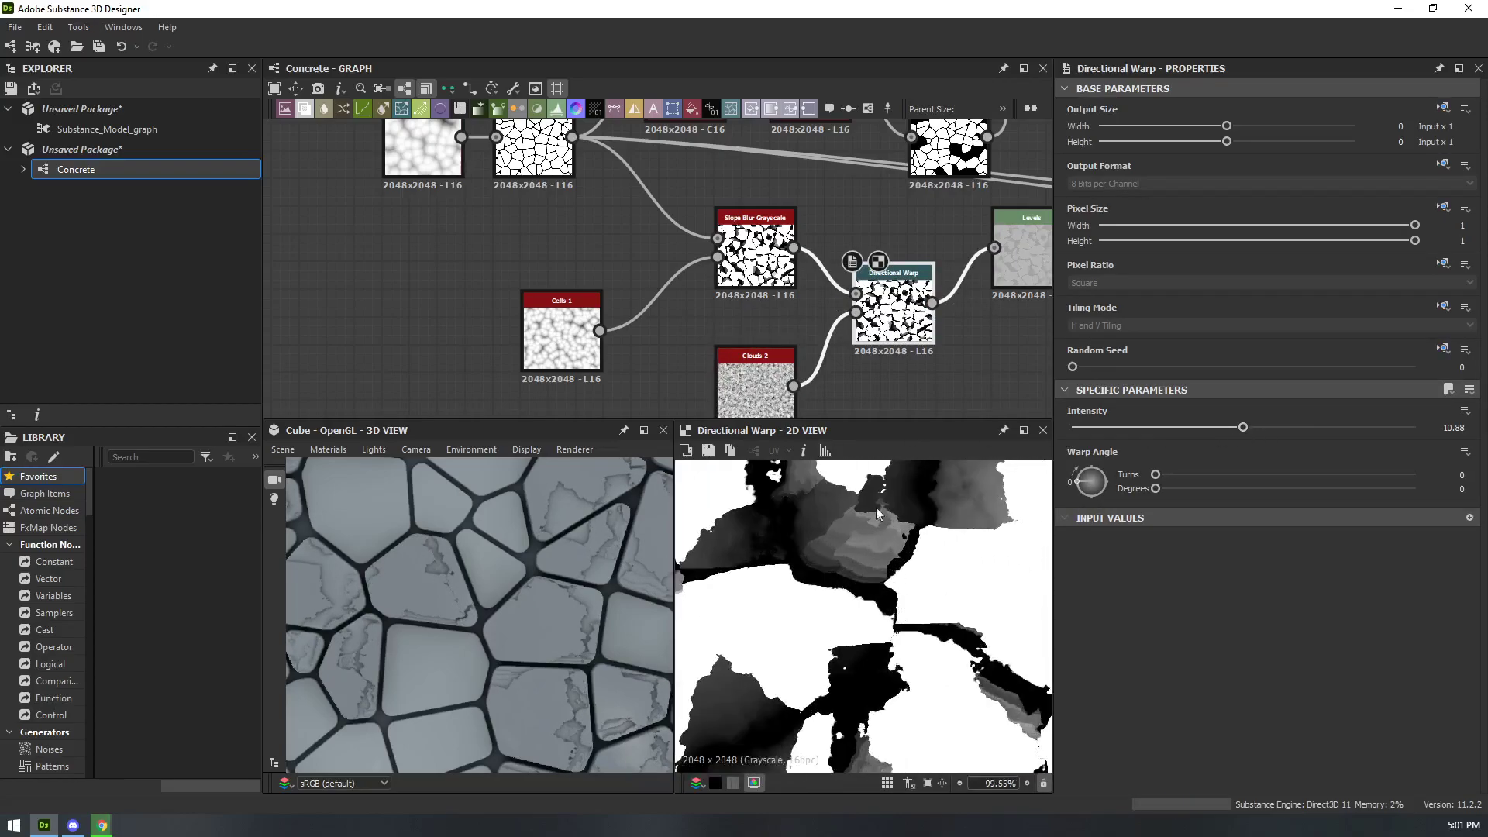
- Preview the first Blend node's result and move the second Blend node back between Levels and the first Blend
middle_click_drag(1017, 321, 825, 376)
left_click(862, 322)
middle_click_drag(862, 322, 287, 388)
left_click(827, 307)
scroll(853, 528, "down", 4)
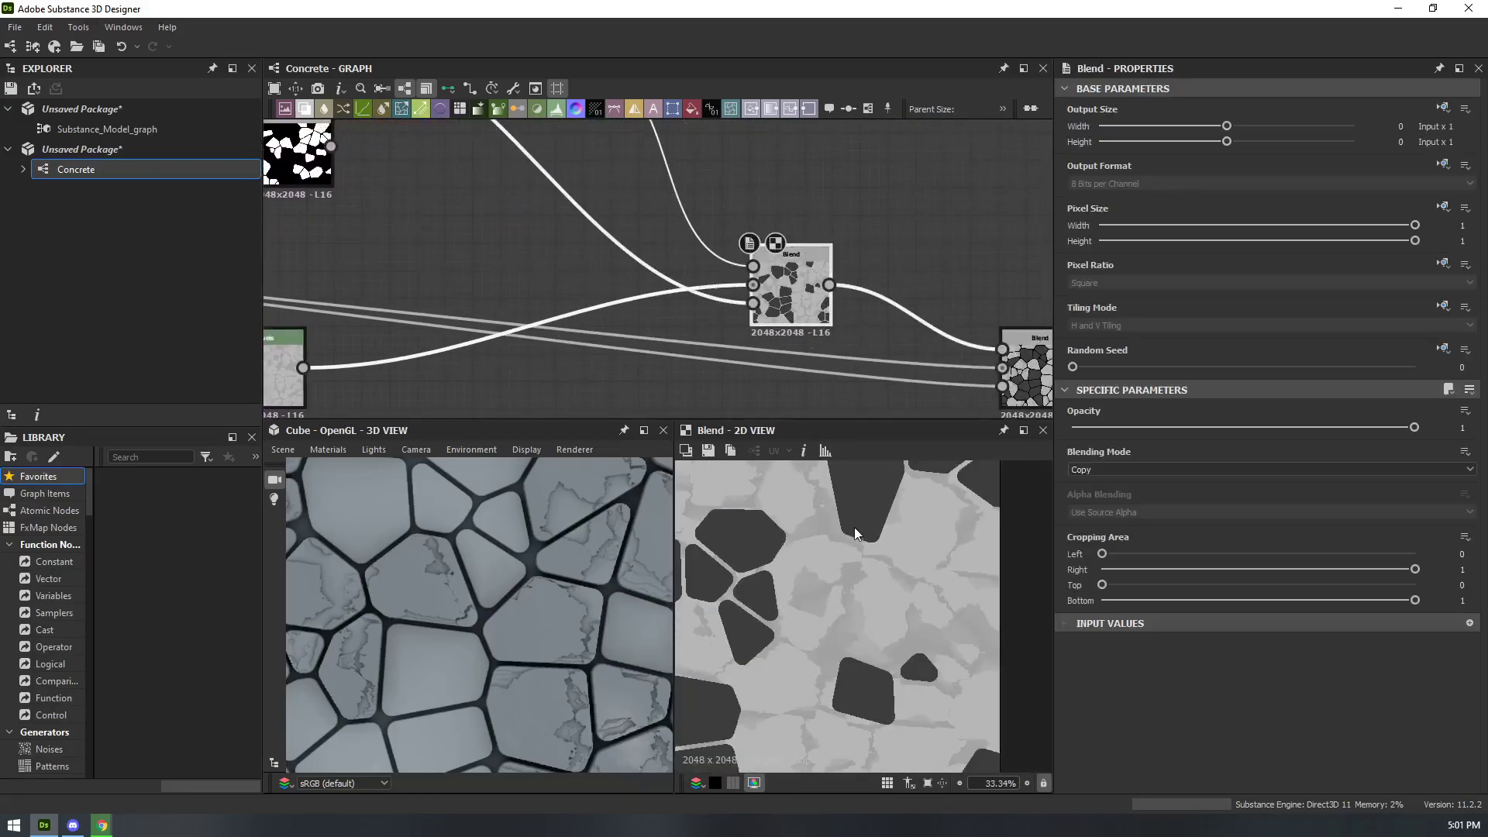
scroll(896, 486, "up", 1)
middle_click_drag(858, 307, 833, 258)
scroll(888, 279, "down", 2)
left_click_drag(976, 309, 644, 331)
scroll(547, 348, "up", 2)
middle_click_drag(550, 355, 671, 400)
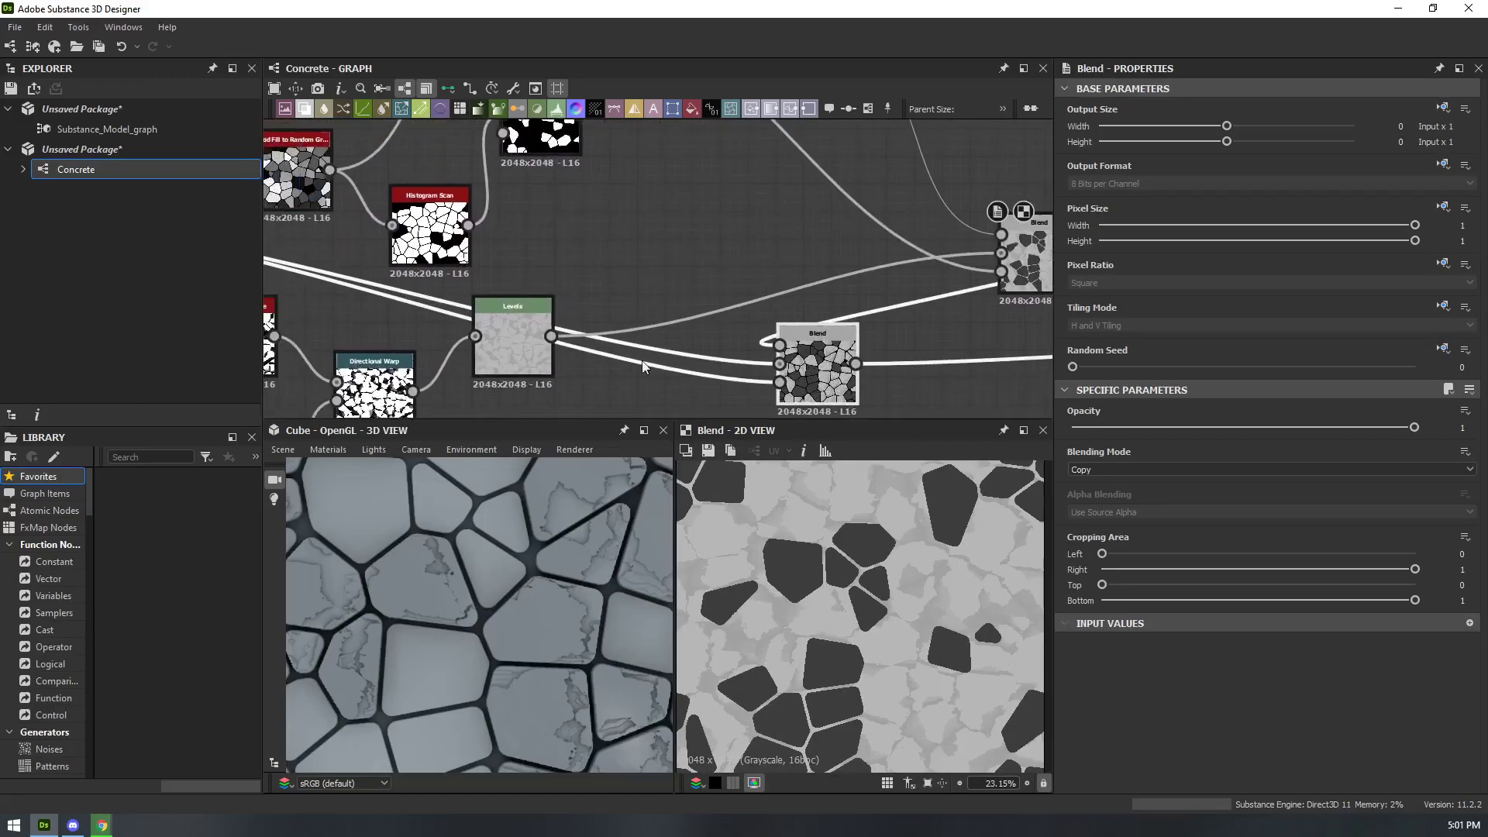
- Connect the Levels output to the moved Blend node's foreground input, and that Blend's output to the other Blend's background input
left_click_drag(552, 337, 796, 310)
double_click(796, 310)
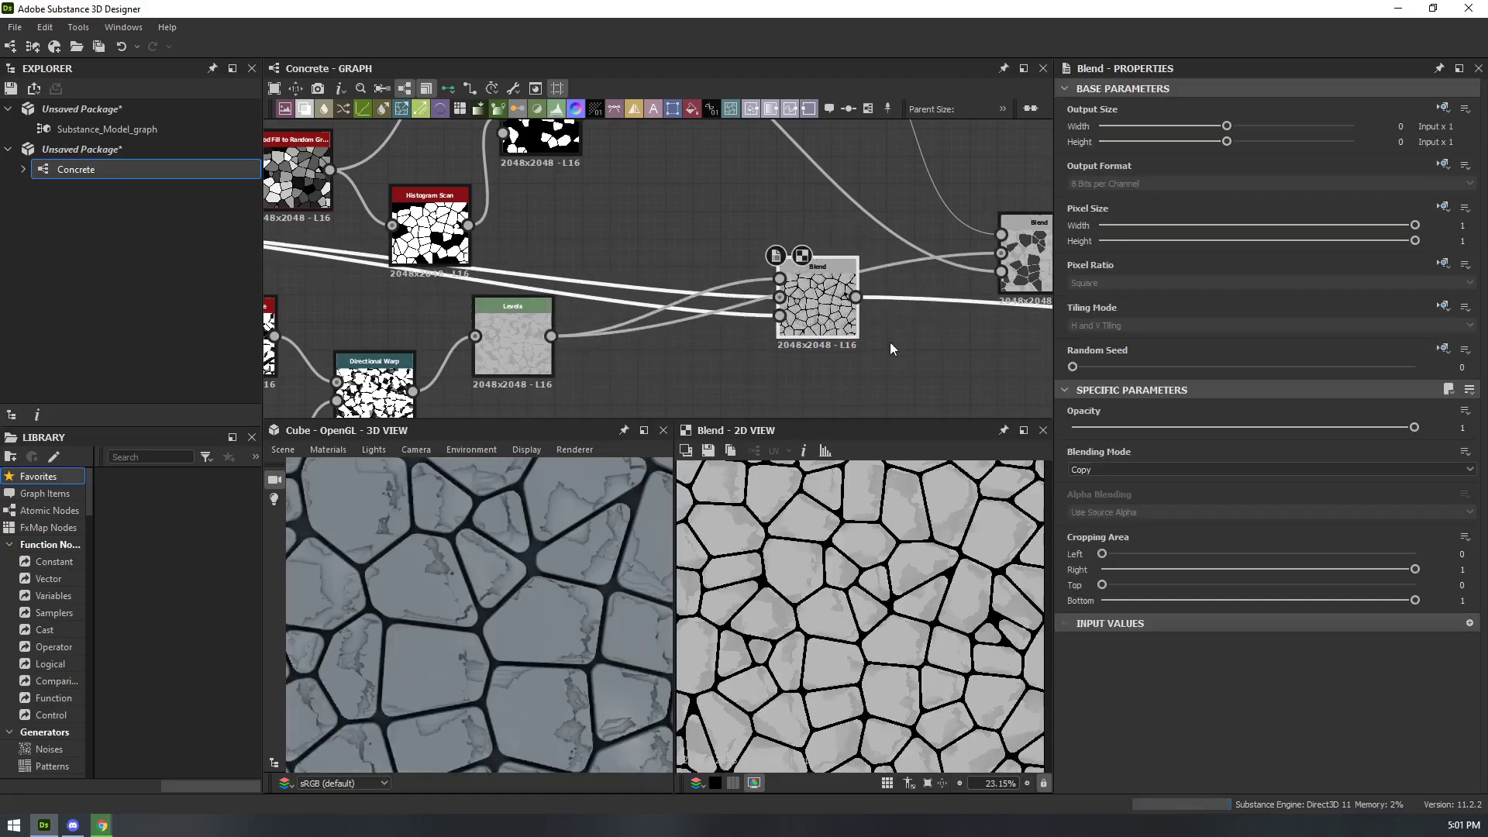
middle_click_drag(968, 306, 727, 333)
left_click_drag(790, 274, 617, 326)
double_click(830, 250)
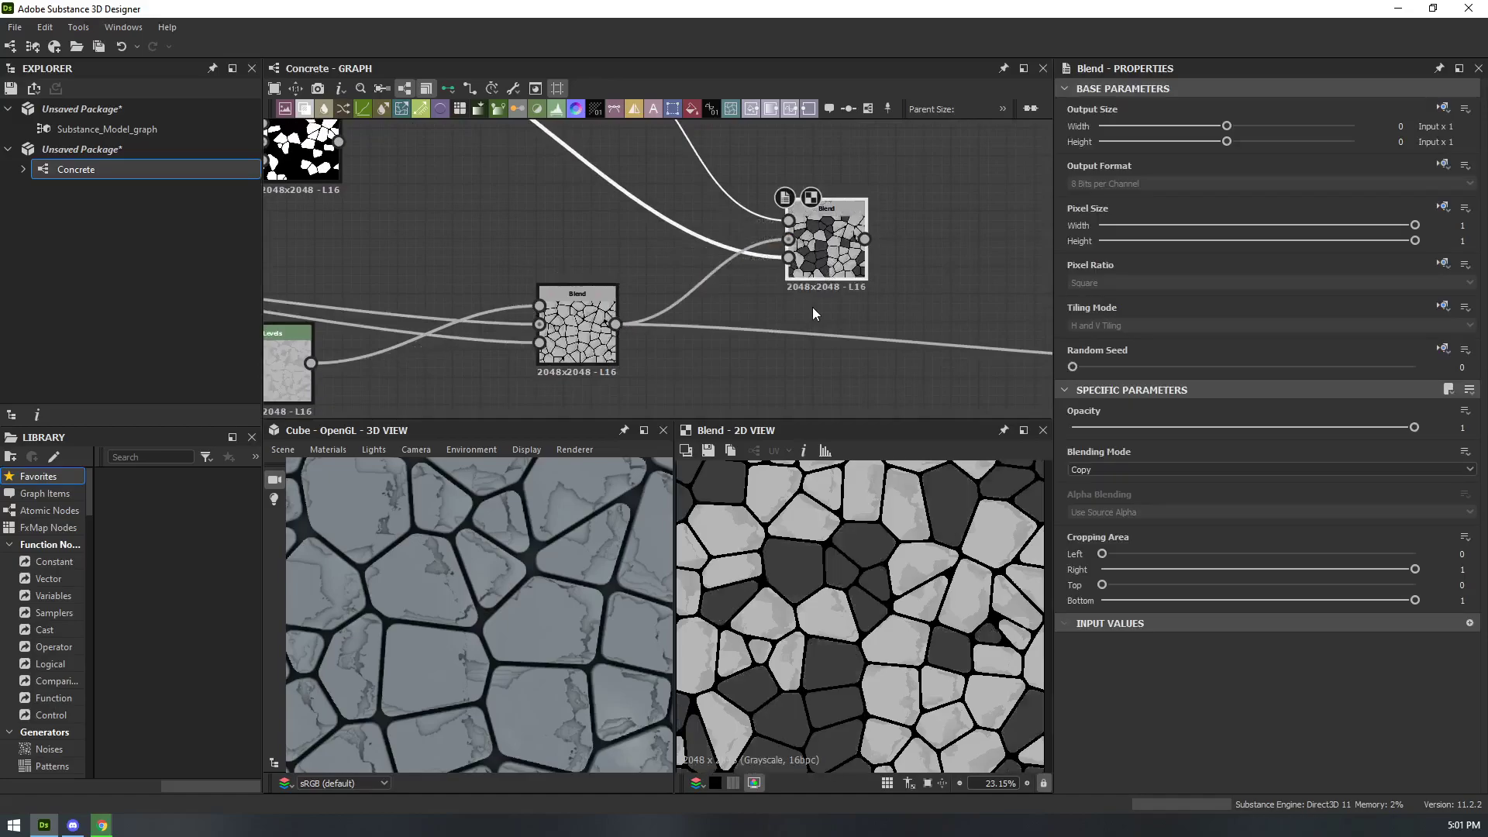
- Connect the last Blend node's output to the dot node feeding the material outputs, and line that Blend up with its neighbour
scroll(555, 520, "down", 5)
left_click_drag(538, 578, 458, 570)
scroll(667, 380, "down", 3)
middle_click_drag(798, 279, 519, 286)
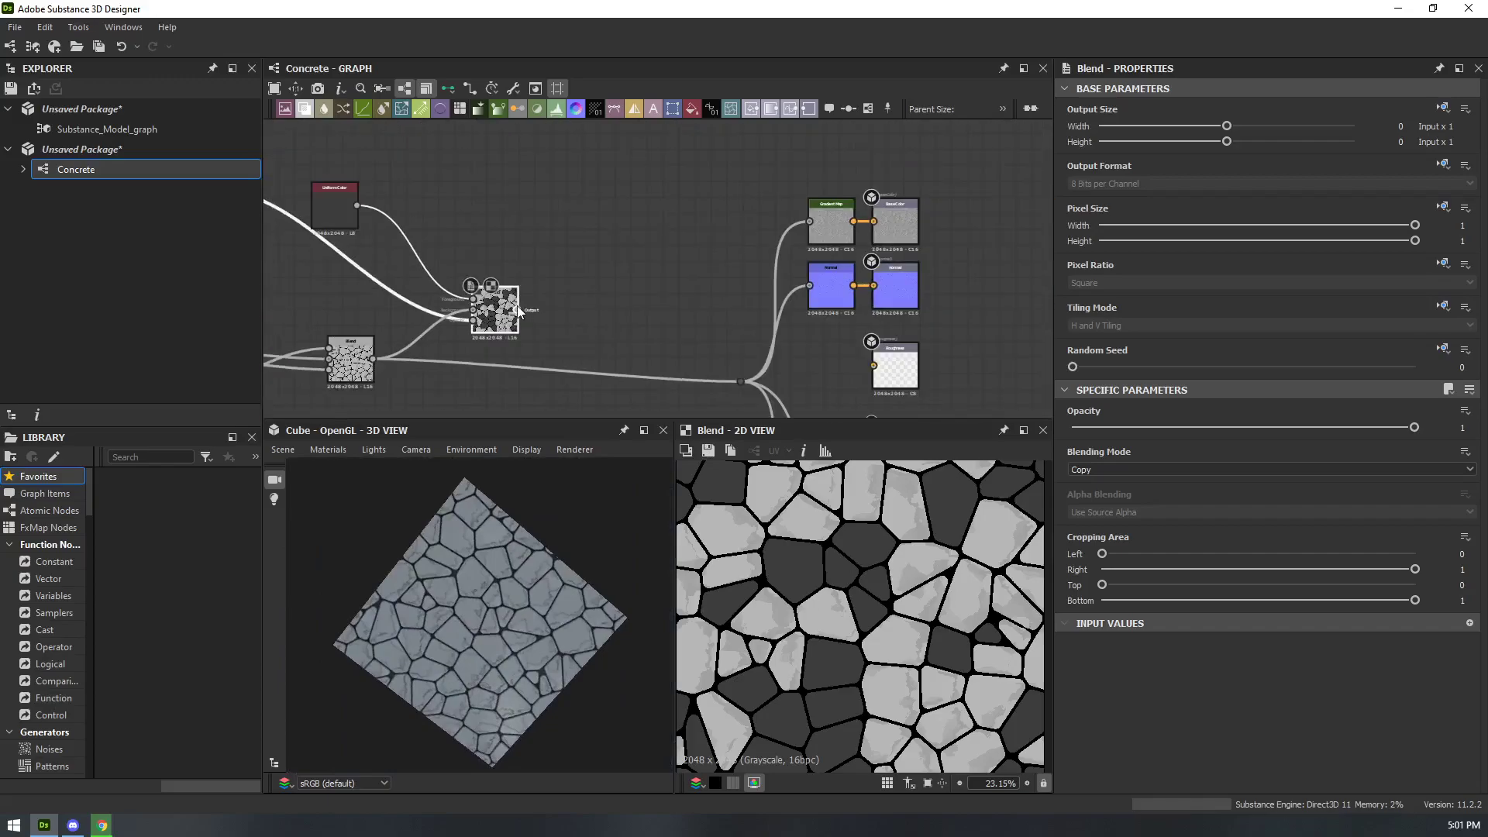
left_click_drag(727, 379, 733, 381)
scroll(482, 613, "up", 5)
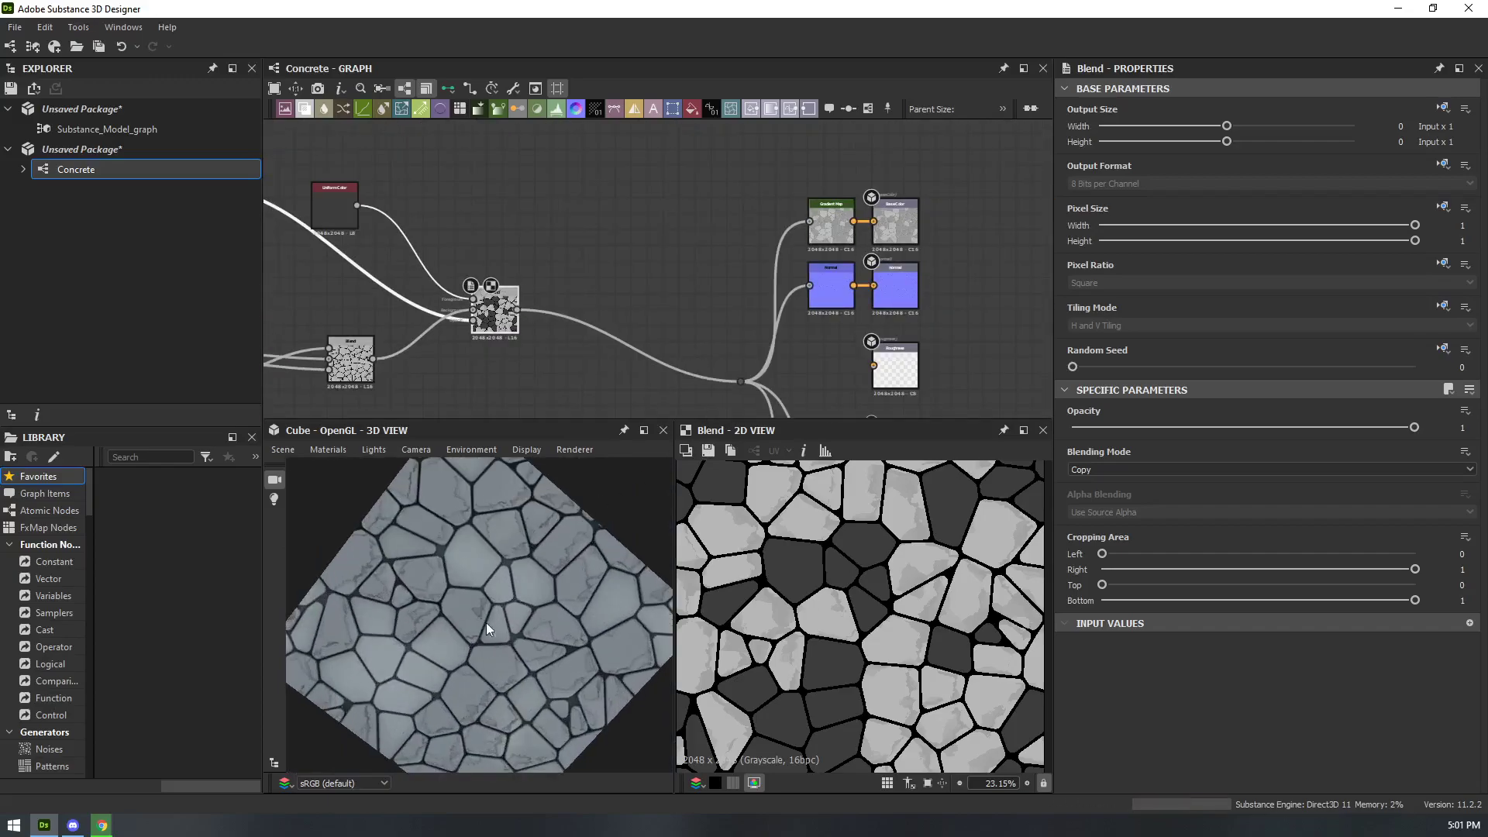
left_click_drag(532, 633, 600, 561)
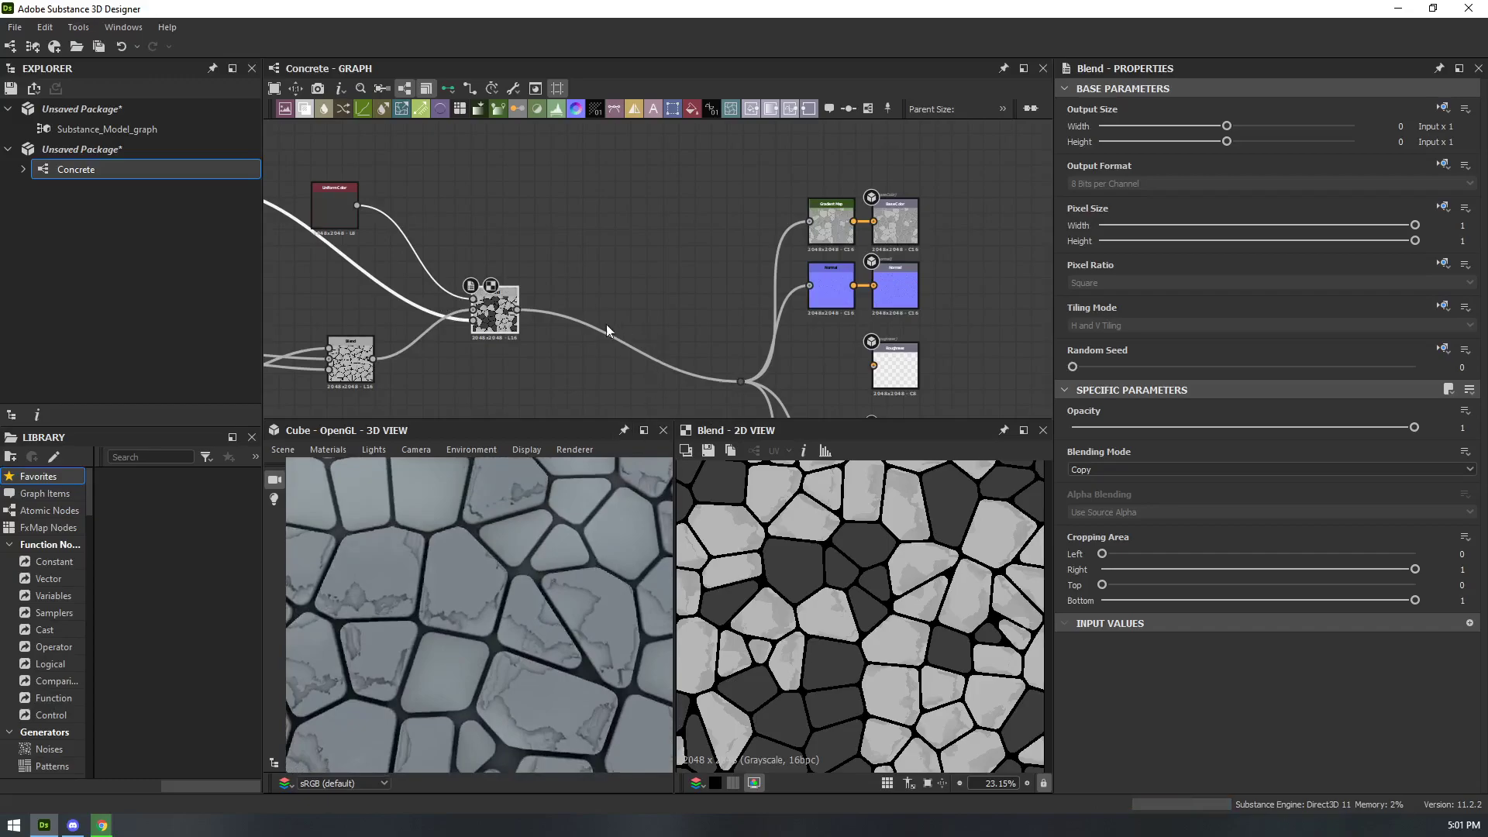
middle_click_drag(698, 310, 672, 264)
left_click_drag(471, 272, 487, 330)
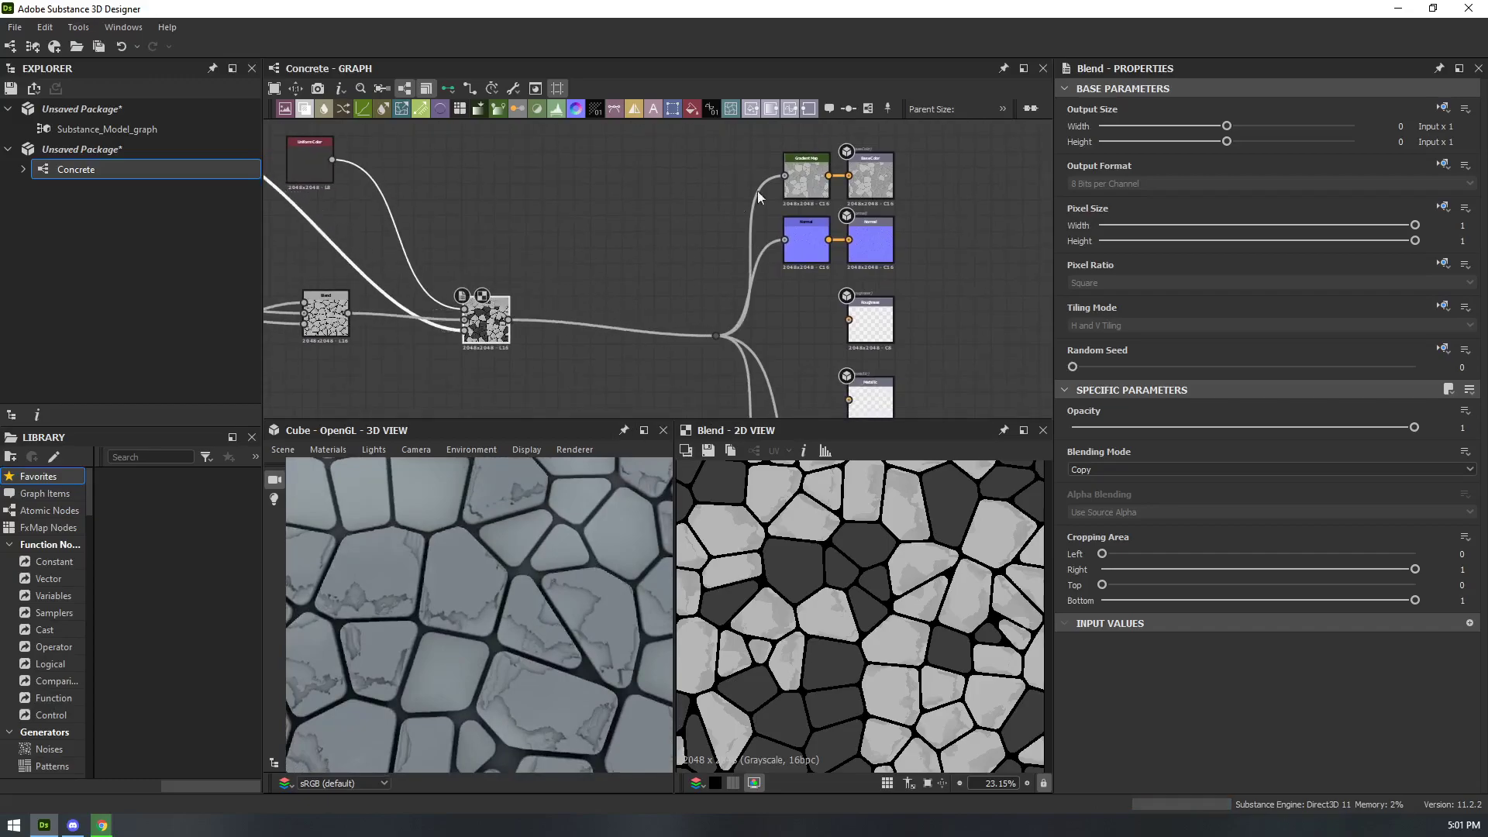
- Move a key of the base color Gradient Map's gradient to position 0.667 and set its color to #151515
left_click(814, 183)
scroll(518, 600, "down", 5)
left_click_drag(518, 600, 682, 380)
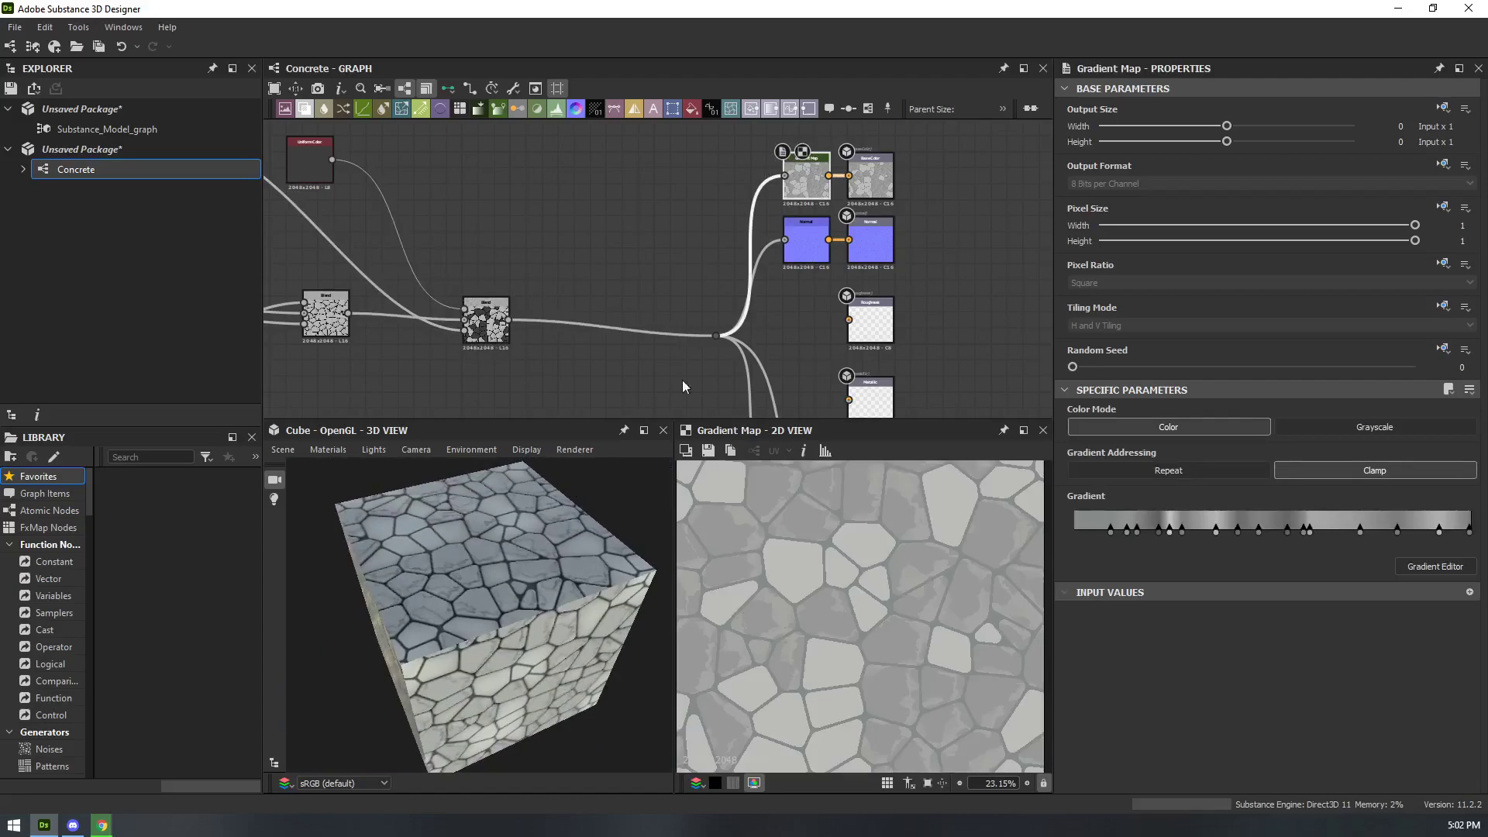
left_click(1305, 531)
left_click_drag(1282, 534, 1356, 534)
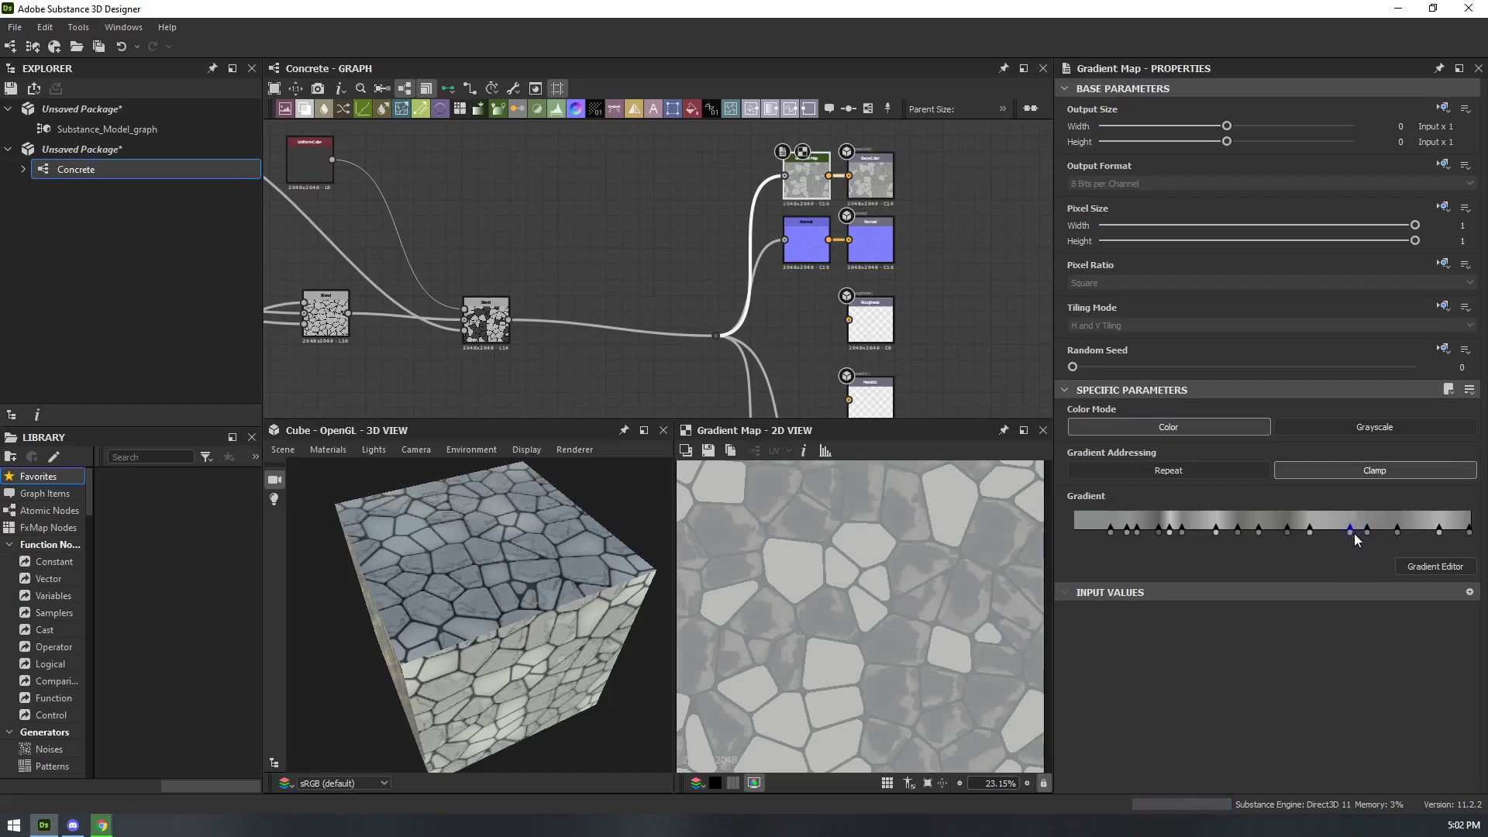
double_click(1341, 533)
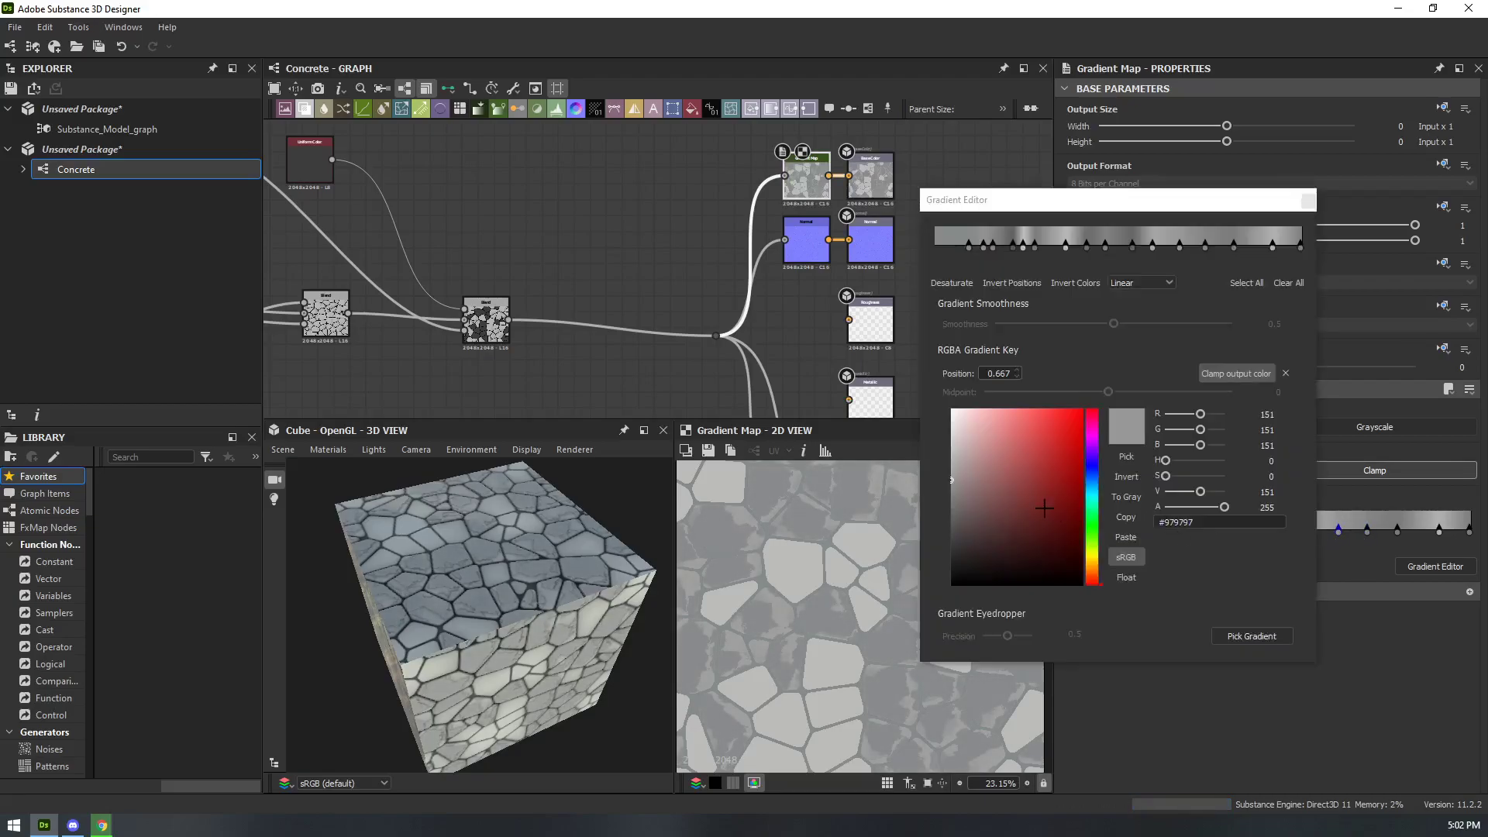
left_click_drag(955, 488, 933, 565)
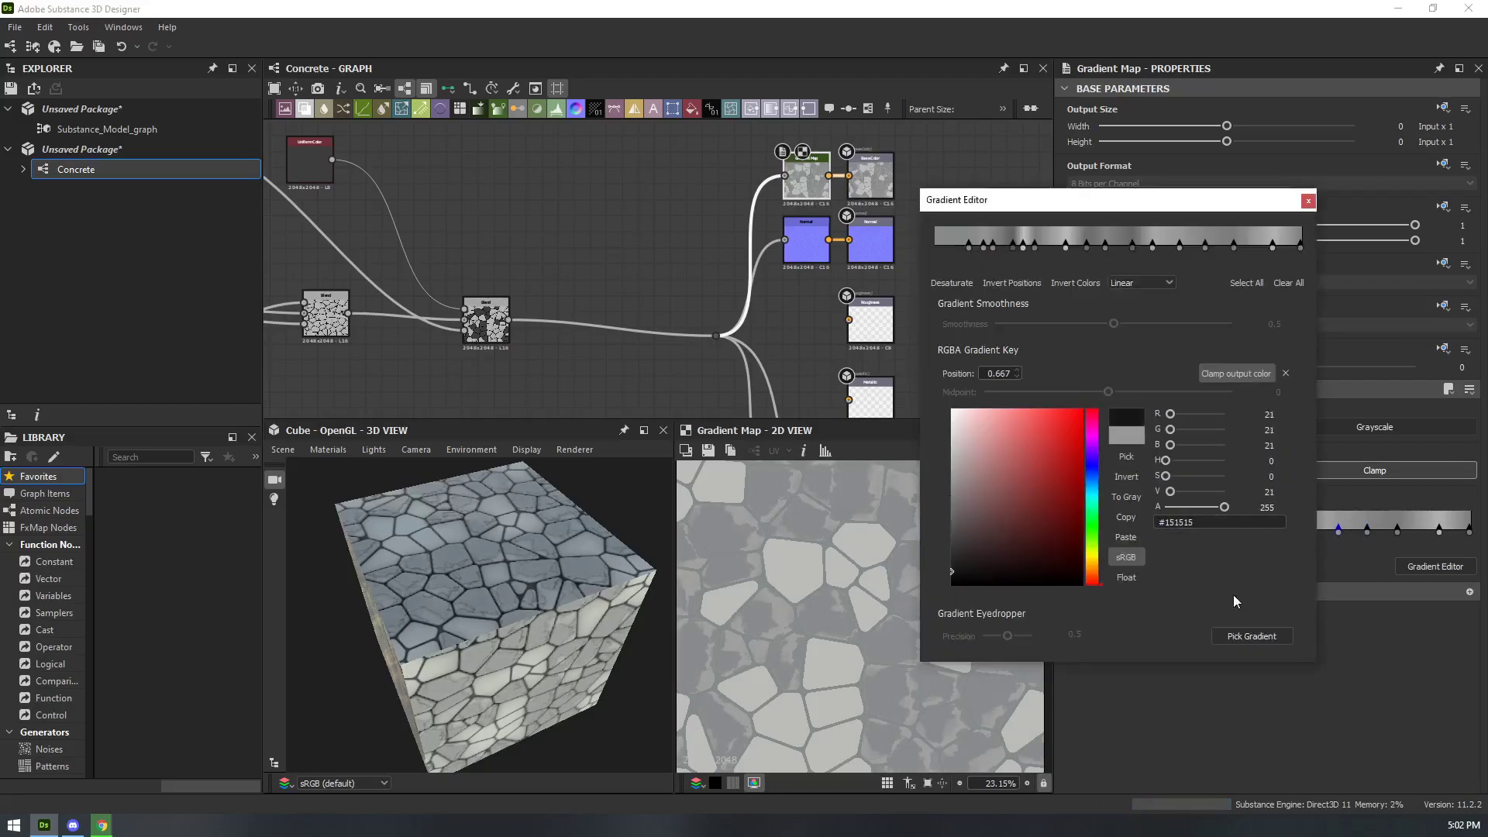
left_click(1308, 200)
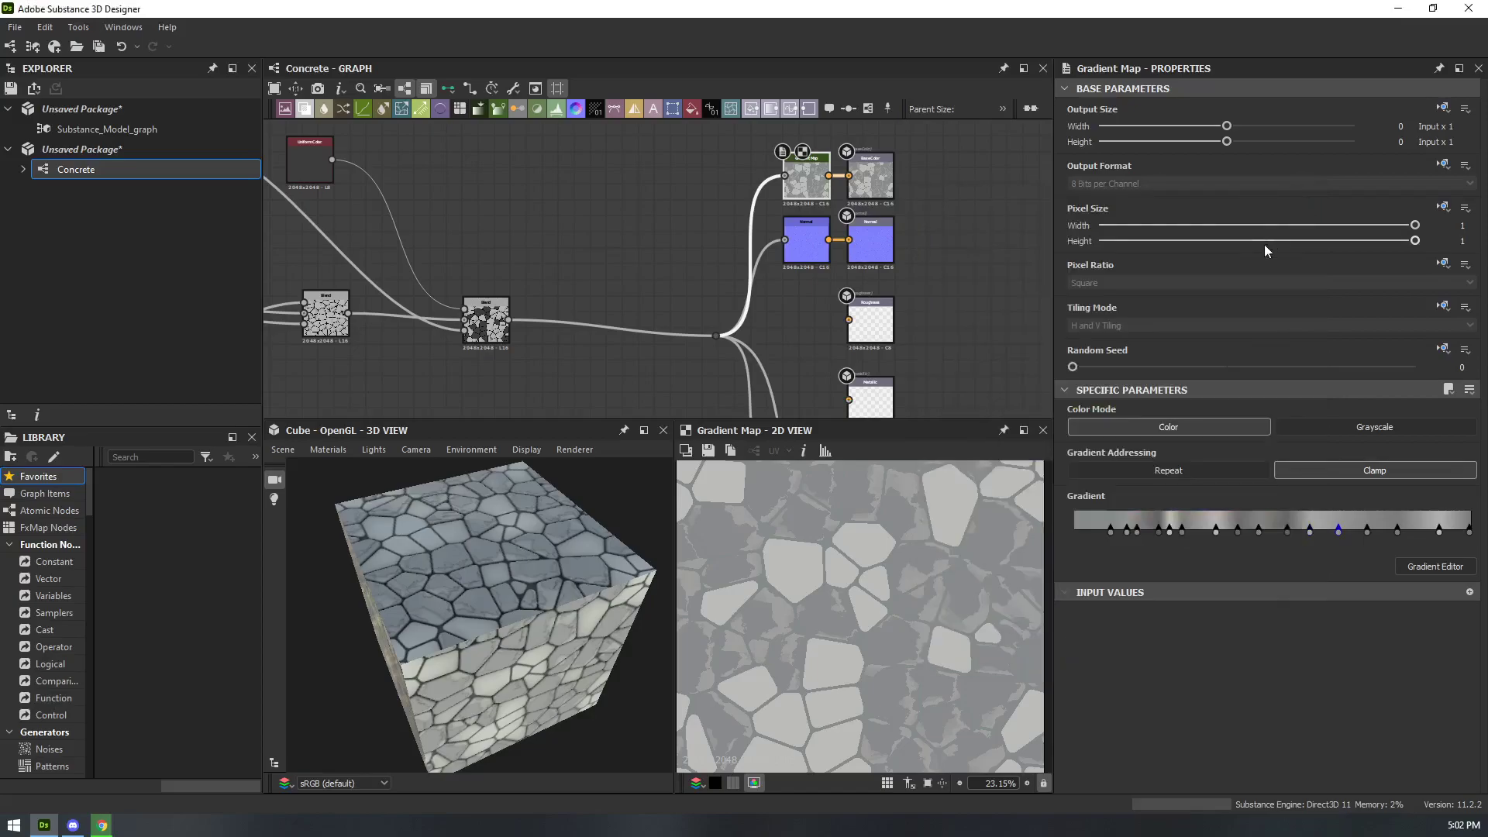
- Set the color of the gradient key at position 0.734 to #212121 in the base color Gradient Map
double_click(1340, 533)
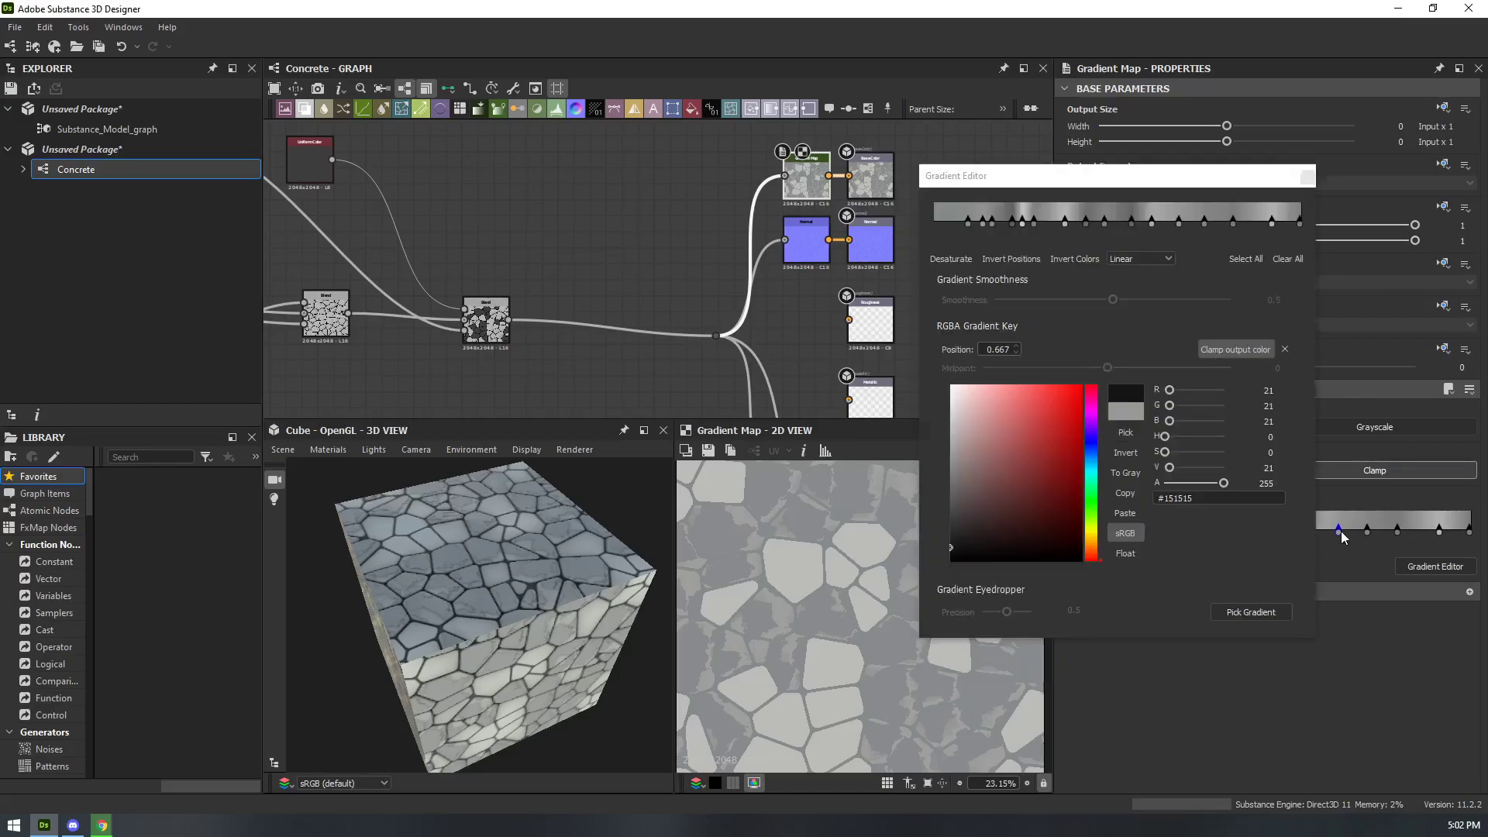
left_click(1308, 177)
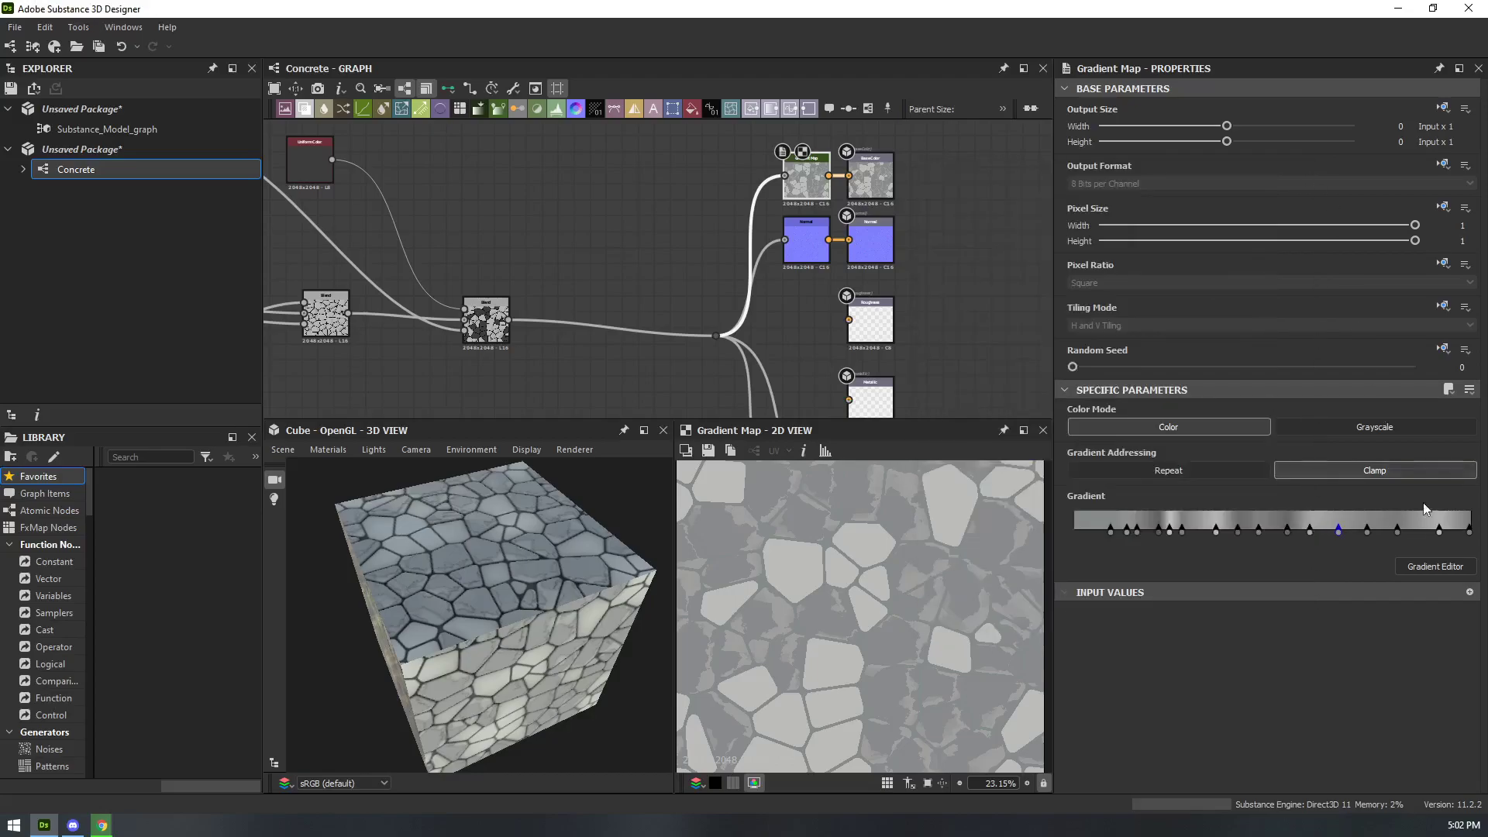
double_click(1365, 532)
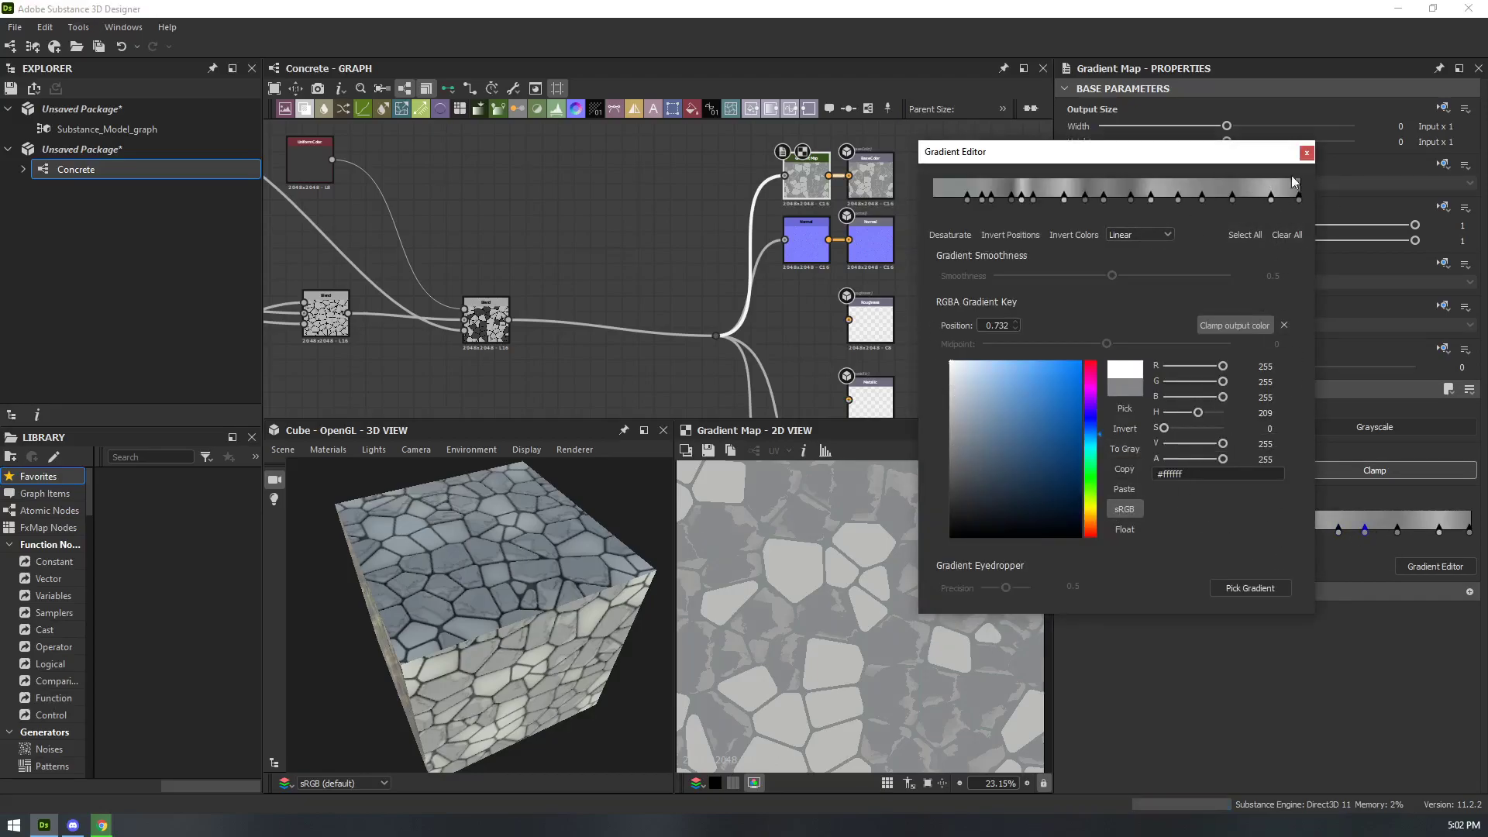
left_click(1305, 152)
double_click(1363, 533)
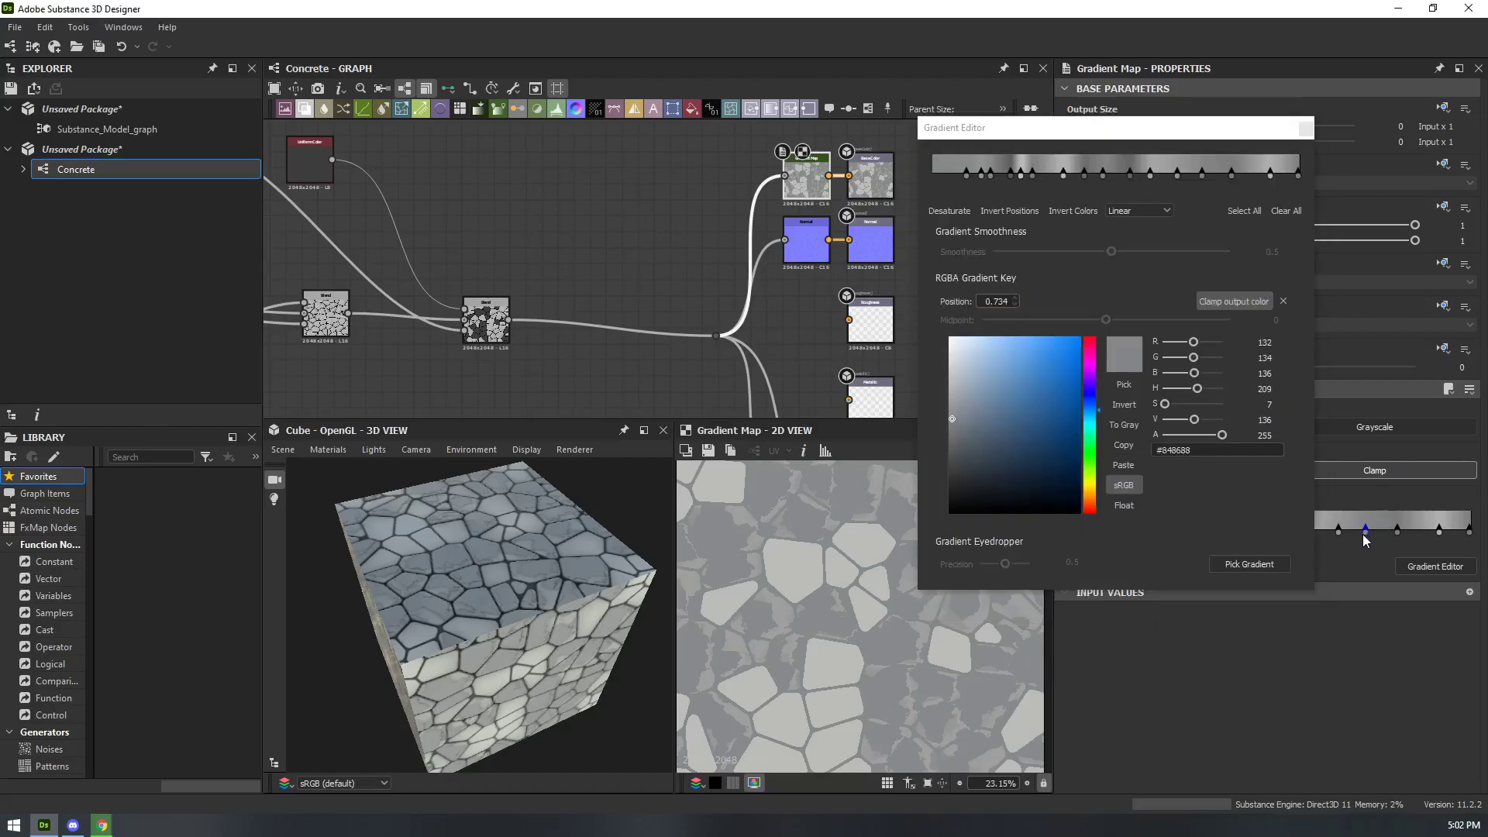
left_click_drag(947, 439, 922, 496)
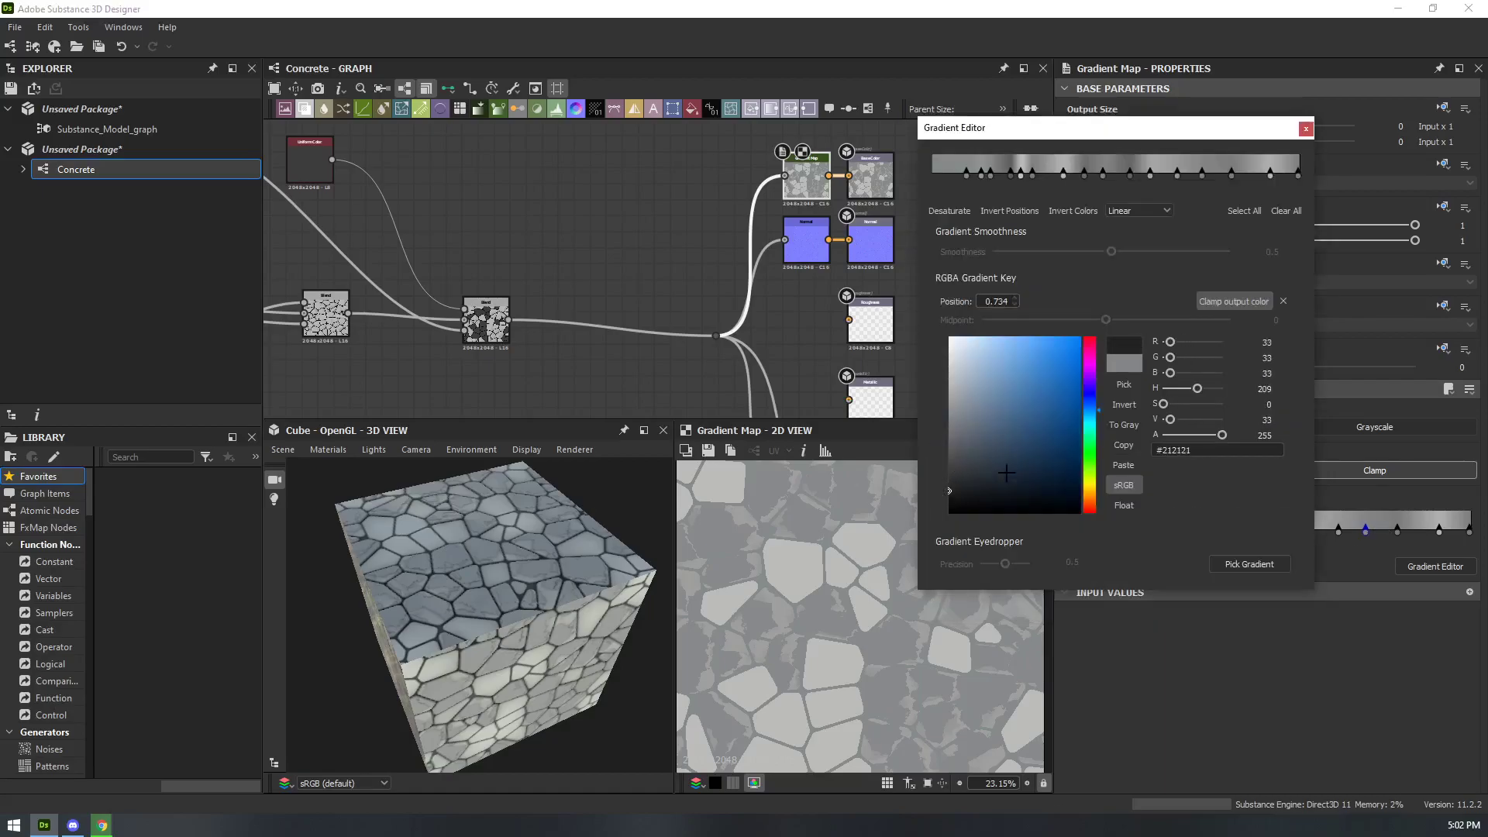
left_click(1306, 129)
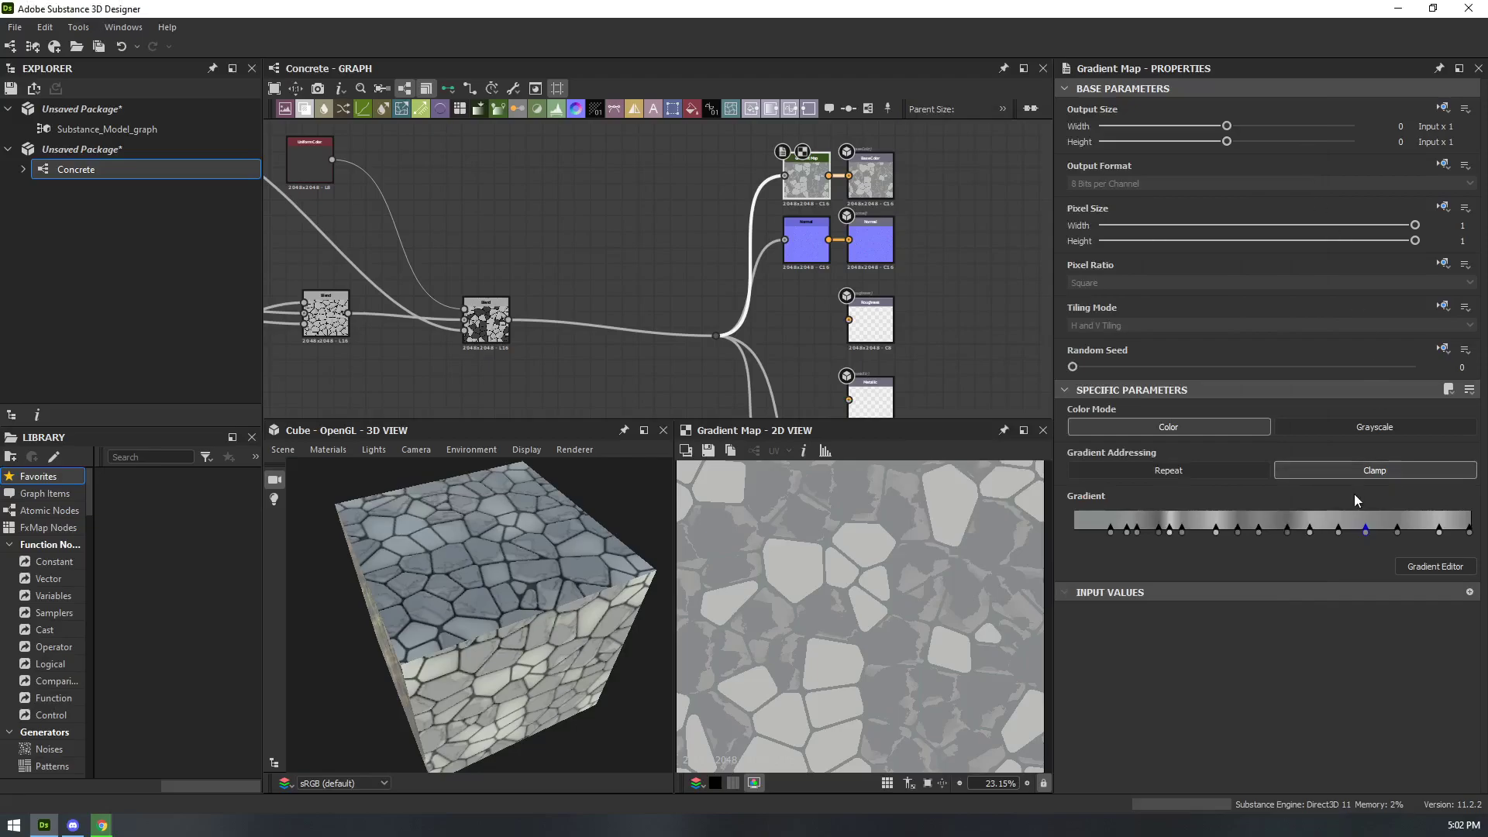
- Remove the two gradient keys before the end key and move a middle key to about position 0.667
left_click(1397, 531)
left_click(1440, 534)
key("Delete")
left_click_drag(1288, 532, 1332, 535)
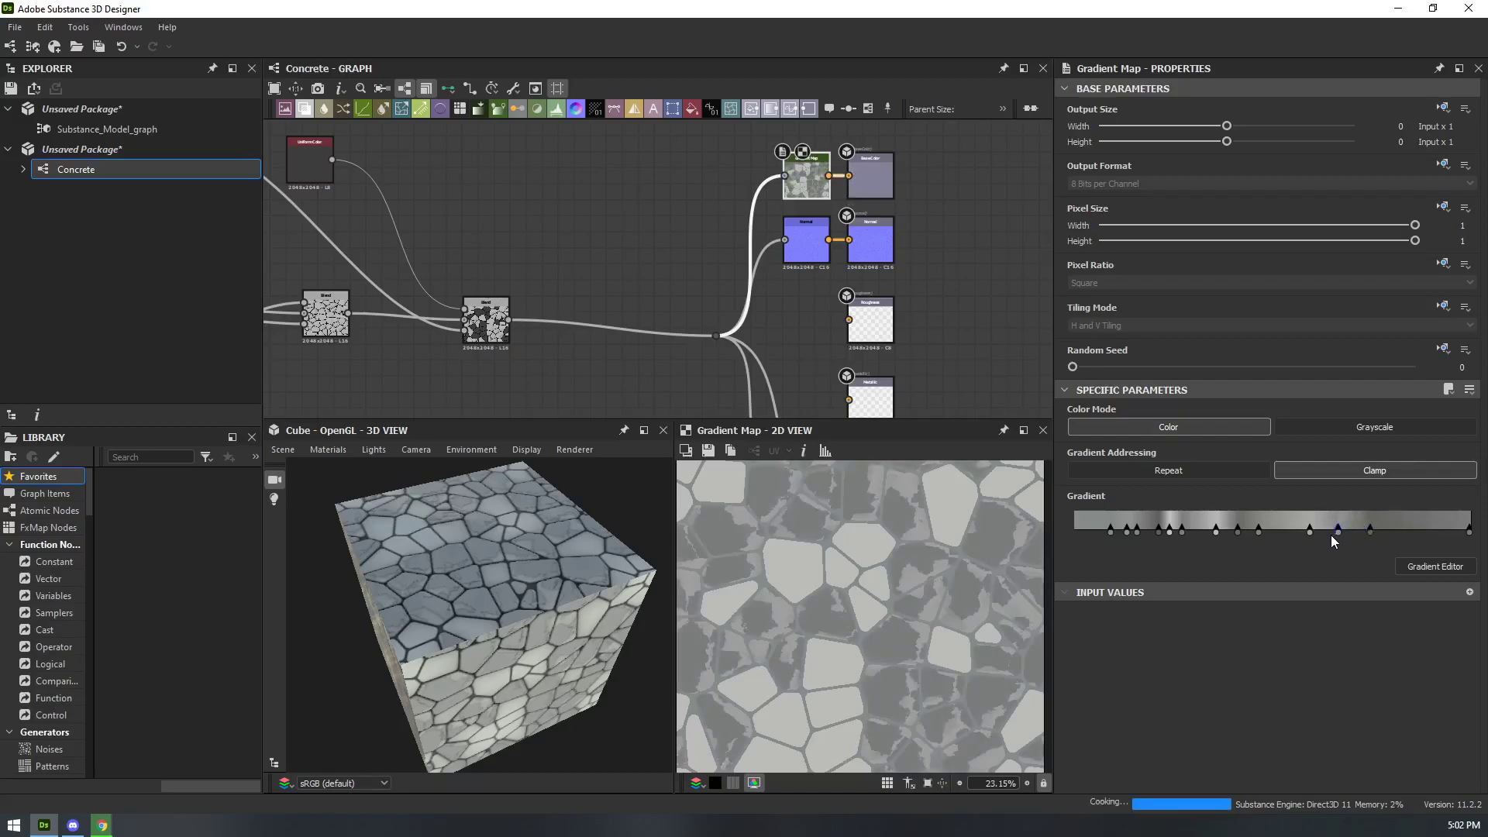
- Clear the surplus gradient keys around position 0.667 and place a single key just past it
double_click(1340, 532)
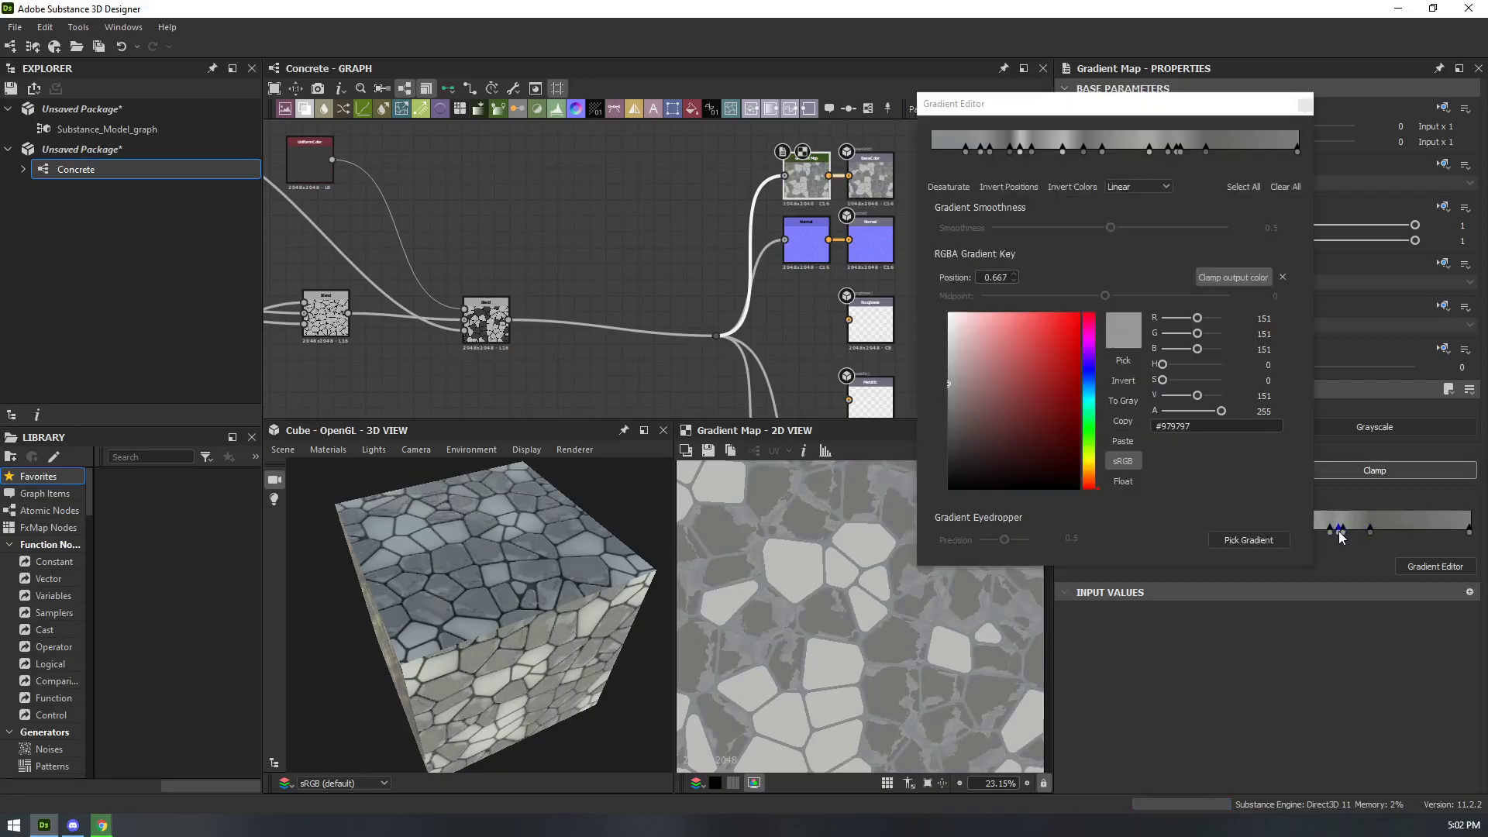
mouse_move(1341, 533)
left_mouse_down()
mouse_move(1319, 534)
mouse_move(1332, 534)
left_mouse_up()
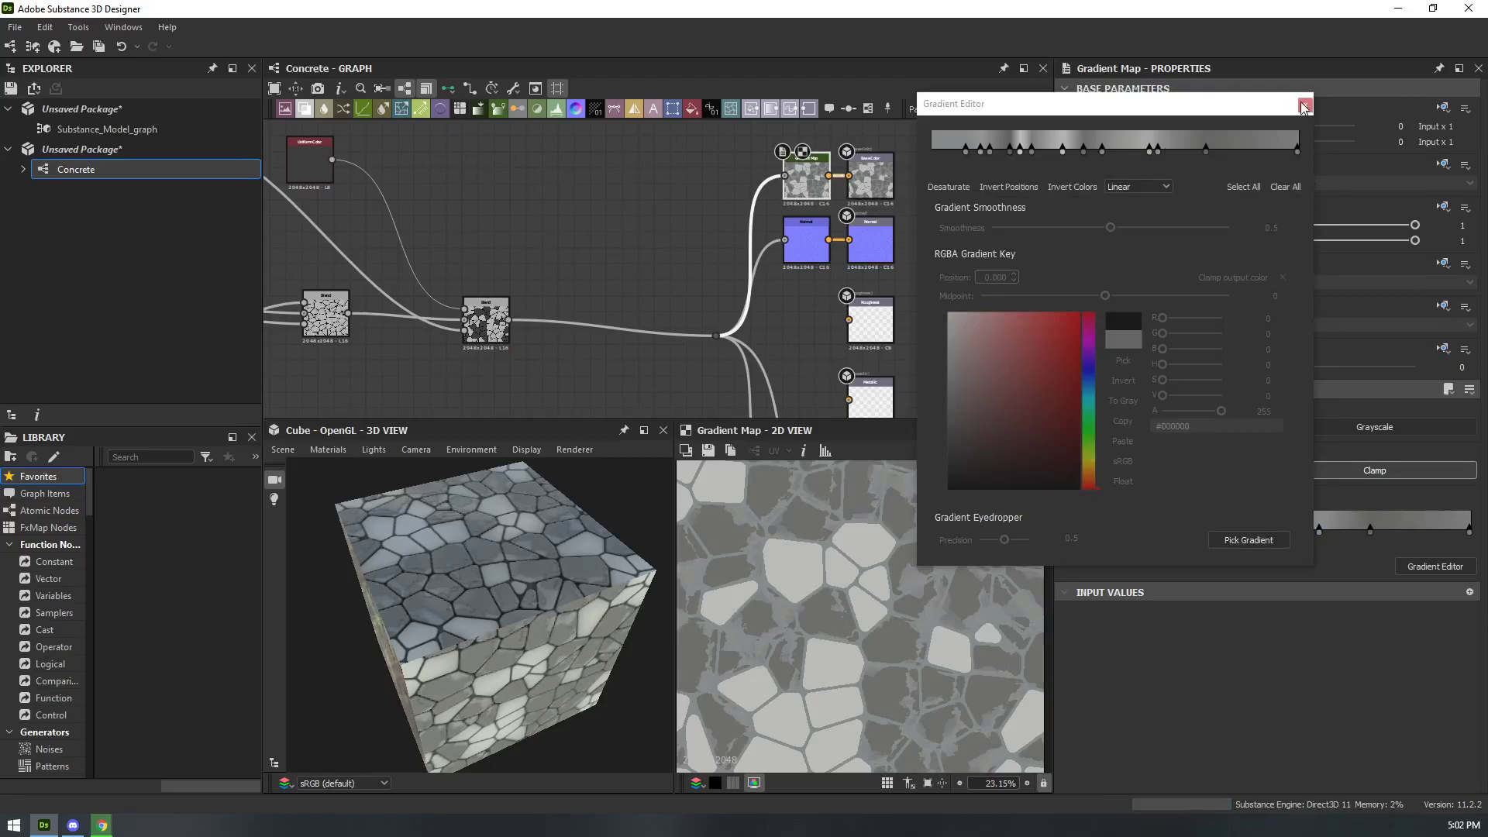
left_click(1303, 106)
left_click(1319, 530)
mouse_move(1320, 534)
left_mouse_down()
mouse_move(1384, 527)
mouse_move(1329, 533)
mouse_move(1348, 534)
left_mouse_up()
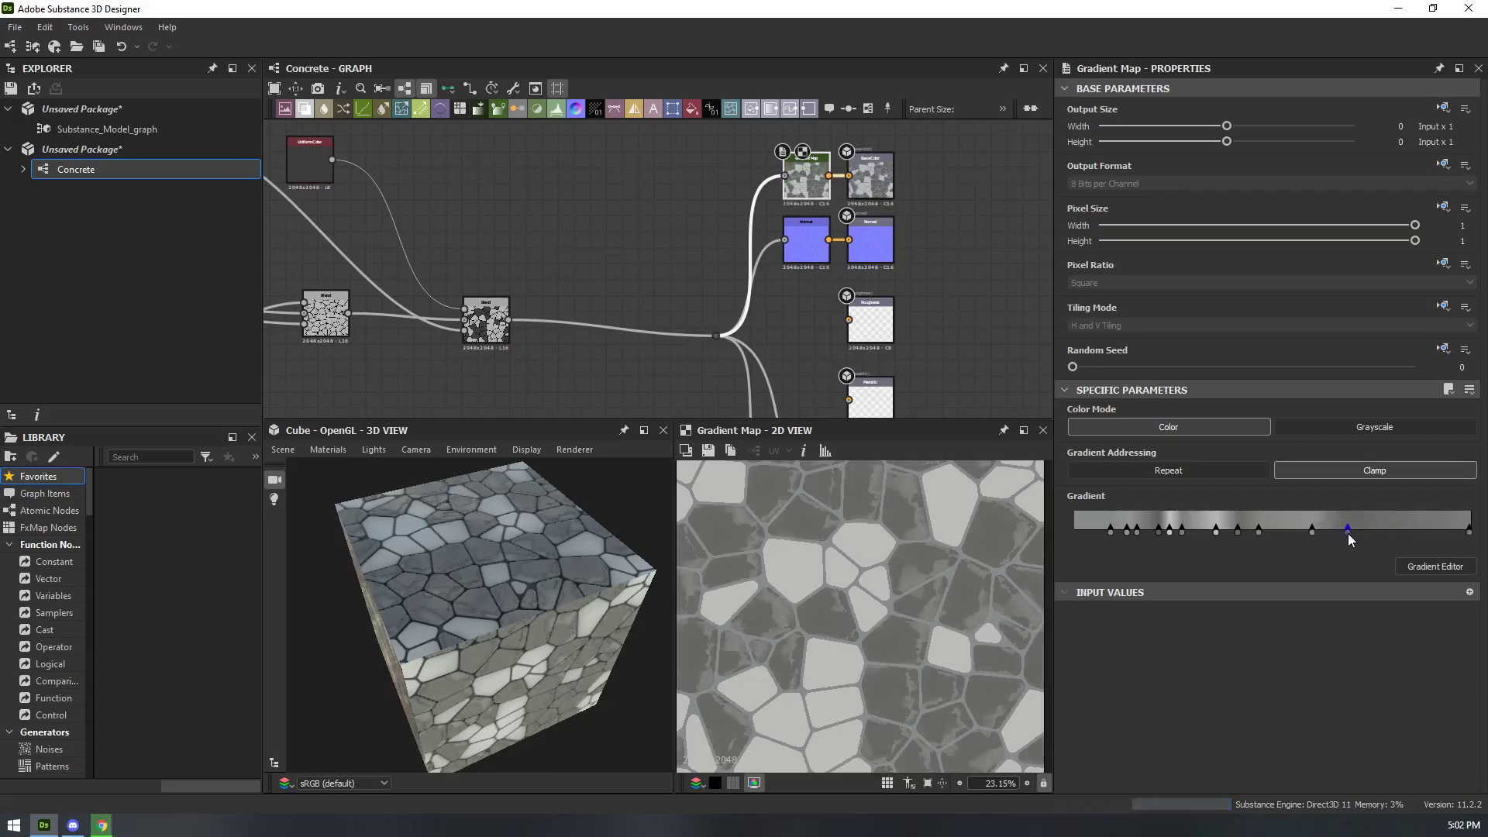
- Examine the stone surfaces and gaps on the cube up close in the 3D view
left_click_drag(454, 592, 501, 574)
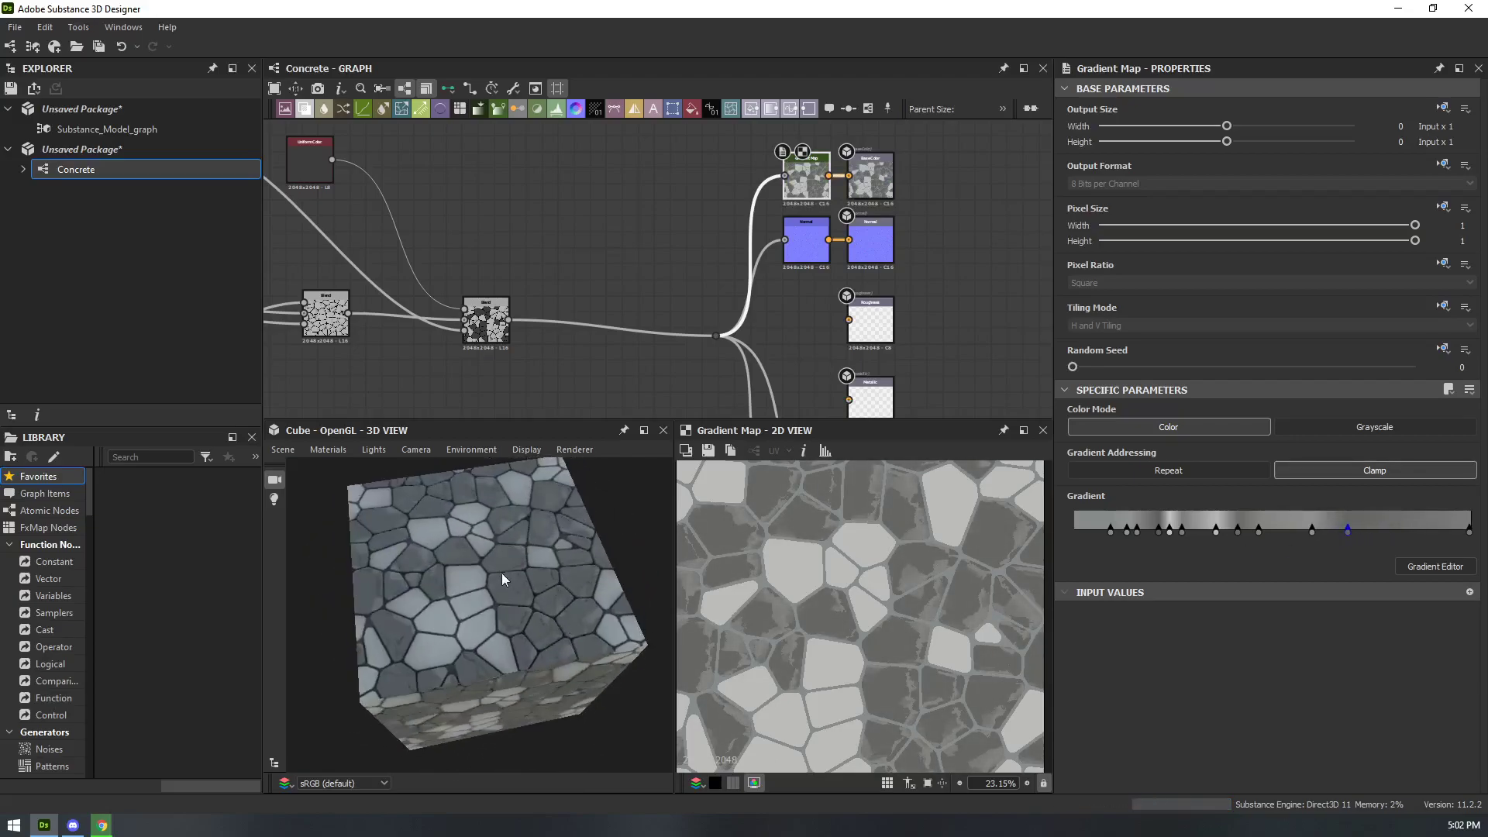
scroll(503, 570, "up", 5)
scroll(532, 562, "down", 5)
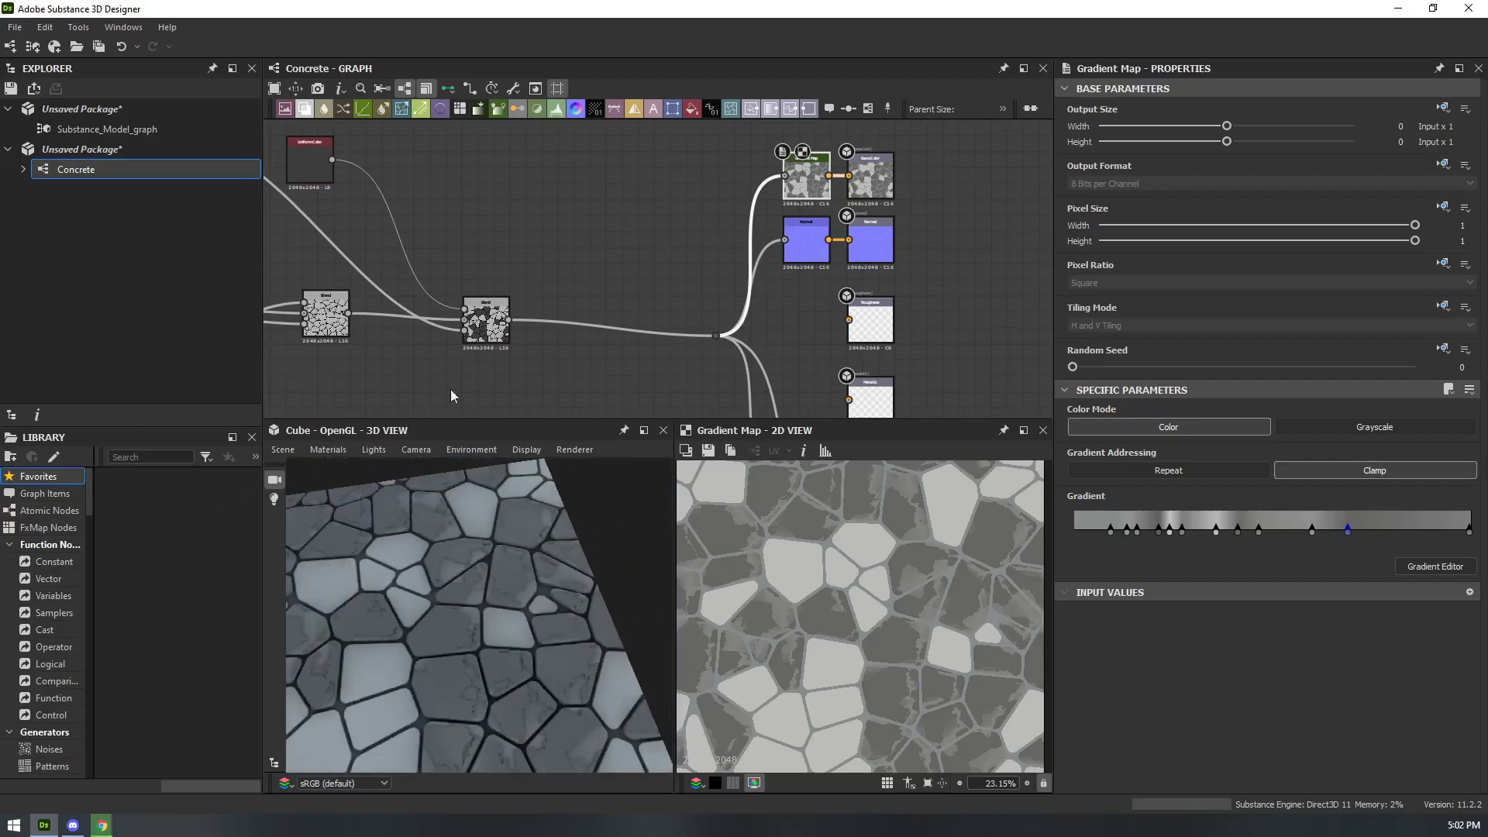
scroll(494, 550, "up", 5)
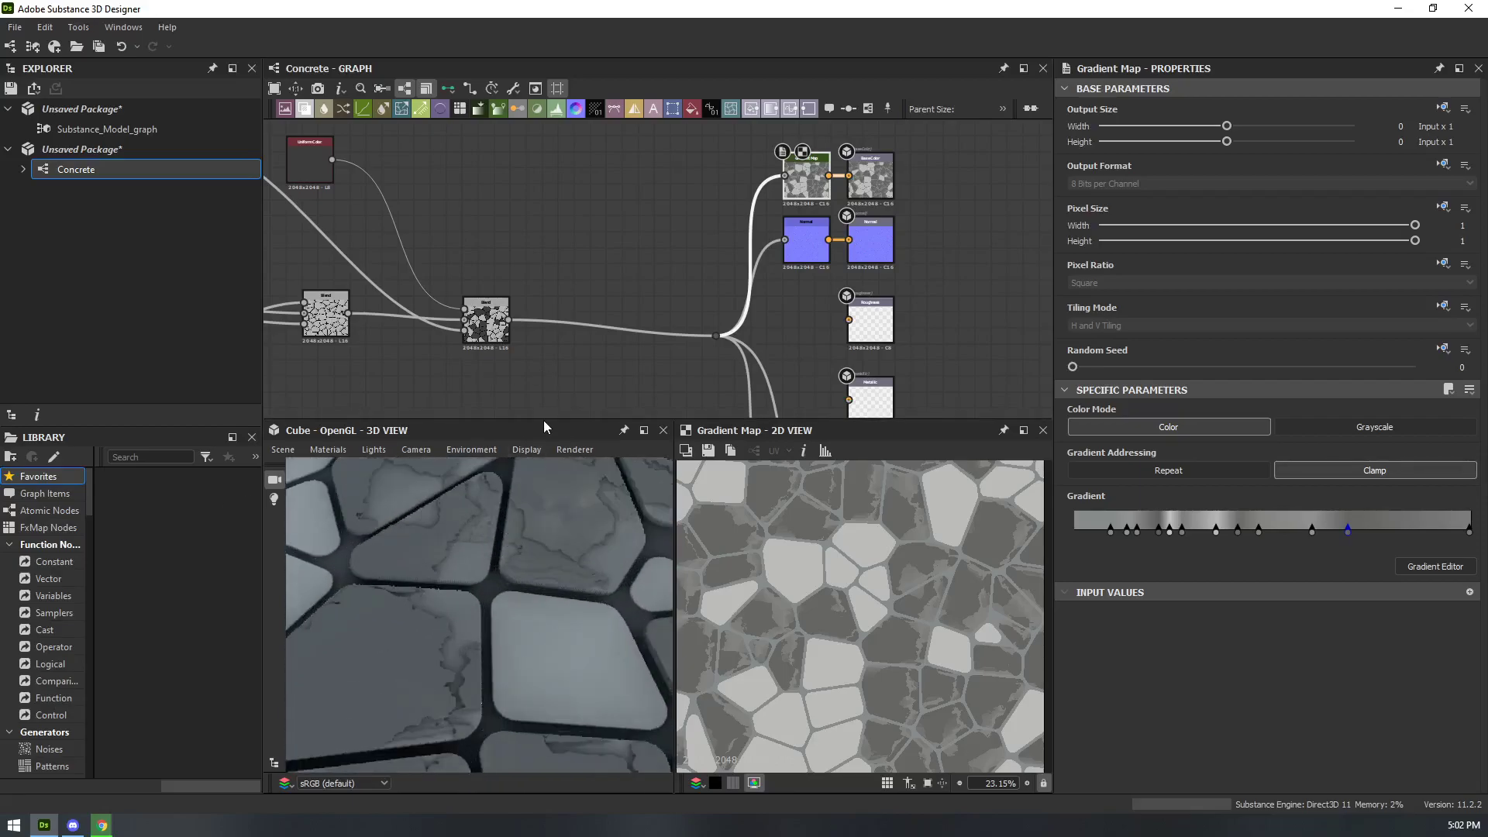
scroll(537, 597, "down", 5)
middle_click_drag(513, 561, 636, 550)
scroll(583, 355, "up", 2)
- Move the Cells 1 node away from Edge Detect to leave room between them, and preview its output
middle_click_drag(419, 362, 974, 323)
middle_click_drag(471, 382, 952, 375)
middle_click_drag(552, 265, 661, 374)
left_click(566, 293)
left_click_drag(415, 302, 416, 294)
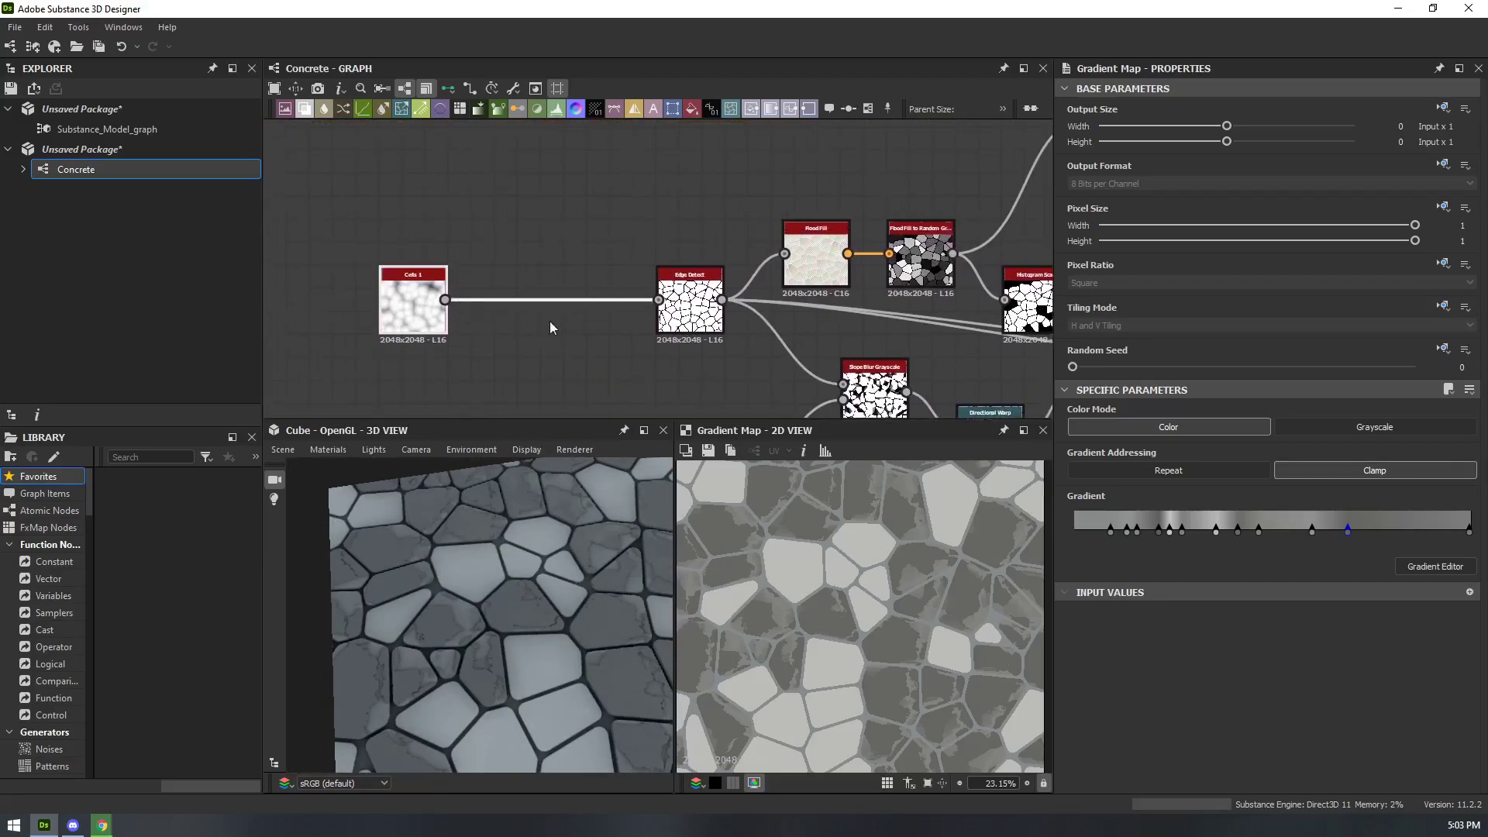
middle_click_drag(574, 266, 668, 256)
scroll(669, 256, "down", 2)
left_click(551, 280)
double_click(551, 285)
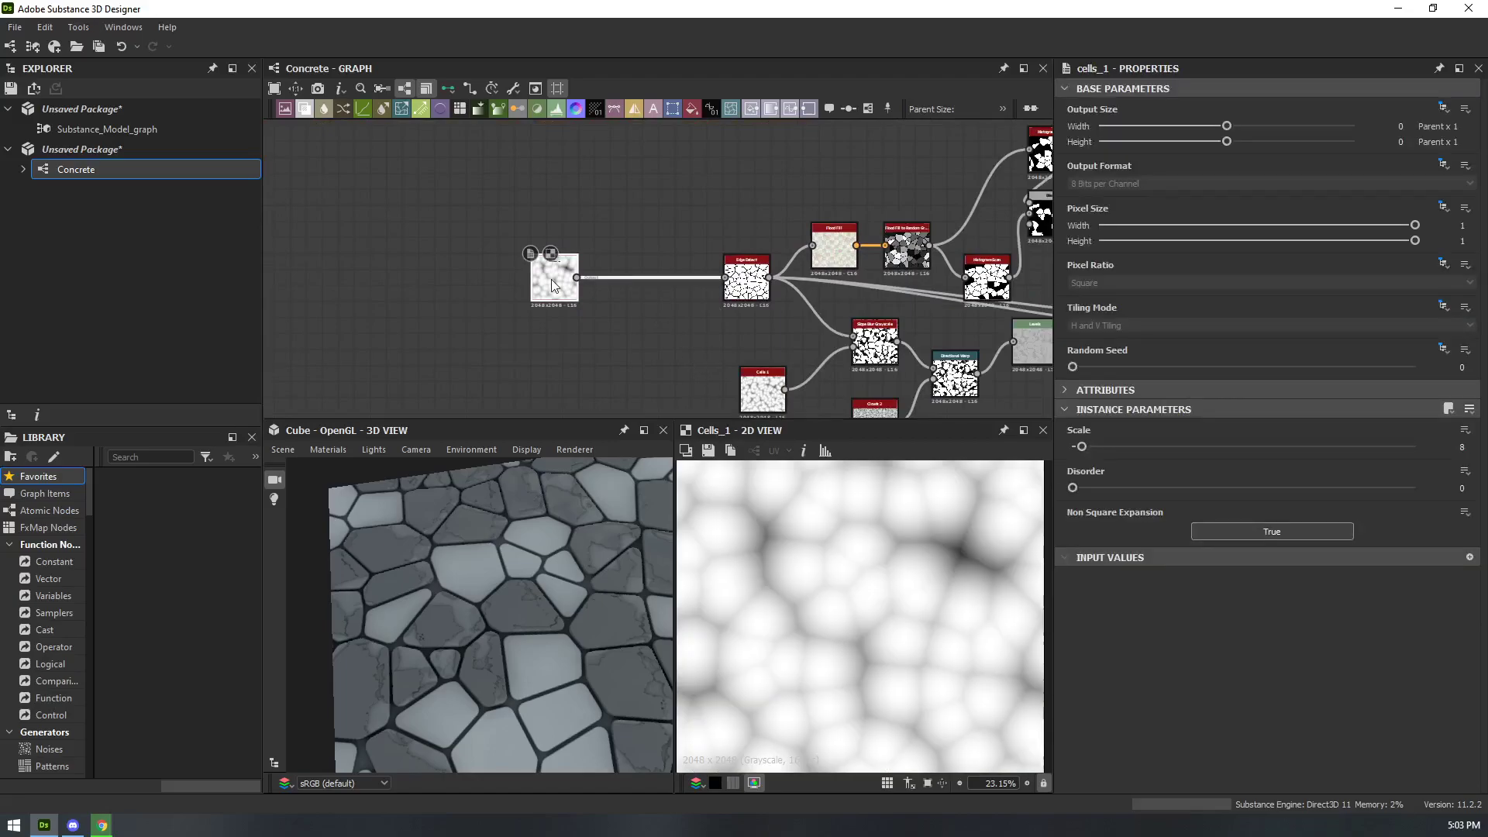
- Insert Slope Blur Grayscale between Cells 1 and Edge Detect, with the second Cells 1 node as its slope input
middle_click_drag(613, 324, 621, 343)
scroll(756, 338, "up", 2)
middle_click_drag(756, 338, 595, 228)
left_click_drag(782, 266, 518, 242)
left_click_drag(613, 330, 336, 295)
middle_click_drag(445, 272, 572, 341)
left_click_drag(610, 297, 686, 242)
- Preview Edge Detect and set its Edge Width to 1 and Edge Roundness to 2.85
double_click(720, 256)
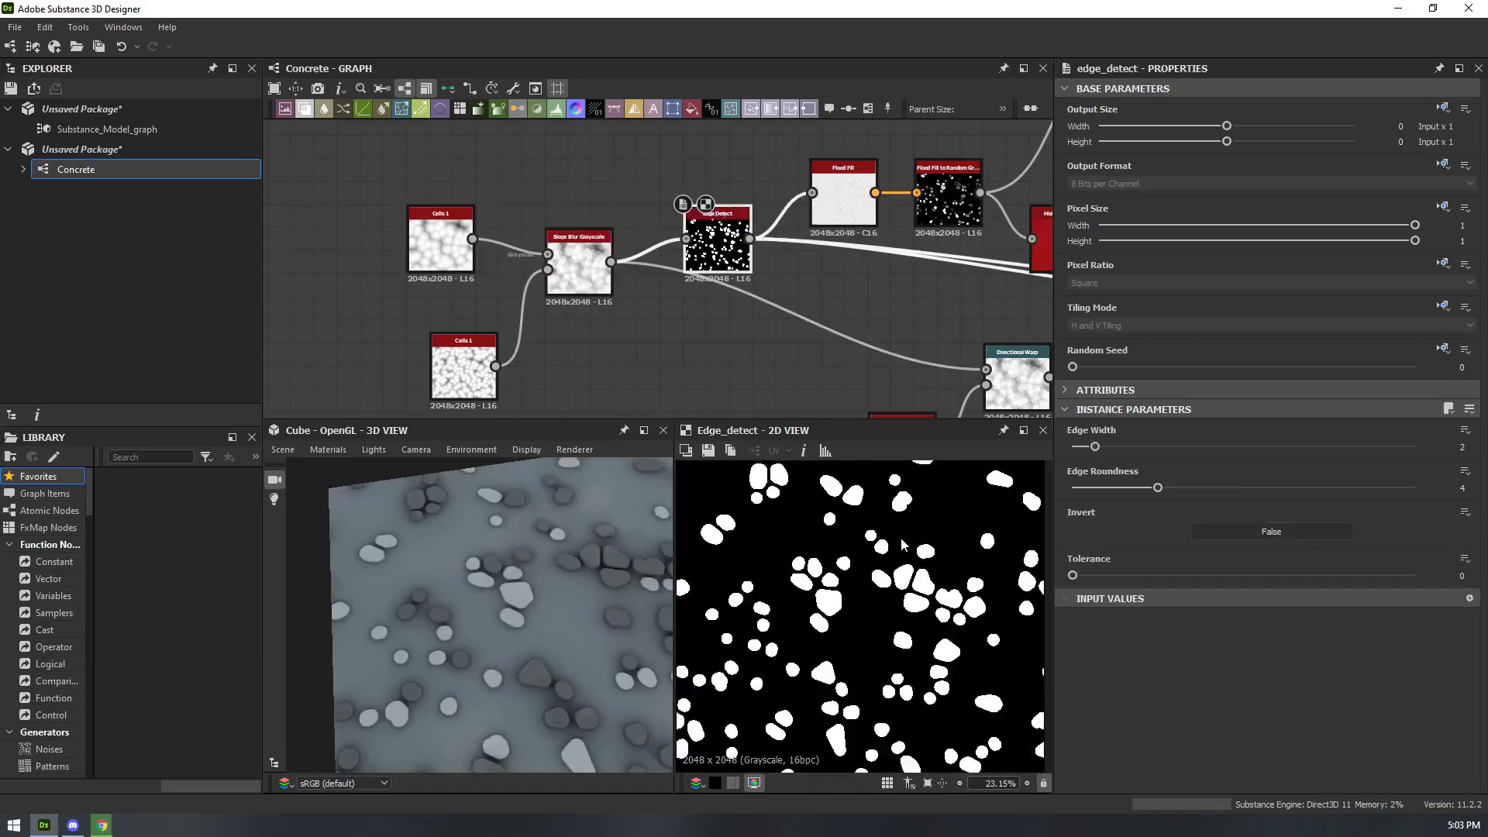
left_click_drag(1097, 448, 1058, 440)
left_click_drag(1158, 487, 1132, 468)
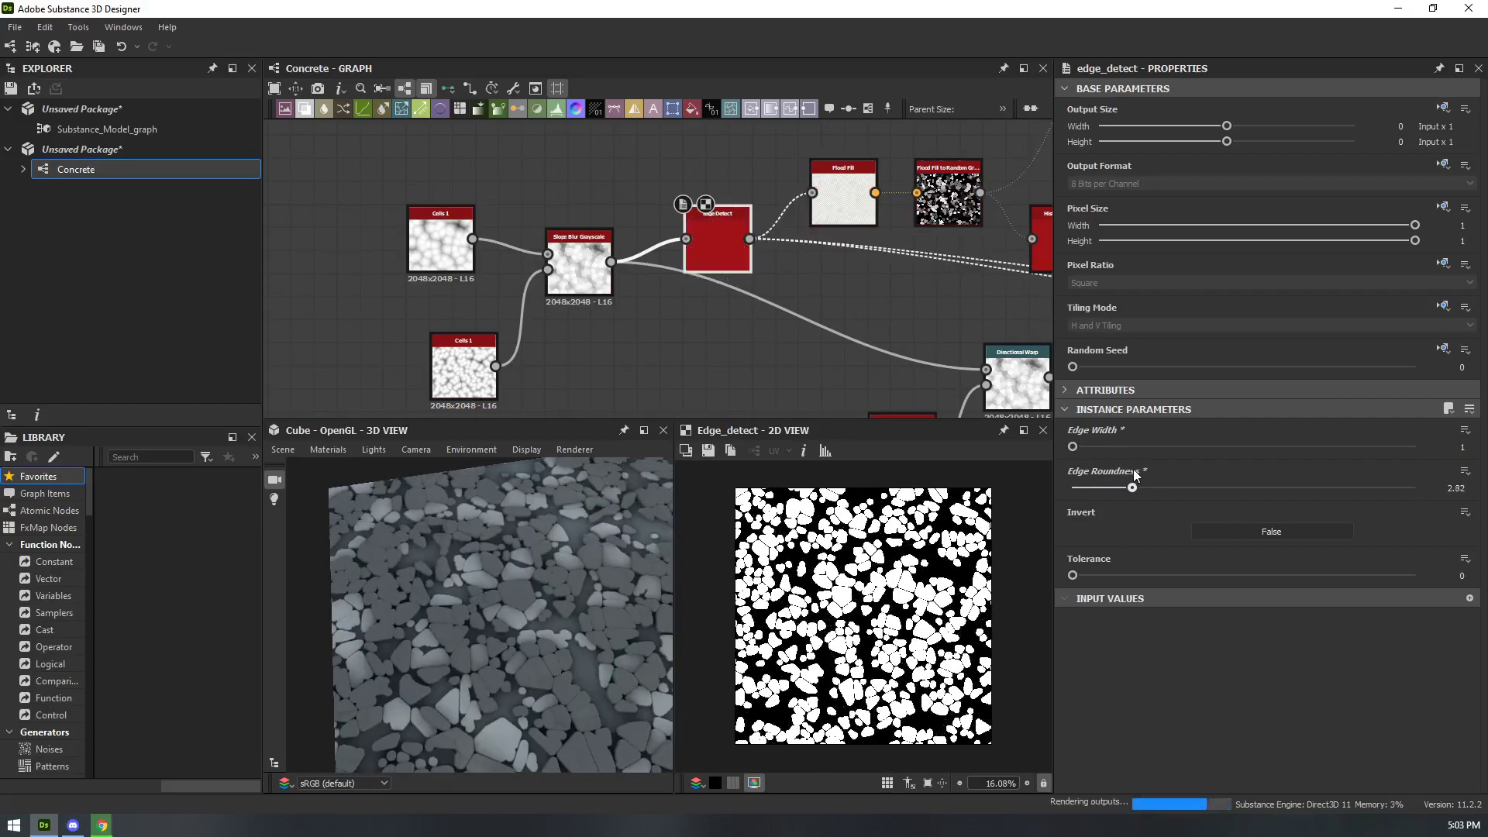
- Try a Slope Blur Grayscale Intensity of 13.29, compare the stones, and lower the Intensity to 0.25
double_click(580, 265)
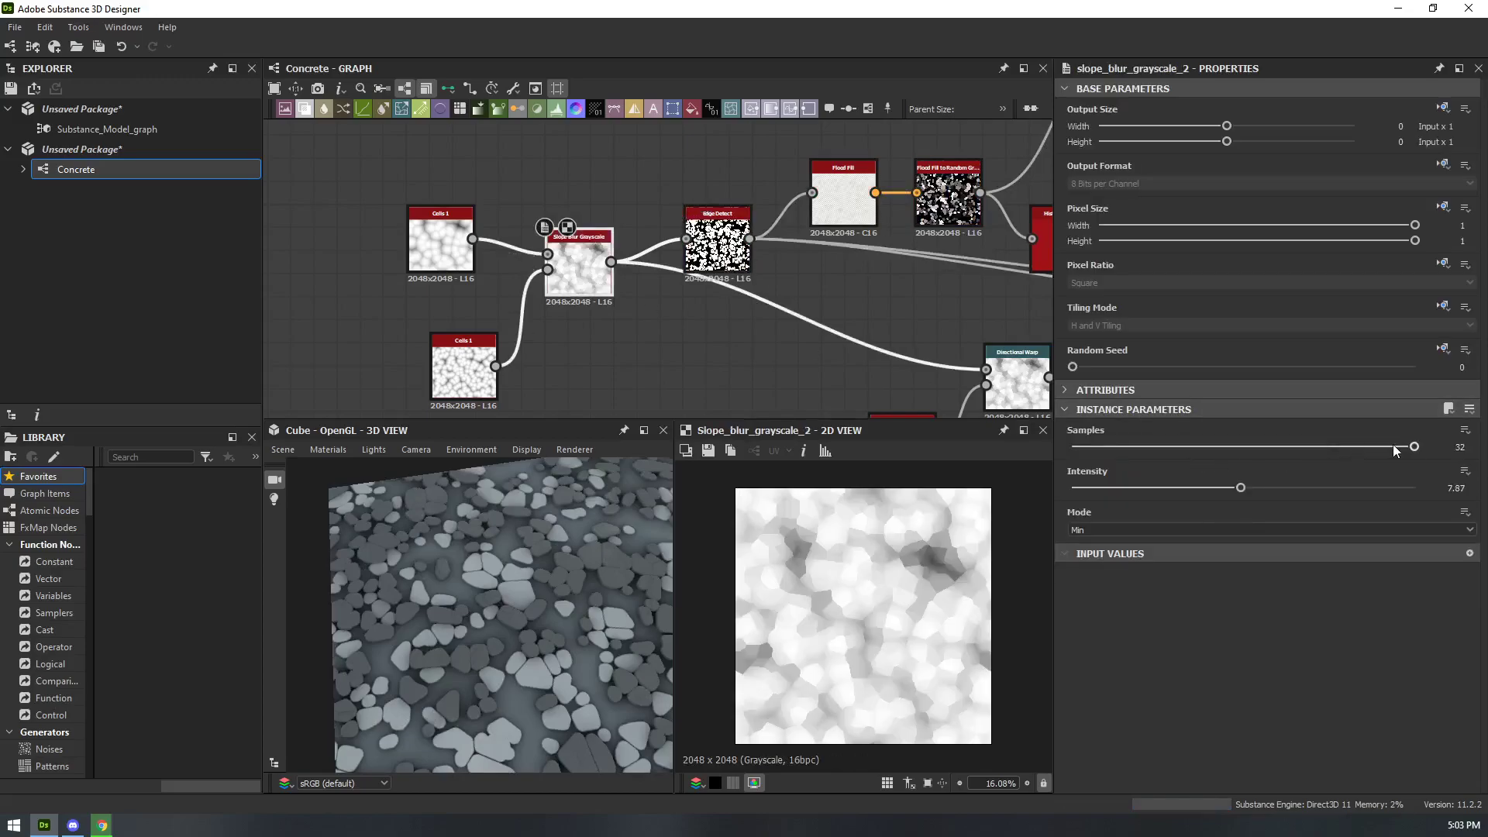
left_click_drag(1262, 487, 1360, 472)
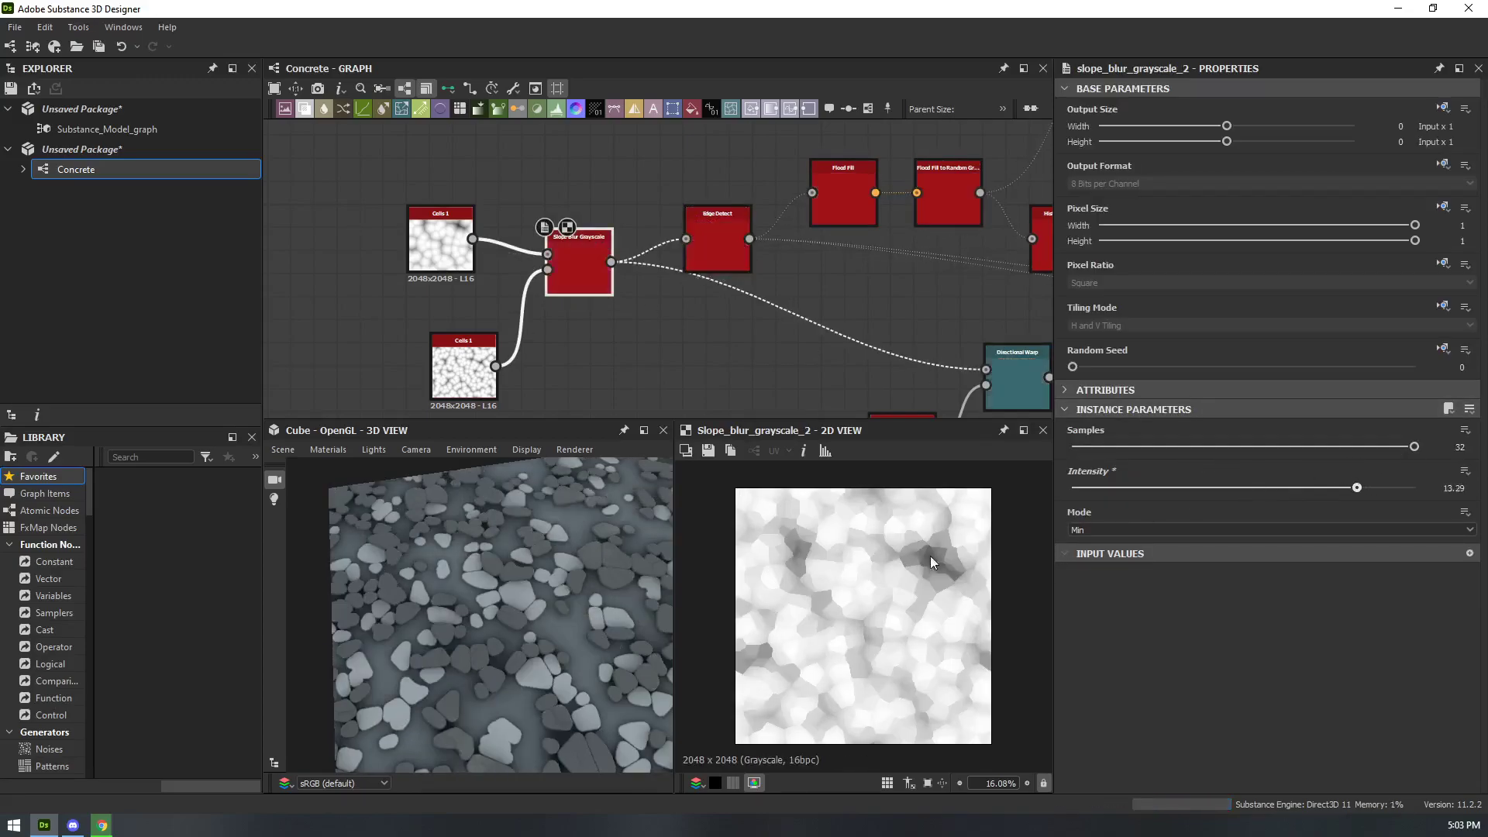
scroll(837, 585, "up", 2)
scroll(878, 569, "down", 2)
scroll(879, 569, "up", 2)
scroll(913, 571, "down", 2)
left_click_drag(1342, 487, 1078, 490)
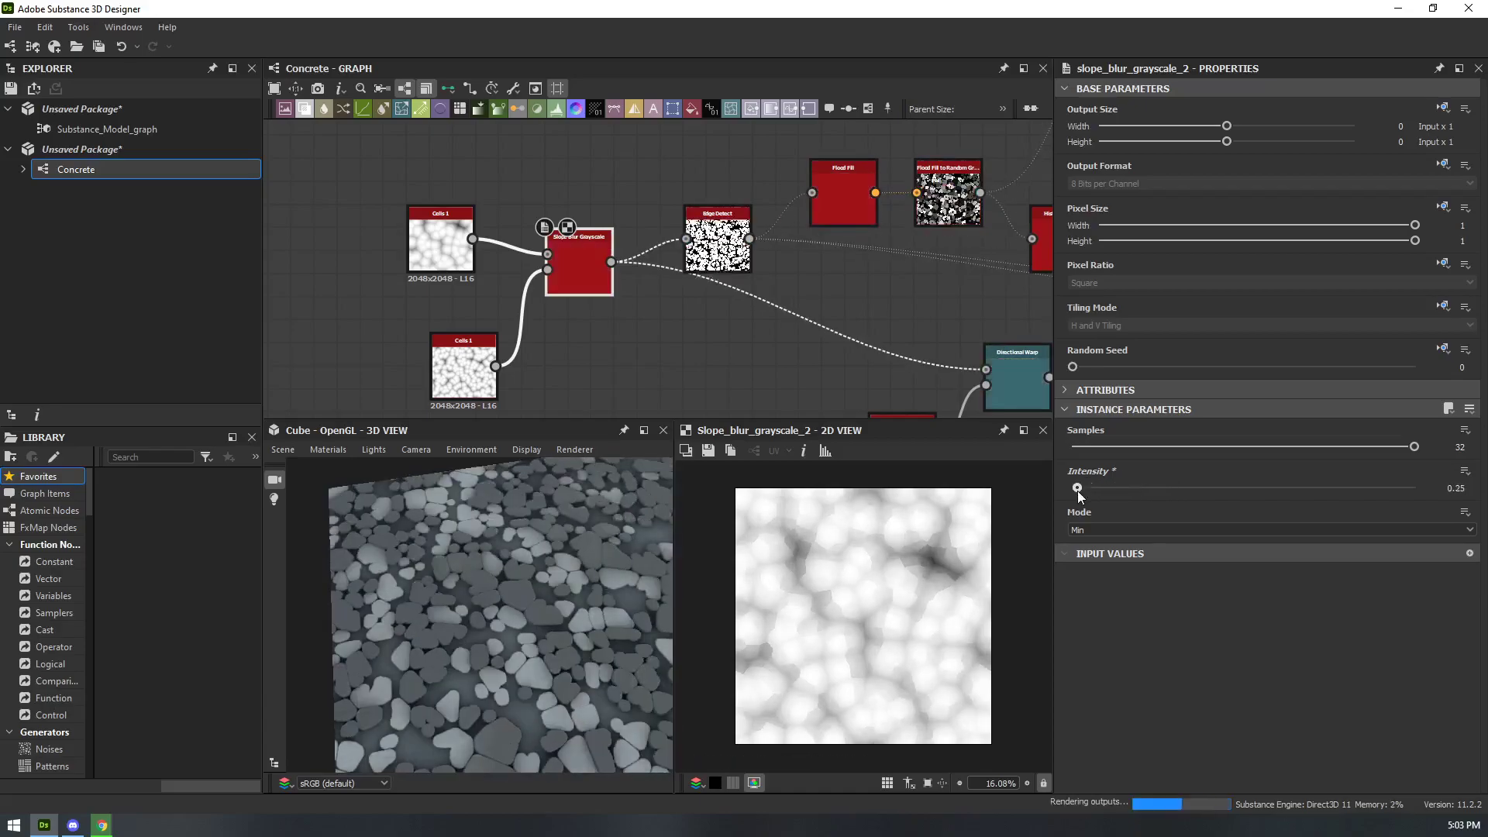
- Set the Edge Detect node's Edge Width to 1.85 and Edge Roundness to 0.79
double_click(717, 241)
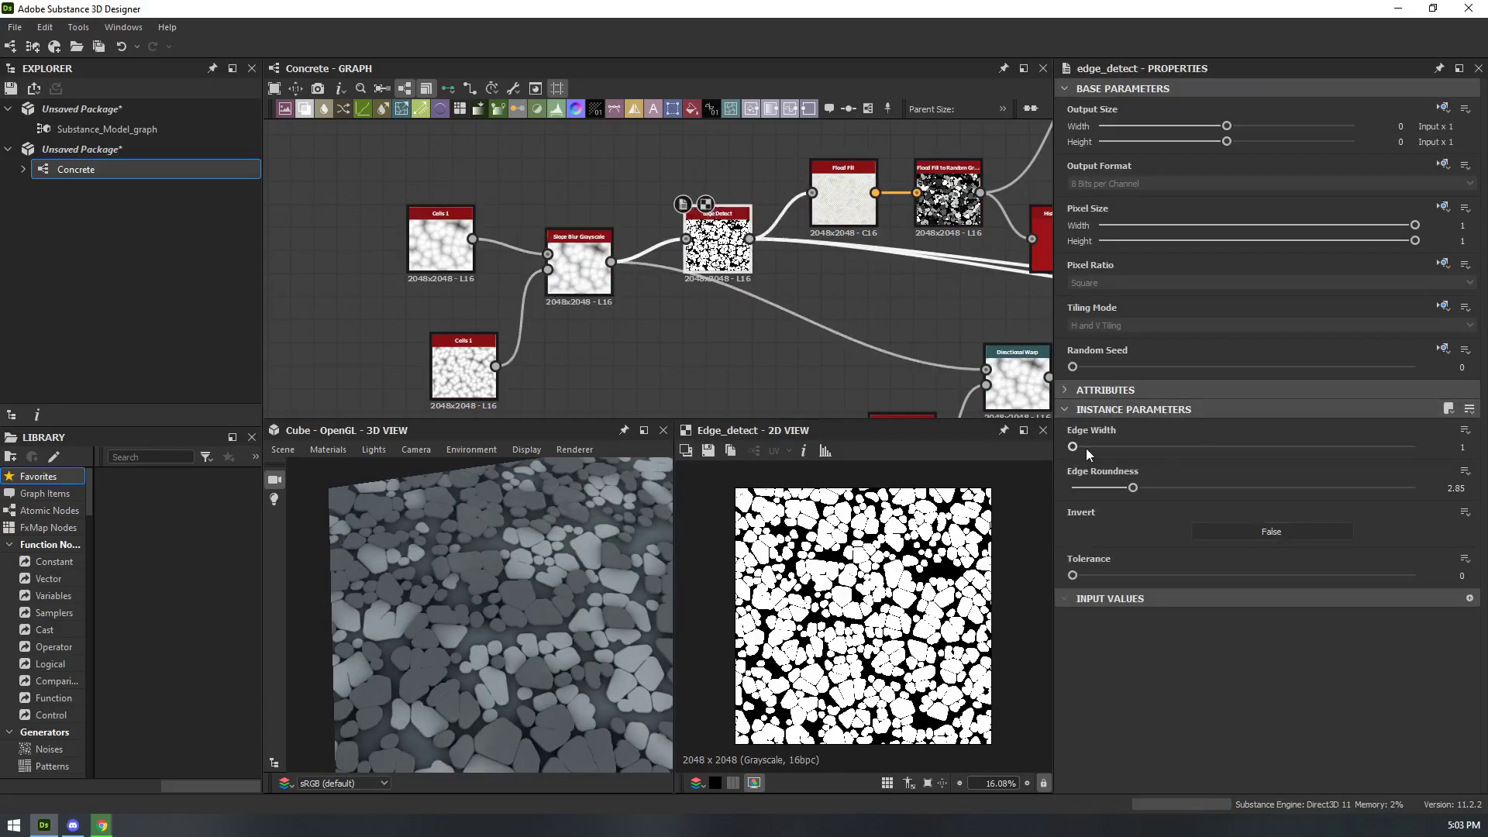
left_click_drag(1081, 448, 1064, 490)
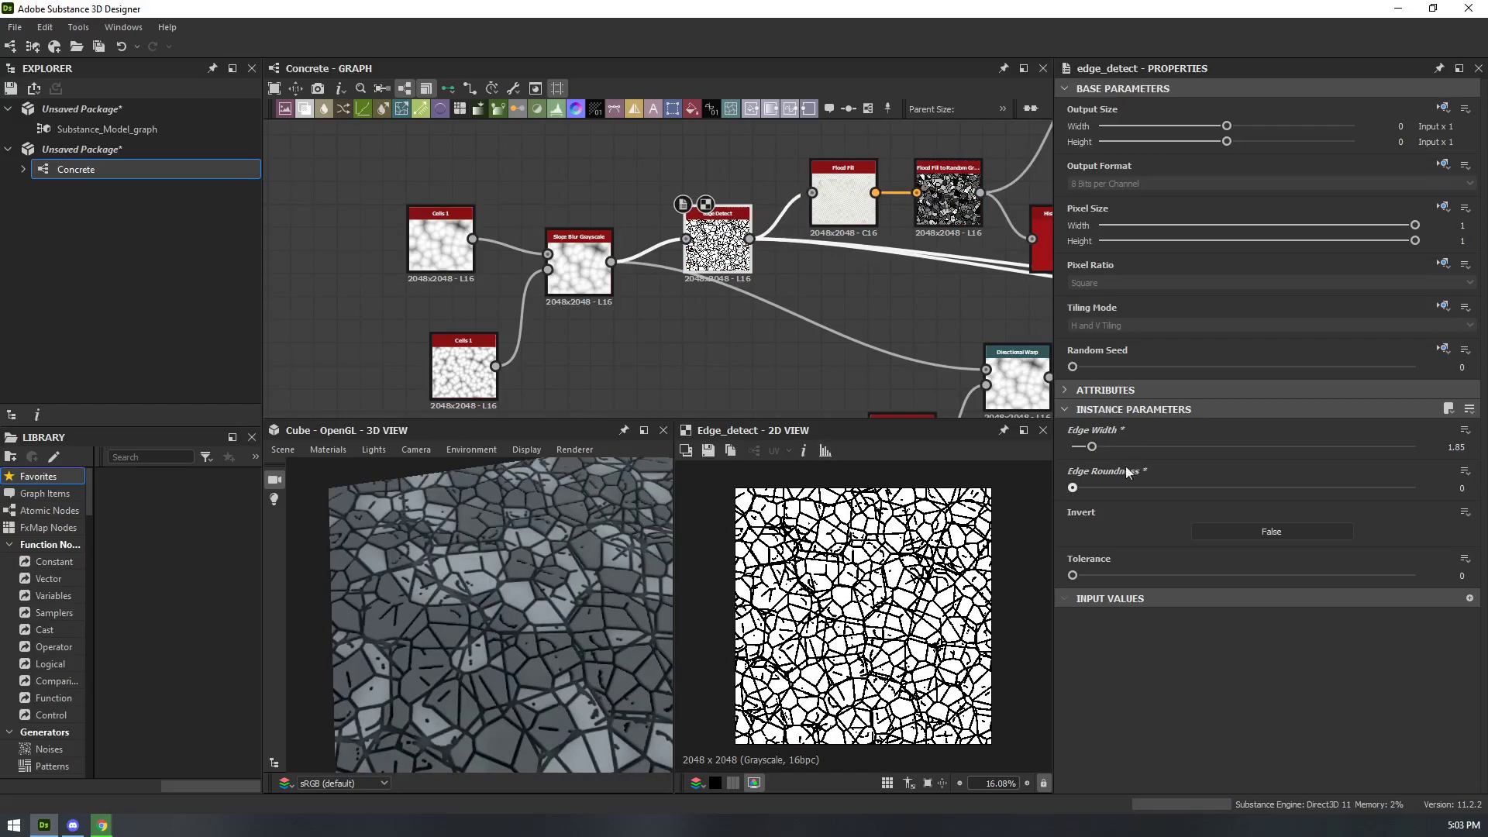
left_click_drag(1071, 490, 1090, 486)
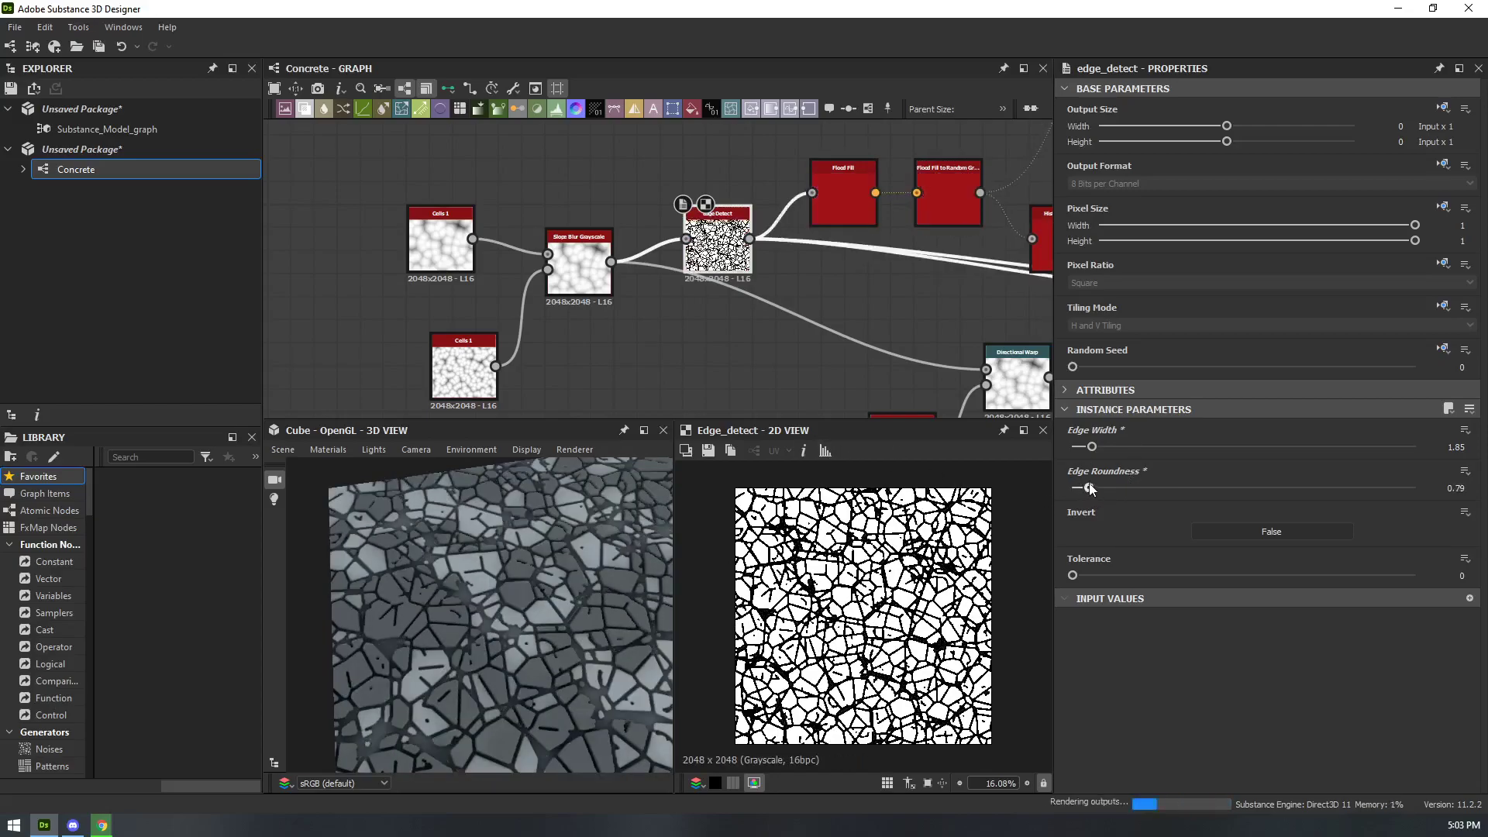
- Preview the Slope Blur Grayscale output and line up Cells 1, Slope Blur Grayscale and Edge Detect close together in a row
middle_click_drag(970, 273, 767, 339)
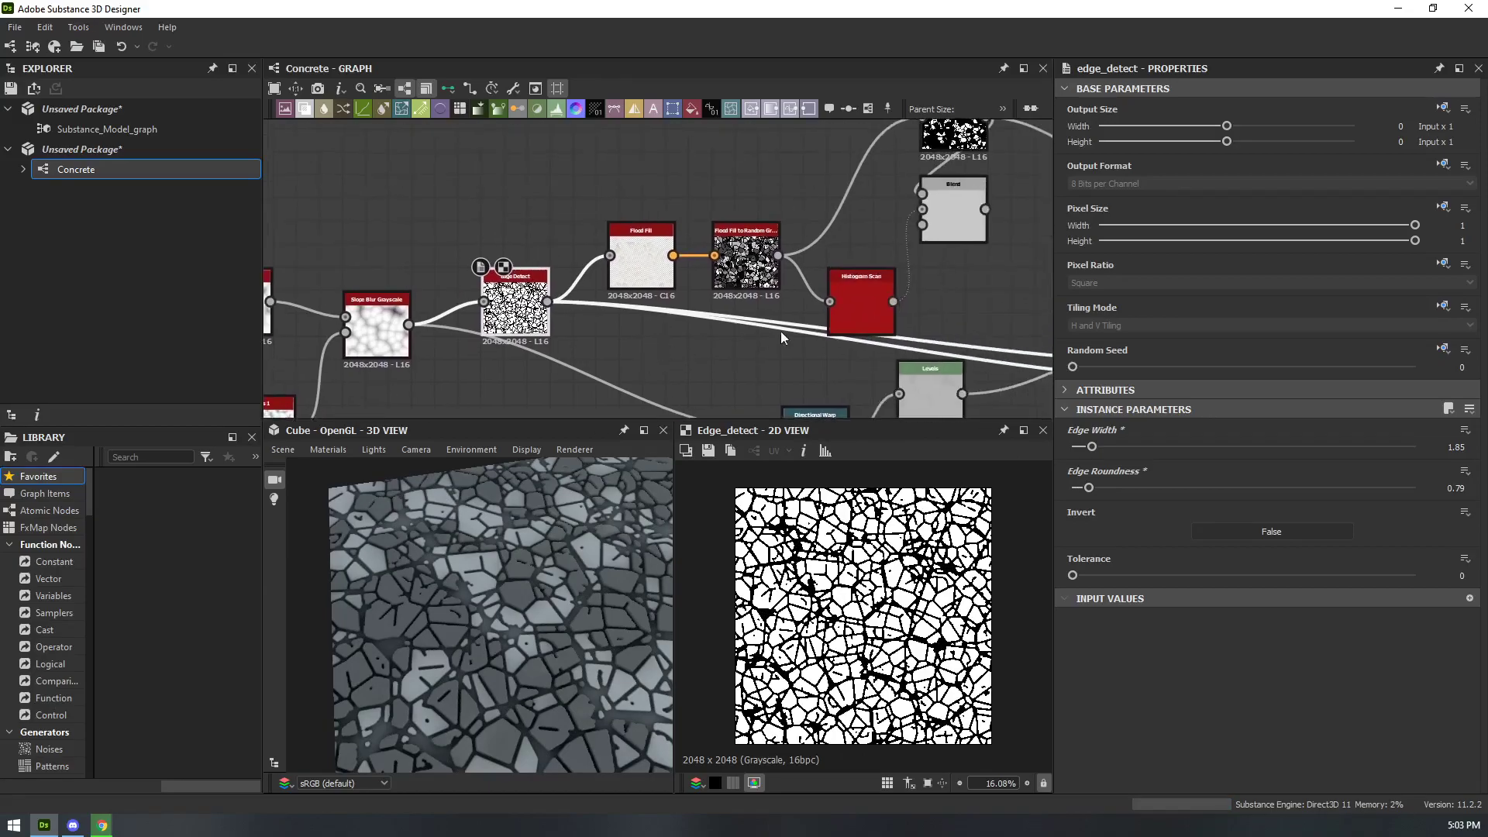
scroll(375, 324, "down", 1)
middle_click_drag(375, 324, 530, 313)
double_click(530, 313)
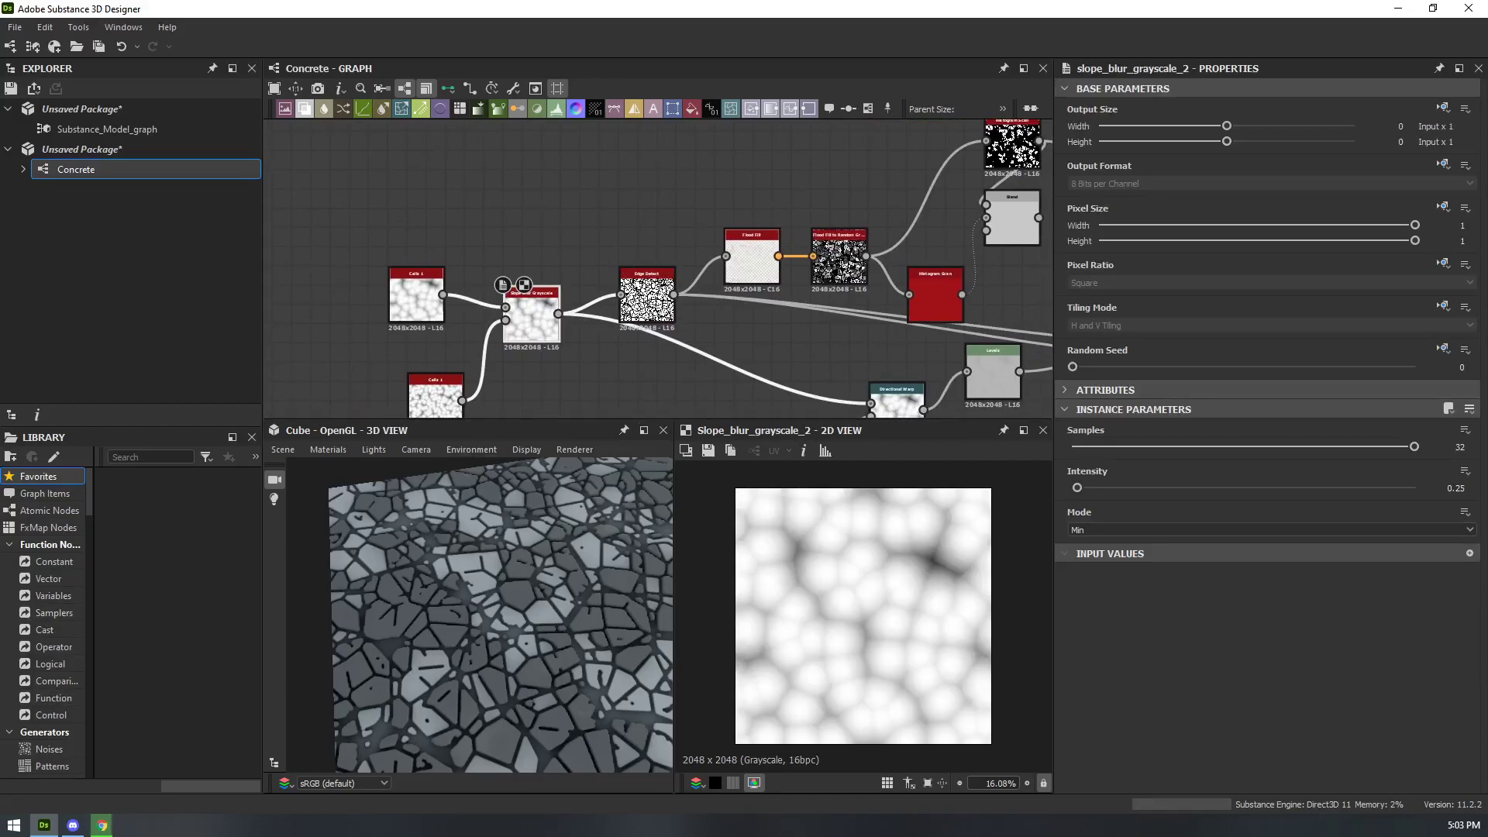
scroll(561, 253, "up", 4)
middle_click_drag(588, 298, 734, 212)
mouse_move(645, 261)
left_mouse_down()
mouse_move(625, 268)
mouse_move(650, 277)
mouse_move(633, 262)
left_mouse_up()
left_click_drag(412, 226, 442, 223)
left_click_drag(845, 233, 760, 233)
- Preview the Flood Fill and Flood Fill to Random Grayscale outputs and examine the stone shapes up close
middle_click_drag(853, 334, 514, 407)
scroll(513, 407, "down", 1)
middle_click_drag(641, 348, 579, 382)
scroll(665, 255, "up", 4)
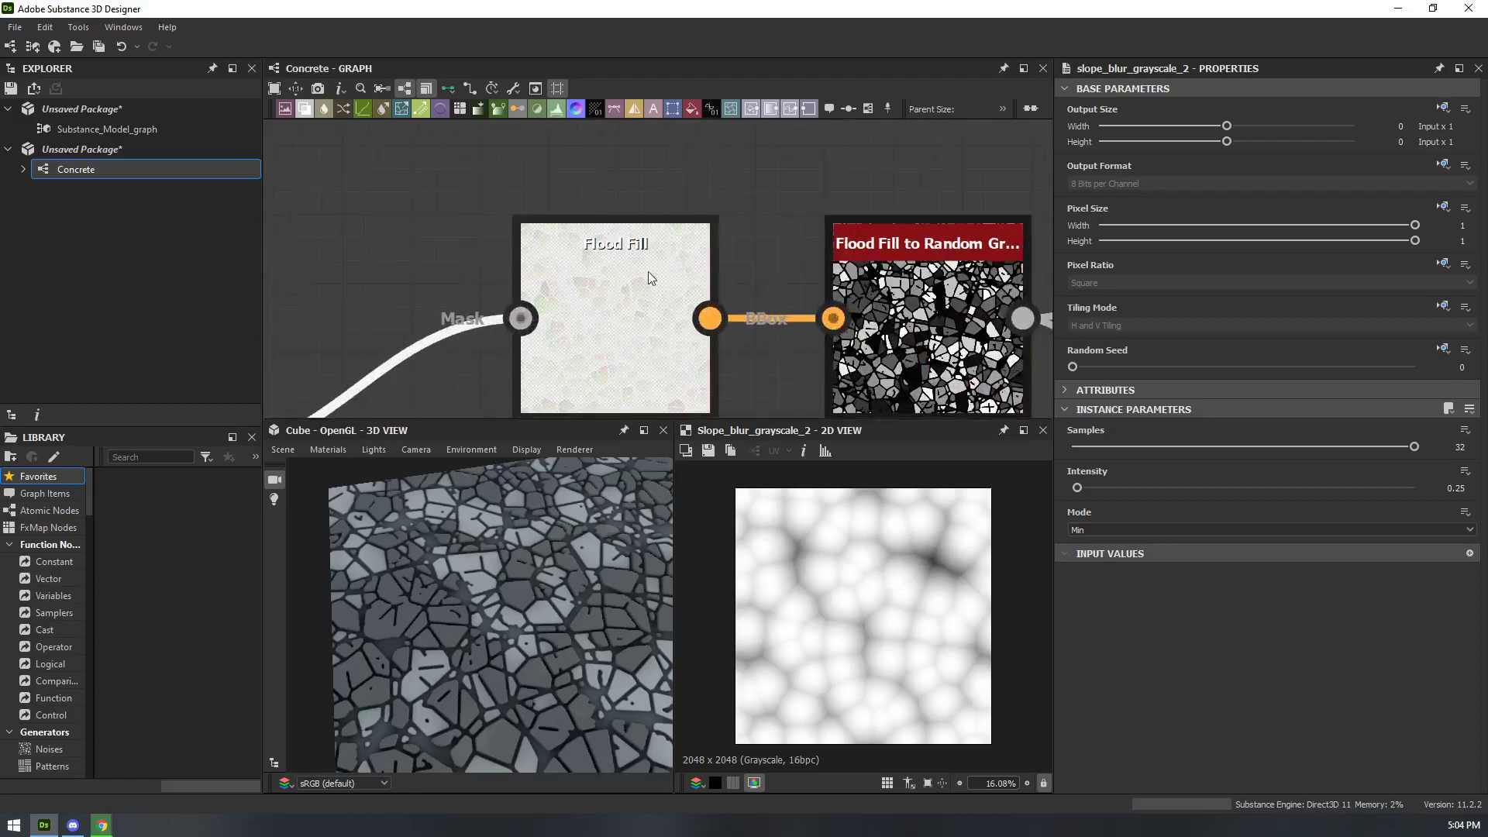
double_click(631, 295)
scroll(880, 597, "up", 4)
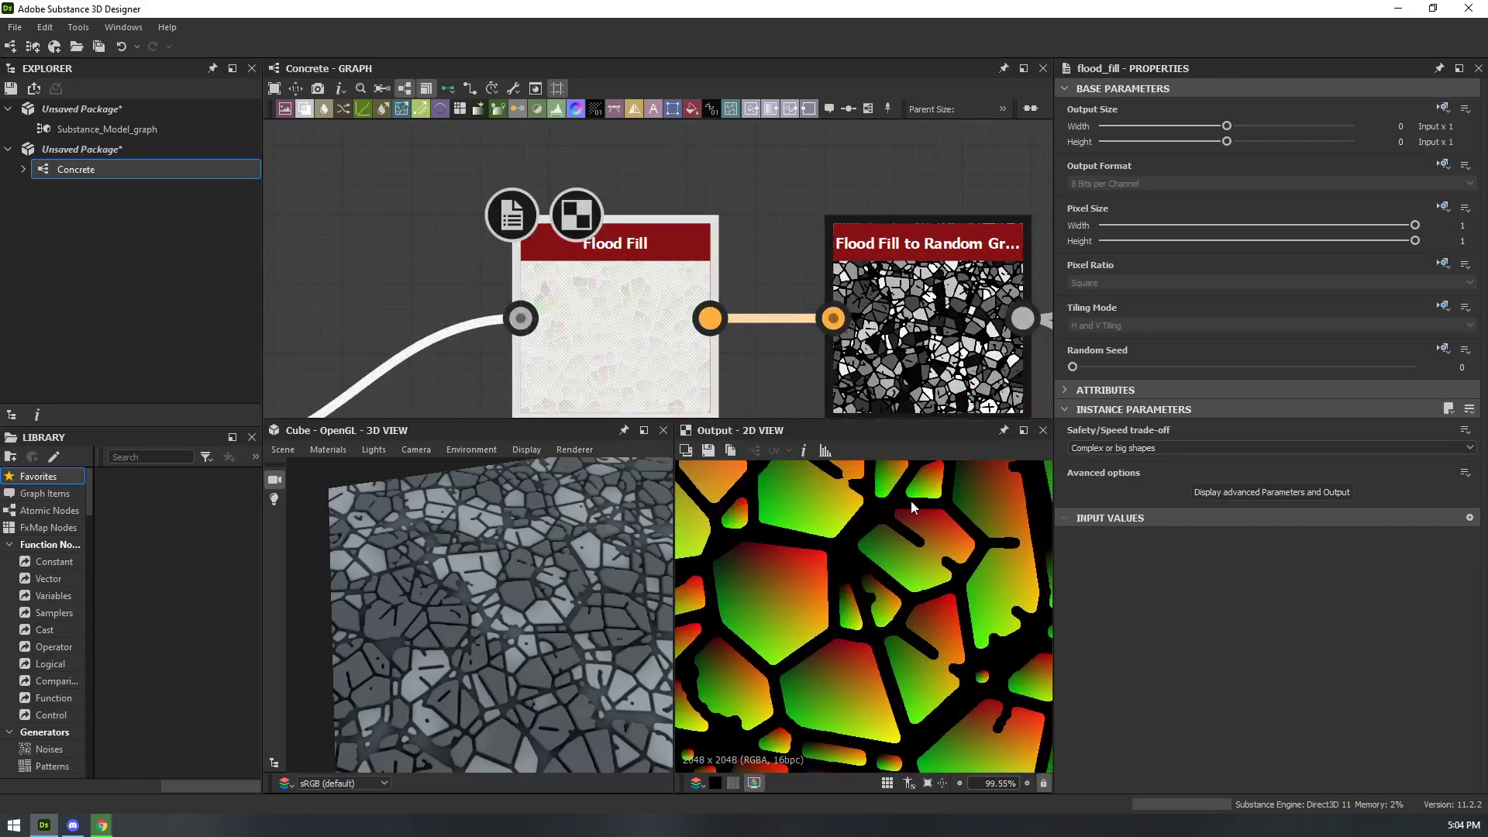
double_click(927, 333)
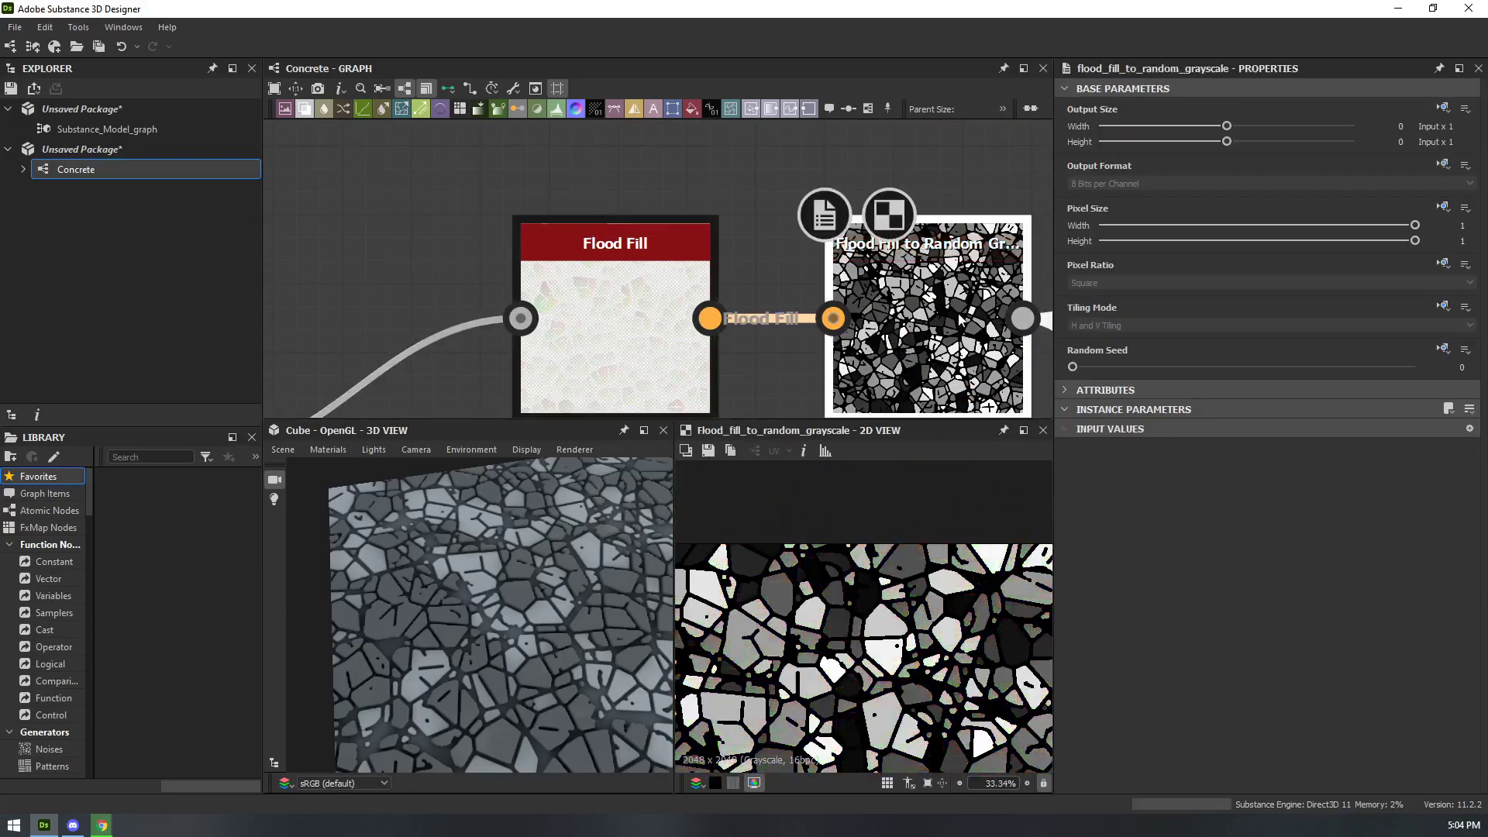
- Preview the Edge Detect and Slope Blur Grayscale nodes to compare their outputs
middle_click_drag(984, 285, 732, 216)
scroll(732, 216, "down", 3)
middle_click_drag(999, 260, 1062, 230)
scroll(454, 307, "down", 3)
scroll(412, 320, "down", 1)
middle_click_drag(412, 321, 649, 319)
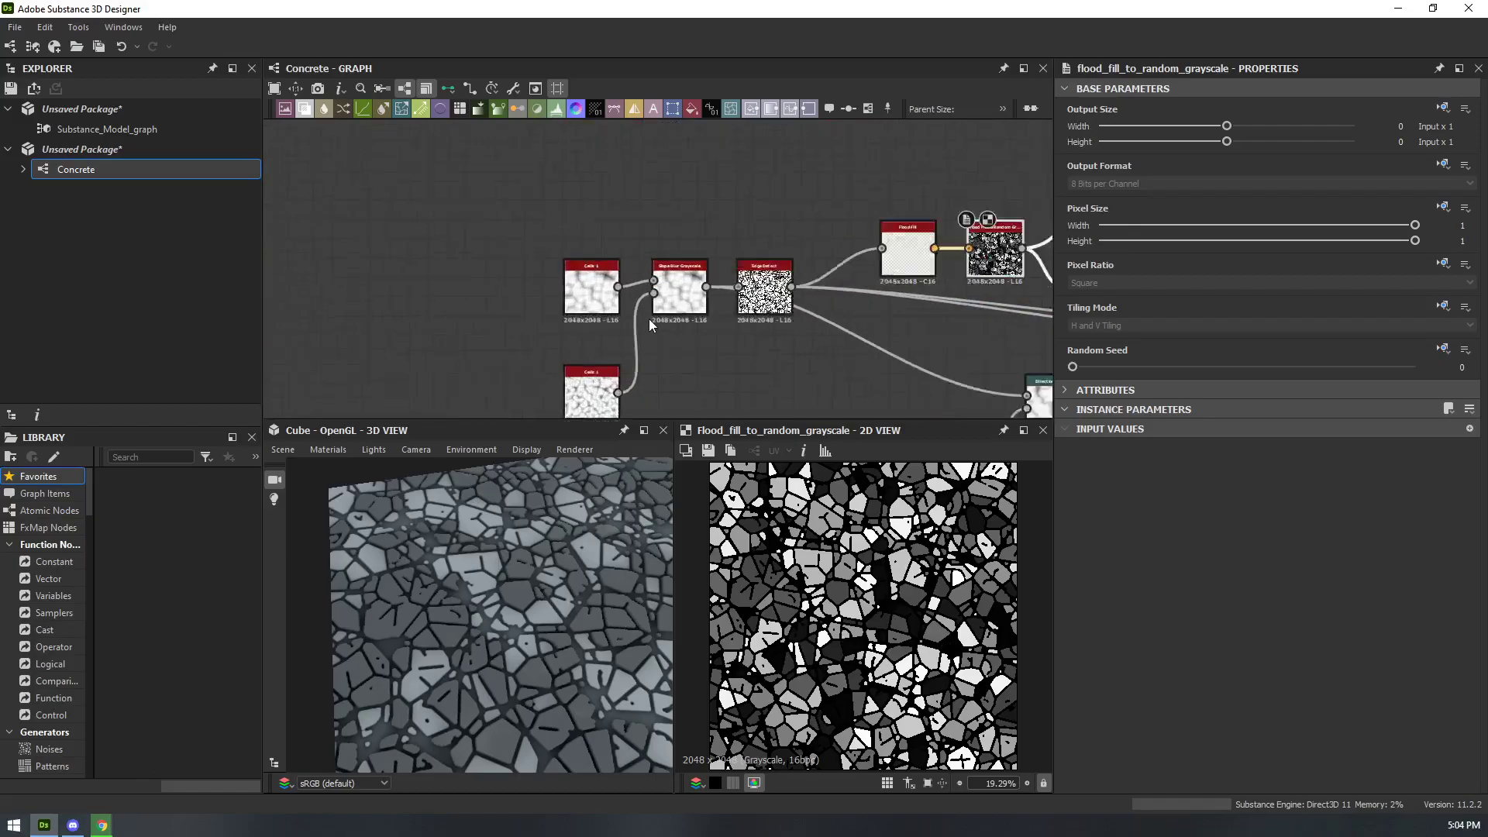
scroll(649, 319, "up", 3)
double_click(849, 279)
double_click(697, 283)
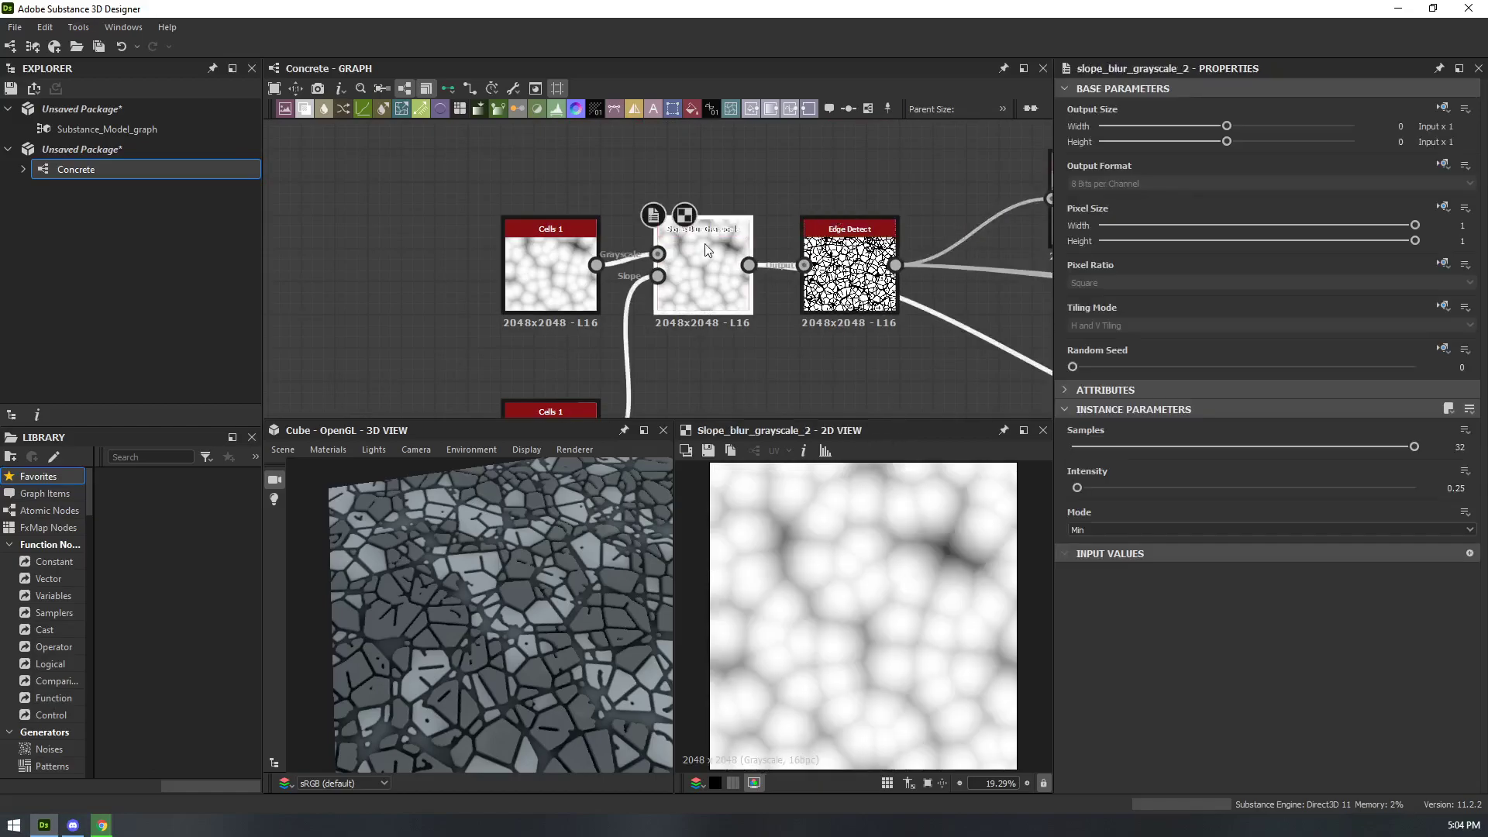
- Switch to Discord to check the paving in the reference photo, and return to Substance 3D Designer
left_click(82, 829)
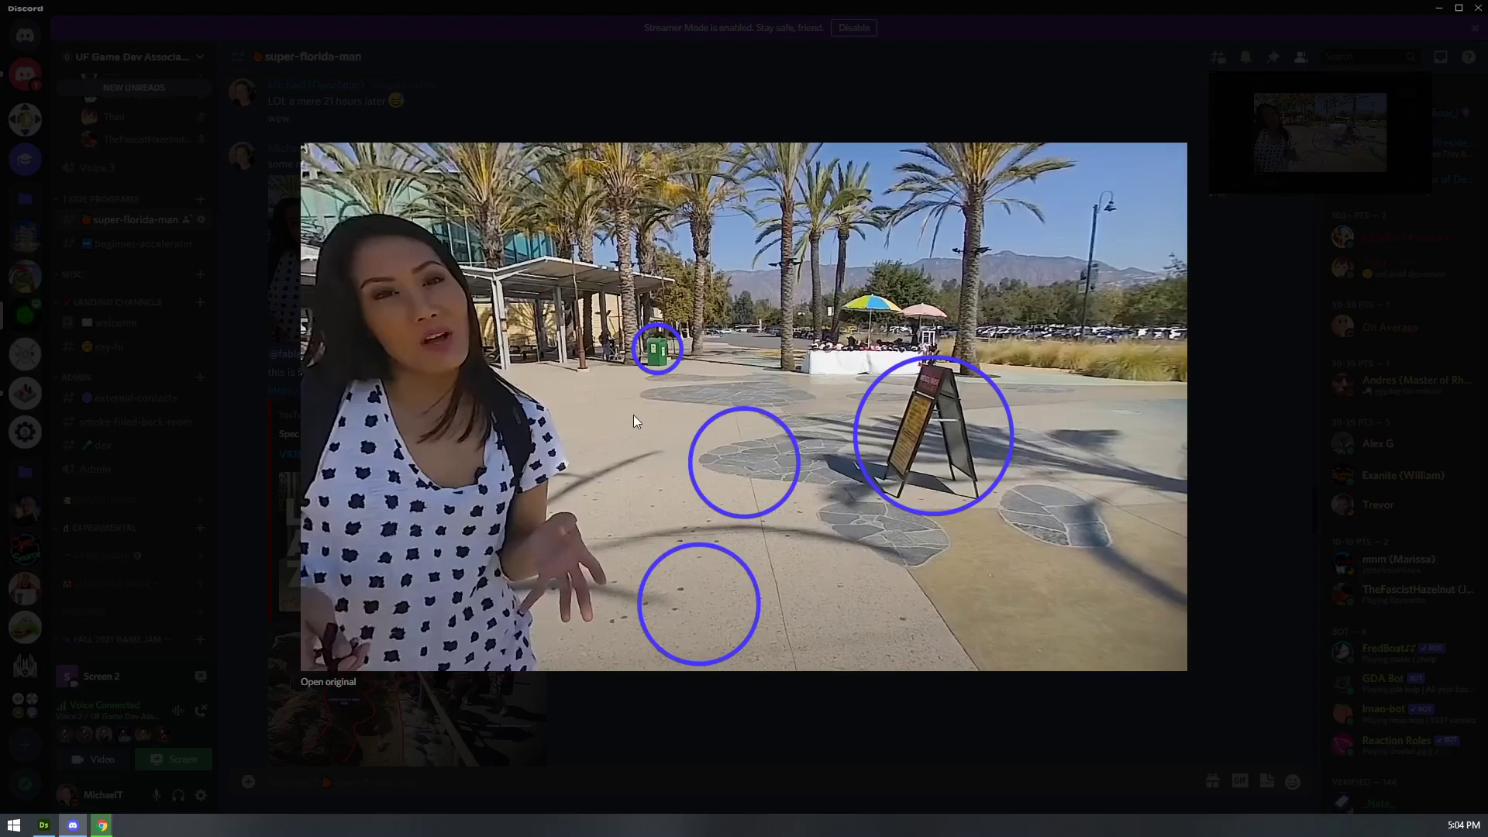
left_click(44, 825)
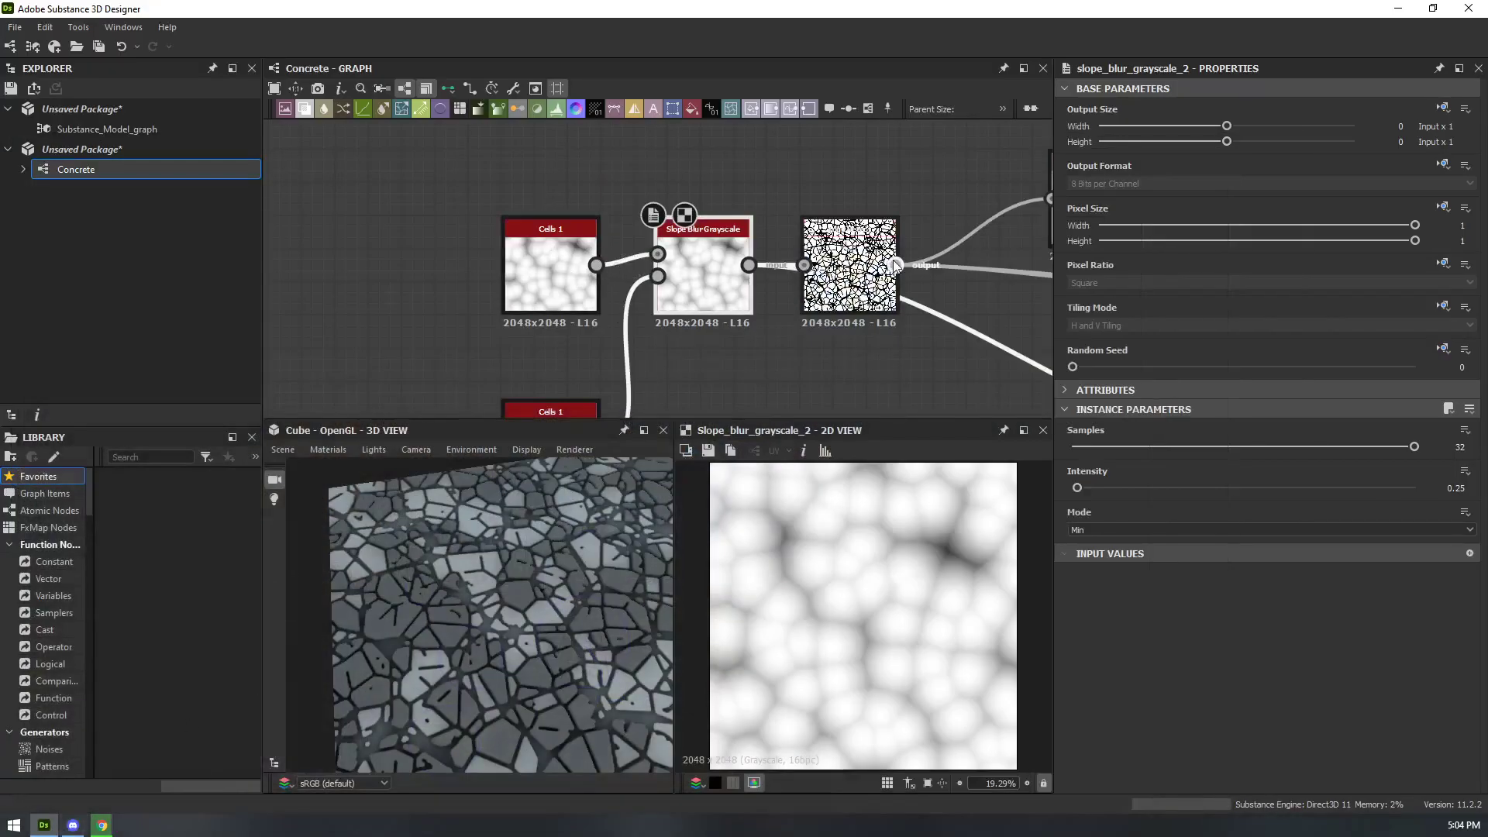
- Delete Slope Blur Grayscale and its second Cells 1 input, and connect the remaining Cells 1 directly to Edge Detect
middle_click_drag(831, 193, 836, 144)
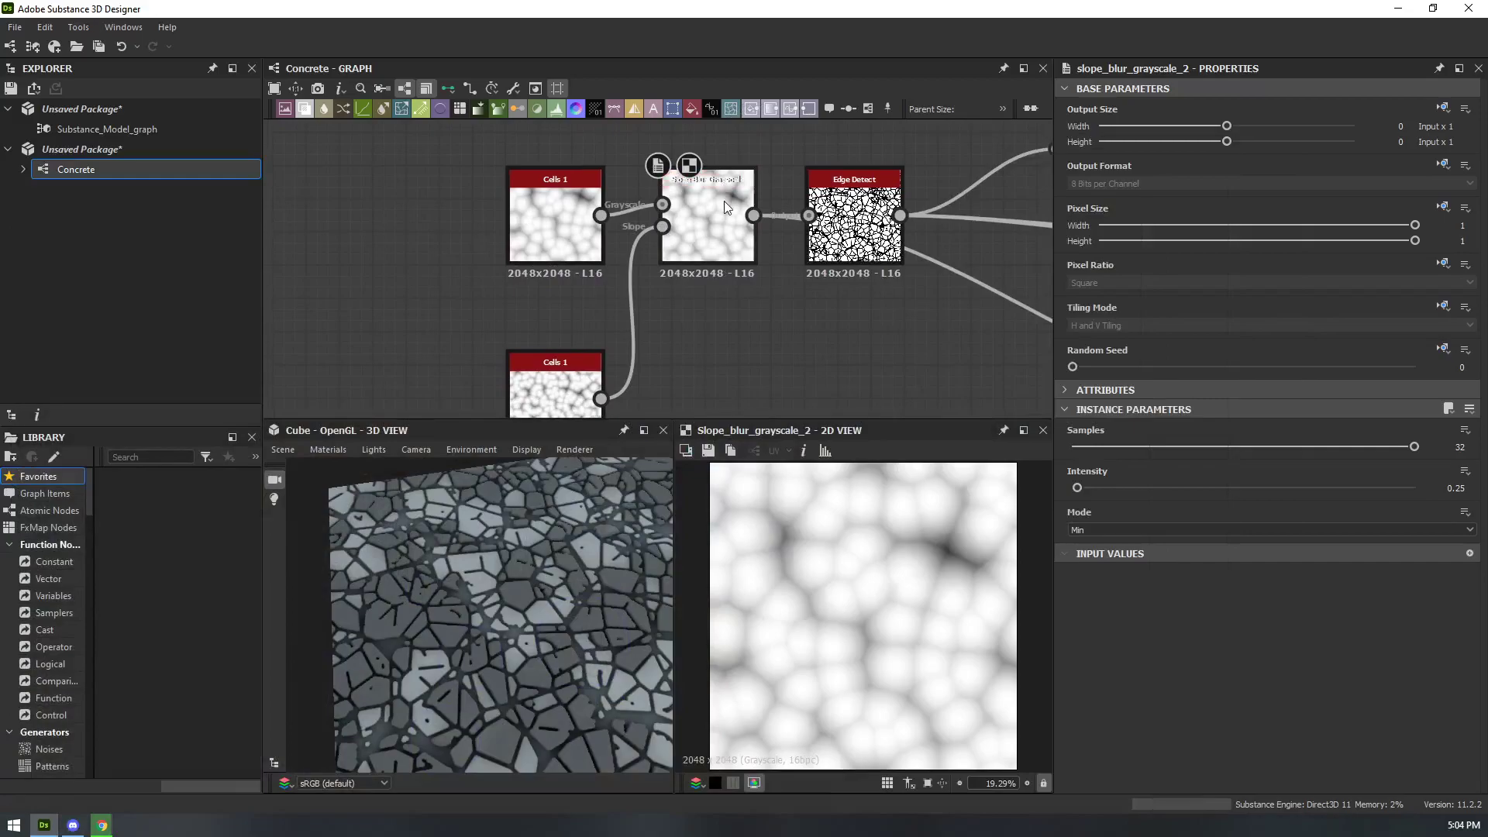
key("Delete")
left_click(574, 378)
key("Delete")
left_click_drag(809, 217, 600, 216)
- Delete the Directional Warp node placed before Levels
middle_click_drag(602, 274, 326, 253)
scroll(658, 285, "down", 2)
middle_click_drag(659, 285, 358, 280)
scroll(767, 366, "down", 3)
middle_click_drag(767, 365, 670, 308)
scroll(593, 304, "up", 2)
left_click(620, 301)
key("Delete")
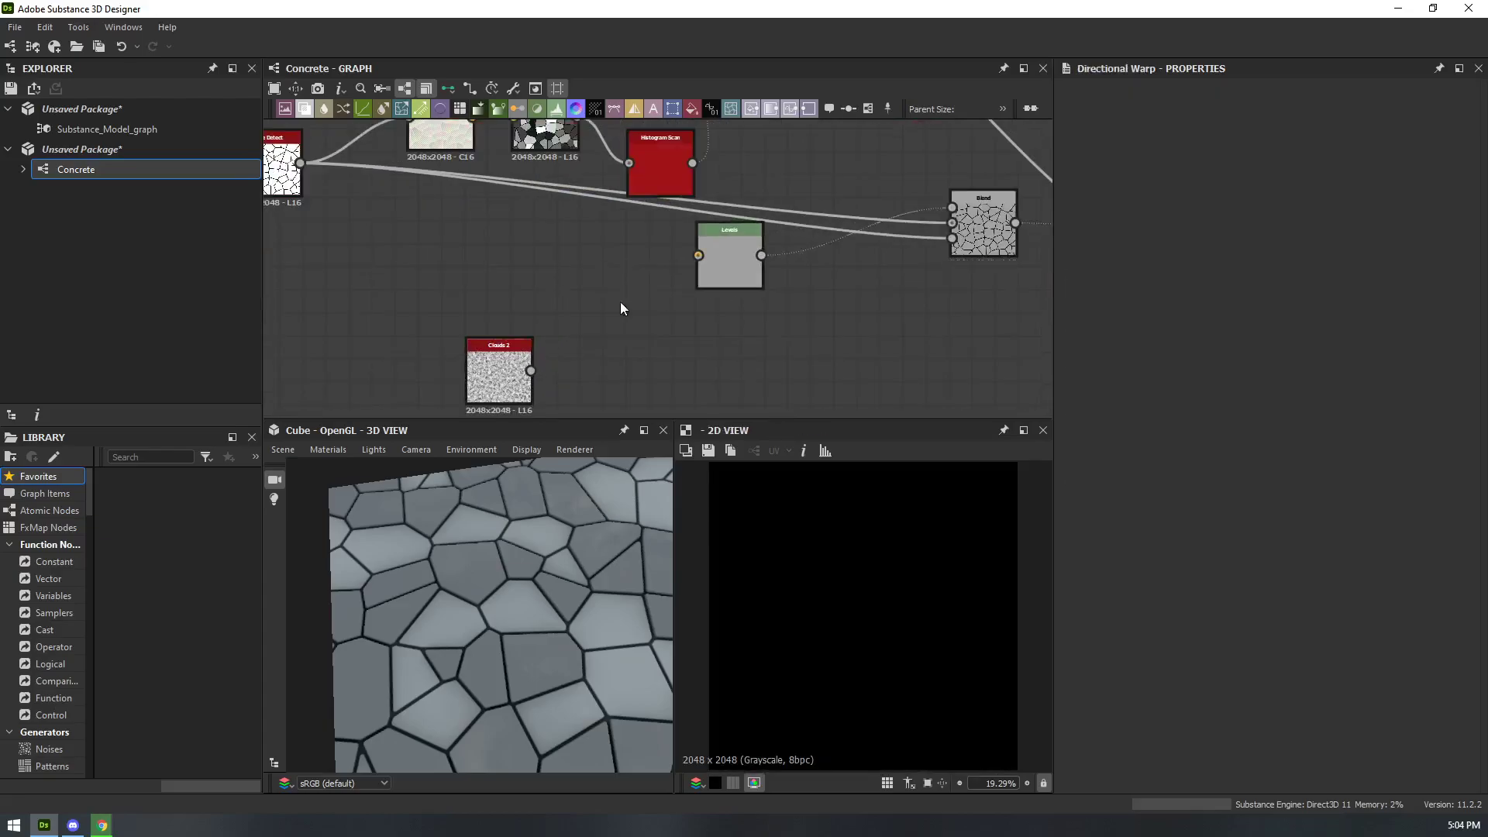
- Delete the leftover Clouds 2 and Levels nodes and the Blend node that Levels feeds
left_click_drag(518, 360, 747, 248)
left_click(747, 248)
key("Delete")
middle_click_drag(854, 282, 636, 332)
left_click_drag(754, 282, 541, 333)
scroll(693, 346, "down", 1)
middle_click_drag(693, 346, 1023, 349)
middle_click_drag(885, 347, 593, 324)
key("Delete")
scroll(736, 291, "down", 1)
middle_click_drag(737, 292, 799, 311)
scroll(799, 311, "up", 1)
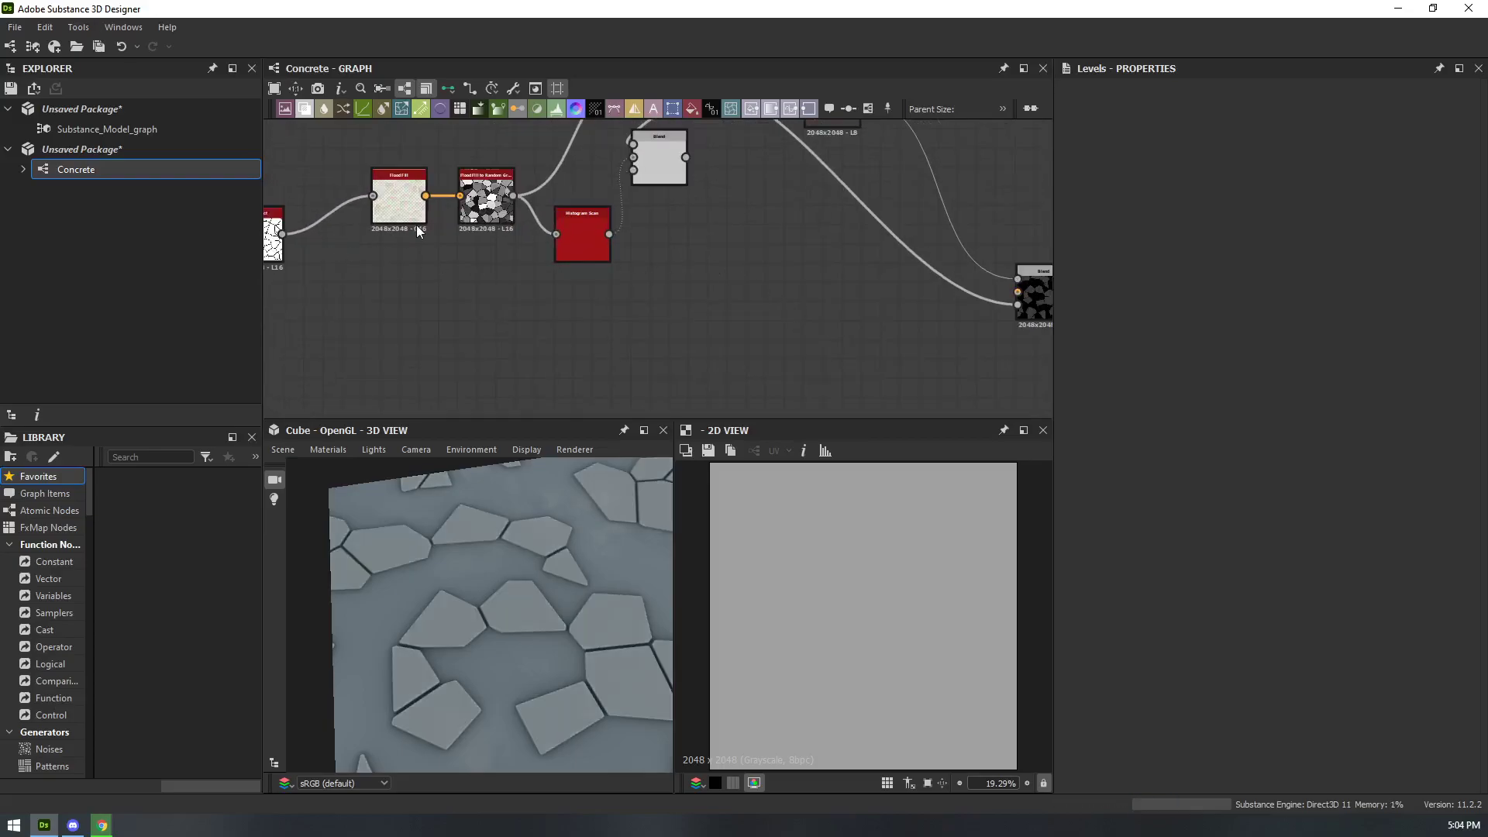
- Examine the masks produced by Flood Fill to Random Grayscale, the Blend node and both Histogram Scan nodes
middle_click_drag(417, 226, 528, 286)
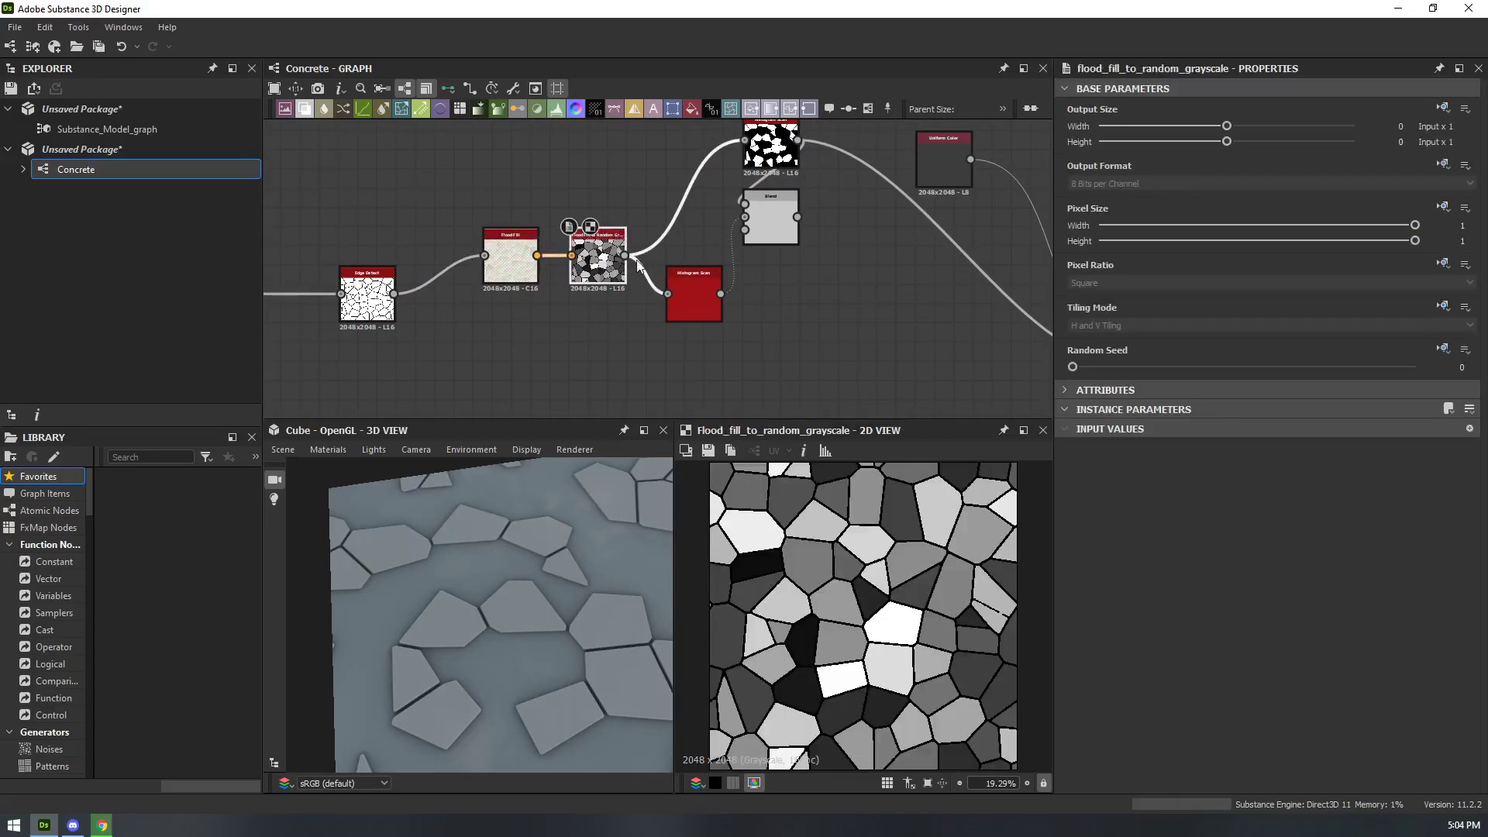
scroll(634, 300, "down", 1)
middle_click_drag(604, 162, 641, 159)
scroll(635, 302, "up", 2)
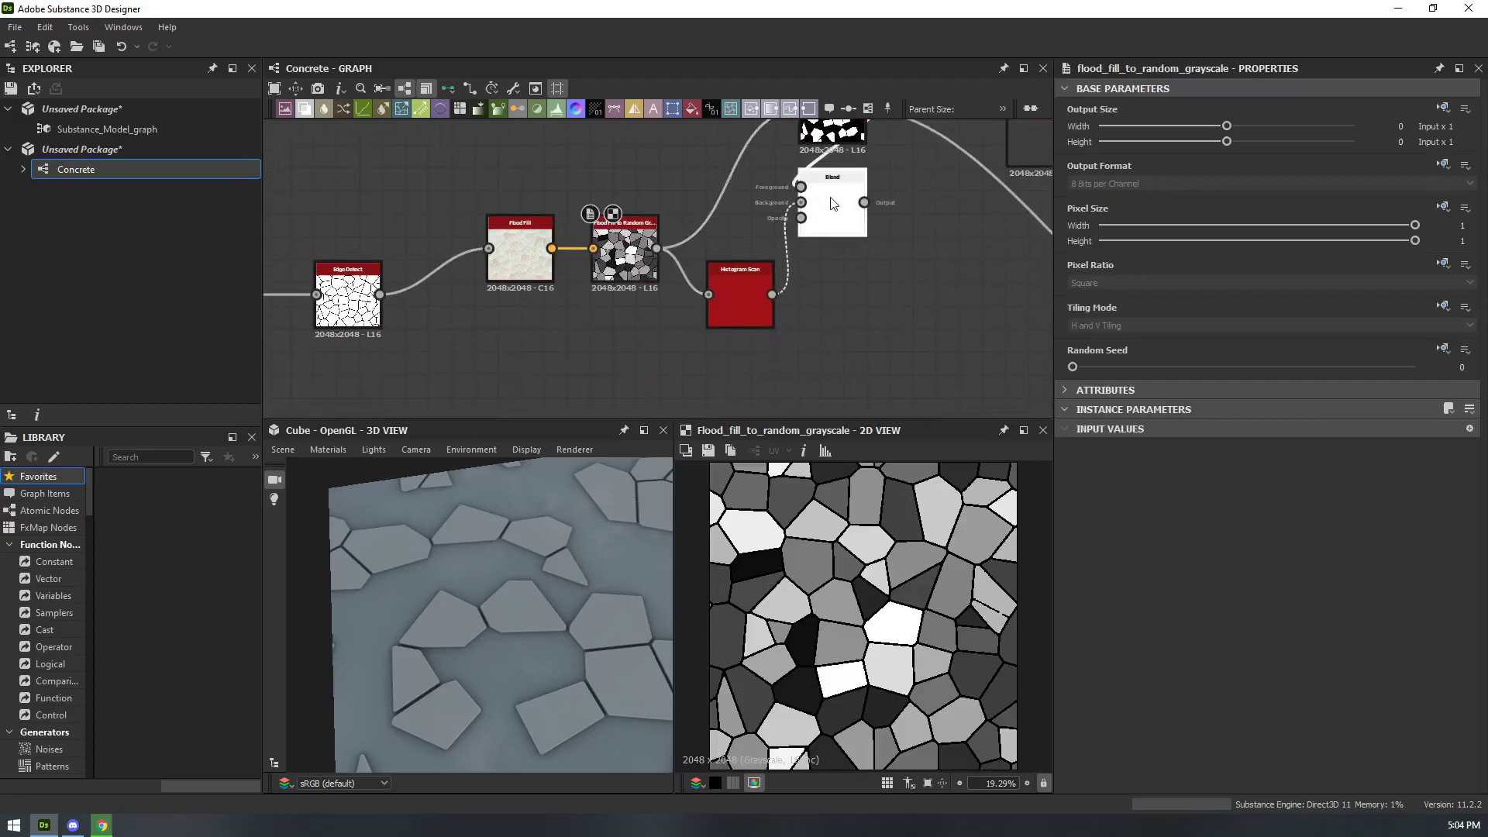
double_click(830, 204)
middle_click_drag(742, 249, 650, 248)
double_click(649, 300)
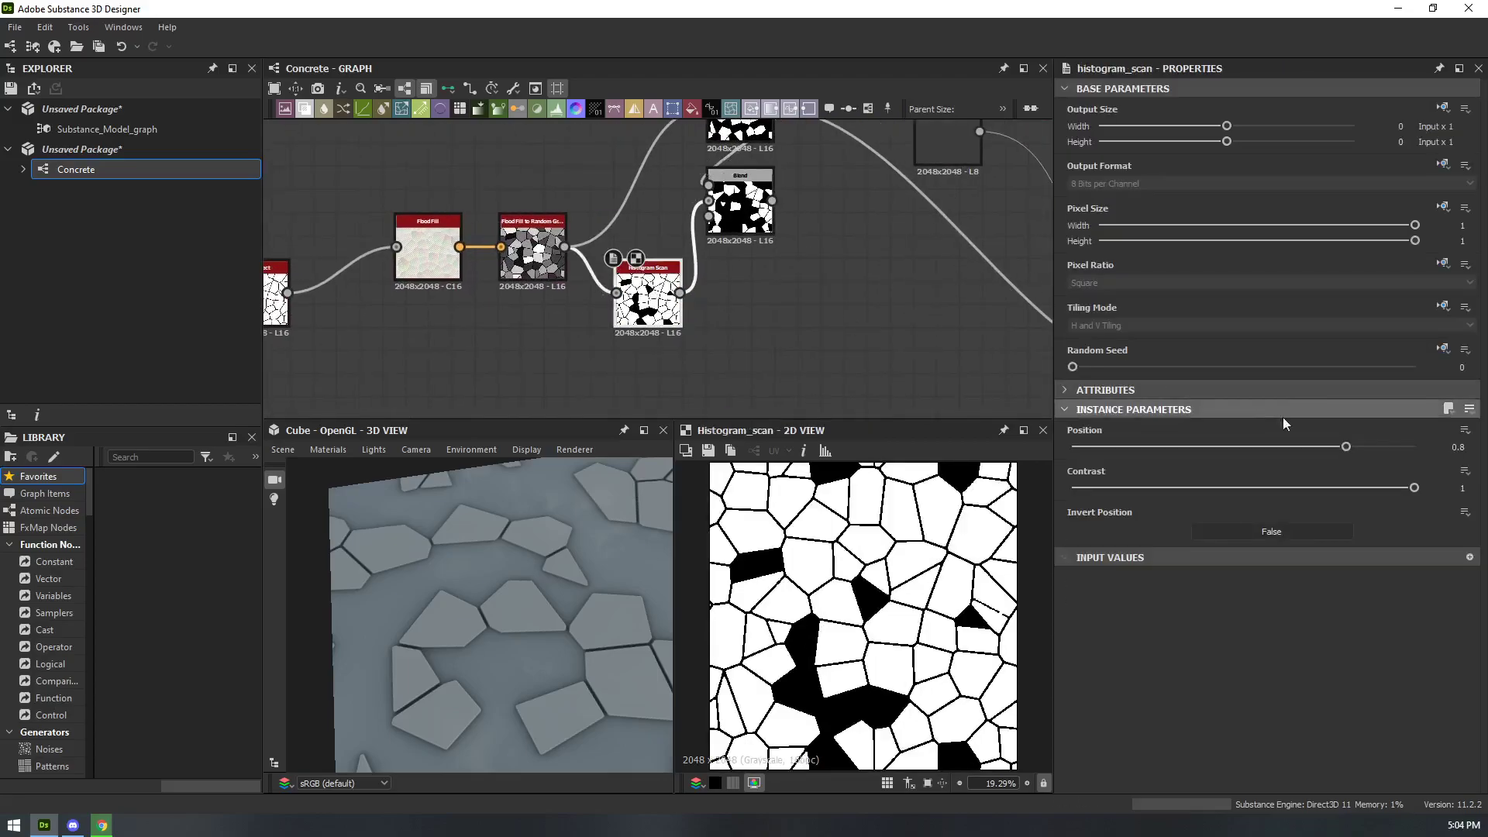
middle_click_drag(824, 220, 695, 336)
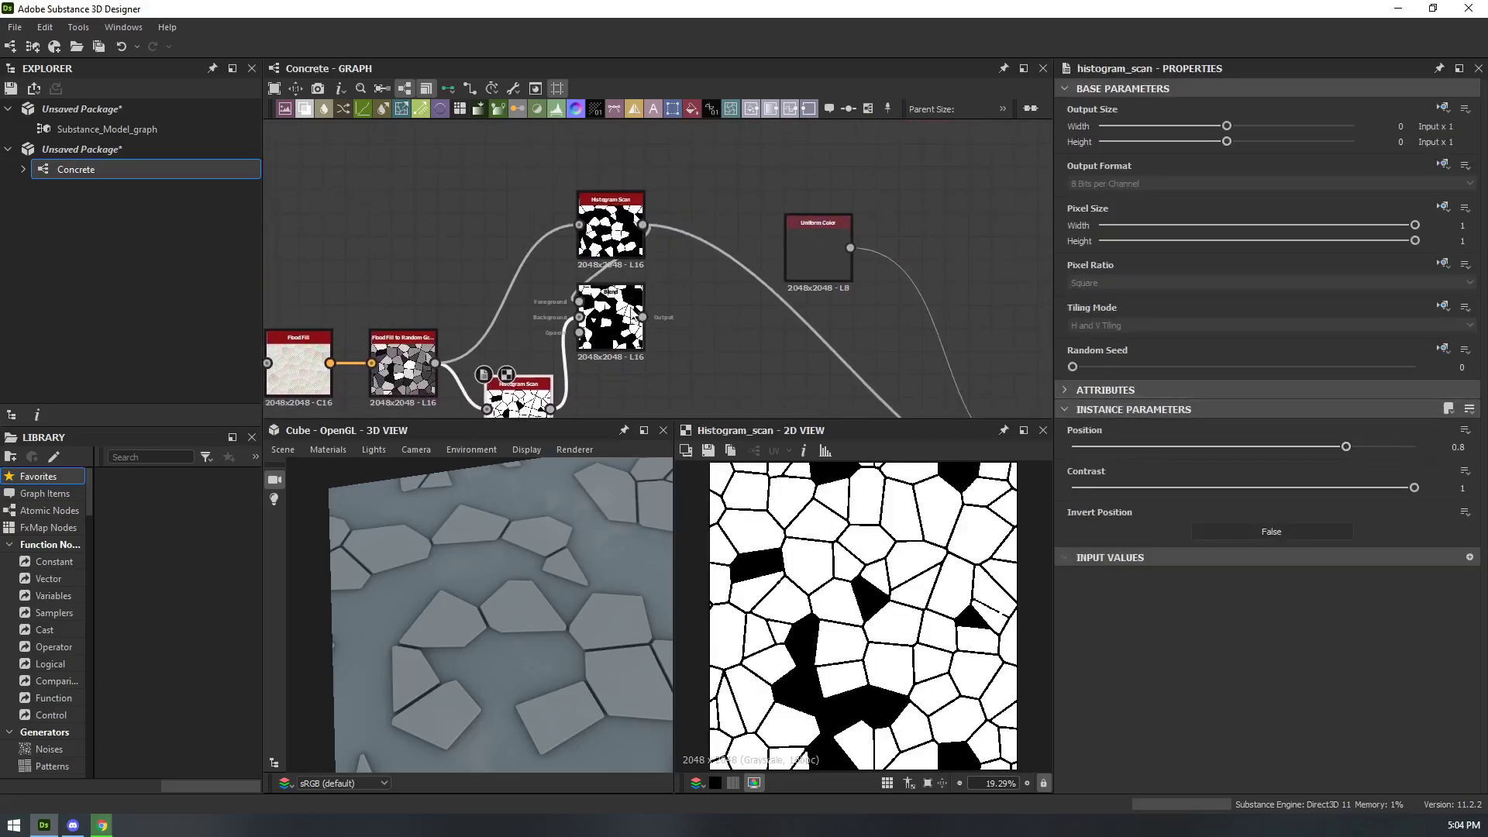
double_click(622, 230)
middle_click_drag(623, 230, 721, 213)
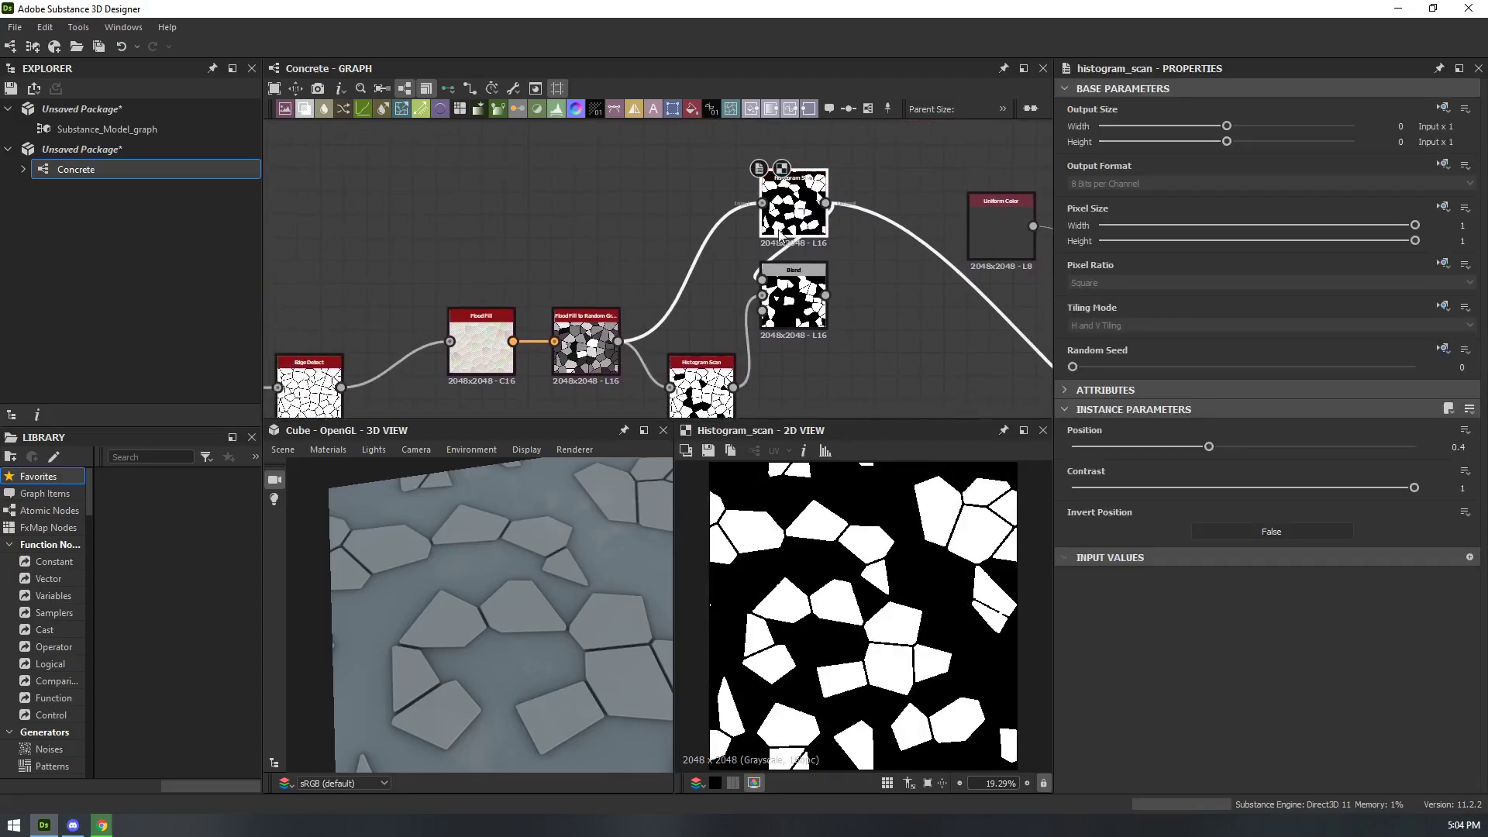
left_click_drag(708, 223, 685, 223)
double_click(705, 376)
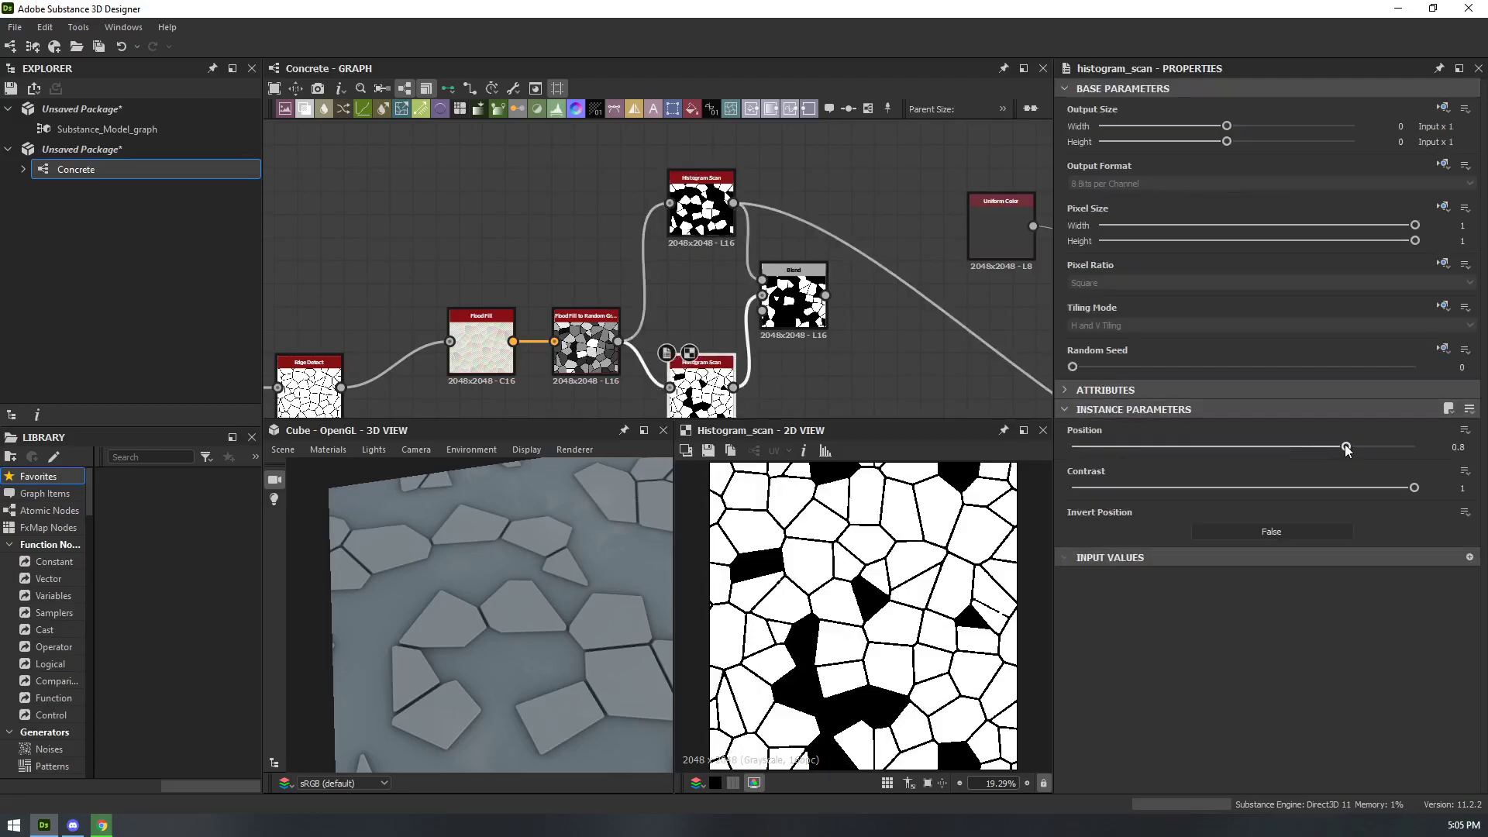
middle_click_drag(550, 388, 478, 289)
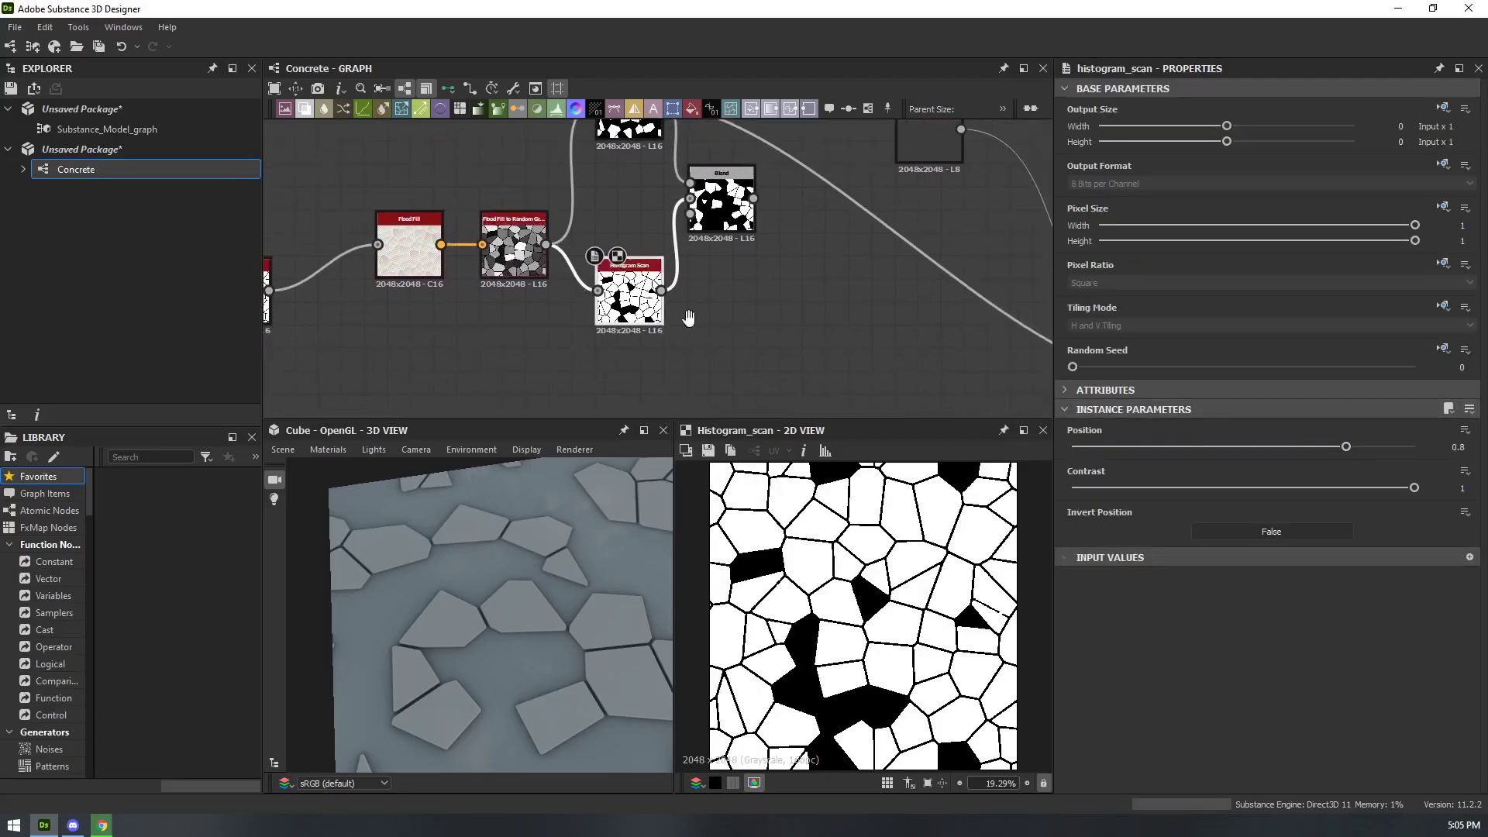
- Add a Subtract Blend node with Edge Detect as the foreground and the lower Histogram Scan as the background
middle_click_drag(673, 309, 875, 283)
left_click_drag(472, 265, 627, 358)
type("subt")
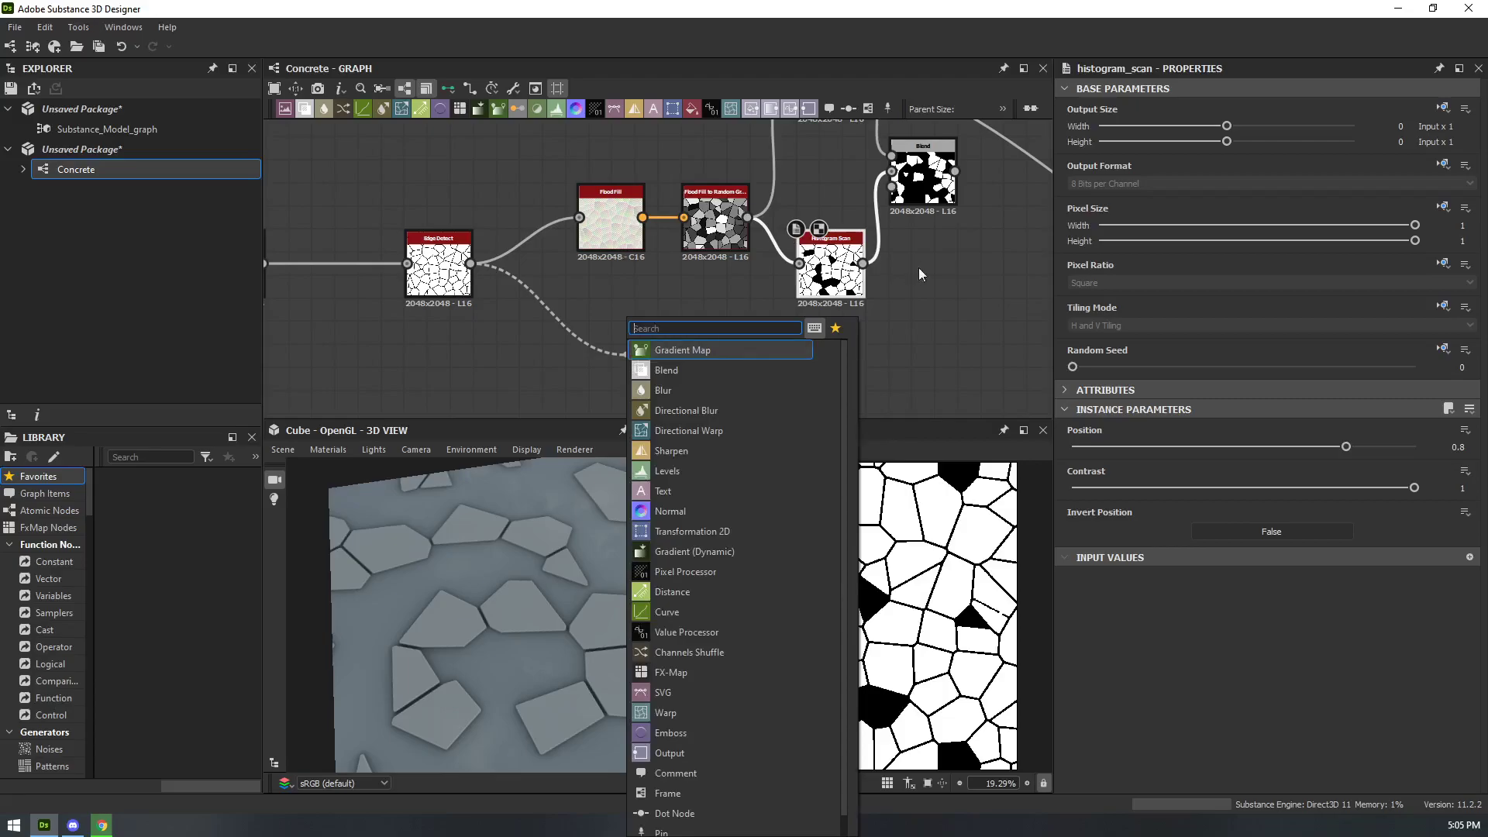
key("Return")
middle_click_drag(932, 313, 750, 297)
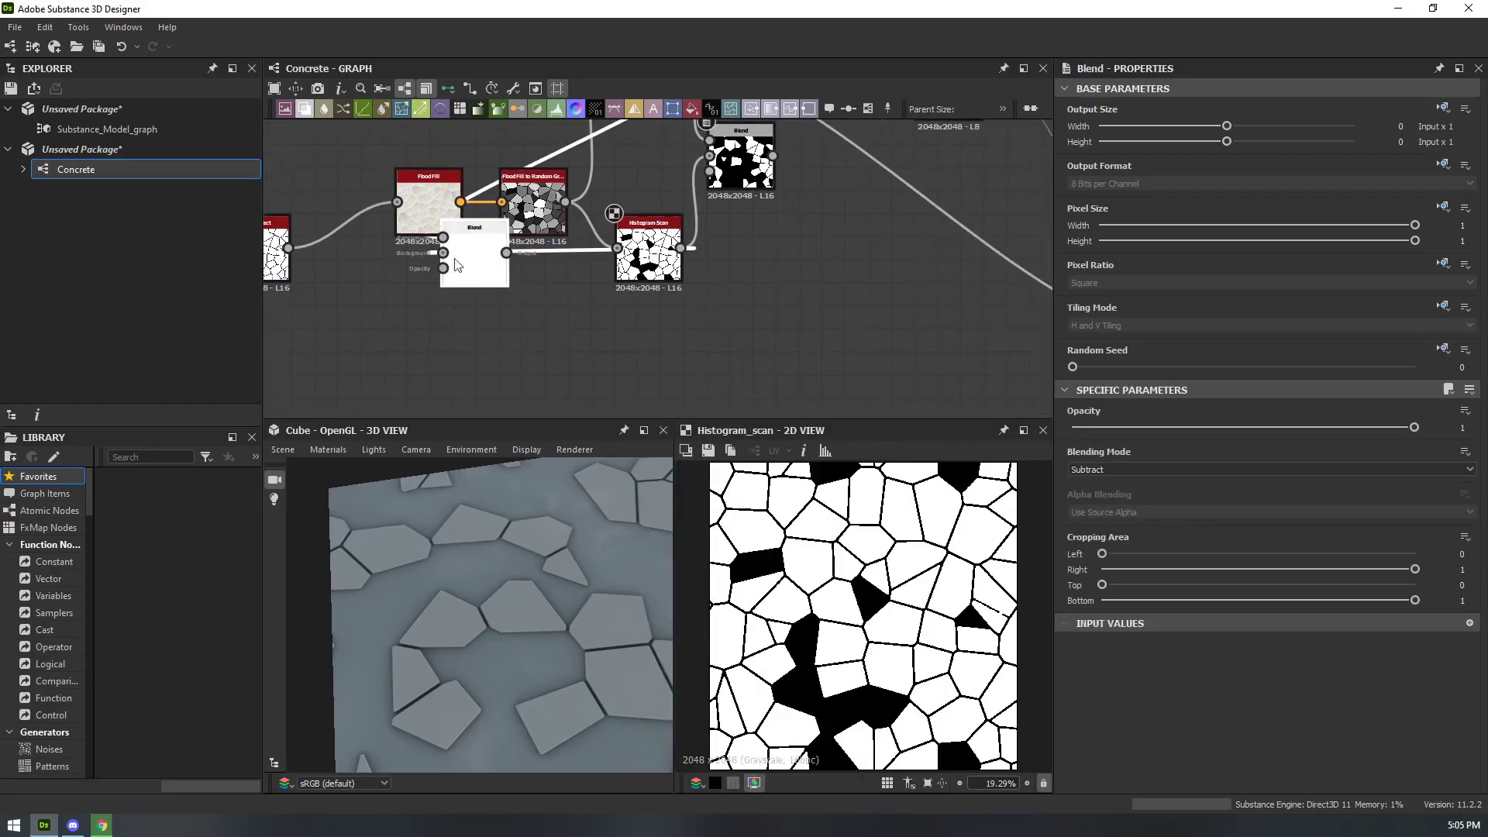
left_click_drag(701, 330, 682, 329)
mouse_move(480, 265)
left_mouse_down()
mouse_move(793, 329)
mouse_move(805, 314)
left_mouse_up()
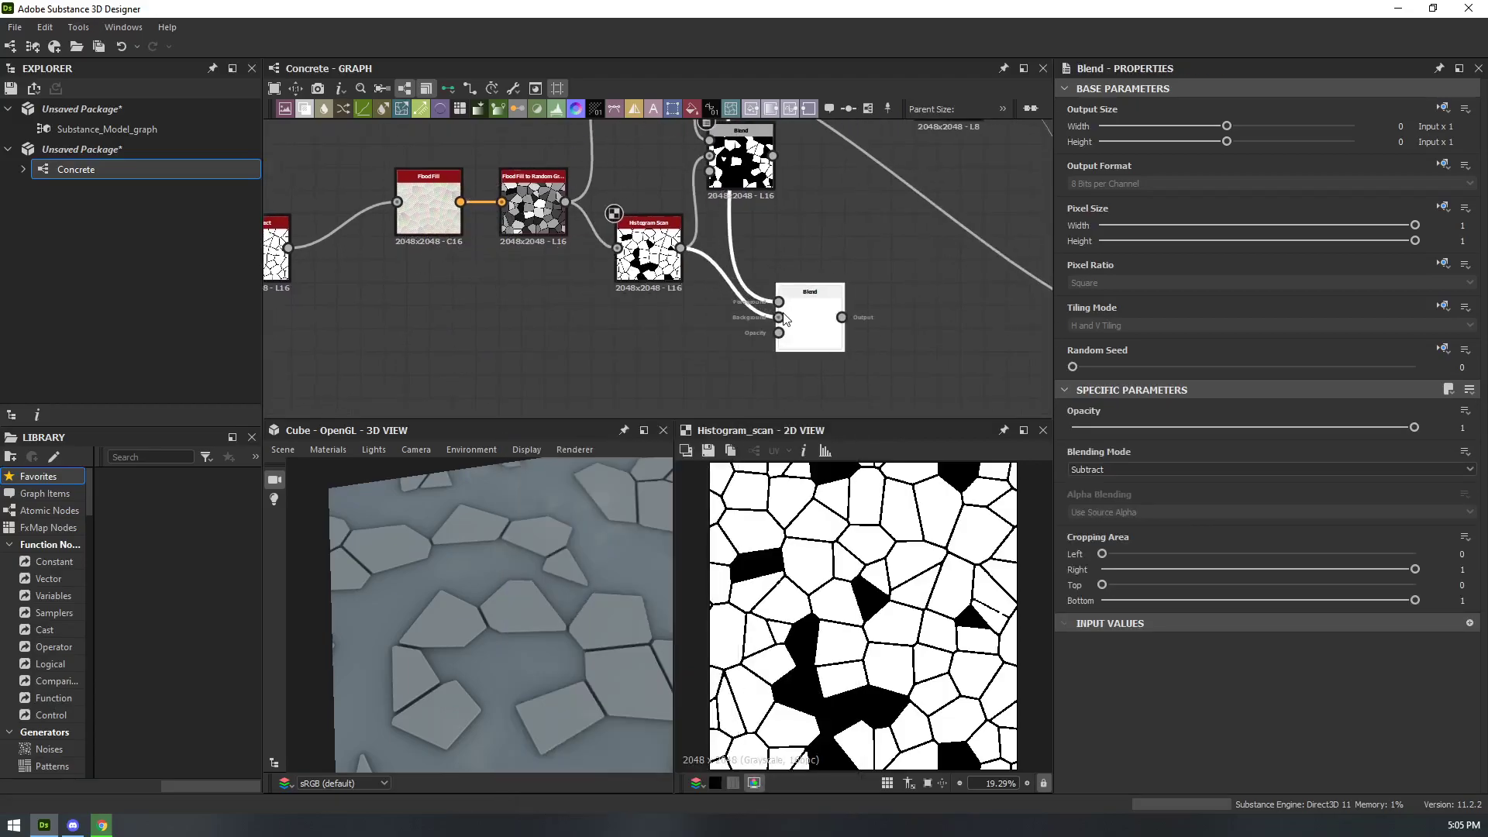
left_click_drag(288, 248, 779, 301)
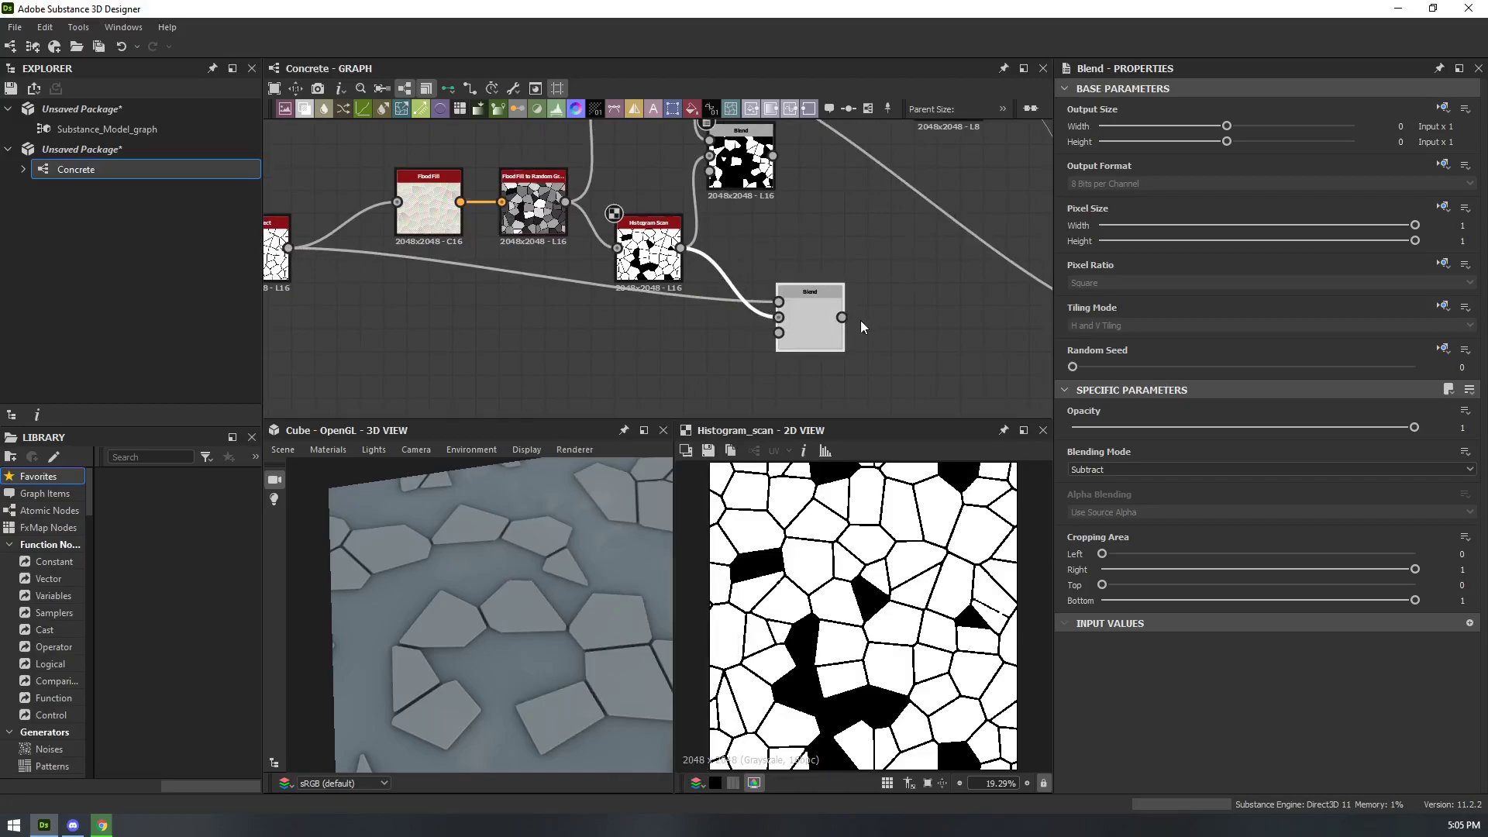
- Swap the new Subtract Blend's inputs, feeding Histogram Scan into the foreground and Edge Detect into the background
double_click(821, 325)
left_click(1107, 471)
left_click(914, 380)
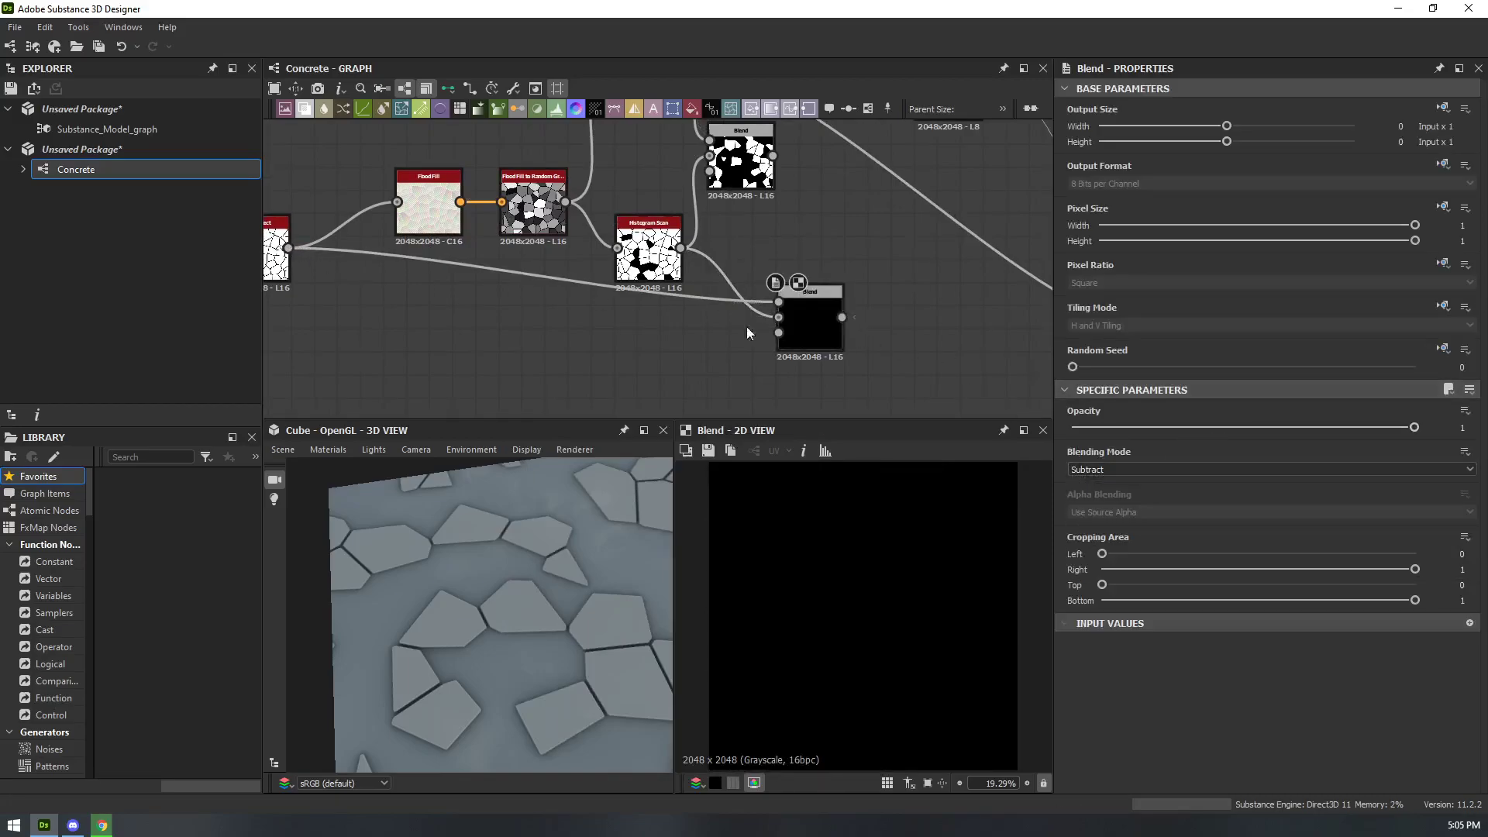
left_click_drag(679, 248, 779, 301)
left_click_drag(288, 248, 767, 316)
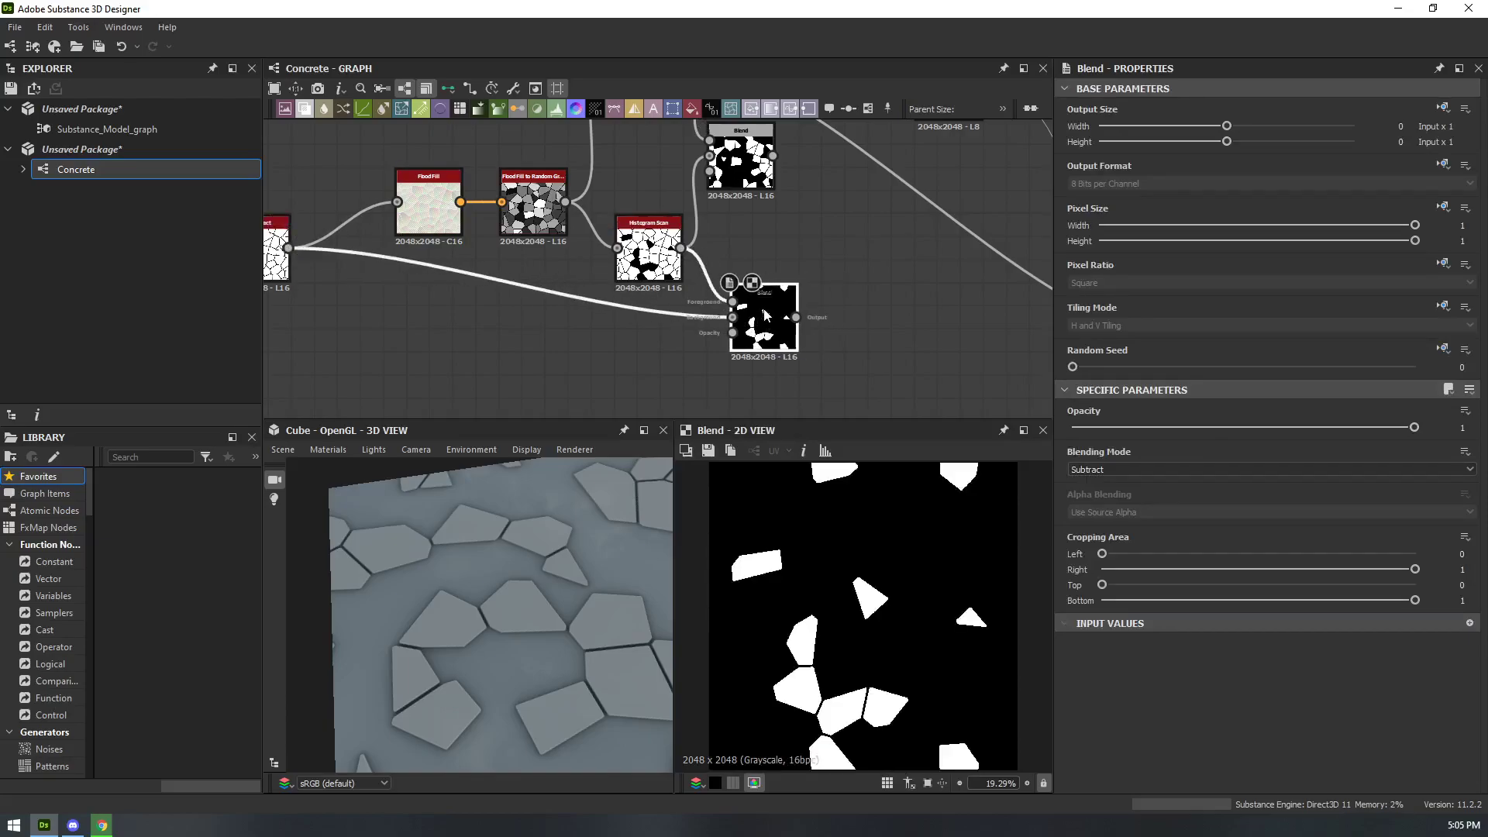
- Stack the upper Histogram Scan and the two Blend masks in one column, with the lower Histogram Scan before them
middle_click_drag(865, 267, 792, 345)
left_click_drag(707, 389, 684, 390)
scroll(687, 248, "down", 1)
left_click_drag(604, 169, 682, 169)
left_click_drag(673, 239, 673, 266)
left_click(683, 361)
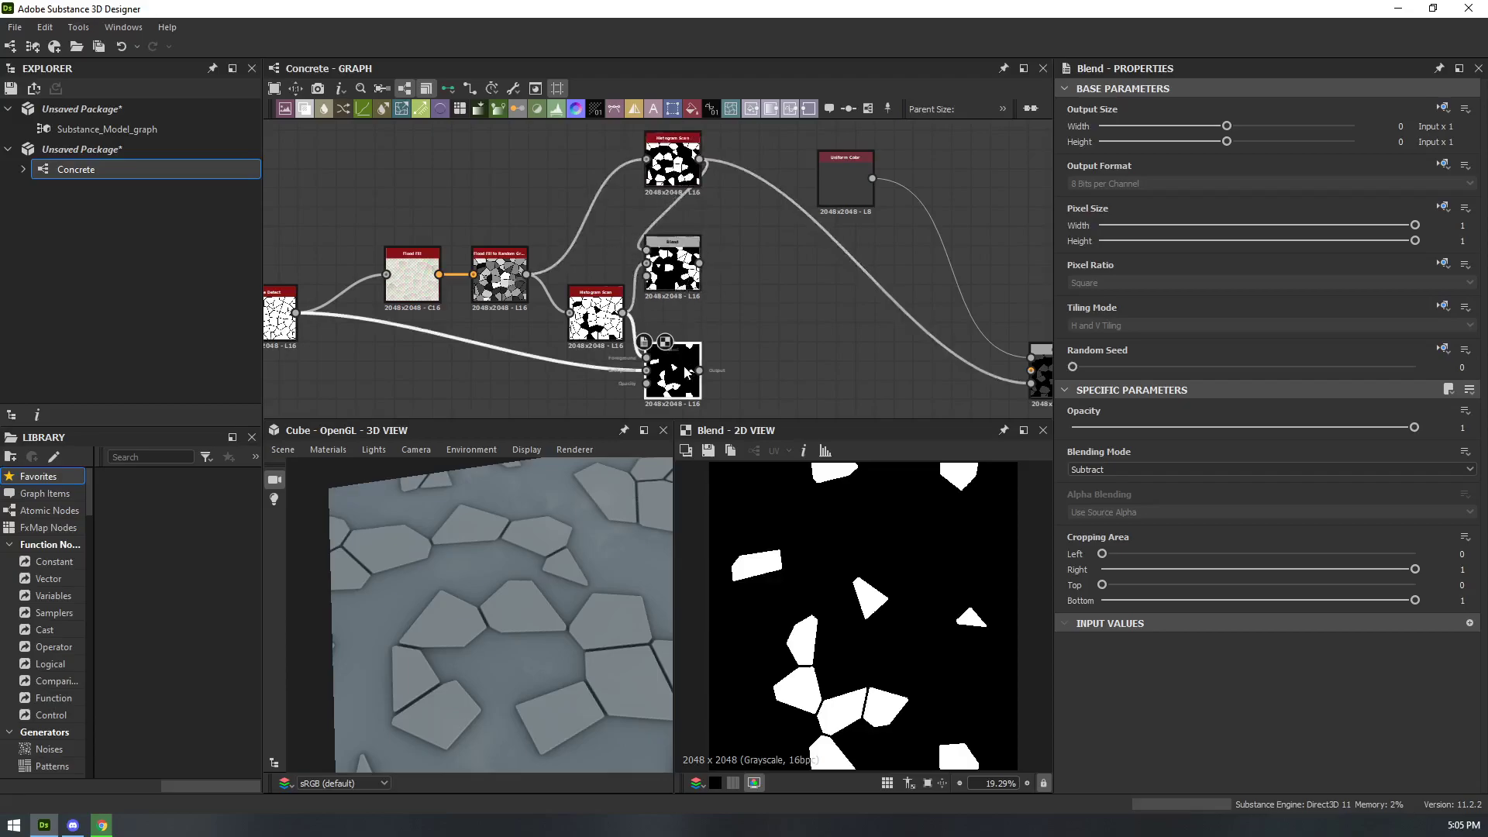
mouse_move(599, 309)
left_mouse_down()
mouse_move(599, 293)
mouse_move(580, 309)
left_mouse_up()
- Delete the old Uniform Color node and the Blend node it feeds
middle_click_drag(898, 220, 599, 212)
left_click(550, 161)
key("Delete")
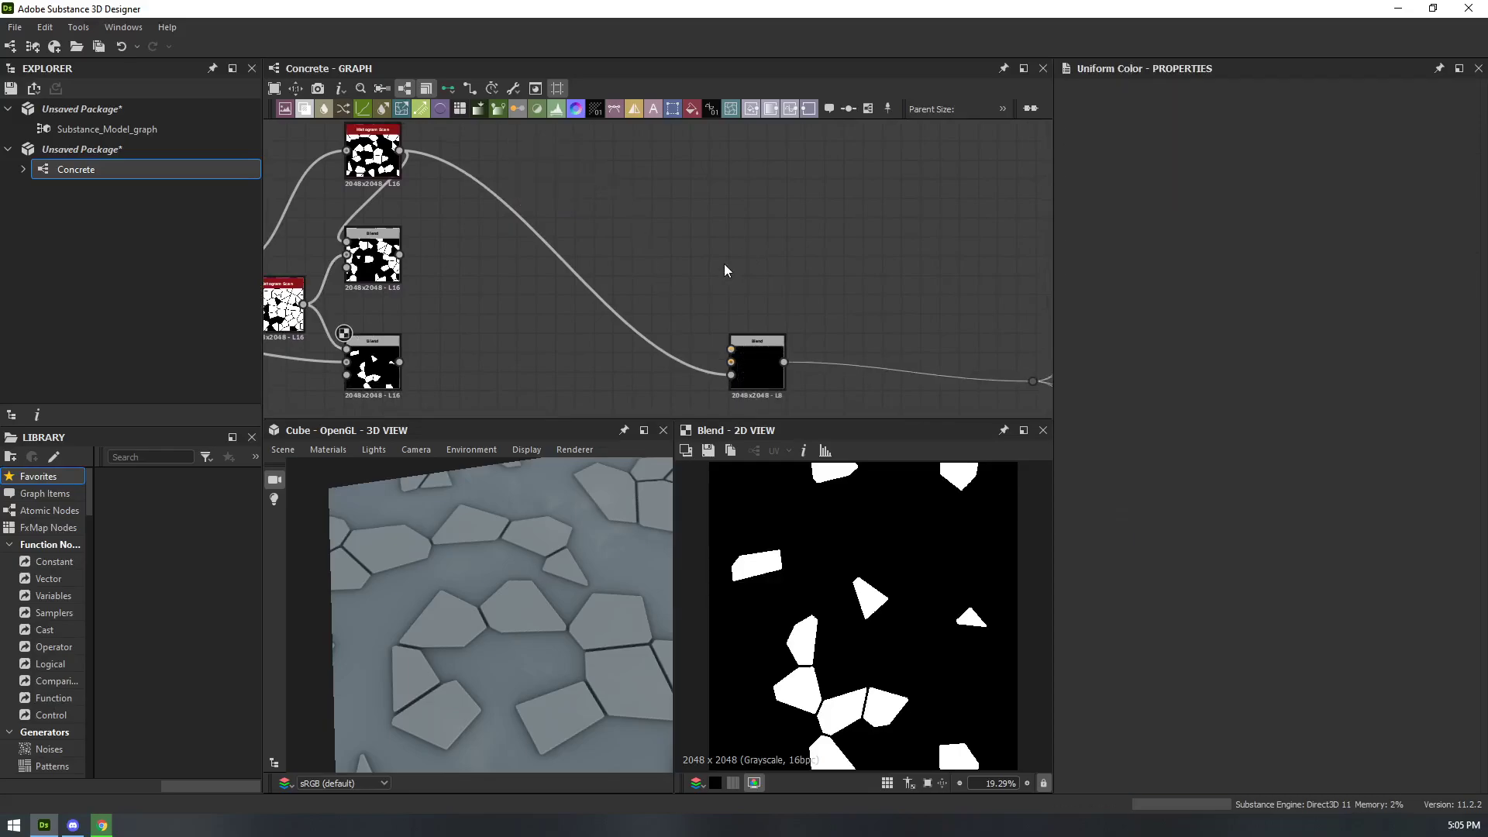
left_click(747, 359)
key("Delete")
- Add a Blend node after the masks and connect the upper Histogram Scan to its opacity input
middle_click_drag(432, 141, 620, 207)
scroll(732, 240, "down", 2)
middle_click_drag(901, 257, 629, 207)
middle_click_drag(530, 209, 634, 248)
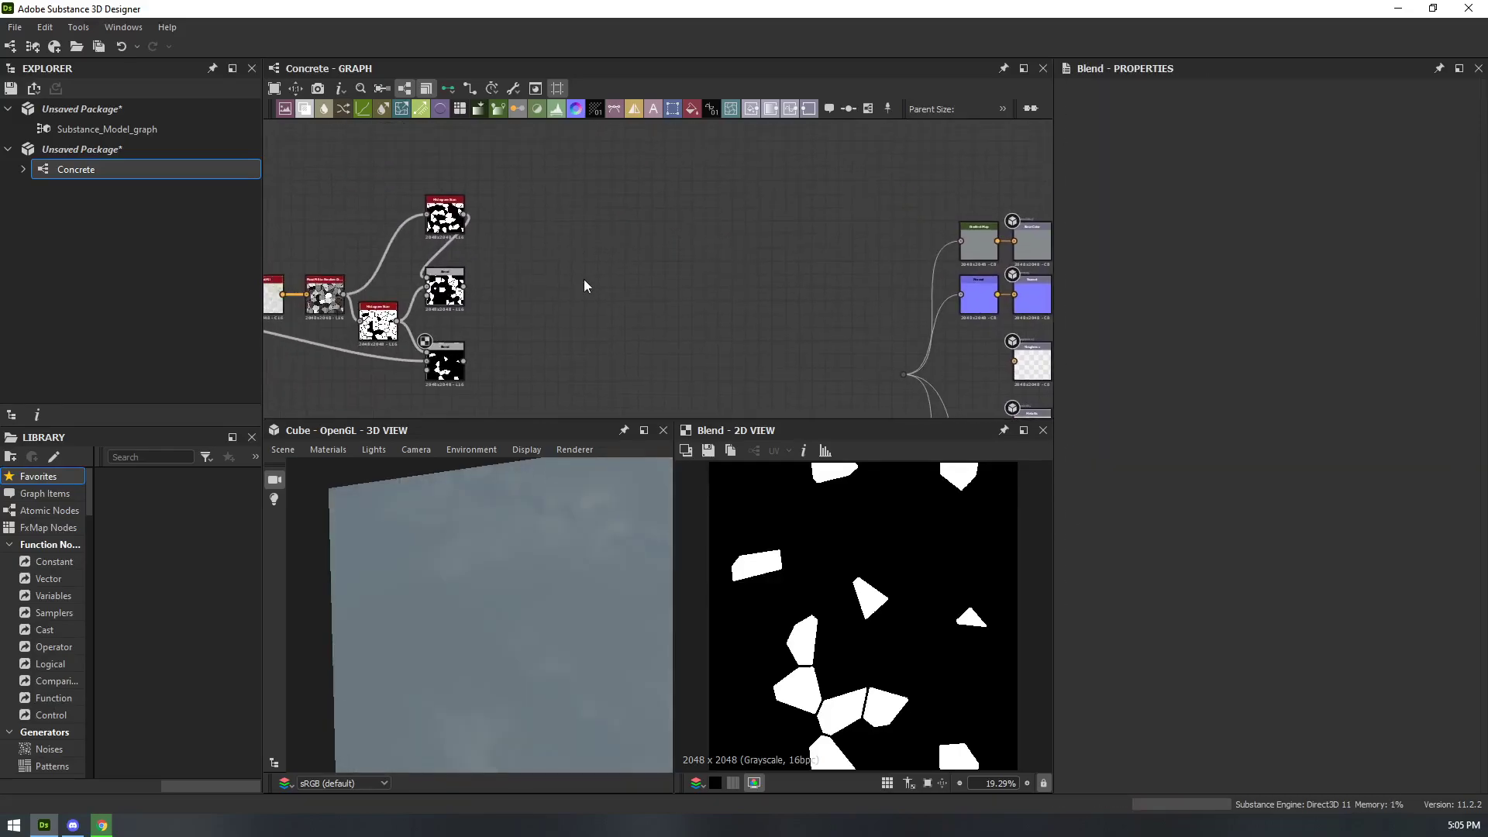
right_click(541, 231)
mouse_move(616, 242)
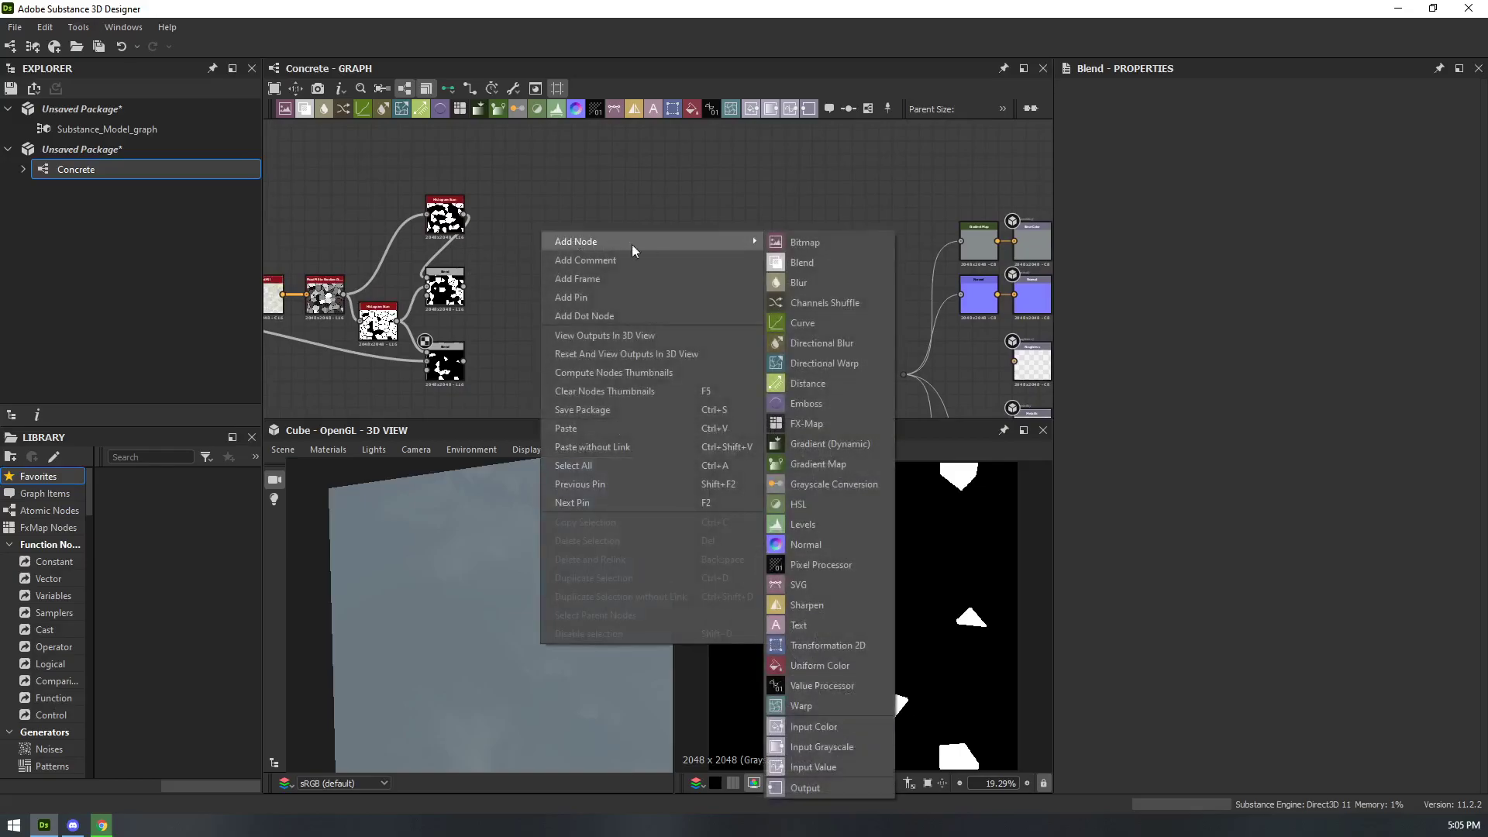
left_click(806, 262)
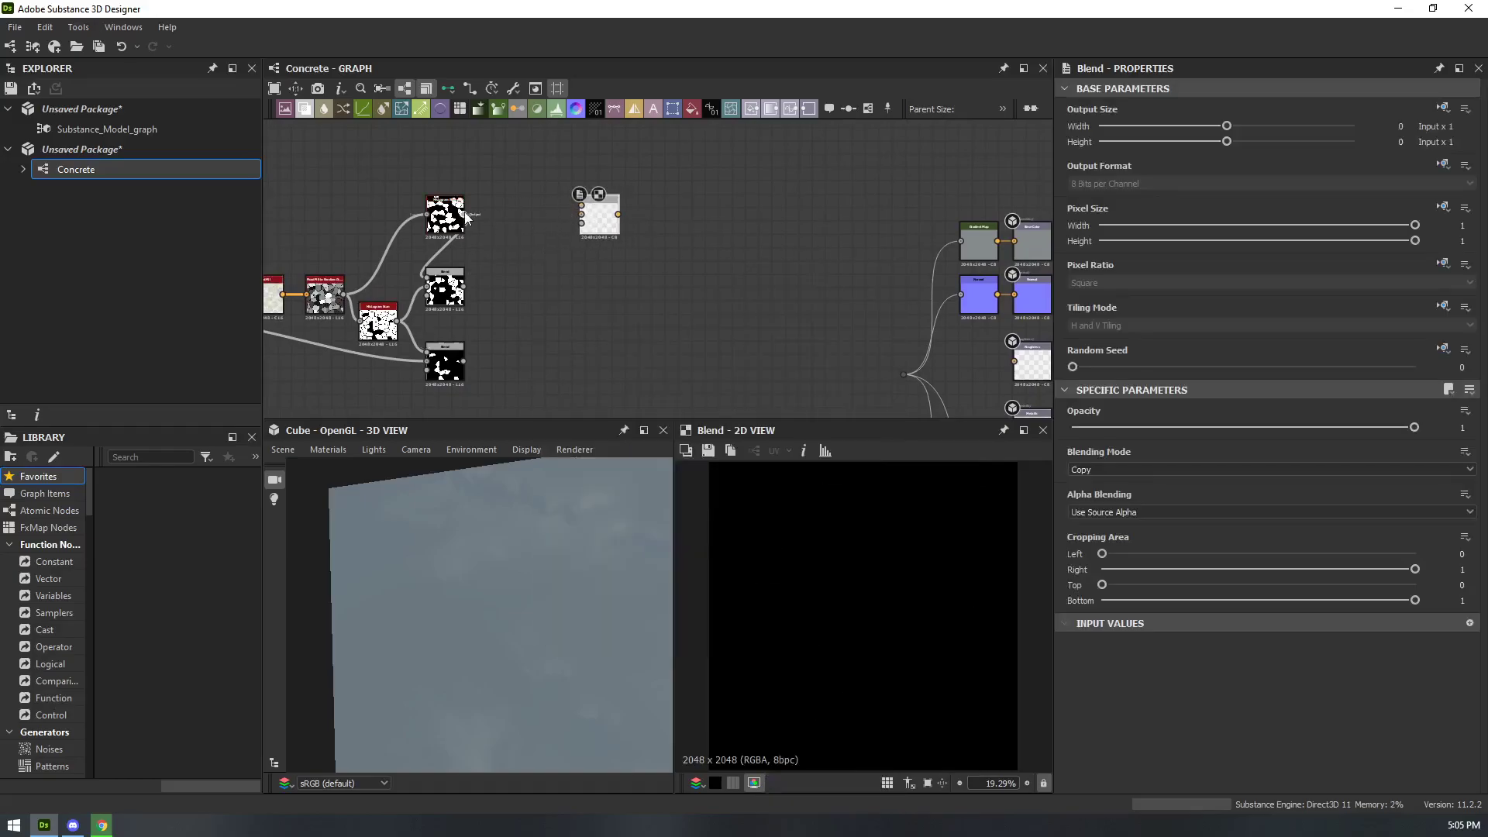
left_click_drag(572, 222, 616, 195)
scroll(552, 211, "up", 2)
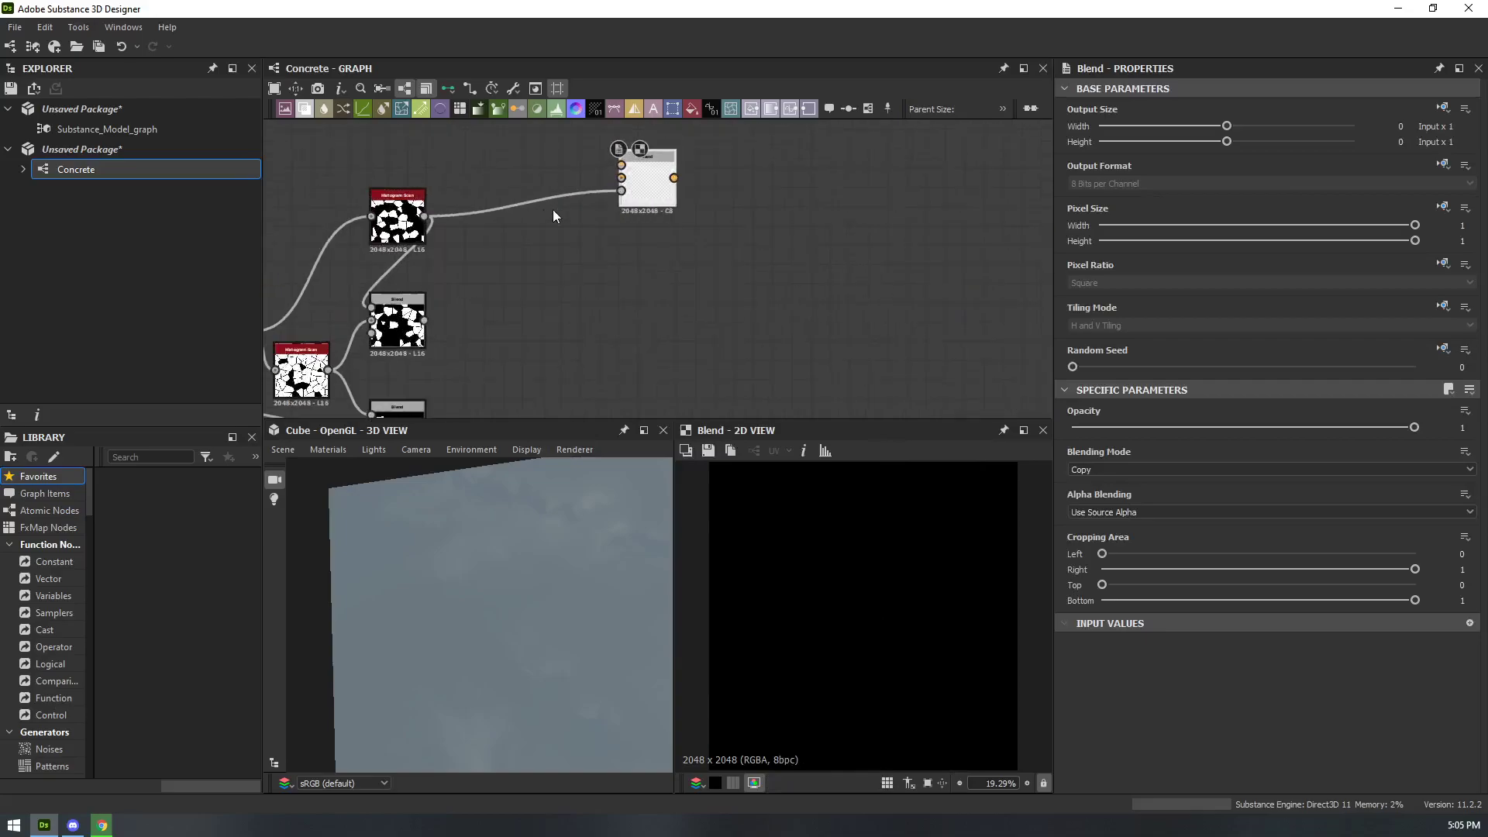
middle_click_drag(610, 181, 620, 231)
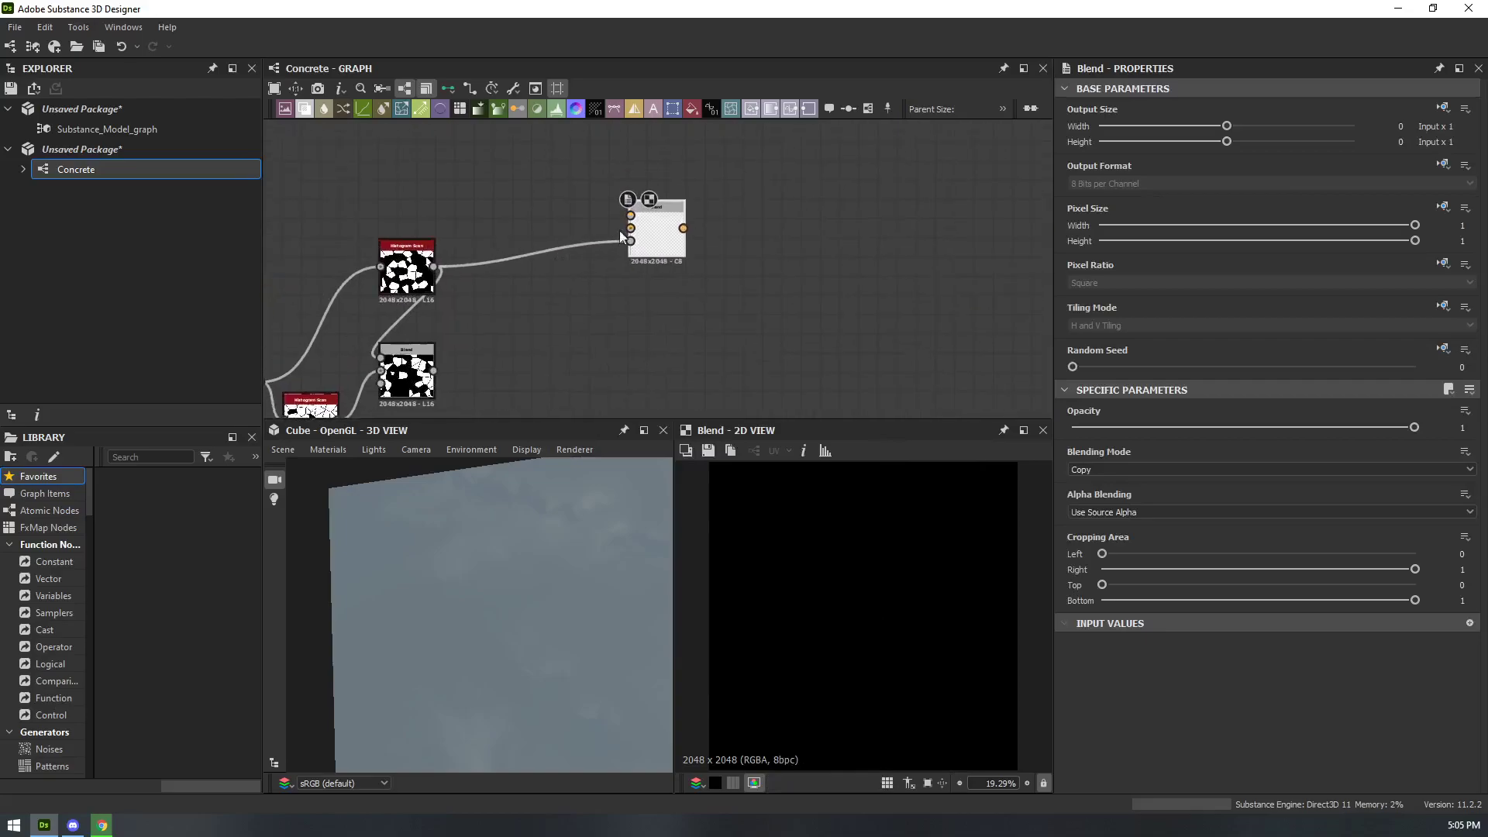
right_click(478, 181)
left_click(494, 180)
right_click(516, 192)
mouse_move(540, 200)
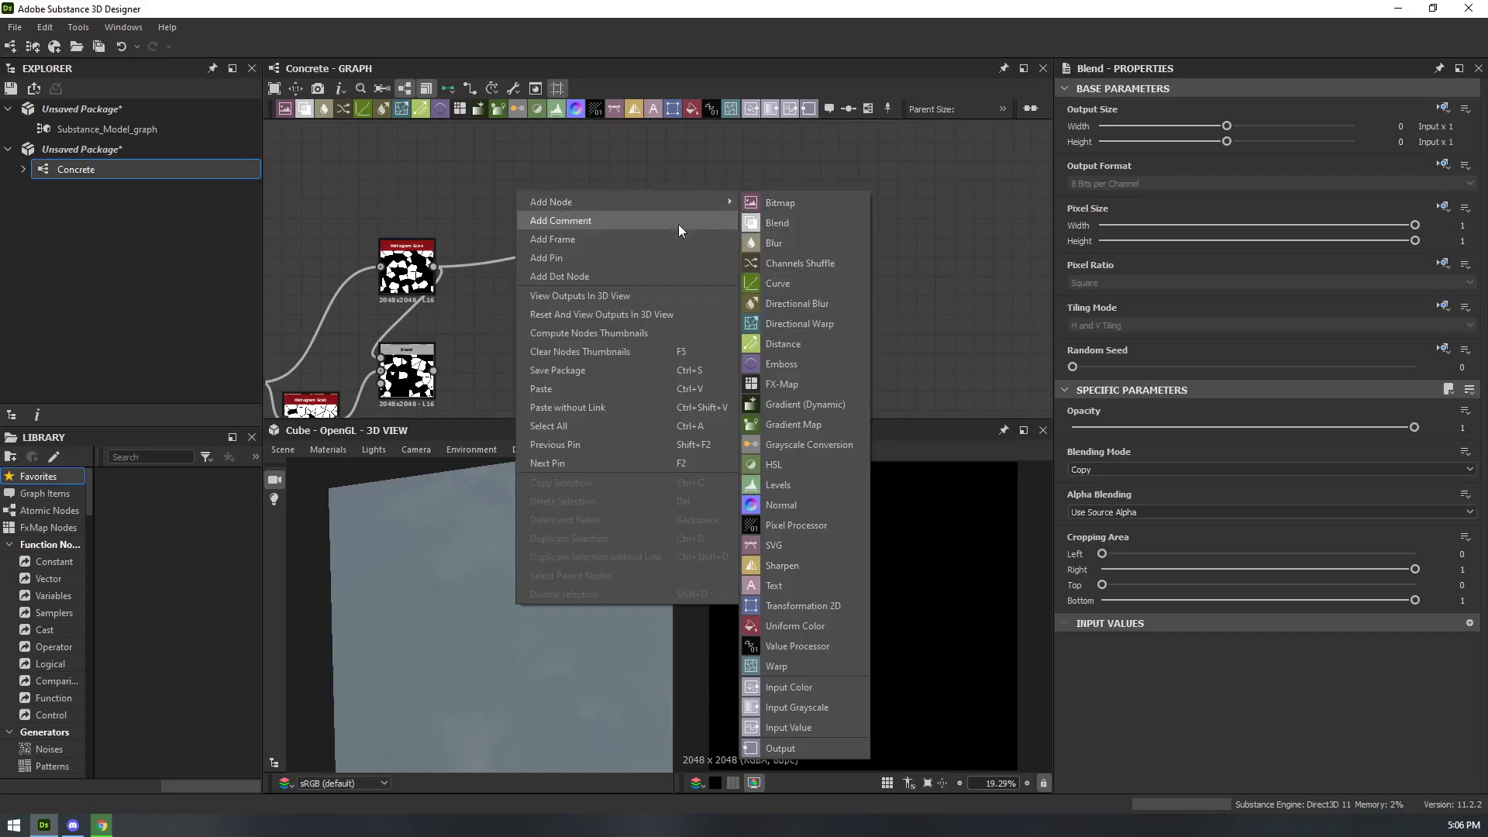
left_click(597, 162)
- Add an orange Uniform Color node, connect it to the new Blend's foreground, and preview the Blend
key("space")
type("uniform")
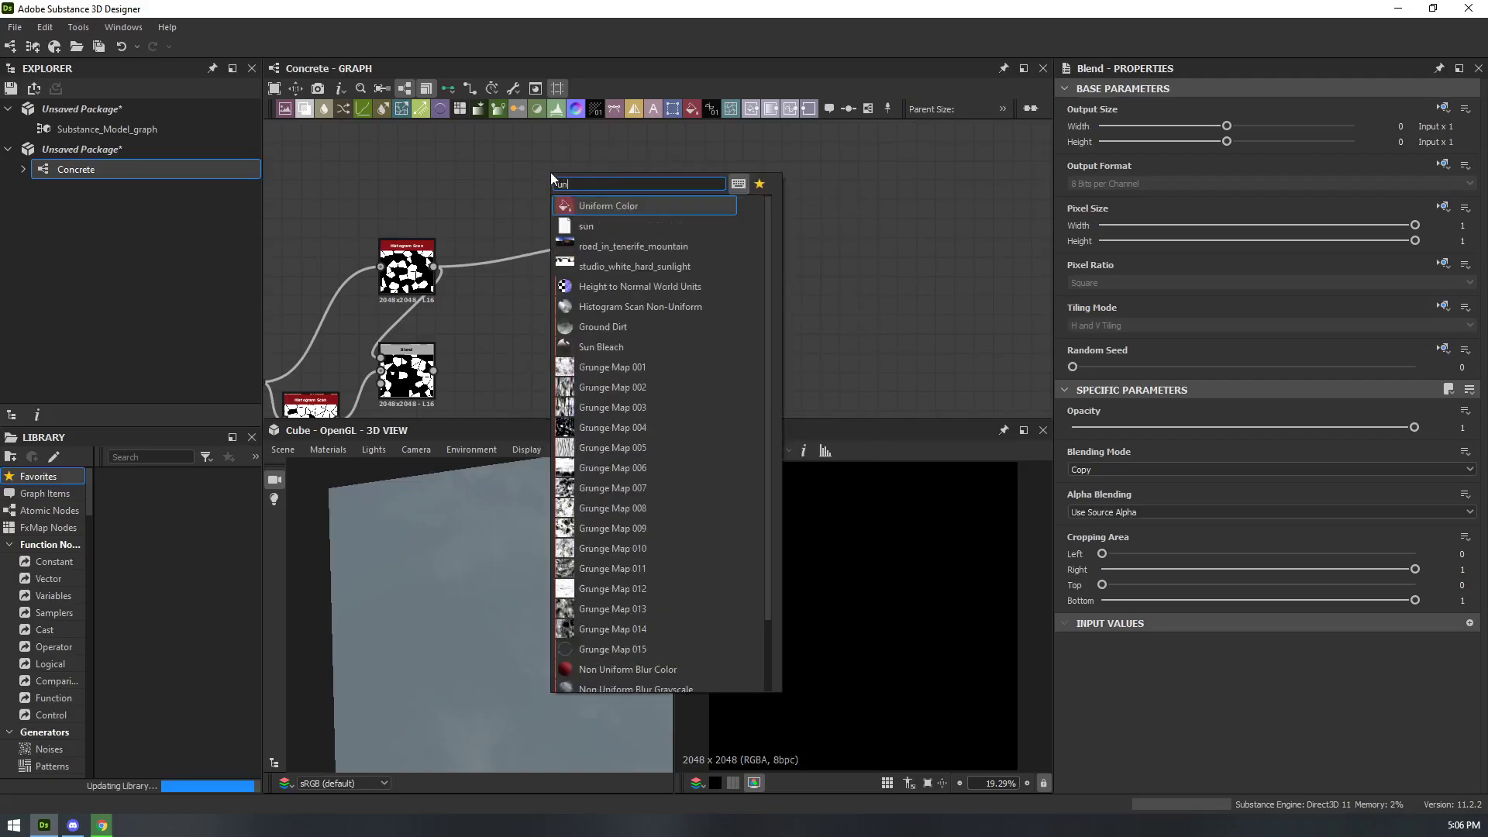
key("Return")
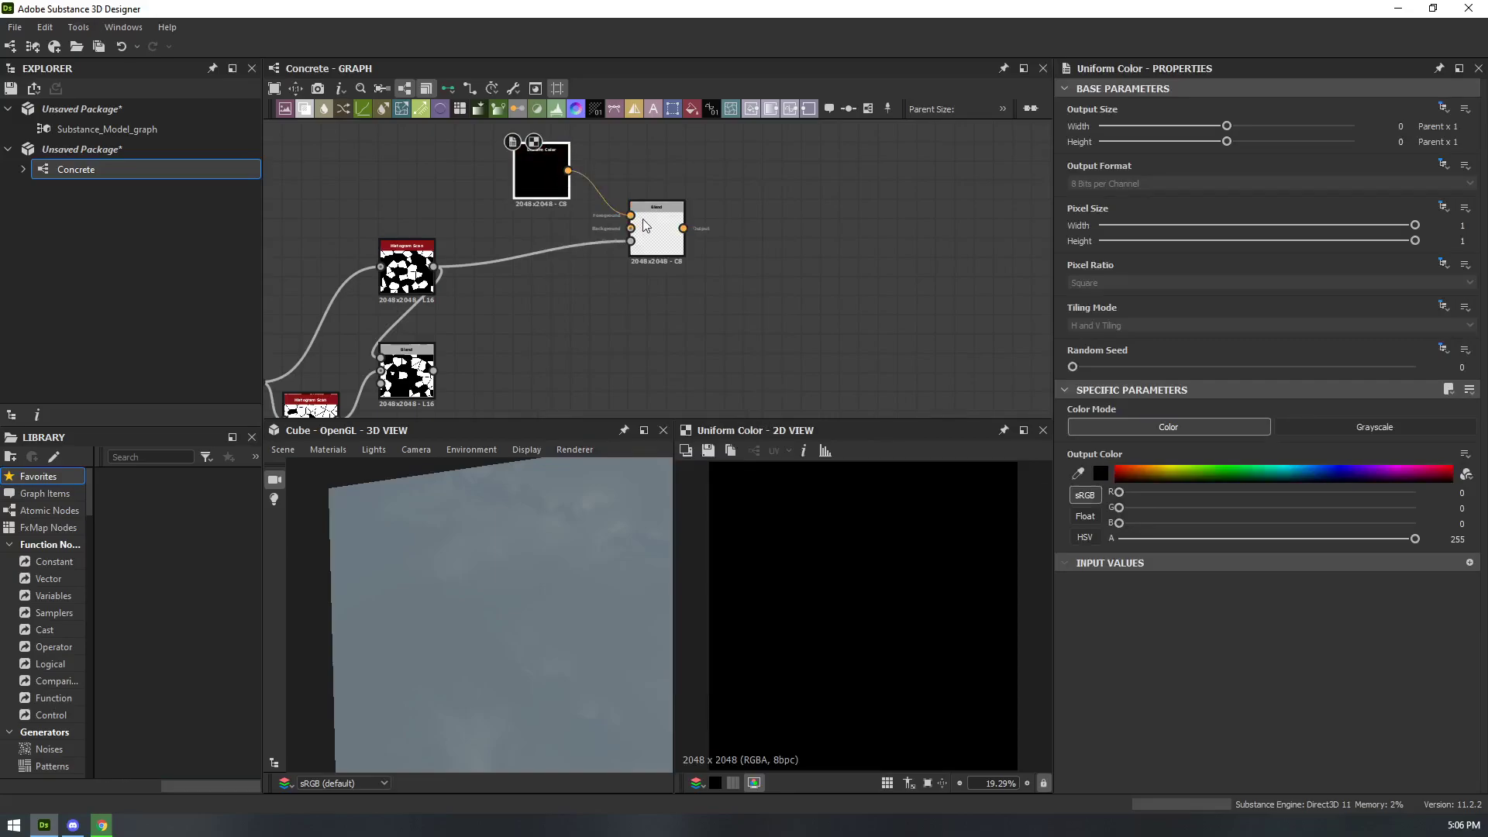
left_click(1169, 473)
left_click(1140, 473)
left_click(671, 231)
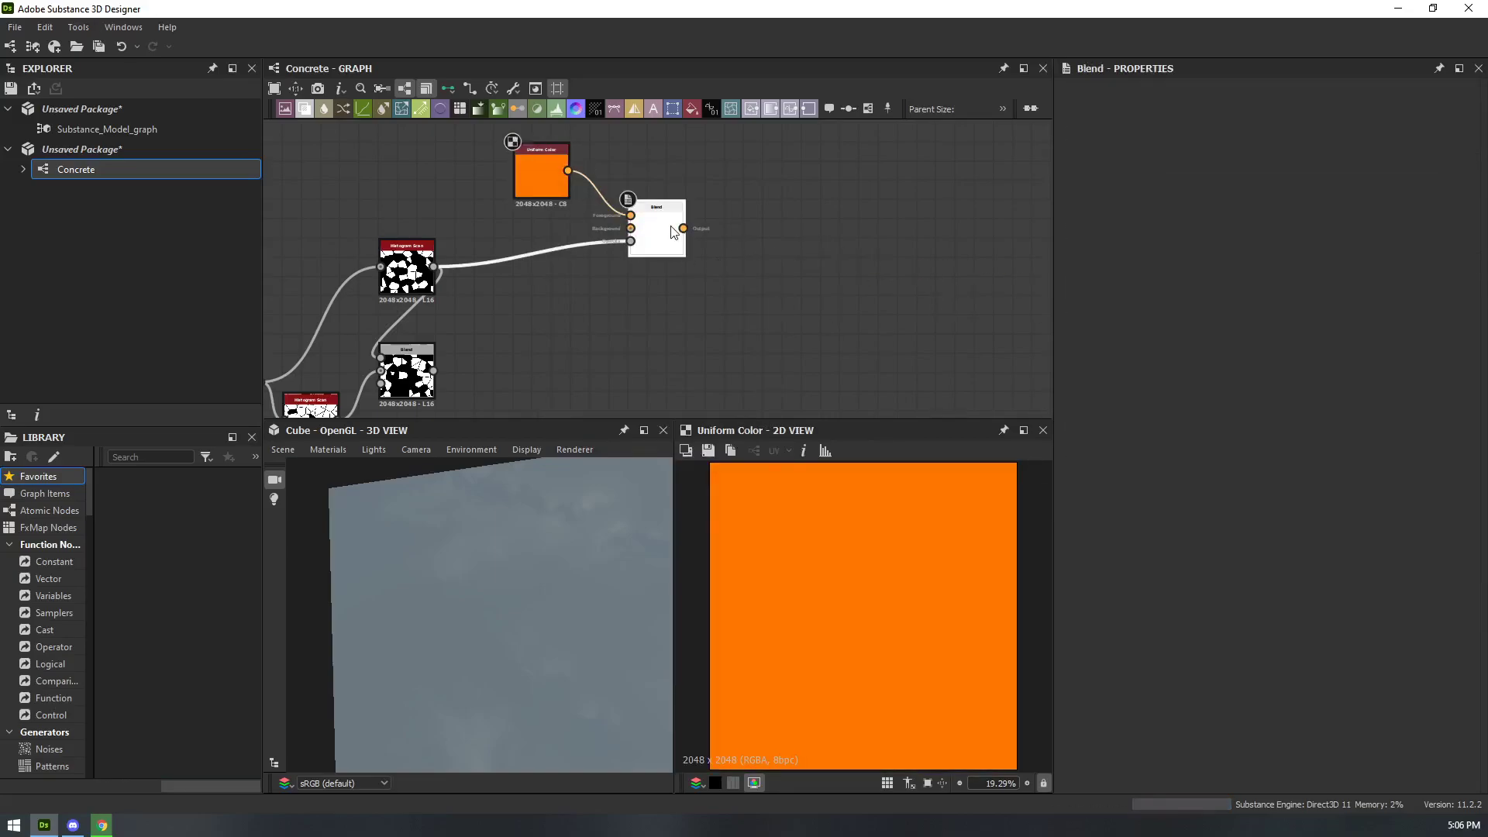
double_click(671, 227)
- Duplicate the orange Uniform Color and Blend pair, using the first color Blend as background and the middle mask as opacity
scroll(771, 316, "down", 3)
scroll(729, 325, "up", 1)
middle_click_drag(641, 269, 653, 220)
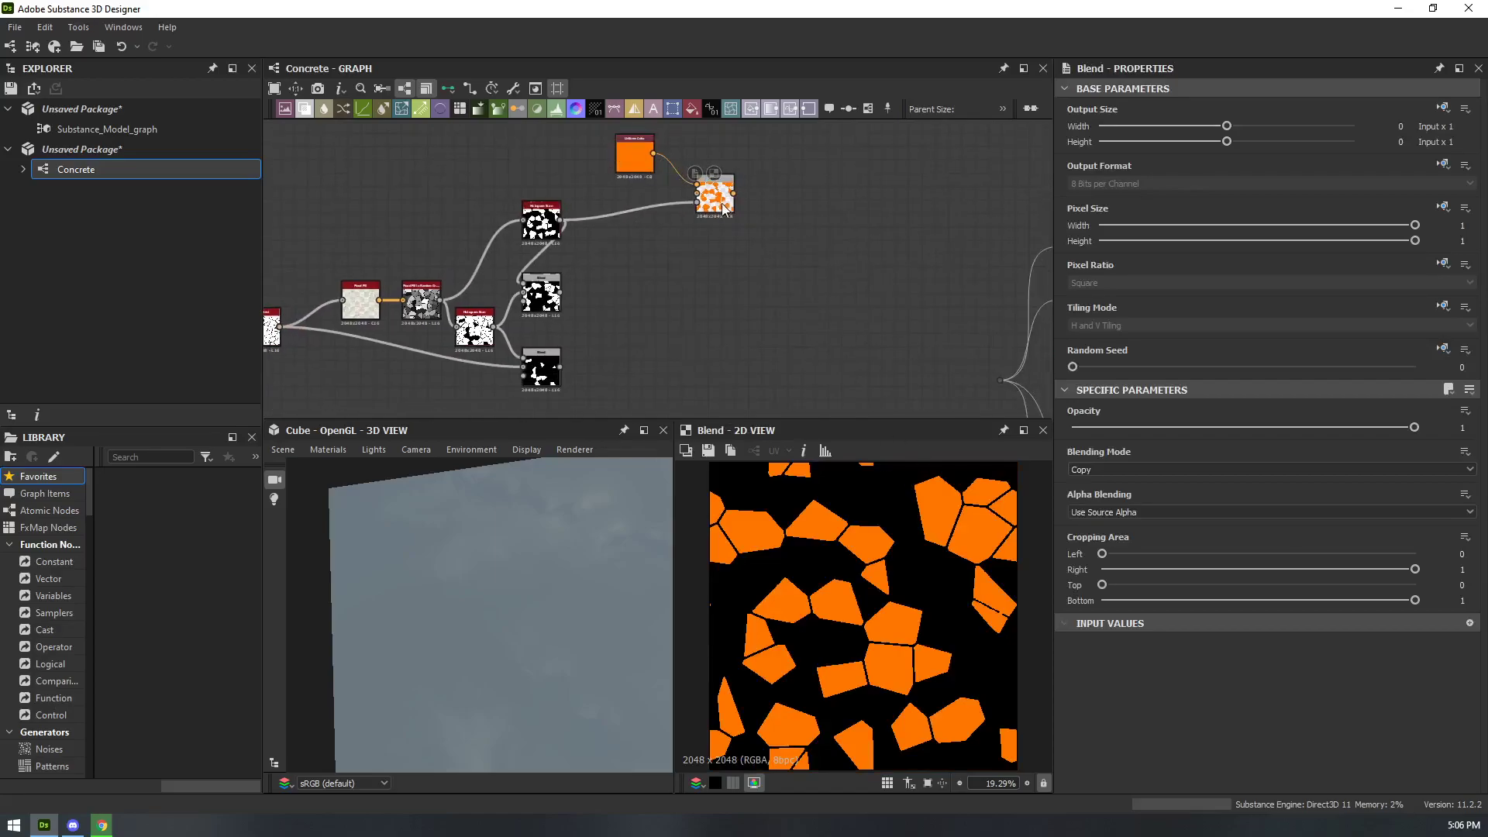
key("ctrl+v")
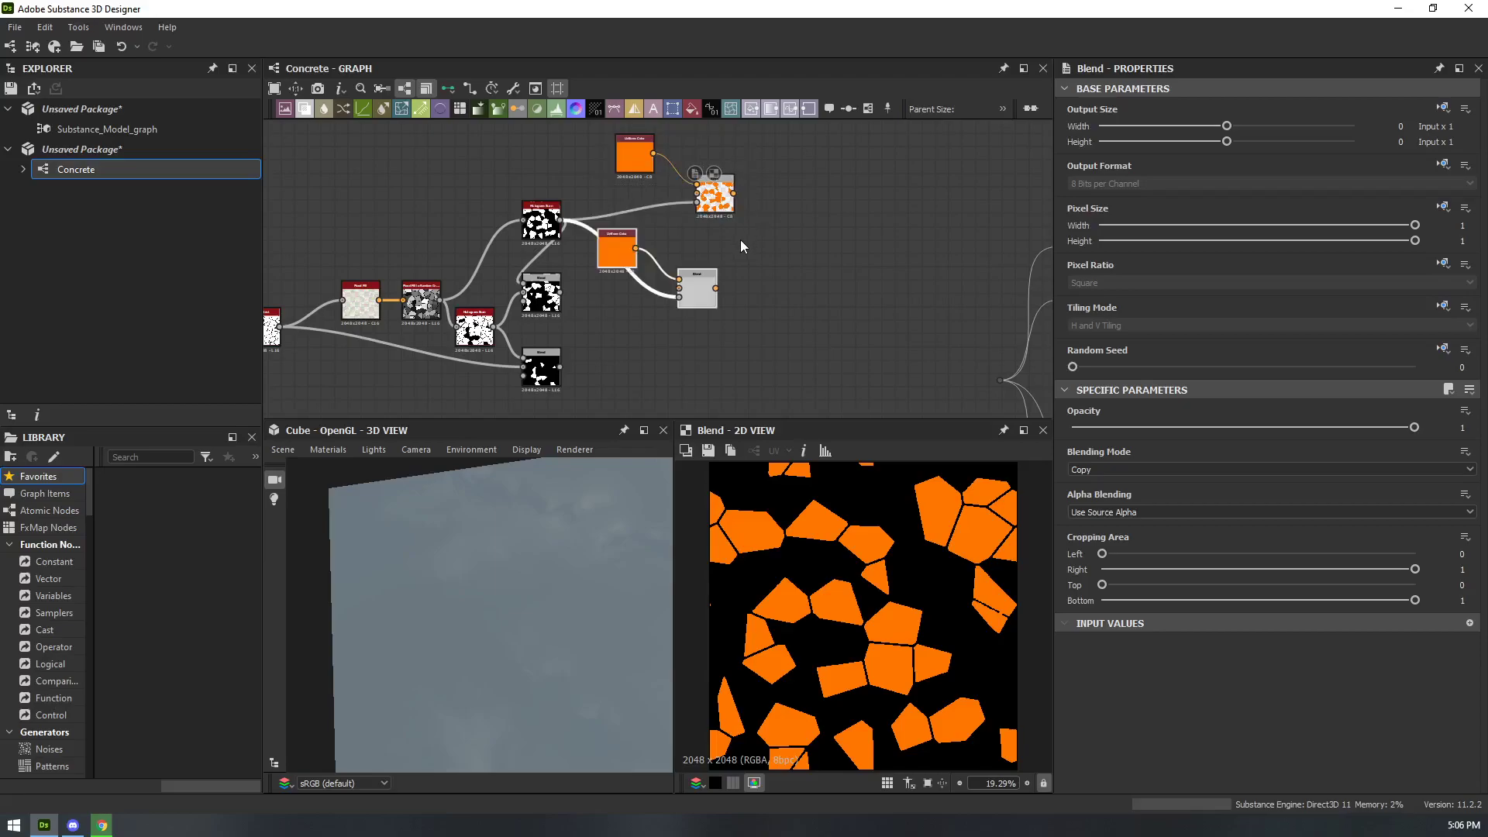
left_click_drag(715, 288, 781, 278)
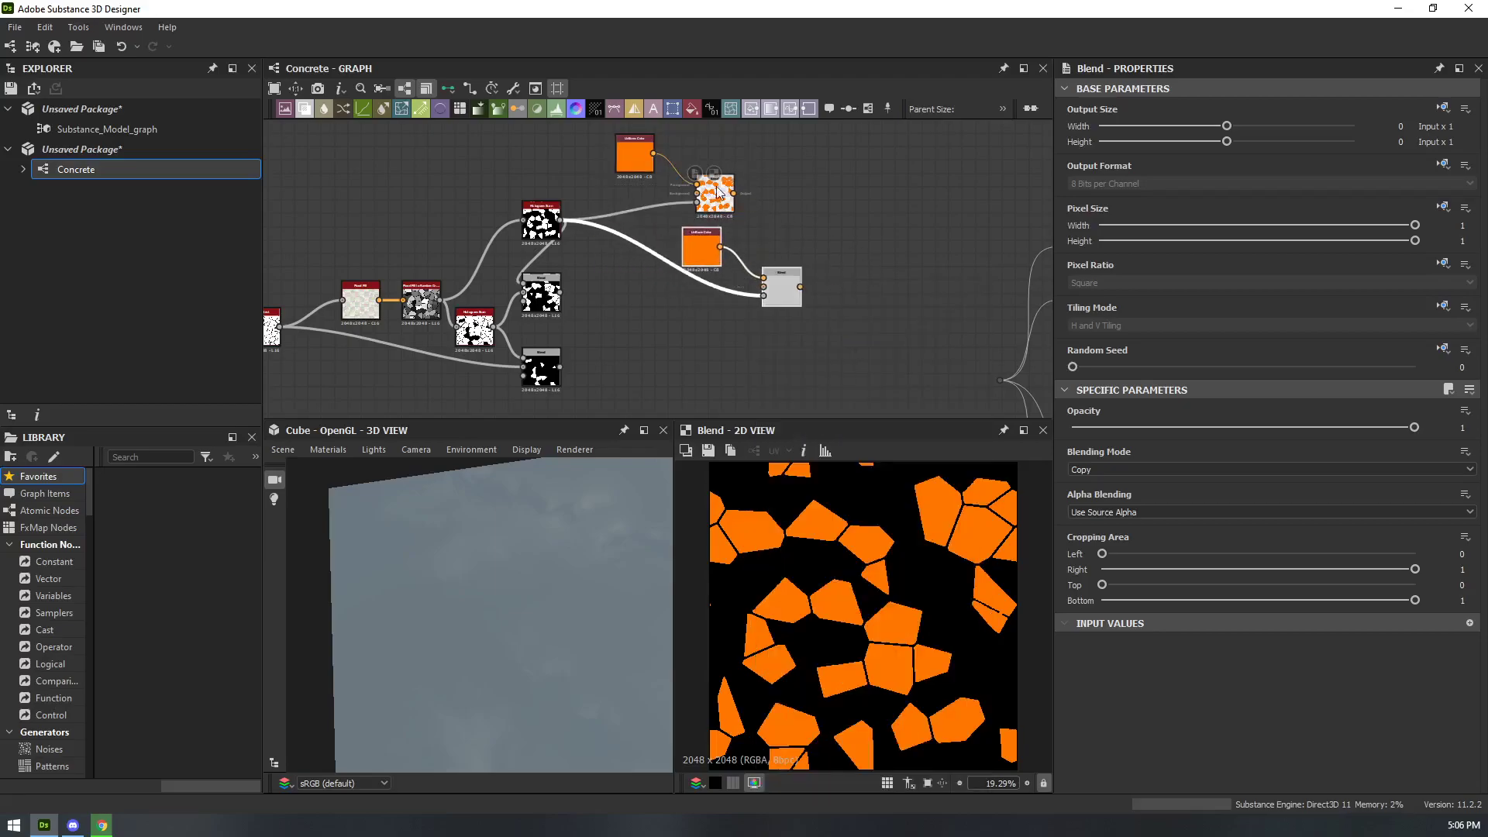
left_click_drag(733, 194, 560, 293)
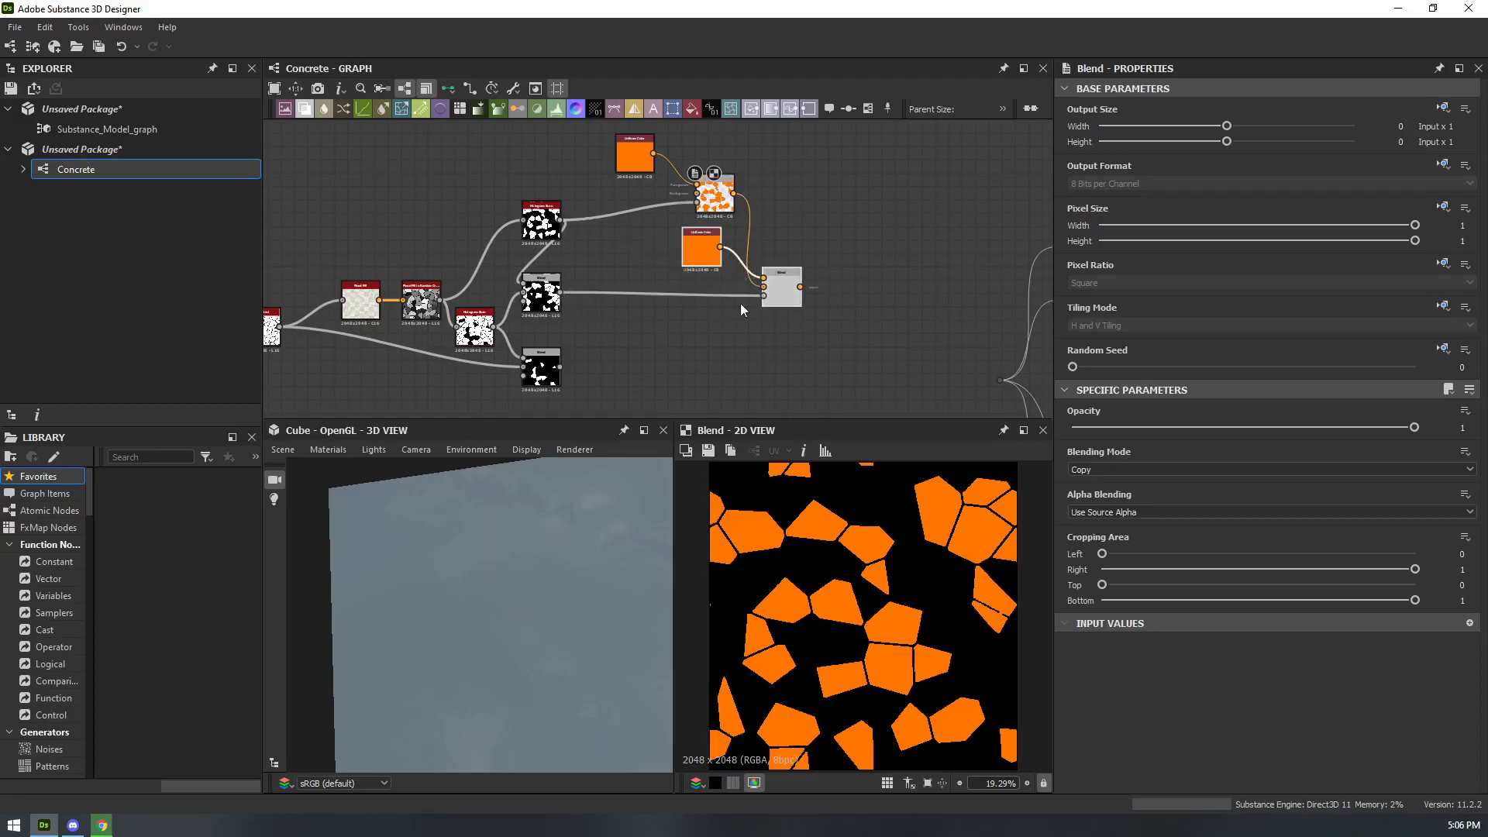
- Set the duplicated Uniform Color to green (0, 255, 77) and preview its Blend
double_click(694, 249)
left_click(1261, 473)
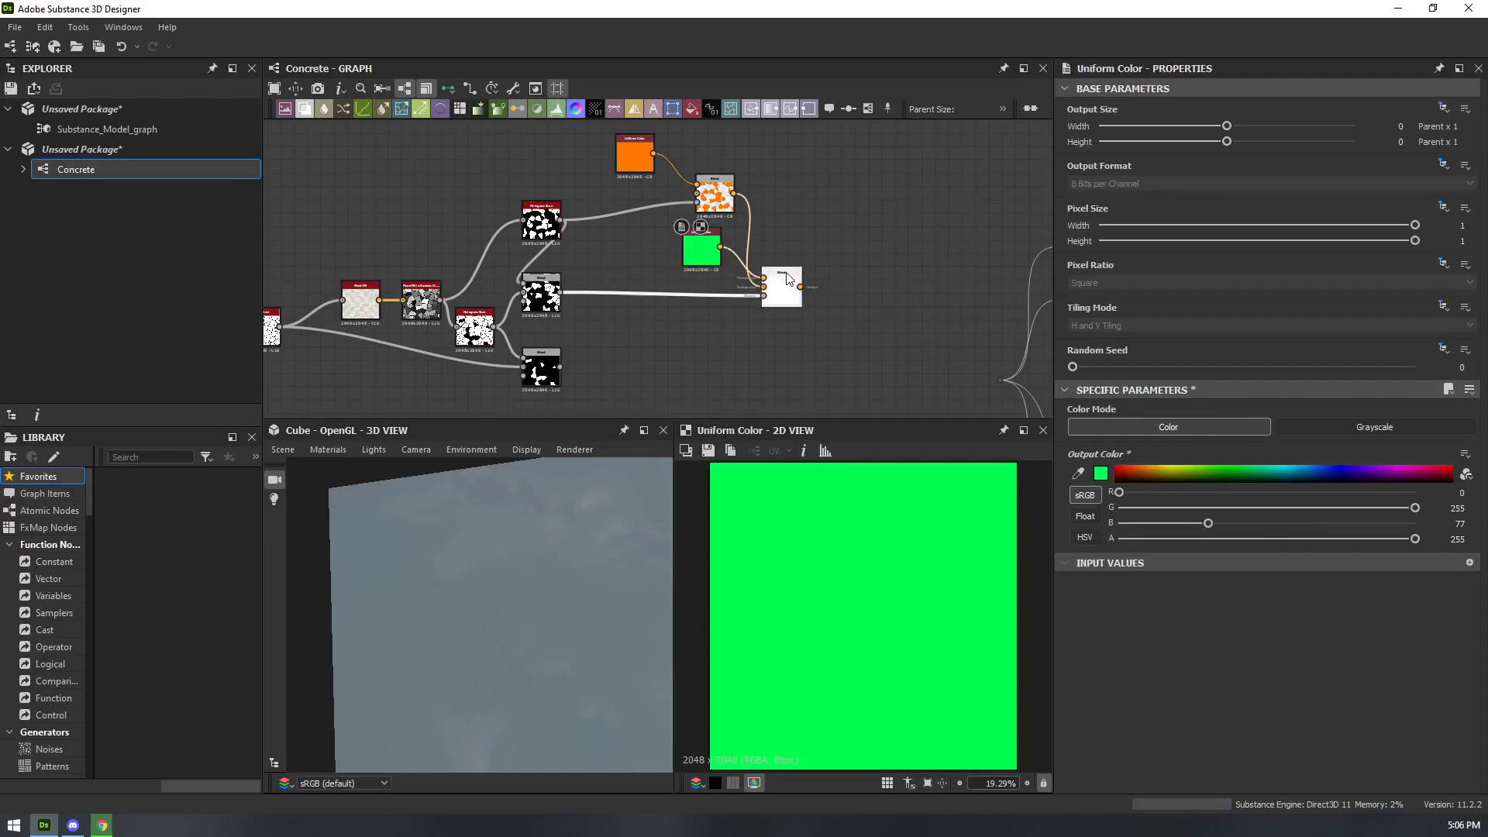
double_click(785, 283)
middle_click_drag(859, 314, 788, 266)
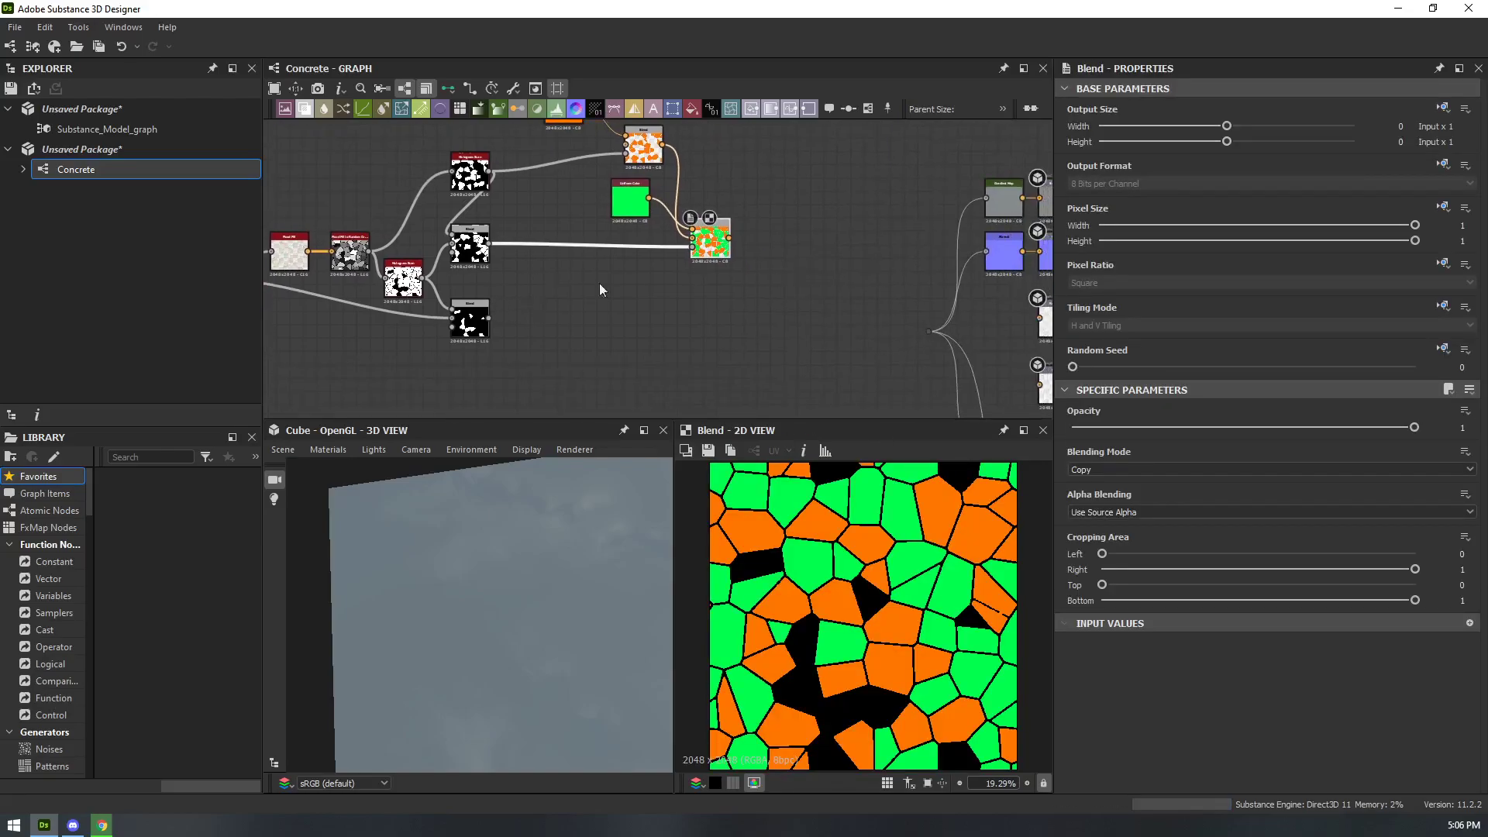
- Duplicate the green color and Blend pair over the previous Blend, mask it with the lowest mask, and set its color to blue (0, 10, 255)
left_click_drag(572, 181, 489, 320)
key("ctrl+d")
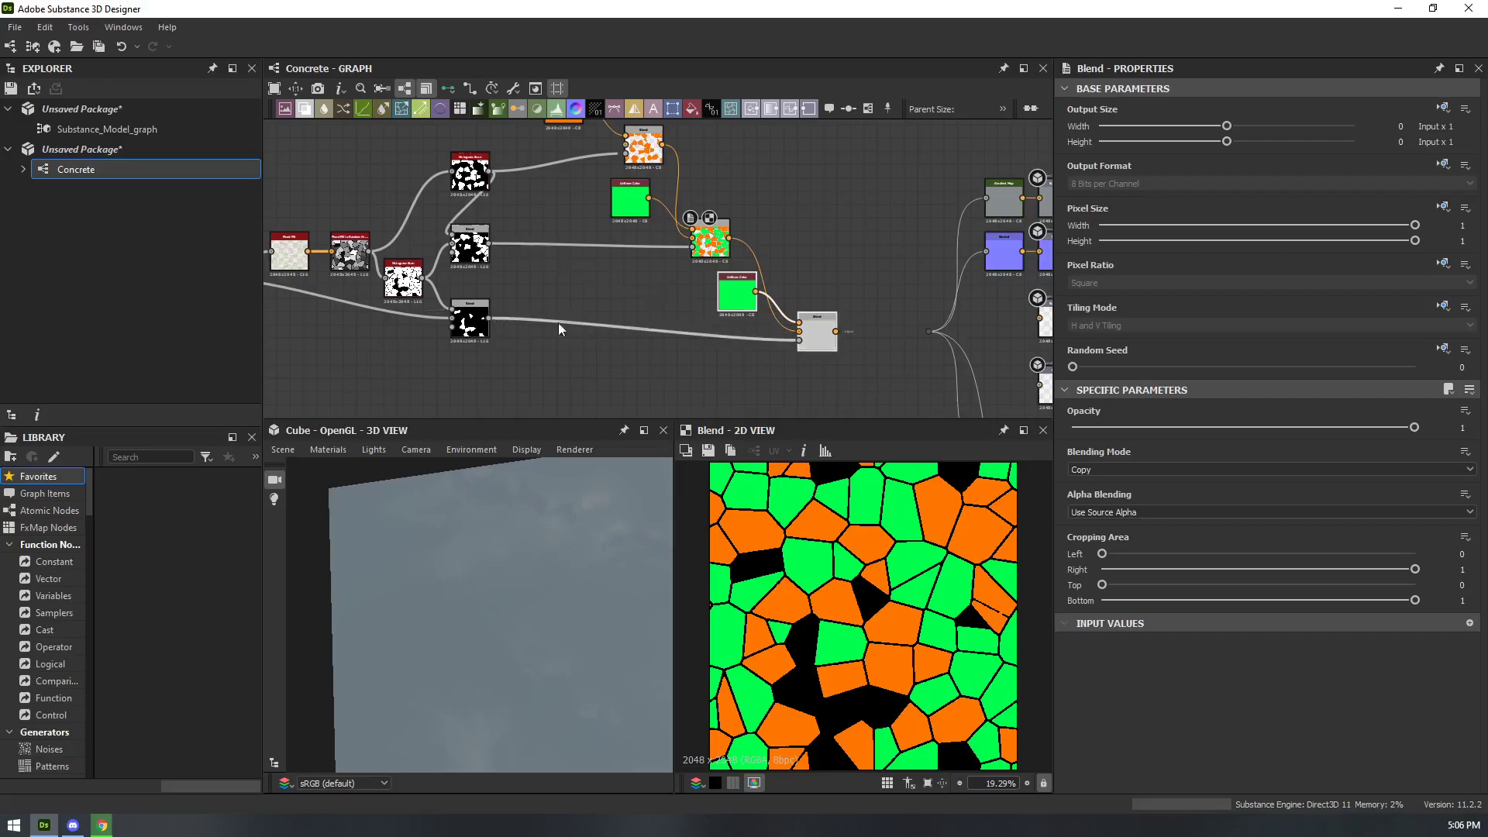
double_click(740, 305)
left_click(1339, 473)
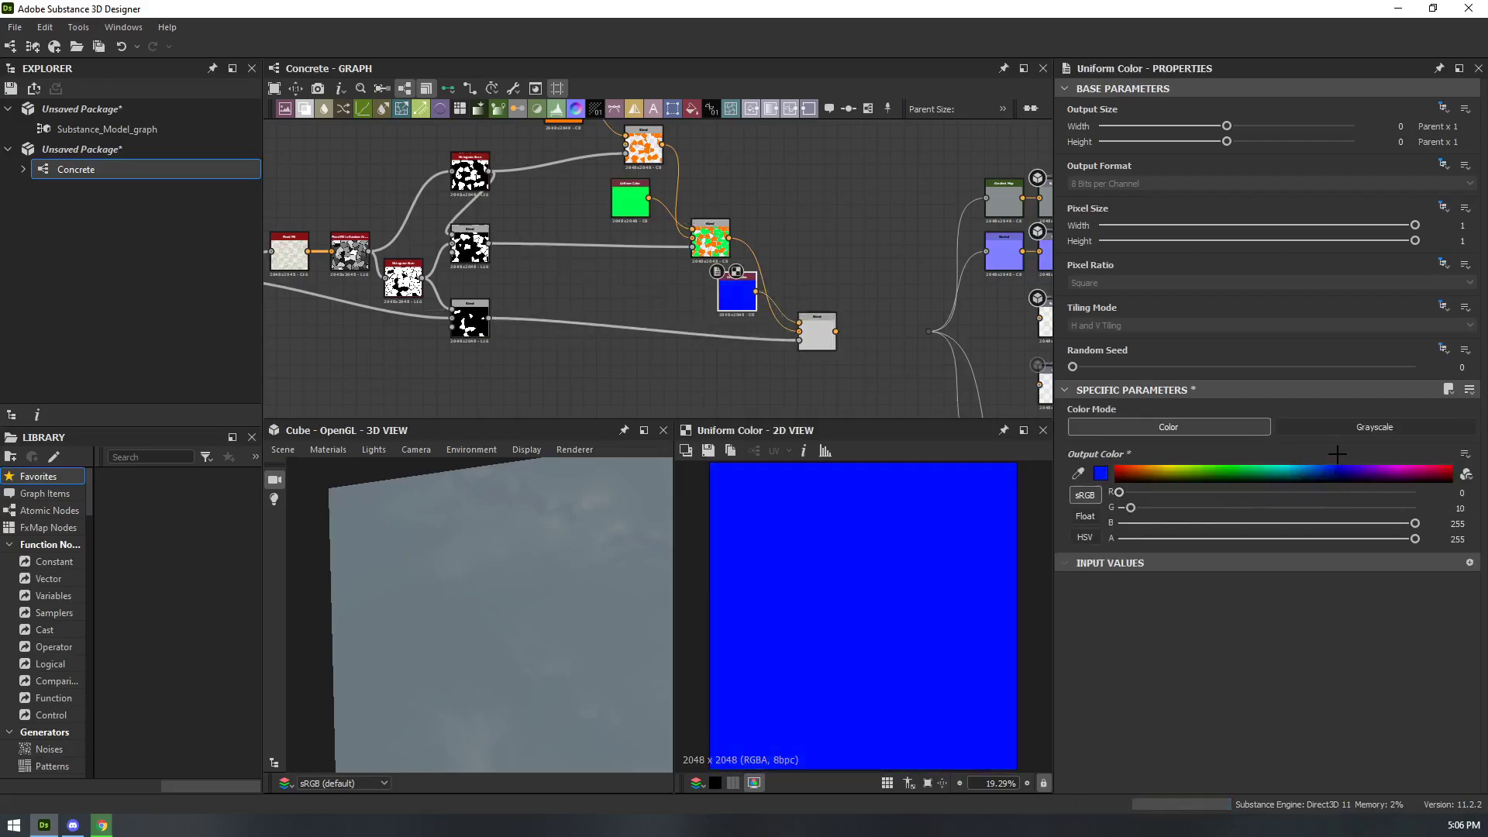
double_click(826, 332)
scroll(732, 618, "down", 3)
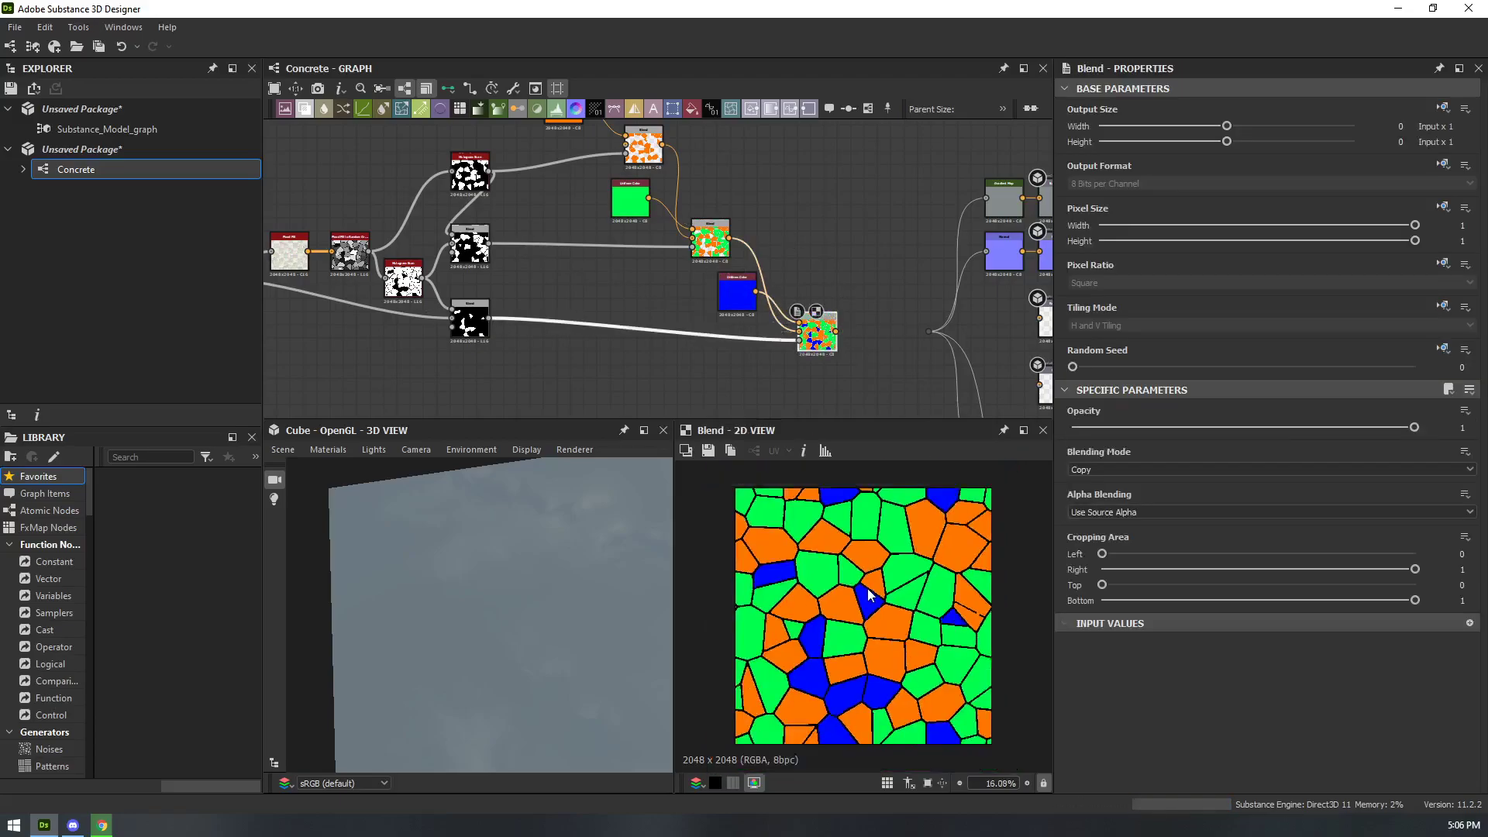
scroll(806, 297, "up", 3)
- Connect the final color Blend directly to the Base Color output in place of the Gradient Map, and remove the Gradient Map
middle_click_drag(806, 297, 625, 330)
scroll(754, 305, "down", 2)
scroll(741, 279, "up", 1)
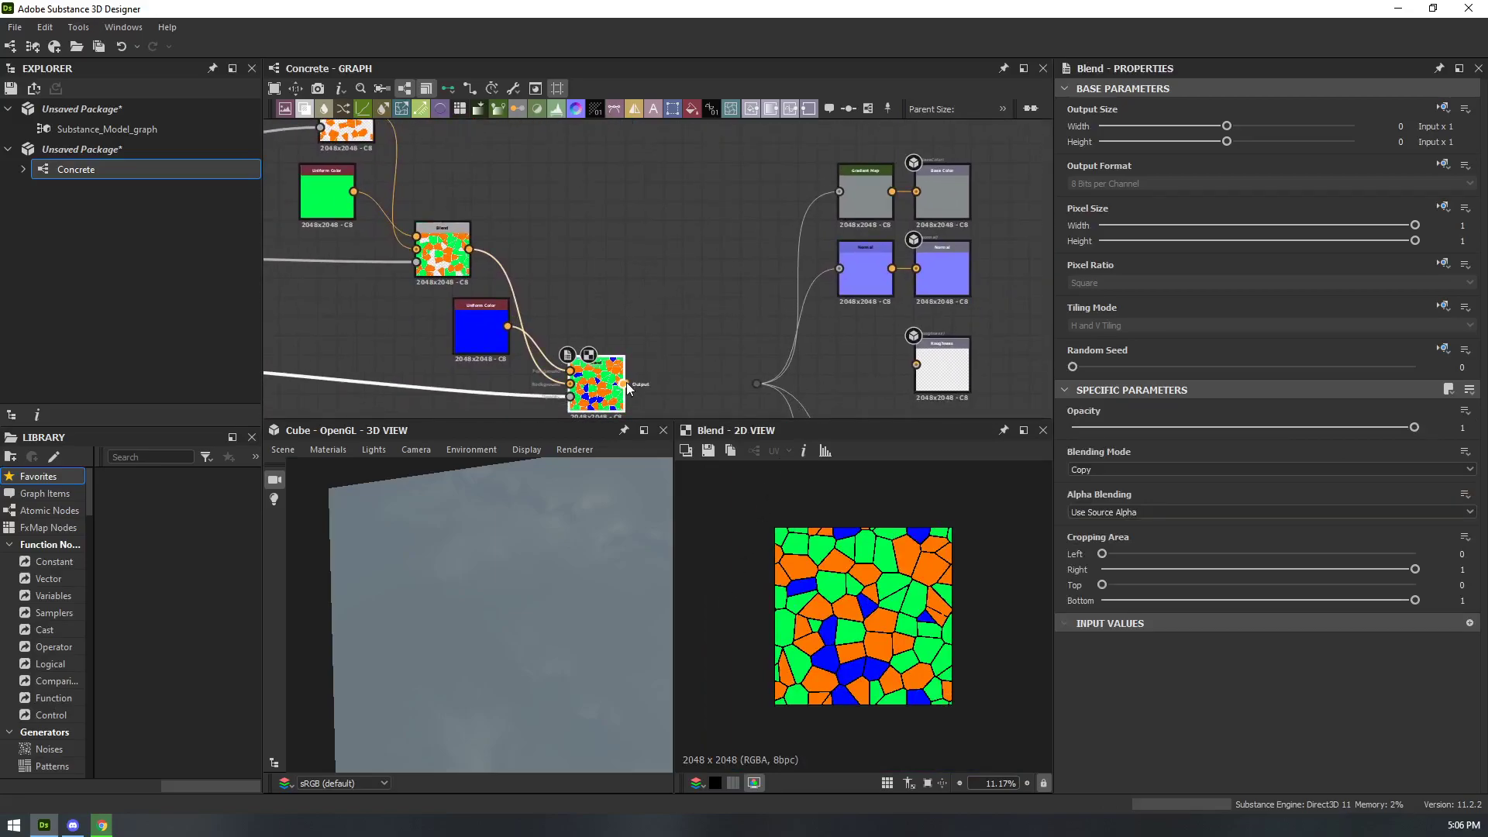
left_click_drag(901, 192, 914, 192)
left_click_drag(604, 376, 605, 319)
left_click_drag(867, 200, 775, 174)
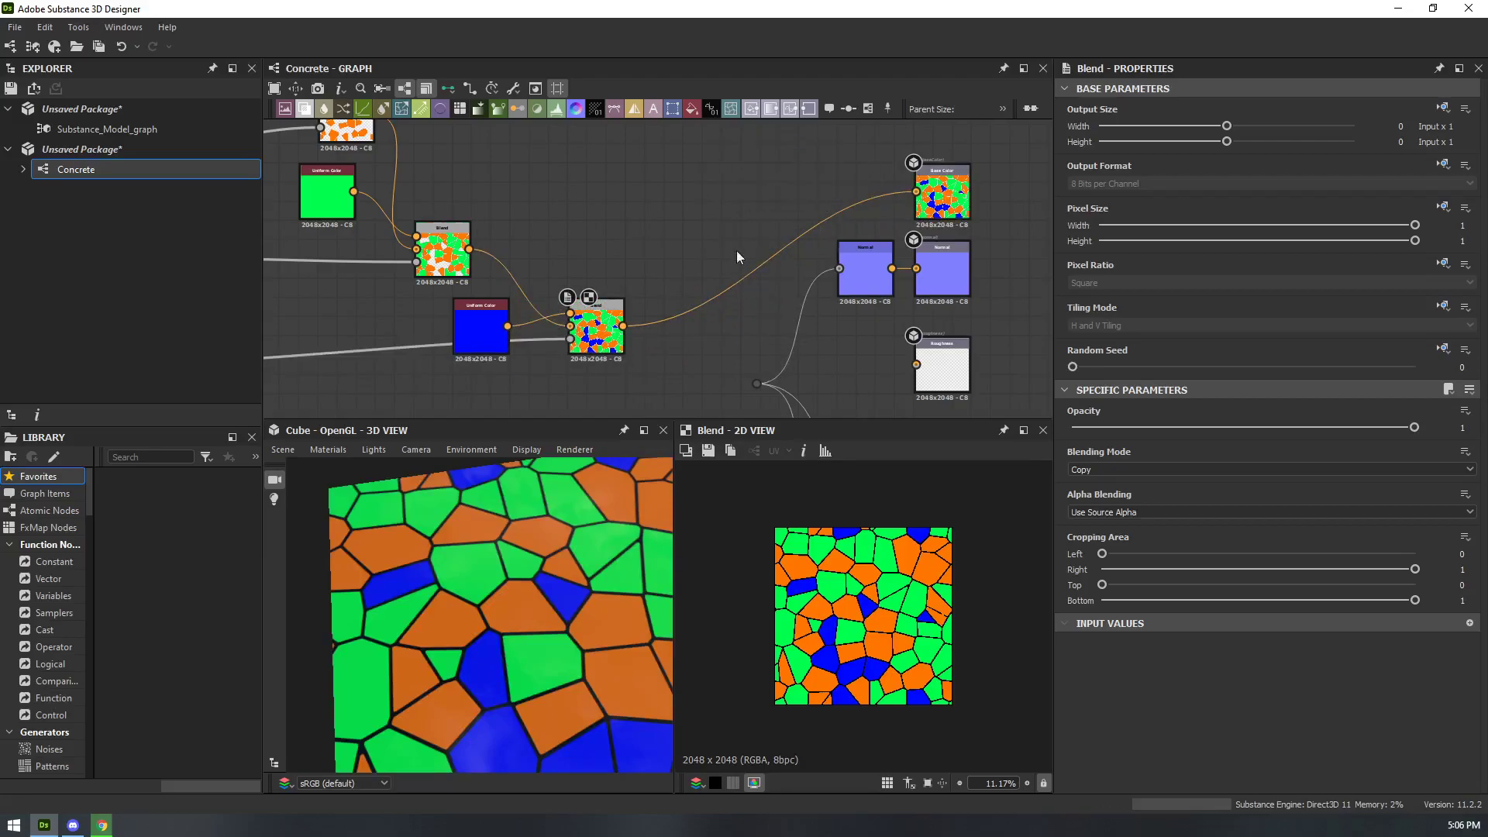
- Turn the blue Uniform Color neutral grey by setting it to Grayscale with value 81 and returning it to Color mode
middle_click_drag(742, 231, 831, 251)
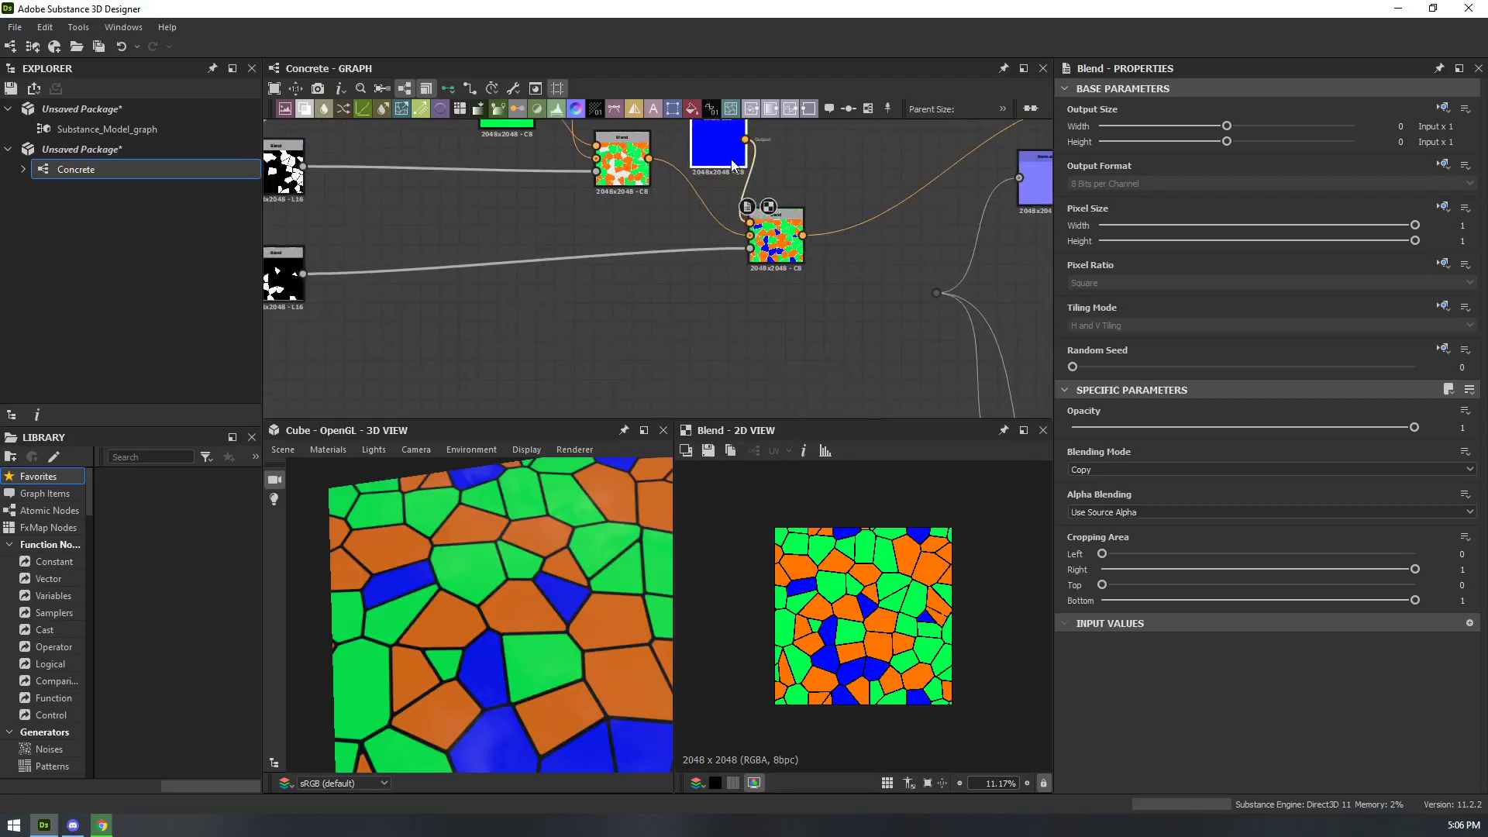
double_click(733, 165)
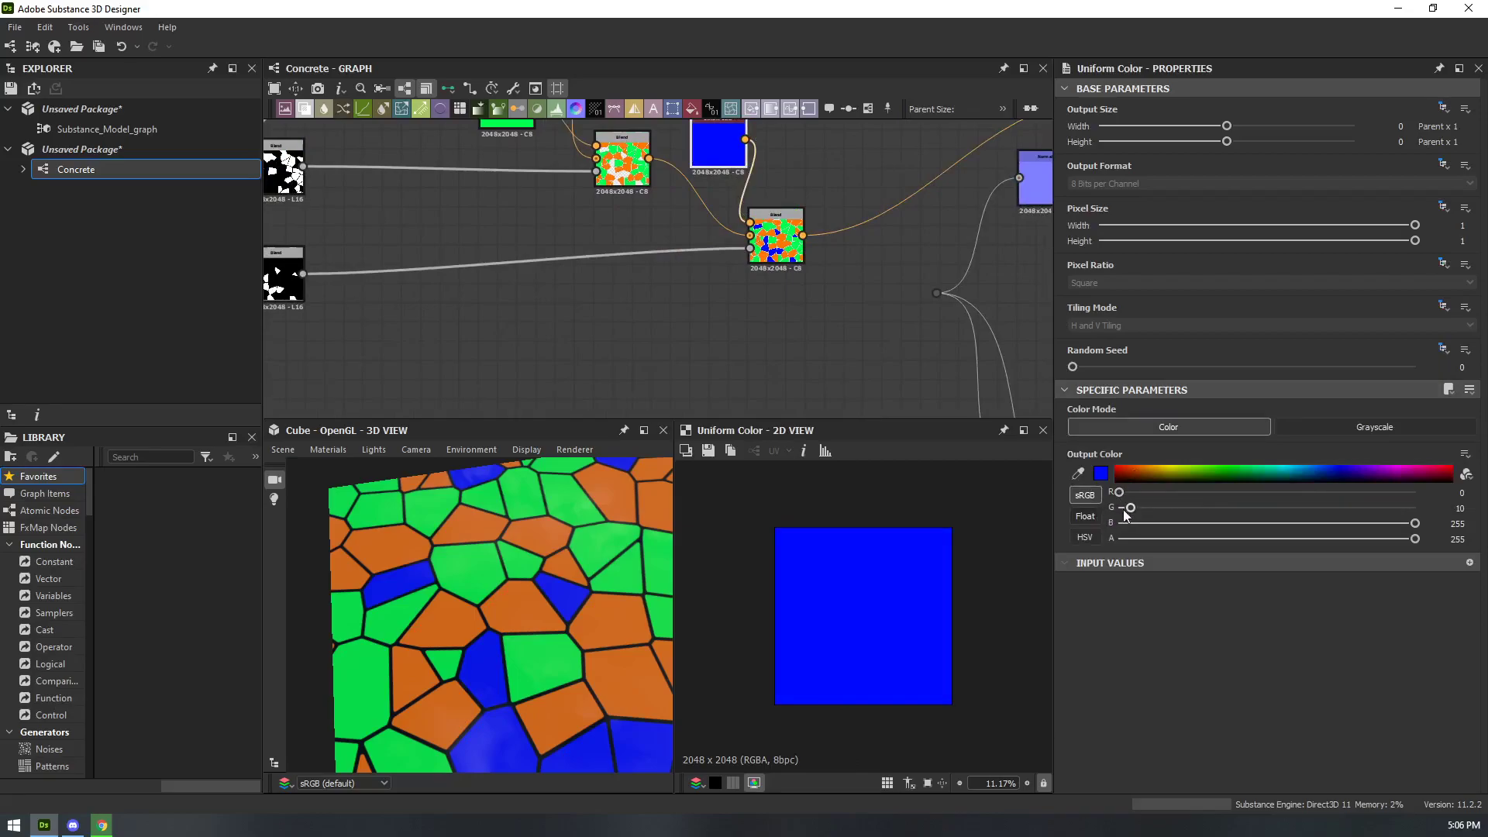
left_click(1364, 428)
mouse_move(1227, 488)
left_mouse_down()
mouse_move(1379, 473)
mouse_move(1105, 468)
mouse_move(1281, 467)
mouse_move(1216, 465)
left_mouse_up()
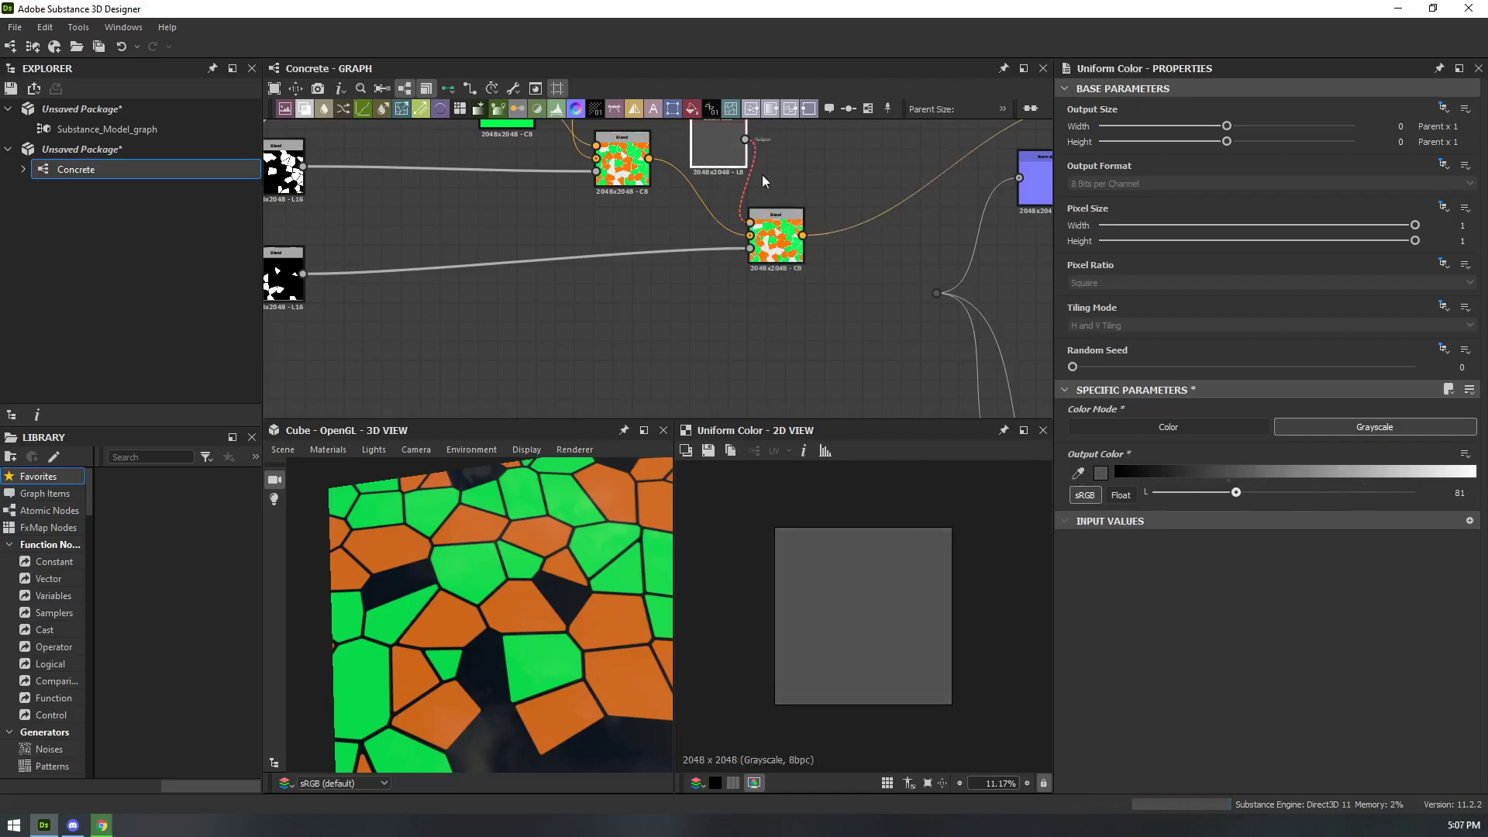
left_click(1156, 426)
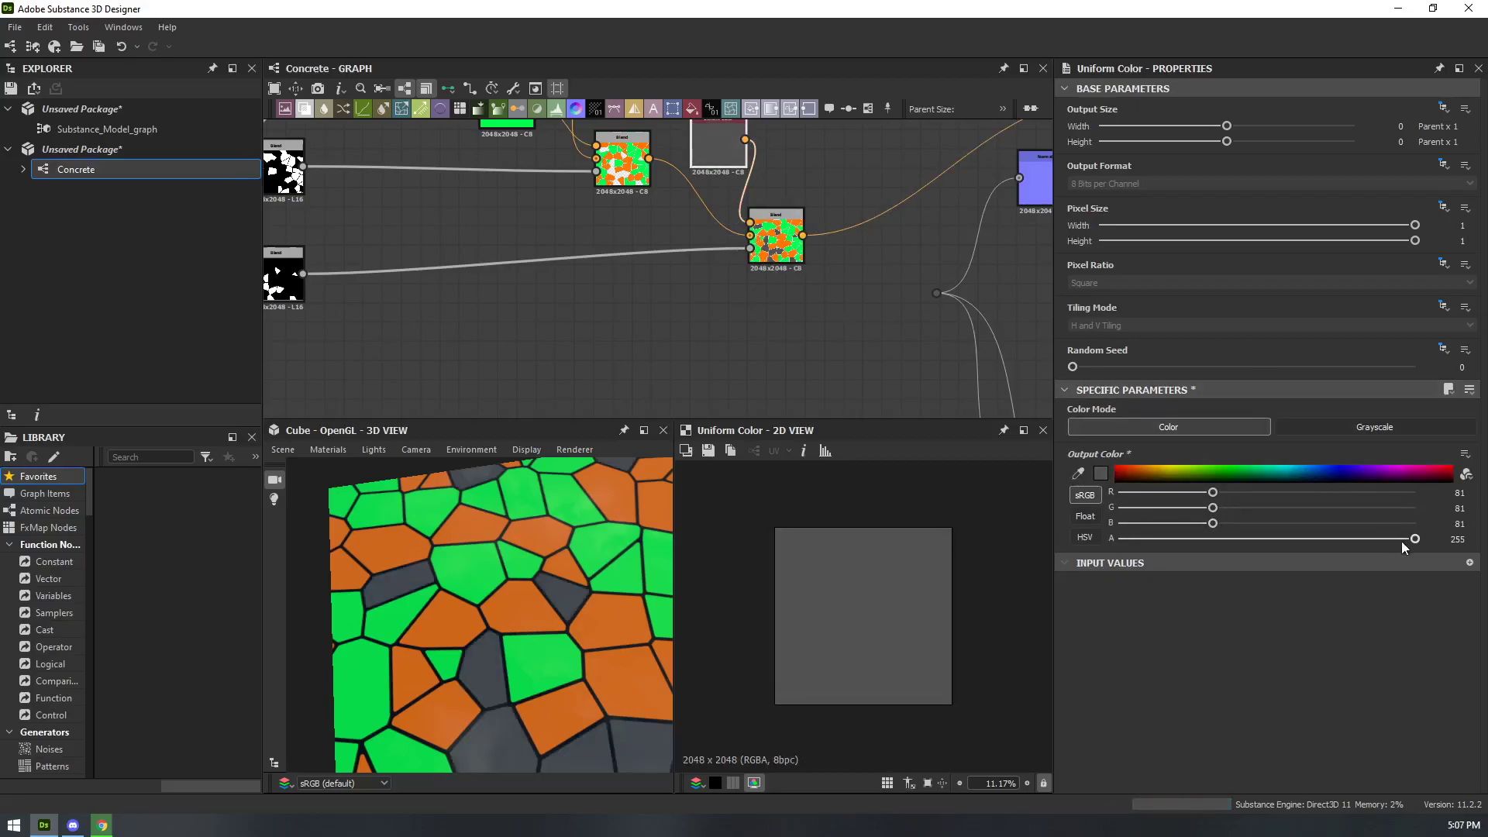
- Show the grey Uniform Color's channels as HSV floats and darken its value to 0.28
mouse_move(1415, 540)
left_mouse_down()
mouse_move(1123, 542)
mouse_move(1422, 542)
left_mouse_up()
left_click(1089, 516)
left_click(1093, 533)
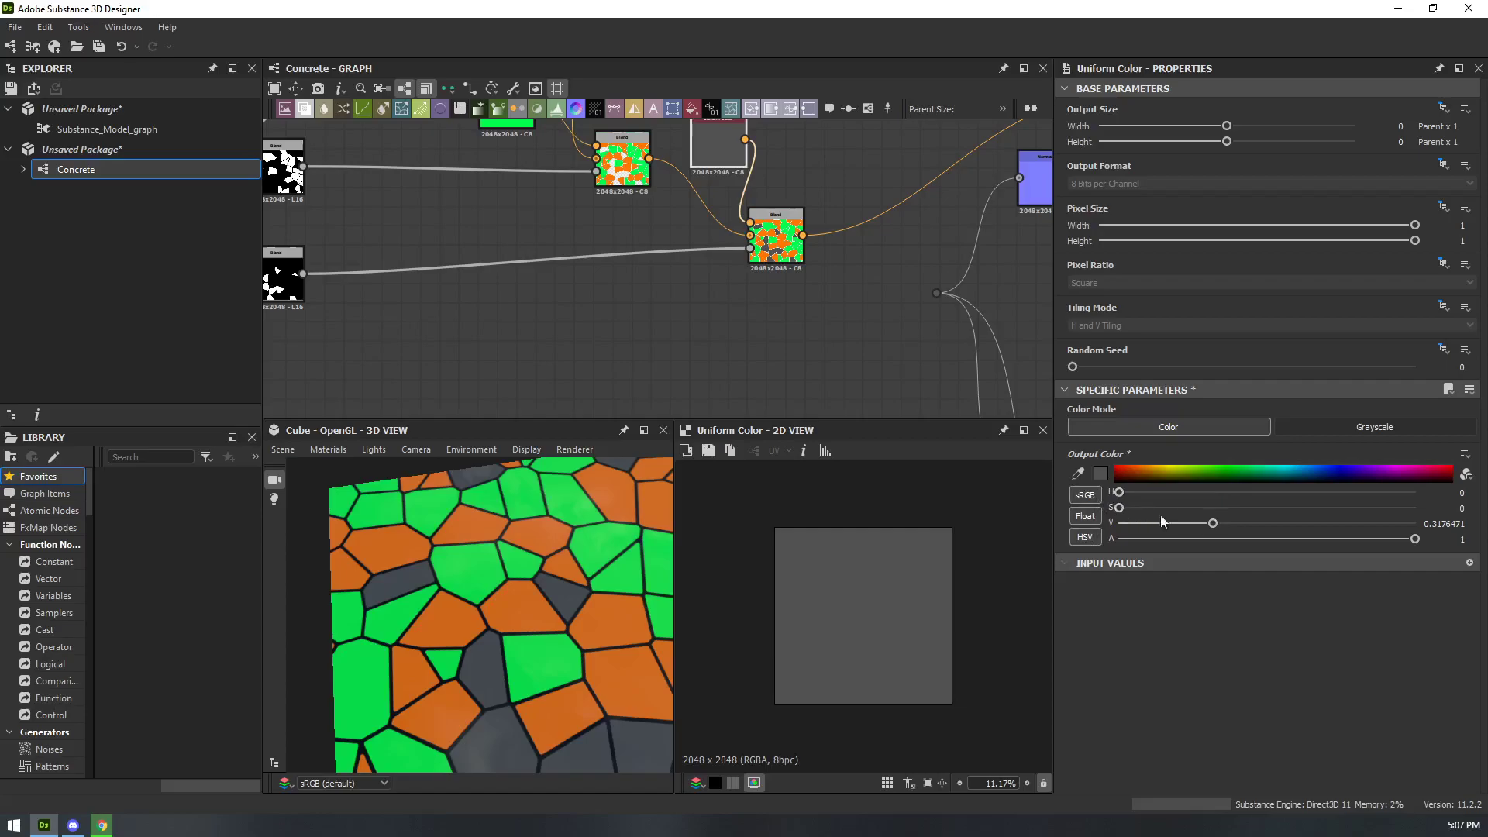
mouse_move(1213, 524)
left_mouse_down()
mouse_move(1127, 522)
mouse_move(1200, 524)
left_mouse_up()
- Desaturate the green Uniform Color completely and darken it to a medium grey, shifting the final Blend under the dark grey color
middle_click_drag(789, 291, 869, 379)
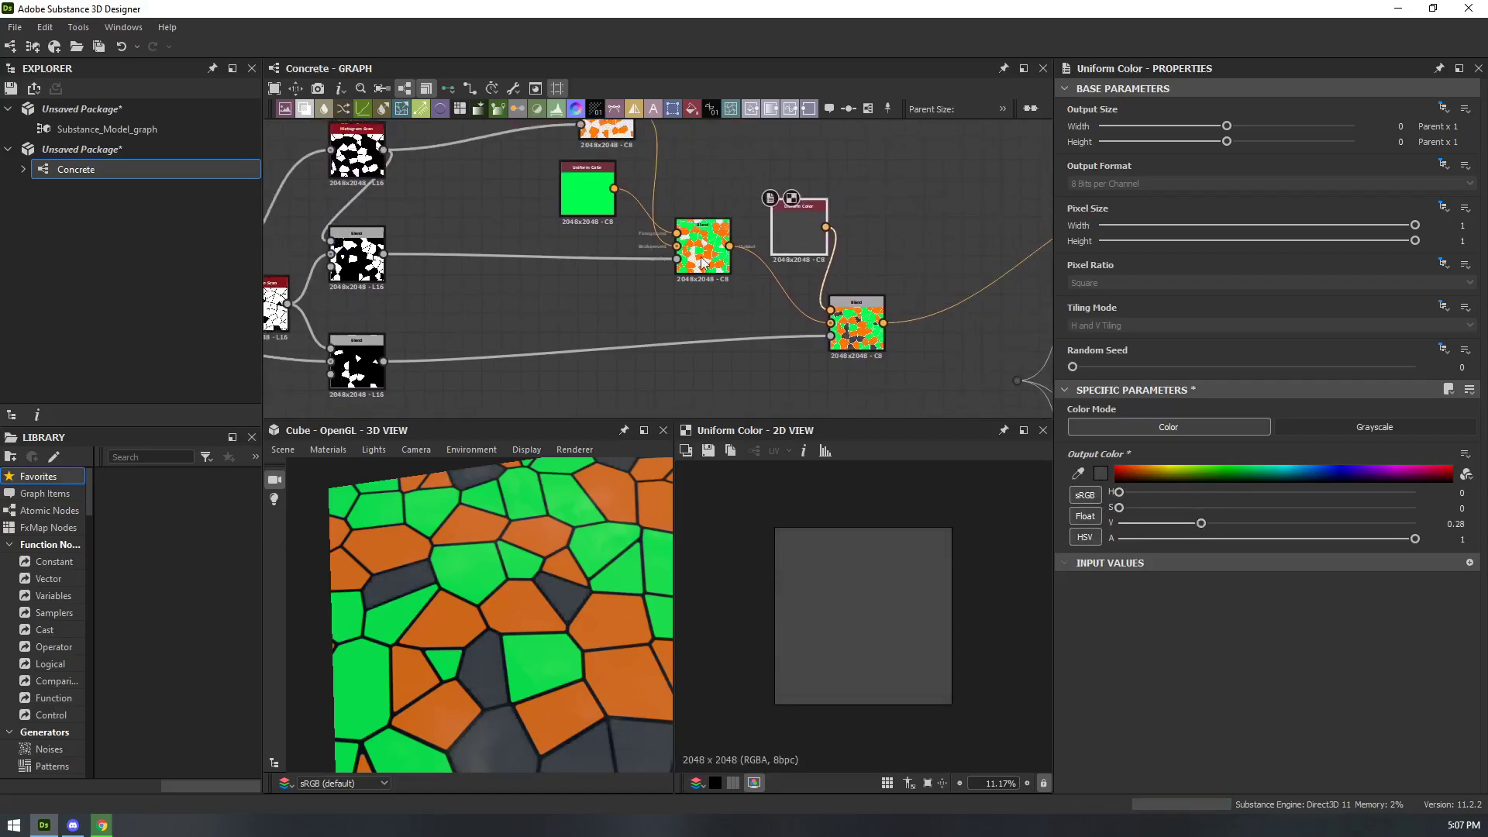
double_click(703, 251)
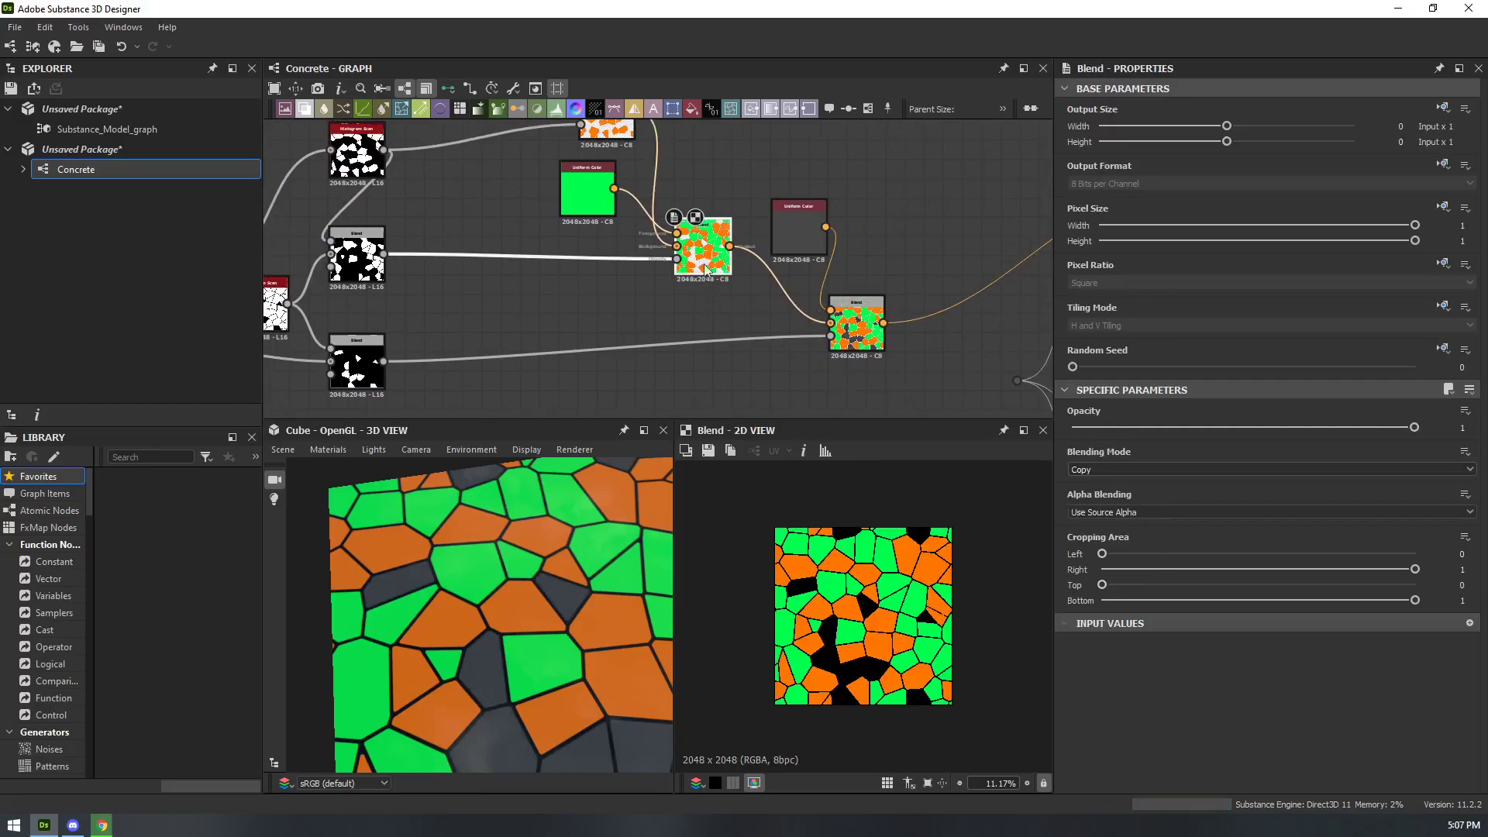
double_click(593, 199)
left_click_drag(859, 322, 801, 321)
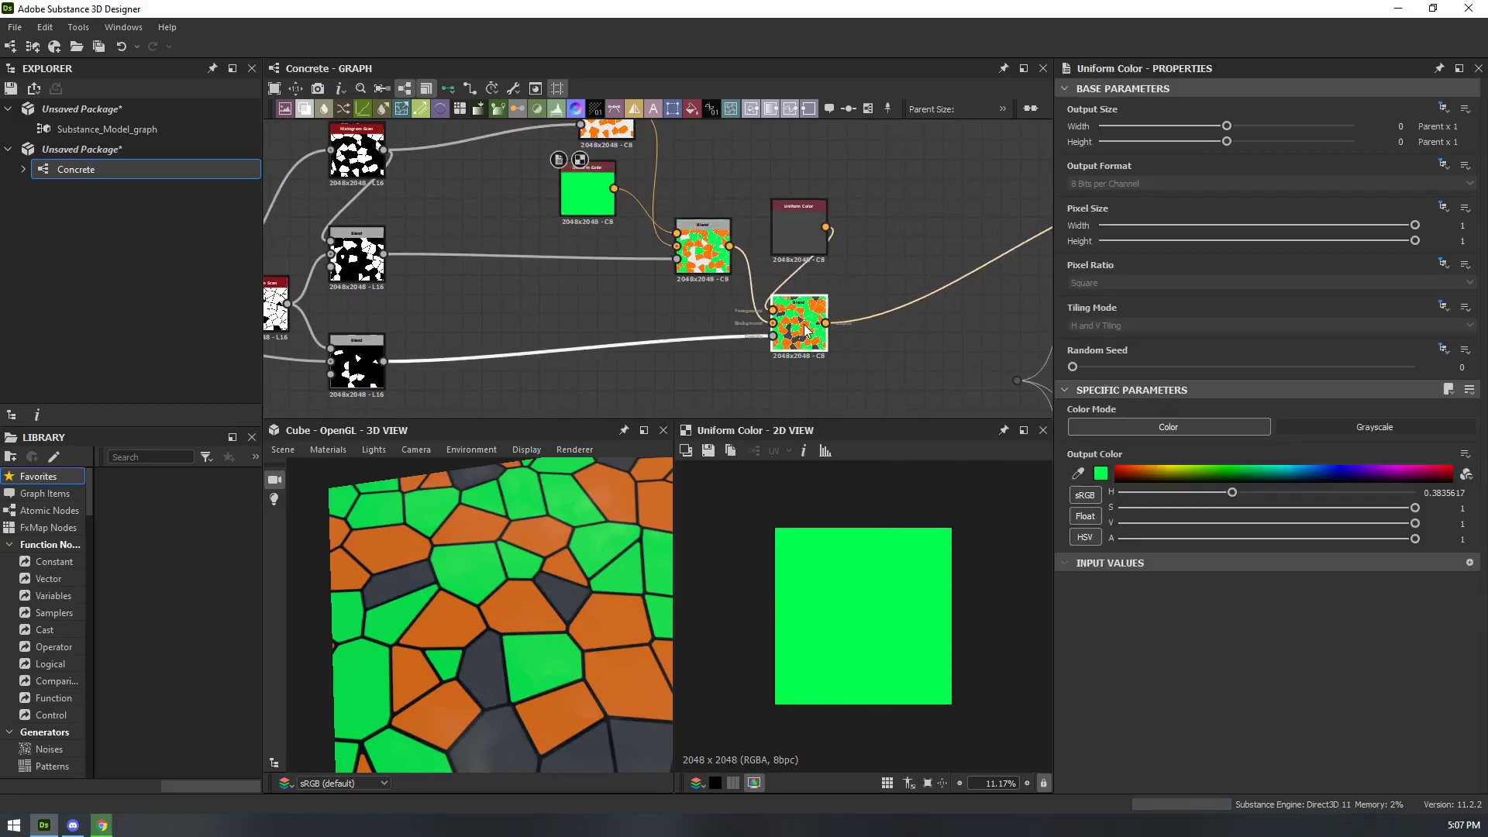
left_click(572, 192)
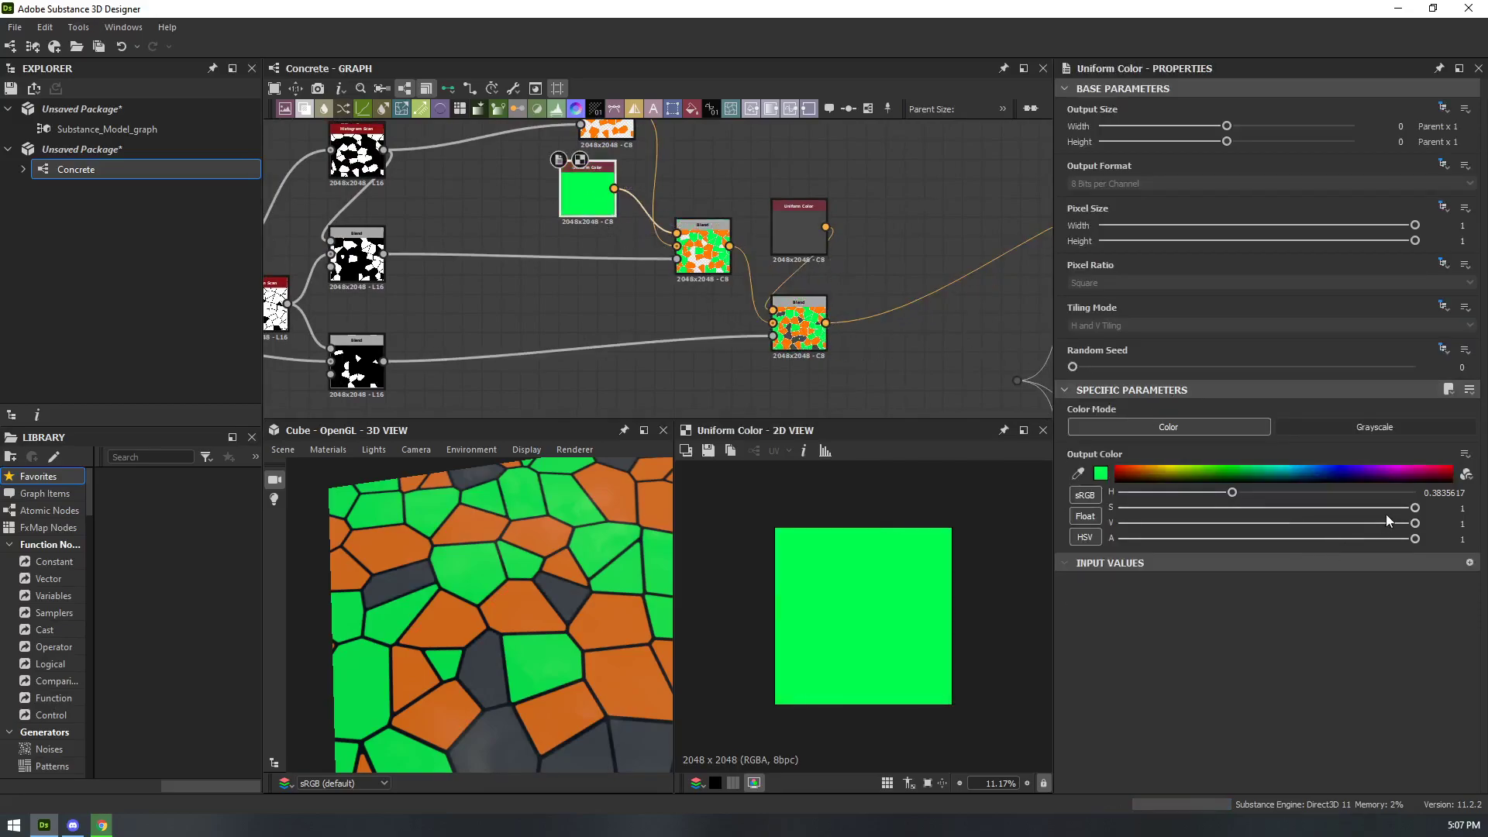
left_click_drag(1416, 508, 1068, 505)
left_click_drag(1403, 525, 1241, 523)
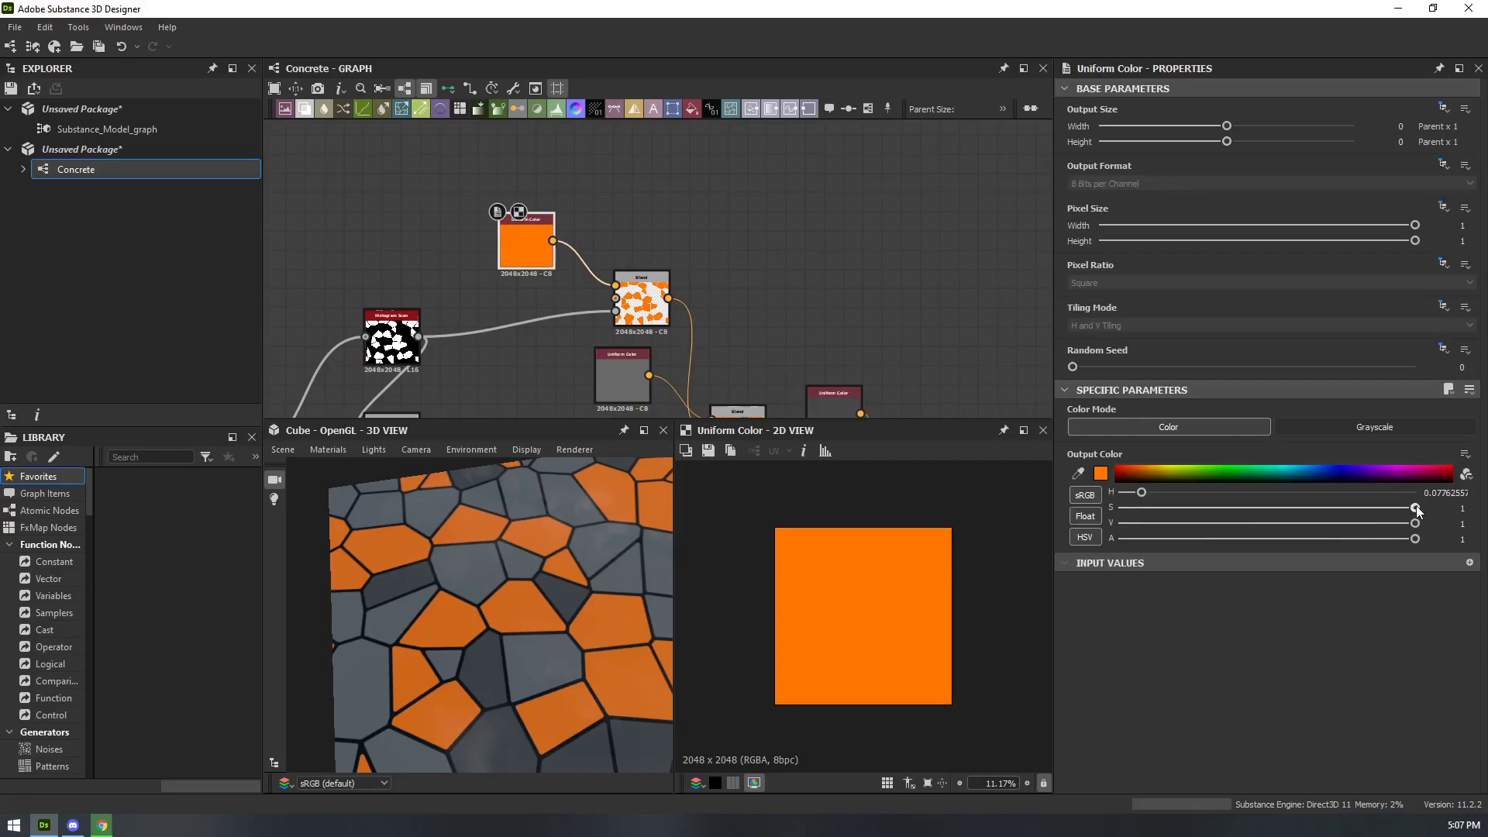
- Set the orange Uniform Color's saturation to 0 and value to 0.66, and inspect the stones on the whole cube
left_click_drag(1416, 508, 1118, 507)
left_click_drag(1405, 525, 1313, 526)
scroll(475, 584, "down", 5)
left_click_drag(474, 584, 809, 341)
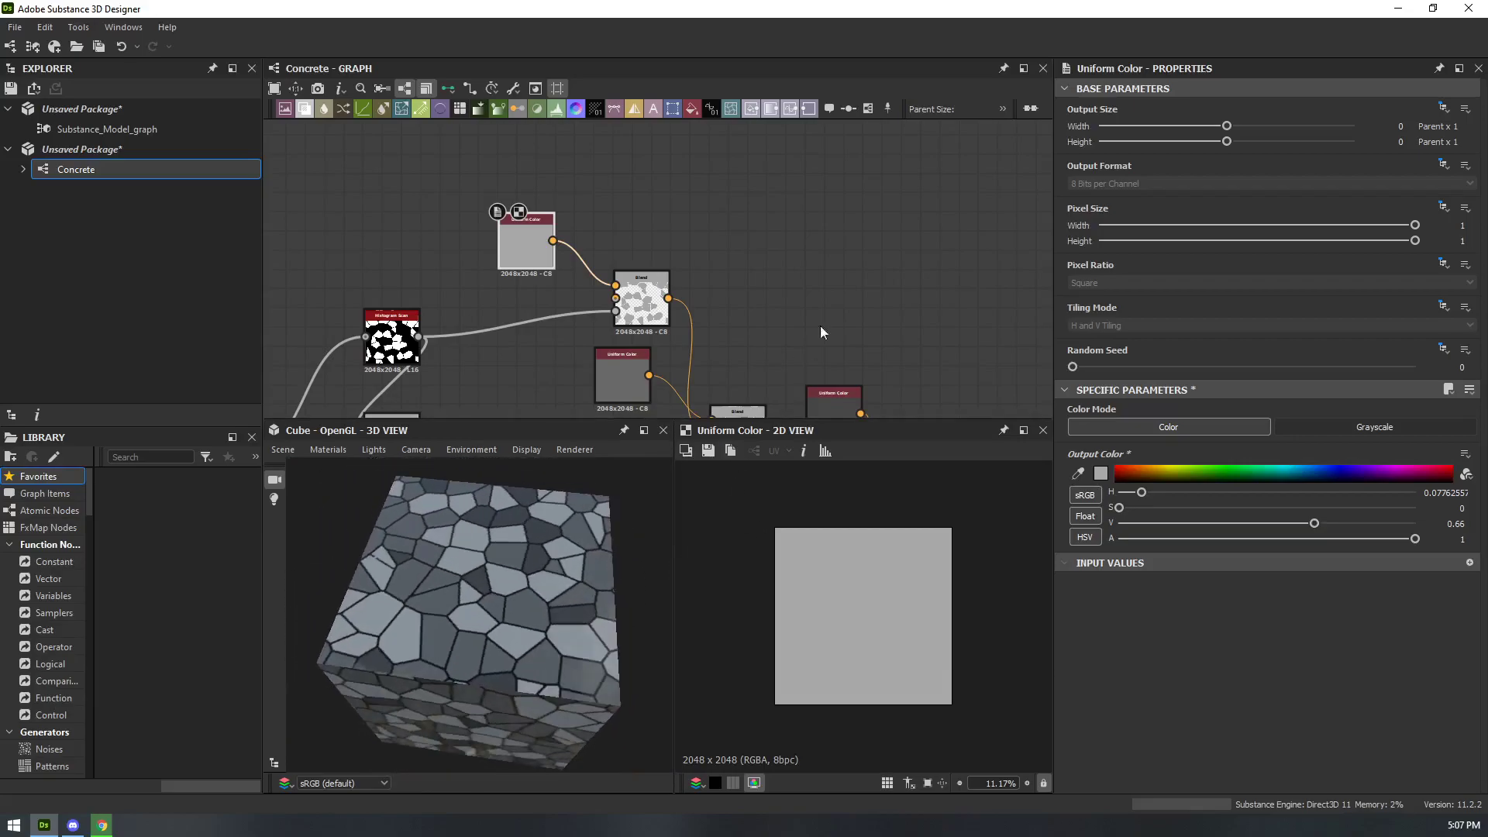
- Move the dot node feeding the Normal and Ambient Occlusion branches farther from the outputs to free up space
middle_click_drag(753, 350, 844, 220)
middle_click_drag(958, 312, 513, 287)
mouse_move(618, 246)
middle_mouse_down()
mouse_move(681, 219)
mouse_move(576, 140)
middle_mouse_up()
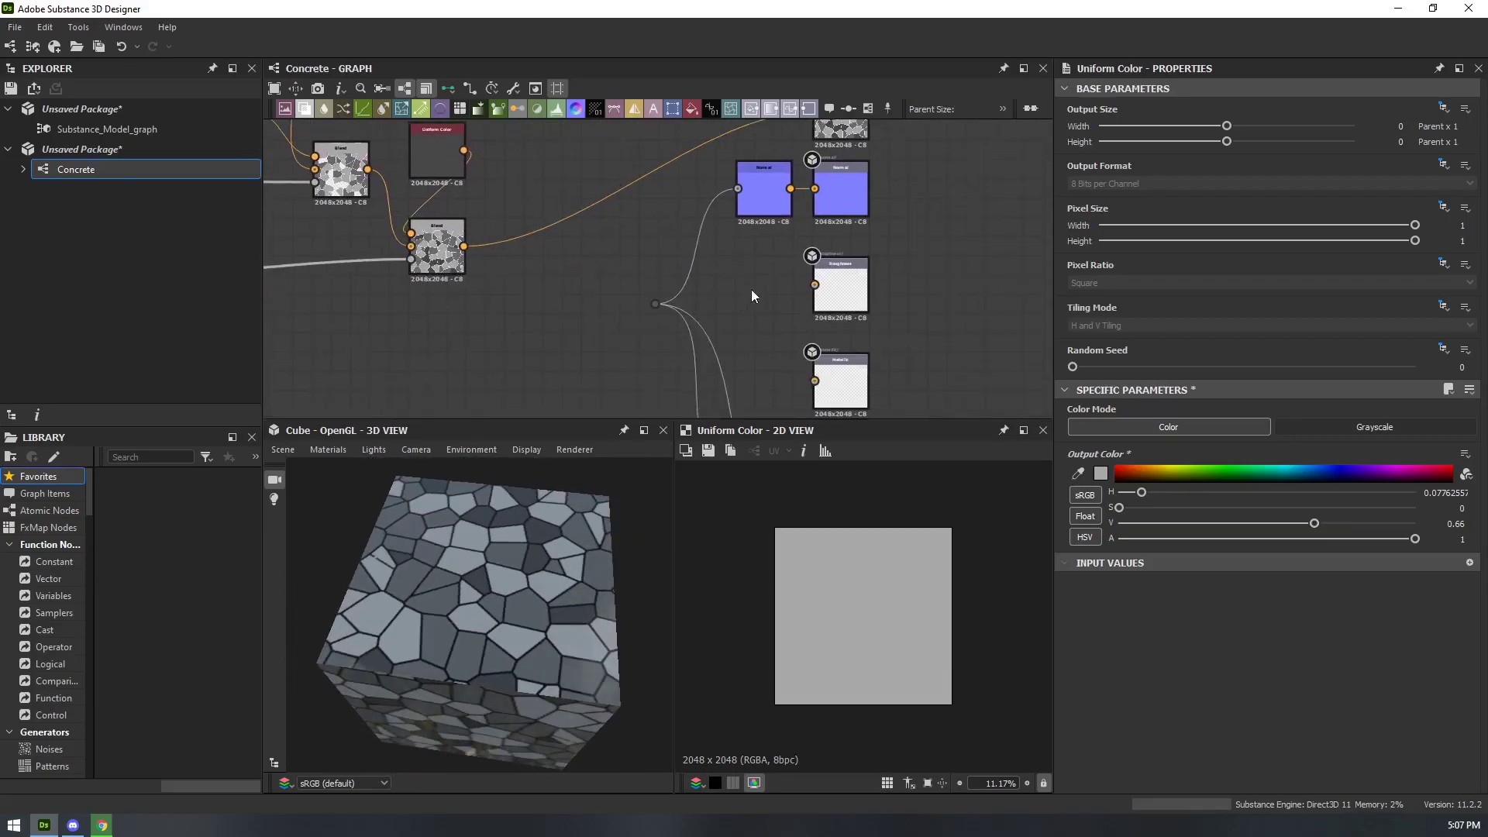
left_click_drag(660, 307, 538, 325)
right_click(689, 294)
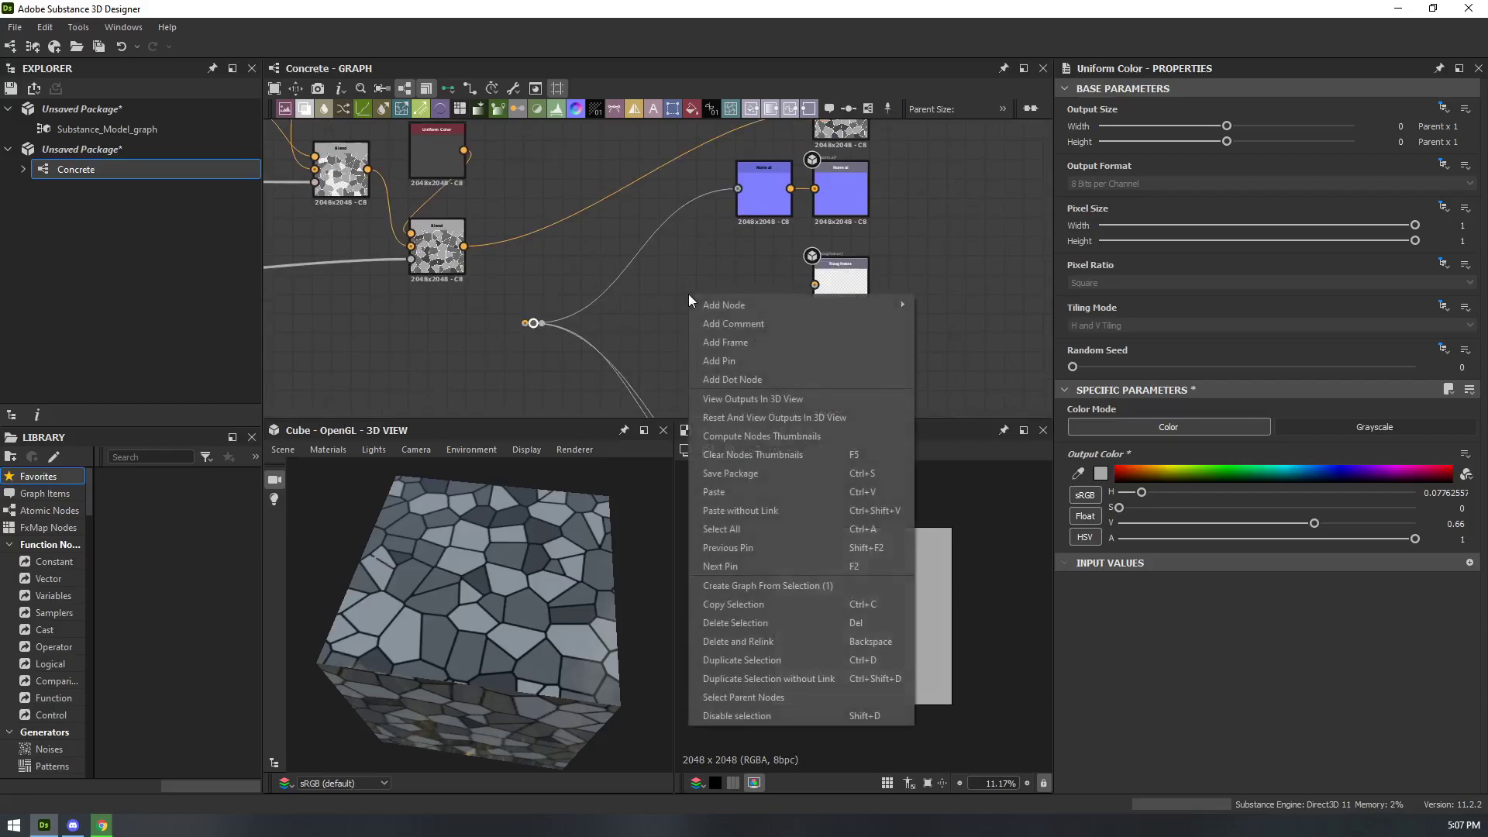
mouse_move(724, 302)
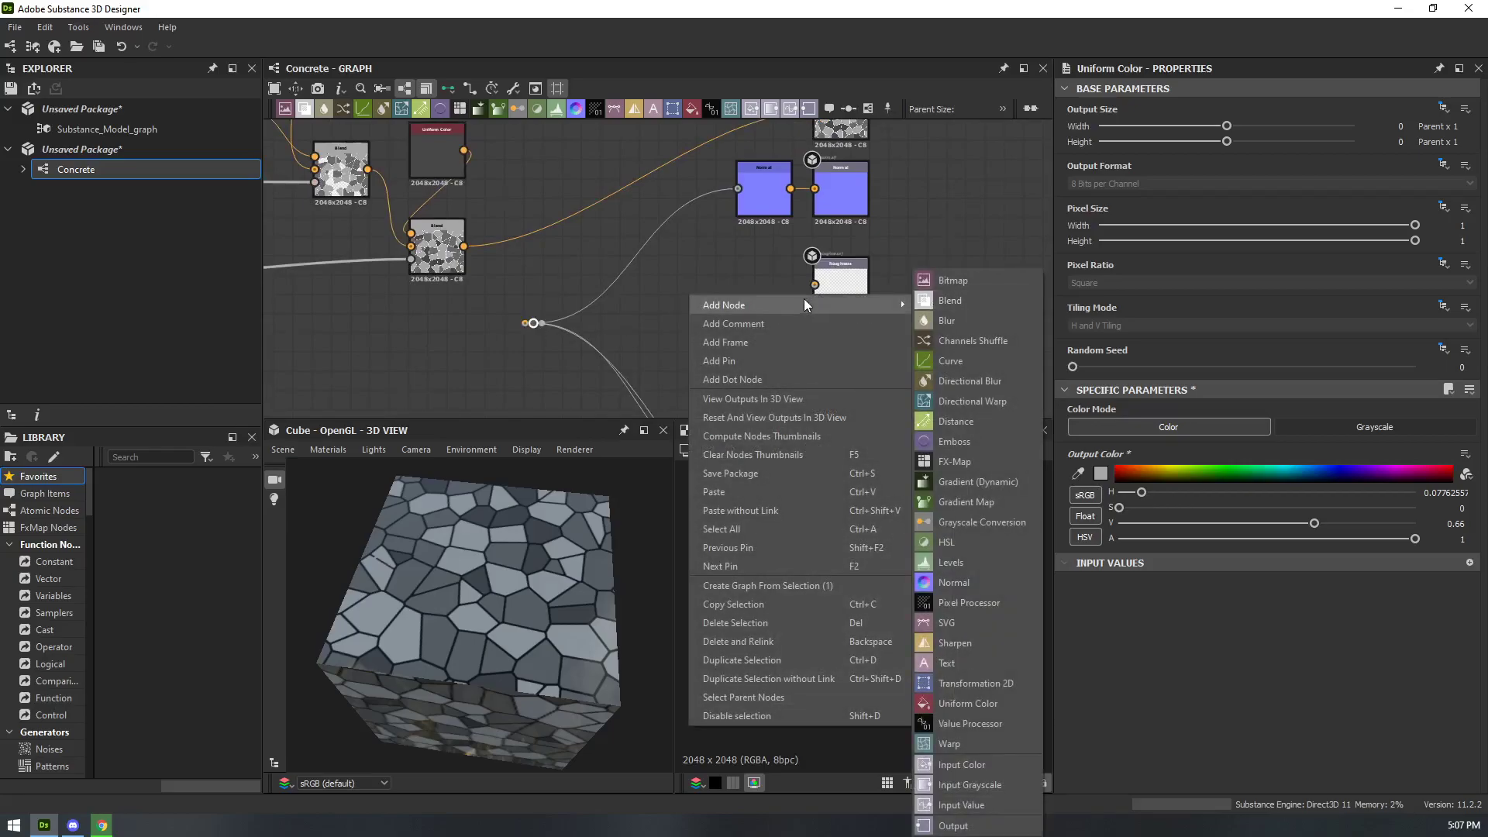
left_click(704, 271)
right_click(693, 288)
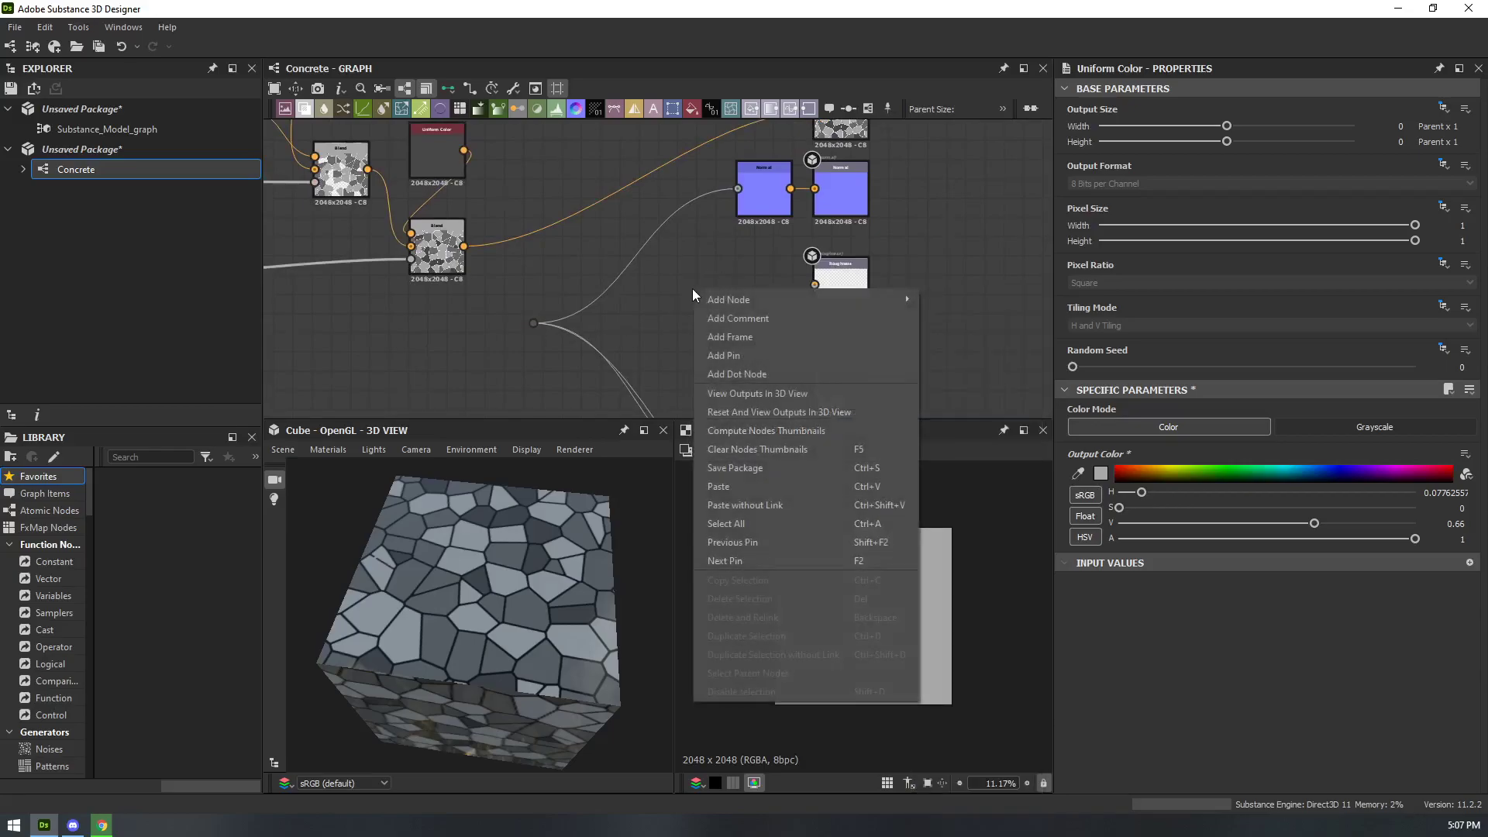
key("f")
- Add a new Uniform Color node and place it beside the Roughness output
left_click(598, 320)
key("space")
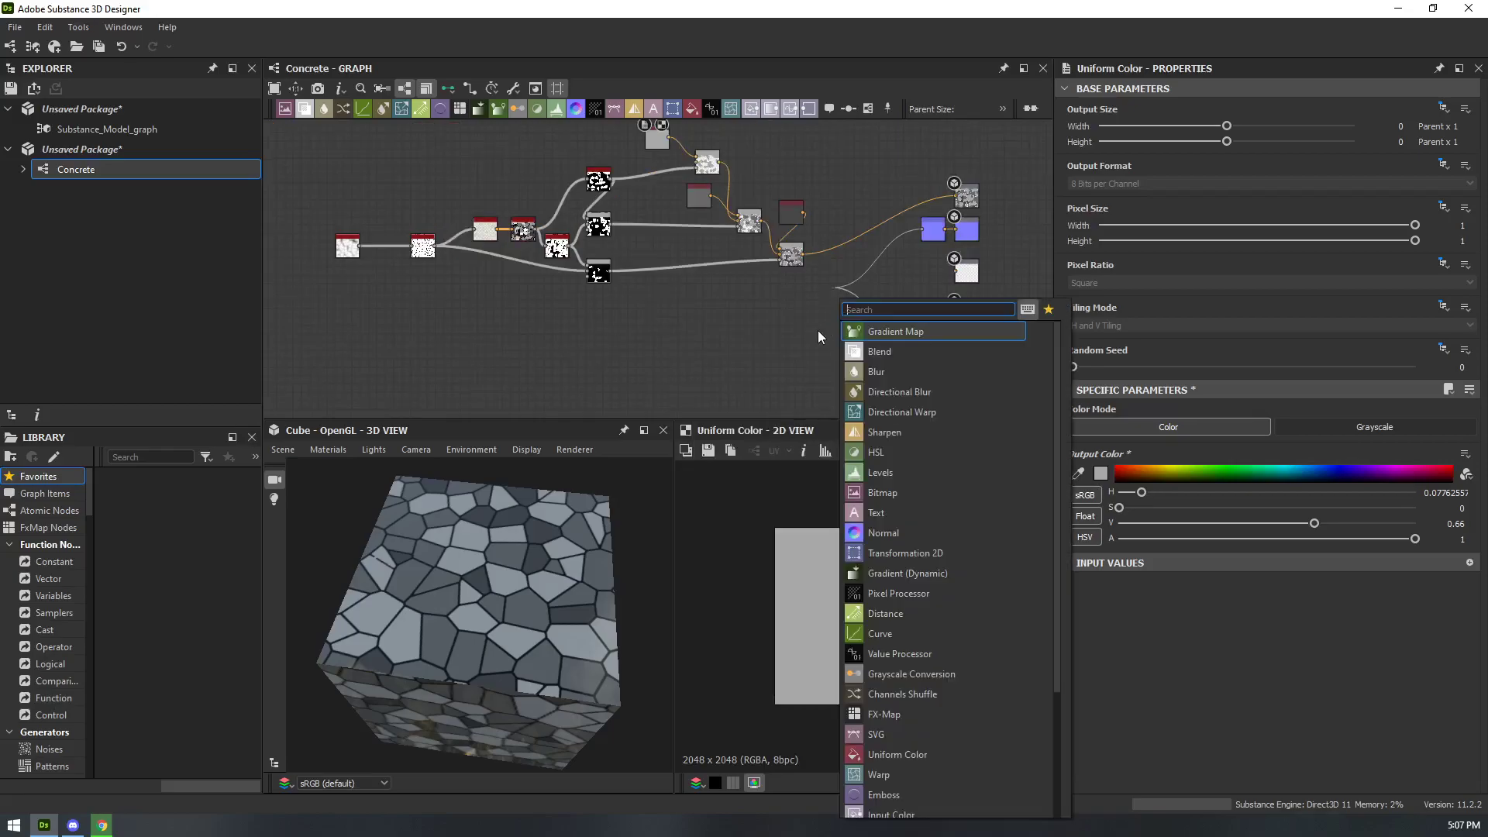
type("uni")
key("Return")
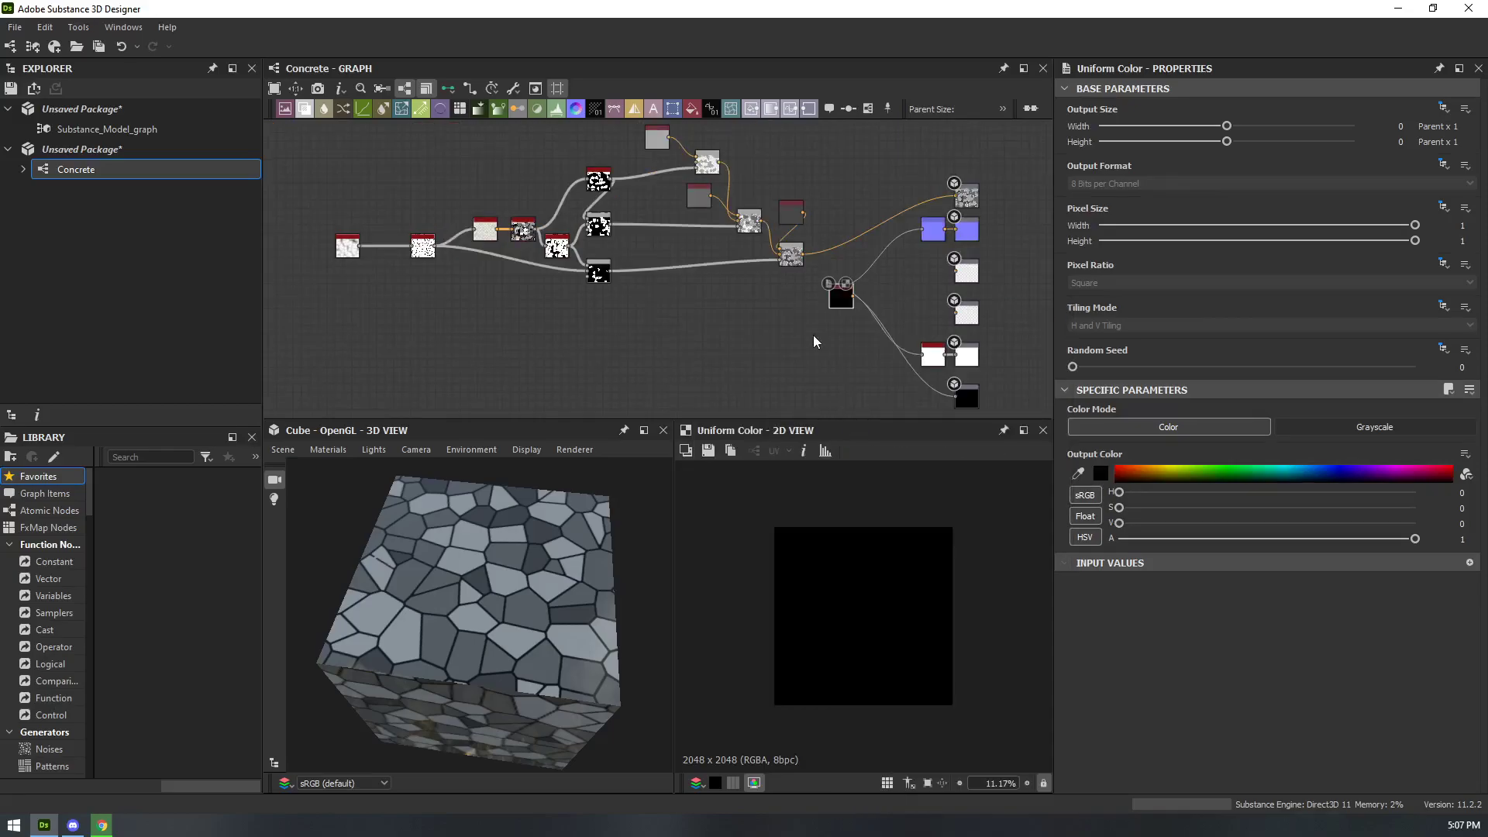
scroll(935, 316, "up", 5)
left_click_drag(713, 271, 880, 209)
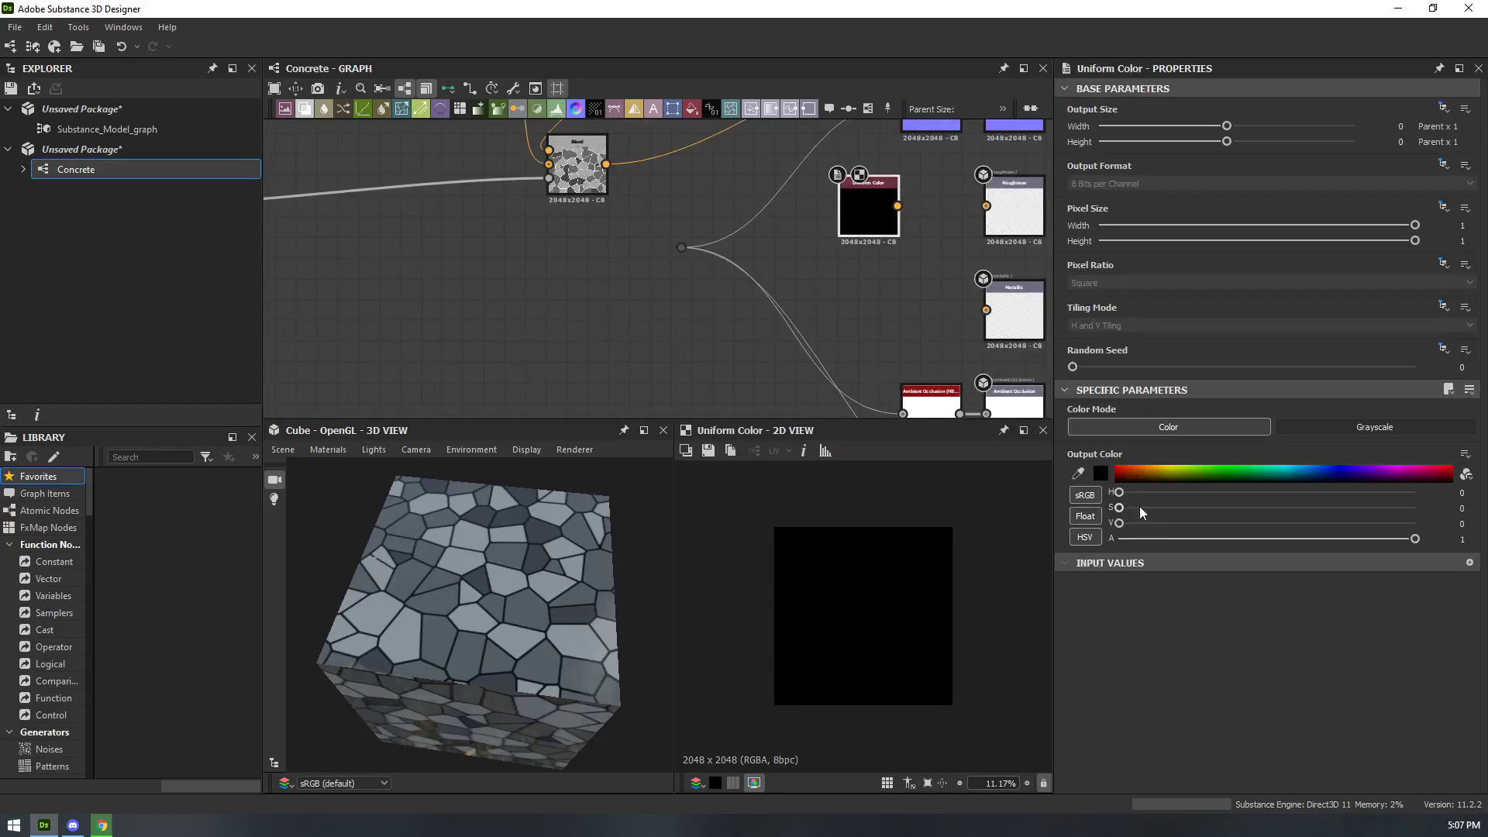
- Feed the new Uniform Color into the Roughness output at value 0.33, raise the value to 1, and inspect the cube
left_click_drag(1123, 526, 1215, 523)
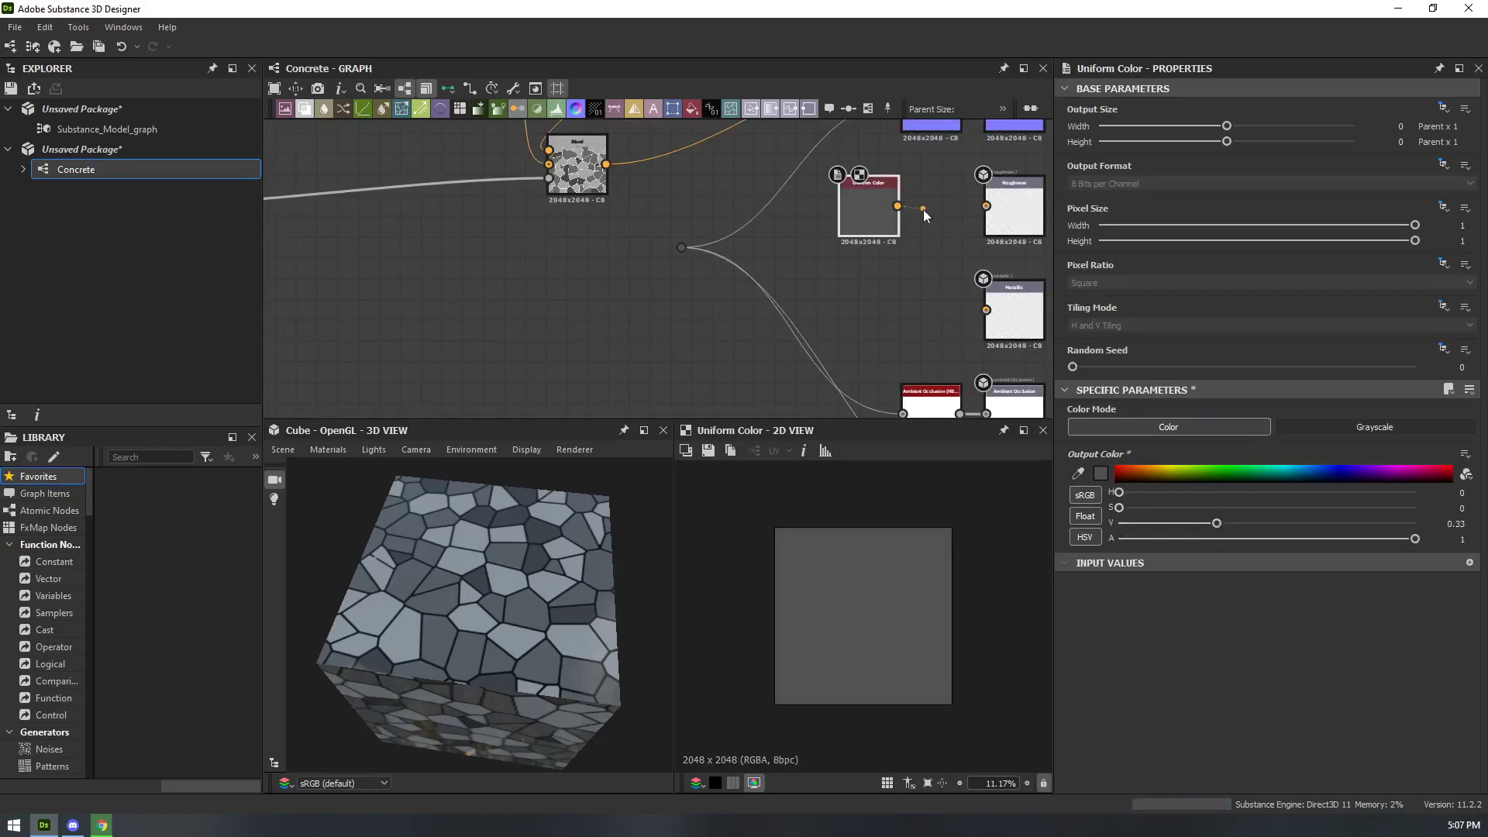
left_click_drag(872, 217, 934, 217)
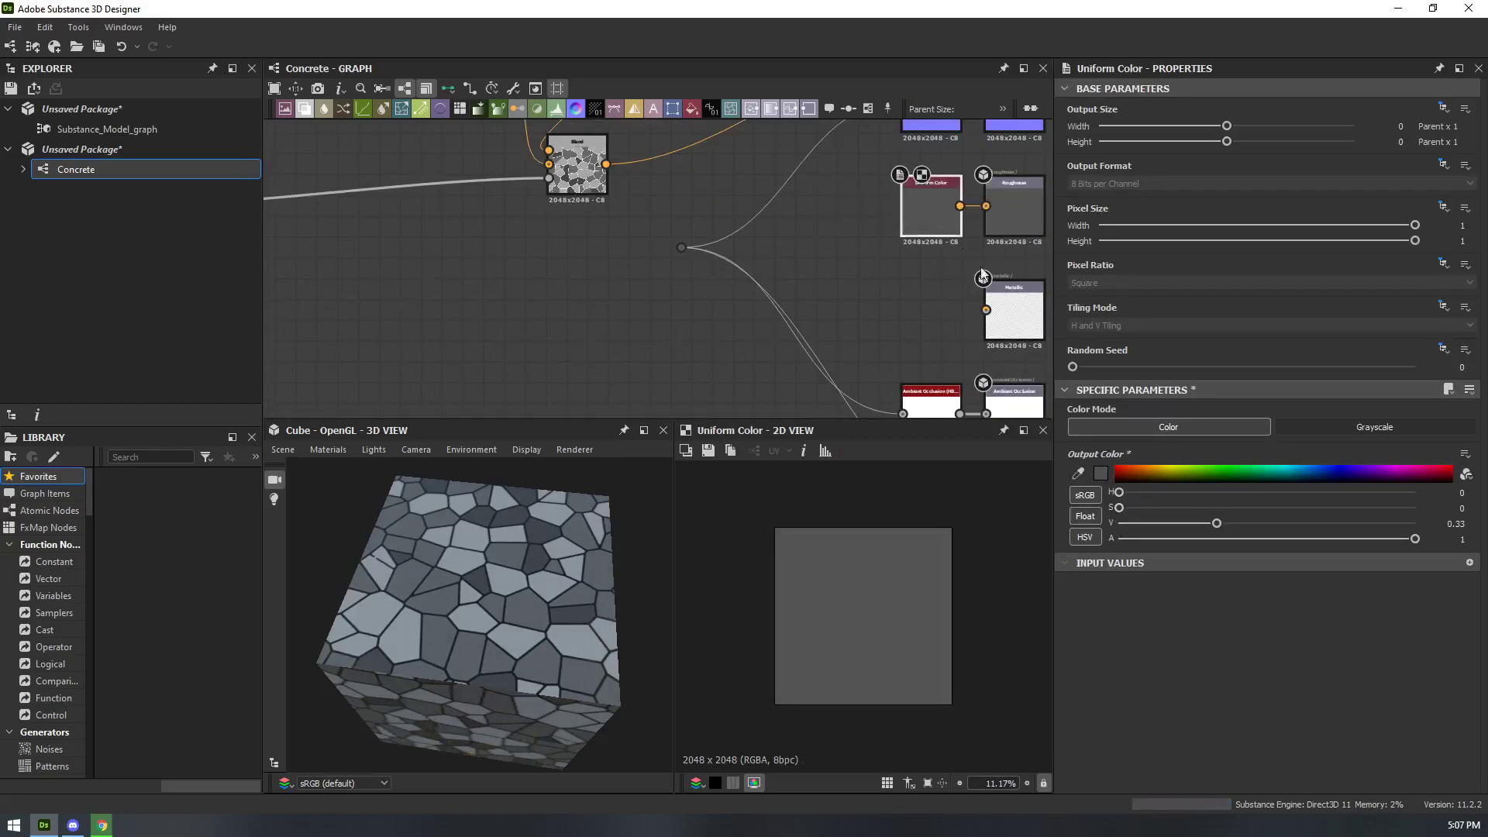
left_click_drag(1216, 524, 1426, 513)
left_click_drag(535, 620, 486, 589)
scroll(487, 589, "down", 5)
scroll(485, 573, "up", 10)
scroll(882, 255, "down", 3)
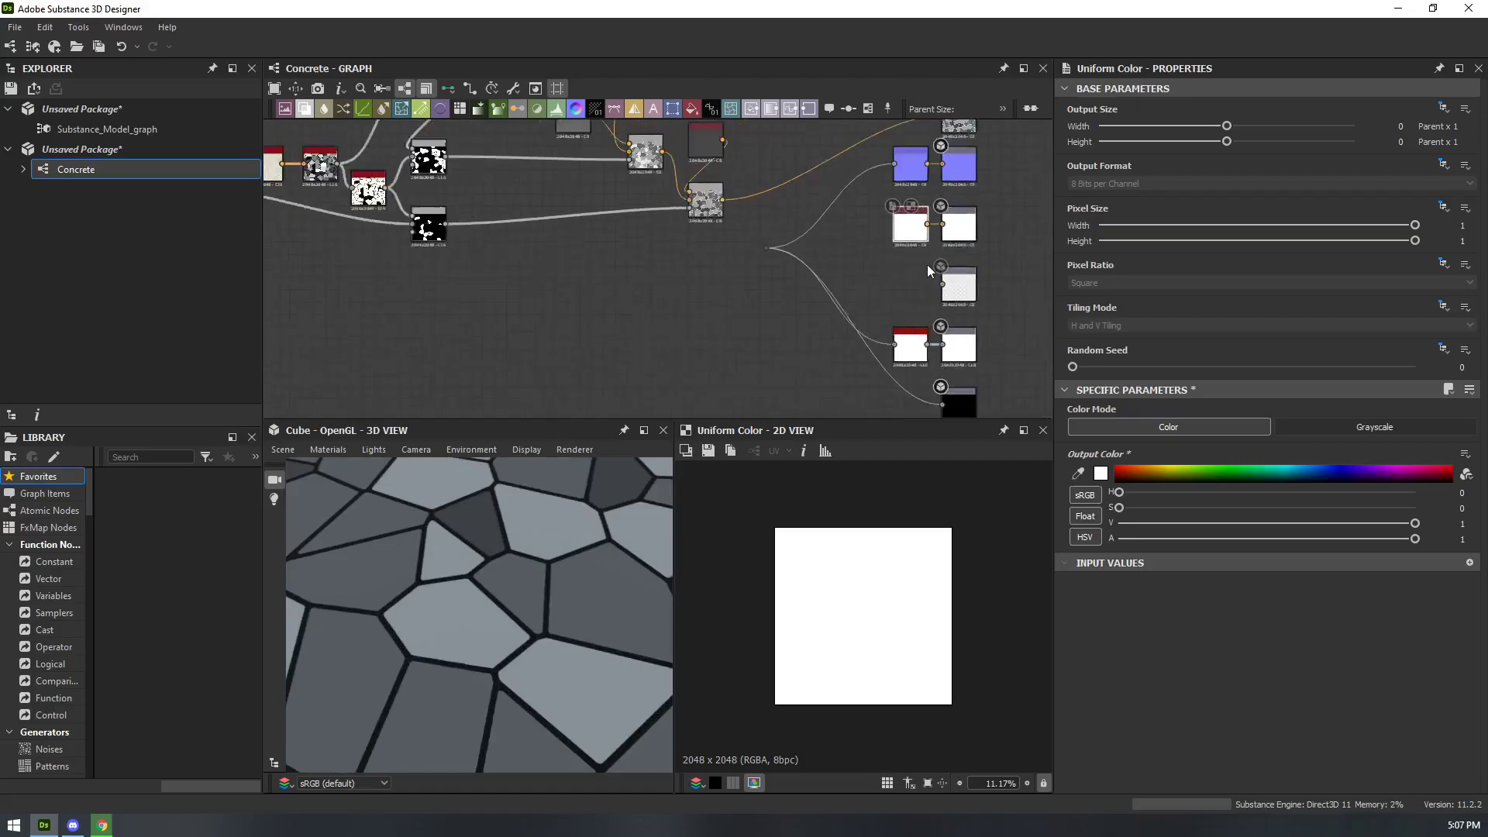
- Connect the white Uniform Color to the Metallic output as well and inspect the material on the cube
scroll(921, 265, "up", 4)
left_click(1000, 293)
left_click_drag(935, 179, 950, 307)
left_click_drag(488, 583, 590, 512)
scroll(531, 518, "down", 8)
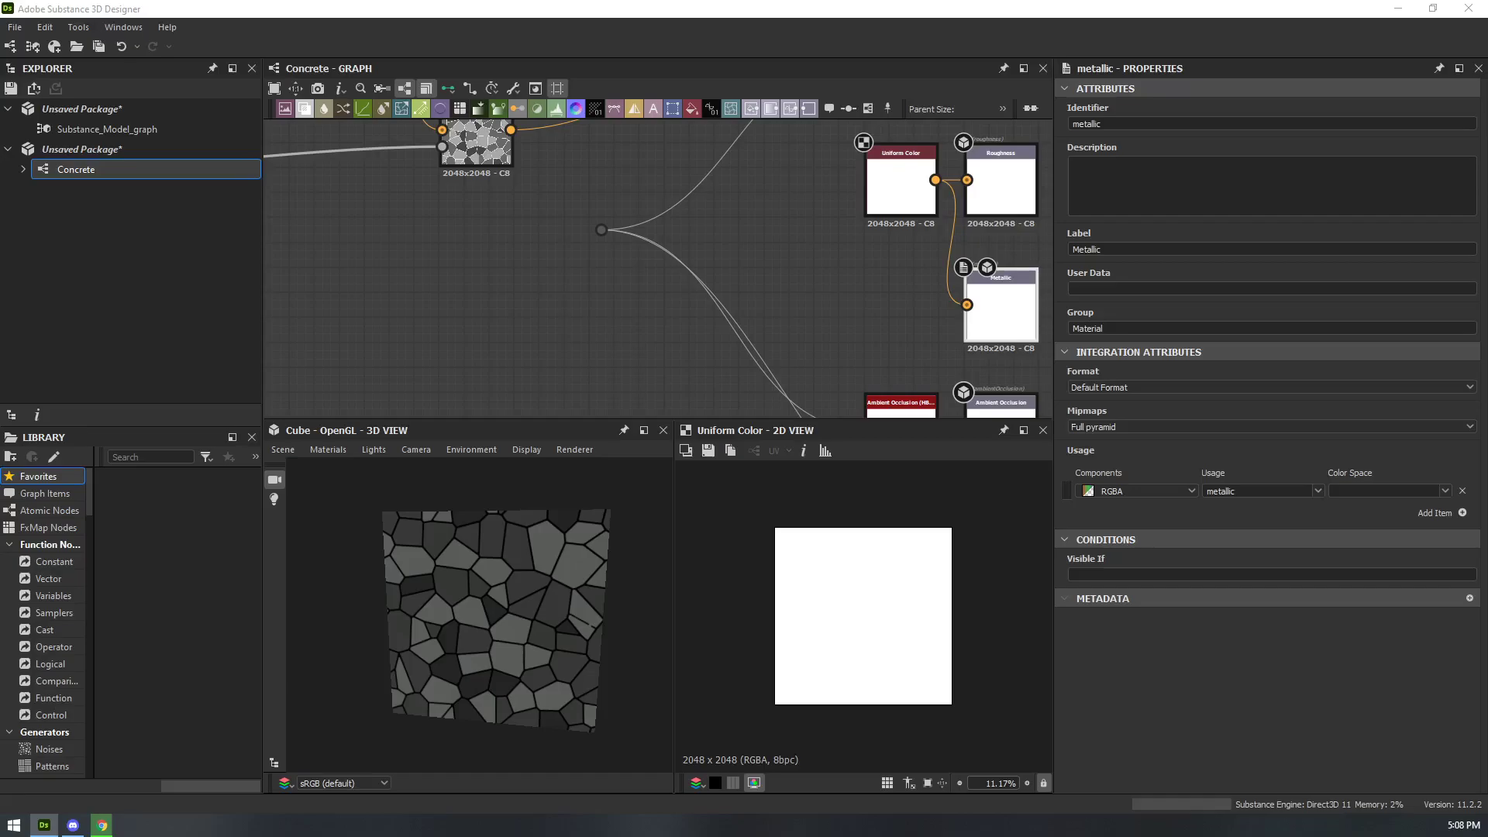
- Switch to the browser, open the Polycount thread on physically accurate material values, and look through its mentions of "concre"
key("alt+Tab")
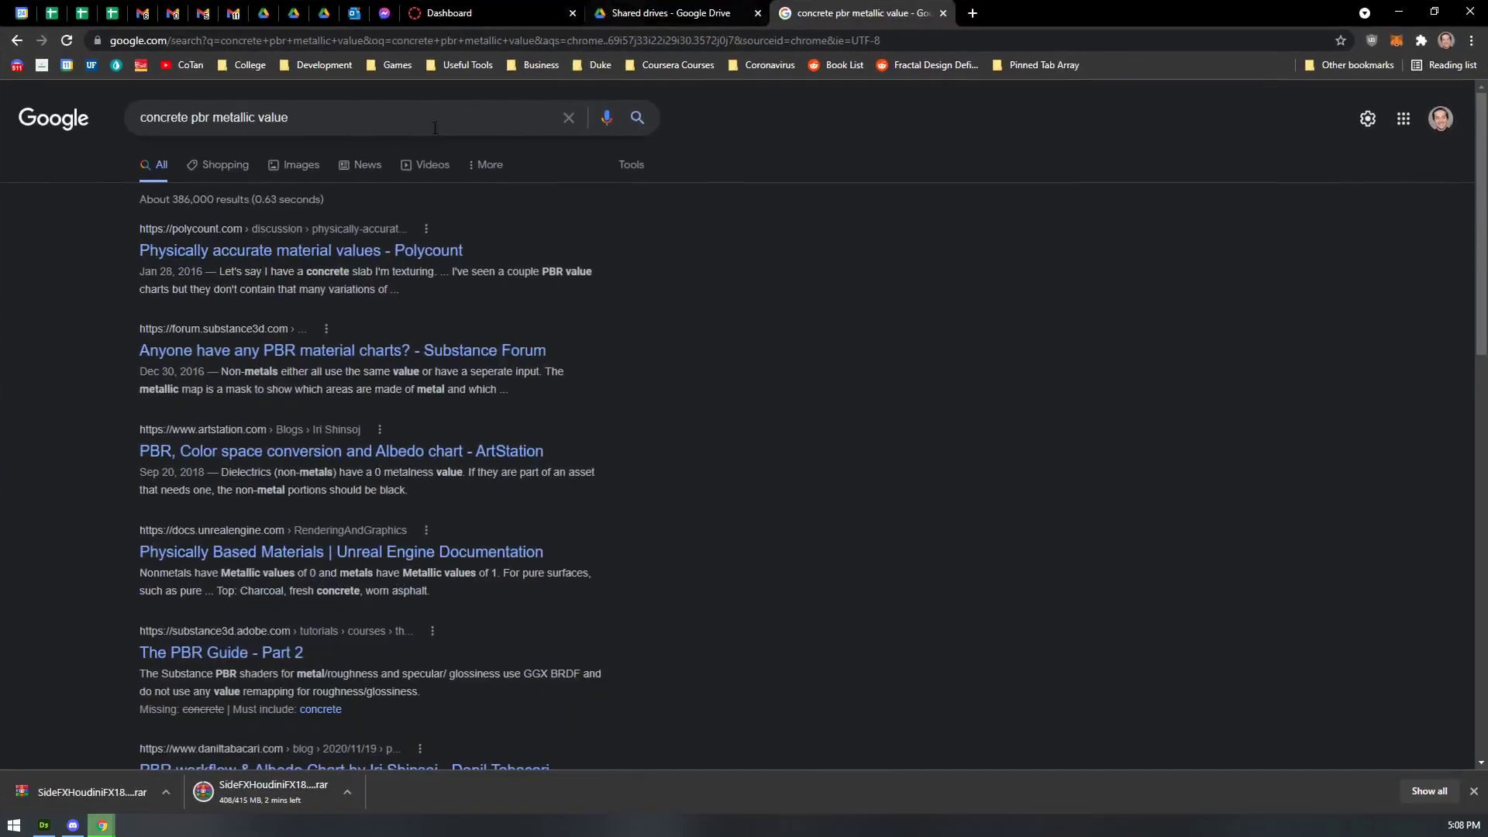
left_click(233, 238)
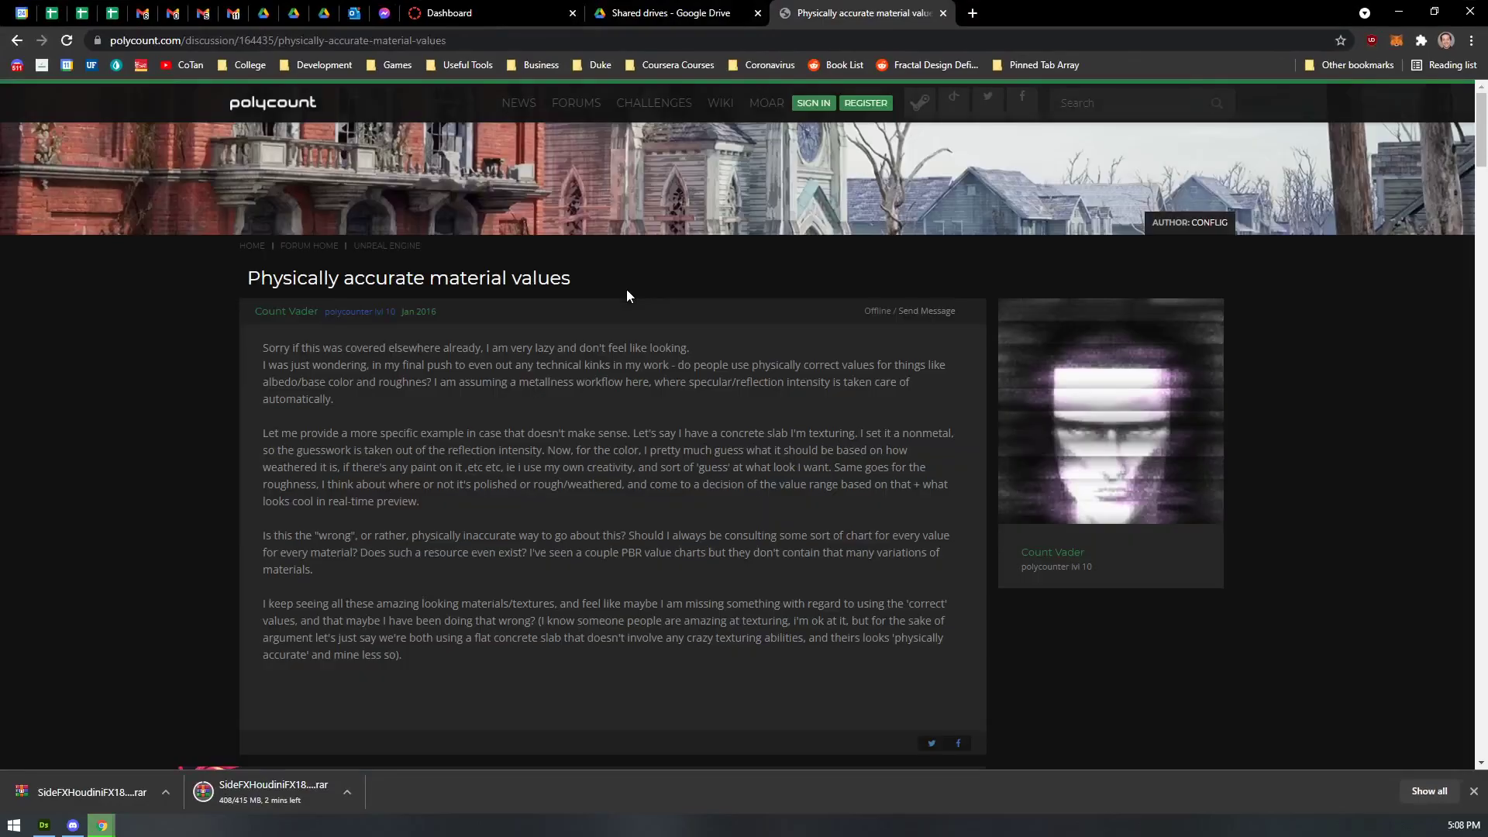
scroll(626, 290, "down", 7)
key("ctrl+f")
type("concre")
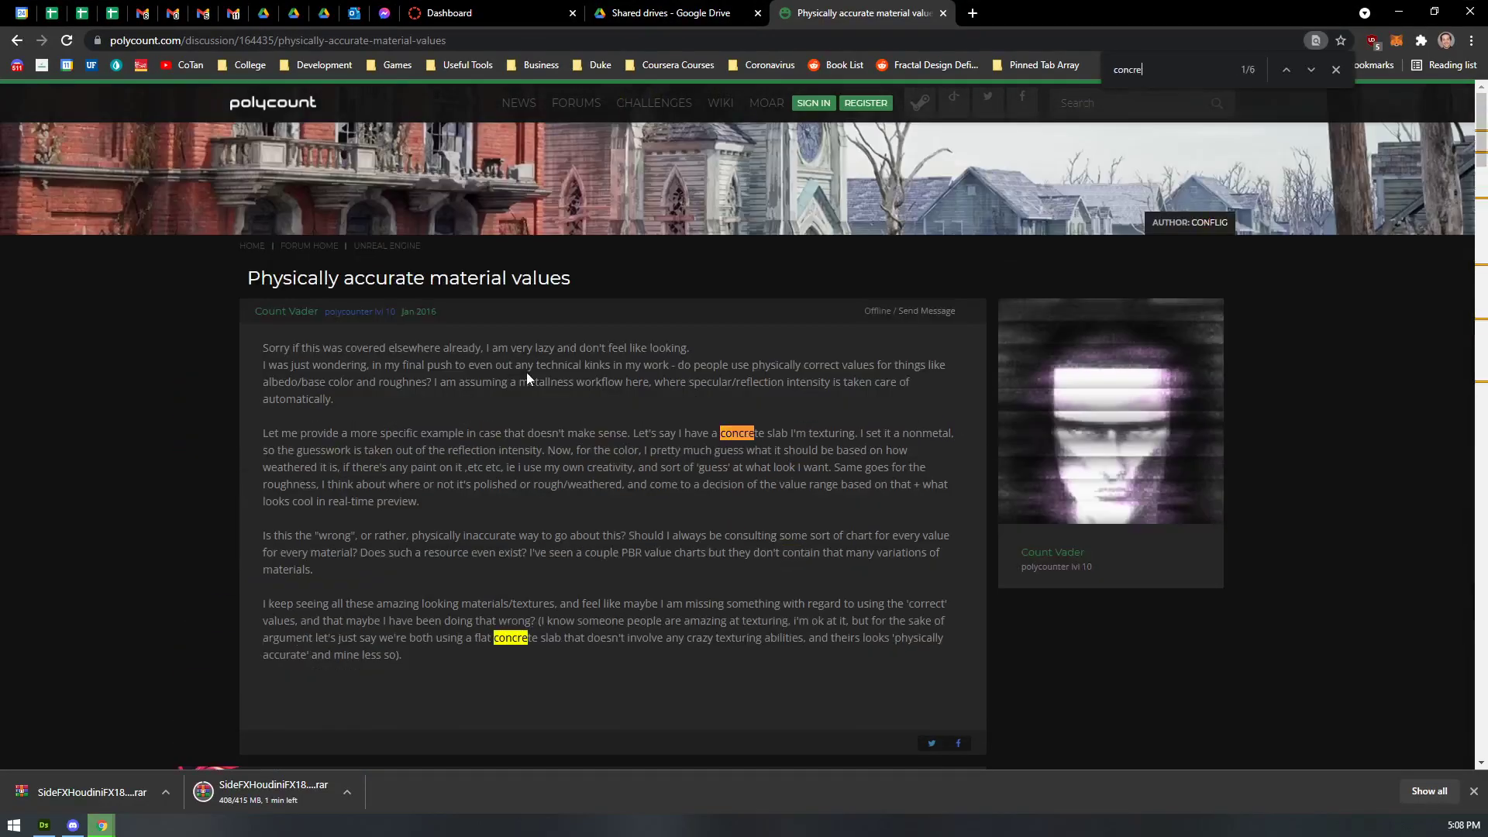
scroll(527, 372, "down", 10)
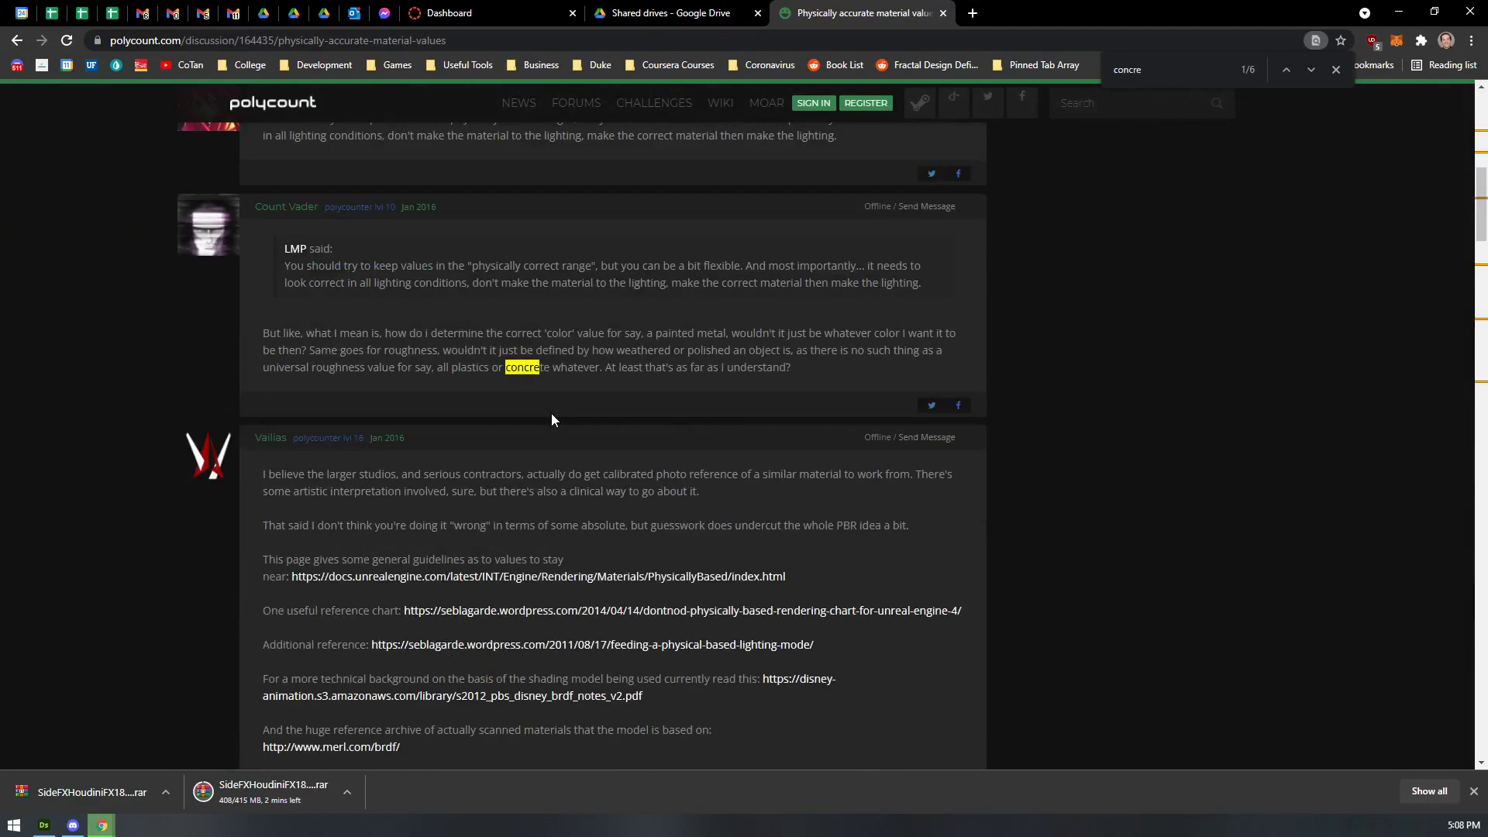
type("e")
left_click_drag(513, 367, 672, 373)
left_click(678, 374)
left_click_drag(830, 350, 518, 370)
scroll(510, 424, "down", 5)
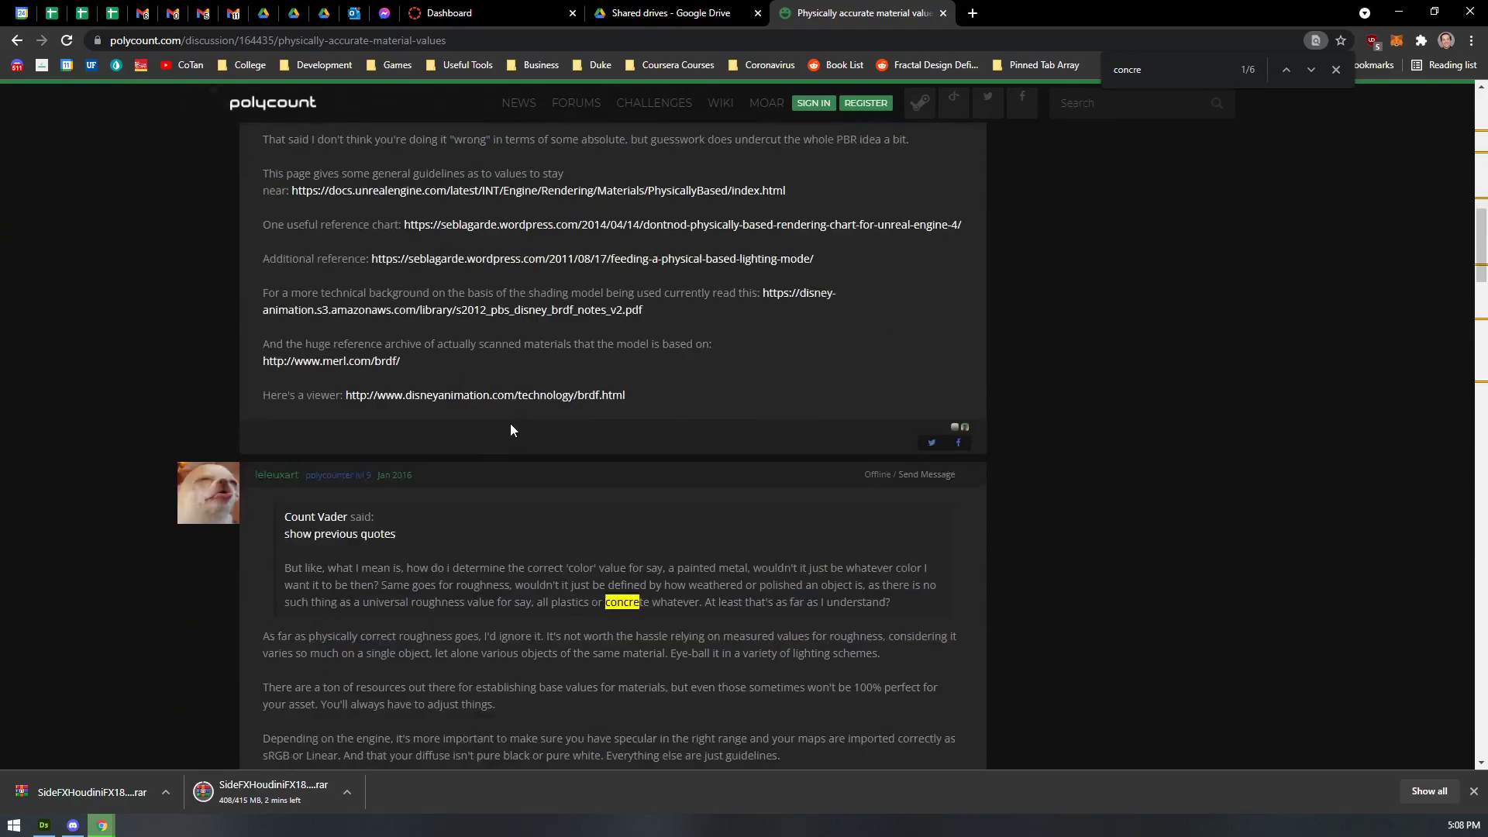
- Open the linked Unreal Engine Physically Based Materials page and read its Metallic section
left_click(347, 190)
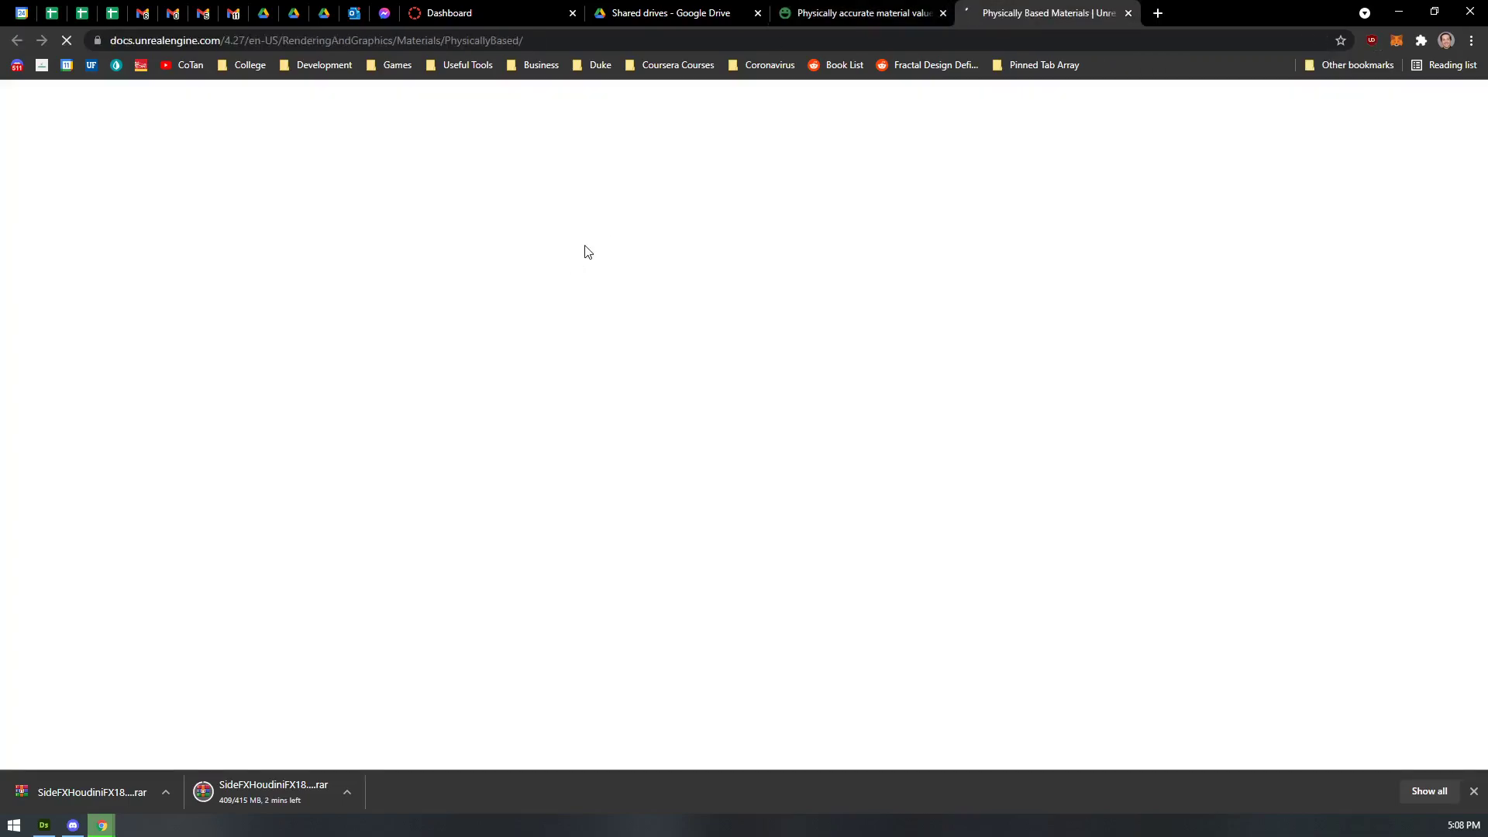
scroll(789, 235, "down", 15)
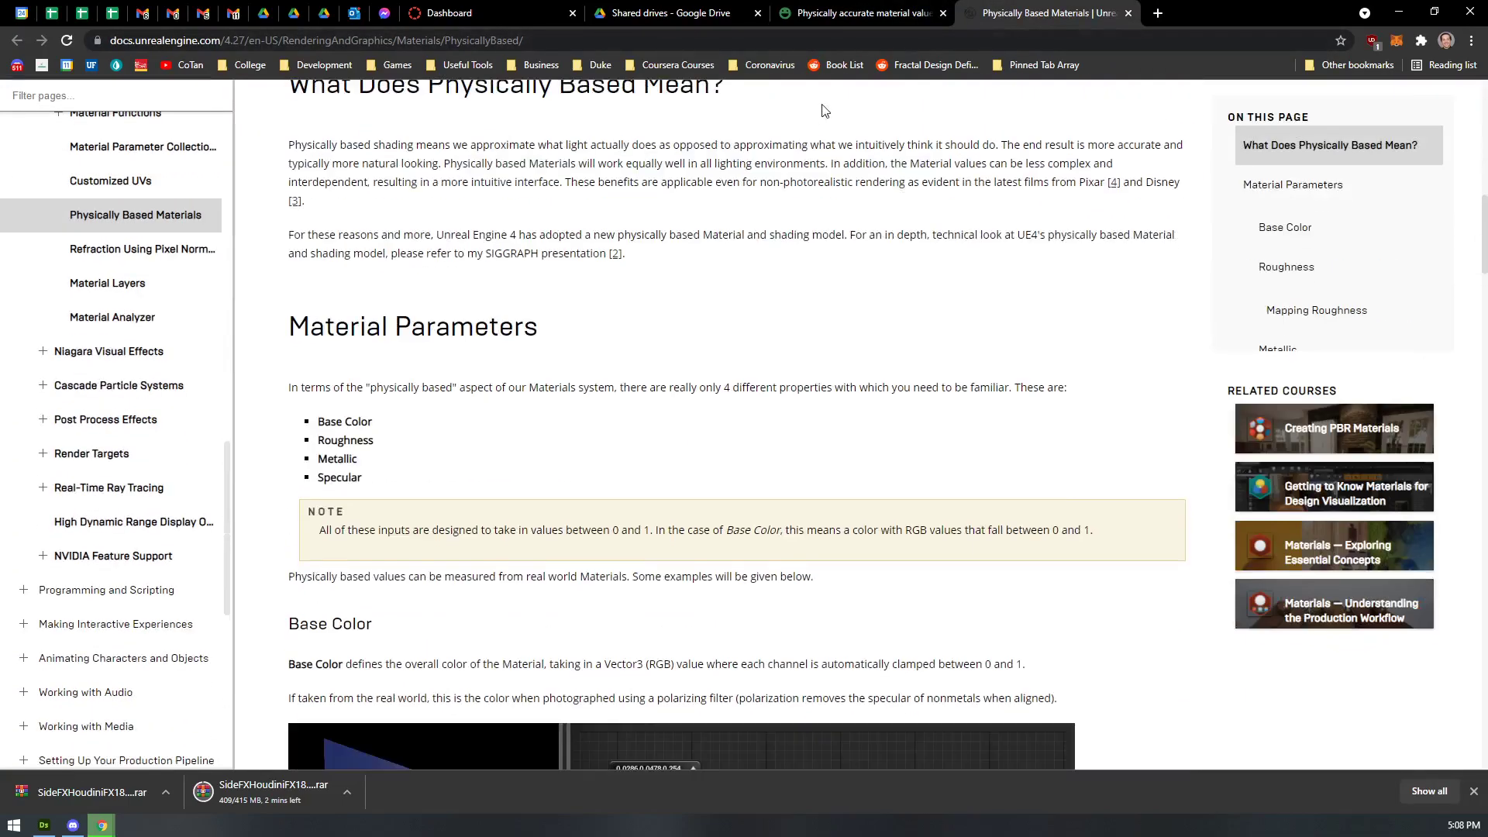
scroll(845, 174, "down", 15)
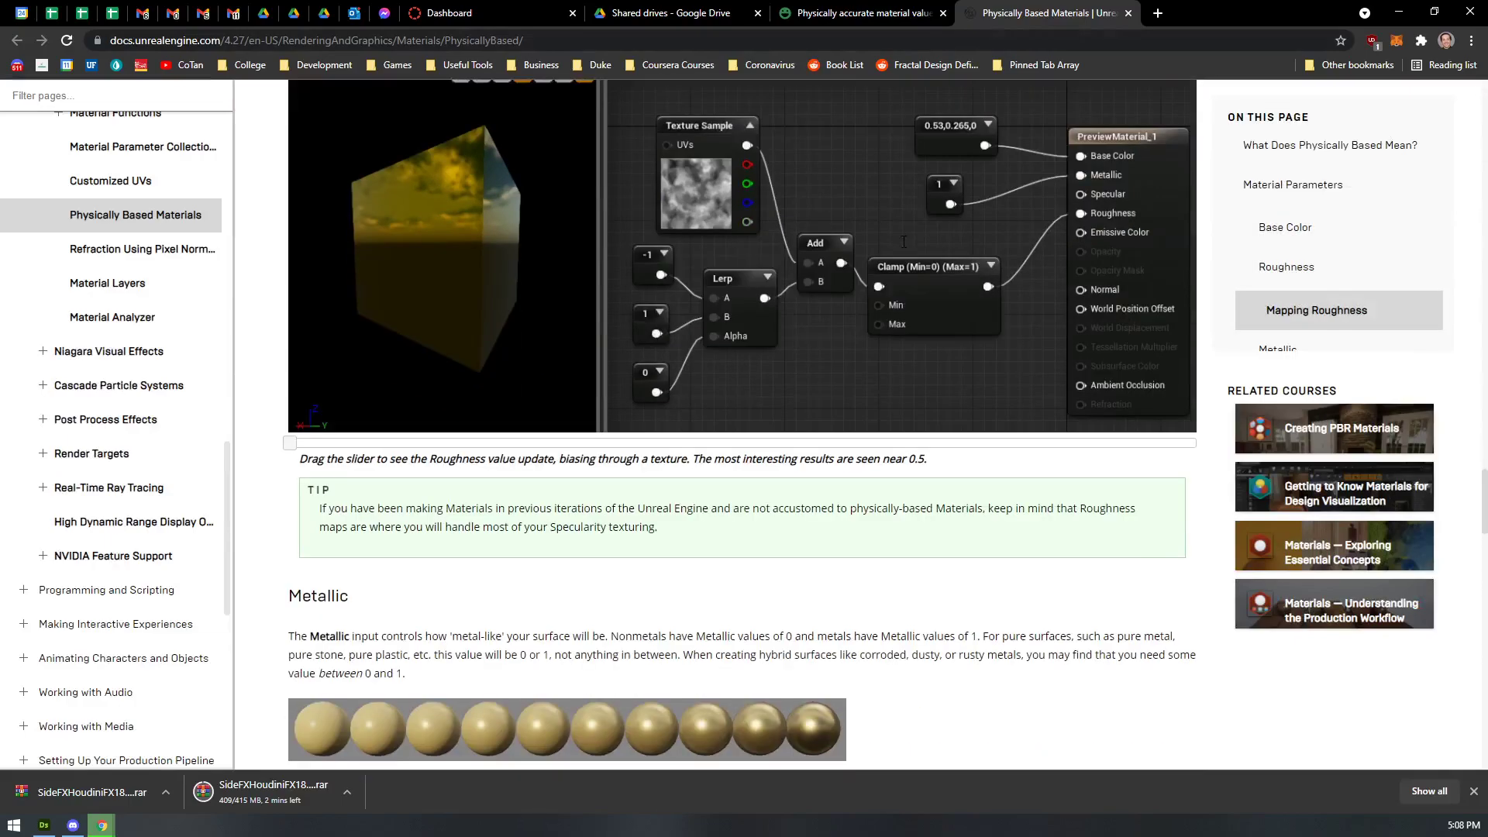
- Open the linked DONTNOD physically based rendering chart from the Polycount thread and examine its base color and metallic values
left_click(915, 10)
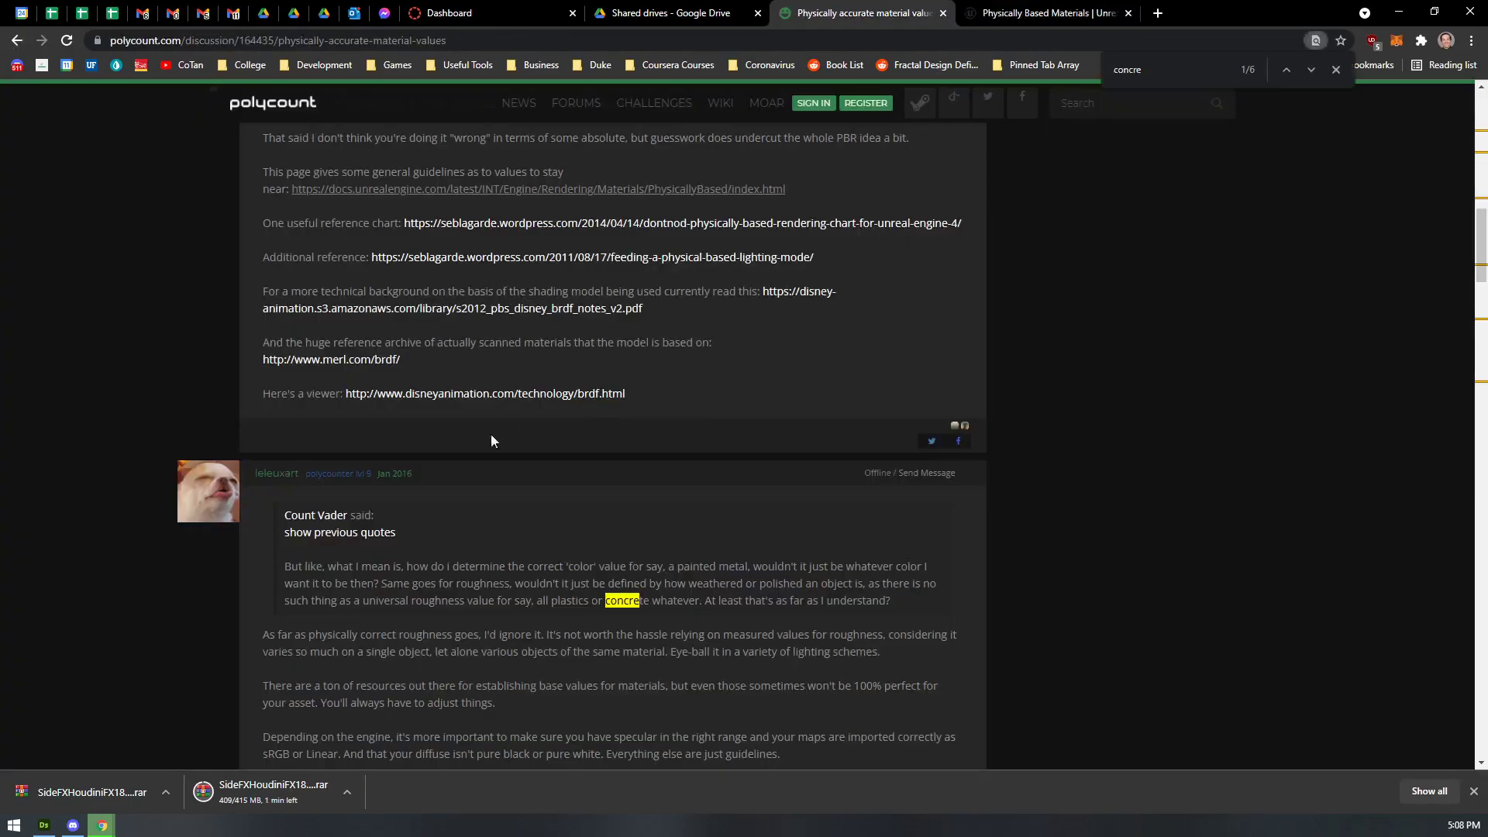
middle_click(443, 224)
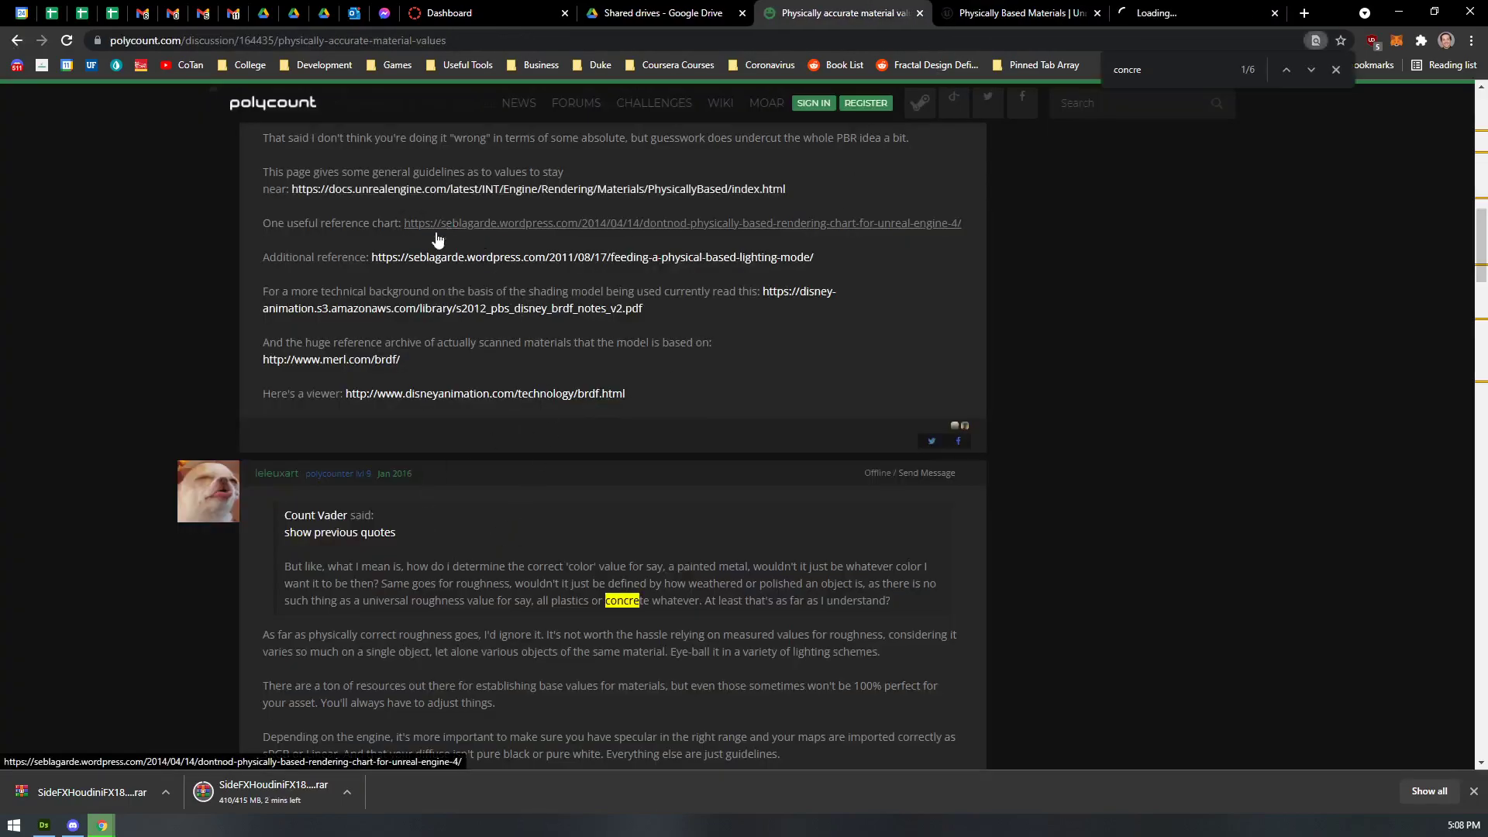
left_click(1193, 13)
scroll(551, 279, "down", 6)
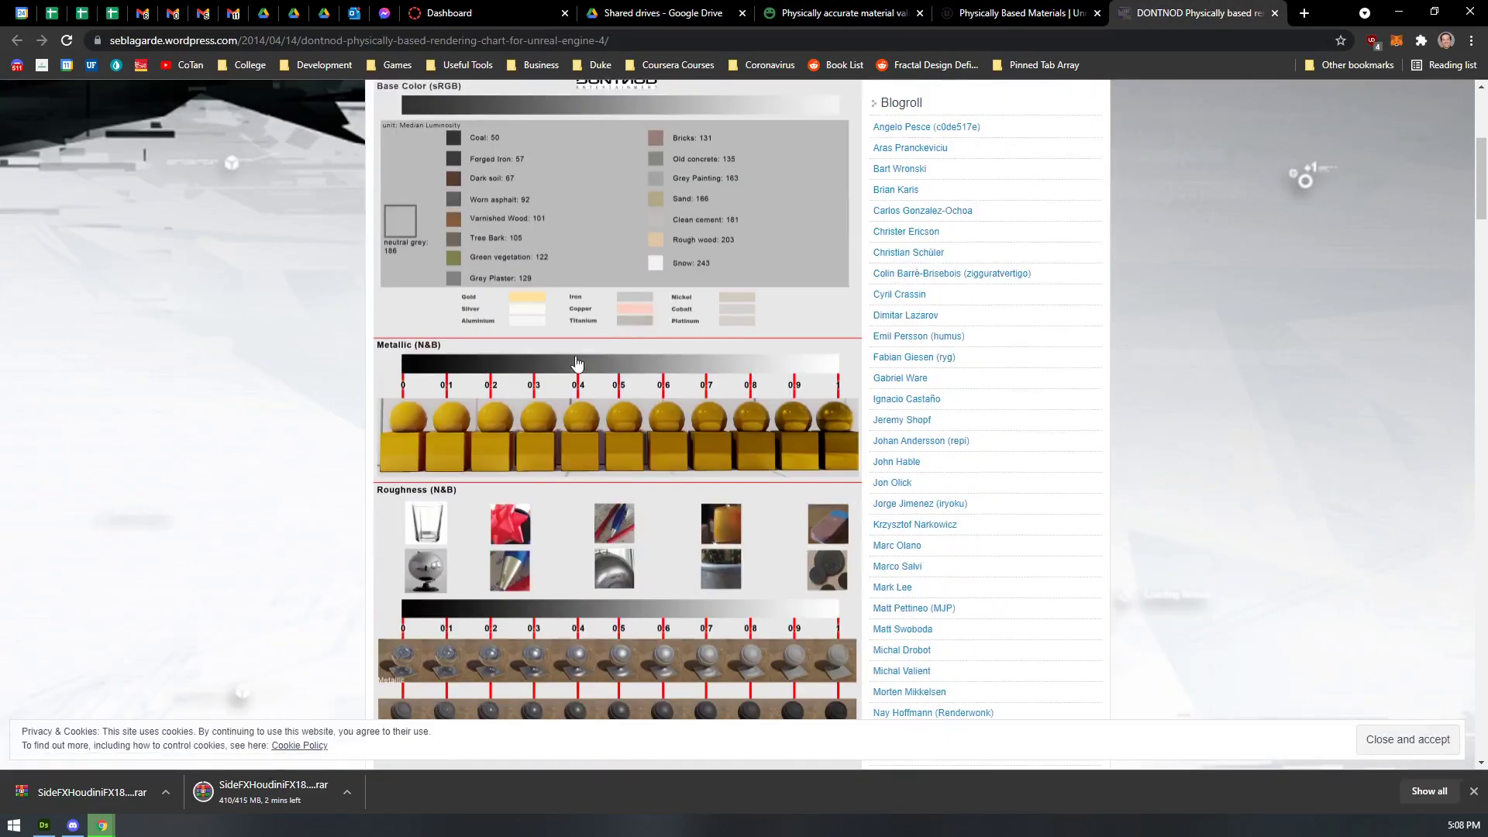
scroll(351, 204, "up", 3, "ctrl")
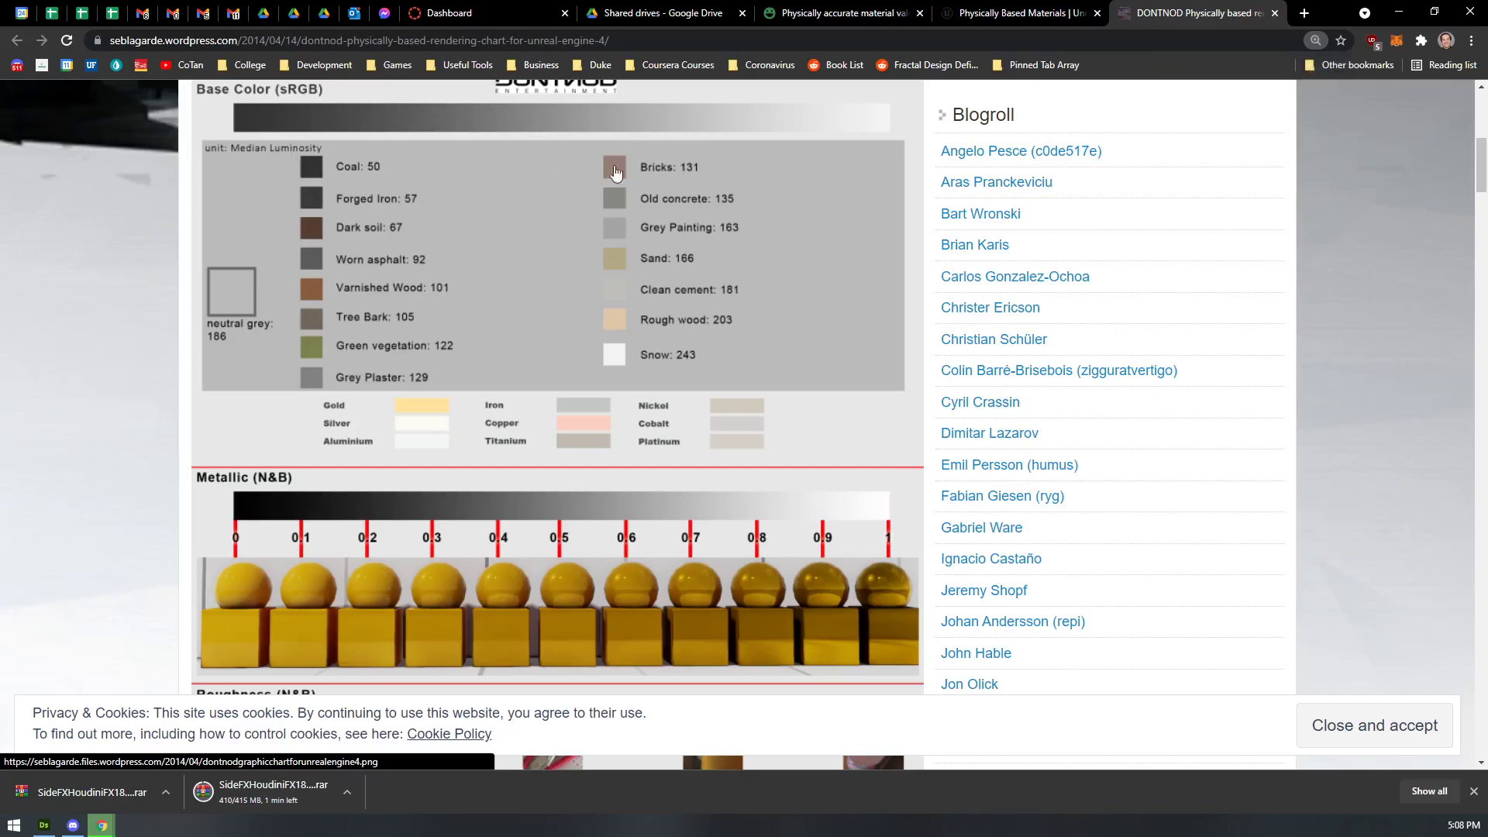
scroll(657, 233, "up", 1)
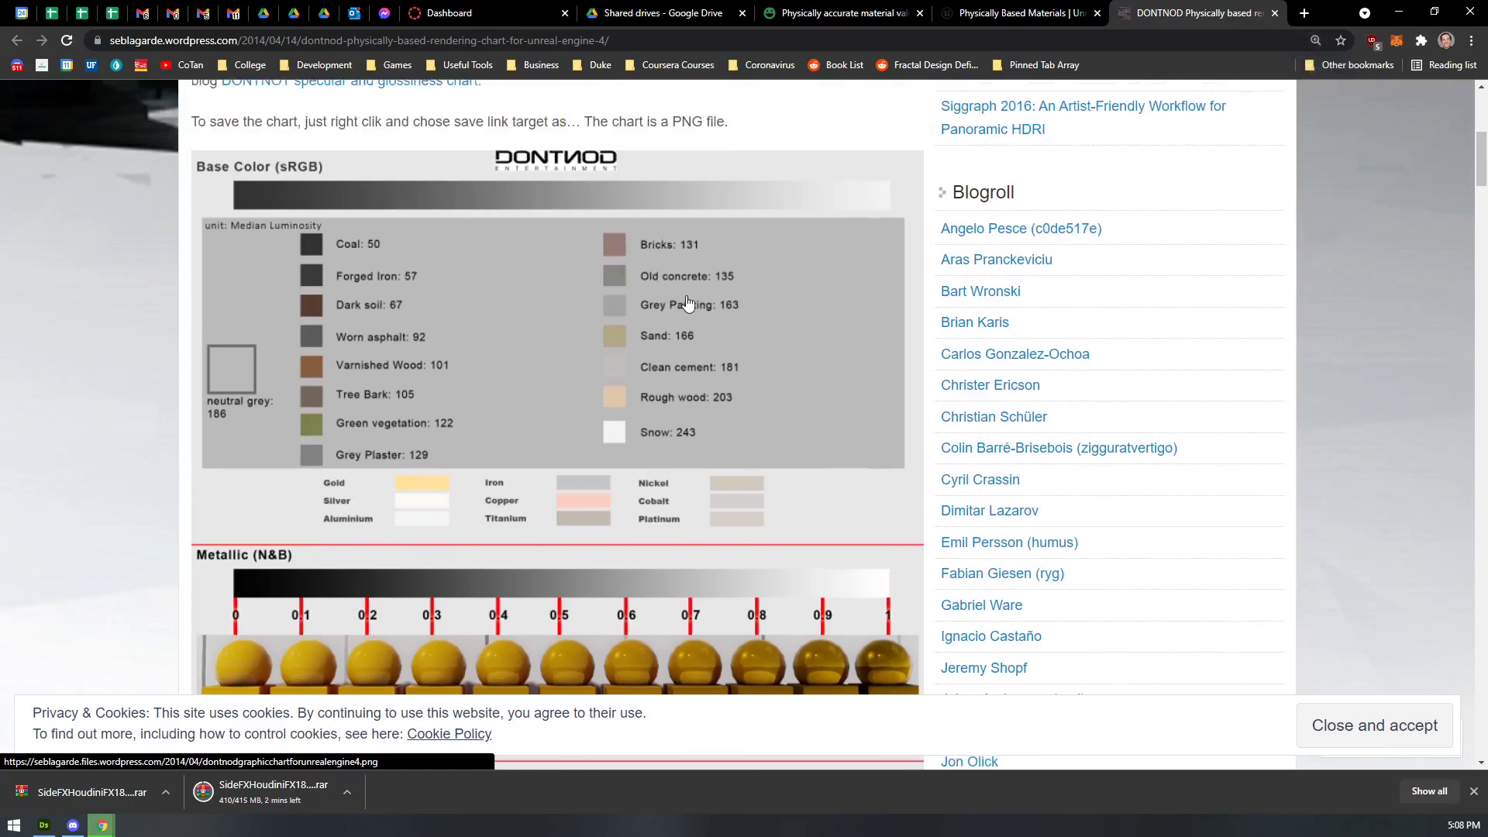
- Examine the metallic, roughness and porosity scales of the DONTNOD chart
scroll(729, 281, "down", 5)
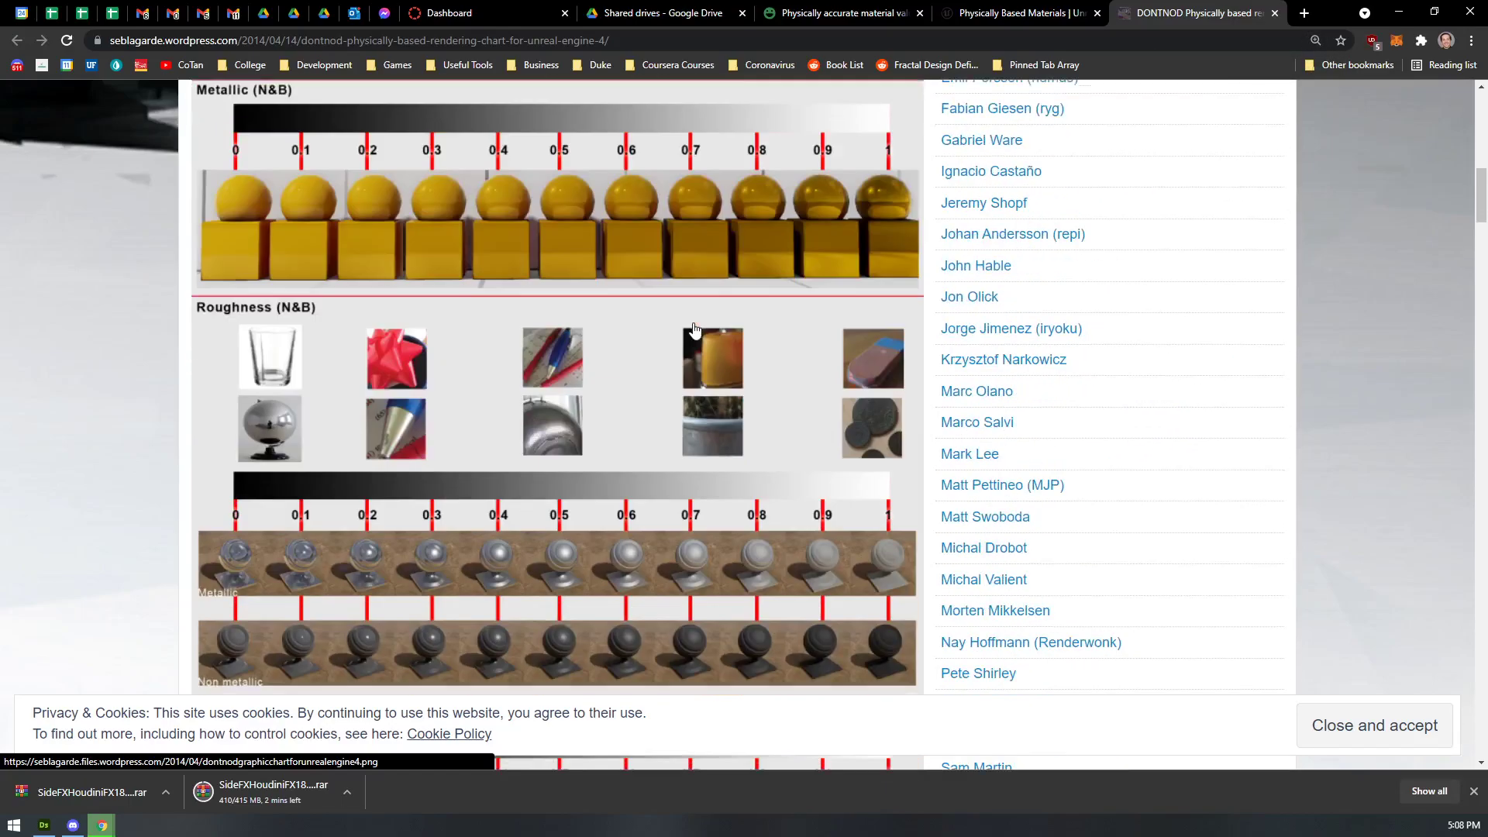
scroll(415, 299, "down", 3)
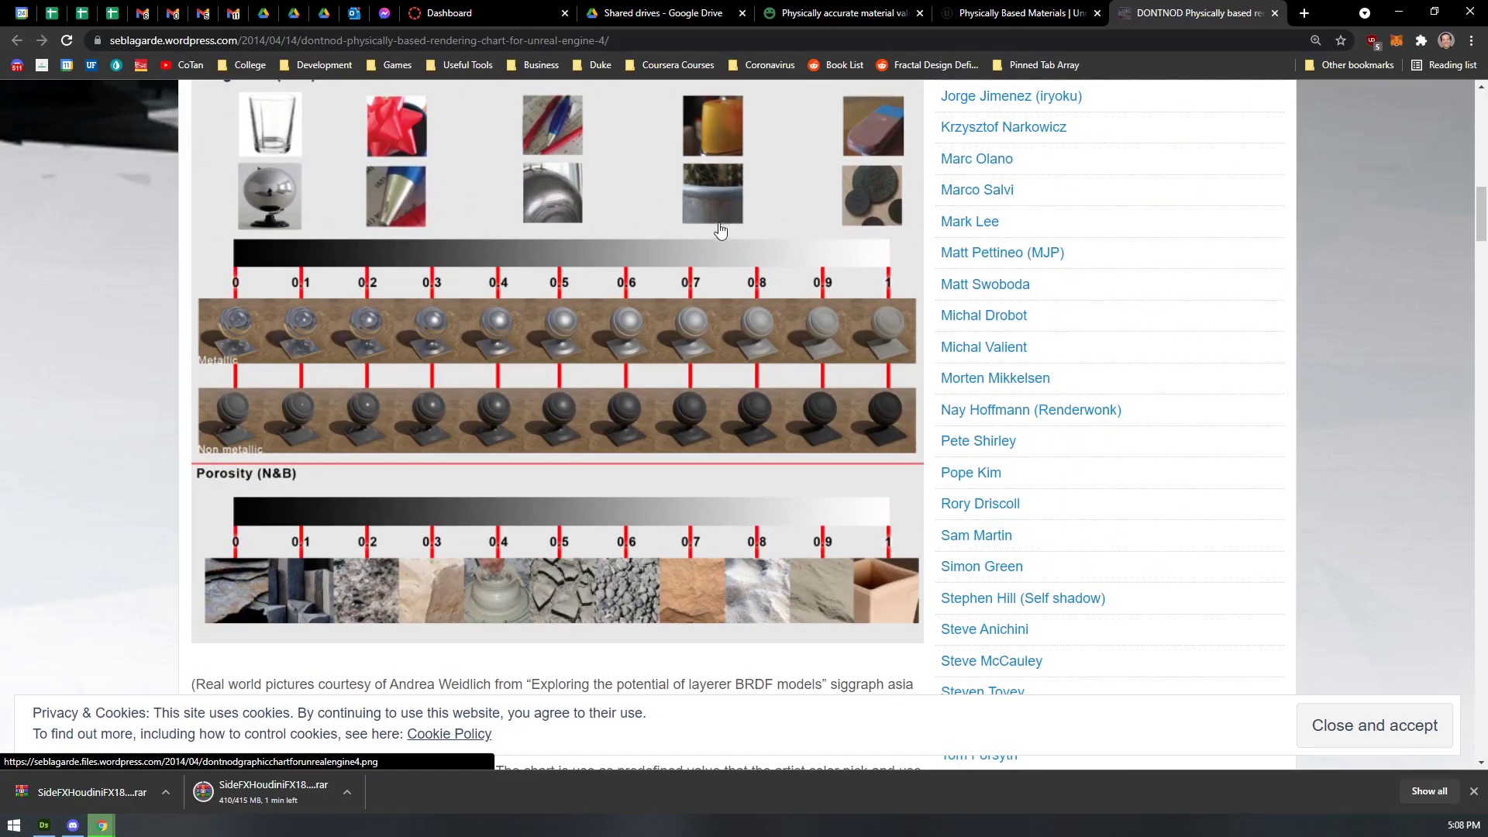
key("ctrl+Page_Up")
key("ctrl+Page_Up")
key("ctrl+Page_Up")
key("ctrl+Page_Up")
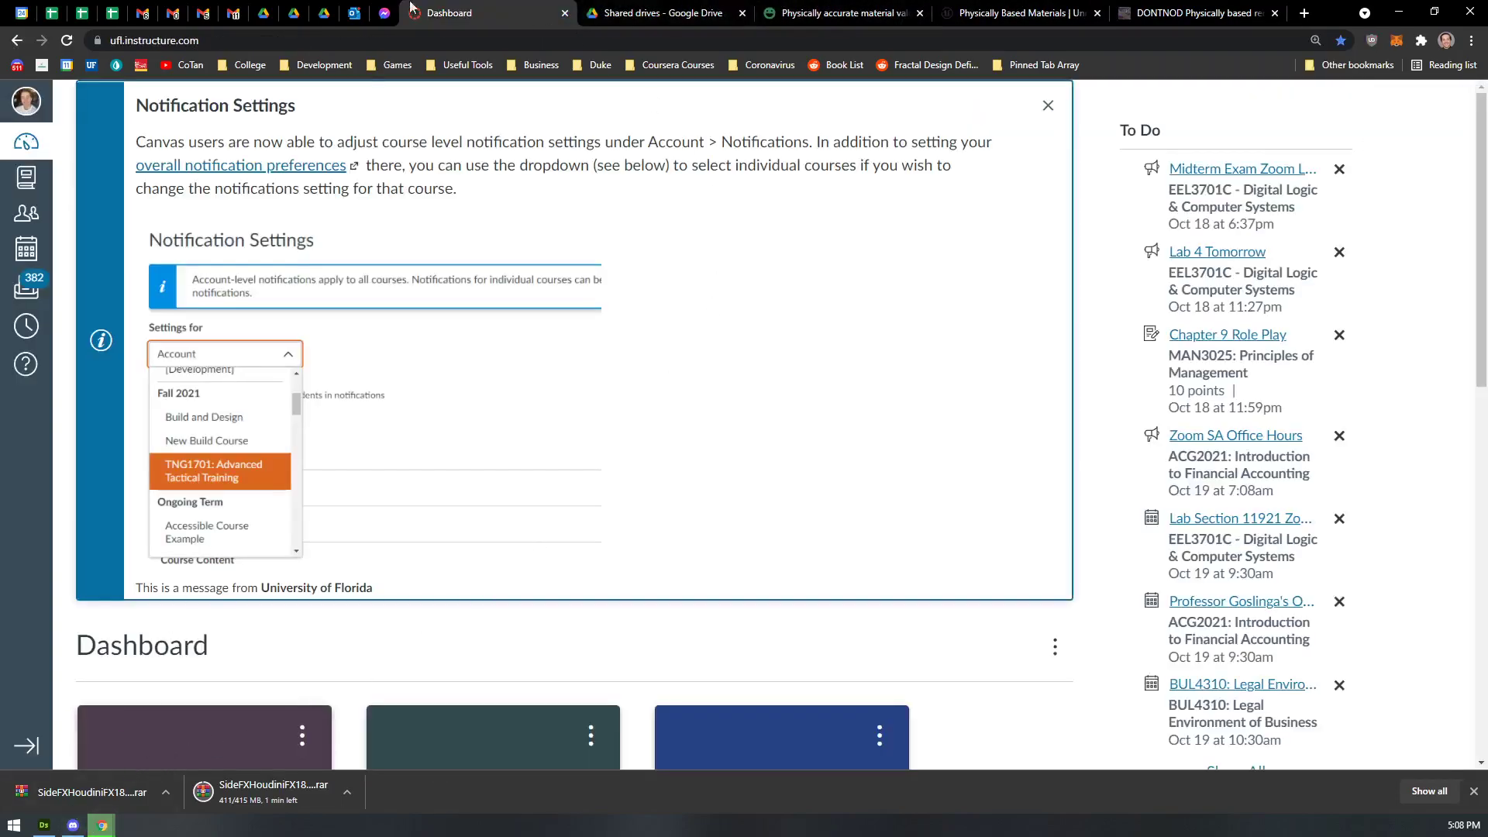
- Switch to Substance 3D Designer, set the Uniform Color's V to 0.75, and connect a duplicate of it to the Metallic output
left_click(44, 824)
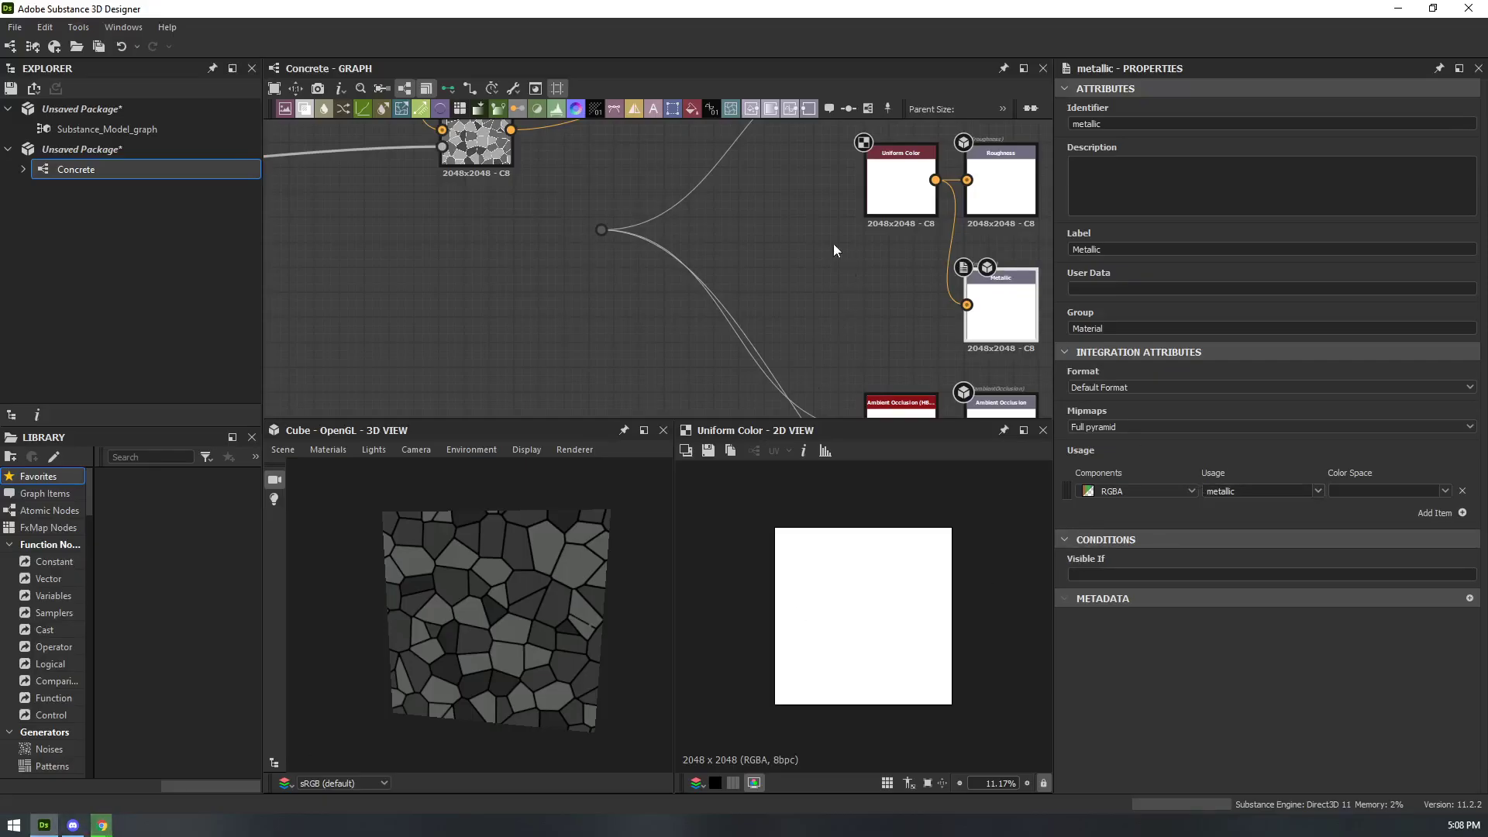
middle_click_drag(691, 238, 663, 304)
left_click(864, 251)
middle_click_drag(825, 272, 641, 271)
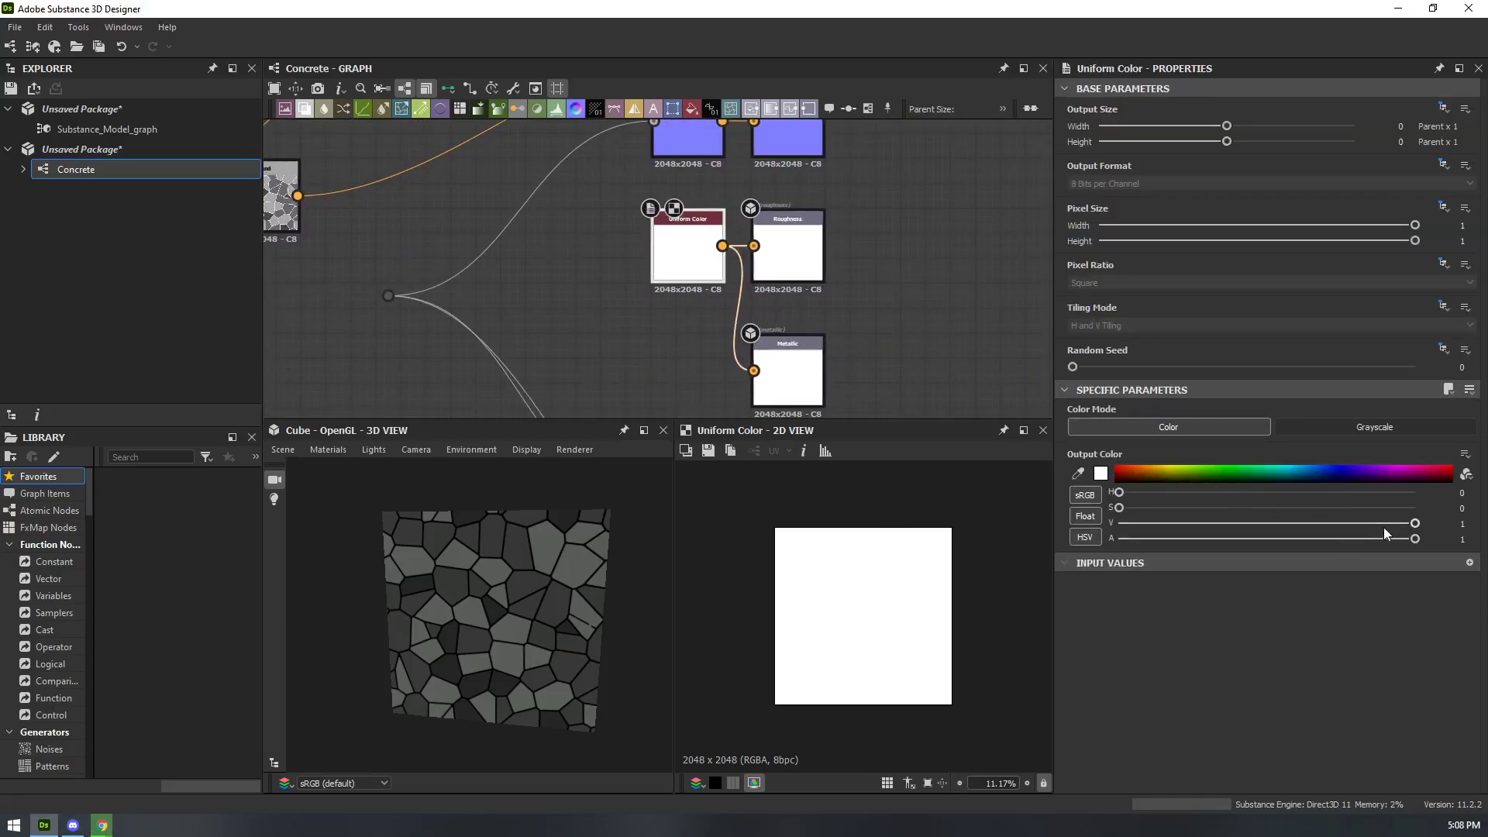
left_click_drag(1414, 524, 1341, 524)
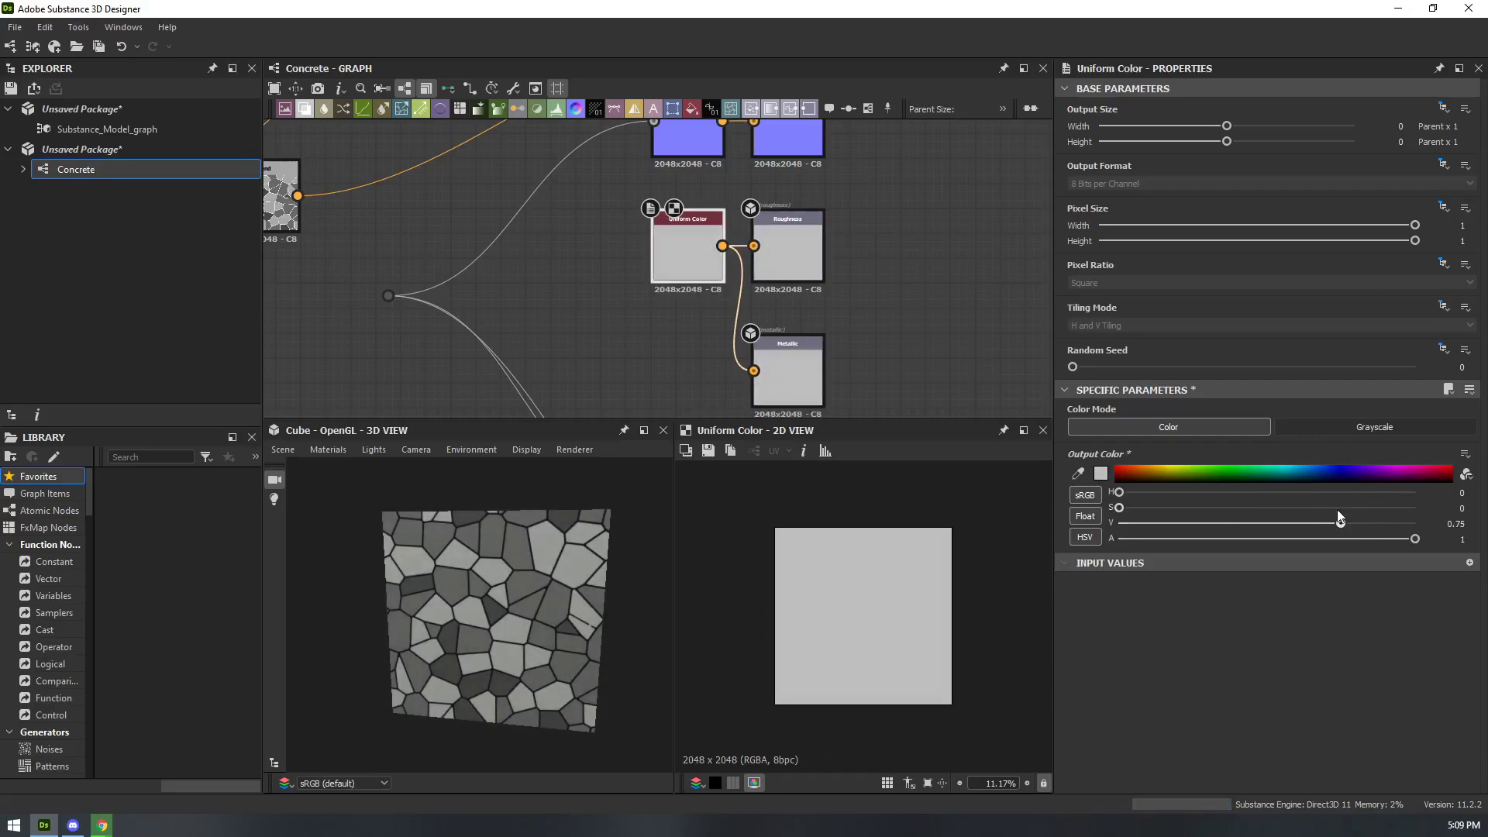
key("ctrl+d")
left_click_drag(677, 322, 701, 369)
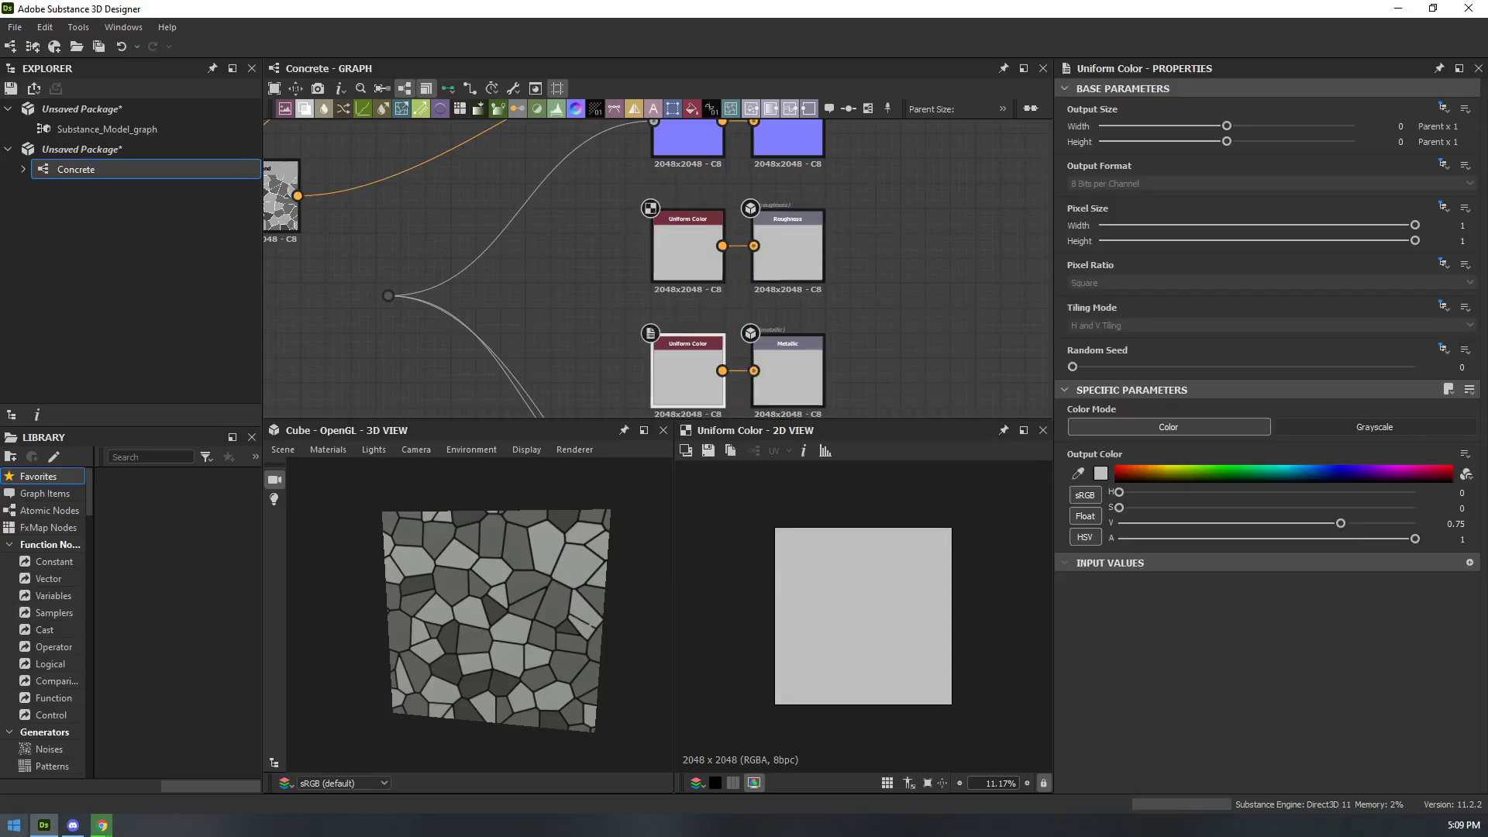
- Switch to the browser and compare the metallic and non-metallic roughness samples in the DONTNOD chart
left_click(101, 824)
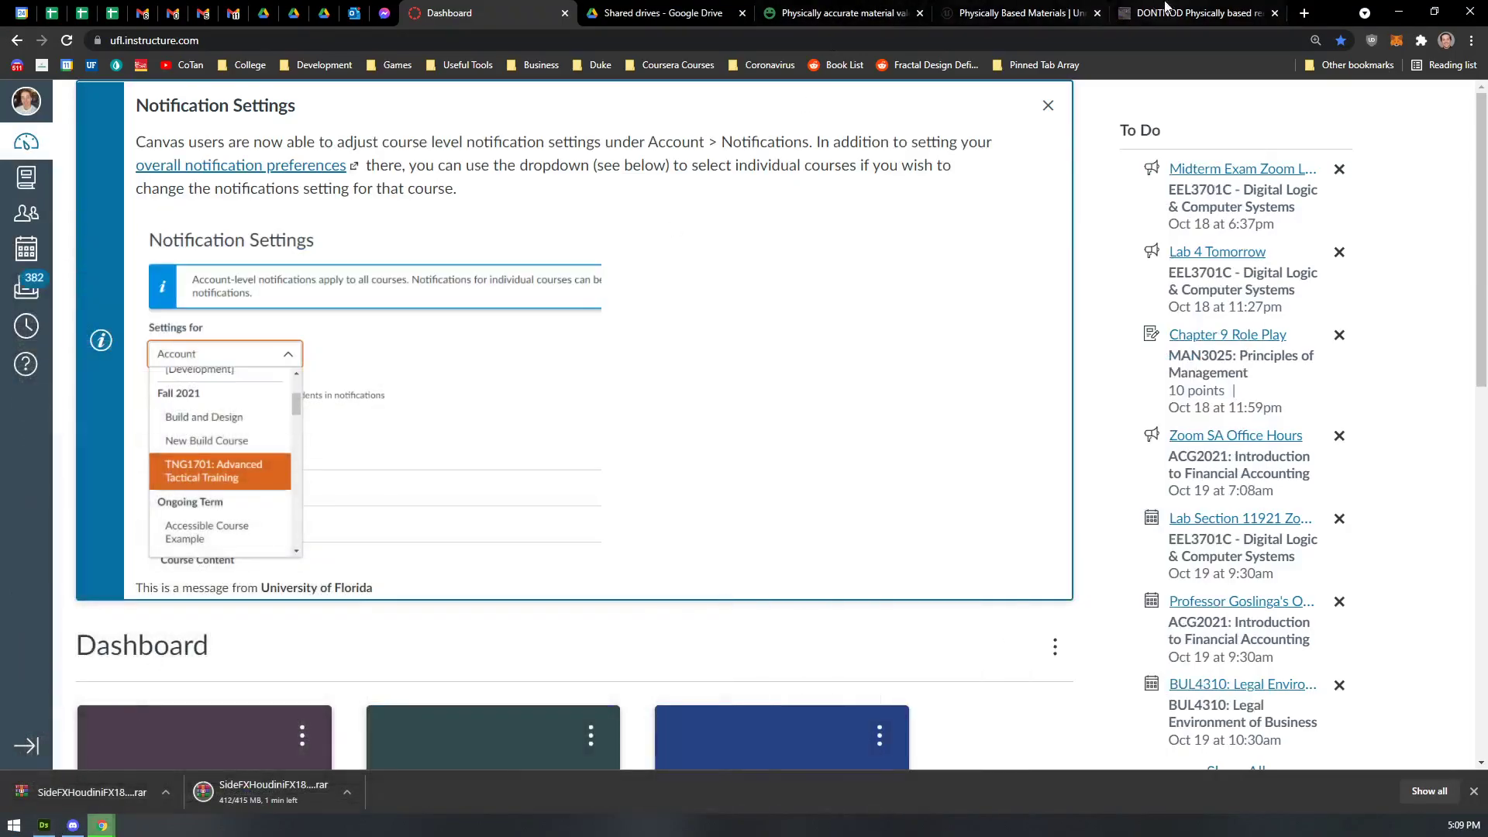
left_click(1194, 12)
scroll(635, 465, "down", 1)
scroll(543, 442, "down", 3)
scroll(233, 249, "up", 1)
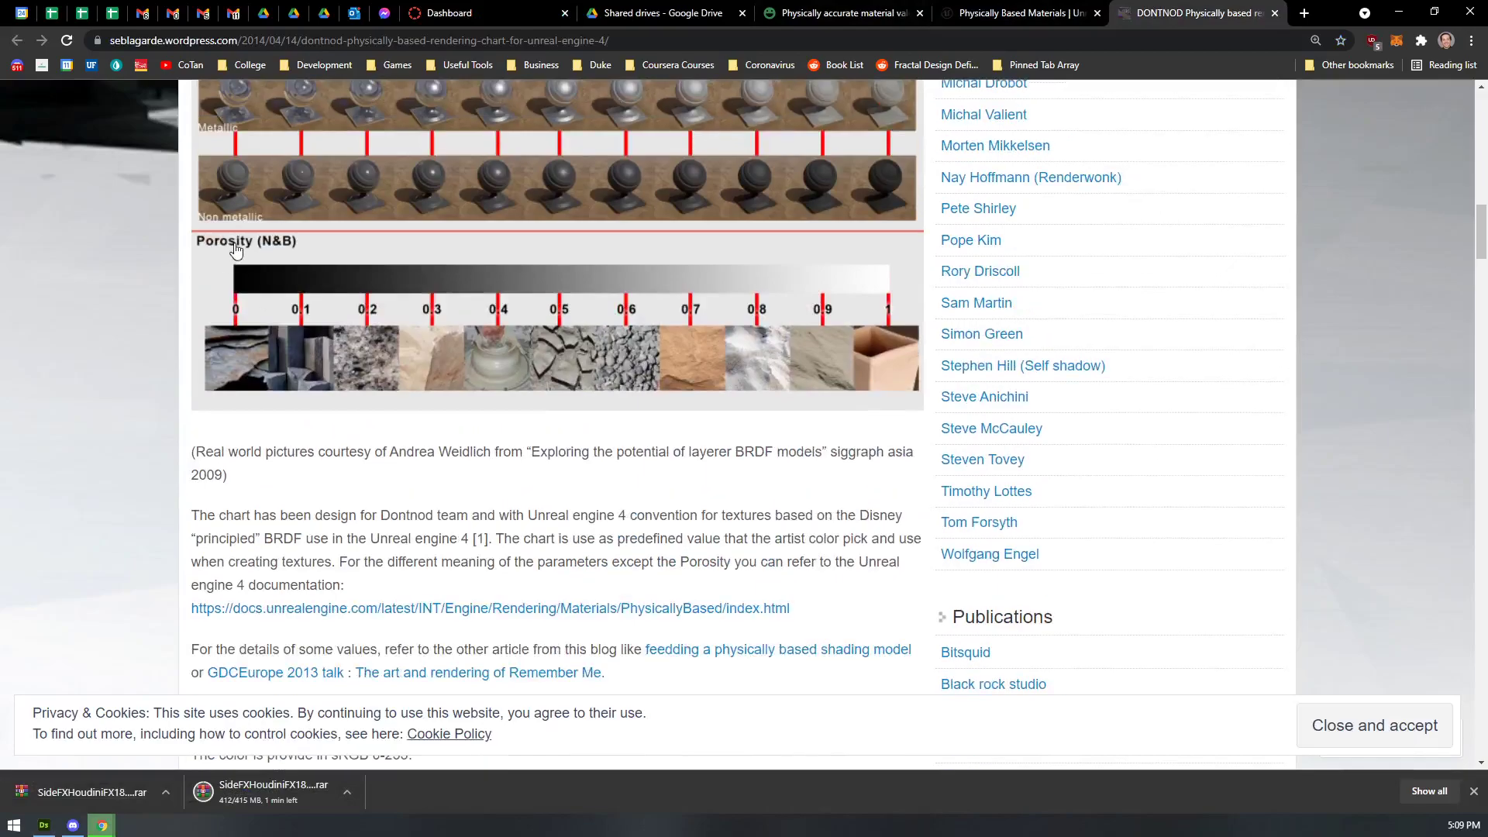
scroll(564, 314, "up", 6)
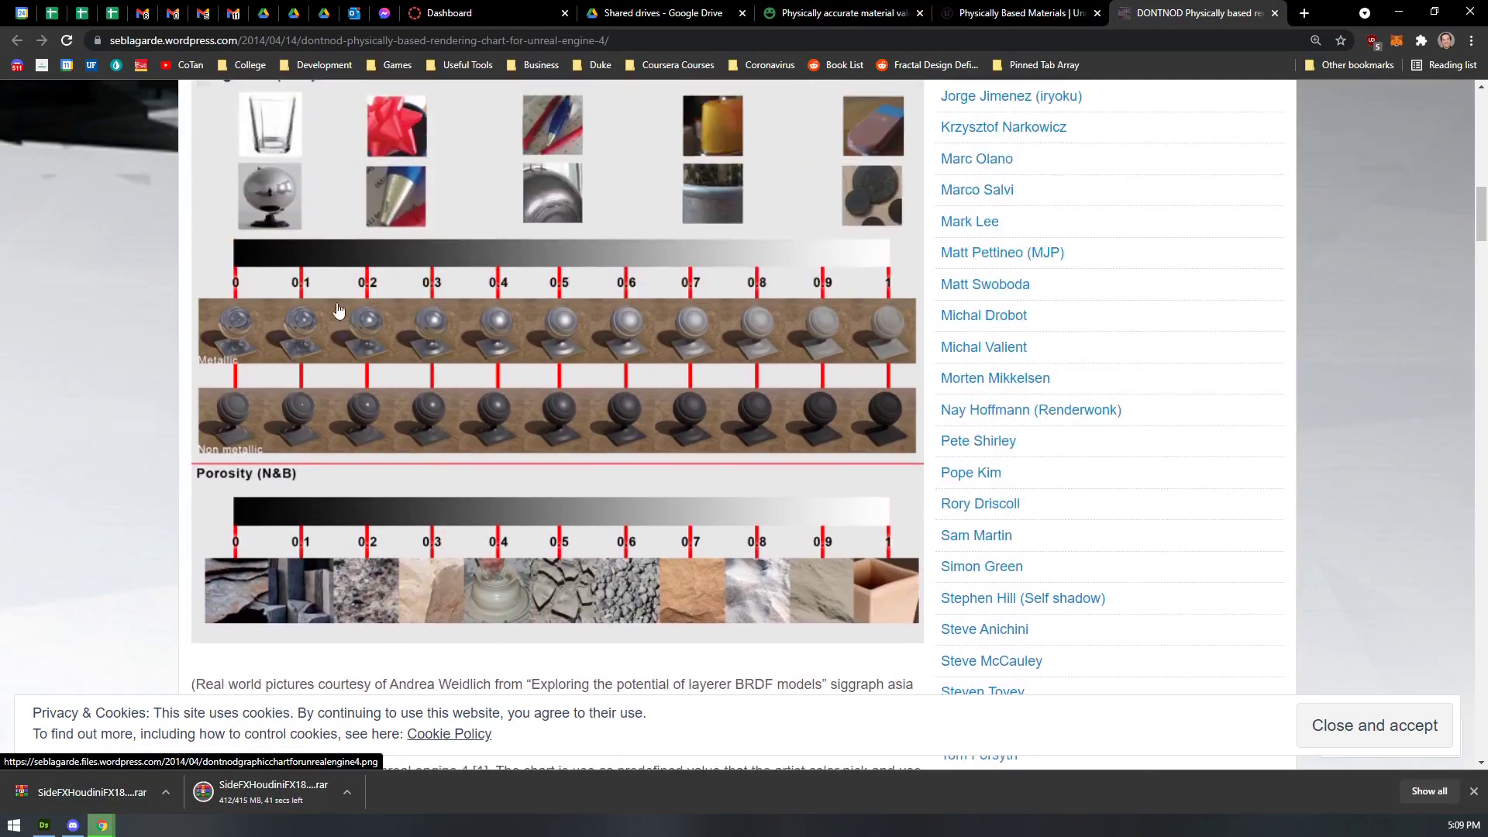
- Read the article's explanations of base color, metallic, roughness and porosity below the DONTNOD chart
scroll(310, 349, "down", 6)
scroll(310, 349, "down", 12)
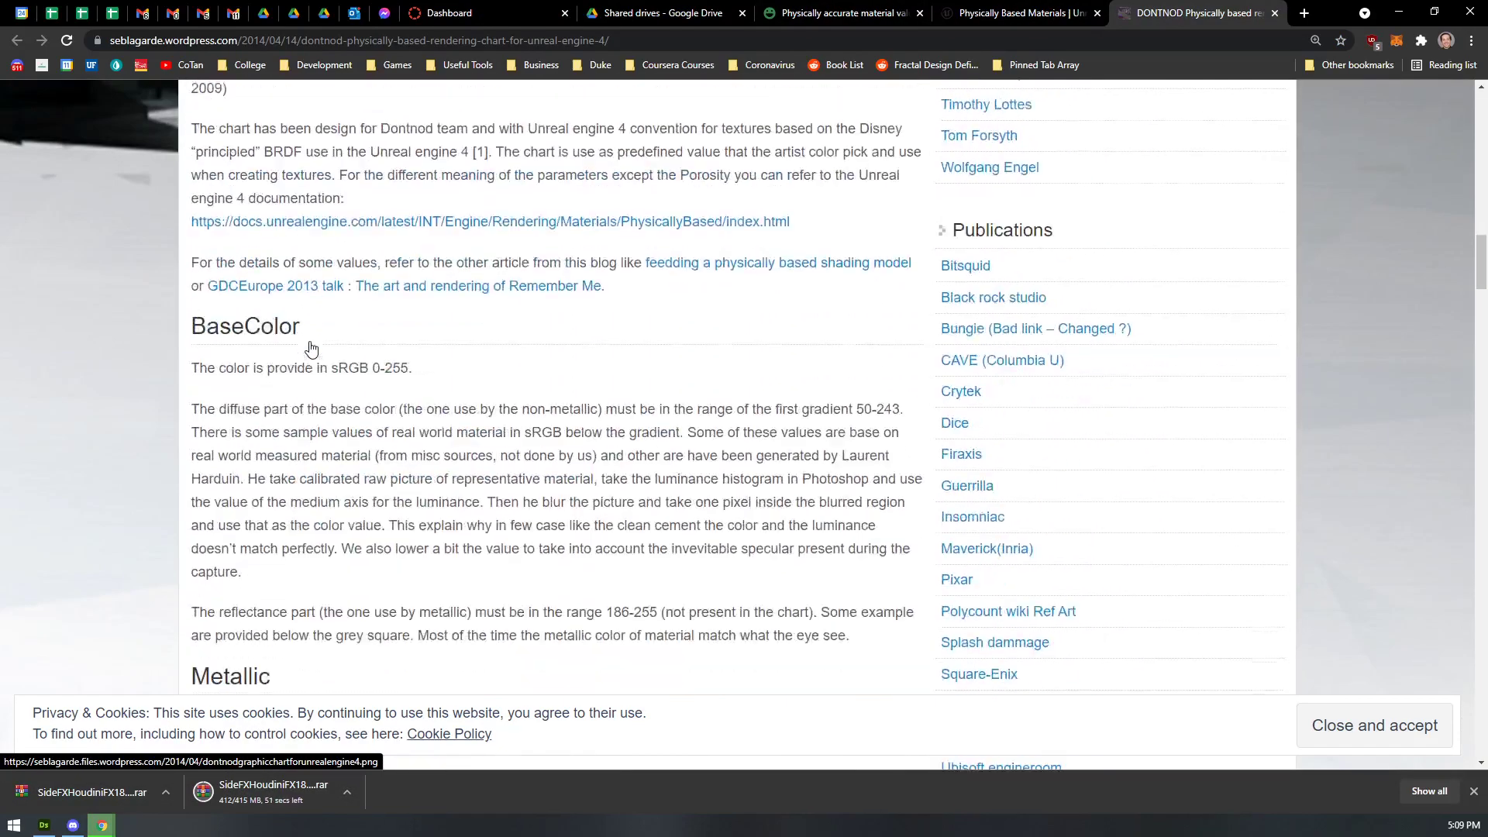
left_click_drag(432, 175, 512, 176)
scroll(564, 197, "down", 1)
left_click_drag(789, 99, 845, 92)
scroll(572, 239, "down", 9)
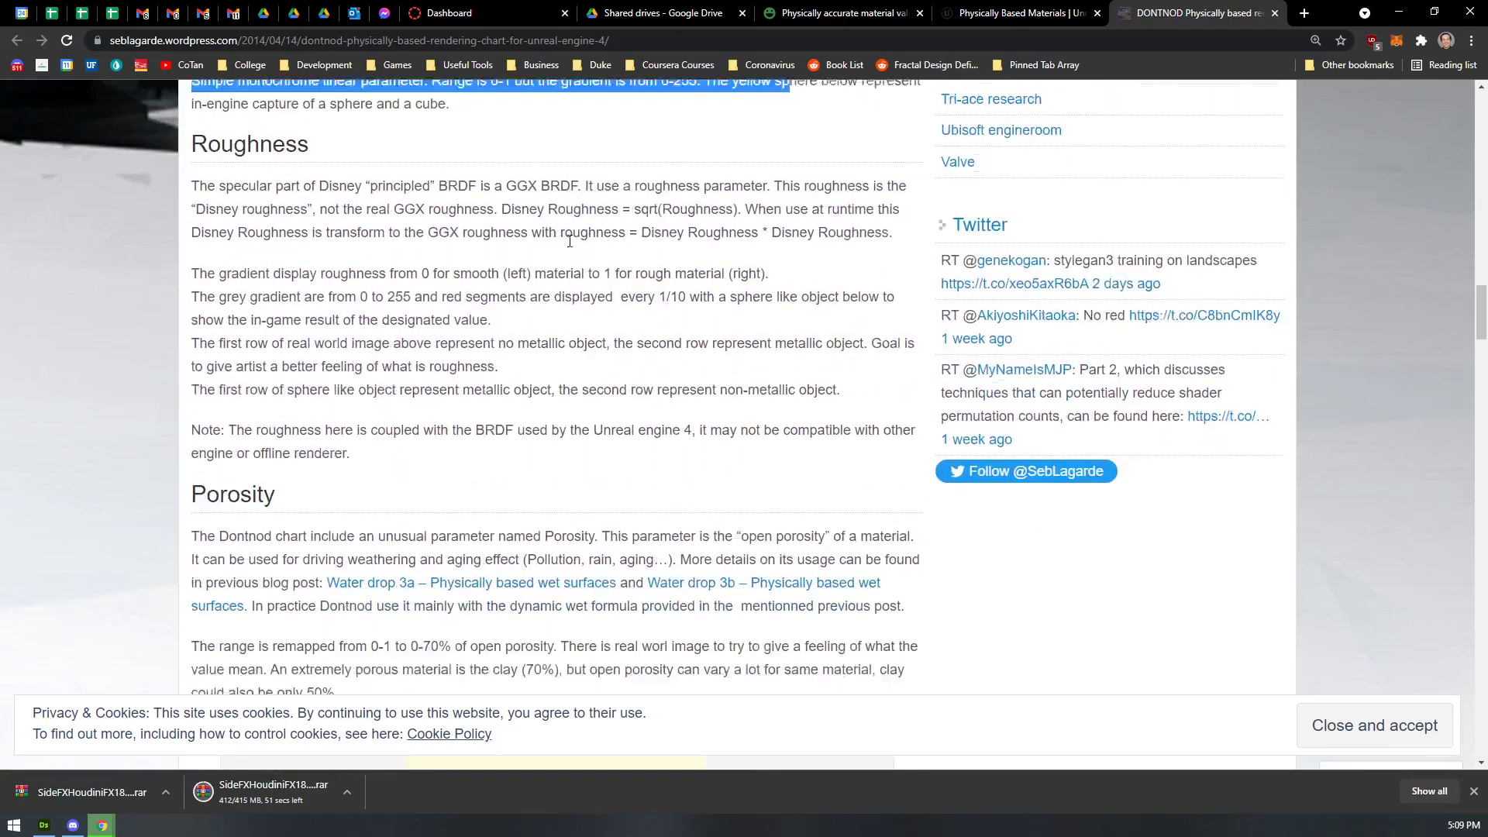
scroll(641, 304, "down", 6)
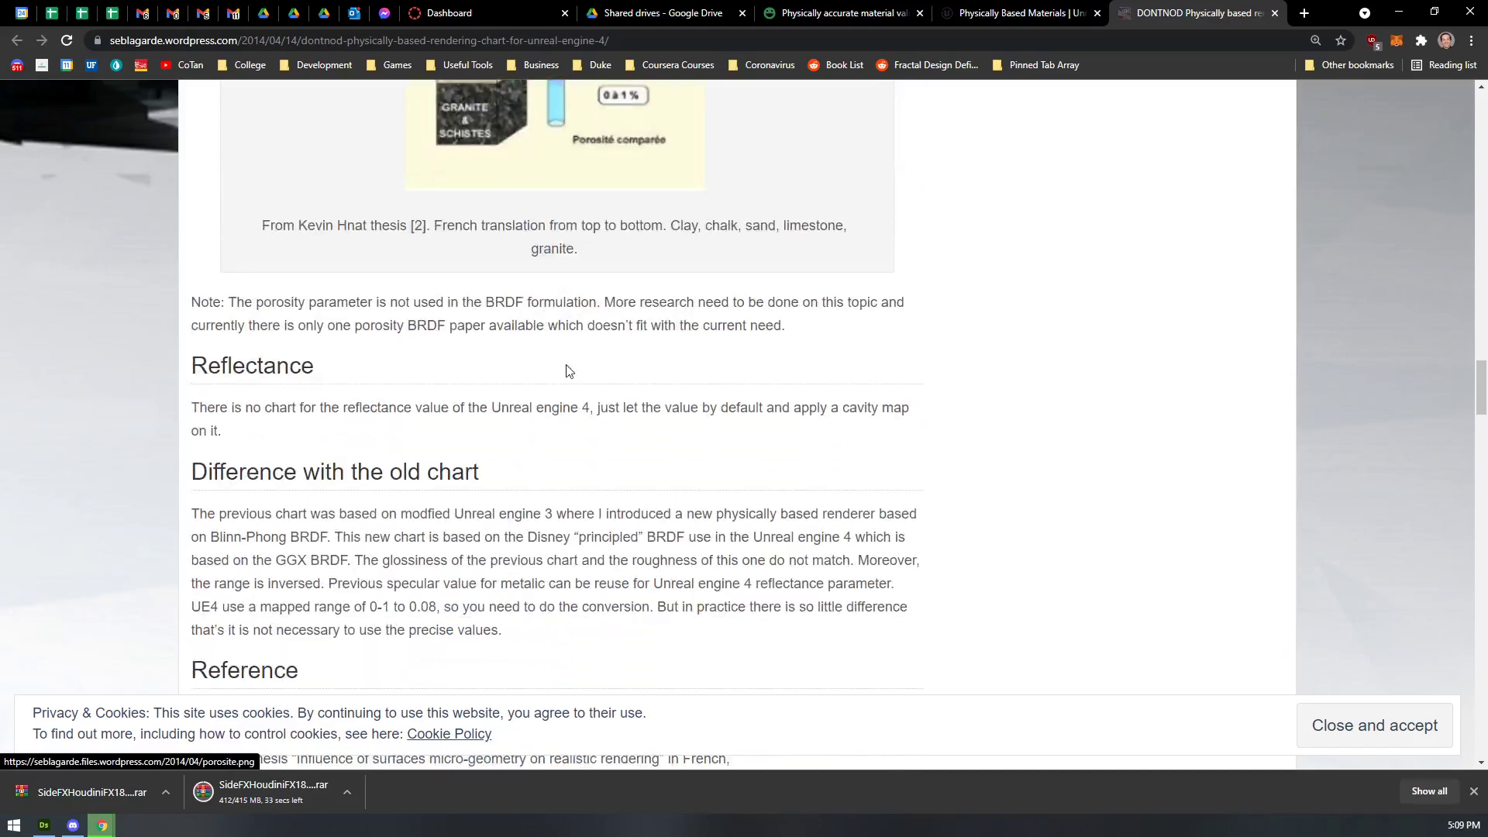
- Open the additional reference on feeding a physically based lighting model from the Polycount thread and skim its opening sections
left_click(1008, 12)
left_click(844, 9)
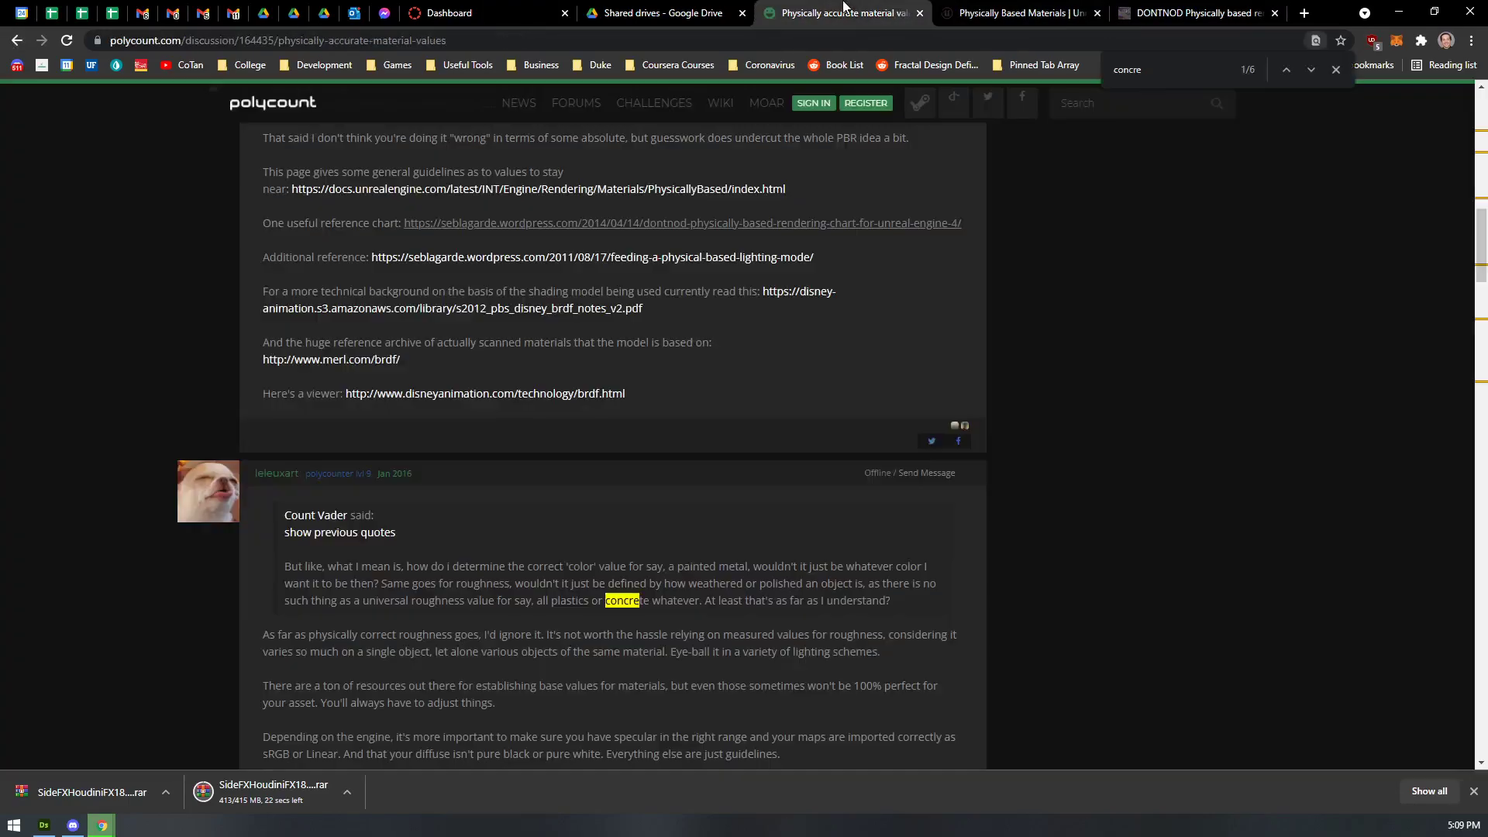
middle_click(459, 259)
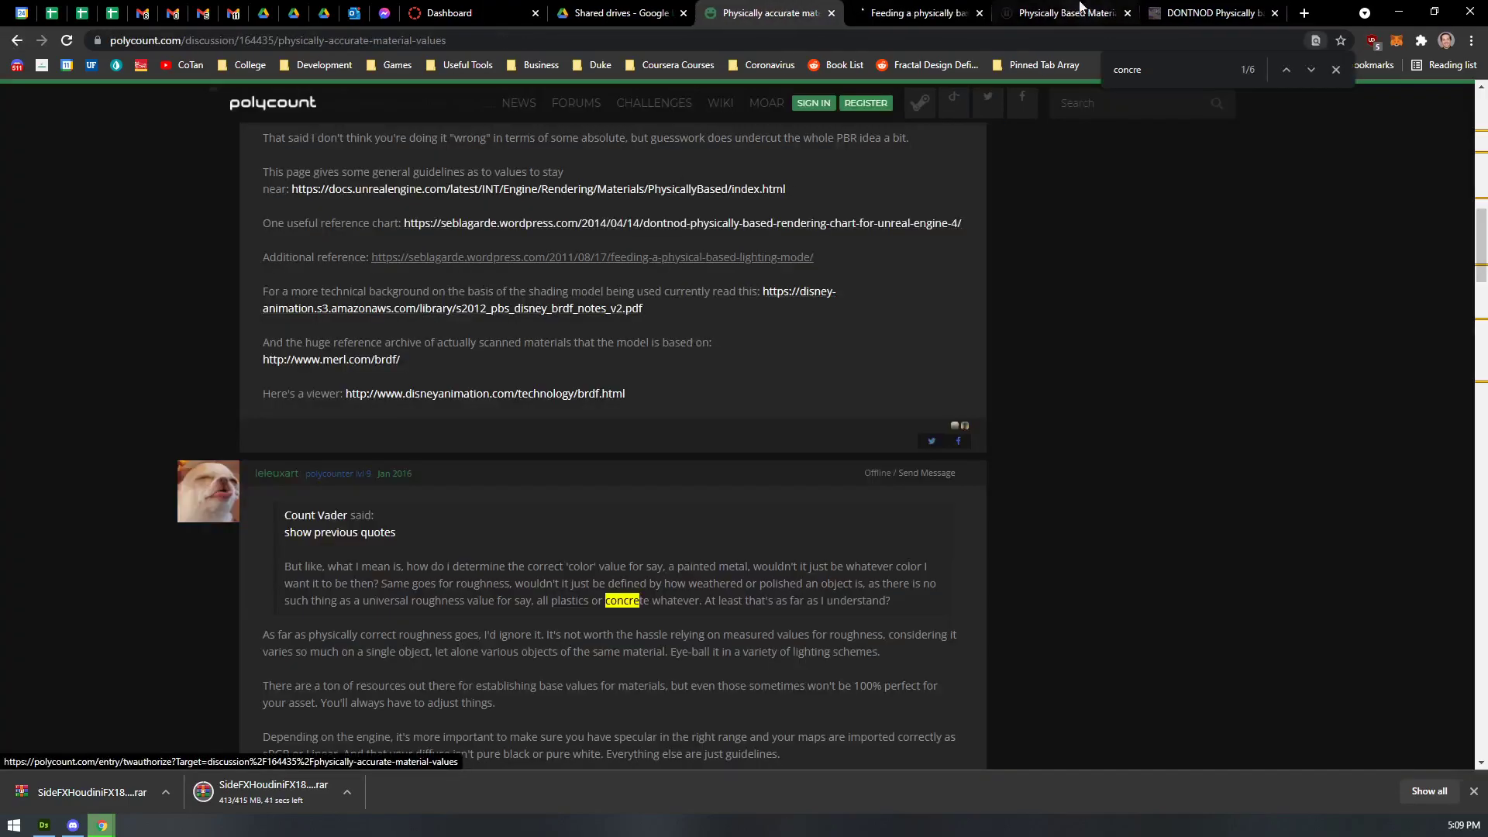
key("ctrl+Tab")
scroll(462, 436, "down", 10)
scroll(462, 435, "down", 10)
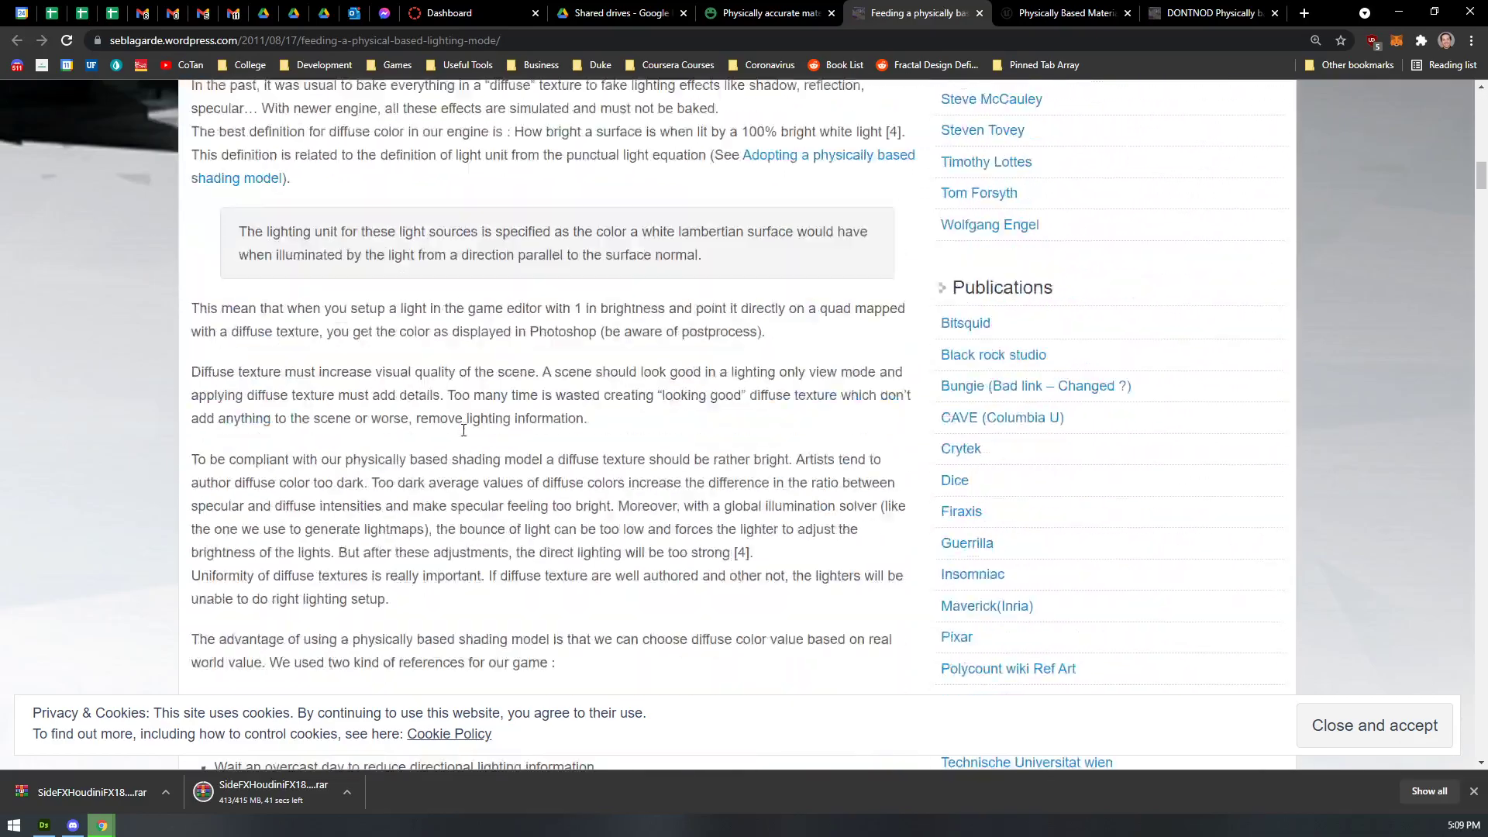
- Search the article for "concrete" and read the passage classifying dielectric and metallic materials
key("ctrl+f")
type("concrete")
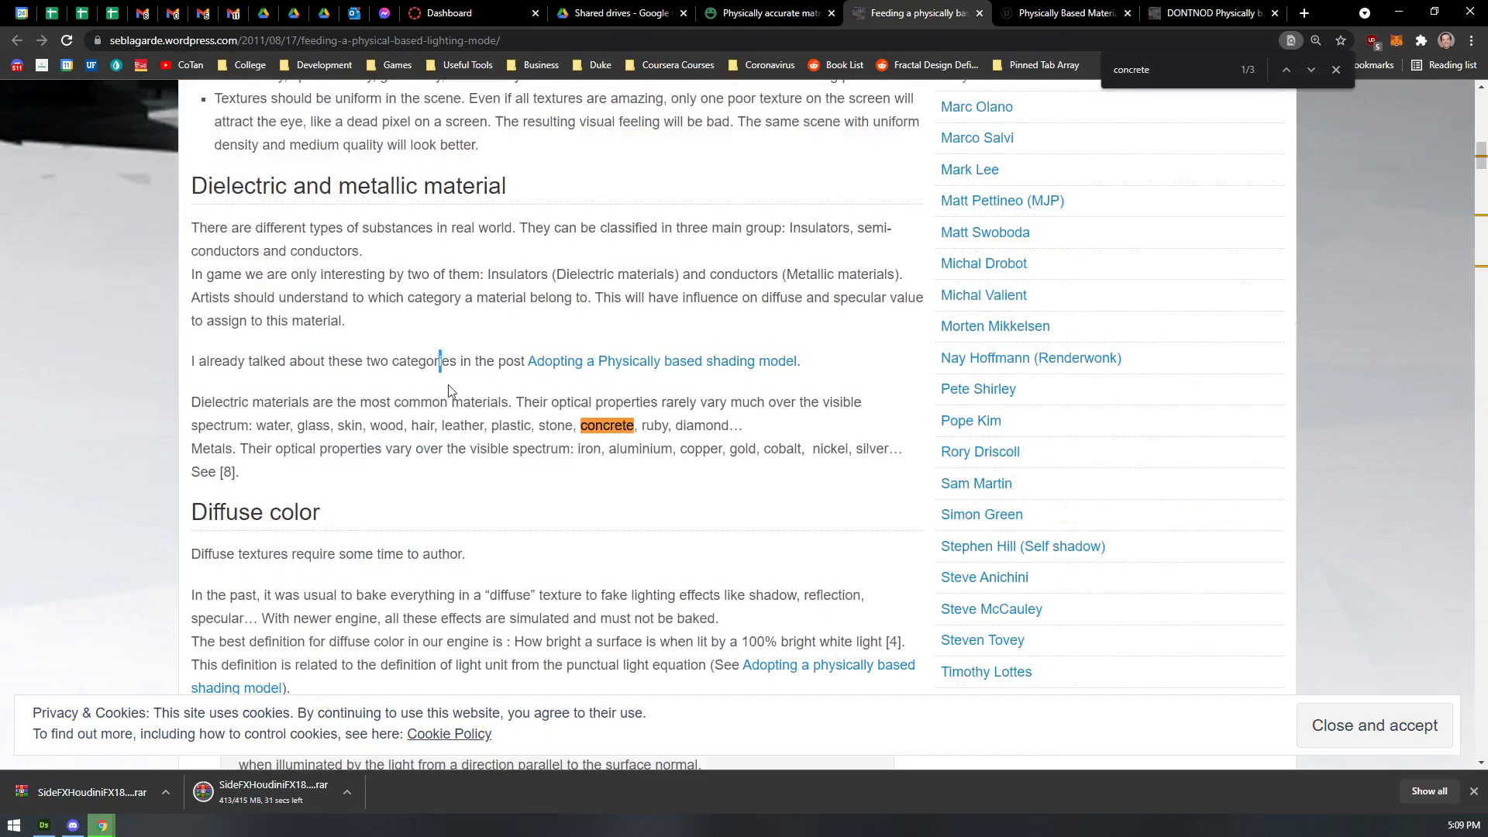
left_click_drag(448, 390, 792, 398)
left_click(792, 398)
left_click_drag(206, 424, 814, 427)
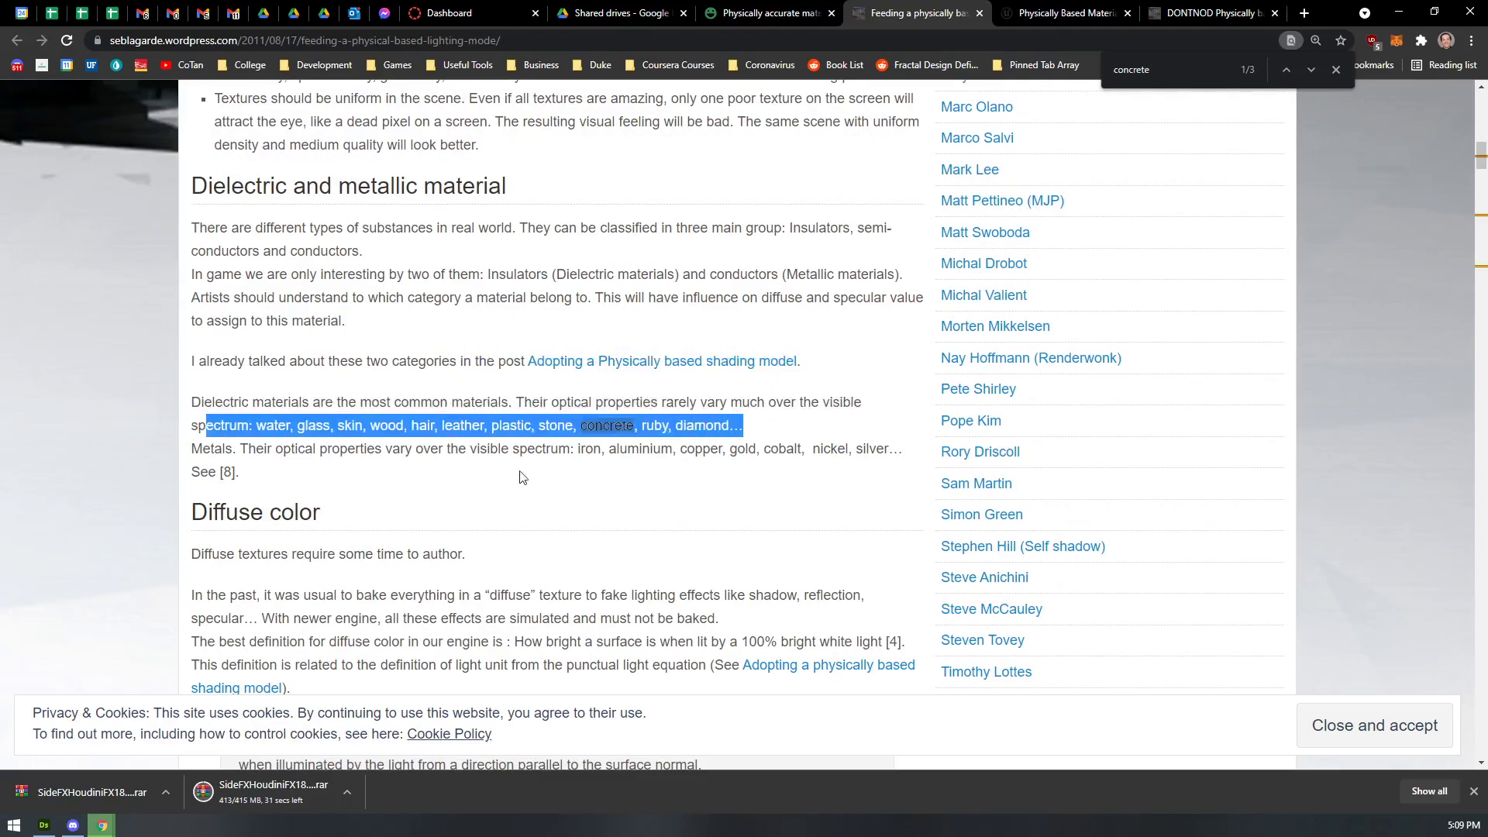
left_click(446, 474)
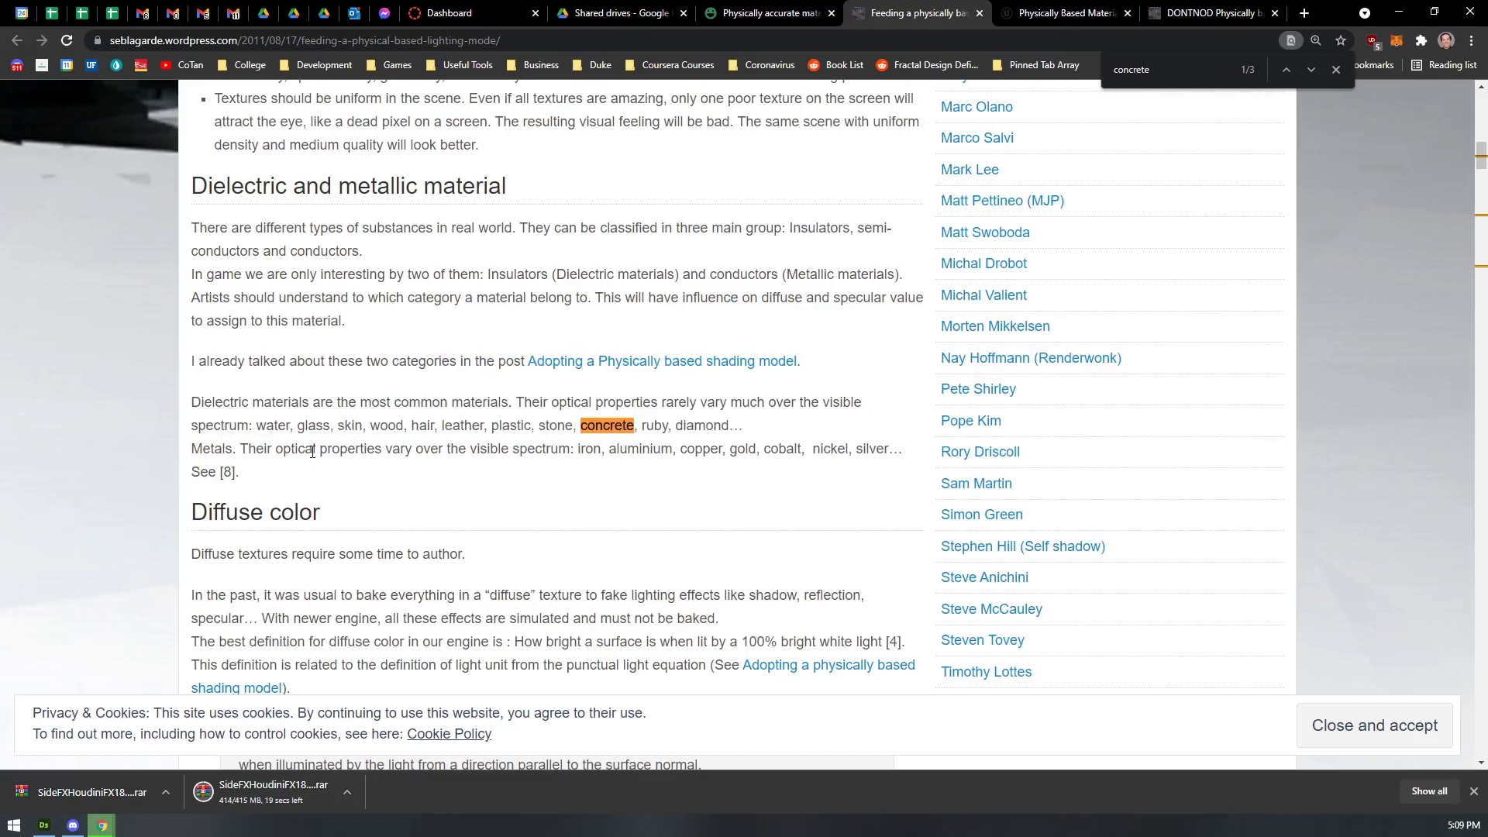
- Read the article's Diffuse color section, including its table of physical albedo values
scroll(348, 455, "down", 18)
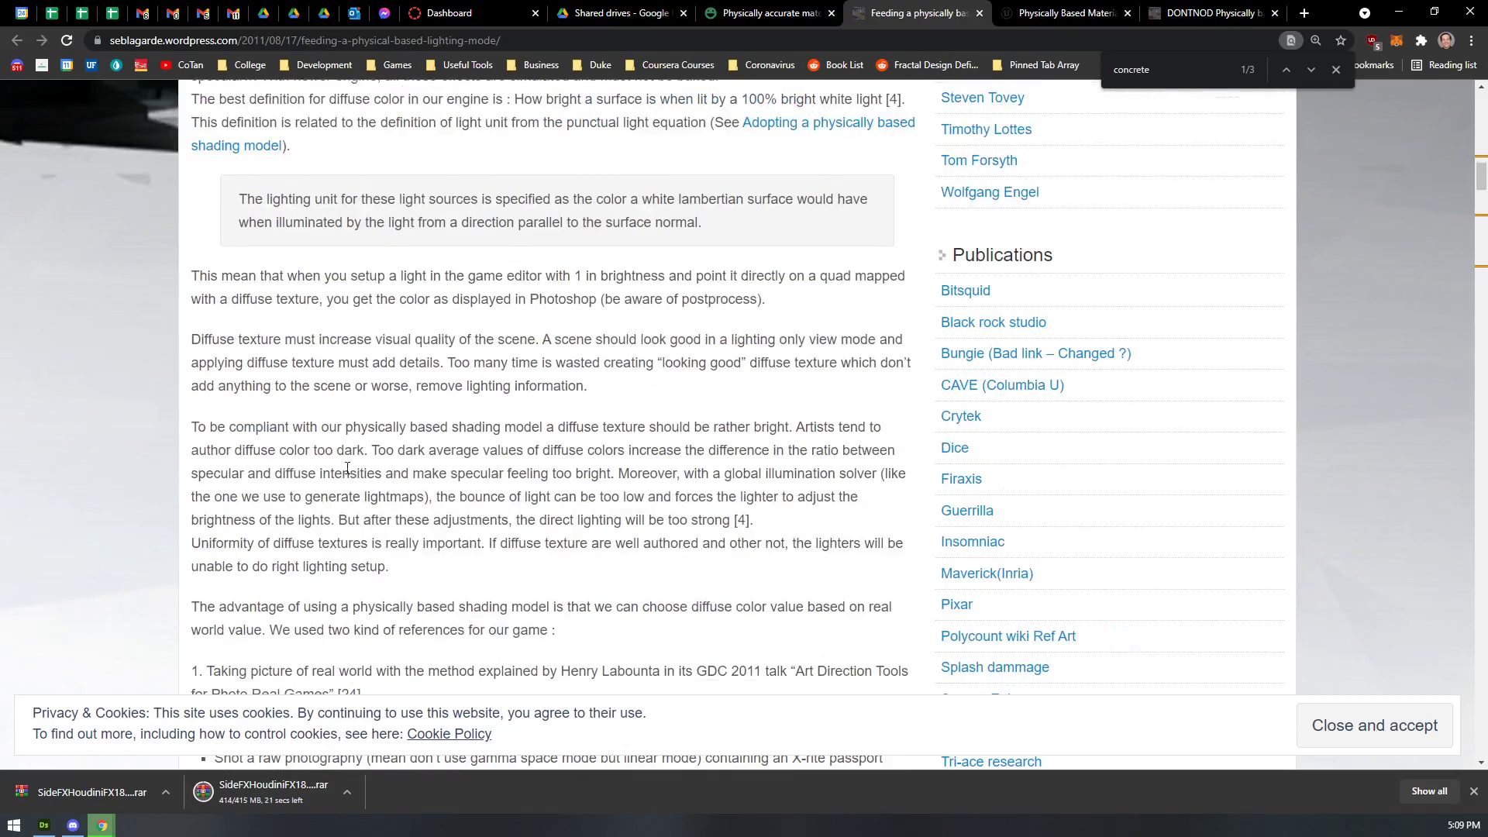
scroll(337, 476, "down", 12)
scroll(327, 465, "up", 8)
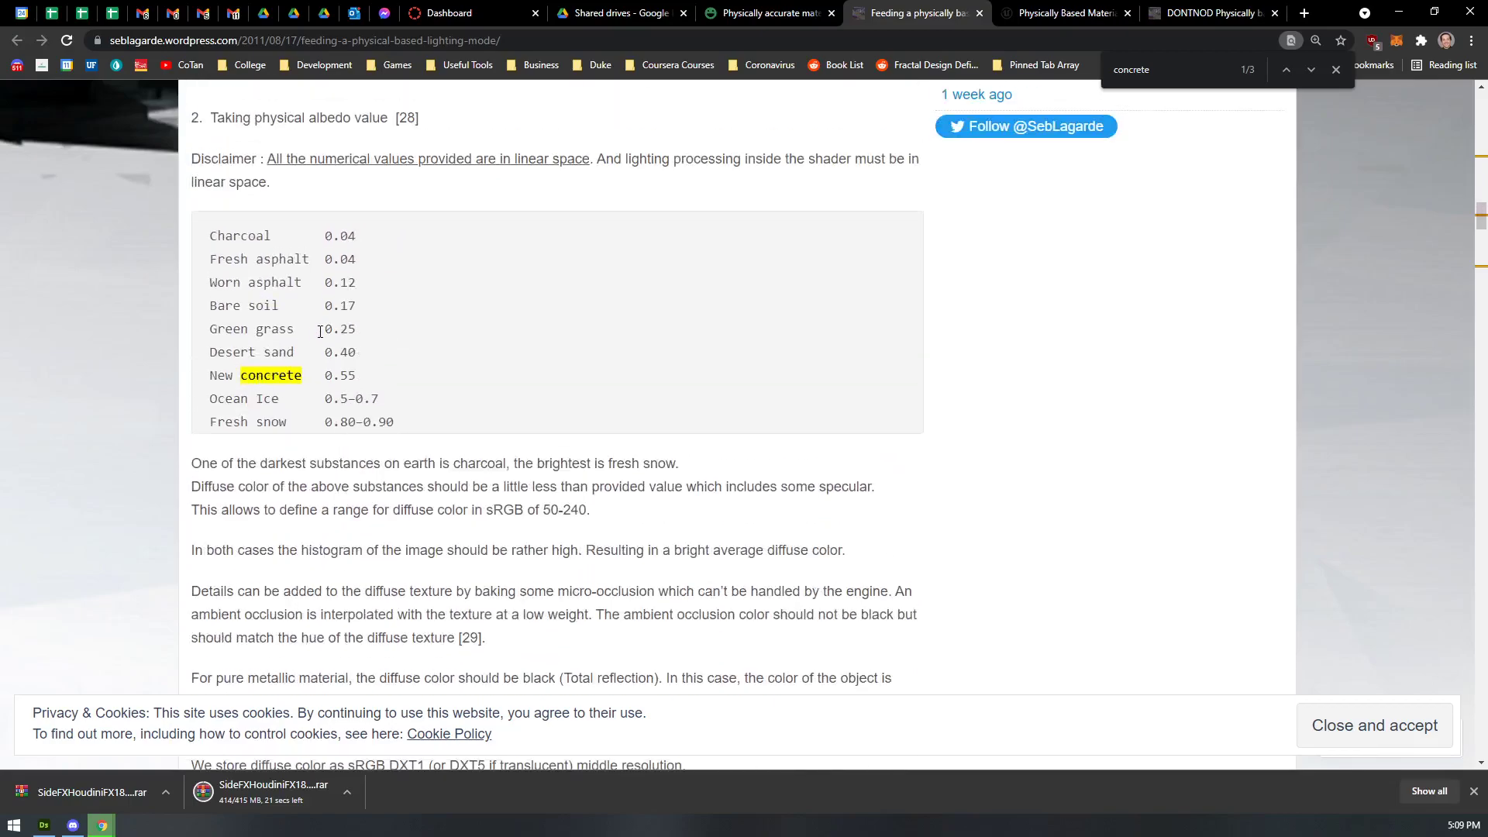
scroll(320, 319, "up", 4)
scroll(286, 333, "down", 15)
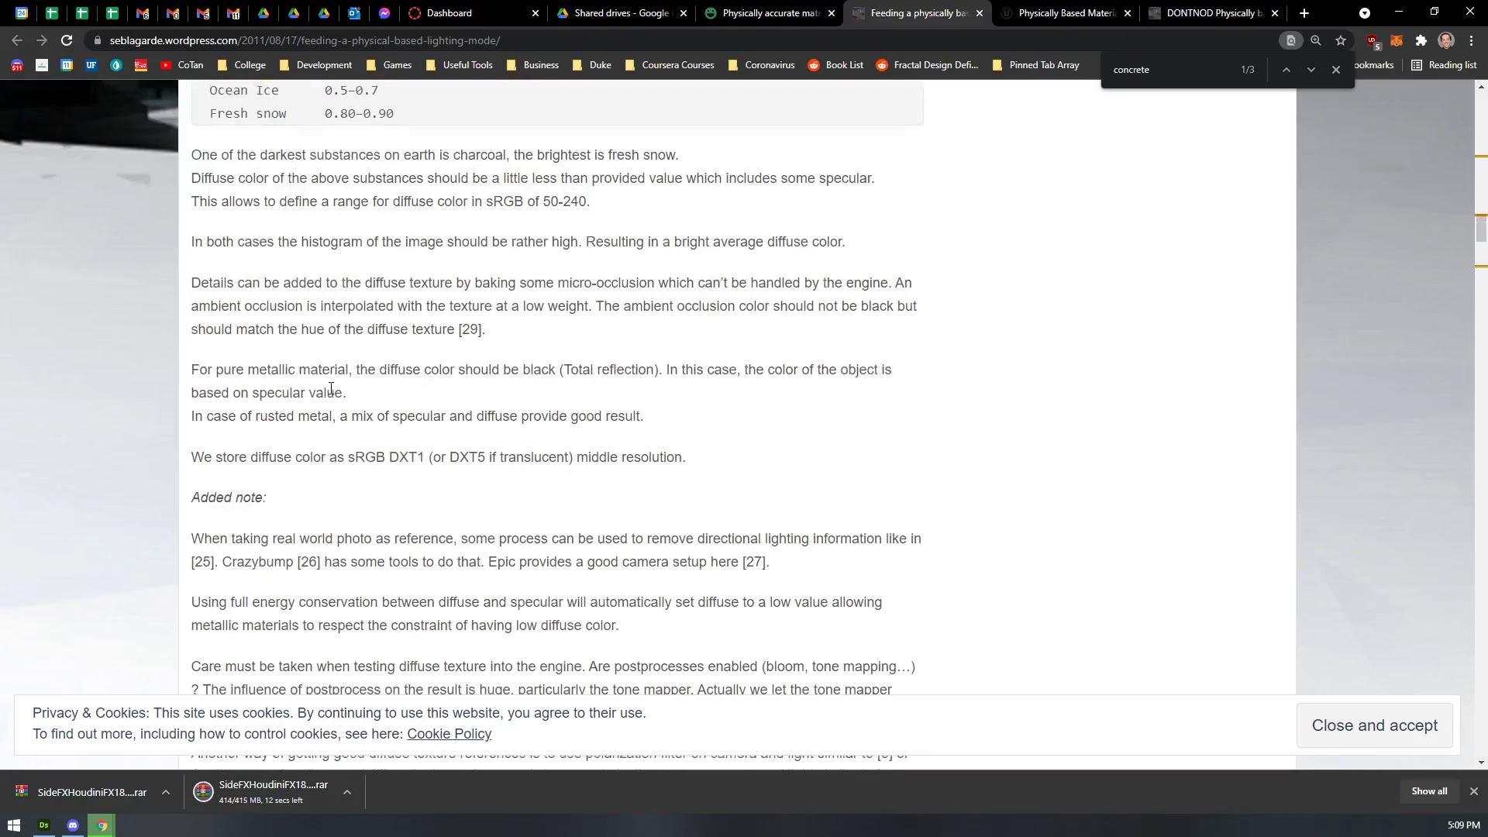
- Examine the article's specular guidelines for dielectric and metallic materials, its sample values and reference chart, through to the references
scroll(330, 395, "down", 7)
scroll(338, 384, "down", 3)
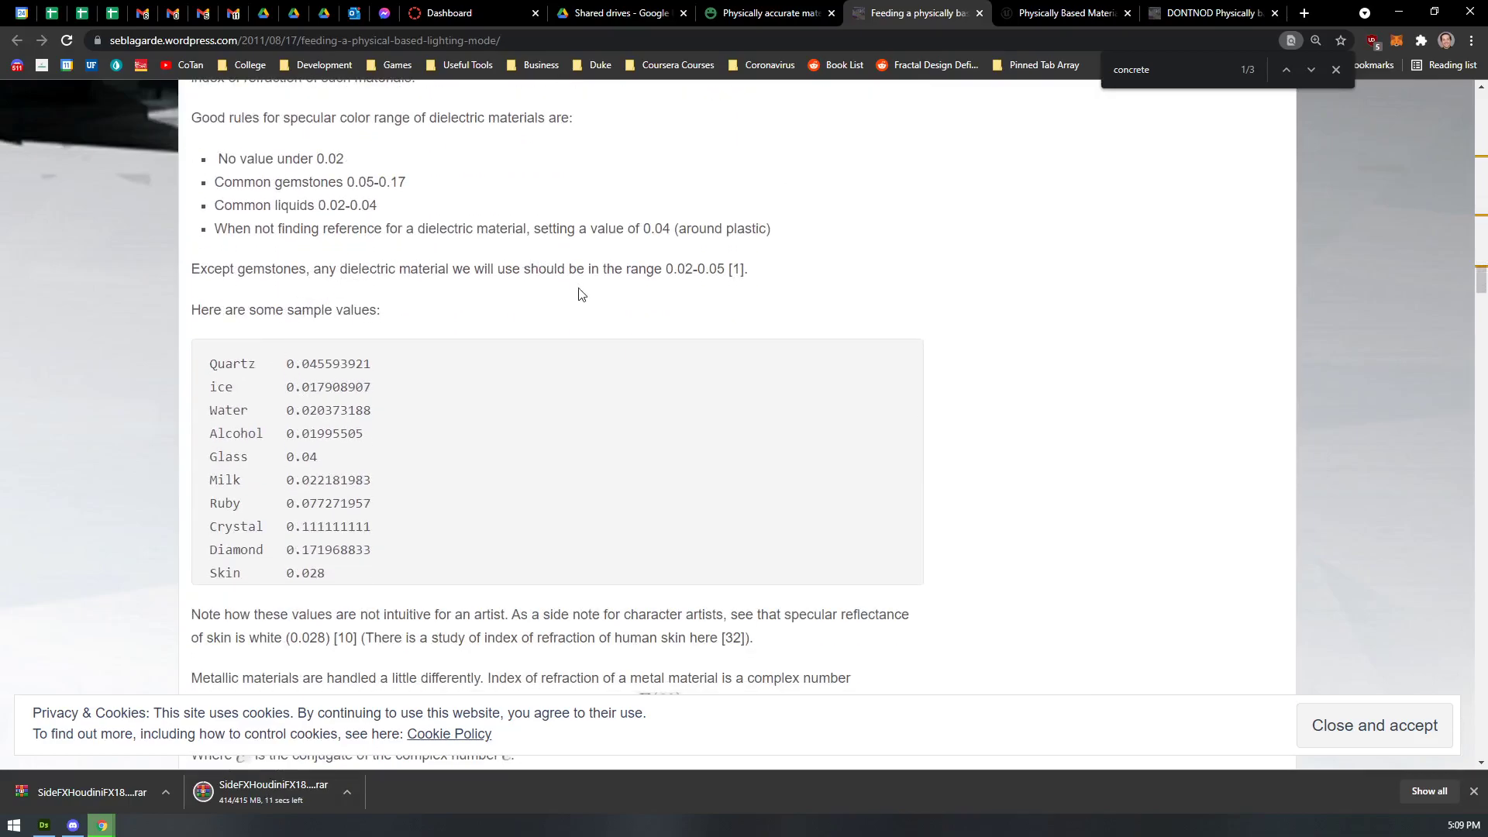
scroll(579, 294, "up", 2)
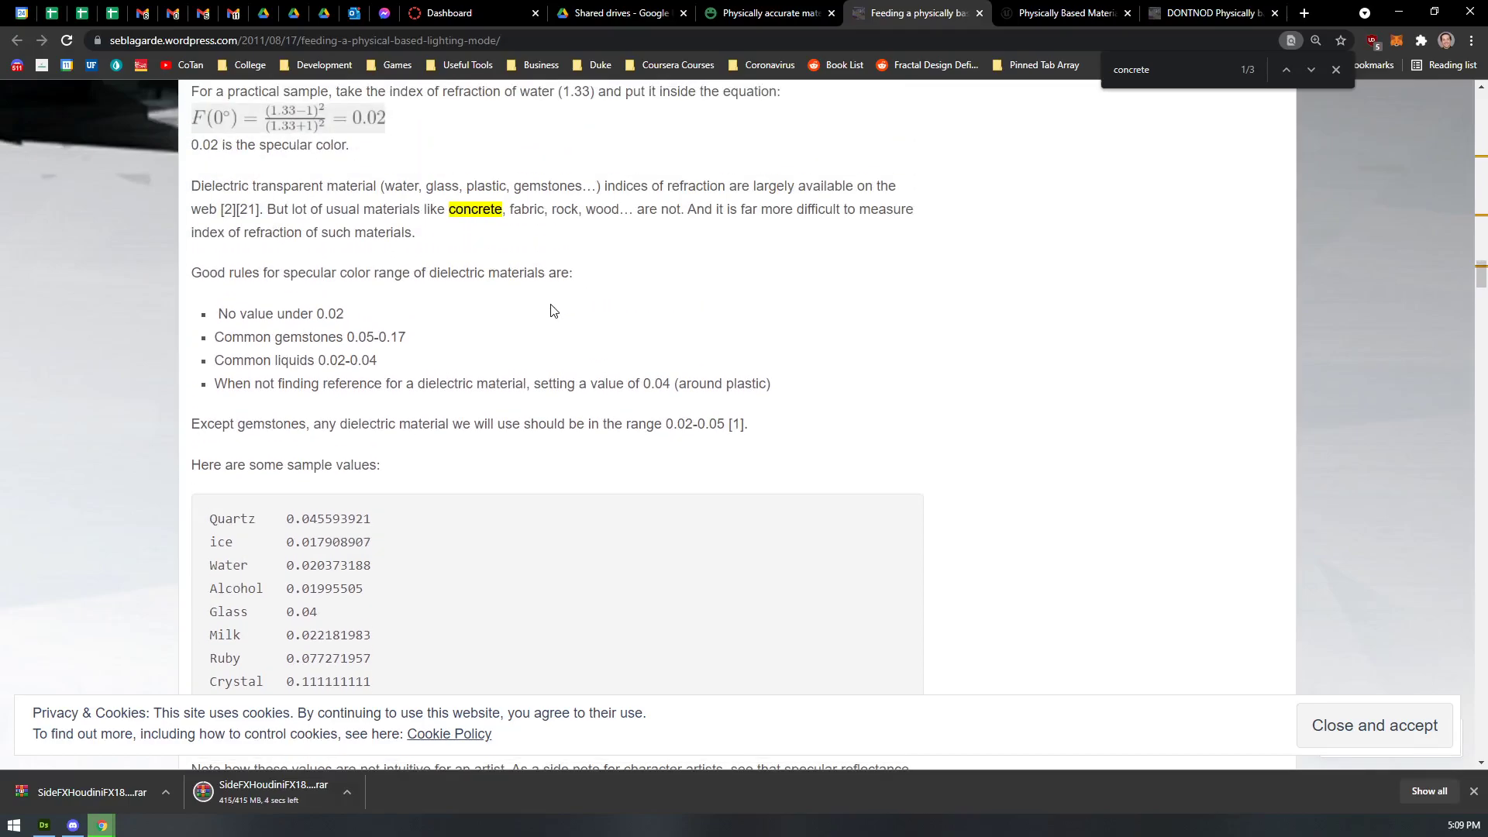
scroll(352, 209, "down", 20)
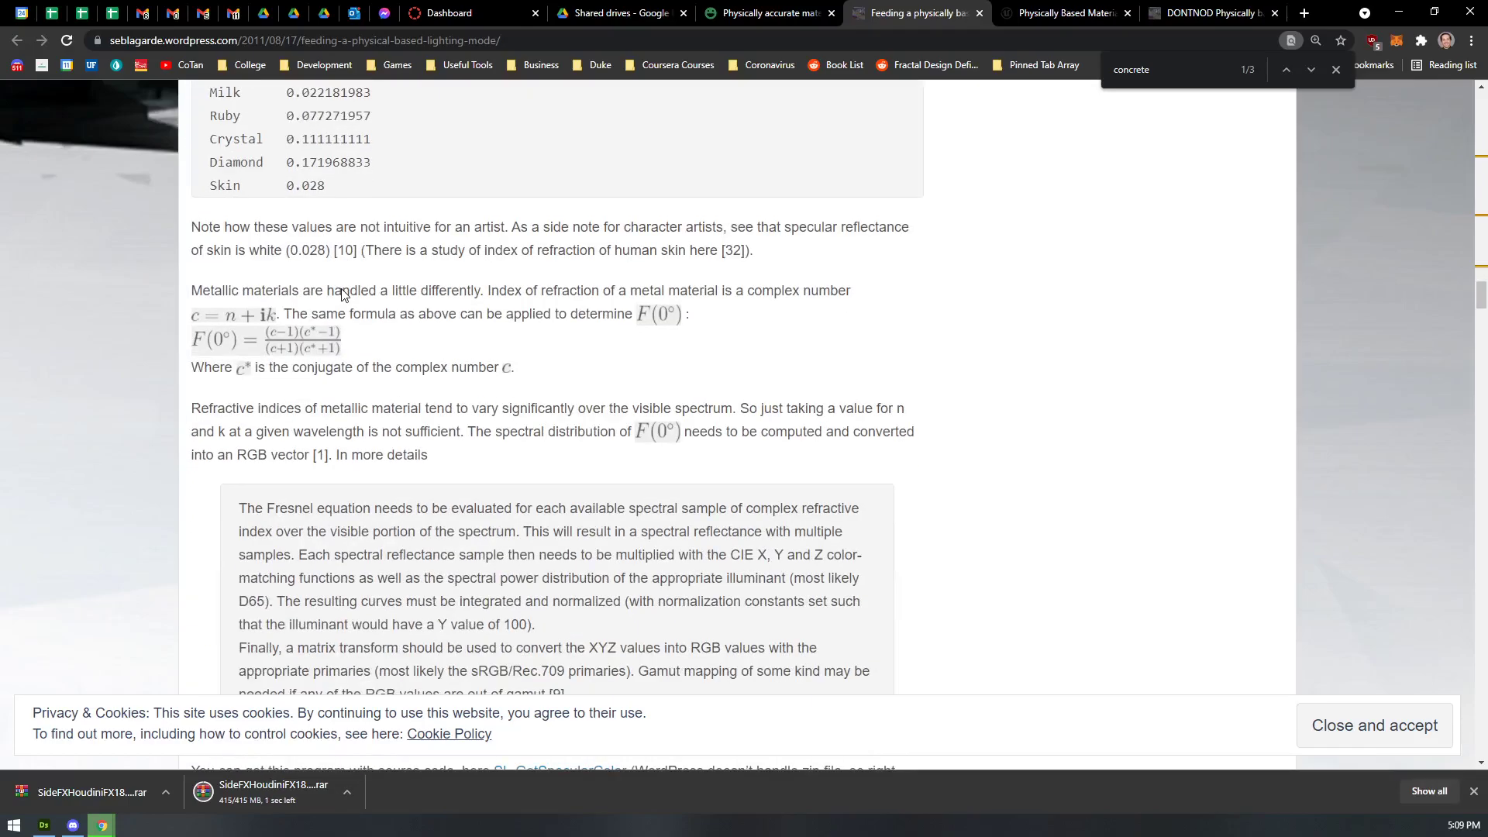
scroll(353, 328, "down", 8)
scroll(365, 298, "up", 8)
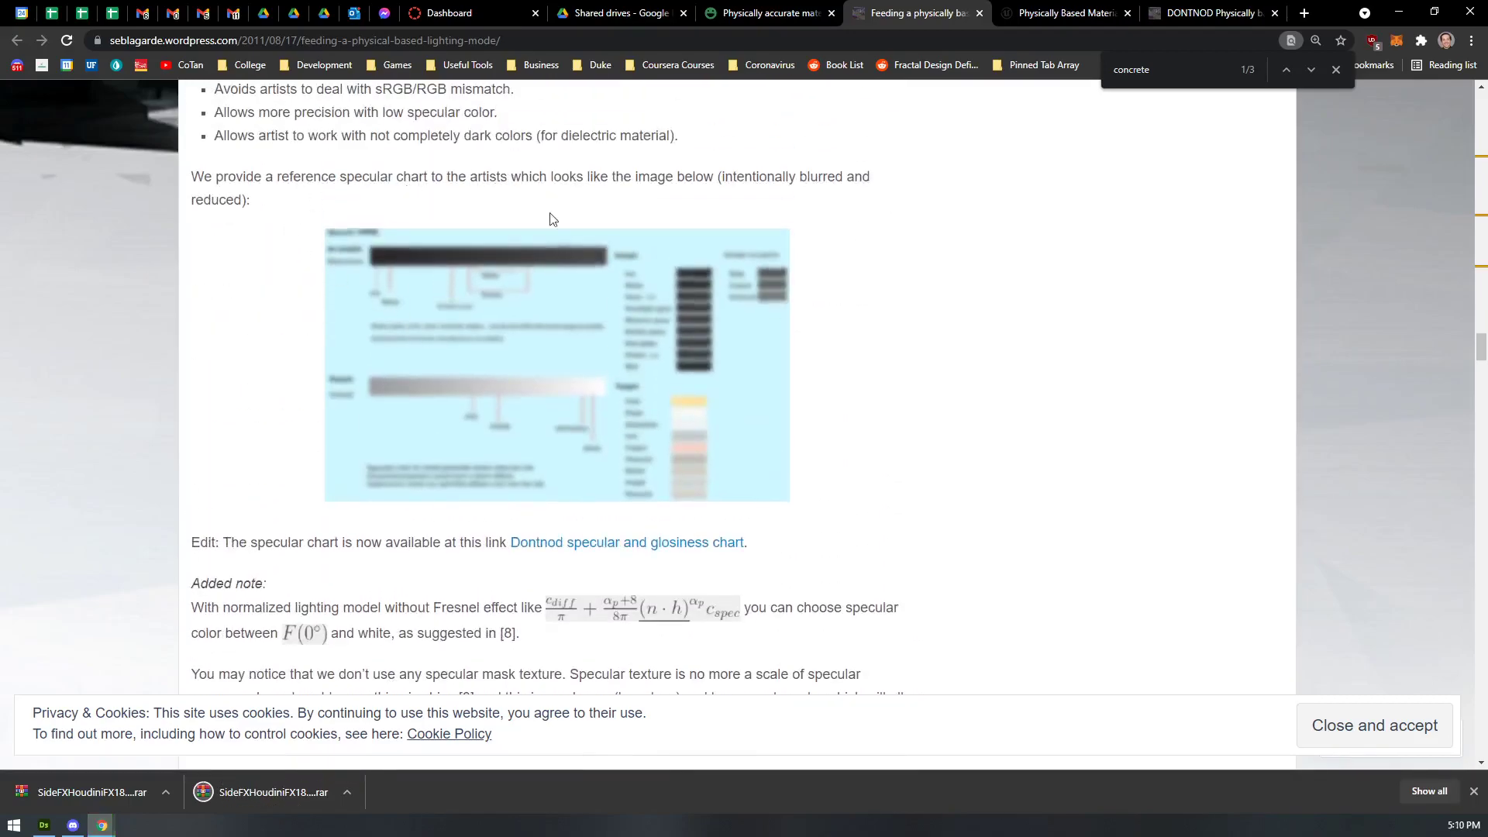
scroll(425, 375, "down", 19)
scroll(424, 380, "down", 20)
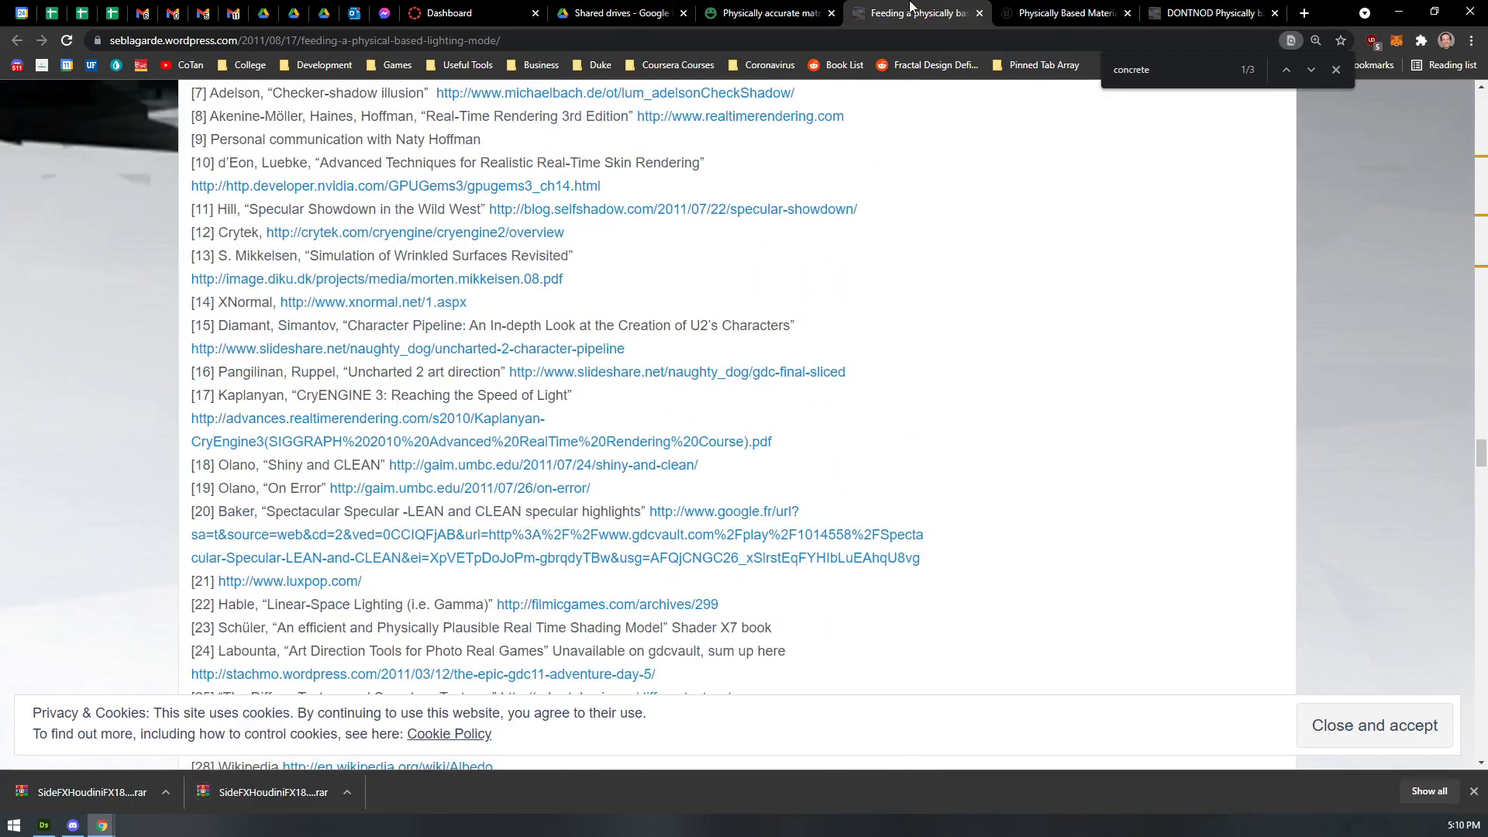
- Return to the Polycount thread and skim its further posts about concrete roughness
left_click(763, 14)
scroll(544, 378, "down", 4)
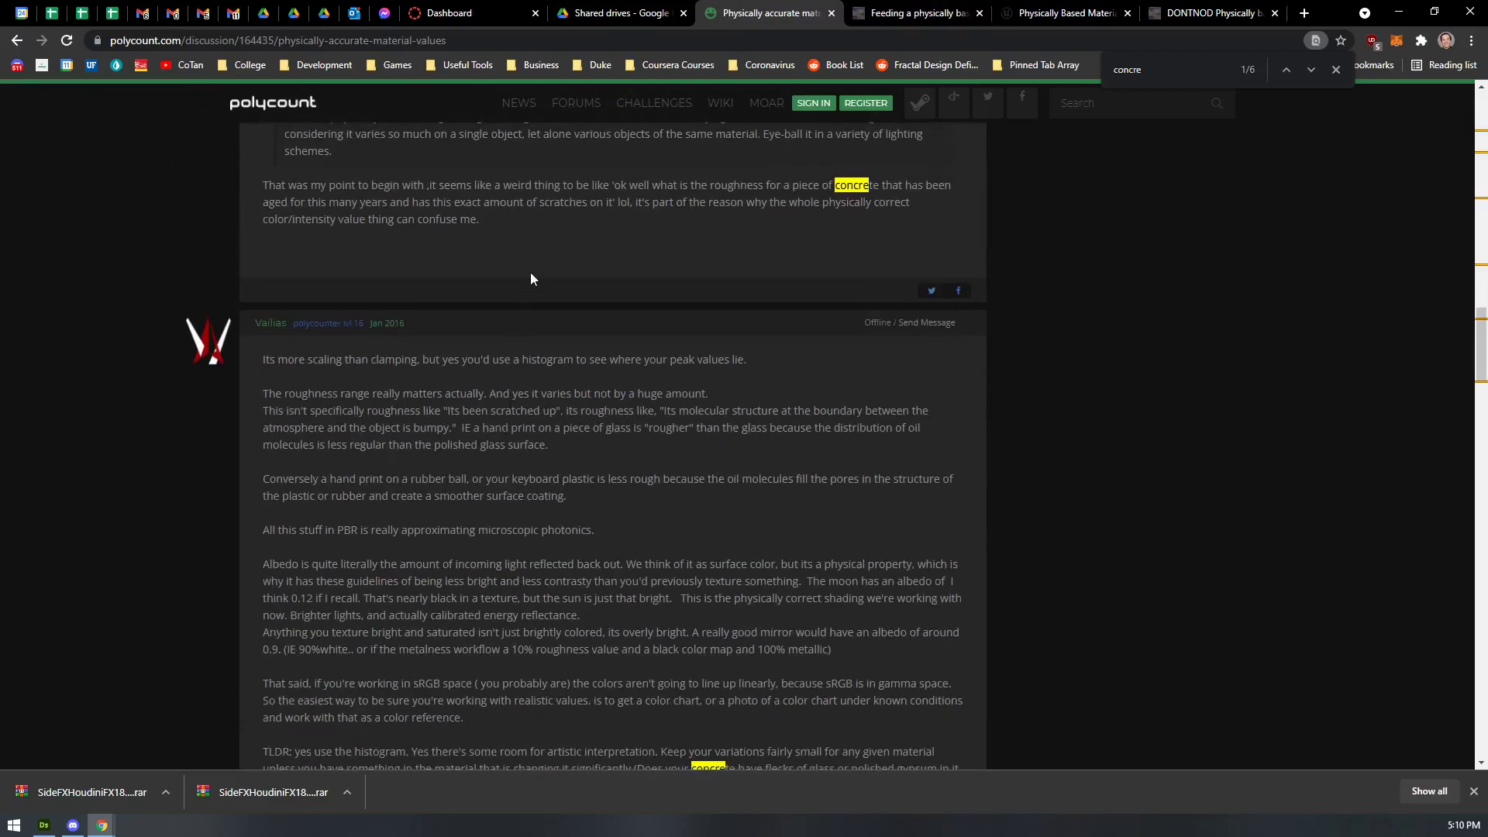
left_click(612, 13)
left_click(767, 13)
- Switch to Substance 3D Designer, move the dot node below the Blend nodes, and feed it from the Edge Detect output
left_click(45, 825)
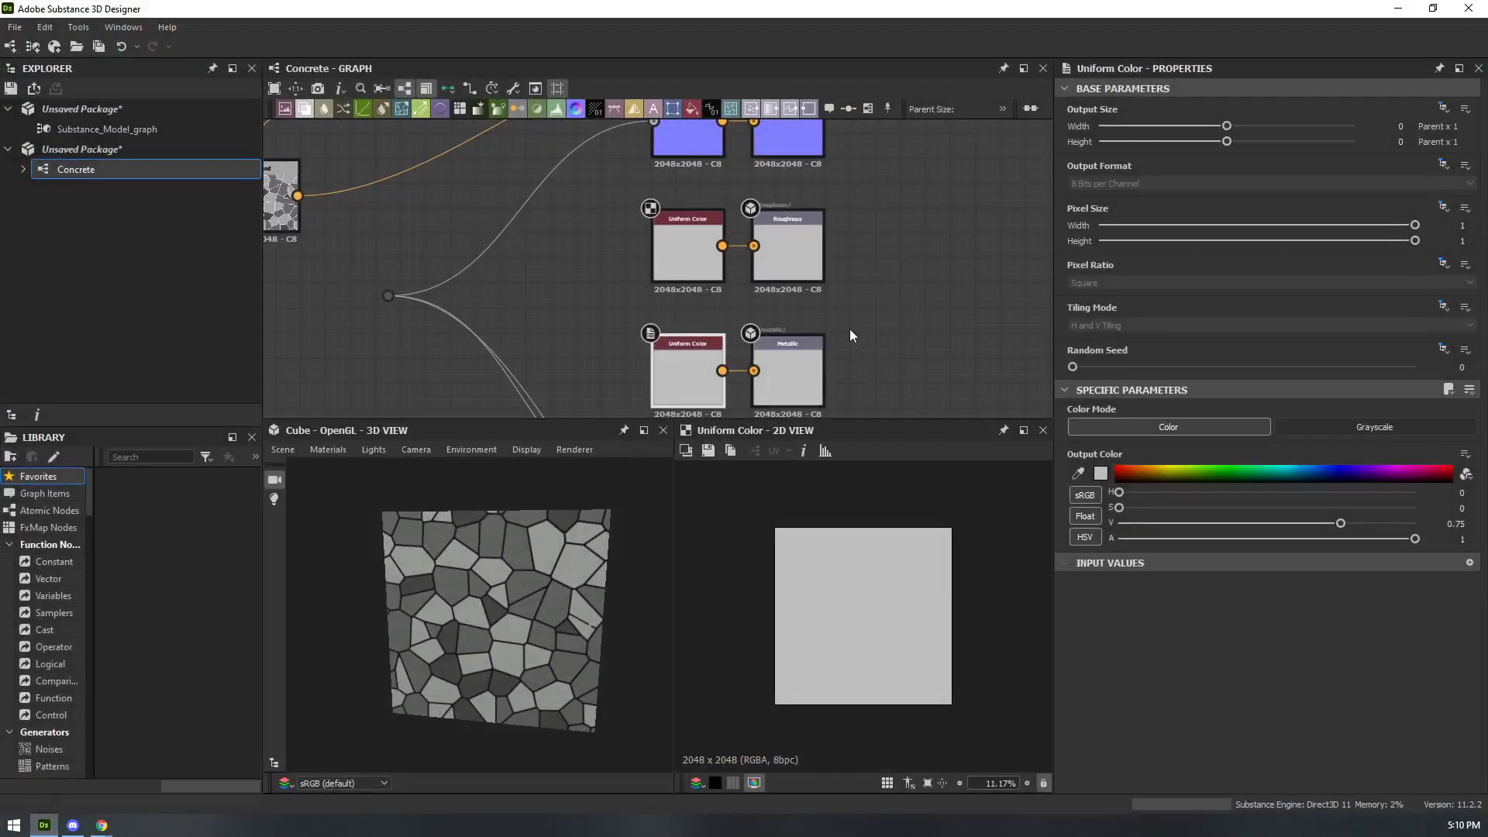
right_click(565, 248)
left_click(533, 260)
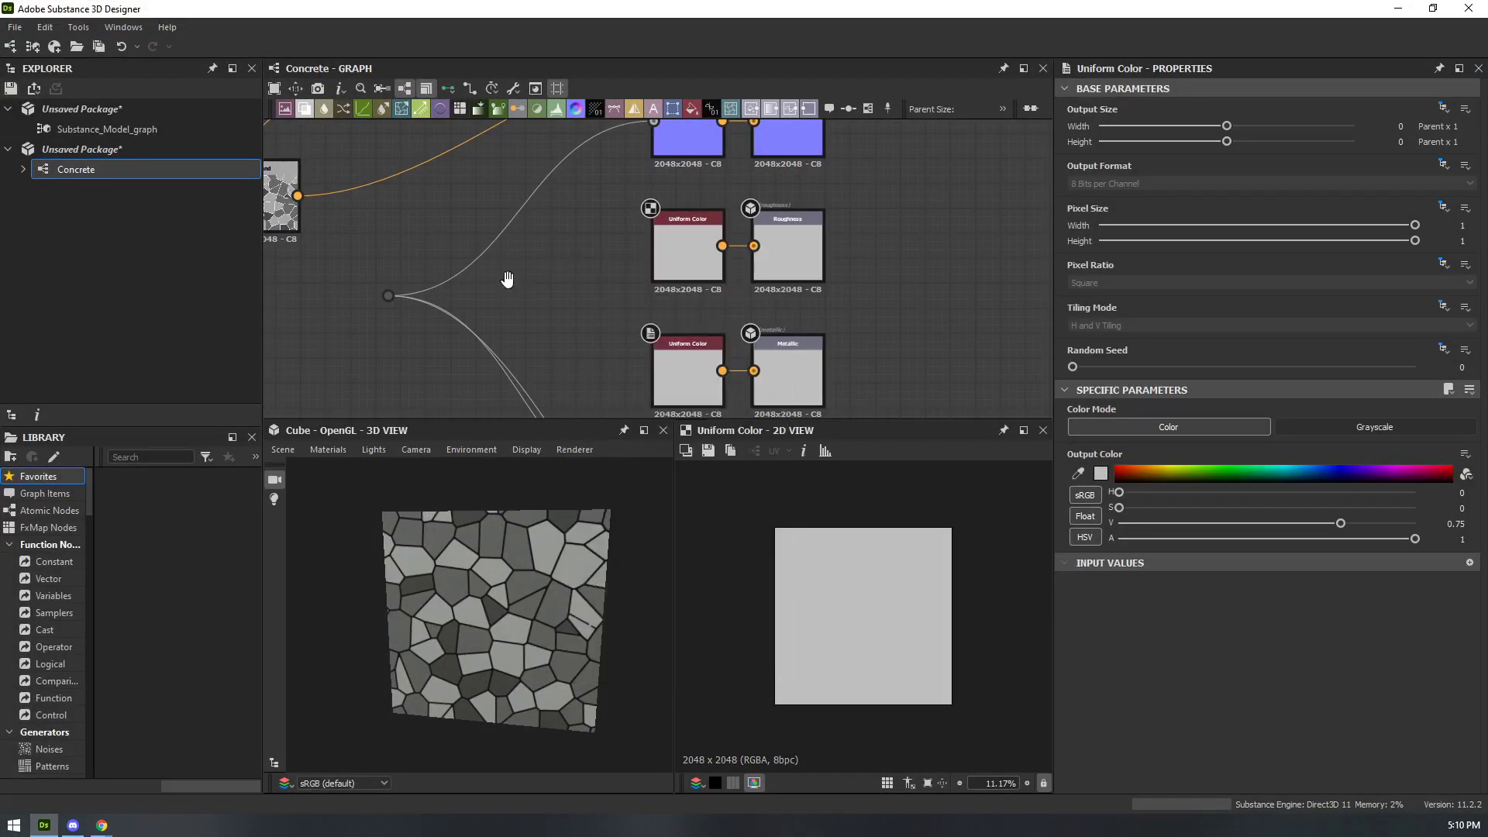
middle_click_drag(509, 276, 827, 320)
left_click_drag(713, 338, 779, 257)
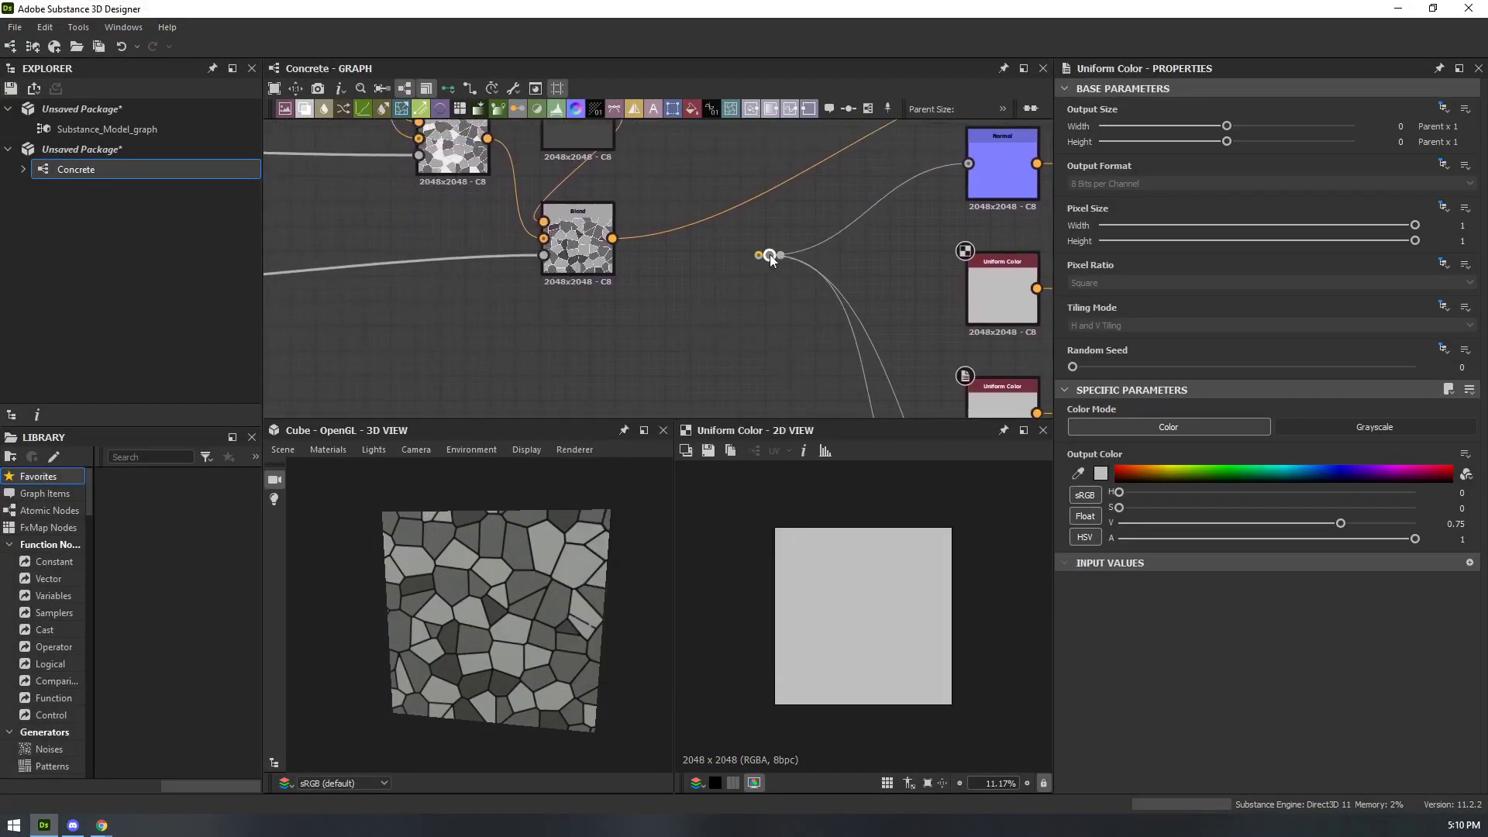
middle_click_drag(620, 283, 682, 353)
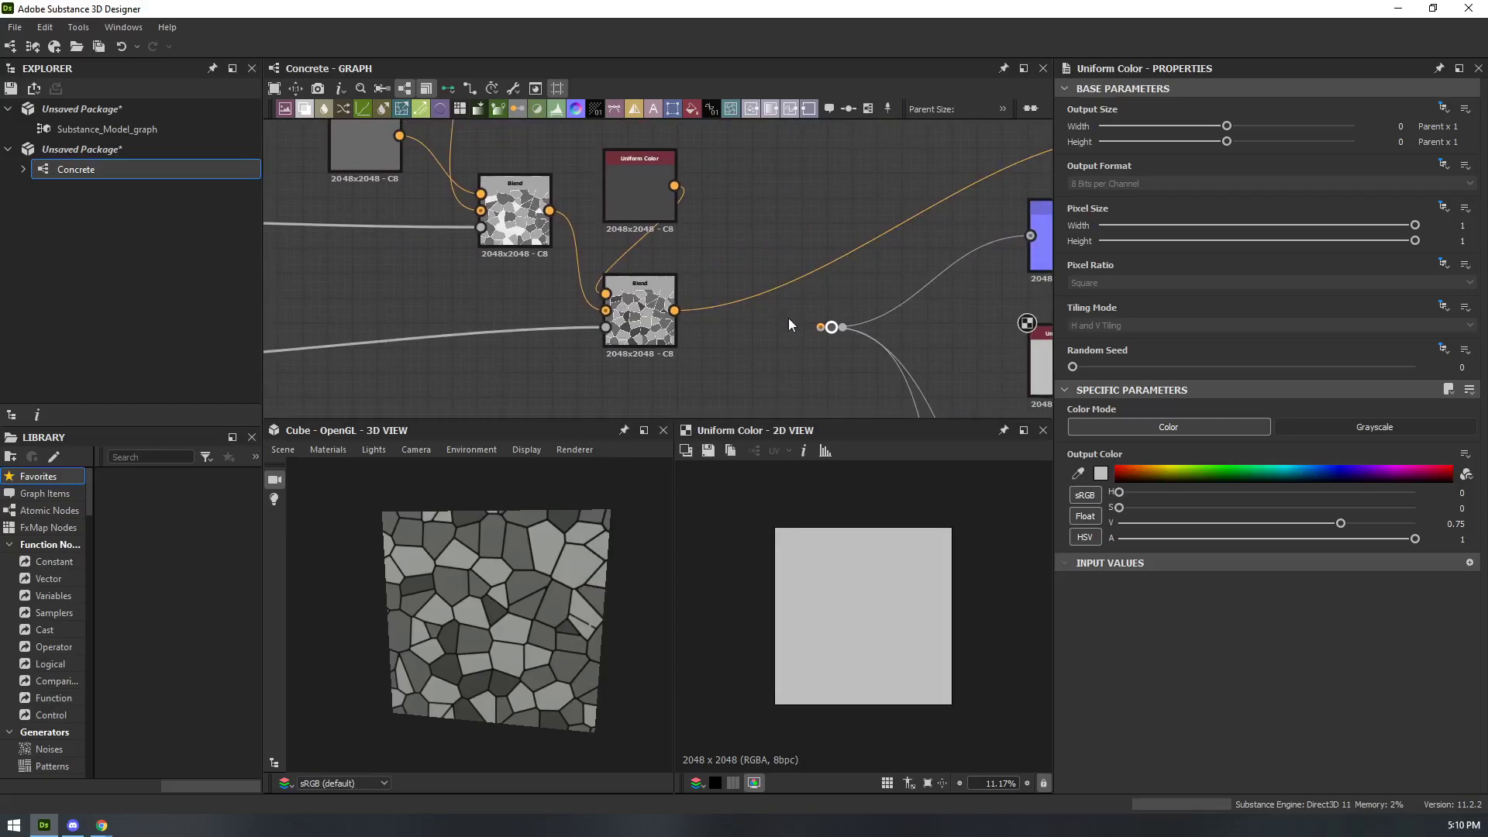
scroll(789, 316, "down", 2)
middle_click_drag(809, 272, 853, 214)
scroll(826, 279, "down", 2)
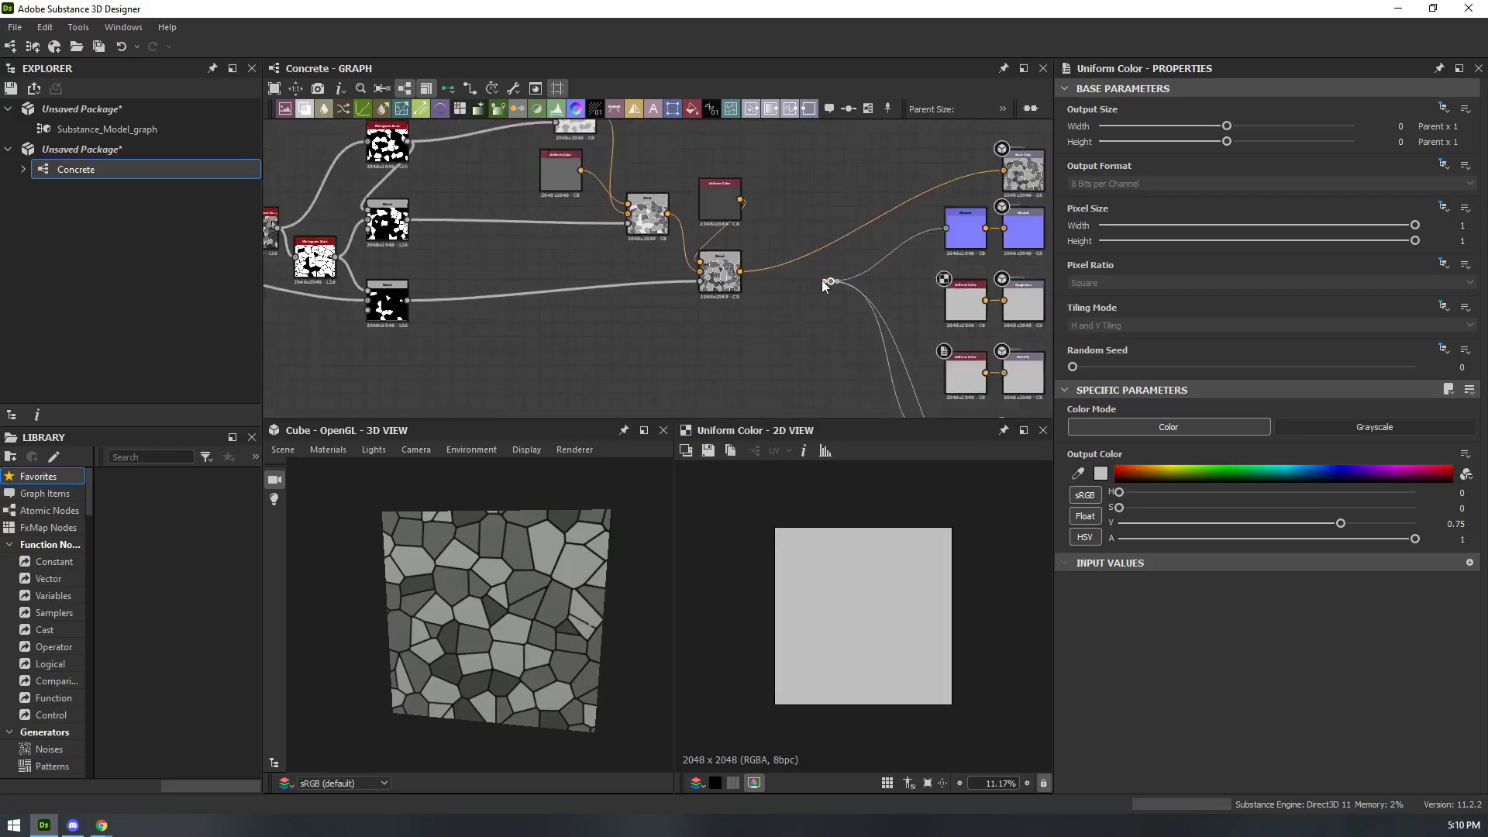
left_click_drag(829, 283, 607, 349)
middle_click_drag(606, 338, 801, 345)
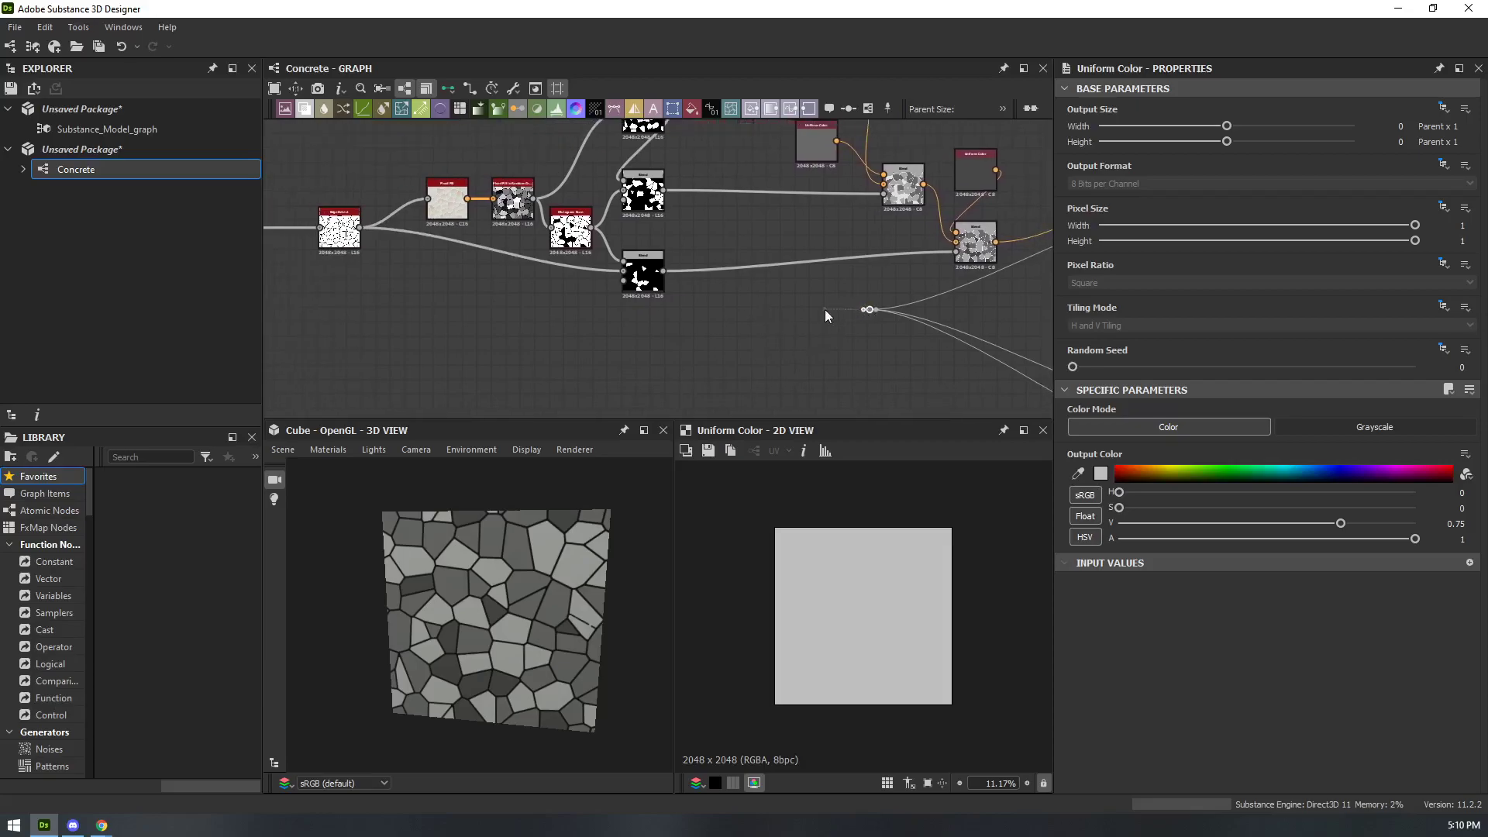
left_click_drag(389, 248, 361, 227)
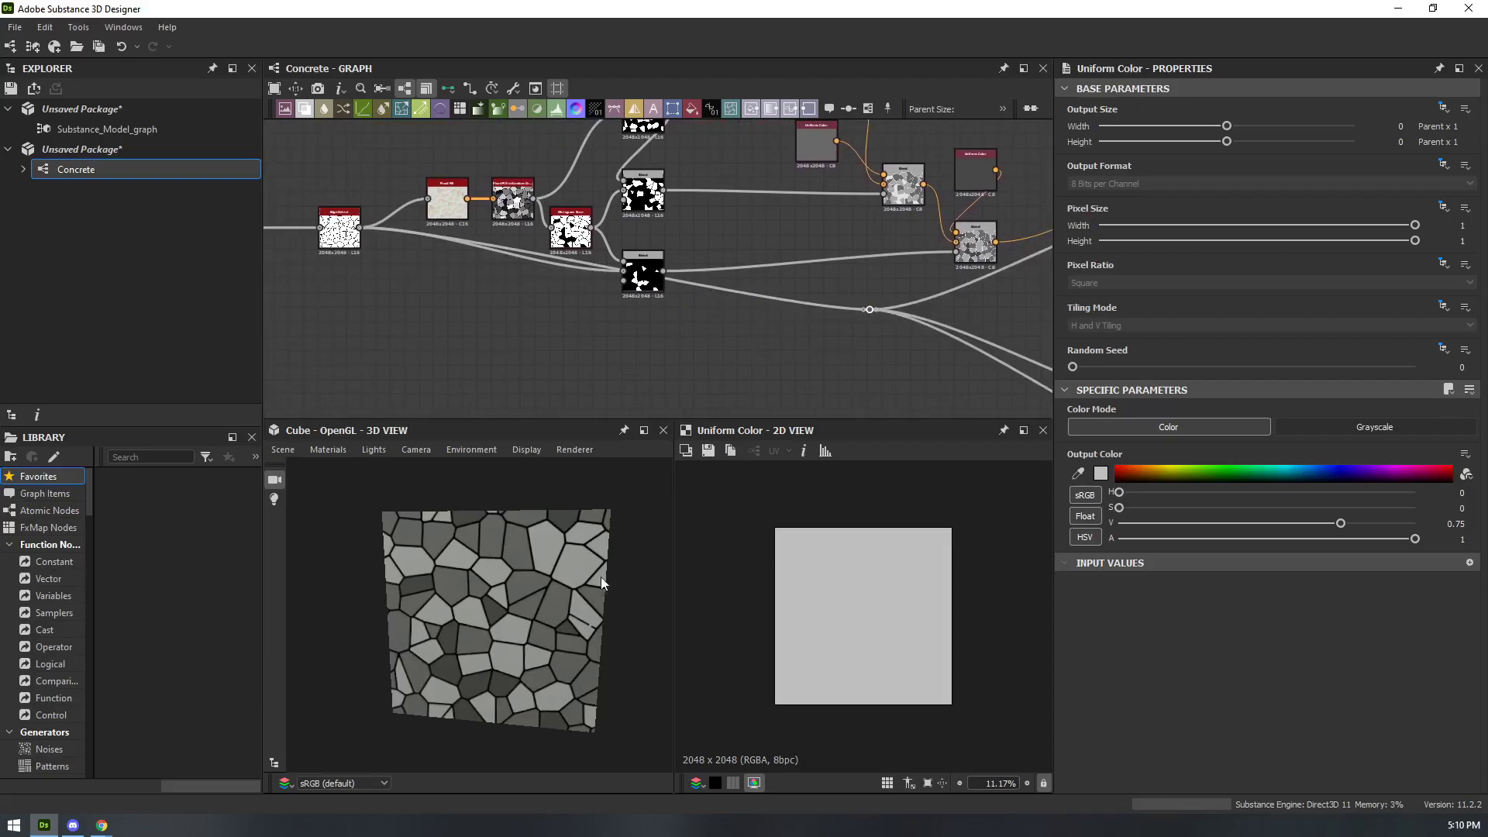
- Insert a Levels node on the output of the Edge Detect node
scroll(574, 581, "up", 2)
scroll(547, 593, "up", 4)
middle_click_drag(779, 388, 536, 328)
left_click_drag(487, 331, 708, 320)
middle_click_drag(499, 357, 857, 346)
middle_click_drag(423, 314, 626, 322)
left_click(520, 246)
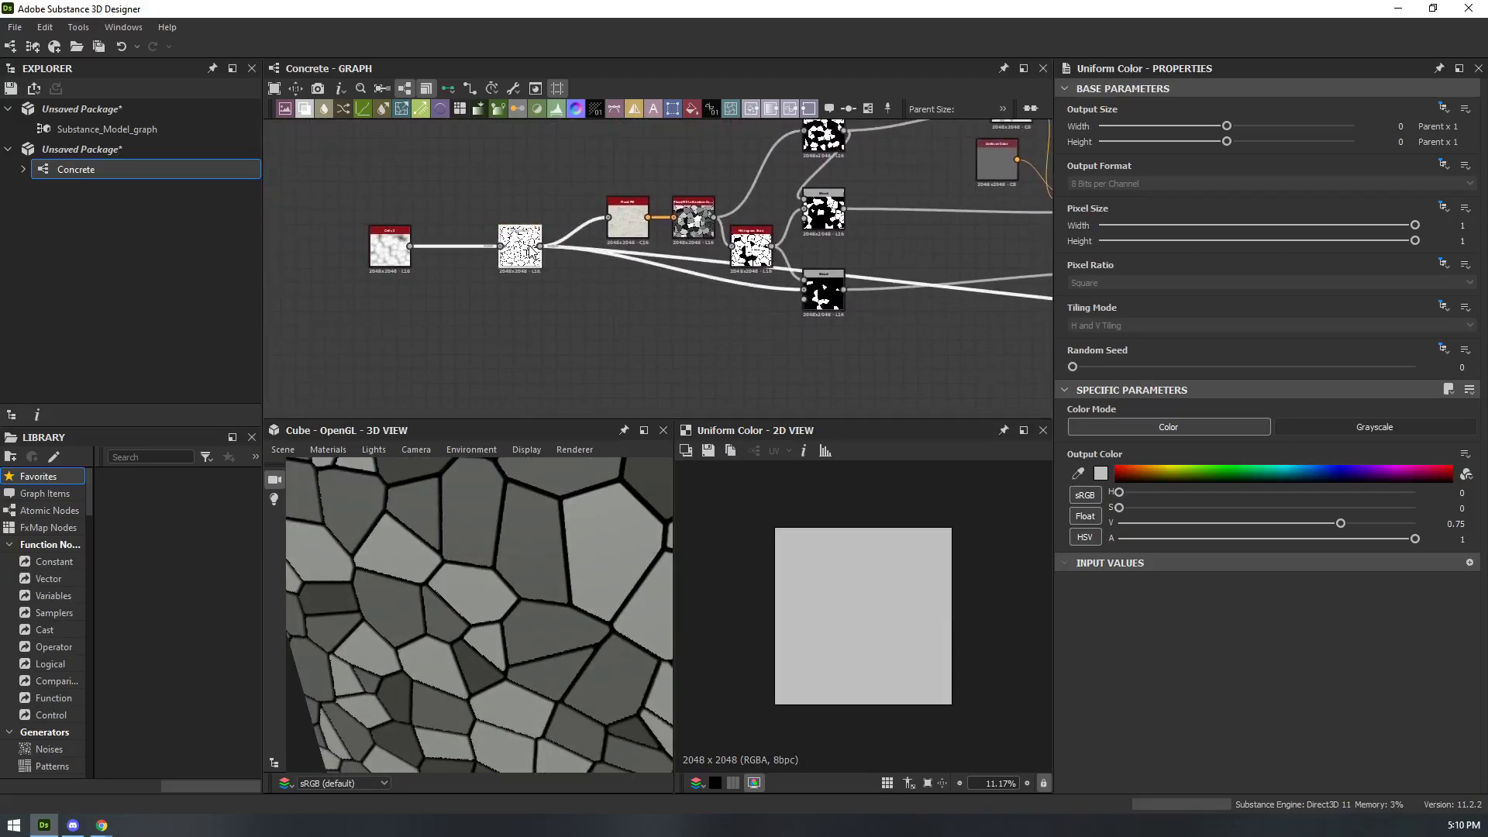
key("space")
type("levels")
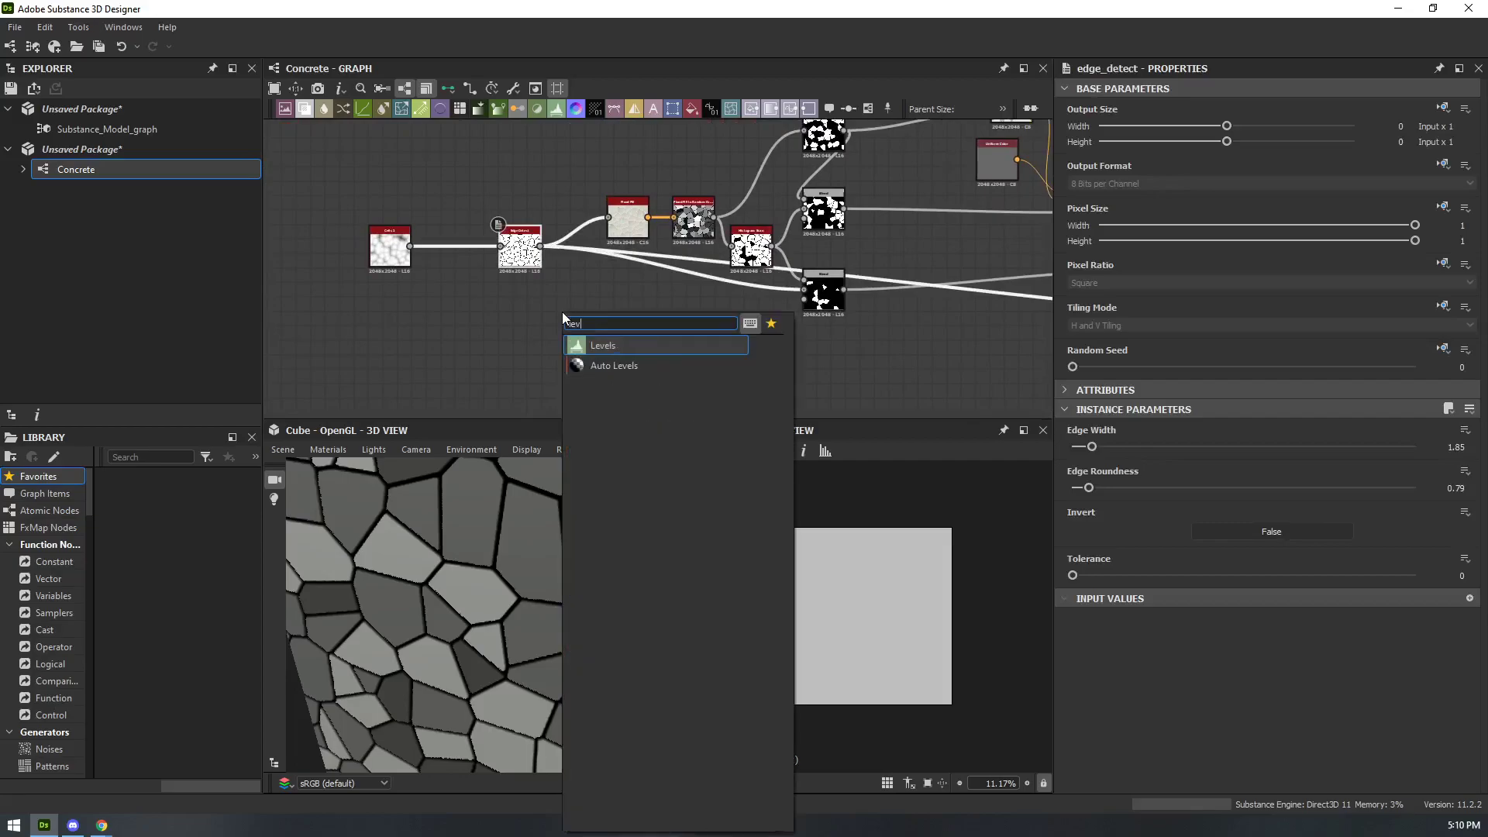
key("Return")
- Reconnect Flood Fill and the lowest Blend directly to Edge Detect, and place the Levels node below the Blend nodes
left_click_drag(592, 250, 592, 350)
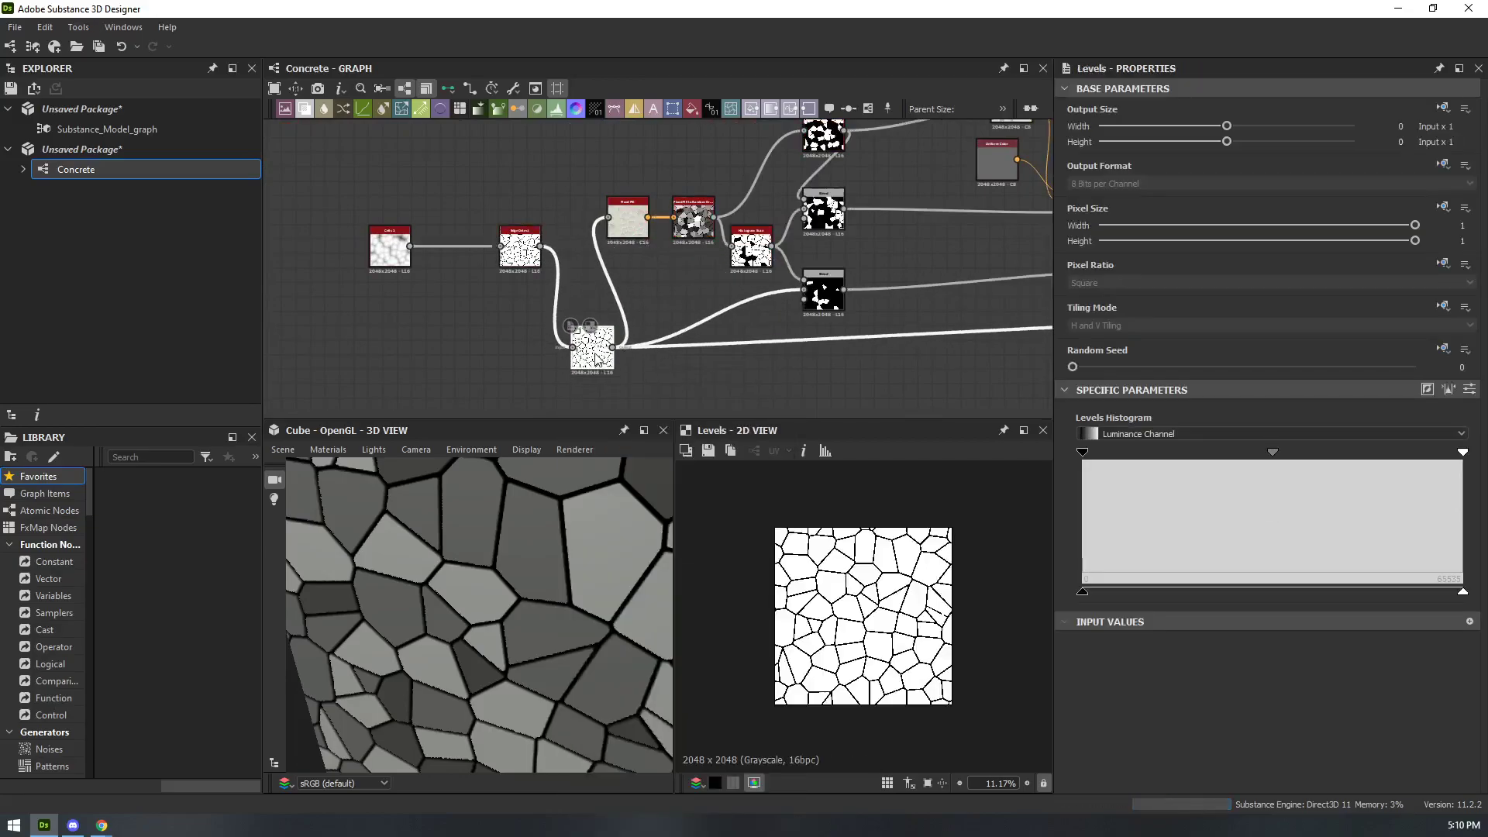
left_click_drag(610, 221, 803, 294)
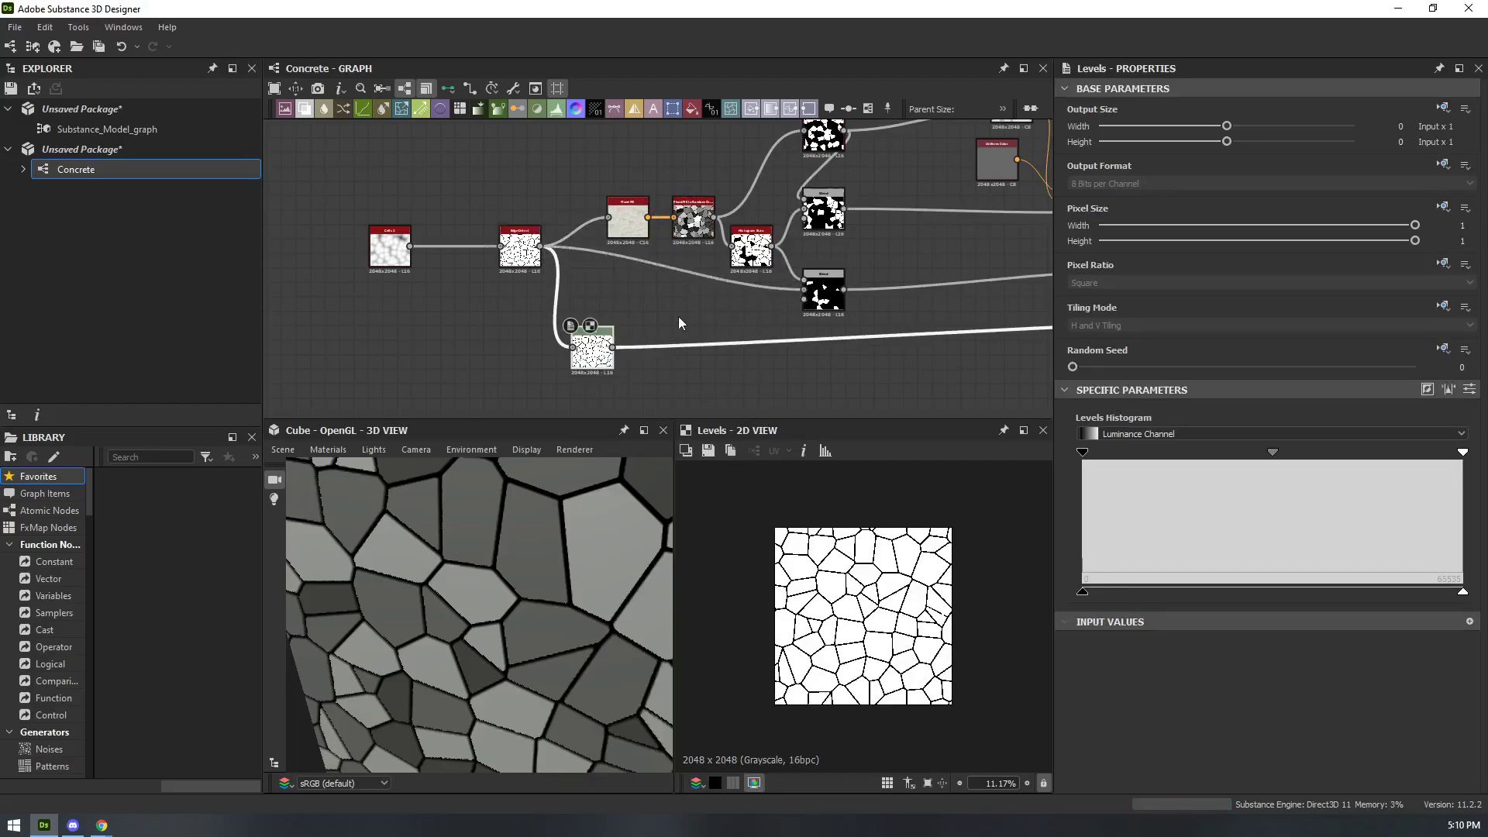
left_click_drag(625, 353, 856, 360)
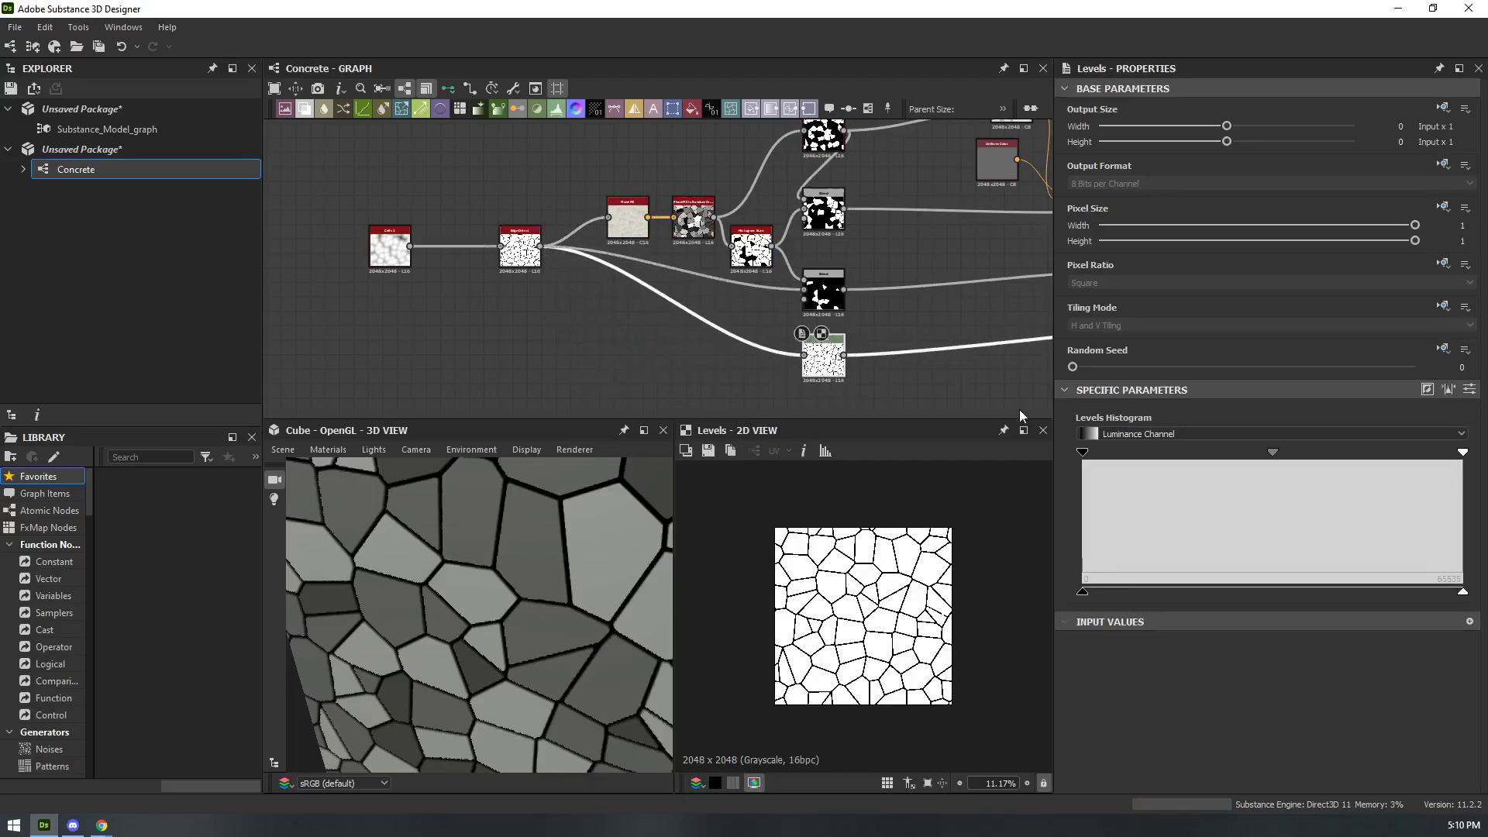
- Narrow the Levels output range to run from mid-grey to light grey, and check the stone edges on the cube
left_click_drag(1463, 592, 1262, 585)
left_click_drag(1083, 592, 1253, 592)
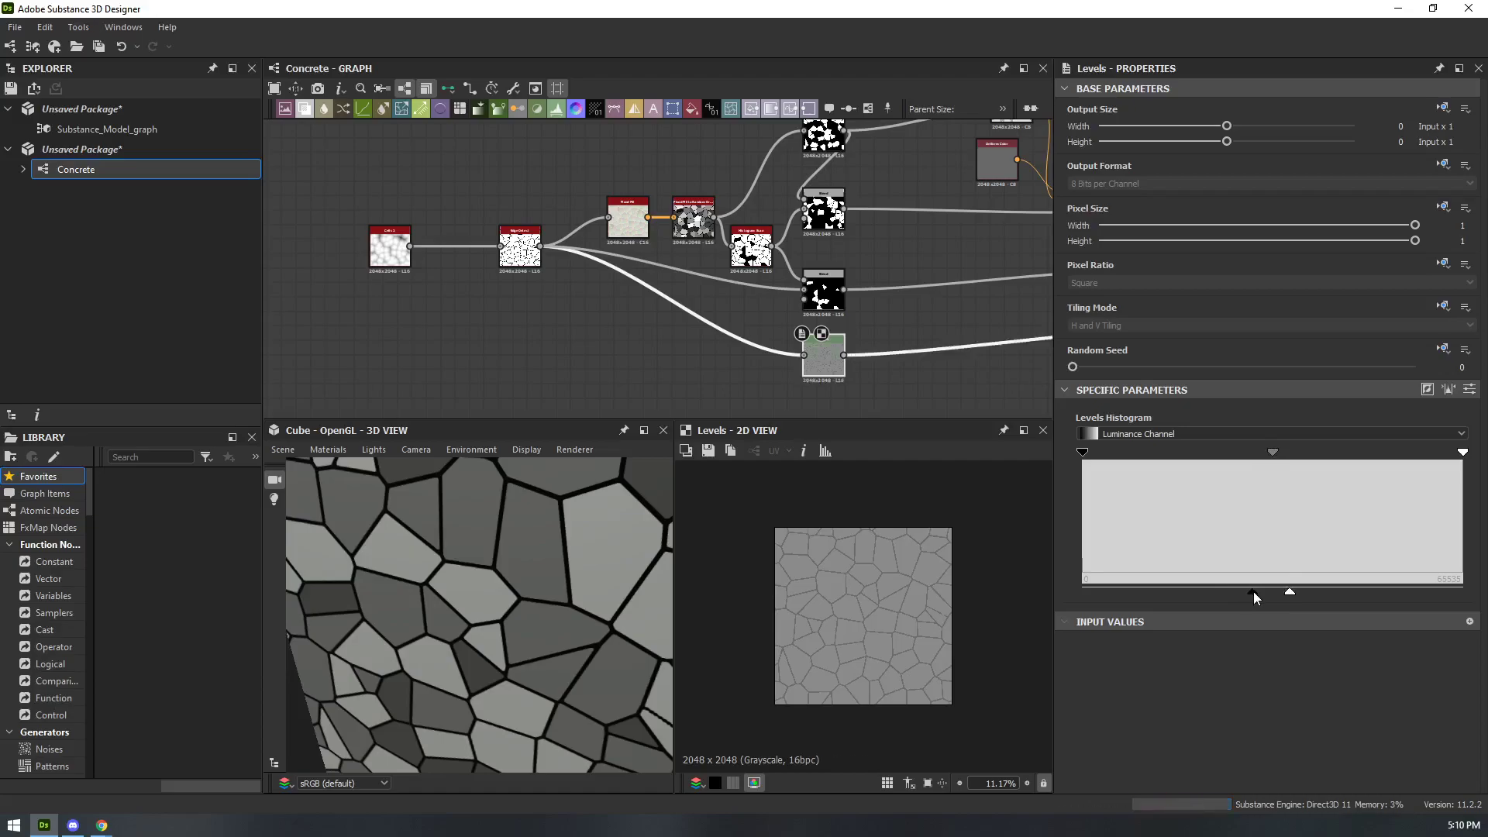
scroll(820, 608, "up", 3)
scroll(575, 591, "down", 5)
scroll(569, 589, "up", 5)
scroll(462, 561, "up", 6)
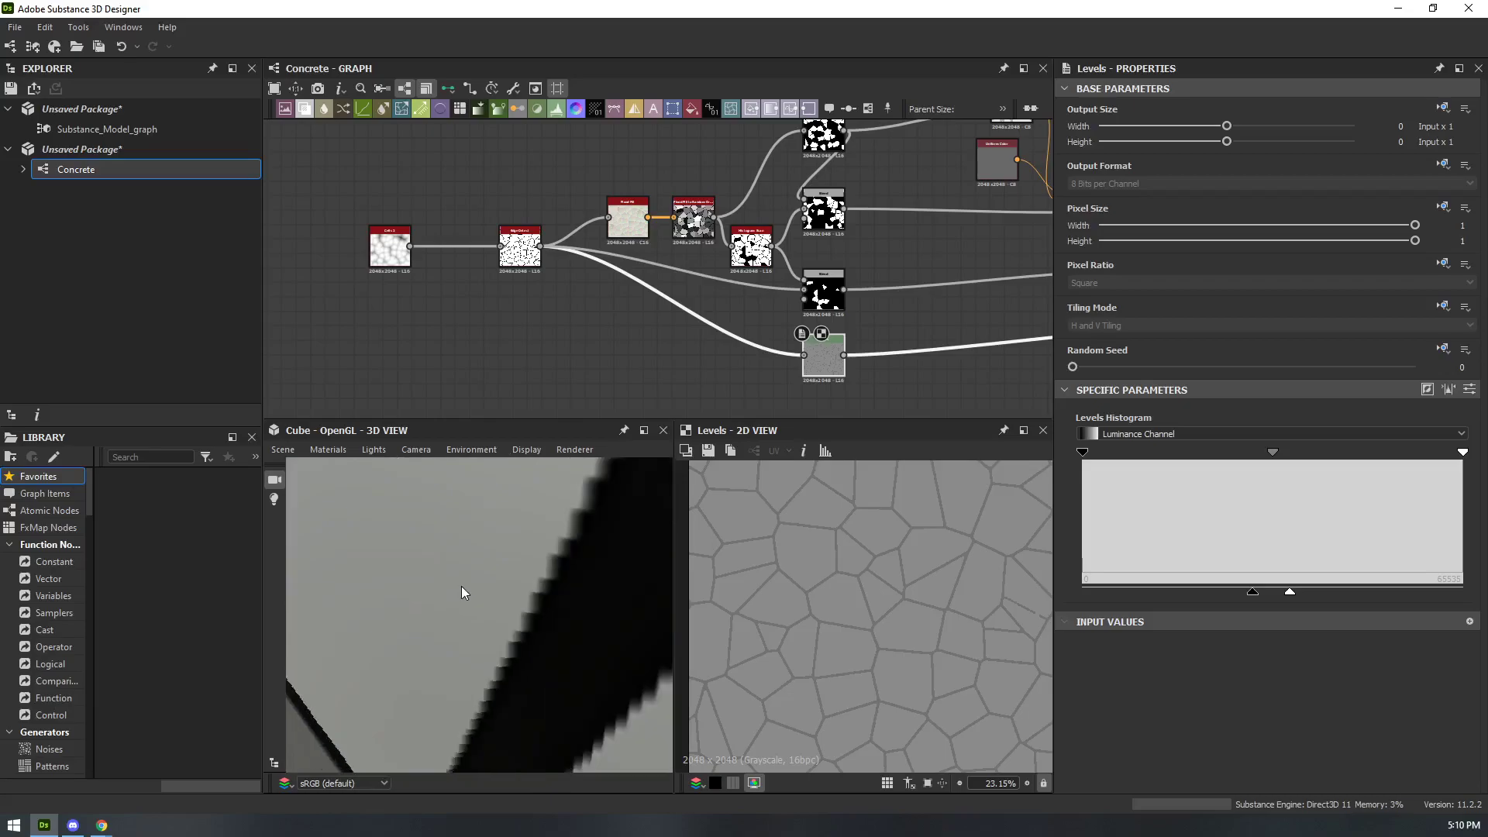
left_click_drag(462, 586, 466, 580)
left_click_drag(1289, 593, 1365, 592)
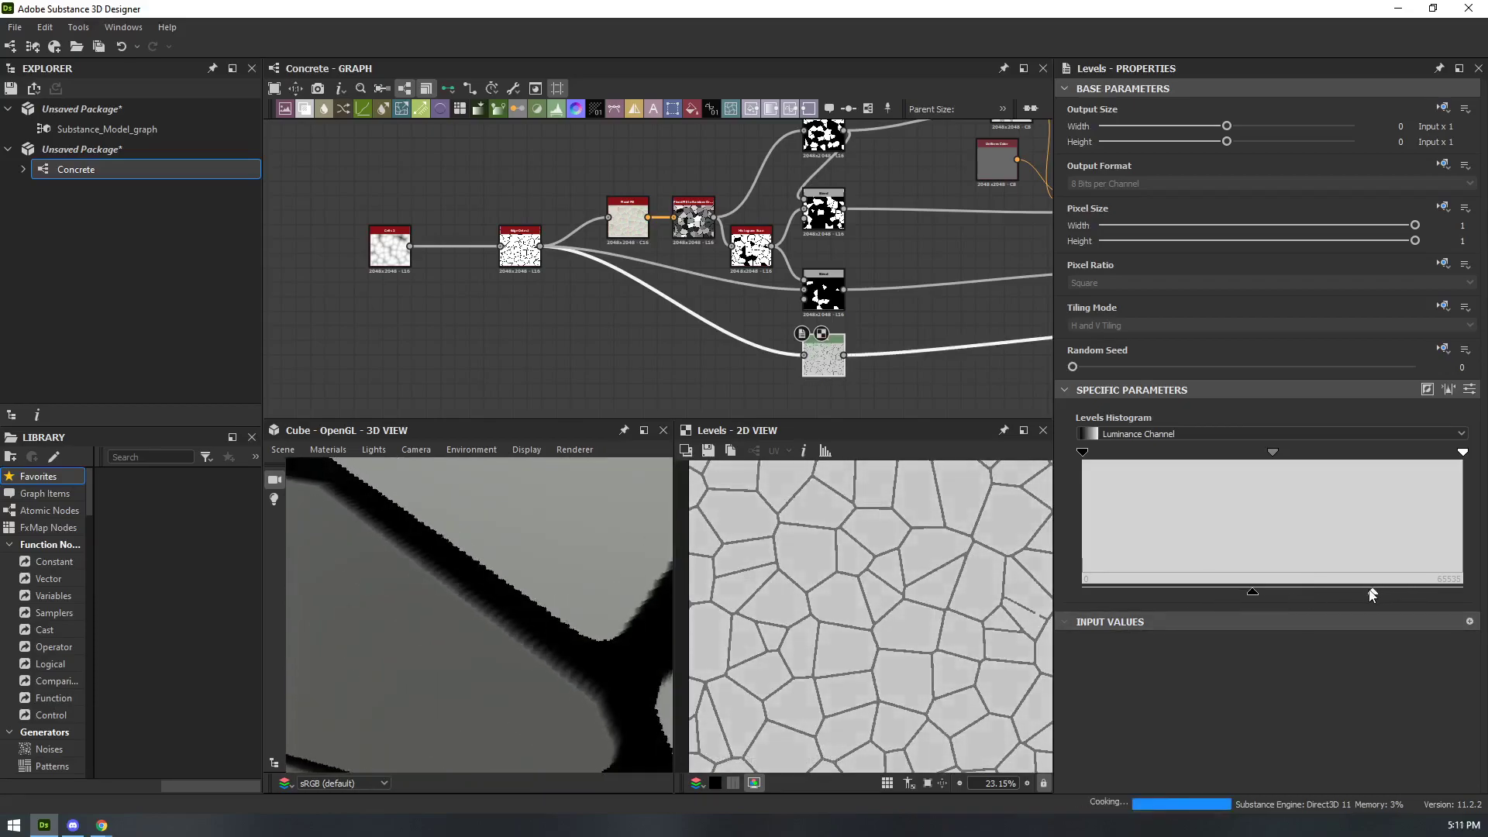
scroll(477, 640, "down", 8)
left_click_drag(482, 618, 551, 616)
scroll(593, 568, "up", 6)
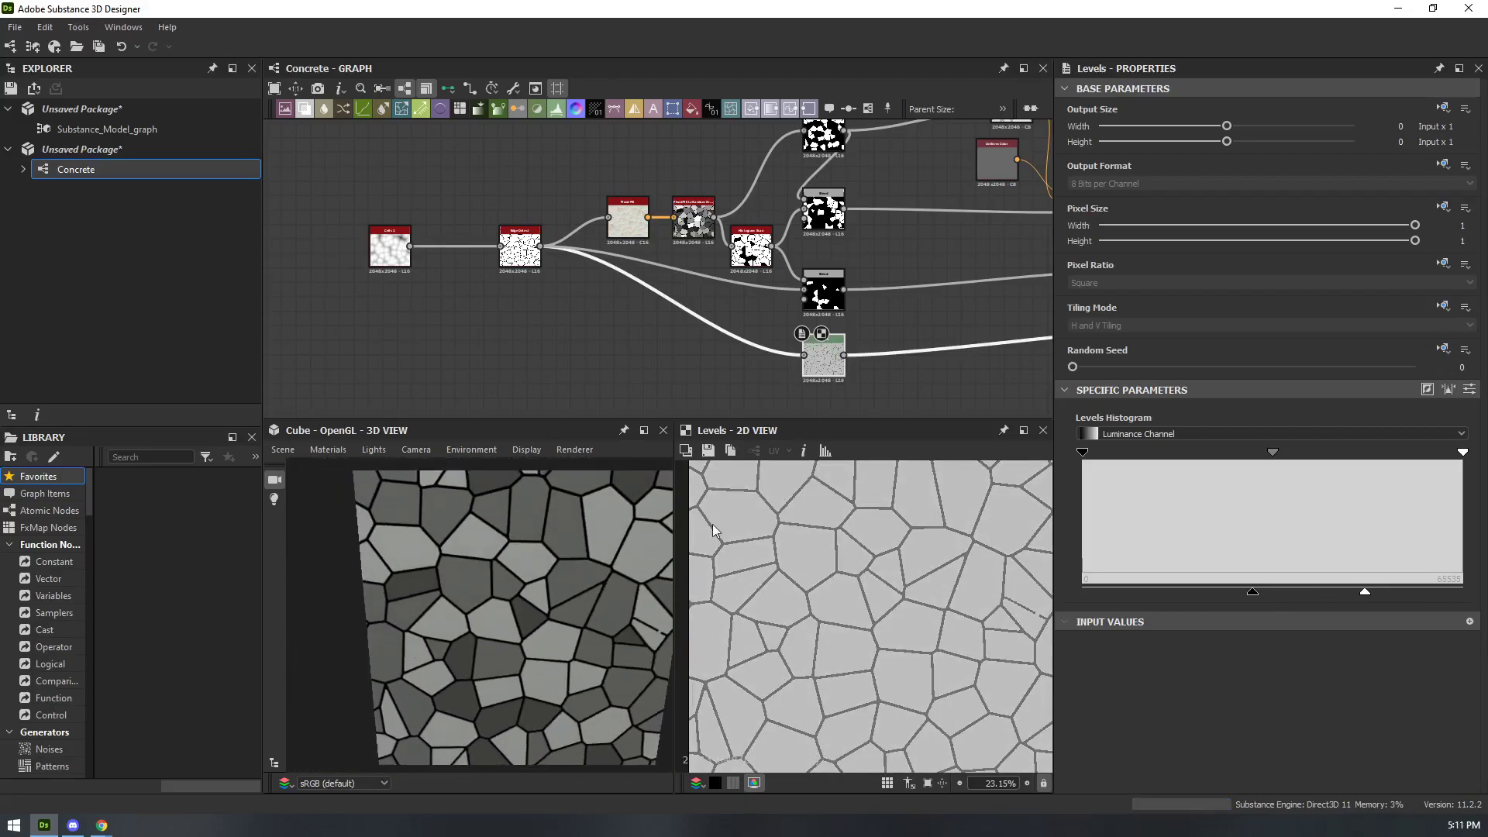
left_click_drag(641, 470, 524, 543)
- Set the Edge Detect node's Edge Width to 1.78 and Edge Roundness to 2.96
left_click(521, 250)
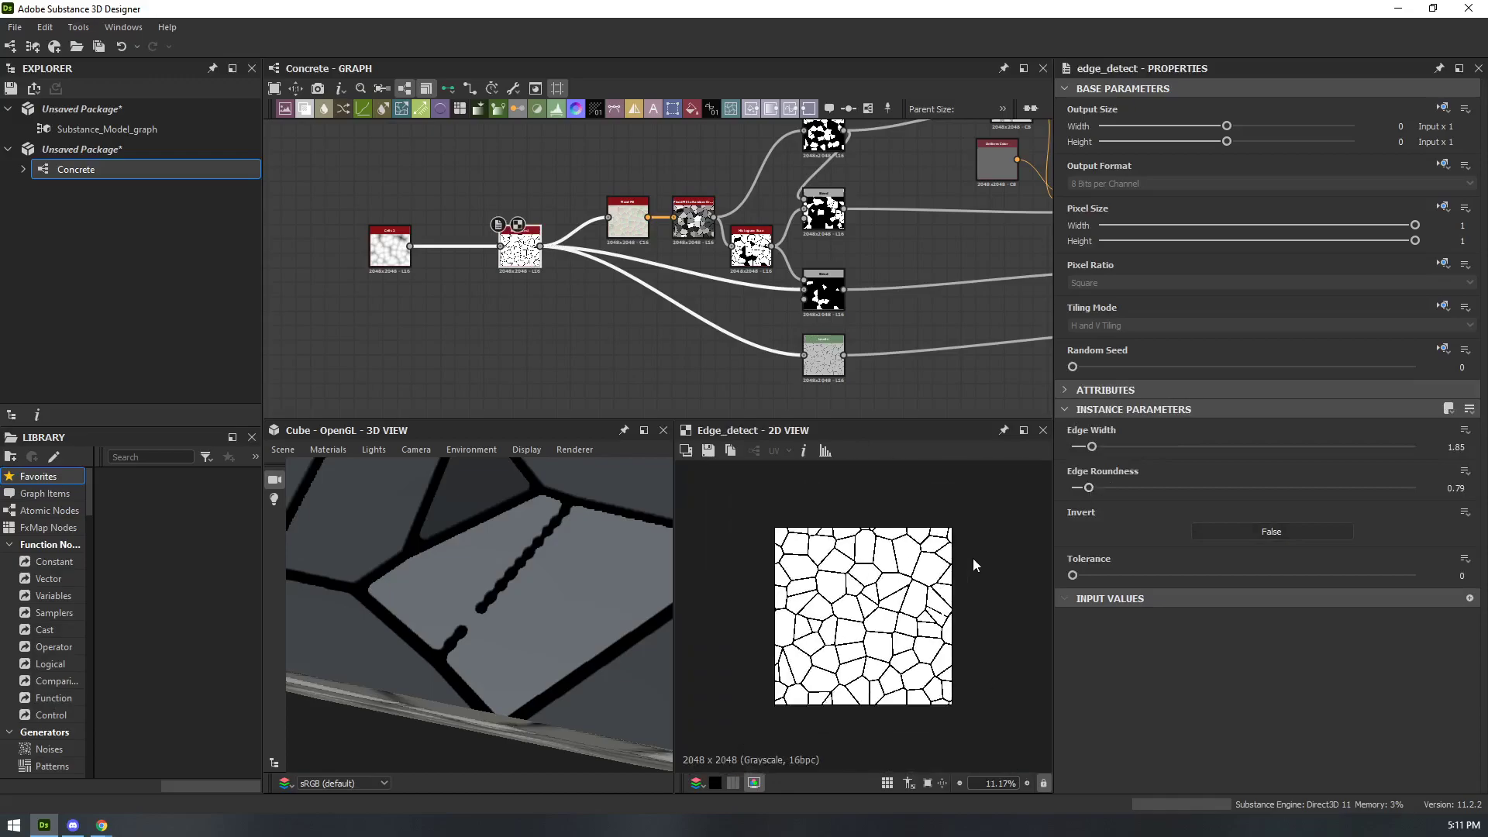
left_click_drag(1095, 450, 1191, 487)
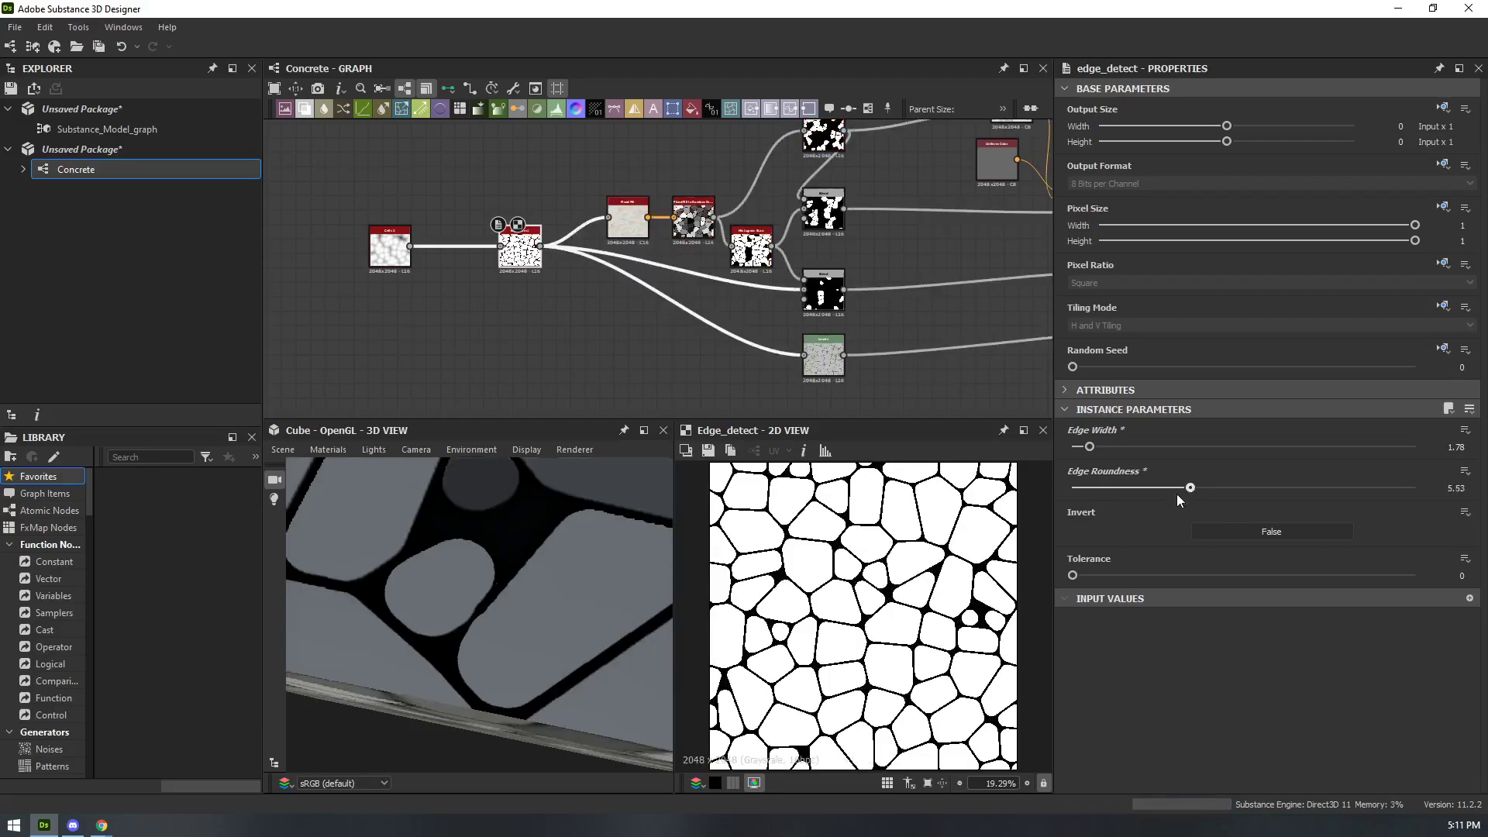
scroll(486, 598, "down", 4)
left_click_drag(487, 598, 527, 457)
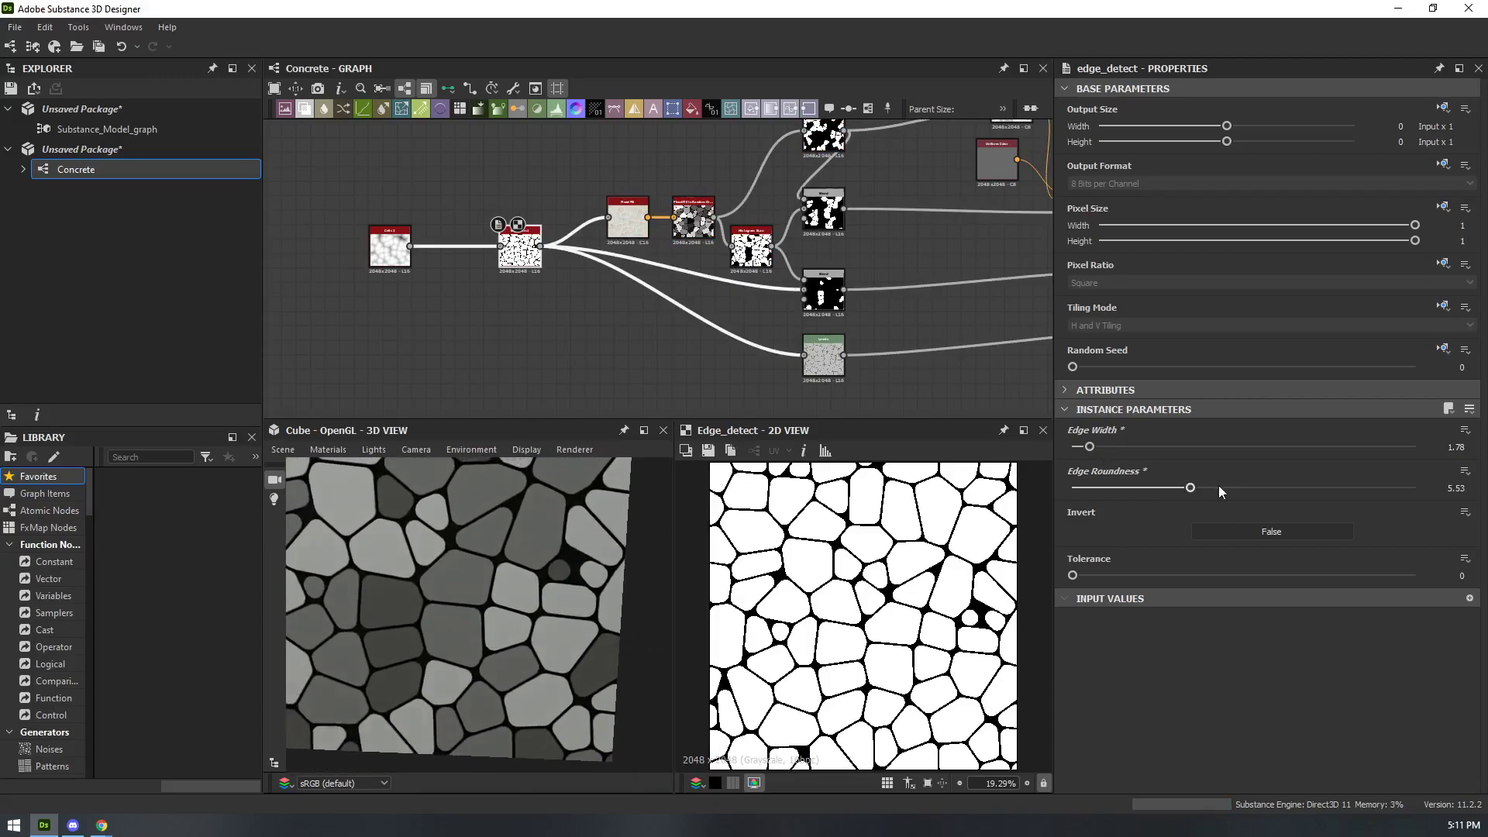
left_click_drag(1191, 489, 1172, 488)
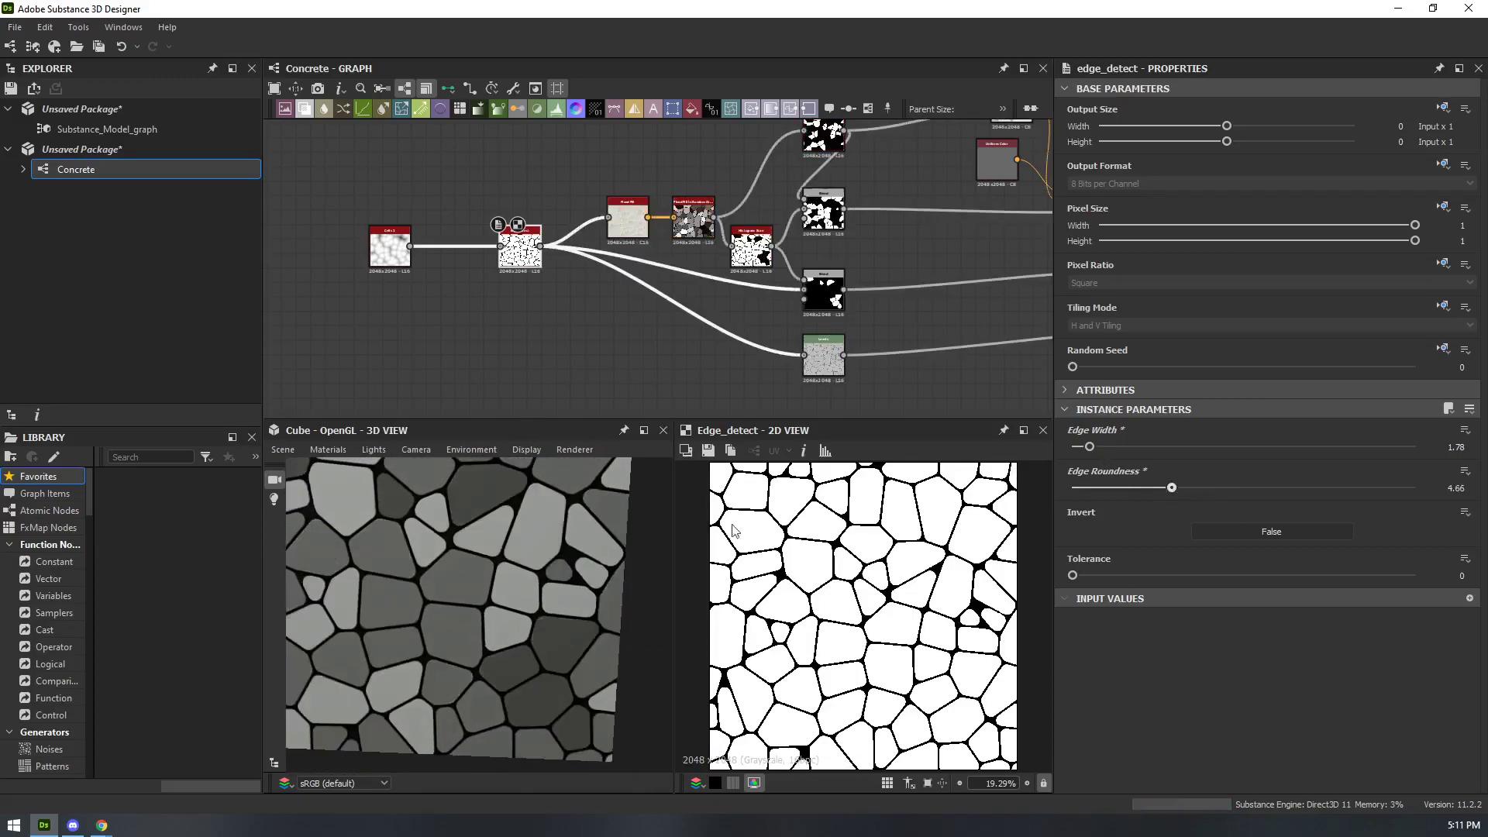
scroll(956, 656, "down", 1)
left_click_drag(1170, 474, 1136, 483)
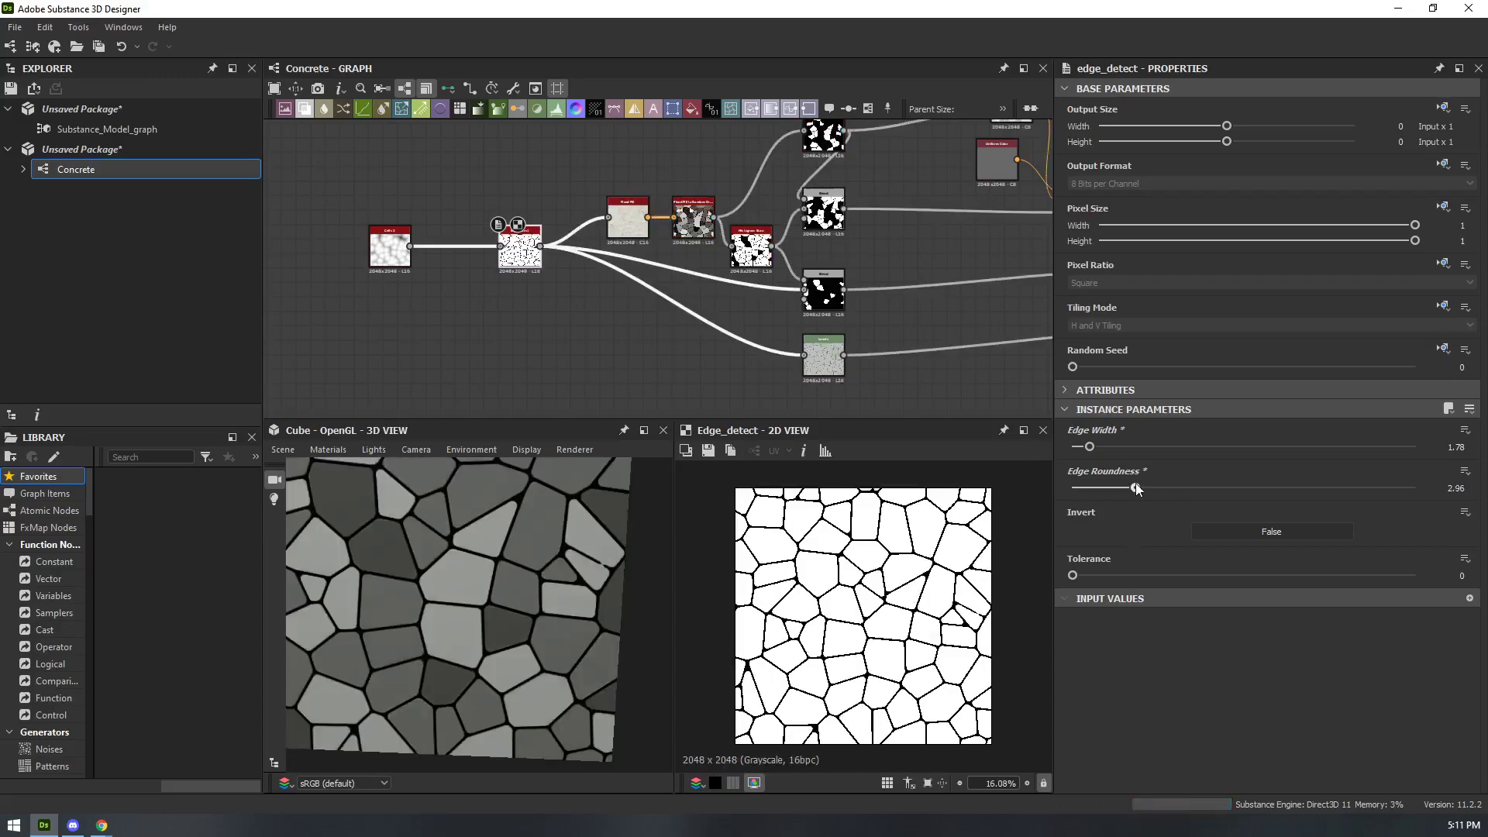
scroll(840, 709, "up", 4)
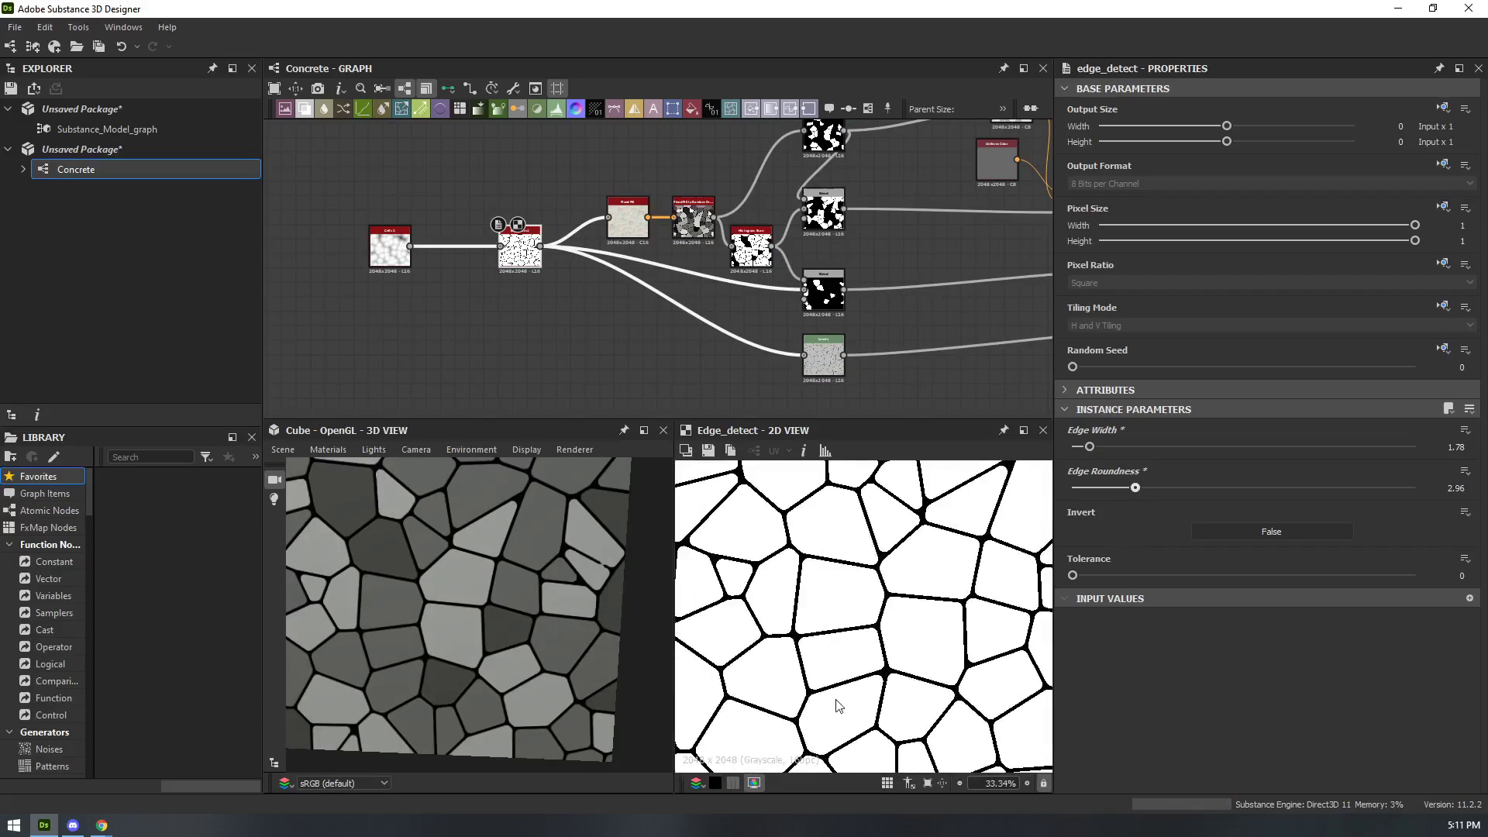
- Insert a Blur HQ Grayscale node directly after Edge Detect
scroll(486, 277, "up", 5)
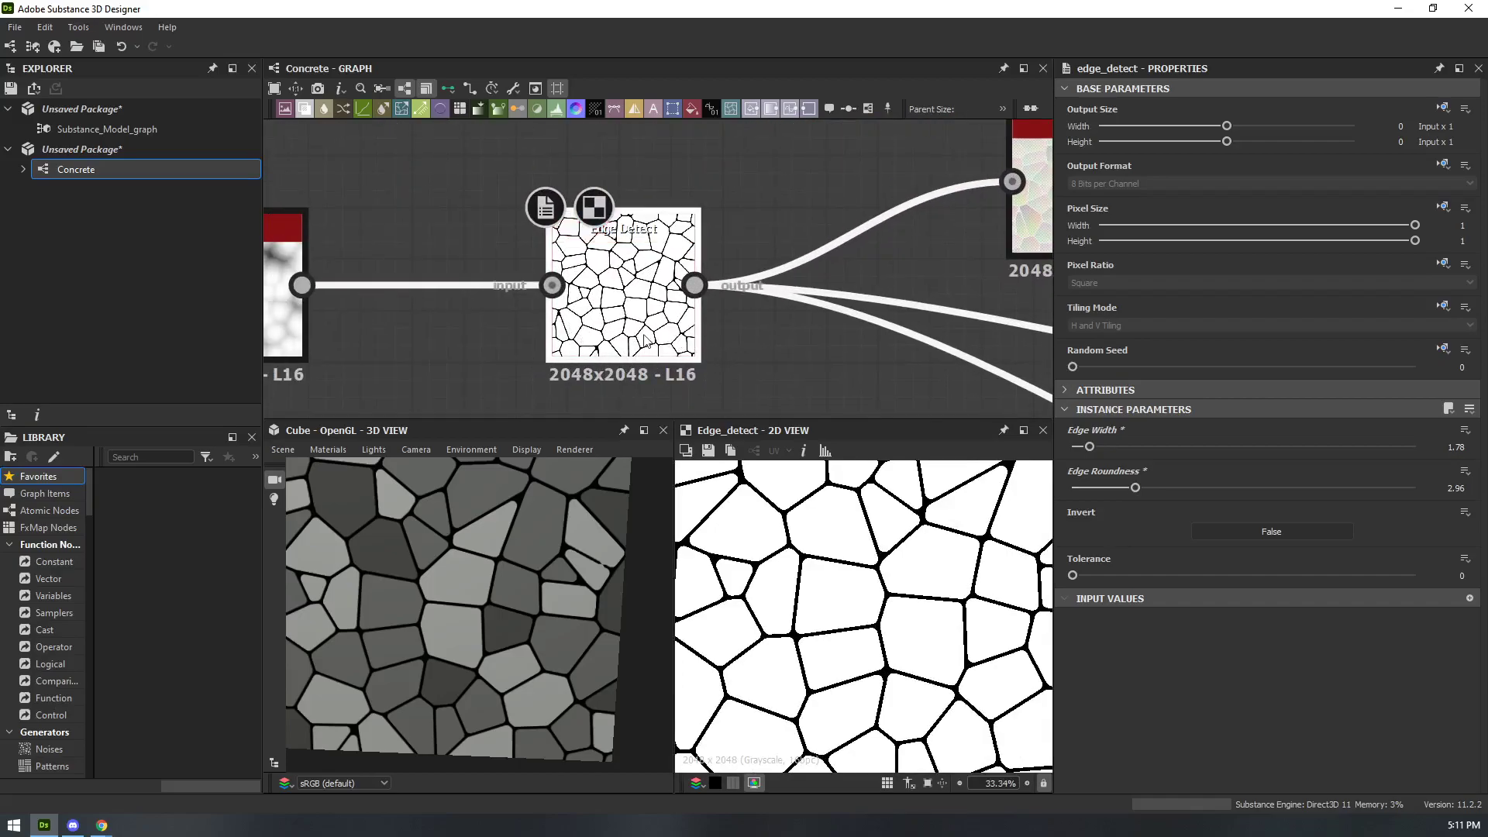
key("space")
type("blur")
key("Down")
key("Return")
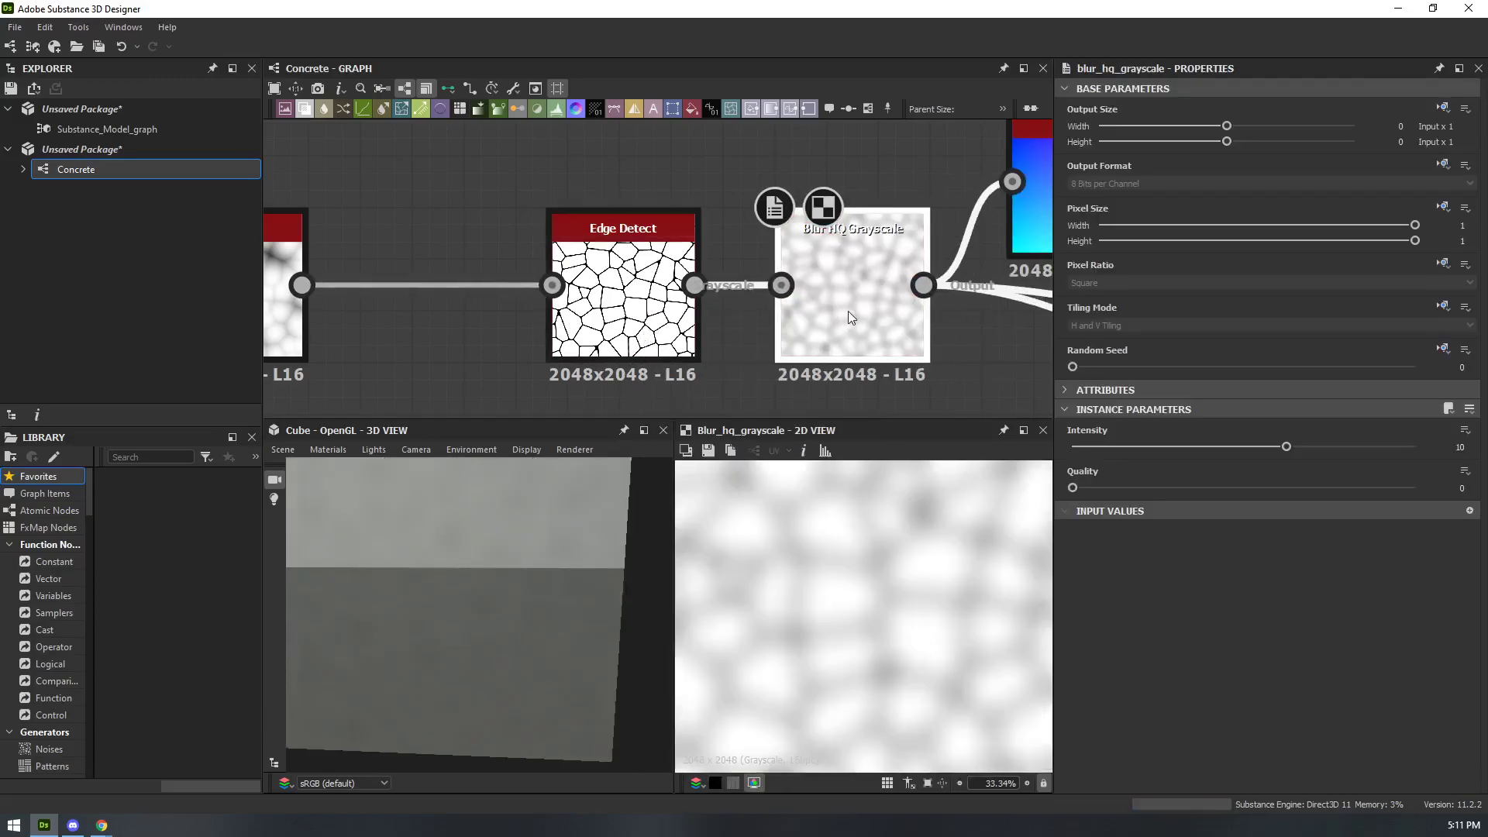
- Try a Blur HQ Grayscale intensity of 1.34, inspect the stone edges on the cube, and reduce the intensity slightly further
left_click_drag(1286, 447, 1101, 447)
scroll(523, 580, "up", 6)
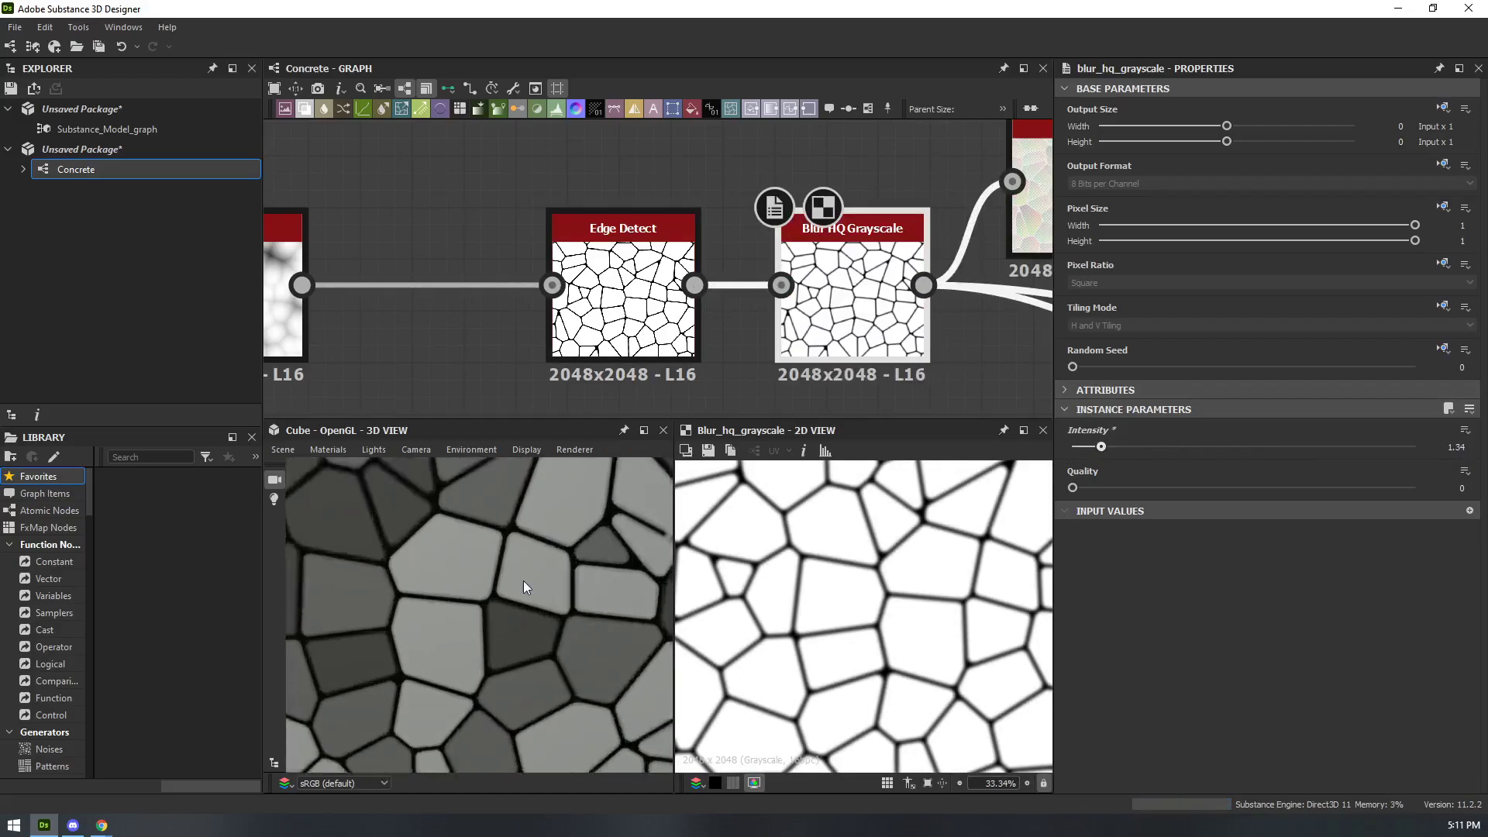
middle_click_drag(532, 565, 332, 672)
left_click_drag(333, 671, 405, 642)
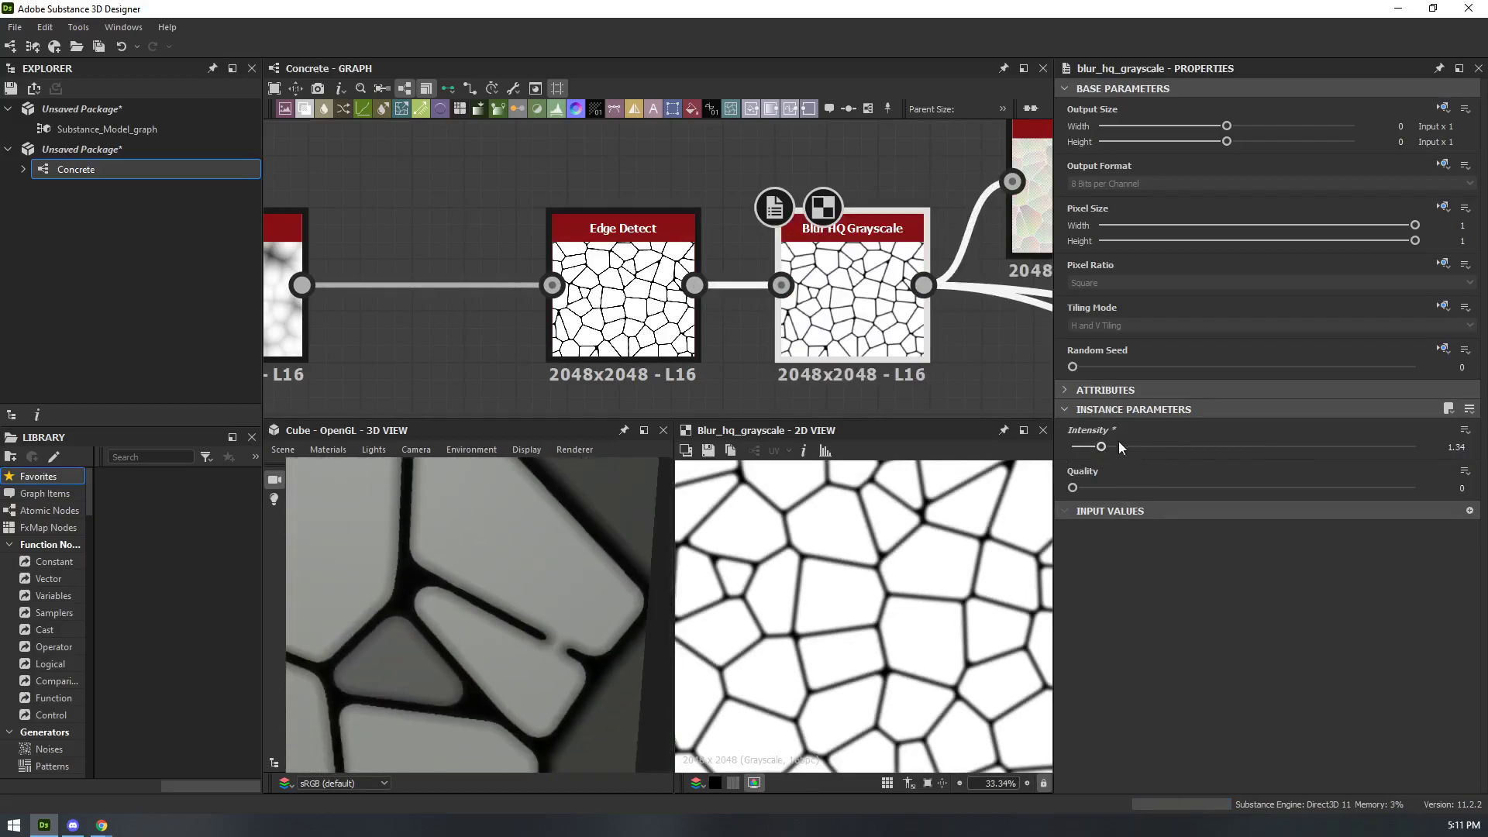
mouse_move(1101, 447)
left_mouse_down()
mouse_move(1051, 447)
mouse_move(1088, 450)
left_mouse_up()
- Set Edge Detect's Edge Width to 2.42 and the Blur HQ Grayscale intensity to 2.06, and check the whole cube
left_click(624, 303)
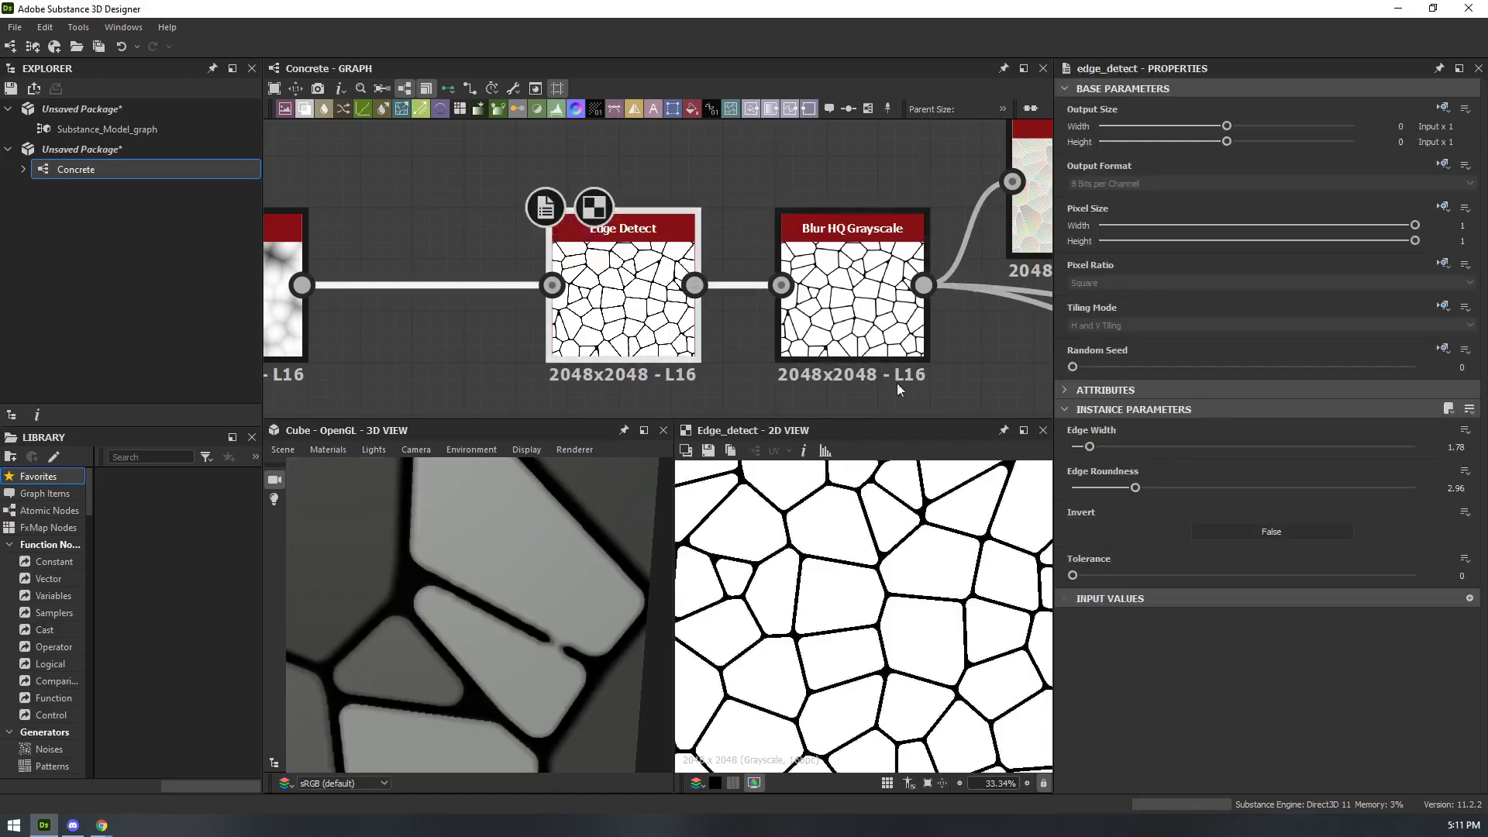
left_click_drag(1089, 447, 1106, 448)
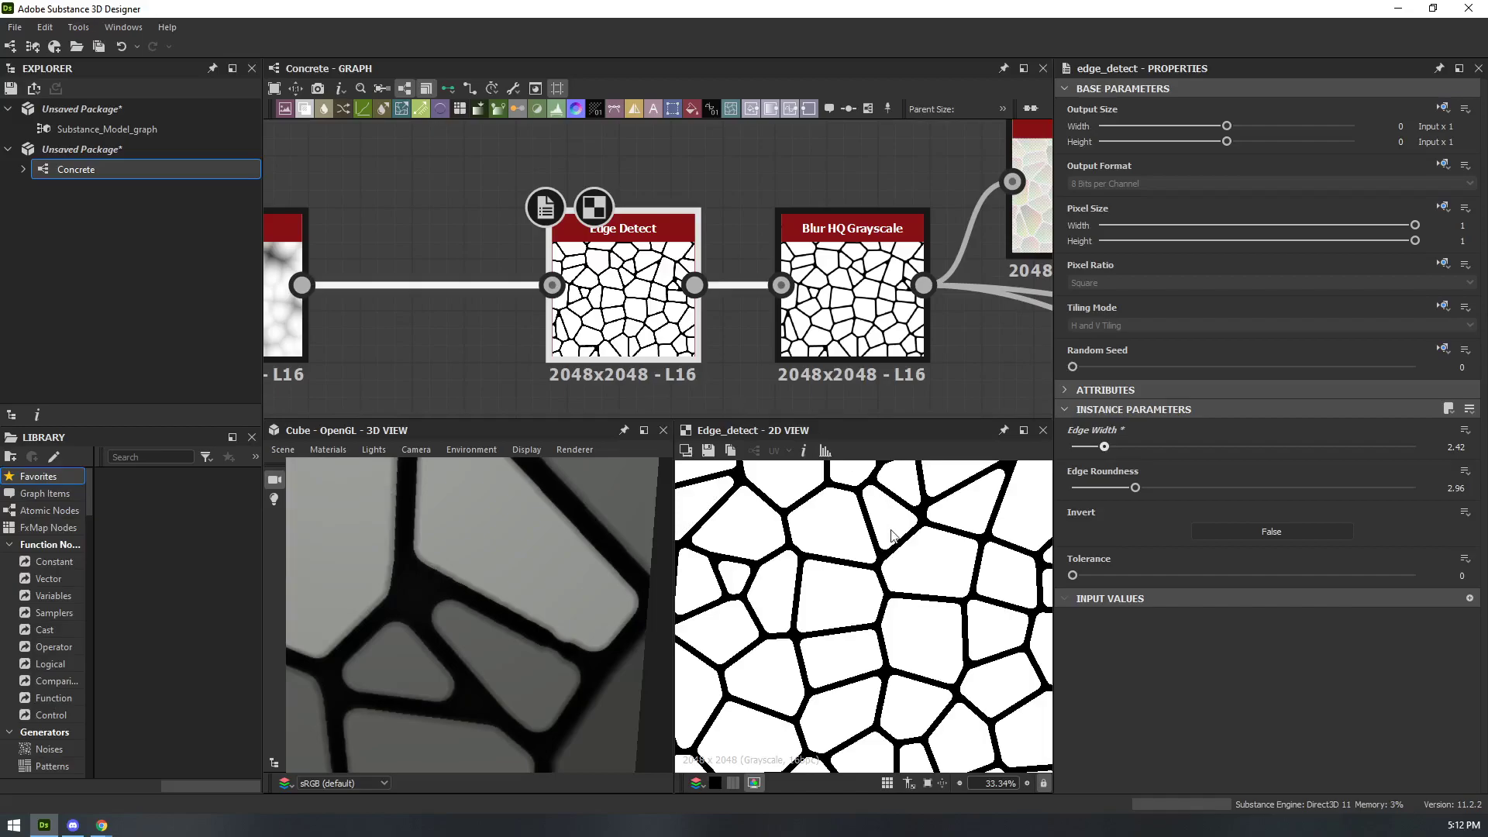
left_click(853, 302)
left_click_drag(1116, 448, 1116, 448)
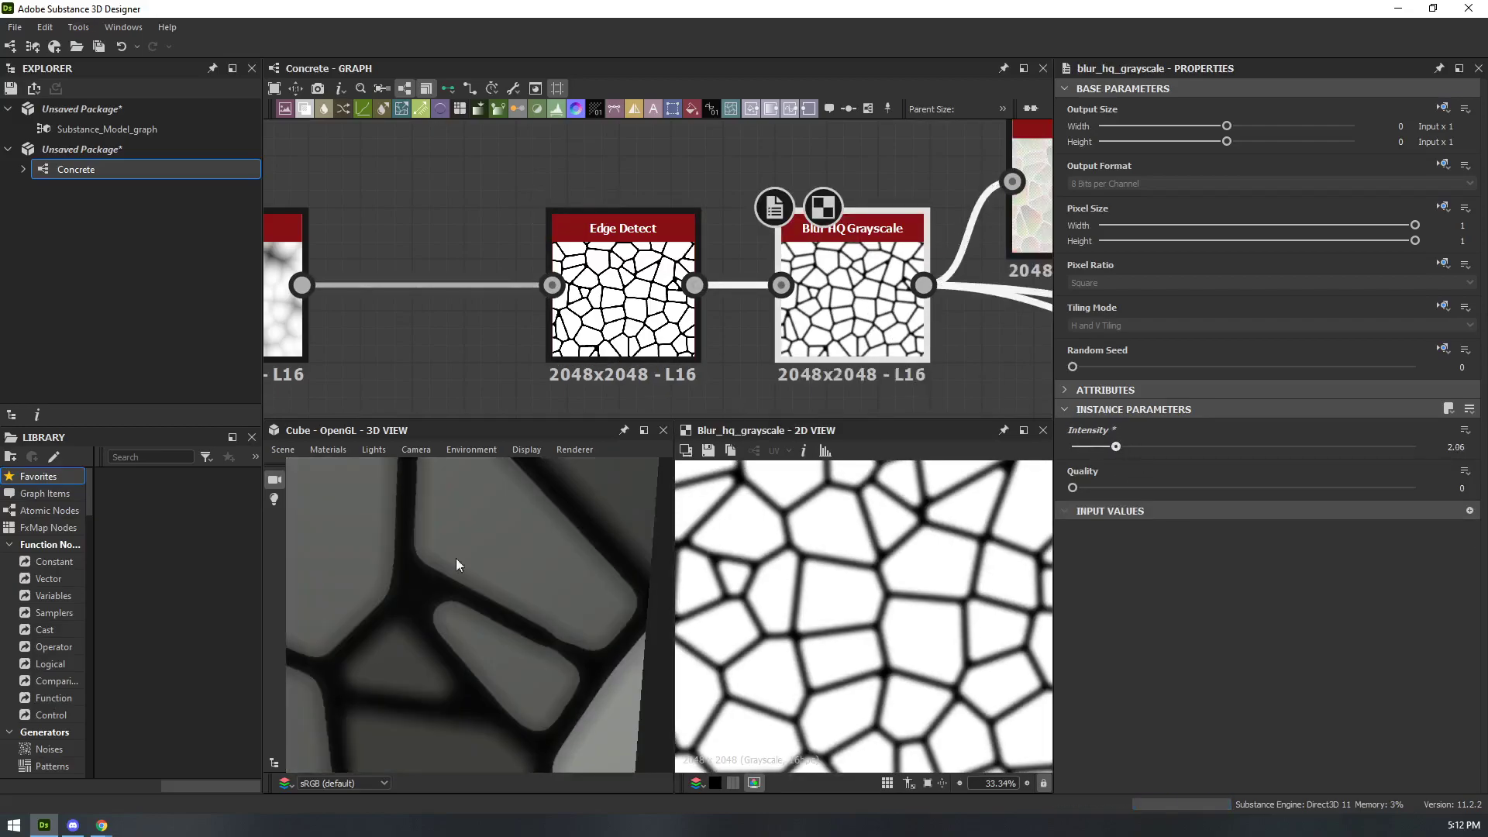
scroll(506, 556, "down", 10)
scroll(528, 610, "down", 4)
left_click_drag(528, 609, 406, 668)
- Move the Edge Detect and Blur HQ Grayscale nodes closer to the Cells 1 node
middle_click_drag(853, 356, 440, 325)
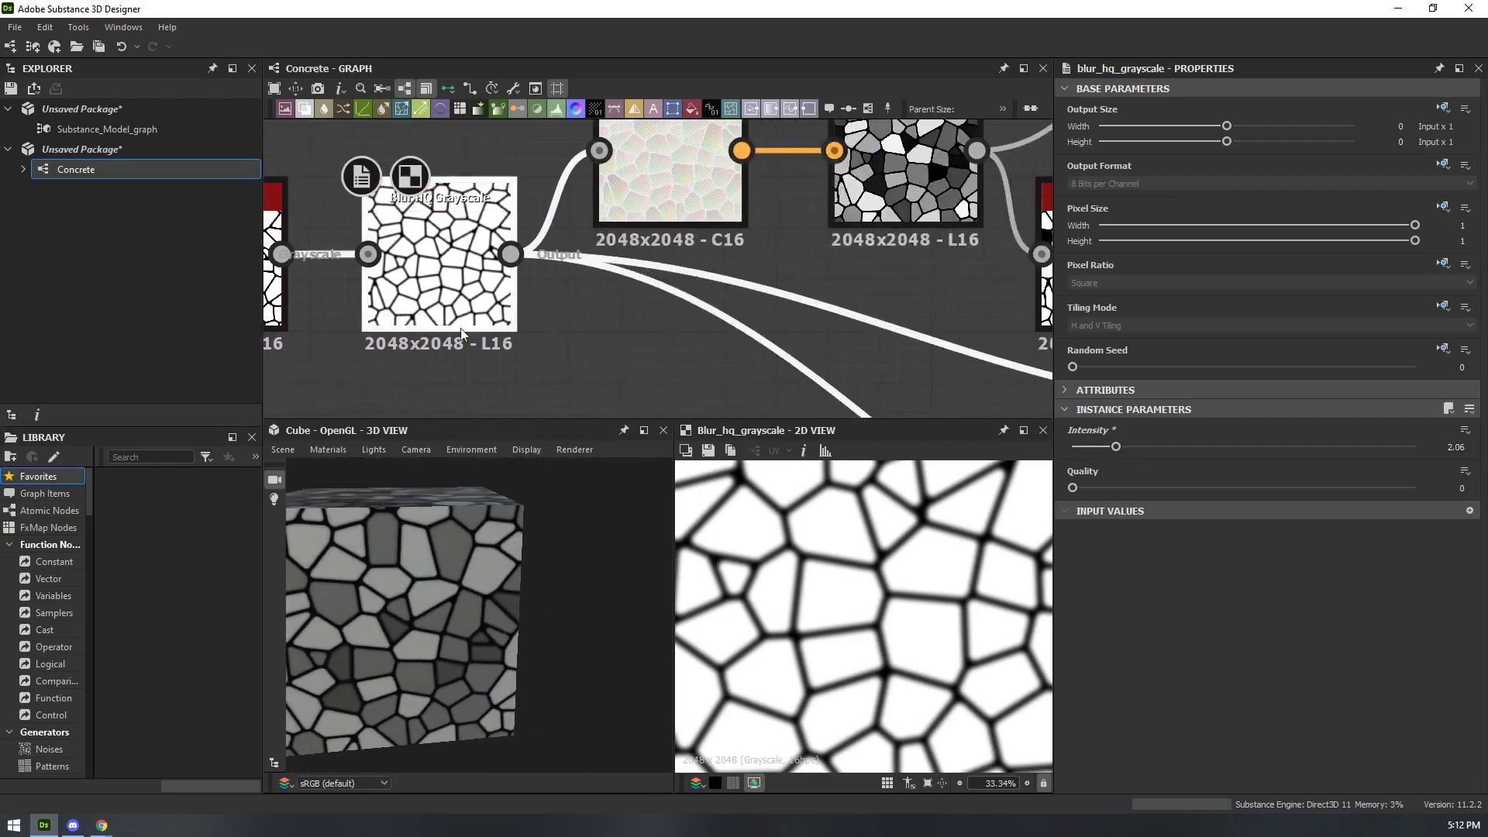
scroll(442, 329, "down", 3)
middle_click_drag(556, 336, 749, 326)
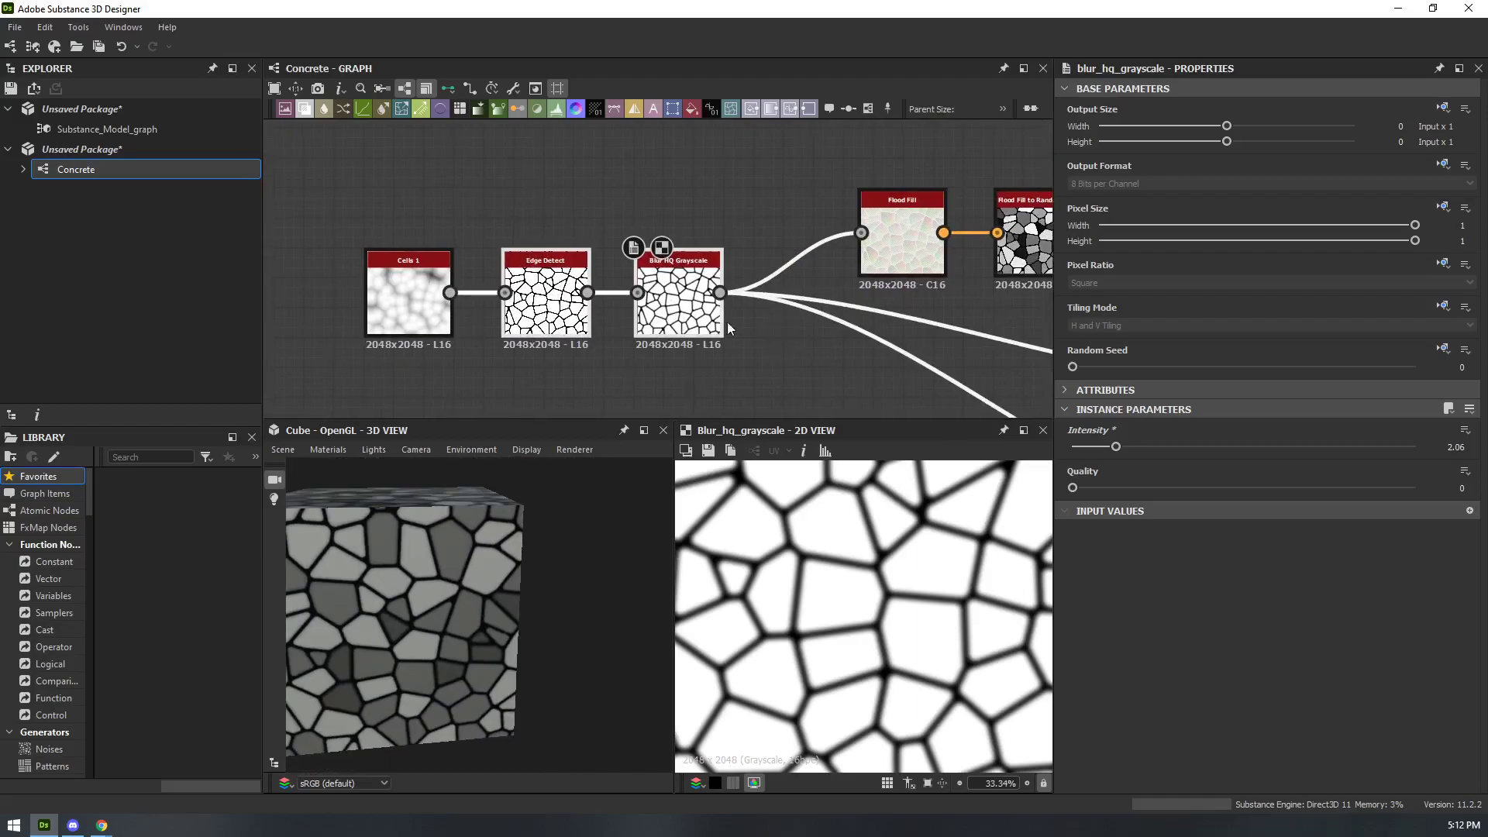
left_click_drag(687, 315, 631, 294)
left_click(659, 370)
- Add a Blend node between the last stone-tone Blend and the Base Color output
middle_click_drag(1038, 330, 516, 243)
scroll(515, 243, "down", 3)
middle_click_drag(720, 286, 812, 290)
middle_click_drag(691, 295, 888, 177)
mouse_move(587, 325)
middle_mouse_down()
mouse_move(975, 284)
mouse_move(909, 340)
middle_mouse_up()
scroll(534, 242, "down", 3)
mouse_move(663, 243)
middle_mouse_down()
mouse_move(771, 253)
mouse_move(508, 324)
middle_mouse_up()
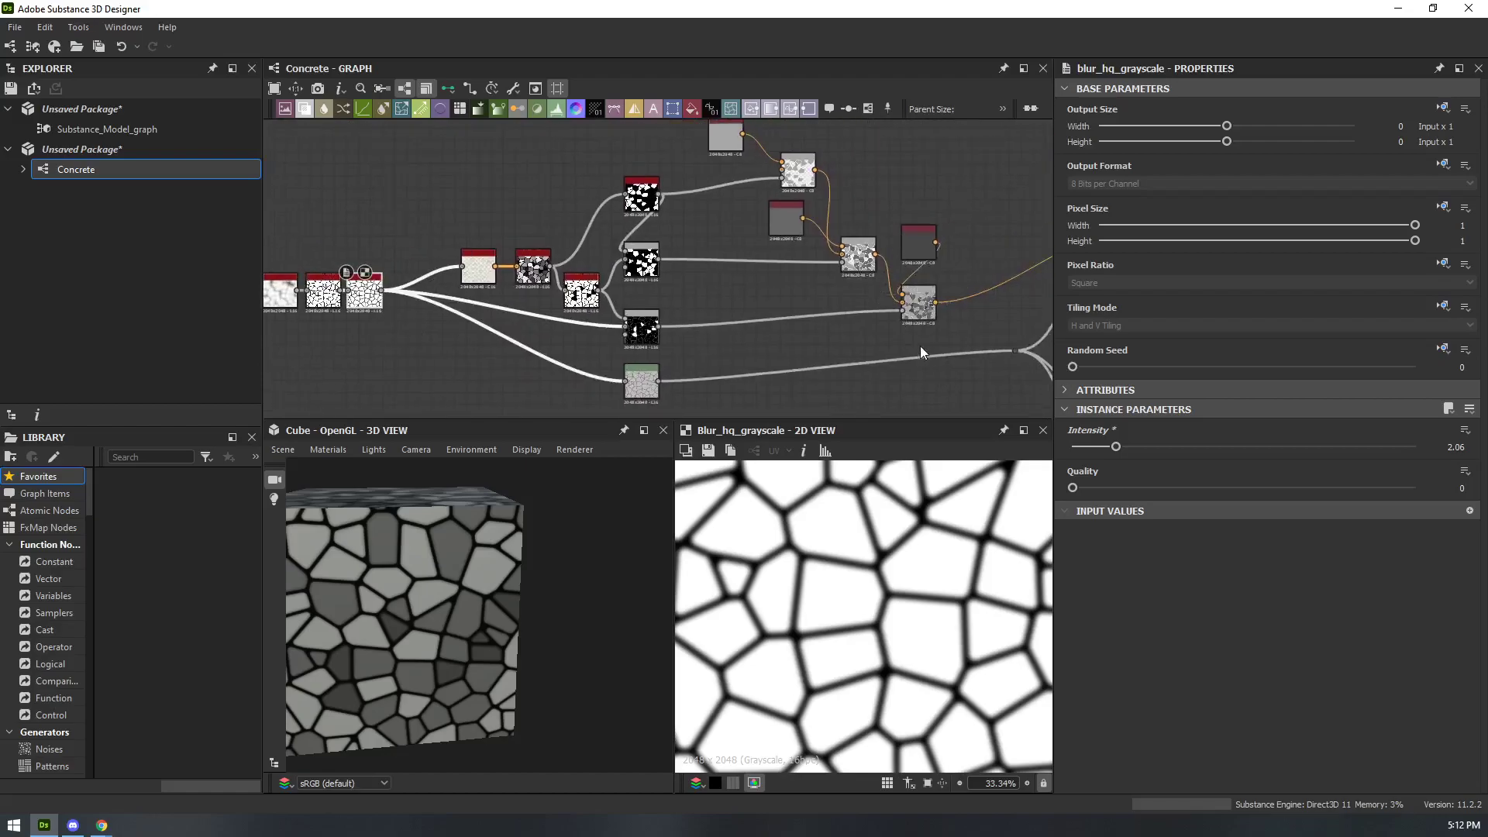
middle_click_drag(927, 347, 817, 325)
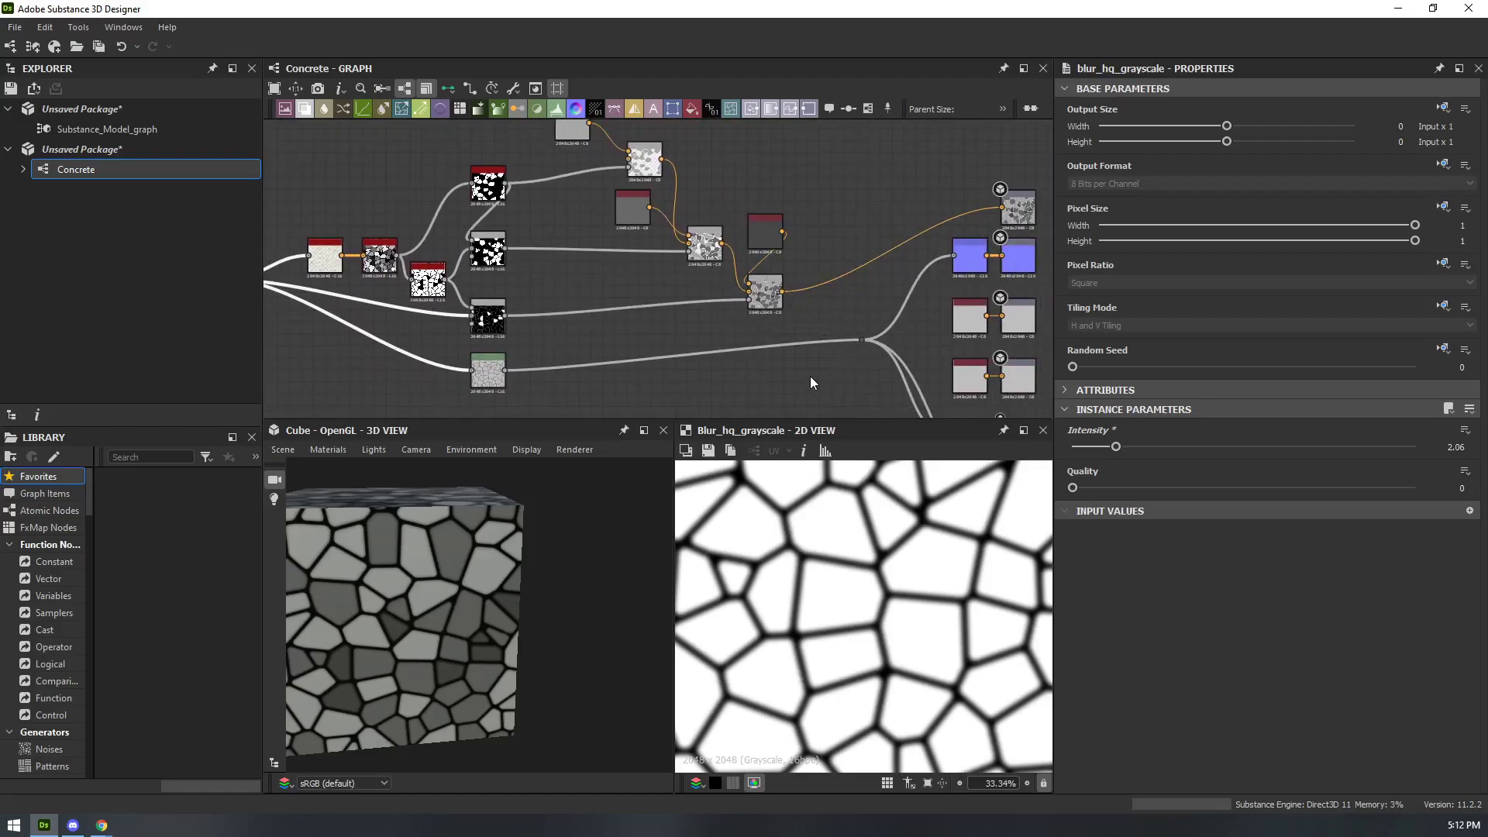
right_click(886, 215)
mouse_move(919, 217)
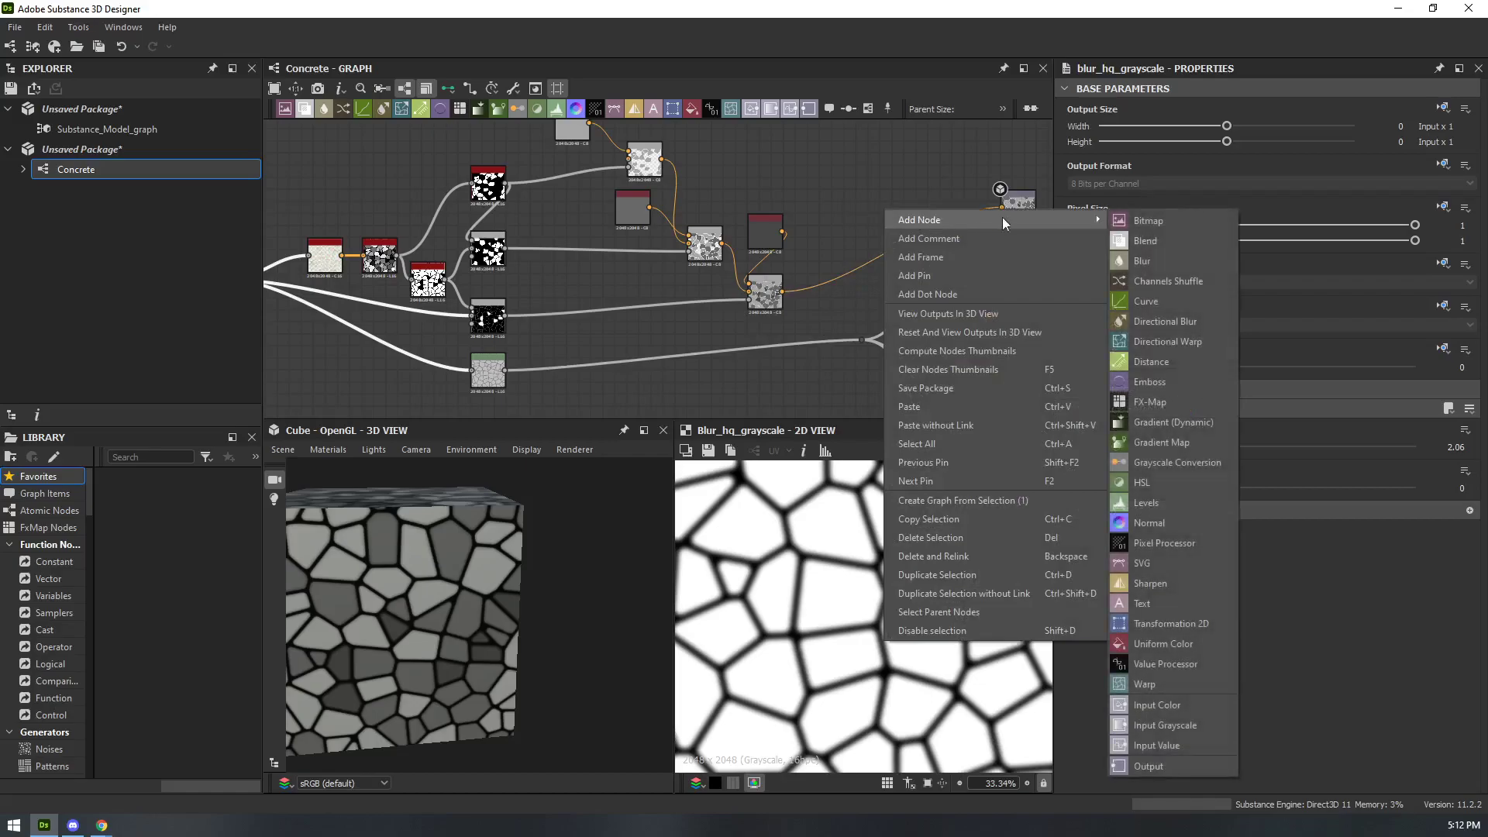
left_click(1142, 217)
left_click_drag(899, 210, 874, 235)
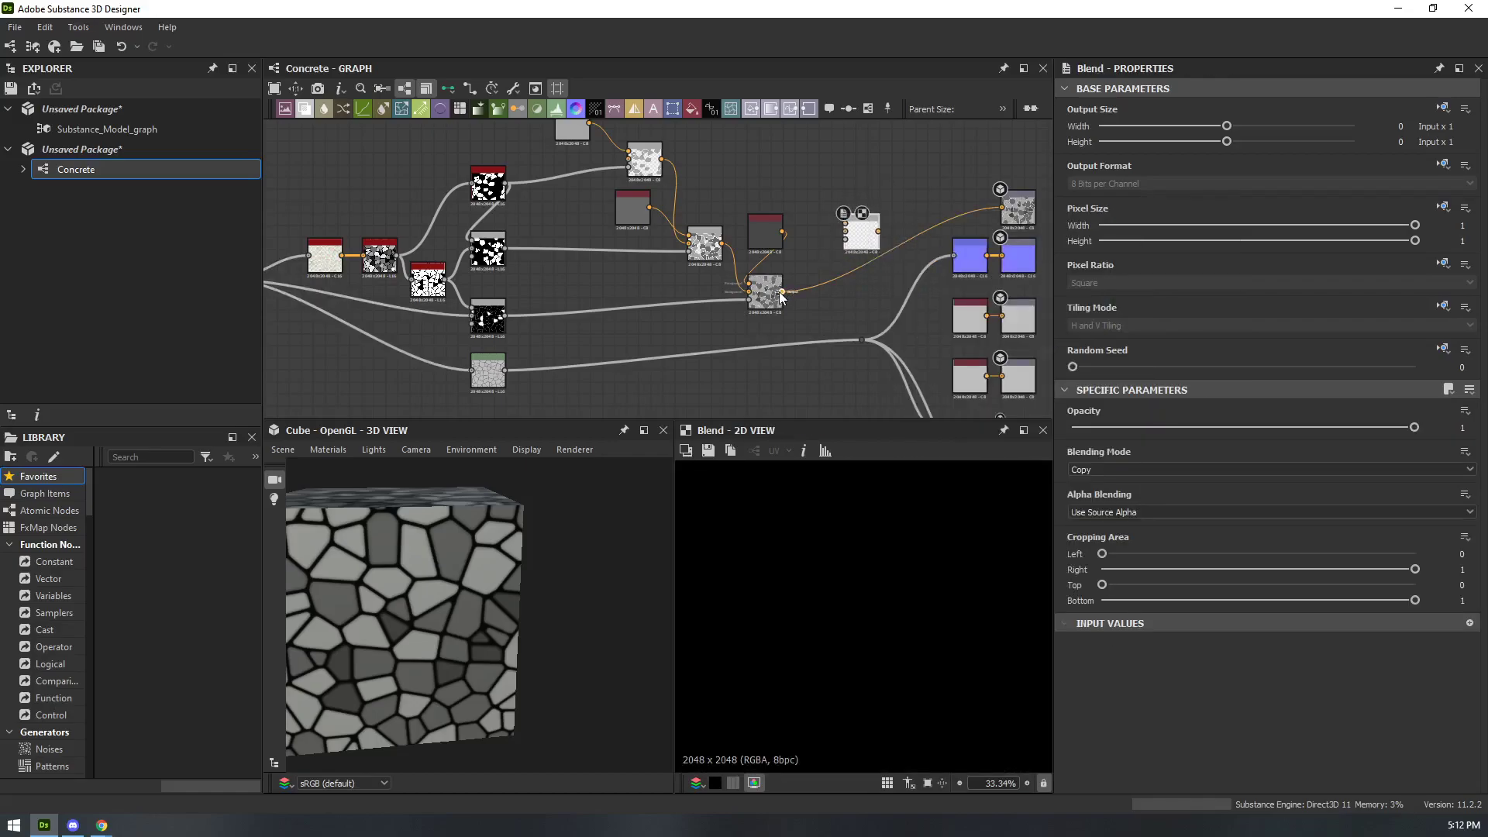
- Feed the last stone-tone Blend's output into the new Blend node's foreground
middle_click_drag(688, 272, 887, 261)
left_click_drag(1047, 227, 1001, 201)
key("Escape")
scroll(844, 262, "up", 4)
- Add a Uniform Color node above the new Blend and connect it to the Blend's background
right_click(942, 240)
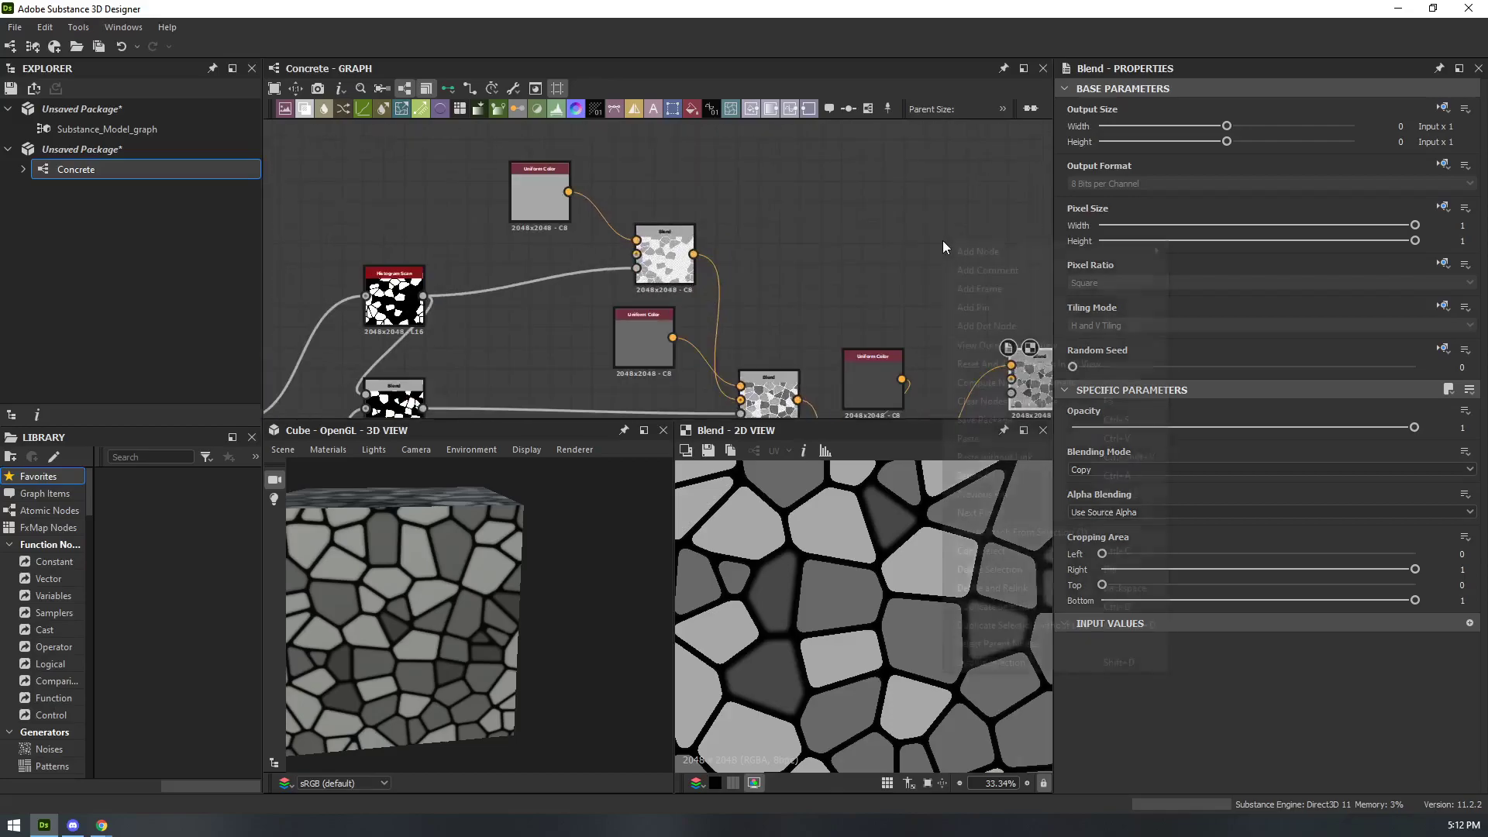
left_click(922, 218)
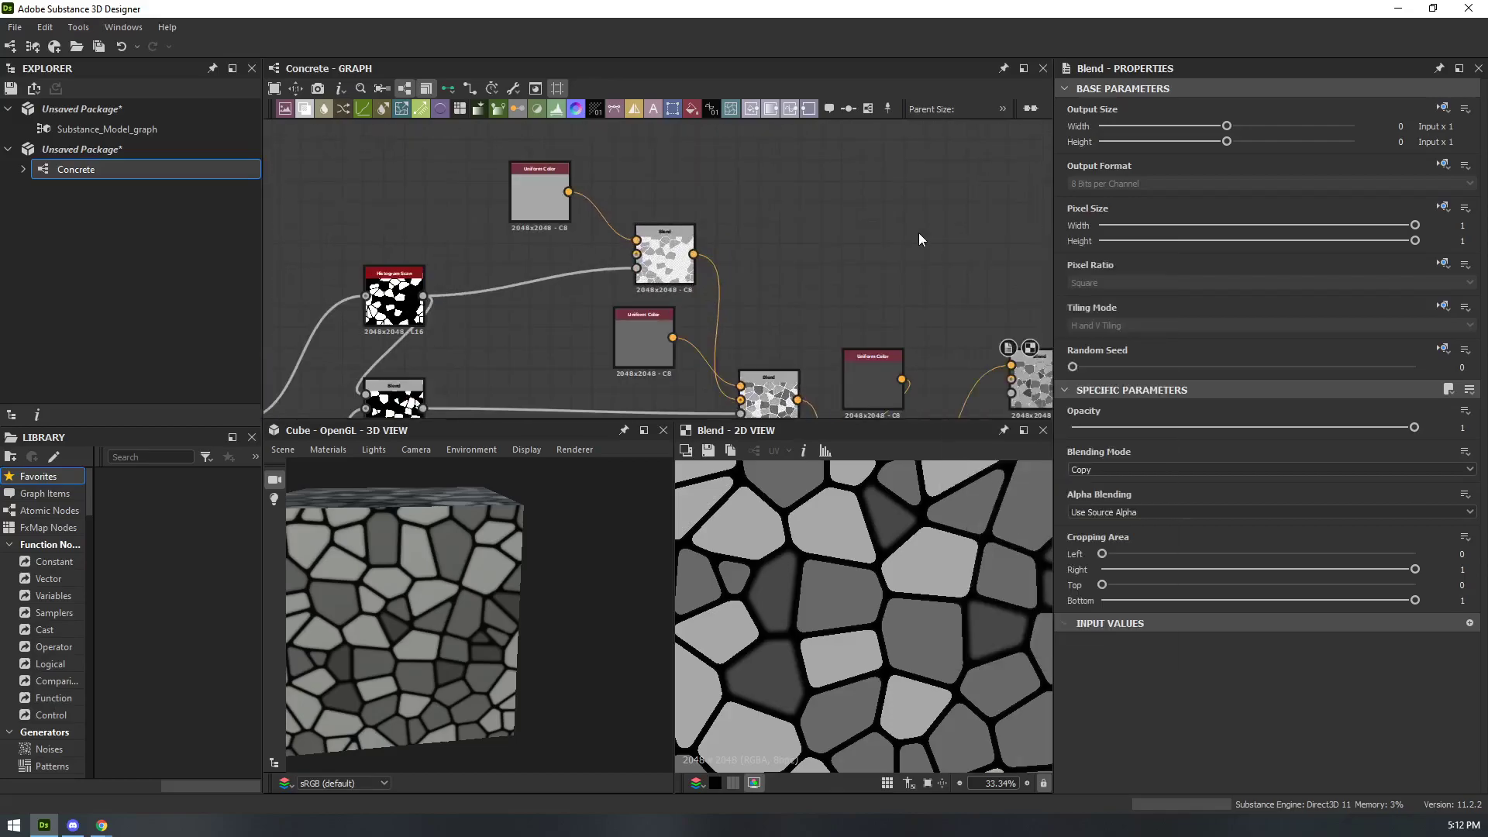
key("space")
type("uniform")
key("Return")
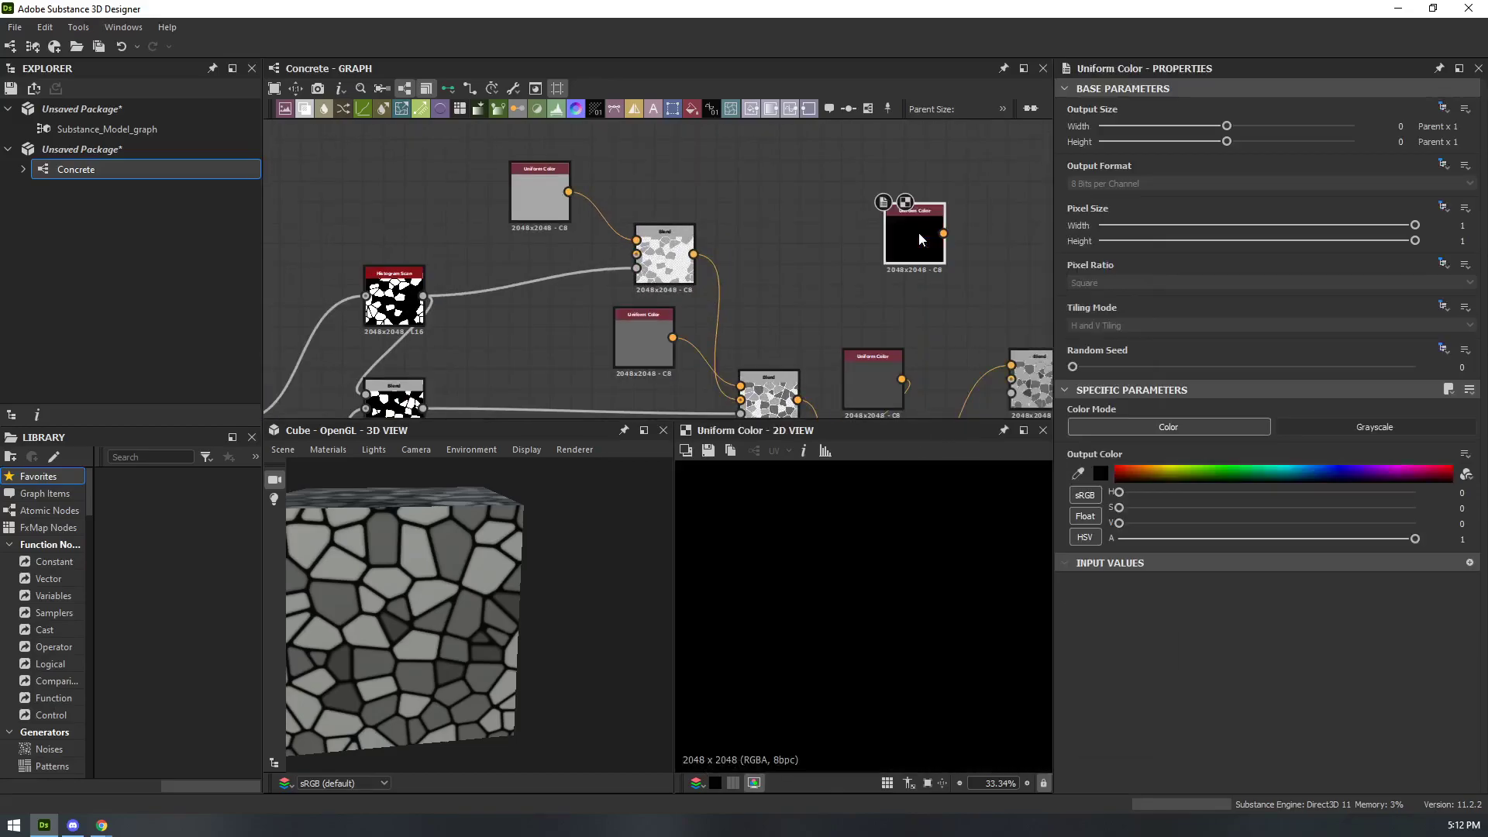
left_click_drag(1011, 376, 1012, 394)
left_click_drag(944, 233, 1011, 380)
left_click(1012, 397)
scroll(971, 319, "down", 2)
middle_click_drag(969, 317, 846, 225)
- Connect the Blur HQ Grayscale output to the new Blend's opacity input as its mask, and preview the Blend
left_click_drag(876, 278, 831, 334)
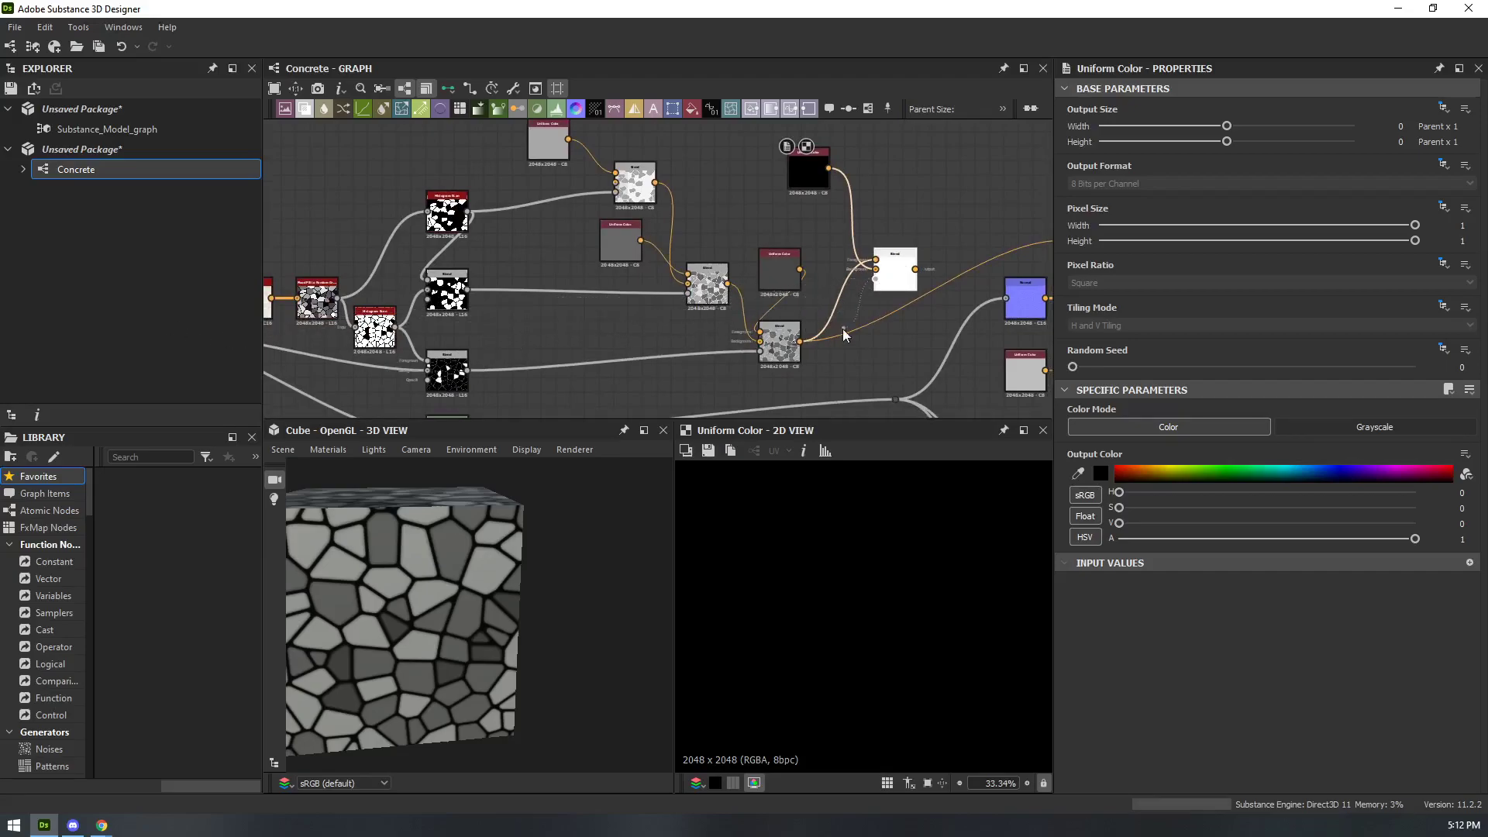
scroll(835, 309, "up", 1)
middle_click_drag(835, 308, 997, 257)
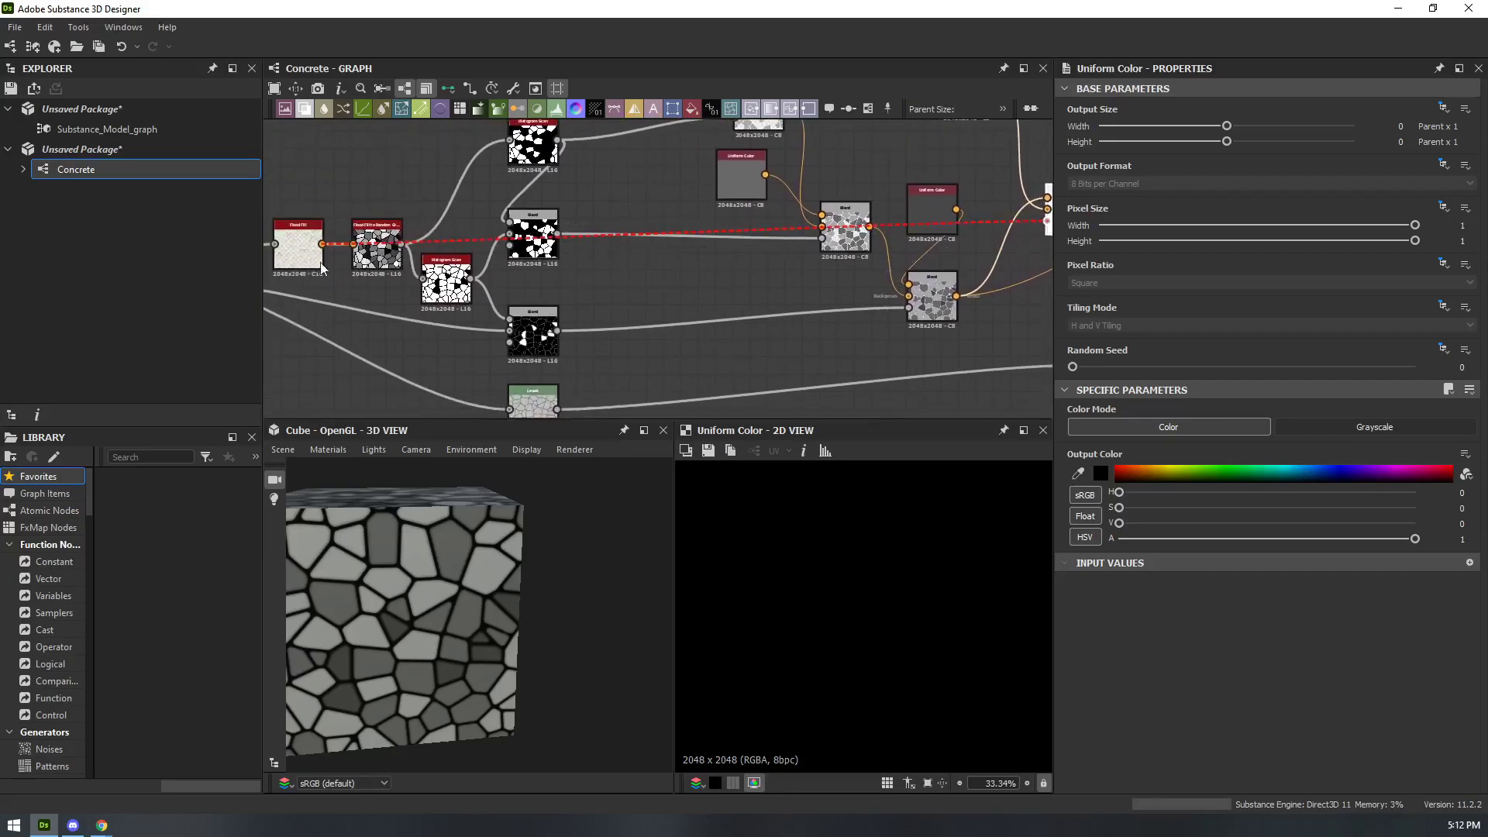
middle_click_drag(311, 260, 579, 270)
scroll(542, 281, "up", 1)
left_click(372, 281)
scroll(639, 316, "up", 1)
middle_click_drag(973, 290, 272, 341)
middle_click_drag(806, 234, 564, 273)
double_click(752, 270)
- Try a bright cyan in the new Uniform Color node and preview the joints in the Blend result
middle_click_drag(705, 200, 699, 271)
double_click(583, 183)
left_click_drag(1180, 476, 1284, 472)
double_click(721, 341)
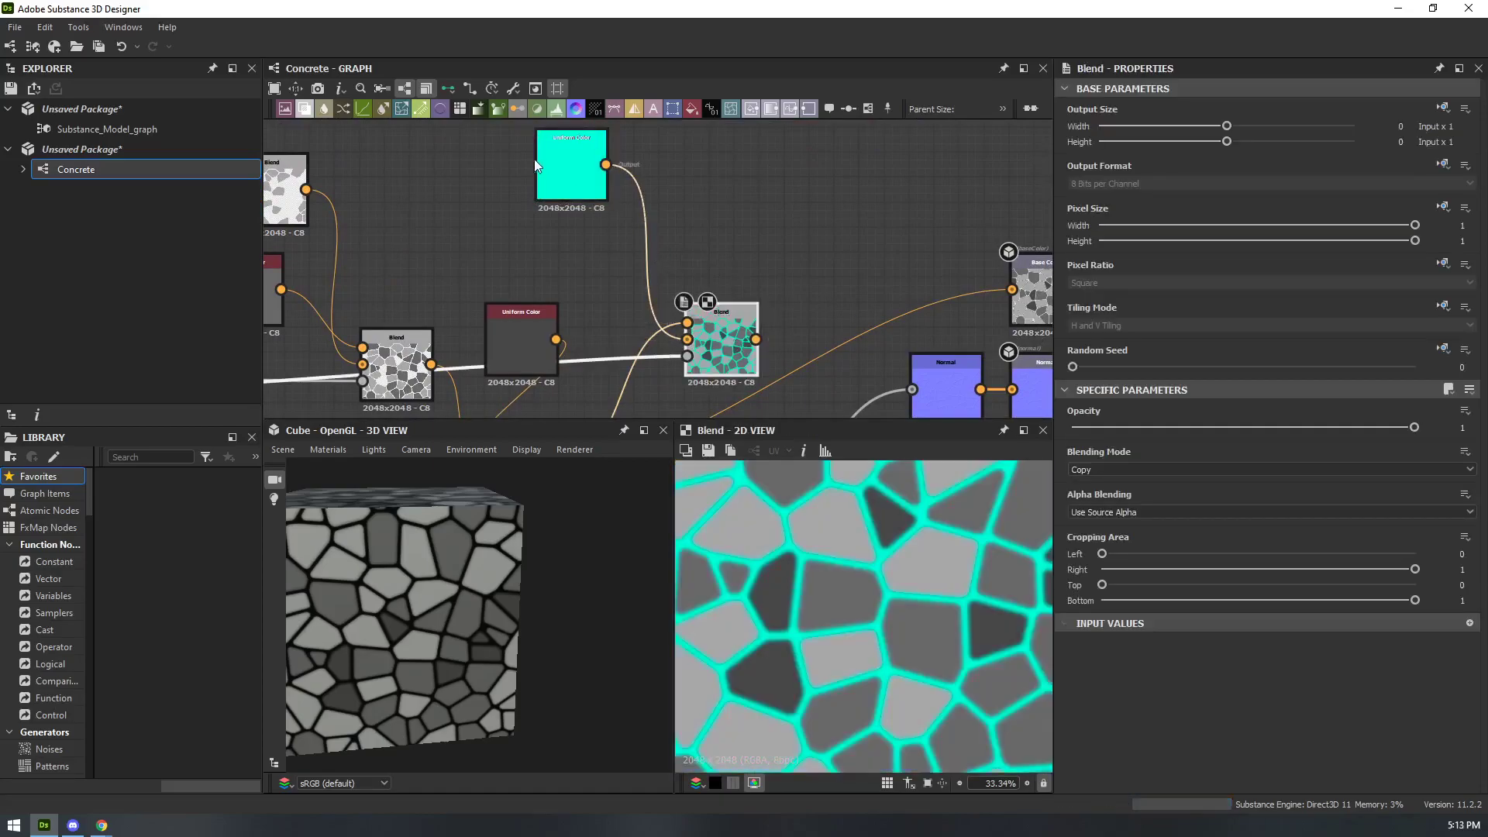
- Set the joint Uniform Color to white with hue 0, saturation 0 and value 1
left_click(534, 164)
left_click_drag(1237, 470, 1093, 457)
left_click_drag(1415, 508, 1086, 518)
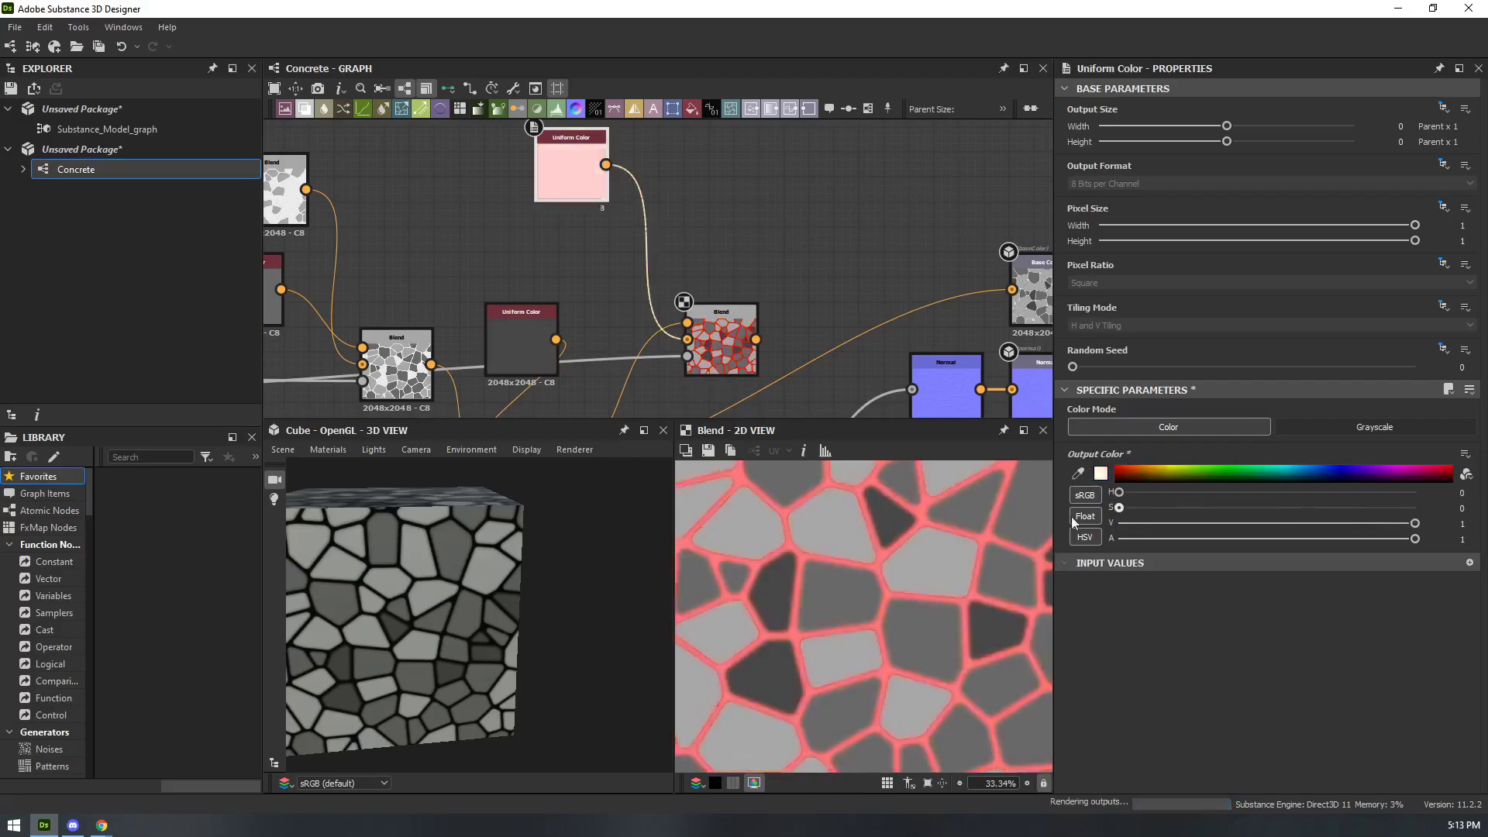
- Set the joint-line Uniform Color's value to 0.9 and connect the final Blend to the Base Color output
mouse_move(1415, 521)
left_mouse_down()
mouse_move(1344, 533)
mouse_move(1388, 528)
left_mouse_up()
middle_click_drag(671, 276, 703, 261)
left_click_drag(1048, 285, 1046, 277)
middle_click_drag(841, 284, 691, 201)
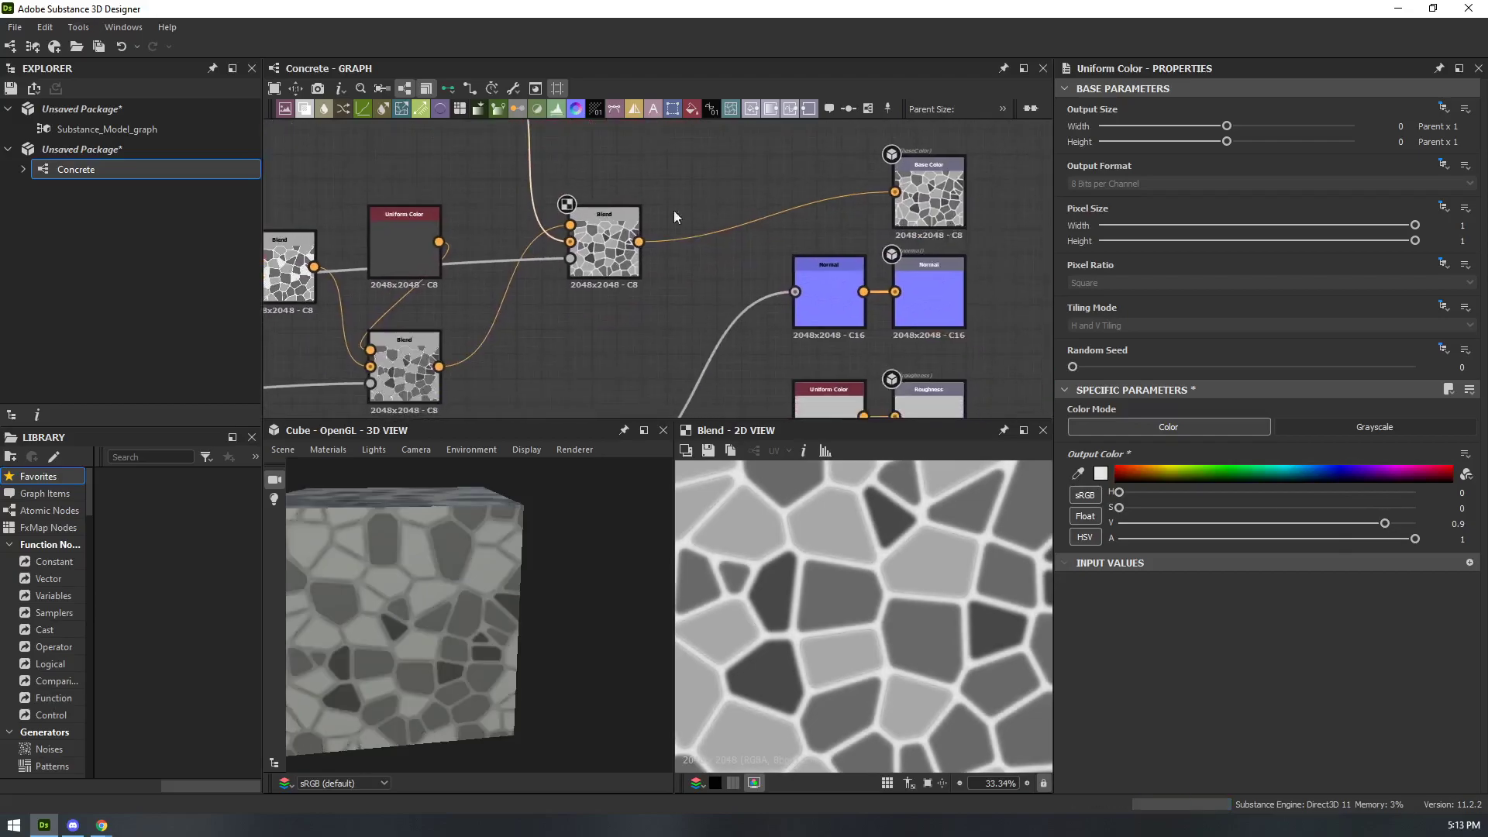
- Set the Ambient Occlusion (HBAO) node's Height Depth to 0.06
left_click_drag(480, 604, 595, 477)
left_click(608, 248)
scroll(468, 557, "up", 5)
mouse_move(465, 545)
left_mouse_down()
mouse_move(514, 520)
mouse_move(472, 535)
left_mouse_up()
middle_click_drag(667, 347, 587, 156)
left_click(709, 337)
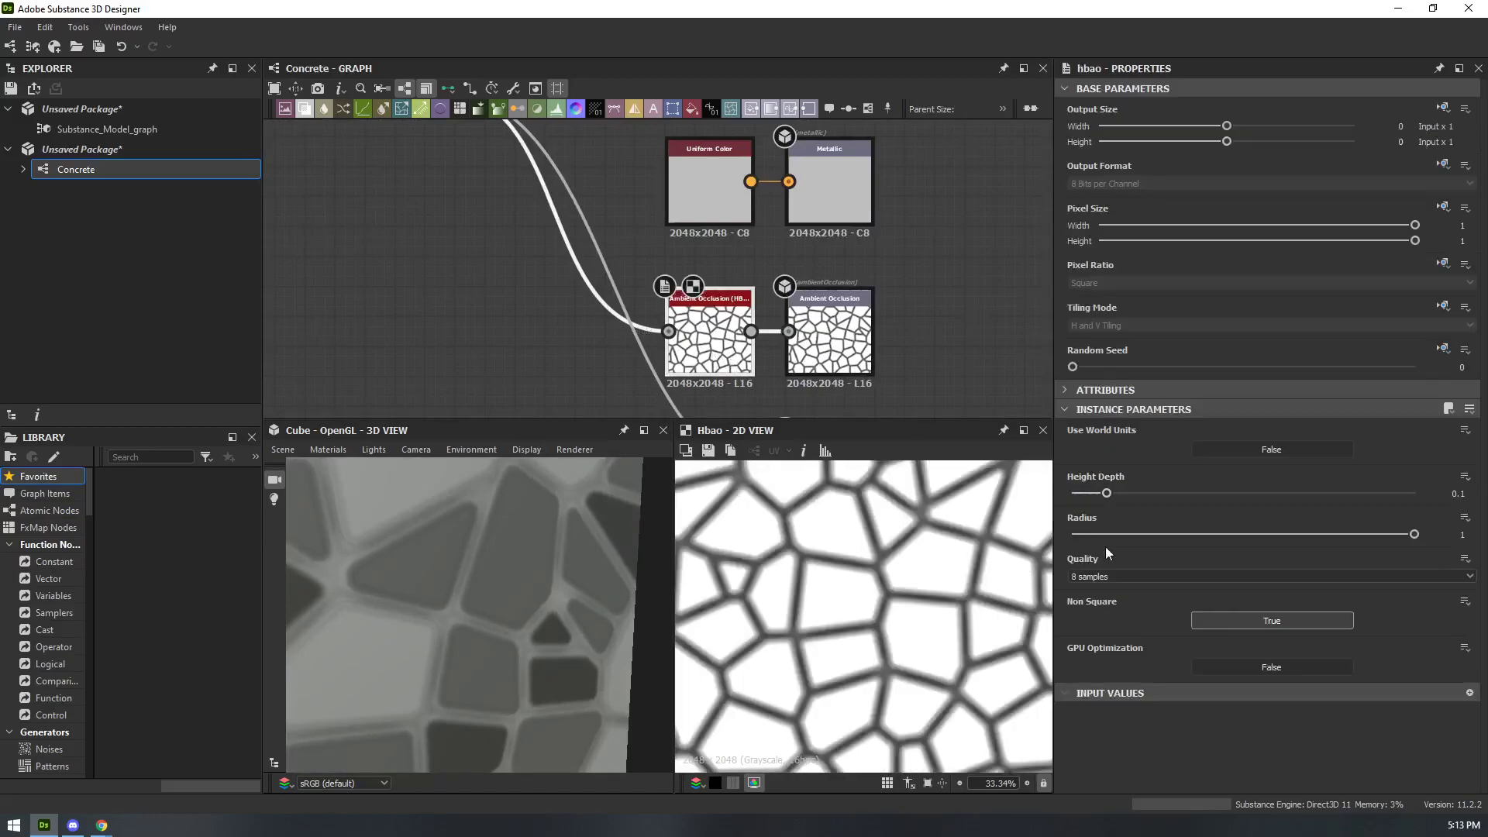
mouse_move(1107, 497)
left_mouse_down()
mouse_move(1441, 488)
mouse_move(1093, 480)
left_mouse_up()
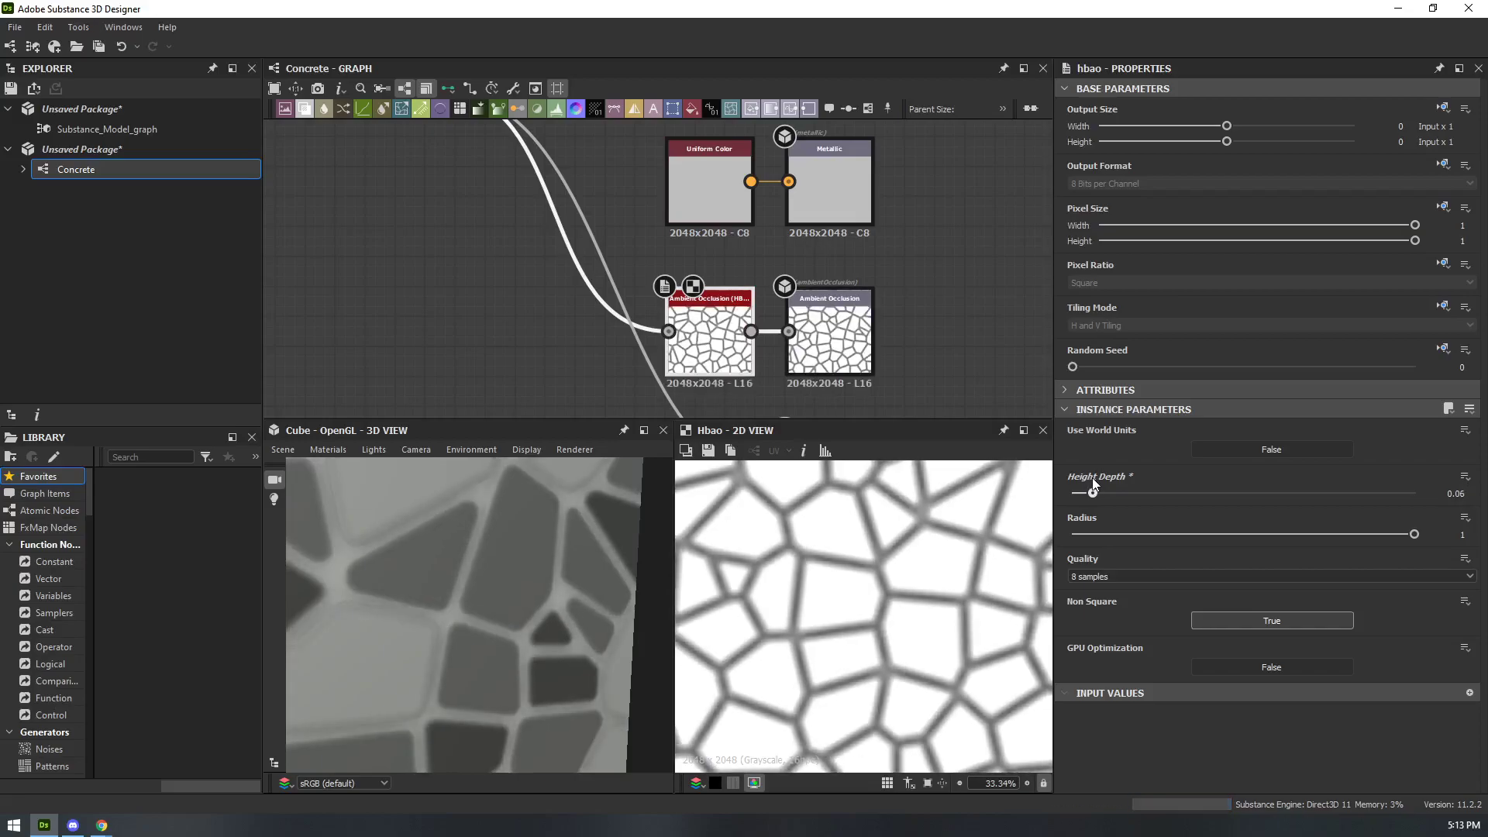
- Set the Blur HQ Grayscale node after Edge Detect to an intensity of 0.36 and a quality of 1
scroll(508, 300, "down", 4)
middle_click_drag(510, 298, 878, 268)
scroll(505, 592, "down", 5)
left_click_drag(505, 592, 424, 717)
scroll(416, 604, "up", 7)
left_click_drag(415, 605, 488, 667)
scroll(434, 183, "down", 3)
middle_click_drag(431, 178, 914, 327)
scroll(613, 276, "up", 6)
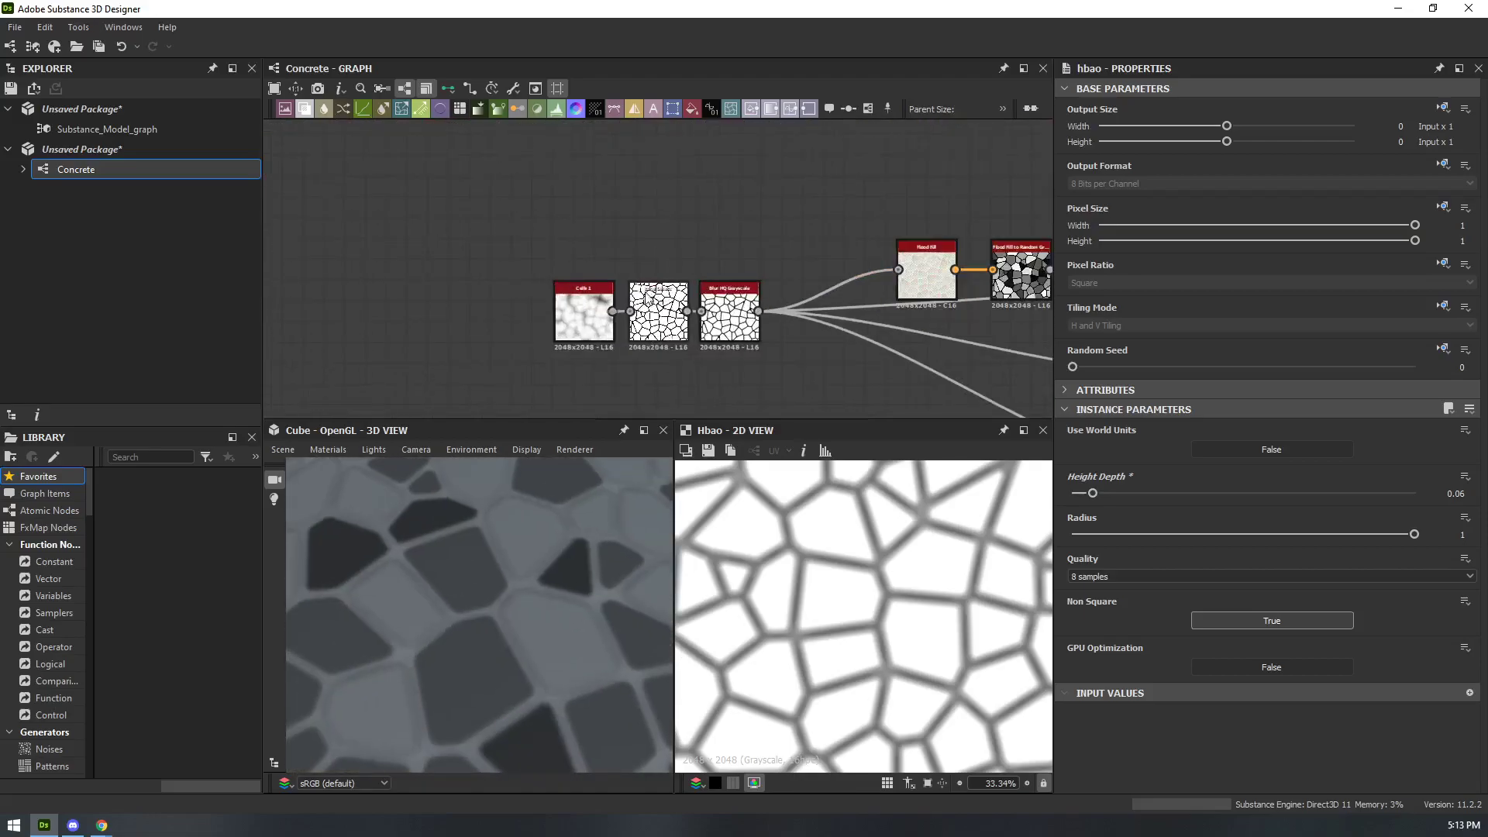
left_click(671, 341)
double_click(828, 335)
middle_click_drag(913, 371, 757, 331)
left_click_drag(1116, 447, 1084, 440)
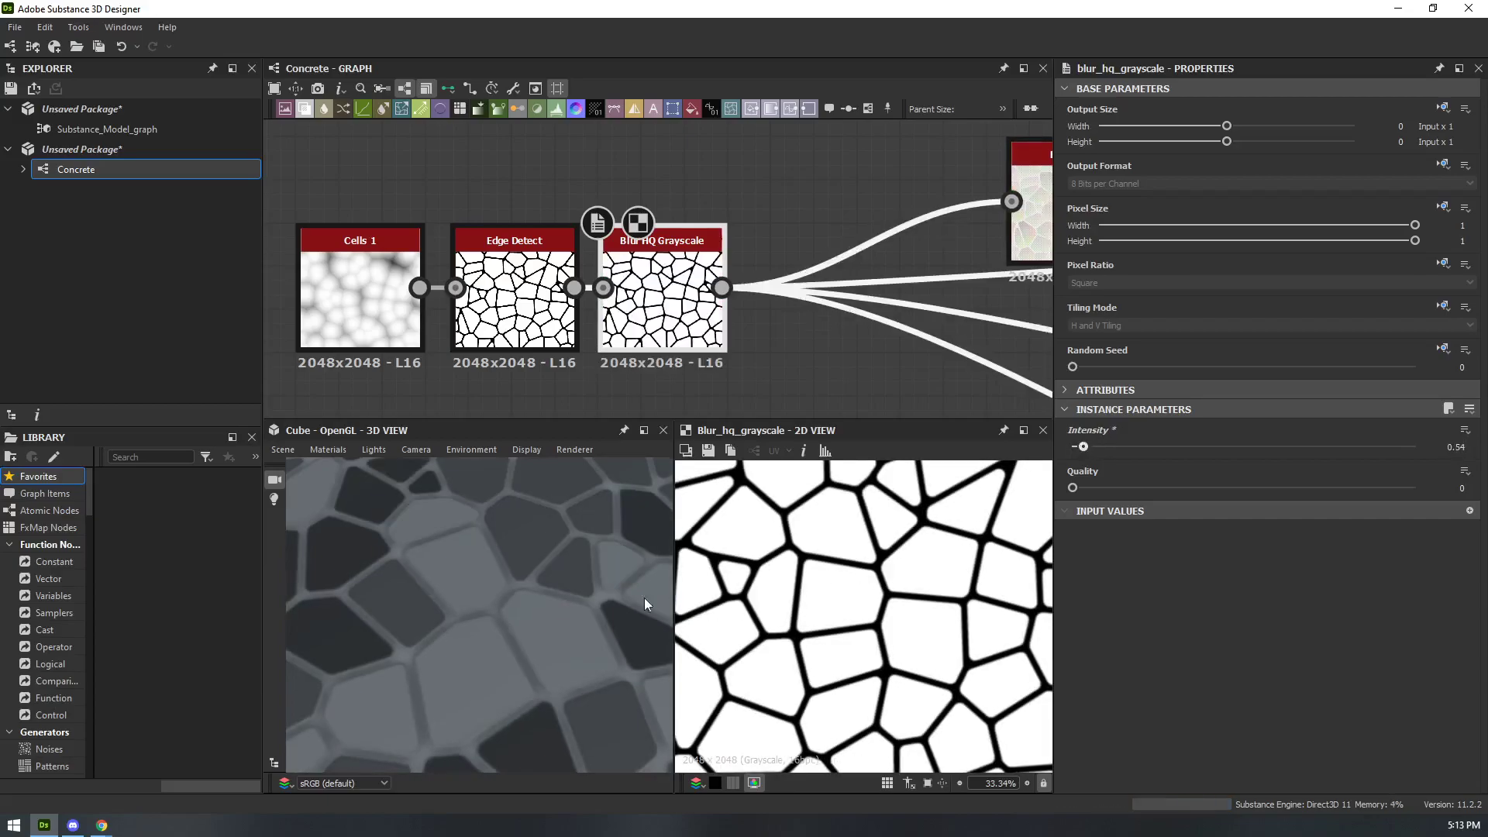
scroll(516, 575, "up", 3)
left_click_drag(1073, 489, 1414, 488)
left_click_drag(1086, 451, 1081, 452)
- Examine the stone tile pattern on the 3D preview cube from near and far and from several angles
scroll(504, 556, "down", 5)
left_click_drag(504, 551, 561, 658)
scroll(552, 574, "up", 6)
scroll(561, 659, "down", 6)
scroll(715, 366, "down", 5)
middle_click_drag(748, 366, 435, 309)
left_click_drag(525, 622, 510, 590)
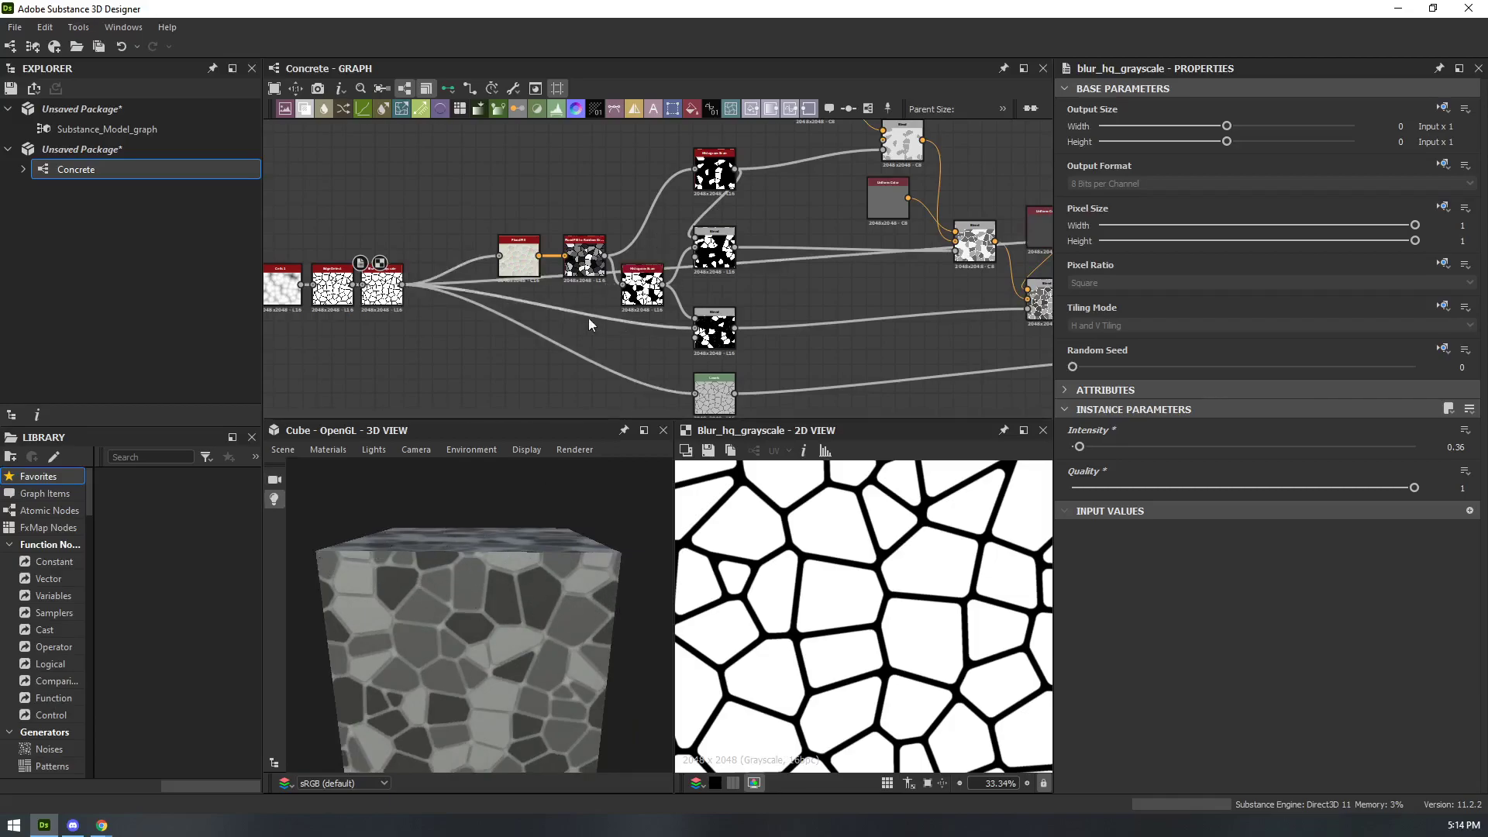
left_click_drag(434, 558, 283, 517)
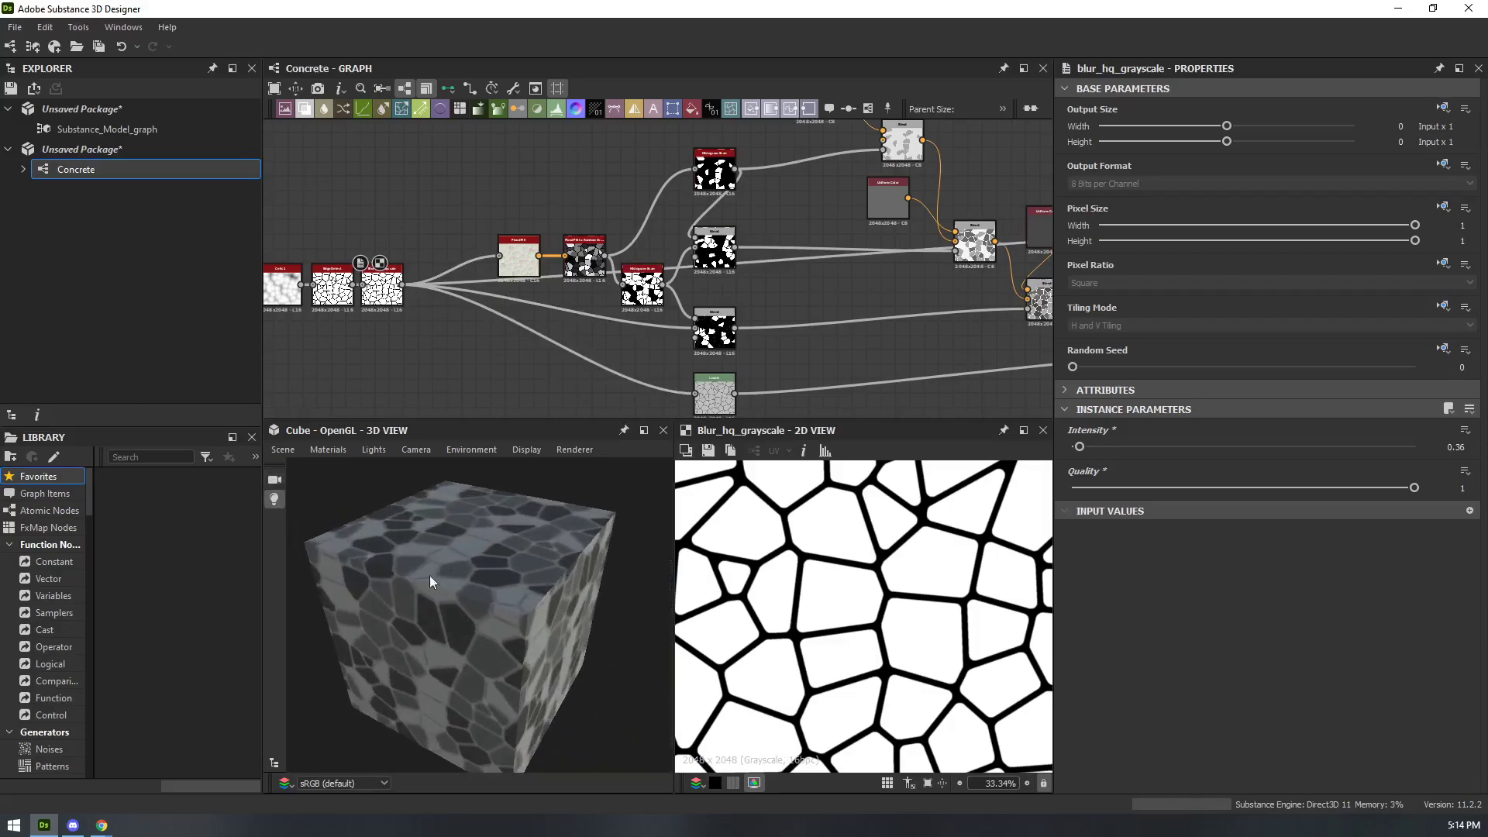
left_click_drag(486, 559, 295, 488)
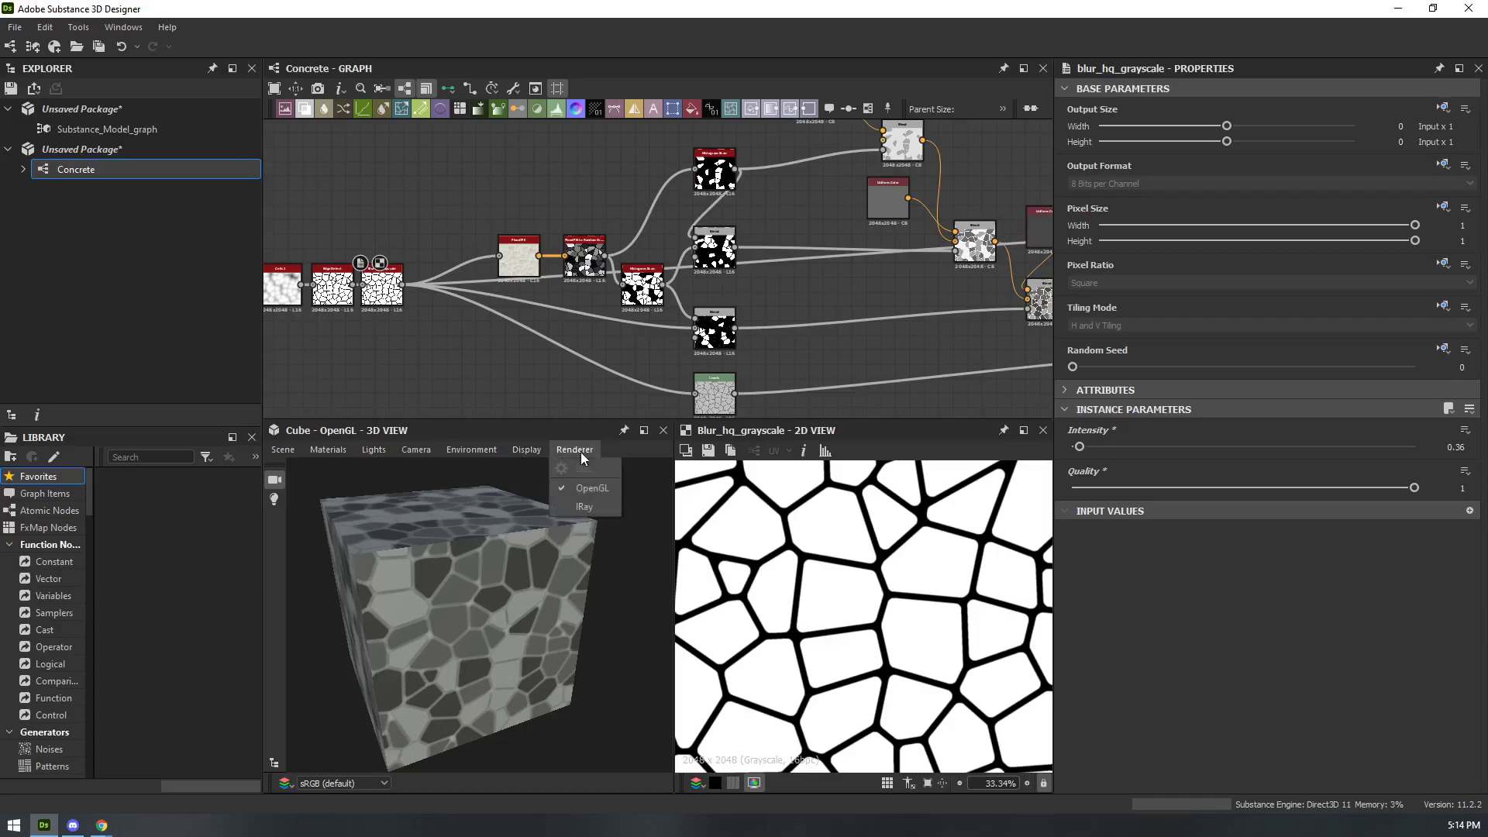
- Set the 3D view environment's exposure to -0.3 and its dome rotation angle to 334 degrees
left_click(472, 450)
left_click(474, 468)
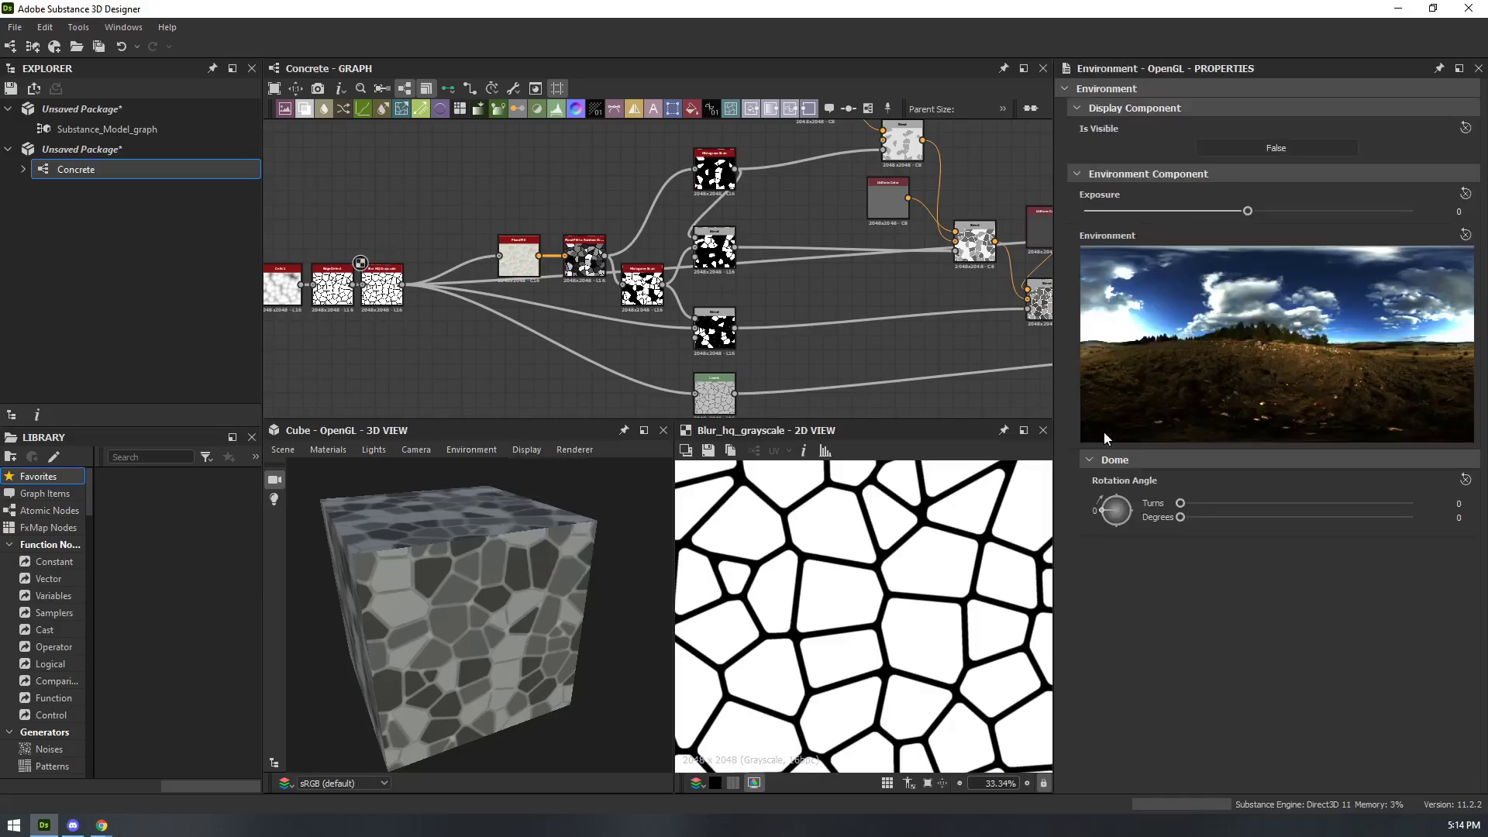
mouse_move(1252, 214)
left_mouse_down()
mouse_move(1335, 203)
mouse_move(1243, 214)
left_mouse_up()
left_click_drag(1181, 513, 1119, 513)
left_click_drag(473, 589, 514, 593)
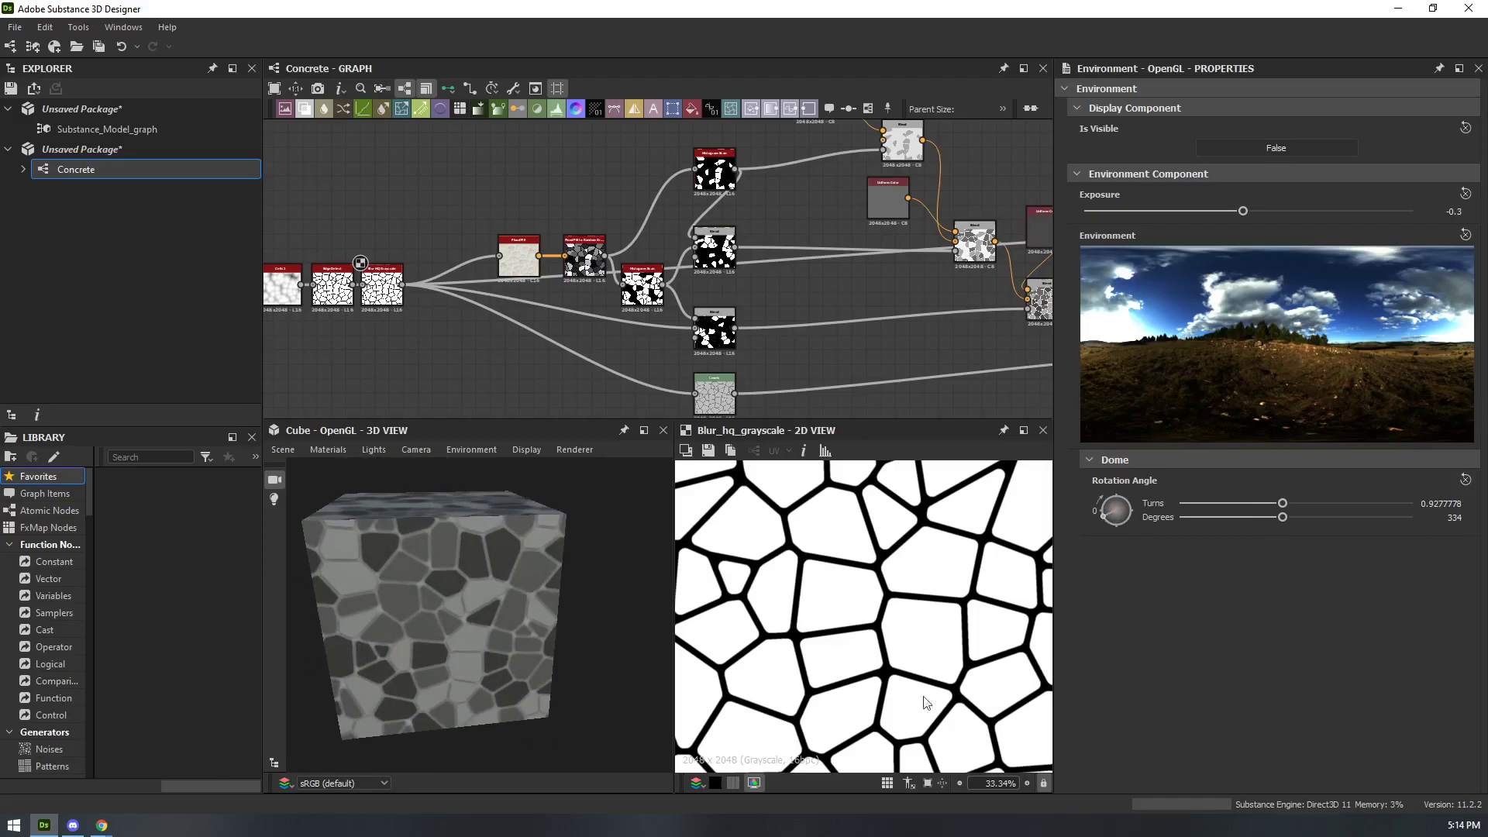
- Show the light-grey Uniform Color node that feeds the first color Blend in the 2D view
scroll(1003, 308, "down", 1)
middle_click_drag(1043, 307, 797, 360)
double_click(621, 227)
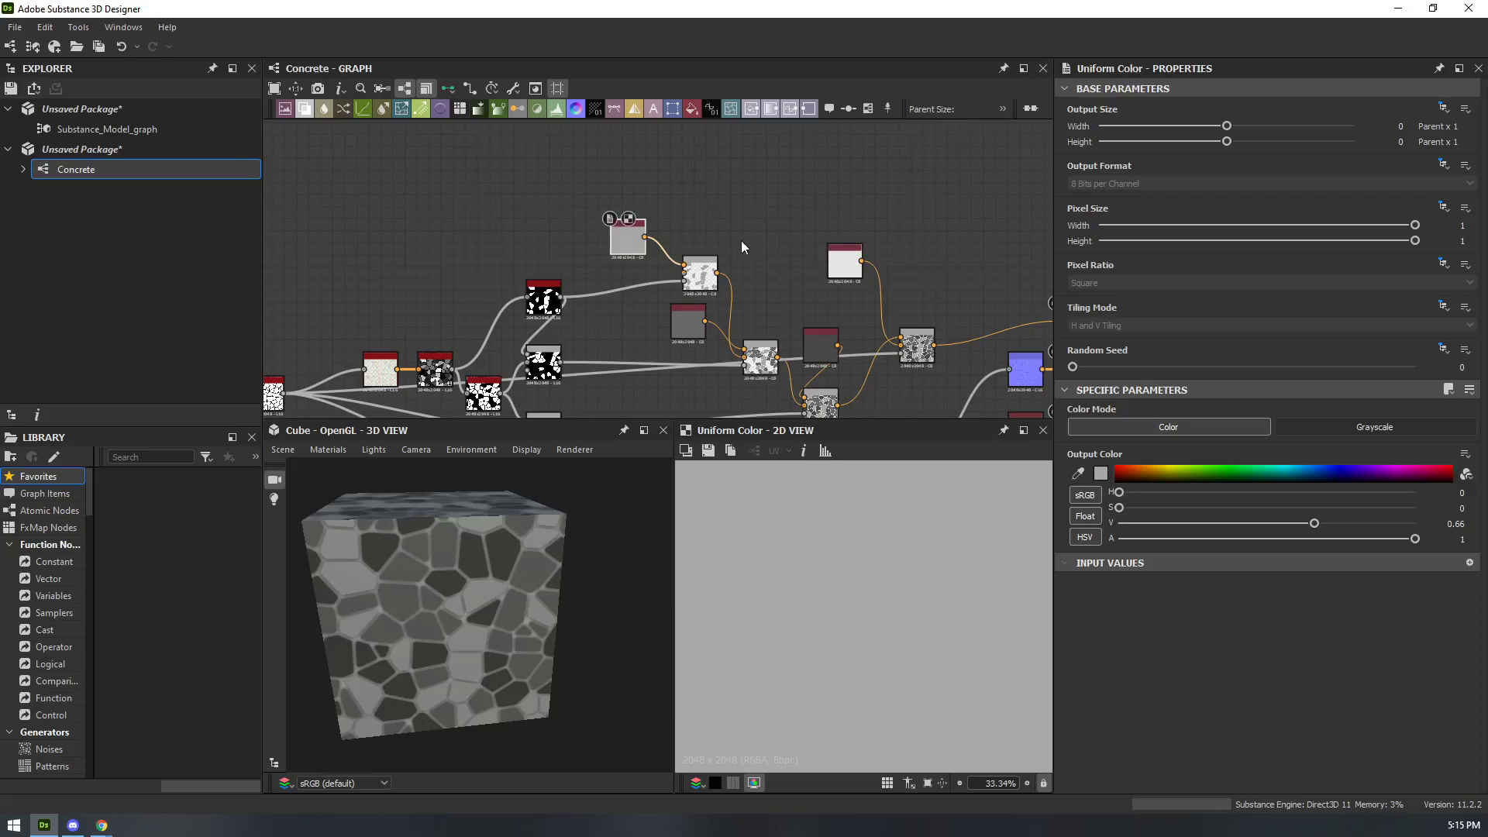
- Start saving the Concrete package and browse to the UFGDA Super-Florida-Man shared drive
key("ctrl+s")
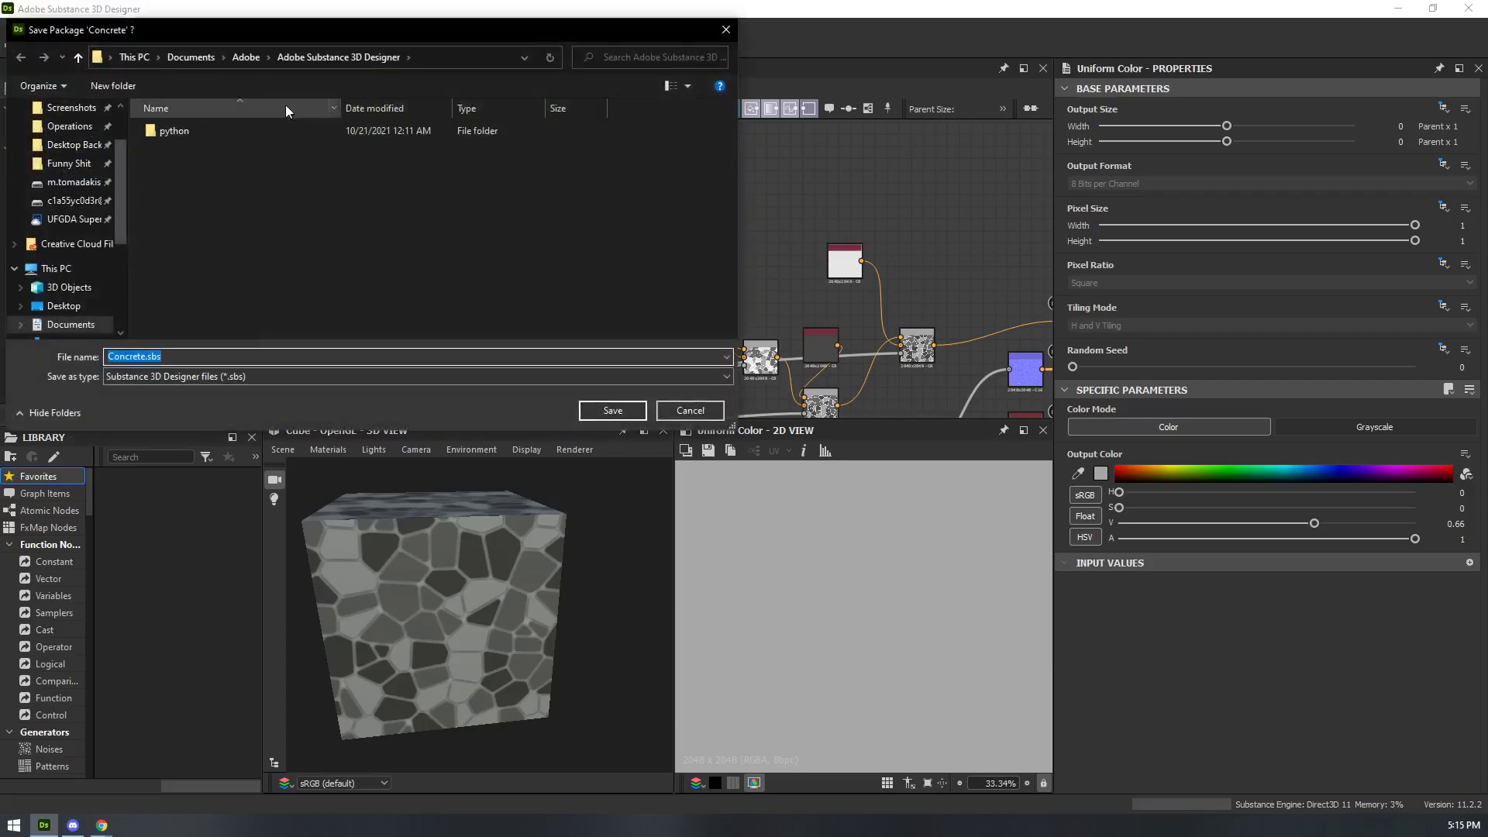
scroll(85, 279, "down", 3)
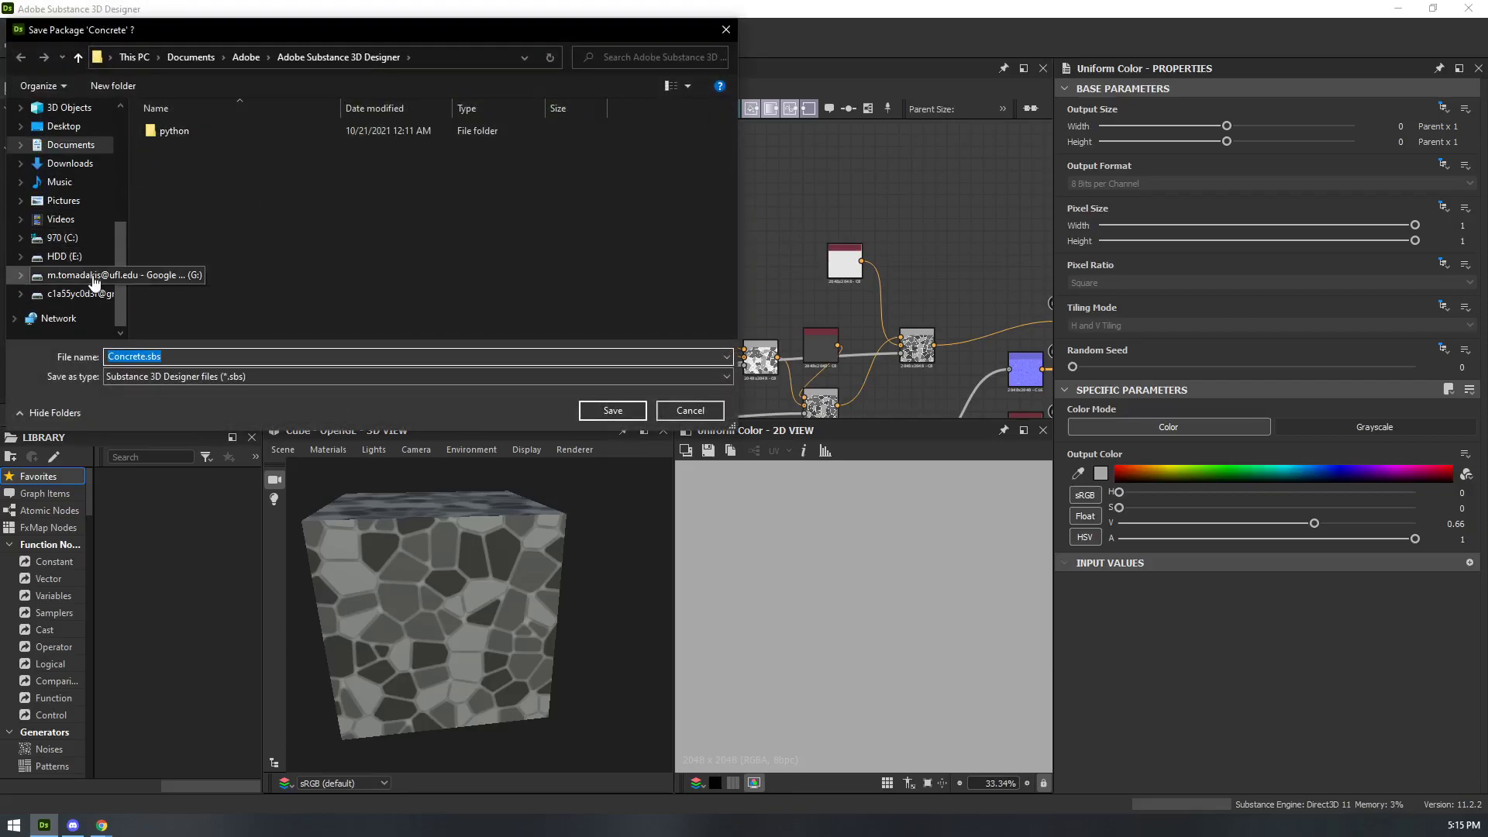
left_click(95, 277)
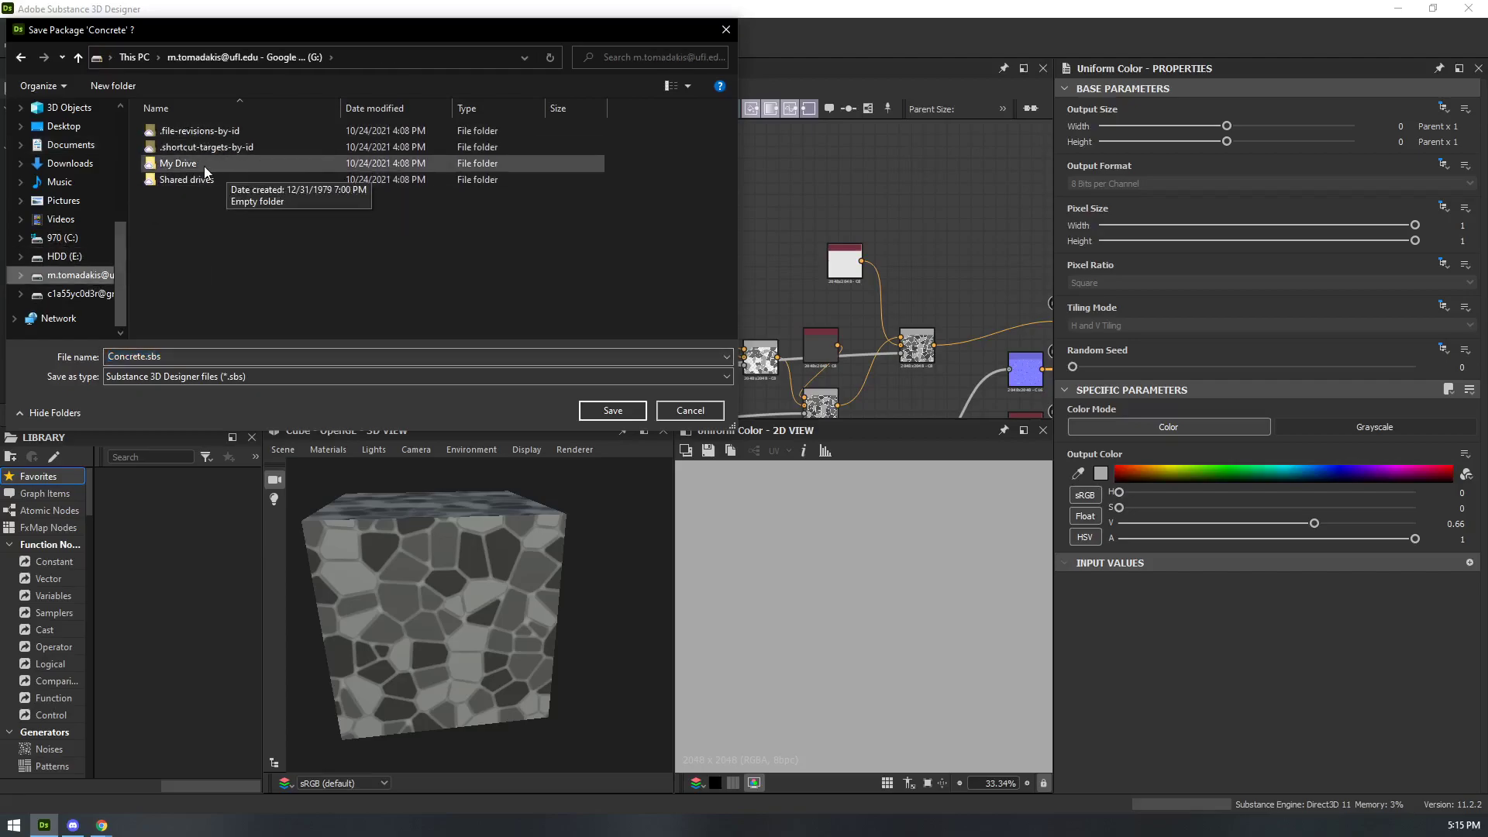
double_click(191, 182)
double_click(194, 133)
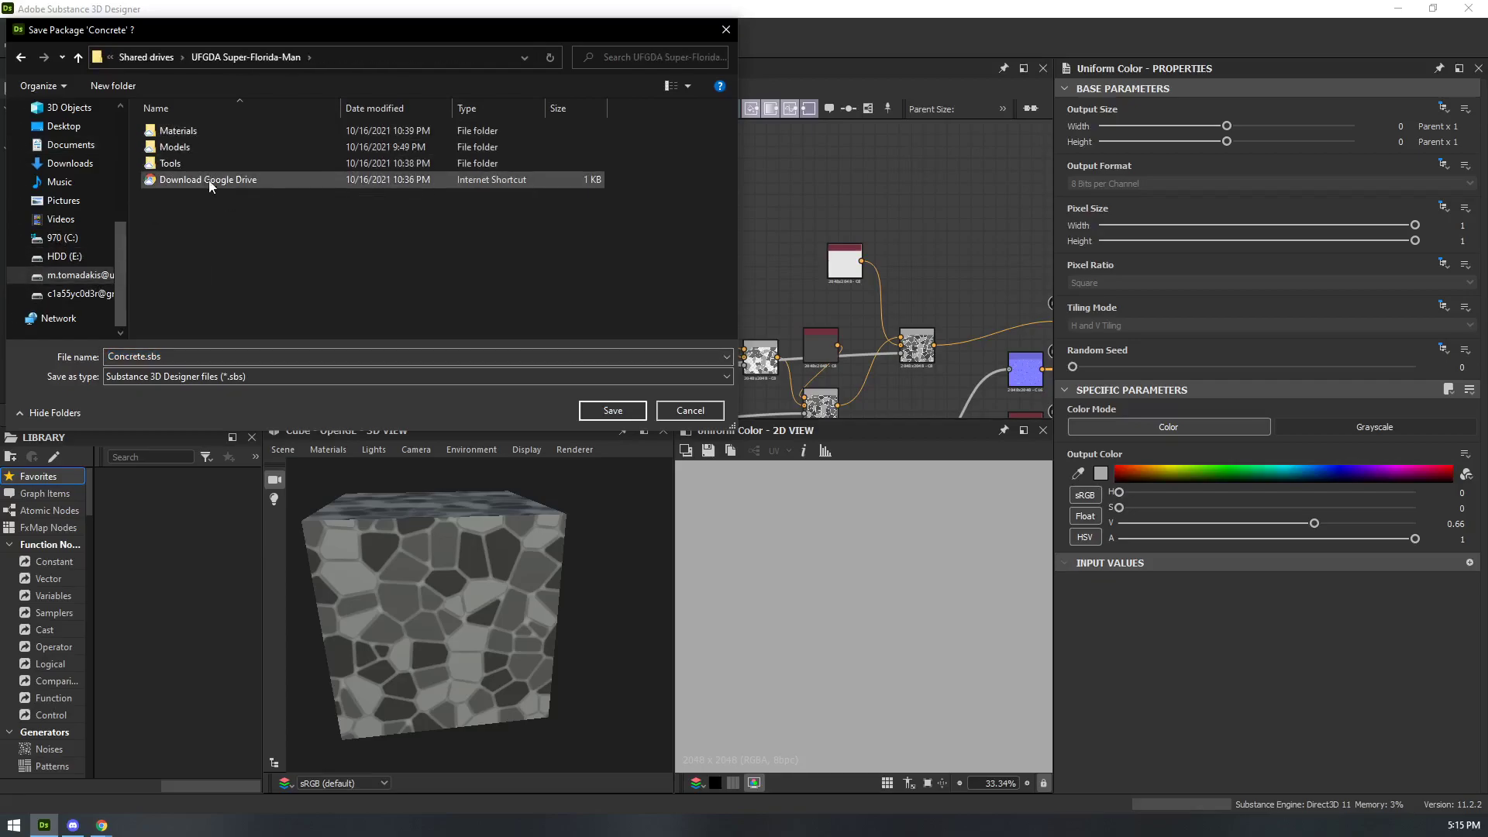
- Create a folder named Substances in the shared drive and open it
right_click(202, 220)
mouse_move(170, 448)
left_click(307, 453)
type("Substances")
key("Return")
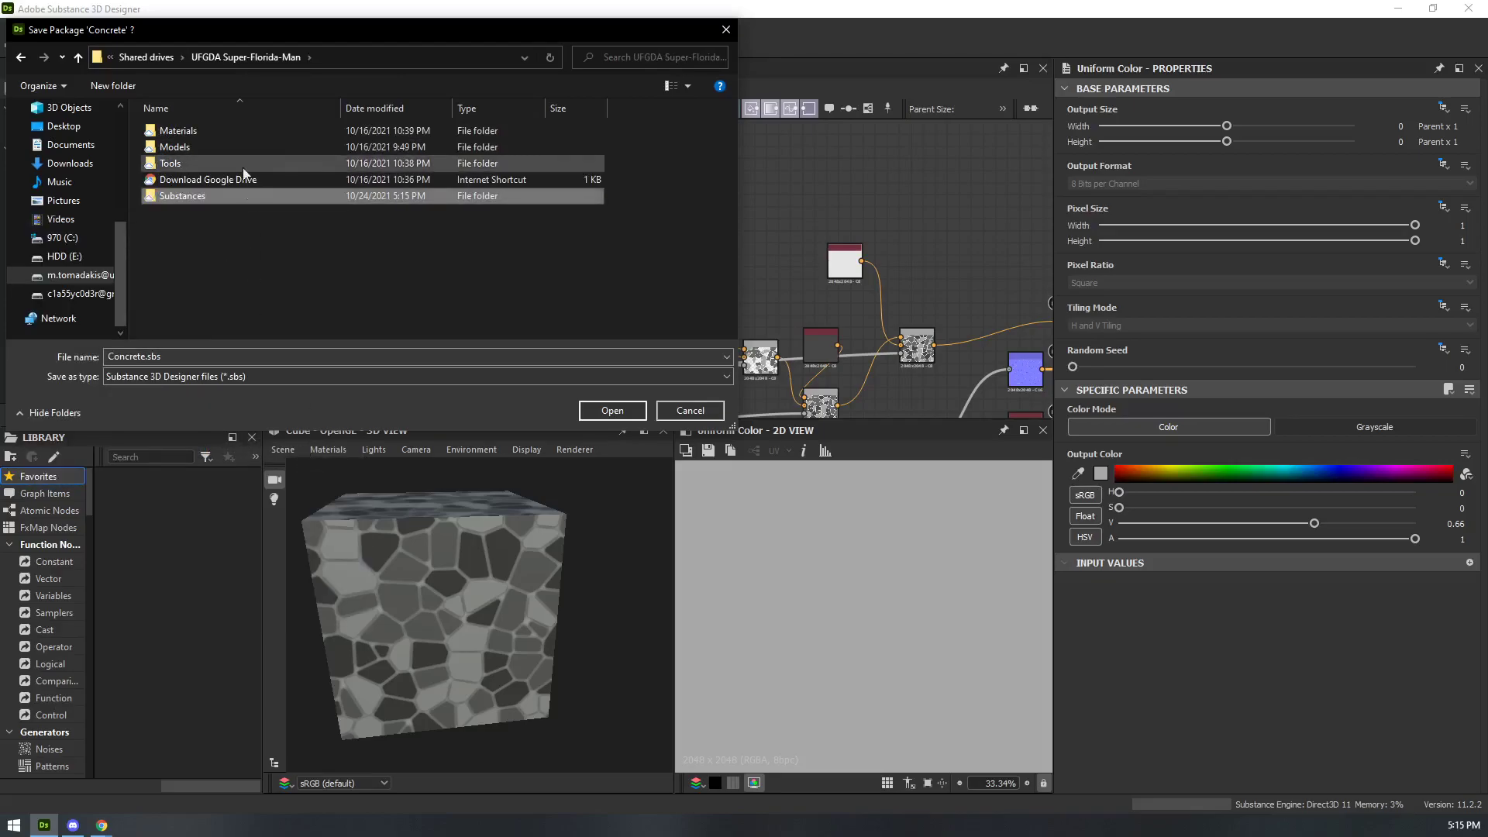
double_click(350, 197)
- Create a subfolder named Concrete Tile Paths inside Substances and open it
right_click(298, 208)
mouse_move(160, 440)
left_click(367, 439)
type("Concrete")
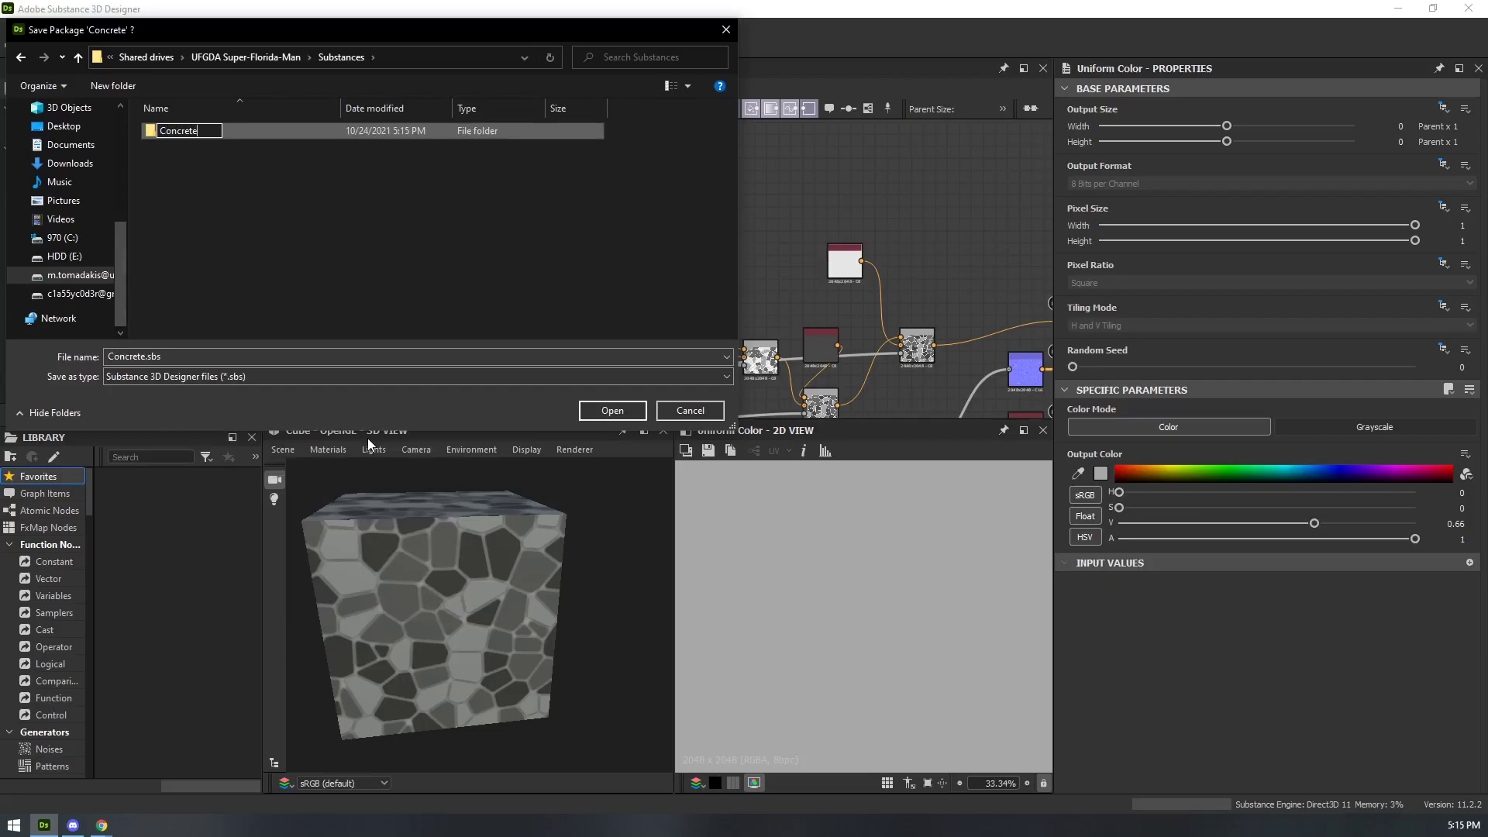
type(" Tile Paths")
key("Return")
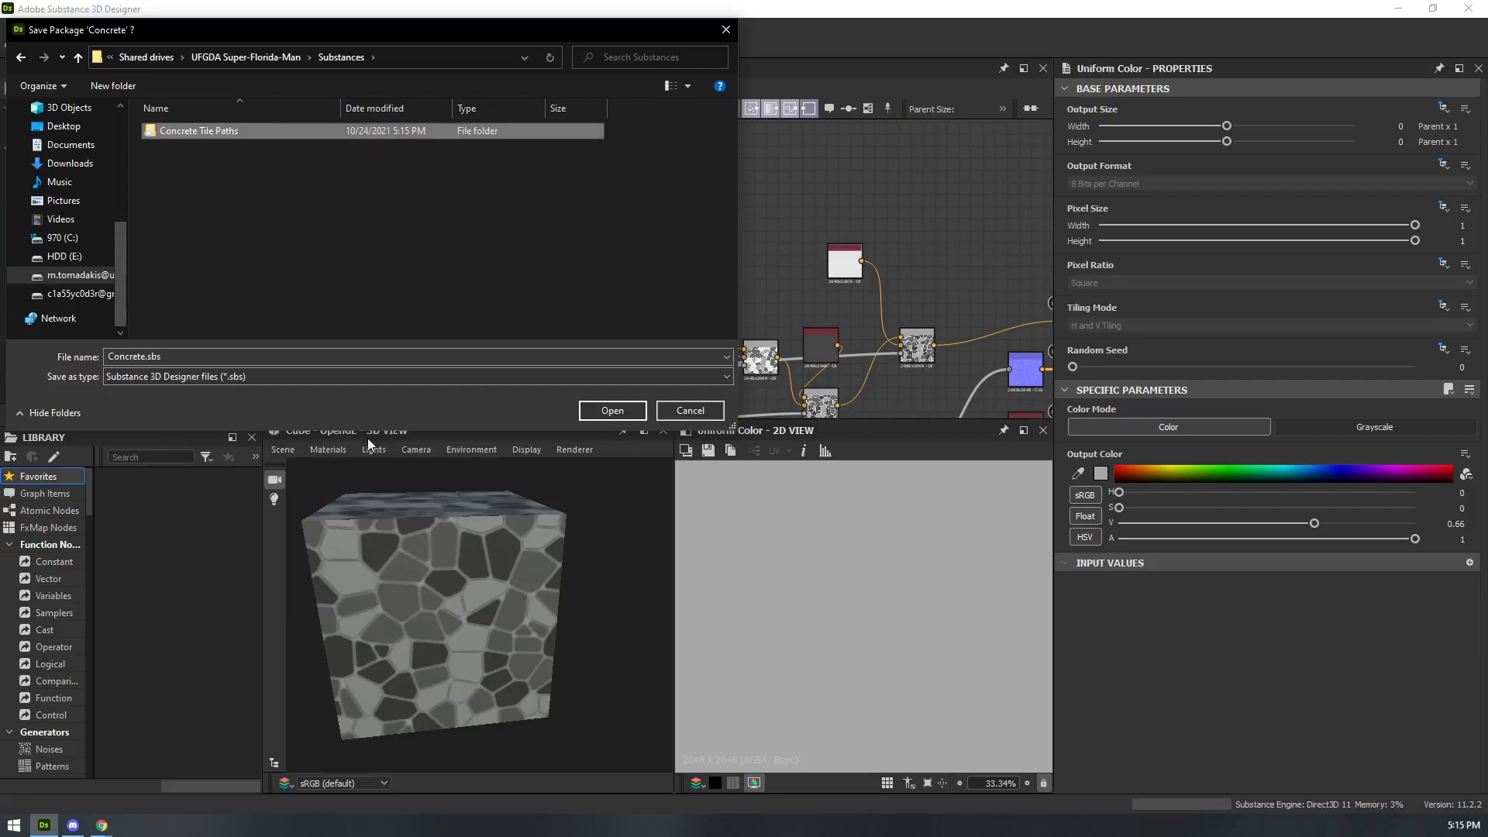
double_click(247, 129)
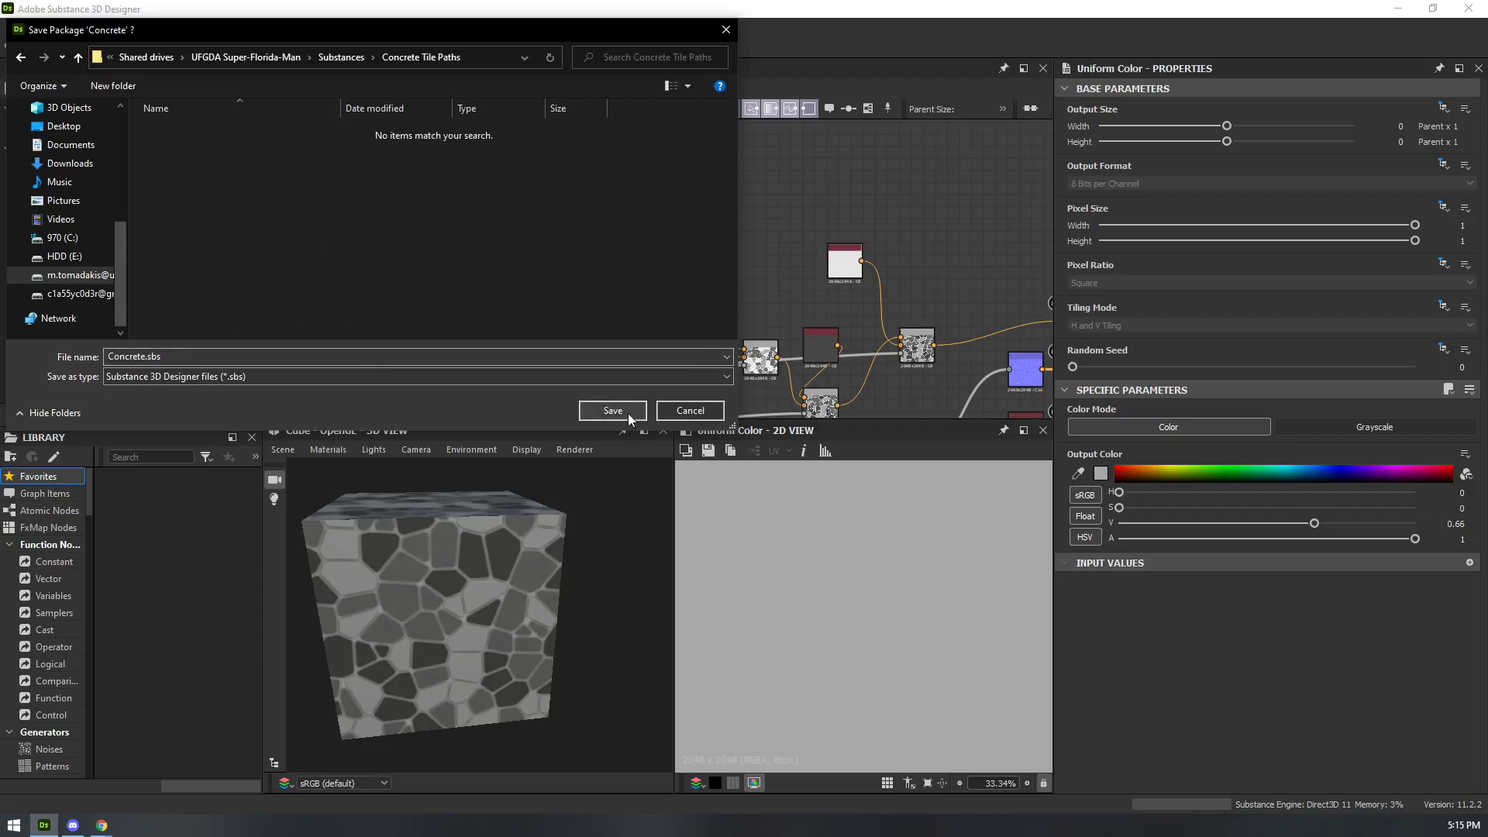
- Save the package in this folder under the file name ConcreteTilePaths
left_click(138, 357)
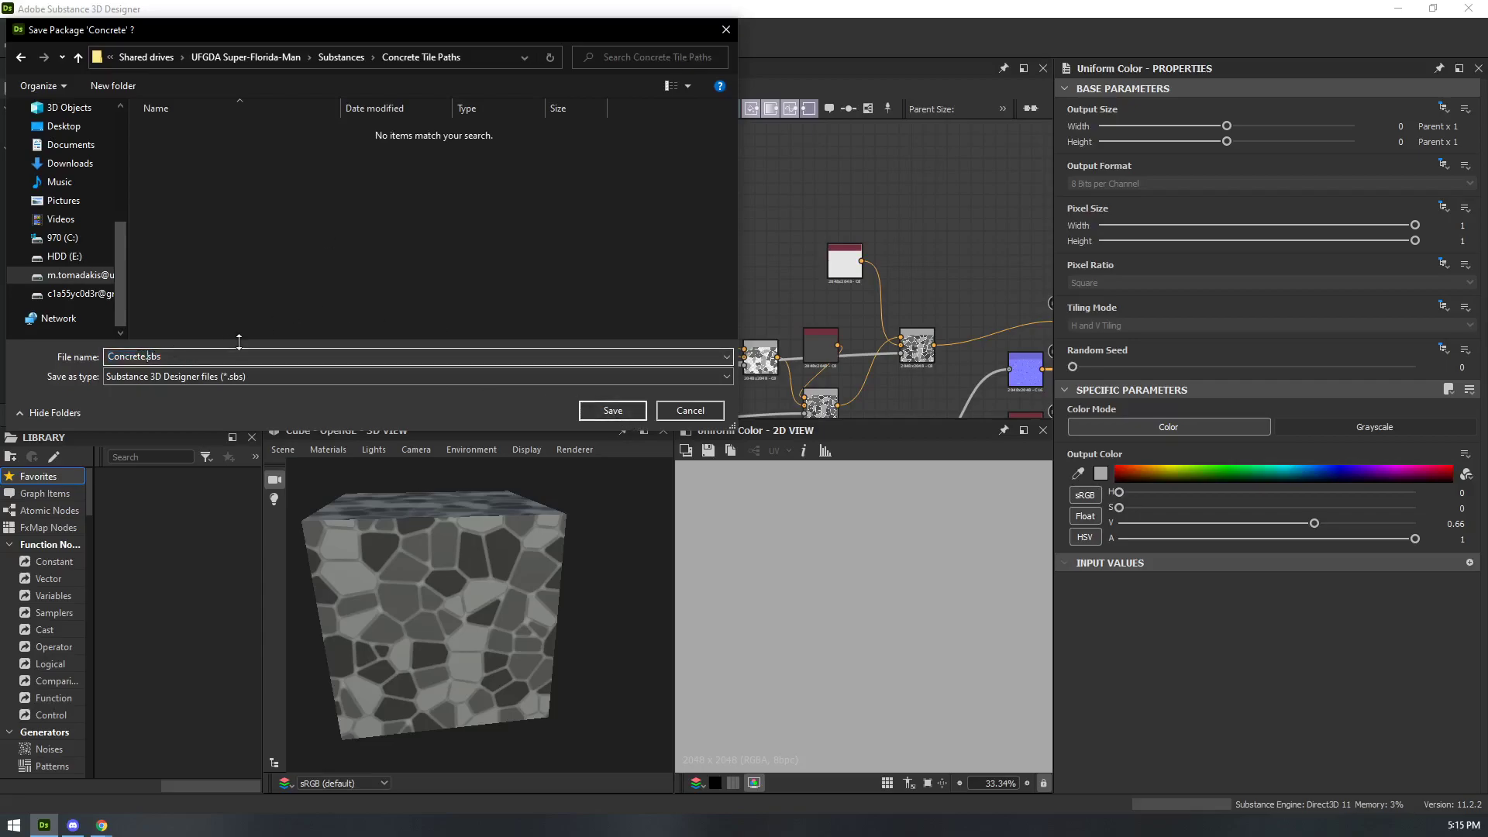
type("PathTiles")
key("ctrl+BackSpace")
type("ConcreteTilePaths")
left_click(616, 410)
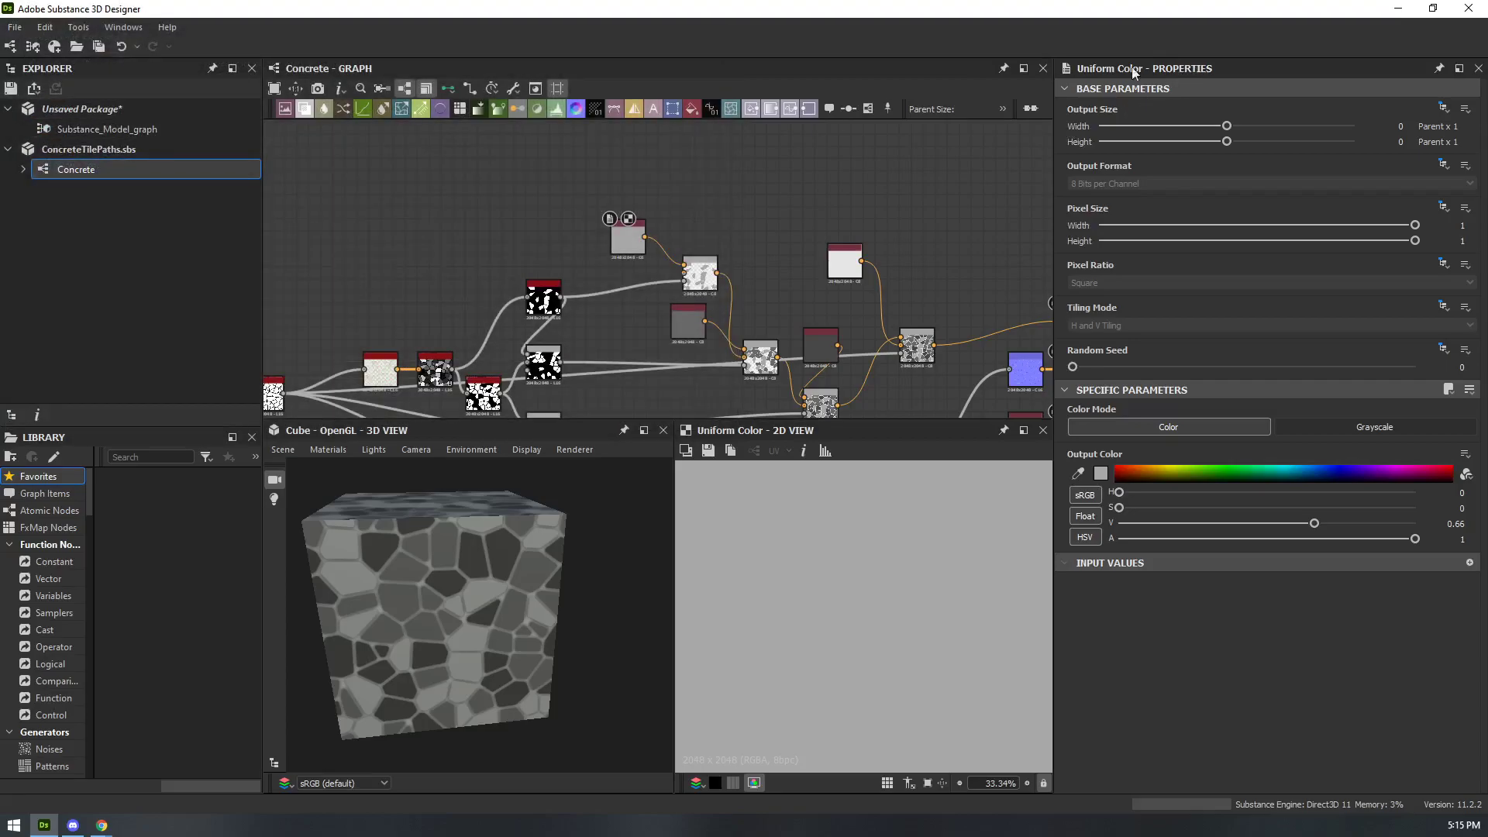
- Look over the graph's color nodes, blends and output nodes
right_click(708, 145)
left_click(970, 191)
middle_click_drag(974, 196, 698, 129)
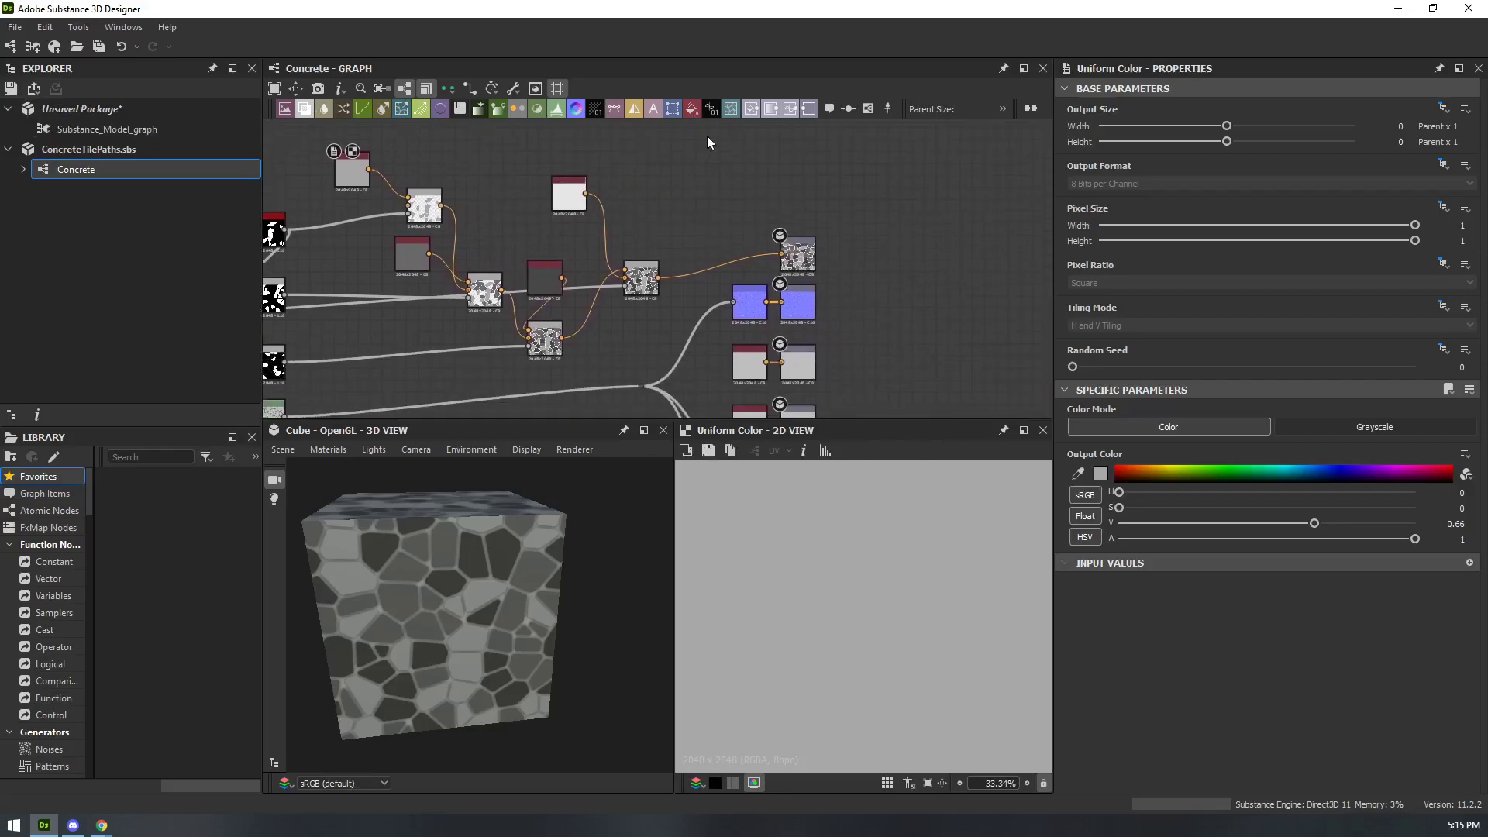
scroll(809, 273, "up", 3)
left_click(800, 252)
scroll(654, 261, "down", 1)
middle_click_drag(654, 262, 779, 226)
scroll(637, 192, "down", 4)
middle_click_drag(478, 158, 609, 202)
- Start exposing the light-grey Uniform Color's Output Color as a new graph input with the identifier Concrete_Color_1
left_click(583, 188)
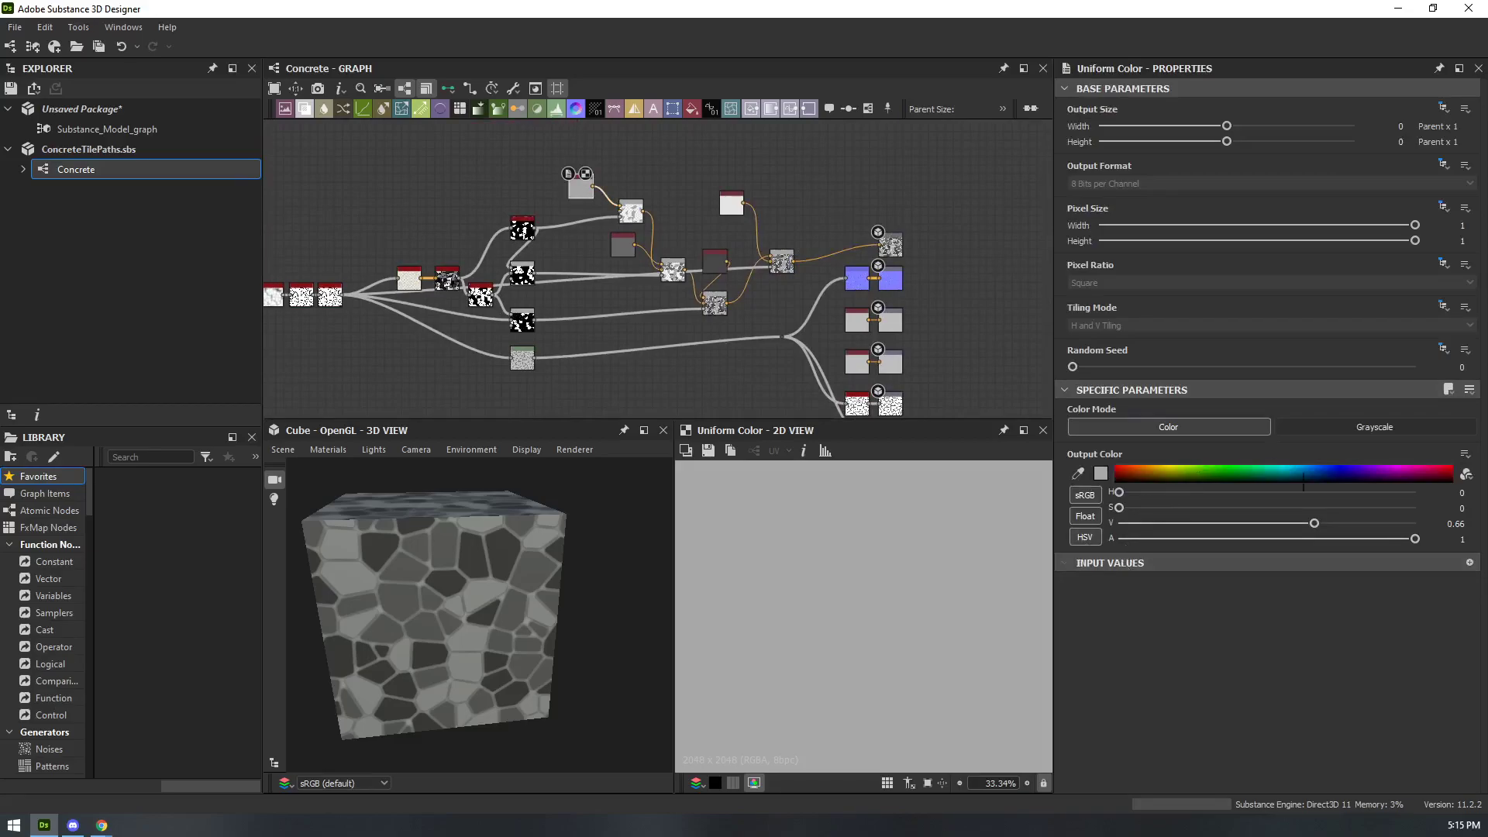
left_click(1464, 455)
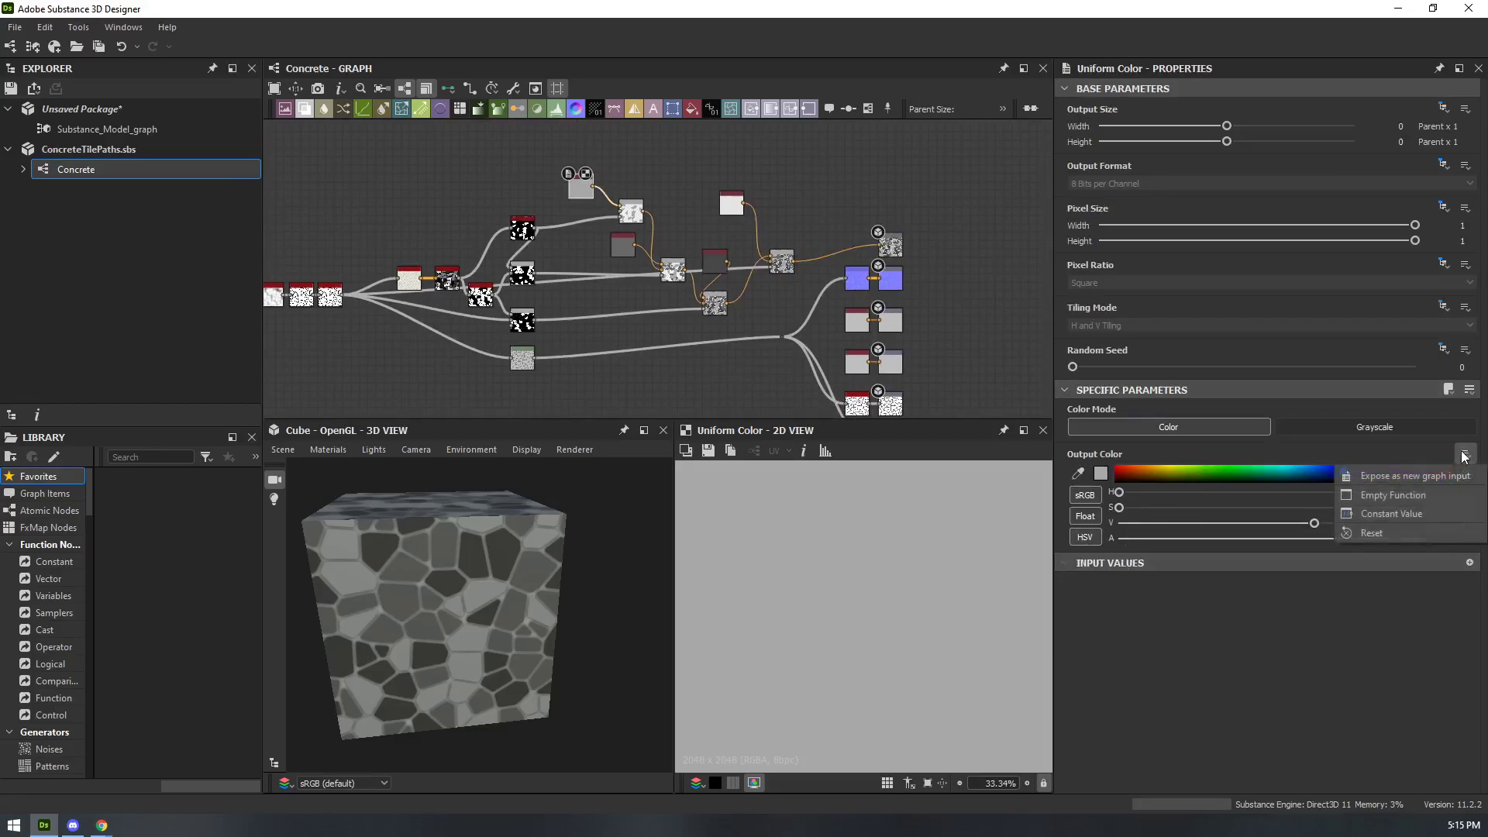
left_click(1401, 477)
left_click_drag(651, 285, 535, 295)
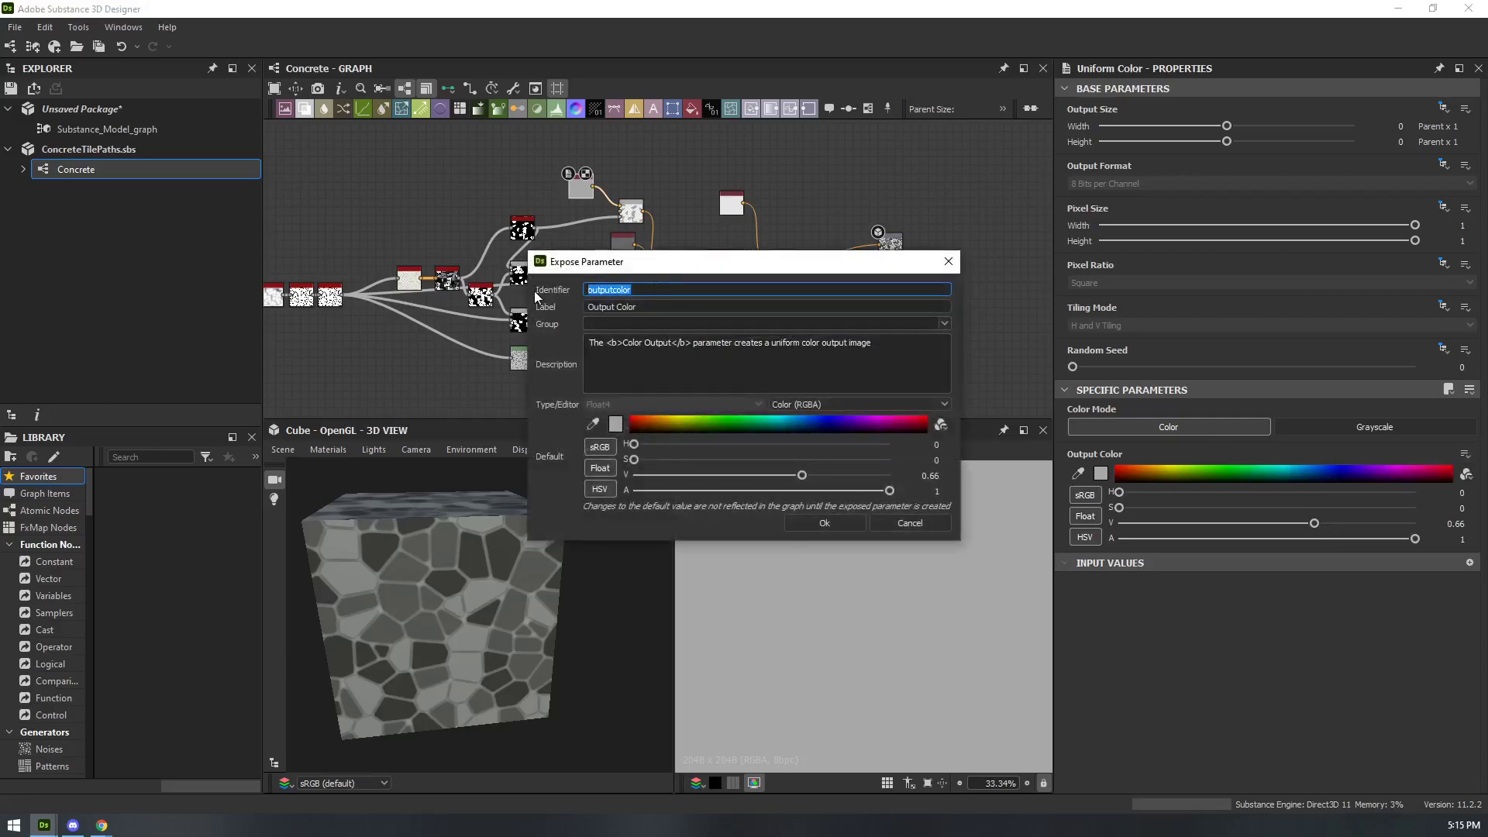
type("Concrete Color 1")
- Assign the exposed parameter to the group Color and label it Concrete Color 1
left_click(653, 323)
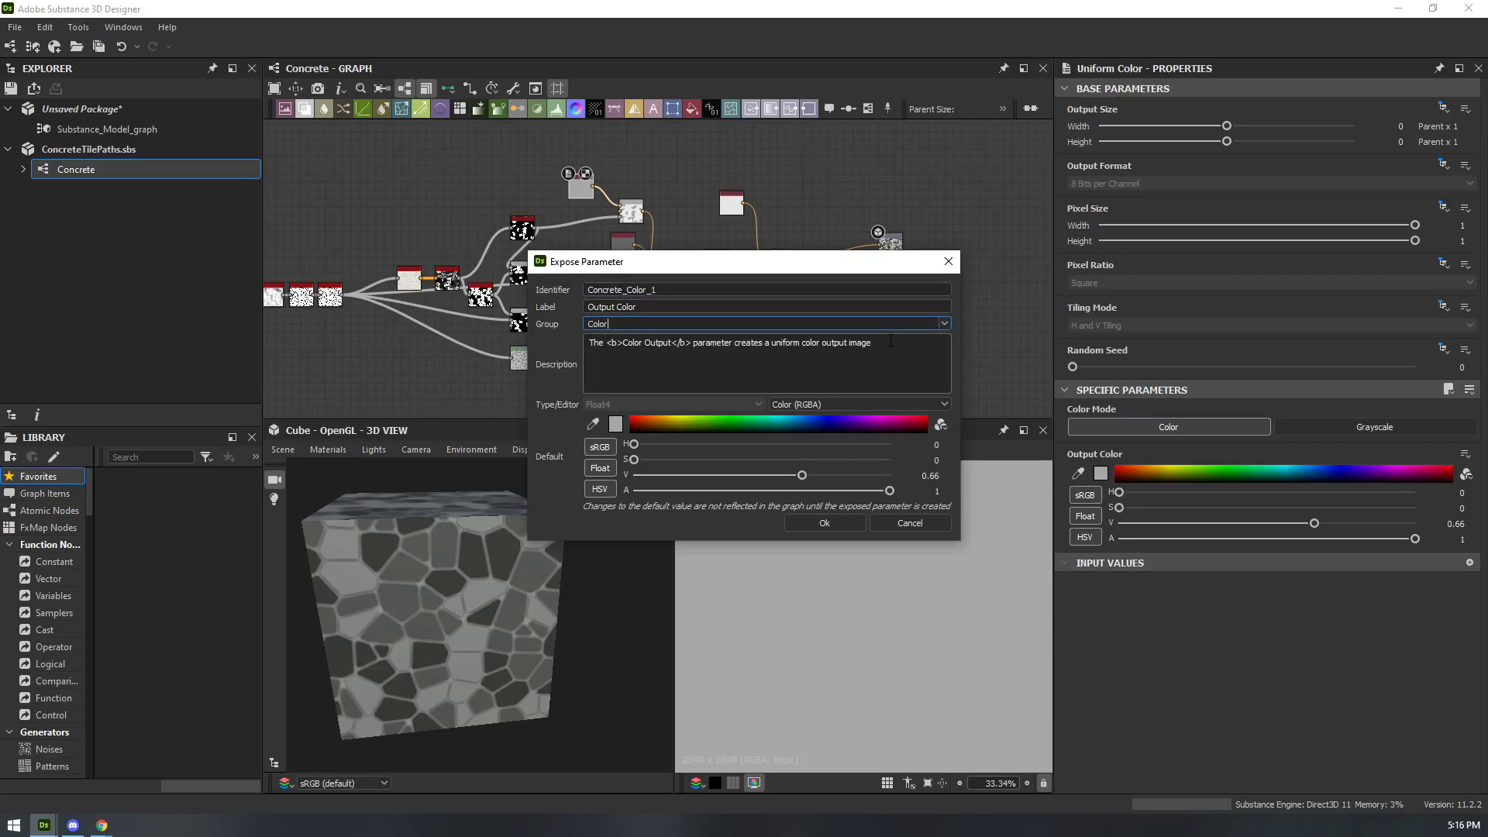
left_click_drag(647, 306, 582, 297)
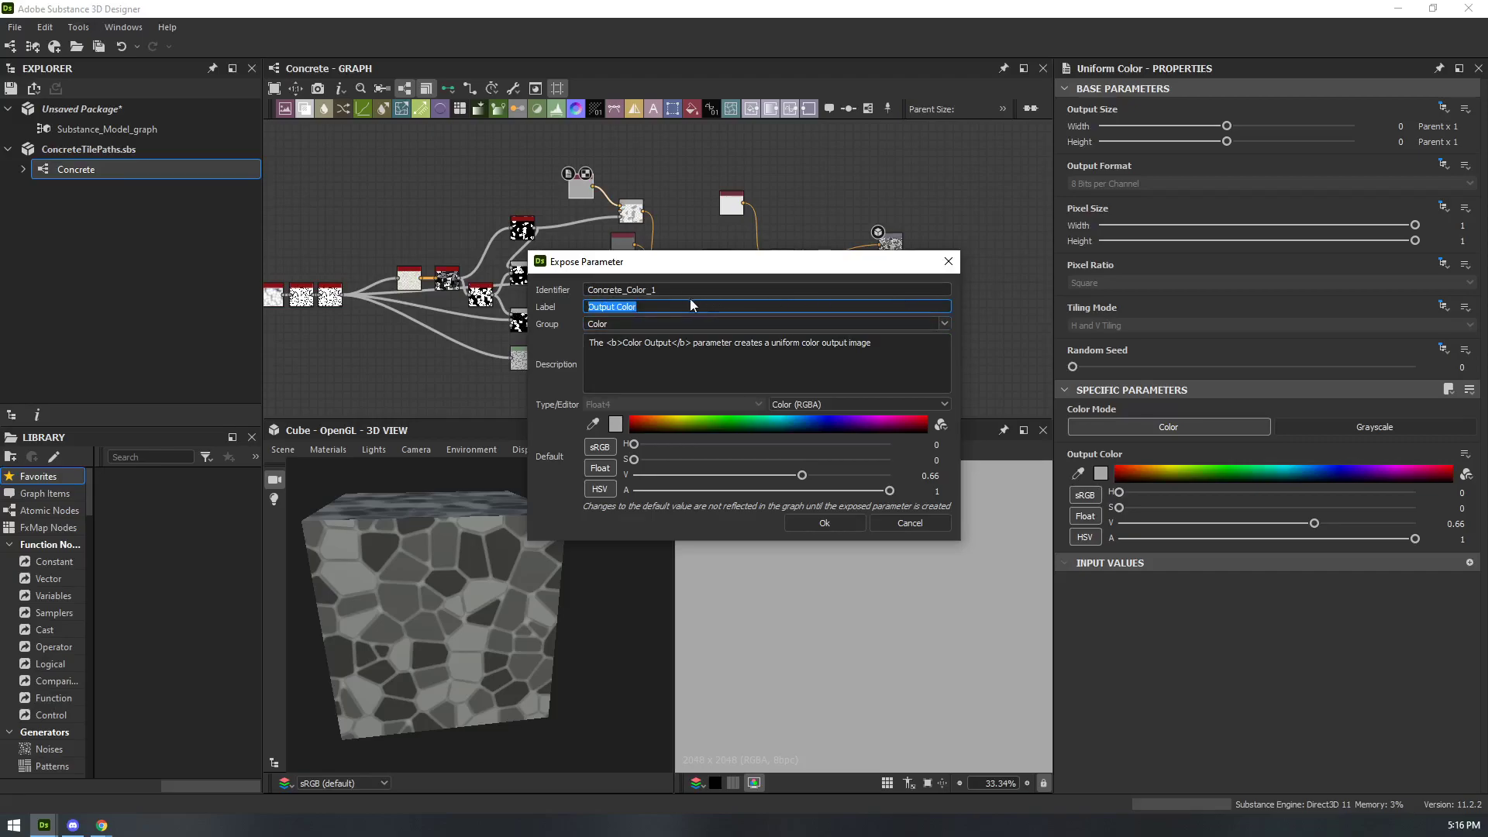
left_click_drag(679, 290, 584, 307)
type("Concrete")
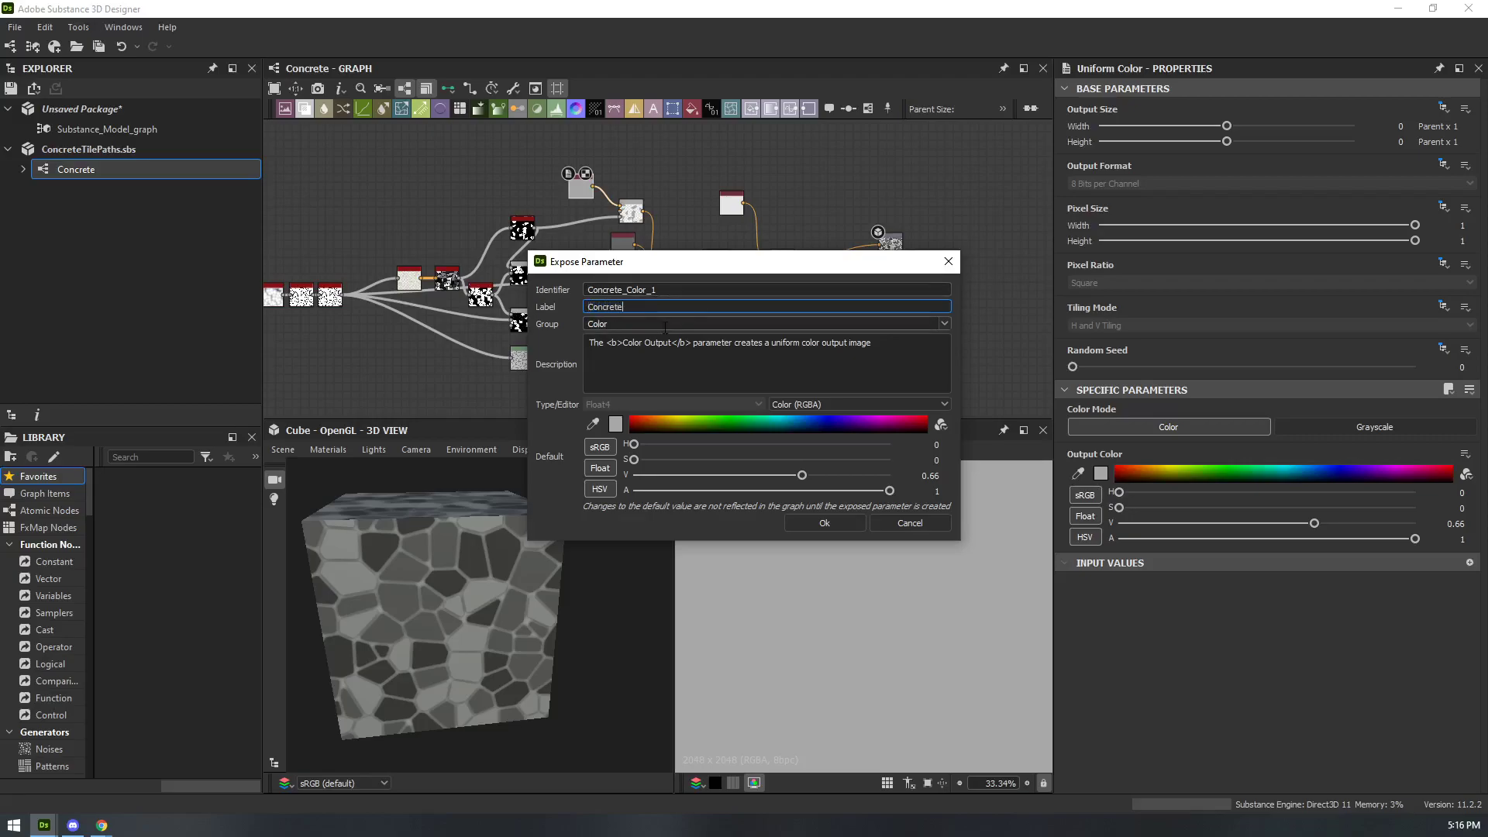
type(" Color 1")
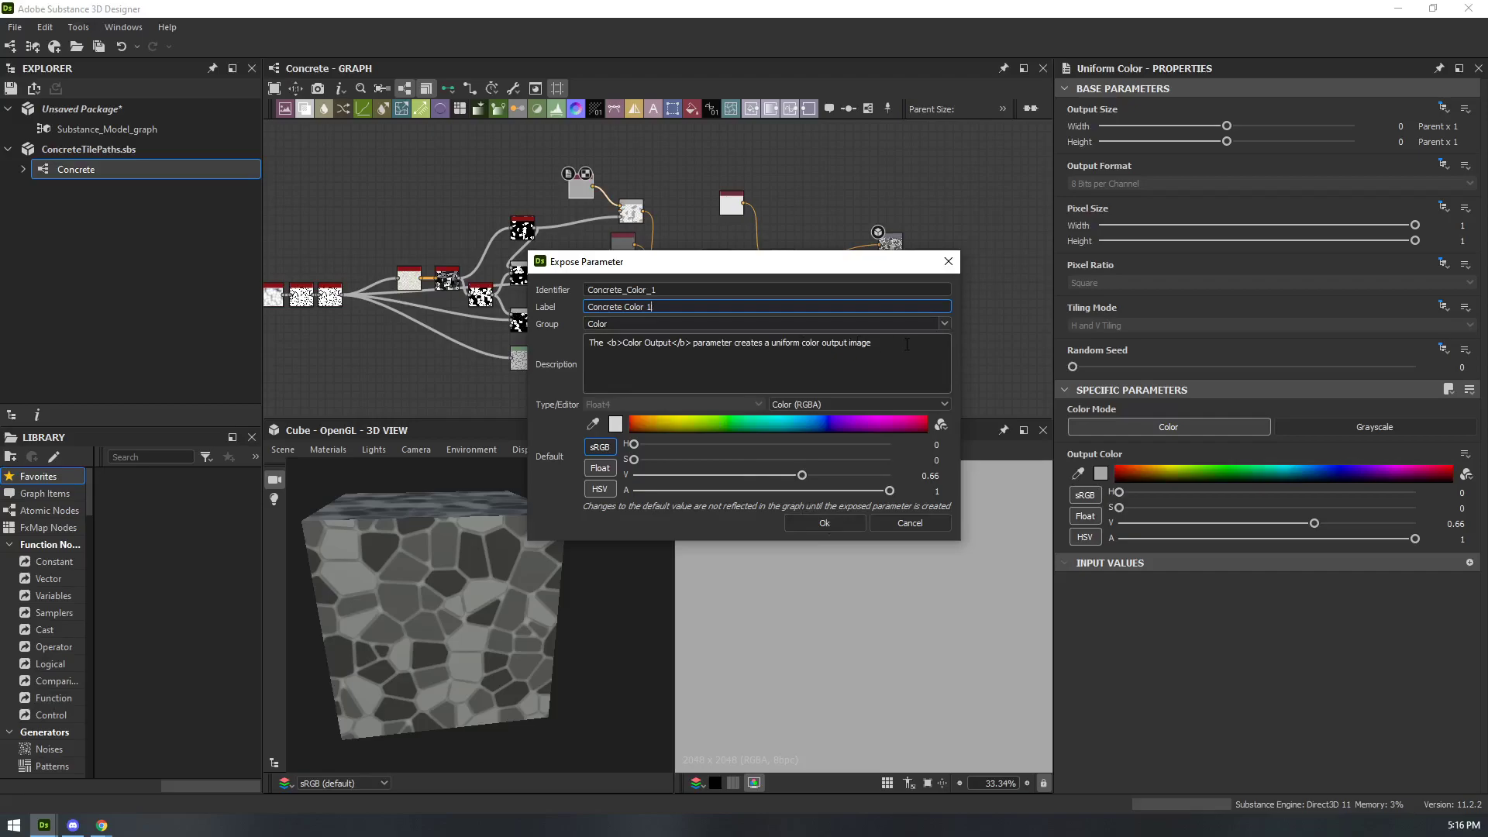
- Replace the description with "This is one of the three concrete colors that defines the tile color." and create the exposed parameter
left_click_drag(902, 342, 503, 340)
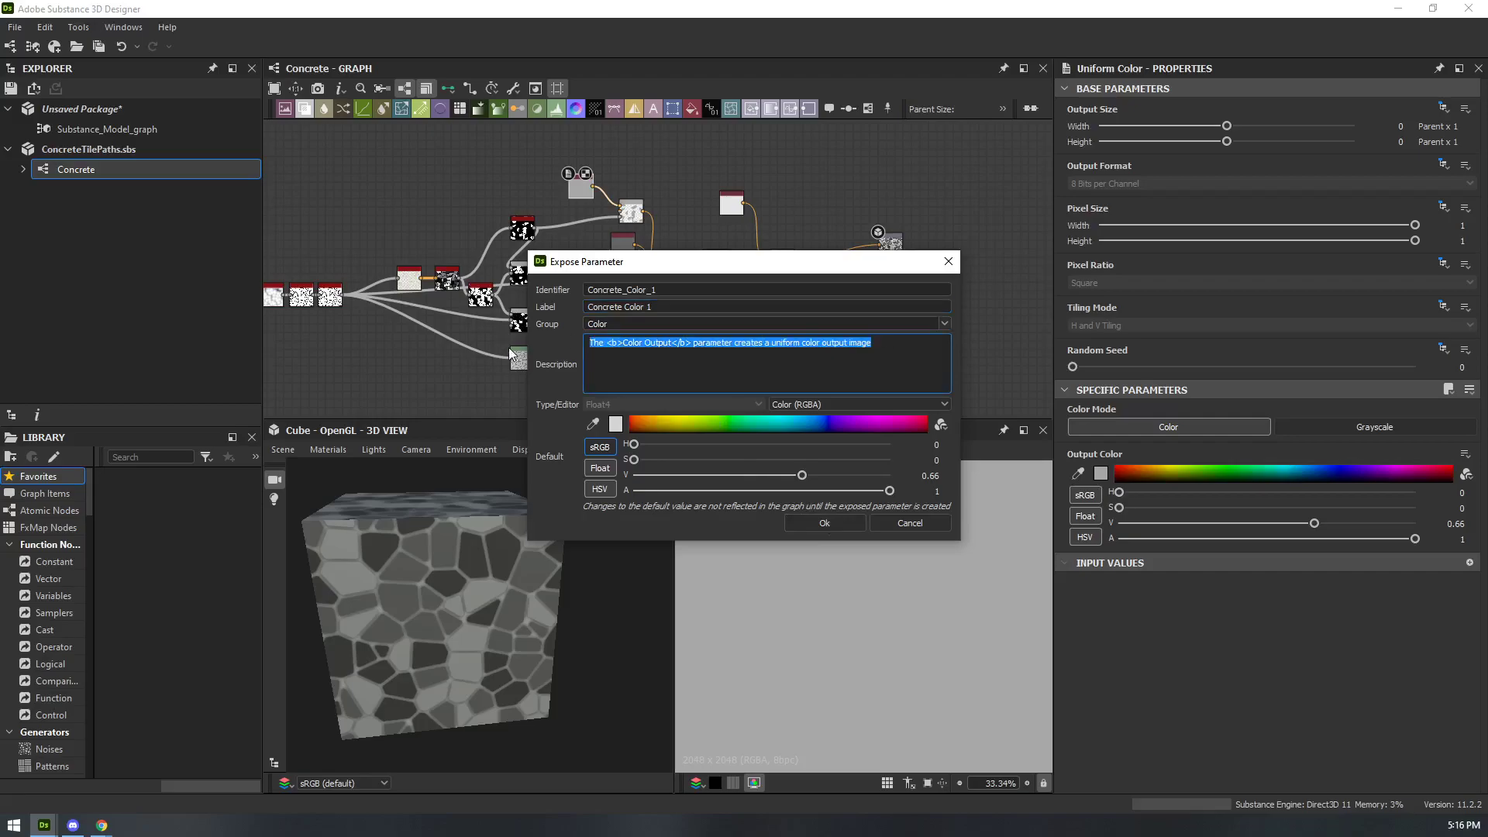
type("This is one of the three concrete colors that defines the tile color.")
key("ctrl+a")
key("BackSpace")
type("This is one of the three concrete colors that defines the tile color.")
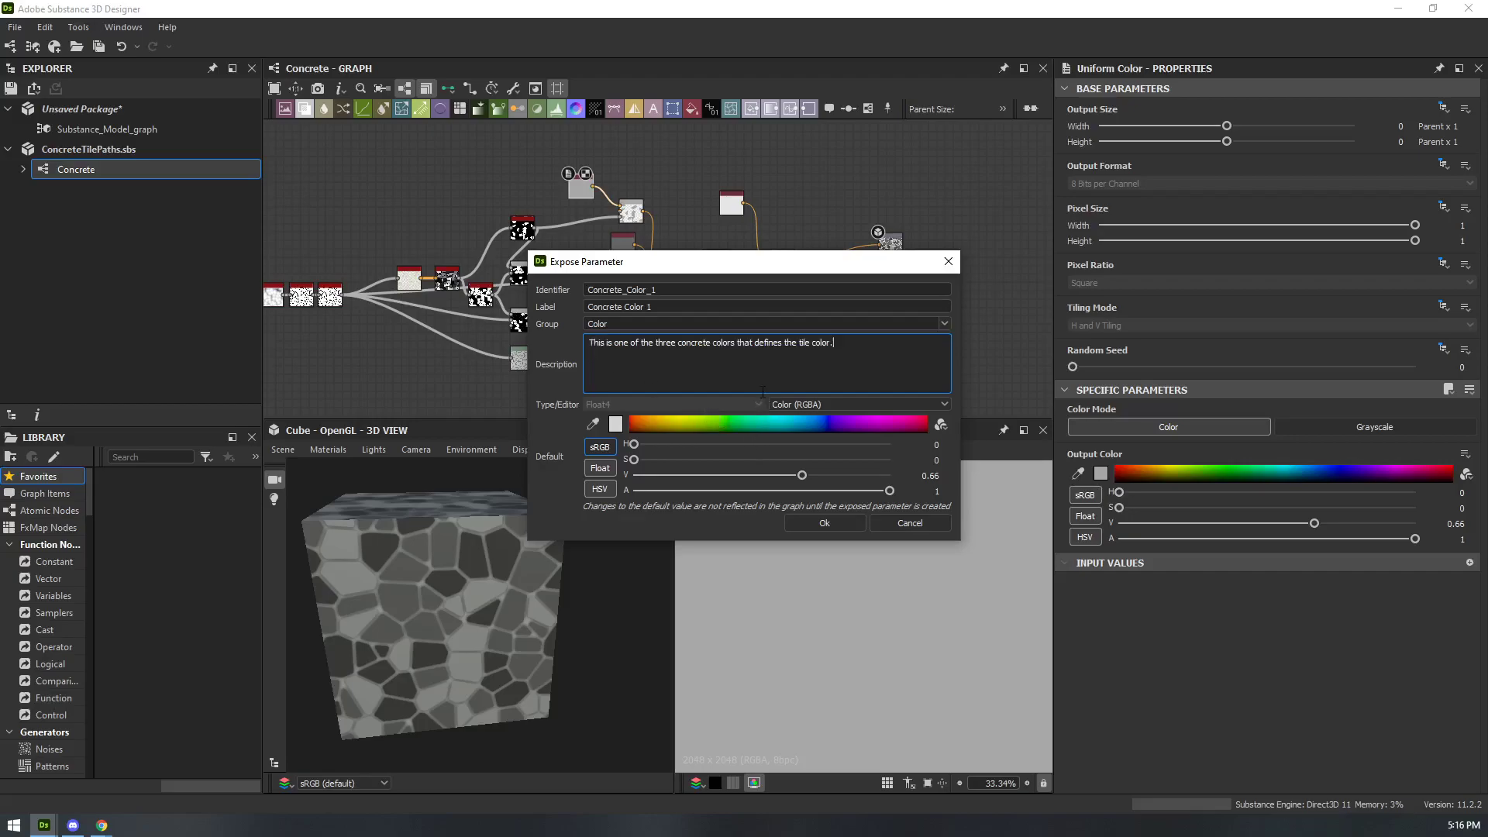
left_click(837, 524)
- Start exposing the darker Uniform Color's Output Color as graph input, described as "This is one of the three concrete colors that defines the tile color."
scroll(644, 226, "up", 4)
double_click(589, 267)
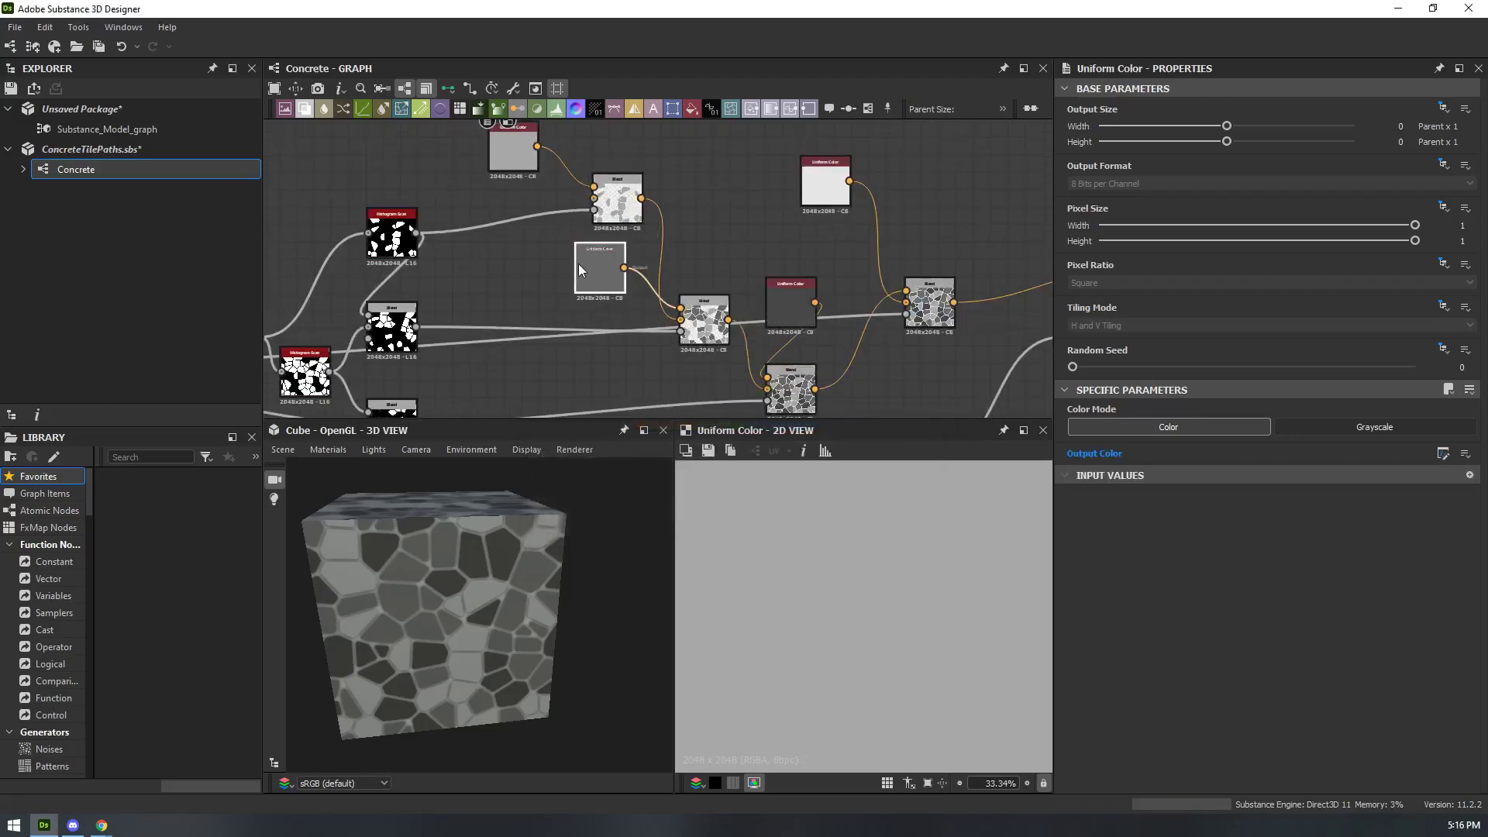
left_click(1447, 390)
left_click(1465, 454)
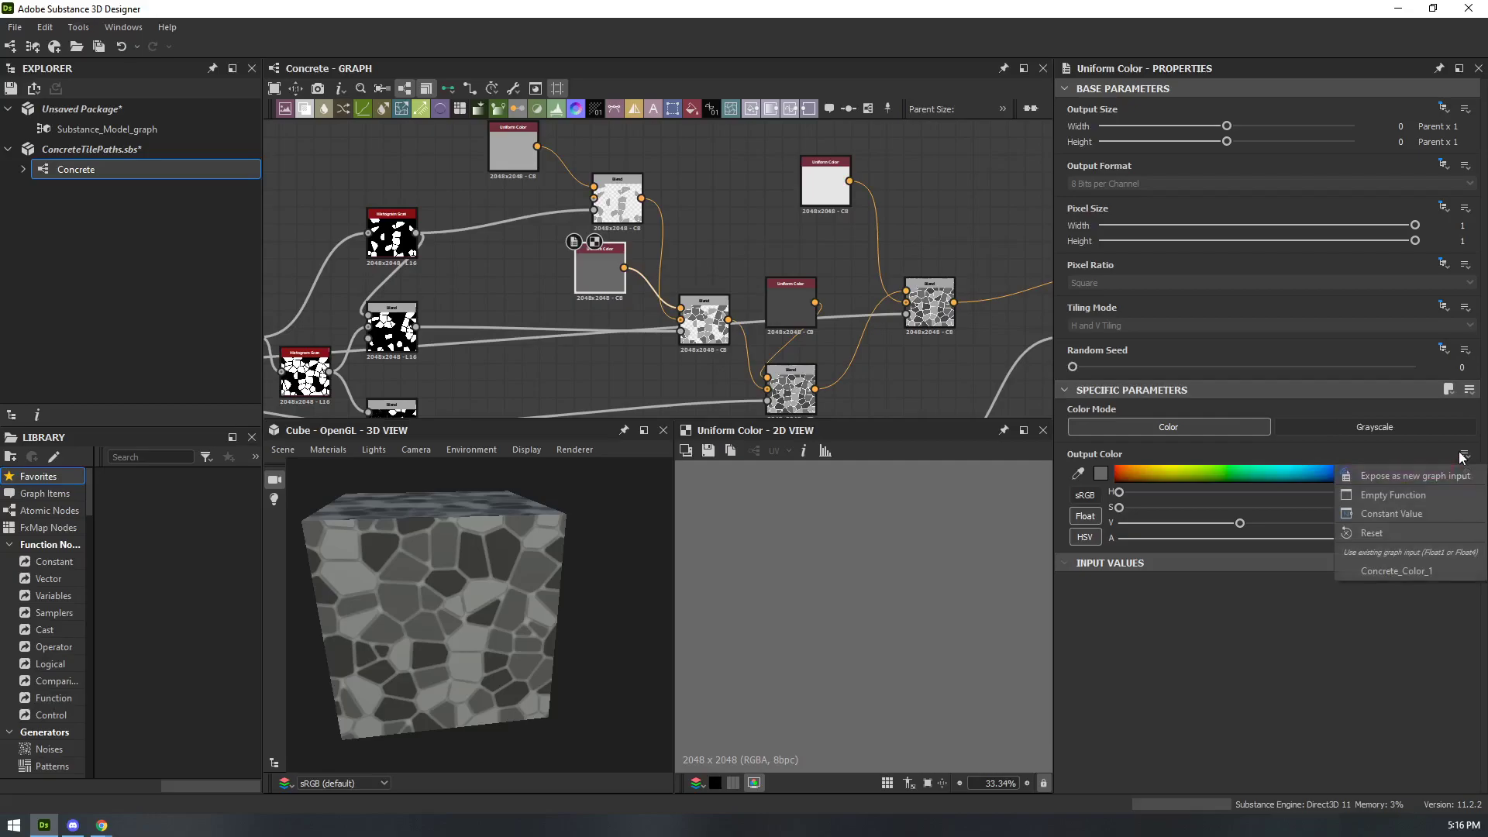
left_click(1411, 478)
left_click_drag(871, 341, 565, 345)
type("This is one of the three concrete colors that defines the tile color.")
- Set the darker Uniform Color's exposed parameter identifier to Conrete_Color_2 and its label to Concrete Color
left_click_drag(631, 290, 547, 293)
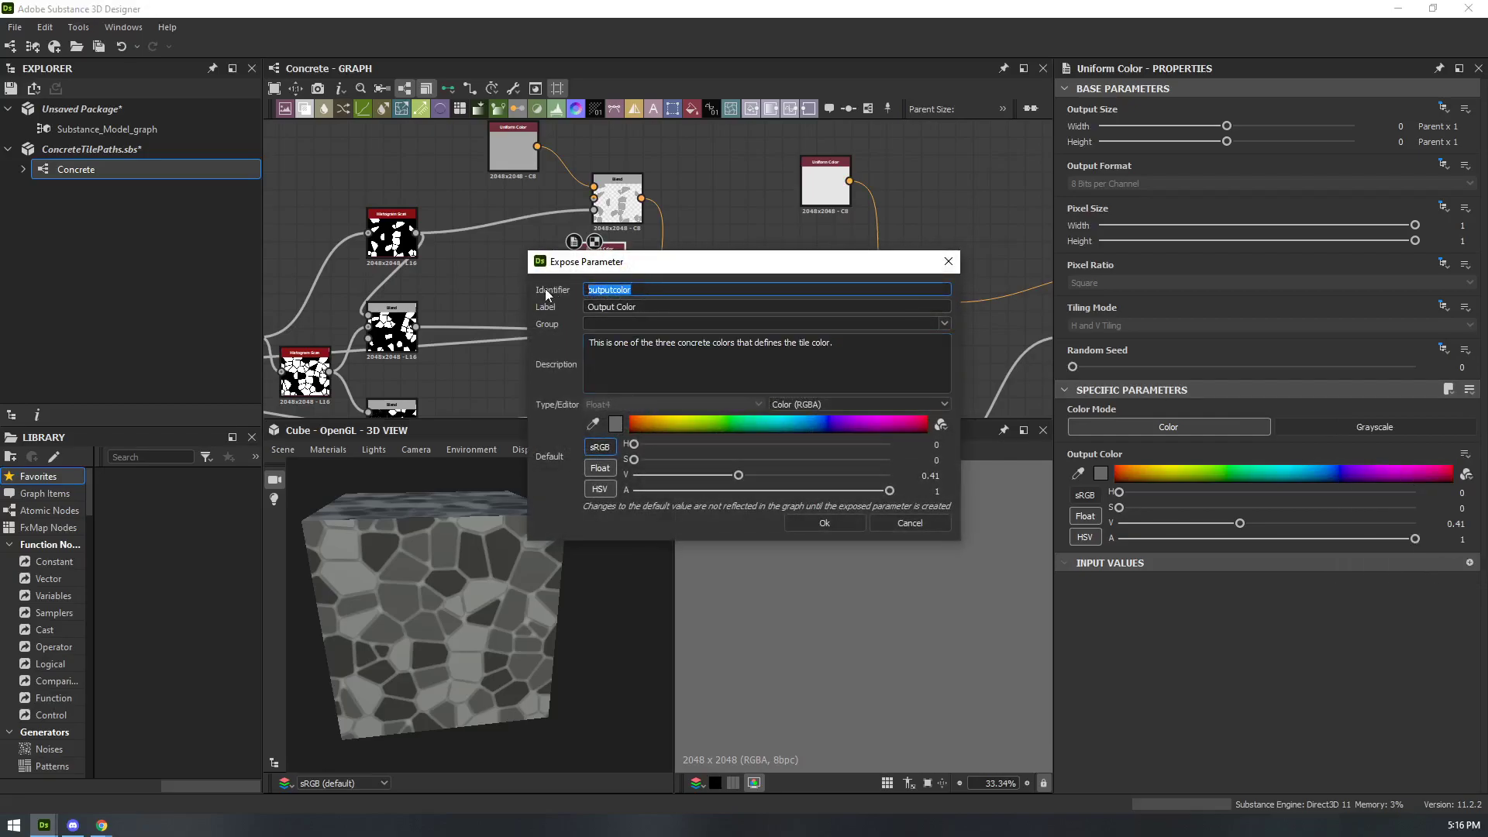
type("Conrete Color 2")
key("Return")
left_click_drag(637, 306, 586, 307)
type("Concrete Color")
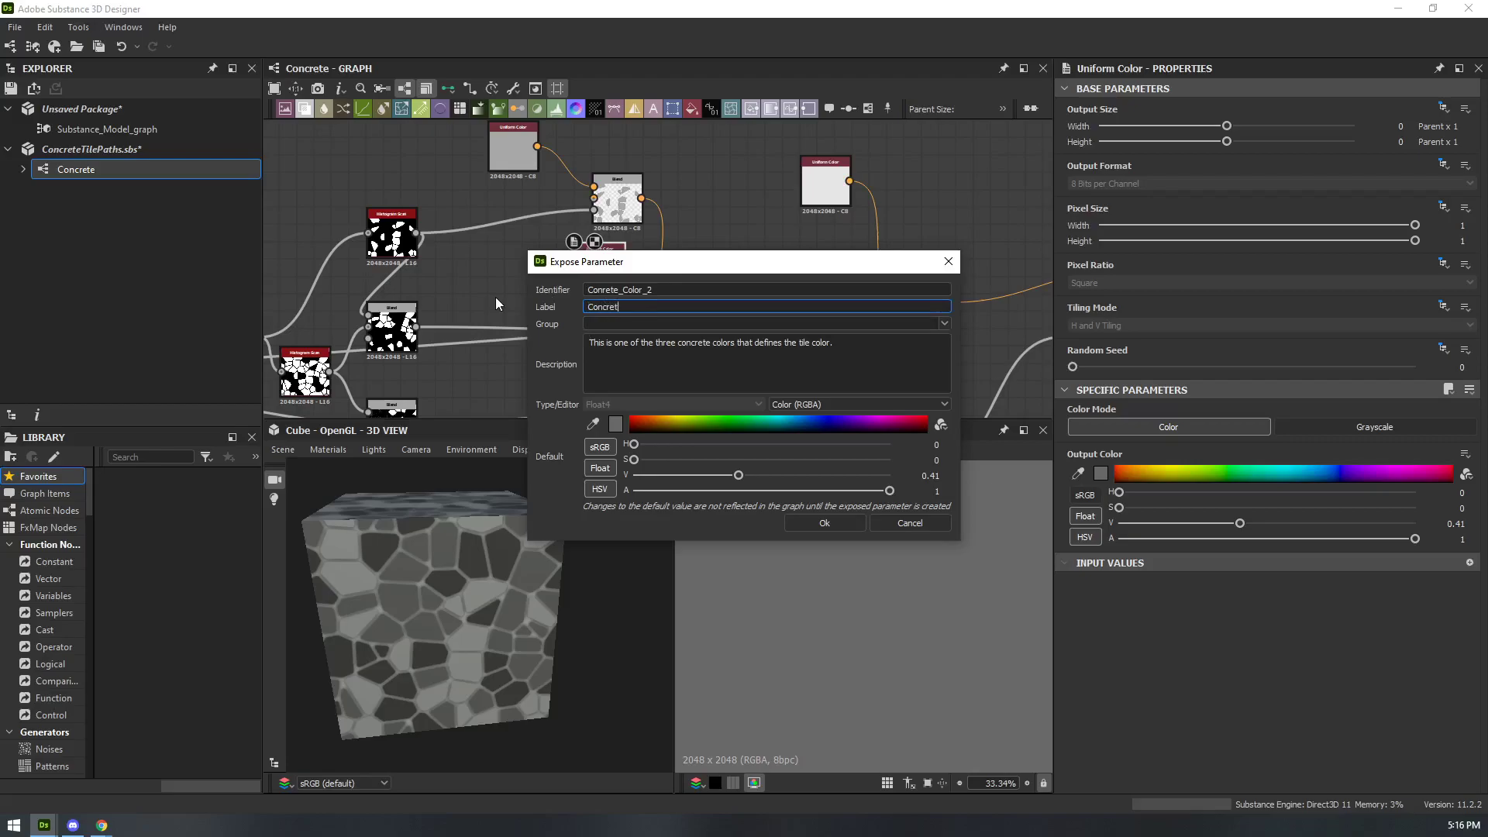
- Assign the second concrete color parameter to the group Color and create it
left_click(929, 325)
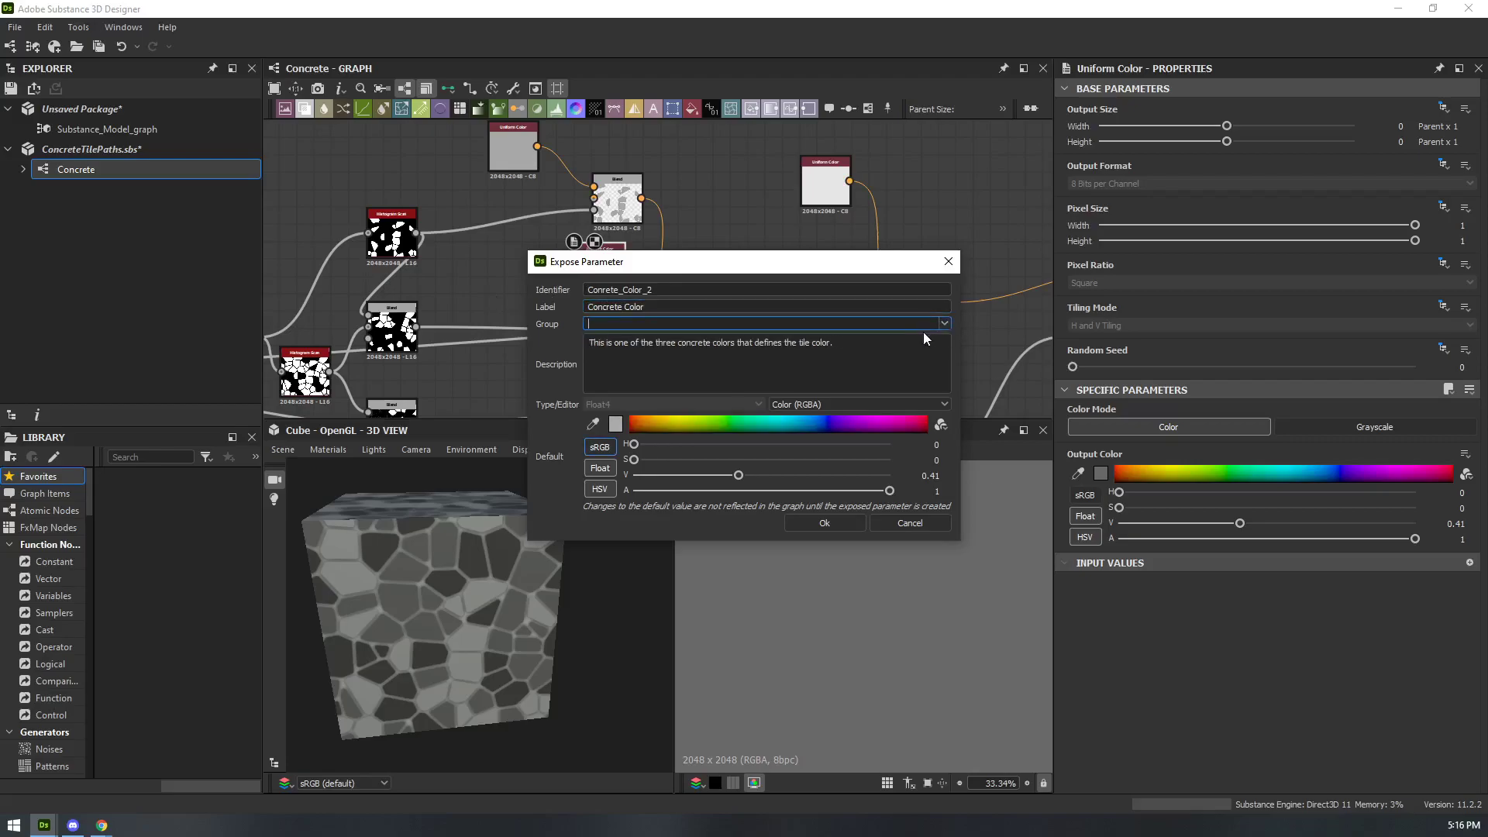
left_click(949, 324)
left_click(909, 337)
left_click(814, 523)
- Arrange the first Blend and the concrete Uniform Color nodes in a column, with the darkest color lowest
right_click(670, 211)
left_click(587, 190)
left_click_drag(623, 213, 606, 213)
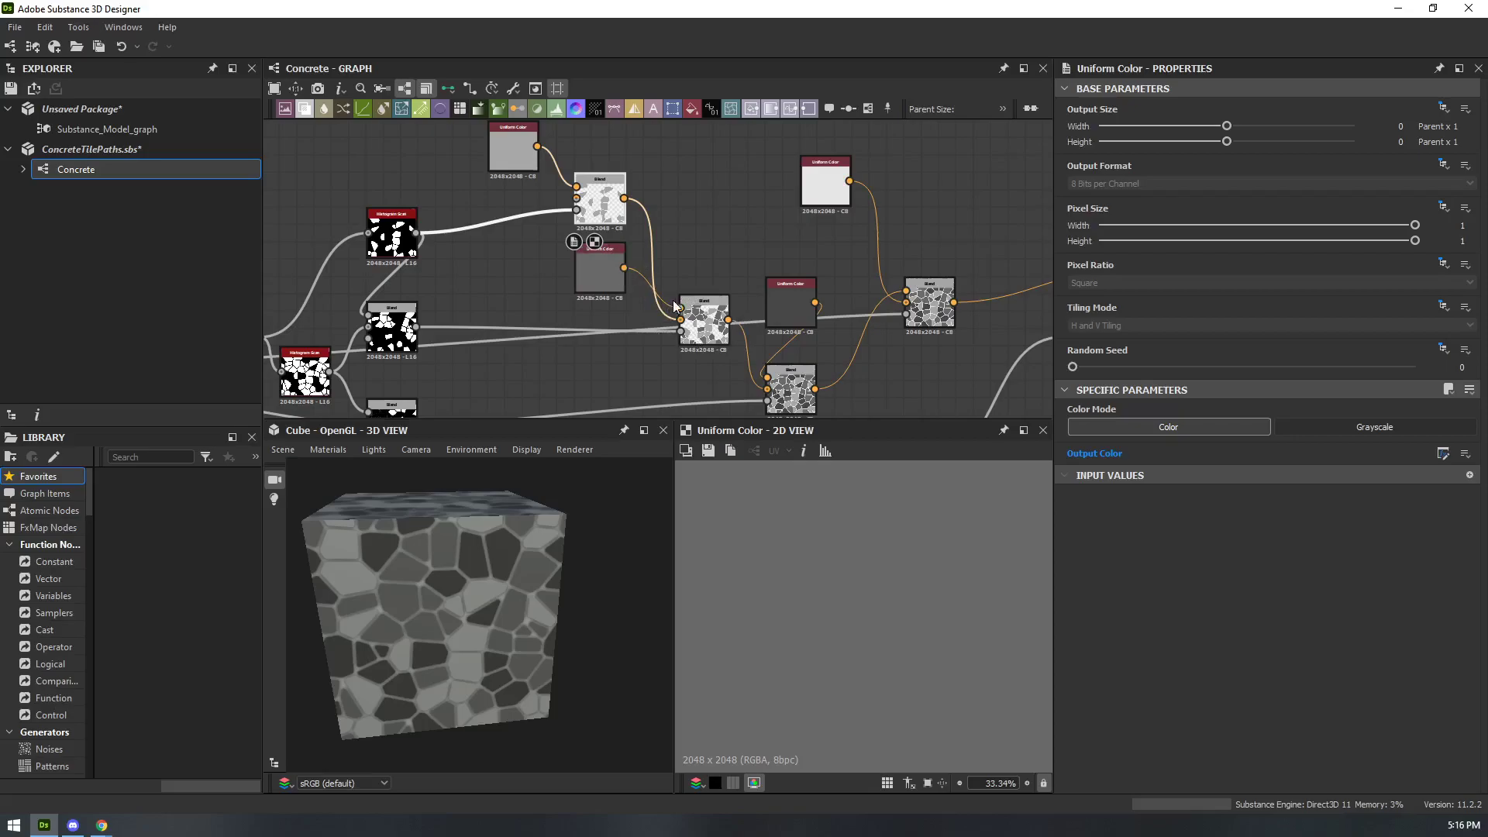
left_click_drag(525, 176, 611, 159)
middle_click_drag(490, 252, 465, 230)
left_click_drag(758, 273, 568, 341)
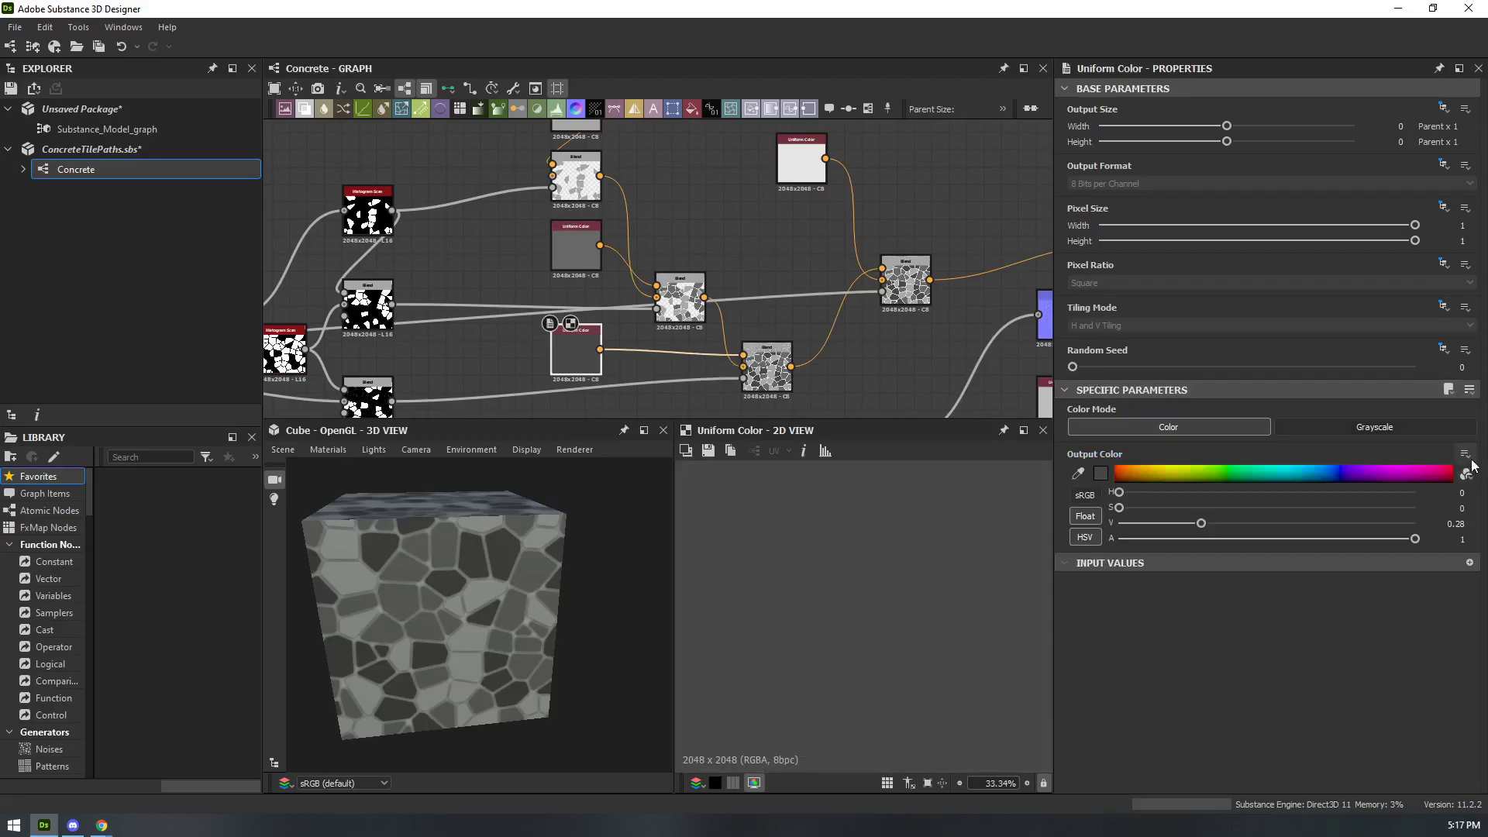
- Start exposing the darkest Uniform Color's Output Color as a new graph input with identifier Conrete_Color_3 and label Concrete Color 3
left_click(1465, 453)
left_click(1372, 475)
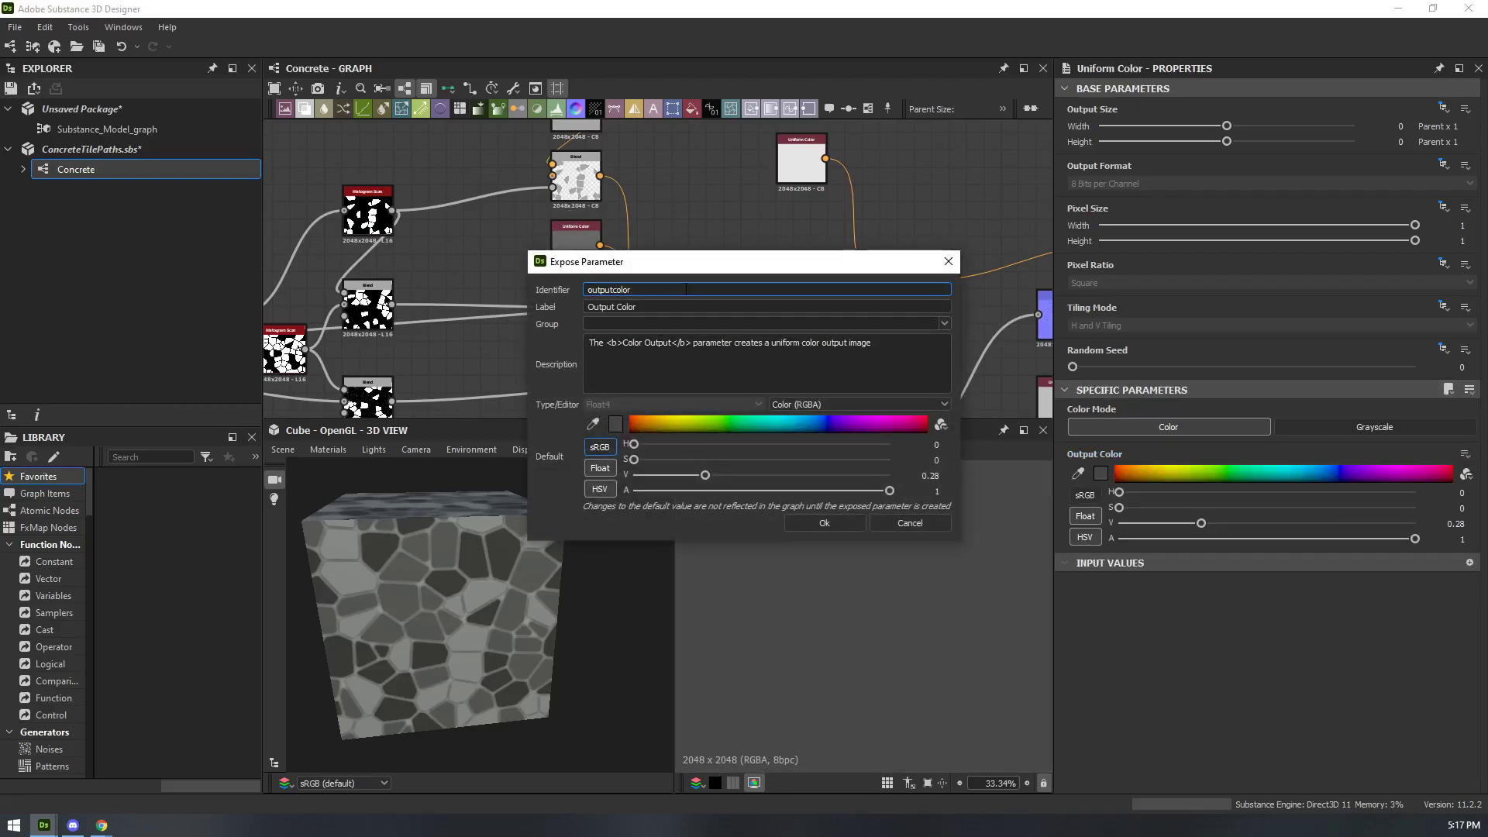
type("Conrete Color")
key("Tab")
type("Copnc")
key("BackSpace")
key("BackSpace")
key("BackSpace")
type("ncrete ")
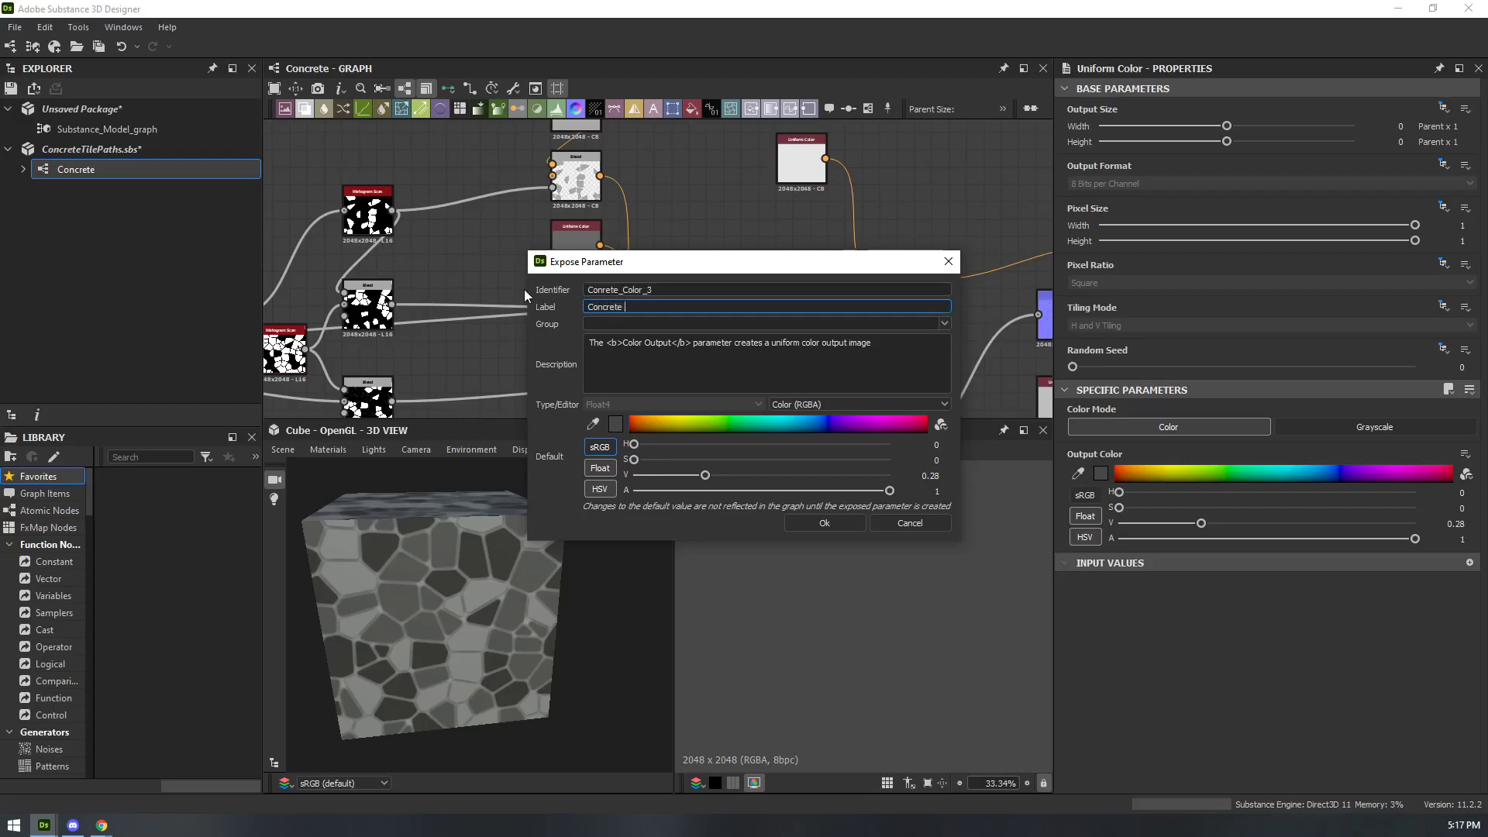
type("Color 3")
key("Tab")
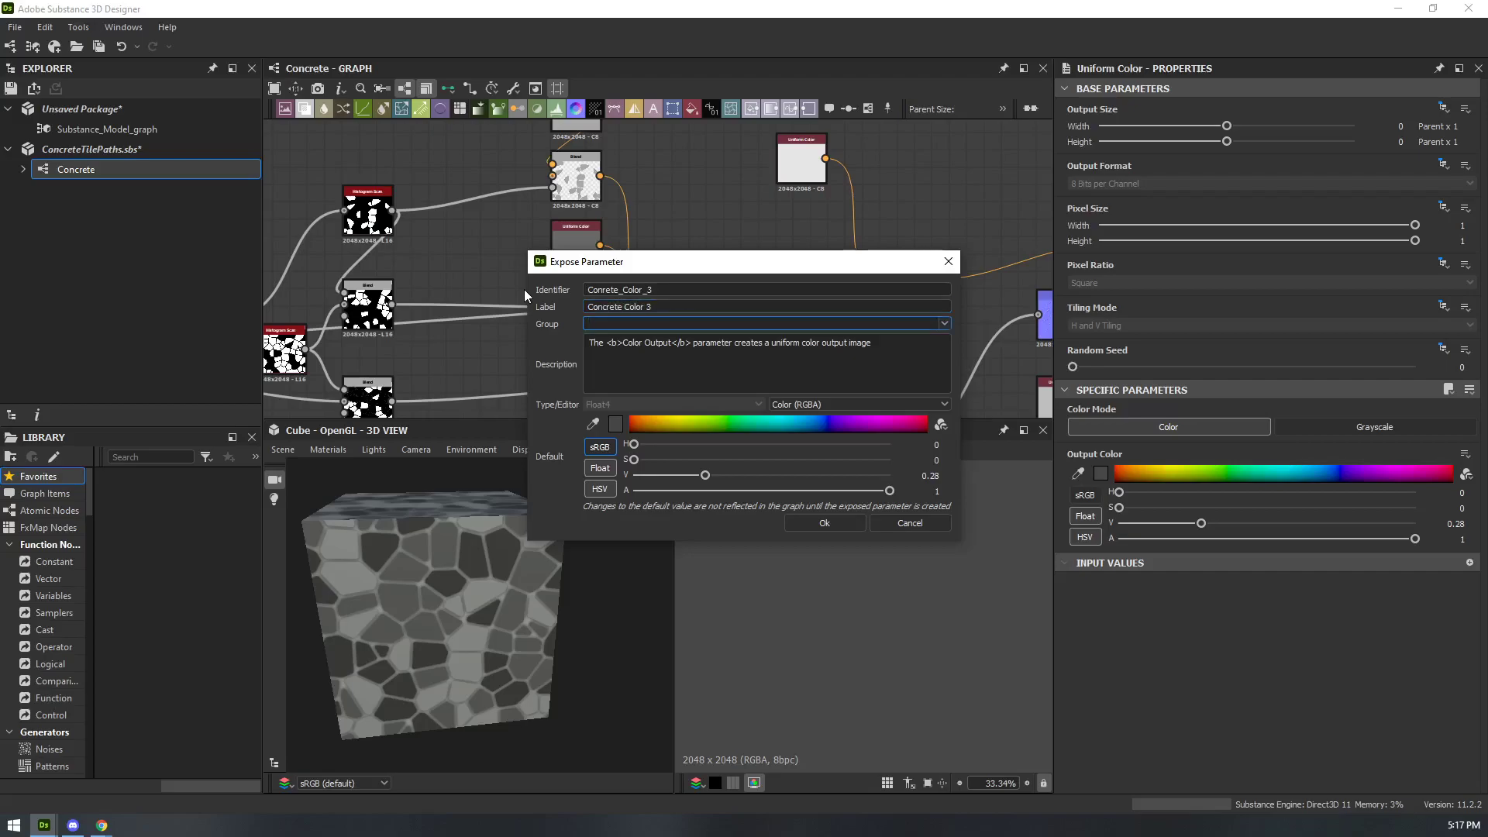
- Assign the group Color, describe it as "This is one of the three concrete colors that defines the tile color.", and create the parameter
type("Color")
key("Tab")
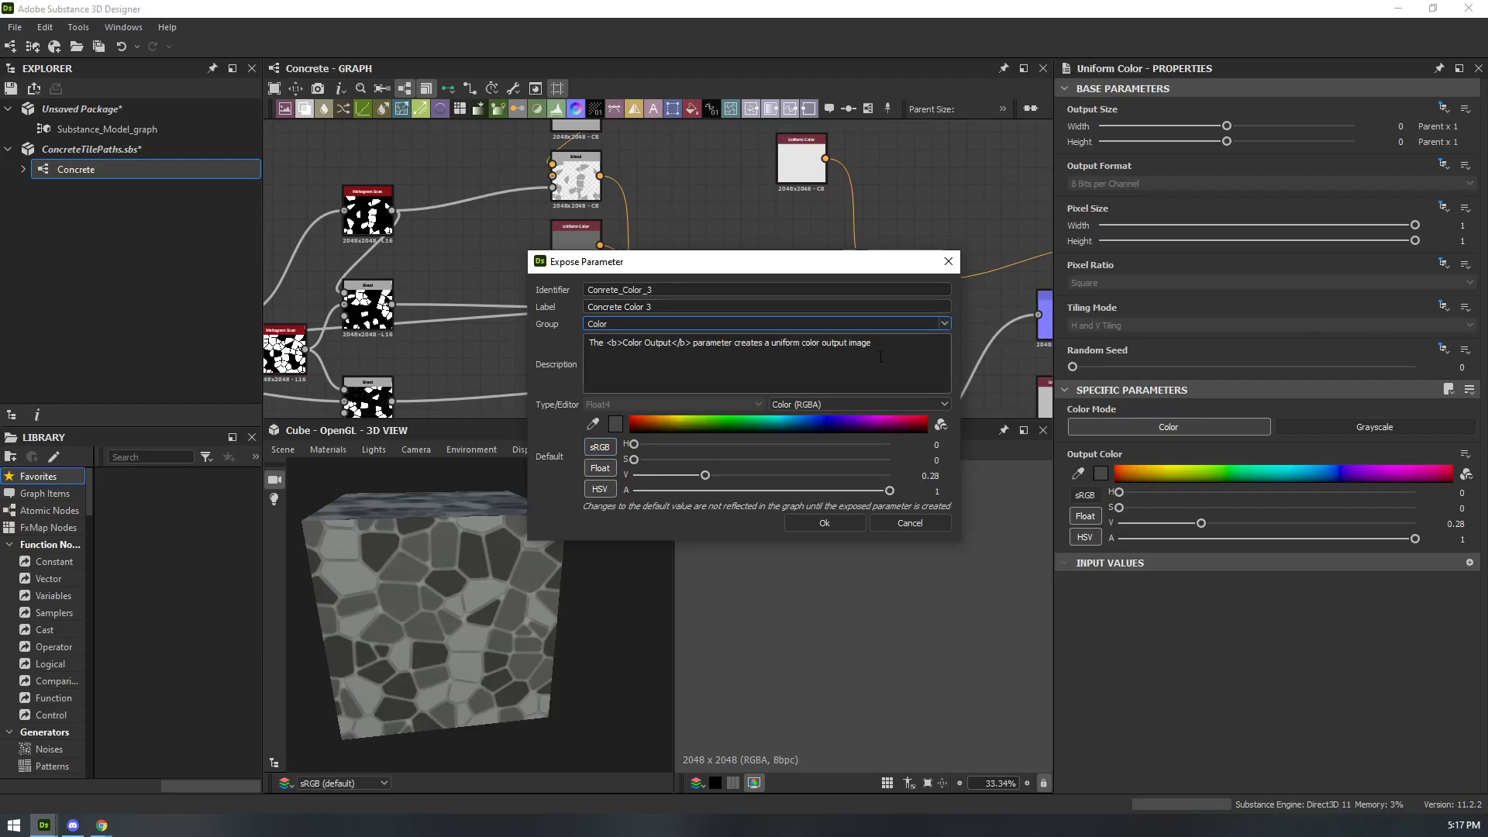
type("This is one of the three concrete colors that defines the tile color.")
key("ctrl+a")
type("This is one of the three concrete colors that defines the tile color.")
left_click(942, 323)
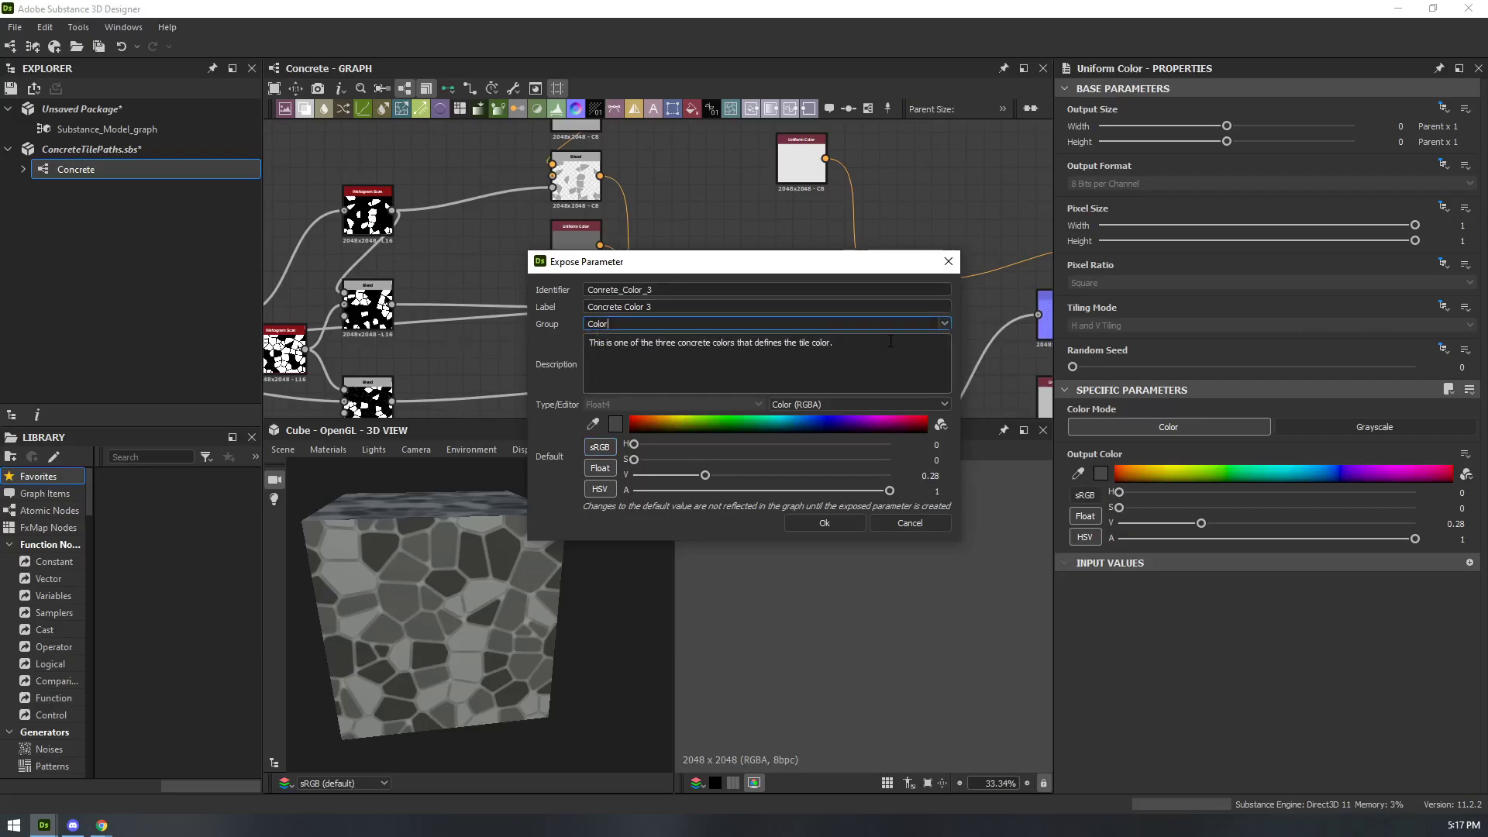
left_click(824, 523)
- Display the HBAO node feeding the ambient occlusion output, enable its GPU Optimization and set Quality to 16 samples
middle_click_drag(760, 307, 728, 329)
left_click(782, 183)
middle_click_drag(904, 267, 627, 208)
middle_click_drag(758, 295, 713, 197)
scroll(694, 217, "down", 1)
middle_click_drag(700, 273, 670, 166)
double_click(666, 322)
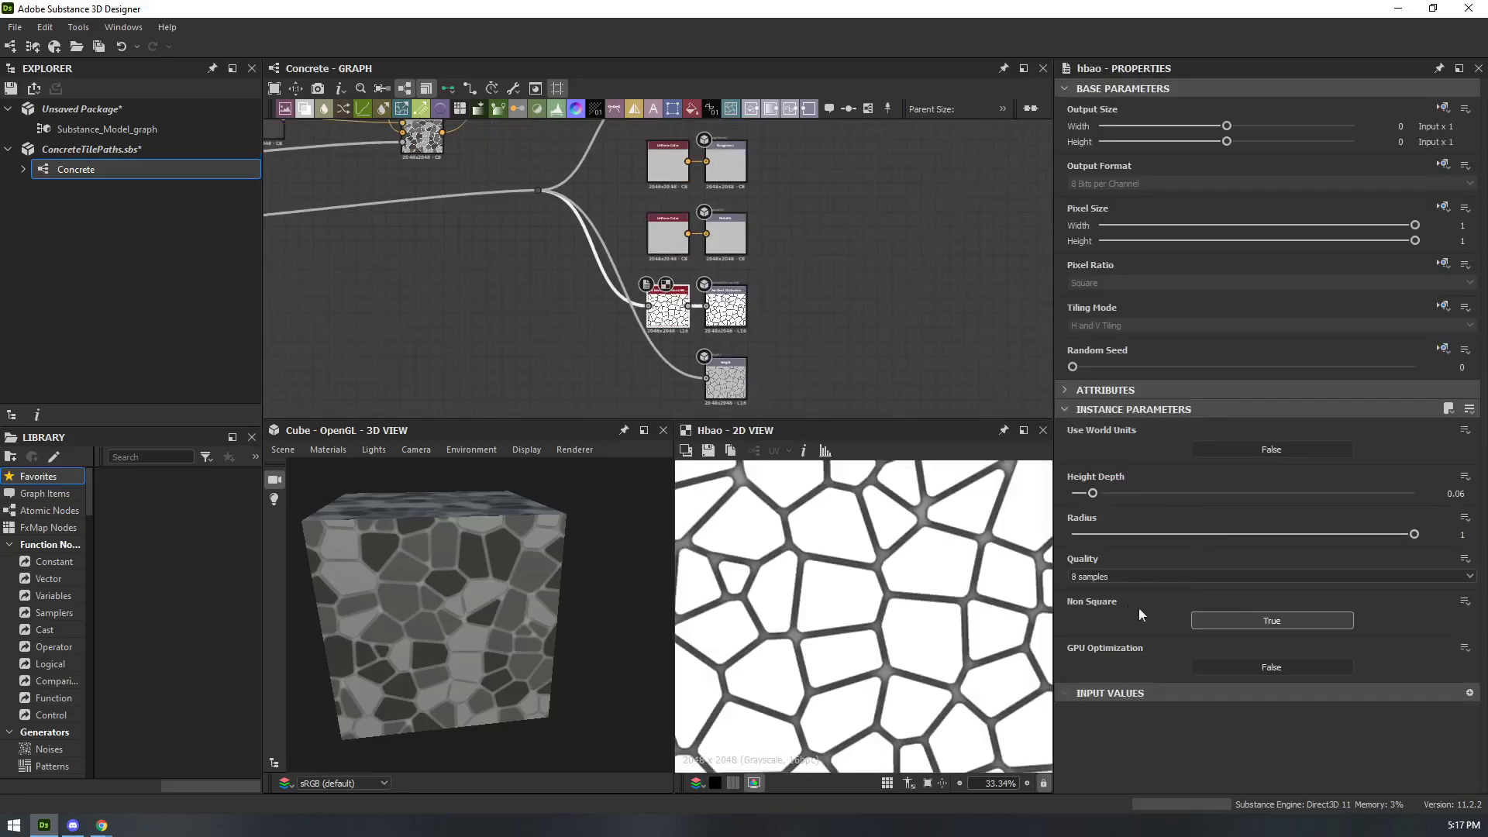
left_click(1282, 666)
left_click(1086, 577)
left_click(1114, 616)
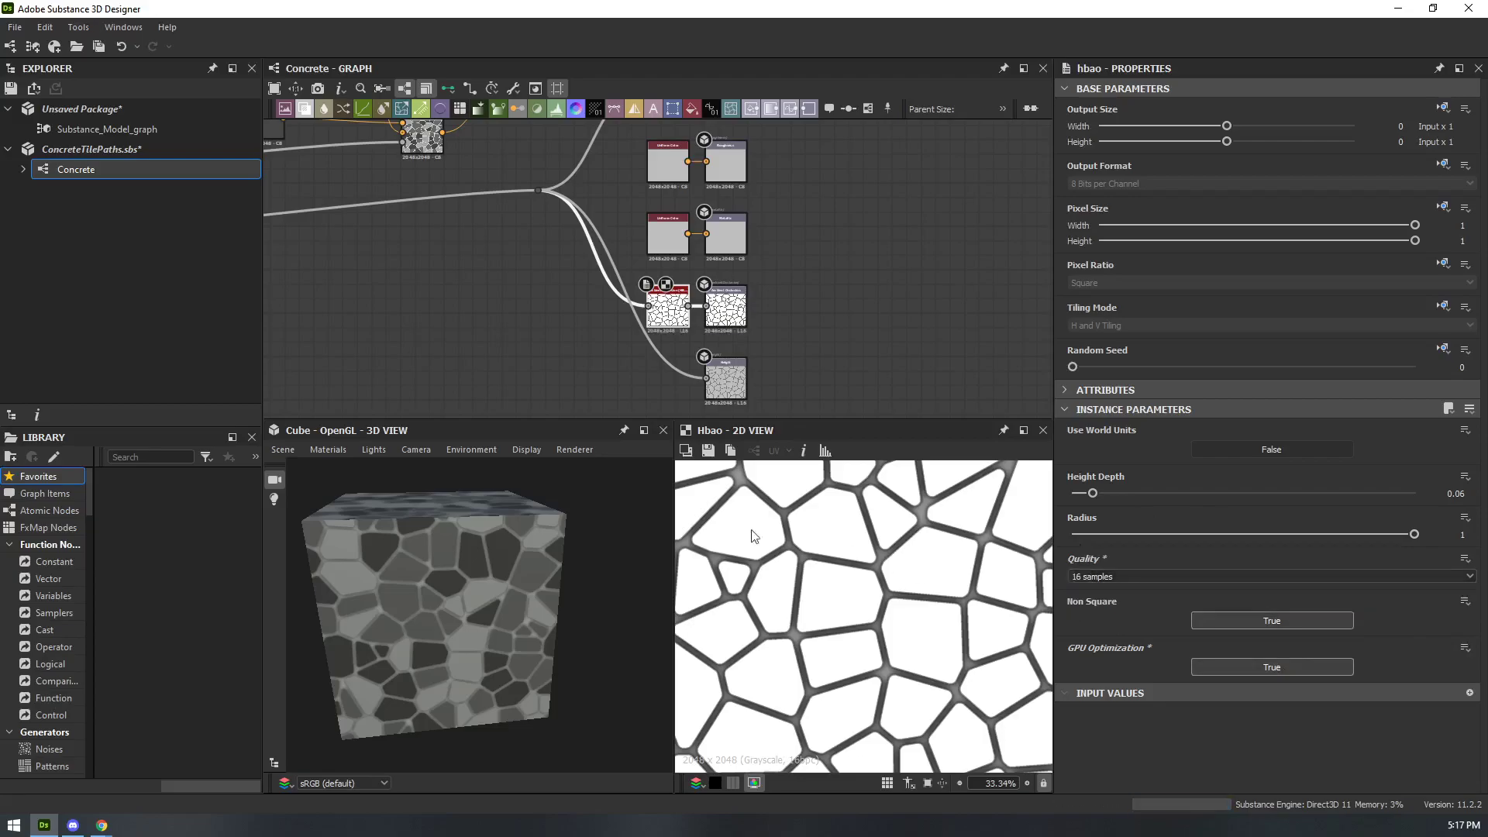
- Set the HBAO node's Height Depth to 0.01 and check the grout lines up close
scroll(861, 577, "up", 4)
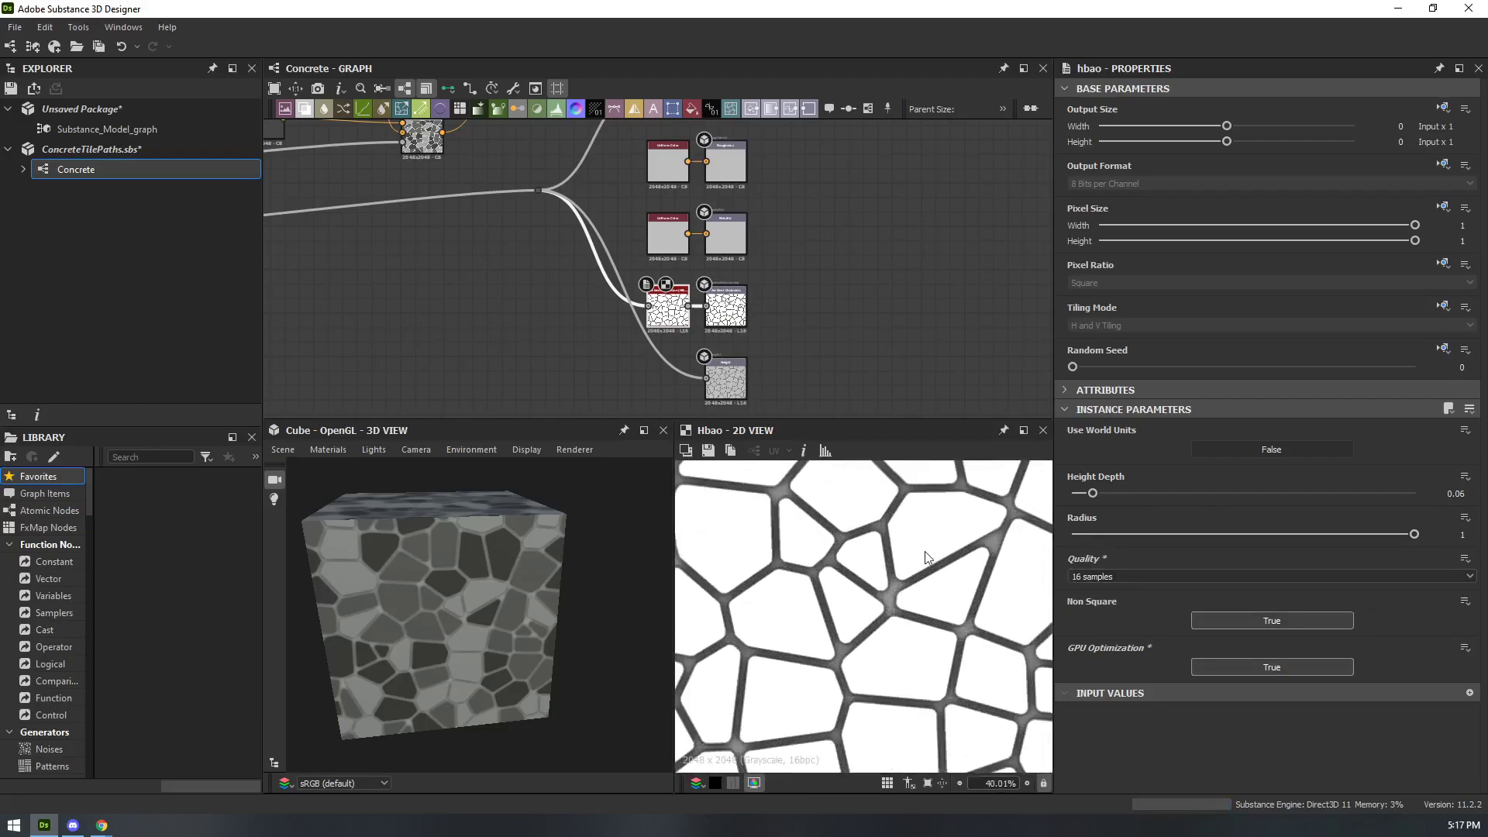
left_click_drag(1092, 493, 1076, 494)
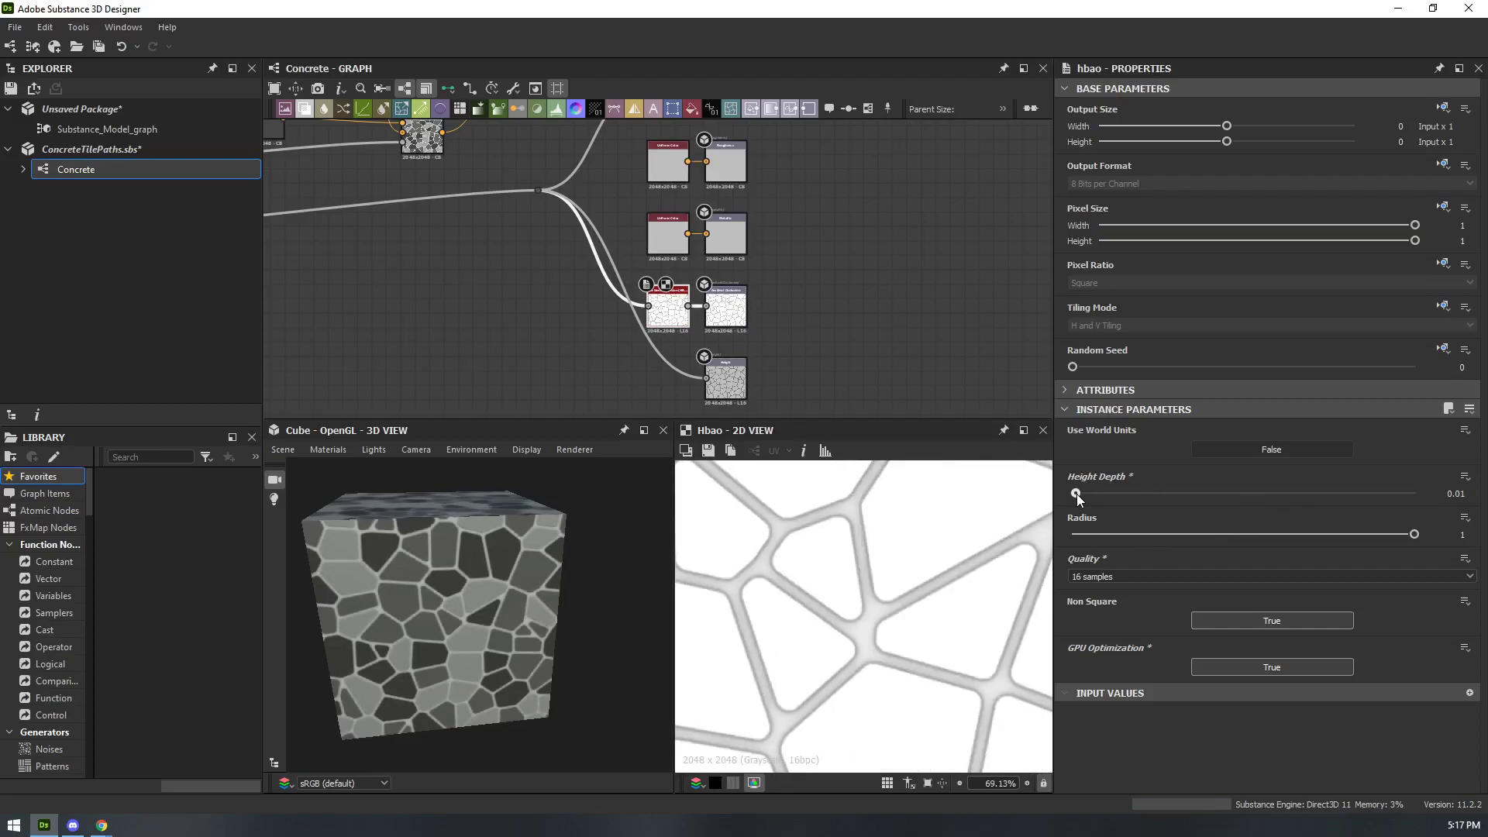
scroll(478, 613, "up", 5)
scroll(505, 606, "down", 1)
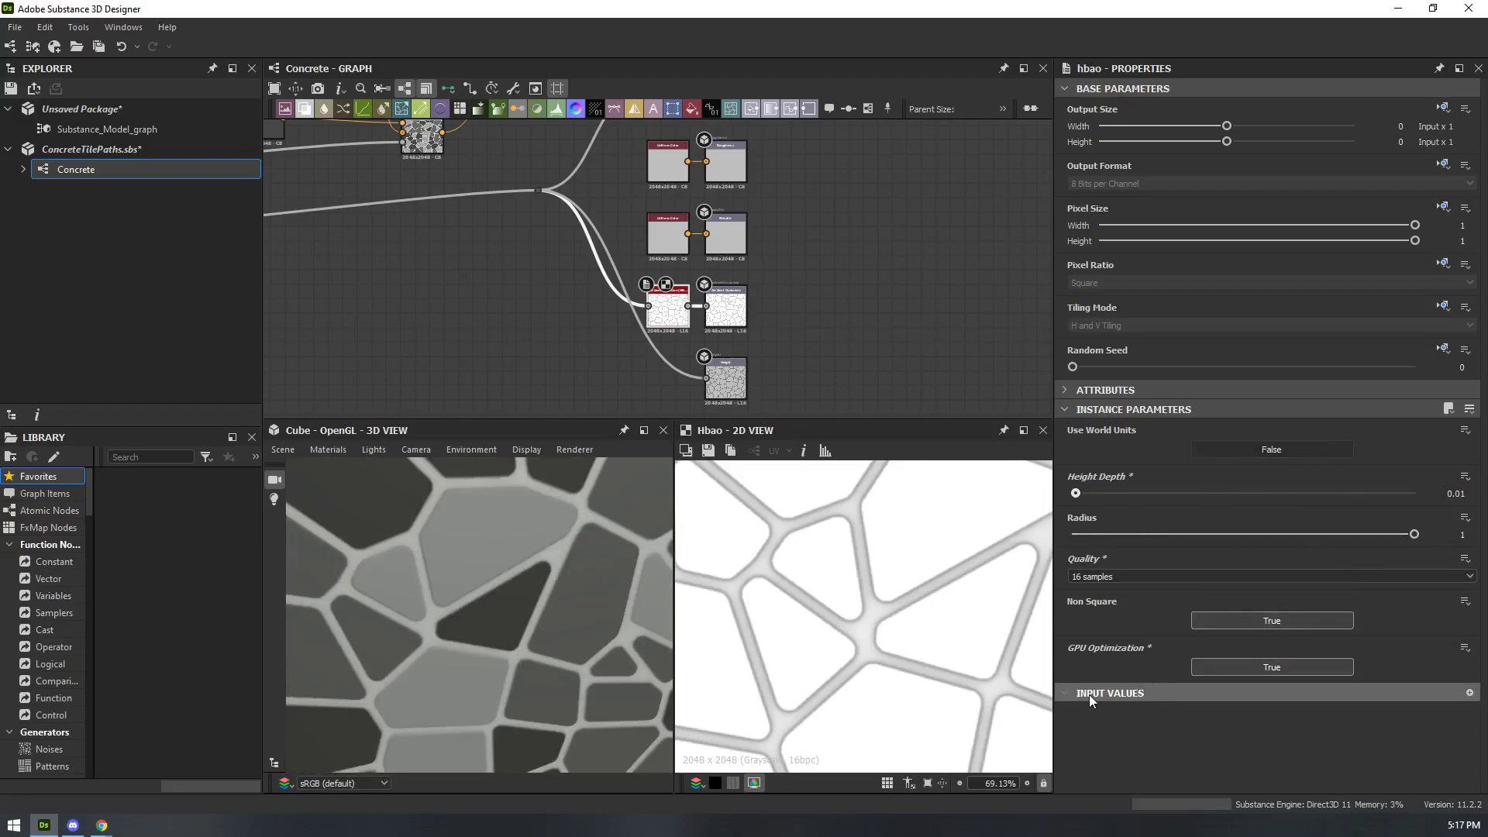
left_click(1464, 478)
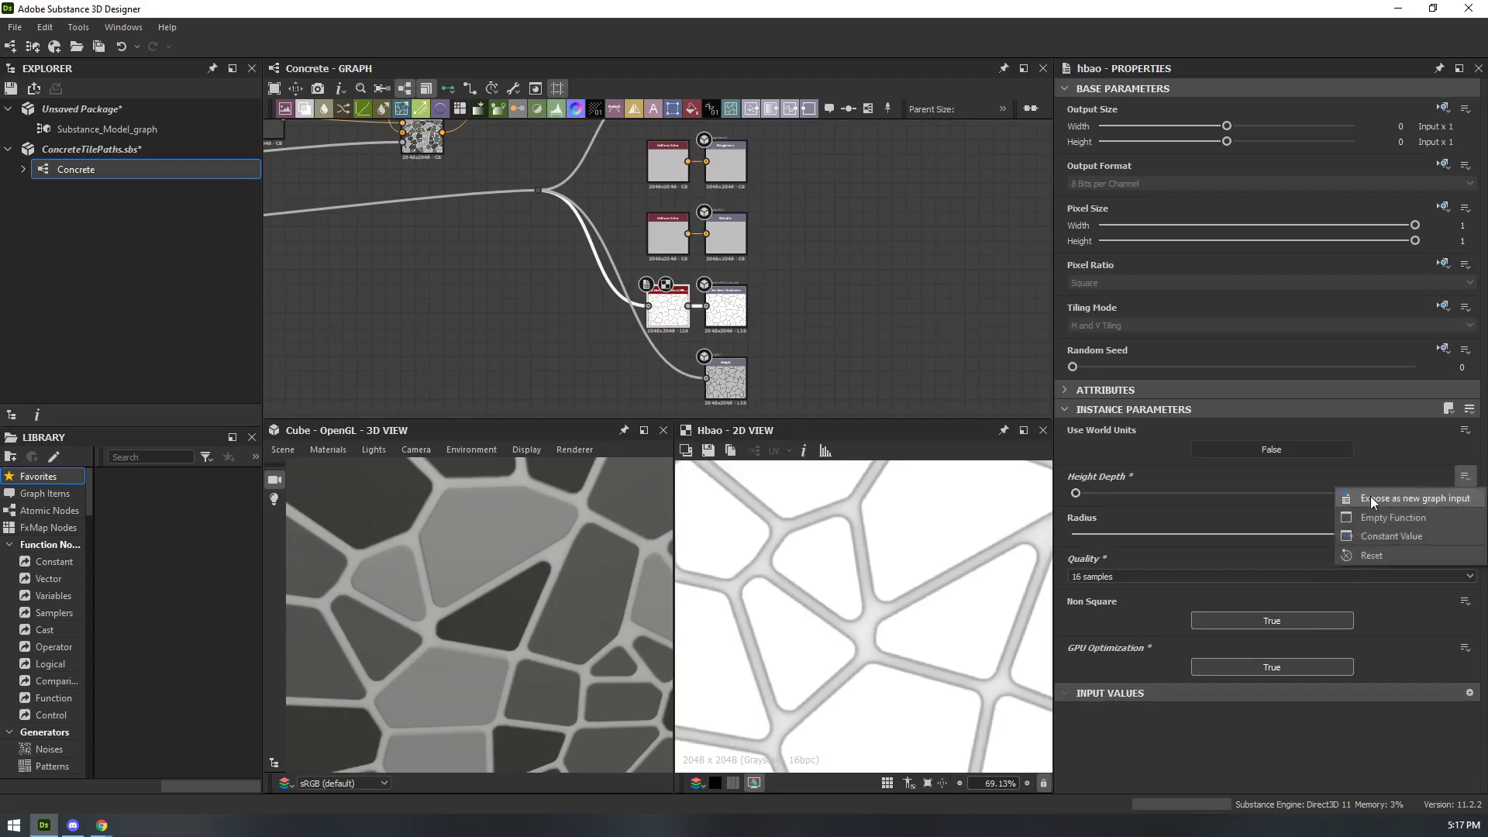
- Examine the Uniform Color nodes feeding the Metallic and Roughness outputs, along with the Metallic output's attributes
left_click(676, 244)
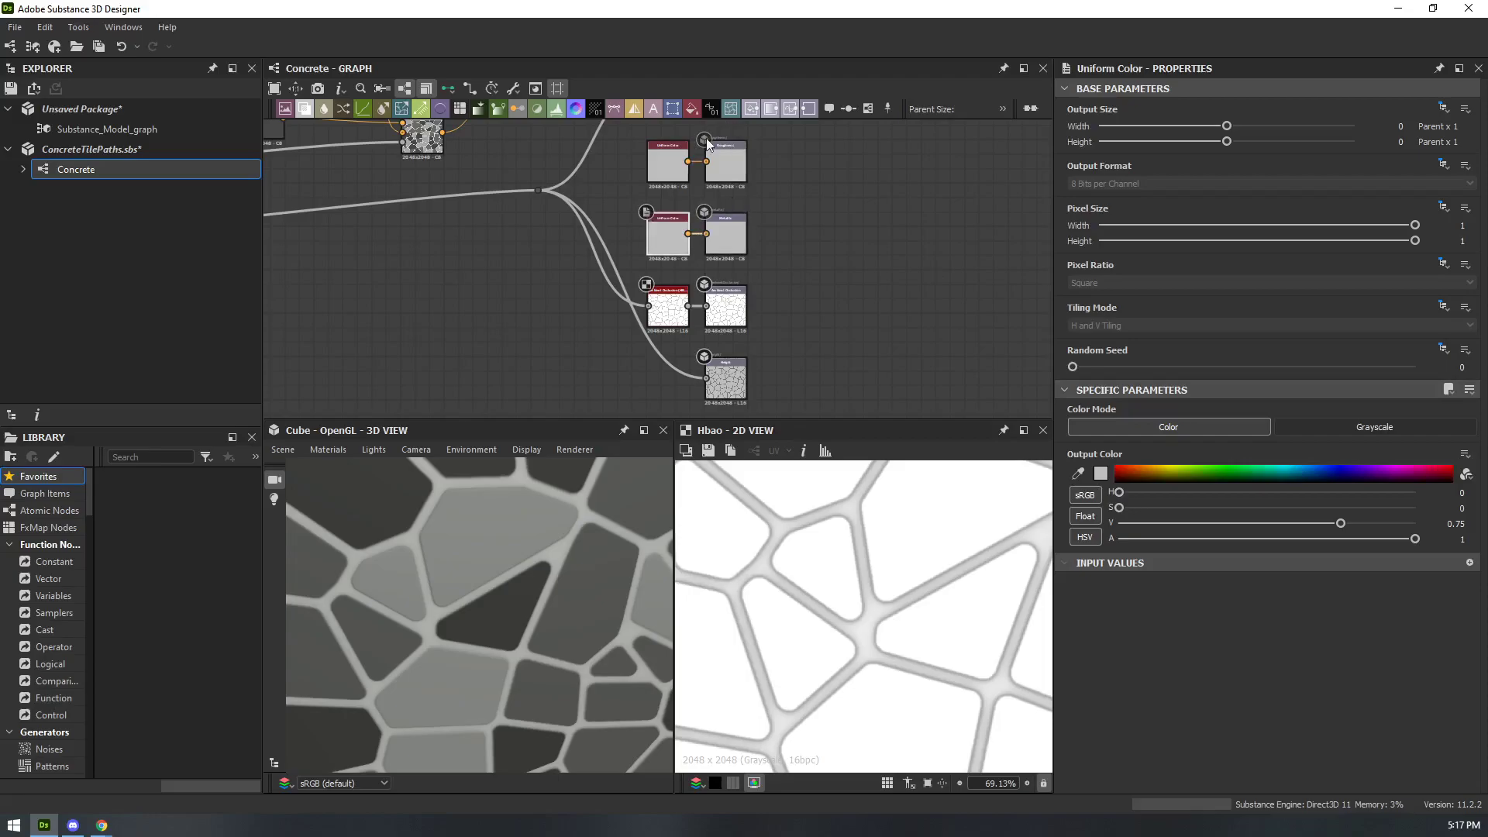
middle_click_drag(799, 257, 966, 354)
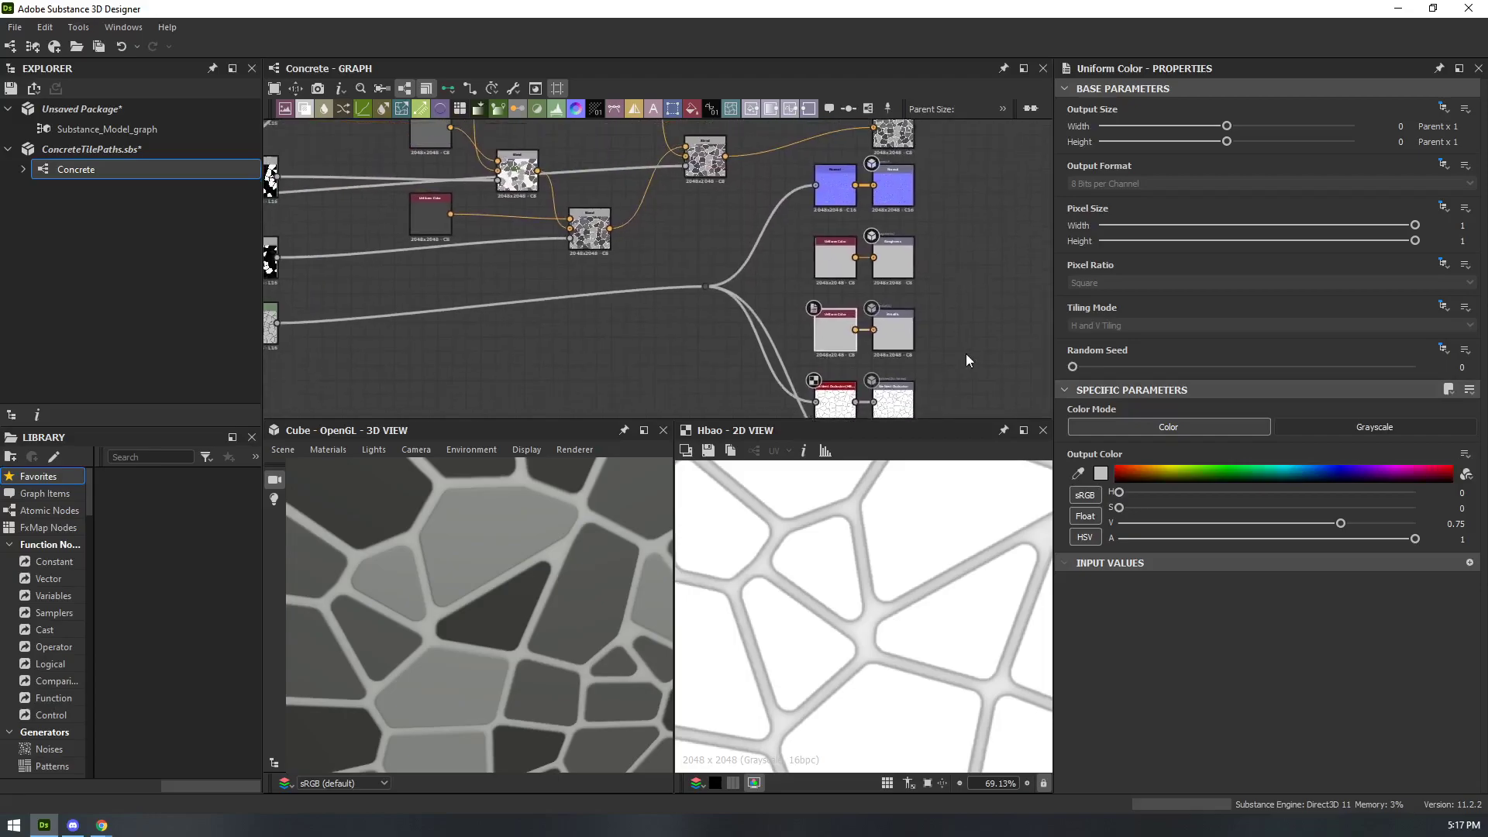
left_click(896, 328)
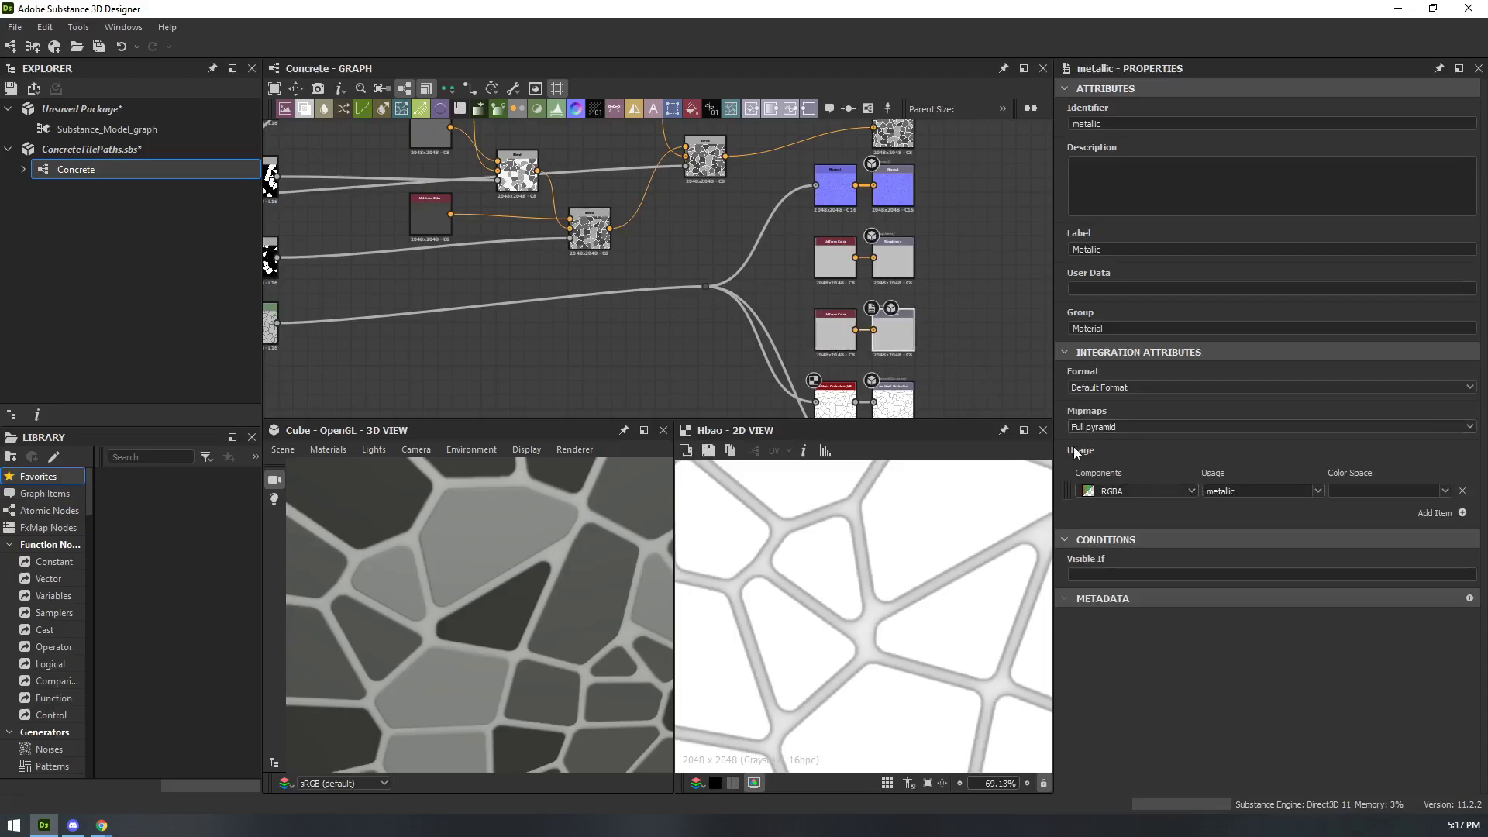
left_click(824, 324)
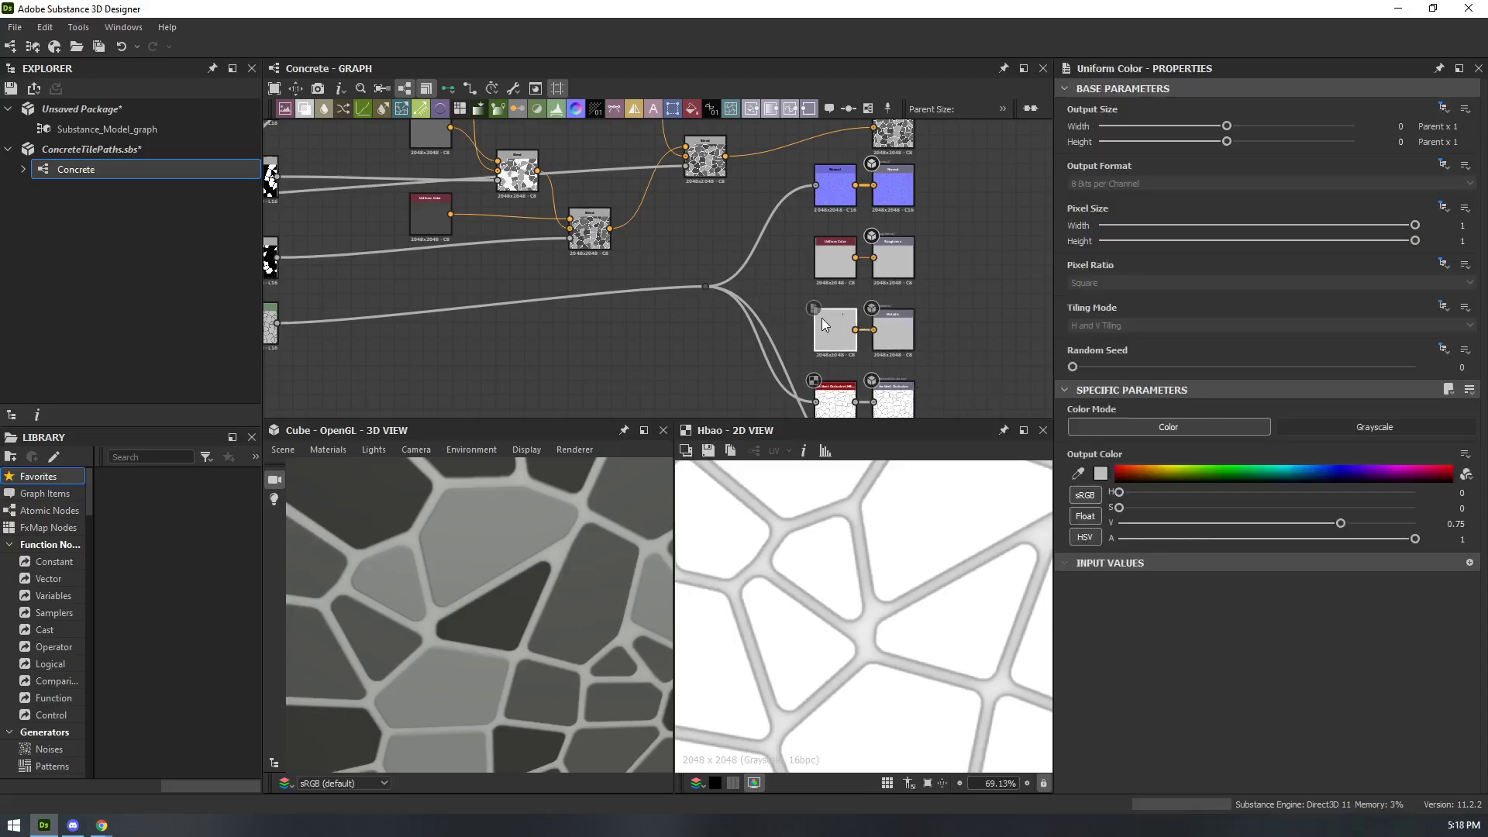
left_click(842, 265)
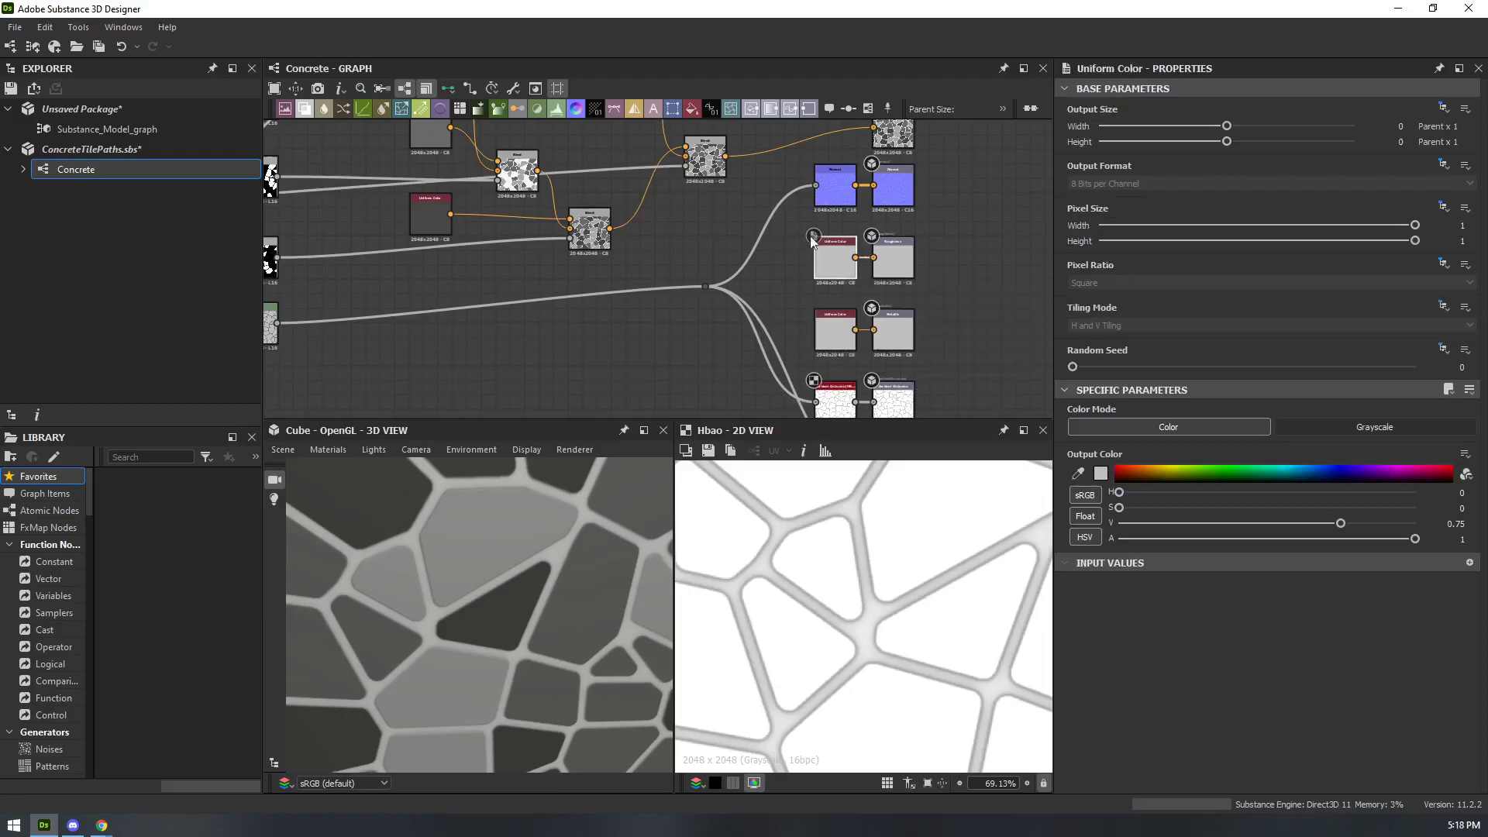
scroll(918, 256, "down", 2)
scroll(775, 353, "up", 2)
middle_click_drag(743, 301, 599, 298)
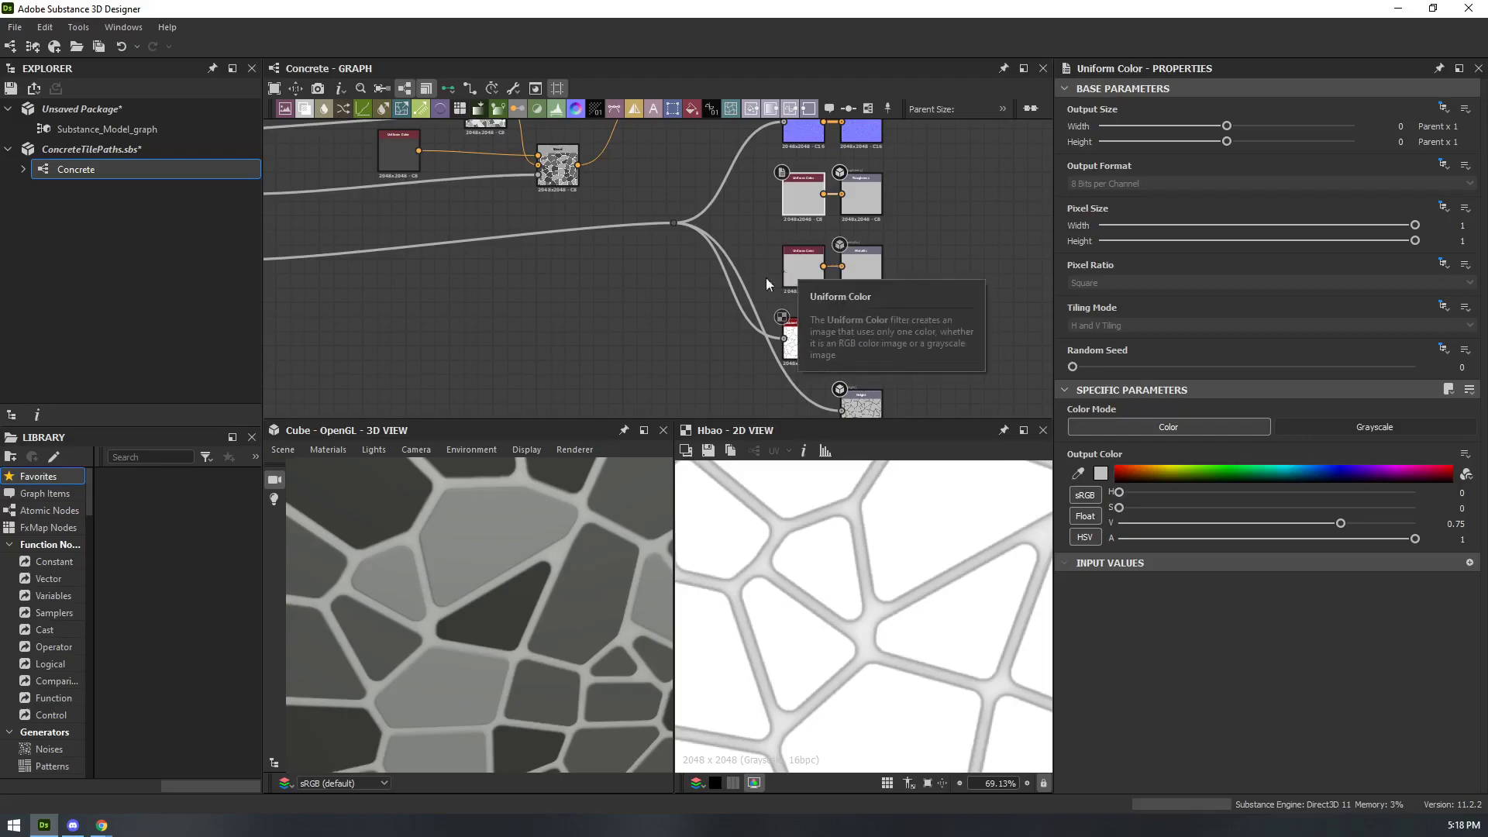
scroll(903, 215, "up", 4)
scroll(907, 218, "down", 2)
middle_click_drag(897, 231, 894, 402)
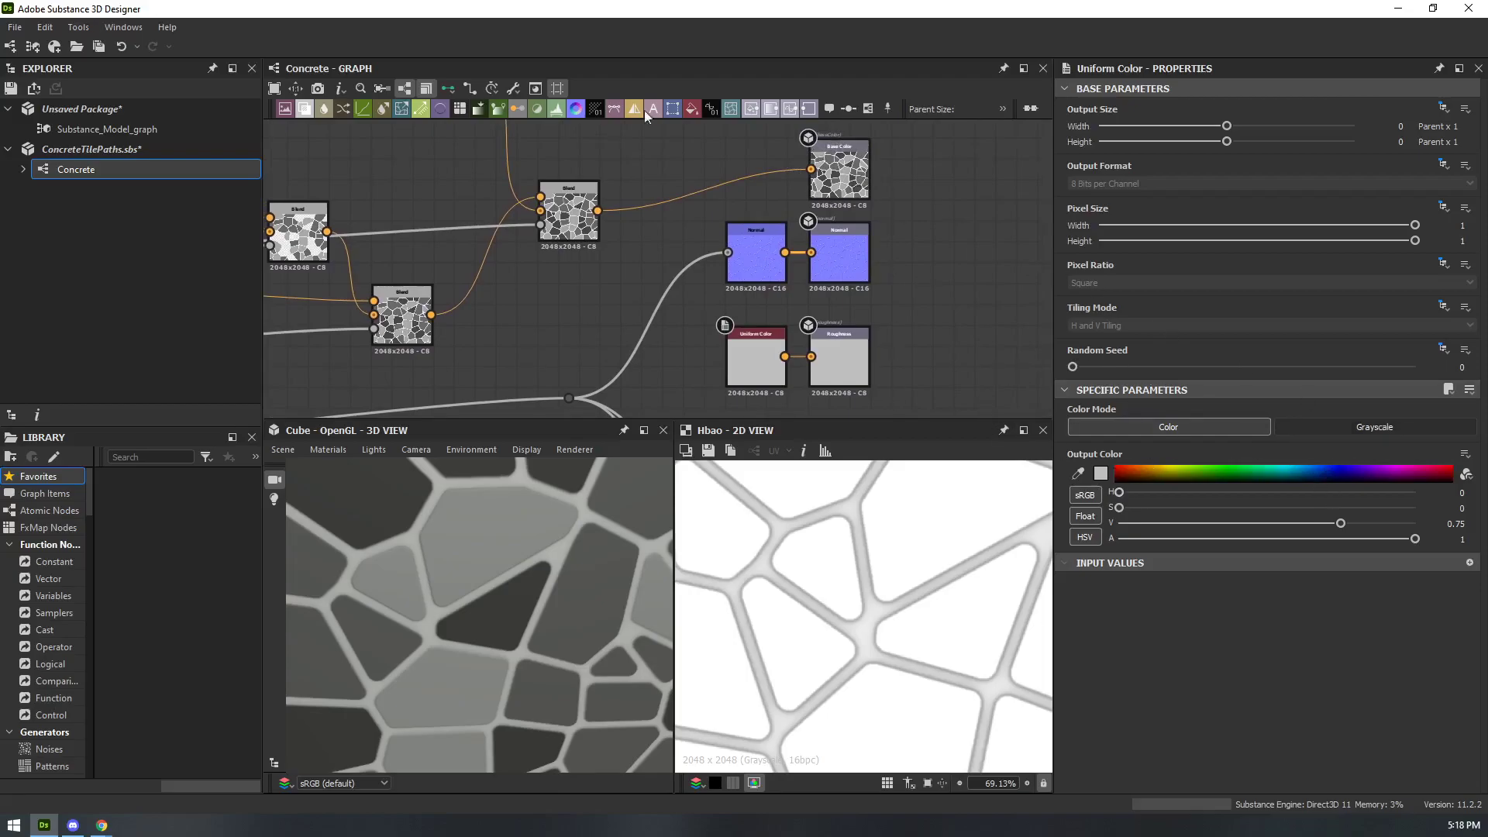
- Save the ConcreteTilePaths.sbs package
left_click(14, 26)
left_click(53, 122)
left_click(141, 151)
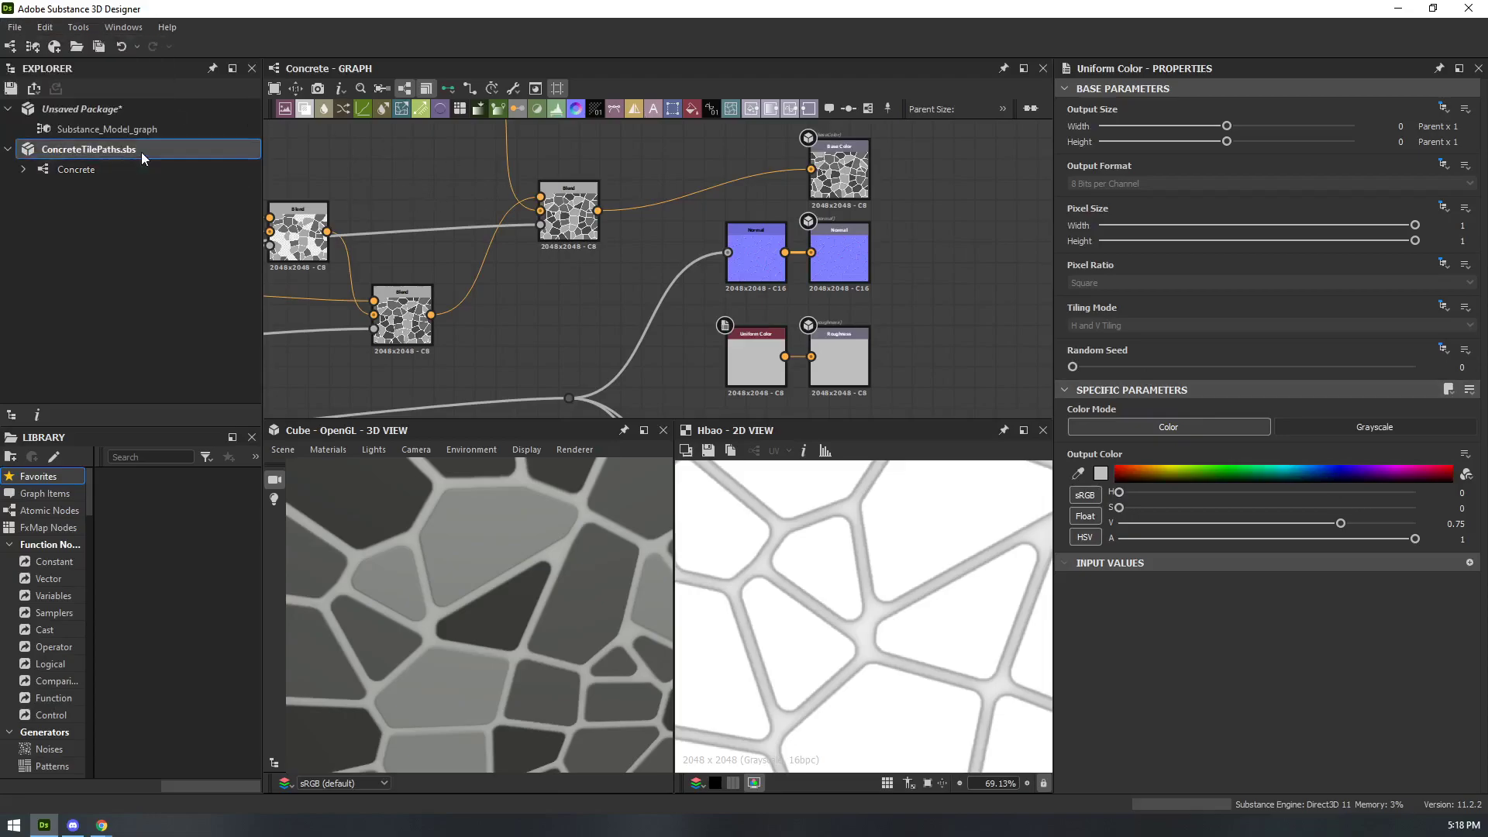
- Publish the package as ConcreteTilePaths.sbsar in the Concrete Tile Paths folder under Substances on the shared drive
right_click(142, 152)
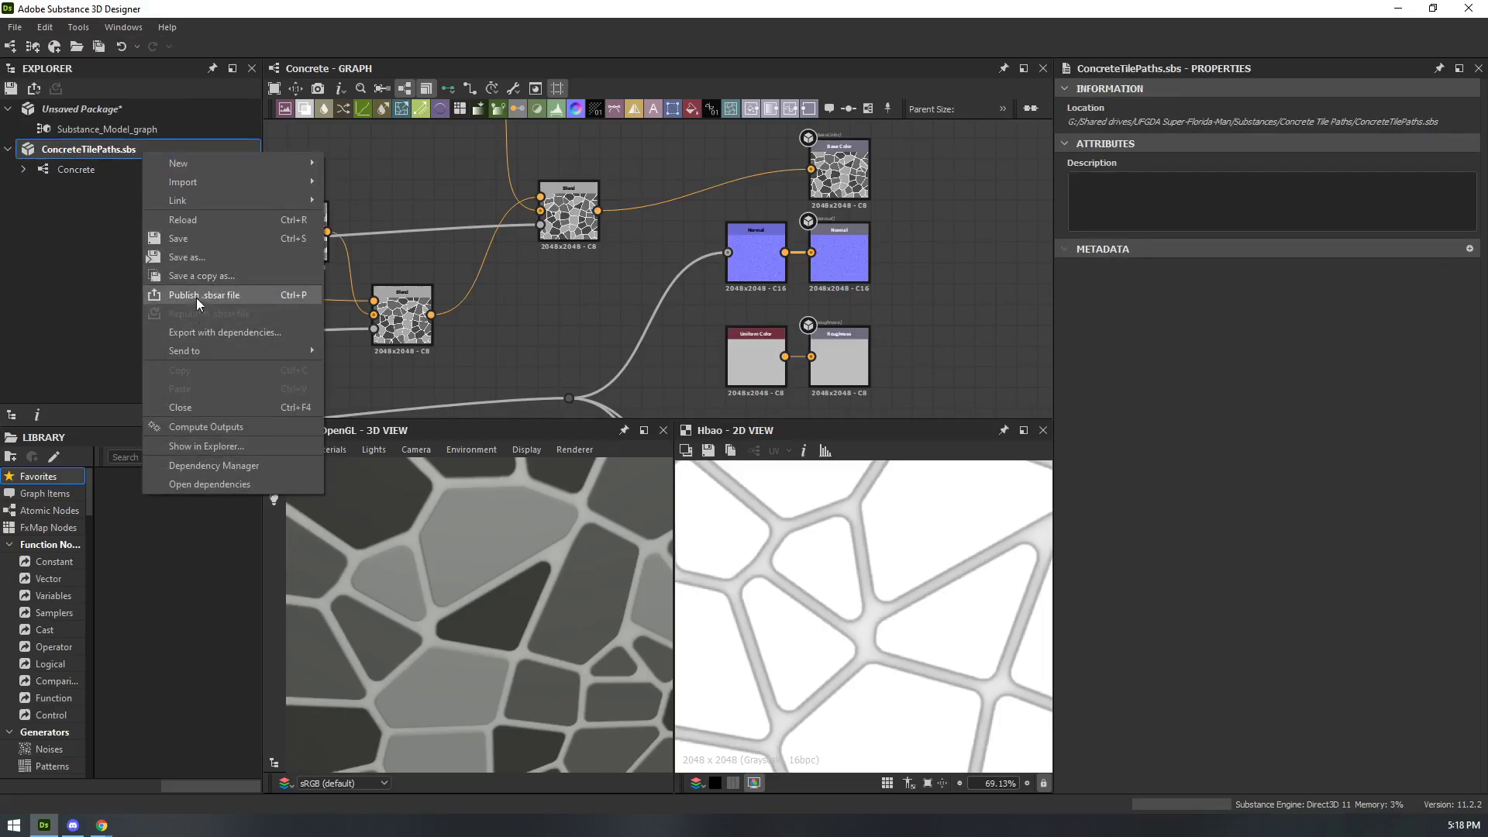
mouse_move(193, 350)
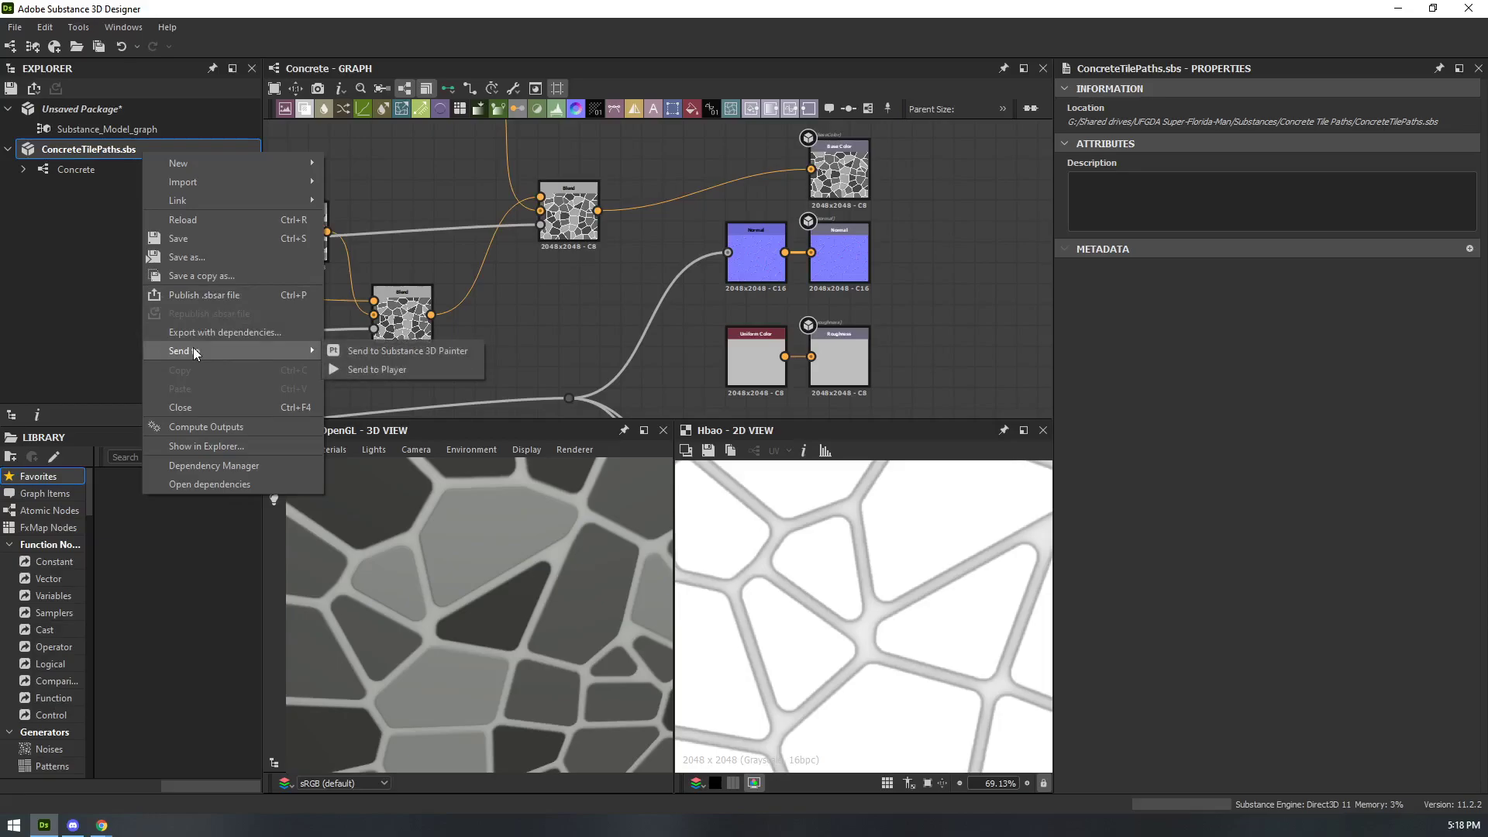
left_click(201, 295)
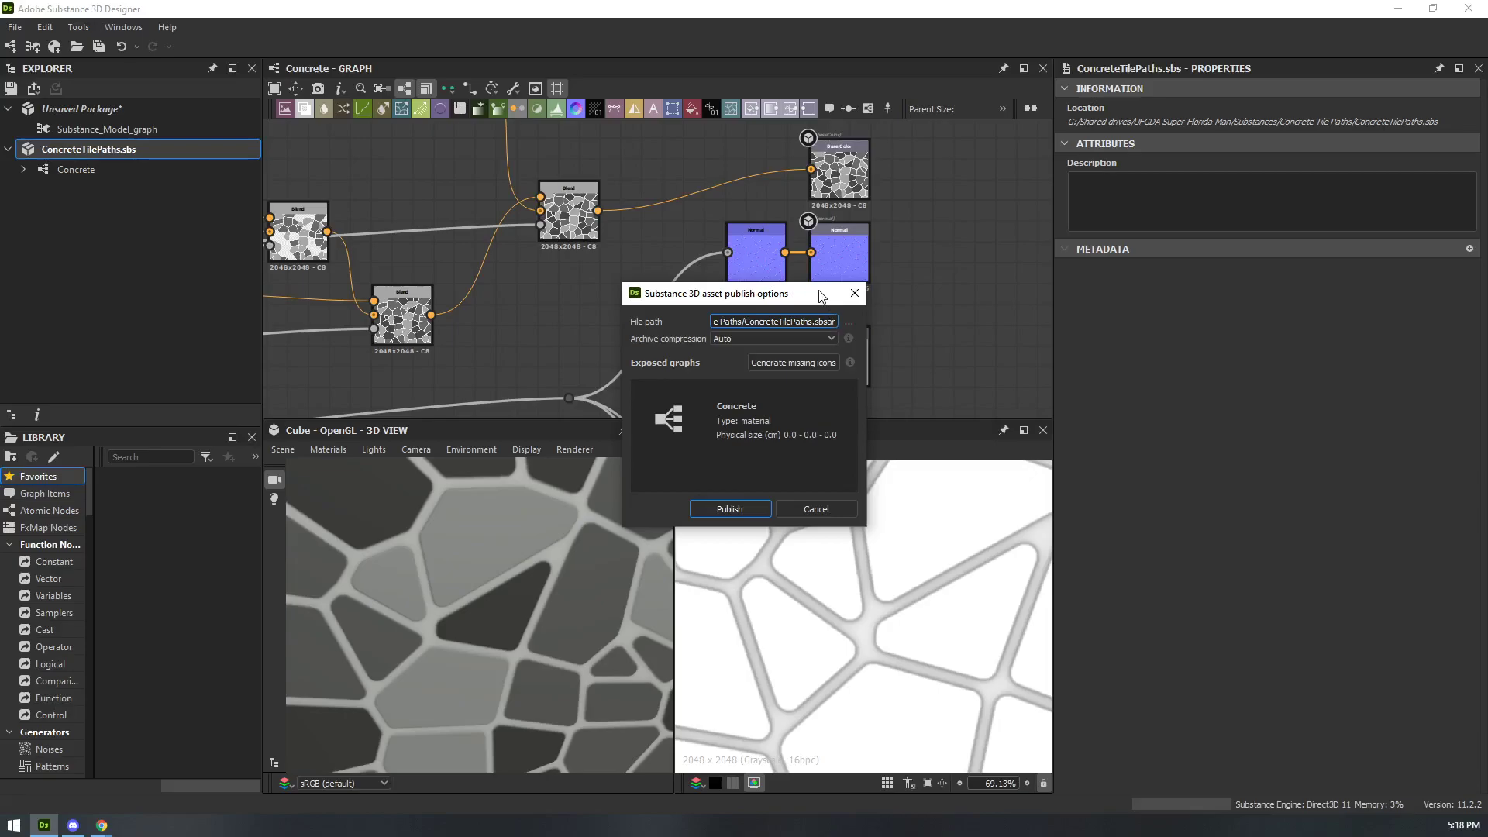
left_click_drag(866, 507, 1091, 570)
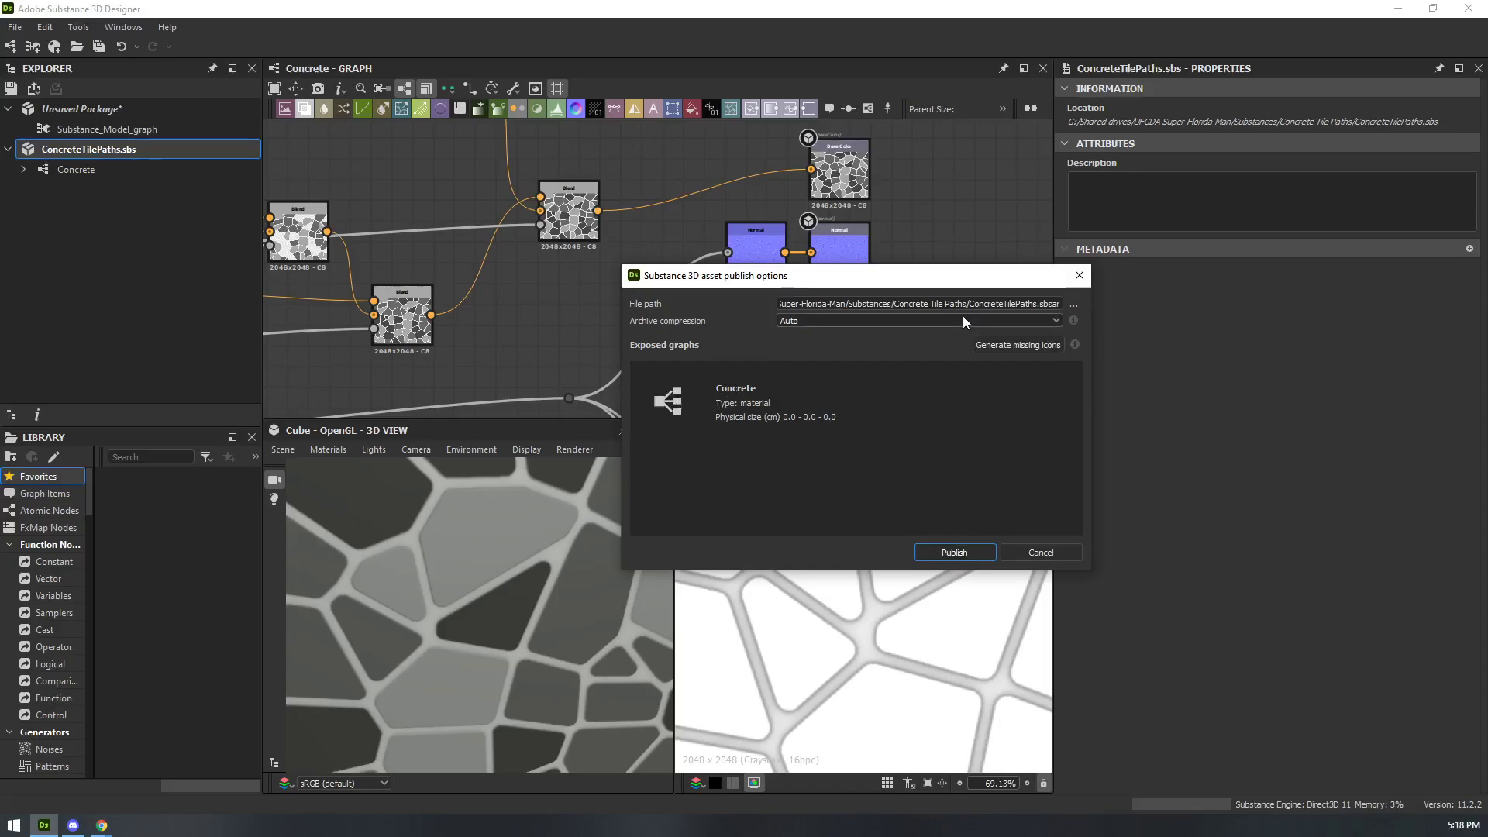
left_click(1073, 304)
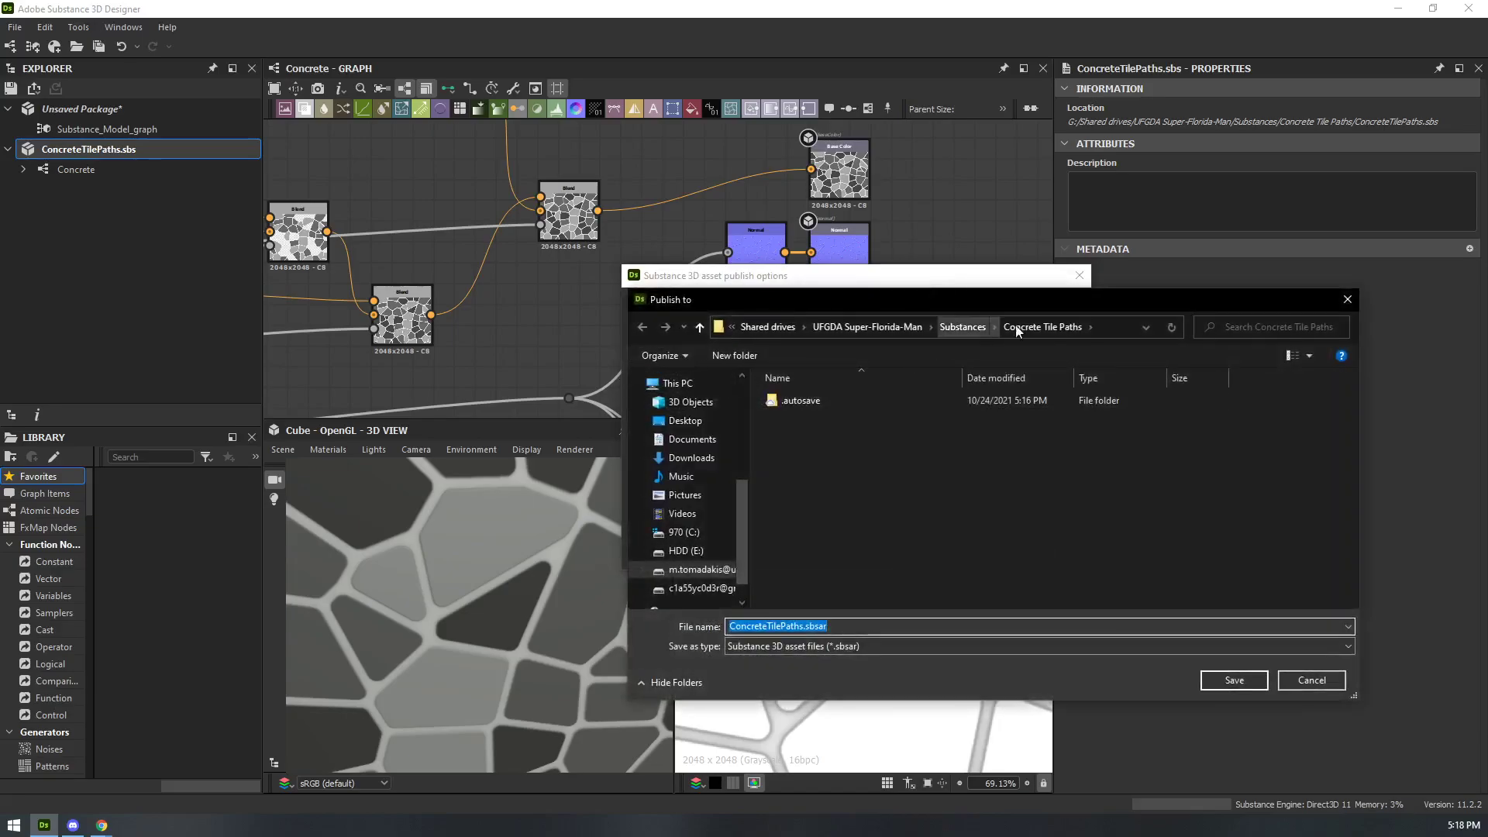
left_click(957, 327)
double_click(817, 400)
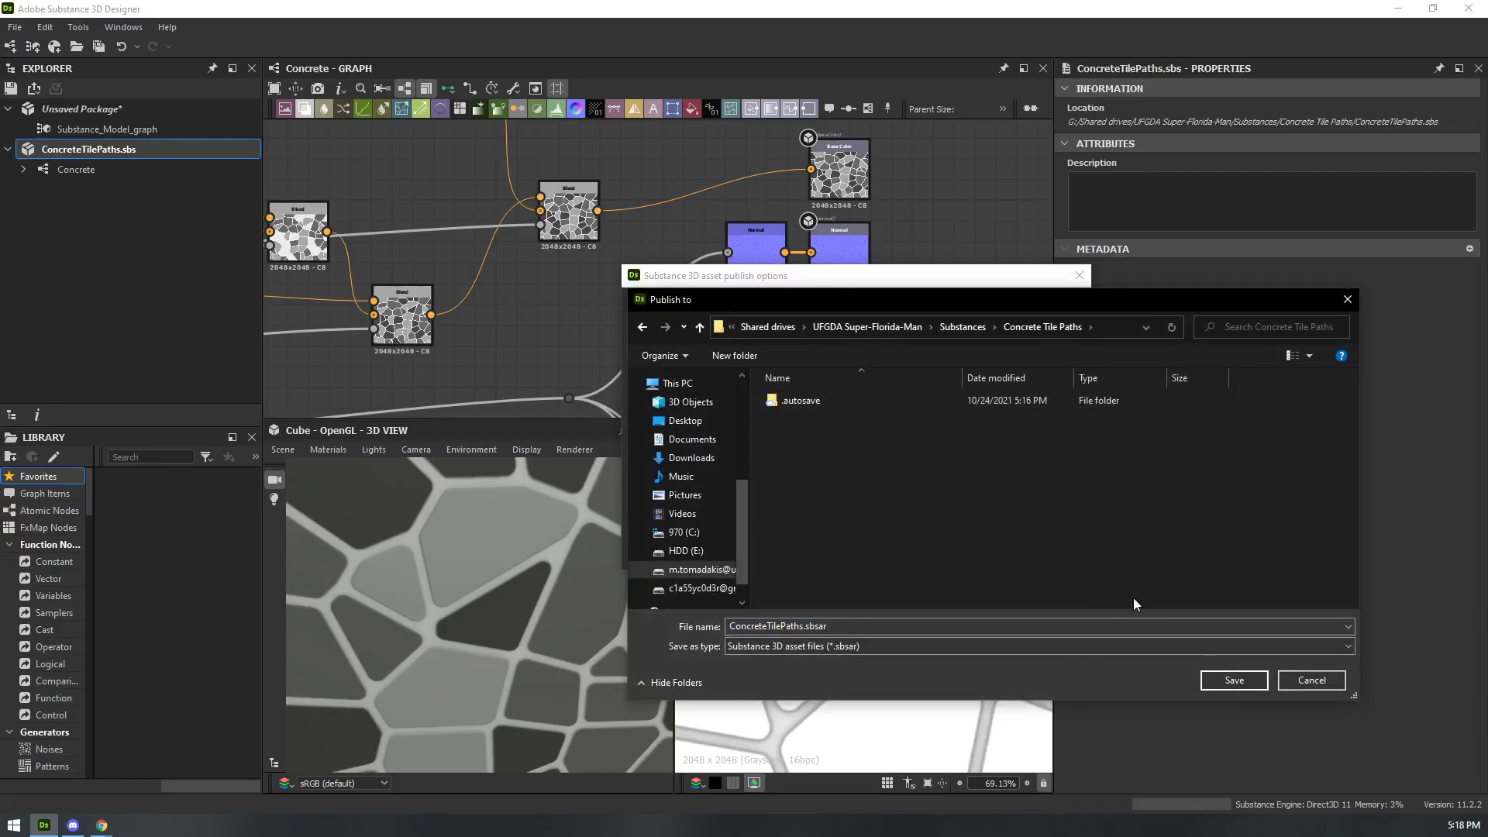
left_click(1235, 681)
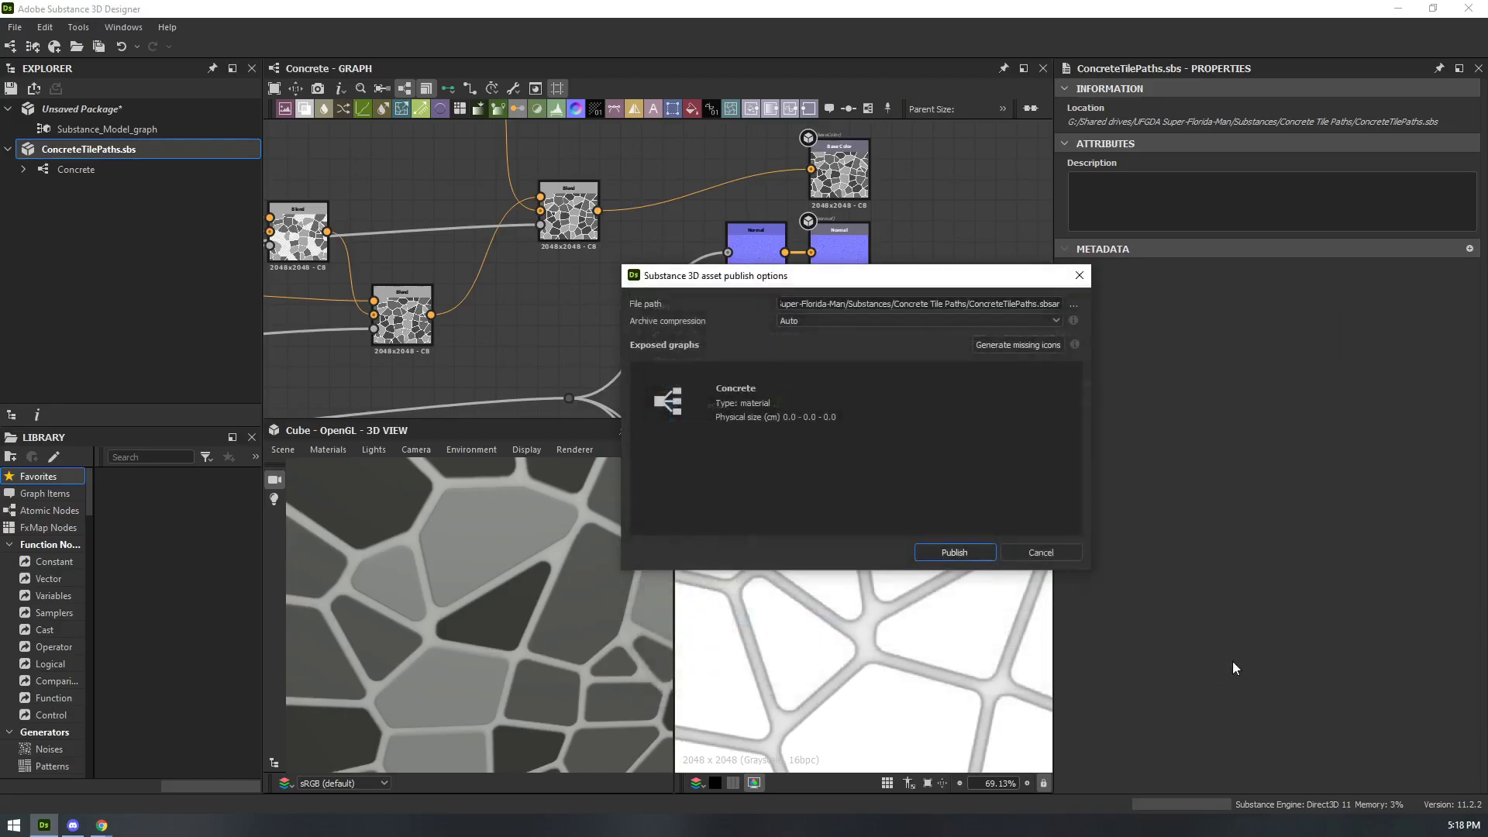
left_click(961, 551)
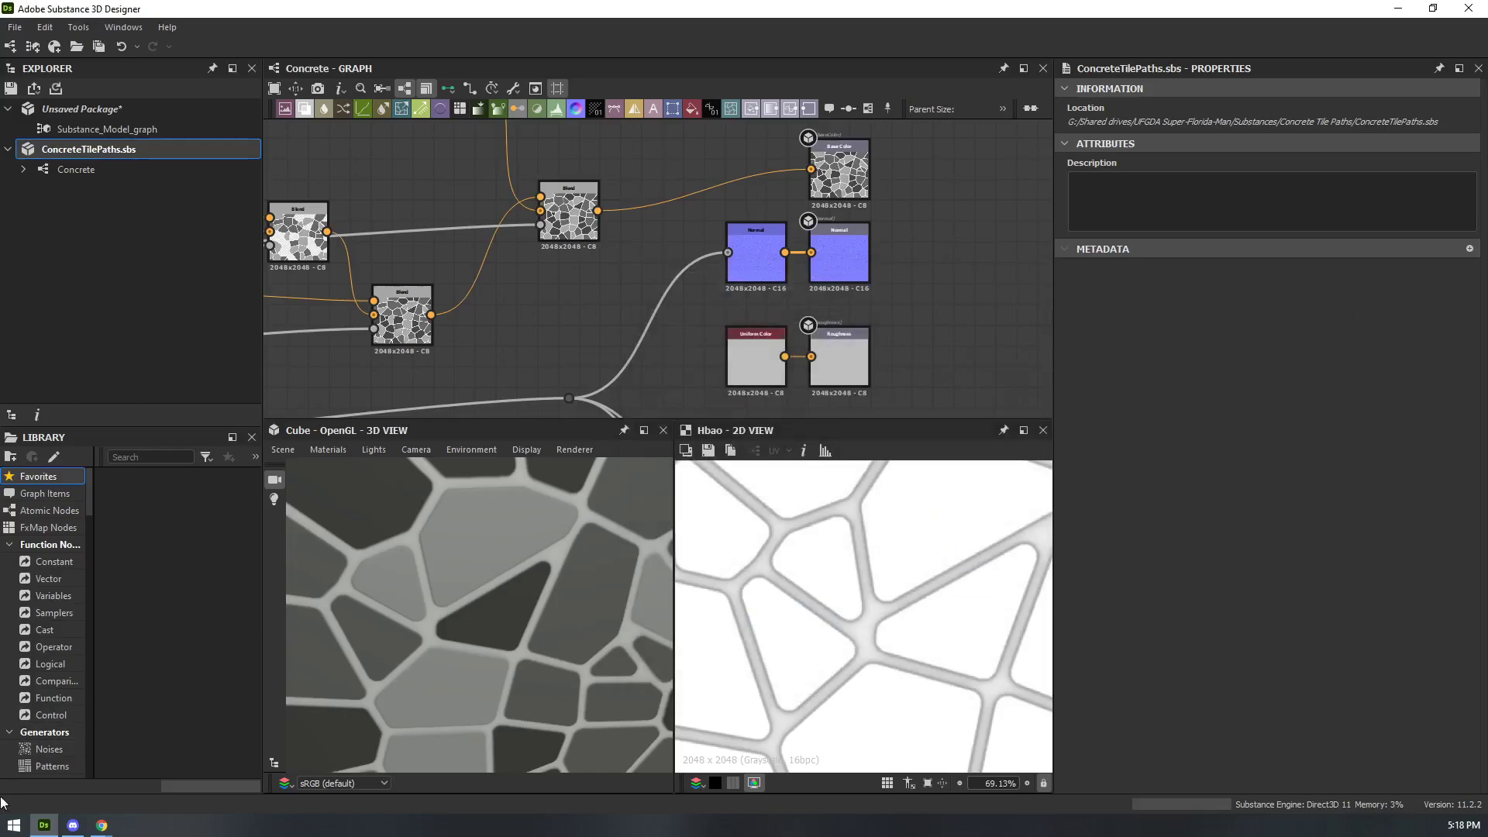
- Switch to the Epic Games Launcher and show the Unreal Engine library of engine versions and projects
key("super")
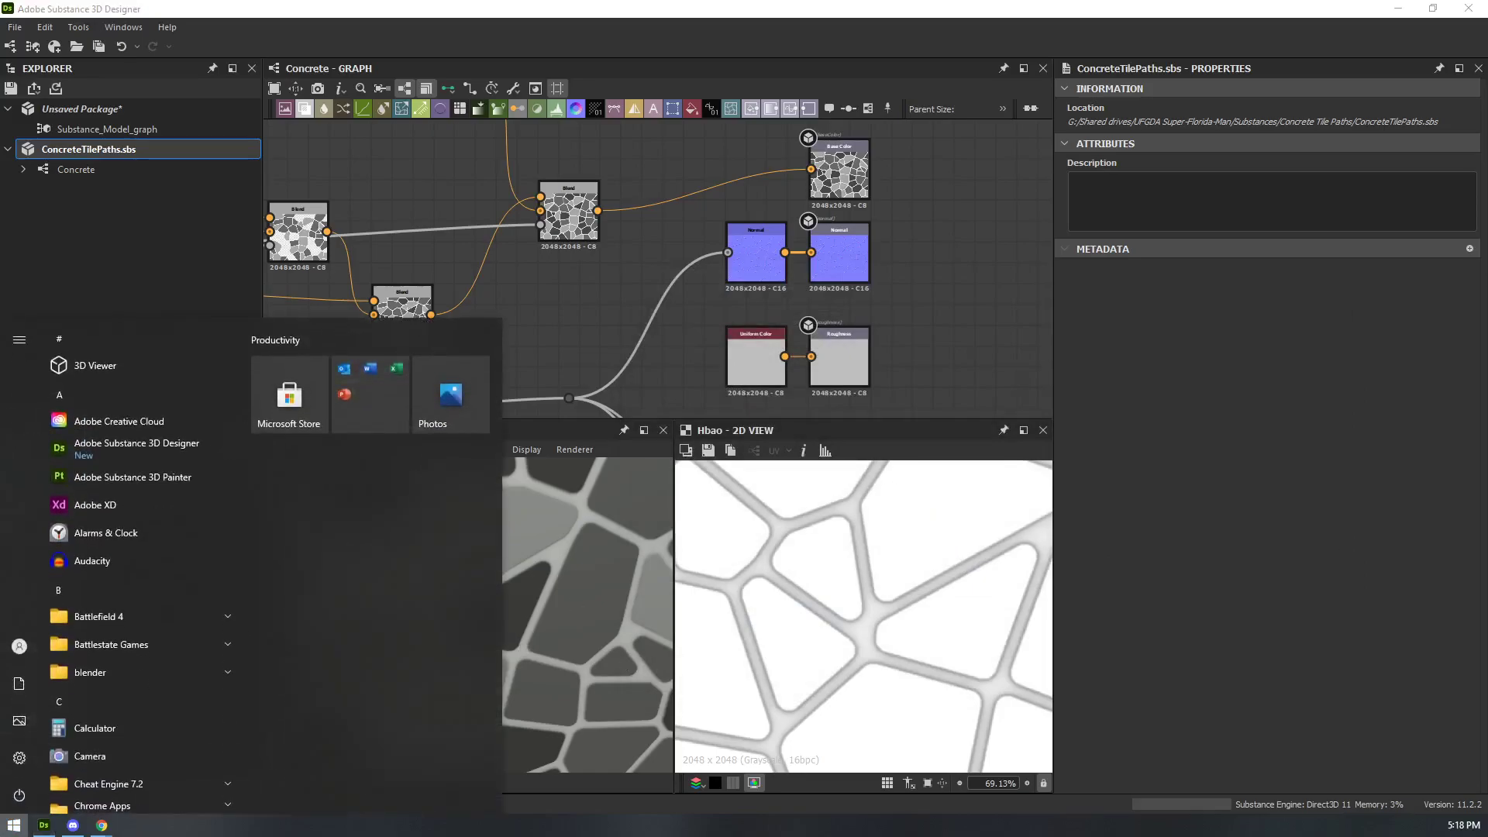
key("super")
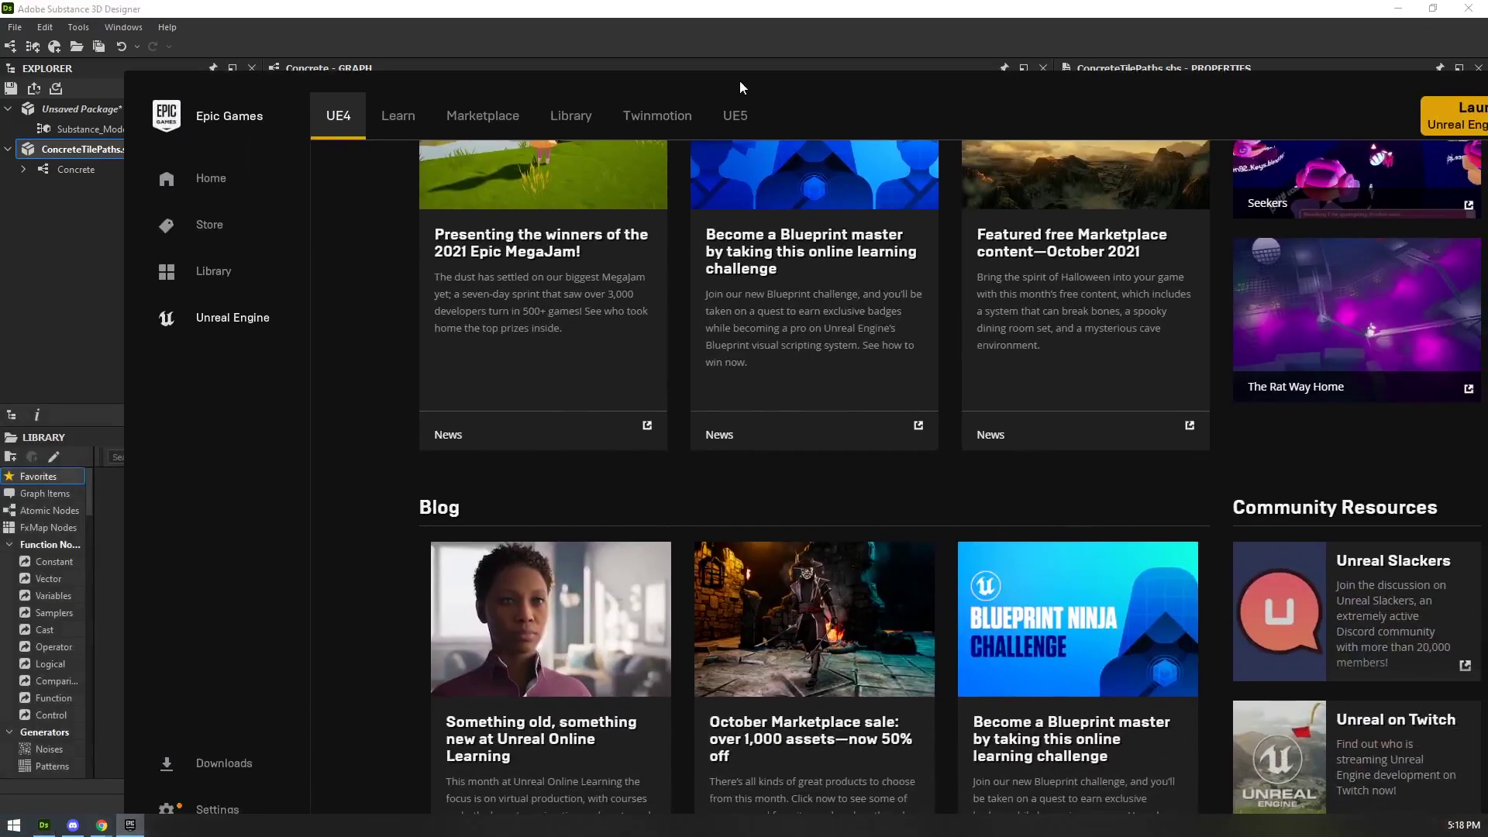
left_click(570, 116)
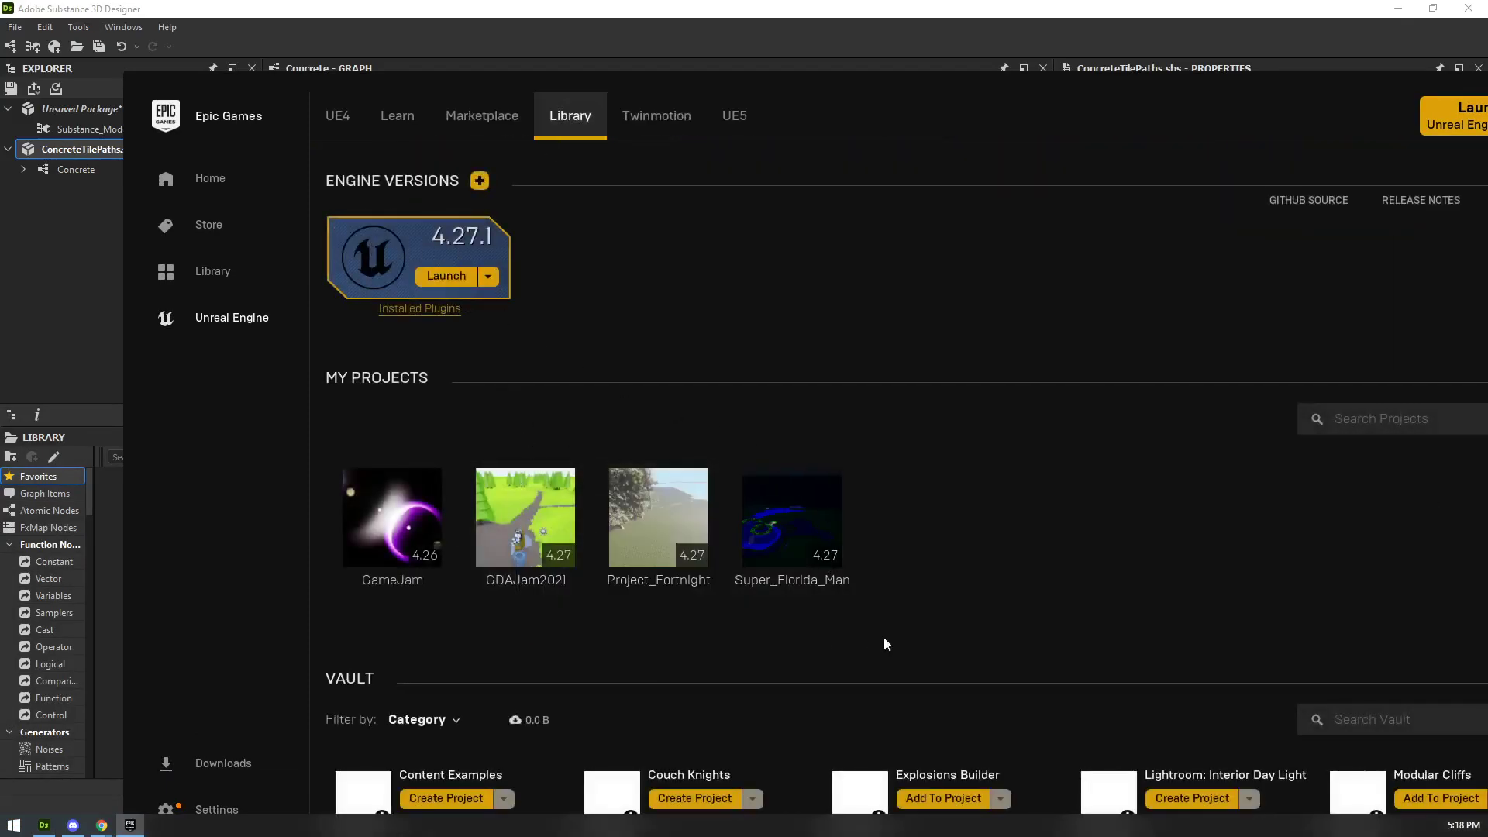
- Open the Super_Florida_Man project in the Unreal Editor
left_click(833, 508)
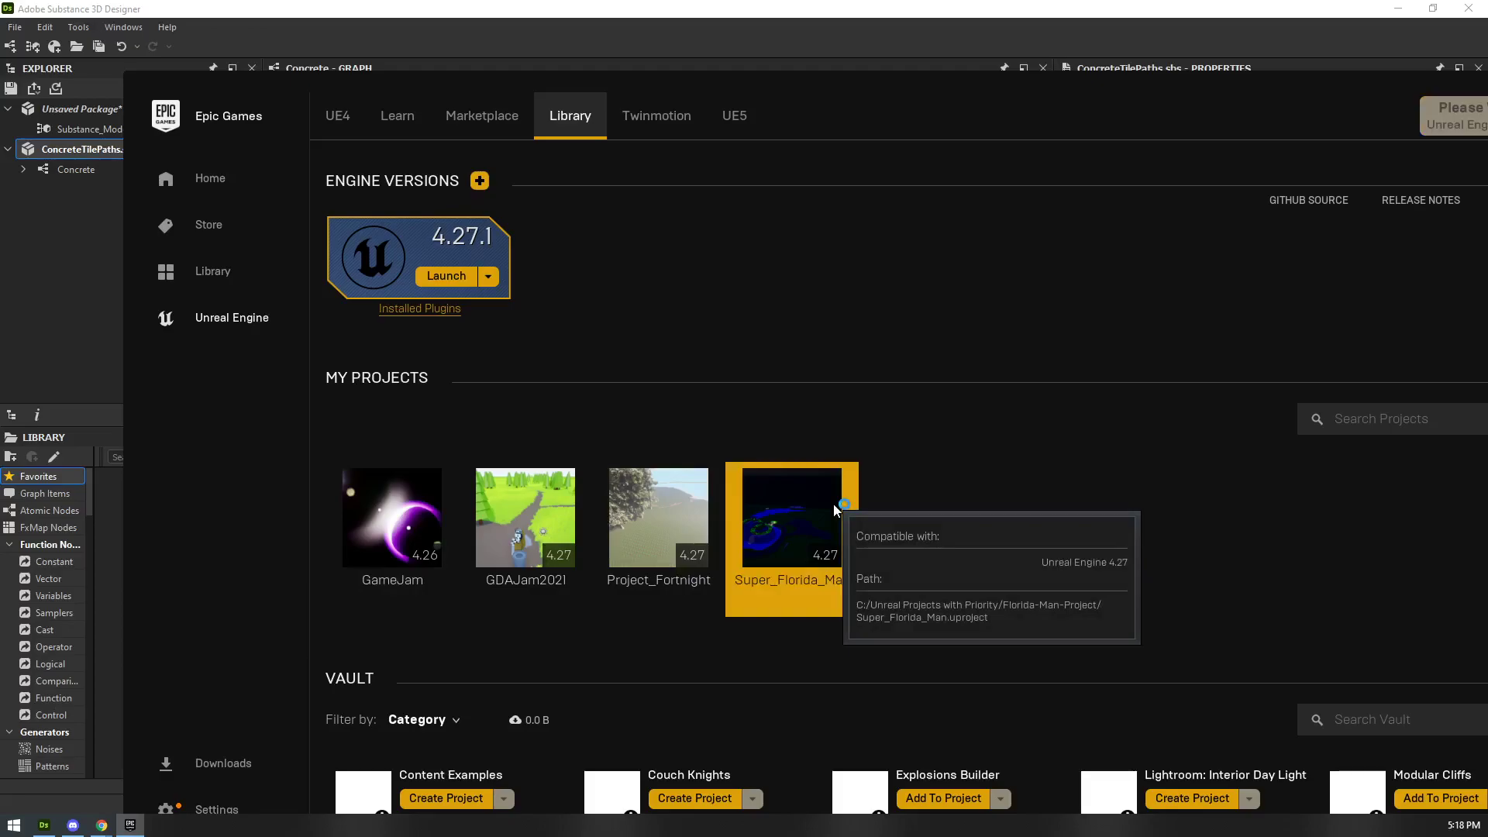
- Switch to Discord, read the latest messages in the muted-mic channel, and move its window out of the way
left_click(73, 825)
left_click(258, 124)
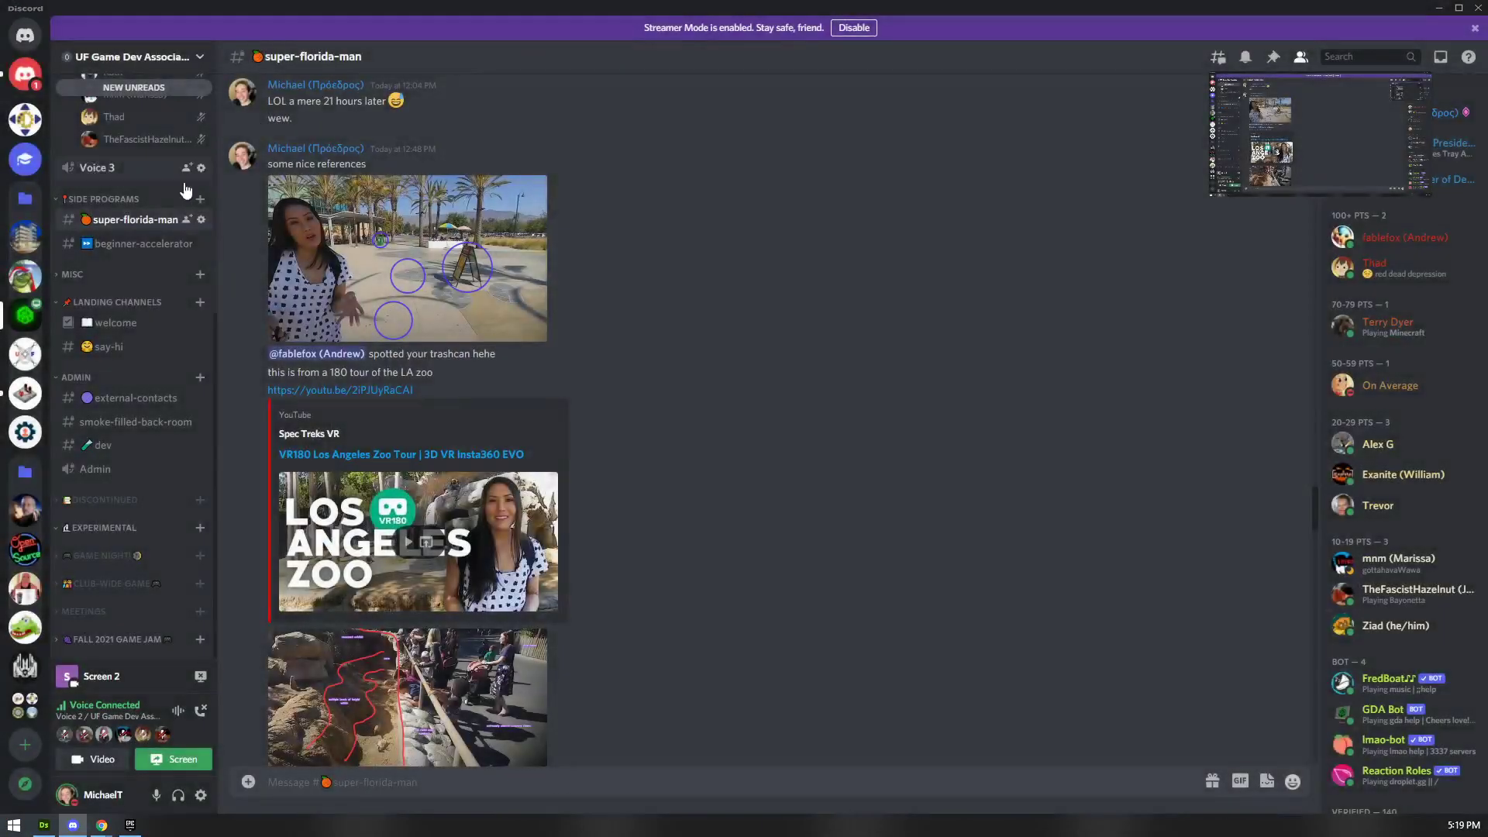
scroll(128, 200, "up", 3)
left_click(120, 167)
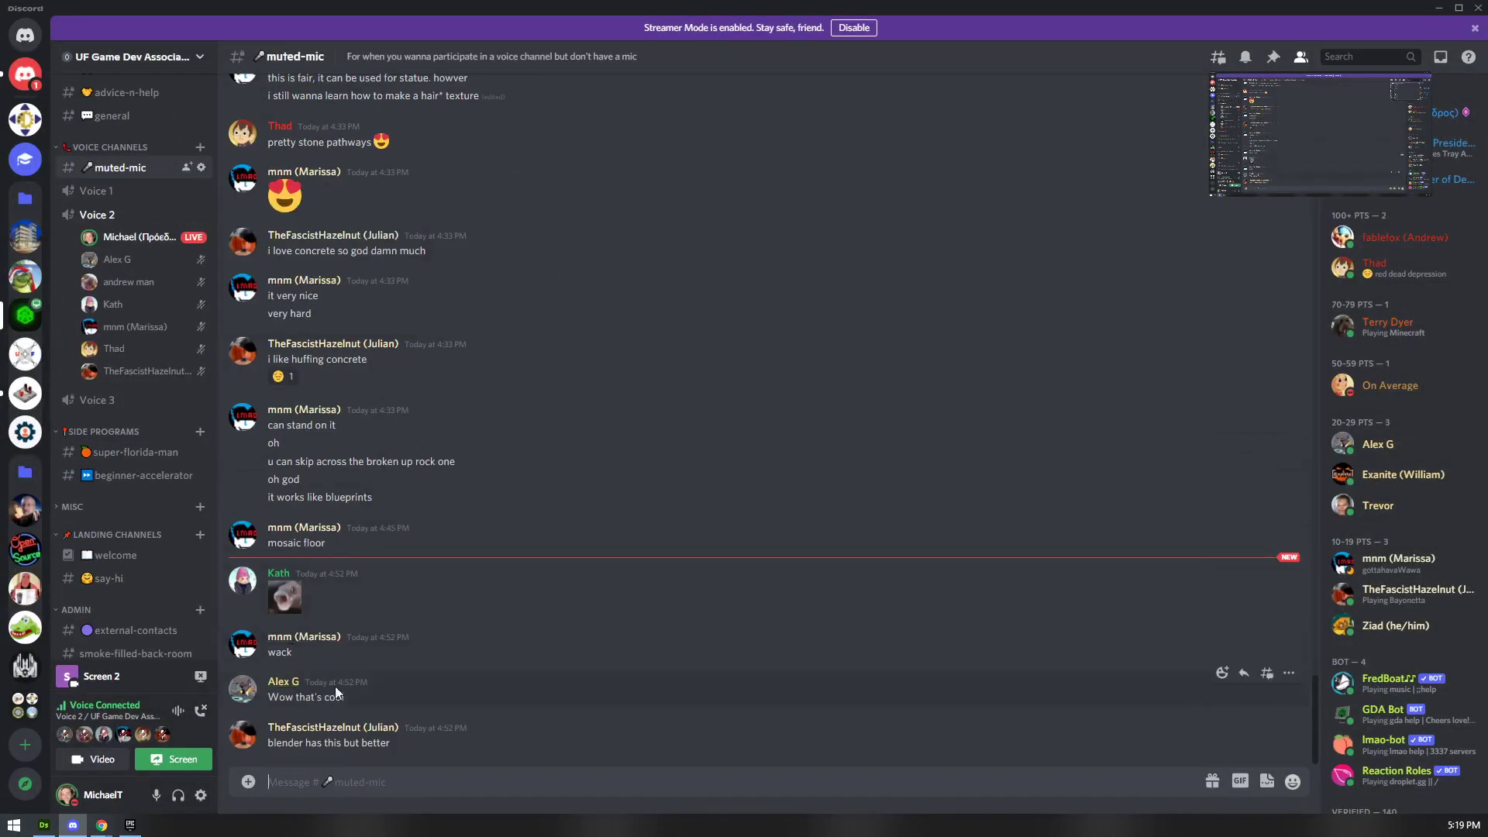
left_click_drag(282, 698, 380, 698)
left_click(379, 699)
left_click_drag(490, 8, 1487, 149)
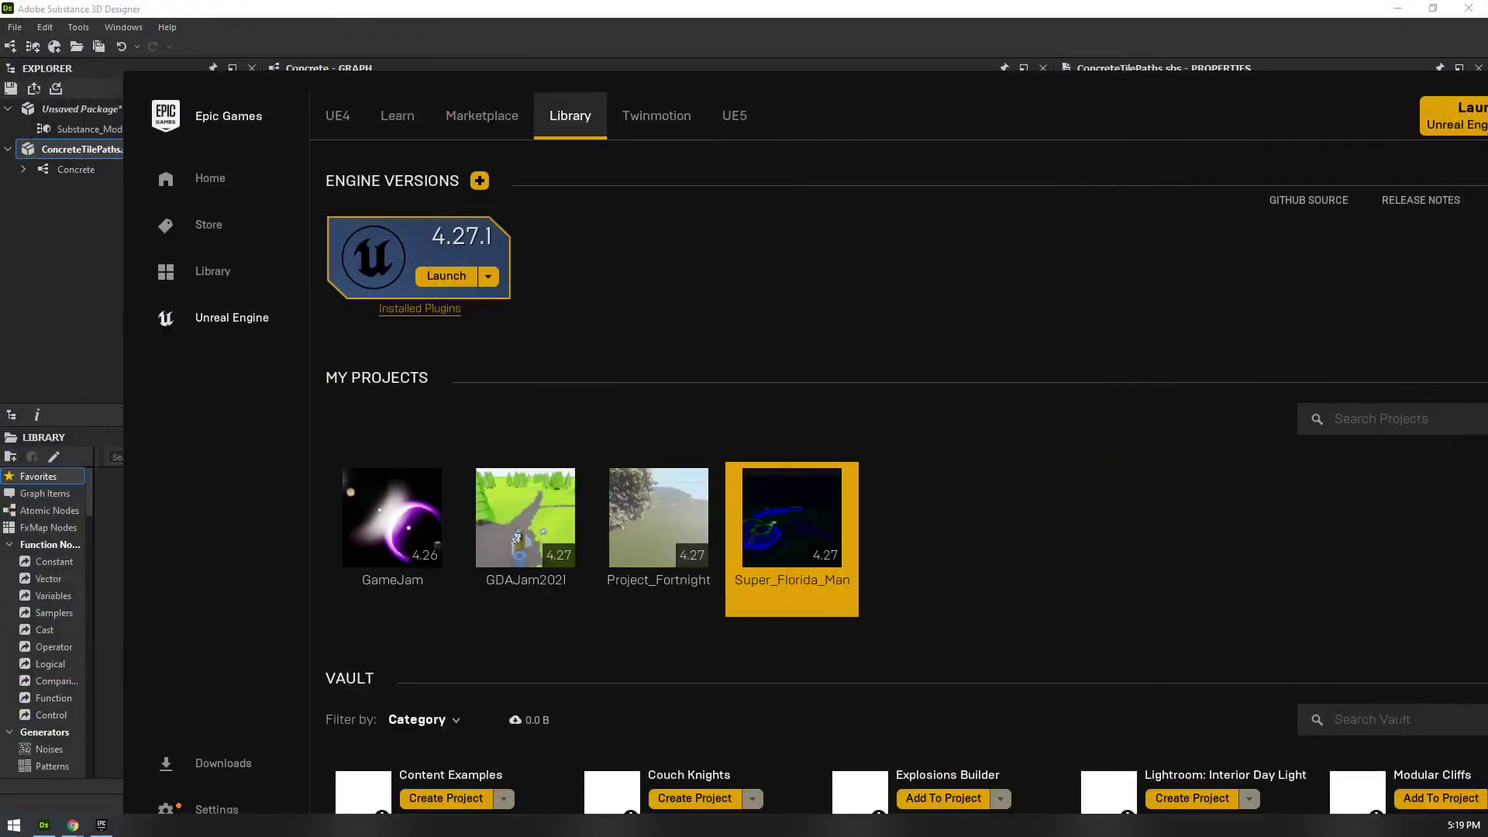
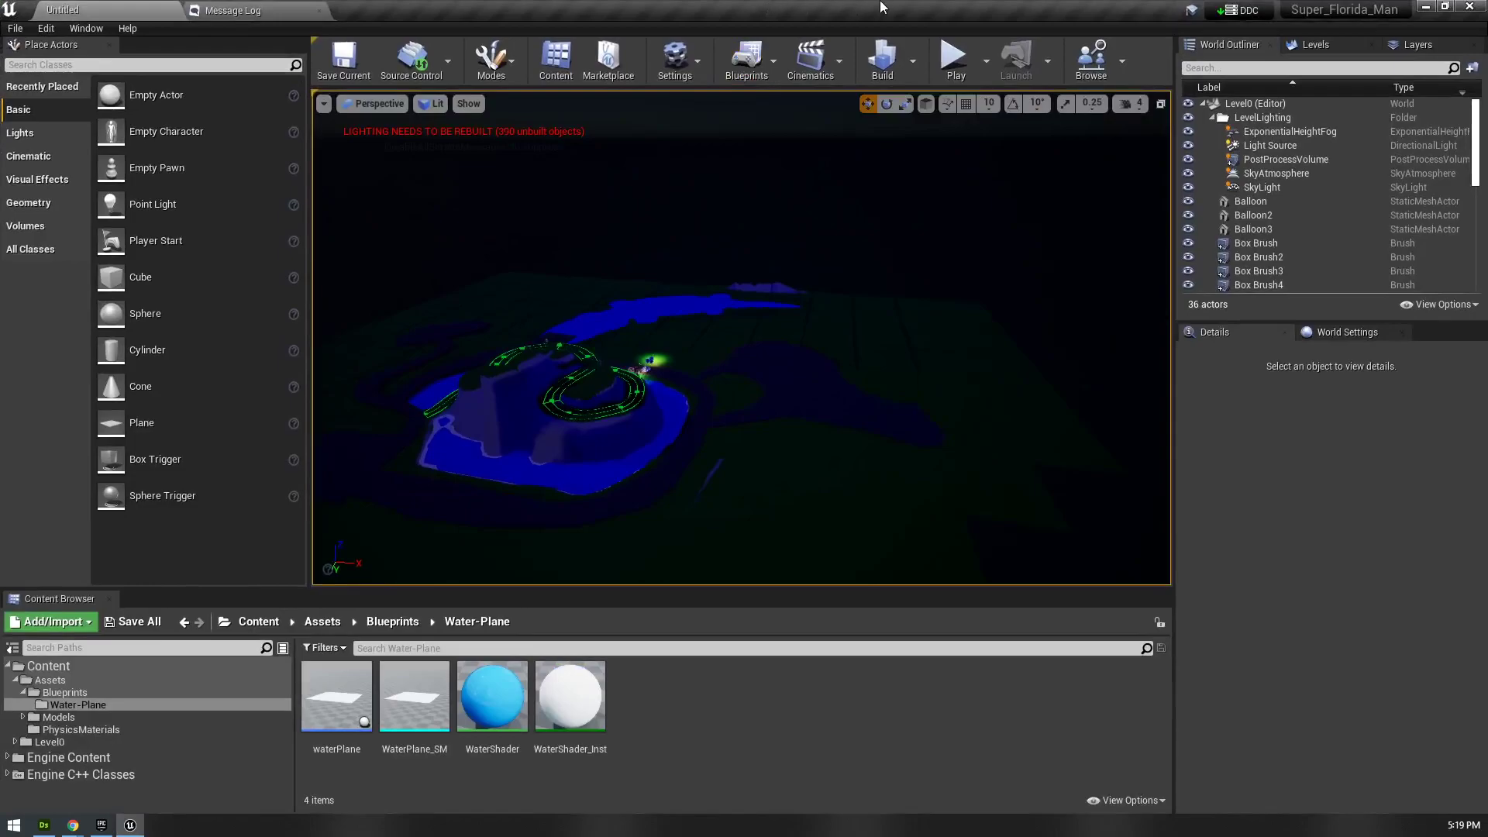
right_click_drag(729, 310, 655, 387)
key("w")
key("w")
key("w")
- Open the Substances folder of the UFGDA Super-Florida-Man shared drive in File Explorer, and bring the Unreal Editor window back in front
left_click_drag(589, 11, 699, 176)
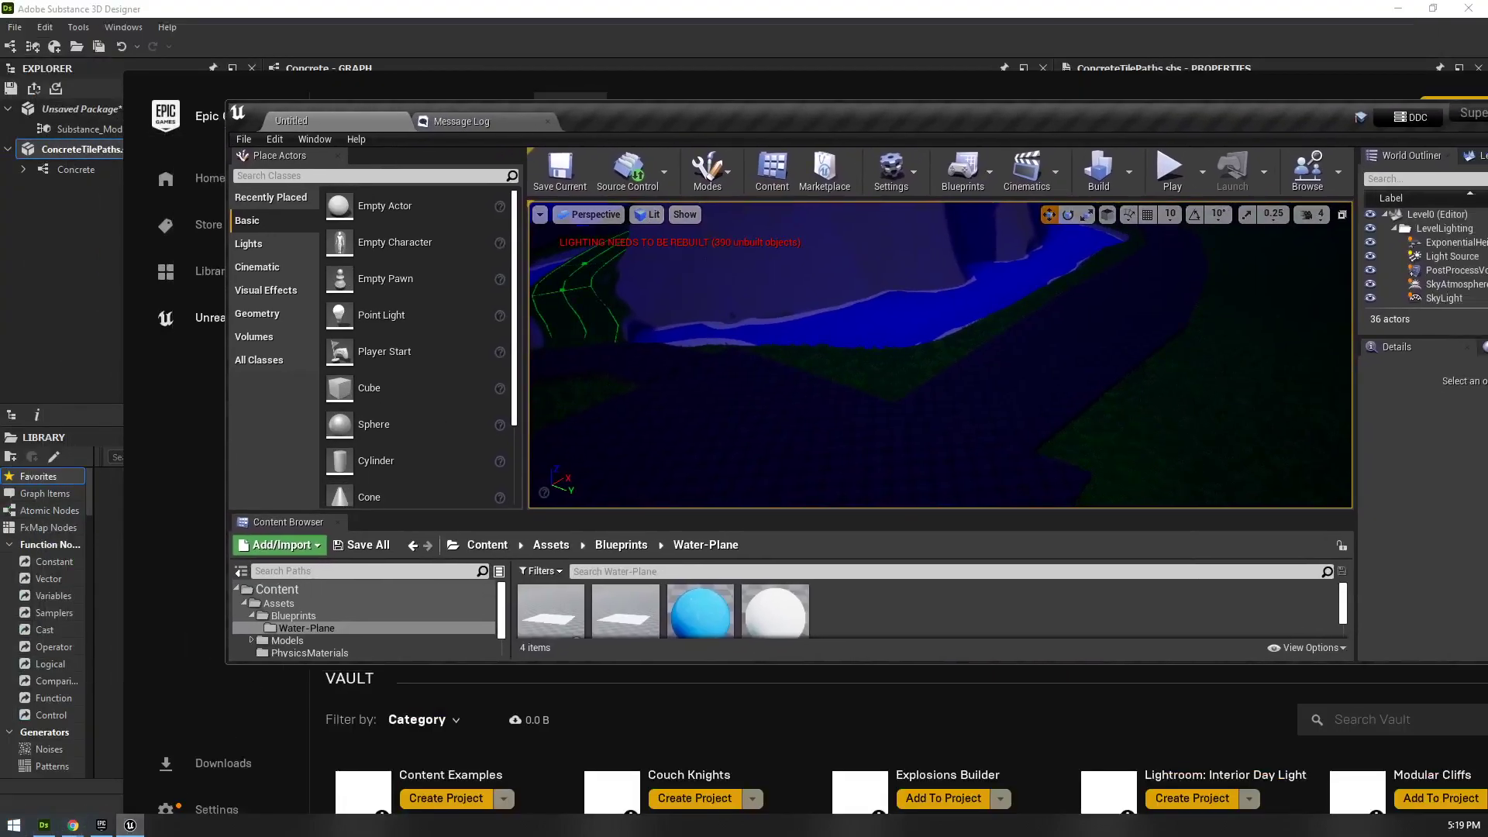
key("super+e")
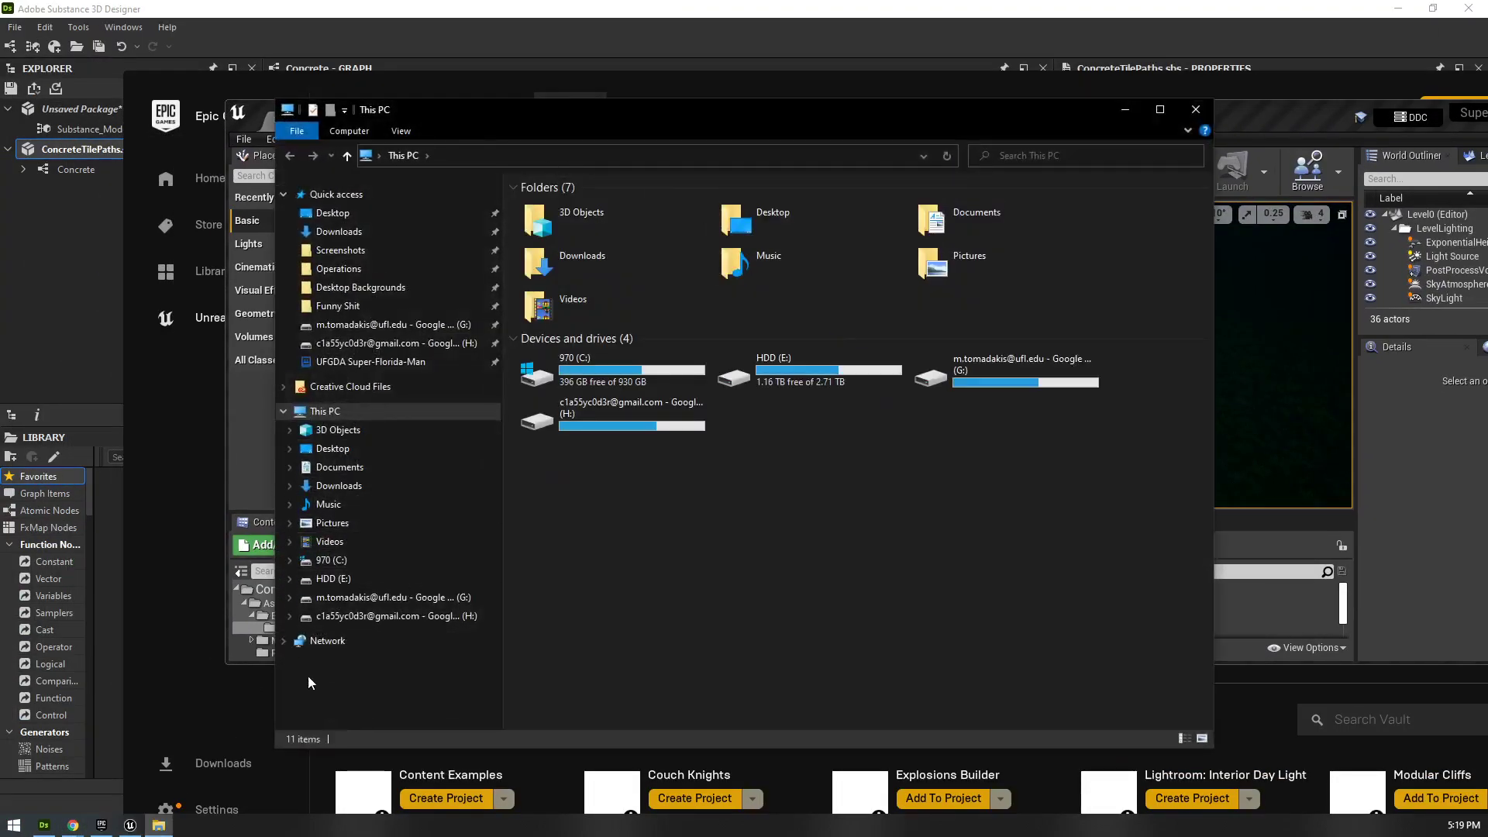
left_click(372, 613)
double_click(589, 217)
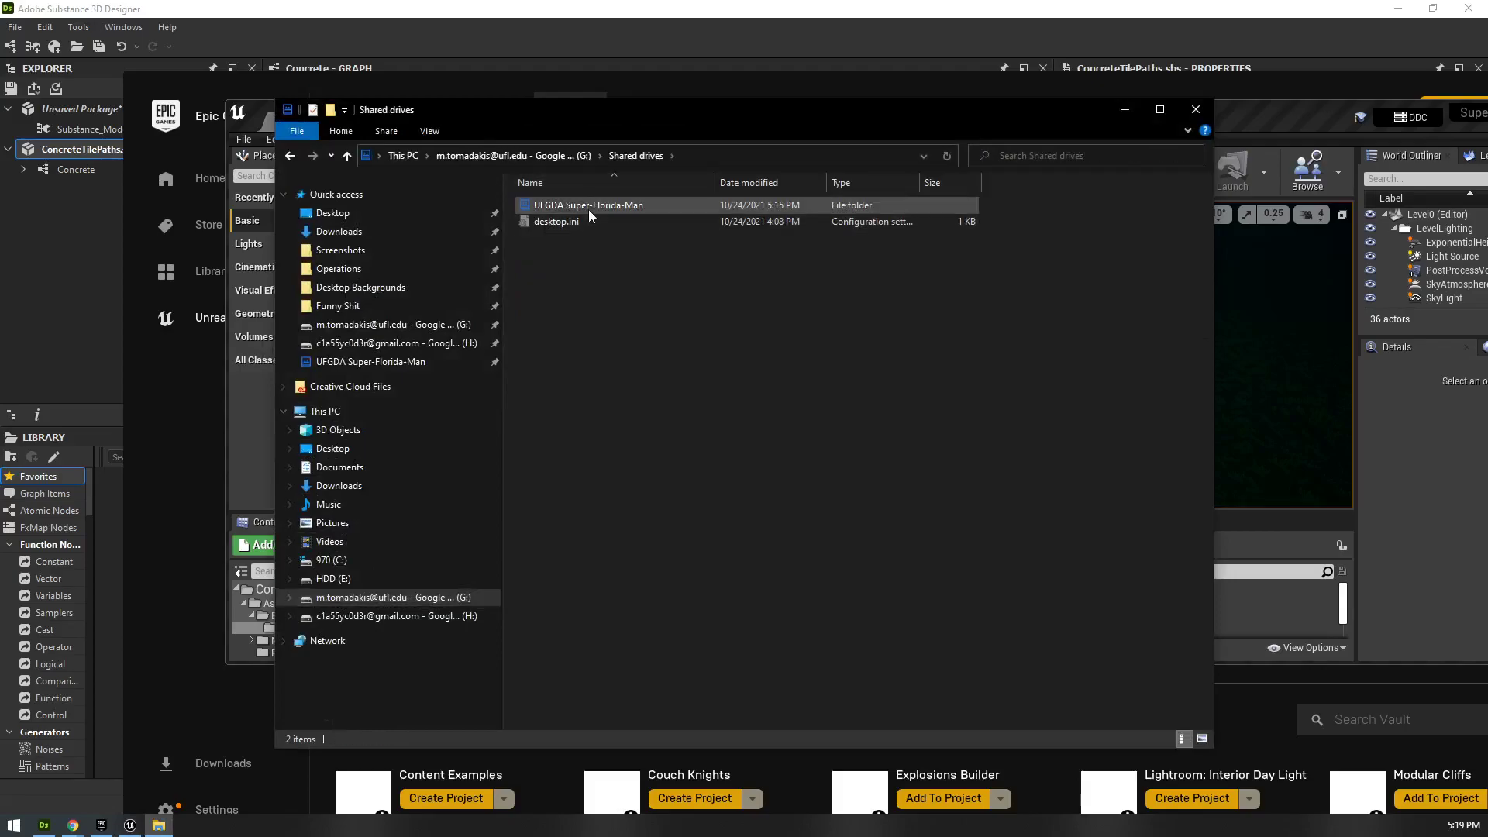
double_click(589, 208)
double_click(575, 237)
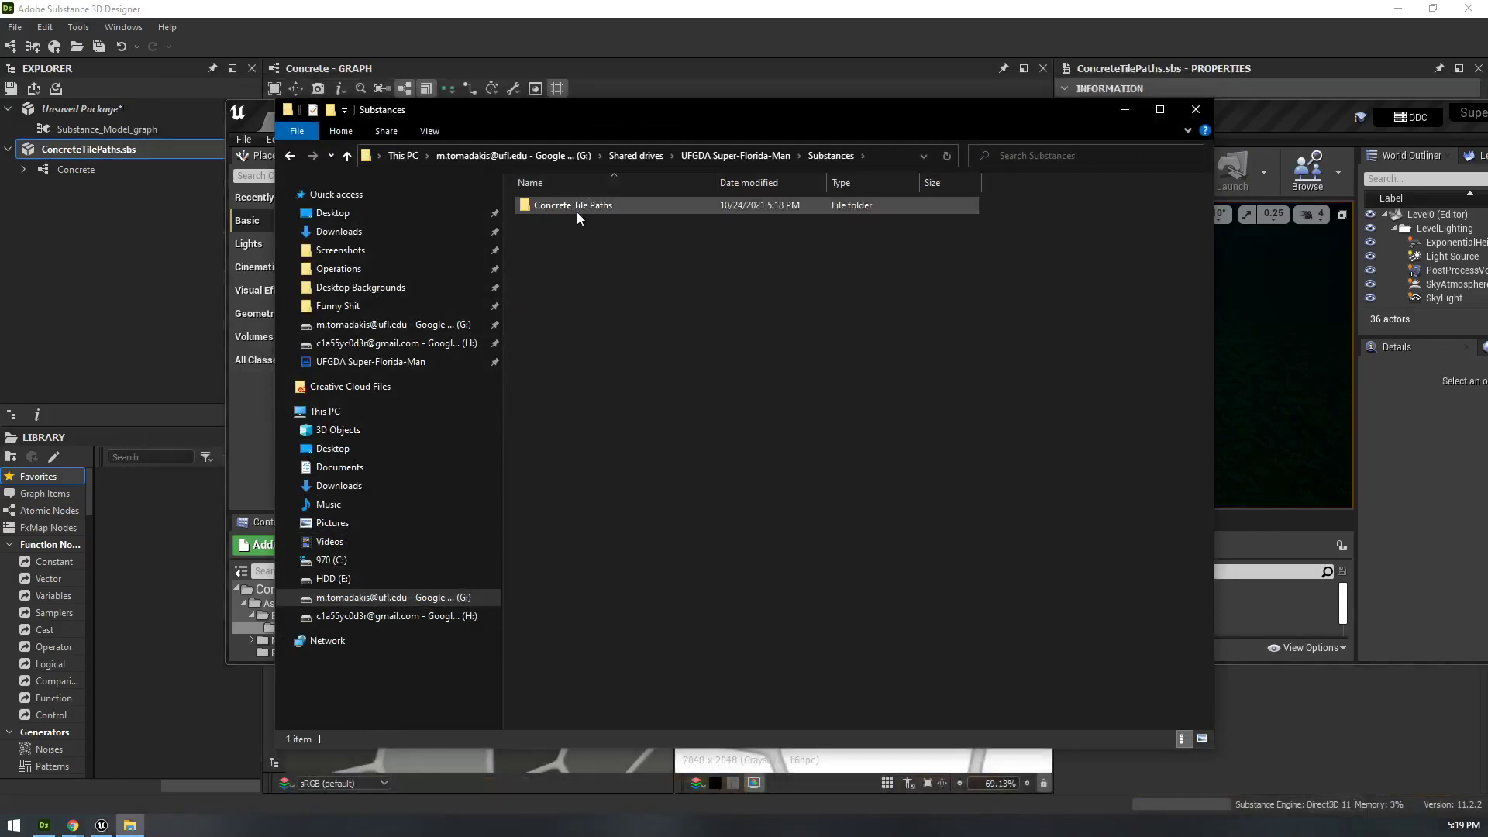
left_click(100, 826)
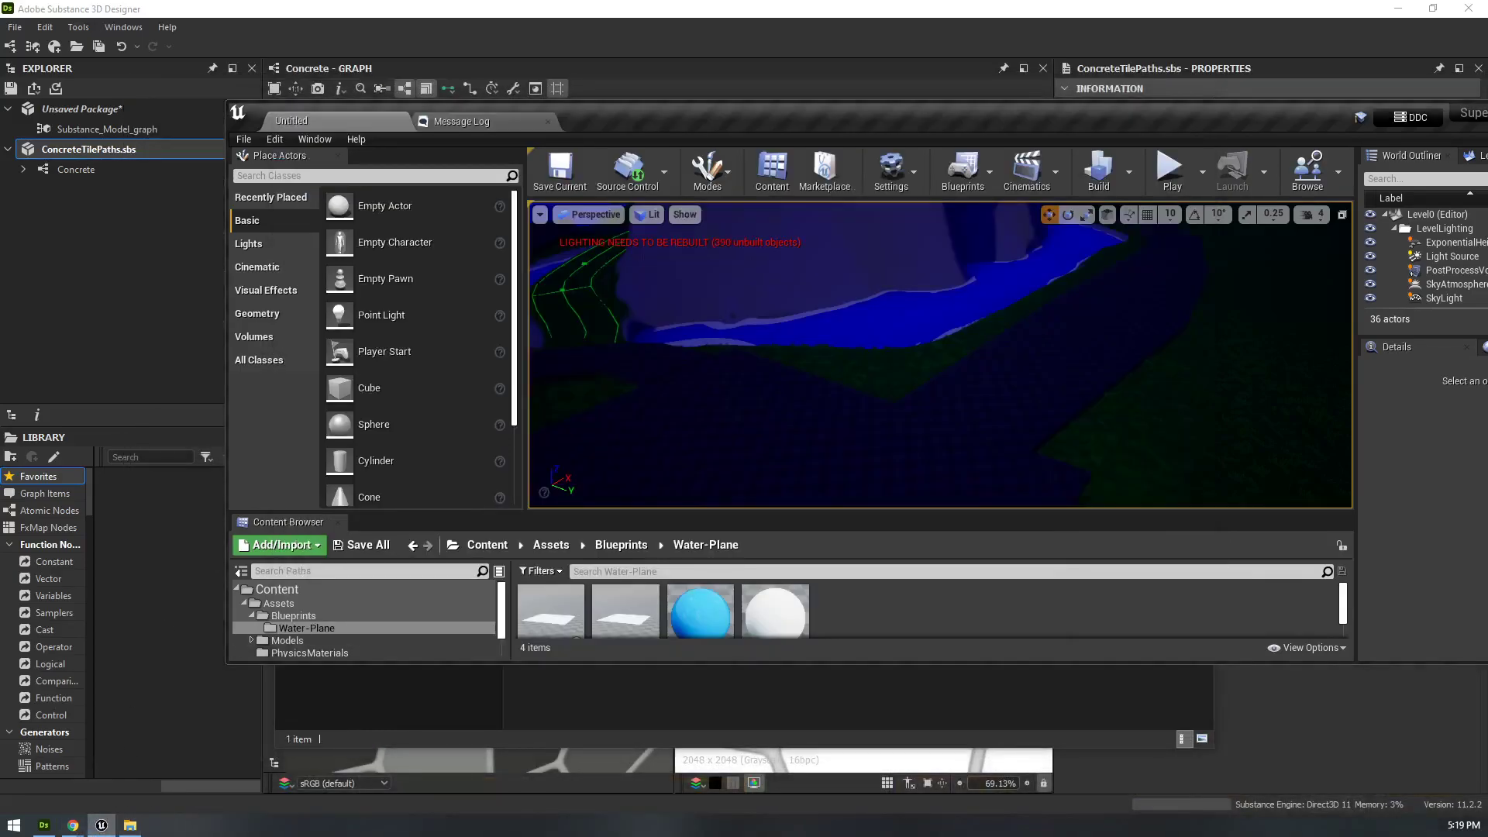
left_click_drag(687, 119, 739, 138)
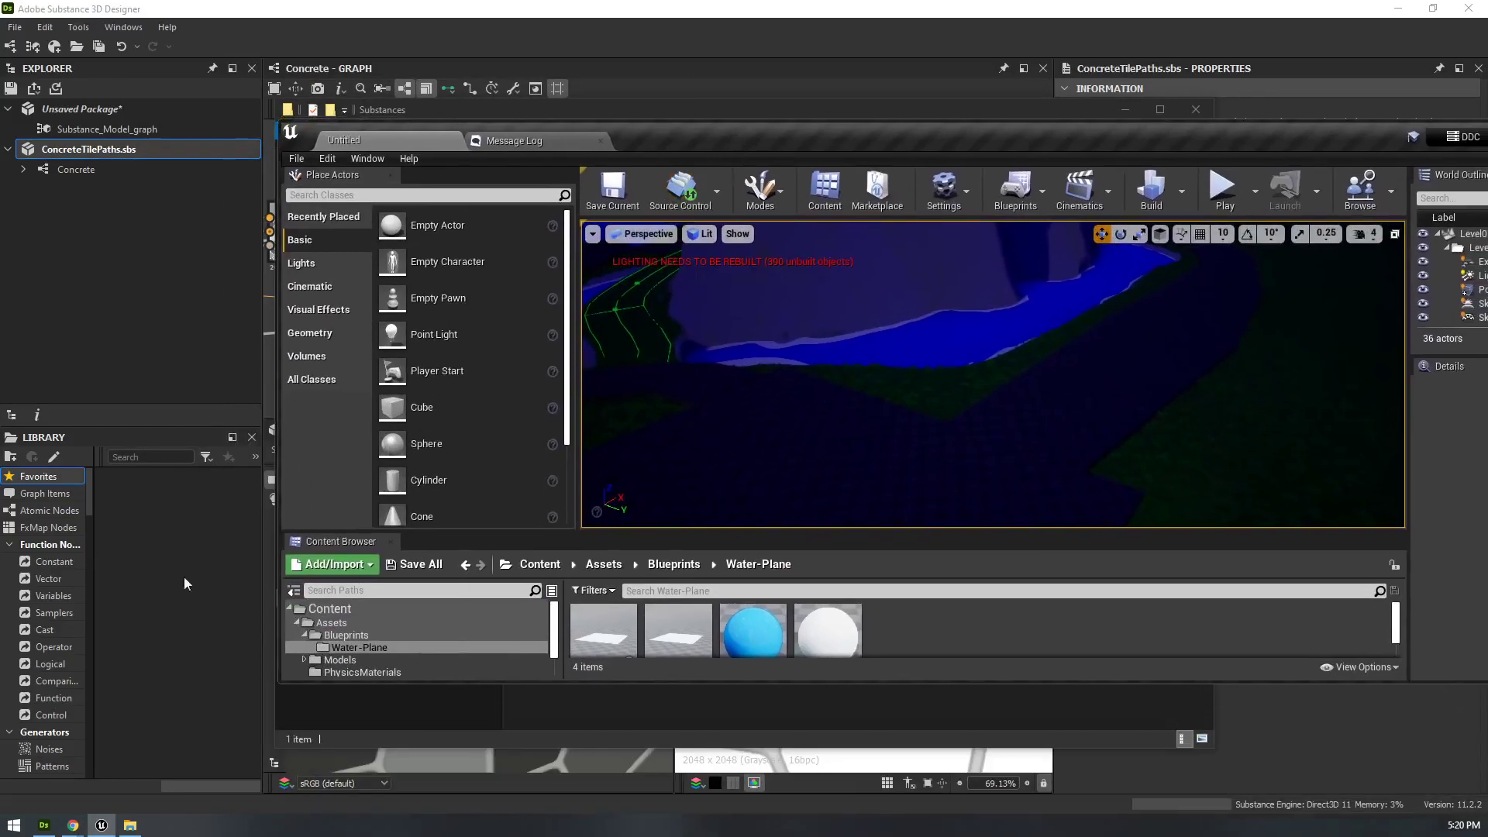
- Switch to Substance 3D Designer and rearrange its window
left_click(48, 827)
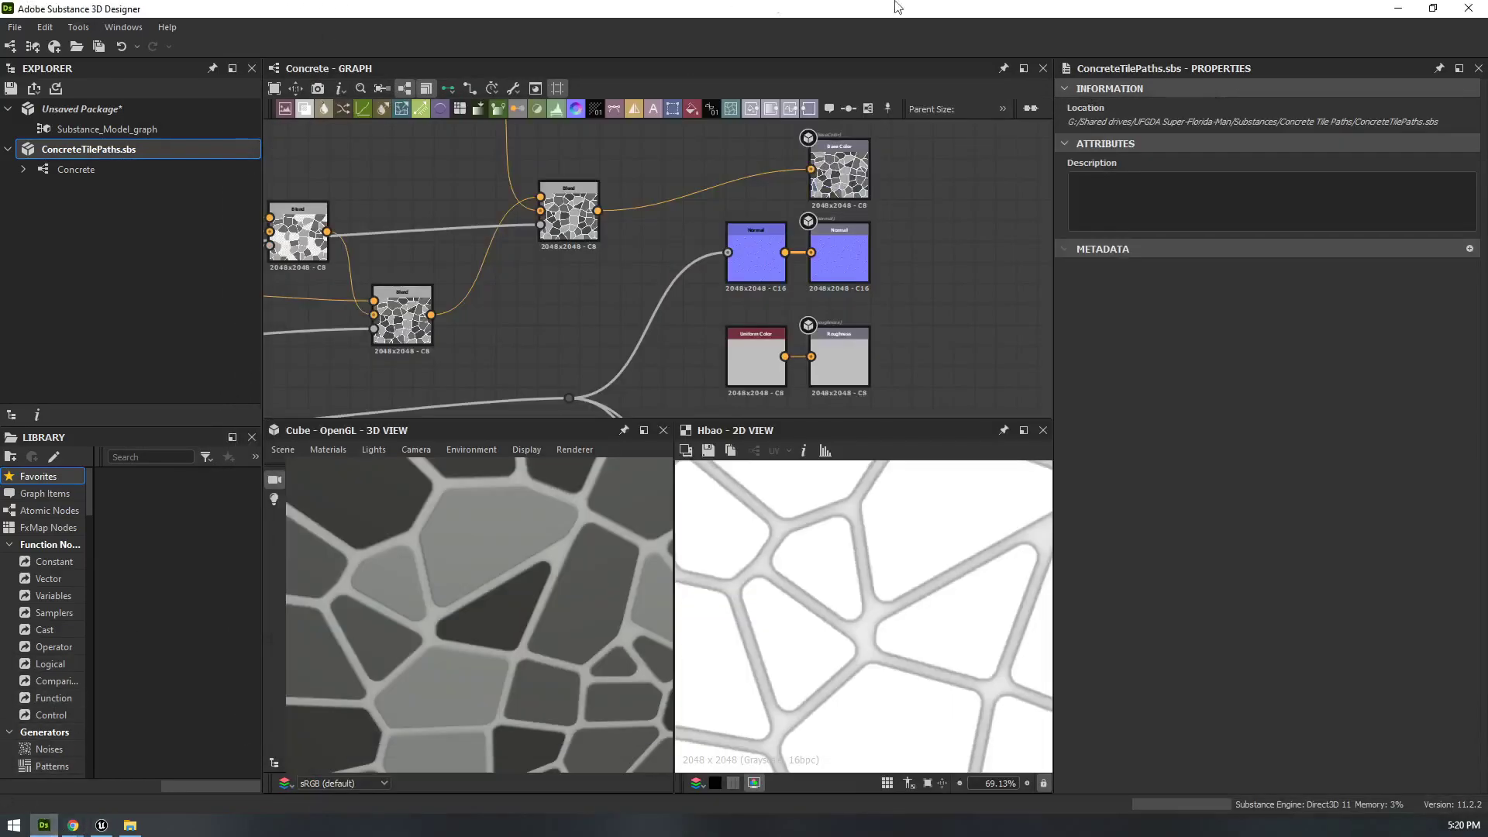
left_click_drag(869, 7, 749, 62)
double_click(929, 68)
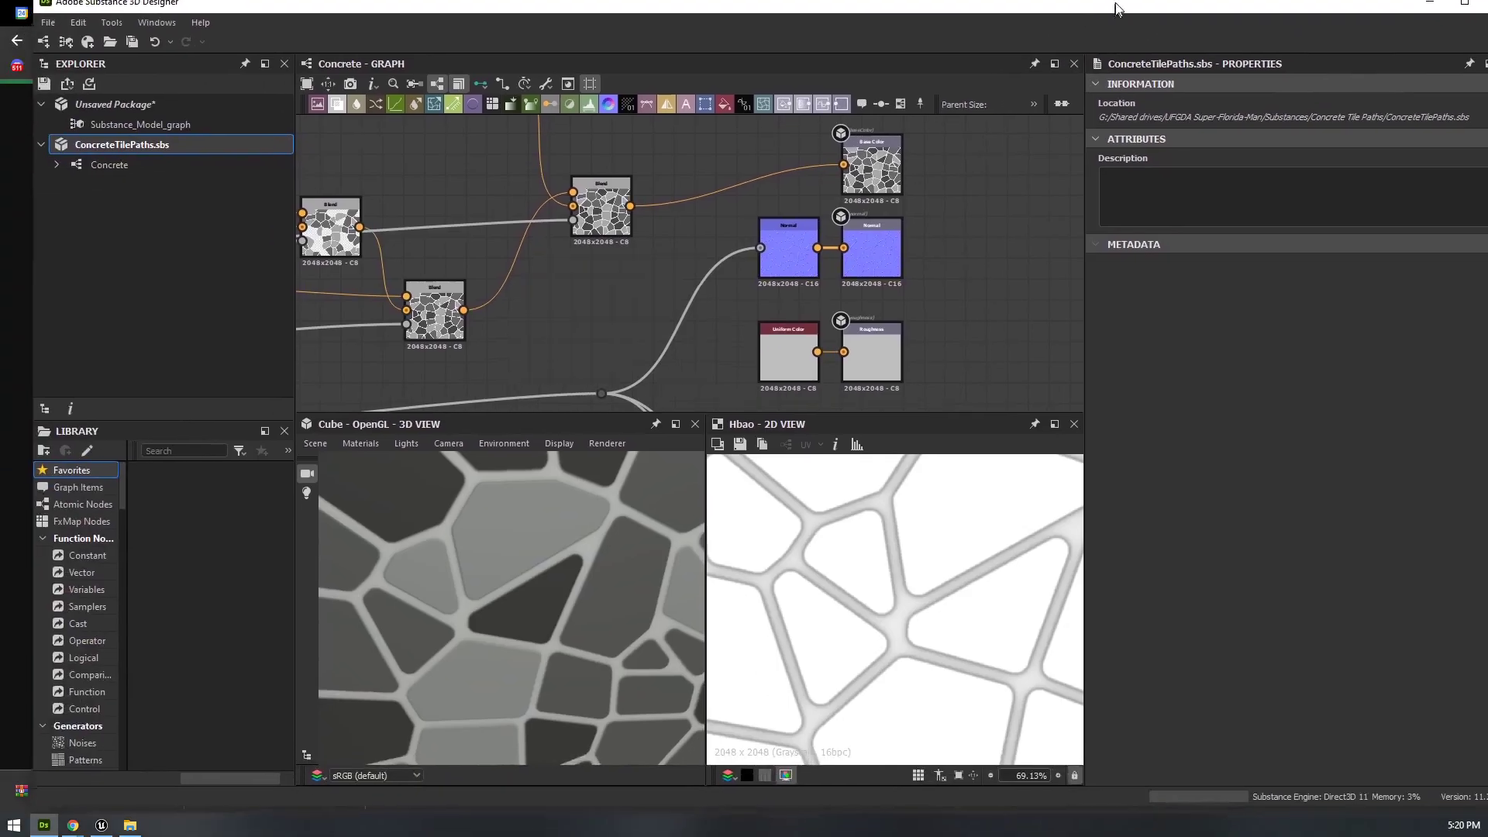
key("ctrl+s")
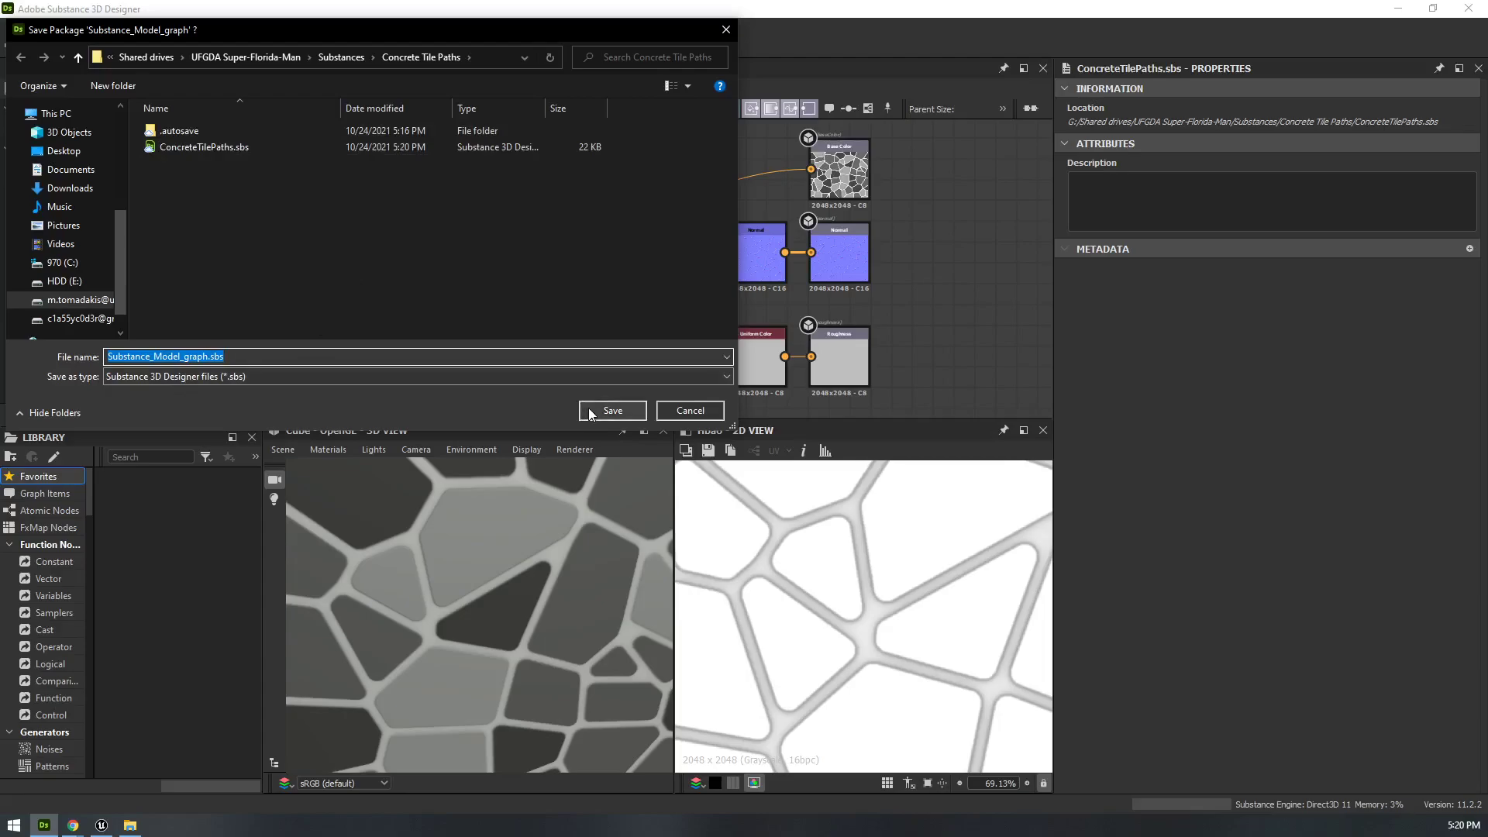
left_click(679, 416)
left_click(1468, 9)
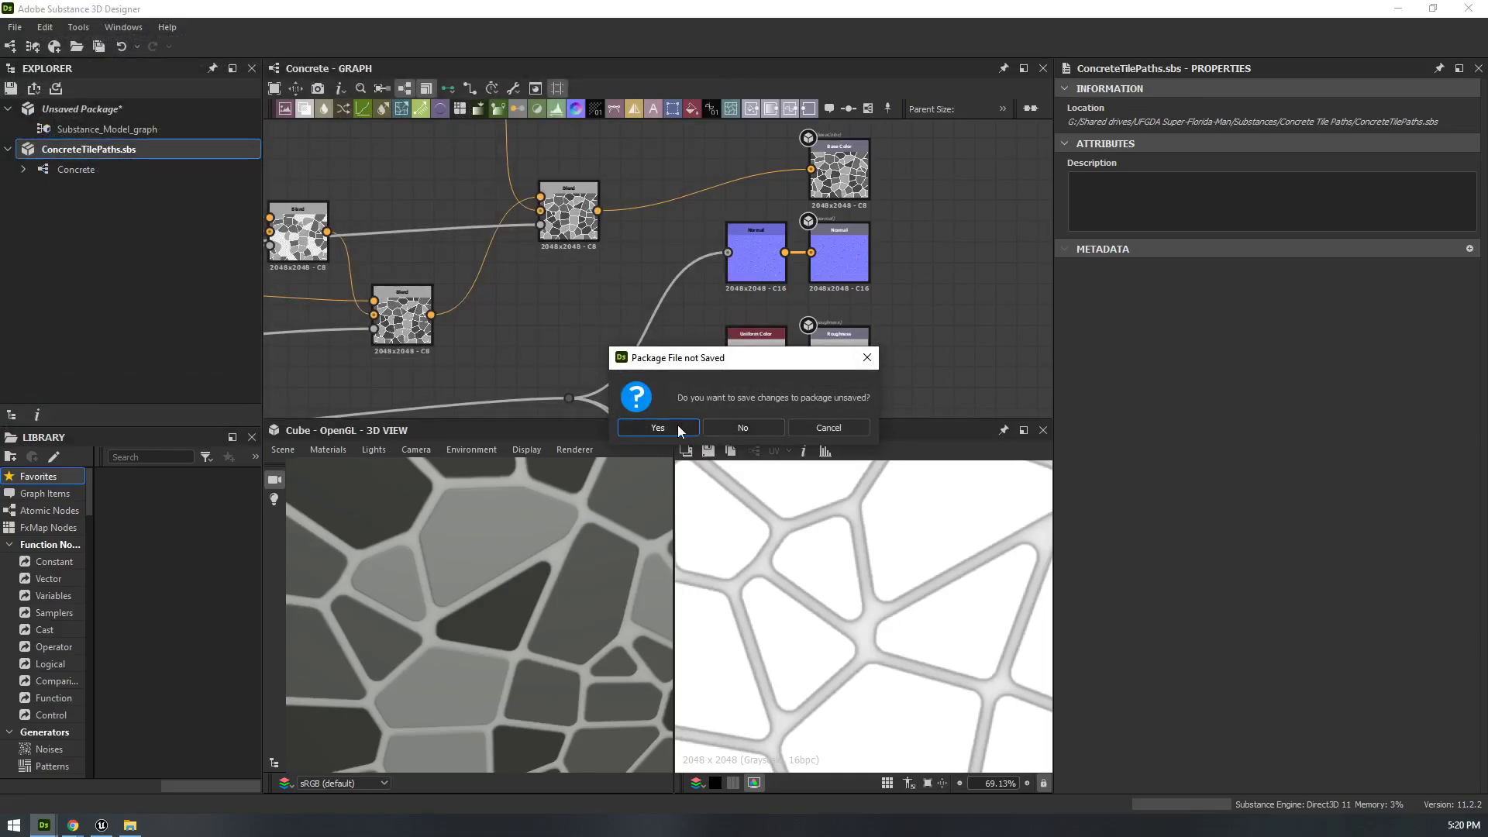
left_click(674, 429)
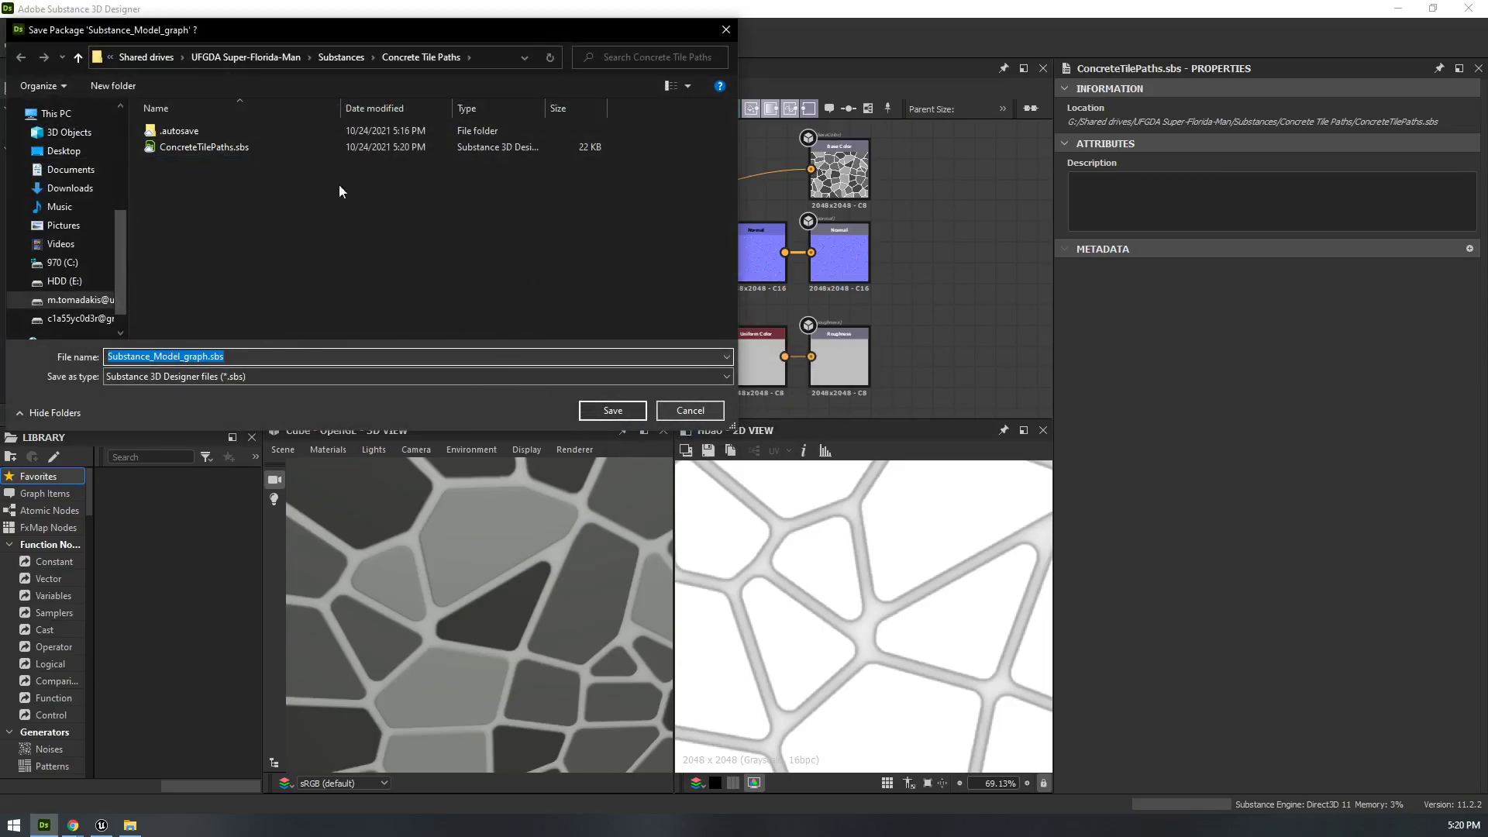
left_click(707, 414)
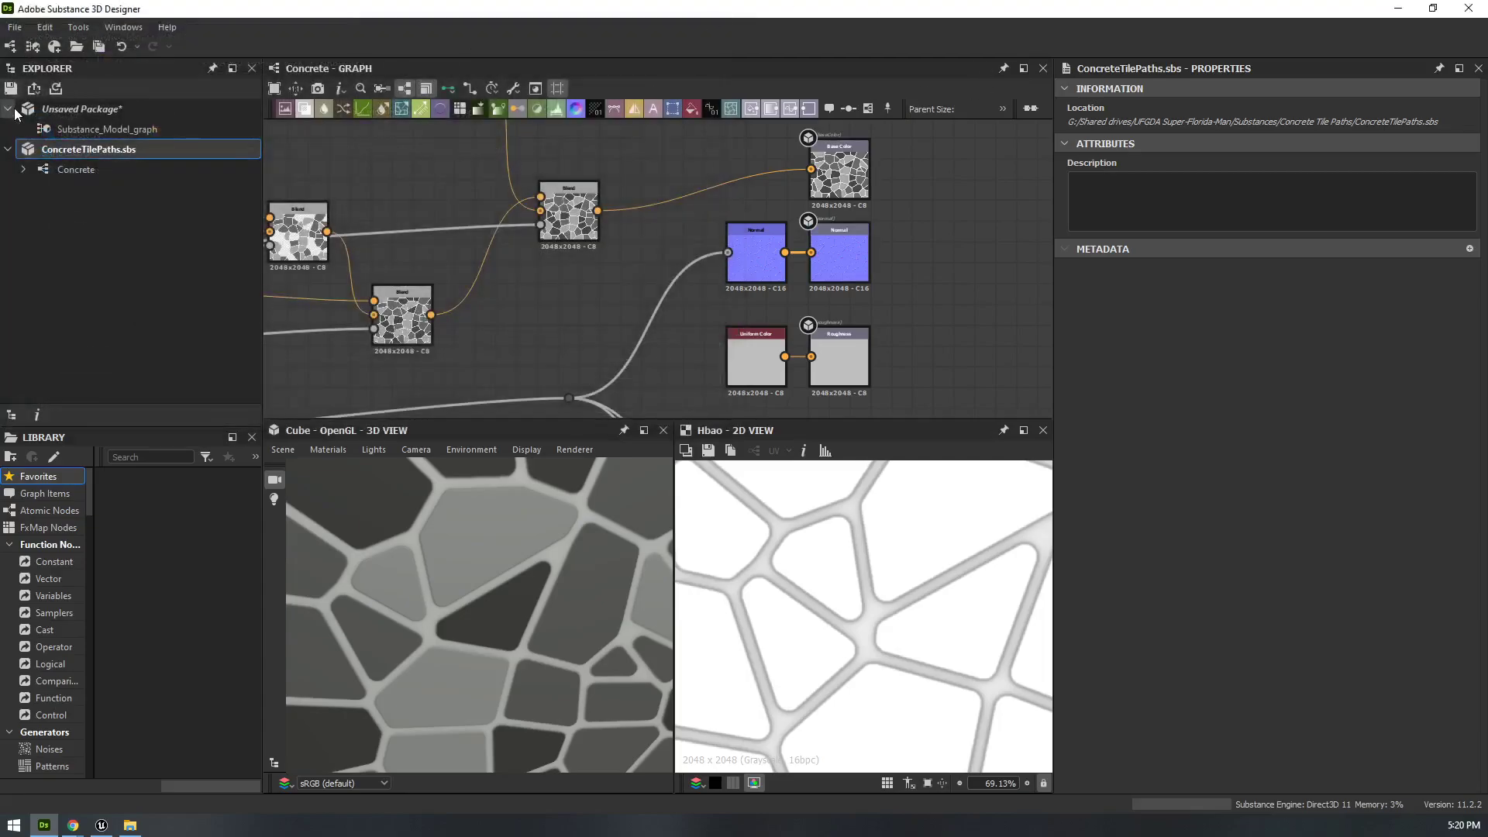
- Close the unsaved package containing Substance_Model_graph without saving it, and exit Substance 3D Designer
left_click(89, 107)
right_click(90, 107)
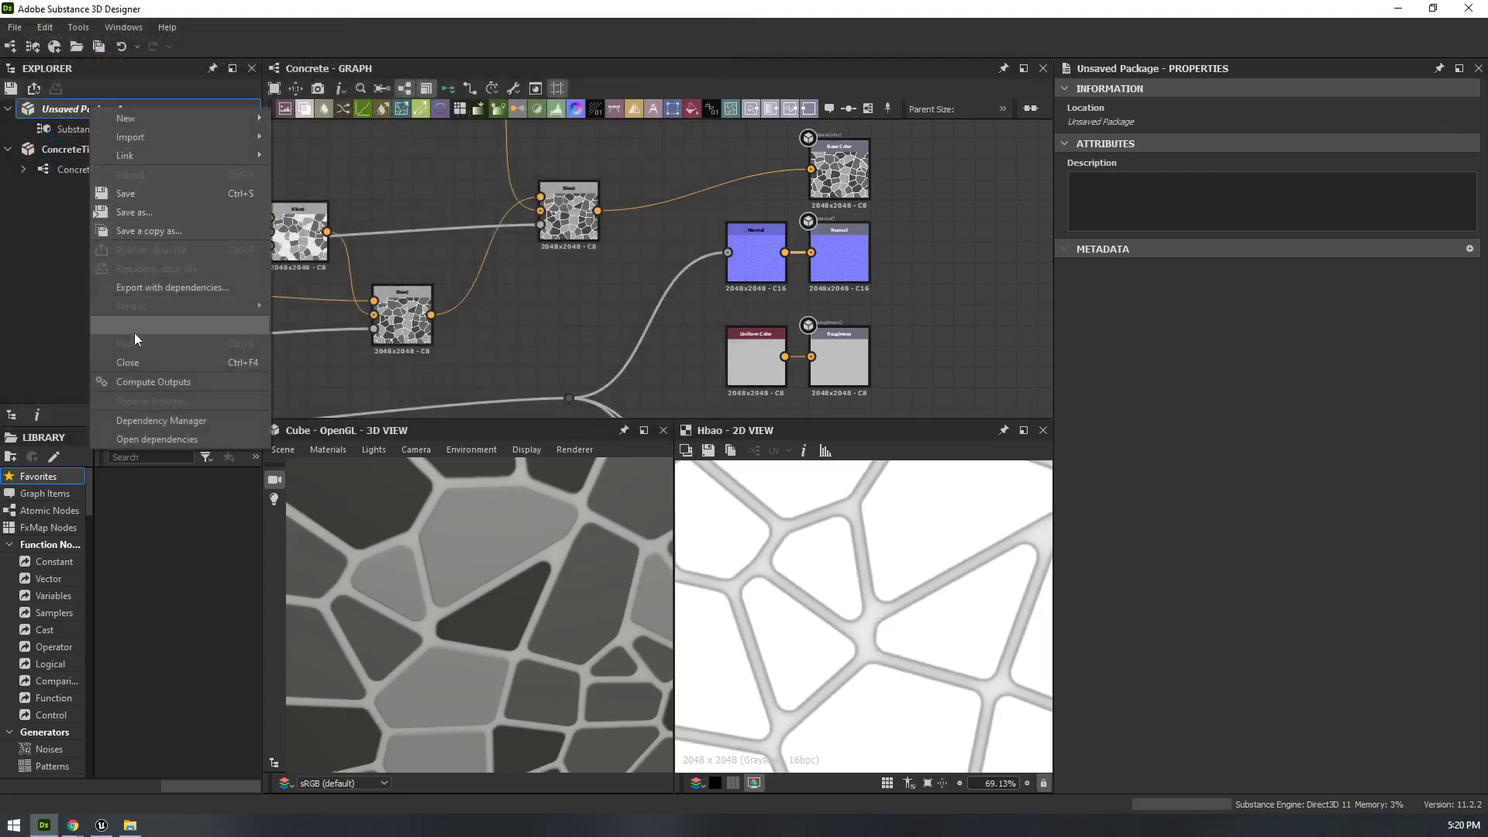
left_click(146, 362)
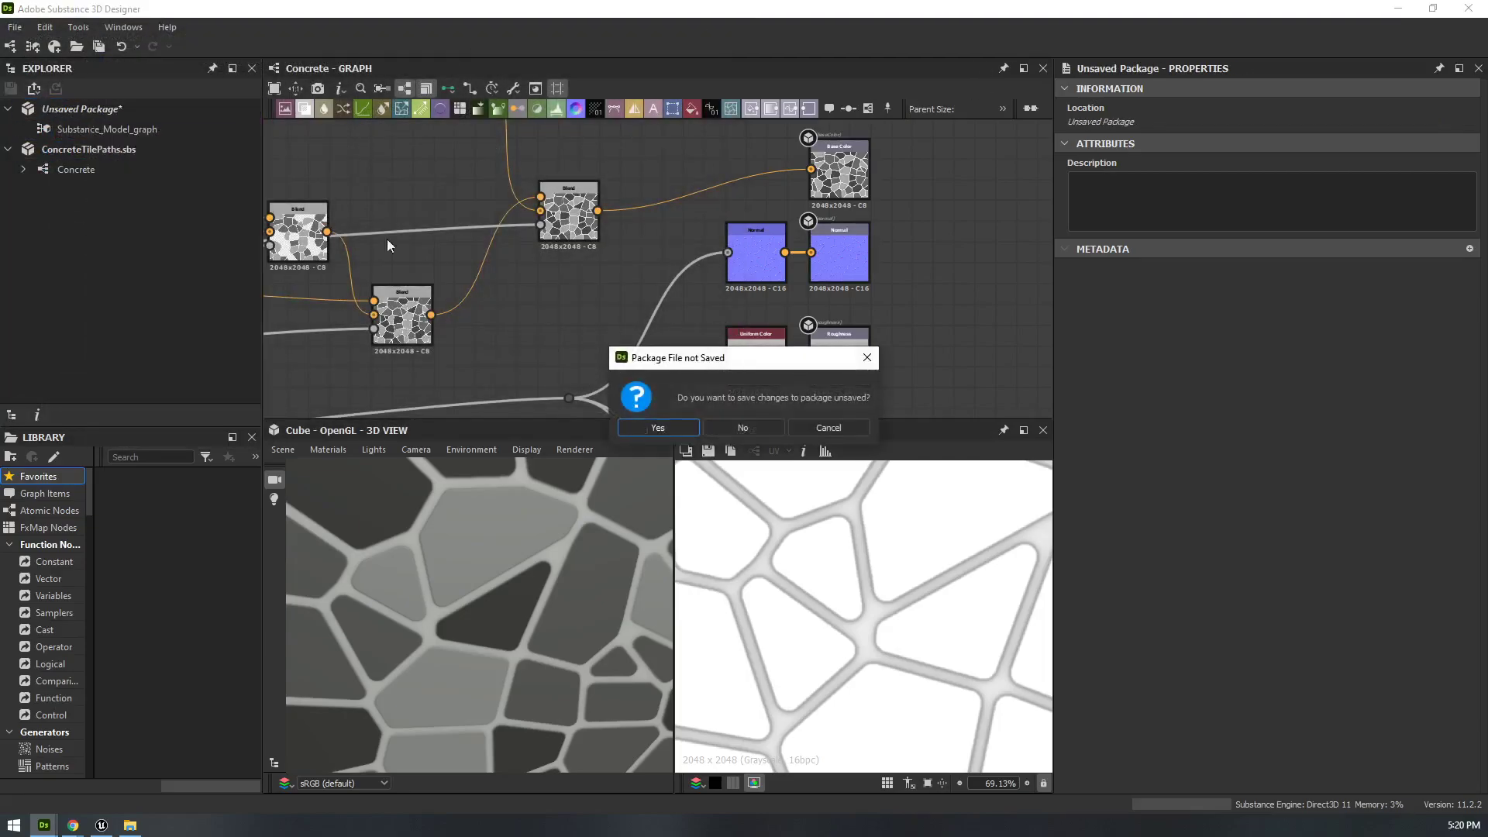
left_click(735, 428)
left_click(51, 129)
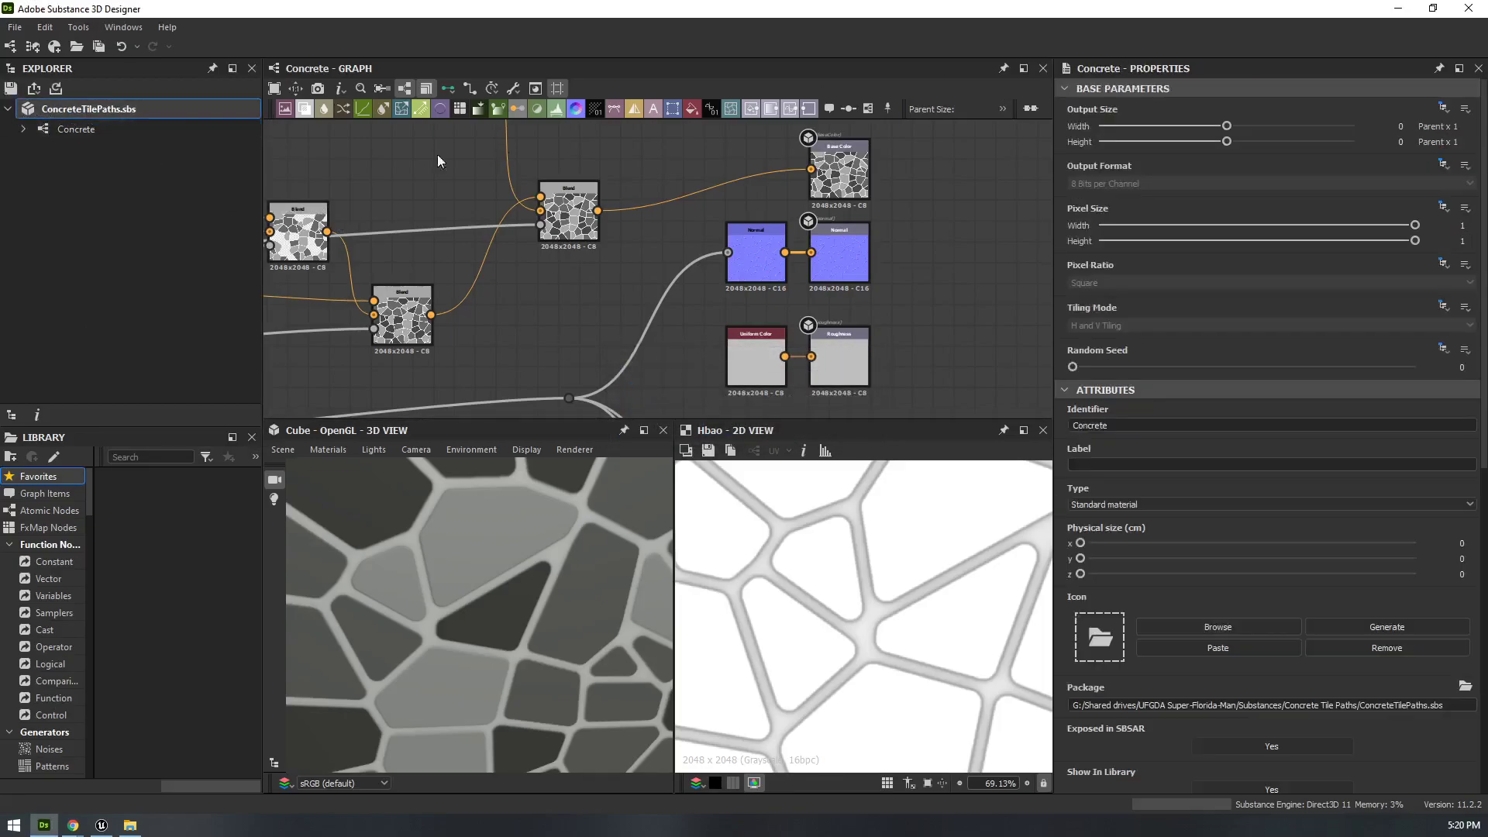
left_click(1467, 8)
left_click_drag(676, 127, 503, 2)
right_click_drag(635, 271, 322, 250)
right_click_drag(698, 294, 451, 302)
key("w")
- Open the Concrete Tile Paths folder in File Explorer beside the Unreal Editor and select ConcreteTilePaths.sbsar
left_click_drag(642, 9, 877, 105)
left_click(102, 826)
double_click(588, 205)
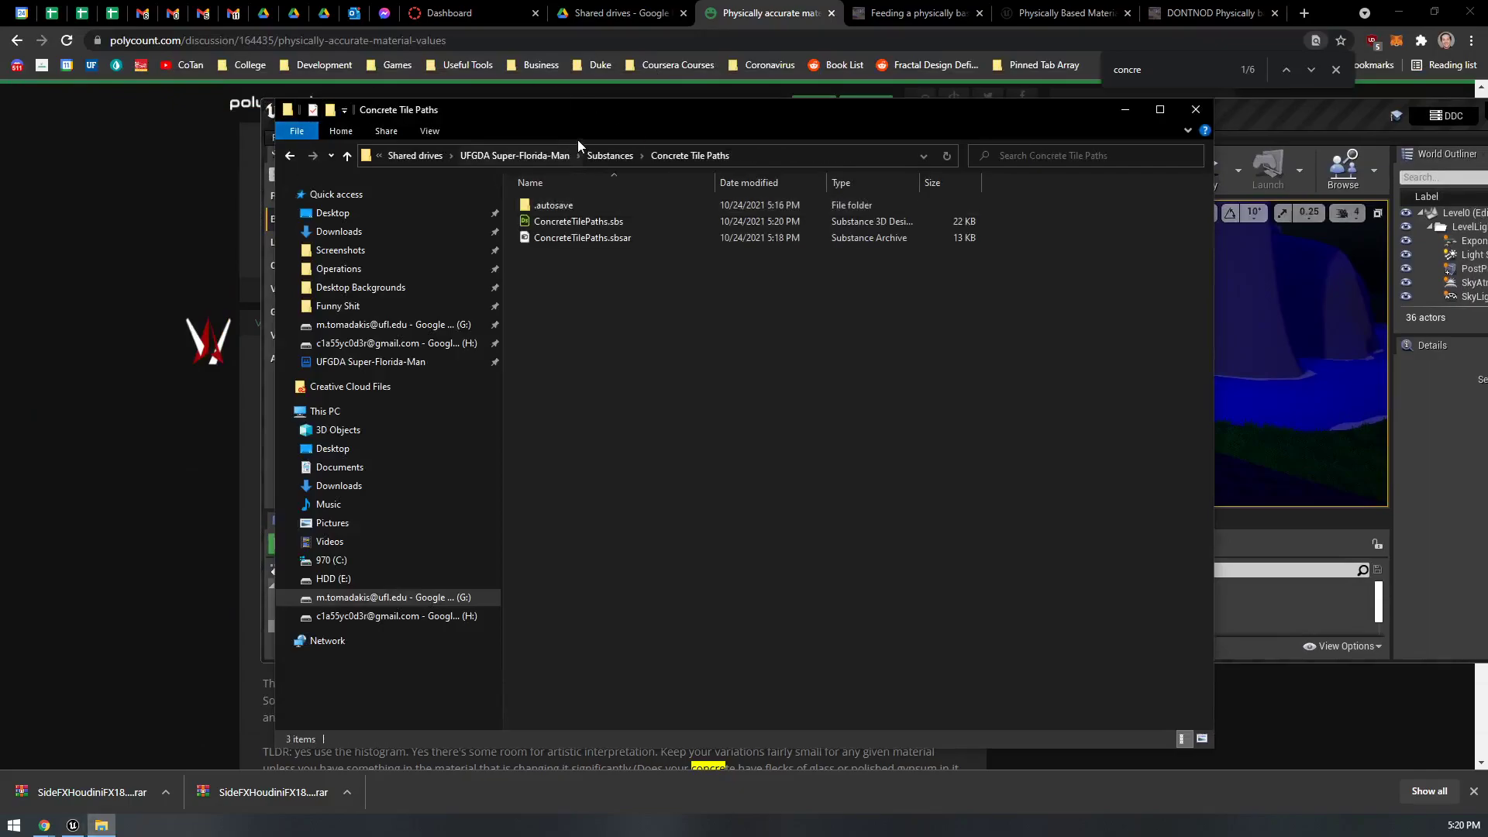
left_click_drag(676, 113, 218, 115)
left_click(115, 238)
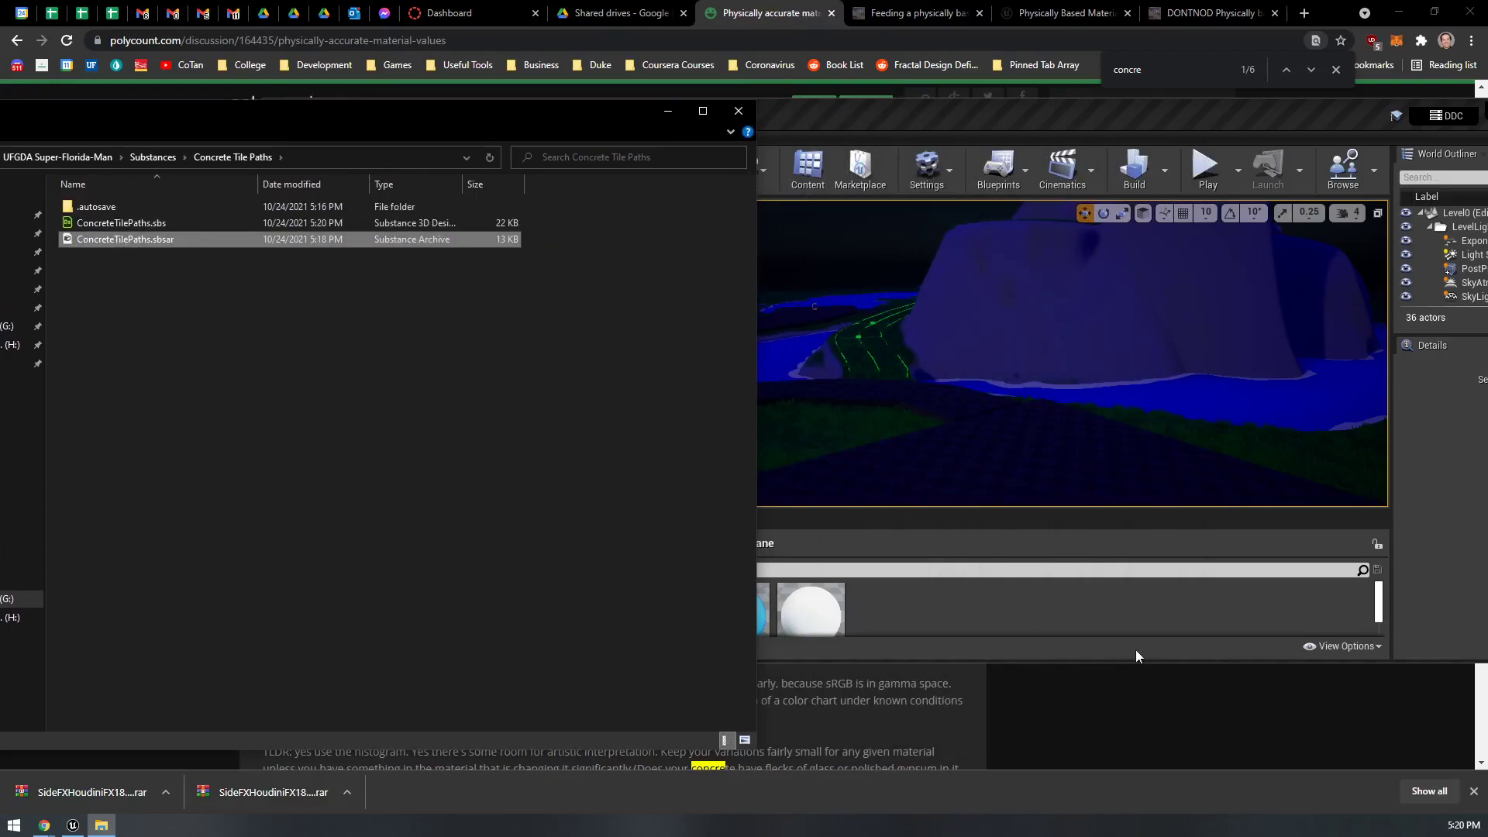
mouse_move(306, 242)
left_mouse_down()
mouse_move(482, 281)
mouse_move(310, 252)
left_mouse_up()
- Return to the Unreal Editor and open the Materials folder under Level0/TerrainStuff in the project content
left_click(978, 477)
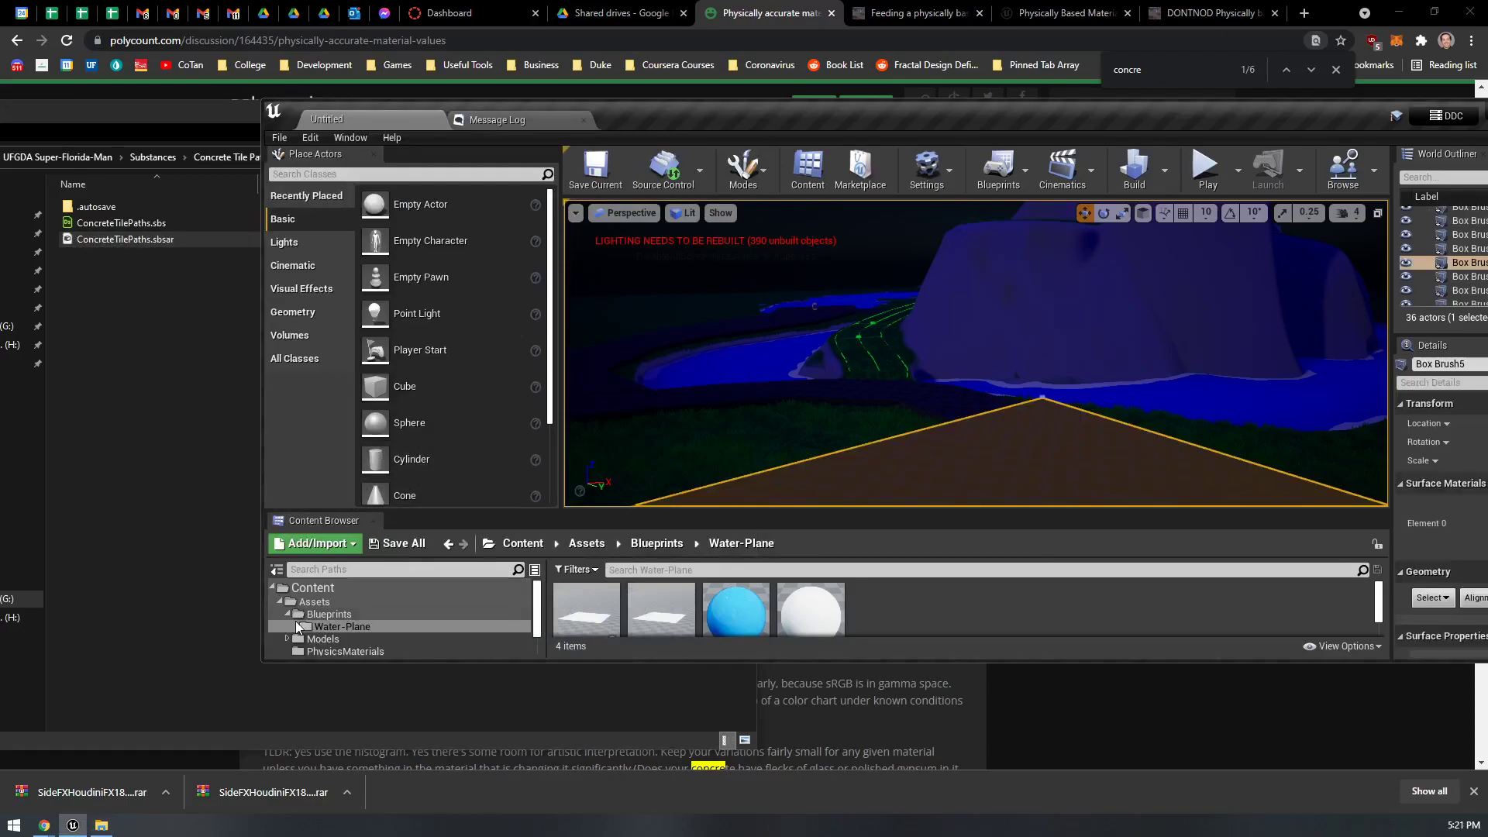
left_click(287, 614)
left_click_drag(744, 116, 727, 0)
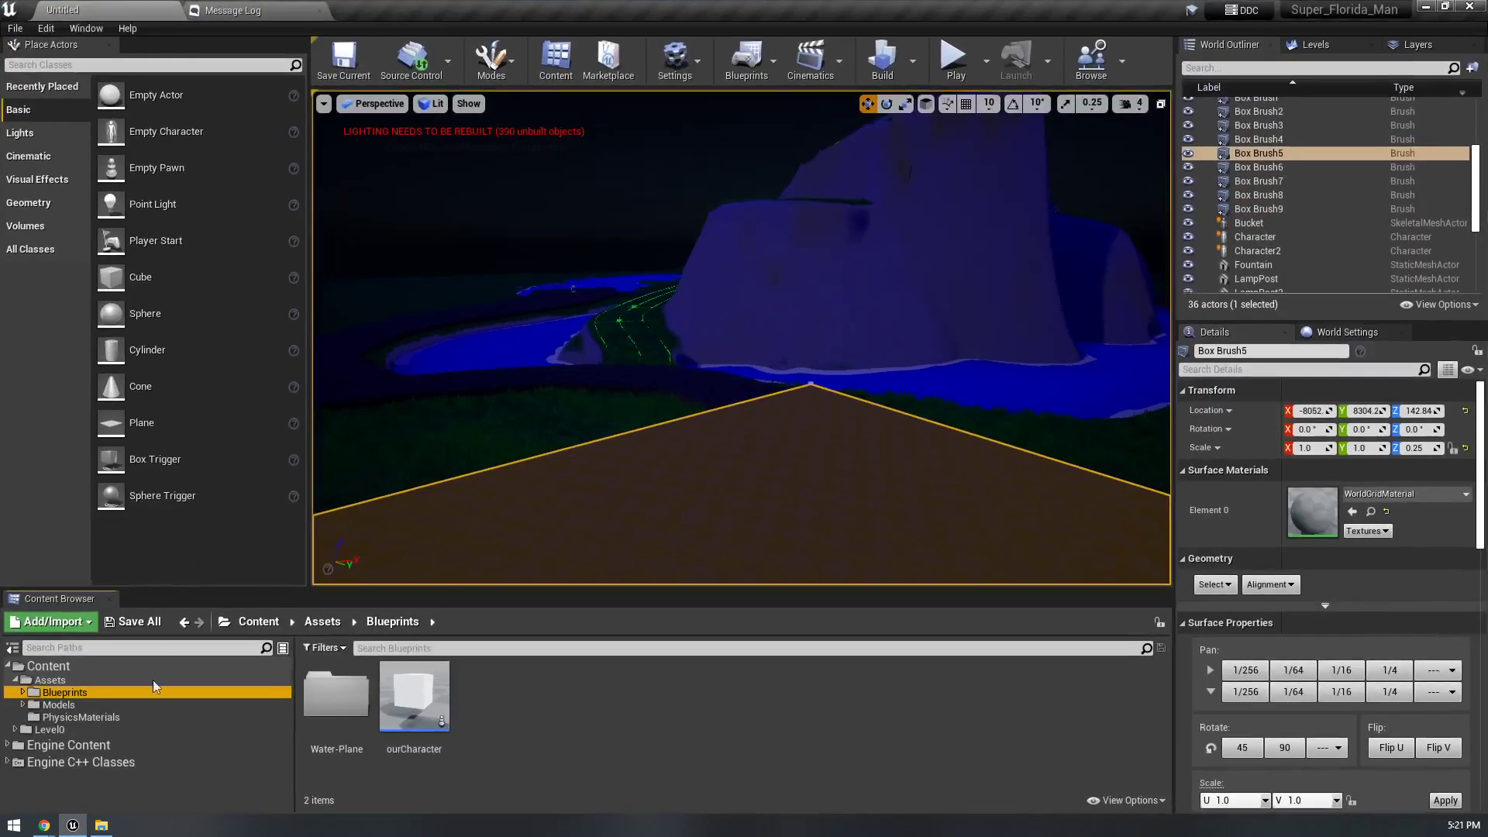
left_click(48, 729)
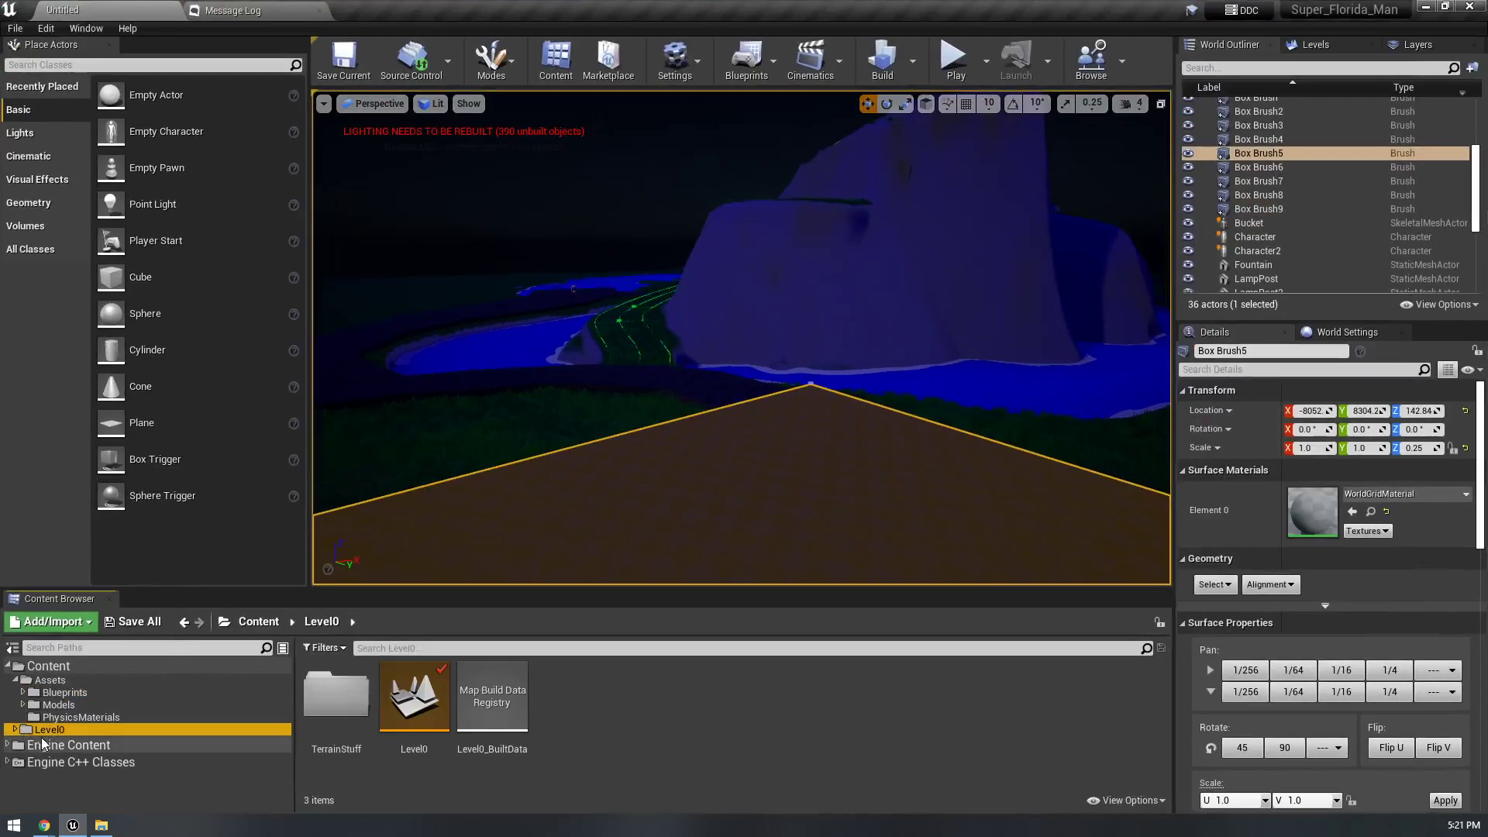
double_click(337, 709)
double_click(413, 724)
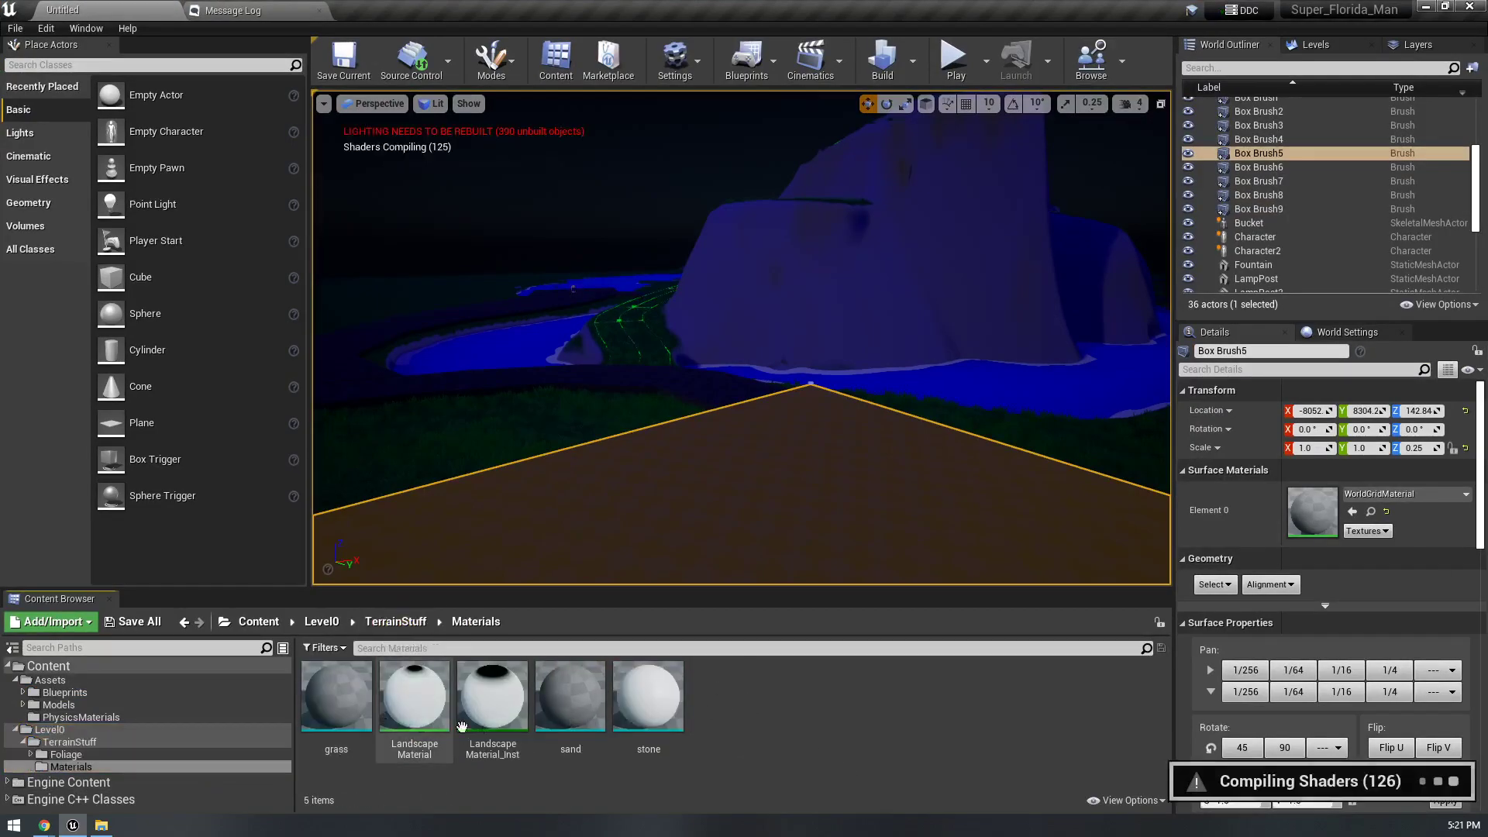
- Create a folder named ConcretePath inside the Materials folder
right_click(756, 704)
left_click(843, 236)
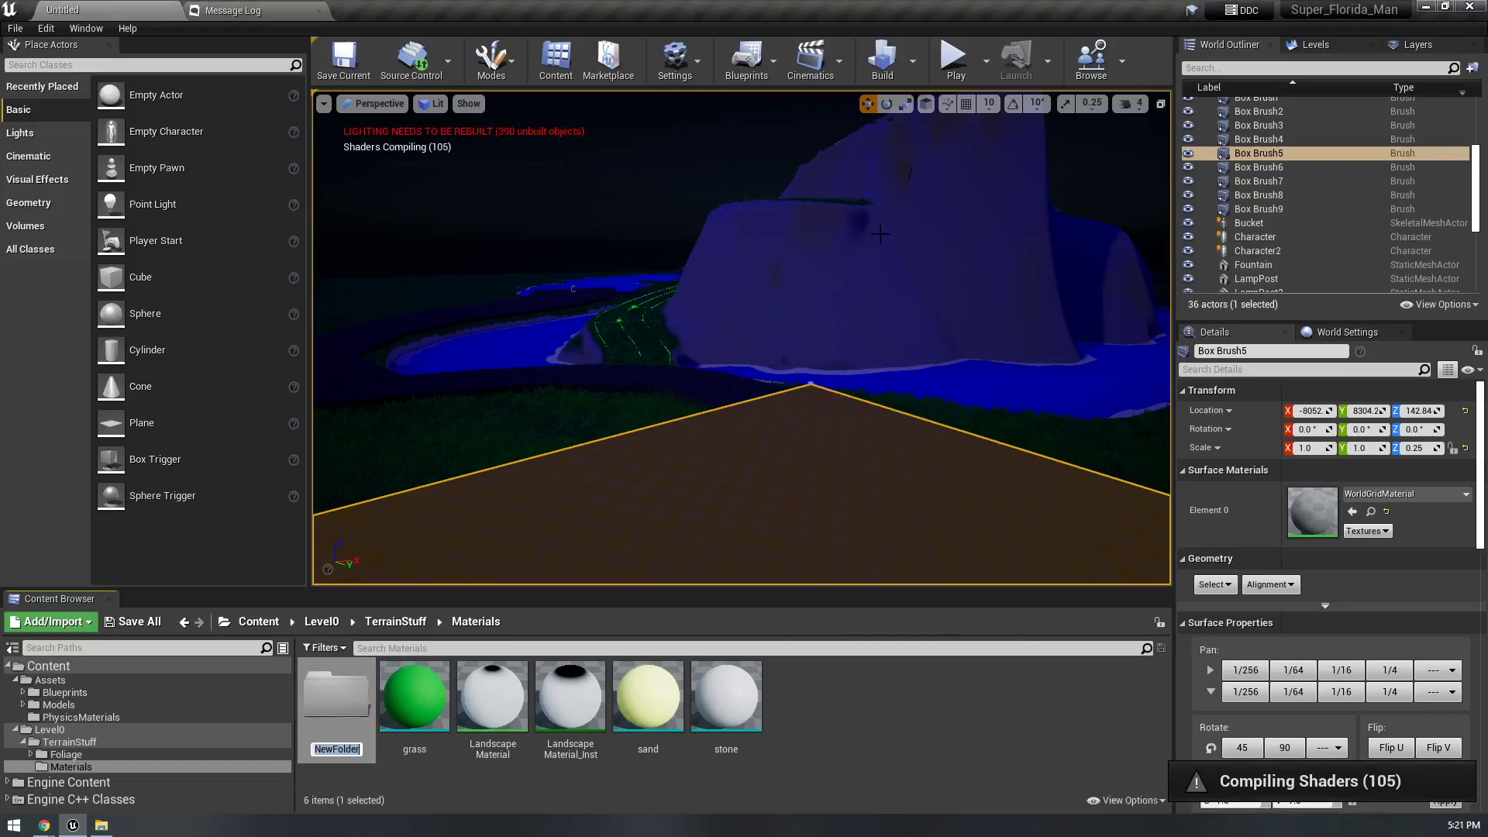
type("ConcretePath")
key("Return")
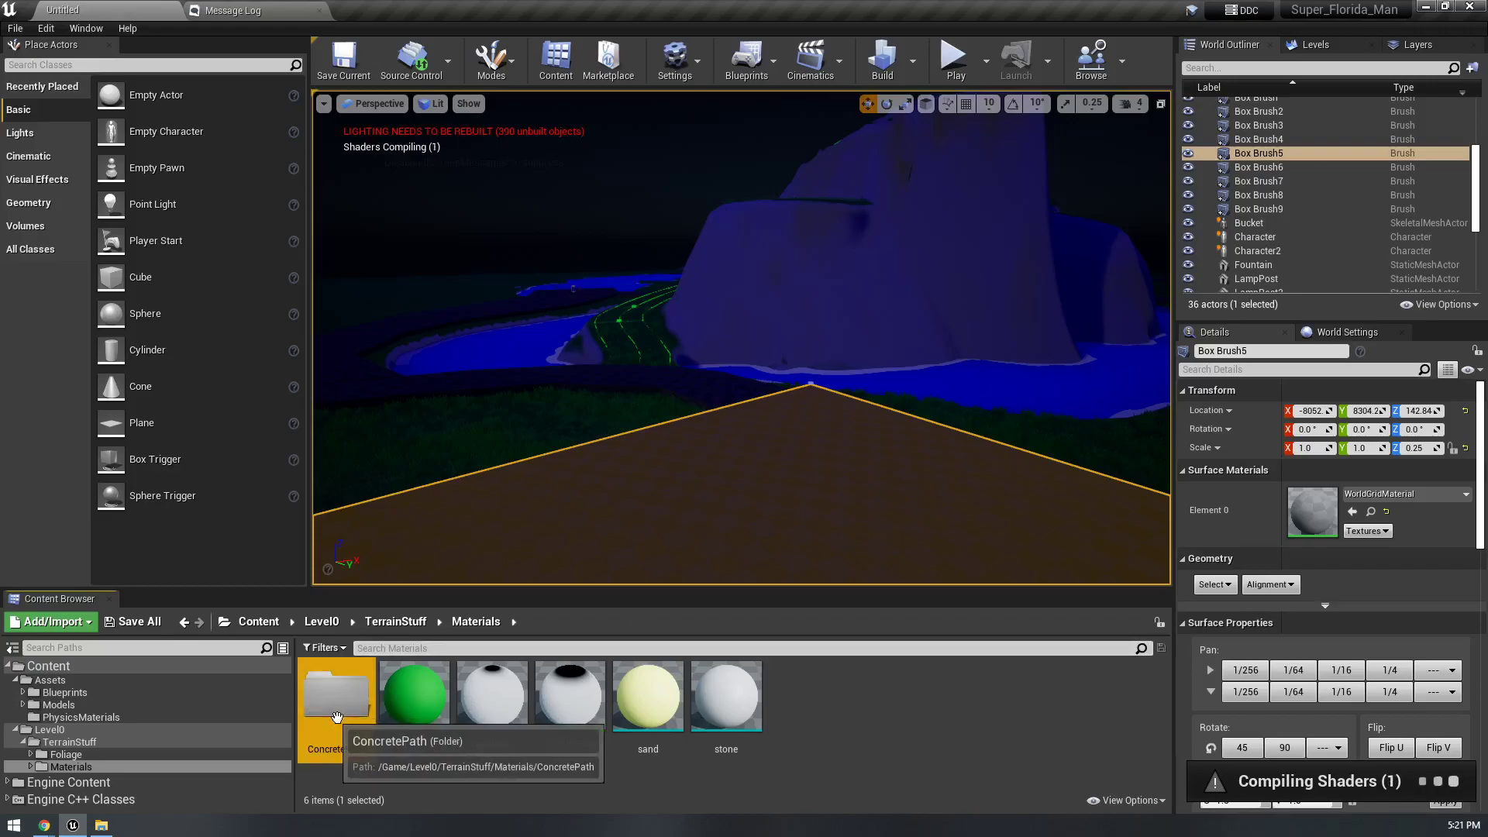
- Create a material function asset named ConcretePathLayer inside the ConcretePath folder
double_click(336, 705)
right_click(402, 700)
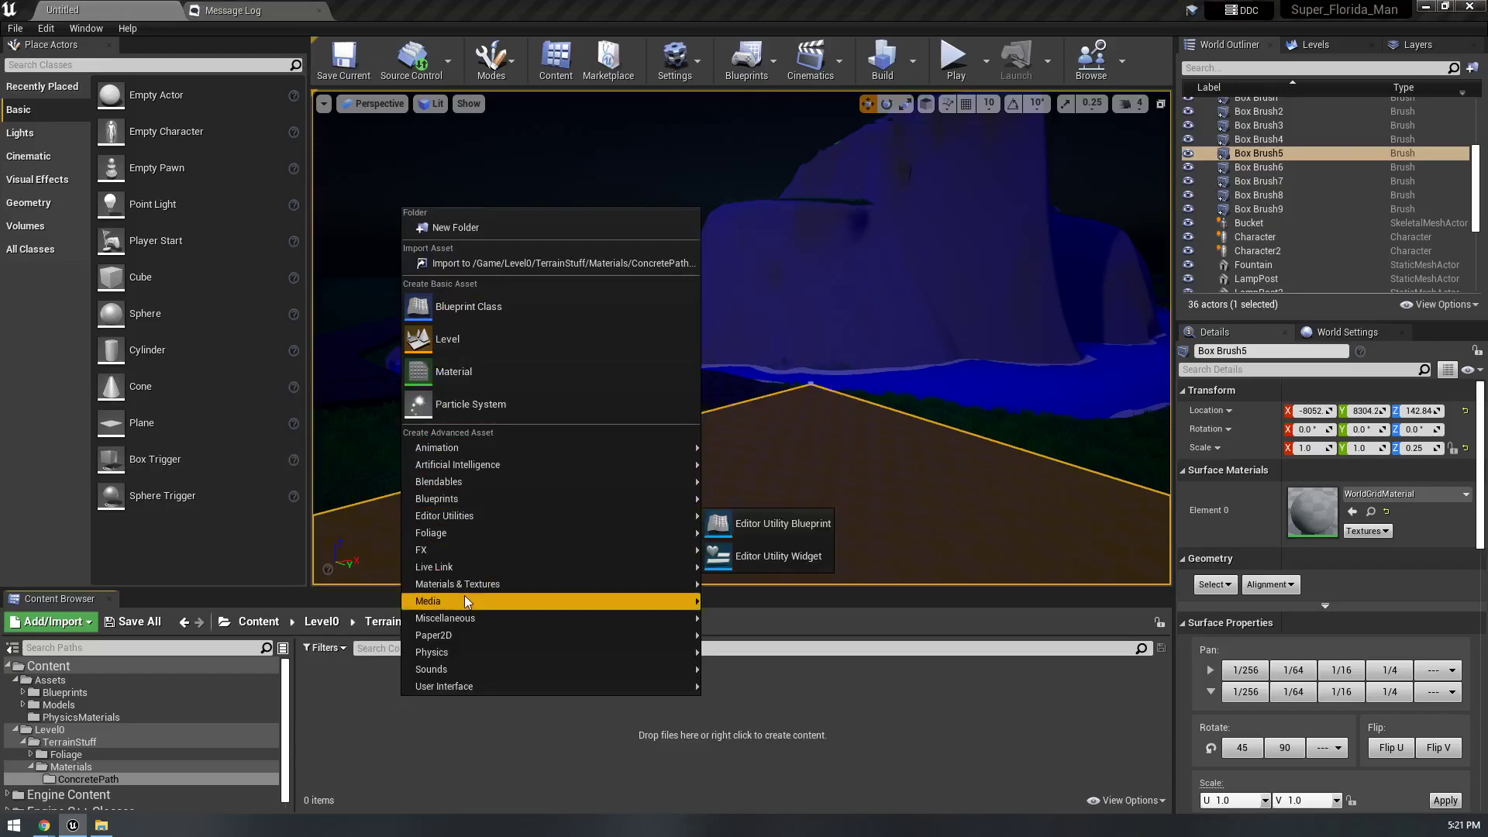
mouse_move(463, 583)
left_click(793, 439)
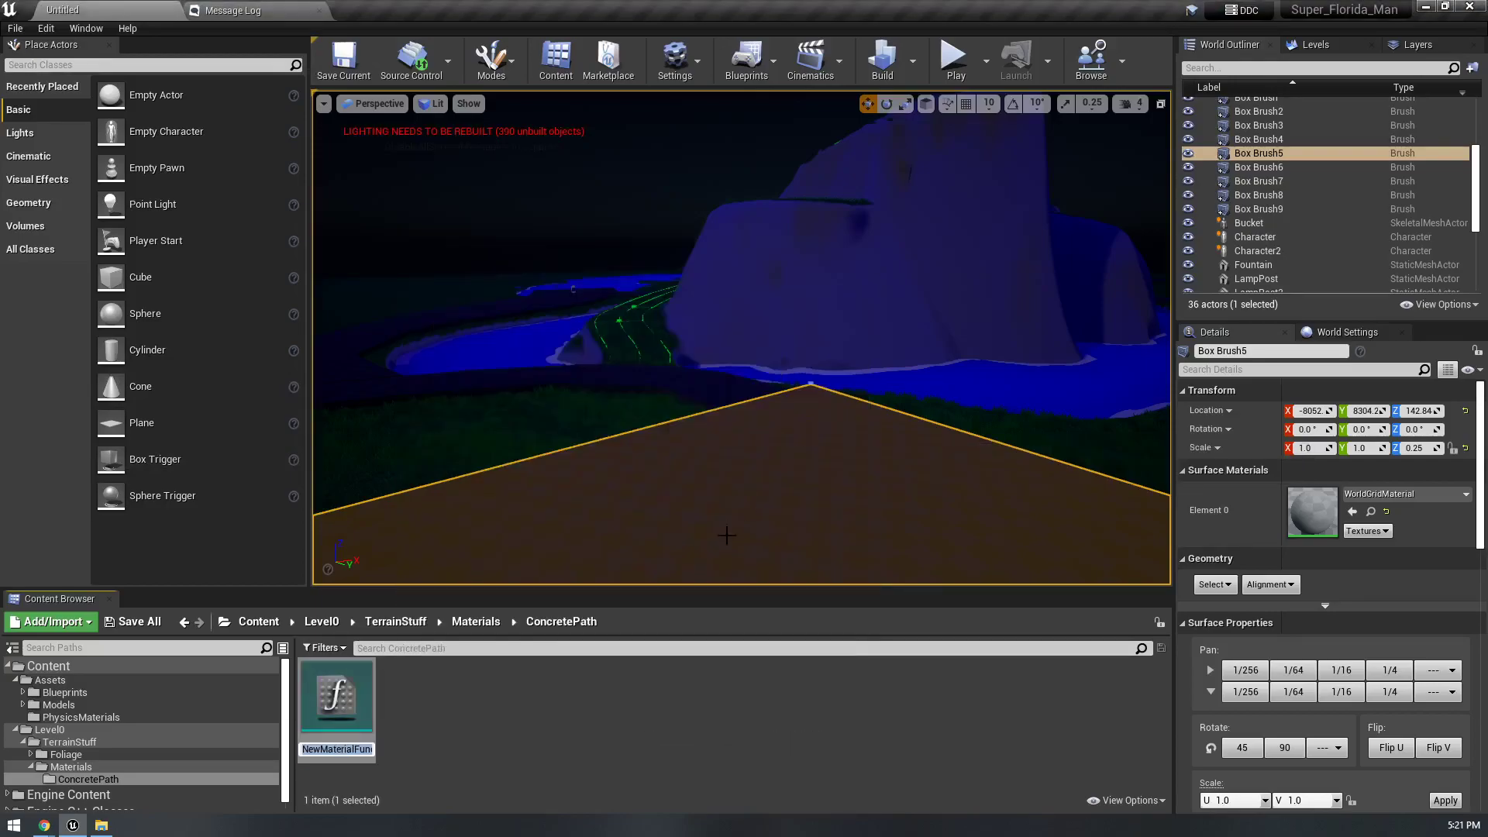
key("BackSpace")
type("Conc")
type("retePathLayer")
key("Return")
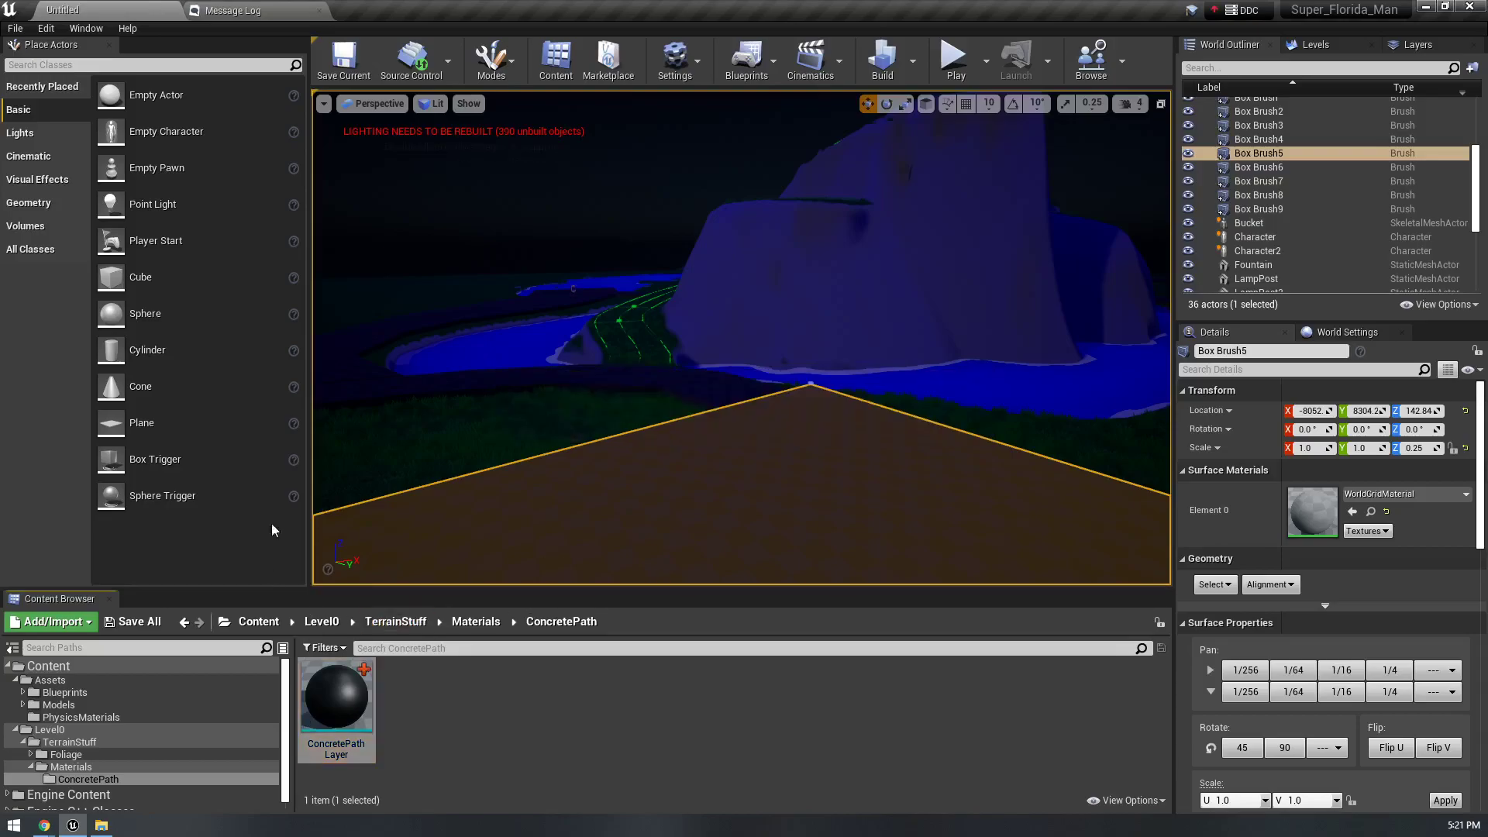
- Try to import ConcreteTilePaths.sbsar and ConcreteTilePaths.sbs from File Explorer into the project's ConcretePath folder
left_click_drag(484, 9, 1025, 148)
left_click(193, 249)
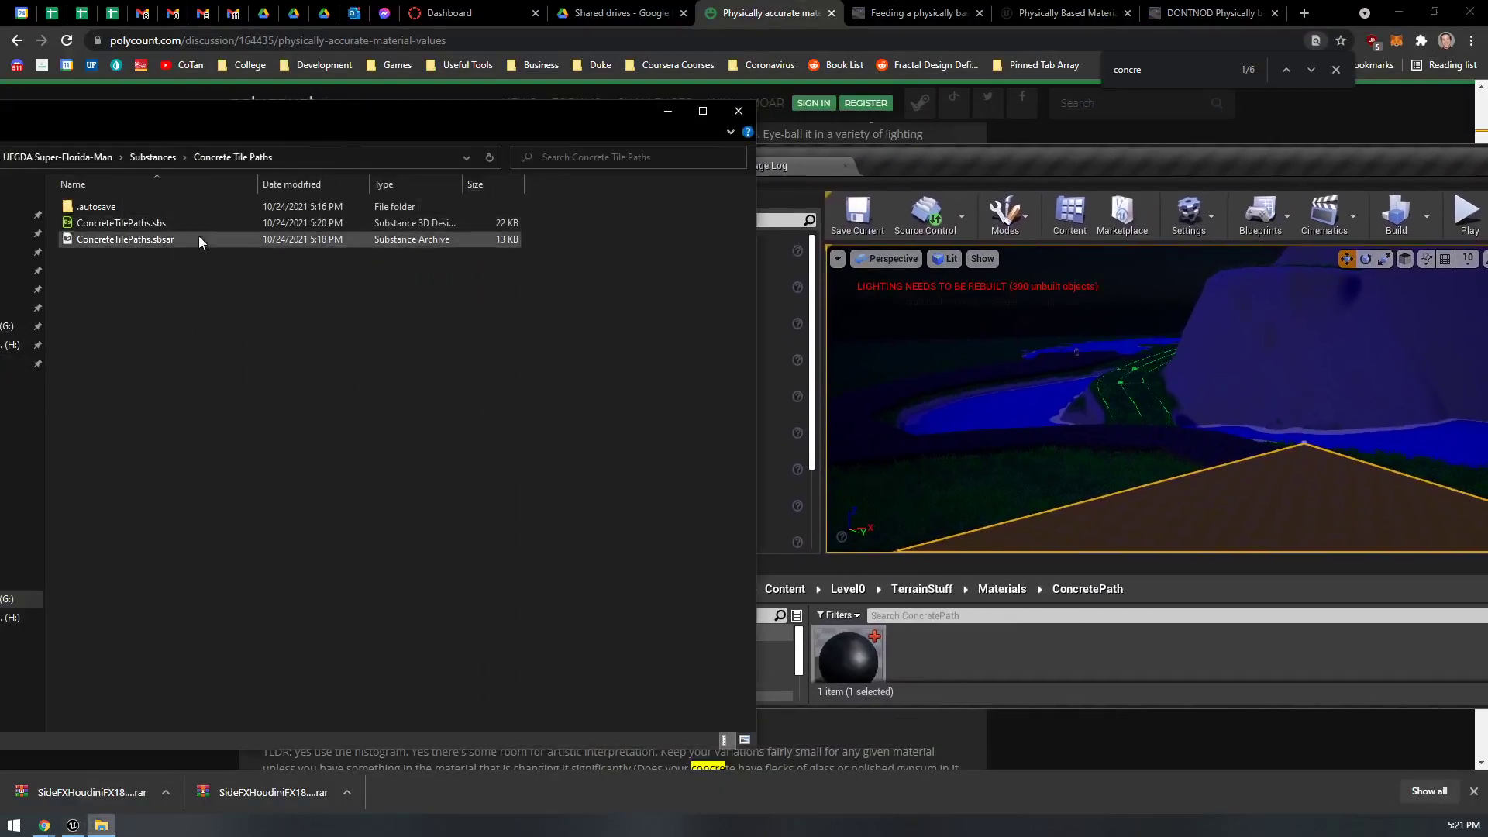
left_click_drag(170, 240, 1092, 639)
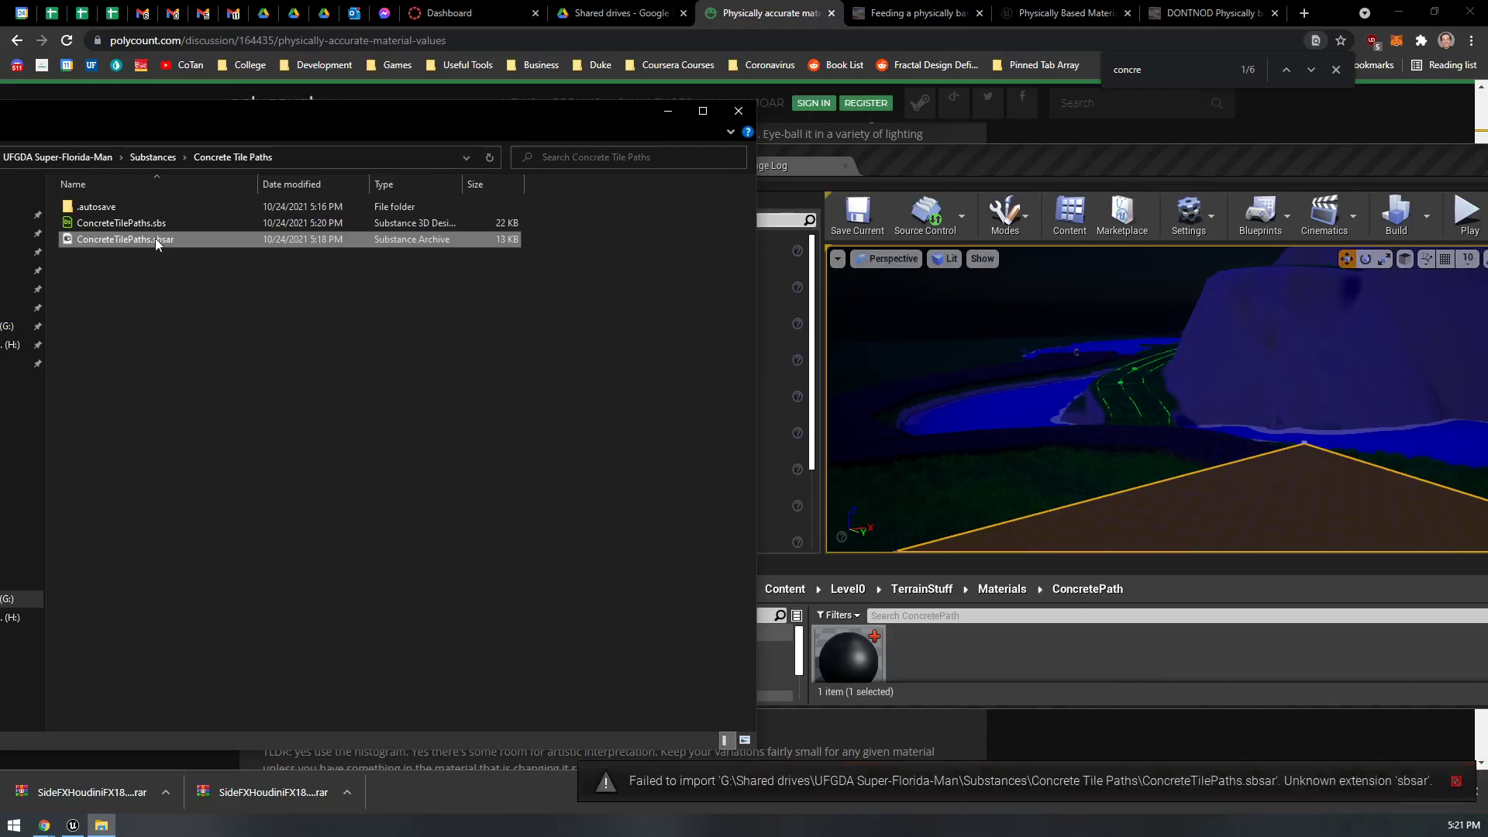
left_click(130, 224)
left_click_drag(130, 224, 1029, 662)
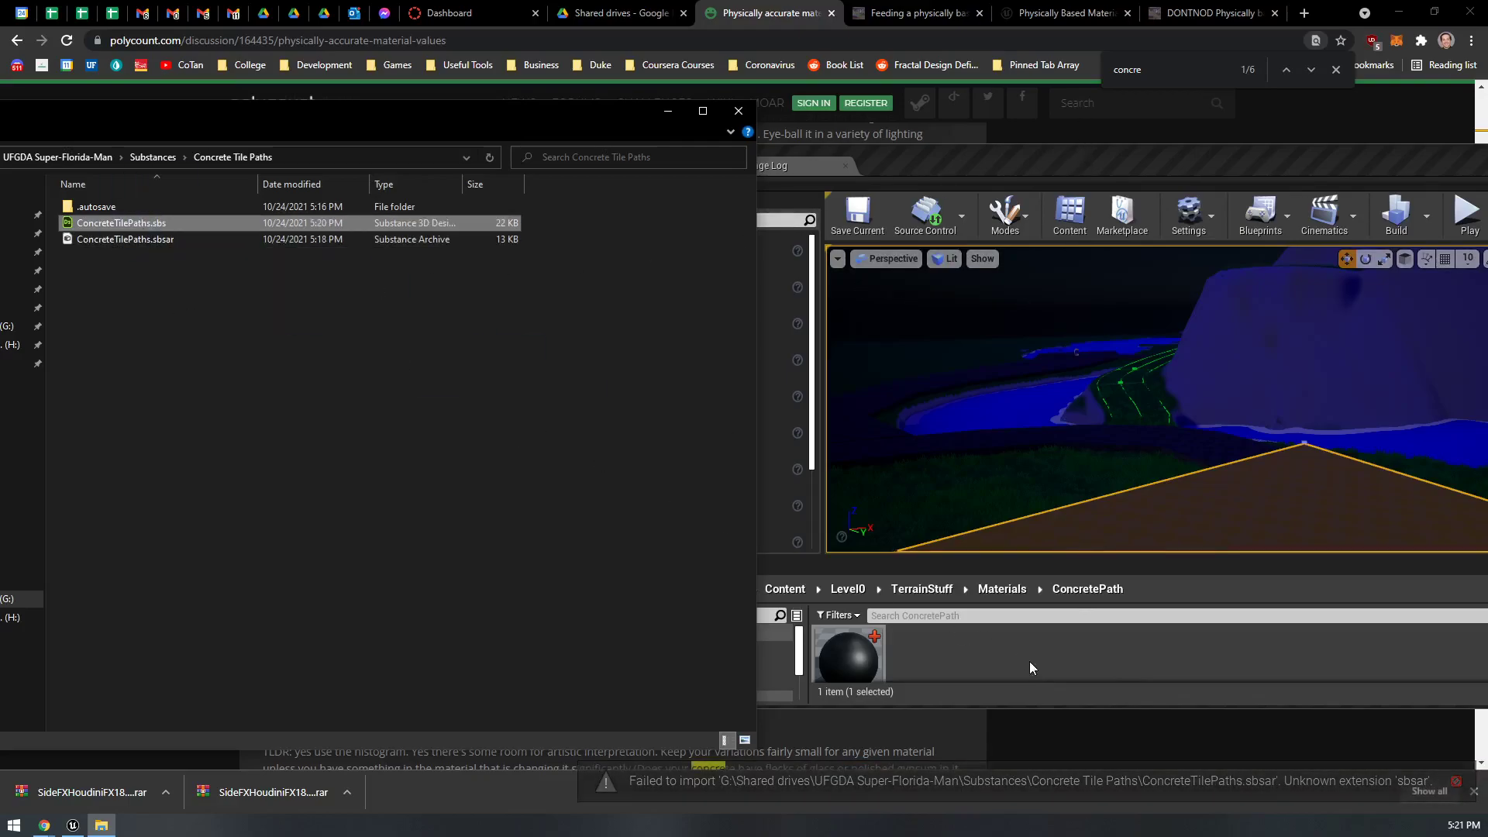
left_click(159, 240)
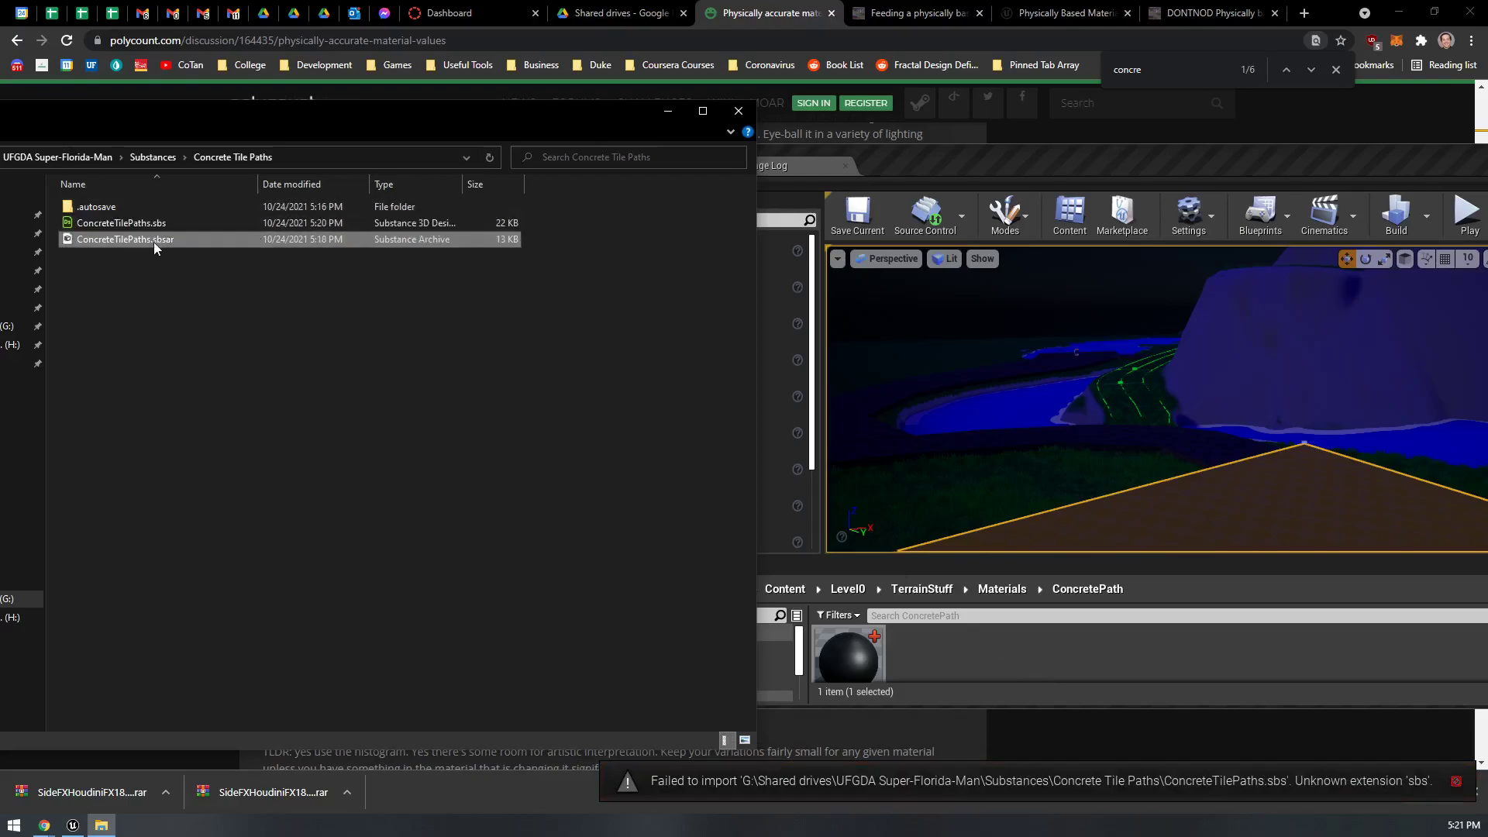
left_click_drag(1006, 141, 177, 6)
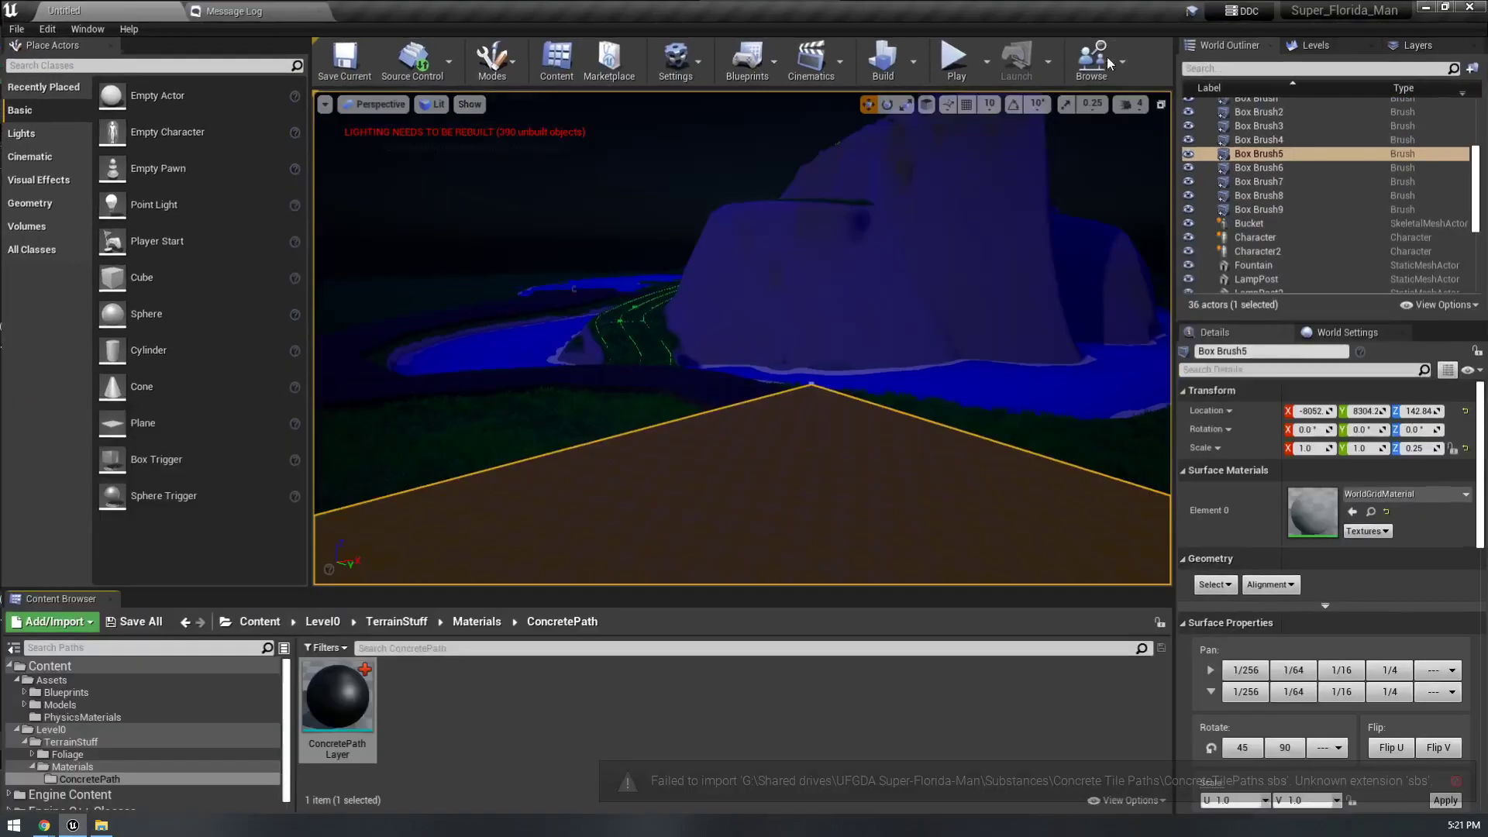
left_click(46, 28)
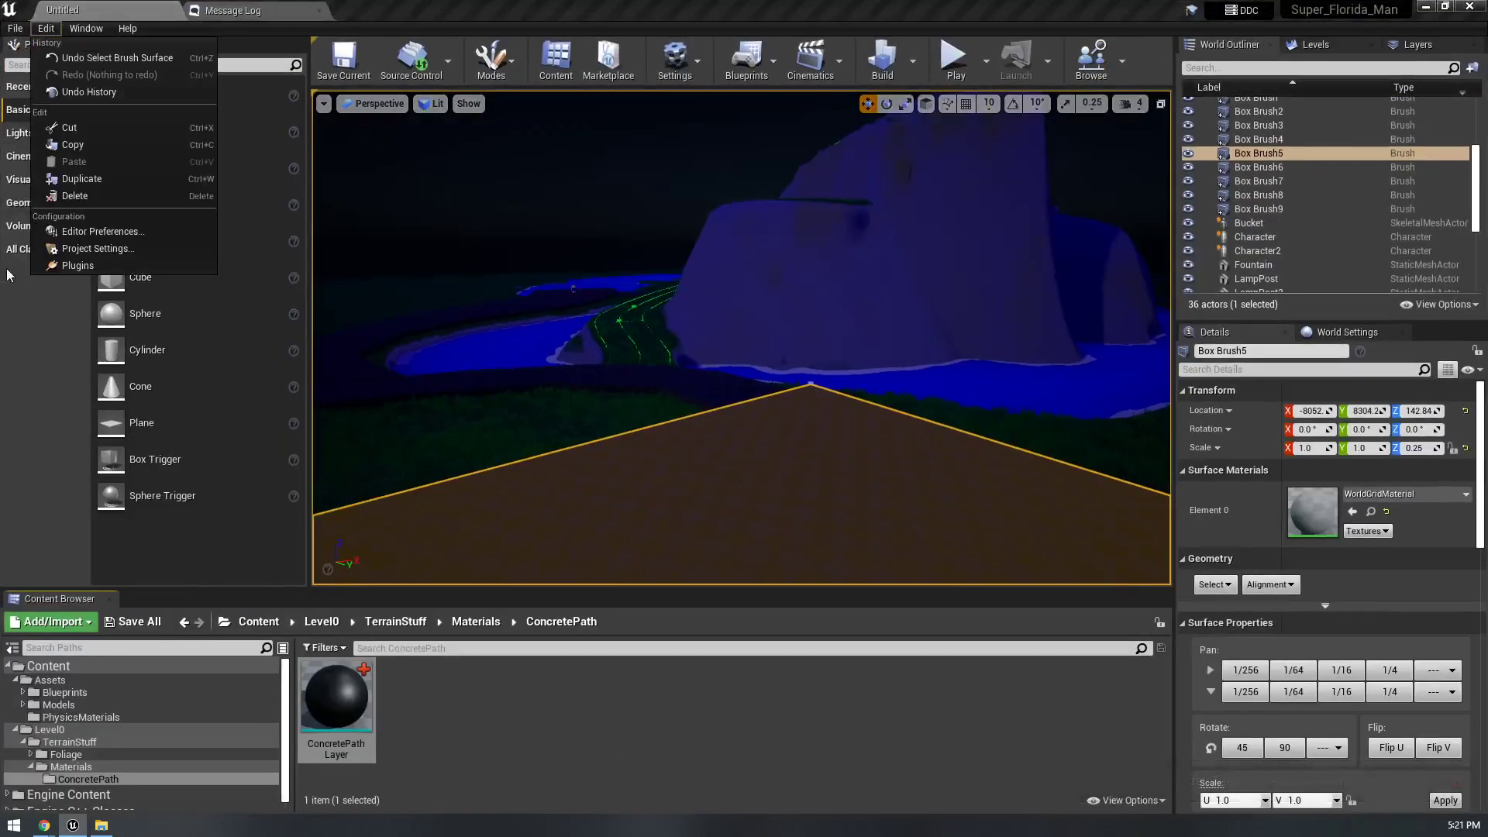
left_click(91, 250)
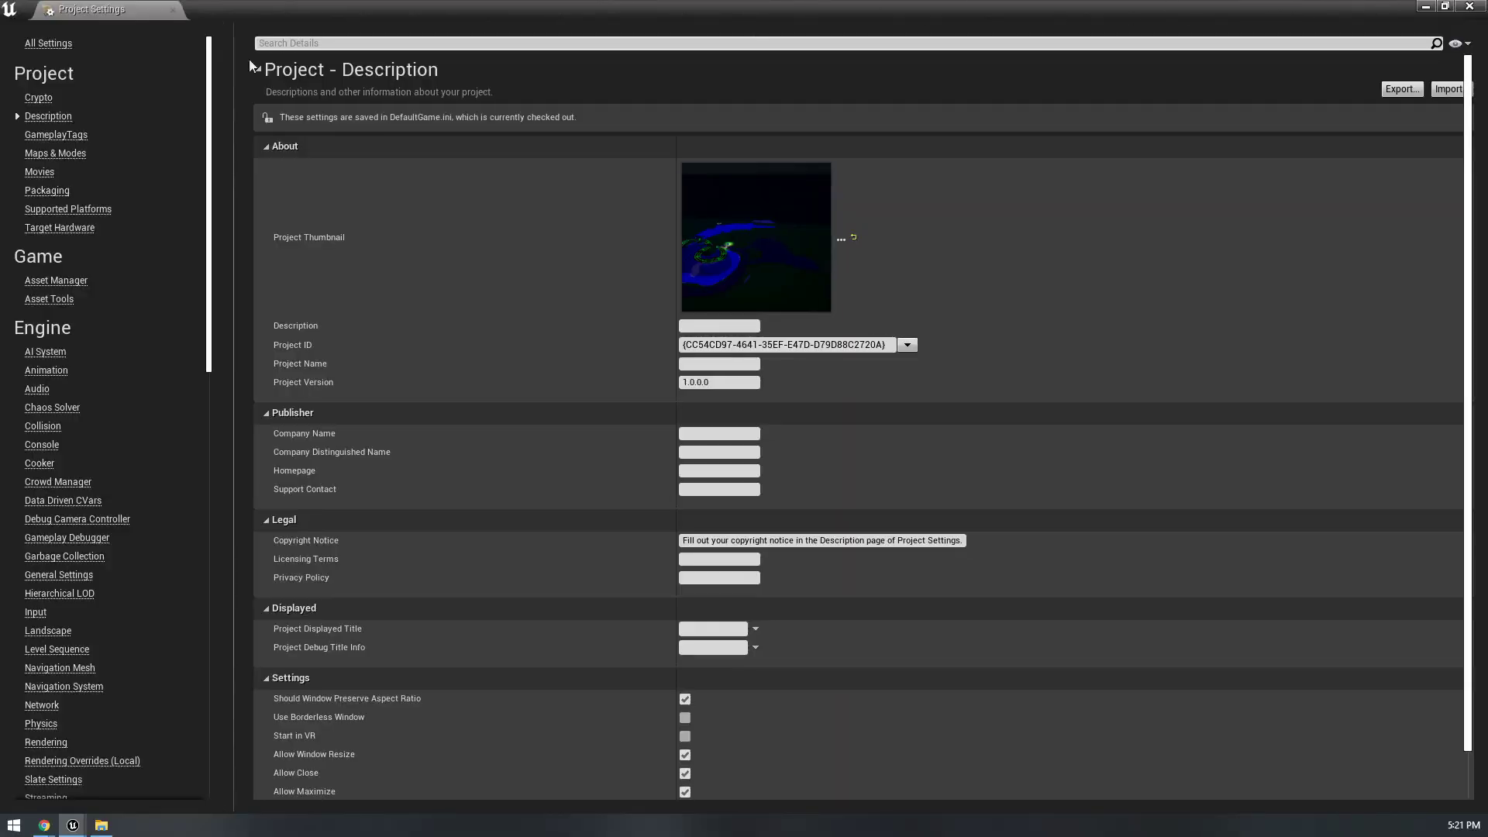
left_click(174, 10)
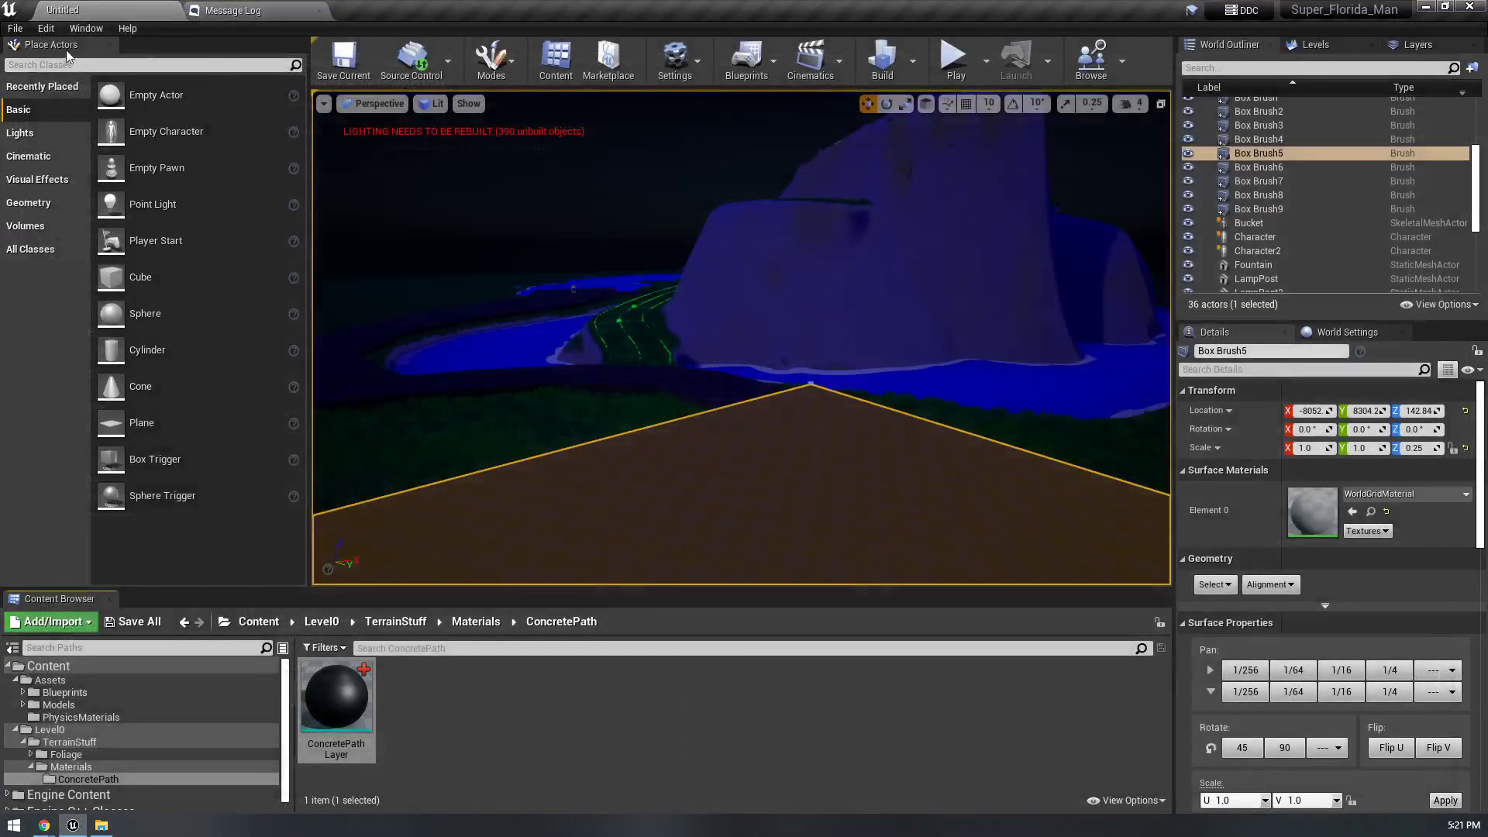
- Enable the Substance in UE4 plugin for the project and restart the editor to apply it
left_click(47, 29)
left_click(75, 266)
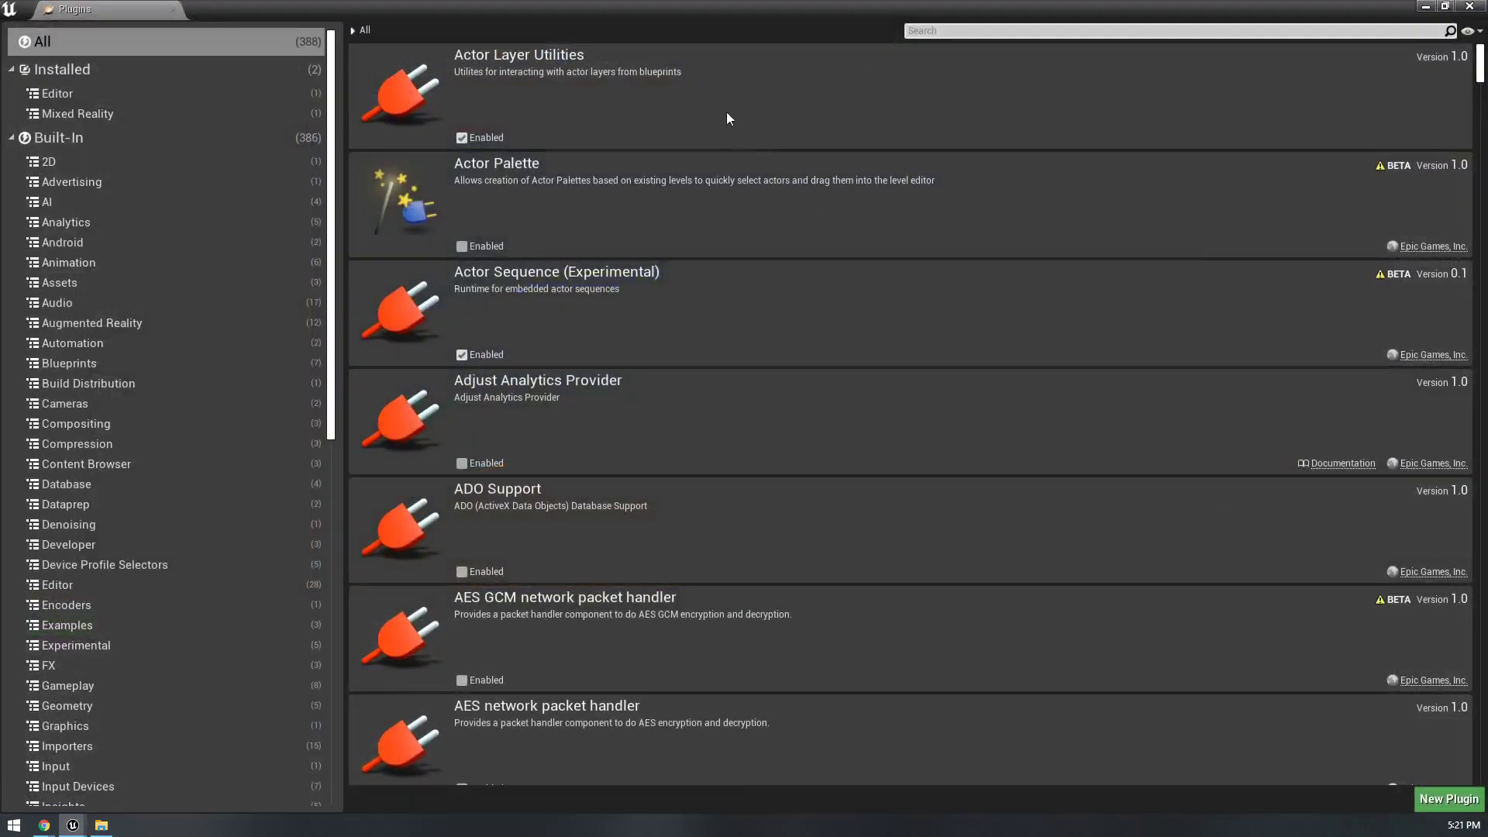
type("substr")
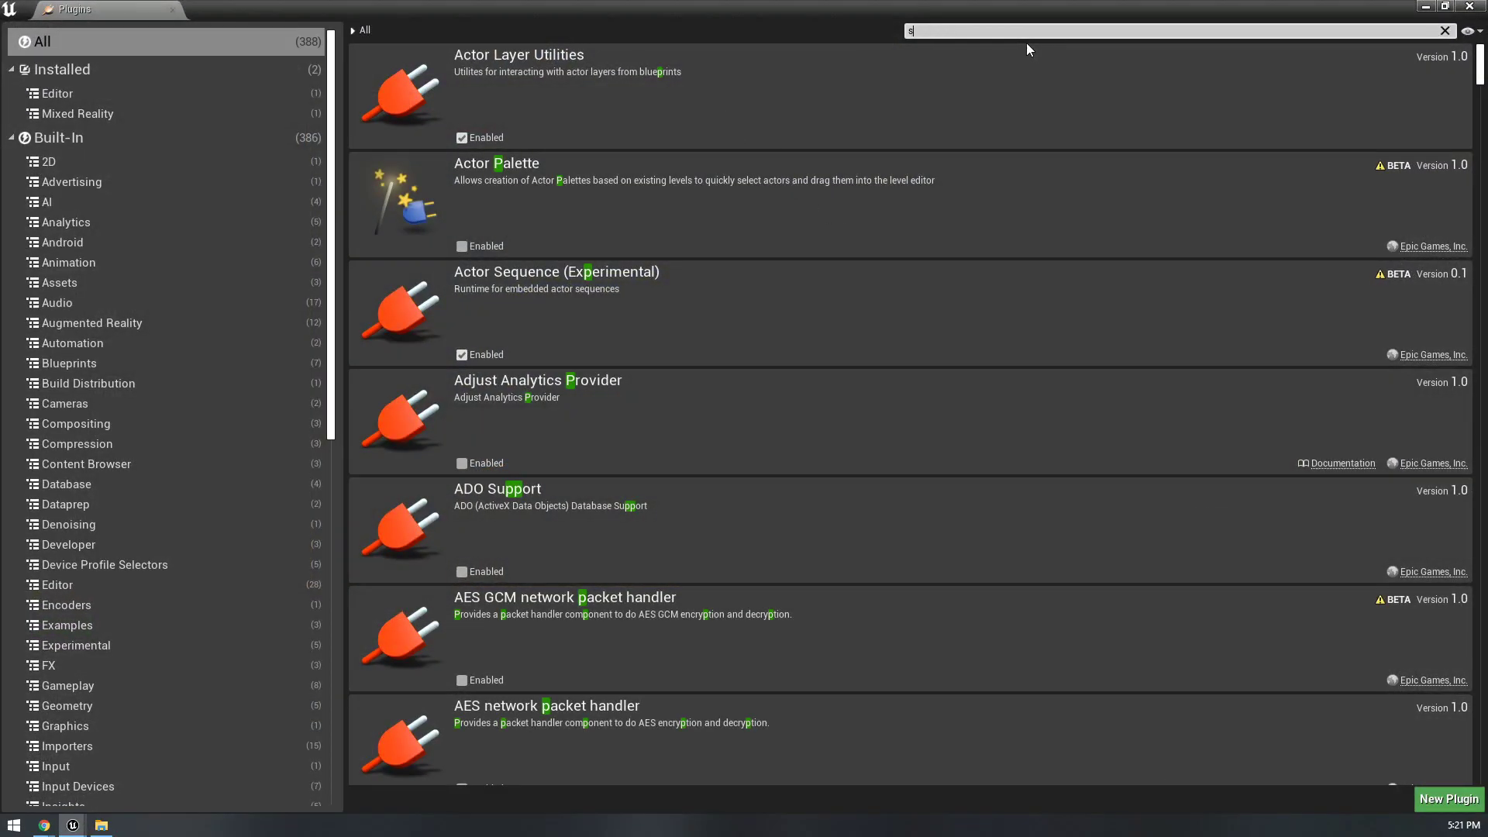
key("BackSpace")
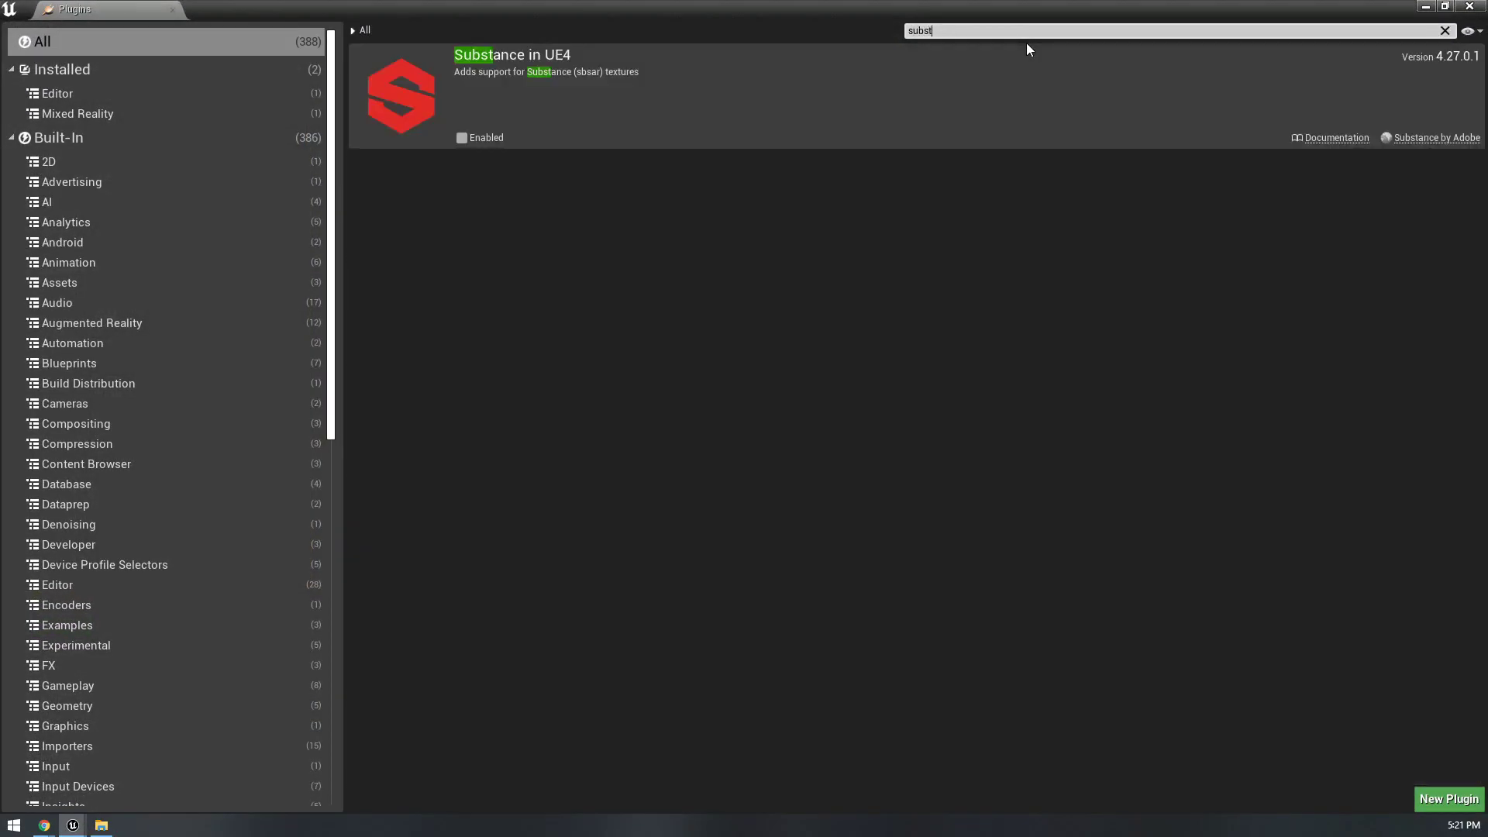
left_click(463, 138)
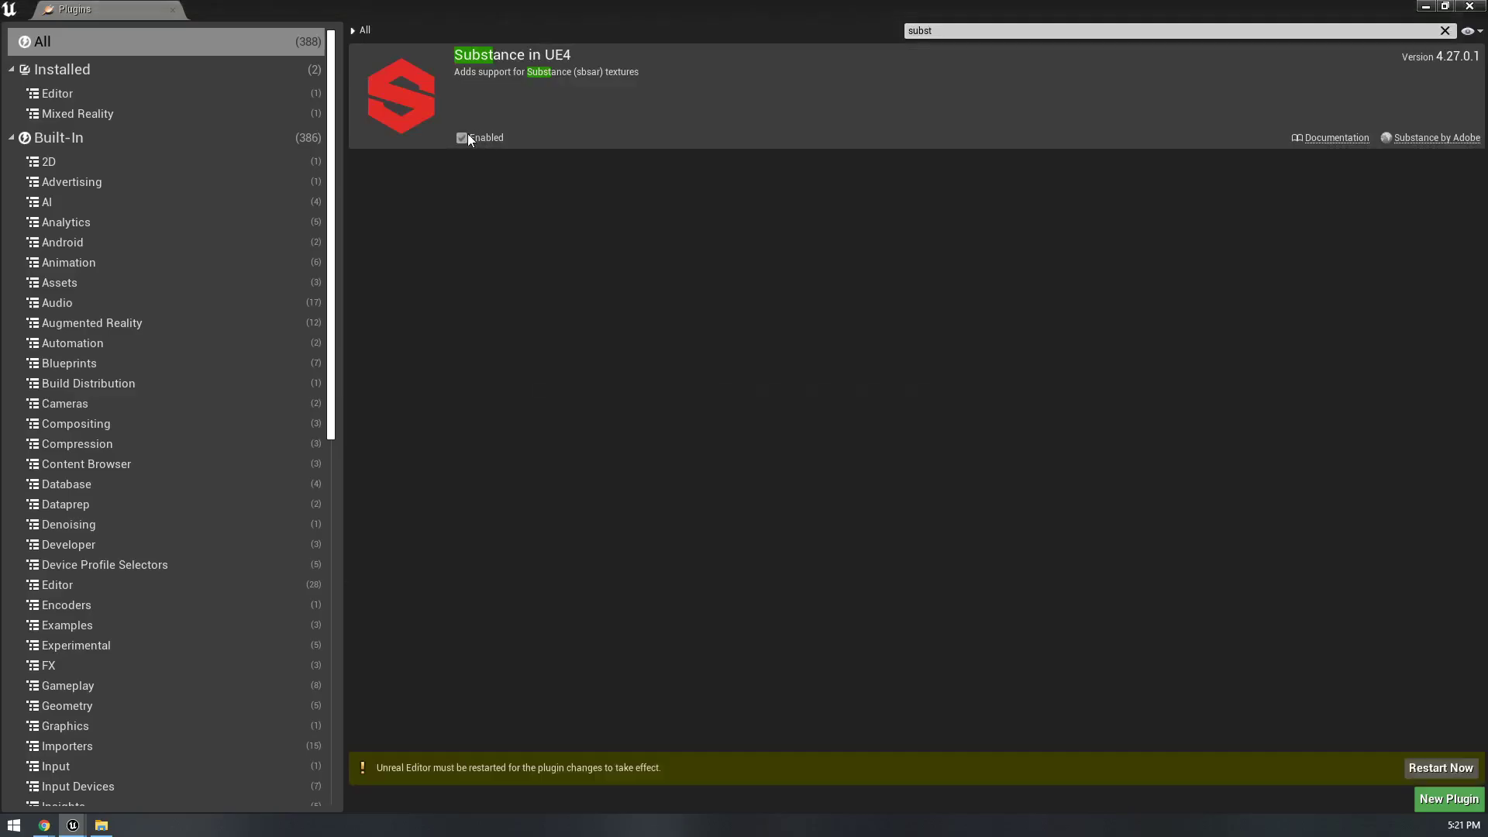
left_click(1440, 767)
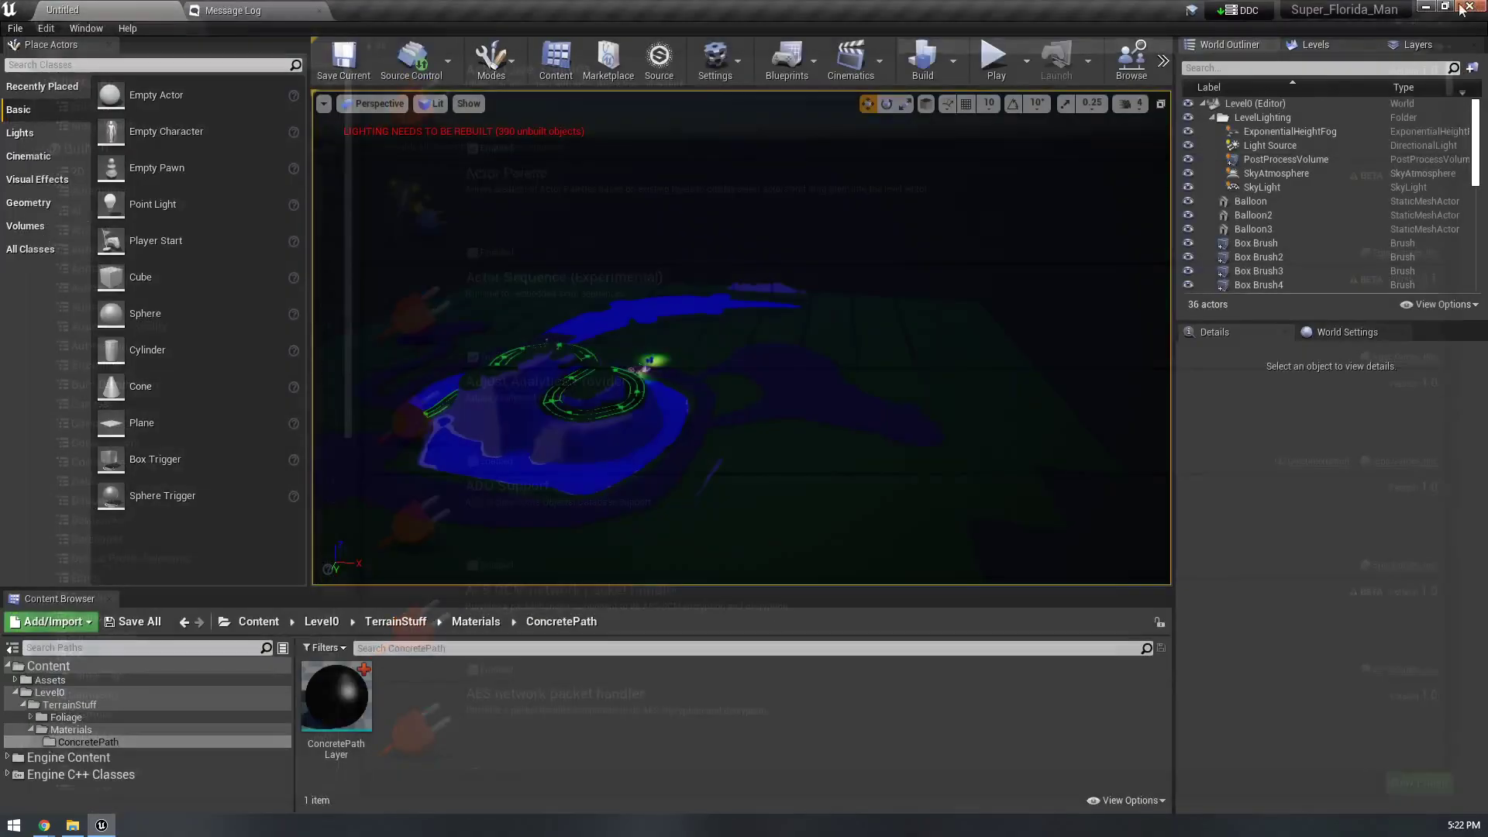
- Bring ConcreteTilePaths.sbsar from the Concrete Tile Paths folder into the project's ConcretePath folder to start its import
left_click_drag(524, 10, 704, 146)
left_click(112, 279)
left_click_drag(113, 237, 937, 648)
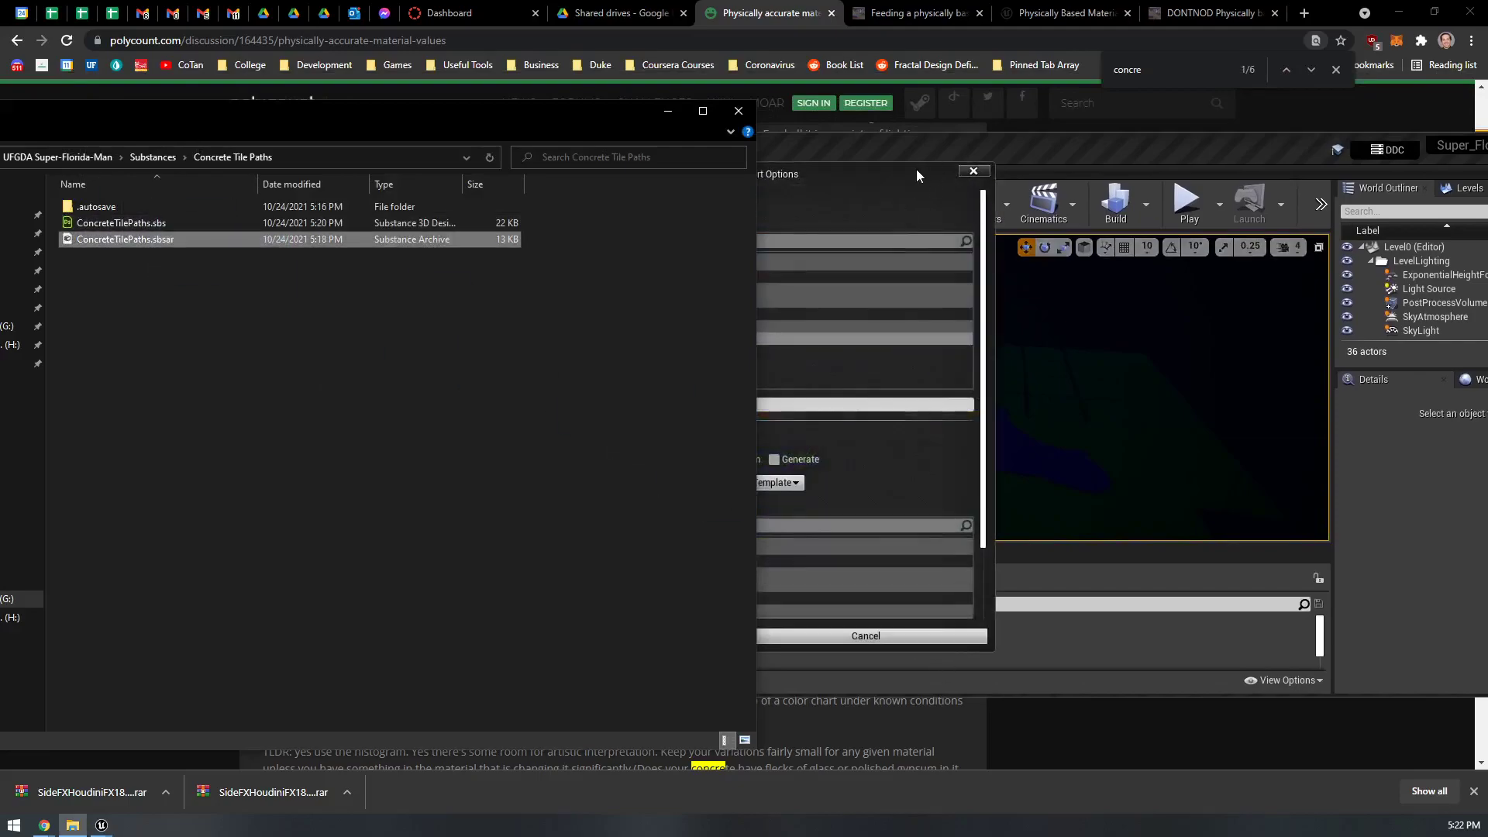
left_click_drag(919, 169, 1033, 164)
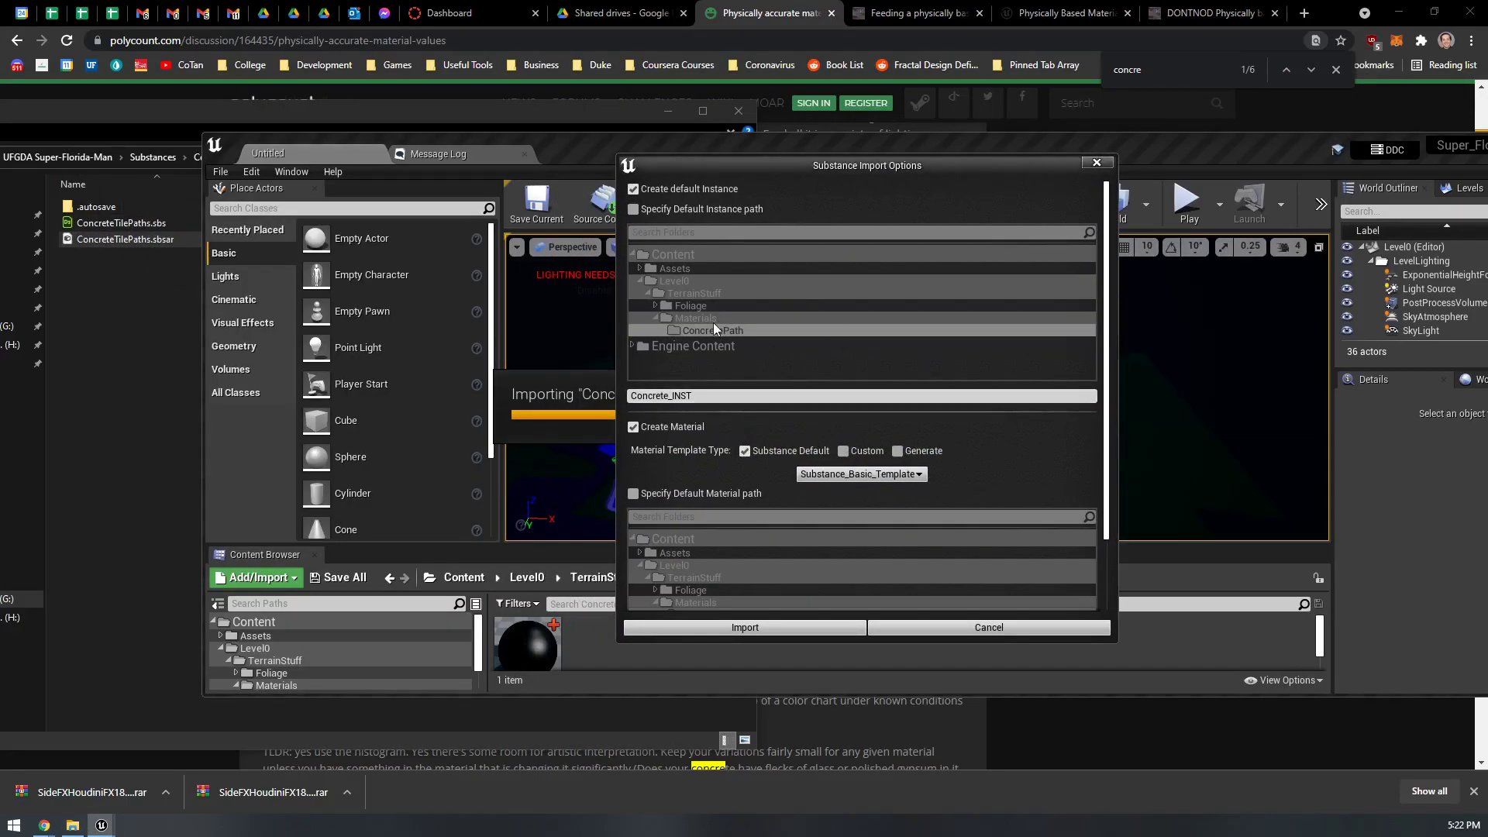
- Import the substance with the default instance Concrete_INST and Create Material turned off
left_click(709, 397)
left_click(633, 427)
scroll(757, 403, "down", 2)
scroll(757, 403, "up", 2)
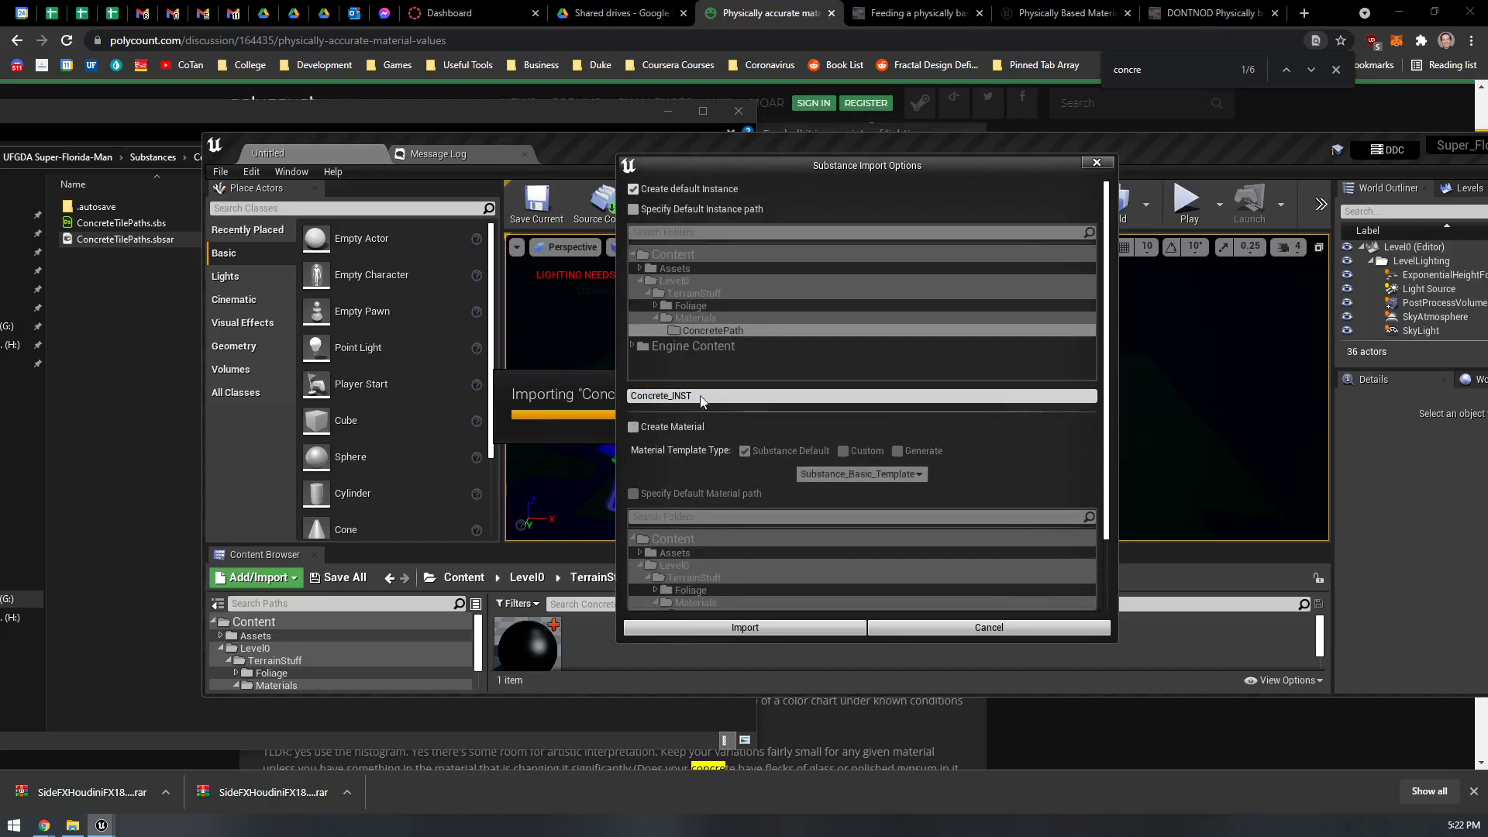
left_click(633, 188)
left_click(633, 188)
scroll(729, 349, "down", 2)
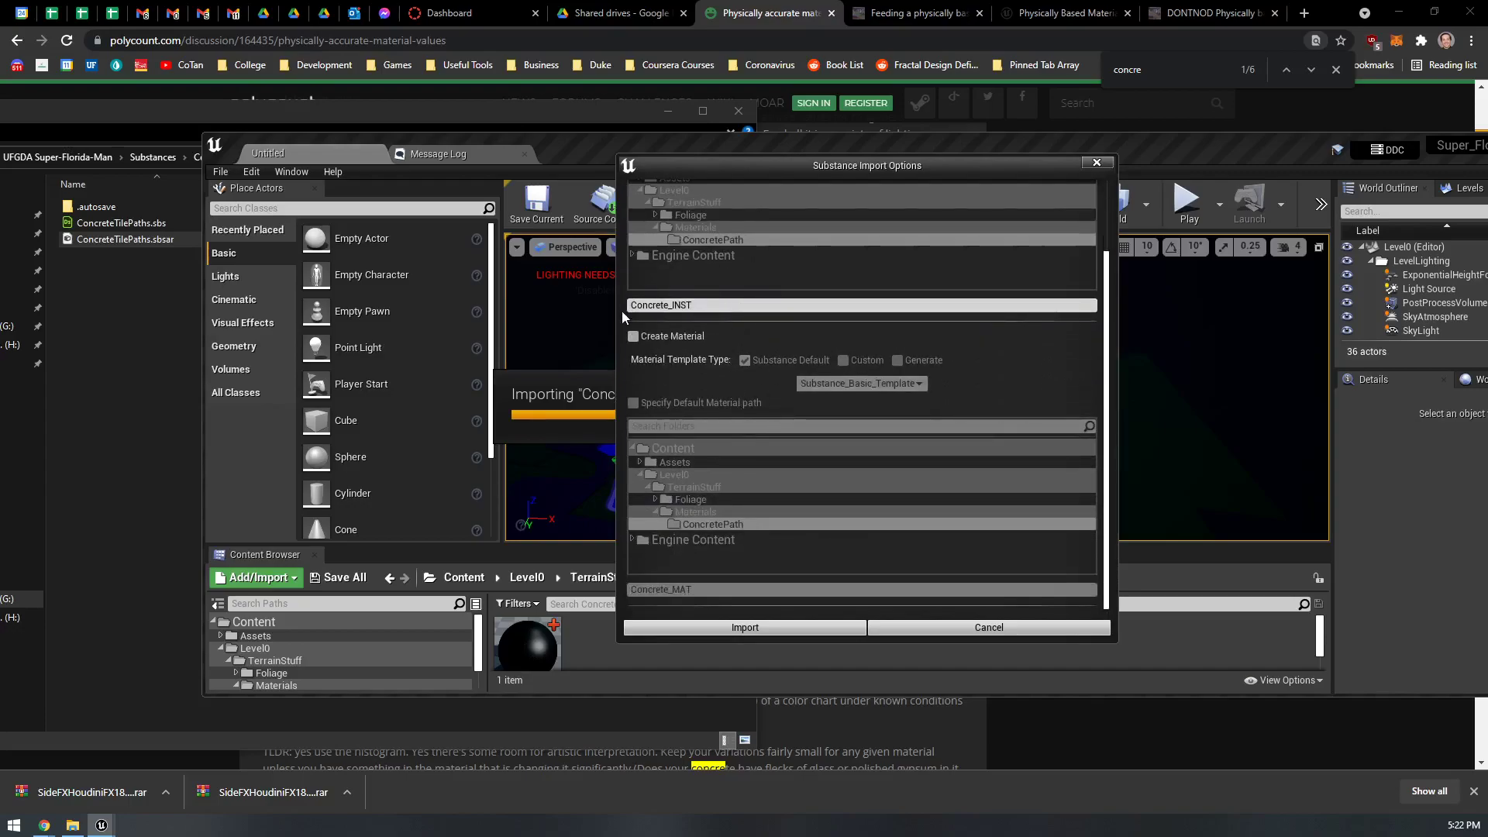
left_click(730, 627)
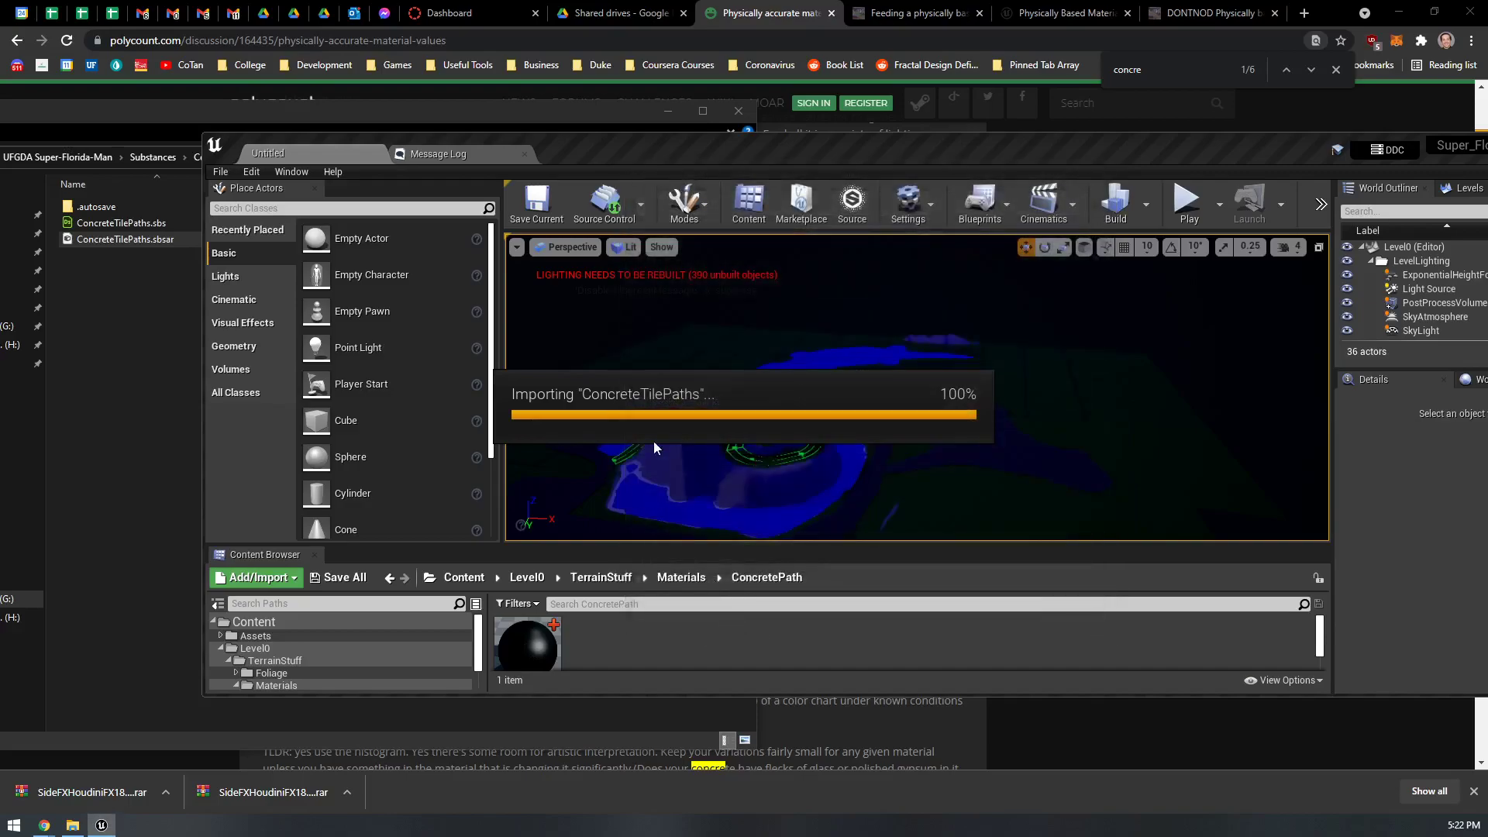
- Examine the imported Concrete_INST textures, including roughness, height, ambient occlusion and metallic, and close the File Explorer window
double_click(739, 156)
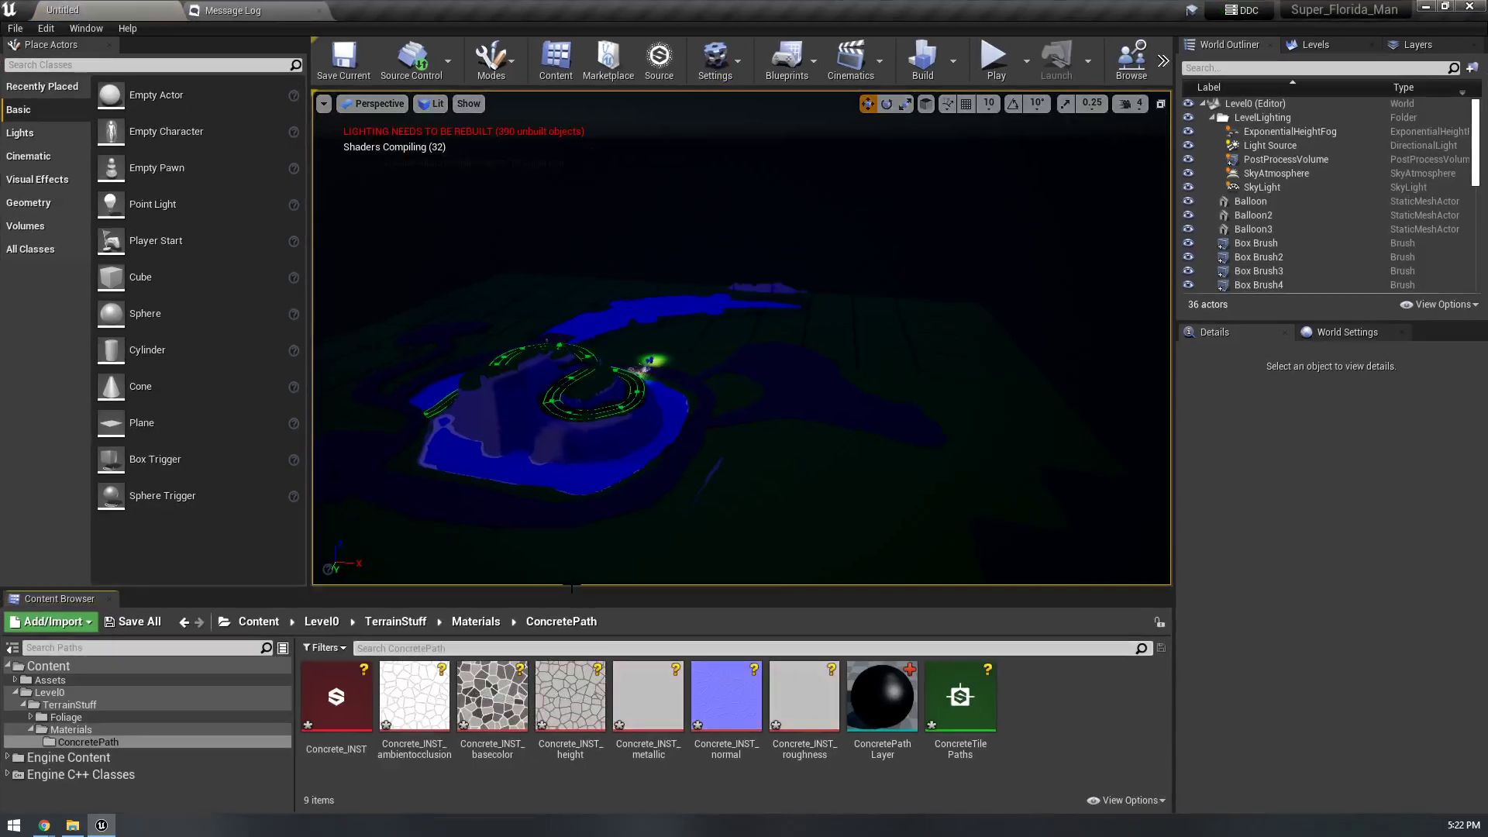
left_click_drag(569, 587, 612, 417)
left_click(802, 535)
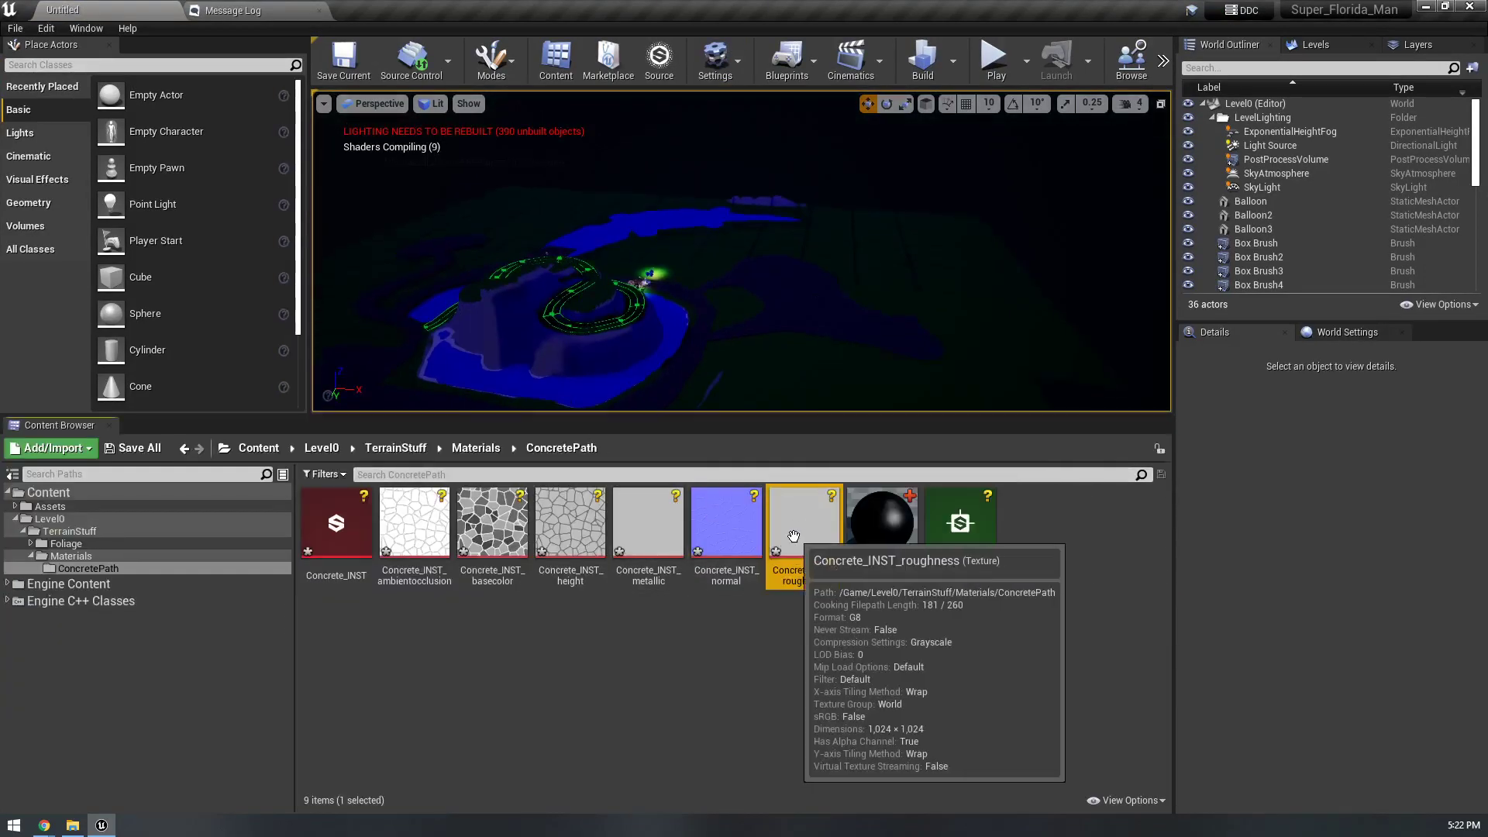
left_click(691, 540)
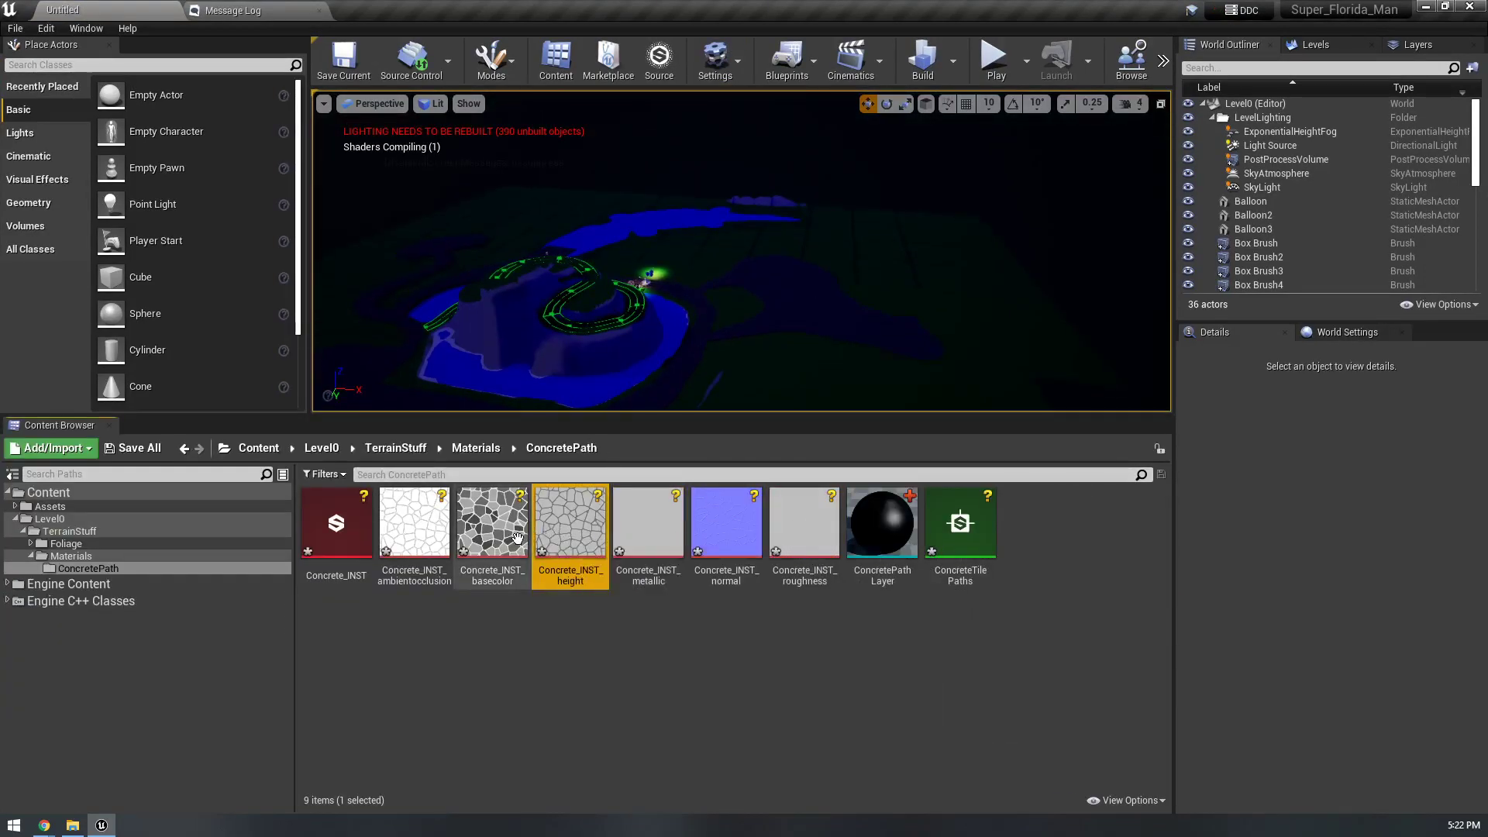
left_click(413, 540)
left_click(803, 535)
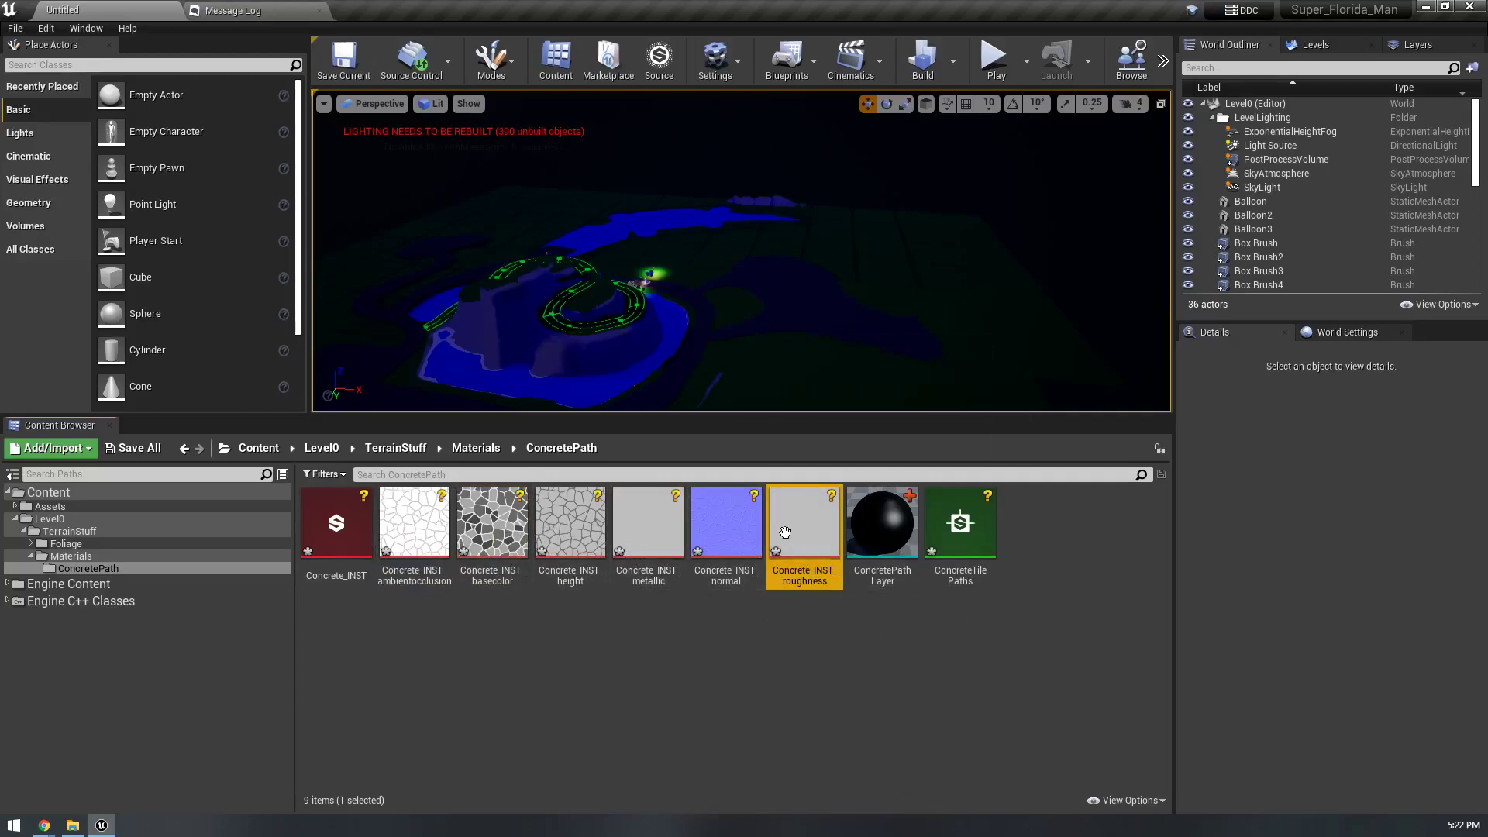
left_click(414, 535, "ctrl")
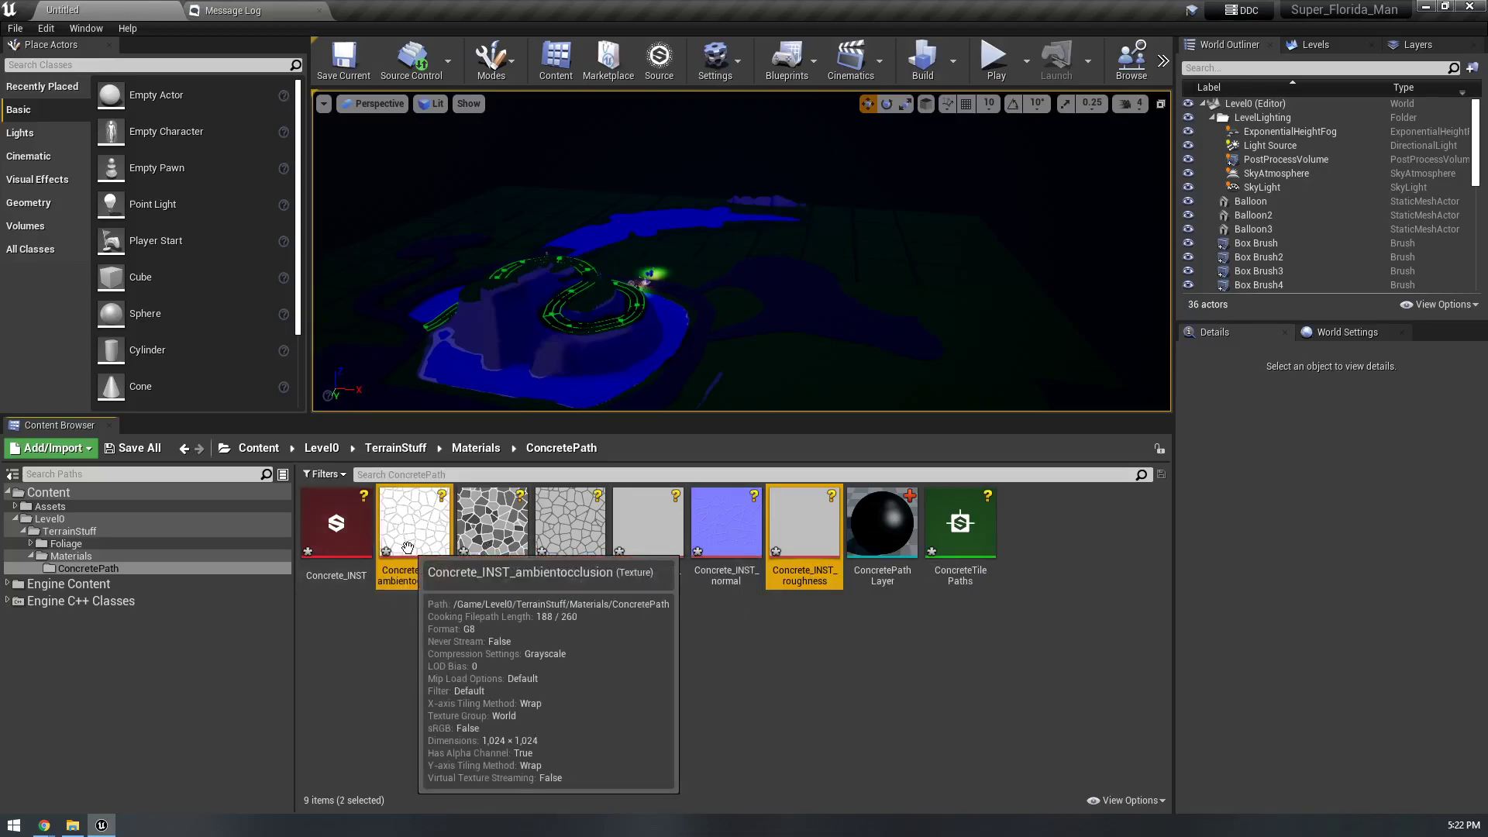
left_click(648, 534, "ctrl")
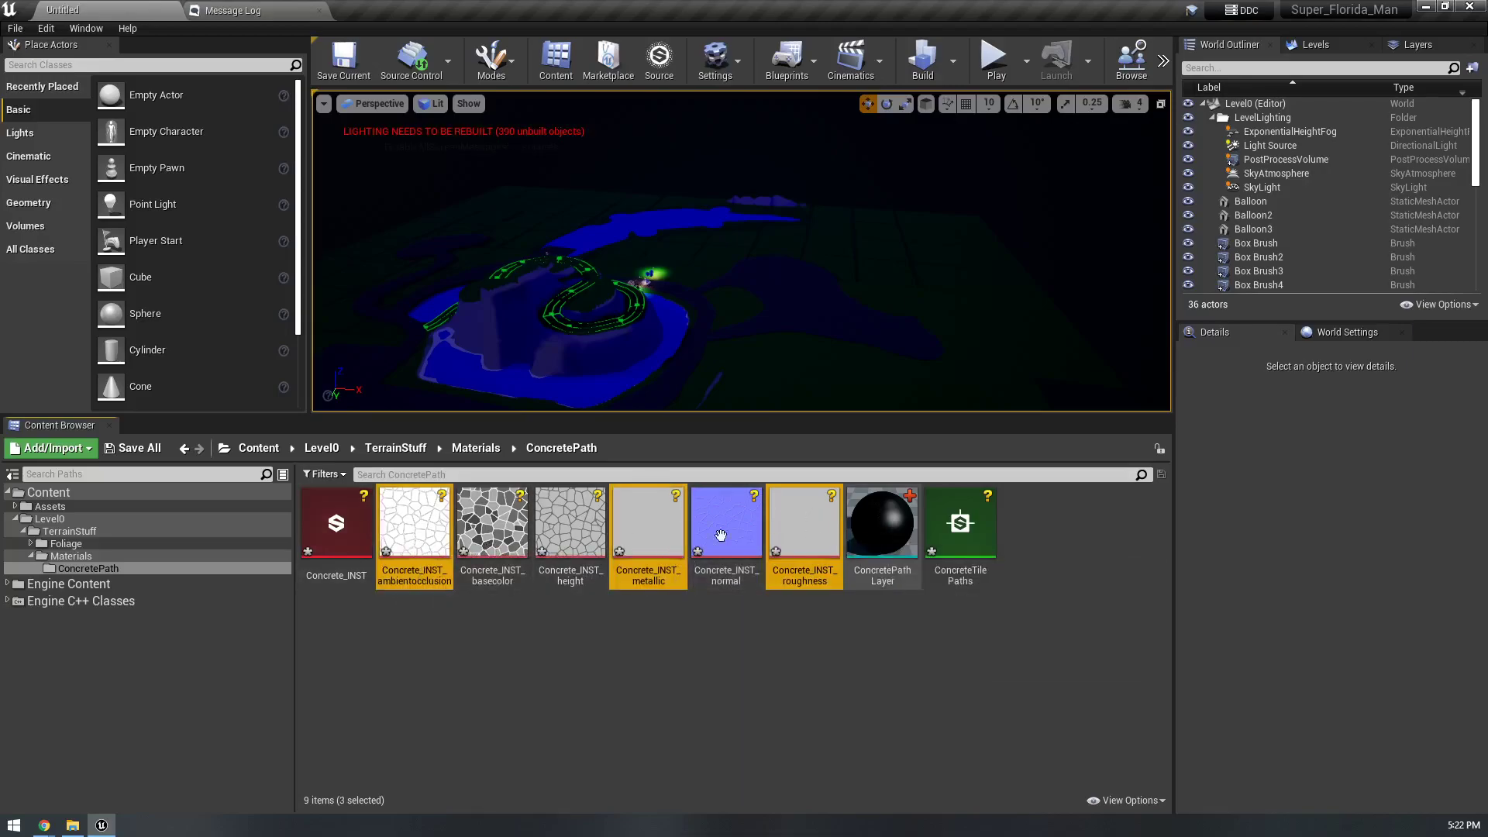
left_click(73, 825)
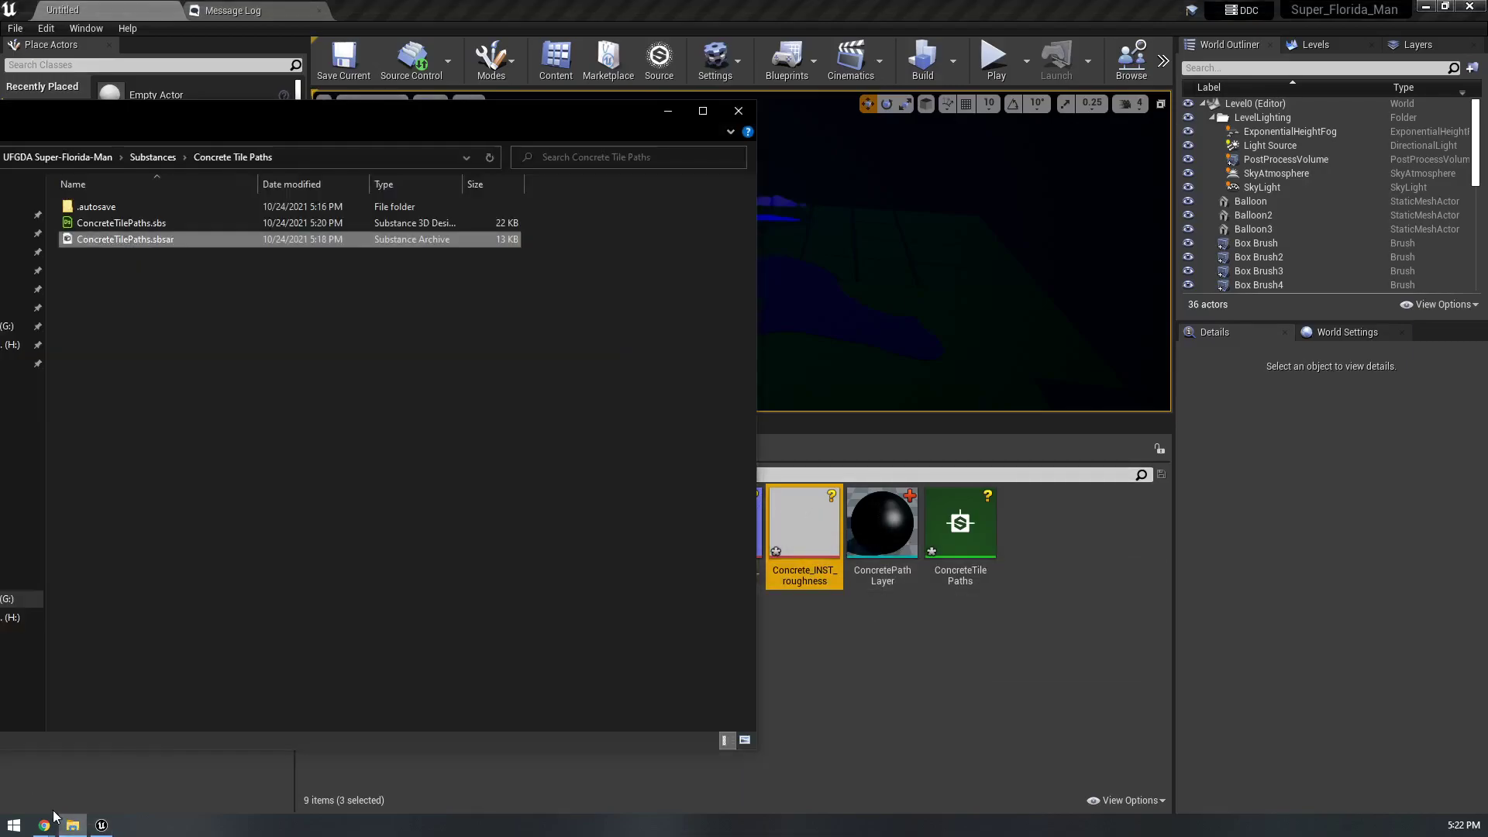
left_click(738, 111)
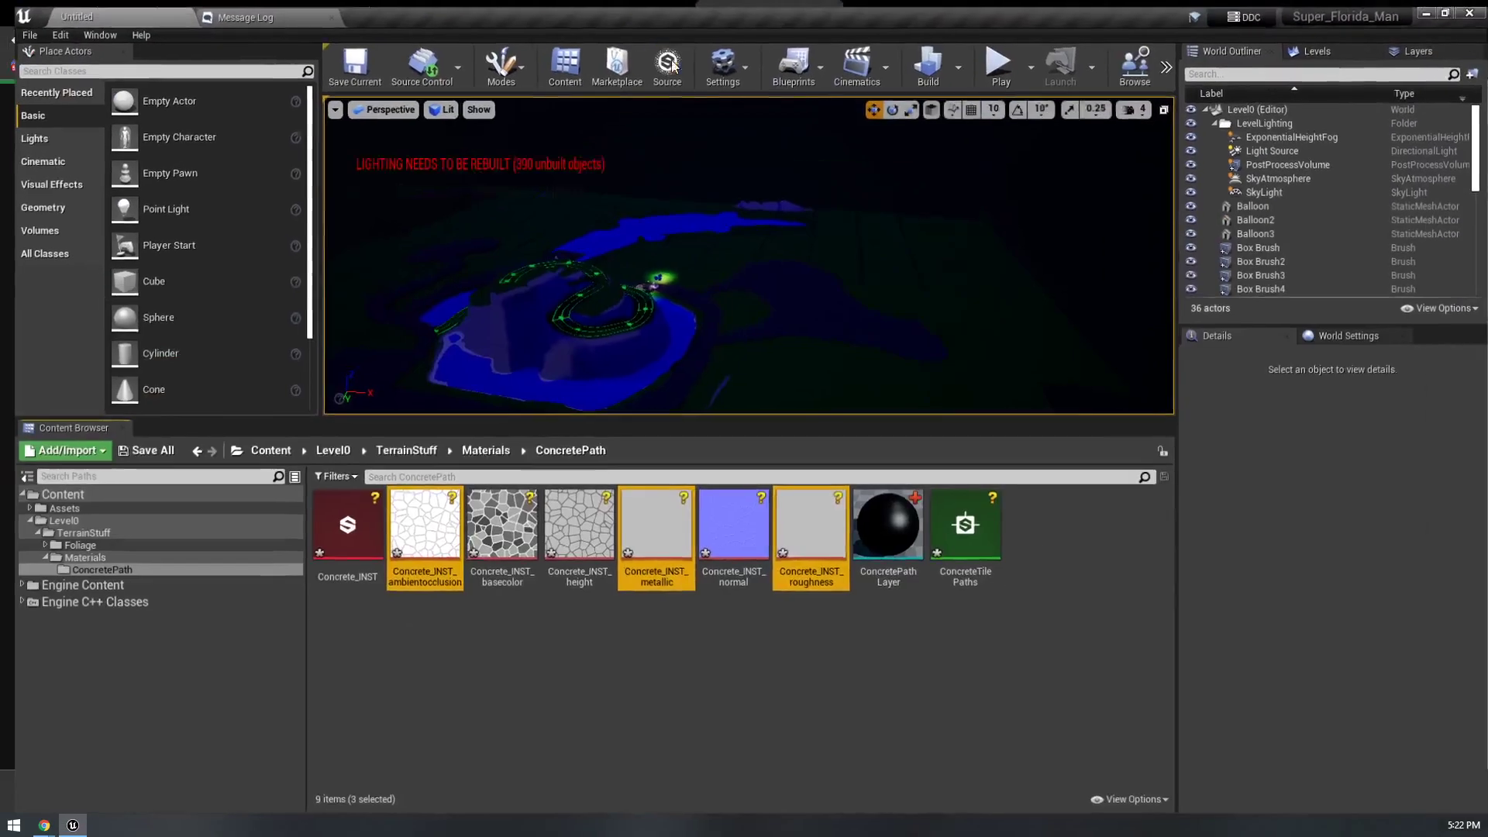
- Set the output size of the Concrete_INST substance instance to 4096 × 4096, save it and close its editor
left_click(336, 535)
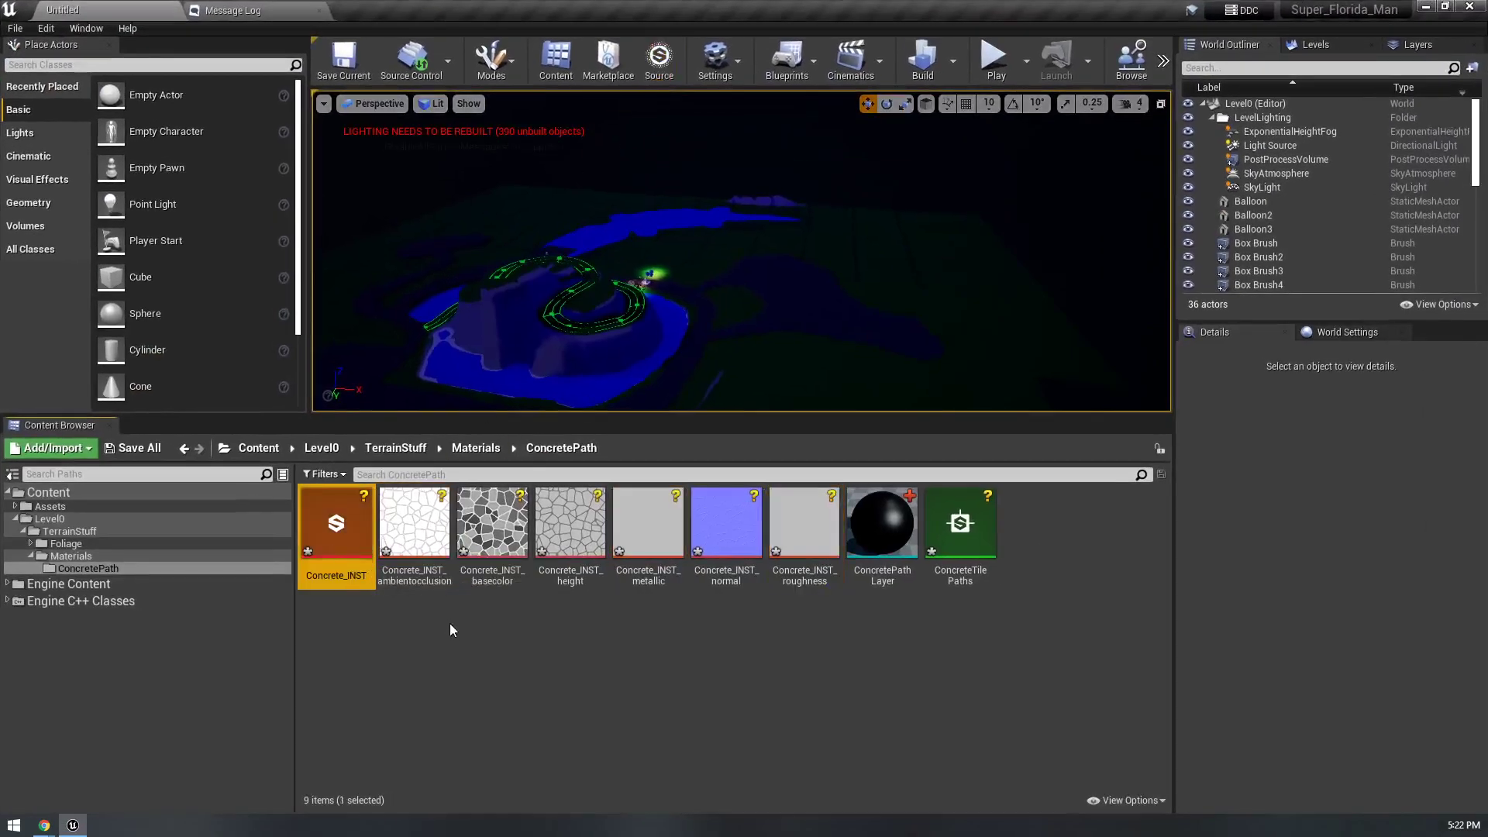
double_click(338, 541)
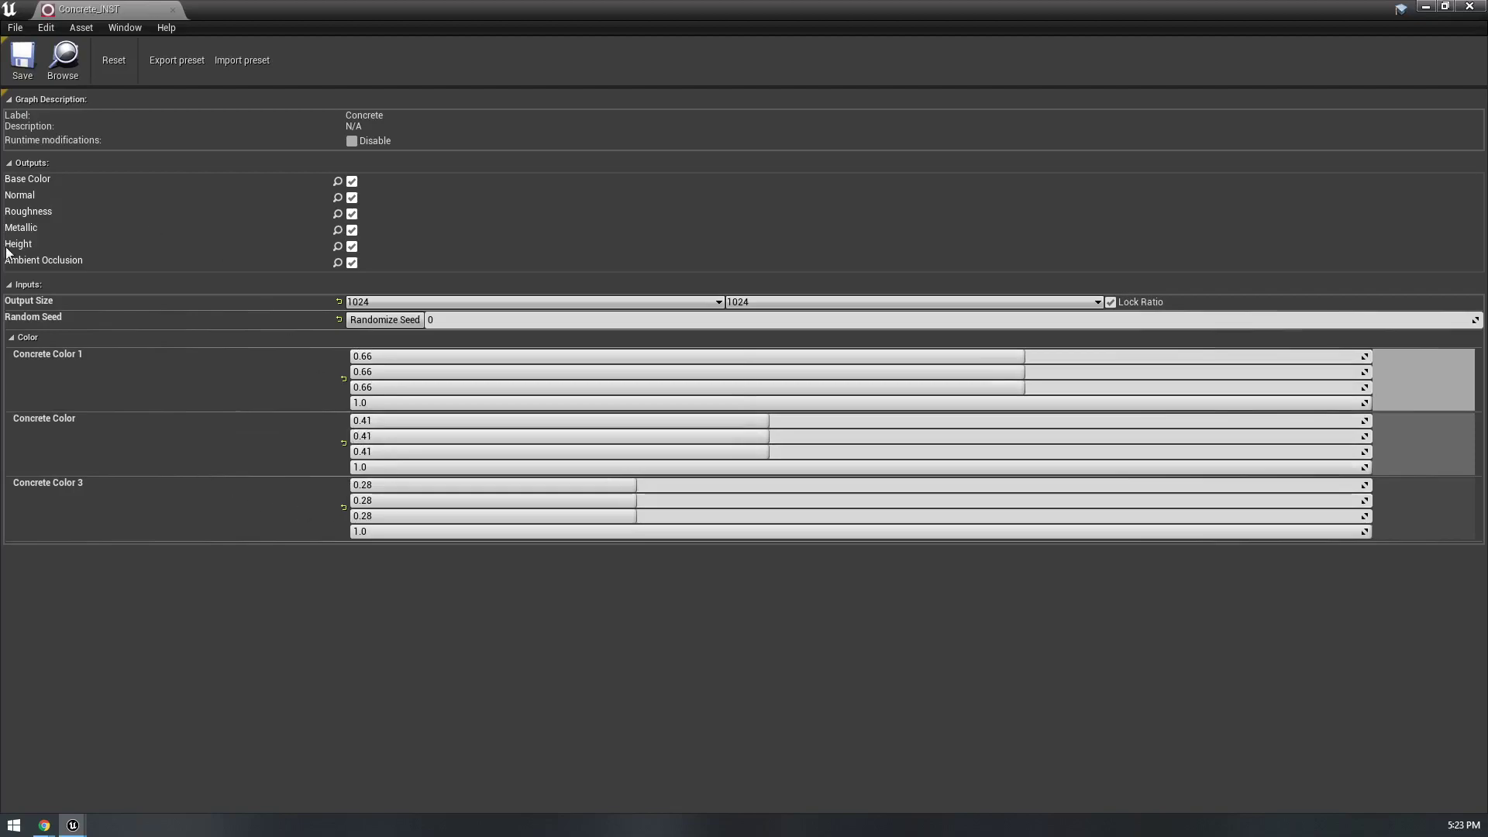
left_click(697, 304)
left_click(380, 391)
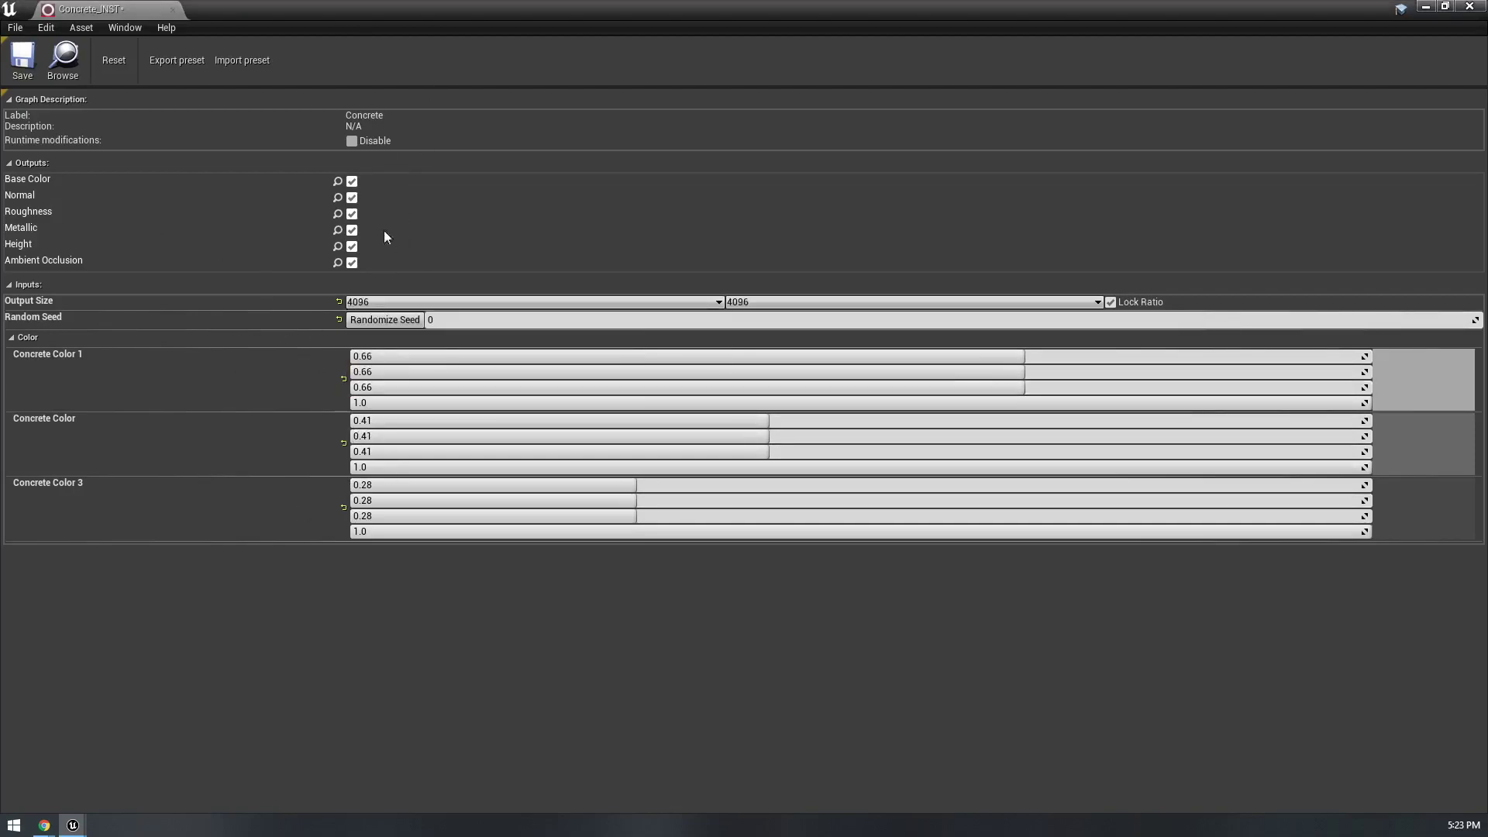
left_click(907, 302)
left_click(750, 394)
left_click_drag(579, 8, 686, 572)
left_click(180, 637)
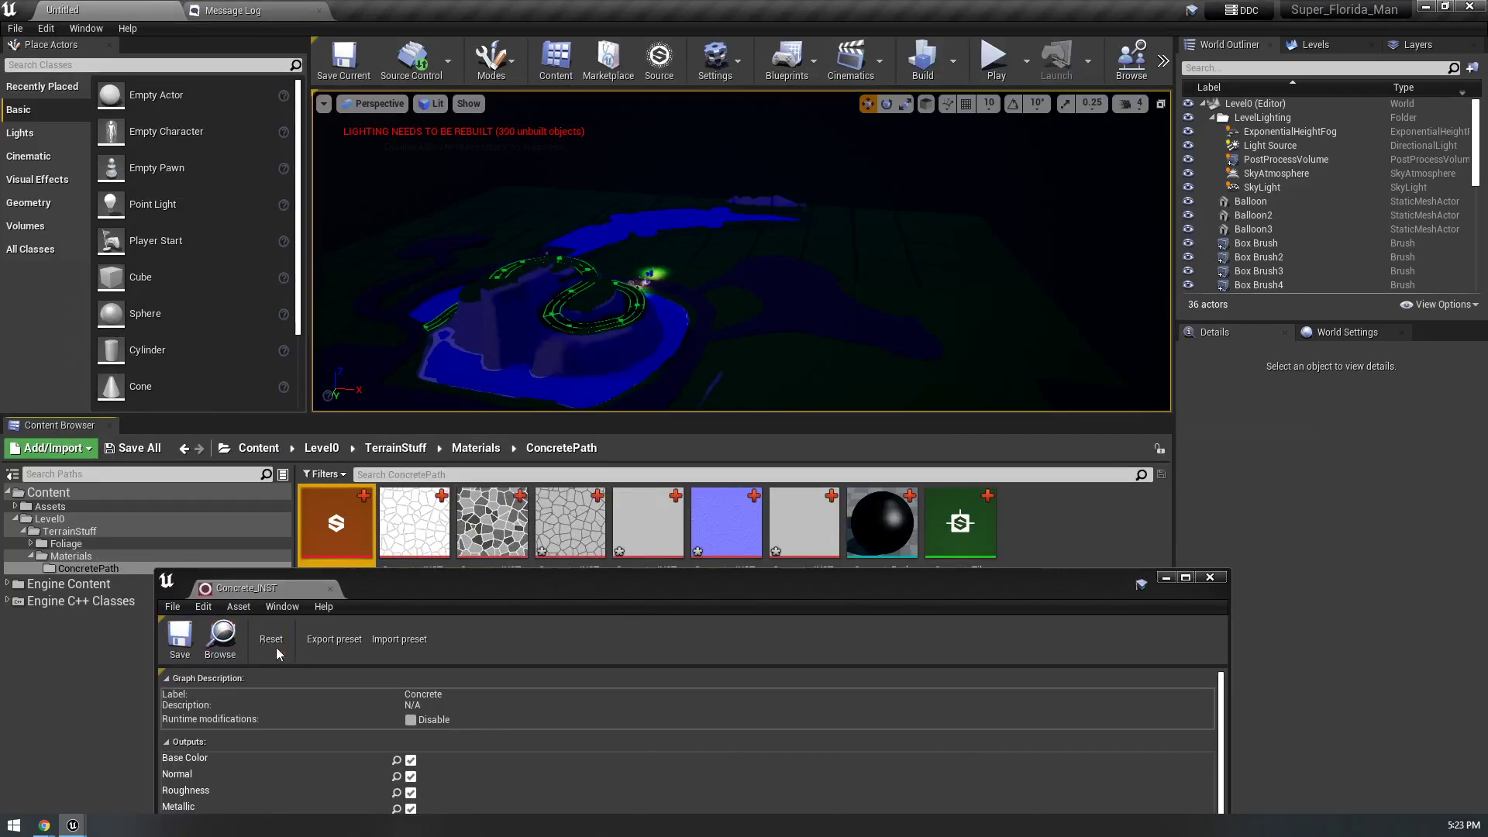
left_click(1209, 576)
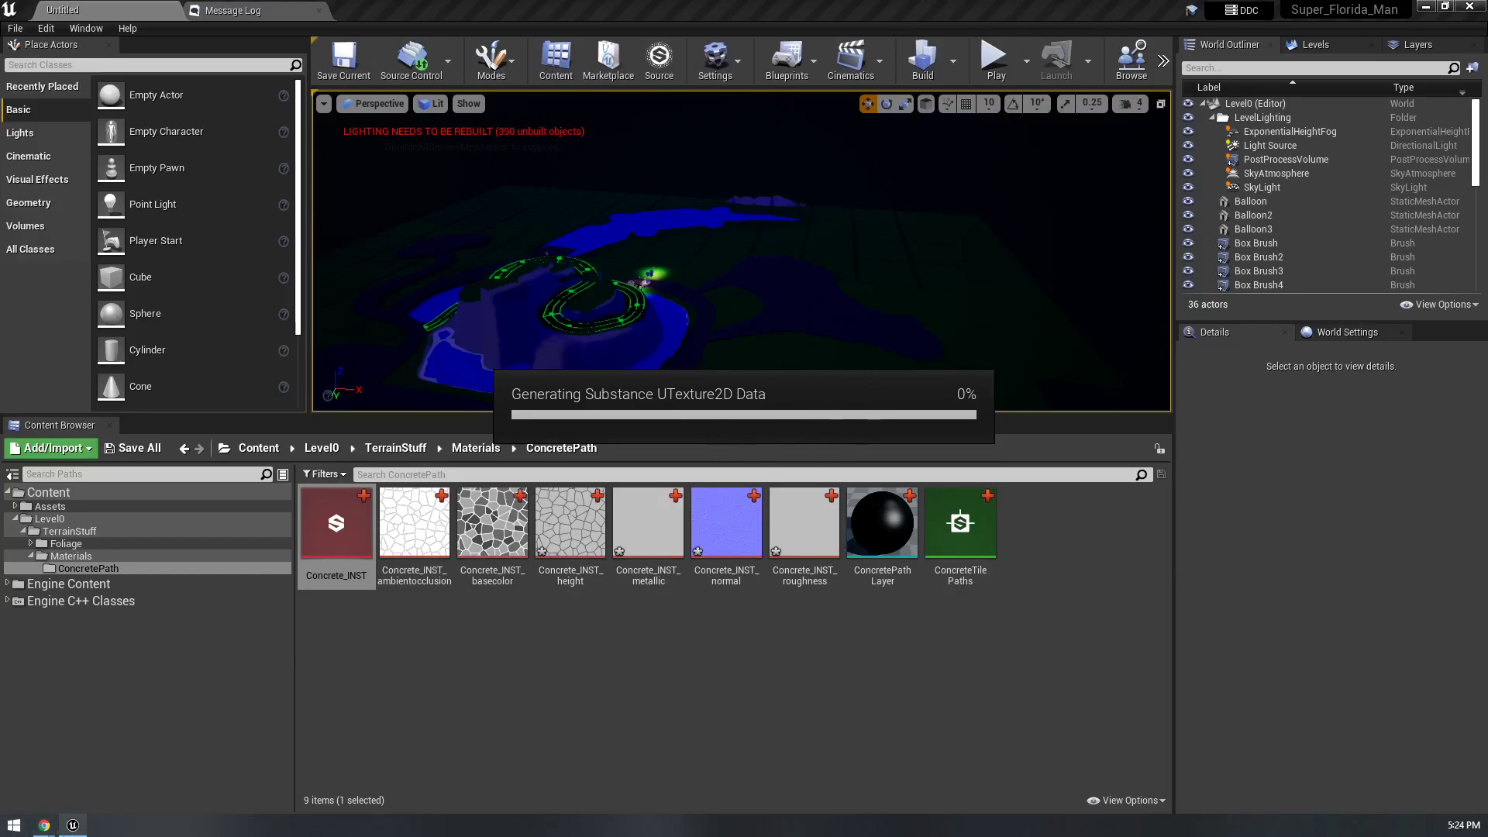
mouse_move(44, 824)
key("super")
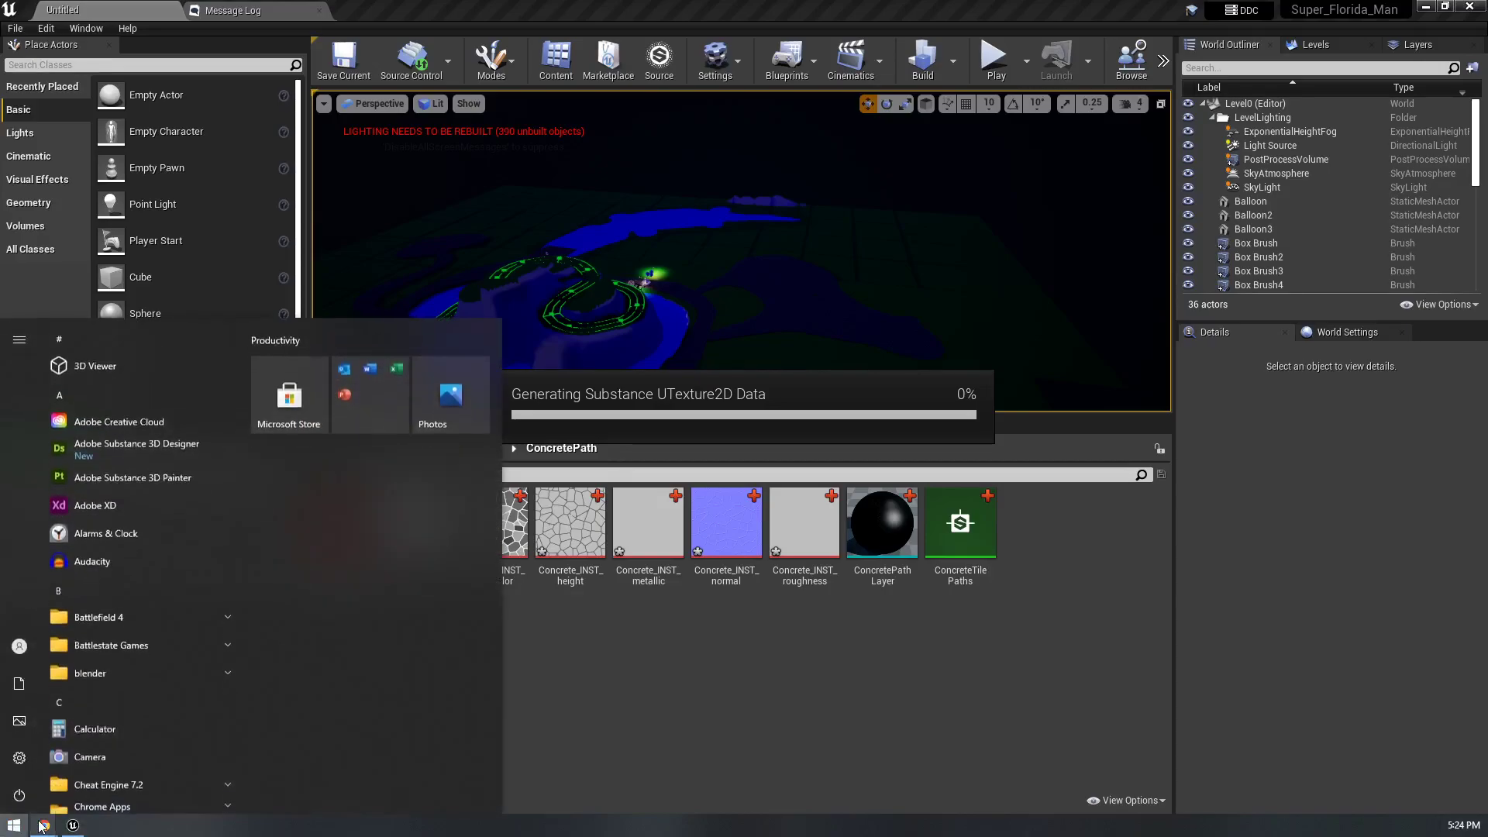
type("e")
key("Return")
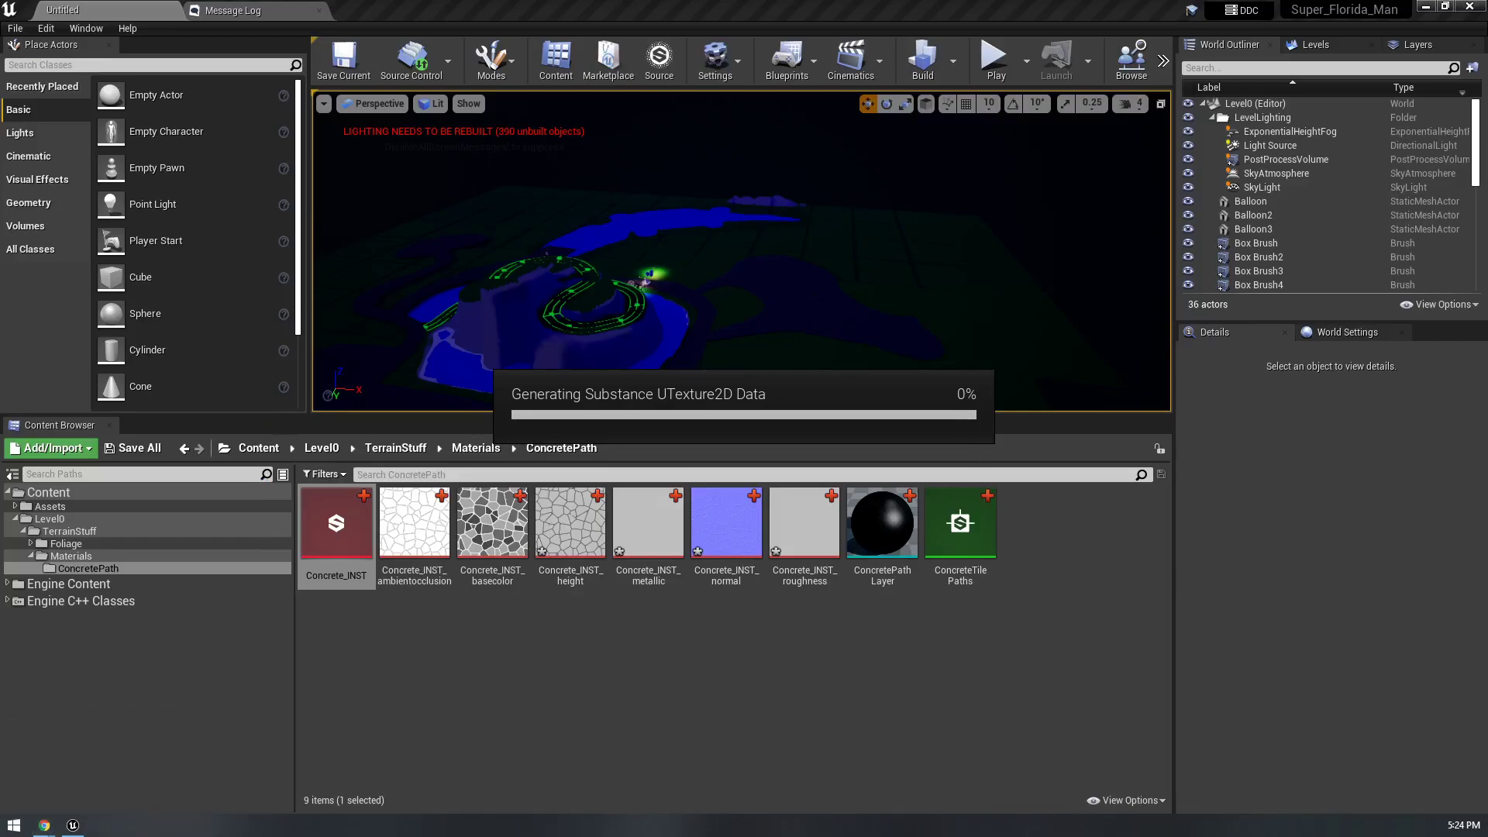
- Switch to Task Manager, end the UE4Editor process and close Task Manager
left_click(12, 826)
type("task")
left_click(91, 440)
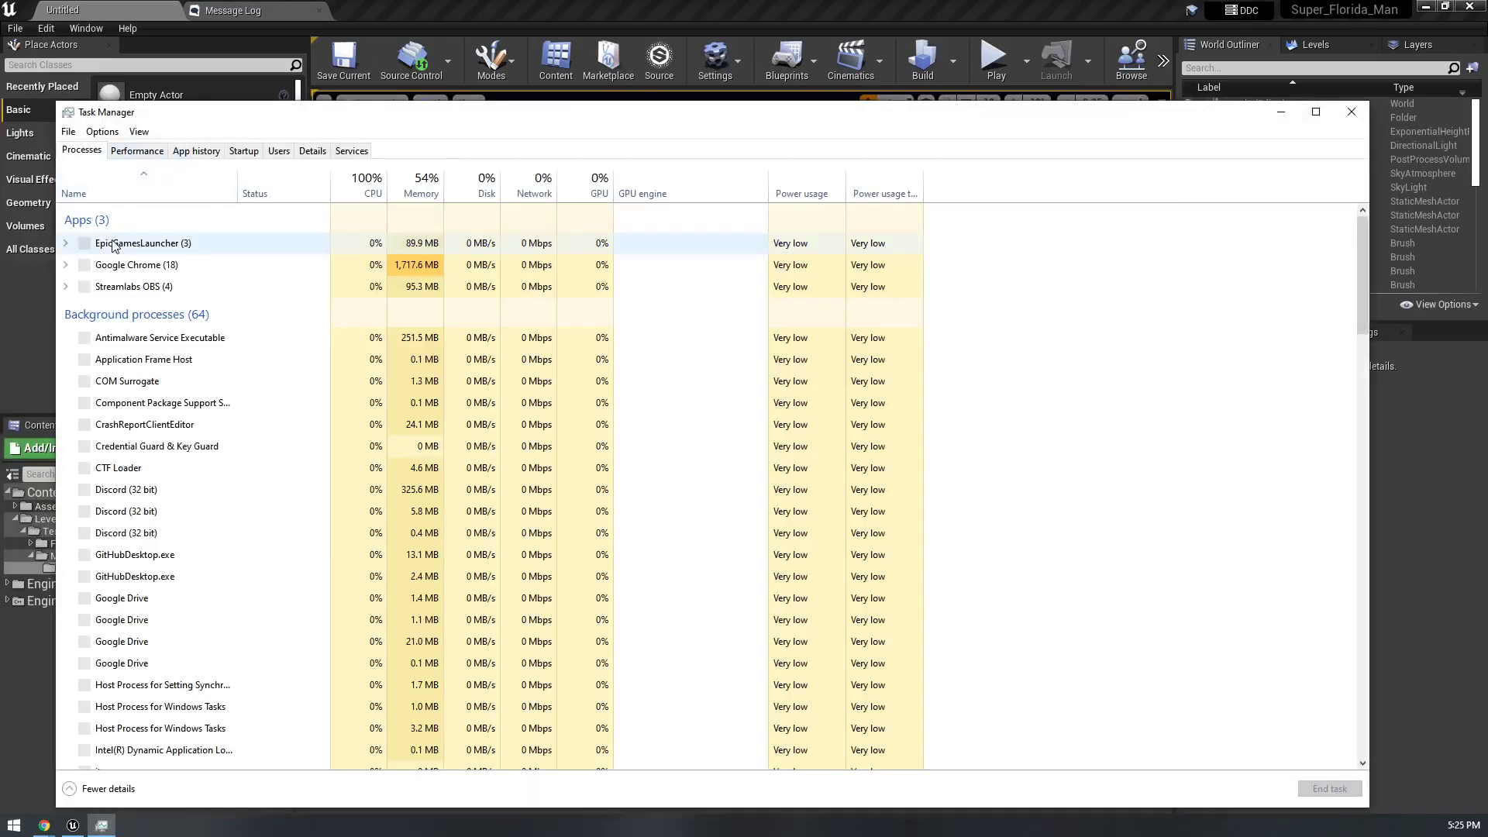
left_click(94, 369)
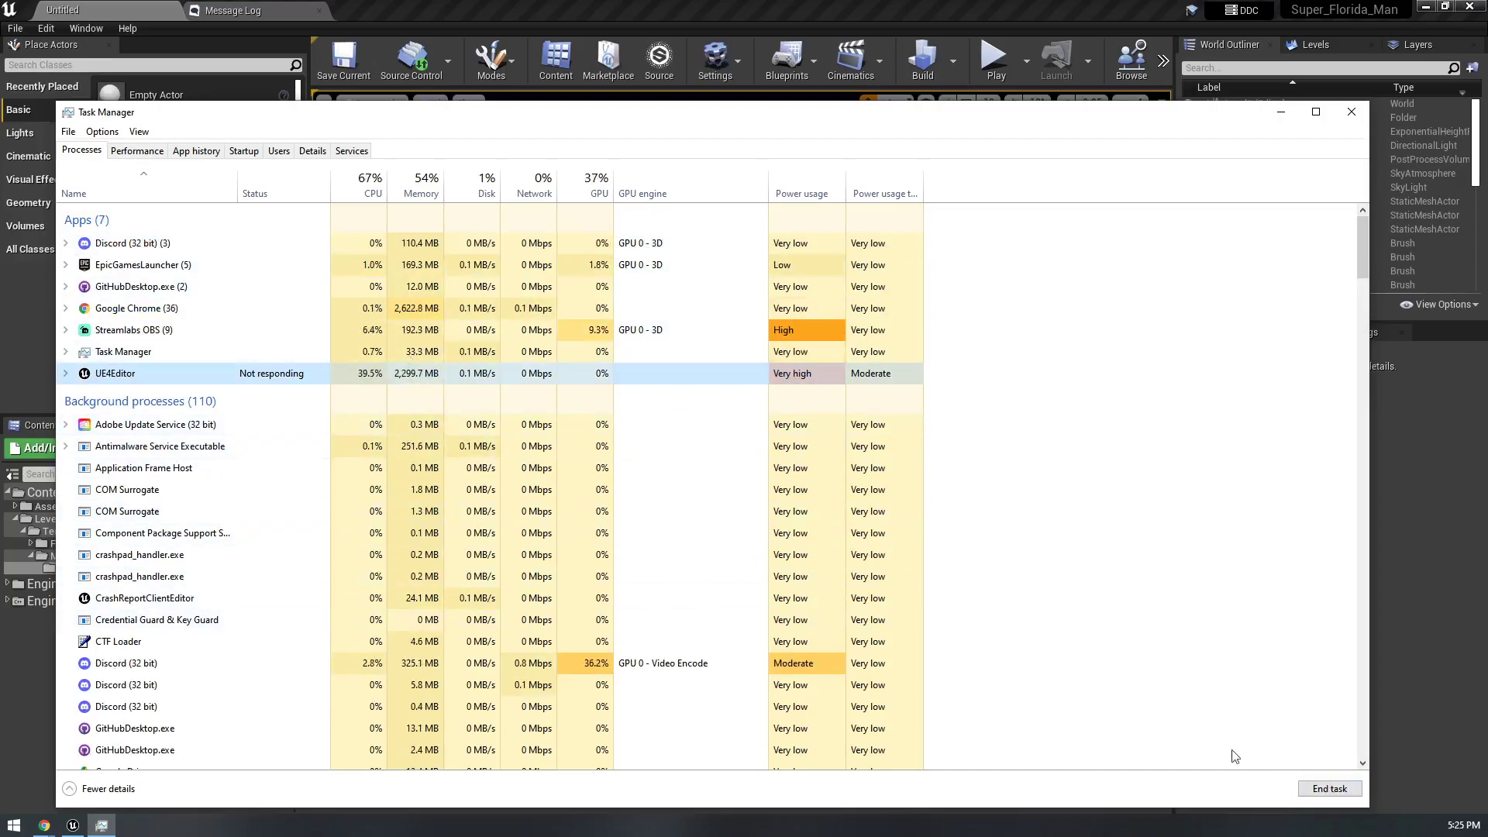
left_click(1325, 789)
left_click(1351, 112)
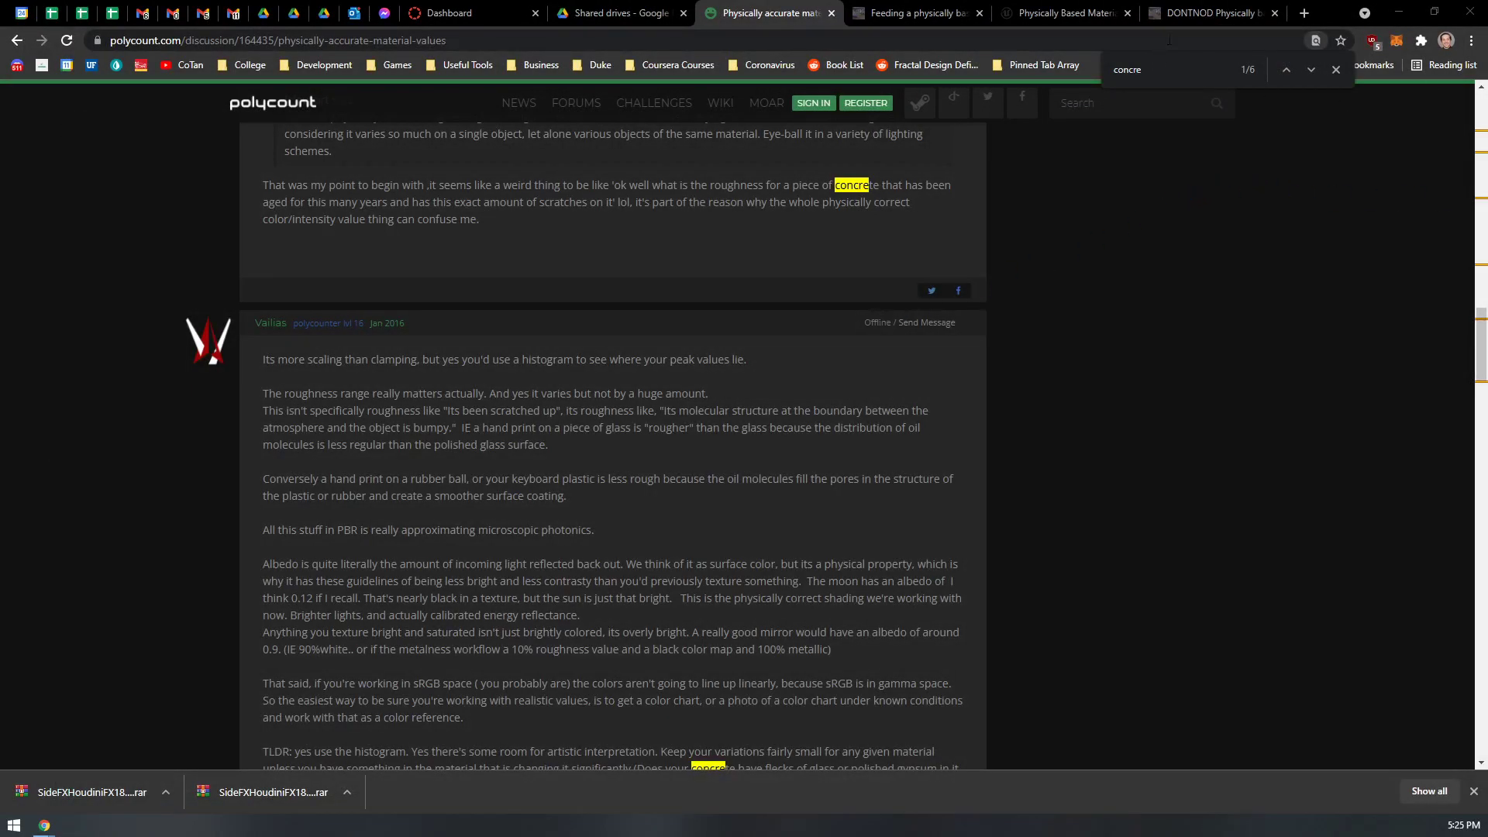
- Close the DONTNOD, Physically Based Material, Feeding a physically based and polycount reference tabs in Chrome
left_click(1219, 6)
middle_click(1221, 6)
middle_click(1068, 7)
middle_click(1061, 7)
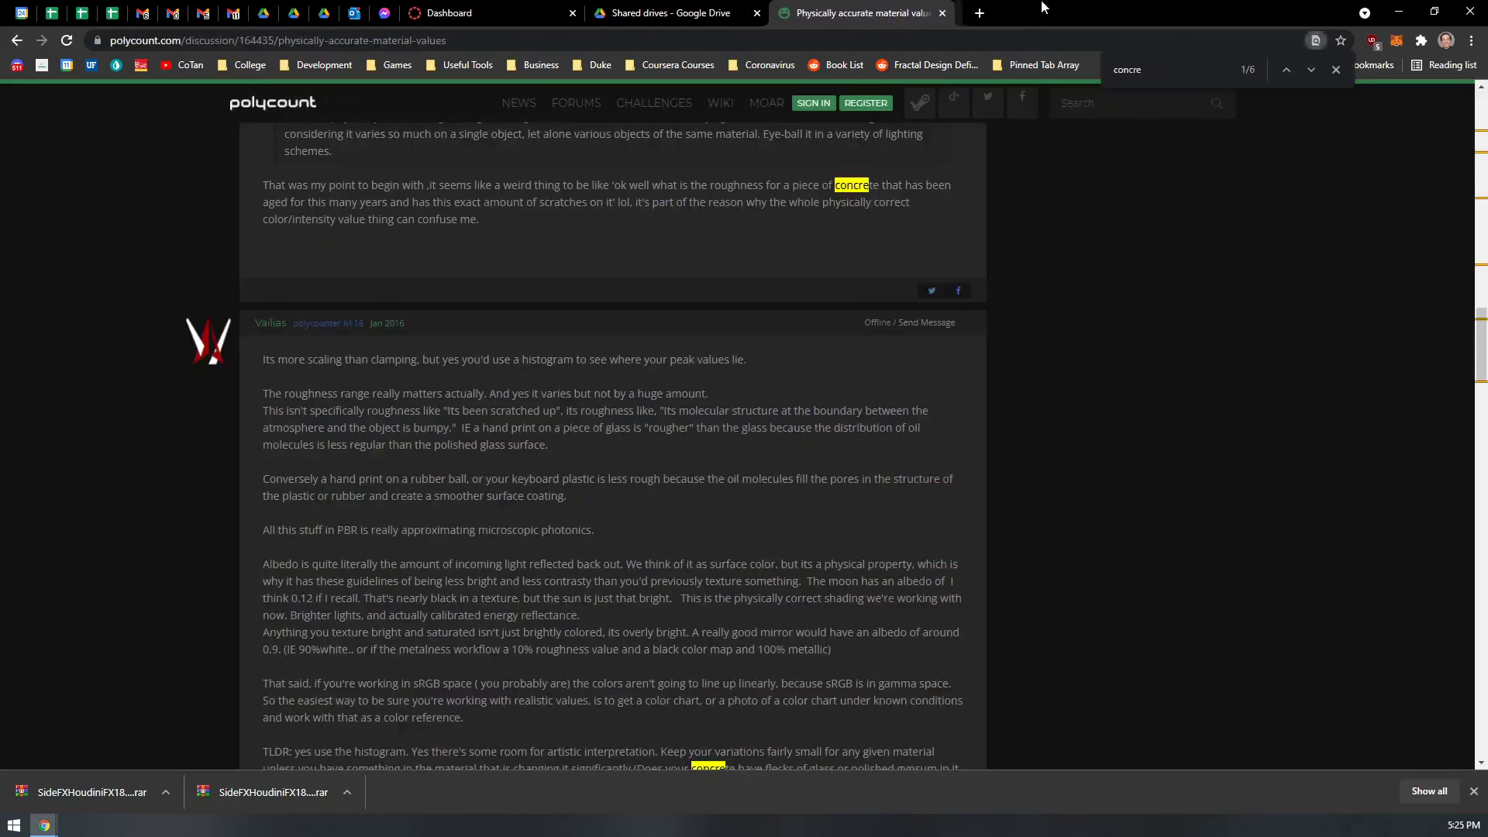
middle_click(849, 11)
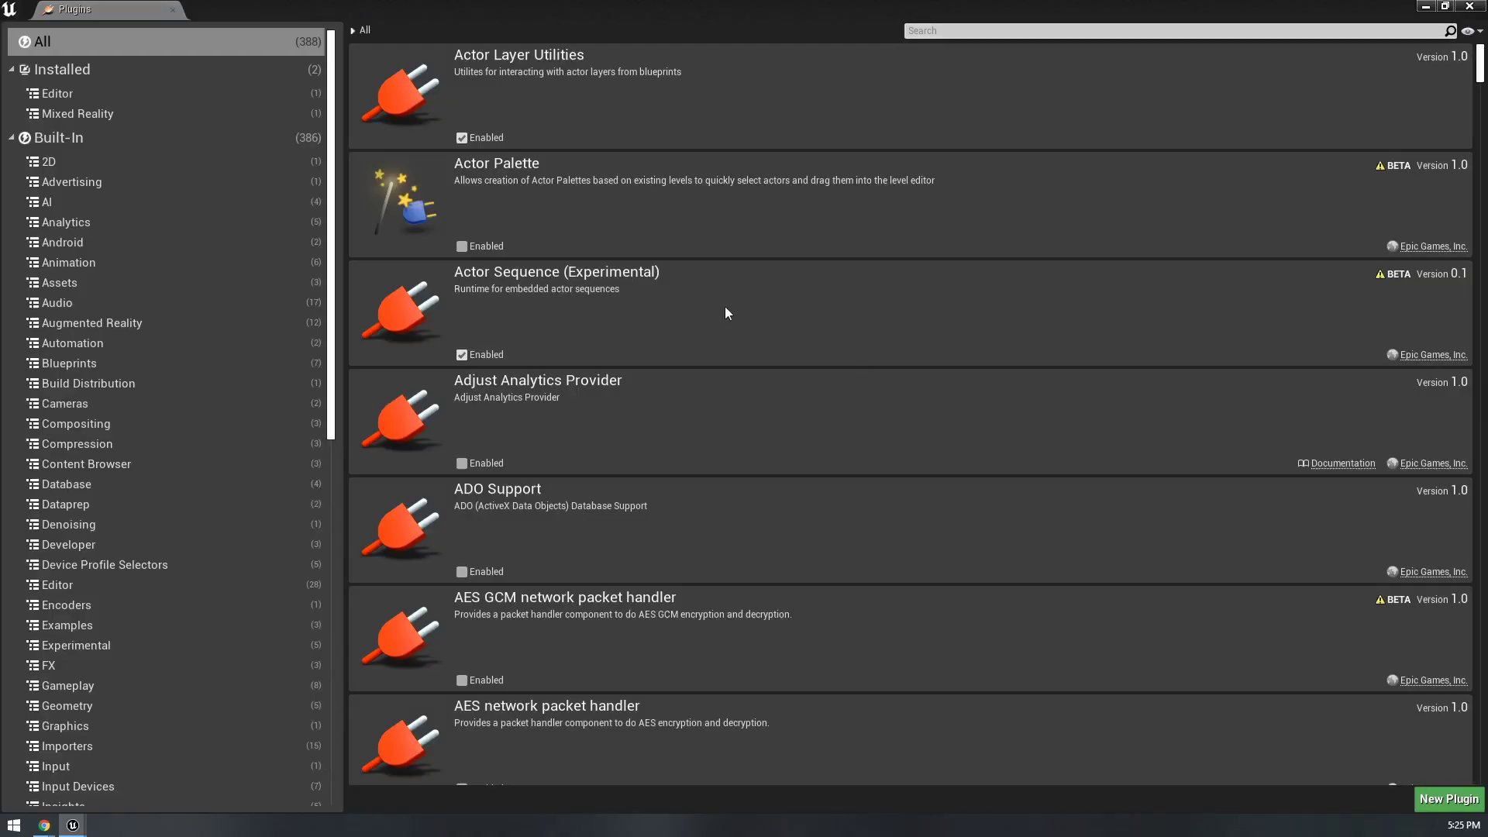
- Close the Plugins window in the reopened Unreal Editor
left_click(1469, 7)
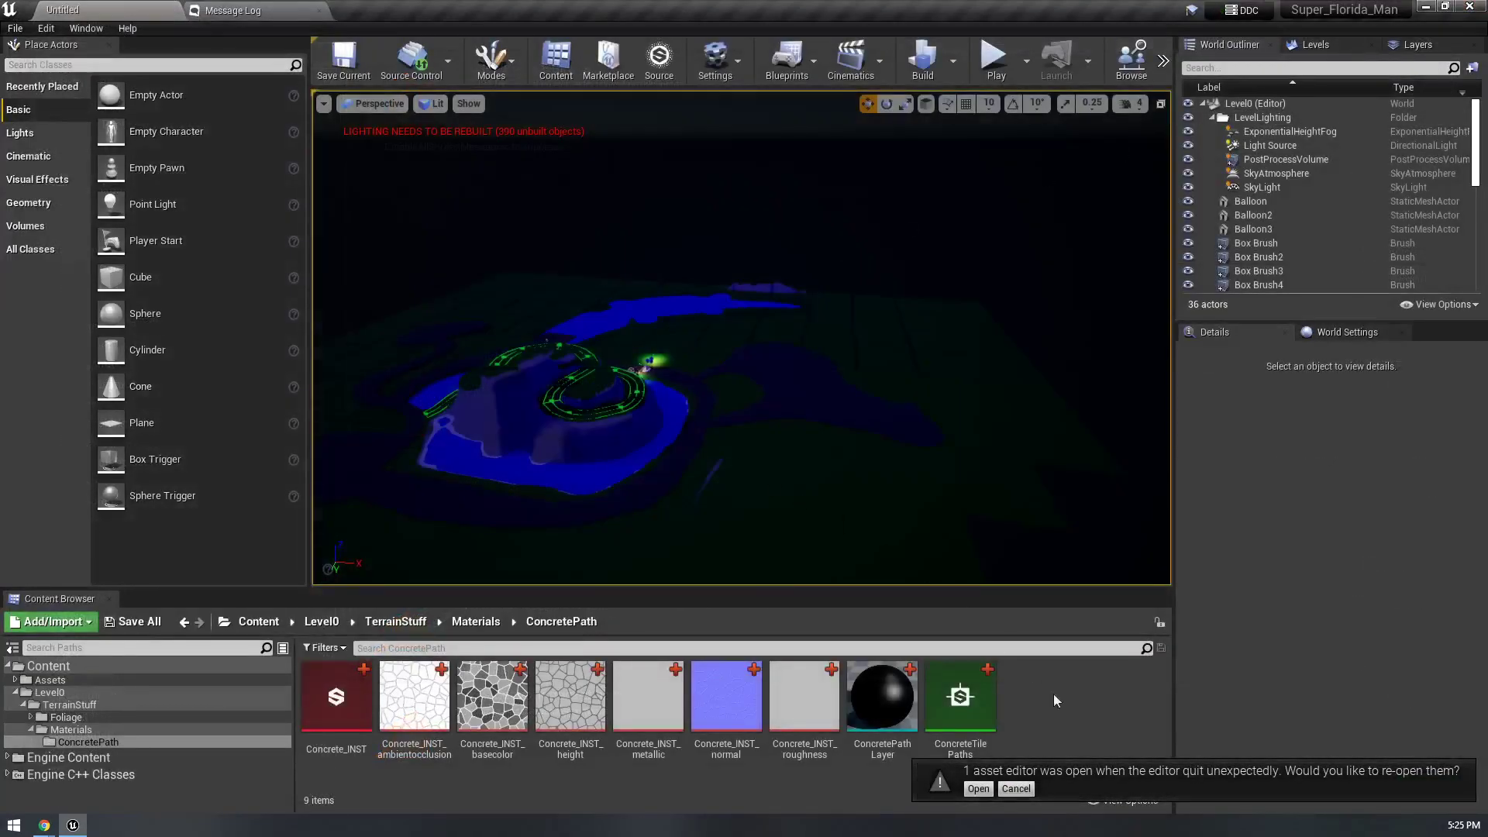
- Dismiss the offer to reopen the asset editor, open ConcretePathLayer and connect a MakeMaterialAttributes node to its Output Result
left_click(1015, 788)
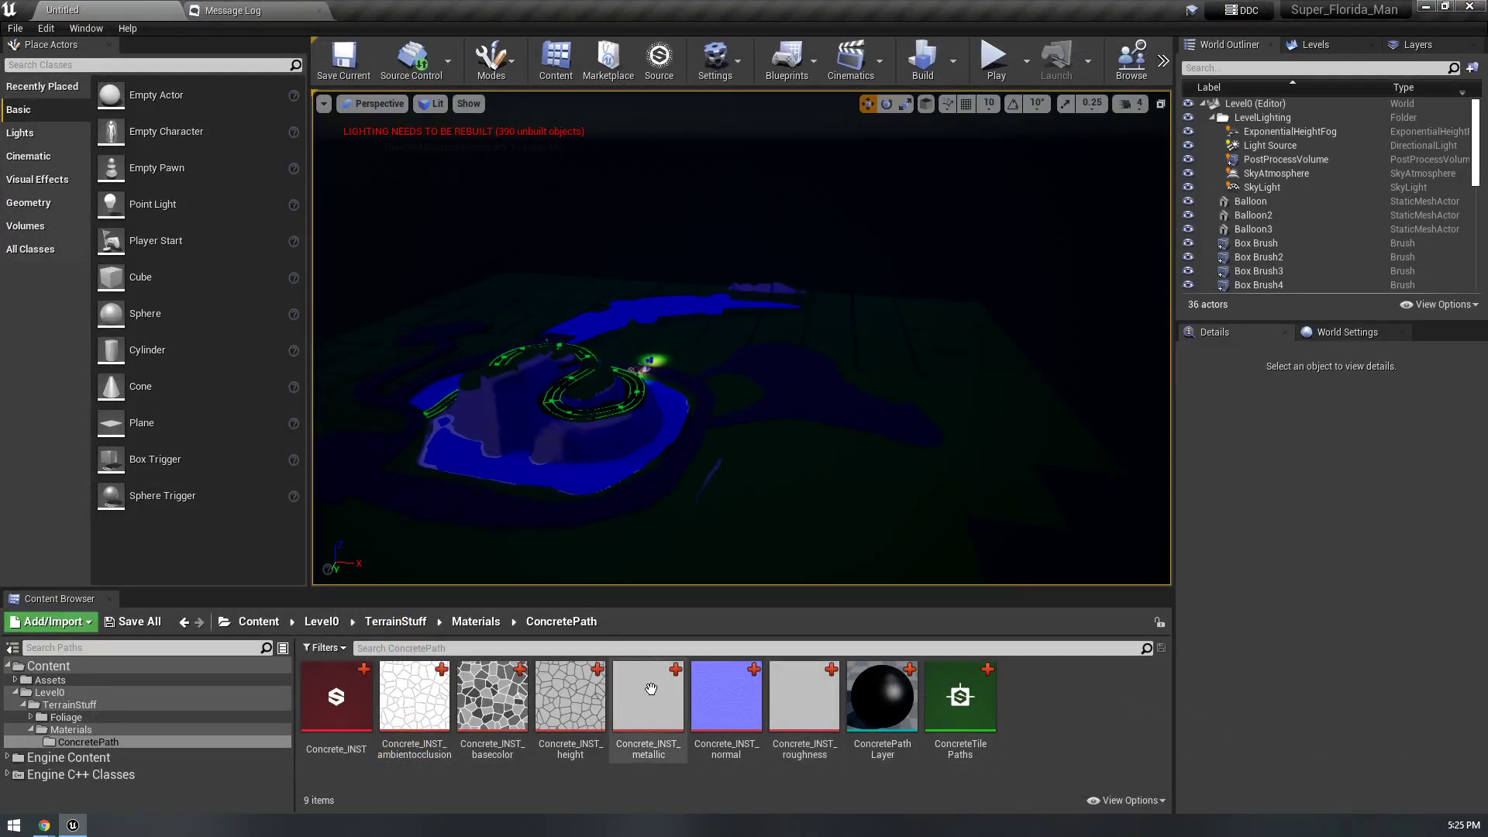
double_click(870, 700)
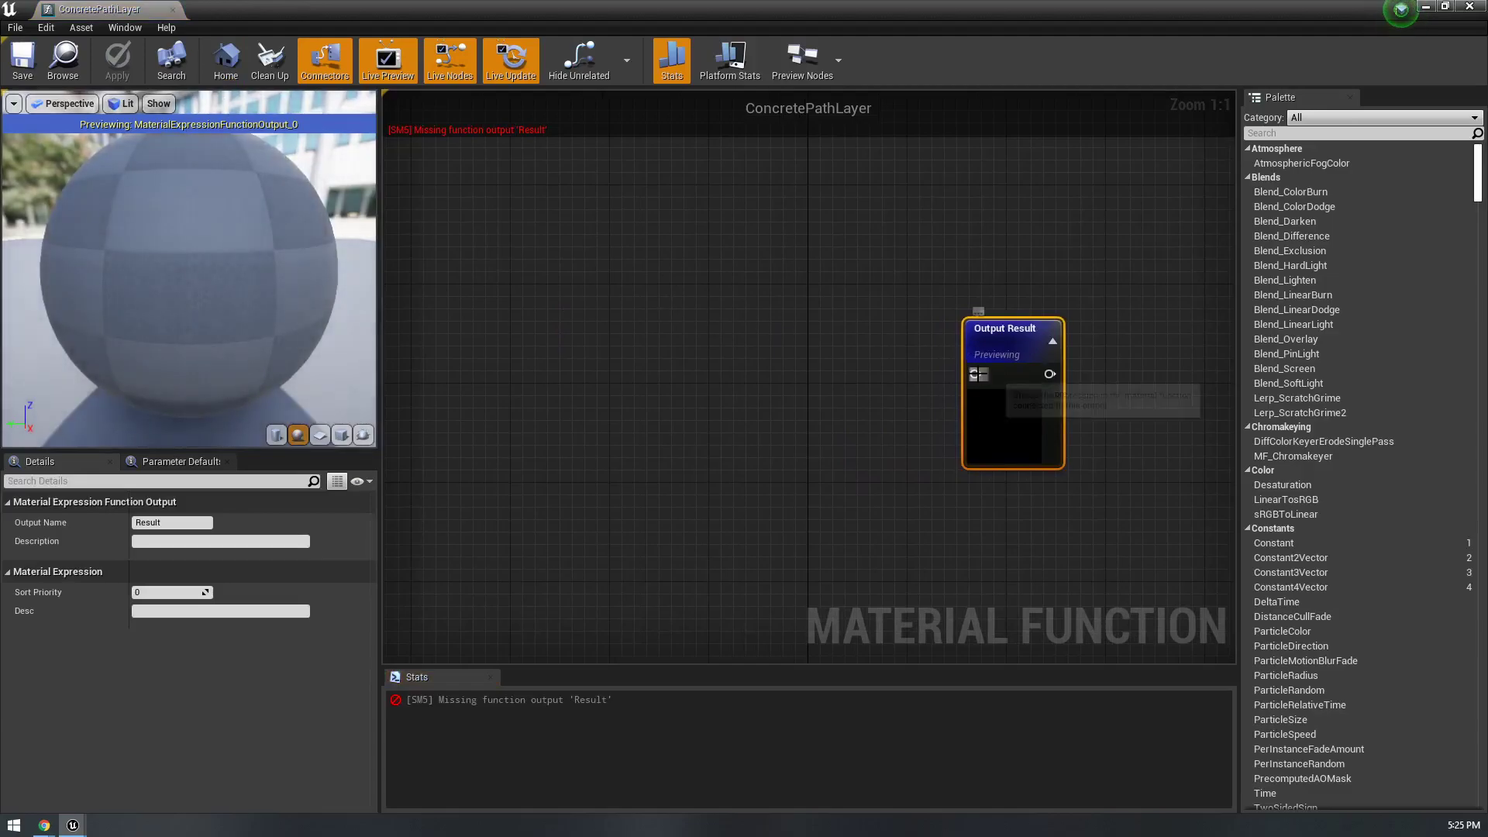
left_click_drag(976, 373, 773, 375)
type("make m")
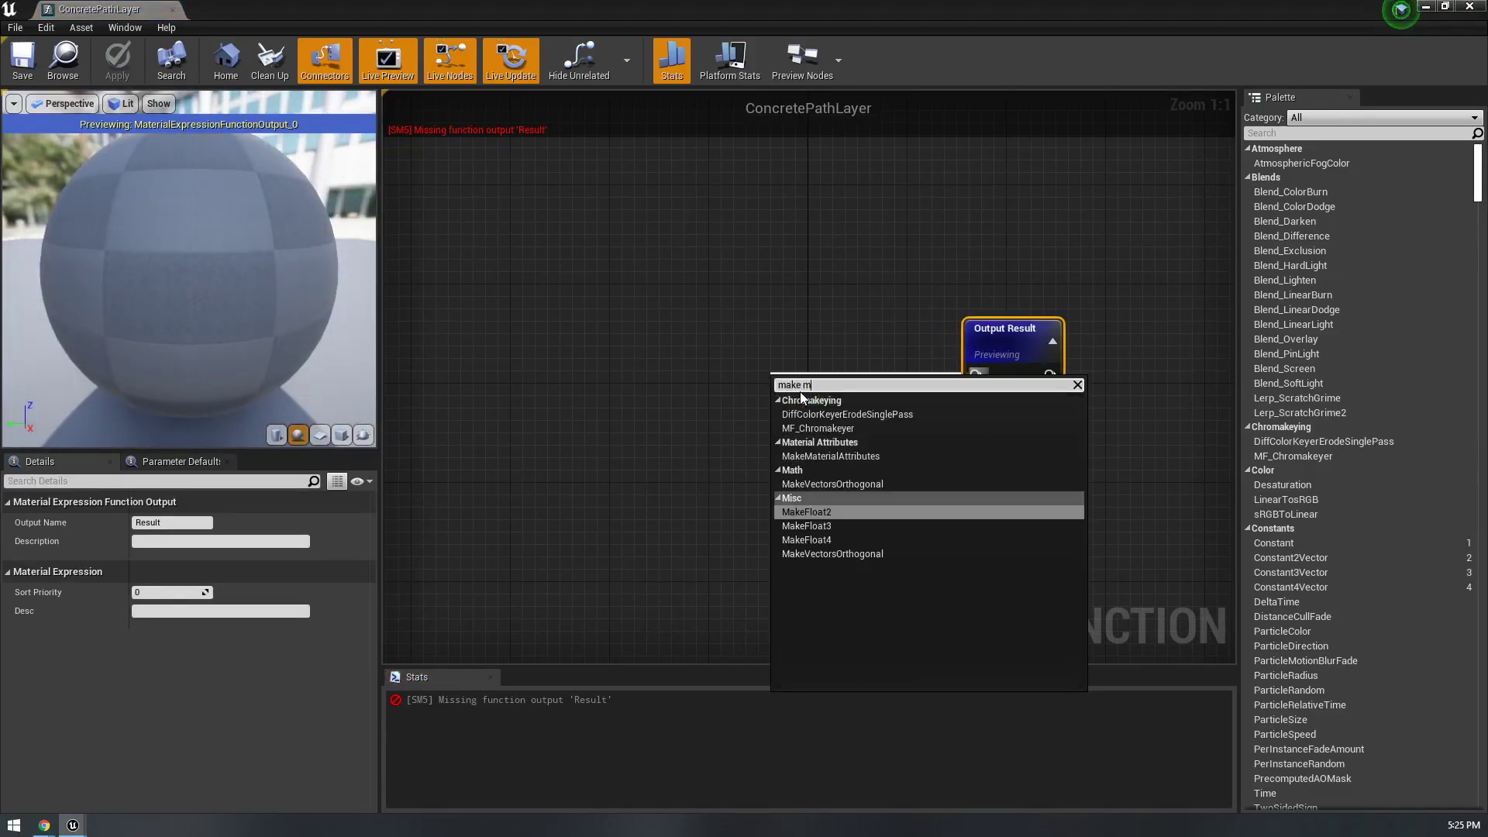
left_click(841, 455)
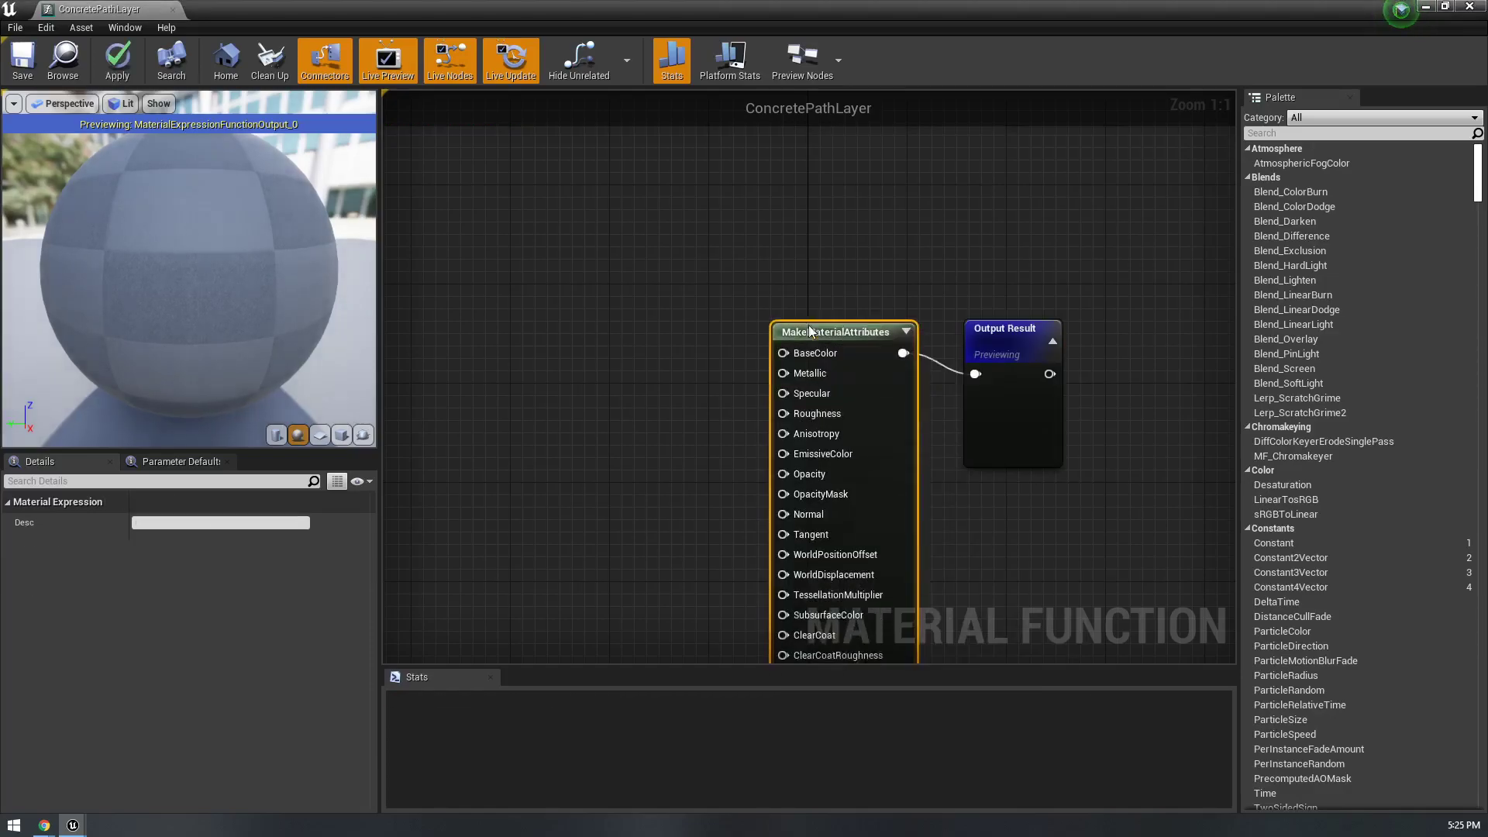
- Add a Texture Sample using Concrete_INST_basecolor and connect its RGB output to BaseColor on MakeMaterialAttributes
right_click_drag(542, 400, 792, 314)
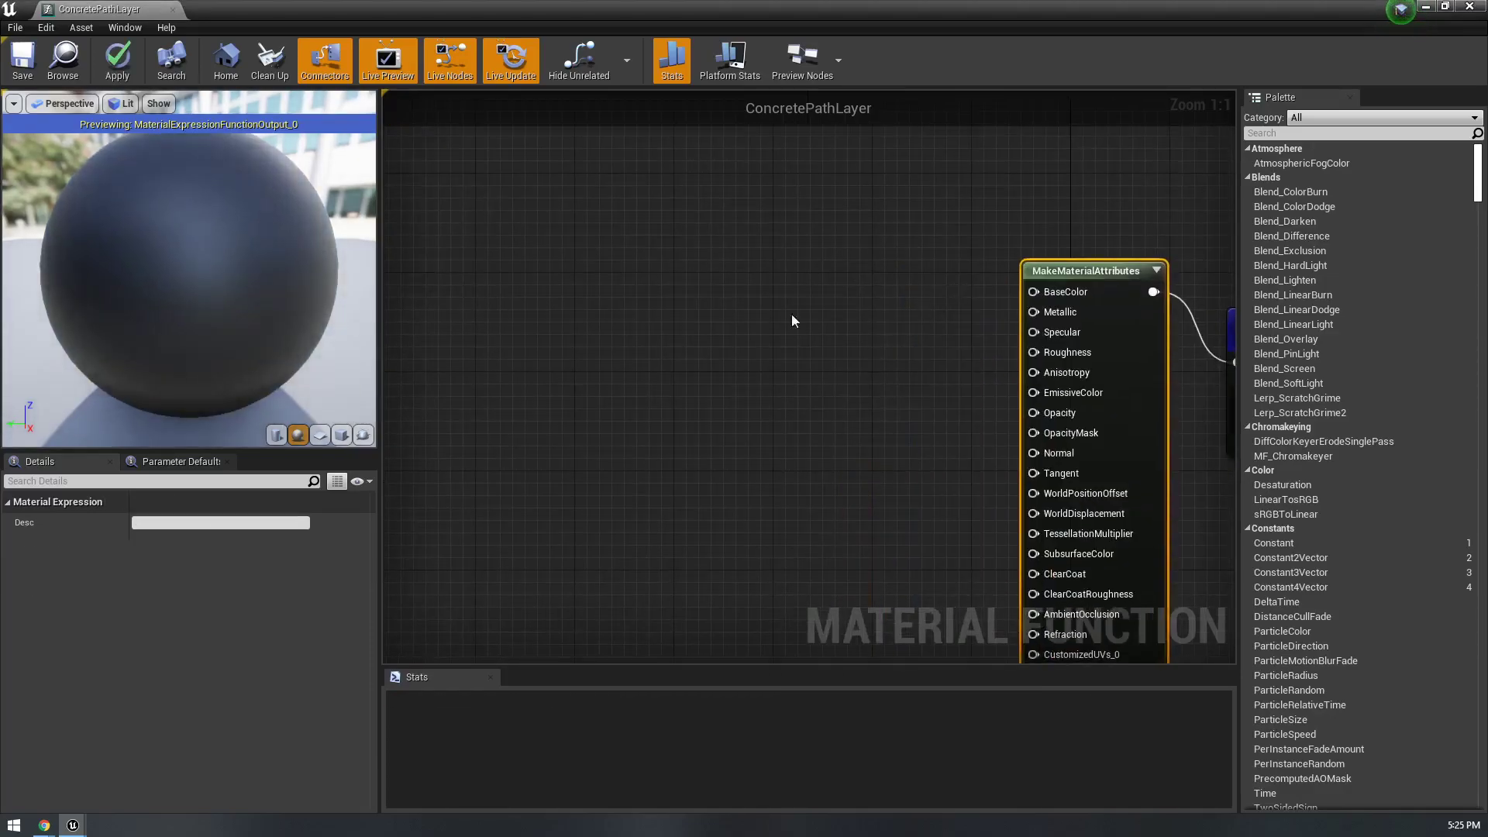
key("t")
left_click(723, 280)
left_click_drag(825, 299, 1034, 292)
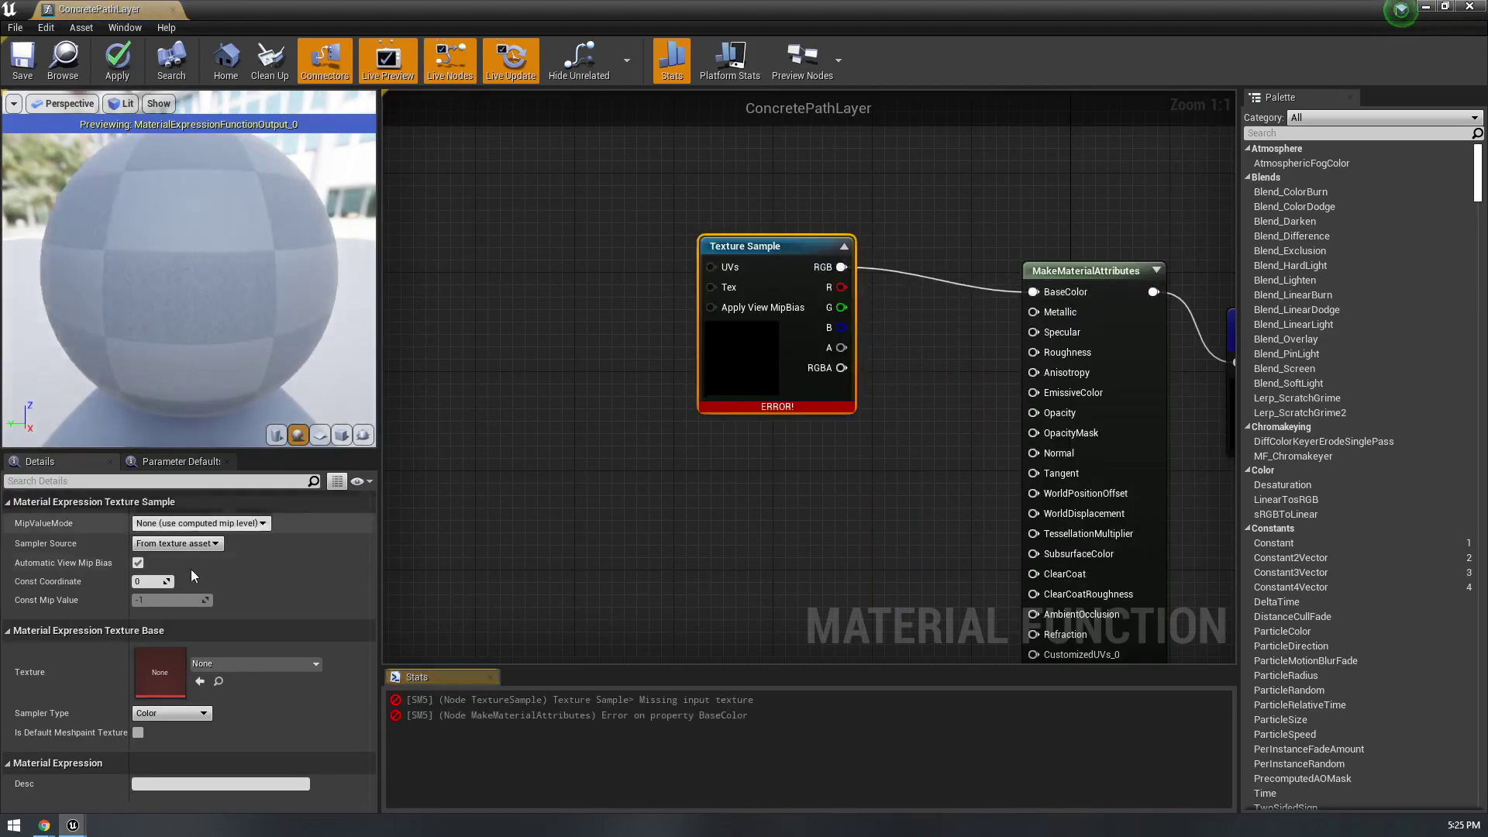
left_click(234, 661)
type("co")
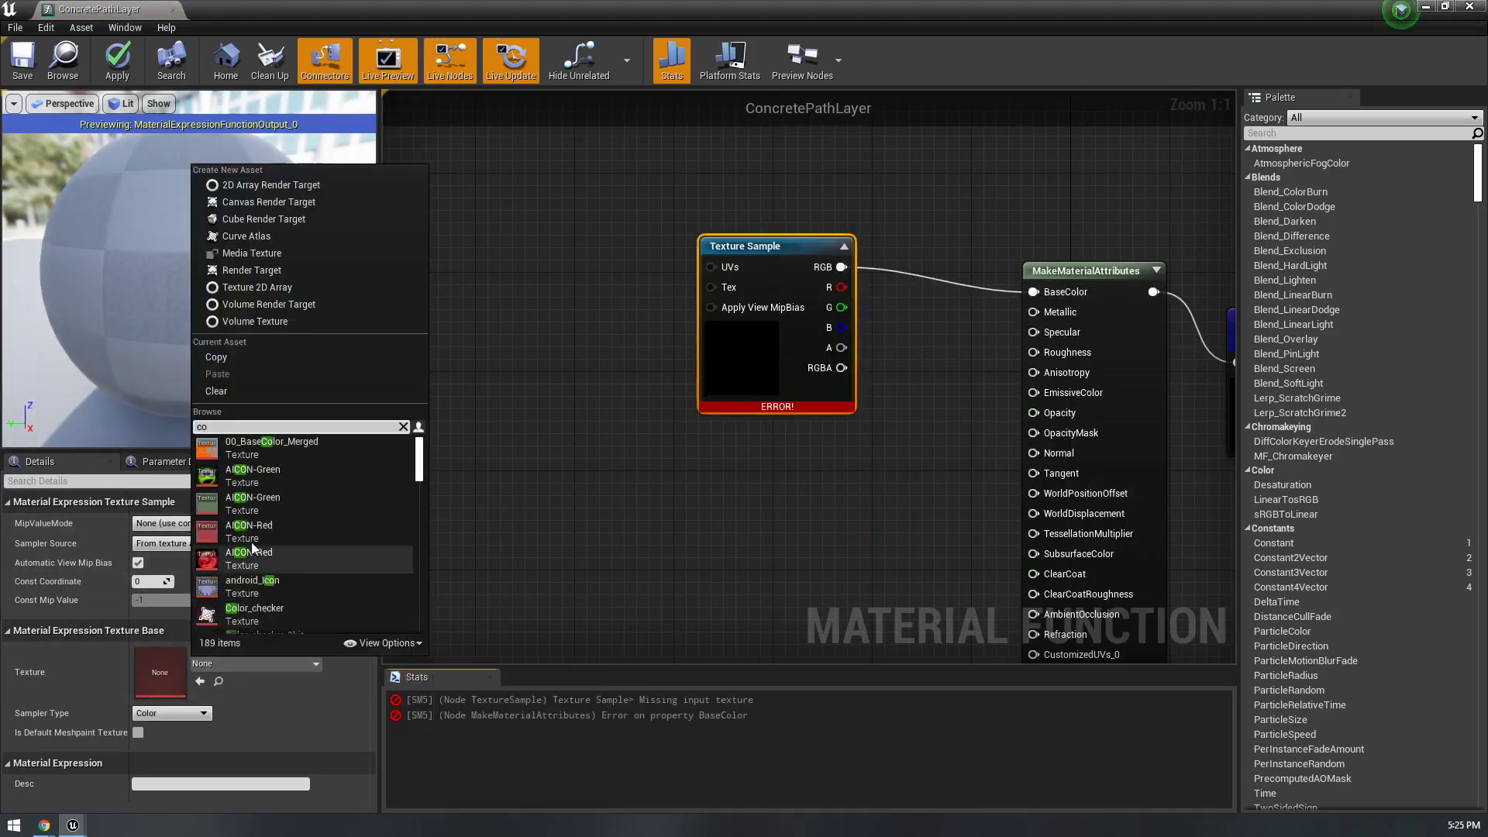
type("nc")
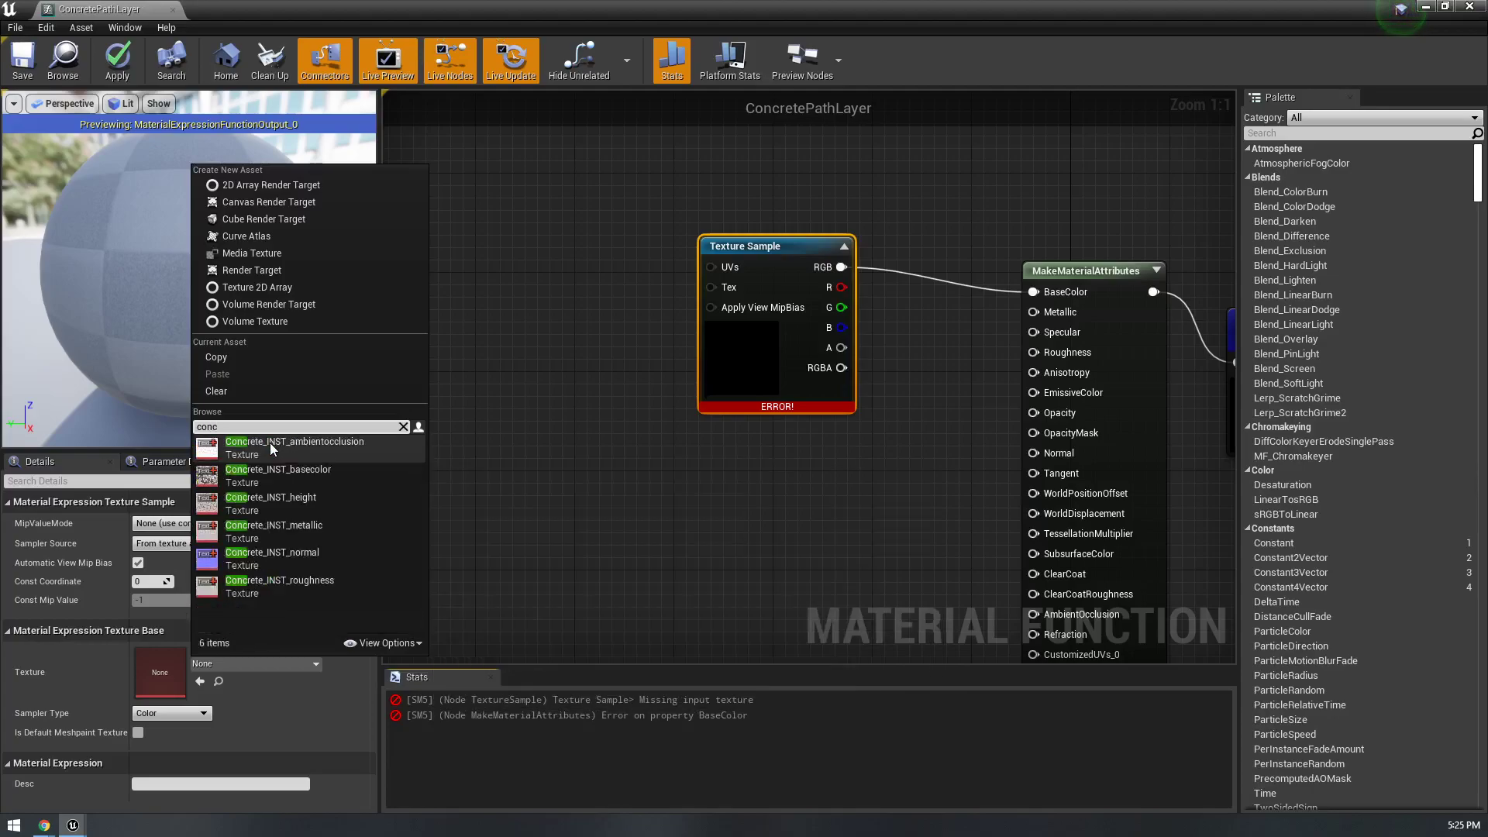
left_click(324, 473)
left_click_drag(826, 339, 690, 253)
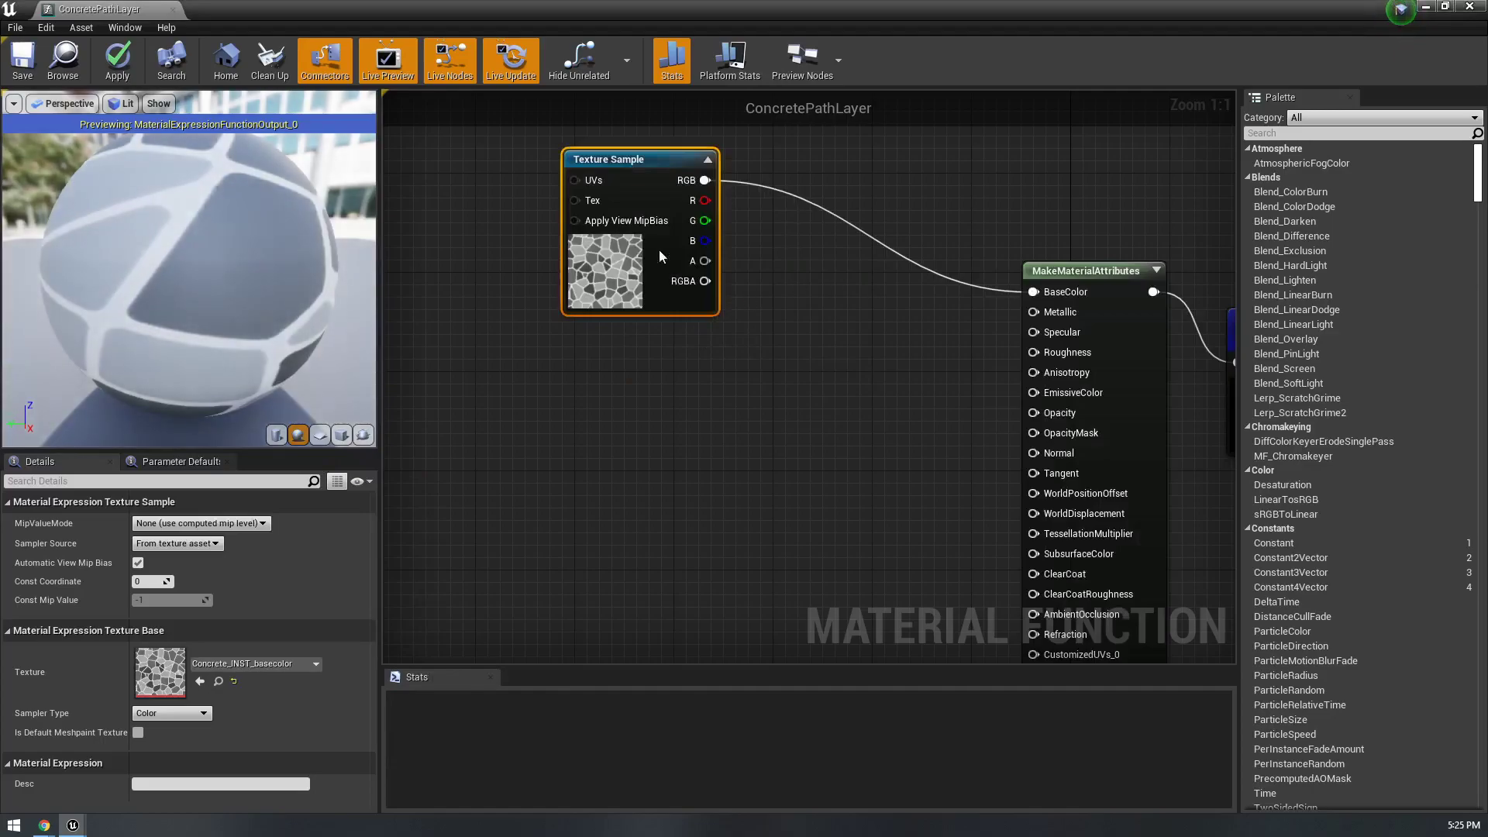
- Duplicate the base color Texture Sample, connect the copy's RGB output to Metallic and assign it Concrete_INST_metallic
key("ctrl+w")
mouse_move(677, 356)
left_mouse_down()
mouse_move(603, 425)
mouse_move(1033, 311)
left_mouse_up()
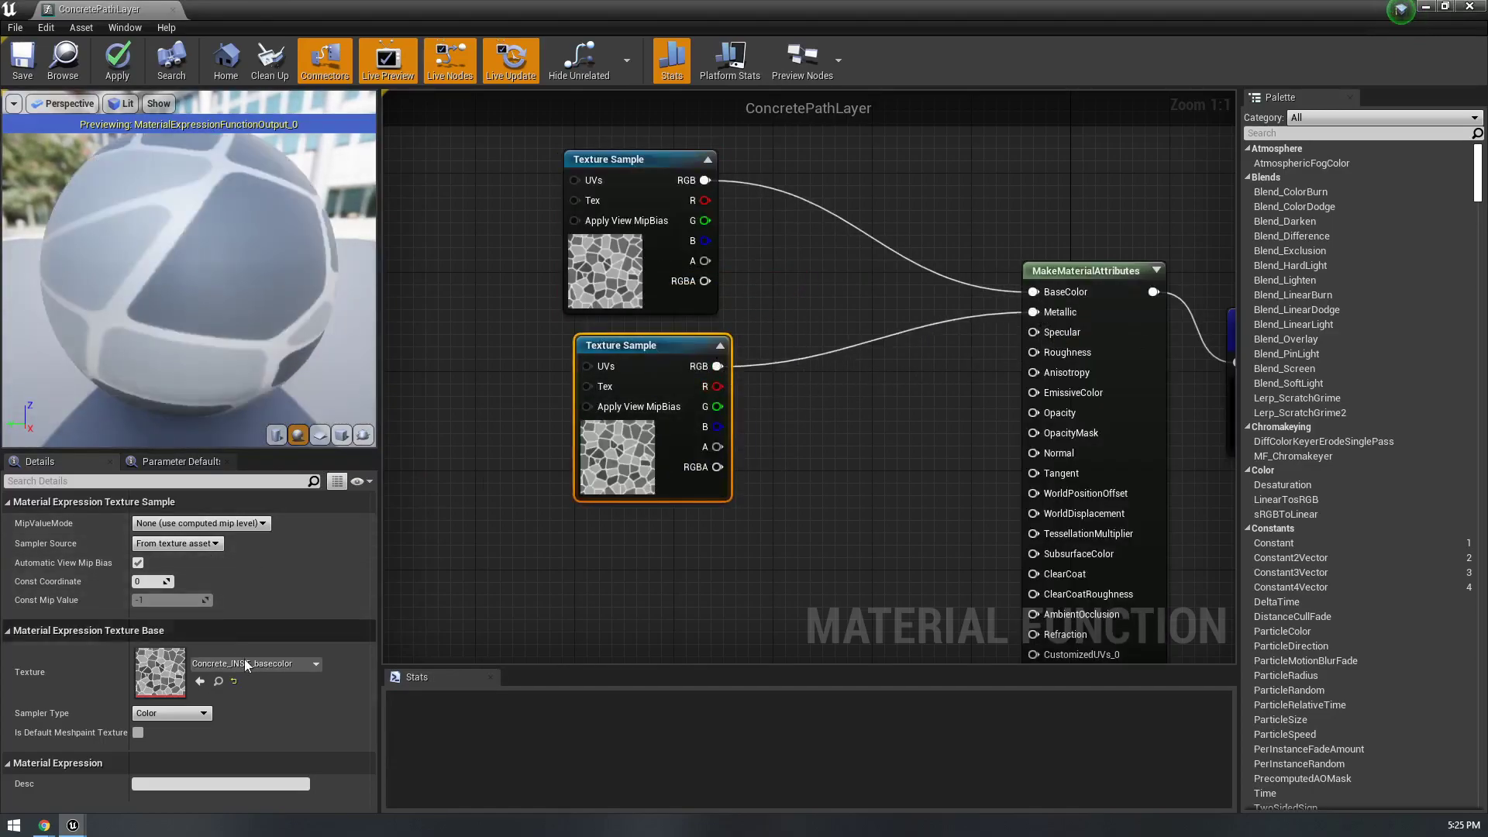
left_click(244, 662)
type("conc")
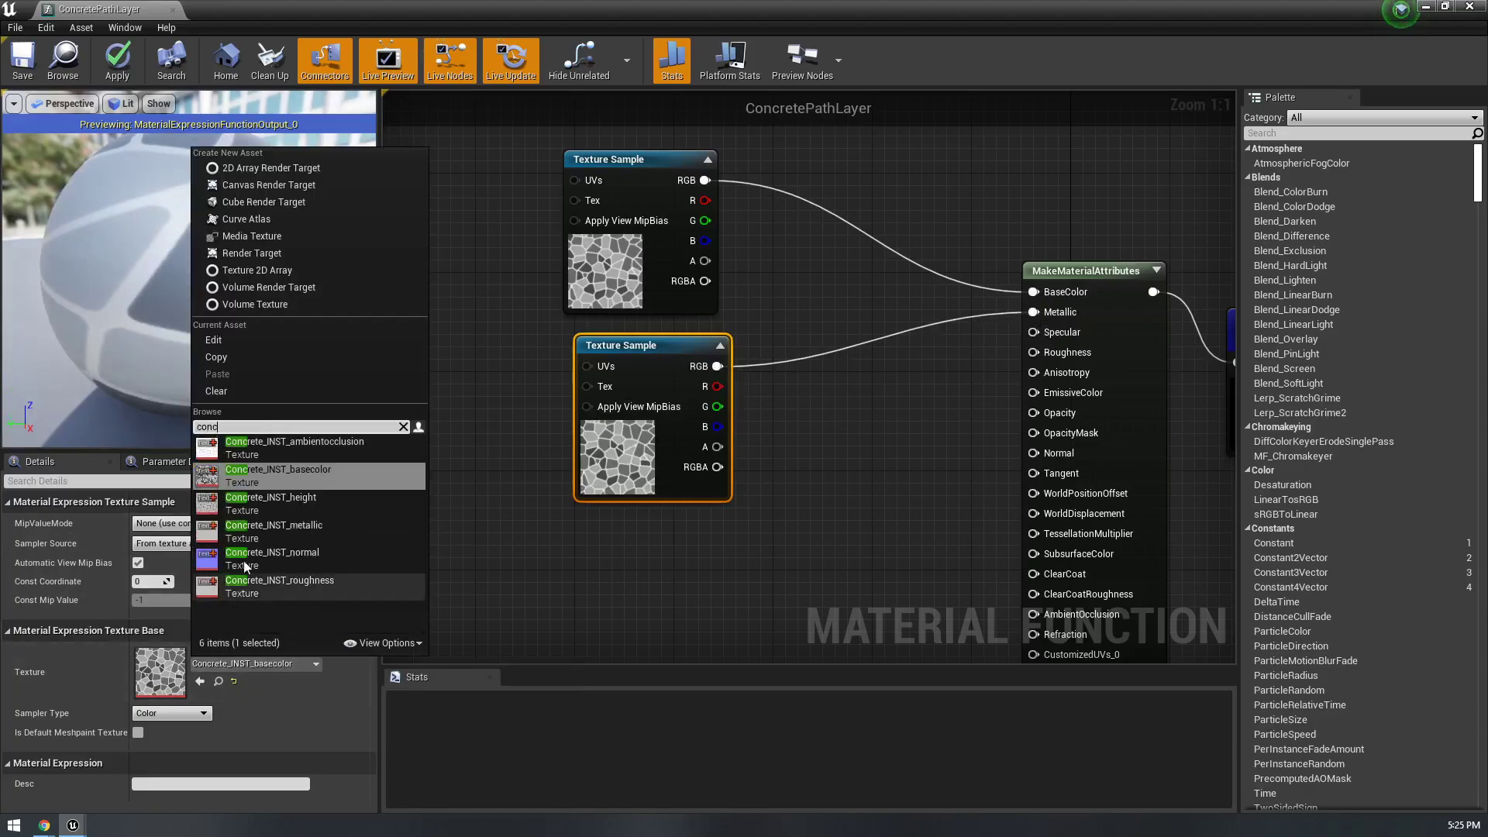
left_click(327, 530)
- Duplicate the metallic Texture Sample, place the copy below it and assign it the Concrete_INST_height texture
right_click_drag(775, 471, 739, 375)
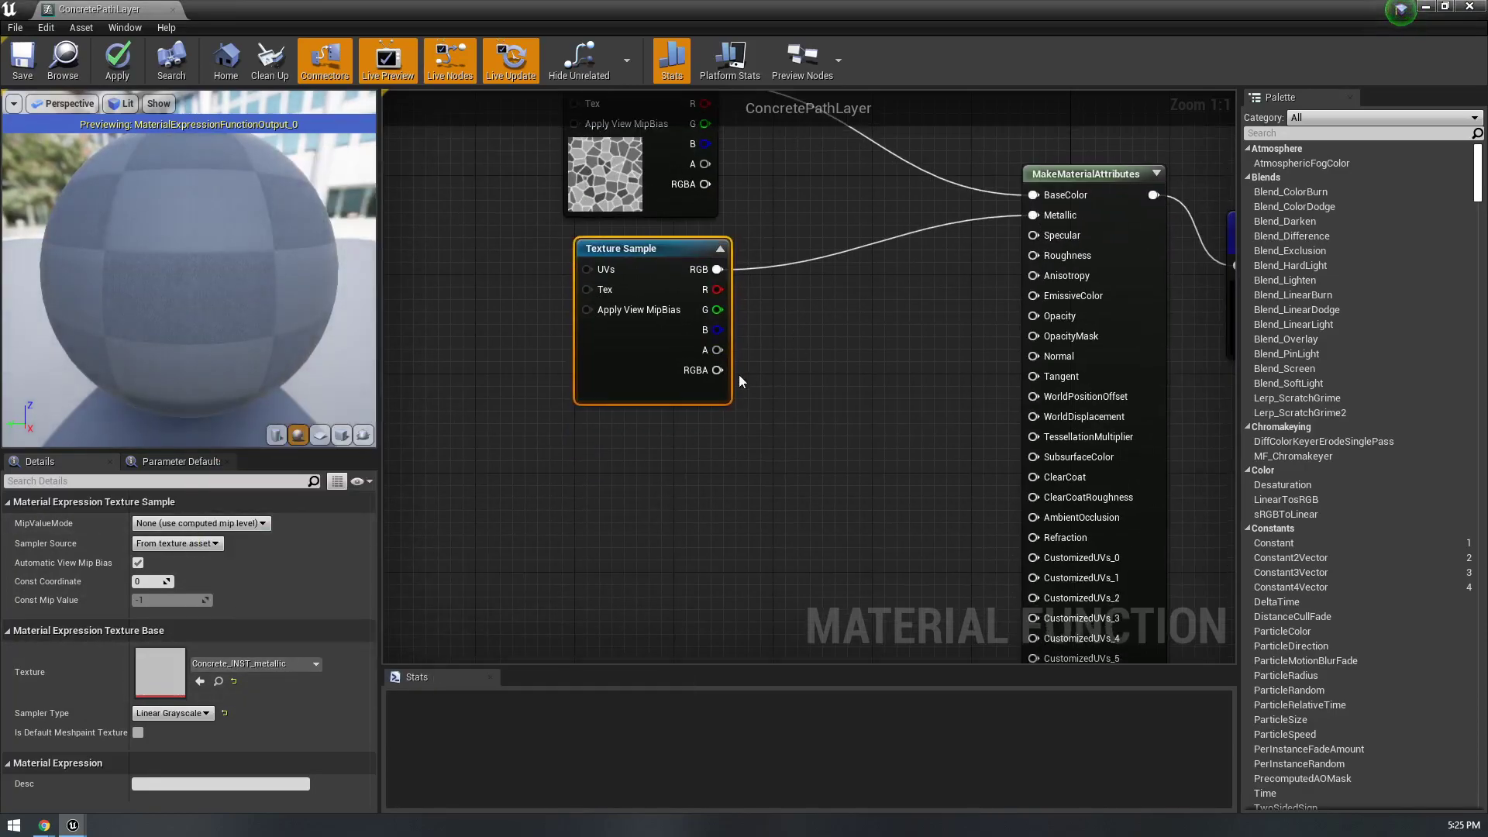
key("ctrl+w")
left_click_drag(720, 517, 632, 530)
left_click(233, 664)
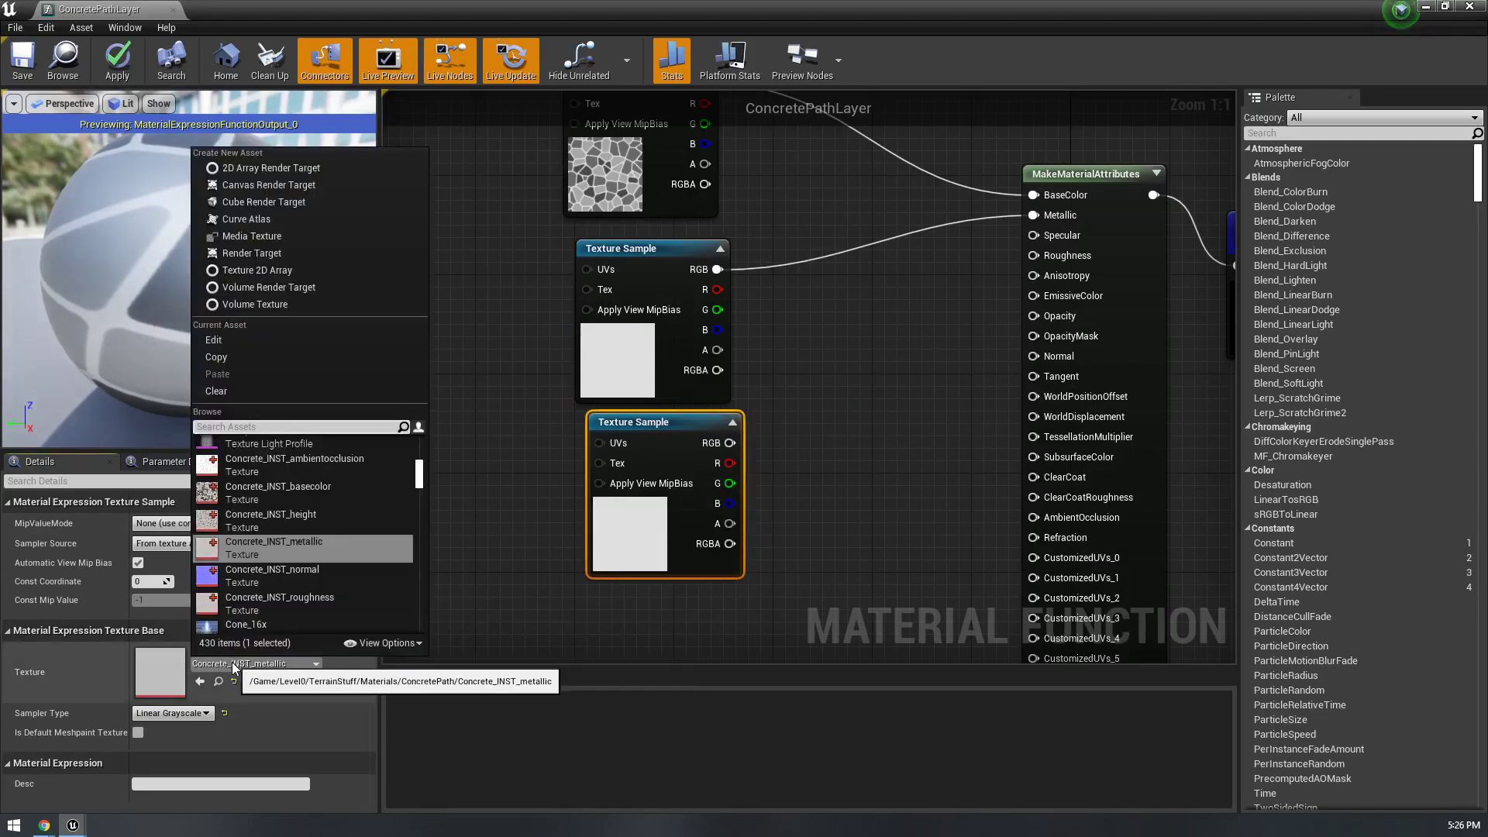
left_click(324, 497)
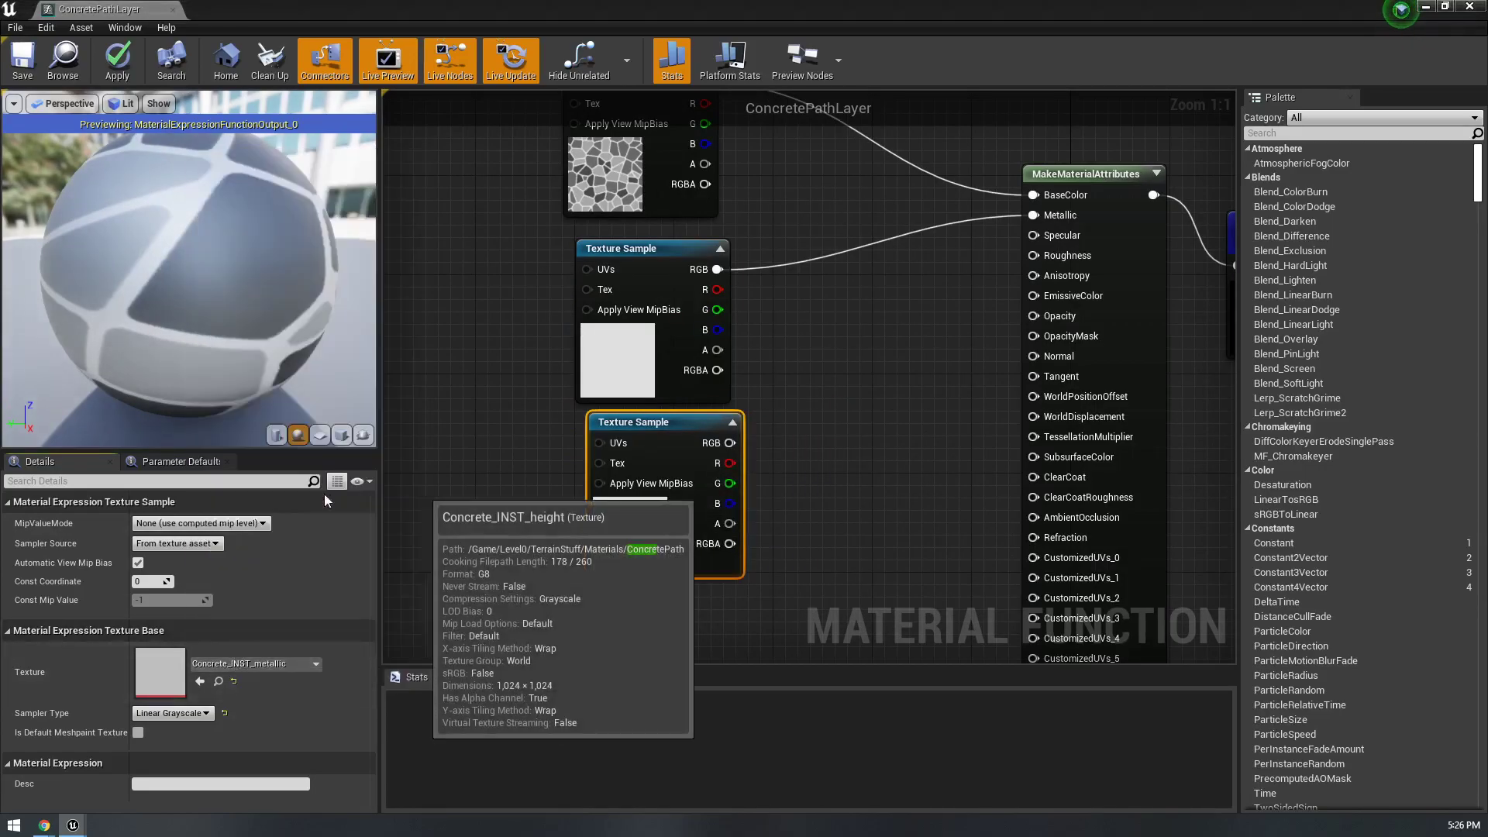
mouse_move(630, 536)
left_mouse_down()
mouse_move(667, 537)
mouse_move(634, 562)
left_mouse_up()
left_click_drag(340, 329, 295, 302)
- Add a ParallaxOcclusionMapping node and place it clear of the texture samples
right_click(886, 375)
type("paralla")
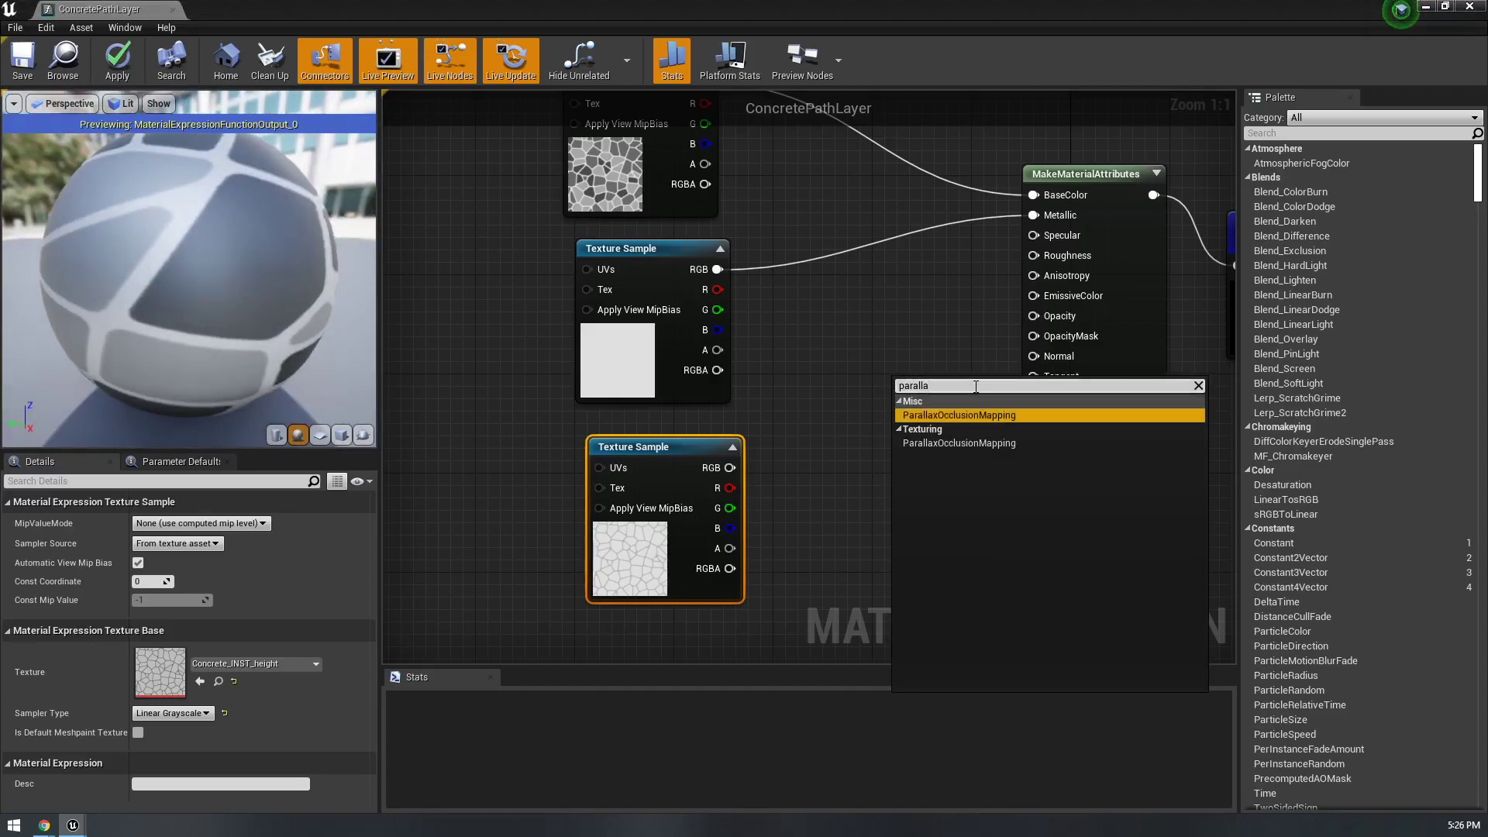
left_click(980, 414)
left_click_drag(952, 382, 475, 295)
right_click_drag(566, 299, 838, 304)
scroll(837, 303, "down", 3)
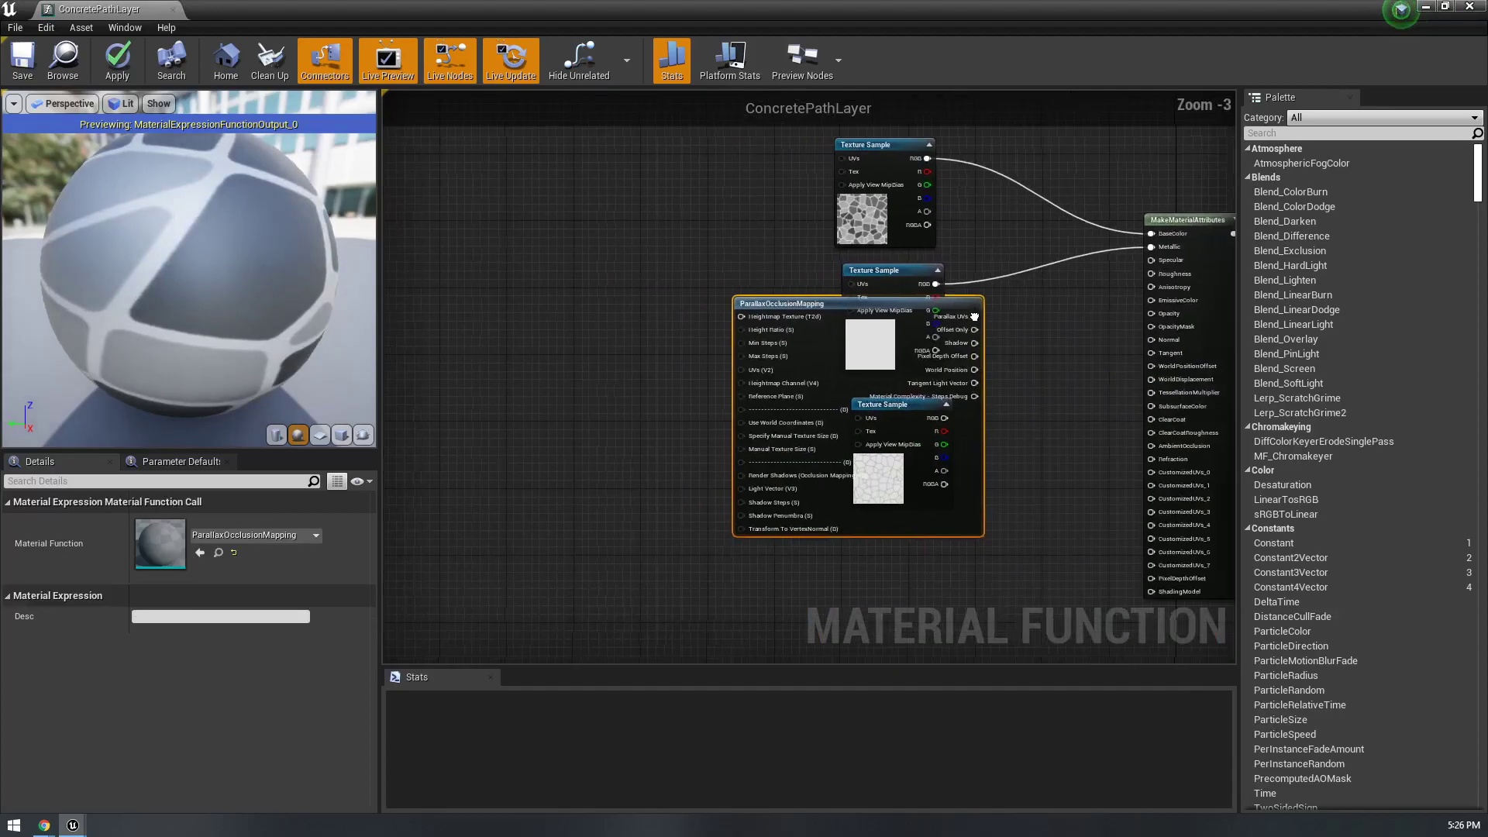
left_click_drag(838, 303, 547, 304)
right_click_drag(704, 335, 959, 327)
scroll(959, 327, "up", 2)
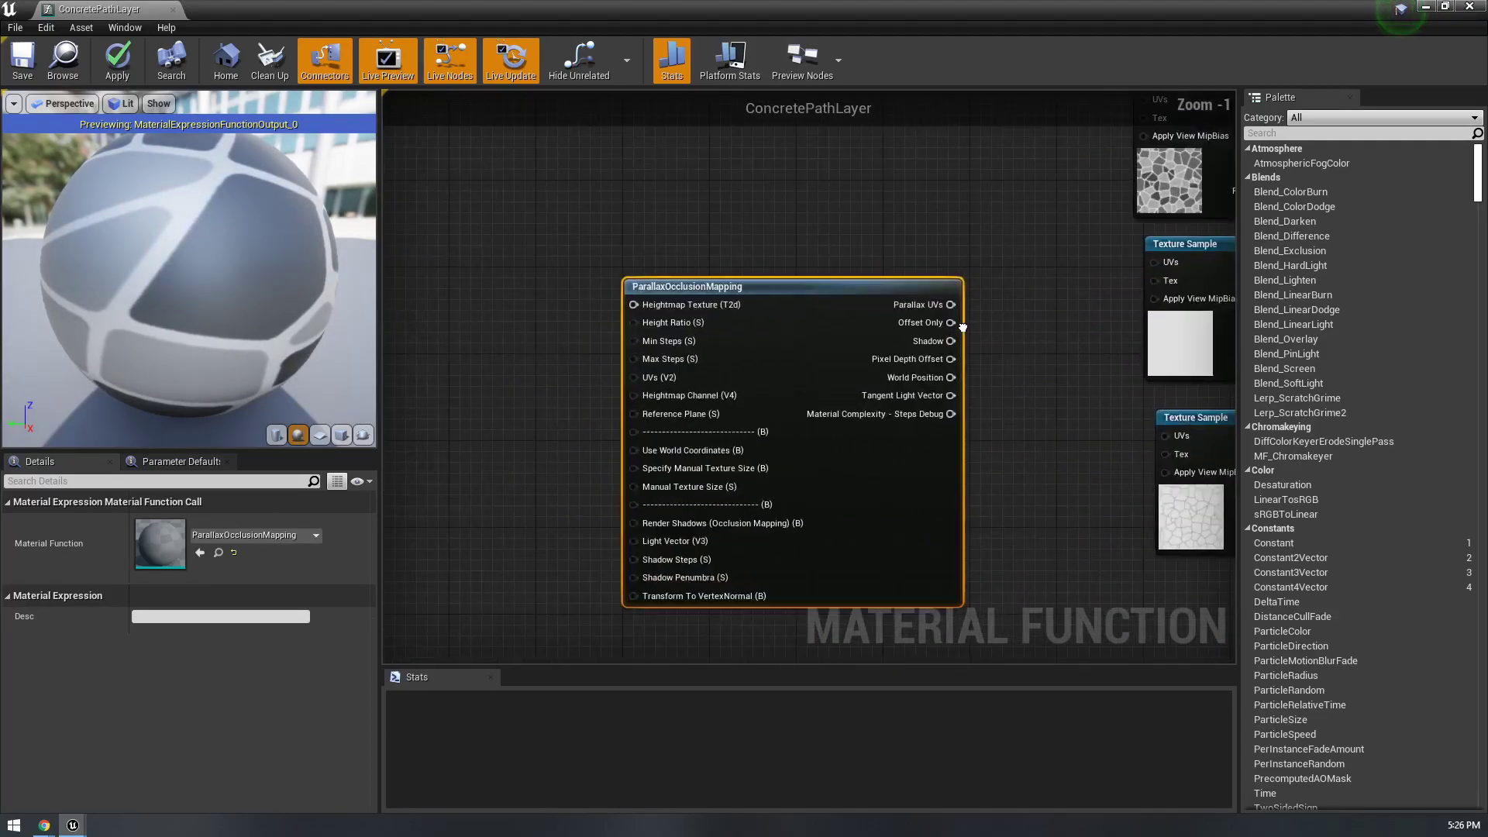
- Open the ParallaxOcclusionMapping function, examine the code of its Parallax Occlusion Mapping custom node, and close the function
double_click(764, 328)
scroll(974, 323, "down", 3)
right_click_drag(748, 371, 1100, 296)
scroll(677, 426, "up", 2)
scroll(750, 416, "up", 4)
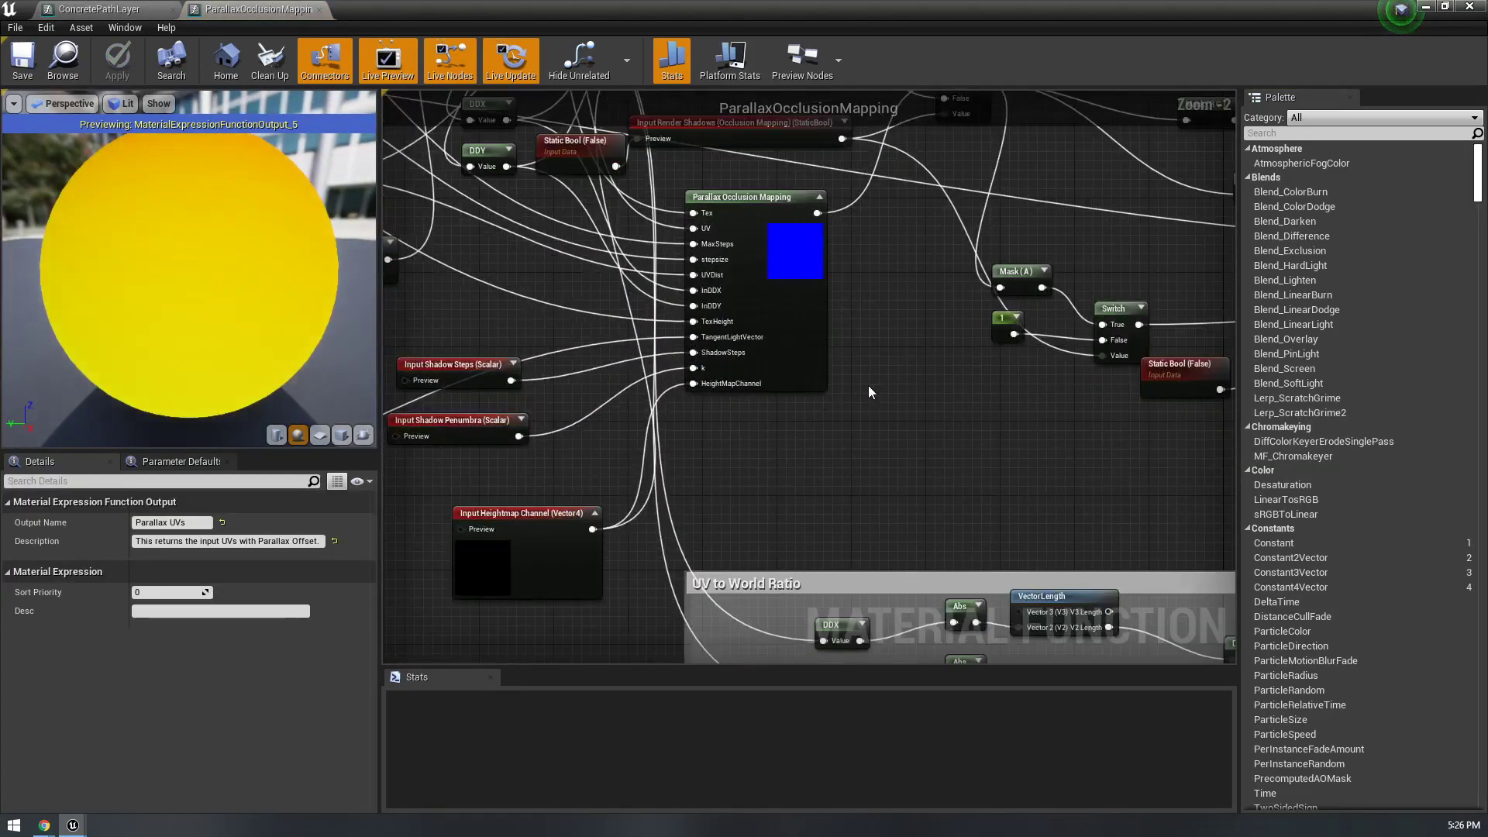
scroll(838, 410, "up", 2)
left_click(786, 271)
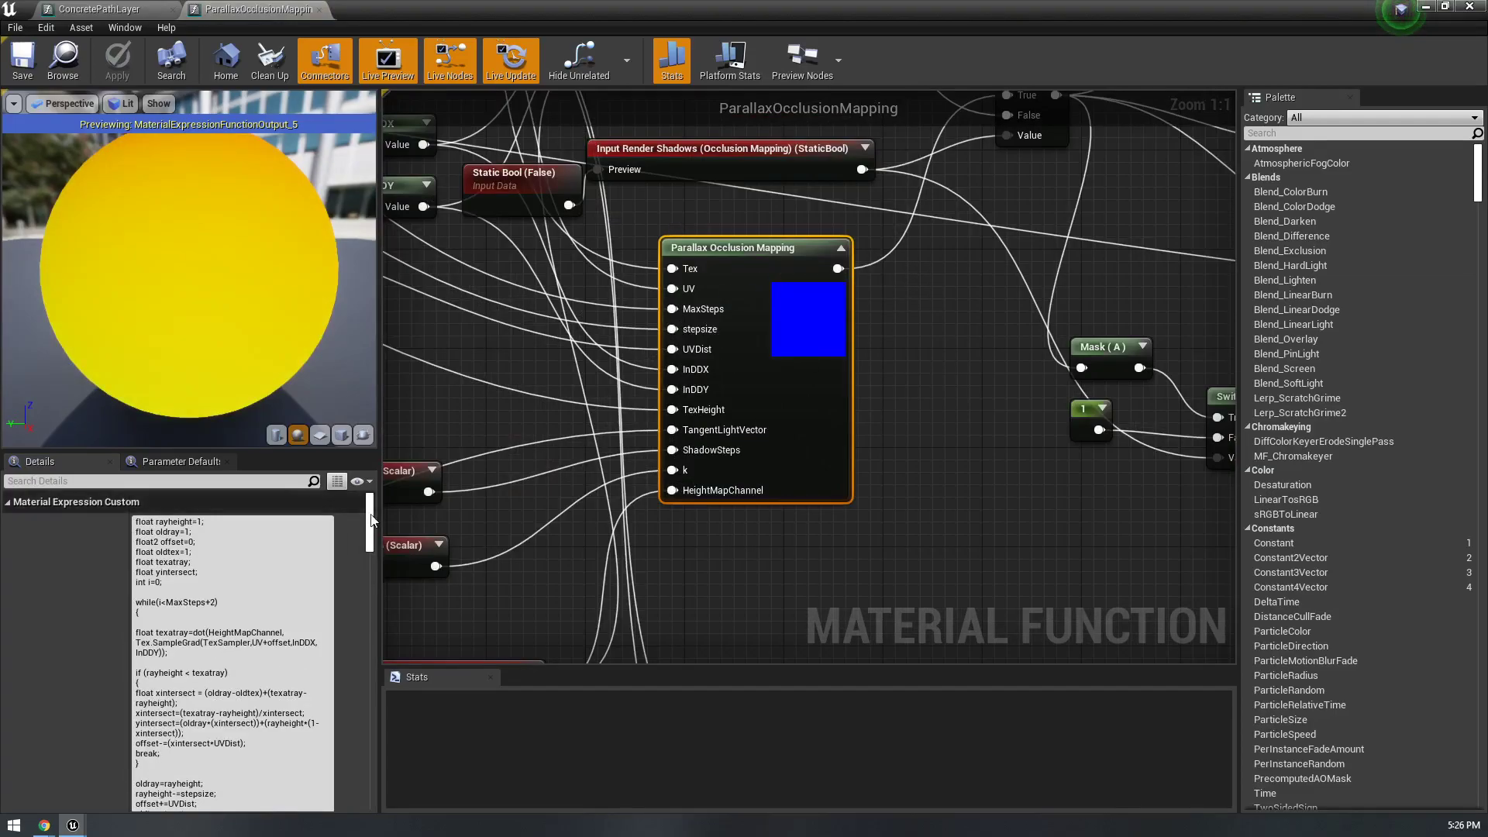
left_click_drag(376, 509, 792, 504)
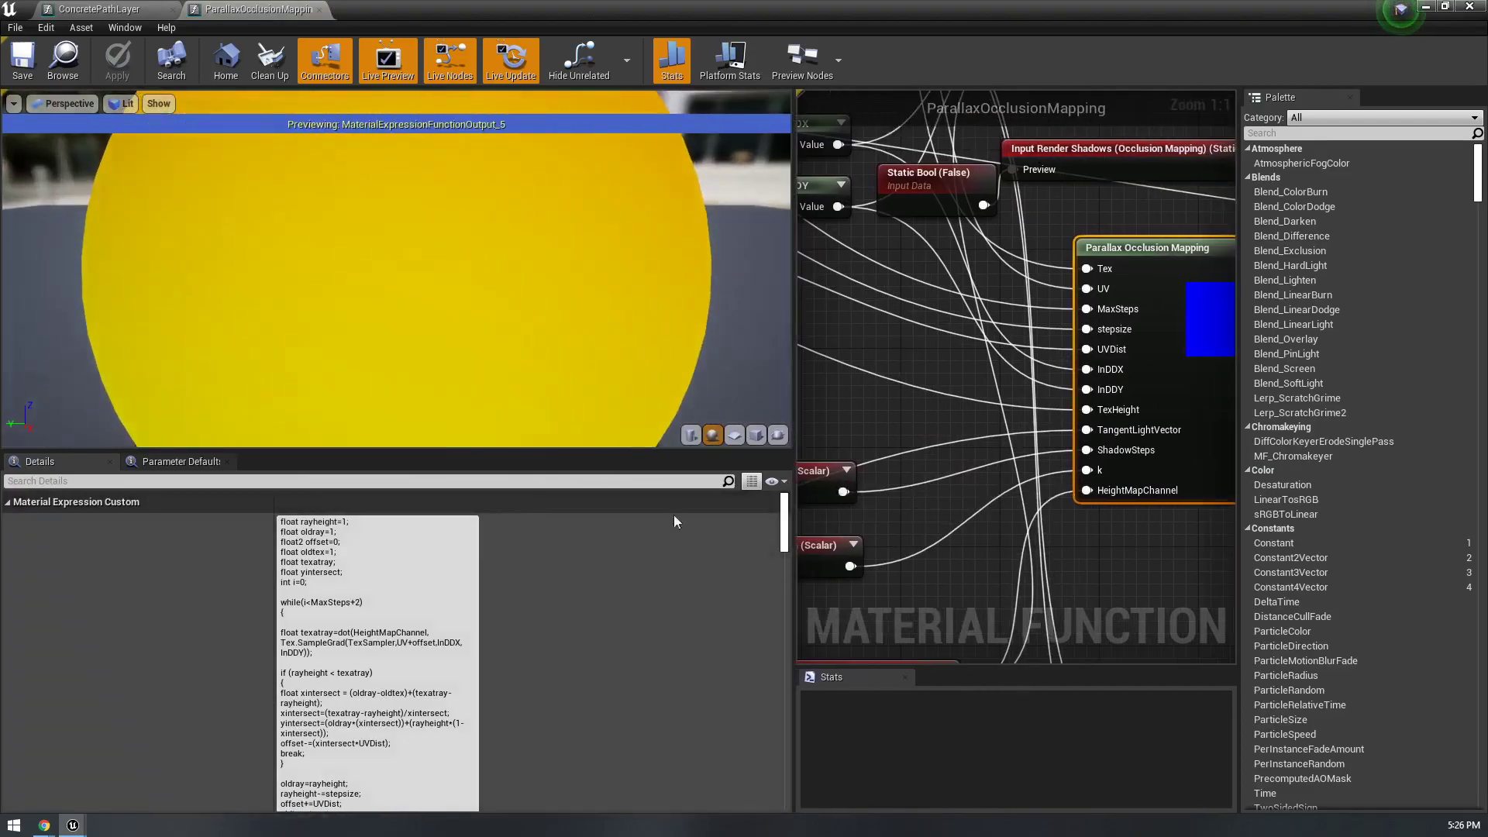
scroll(789, 561, "down", 5)
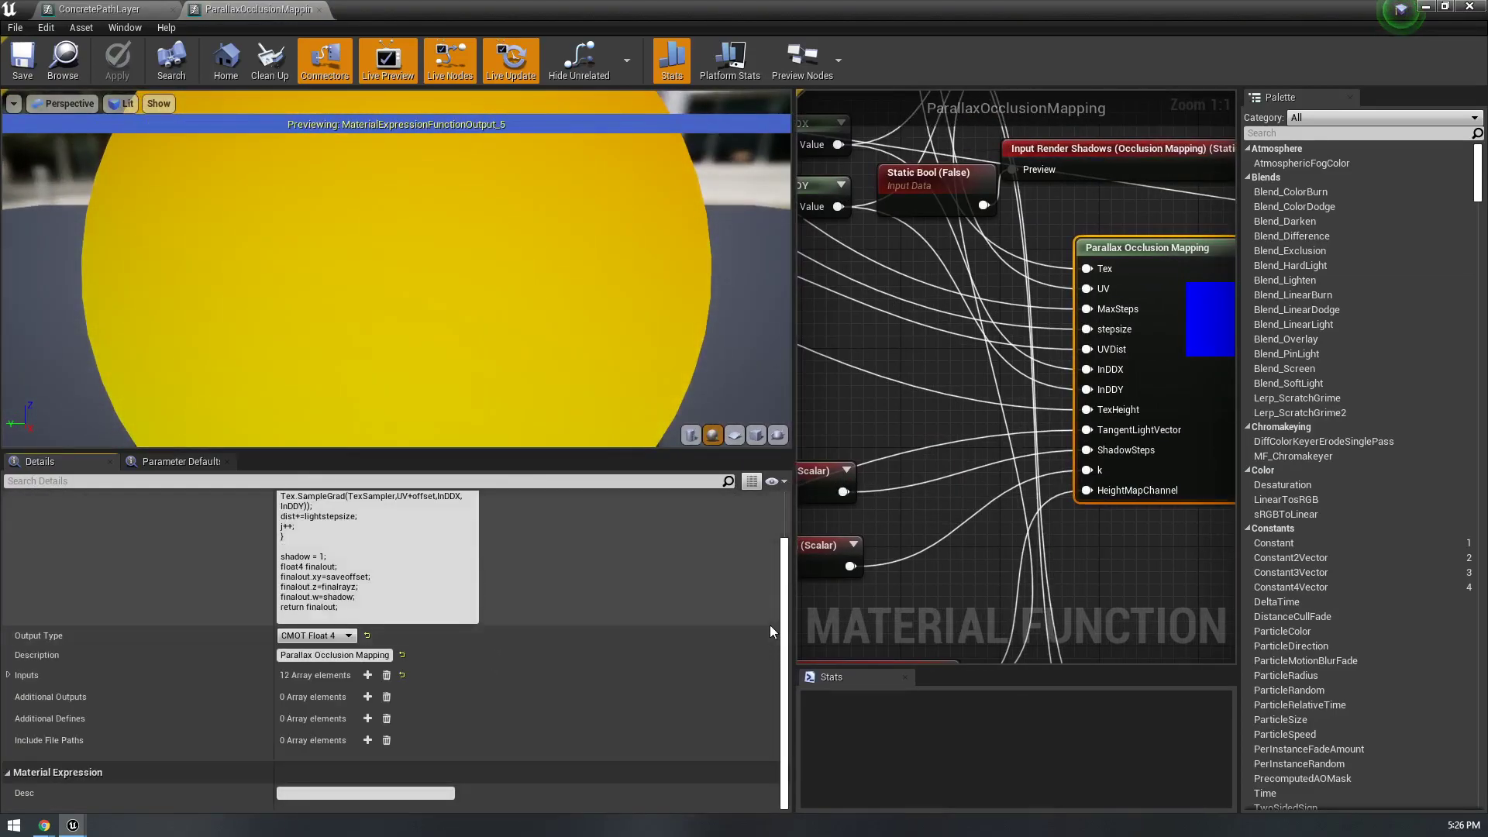
scroll(769, 625, "up", 5)
left_click_drag(783, 533, 785, 566)
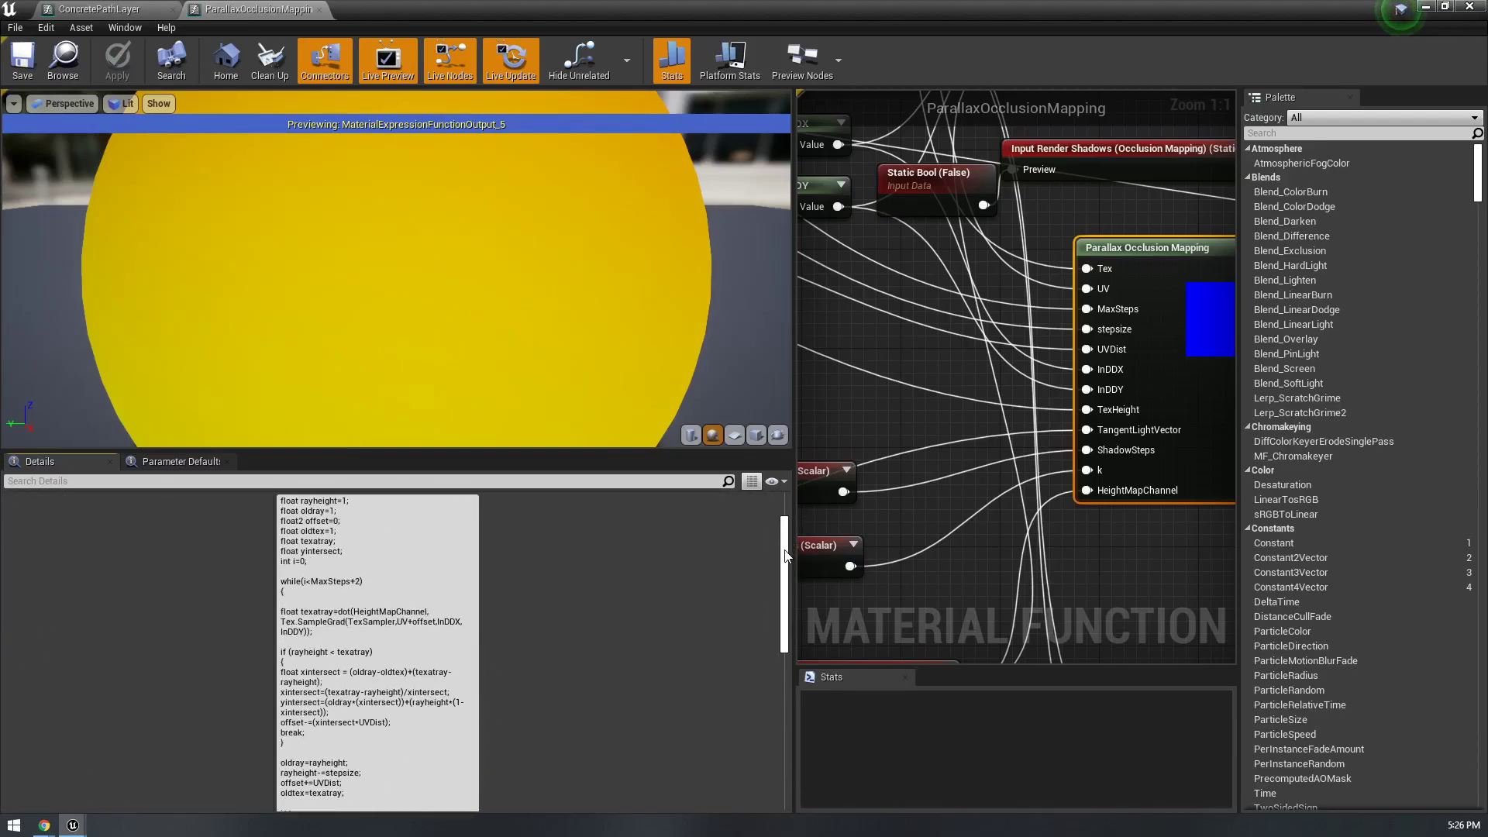
left_click(487, 566)
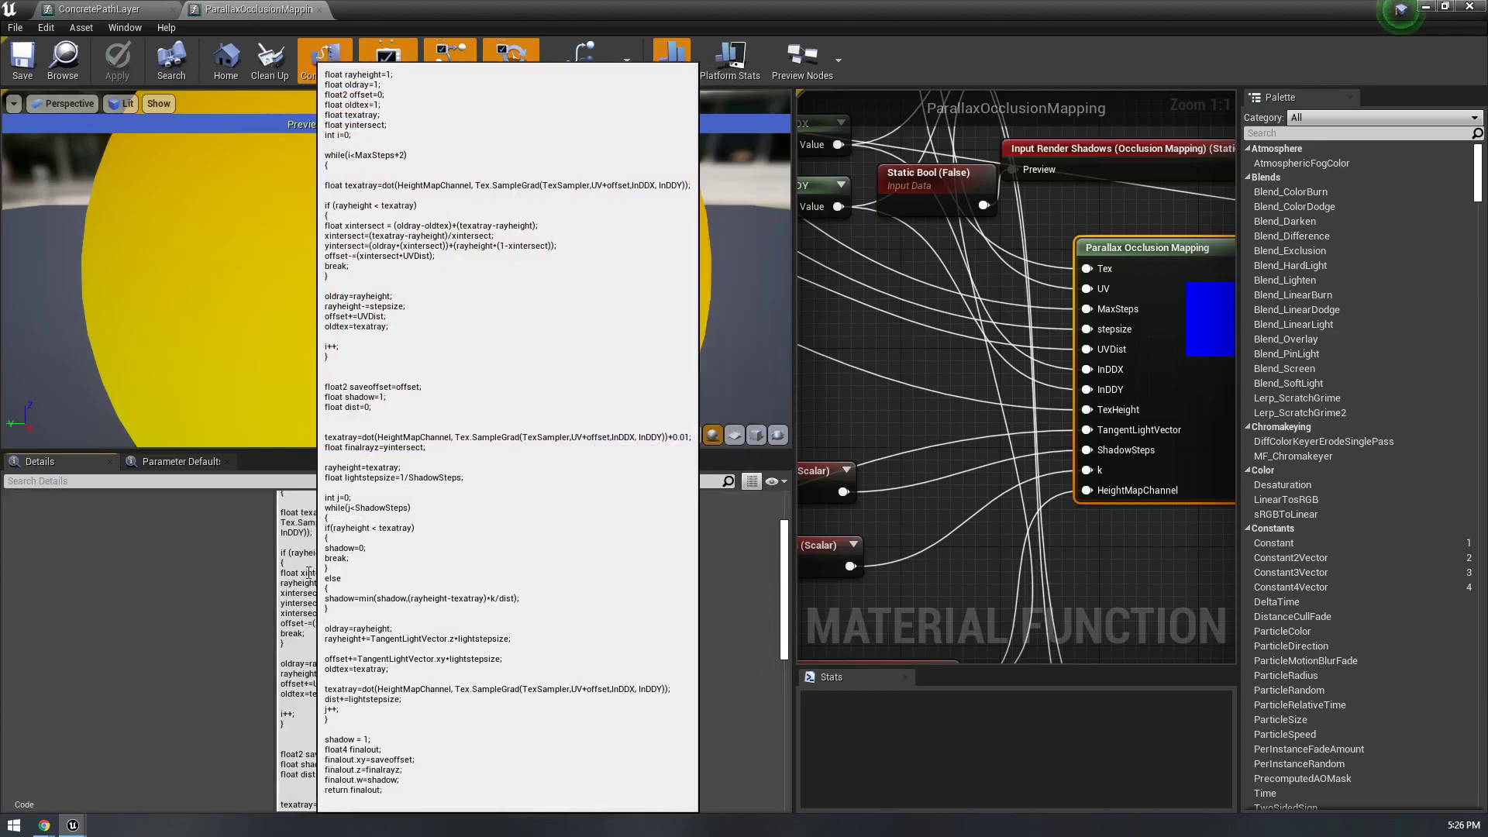
middle_click(236, 7)
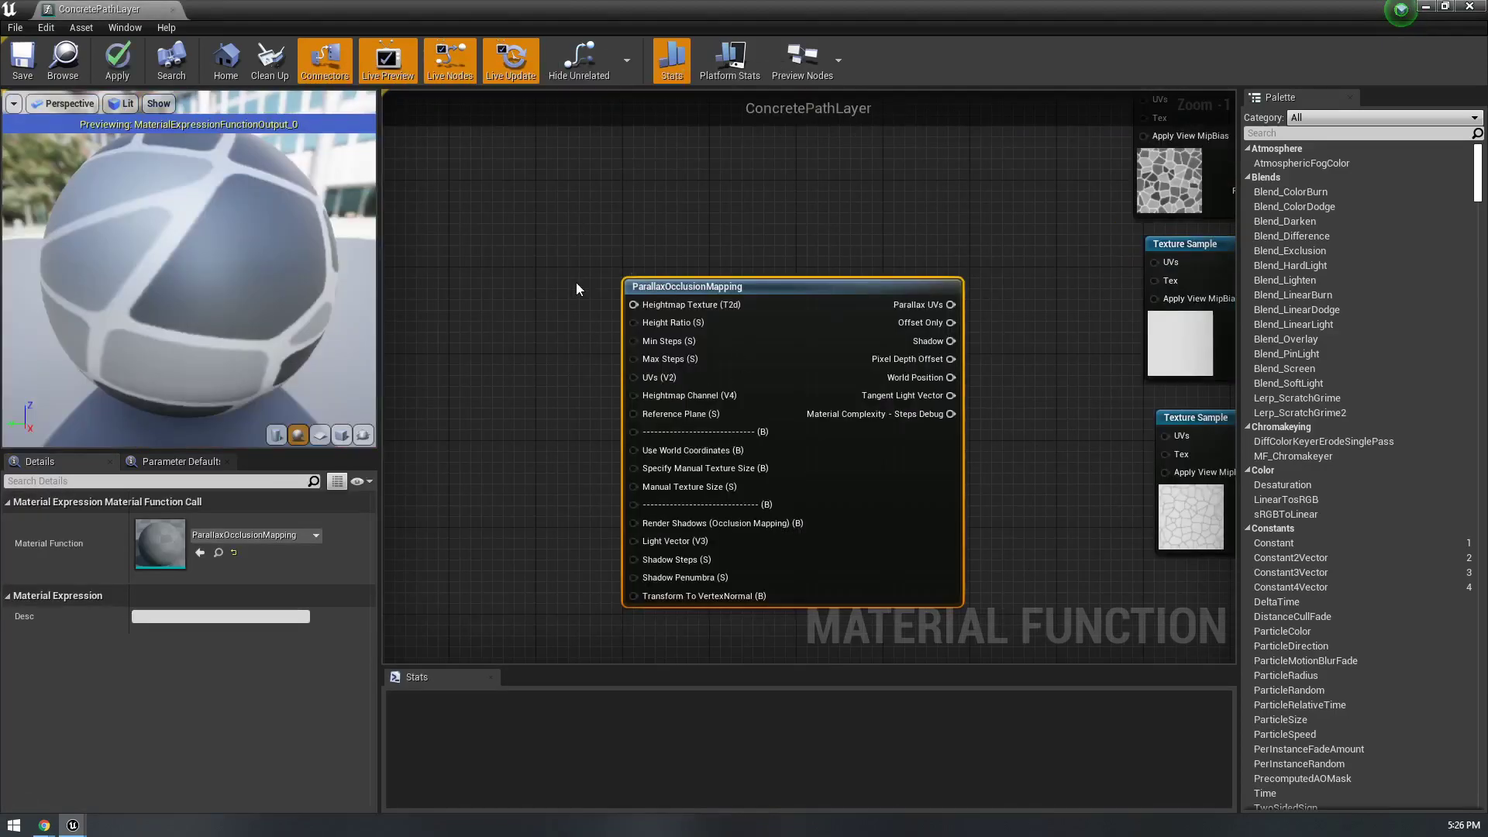
- Delete the ParallaxOcclusionMapping node and inspect the concrete tiles on the preview sphere
key("Delete")
right_click_drag(1233, 323, 819, 365)
mouse_move(781, 380)
left_mouse_down()
mouse_move(738, 380)
mouse_move(770, 380)
left_mouse_up()
left_click(783, 560)
left_click_drag(782, 559, 770, 549)
left_click_drag(206, 310, 333, 380)
left_click_drag(233, 341, 240, 272)
scroll(195, 268, "down", 3)
mouse_move(195, 268)
right_mouse_down()
mouse_move(209, 310)
mouse_move(193, 263)
right_mouse_up()
left_click_drag(194, 264, 155, 268)
right_click_drag(903, 378, 713, 344)
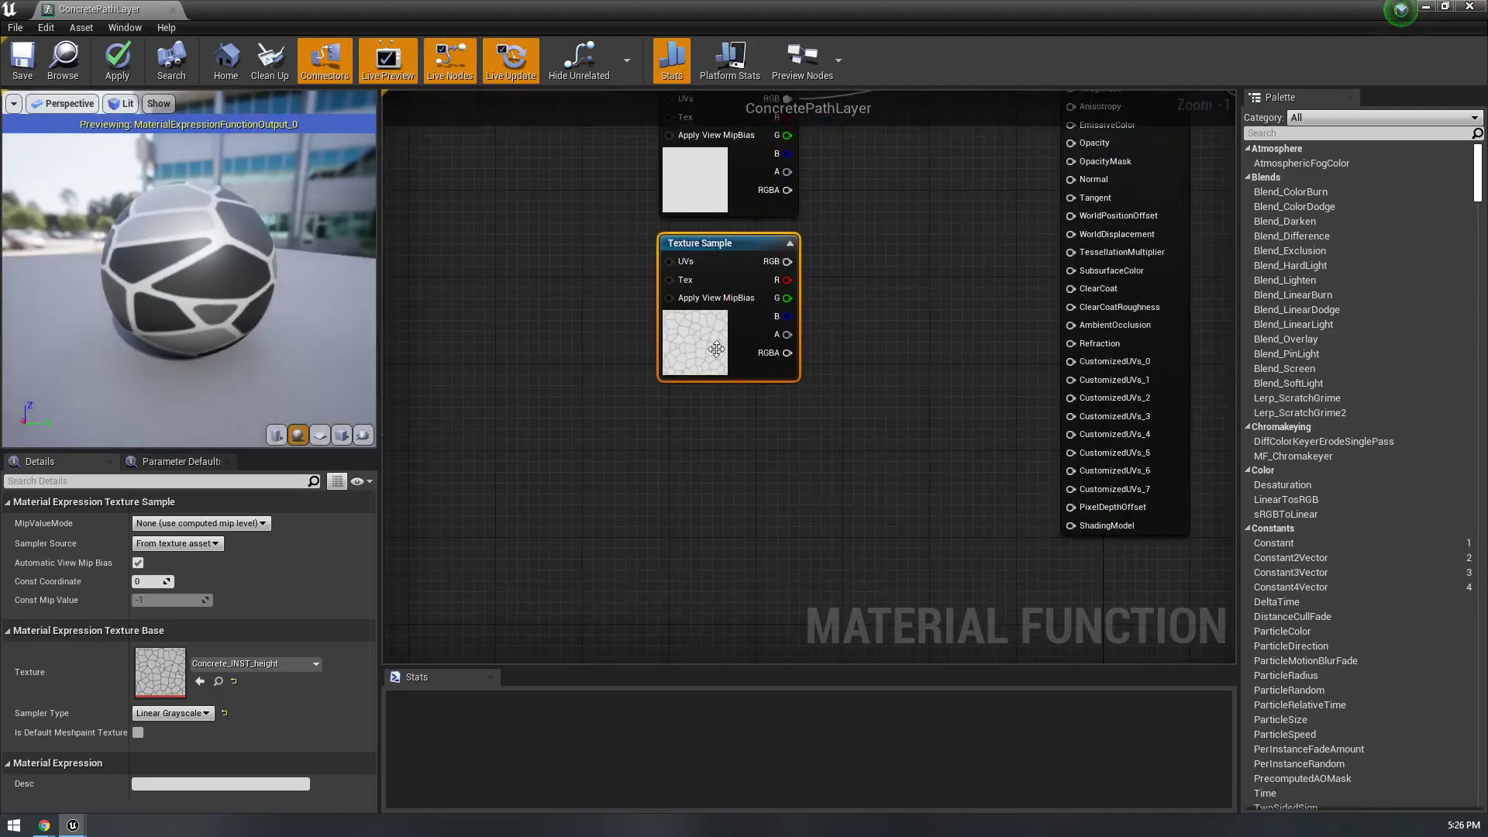
right_click(643, 465)
type("ambie")
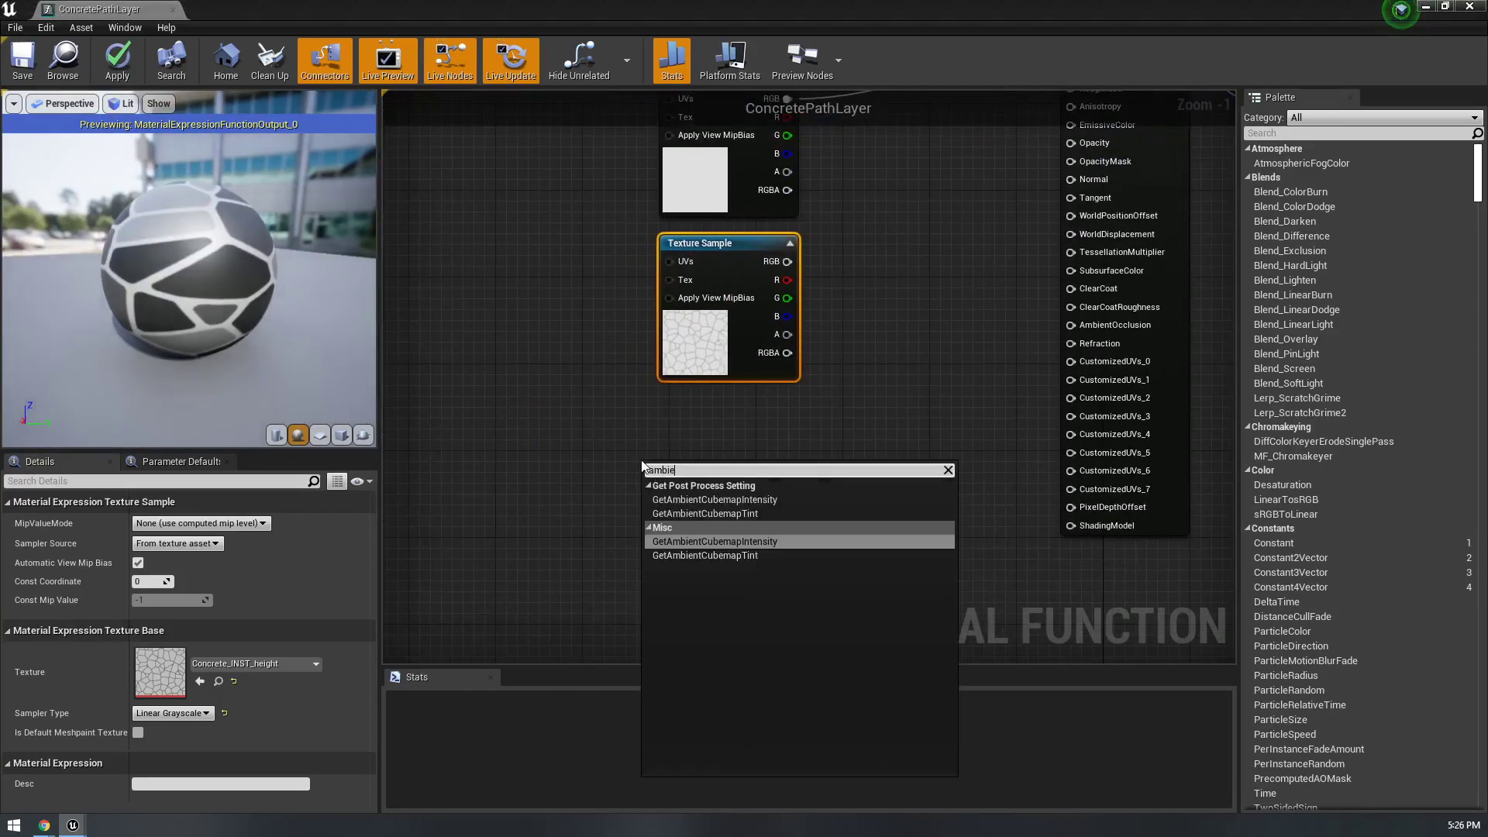
left_click(658, 420)
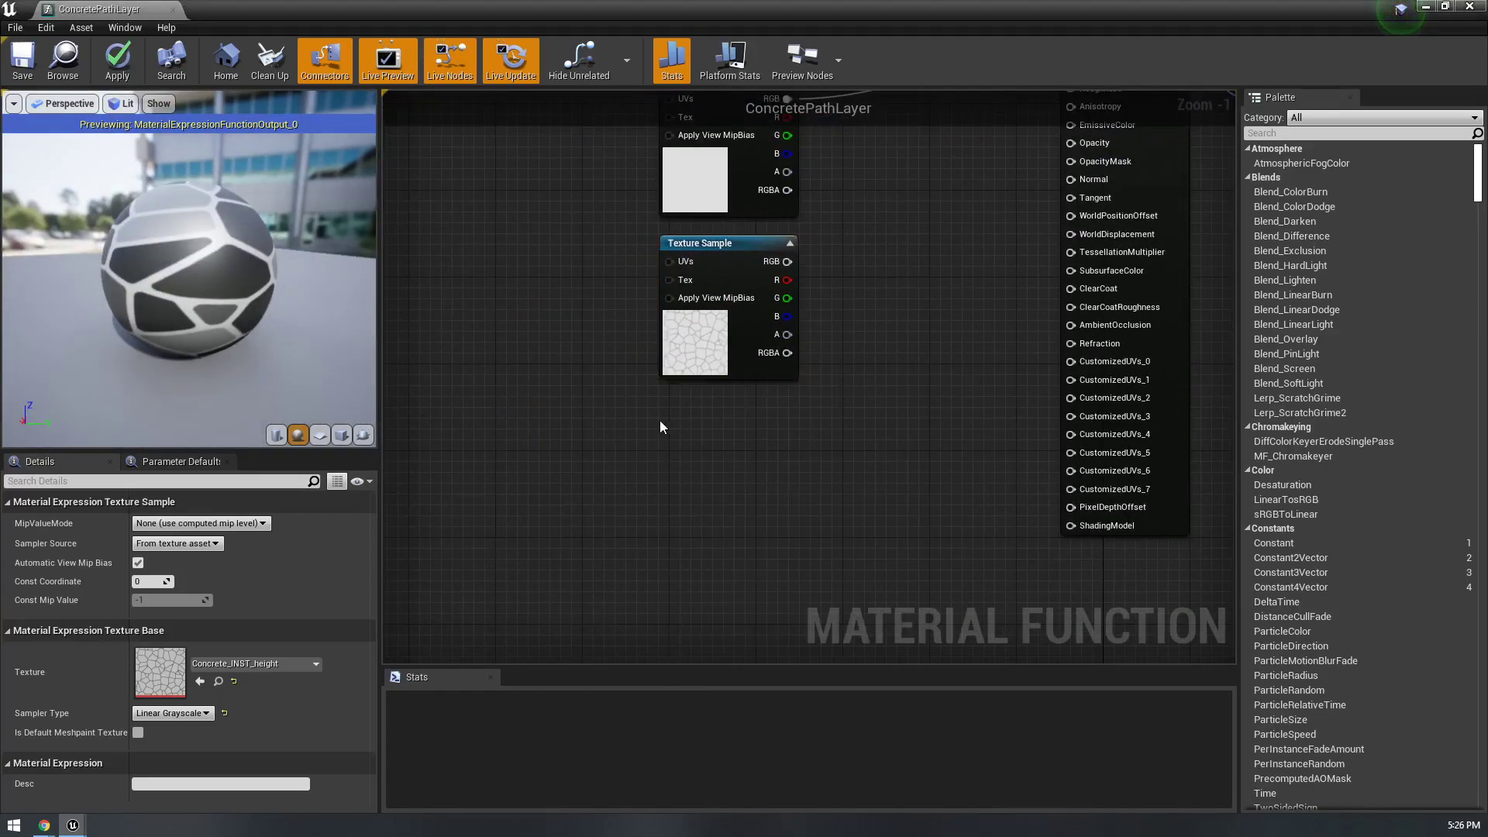
- Add a Texture Sample using Concrete_INST_ambientocclusion and connect its RGB output to AmbientOcclusion on MakeMaterialAttributes
left_click(677, 457)
left_click(241, 665)
type("ambi")
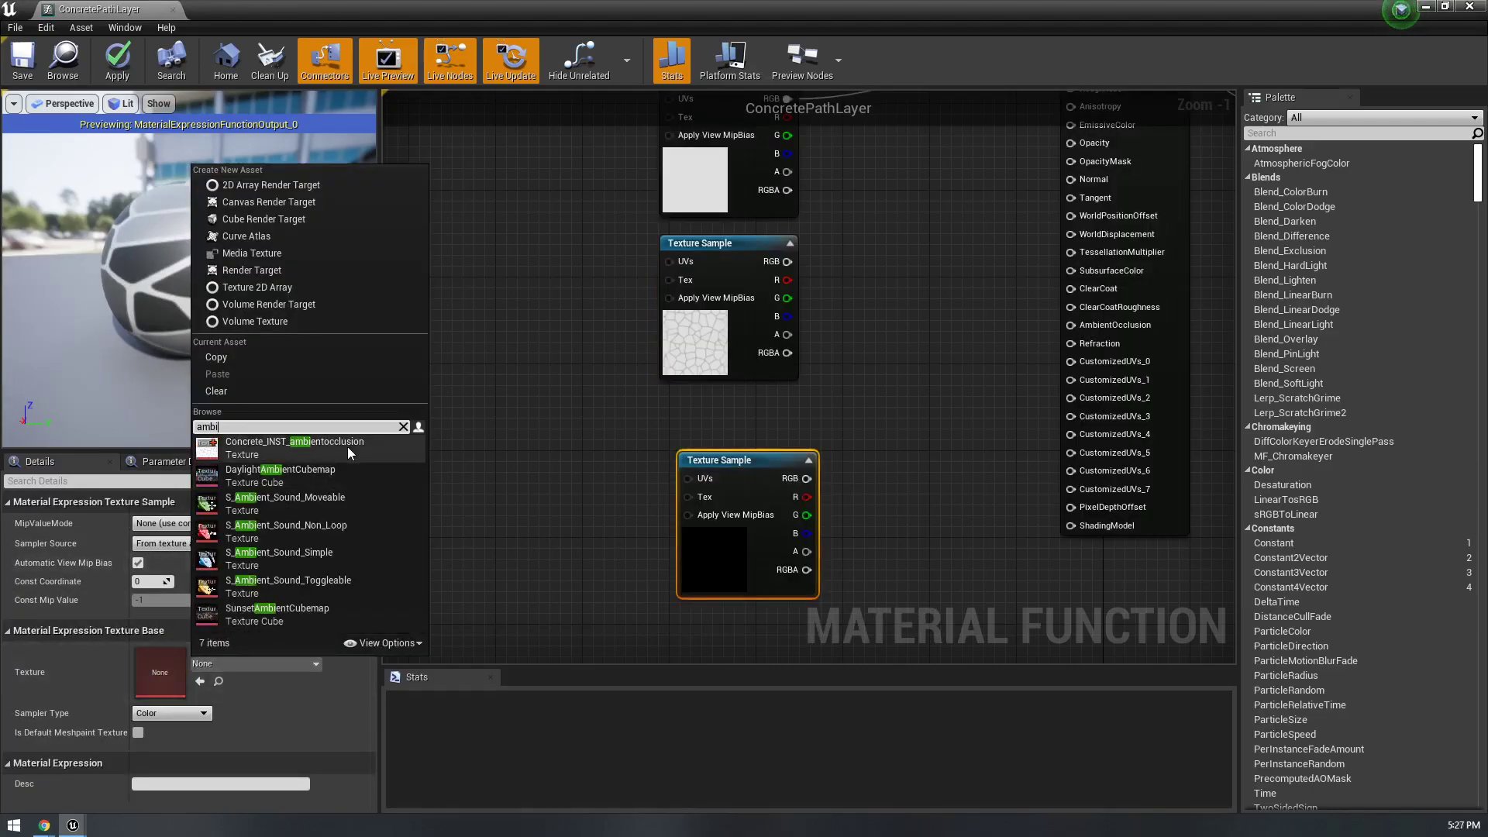
left_click(356, 449)
left_click_drag(806, 478, 1110, 462)
scroll(1031, 239, "down", 5)
scroll(1011, 271, "up", 5)
right_click_drag(874, 417, 774, 481)
left_click(773, 482)
- Move the height Texture Sample away from the other samples and add a BumpOffset node beside it
left_click(635, 537)
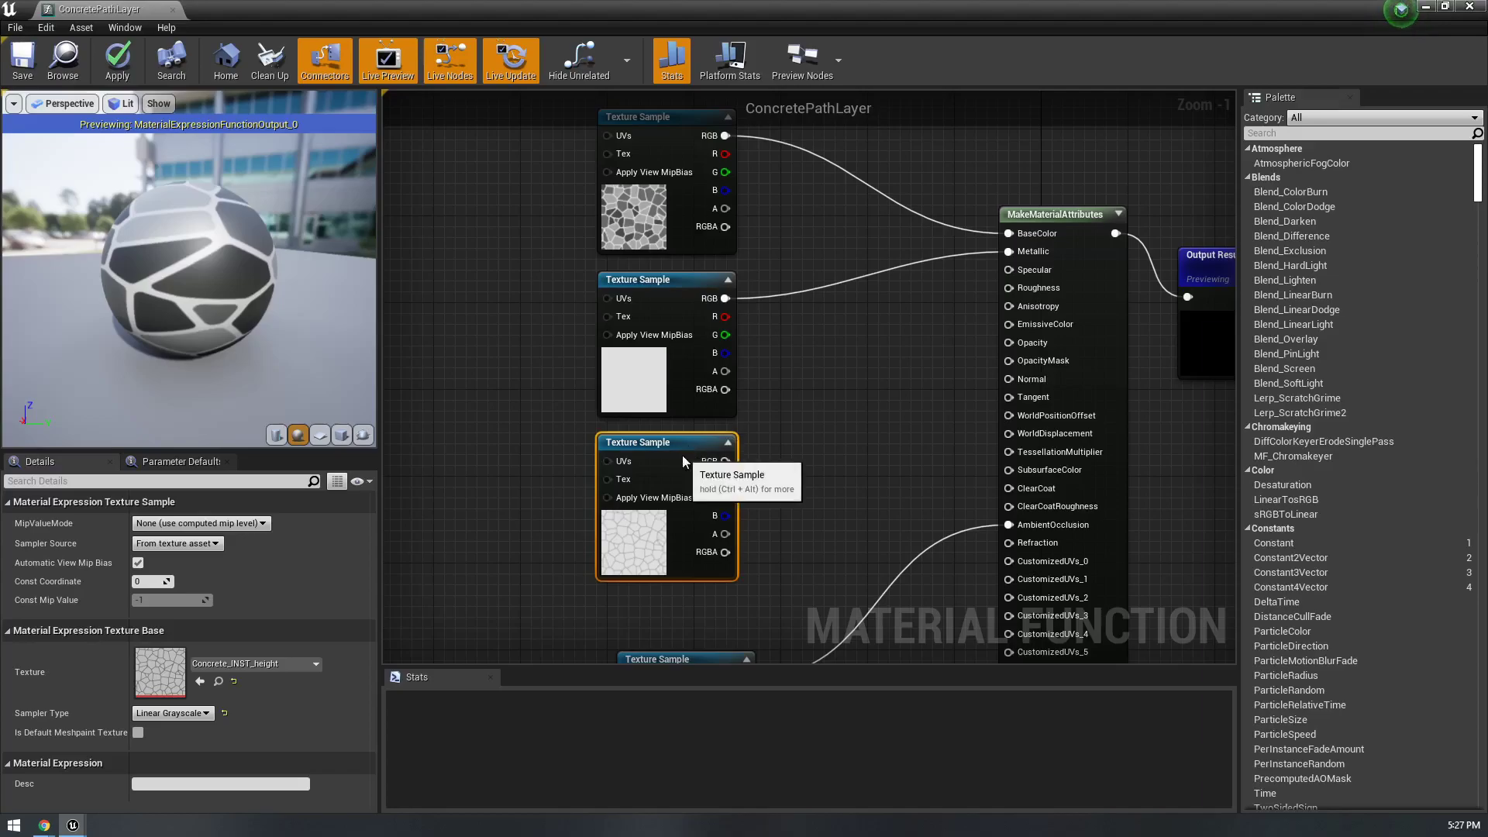
left_click_drag(686, 446, 577, 468)
right_click(677, 515)
type("bump")
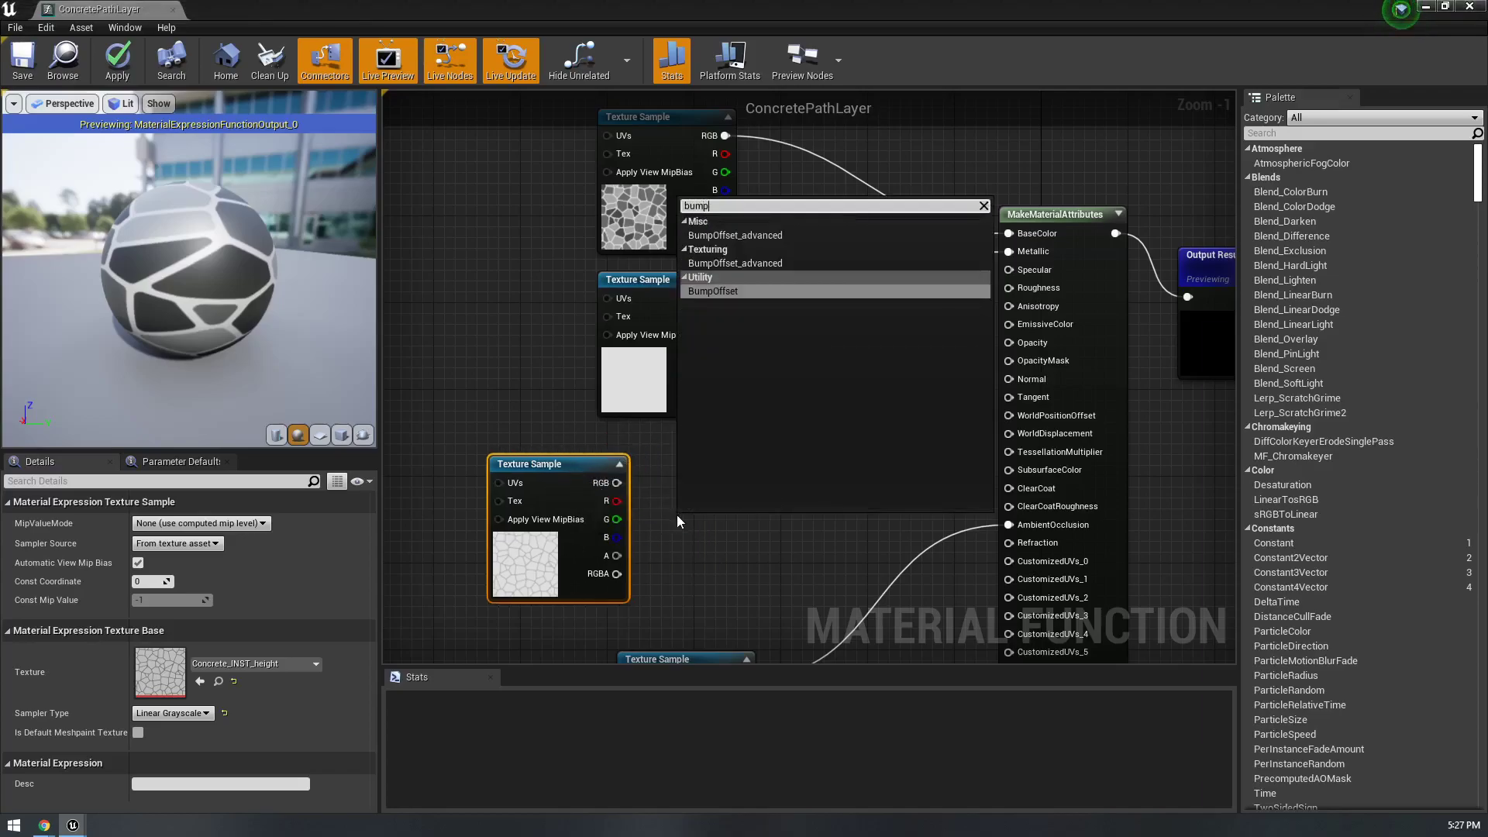
left_click(755, 291)
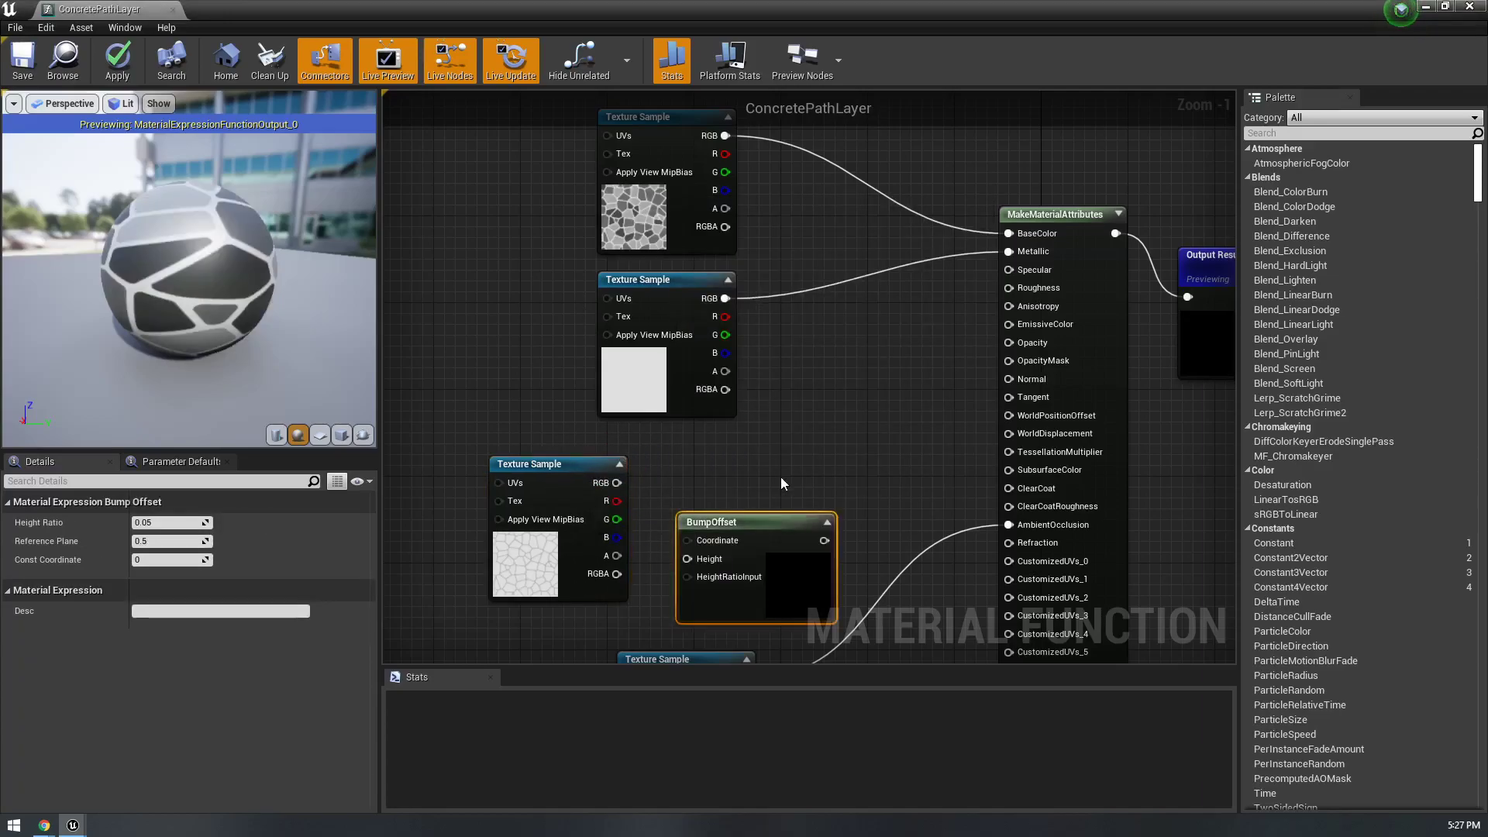
scroll(780, 477, "up", 1)
left_click_drag(790, 459, 778, 471)
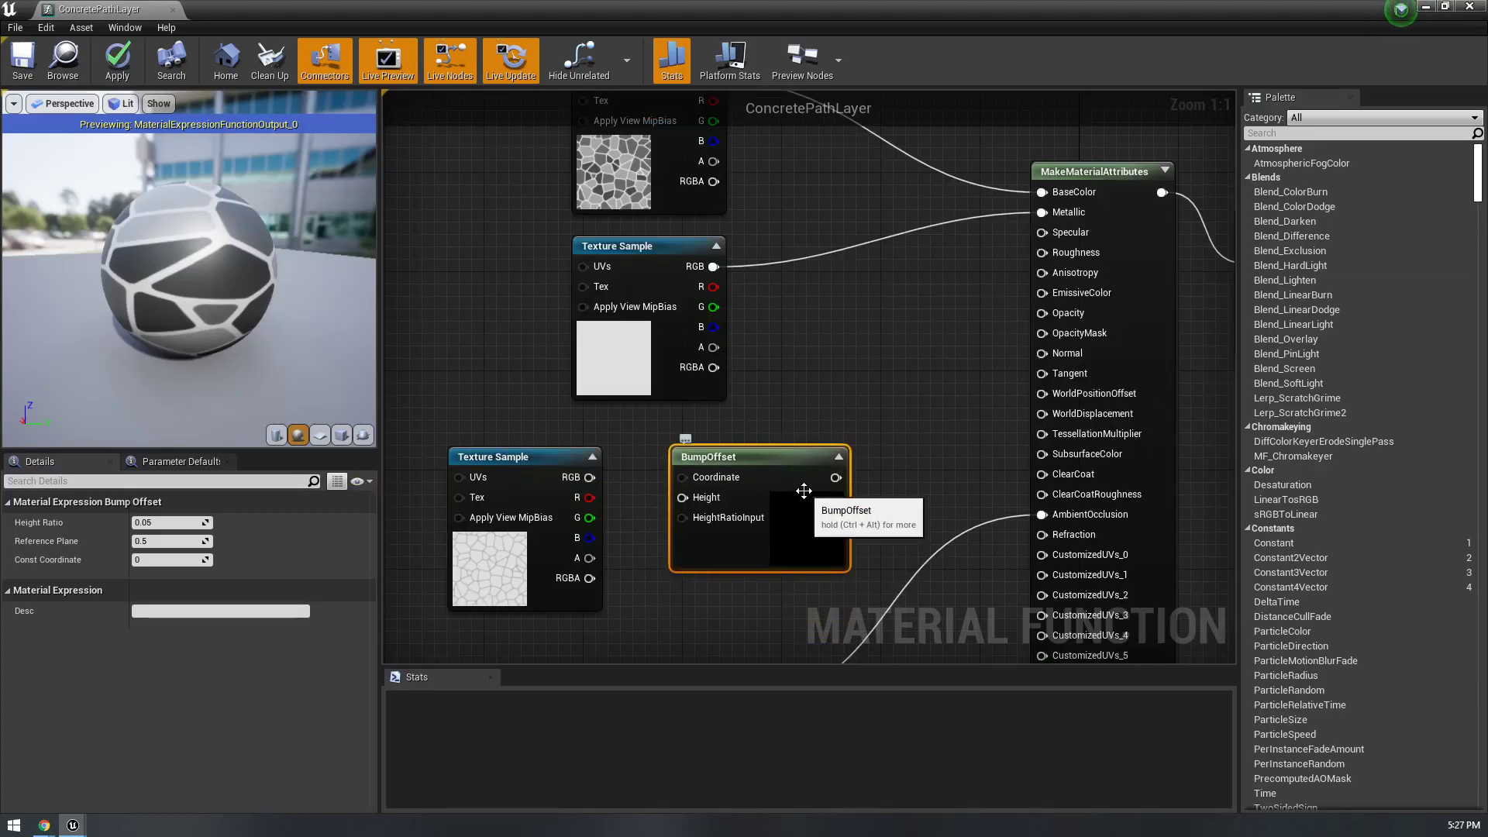
- Consult the BumpOffset node's description and connect the height texture's RGB output to its Height input
key("ctrl+alt")
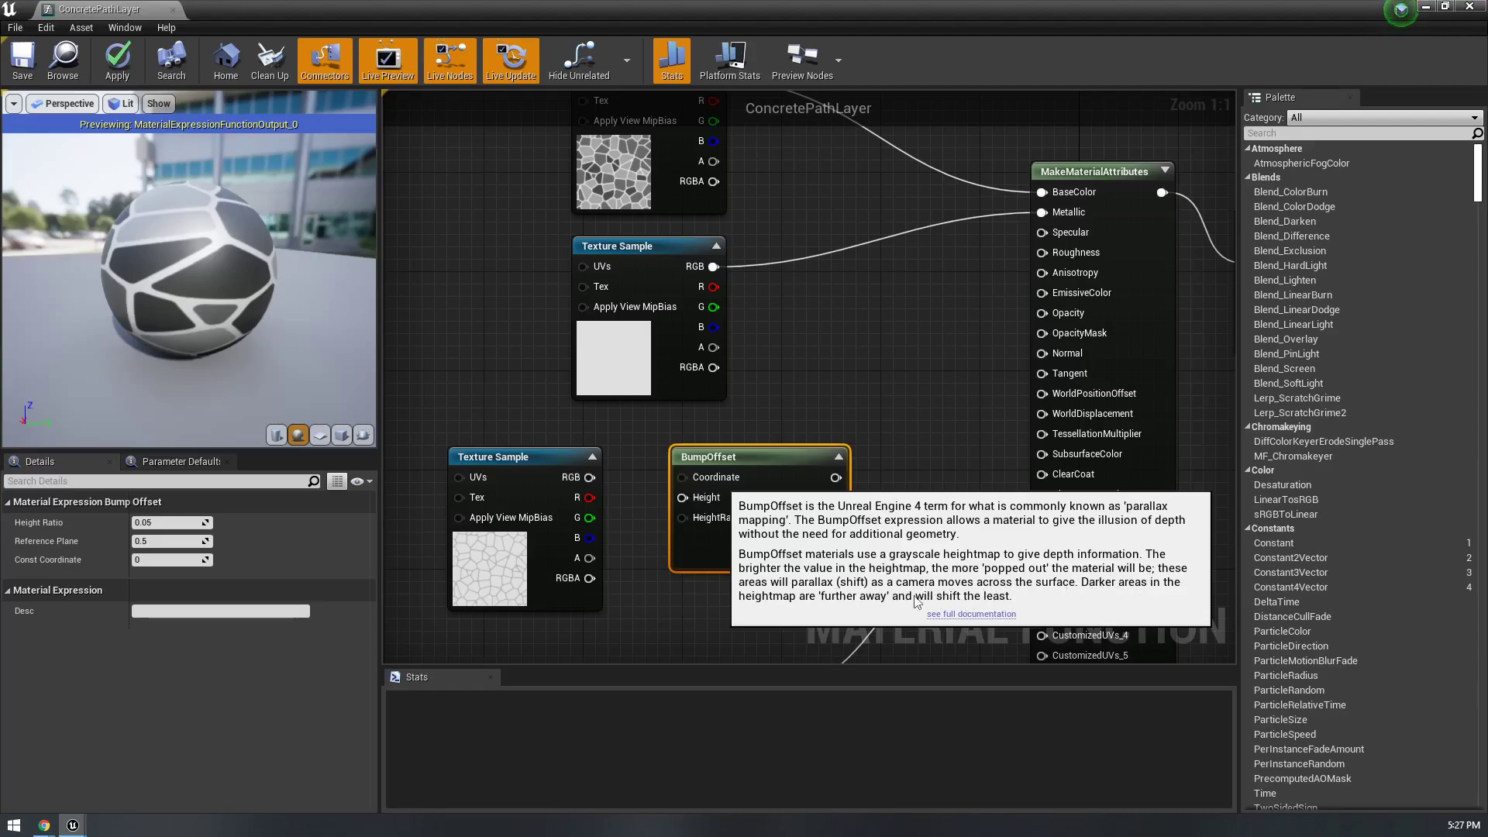
left_click_drag(590, 478, 690, 500)
left_click_drag(529, 458, 456, 459)
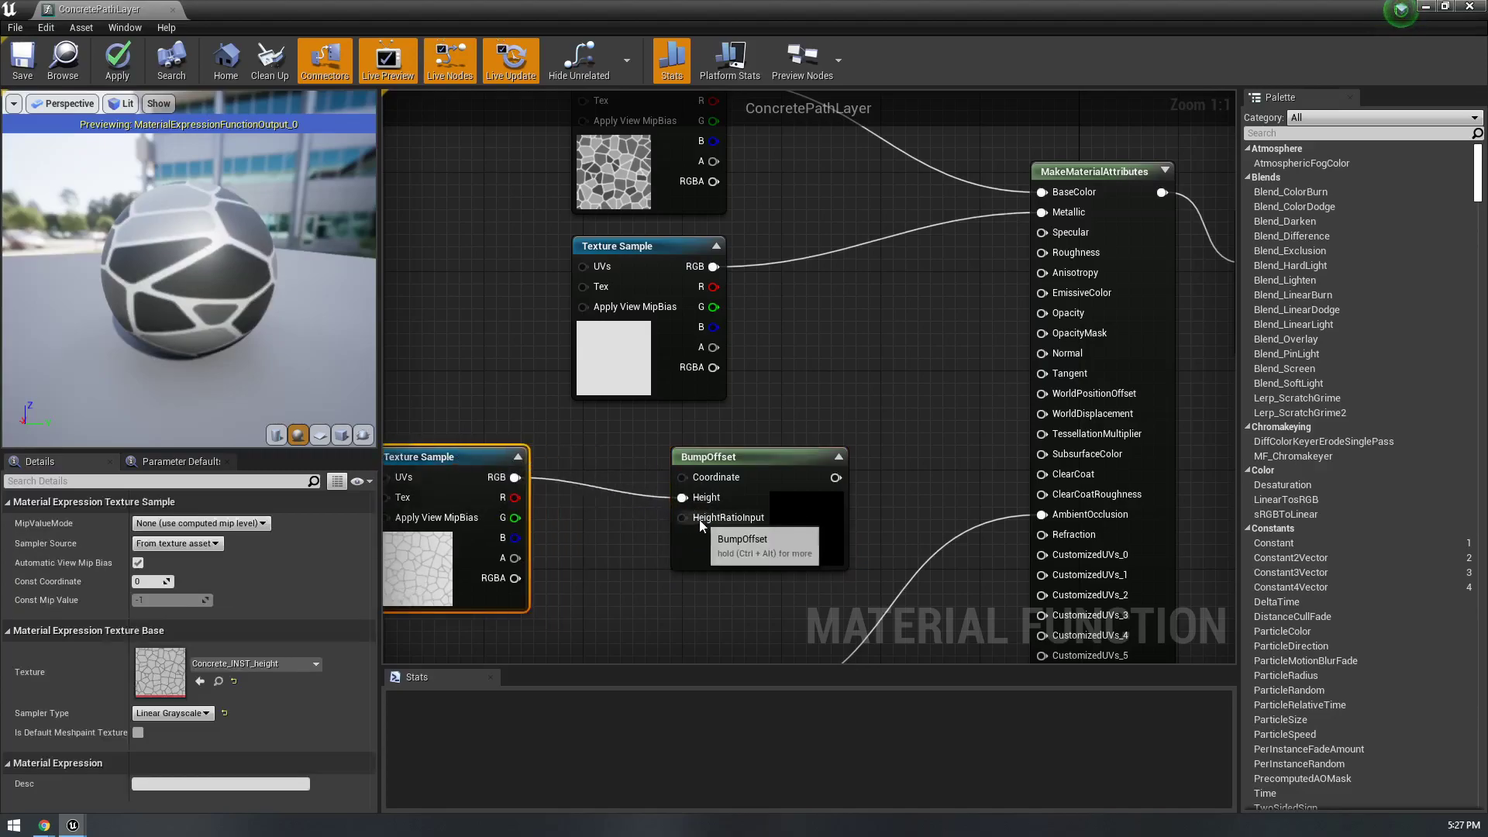
key("ctrl+alt")
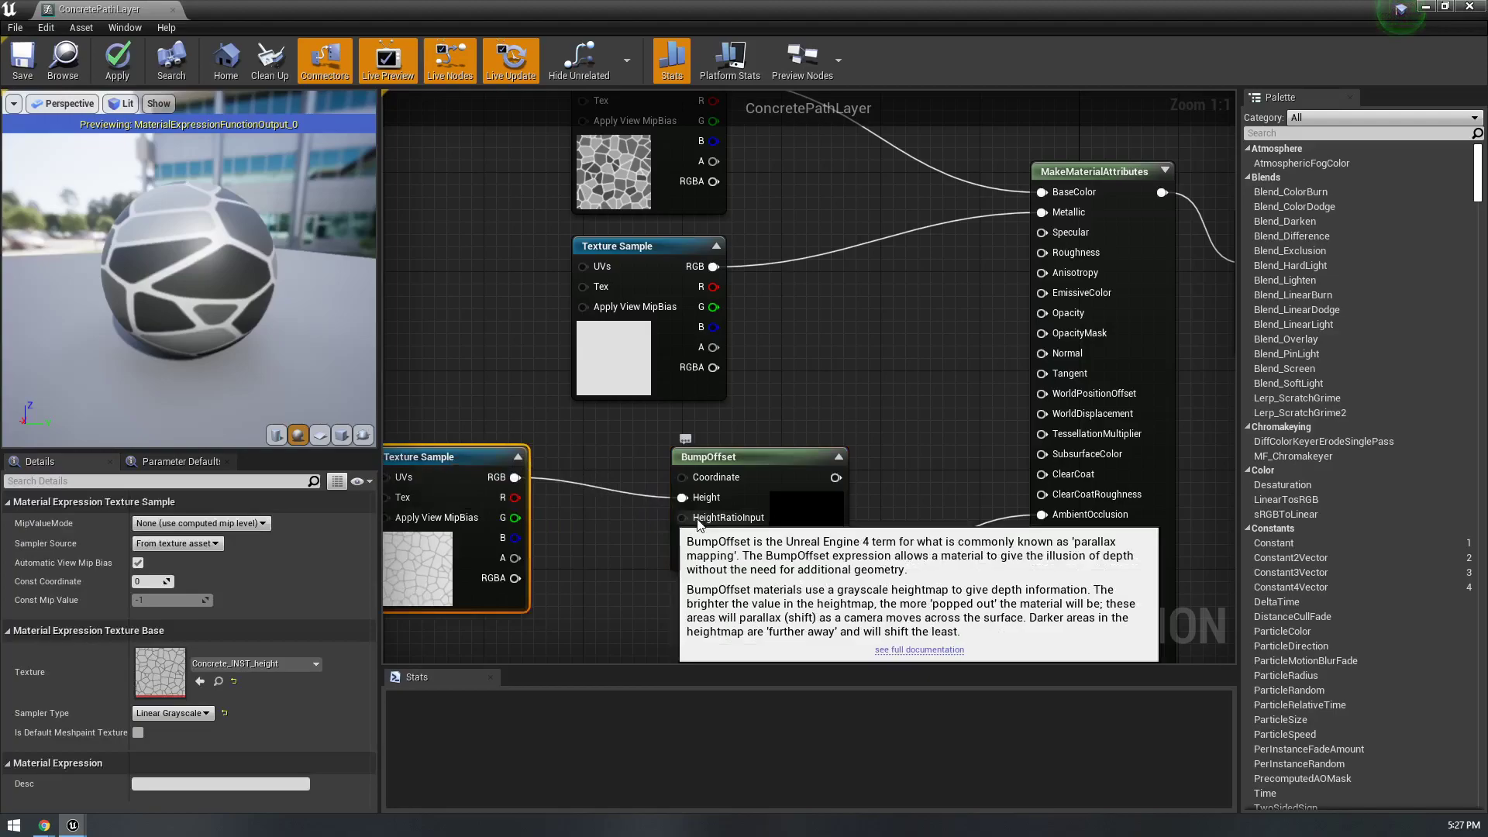
- Add a Constant node, connect it to BumpOffset's HeightRatioInput, and save the material function
key("1")
left_click(612, 518)
right_click(631, 528)
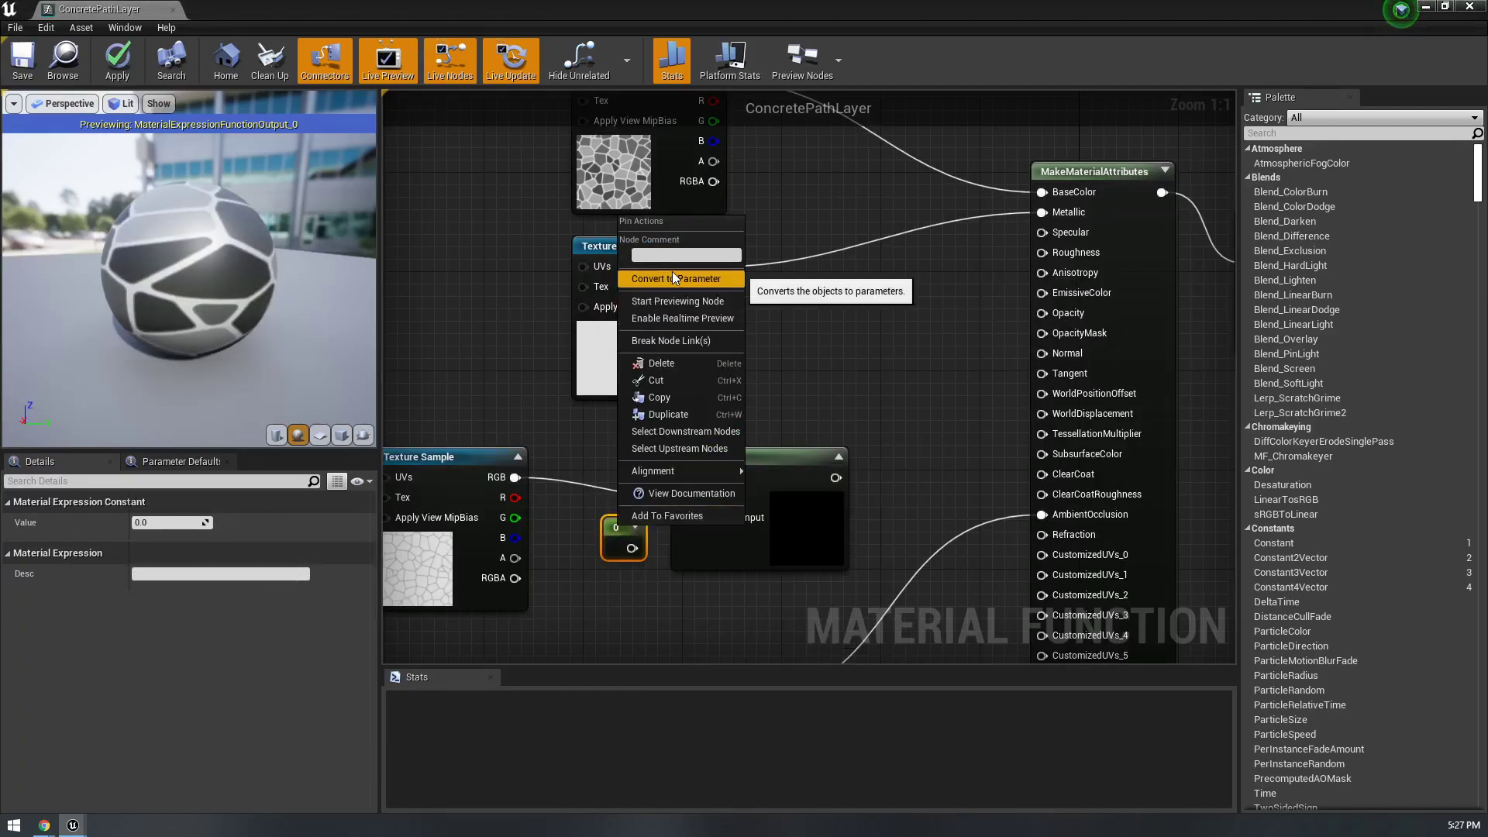
left_click(584, 525)
left_click_drag(631, 548, 682, 518)
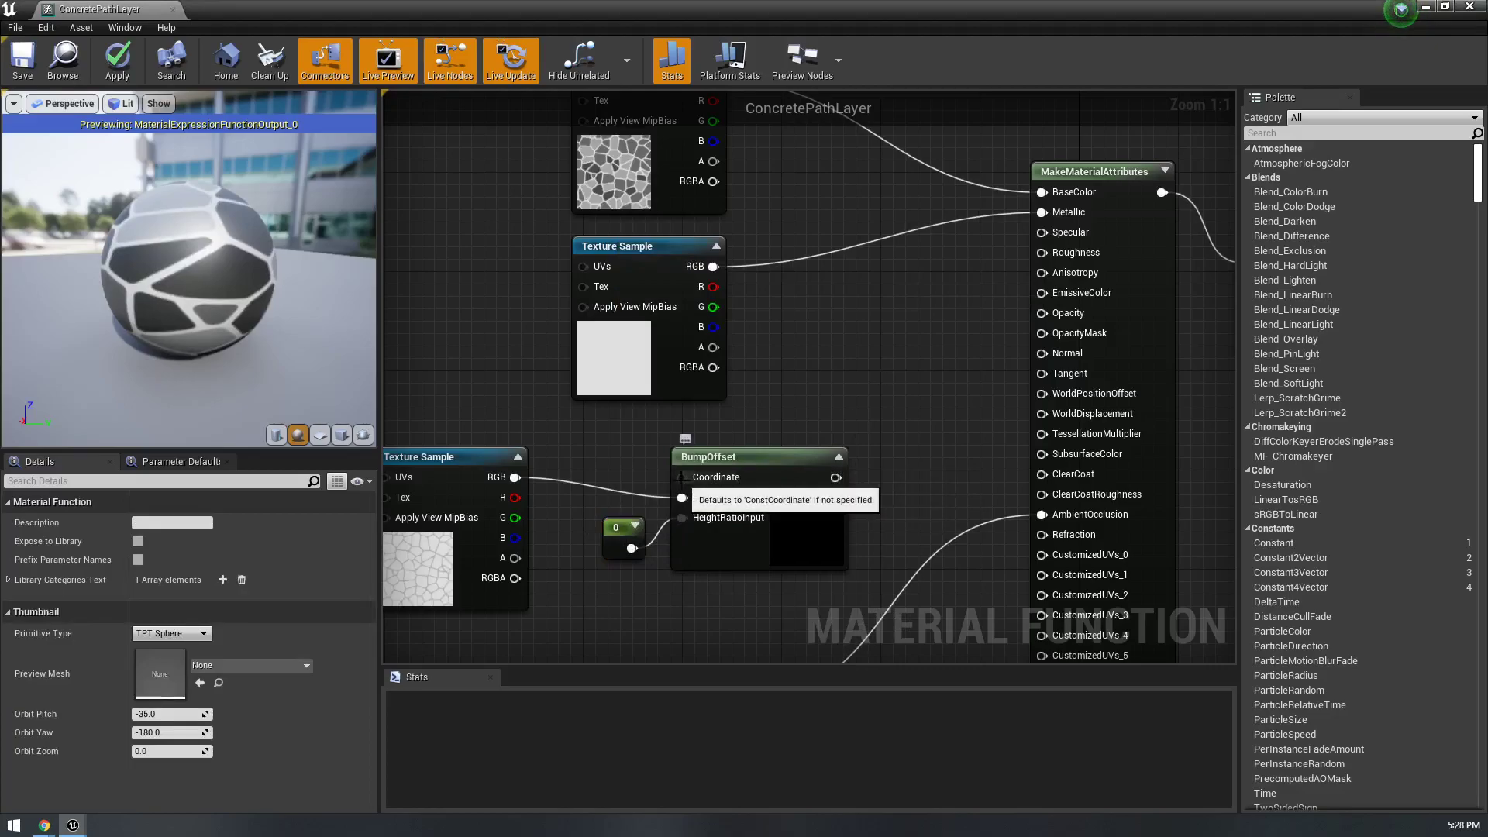
right_click_drag(865, 446, 1102, 484)
left_click_drag(722, 492, 709, 517)
right_click_drag(783, 524, 500, 457)
right_click_drag(567, 388, 925, 387)
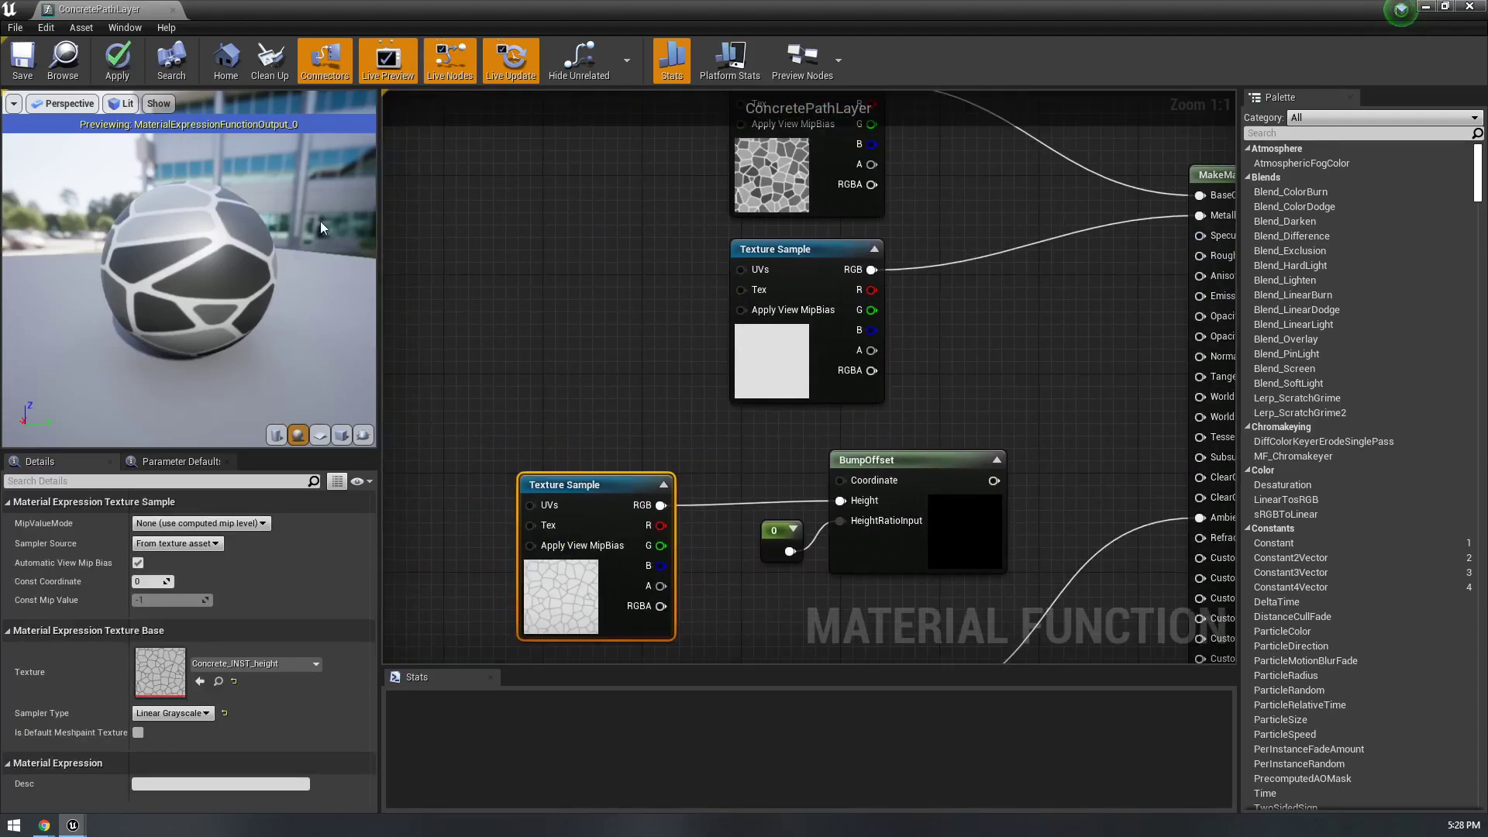
left_click(23, 58)
- Try connecting BumpOffset's output to BaseColor on MakeMaterialAttributes, and remove the link
right_click_drag(1012, 340, 681, 379)
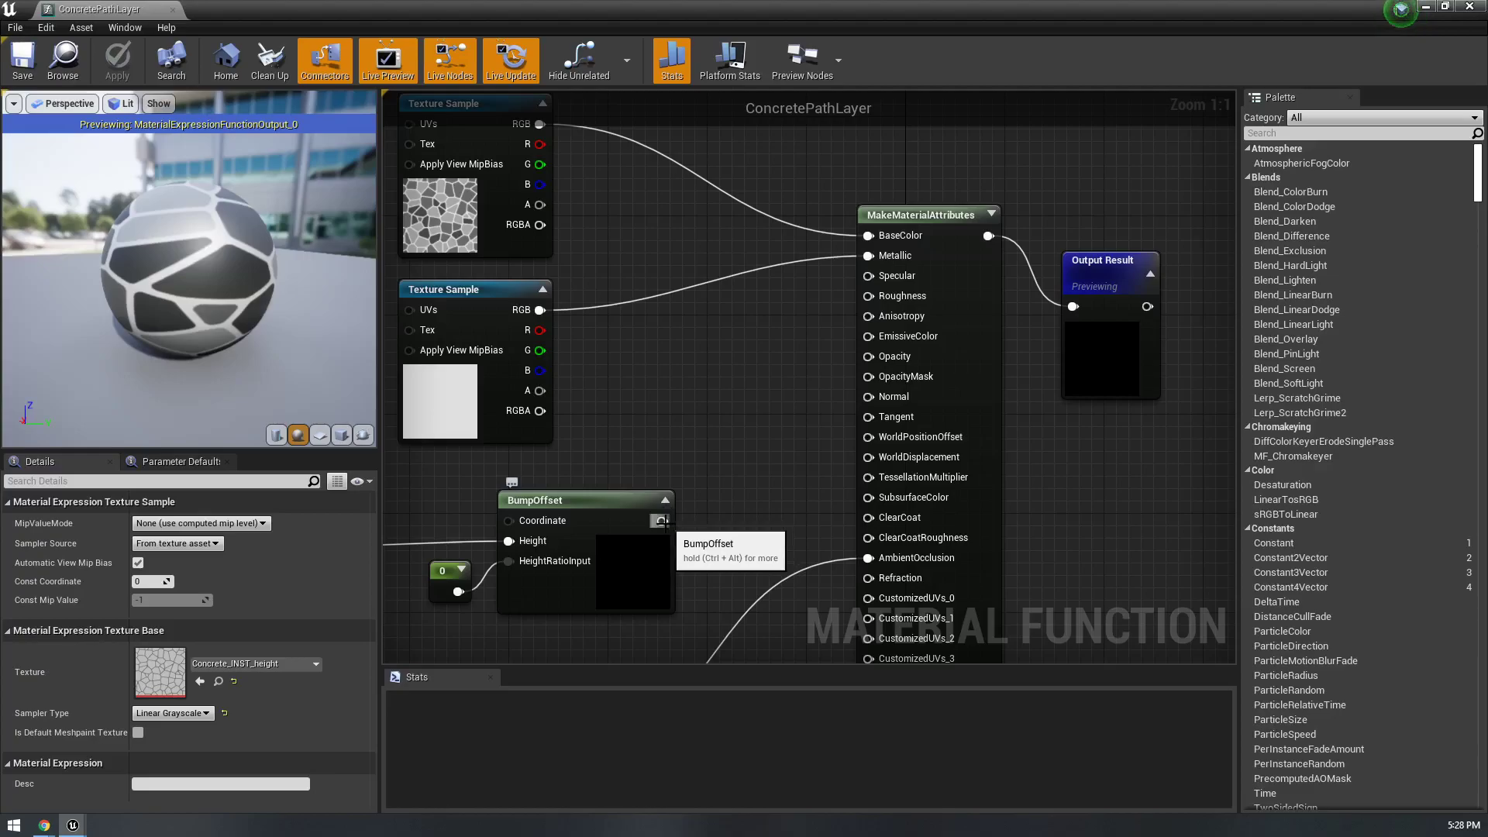
left_click_drag(663, 520, 744, 458)
left_click_drag(848, 292, 827, 364)
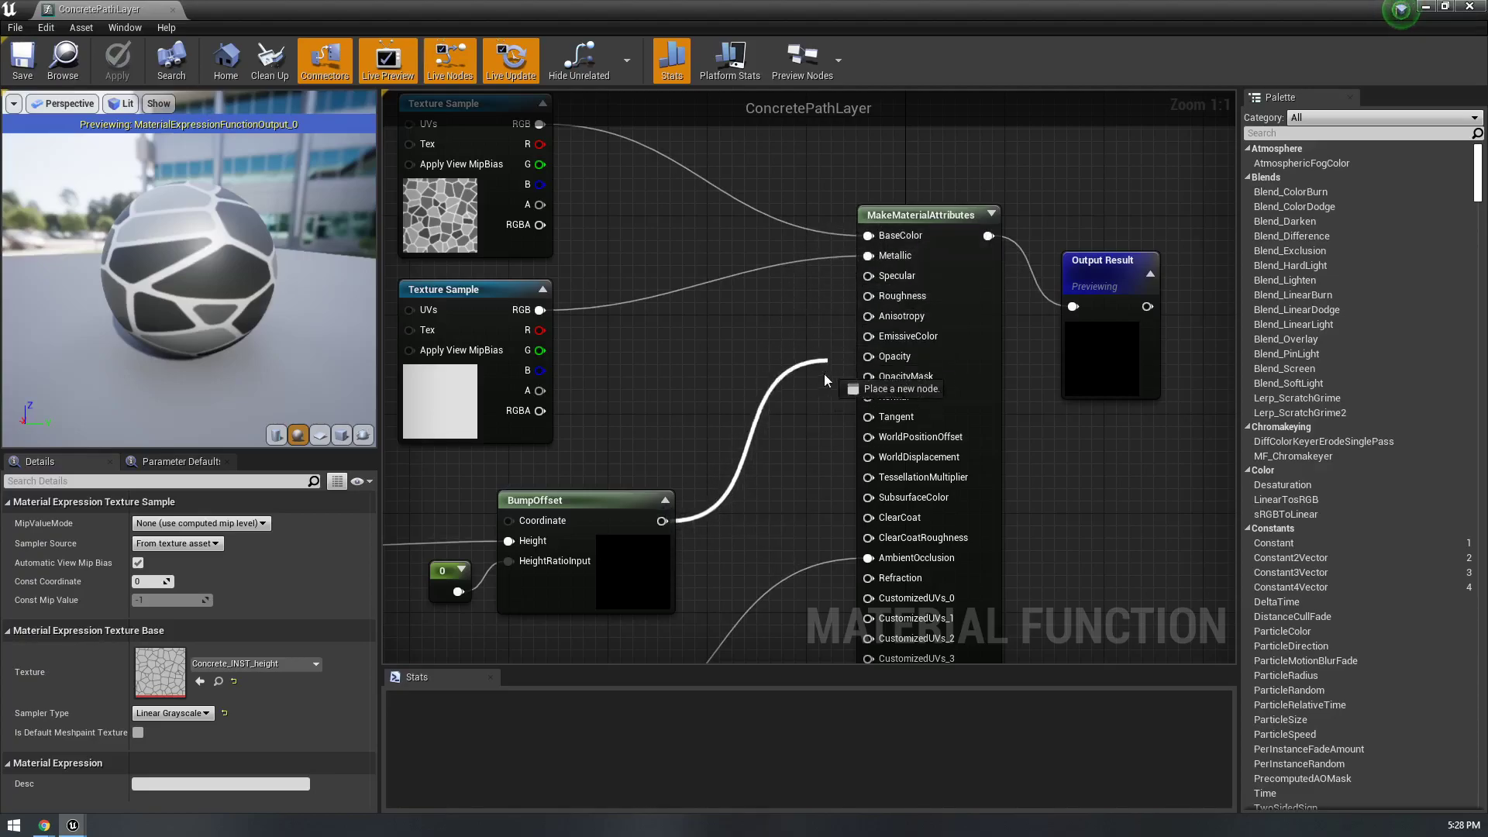
left_click_drag(863, 441, 872, 240)
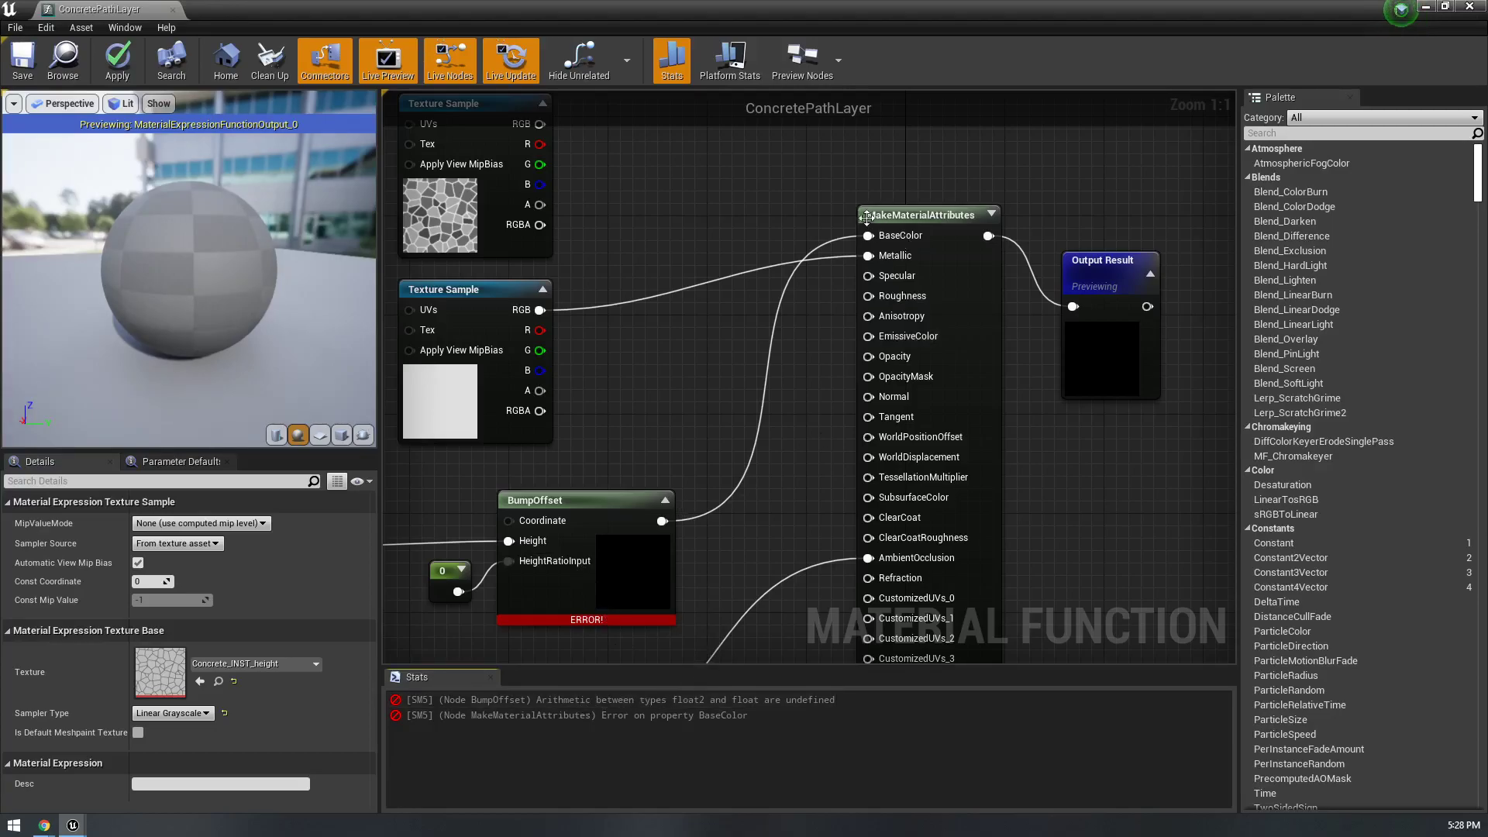
left_click_drag(881, 242, 887, 436, "ctrl")
left_click(662, 521, "alt")
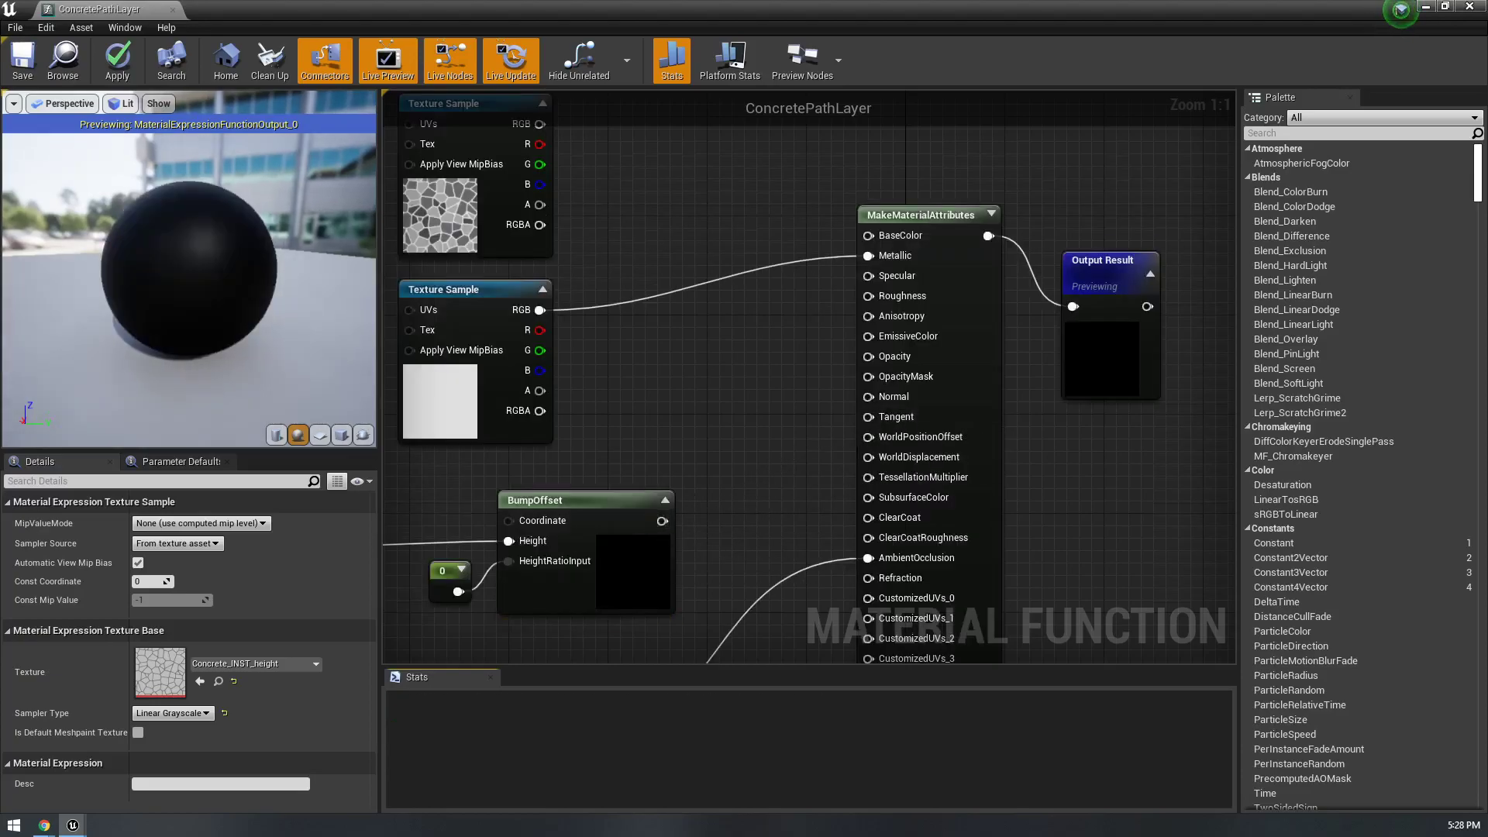
- Try connecting BumpOffset's output to PixelDepthOffset on MakeMaterialAttributes, and break that link
right_click_drag(760, 499, 645, 334)
left_click_drag(548, 343, 763, 593)
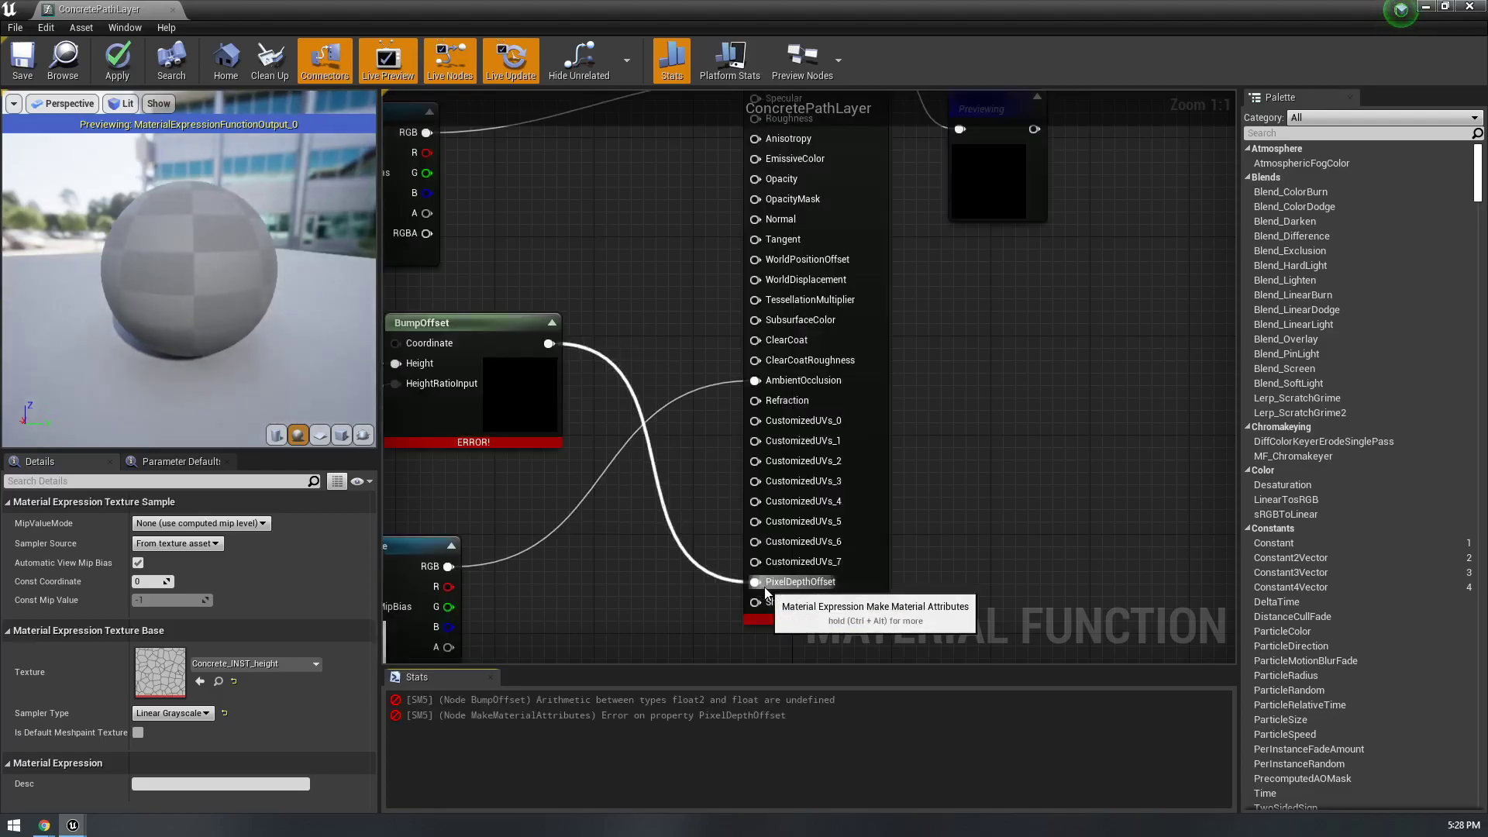
left_click(755, 582, "alt")
- Switch to Chrome and search for "bump offset ue4" to open Unreal's Using Bump Offset documentation
mouse_move(44, 825)
left_click(245, 736)
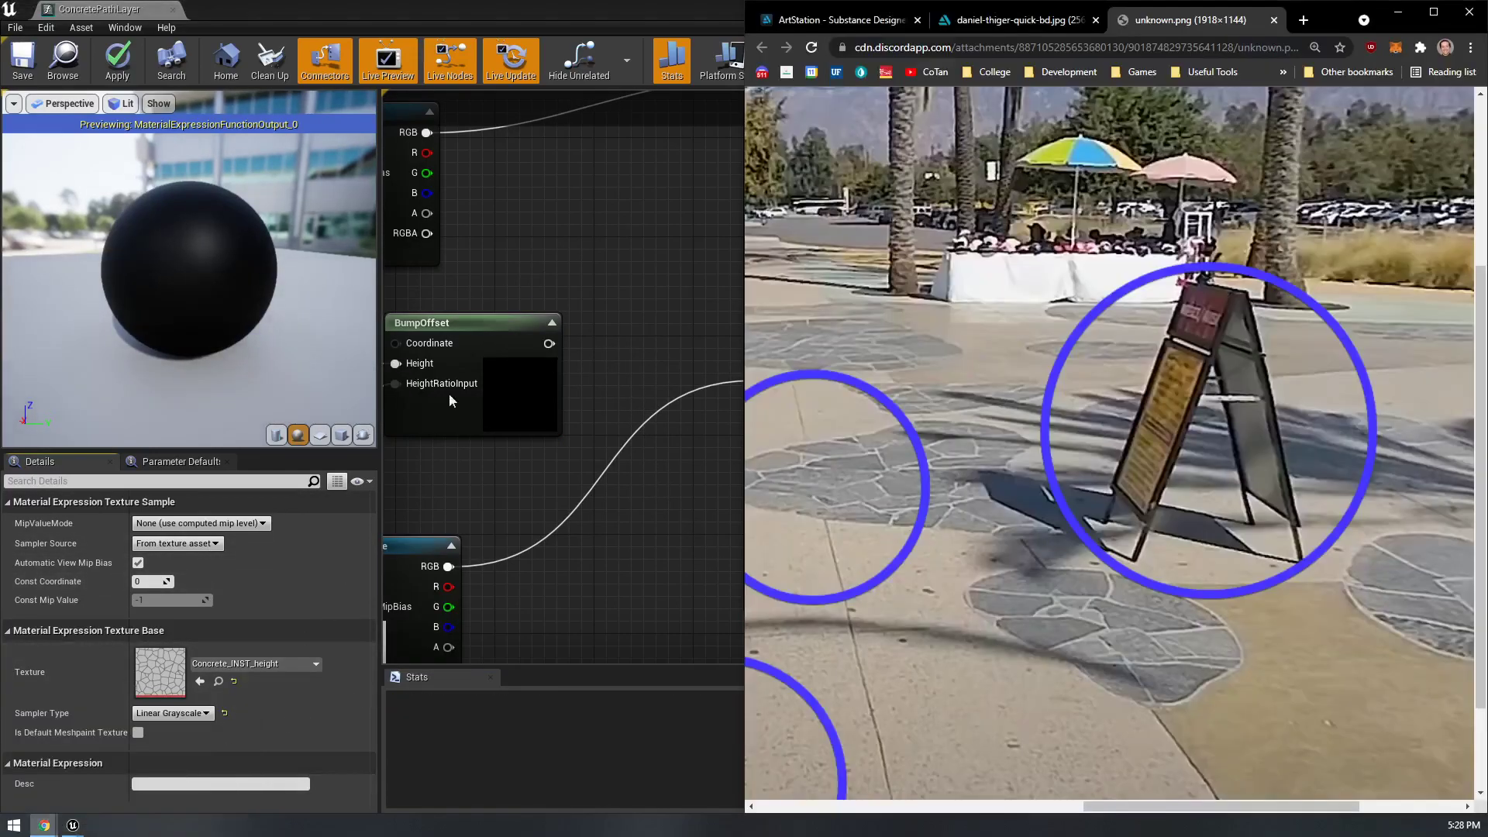
left_click(1229, 48)
type("bump off")
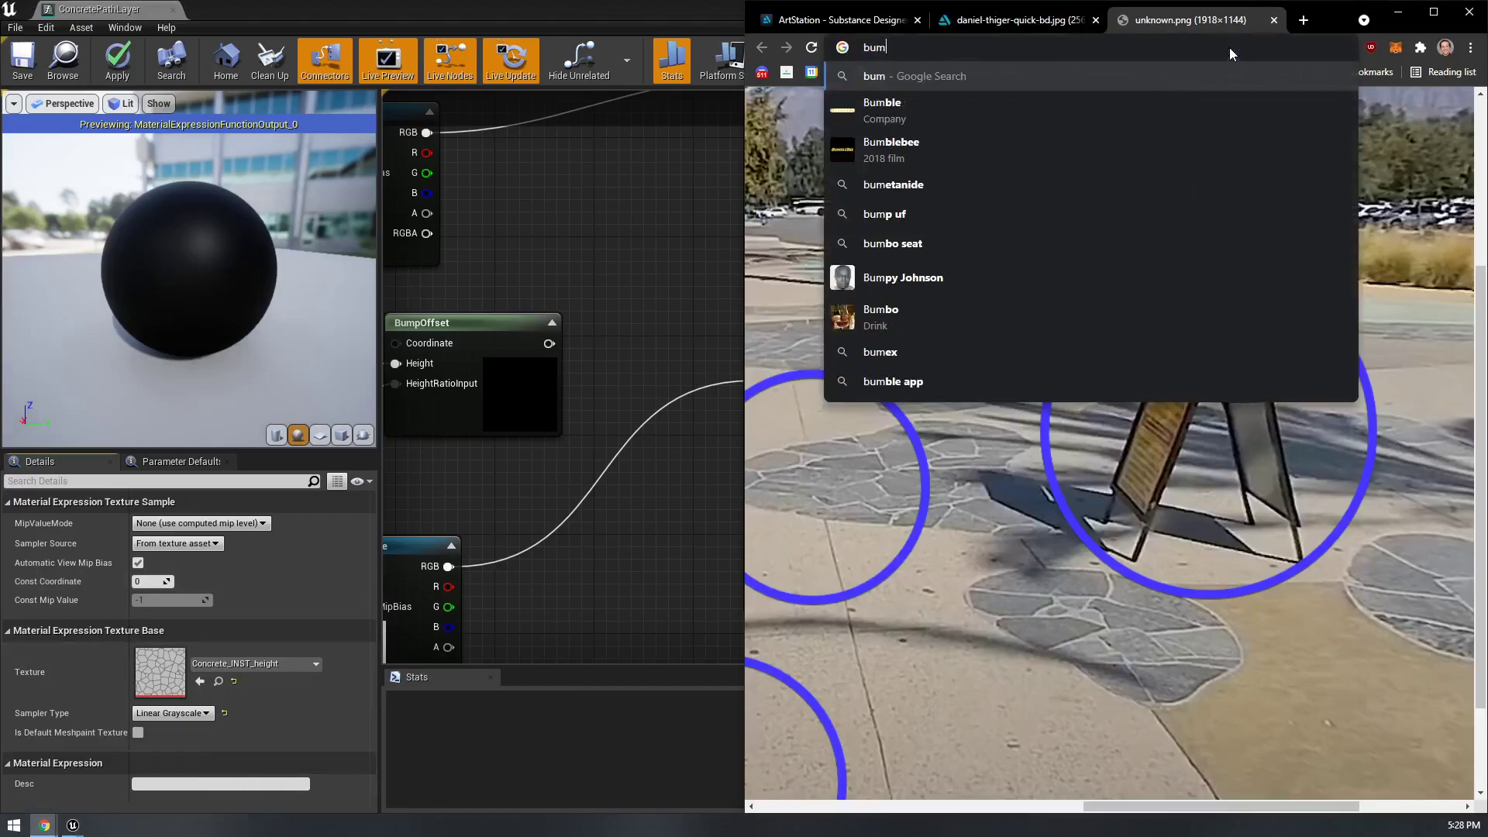
type("set ue4")
key("Return")
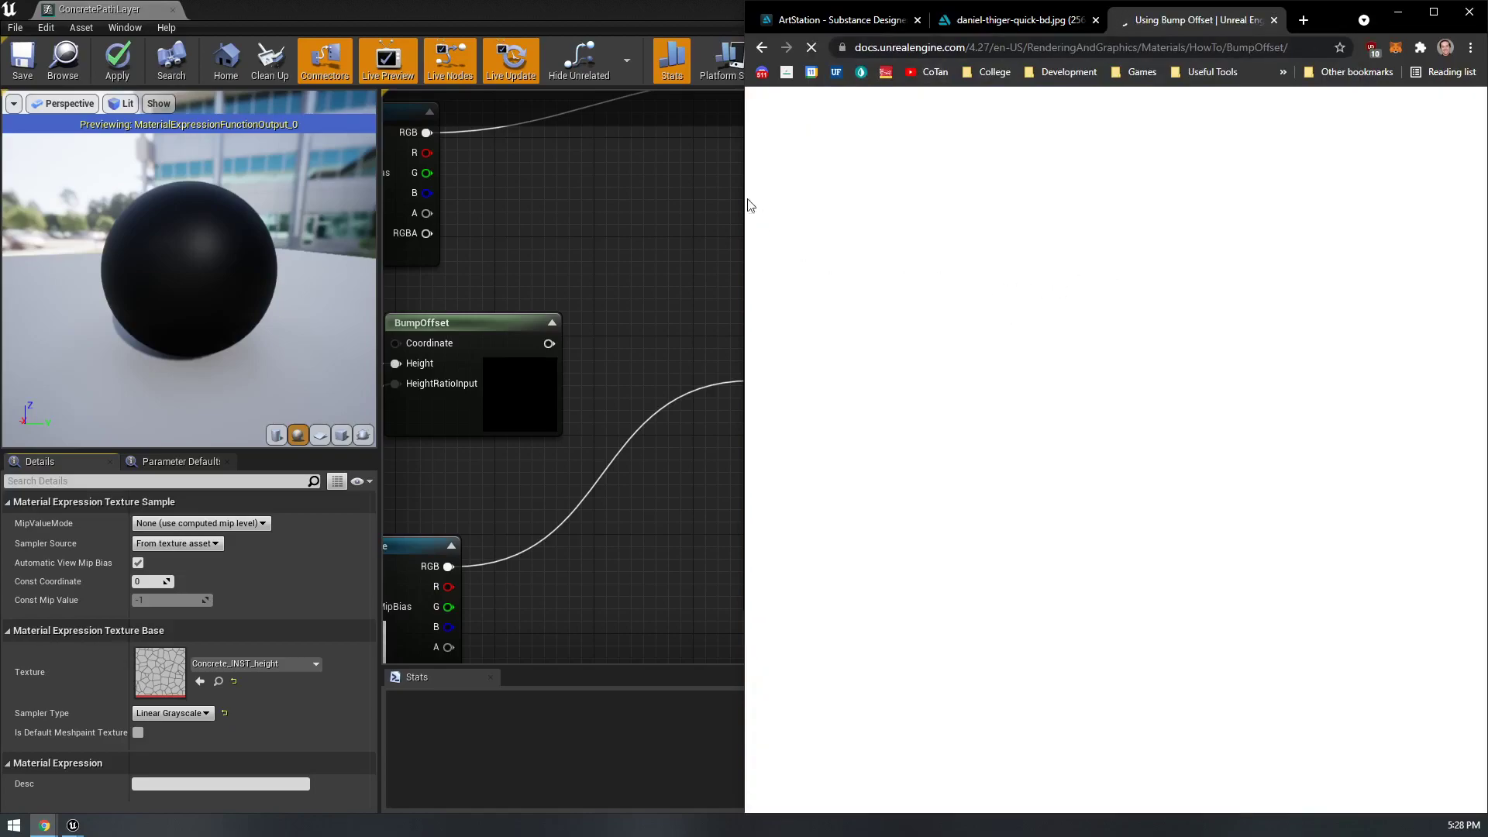
- Read the Bump Offset guide's texture UV, Height input and Height Ratio instructions, and return to Unreal Editor
left_click(1434, 14)
scroll(770, 372, "down", 8)
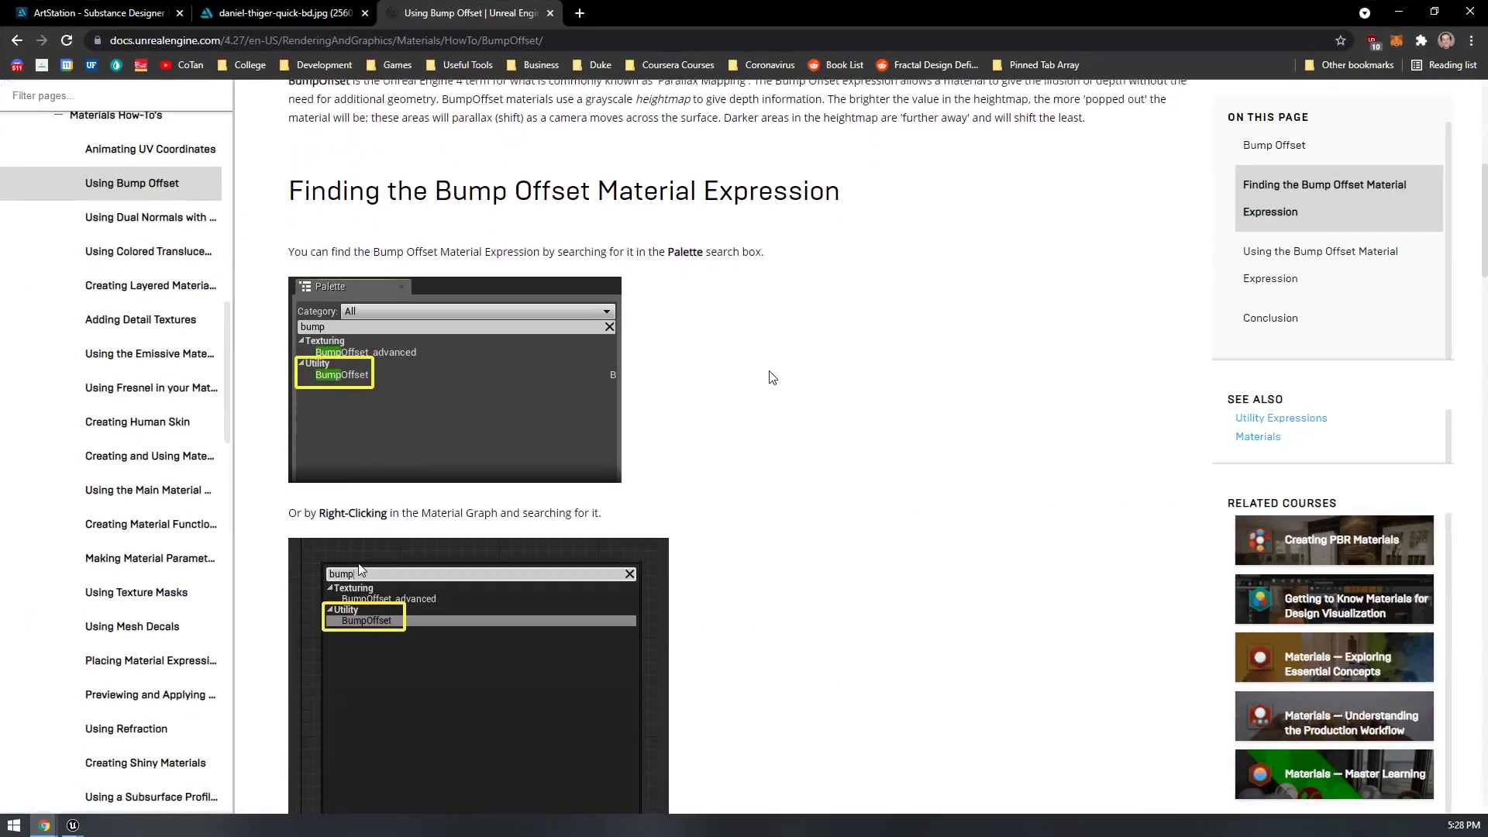
scroll(771, 378, "down", 20)
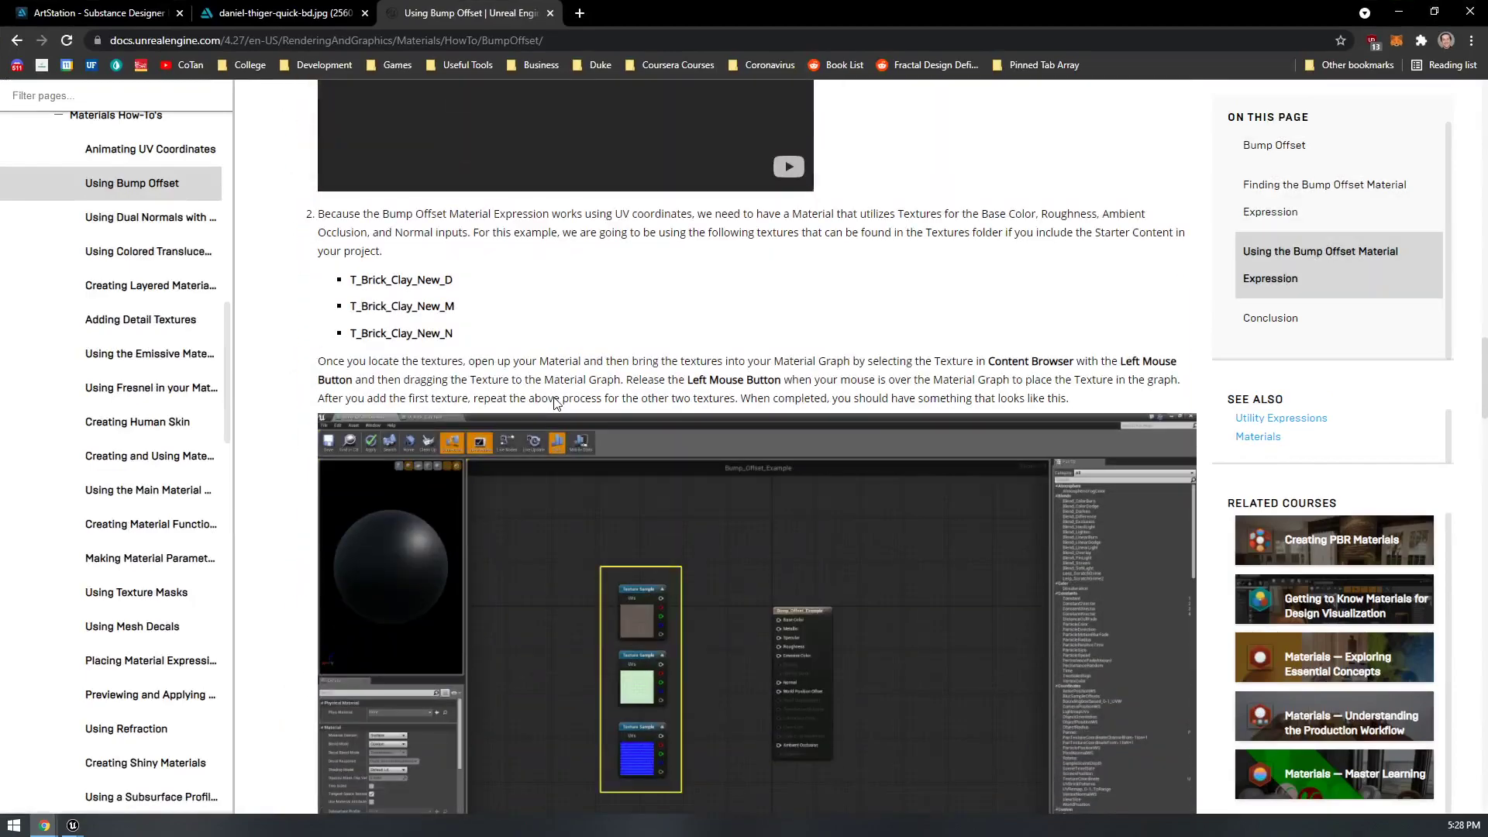
scroll(553, 396, "down", 18)
scroll(654, 375, "down", 10)
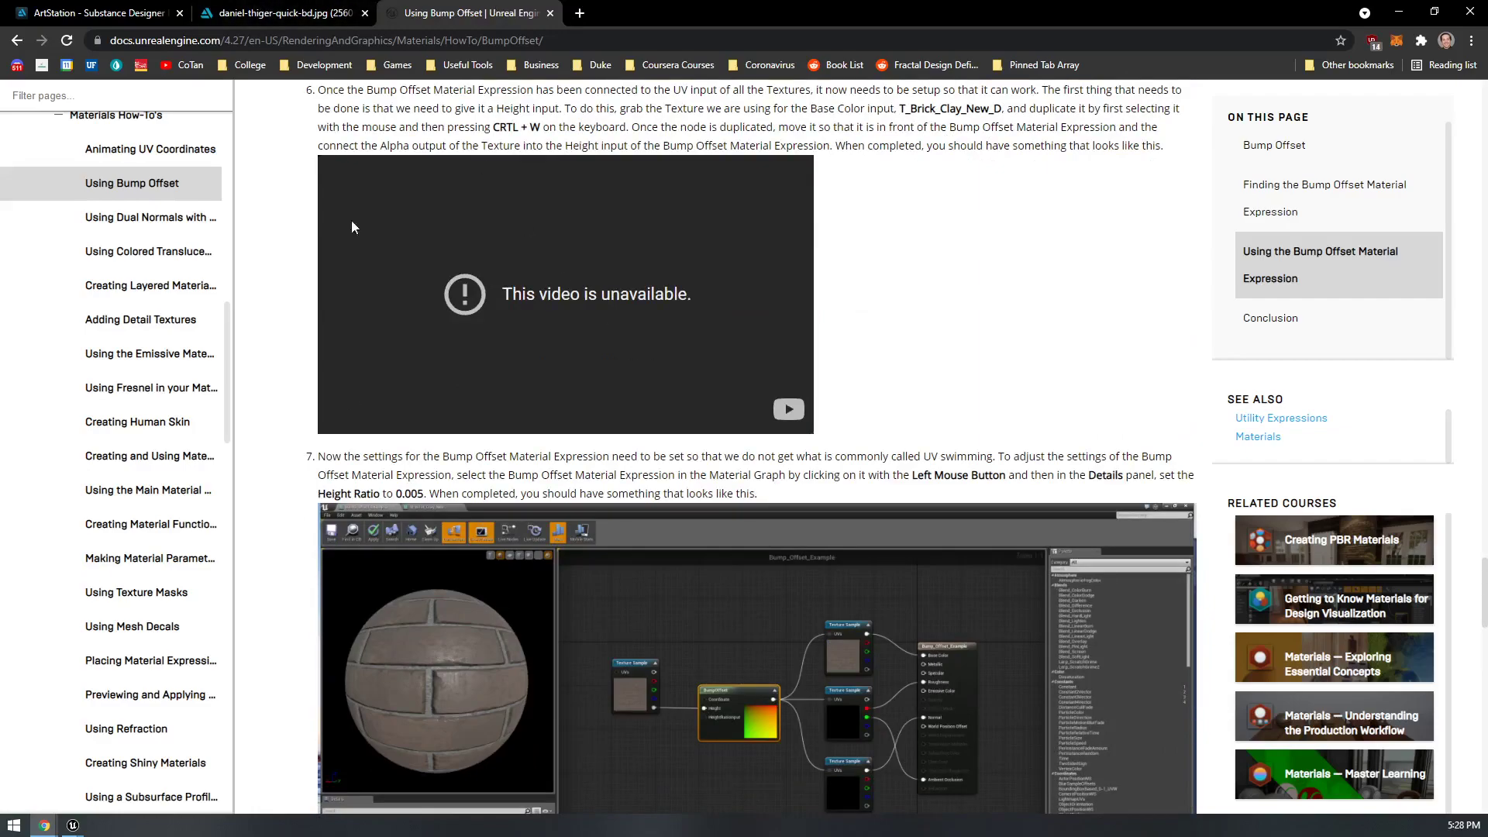
scroll(423, 659, "up", 1)
left_click(94, 13)
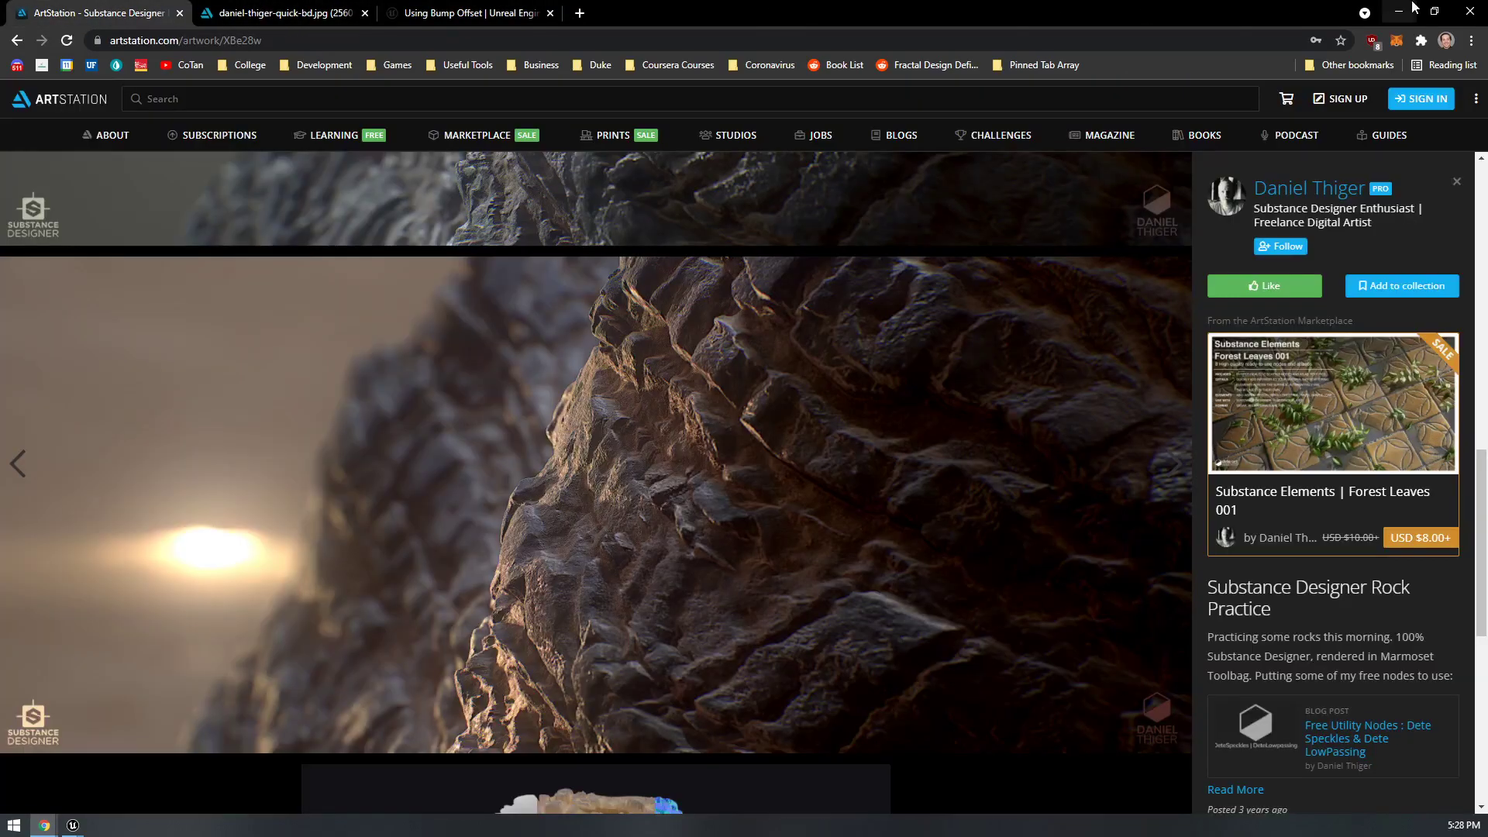
left_click(1399, 11)
- Move the BumpOffset node together with its height Texture Sample and Constant in front of the other Texture Samples
right_click_drag(521, 388, 985, 395)
left_click_drag(533, 342, 951, 447)
left_click_drag(905, 411, 522, 399)
scroll(695, 401, "down", 1)
right_click_drag(695, 402, 714, 478)
- Connect BumpOffset's output to the UVs inputs of the ambient occlusion, metallic and base color Texture Samples
left_click_drag(655, 422, 786, 630)
left_click_drag(664, 419, 766, 249)
right_click_drag(748, 260, 757, 411)
left_click_drag(665, 573, 781, 243)
right_click_drag(562, 448, 630, 313)
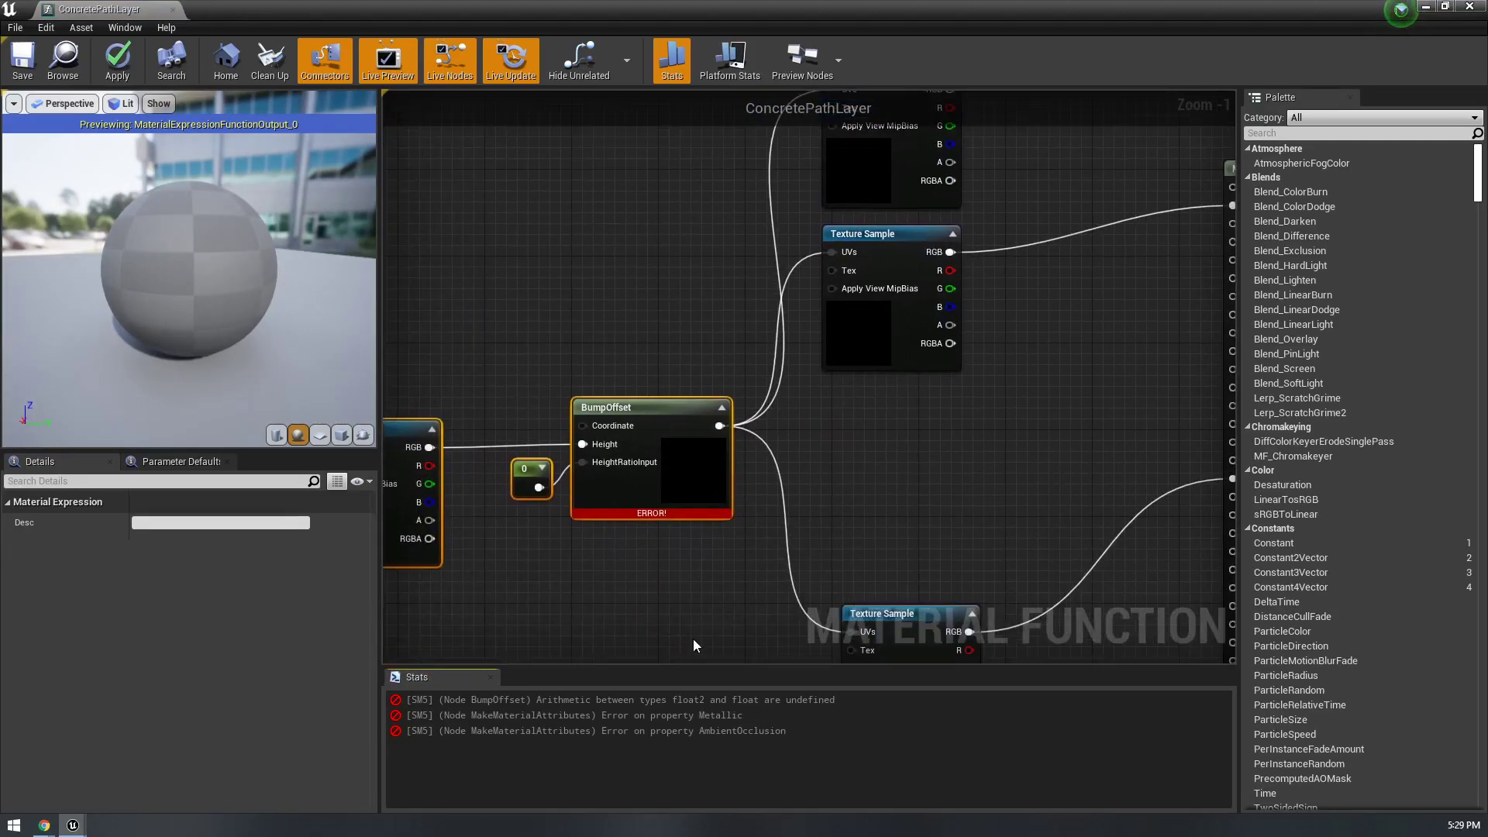
right_click_drag(689, 658, 506, 520)
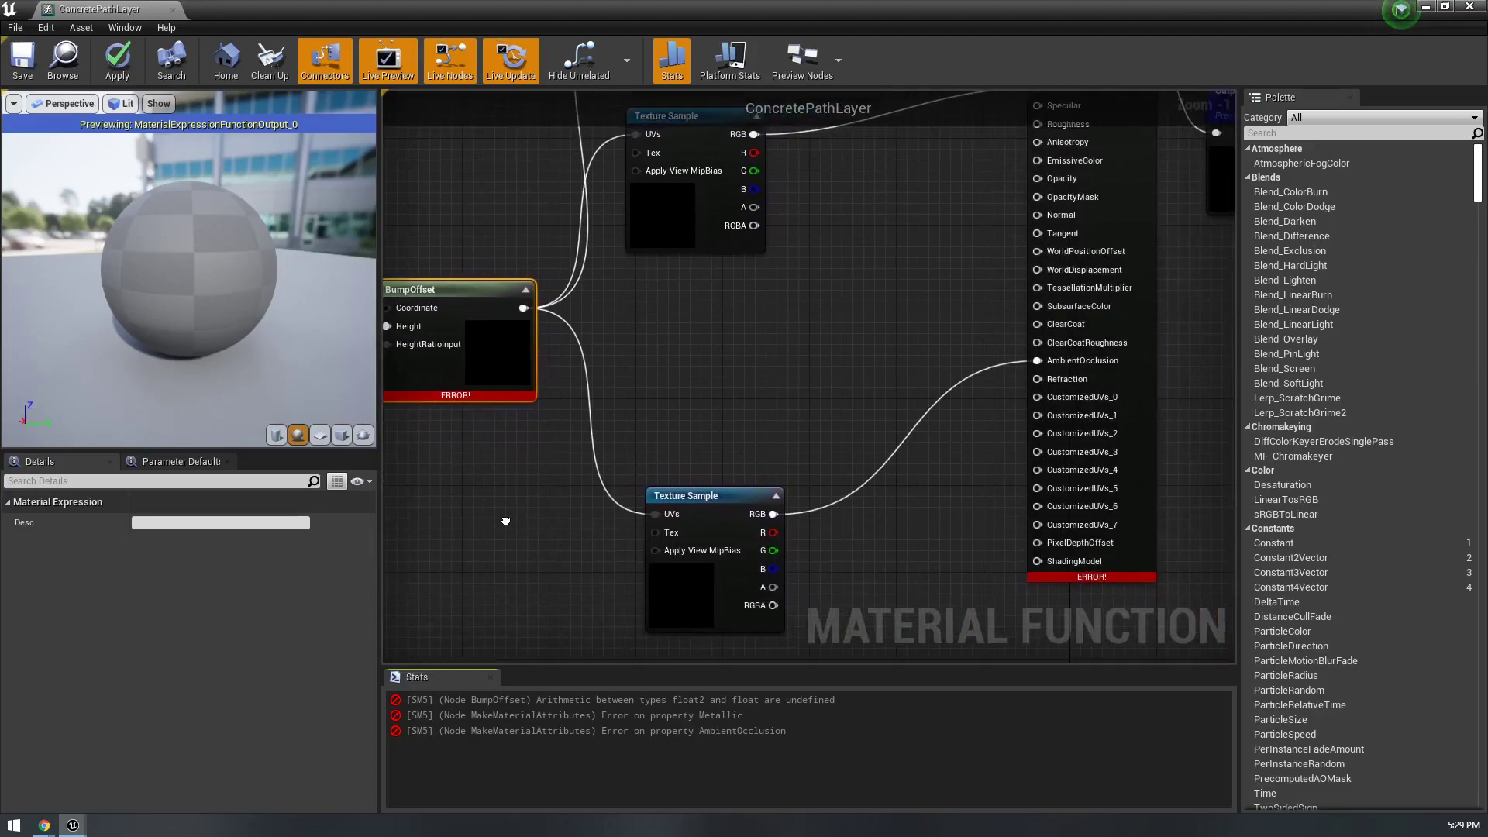
scroll(672, 453, "down", 1)
right_click_drag(671, 453, 1031, 544)
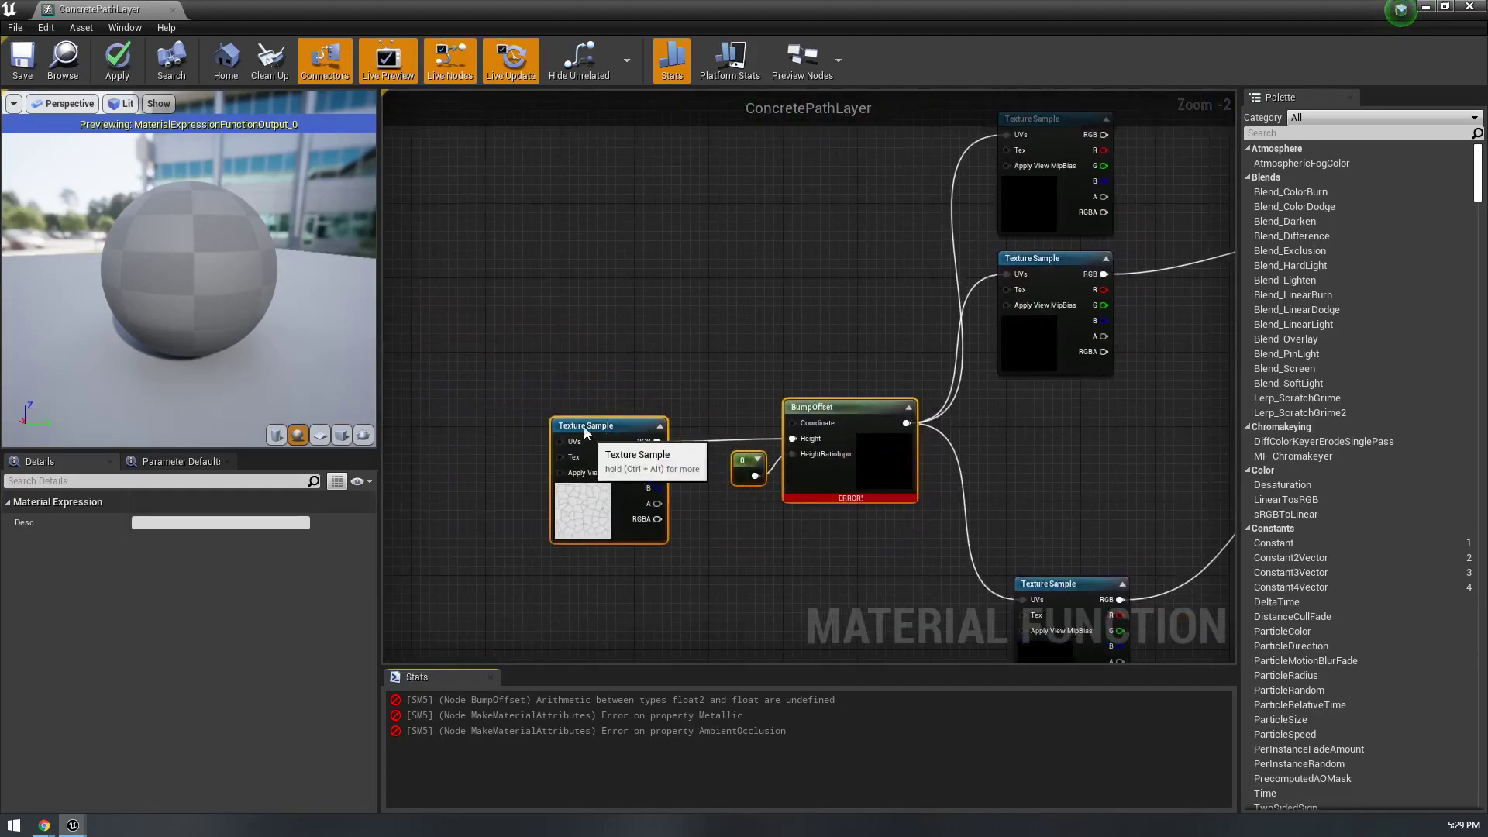
- Reposition the BumpOffset group and set the Constant feeding HeightRatioInput to 0.1
left_click_drag(585, 437, 558, 423)
left_click(714, 474)
left_click_drag(711, 456, 679, 469)
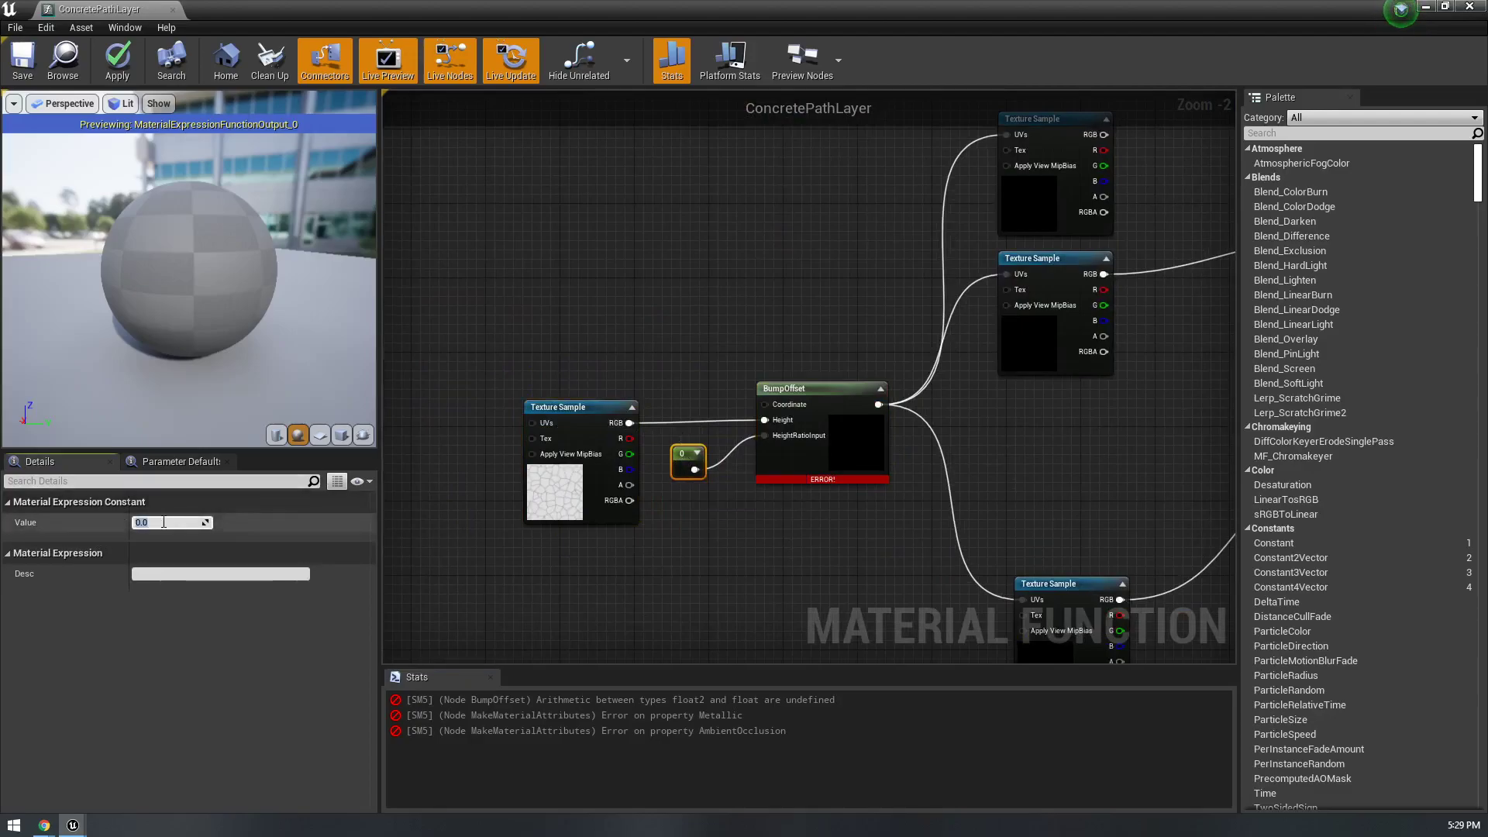
key("Return")
right_click_drag(767, 371, 585, 350)
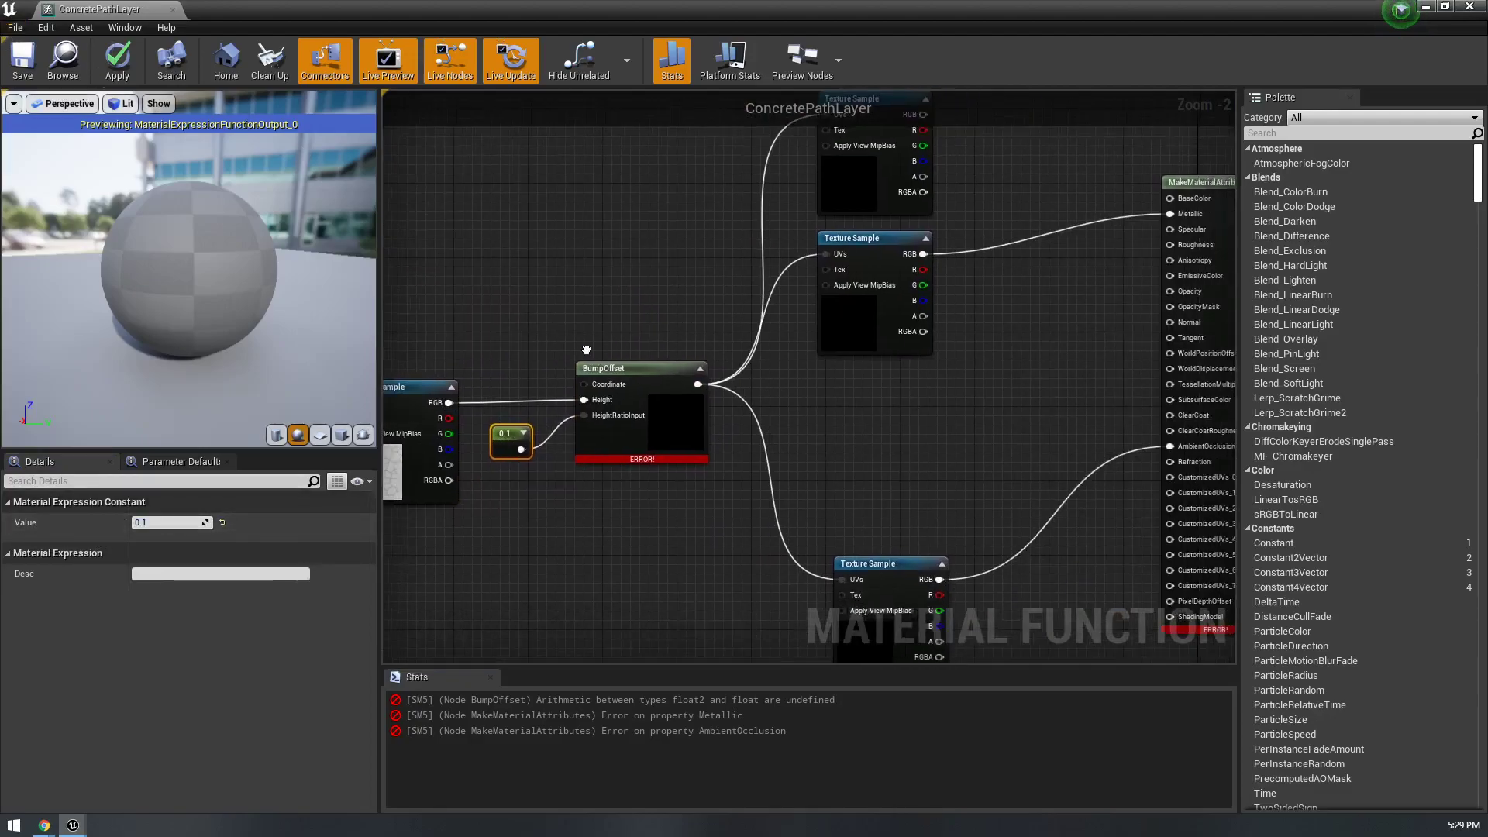
right_click(490, 290)
left_click(470, 271)
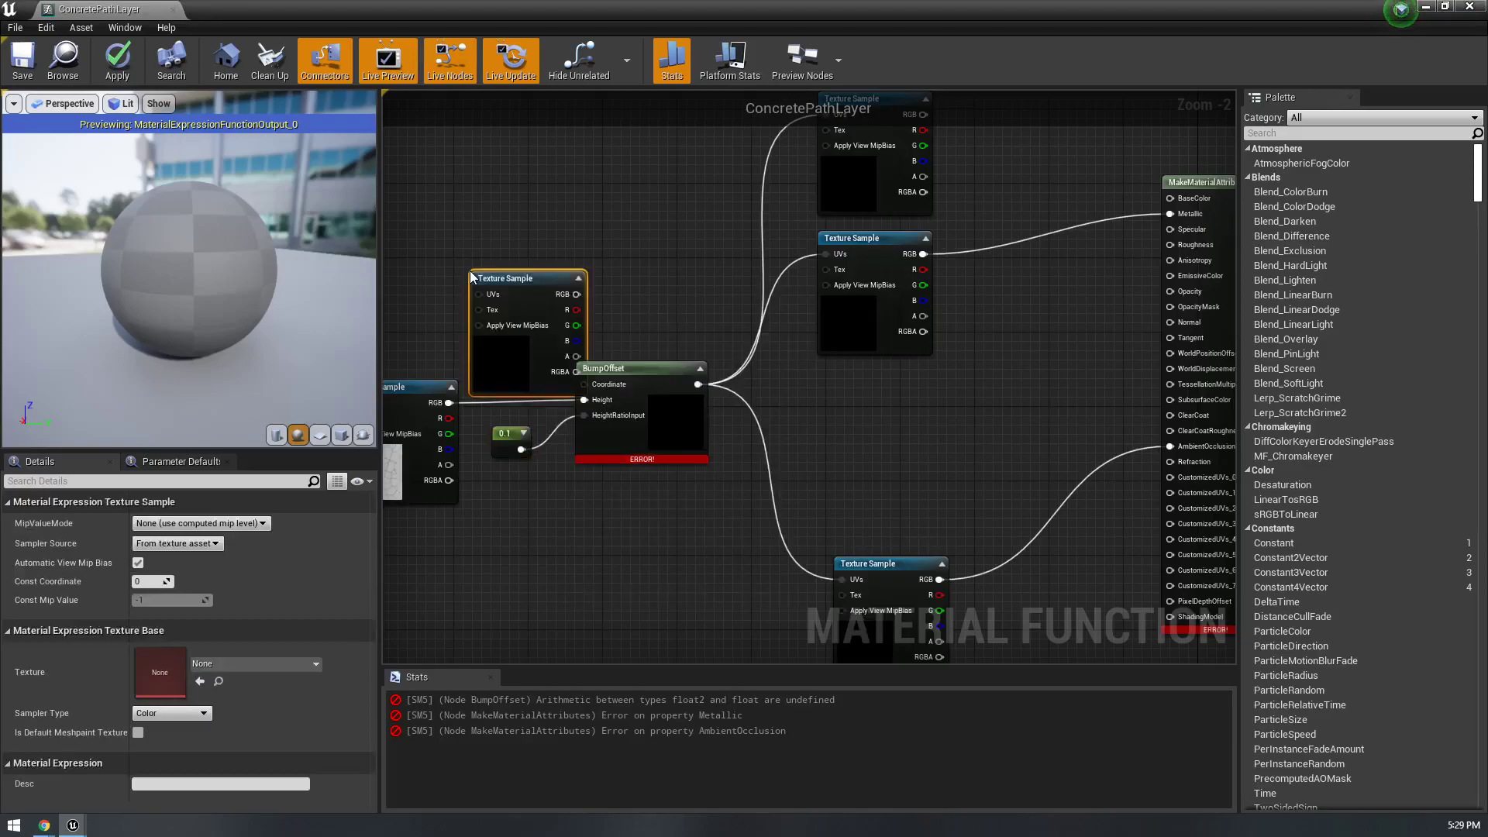
key("Delete")
- Add a TextureCoordinate node, connect it to BumpOffset's Coordinate input, and place it above the height Texture Sample
right_click(509, 271)
type("coord")
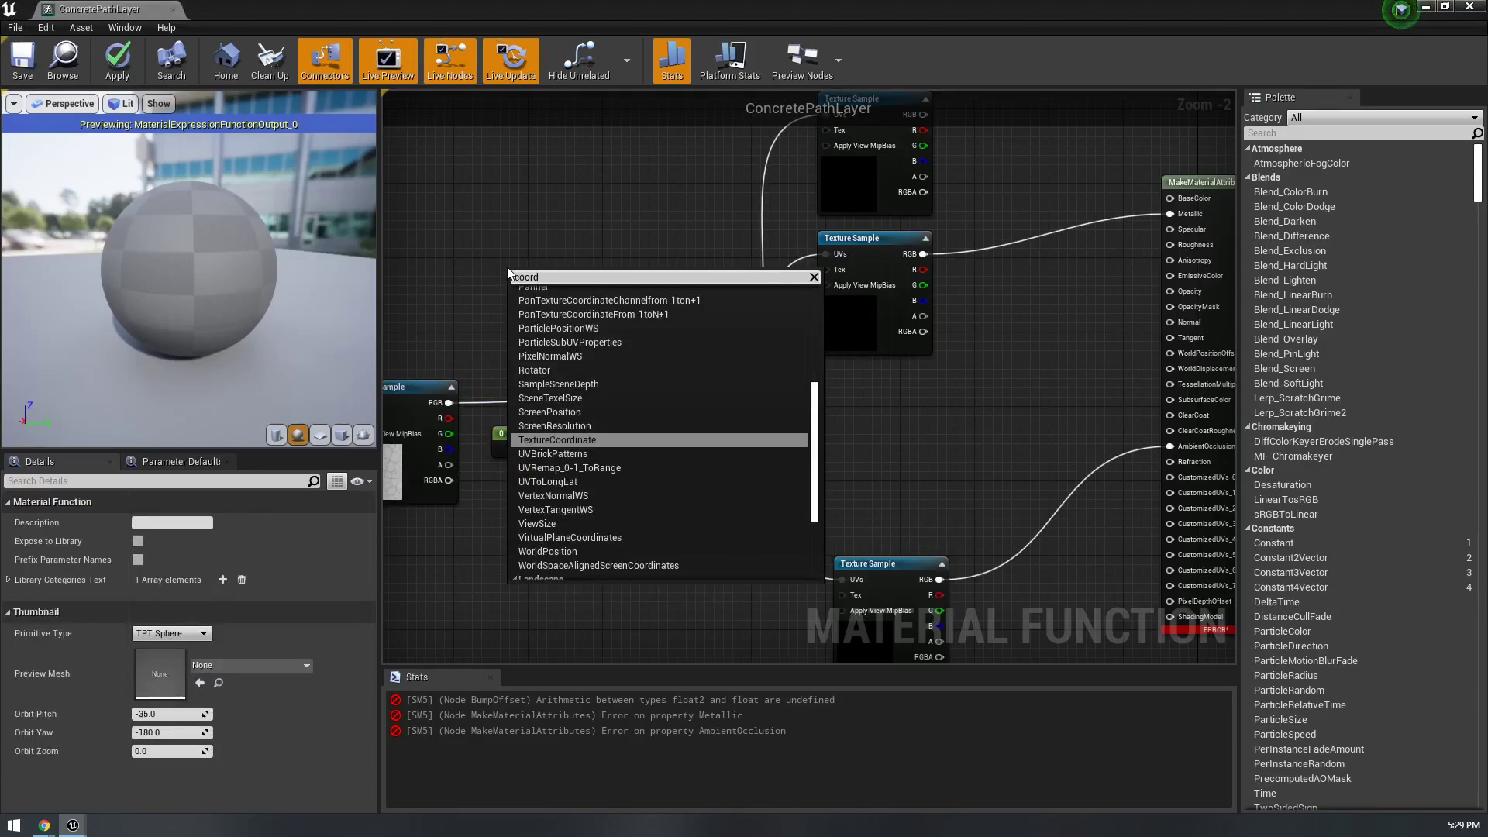
key("Return")
left_click_drag(570, 291, 604, 390)
right_click_drag(556, 293, 711, 293)
left_click_drag(711, 293, 611, 312)
- Check the Sampler Type options of the height Texture Sample
scroll(532, 402, "up", 2)
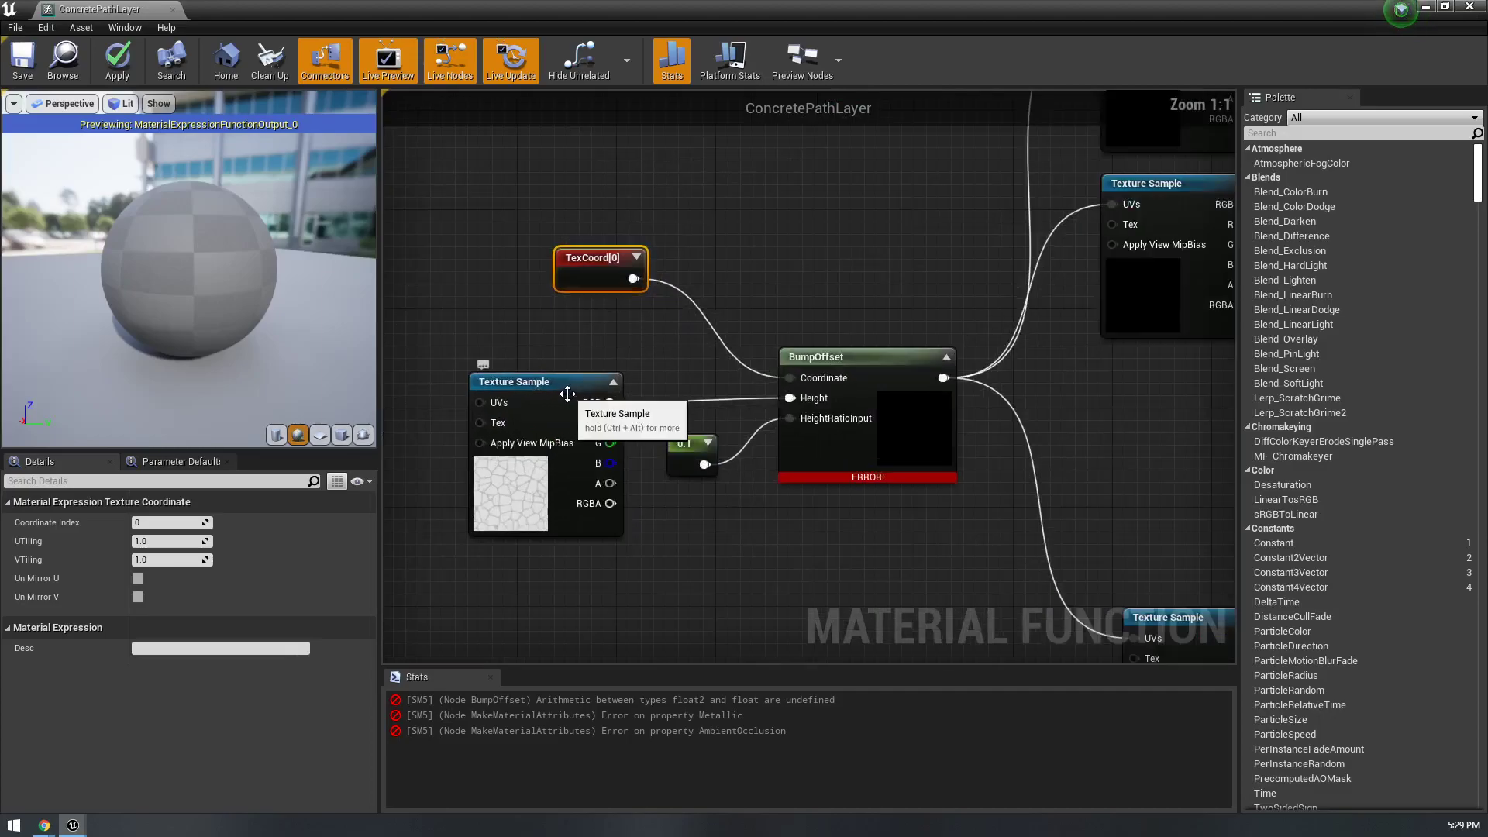
right_click(566, 393)
left_click(163, 715)
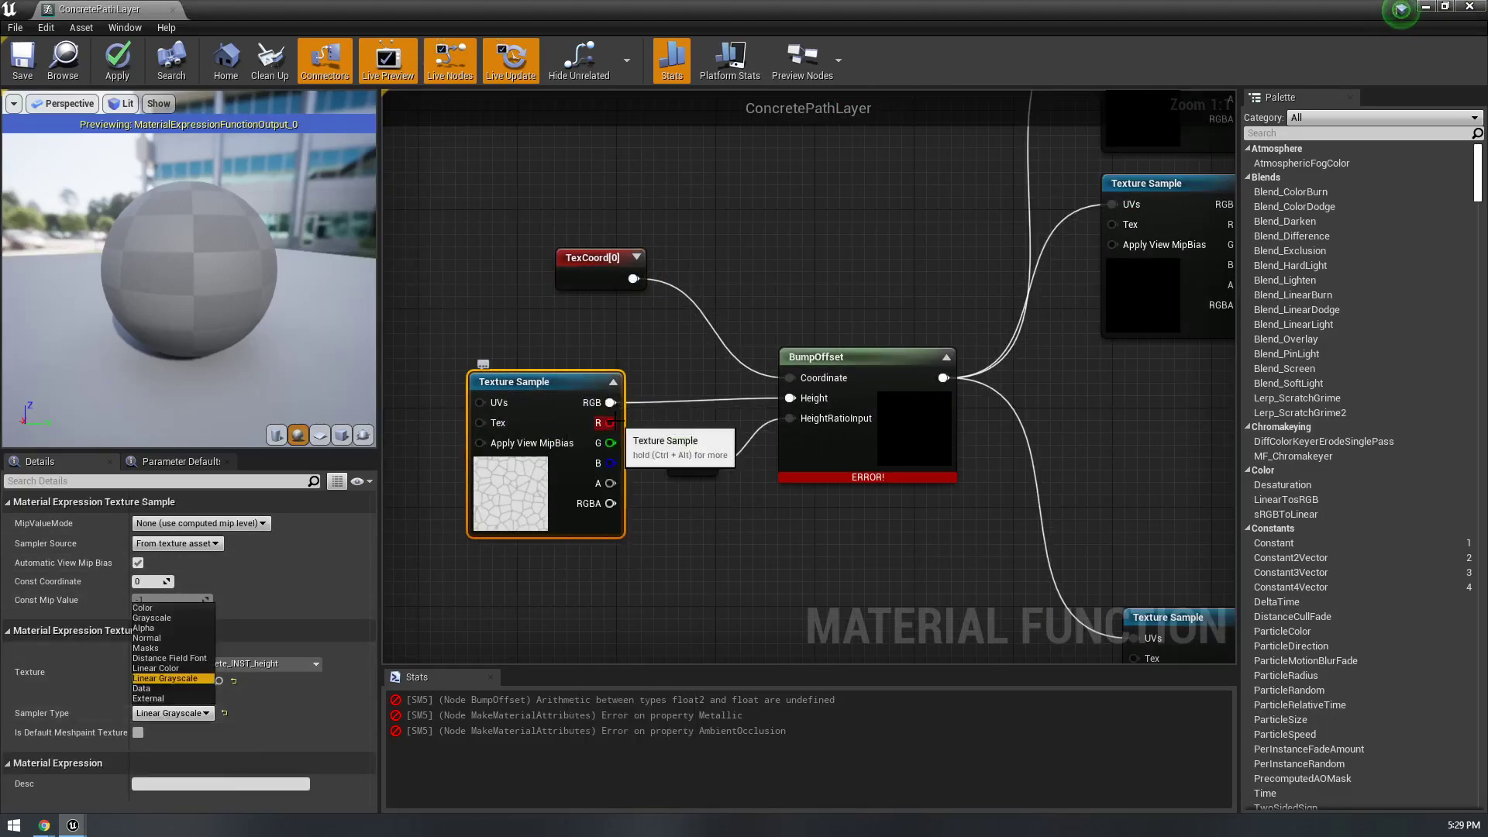
left_click_drag(610, 423, 613, 483)
- Try a Luminosity_And_Color node on the height texture's RGB output, and delete it
left_click_drag(570, 395, 552, 371)
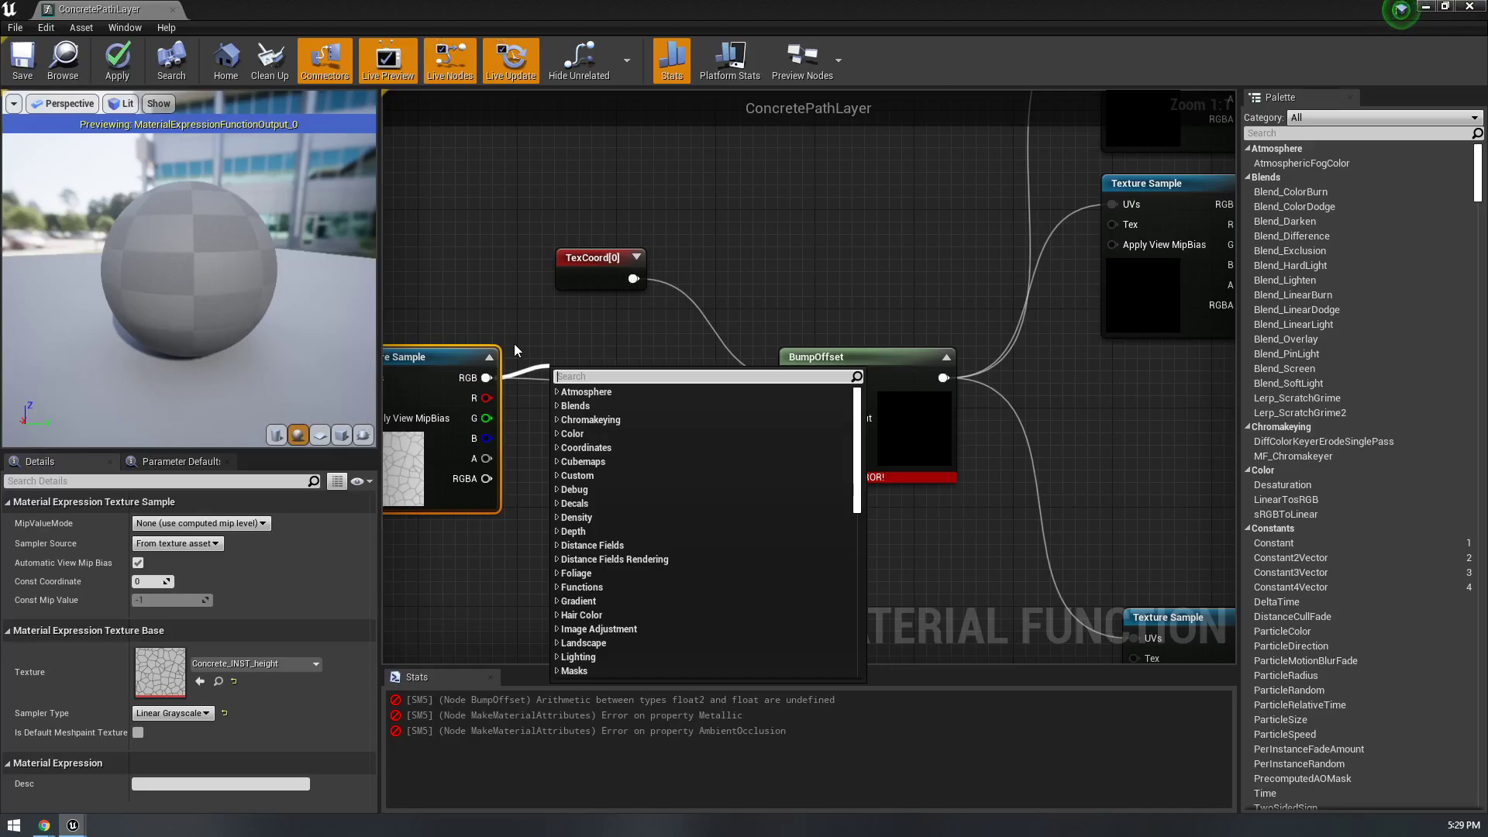
type("lumi")
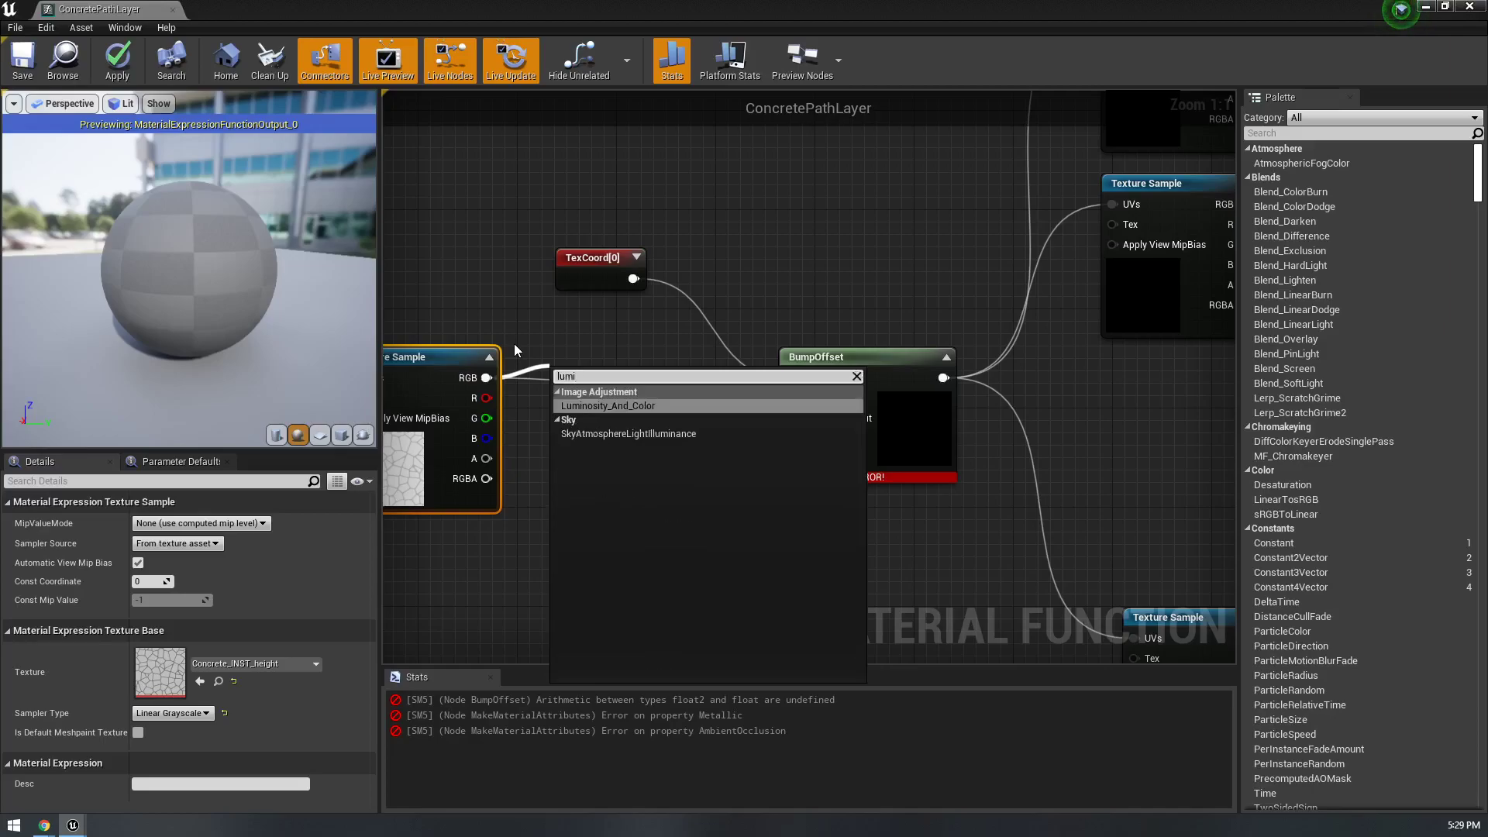
key("Return")
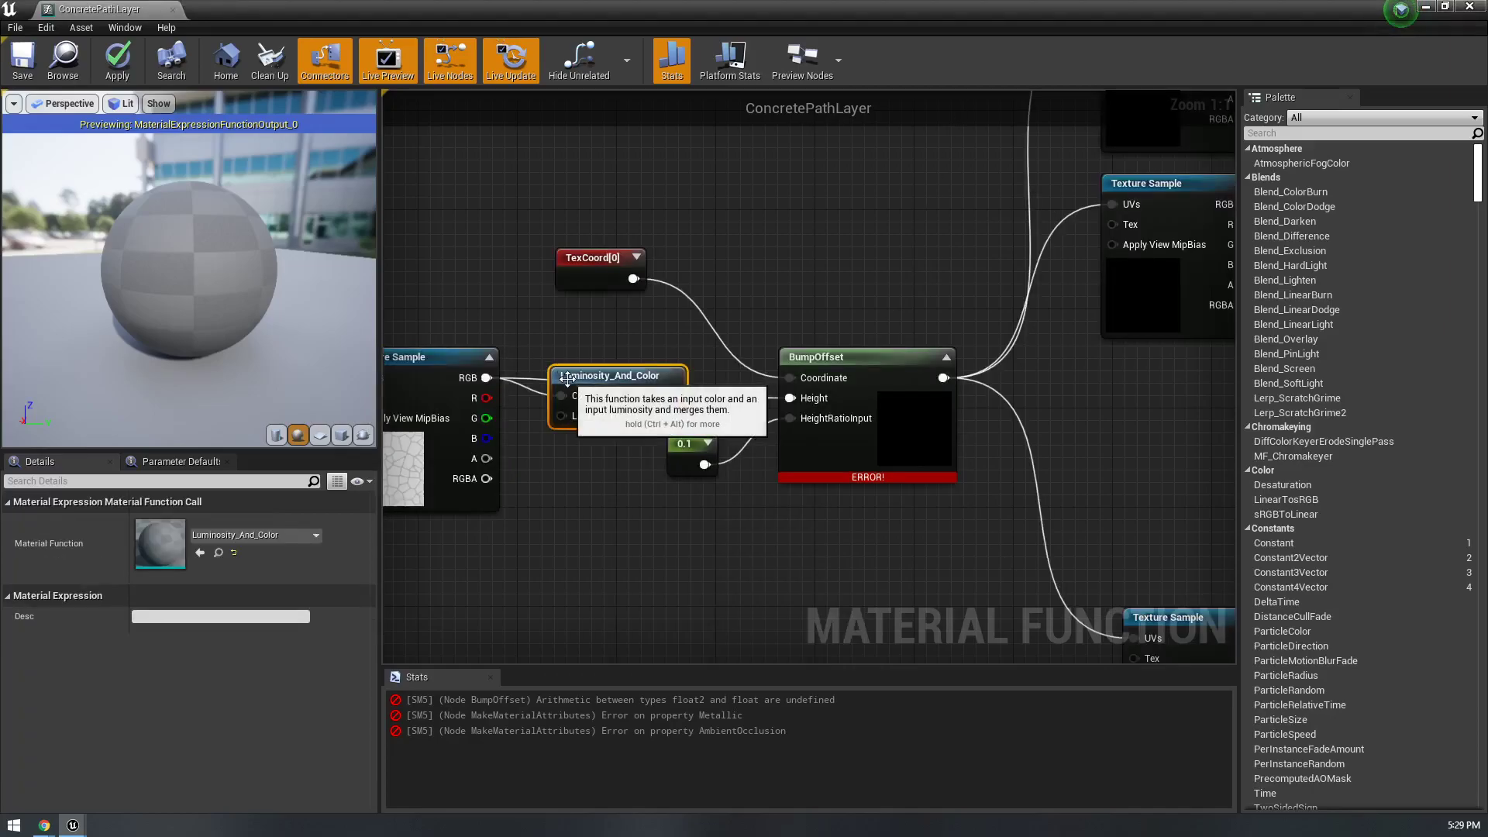
key("Delete")
- Search for a grayscale or value conversion node for the height texture's RGB output
right_click_drag(421, 380, 624, 372)
left_click_drag(624, 372, 696, 359)
type("gre")
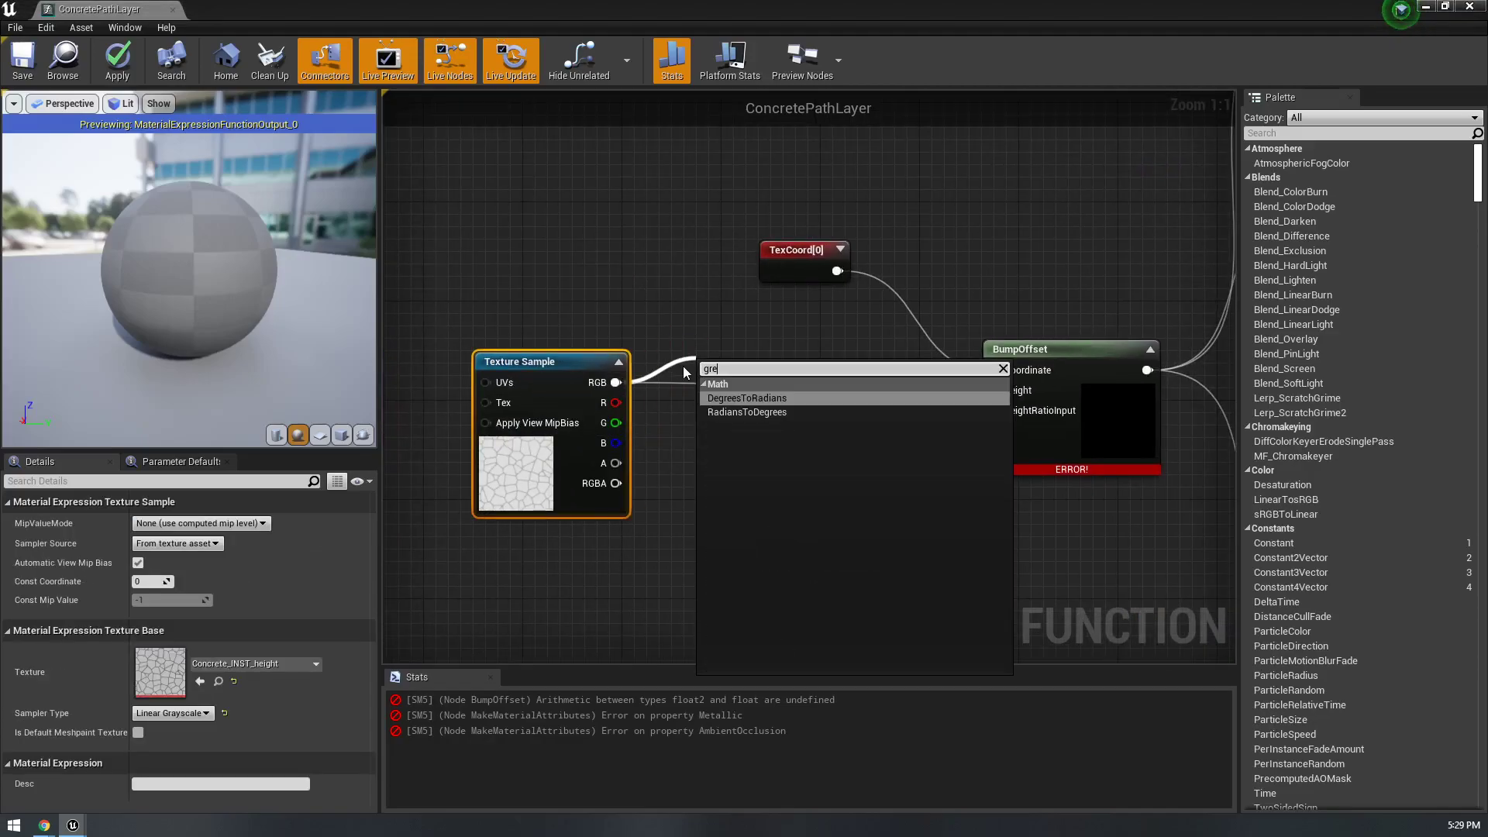
key("BackSpace")
type("ay")
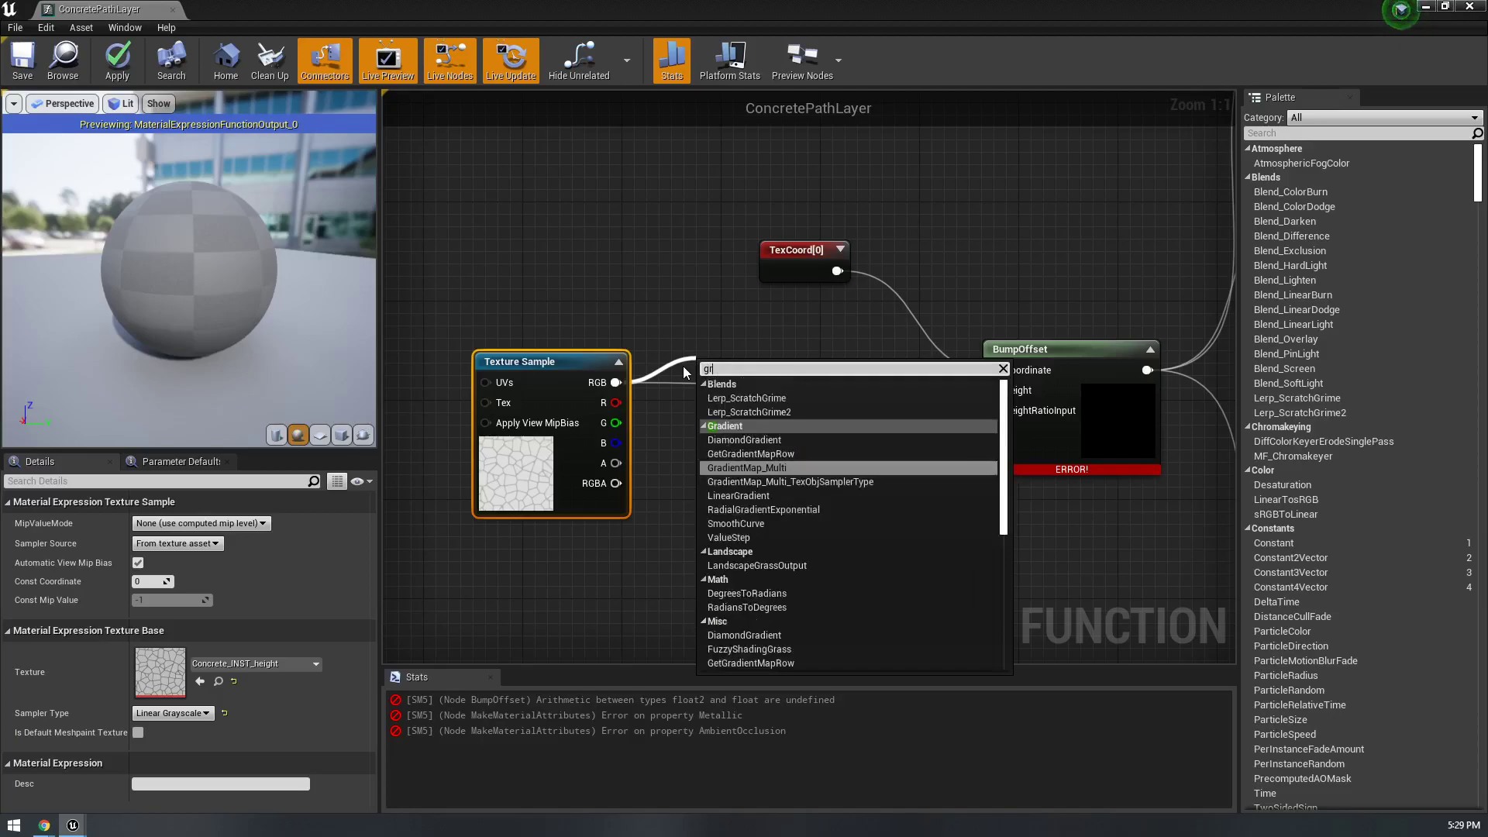
key("BackSpace")
key("BackSpace")
key("BackSpace")
key("BackSpace")
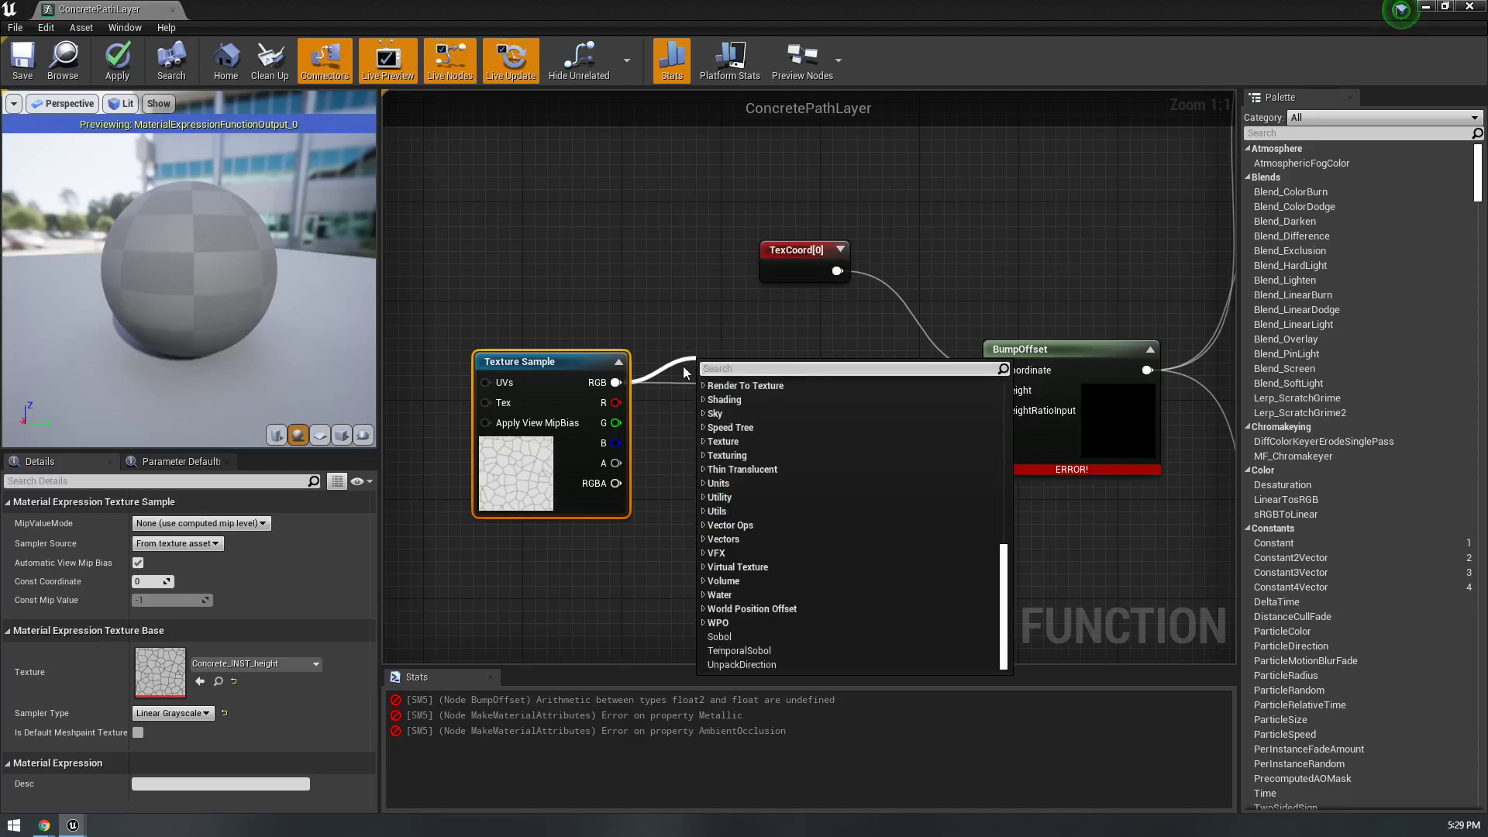
type("value")
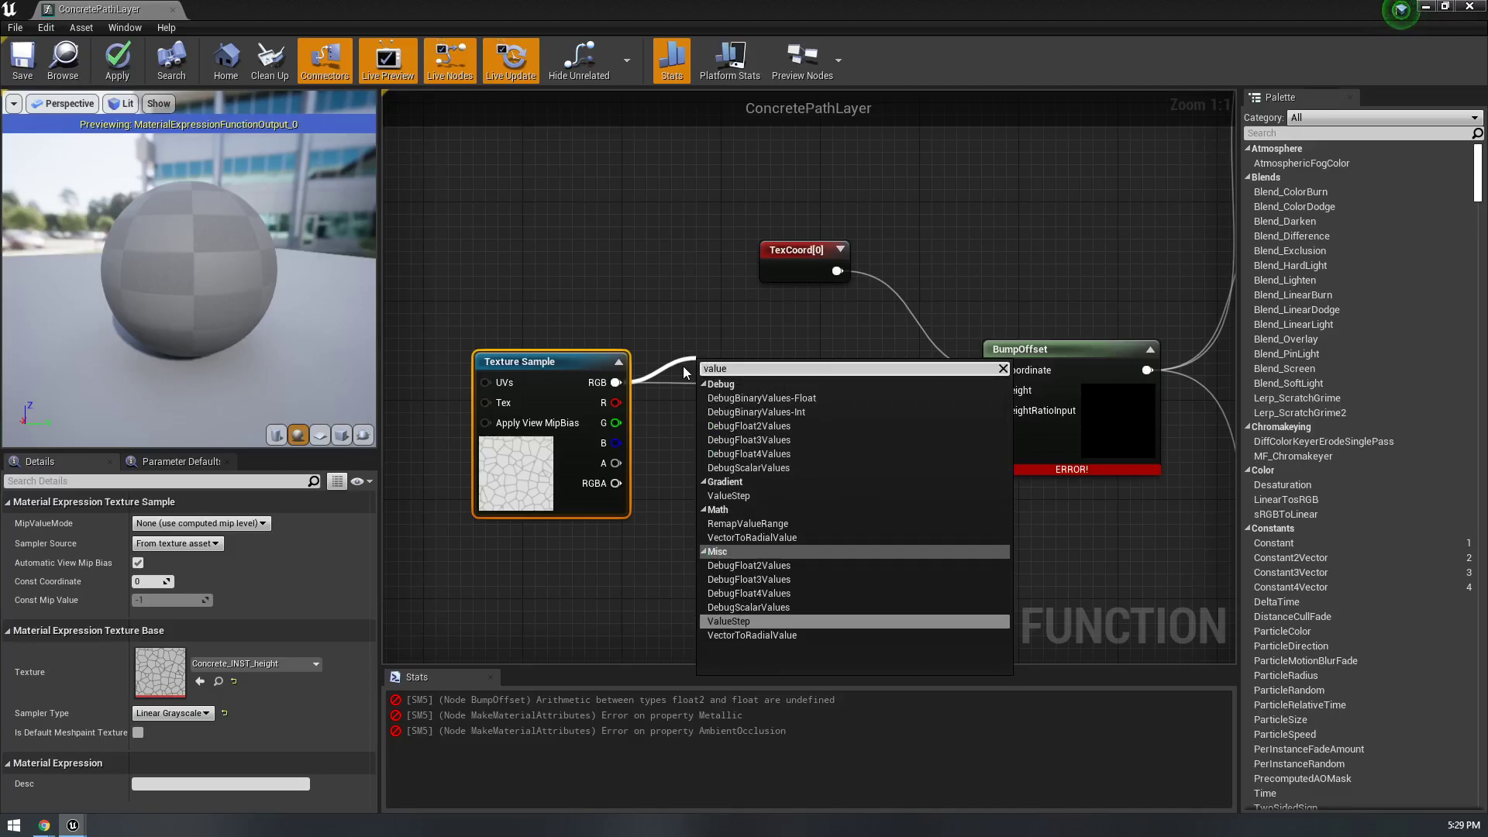
key("BackSpace")
key("BackSpace")
key("BackSpace")
key("BackSpace")
key("BackSpace")
- Add an RGBtoHSV node from the height texture's RGB output and feed its result into a BreakOutFloat3Components node
type("hsv")
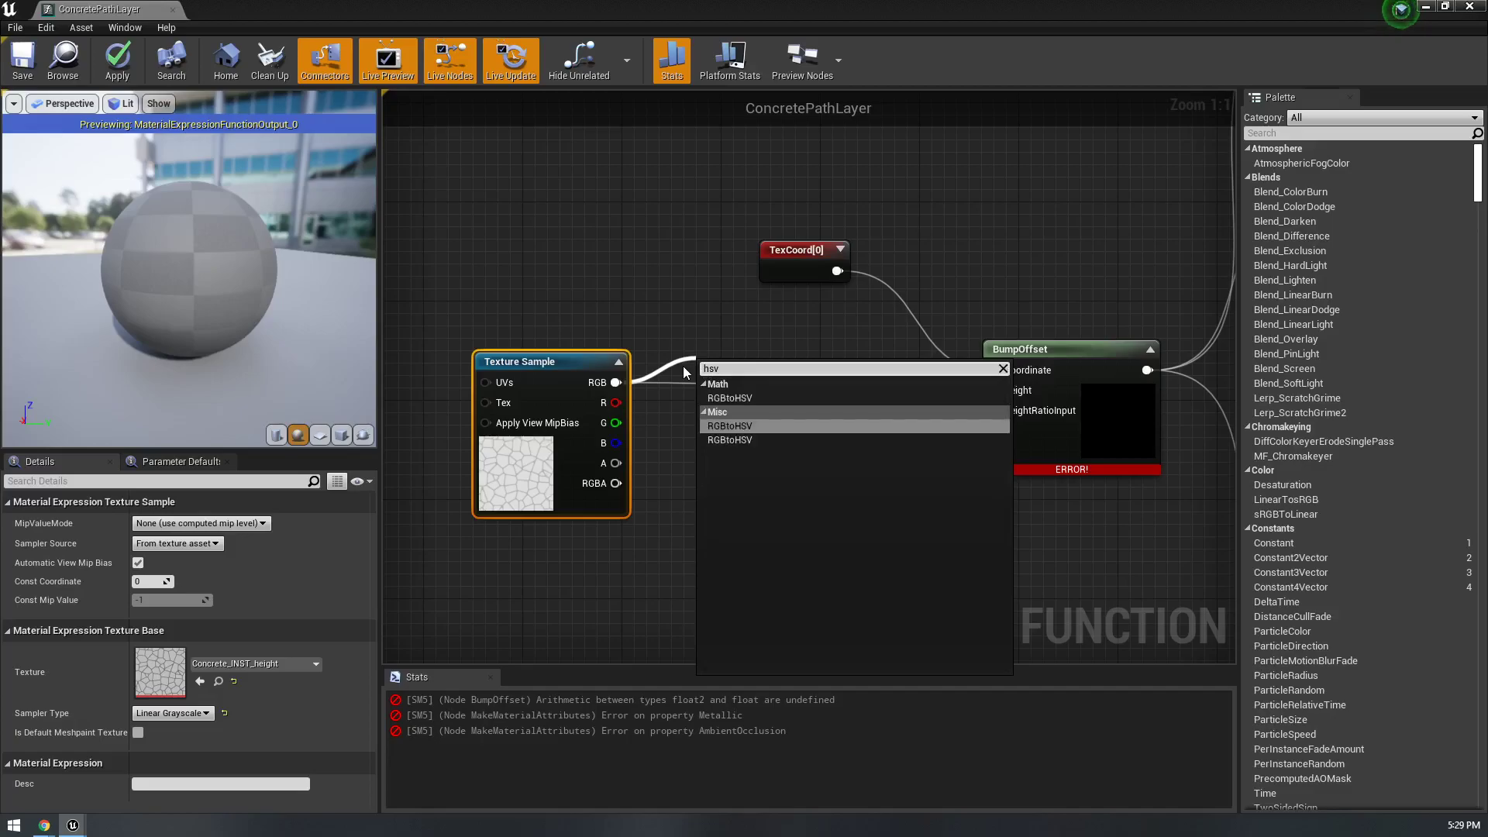
key("Return")
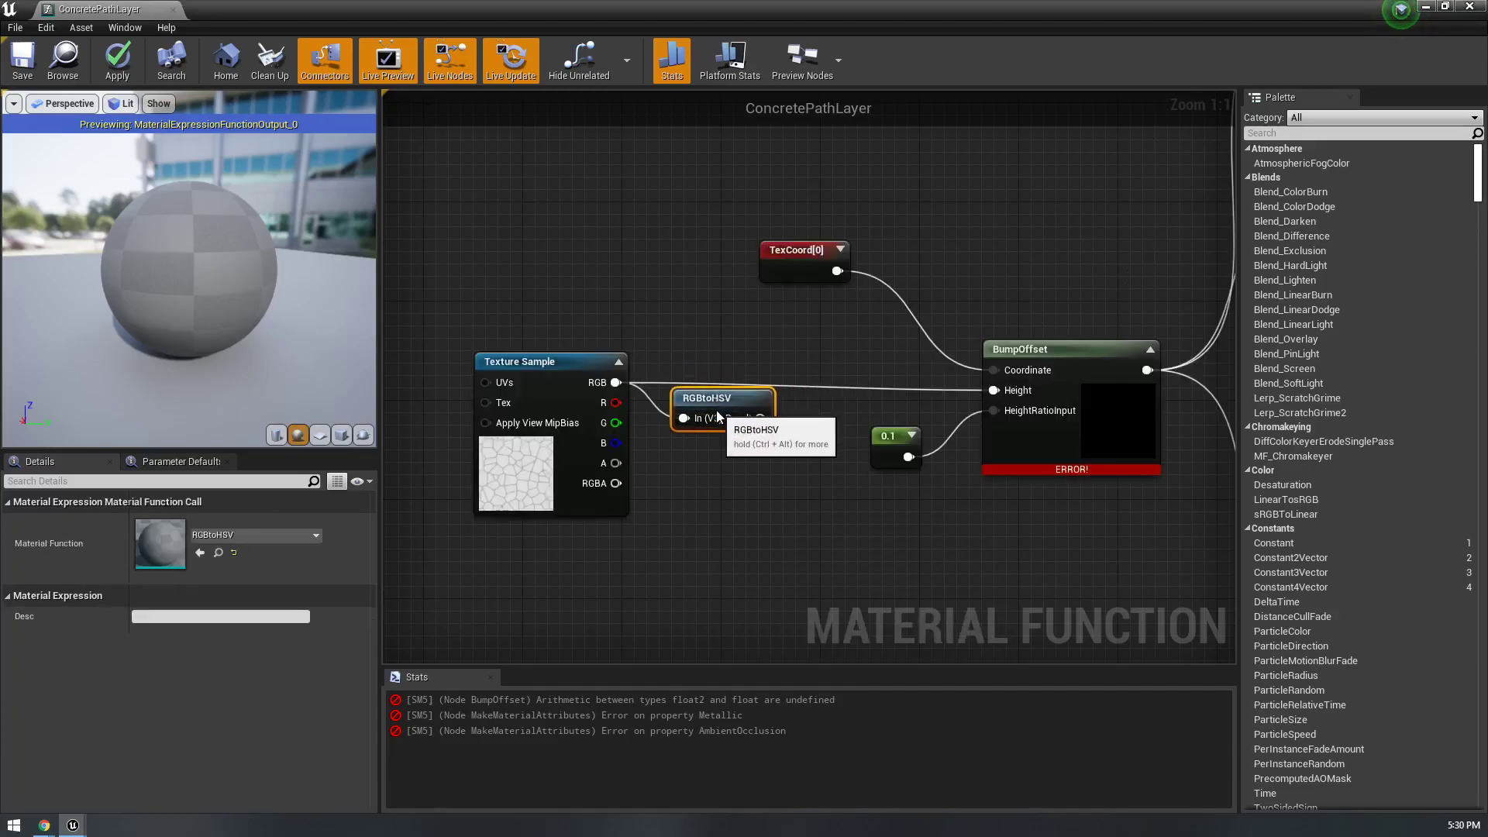
left_click_drag(762, 418, 786, 482)
type("br")
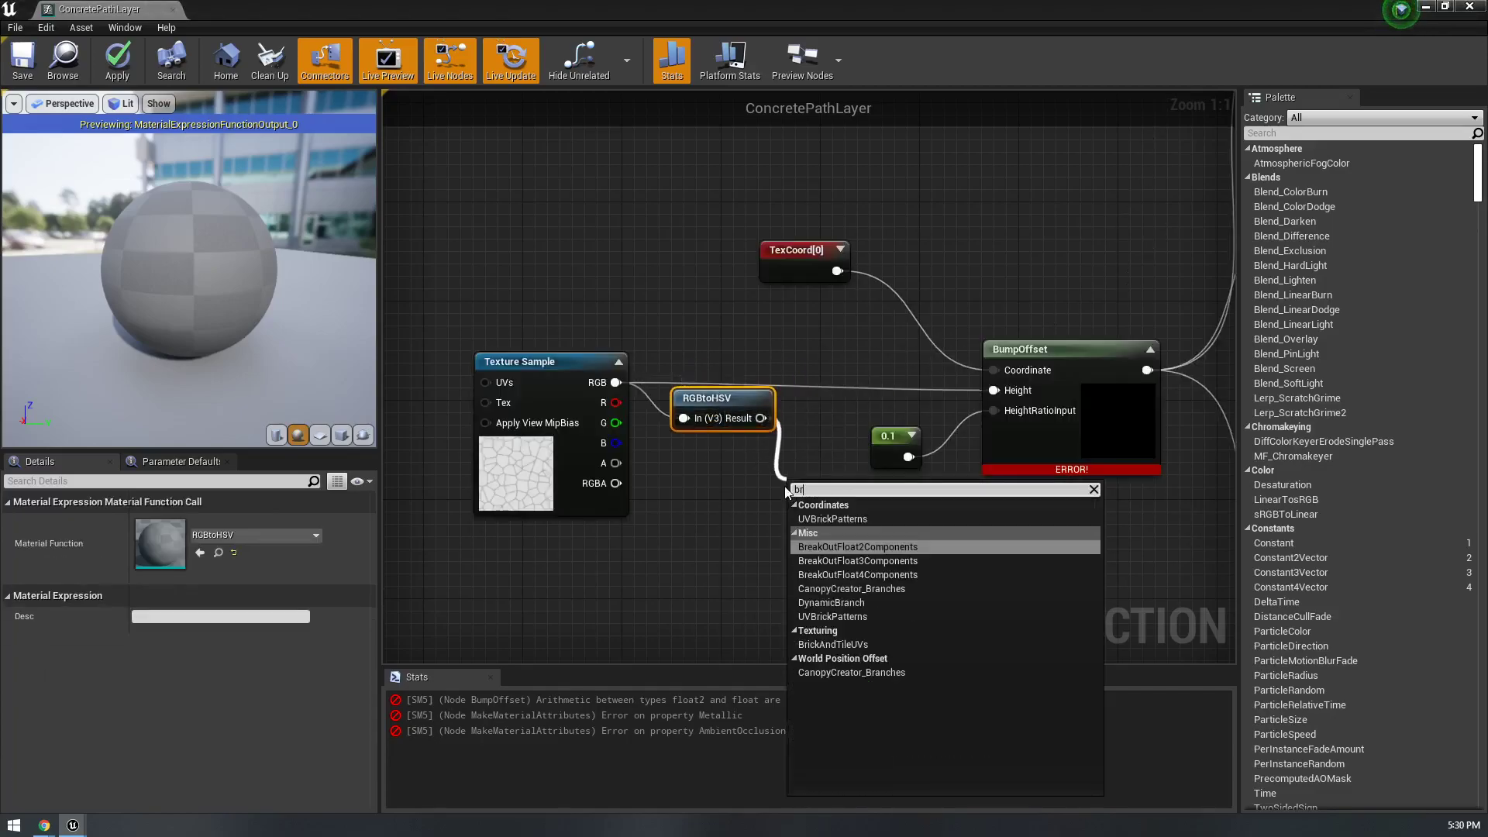
type("eak")
key("Down")
key("Return")
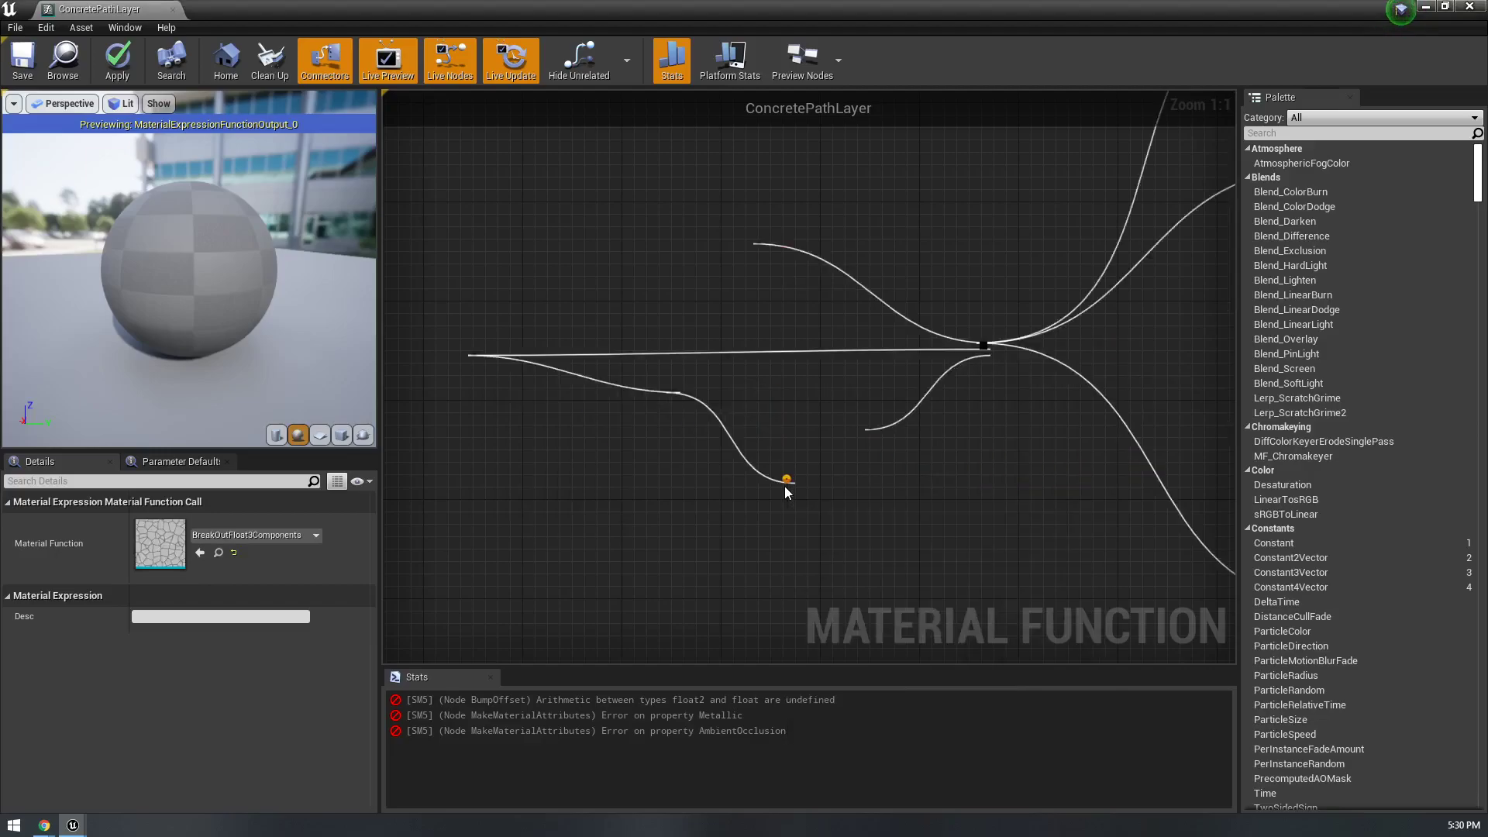
- Connect the B output of BreakOutFloat3Components to BumpOffset's Height input and save the function
left_click_drag(915, 518, 993, 390)
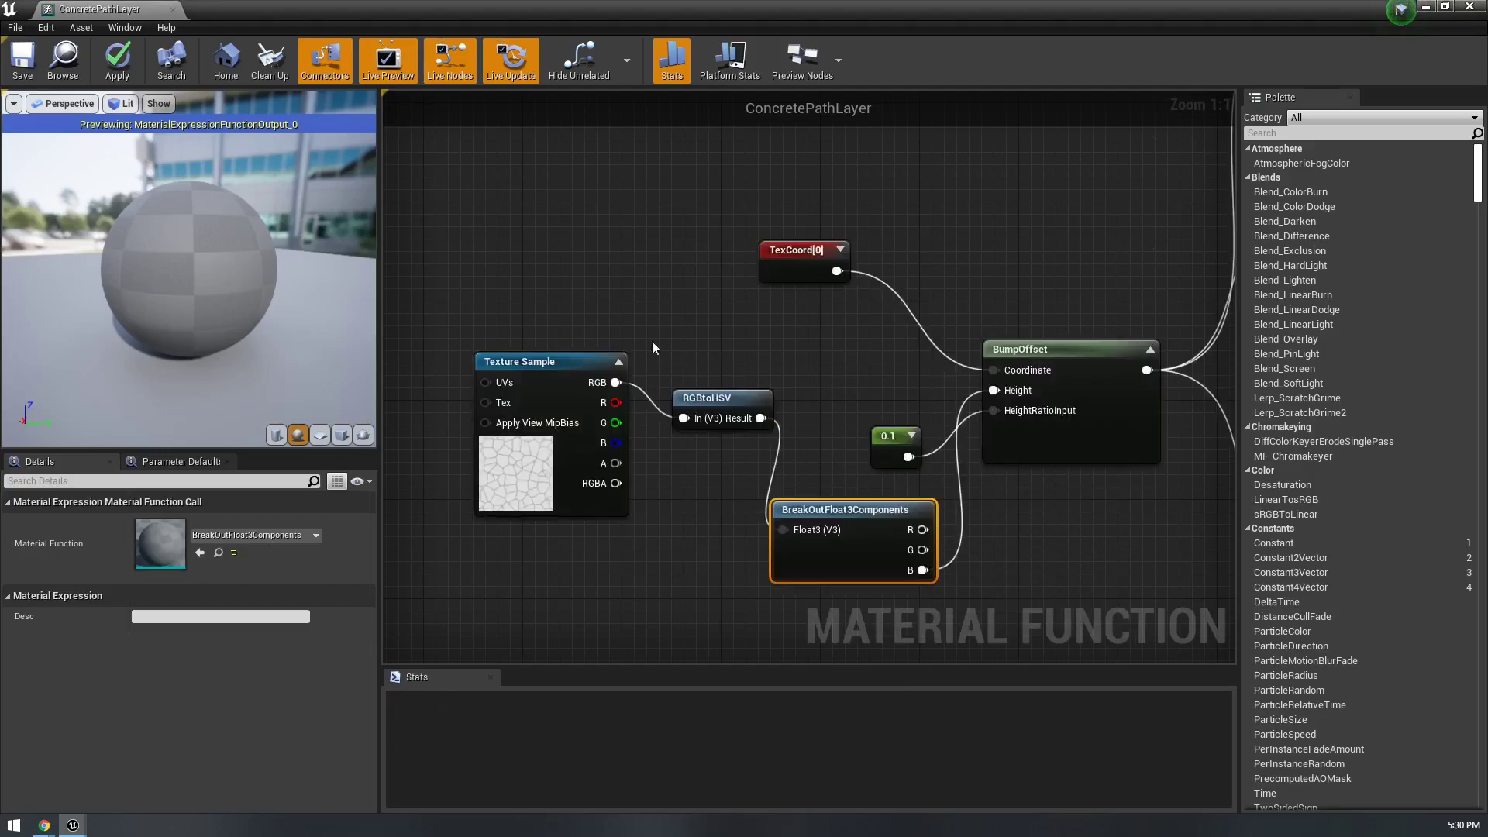
left_click(31, 72)
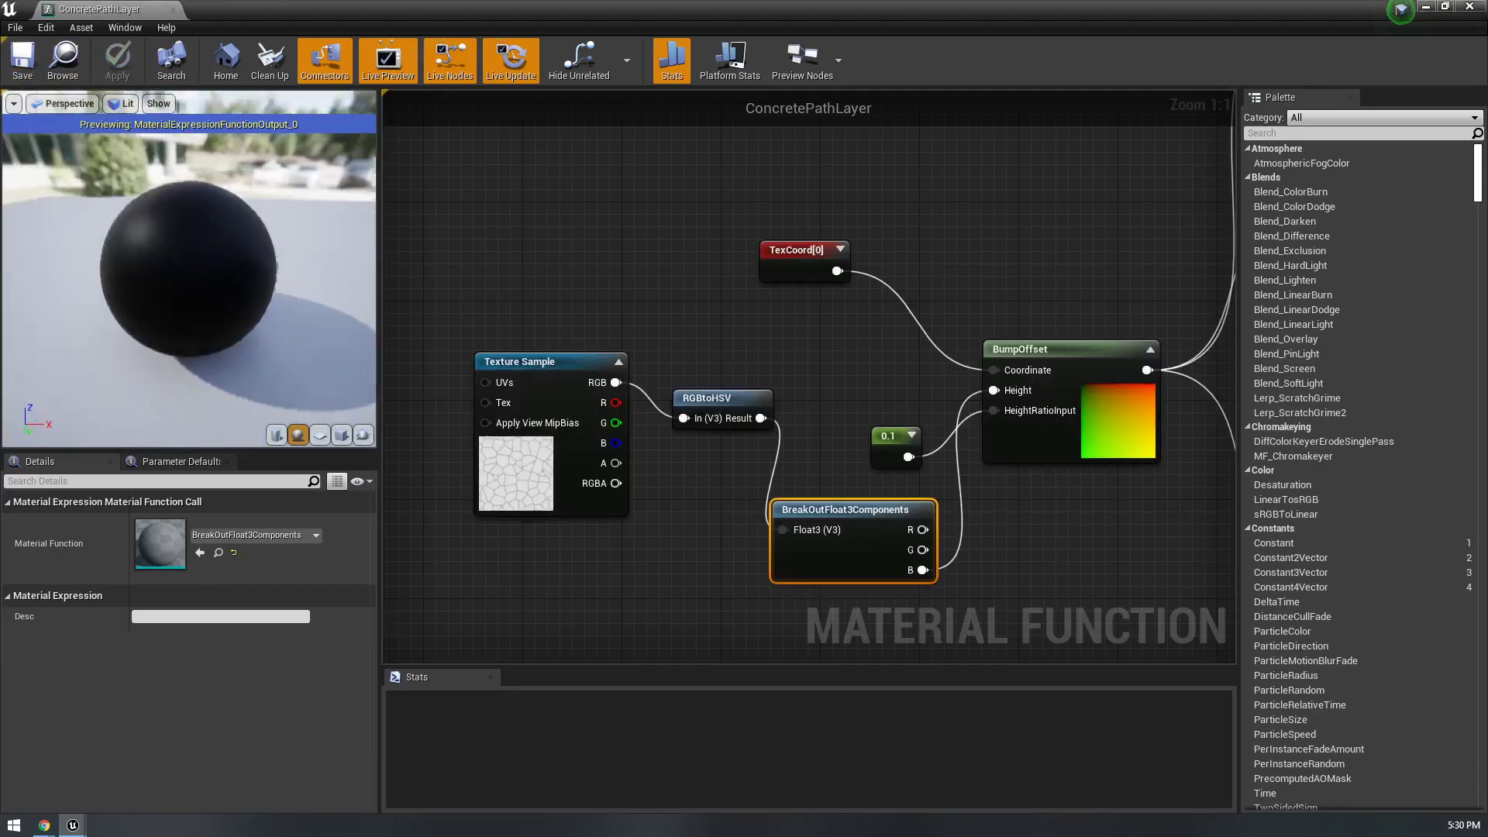
right_click_drag(758, 292, 645, 258)
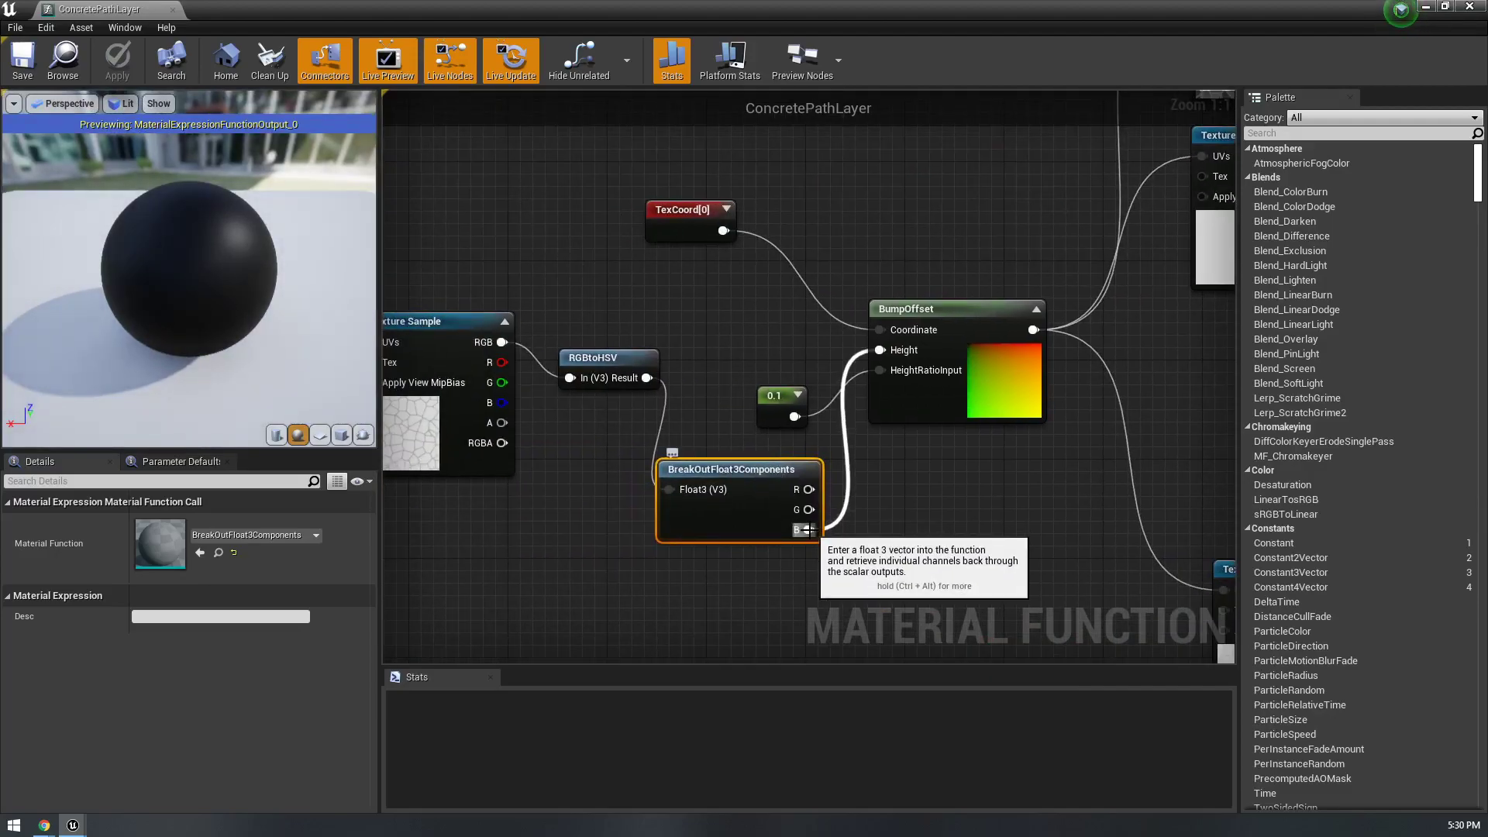
key("ctrl+alt")
right_click_drag(549, 371, 819, 315)
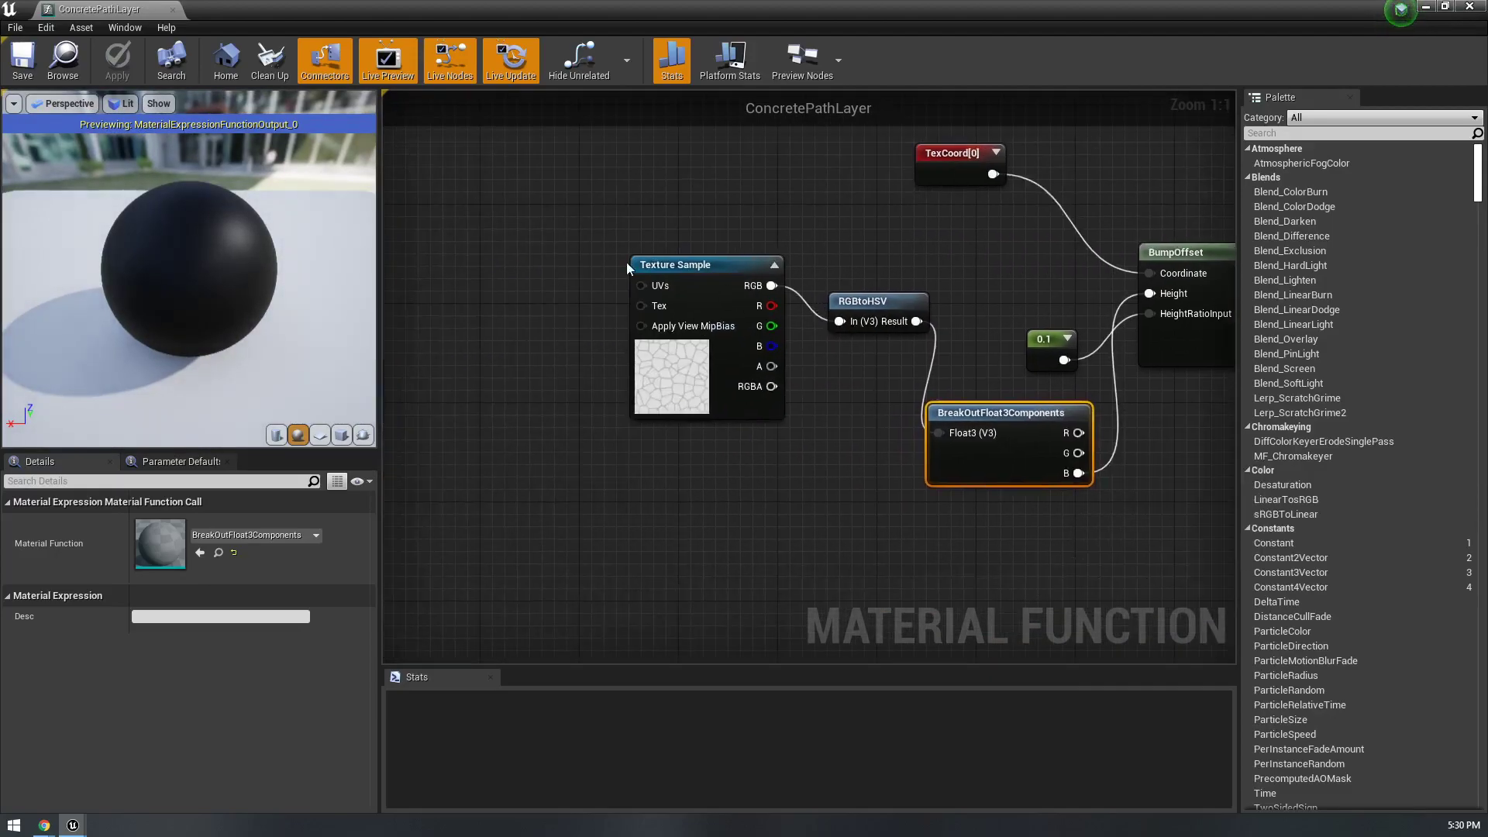
- Reposition the height Texture Sample and the RGBtoHSV node to line them up with more room between nodes
left_click_drag(694, 396, 594, 459)
left_click_drag(870, 303, 801, 316)
key("ctrl+alt")
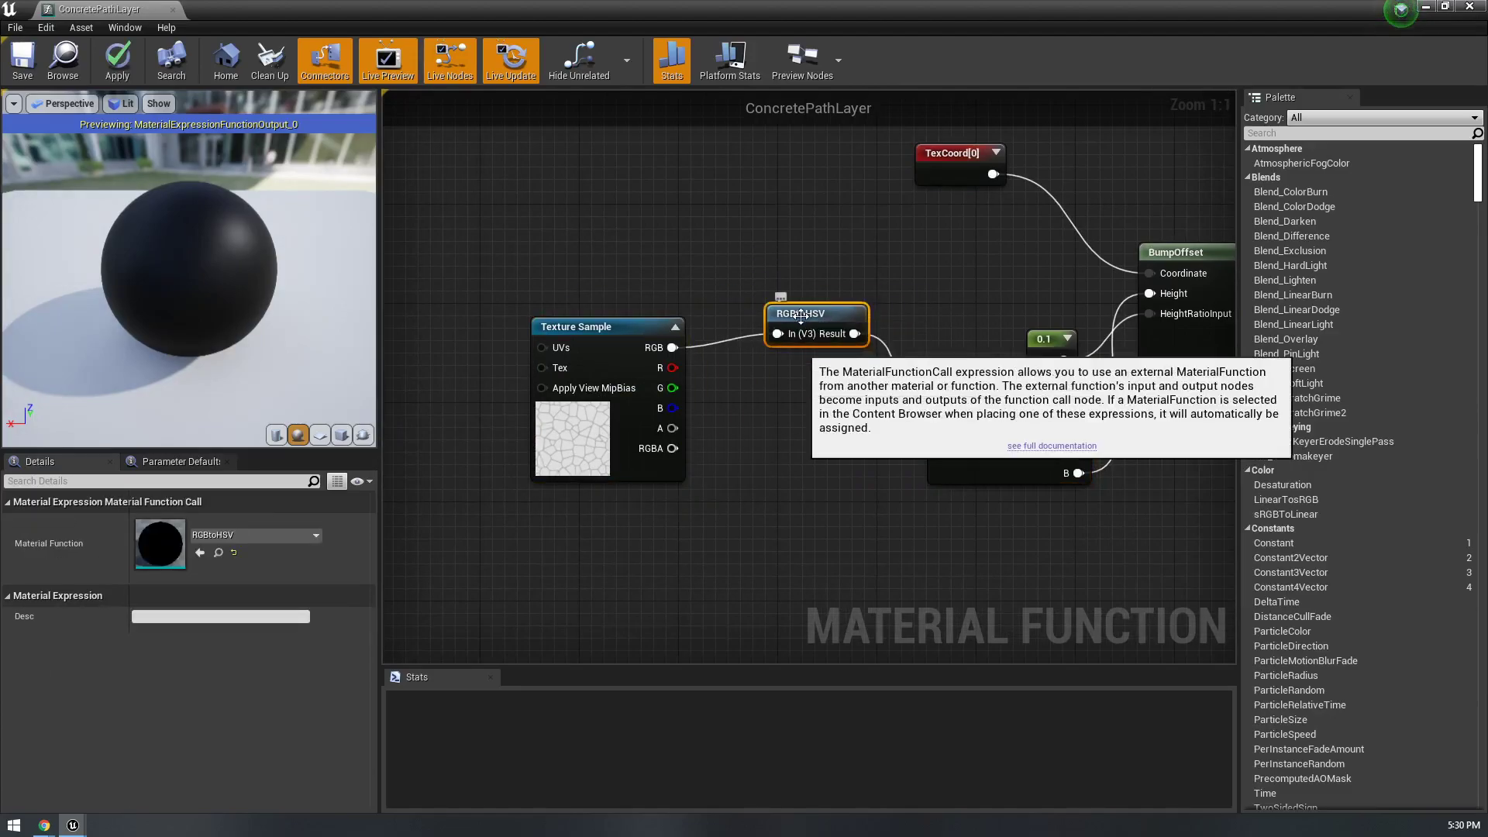
- Open the RGBtoHSV function, examine the code of its Custom node, and close it
double_click(801, 314)
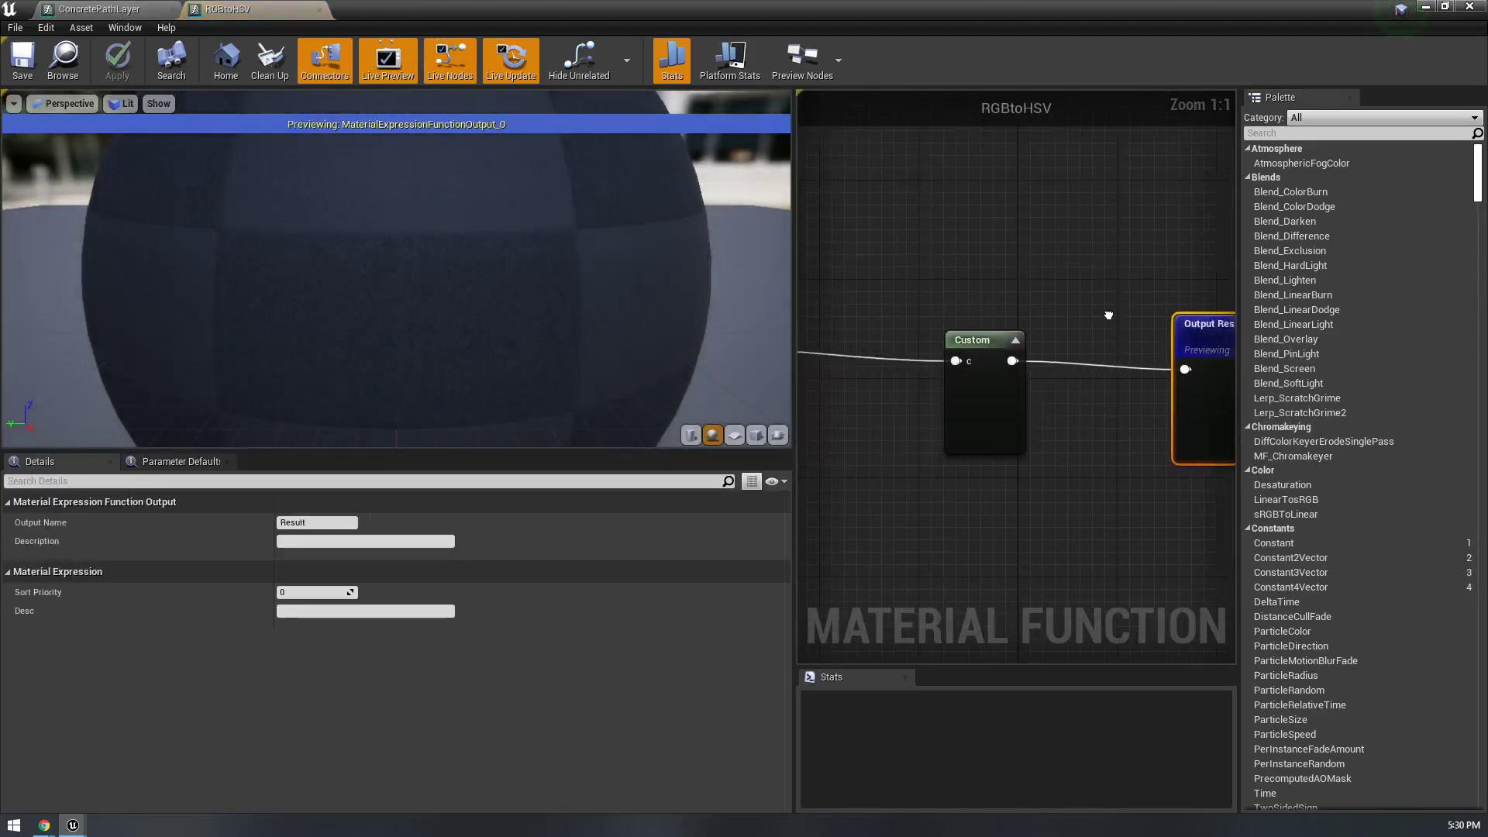
scroll(1062, 319, "down", 2)
right_click_drag(1030, 322, 847, 385)
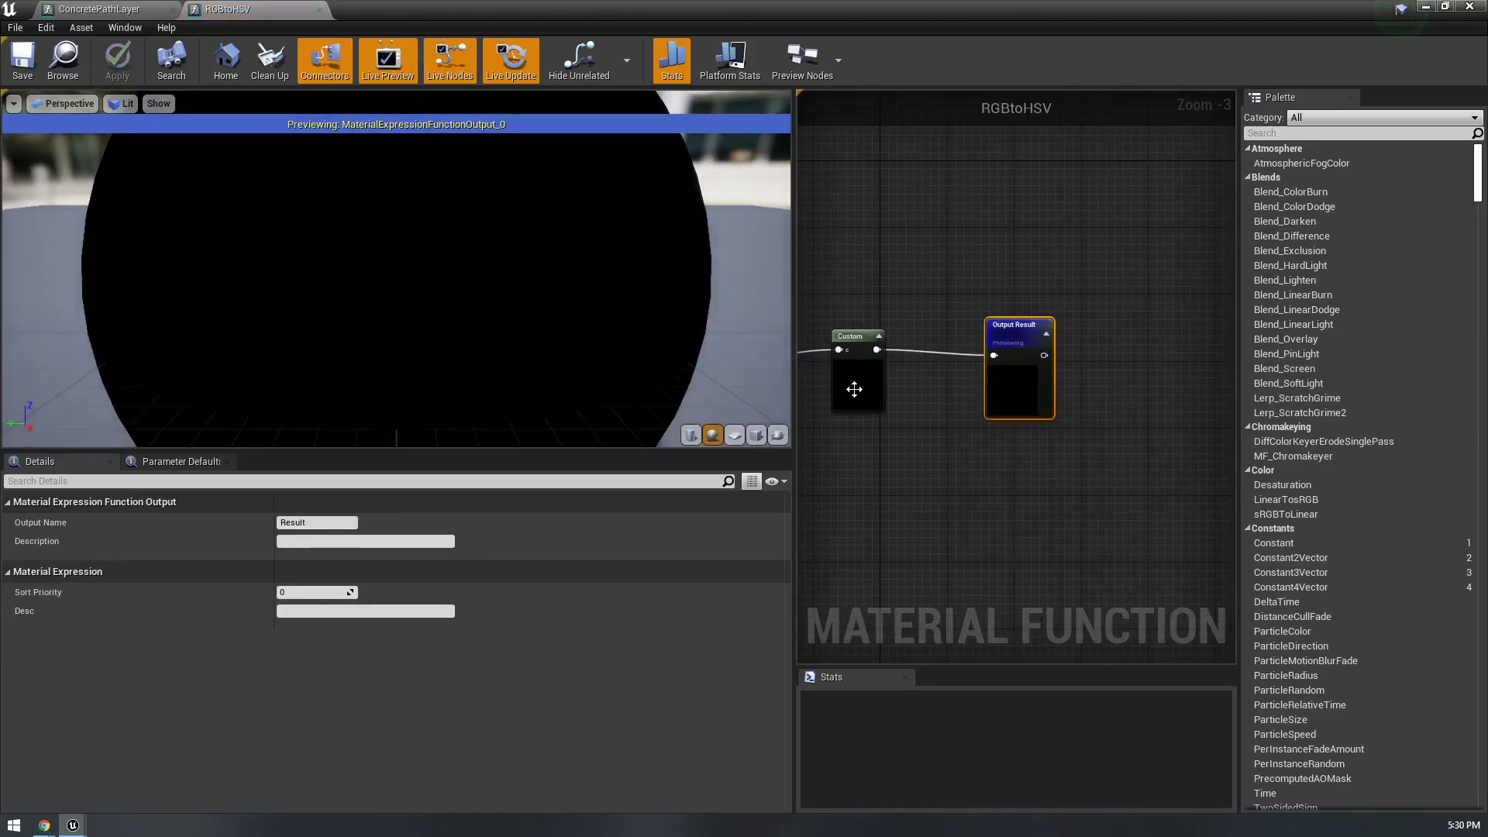
scroll(857, 378, "up", 3)
left_click(862, 374)
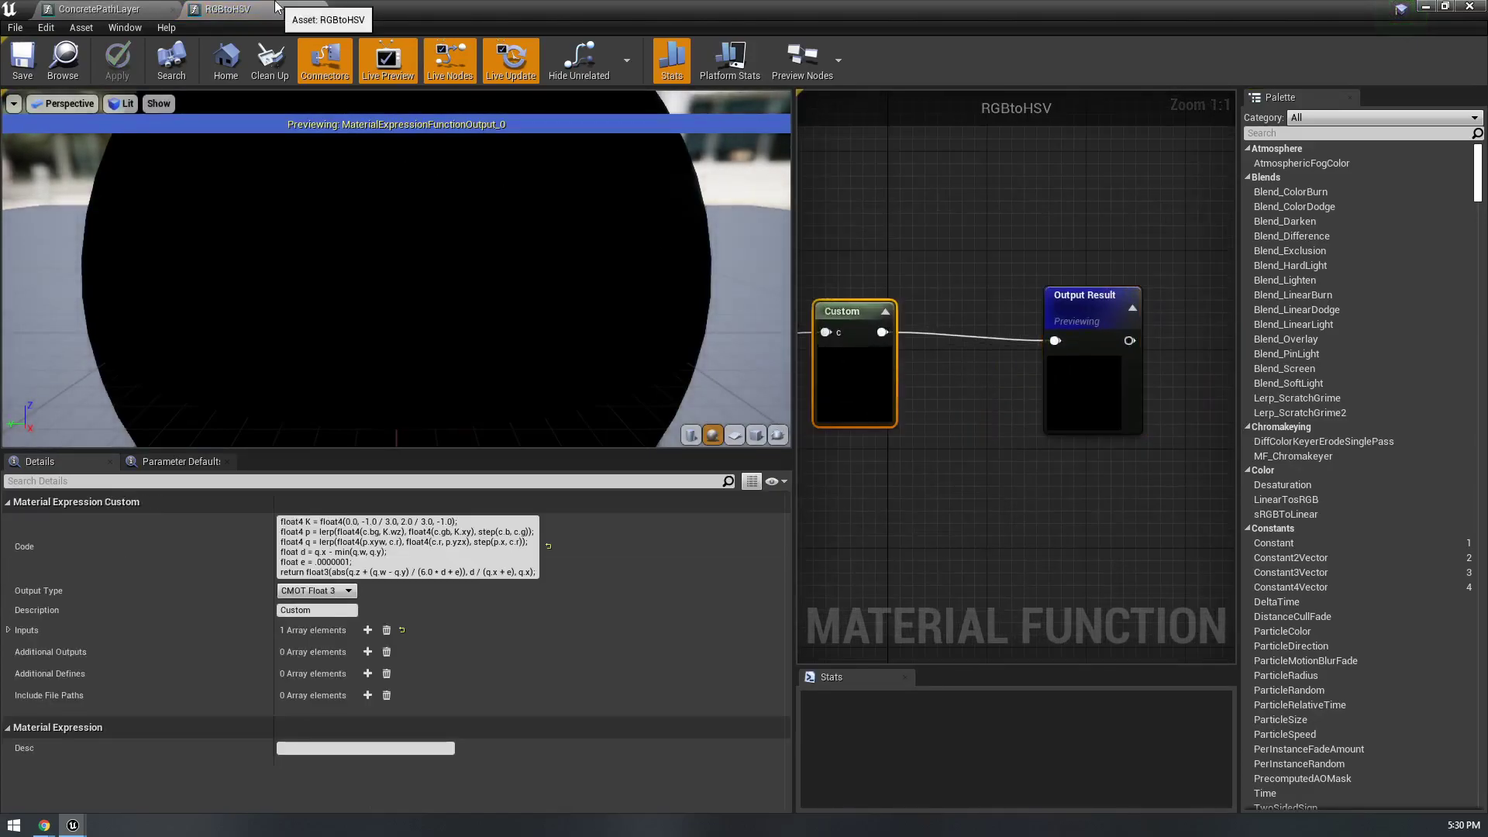
left_click(318, 9)
- Move RGBtoHSV and BreakOutFloat3Components closer to the height Texture Sample, and look briefly inside the BreakOutFloat3Components function
left_click_drag(823, 311, 773, 324)
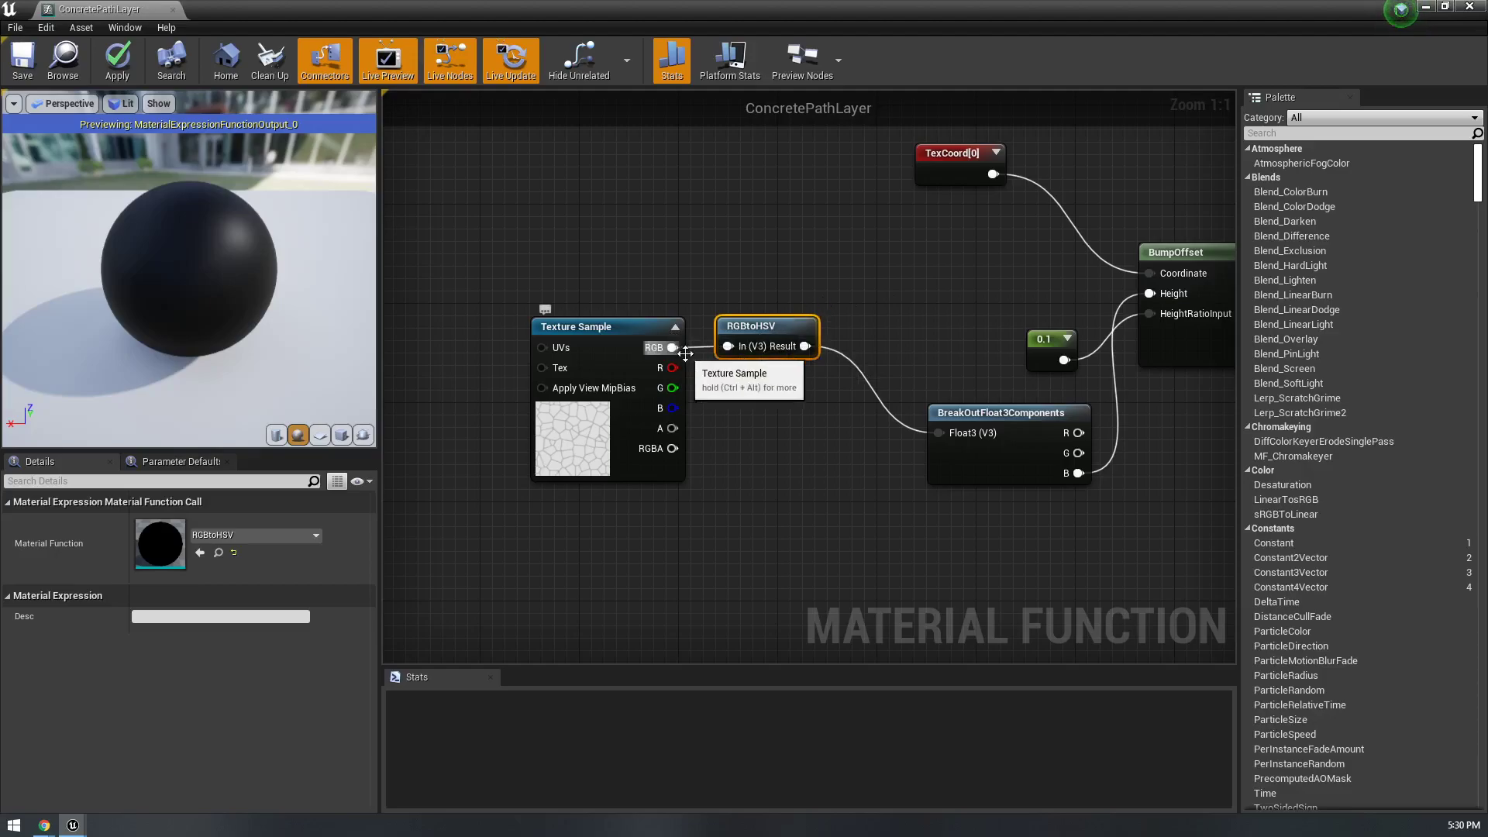
left_click_drag(982, 427, 892, 416)
right_click_drag(893, 417, 725, 446)
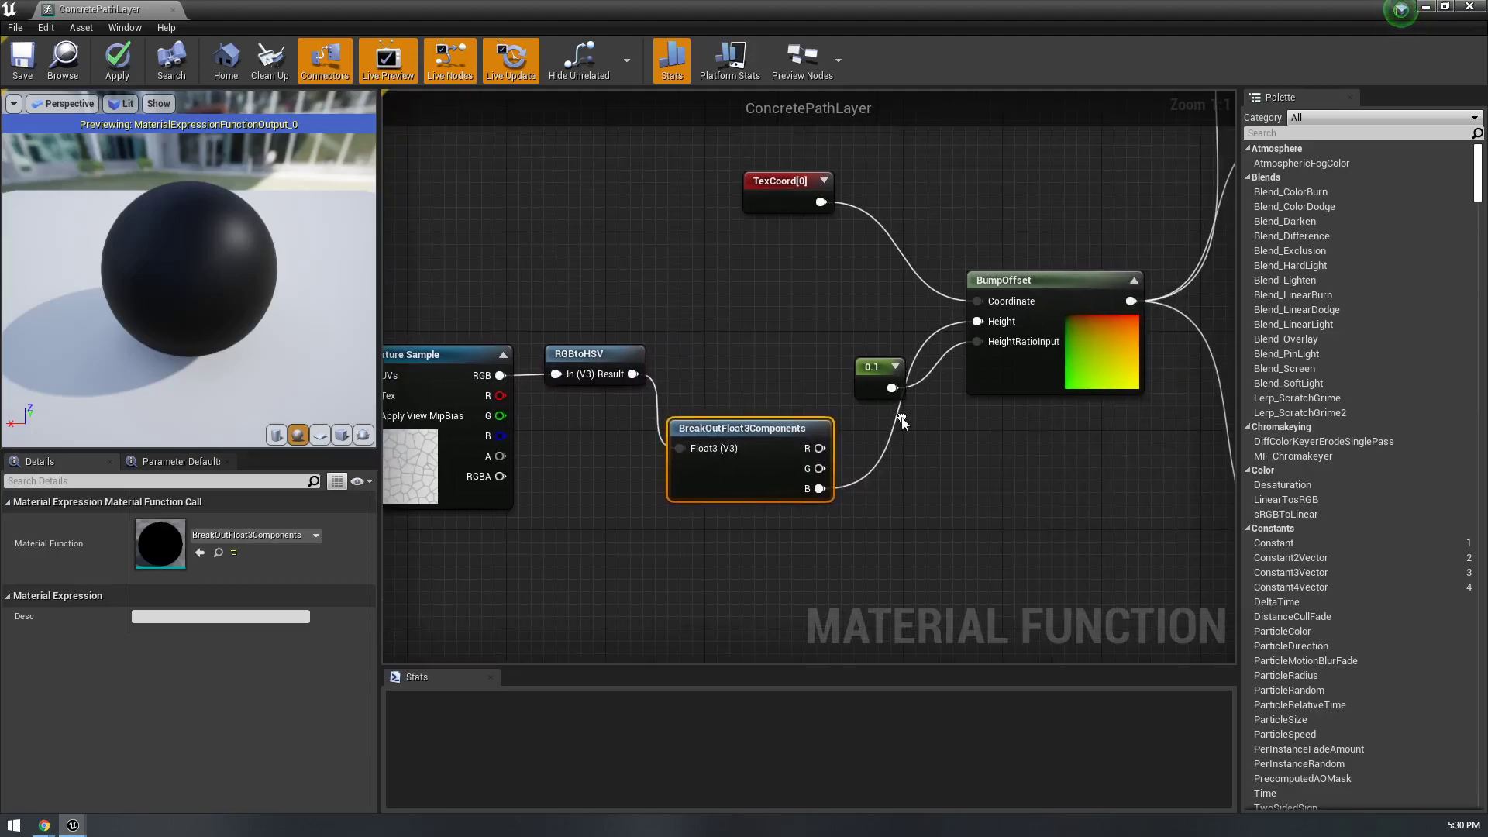
double_click(753, 428)
left_click(319, 9)
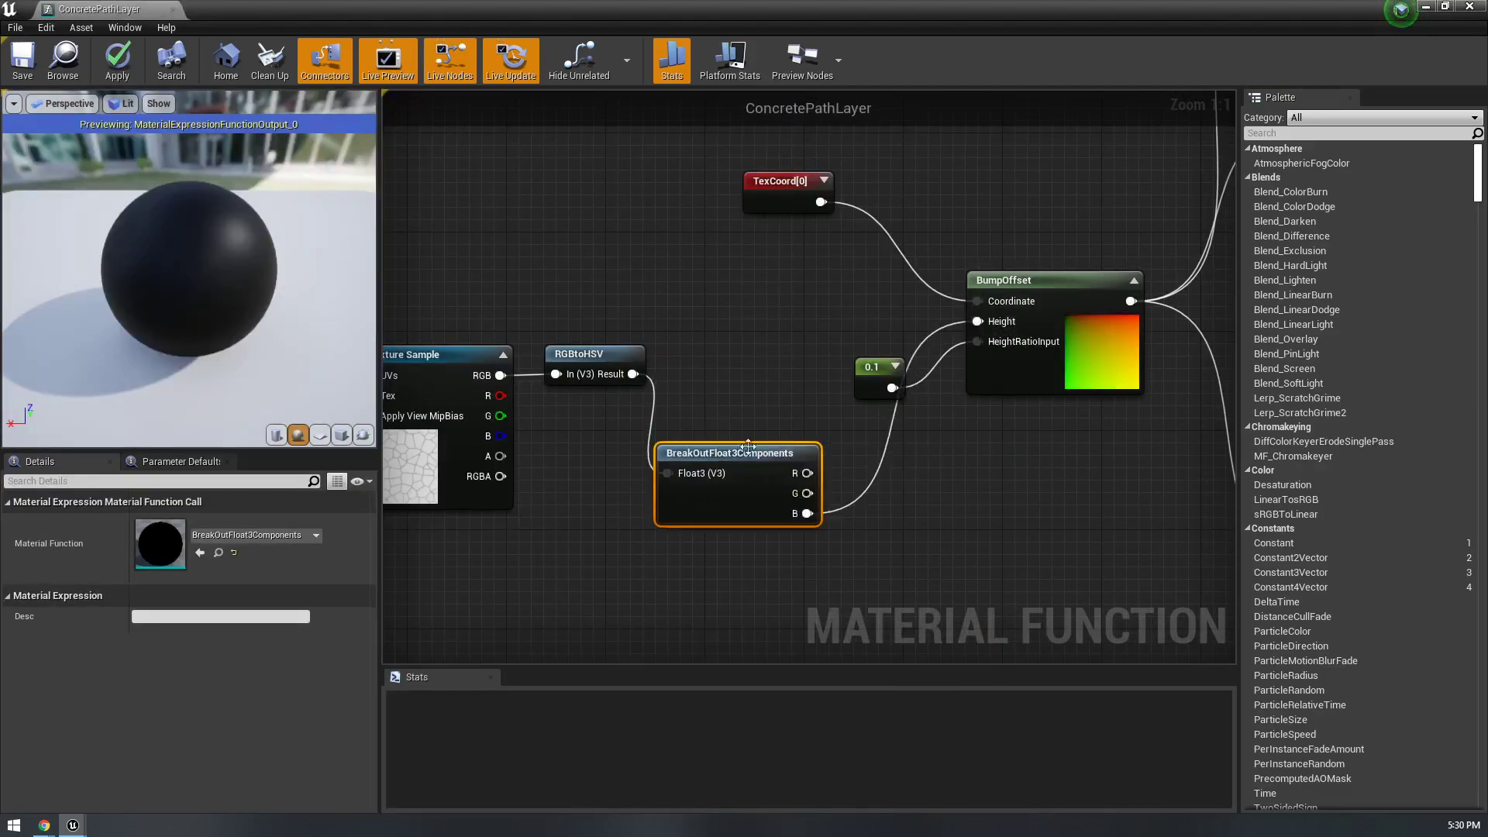
- Try a Multiply node on the B output of BreakOutFloat3Components, and delete it
left_click(844, 462)
left_click_drag(808, 513, 976, 533)
left_click(929, 472)
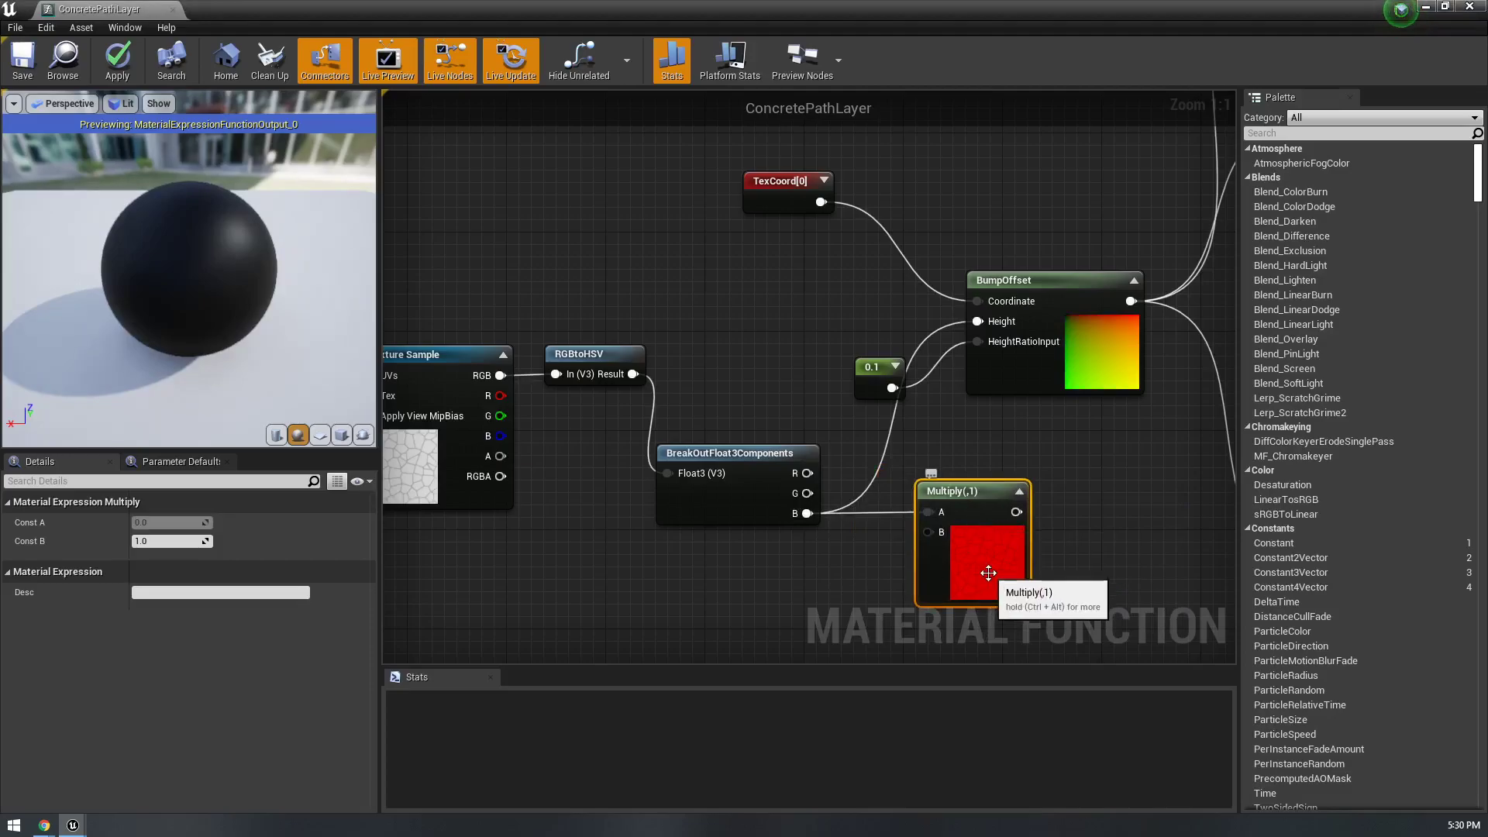
key("Delete")
- Set the constant feeding BumpOffset's HeightRatioInput to 0.05 and save the function
right_click_drag(840, 485, 615, 592)
left_click(837, 403)
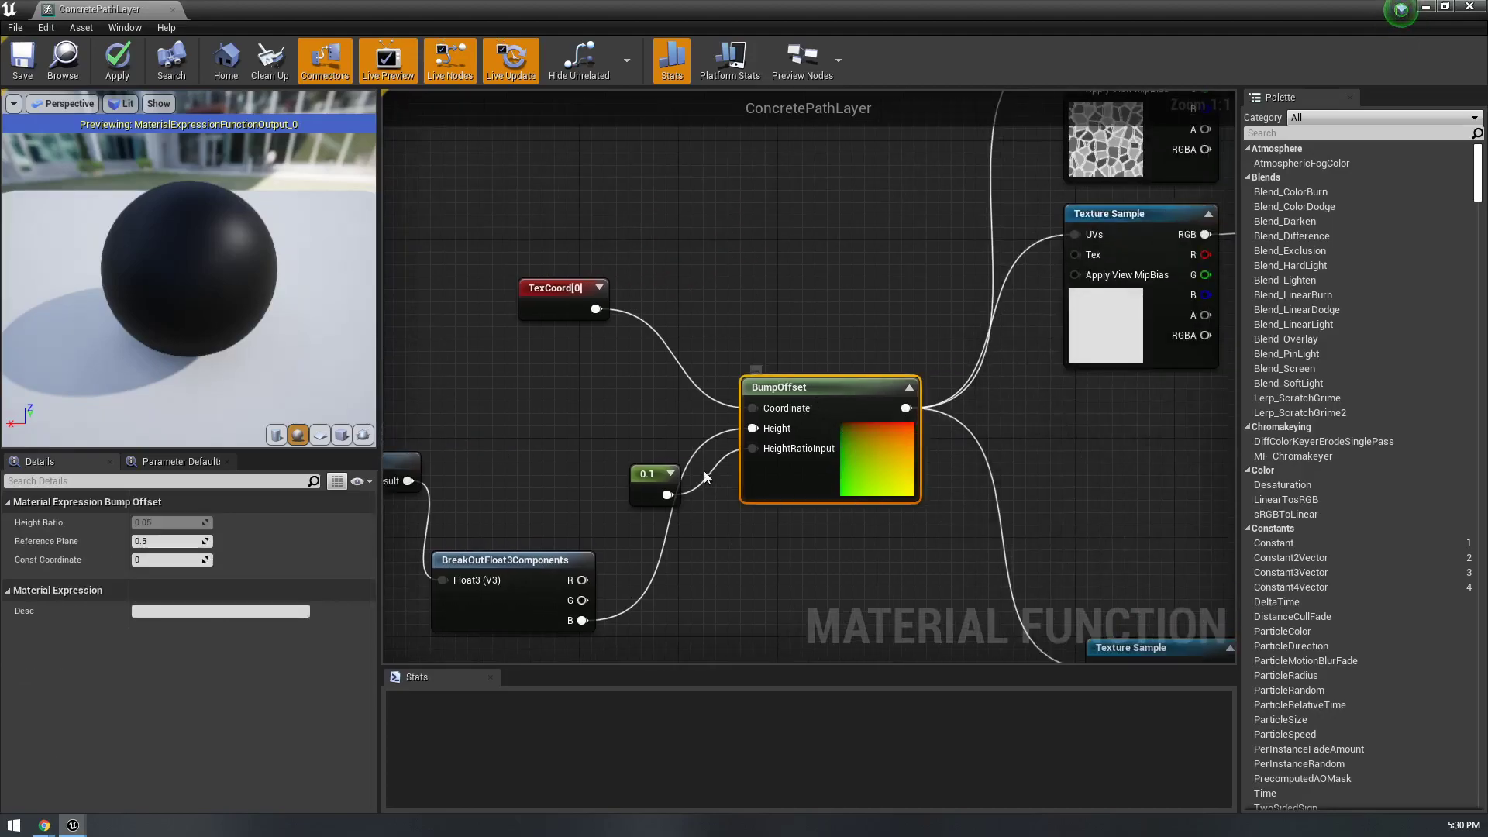
left_click(655, 480)
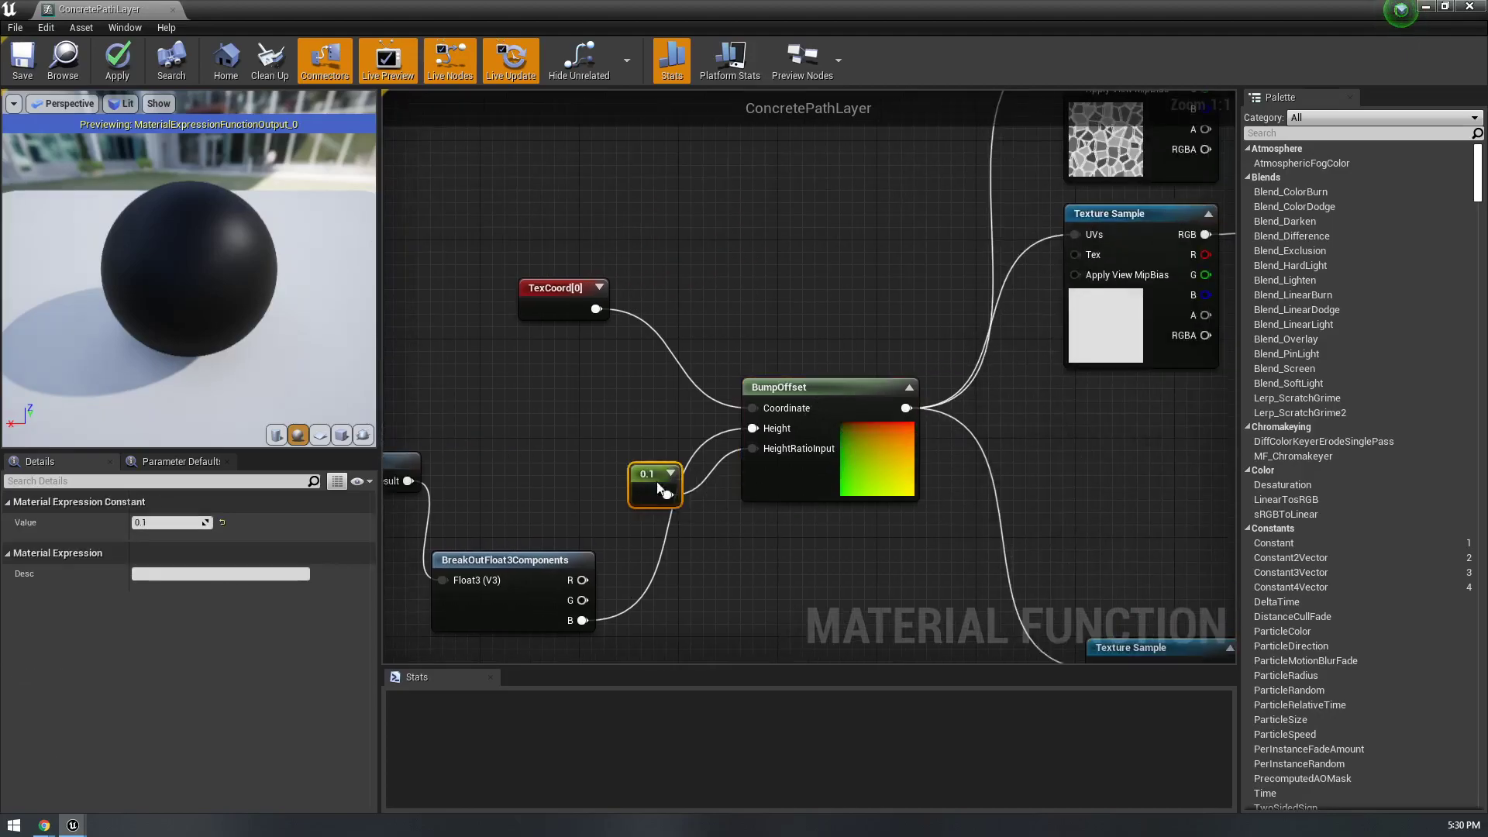
left_click(183, 522)
type("0.05")
key("Return")
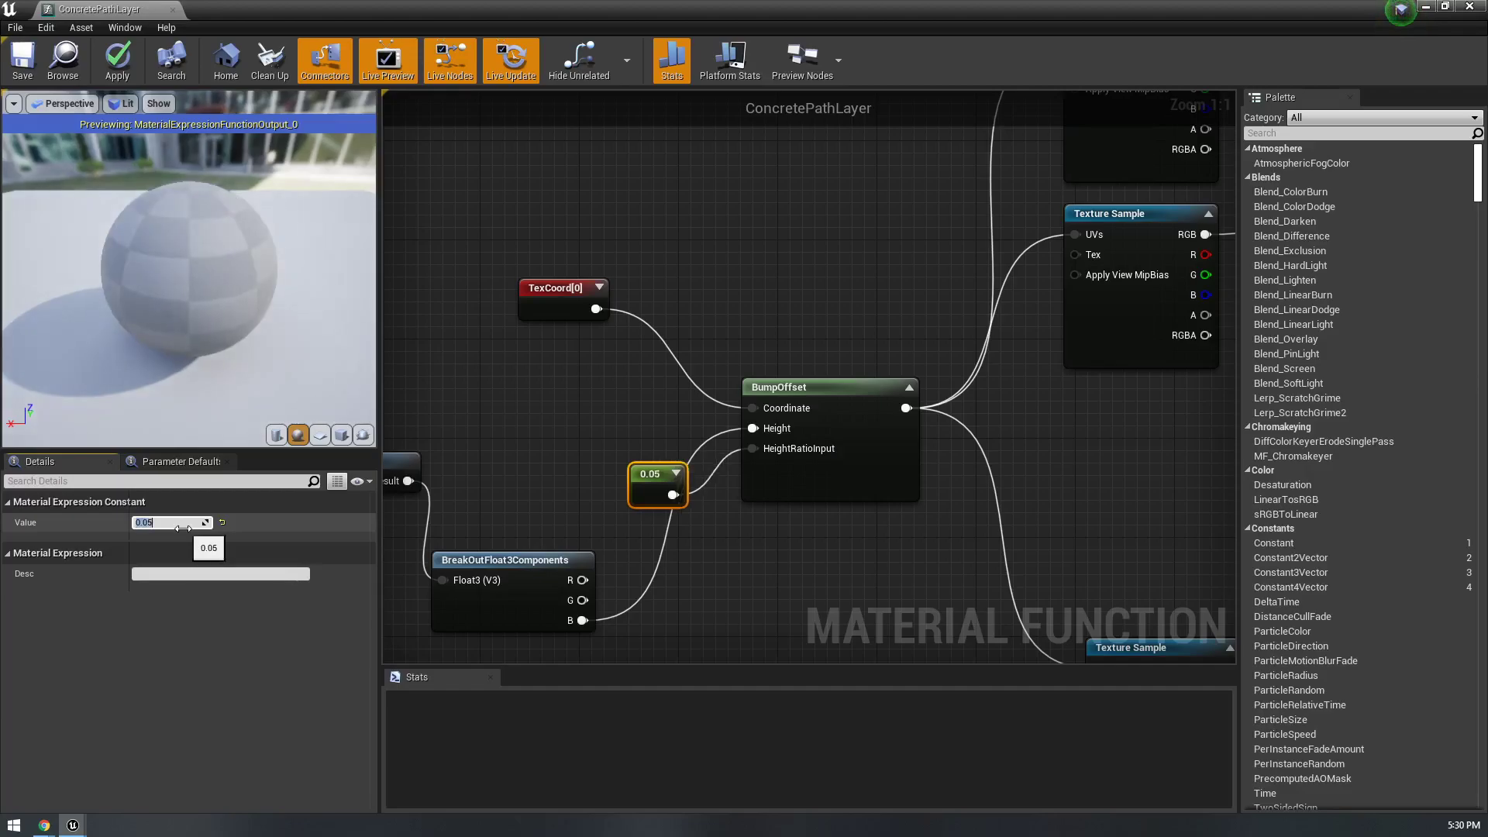
key("ctrl+s")
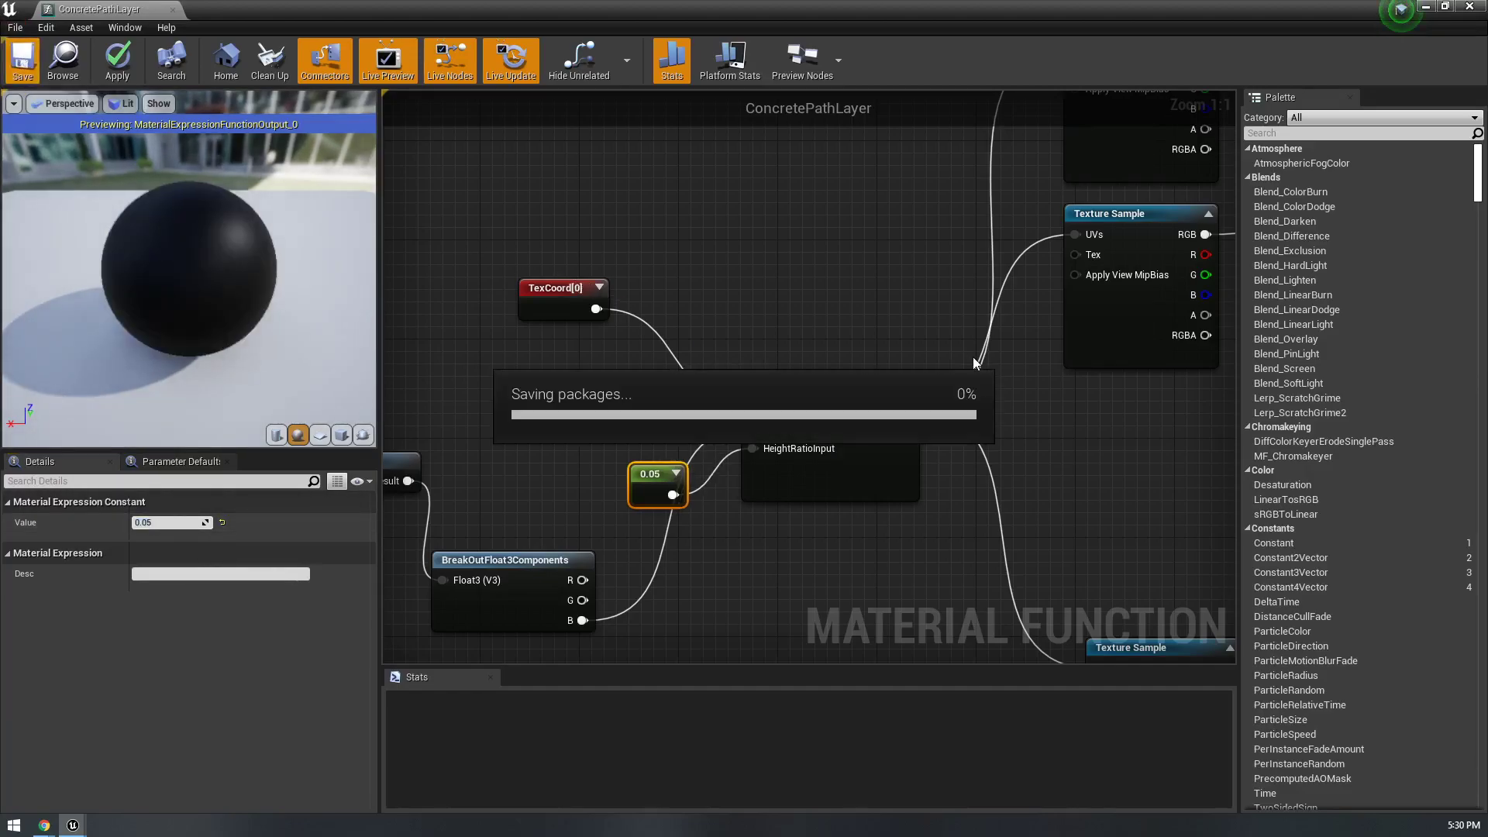
- Connect the stone-patterned base color Texture Sample's RGB output to BaseColor on MakeMaterialAttributes, save, and inspect the preview sphere up close
right_click_drag(1086, 424, 620, 637)
left_click_drag(740, 268, 1068, 380)
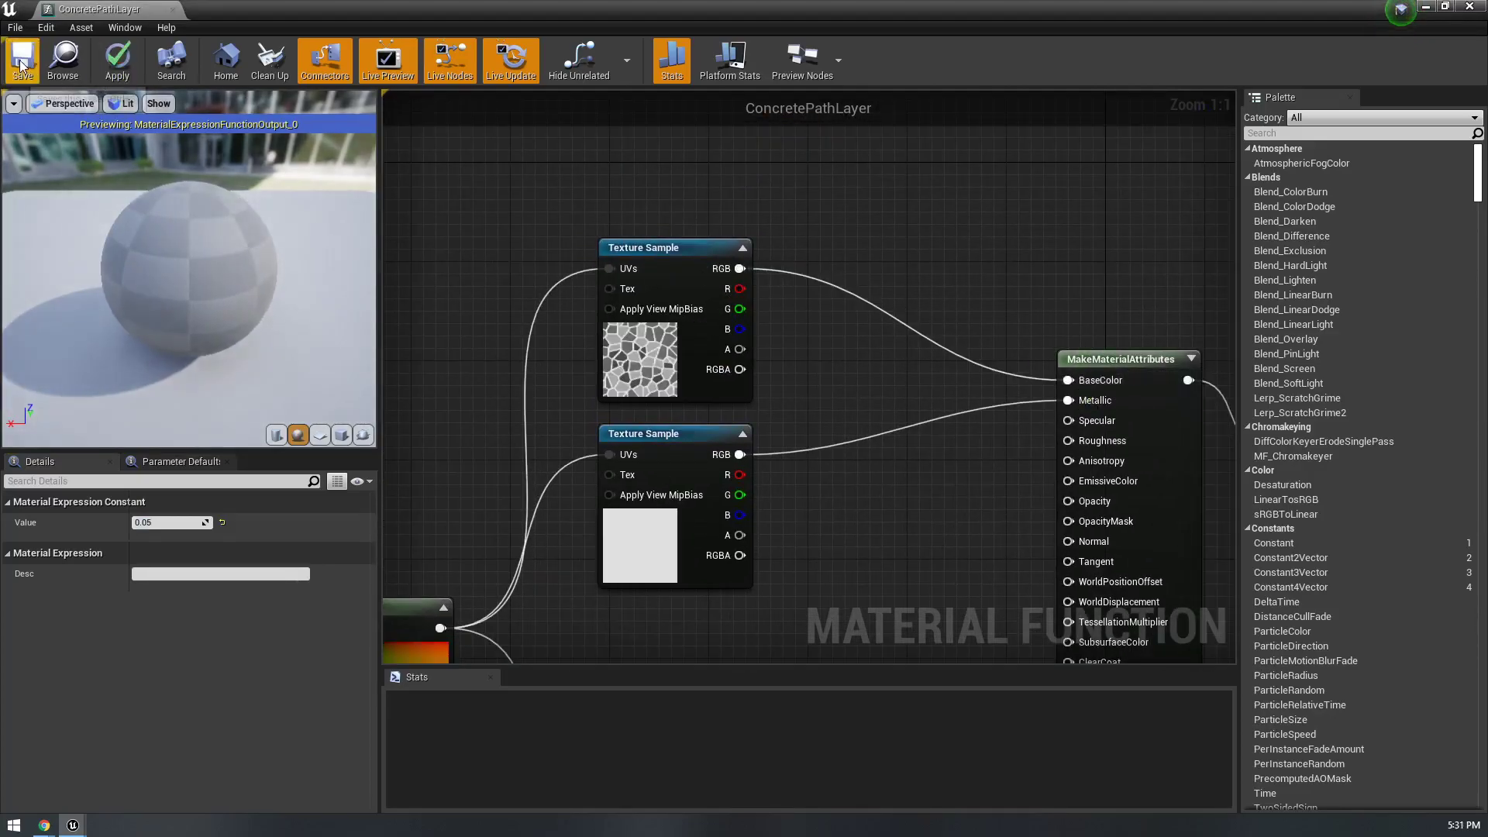
mouse_move(184, 305)
left_mouse_down()
mouse_move(209, 295)
mouse_move(167, 301)
mouse_move(213, 297)
mouse_move(182, 298)
left_mouse_up()
scroll(190, 303, "up", 5)
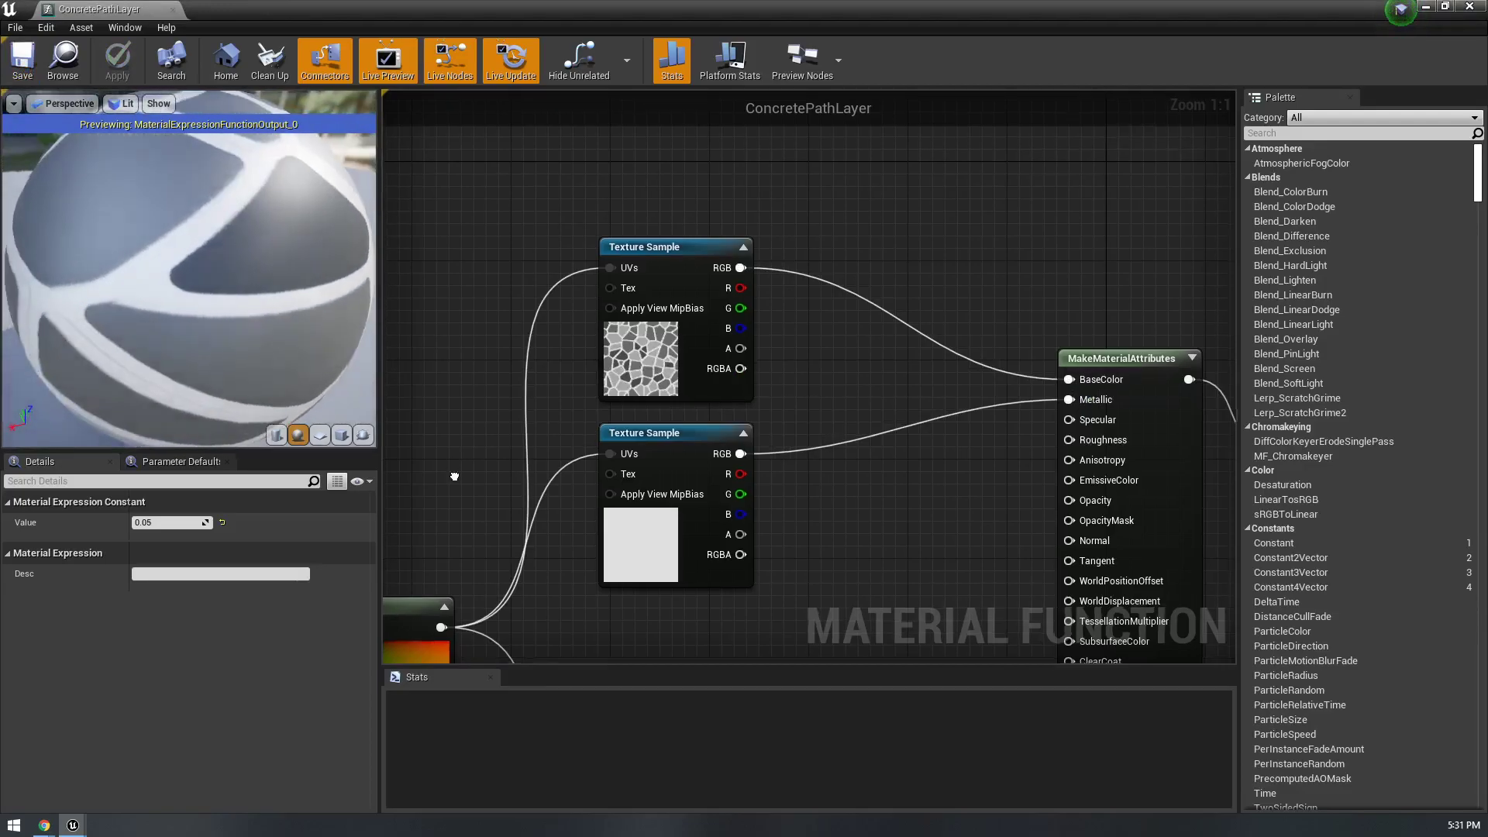
- Try a value of 1 for the height ratio constant and examine the parallax on the preview sphere from several angles
right_click_drag(457, 476, 746, 272)
left_click(169, 522)
type("1")
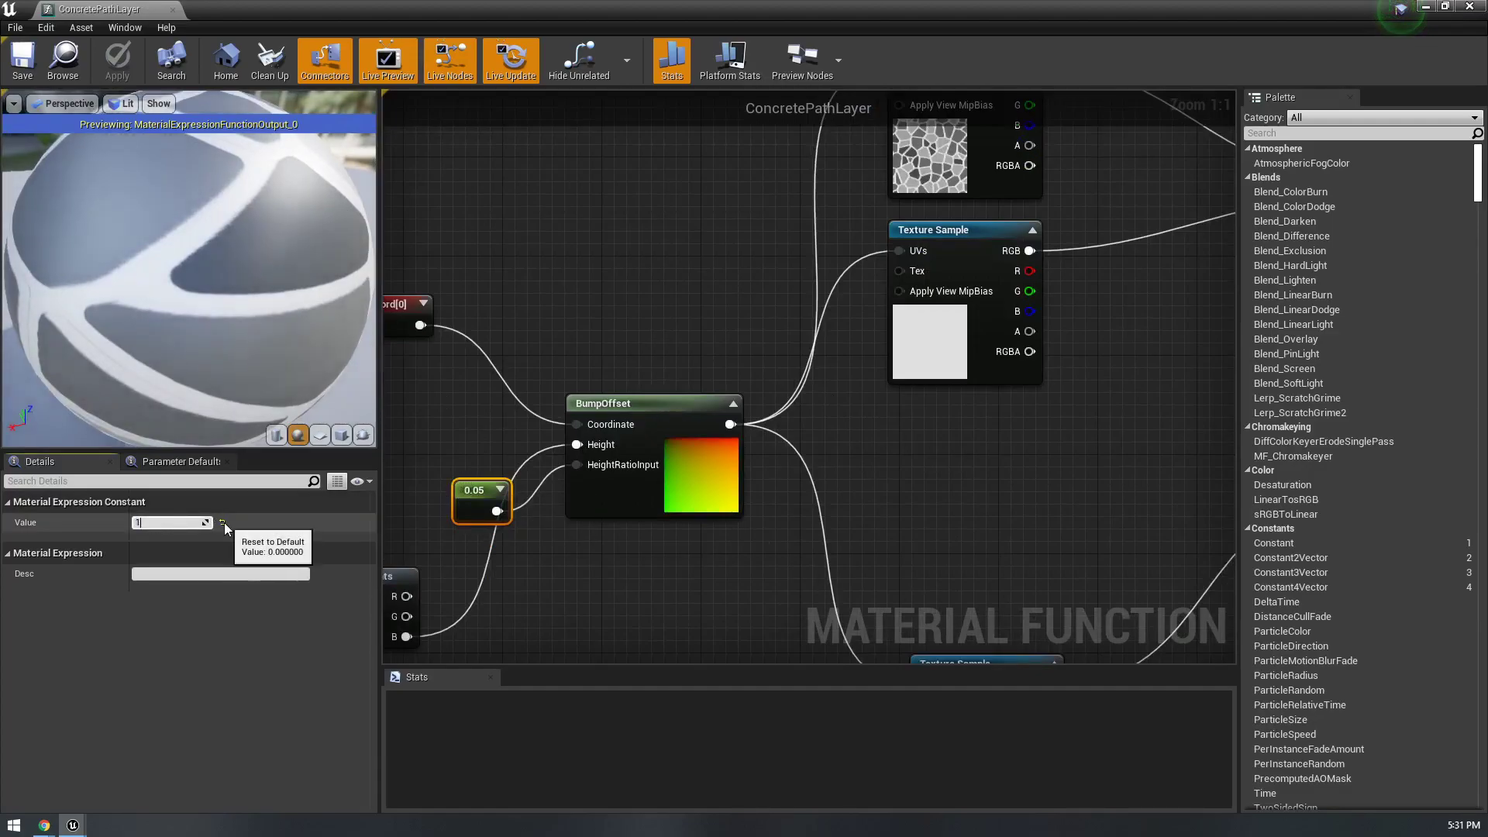
key("Return")
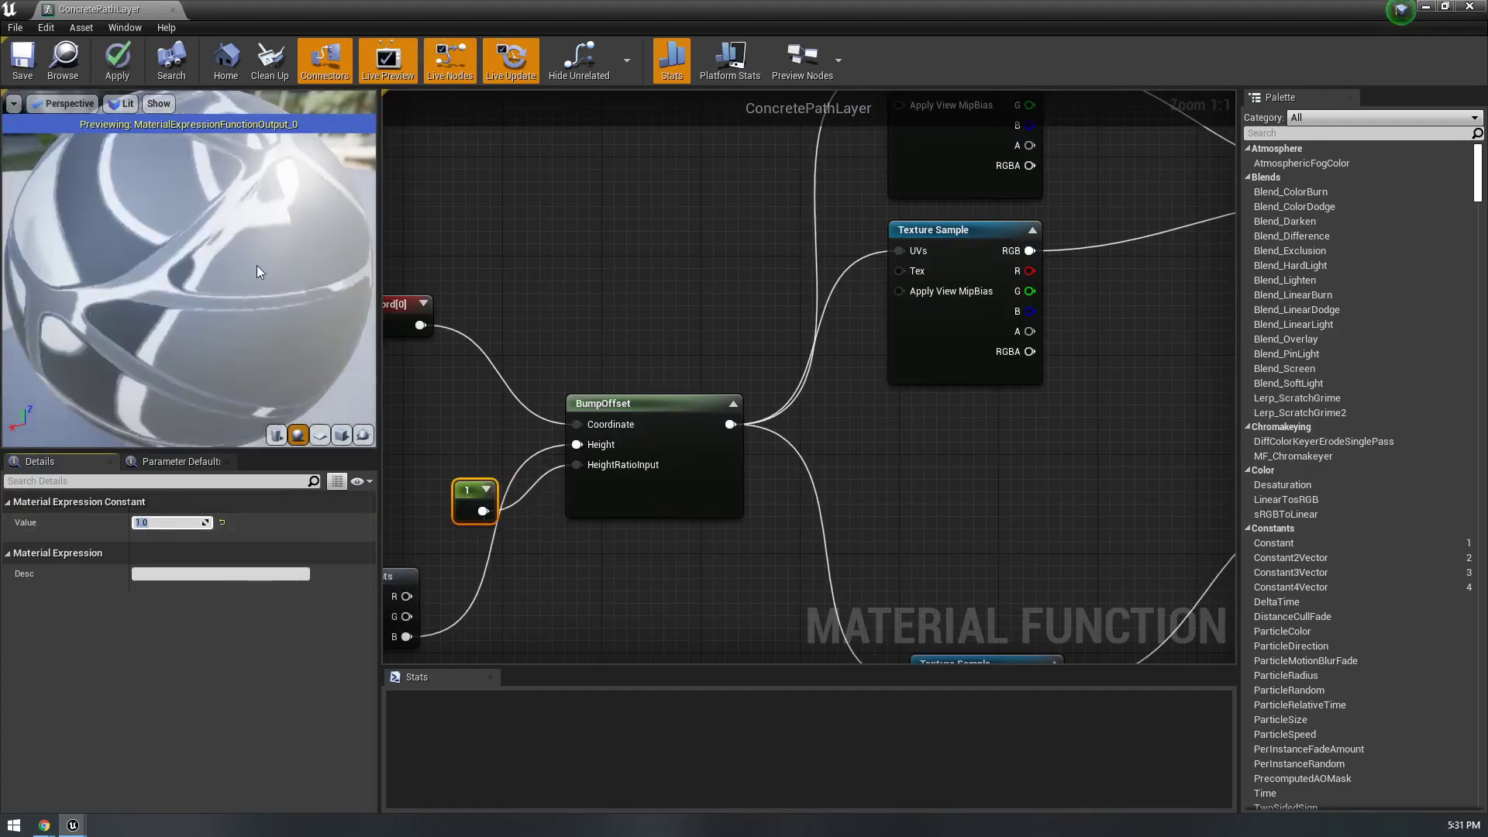
left_click_drag(234, 288, 298, 276)
scroll(234, 288, "down", 5)
left_click(161, 528)
left_click(180, 525)
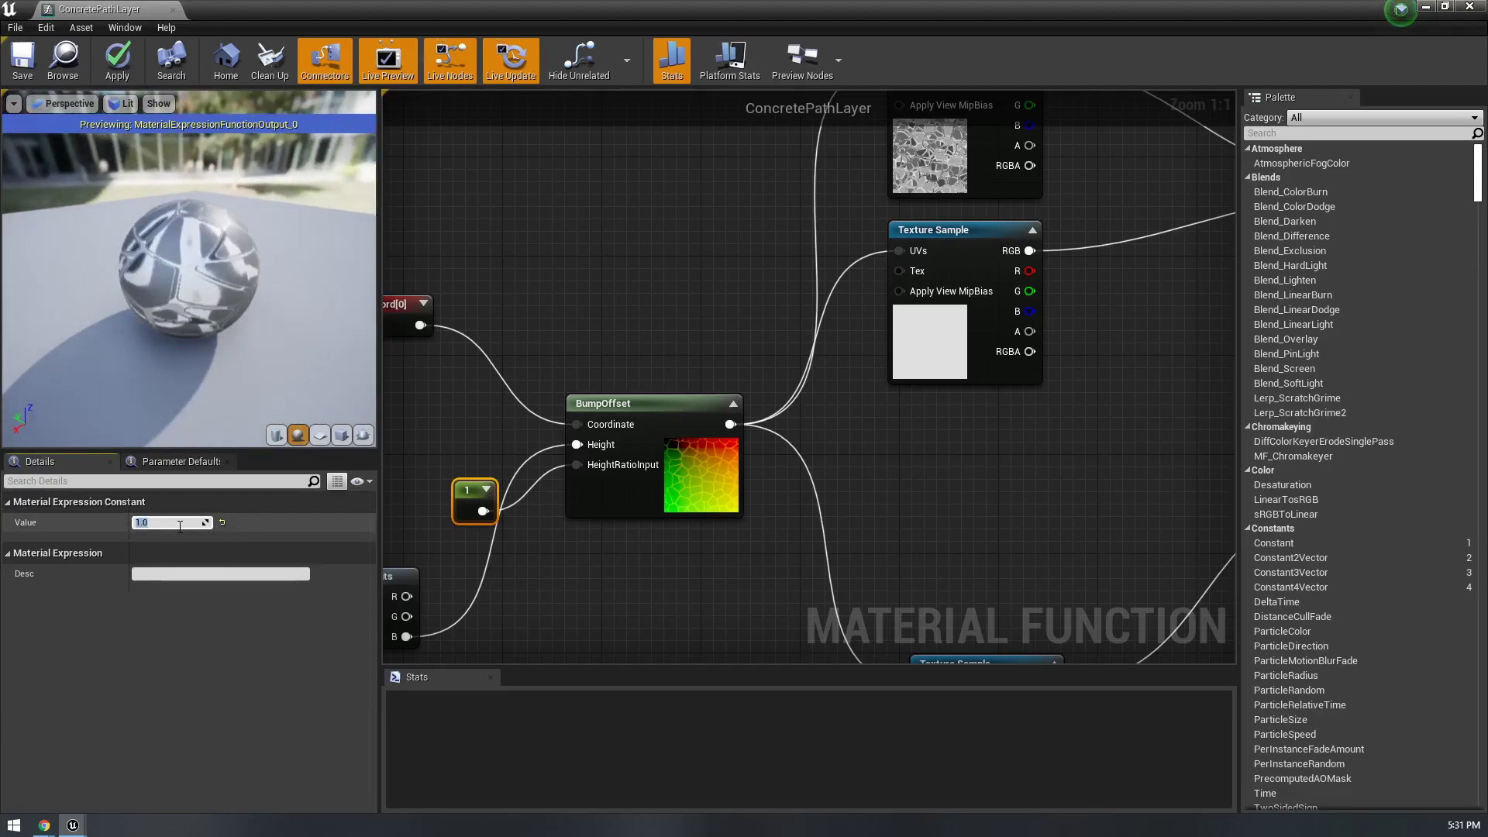
key("Return")
left_click_drag(243, 287, 198, 278)
right_click_drag(198, 277, 203, 256)
left_click_drag(203, 256, 372, 265)
- Set the height ratio constant to 0.05, check the preview sphere, and save the function
left_click(164, 523)
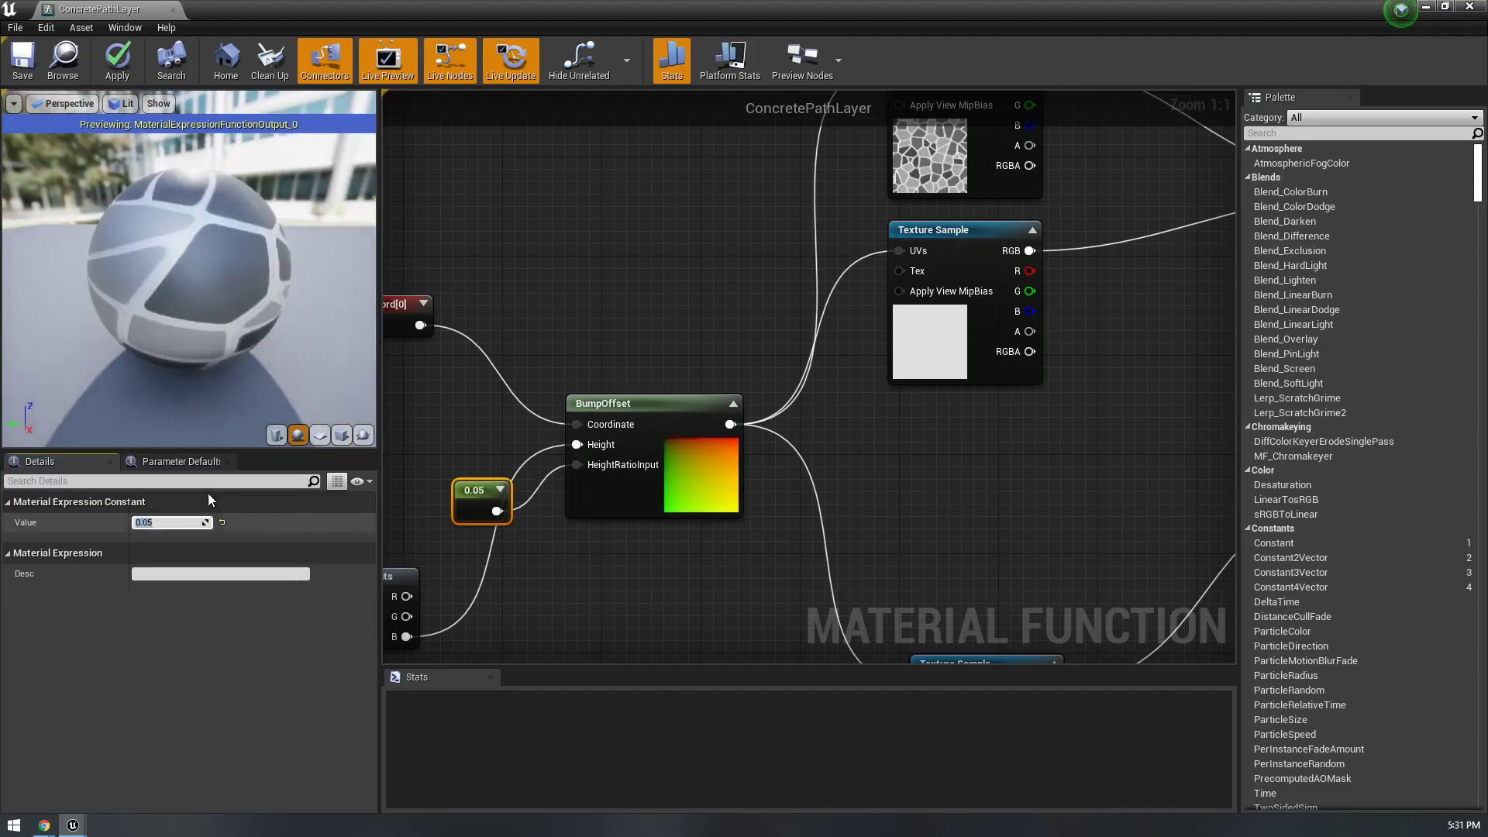
key("Return")
left_click_drag(202, 256, 287, 294)
mouse_move(189, 263)
left_mouse_down()
mouse_move(225, 260)
mouse_move(194, 248)
left_mouse_up()
left_click(23, 69)
- Add a Texture Sample below the metallic one and connect its RGB output to Roughness on MakeMaterialAttributes
right_click_drag(932, 549, 615, 420)
scroll(811, 462, "down", 2)
right_click_drag(713, 373, 745, 390)
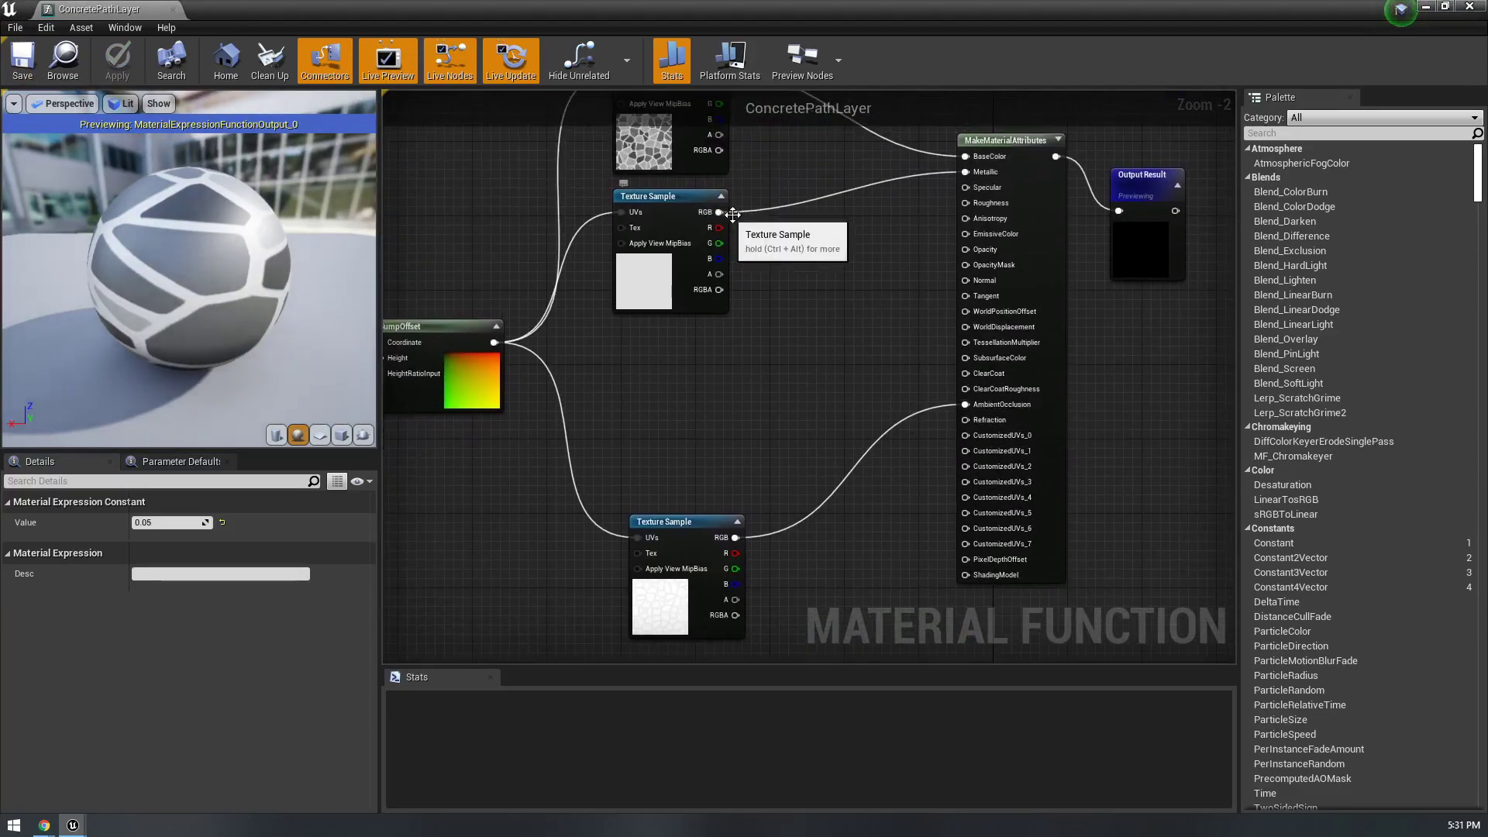
right_click(672, 344)
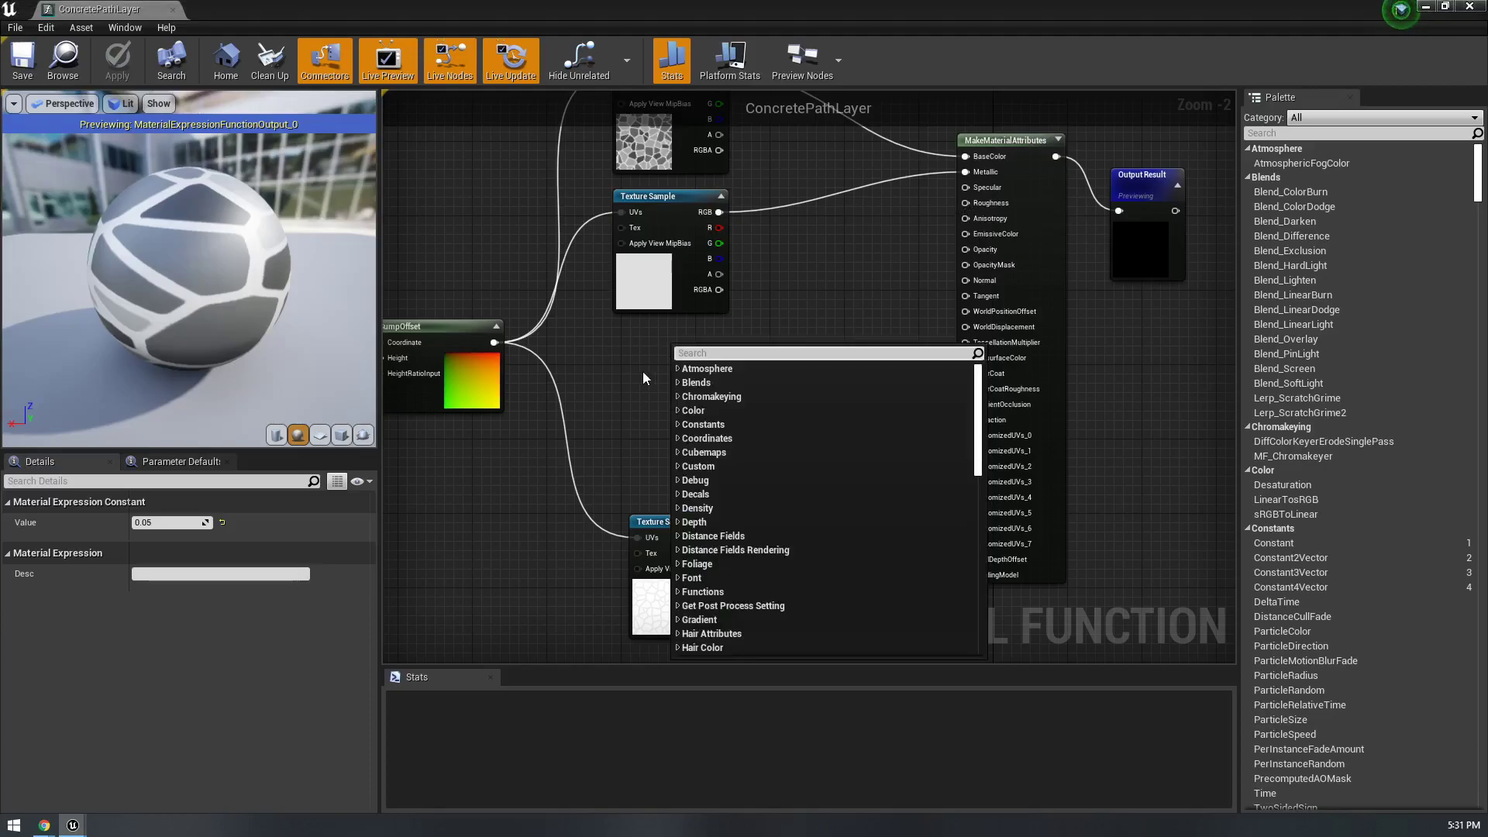
left_click(643, 370)
left_click(639, 371)
left_click_drag(702, 378, 944, 276)
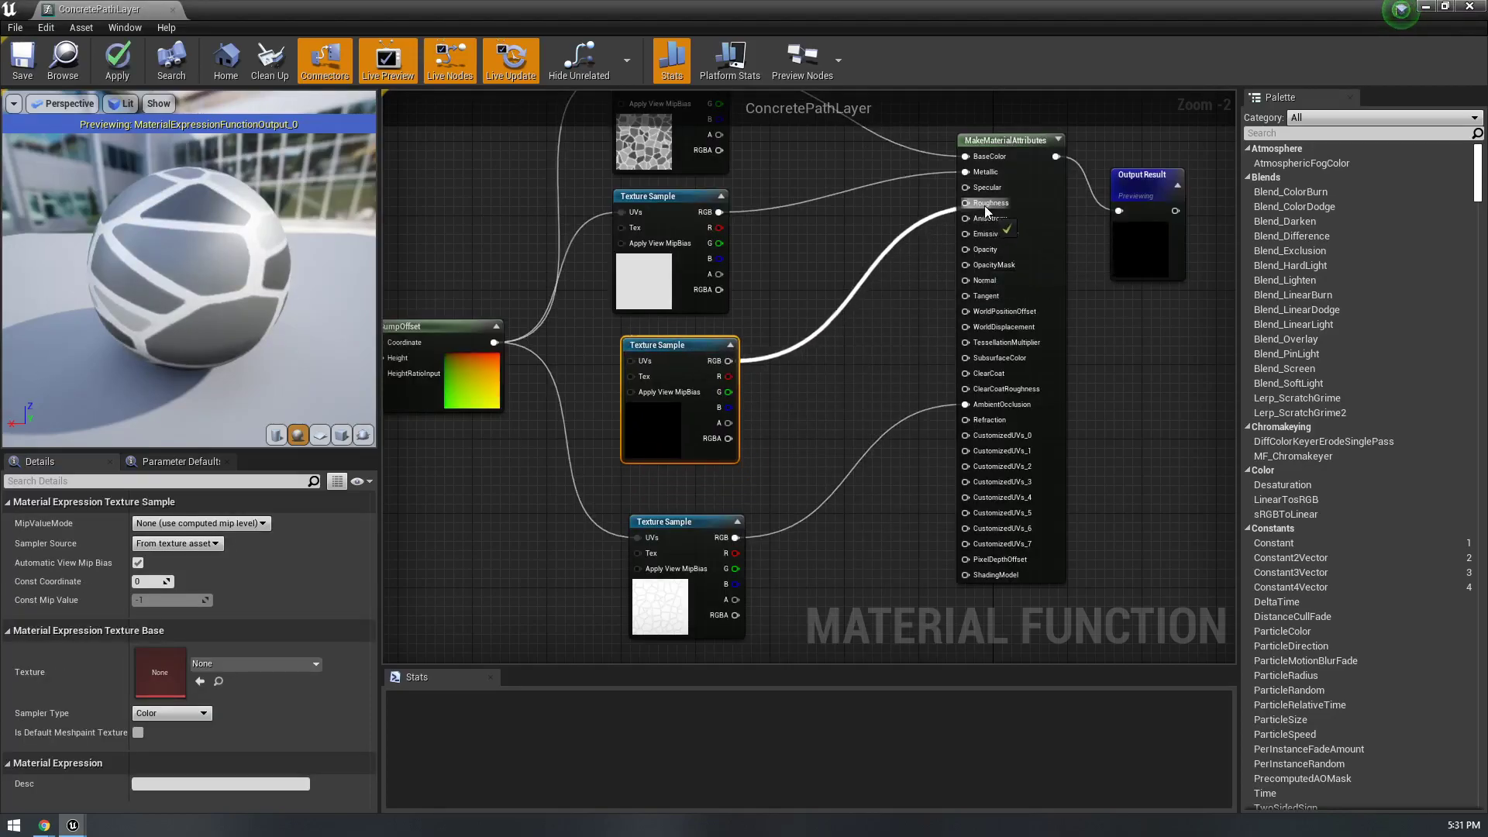
left_click_drag(988, 211, 987, 206)
- Assign Concrete_INST_roughness to the new Texture Sample and feed its UVs from the BumpOffset output
left_click(246, 659)
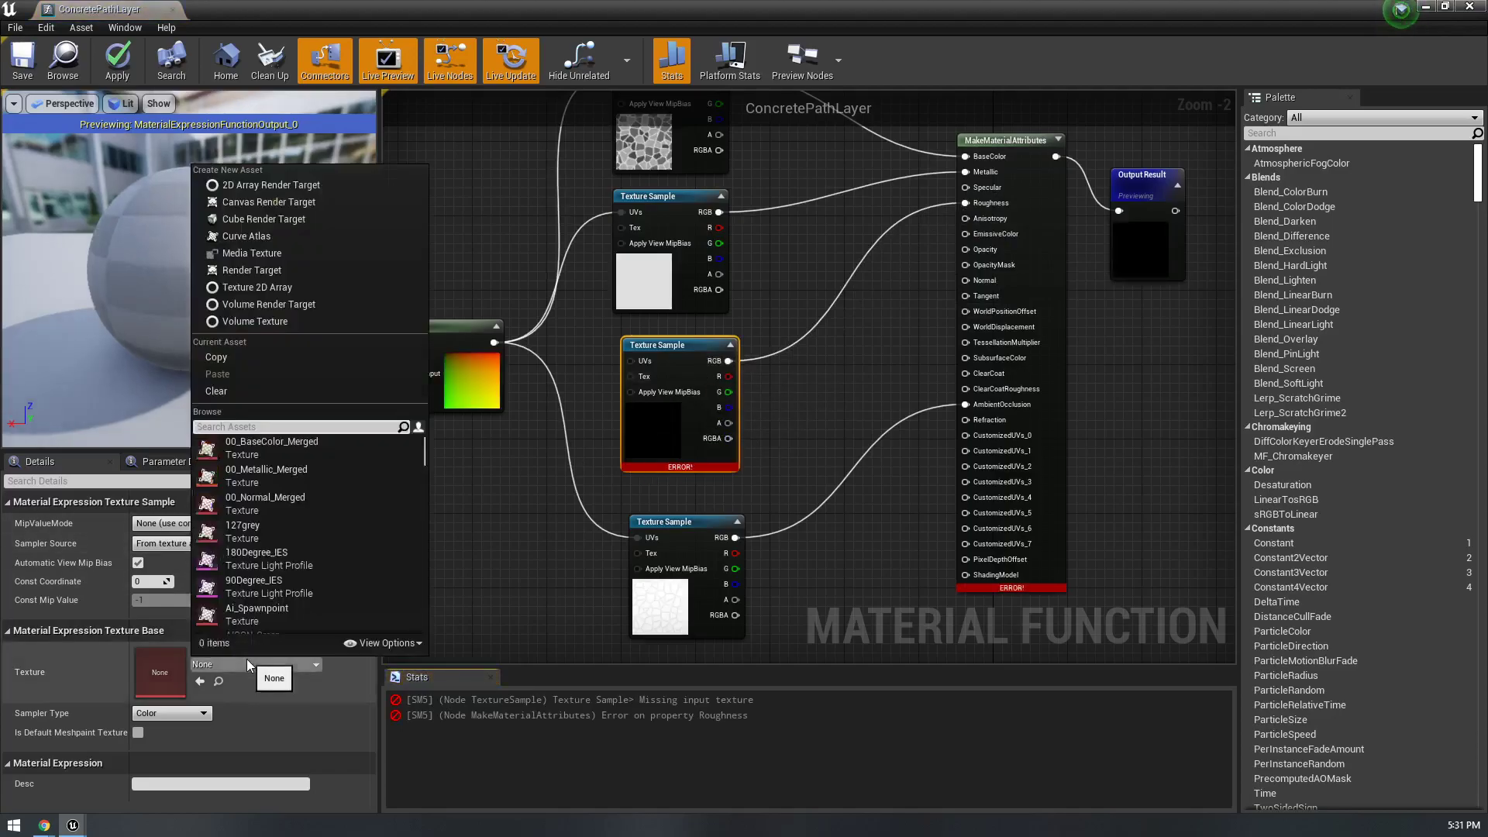
type("conc")
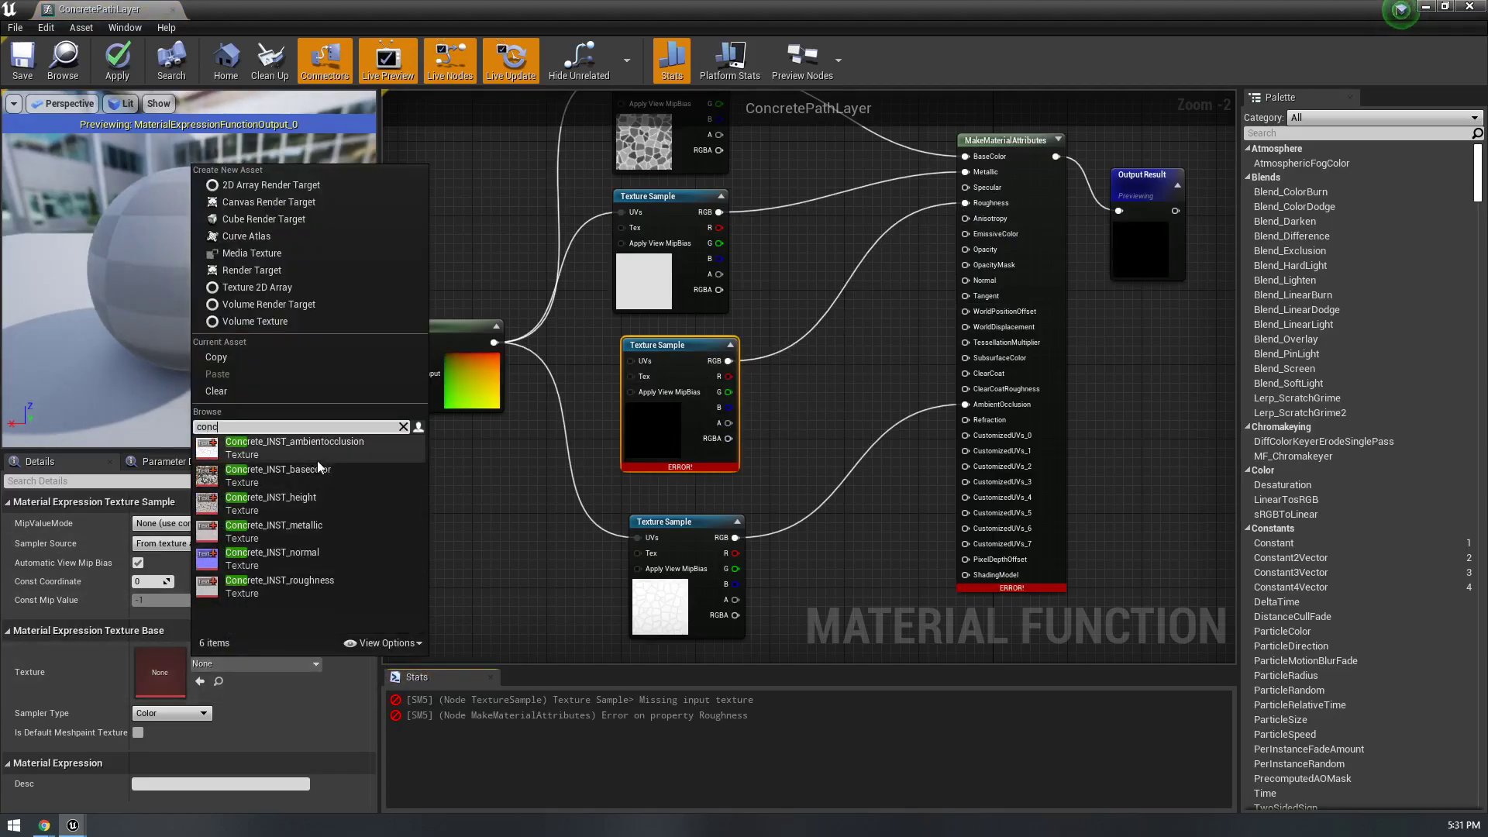
left_click(324, 584)
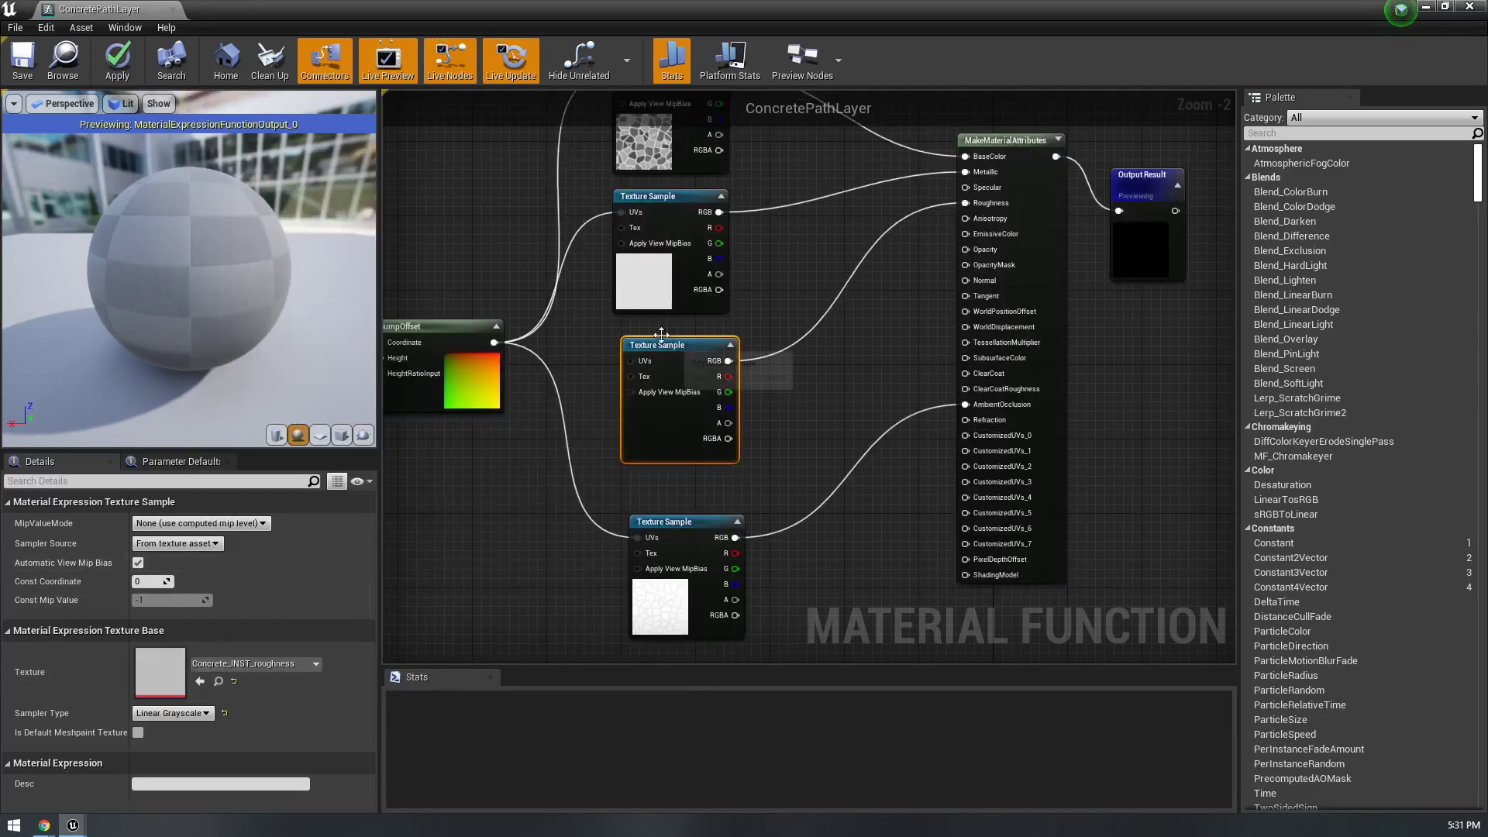
left_click_drag(634, 362, 493, 343)
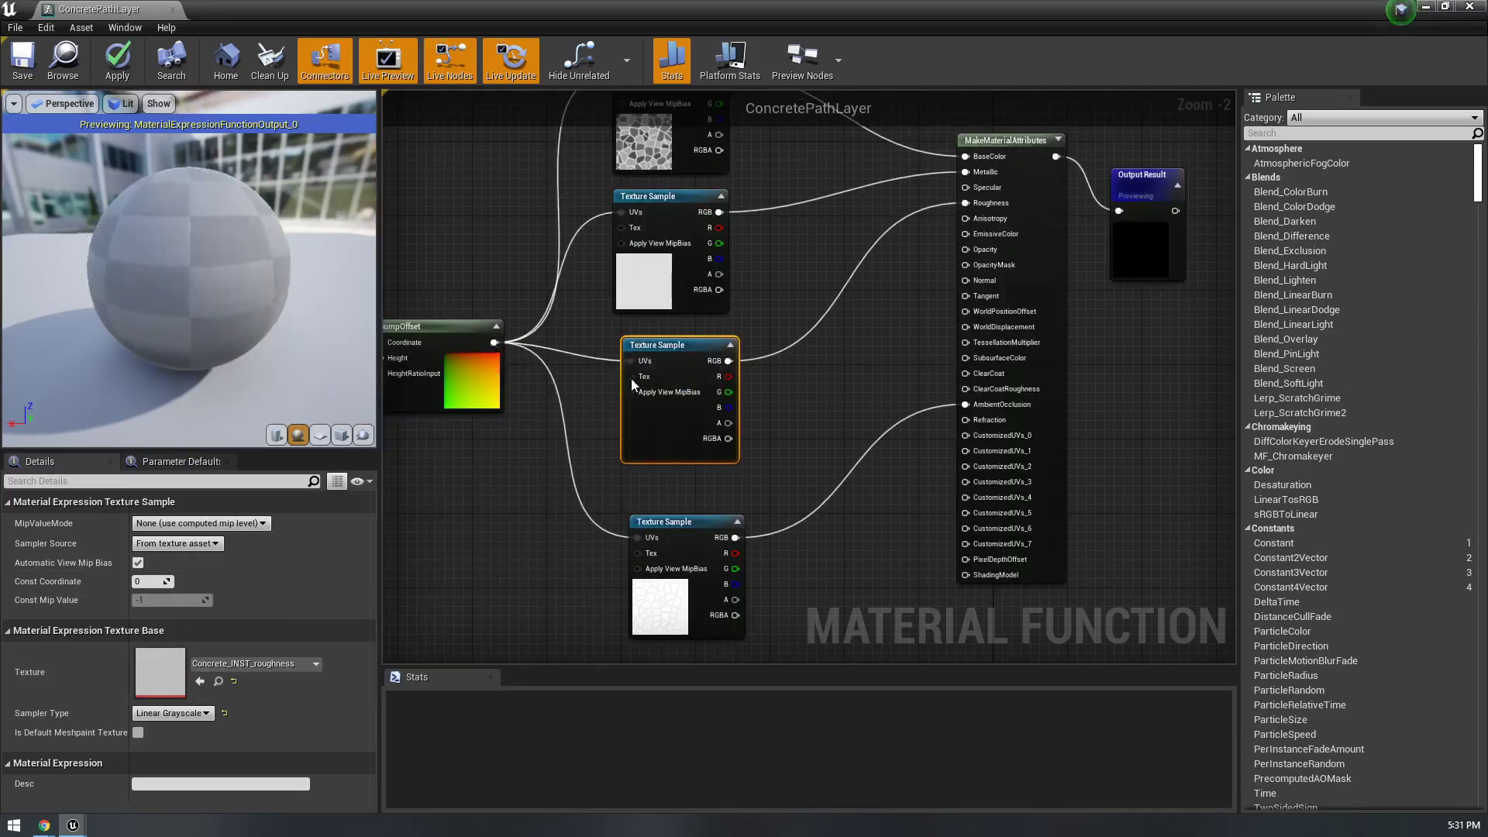
- Move the roughness and ambient occlusion samples down, and add a Texture Sample above them with its UVs fed from BumpOffset
left_click_drag(648, 434, 649, 552)
right_click(630, 413)
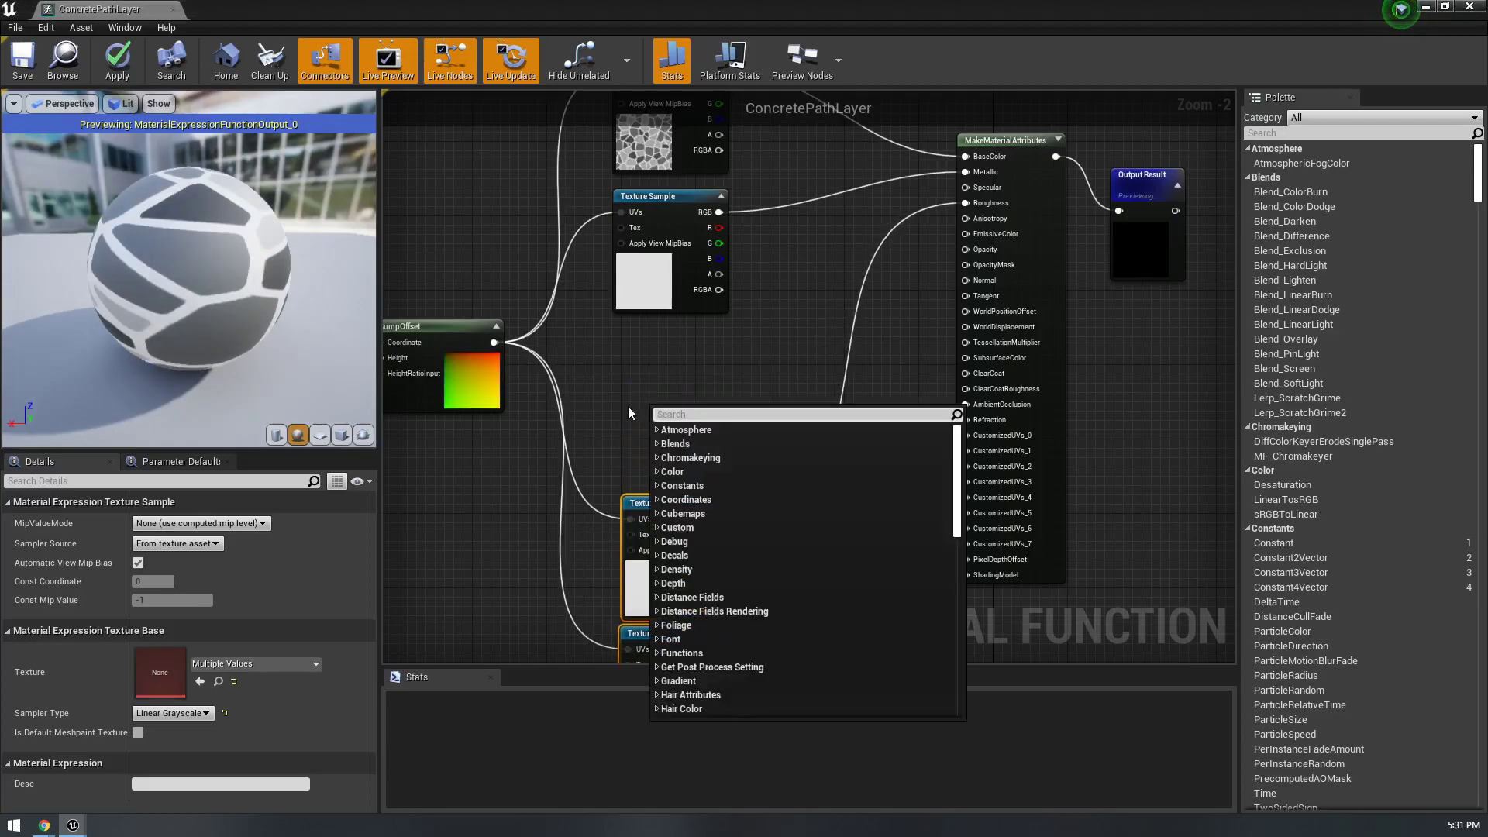
type("n")
key("BackSpace")
left_click(630, 356)
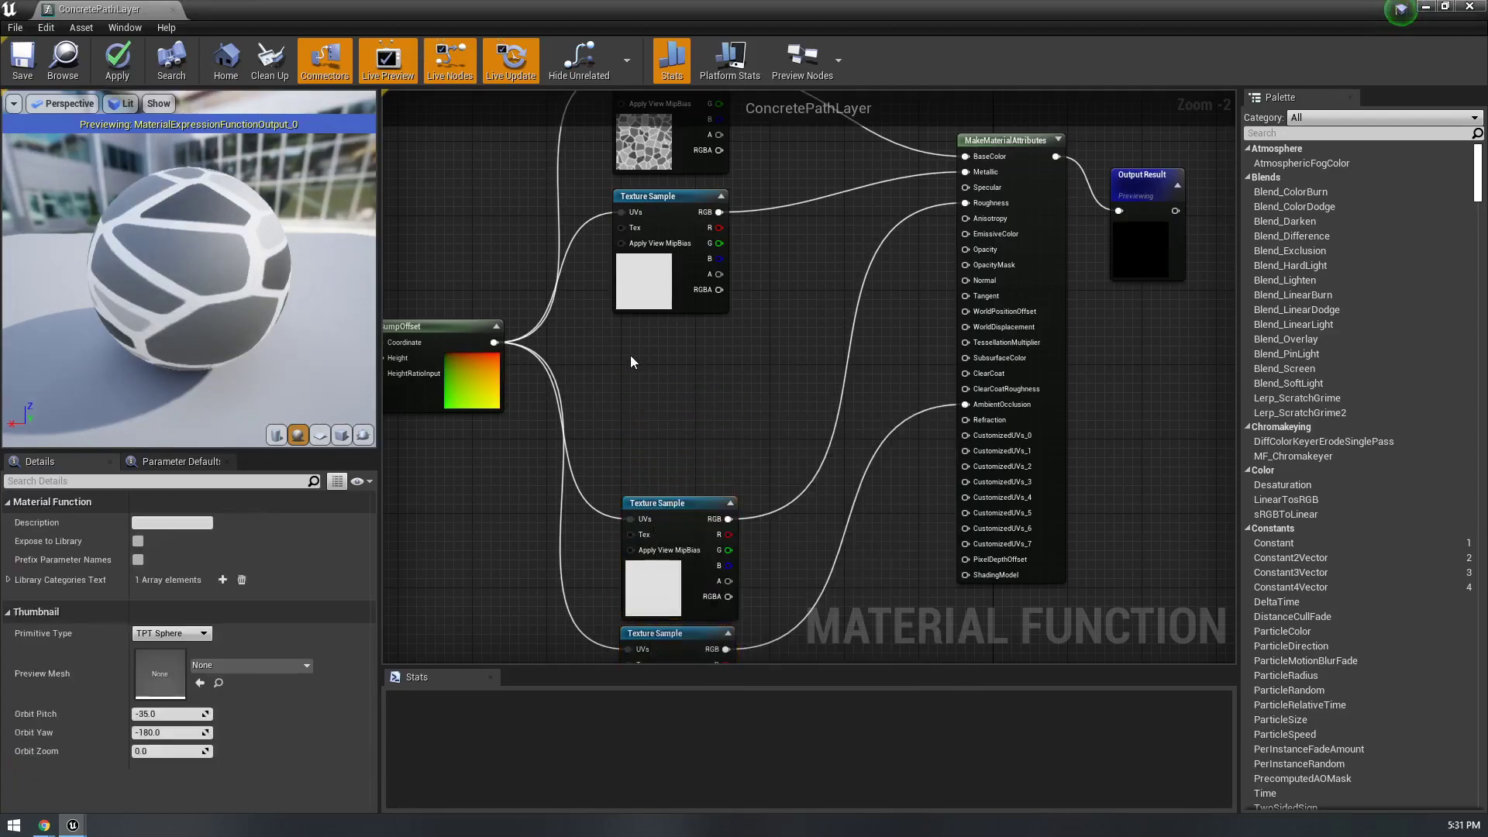
key("t")
left_click(649, 368)
mouse_move(663, 373)
left_mouse_down()
mouse_move(585, 359)
mouse_move(643, 360)
left_mouse_up()
- Assign Concrete_INST_normal to the new Texture Sample and connect its RGB output to Normal on MakeMaterialAttributes
left_click(215, 667)
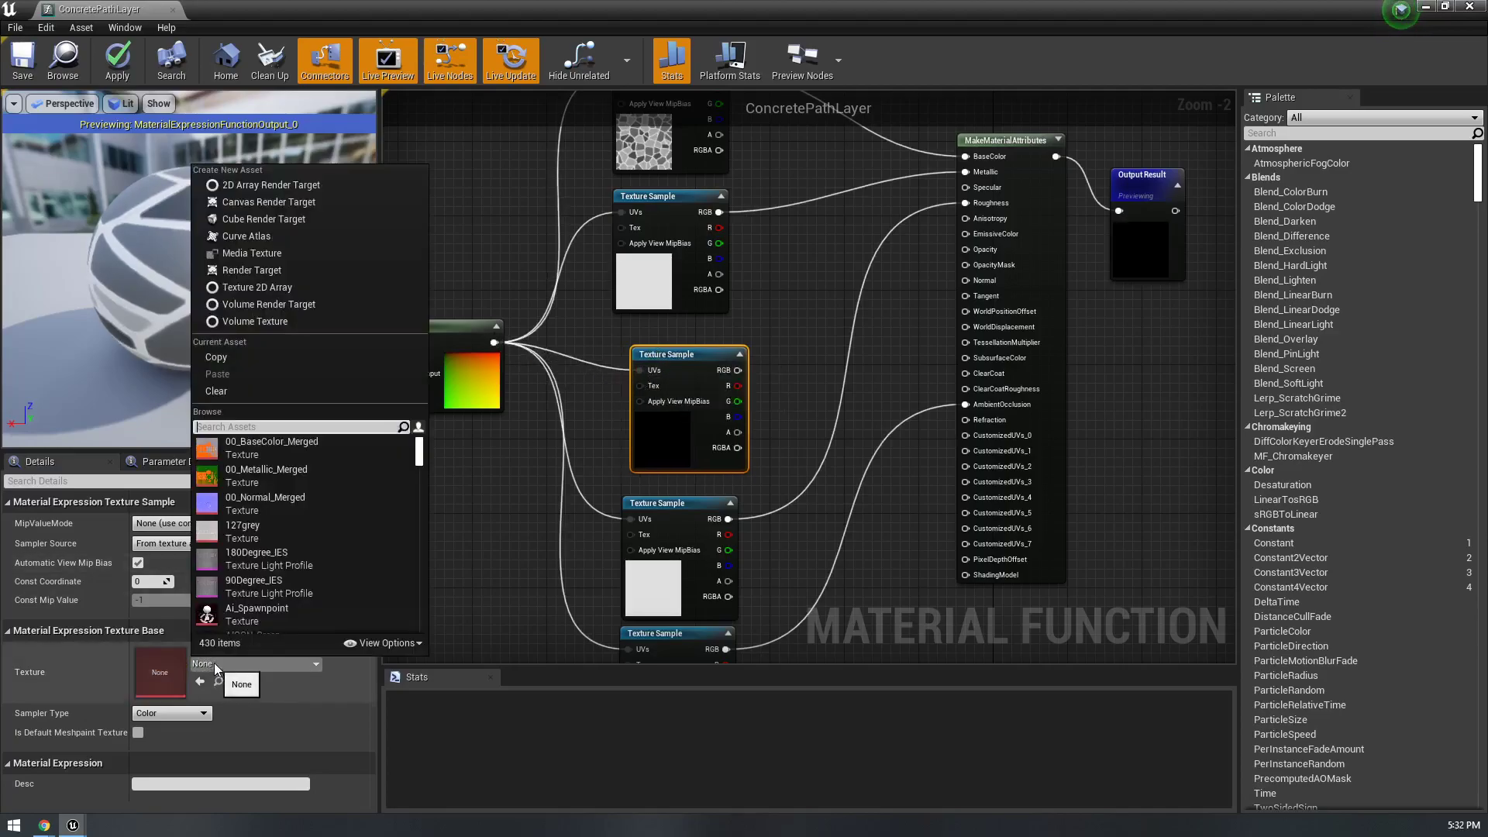
type("normal")
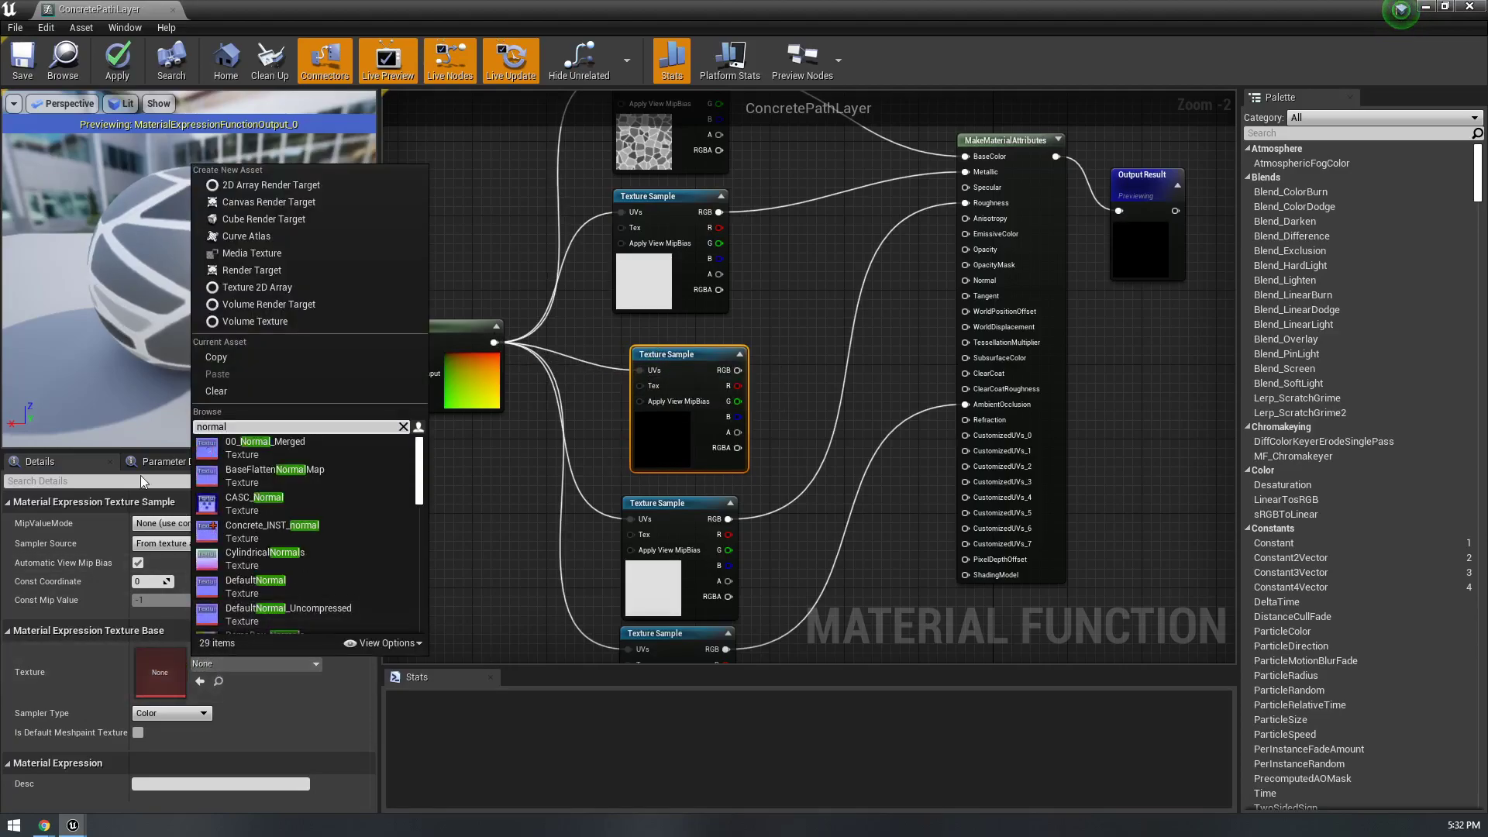
key("ctrl+a")
type("cocn")
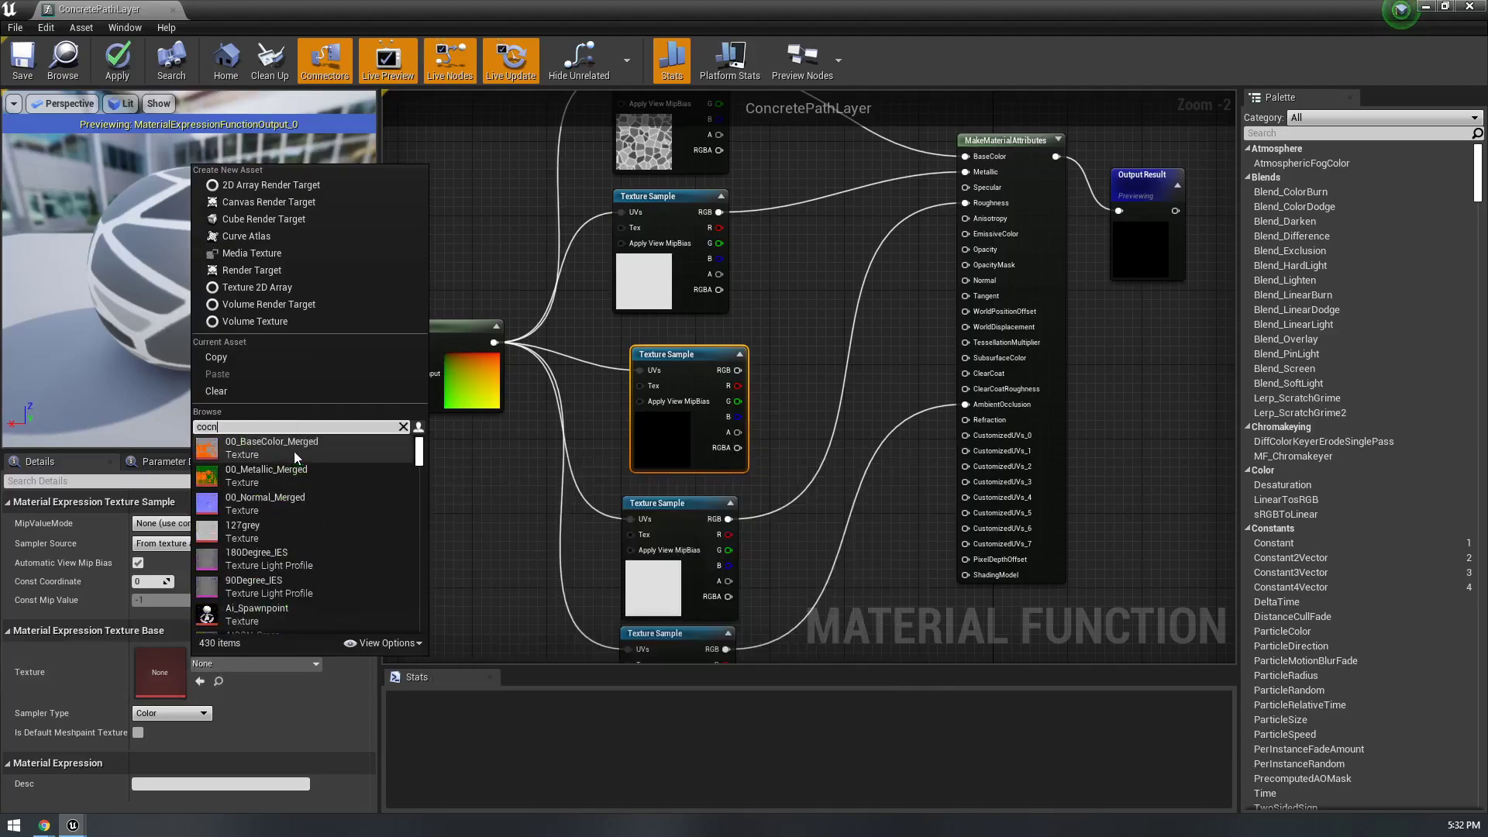
key("BackSpace")
key("BackSpace")
type("ncr")
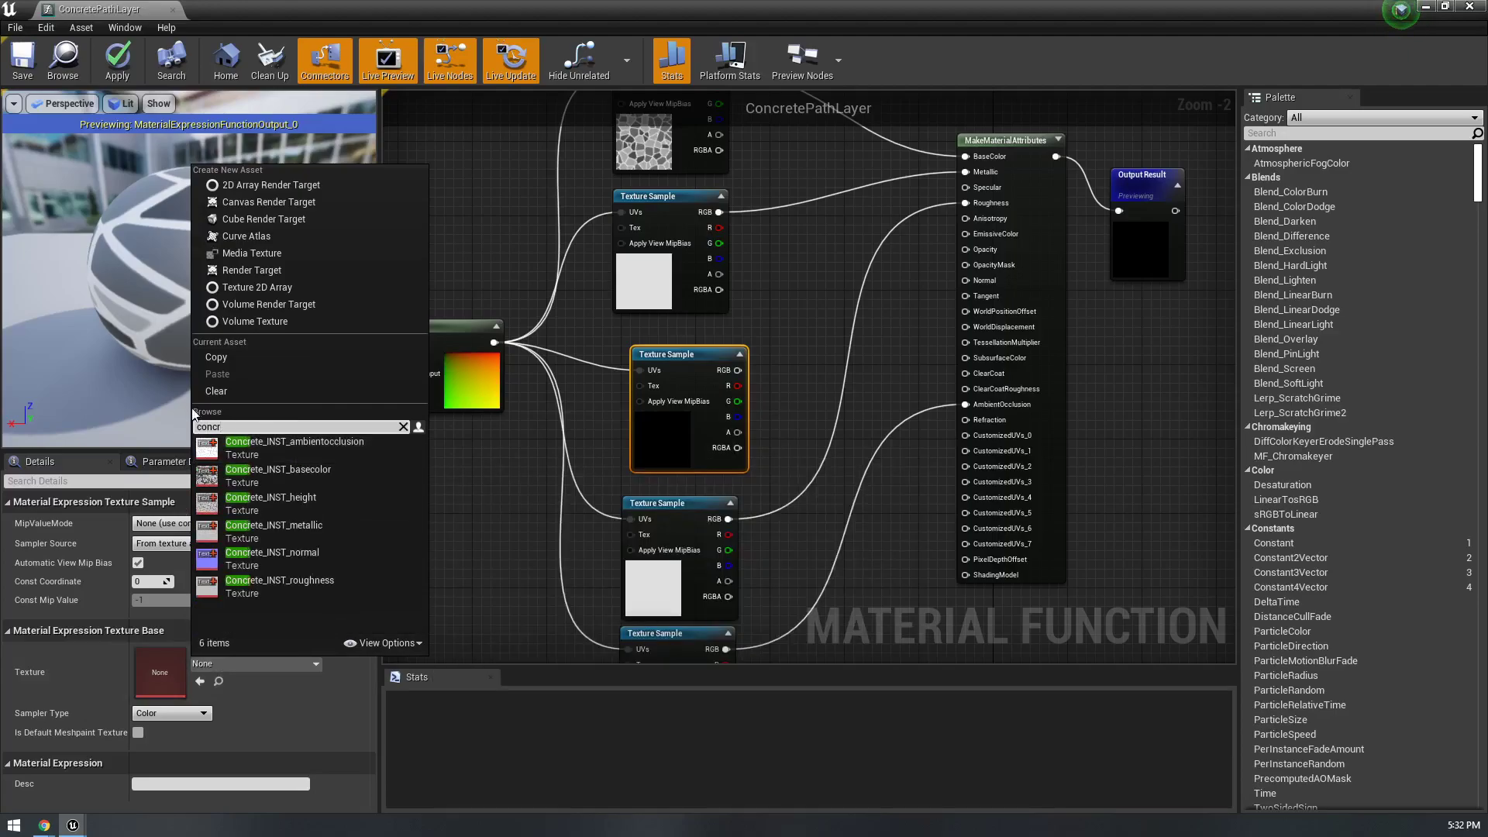
left_click(247, 566)
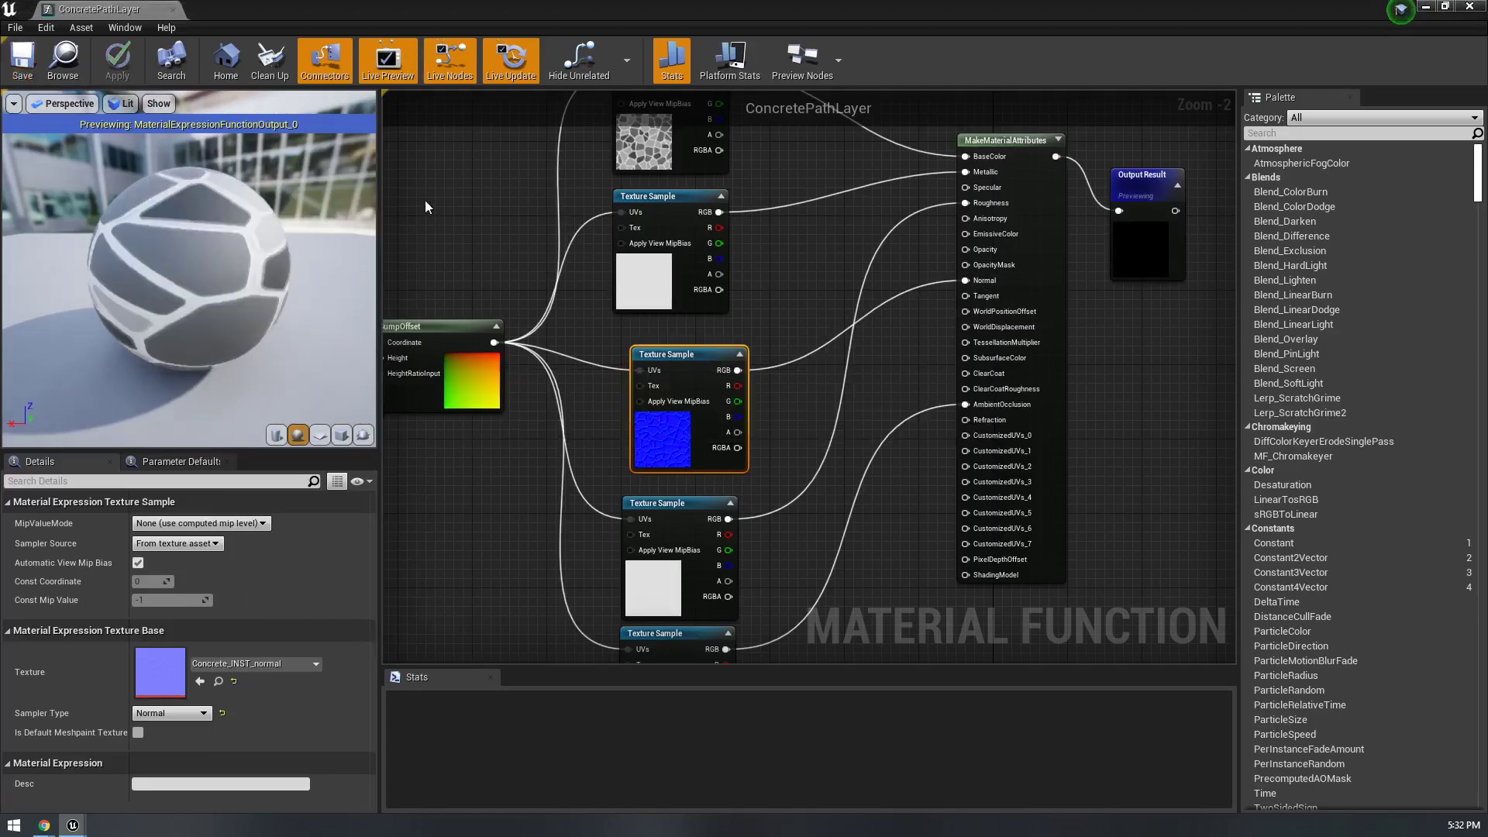
- Close the ConcretePathLayer function and open LandscapeMaterial from the TerrainStuff Materials folder
left_click_drag(243, 277, 349, 280)
left_click(172, 10)
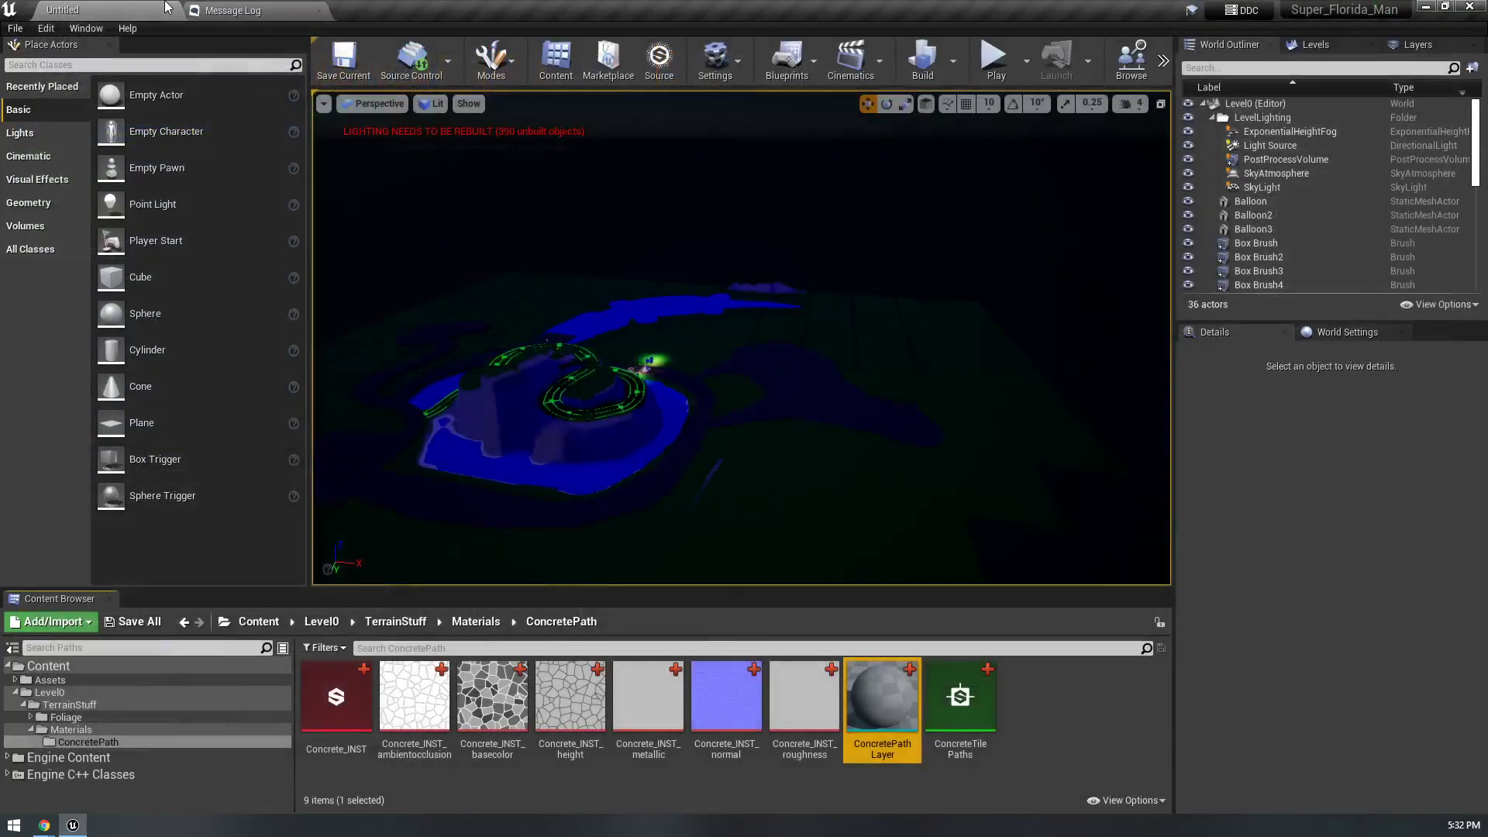
right_click_drag(741, 338, 690, 353)
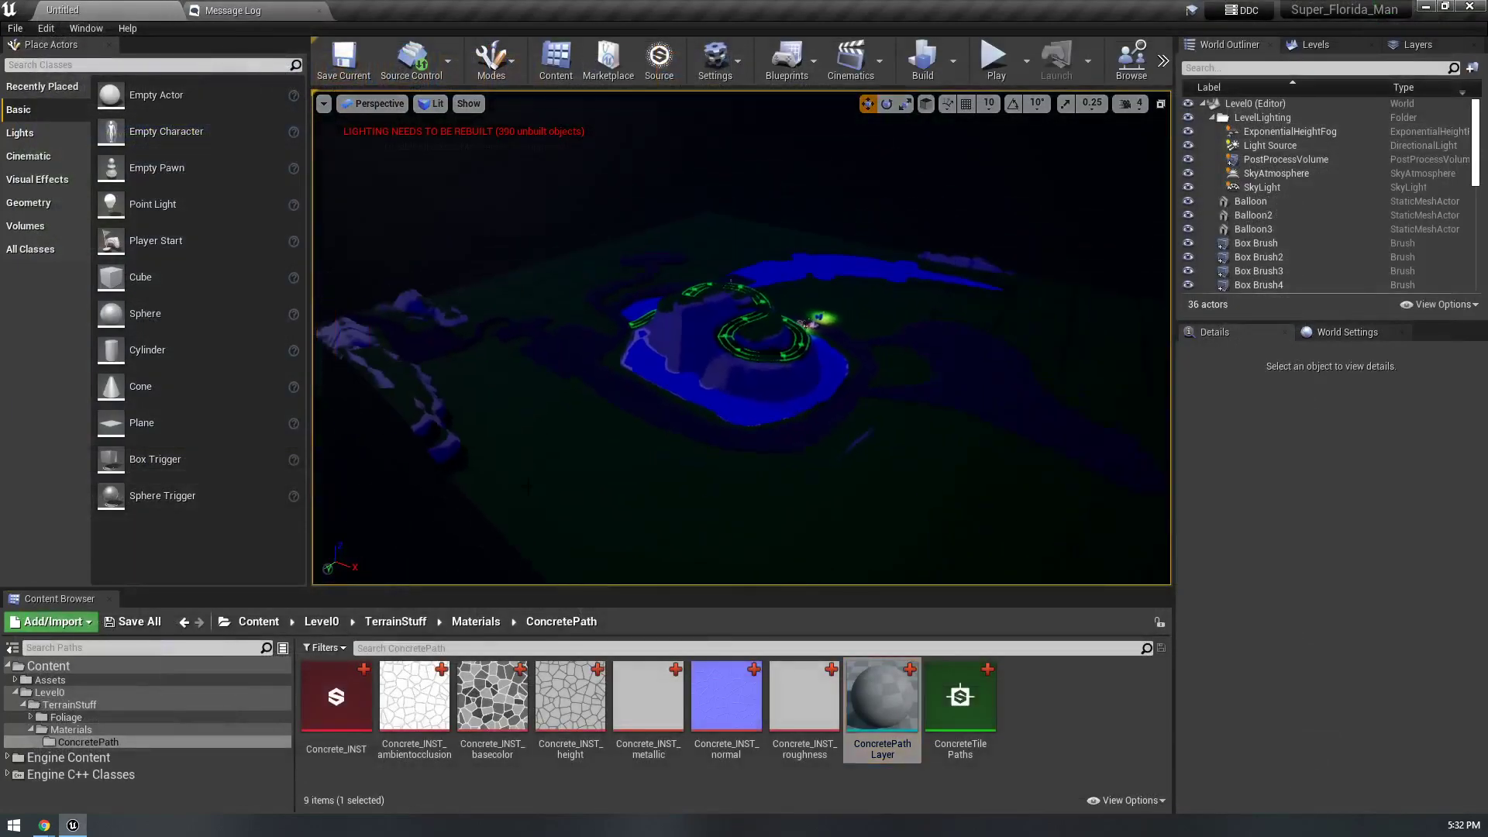
left_click(74, 729)
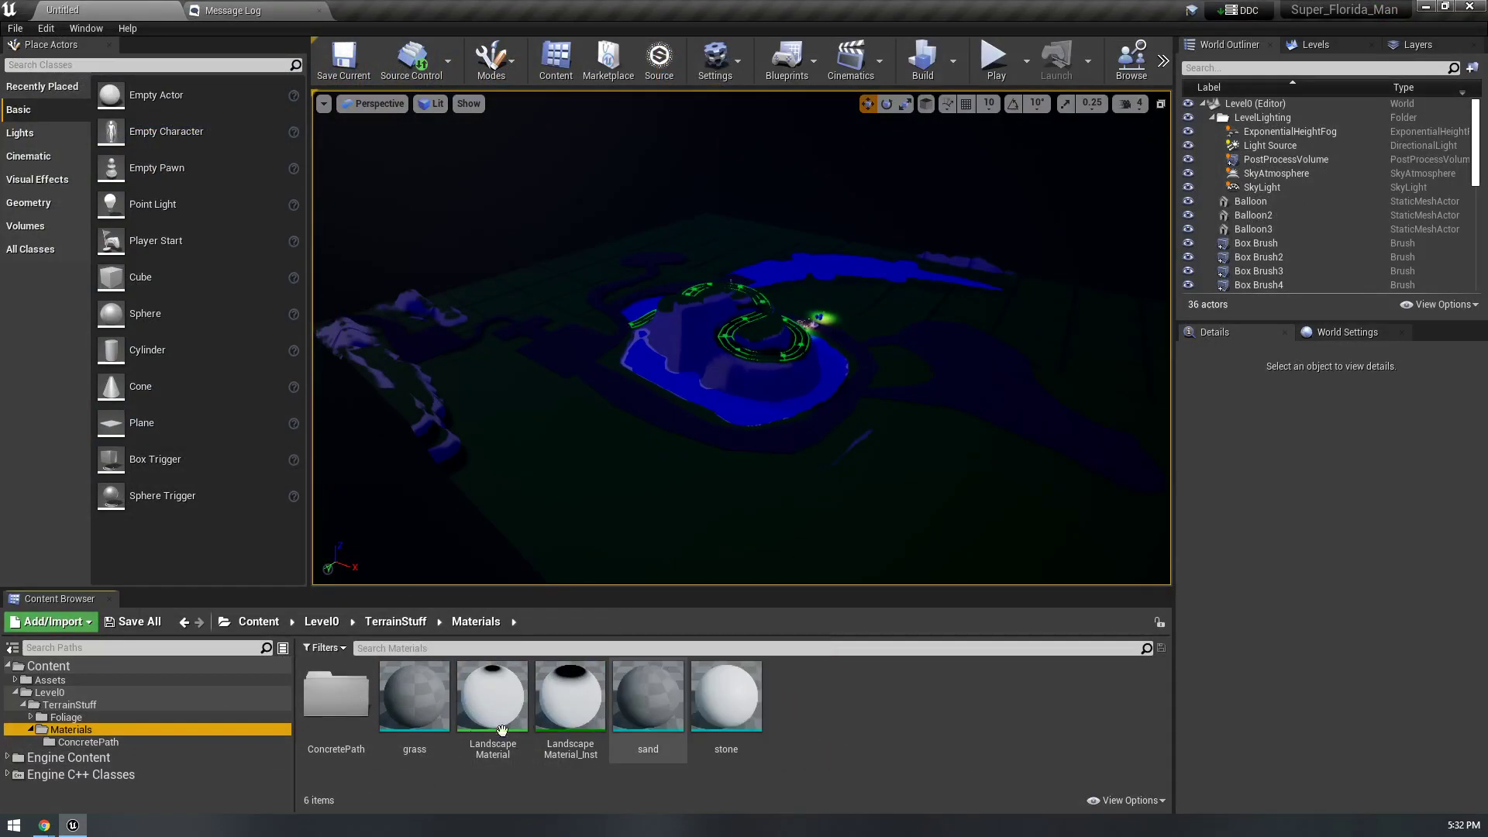
double_click(527, 726)
- Add a fifth layer named concreteTiles to the Layer Blend node and shift the node away from BlendMaterialAttributes
right_click_drag(622, 496, 904, 396)
left_click(763, 302)
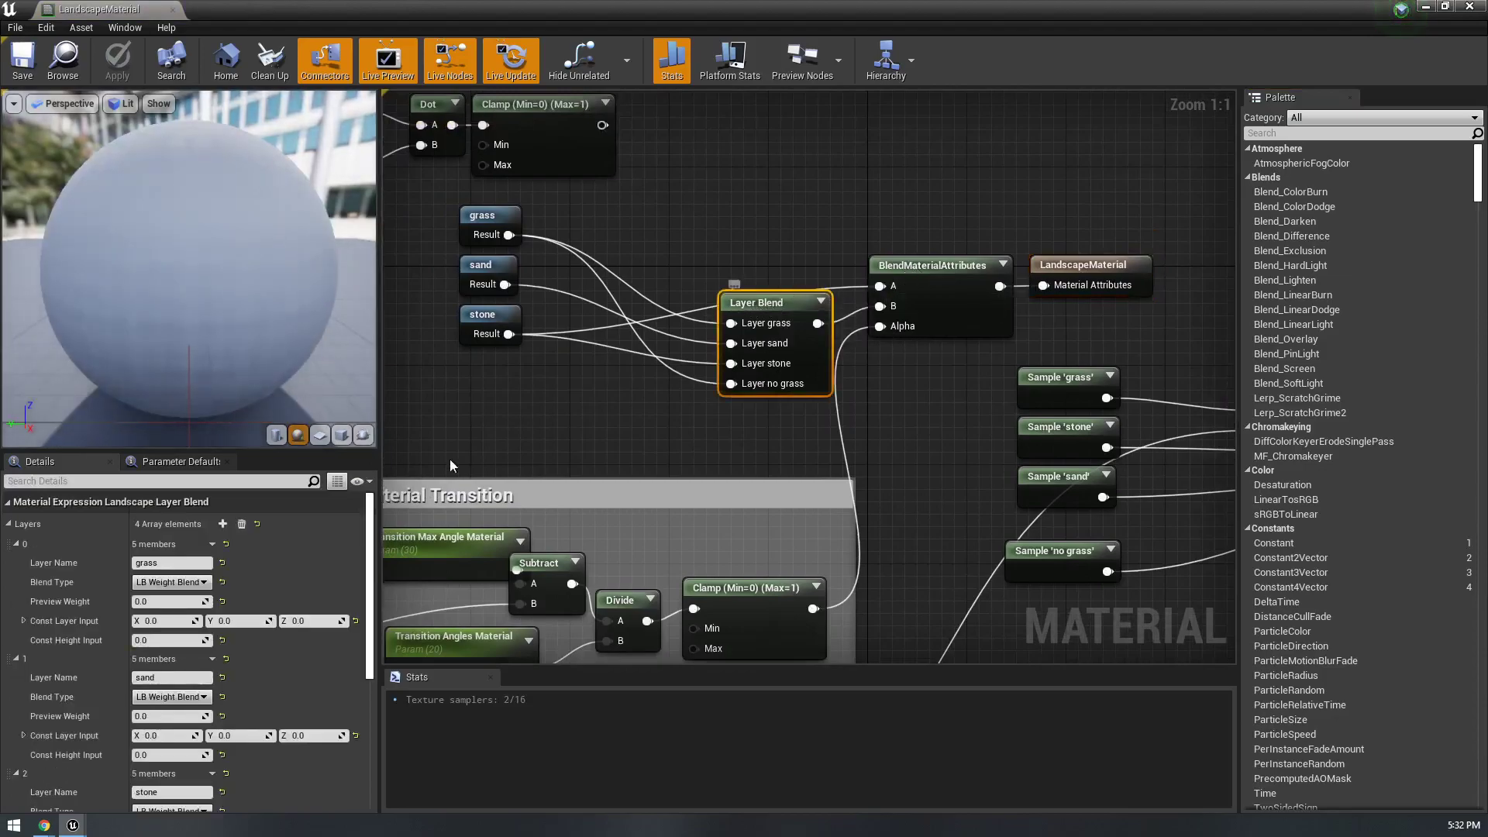
left_click(223, 524)
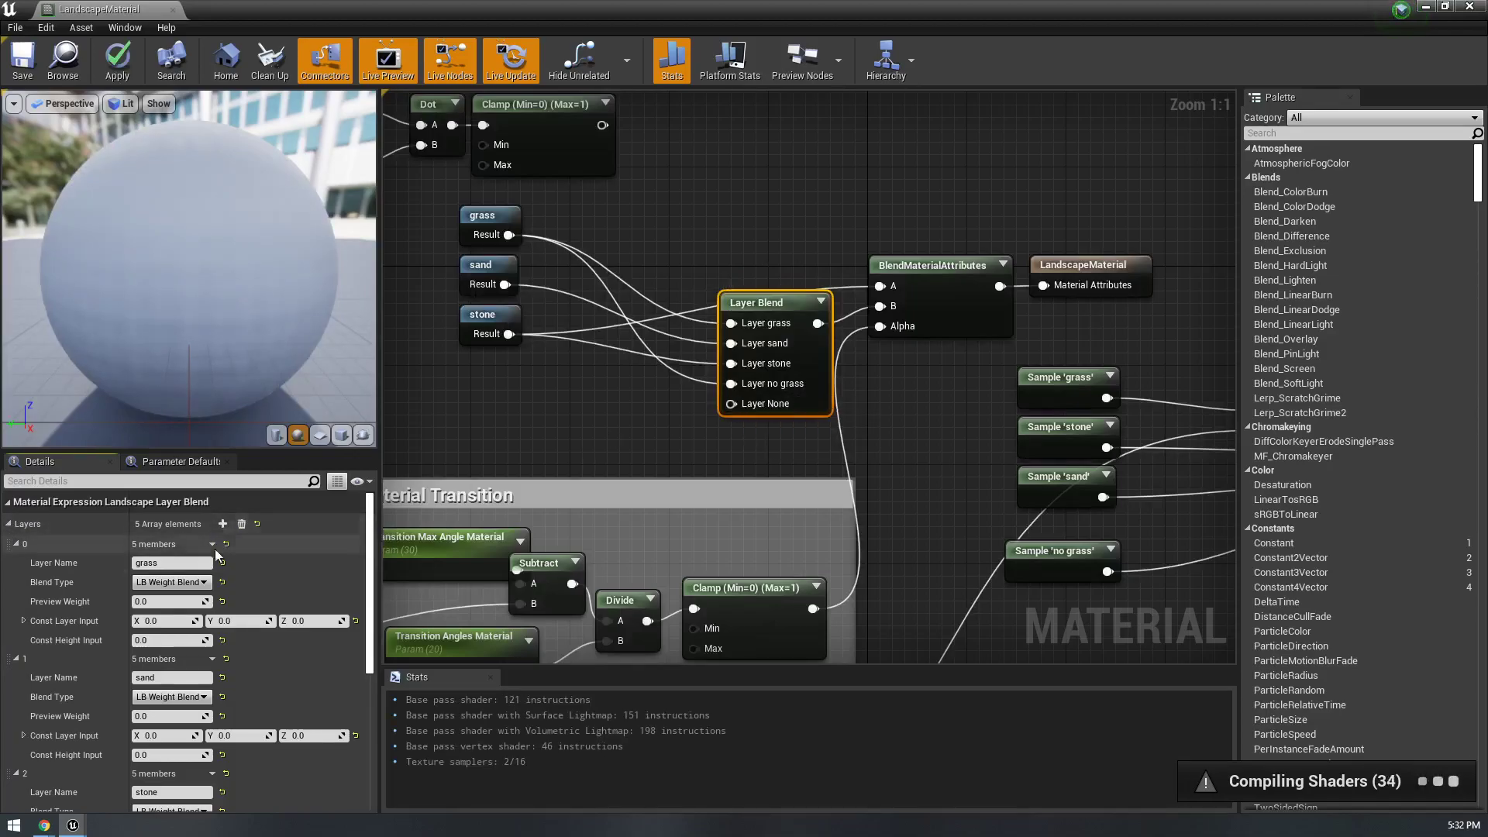
scroll(161, 678, "down", 5)
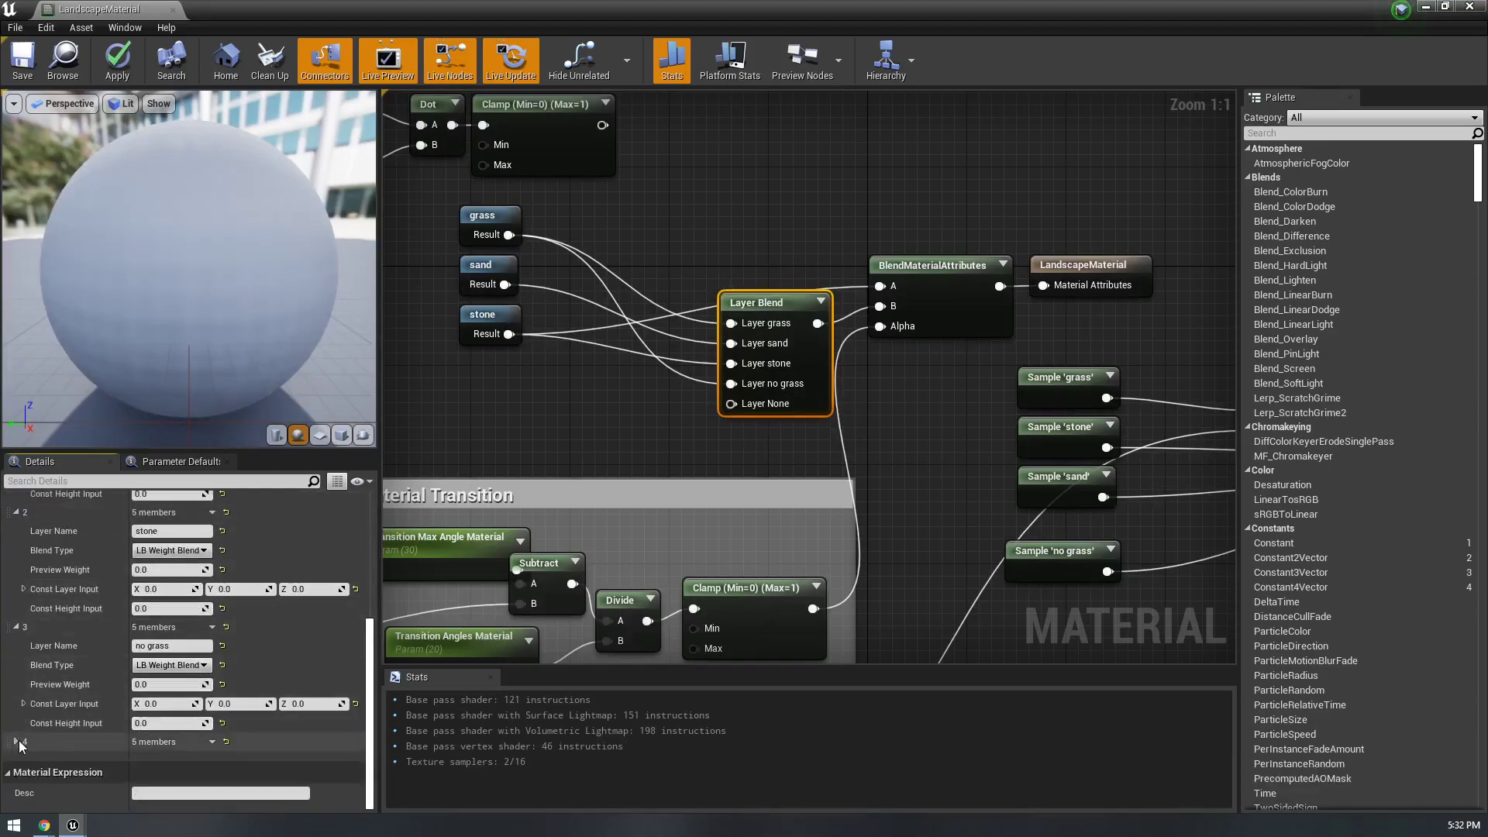
left_click(16, 742)
left_click(169, 760)
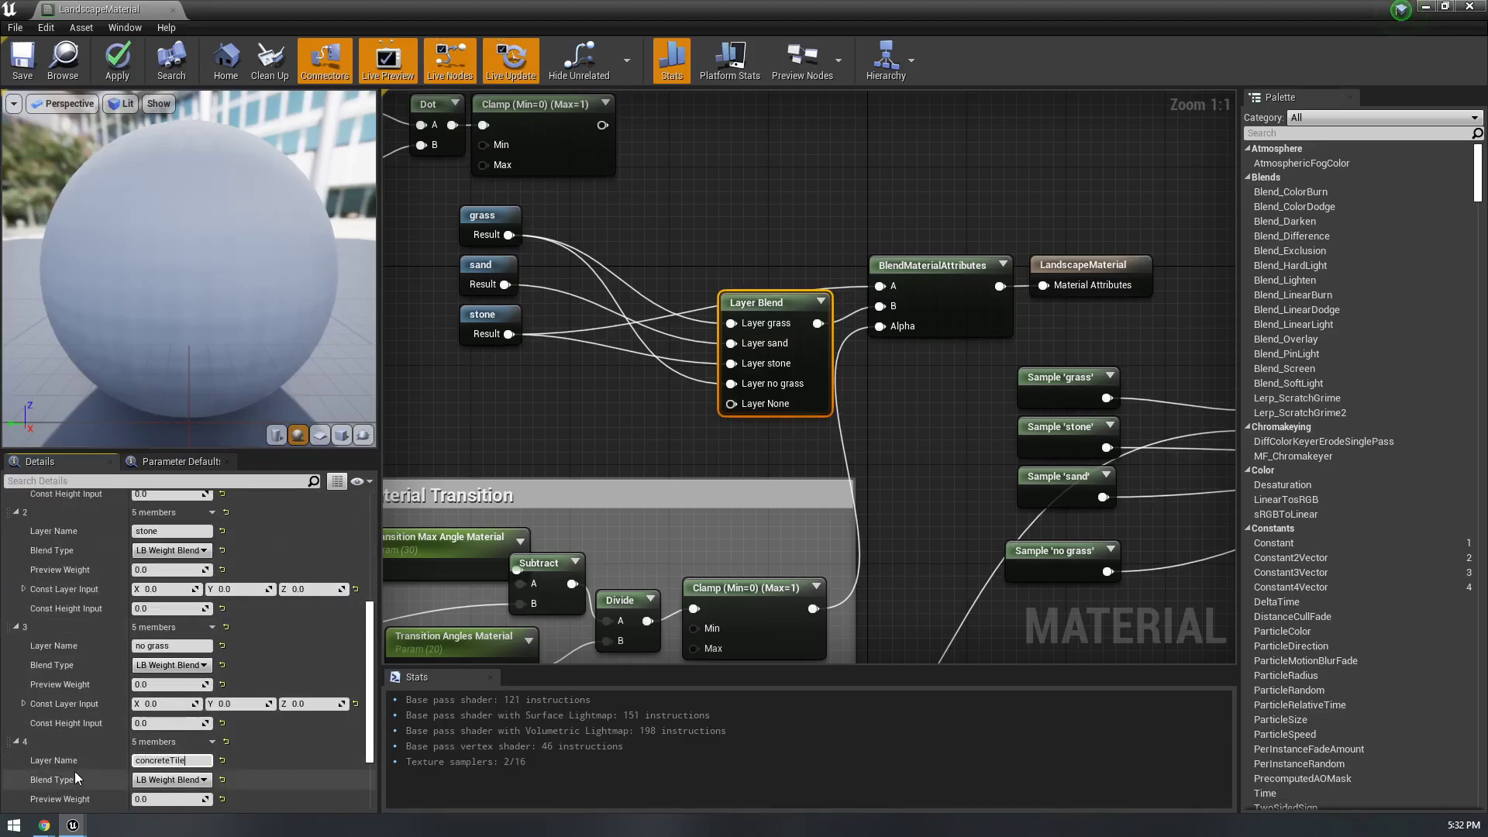
right_click_drag(977, 421, 902, 427)
left_click_drag(712, 313, 664, 291)
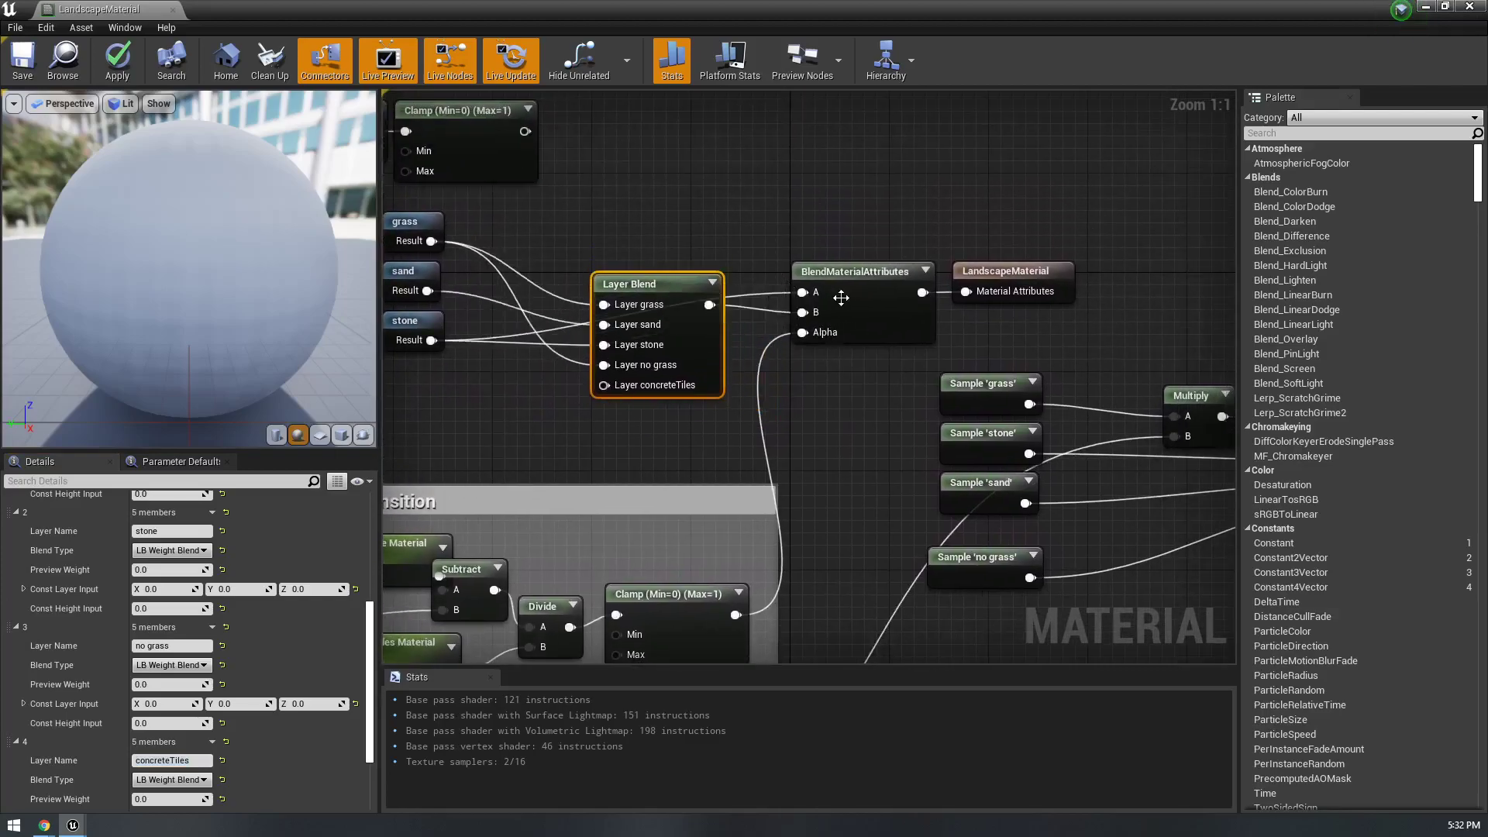
- Add a material function call set to ConcretePathLayer below the stone node and connect its Result to the Layer concreteTiles input
right_click_drag(510, 335, 813, 373)
right_click(676, 458)
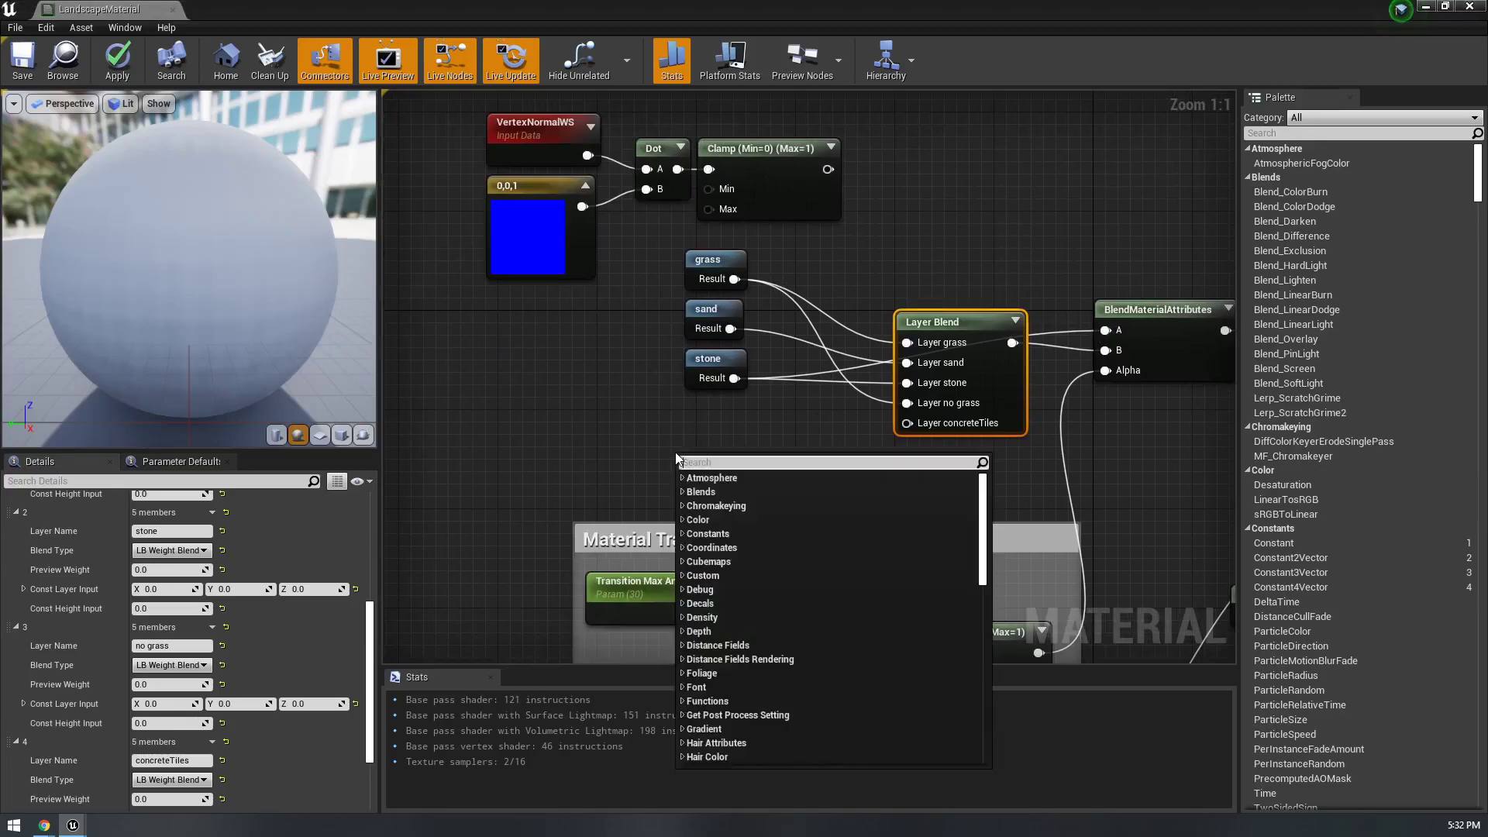
type("materialfu")
key("Return")
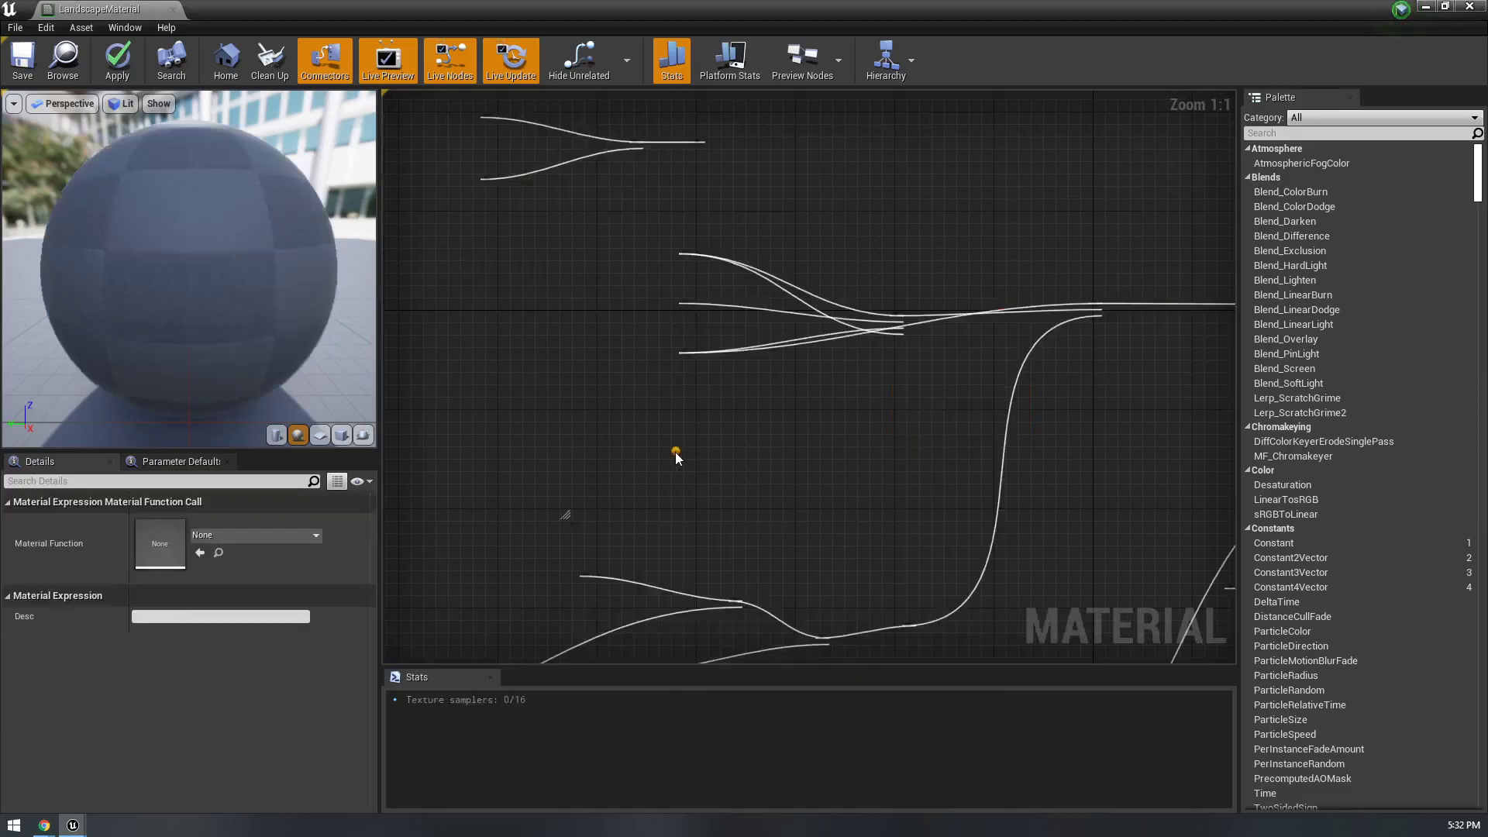
left_click(248, 536)
type("conc")
left_click(271, 348)
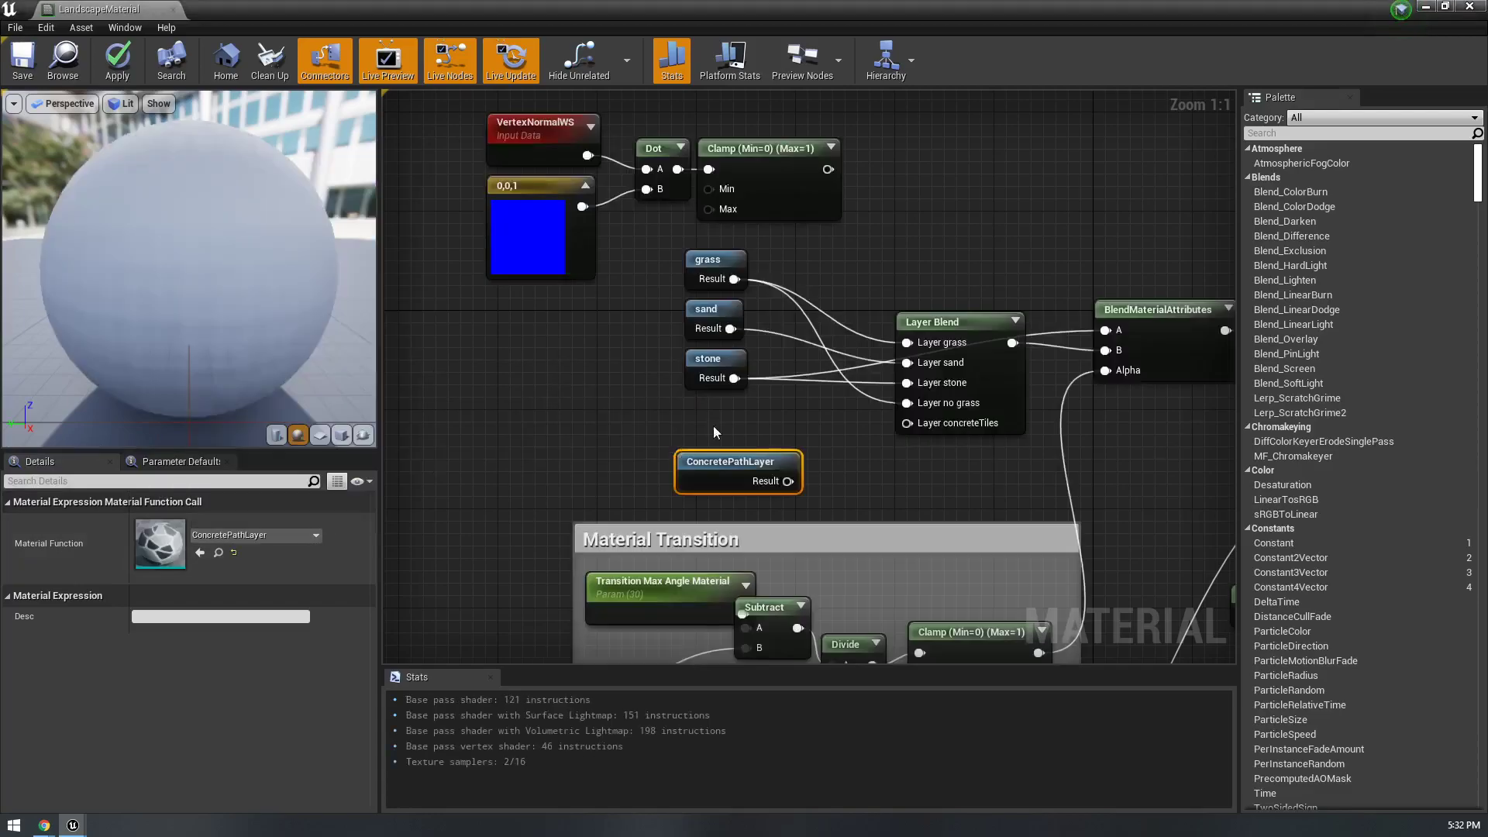
left_click_drag(787, 482, 888, 429)
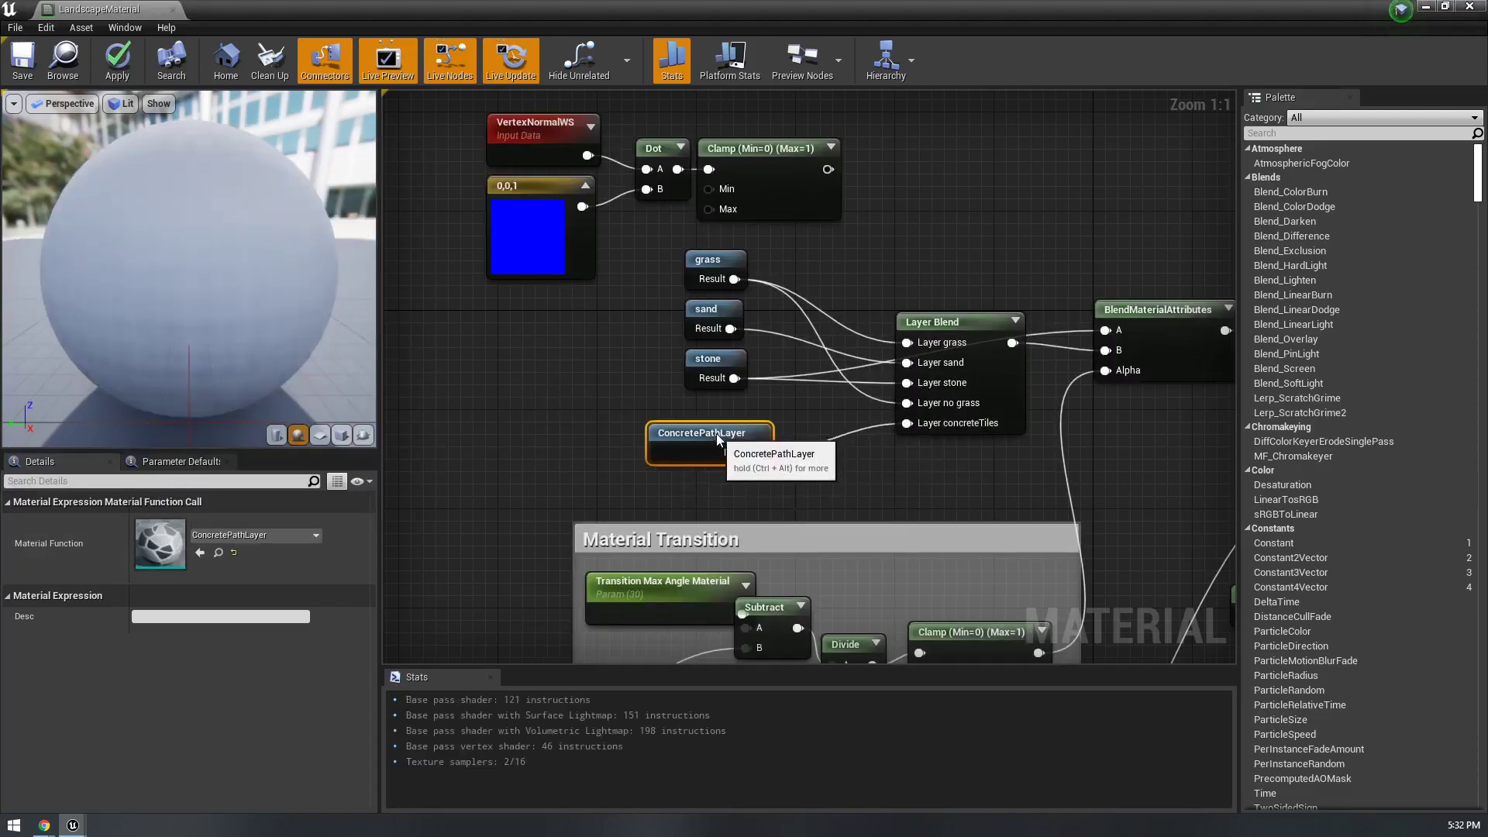
left_click_drag(730, 462, 689, 421)
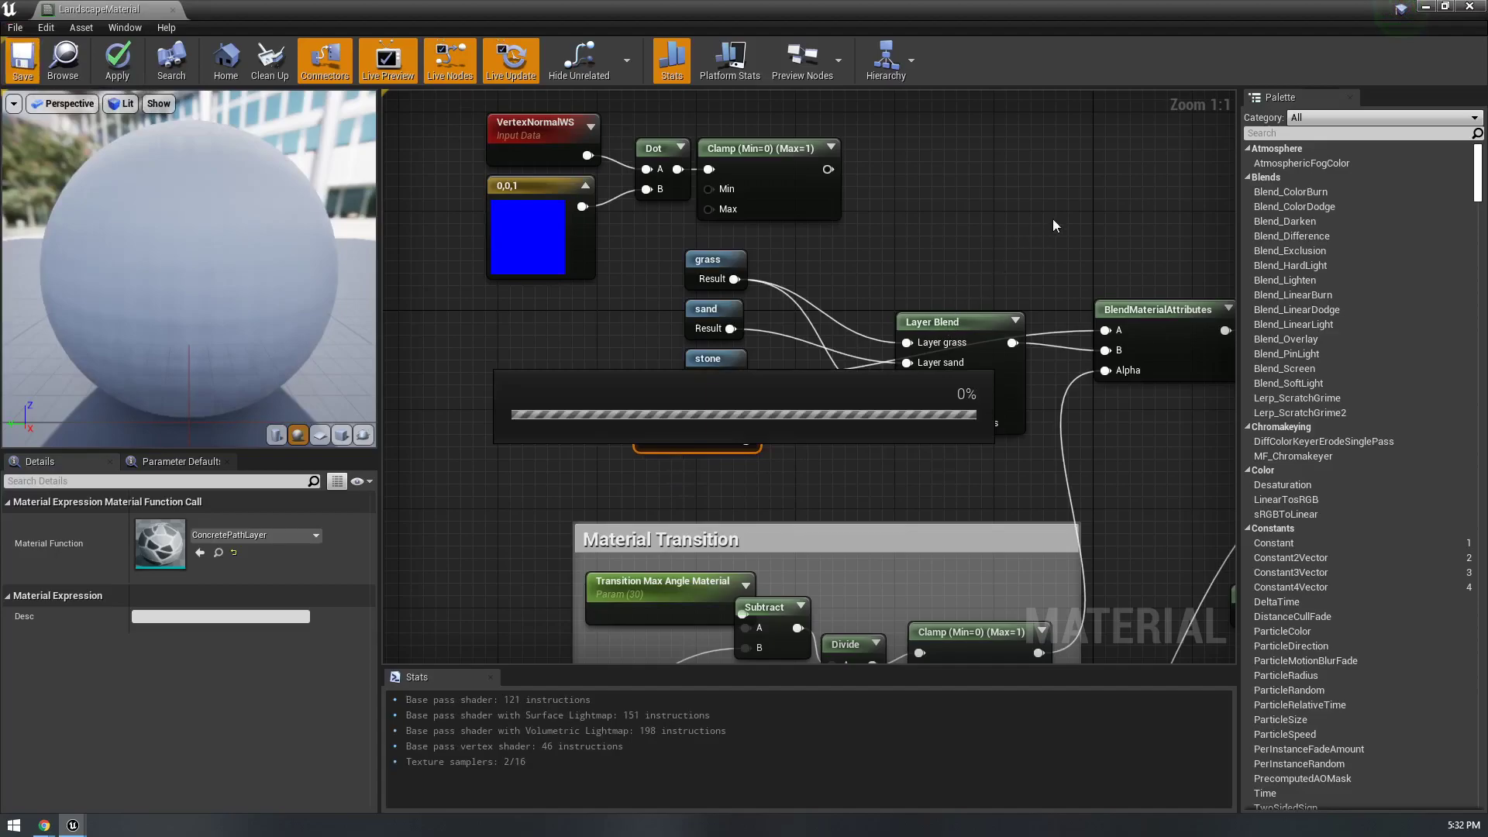
- Delete the unused VertexNormalWS, 0,0,1 constant, Dot and Clamp nodes above the grass node and save the material
right_click_drag(928, 243, 951, 313)
left_click_drag(492, 161, 821, 284)
key("Delete")
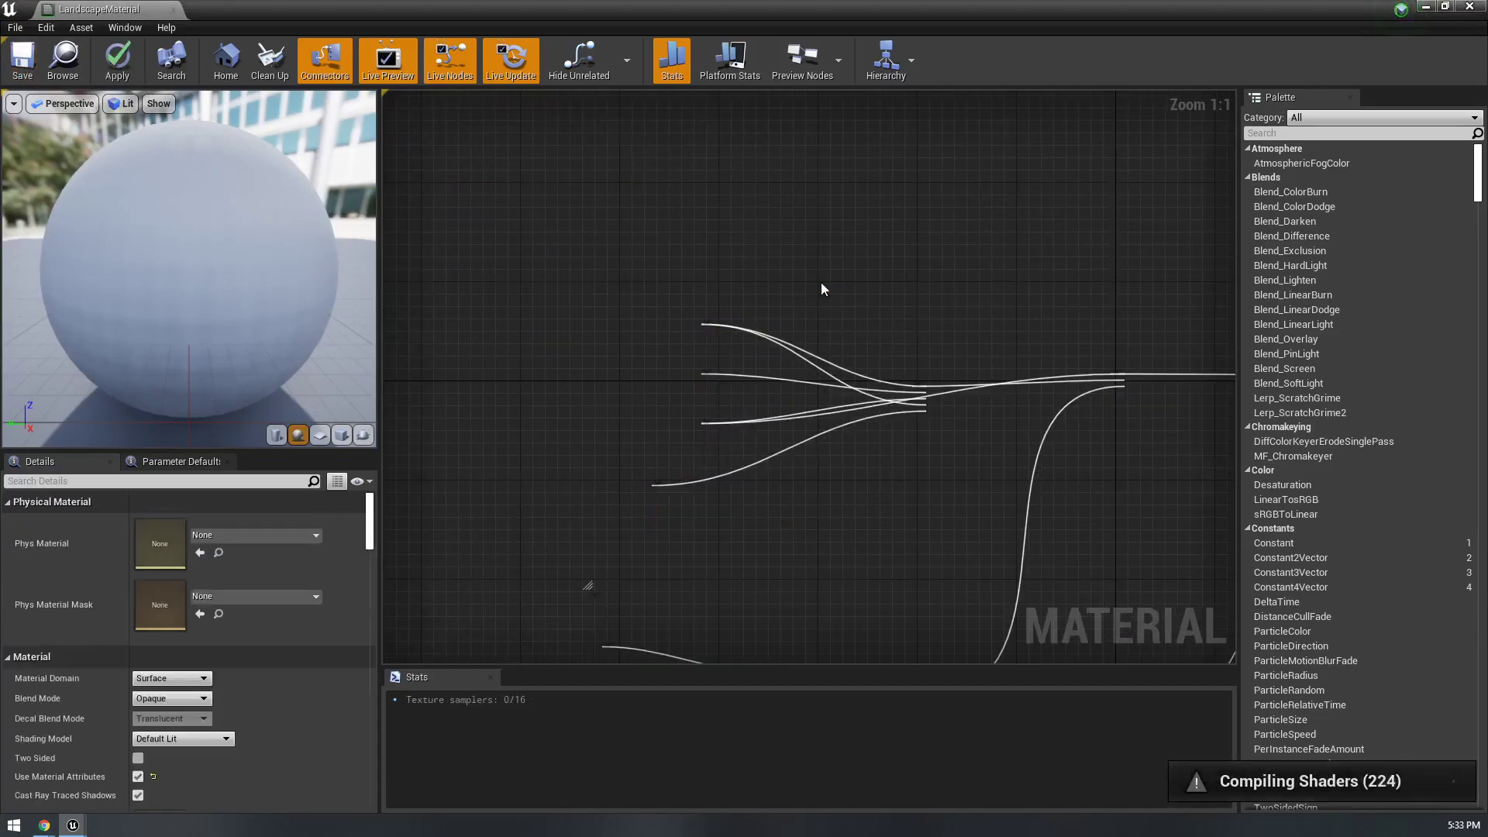
left_click(24, 48)
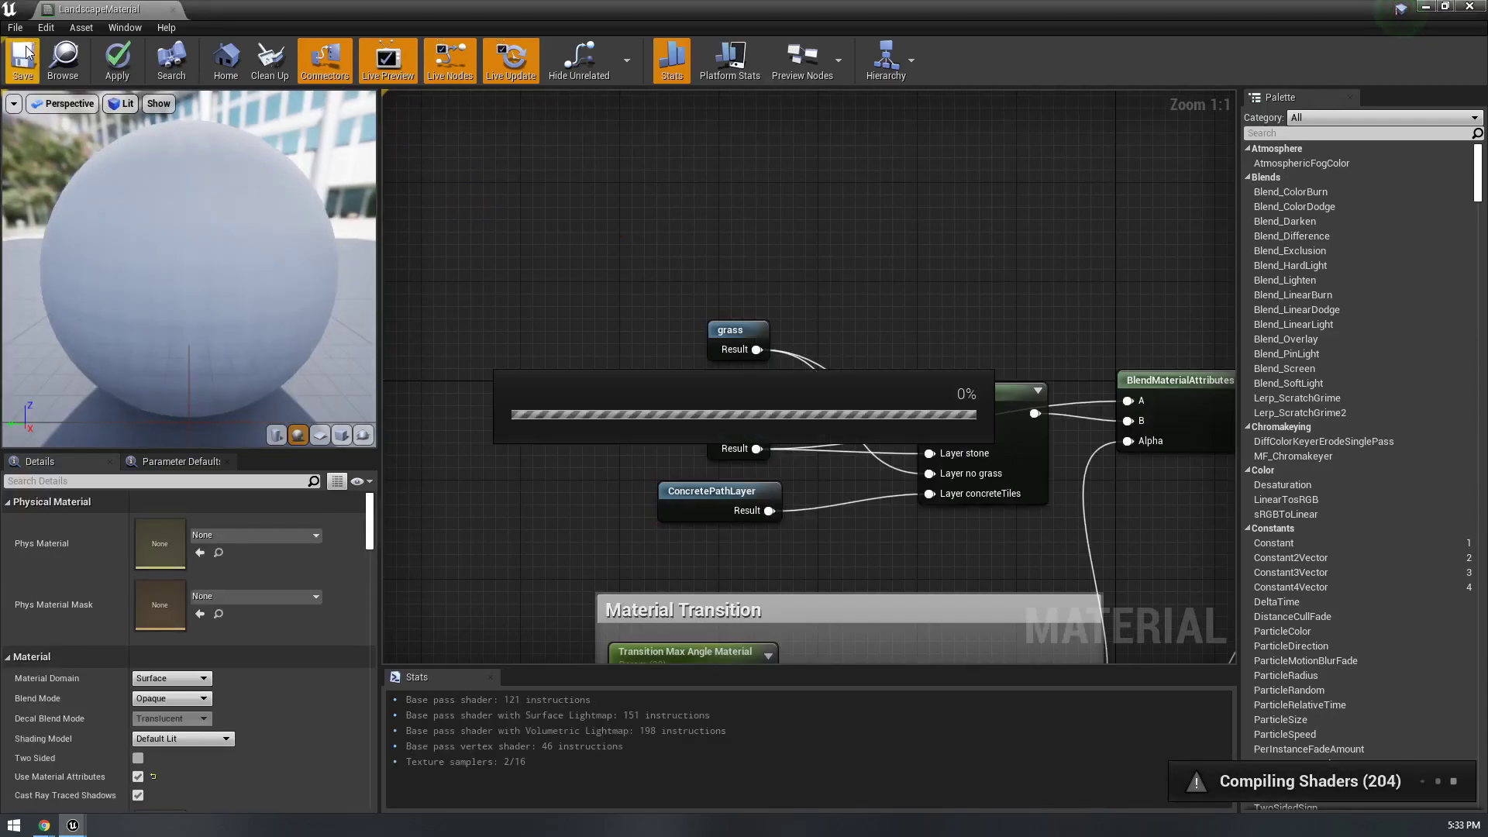
- Move the Layer Blend node slightly down, then close the LandscapeMaterial editor and apply the changes
right_click_drag(1089, 508, 961, 385)
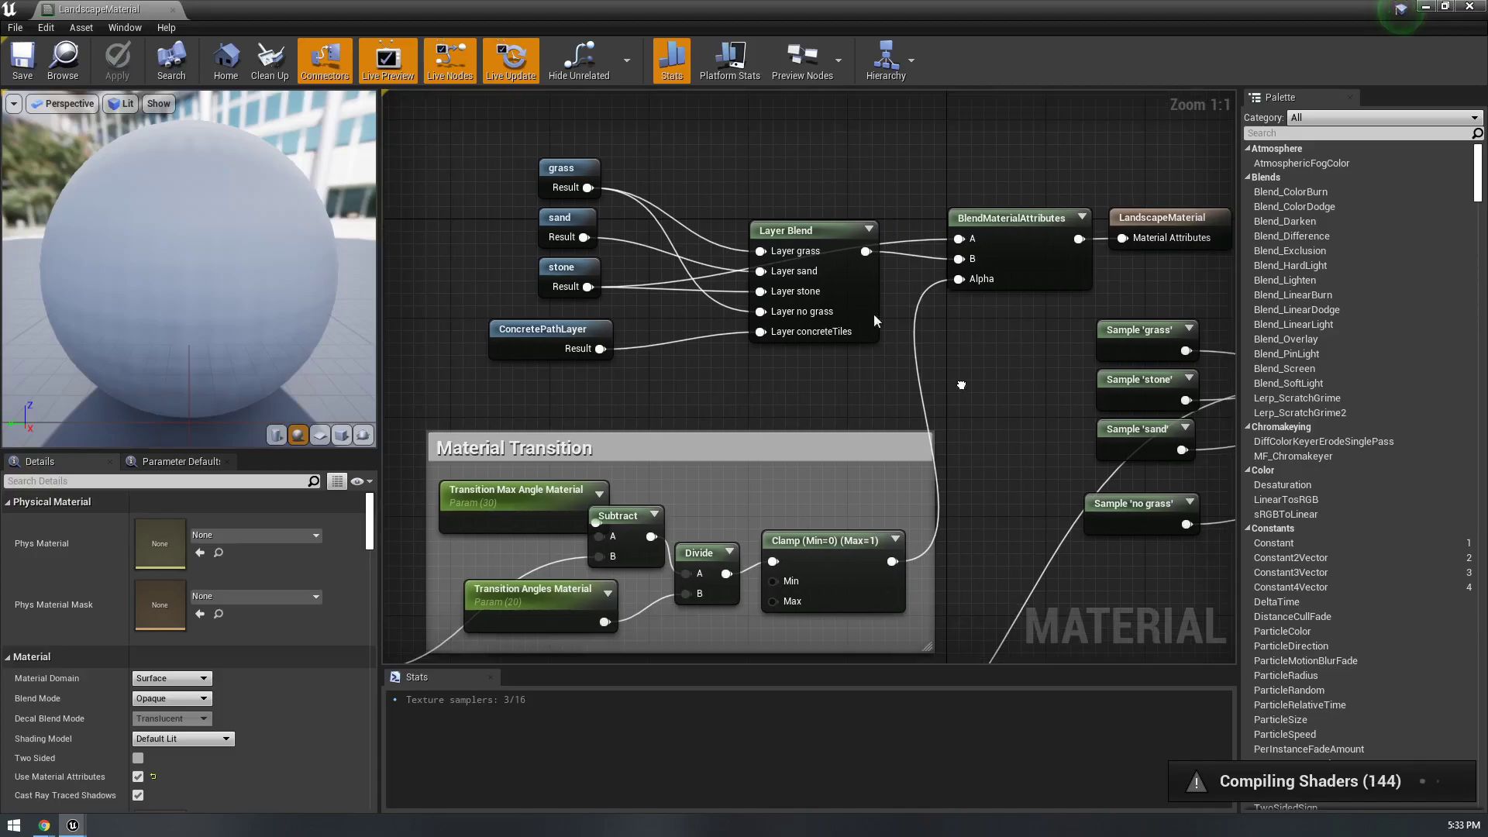
right_click_drag(623, 388, 663, 365)
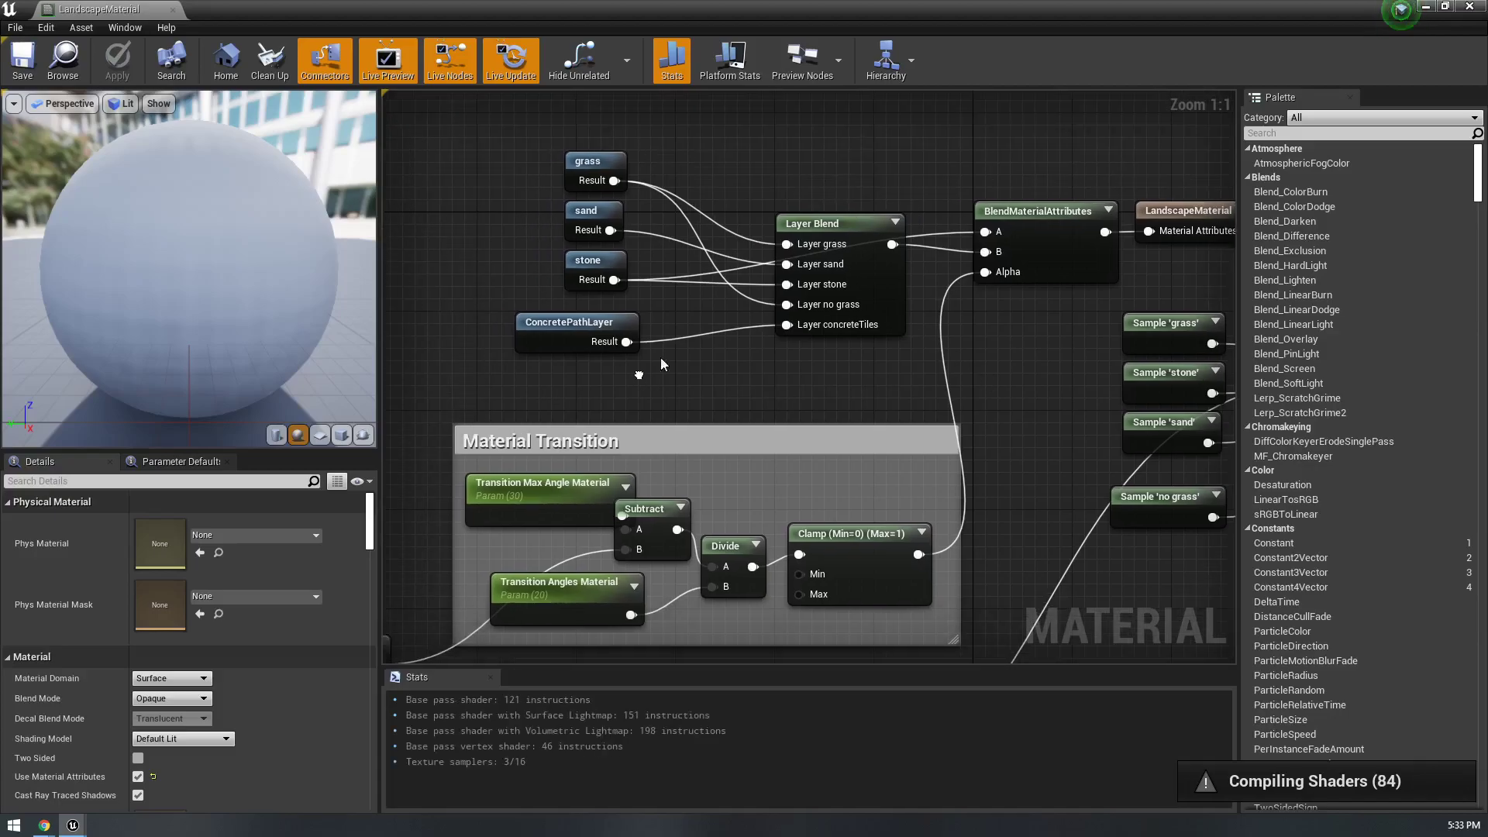
left_click(837, 222)
left_click_drag(837, 222, 841, 233)
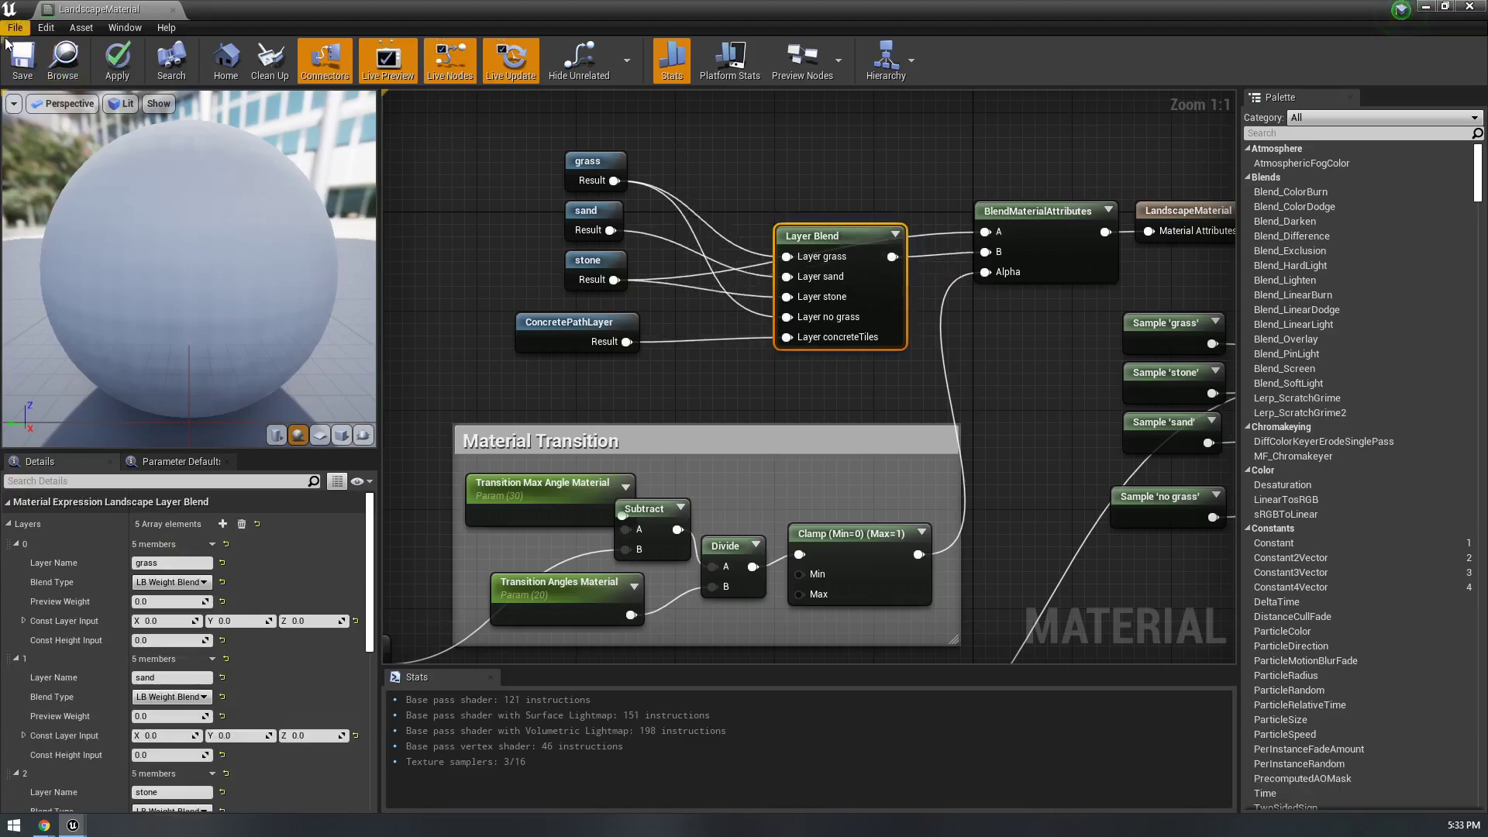
left_click_drag(639, 8, 530, 227)
left_click(1046, 228)
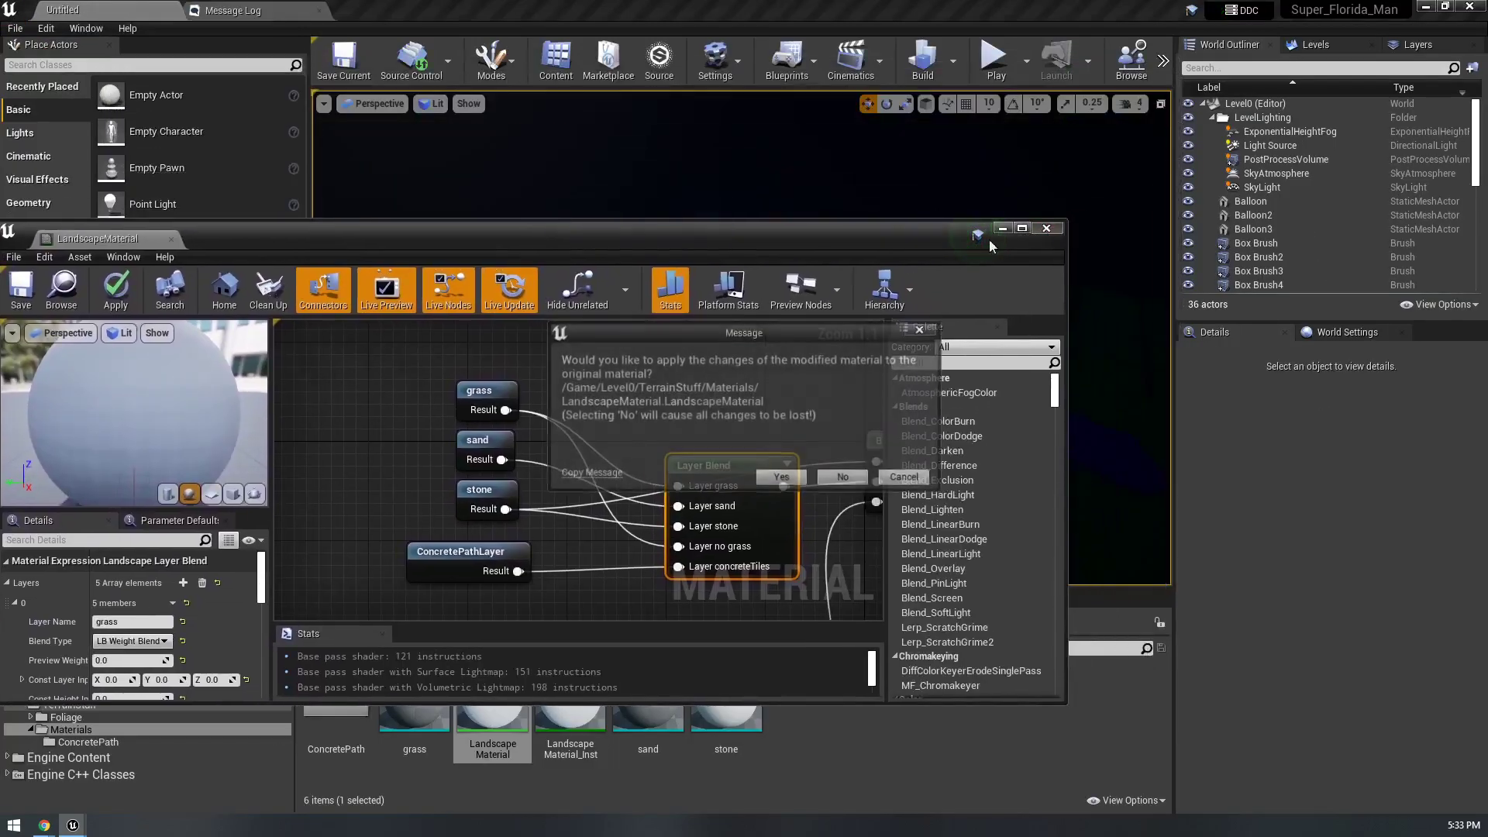
left_click(782, 478)
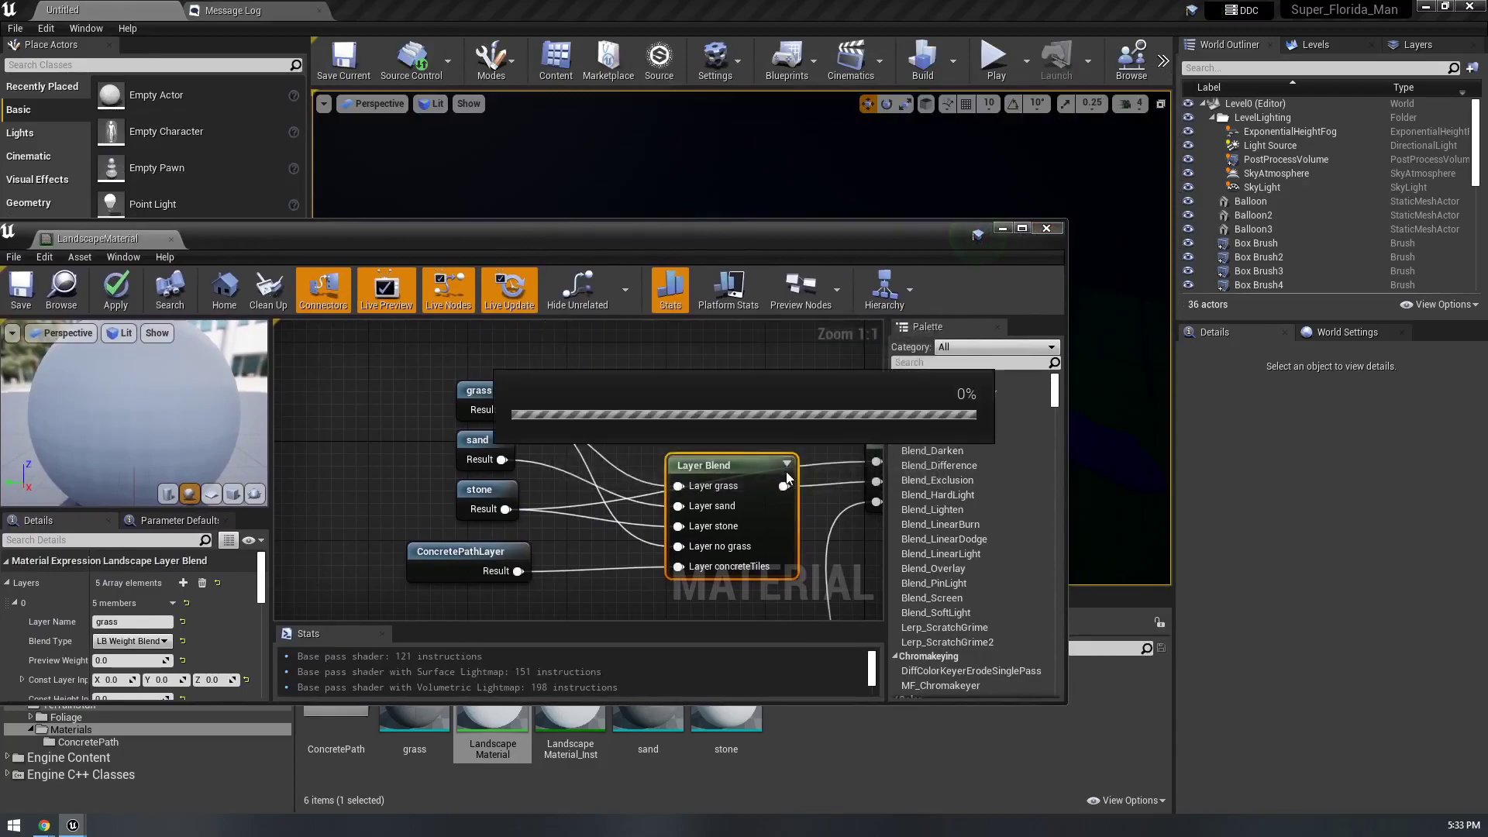
- Switch the level editor to Landscape Paint mode and check the target layers for concreteTiles
right_click_drag(775, 450, 763, 430)
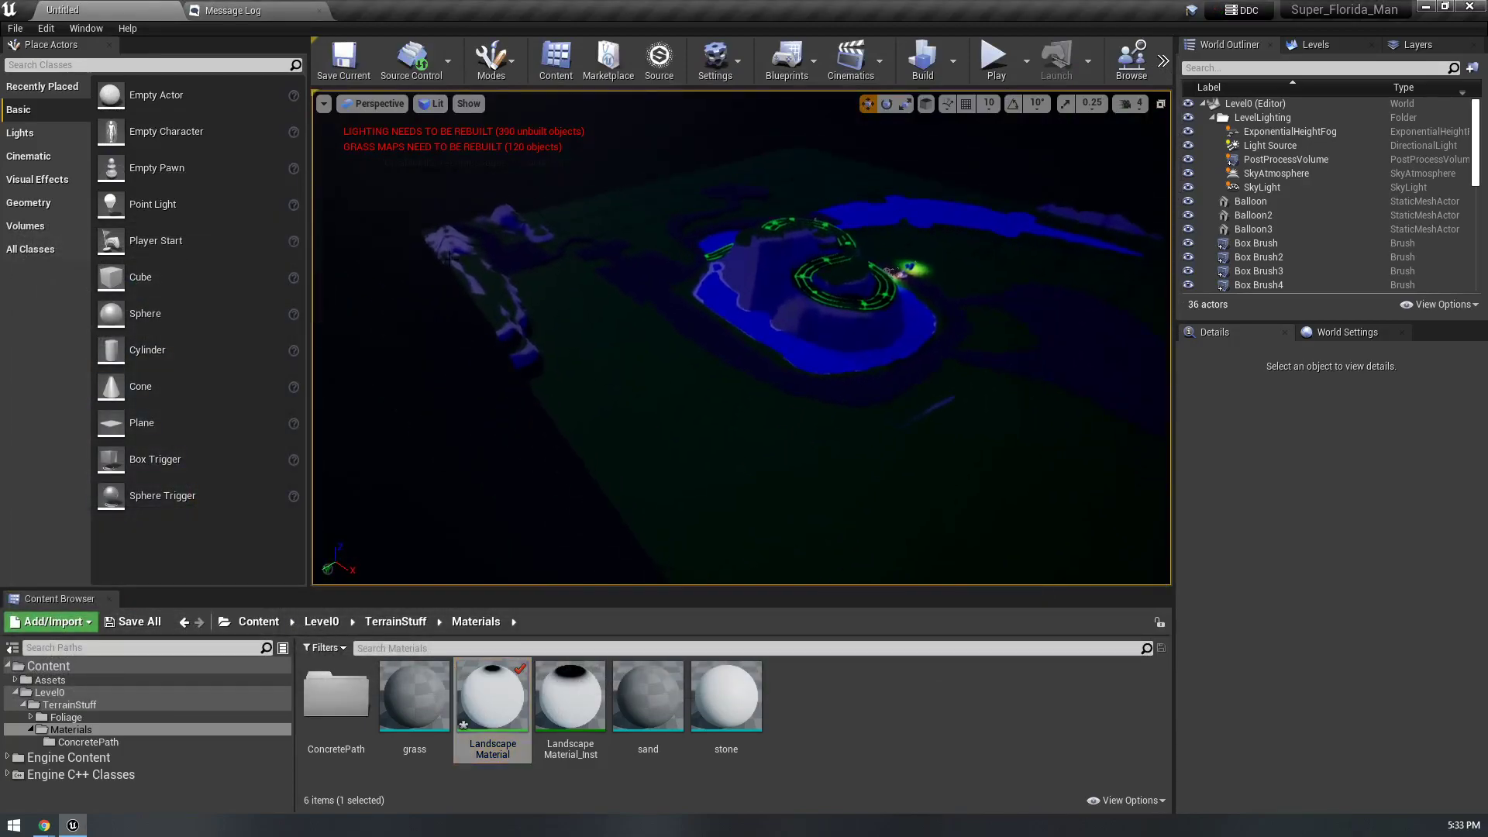
left_click(480, 64)
left_click(516, 144)
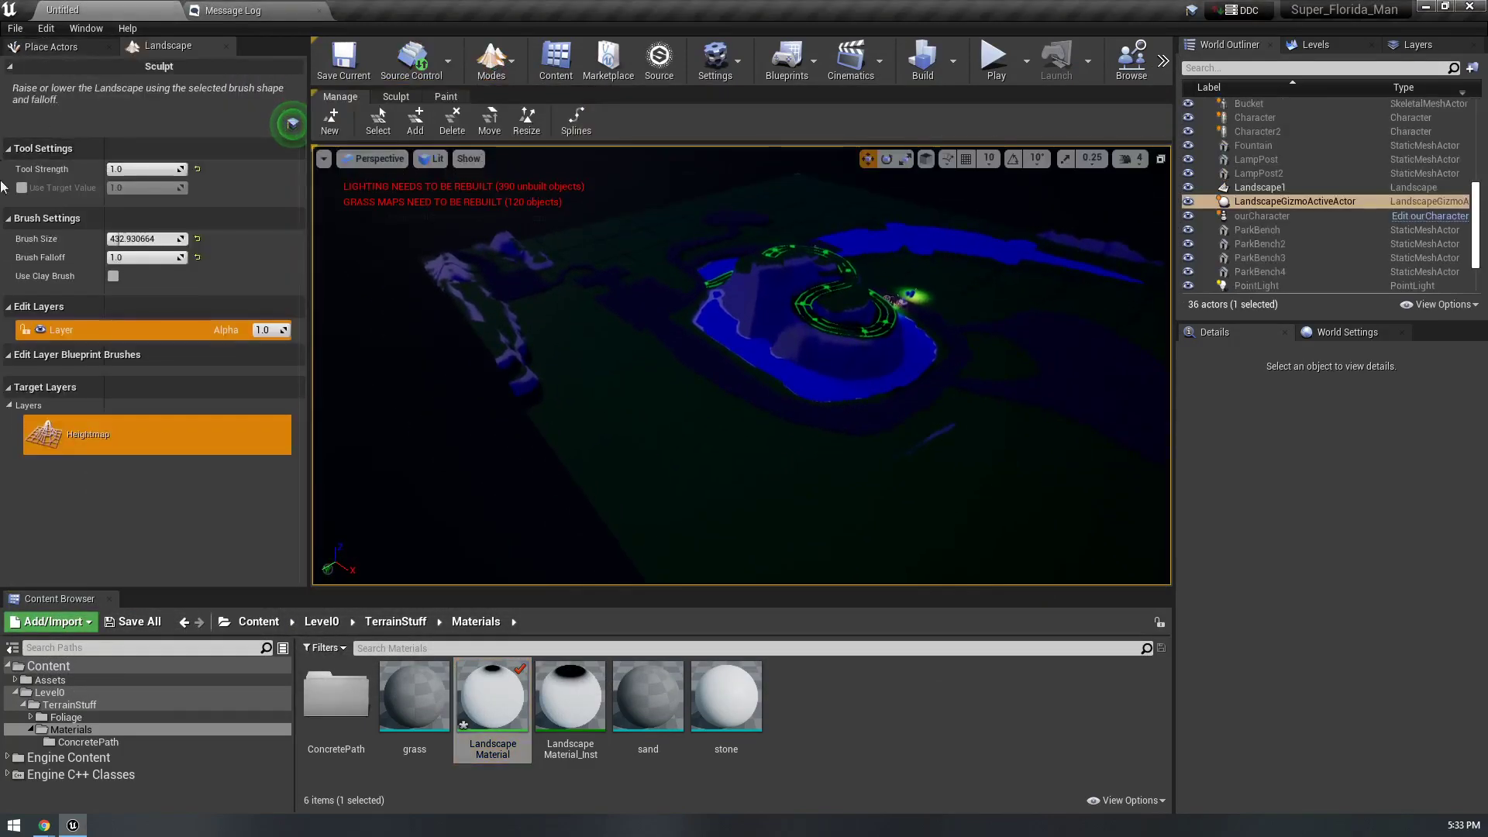
left_click(445, 98)
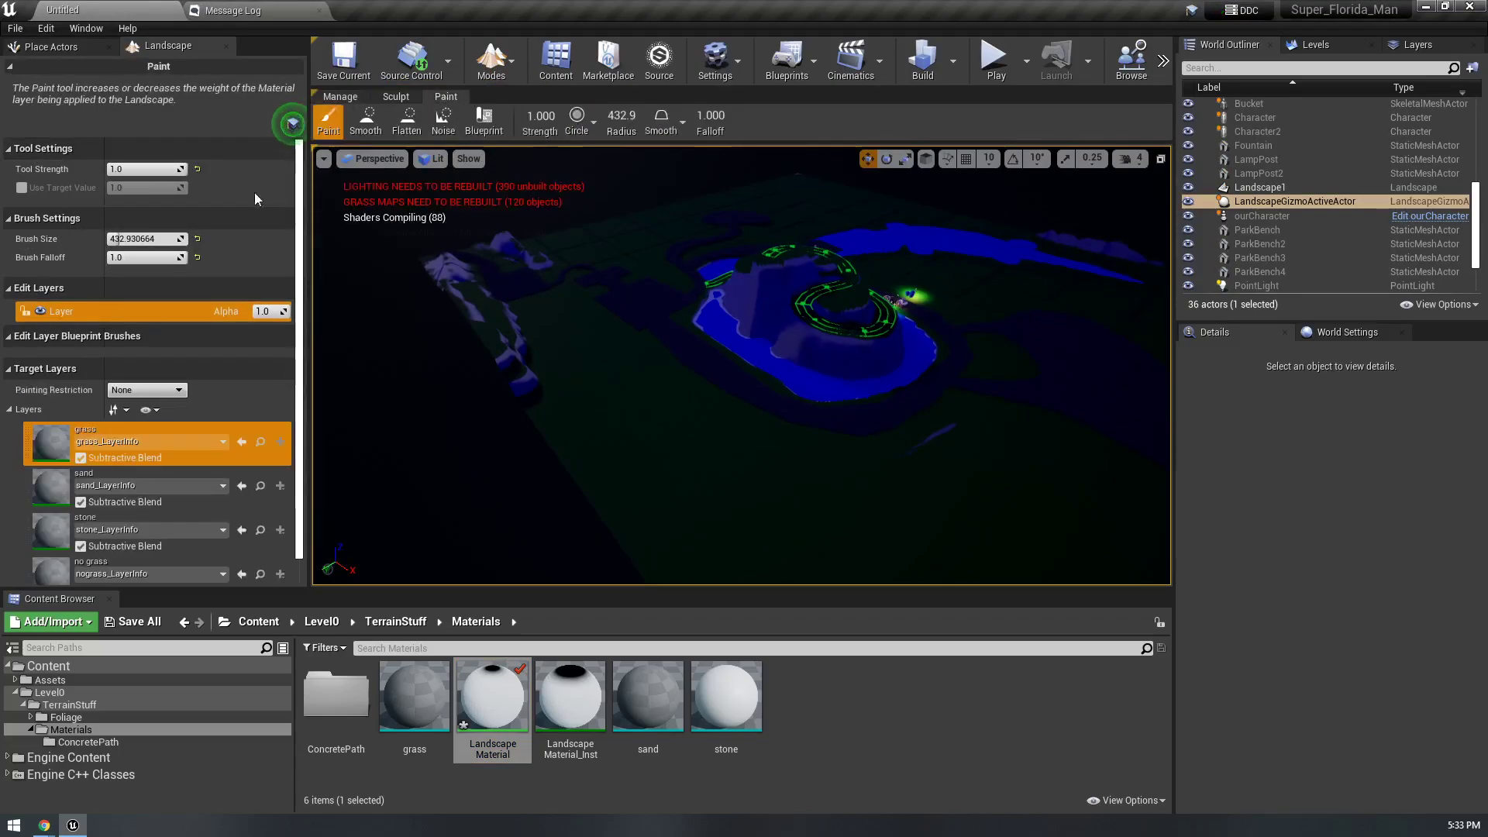
scroll(116, 465, "down", 1)
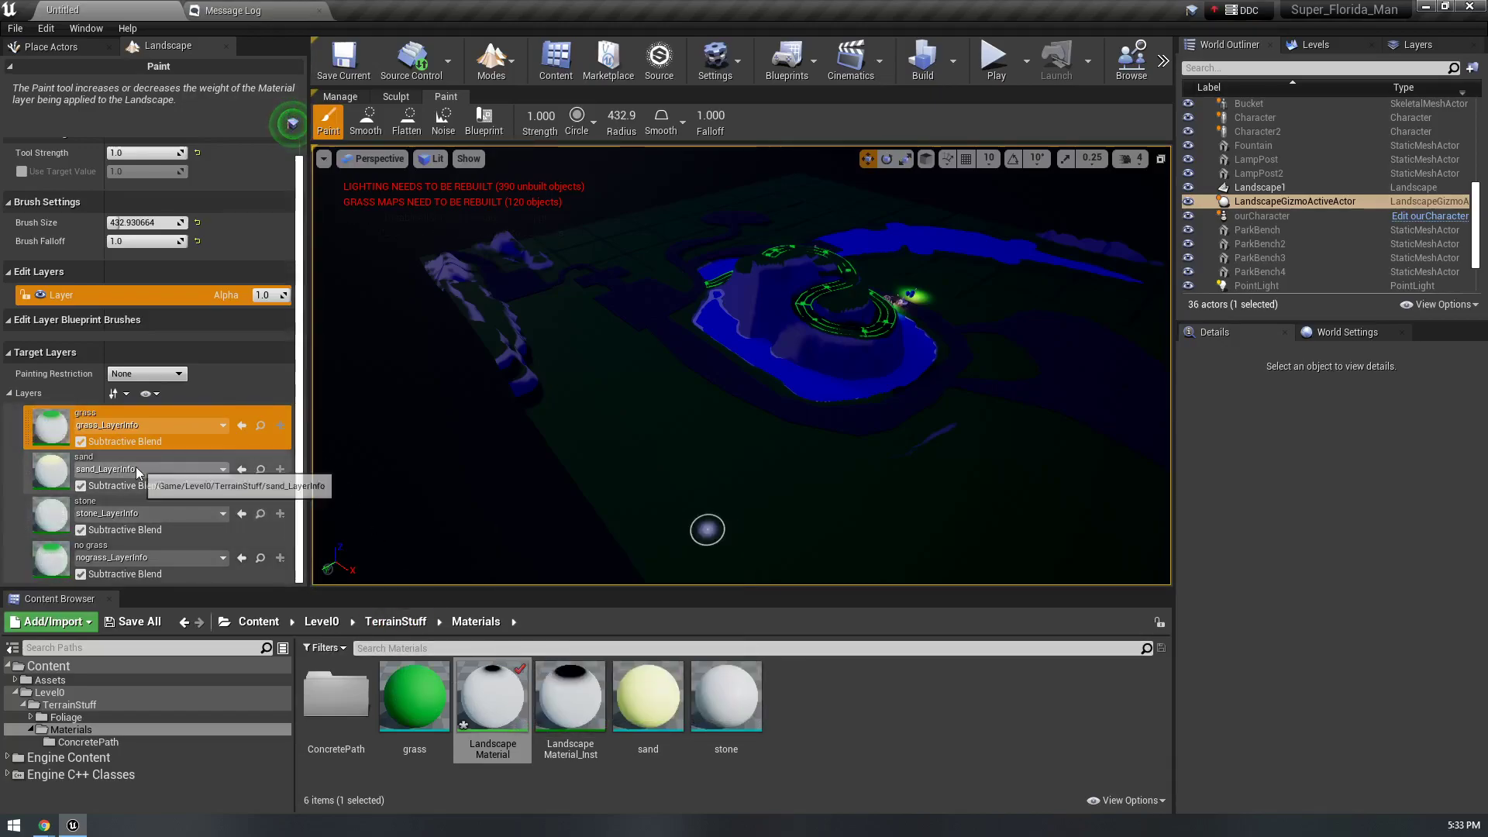
- Reopen LandscapeMaterial in a maximized window and check the layer sample nodes feeding the Grass output
double_click(474, 669)
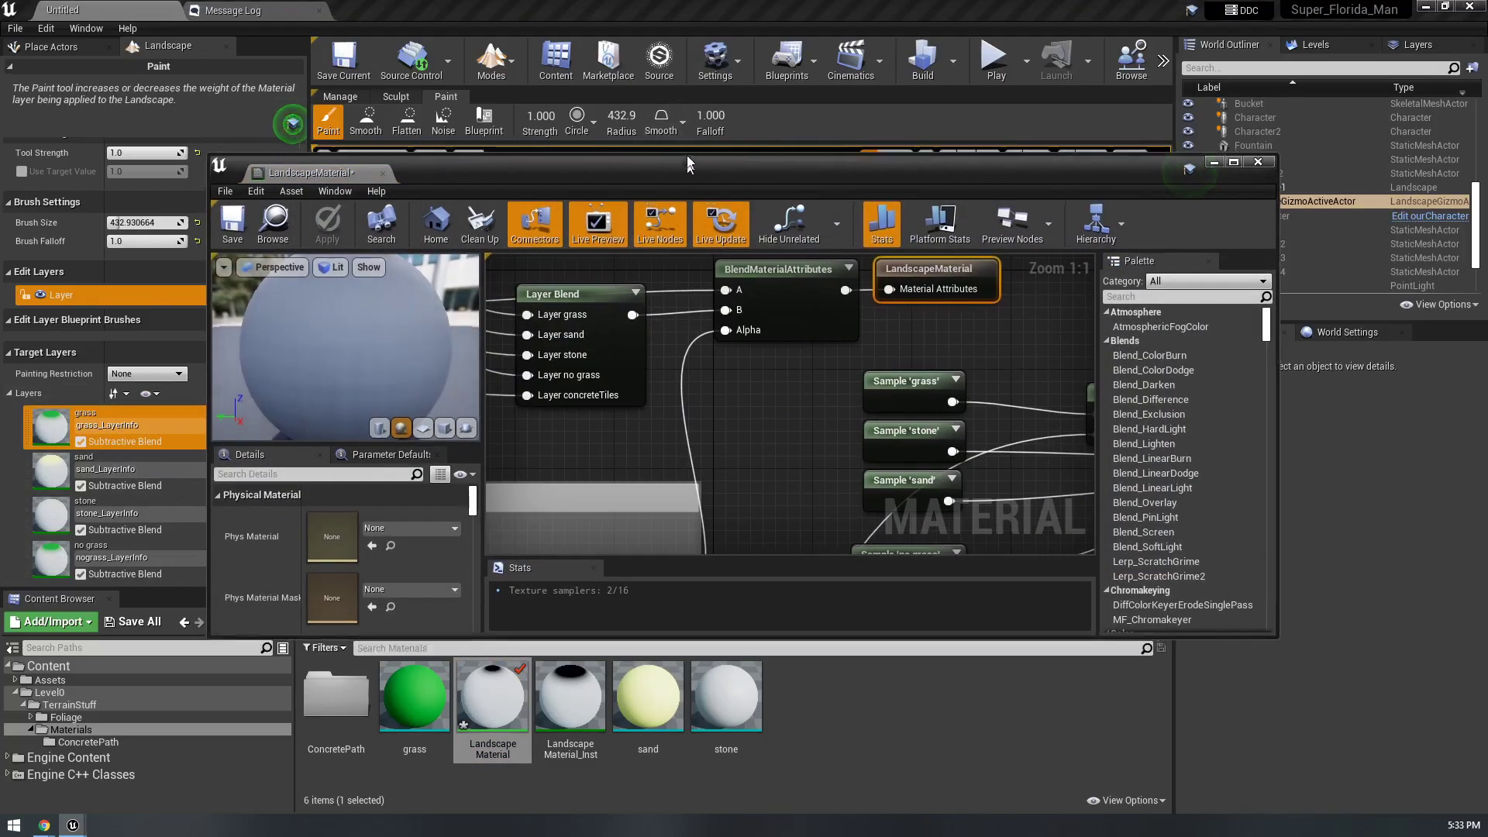
double_click(688, 175)
right_click_drag(696, 259, 673, 333)
scroll(947, 309, "down", 2)
left_click(732, 252)
right_click_drag(640, 462, 604, 436)
left_click(732, 432)
scroll(706, 456, "up", 2)
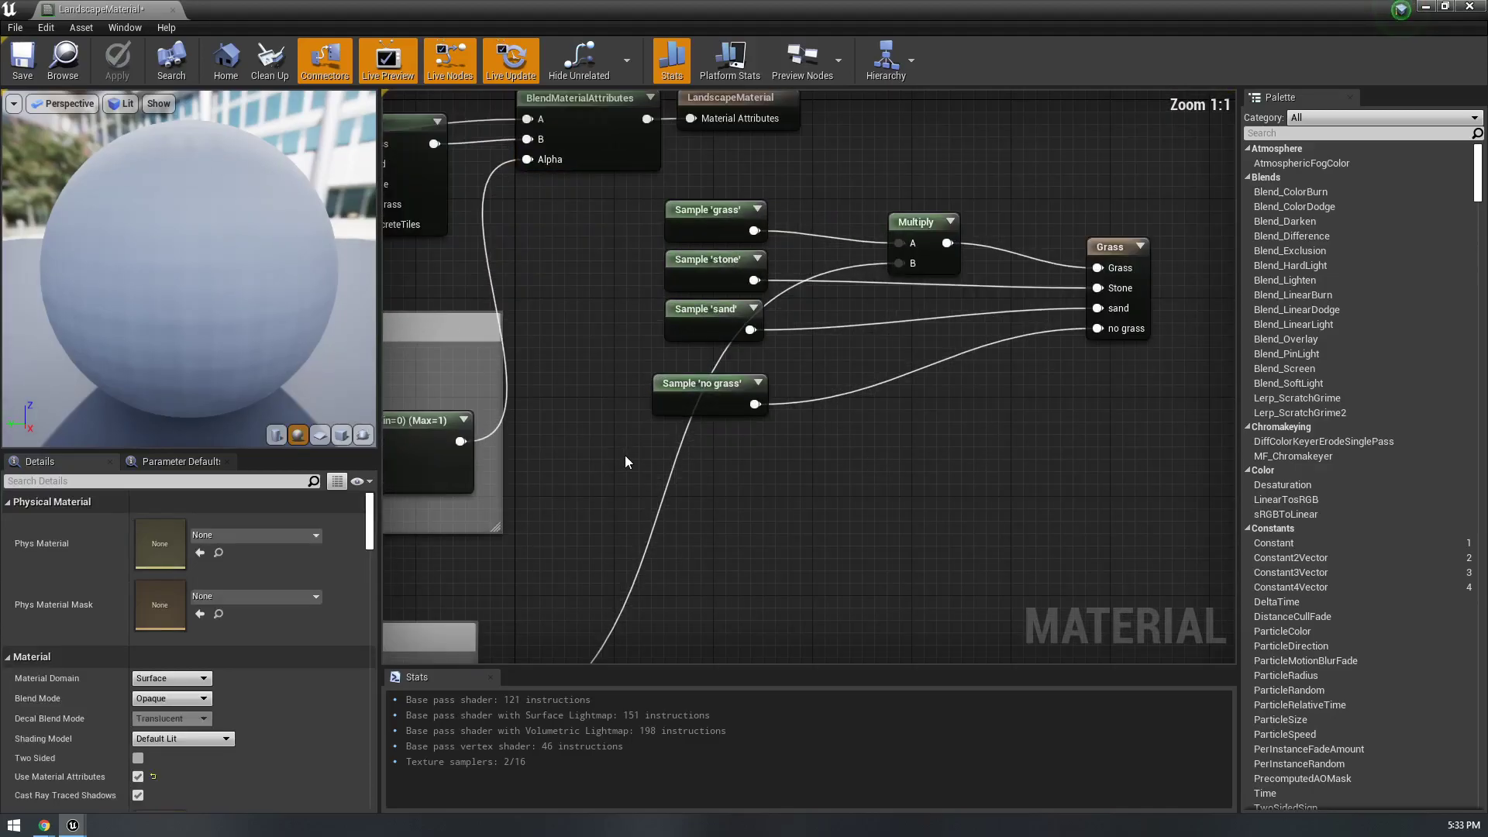
- Add a fifth grass type to the Grass output node and name it concreteTiles
left_click(1110, 246)
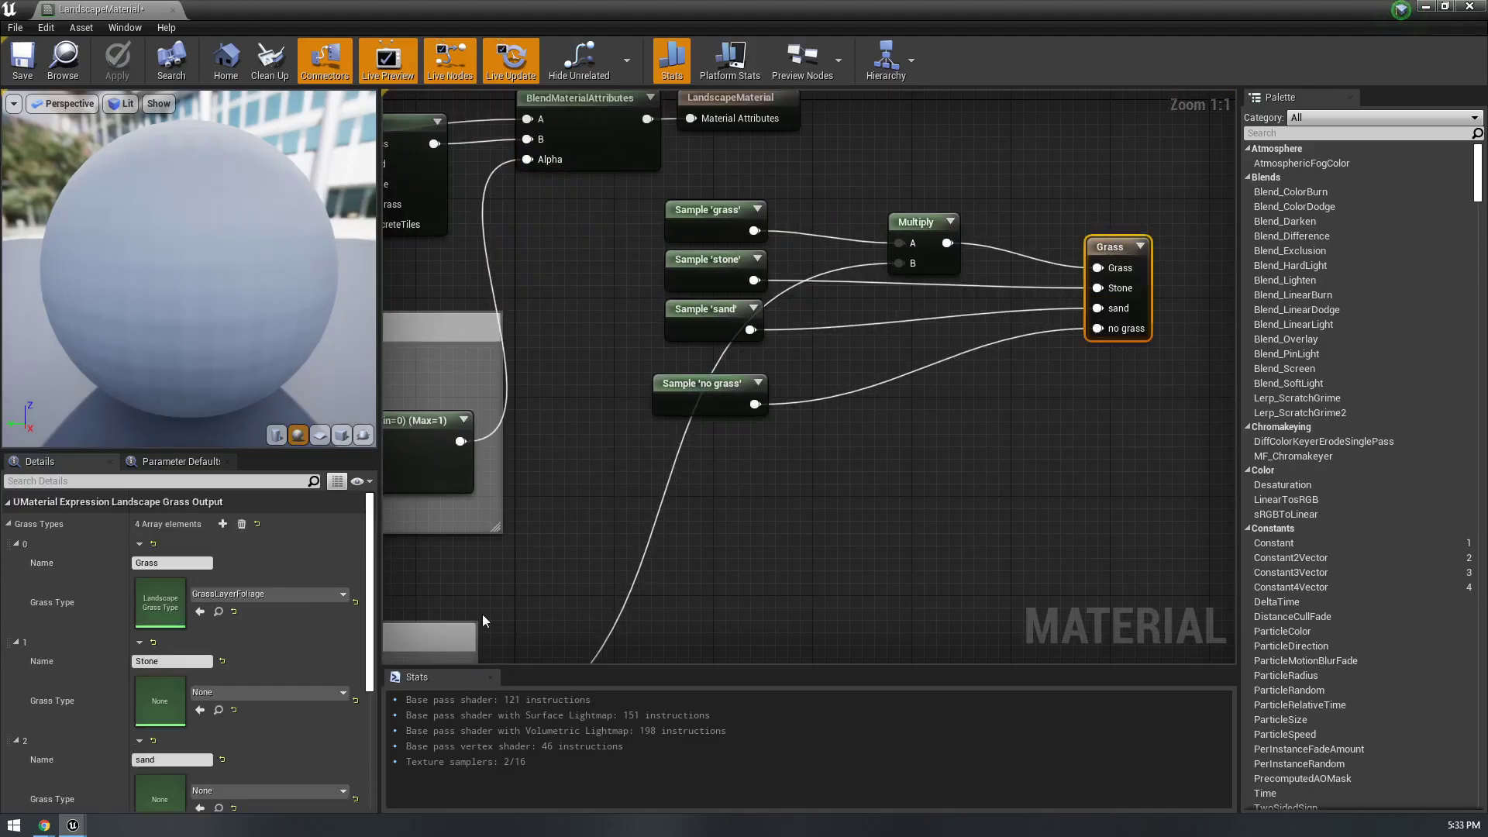
left_click(221, 524)
scroll(172, 662, "down", 3)
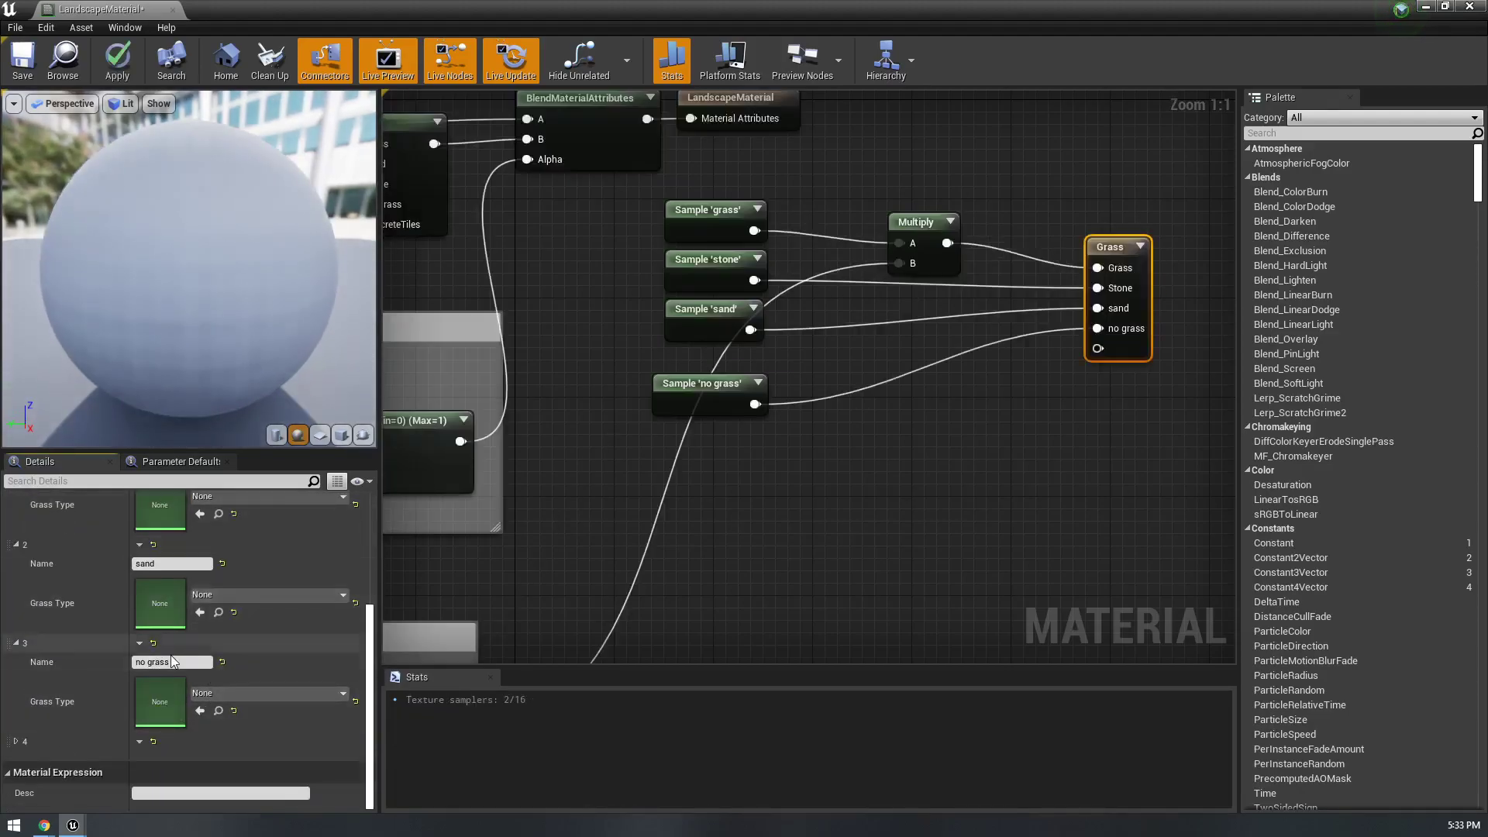
left_click(17, 741)
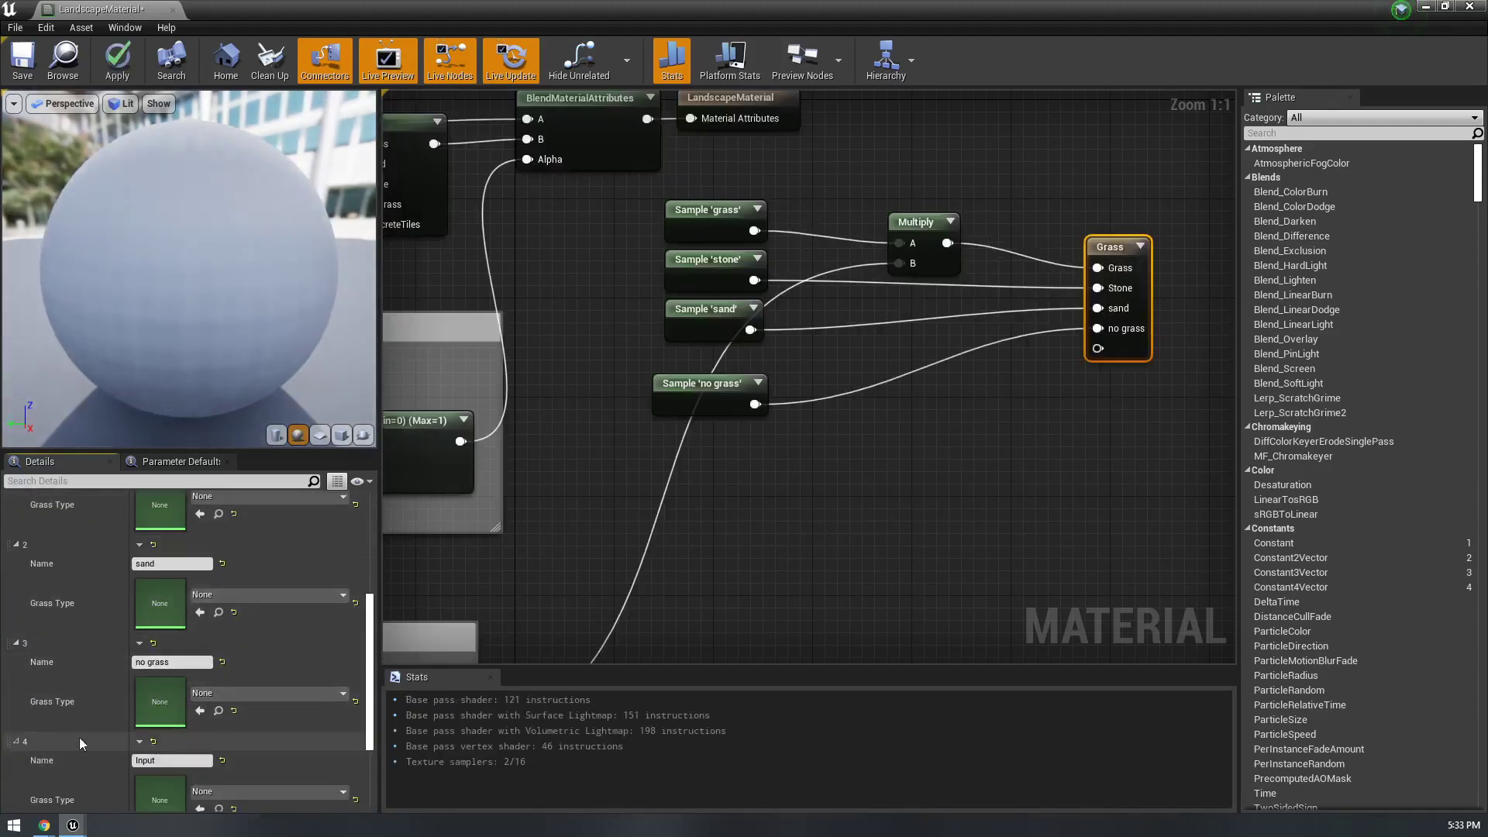
right_click_drag(755, 482, 974, 591)
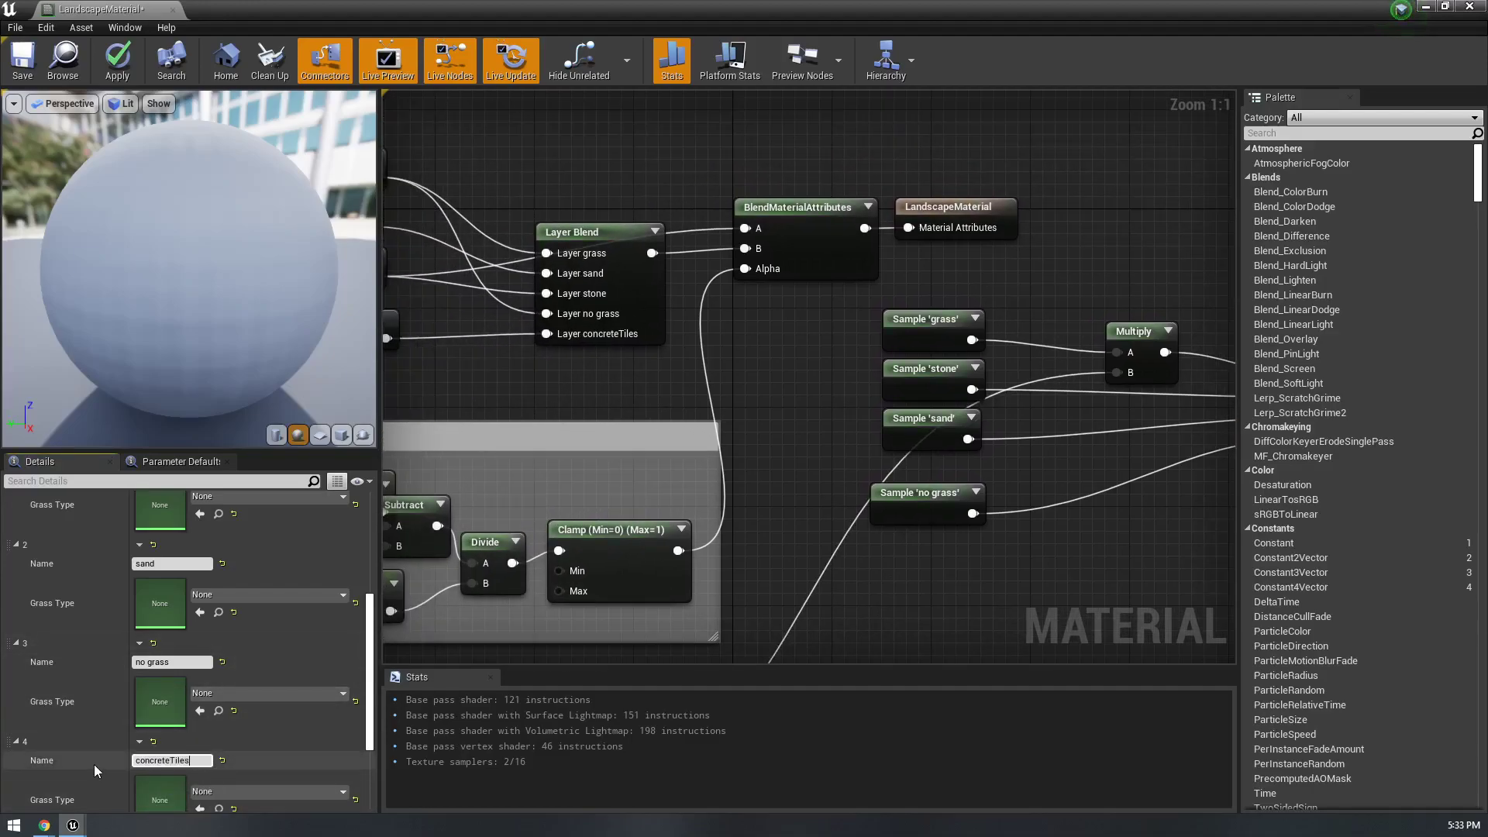
- Save LandscapeMaterial with the new concreteTiles grass type and move the Sample 'no grass' node slightly up
key("Return")
key("ctrl+s")
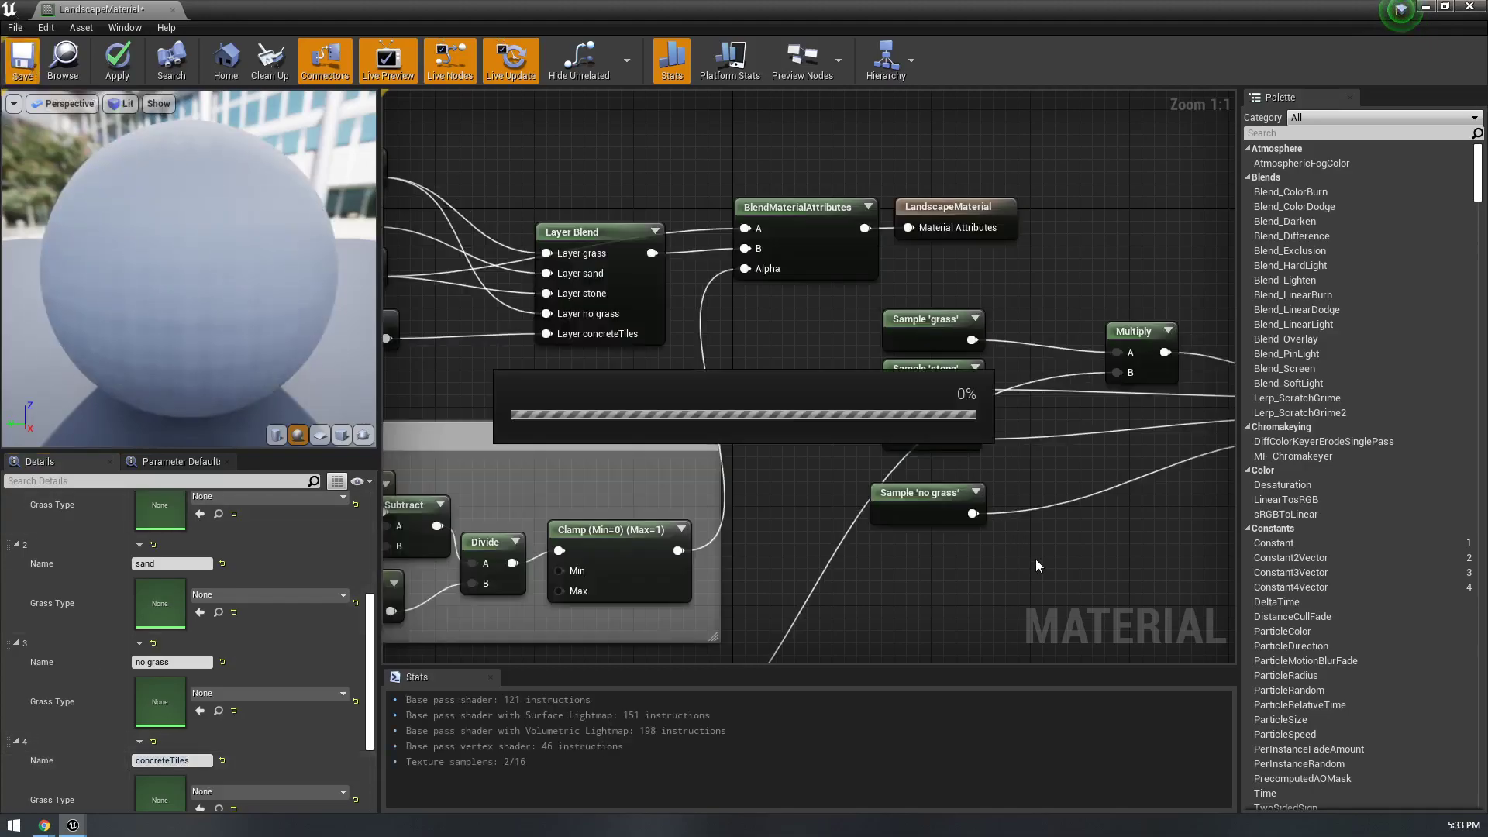
right_click_drag(1067, 543, 788, 549)
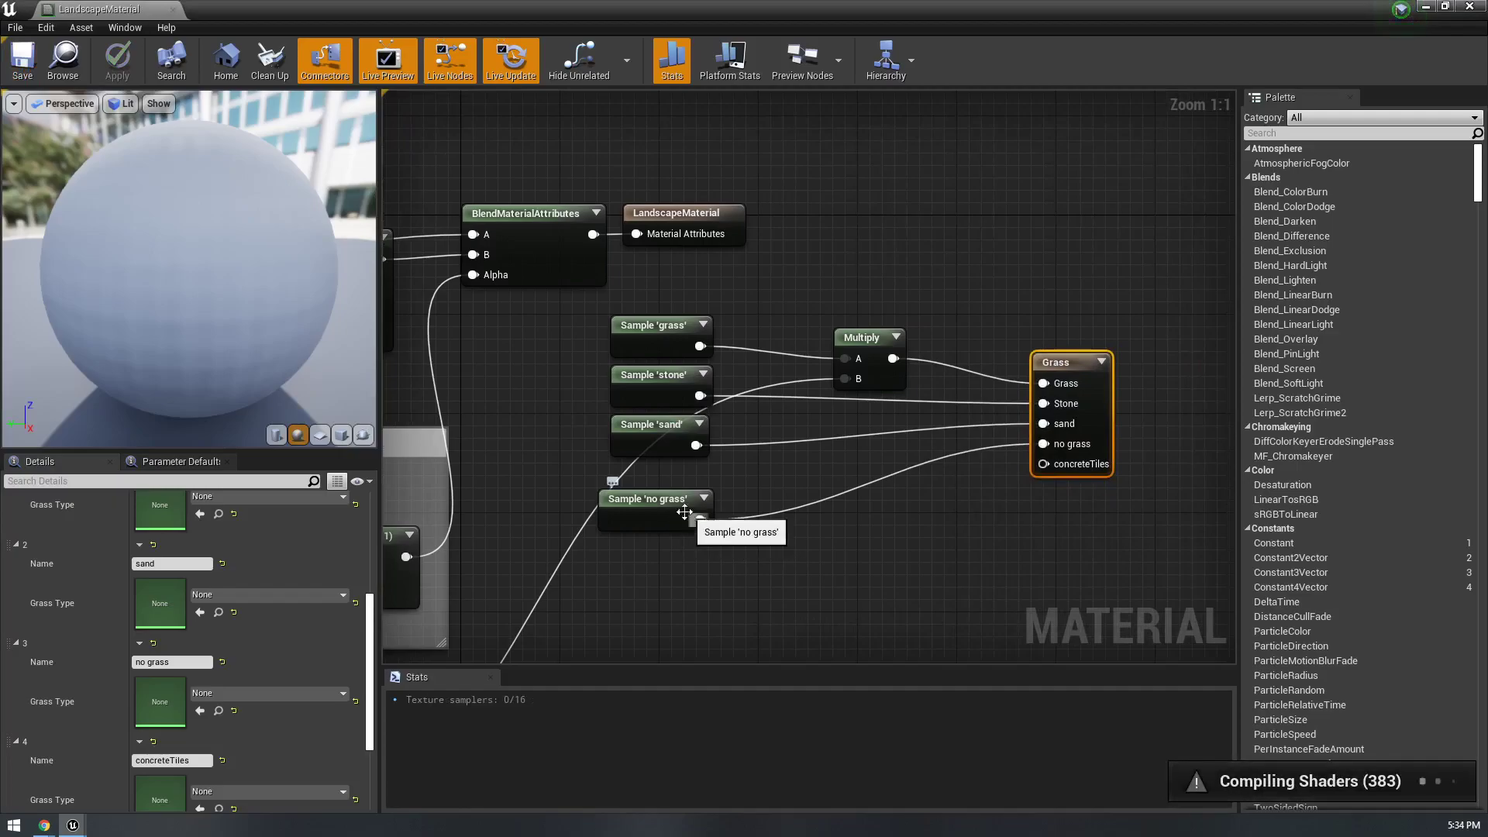
left_click_drag(690, 519, 672, 493)
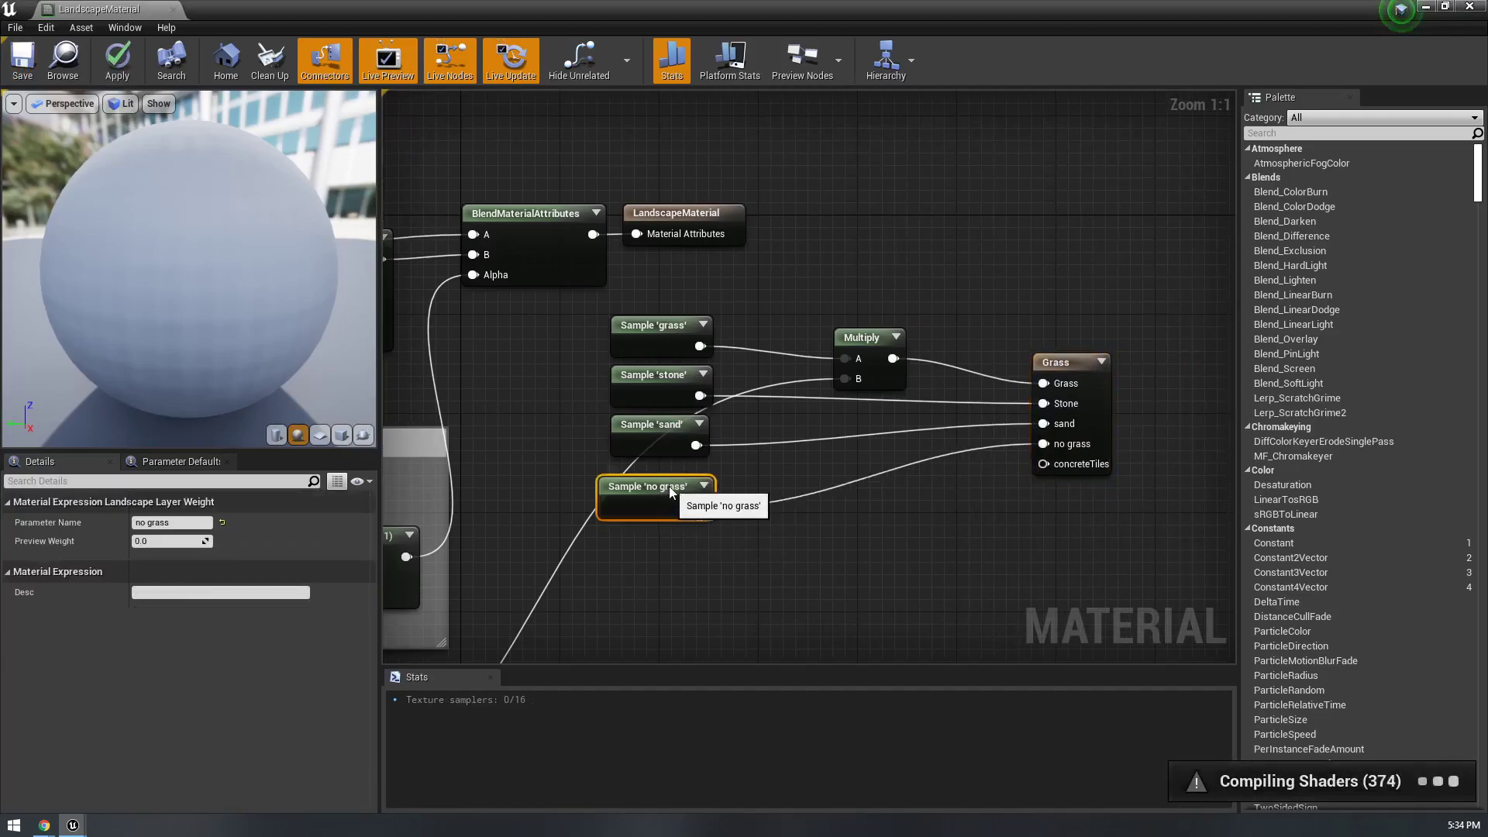
- Add a LandscapeLayerSample node below the Sample 'no grass' node
right_click(628, 565)
type("sample")
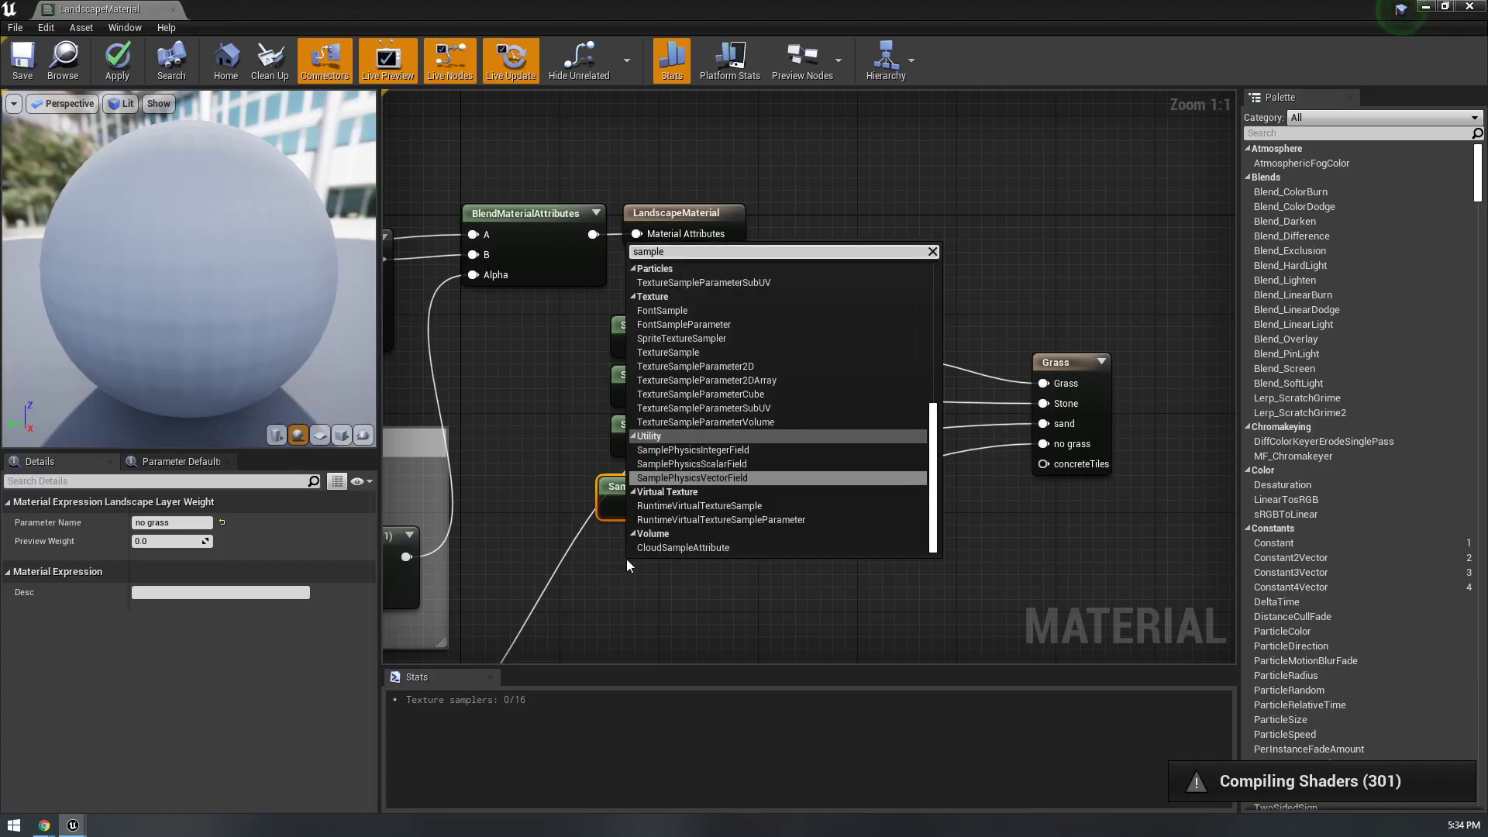
key("BackSpace")
key("BackSpace")
key("BackSpace")
key("BackSpace")
key("BackSpace")
key("BackSpace")
type("landscap")
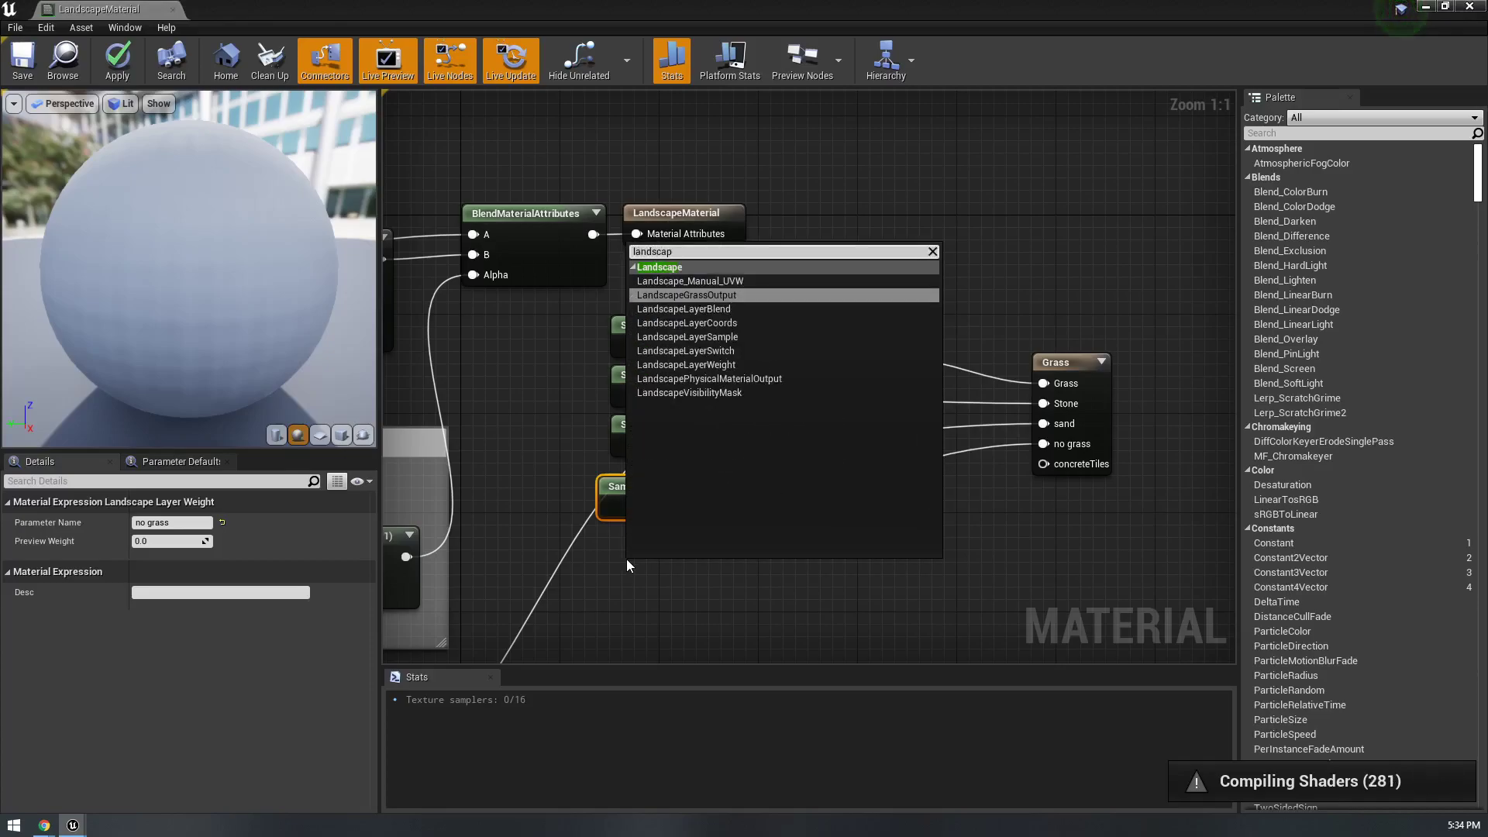
type("elay")
key("Down")
key("Down")
key("Return")
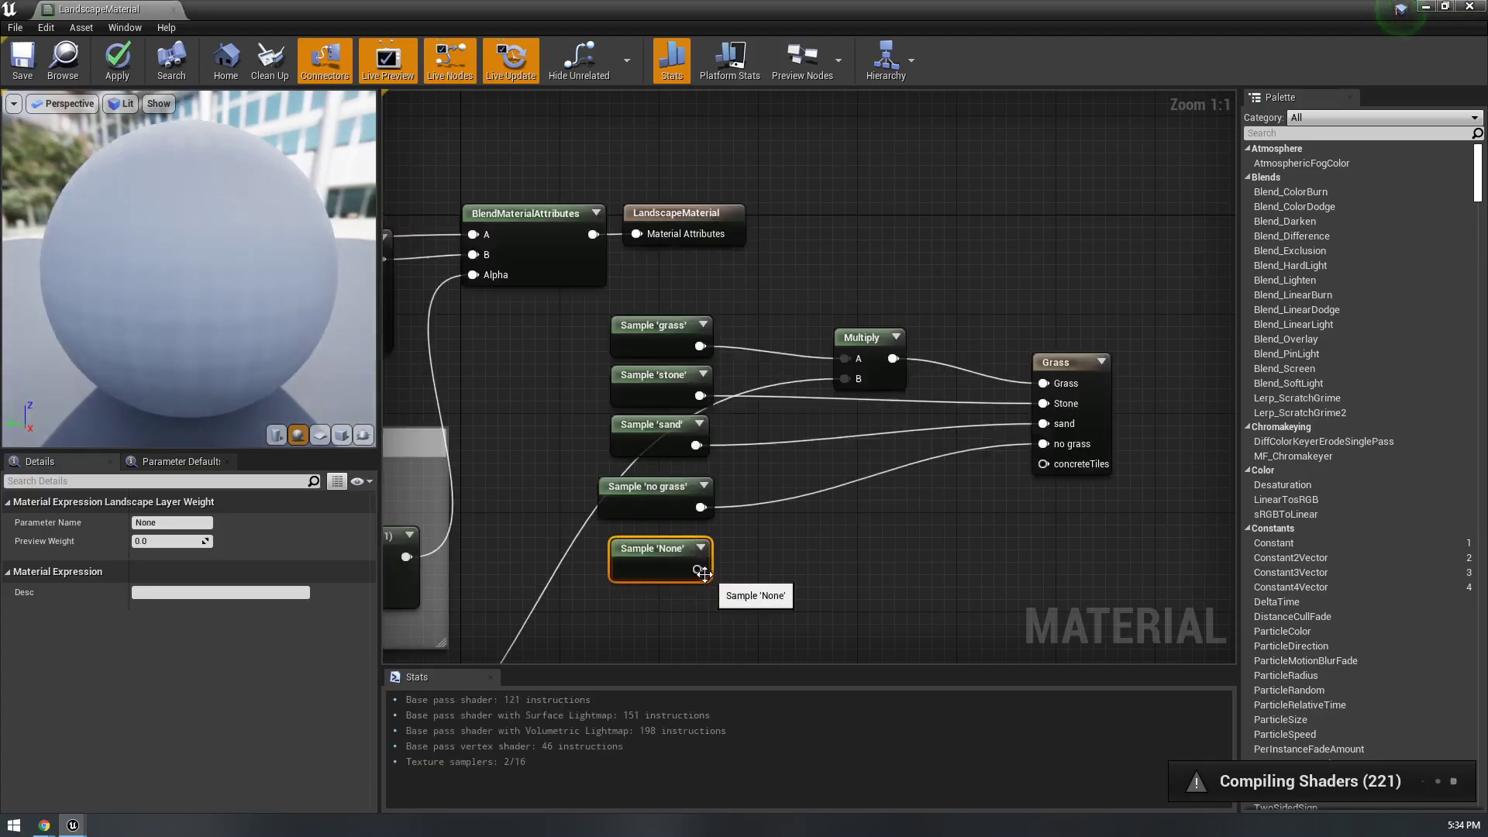
- Connect the new sample node to the Grass output's concreteTiles input, name its parameter concreteTiles, and save and close the material
left_click_drag(1021, 494, 1064, 466)
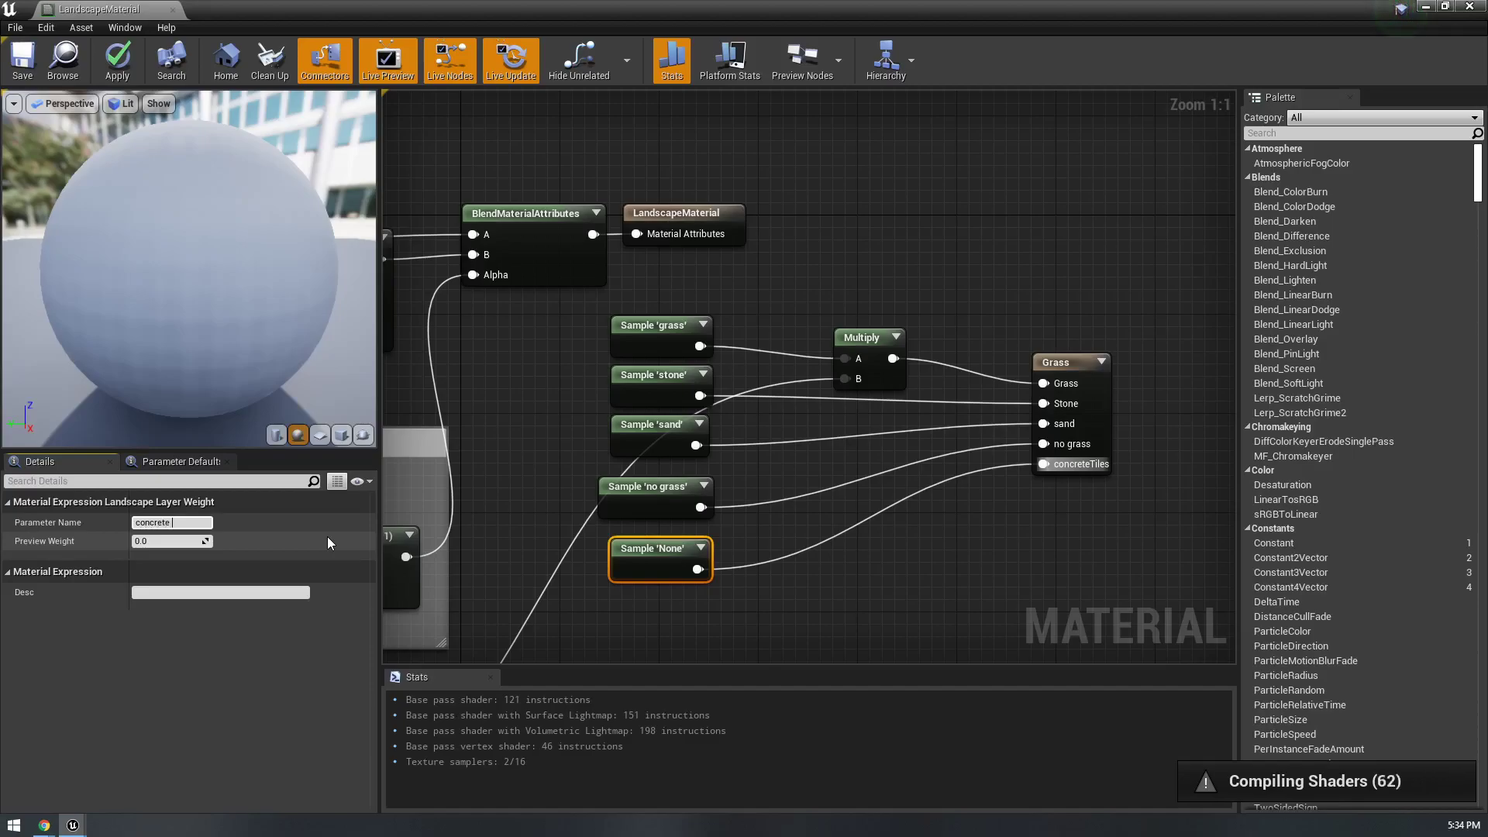
type("concreteTiles")
key("Return")
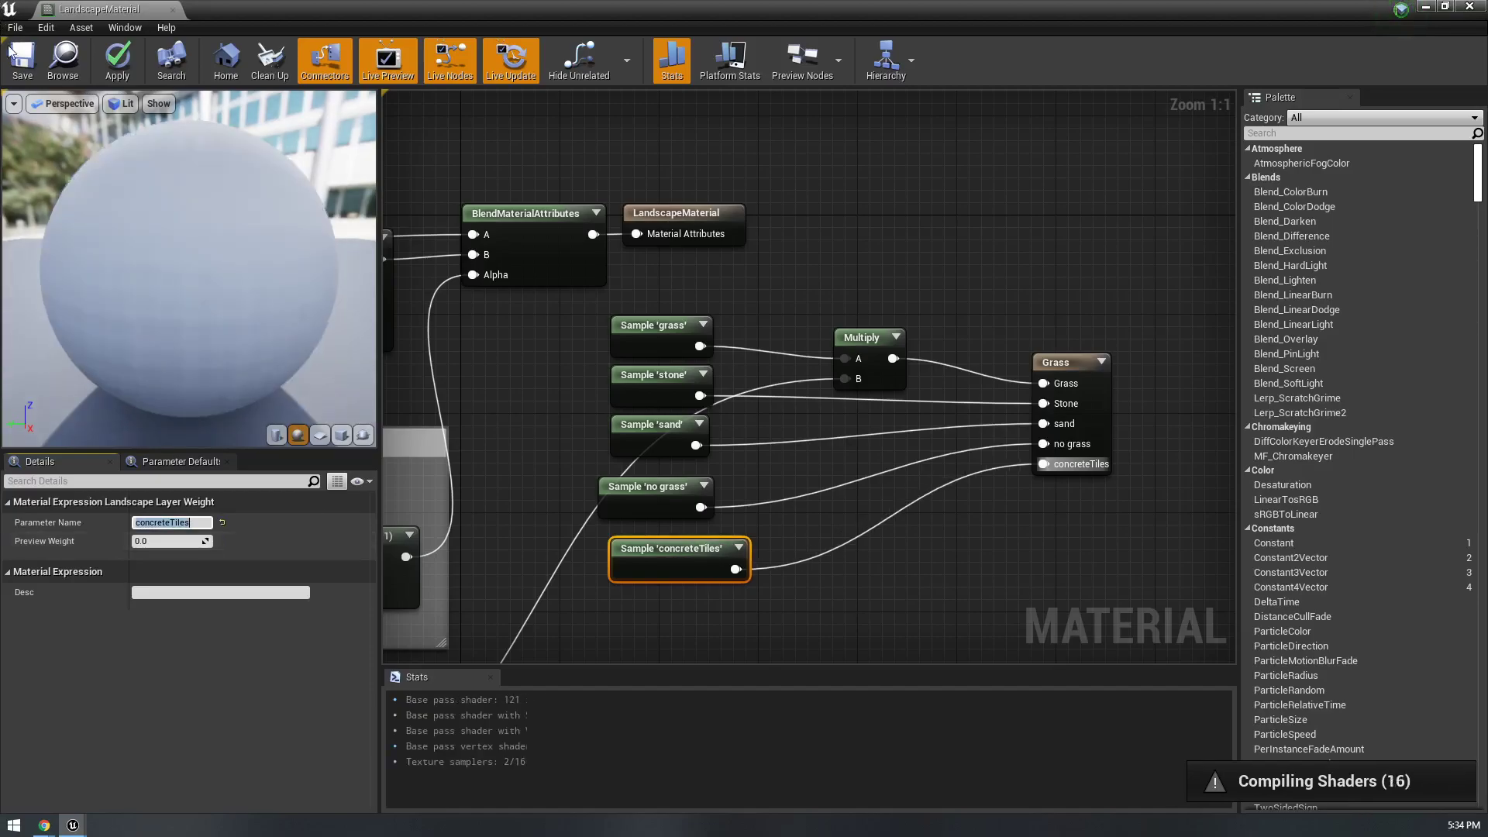
key("ctrl+s")
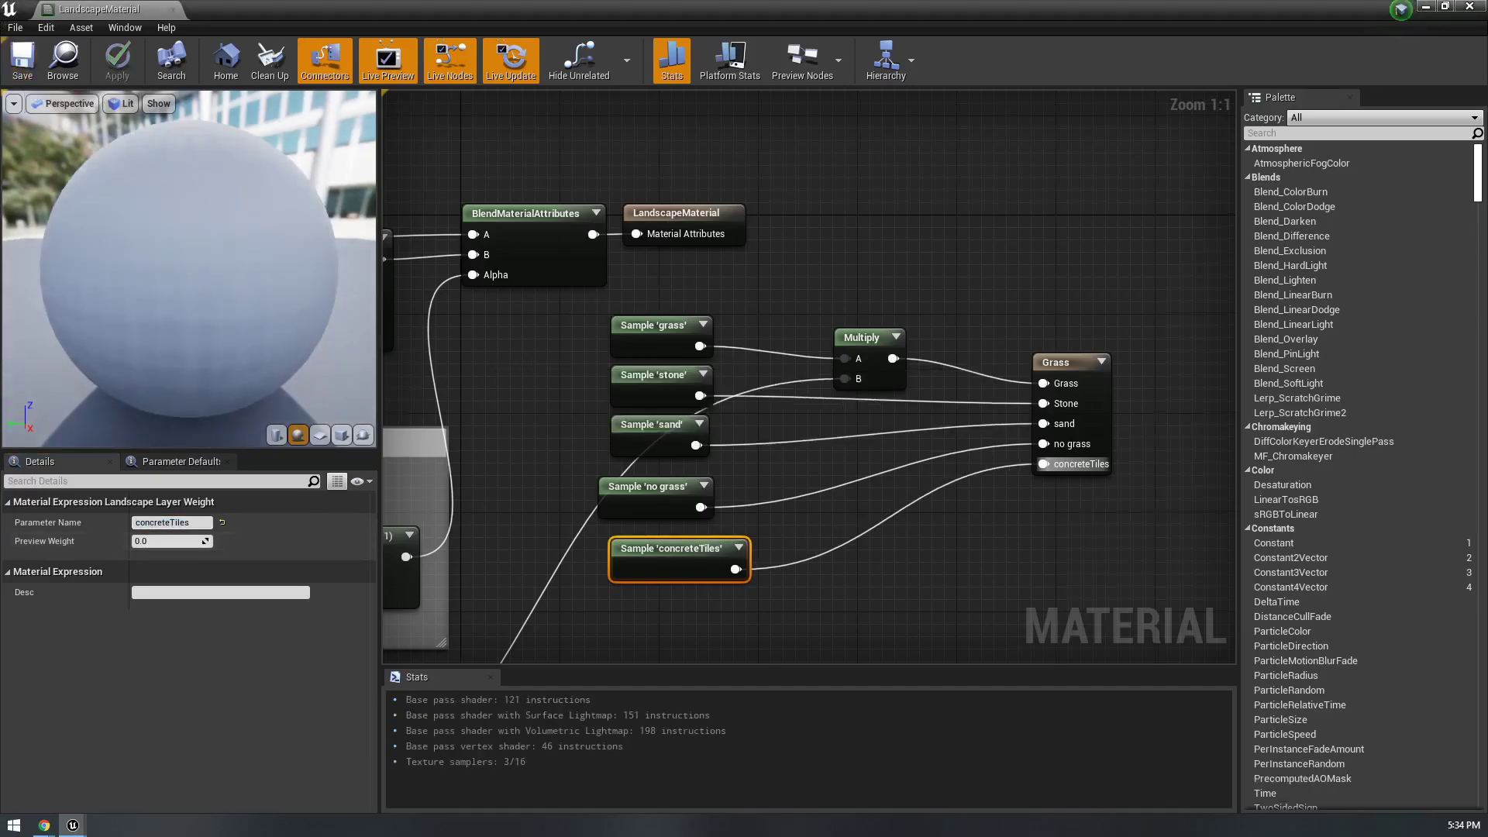
right_click_drag(634, 312, 935, 403)
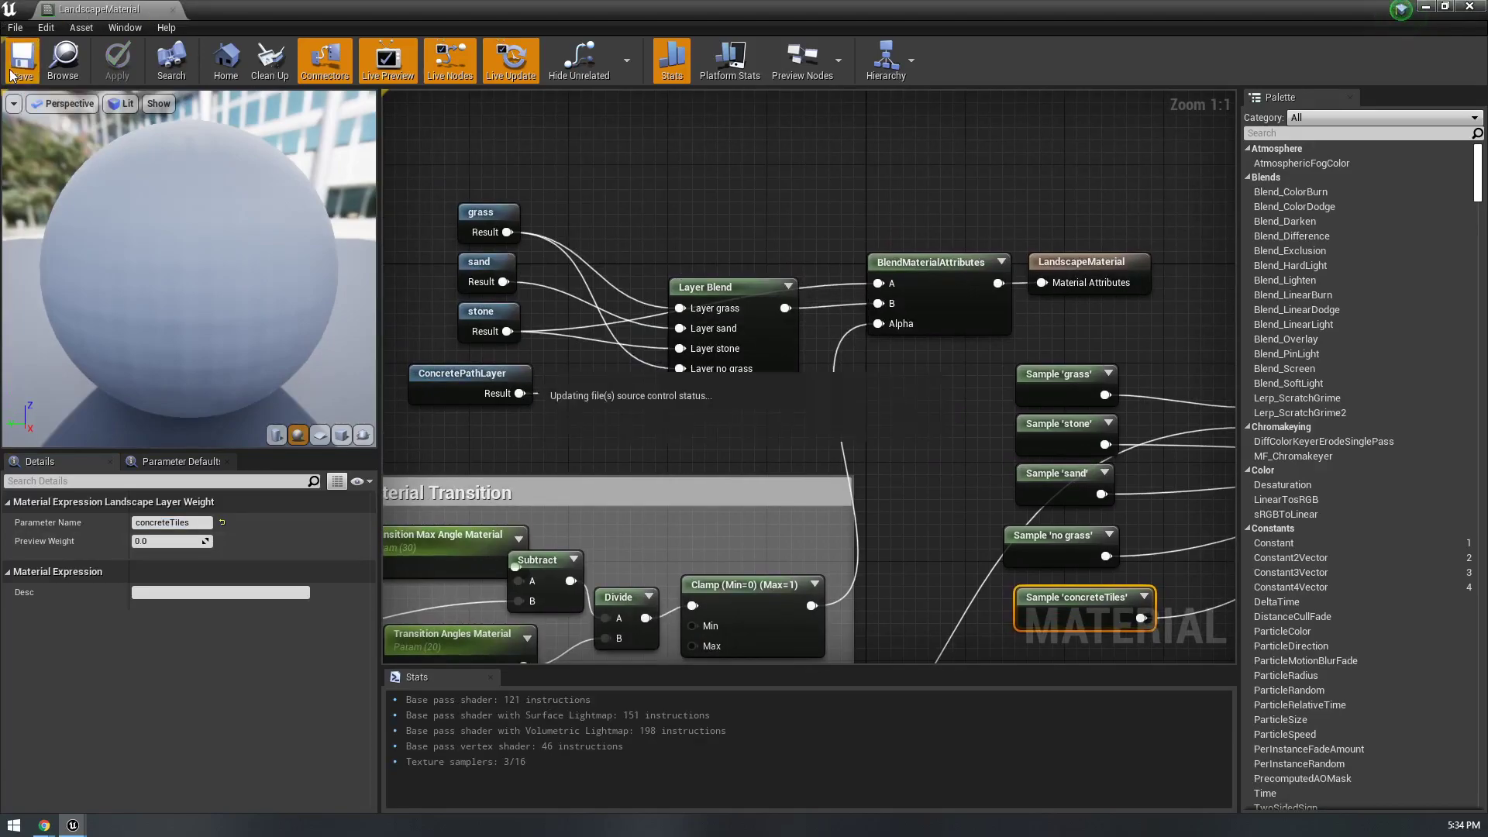
left_click(173, 11)
- Create a weight-blended layer info named concreteTiles_LayerInfo for the concreteTiles target layer in the TerrainStuff/Materials folder
right_click_drag(707, 528, 707, 474)
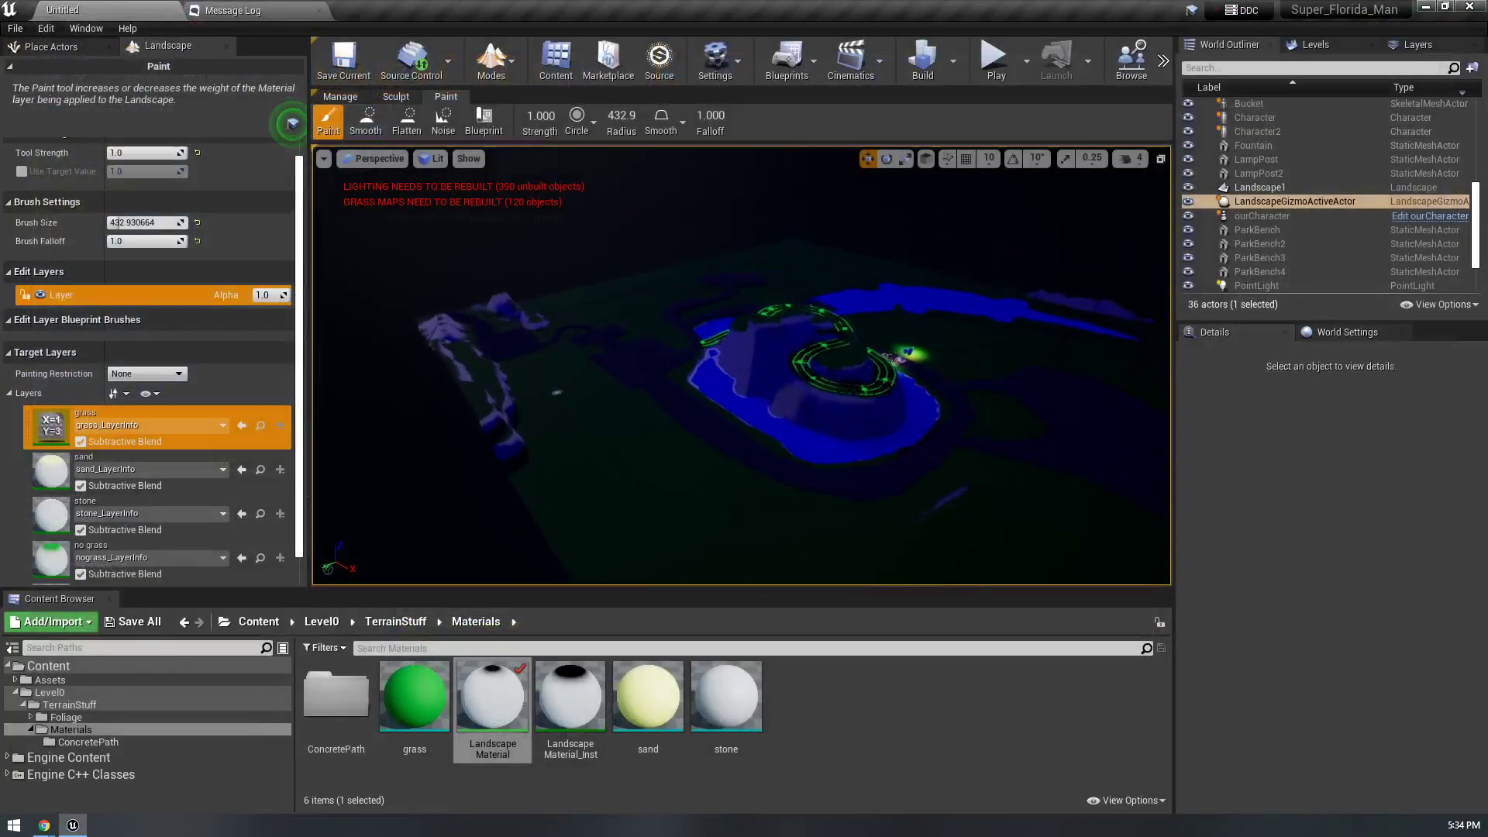
scroll(190, 516, "down", 1)
left_click(195, 562)
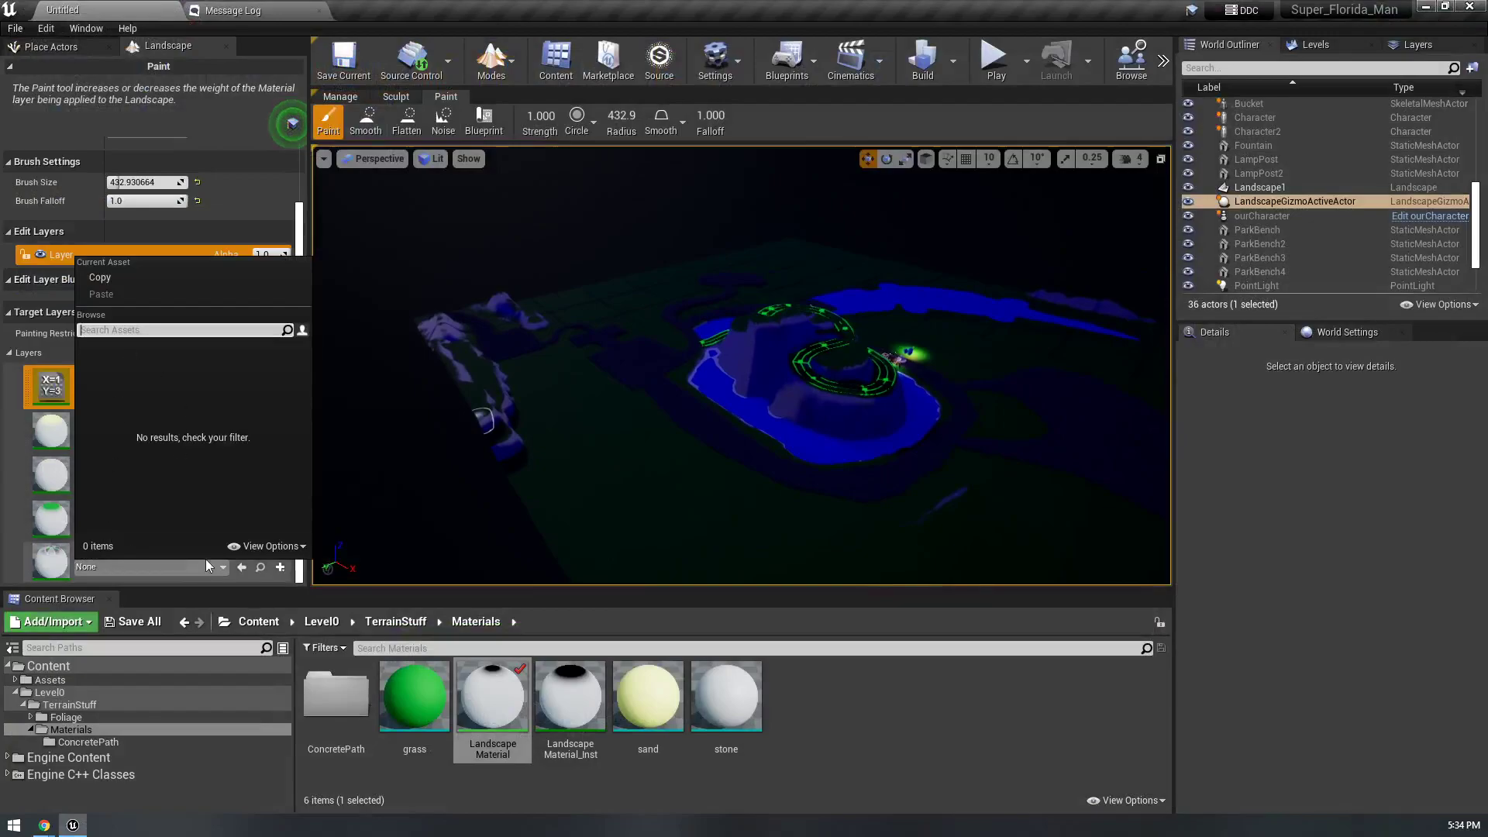
left_click(280, 567)
left_click(279, 566)
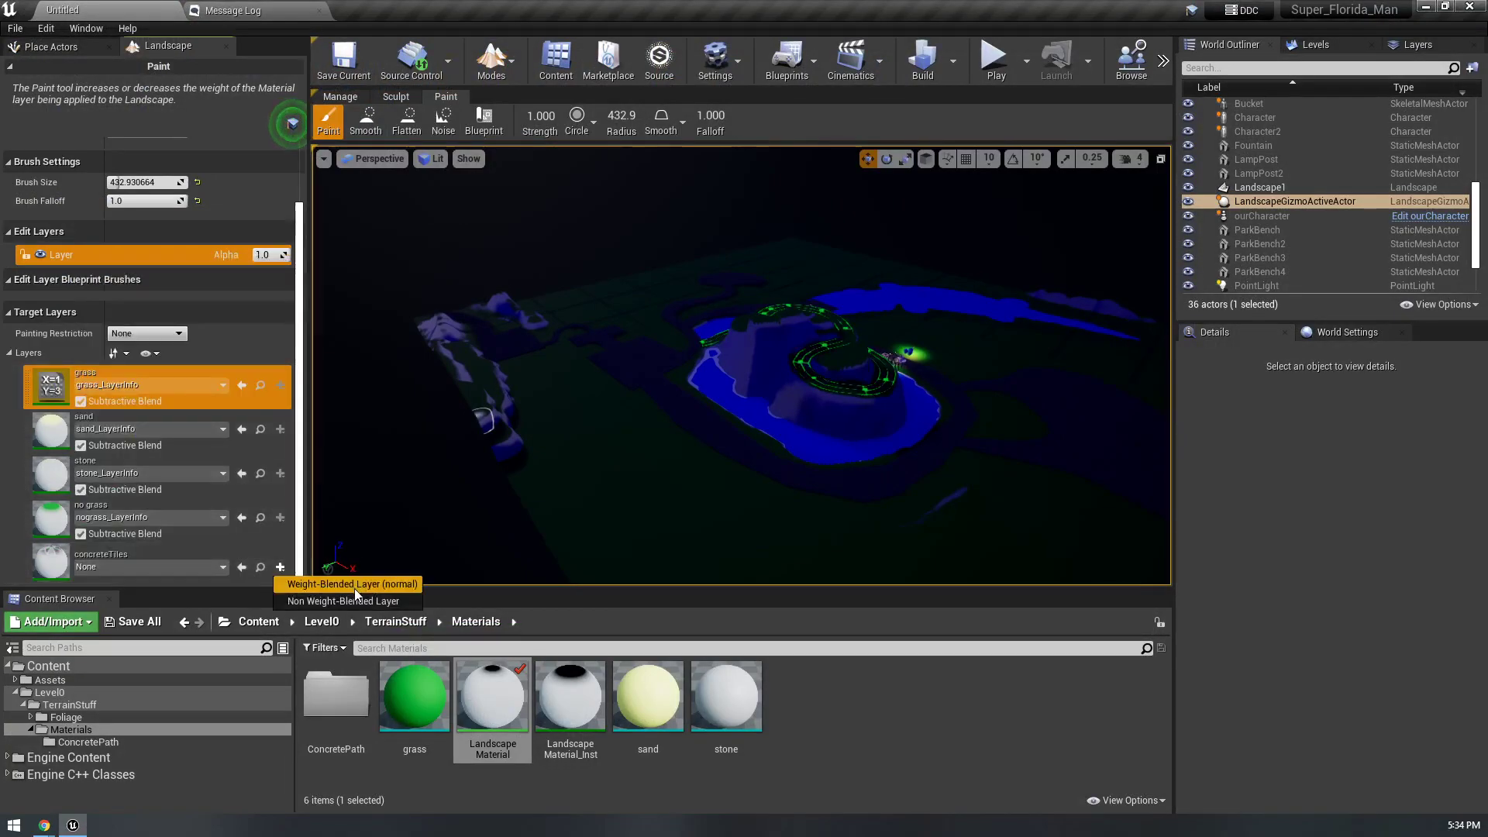
left_click(355, 586)
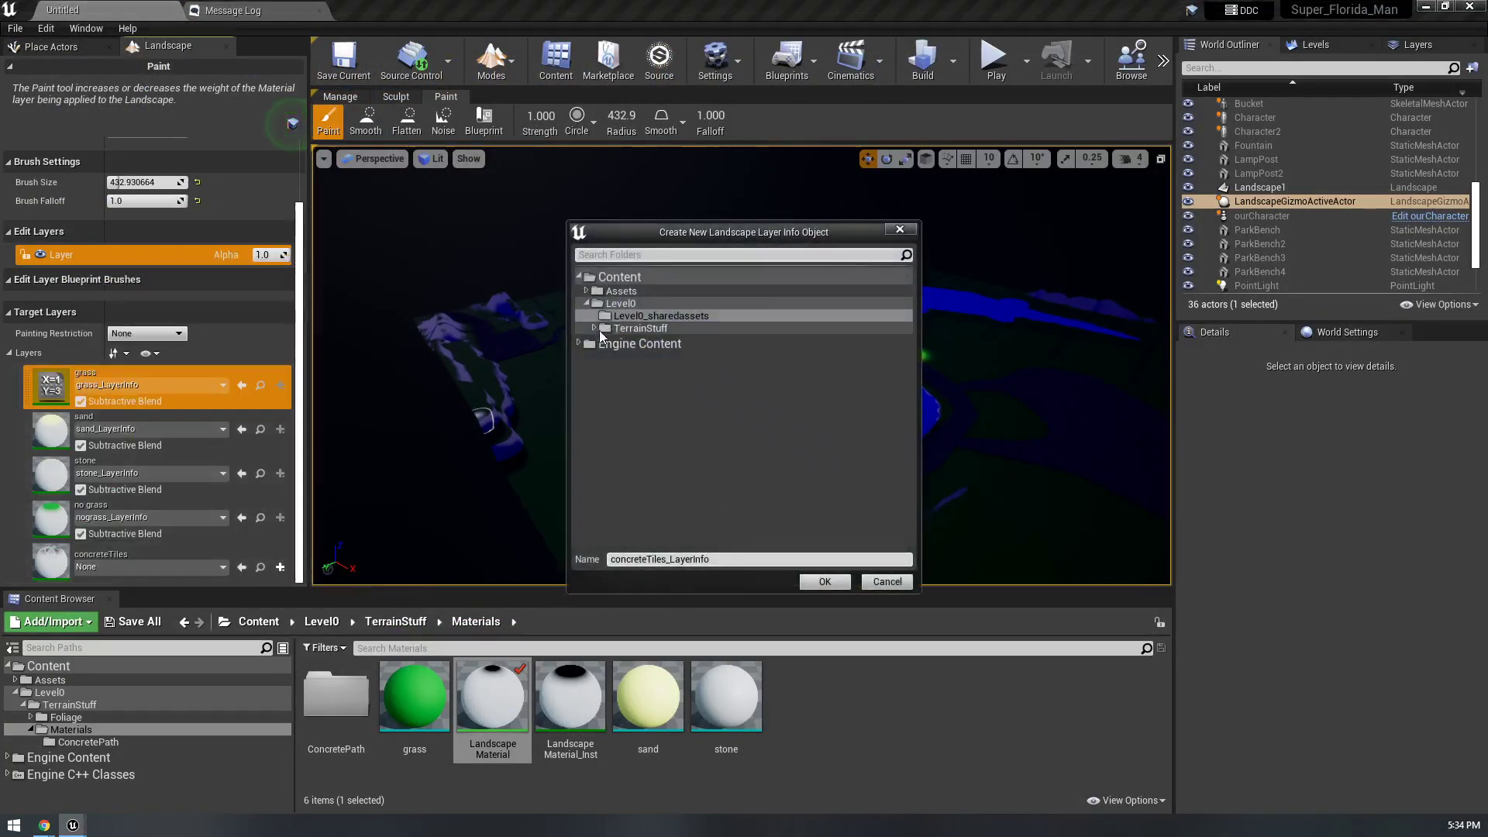
left_click(628, 330)
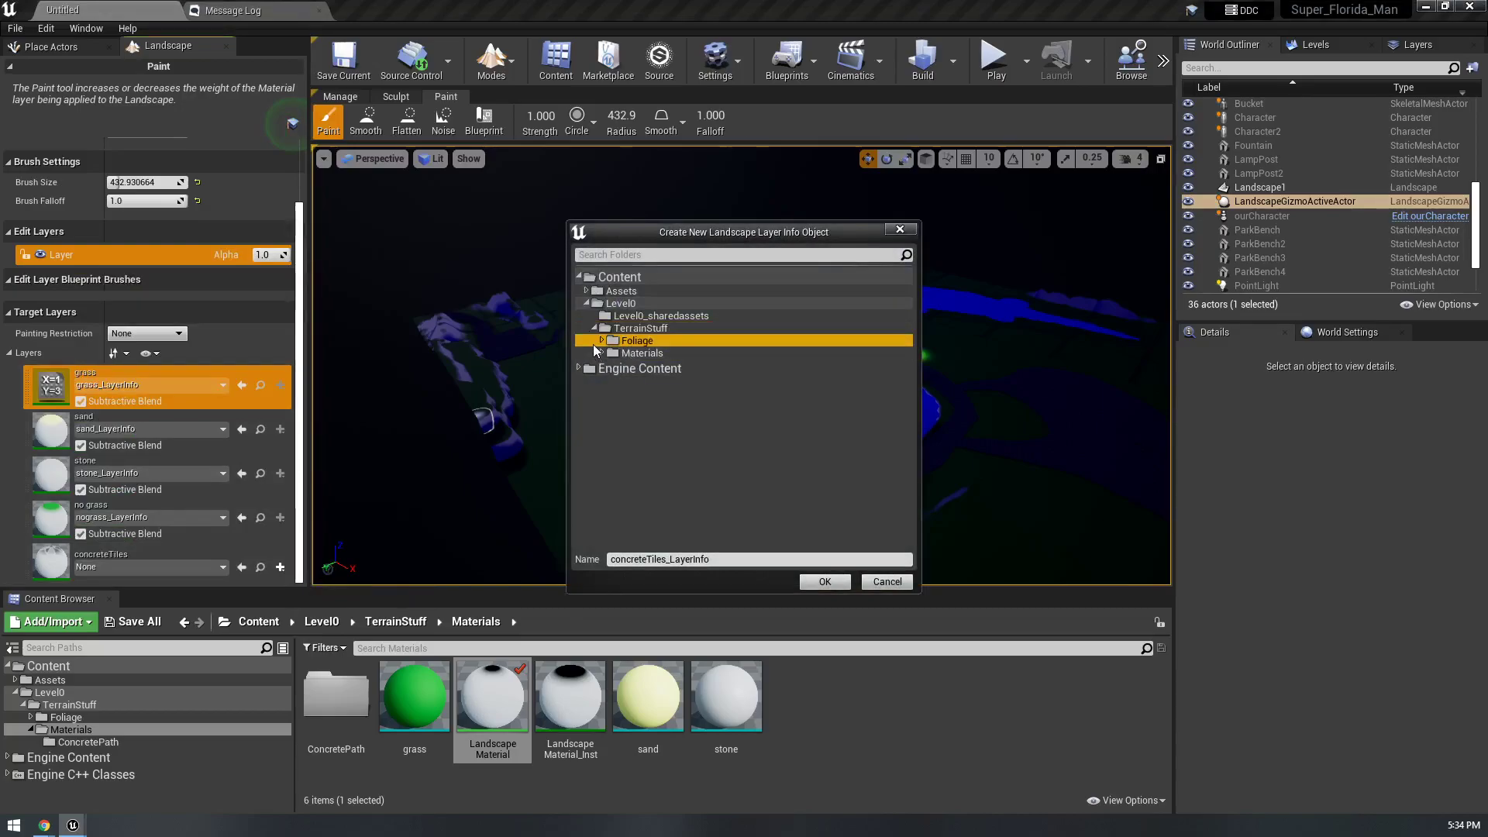
left_click(602, 354)
left_click(647, 365)
left_click(643, 353)
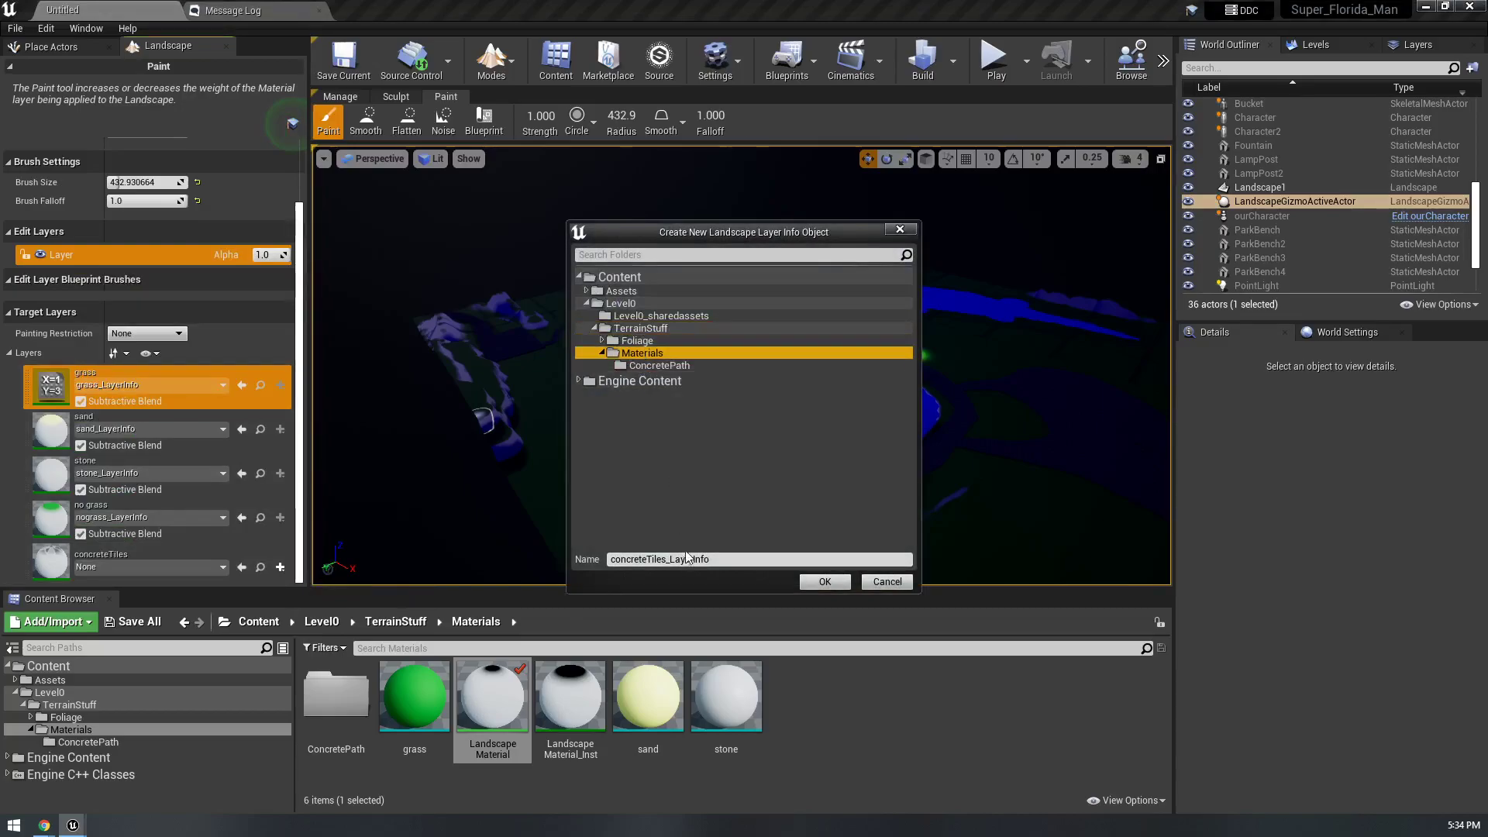
left_click(659, 316)
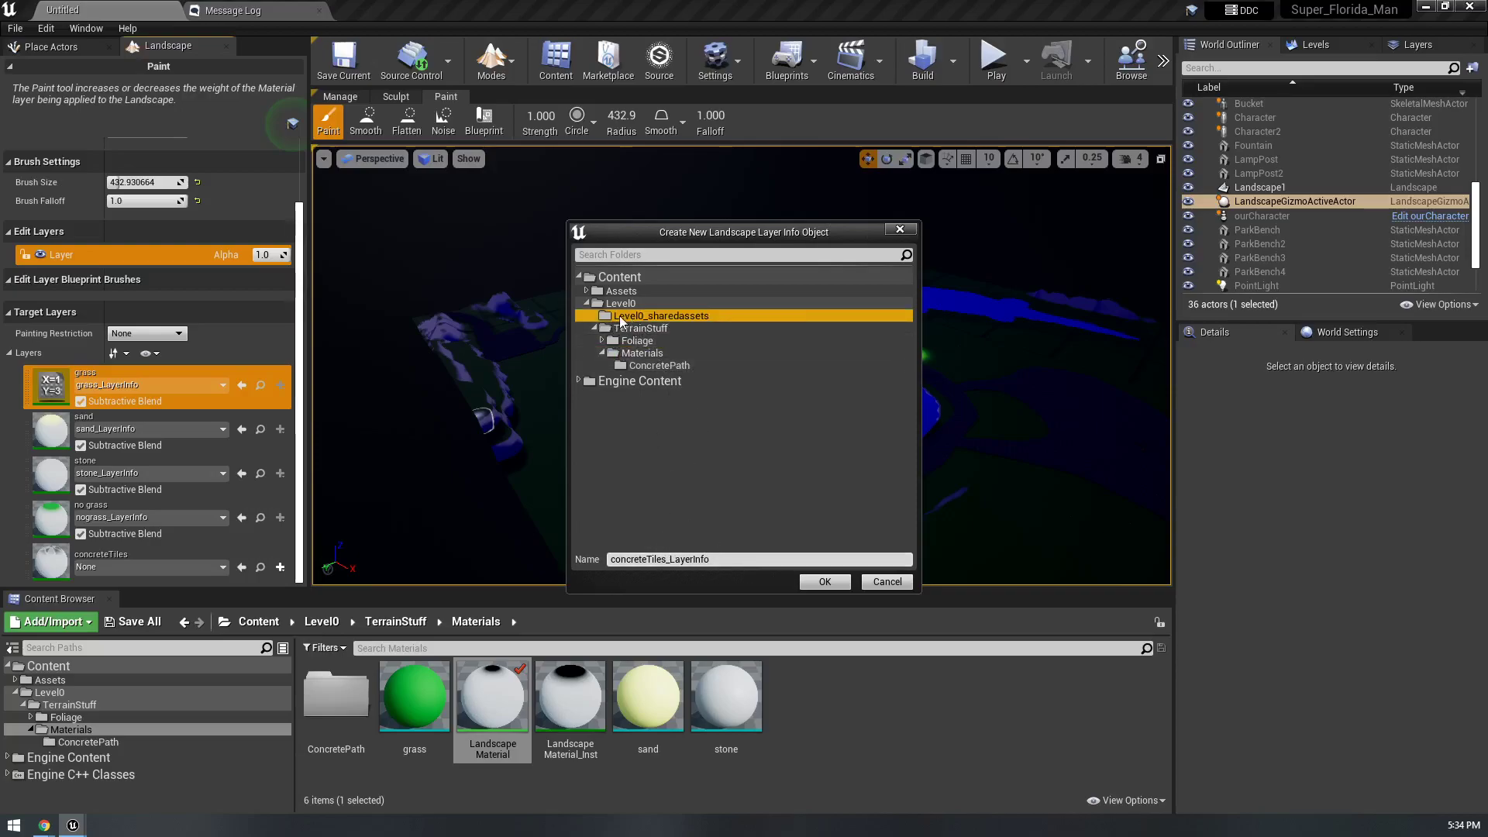
left_click(824, 583)
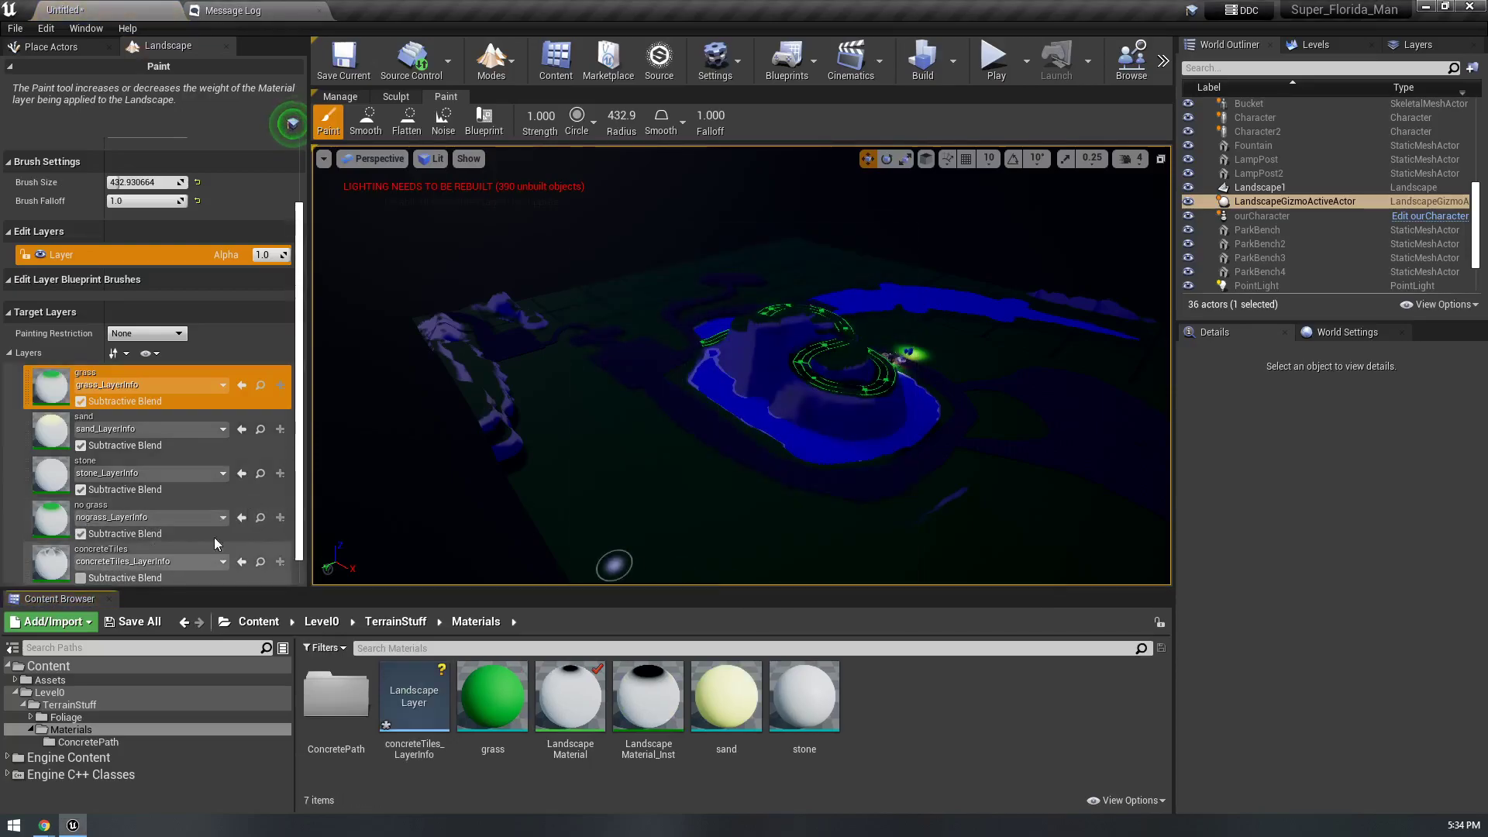
- Select the concreteTiles target layer and paint patches of it on the grassy landscape
left_click(52, 568)
key("w")
mouse_move(698, 372)
right_mouse_down()
mouse_move(636, 356)
mouse_move(589, 310)
mouse_move(659, 496)
right_mouse_up()
mouse_move(777, 488)
left_mouse_down()
mouse_move(701, 395)
mouse_move(799, 403)
left_mouse_up()
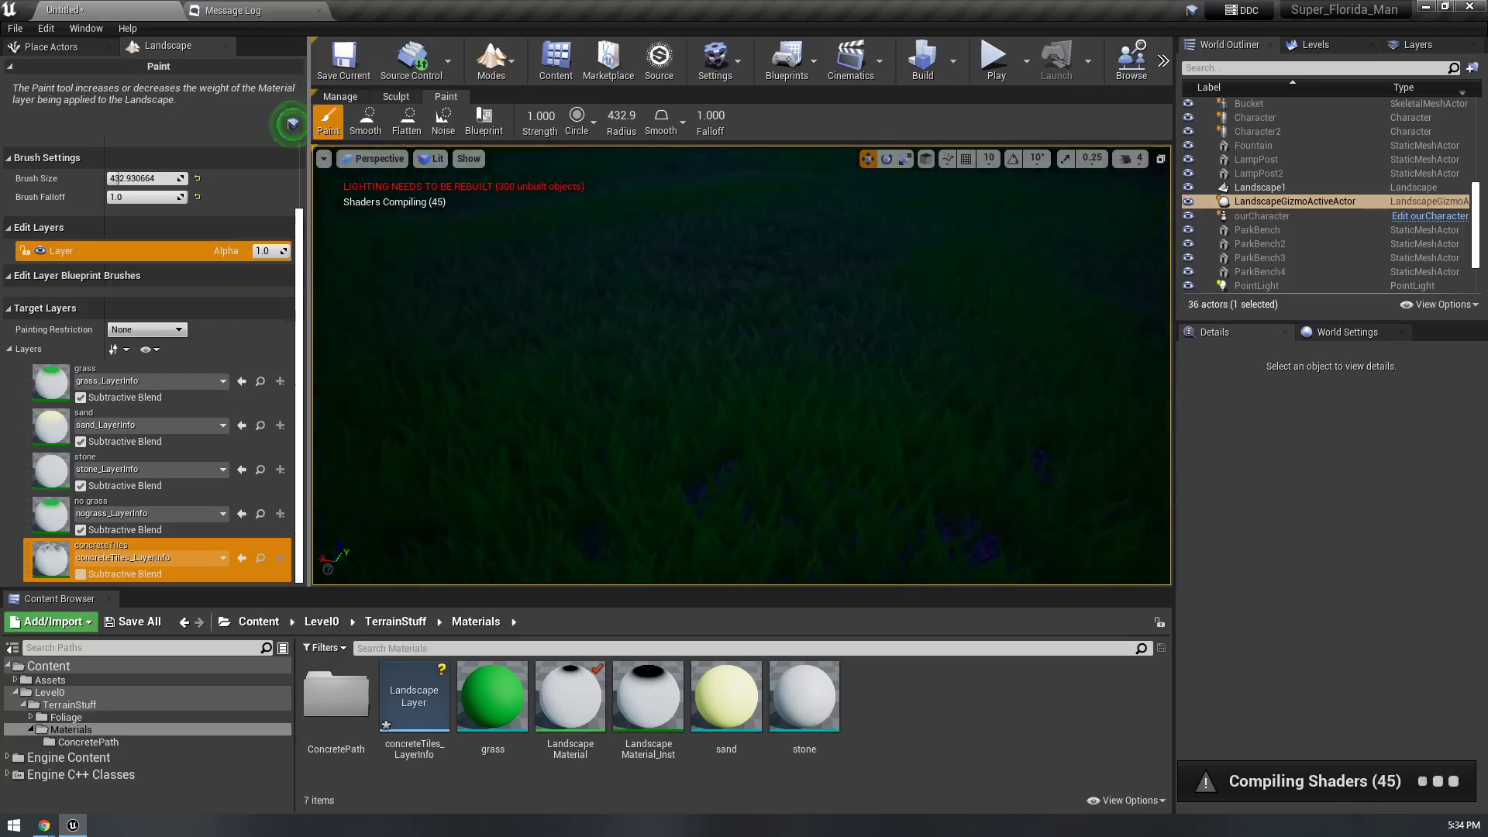
right_click_drag(742, 365, 635, 360)
mouse_move(691, 312)
left_mouse_down()
mouse_move(768, 346)
mouse_move(522, 342)
mouse_move(635, 386)
left_mouse_up()
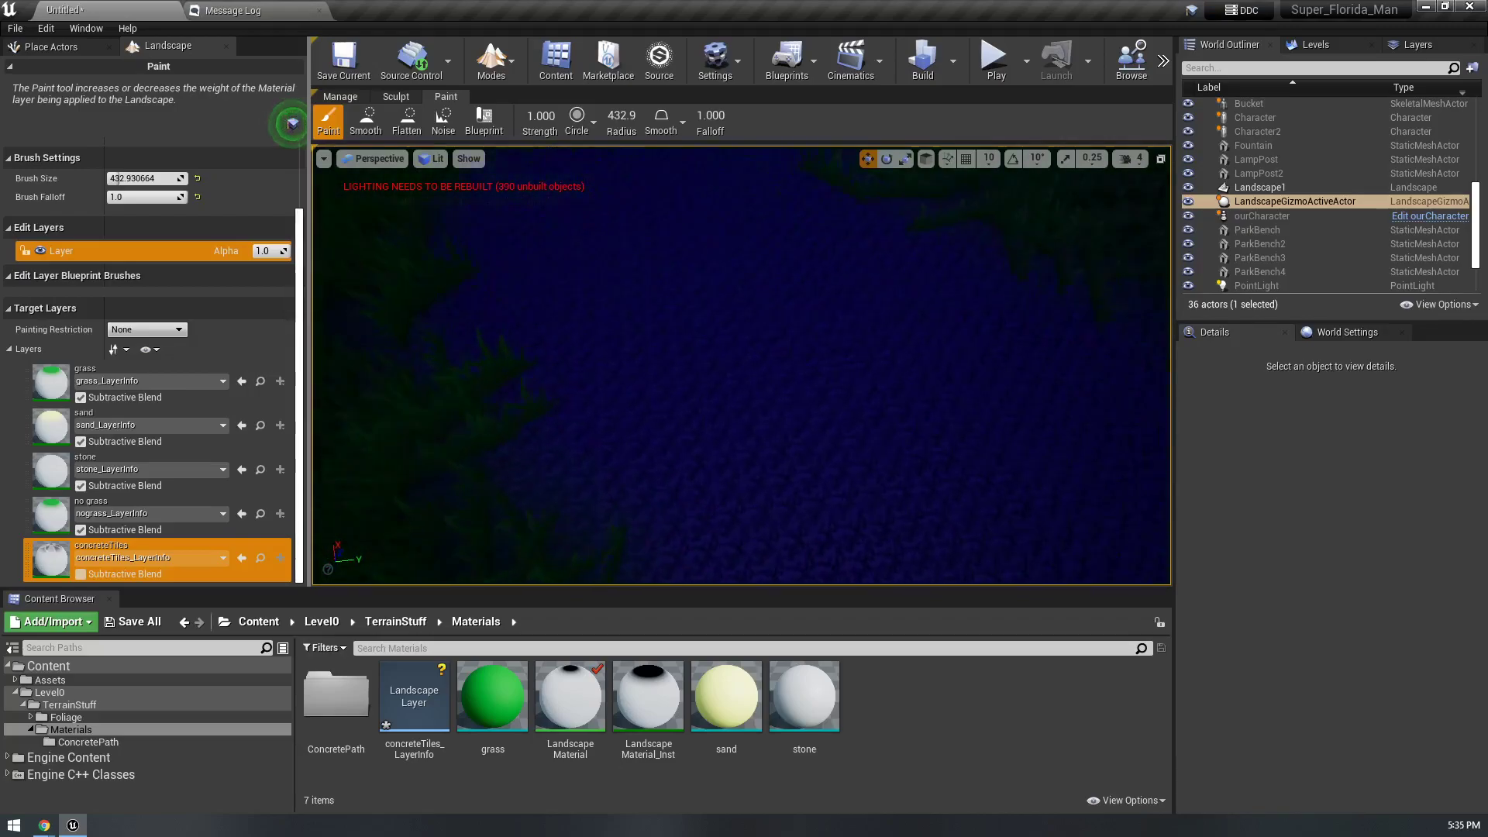
mouse_move(636, 385)
right_mouse_down()
mouse_move(612, 403)
mouse_move(496, 306)
mouse_move(434, 310)
mouse_move(450, 434)
mouse_move(480, 379)
right_mouse_up()
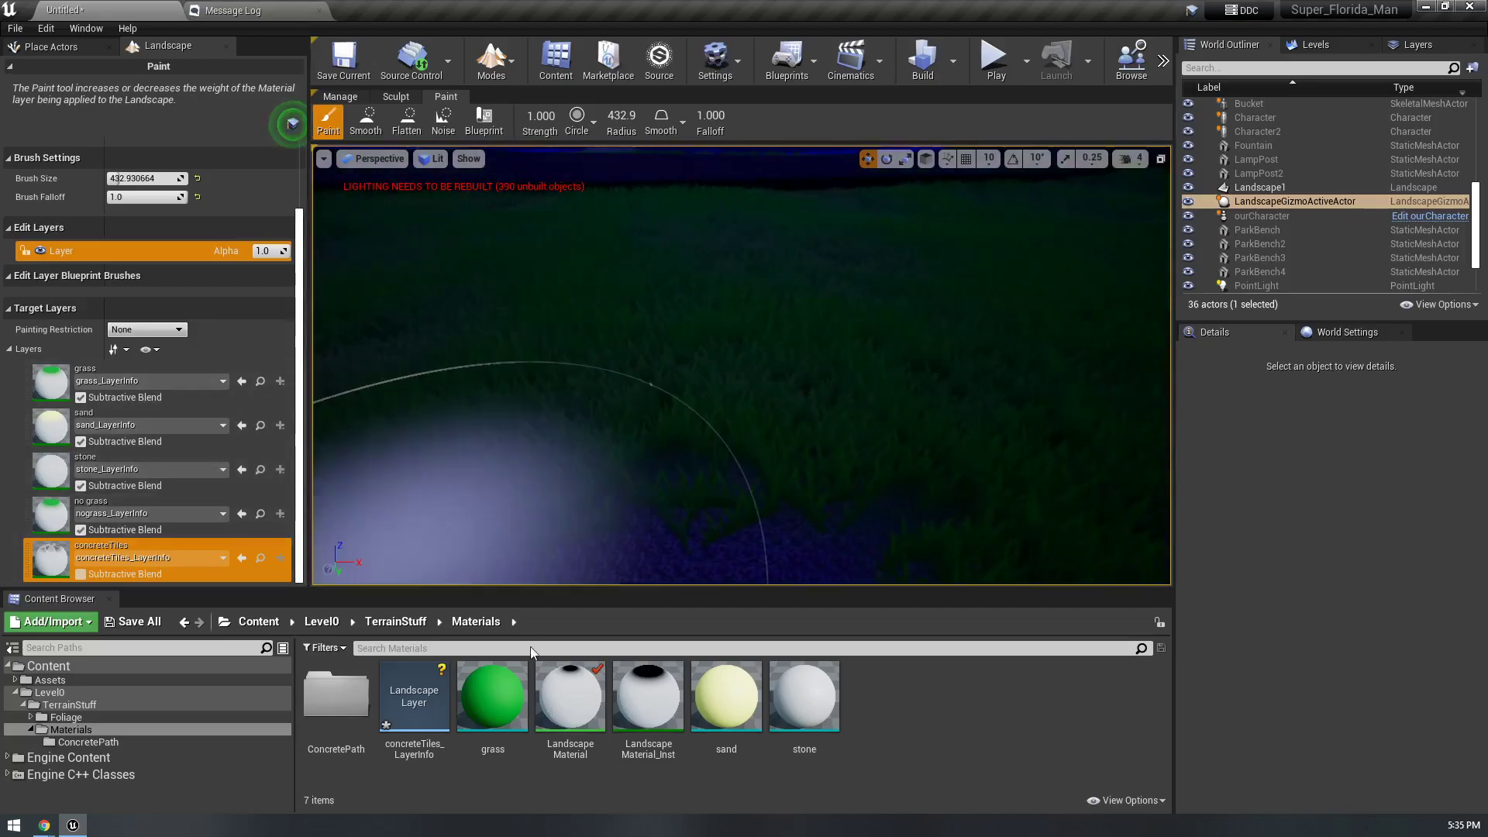
- Open the ConcretePathLayer function from the ConcretePath folder and delete the node feeding BumpOffset's Coordinate input
double_click(335, 698)
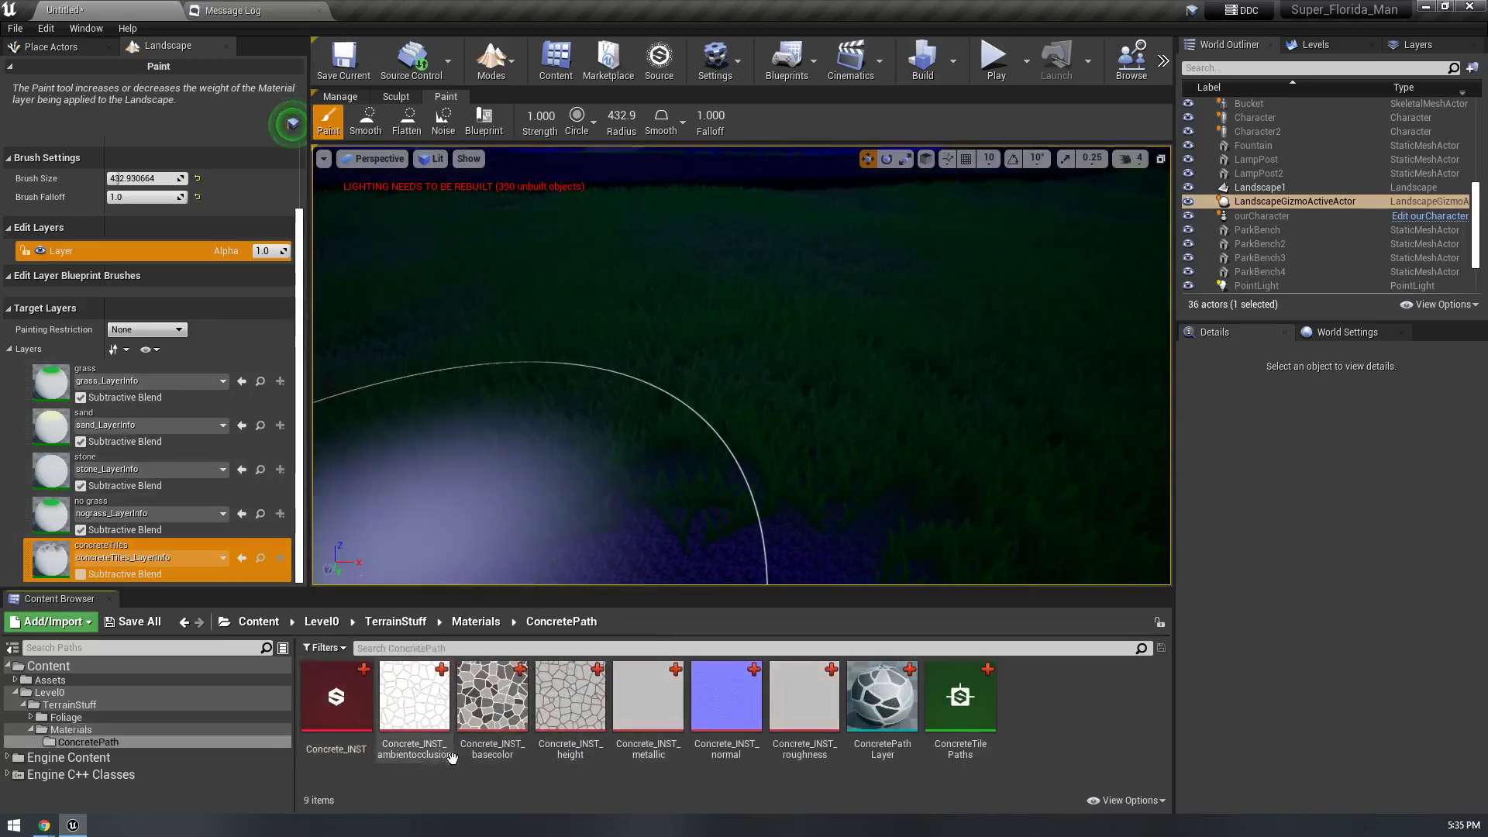
double_click(905, 716)
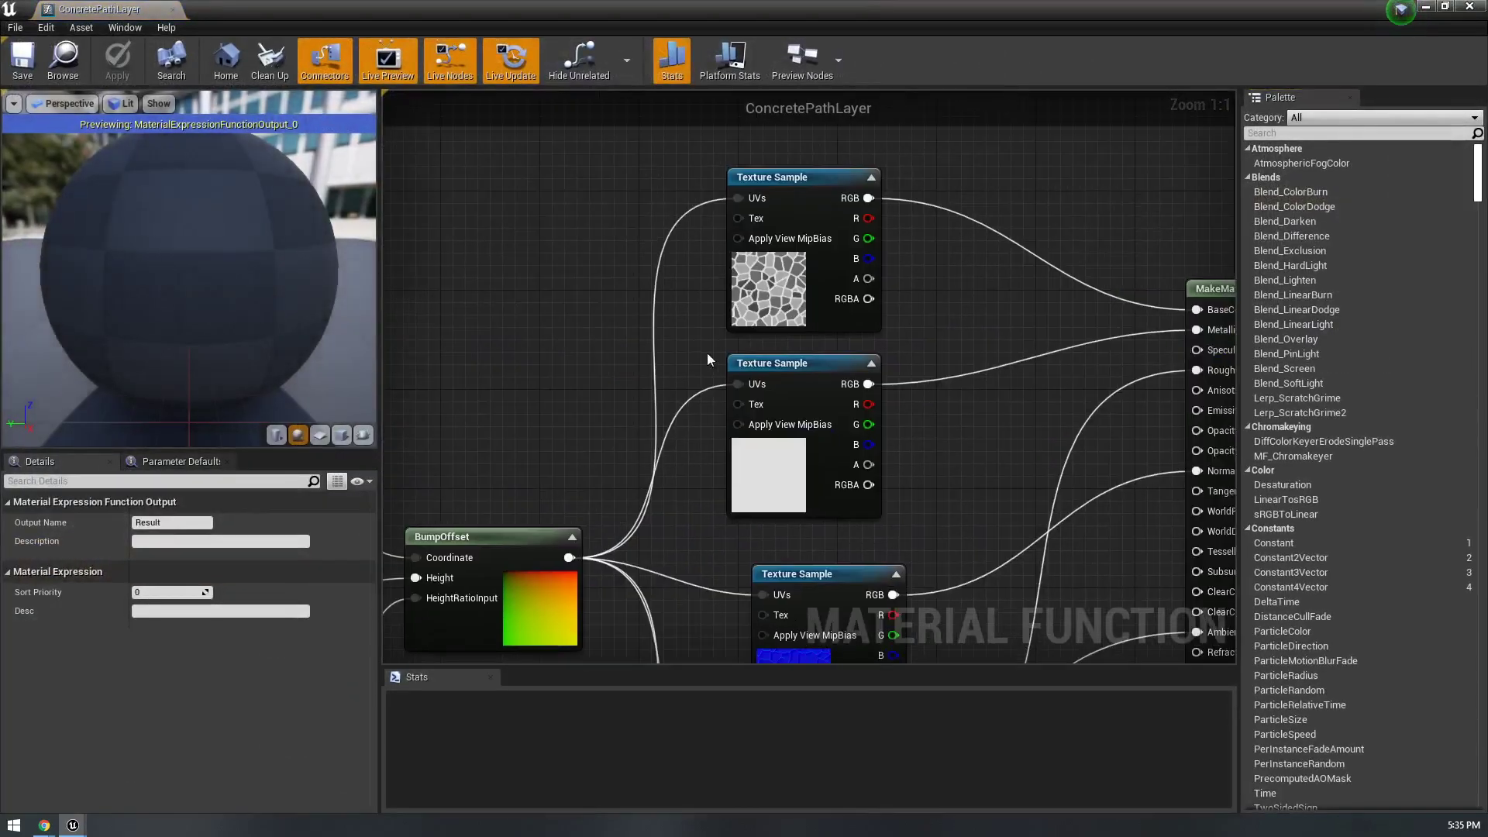
right_click_drag(675, 392, 1012, 344)
left_click_drag(756, 321, 480, 296)
right_click_drag(609, 333, 859, 384)
key("Delete")
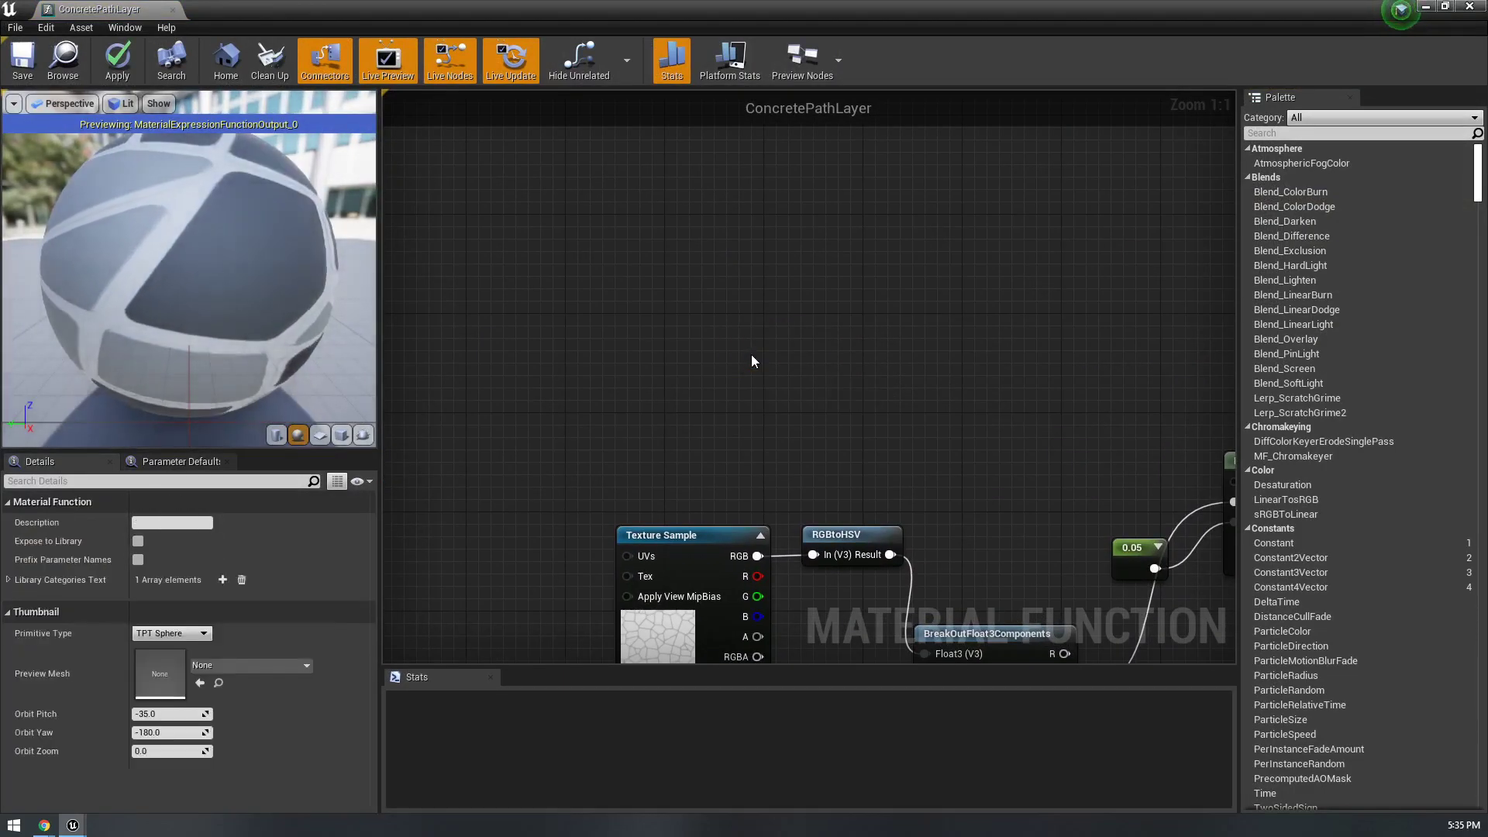
- Add a LandscapeLayerCoords node above the height Texture Sample and connect it to input A of a new Divide node
right_click(751, 355)
type("landscape la")
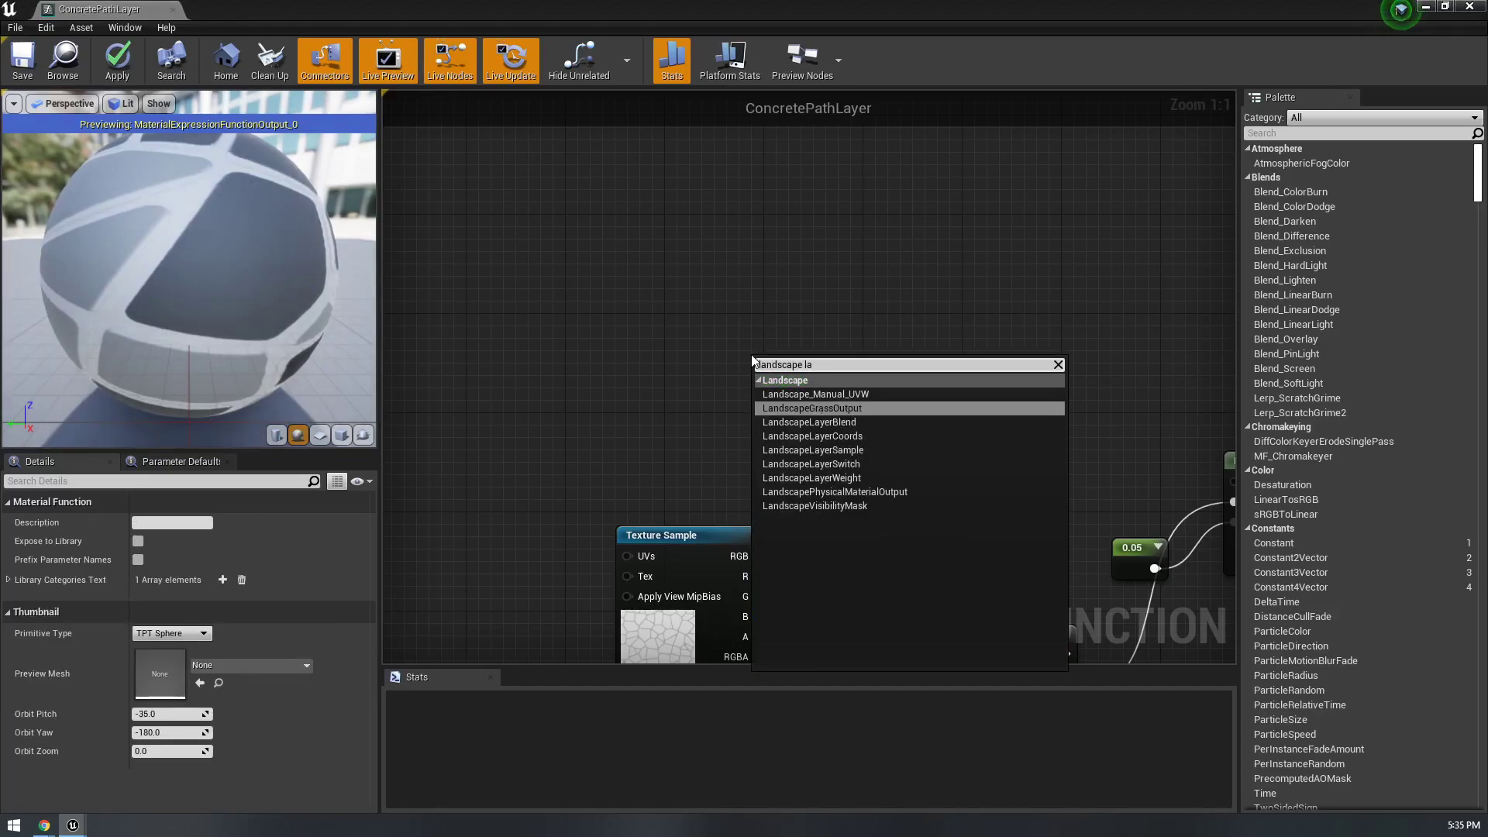
key("Return")
left_click_drag(727, 393, 600, 361)
right_click(777, 383)
type("divide")
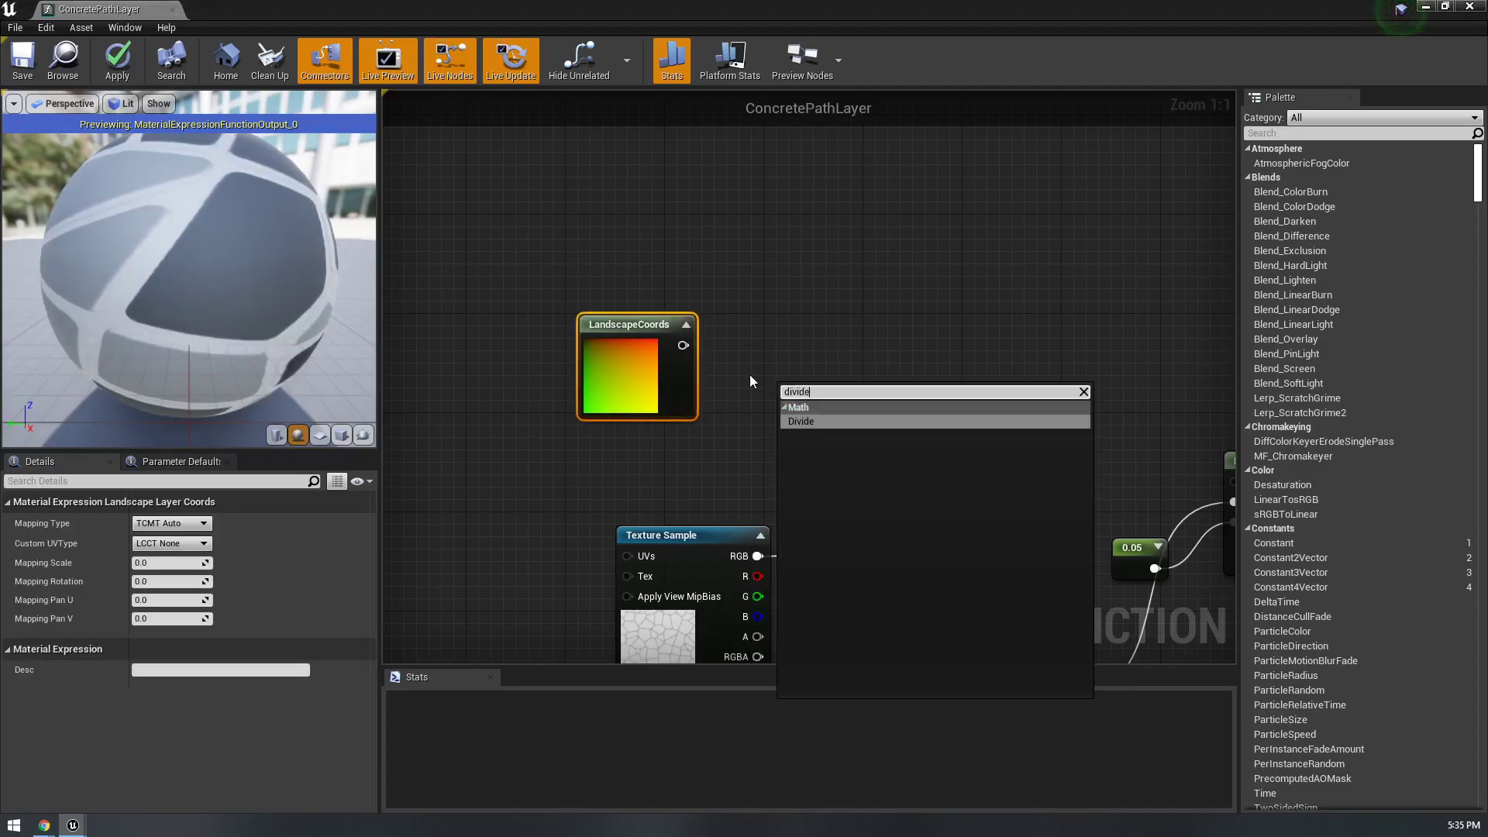
key("Return")
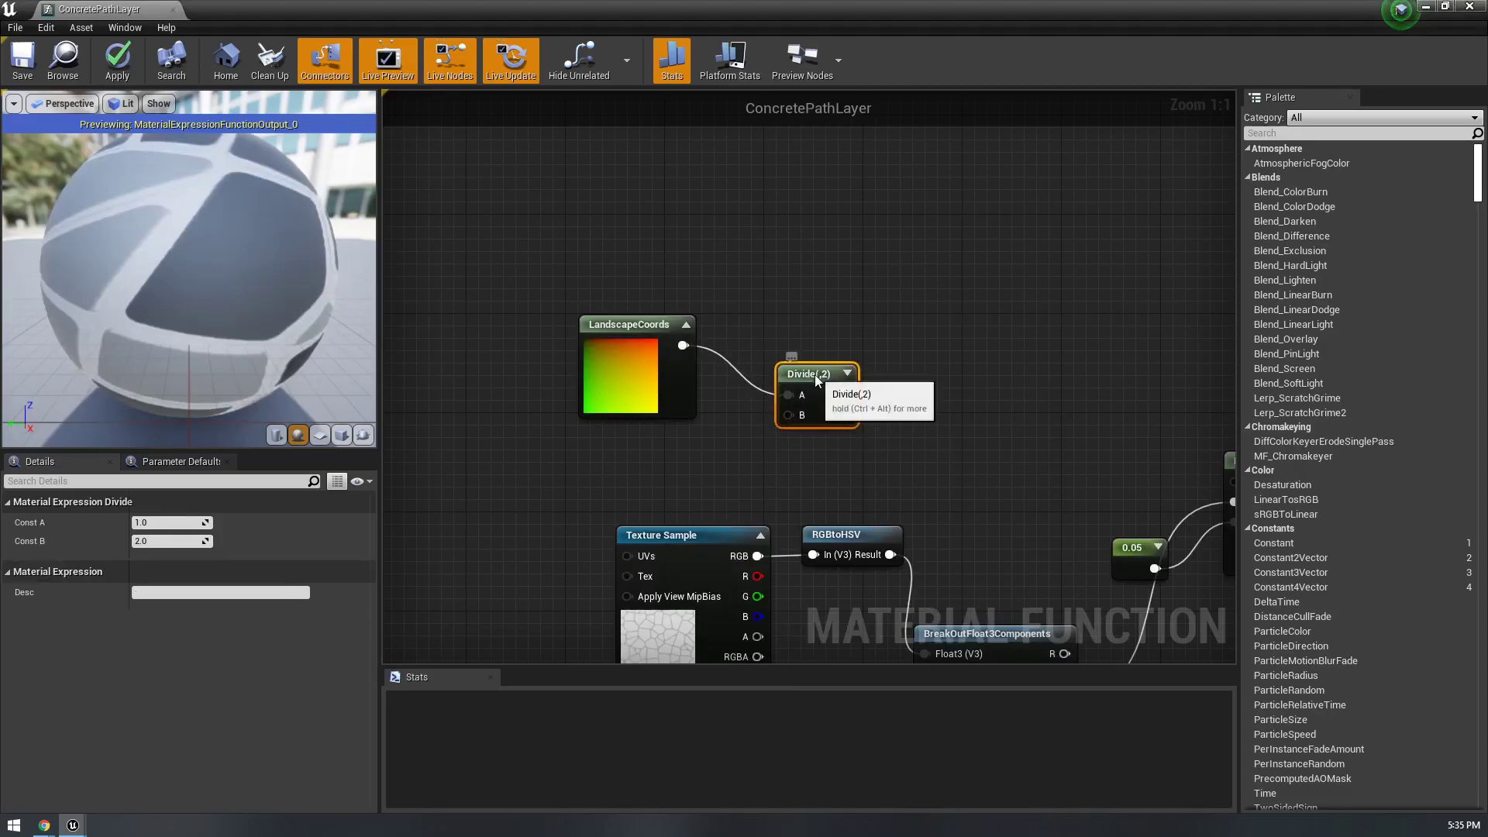
- Add a constant node with the comment Scale and connect it to the Divide node's B input
left_click(605, 458)
right_click(618, 449)
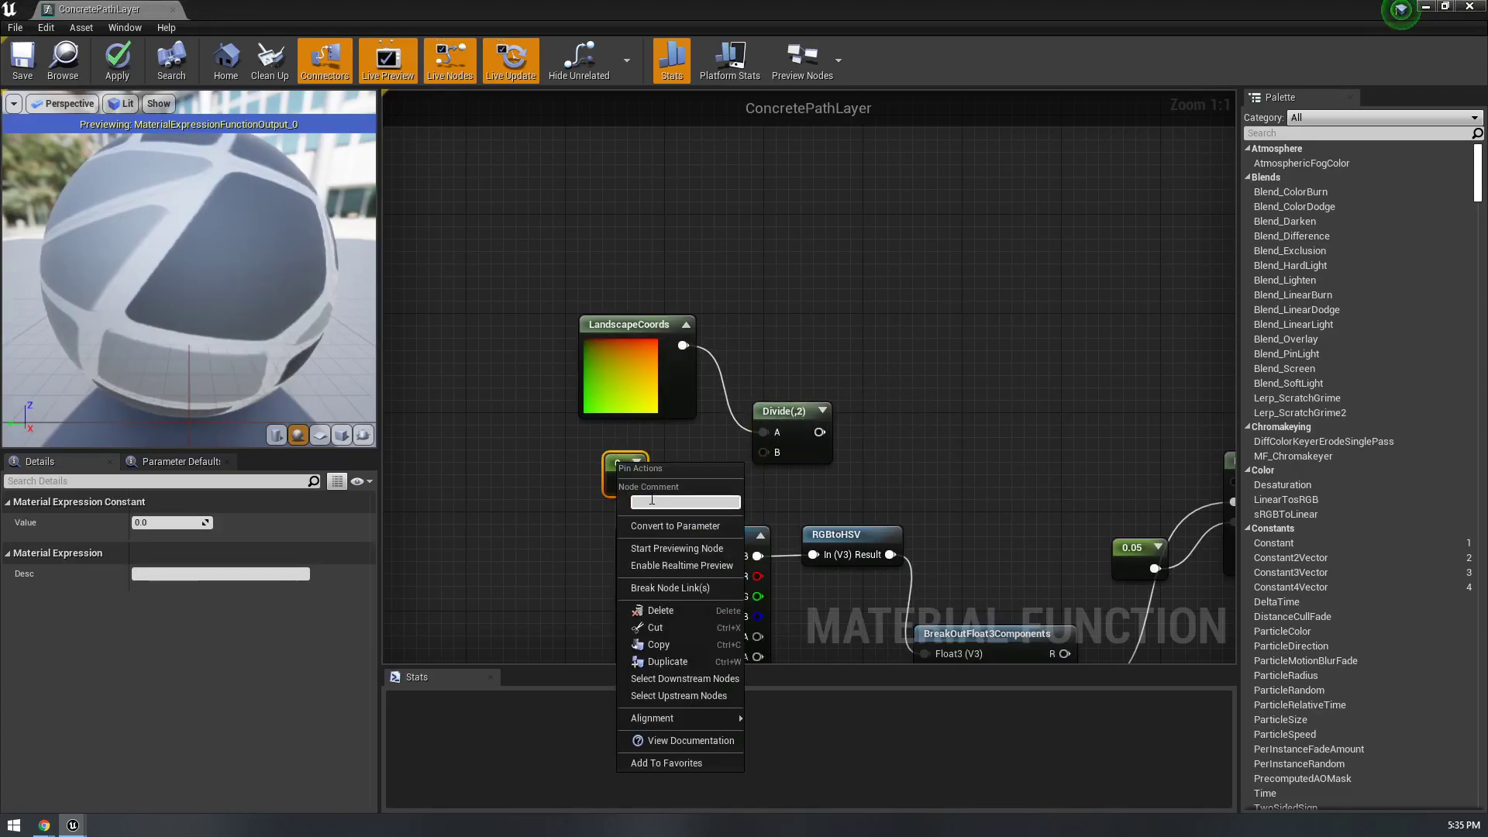
type("Scale")
key("Return")
left_click_drag(633, 484, 764, 452)
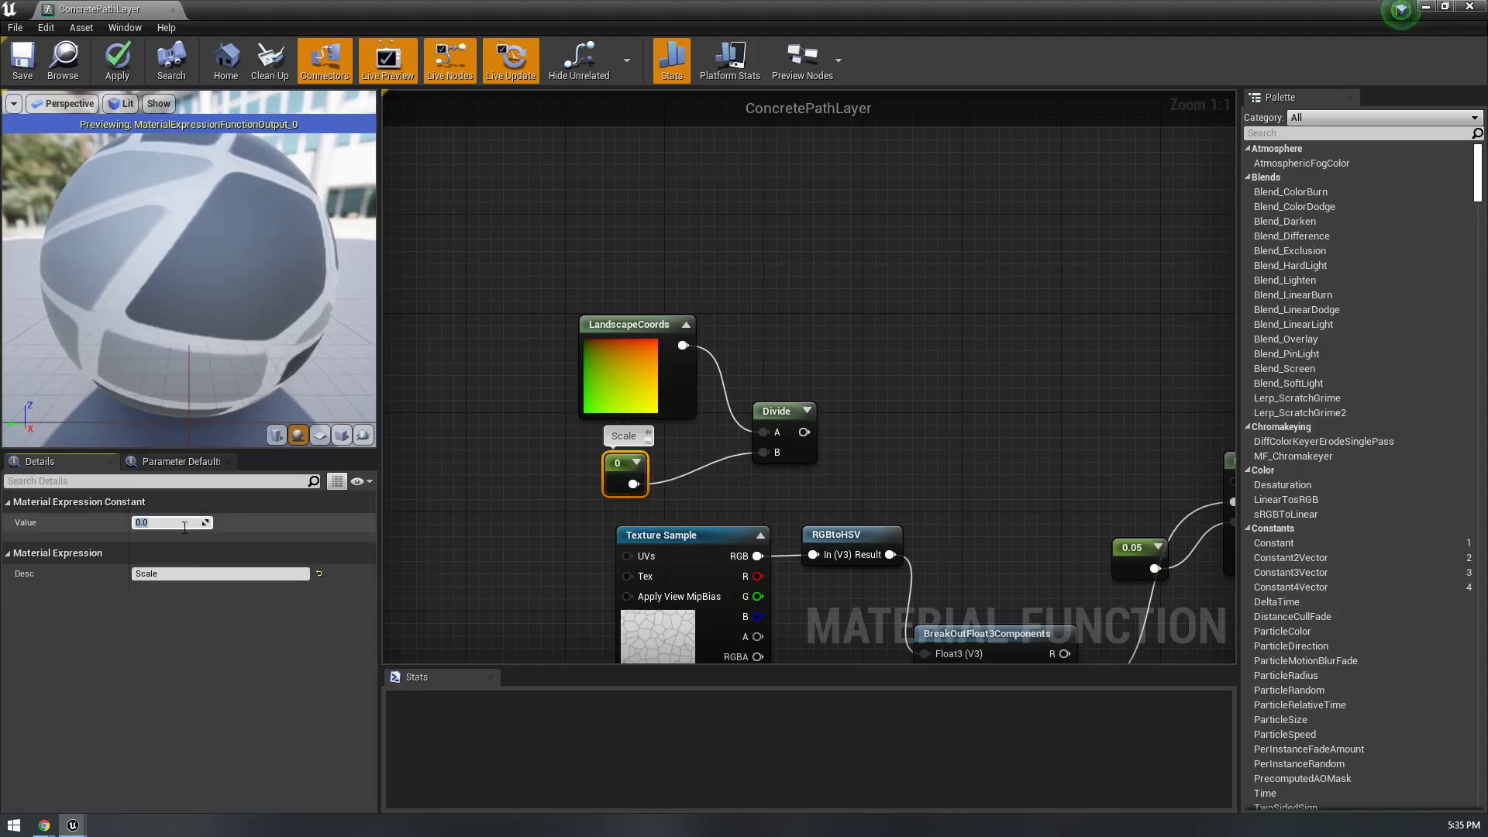
- Set the Scale constant to 10, connect Divide to BumpOffset's Coordinate input, and save and close ConcretePathLayer
right_click_drag(838, 442, 609, 450)
left_click_drag(1009, 492, 1007, 492)
left_click(20, 64)
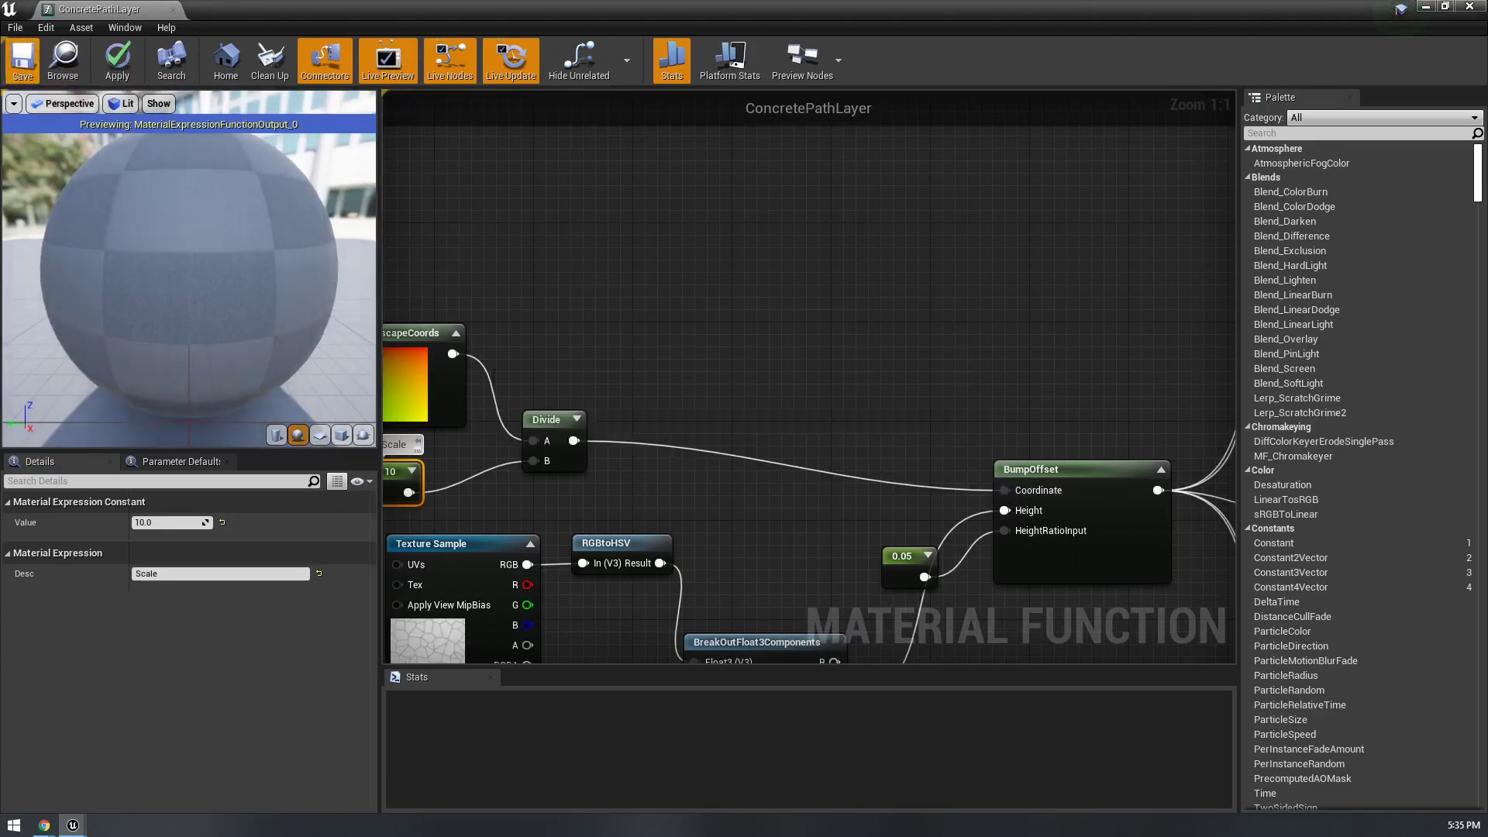
left_click(1469, 7)
- Reopen ConcretePathLayer and check how the texture samples connect to BumpOffset and MakeMaterialAttributes
mouse_move(868, 316)
right_mouse_down()
mouse_move(659, 368)
mouse_move(647, 236)
mouse_move(655, 364)
mouse_move(643, 338)
mouse_move(605, 418)
mouse_move(558, 438)
mouse_move(527, 403)
mouse_move(520, 326)
right_mouse_up()
right_click_drag(977, 492, 978, 417)
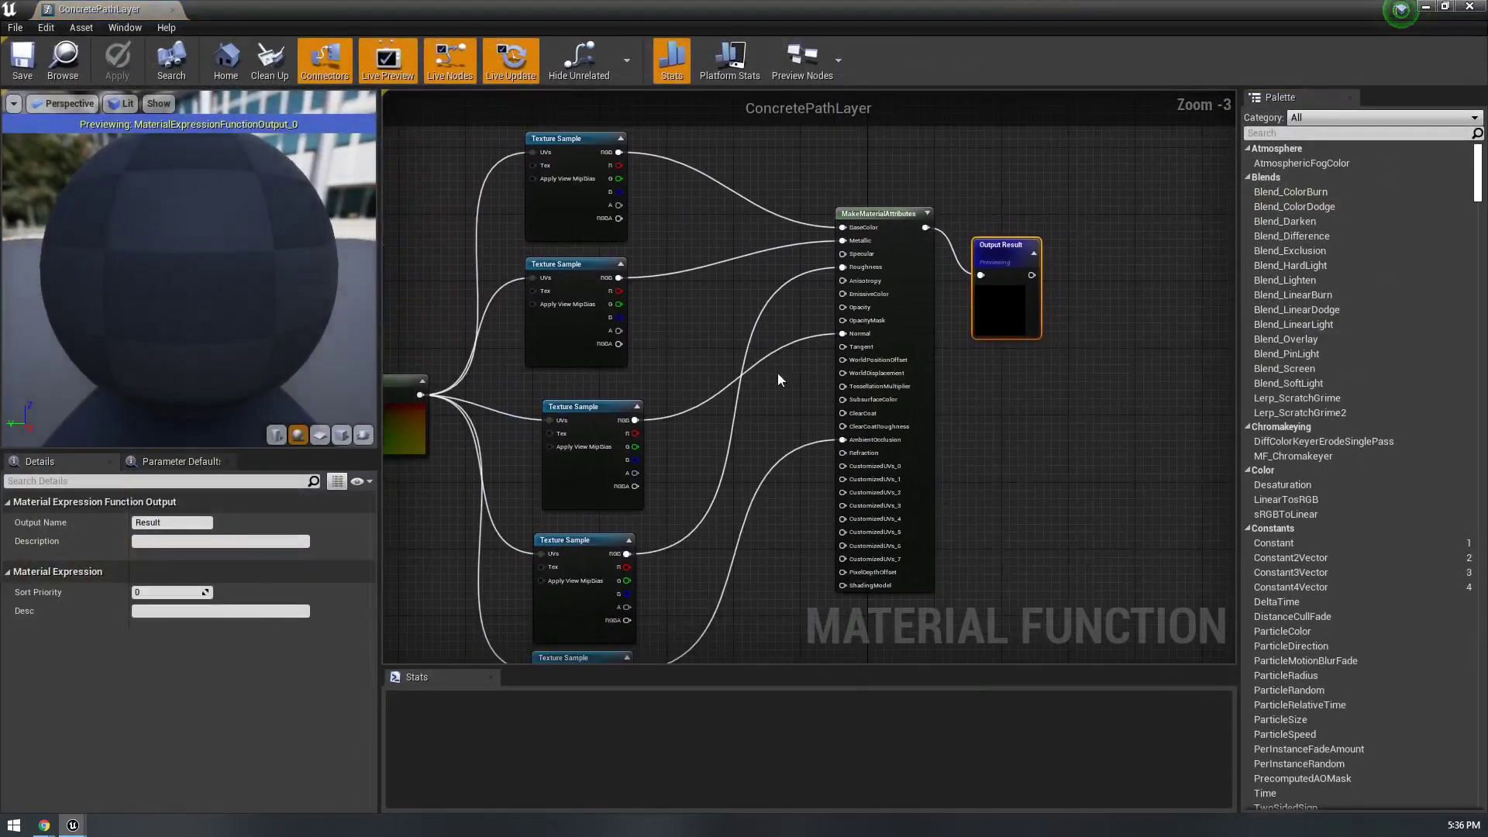
right_click_drag(778, 379, 1123, 332)
scroll(1123, 332, "down", 1)
scroll(901, 402, "up", 1)
right_click_drag(901, 401, 476, 465)
- Move the ConcretePathLayer window off the level viewport and examine the painted concrete tiles and their scale on the landscape
left_click_drag(651, 10, 977, 703)
mouse_move(837, 419)
right_mouse_down()
mouse_move(821, 349)
mouse_move(775, 322)
mouse_move(751, 328)
right_mouse_up()
mouse_move(595, 272)
right_mouse_down()
mouse_move(503, 263)
mouse_move(504, 310)
mouse_move(465, 287)
mouse_move(349, 333)
mouse_move(387, 299)
mouse_move(419, 303)
mouse_move(442, 333)
mouse_move(445, 318)
mouse_move(507, 314)
mouse_move(504, 325)
mouse_move(508, 302)
mouse_move(542, 318)
right_mouse_up()
key("w")
key("s")
key("w")
key("s")
key("s")
key("s")
key("w")
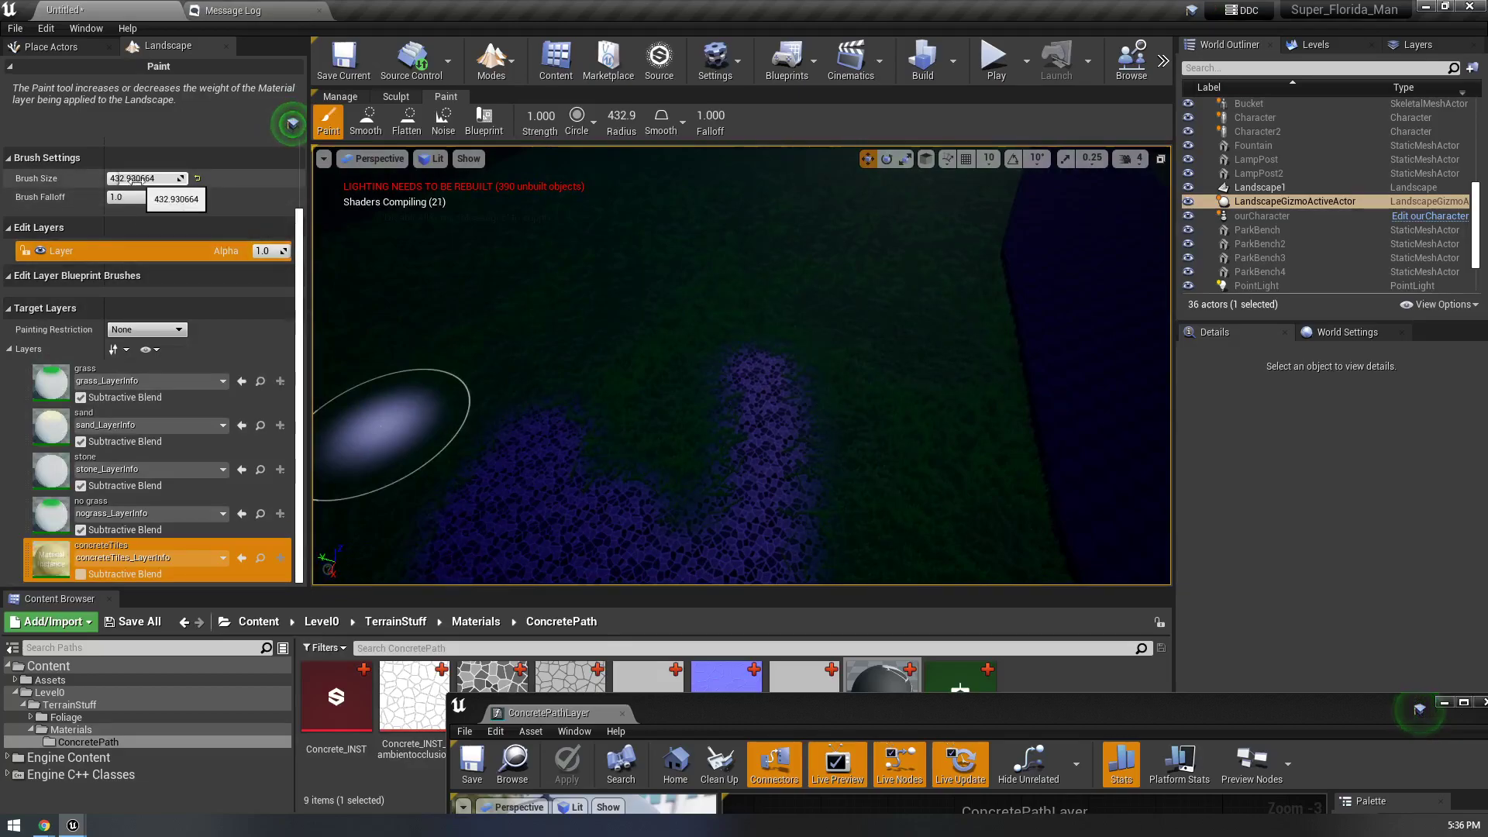
right_click_drag(741, 364, 814, 488)
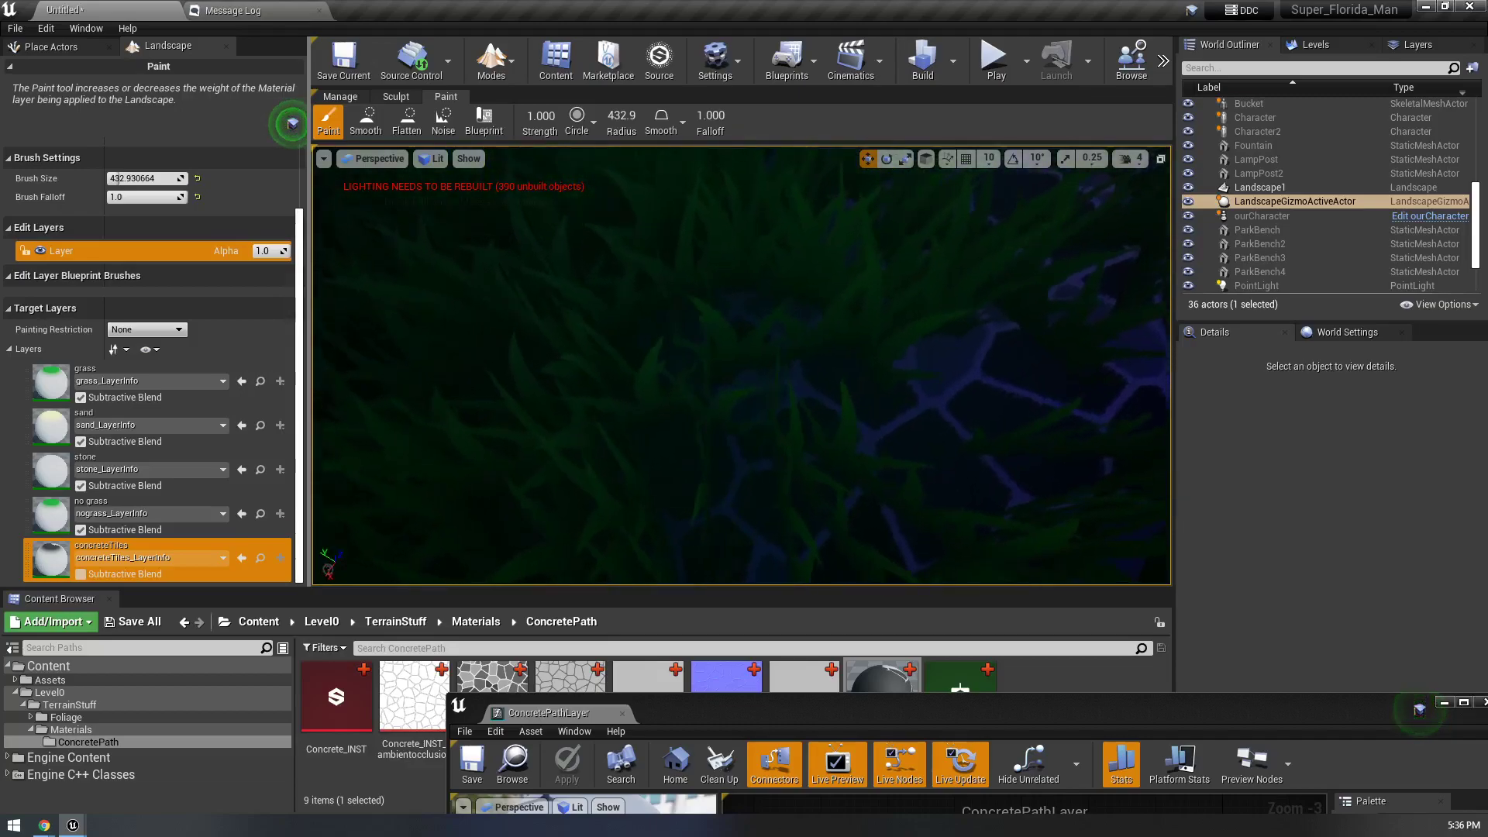
- Set the brush falloff to 0.0 and paint a long concreteTiles path strip across the grass
right_click_drag(741, 365, 573, 481)
right_click_drag(648, 345, 702, 380)
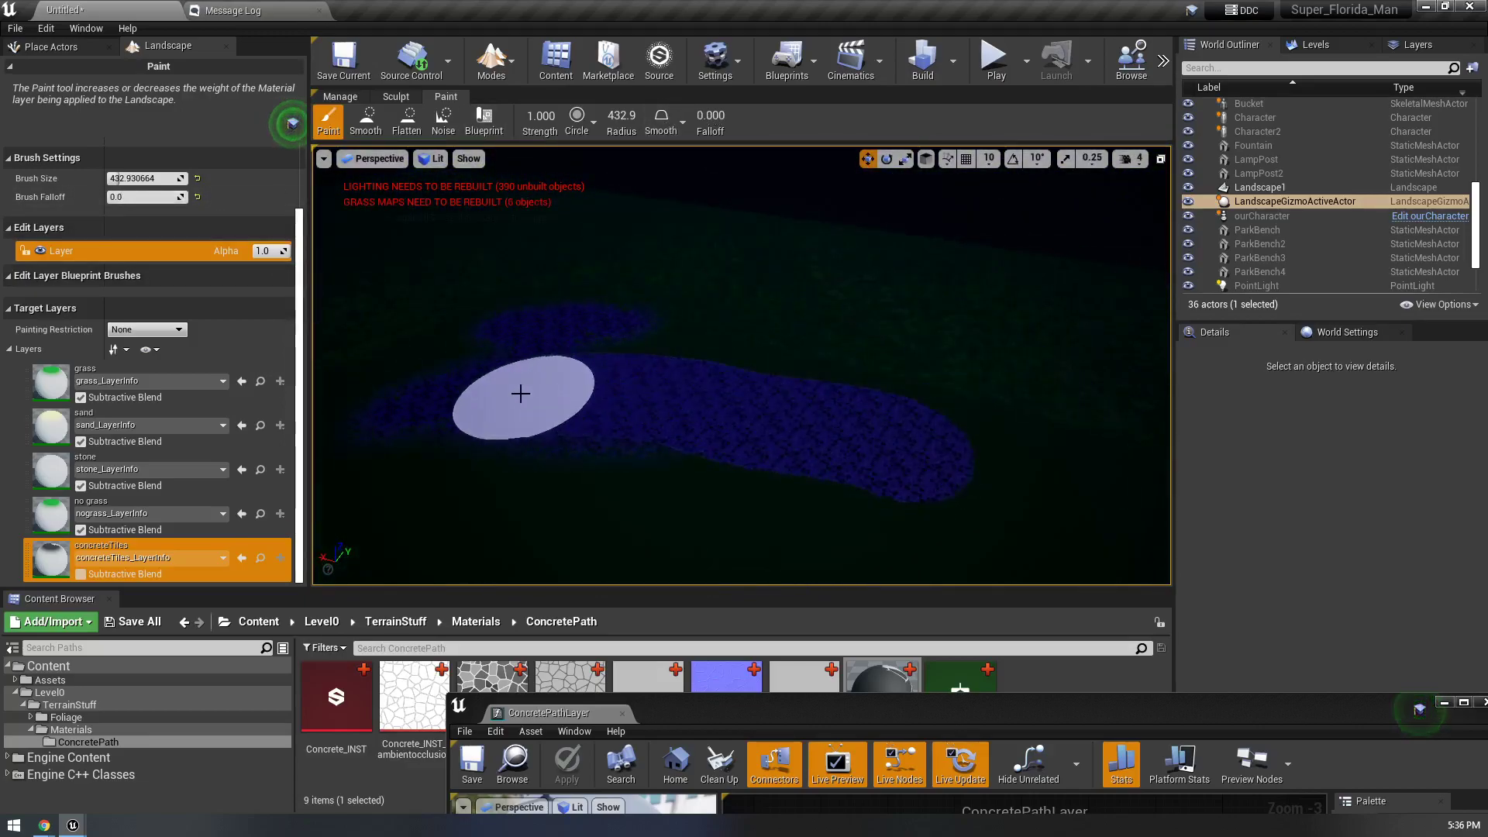
right_click_drag(702, 380, 821, 368)
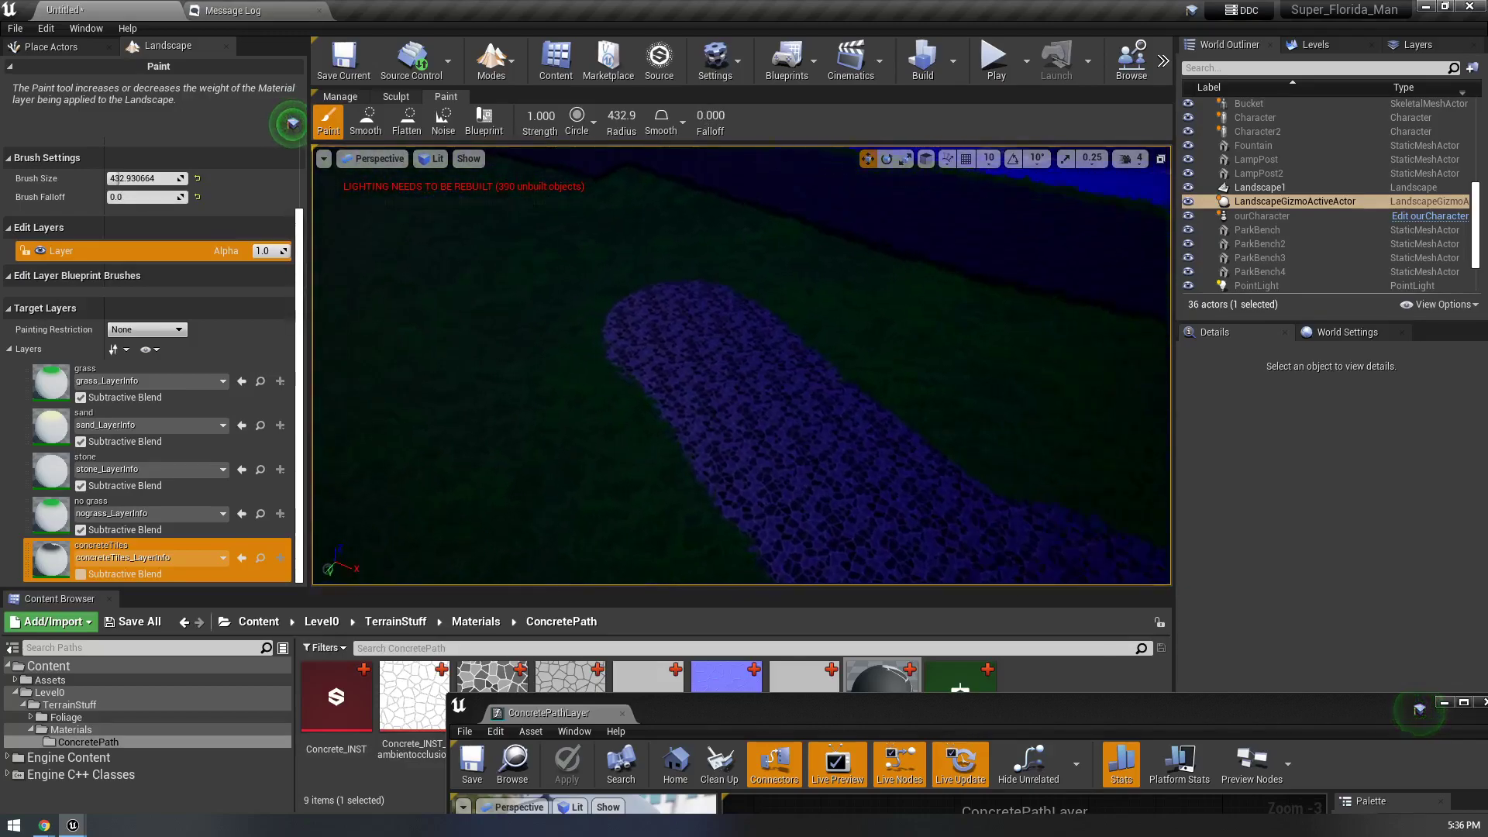
- Set the camera speed to 1 and inspect the painted concrete tiles up close
right_click_drag(741, 364, 550, 403)
mouse_move(742, 365)
right_mouse_down()
mouse_move(569, 368)
mouse_move(748, 349)
mouse_move(860, 360)
mouse_move(729, 337)
mouse_move(736, 314)
right_mouse_up()
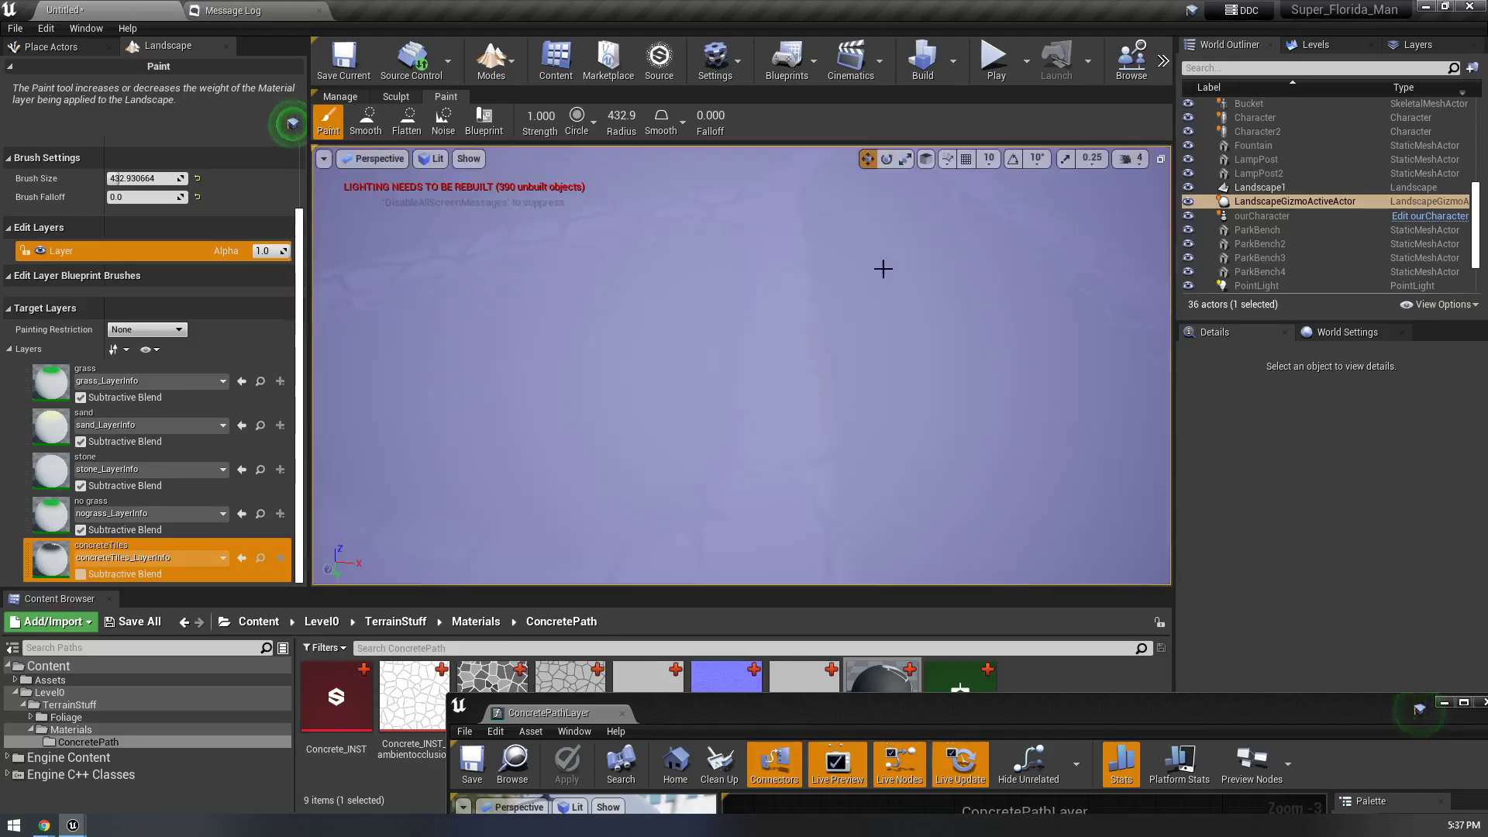
left_click(1129, 160)
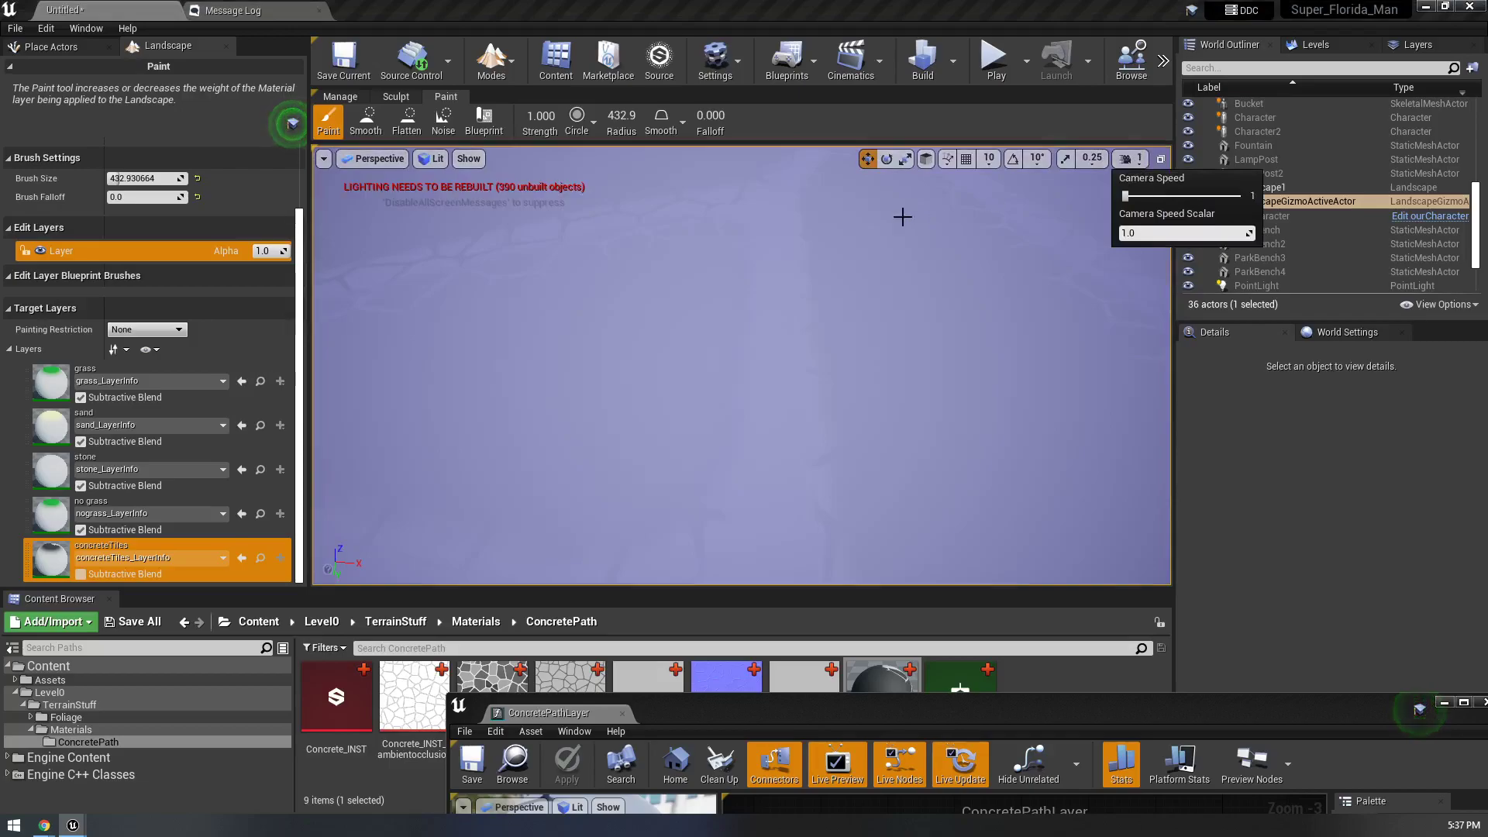
mouse_move(642, 281)
right_mouse_down()
mouse_move(623, 290)
mouse_move(637, 286)
mouse_move(613, 285)
mouse_move(621, 276)
right_mouse_up()
- Maximize the ConcretePathLayer window and check the Scale constant feeding Divide
left_click(248, 10)
left_click_drag(586, 10, 698, 2)
left_click_drag(786, 710, 682, 2)
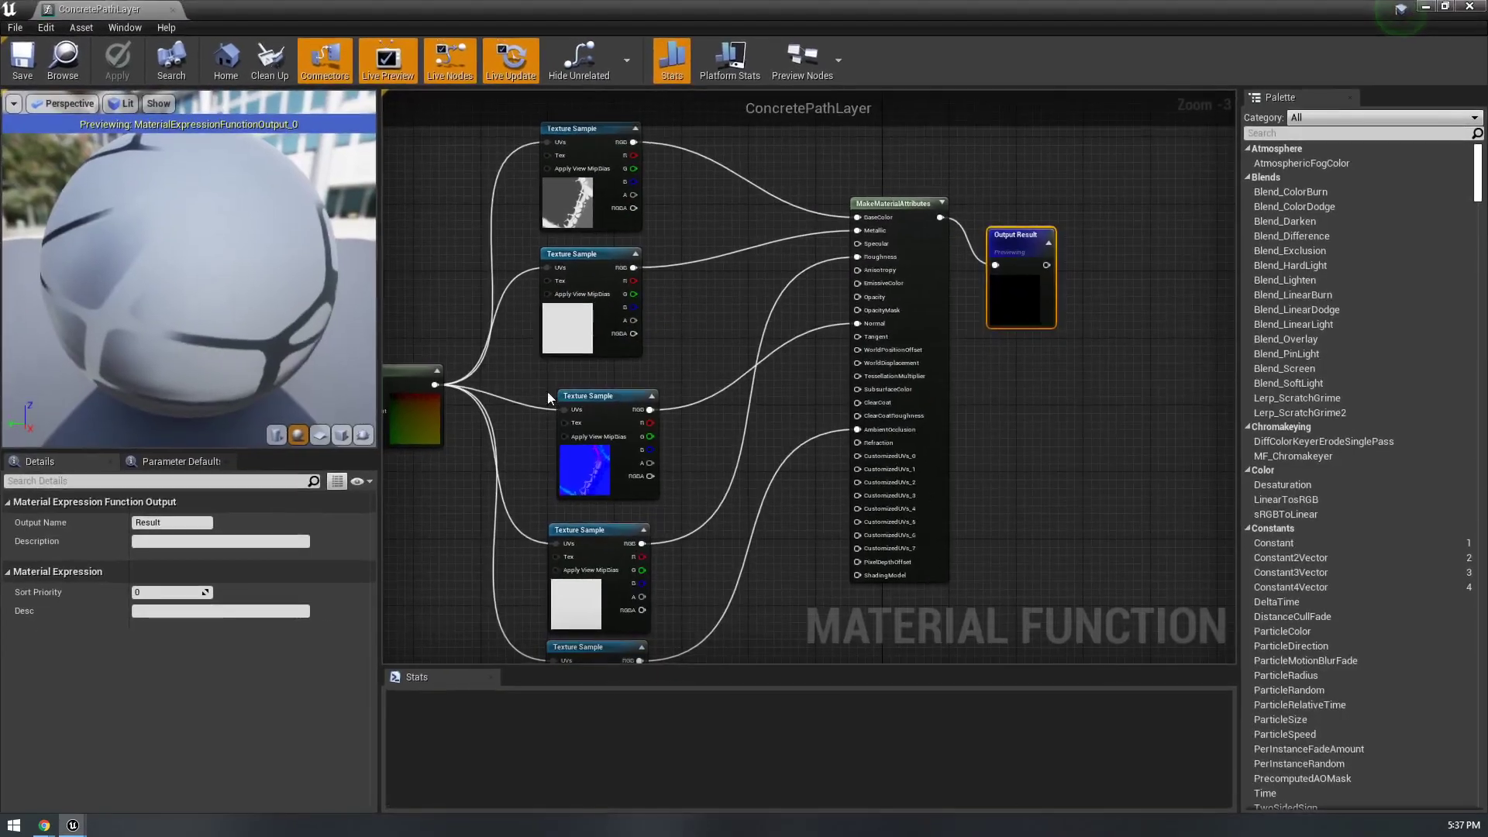
right_click_drag(434, 387, 838, 432)
scroll(725, 422, "up", 3)
right_click_drag(643, 444, 996, 471)
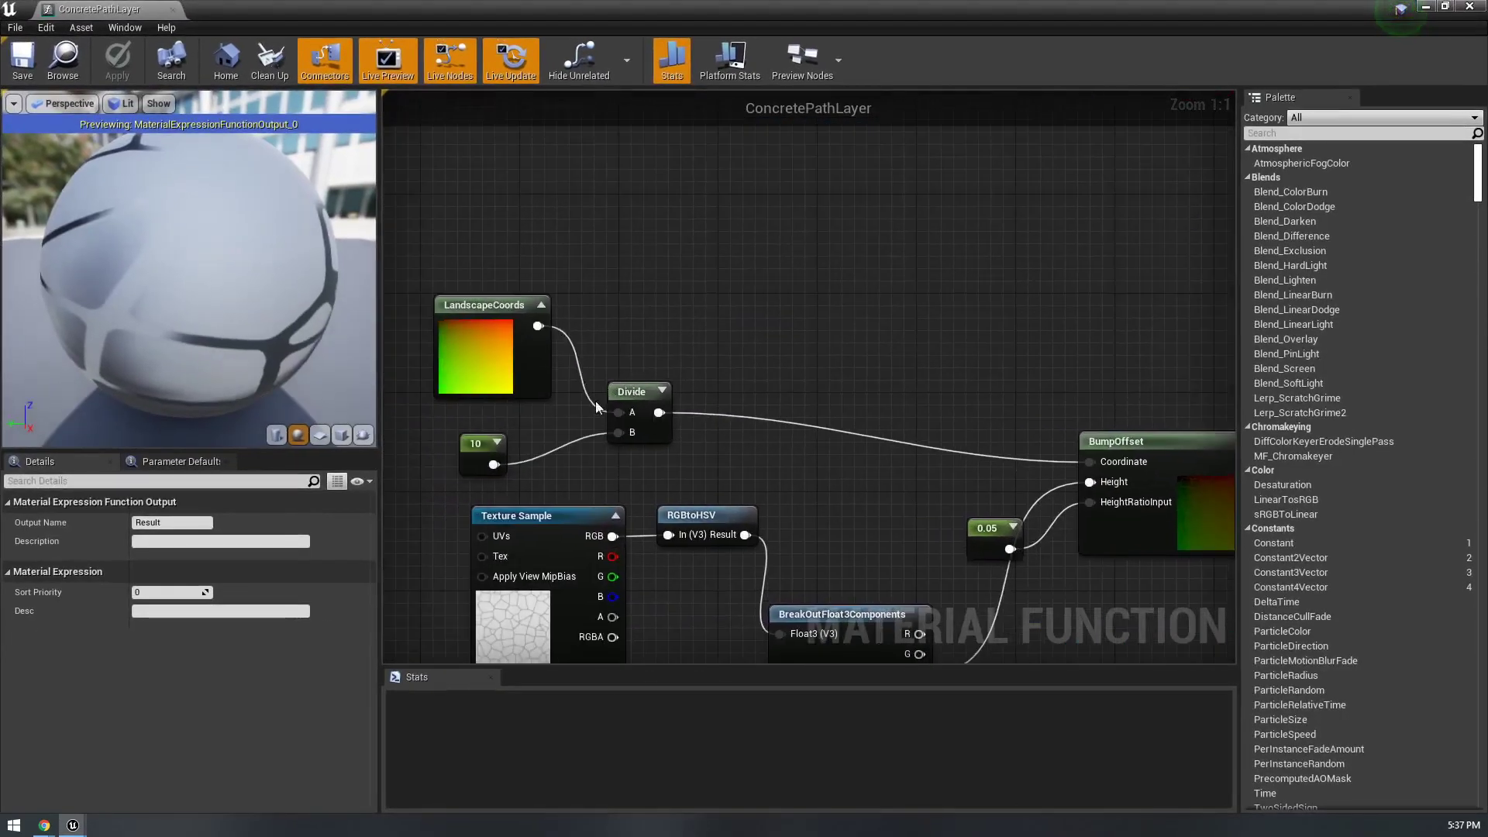
left_click(469, 459)
scroll(732, 333, "down", 2)
- Examine the base color Texture Sample and how BumpOffset connects to the texture samples
right_click_drag(992, 301, 559, 366)
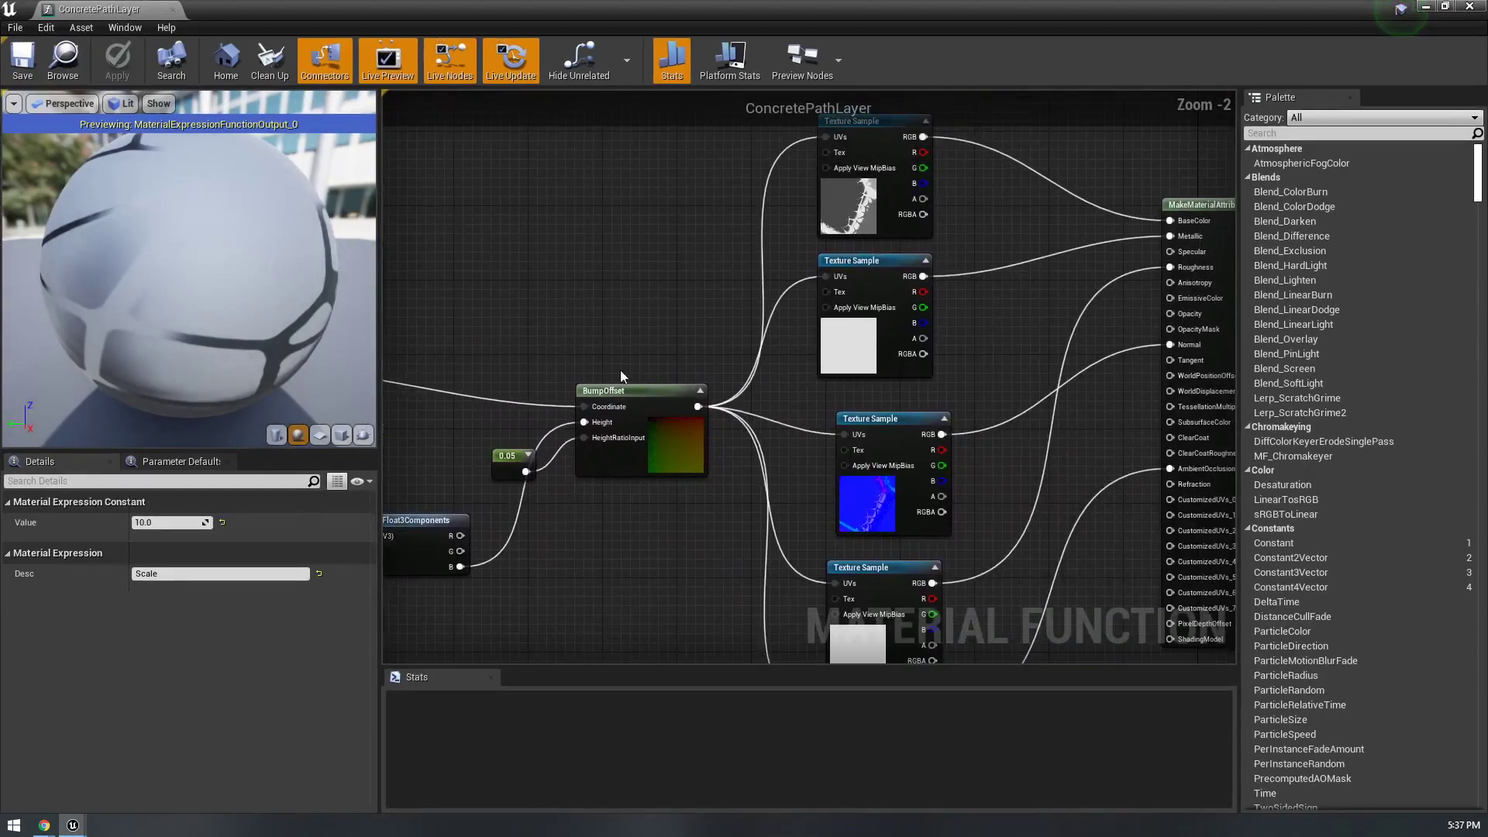
scroll(920, 248, "up", 2)
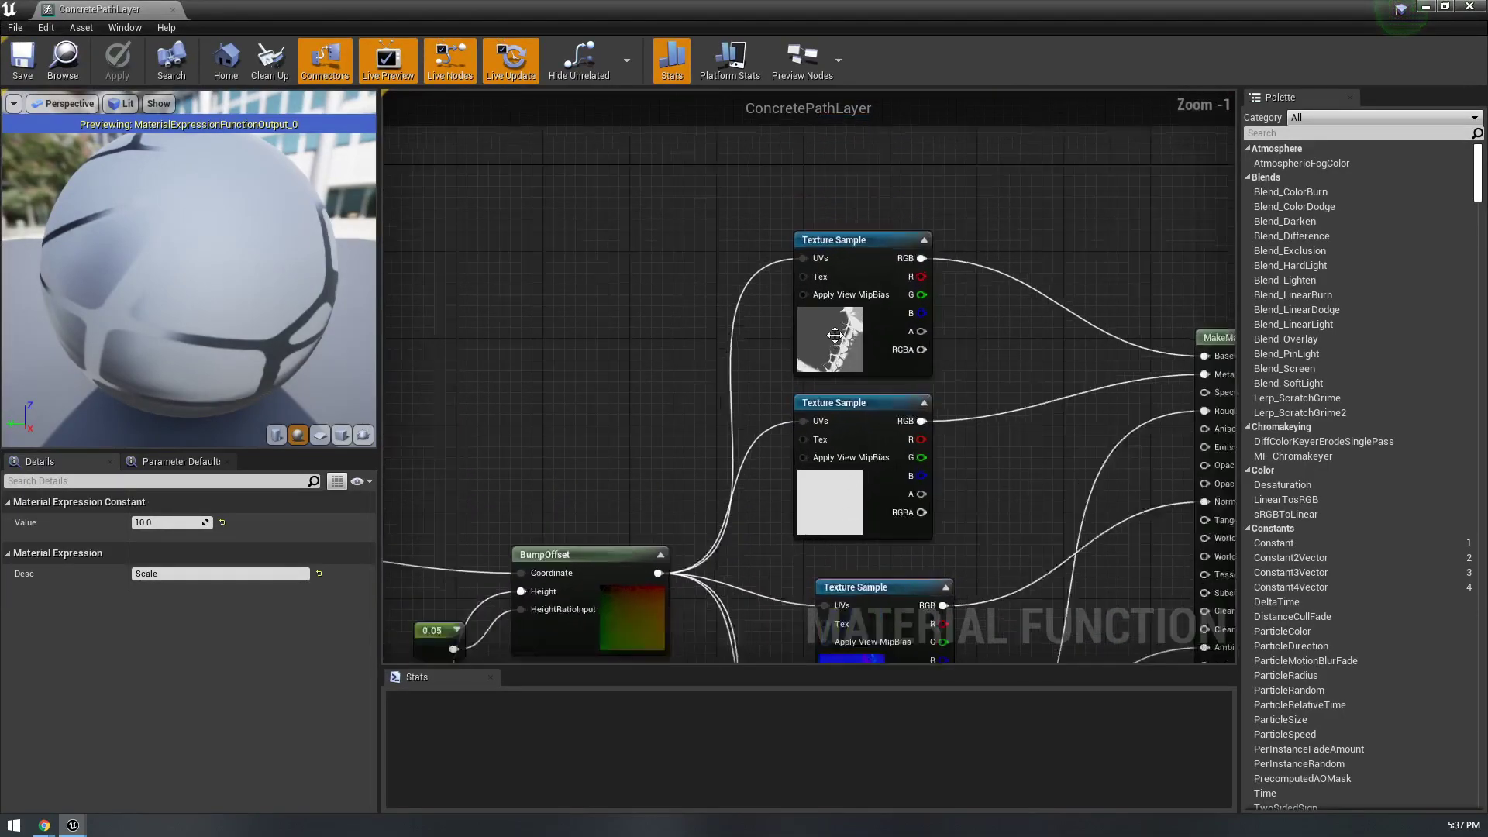
left_click(882, 330)
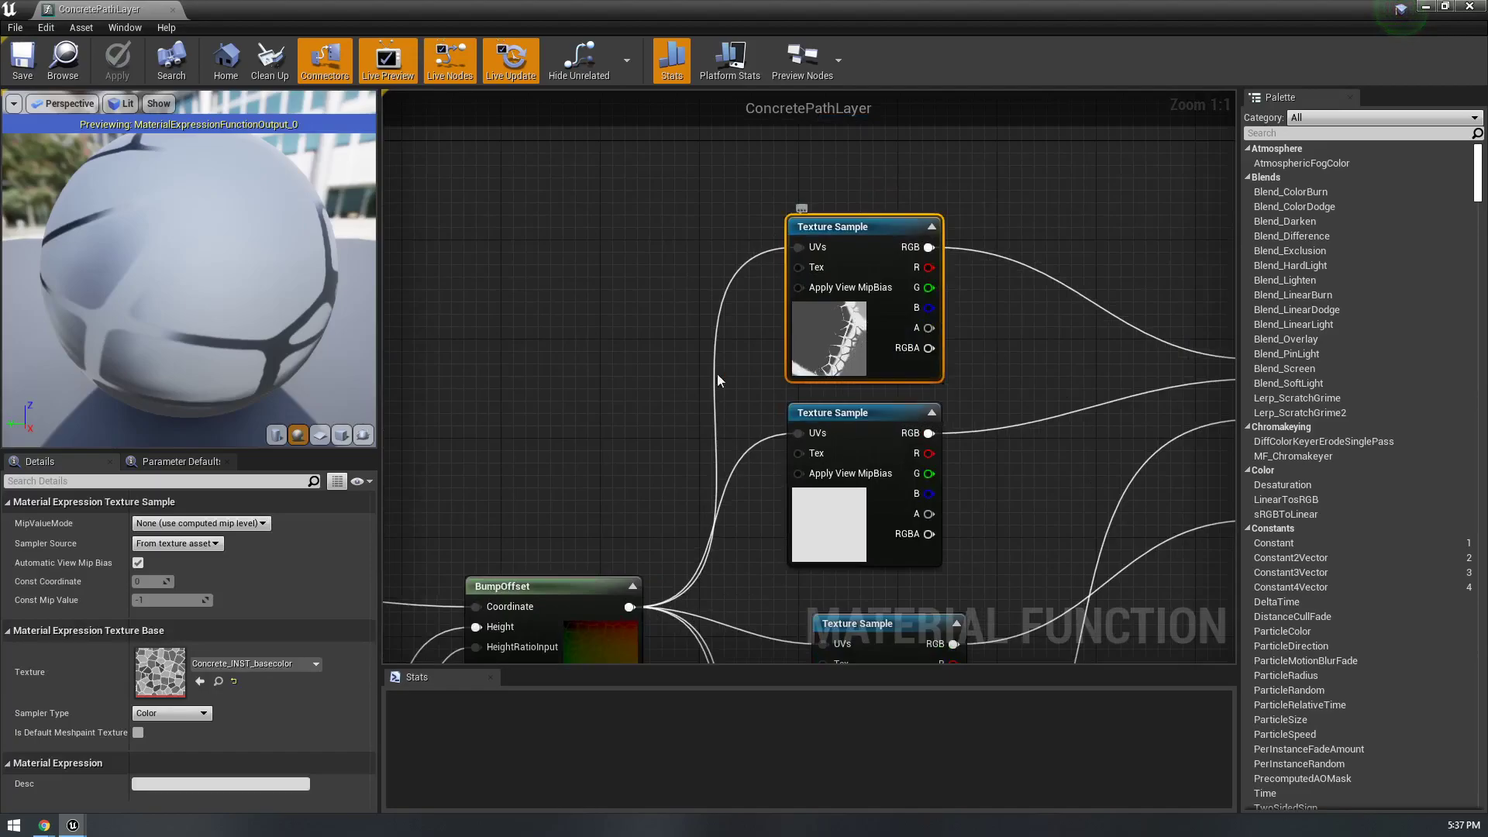
right_click_drag(496, 376, 1112, 315)
left_click(859, 440)
right_click_drag(986, 392, 700, 393)
left_click_drag(812, 277, 849, 302)
right_click_drag(481, 268, 1129, 190)
right_click_drag(595, 384, 713, 356)
- Set the Scale constant to 30, save ConcretePathLayer, and clear its window from the level viewport
left_click(597, 440)
left_click(165, 523)
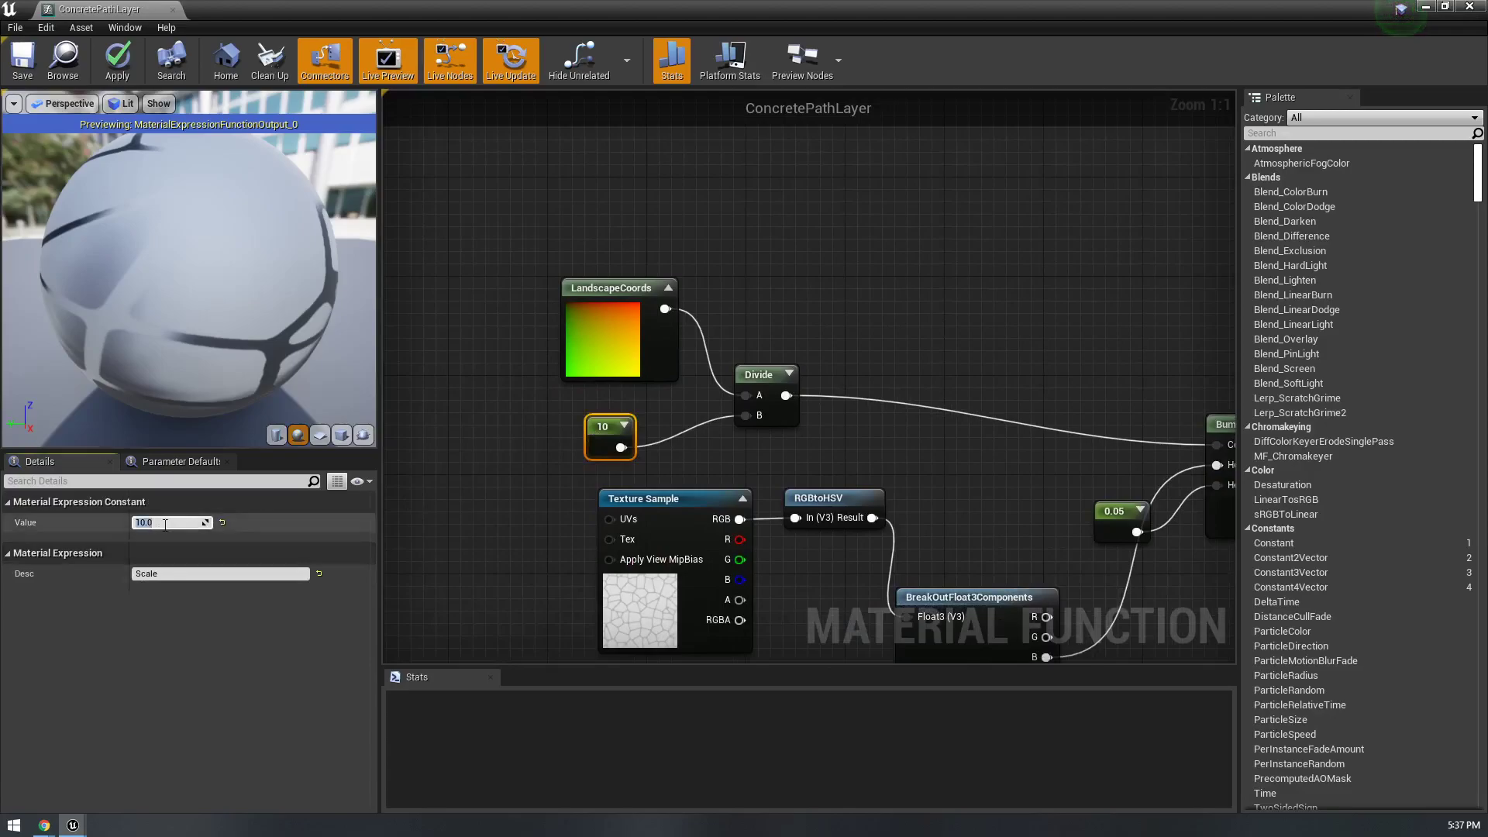
type("30")
key("Return")
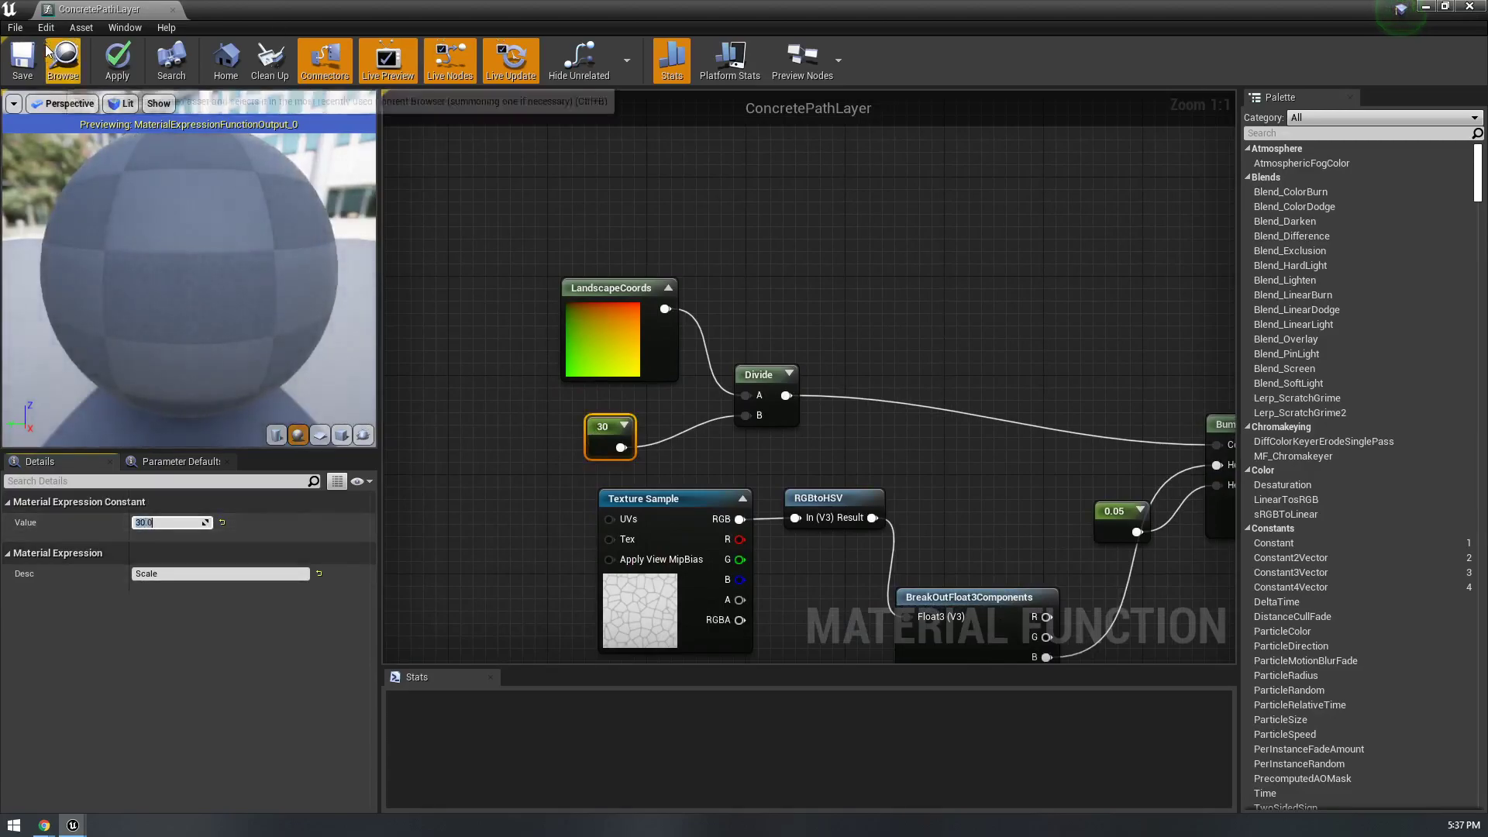
left_click_drag(1029, 10, 801, 139)
left_click(1428, 7)
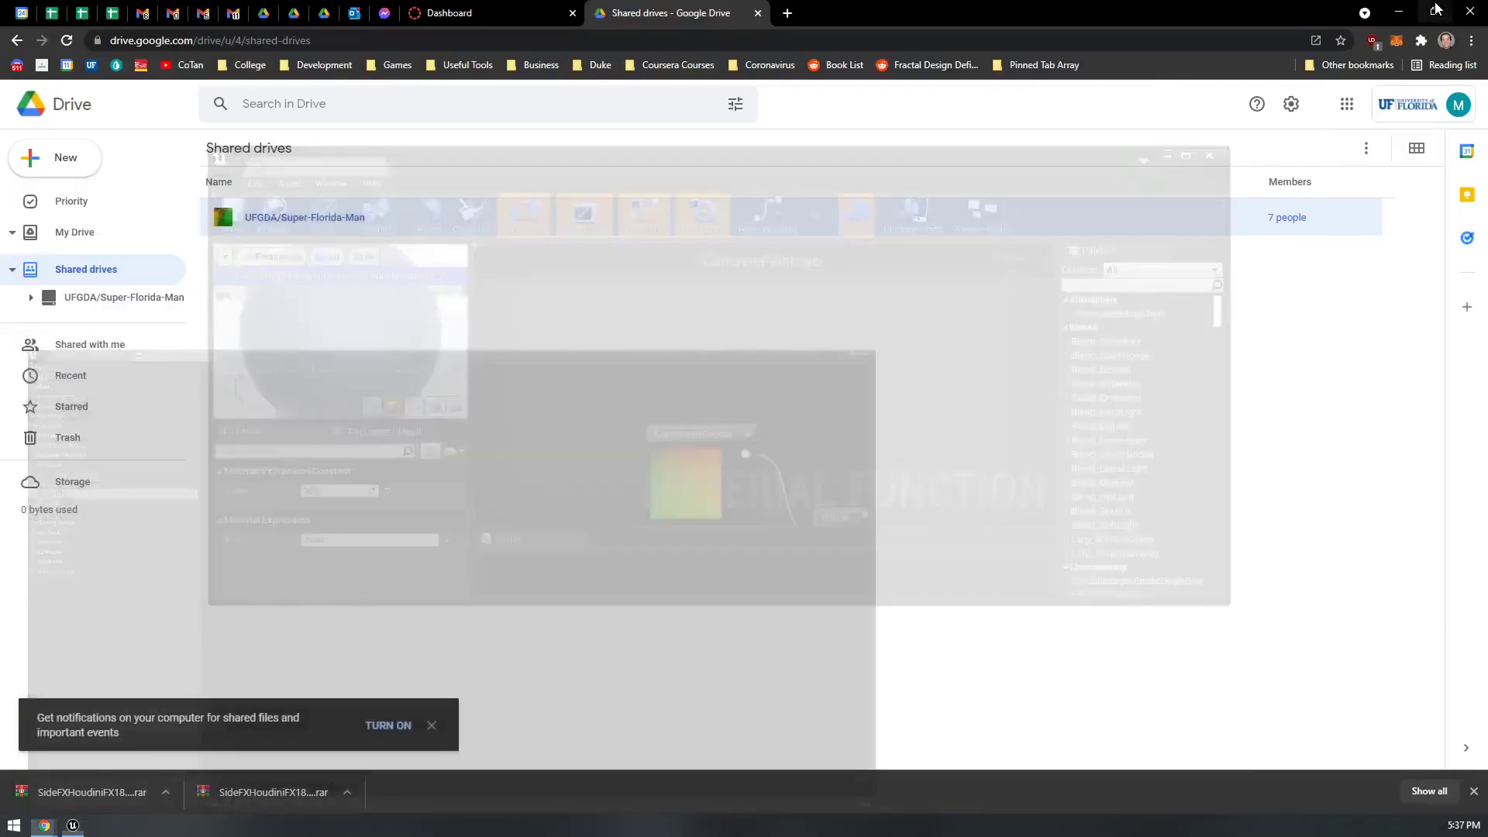
left_click(73, 825)
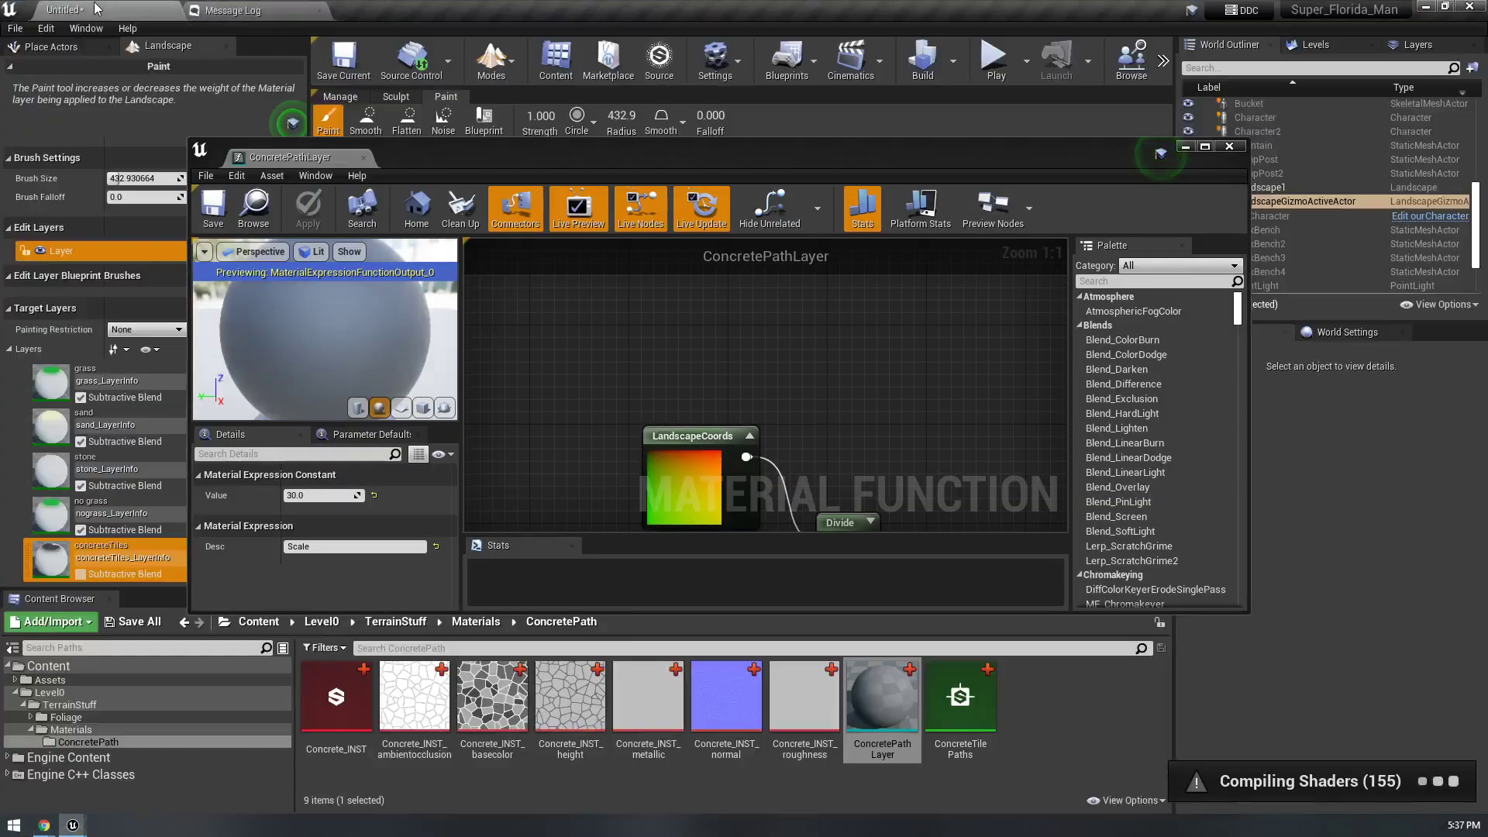
left_click(1185, 146)
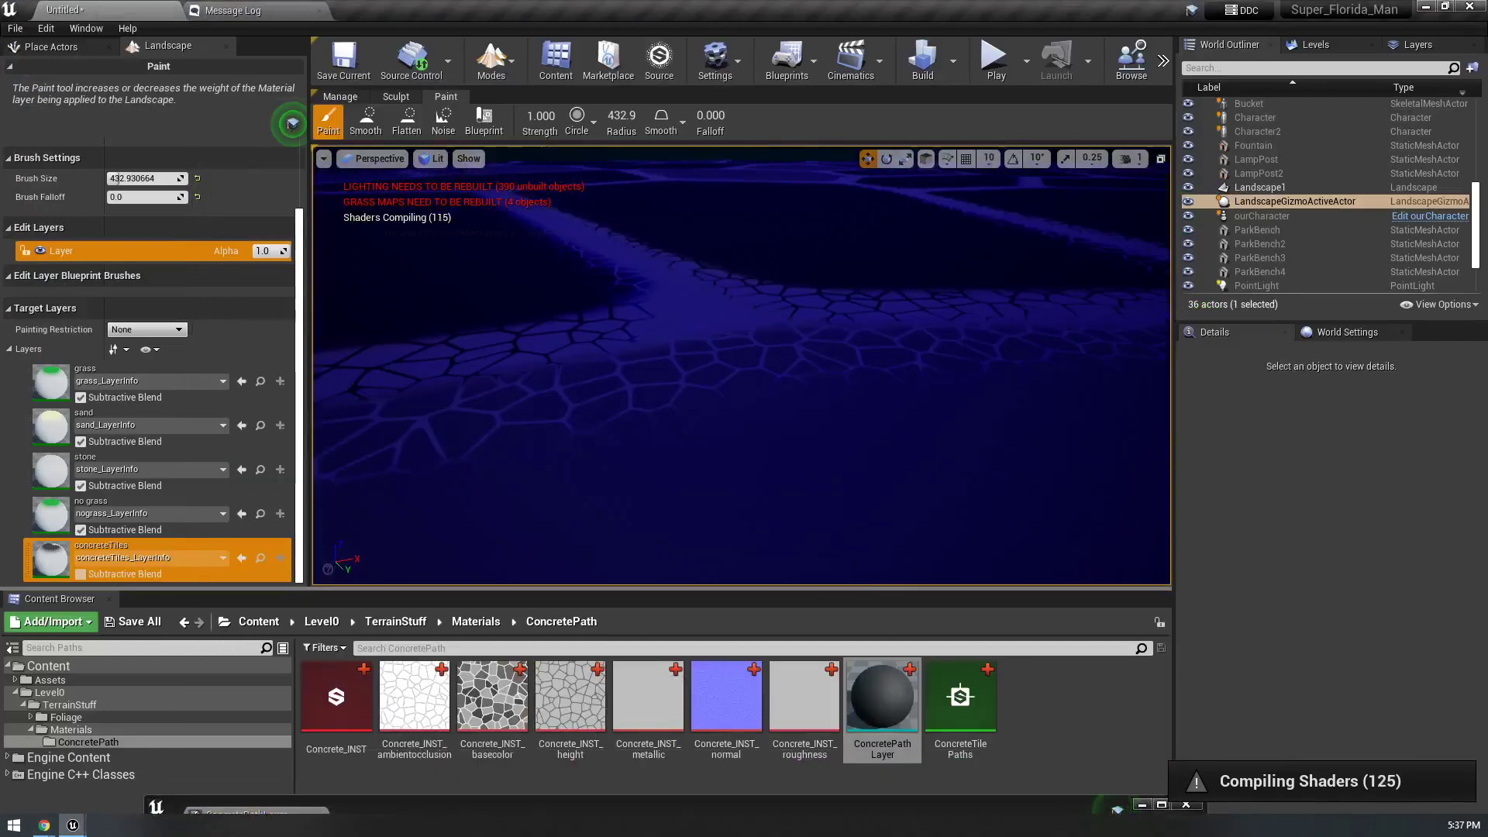
- Inspect the rescaled tiles on the landscape and close the ConcretePathLayer window
key("w")
right_click_drag(742, 365, 853, 395)
key("w")
left_click_drag(1092, 820, 911, 710)
left_click(913, 692)
- Set the camera speed to 4 and examine the concrete tile paths from above and at ground level
mouse_move(876, 496)
right_mouse_down()
mouse_move(806, 426)
mouse_move(825, 434)
mouse_move(799, 458)
mouse_move(795, 480)
mouse_move(809, 484)
right_mouse_up()
left_click(1138, 160)
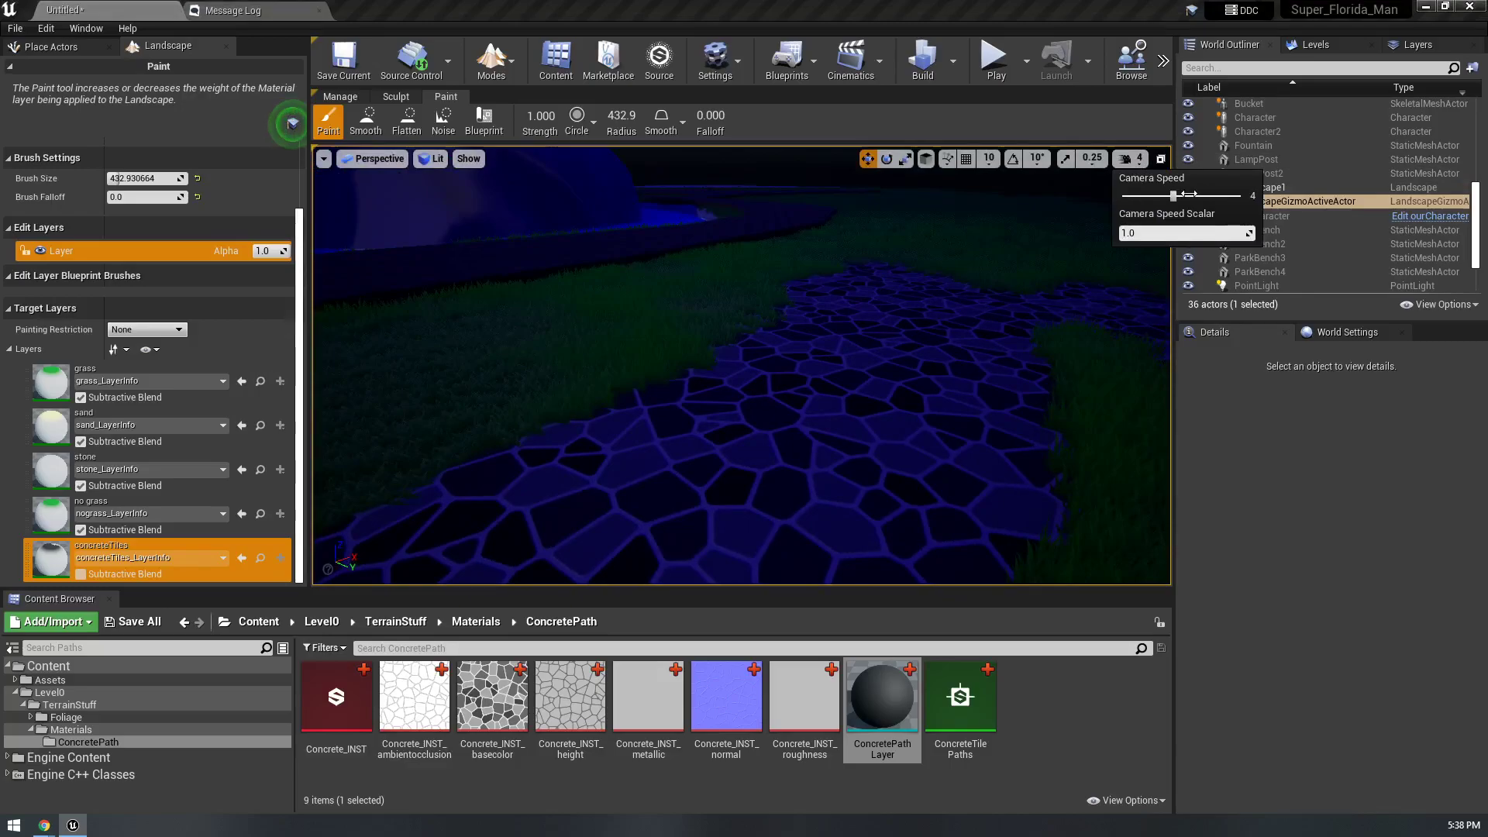
right_click_drag(806, 372, 802, 333)
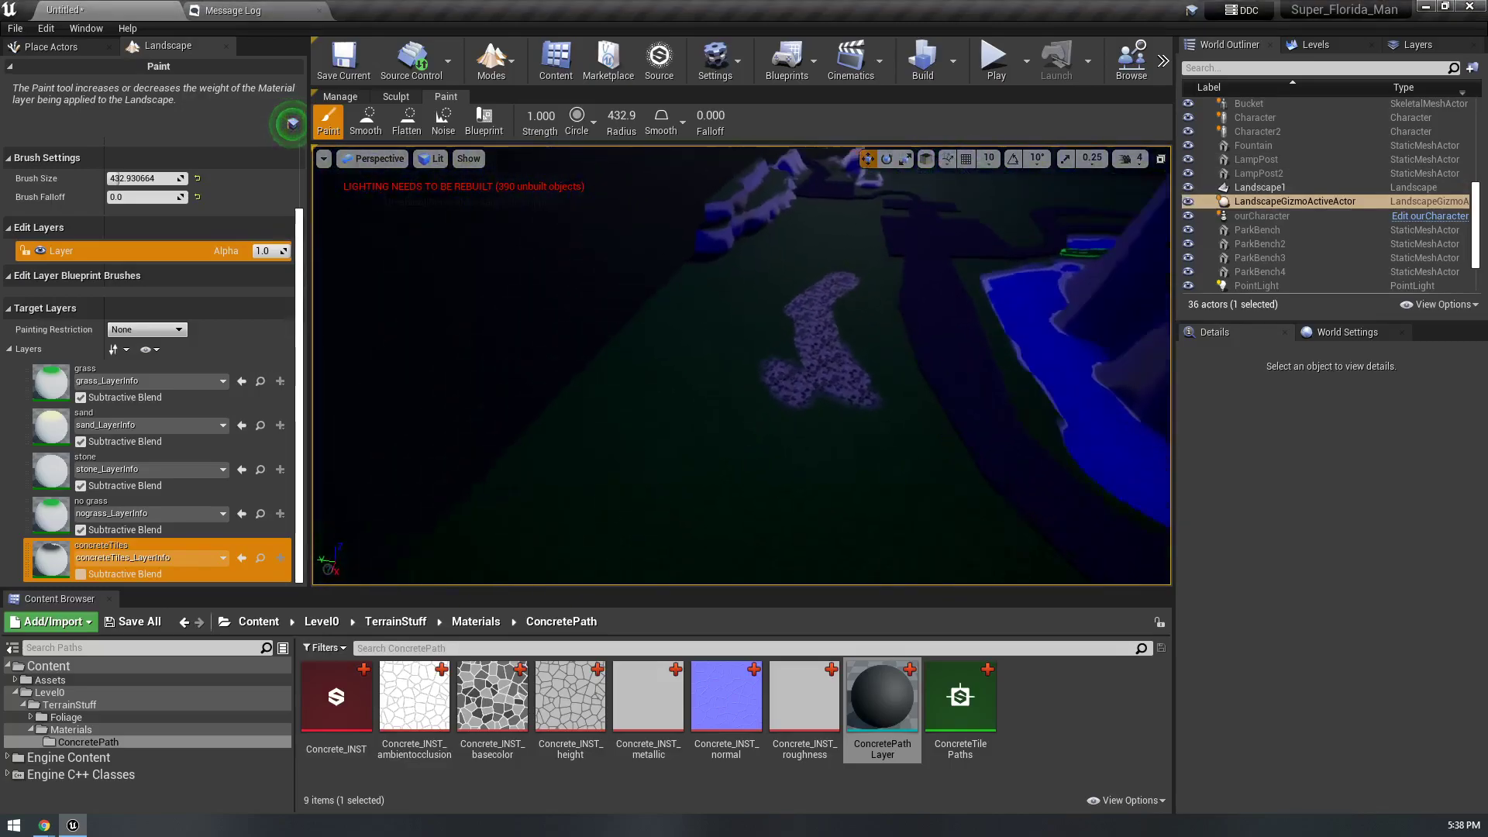
key("w")
mouse_move(741, 364)
right_mouse_down()
mouse_move(728, 379)
mouse_move(744, 418)
mouse_move(810, 446)
mouse_move(822, 380)
mouse_move(872, 387)
mouse_move(961, 329)
right_mouse_up()
key("s")
key("w")
key("w")
key("w")
key("e")
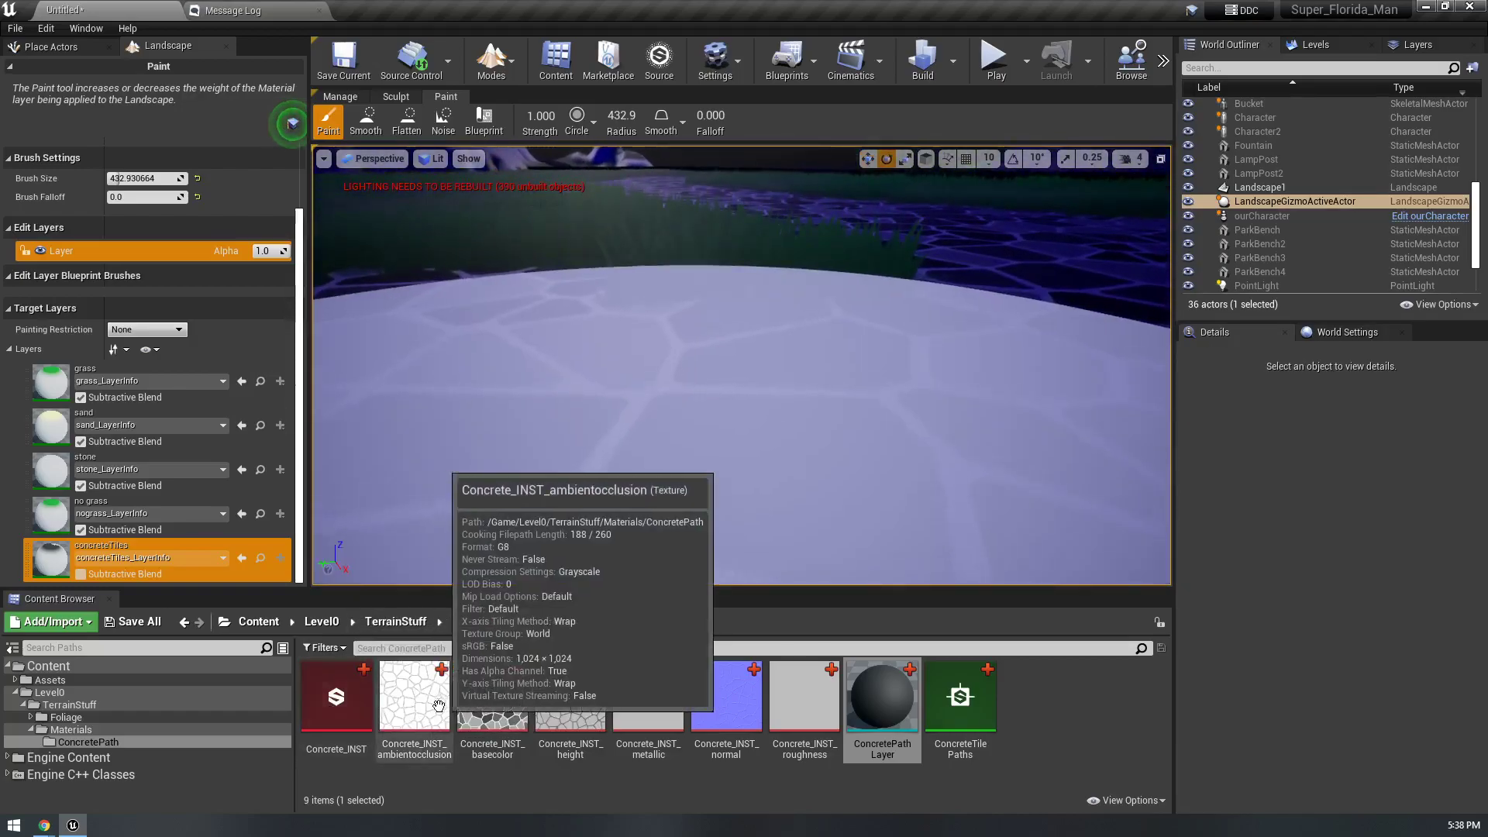
- Open the Concrete_INST_ambientocclusion texture, inspect its tile joints, and close it
double_click(443, 705)
scroll(652, 403, "up", 5)
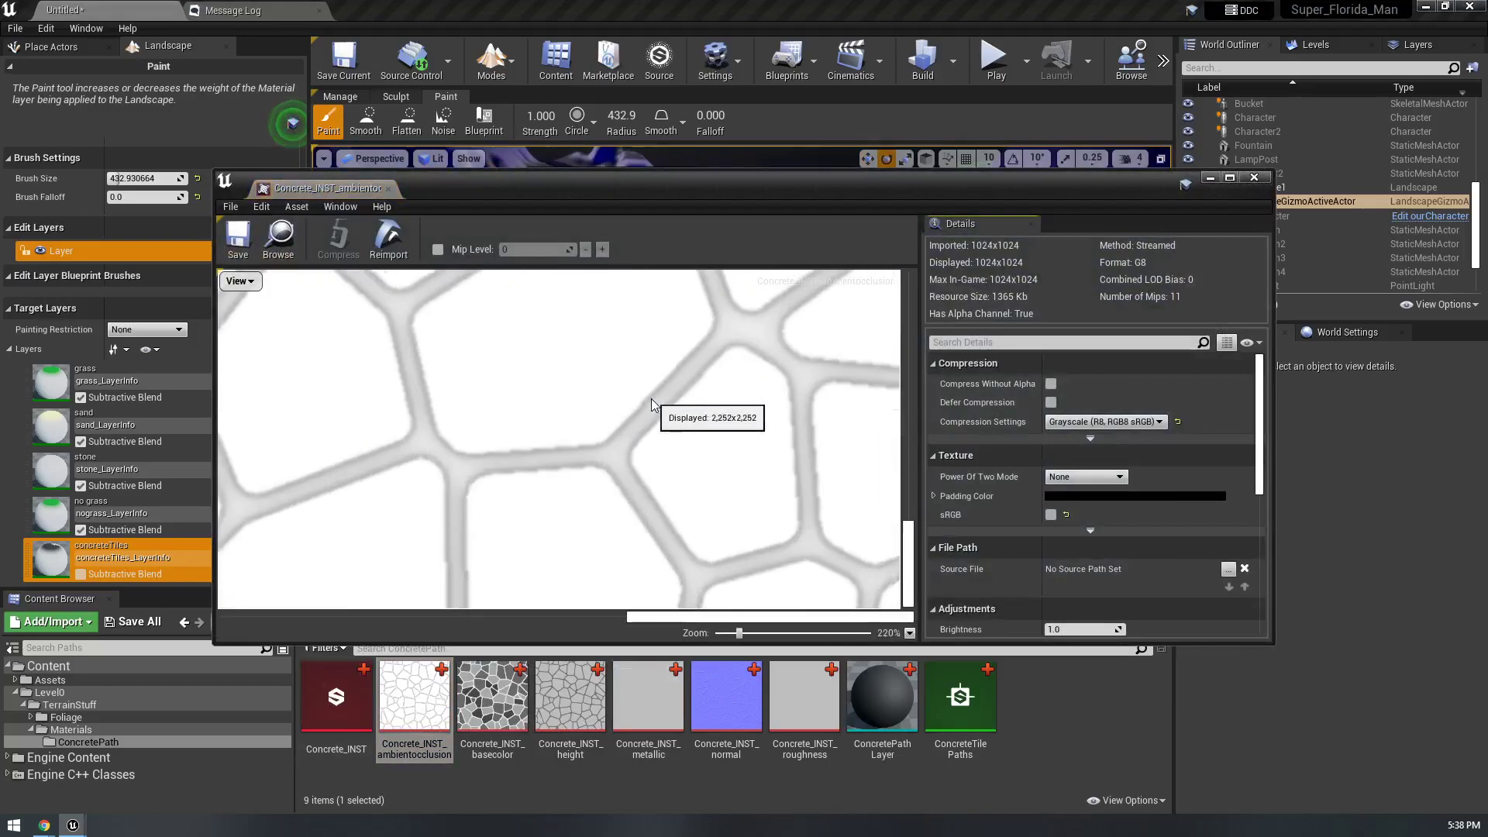
scroll(652, 403, "down", 10)
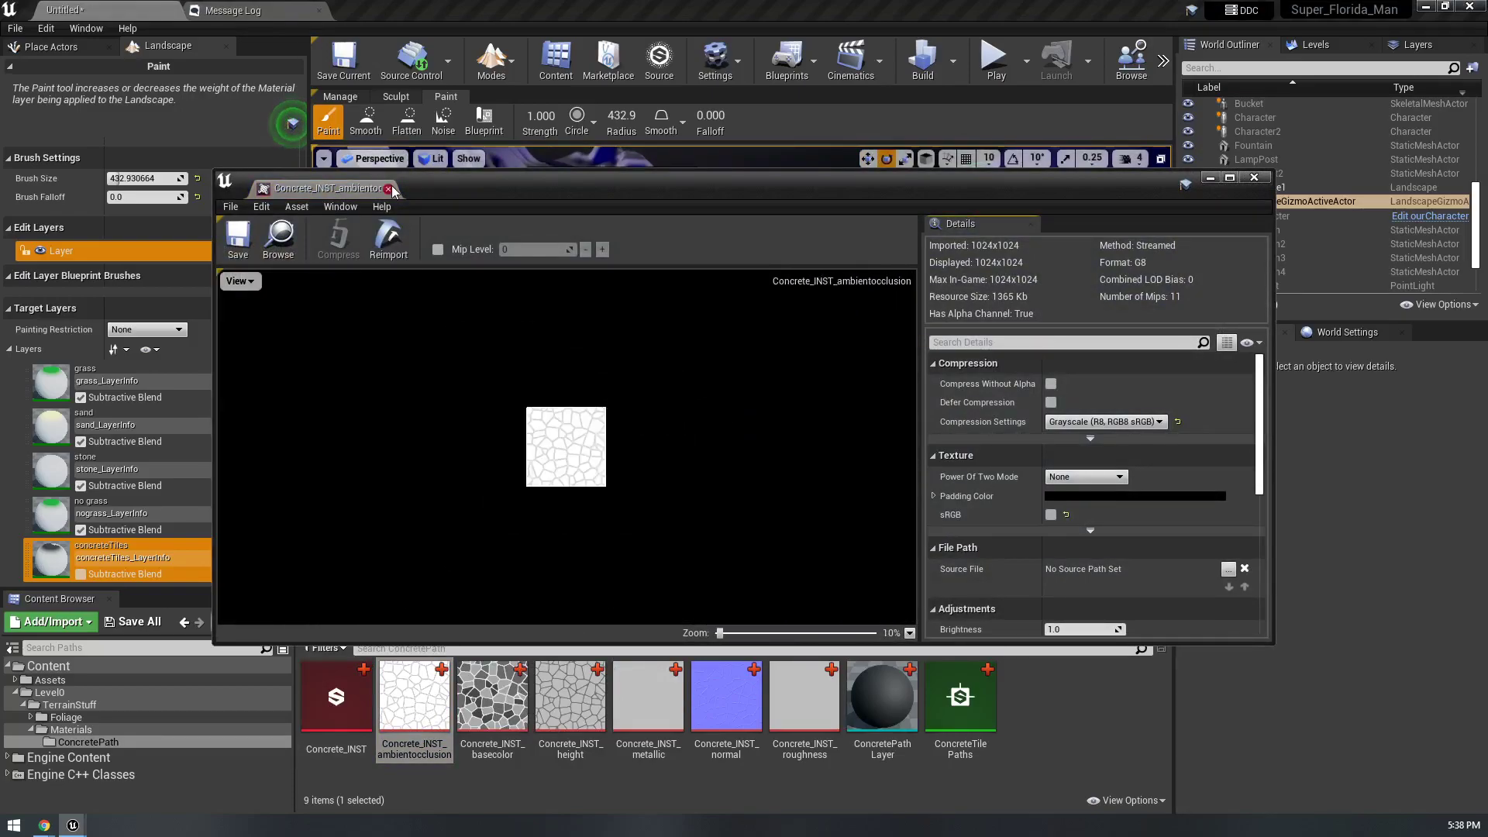
left_click(389, 189)
- Reopen ConcretePathLayer, connect Divide to the UVs of the height Texture Sample, and save the function
double_click(892, 706)
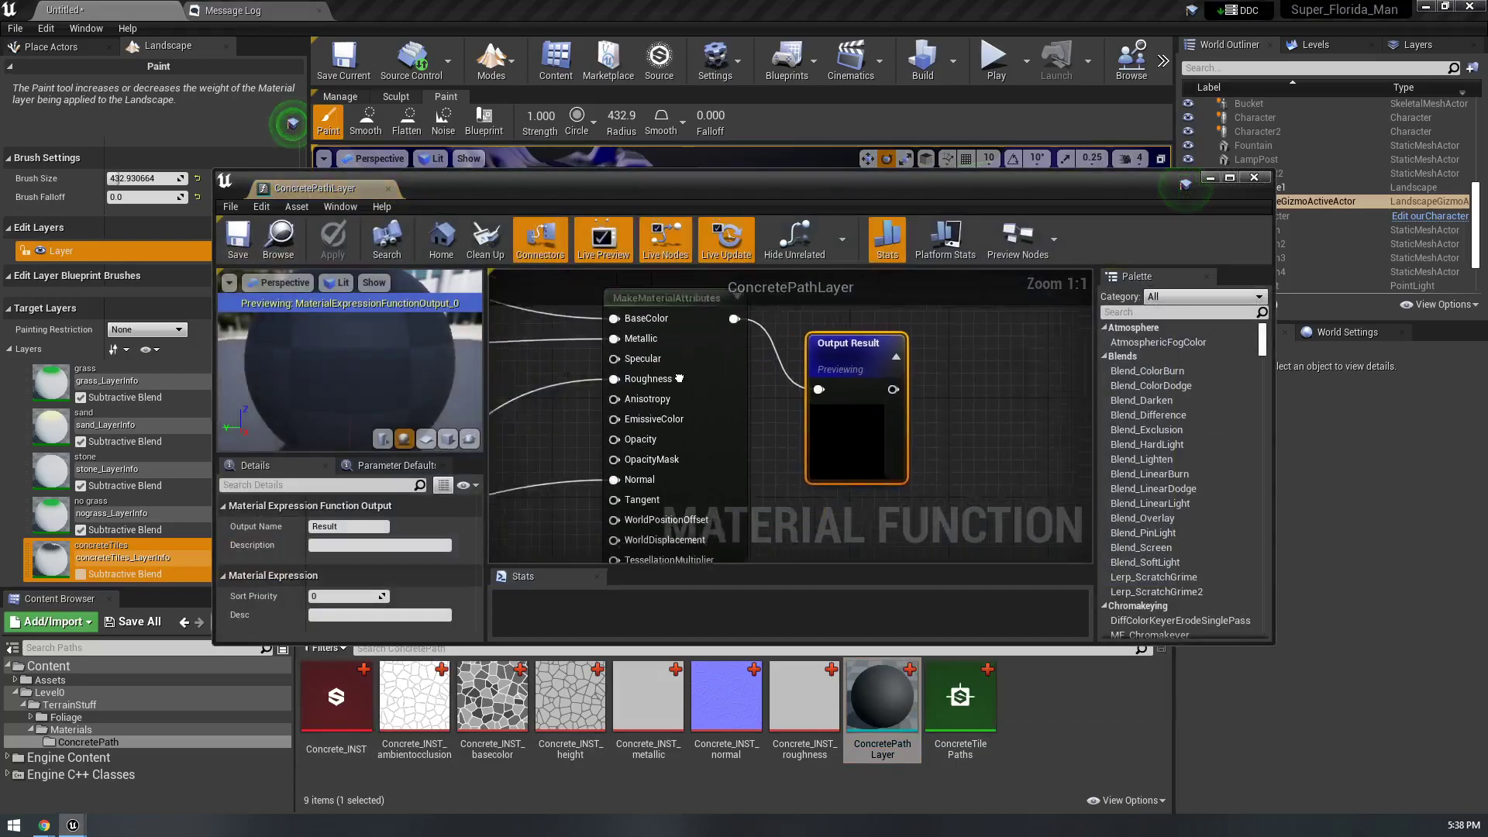
right_click_drag(898, 428, 862, 306)
scroll(744, 372, "down", 2)
right_click_drag(737, 375, 621, 308)
scroll(761, 394, "up", 3)
scroll(876, 364, "up", 2)
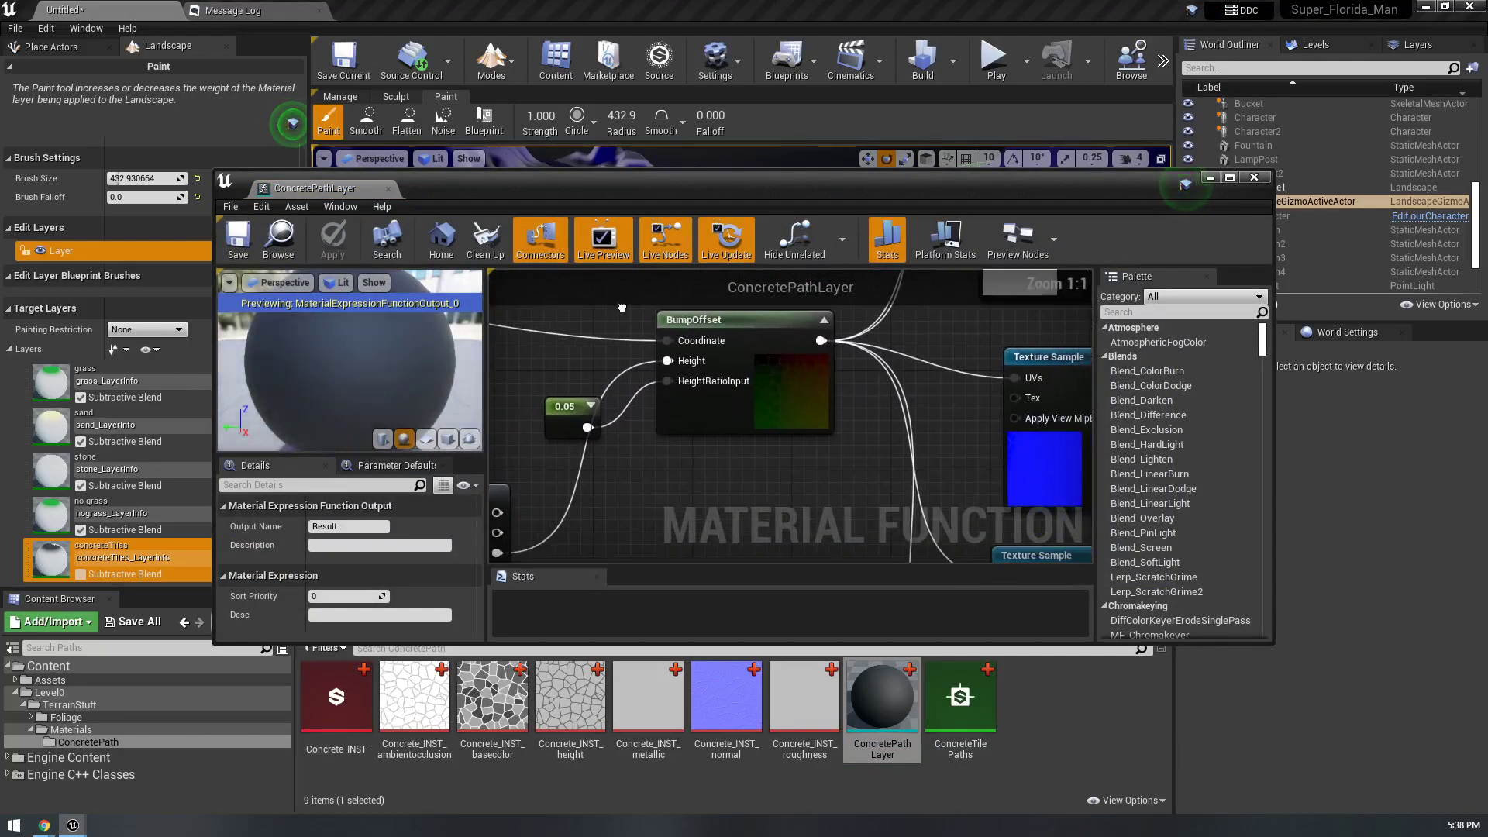
right_click_drag(550, 413, 1113, 338)
scroll(632, 395, "down", 2)
right_click_drag(632, 395, 690, 456)
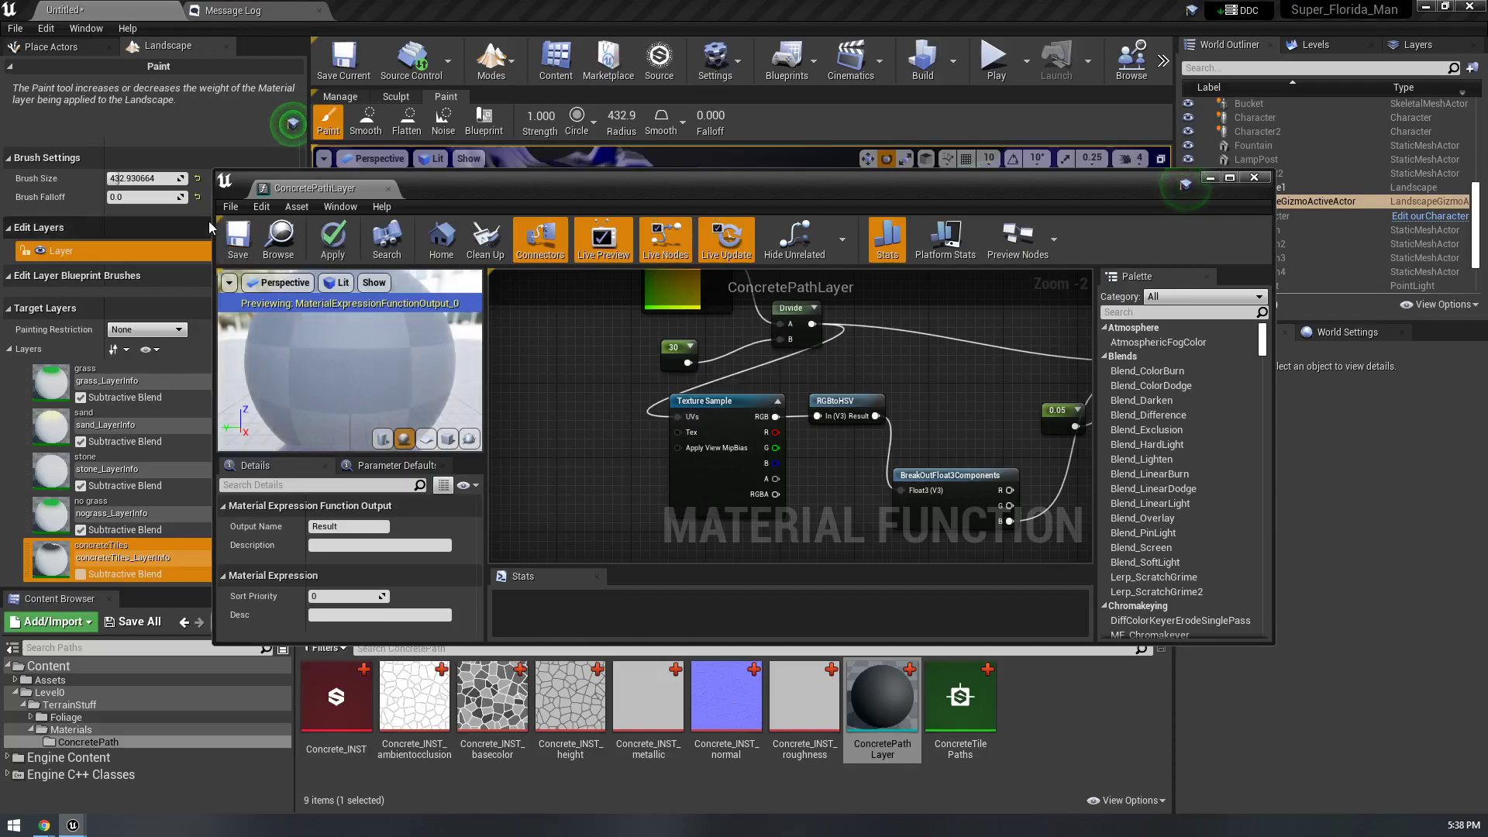
left_click(240, 246)
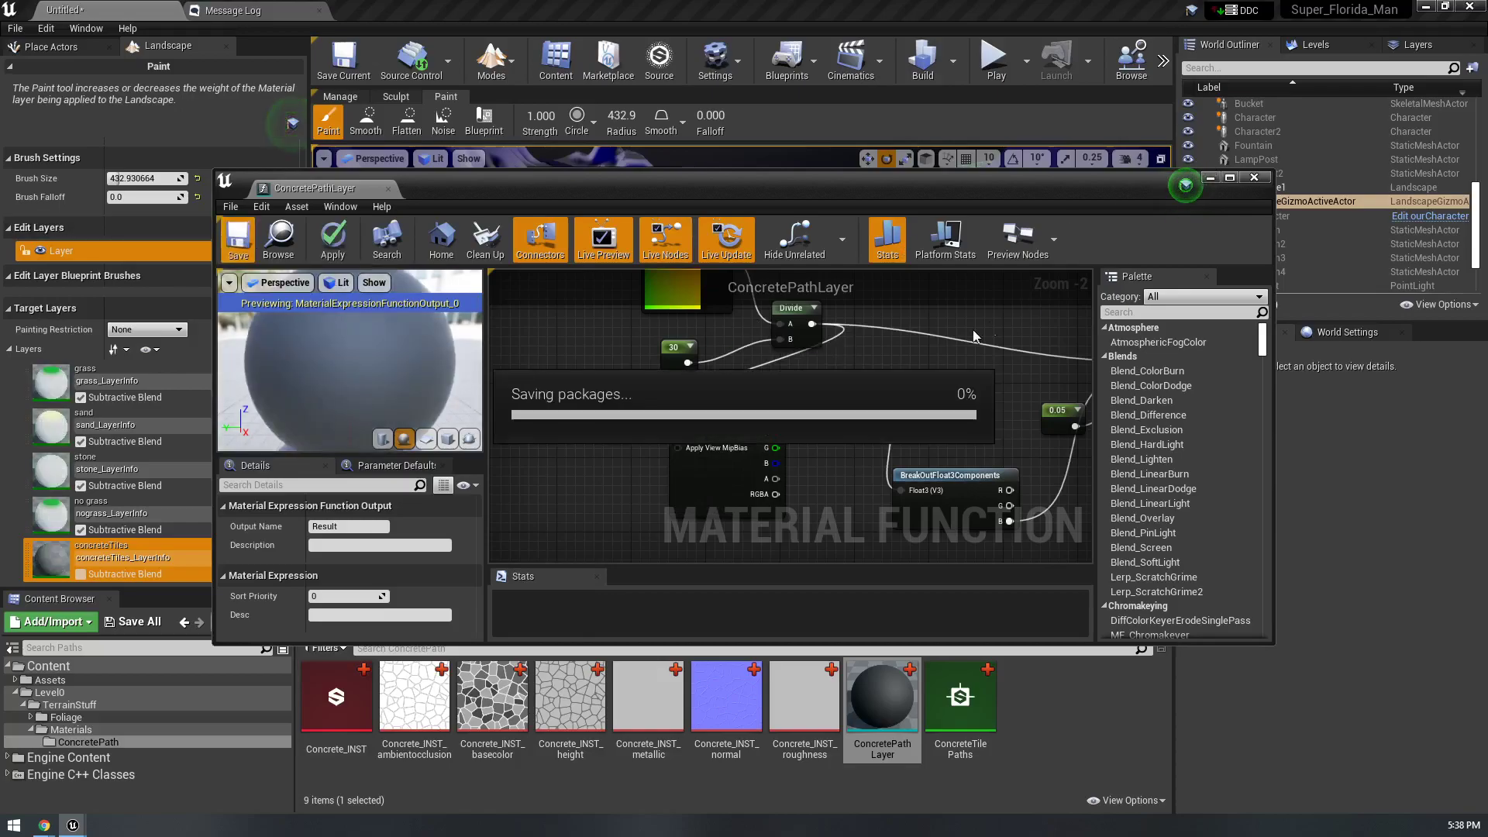
- Minimize the ConcretePathLayer window and inspect the bump effect on the landscape tiles
left_click(1210, 178)
mouse_move(742, 364)
right_mouse_down()
mouse_move(755, 353)
mouse_move(782, 387)
mouse_move(845, 414)
mouse_move(1074, 399)
mouse_move(938, 442)
mouse_move(798, 403)
mouse_move(783, 468)
mouse_move(798, 465)
mouse_move(817, 380)
mouse_move(814, 426)
mouse_move(810, 446)
mouse_move(798, 426)
mouse_move(816, 202)
mouse_move(775, 382)
right_mouse_up()
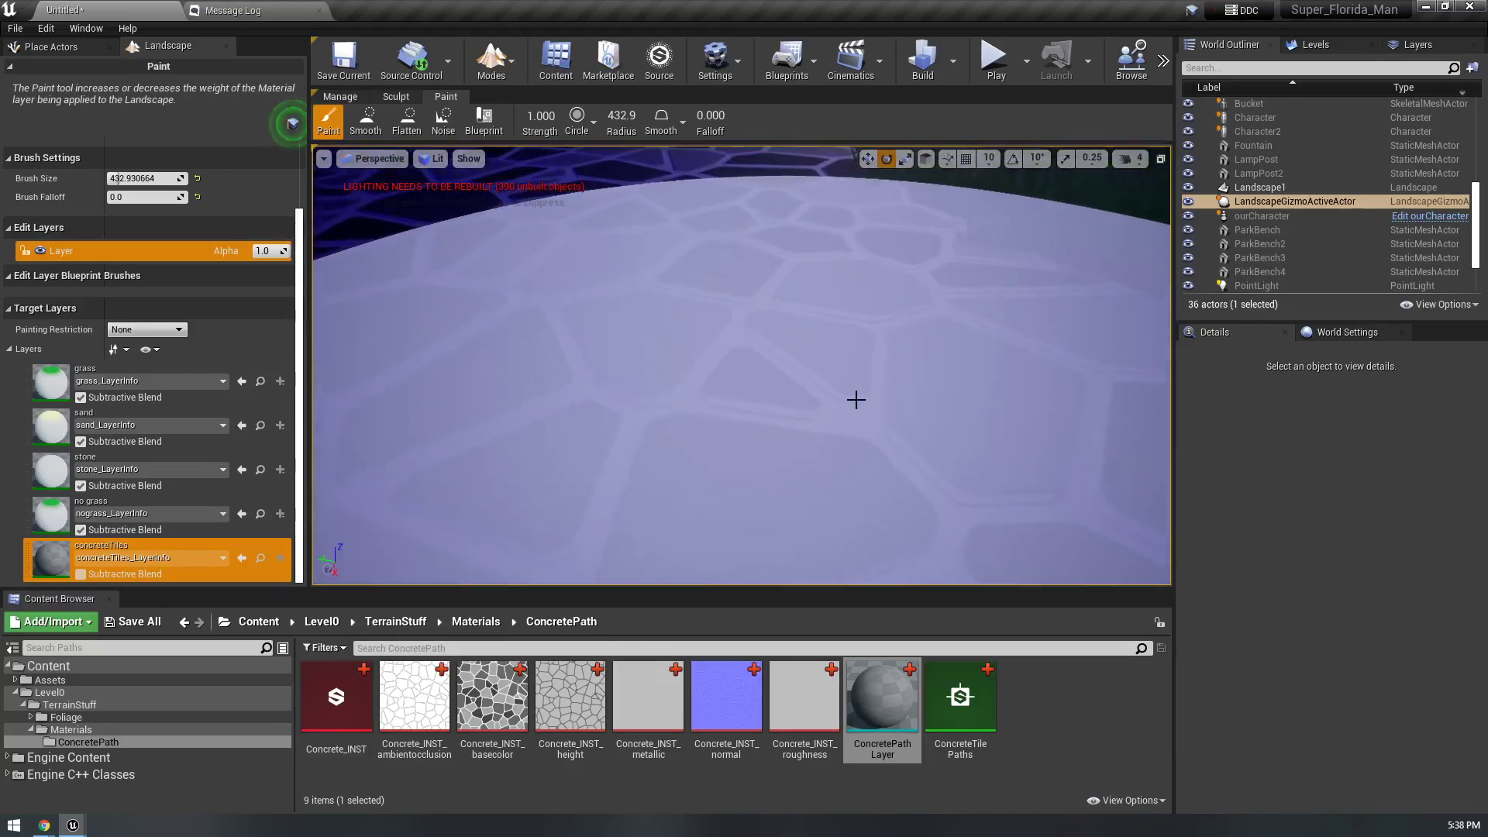
left_click(272, 10)
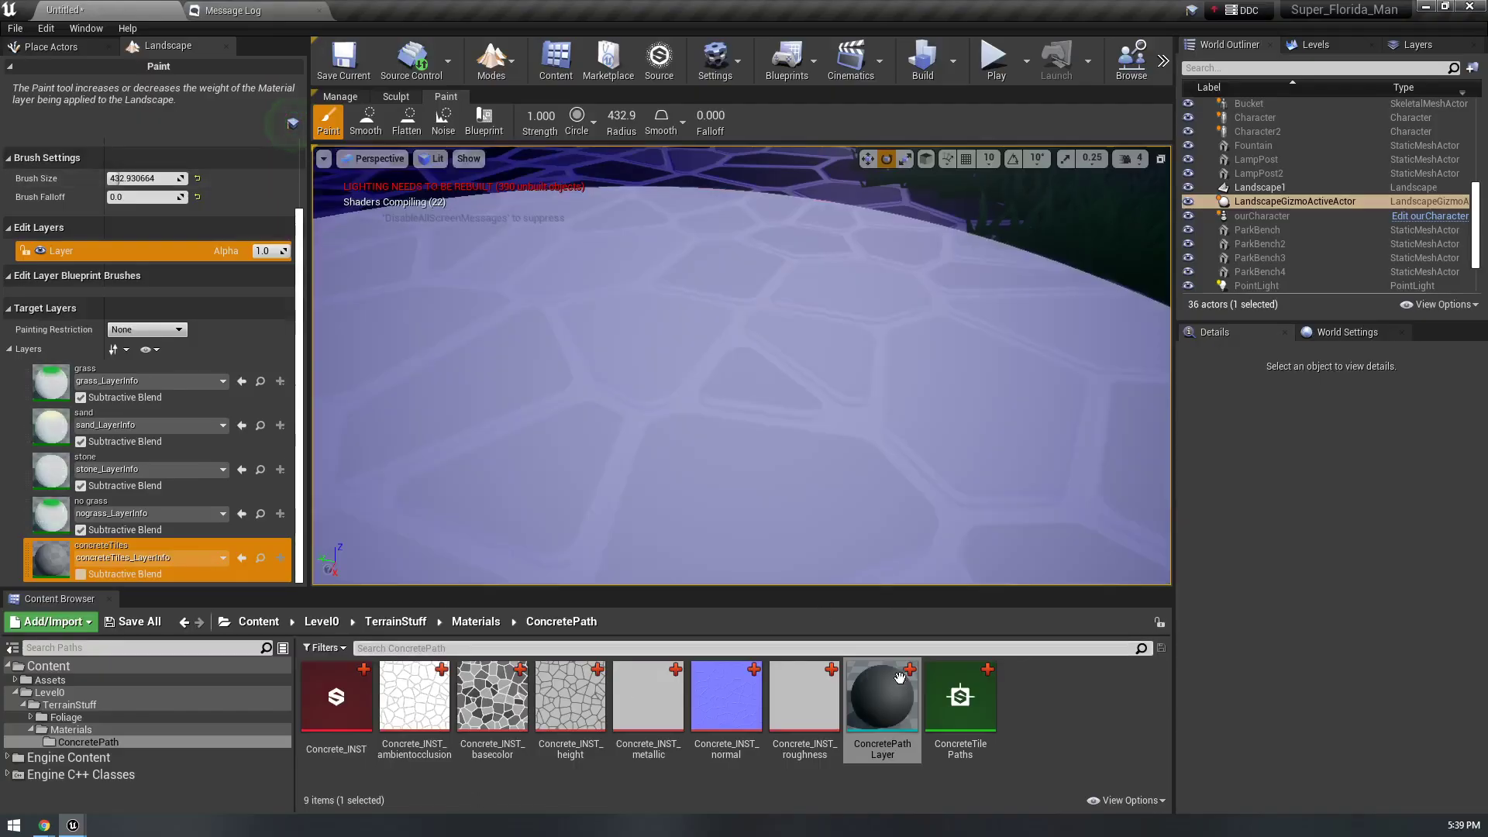
- Reopen ConcretePathLayer and set the constant feeding BumpOffset's HeightRatioInput to 0.01
double_click(899, 678)
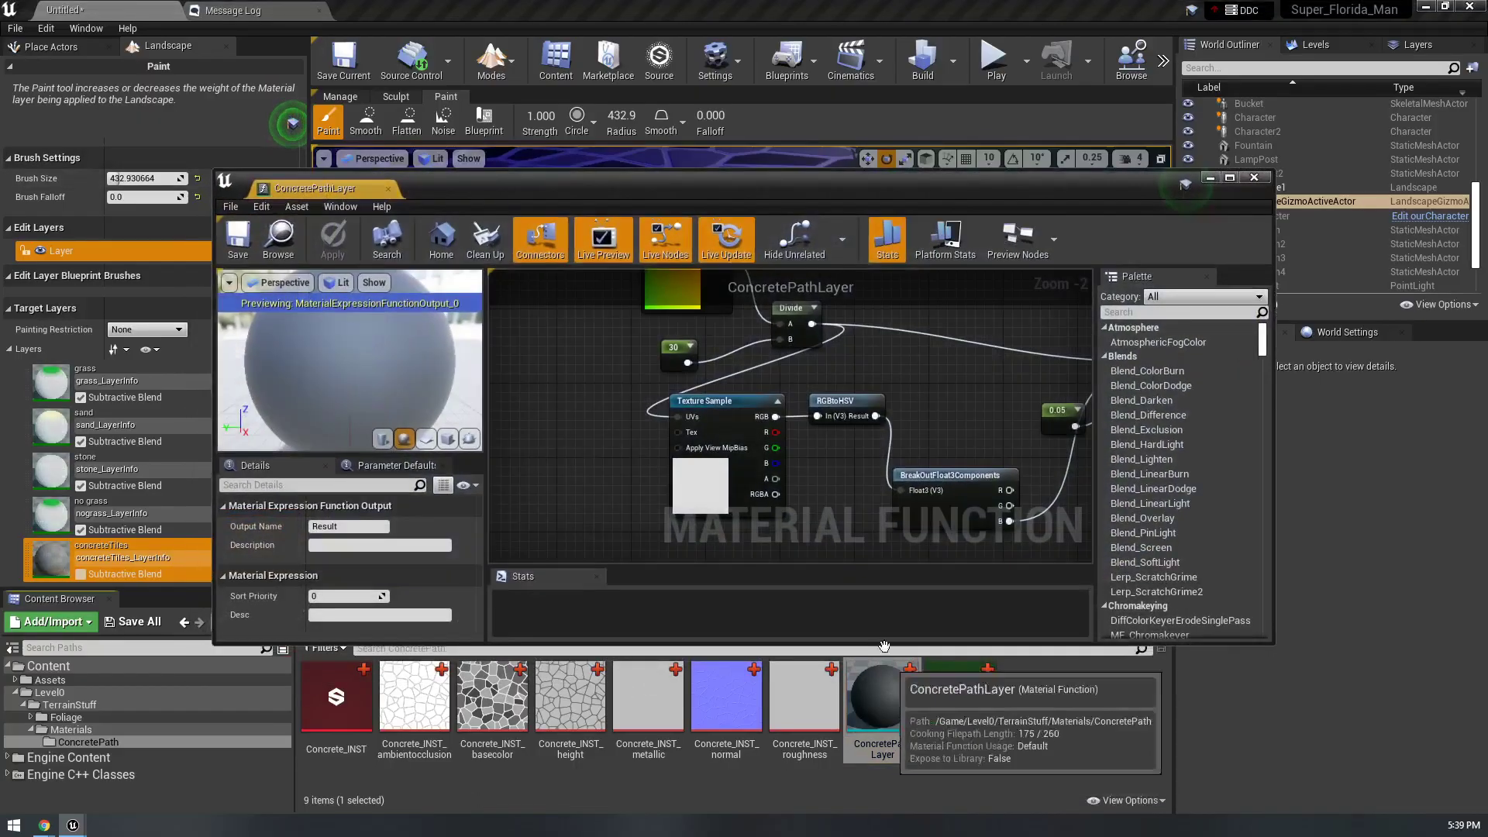
right_click_drag(674, 431, 897, 373)
left_click(894, 408)
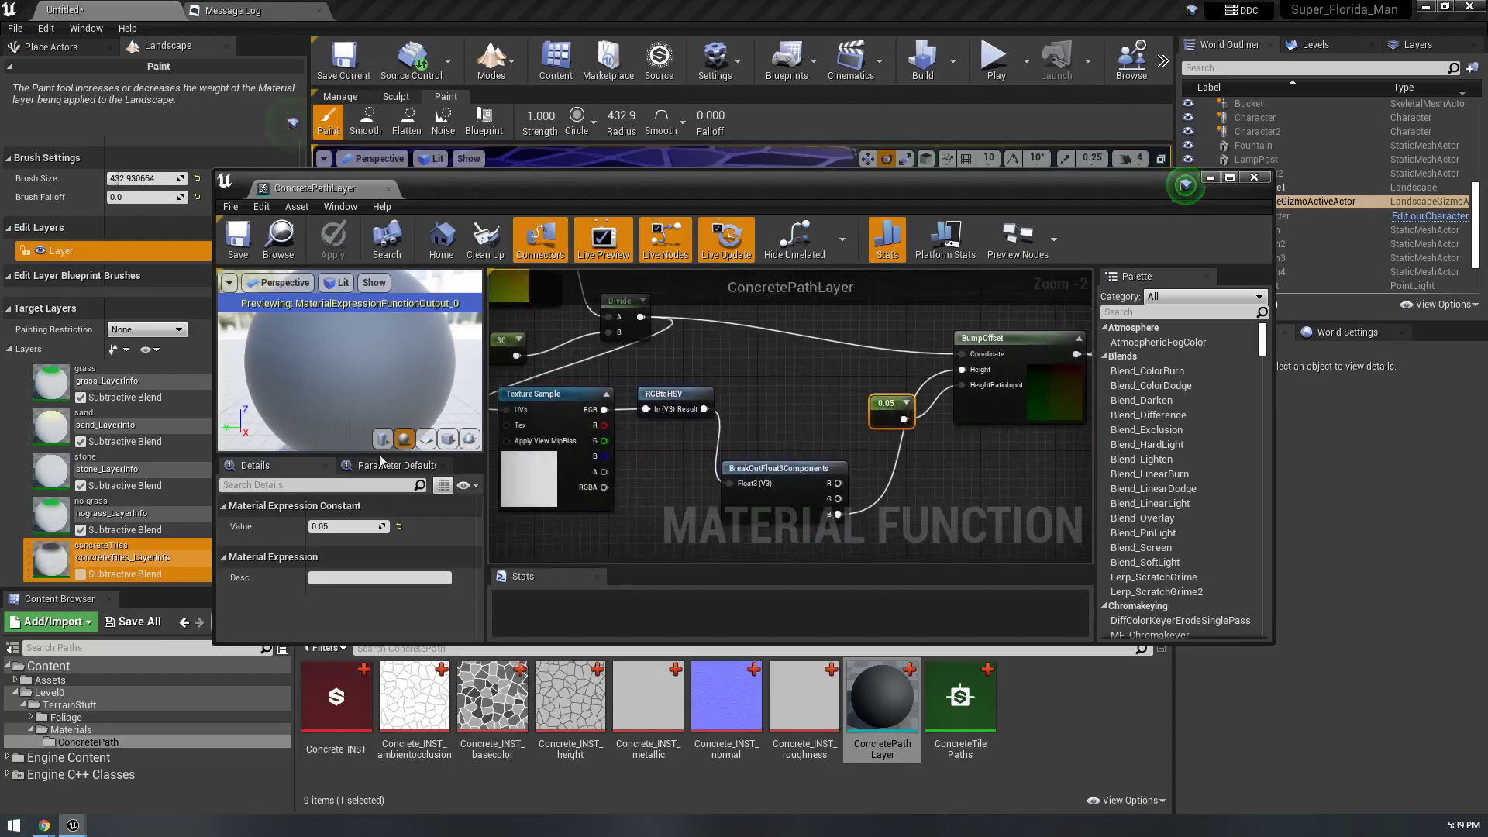
left_click(356, 527)
type("0.01")
key("Return")
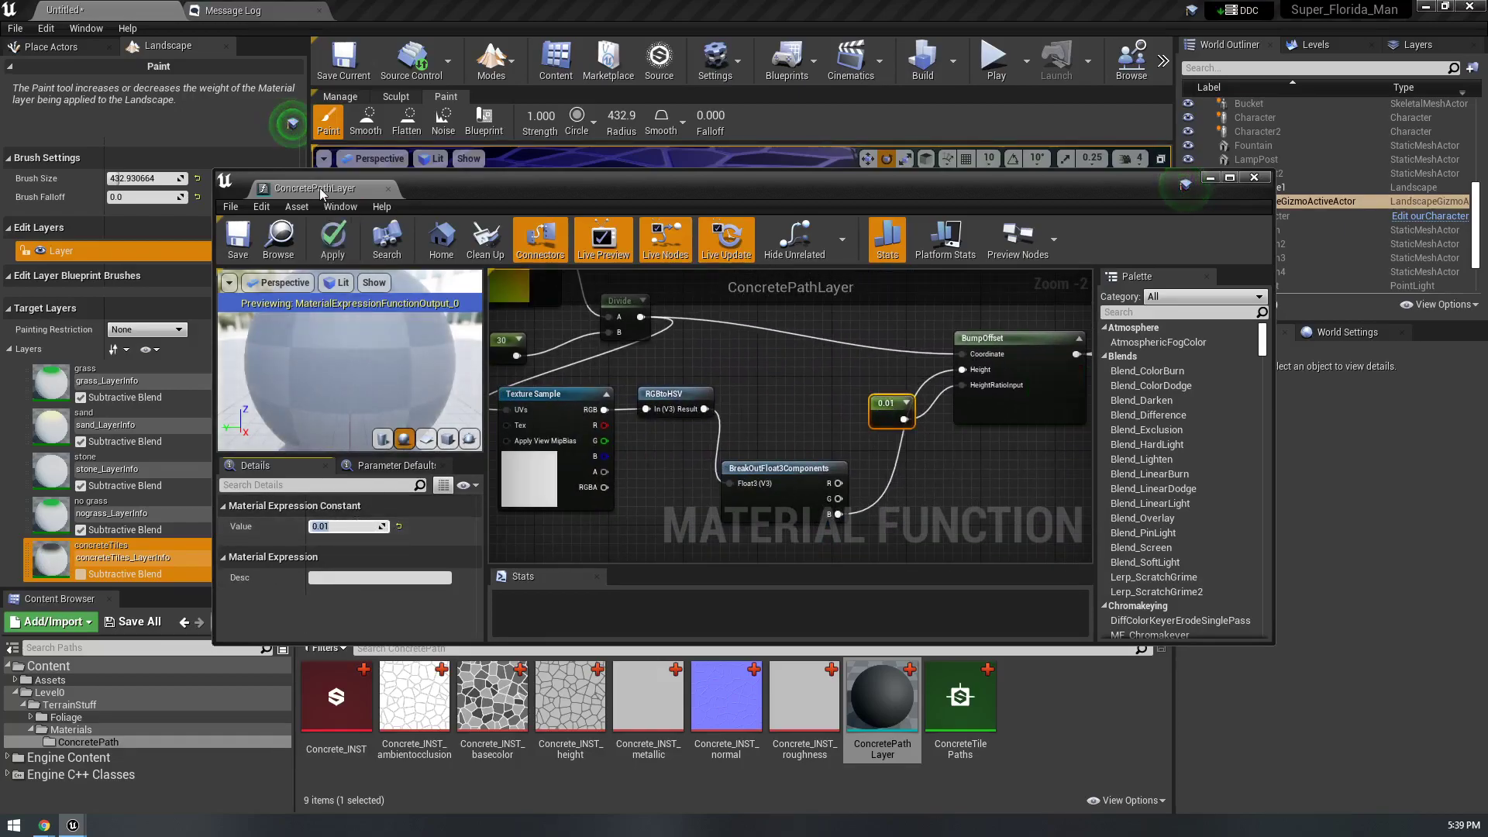
- Set the Scale constant to 20, save ConcretePathLayer, and minimize its window
right_click_drag(502, 343, 616, 374)
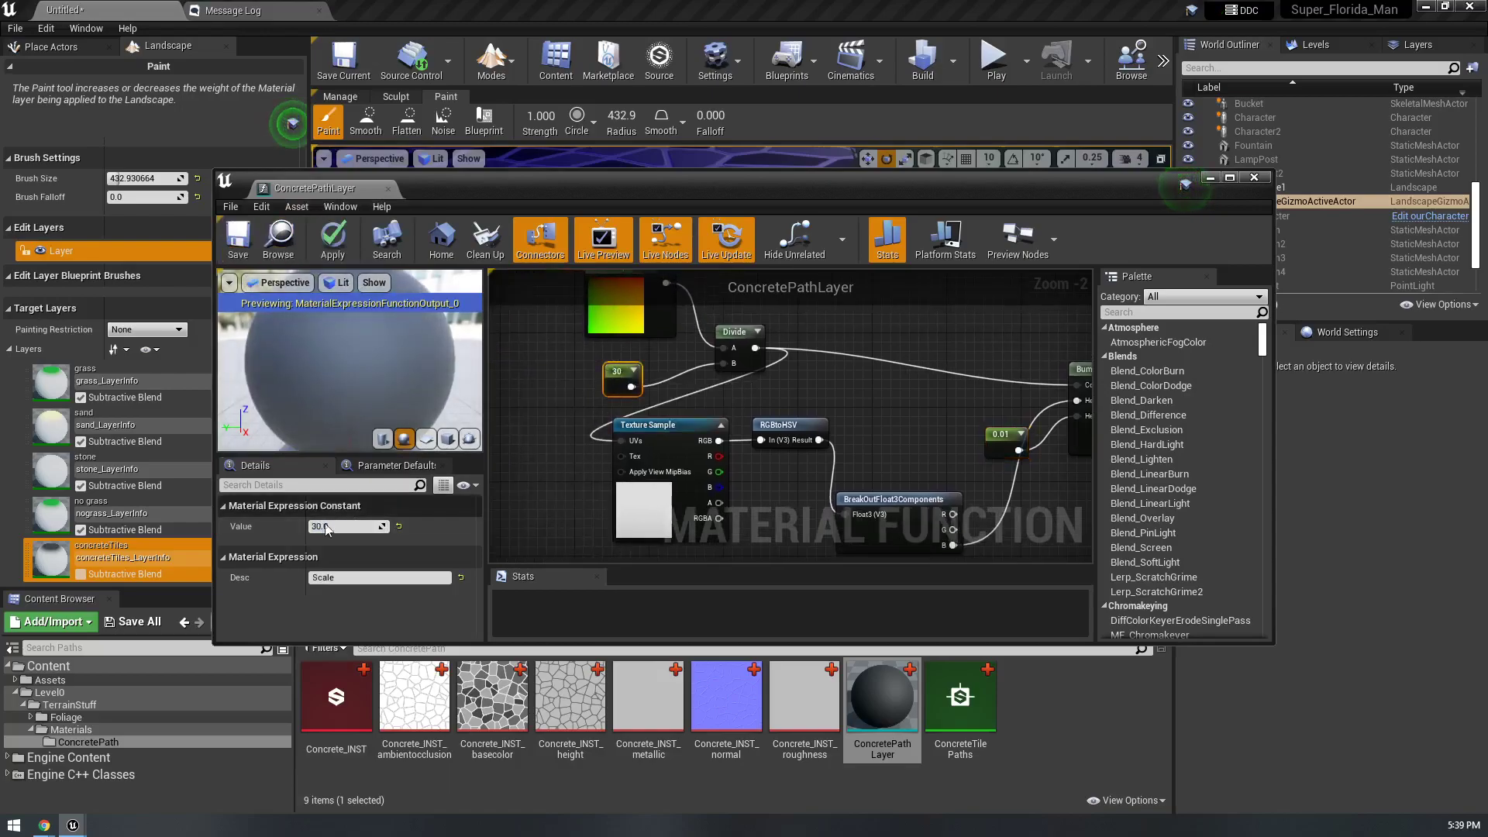
type("20")
key("Return")
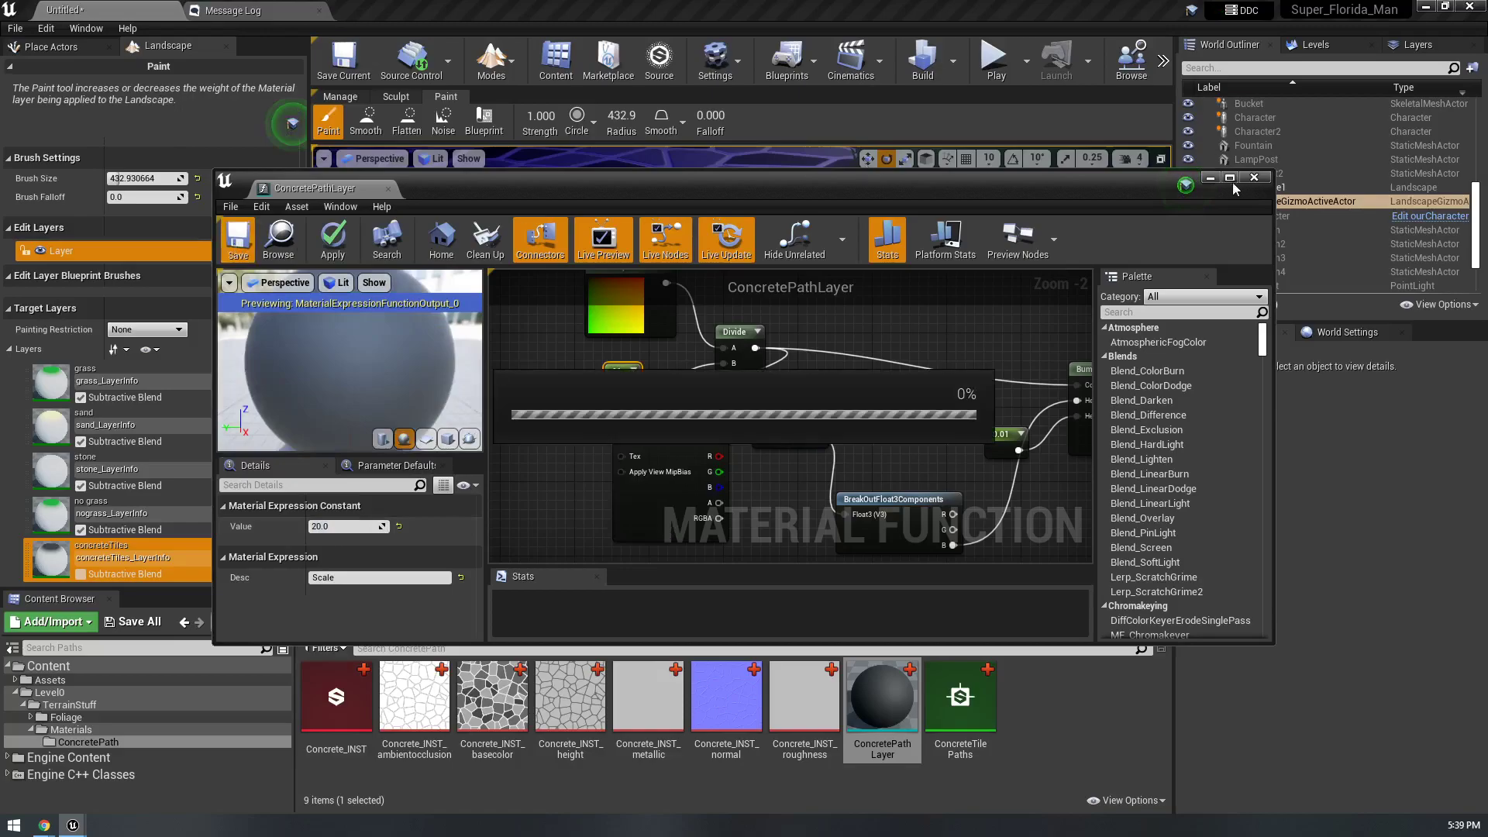
left_click(1210, 178)
- Examine the updated tile scale and bump offset along the painted path on the landscape
mouse_move(876, 334)
right_mouse_down()
mouse_move(961, 310)
mouse_move(736, 391)
mouse_move(868, 310)
mouse_move(799, 388)
mouse_move(844, 356)
right_mouse_up()
right_click_drag(961, 295, 977, 295)
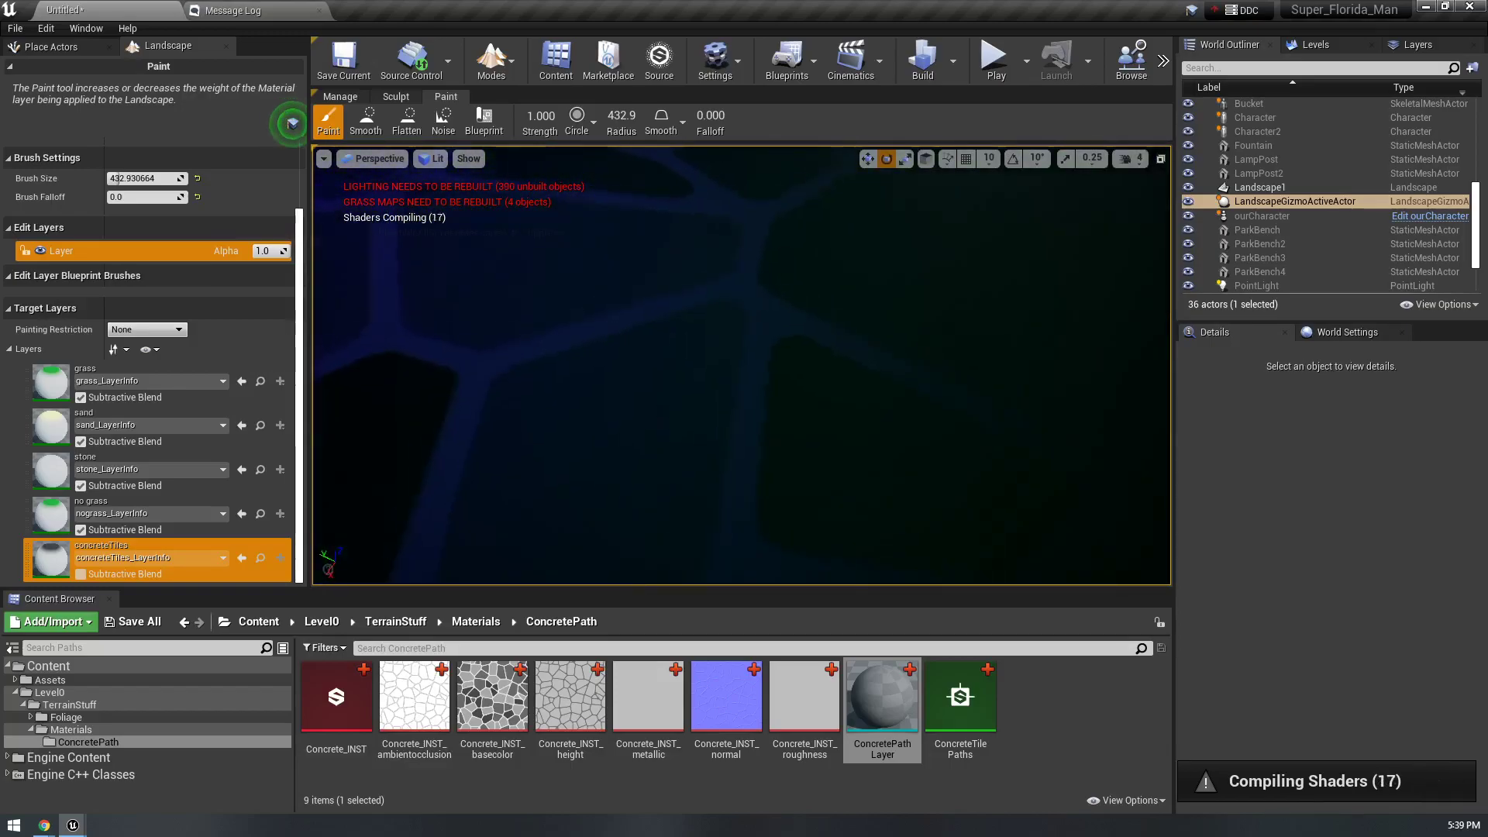
right_click_drag(847, 295, 903, 272)
left_click_drag(545, 418, 406, 426)
mouse_move(405, 426)
right_mouse_down()
mouse_move(341, 403)
mouse_move(316, 364)
mouse_move(651, 378)
mouse_move(665, 434)
mouse_move(535, 426)
mouse_move(387, 454)
mouse_move(326, 387)
right_mouse_up()
key("w")
key("w")
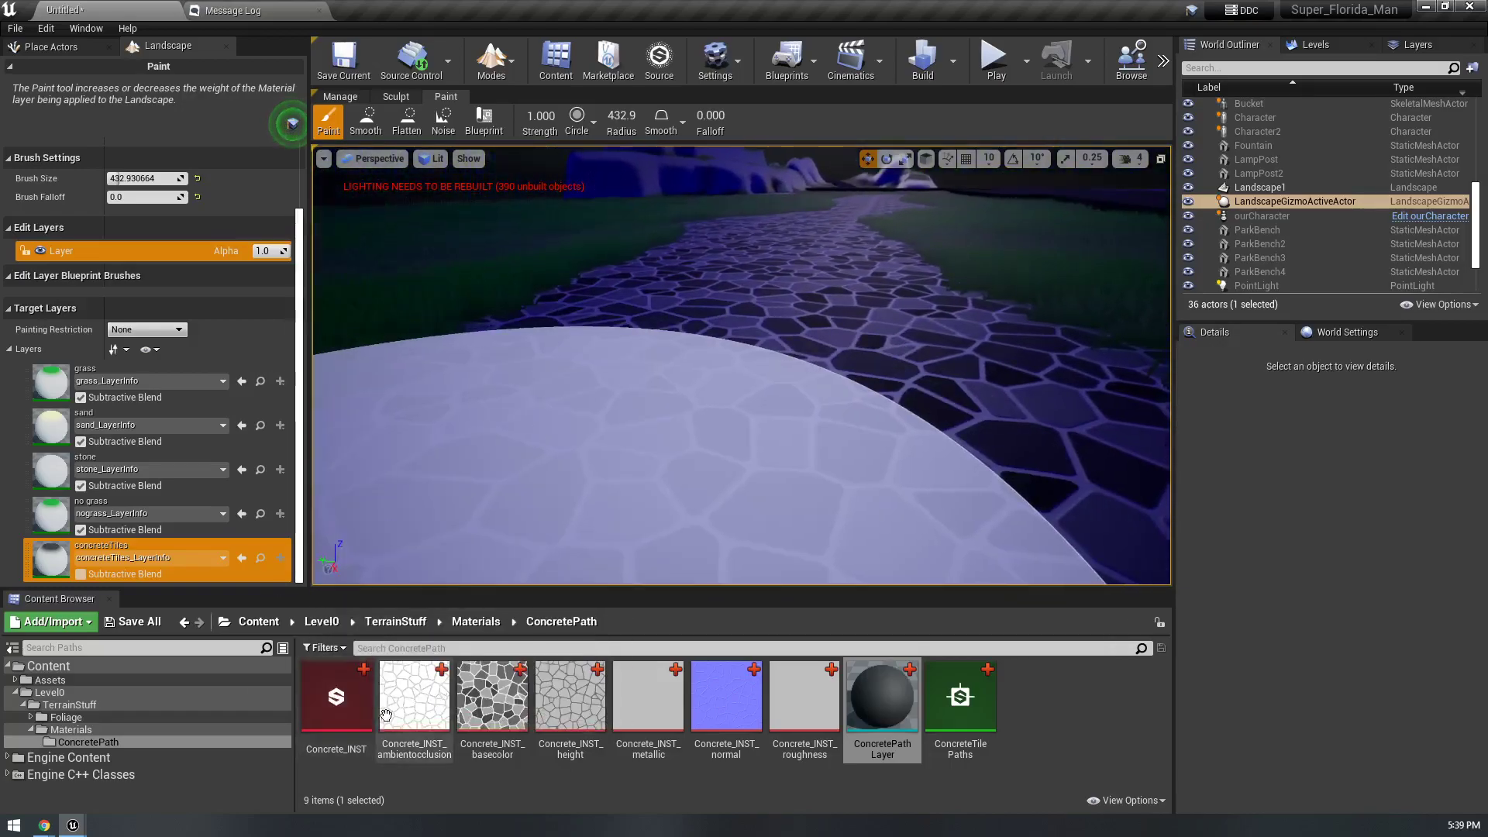
- Switch to Chrome and look through the Using Bump Offset page of the Unreal Engine documentation
mouse_move(44, 825)
left_click(265, 761)
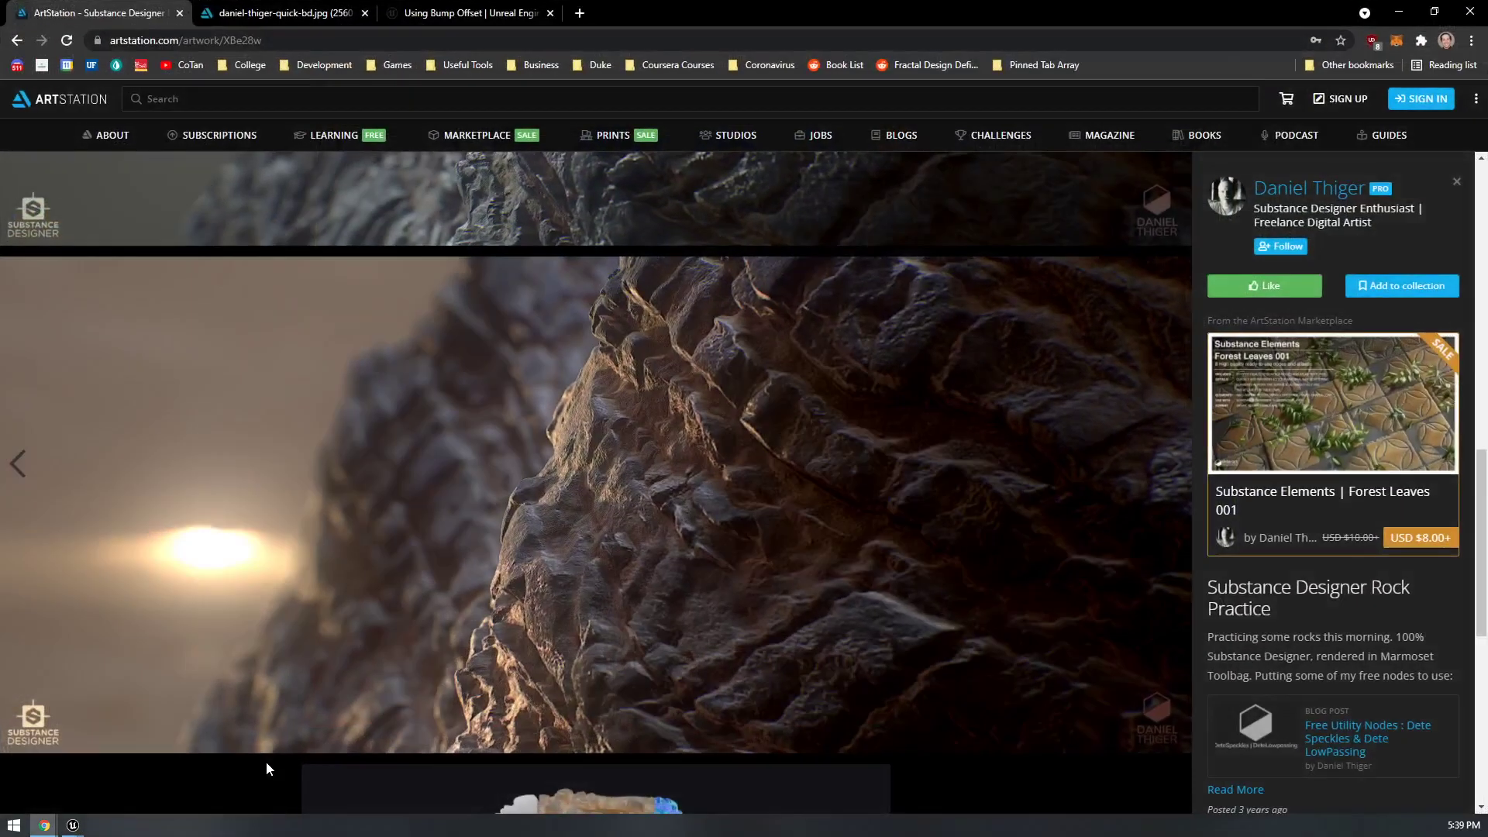
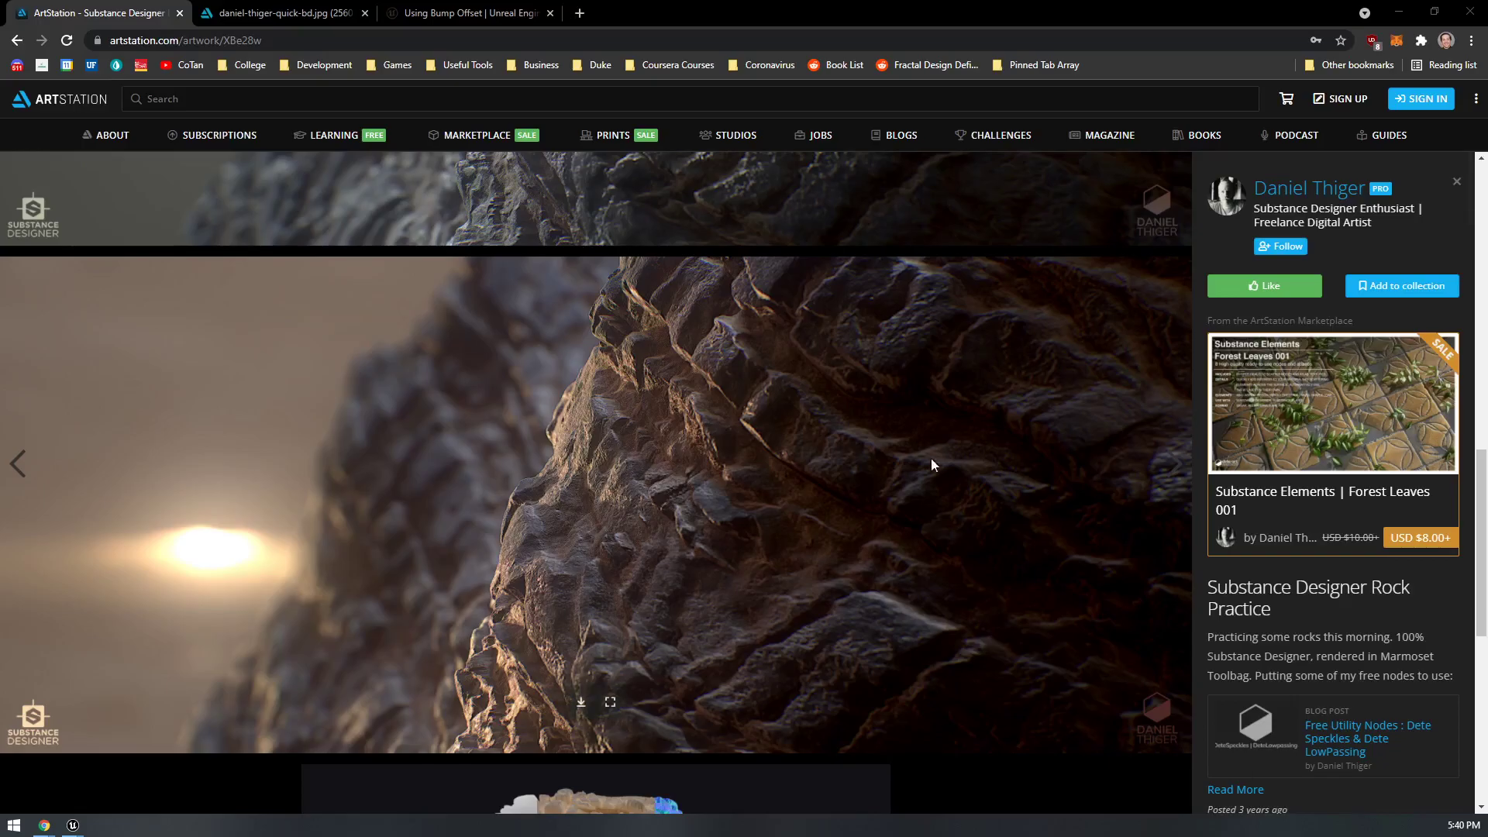
left_click(496, 11)
scroll(850, 304, "down", 7)
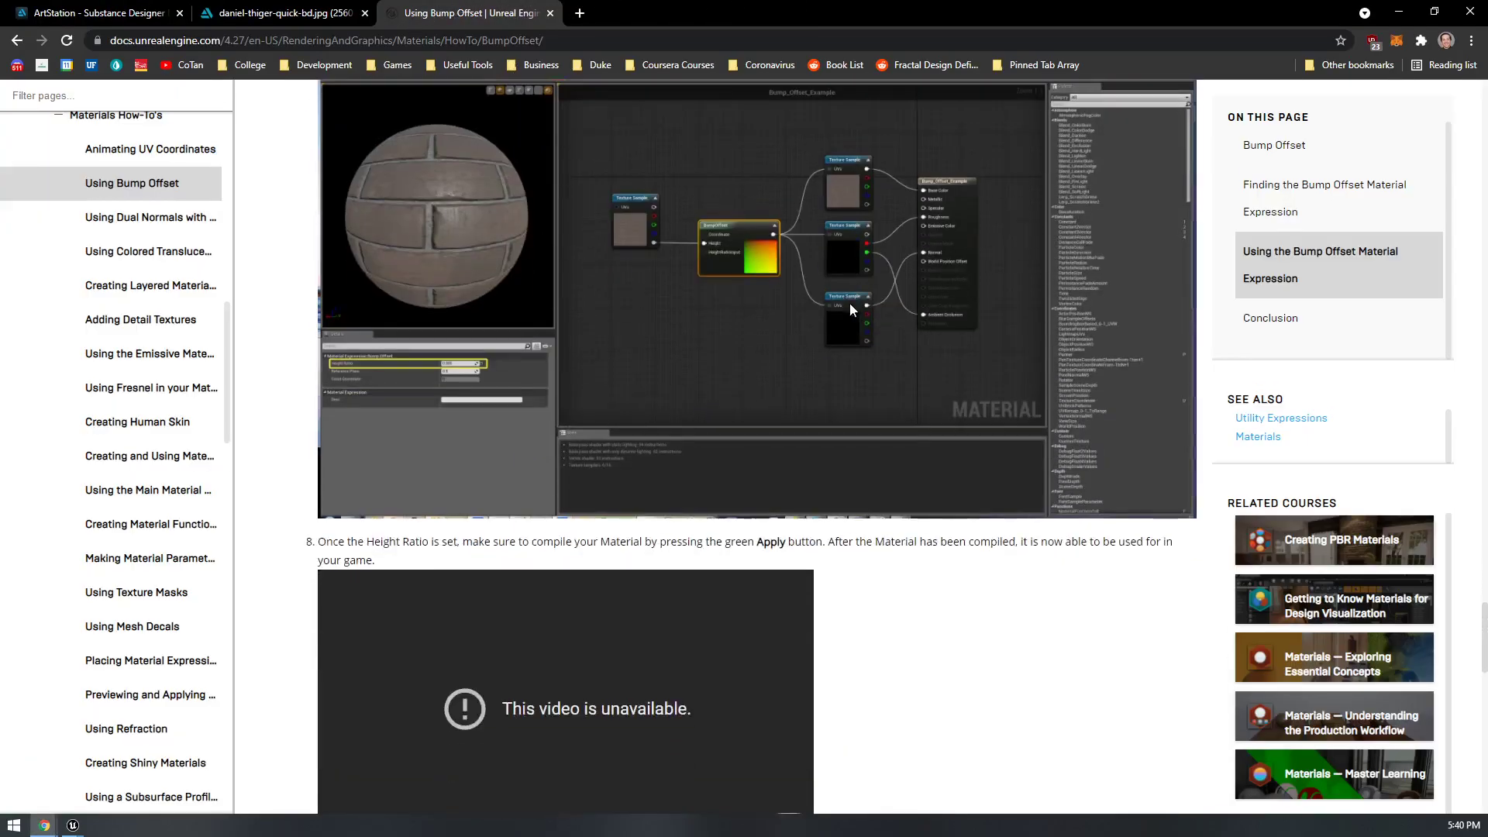
scroll(840, 308, "up", 15)
scroll(434, 248, "up", 18)
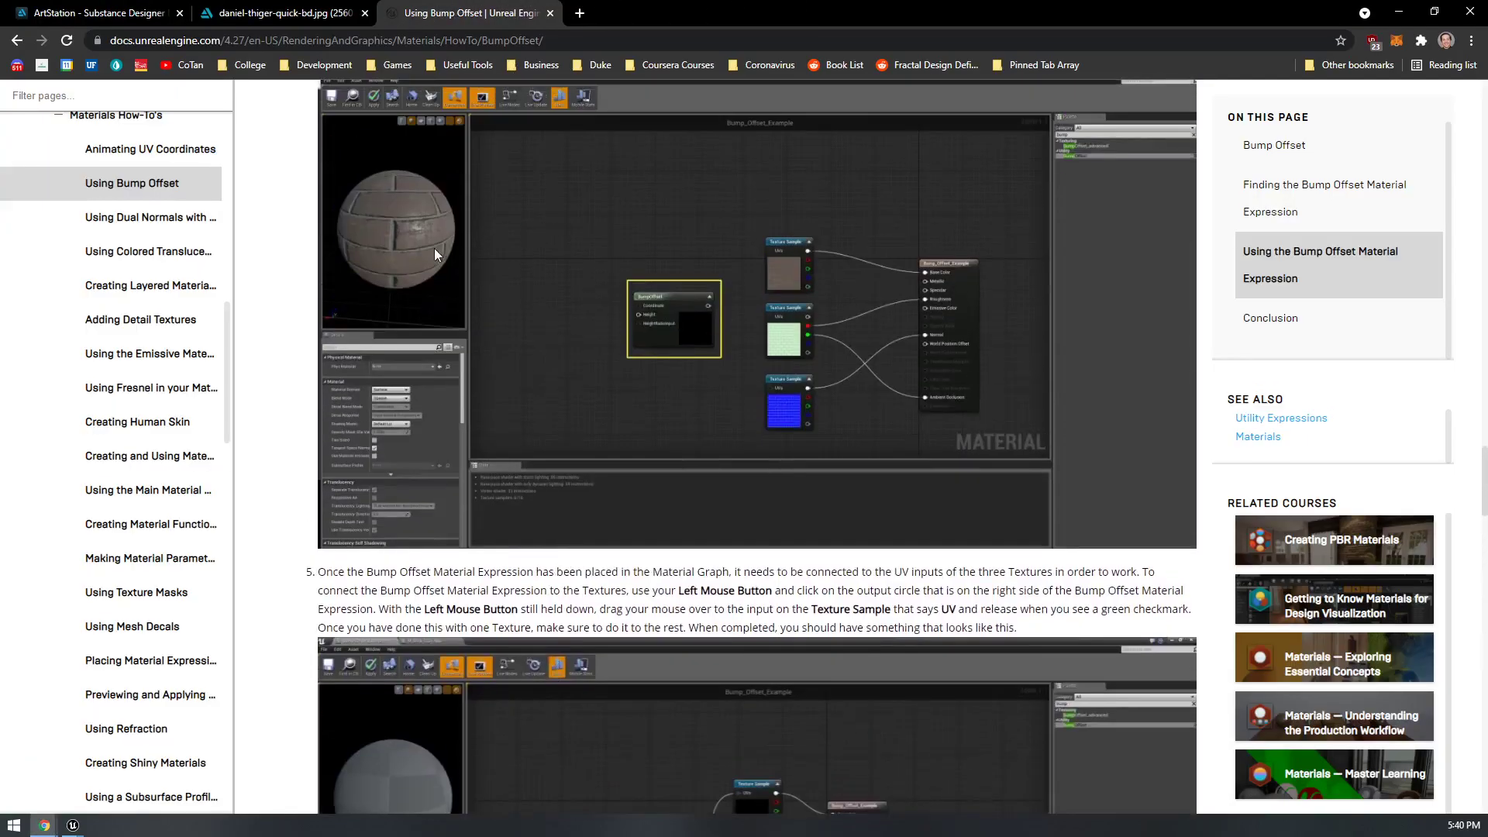
scroll(402, 262, "up", 15)
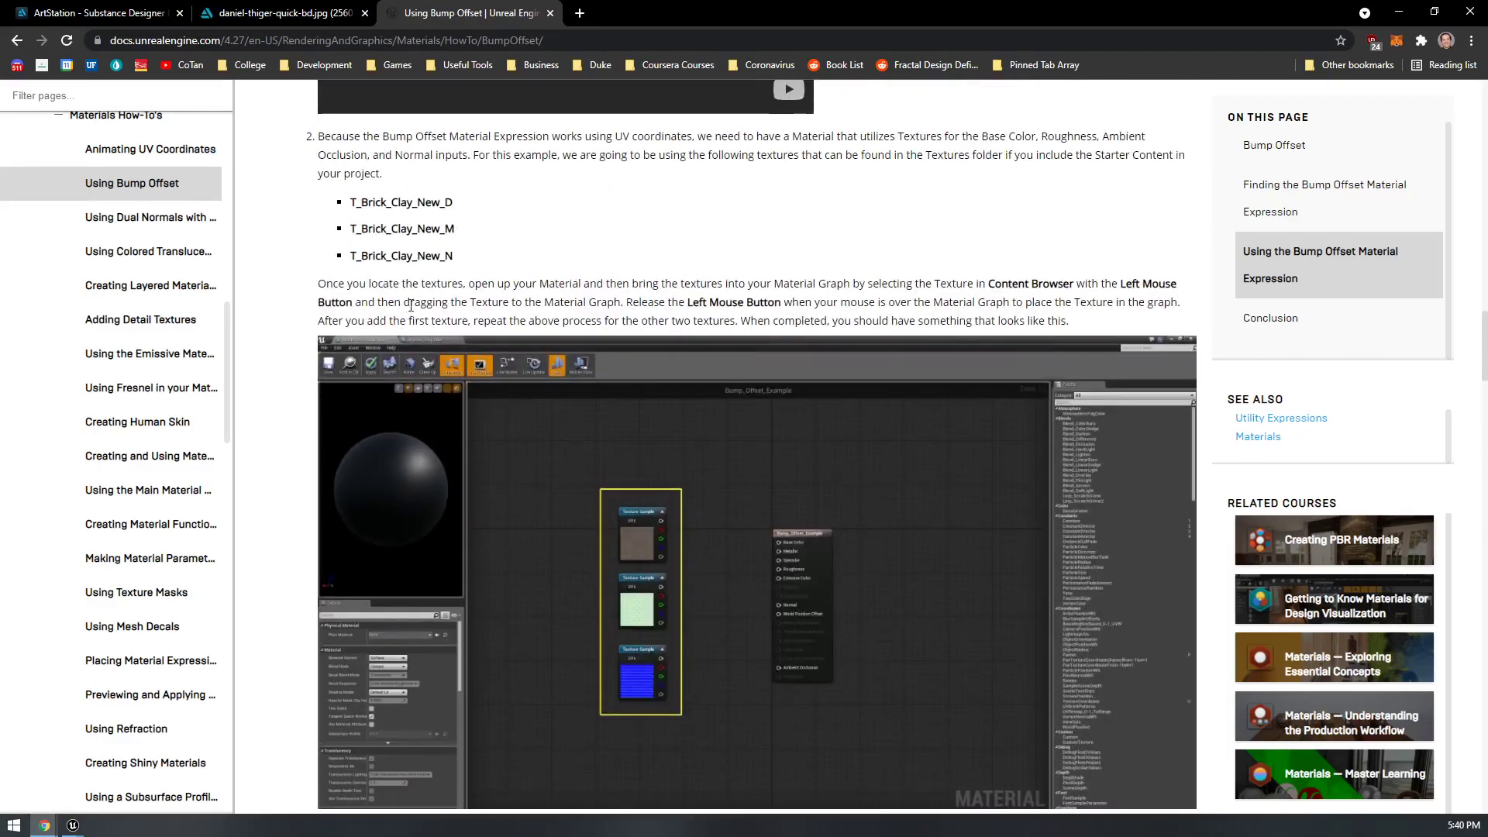
- Review the start of the Bump Offset page and the rock reference images on ArtStation, and return to Unreal Editor
scroll(1054, 325, "up", 15)
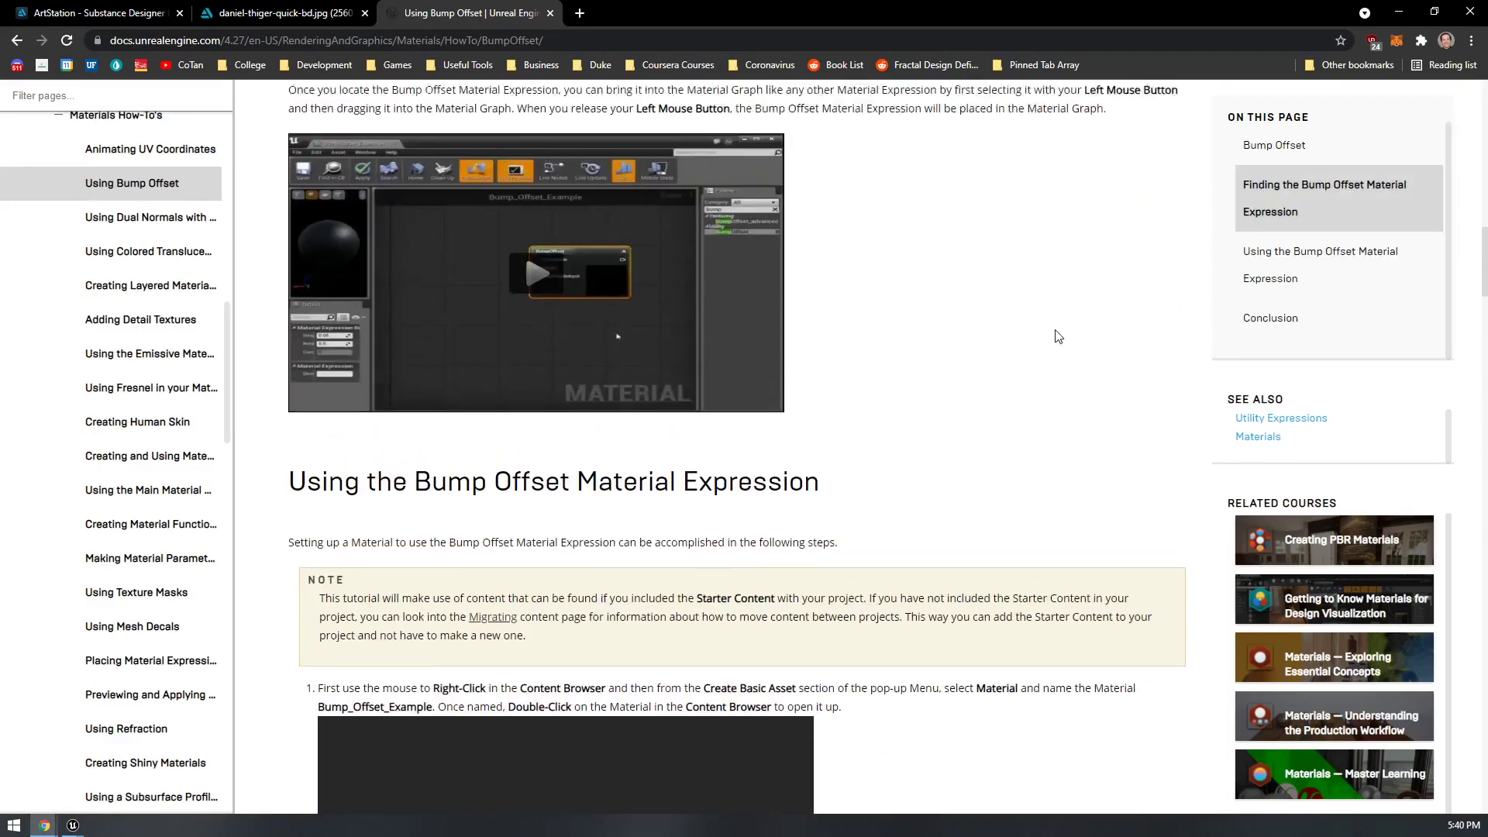
scroll(1052, 320, "up", 12)
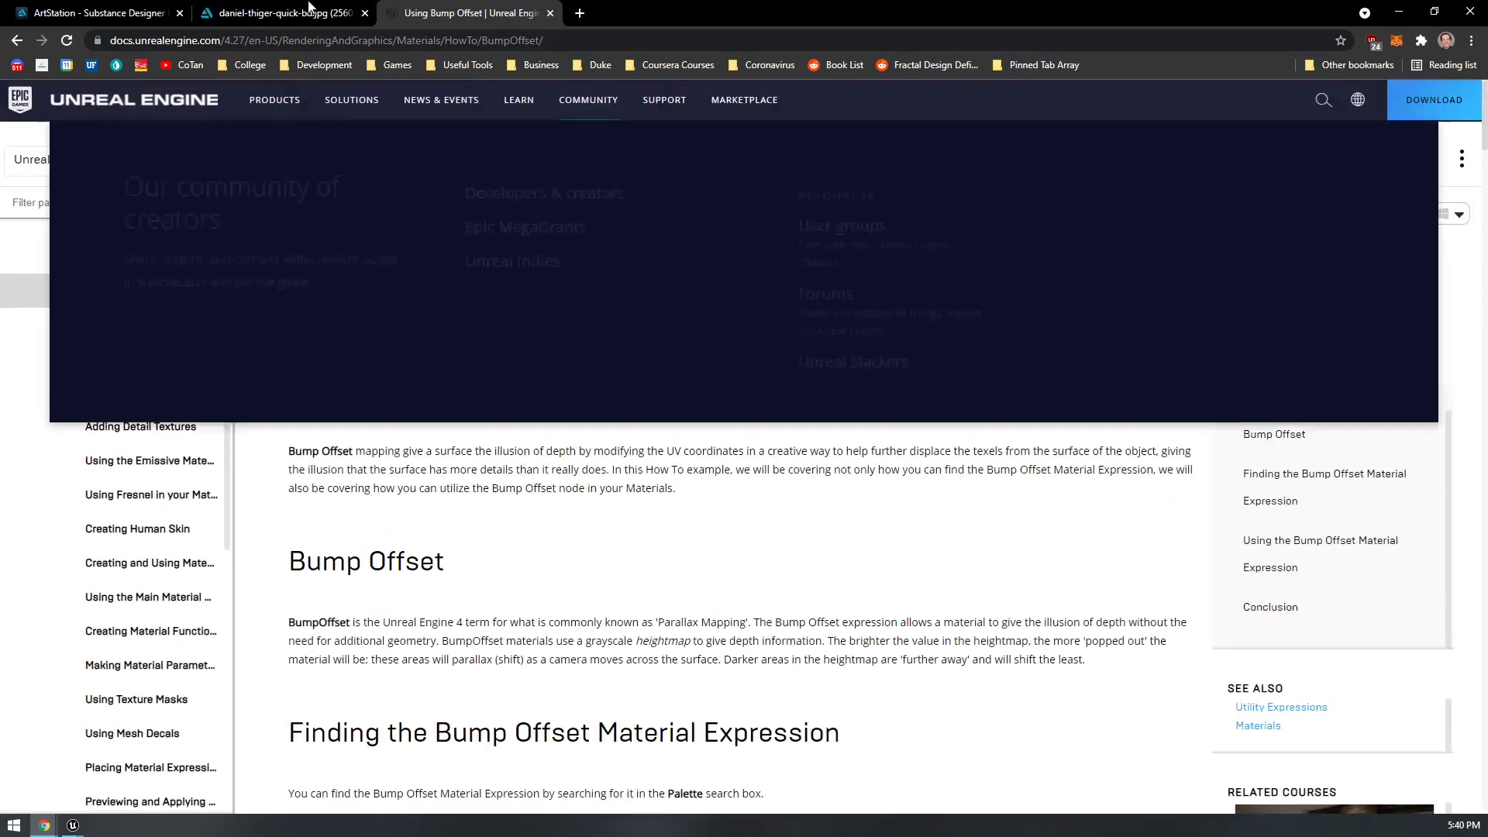
left_click(286, 13)
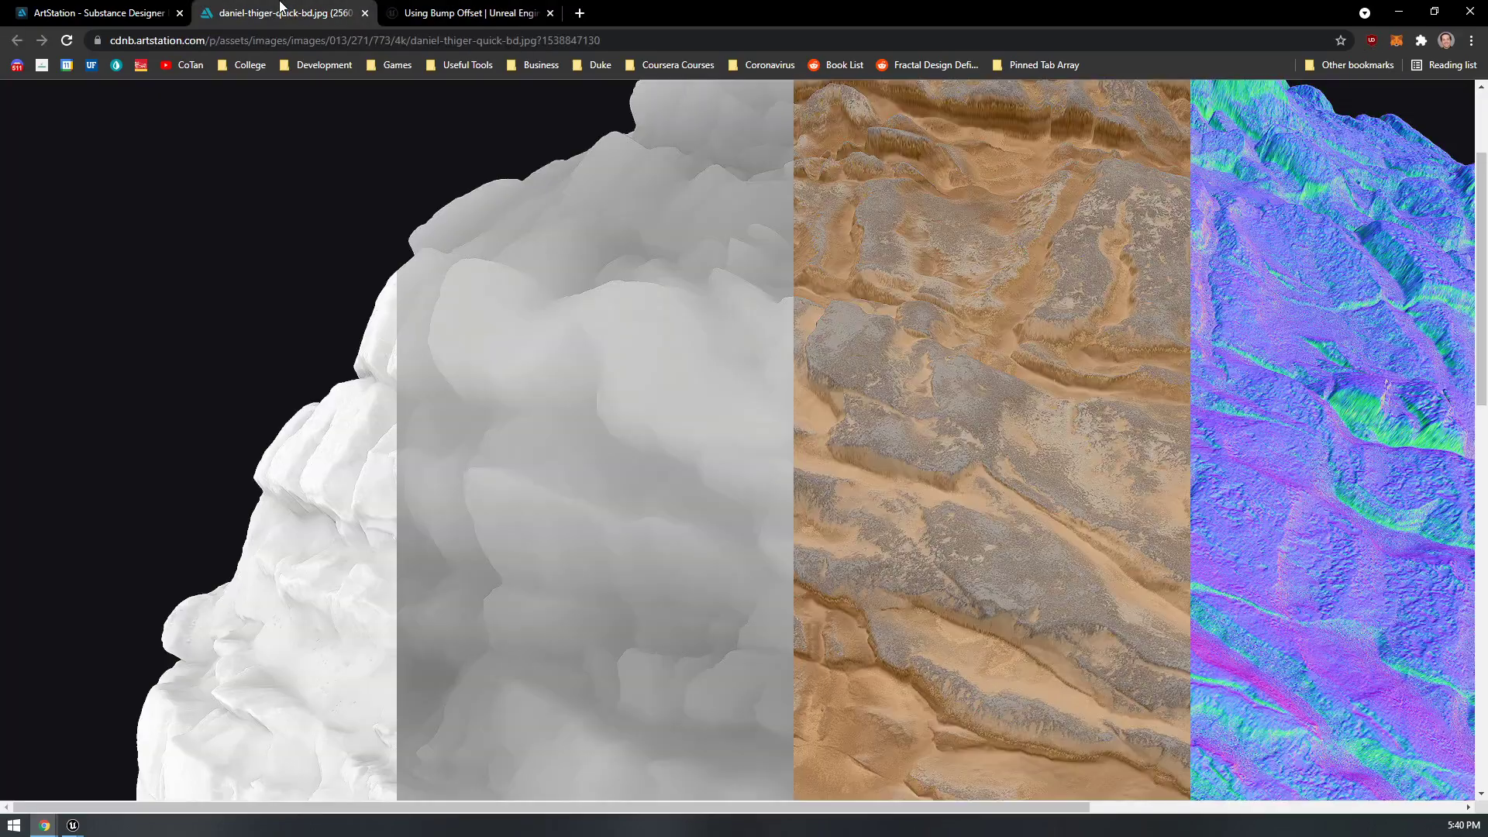
left_click(77, 10)
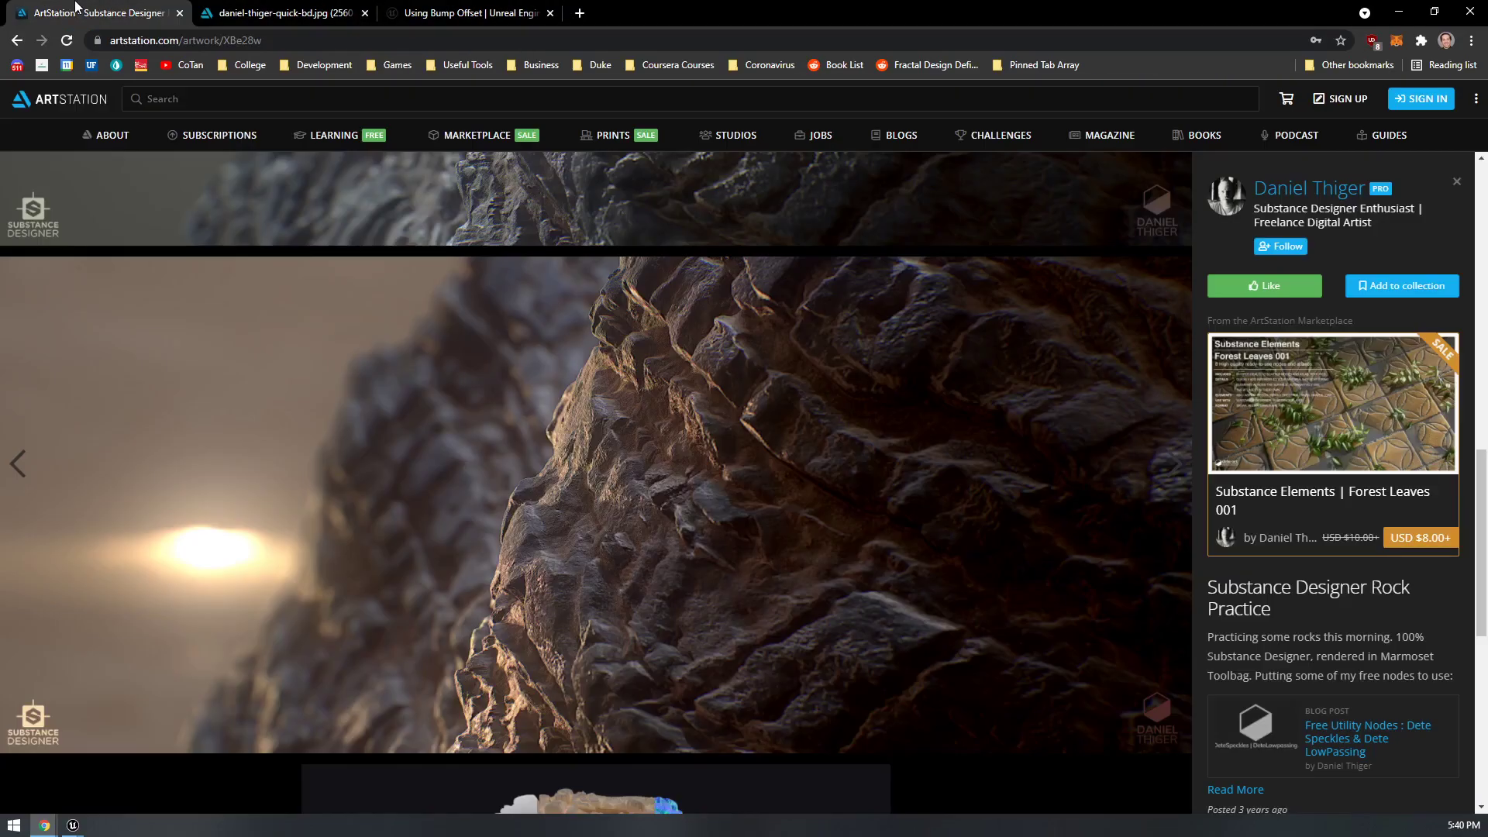
left_click(1399, 10)
- Examine the landscape from the painted path around the fountain to the raised cliffs and the road winding along them
right_click_drag(741, 365, 1007, 380)
right_click_drag(742, 365, 605, 349)
right_click_drag(742, 365, 891, 368)
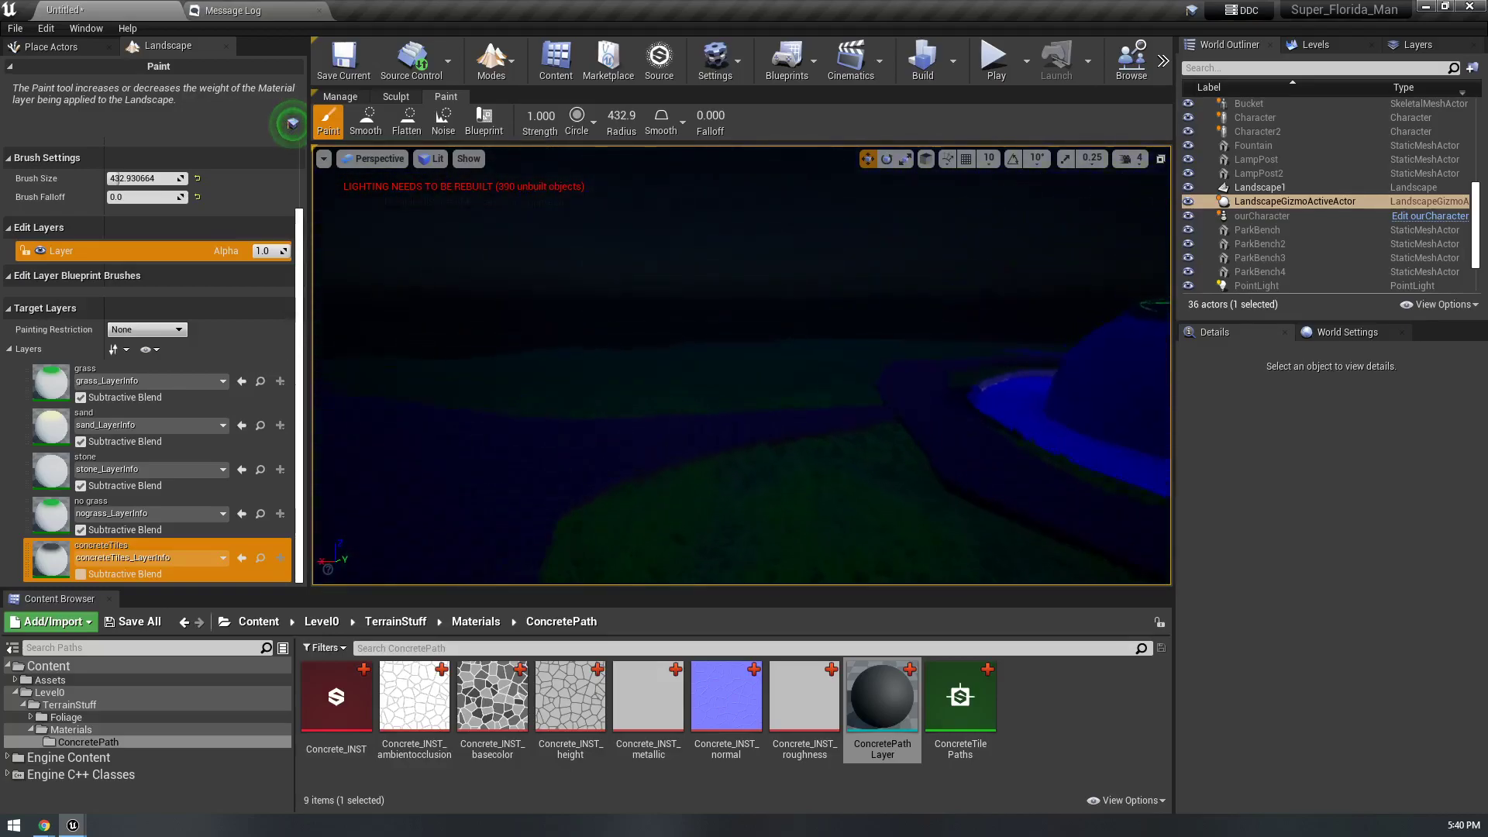
right_click_drag(742, 366, 868, 403)
right_click_drag(742, 365, 697, 310)
mouse_move(742, 365)
right_mouse_down()
mouse_move(806, 481)
mouse_move(845, 465)
mouse_move(876, 411)
mouse_move(891, 465)
right_mouse_up()
mouse_move(806, 542)
right_mouse_down()
mouse_move(821, 565)
mouse_move(667, 434)
right_mouse_up()
mouse_move(741, 365)
right_mouse_down()
mouse_move(783, 403)
mouse_move(845, 399)
mouse_move(945, 449)
mouse_move(992, 438)
mouse_move(829, 411)
mouse_move(945, 326)
mouse_move(744, 337)
mouse_move(717, 376)
mouse_move(725, 410)
mouse_move(698, 434)
mouse_move(644, 411)
mouse_move(783, 349)
mouse_move(822, 310)
mouse_move(636, 294)
mouse_move(767, 363)
right_mouse_up()
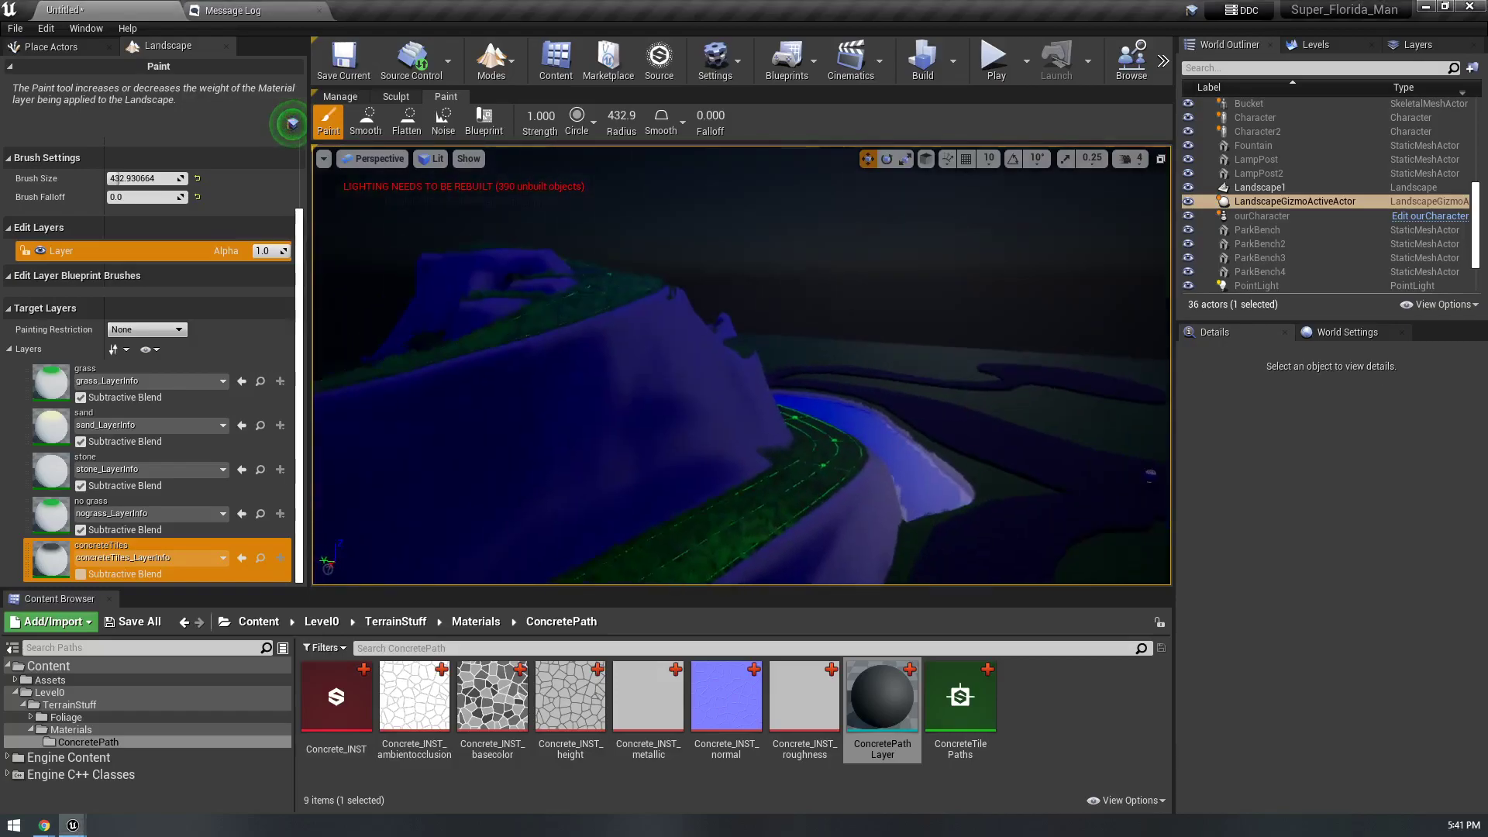
- Paint a winding concreteTiles path across the flat grass area with a brush size of about 168
right_click_drag(742, 365, 713, 376)
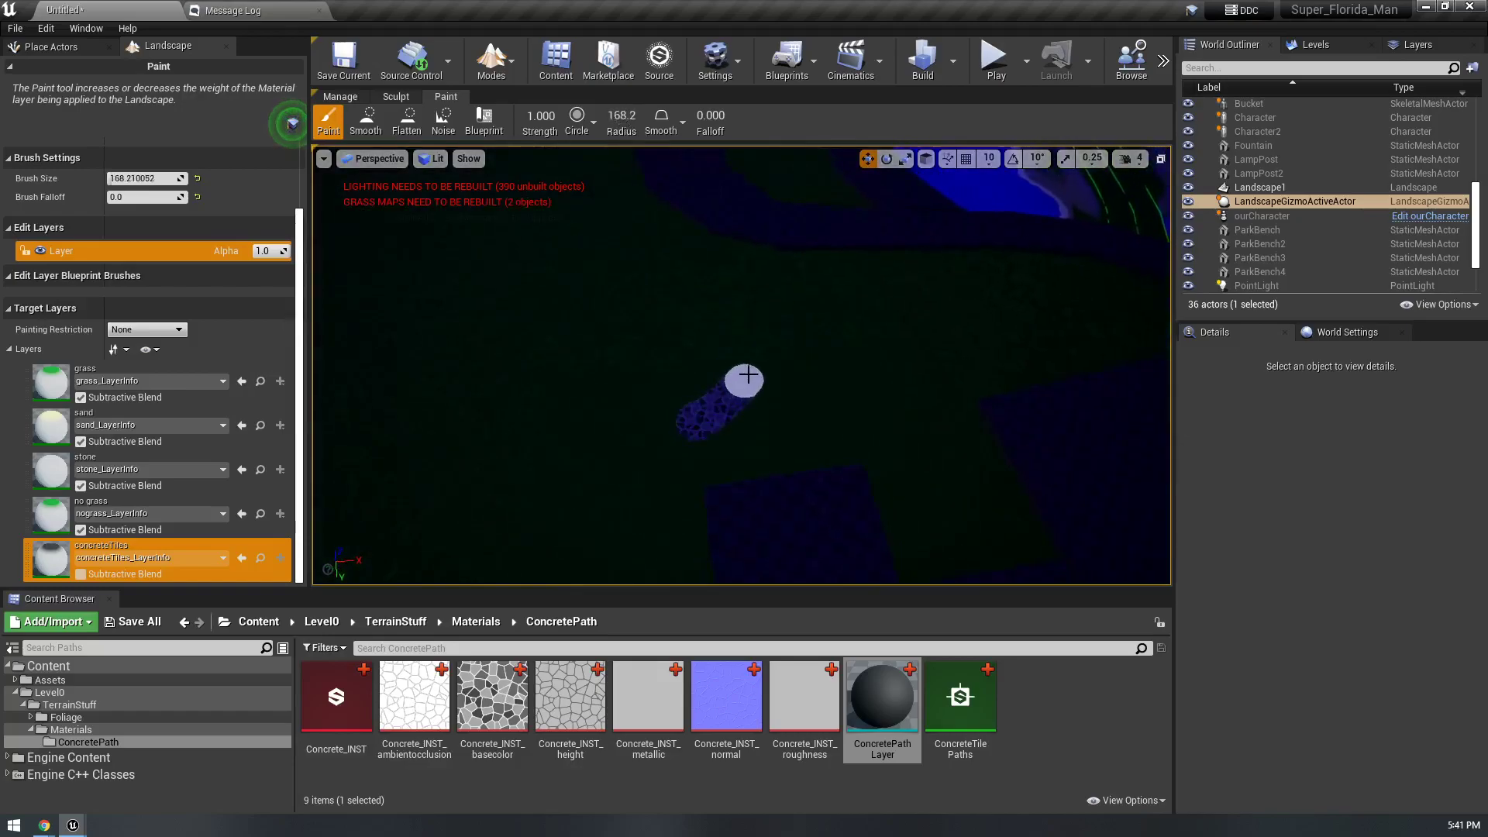
right_click_drag(698, 372, 698, 289)
left_click_drag(803, 398, 725, 329)
mouse_move(502, 275)
right_mouse_down()
mouse_move(403, 348)
mouse_move(271, 341)
right_mouse_up()
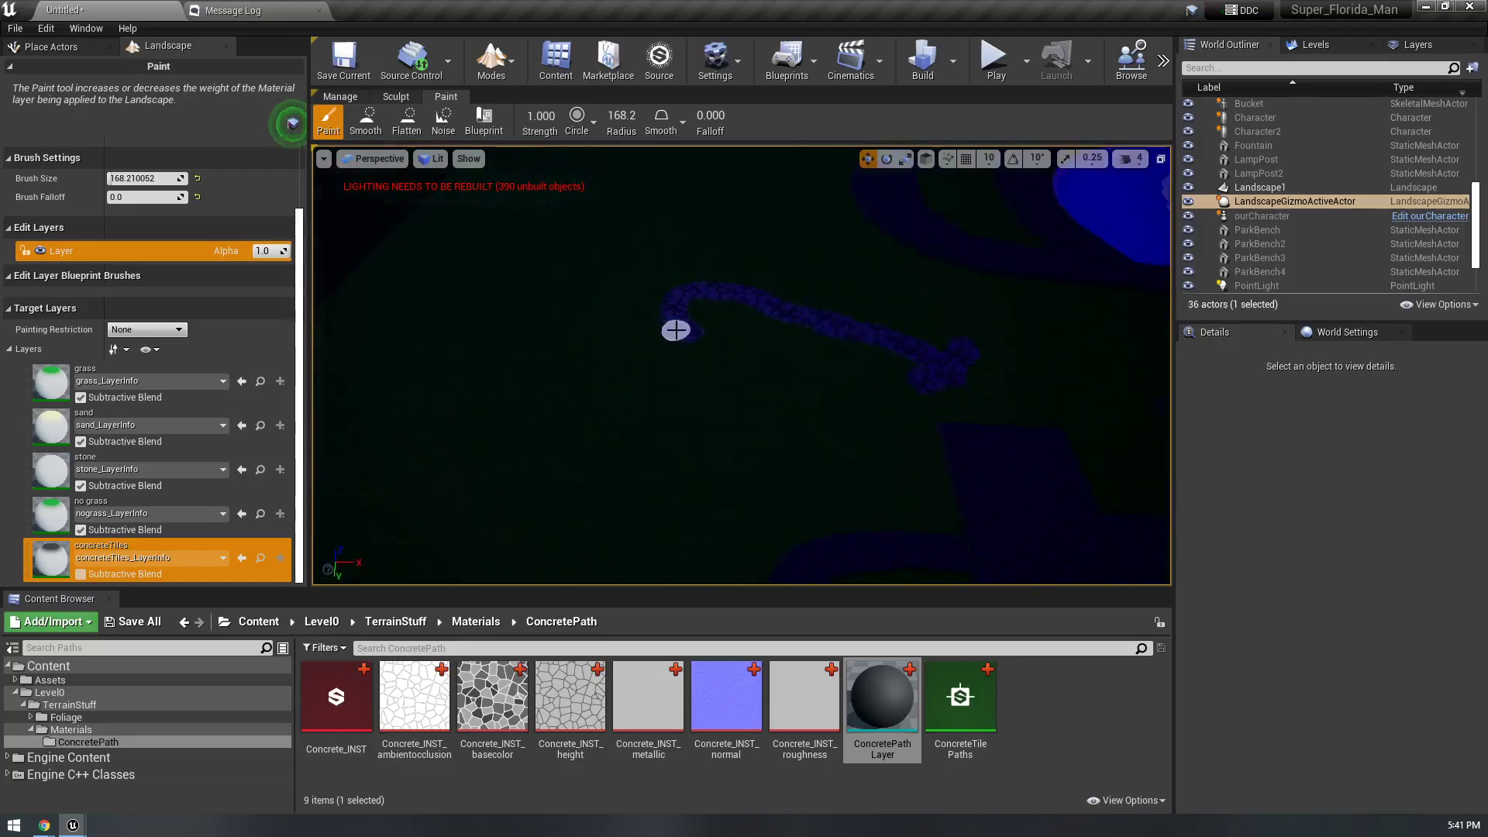
right_click_drag(503, 485, 387, 469)
- Sculpt the landscape upward at the end of the tiled path to form a raised mound
left_click(396, 97)
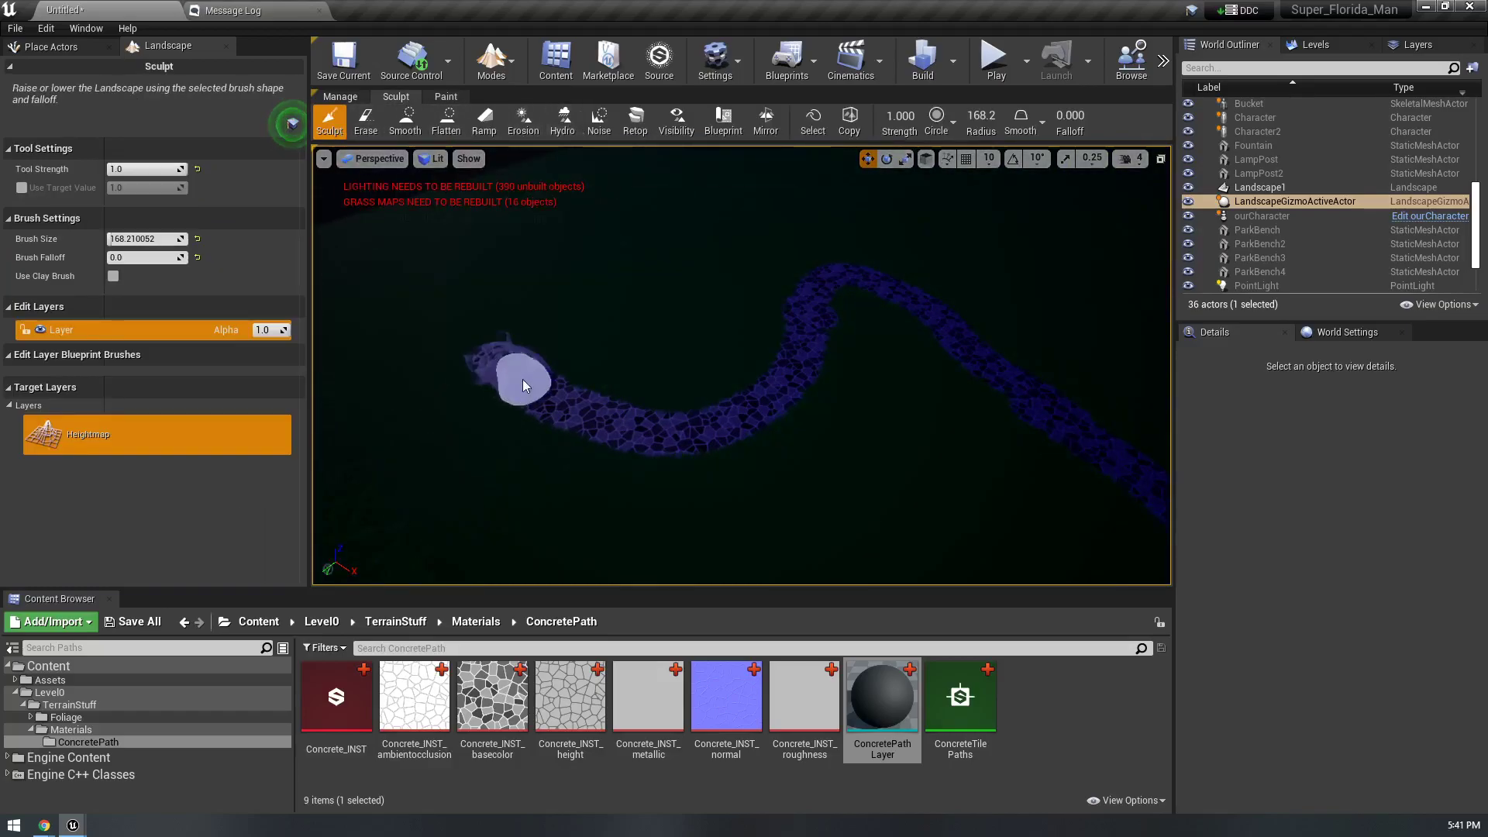
key("w")
mouse_move(697, 426)
right_mouse_down()
mouse_move(581, 361)
mouse_move(593, 440)
right_mouse_up()
key("s")
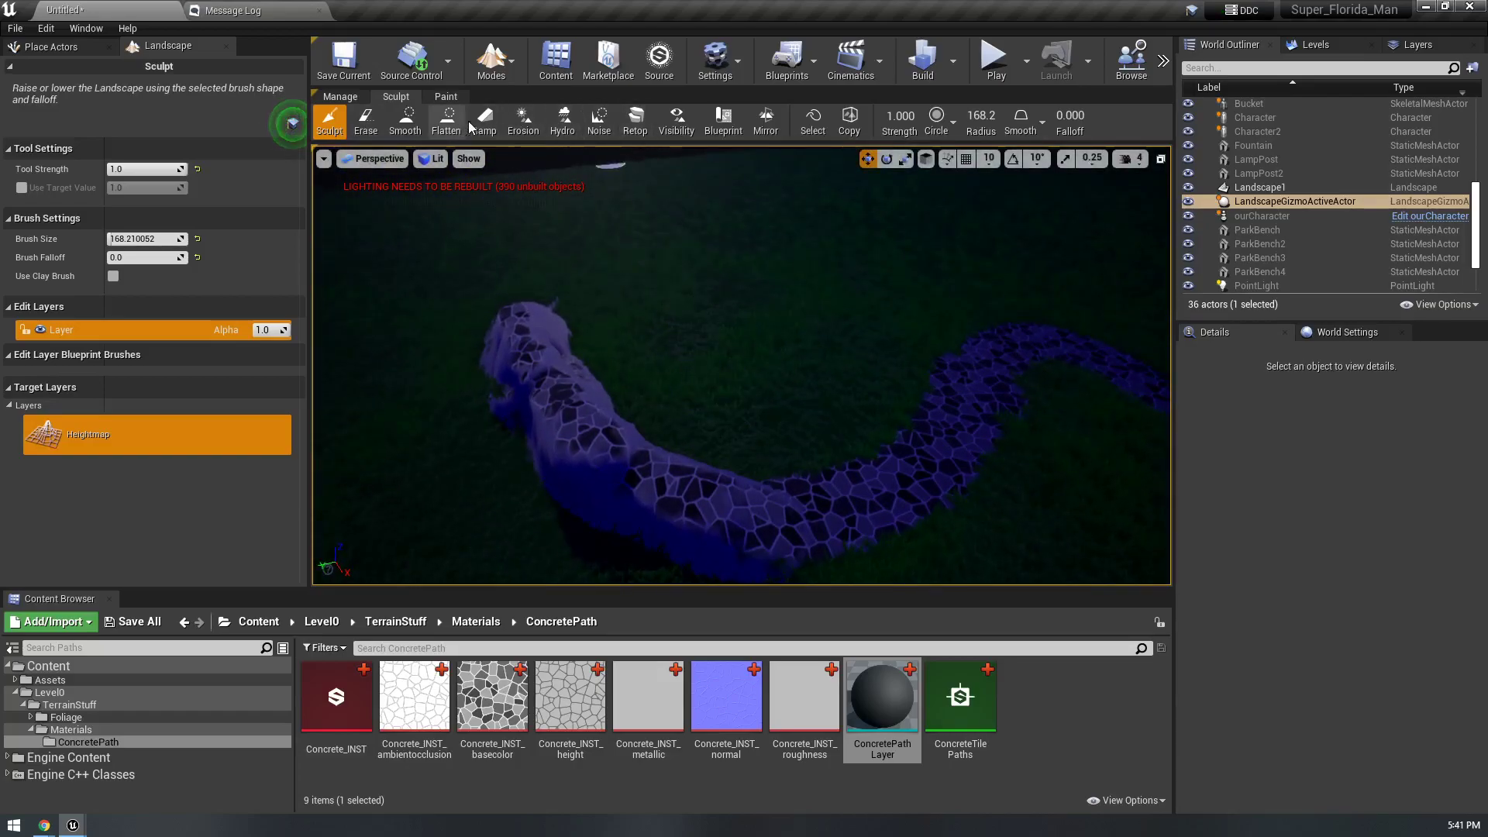
- Add a ramp with a width of 600 and side falloff of 0.4 from the mound down to the tiled path
left_click(485, 124)
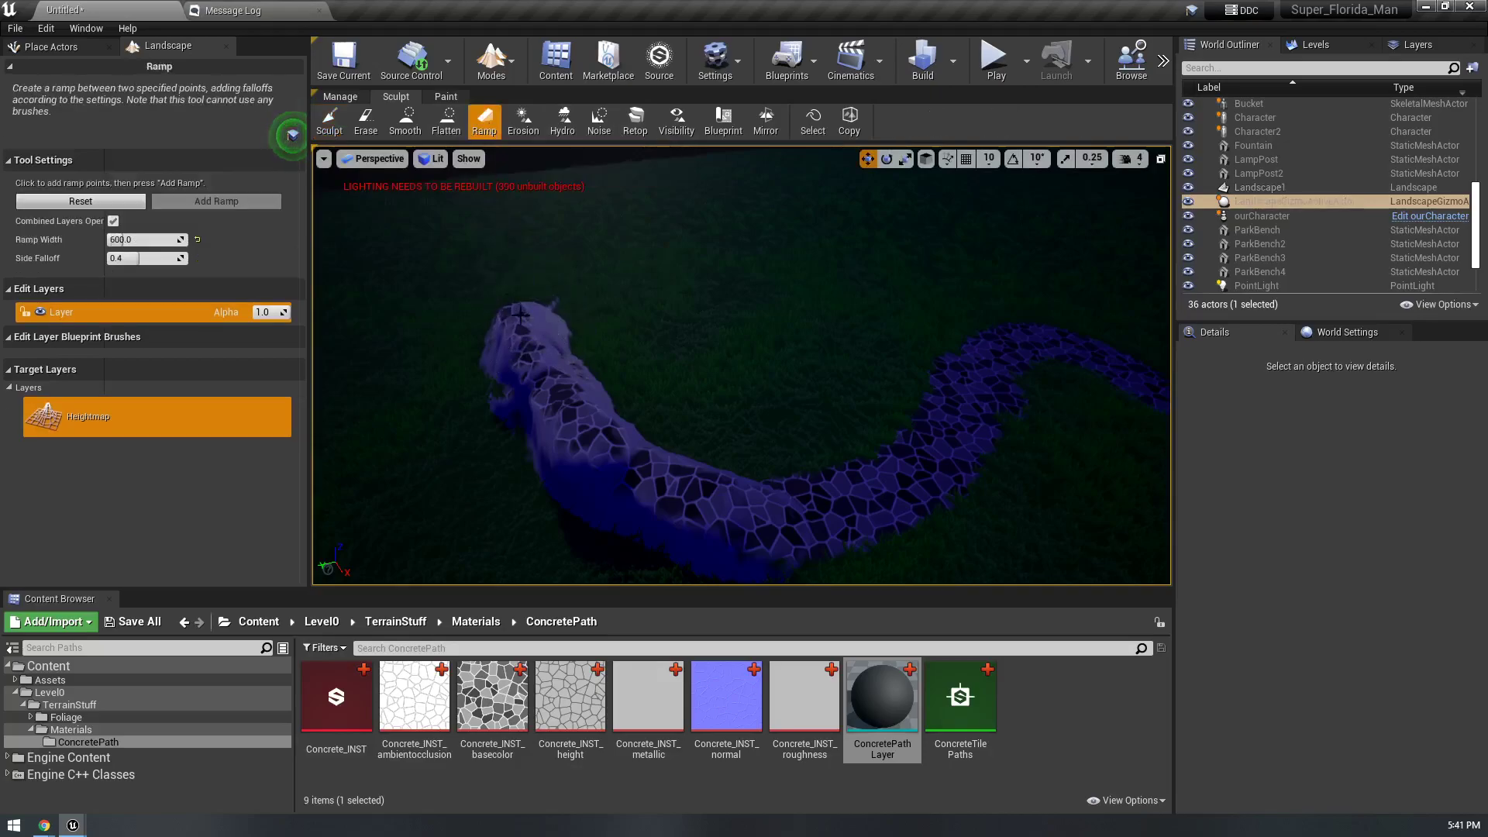
left_click(843, 527)
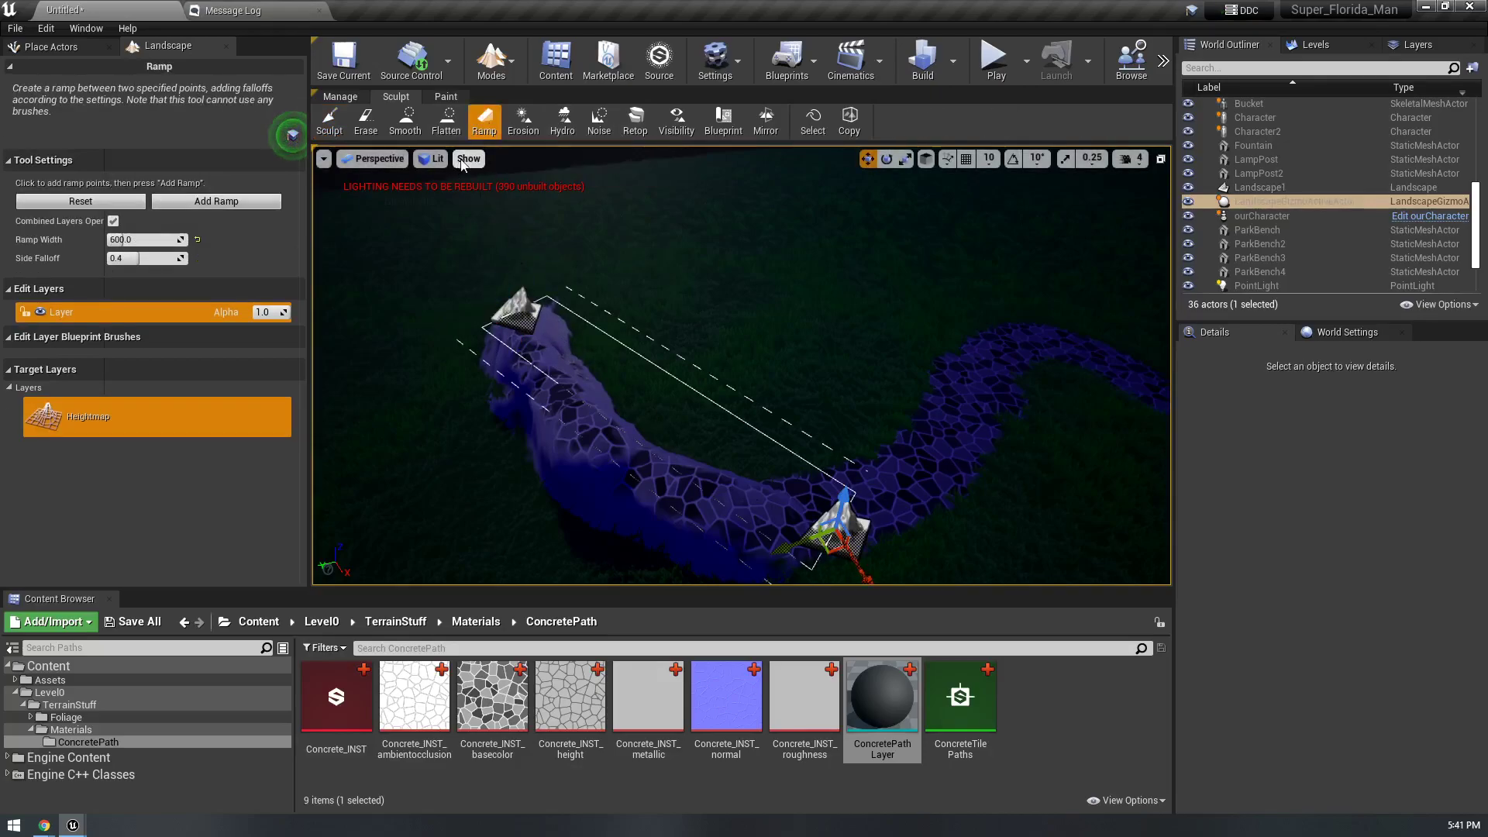
left_click(209, 201)
right_click_drag(772, 354, 722, 325)
key("e")
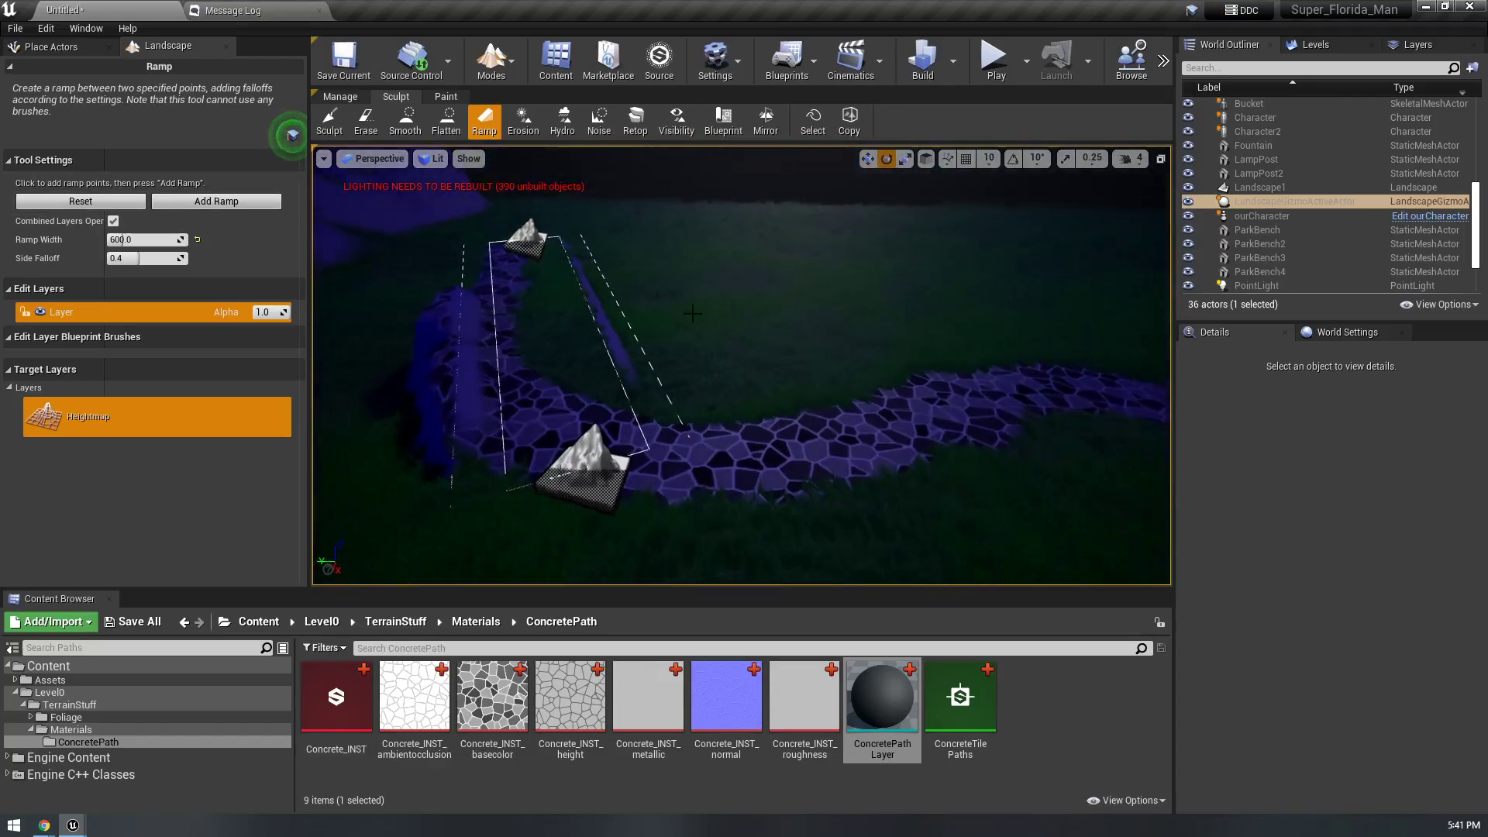
left_click(216, 202)
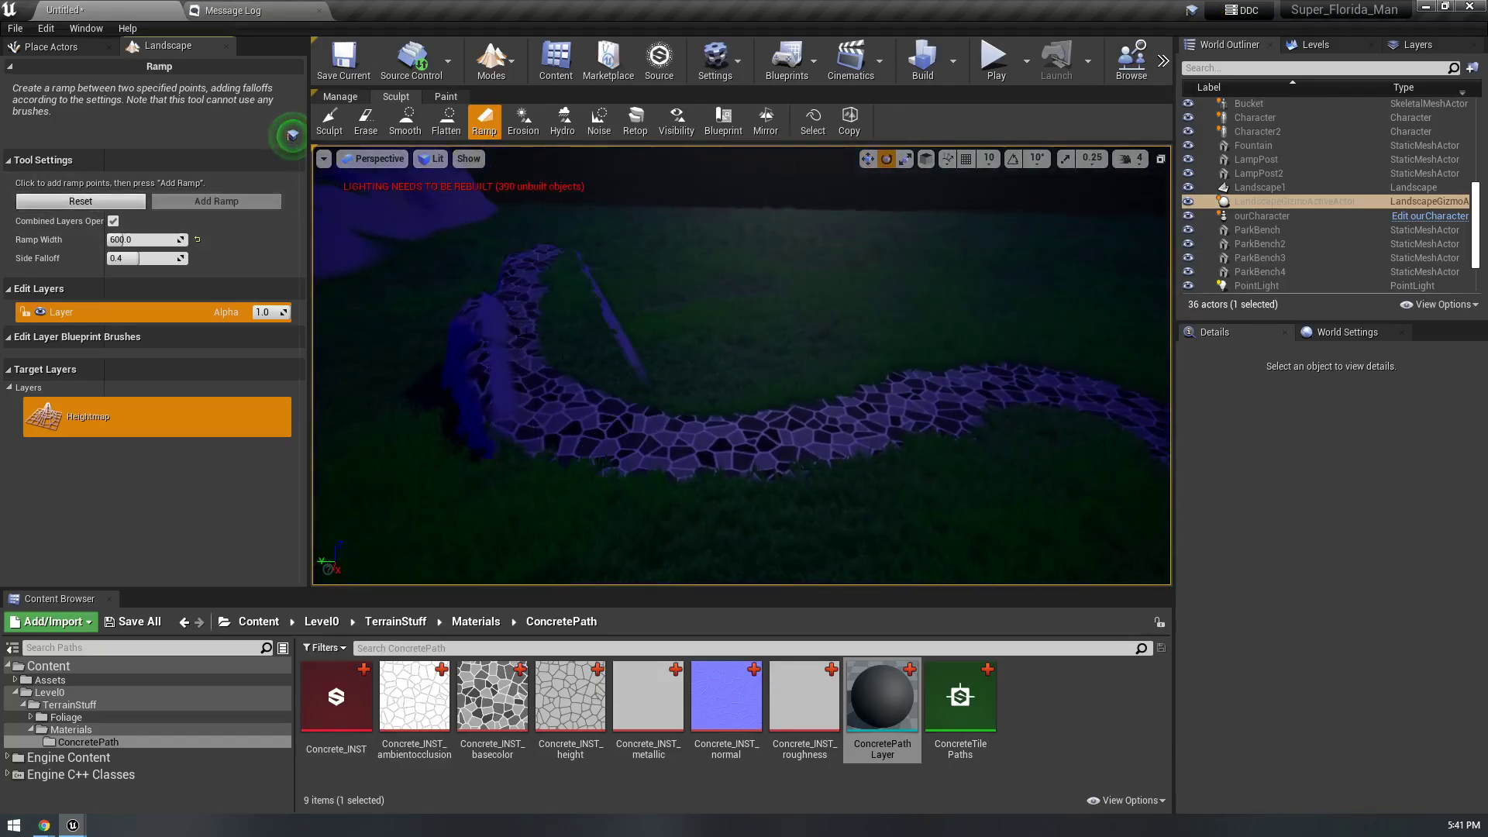
- Add another ramp further along the flat part of the tiled path
left_click(976, 393)
left_click(214, 202)
right_click_drag(694, 310, 899, 332)
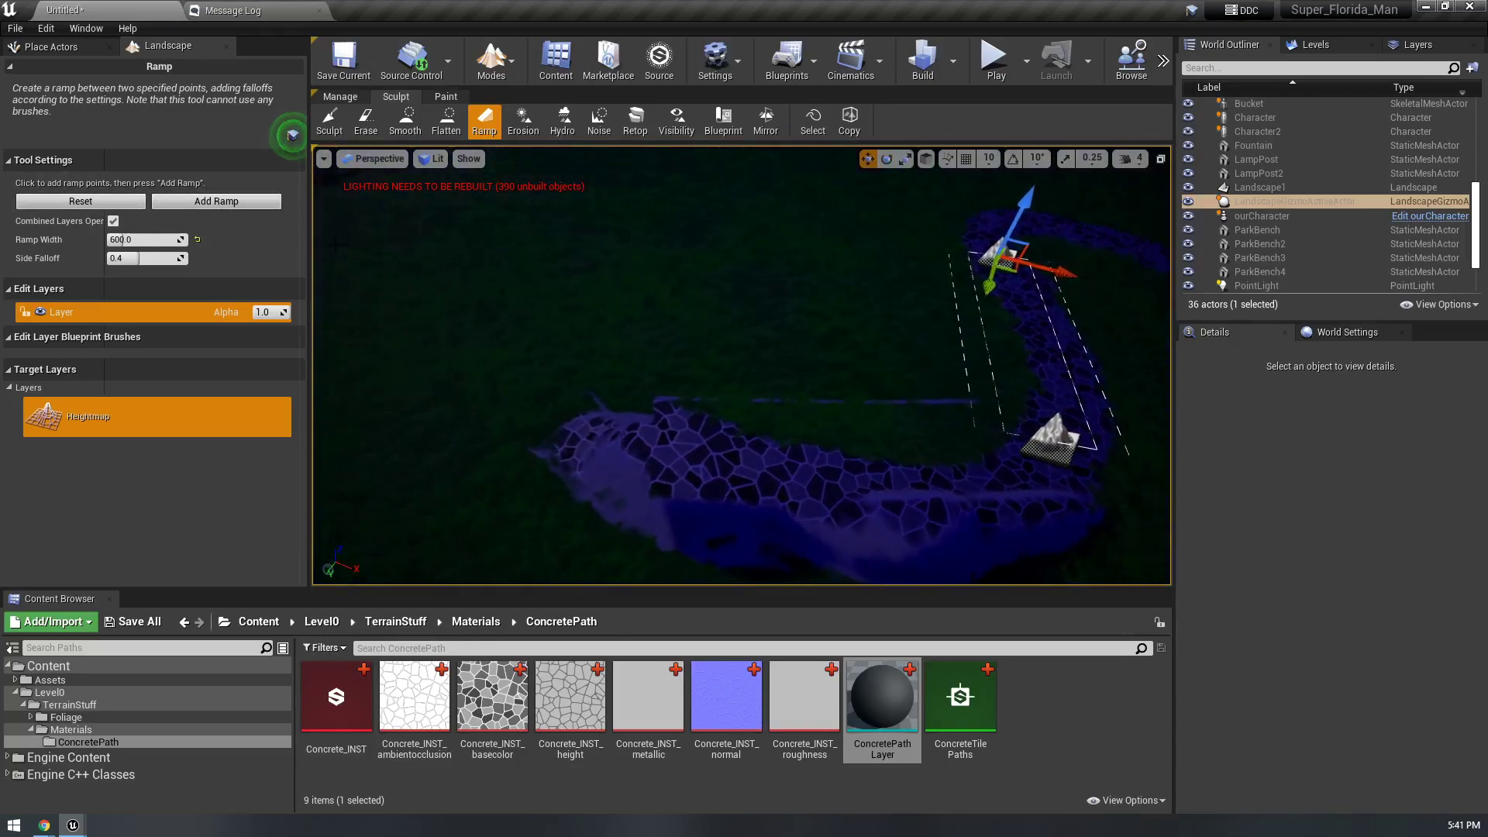
- Paint the concreteTiles layer over the top of the ramp and along the adjoining path bends
left_click(432, 97)
left_click(68, 527)
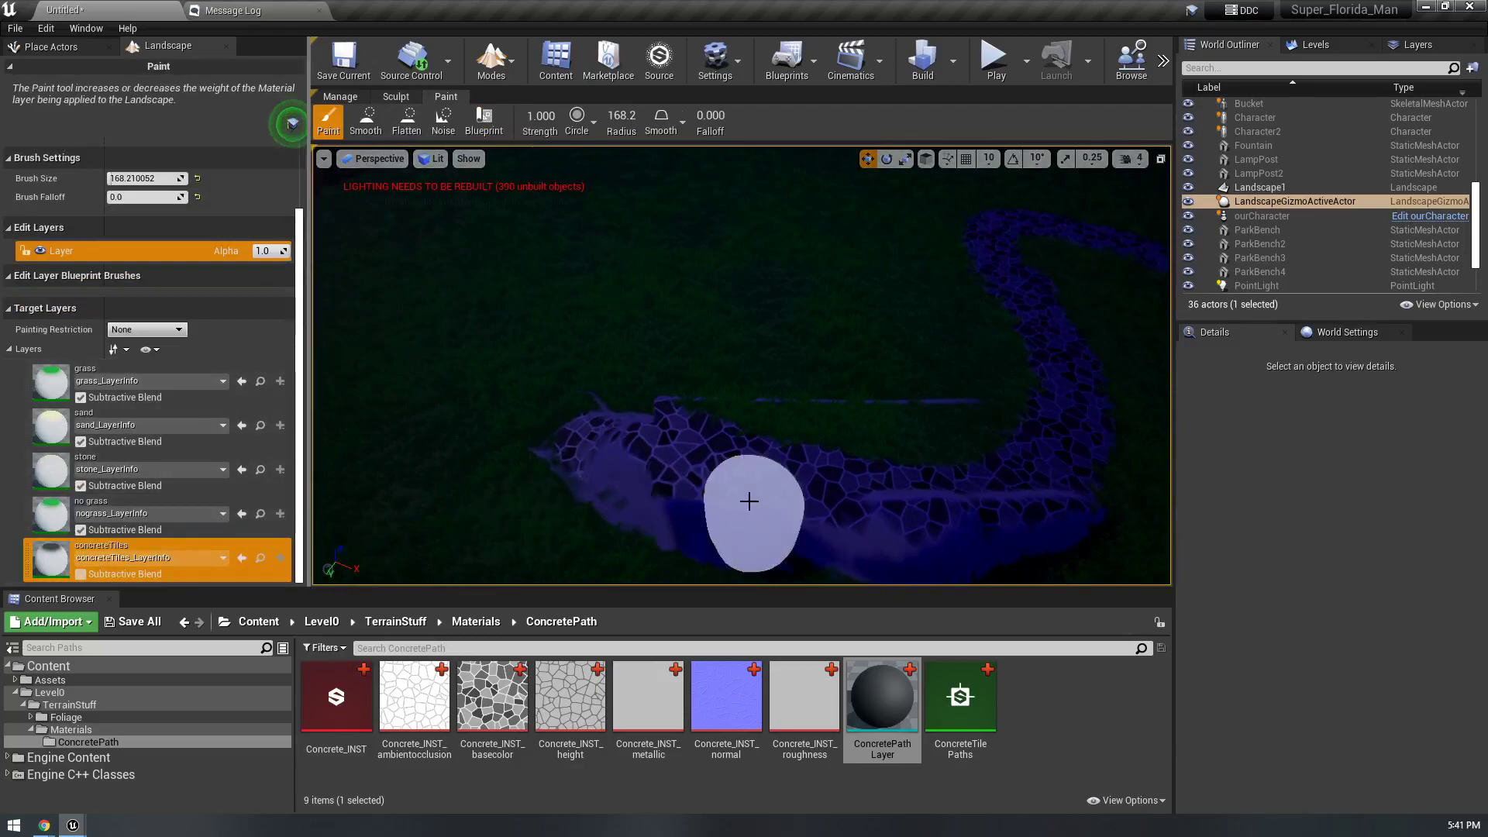
left_click_drag(782, 460, 934, 466)
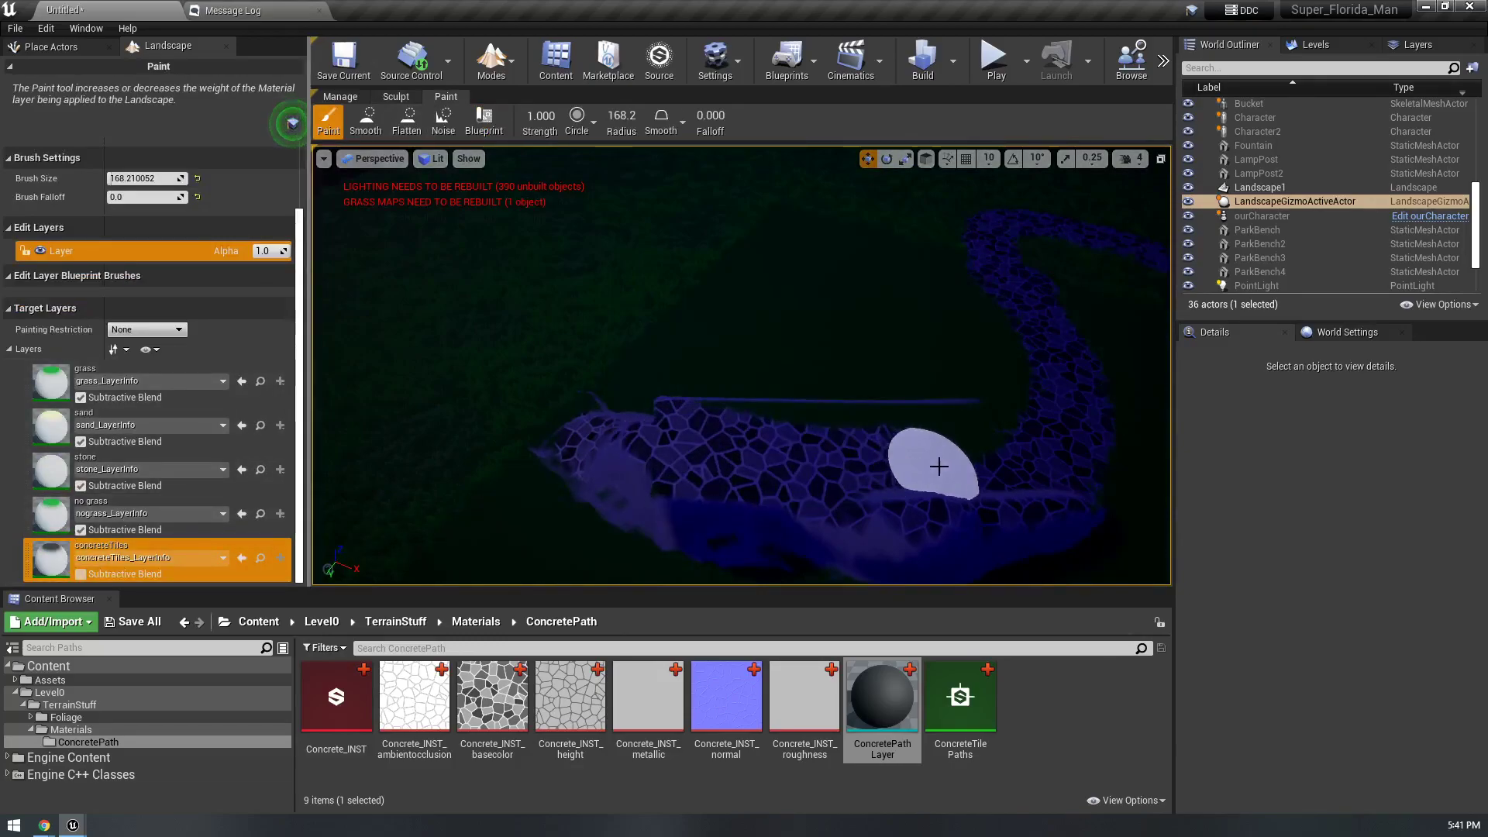
right_click_drag(772, 418, 943, 389)
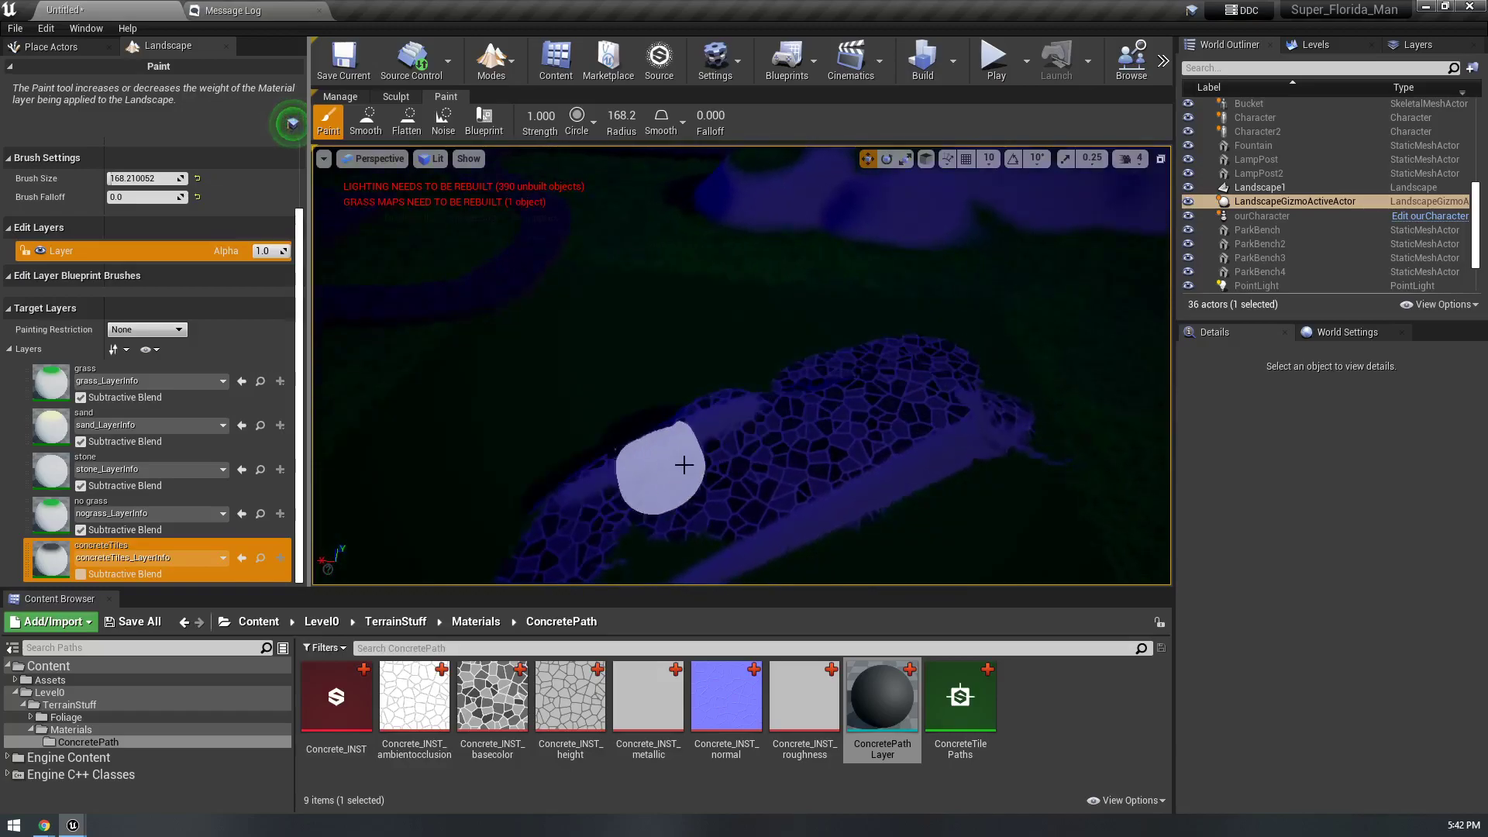
mouse_move(595, 531)
right_mouse_down()
mouse_move(638, 515)
mouse_move(728, 390)
right_mouse_up()
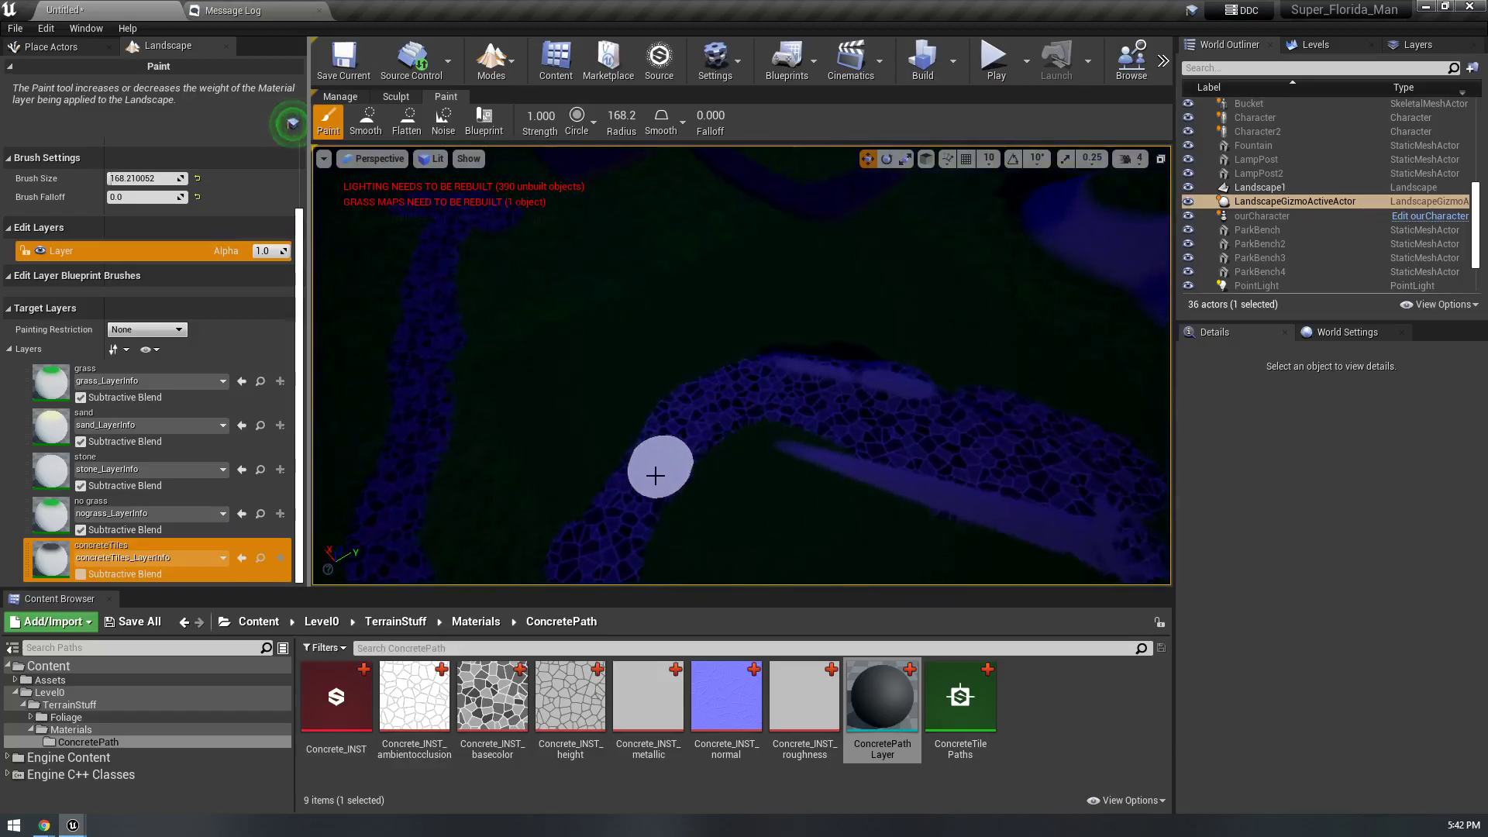
right_click_drag(571, 571, 496, 582)
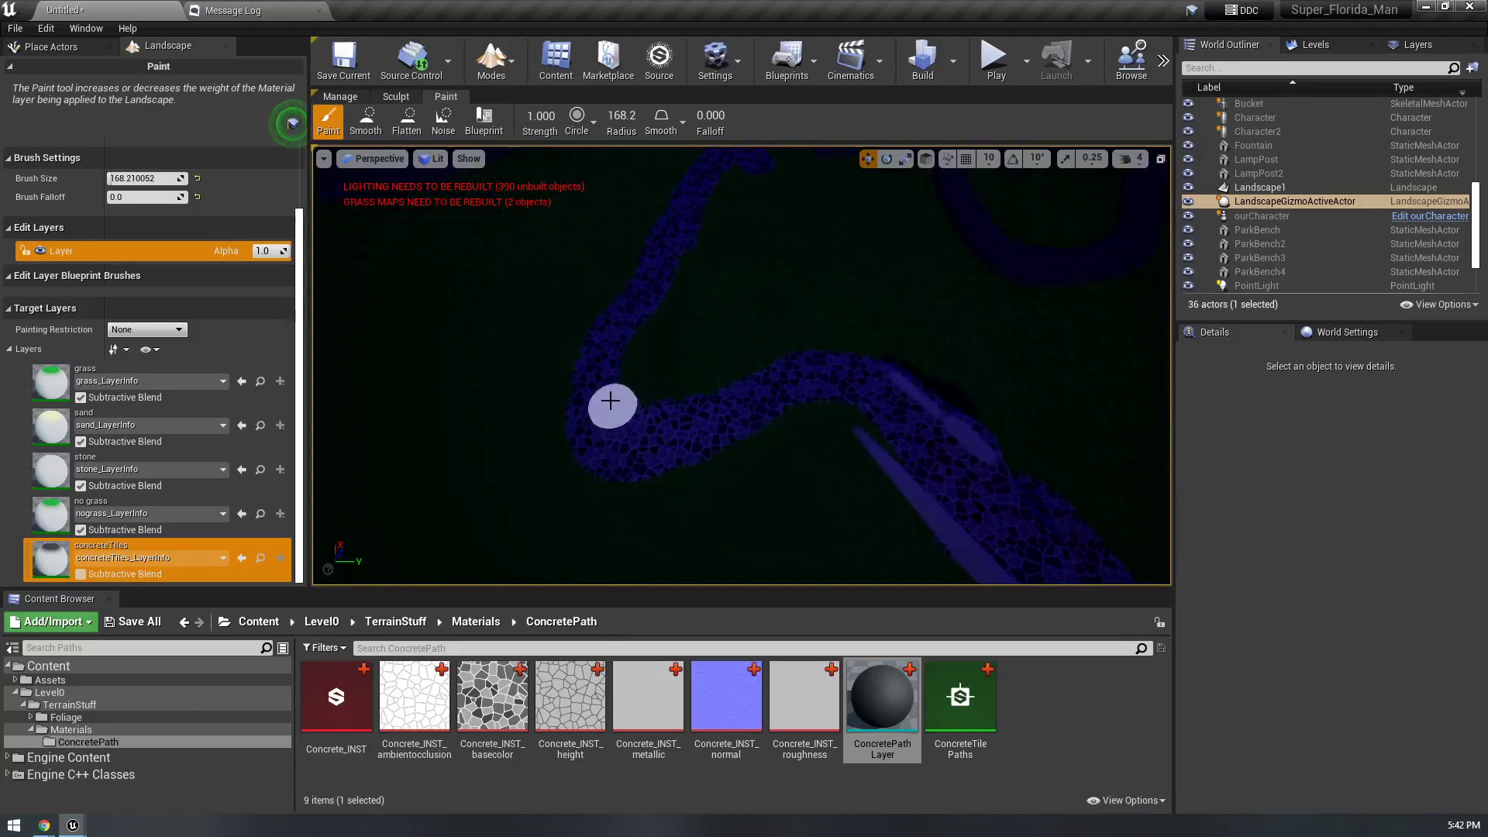
- Paint the stone layer onto the steep side of the ramped path section
mouse_move(642, 307)
right_mouse_down()
mouse_move(976, 205)
mouse_move(1085, 287)
mouse_move(1186, 310)
right_mouse_up()
key("w")
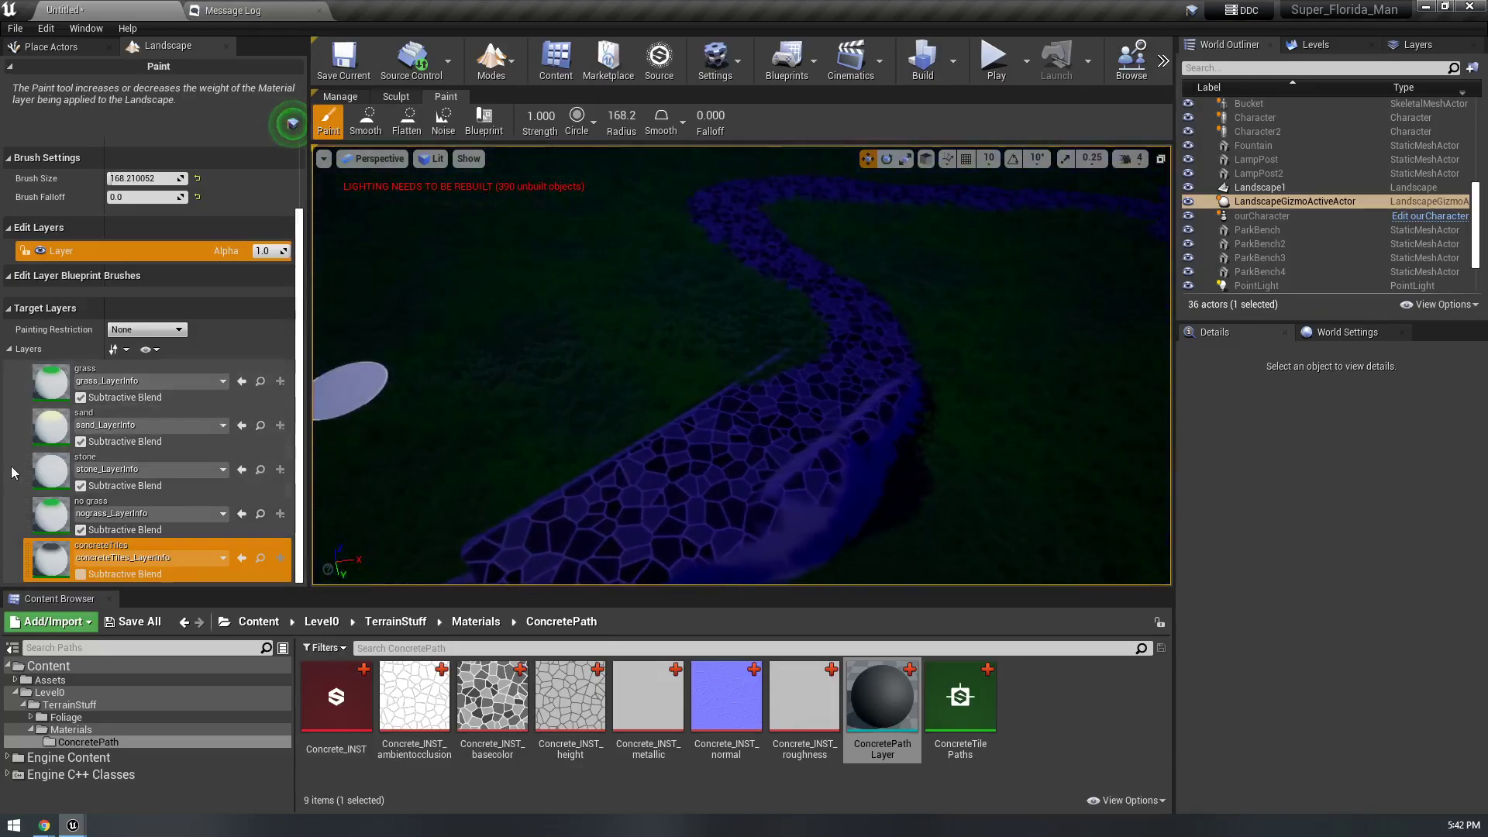
left_click(48, 471)
left_click(813, 510)
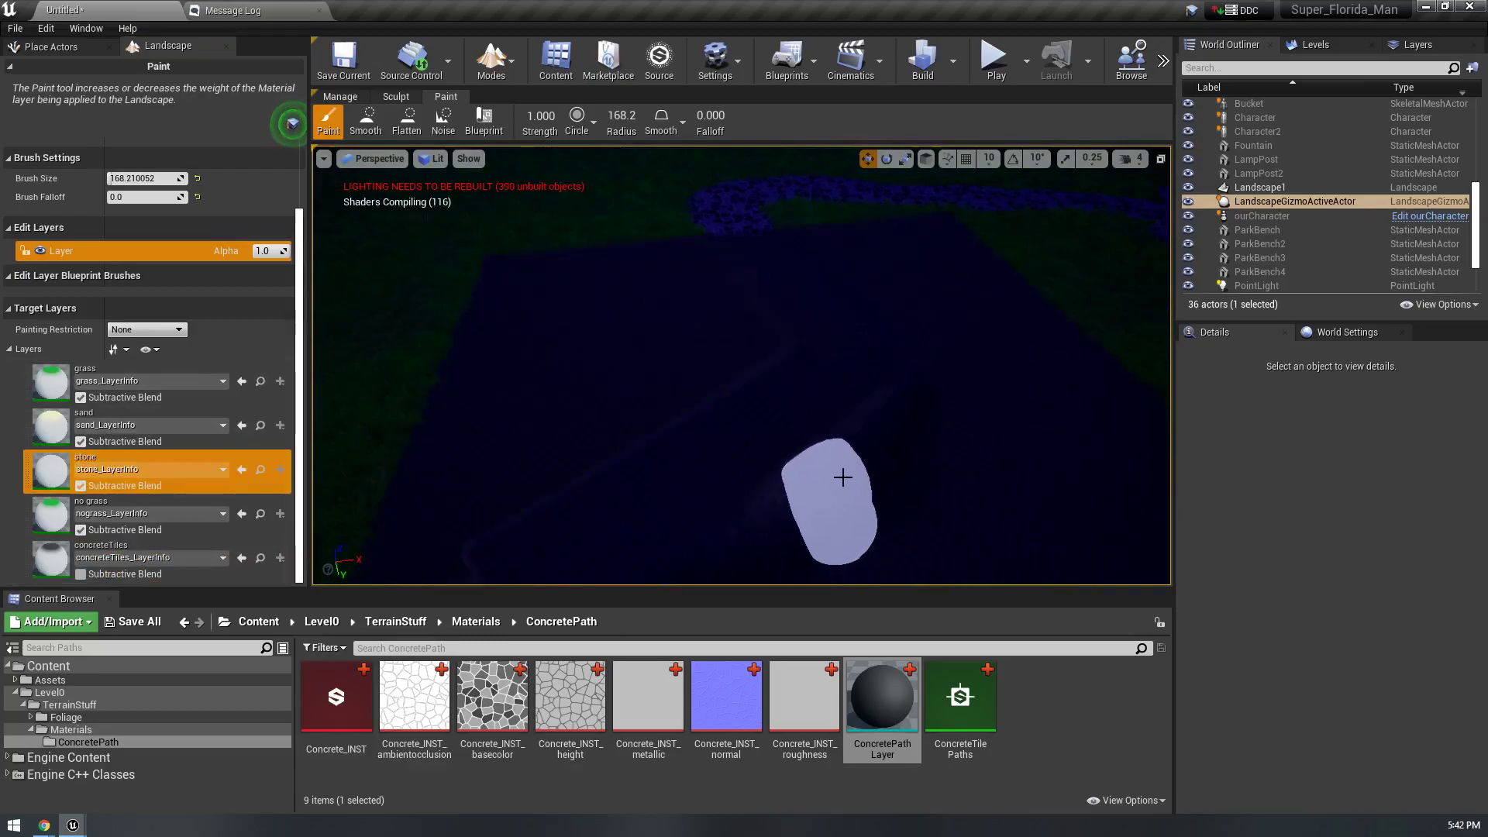
key("w")
mouse_move(974, 435)
right_mouse_down()
mouse_move(1147, 441)
mouse_move(1015, 488)
mouse_move(618, 426)
right_mouse_up()
key("s")
- Cover the ramp's other side and its raised end with the stone layer
right_click_drag(496, 422, 639, 427)
right_click_drag(458, 499, 589, 480)
mouse_move(938, 357)
left_mouse_down()
mouse_move(910, 339)
mouse_move(830, 363)
mouse_move(852, 379)
left_mouse_up()
right_click_drag(853, 380, 1073, 323)
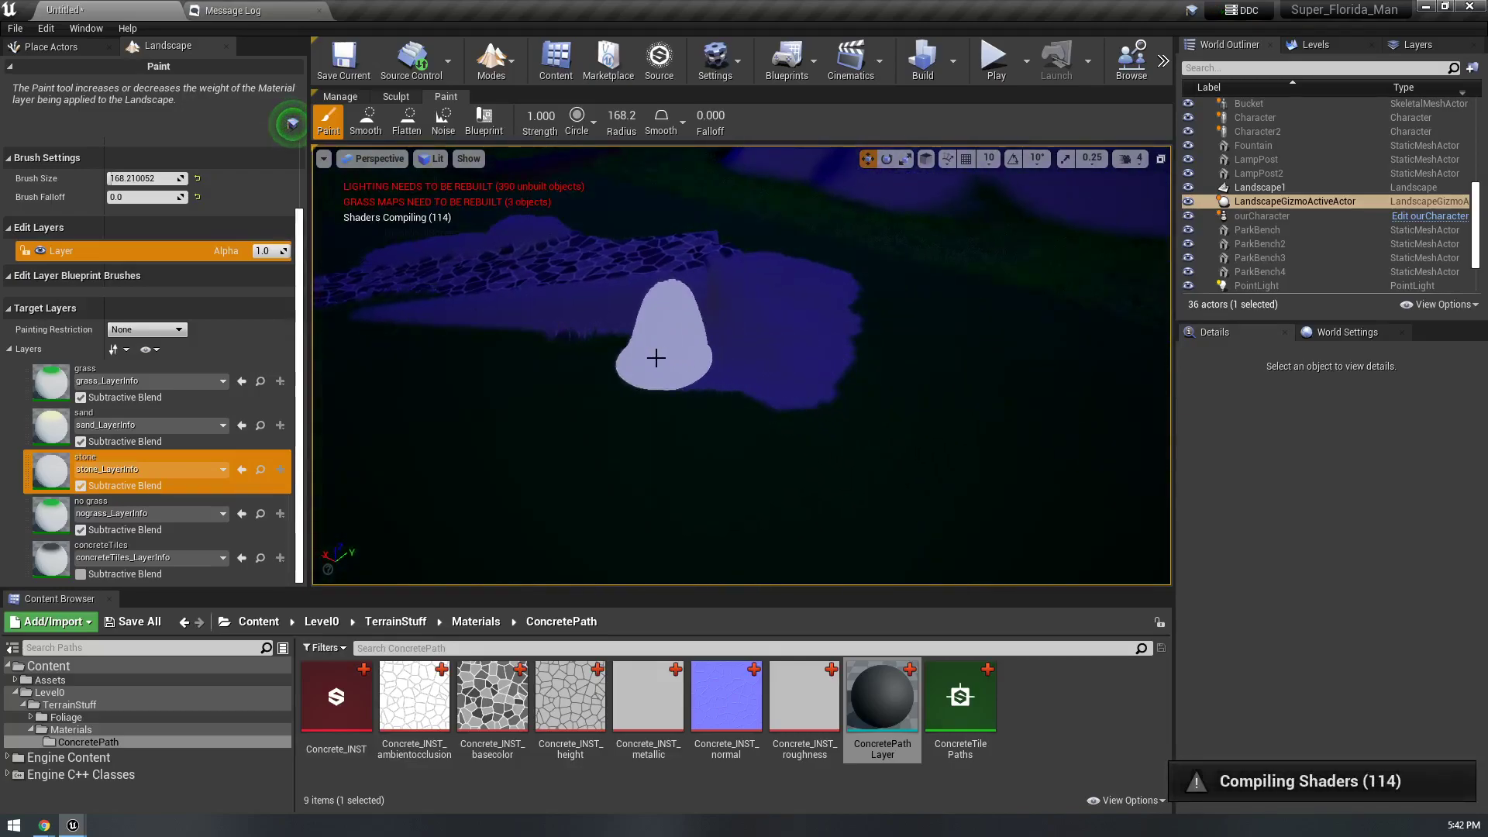
mouse_move(358, 349)
right_mouse_down()
mouse_move(504, 450)
mouse_move(403, 434)
right_mouse_up()
left_click_drag(891, 335, 880, 346)
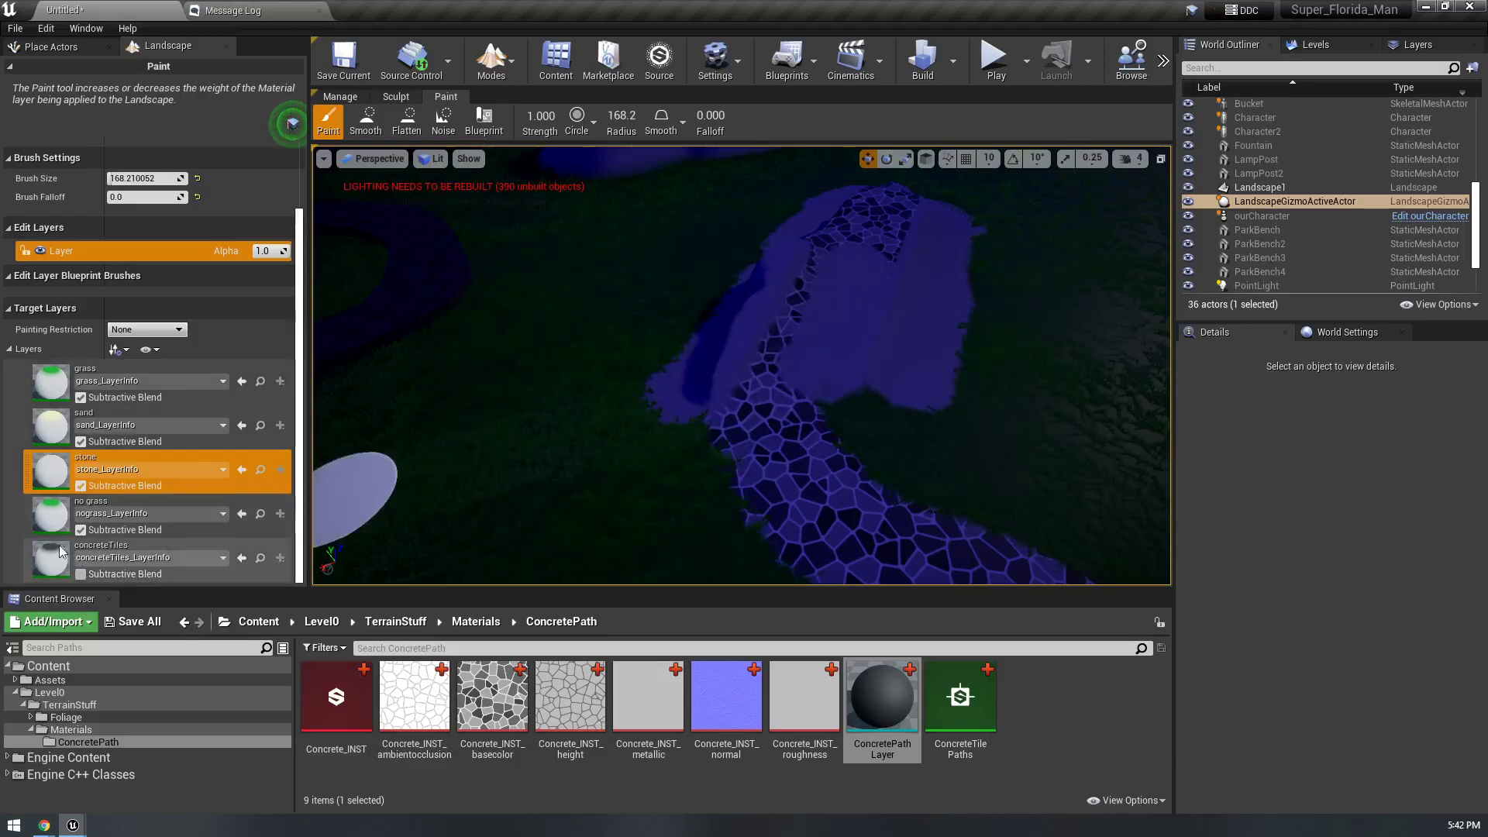
- Repaint the concreteTiles layer down the ramp's walkway where stone overlaps it
left_click(139, 546)
left_click_drag(872, 235, 854, 269)
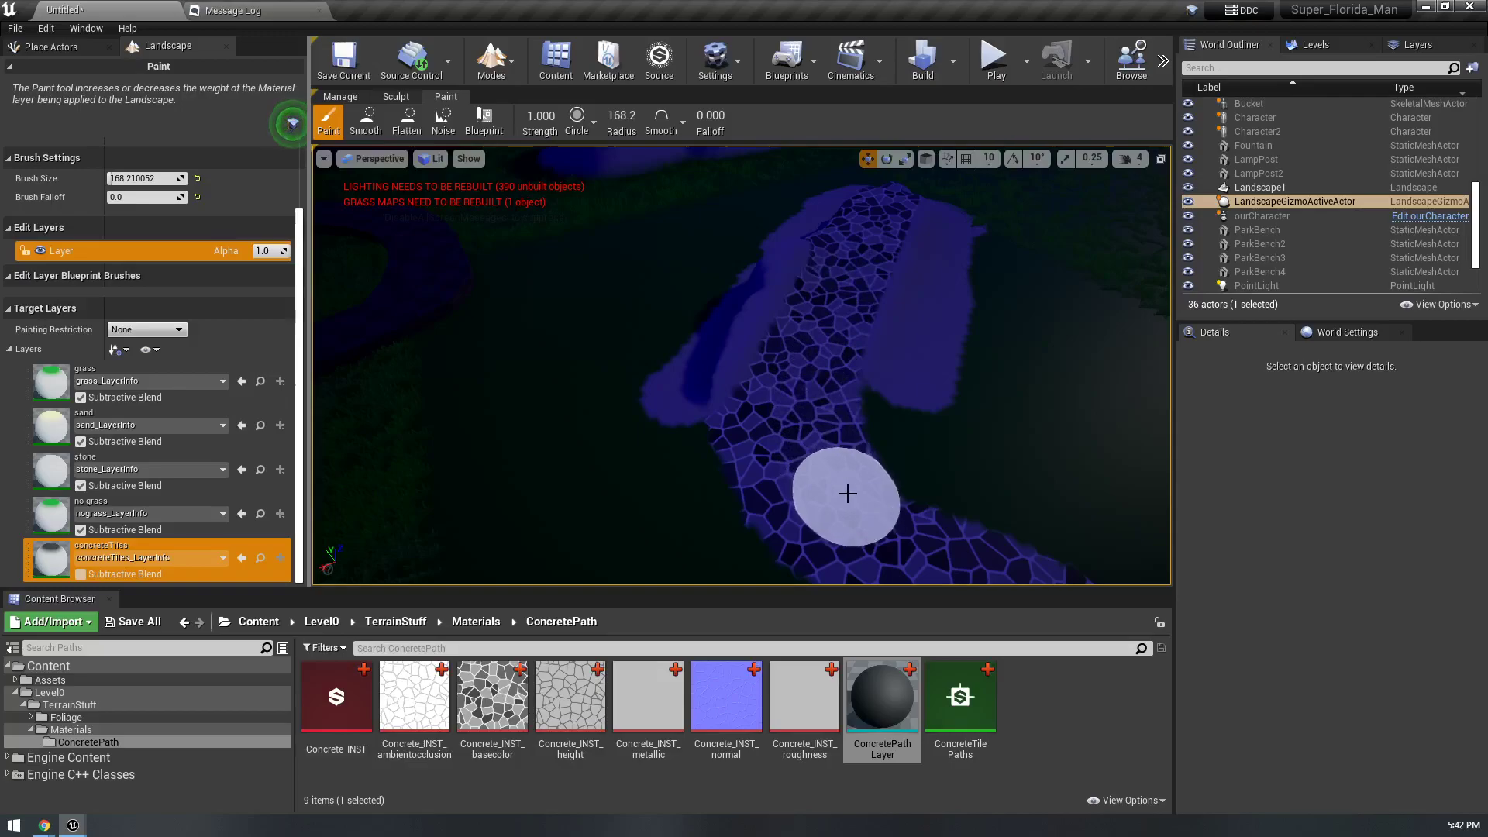
- Examine the tiled ramp and its stone edges up close from ground level
mouse_move(927, 535)
right_mouse_down()
mouse_move(1000, 535)
mouse_move(891, 458)
mouse_move(907, 442)
mouse_move(906, 500)
mouse_move(903, 461)
mouse_move(949, 481)
mouse_move(922, 511)
mouse_move(620, 511)
mouse_move(520, 480)
mouse_move(607, 329)
right_mouse_up()
key("w")
key("w")
key("a")
key("s")
key("w")
key("s")
key("w")
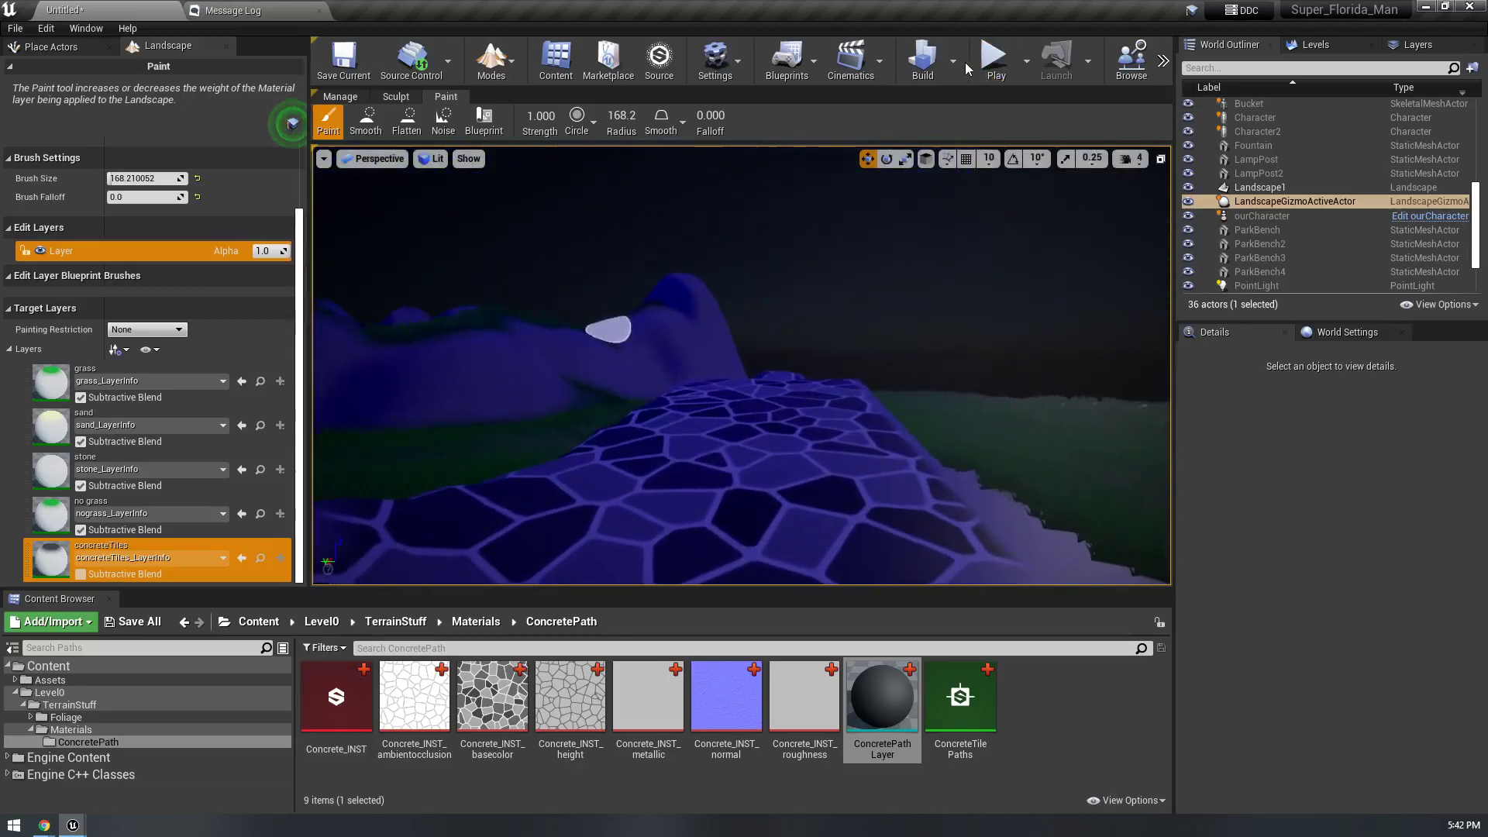
- Start a play-test of the level and move the cube character along the dark ground beside the water to the shoreline
left_click(993, 64)
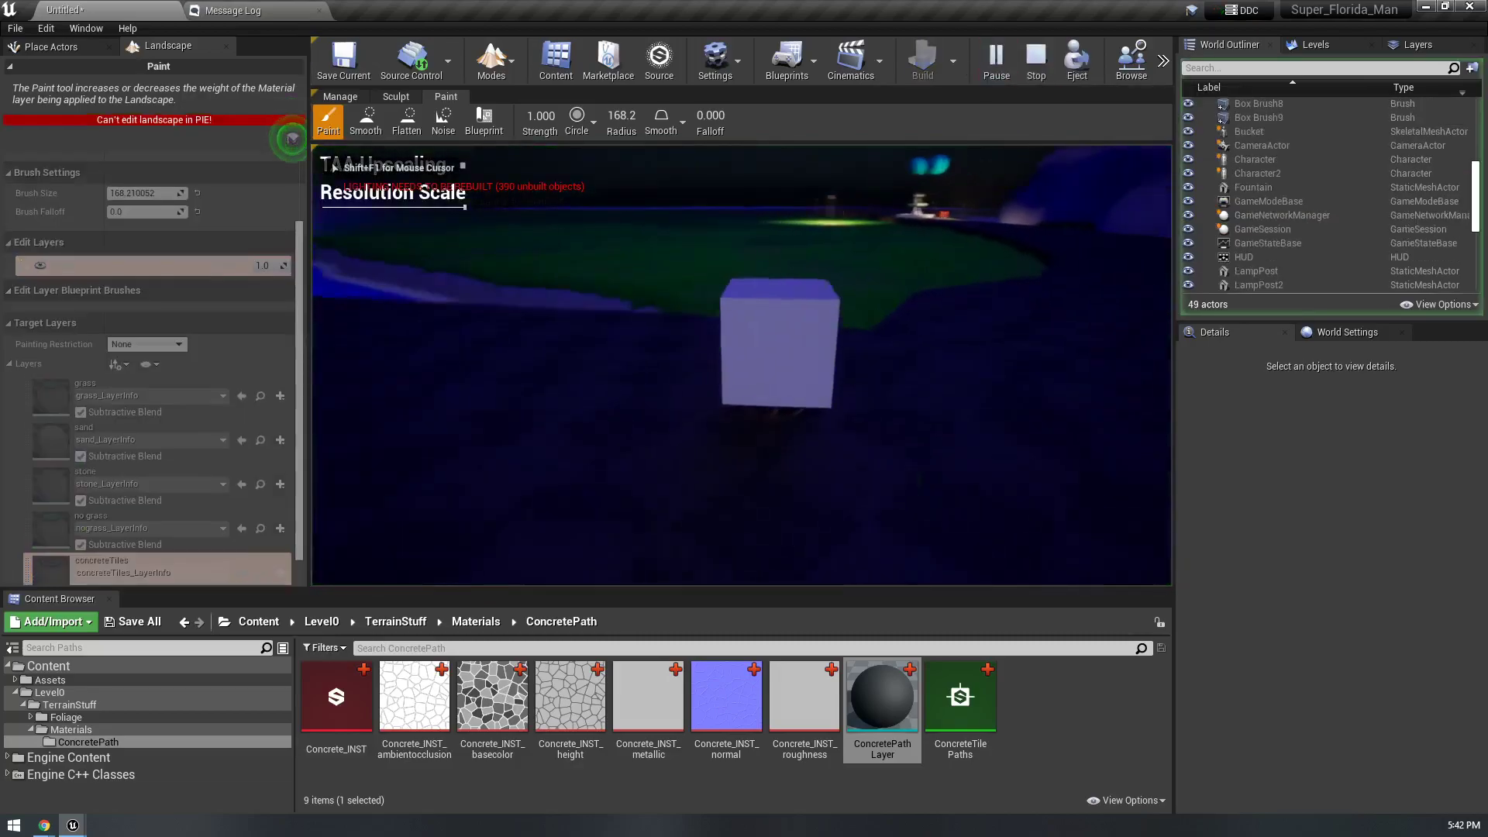
key("w")
key("w")
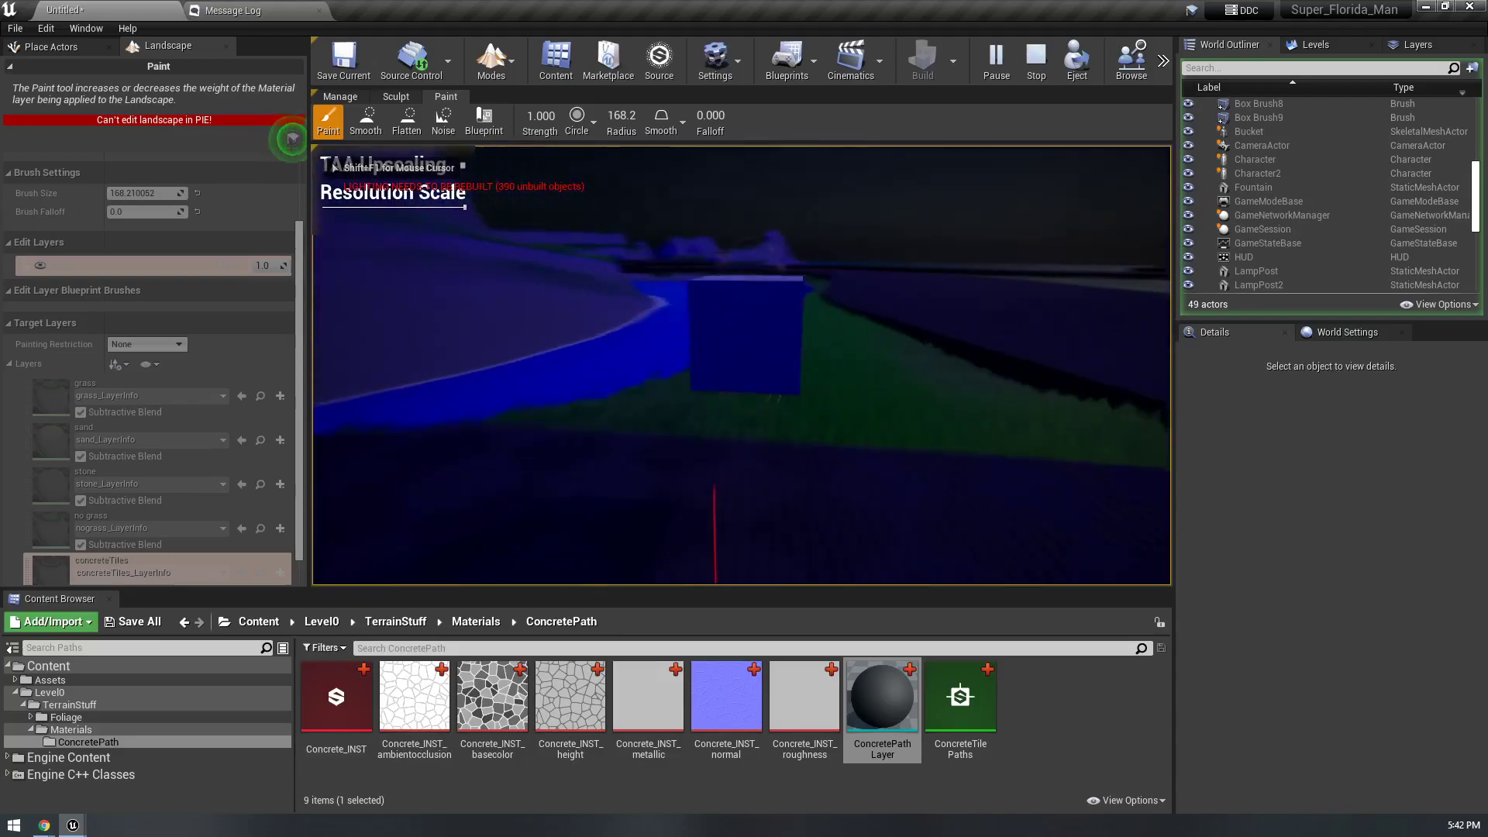
key("w")
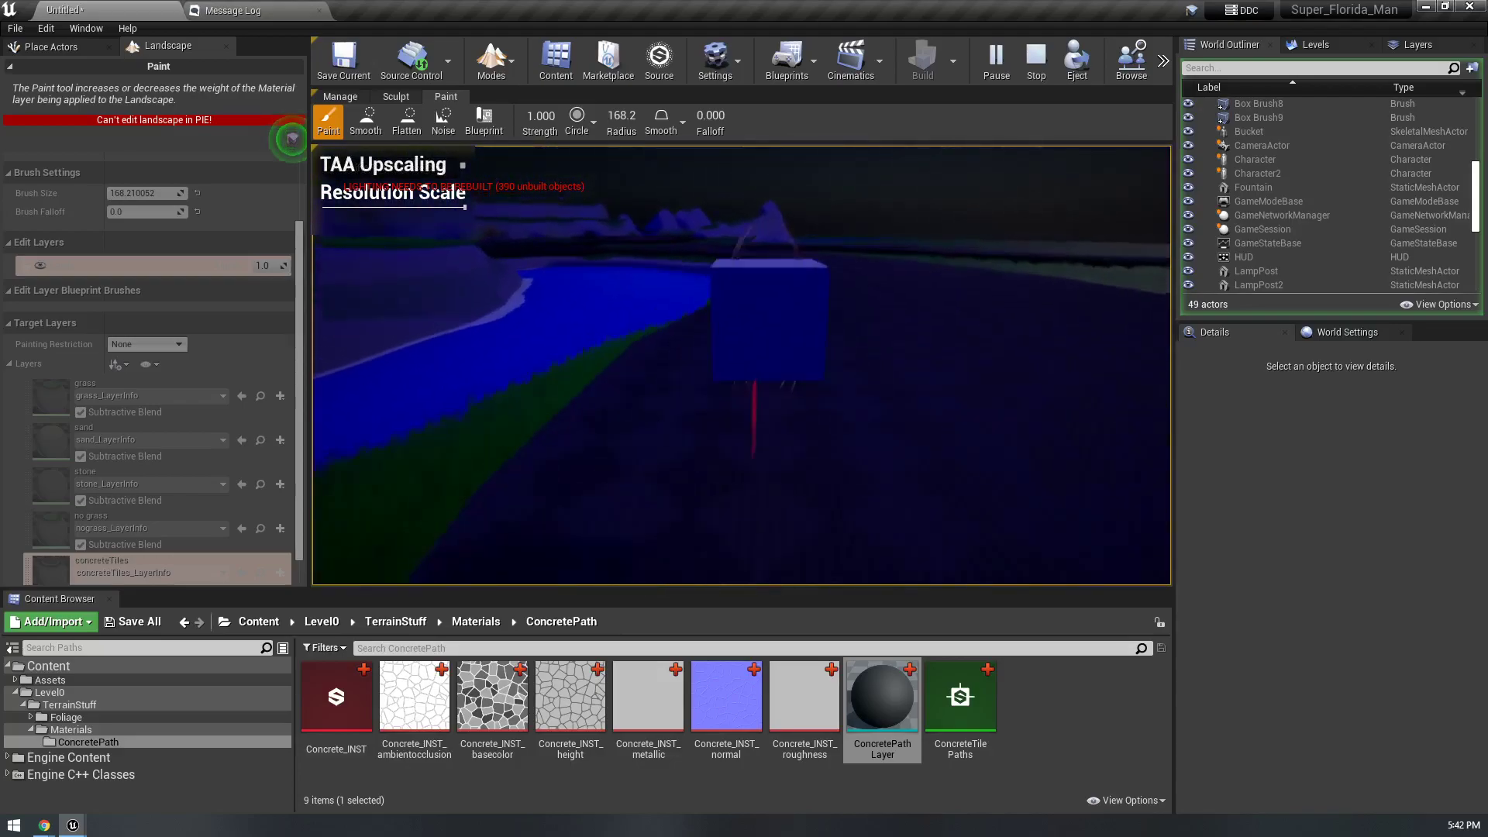
key("w")
key("w")
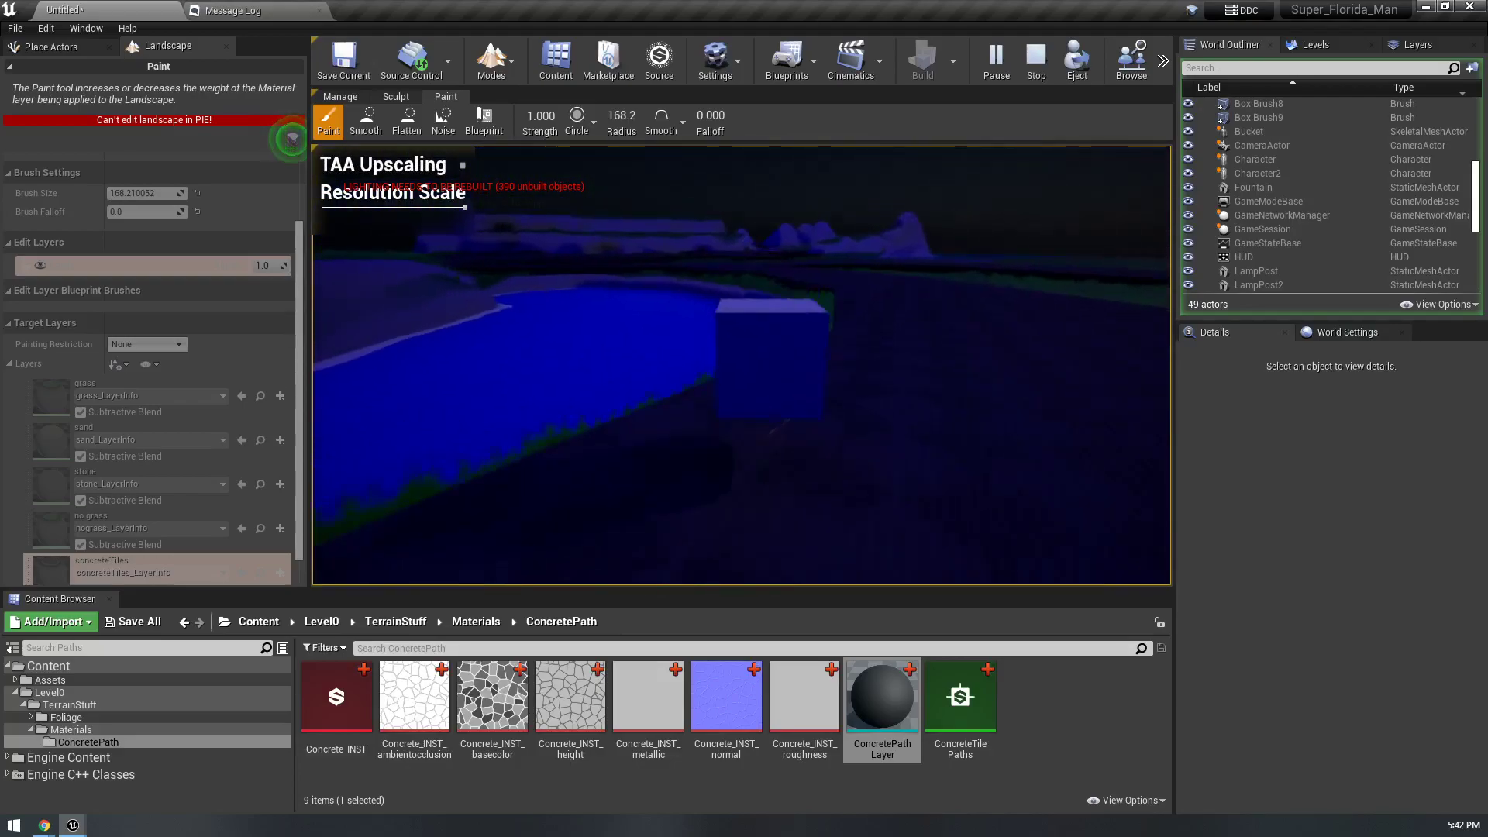
key("w")
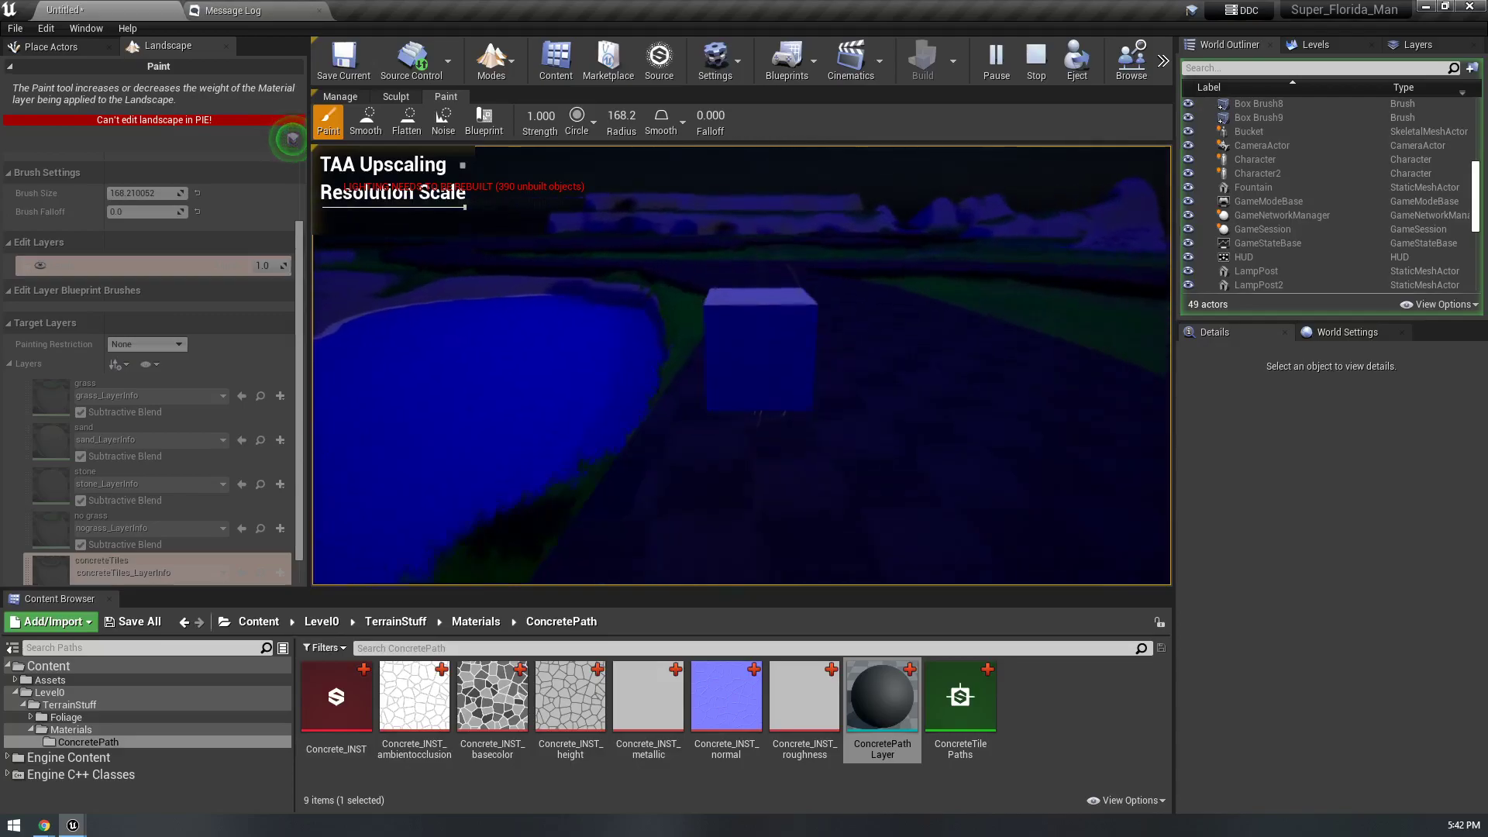
key("w")
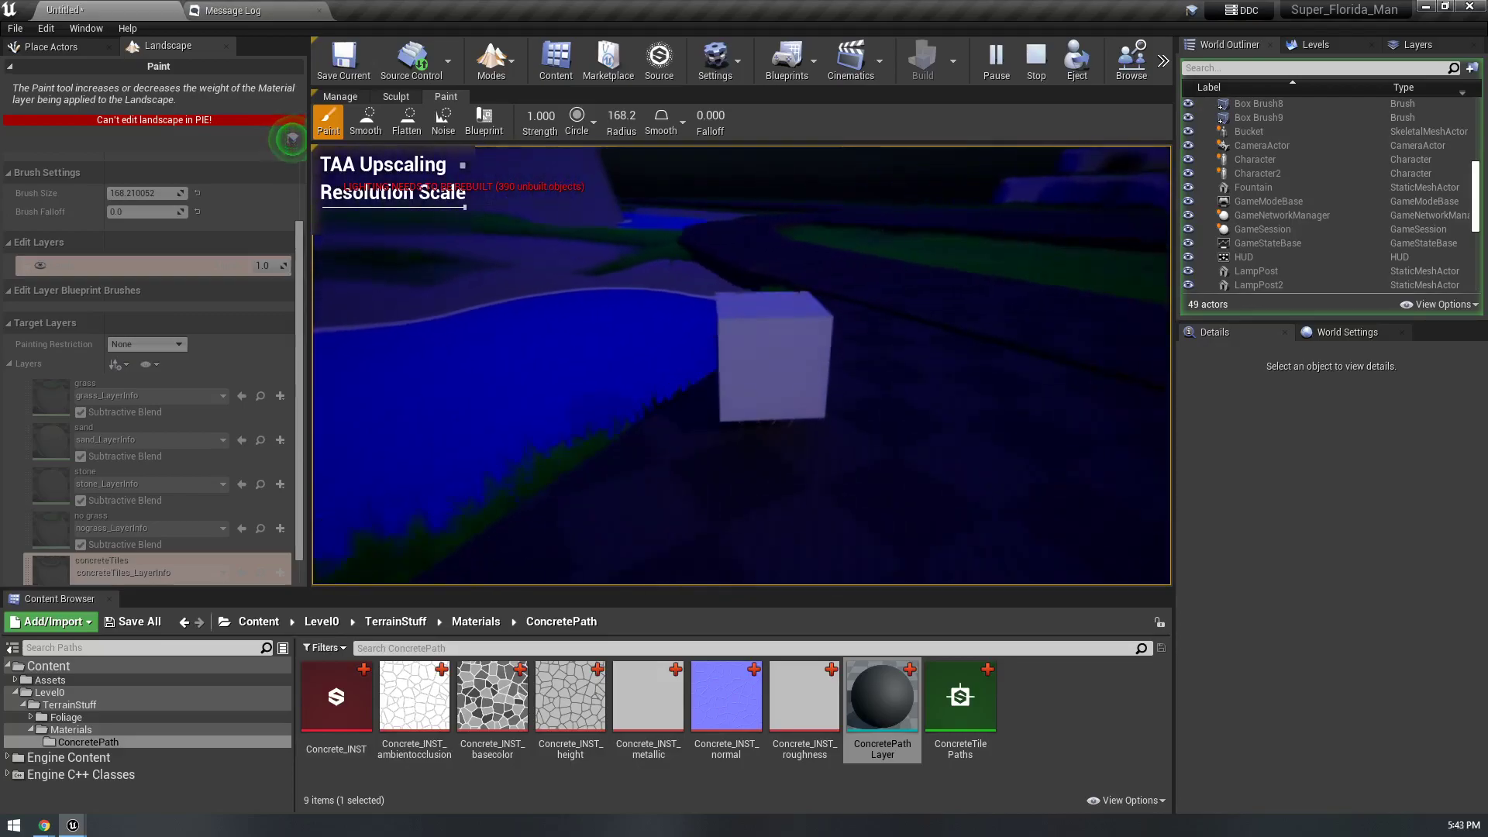
key("w")
key("w")
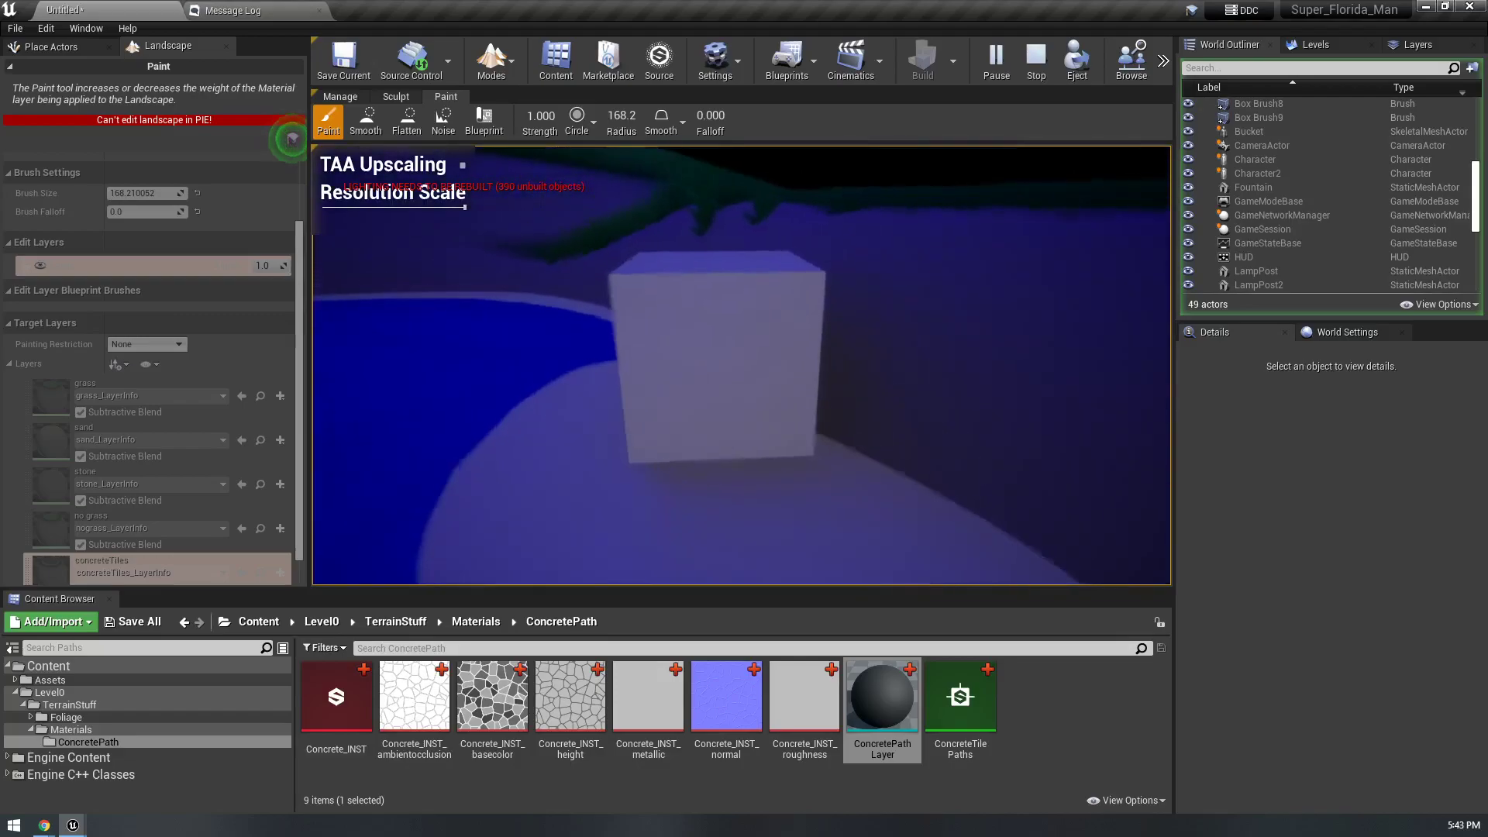
- Move the cube through the water and along its sandy shore, then back onto land
key("w")
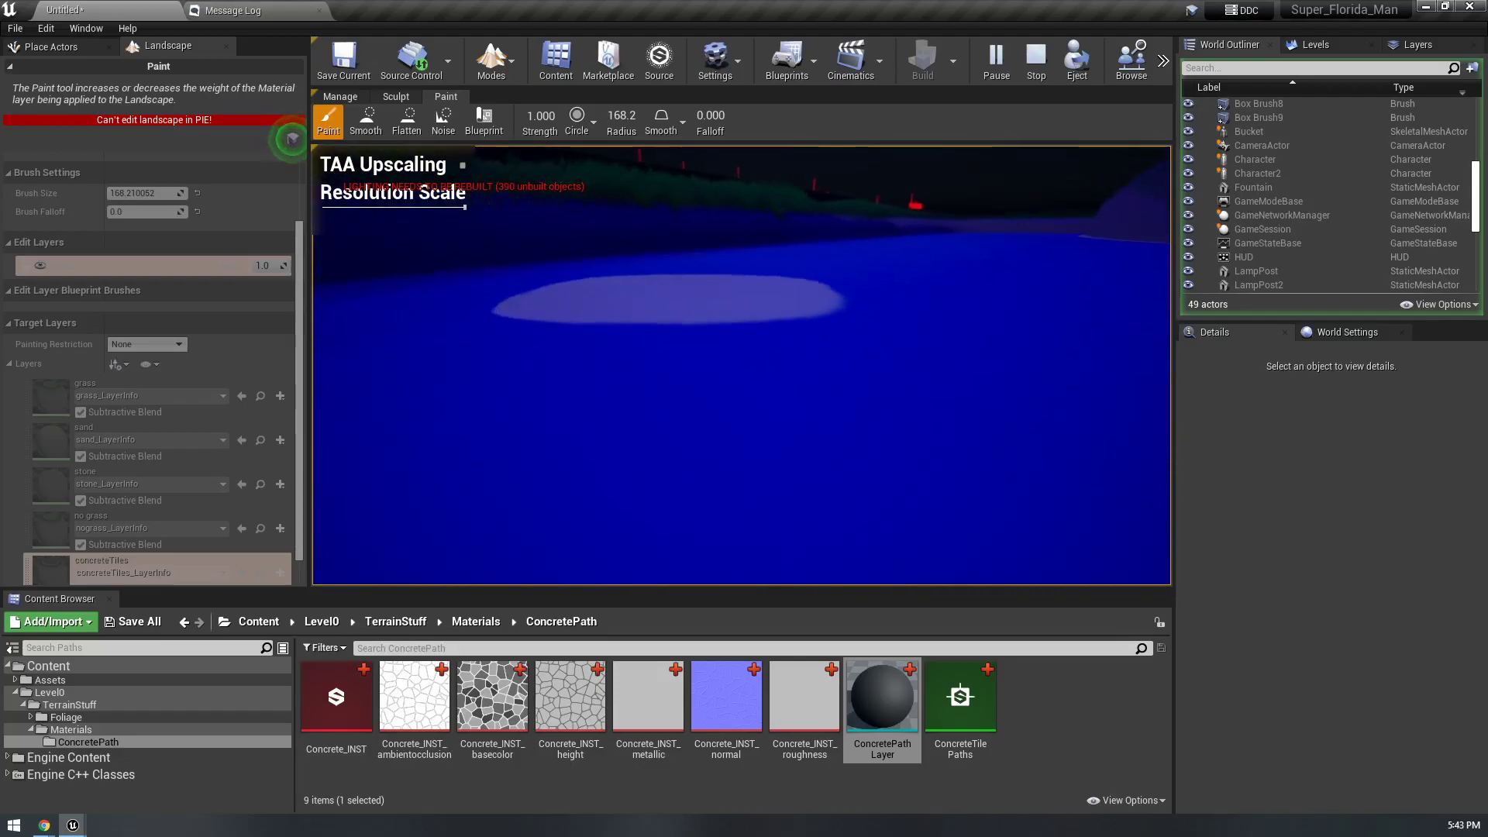
key("w")
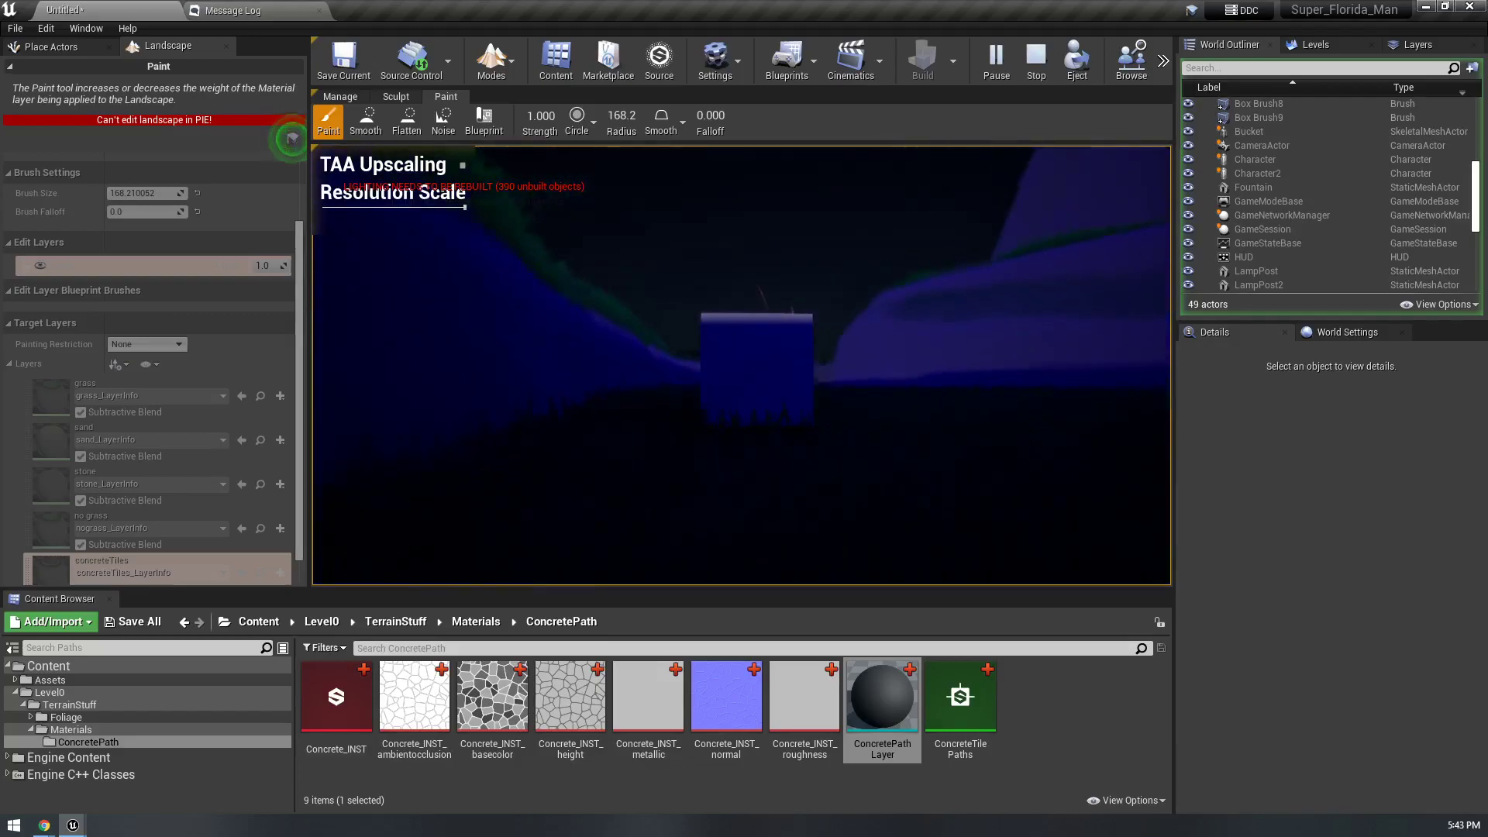
key("w")
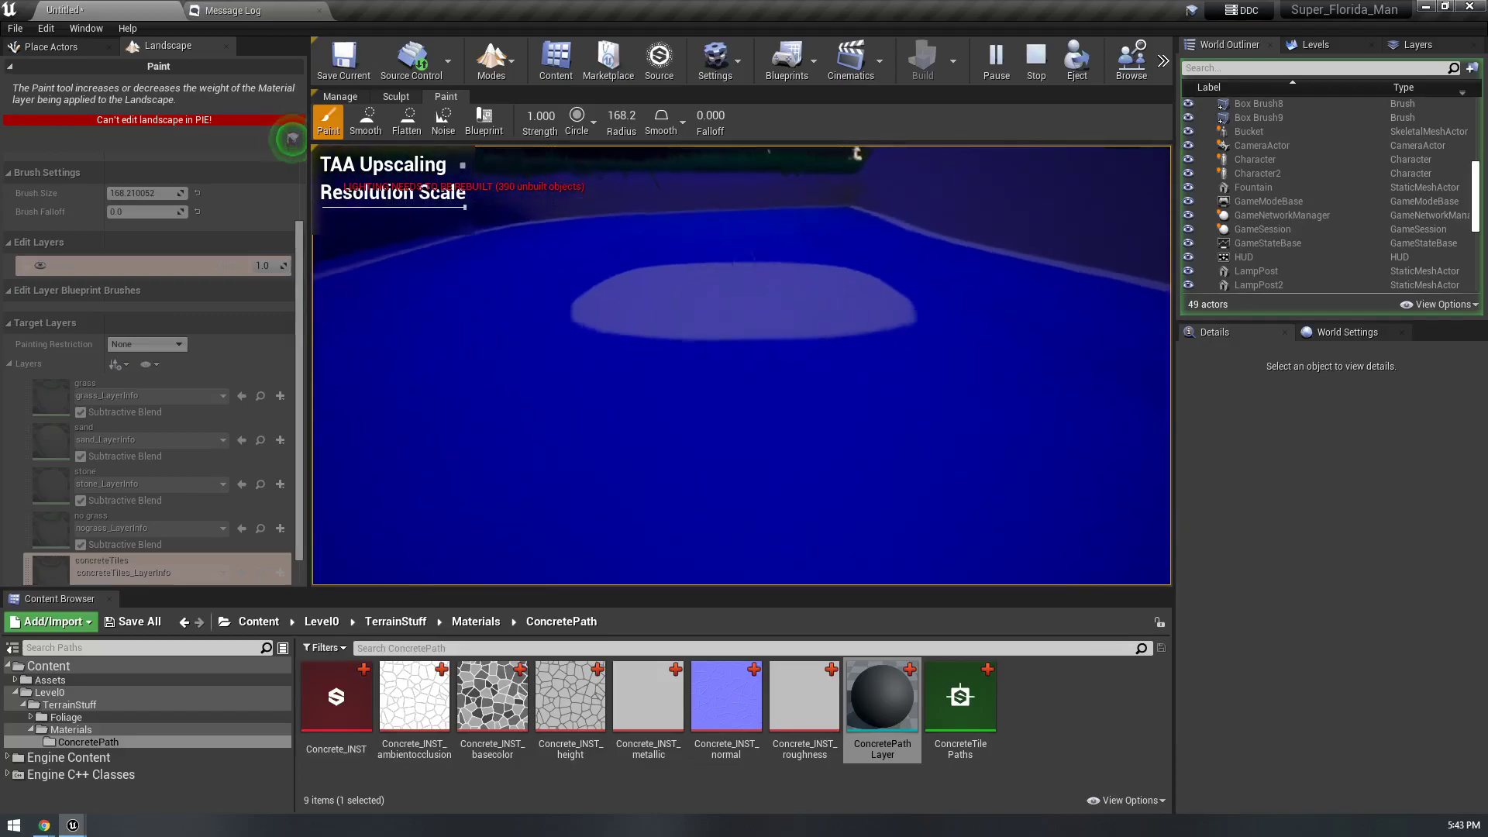
key("w")
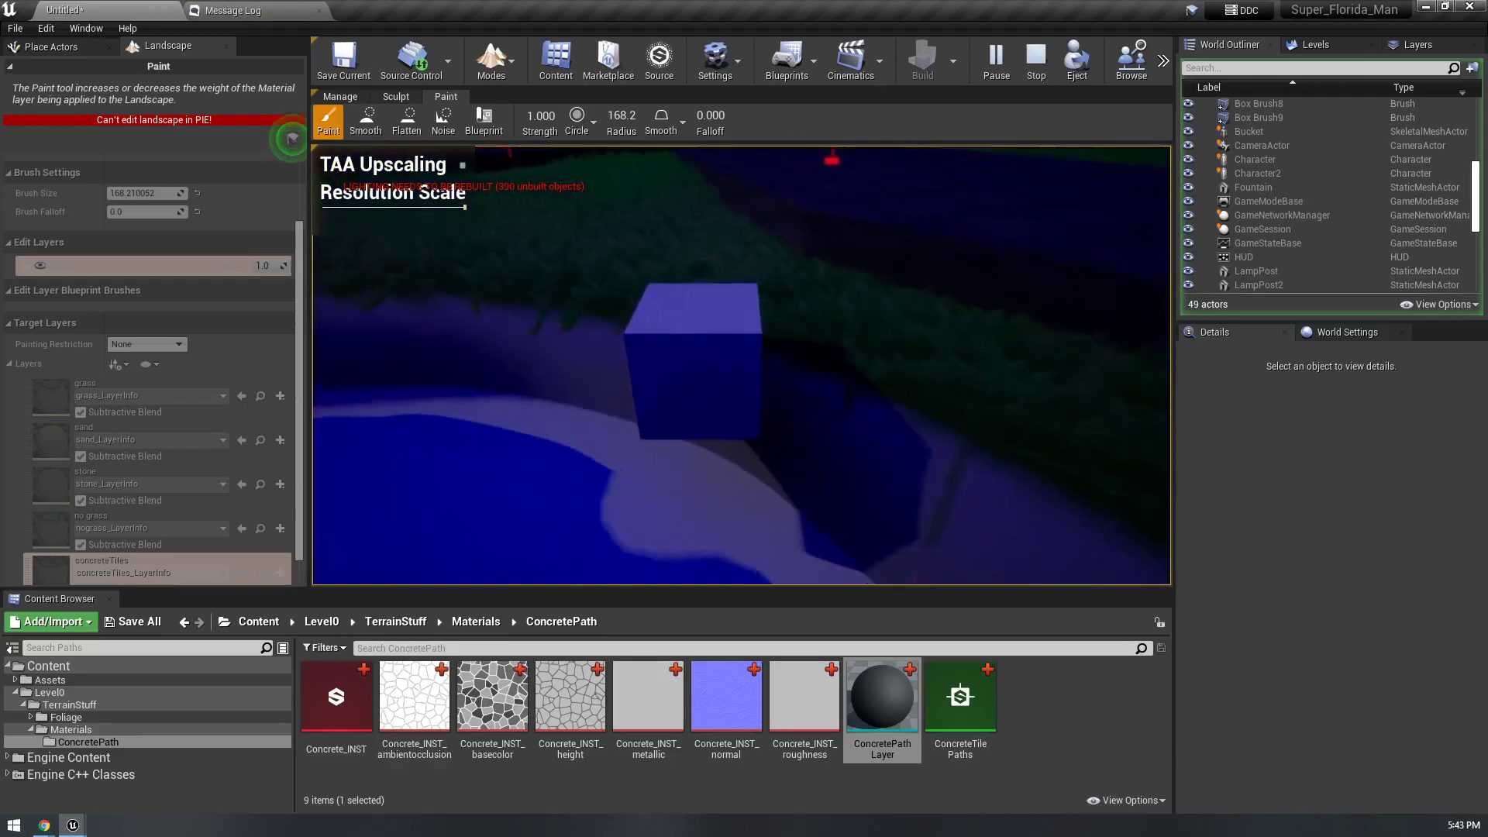
key("w")
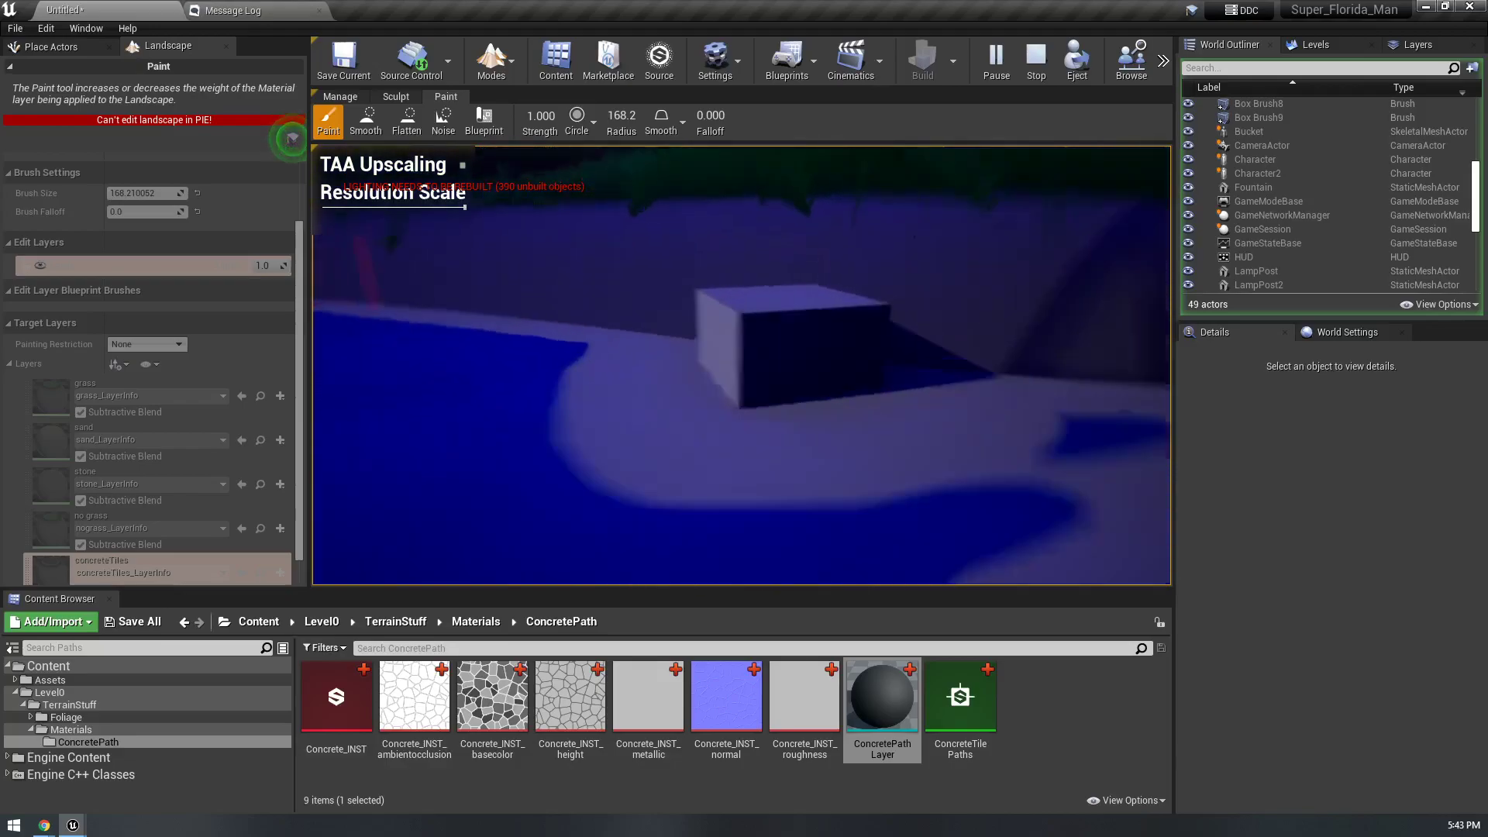
key("w")
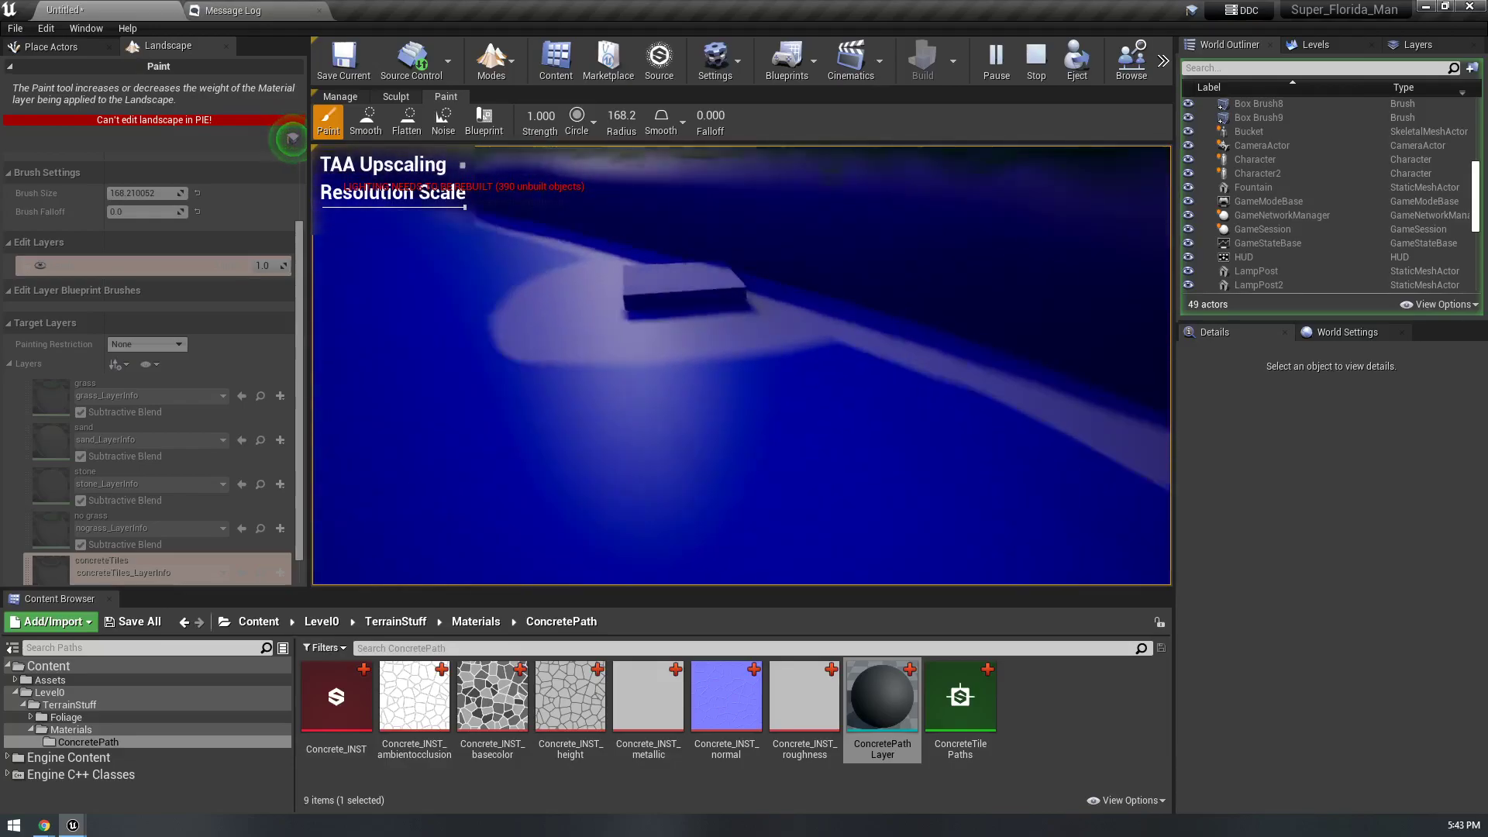
key("w")
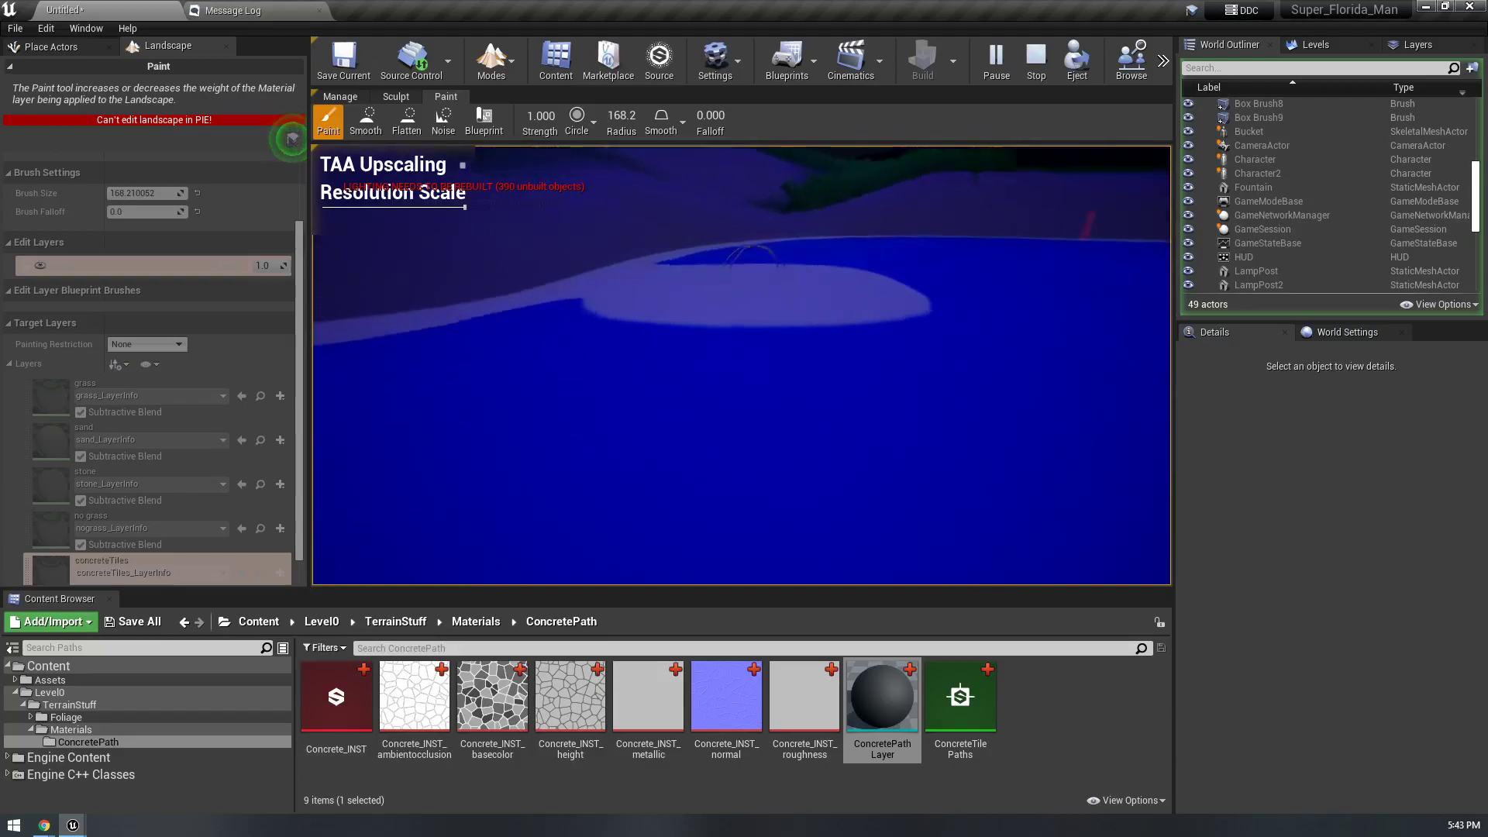
key("w")
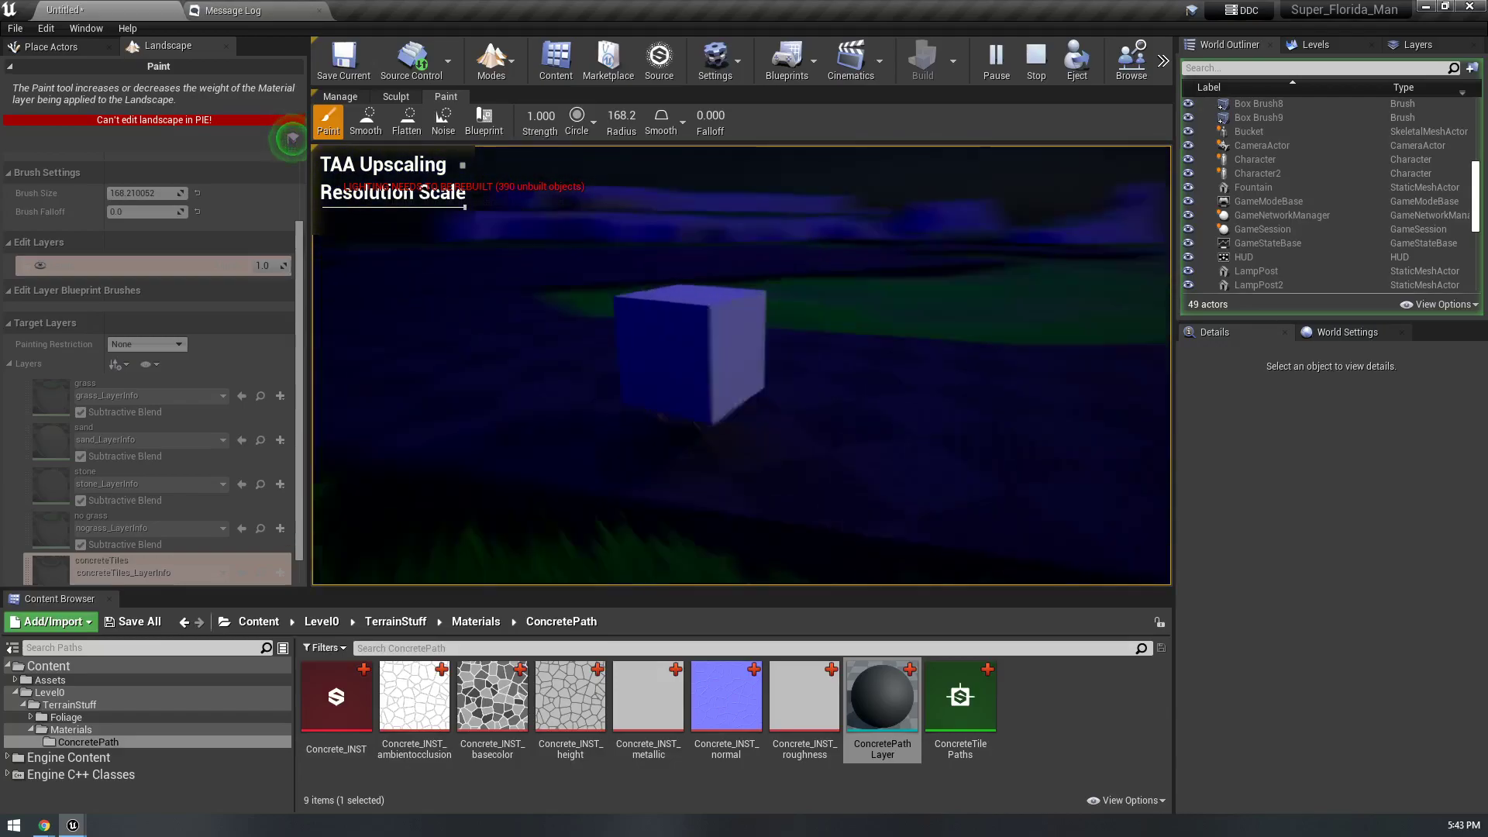
- Move the cube across the grass to the concrete tile path and follow it onto the raised ramp
key("w")
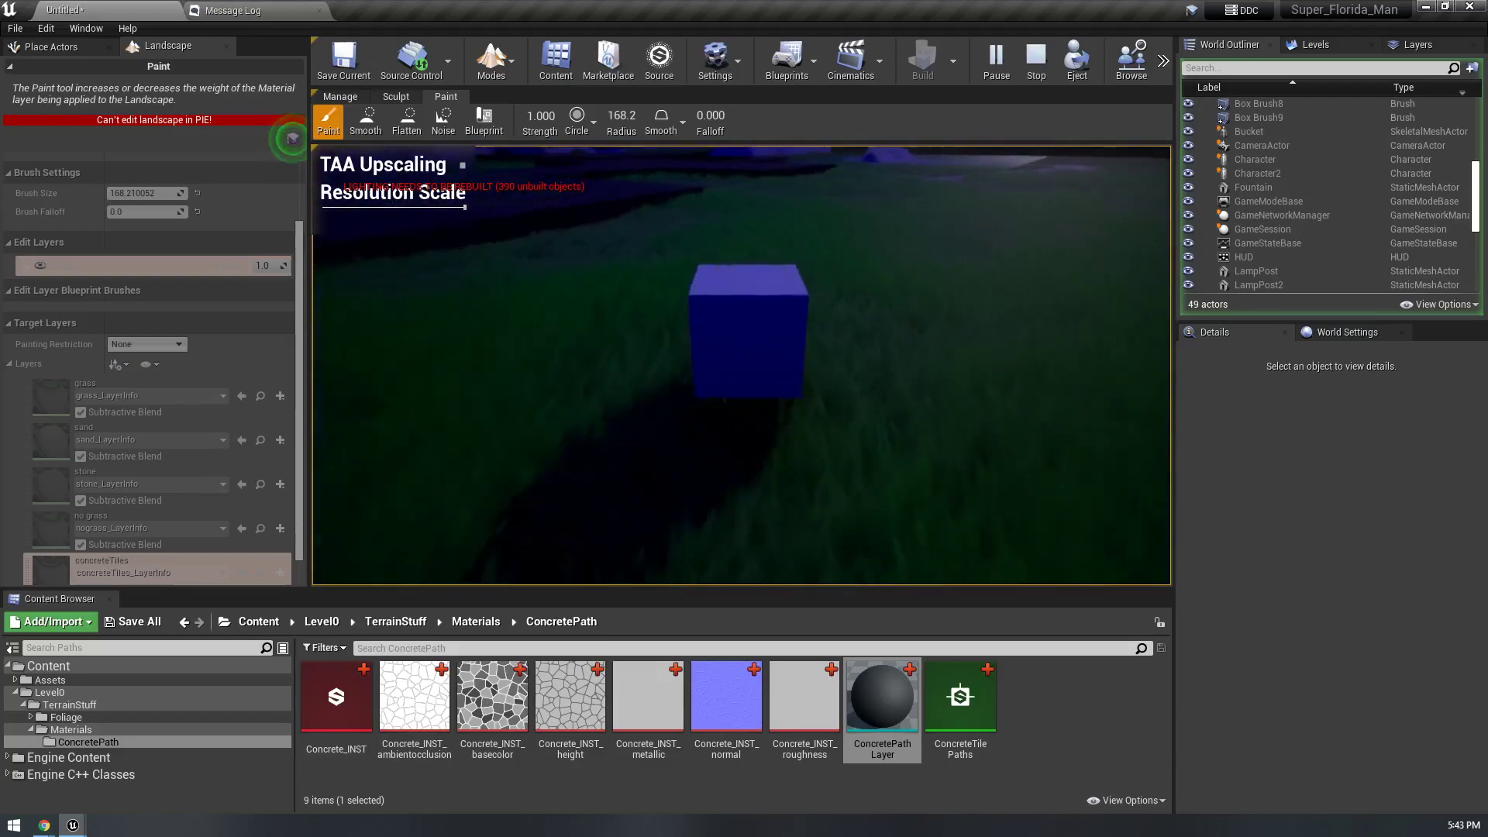
key("w")
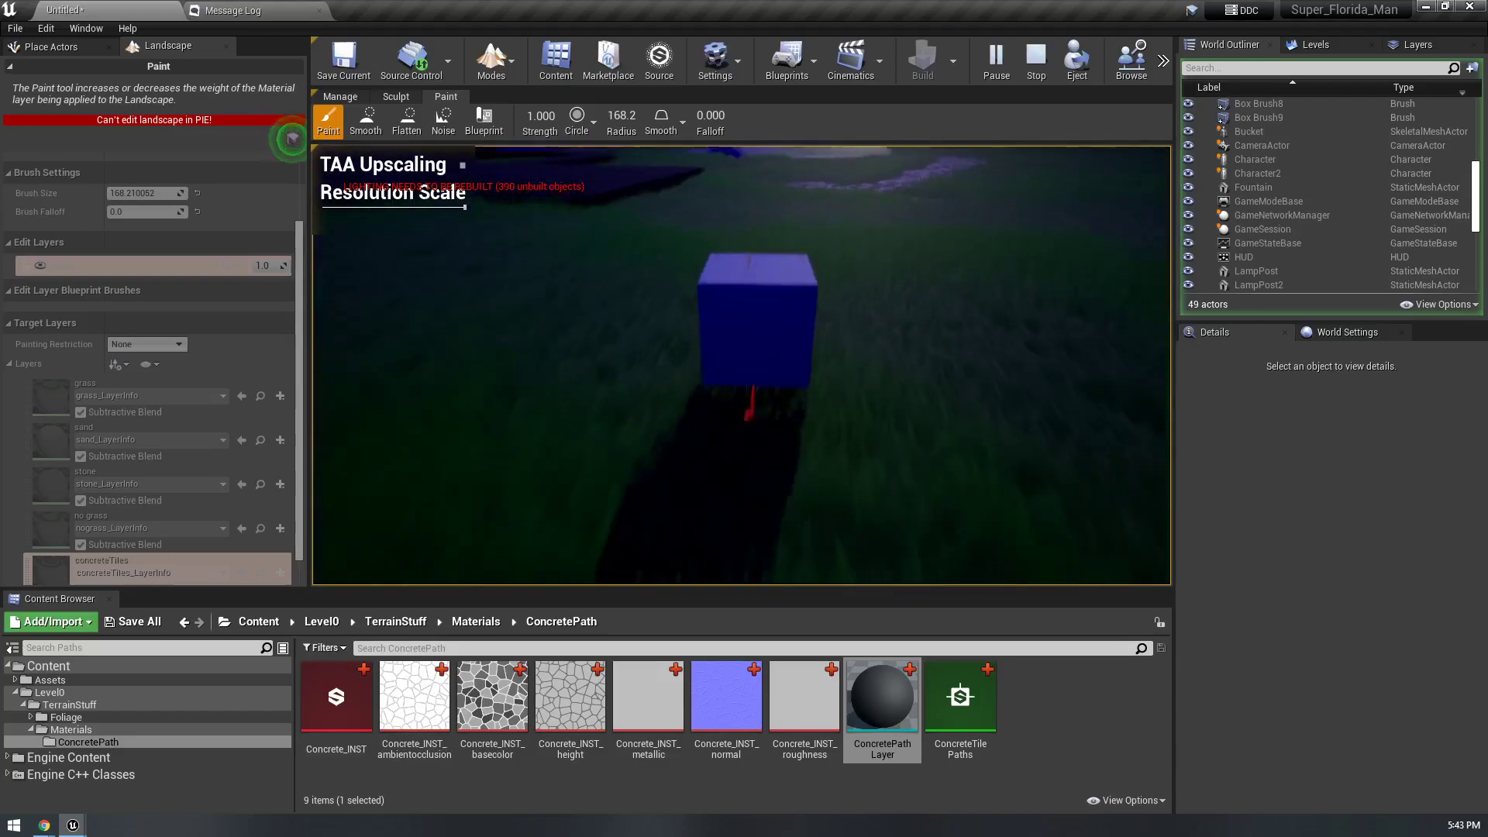
key("w")
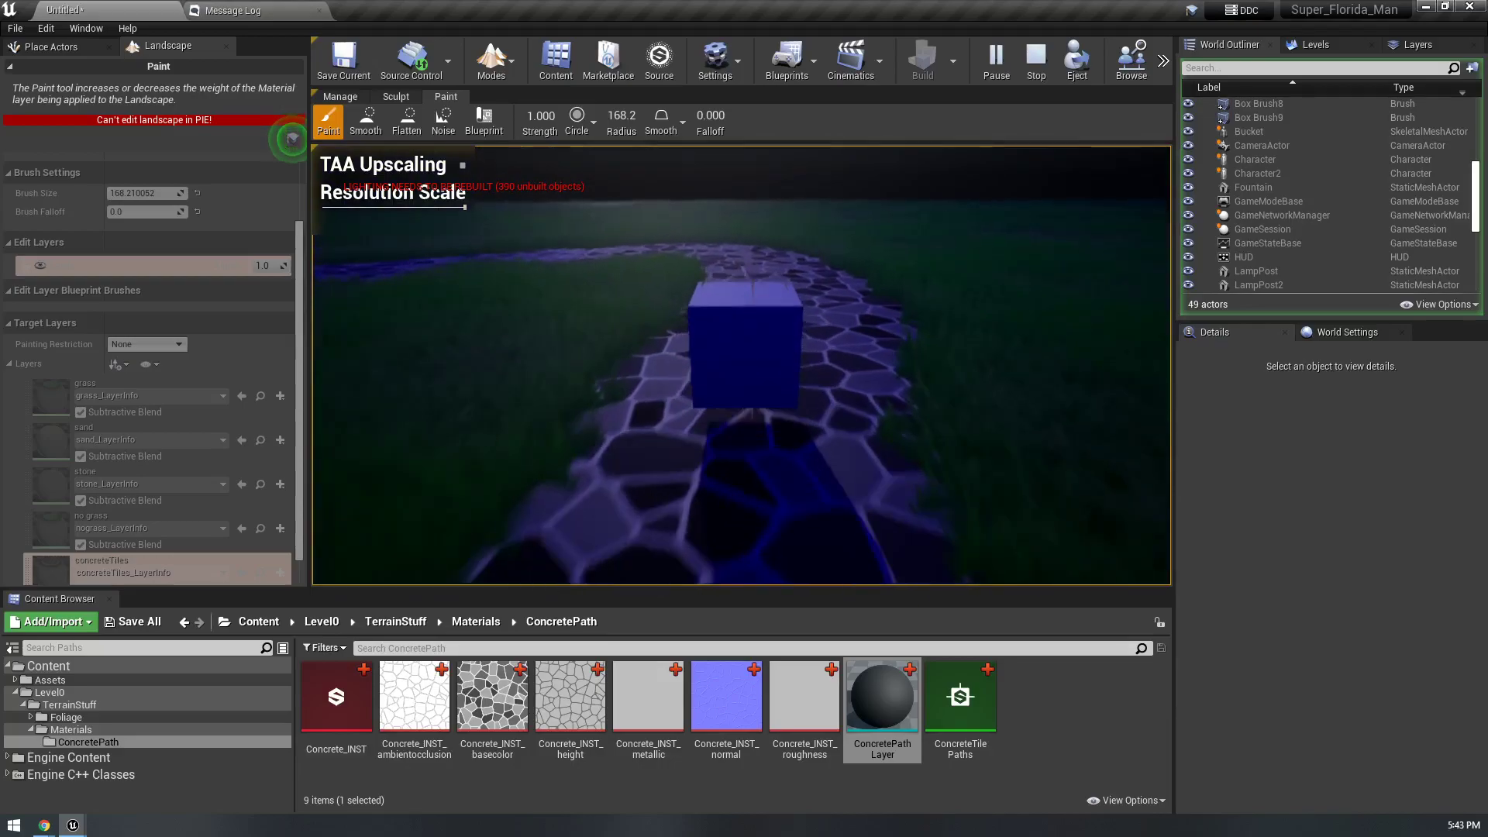
key("w")
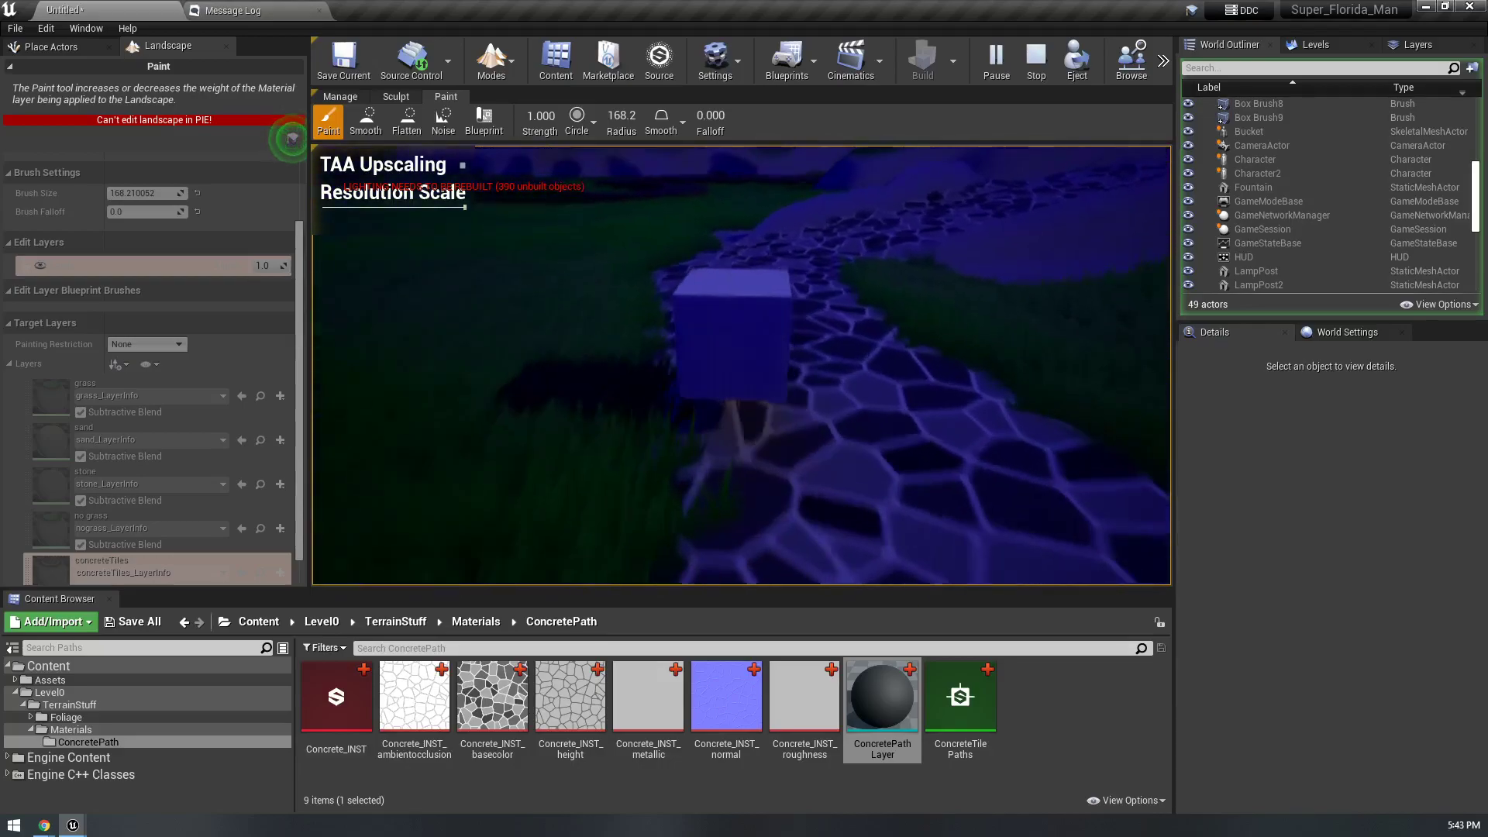
key("w")
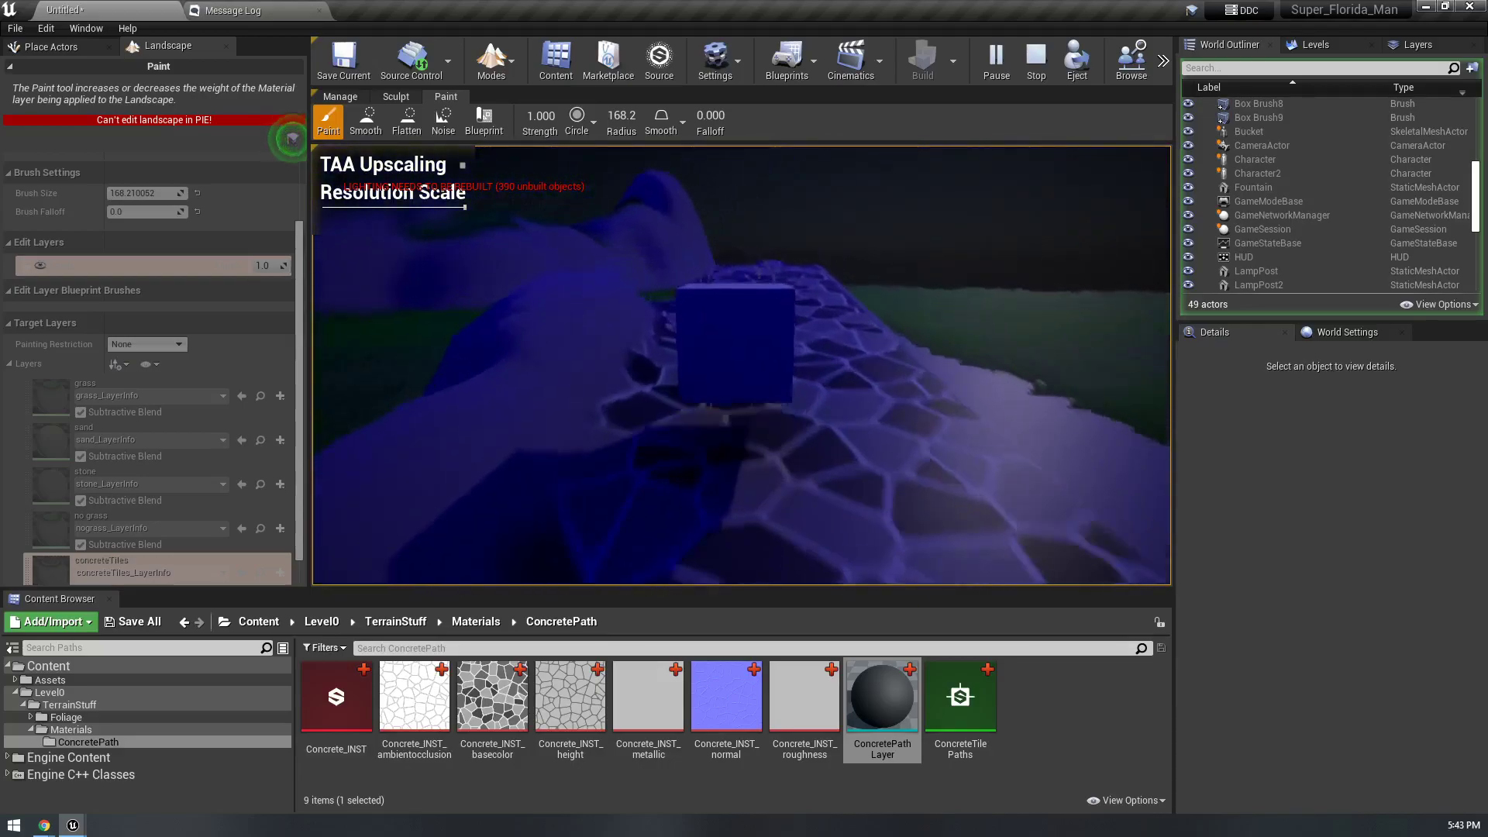
- Travel back and forth on the ramp to examine its tiled walkway and stone sides during play
key("w")
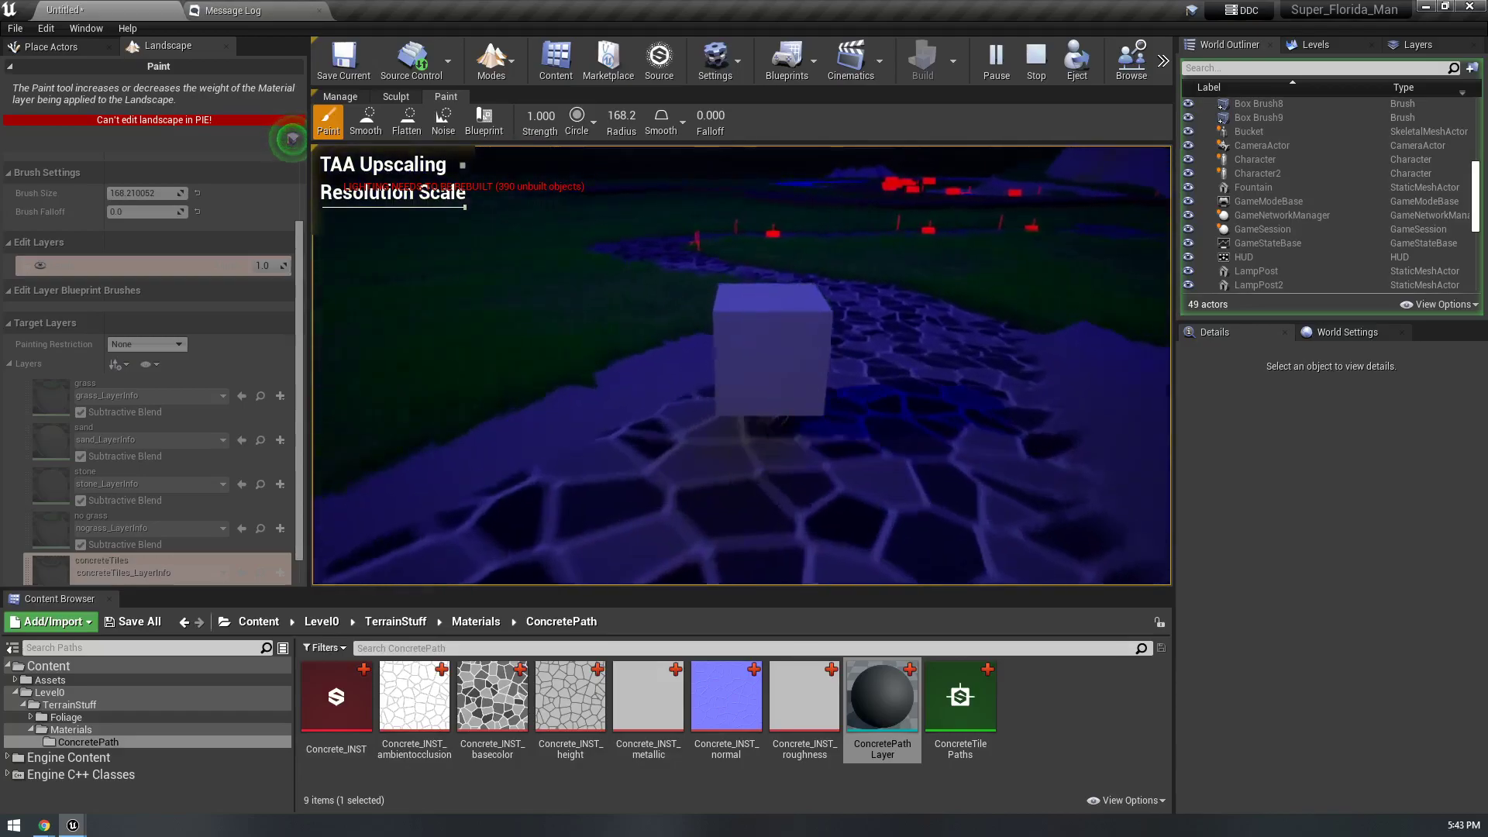
key("w")
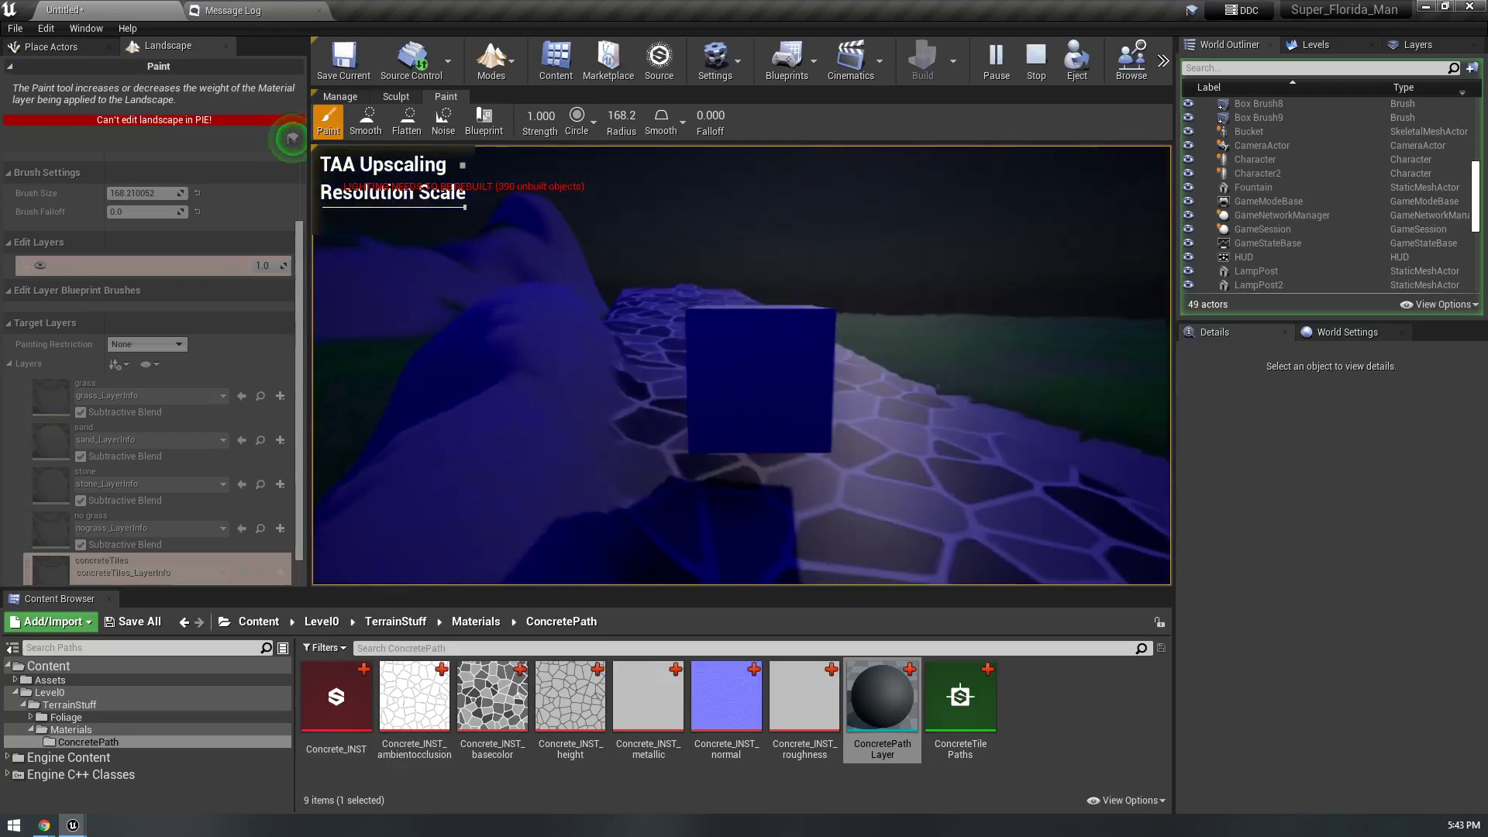
key("w")
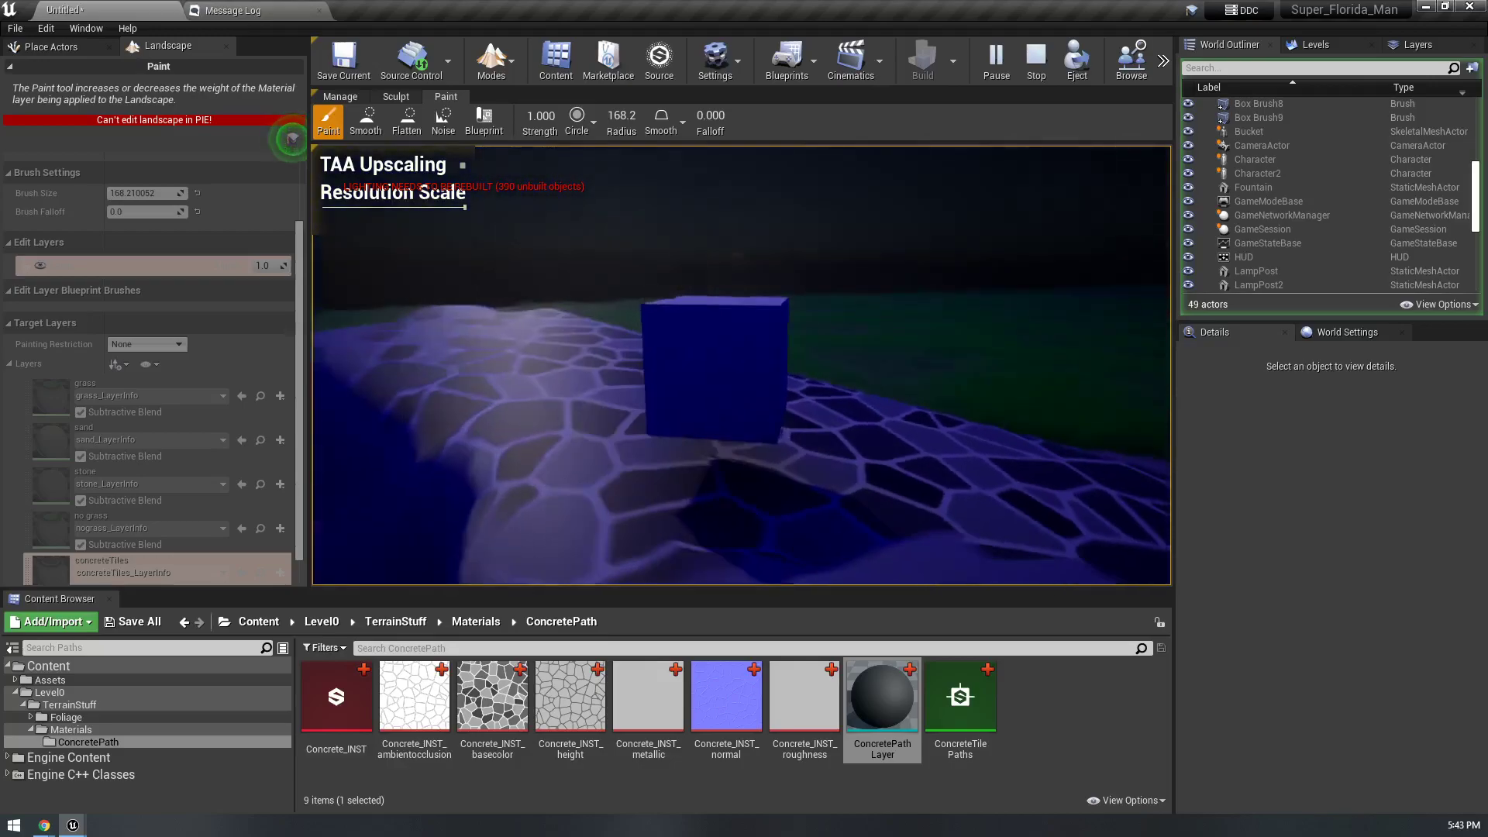
key("w")
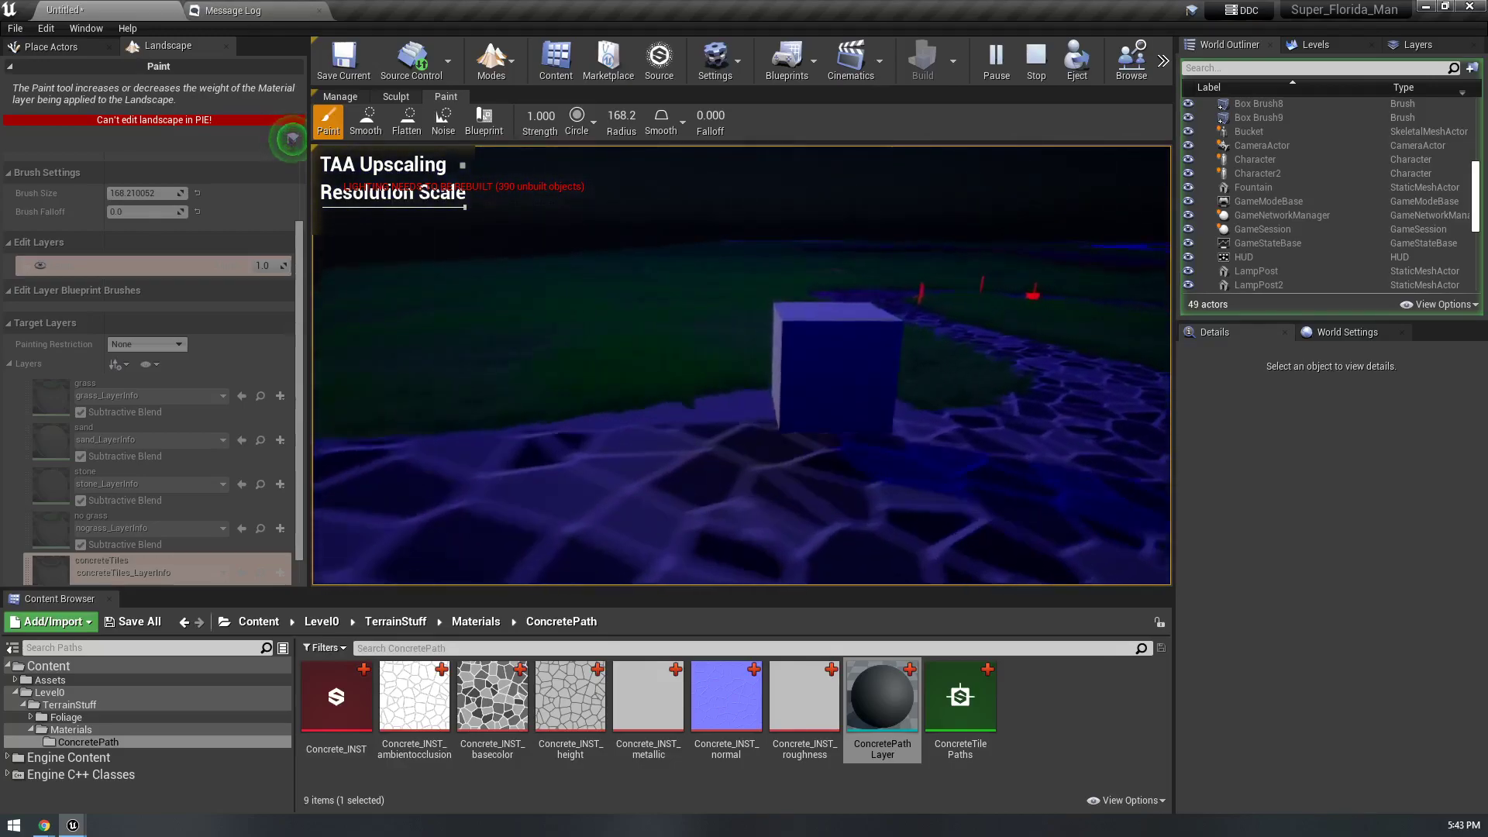
key("w")
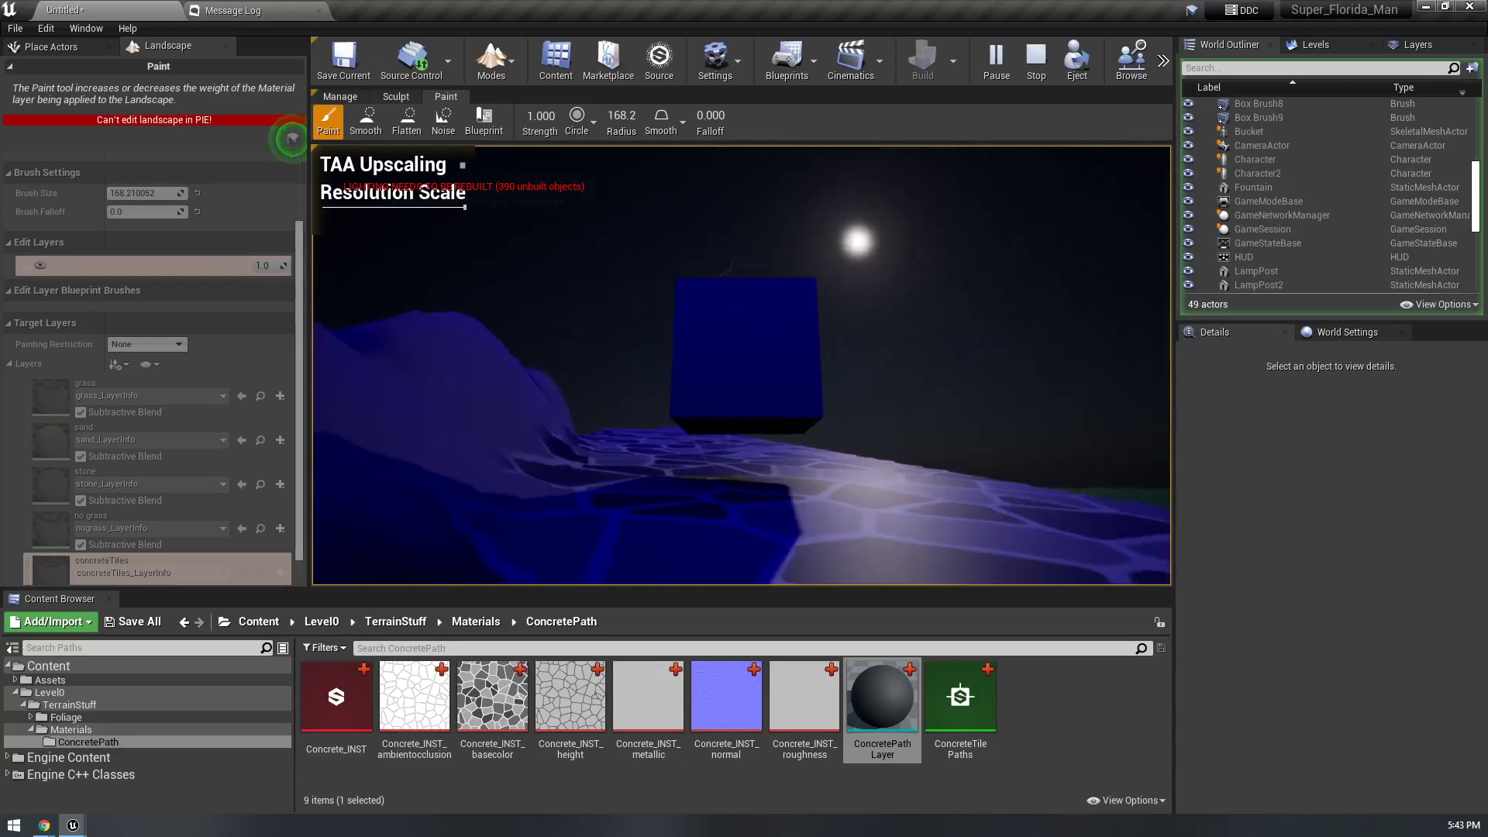
key("w")
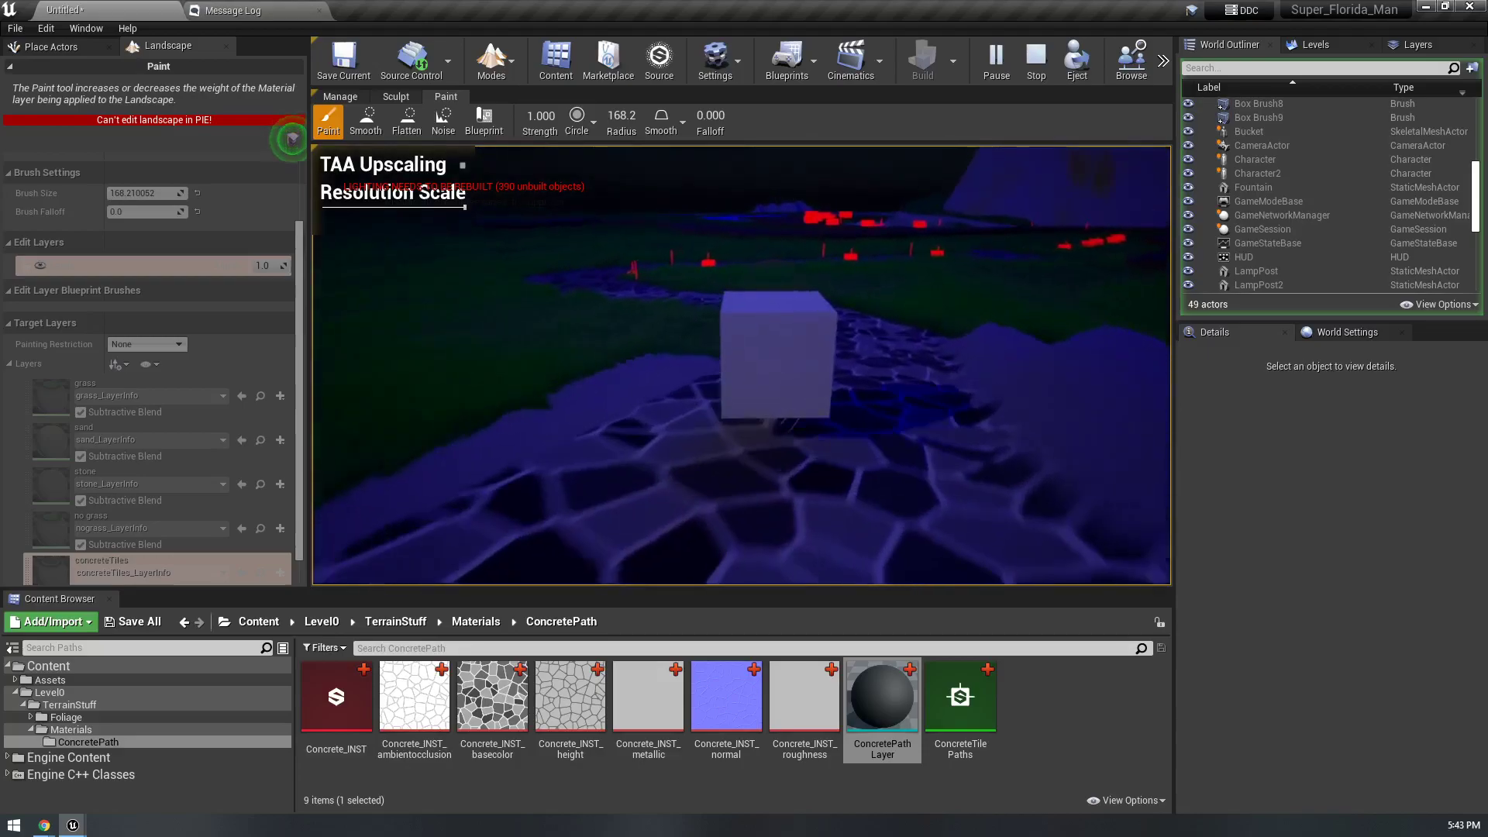
- Move the cube off the ramp onto the grass to view the raised path from outside, and return to its tiled surface
key("w")
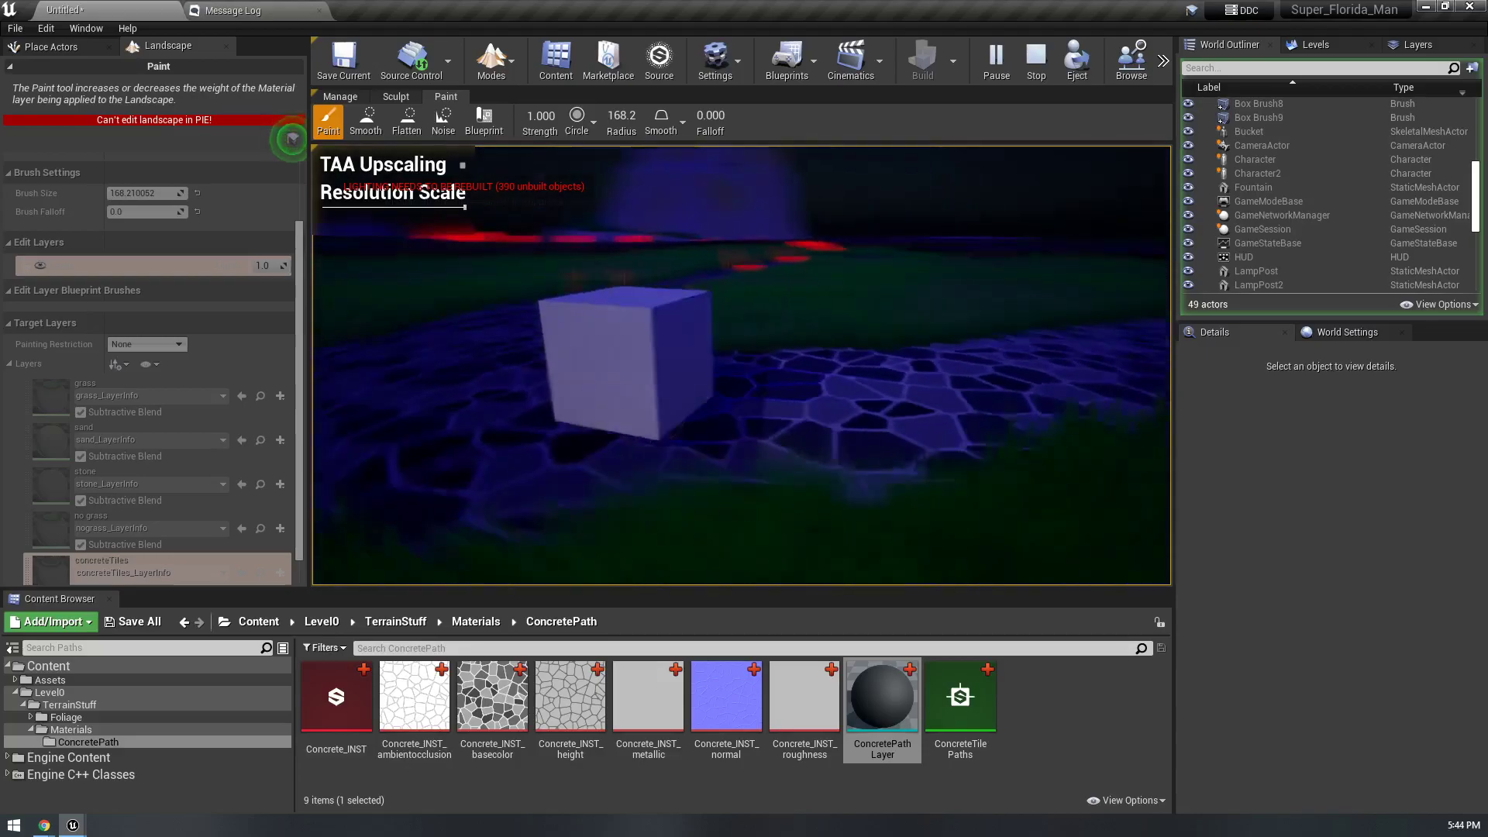
key("w")
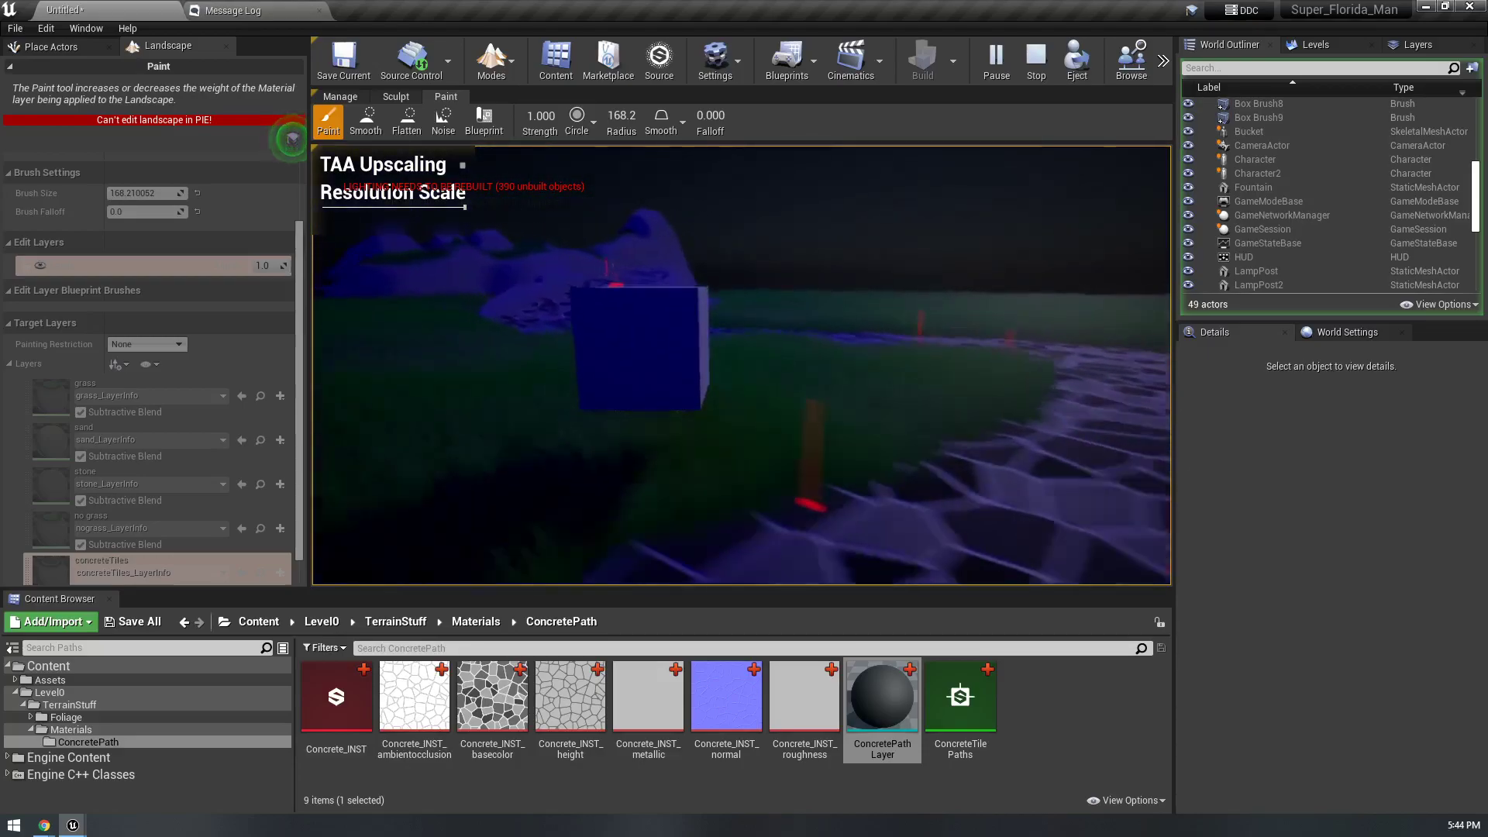
key("w")
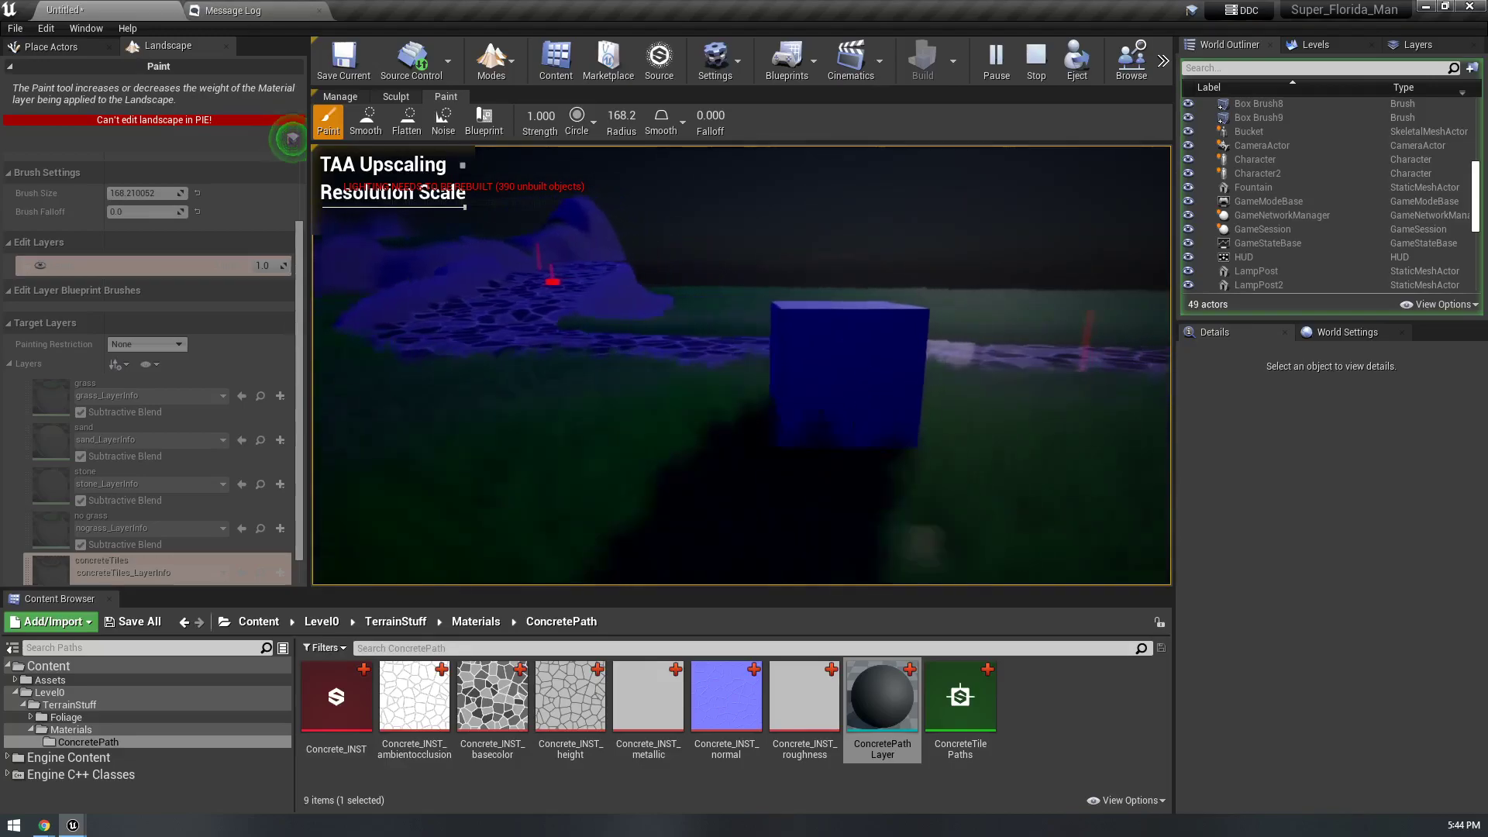
key("a")
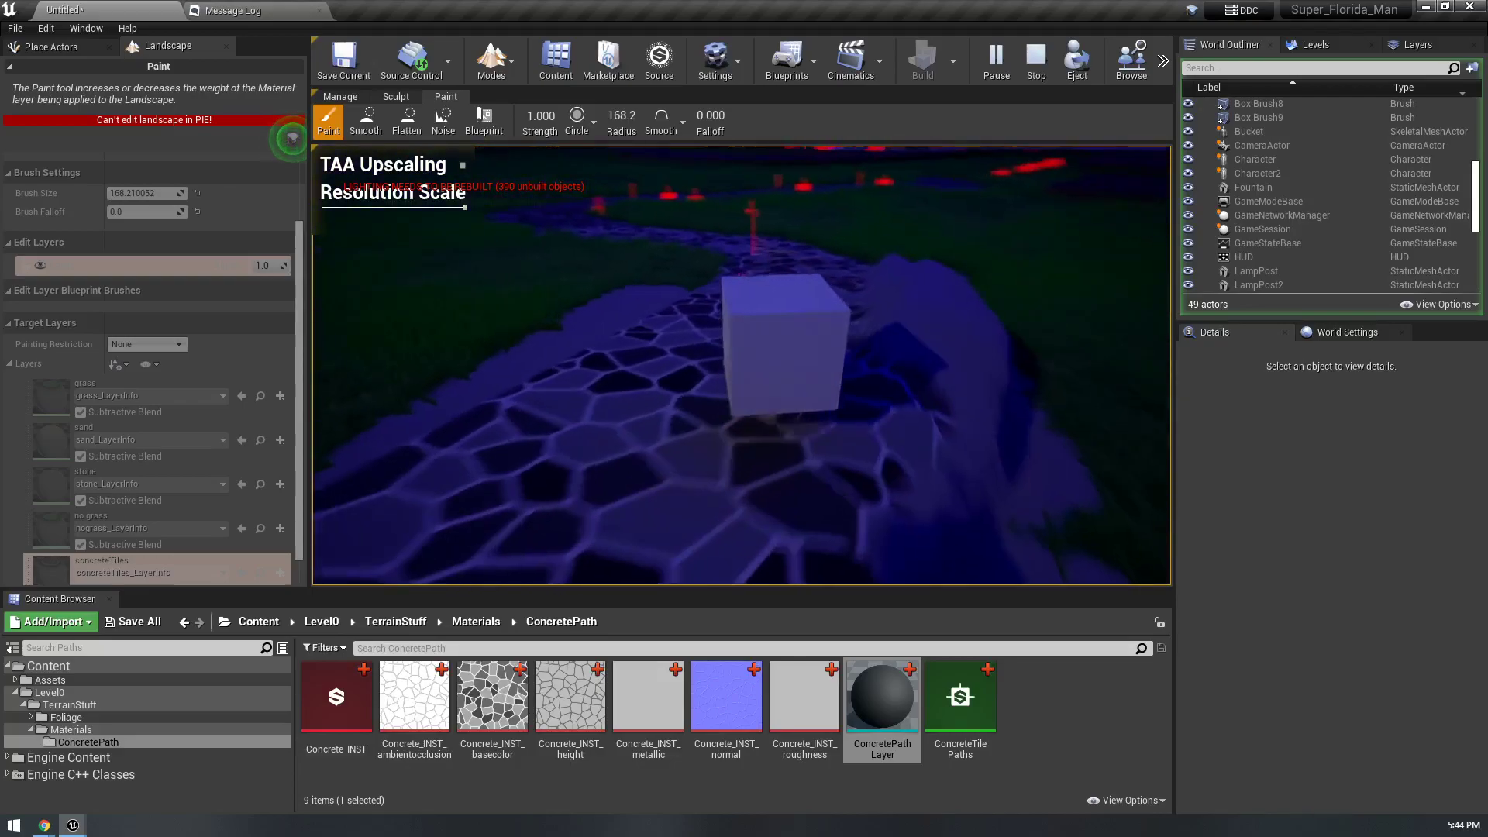
- Leave the ramp and follow the winding tile path across the grass to inspect its flat sections during play
key("w")
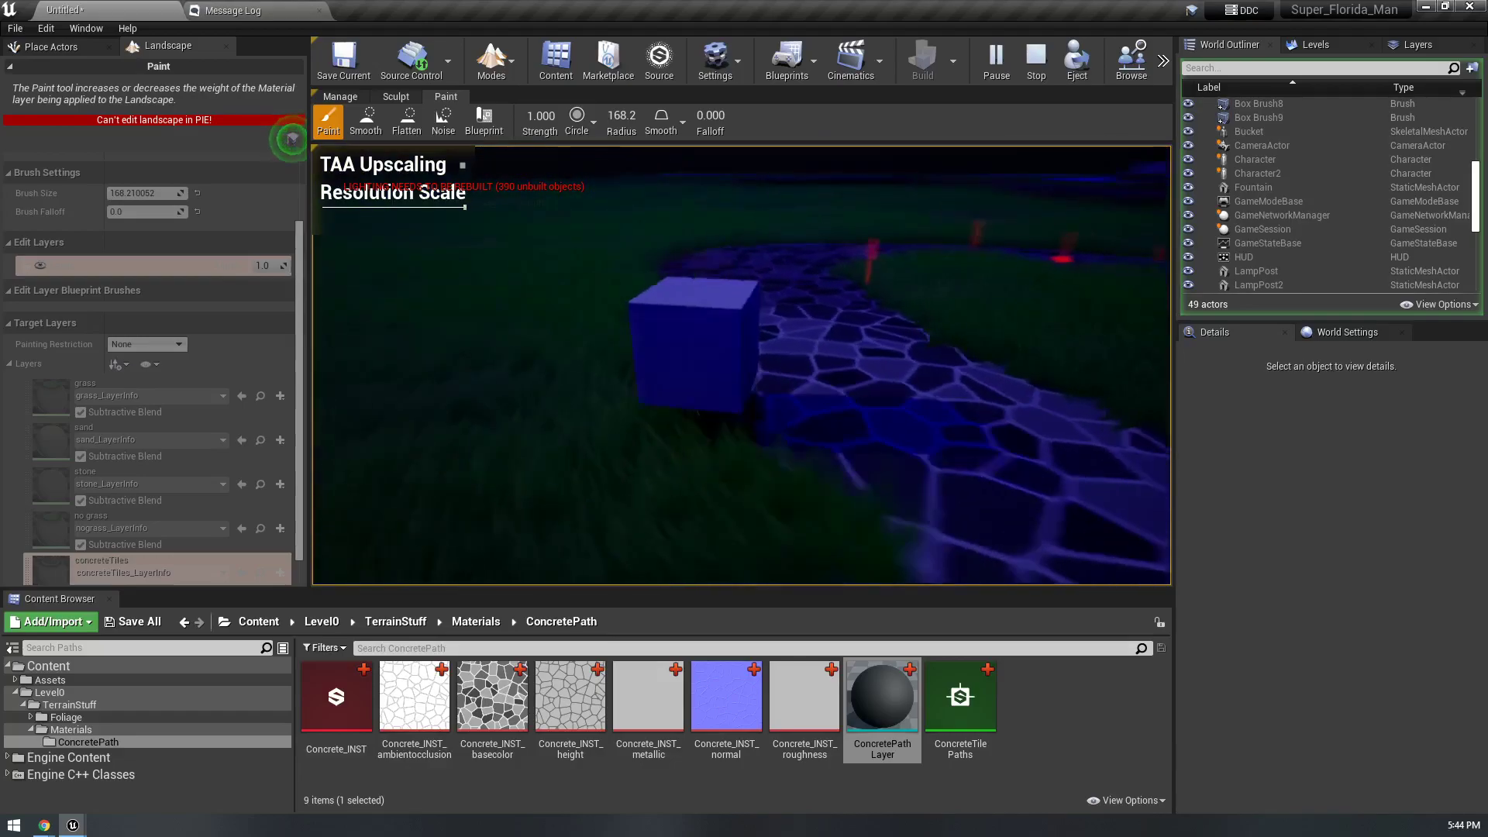
key("w")
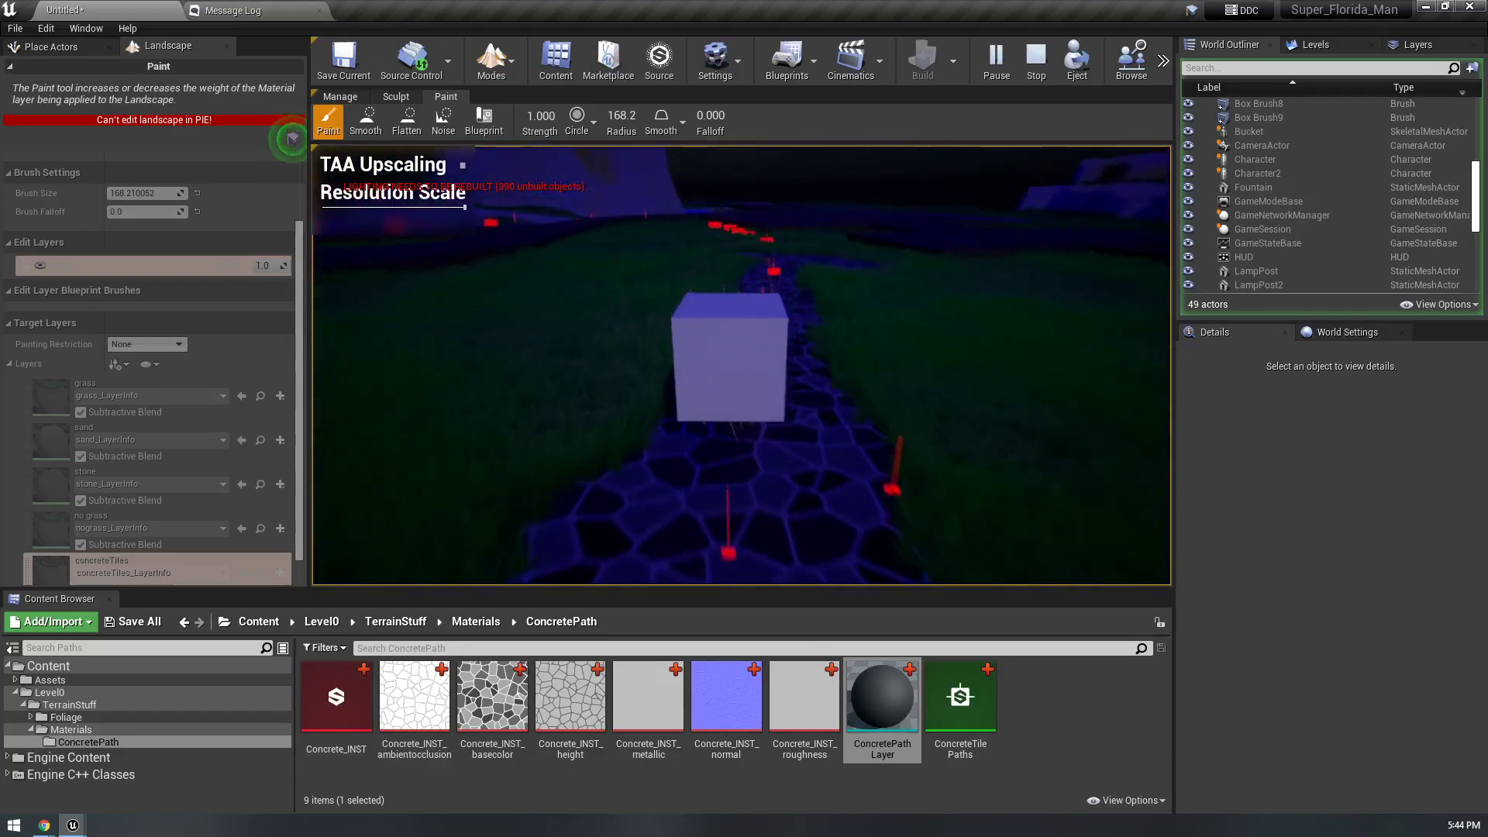
key("w")
key("w")
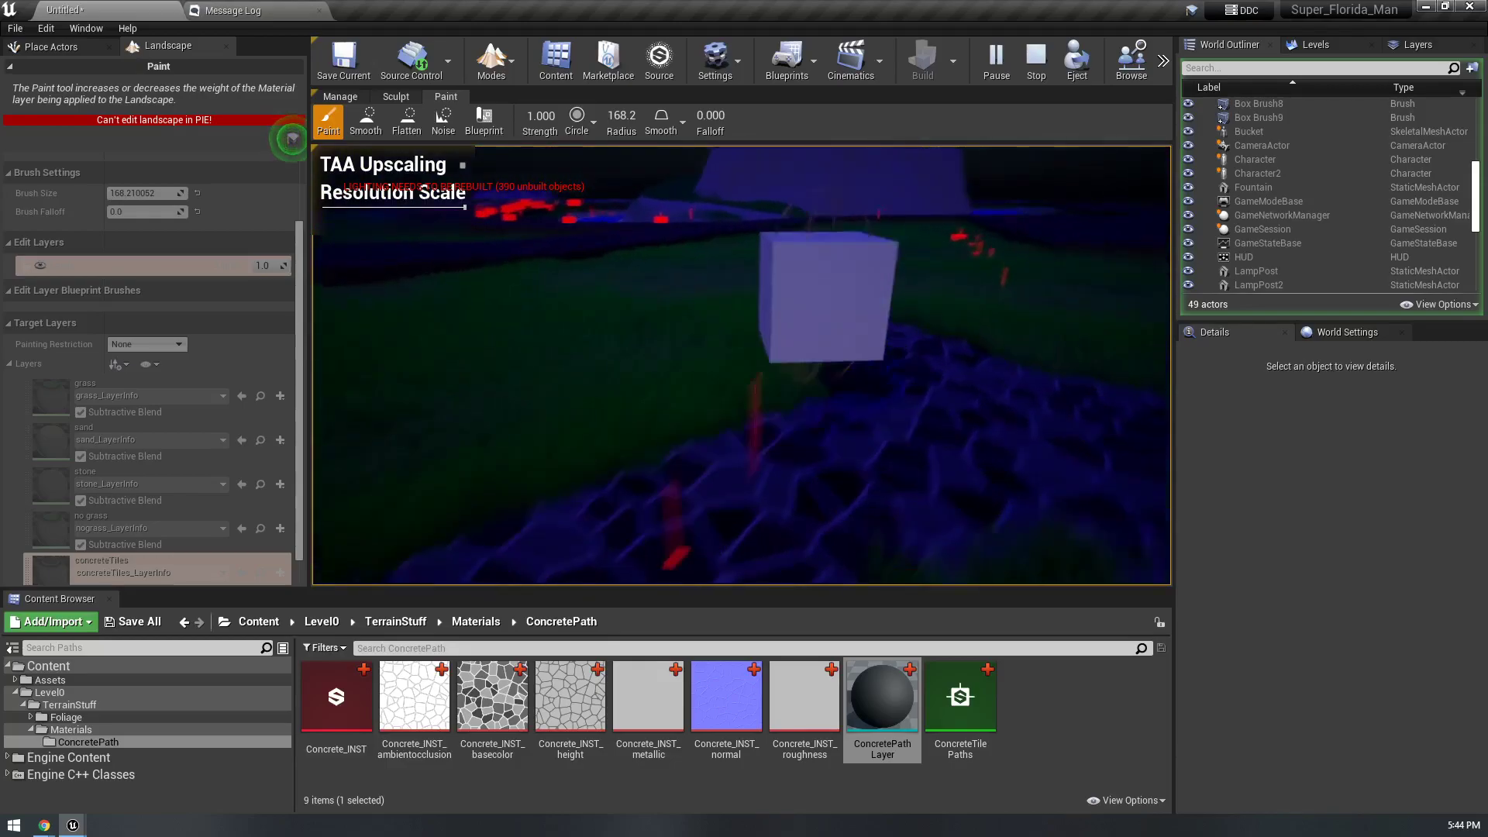
key("w")
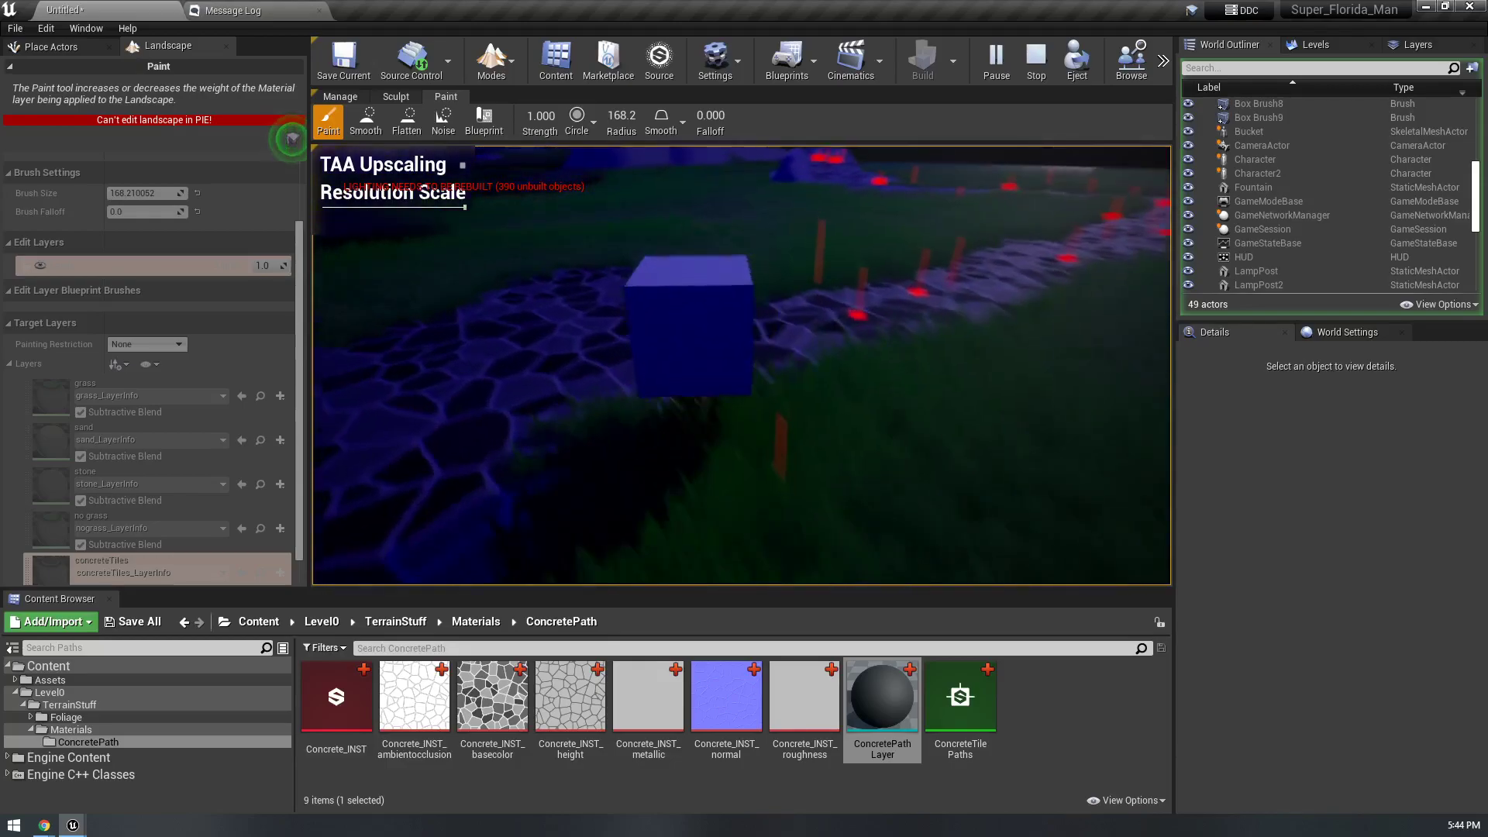
key("w")
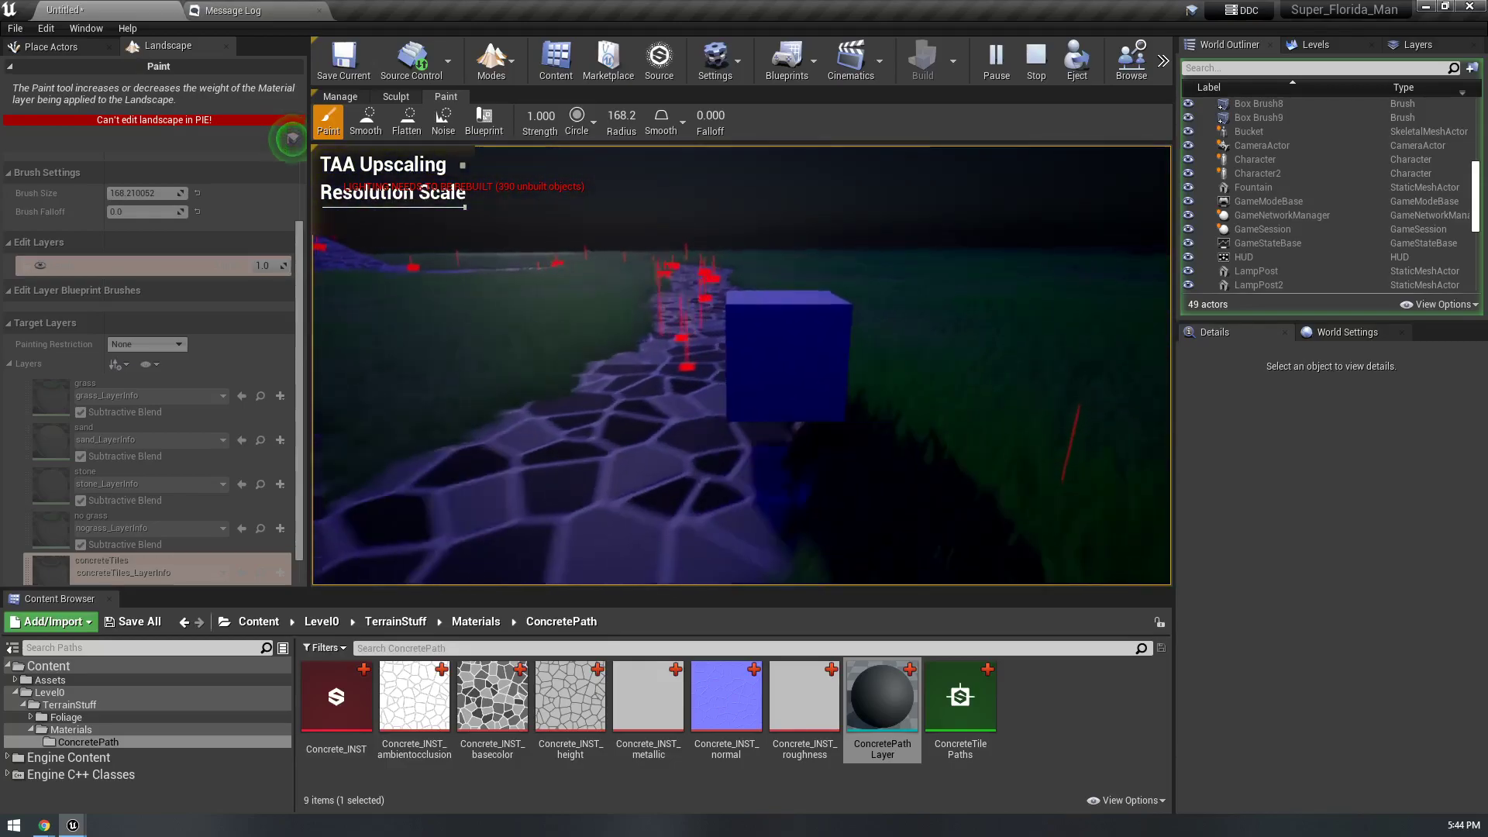
- End the play session after following the curved tile path, and select the Concrete_INST asset
key("w")
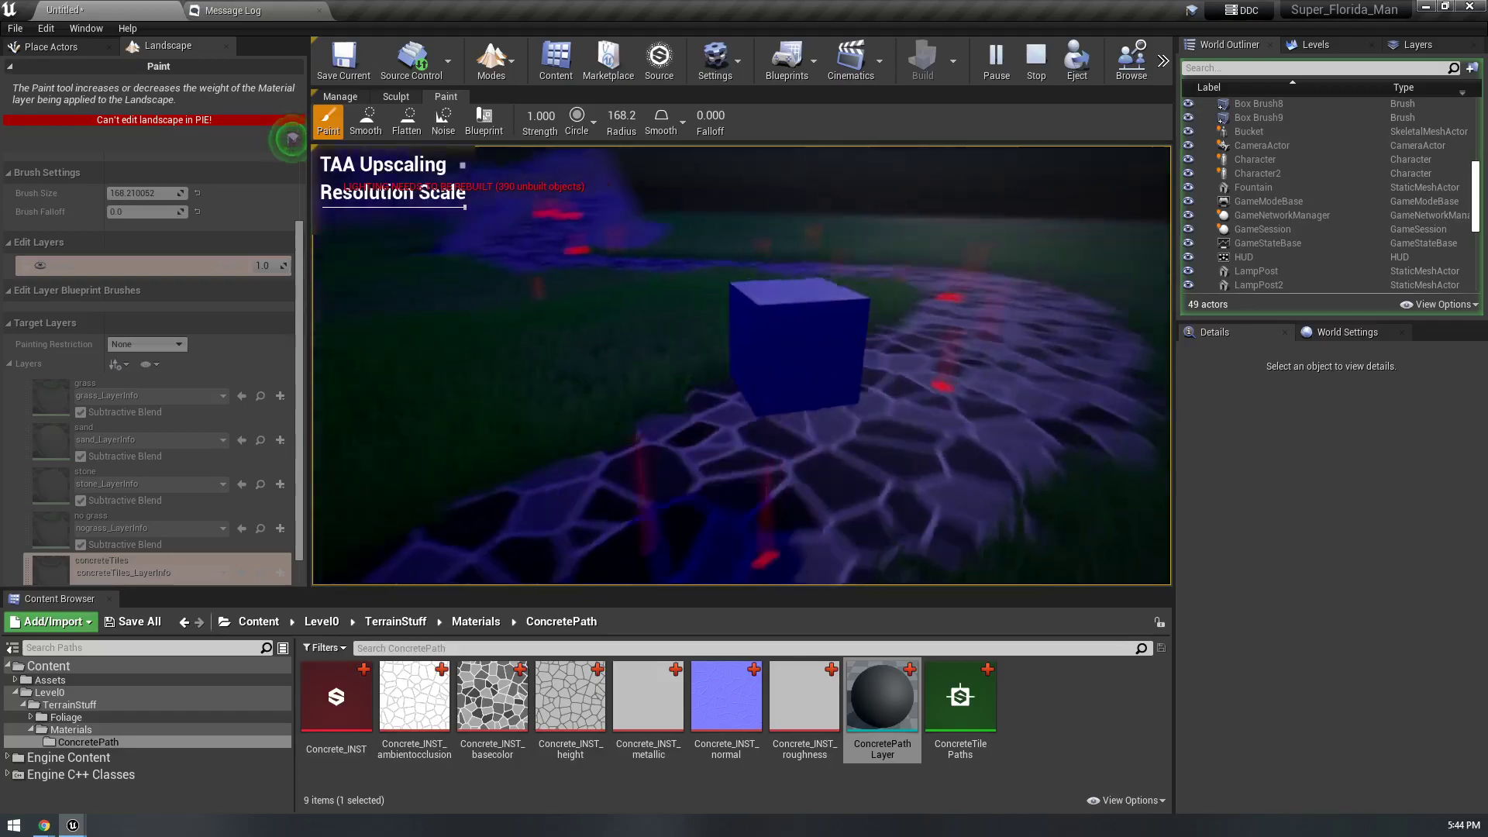
key("Escape")
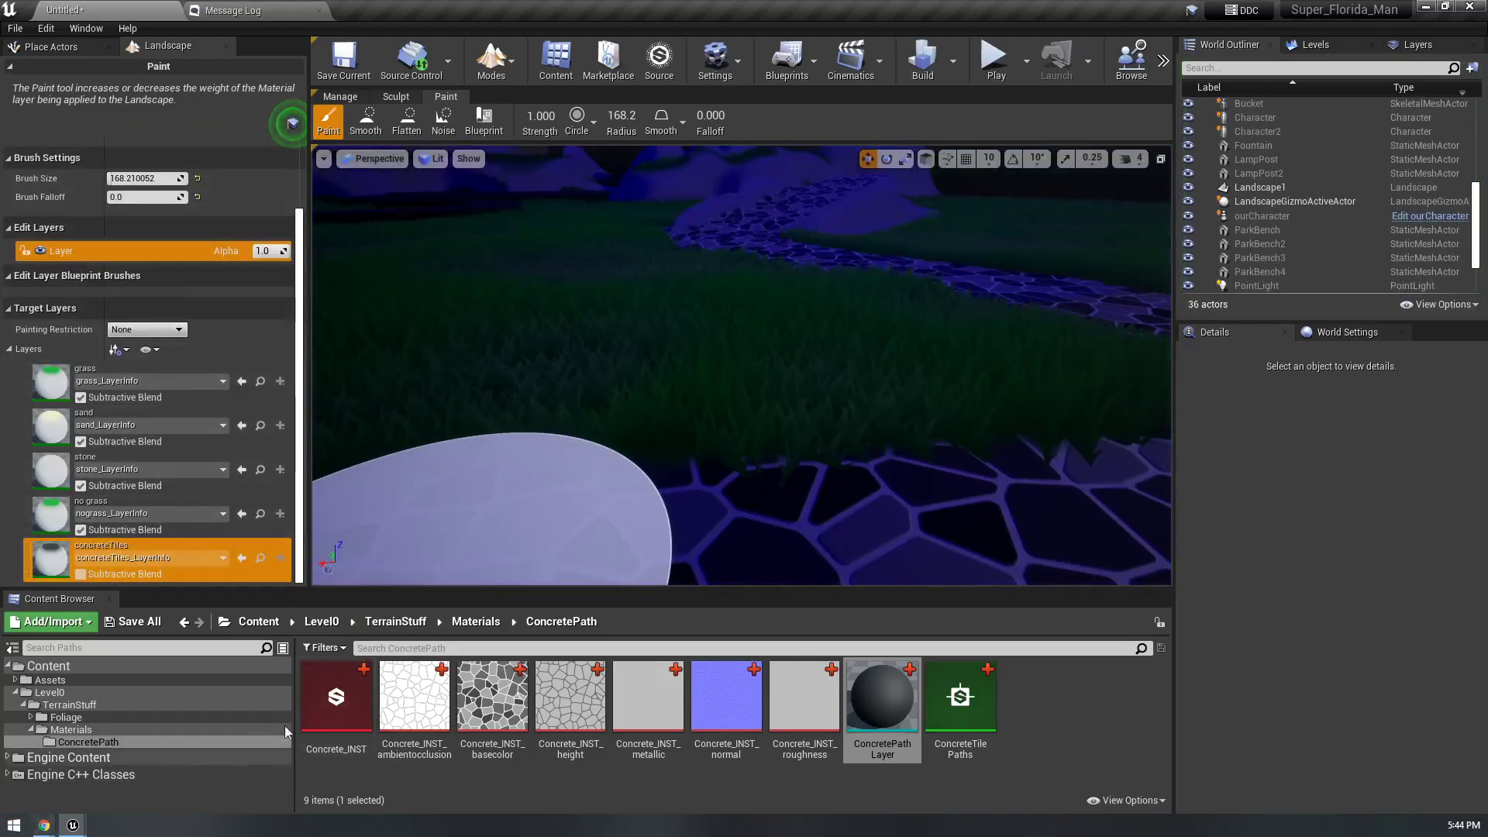
left_click(335, 697)
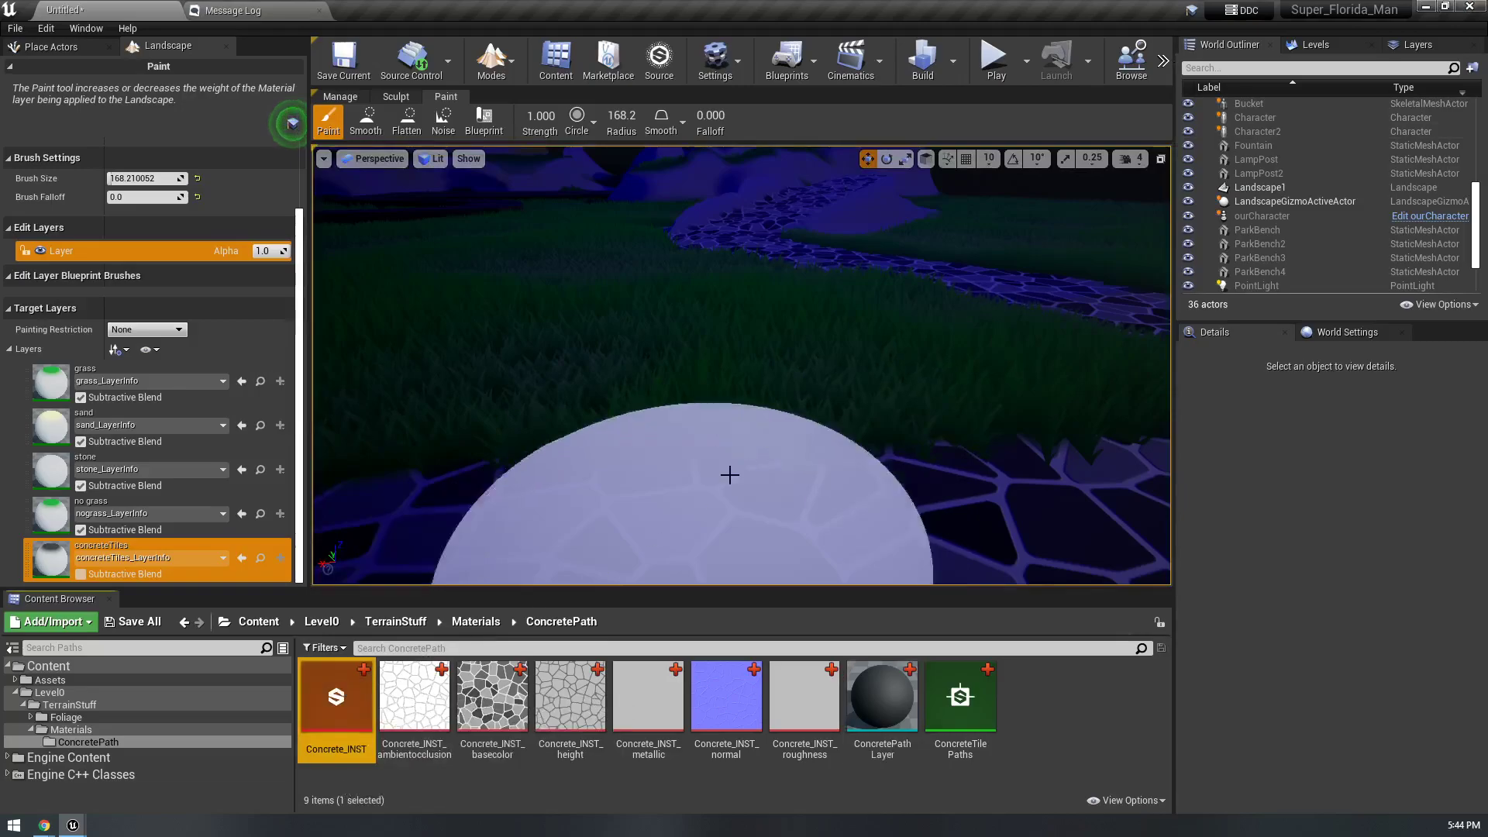
- Minimize the editor, switch to File Explorer and open the UFGDA Super-Florida-Man shared drive on the university Google Drive
left_click(1428, 7)
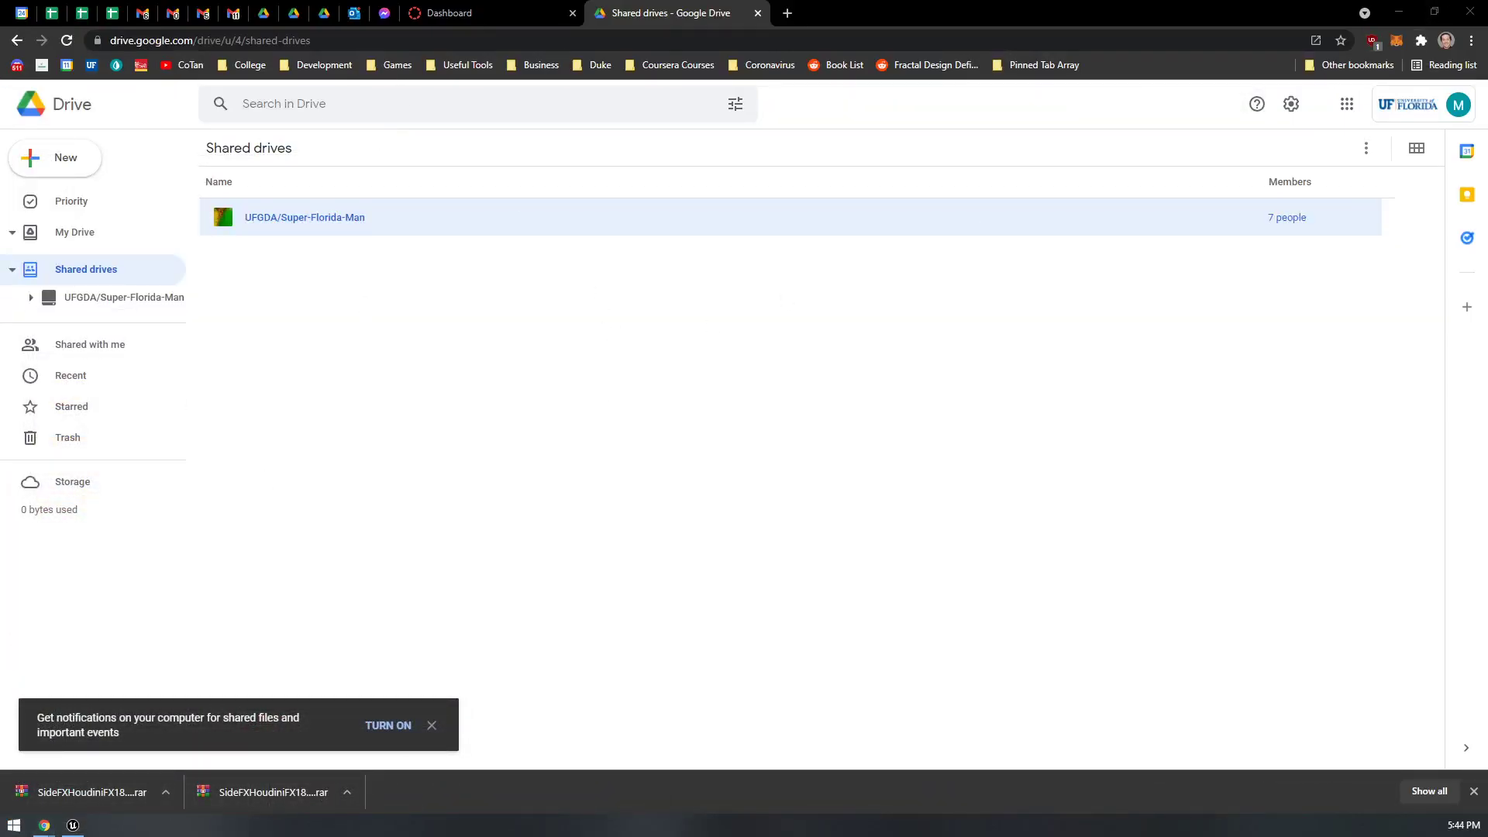
key("super+e")
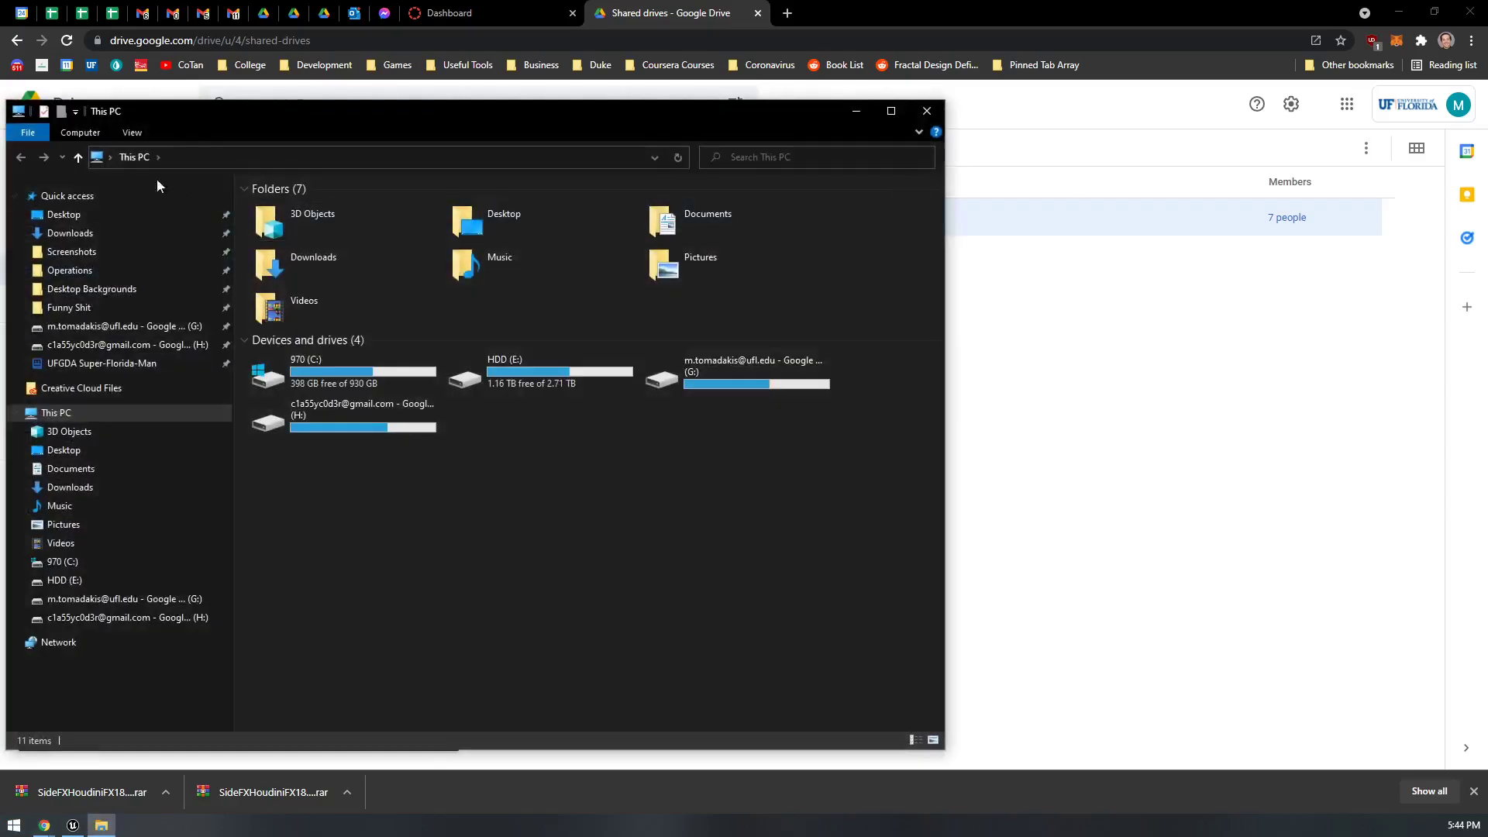
left_click(101, 345)
left_click(98, 329)
double_click(281, 221)
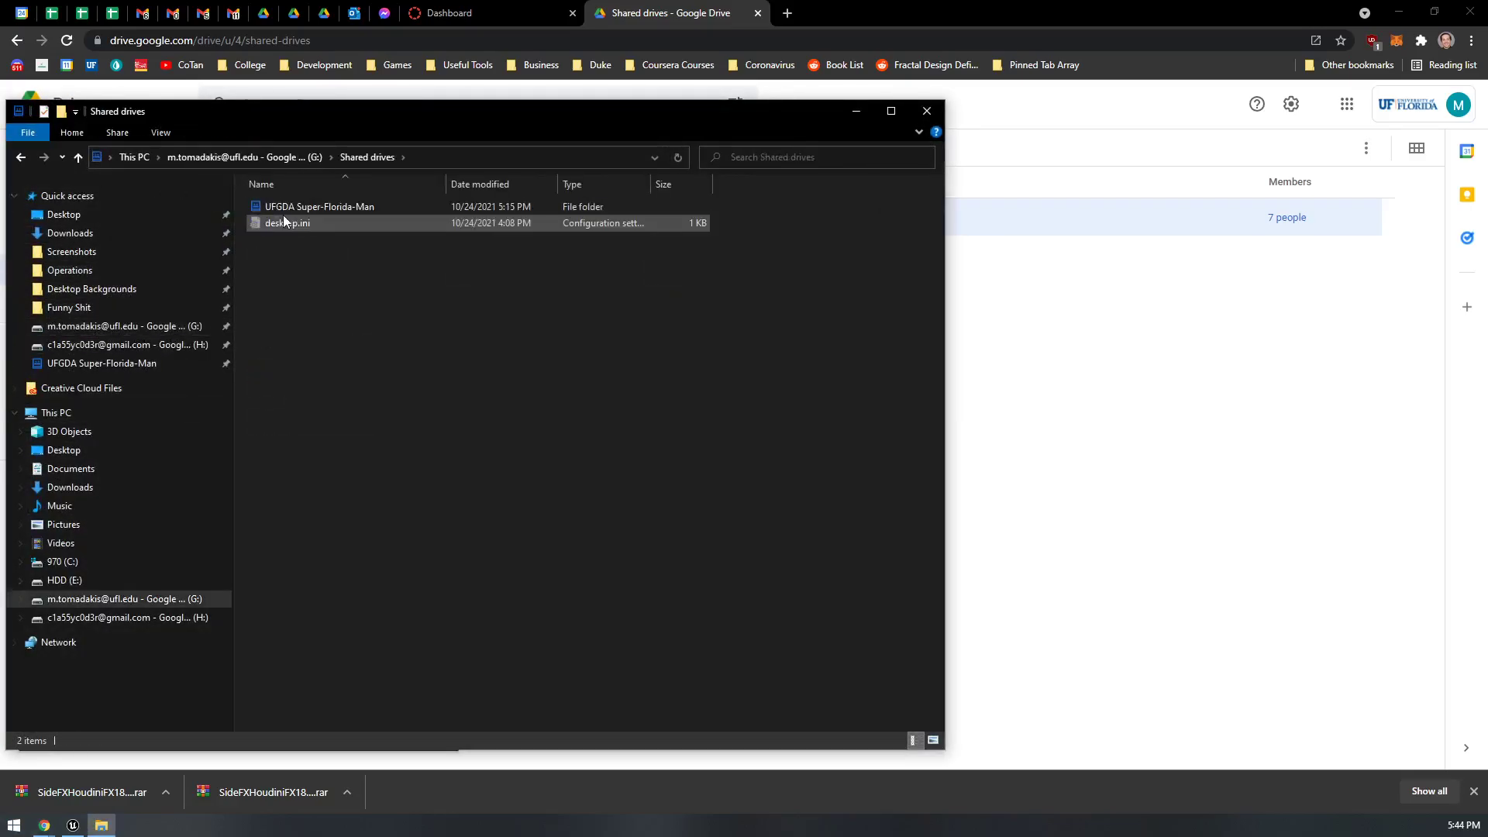
left_click(292, 207)
double_click(291, 208)
- Open ConcreteTilePaths.sbs from Substances > Concrete Tile Paths in Substance 3D Designer and dismiss the welcome window
left_click(291, 236)
key("F2")
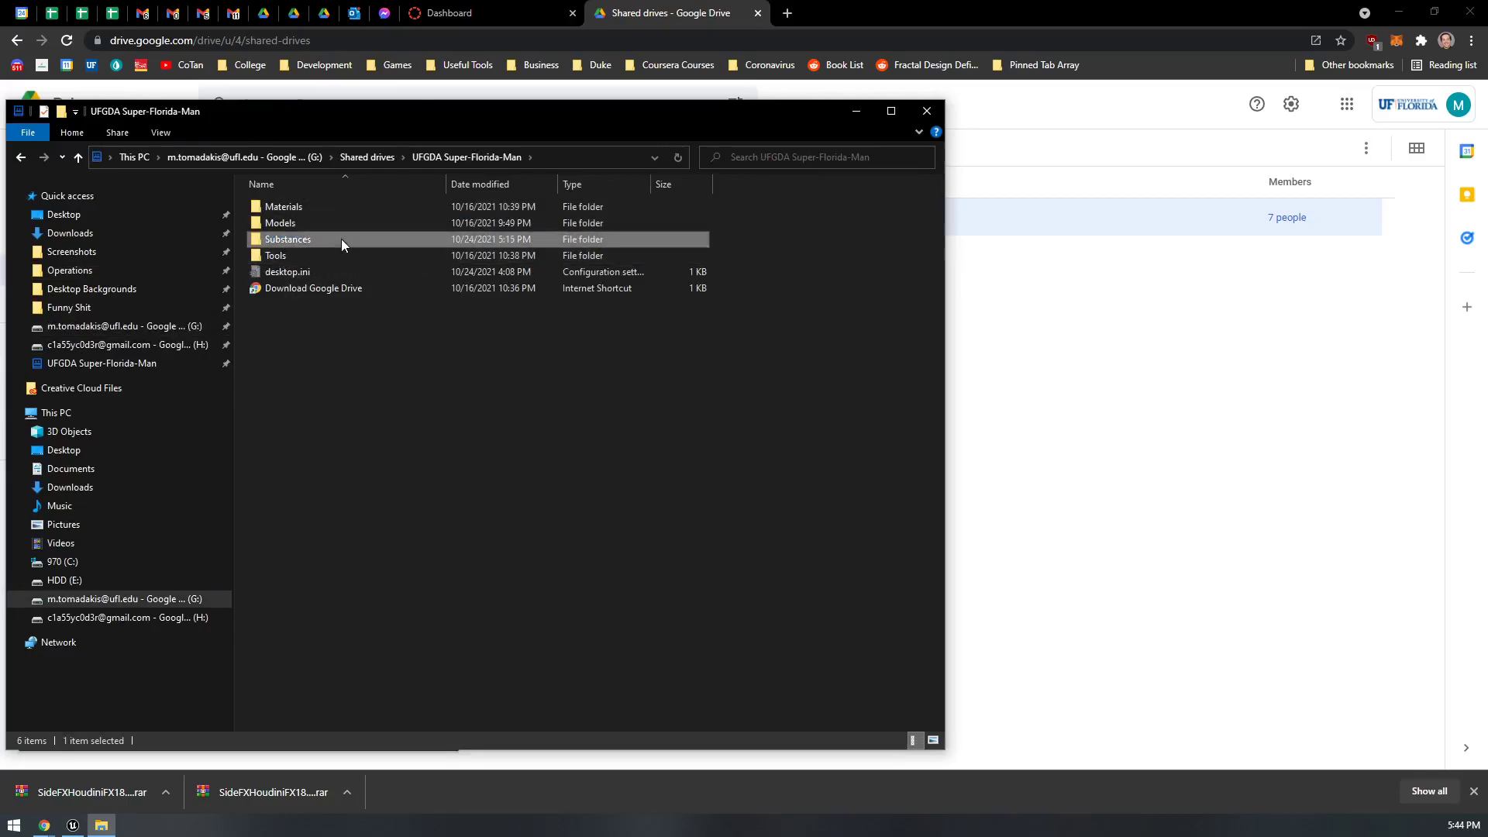
double_click(341, 239)
double_click(312, 209)
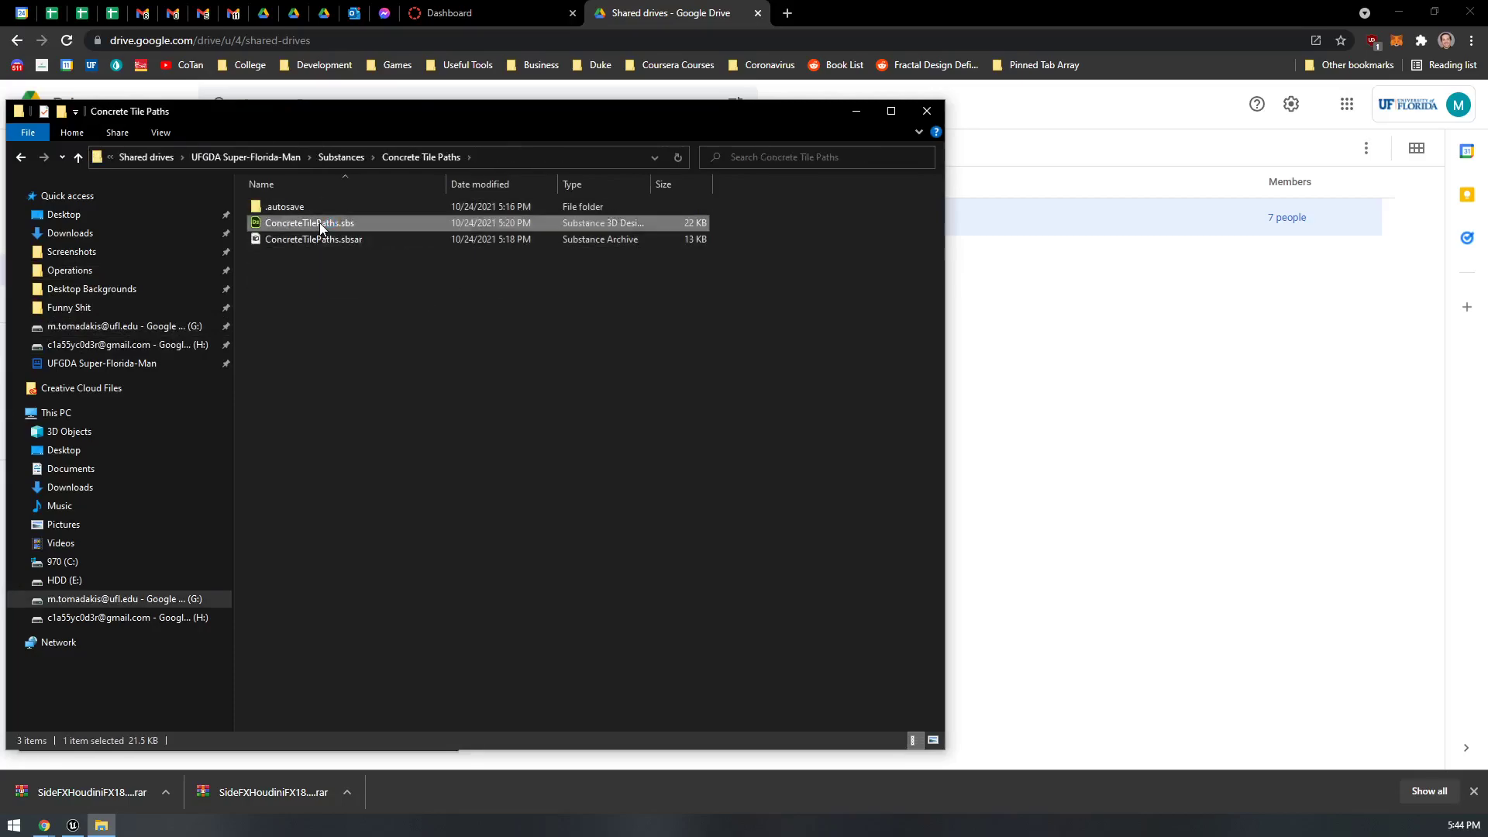
double_click(320, 222)
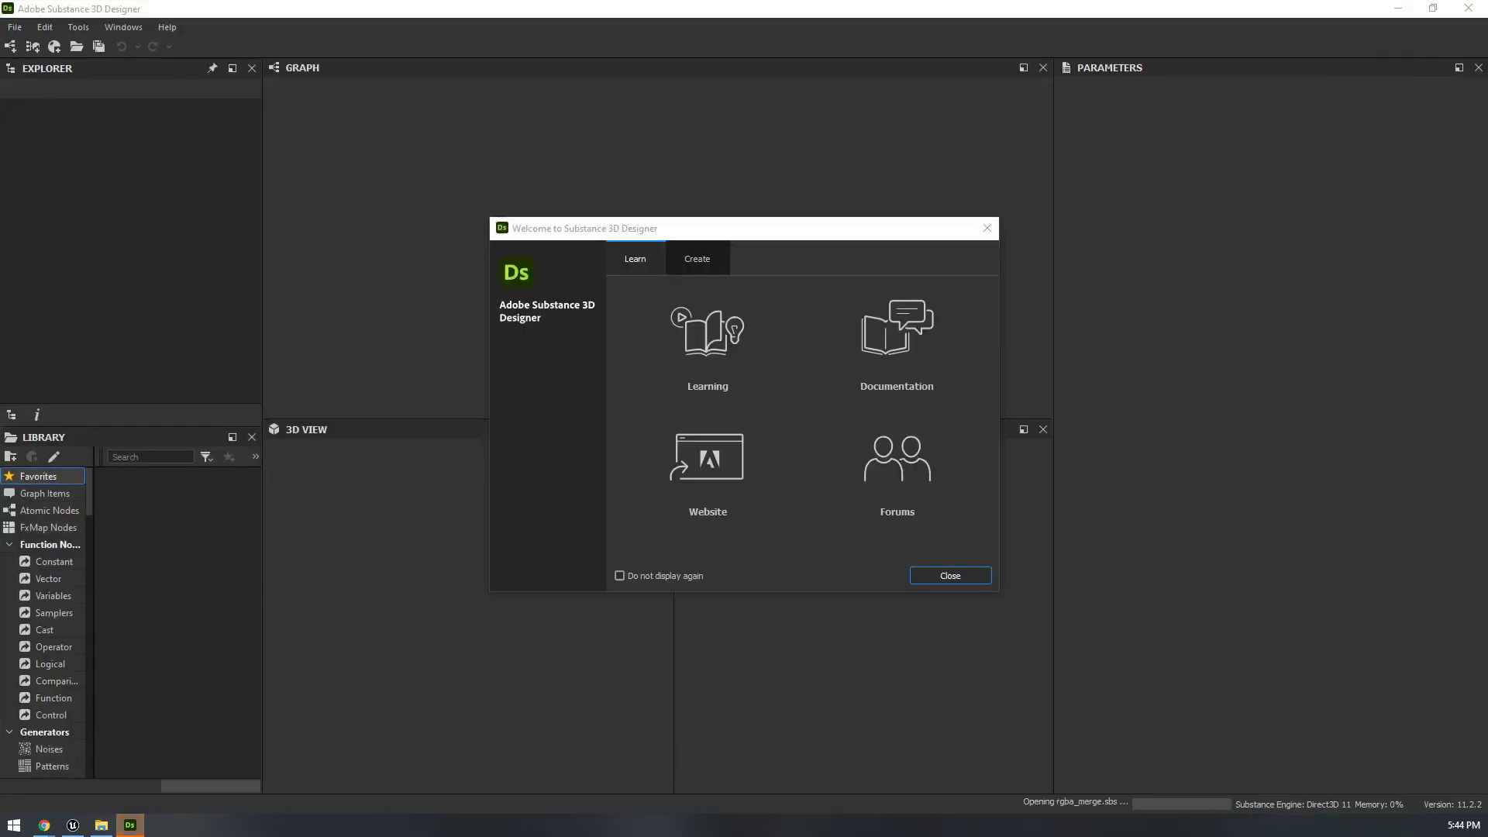
left_click(988, 227)
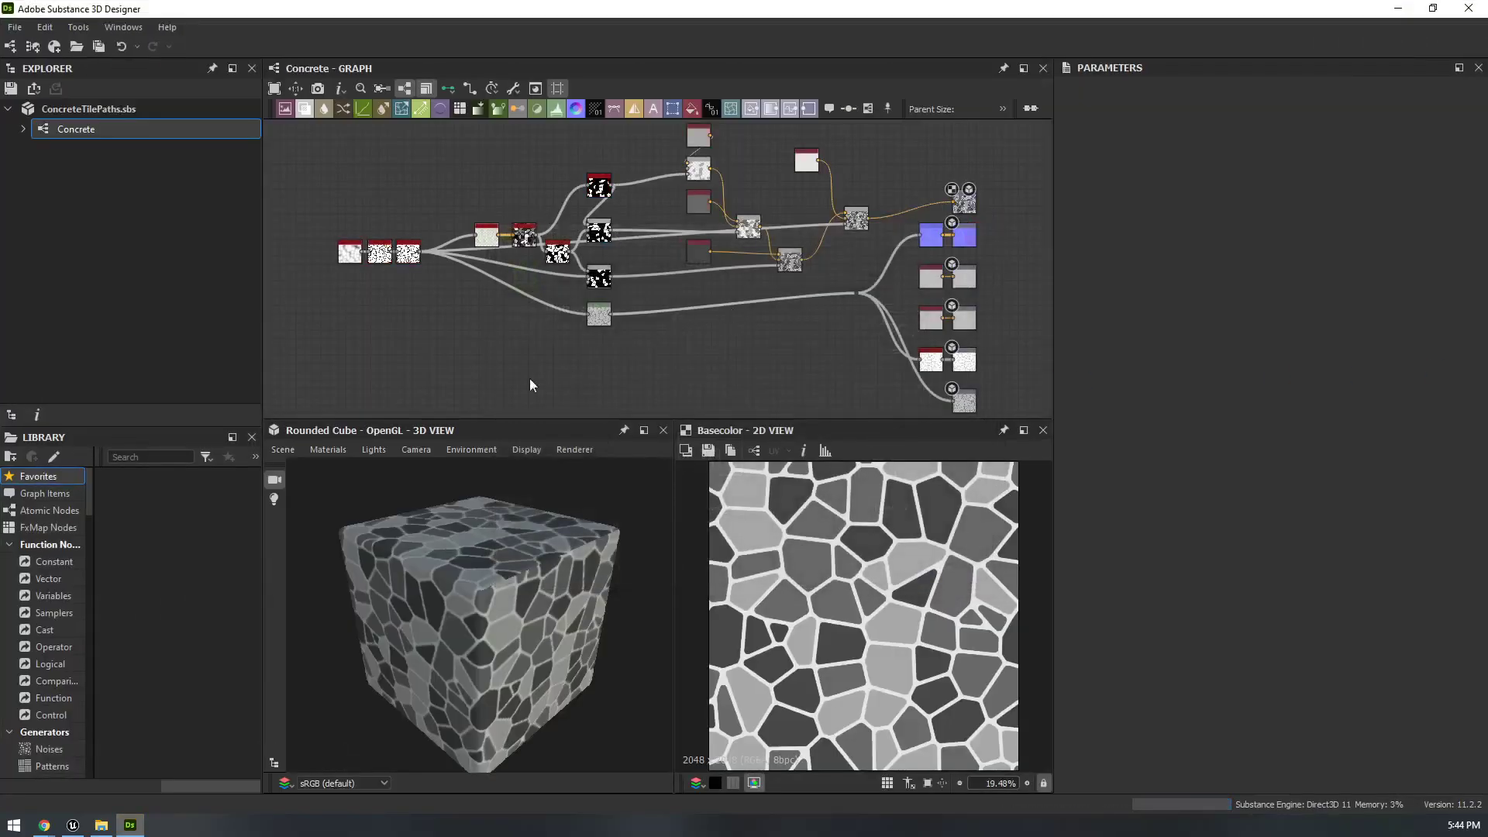
- Examine the Cells 1, Edge Detect and Blur HQ Grayscale nodes and the link to Flood Fill
scroll(427, 320, "up", 5)
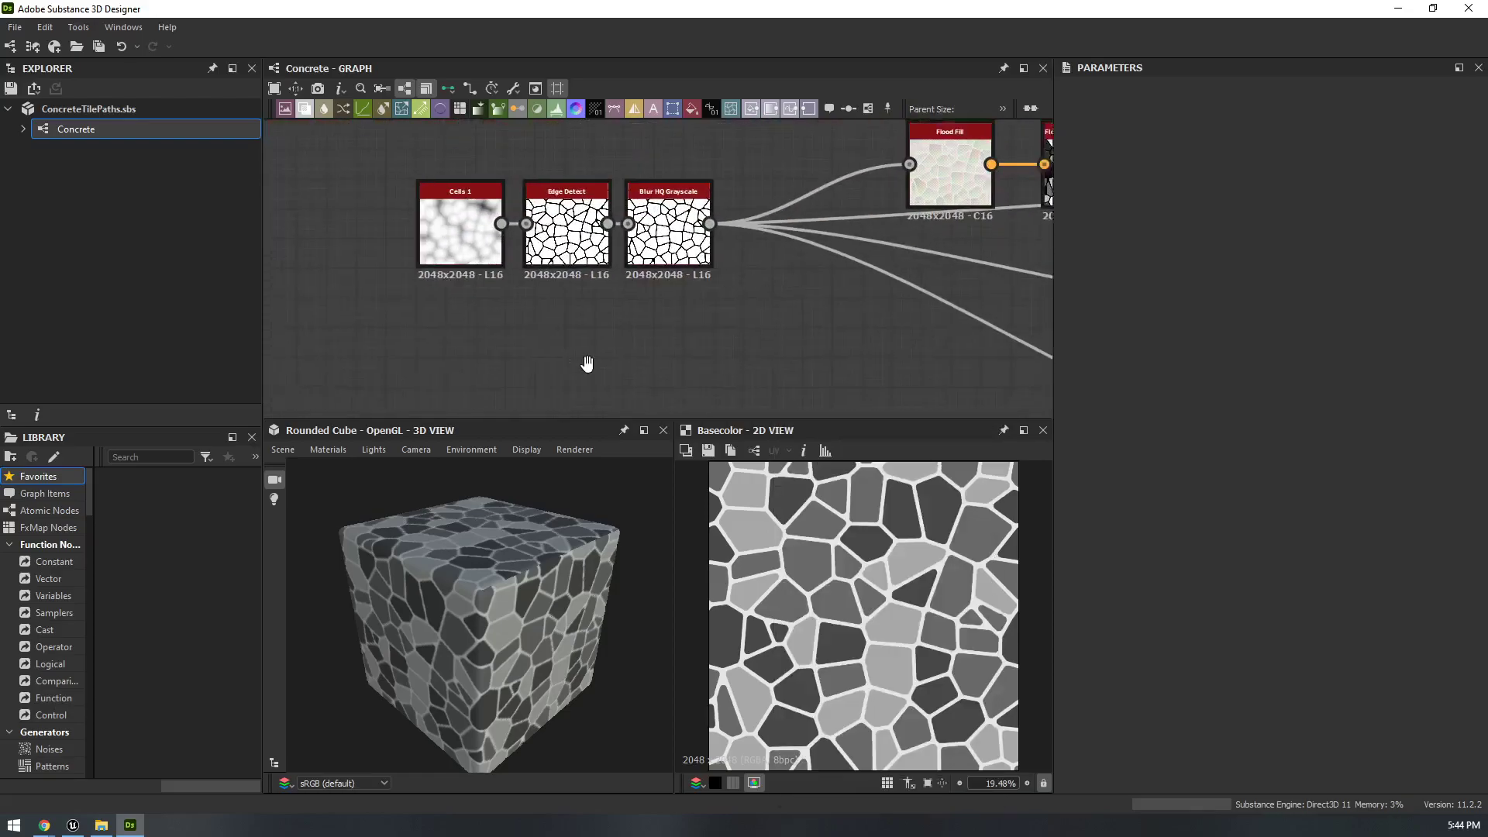
left_click(465, 247)
left_click(687, 241)
scroll(761, 300, "up", 3)
middle_click_drag(761, 300, 838, 352)
scroll(891, 285, "down", 2)
middle_click_drag(875, 286, 383, 338)
middle_click_drag(698, 295, 777, 368)
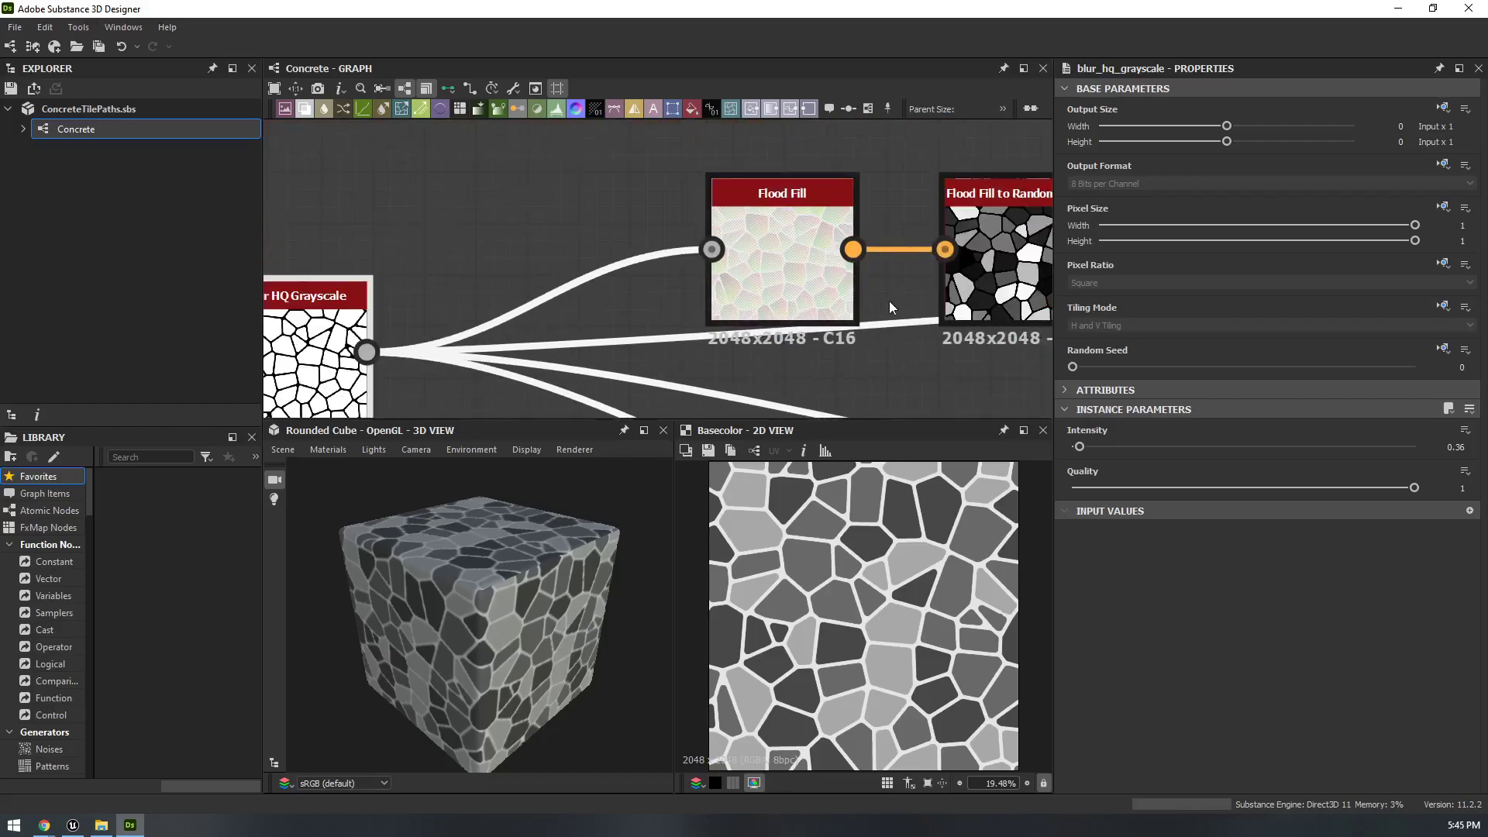
- Tidy the start of the graph by moving the Flood Fill, Flood Fill to Random and Histogram Scan nodes closer together
left_click_drag(826, 301, 686, 243)
middle_click_drag(835, 269, 696, 315)
left_click_drag(944, 317, 788, 268)
middle_click_drag(978, 291, 564, 314)
scroll(626, 311, "down", 4)
left_click_drag(779, 192, 663, 194)
middle_click_drag(954, 256, 590, 383)
- Try different positions for the uppermost gray Uniform Color node around its Blend node, and raise the second Blend node
left_click_drag(694, 200, 611, 209)
middle_click_drag(804, 267, 574, 157)
scroll(627, 195, "down", 3)
middle_click_drag(522, 211, 722, 179)
scroll(607, 176, "up", 2)
middle_click_drag(612, 210, 513, 267)
scroll(694, 233, "down", 4)
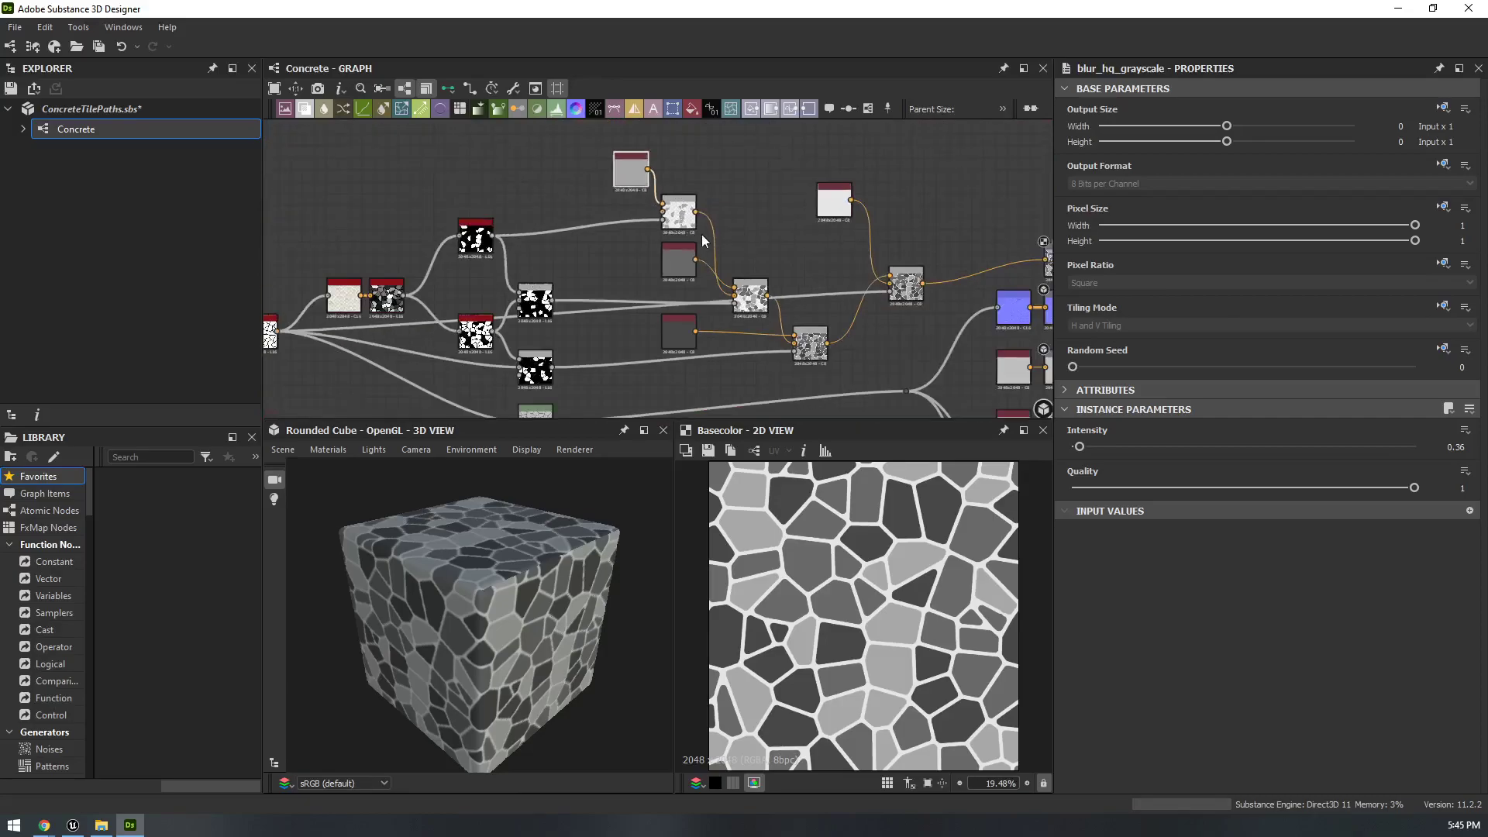
left_click_drag(631, 195, 681, 189)
scroll(723, 234, "up", 2)
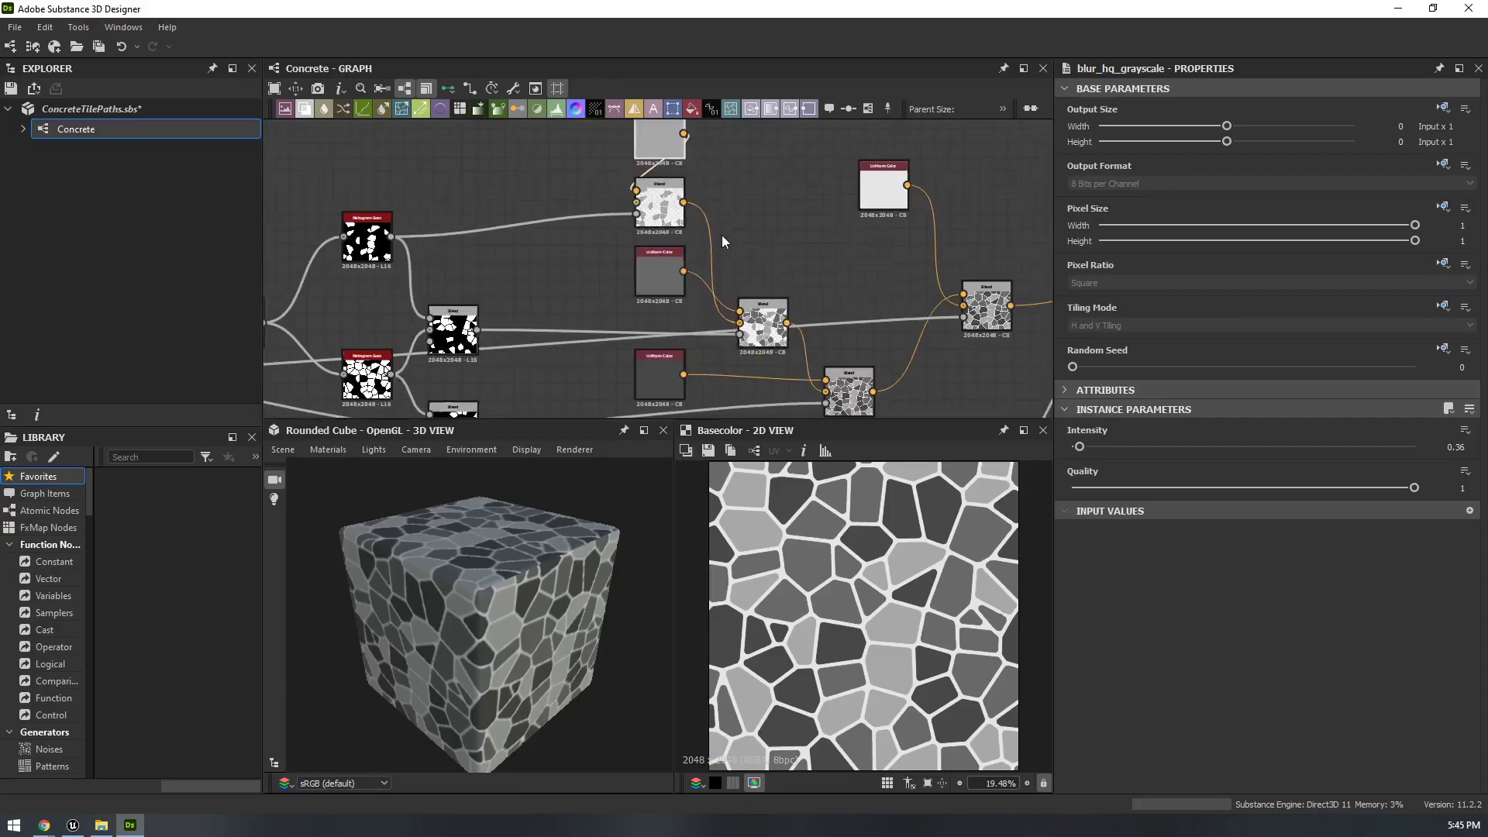
left_click_drag(751, 333, 752, 246)
middle_click_drag(751, 244, 829, 311)
left_click_drag(731, 203, 653, 215)
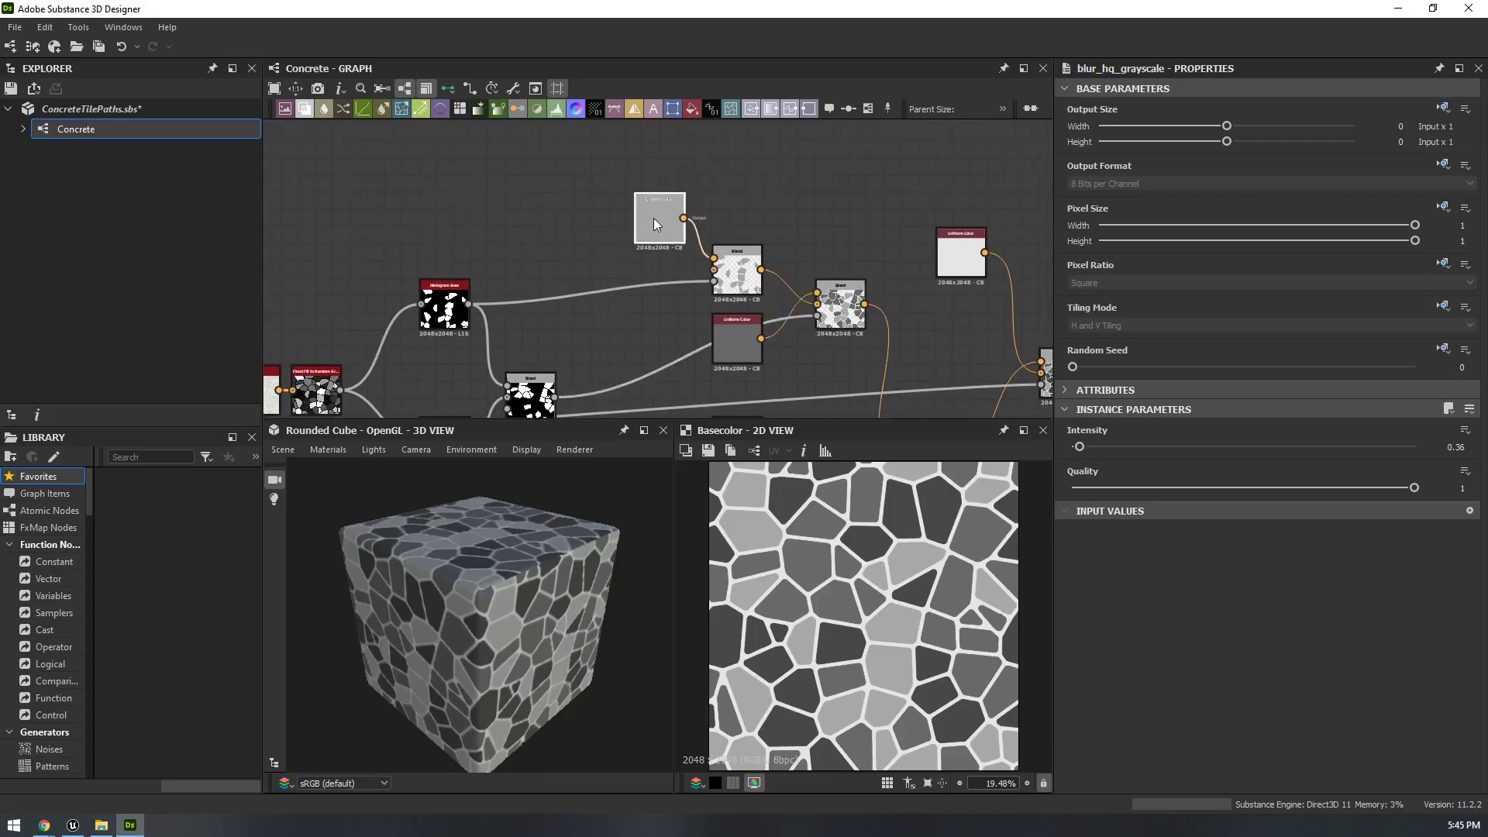
- Try stacking the first two gray Uniform Color nodes directly above the Blend nodes they feed
left_click_drag(734, 341, 739, 202)
left_click_drag(732, 260, 744, 297)
left_click_drag(740, 207, 820, 225)
left_click_drag(841, 310, 841, 378)
left_click_drag(667, 225, 741, 220)
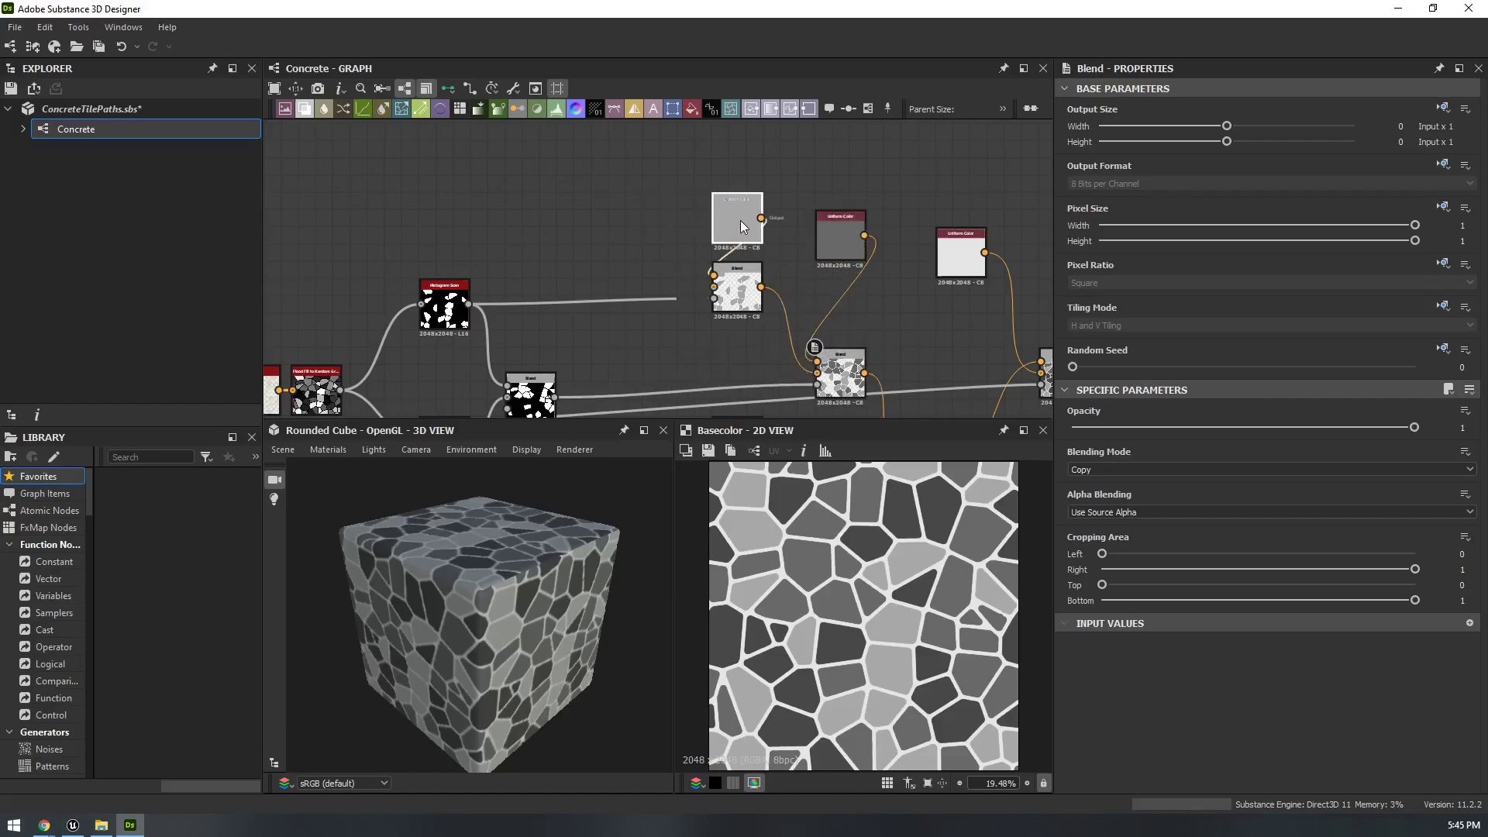
middle_click_drag(846, 237, 797, 180)
left_click_drag(797, 180, 799, 258)
left_click_drag(803, 321, 808, 349)
left_click_drag(802, 273, 802, 290)
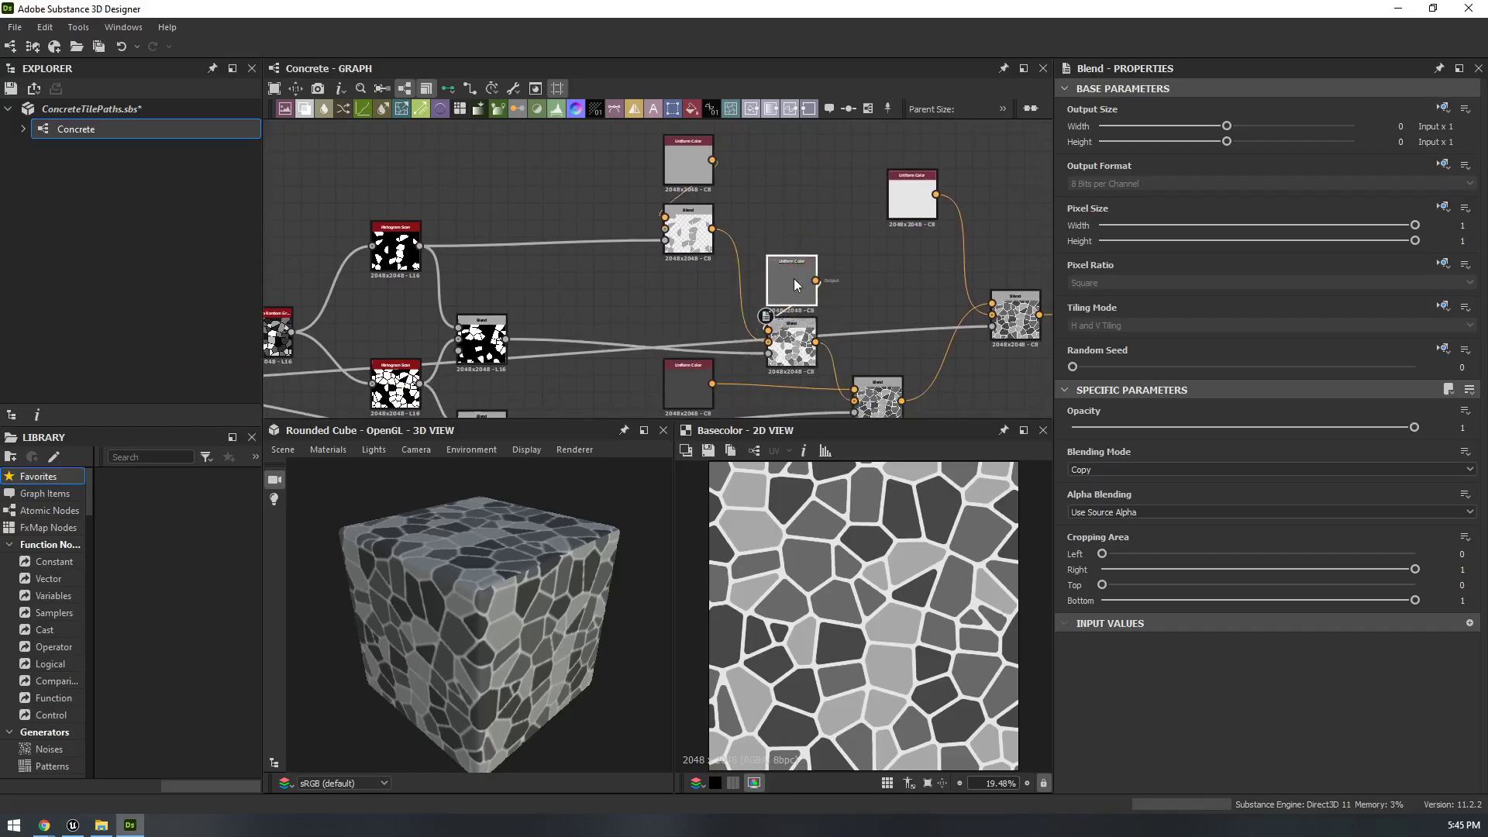
- Arrange the three gray Uniform Color nodes and their Blend nodes in a compact diagonal cascade, each color left of its Blend
left_click_drag(691, 165, 611, 175)
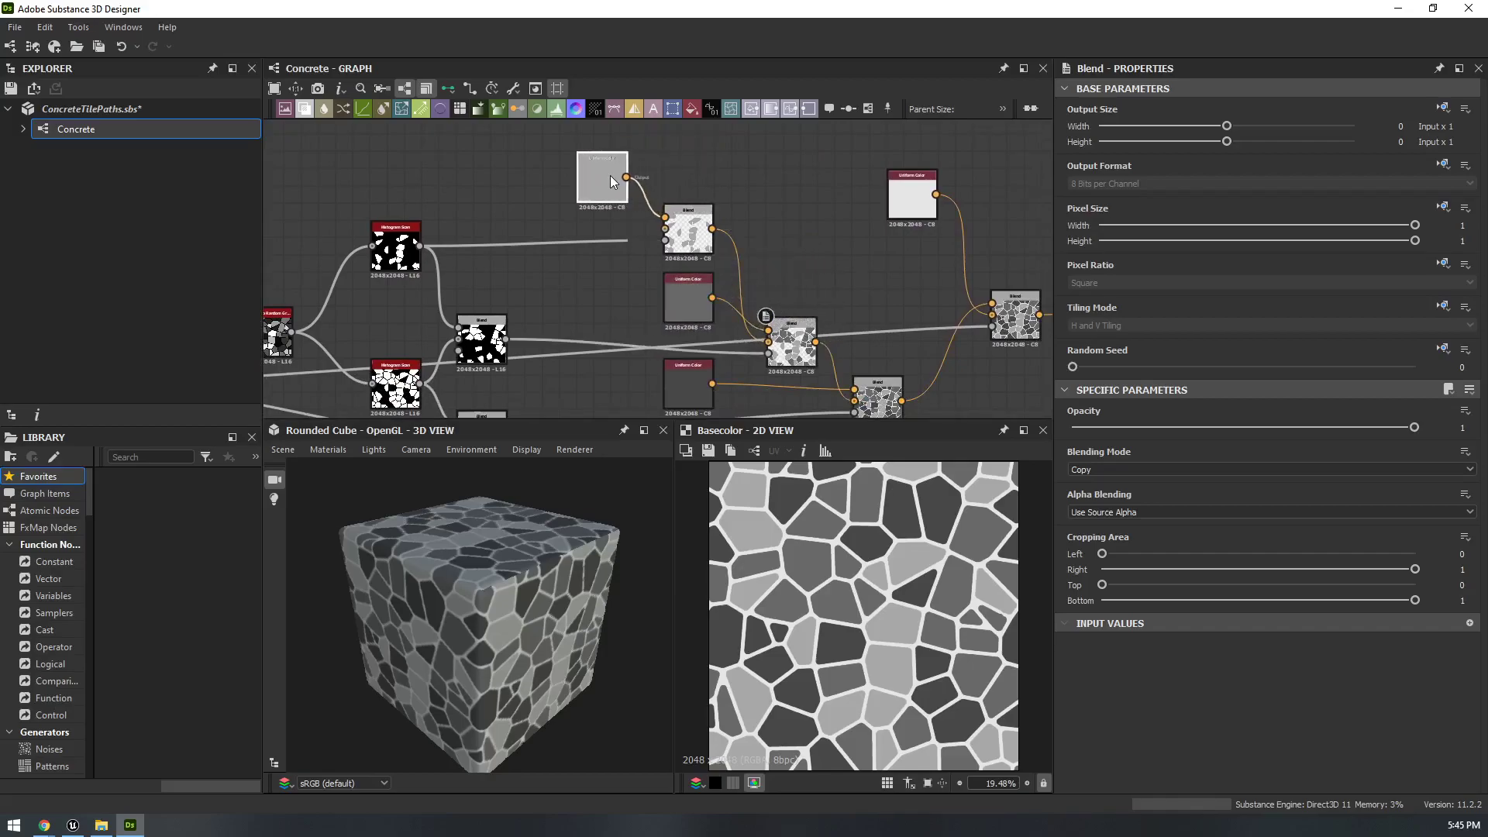
middle_click_drag(936, 319, 836, 284)
left_click_drag(765, 313, 750, 266)
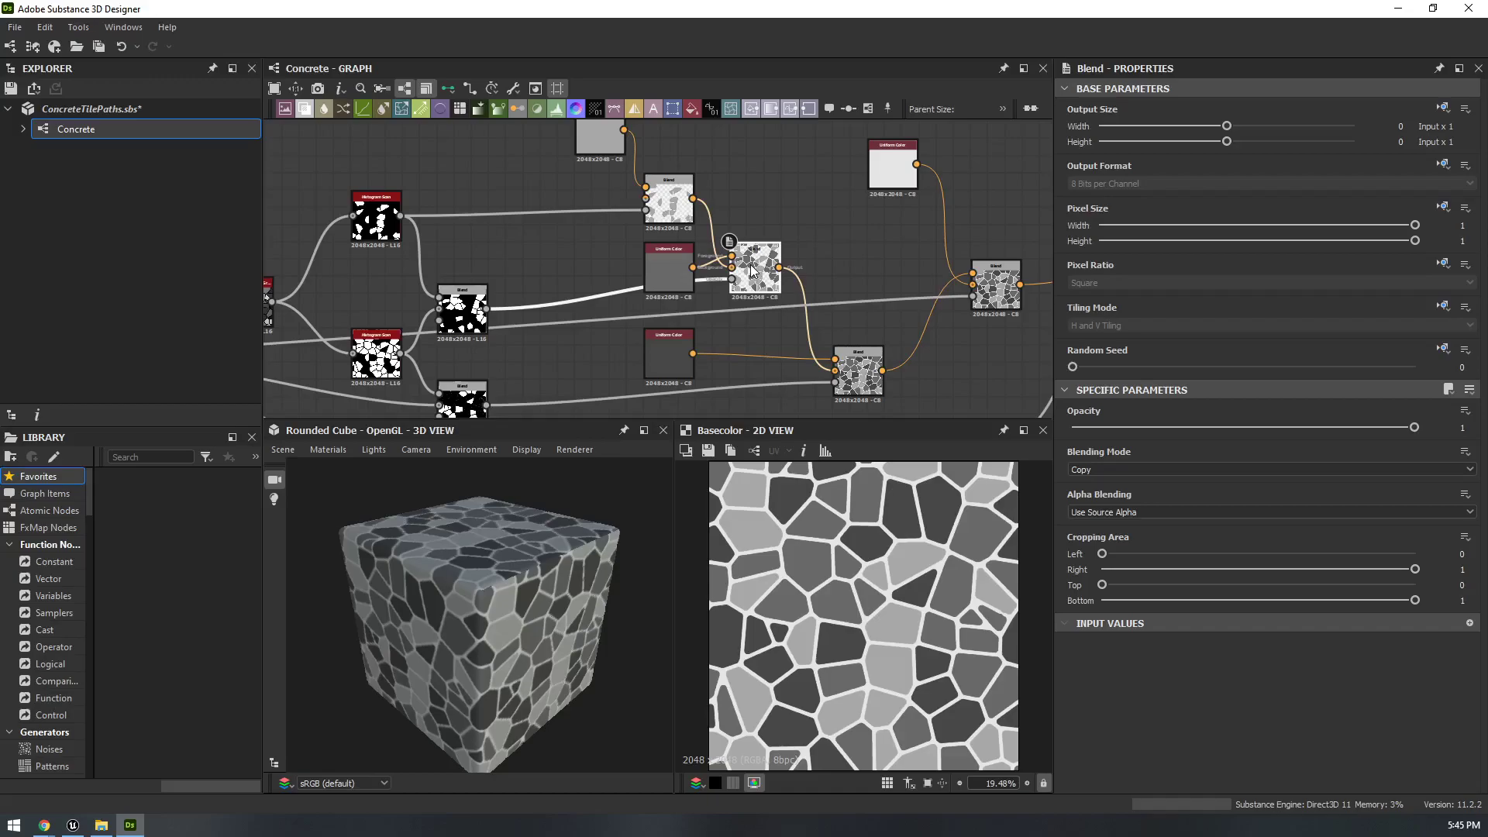
left_click_drag(750, 266, 736, 267)
middle_click_drag(800, 320, 817, 291)
left_click_drag(878, 357, 817, 324)
left_click_drag(686, 331, 741, 318)
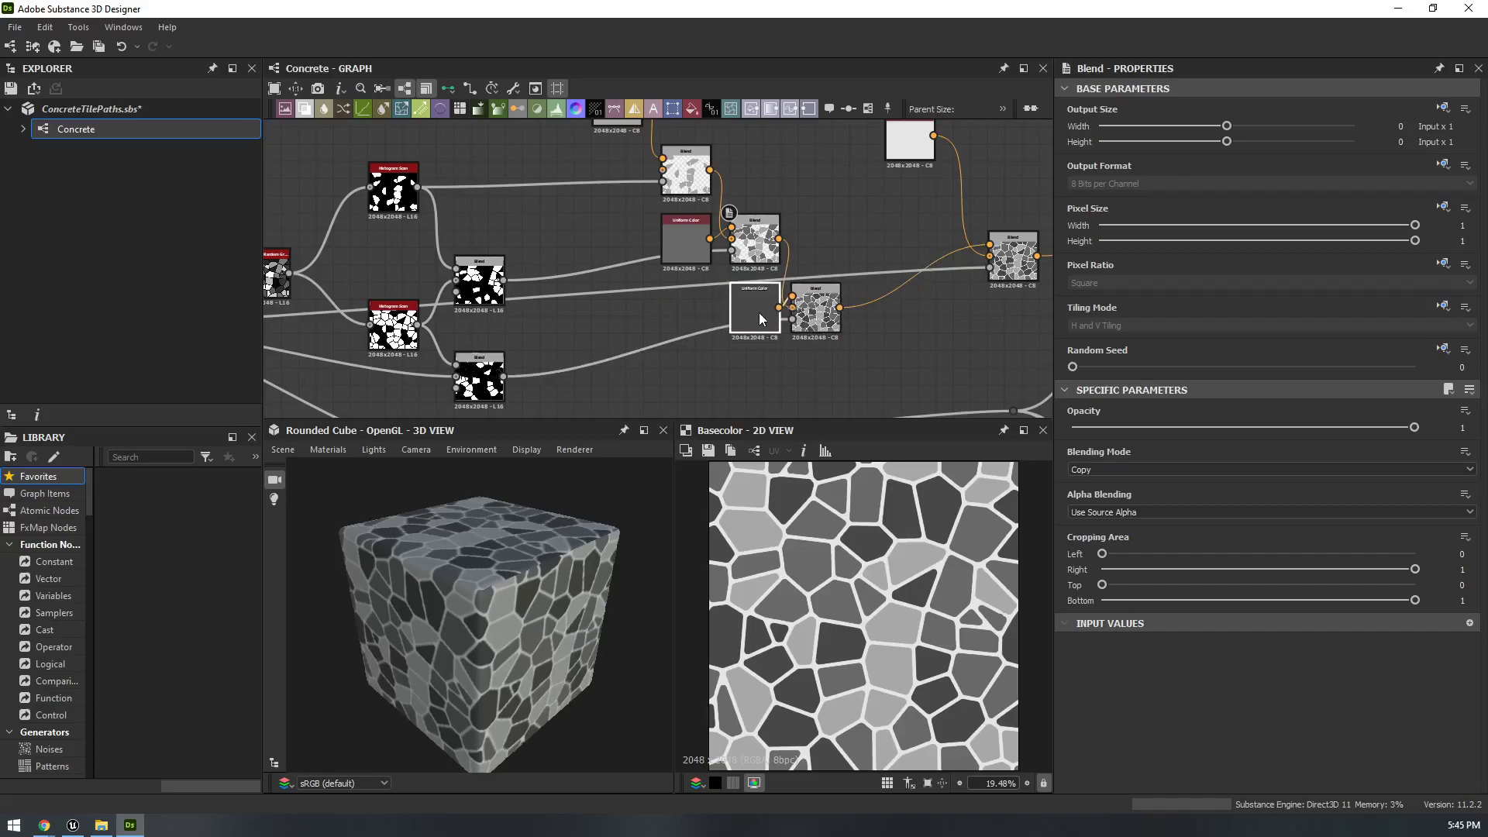
left_click_drag(813, 305, 820, 304)
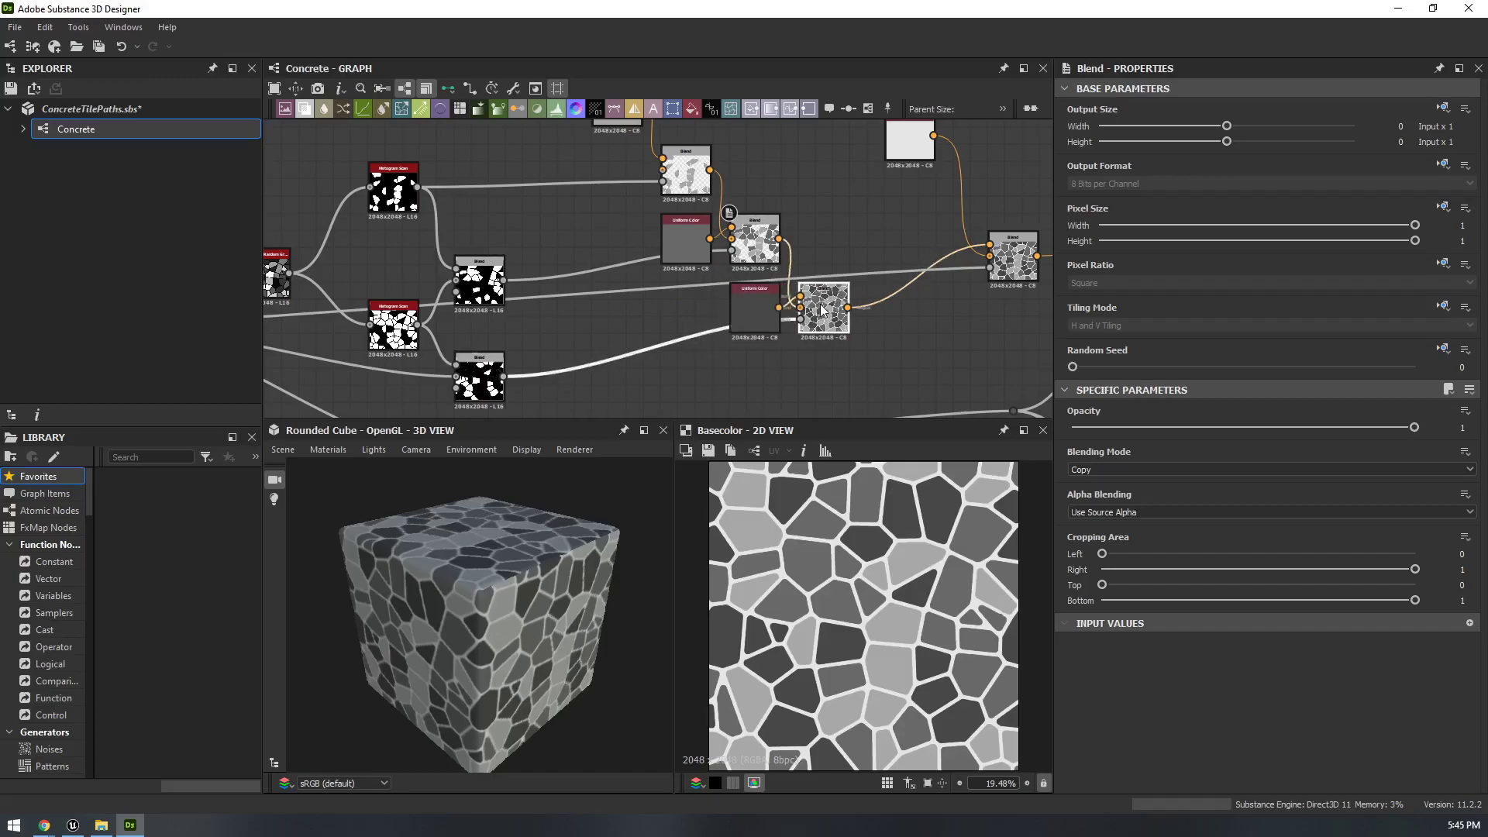
middle_click_drag(686, 203, 699, 280)
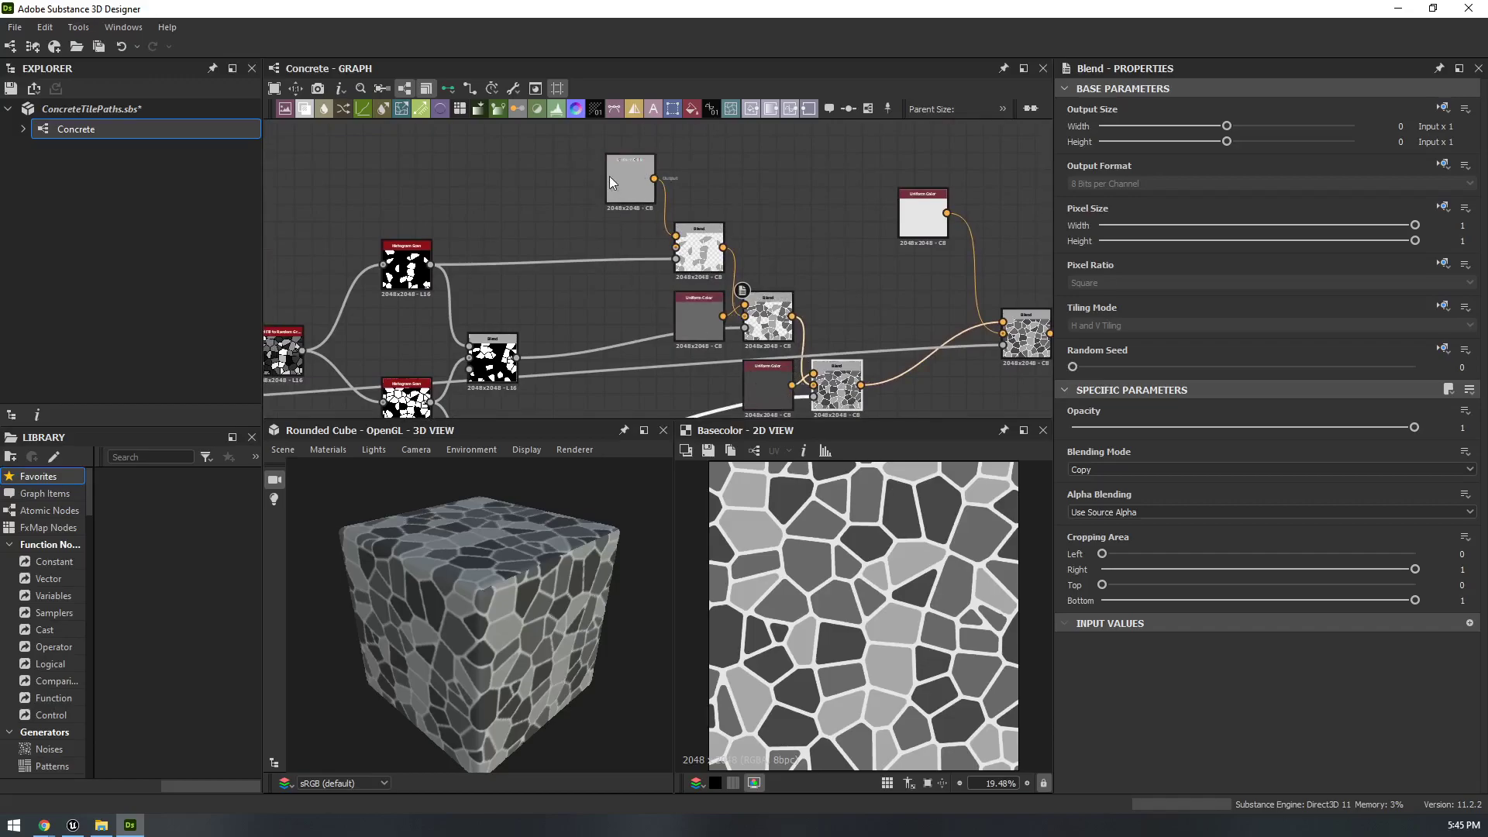
- Select the cascade of gray Uniform Color and Blend nodes and add a comment beside it
left_click_drag(617, 190, 855, 417)
middle_click_drag(757, 232, 709, 170)
right_click(711, 201)
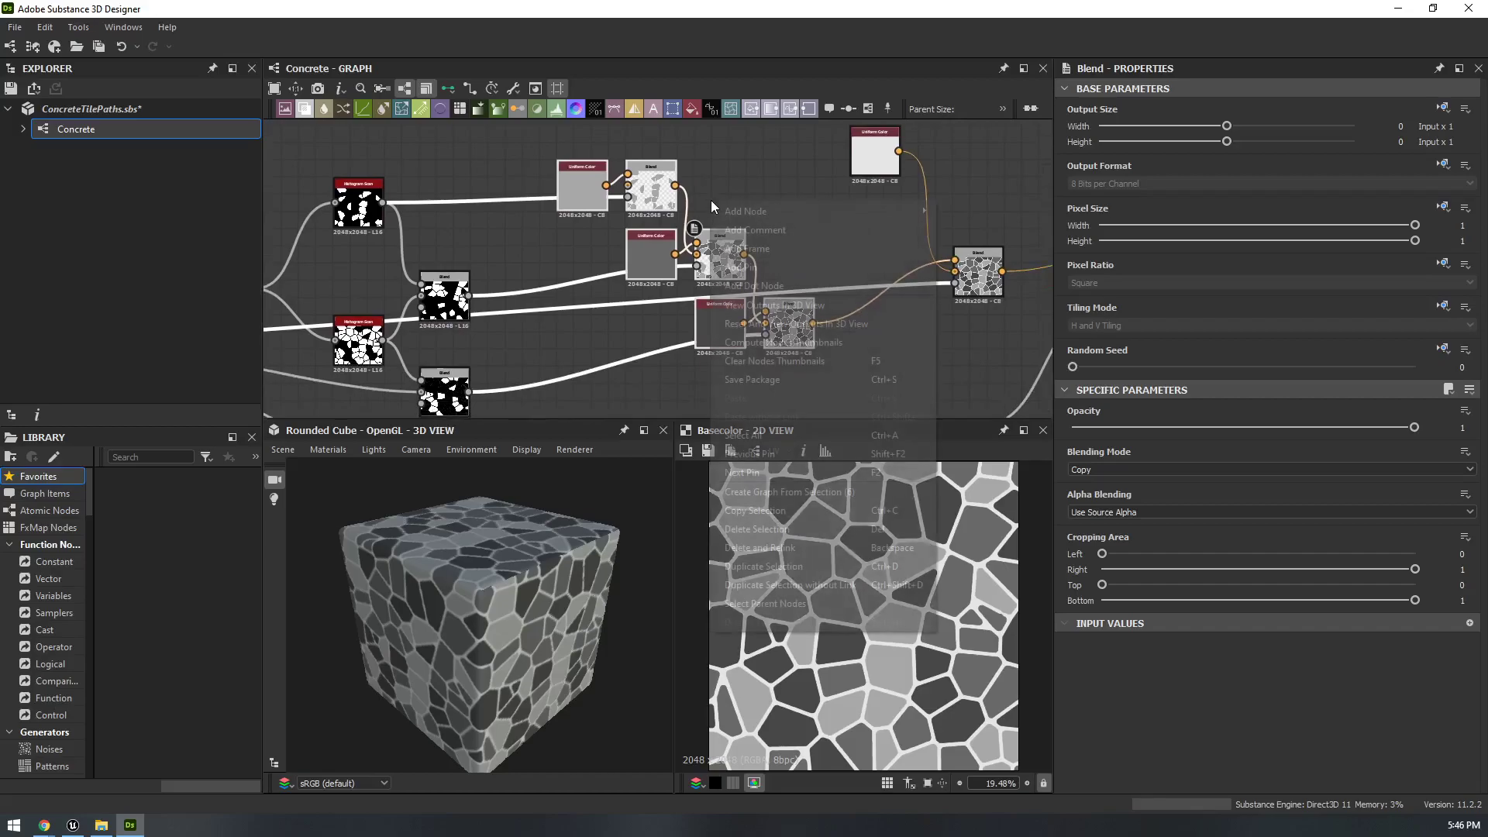
left_click(771, 229)
middle_click_drag(765, 225, 836, 307)
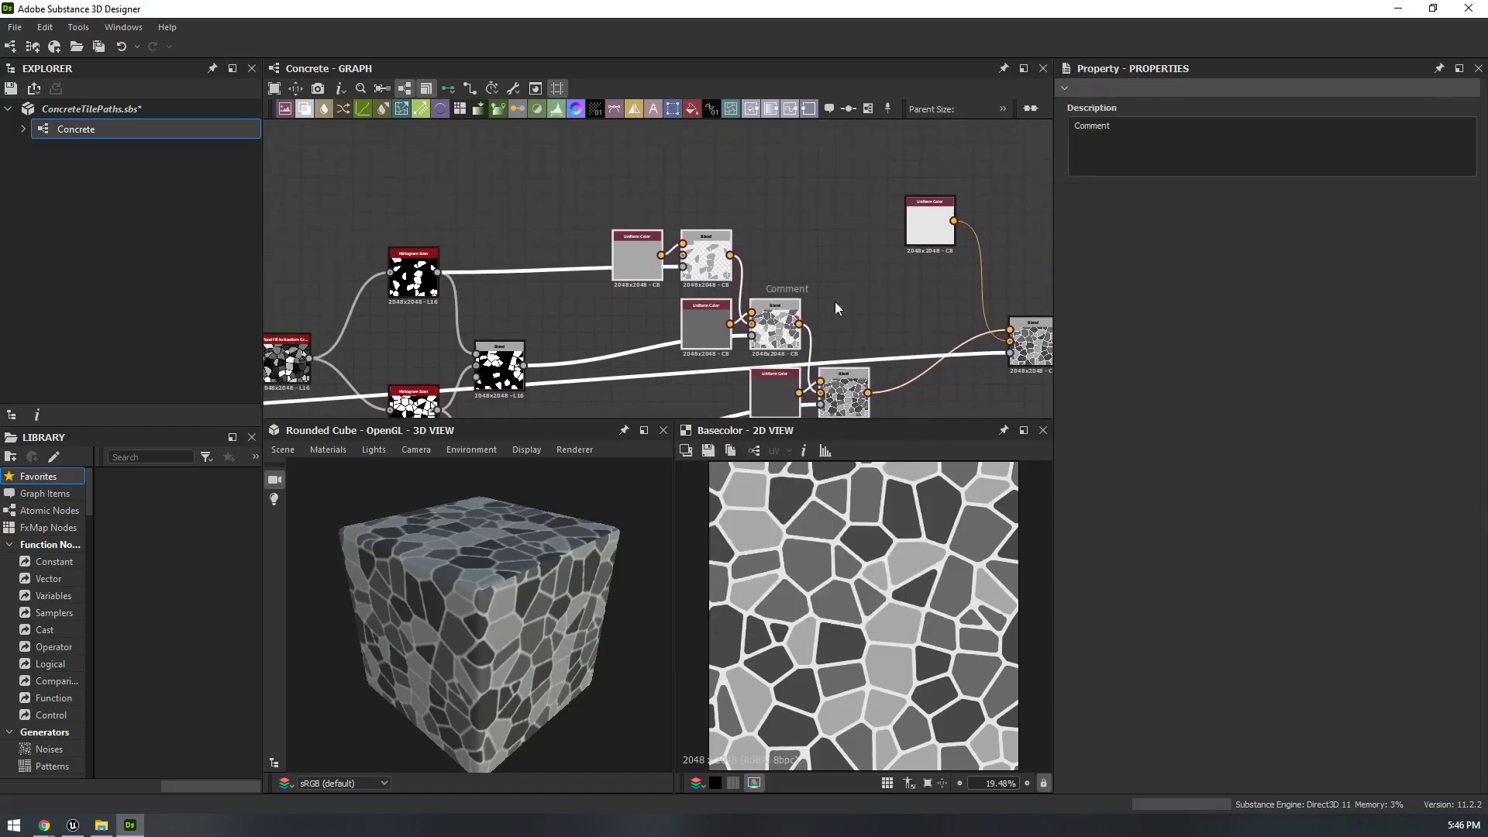
- Add a frame around the gray Uniform Color and Blend cascade and title it "Blend Concrete Colors"
scroll(698, 206, "down", 3)
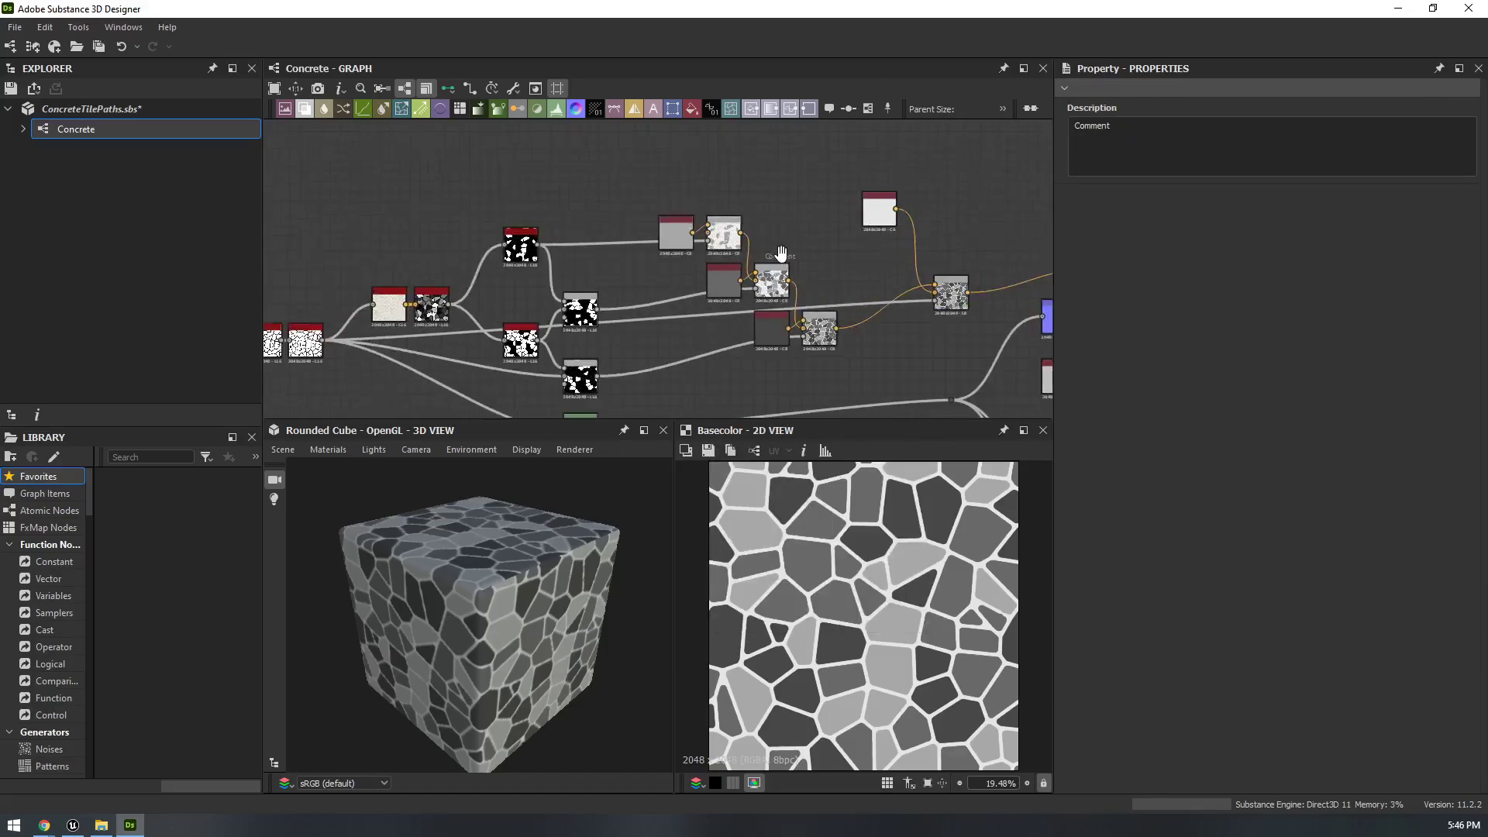
left_click_drag(713, 256, 827, 353)
right_click(825, 326)
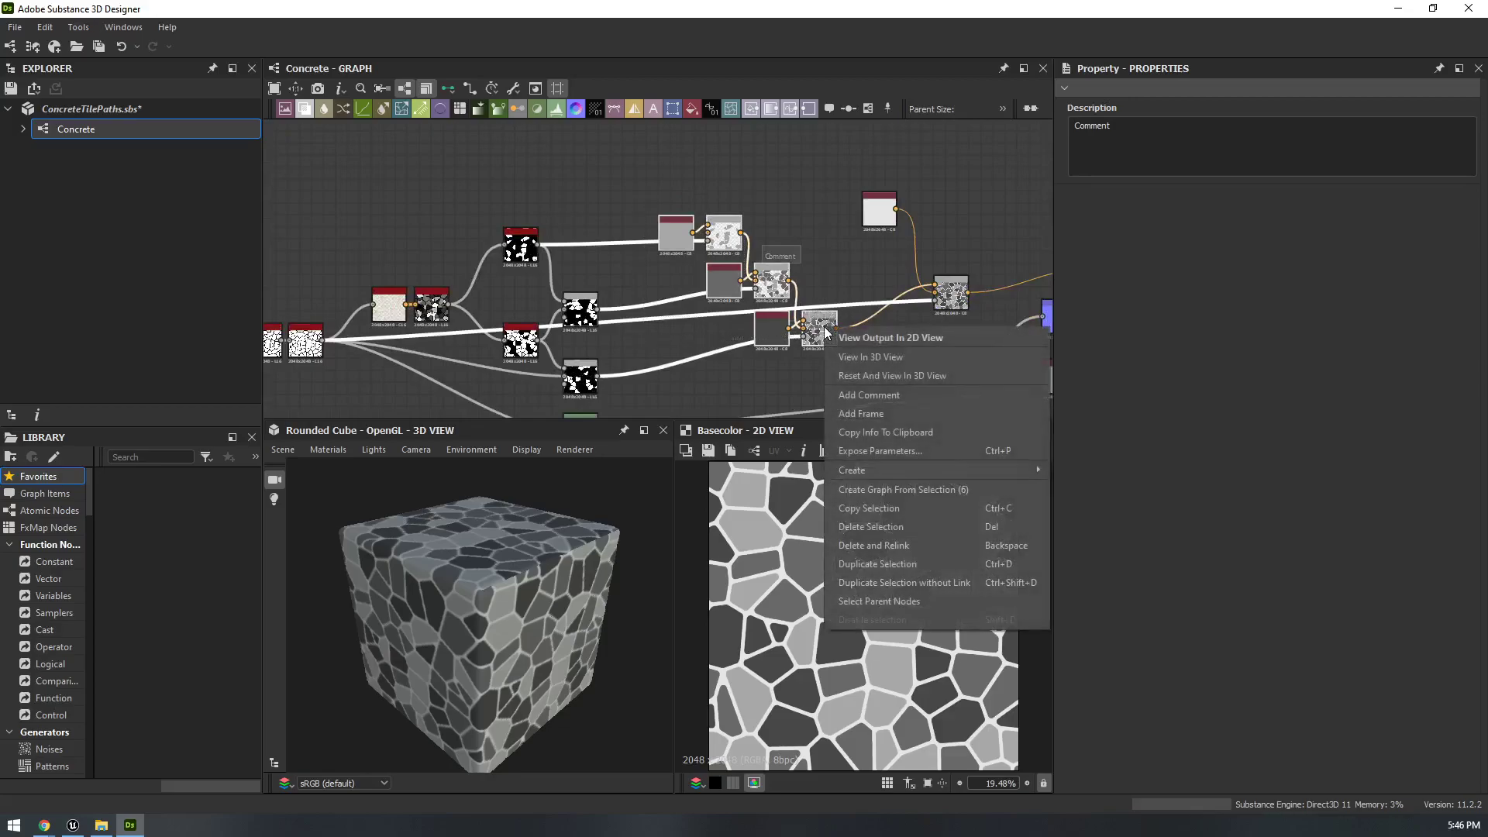
left_click(861, 412)
left_click(1112, 168)
left_click_drag(1113, 168, 976, 214)
type("Blend Concrete Color")
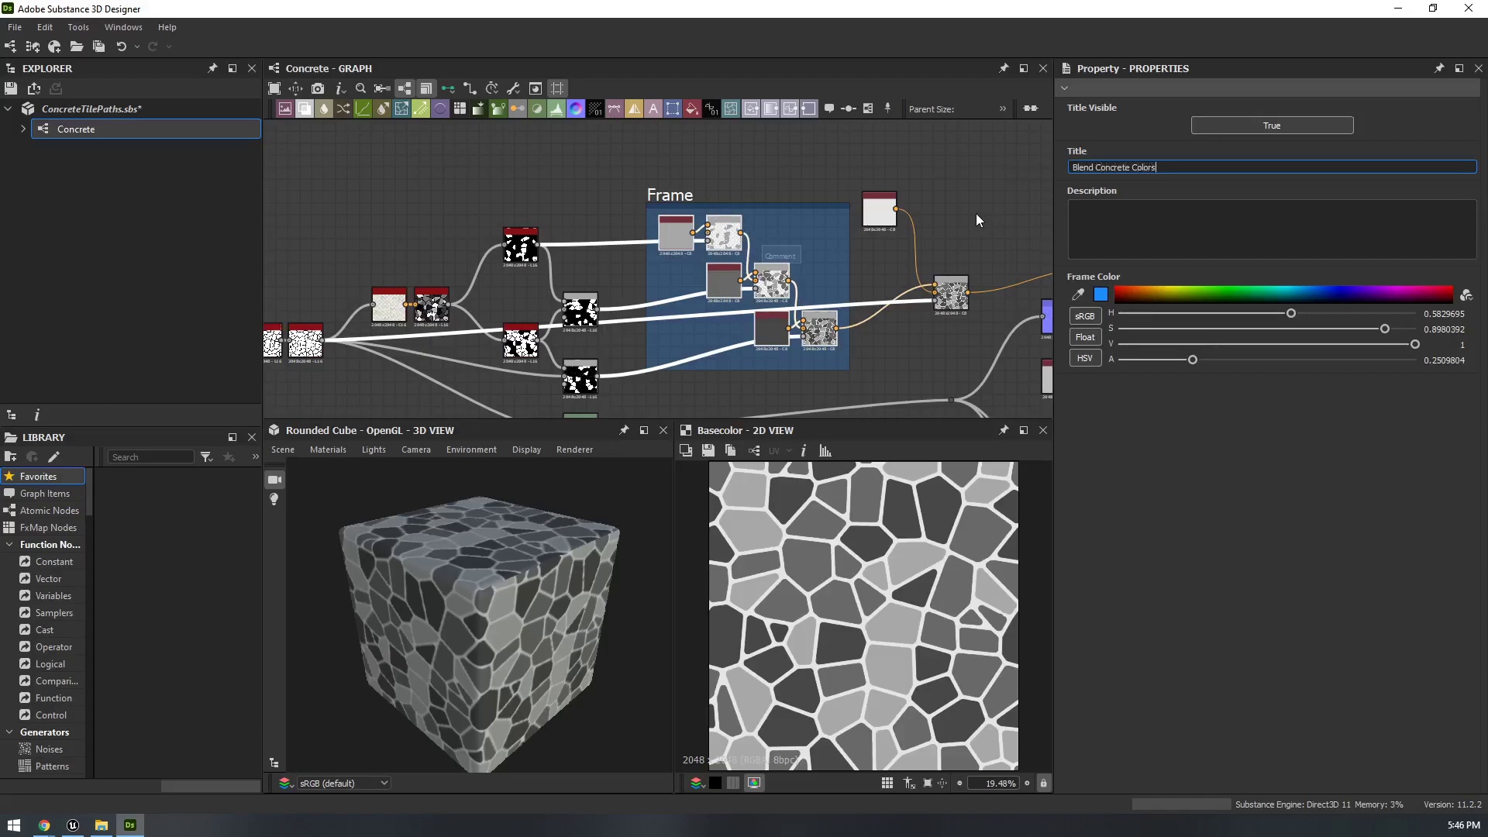
type("s")
key("Return")
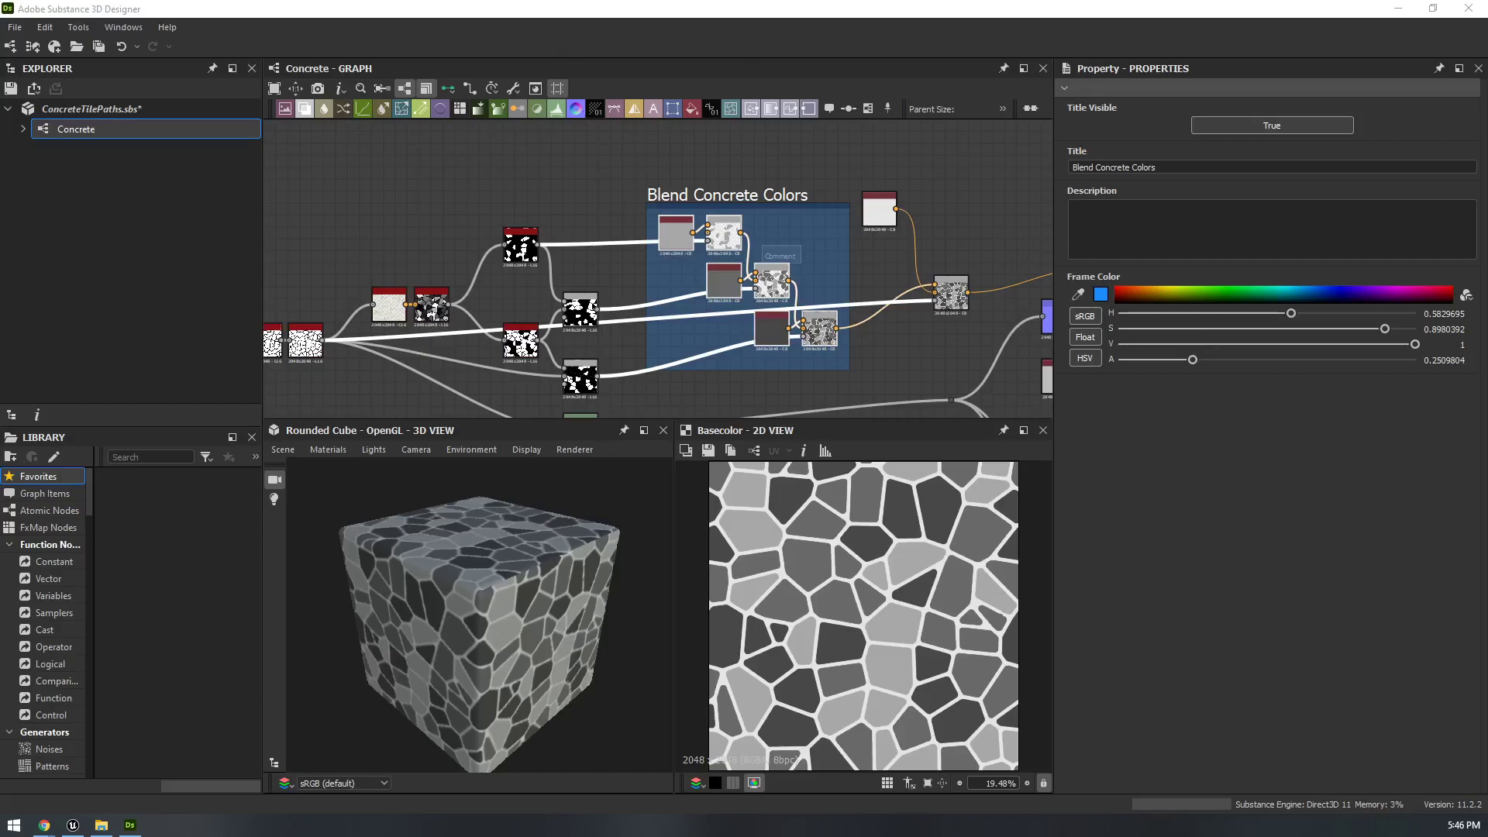
- Place the near-white Uniform Color node directly left of the final Blend node before the base color output
middle_click_drag(985, 265, 852, 263)
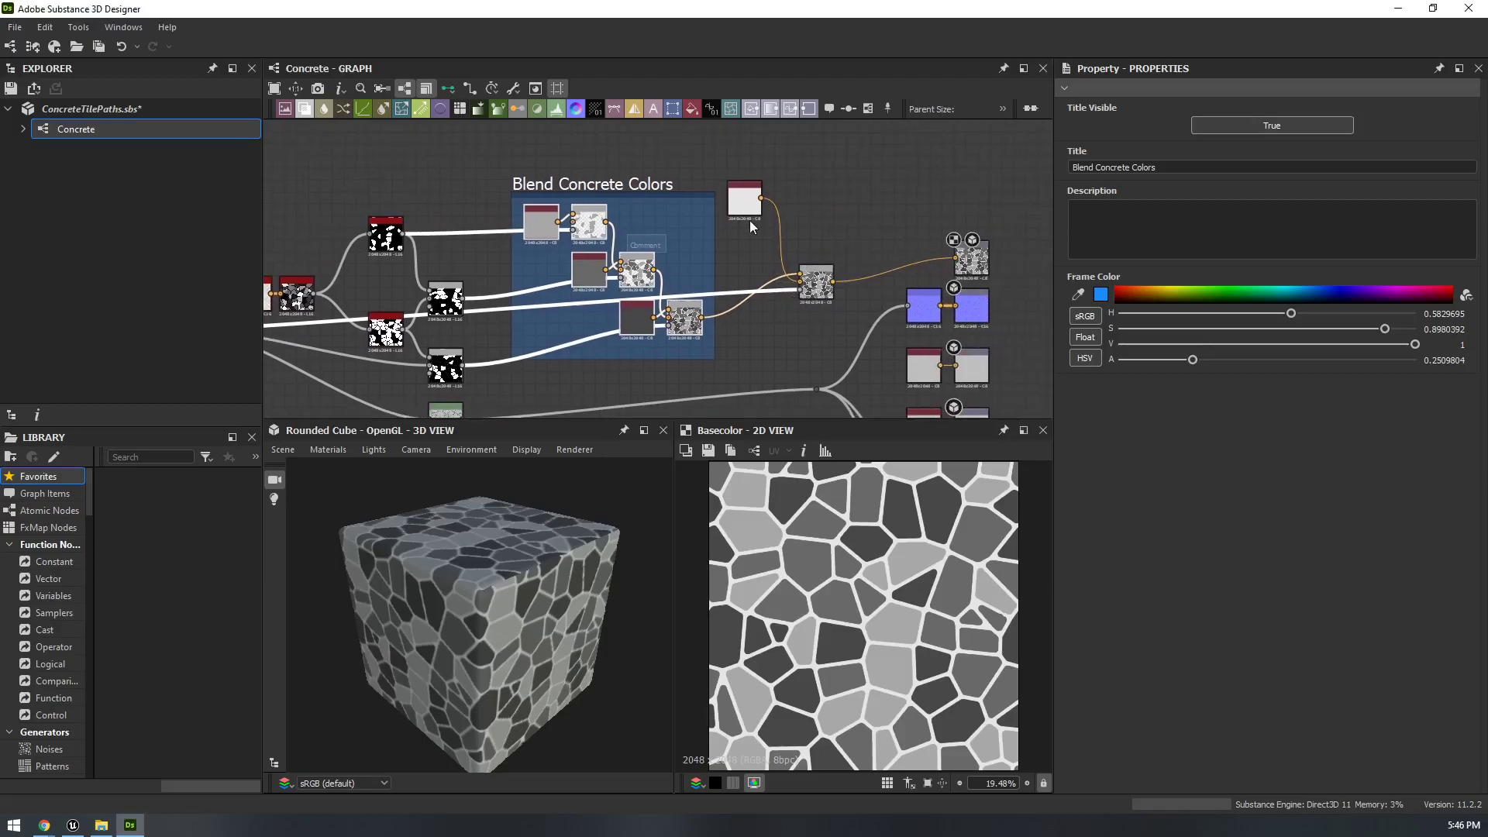
scroll(806, 256, "up", 4)
left_click(770, 341)
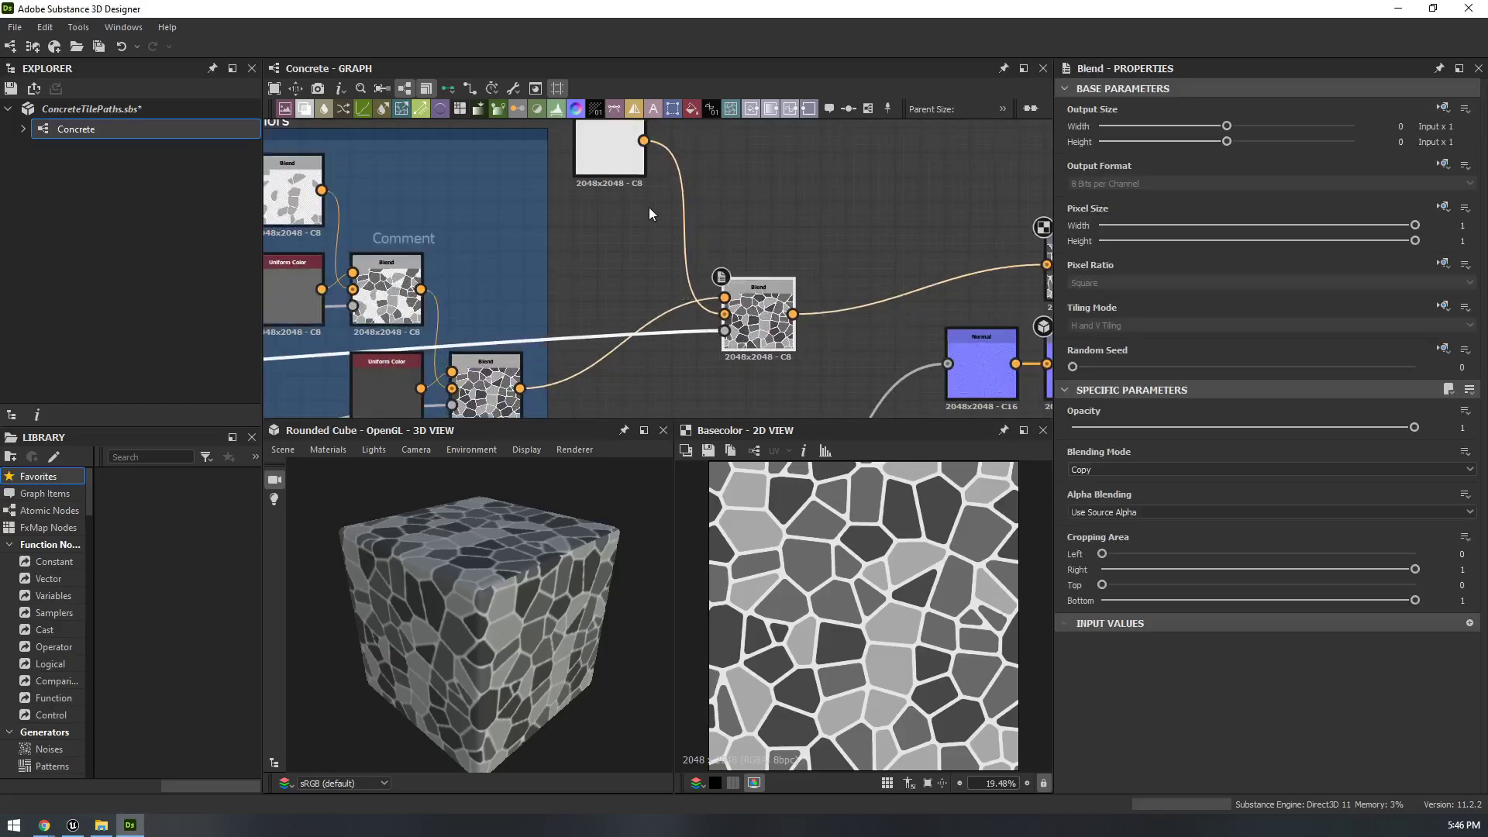
scroll(709, 299, "down", 2)
middle_click_drag(711, 303, 614, 324)
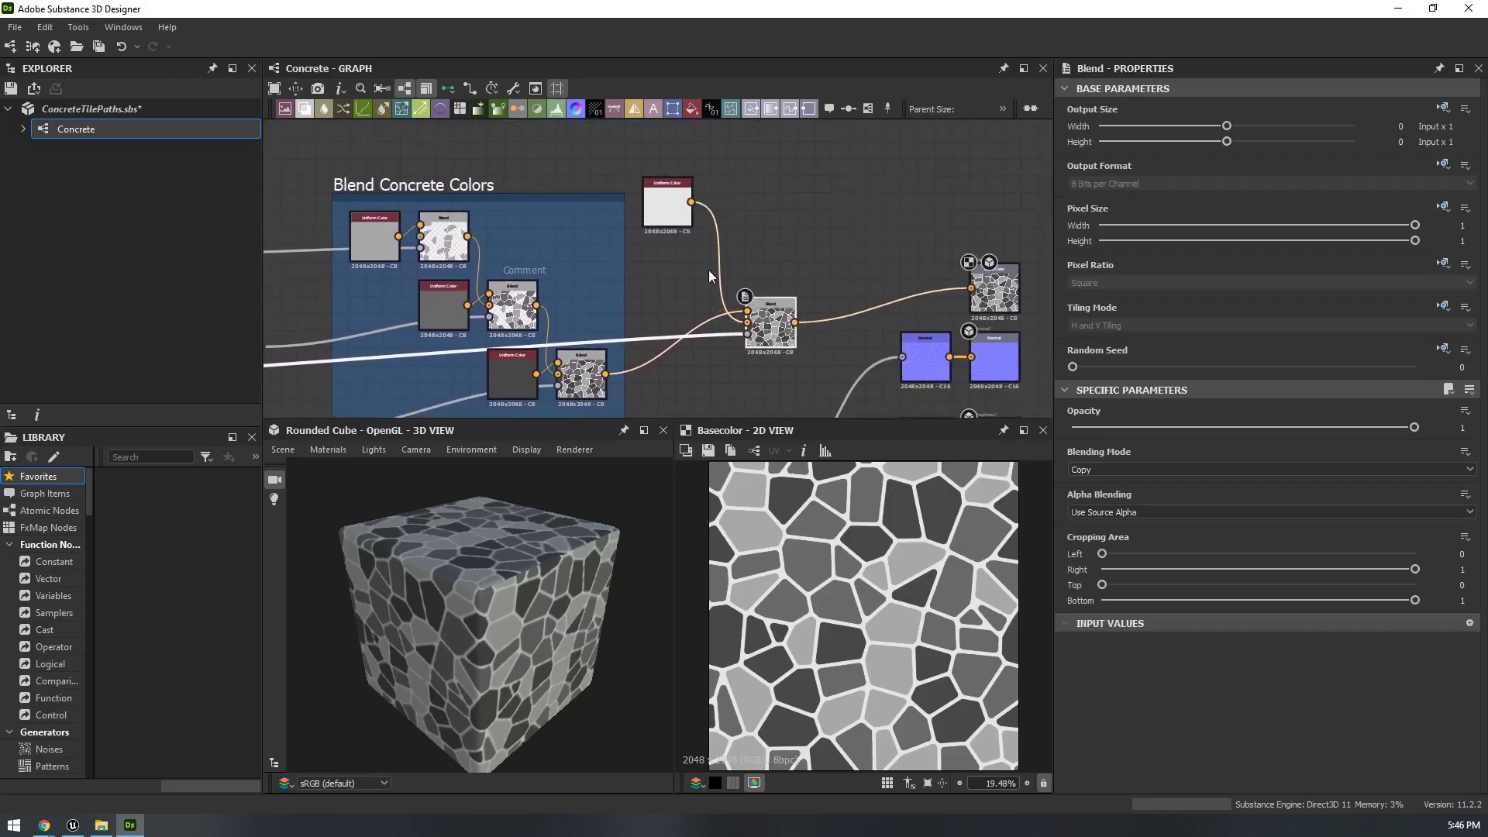
left_click_drag(700, 318, 702, 328)
- Add a comment to the final Blend node with the description "Blend Crack Colors"
right_click(768, 322)
left_click(836, 388)
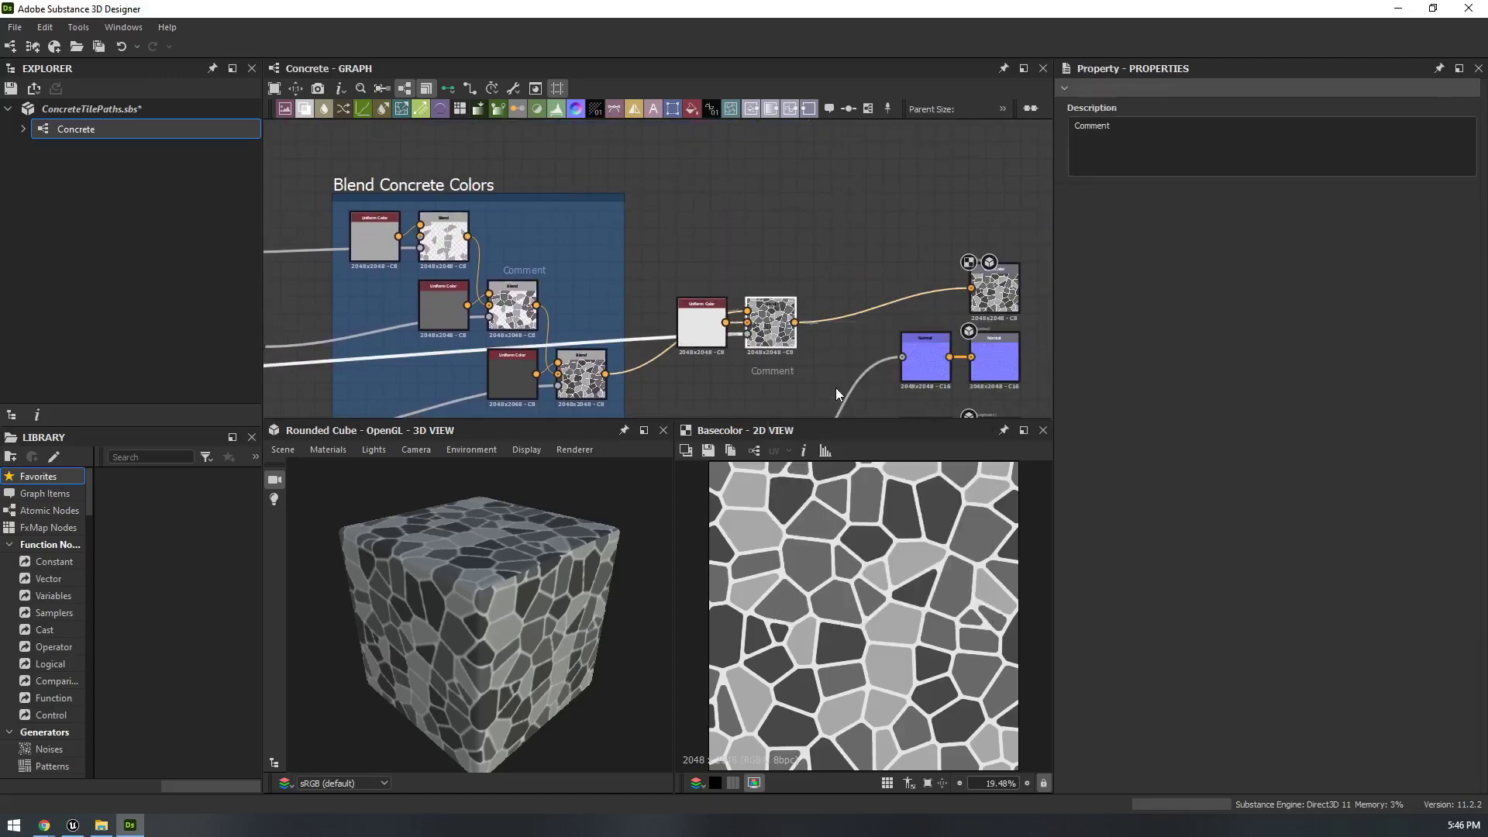
left_click_drag(1114, 125, 1074, 124)
type("Blend Crack Colors")
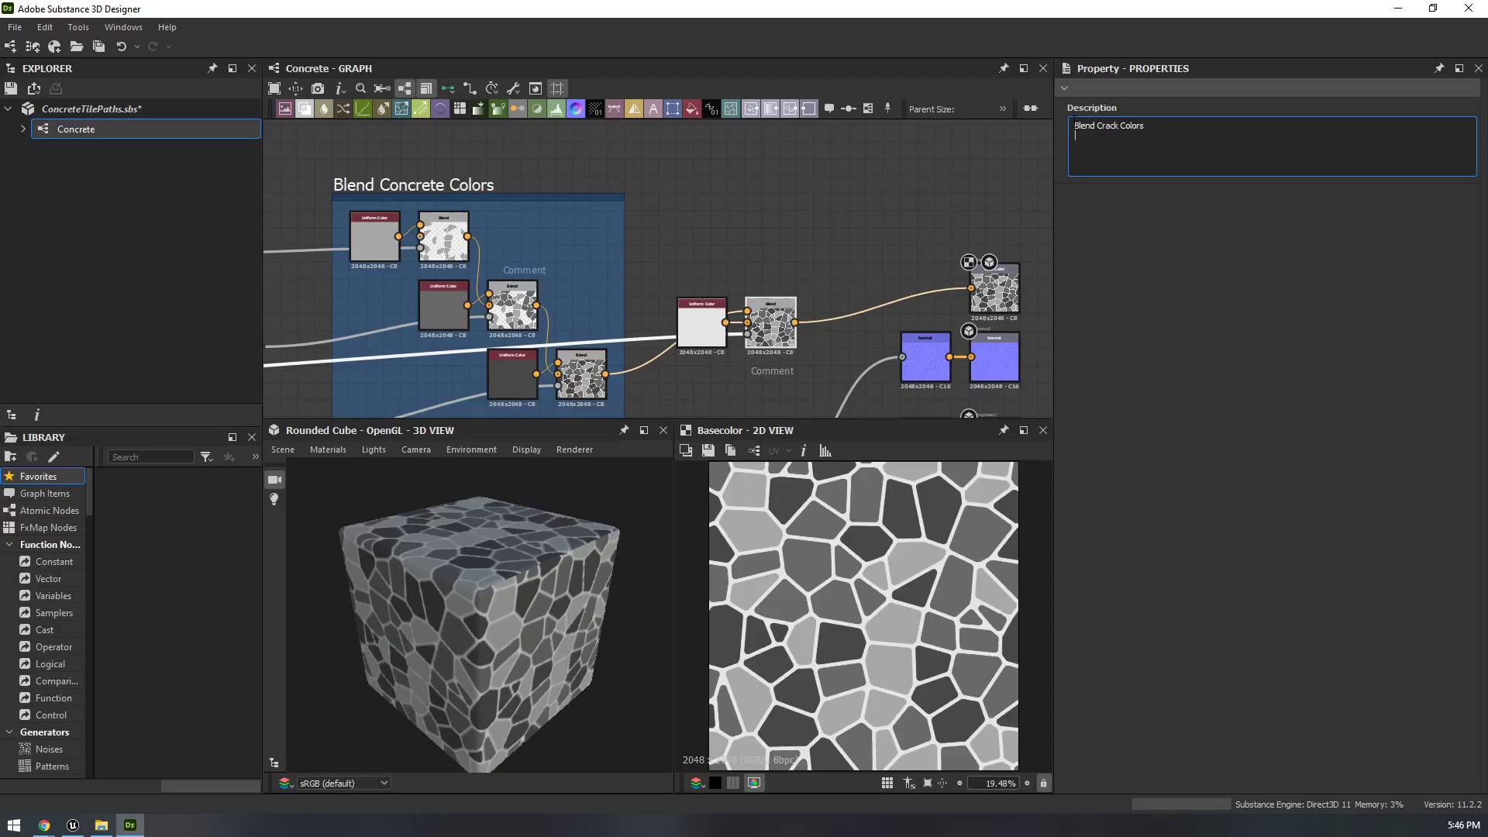
left_click(876, 211)
- Select and reposition the near-white Uniform Color and final Blend pair used for the crack colors
scroll(813, 299, "up", 2)
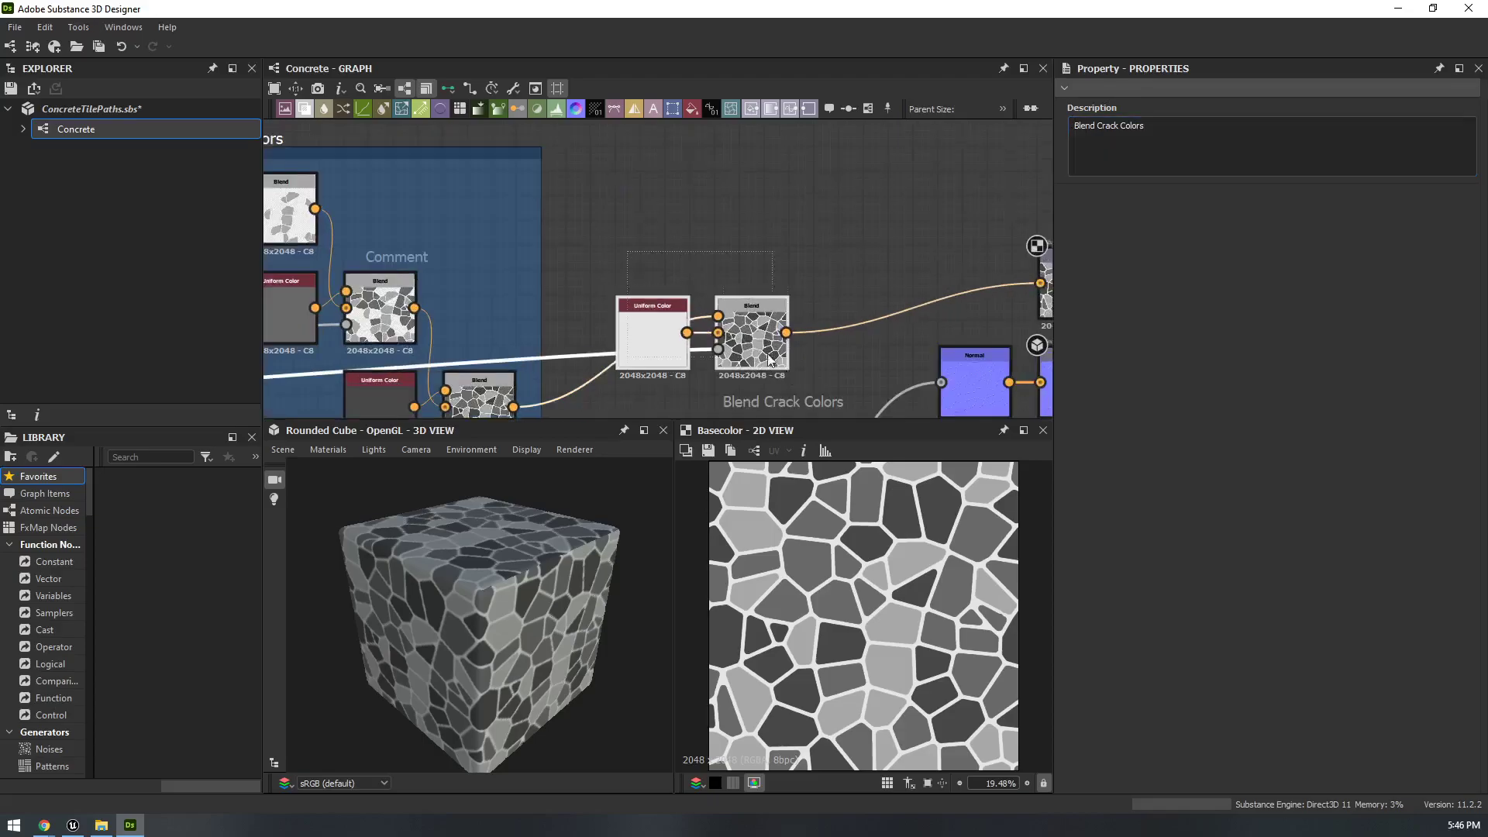
middle_click_drag(755, 345, 774, 223)
scroll(773, 223, "down", 2)
middle_click_drag(774, 355, 783, 179)
left_click_drag(726, 151, 710, 206)
middle_click_drag(717, 261, 1021, 167)
middle_click_drag(599, 315, 849, 272)
middle_click_drag(487, 322, 770, 353)
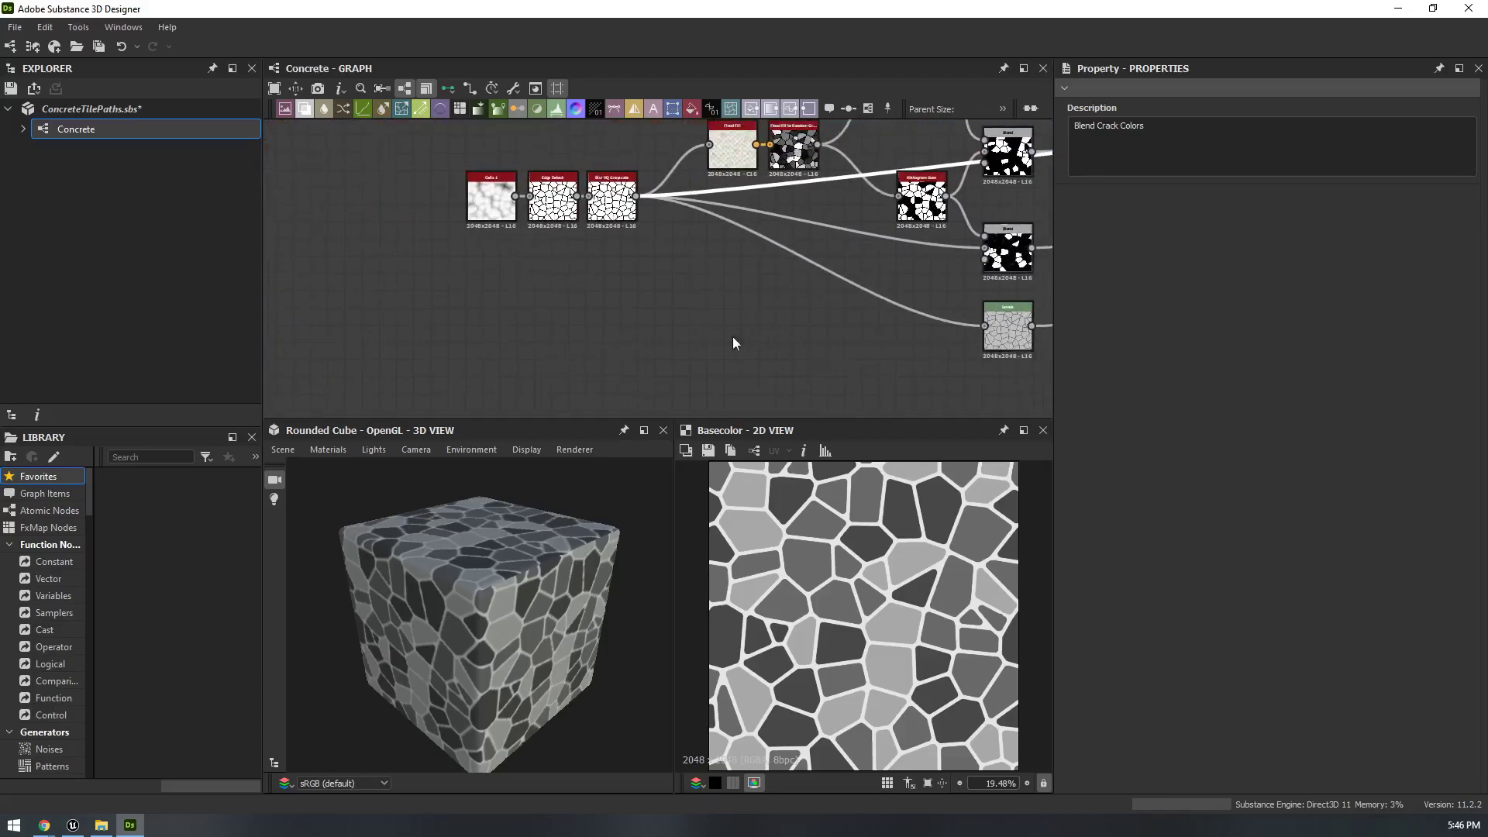
- Move the Uniform Color node feeding the Roughness output well to its left, leaving room for another node in between
left_click_drag(424, 156, 561, 198)
middle_click_drag(688, 256, 326, 272)
middle_click_drag(848, 283, 352, 302)
middle_click_drag(646, 292, 446, 325)
scroll(686, 311, "up", 5)
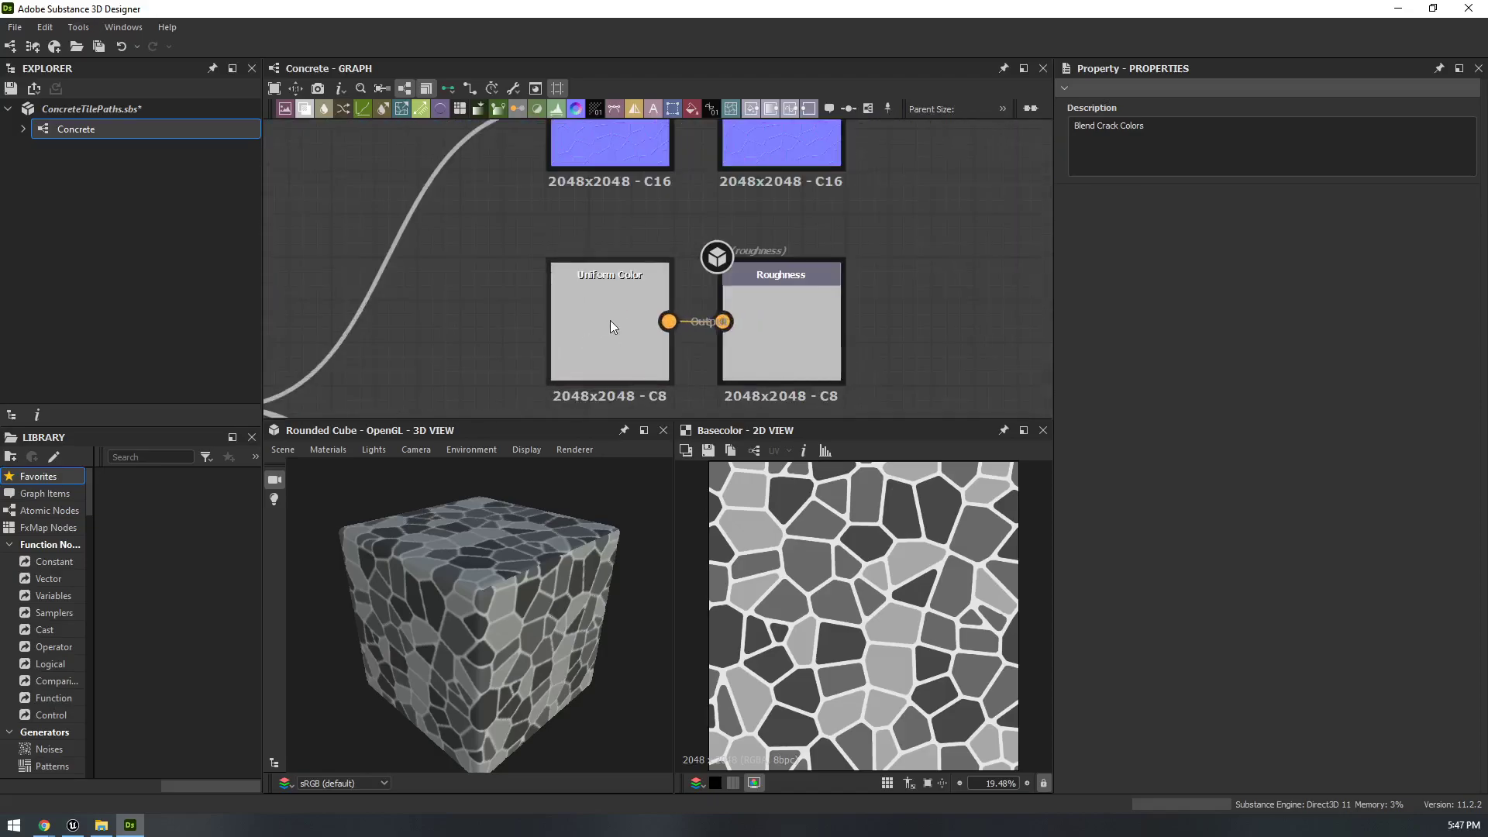
left_click_drag(606, 322, 392, 304)
scroll(727, 296, "down", 4)
left_click_drag(671, 302, 545, 250)
- Add a Blend node directly before the Roughness output and connect it to that output
right_click(754, 308)
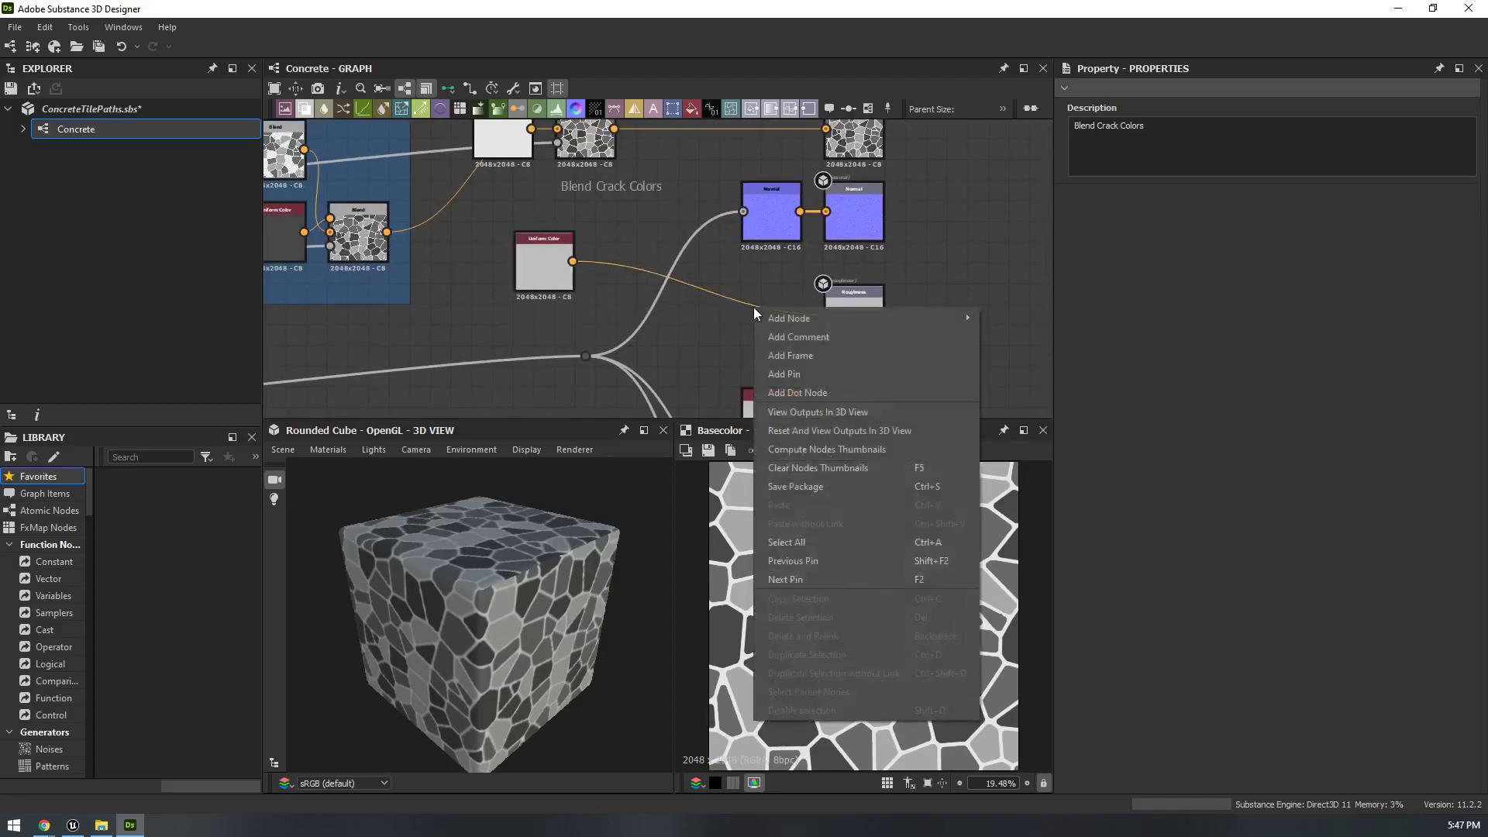
left_click(705, 334)
key("space")
type("blend")
key("Return")
left_click_drag(704, 339, 827, 317)
left_click(800, 315)
left_click(673, 296)
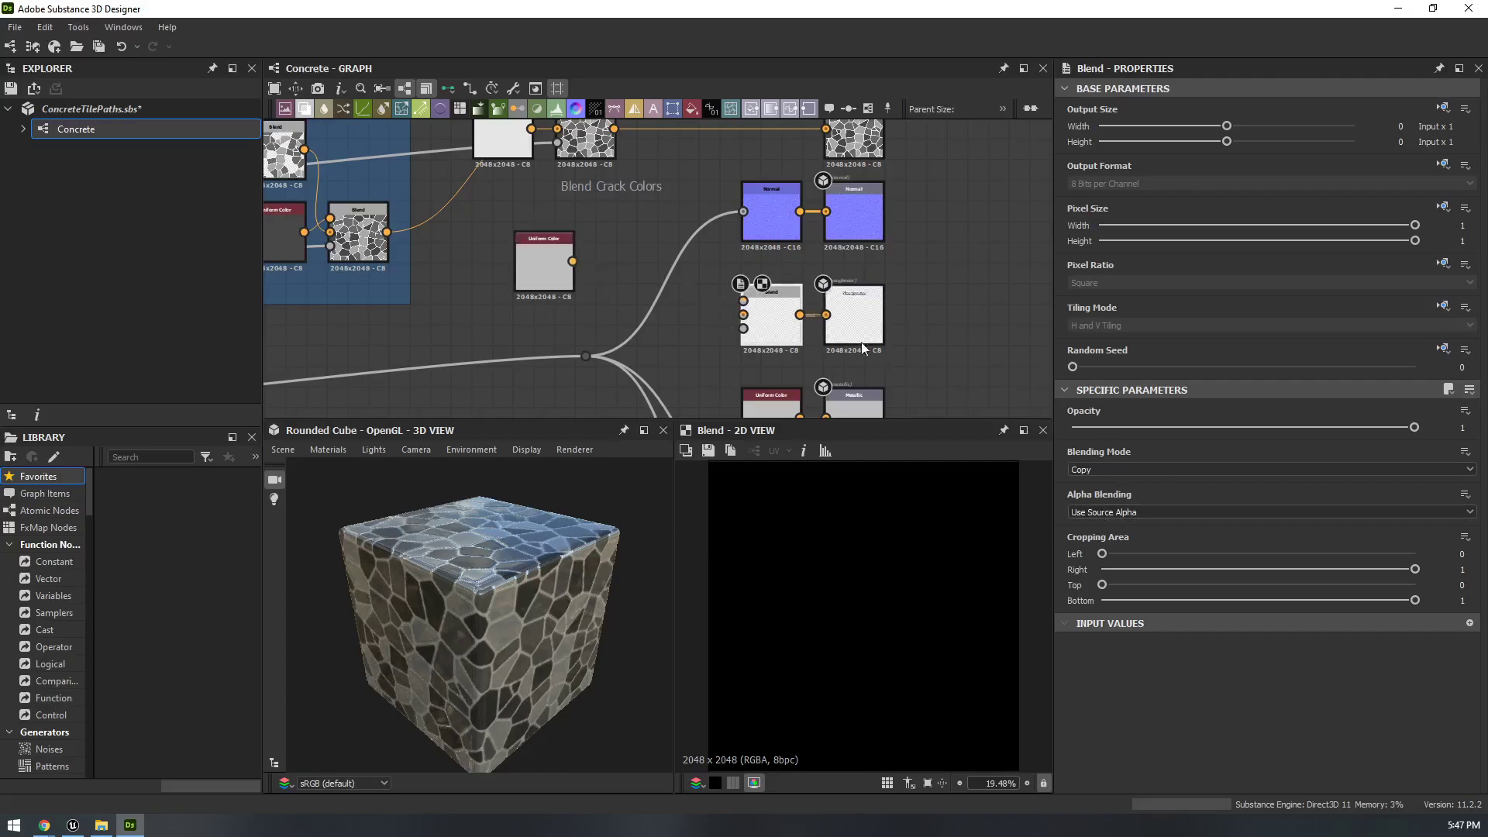
- Switch the roughness Uniform Color node to Grayscale color mode and connect it to the new Blend node's foreground input
left_click(558, 261)
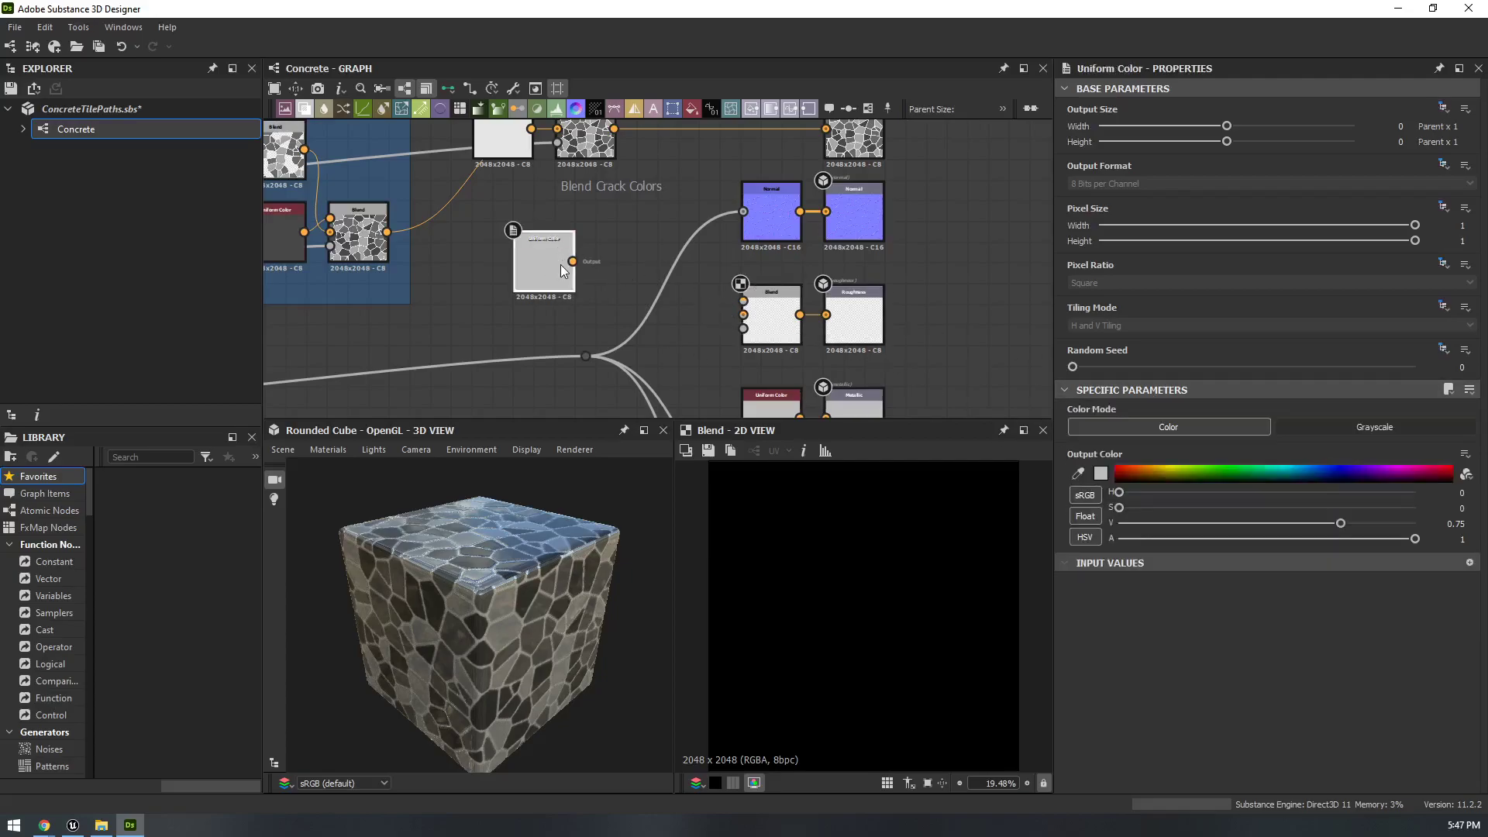
left_click(1381, 421)
left_click_drag(573, 262, 743, 300)
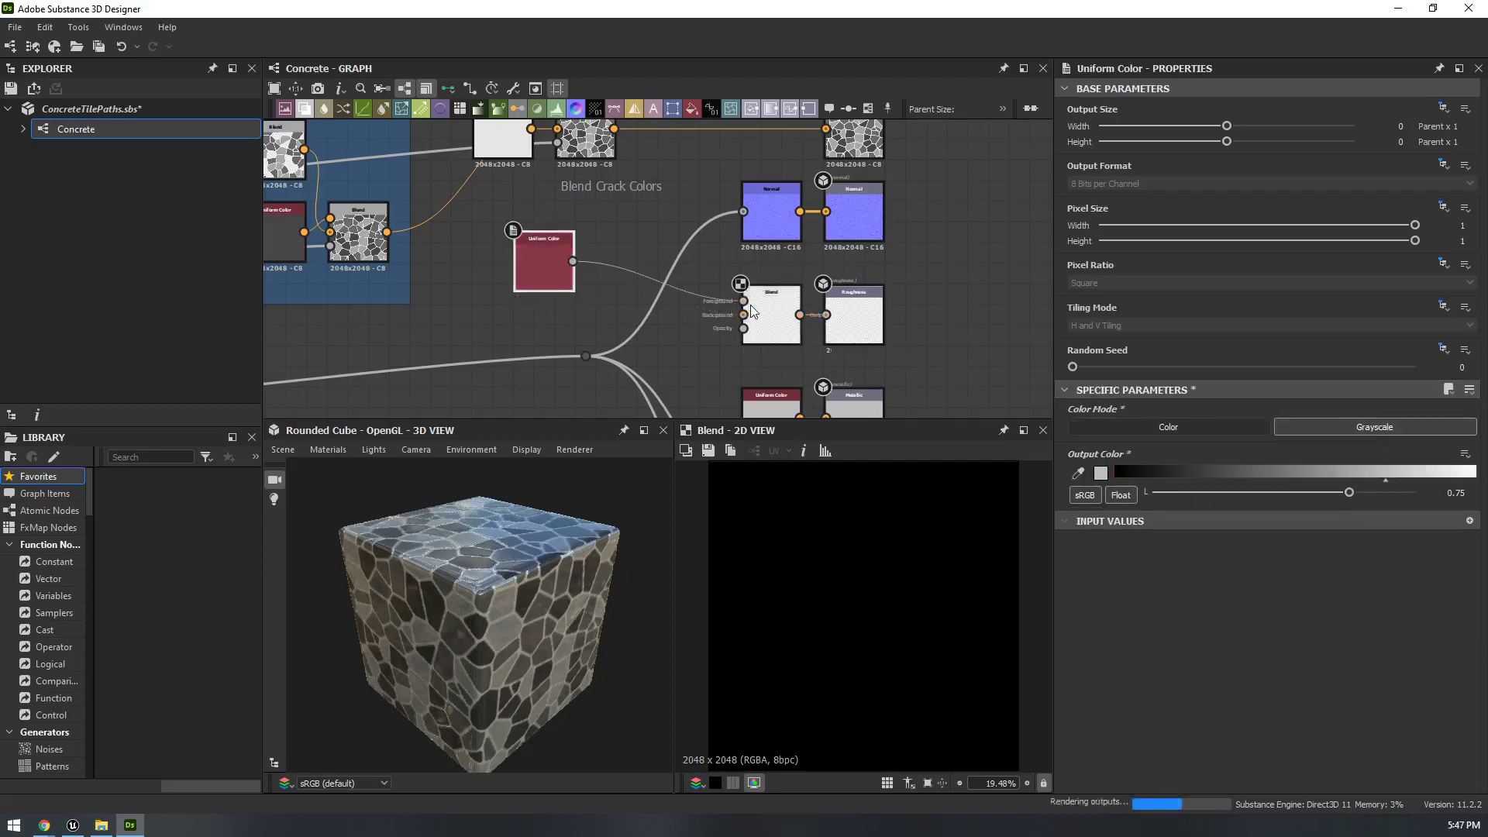
left_click(844, 329)
- Duplicate the grayscale Uniform Color node and place the copy directly below the original
middle_click_drag(513, 276, 865, 247)
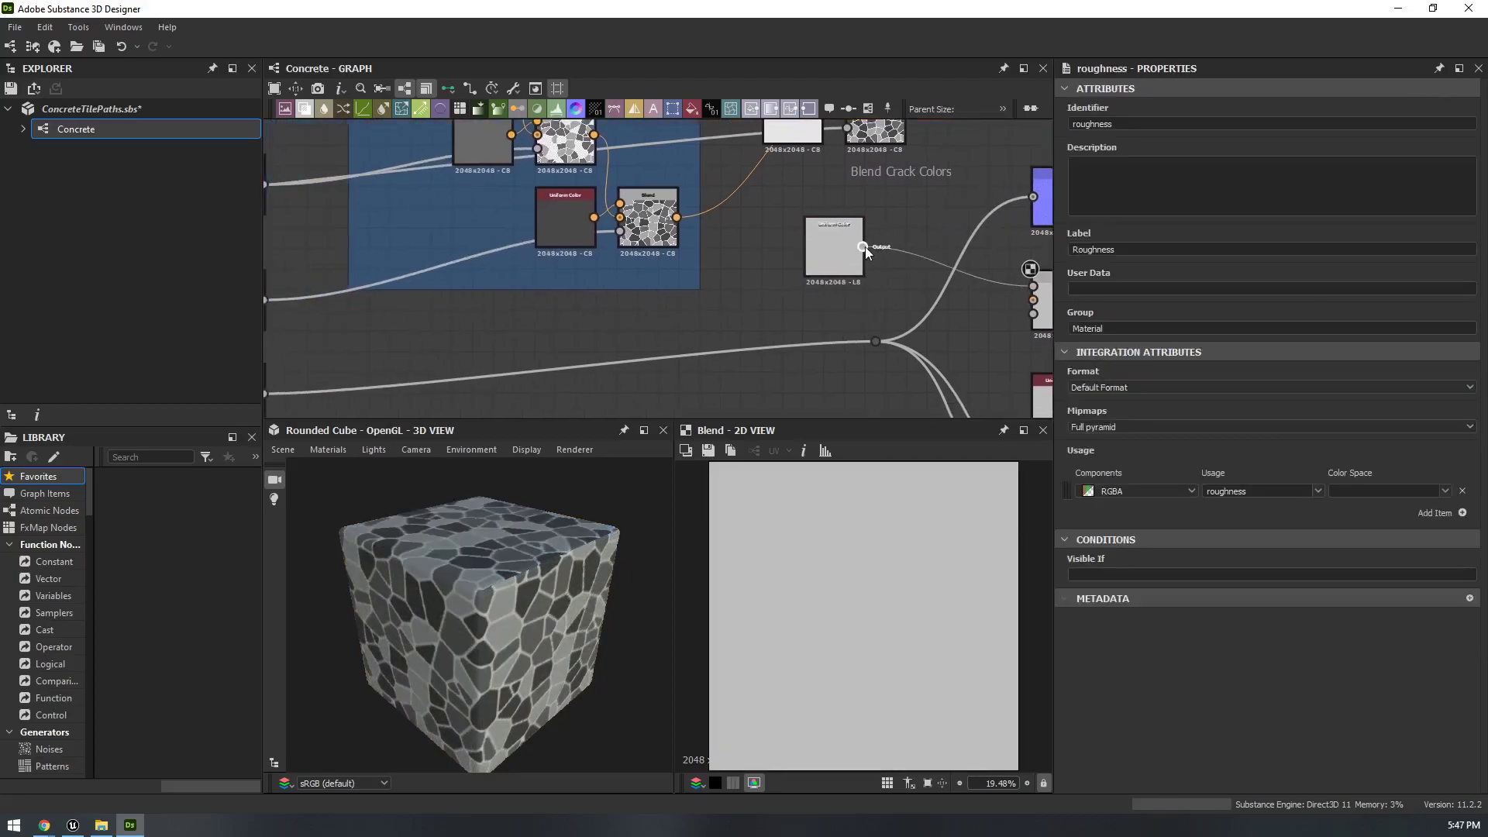
scroll(877, 301, "down", 3)
left_click(867, 271)
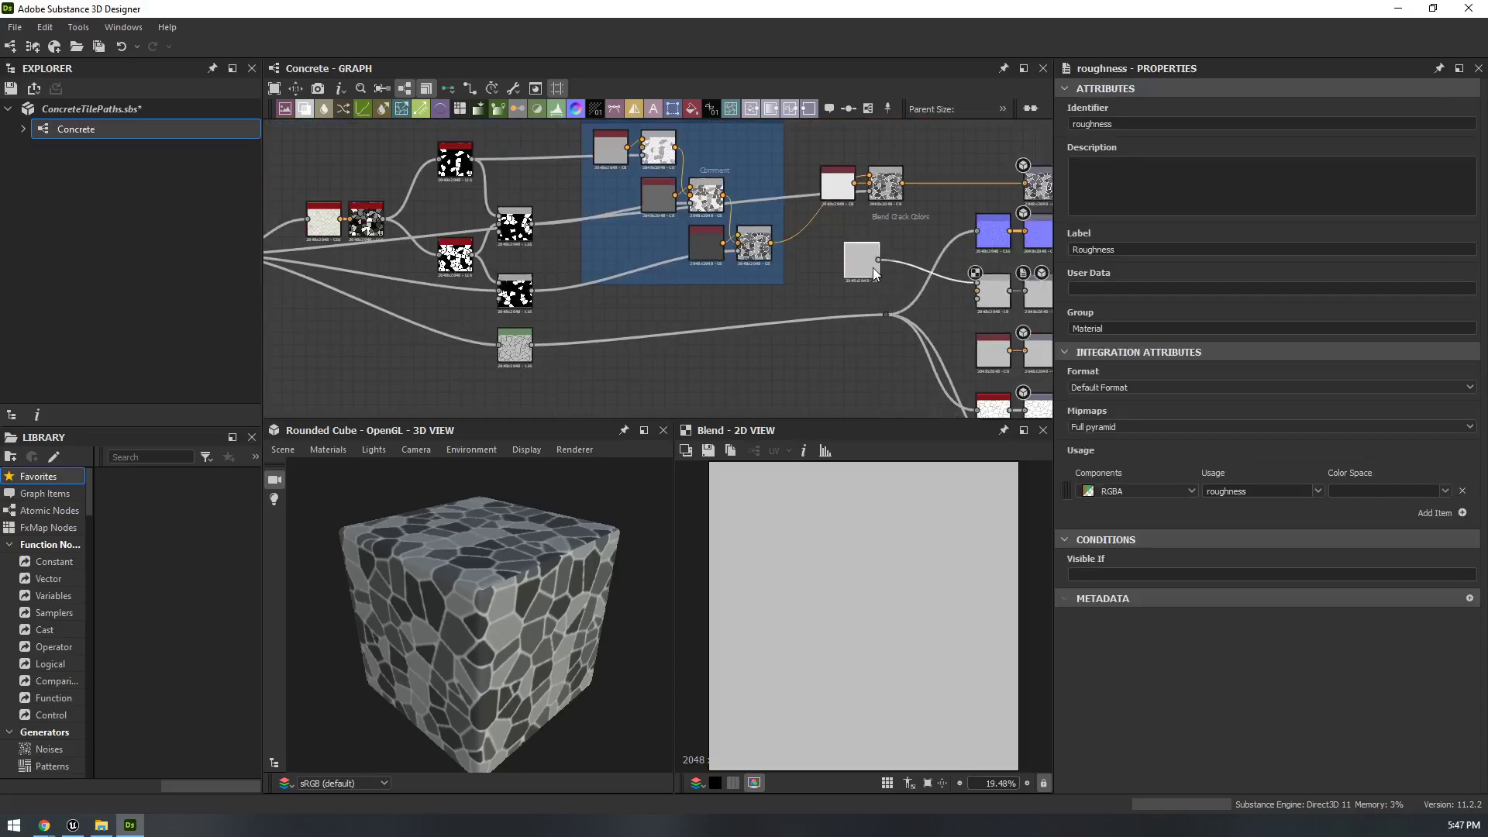
key("ctrl+v")
left_click_drag(655, 270, 861, 304)
left_click(793, 265)
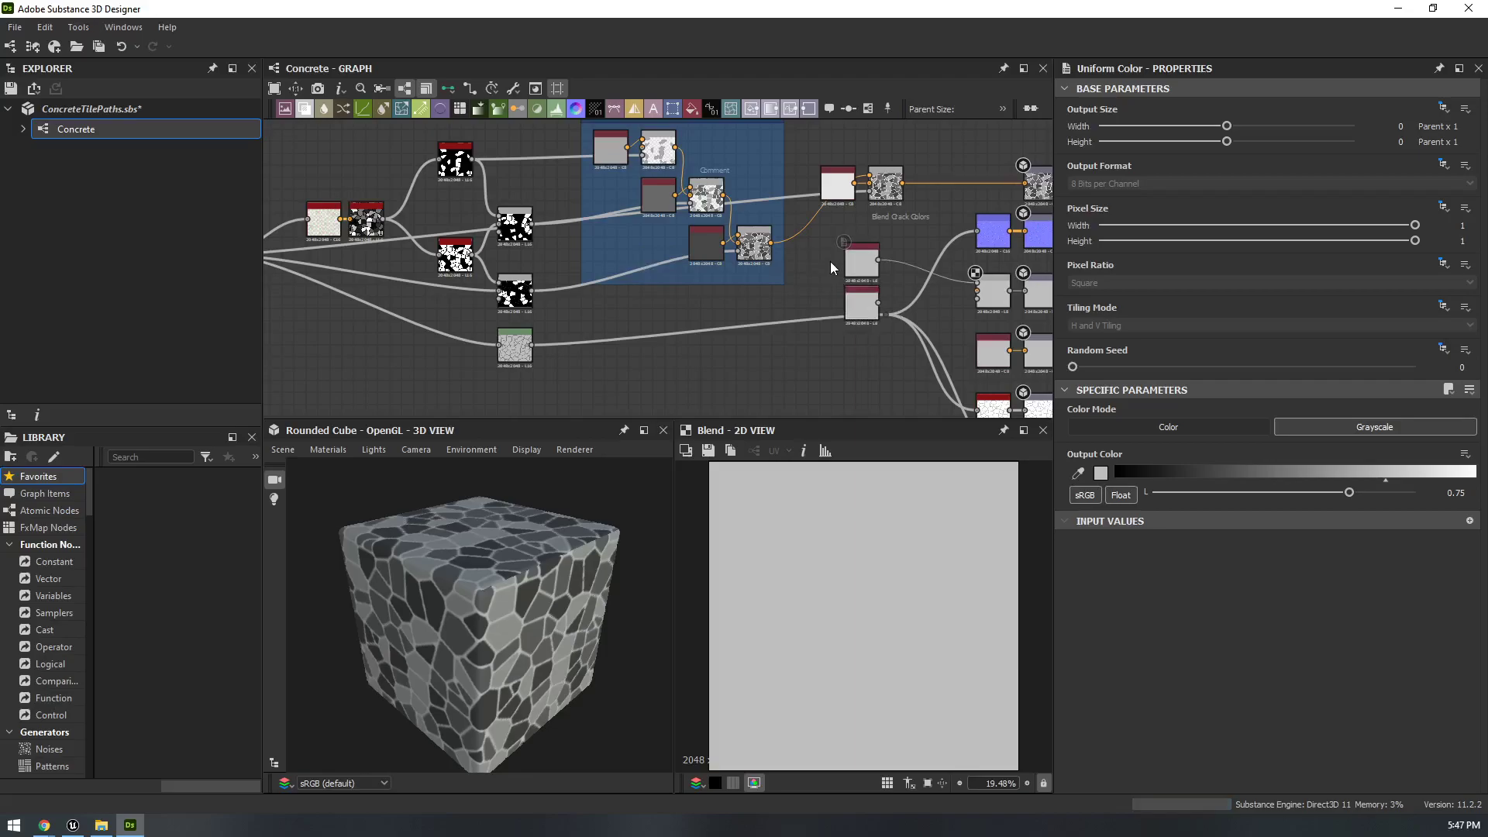
double_click(853, 296)
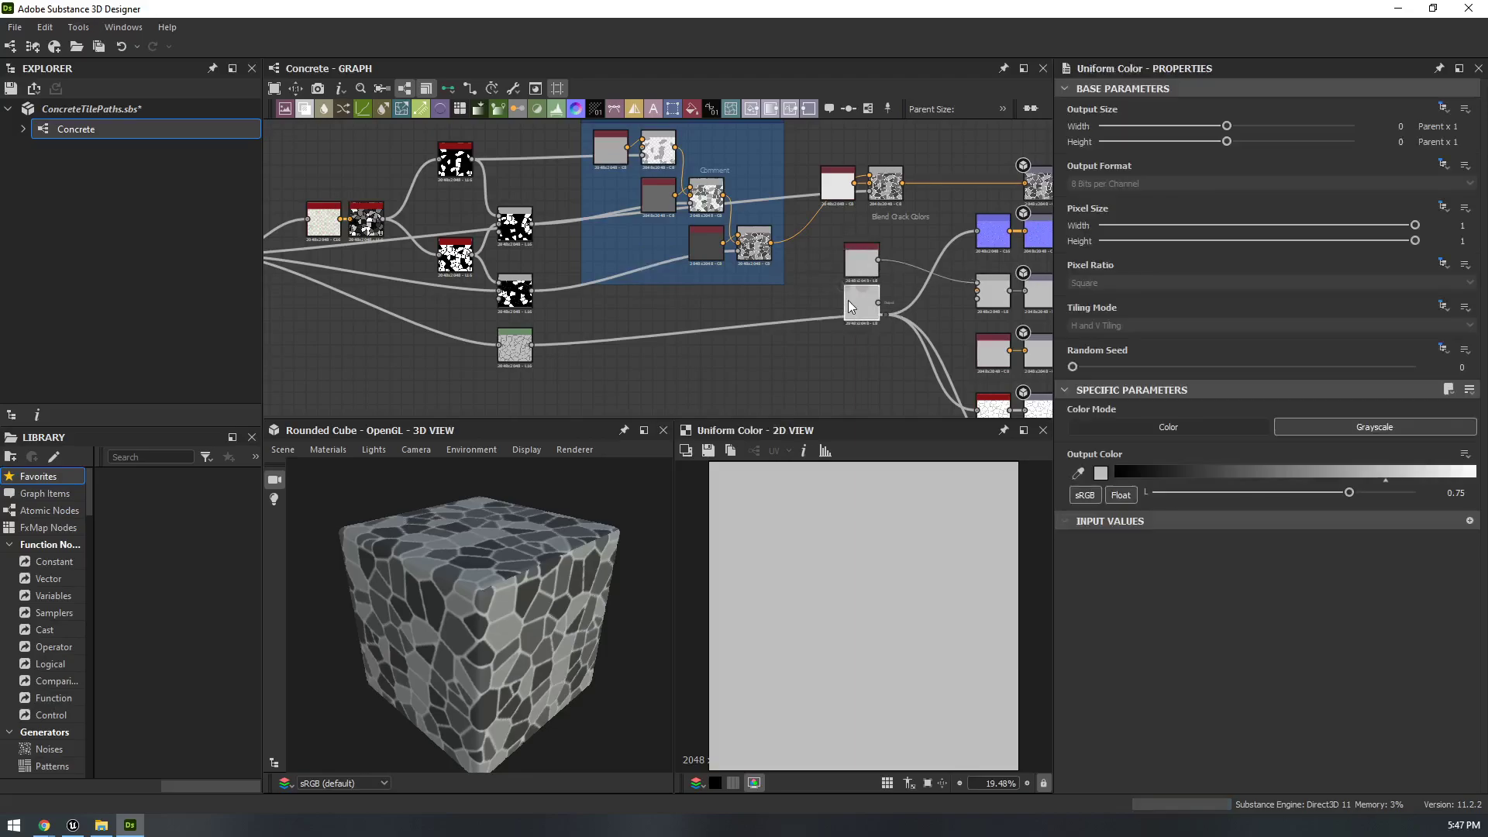
- Connect the blurred edge mask after the Edge Detect node to the opacity input of the roughness Blend node
scroll(780, 318, "up", 2)
middle_click_drag(727, 327, 952, 347)
scroll(403, 284, "down", 2)
middle_click_drag(403, 284, 665, 292)
scroll(532, 273, "up", 1)
left_click_drag(533, 267, 624, 271)
scroll(974, 339, "up", 1)
scroll(644, 311, "up", 1)
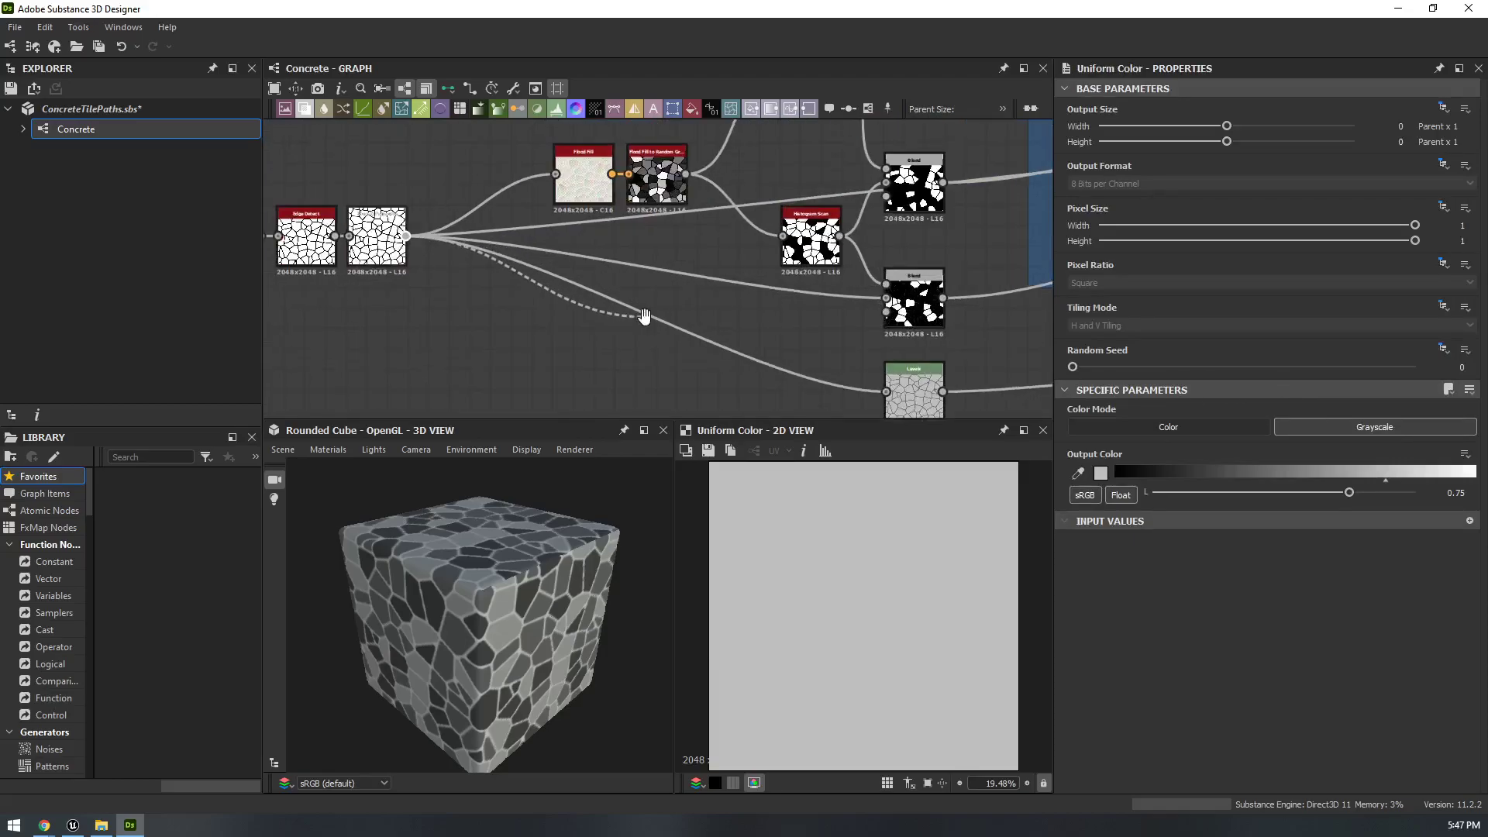
middle_click_drag(644, 316, 282, 323)
scroll(907, 334, "up", 1)
middle_click_drag(907, 333, 521, 321)
middle_click_drag(801, 332, 553, 319)
scroll(553, 318, "up", 1)
left_click_drag(554, 318, 848, 287)
- Connect the lower Uniform Color node to the roughness Blend's background input and set its output luminance to 1
left_click_drag(602, 297, 848, 268)
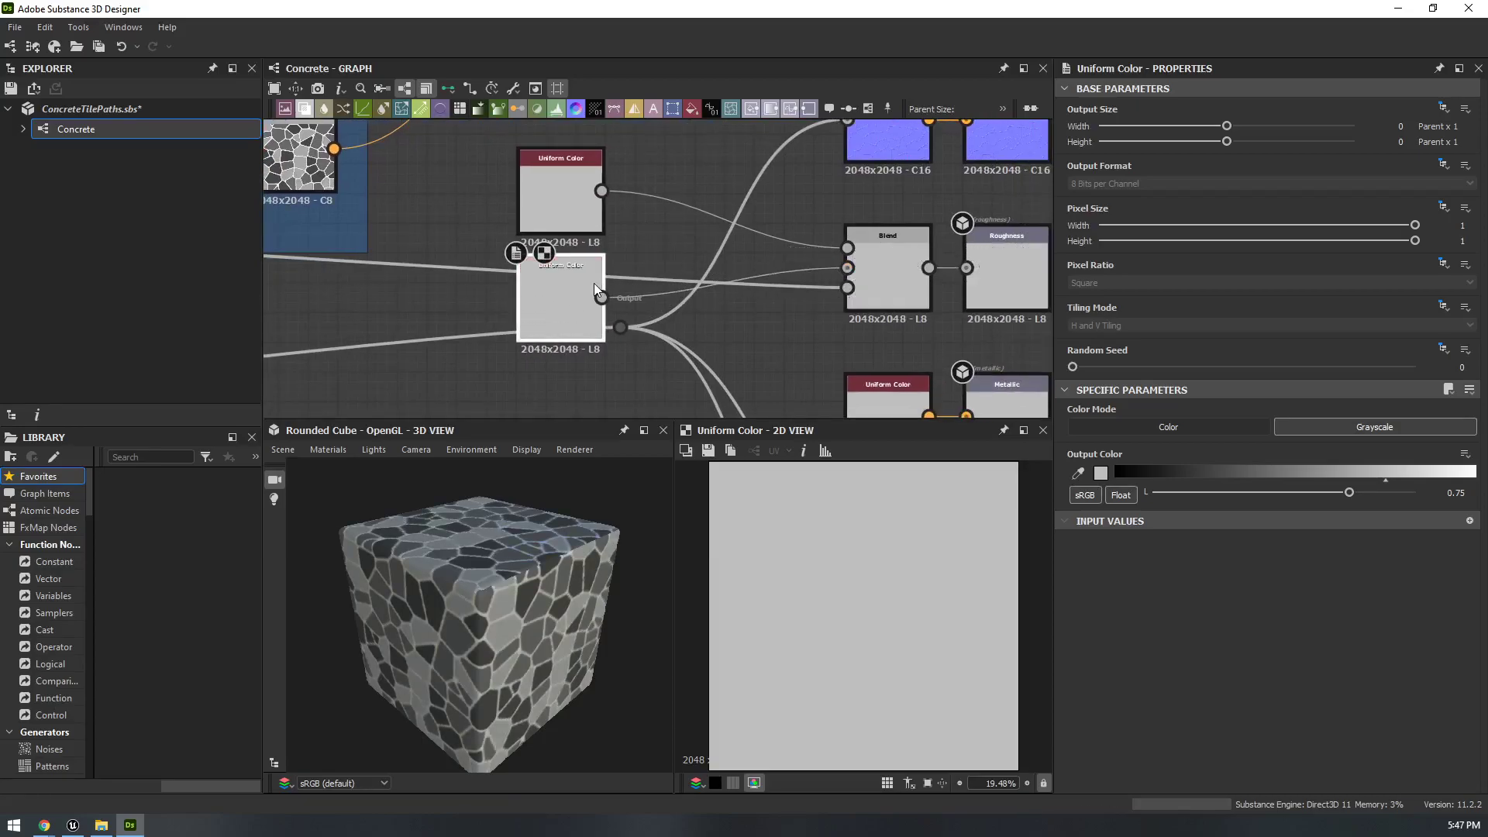
left_click_drag(1349, 492, 1486, 485)
- Preview the upper roughness Uniform Color node, inspect the material on the 3D cube, and save the ConcreteTilePaths.sbs package
left_click(560, 194)
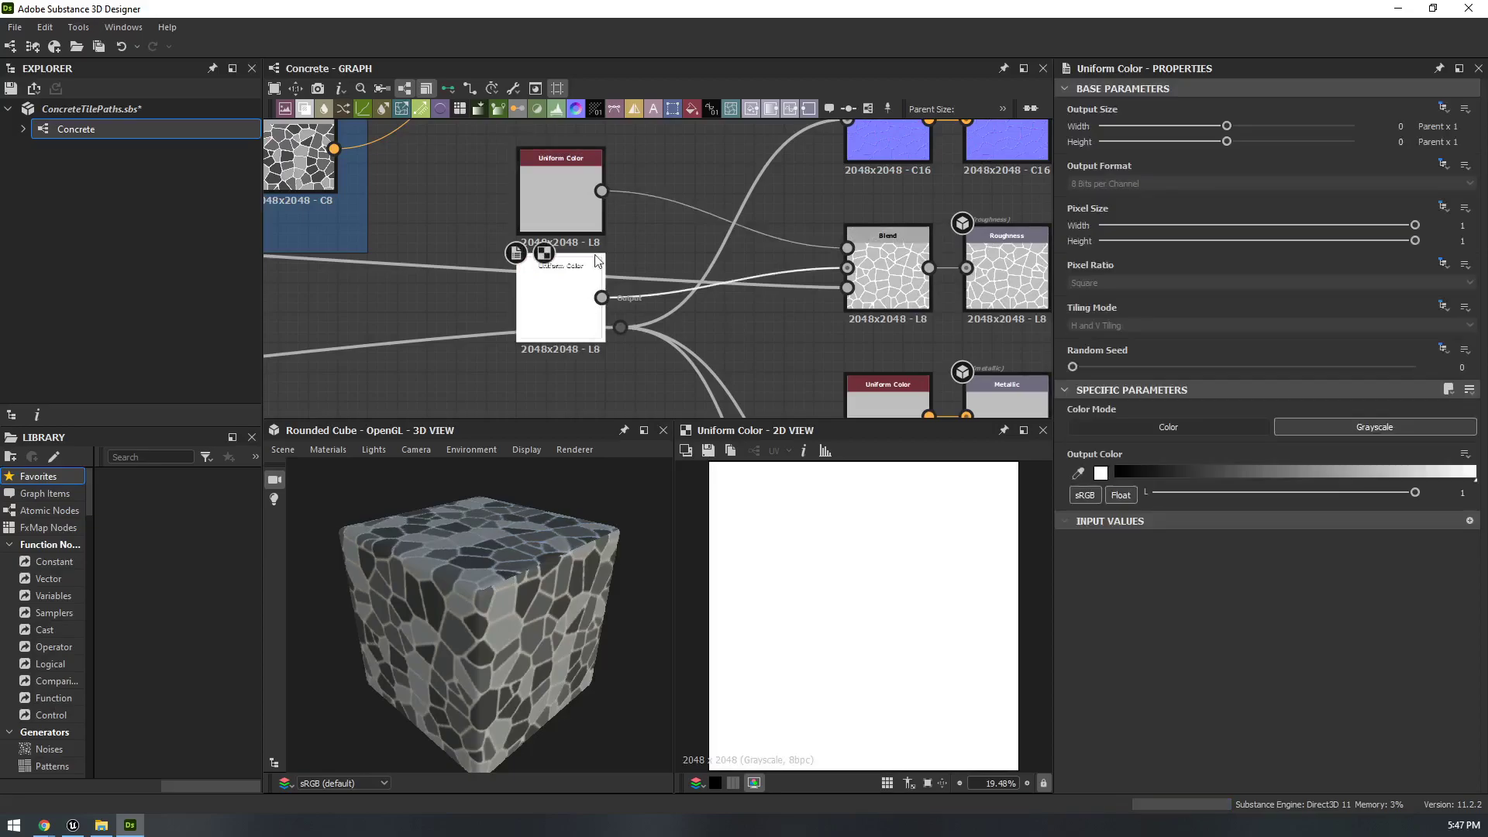
double_click(588, 203)
left_click_drag(542, 560, 620, 465)
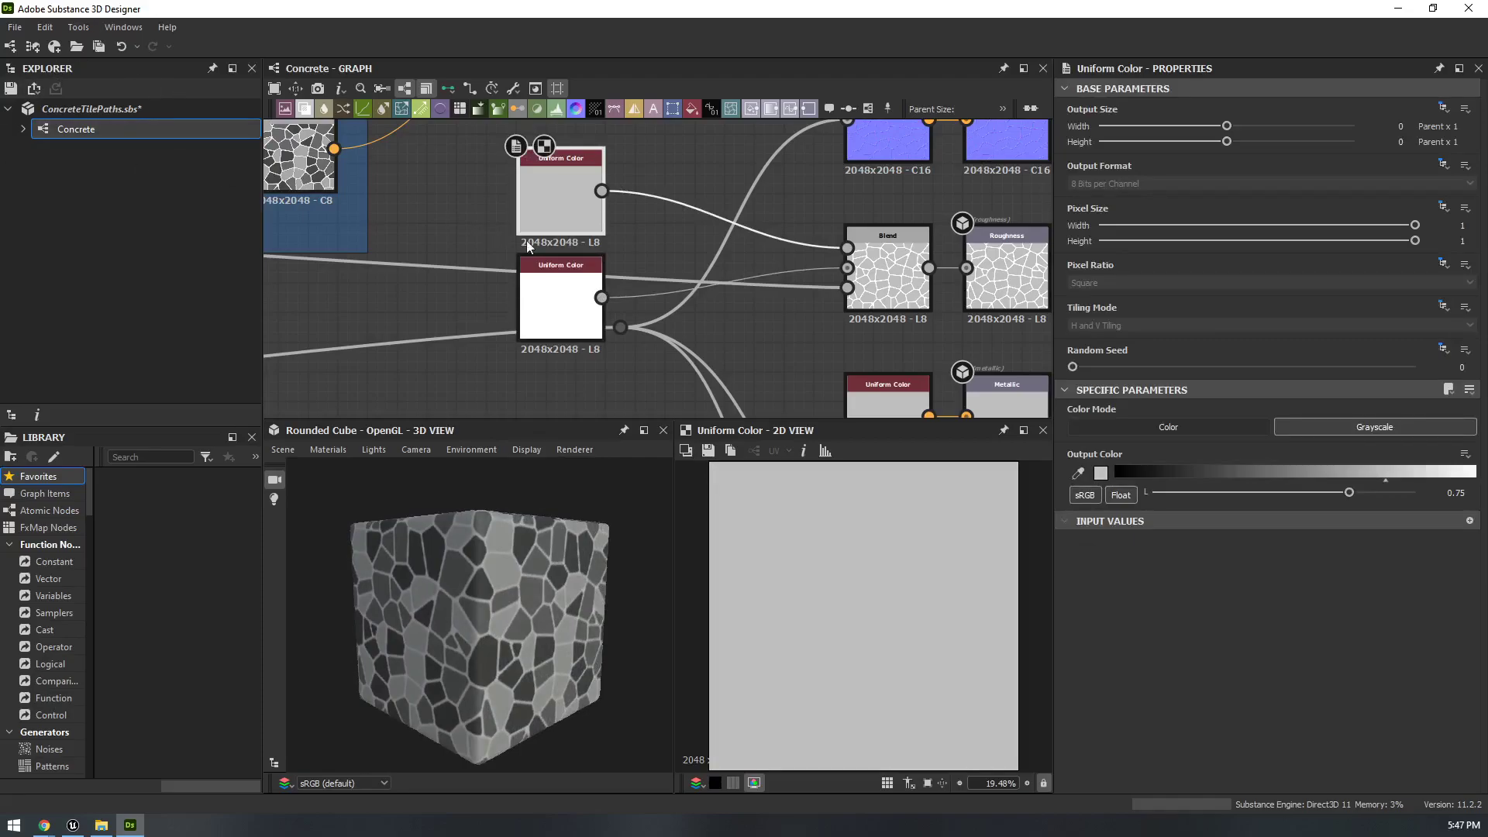
left_click(124, 110)
key("ctrl+s")
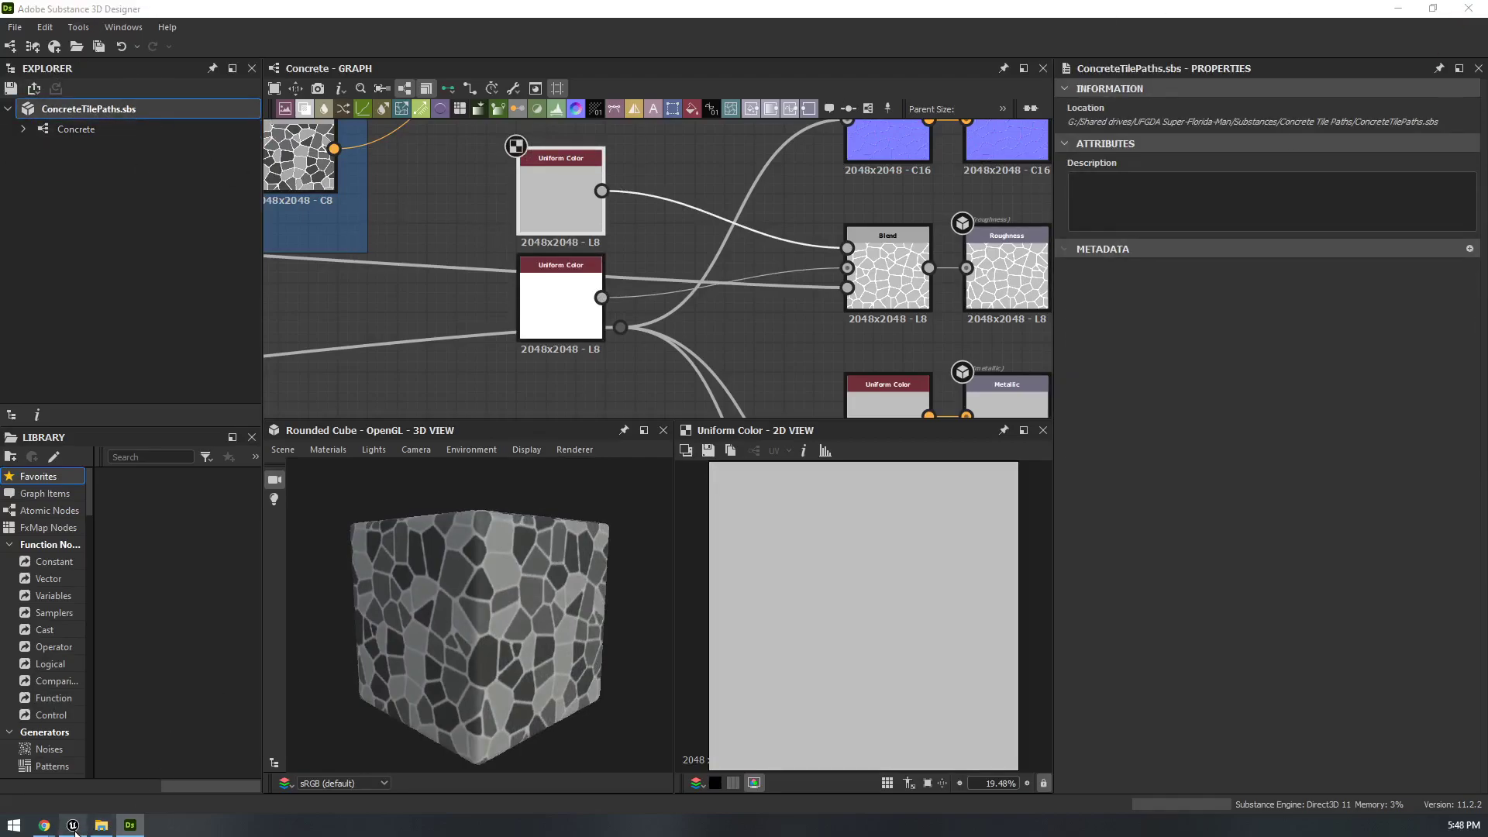
- Switch to Unreal Editor and try to reimport the Concrete_INST substance graph instance in the ConcretePath folder
left_click(73, 824)
right_click(324, 697)
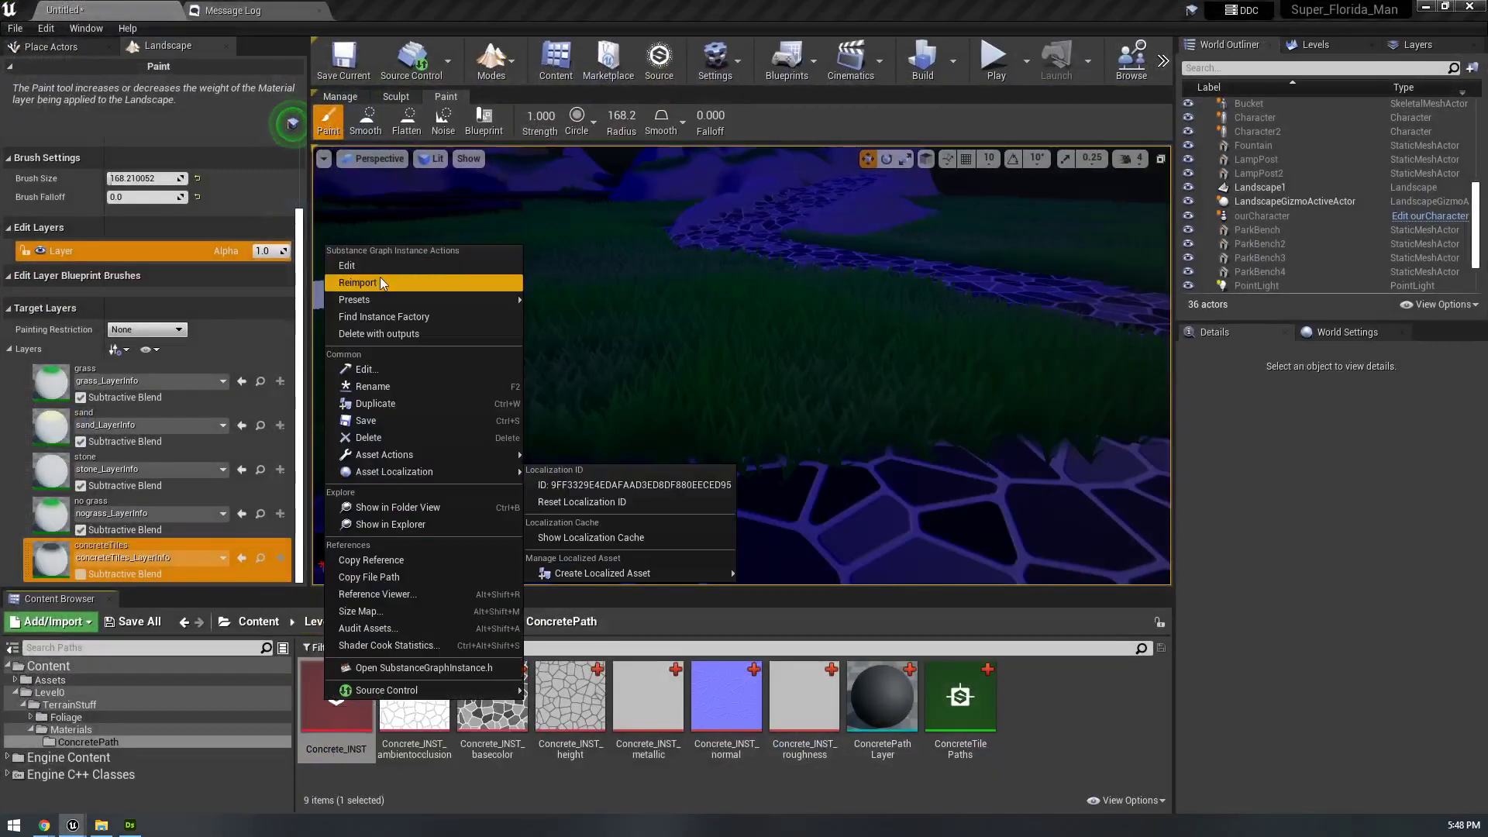
left_click(379, 277)
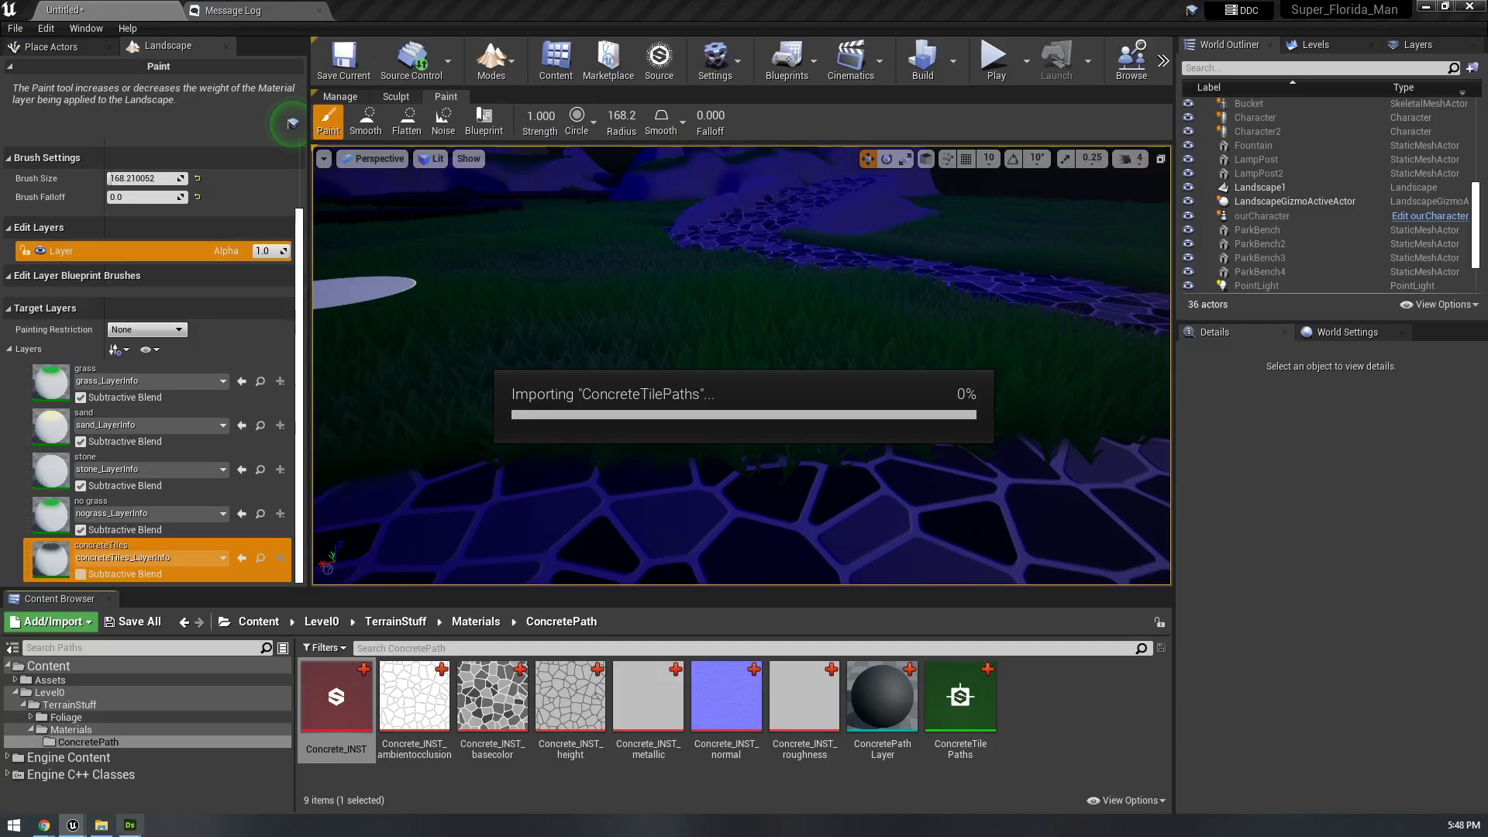
left_click(102, 825)
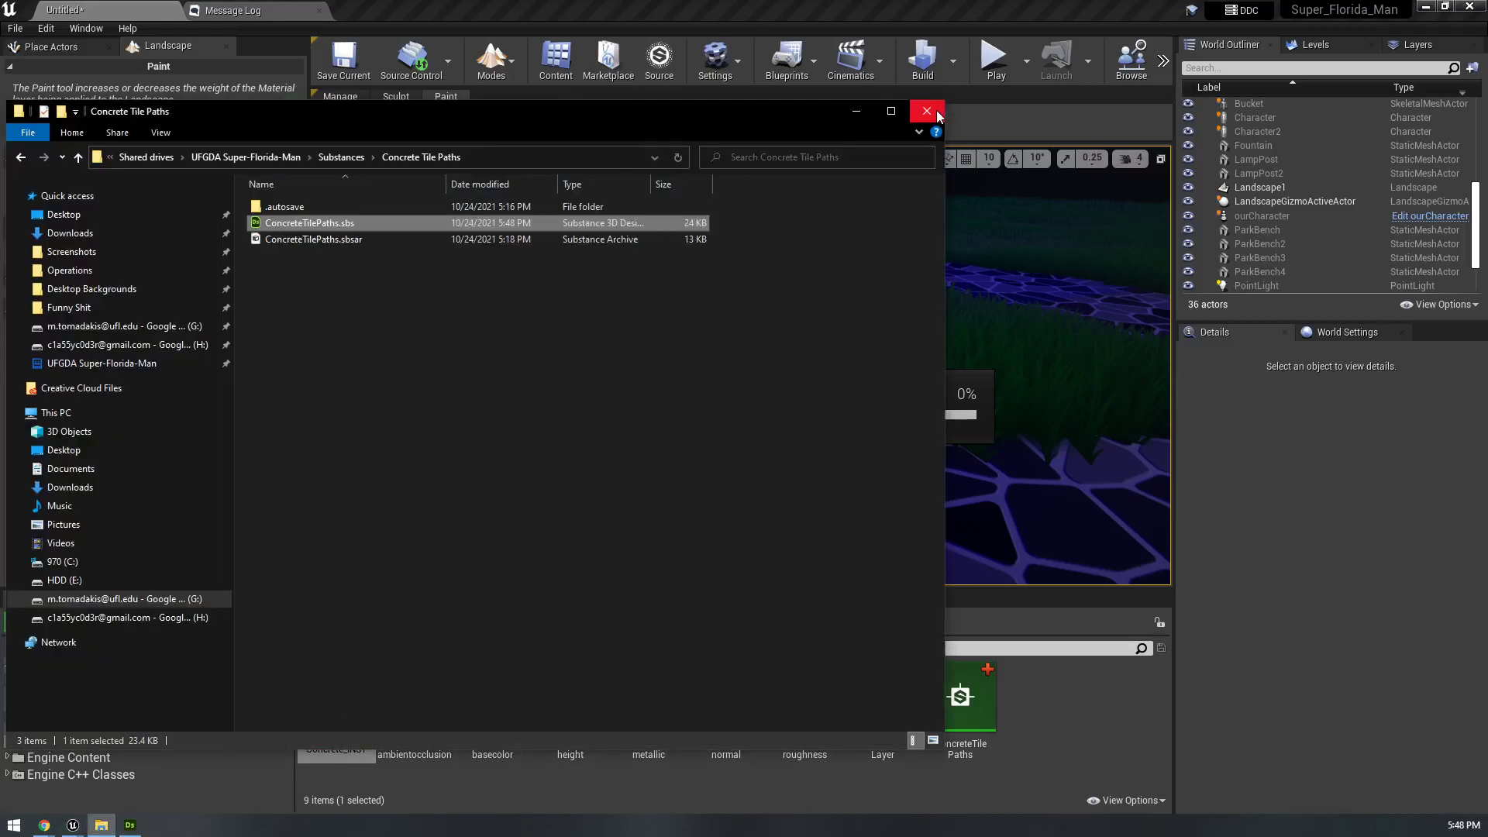
left_click(937, 113)
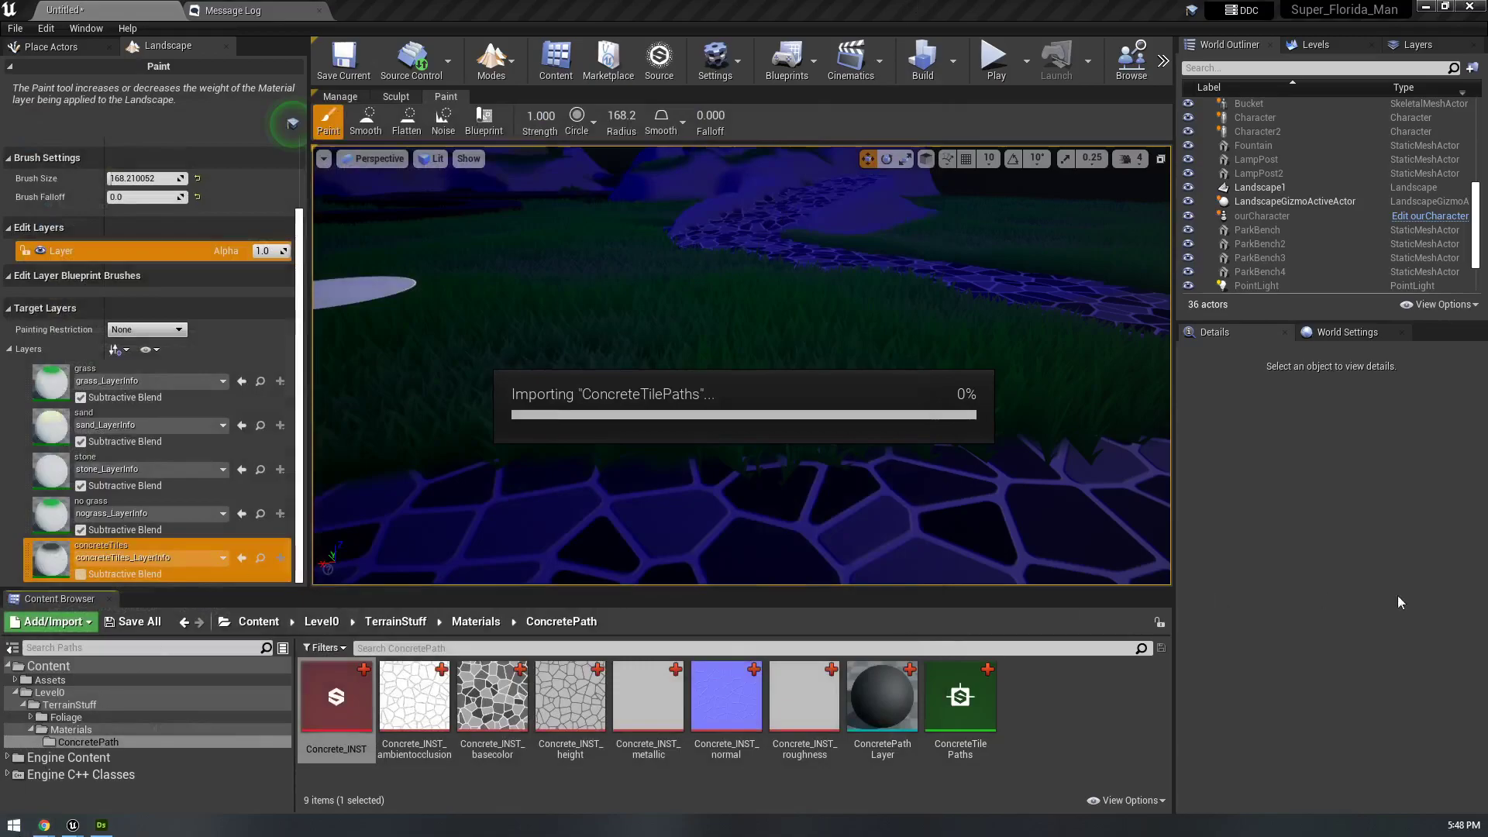
key("super+e")
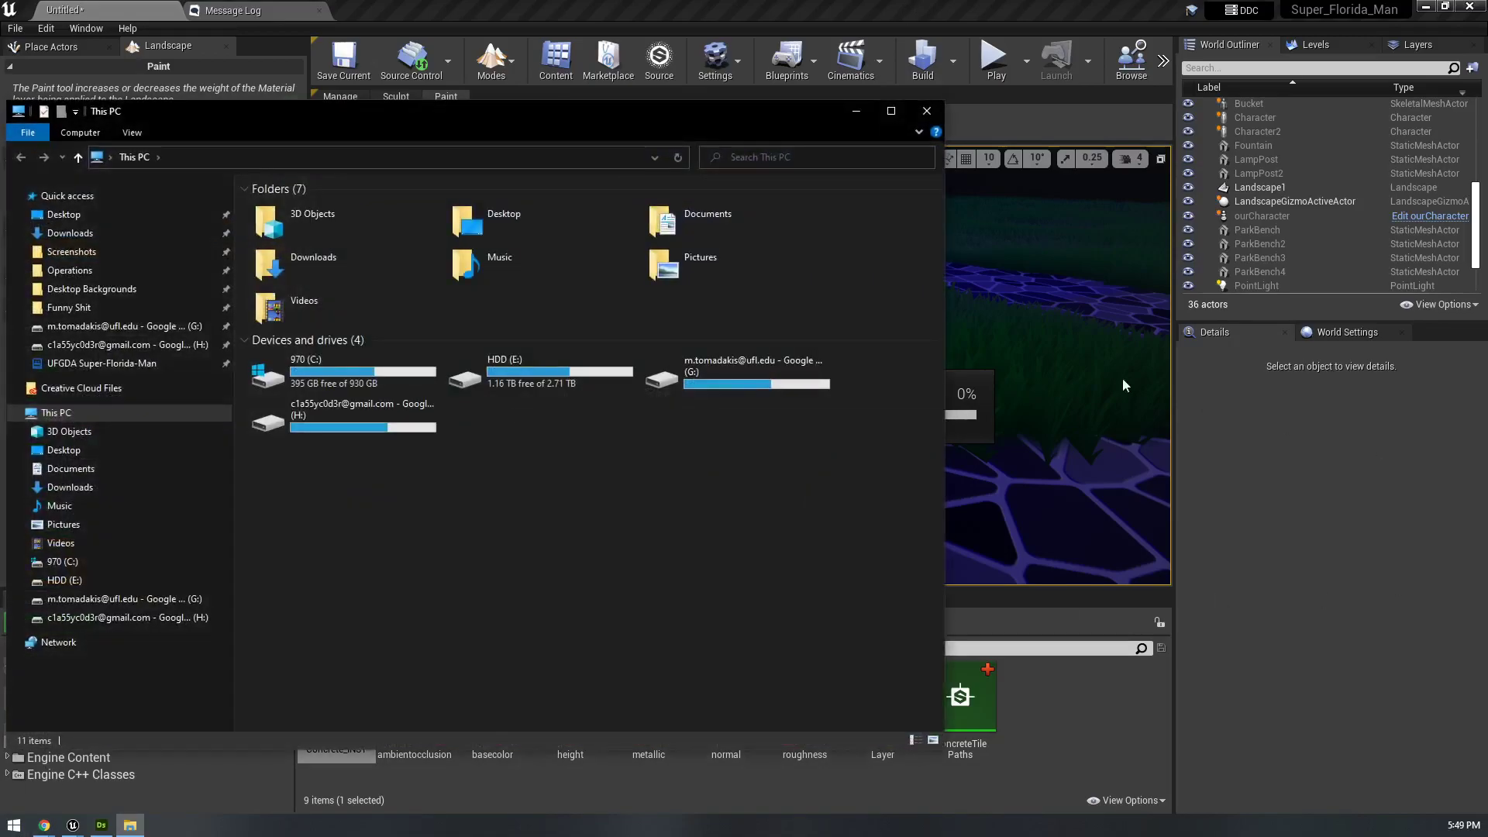
left_click(926, 111)
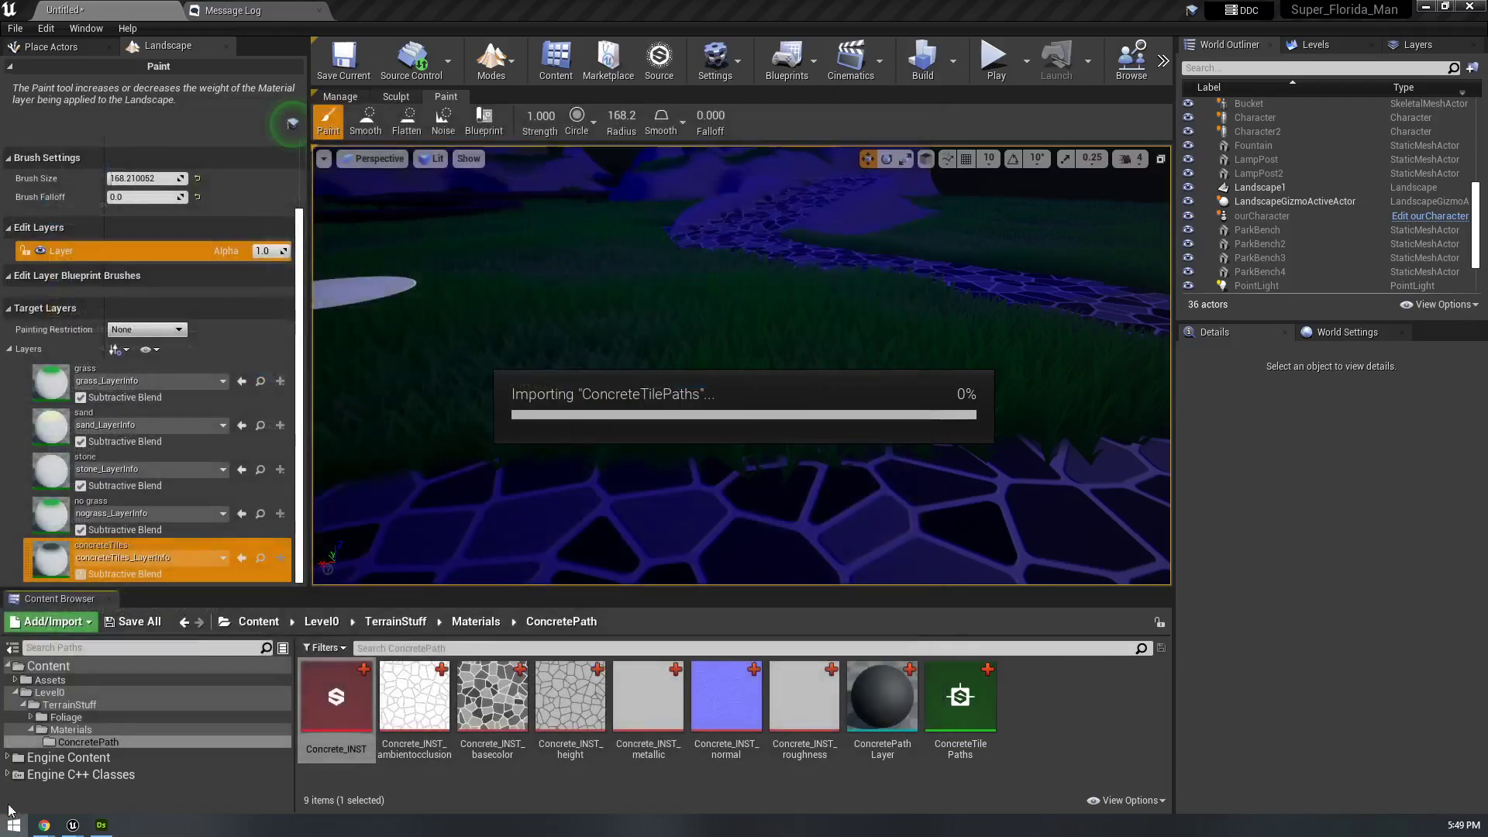
- Open Task Manager, end the UE4Editor process, and close Task Manager
left_click(14, 825)
type("tas")
left_click(260, 439)
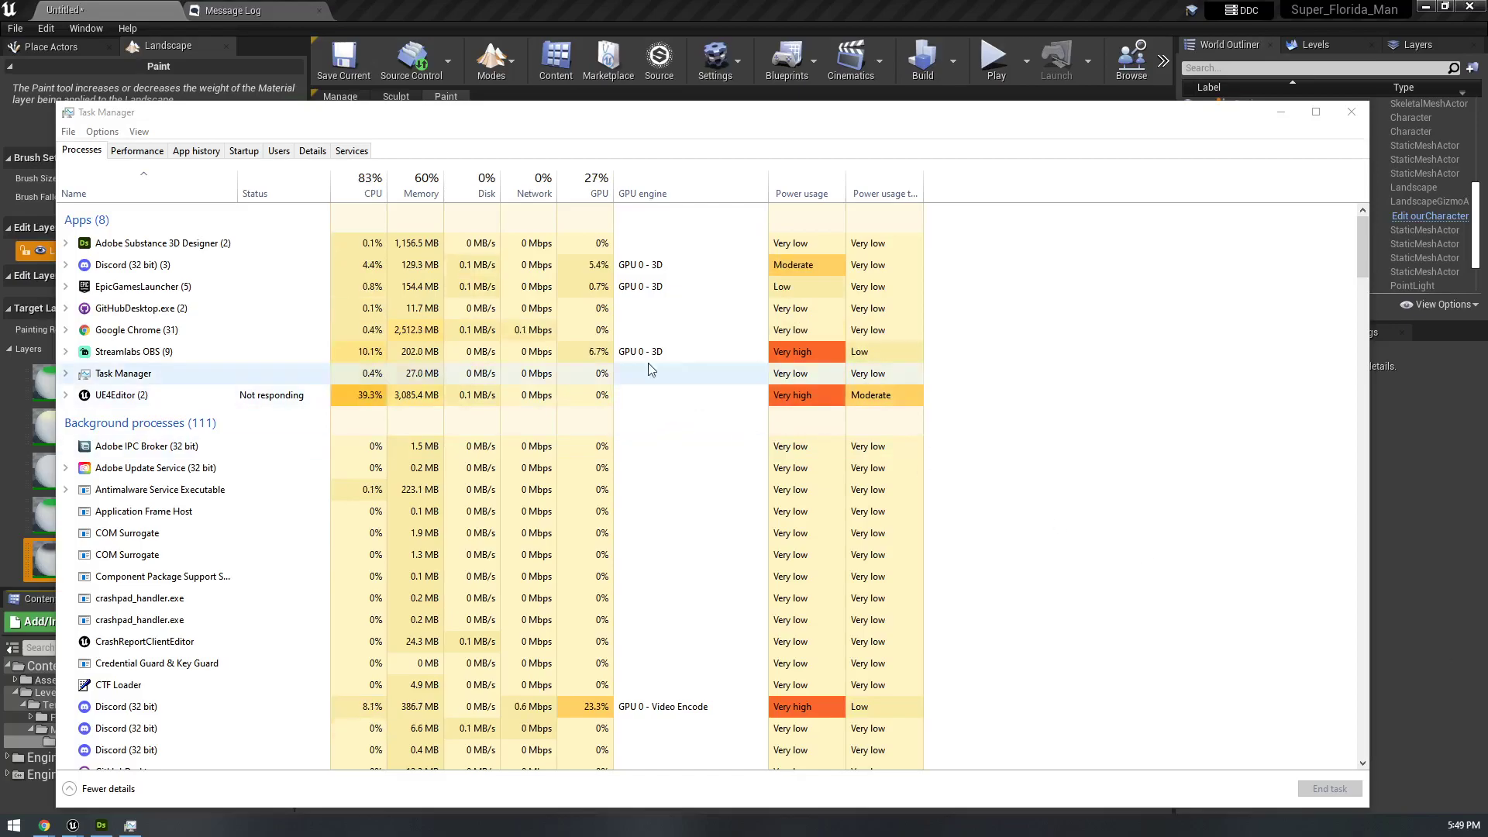
left_click_drag(503, 109, 638, 218)
left_click(295, 504)
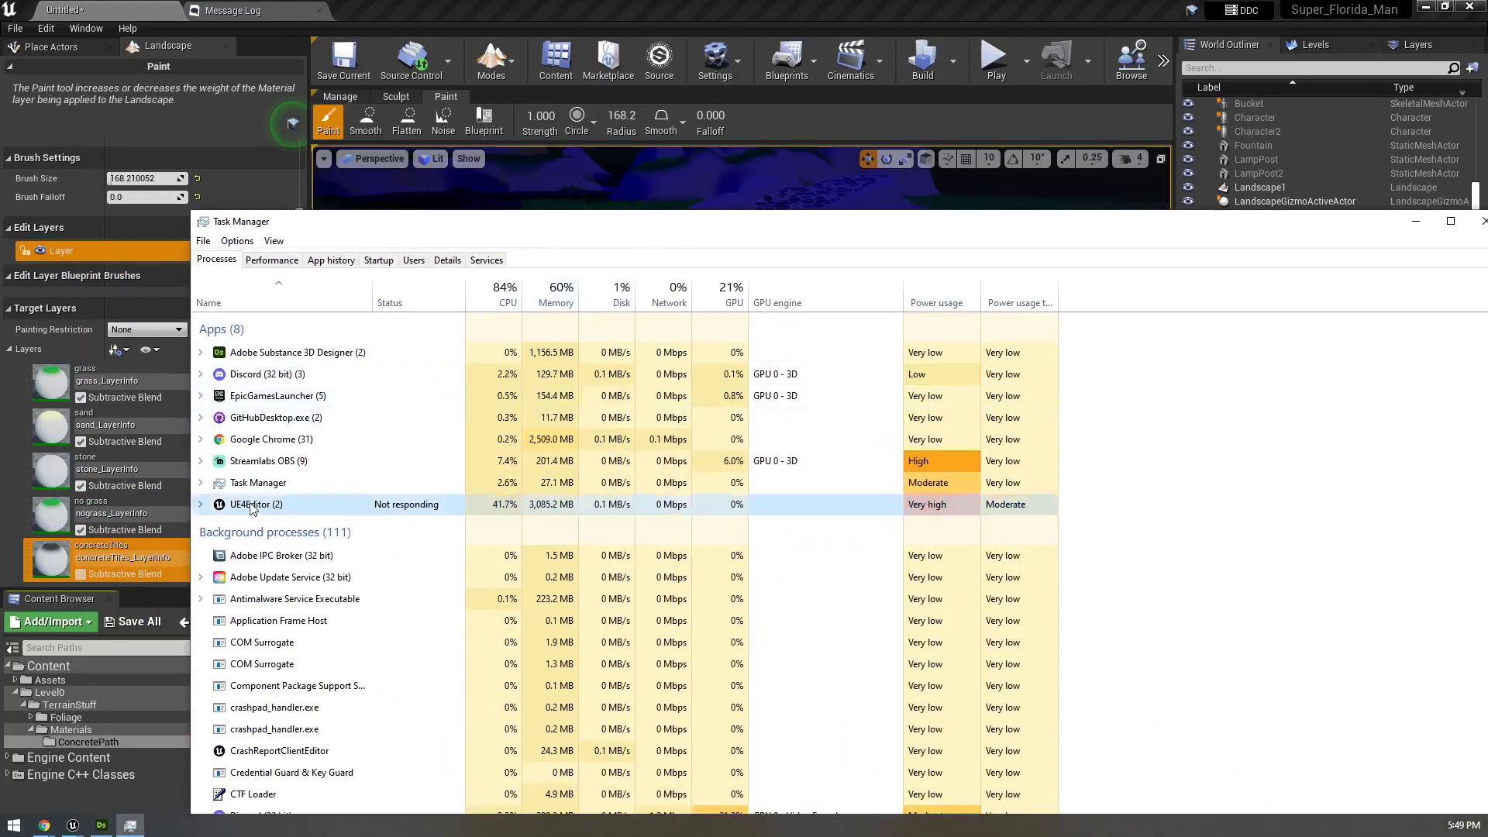
left_click_drag(1073, 223, 938, 5)
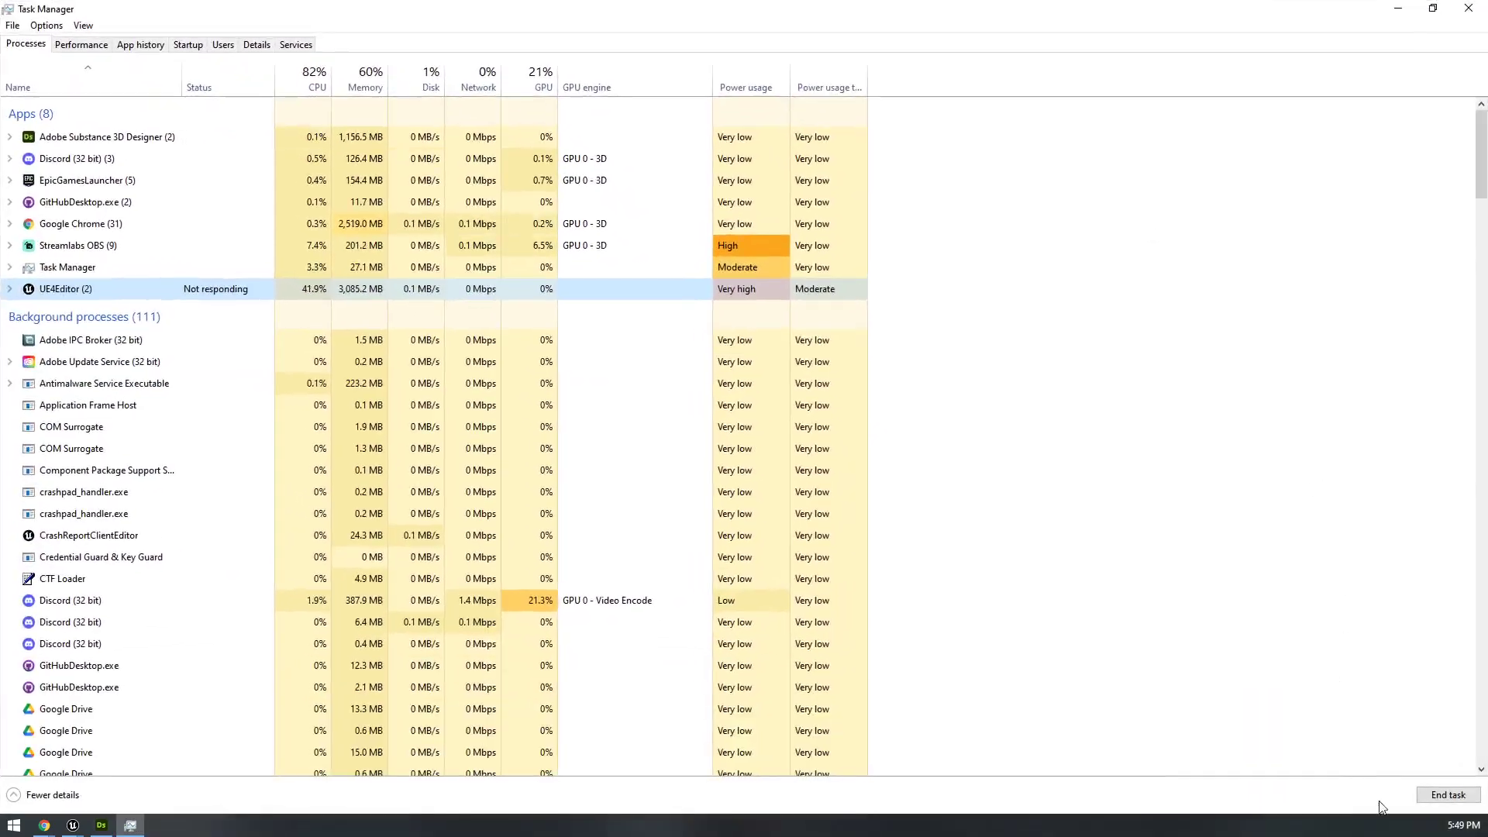
left_click(1448, 795)
left_click(1477, 8)
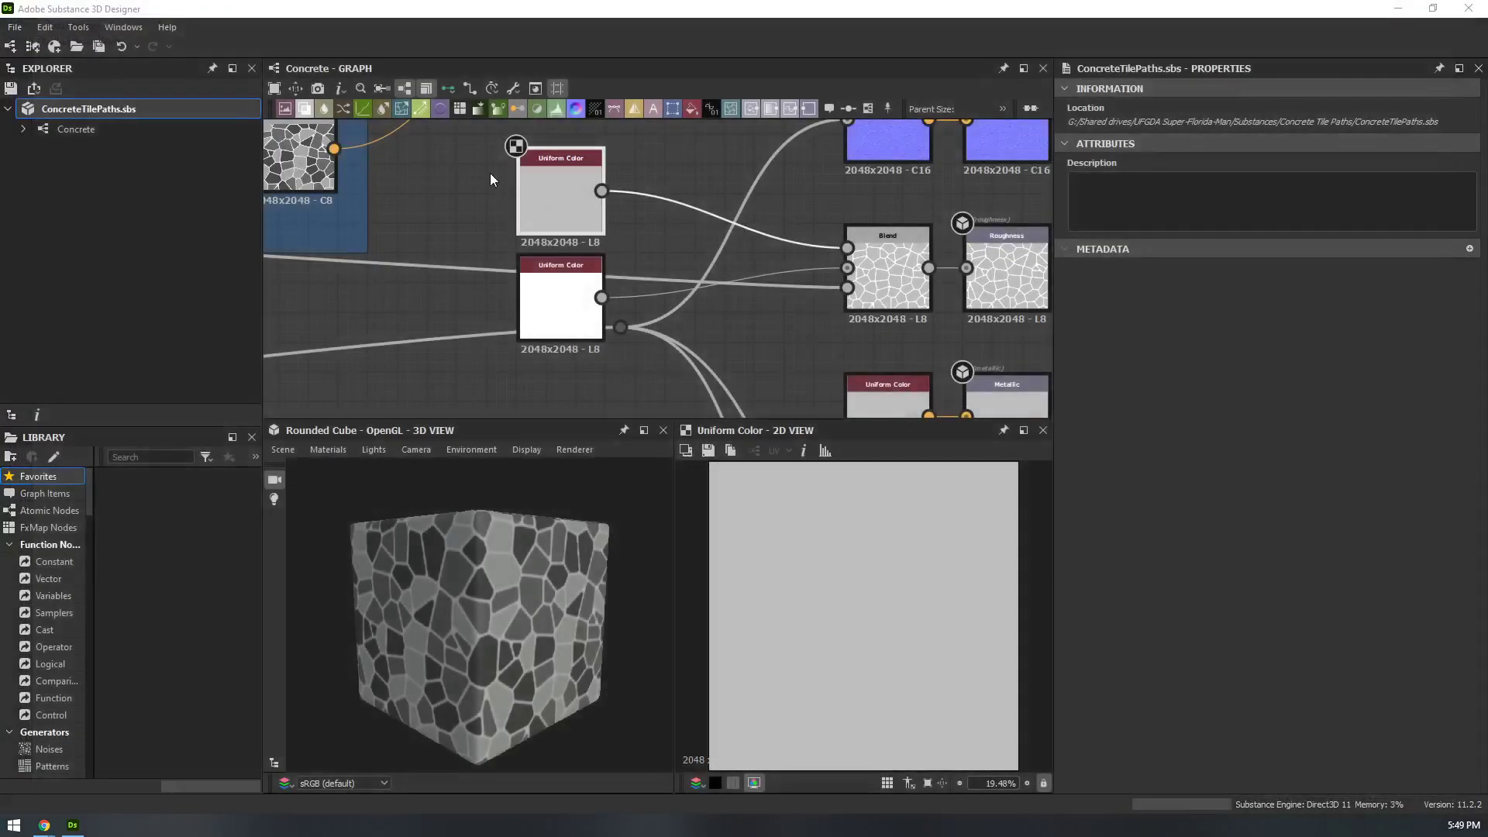
- Close Substance 3D Designer and start the Epic Games Launcher by searching for "unrea" to relaunch the Unreal project
left_click(1469, 9)
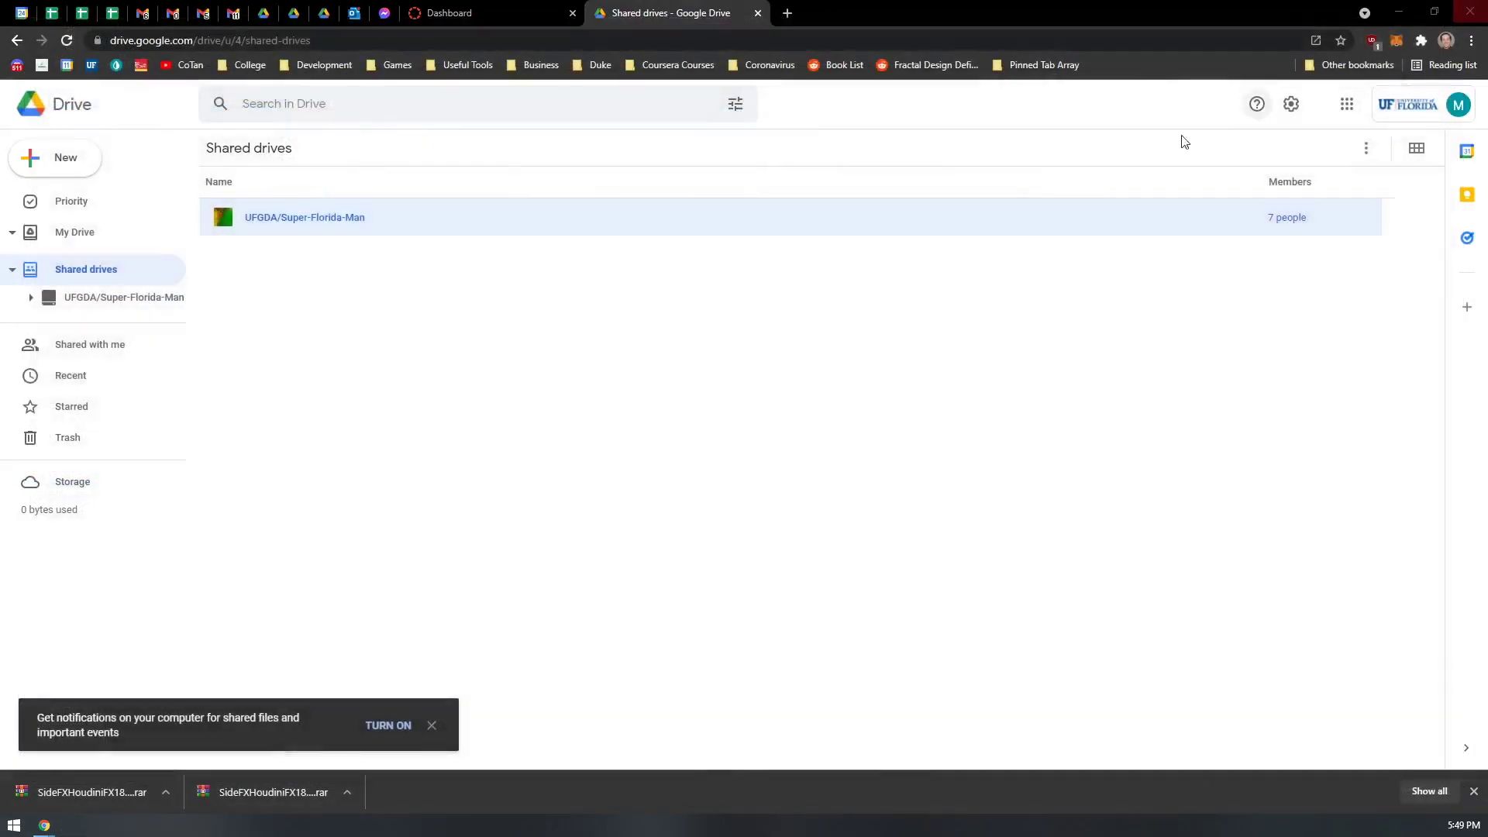
key("super")
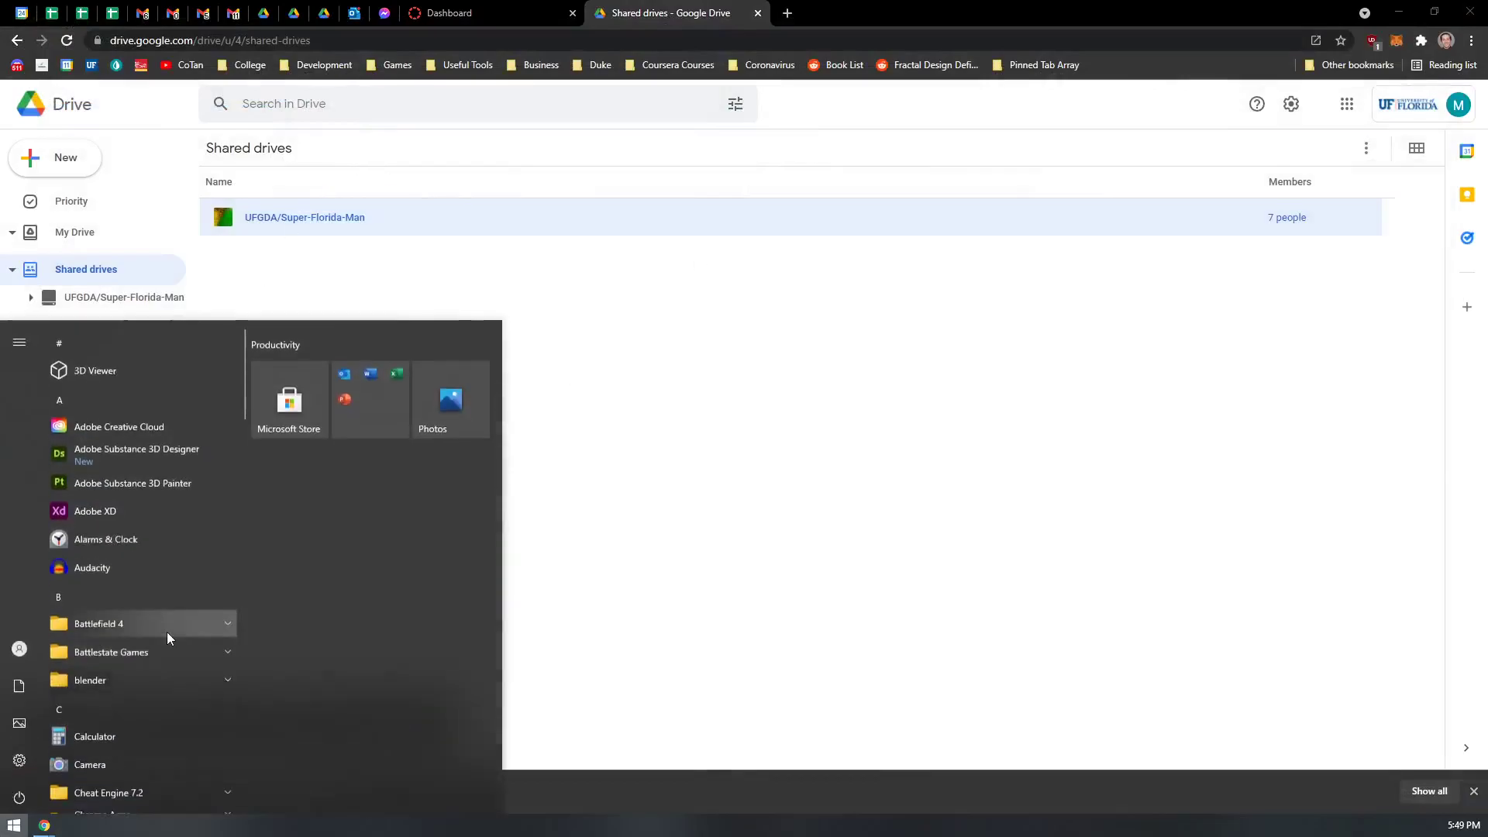
type("unrea")
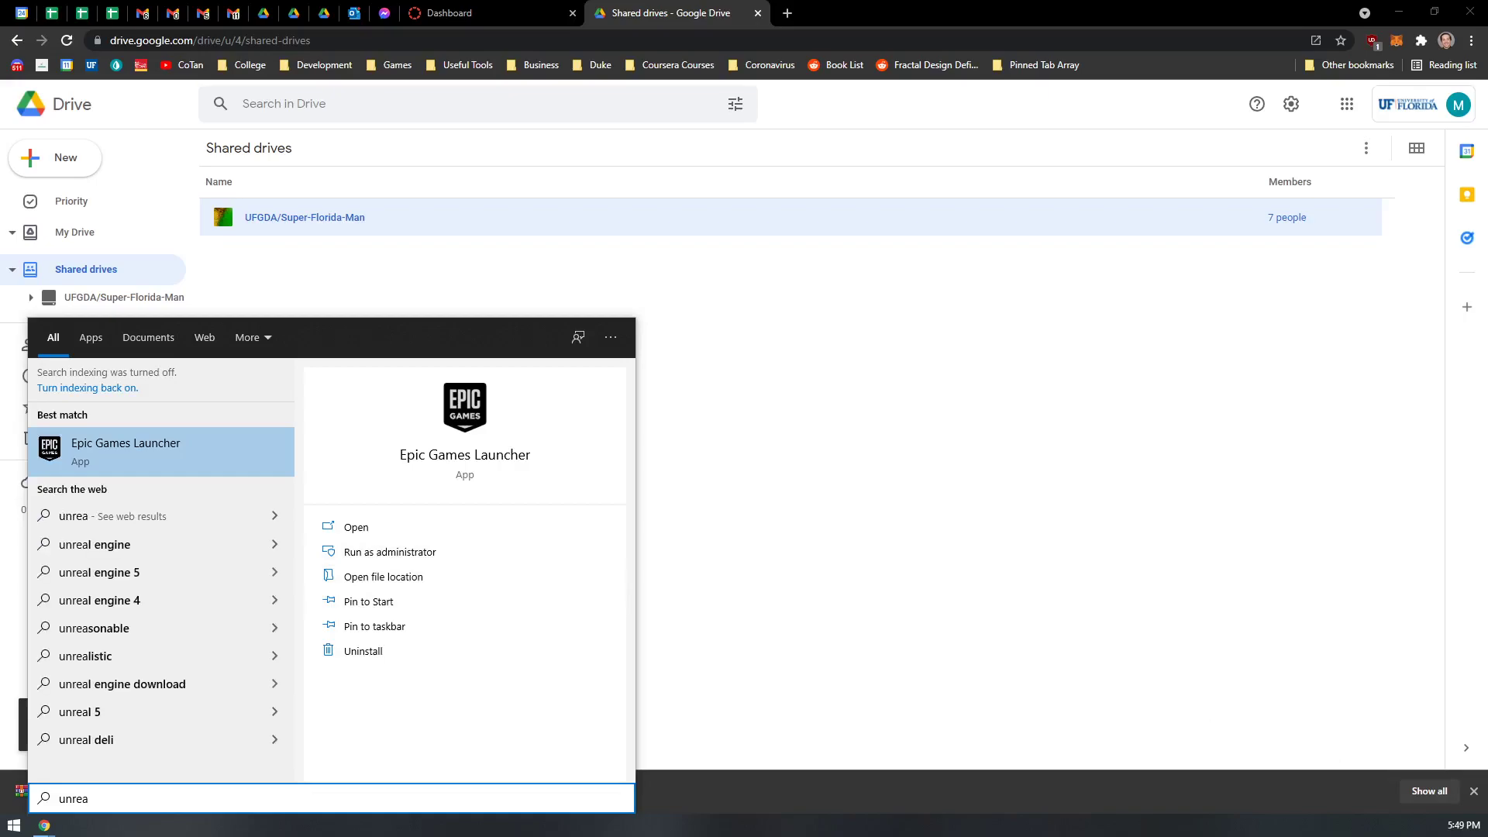
key("Return")
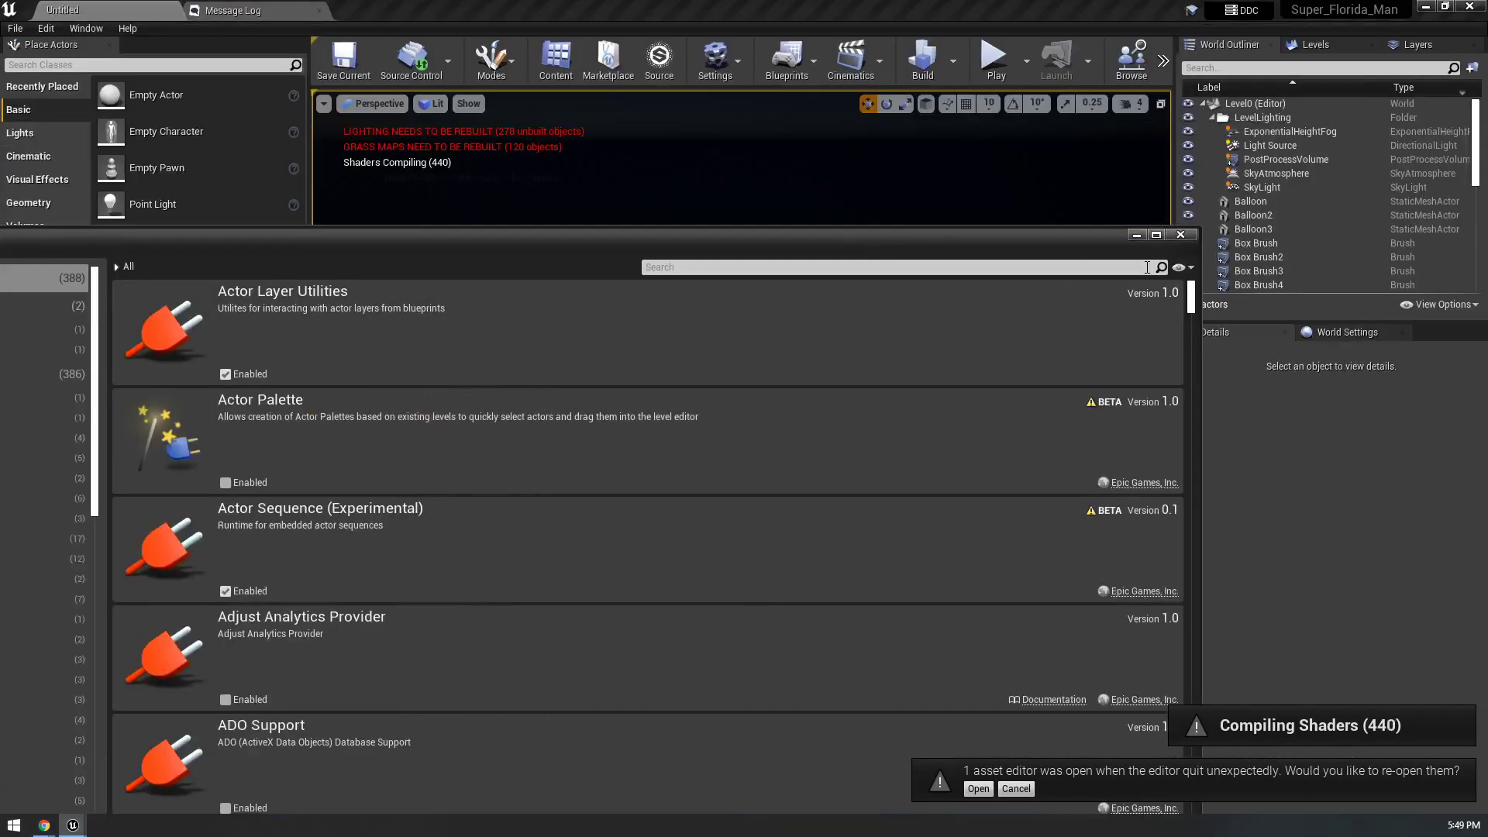
- Bring the whole Plugins window into view over the reopened level editor and close it
left_click_drag(1067, 248, 772, 192)
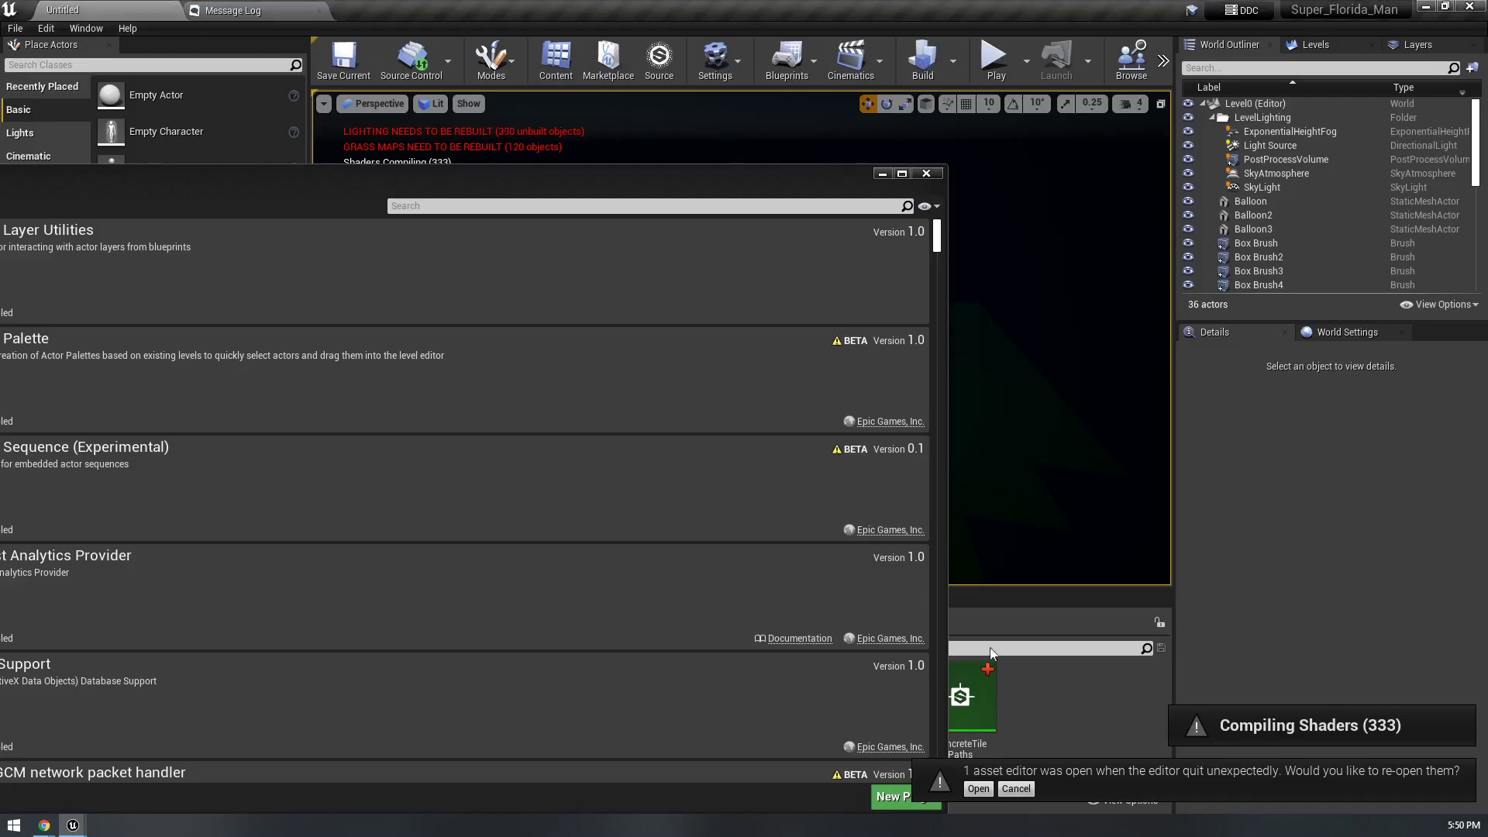
left_click_drag(749, 184, 1267, 146)
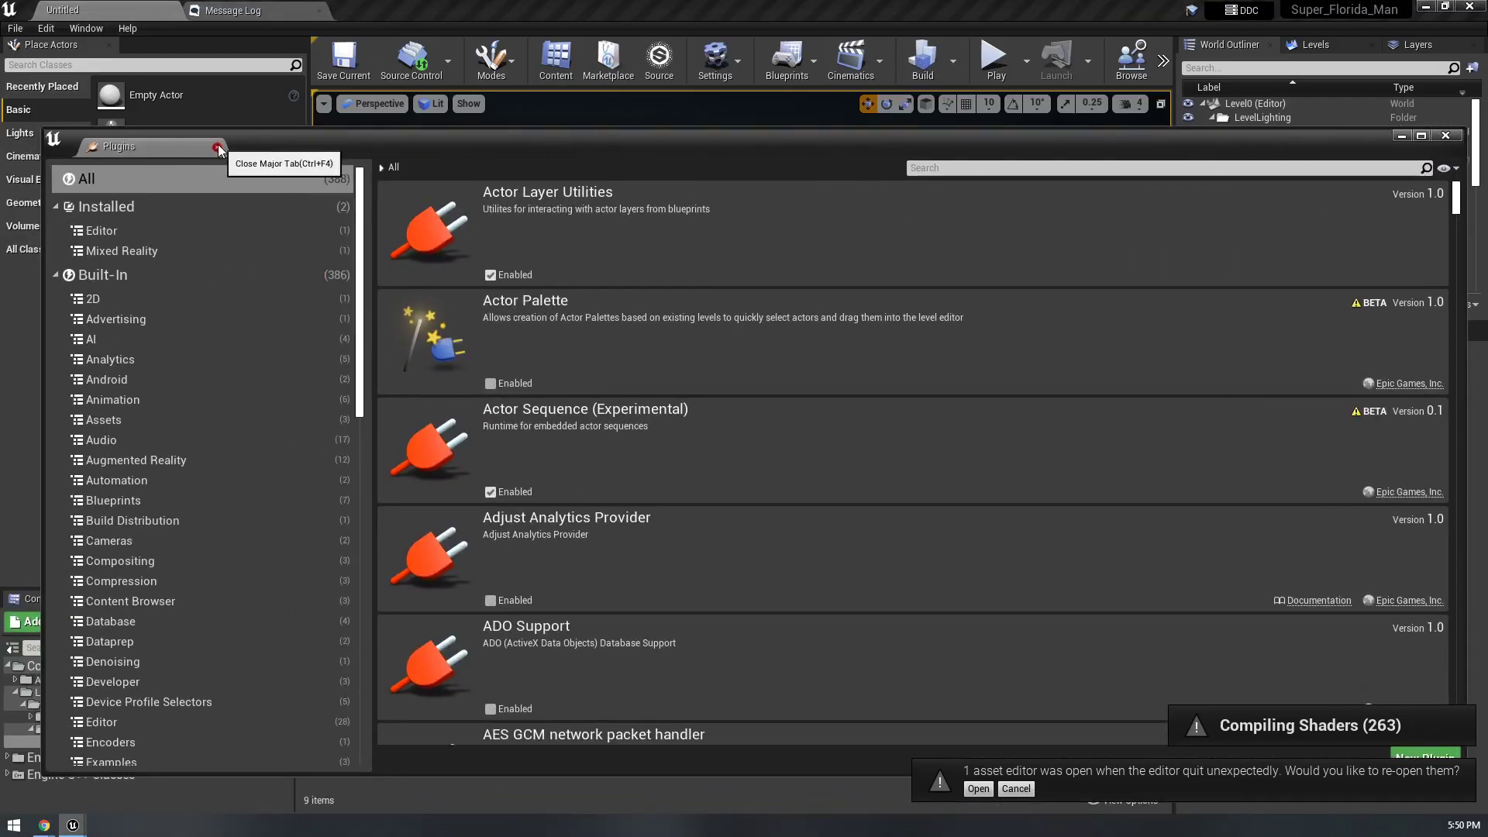
left_click_drag(299, 146, 208, 120)
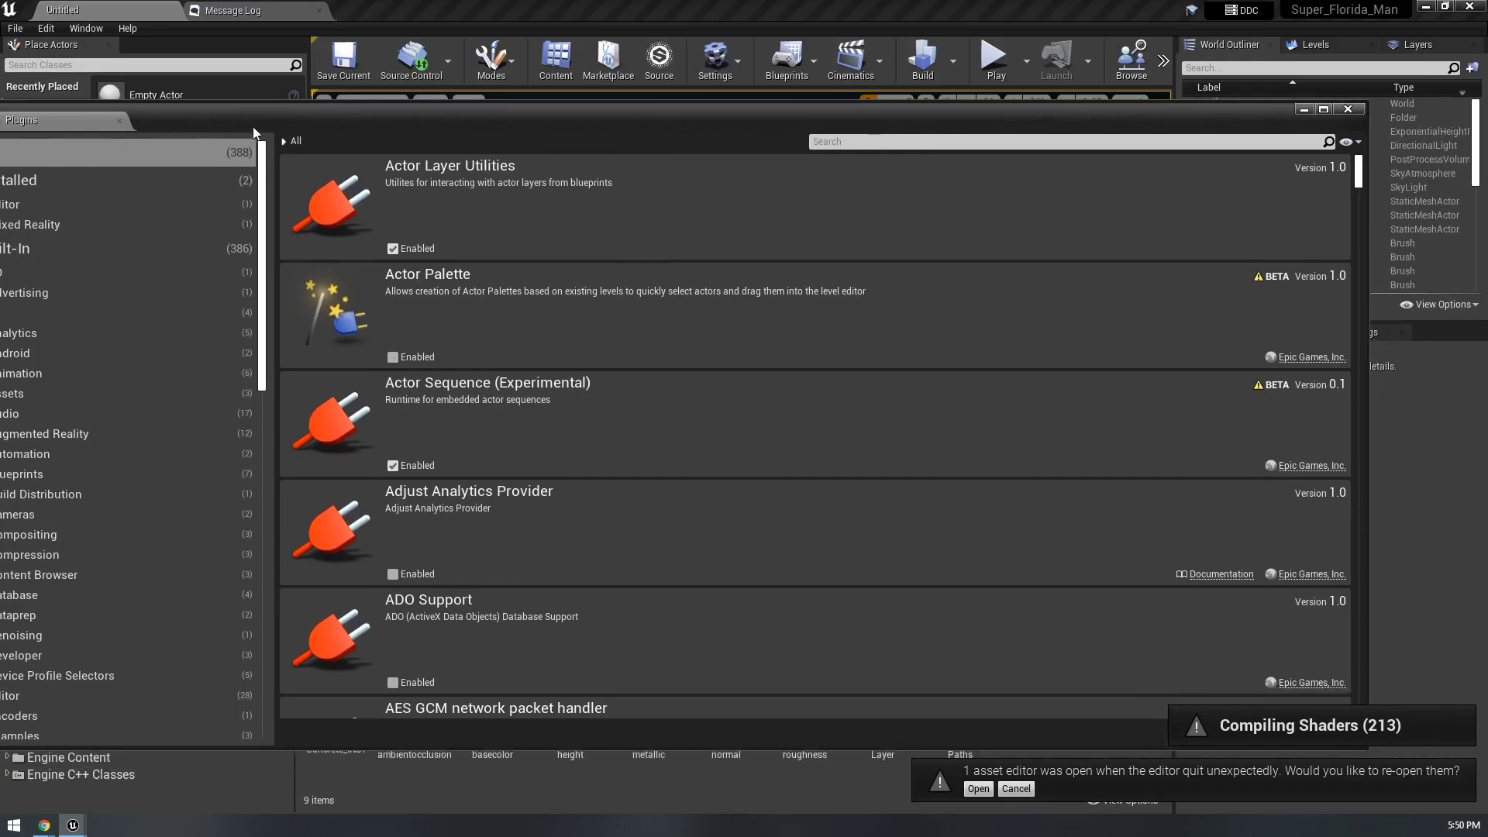
key("alt+F4")
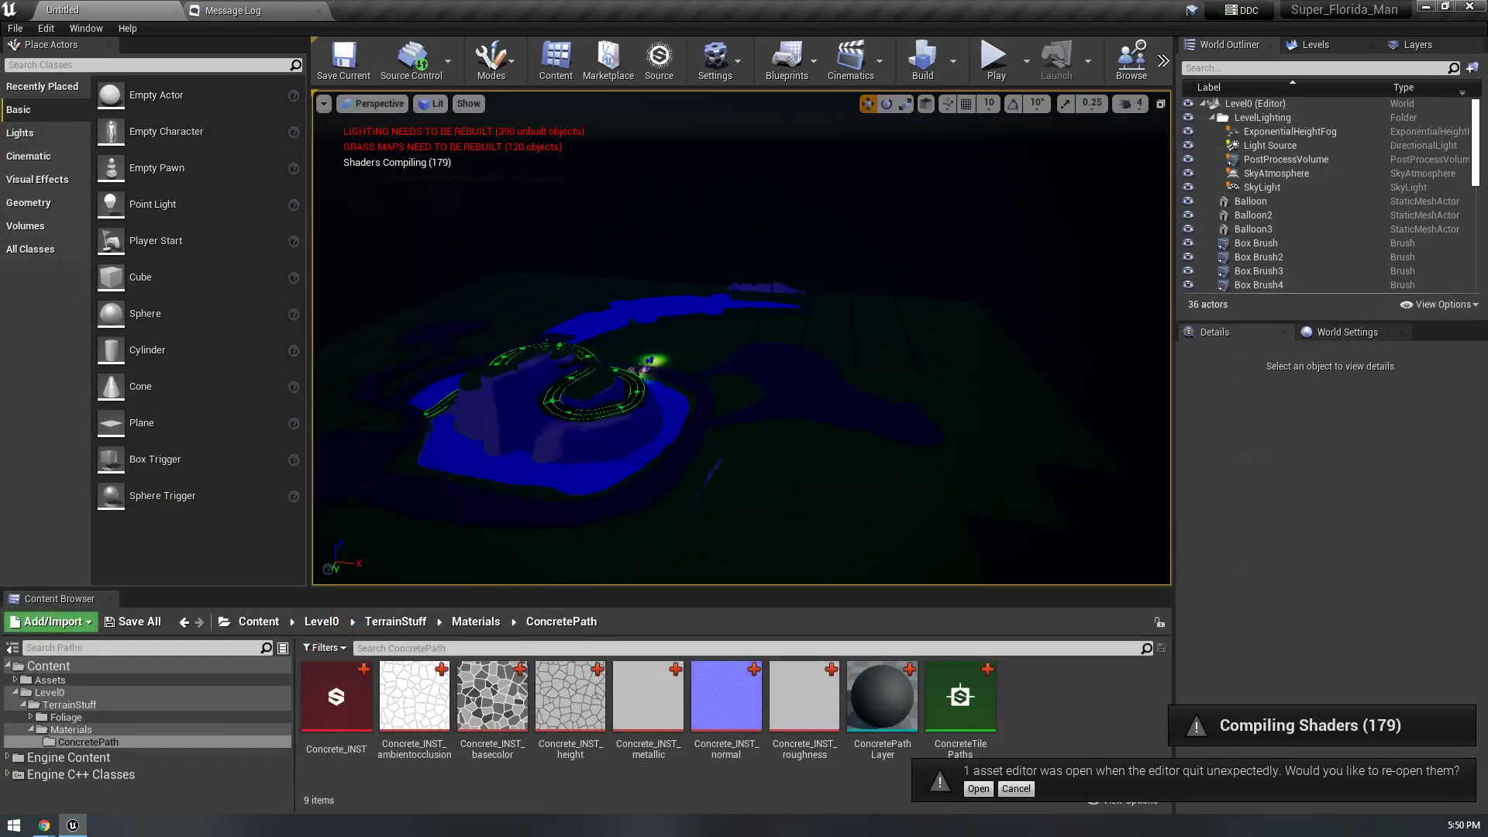
left_click(558, 476)
left_click(744, 481)
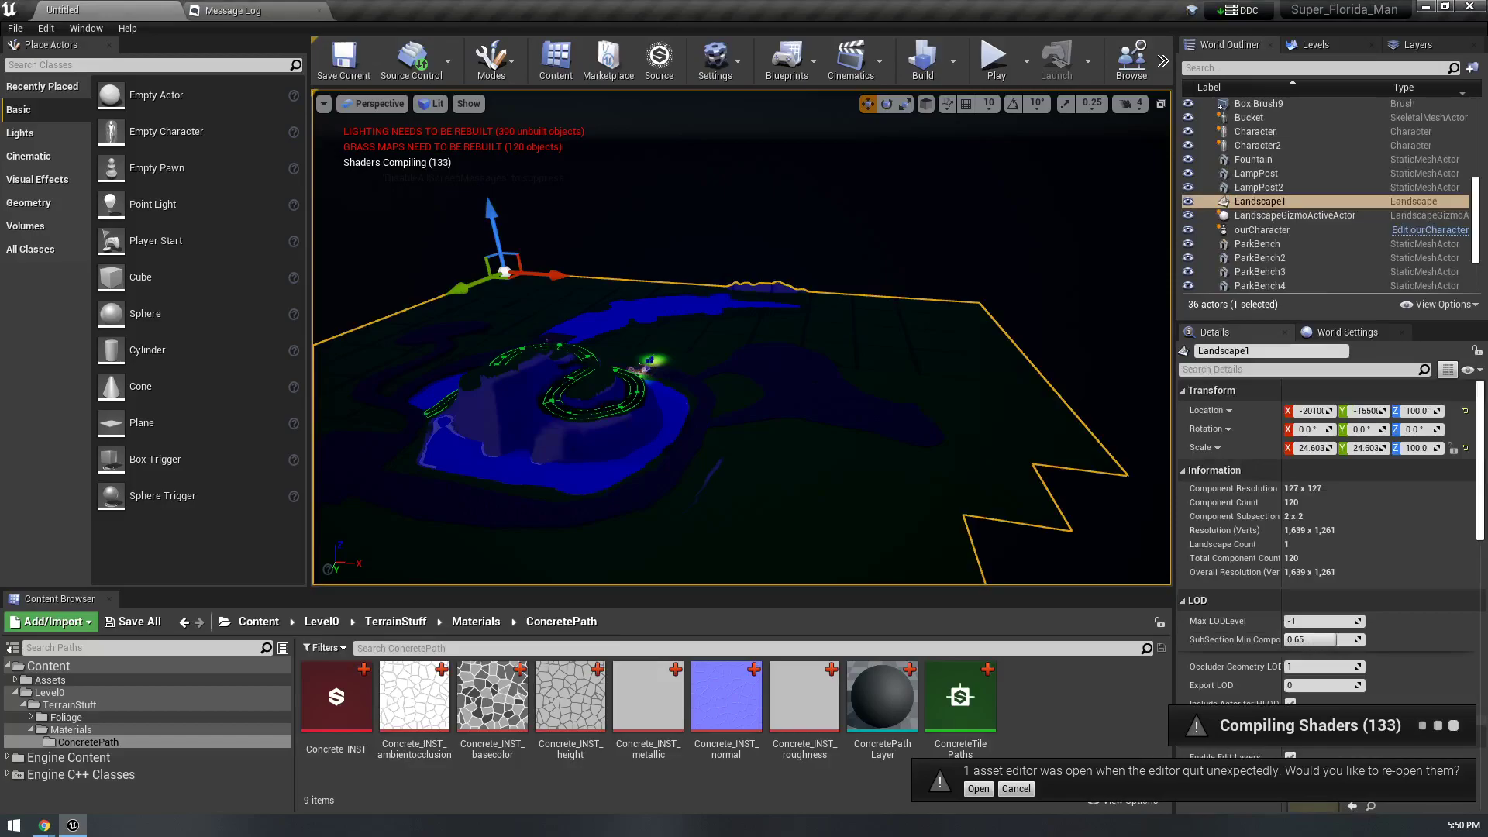
left_click(744, 209)
left_click_drag(777, 11, 810, 170)
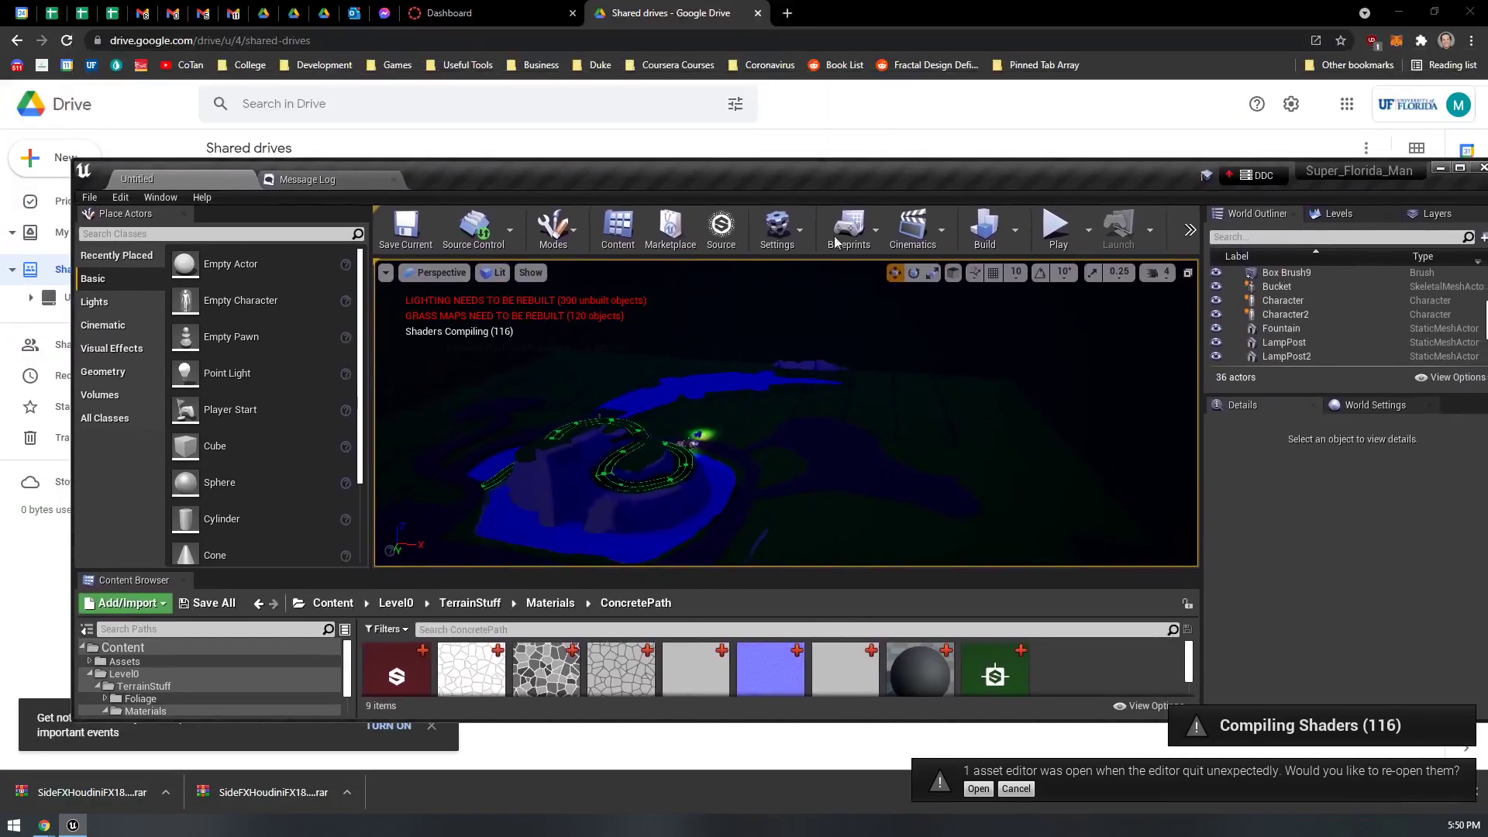
scroll(353, 332, "down", 2)
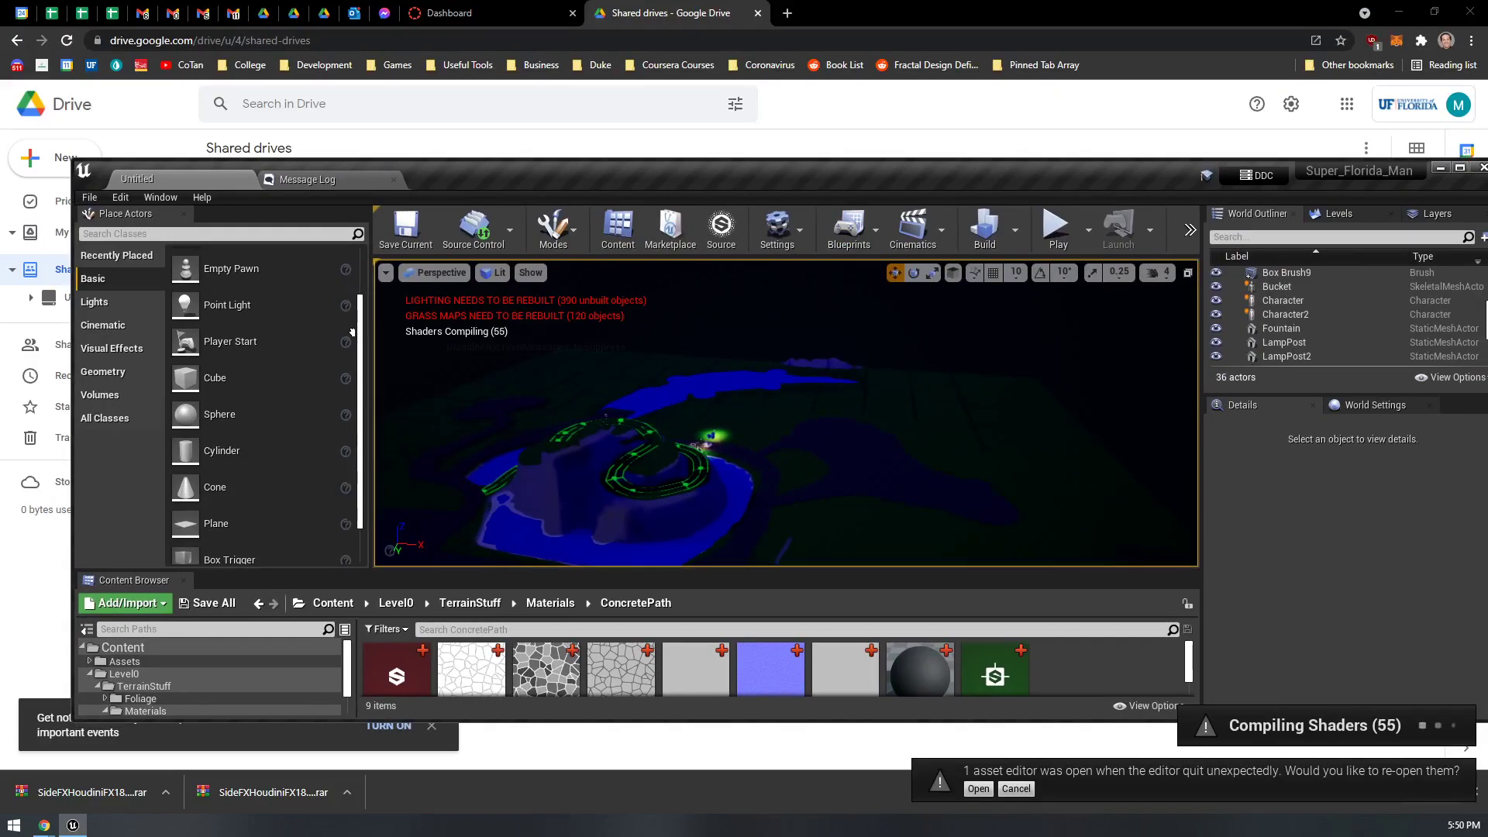
- Move the Unreal level editor window over the browser and maximize it
left_click(786, 465)
left_click(896, 318)
left_click_drag(858, 174, 771, 64)
left_click_drag(1421, 411, 923, 410)
right_click(223, 418)
left_click(671, 276)
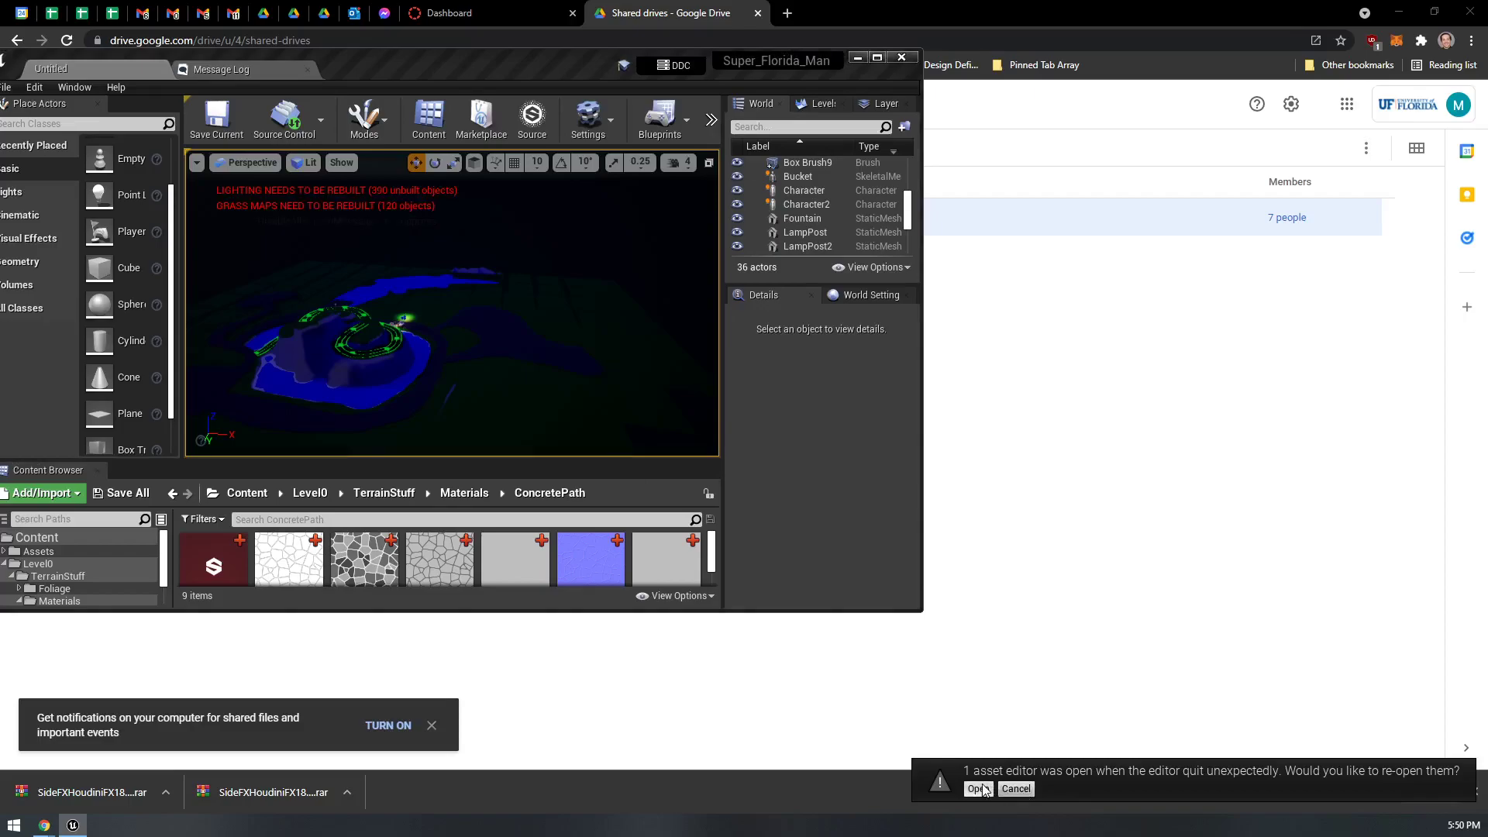
left_click(432, 727)
left_click_drag(1159, 11, 751, 377)
double_click(732, 63)
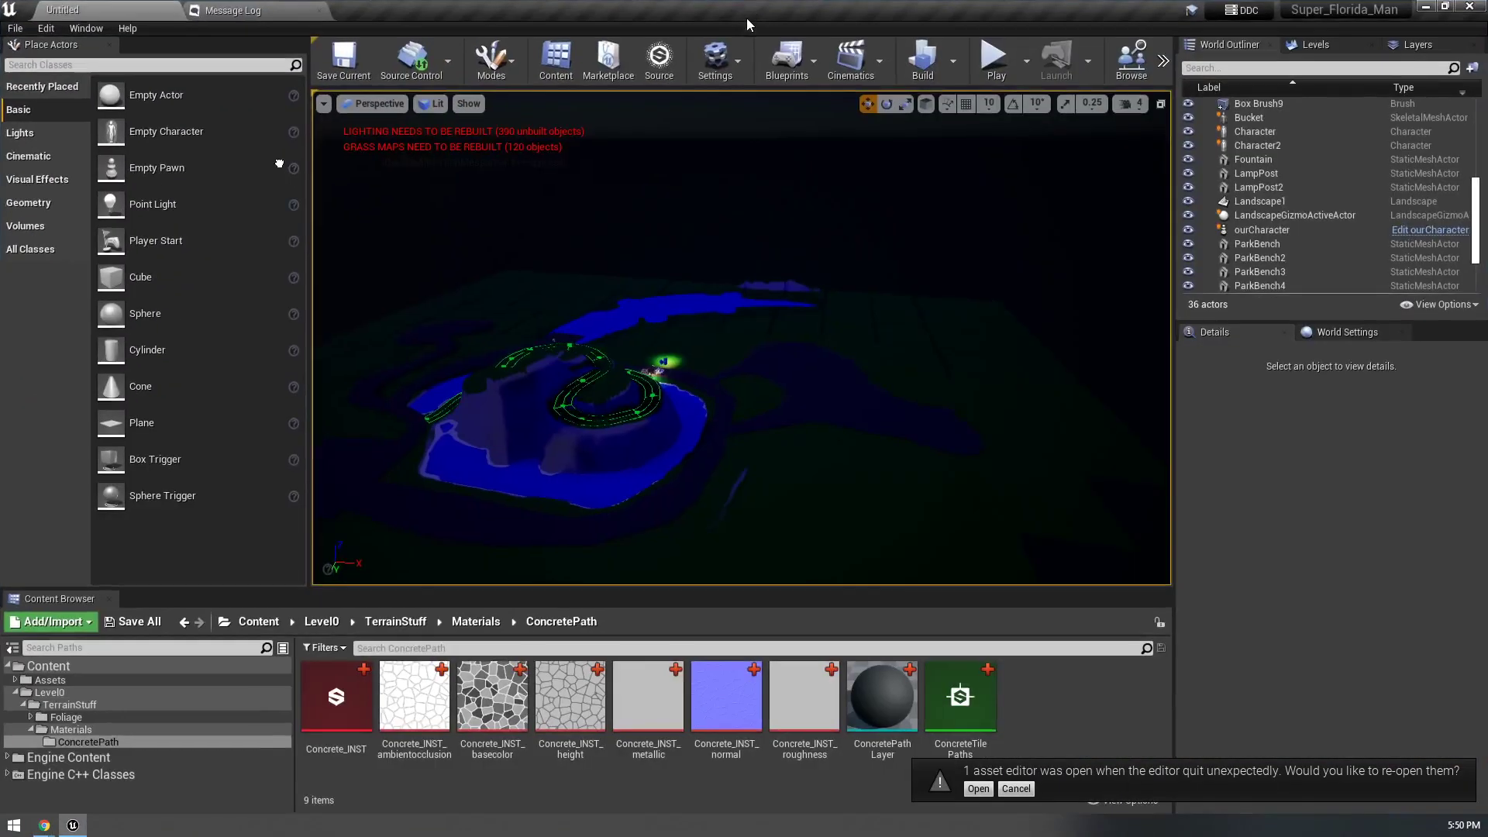
key("w")
mouse_move(740, 338)
right_mouse_down()
mouse_move(783, 340)
mouse_move(658, 370)
mouse_move(783, 457)
mouse_move(775, 411)
right_mouse_up()
left_click(707, 724)
left_click(330, 727)
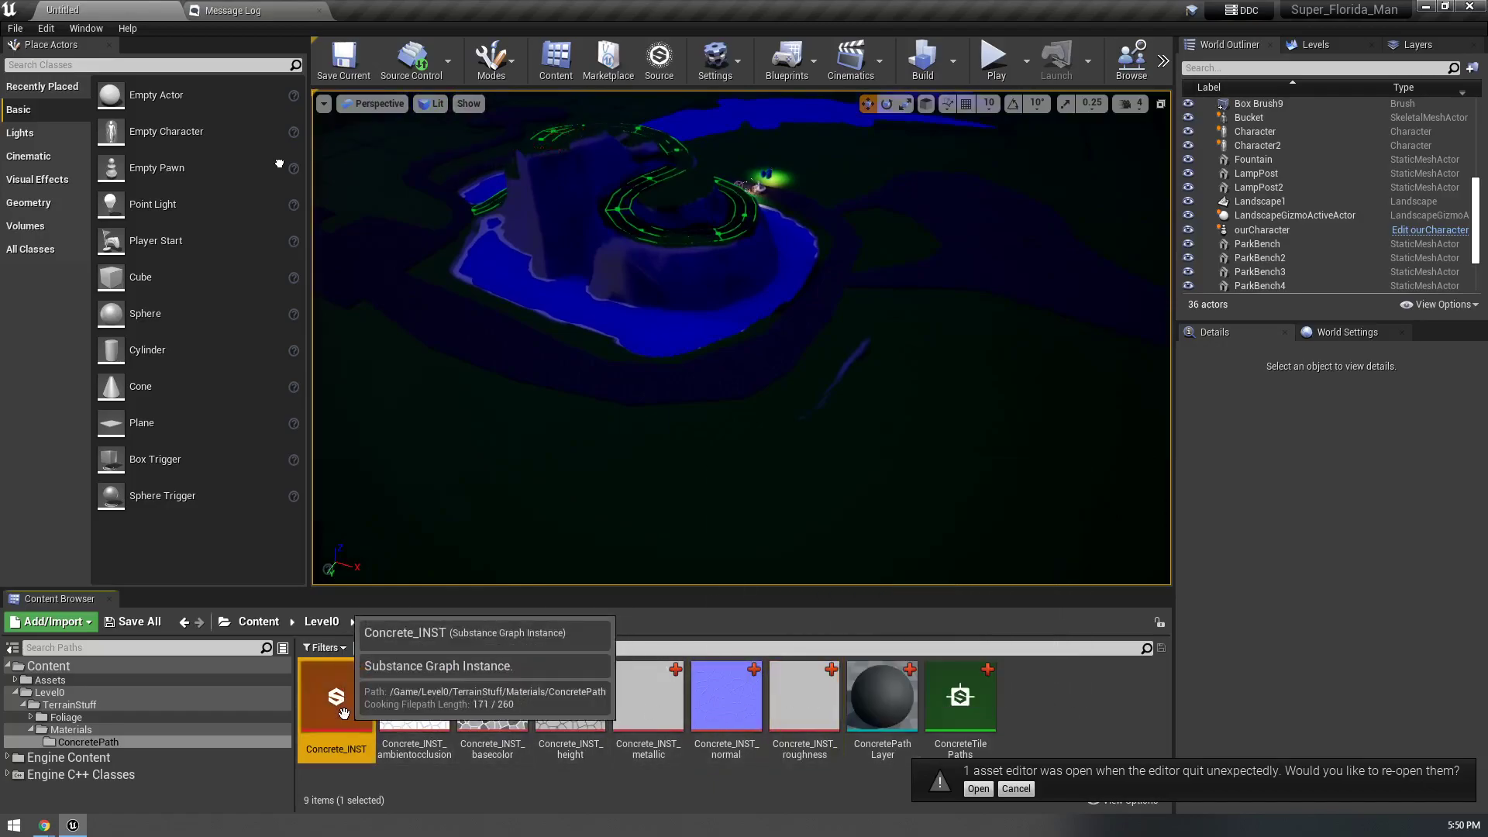
left_click(824, 710)
left_click(415, 701, "shift")
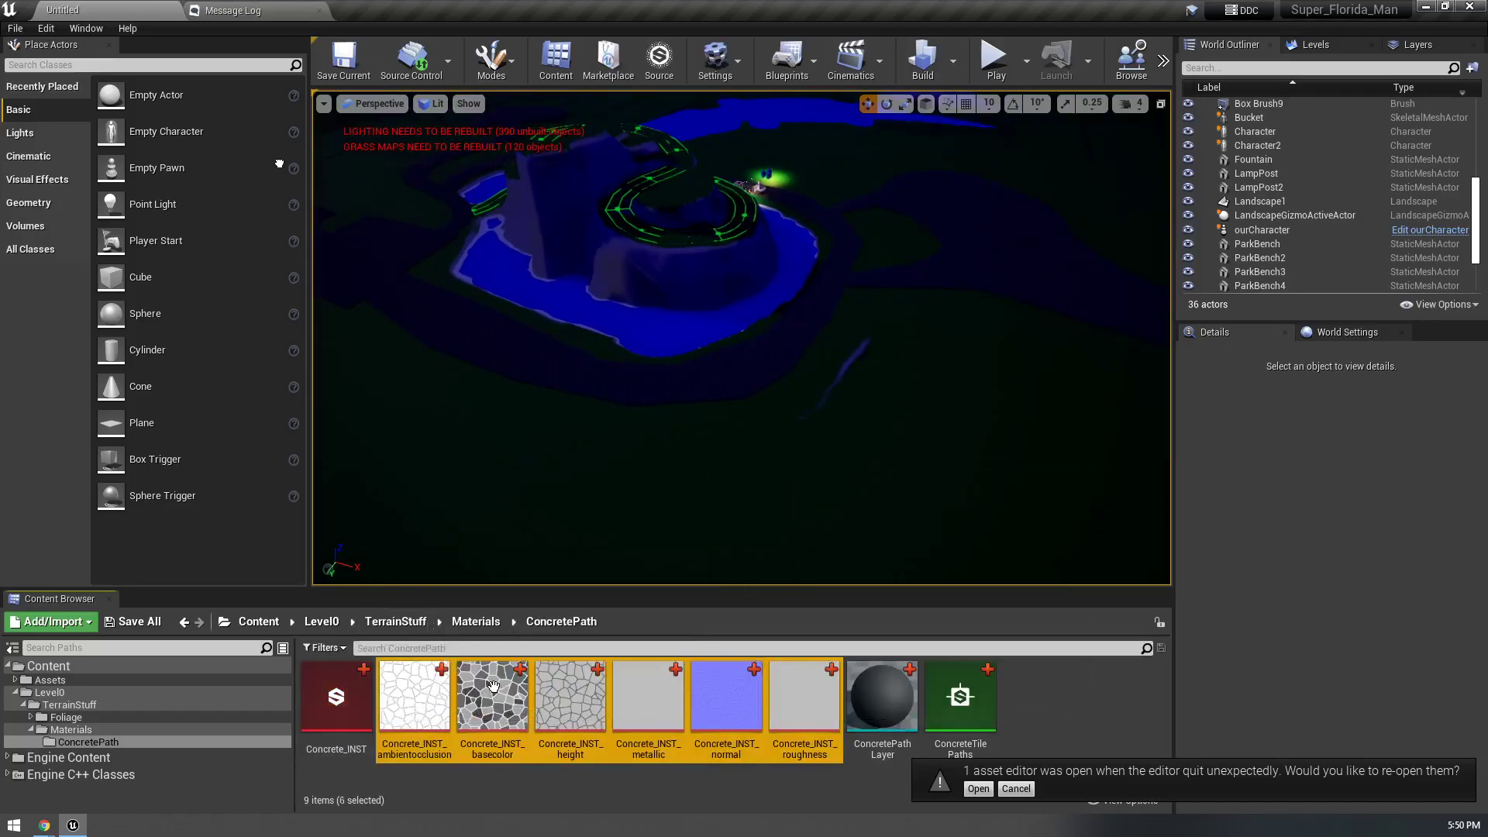
key("Delete")
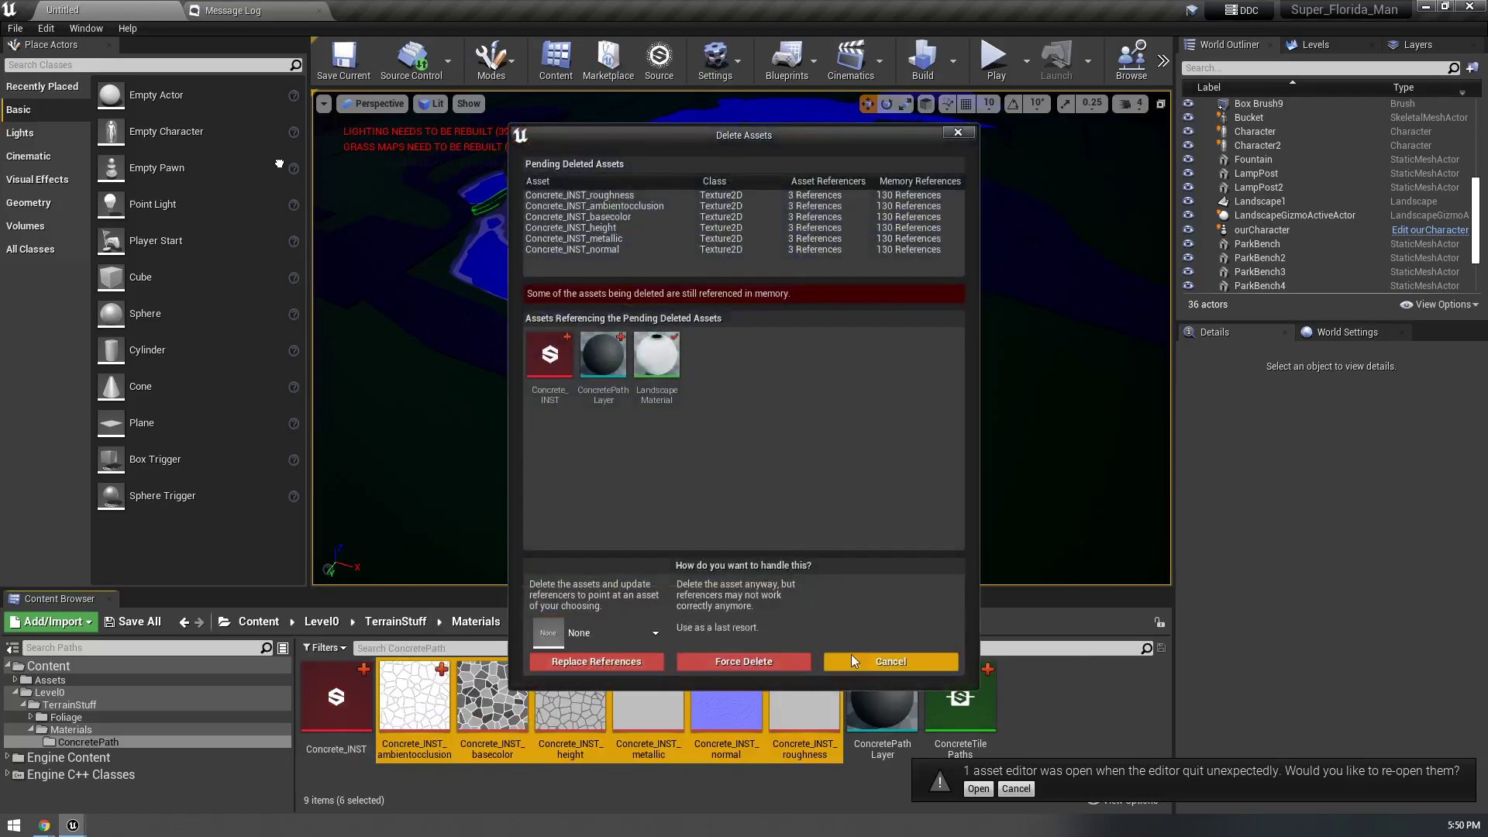
left_click(890, 661)
- Try to reimport the Concrete_INST substance graph instance from the ConcretePath folder
left_click(357, 694)
right_click(358, 693)
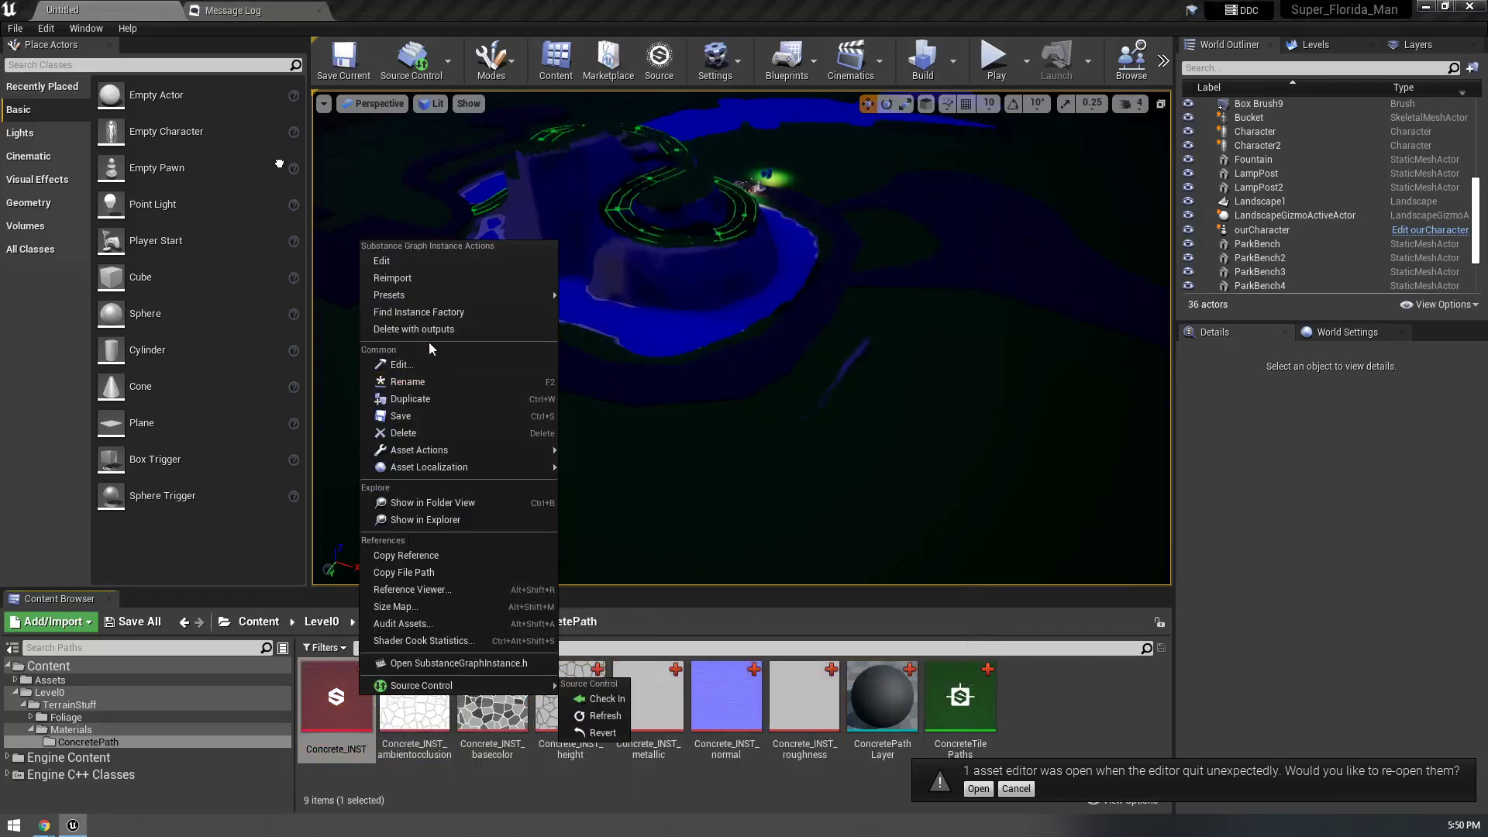
left_click(435, 283)
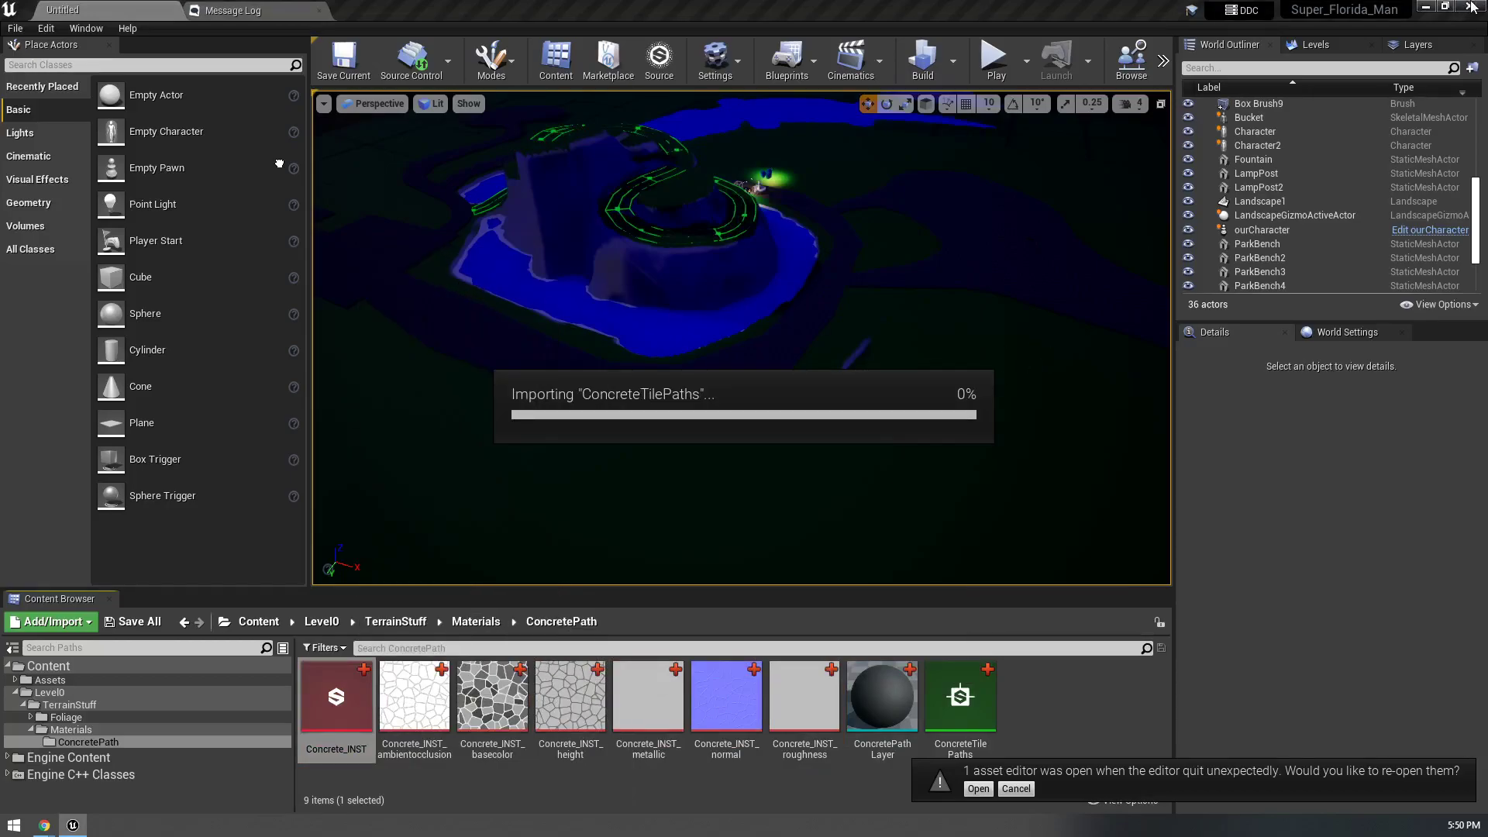
- Find Task Manager by searching for "ta" and end the unresponsive UE4Editor process
left_click(14, 825)
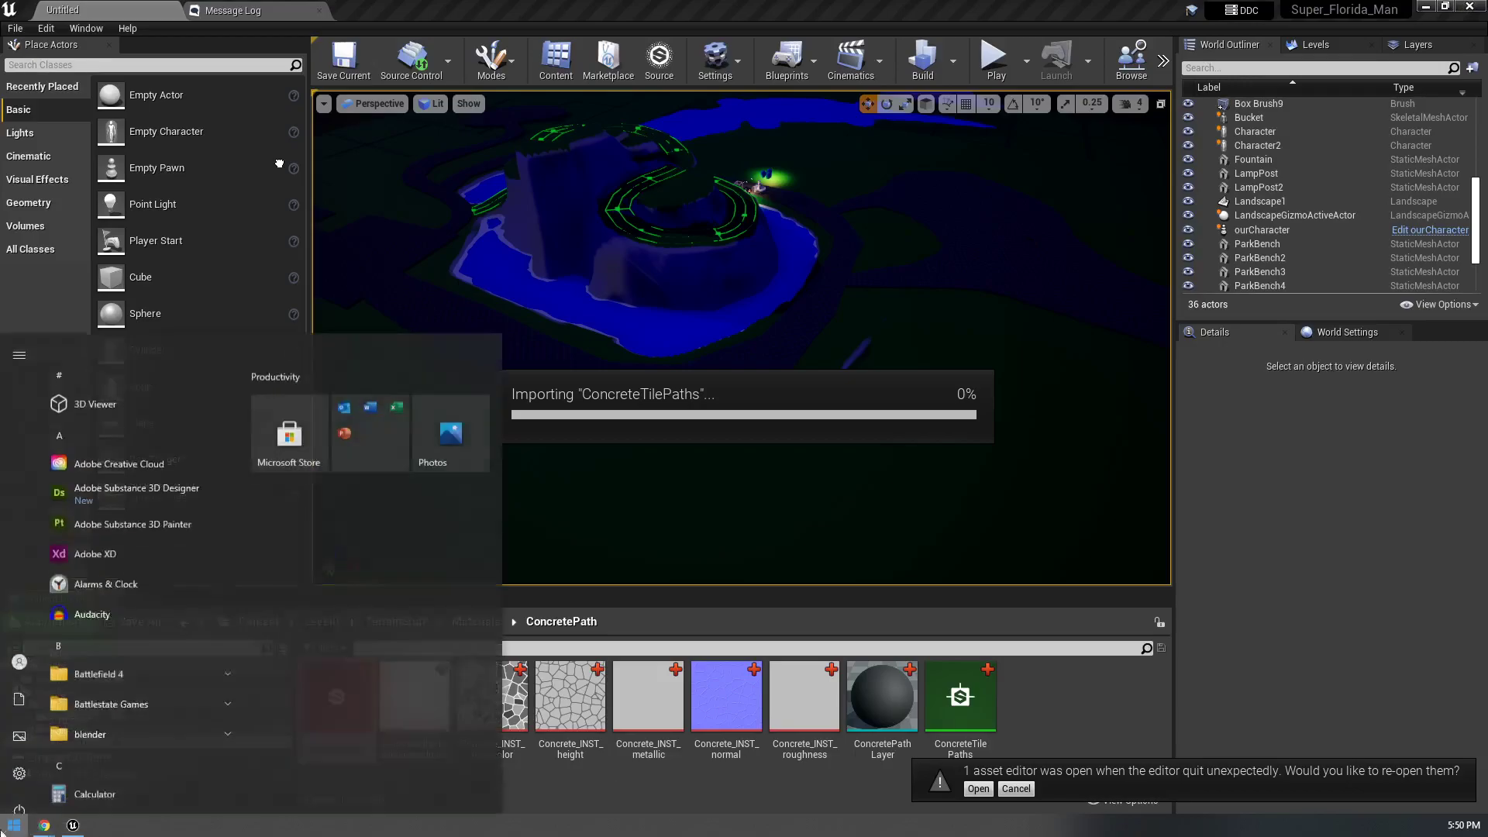
type("ta")
key("Return")
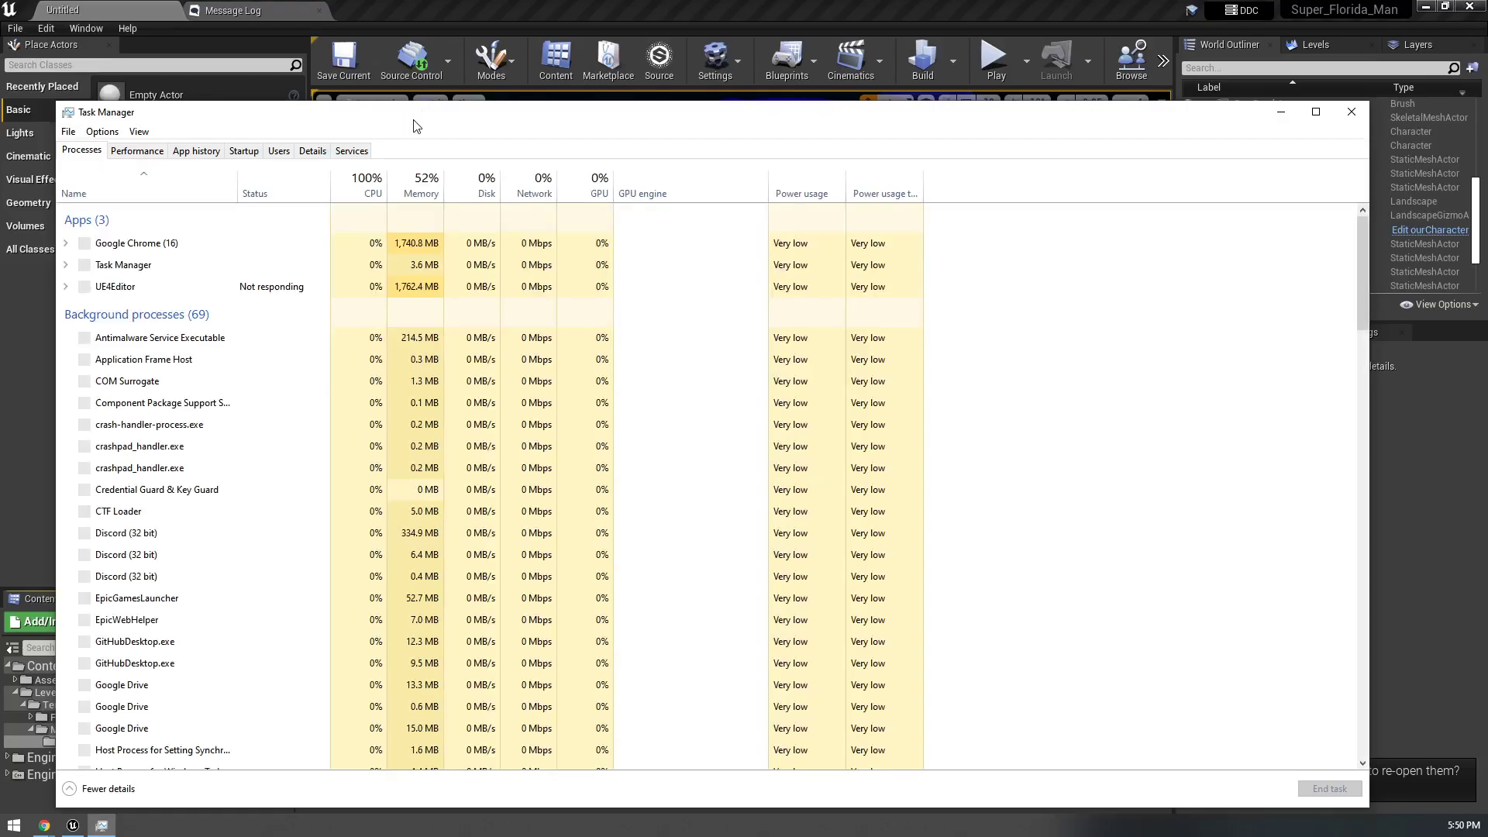
left_click(240, 289)
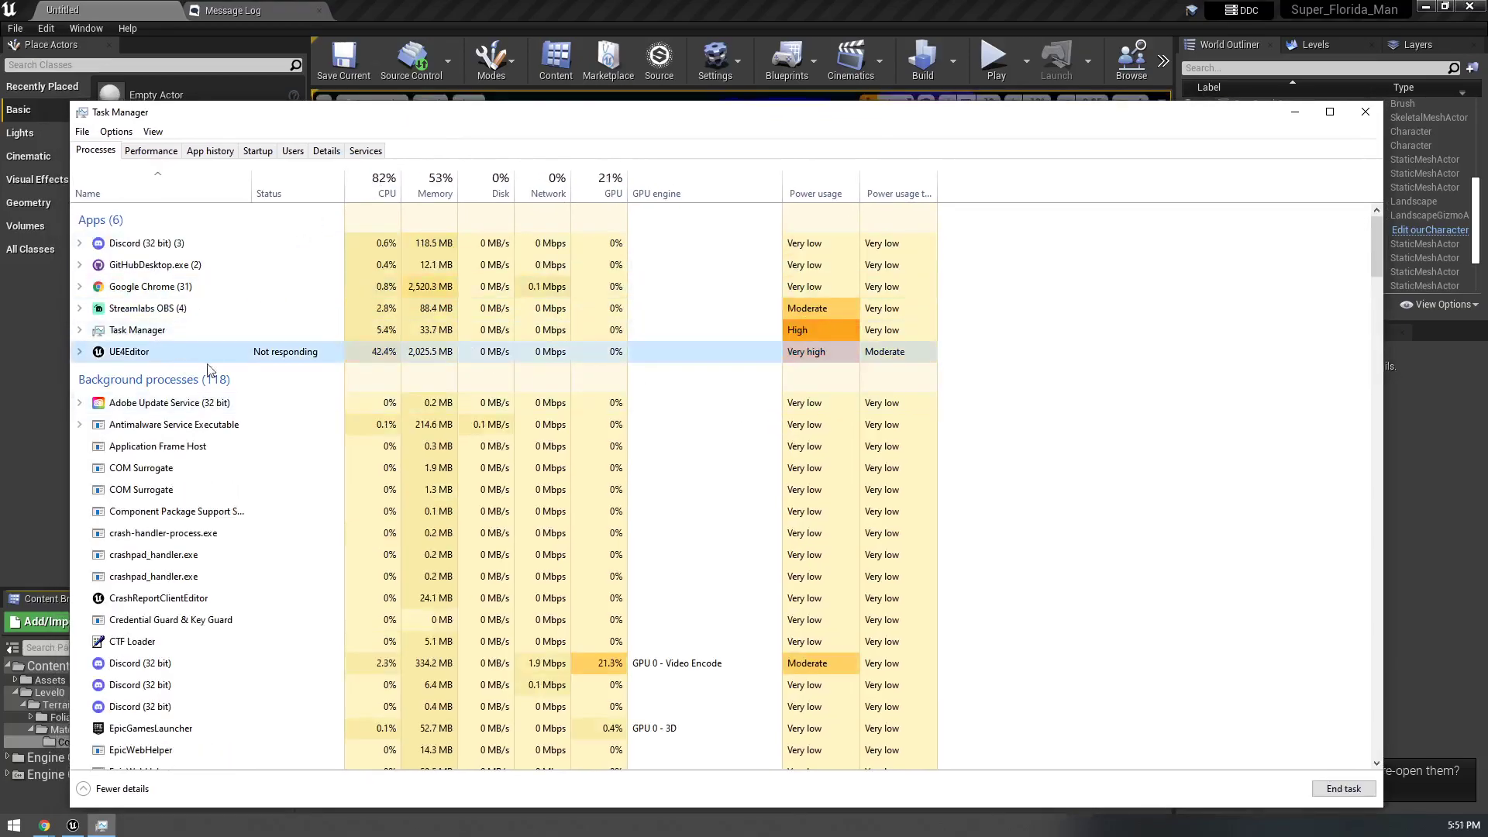
left_click(1343, 788)
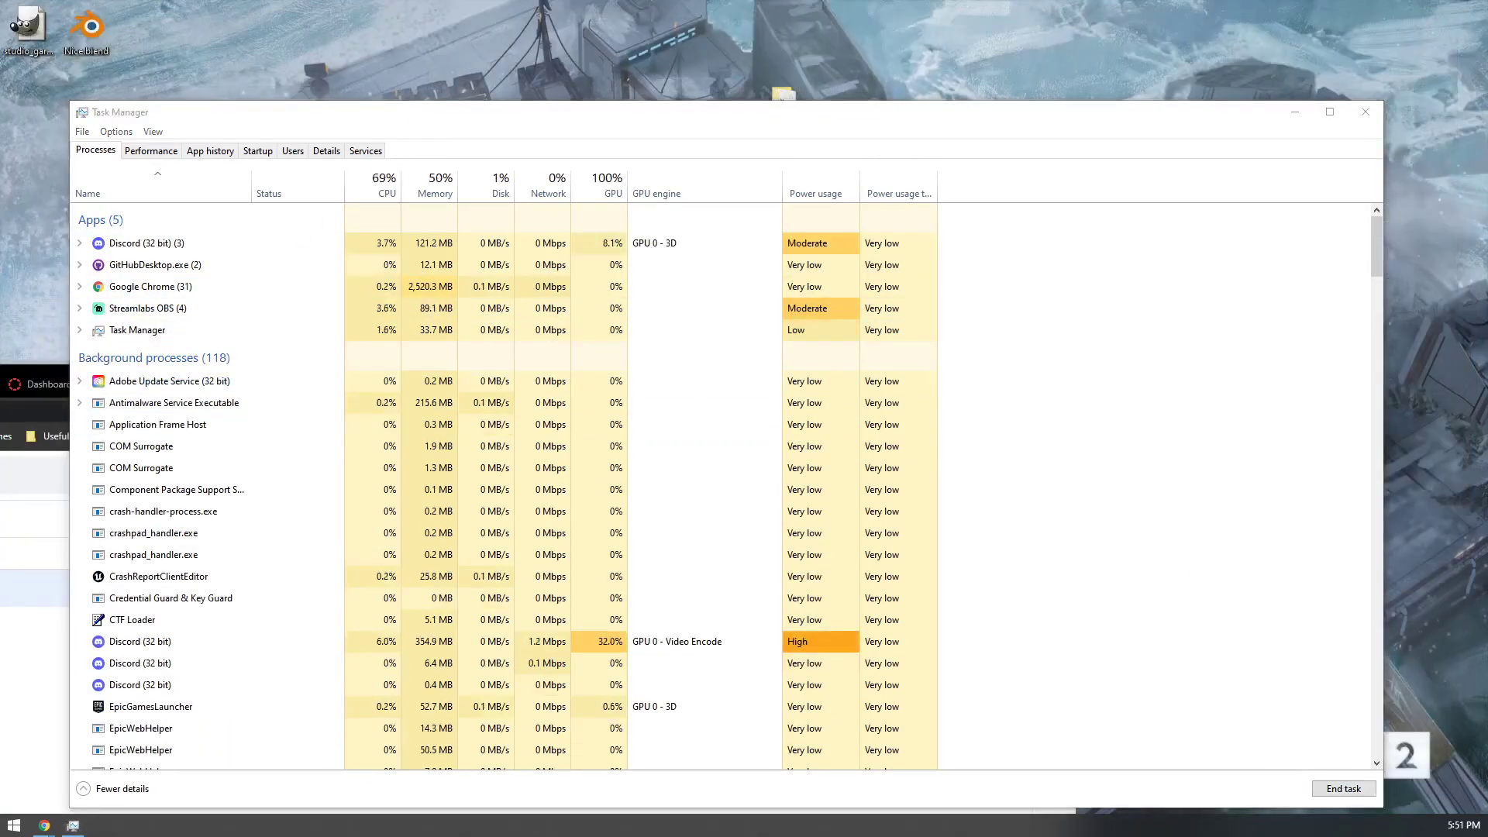
- Search for "epi" to start the Epic Games Launcher and relaunch the Unreal project, and close Task Manager
key("super")
type("epi")
left_click(256, 434)
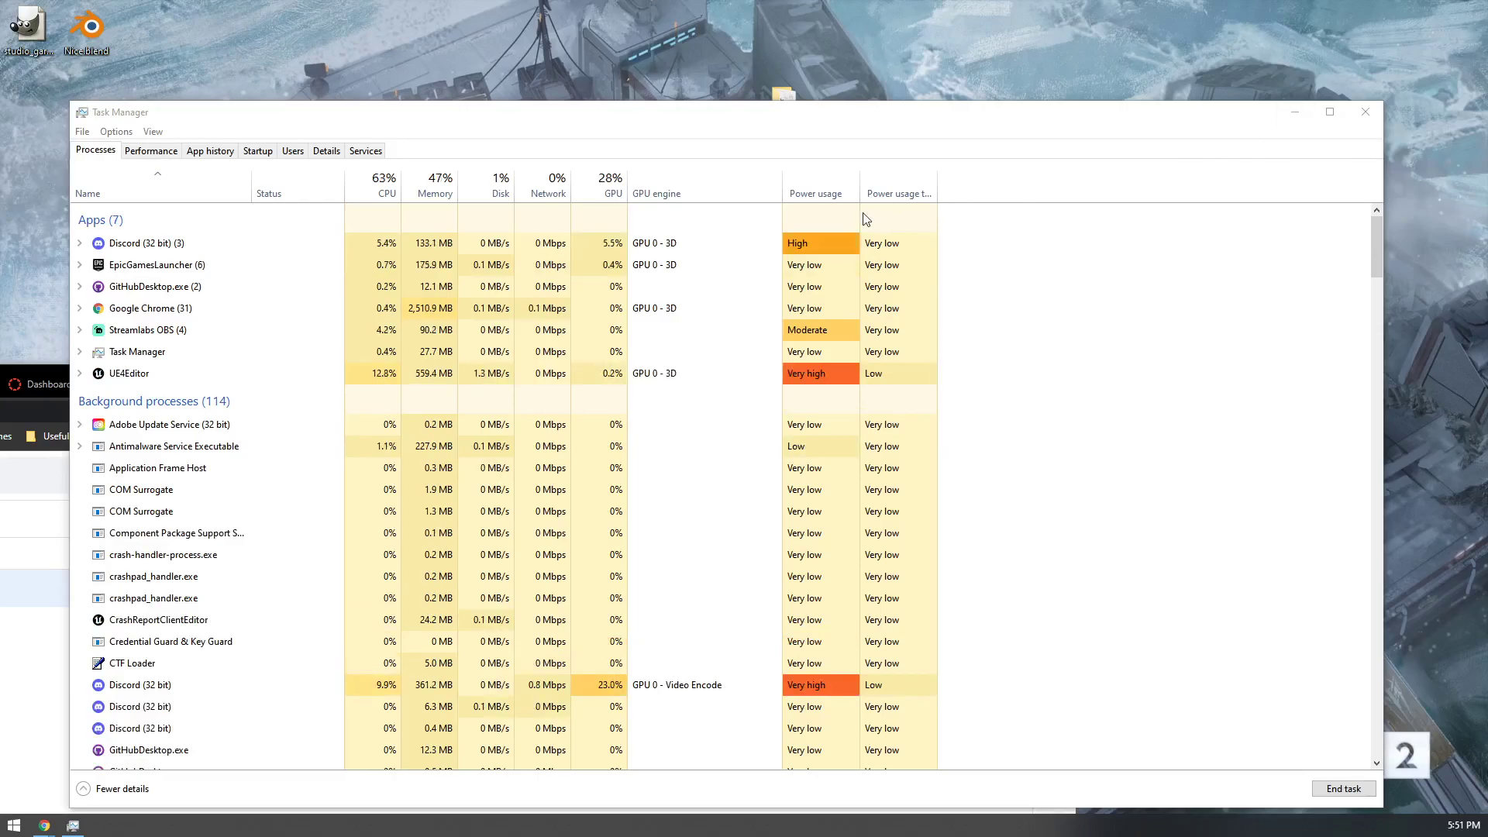
left_click(1366, 111)
- Close the Plugins window that opened with the relaunched Unreal project
left_click_drag(464, 369, 755, 285)
middle_click(579, 304)
middle_click(426, 300)
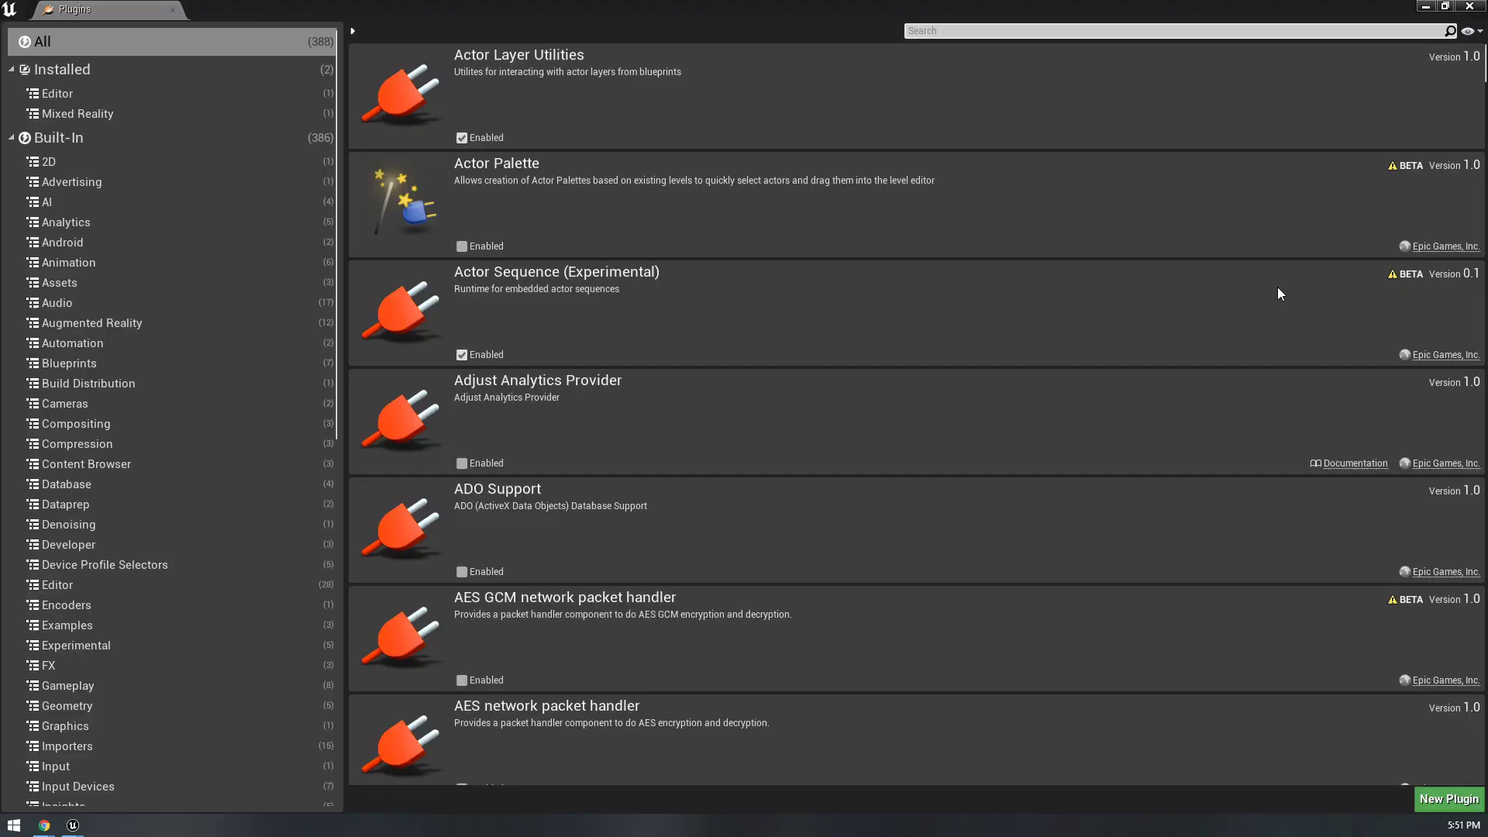
left_click(172, 9)
right_click_drag(742, 337, 852, 434)
key("w")
mouse_move(720, 558)
right_mouse_down()
mouse_move(720, 511)
mouse_move(721, 534)
right_mouse_up()
key("e")
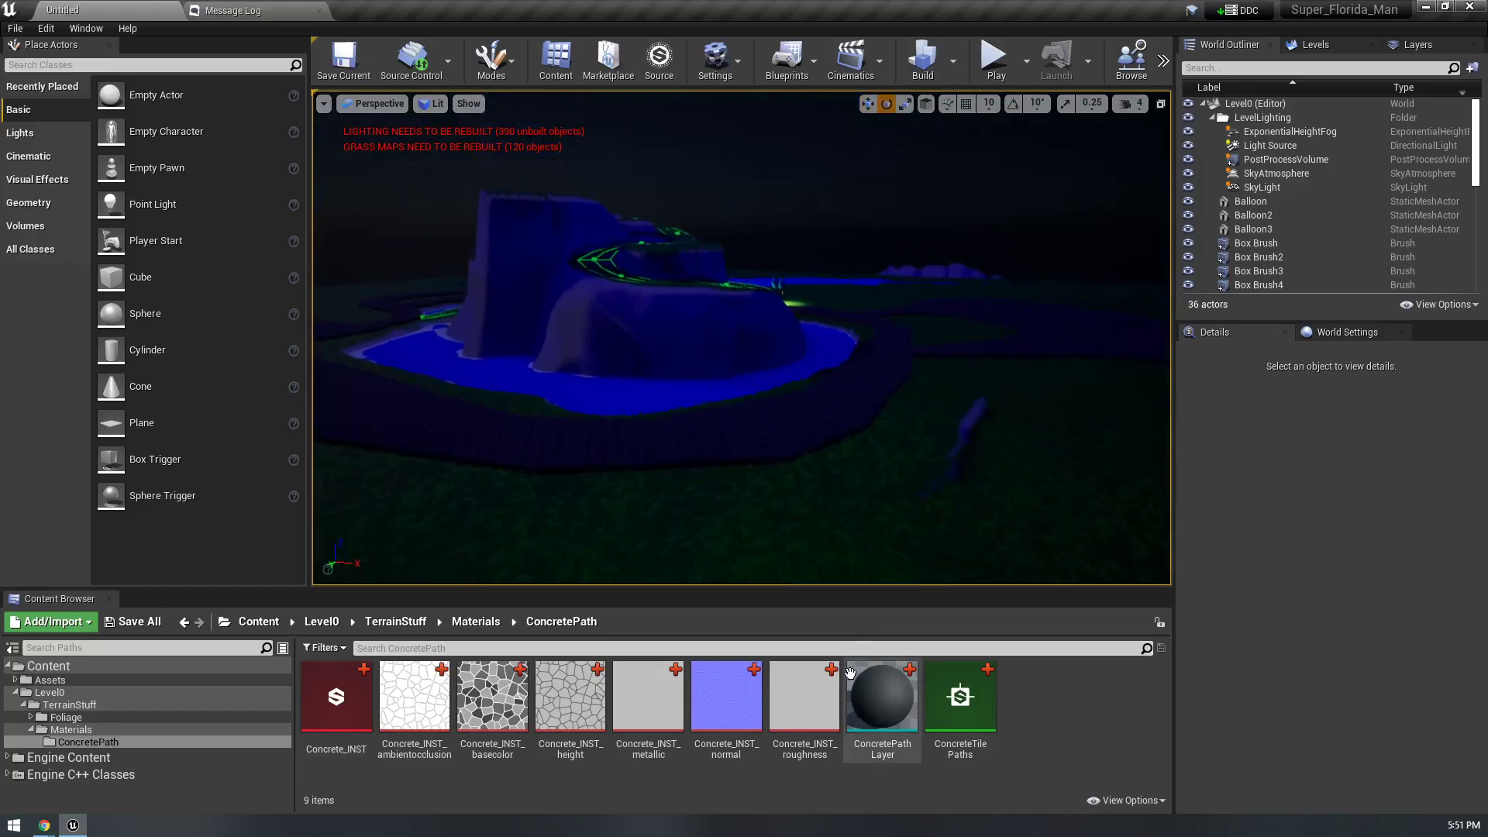
left_click(805, 695)
left_click(415, 695, "shift")
key("Delete")
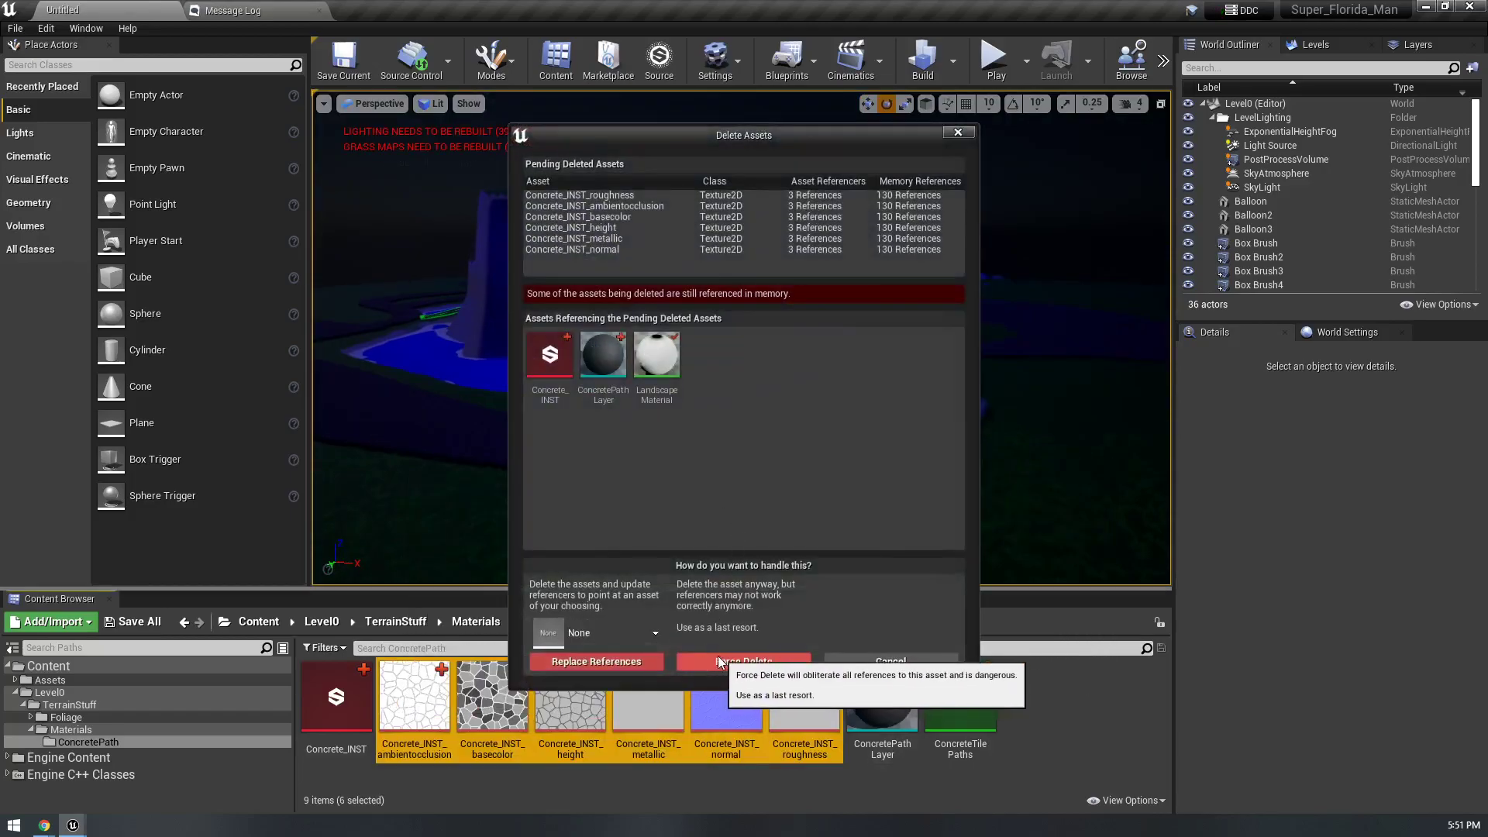
left_click(860, 659)
- Force-delete the Concrete_INST substance graph instance from the ConcretePath folder
left_click(336, 697)
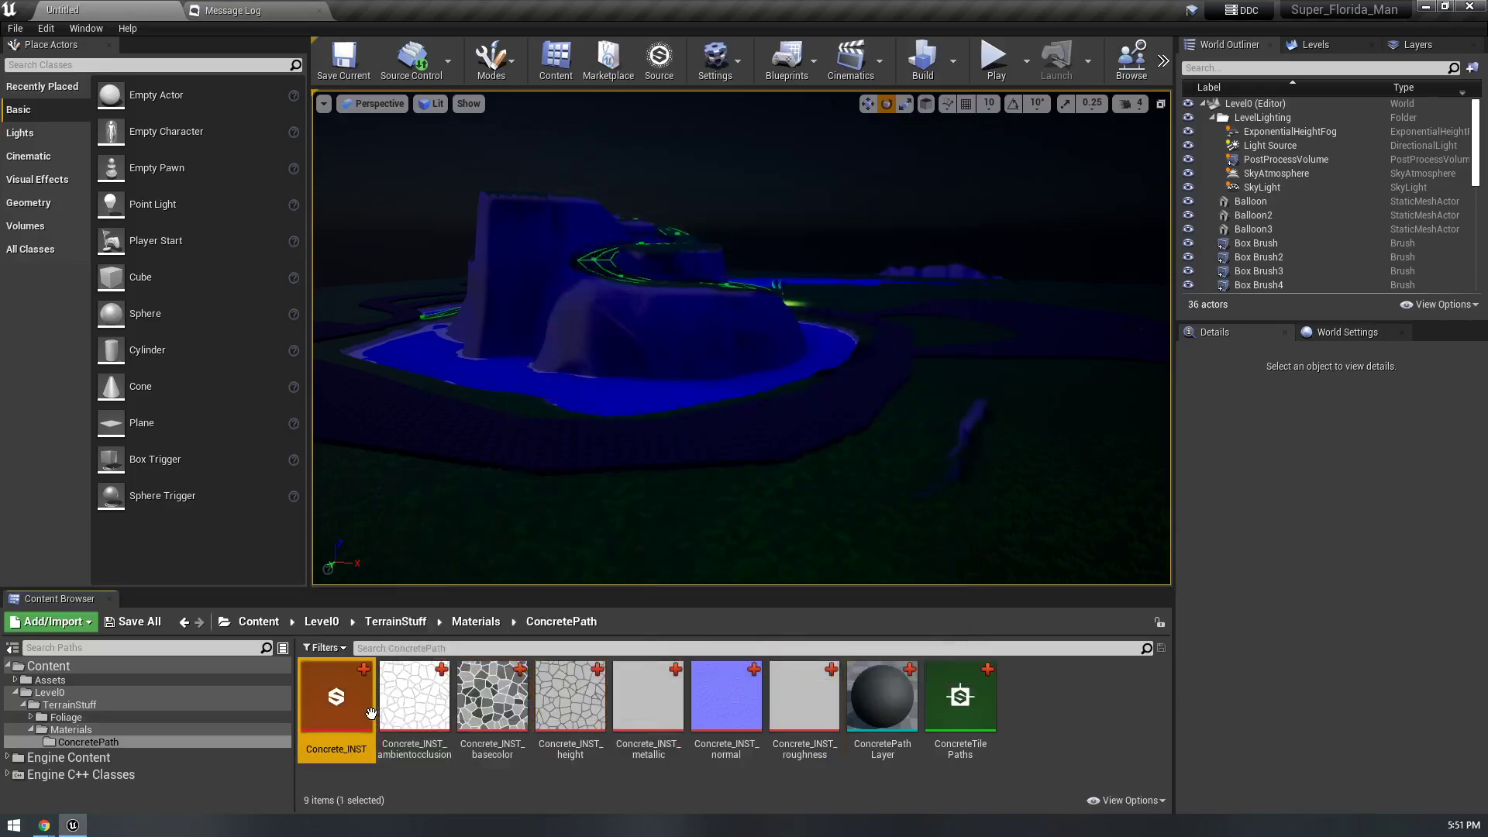
key("Delete")
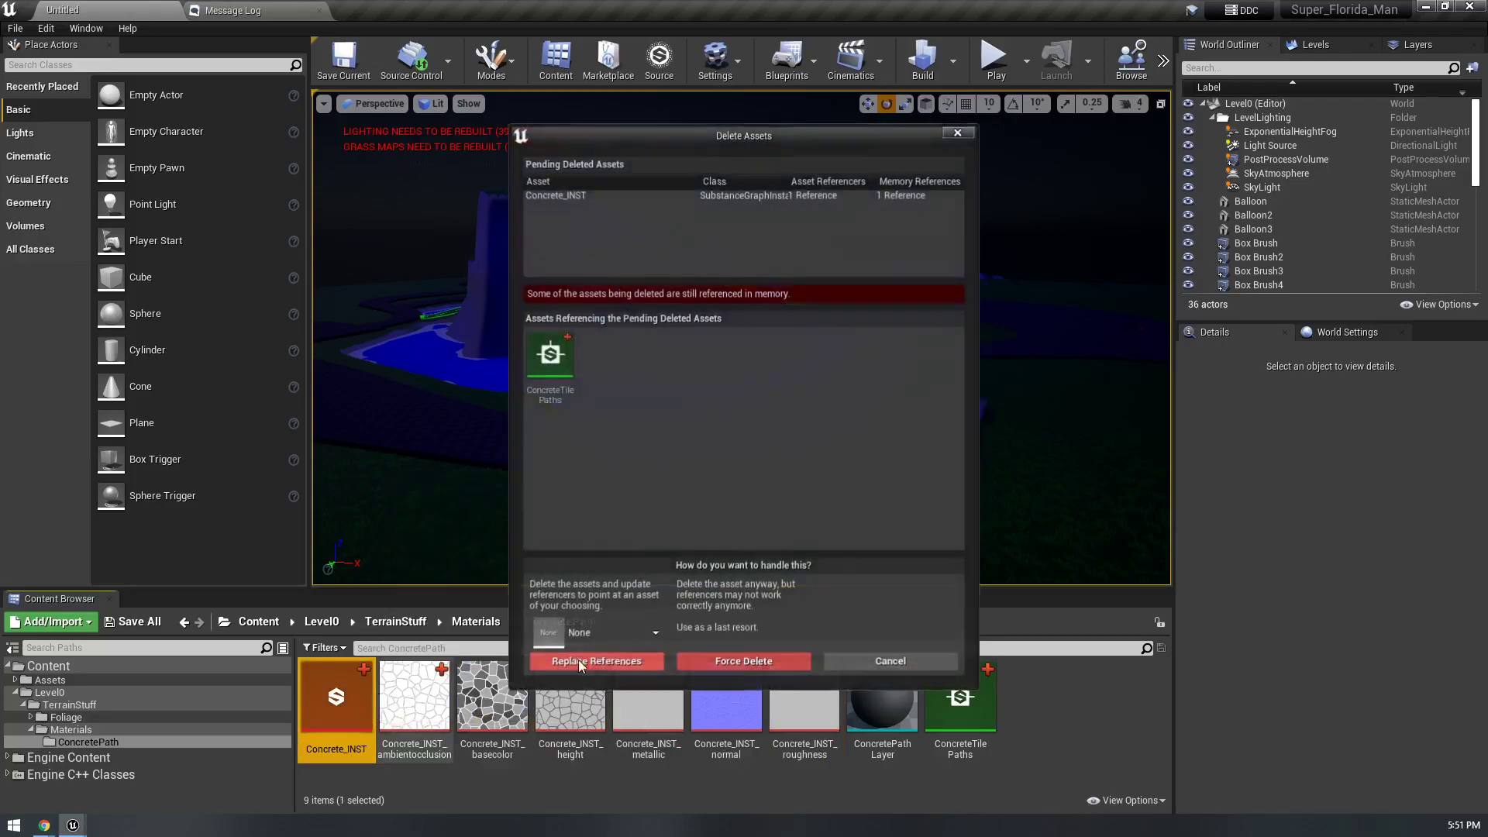
left_click(746, 660)
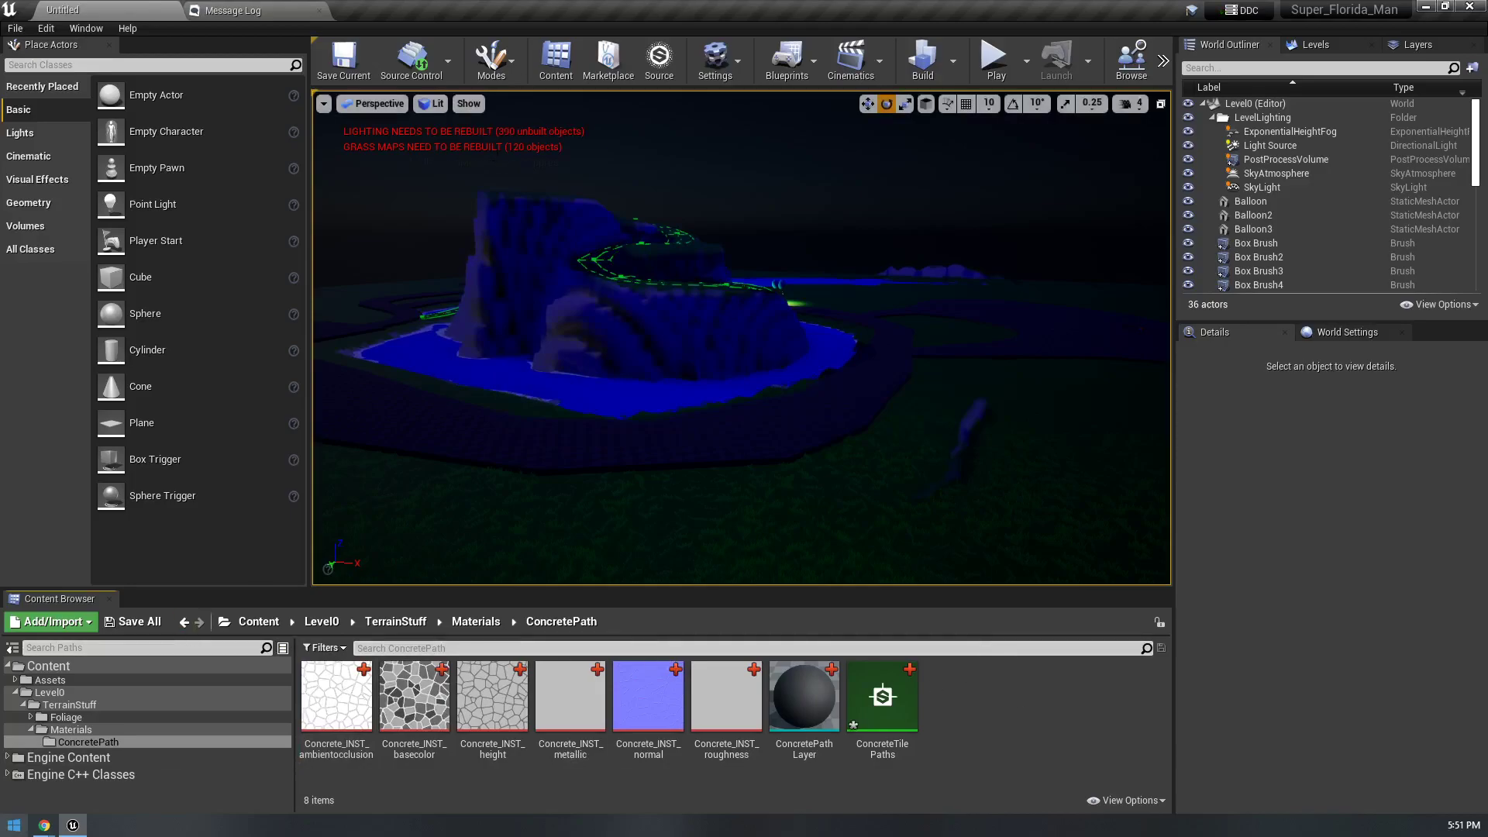
- Import the ConcreteTilePaths substance files from UFGDA Super-Florida-Man's Substances/Concrete Tile Paths folder into the ConcretePath content folder
left_click(44, 825)
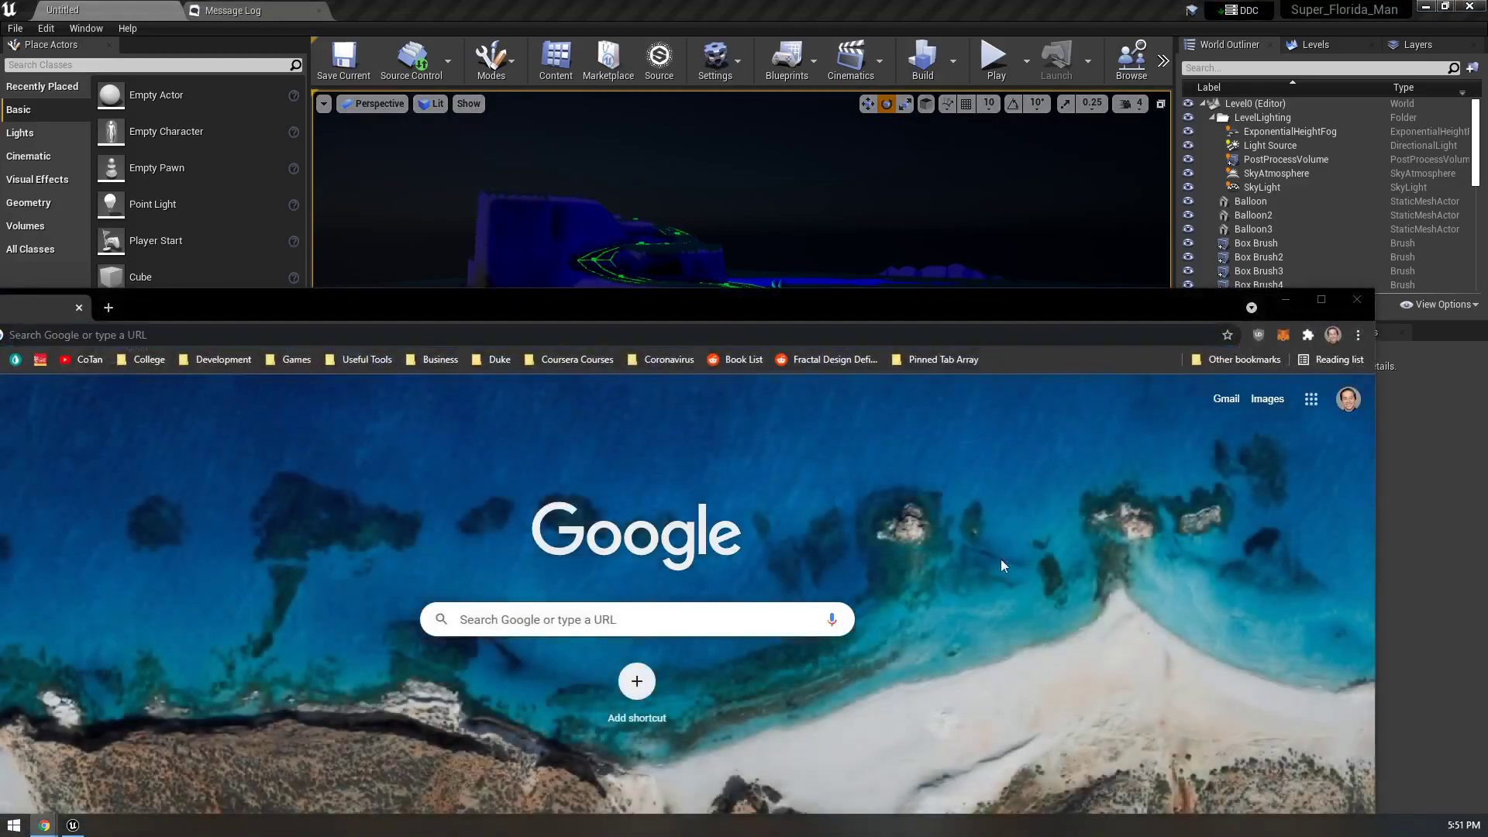
key("super+e")
left_click(1358, 302)
left_click(116, 326)
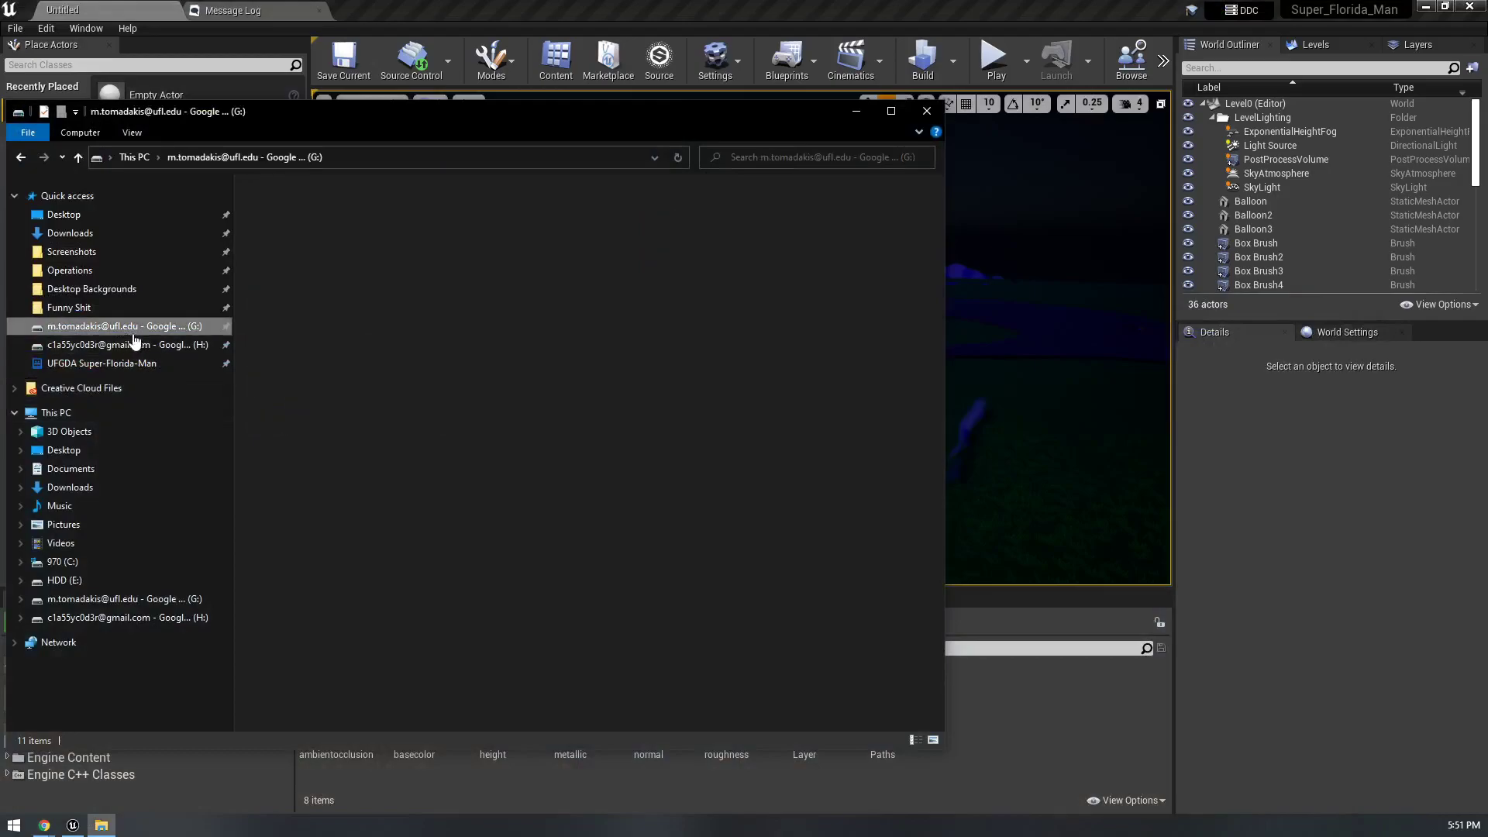
double_click(276, 217)
double_click(323, 205)
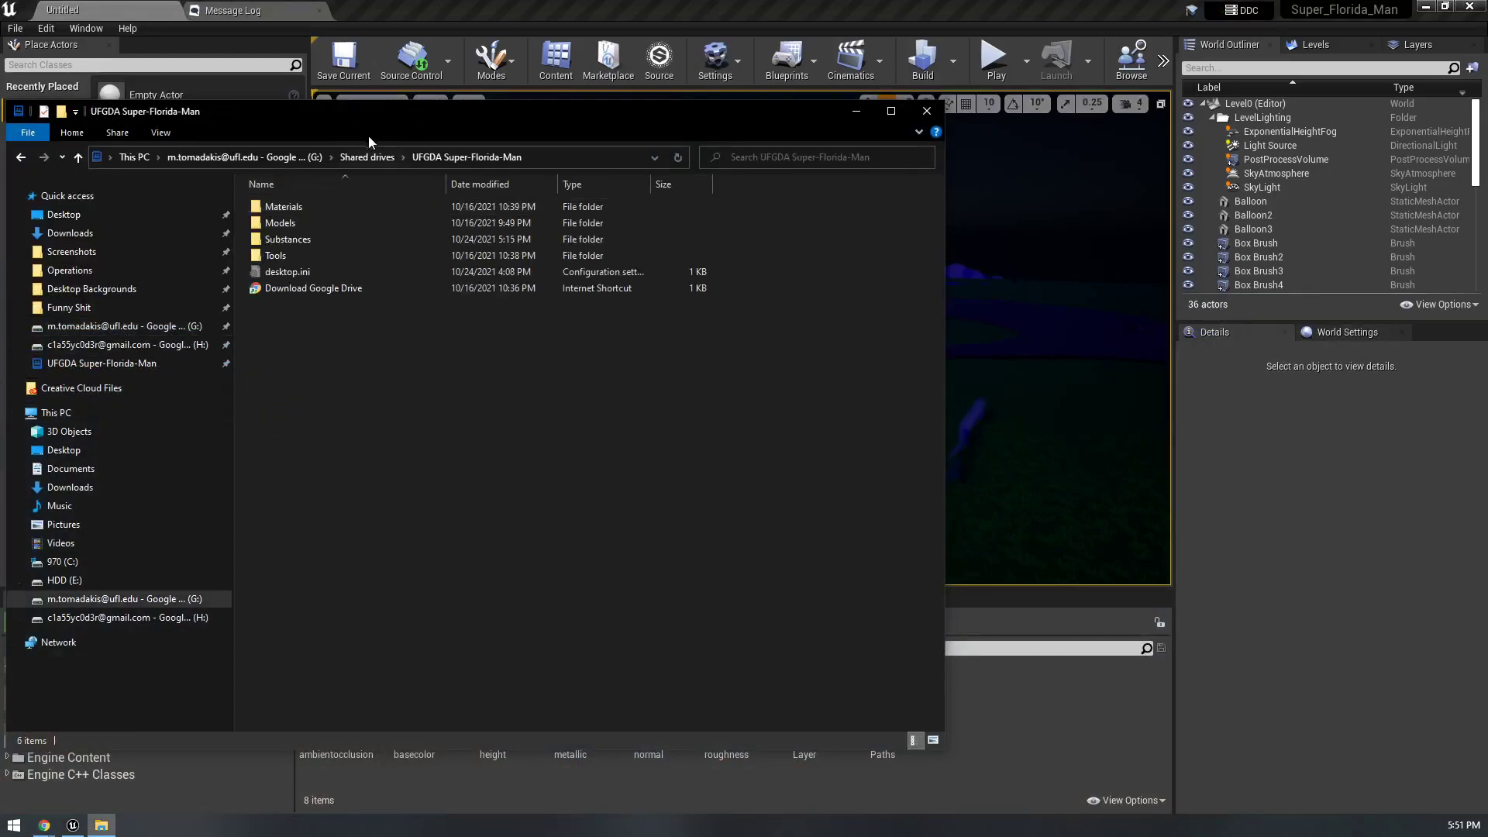
double_click(282, 240)
double_click(302, 206)
left_click_drag(410, 128, 1486, 203)
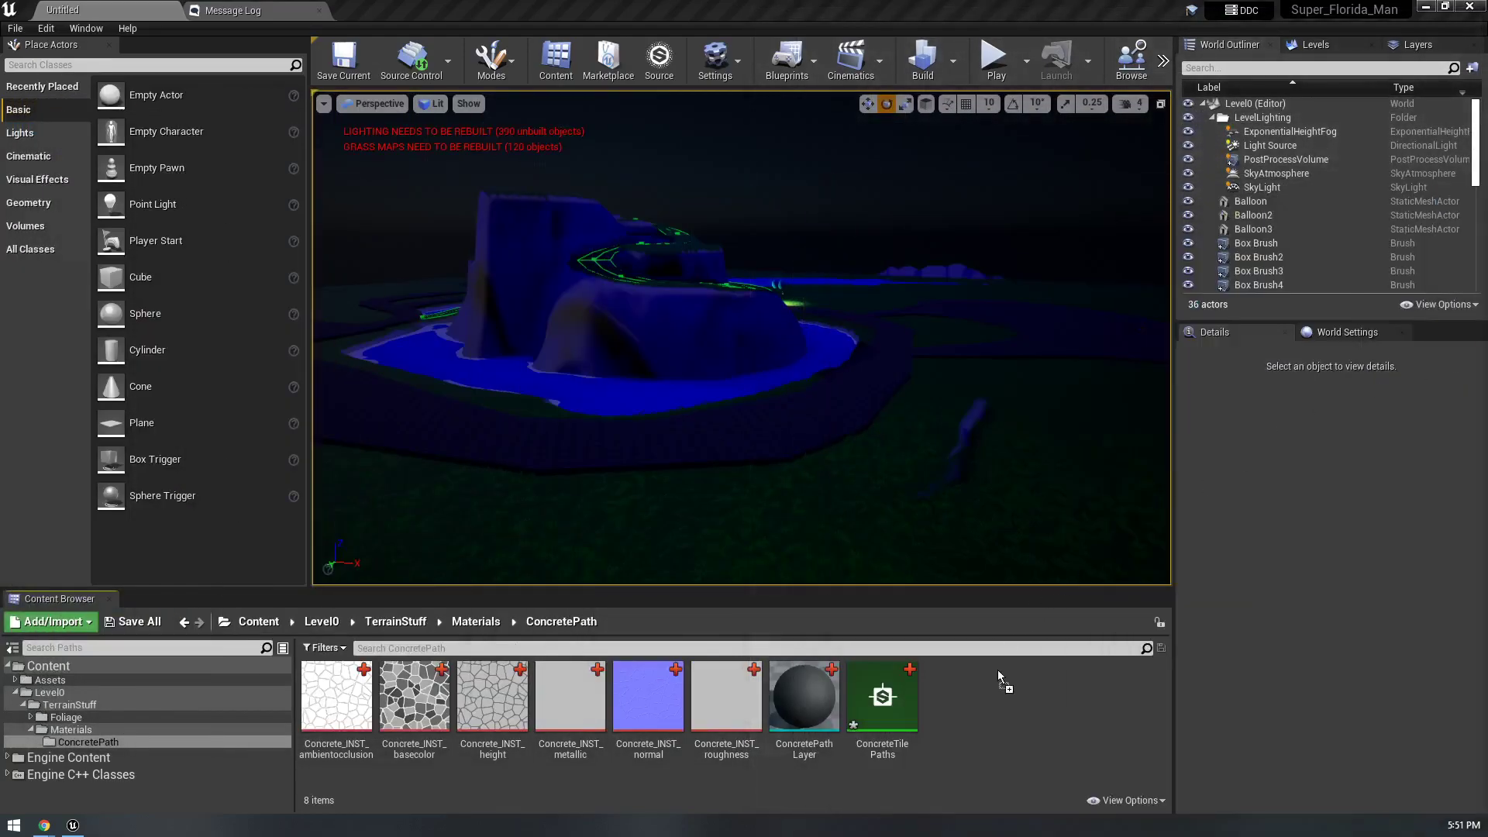
left_click_drag(995, 706, 994, 707)
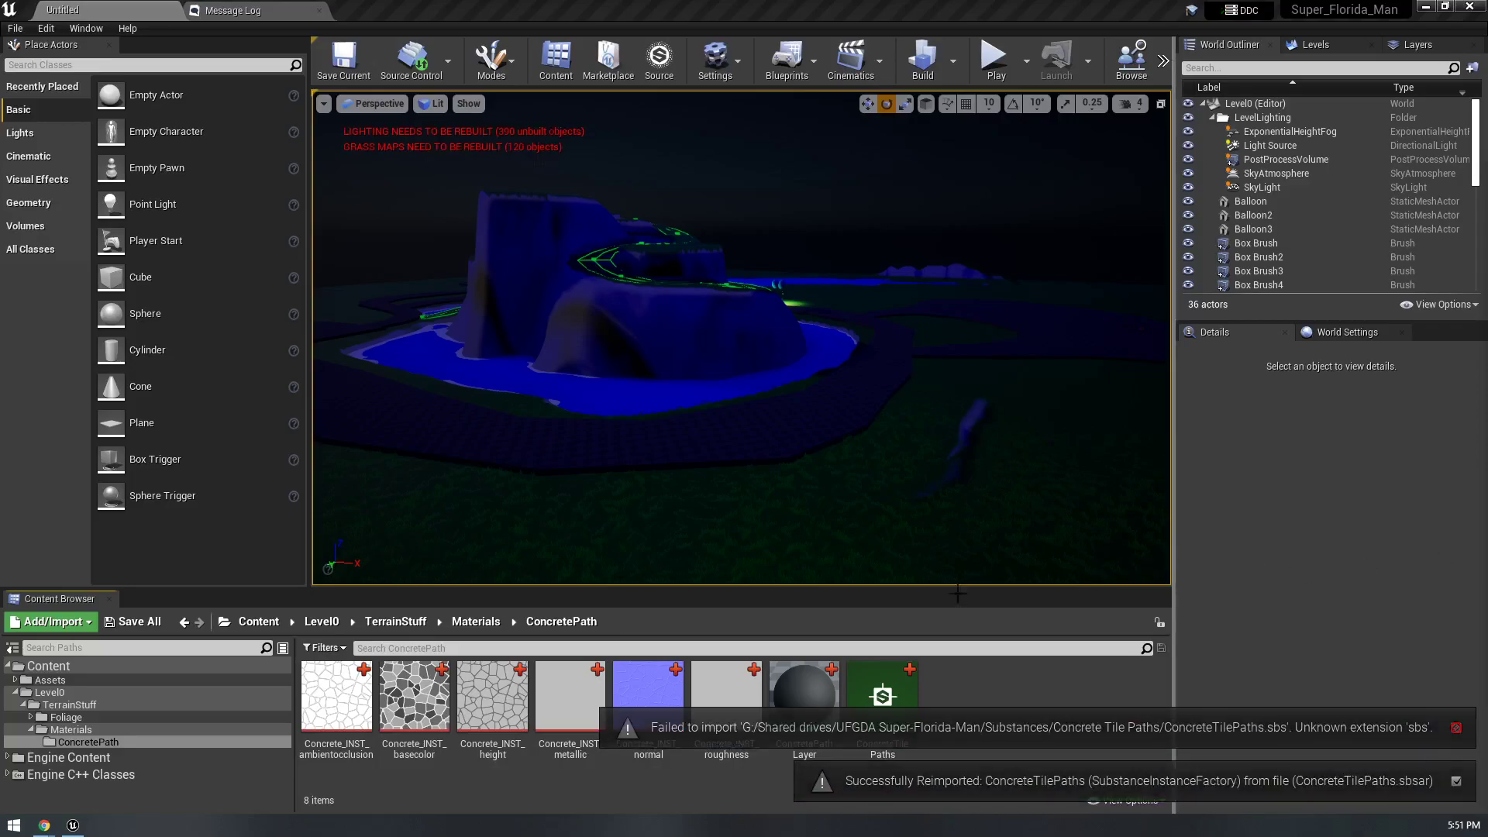
- Create a Concrete_INST graph instance from ConcreteTilePaths, importing it with a material based on Substance_Basic_Template
left_click(914, 695)
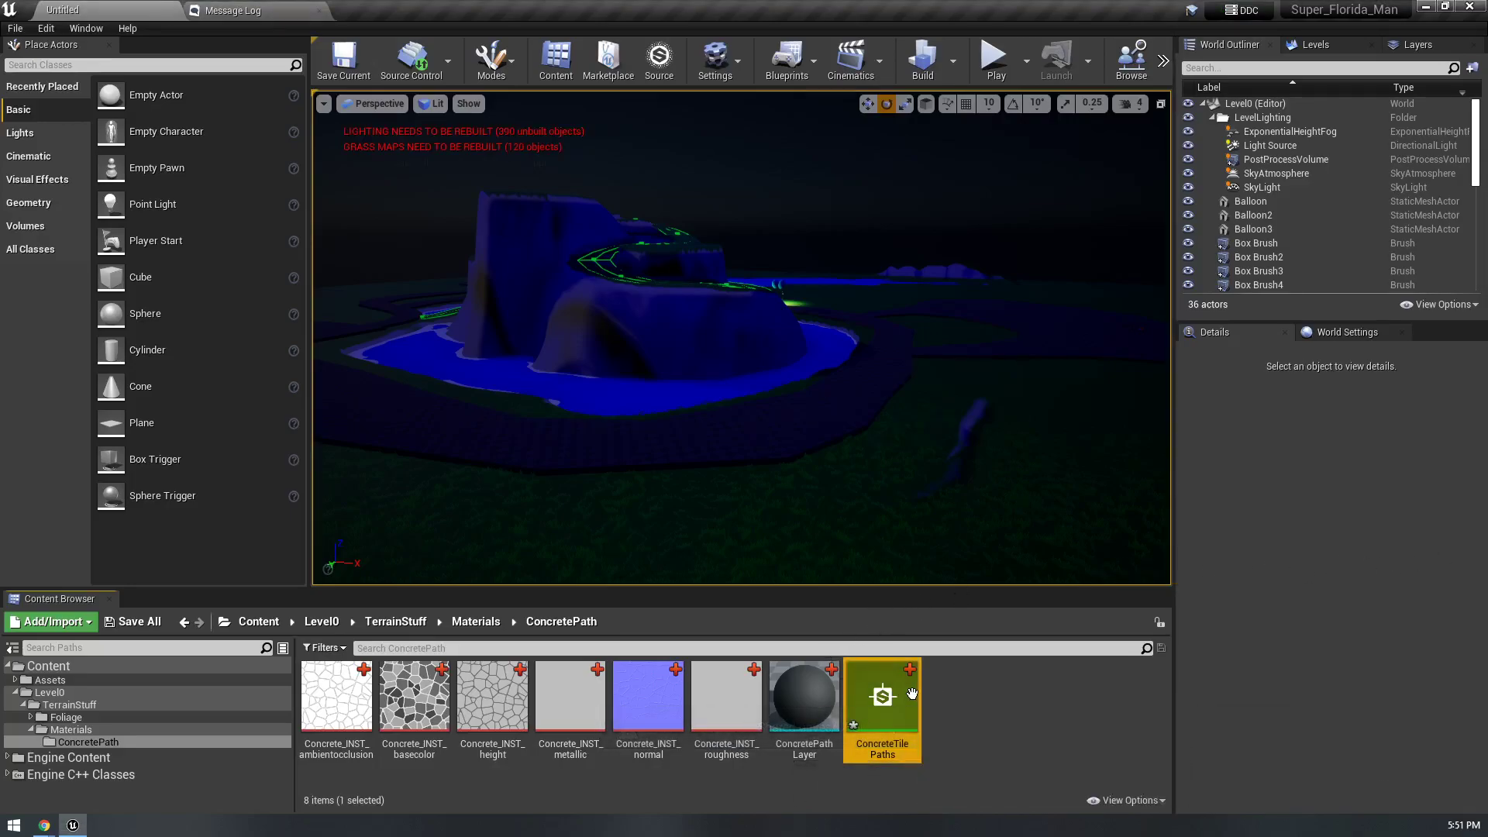
right_click(885, 699)
left_click(862, 706)
right_click(884, 710)
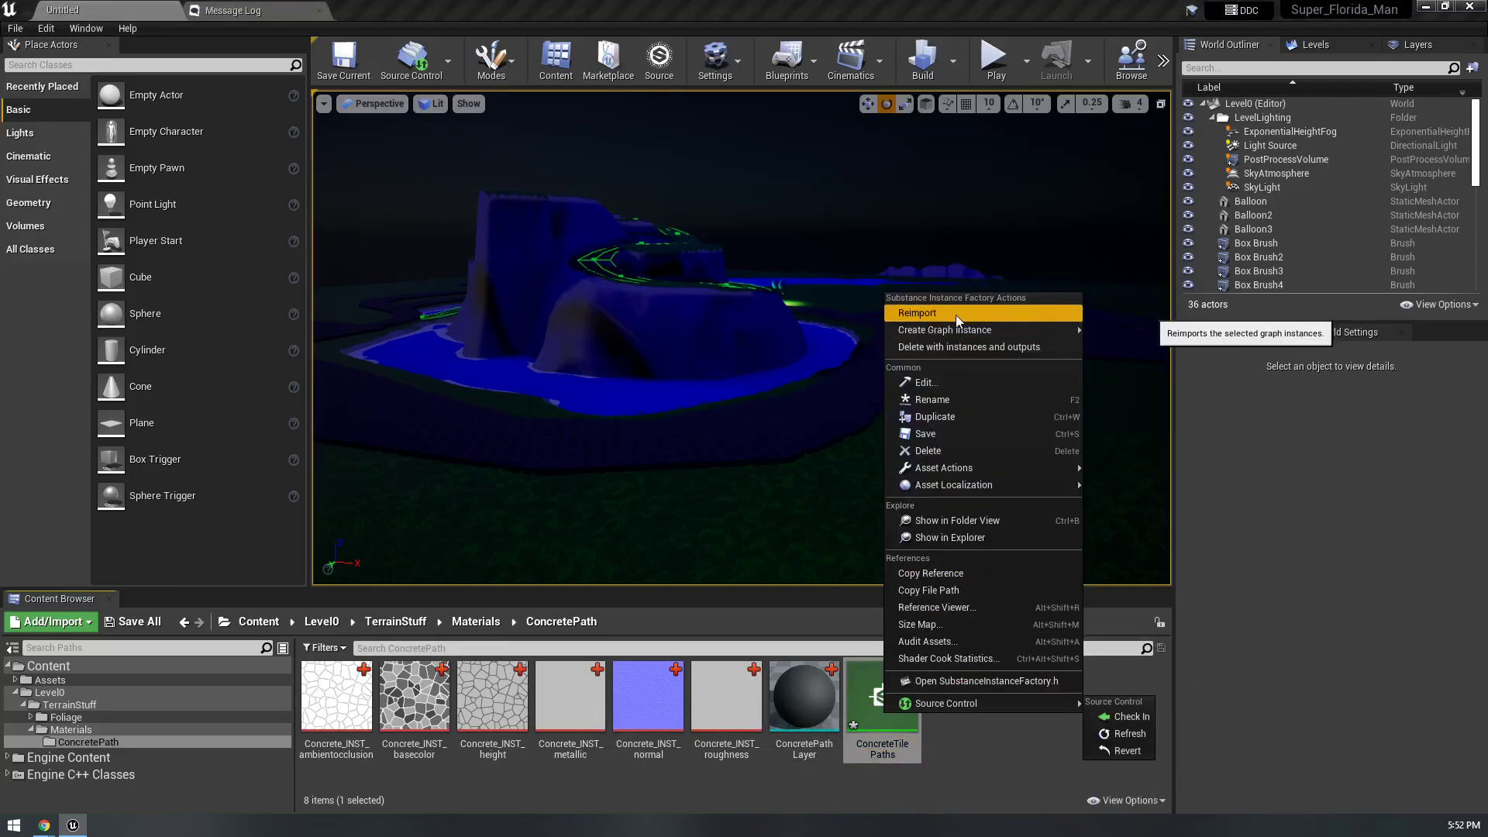
mouse_move(965, 328)
left_click(1150, 329)
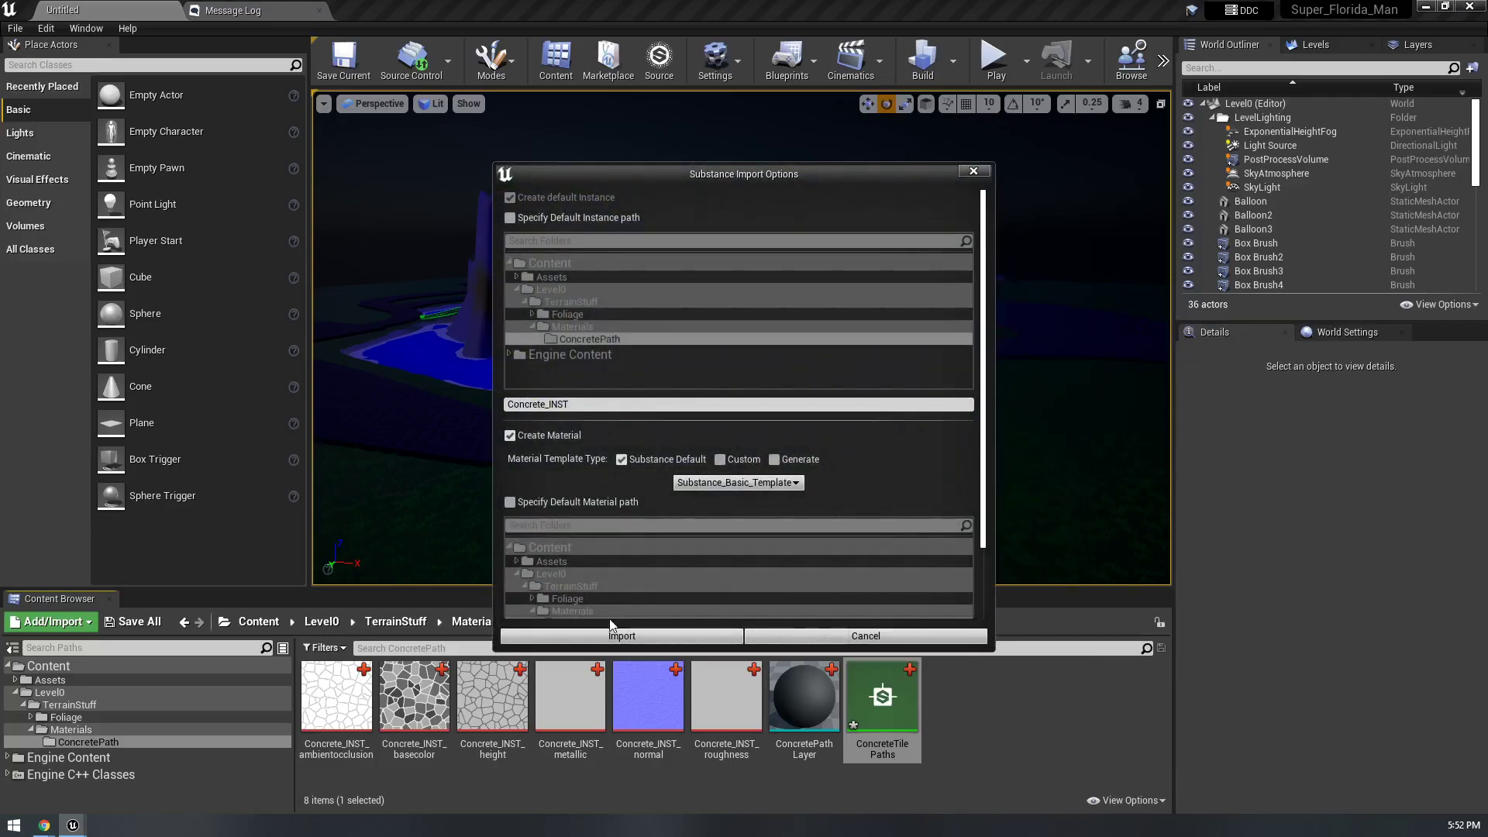
left_click(598, 637)
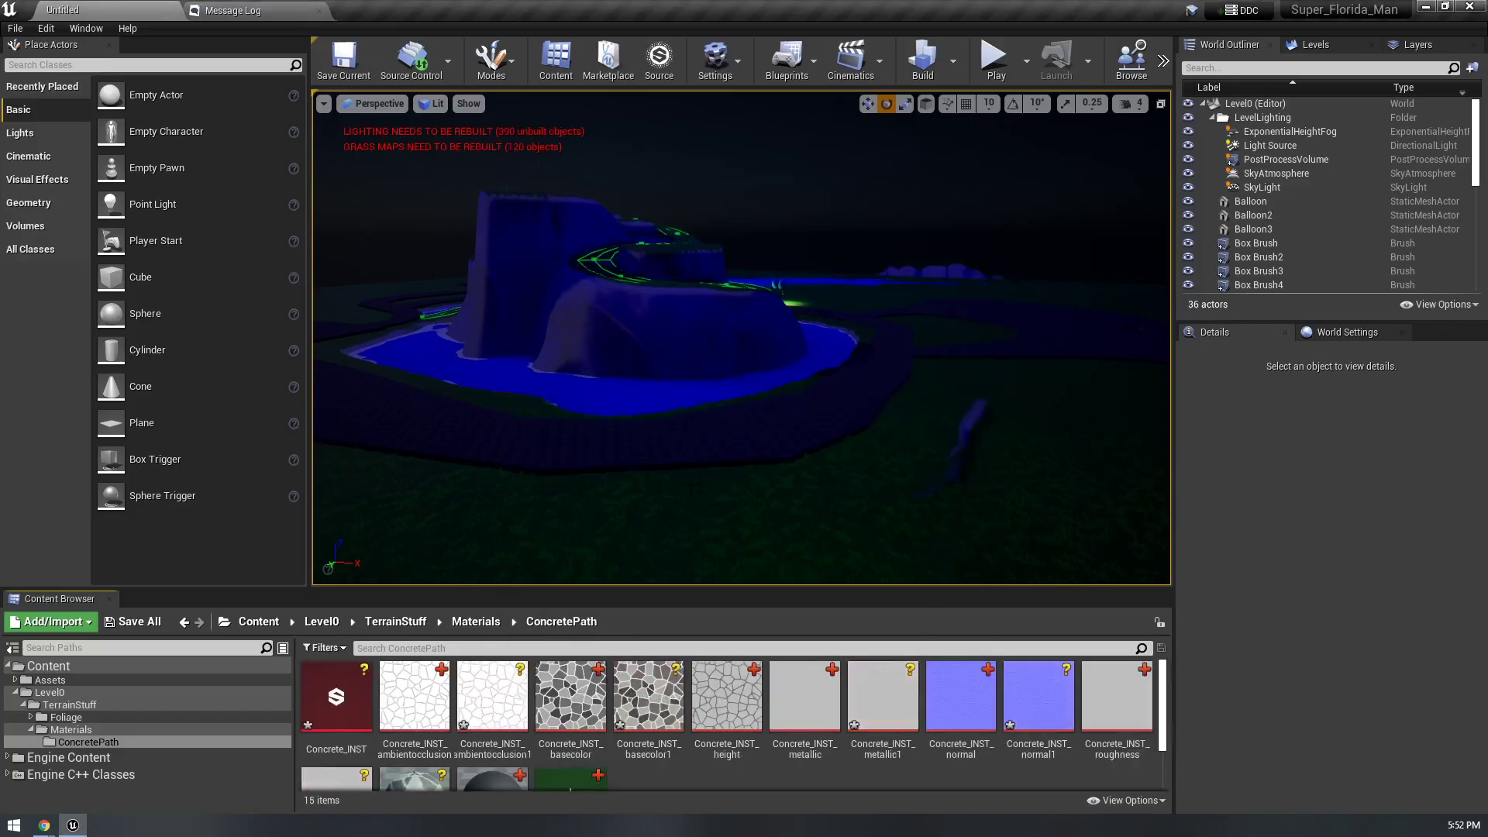
- Enlarge the Content Browser, and open the Concrete_INST_roughness texture to examine it before closing it again
left_click_drag(884, 589, 902, 451)
left_click(322, 653)
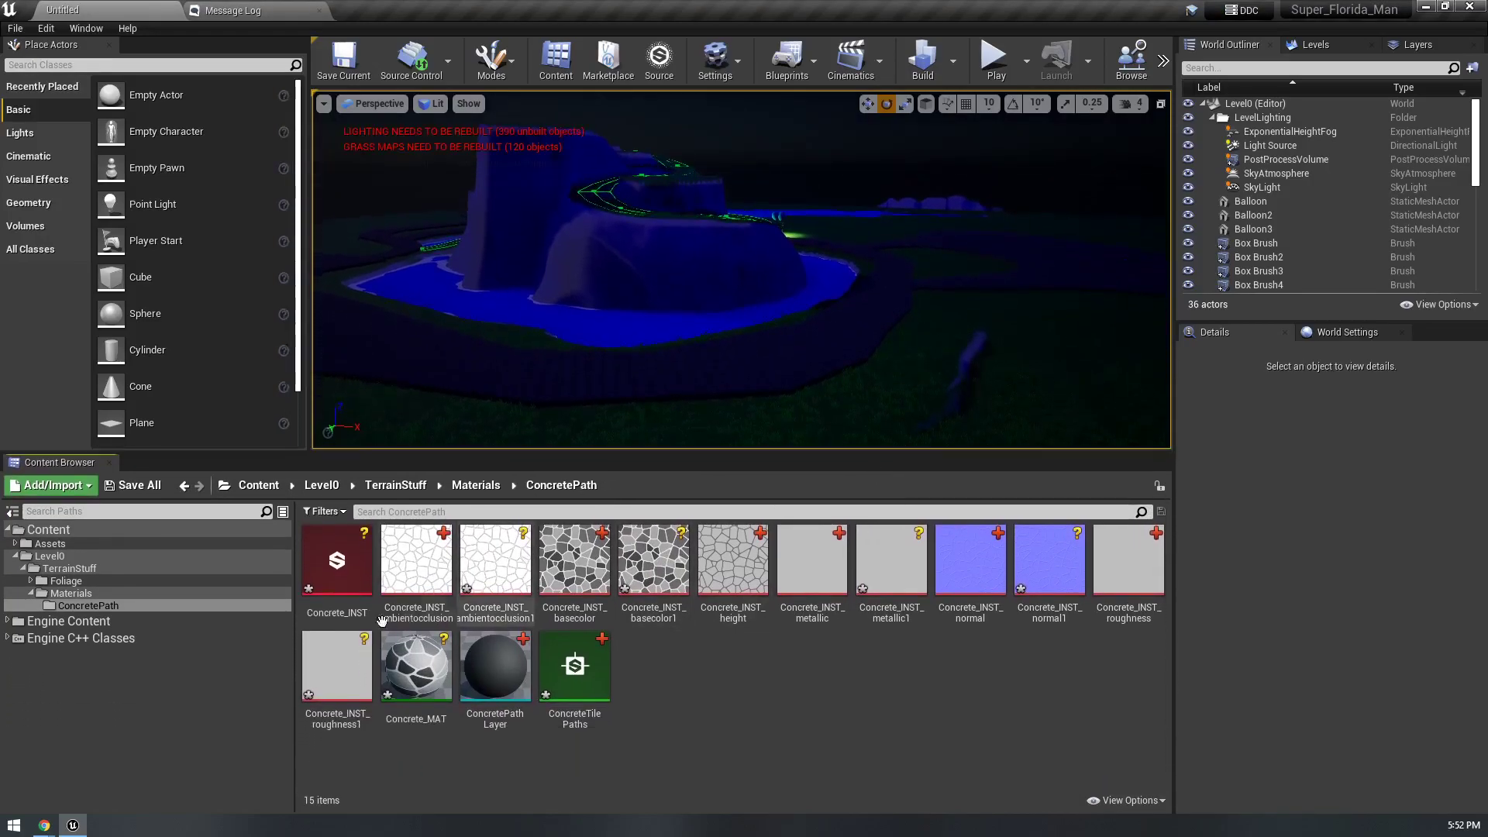
double_click(1133, 569)
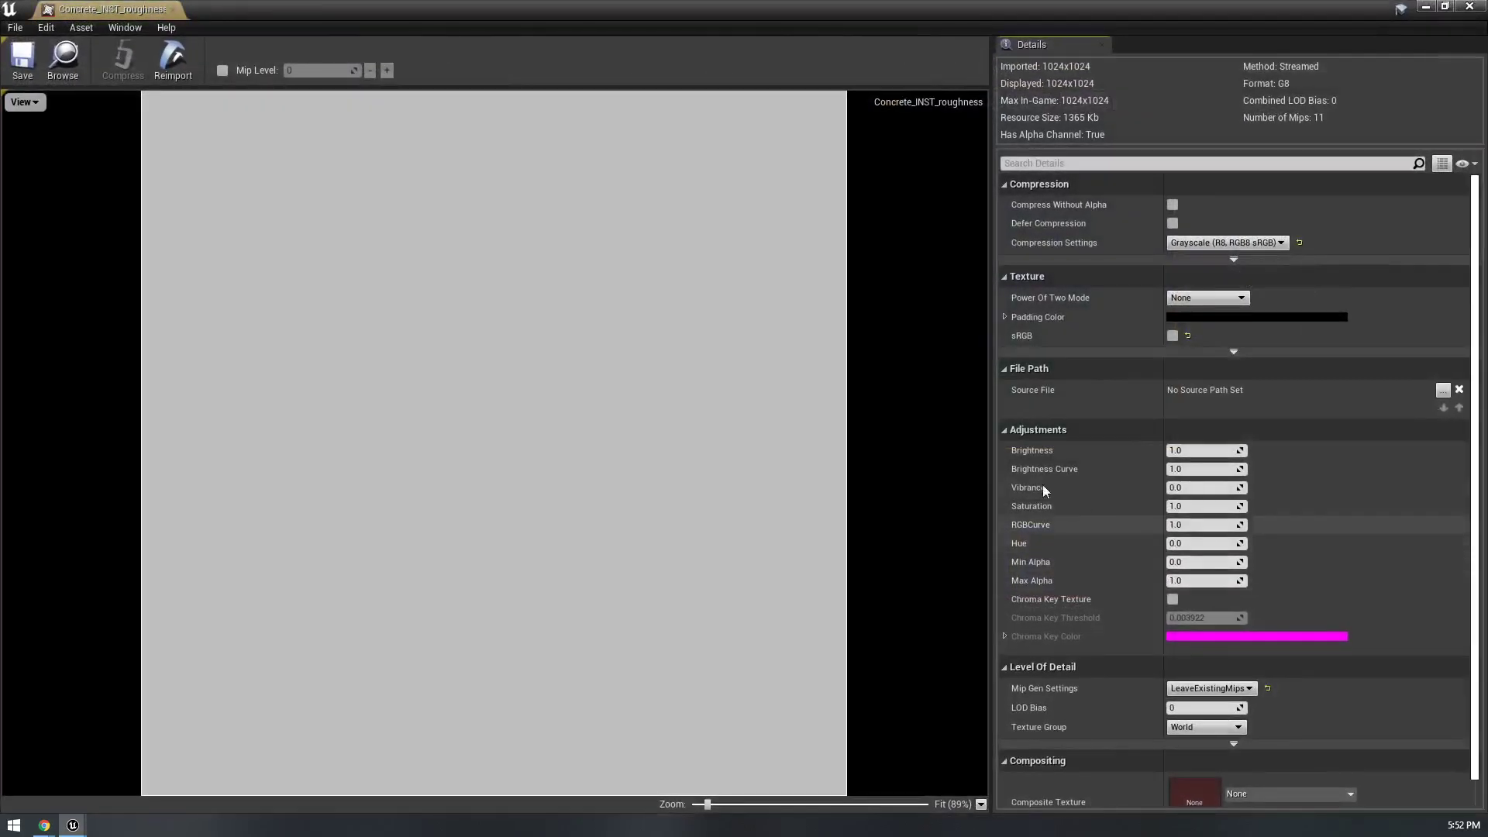
left_click(172, 9)
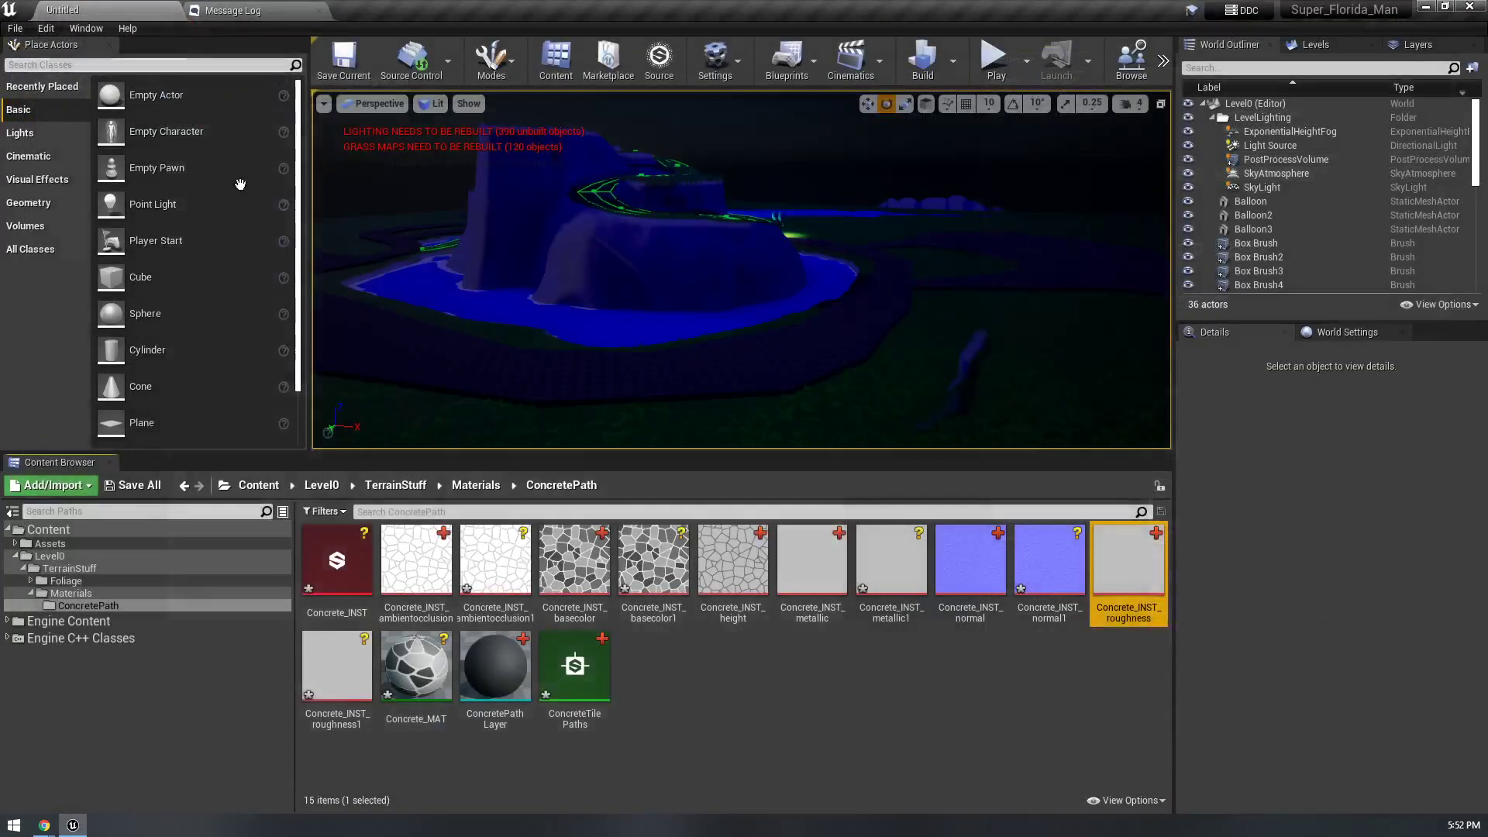
- Force-delete the Concrete_INST graph instance with all old and new Concrete_INST textures, and delete the ConcreteTilePaths asset
left_click(334, 638)
left_click(330, 574, "shift")
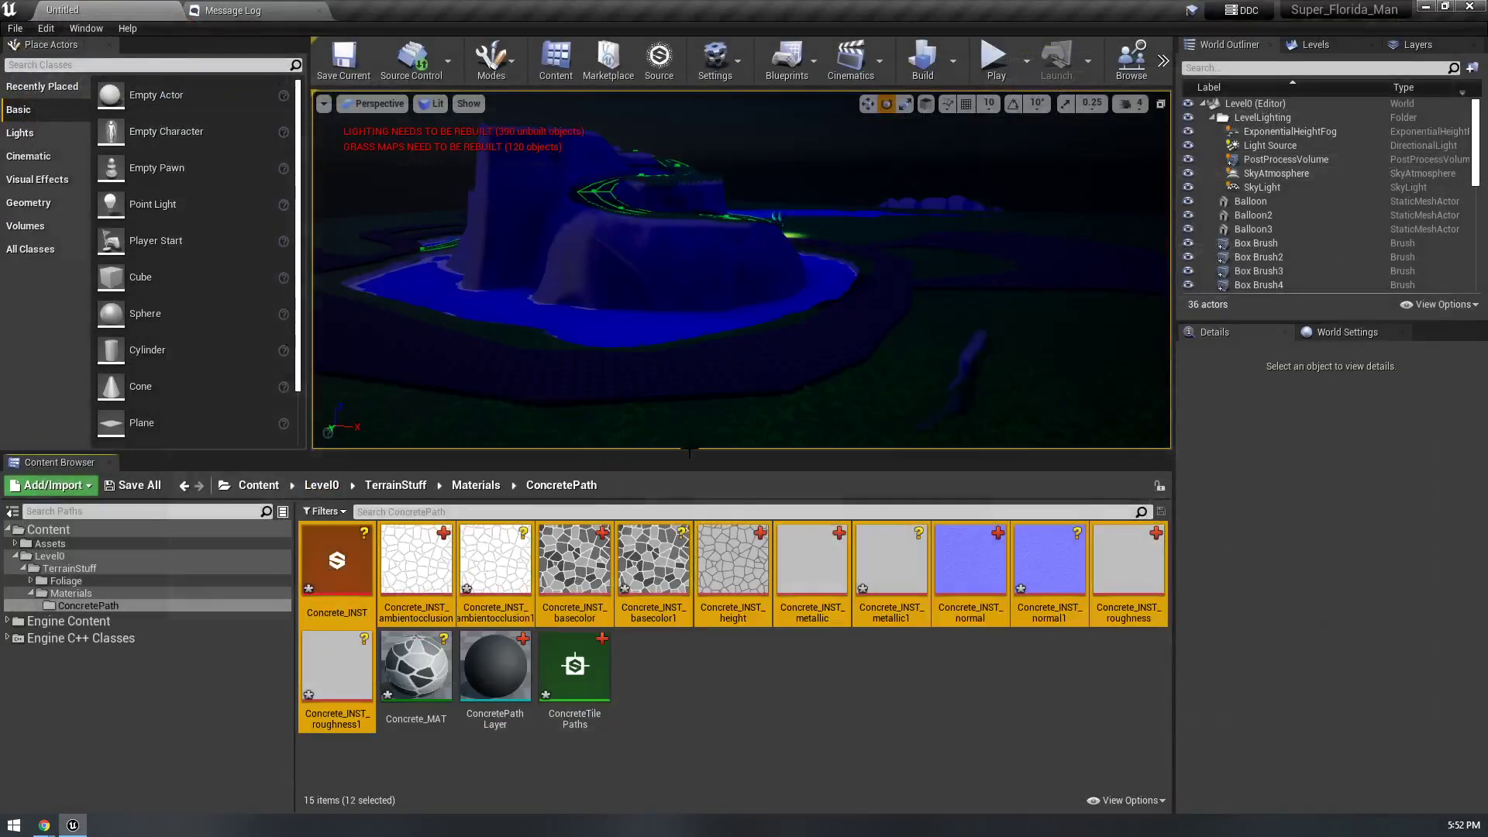
key("Delete")
left_click(721, 656)
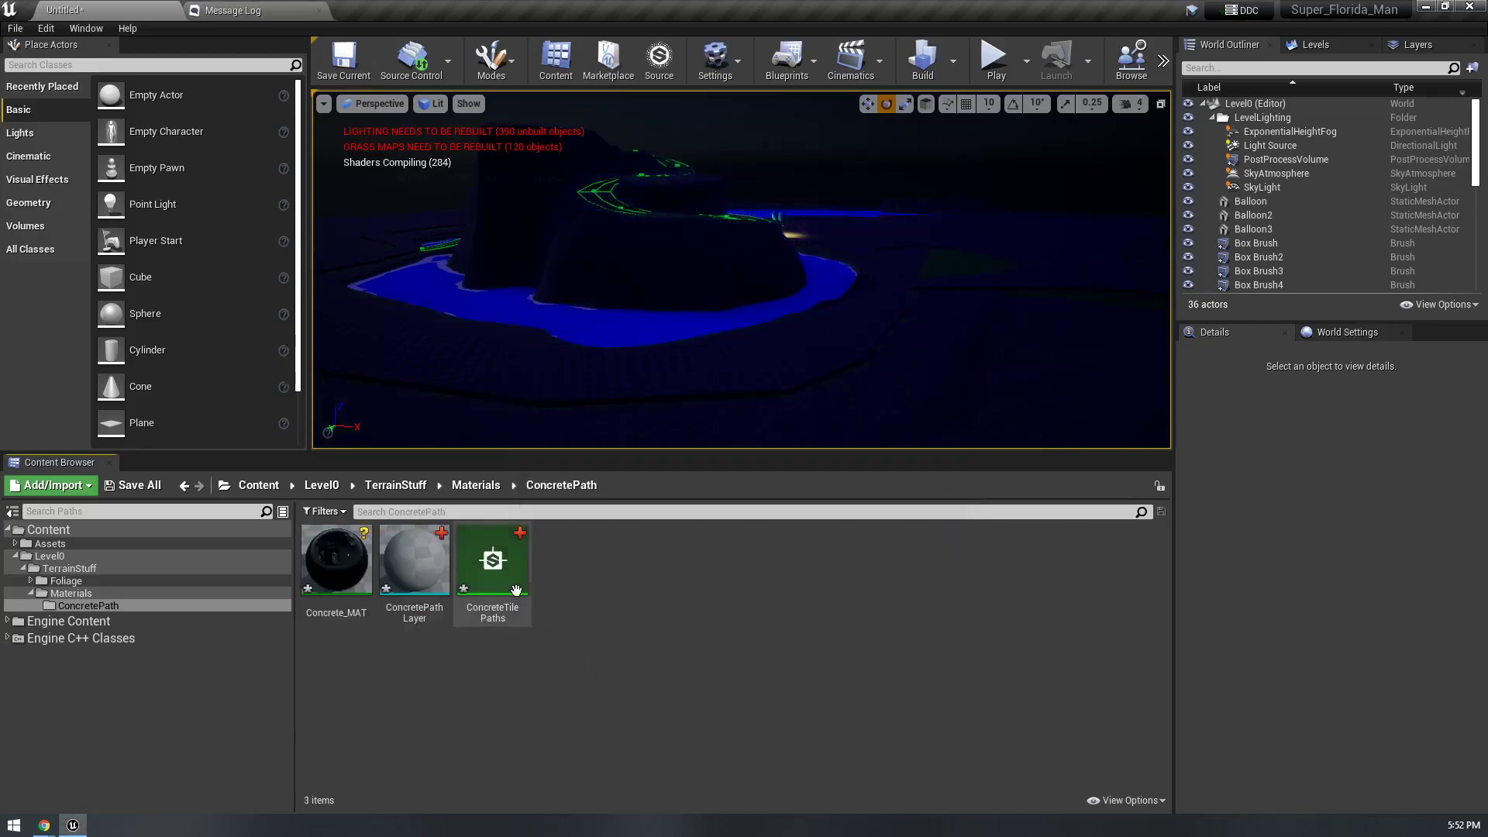
left_click(517, 591)
key("Delete")
left_click(629, 660)
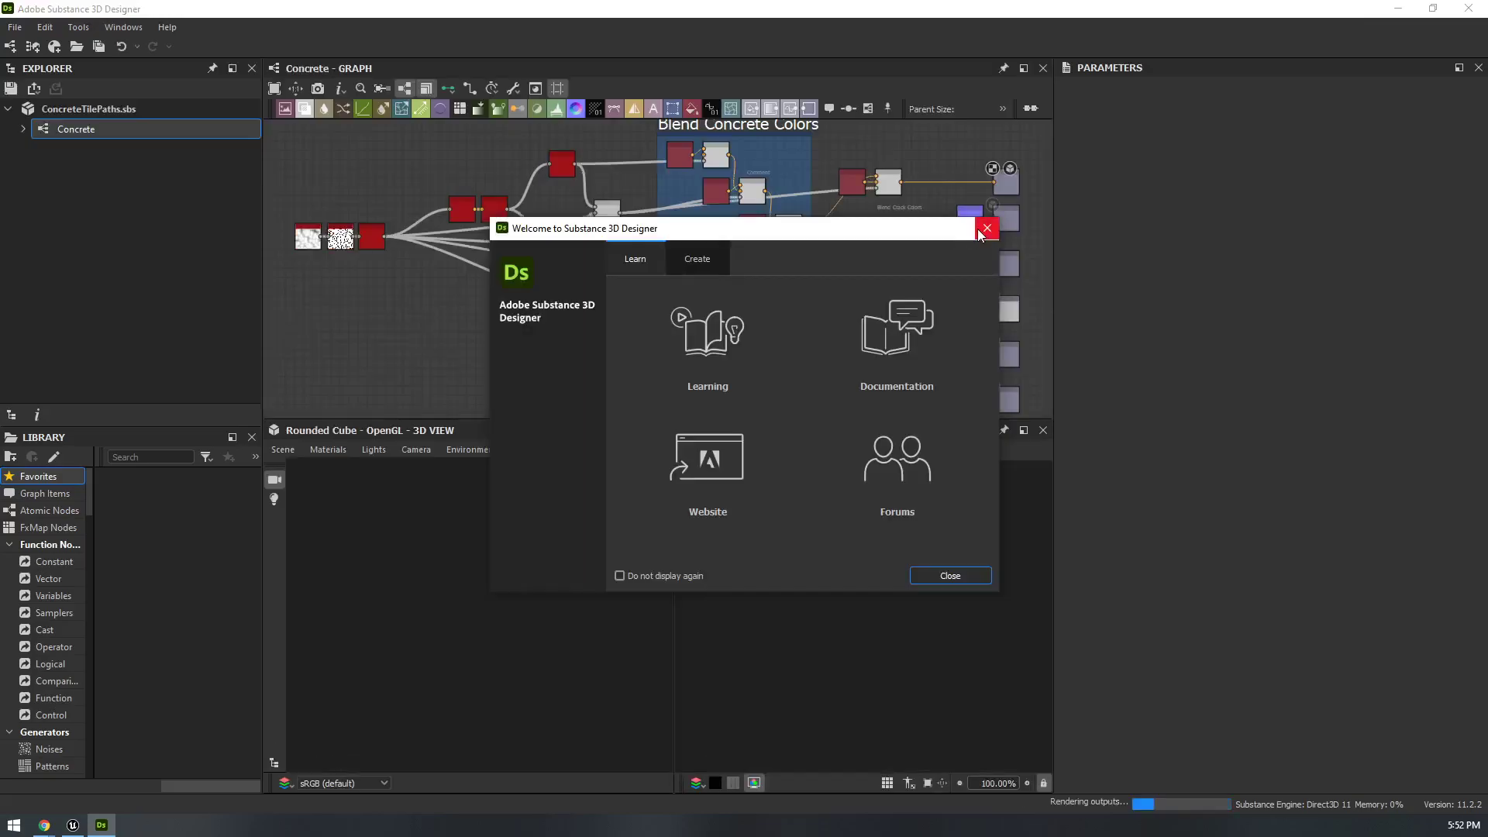
- Publish ConcreteTilePaths.sbs over the existing ConcreteTilePaths.sbsar archive, and close Substance 3D Designer to return to Unreal Editor
left_click(987, 228)
left_click(14, 27)
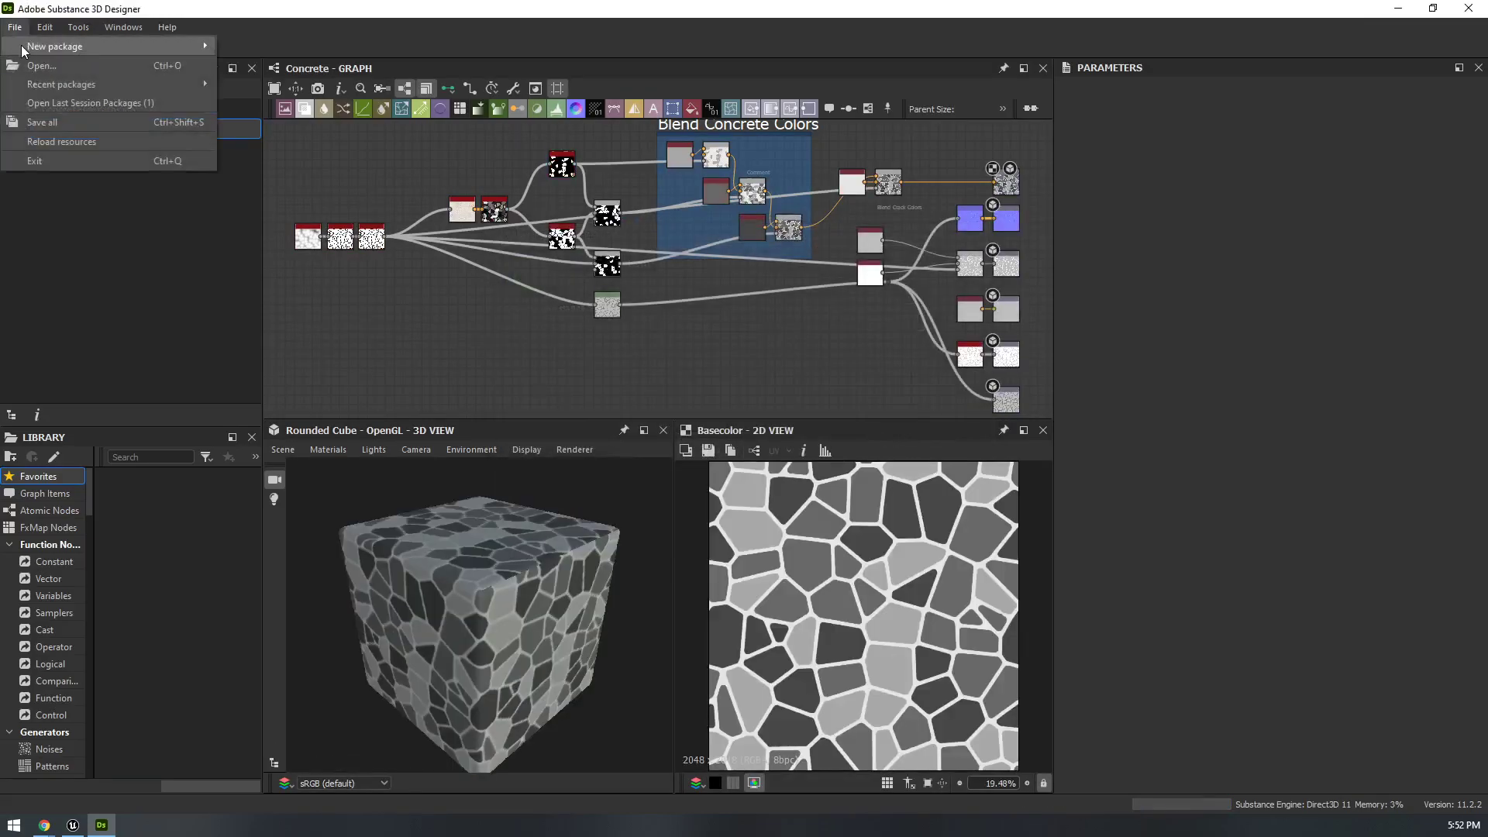
mouse_move(33, 30)
key("Escape")
left_click(139, 110)
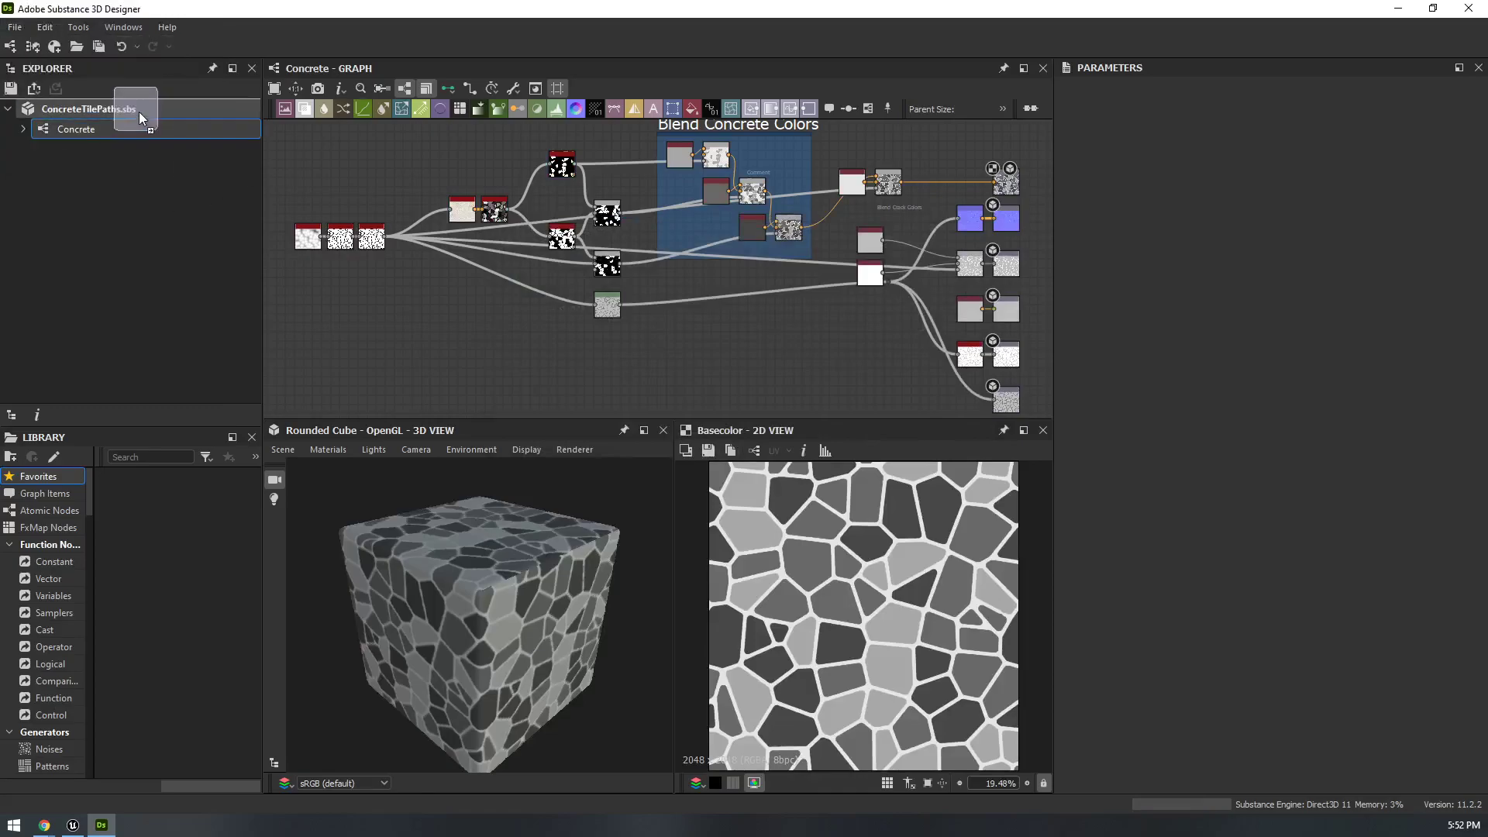
right_click(139, 110)
left_click(96, 132)
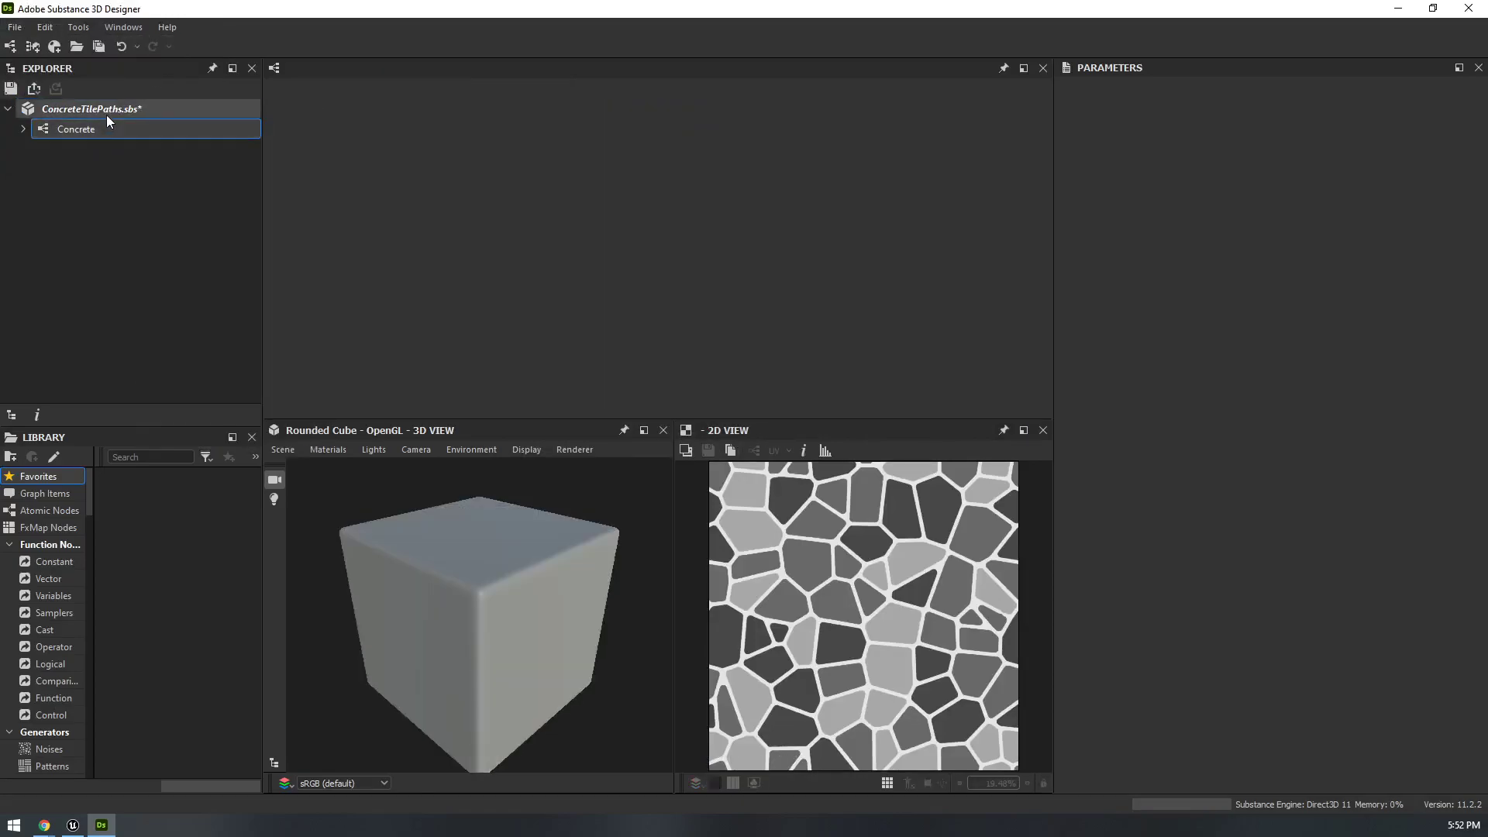
right_click(106, 115)
left_click(169, 259)
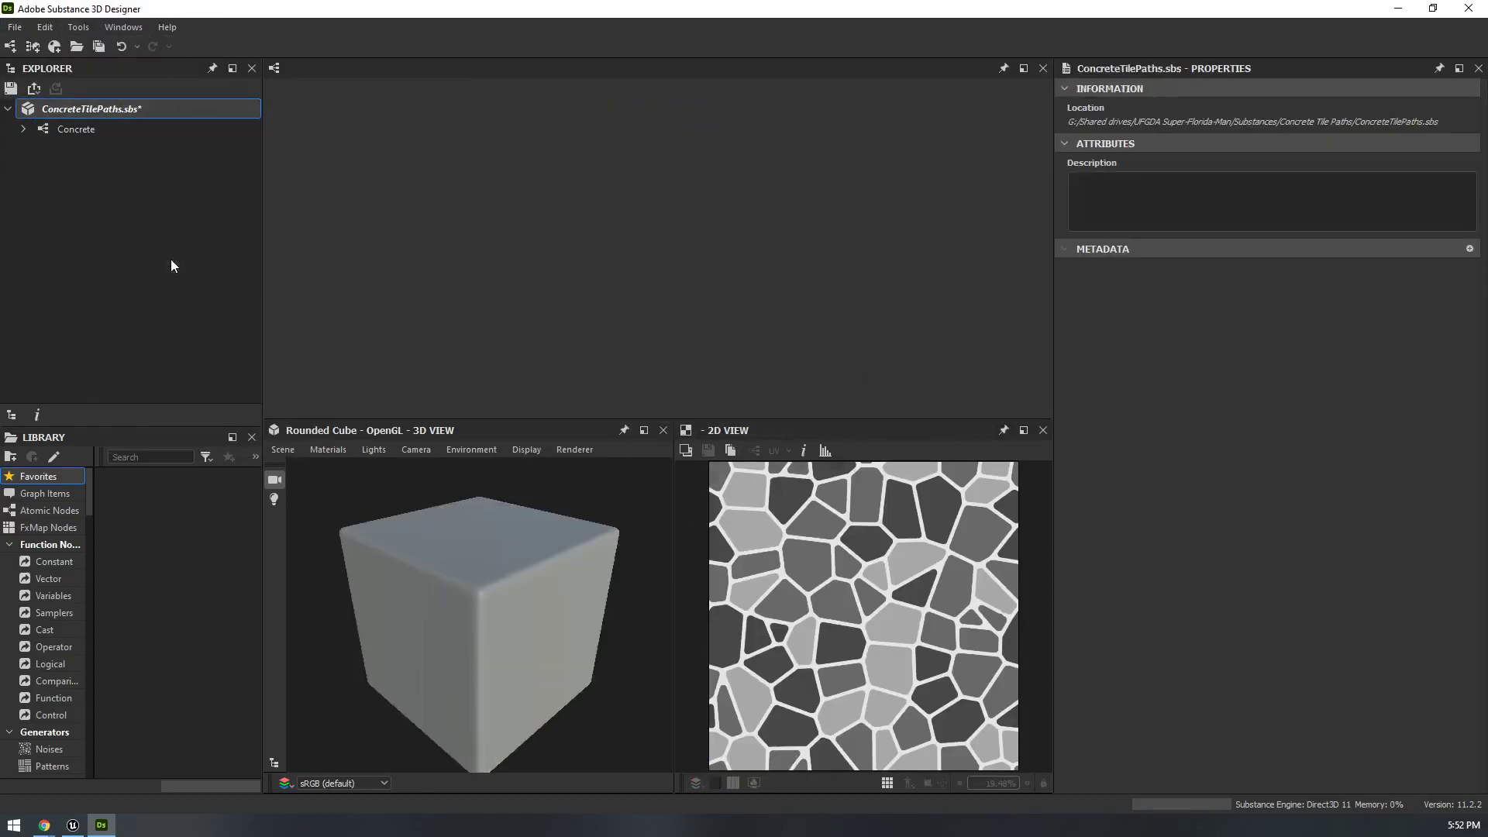
left_click(726, 507)
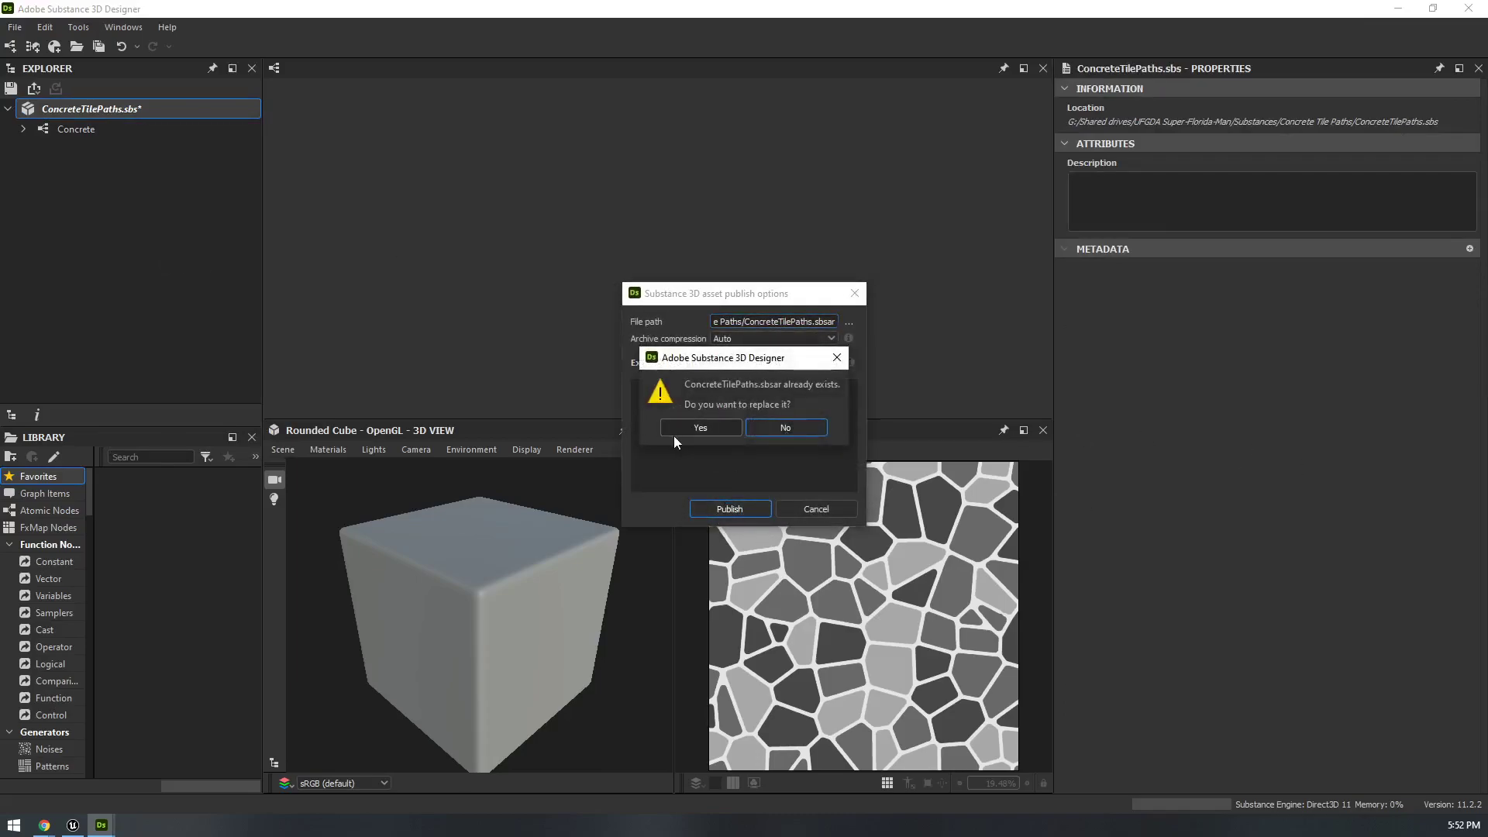
left_click(696, 428)
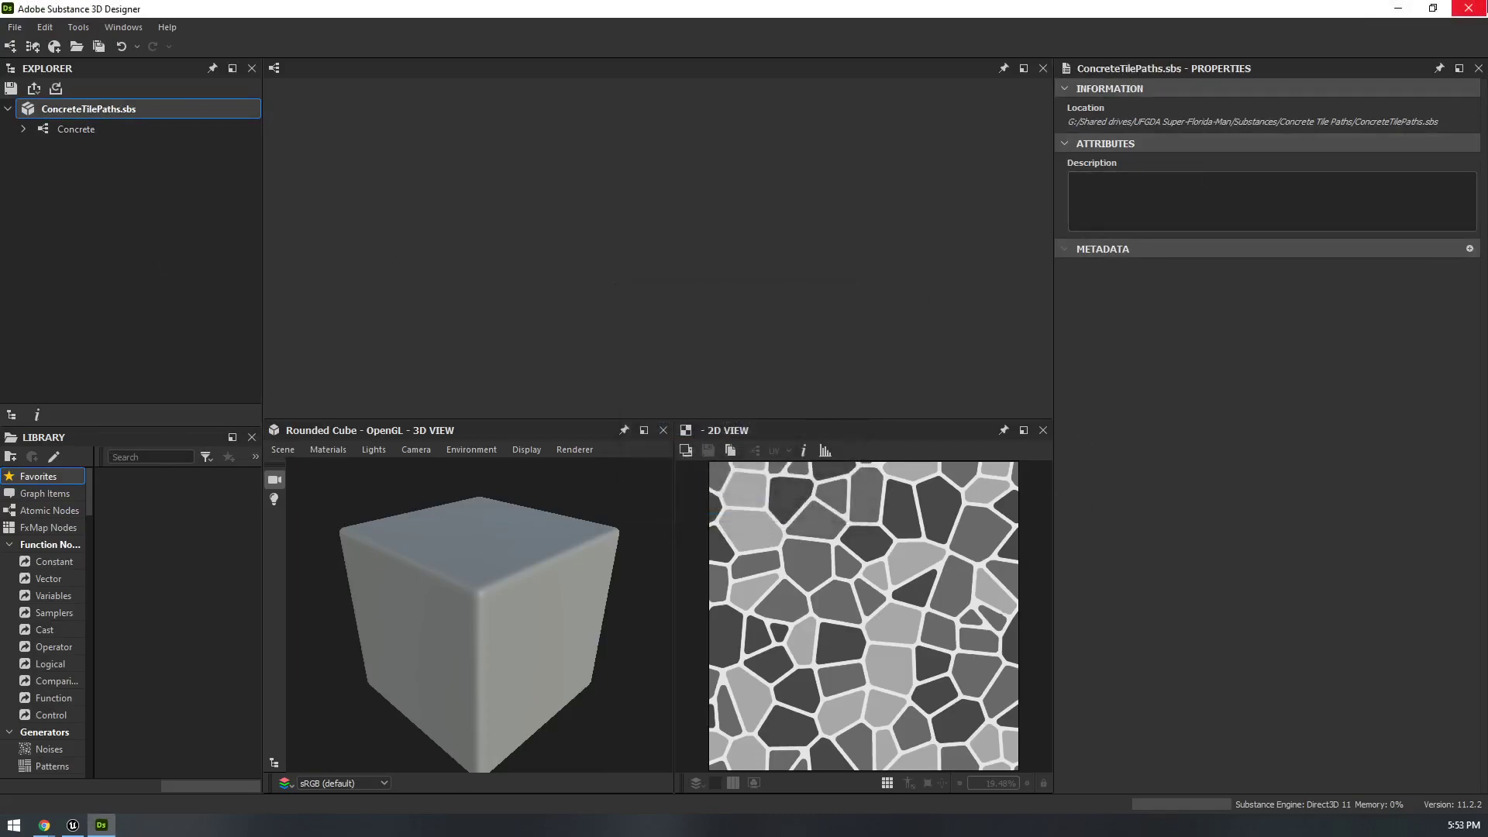
left_click(1469, 8)
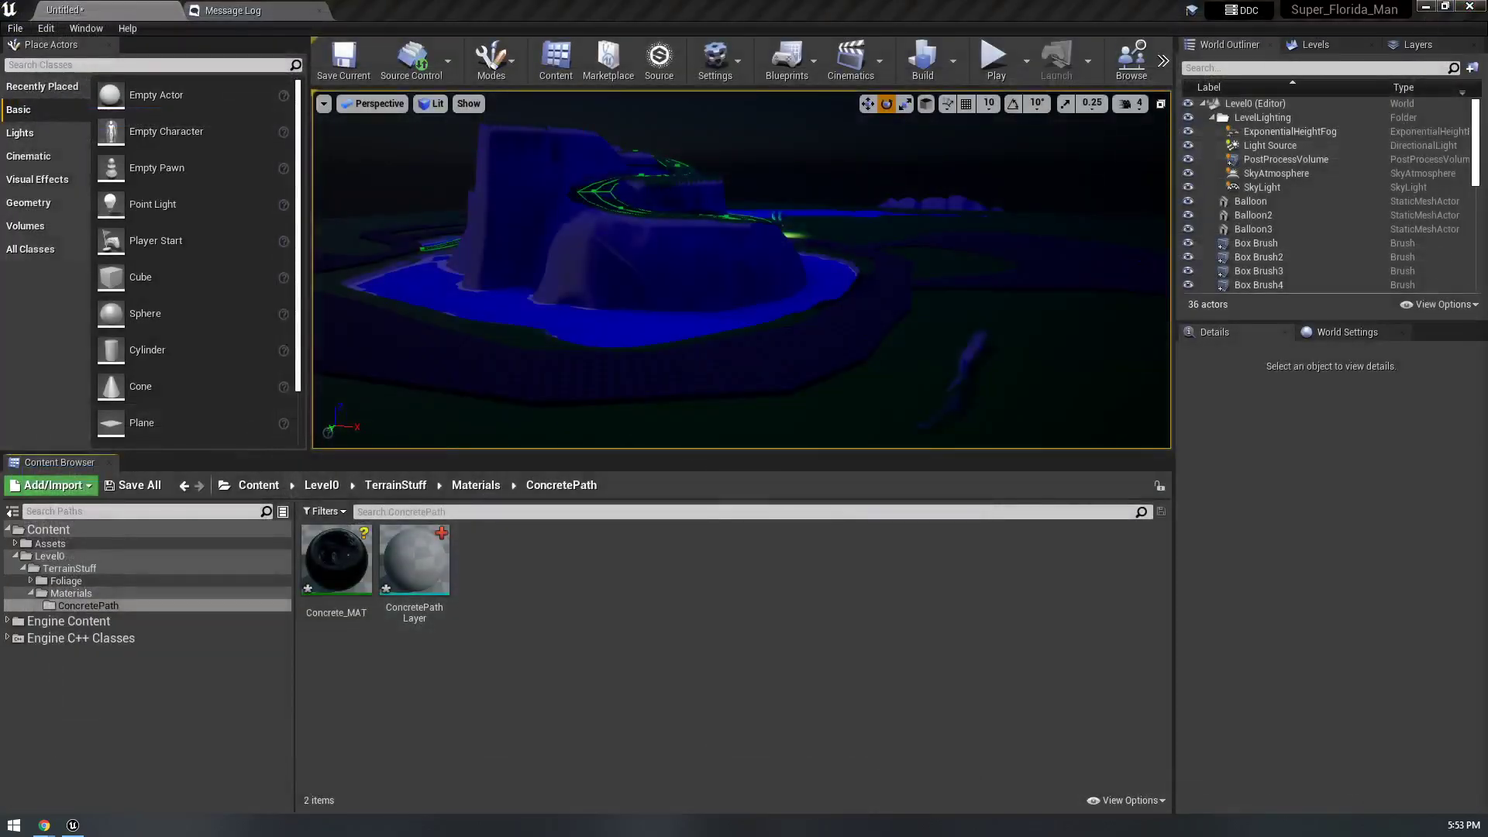
- Import the ConcreteTilePaths substance into the ConcretePath folder with a default Concrete_INST instance and material creation turned off
left_click_drag(1059, 566, 1060, 567)
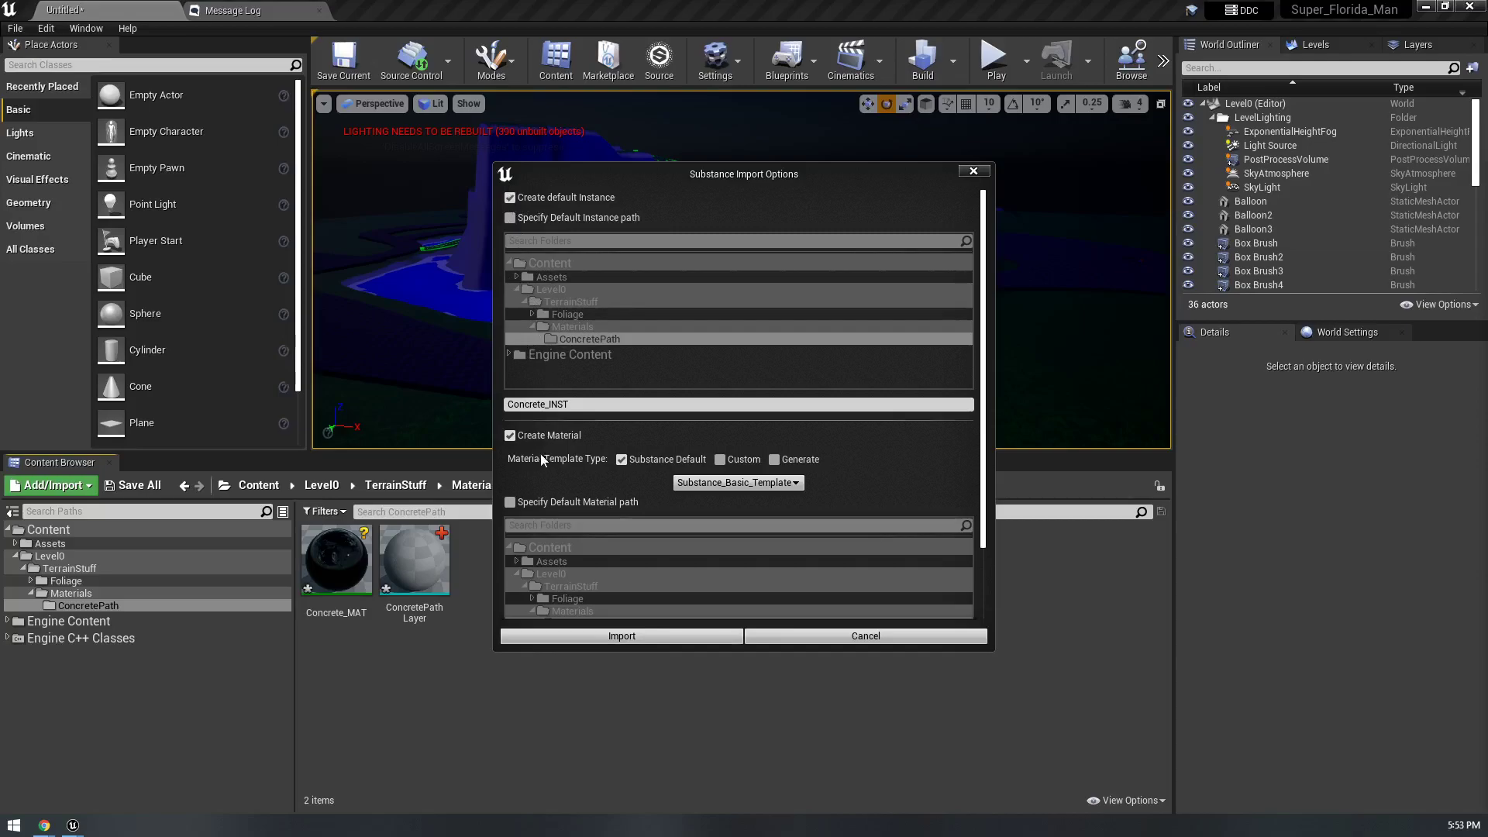
left_click(510, 434)
left_click(609, 638)
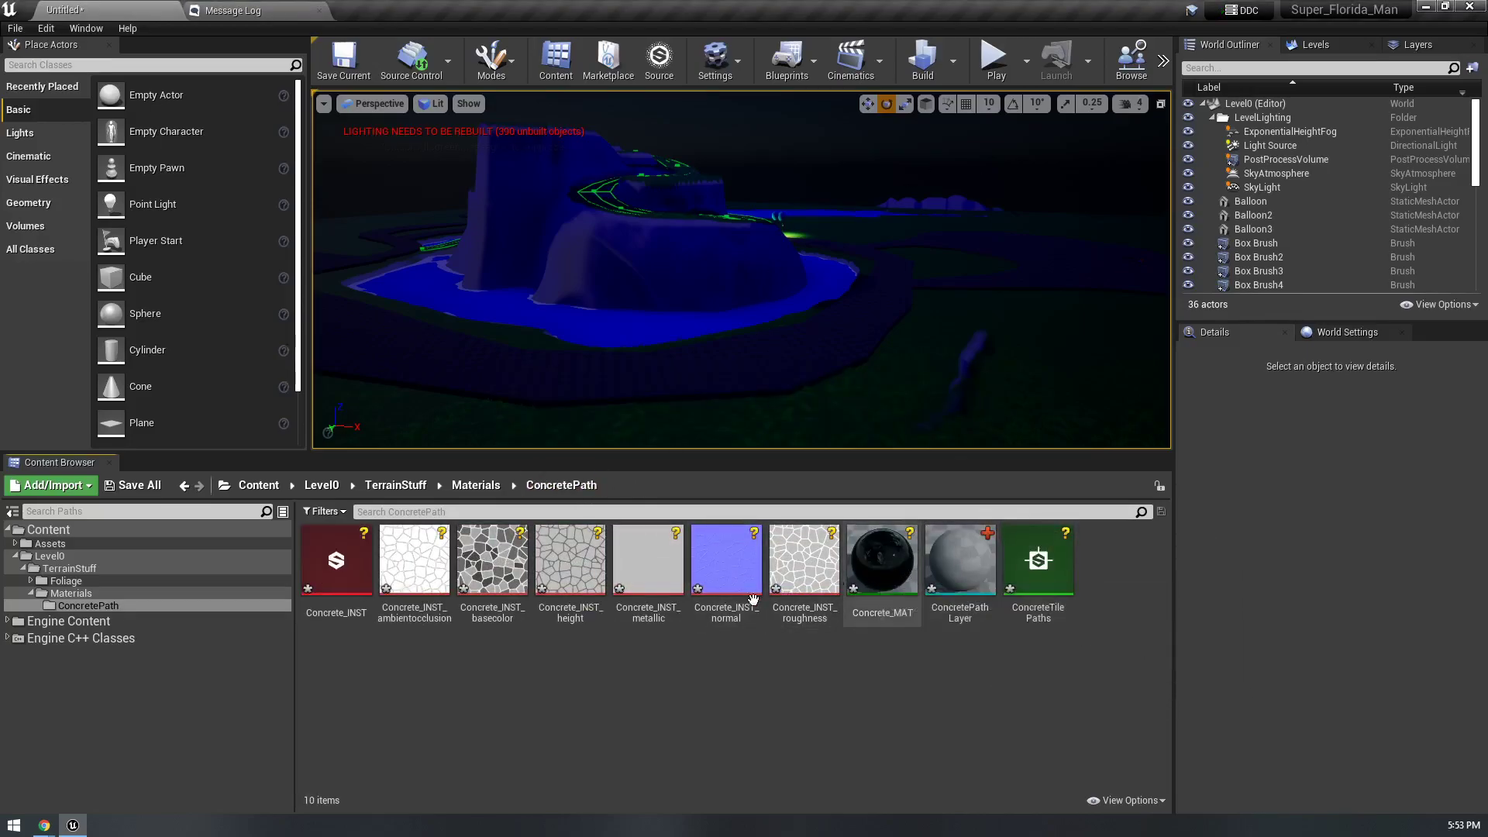
- Open the ConcretePathLayer material function and reassign its basecolor, metallic, normal, ambient occlusion and roughness samples to the new Concrete_INST textures
double_click(976, 580)
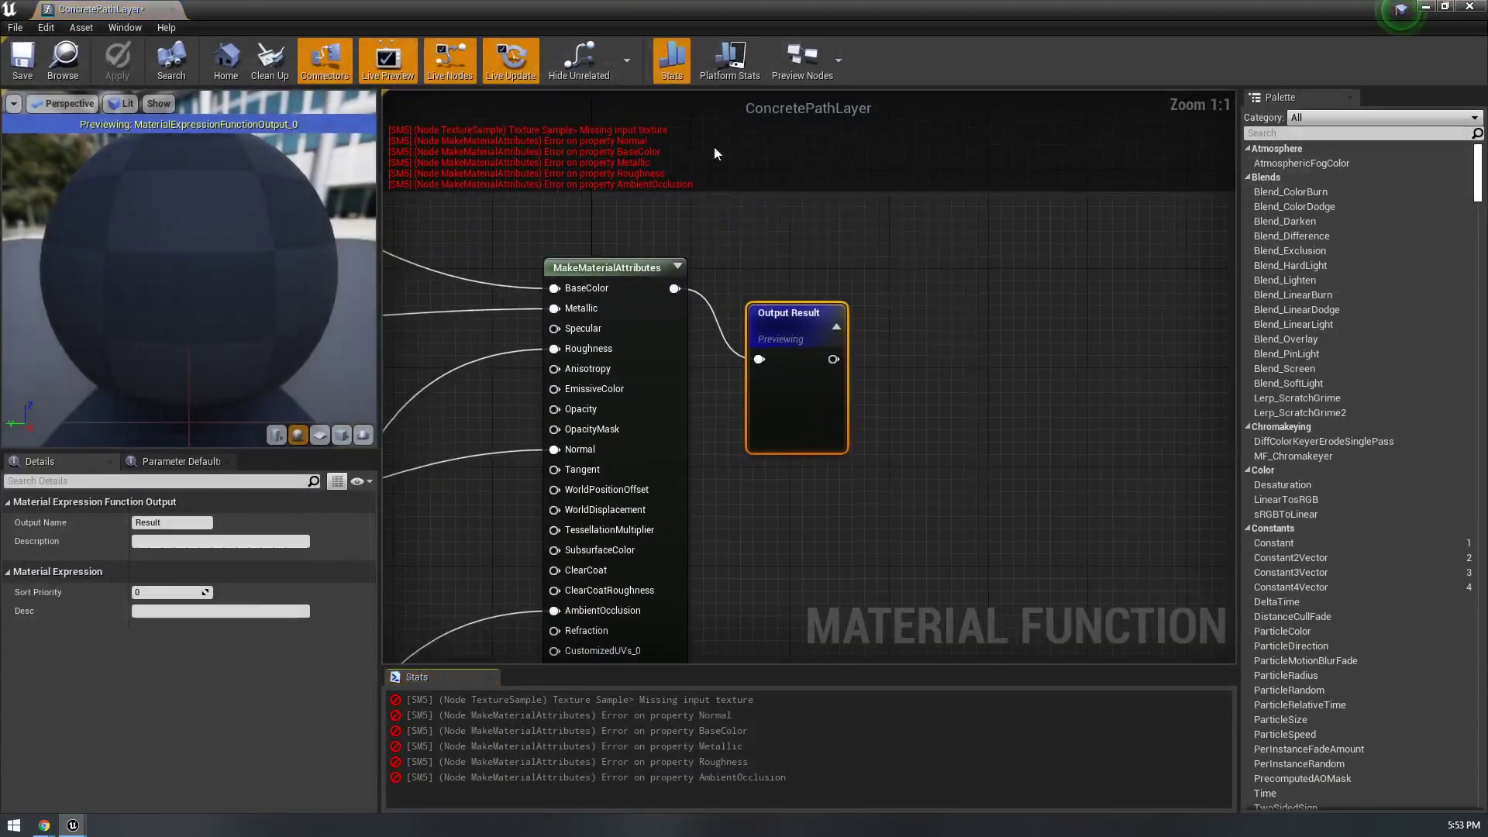
left_click_drag(752, 11, 1487, 205)
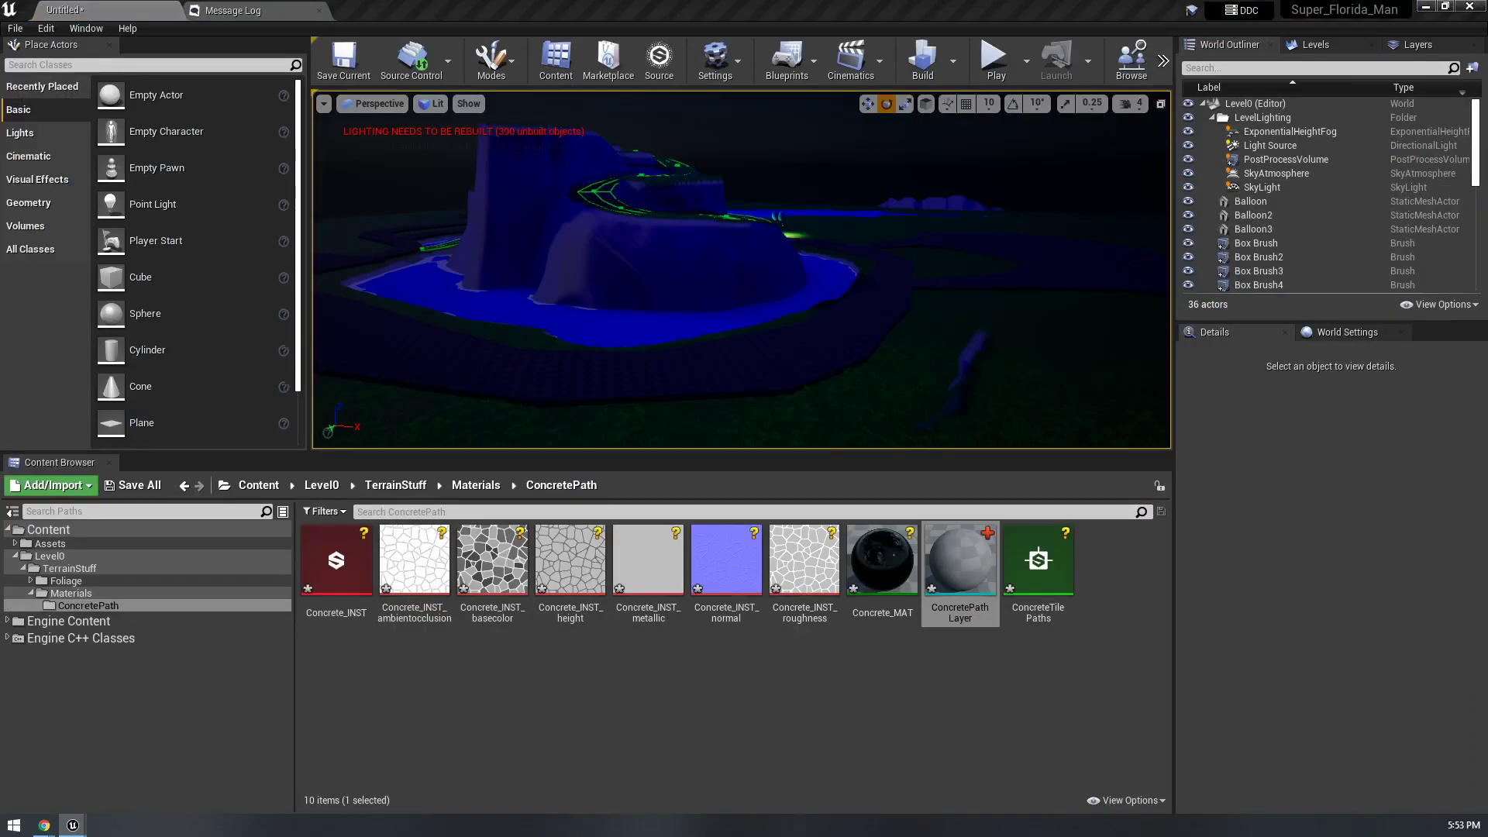
left_click(426, 557)
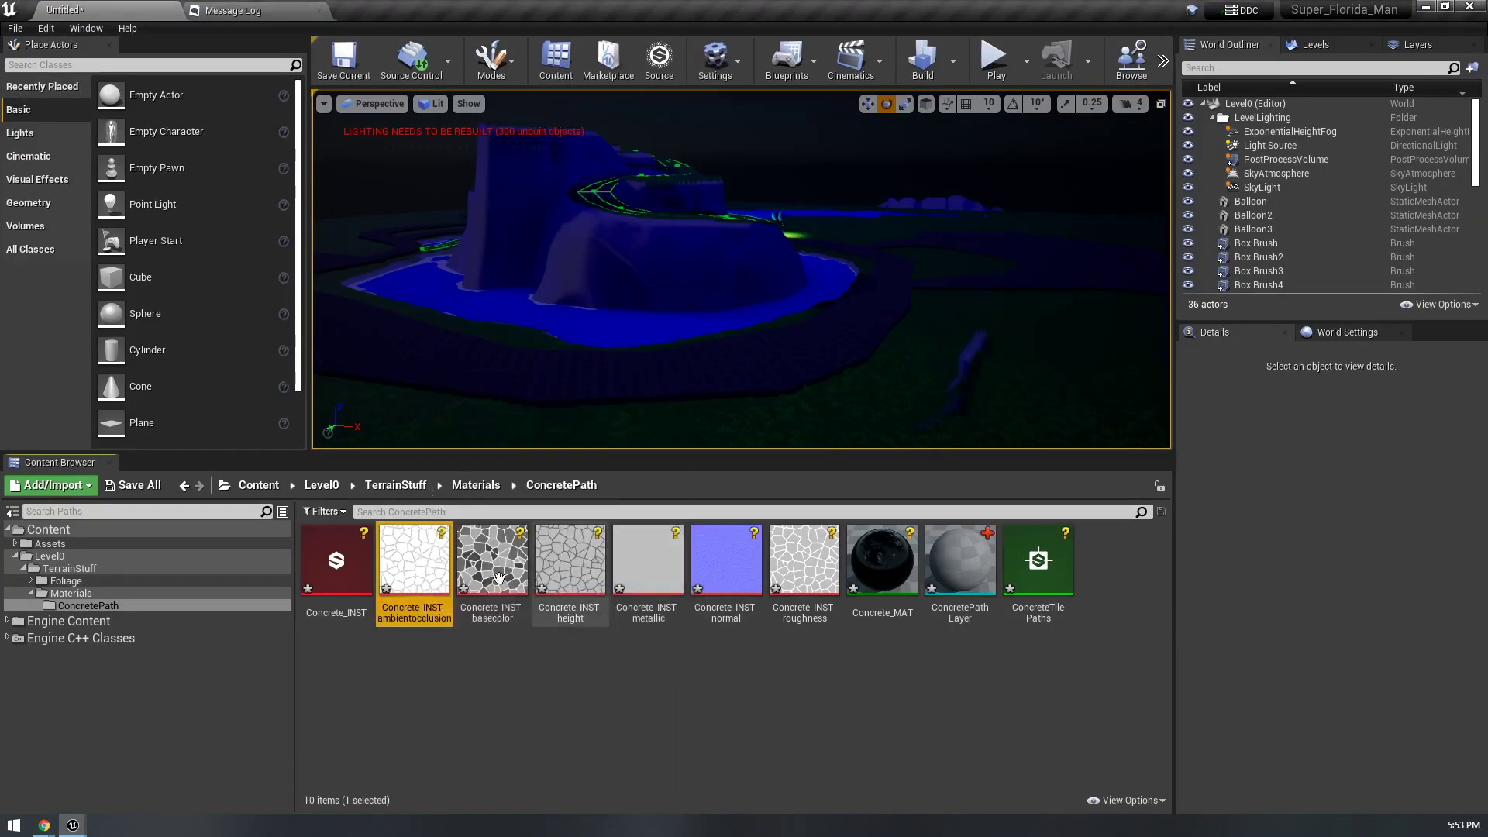
left_click(492, 558)
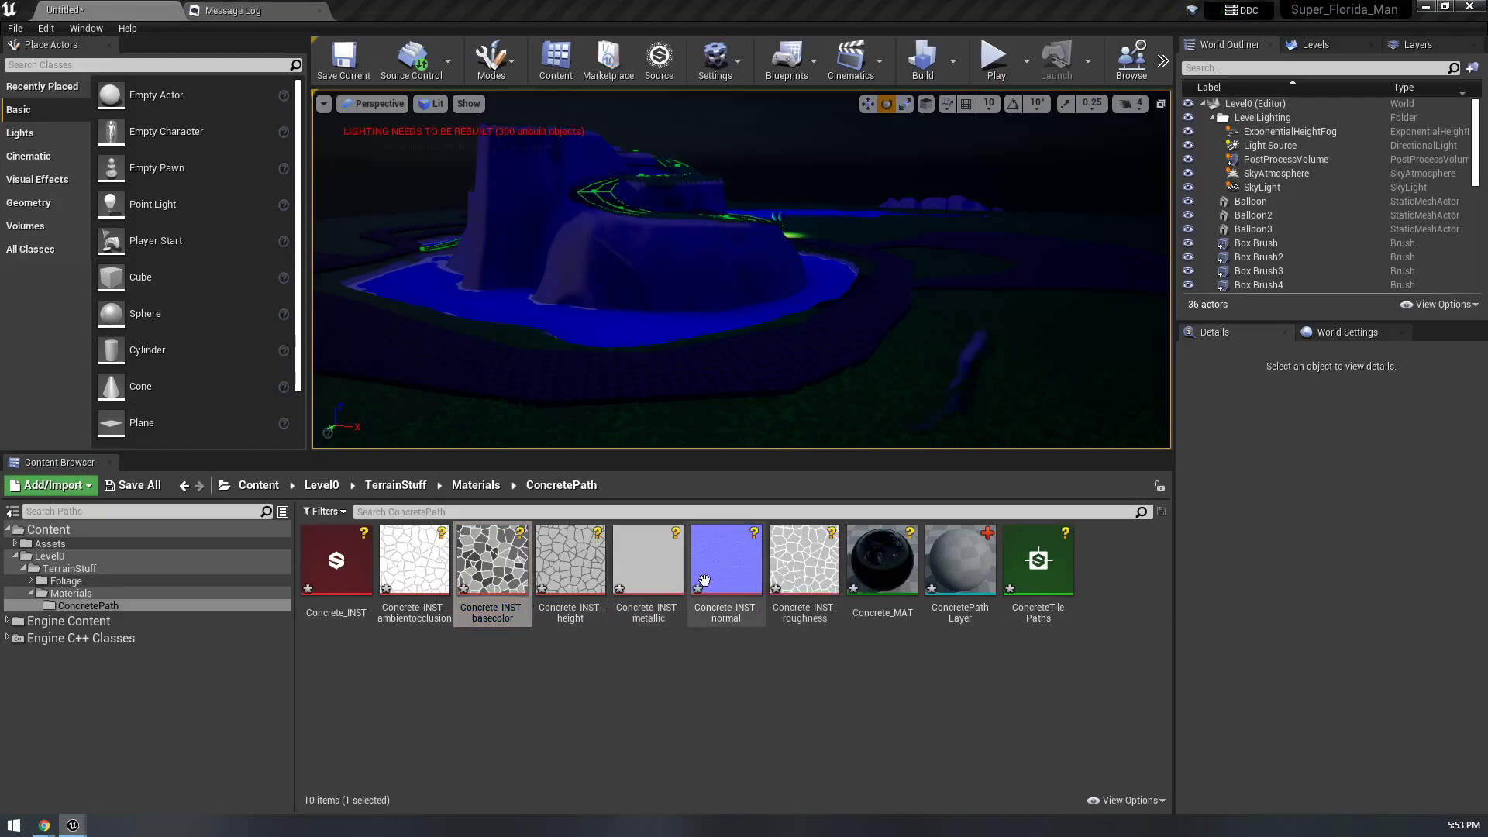
left_click(648, 558)
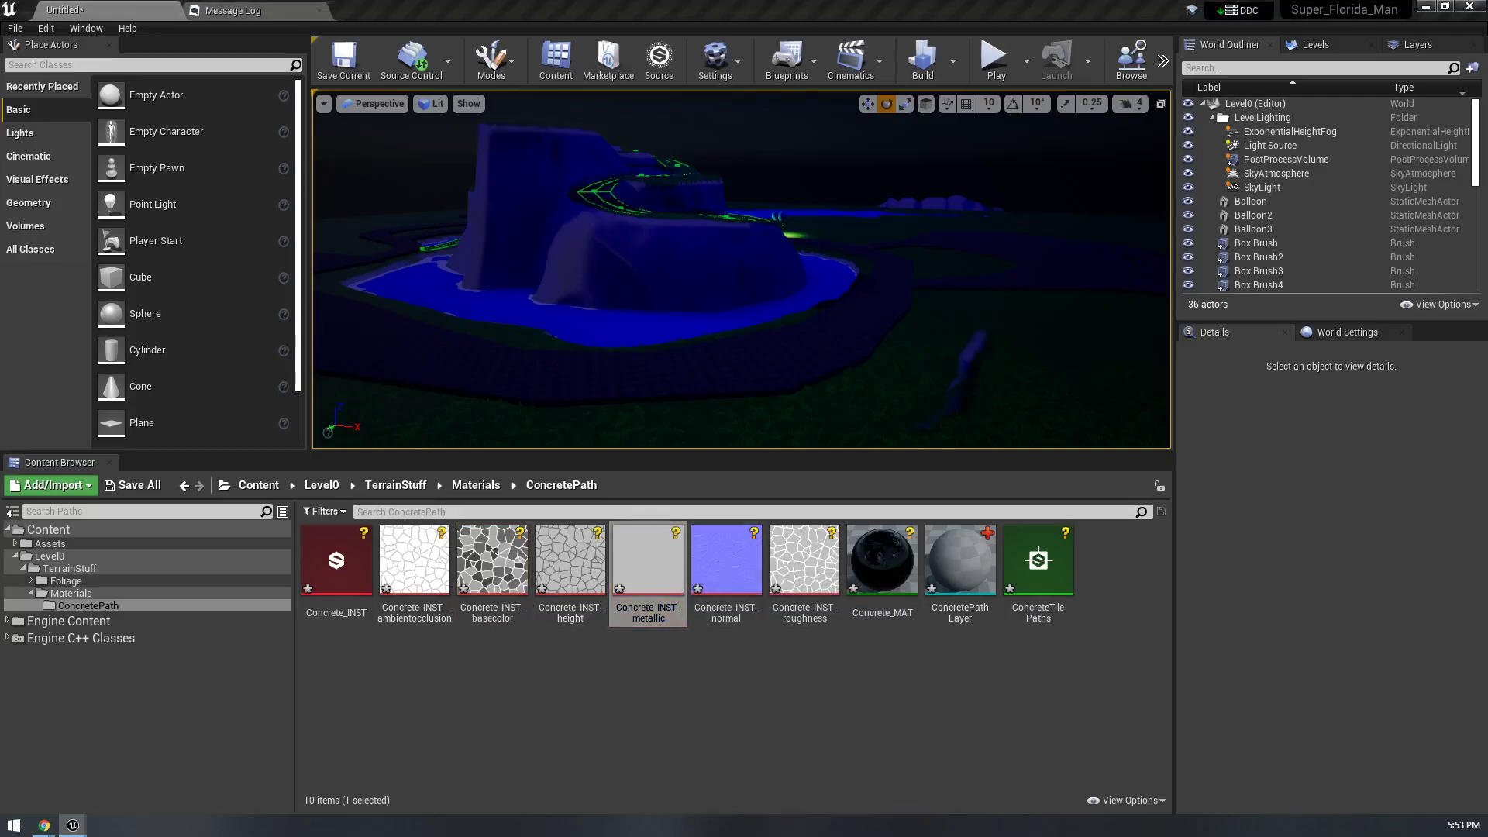
left_click_drag(701, 577, 1487, 675)
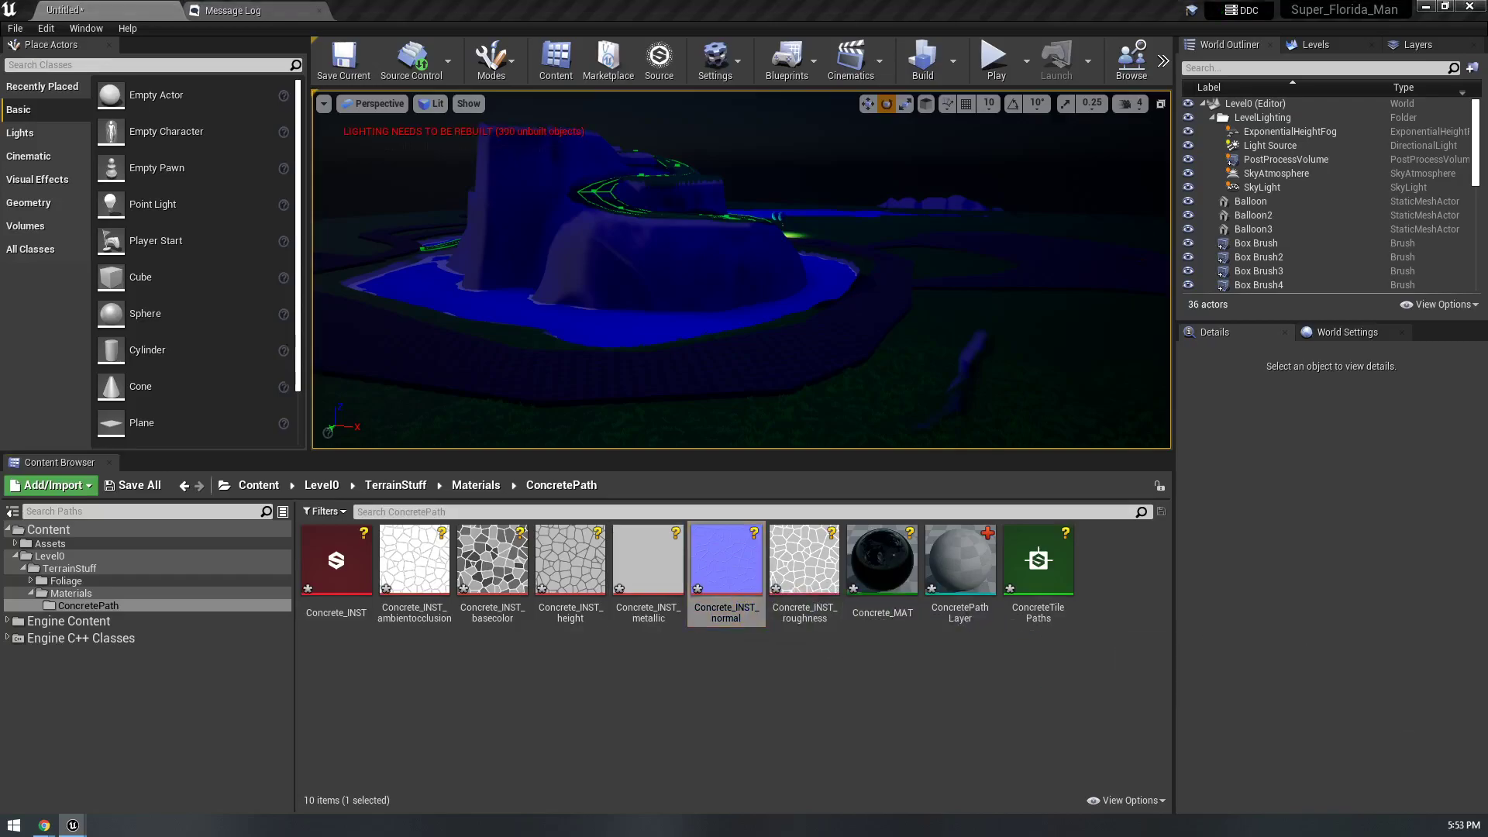
left_click_drag(415, 562, 1487, 698)
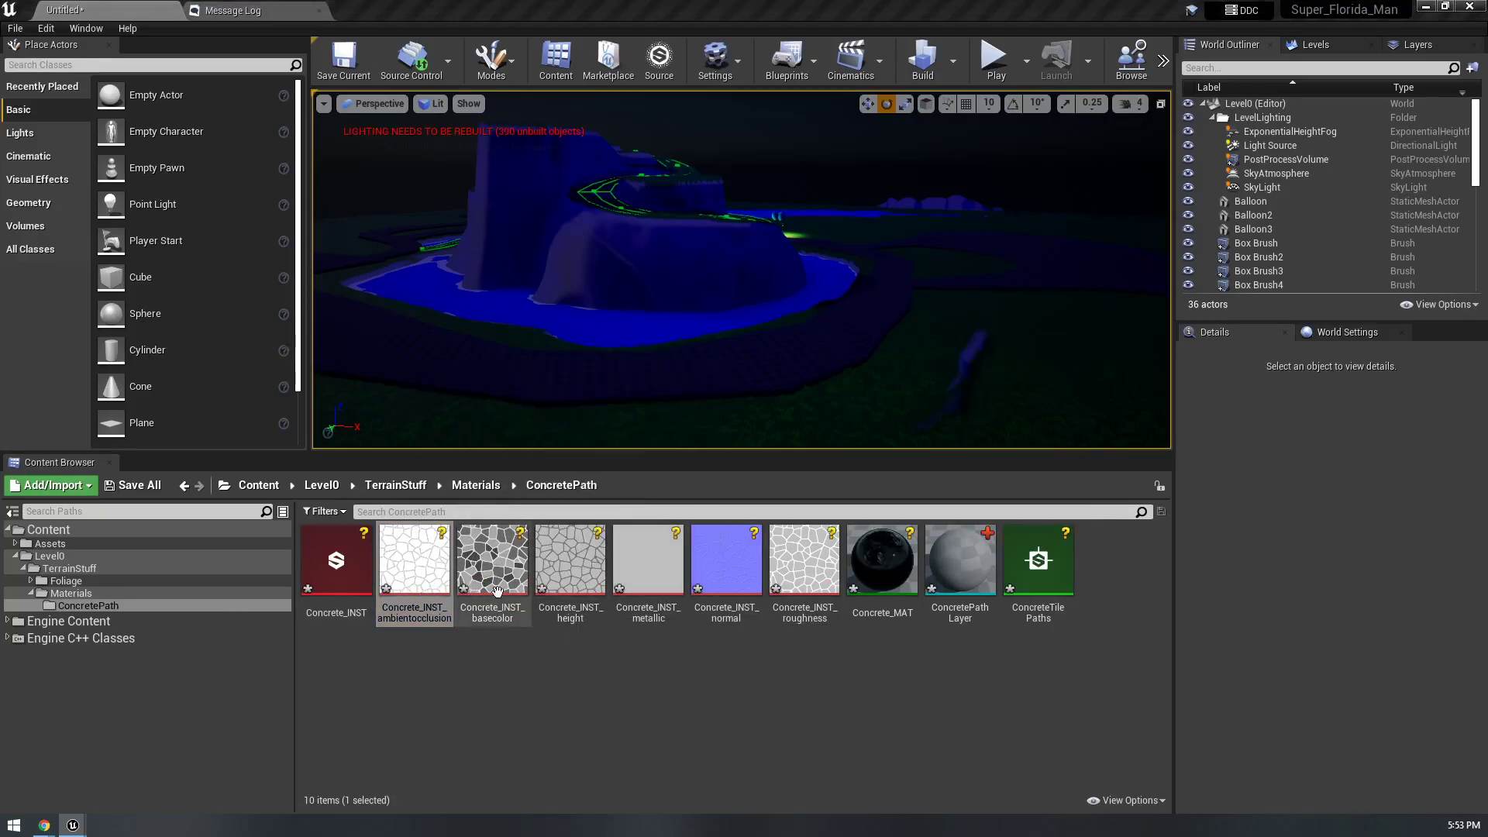
left_click(395, 578)
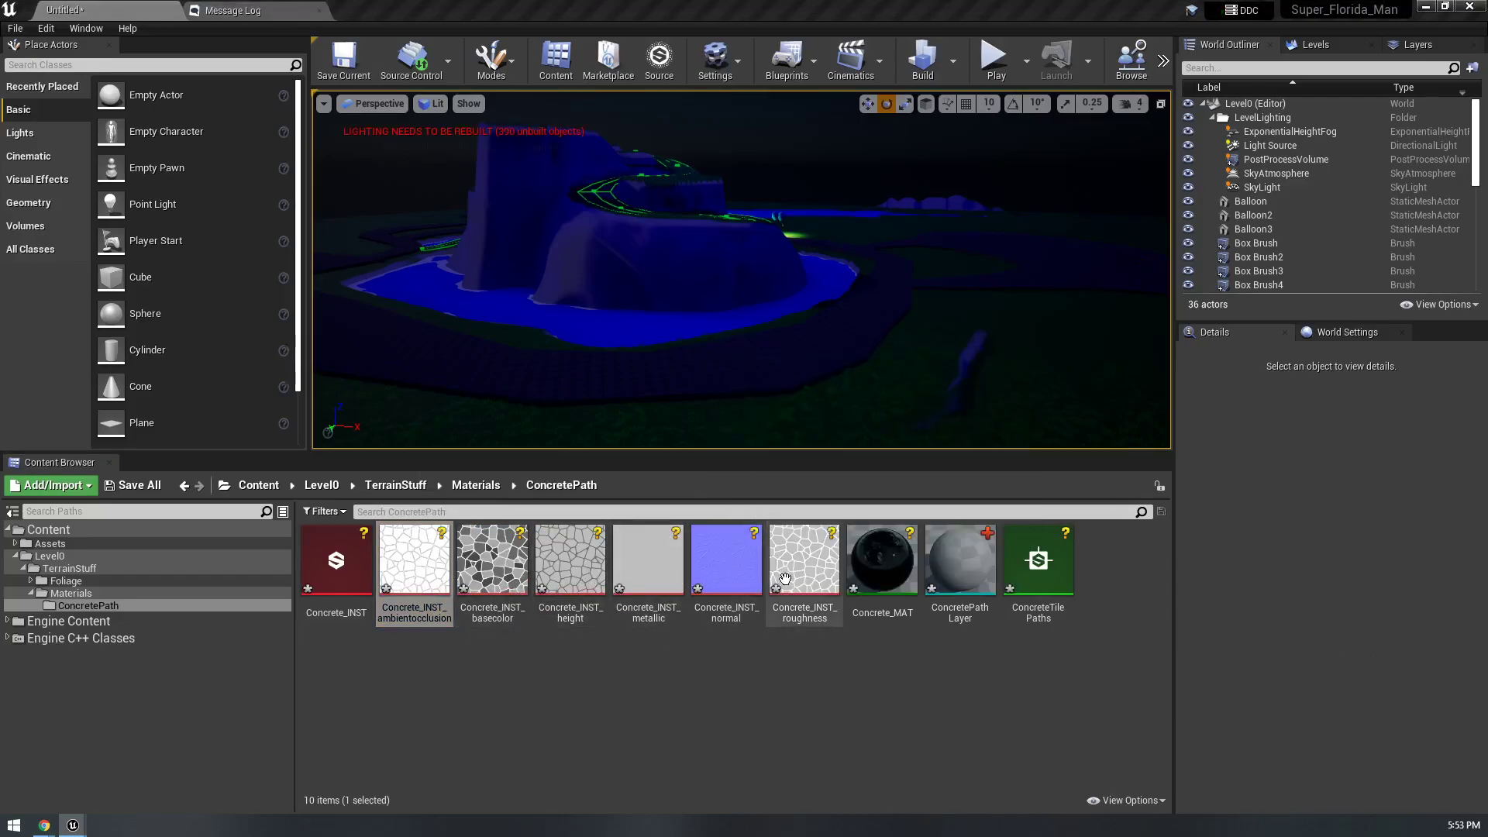
left_click(804, 559)
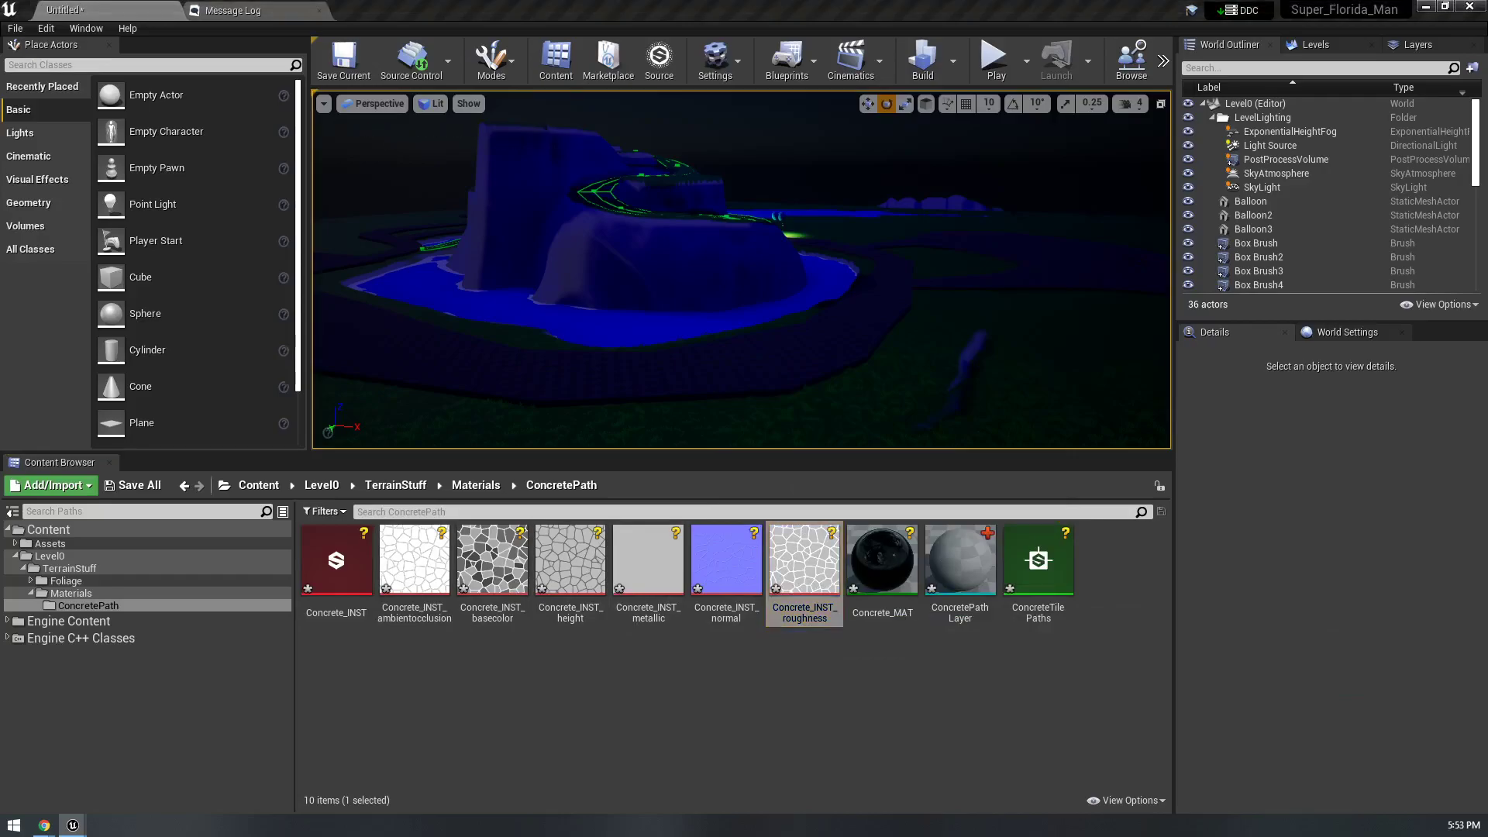
right_click_drag(941, 215, 1085, 287)
left_click(491, 61)
left_click(545, 145)
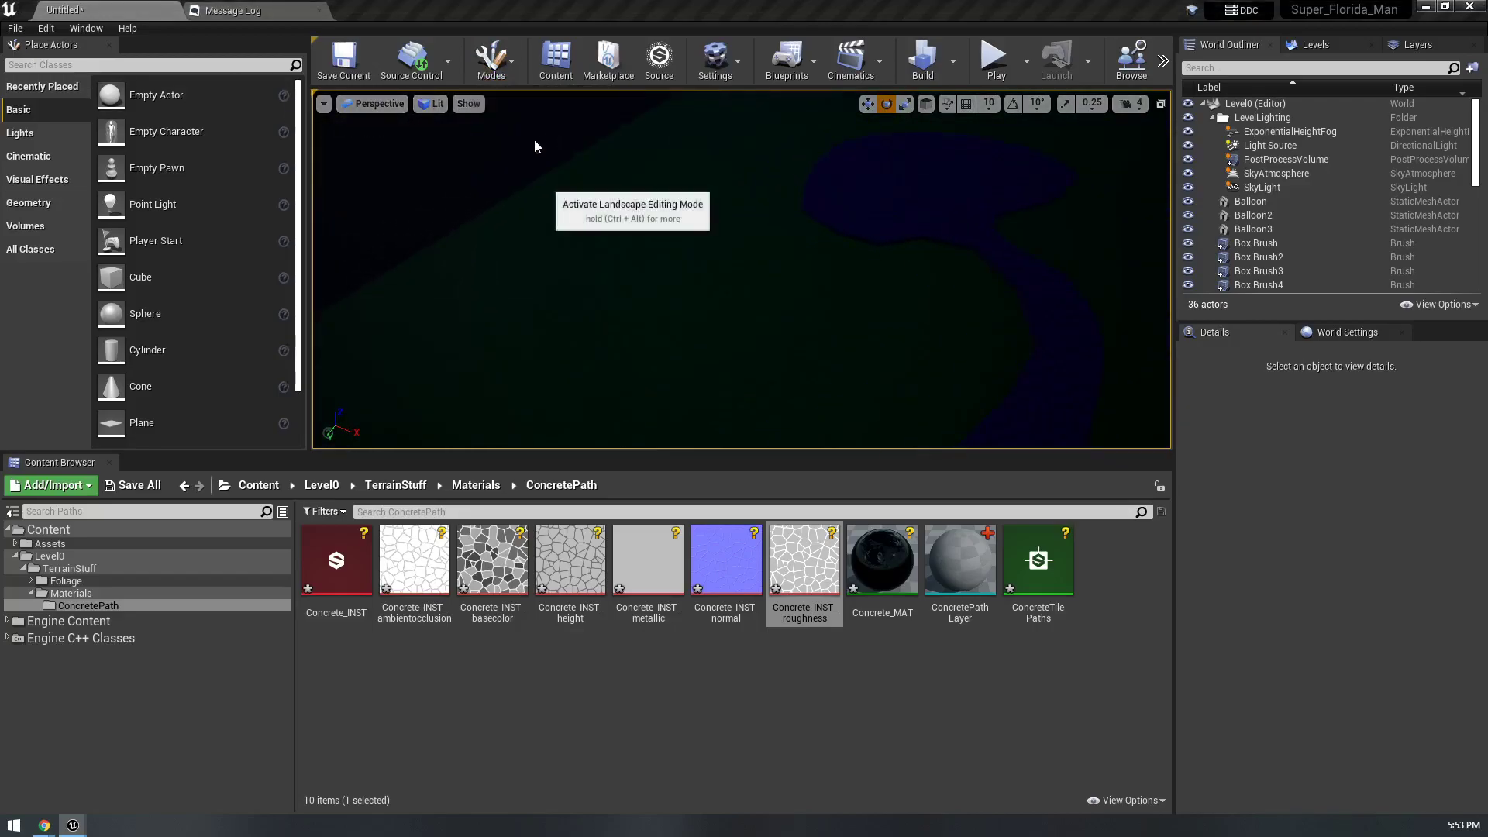
left_click(492, 61)
left_click(543, 126)
- Select the ConcretePathLayer asset and save all modified assets
left_click(959, 612)
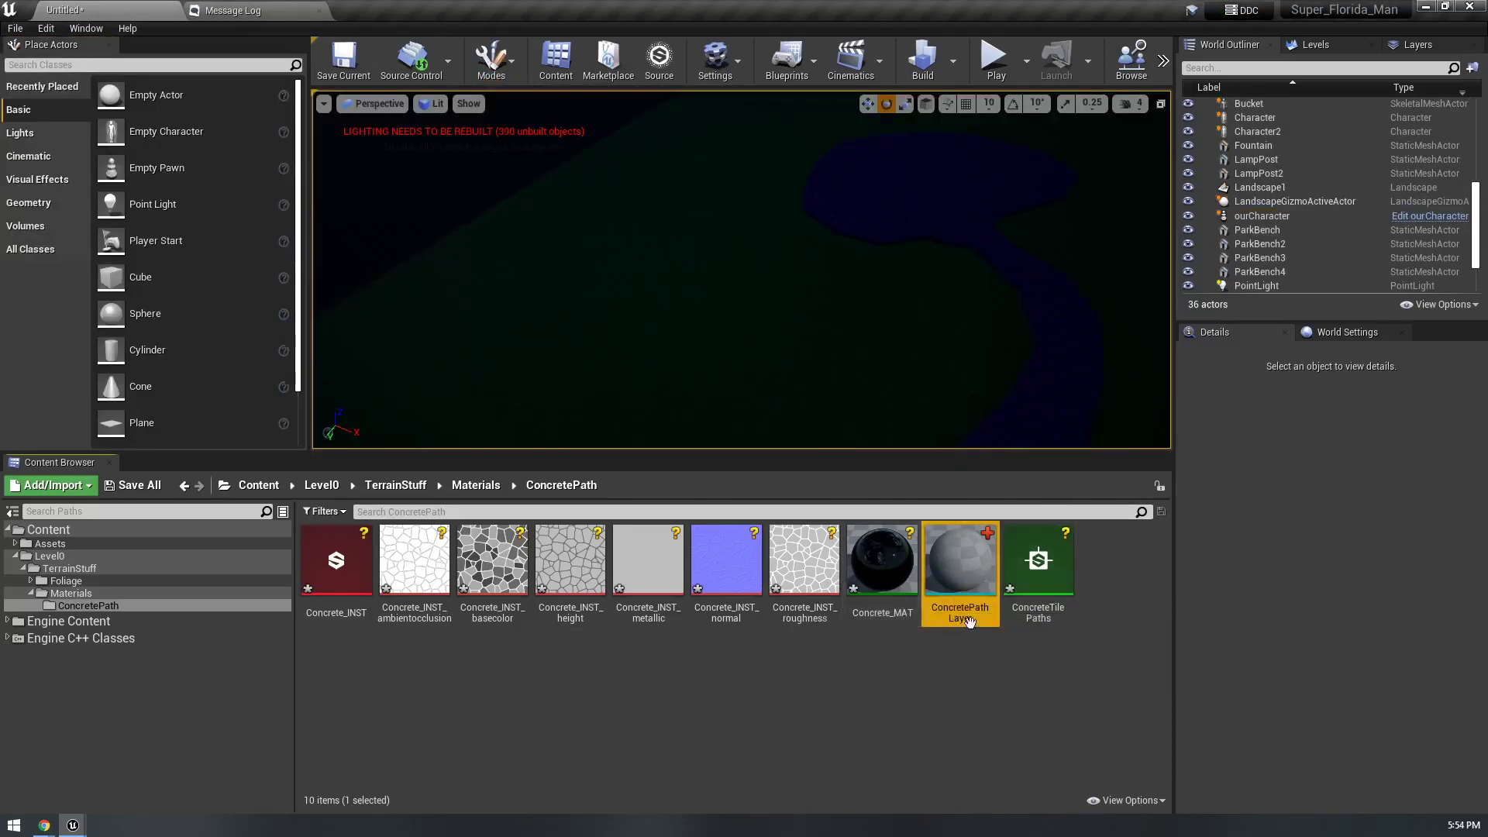
key("ctrl+shift+s")
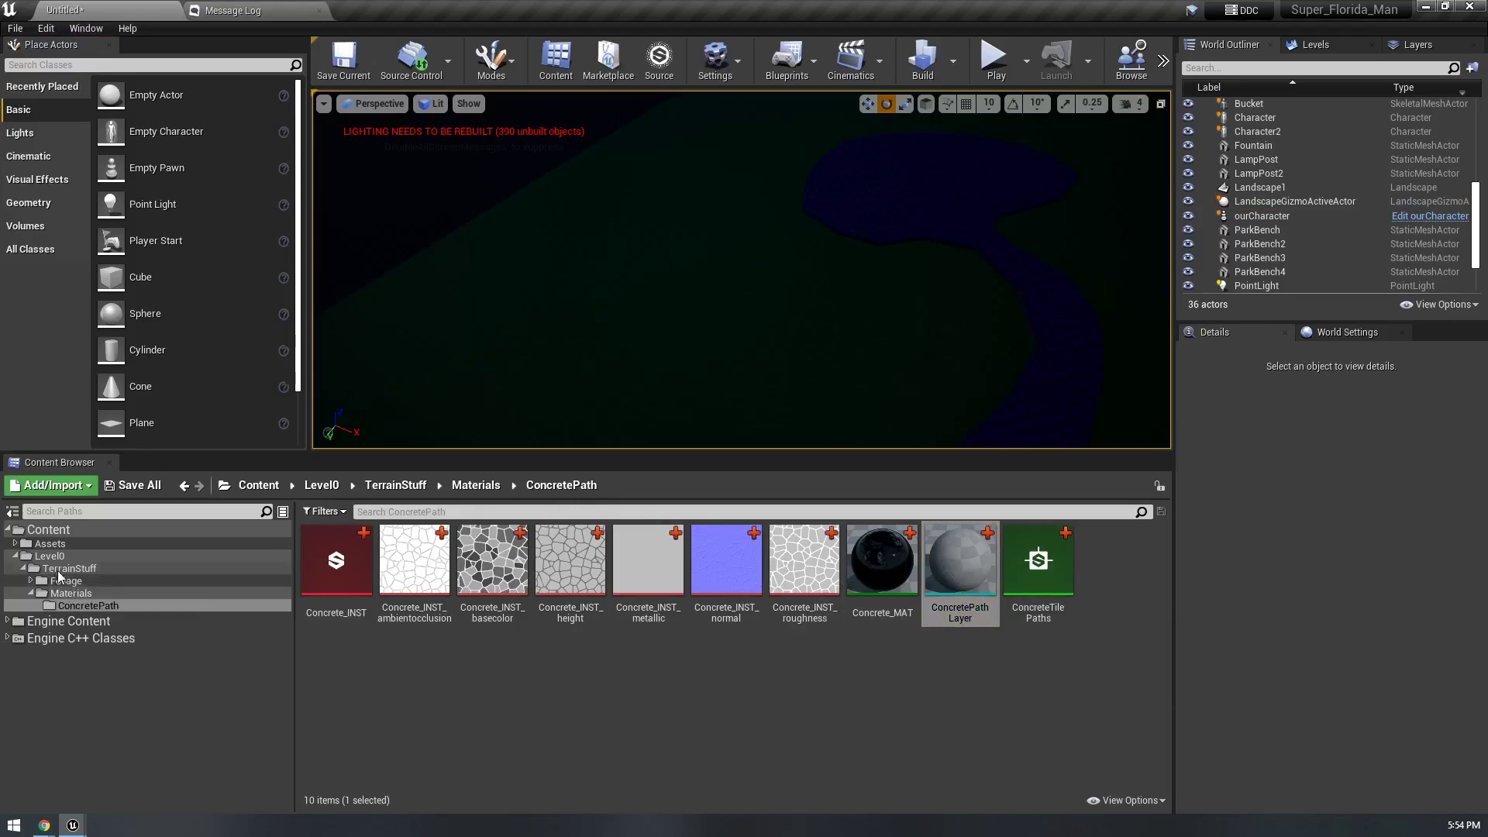
- Look through the TerrainStuff, Materials, Level0 and Assets content folders, returning to the ConcretePathLayer asset in ConcretePath
left_click(65, 569)
double_click(411, 554)
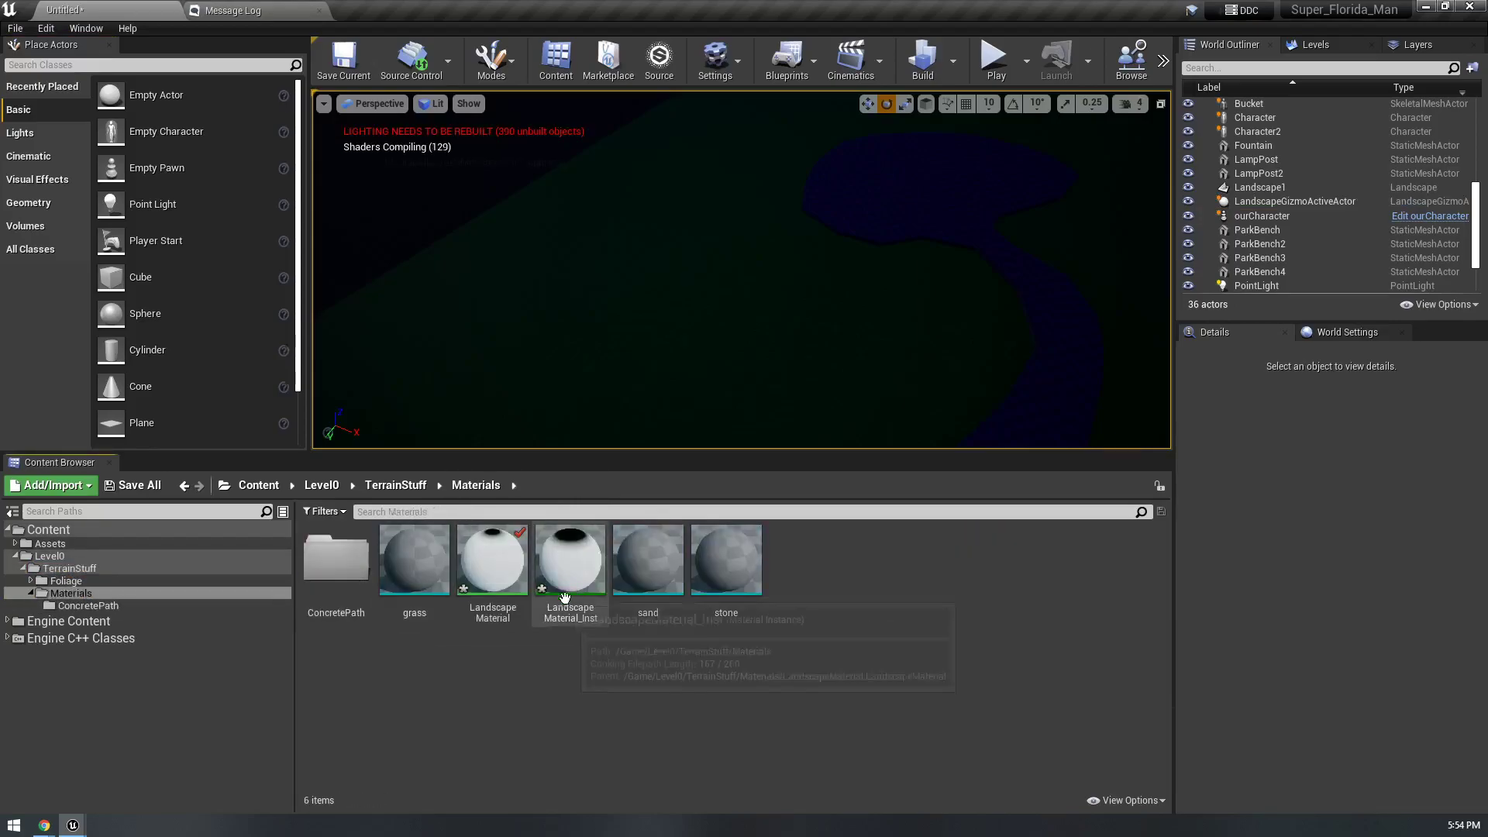
double_click(335, 558)
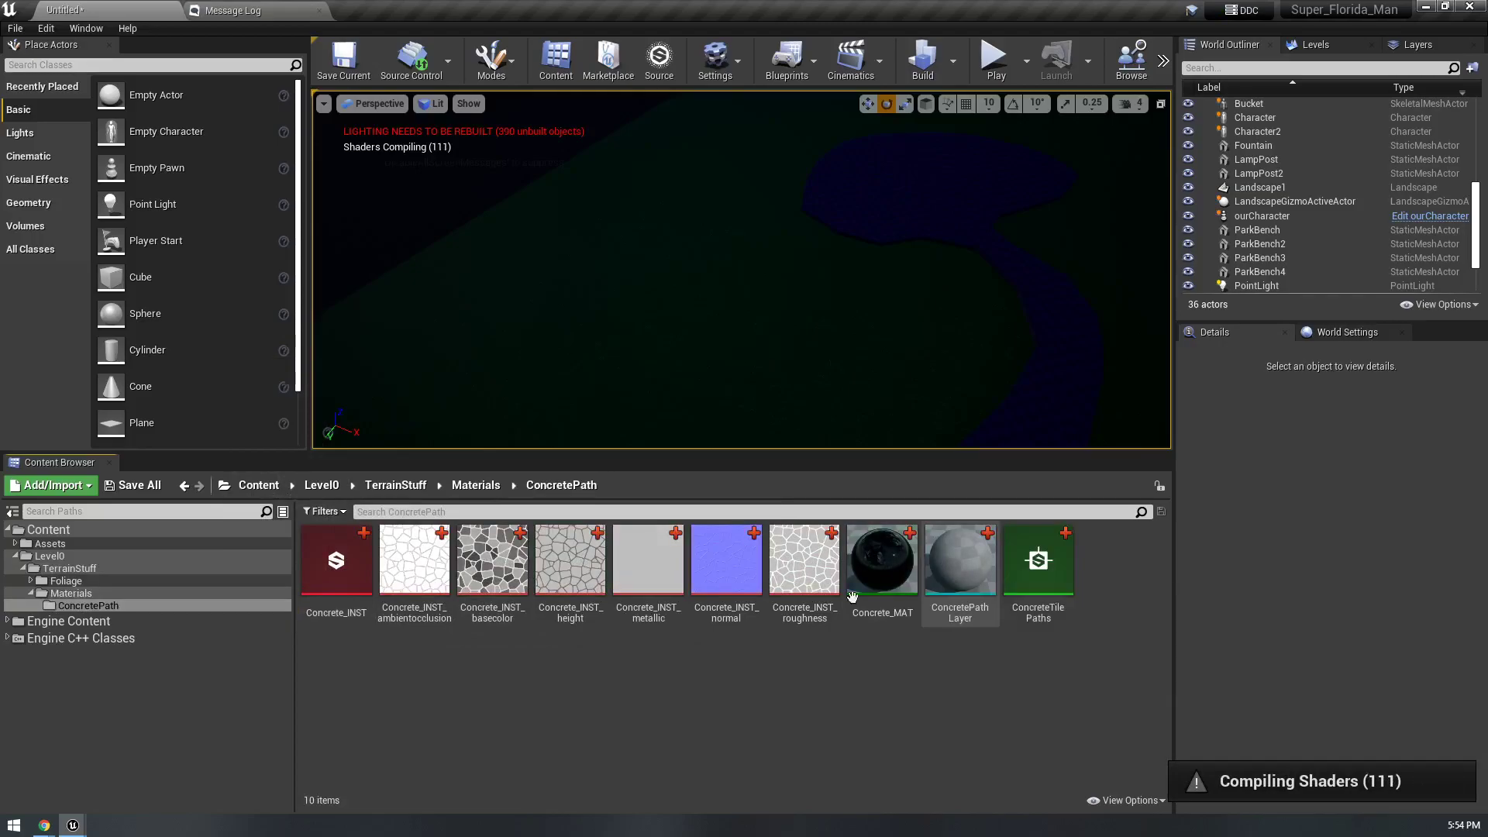
left_click(68, 568)
left_click(68, 558)
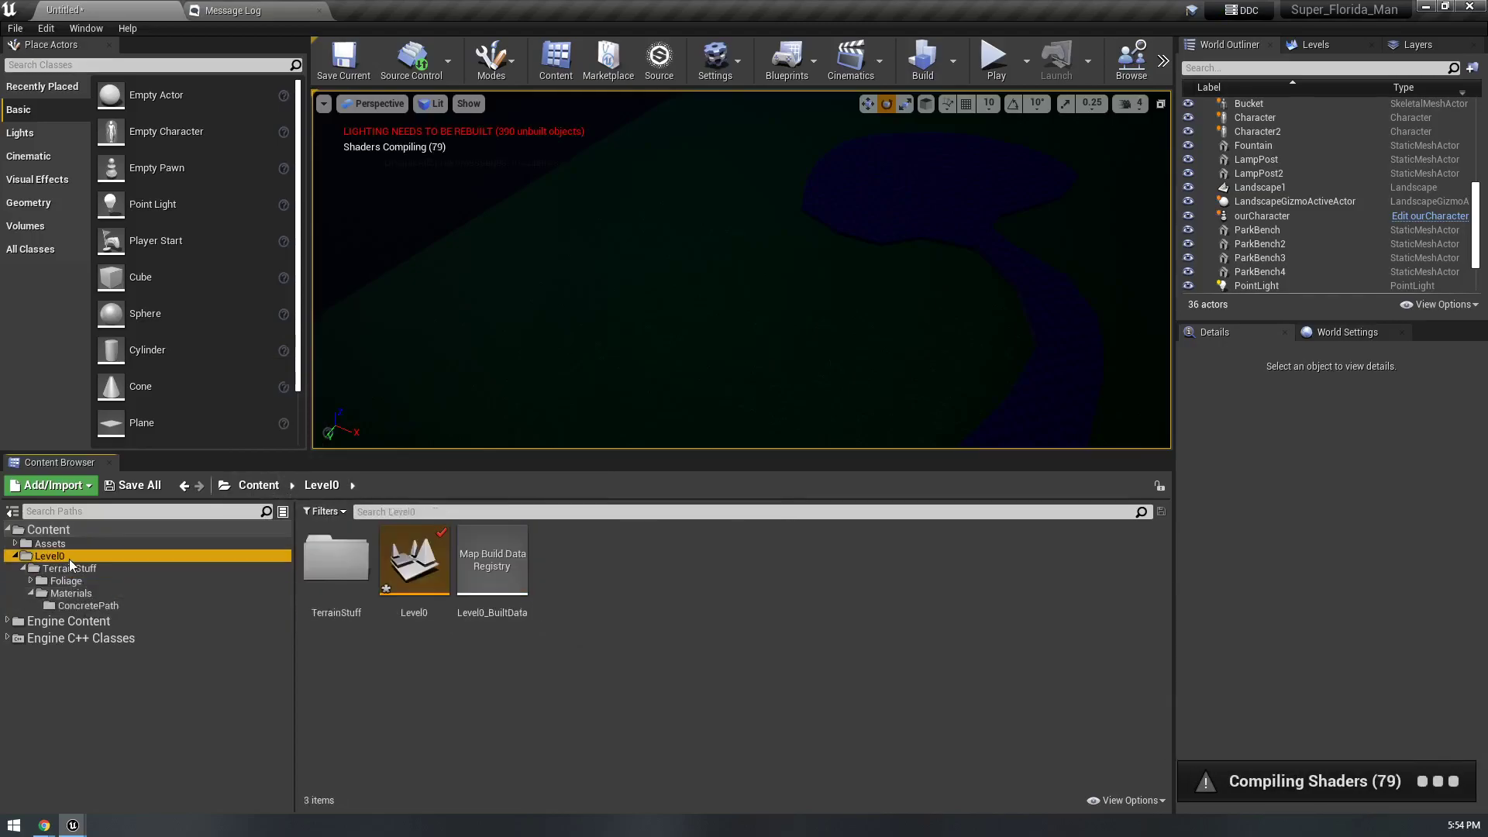
left_click(79, 546)
left_click(108, 606)
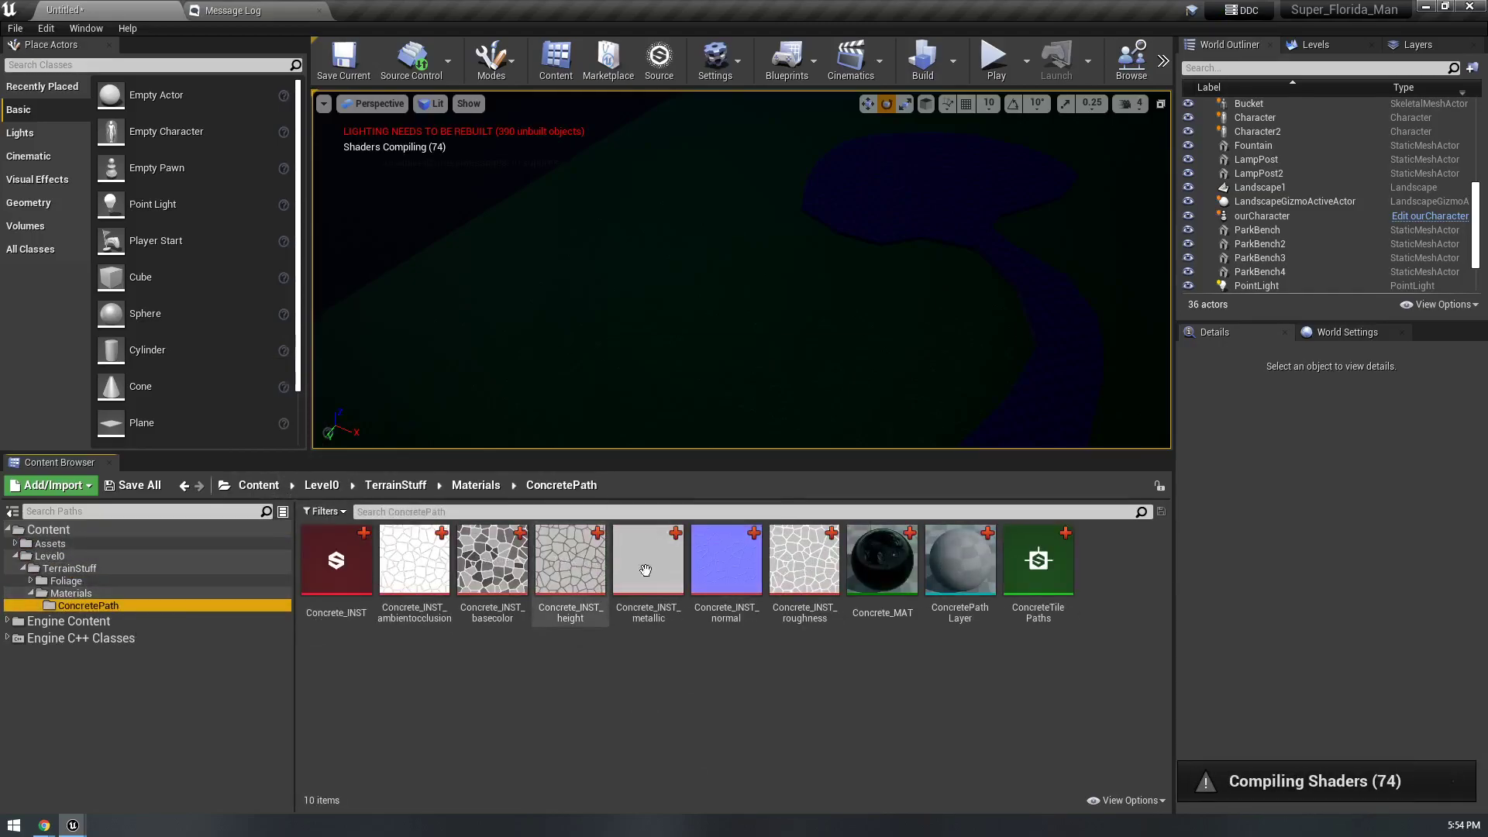
left_click(962, 582)
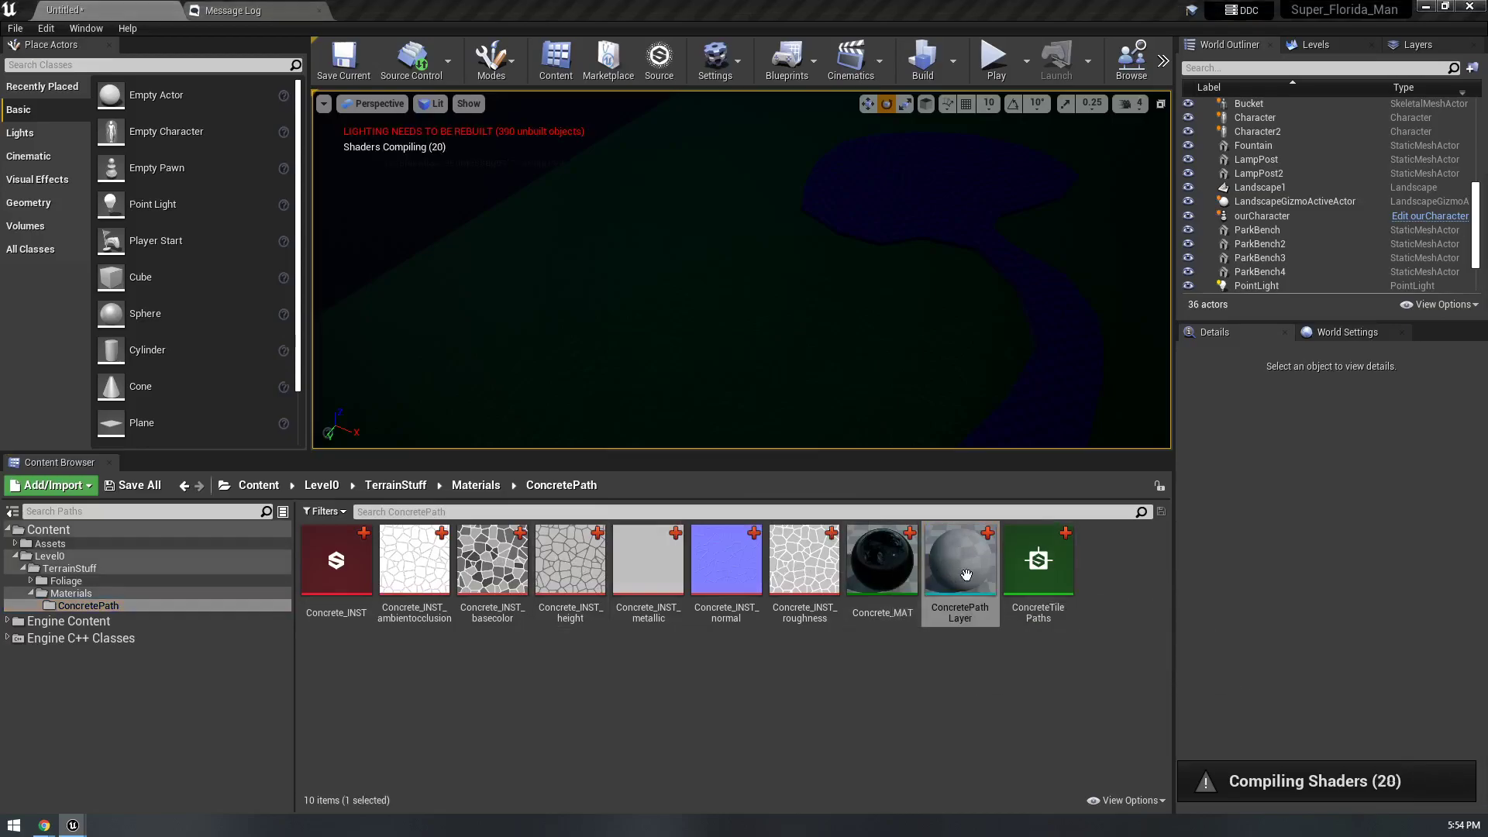
- Enter landscape painting and create the concreteTiles_LayerInfo object for the concreteTiles layer in the Level0_sharedassets folder
left_click(488, 62)
left_click(514, 147)
left_click(491, 62)
left_click(514, 130)
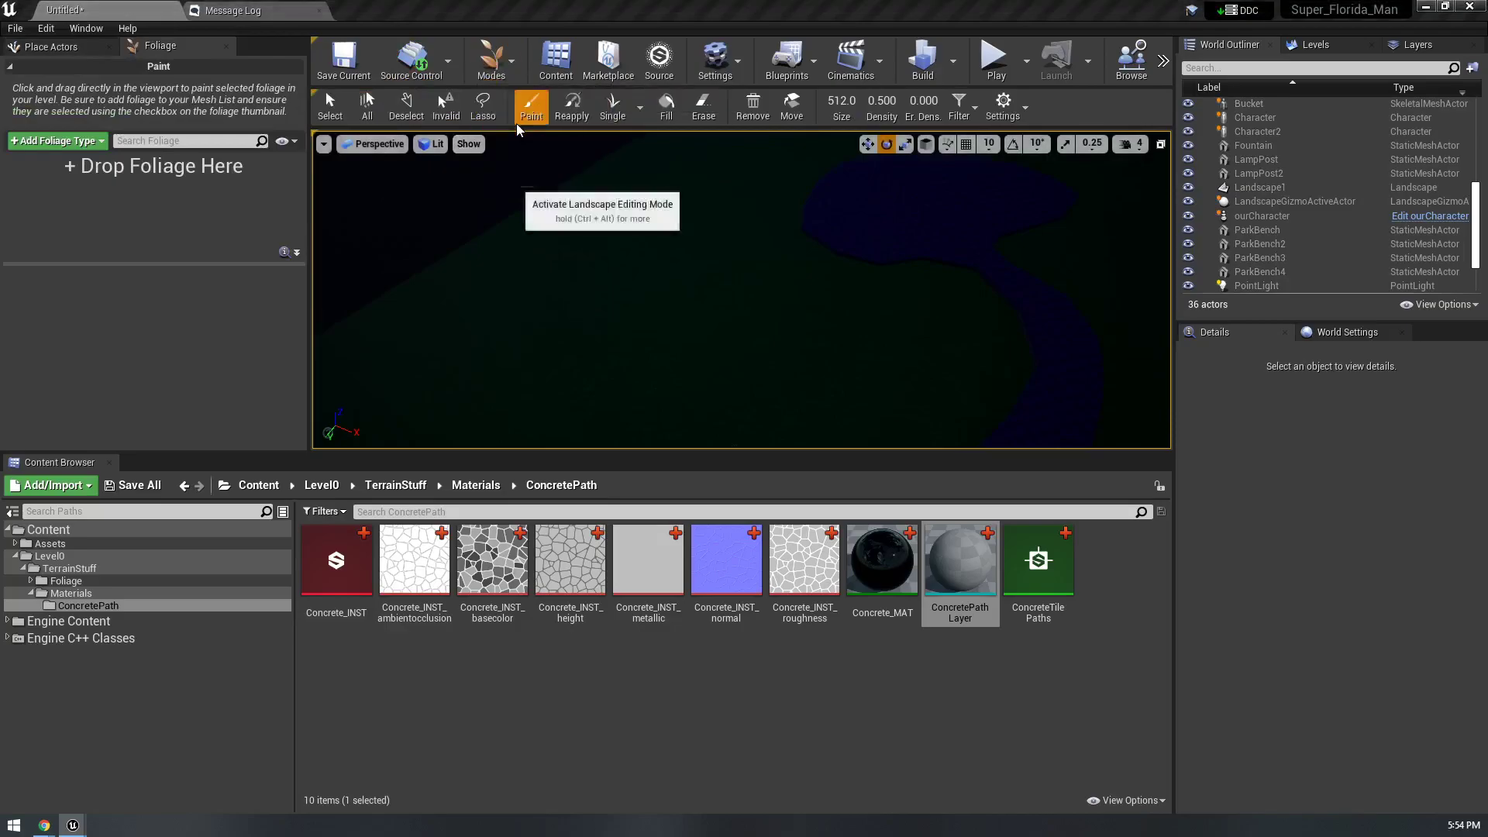
left_click(445, 96)
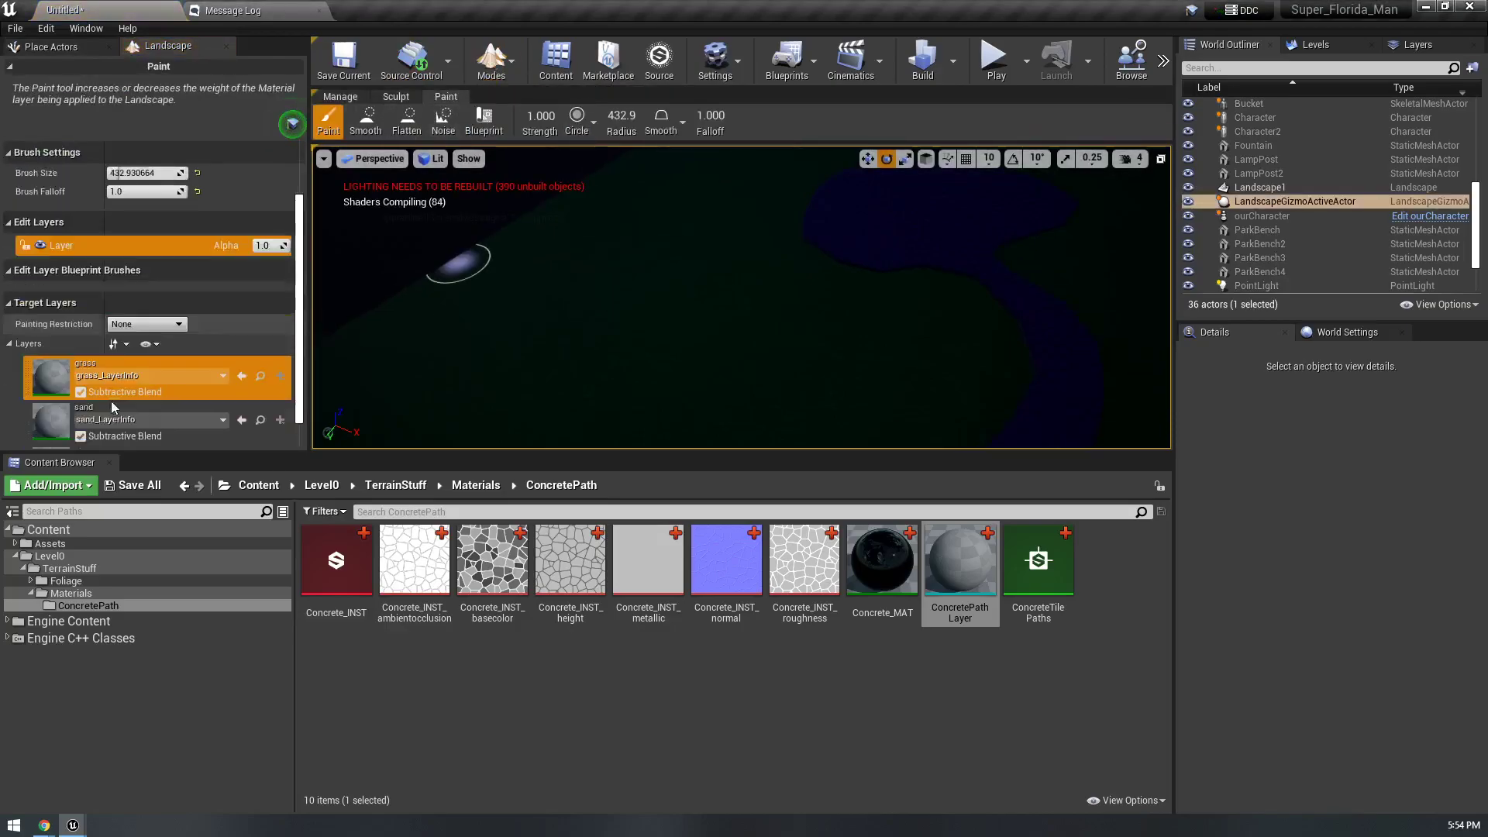
scroll(113, 402, "down", 3)
left_click(35, 430)
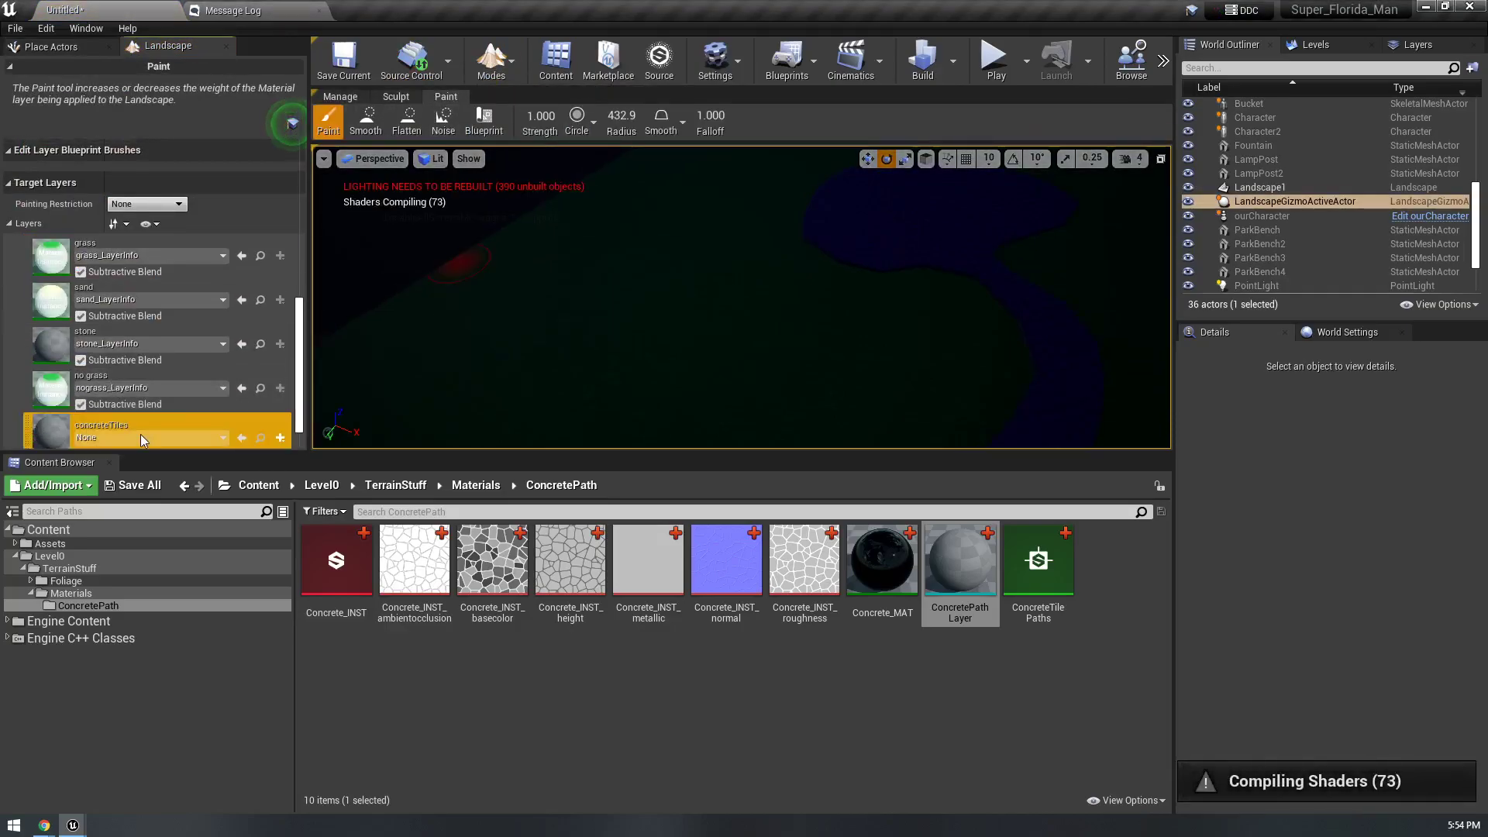
left_click(280, 436)
left_click(397, 462)
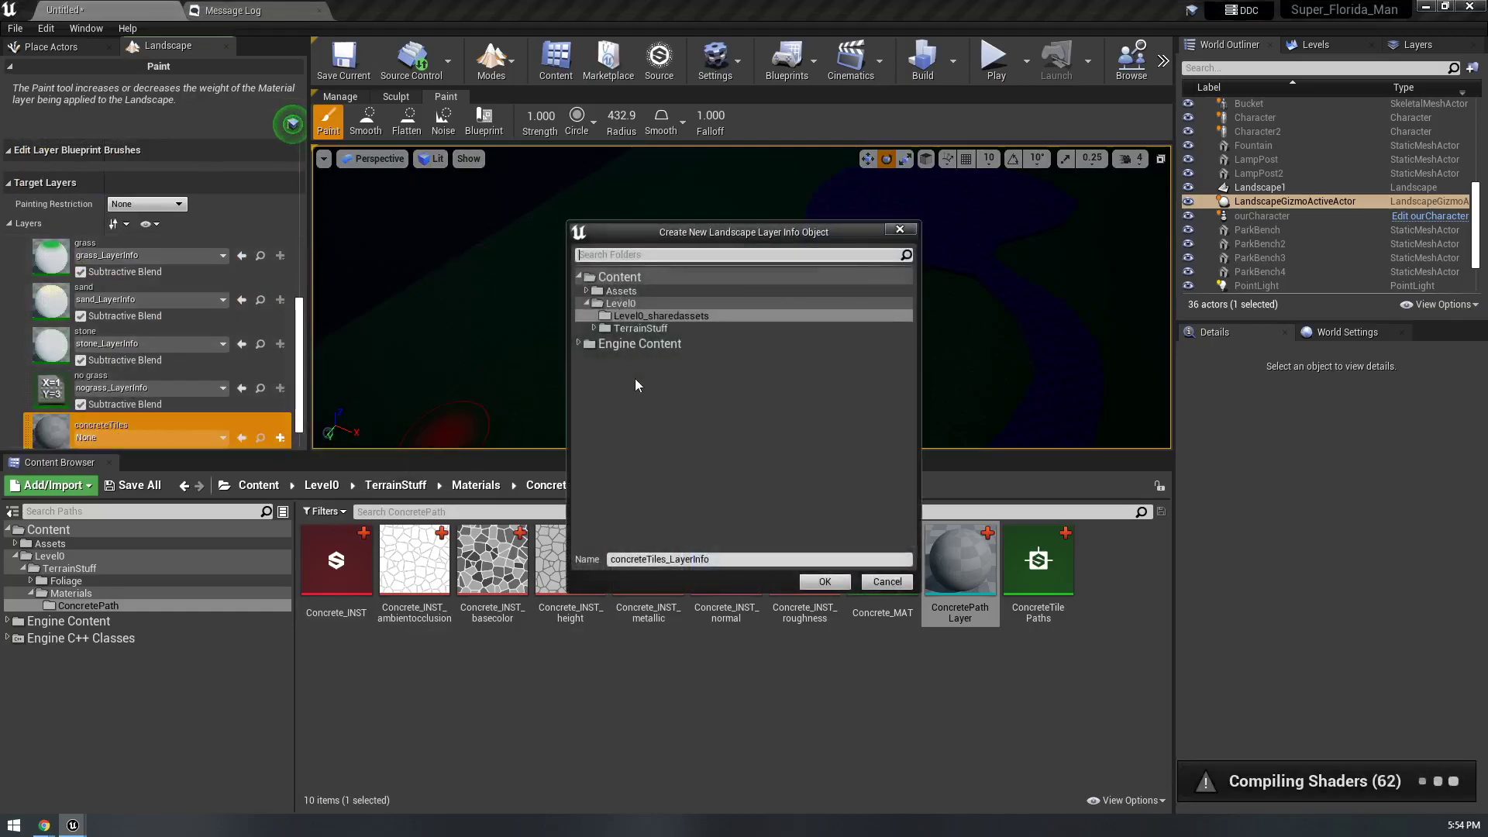
left_click(824, 582)
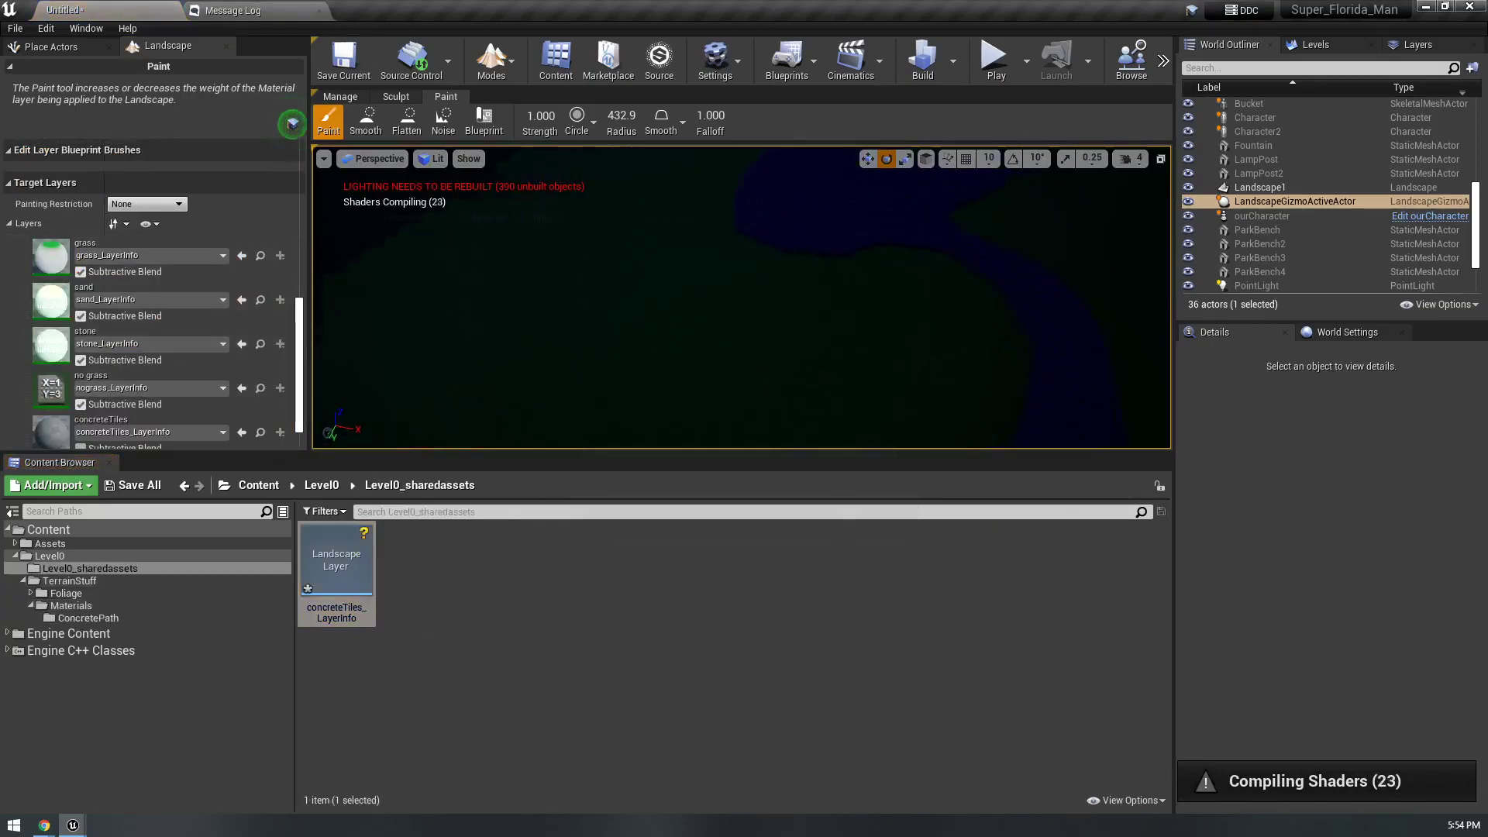
- Paint the concreteTiles layer onto the landscape near the water, and enlarge the viewport to inspect the terrain
left_click(475, 423)
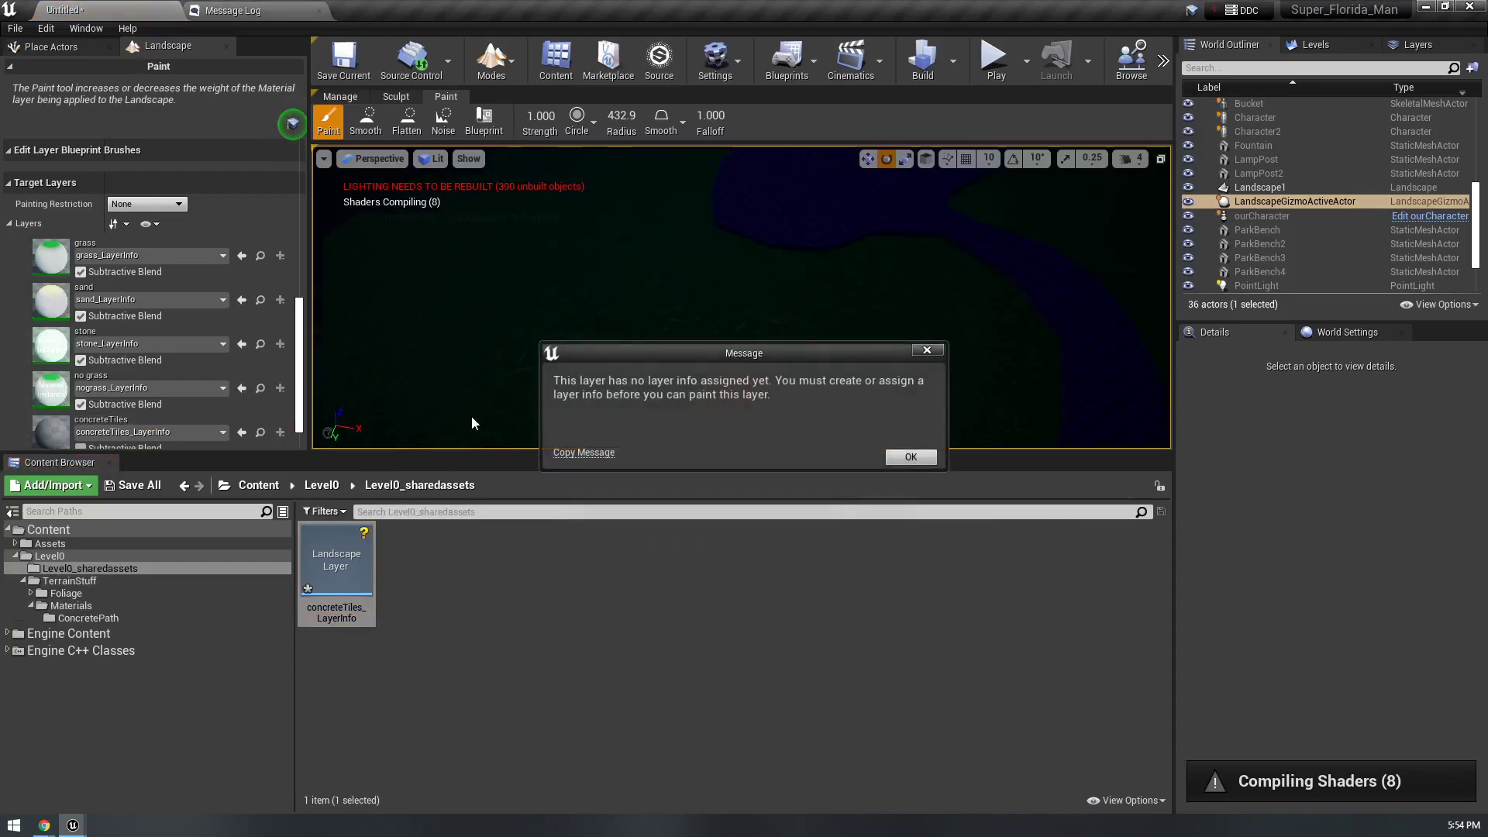
left_click(930, 457)
left_click(67, 431)
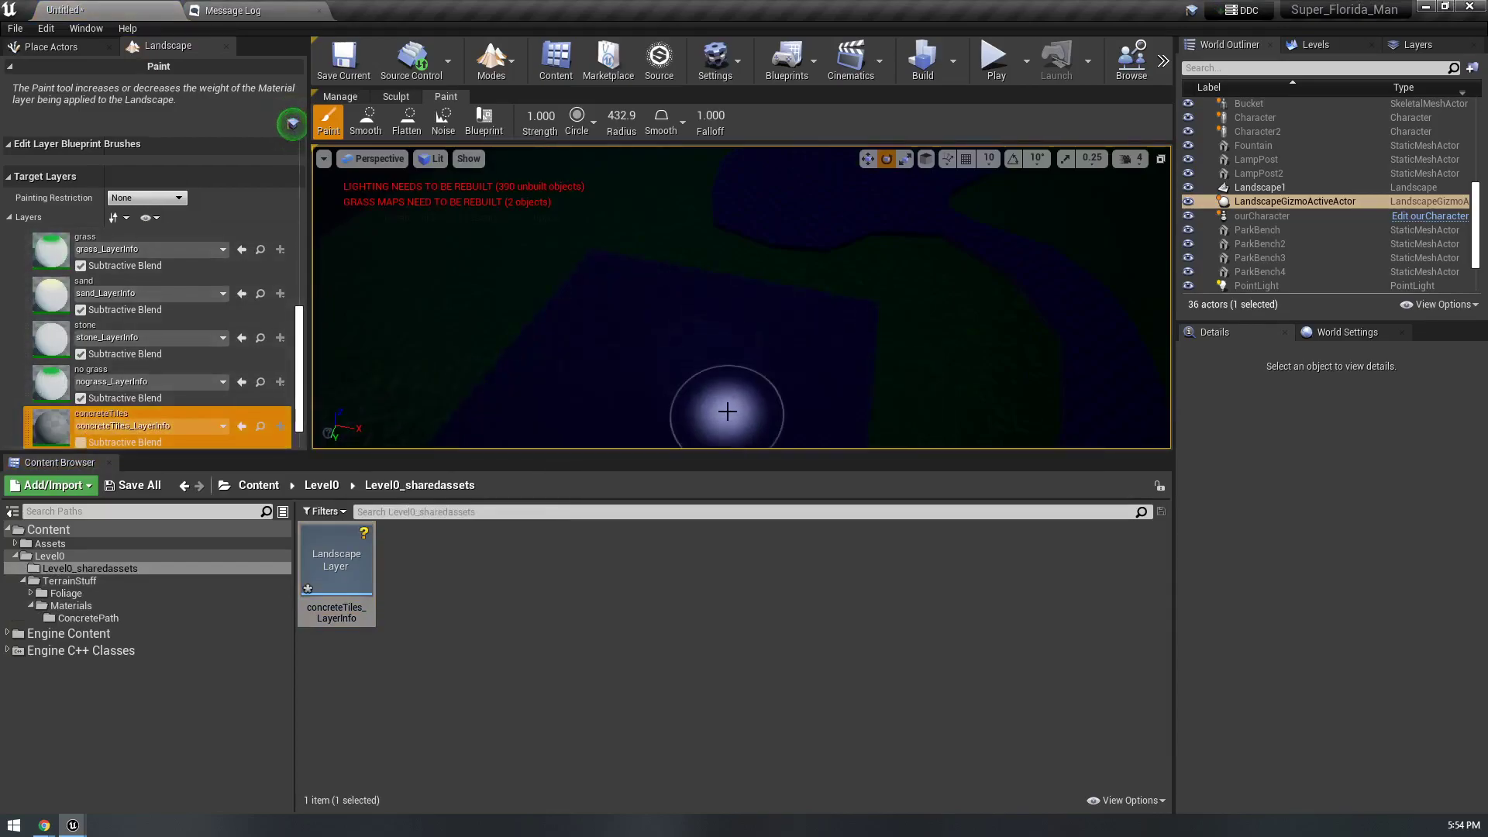
right_click_drag(824, 332, 823, 364)
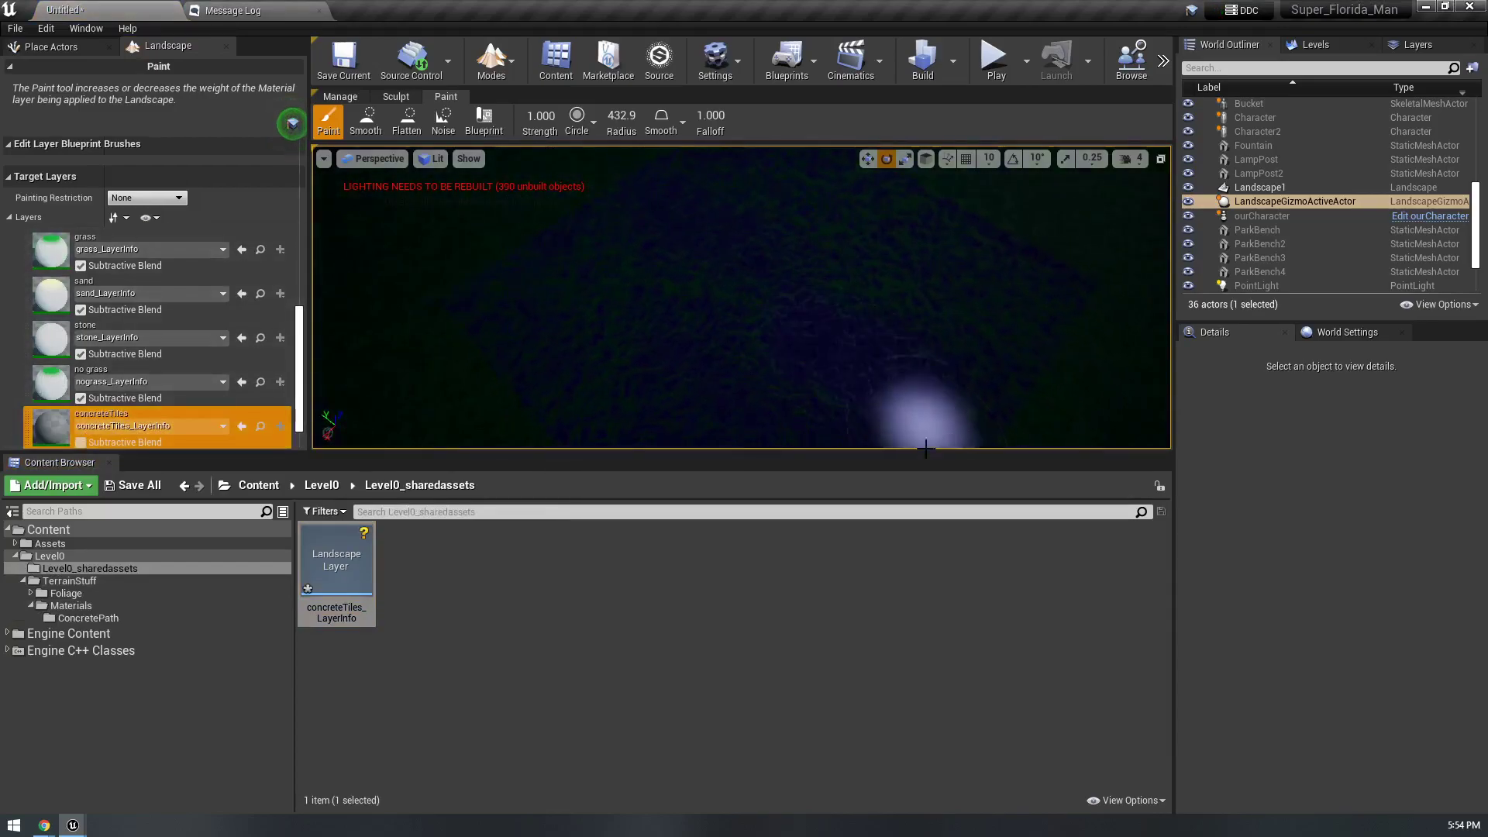
left_click_drag(844, 454, 844, 608)
right_click_drag(855, 533, 763, 407)
right_click_drag(845, 339, 589, 341)
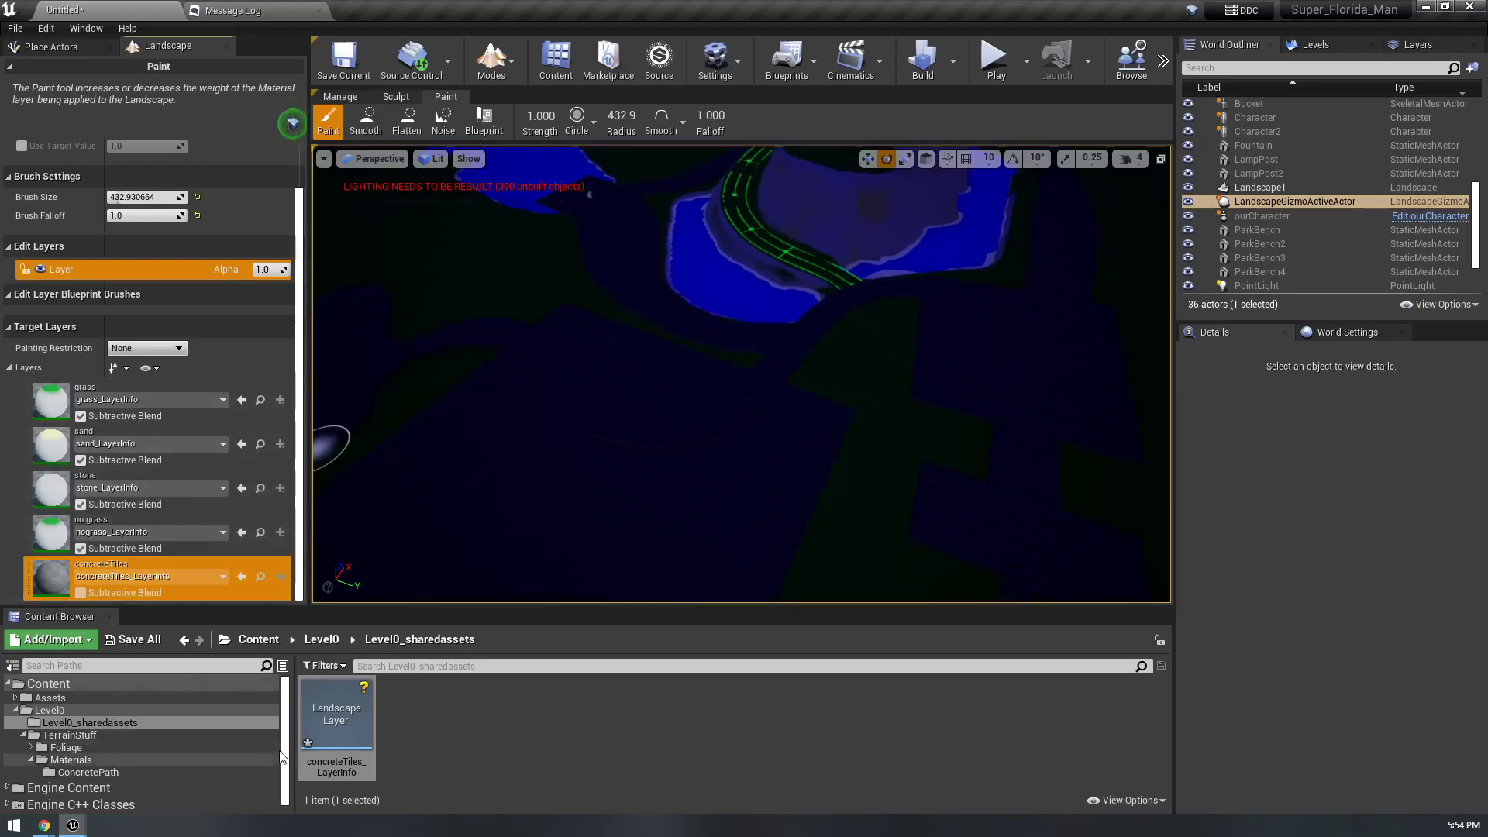
- Save the LandscapeMaterial_Inst asset from the TerrainStuff Materials folder
left_click(51, 684)
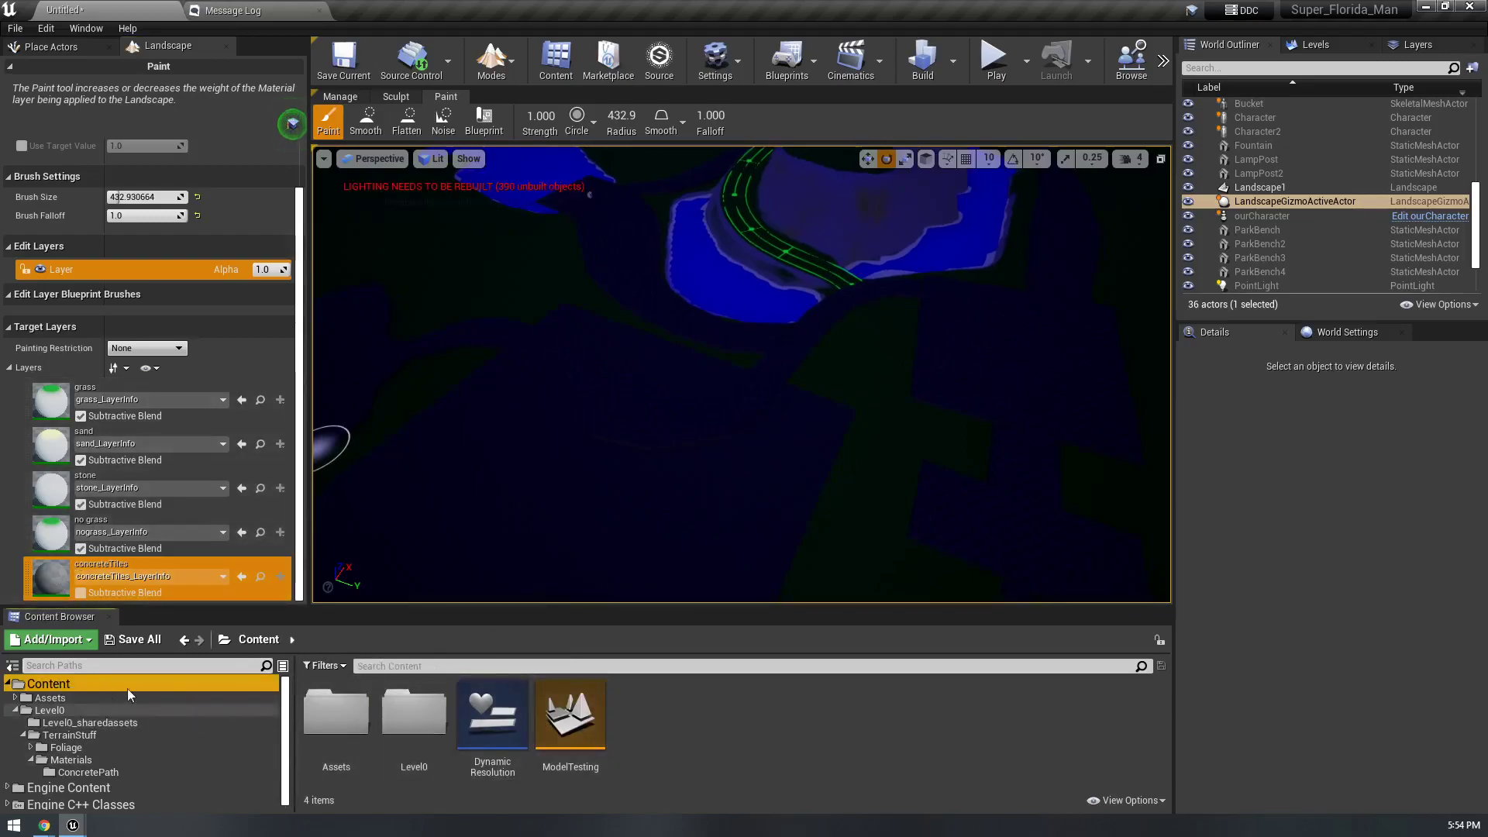
left_click(53, 736)
double_click(414, 711)
left_click(493, 713)
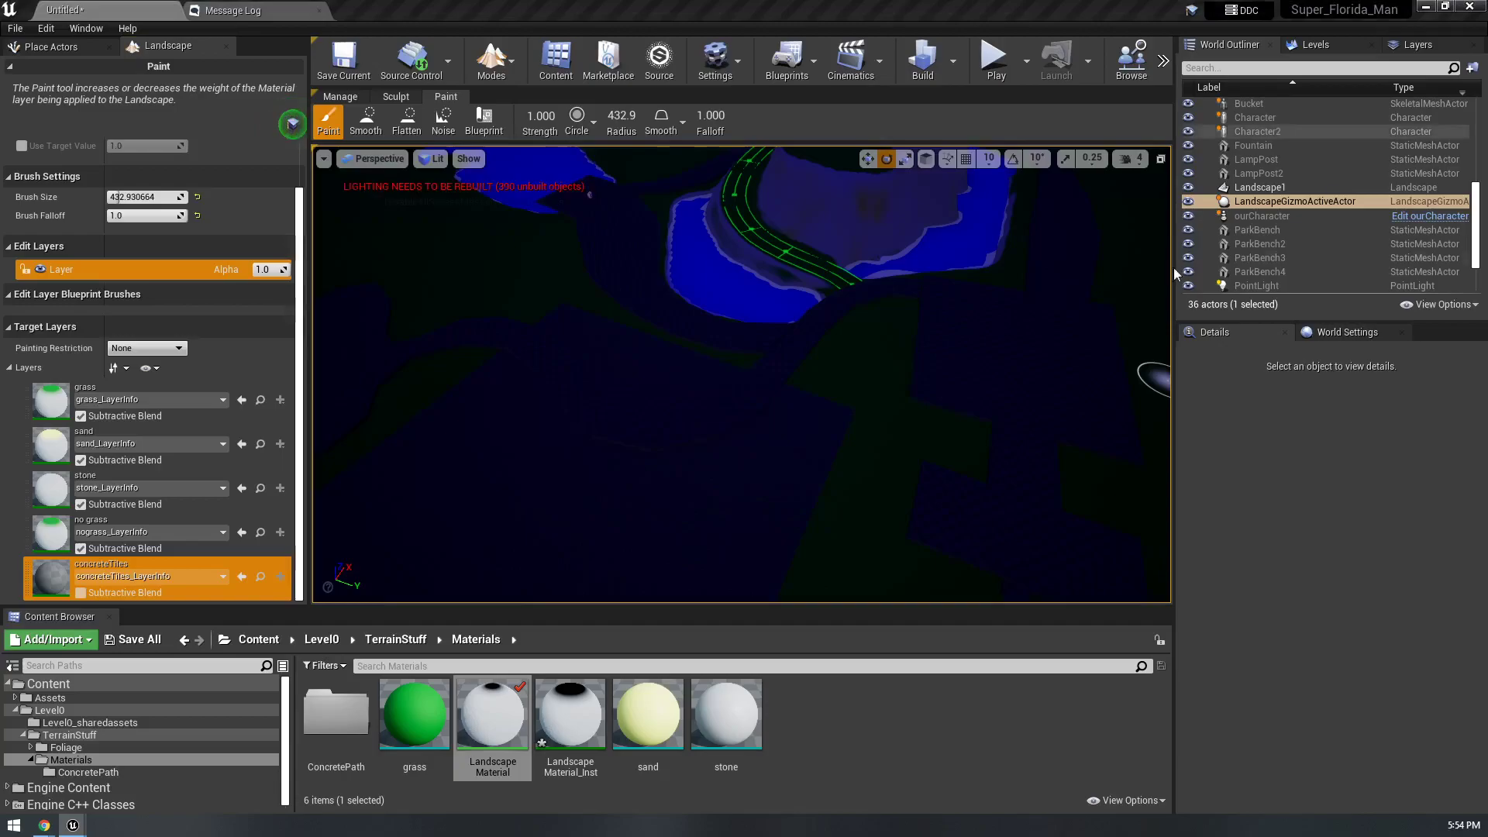
left_click(571, 713)
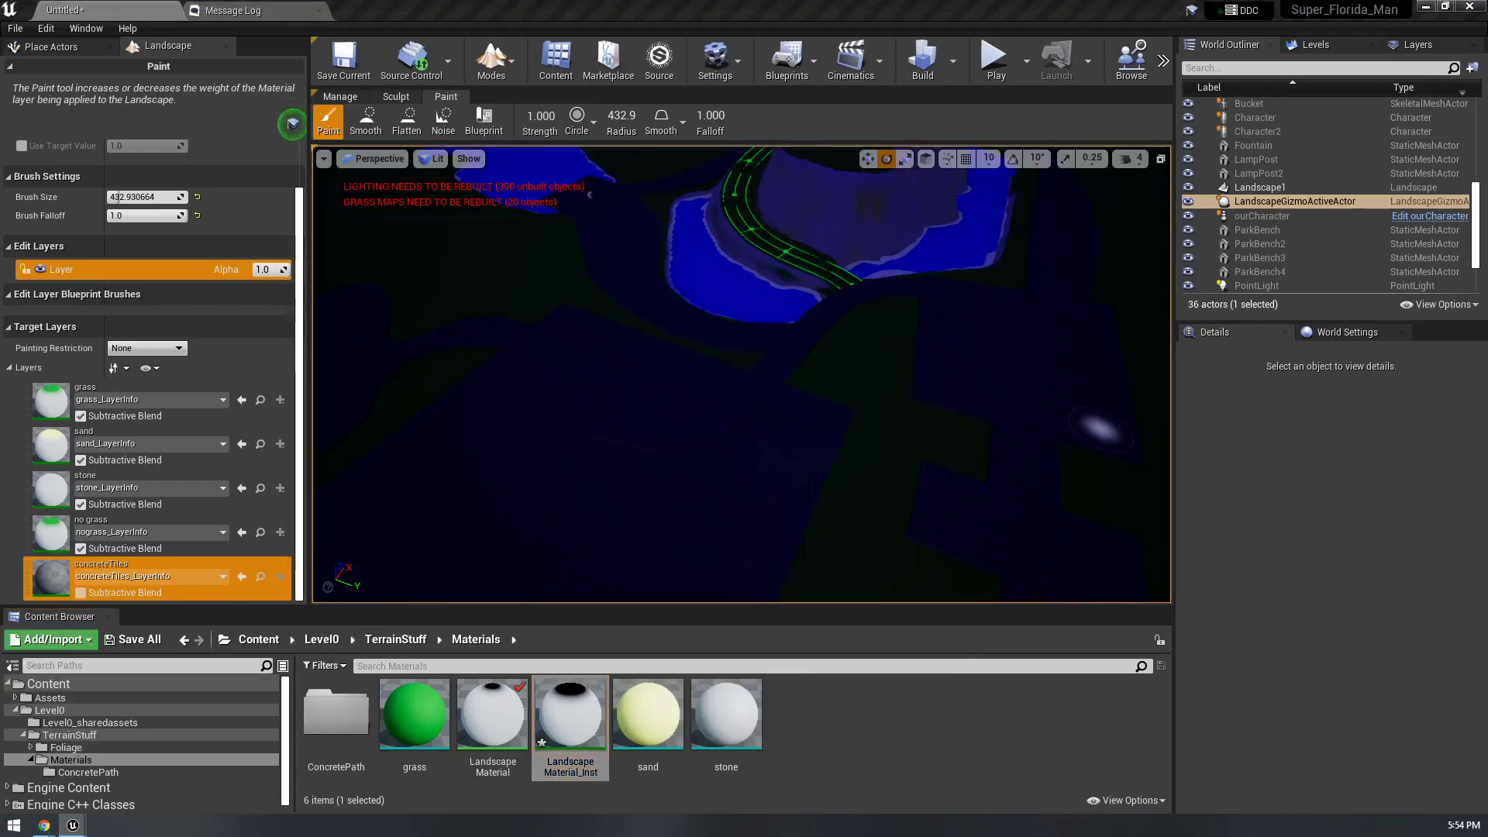
key("ctrl+s")
- Enable Subtractive Blend for the concreteTiles layer
mouse_move(637, 401)
right_mouse_down()
mouse_move(543, 391)
mouse_move(449, 271)
right_mouse_up()
key("w")
right_click_drag(908, 401, 1116, 411)
right_click_drag(570, 514, 364, 560)
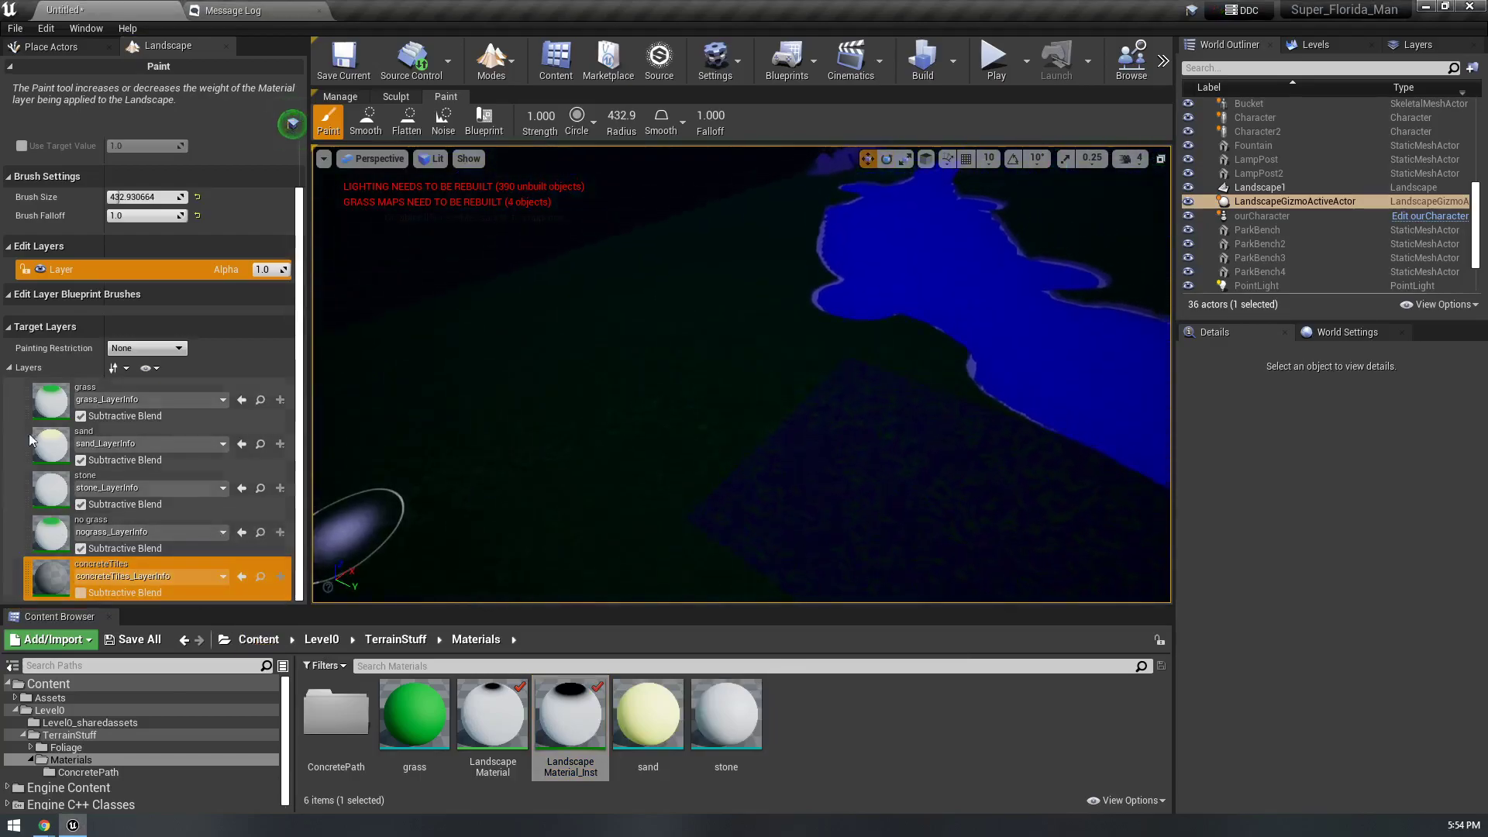
left_click(81, 592)
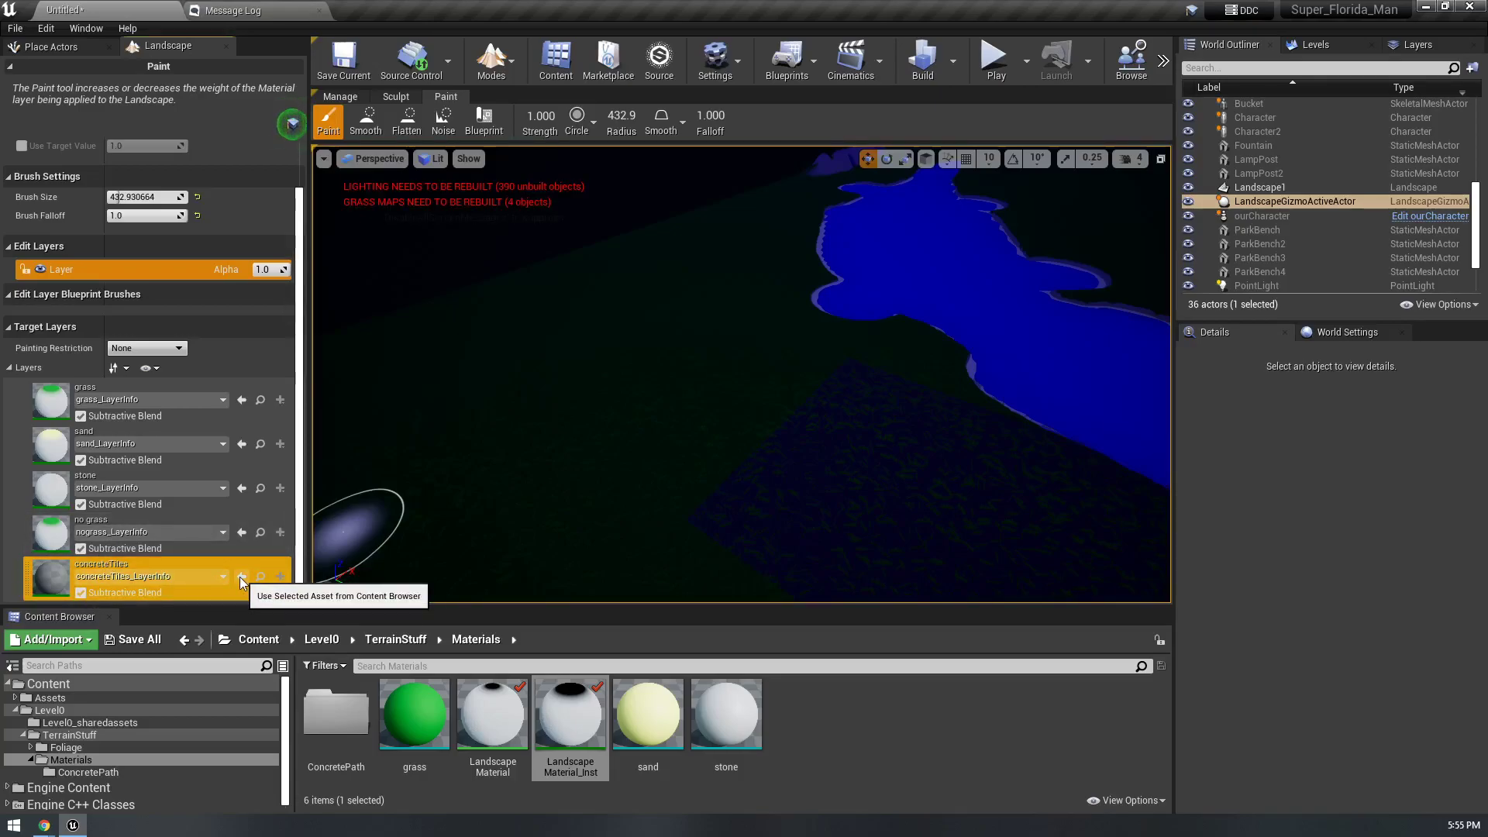
- Delete the concreteTiles_LayerInfo asset and recreate it for the concreteTiles layer in the Level0_sharedassets folder
left_click(68, 722)
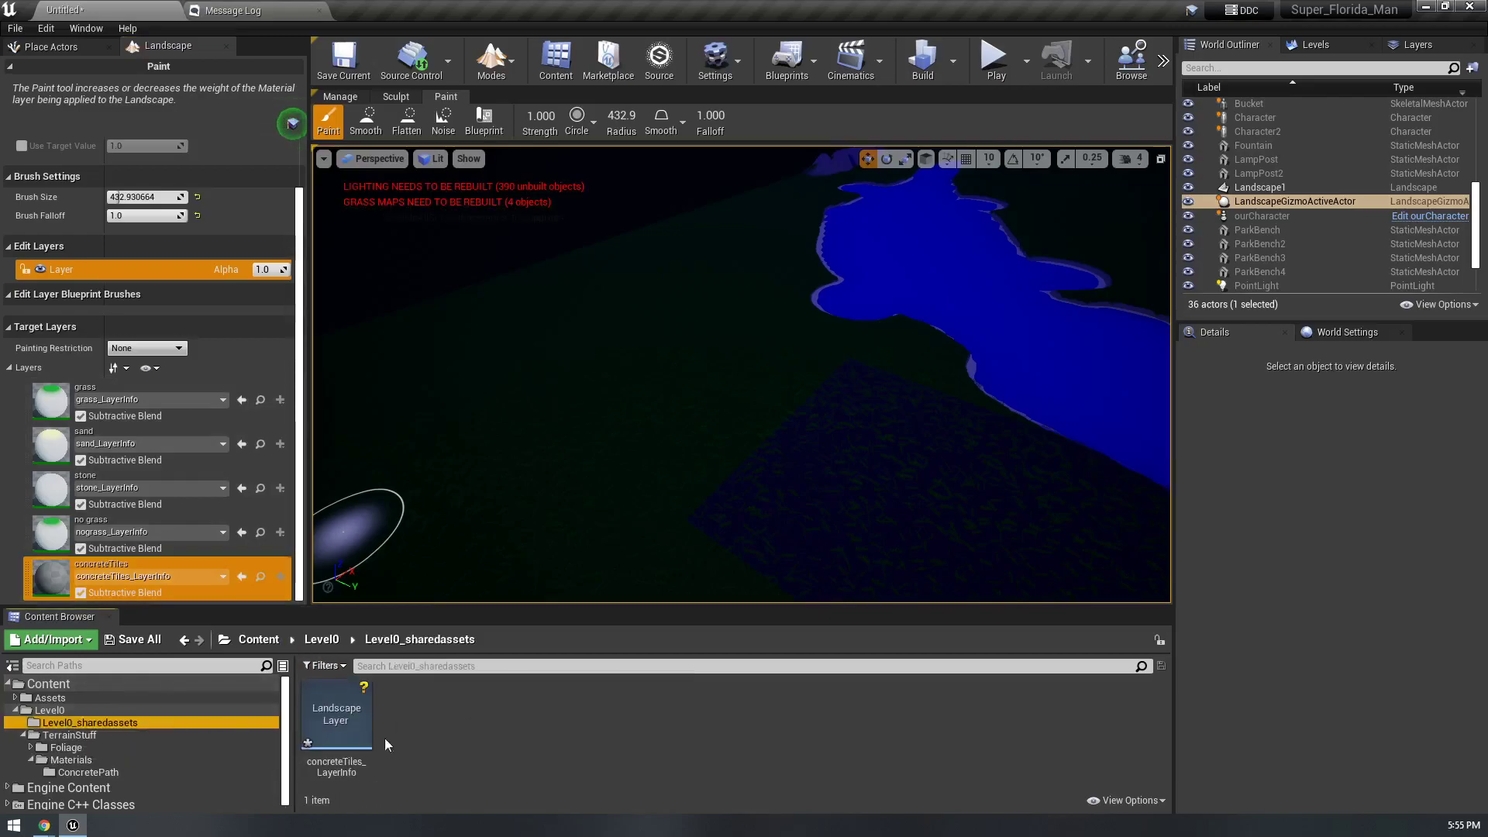
key("Delete")
left_click(640, 664)
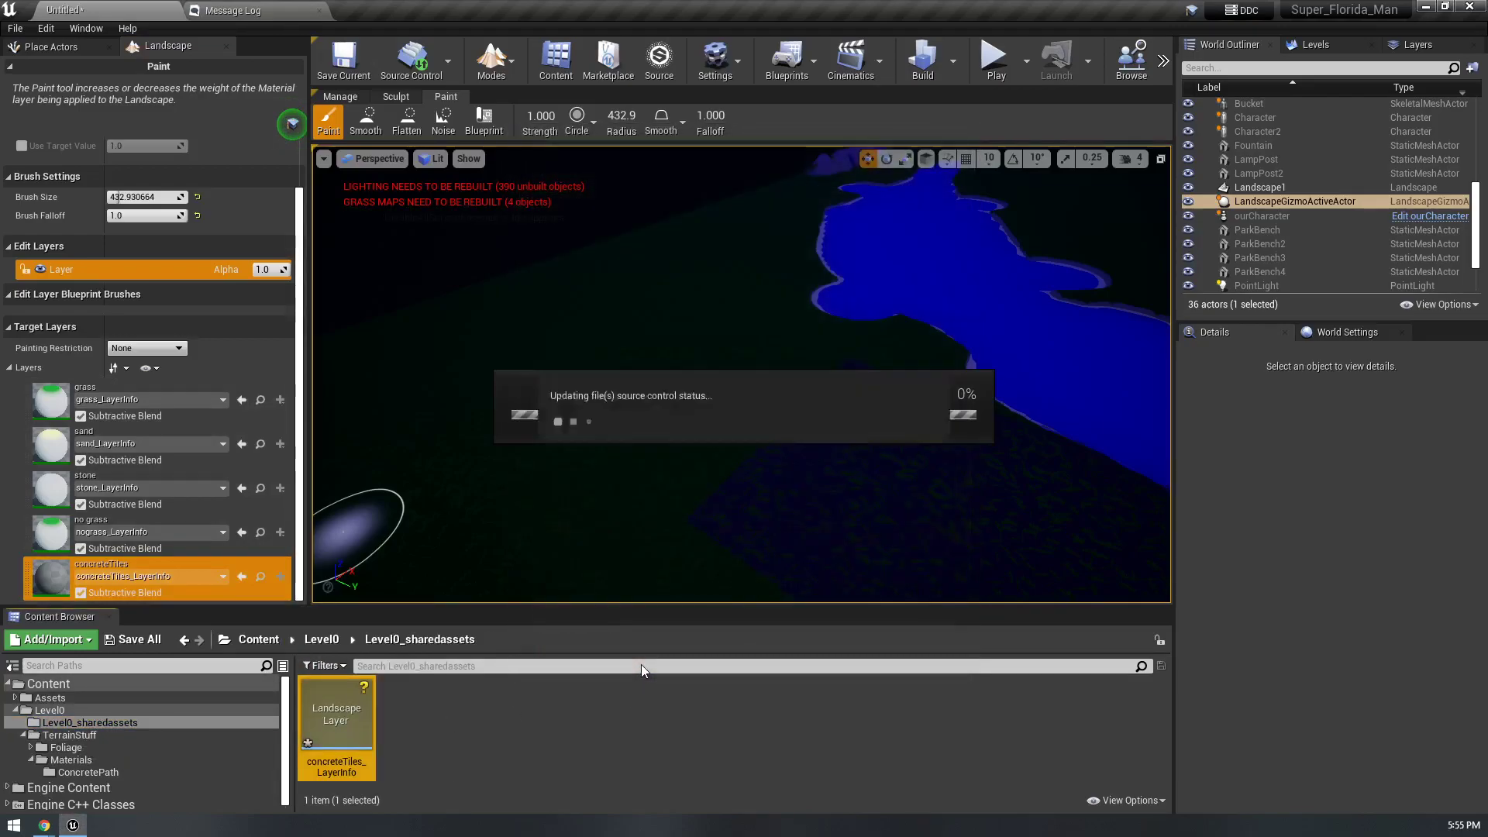
left_click(280, 586)
left_click(347, 602)
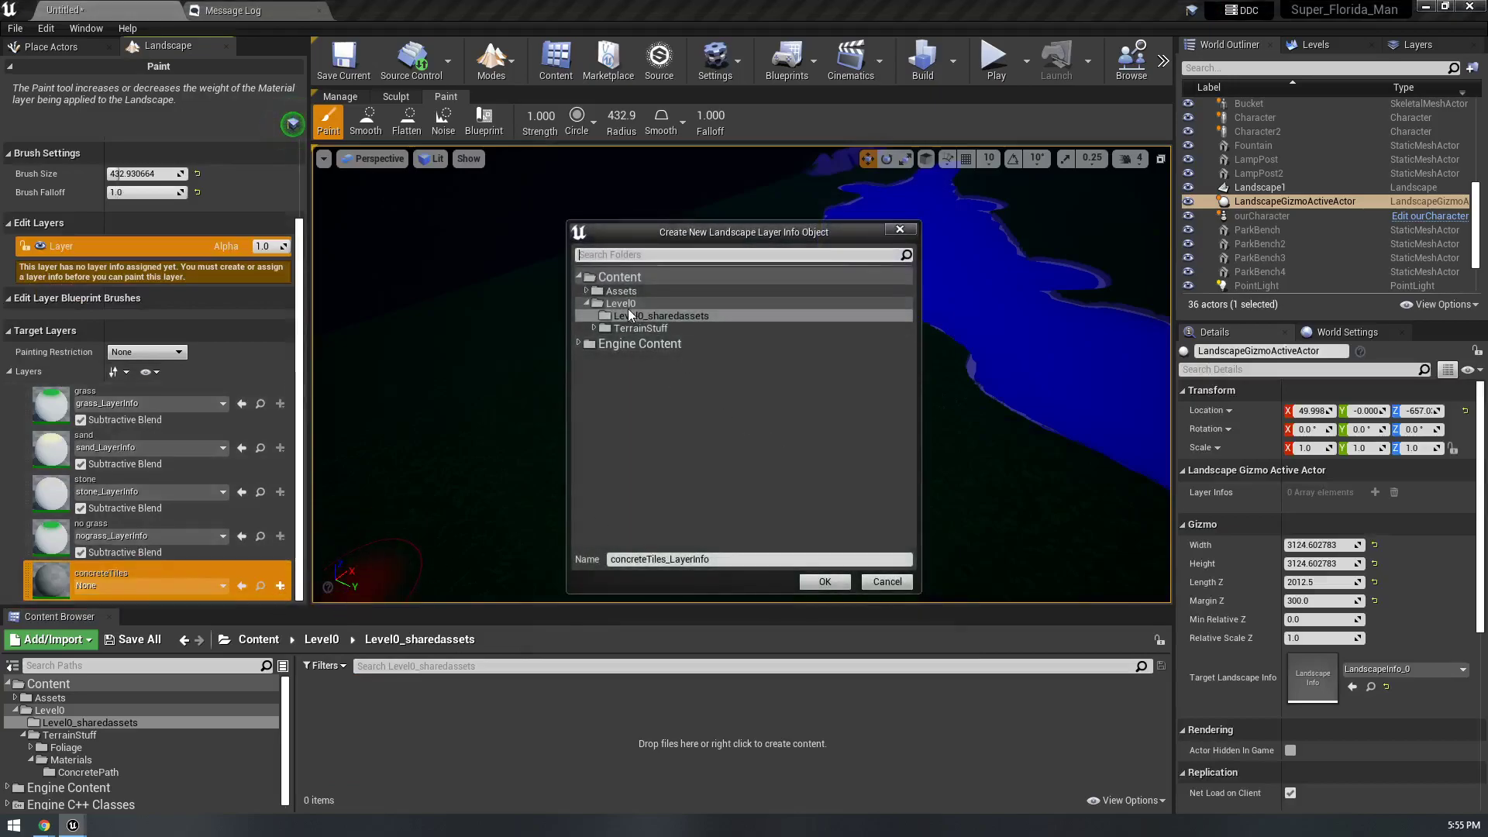
left_click(823, 582)
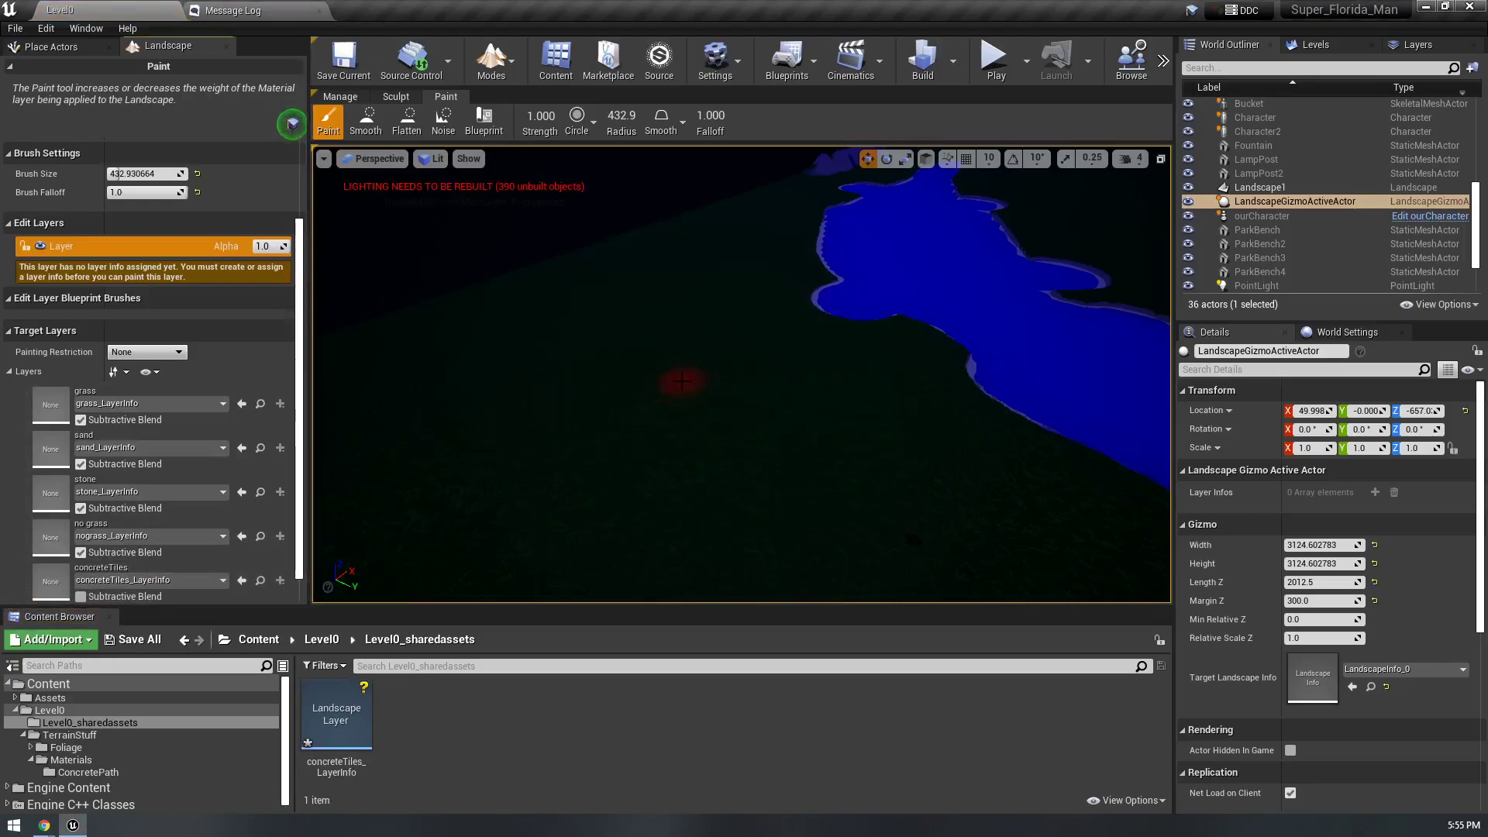
- Try to paint on the landscape with the concreteTiles layer
left_click(898, 514)
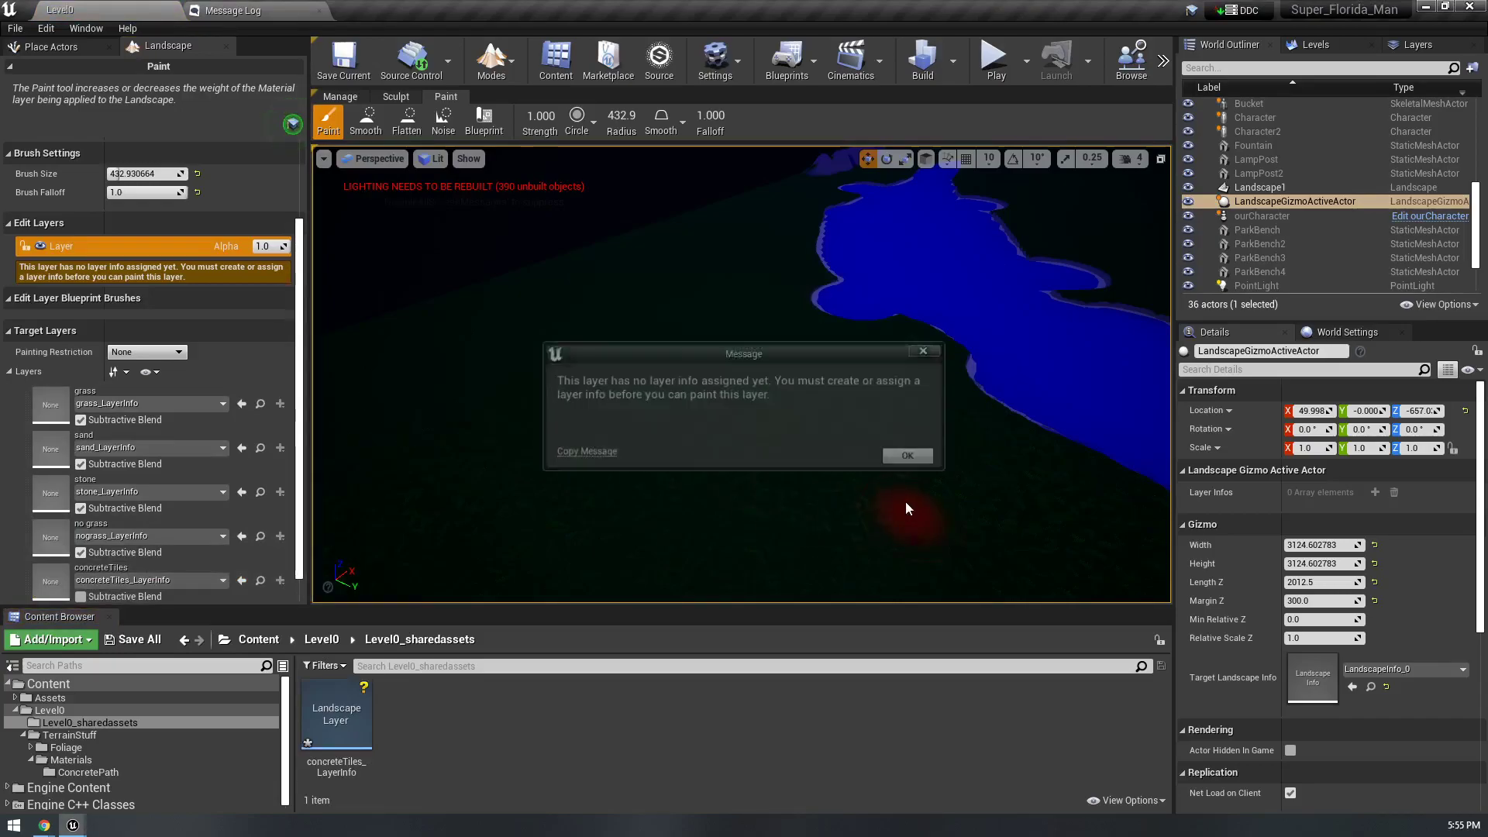
left_click(911, 457)
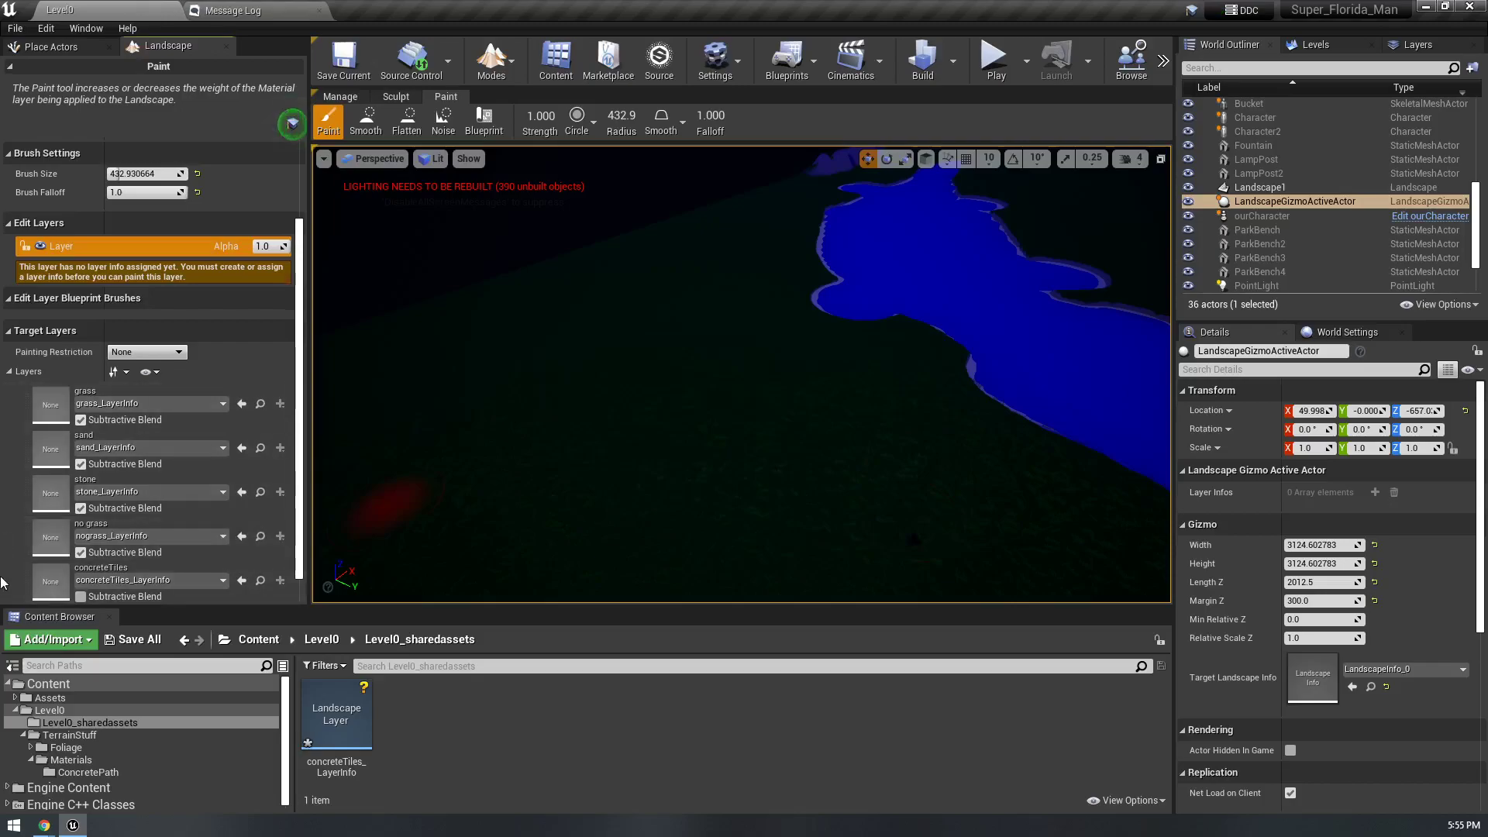
left_click(155, 568)
right_click_drag(879, 469, 964, 504)
- Paint the grass layer onto the terrain beside the water and save the level
left_click(37, 398)
right_click_drag(681, 467, 673, 520)
mouse_move(734, 351)
right_mouse_down()
mouse_move(844, 310)
mouse_move(740, 321)
mouse_move(744, 306)
right_mouse_up()
mouse_move(792, 524)
left_mouse_down()
mouse_move(915, 500)
mouse_move(847, 474)
left_mouse_up()
right_click_drag(847, 474, 930, 496)
mouse_move(996, 484)
left_mouse_down()
mouse_move(852, 505)
mouse_move(611, 324)
mouse_move(700, 241)
mouse_move(594, 459)
mouse_move(774, 532)
mouse_move(956, 515)
left_mouse_up()
right_click_drag(956, 515, 821, 504)
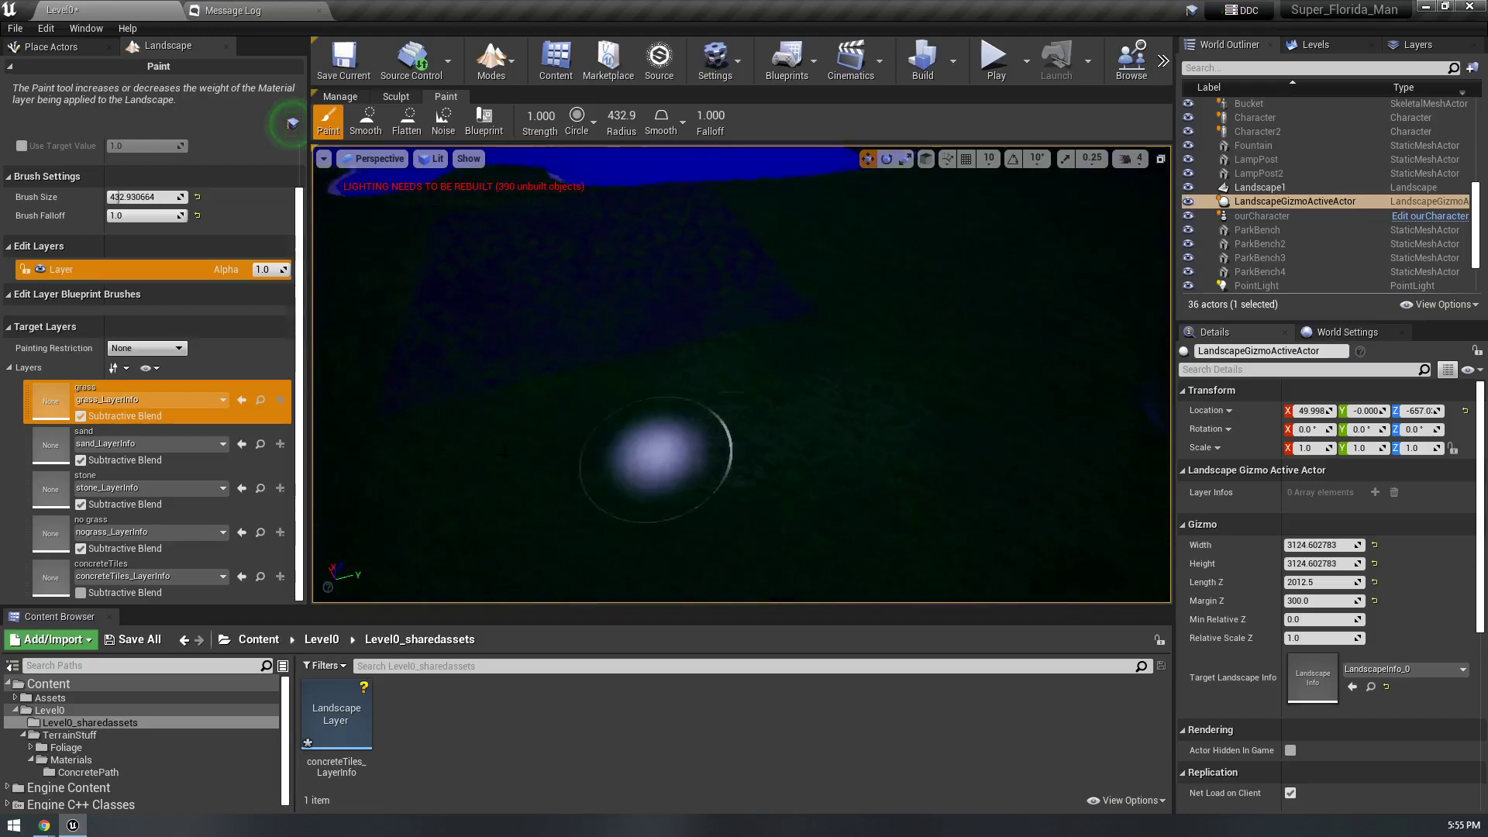
left_click(133, 350)
mouse_move(720, 300)
right_mouse_down()
mouse_move(725, 271)
mouse_move(721, 300)
right_mouse_up()
key("ctrl+s")
- Continue painting the grass layer across the neighbouring terrain with further strokes
key("w")
mouse_move(920, 389)
right_mouse_down()
mouse_move(1000, 418)
mouse_move(1015, 480)
mouse_move(961, 534)
right_mouse_up()
left_click_drag(613, 326, 817, 468)
key("s")
right_click_drag(817, 468, 620, 388)
mouse_move(591, 320)
left_mouse_down()
mouse_move(767, 332)
mouse_move(910, 203)
left_mouse_up()
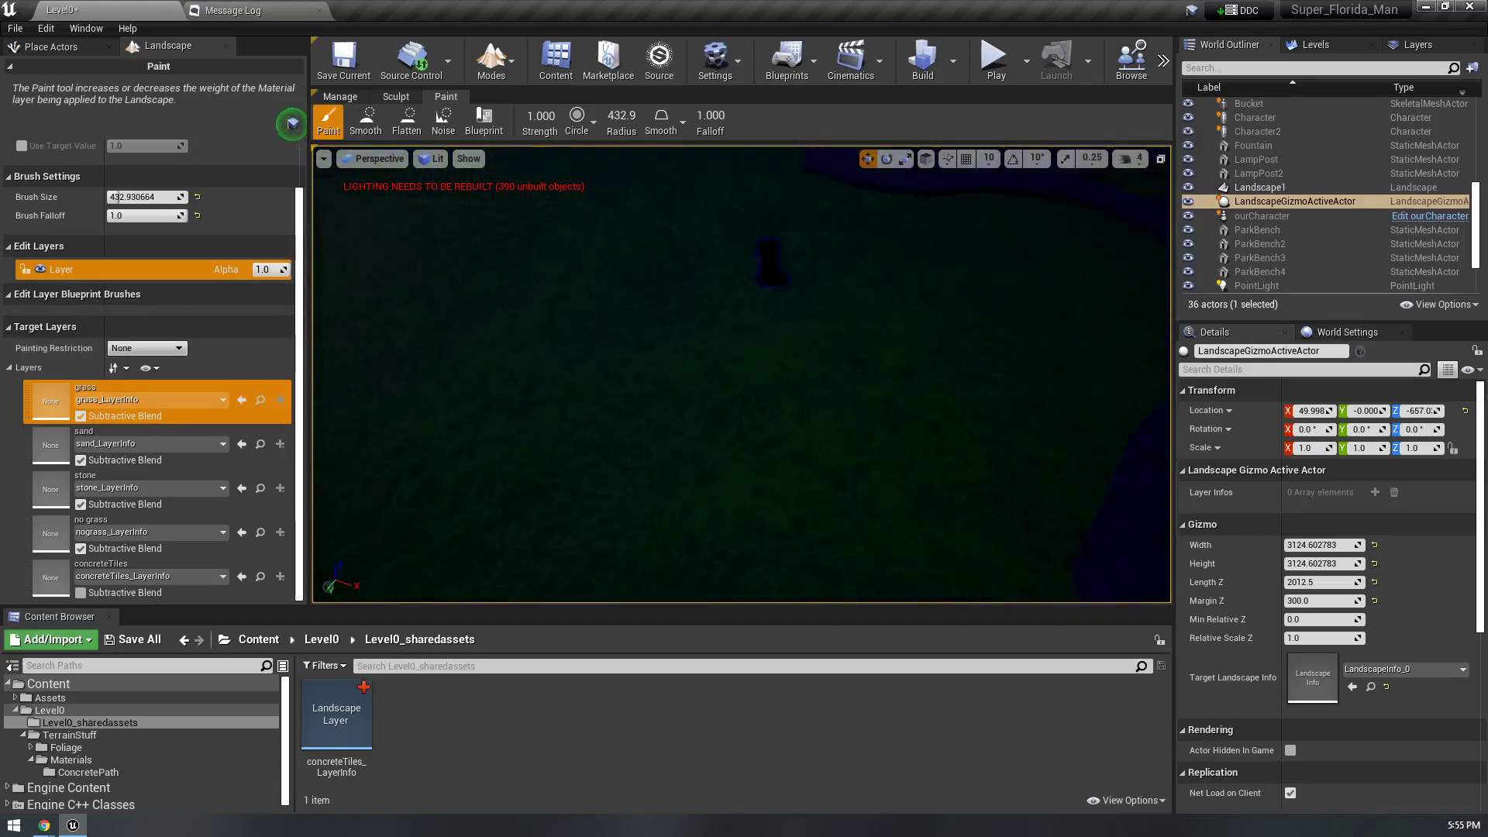
- Paint the concreteTiles layer with a stroke across the grassy terrain
left_click(171, 564)
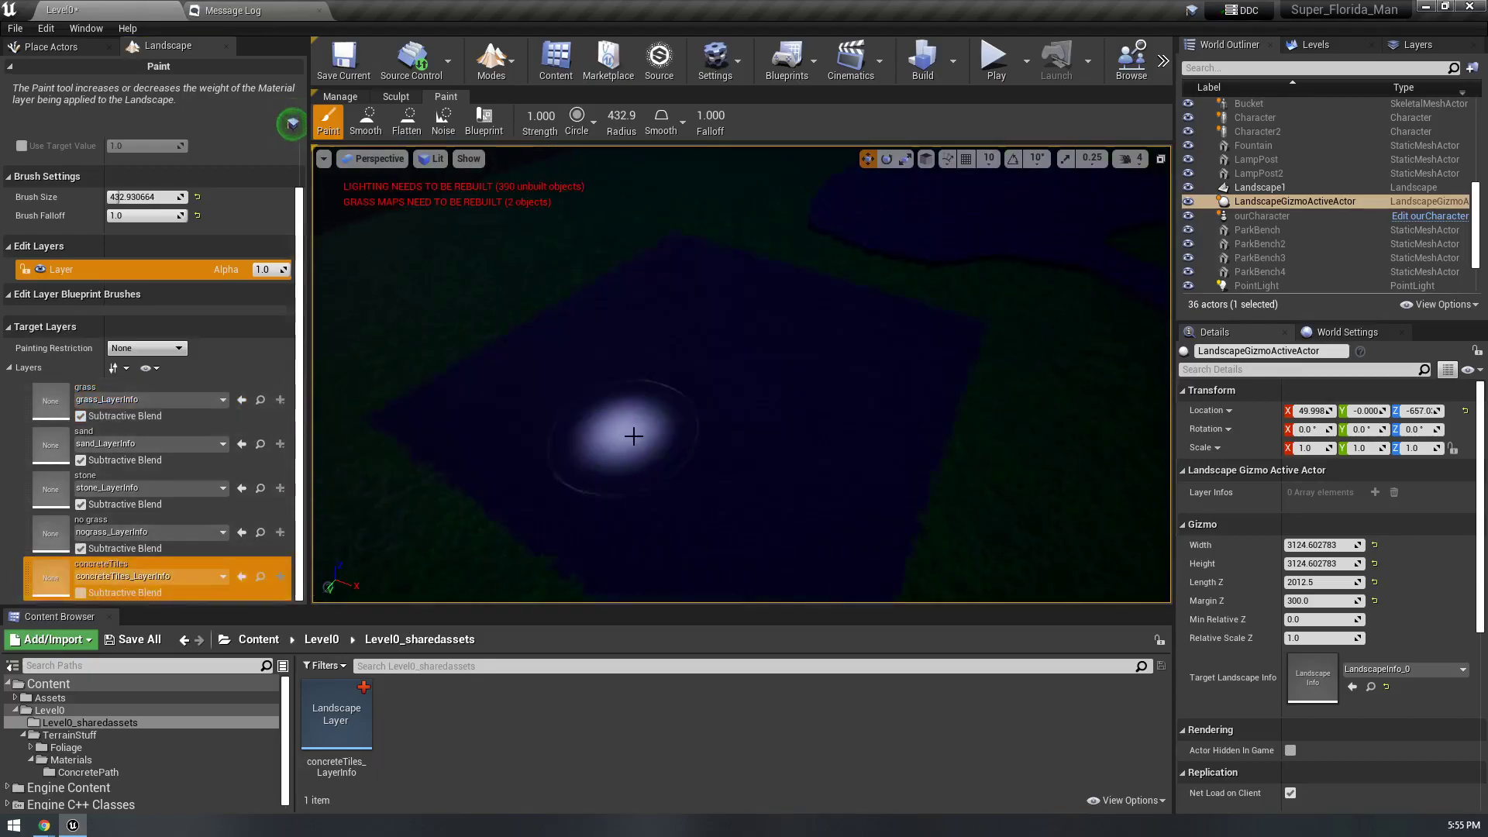
key("w")
right_click_drag(850, 430, 682, 450)
left_click_drag(854, 435, 671, 416)
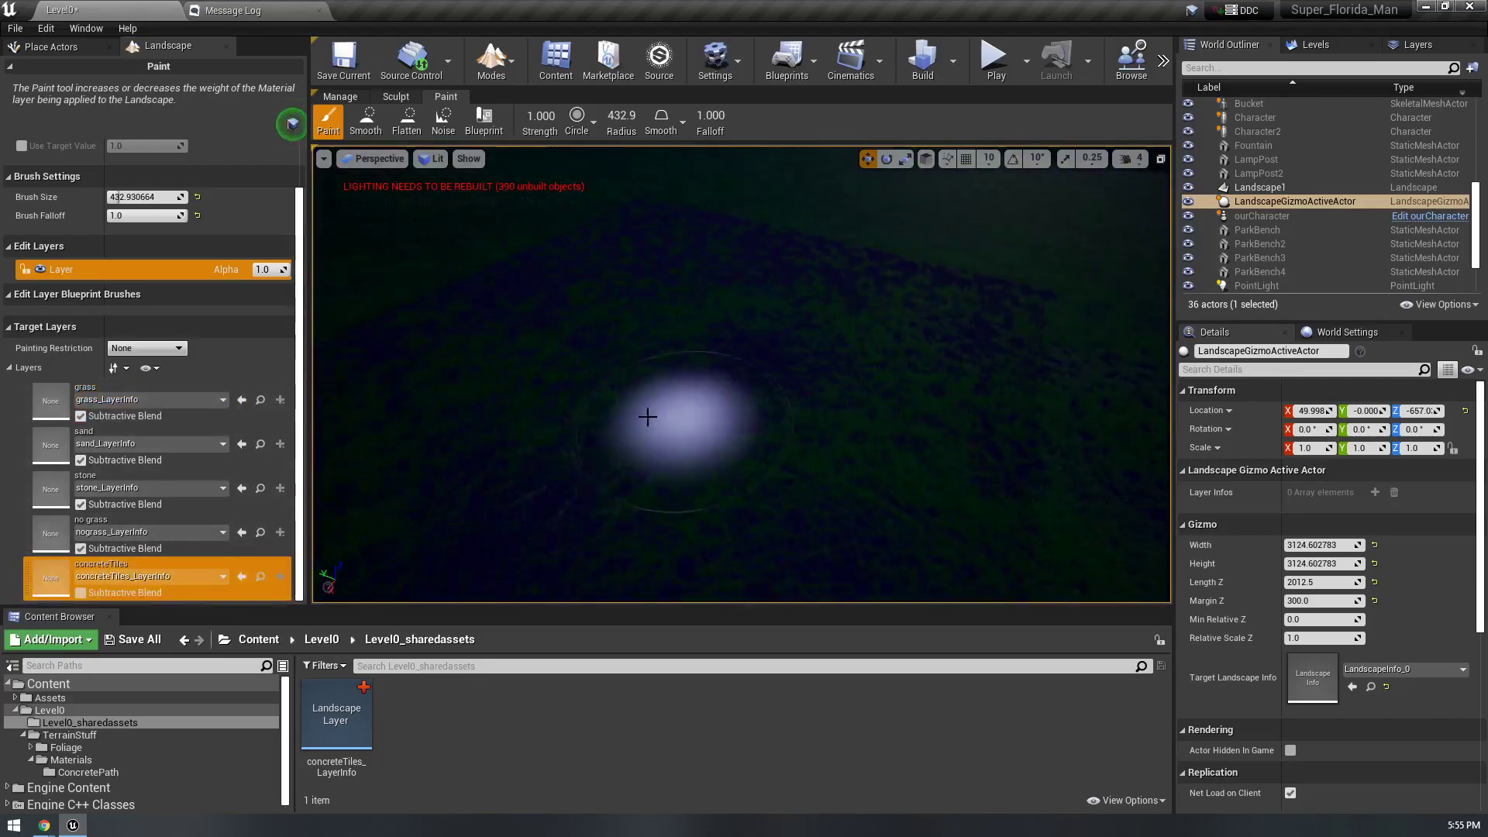
- Make the no grass layer the paint target and save the level
left_click(120, 530)
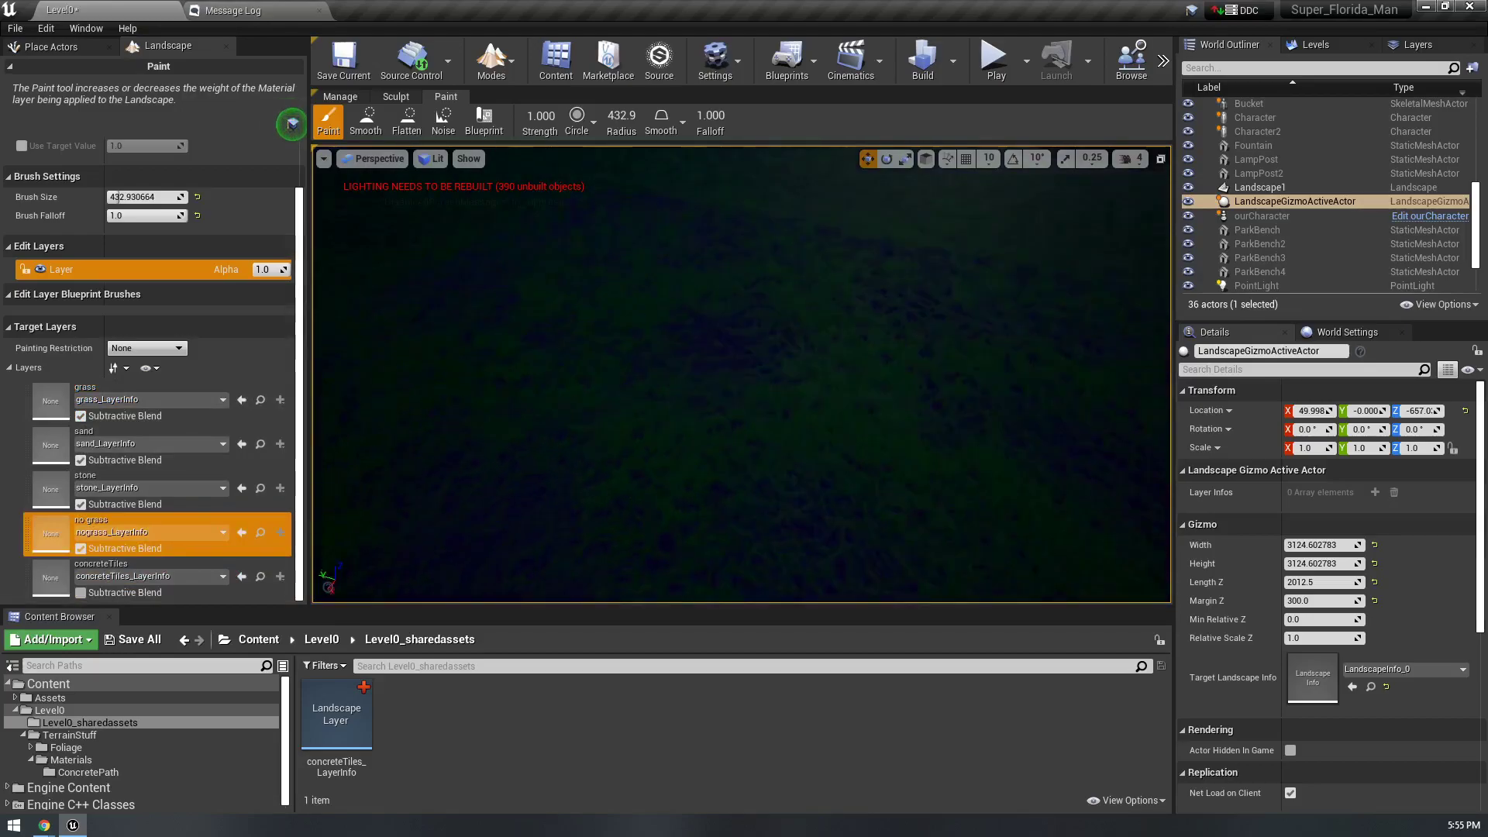
right_click_drag(591, 188, 674, 240)
right_click_drag(939, 252, 984, 198)
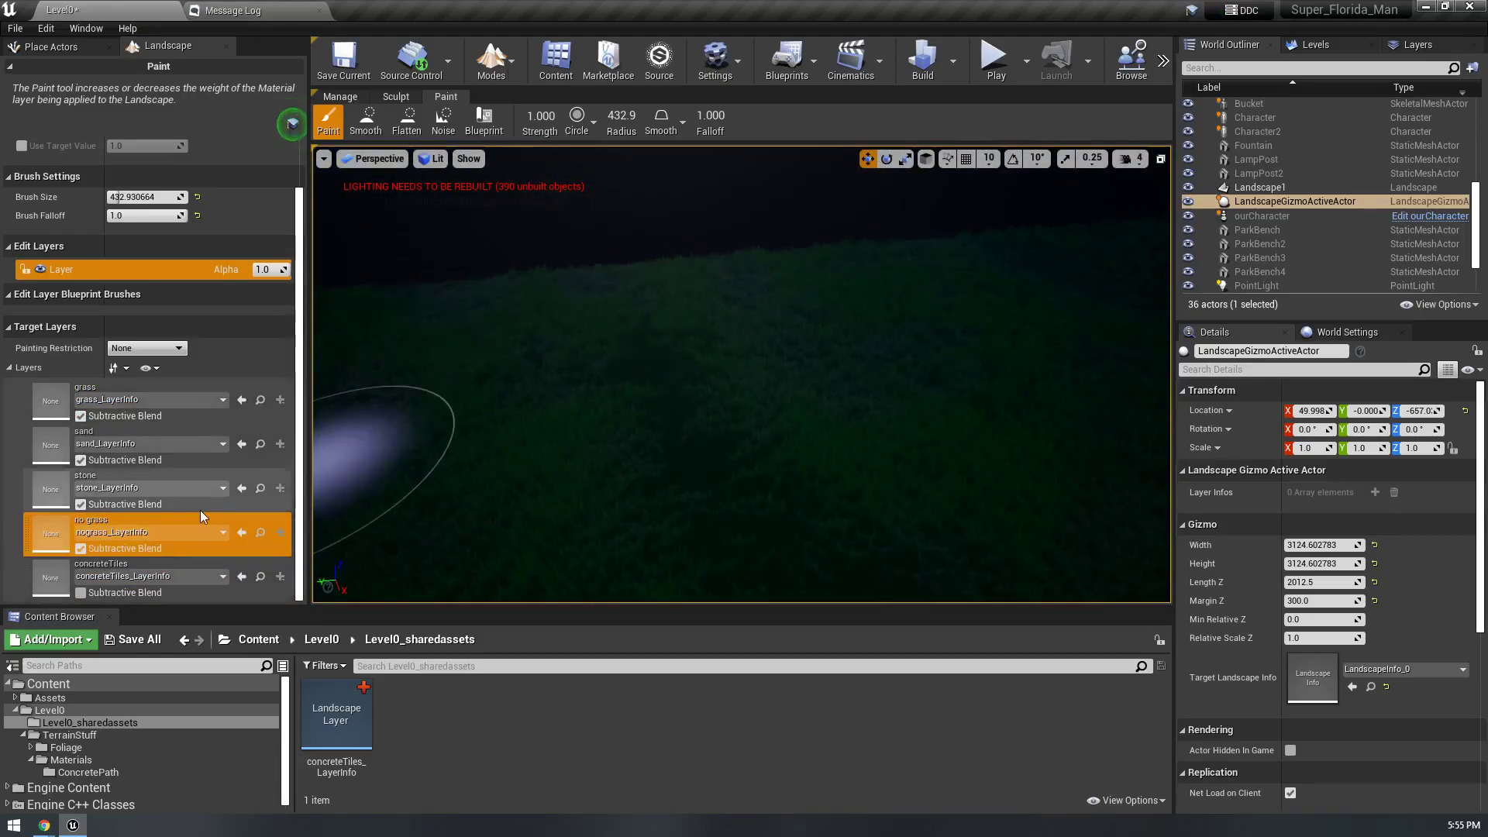
key("ctrl+s")
- Look through the TerrainStuff subfolders and select LandscapeMaterial, followed by LandscapeMaterial_Inst, in Materials
left_click(80, 735)
left_click(66, 747)
left_click(71, 759)
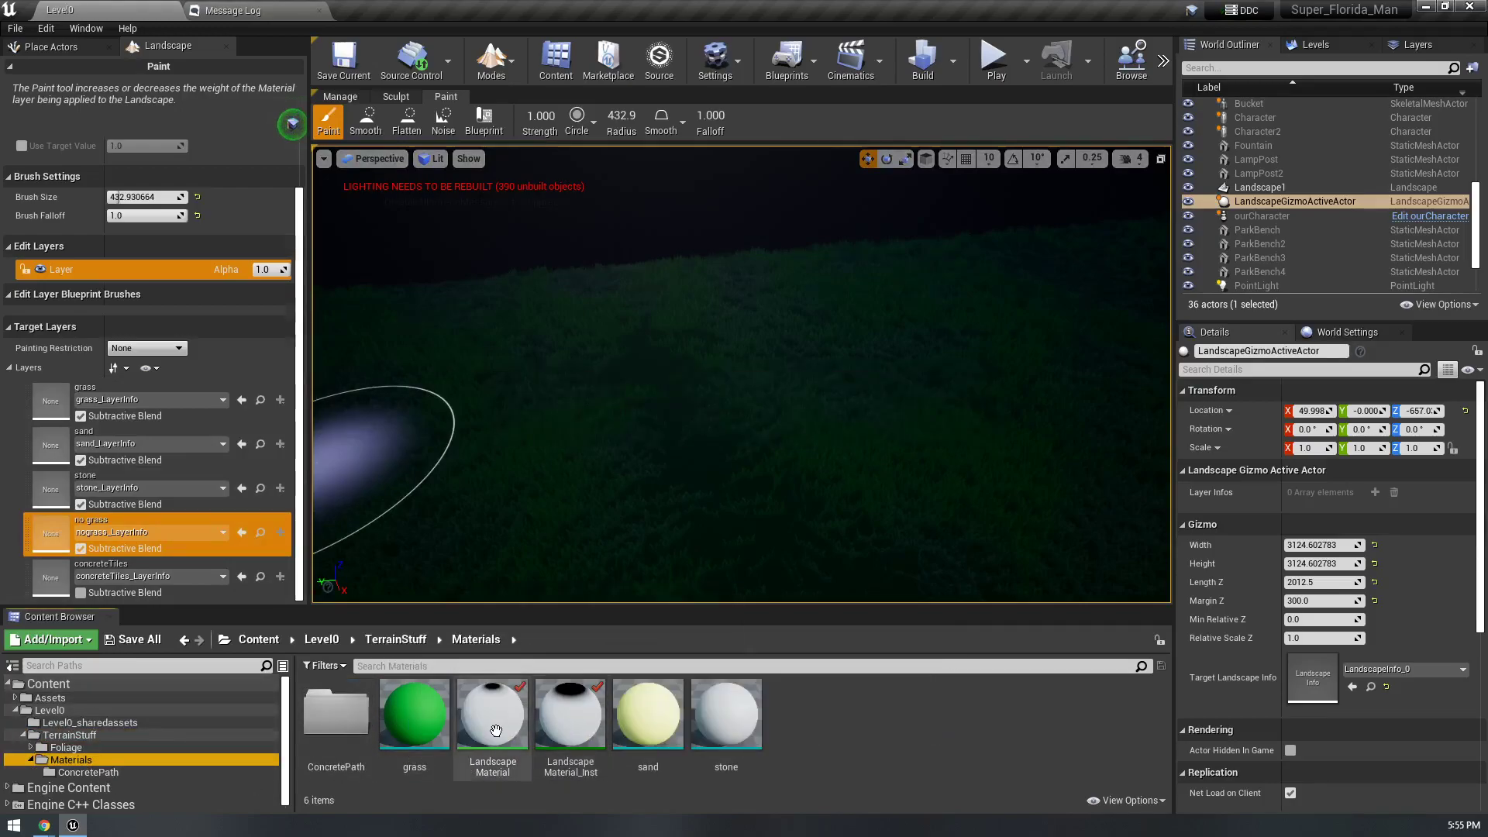
left_click(496, 730)
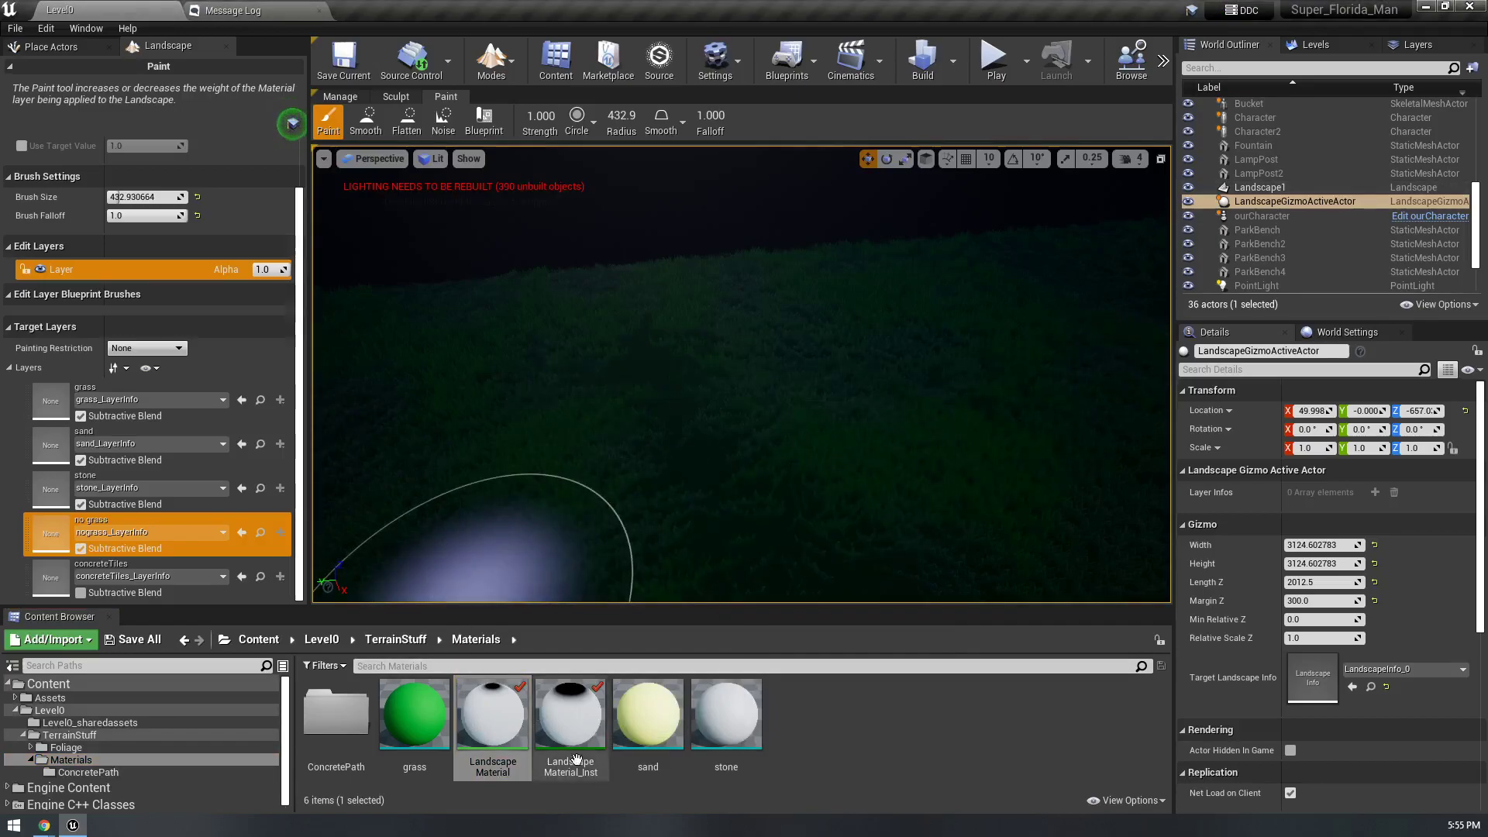
left_click(570, 725)
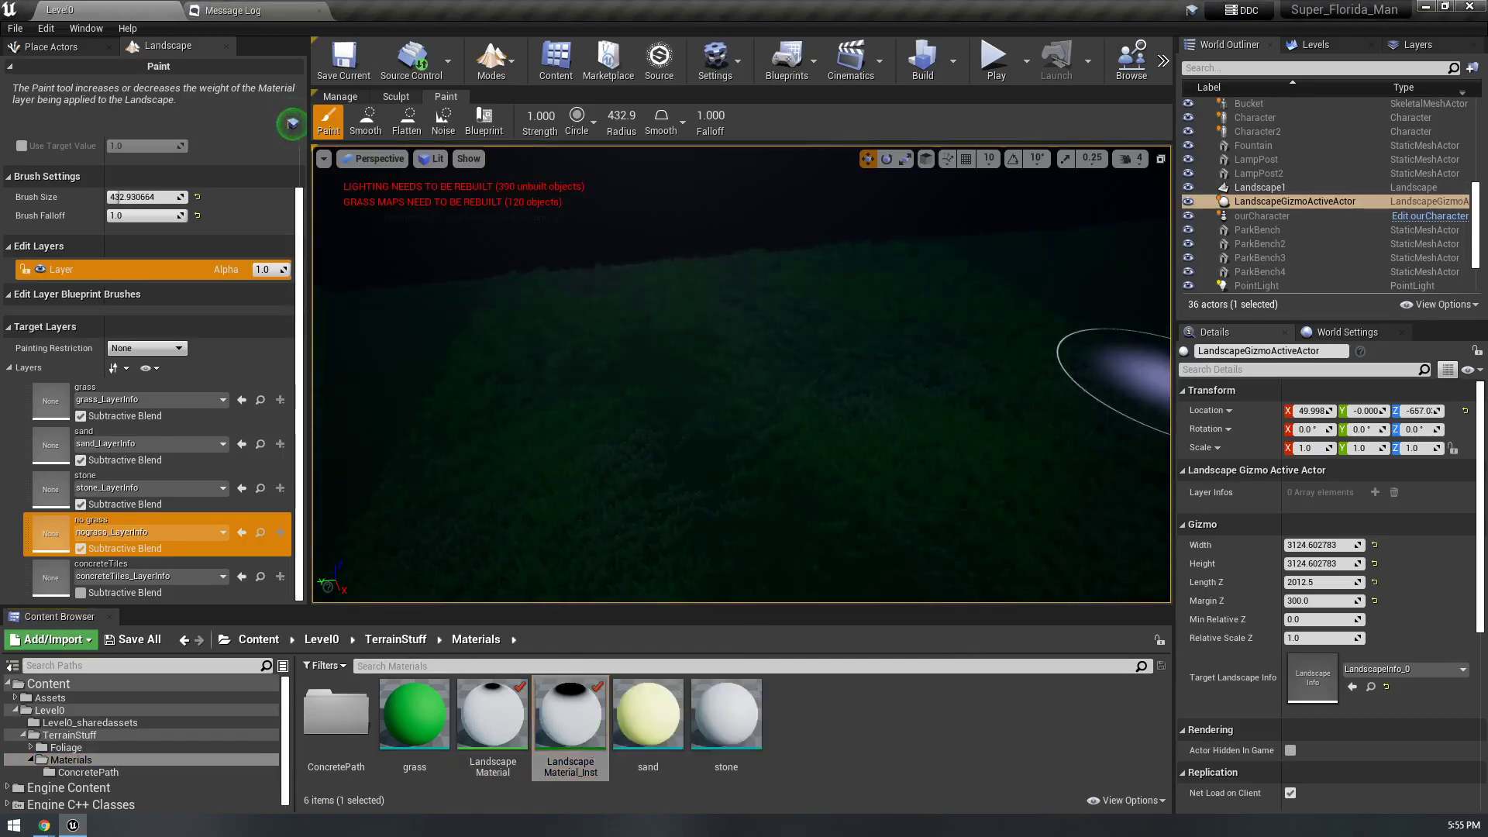
- Start building the level, save it, and cancel the lighting build, closing the Message Log
left_click(922, 61)
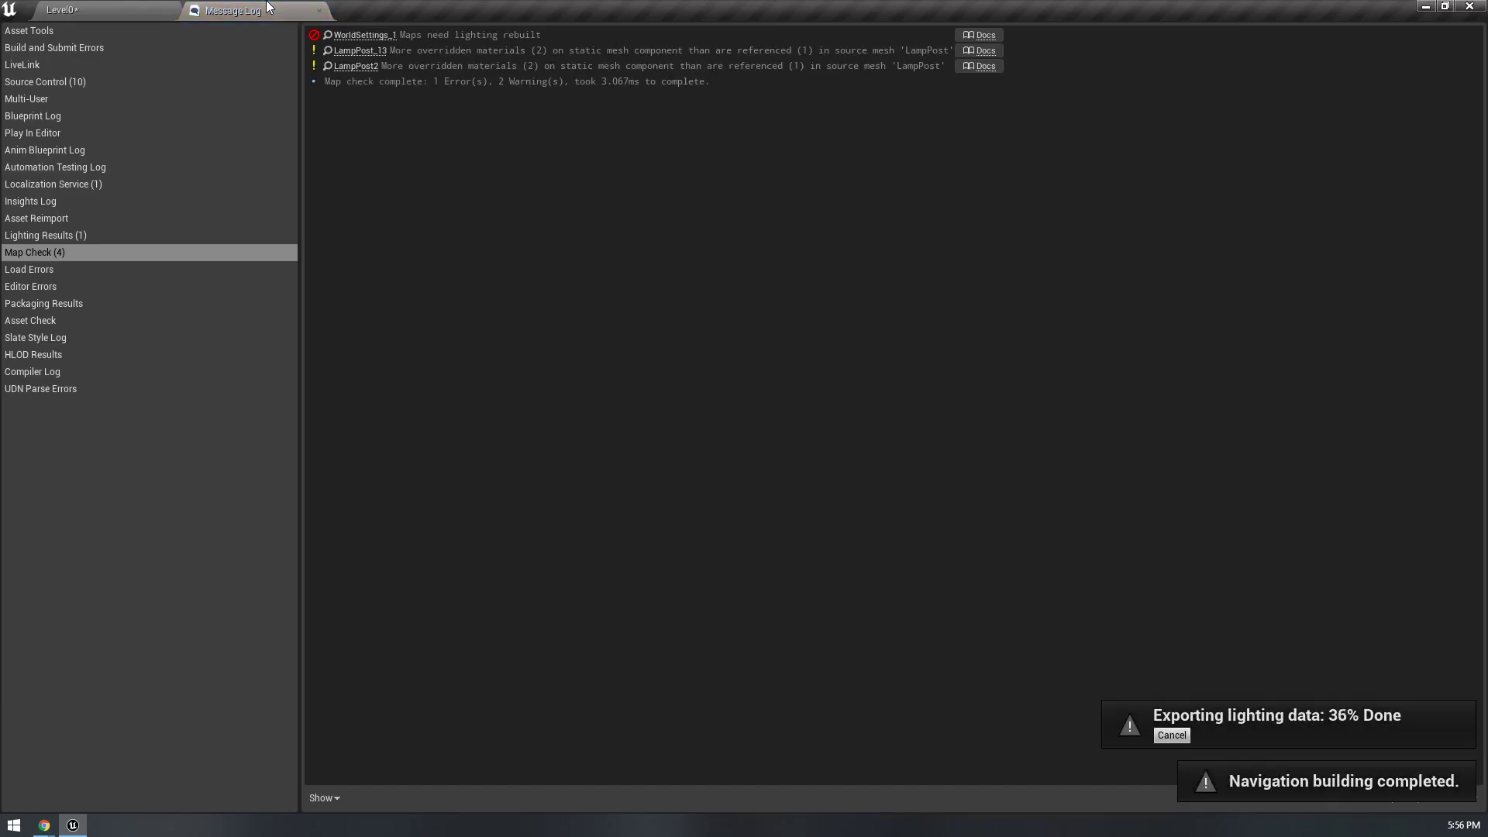
left_click(151, 8)
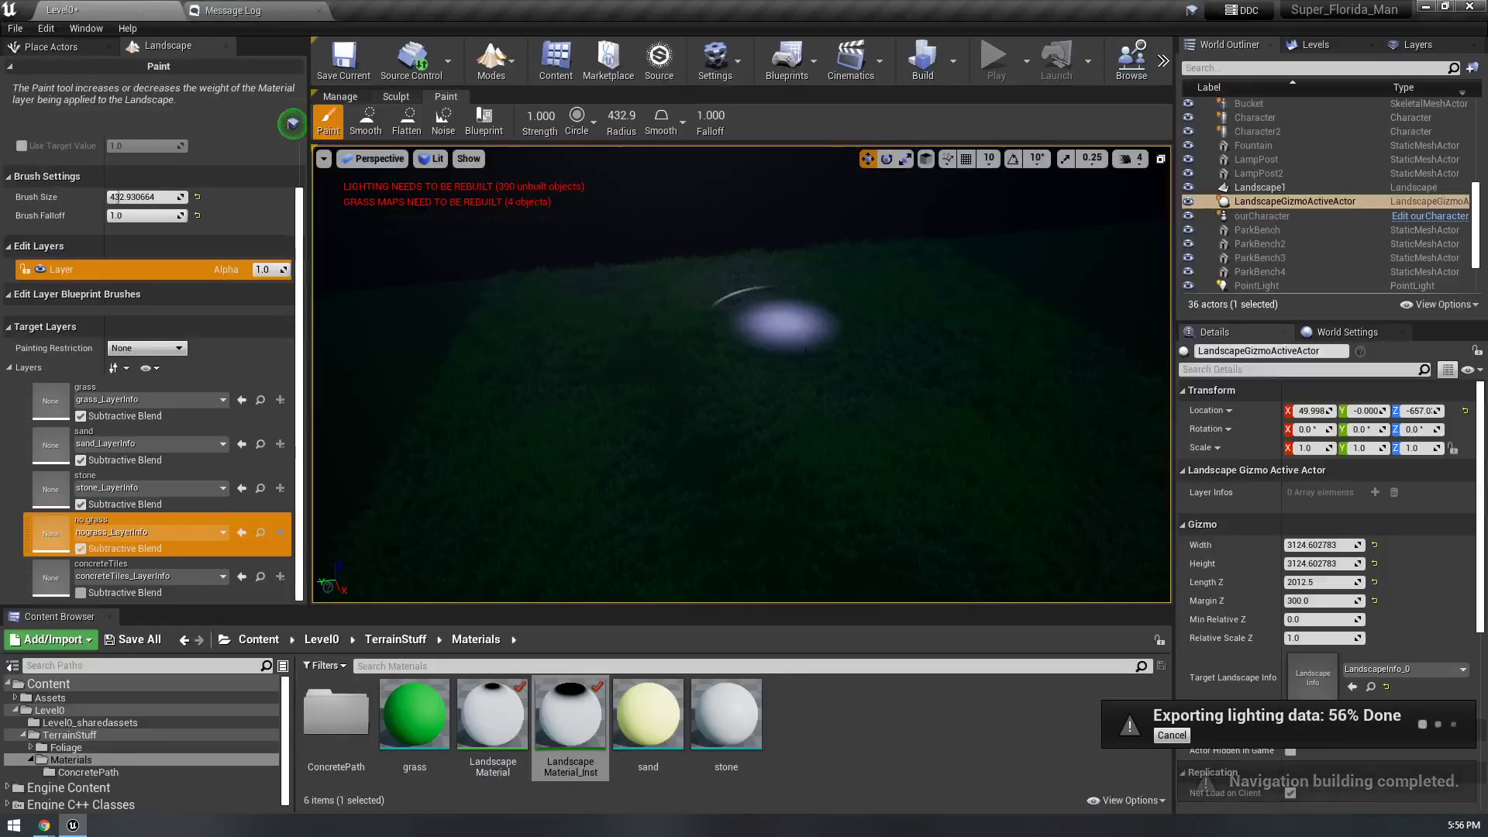
key("ctrl+s")
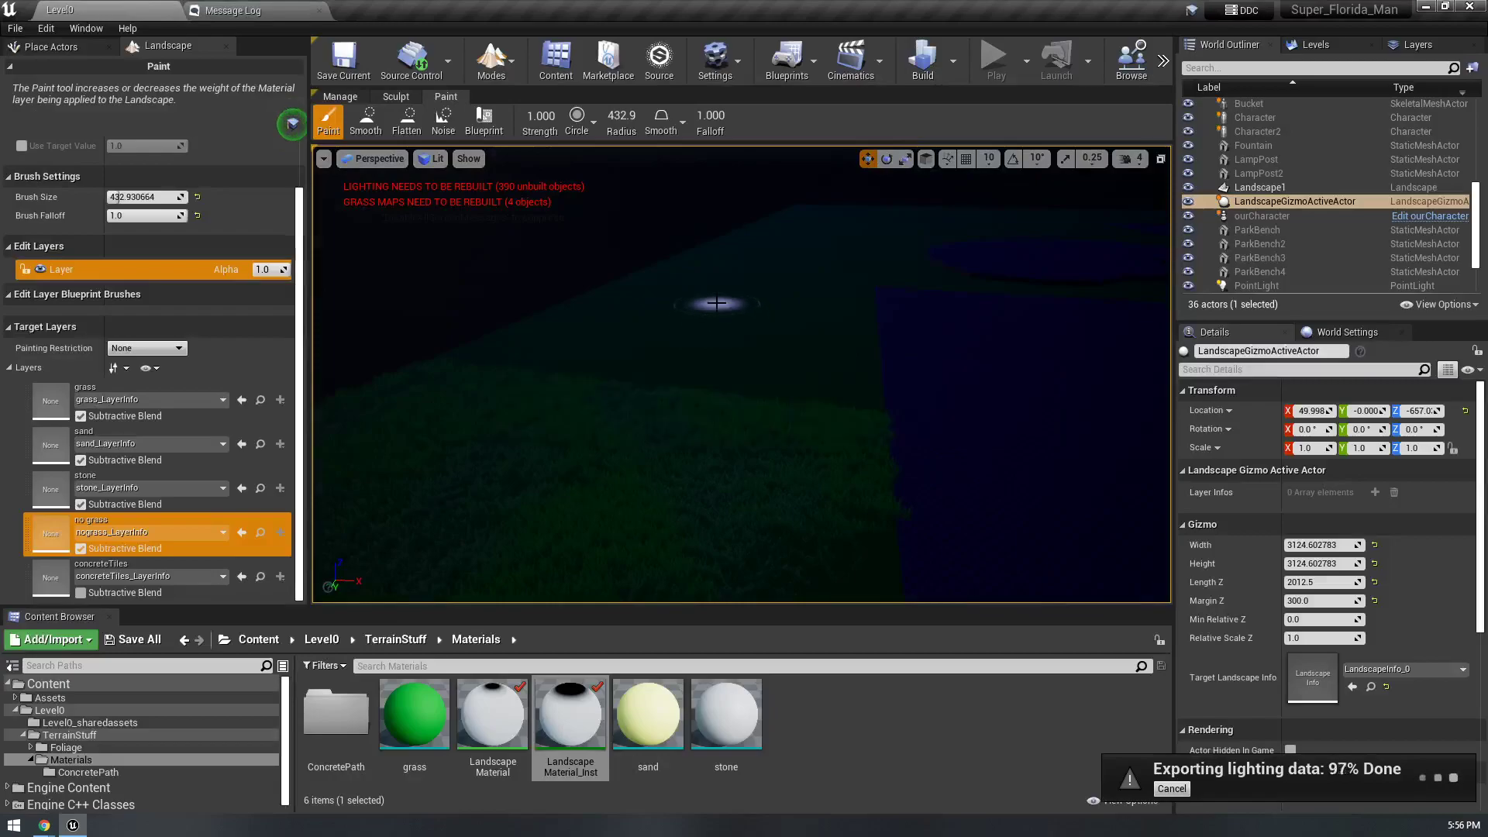
right_click_drag(636, 343, 372, 384)
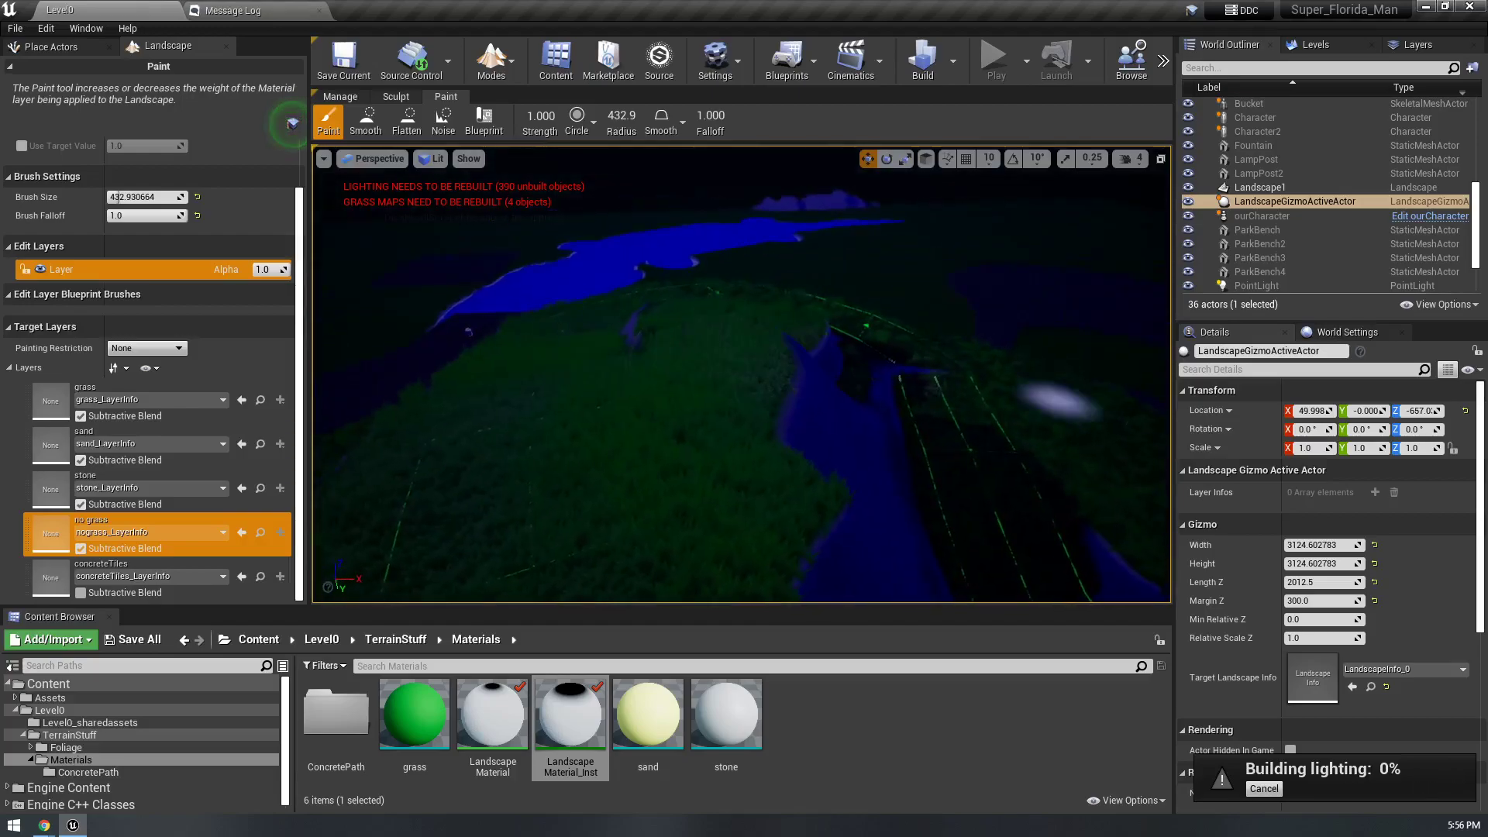
left_click(1264, 789)
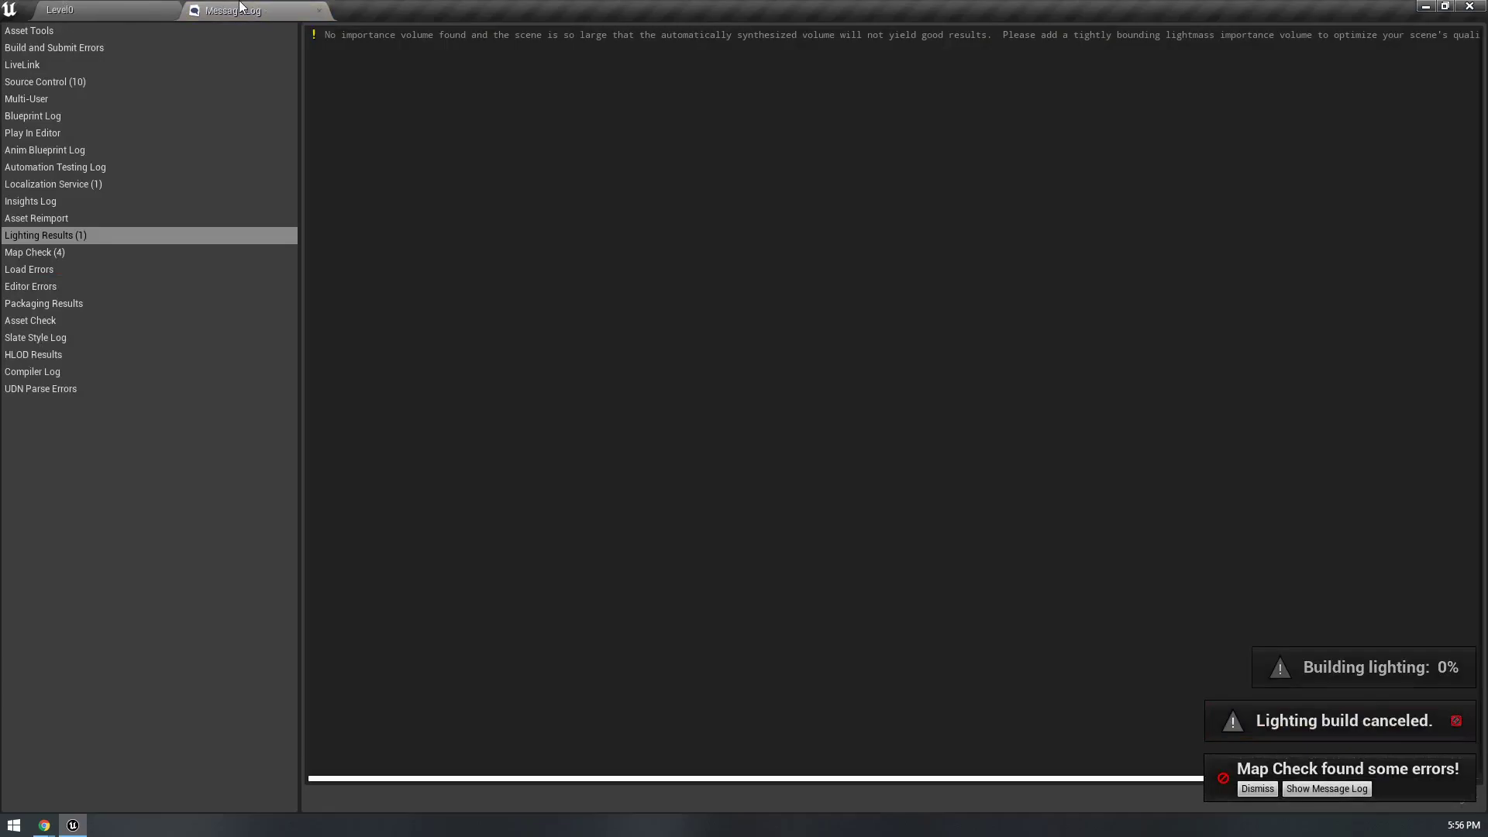
middle_click(242, 7)
- Dab the no grass layer onto the terrain and make the stone layer the paint target
right_click_drag(620, 325, 573, 260)
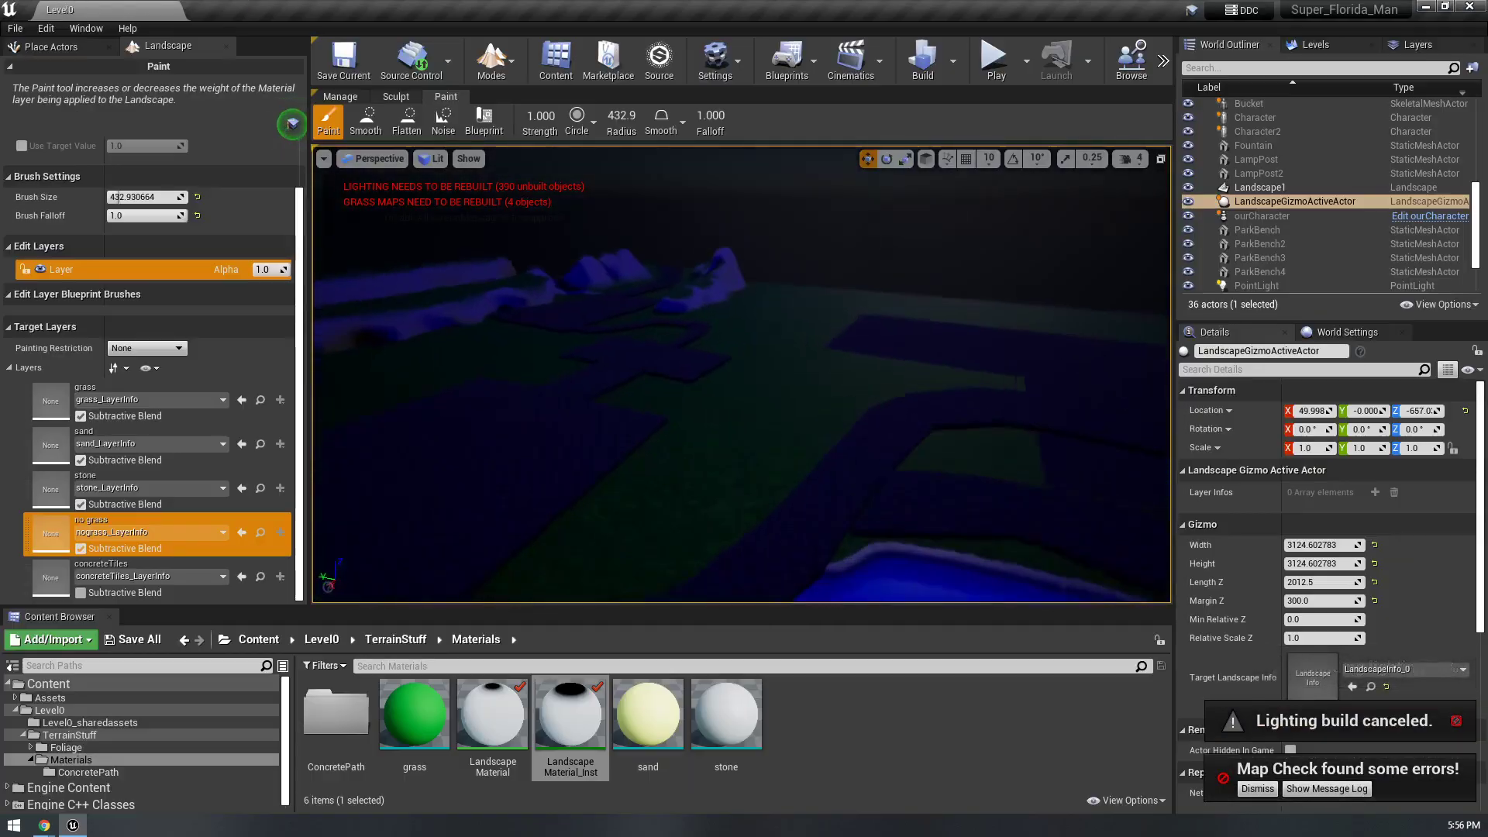
right_click_drag(826, 527, 826, 537)
left_click(708, 531)
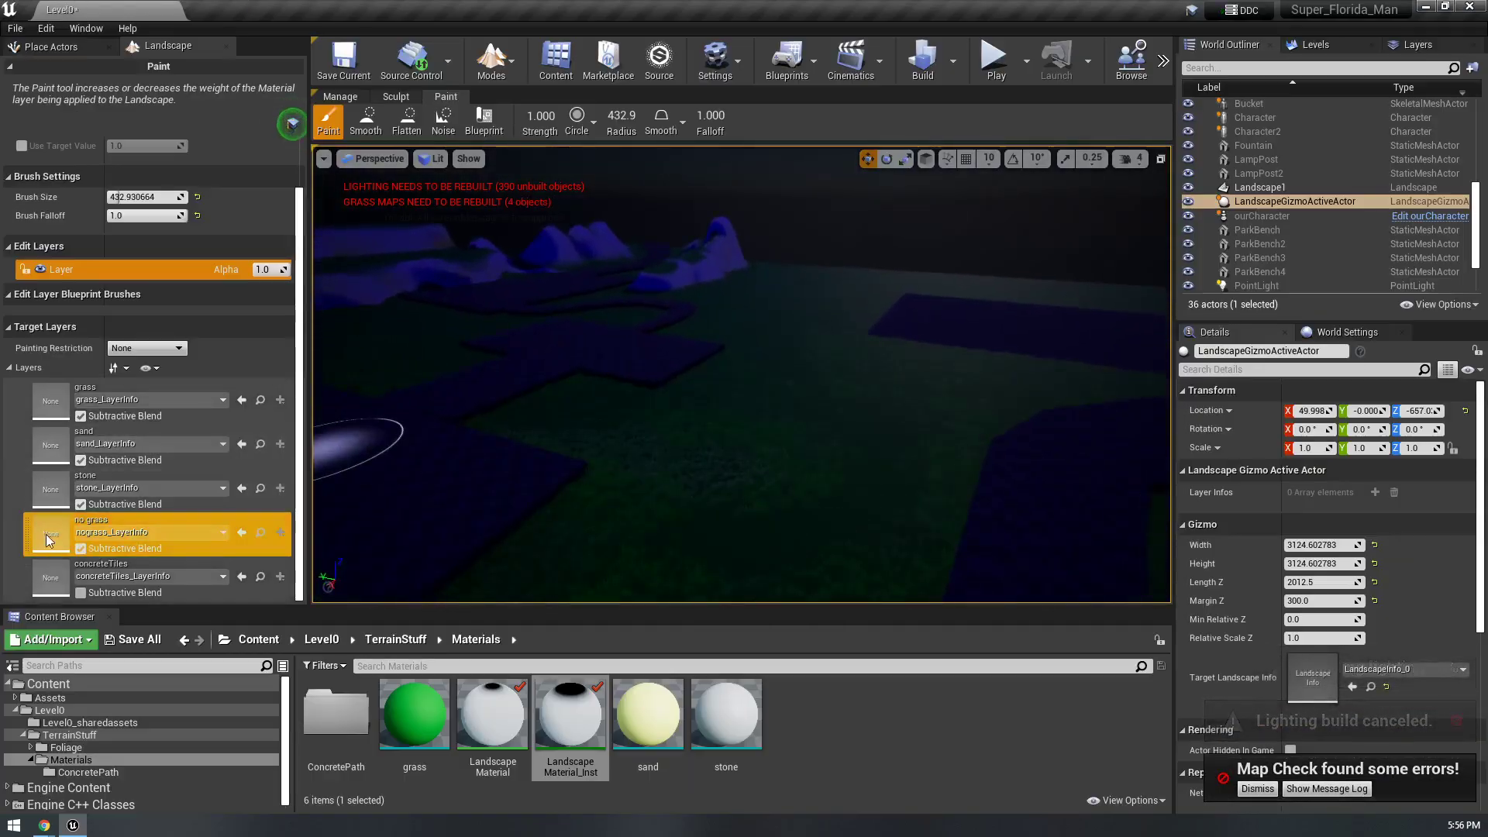
left_click(186, 500)
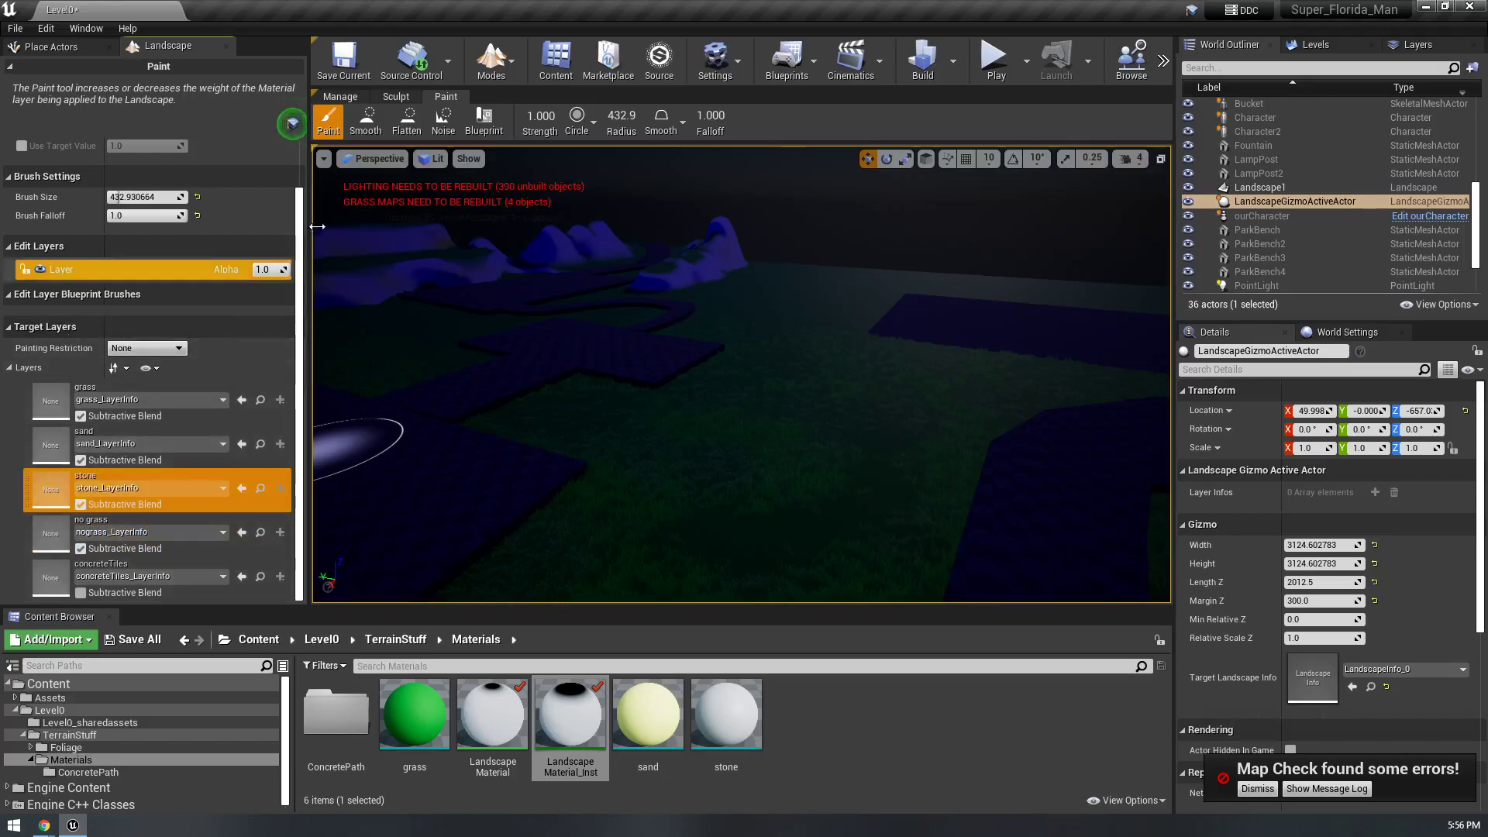
- Inspect the terrain up close with the landscape component selection tool, and return to landscape painting
left_click(338, 96)
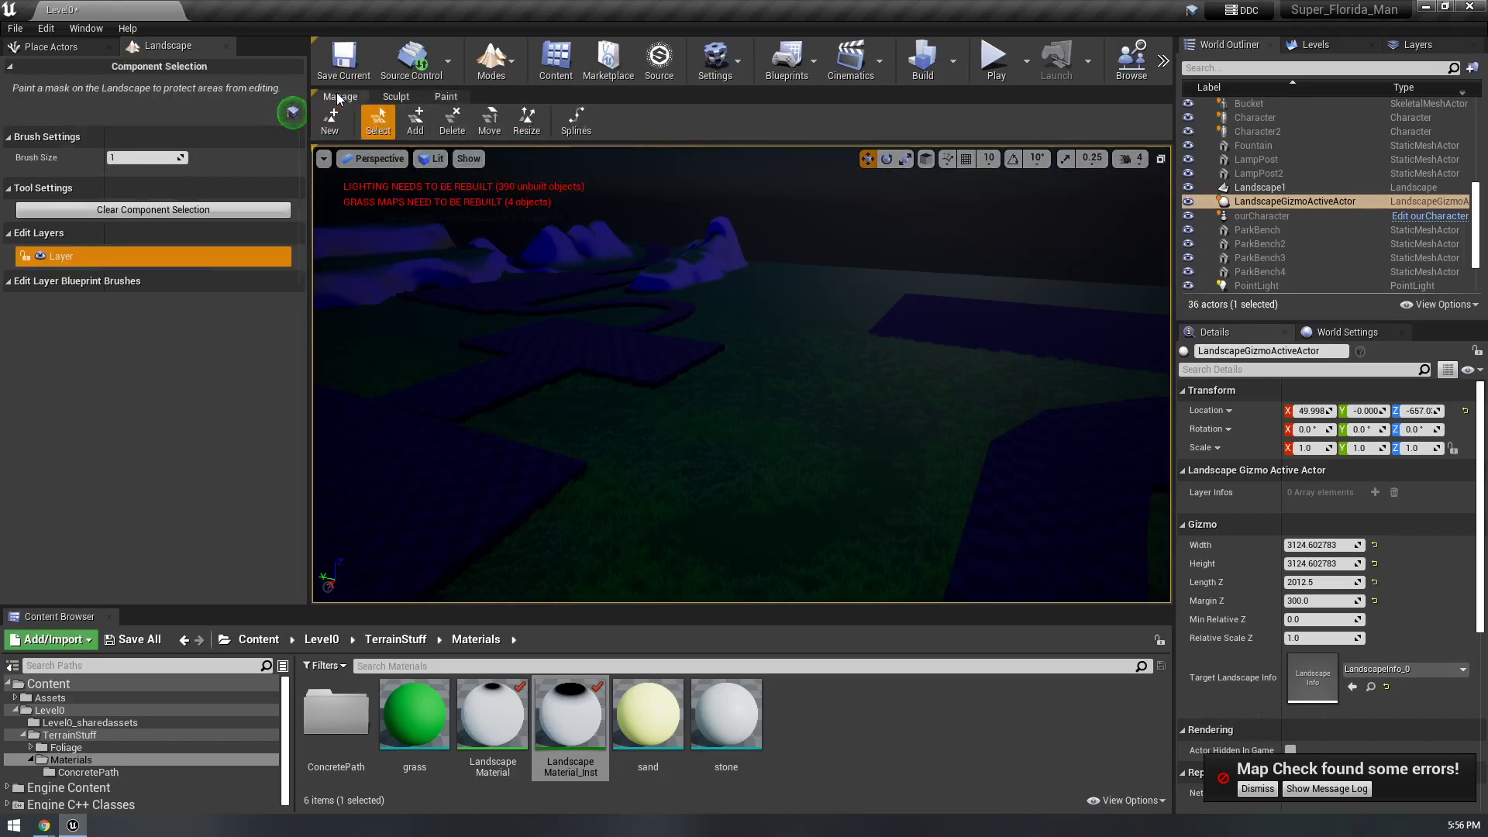
mouse_move(620, 326)
right_mouse_down()
mouse_move(775, 310)
mouse_move(860, 209)
mouse_move(915, 341)
mouse_move(860, 317)
mouse_move(899, 294)
mouse_move(872, 442)
mouse_move(643, 457)
mouse_move(609, 422)
mouse_move(591, 346)
right_mouse_up()
key("w")
key("w")
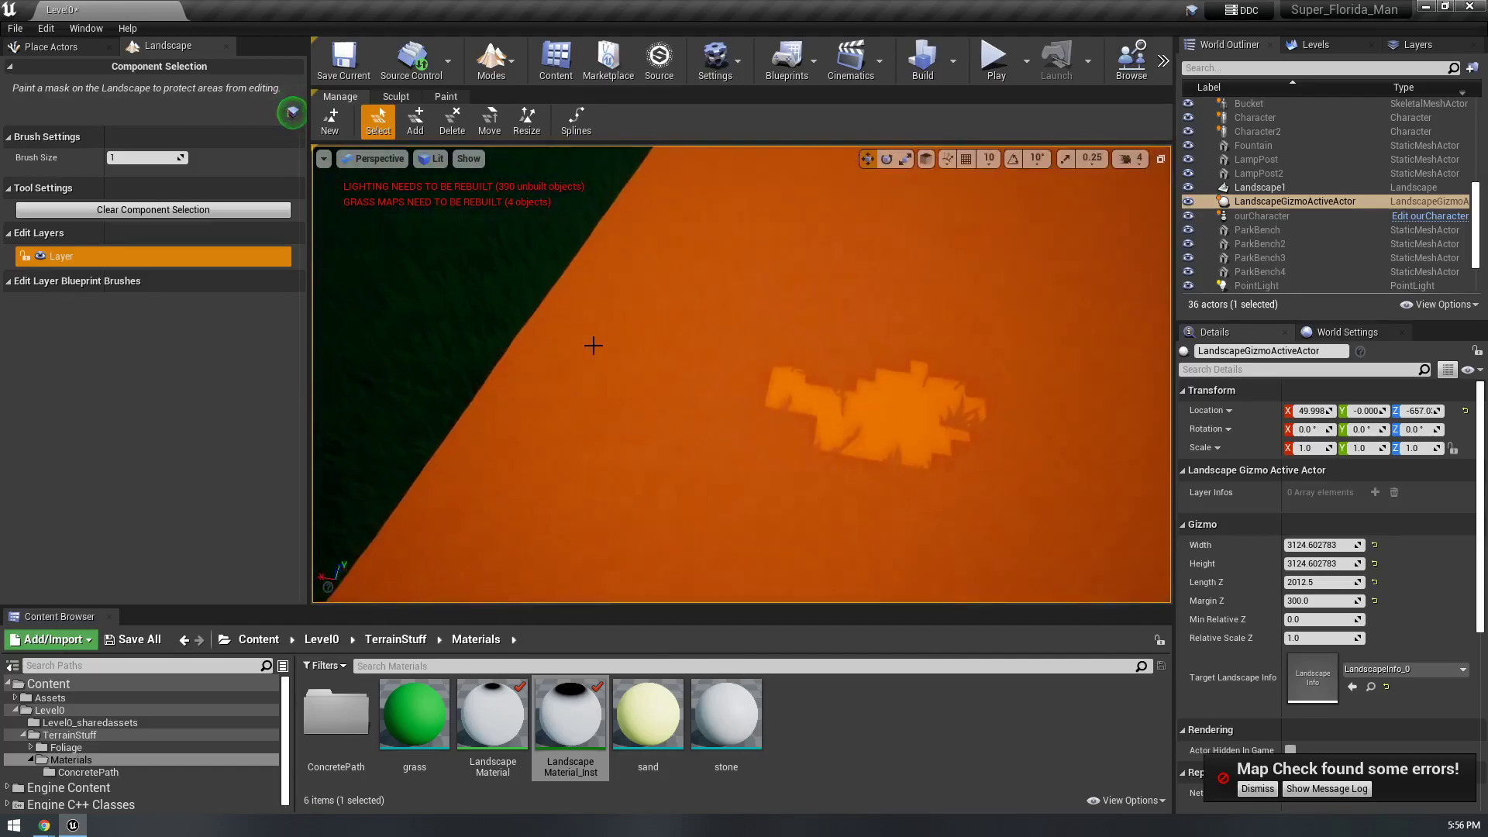
left_click(446, 98)
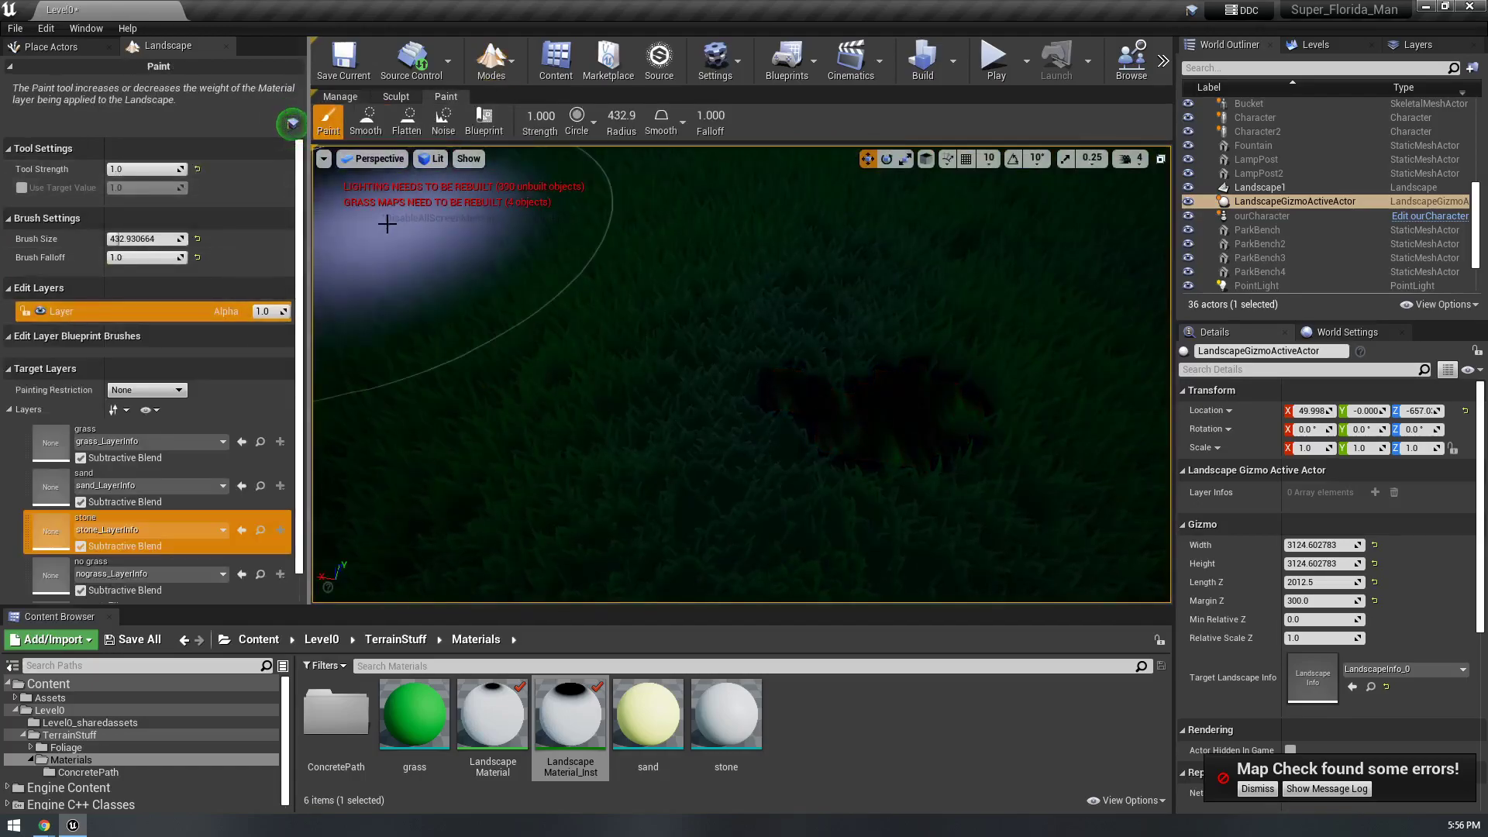
- Choose the concreteTiles layer and paint it over the grass on the landscape
left_click(63, 485)
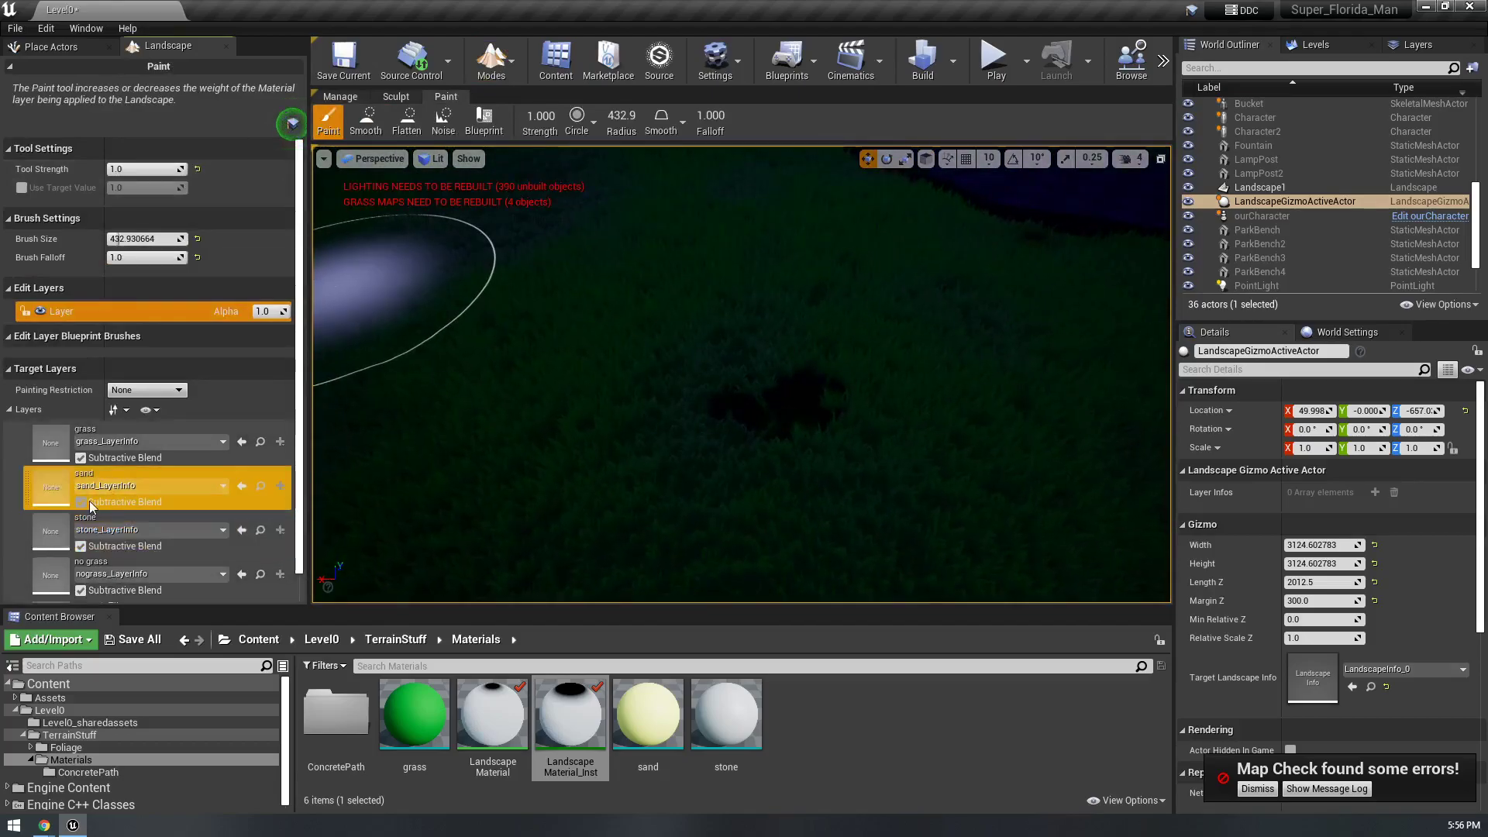
scroll(82, 509, "down", 1)
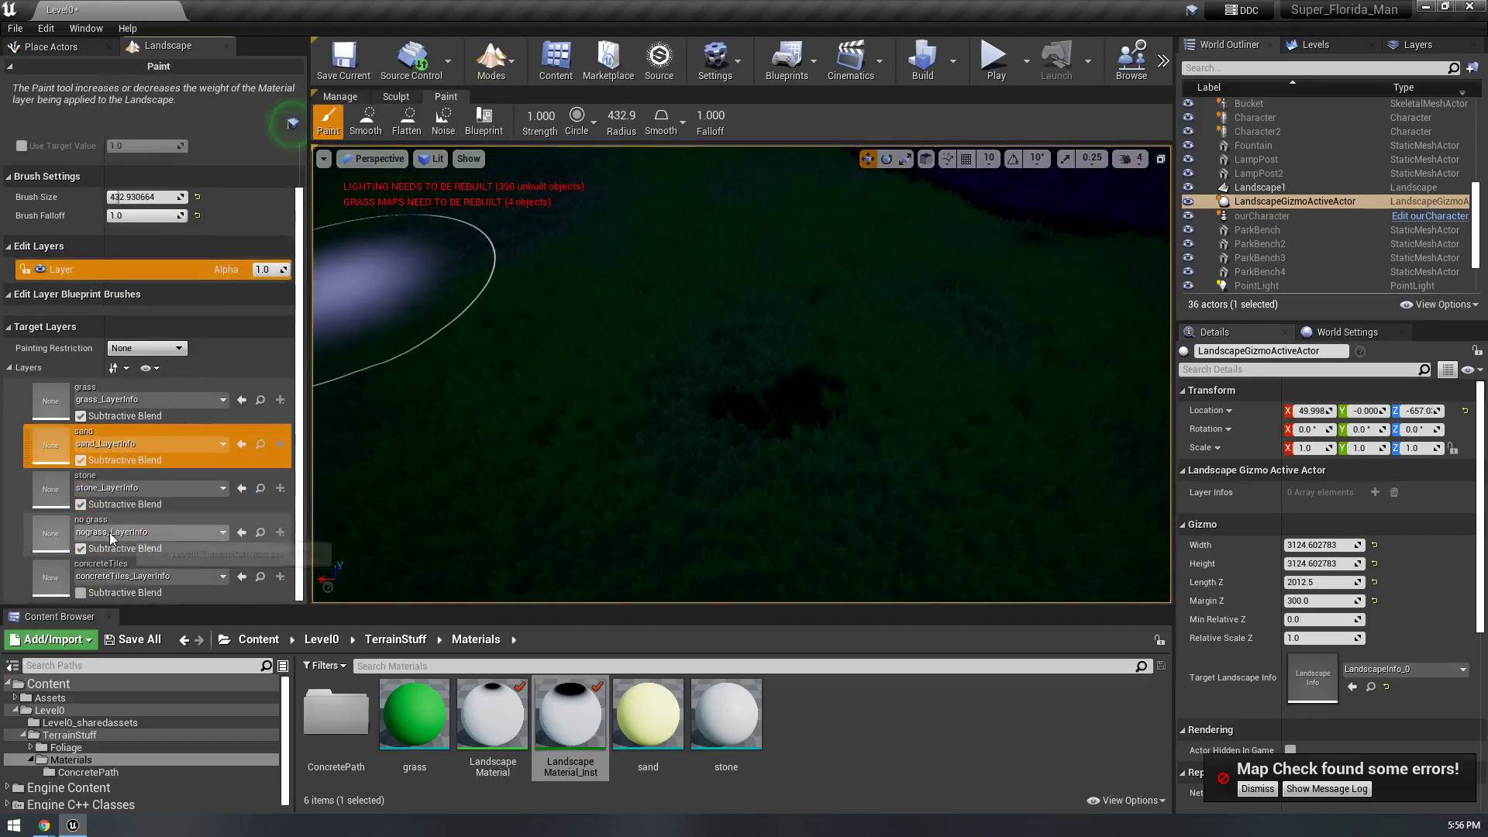
left_click(70, 589)
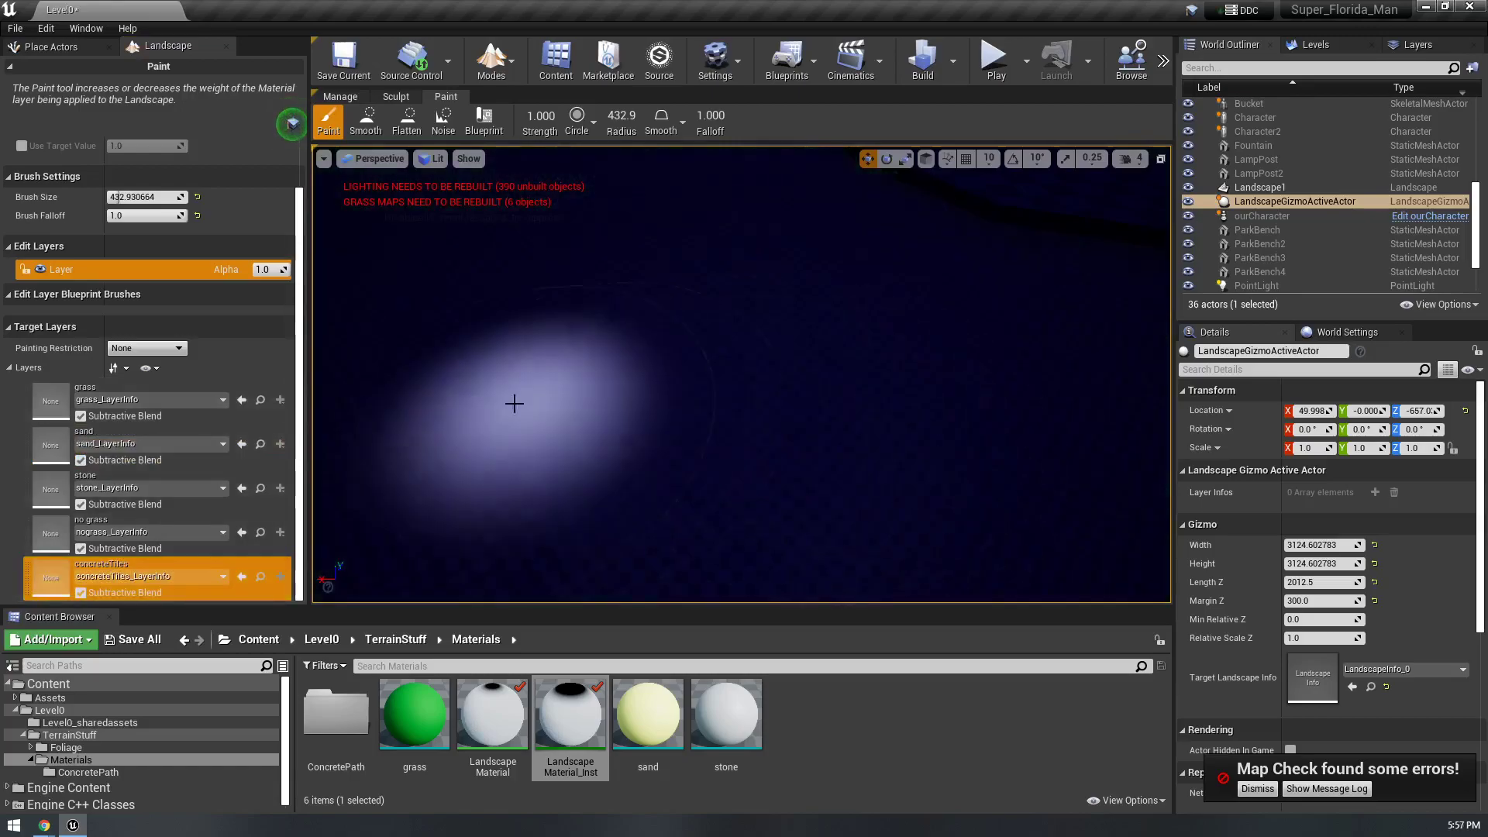
mouse_move(724, 403)
right_mouse_down()
mouse_move(756, 388)
mouse_move(724, 419)
mouse_move(802, 422)
mouse_move(791, 445)
mouse_move(775, 392)
mouse_move(768, 403)
right_mouse_up()
- Fill the landscape with the grass layer and open the grass and LandscapeMaterial assets for editing
right_click(51, 409)
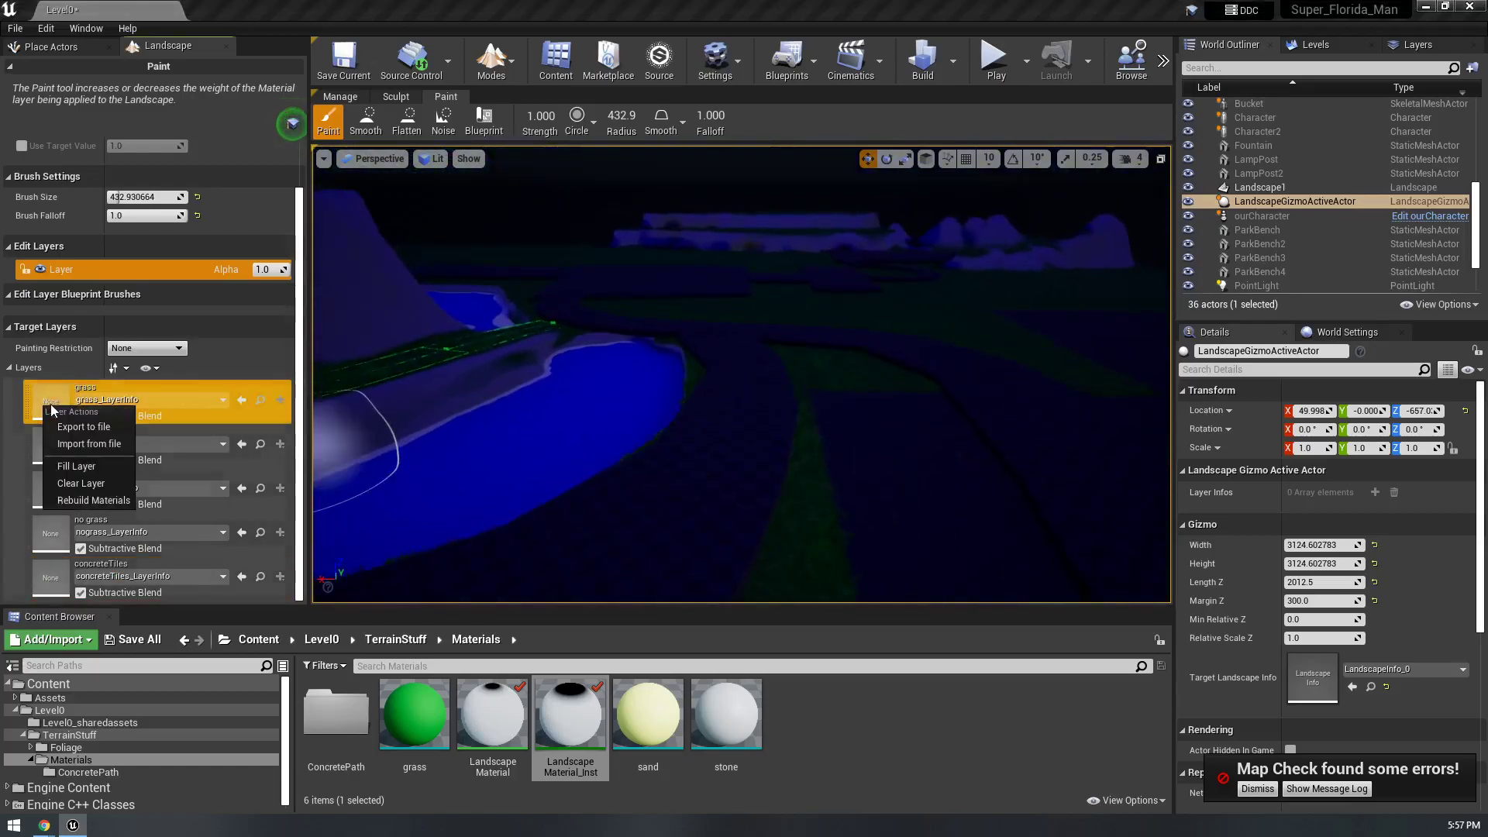
left_click(87, 464)
right_click_drag(731, 416, 760, 431)
double_click(422, 717)
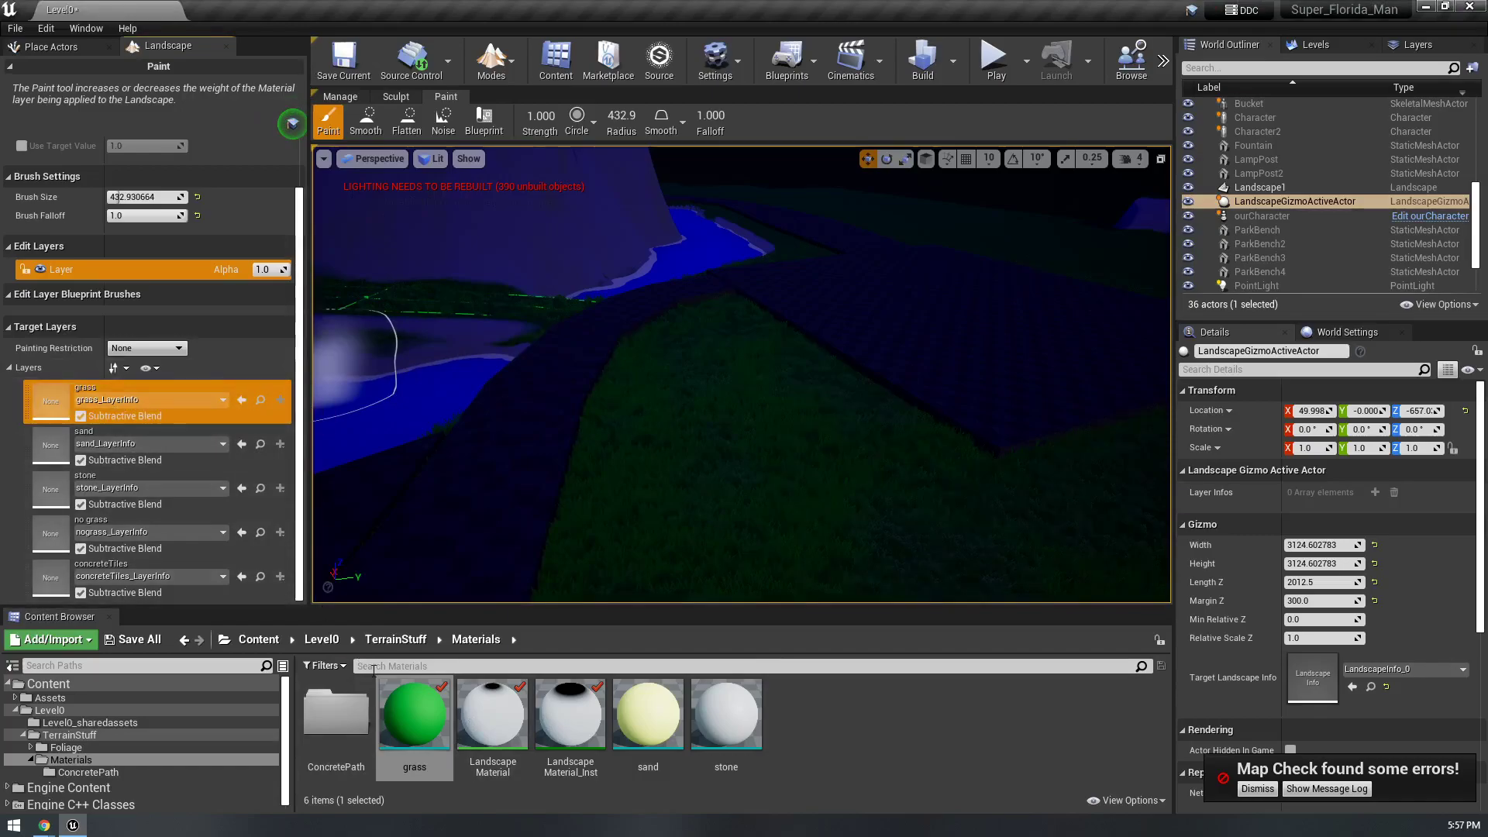
double_click(492, 715)
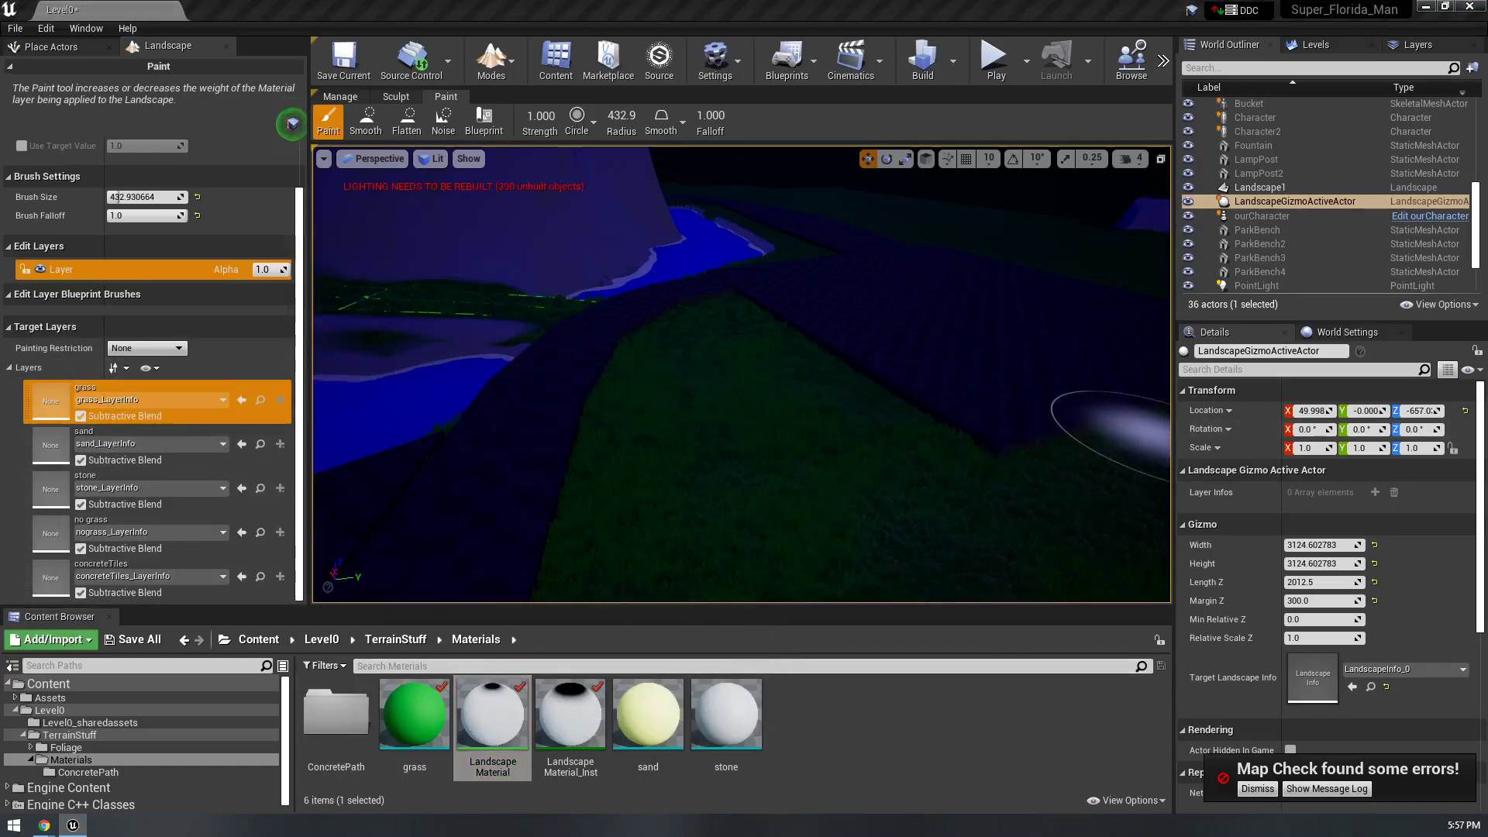
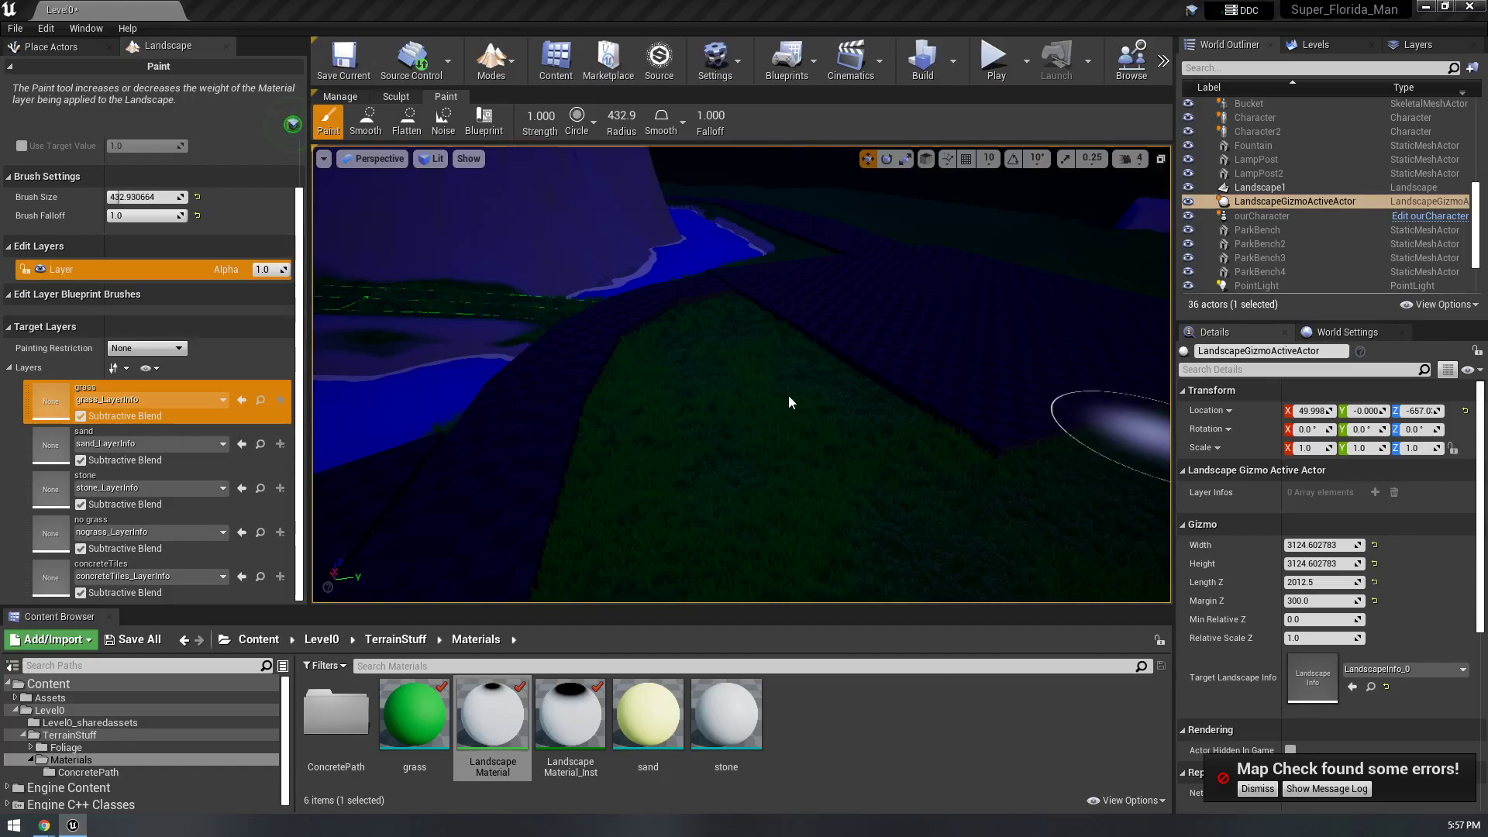
- Inspect the grass and concrete paths across the terrain and dismiss the Map Check error notice
right_click_drag(742, 375, 488, 339)
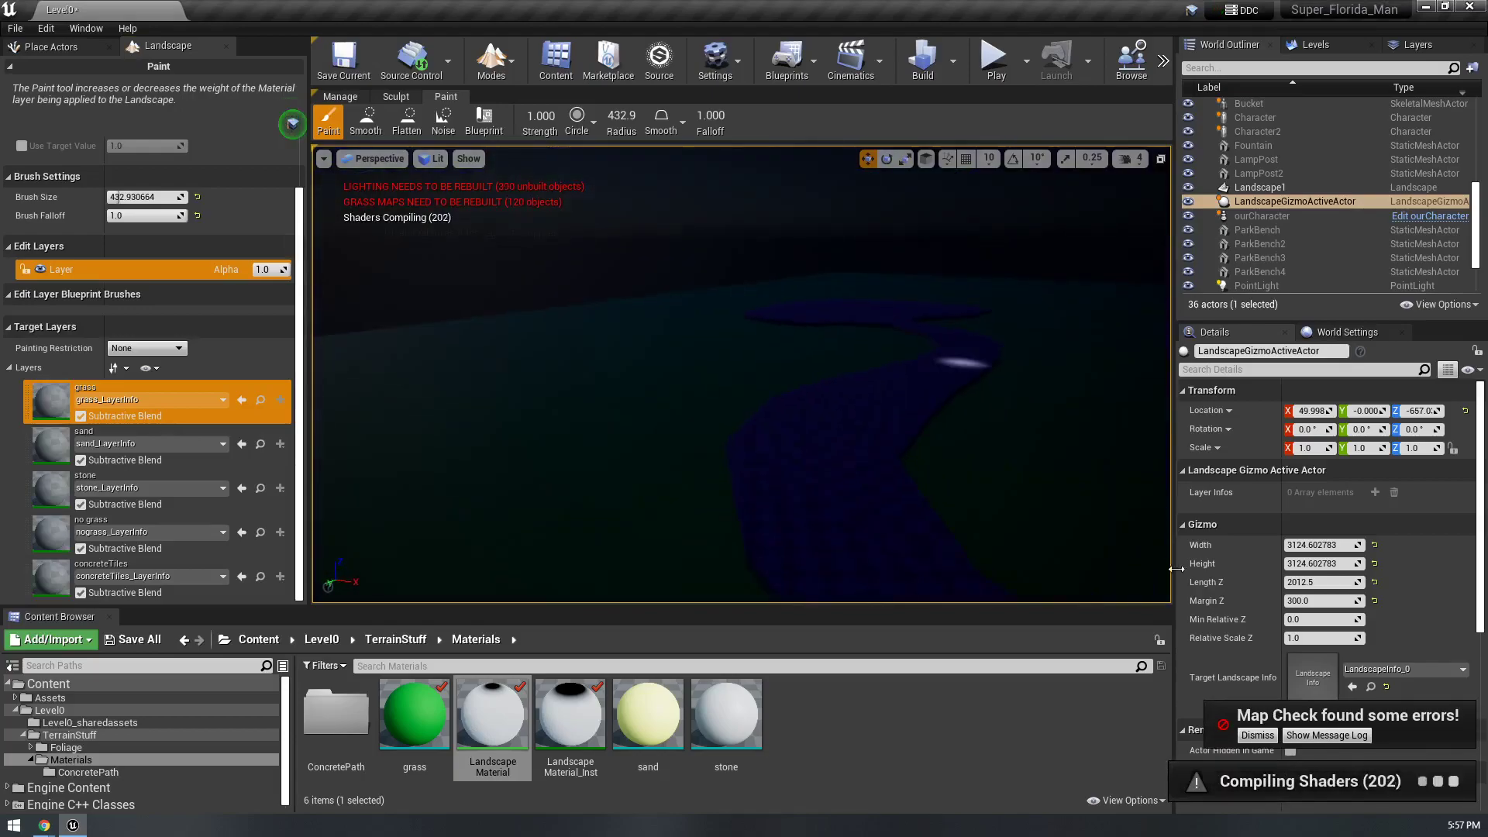
right_click_drag(956, 551, 961, 549)
key("w")
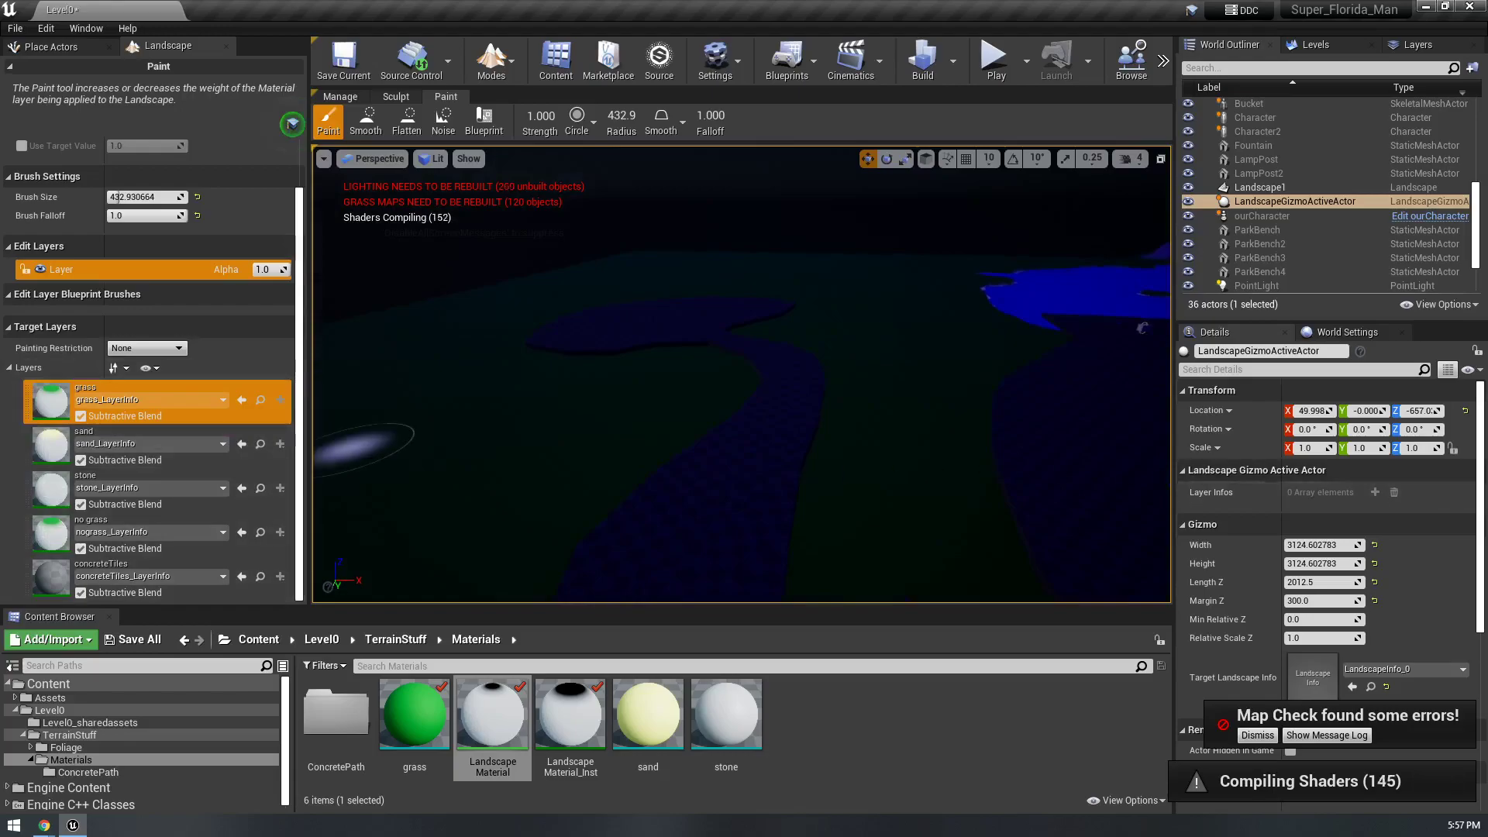
right_click_drag(564, 432, 582, 422)
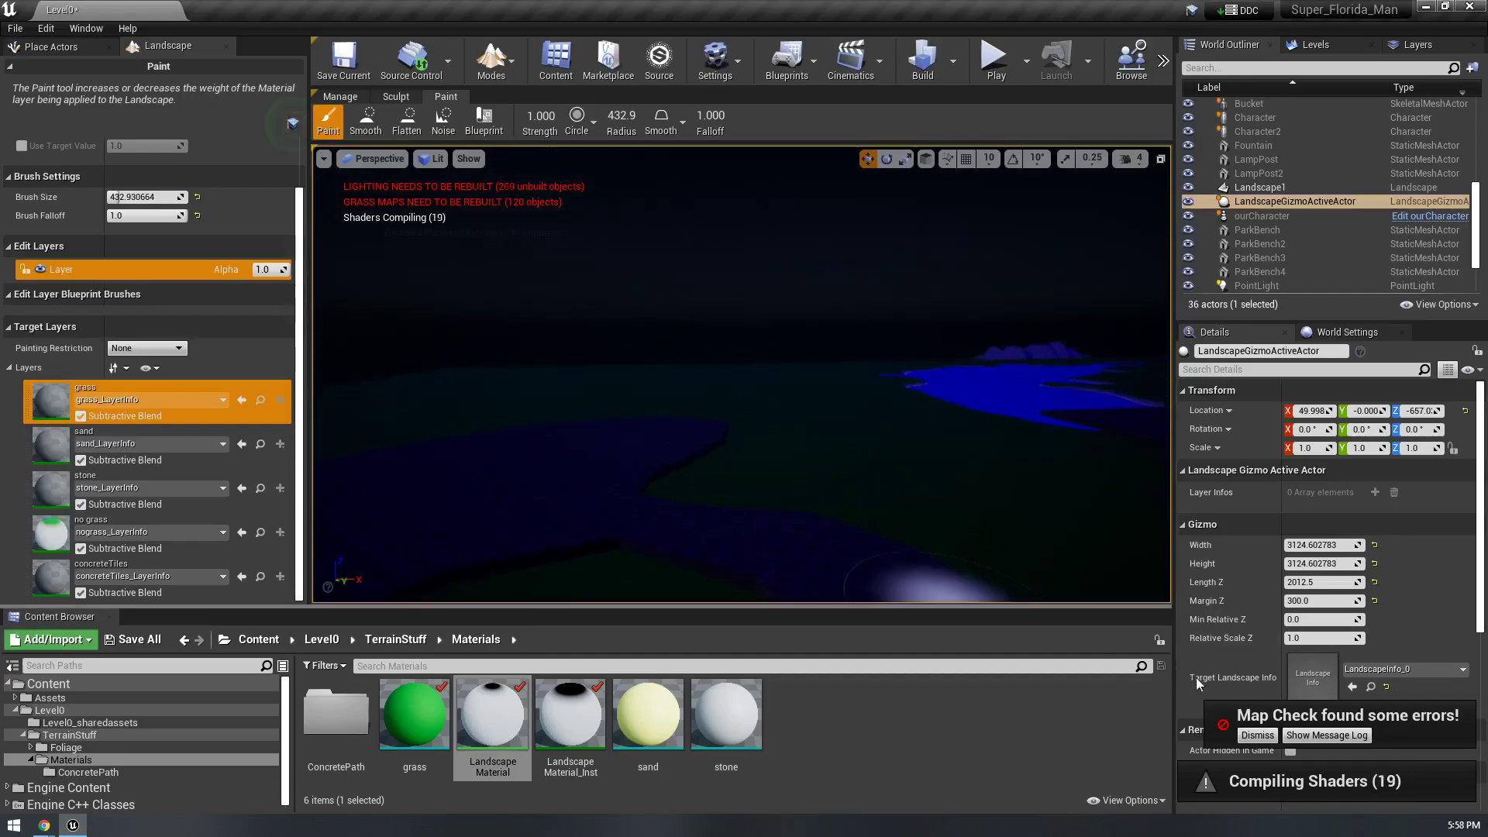
left_click(1255, 789)
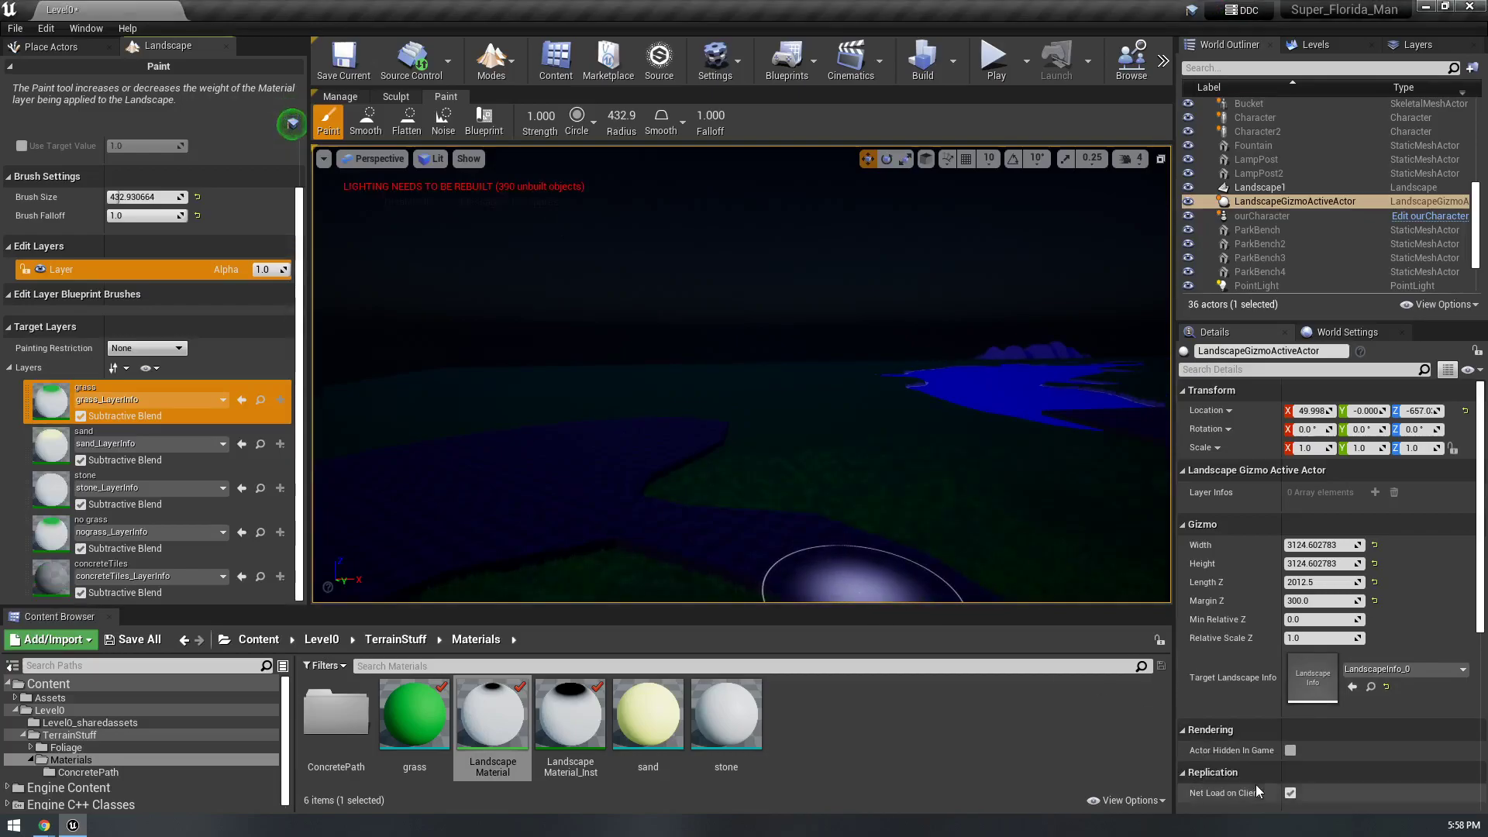
- Try painting a concreteTiles stroke over the grass, undo it, and examine the terrain up close
right_click_drag(613, 381, 636, 410)
left_click(183, 566)
right_click_drag(814, 449, 744, 535)
left_click_drag(816, 451, 644, 488)
key("ctrl+z")
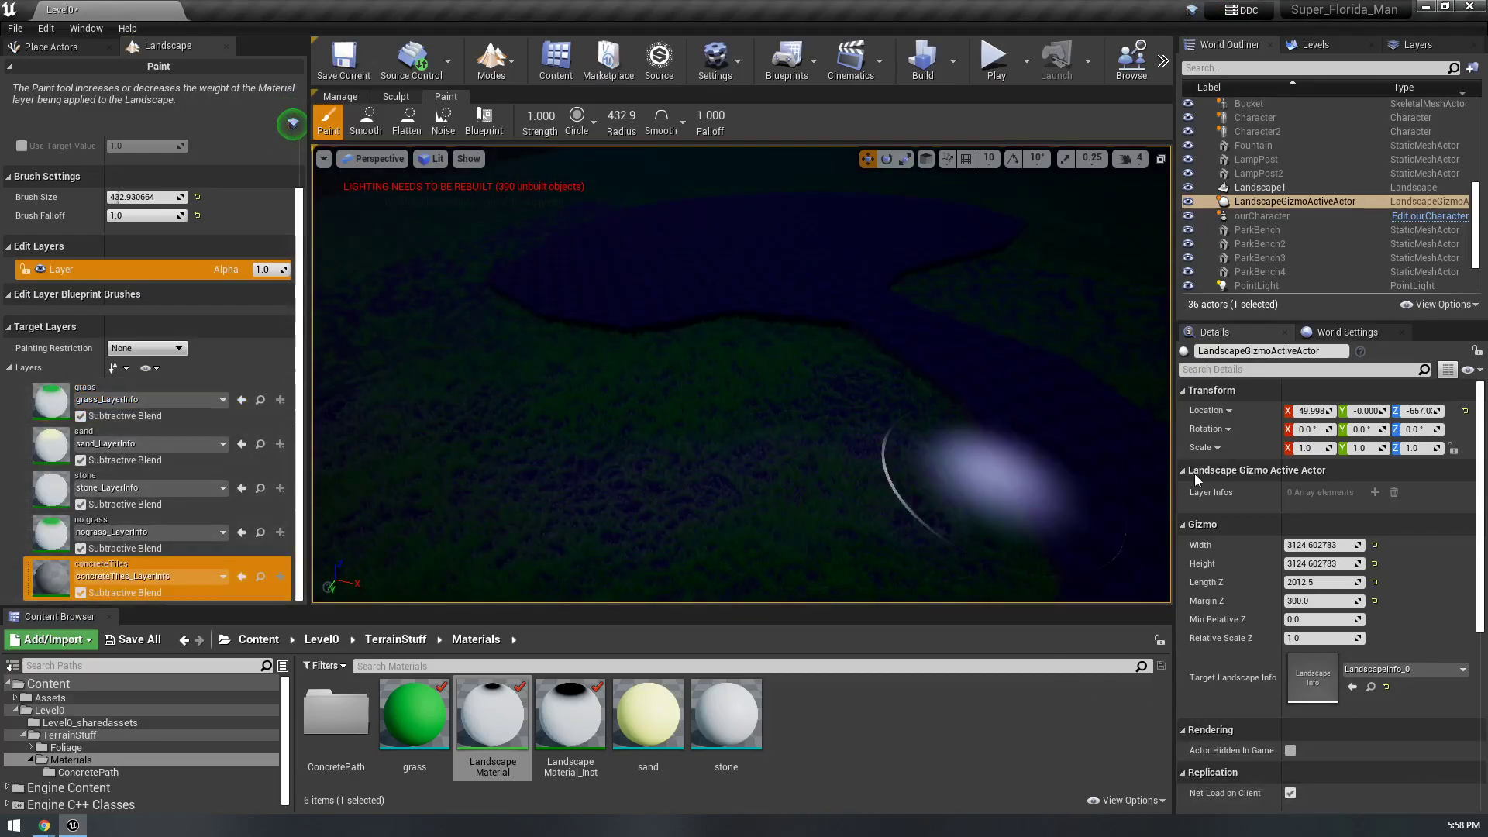
mouse_move(1085, 434)
right_mouse_down()
mouse_move(1066, 480)
mouse_move(945, 542)
mouse_move(884, 535)
right_mouse_up()
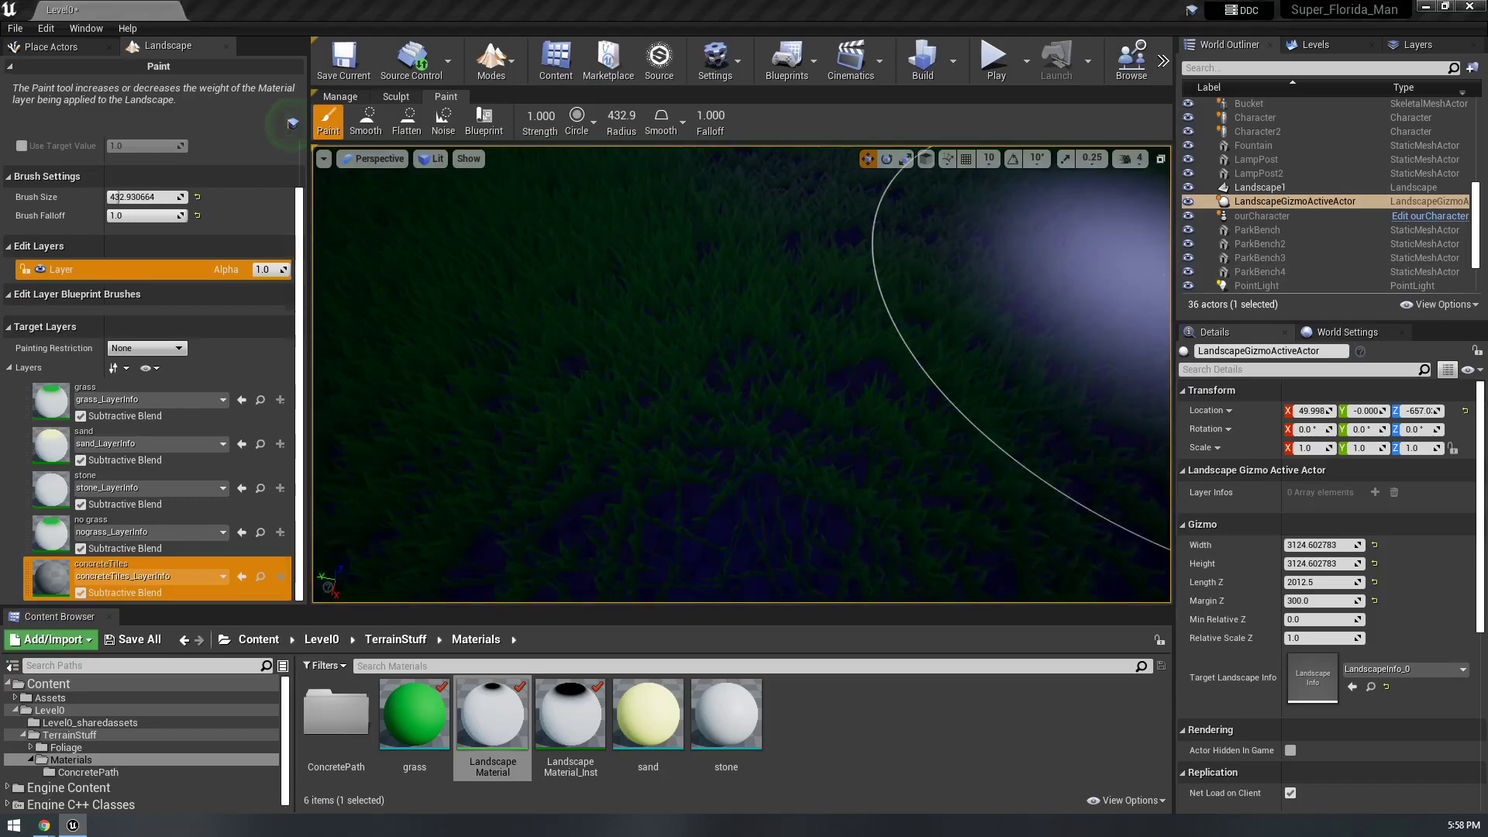
mouse_move(726, 358)
right_mouse_down()
mouse_move(605, 271)
mouse_move(534, 268)
mouse_move(591, 406)
right_mouse_up()
right_click_drag(666, 542, 922, 573)
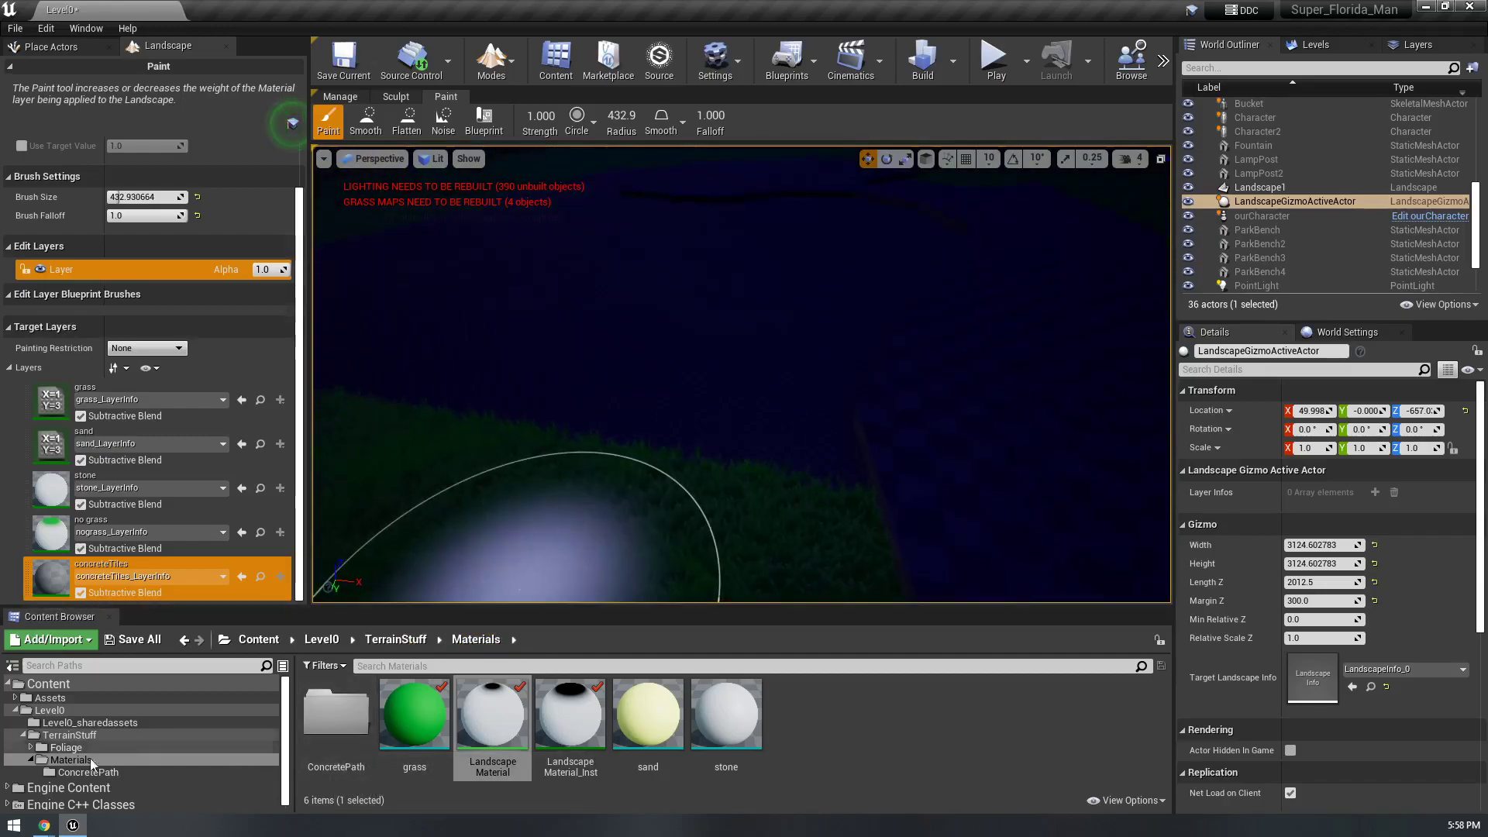
- Delete the Concrete_MAT material from the ConcretePath folder
double_click(347, 725)
left_click(896, 738)
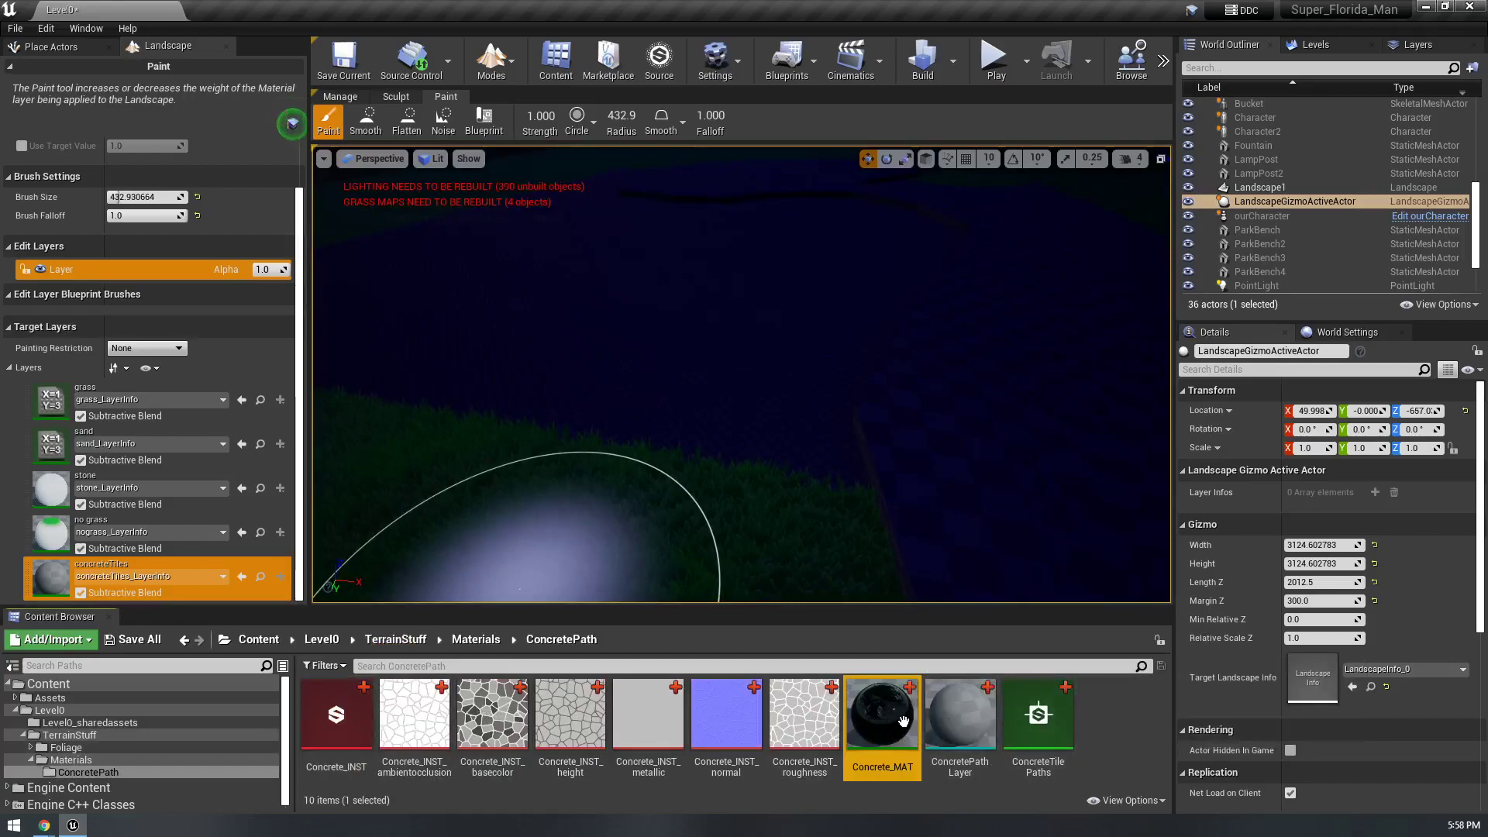
key("Delete")
left_click(680, 660)
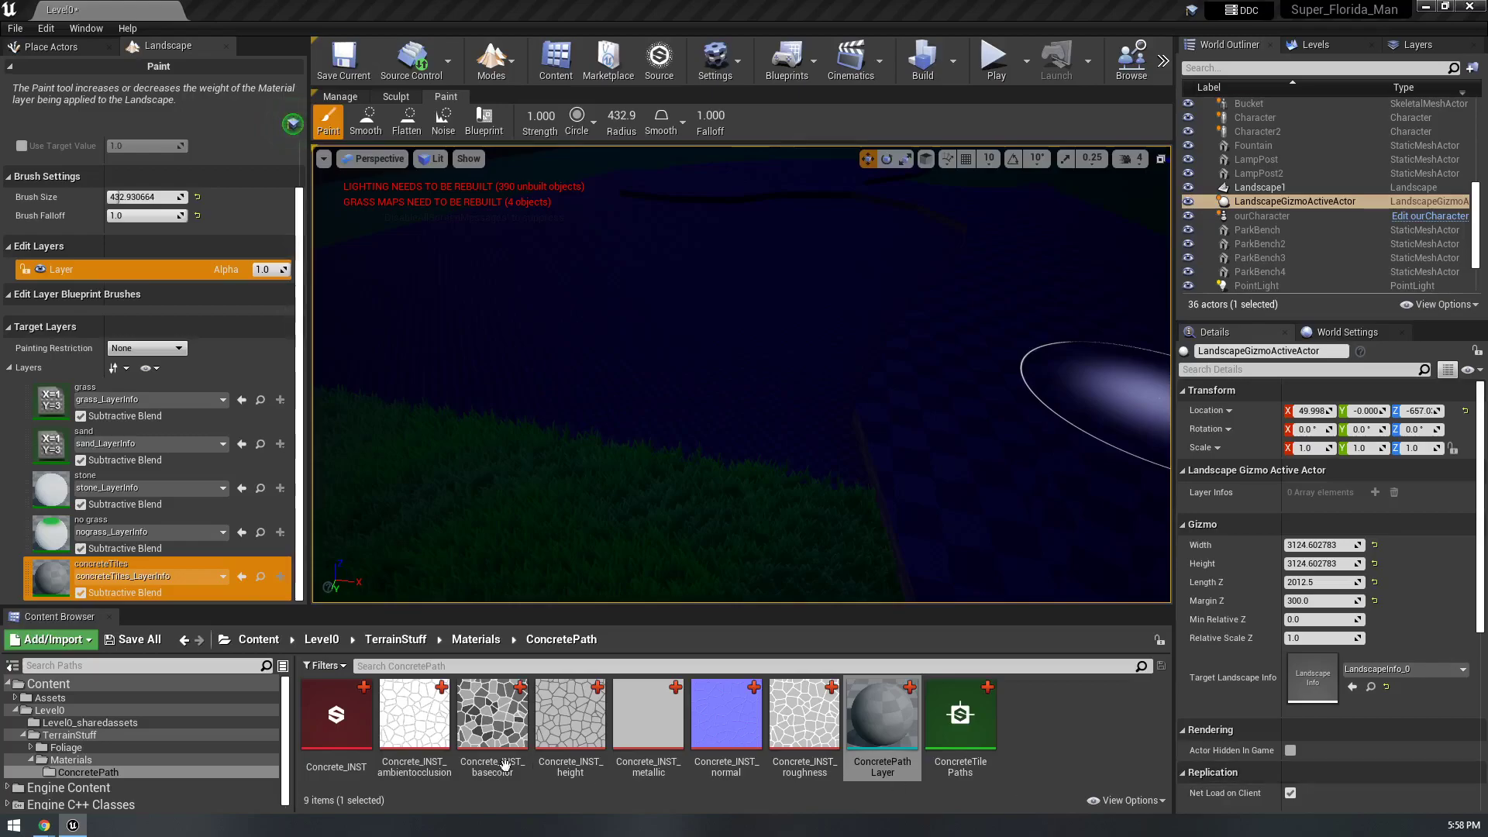
- Bring the Concrete_INST basecolor, metallic, normal, roughness and ambientocclusion textures into the ConcretePathLayer function as texture samples
left_click(473, 719)
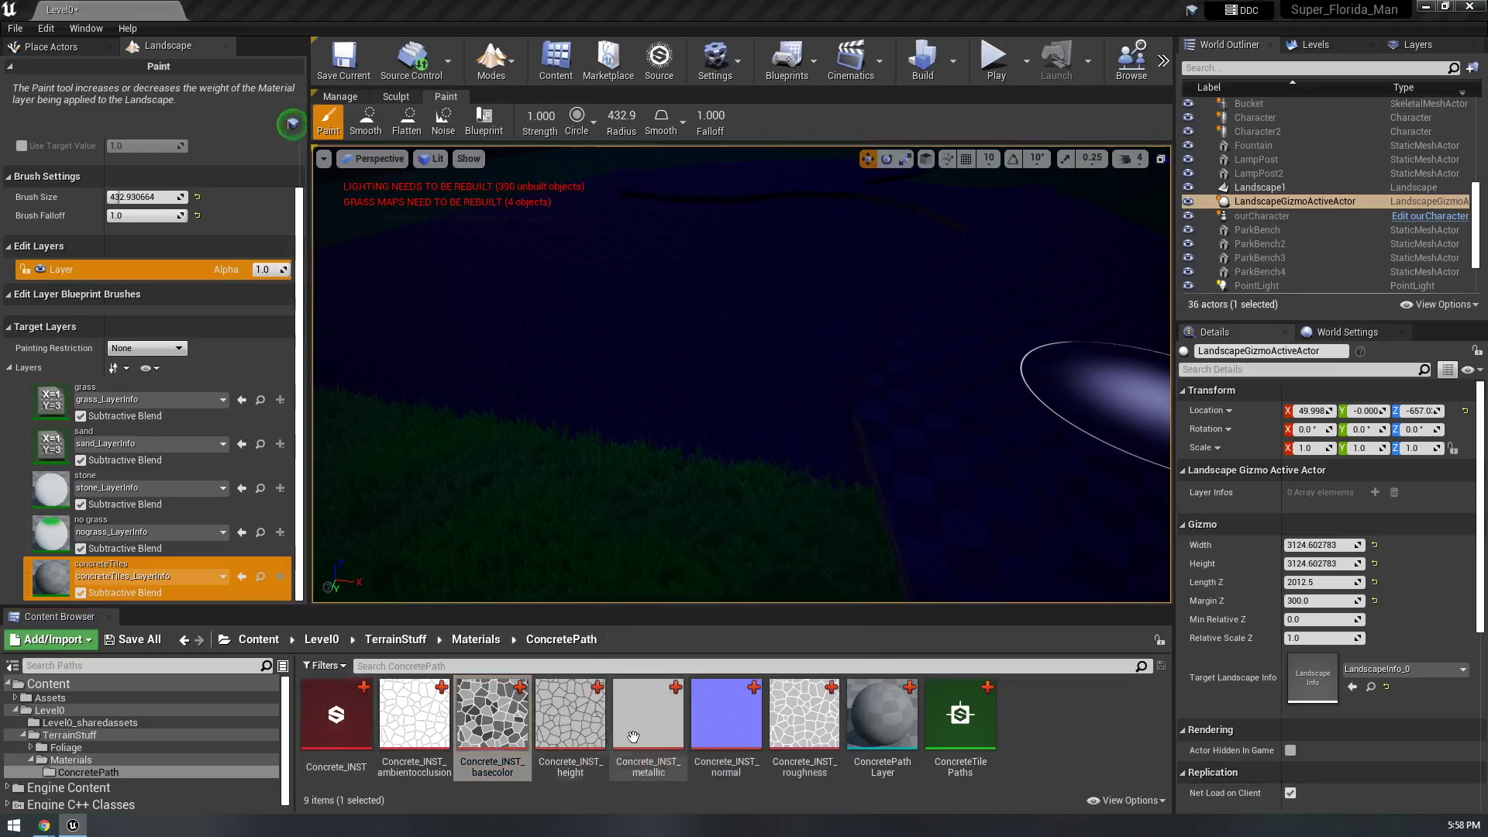
left_click(648, 713)
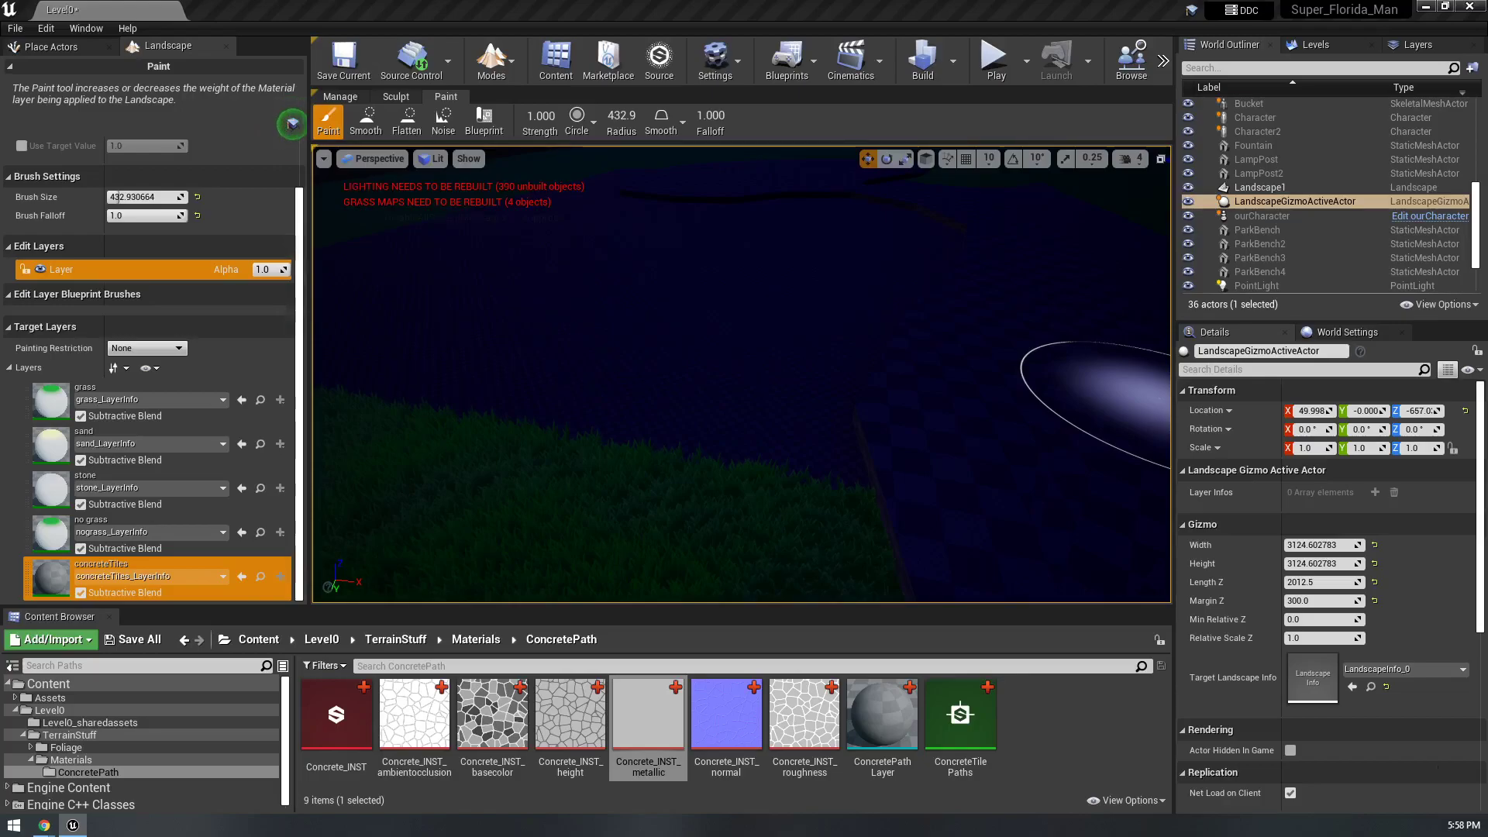
left_click_drag(726, 717, 1487, 737)
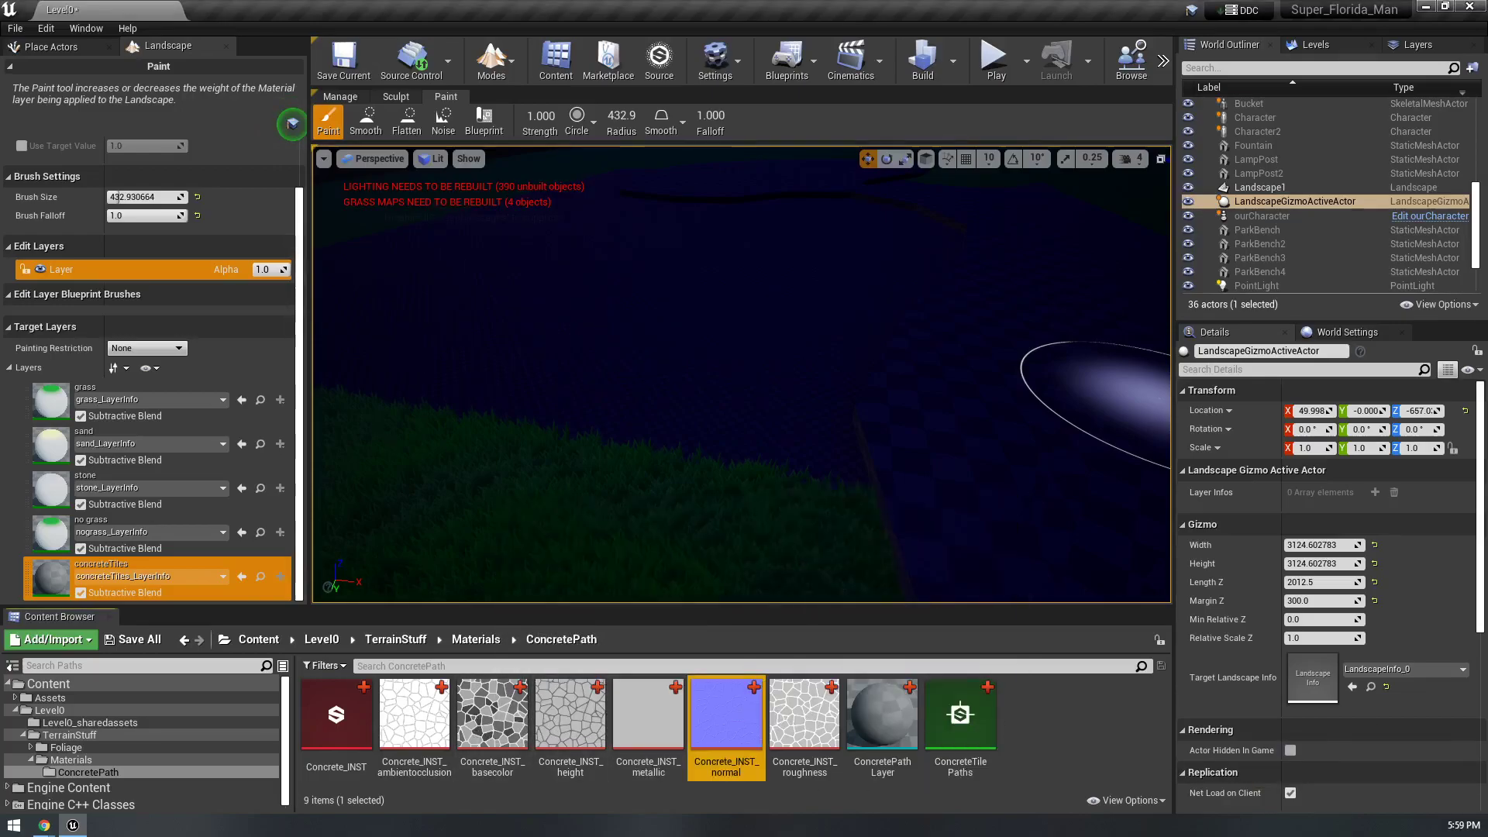
left_click(804, 716)
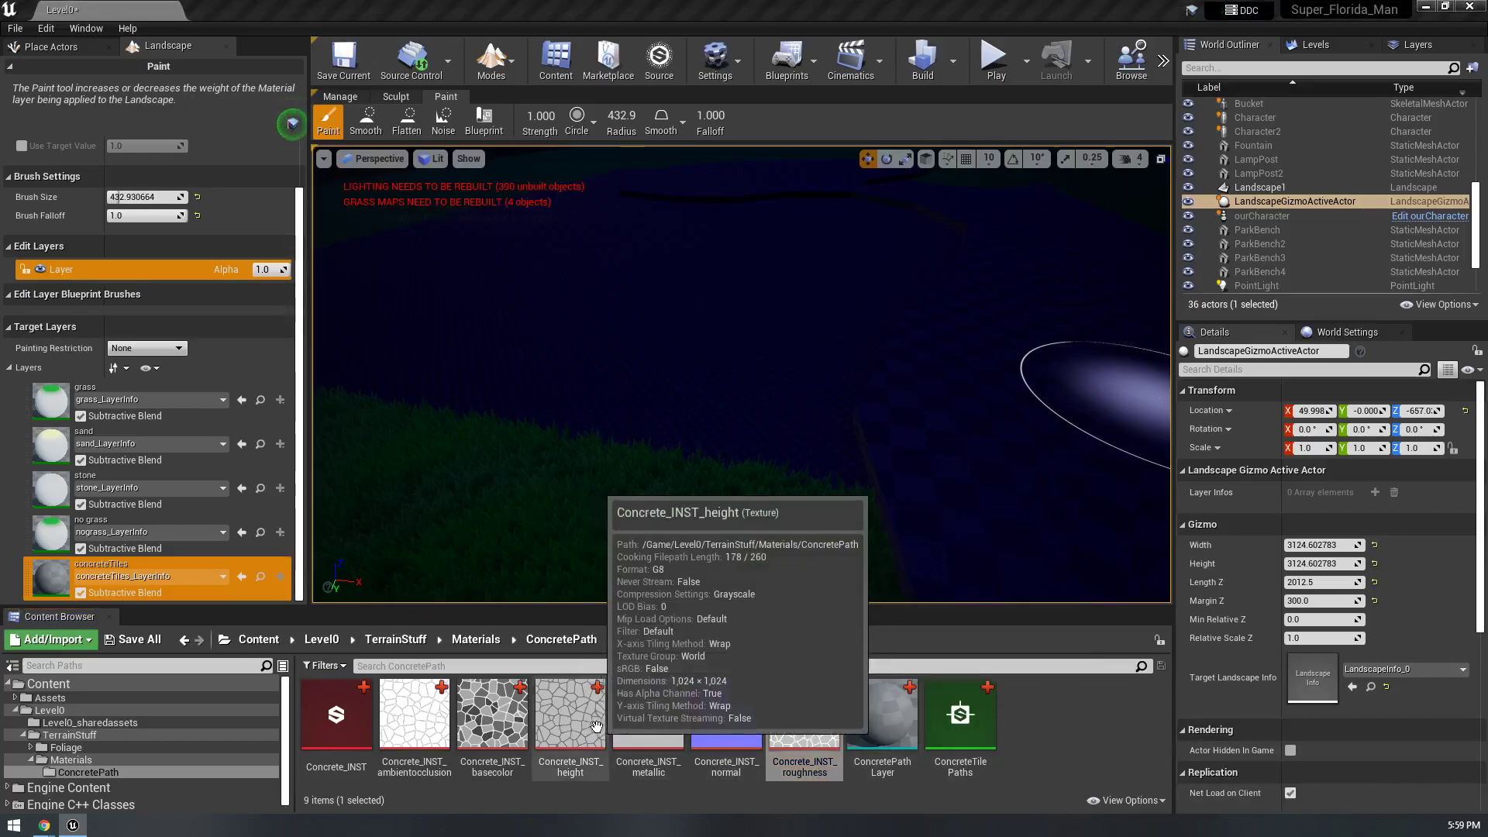
left_click_drag(415, 721, 1486, 748)
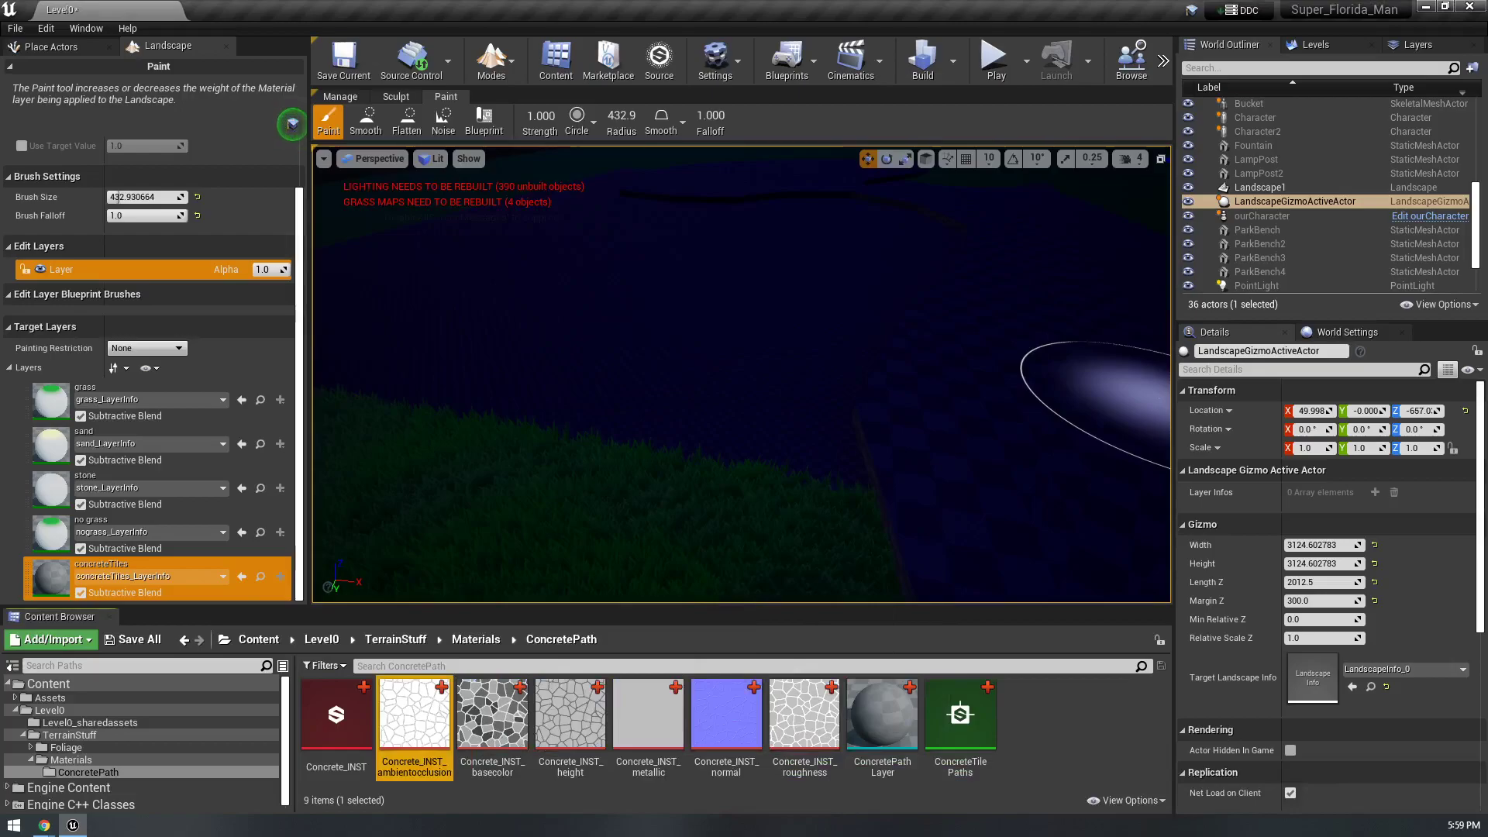
- Bring up the texture sample network of the ConcretePathLayer material function and save the function
key("ctrl+s")
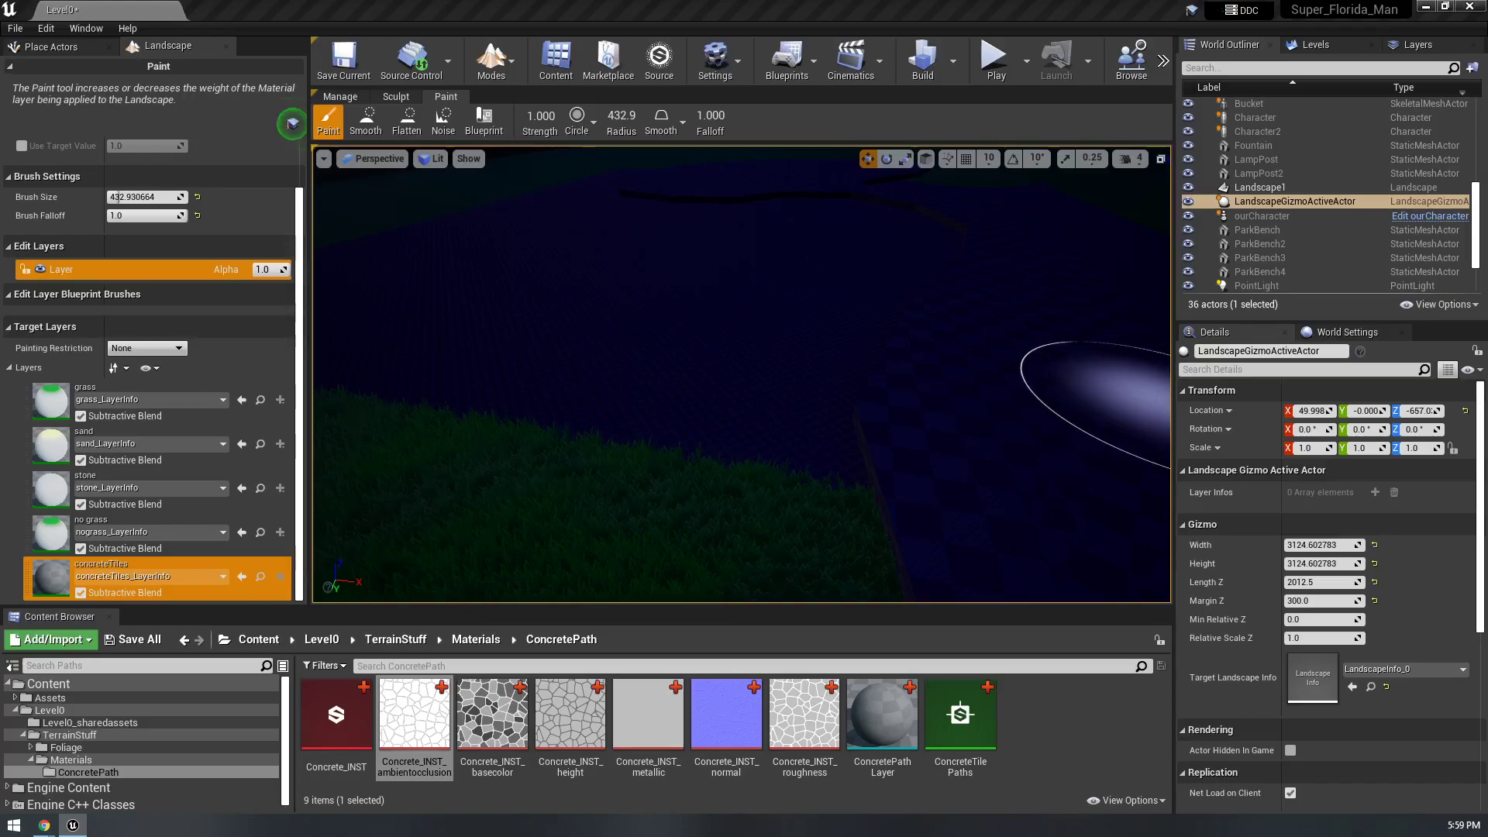
left_click_drag(1487, 47, 841, 0)
right_click_drag(818, 541, 872, 478)
right_click_drag(761, 593, 684, 511)
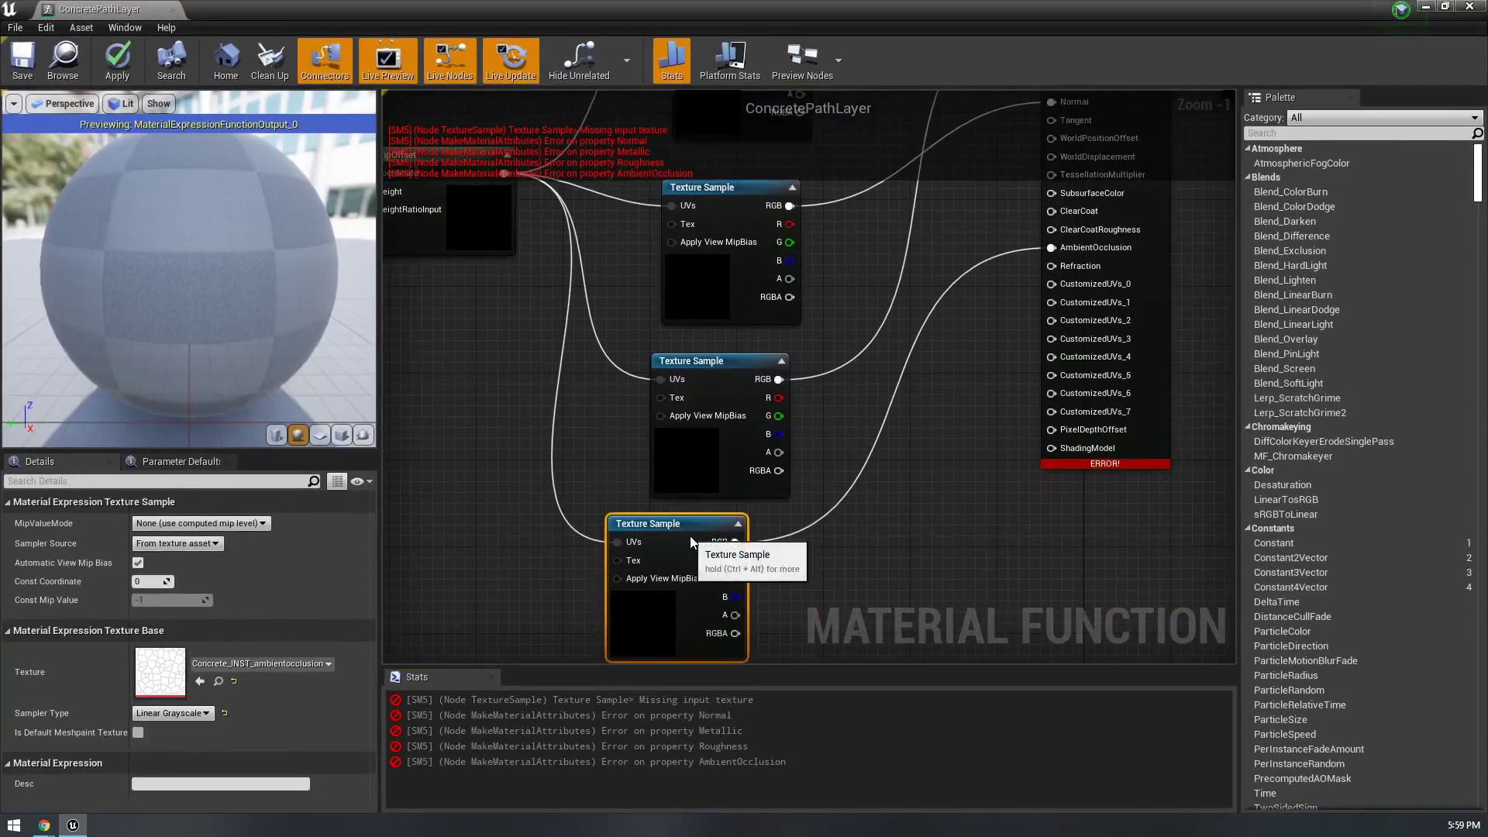
left_click(25, 63)
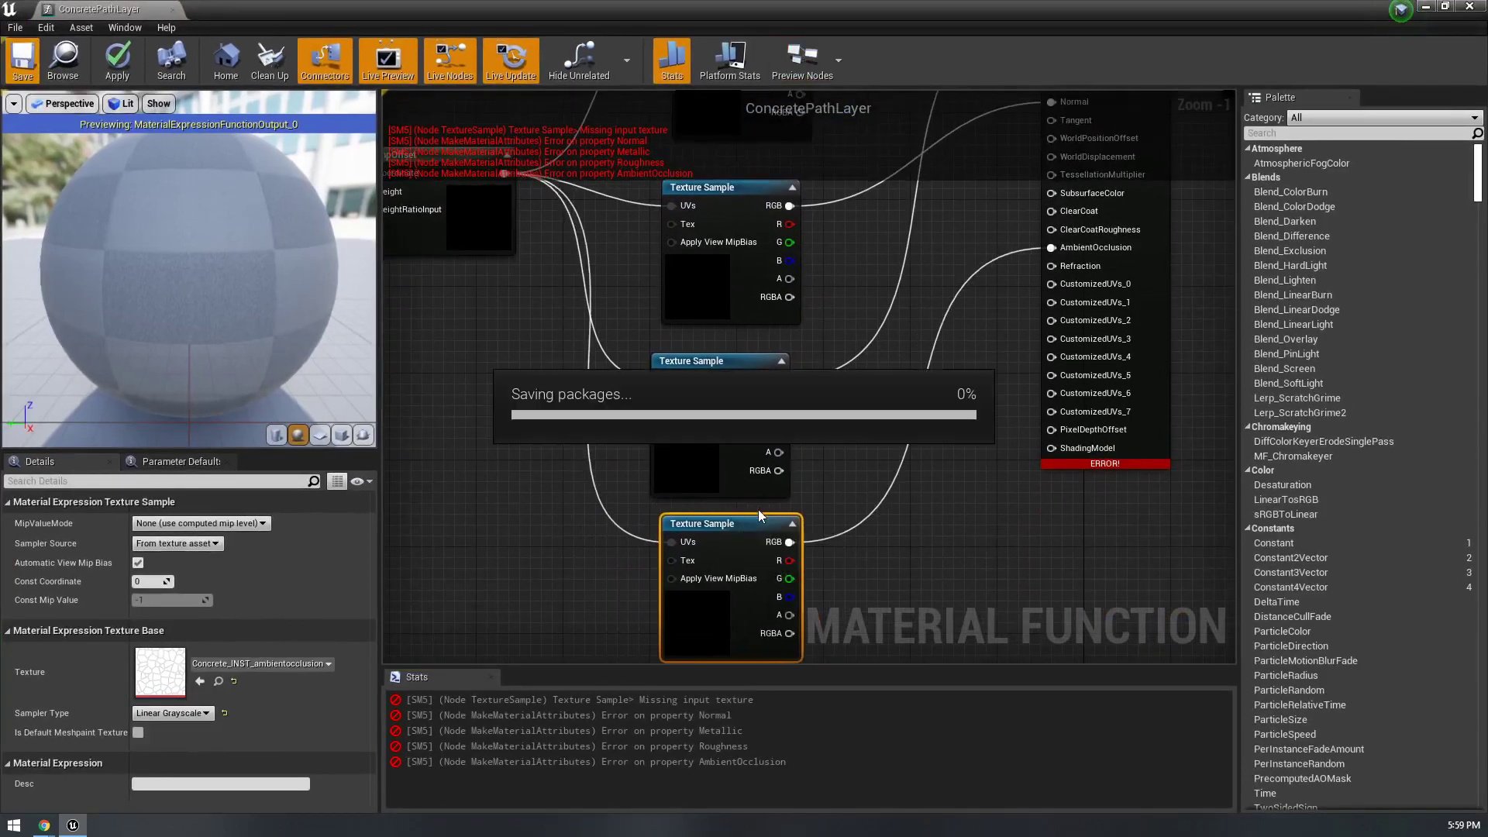
- Delete the roughness, normal, metallic and ambient occlusion texture samples from the ConcretePathLayer function
left_click(717, 480)
right_click_drag(819, 475, 902, 506)
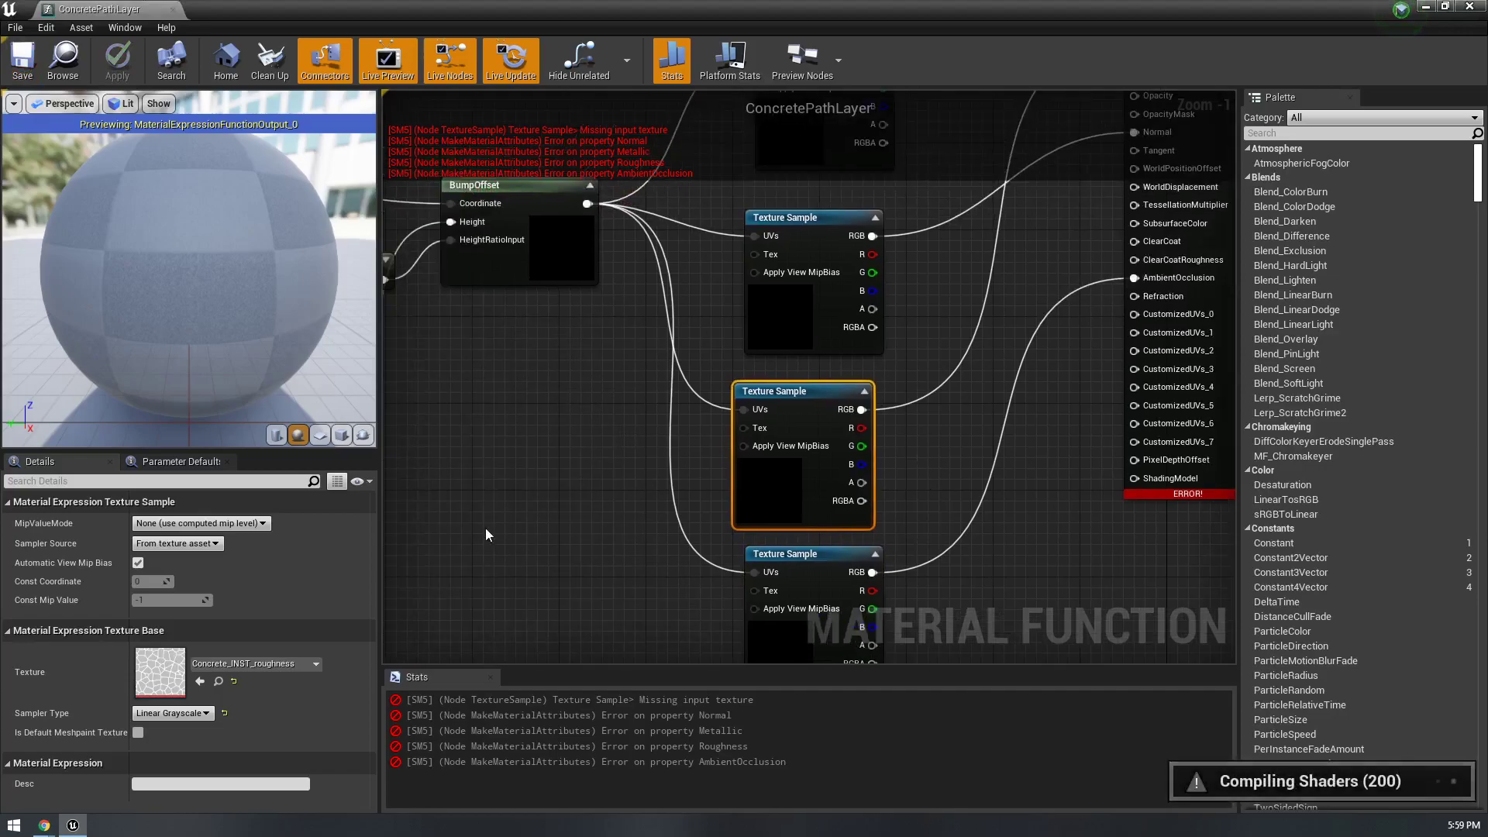
right_click_drag(752, 458, 927, 435)
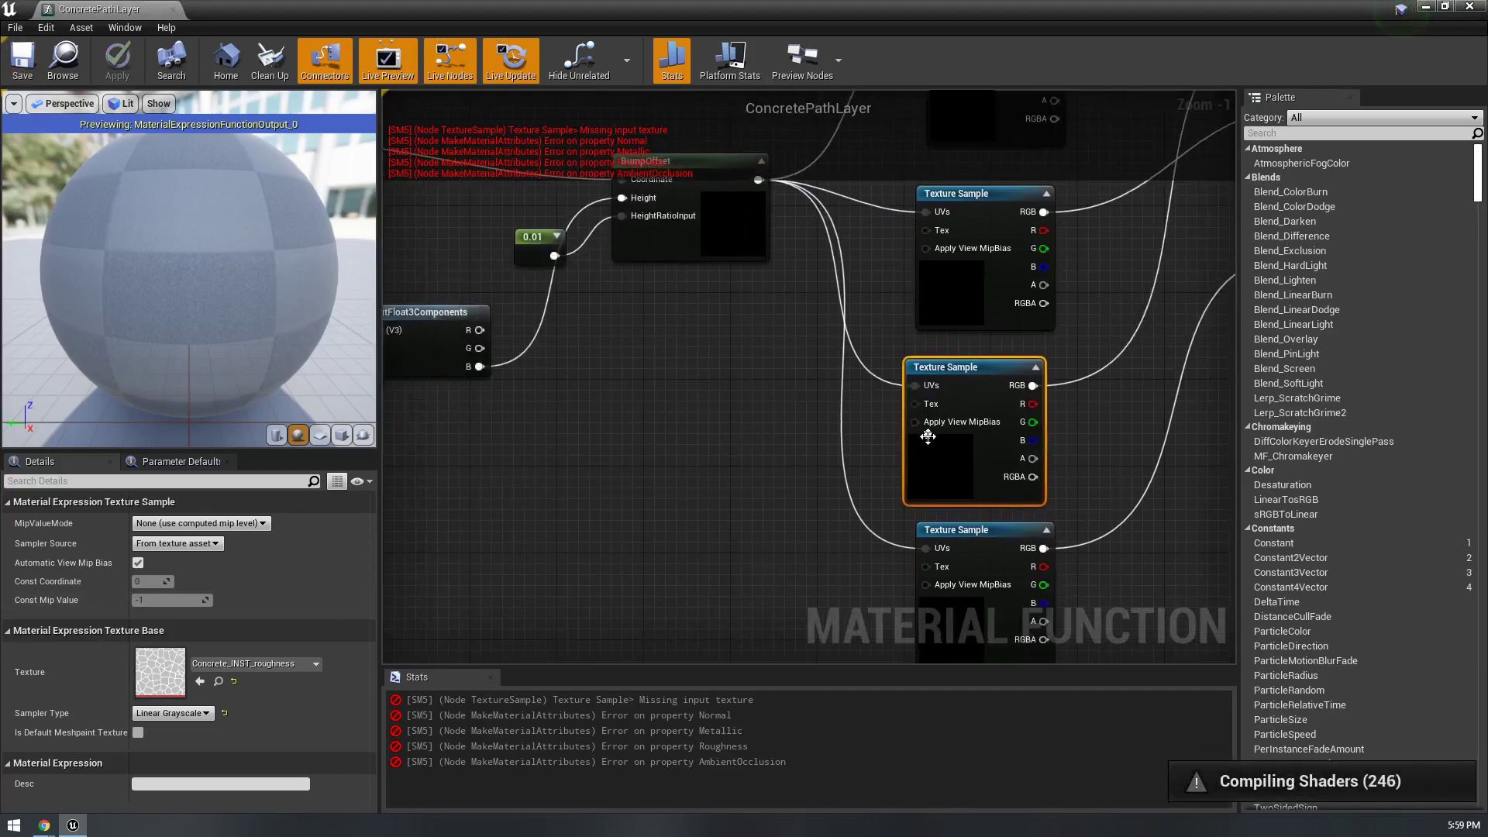
key("Delete")
scroll(953, 347, "down", 1)
right_click_drag(955, 341, 858, 434)
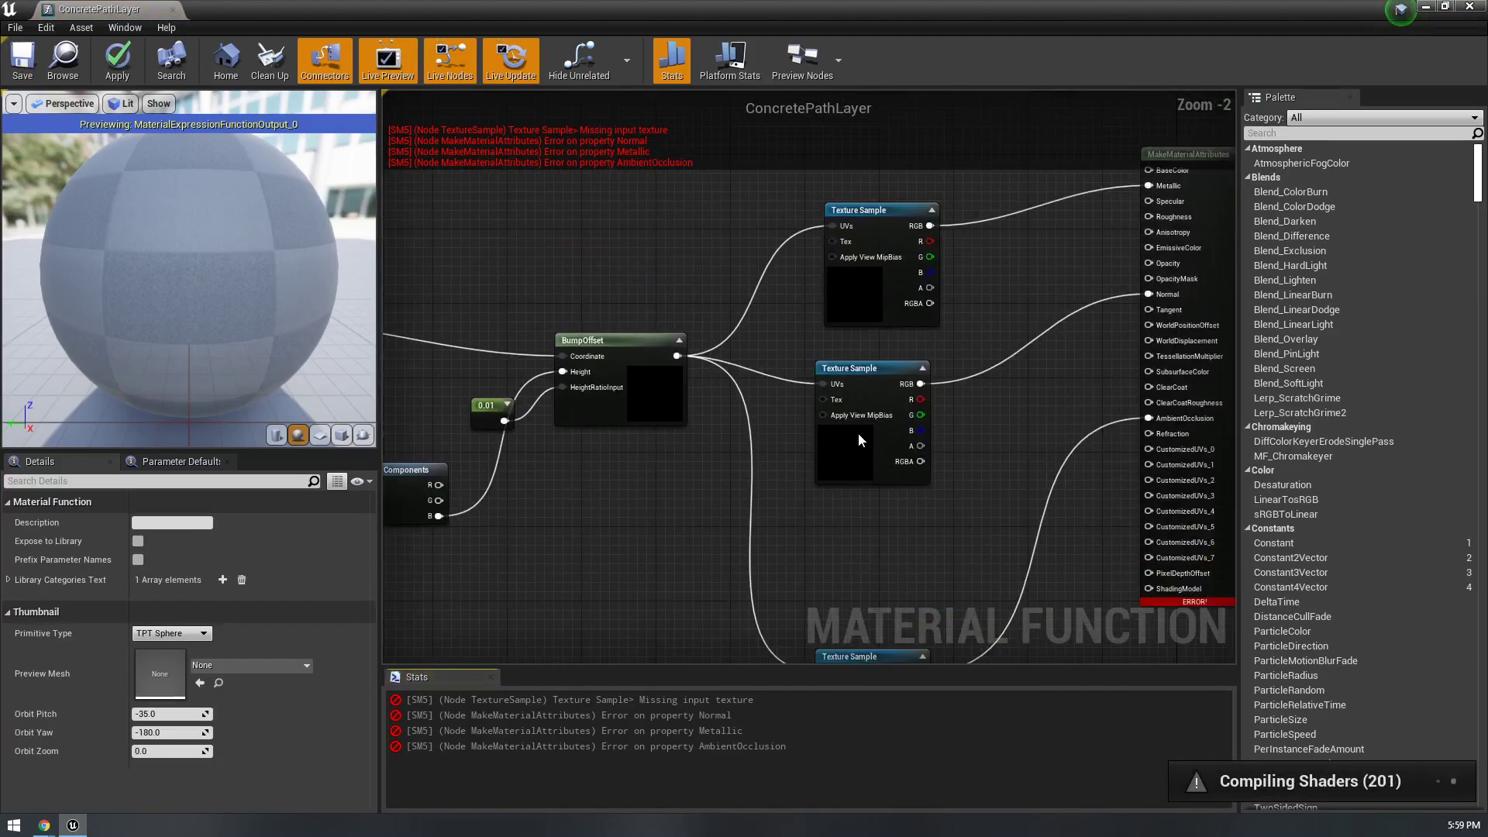
left_click(875, 395)
key("Delete")
left_click(885, 267)
key("Delete")
scroll(879, 388, "down", 2)
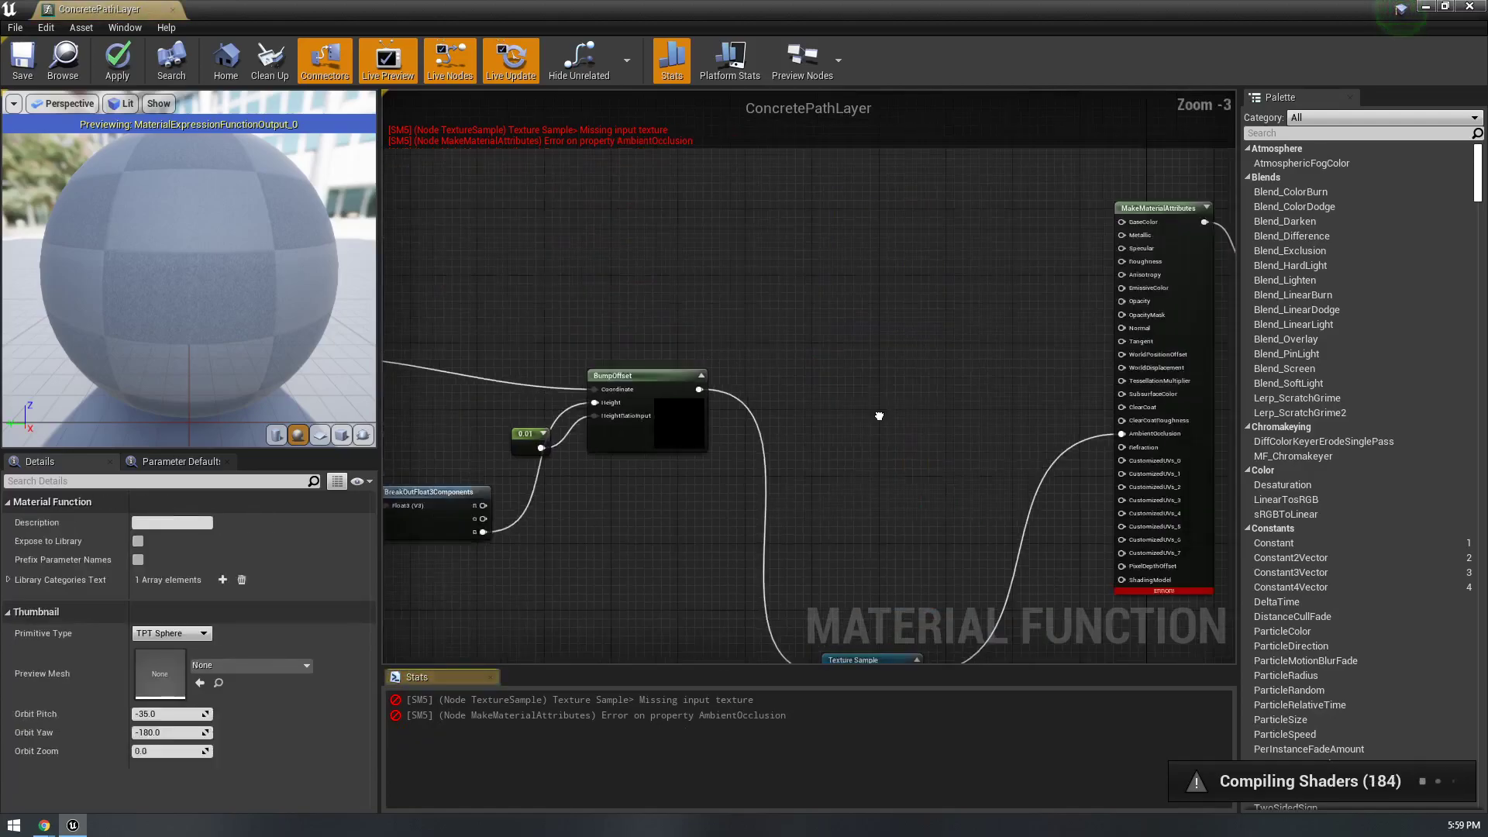
left_click(862, 570)
key("Delete")
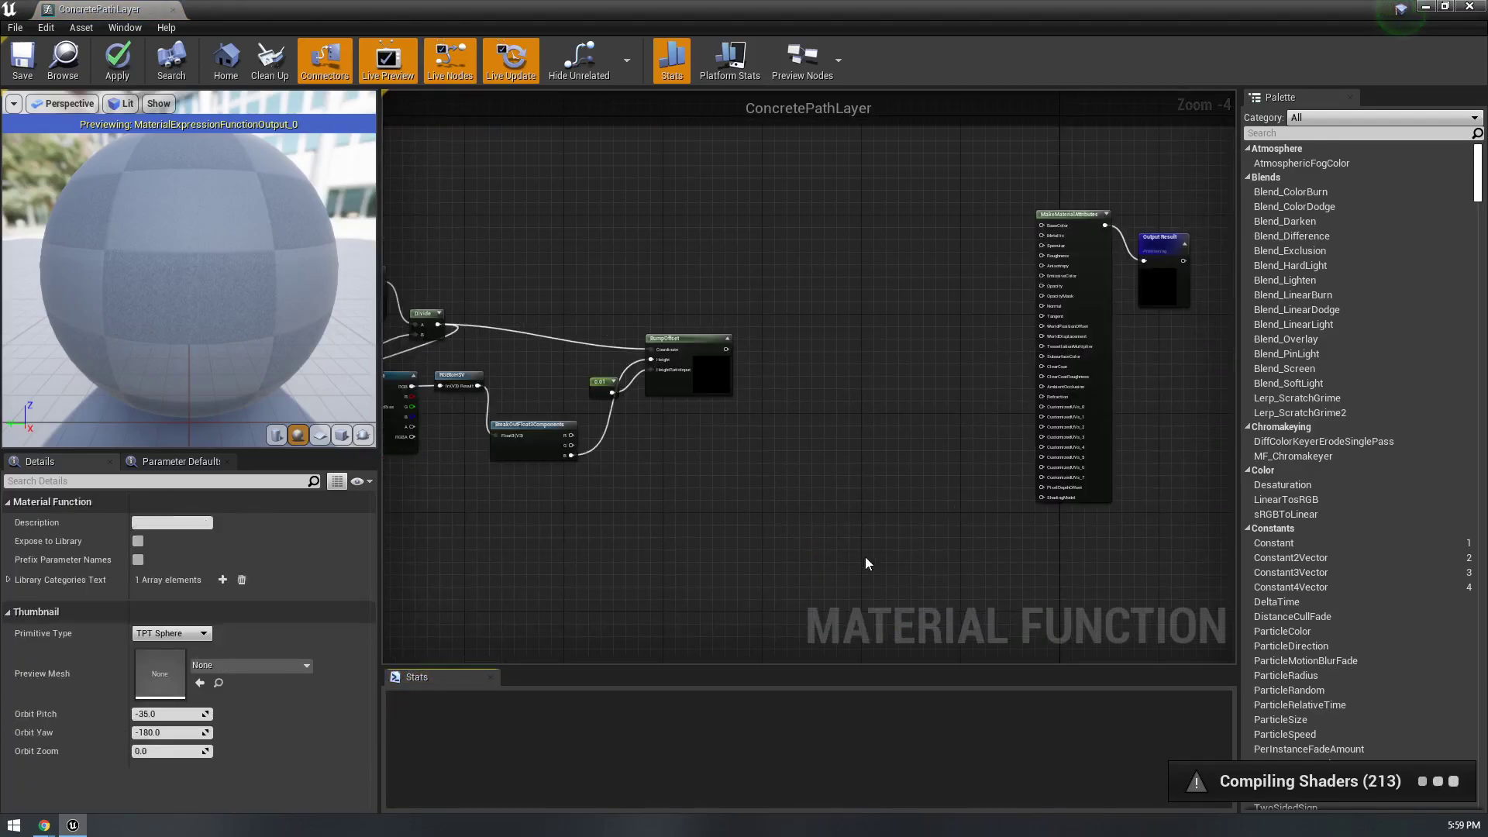
left_click_drag(737, 9, 1487, 9)
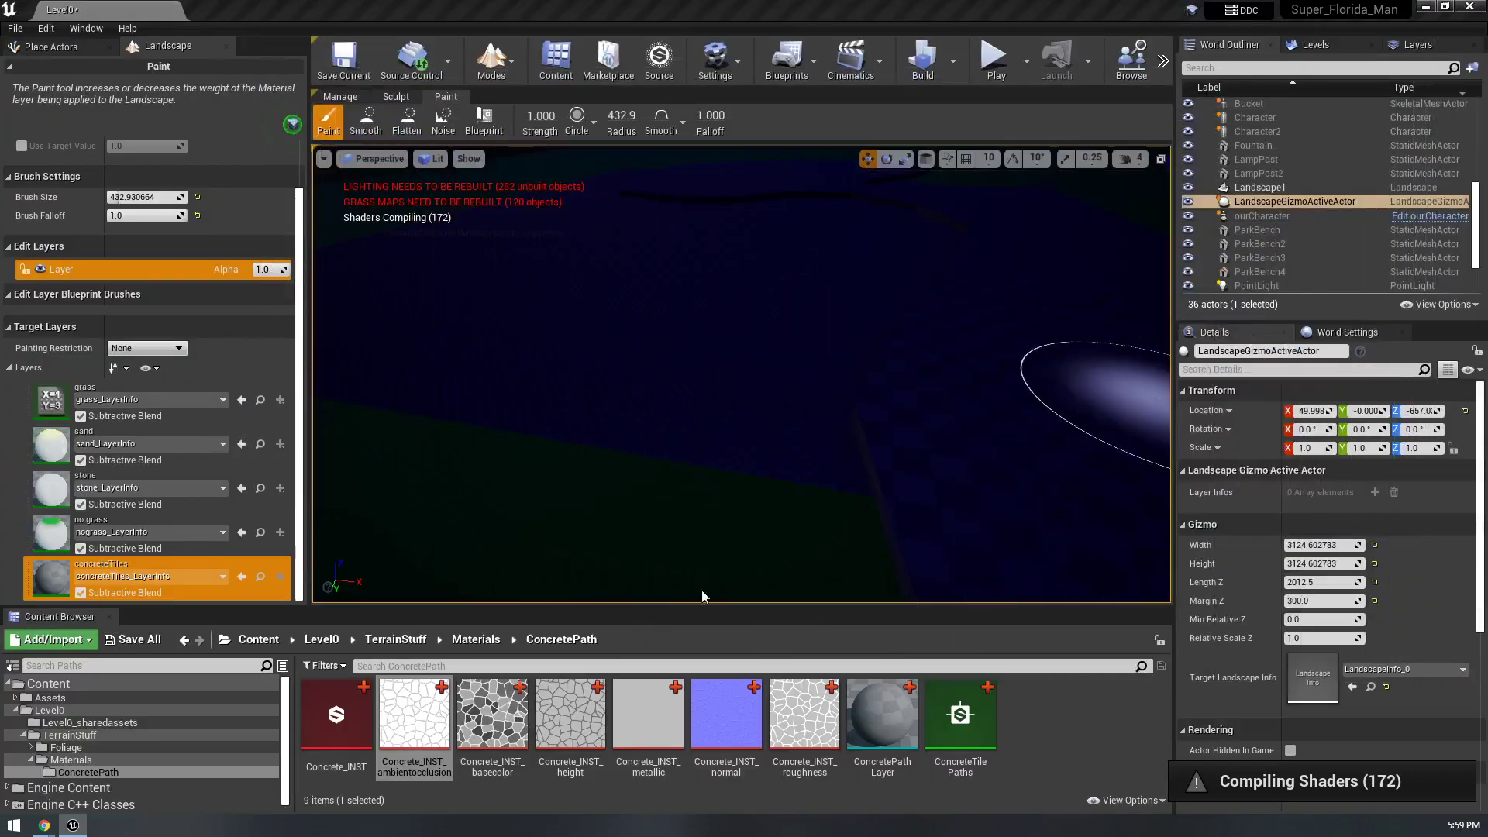
- Edit the Concrete_INST substance instance, check the tiles on the terrain, and save the changes
left_click(332, 729)
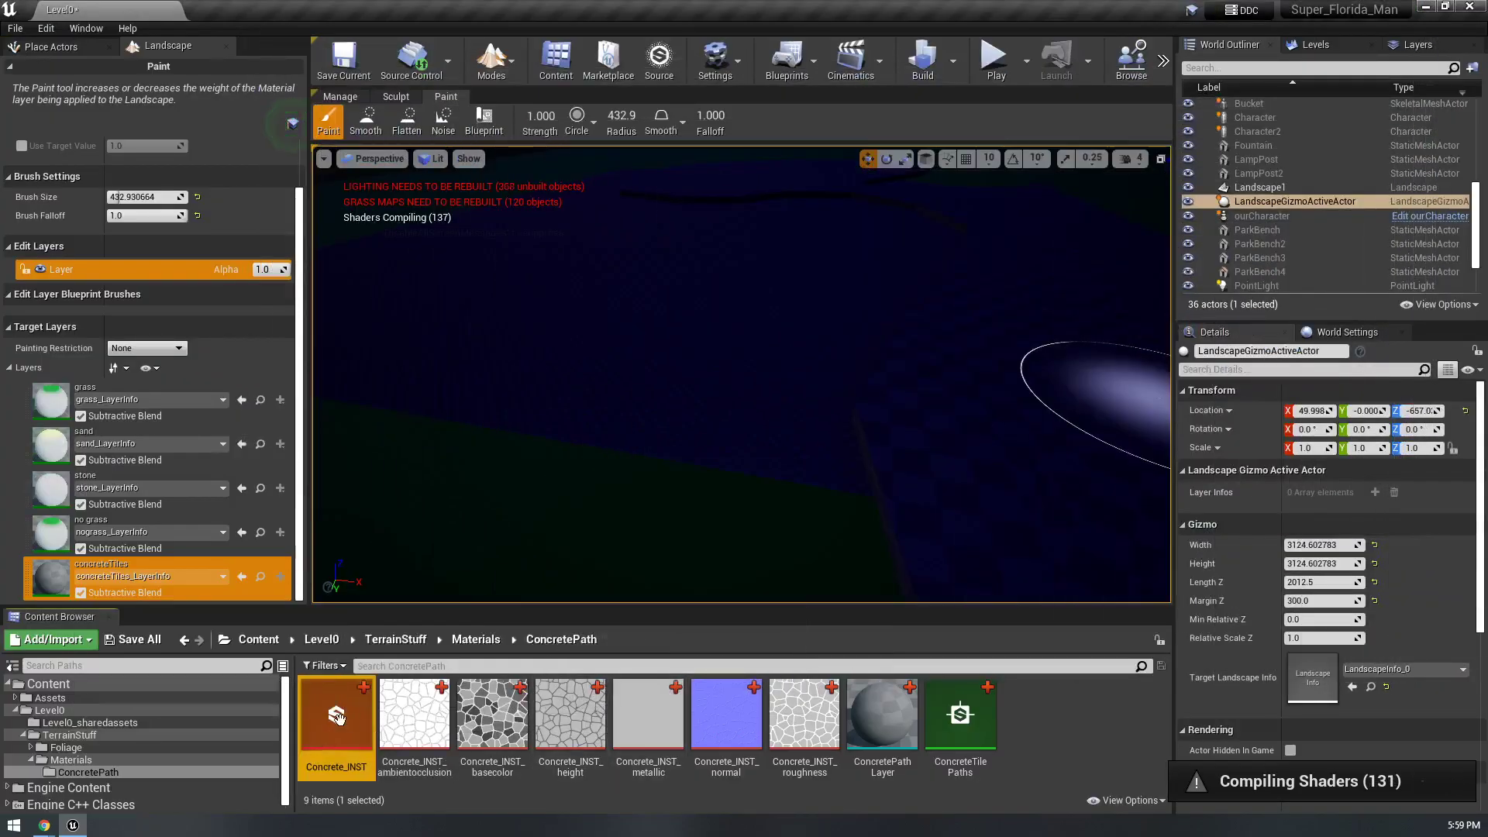
right_click(341, 726)
left_click(506, 626)
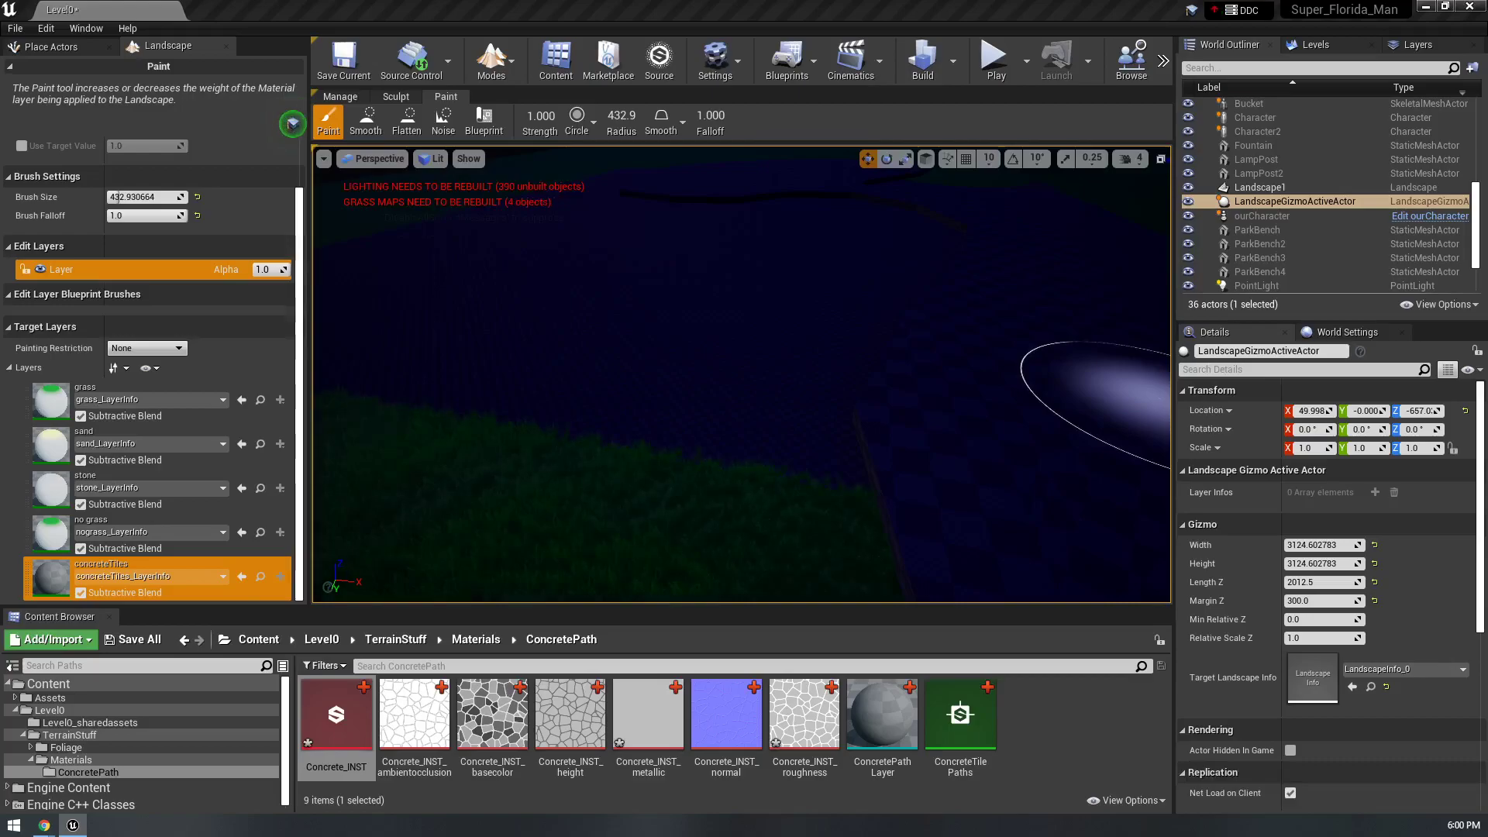
mouse_move(681, 462)
right_mouse_down()
mouse_move(783, 411)
mouse_move(767, 412)
right_mouse_up()
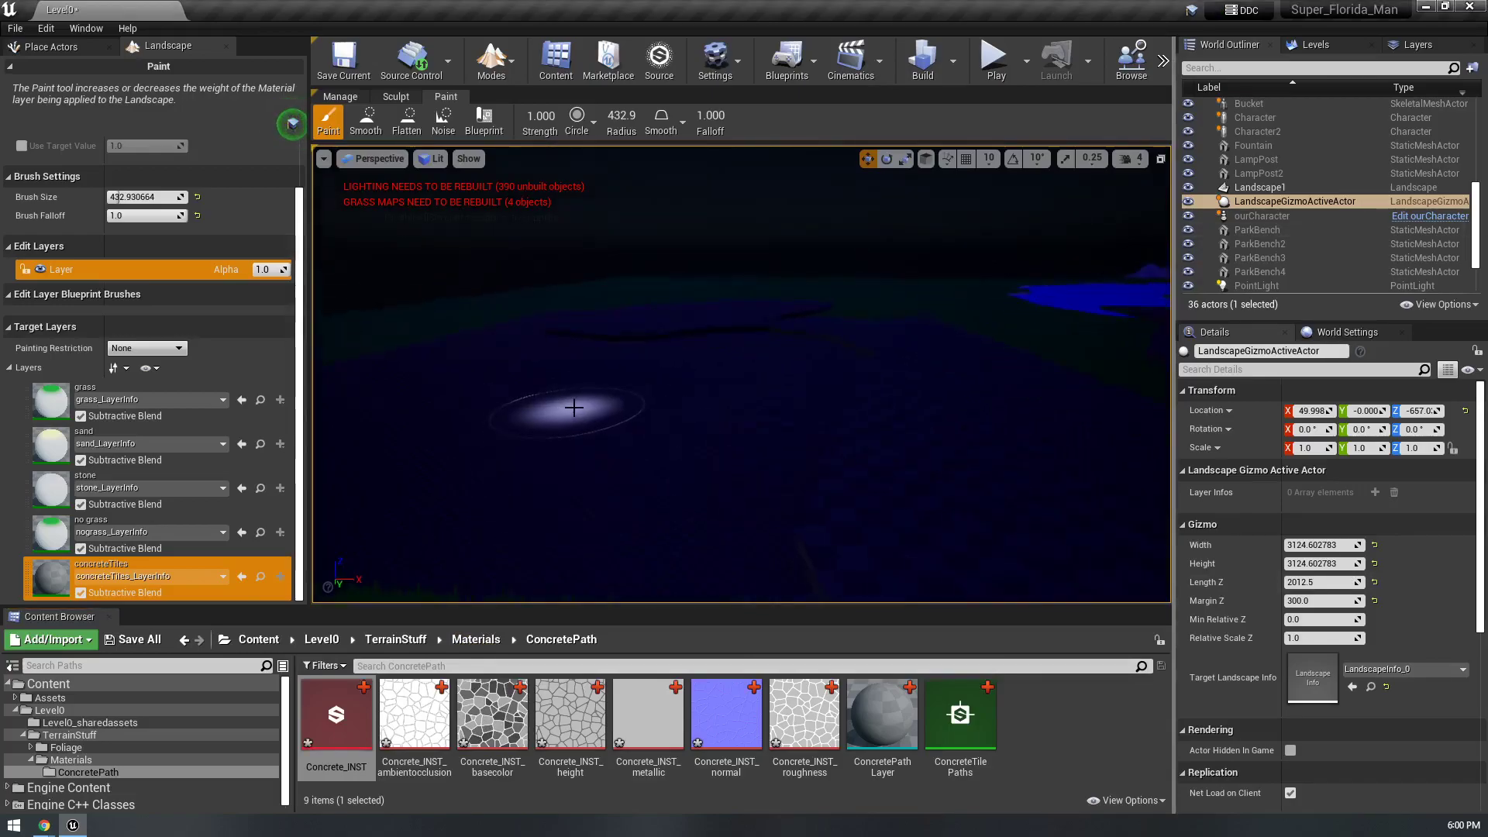
key("ctrl+s")
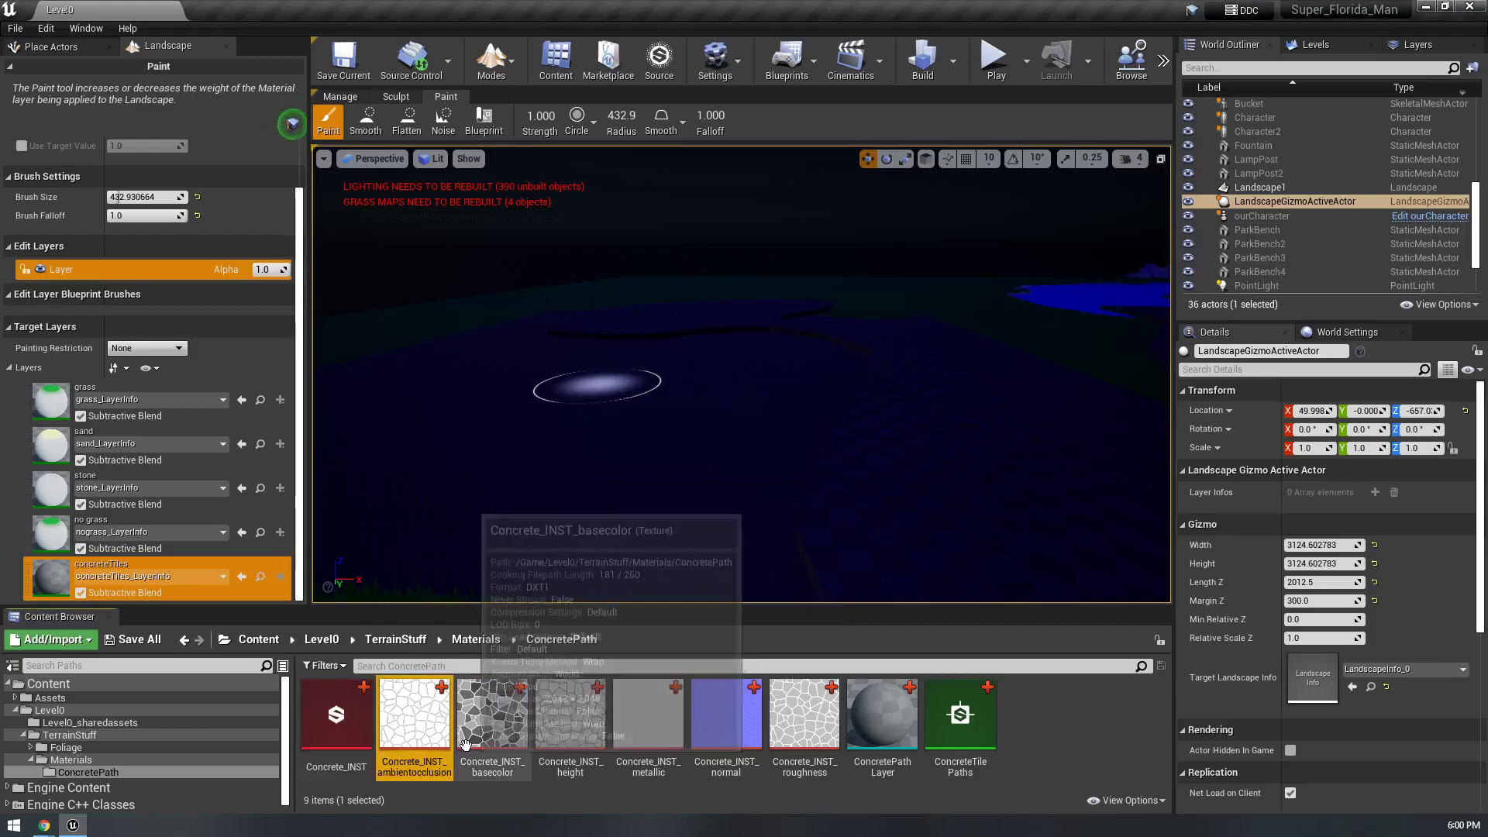
- Use the Concrete_INST basecolor texture in the ConcretePathLayer function, save it, and review the sample feeding BaseColor
left_click(493, 713)
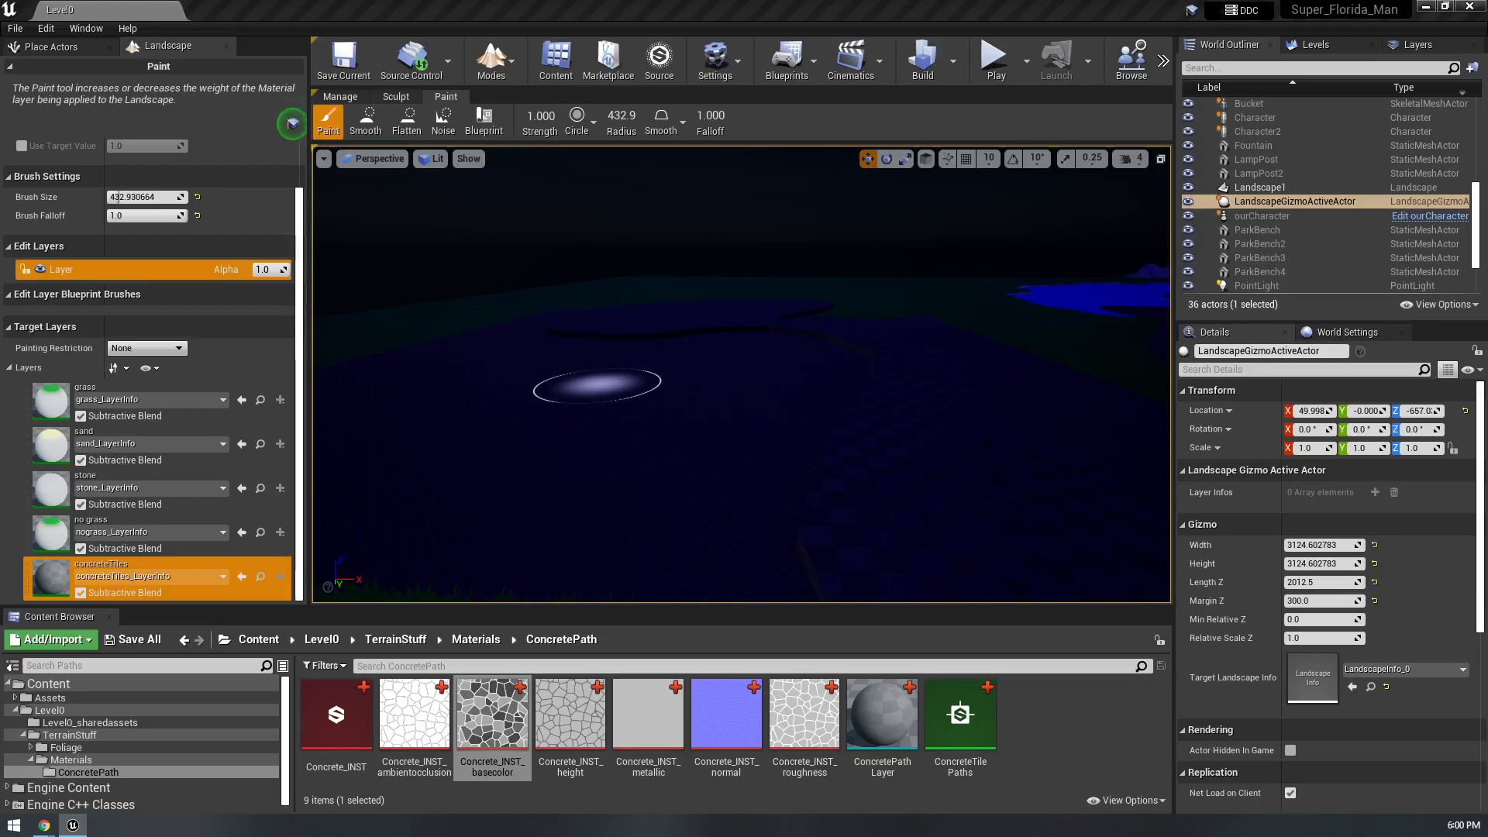
left_click_drag(1092, 166, 721, 7)
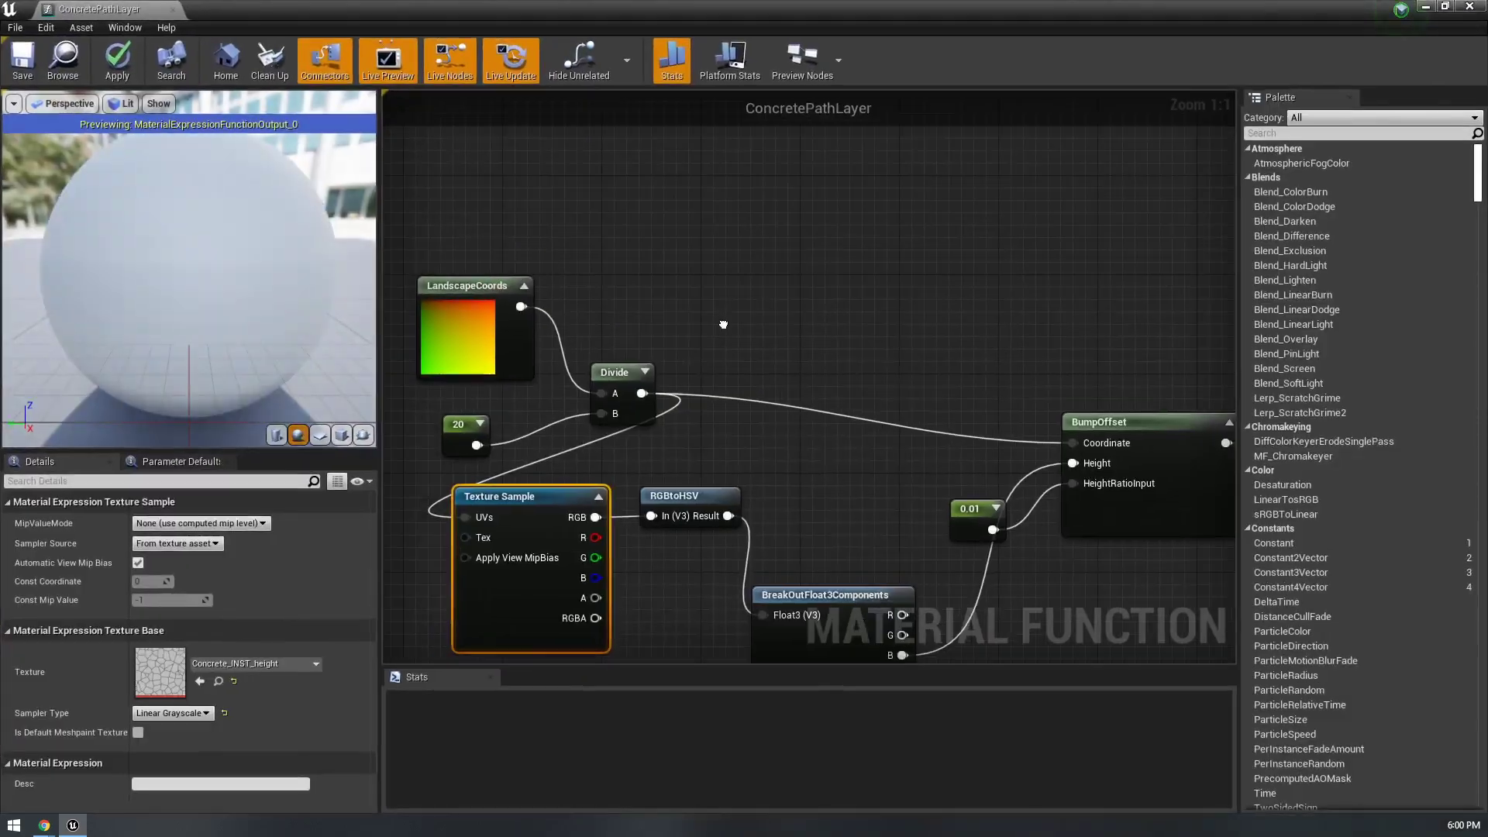
right_click_drag(724, 325, 874, 240)
left_click(22, 60)
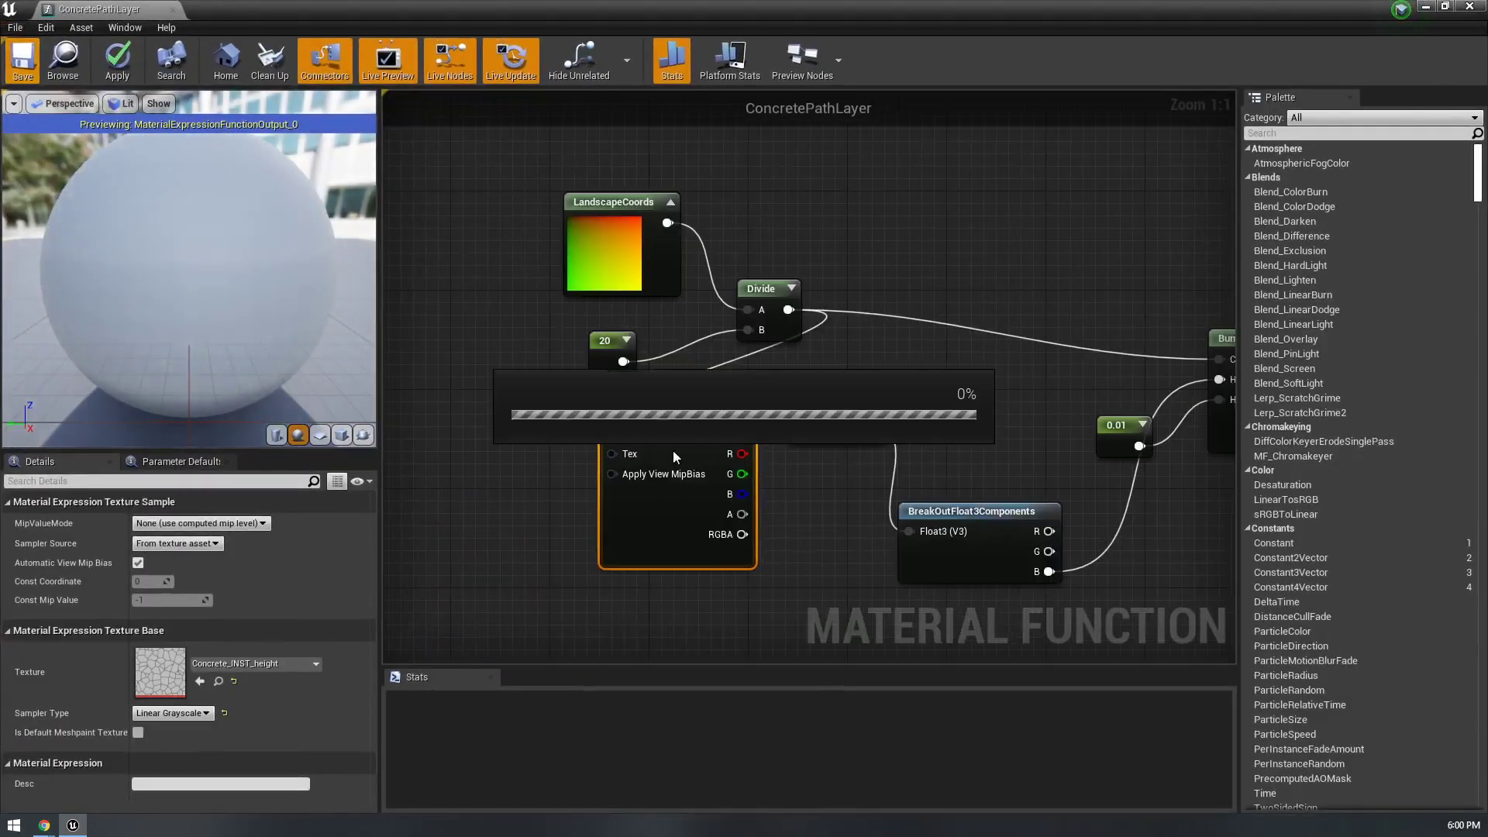
right_click_drag(1152, 400, 319, 432)
right_click_drag(951, 294, 888, 349)
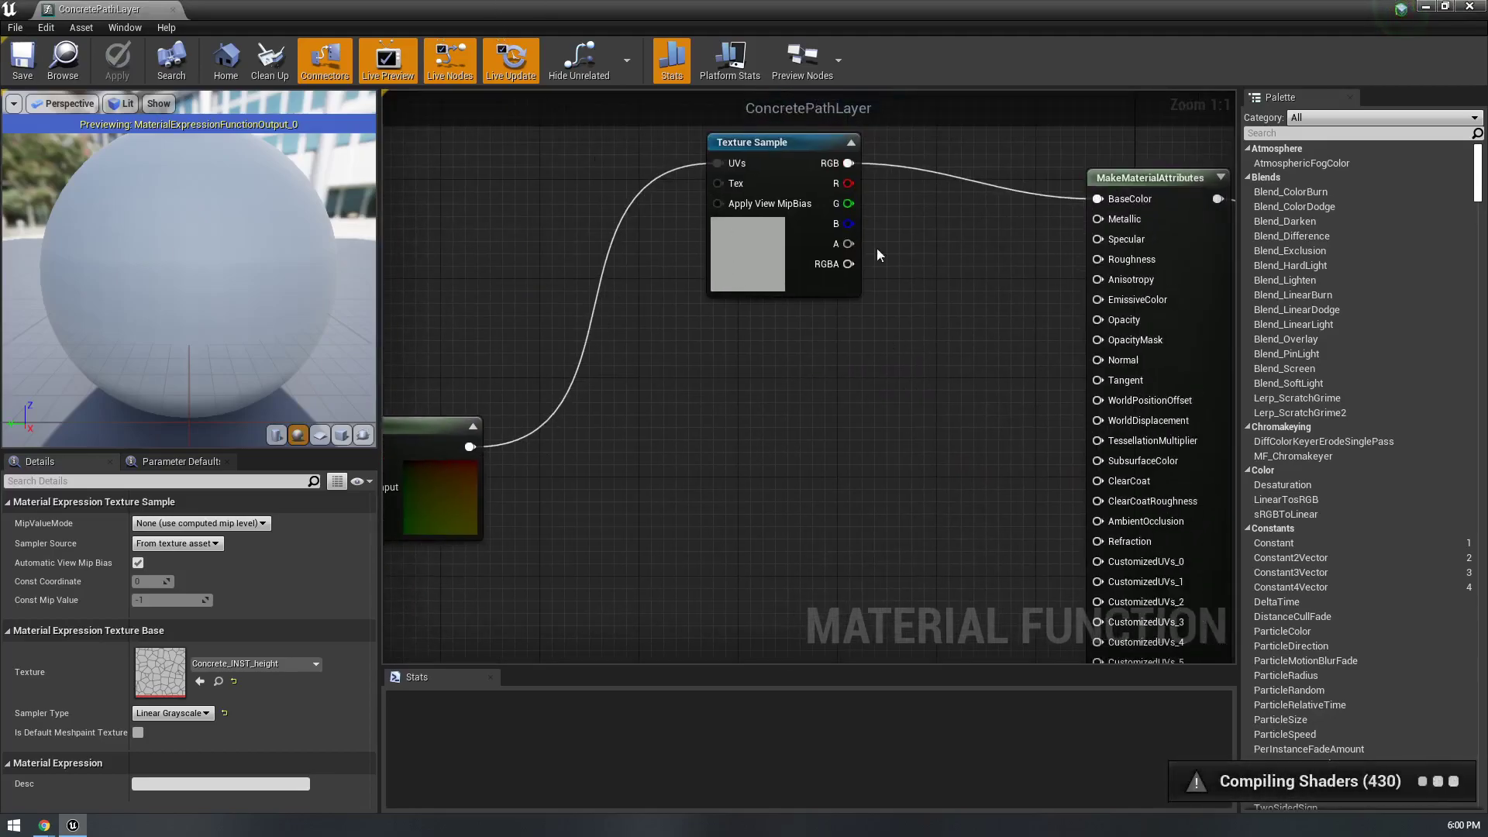
- Add a Concrete_INST_metallic texture sample to ConcretePathLayer, feed its UVs from the BumpOffset, and connect its RGB to Metallic
left_click_drag(693, 7, 705, 109)
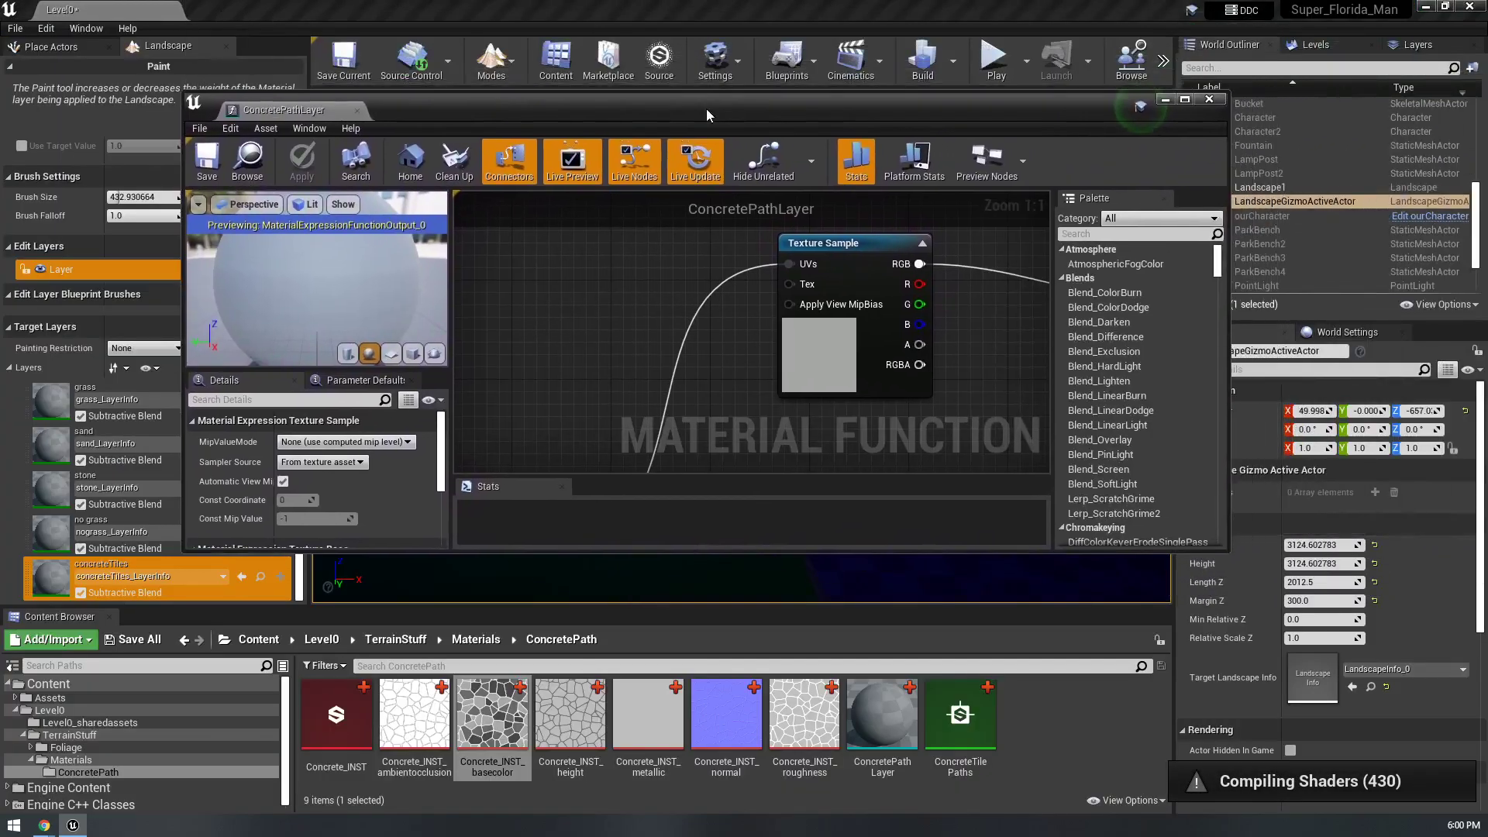
right_click_drag(869, 374, 689, 292)
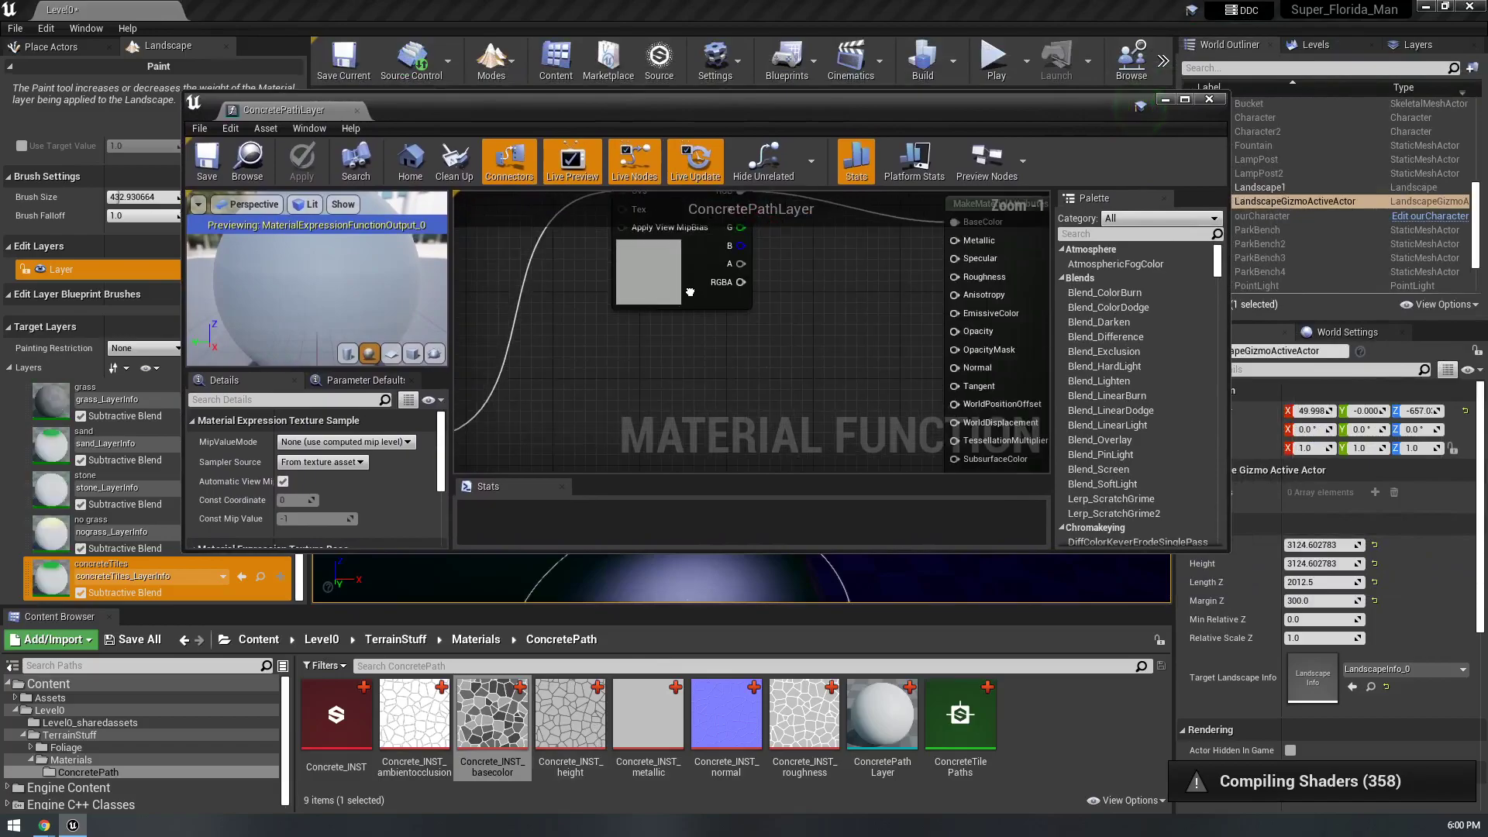
scroll(712, 417, "down", 1)
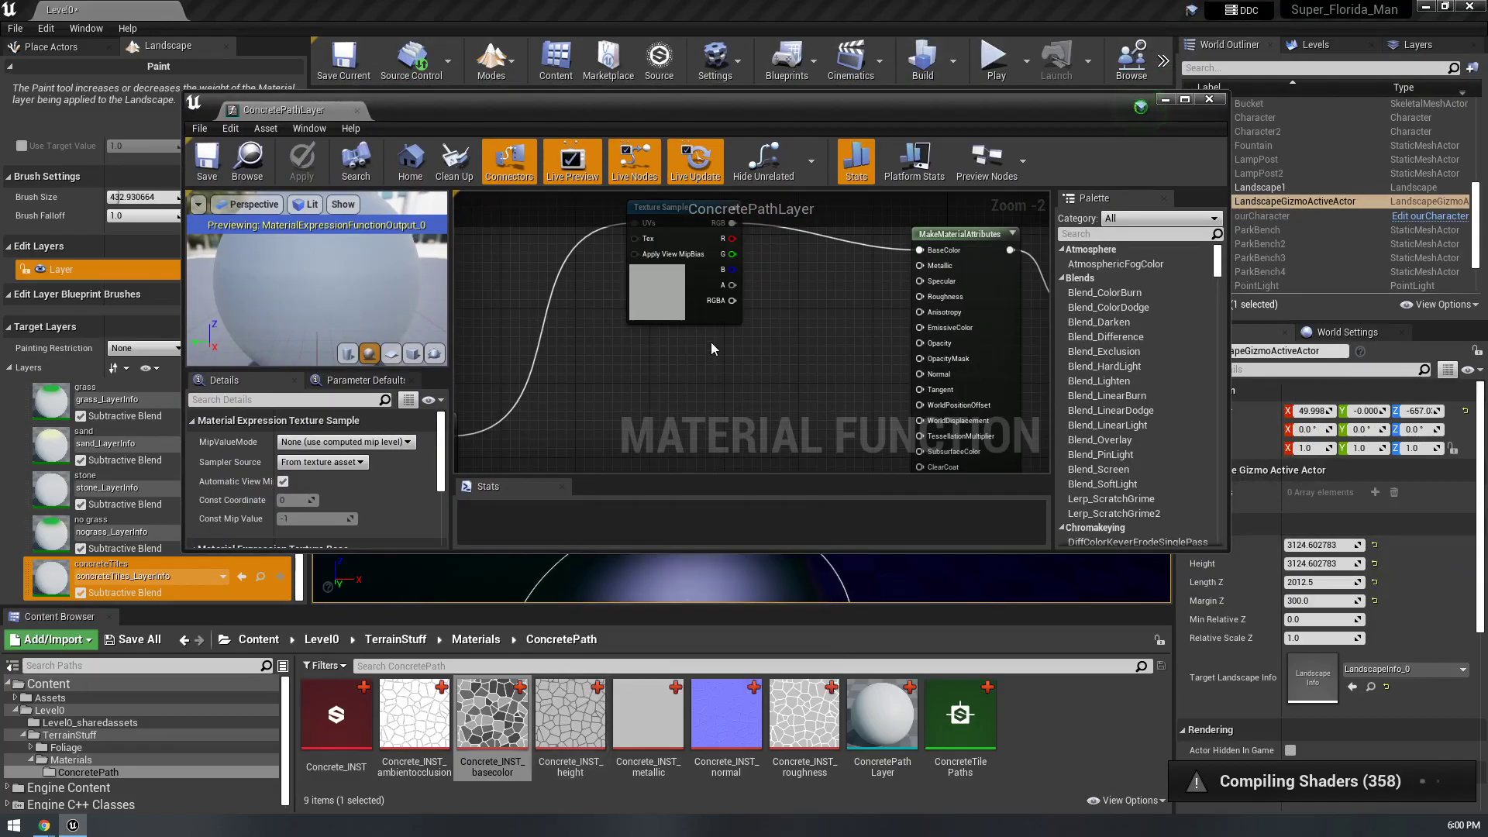
scroll(710, 341, "down", 1)
right_click_drag(710, 342, 757, 284)
left_click_drag(648, 713, 523, 368)
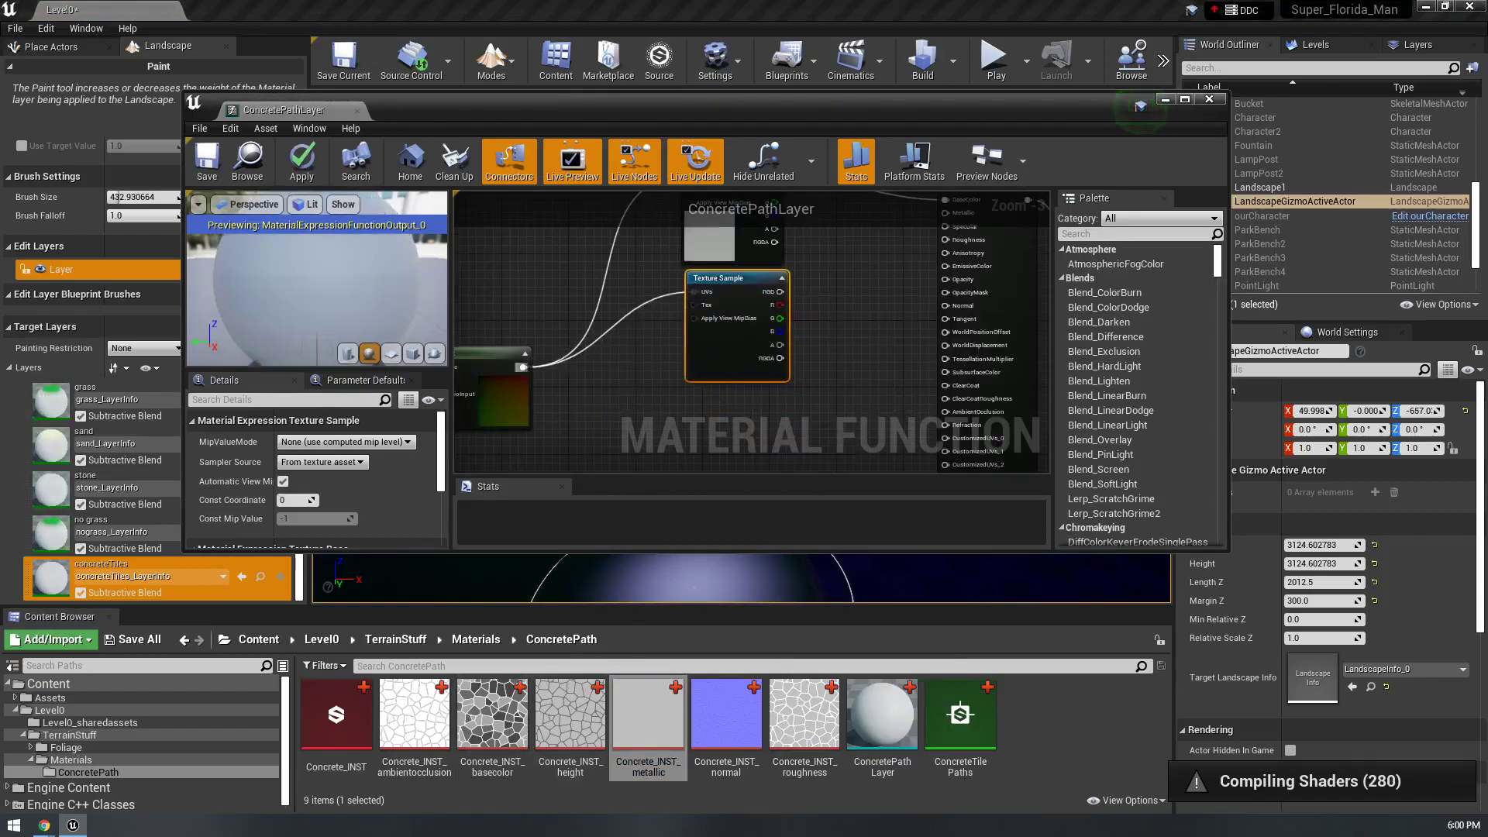
right_click_drag(643, 310, 578, 409)
left_click_drag(714, 391, 881, 313)
right_click_drag(779, 390, 836, 258)
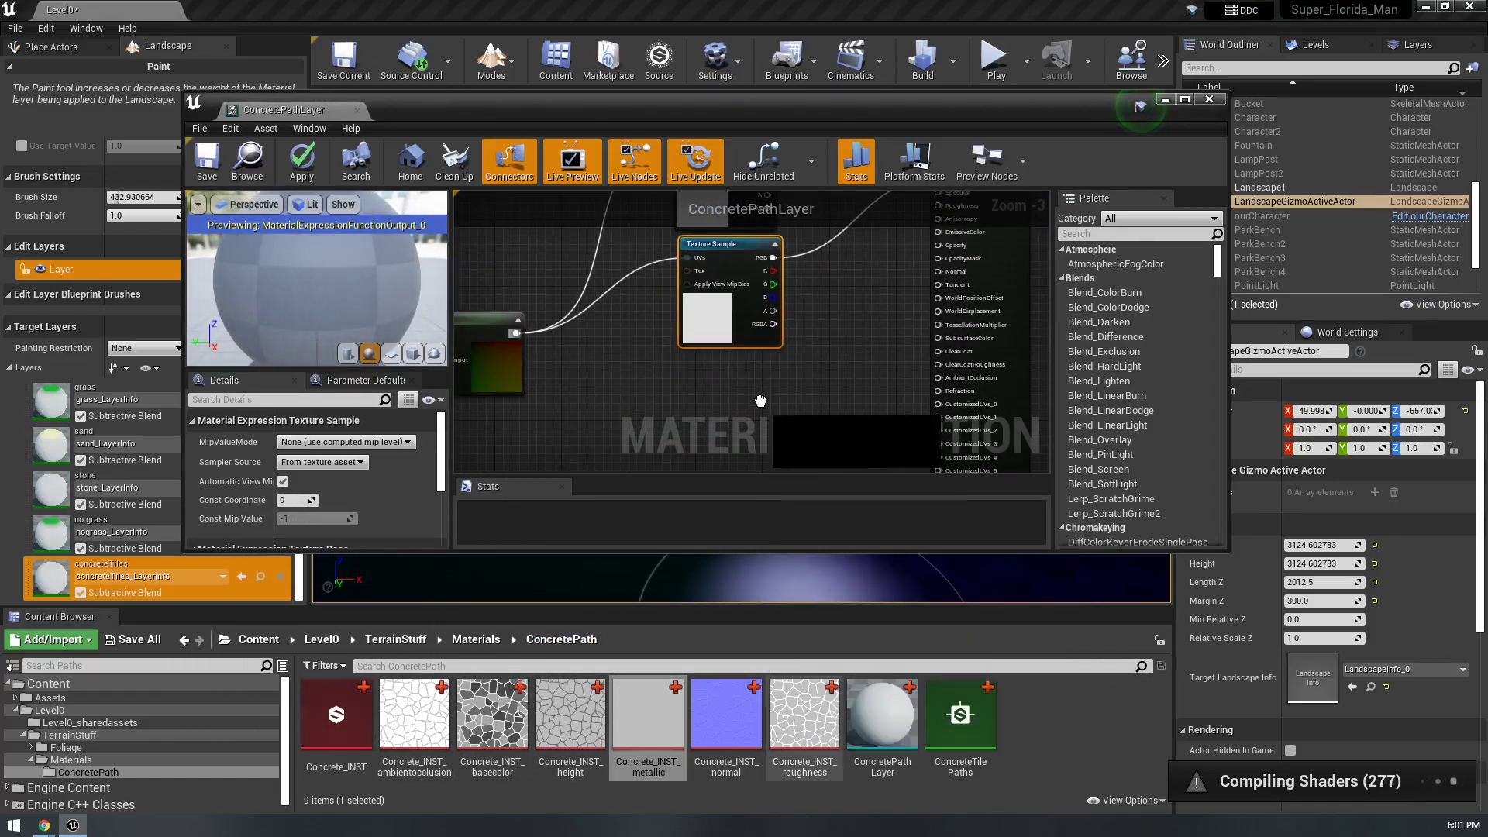
- Add a Concrete_INST_roughness texture sample with UVs from the BumpOffset and connect its RGB to Roughness
left_click_drag(711, 415, 516, 334)
right_click_drag(799, 359, 693, 429)
left_click_drag(676, 443, 835, 276)
right_click_drag(766, 374, 859, 246)
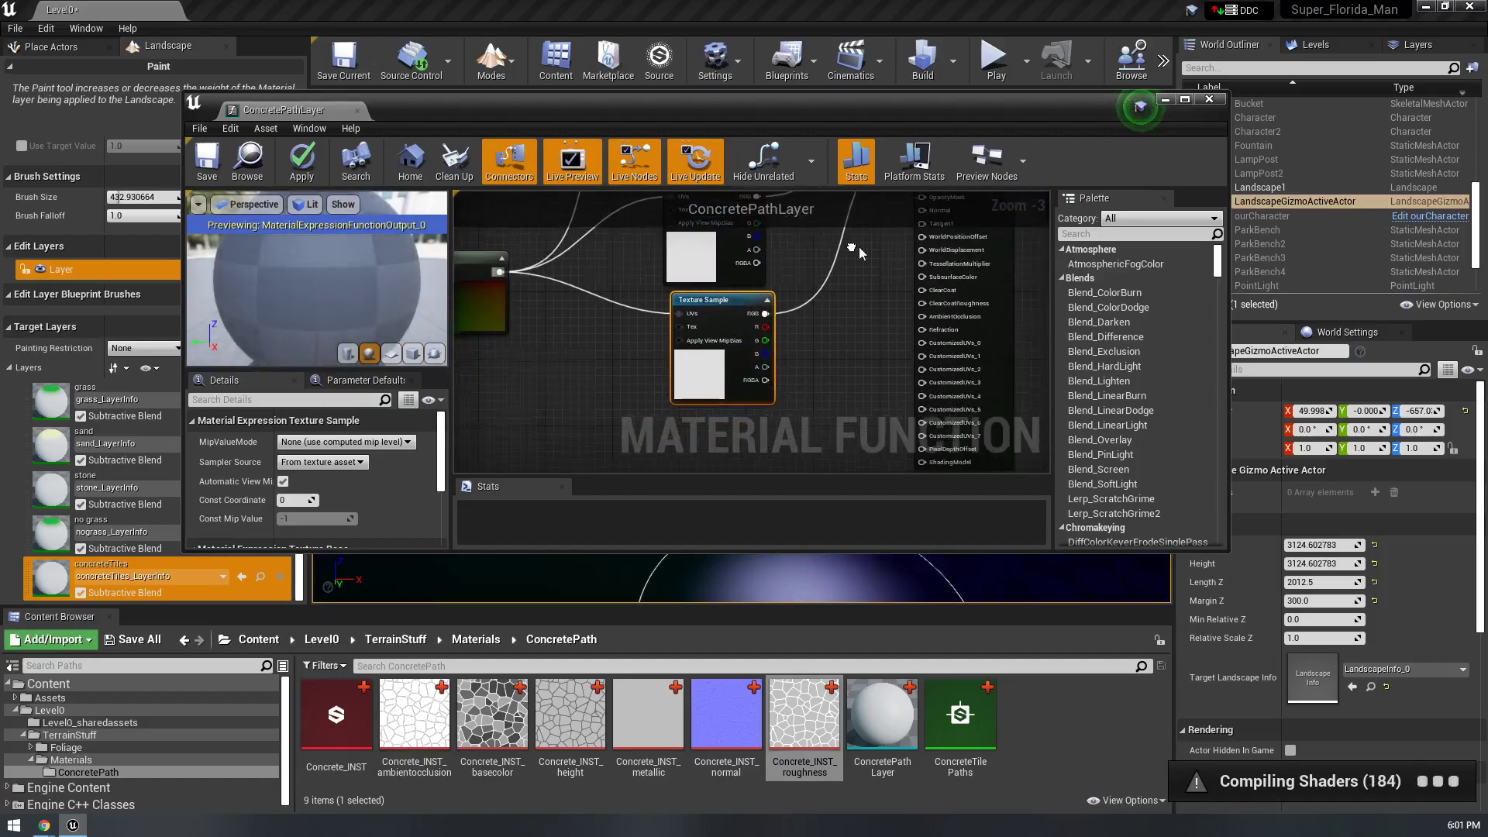
- Preview the Concrete_INST_normal texture, add it as a sample with UVs from the BumpOffset, and connect its RGB to Normal
left_click(713, 744)
double_click(713, 744)
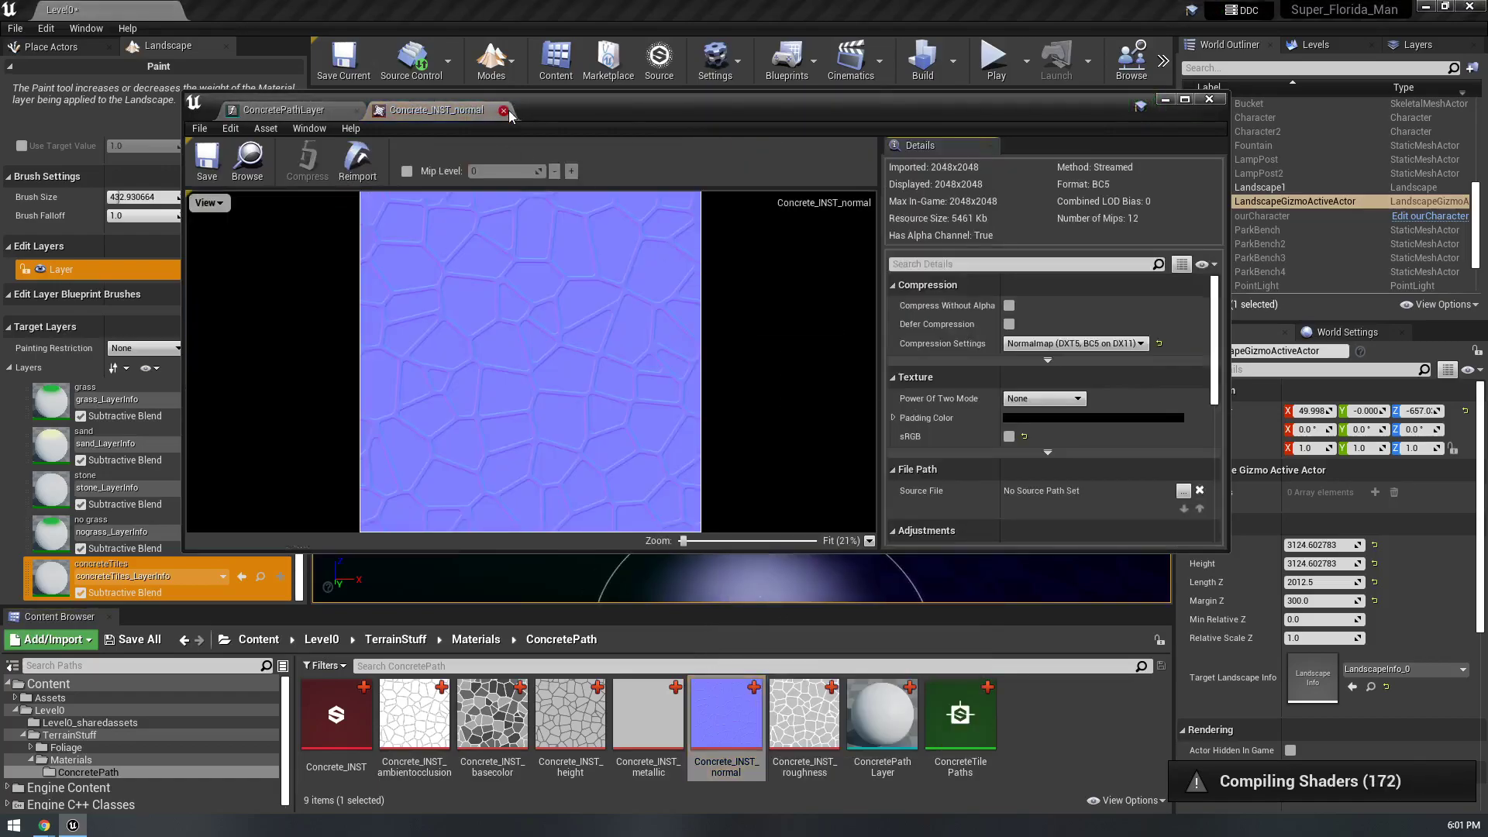
left_click(504, 110)
left_click_drag(726, 717, 505, 271)
left_click_drag(770, 430, 936, 320)
right_click_drag(801, 378, 772, 183)
right_click_drag(757, 394, 768, 349)
- Connect a Concrete_INST_ambientocclusion sample from the BumpOffset to AmbientOcclusion, then save and close the ConcretePathLayer function
left_click_drag(401, 747, 676, 391)
right_click_drag(676, 391, 769, 431)
left_click_drag(760, 406, 598, 278)
right_click_drag(744, 387, 474, 287)
left_click_drag(594, 446, 714, 289)
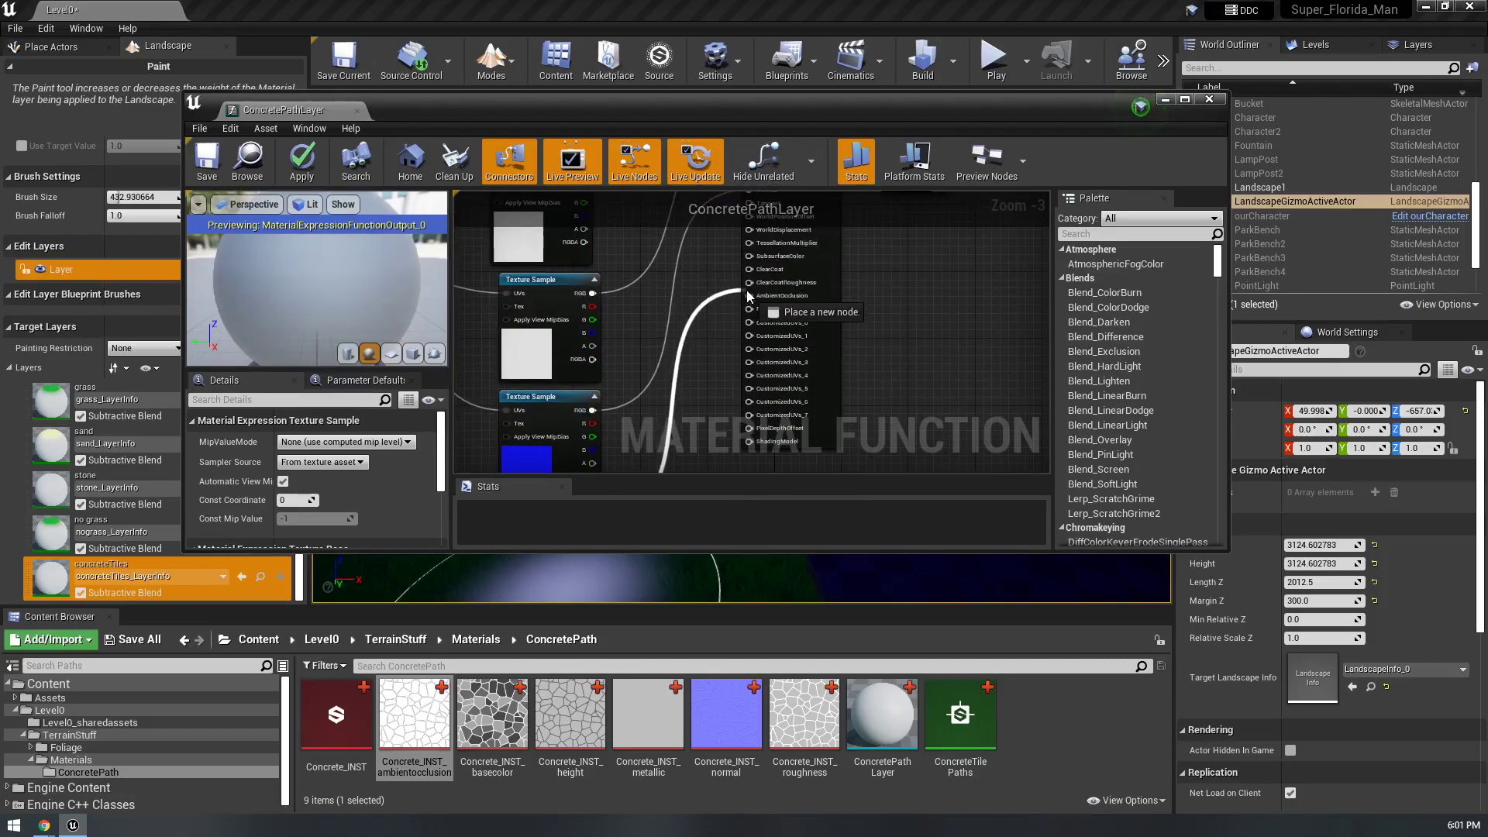
left_click_drag(748, 296, 749, 295)
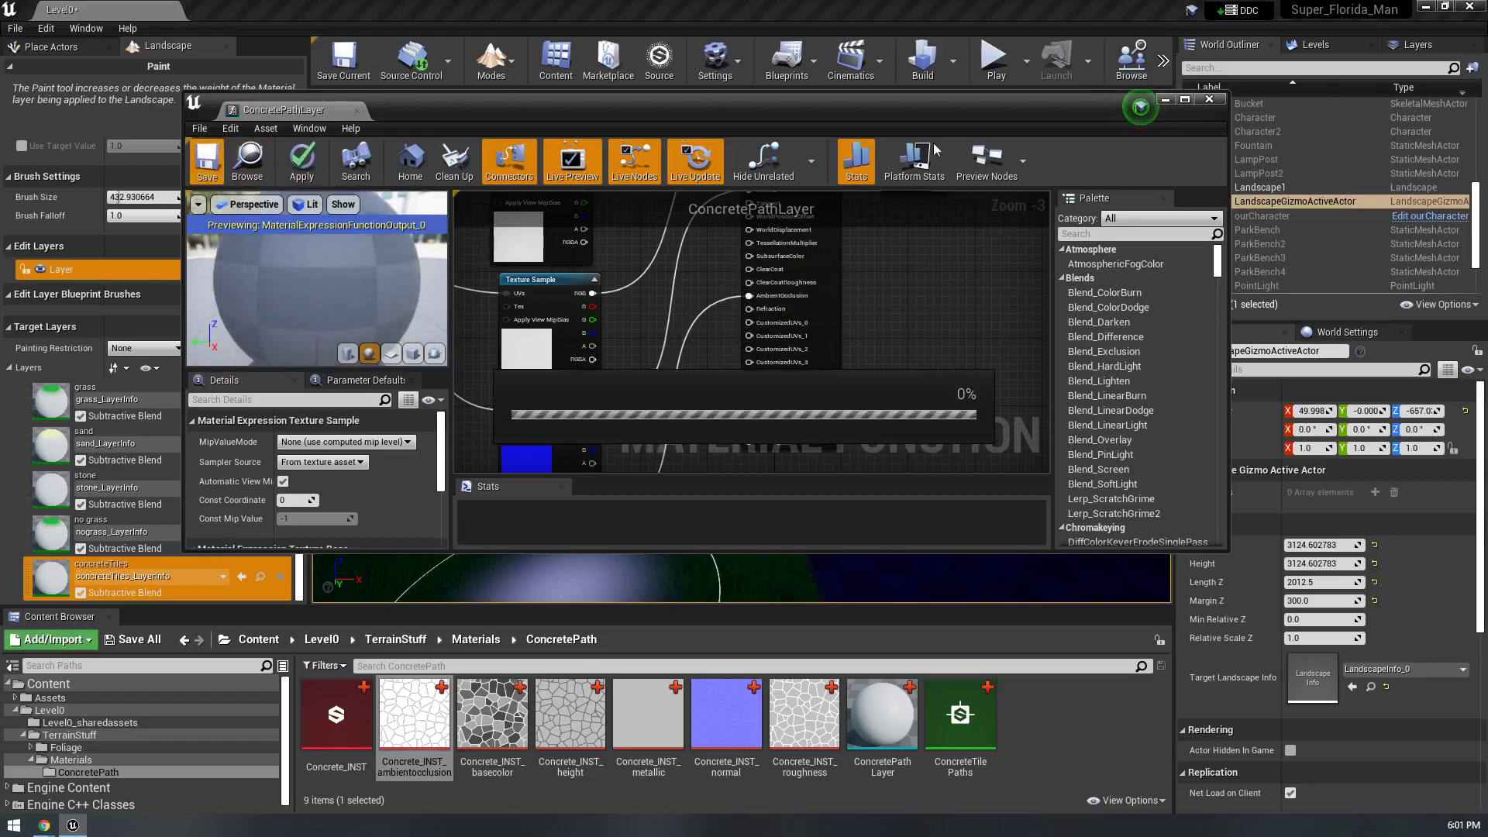
left_click(1209, 99)
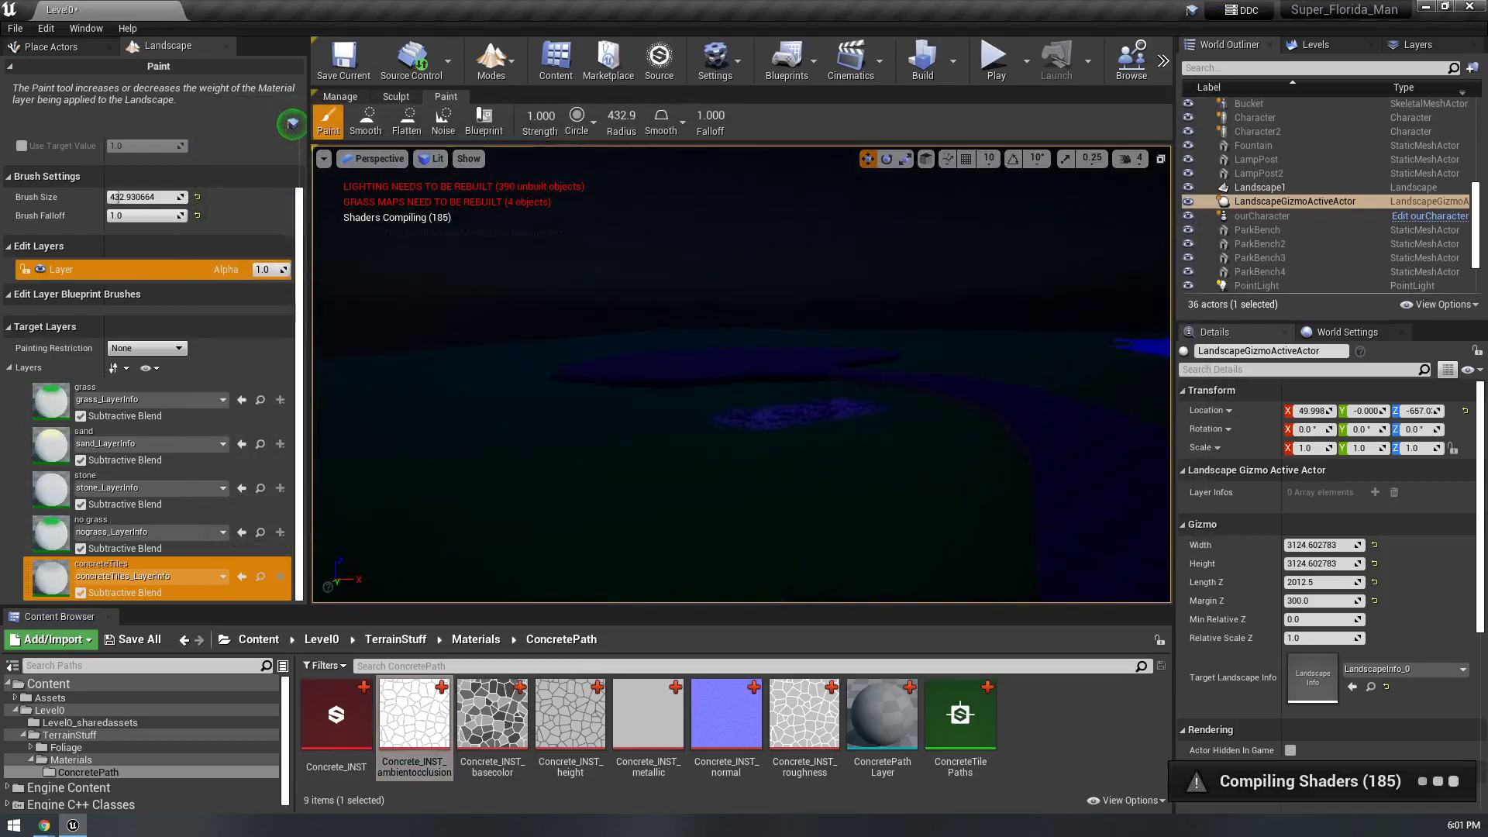
- Examine the tiles on the terrain and review the divide and BumpOffset network of the ConcretePathLayer function
key("w")
mouse_move(743, 374)
right_mouse_down()
mouse_move(849, 492)
mouse_move(829, 476)
mouse_move(837, 492)
mouse_move(813, 496)
right_mouse_up()
key("w")
key("w")
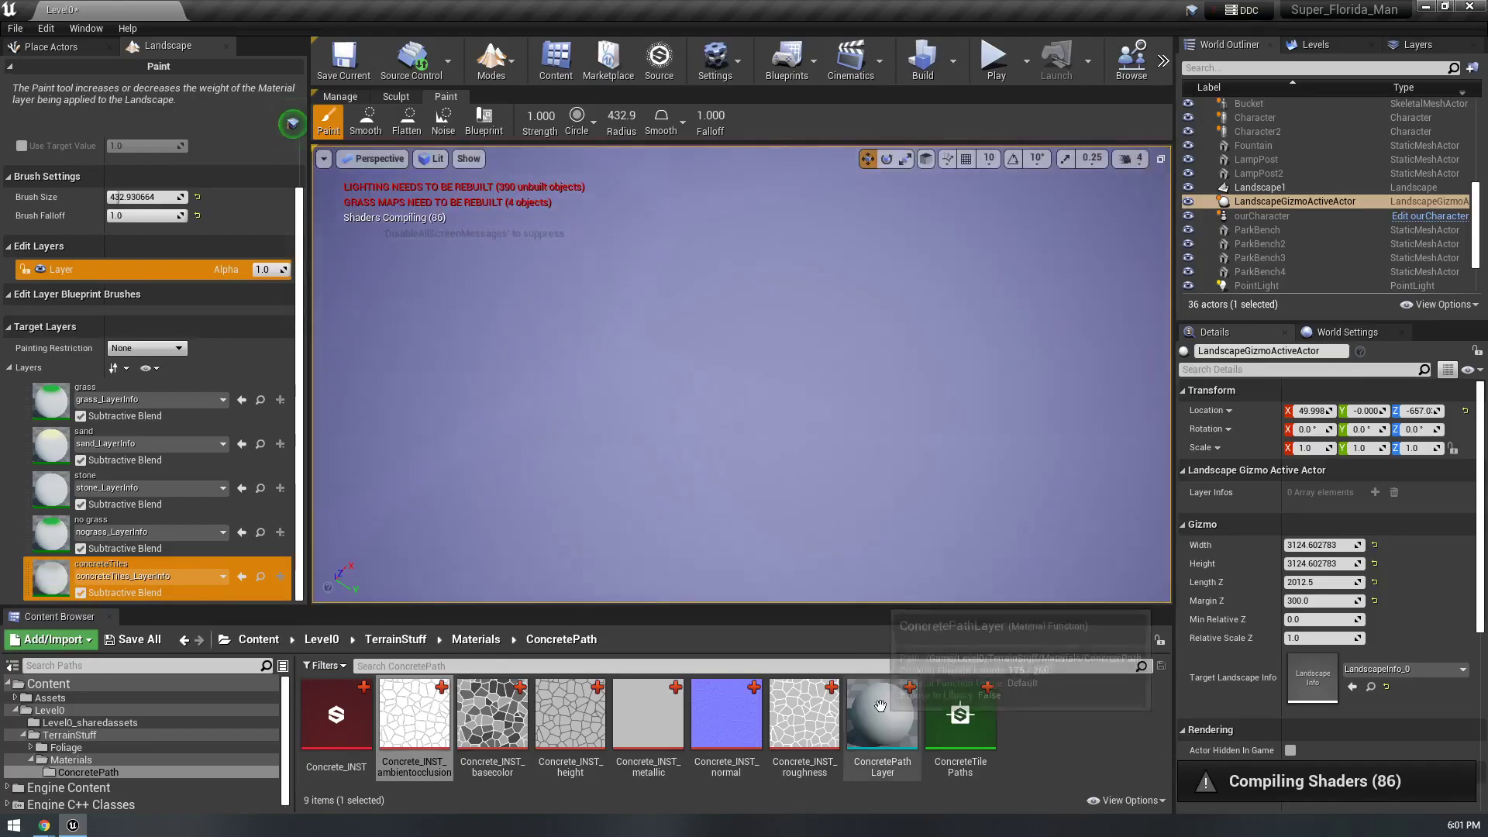
double_click(880, 705)
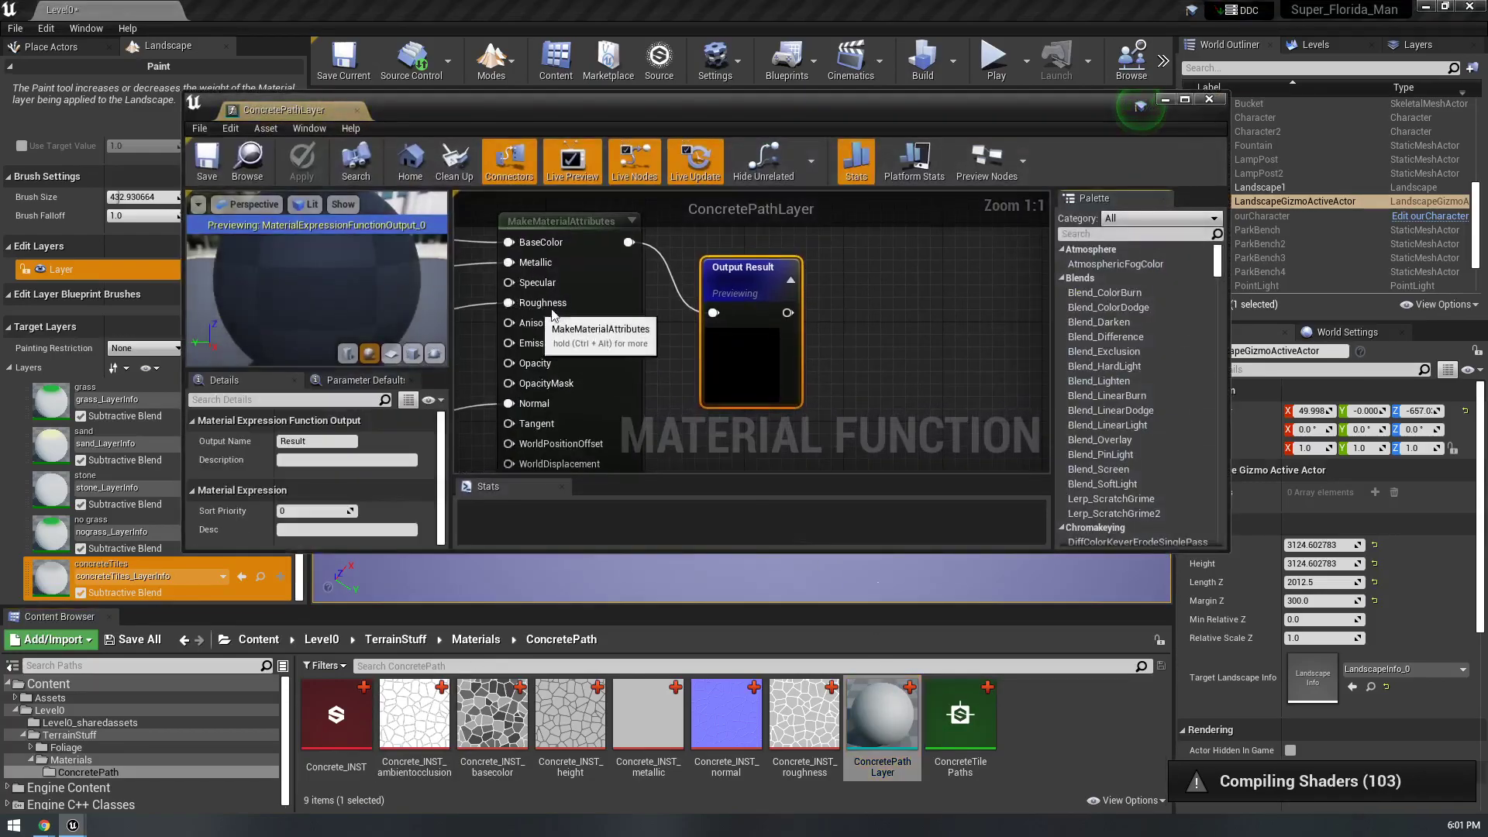
right_click_drag(618, 366, 872, 335)
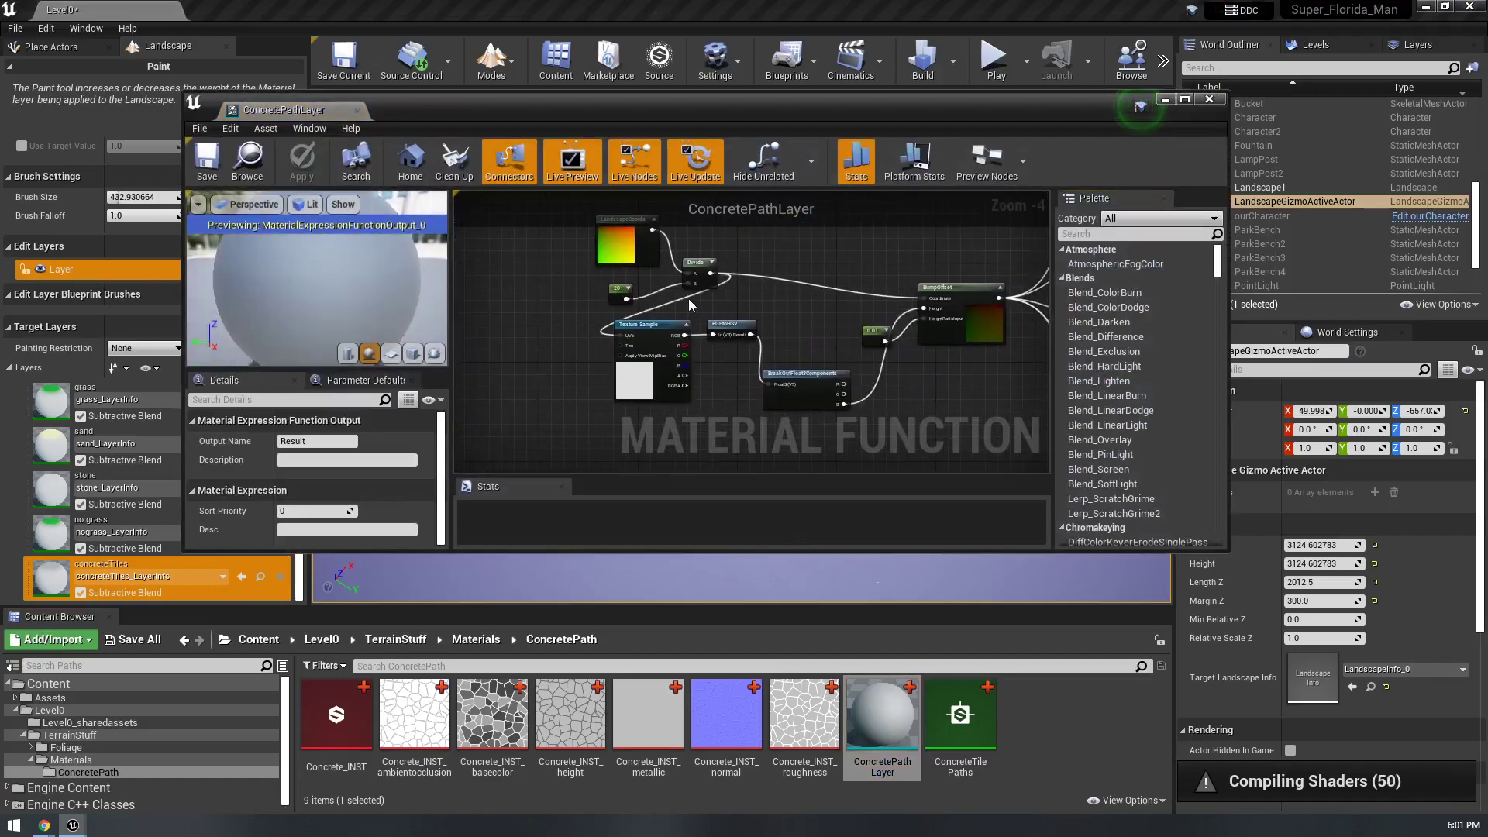
scroll(687, 297, "up", 2)
right_click_drag(671, 306, 494, 332)
left_click(157, 117)
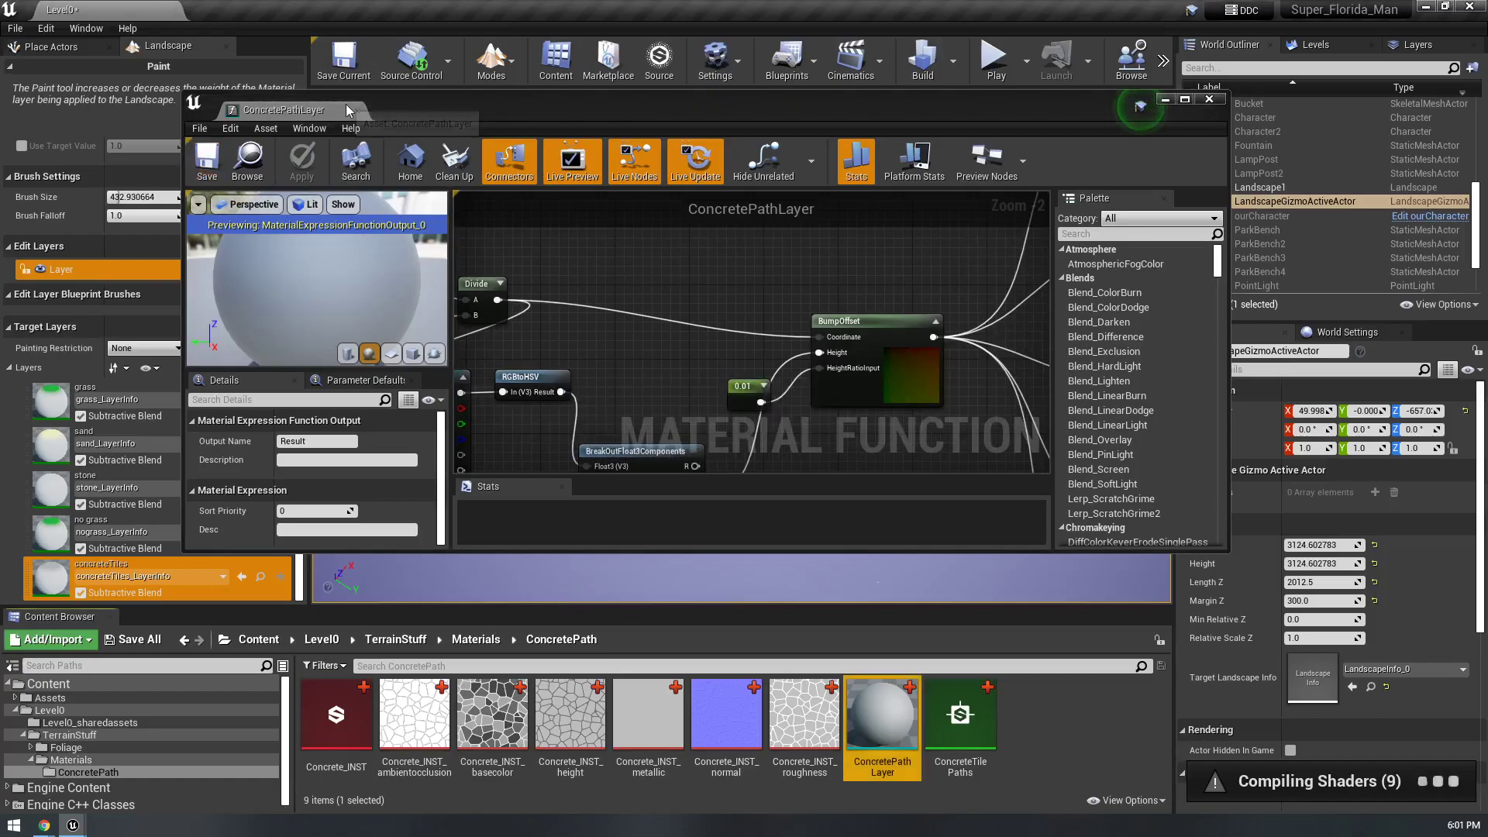
mouse_move(667, 349)
right_mouse_down()
mouse_move(690, 403)
mouse_move(489, 321)
right_mouse_up()
- Inspect the concrete tiles on the landscape up close and save the current level
right_click_drag(651, 434, 690, 504)
key("w")
right_click_drag(717, 405, 697, 380)
key("w")
left_click(345, 64)
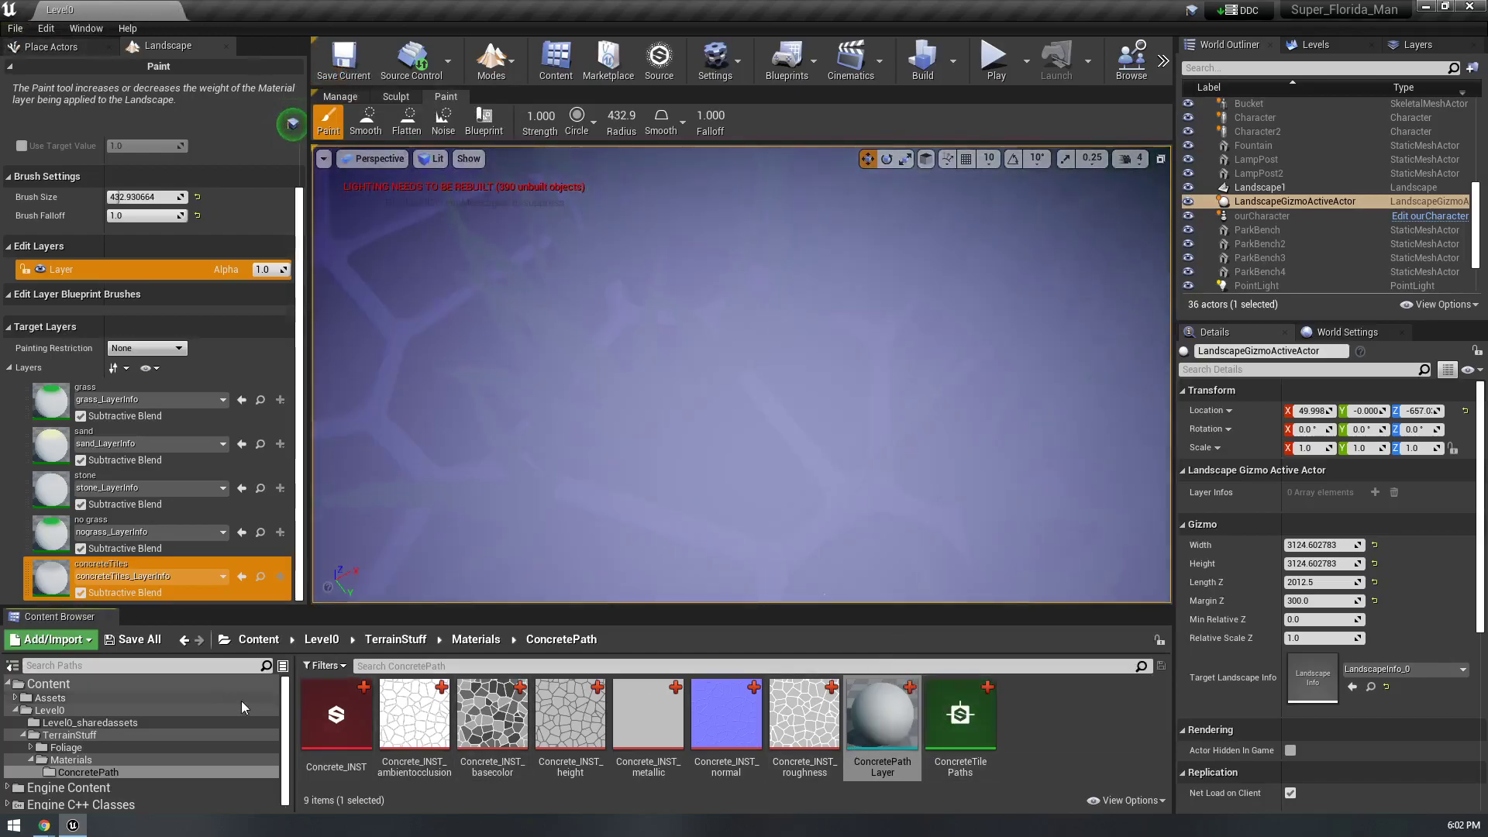
- Check the edge between tiles and grass, and open LandscapeMaterial from the Materials folder
right_click_drag(727, 388, 658, 391)
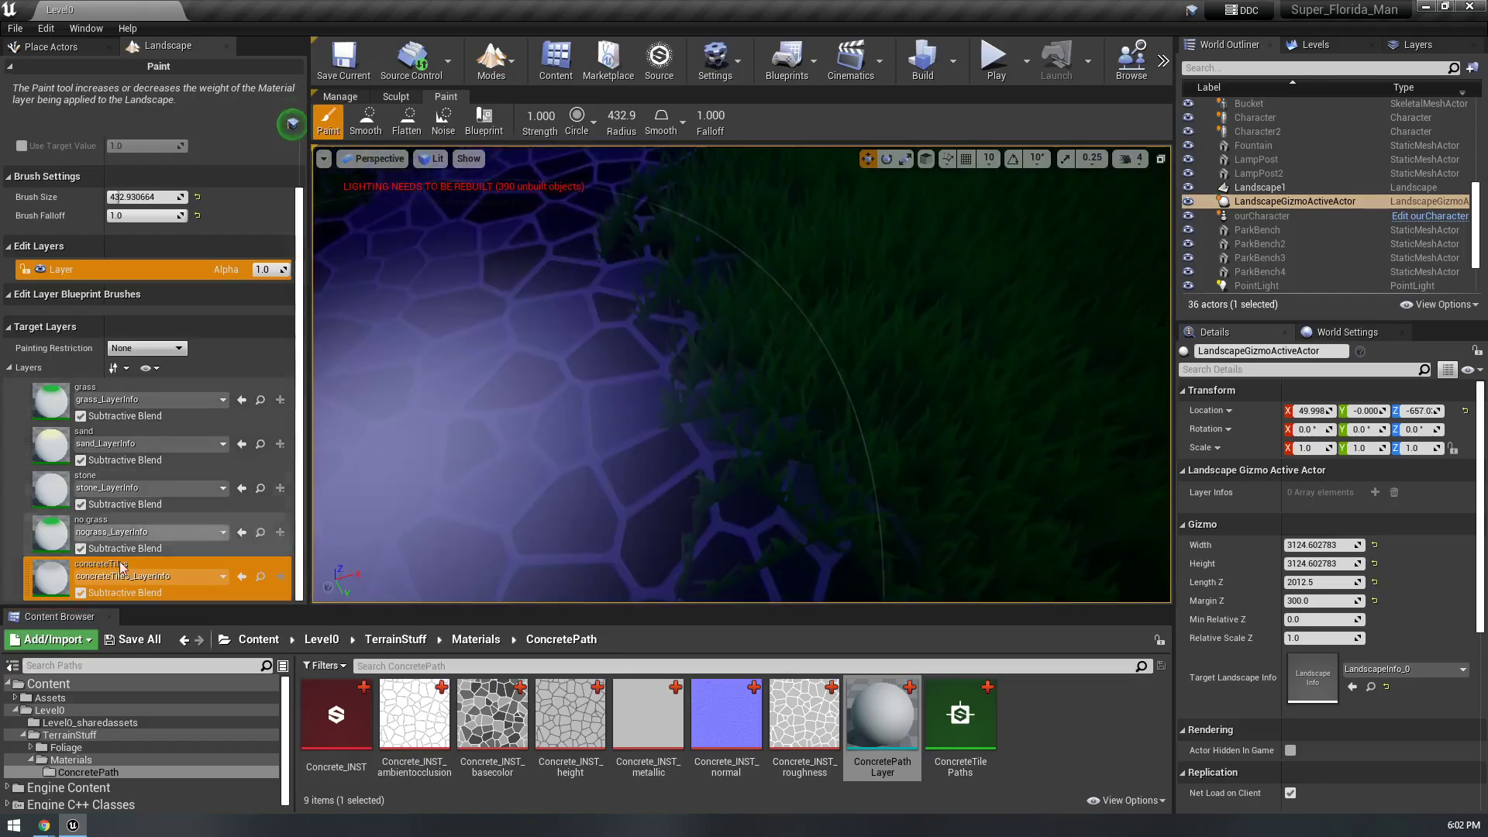
scroll(1269, 588, "down", 10)
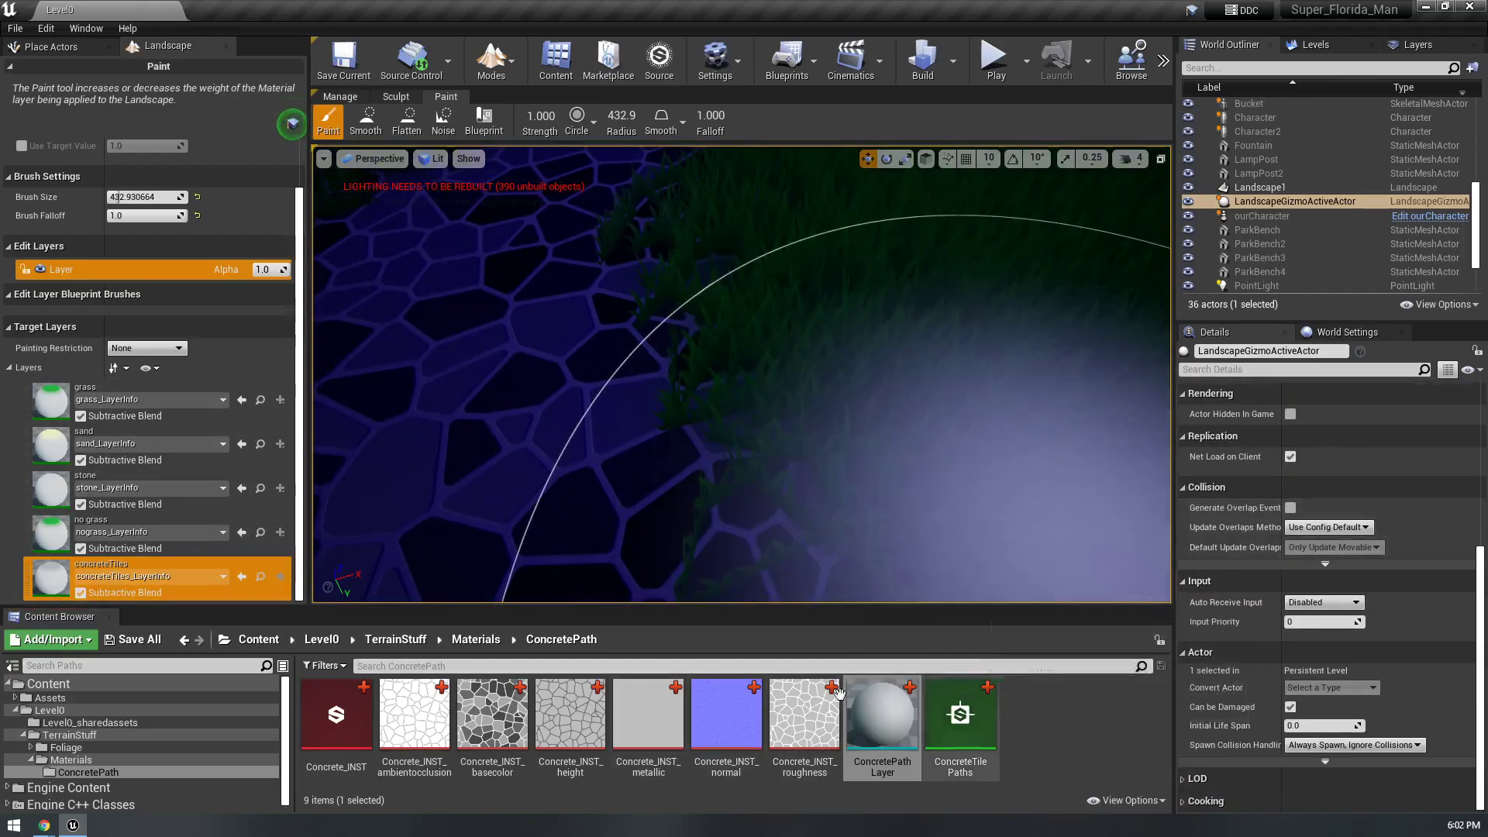
left_click(68, 761)
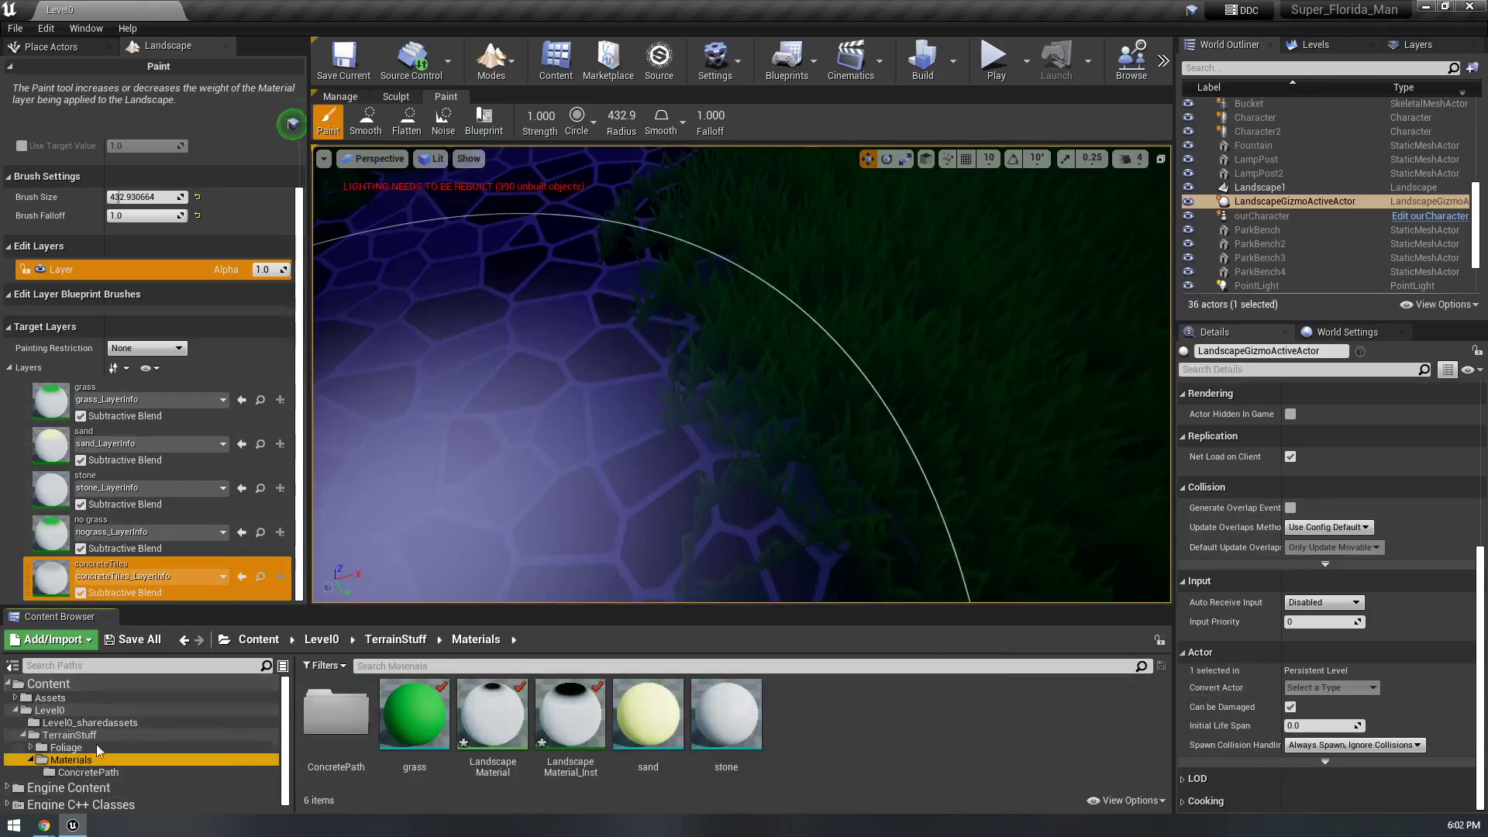
double_click(335, 713)
left_click(475, 640)
double_click(500, 711)
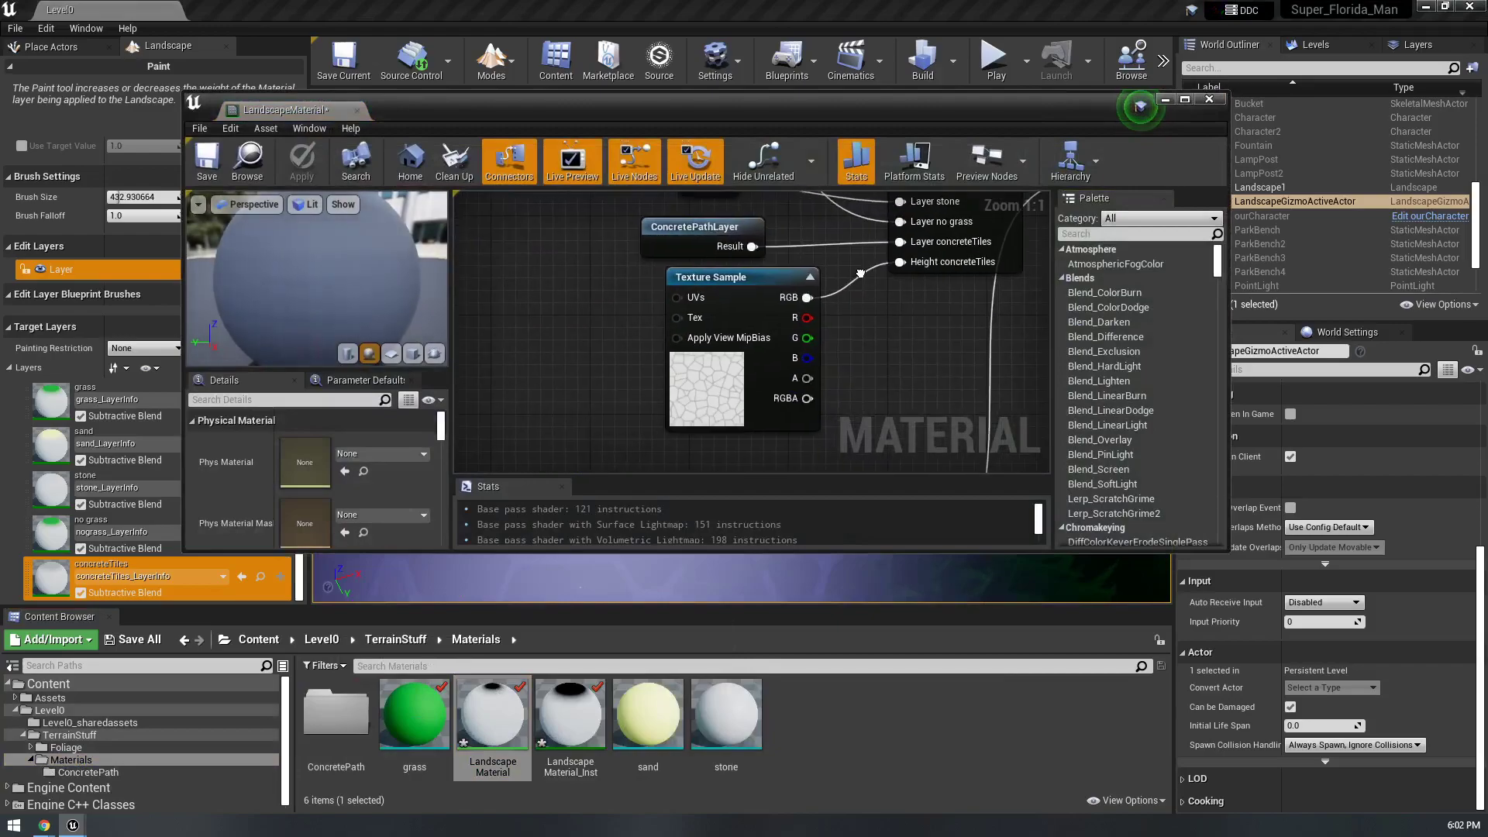
- Add a LandscapeCoords node beside the texture sample that drives Height concreteTiles
right_click(569, 309)
type("landsca")
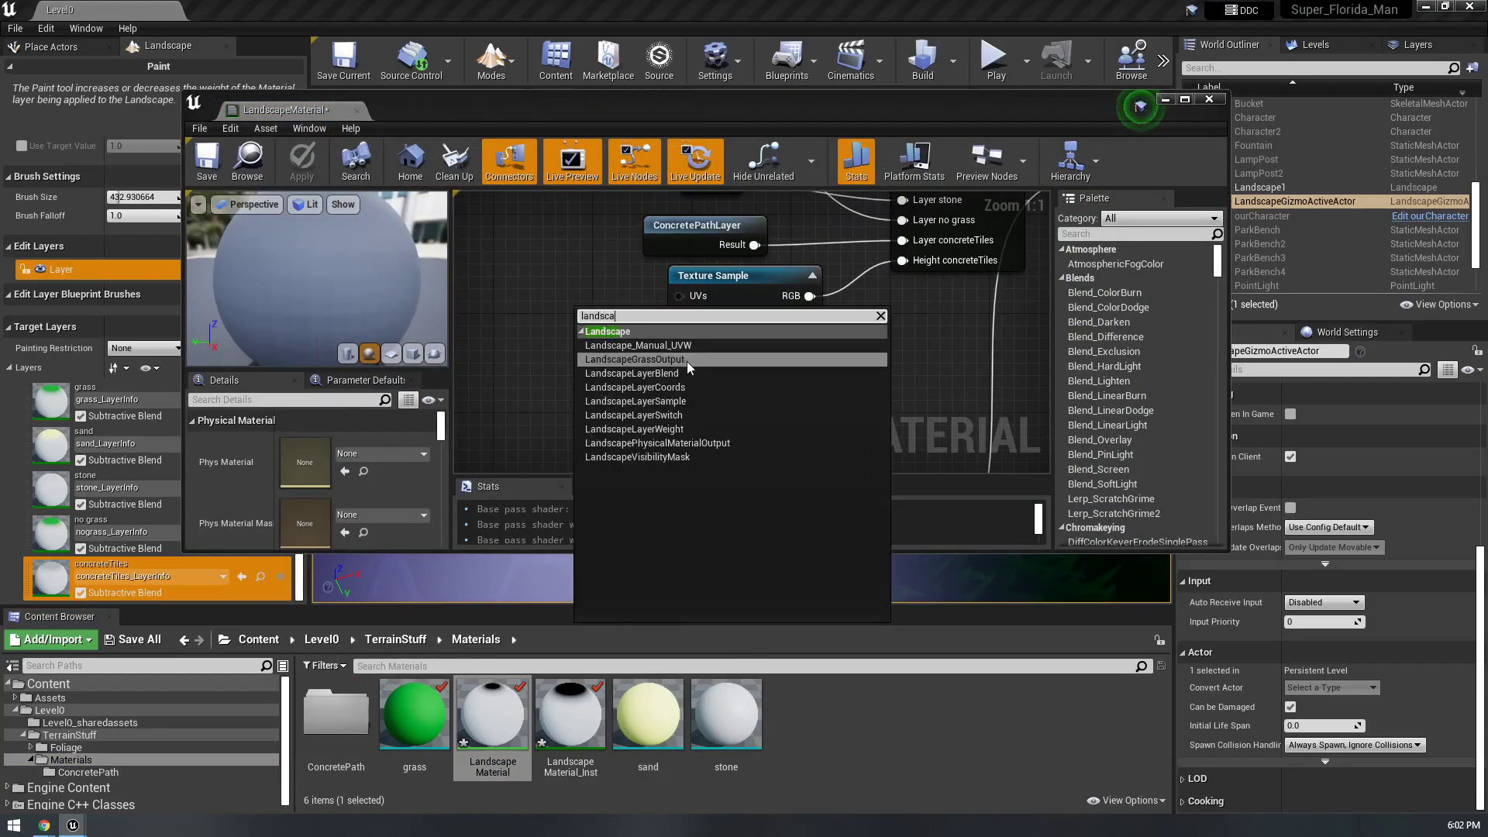
left_click(635, 386)
left_click_drag(640, 303, 602, 391)
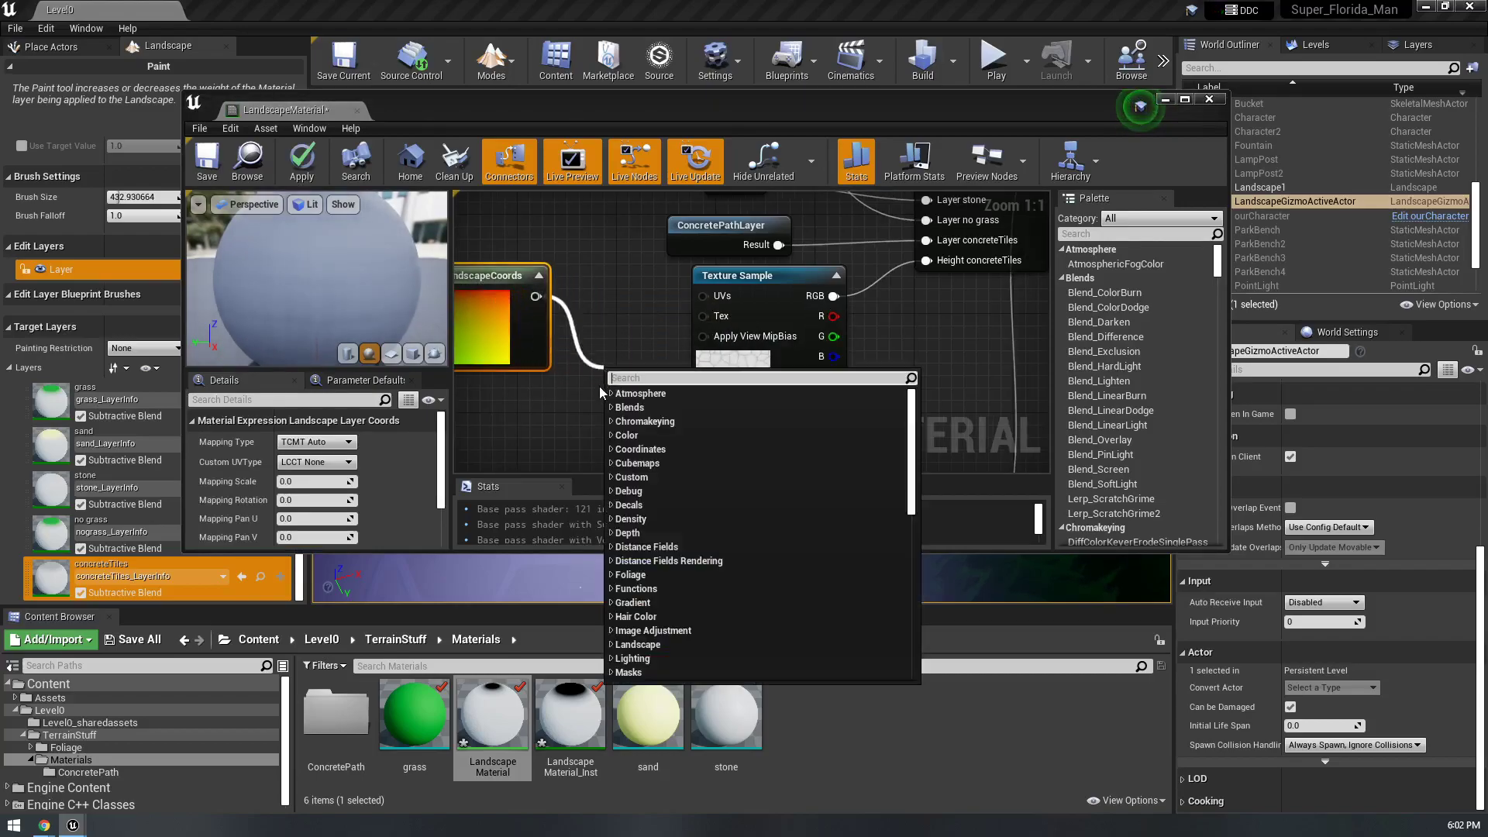
type("multi")
key("Return")
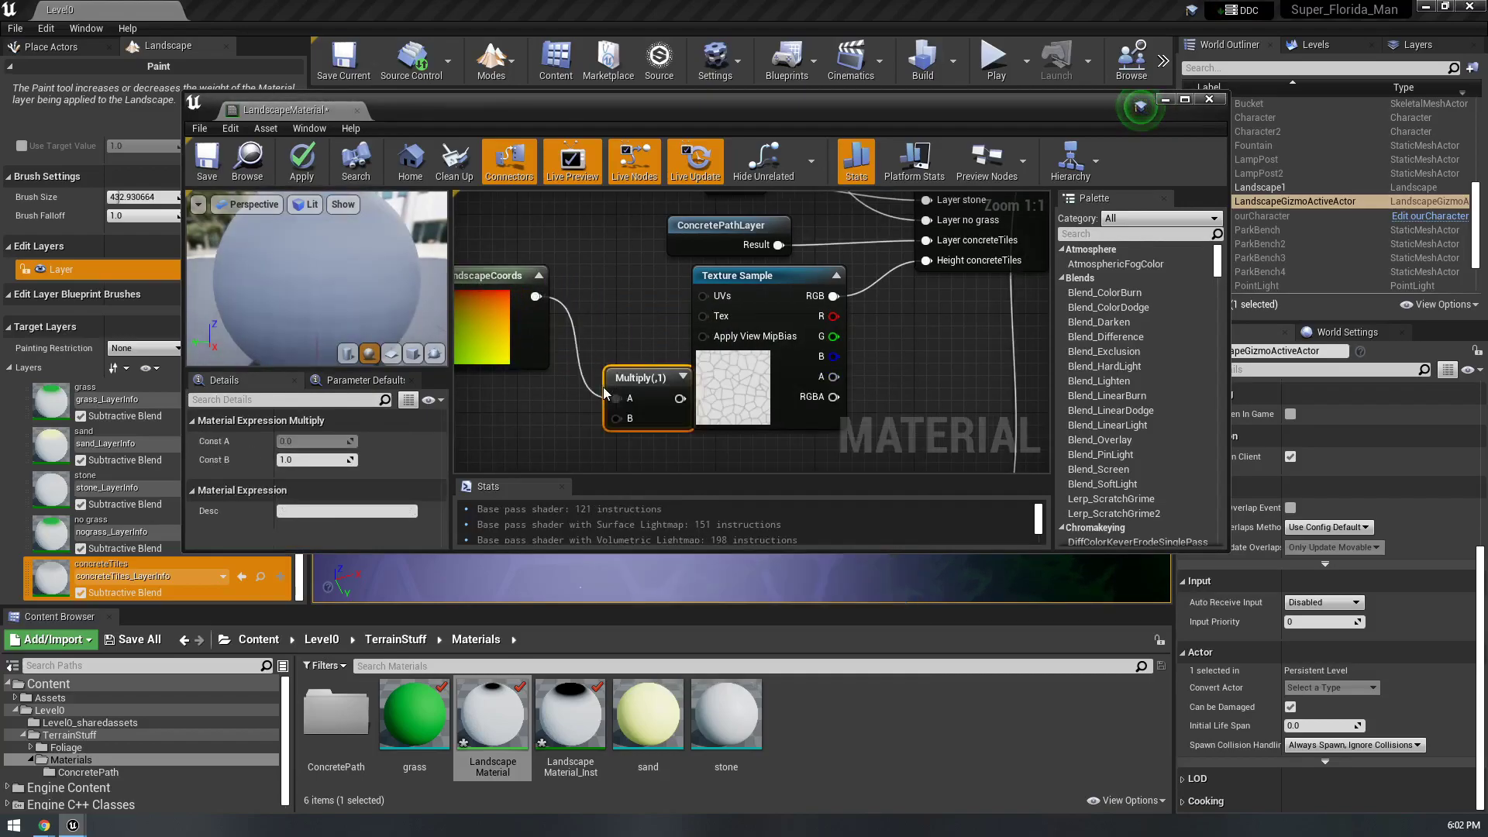
key("Delete")
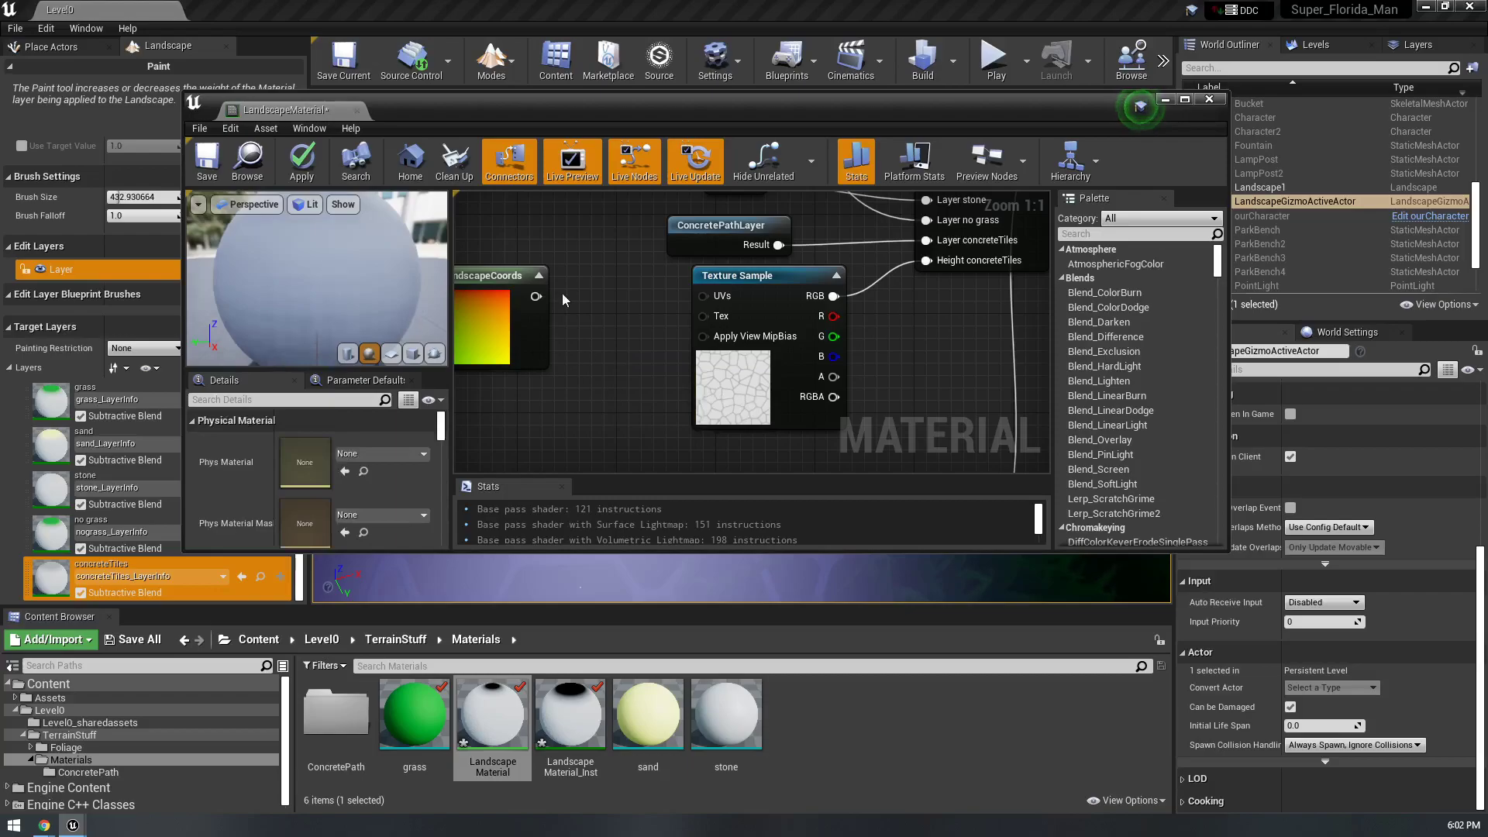
- Divide LandscapeCoords by a constant of 30 into the height texture sample's UVs, save LandscapeMaterial, and check the terrain
left_click_drag(528, 301, 606, 322)
type("divid")
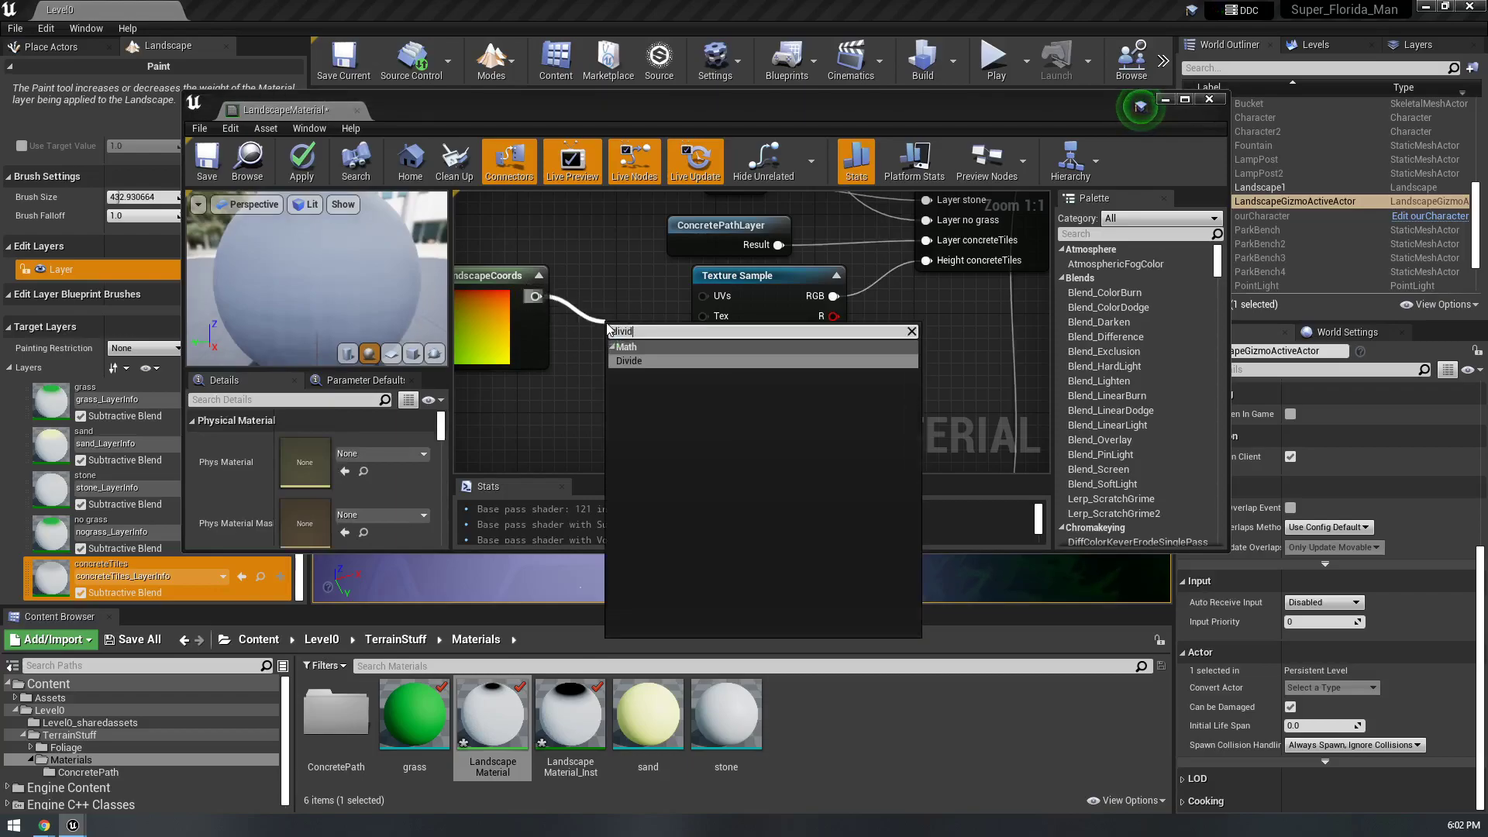
key("Return")
left_click(501, 406)
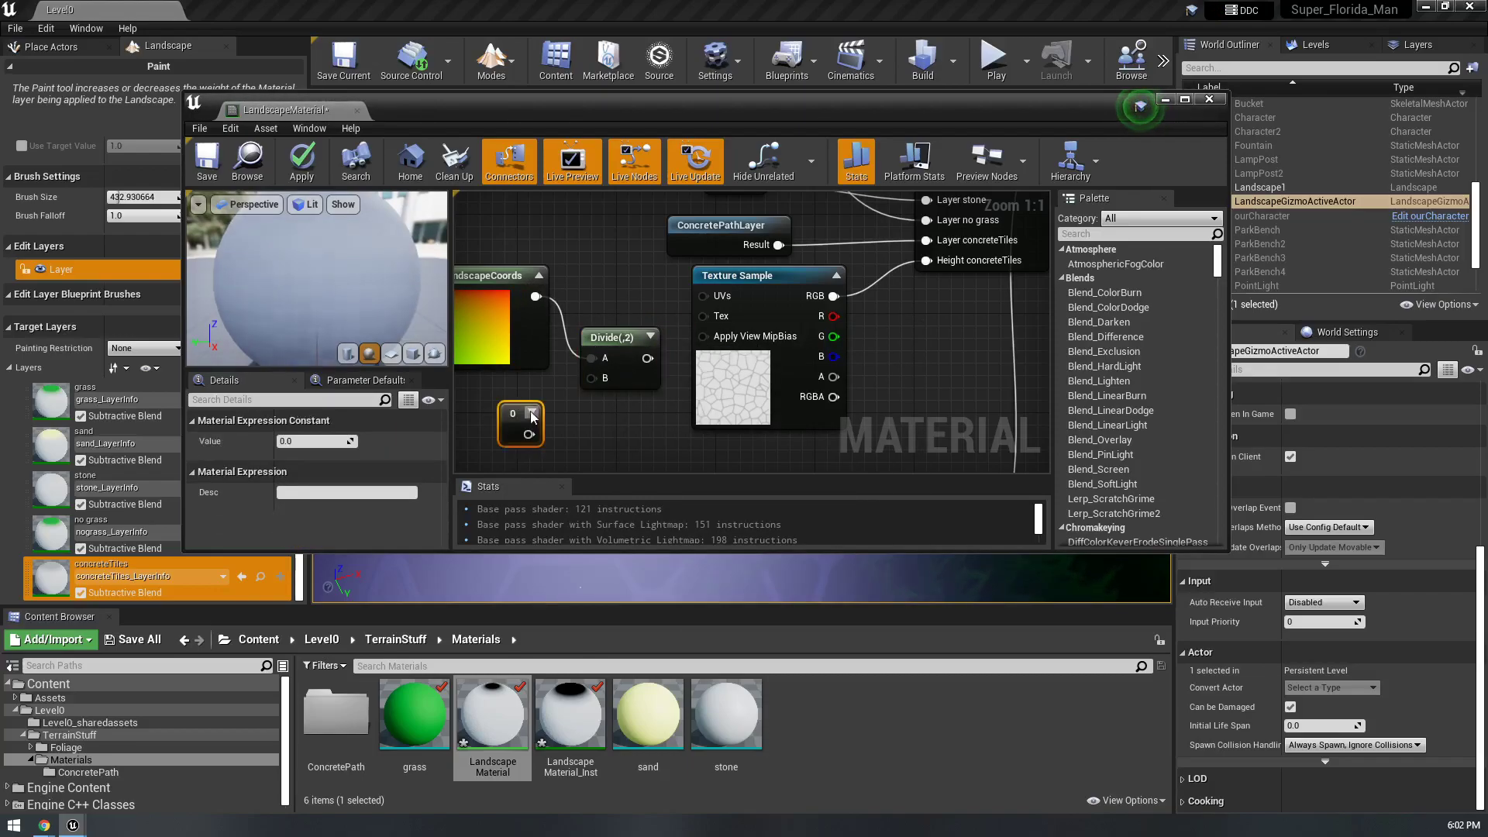
left_click_drag(587, 382, 590, 379)
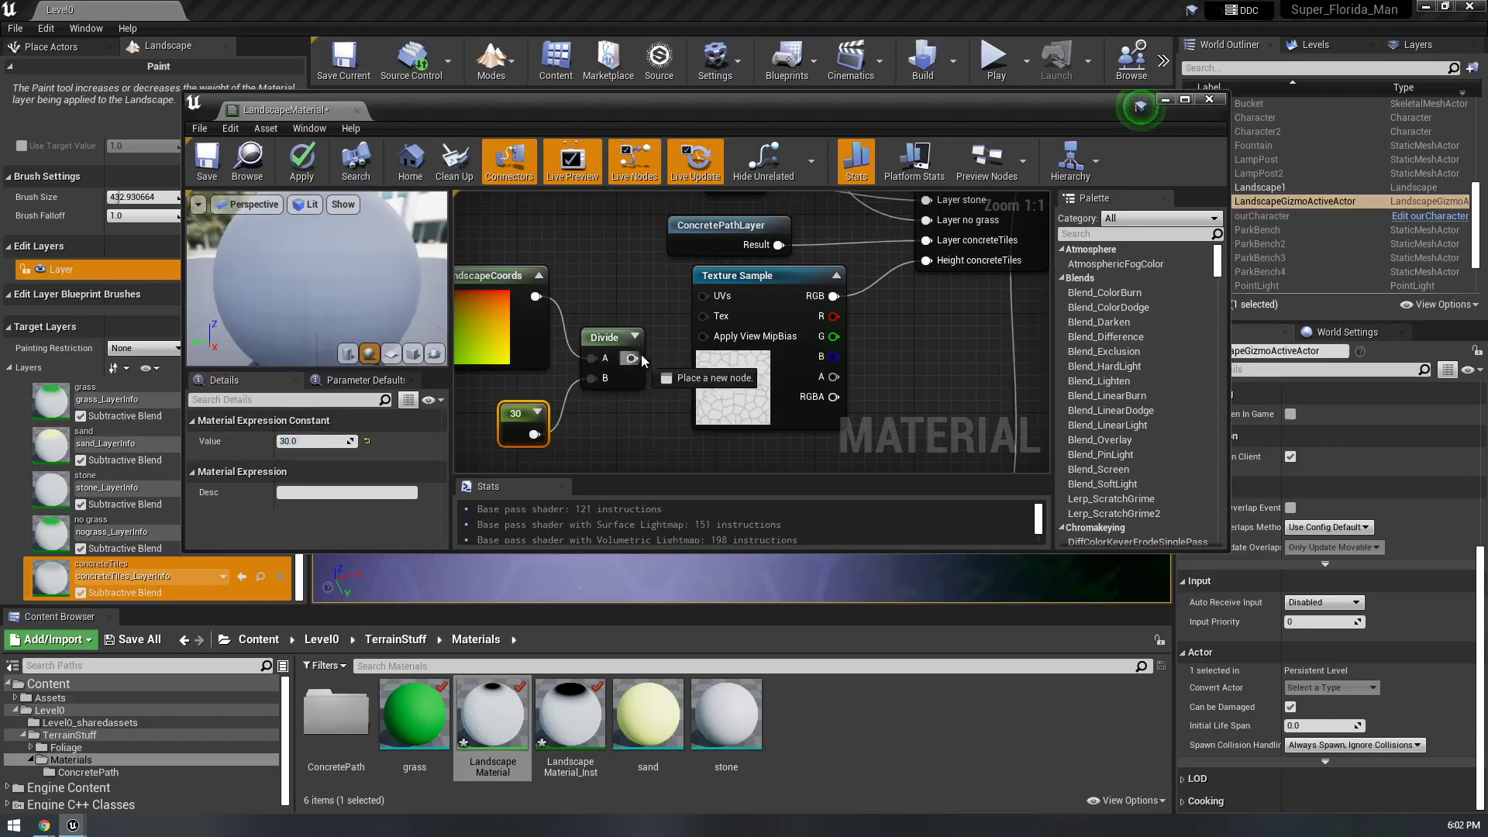
left_click(204, 161)
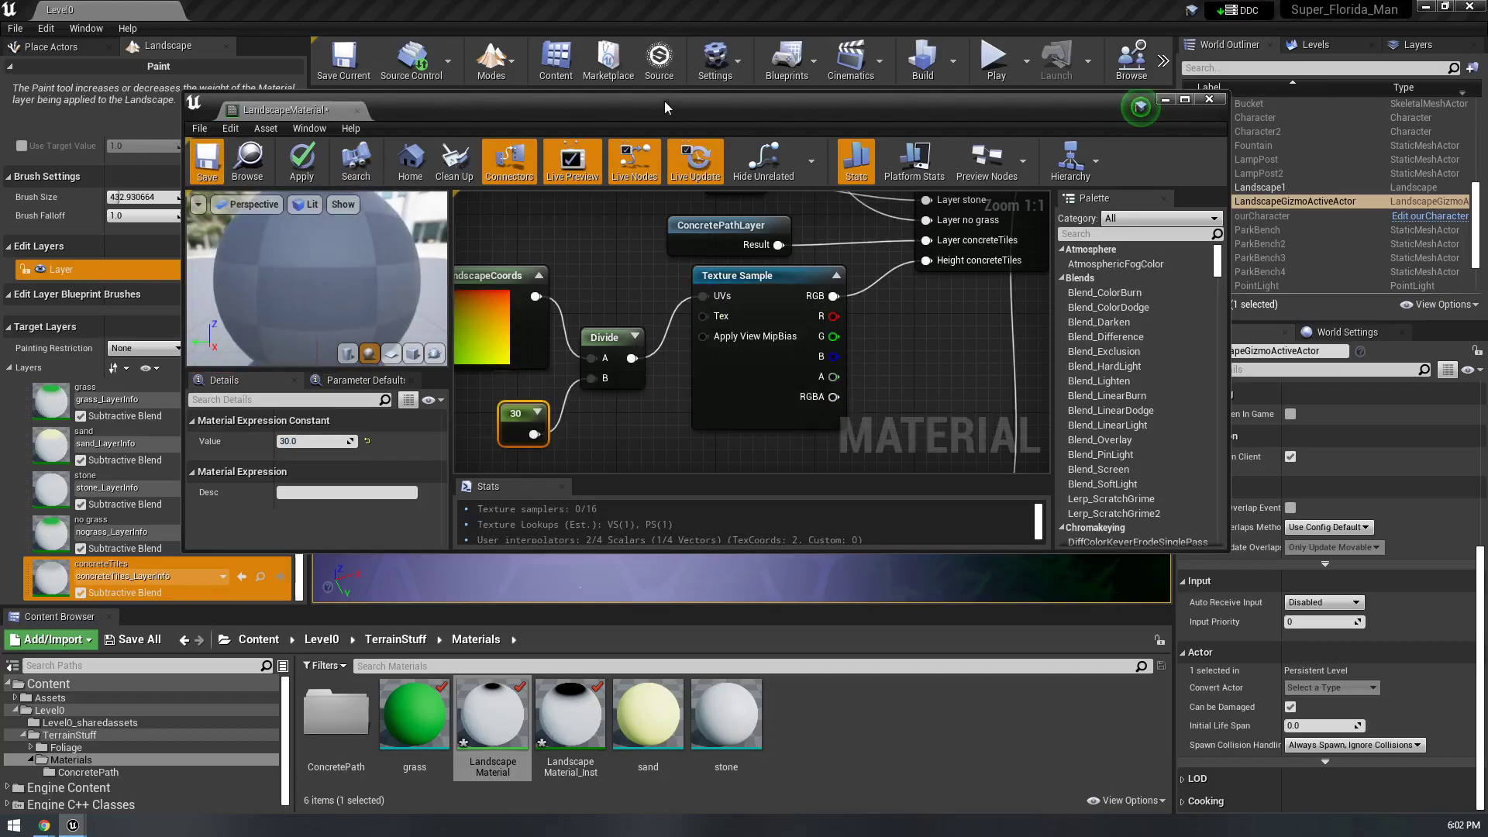
left_click(1209, 99)
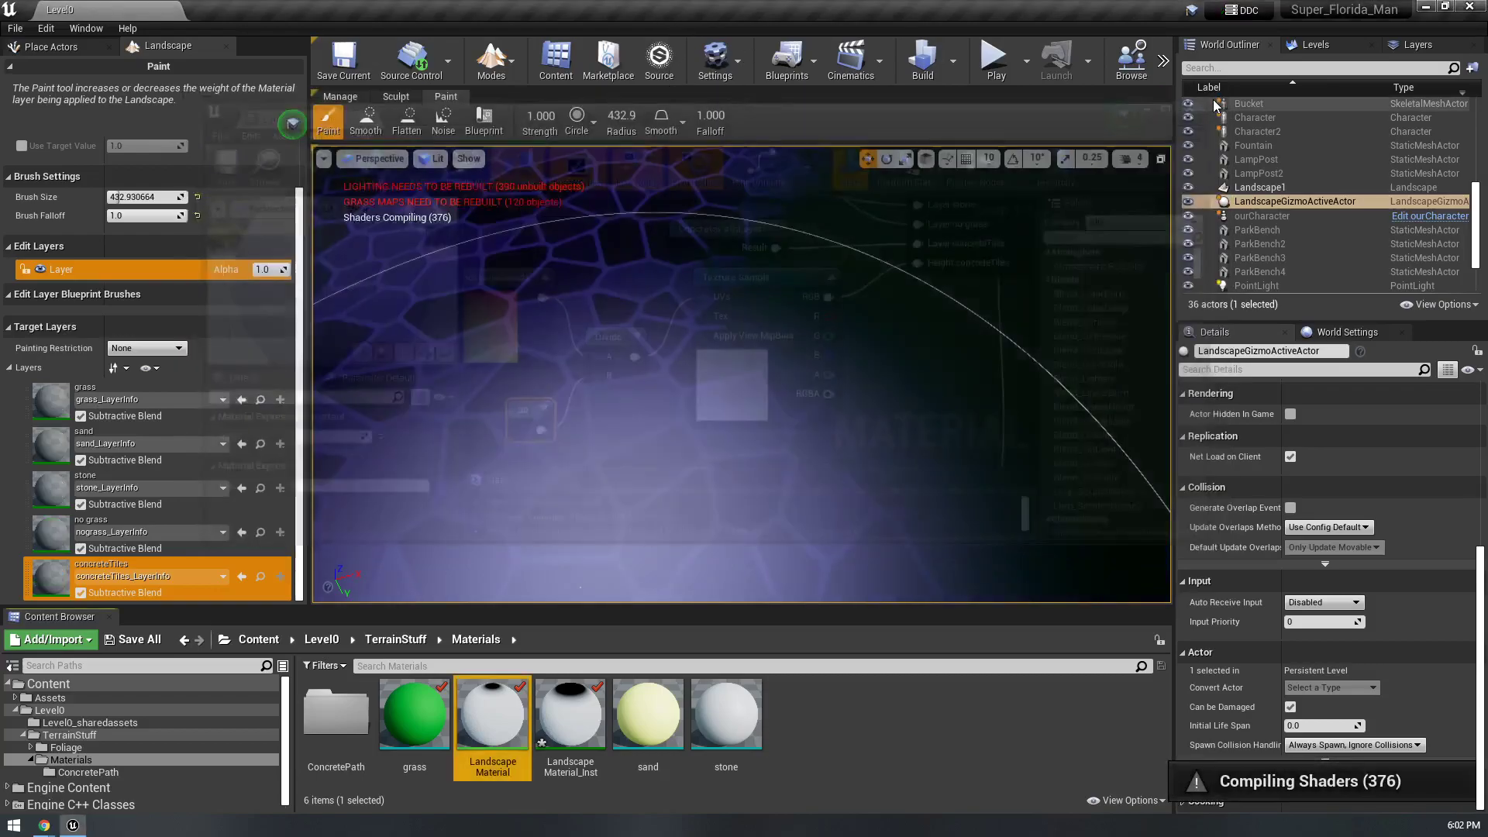
right_click_drag(741, 374, 883, 387)
mouse_move(542, 9)
left_mouse_down()
mouse_move(988, 217)
mouse_move(537, 2)
left_mouse_up()
- Set the constant dividing the LandscapeCoords to 20, save LandscapeMaterial, and check the tile edges on the terrain
double_click(512, 729)
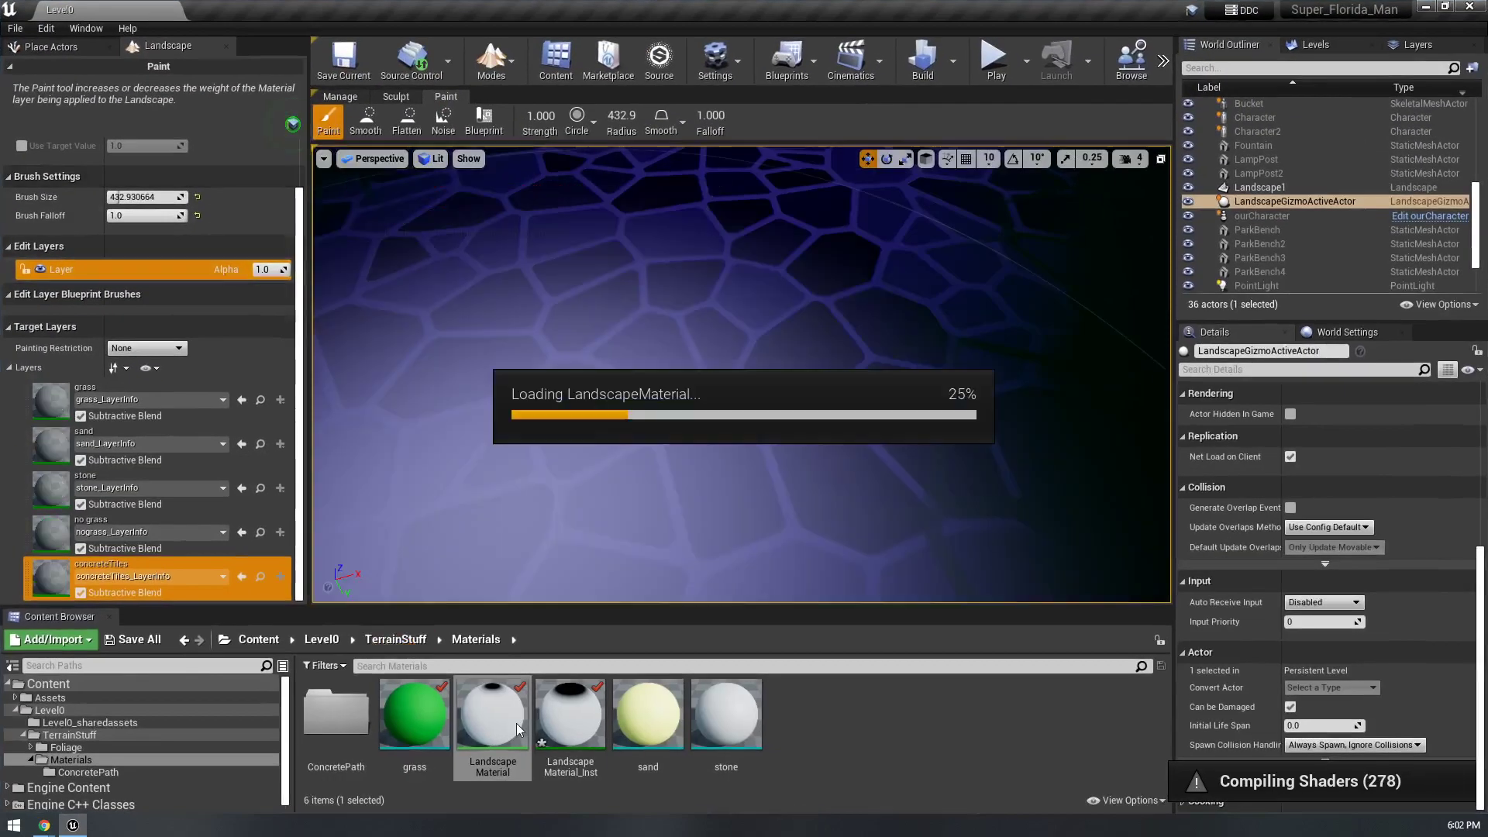
right_click_drag(829, 213, 874, 198)
mouse_move(644, 349)
right_mouse_down()
mouse_move(940, 256)
mouse_move(762, 355)
mouse_move(721, 345)
right_mouse_up()
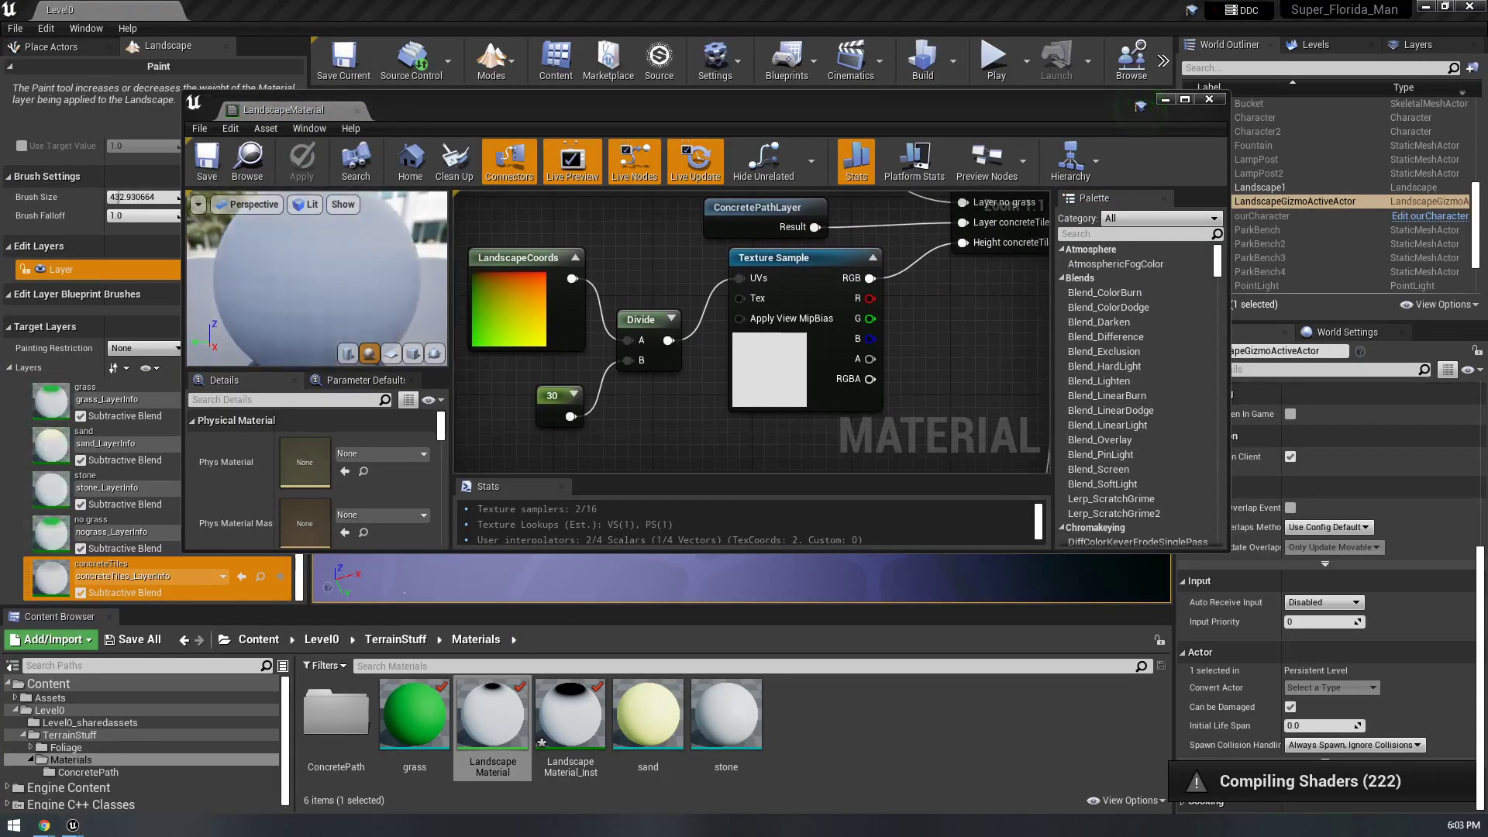
right_click_drag(611, 407, 658, 367)
left_click(613, 362)
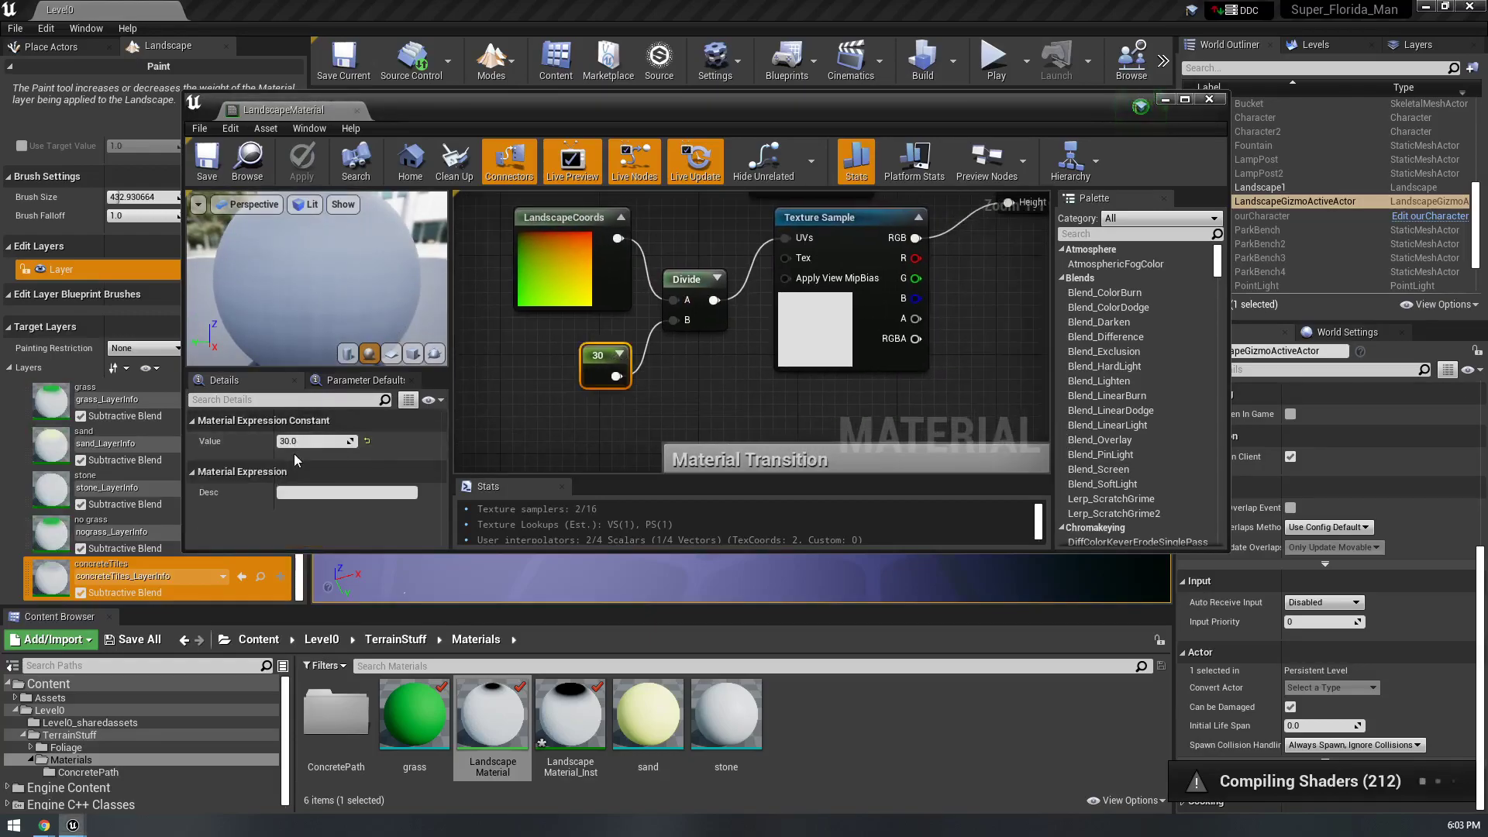
type("20")
key("Return")
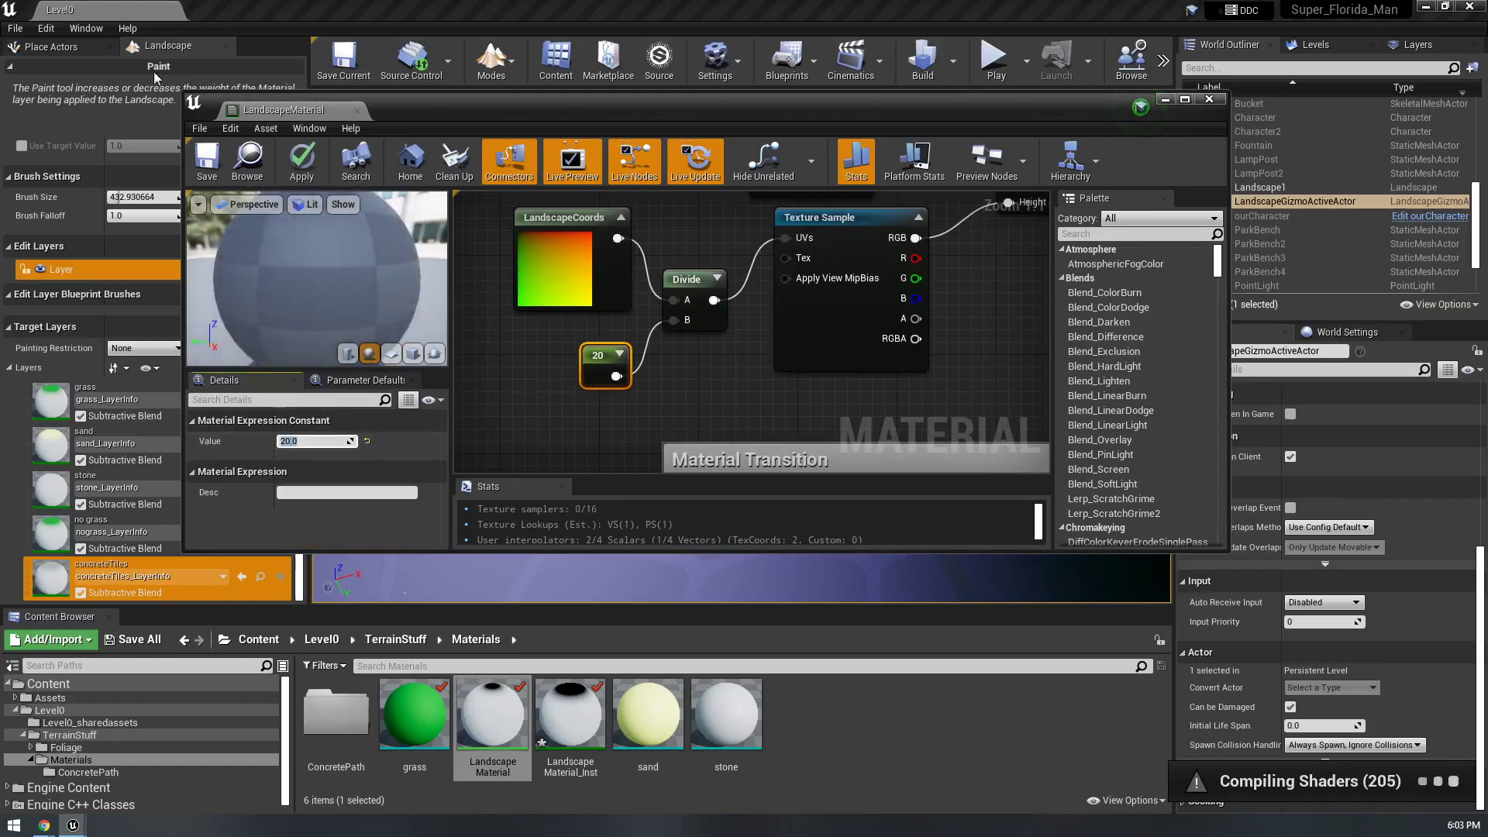
left_click(208, 166)
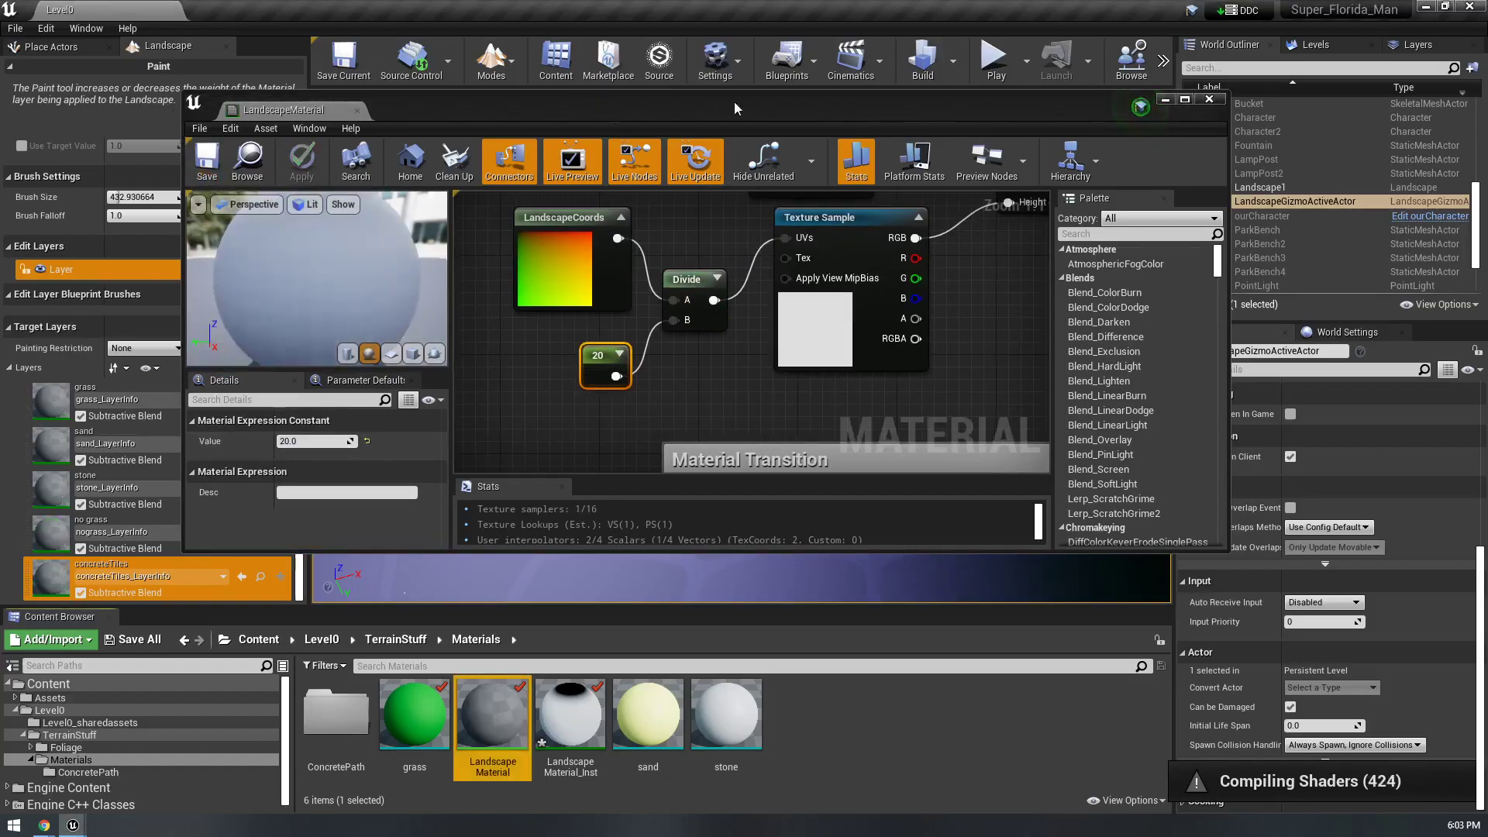
left_click(1169, 101)
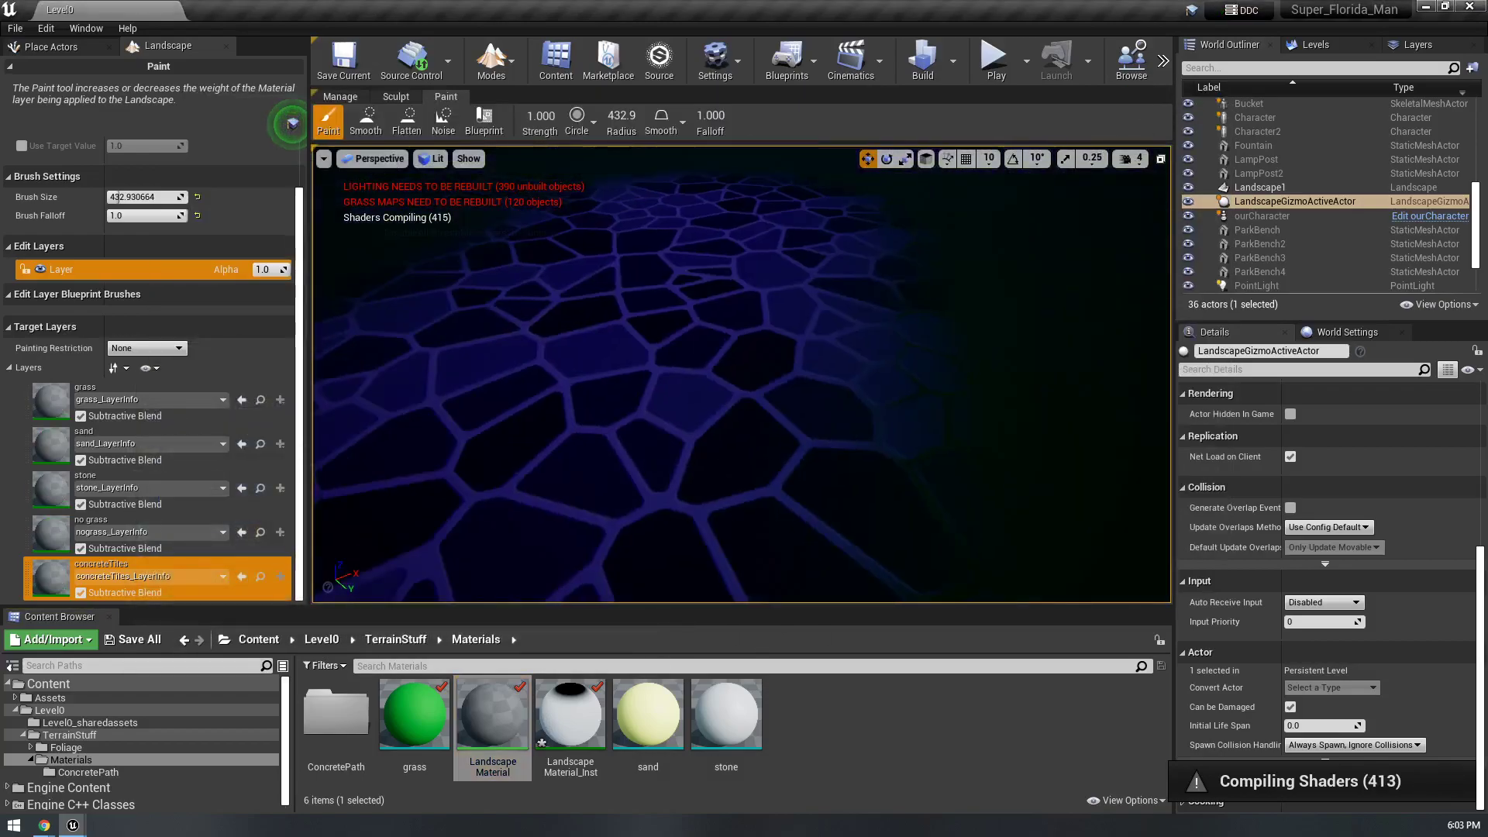
key("w")
right_click_drag(741, 373, 527, 395)
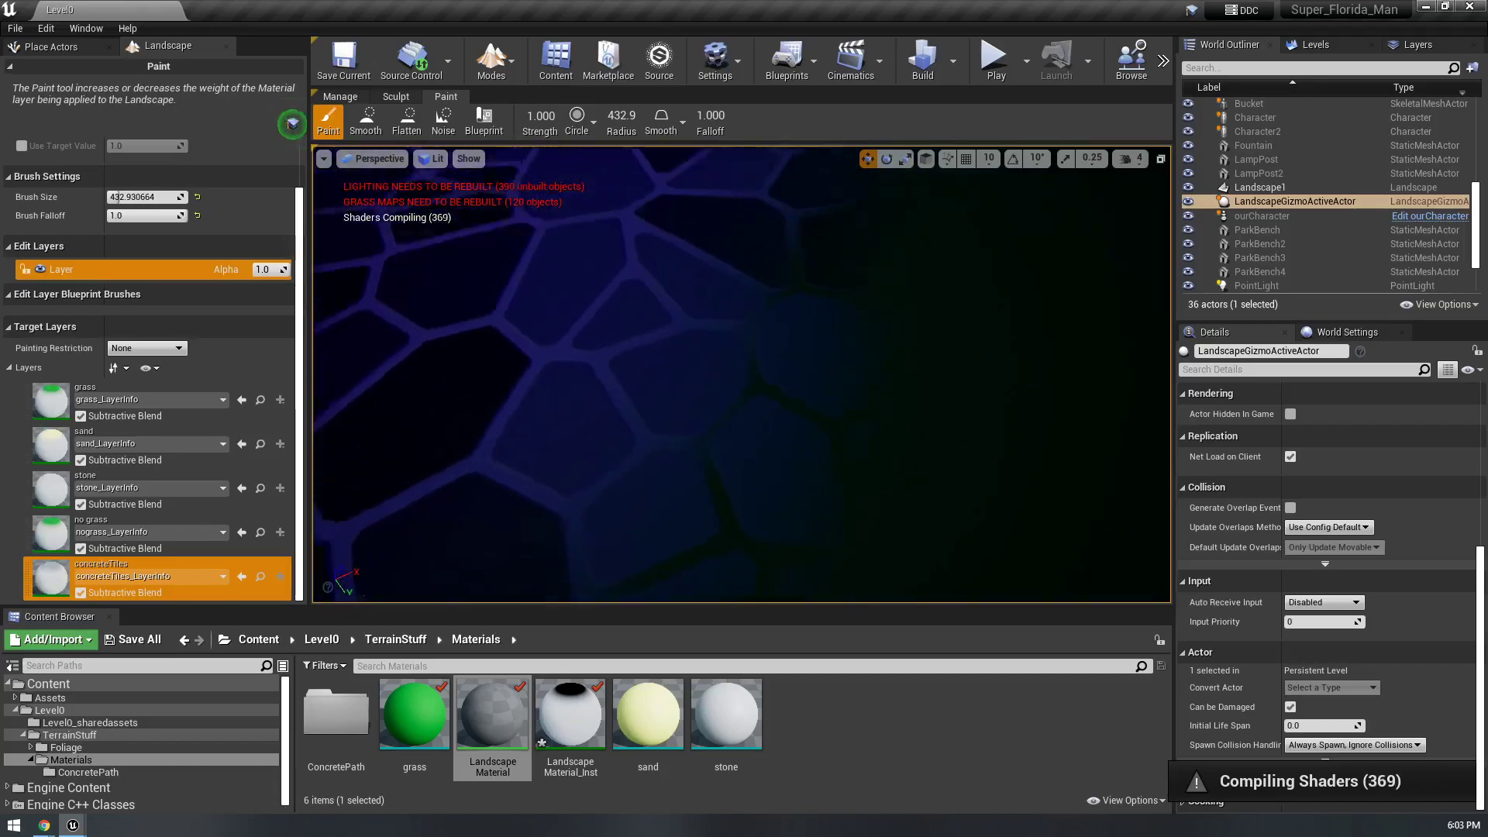
- Examine the painted concreteTiles area and its transition into the grass on the terrain from several angles
right_click_drag(742, 373, 496, 333)
mouse_move(823, 400)
left_mouse_down()
mouse_move(758, 279)
mouse_move(522, 276)
left_mouse_up()
right_click_drag(522, 276, 295, 288)
left_click(294, 288)
right_click_drag(605, 395, 698, 388)
left_click_drag(604, 410, 798, 454)
mouse_move(798, 455)
right_mouse_down()
mouse_move(829, 434)
mouse_move(1077, 481)
mouse_move(937, 457)
mouse_move(814, 469)
mouse_move(933, 427)
right_mouse_up()
key("w")
key("s")
mouse_move(781, 421)
right_mouse_down()
mouse_move(786, 360)
mouse_move(870, 440)
right_mouse_up()
mouse_move(724, 399)
right_mouse_down()
mouse_move(709, 333)
mouse_move(735, 369)
right_mouse_up()
mouse_move(866, 465)
right_mouse_down()
mouse_move(636, 465)
mouse_move(755, 477)
mouse_move(713, 486)
right_mouse_up()
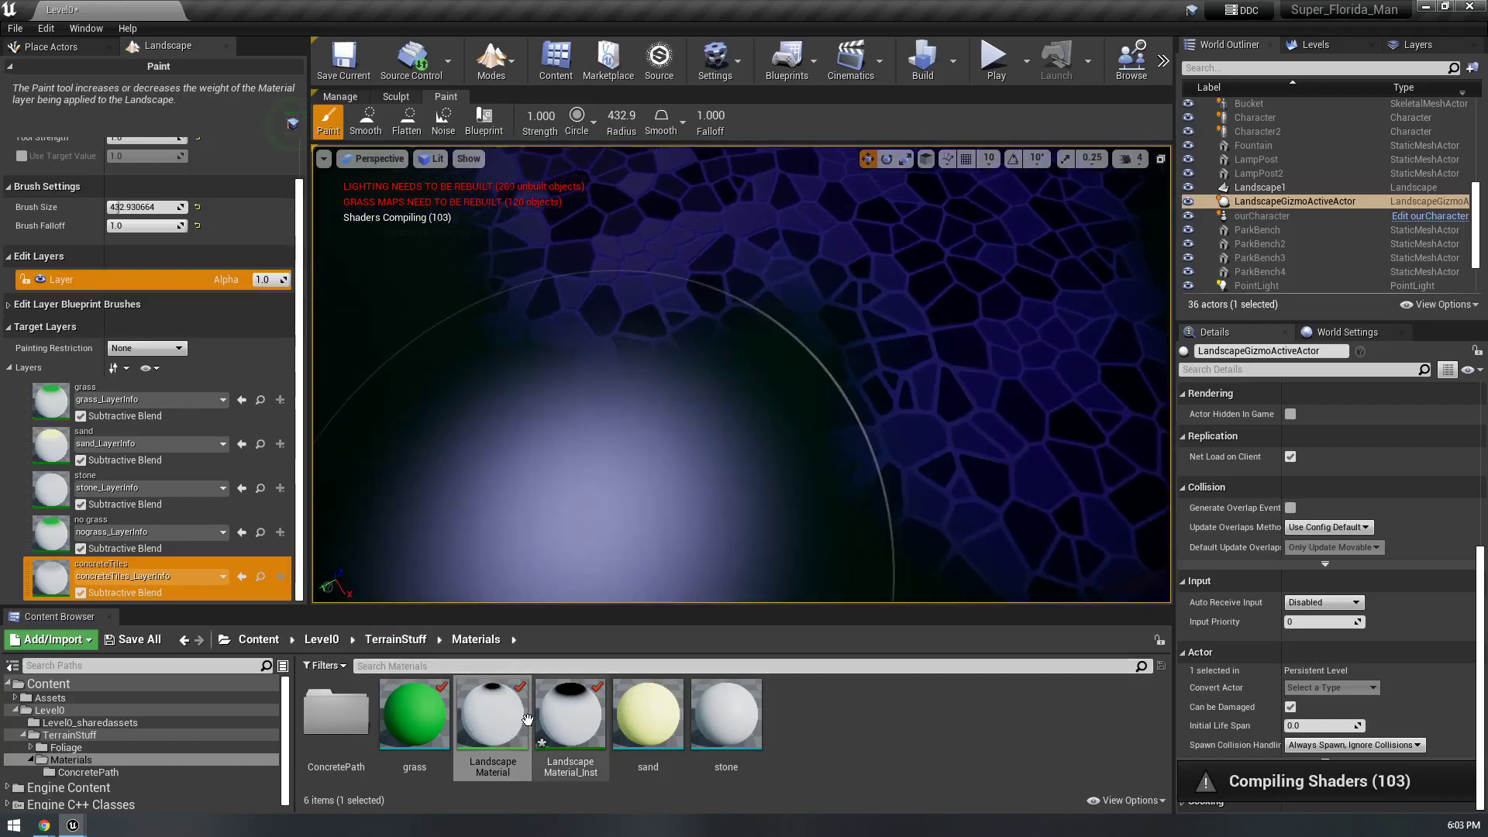
- Open LandscapeMaterial and compare the Layer Blend node's layers with the landscape's paintable target layers
double_click(527, 719)
double_click(877, 114)
scroll(903, 393, "down", 2)
right_click_drag(904, 392, 855, 451)
scroll(775, 326, "up", 2)
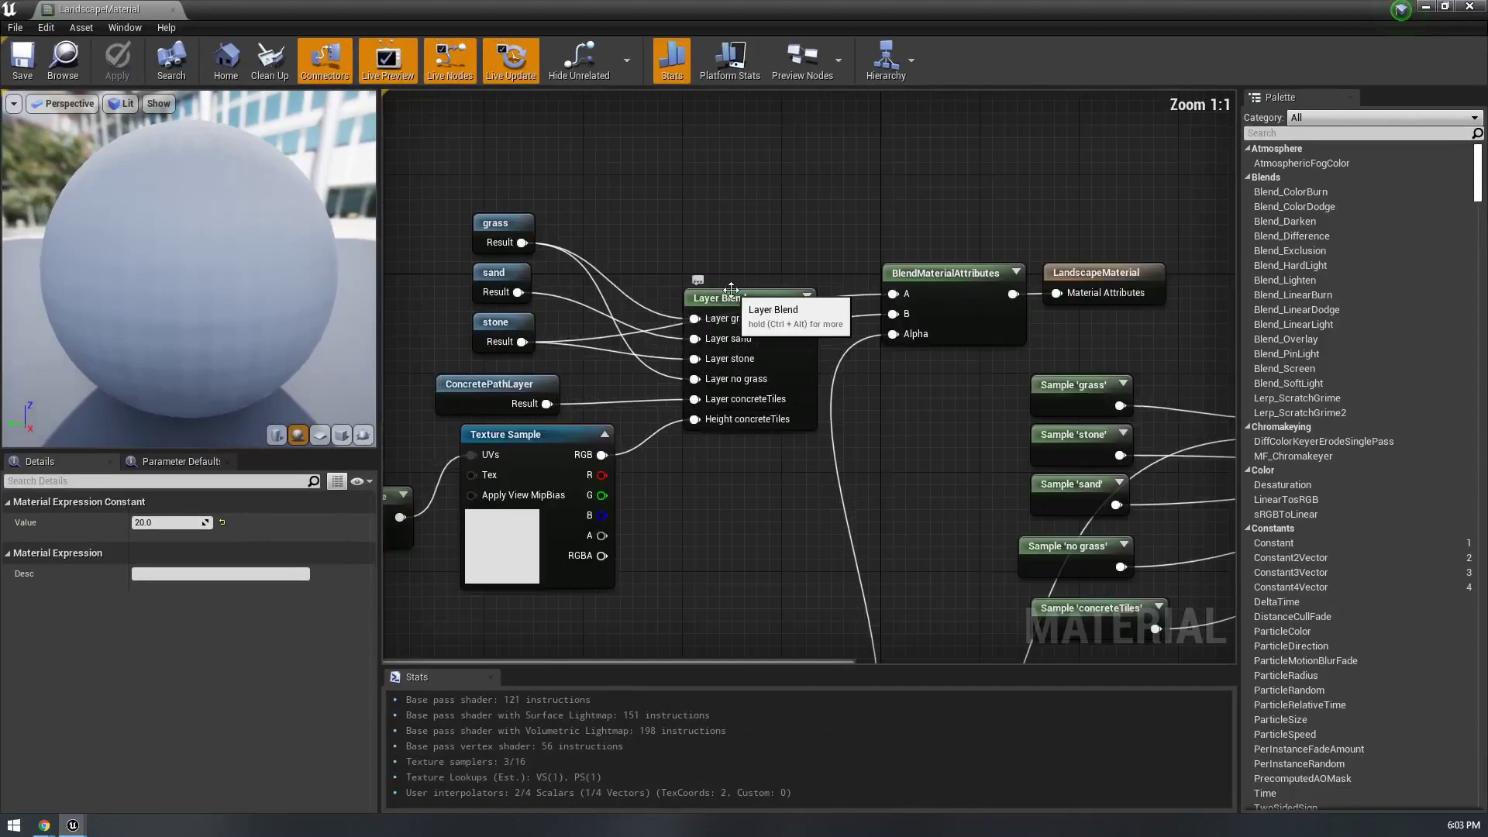
left_click(721, 298)
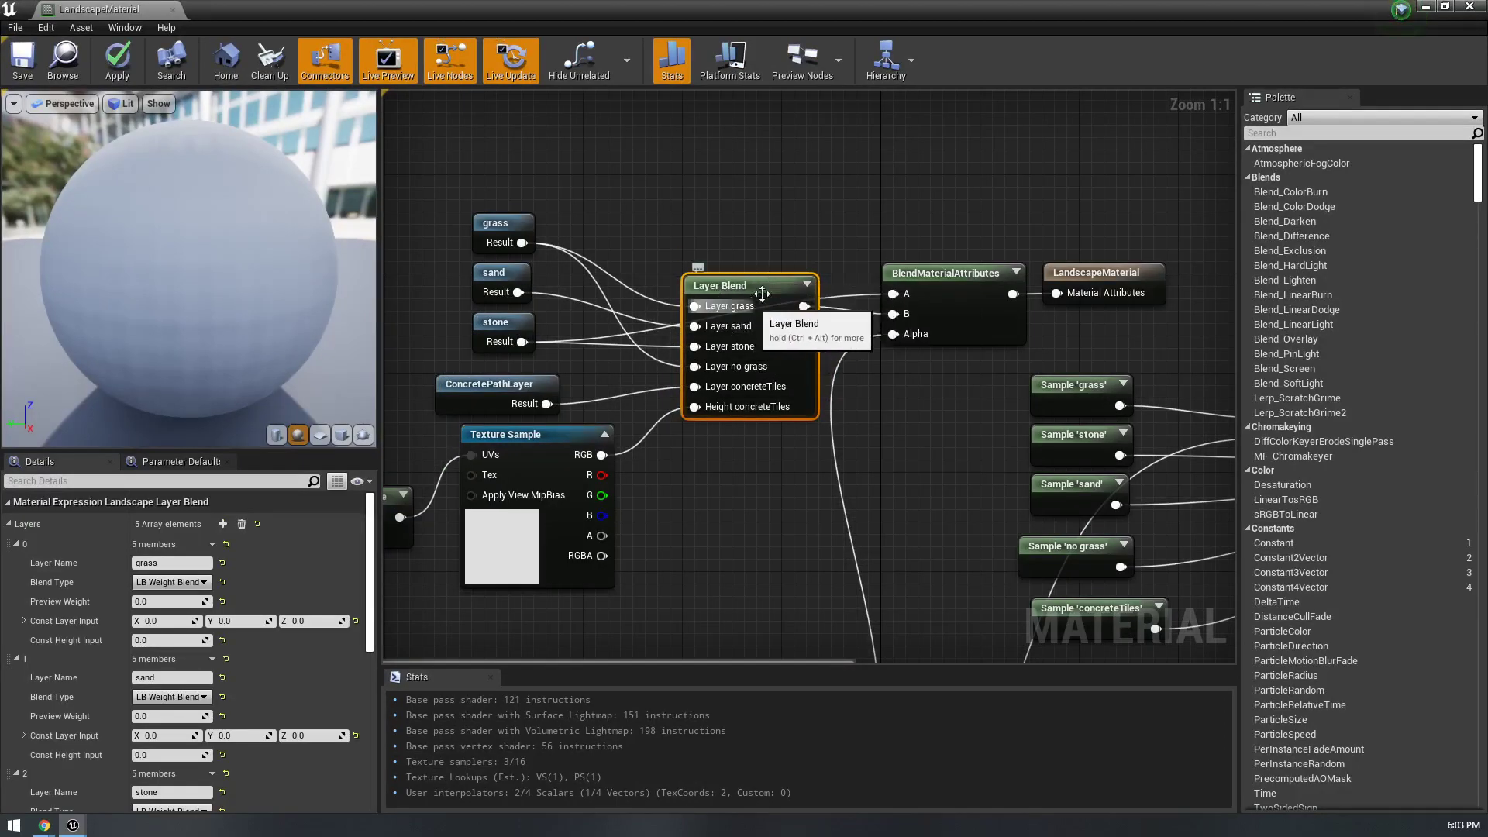
left_click_drag(758, 299, 774, 305)
right_click_drag(502, 273, 676, 254)
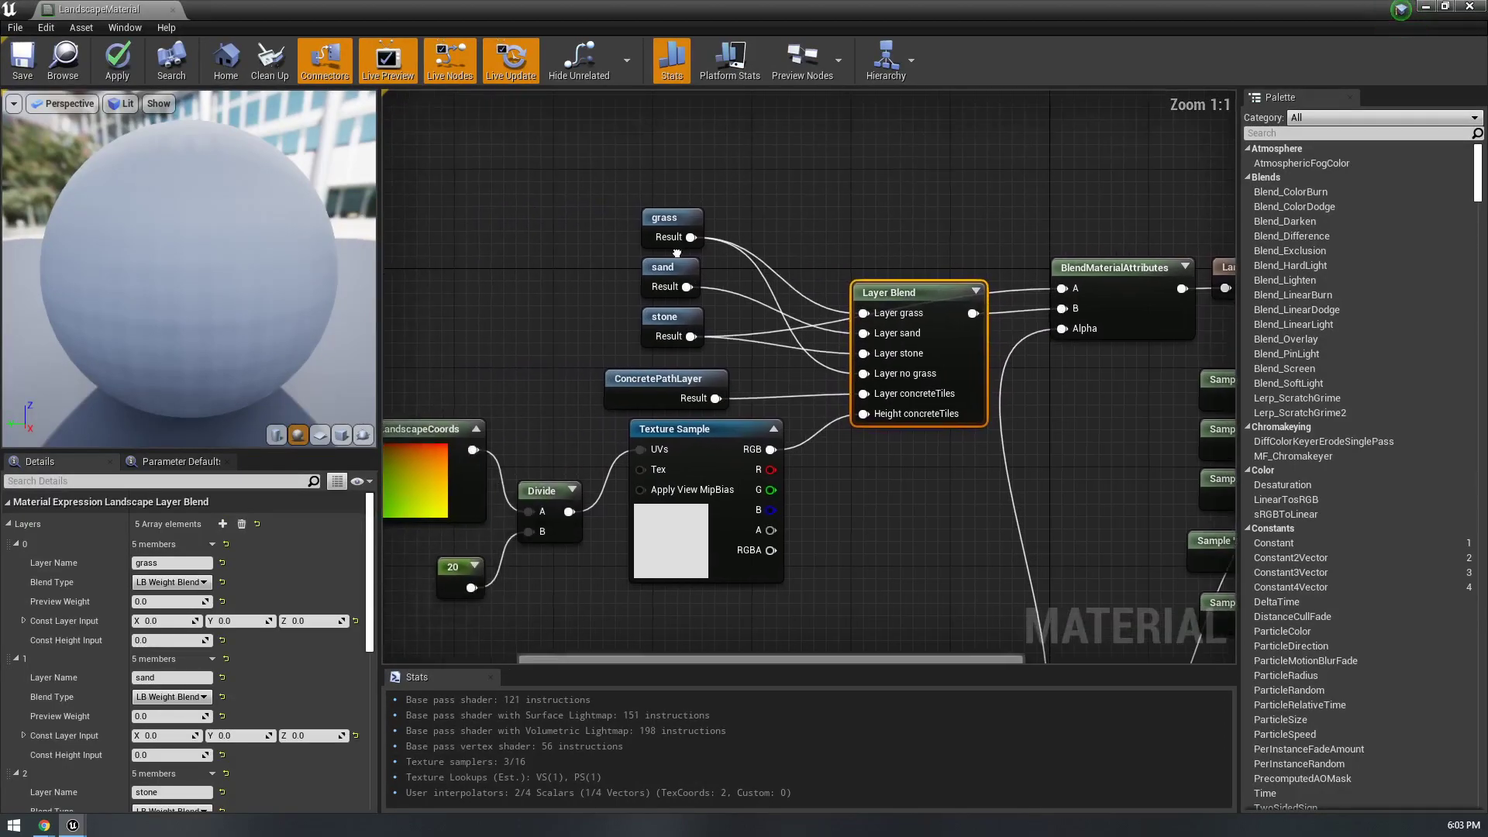
left_click_drag(206, 12, 757, 289)
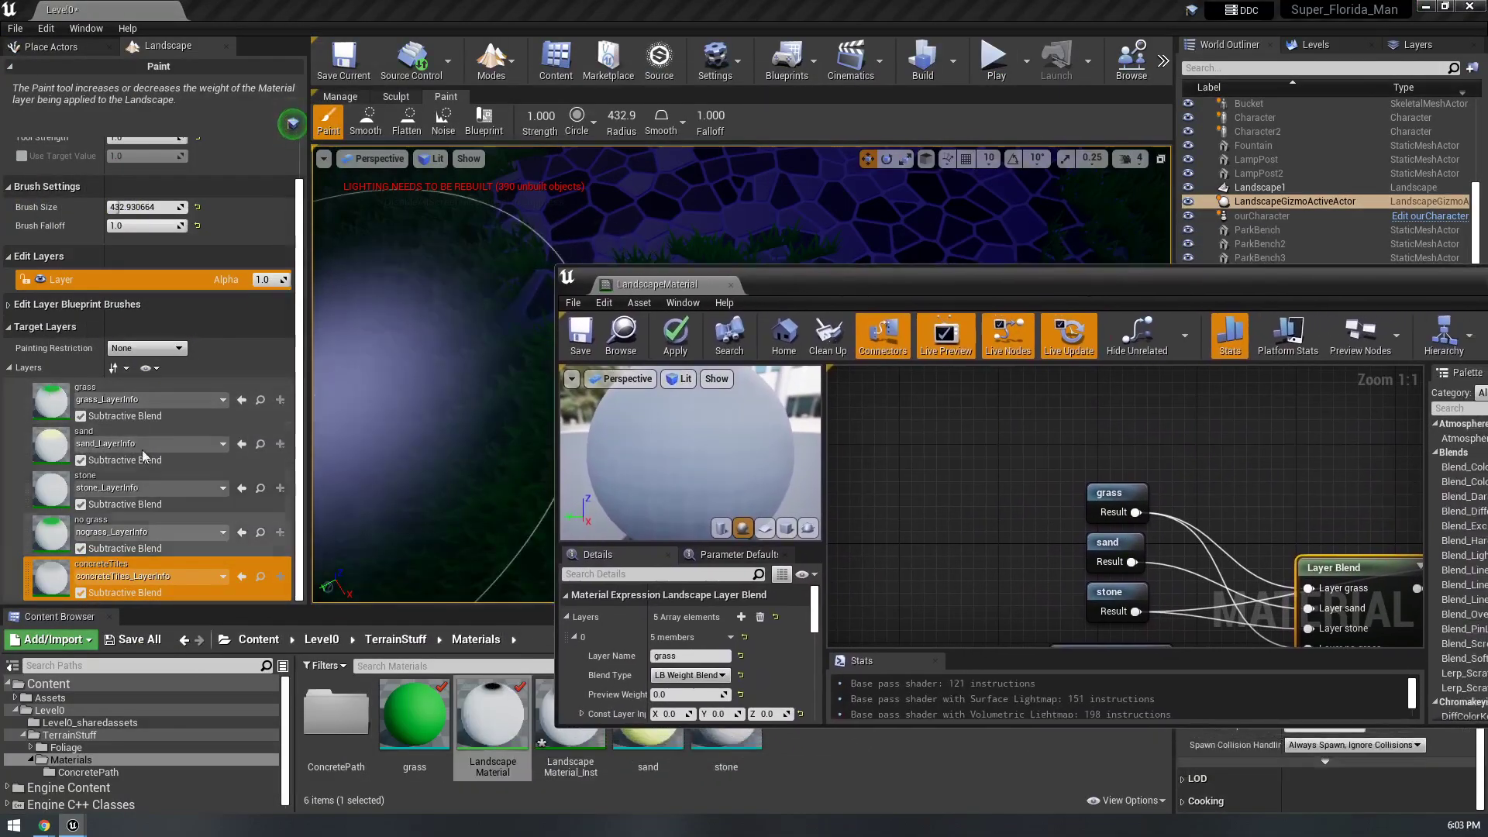
left_click_drag(1008, 278, 891, 3)
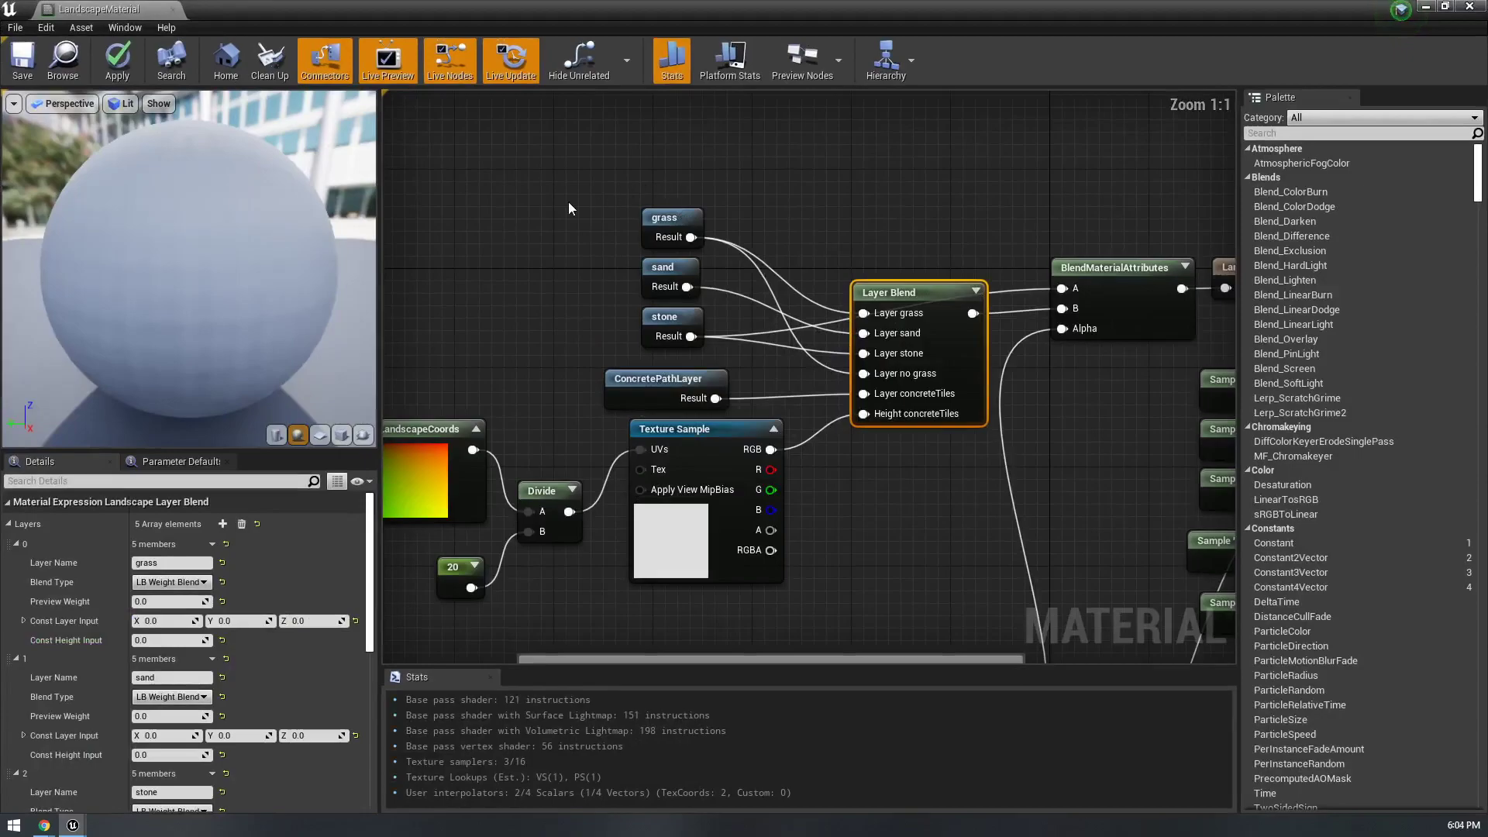
- Inspect the grass and sand material functions that feed the Layer Blend node, returning to LandscapeMaterial after each
left_click_drag(751, 414, 744, 358)
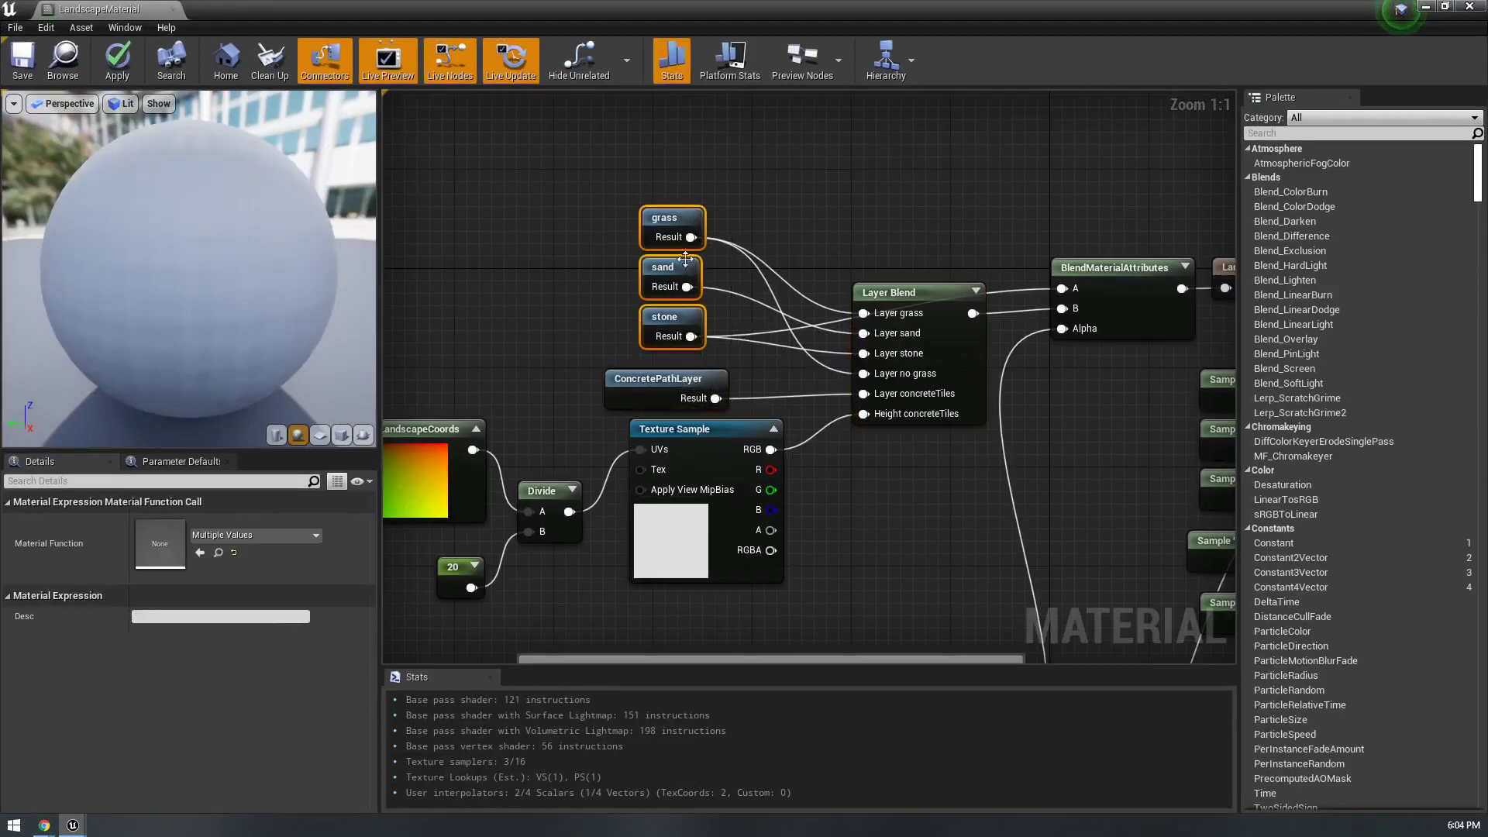
double_click(671, 220)
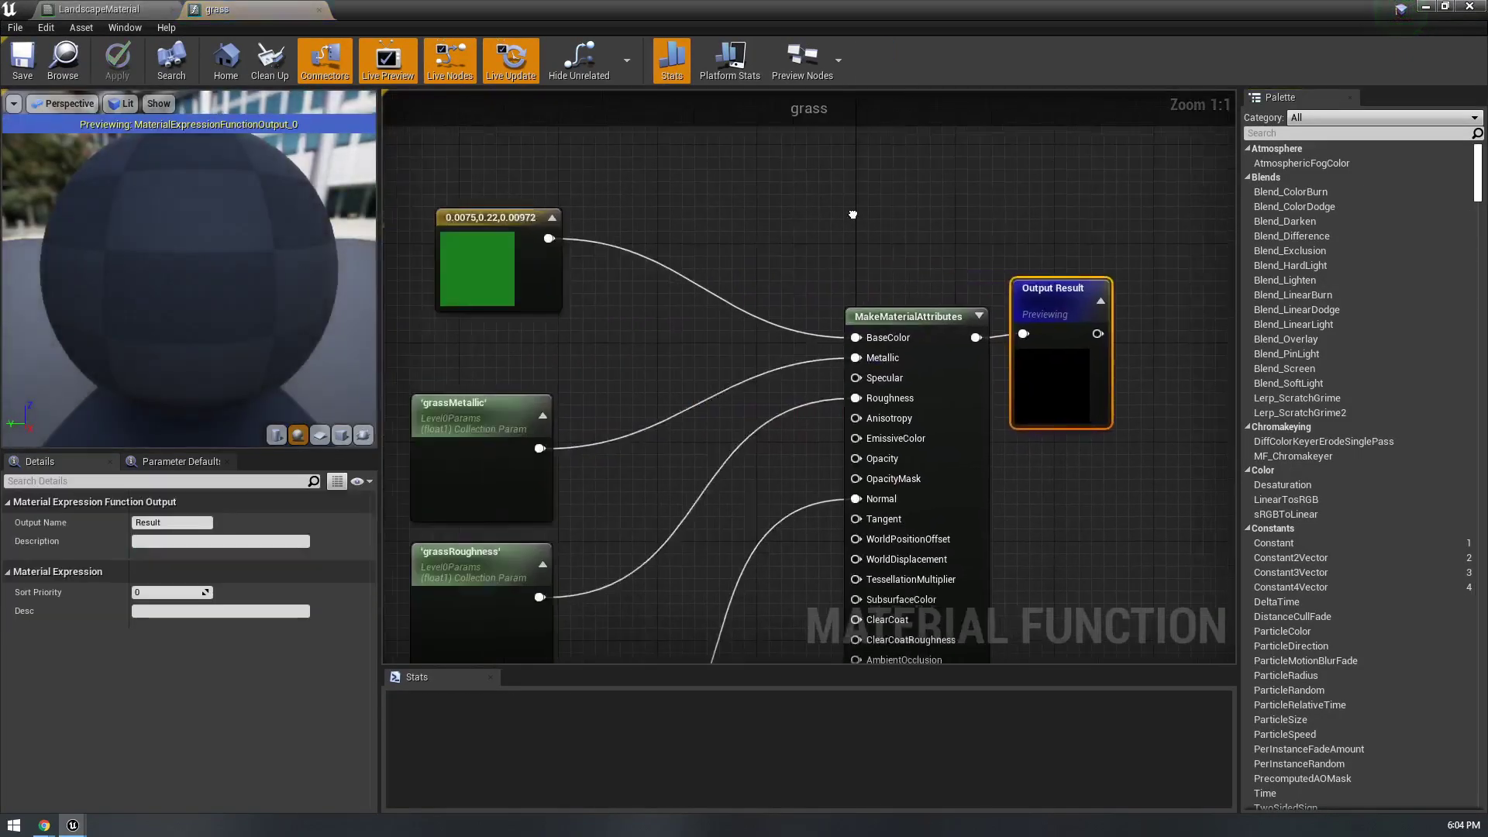
left_click(319, 10)
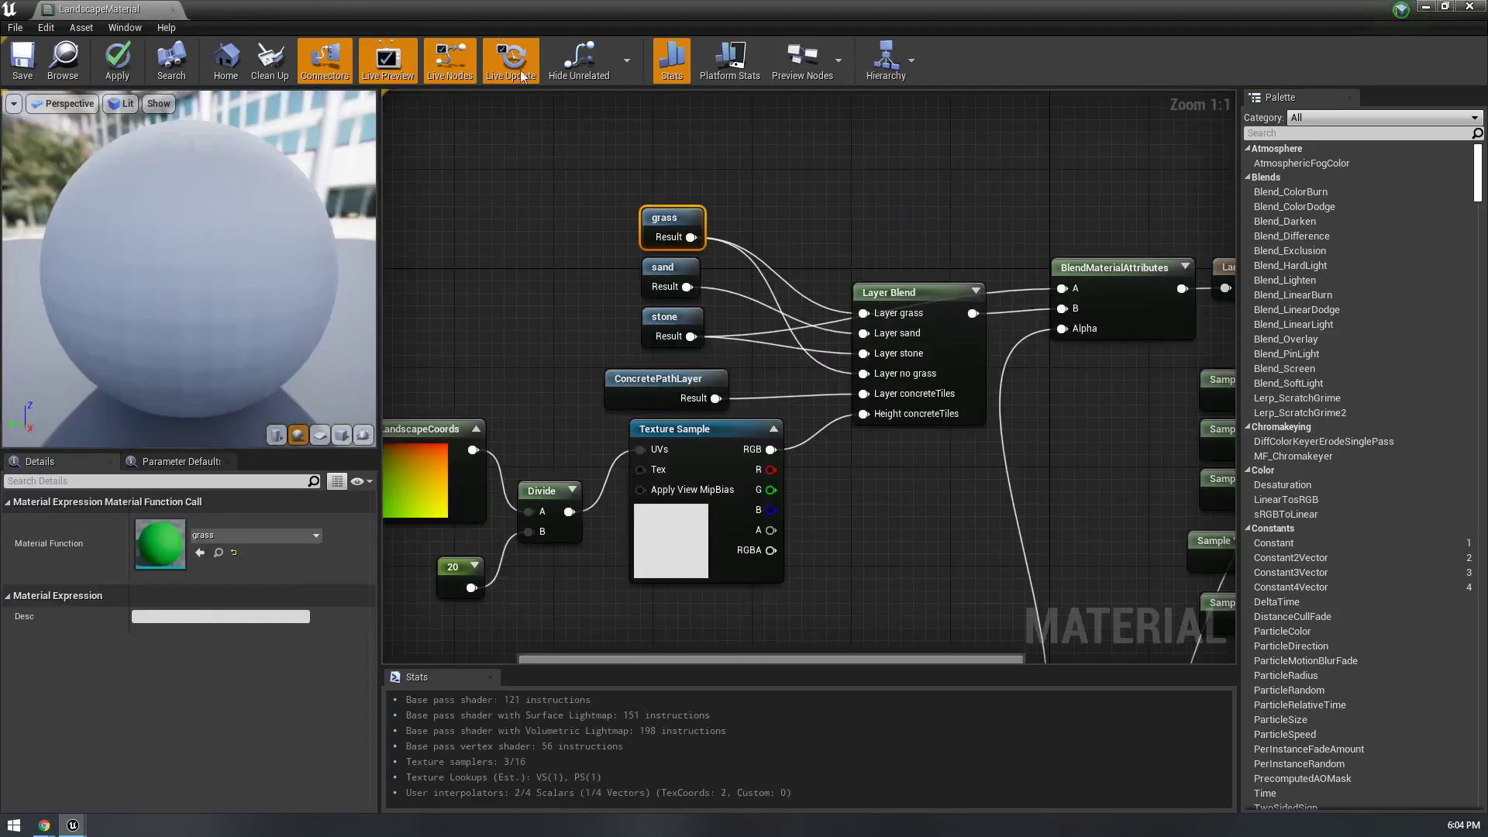
double_click(659, 270)
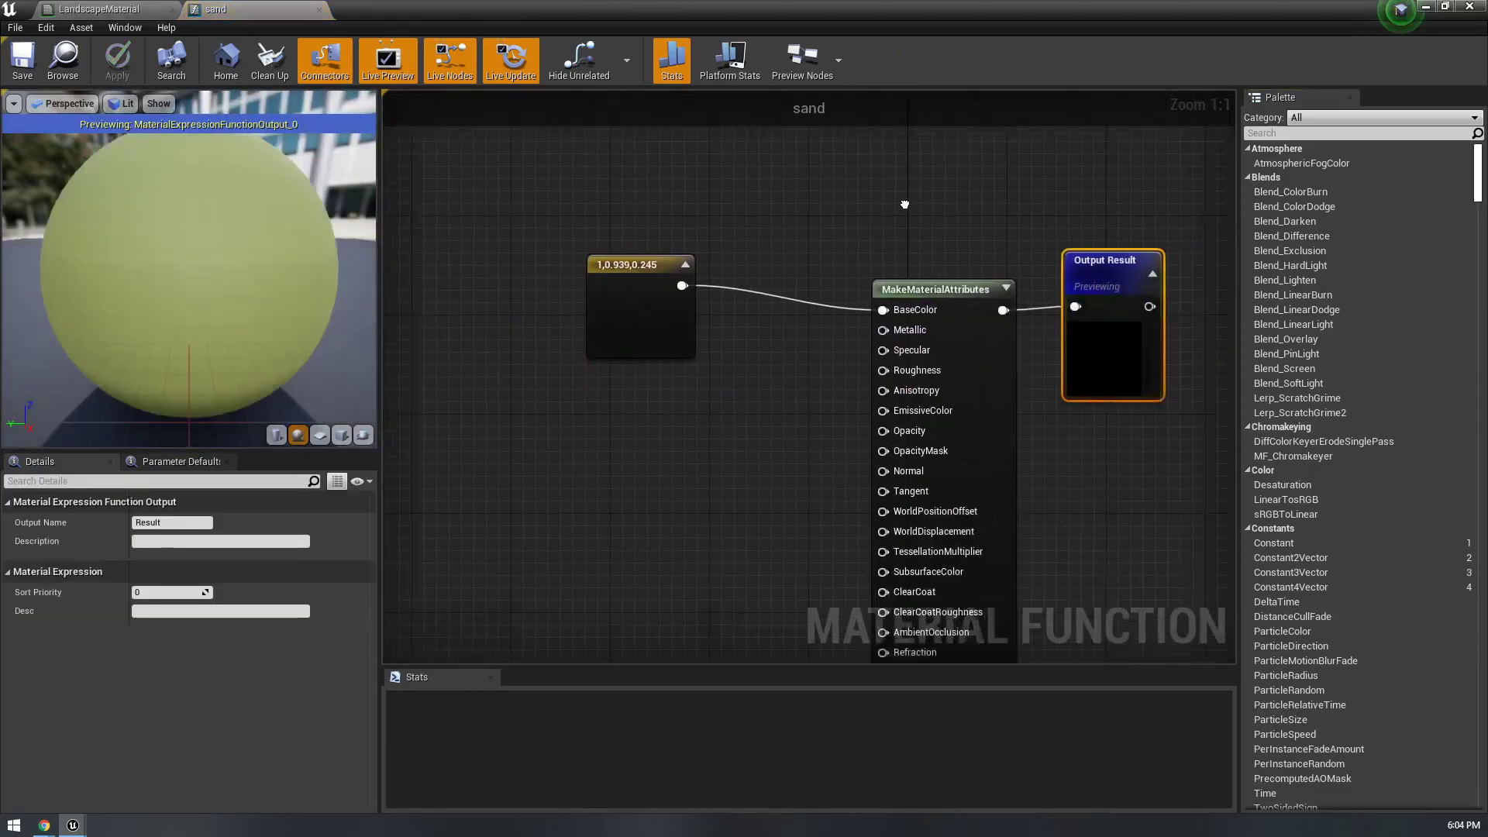
left_click(318, 10)
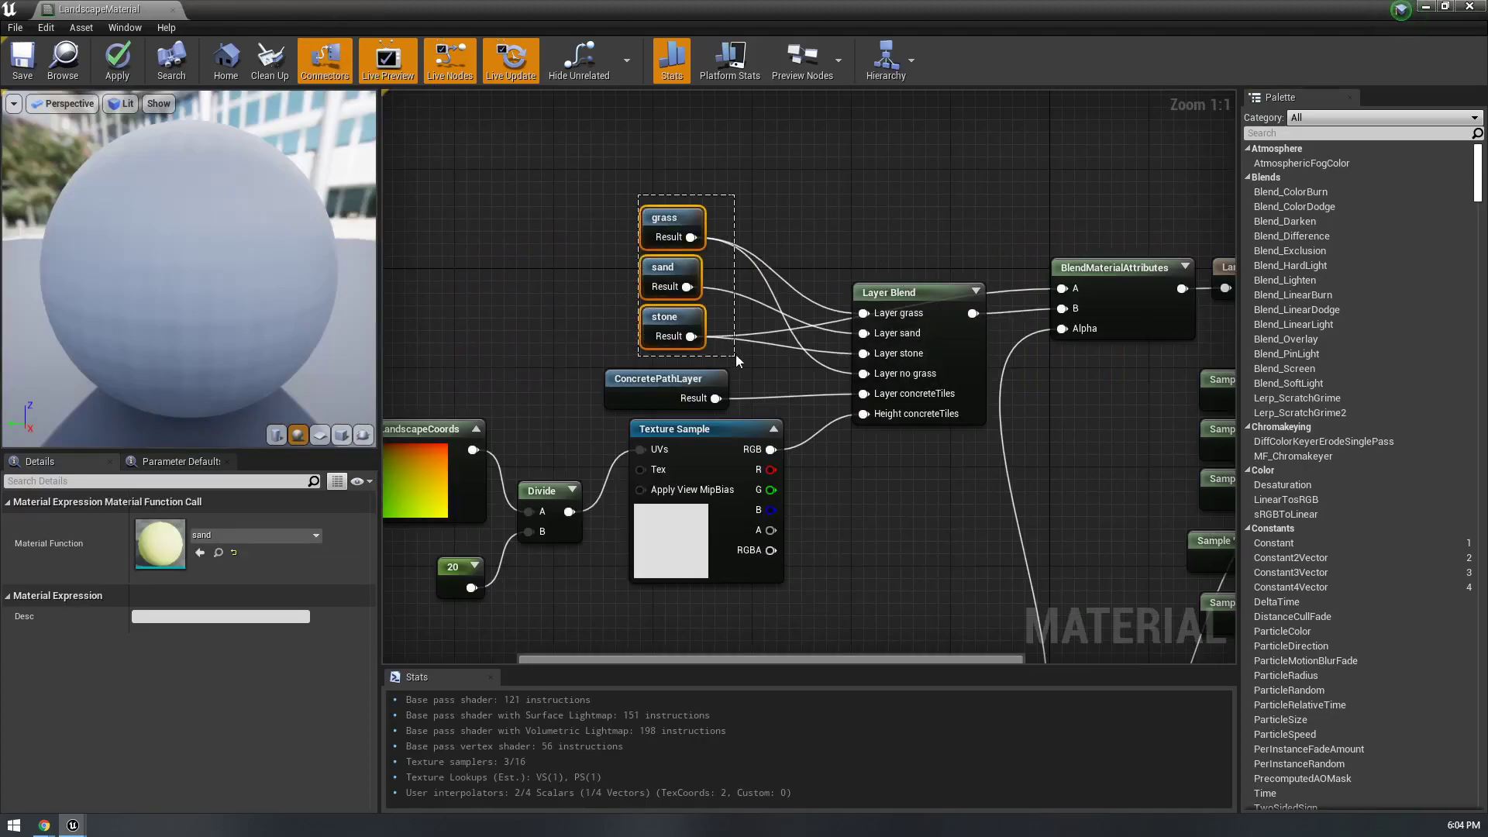
left_click_drag(721, 349, 719, 349)
left_click_drag(537, 226, 706, 350)
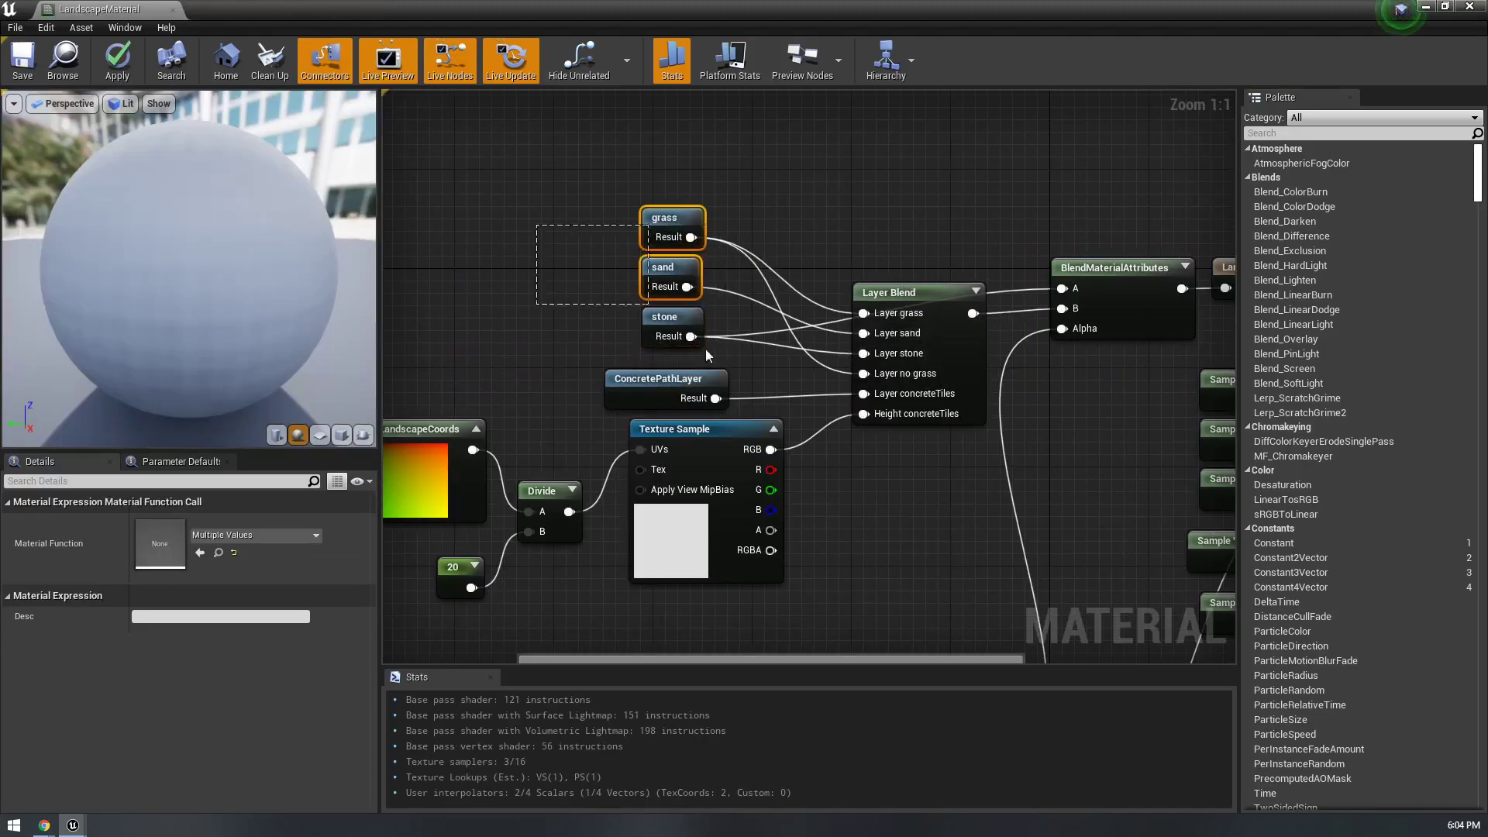
- Check the concreteTiles blend type in Layer Blend and the Concrete_INST_height texture sample that feeds its height input
left_click(912, 318)
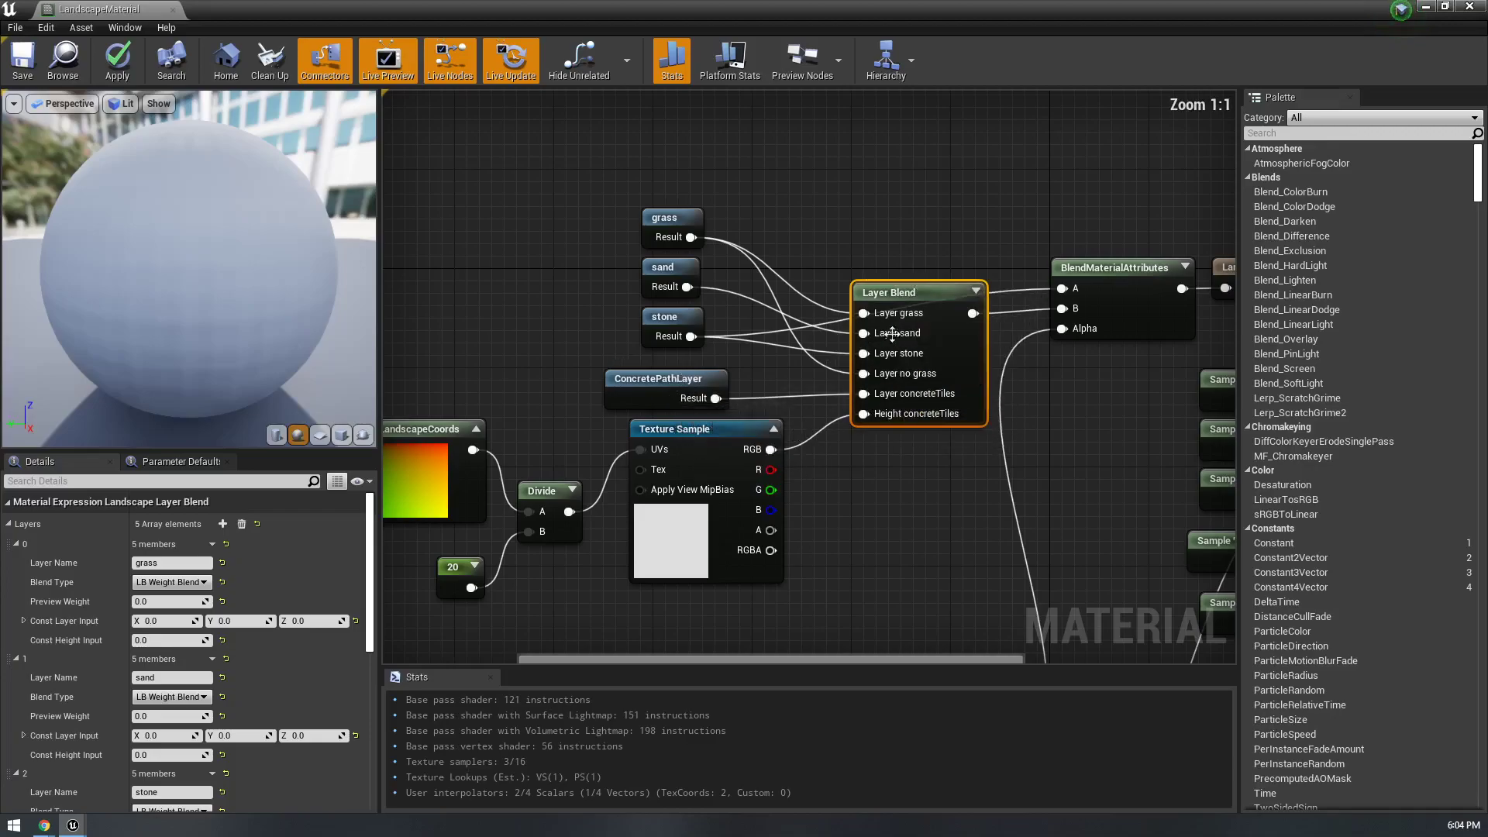
scroll(236, 562, "down", 5)
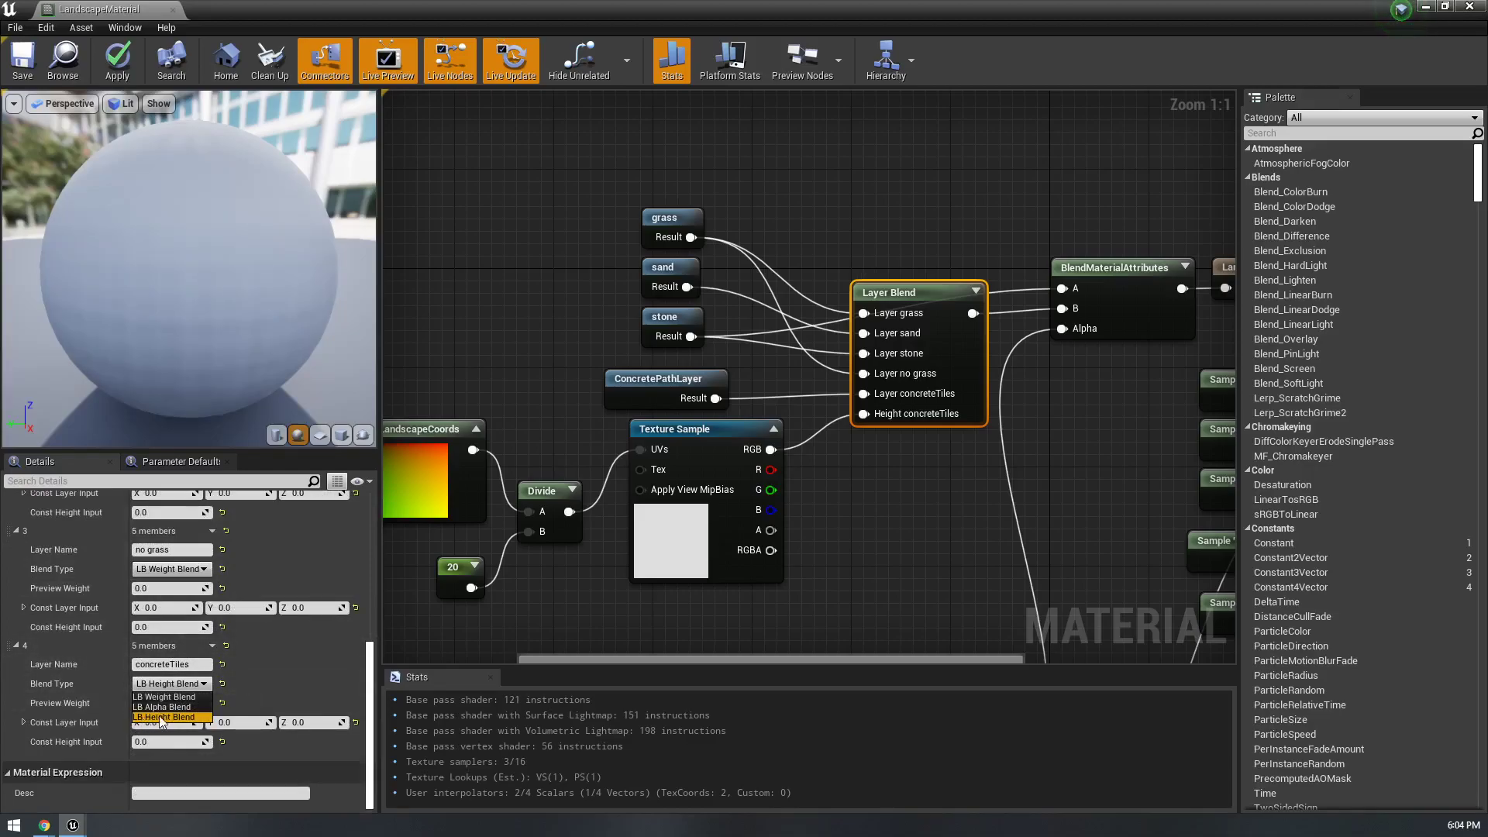
left_click(897, 482)
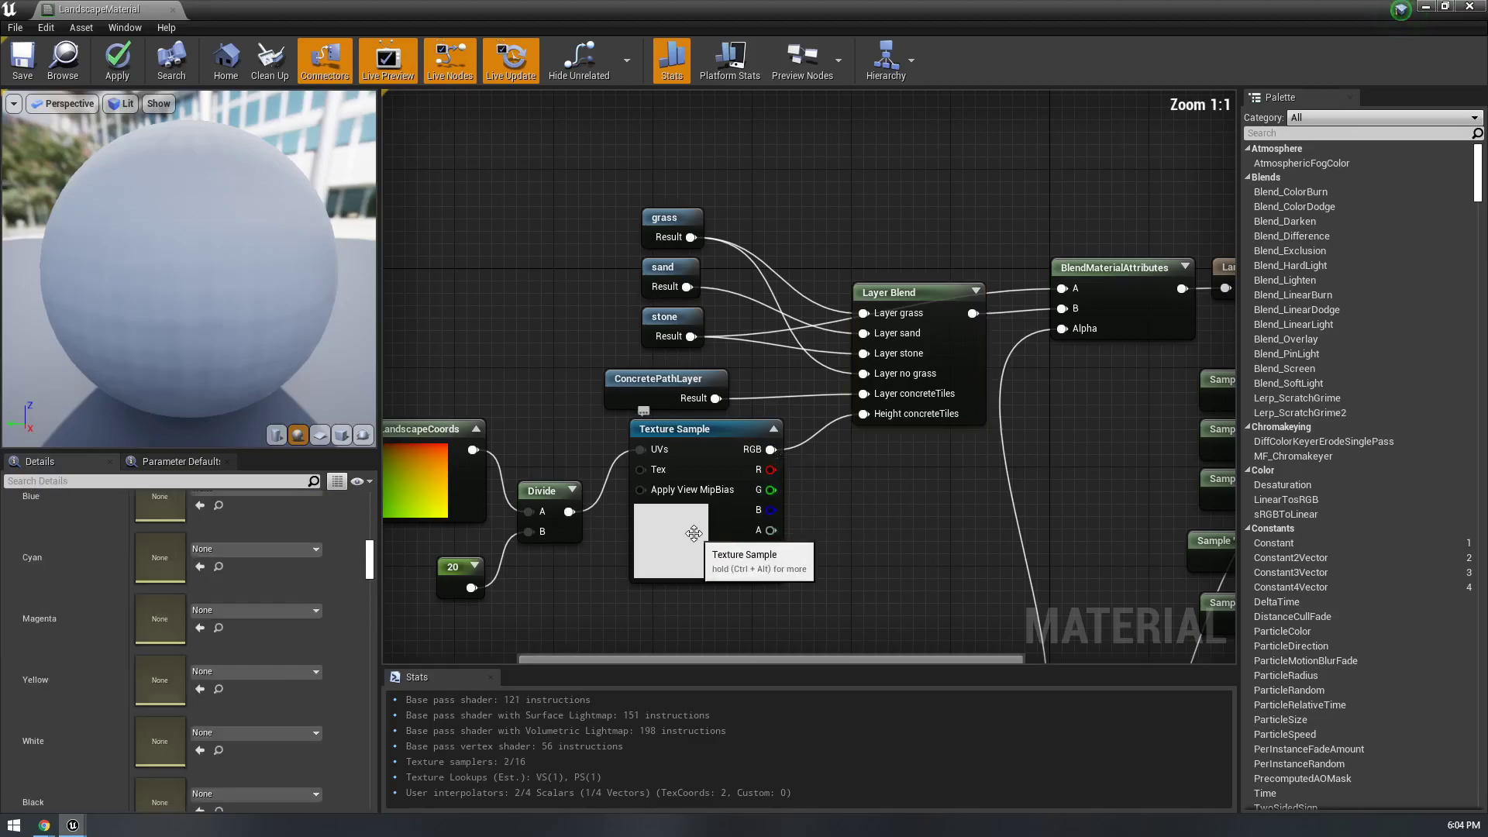
mouse_move(686, 535)
left_mouse_down()
mouse_move(704, 537)
mouse_move(671, 539)
mouse_move(700, 529)
left_mouse_up()
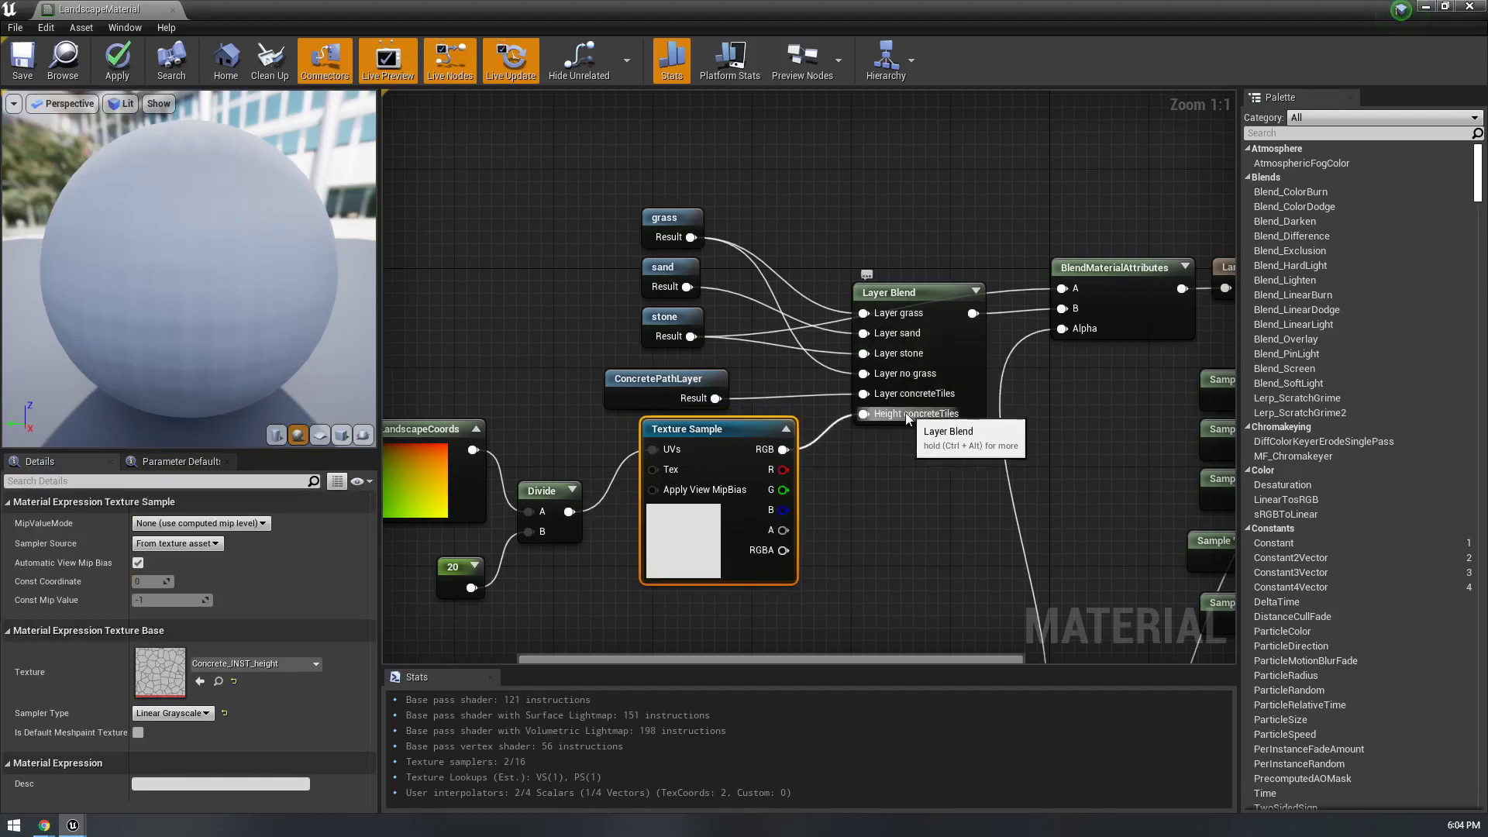
left_click_drag(733, 445, 729, 435)
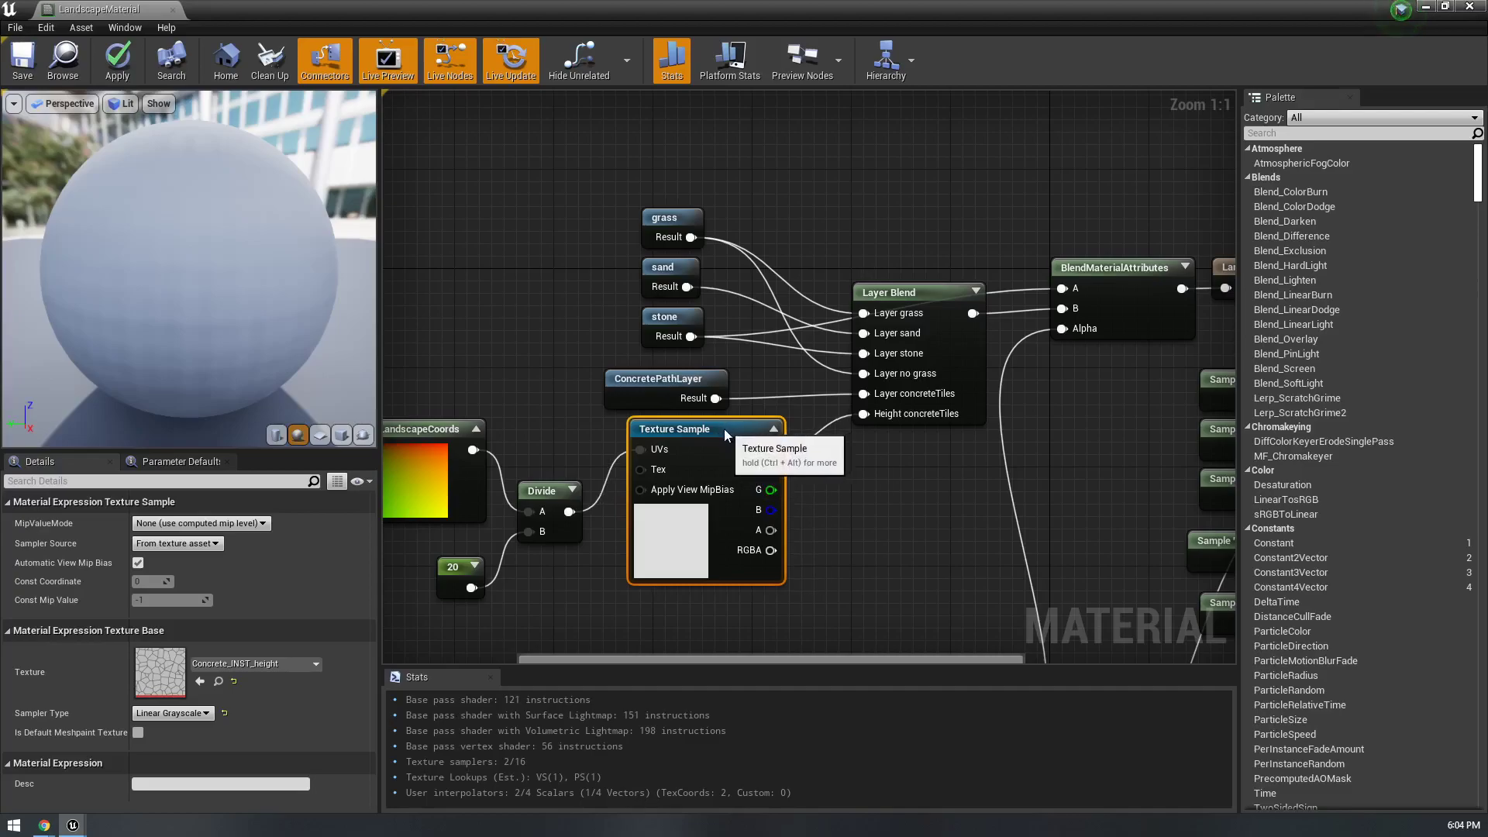
- Tidy the LandscapeMaterial graph around the height Texture Sample and the Material Transition comment
right_click_drag(660, 443, 742, 327)
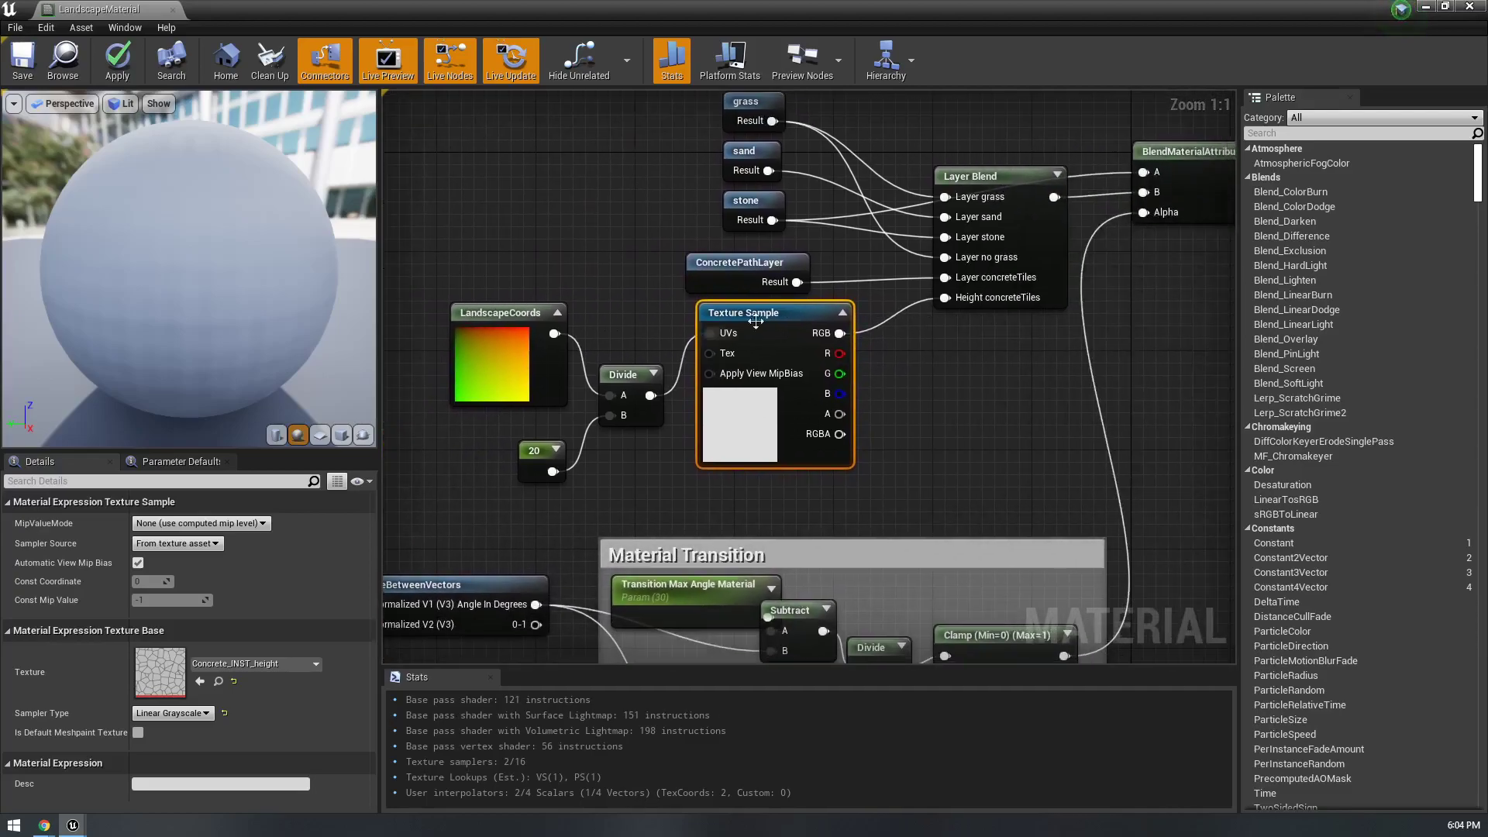
right_click_drag(645, 284, 603, 138)
right_click_drag(826, 341, 770, 270)
left_click_drag(746, 326, 771, 265)
left_click_drag(710, 464, 767, 494)
scroll(879, 410, "down", 3)
left_click_drag(878, 409, 859, 414)
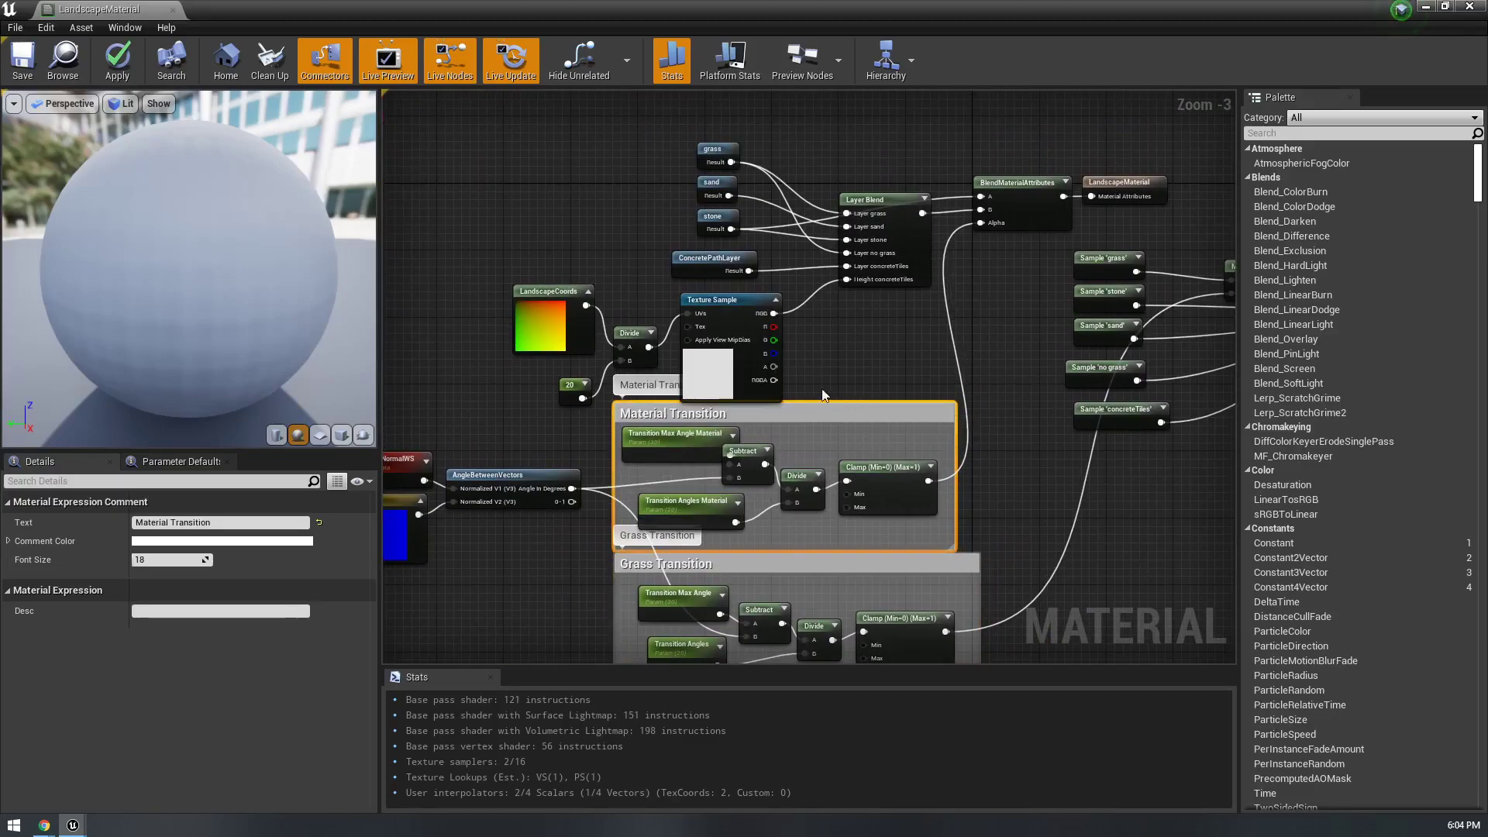
scroll(634, 338, "up", 3)
left_click(540, 393)
left_click_drag(560, 417, 564, 376)
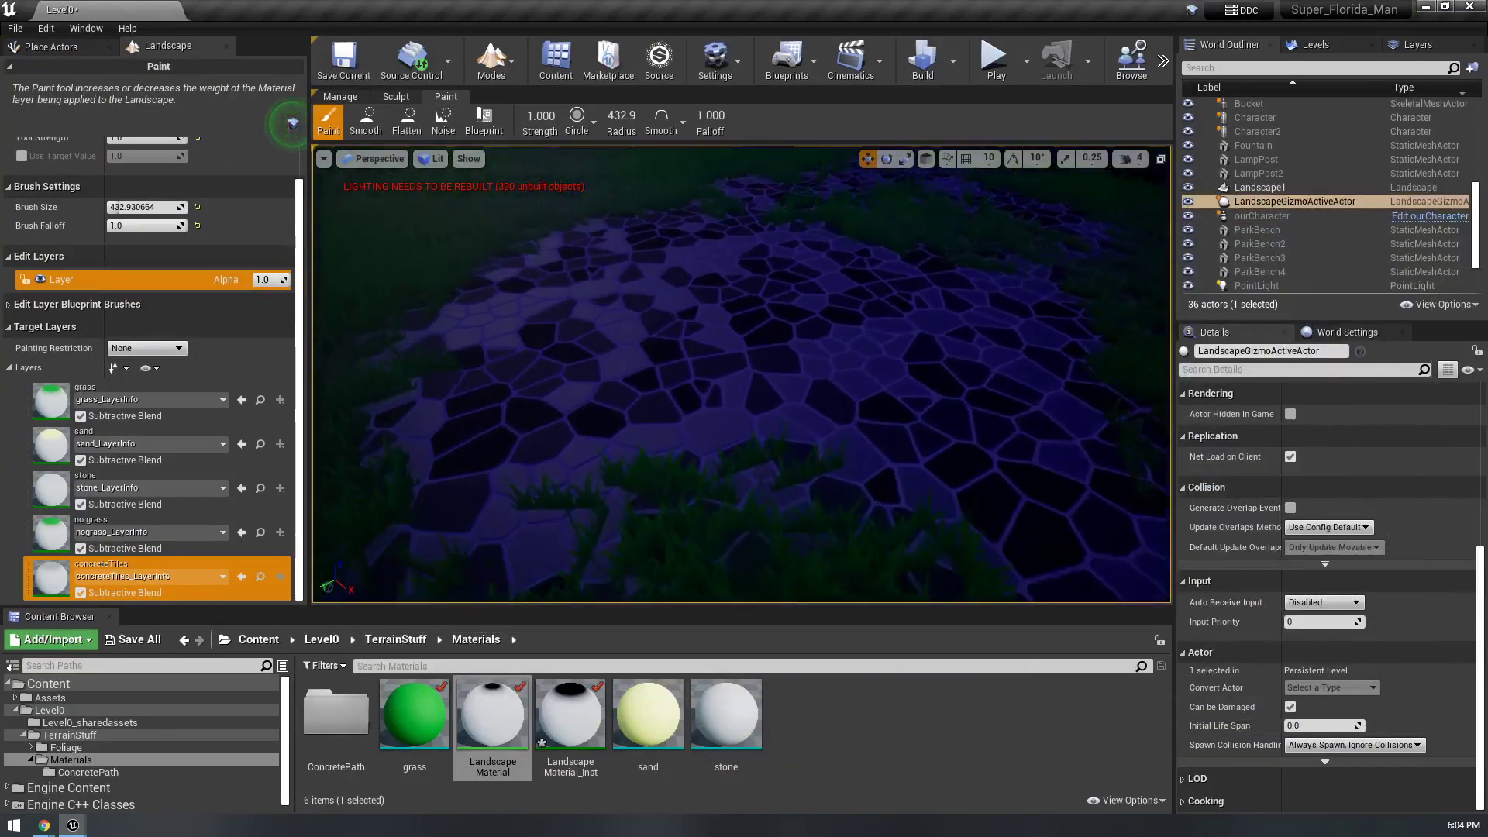
- Examine the tiles and grass patches across the Level0 terrain, and return to the LandscapeMaterial graph
right_click_drag(741, 374, 848, 360)
right_click_drag(738, 426, 738, 427)
mouse_move(738, 426)
left_mouse_down()
mouse_move(387, 341)
mouse_move(531, 391)
left_mouse_up()
right_click_drag(531, 391, 419, 380)
left_click_drag(837, 491, 434, 477)
right_click_drag(434, 477, 310, 508)
left_click_drag(1060, 521, 681, 302)
right_click_drag(852, 377, 728, 334)
left_click_drag(1487, 301, 709, 2)
- Open ConcretePathLayer from the ConcretePath folder, and cut the LandscapeCoords, Divide, 20 constant and height Texture Sample nodes from LandscapeMaterial
right_click_drag(622, 263, 588, 354)
left_click(696, 307)
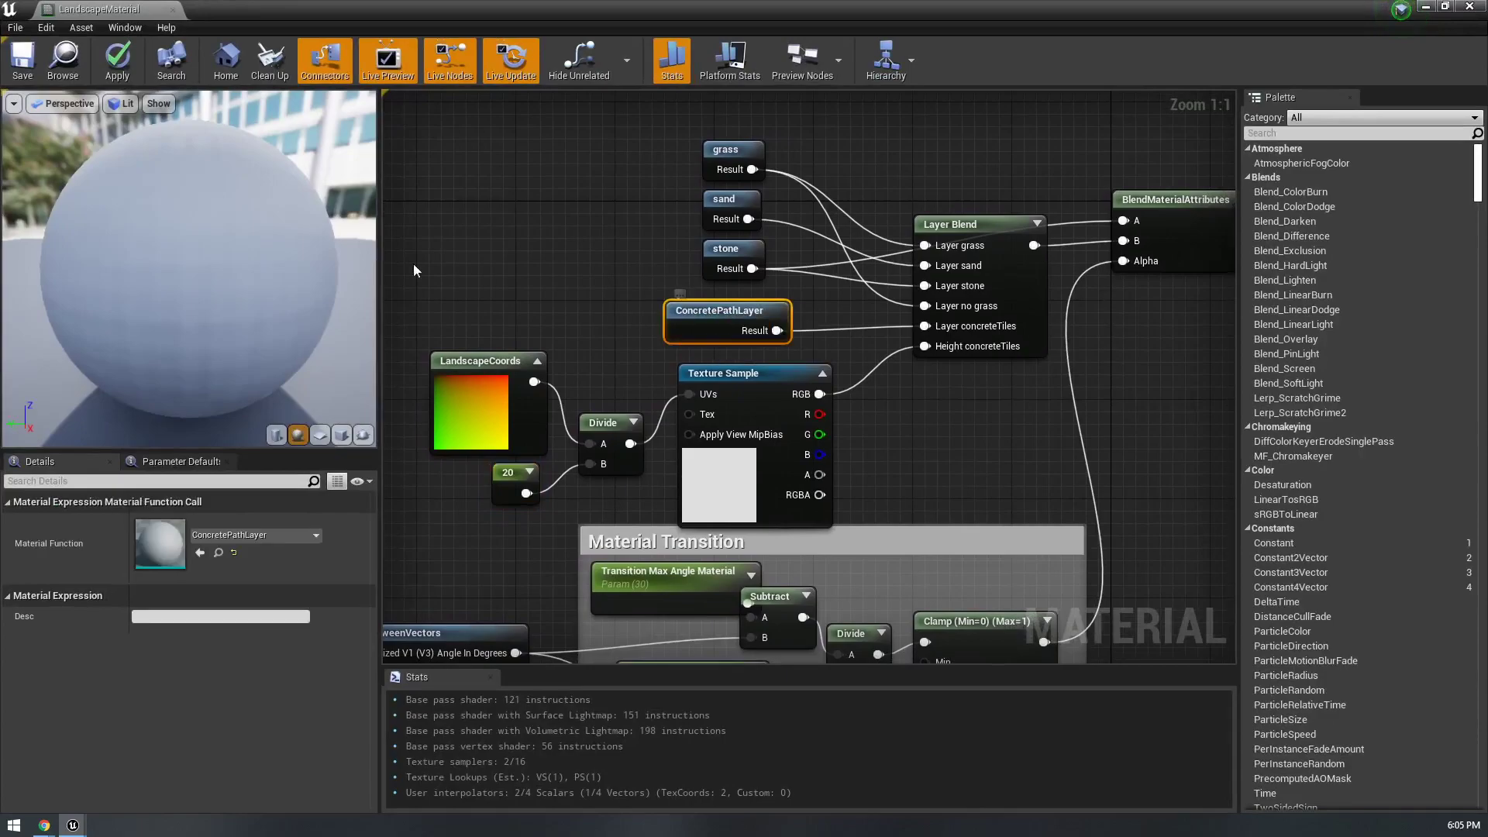
left_click_drag(417, 382, 822, 505)
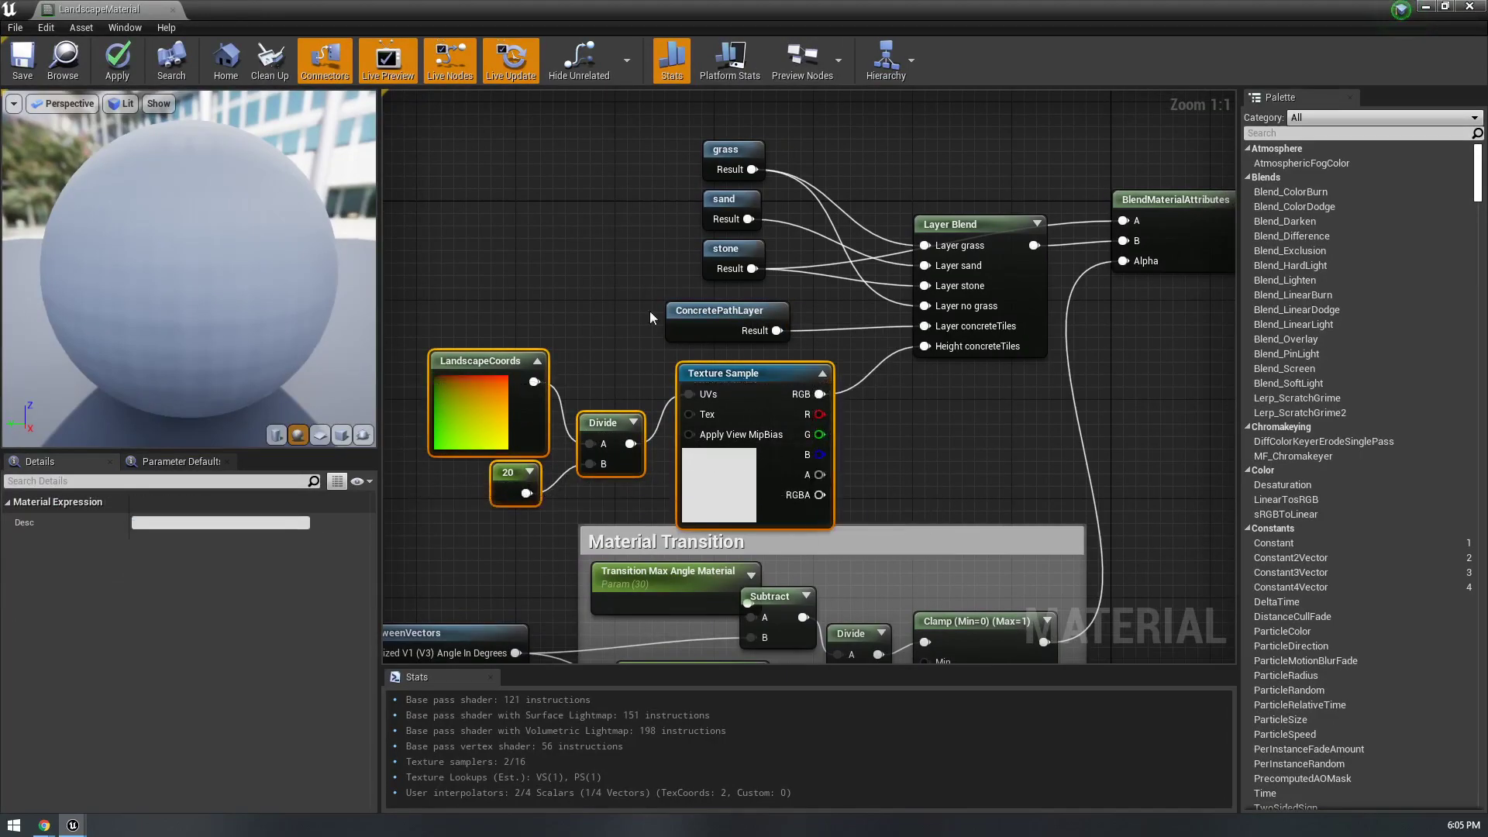
left_click_drag(719, 316, 706, 328)
mouse_move(445, 371)
left_mouse_down()
mouse_move(731, 422)
mouse_move(445, 372)
left_mouse_up()
left_click_drag(515, 8, 1486, 349)
left_click(90, 746)
left_click(96, 761)
left_click(474, 747)
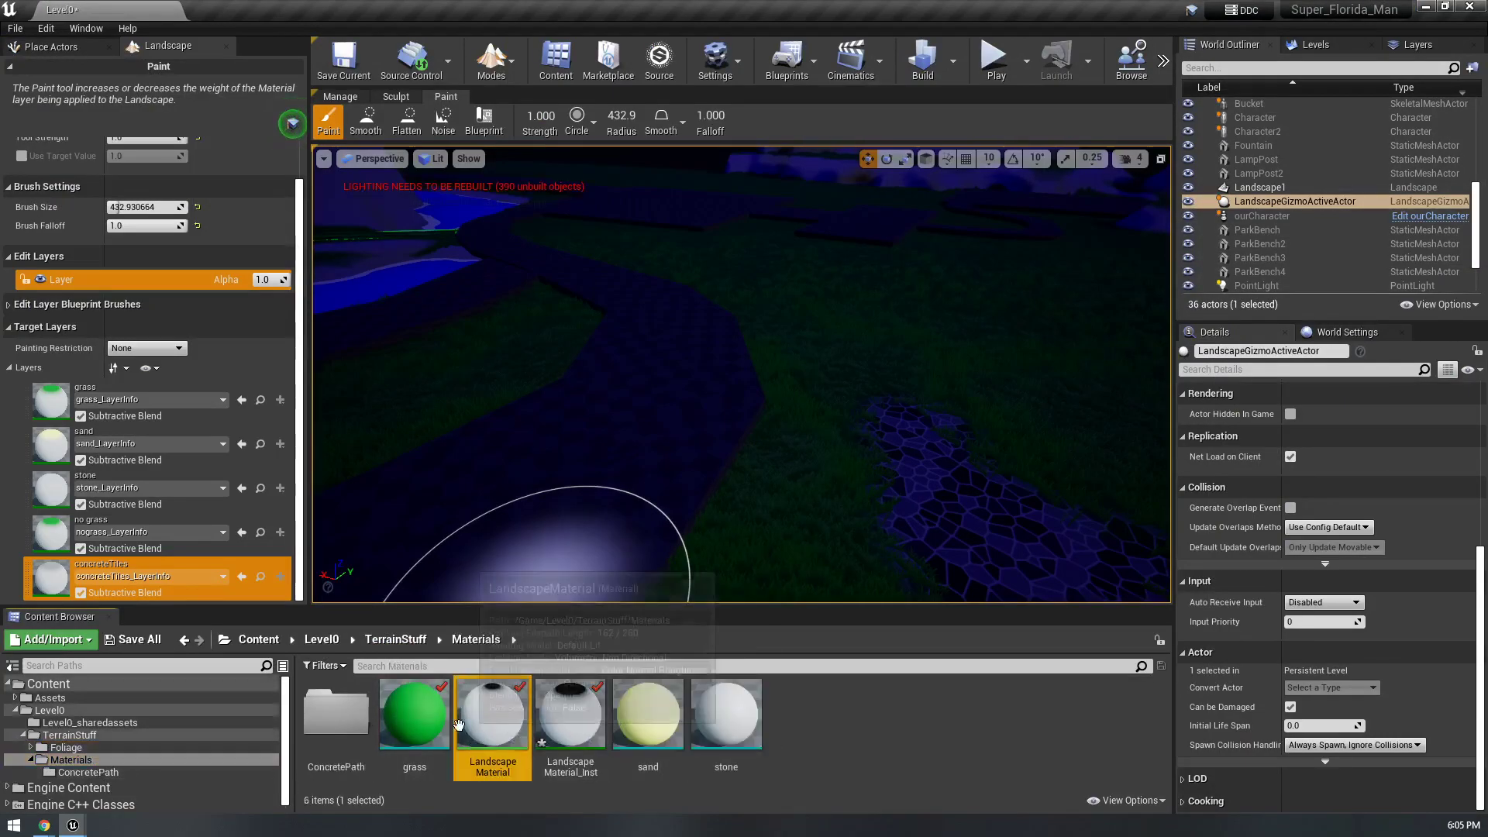
double_click(336, 713)
left_click(889, 727)
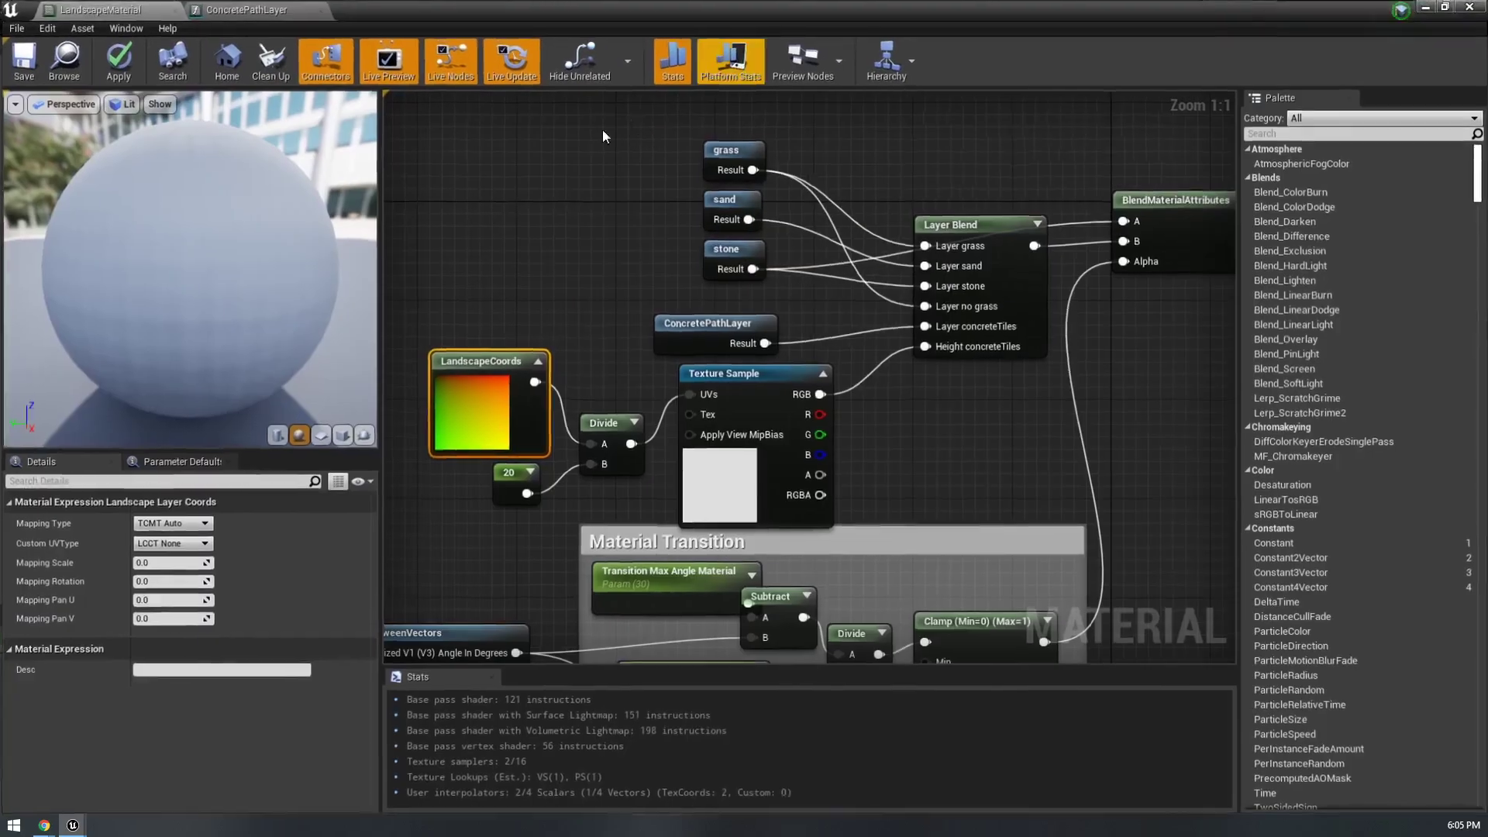
left_click_drag(401, 332, 773, 489)
key("ctrl+x")
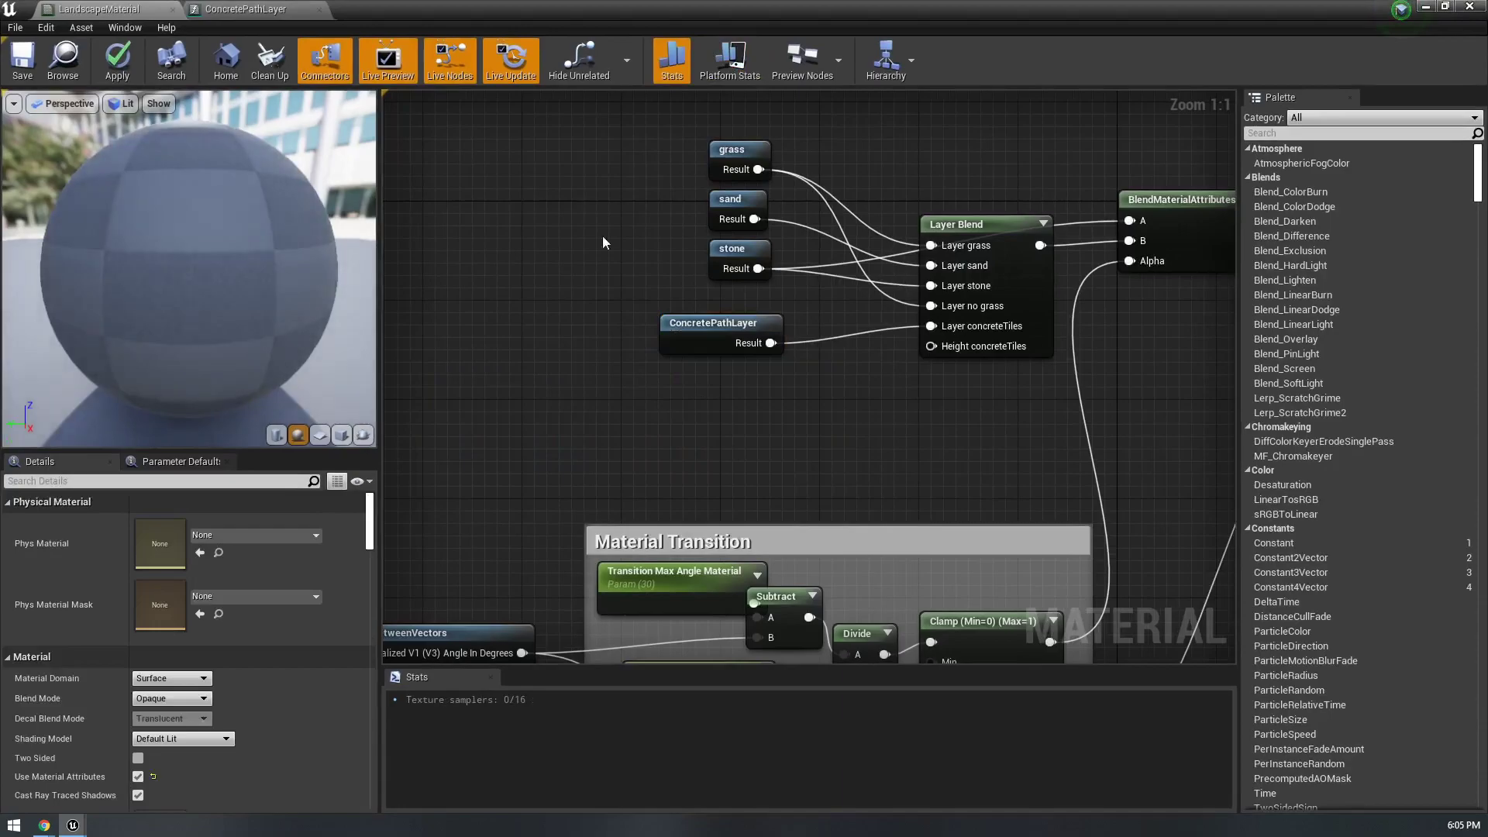
- Add a second FunctionOutput node to ConcretePathLayer and name its output Height
left_click(248, 9)
scroll(1118, 399, "down", 2)
right_click_drag(1118, 399, 910, 239)
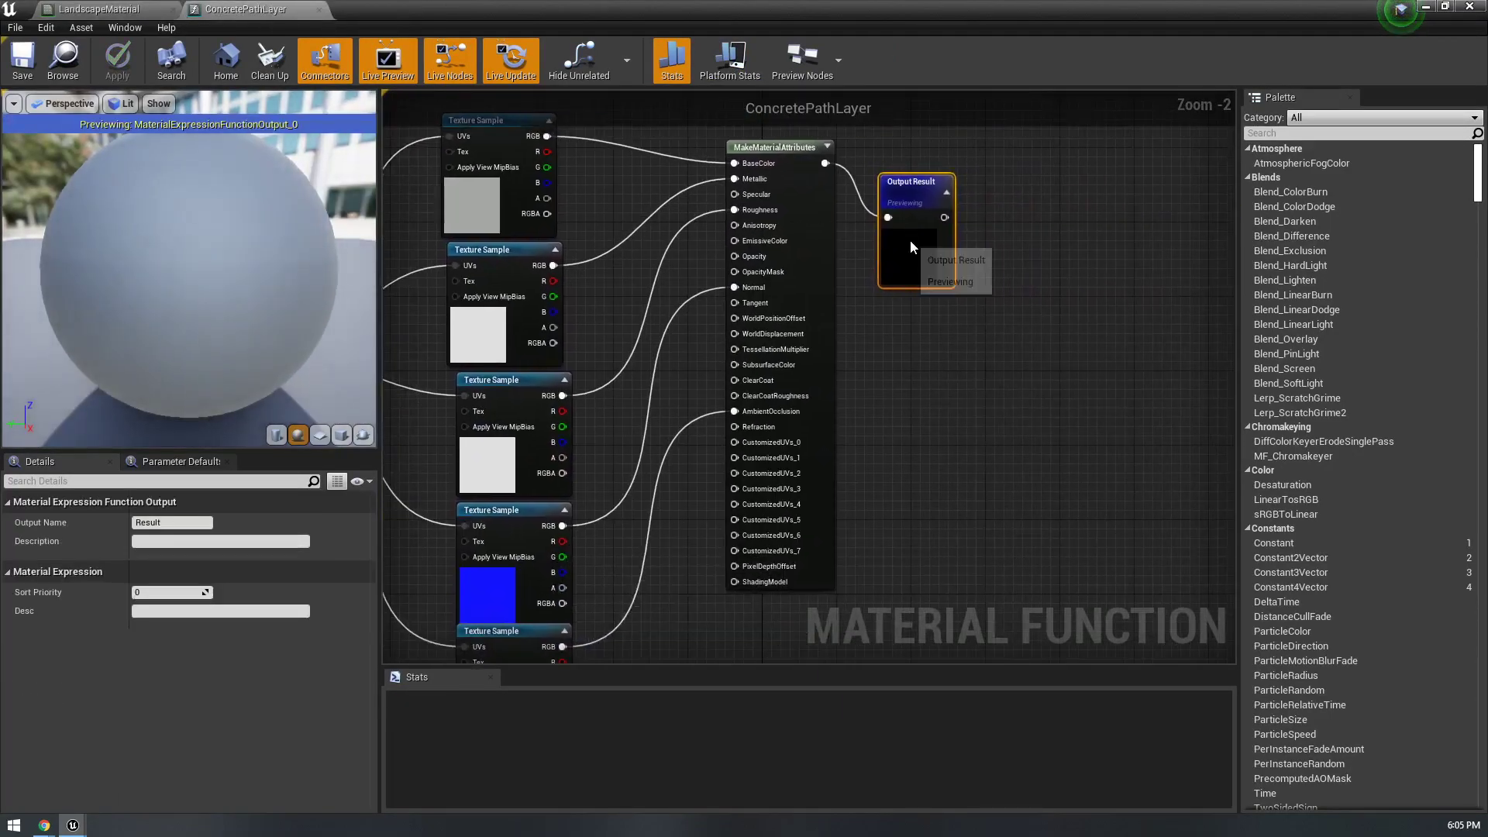
right_click(923, 277)
right_click(882, 347)
type("output")
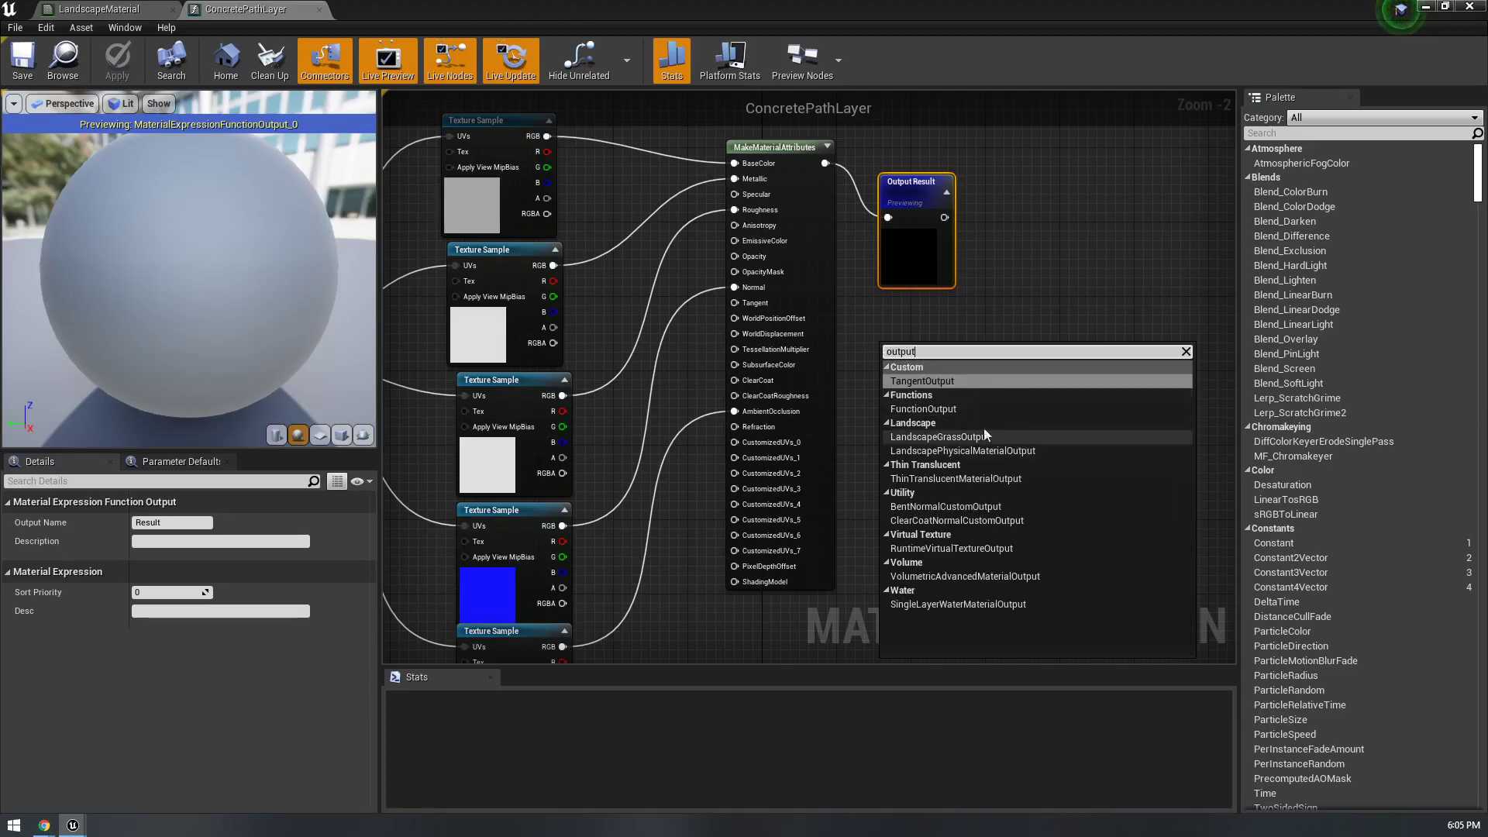
left_click(949, 408)
right_click_drag(1006, 510, 1008, 398)
left_click_drag(918, 273, 936, 540)
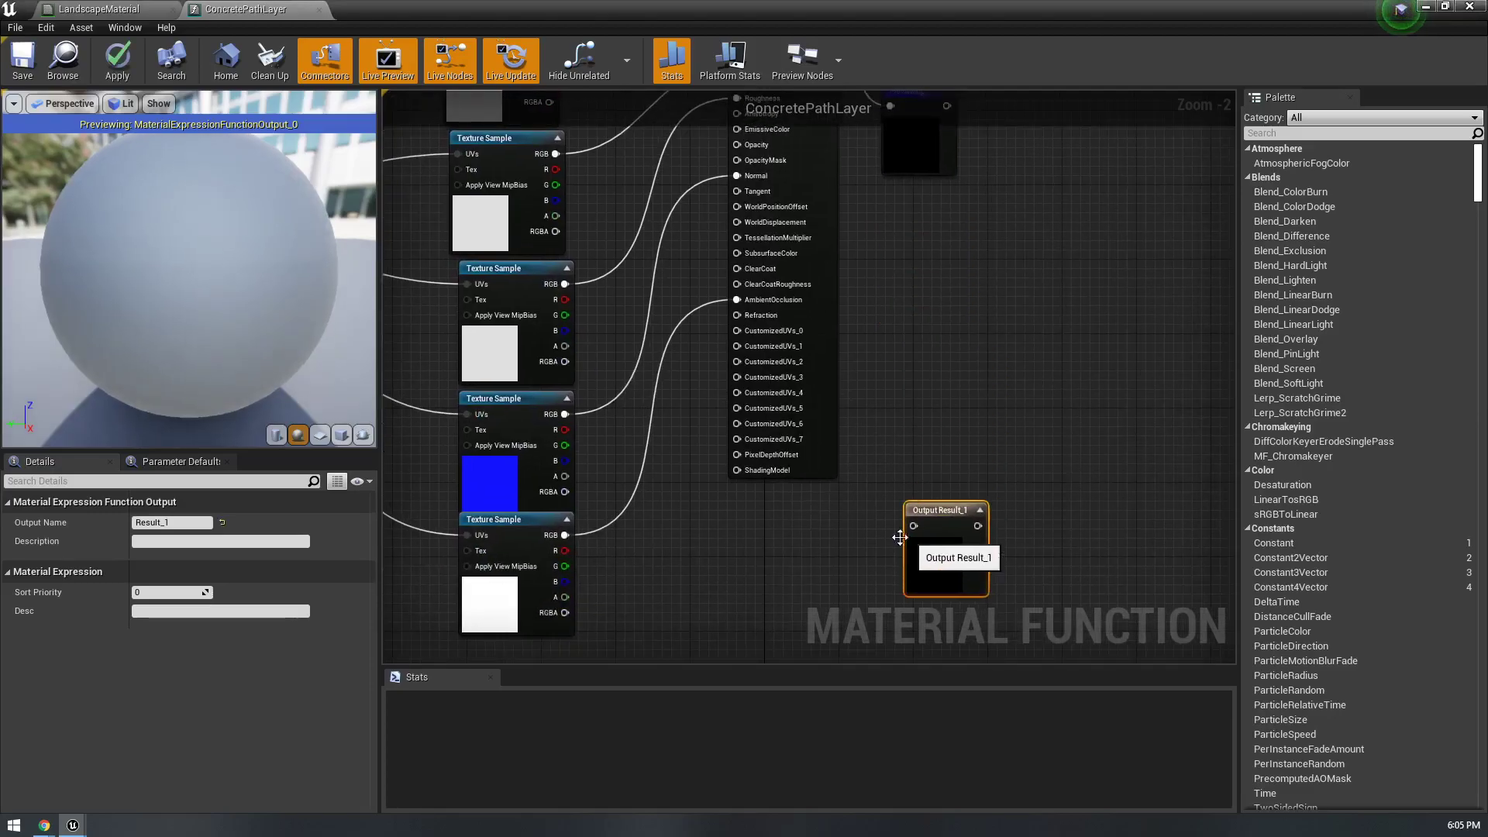
left_click_drag(182, 523, 88, 513)
type("Height")
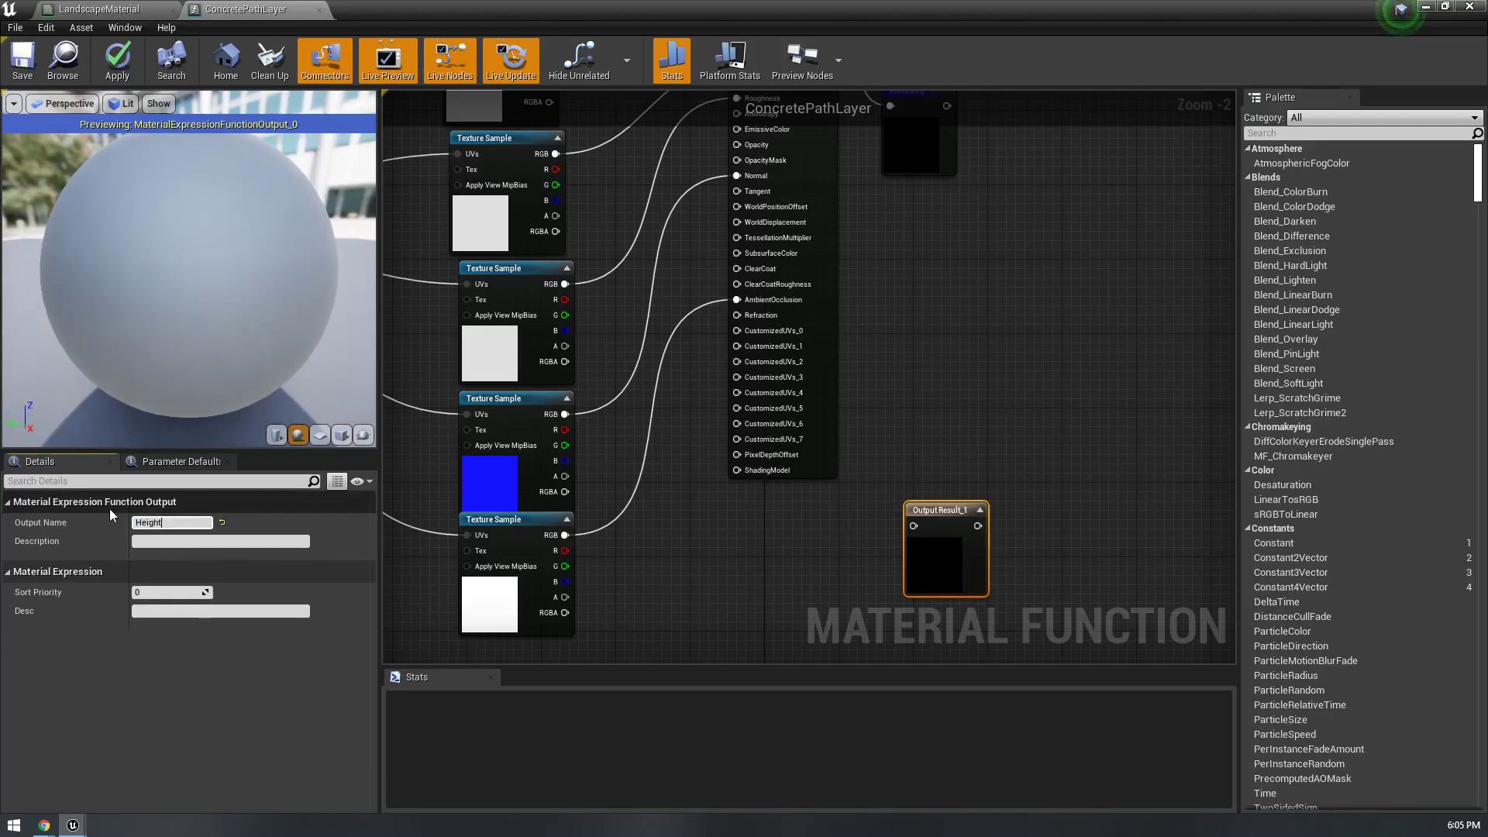
key("Return")
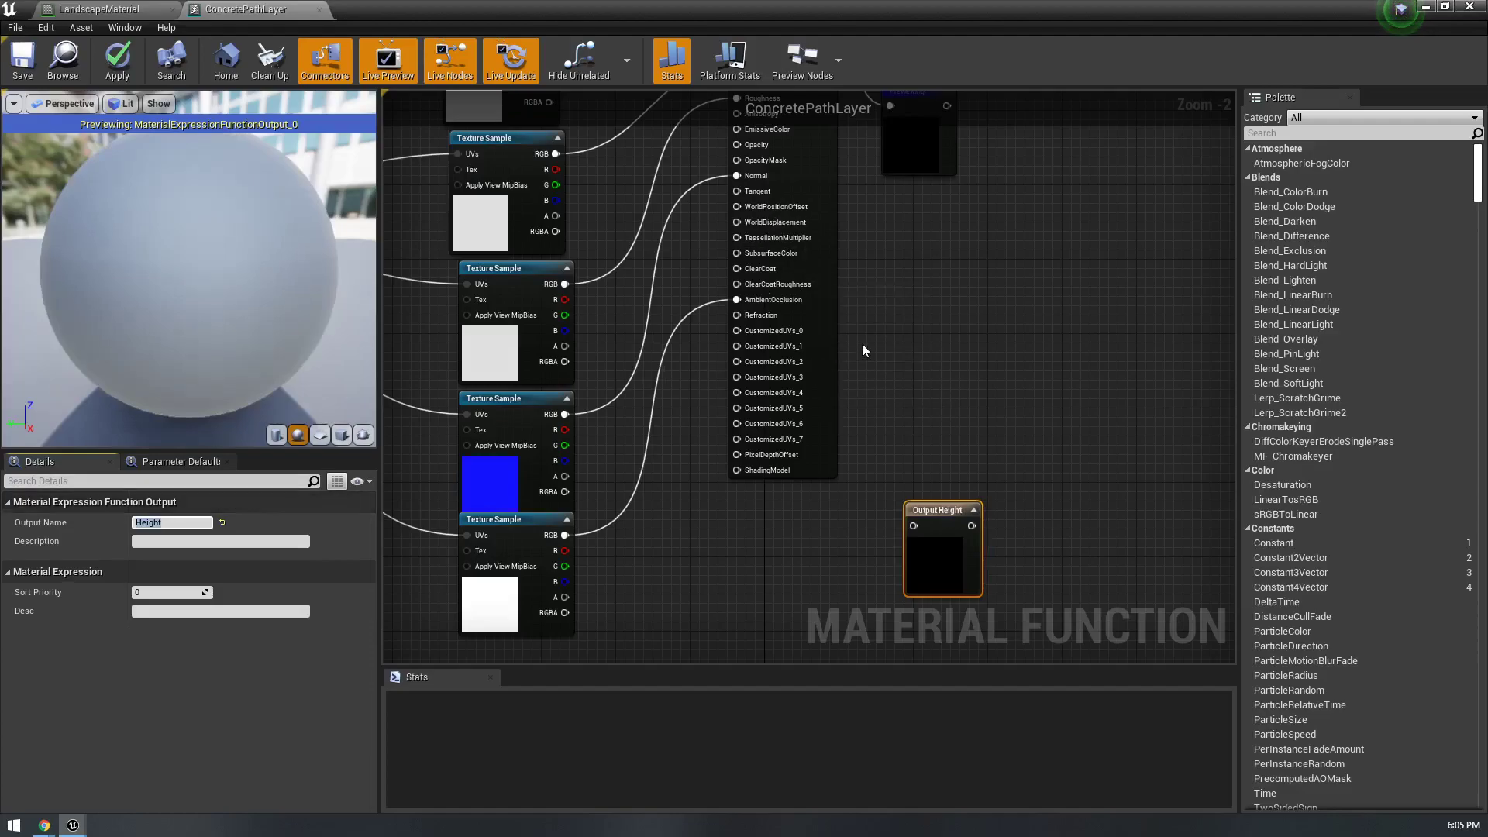
- Connect the RGB of the texture sample feeding RGBtoHSV to the Height output, and save ConcretePathLayer
scroll(866, 356, "down", 3)
scroll(442, 277, "up", 4)
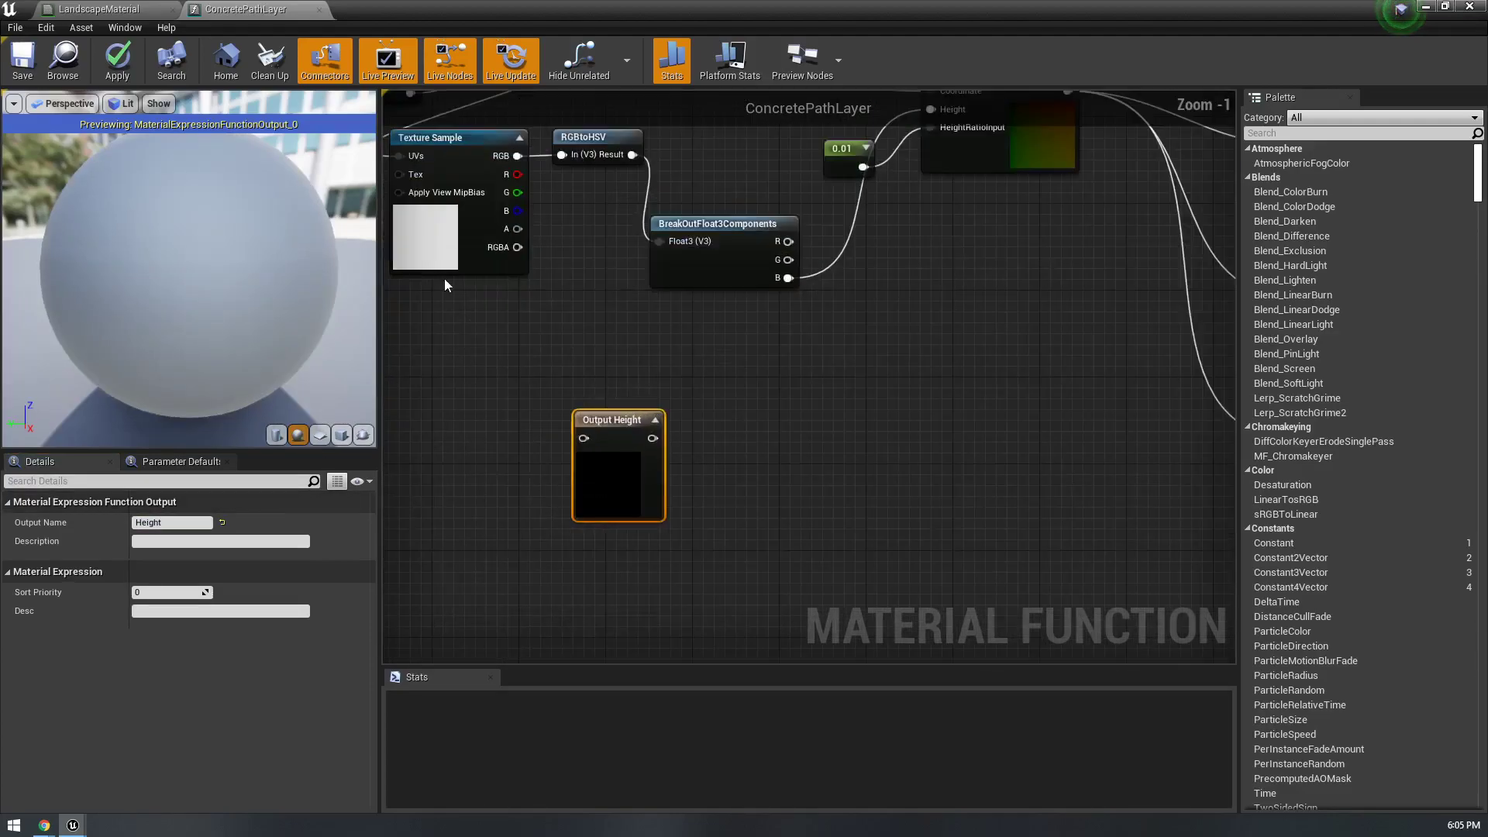
left_click_drag(651, 231, 718, 513)
left_click(23, 62)
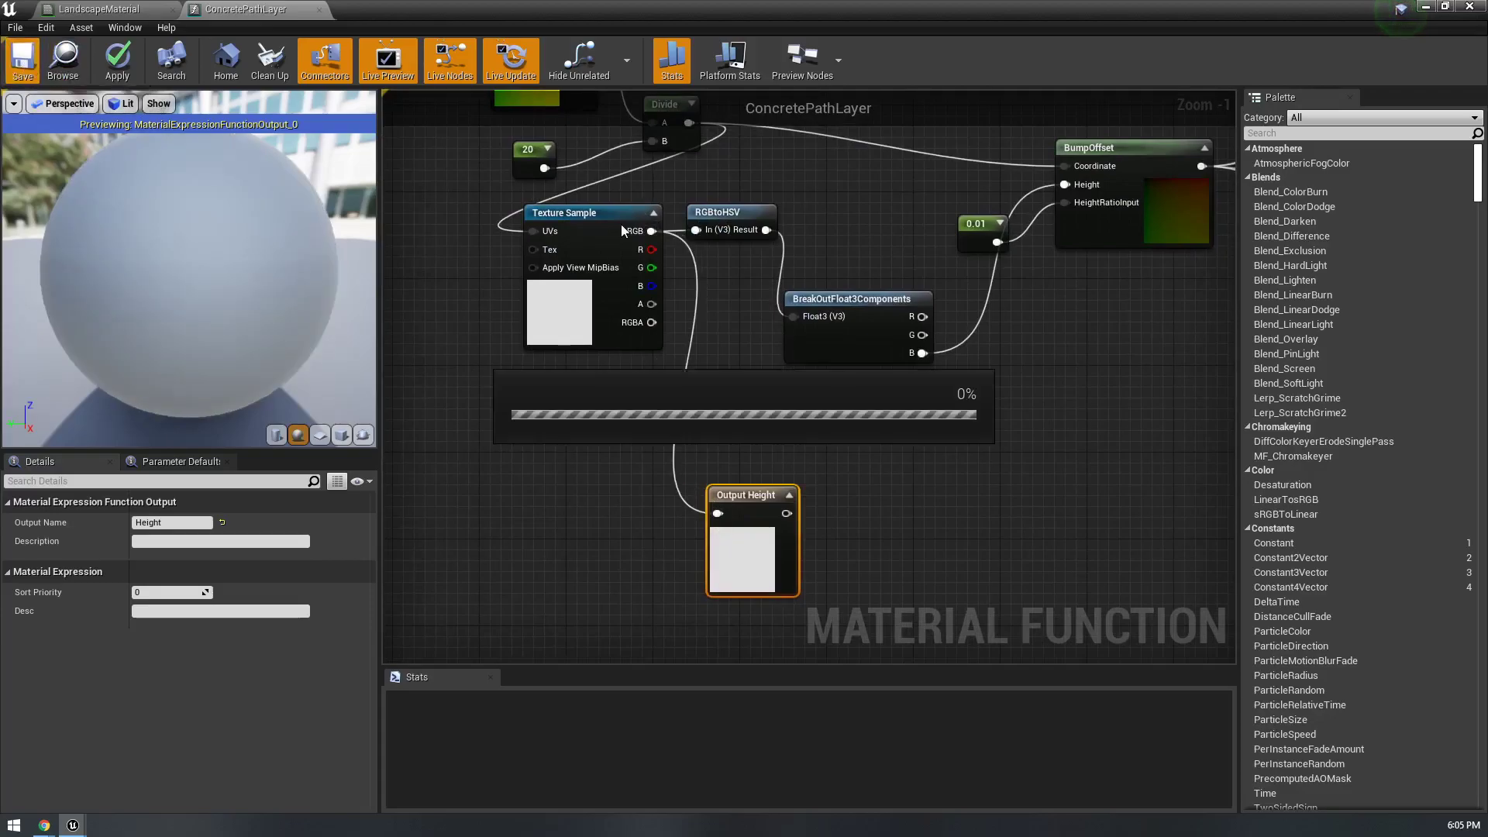
- Connect ConcretePathLayer's Height output to Height concreteTiles on Layer Blend, and save LandscapeMaterial
left_click(142, 9)
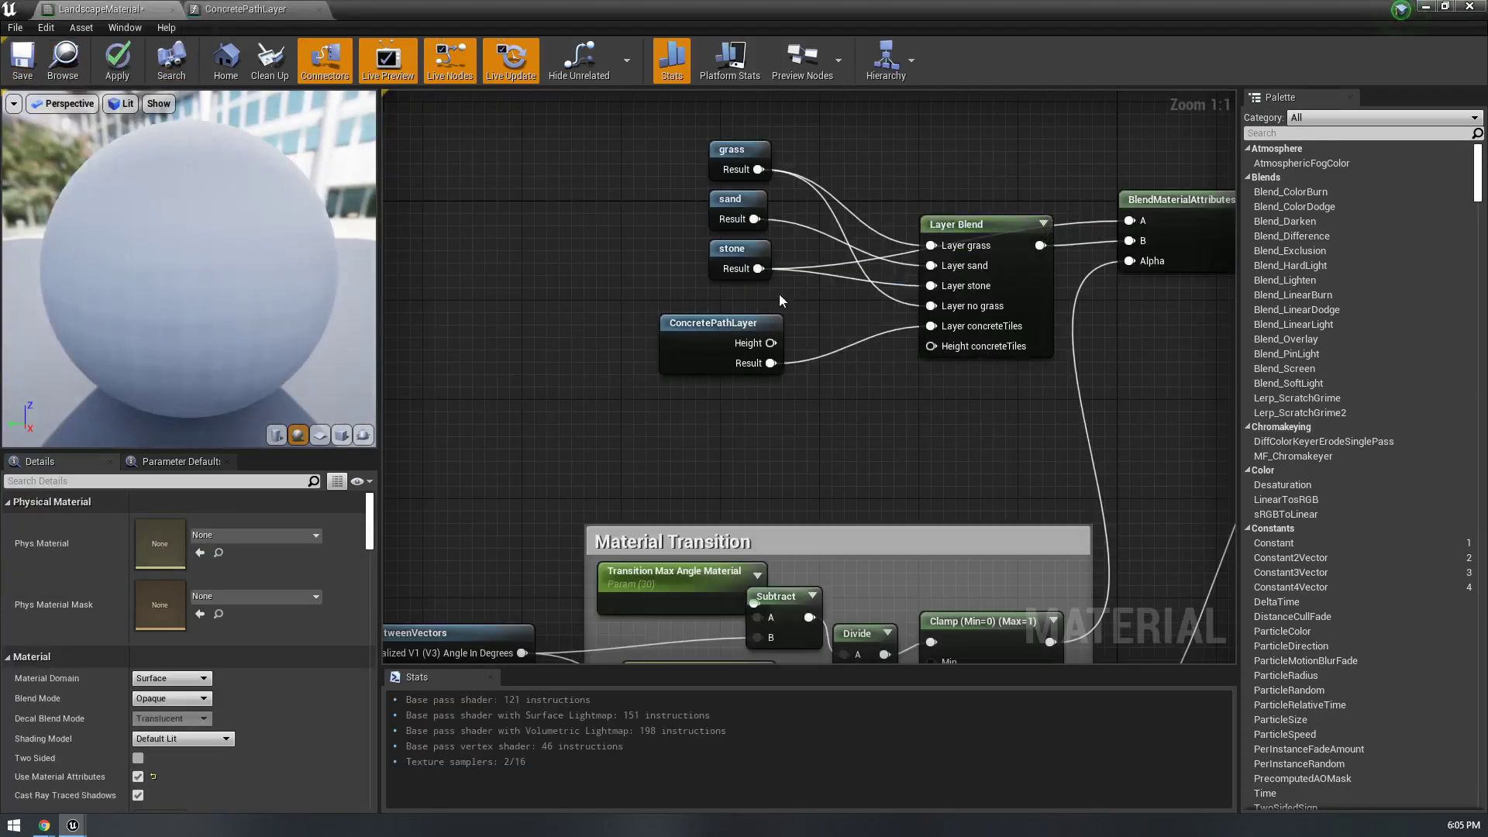
left_click_drag(687, 342, 848, 345)
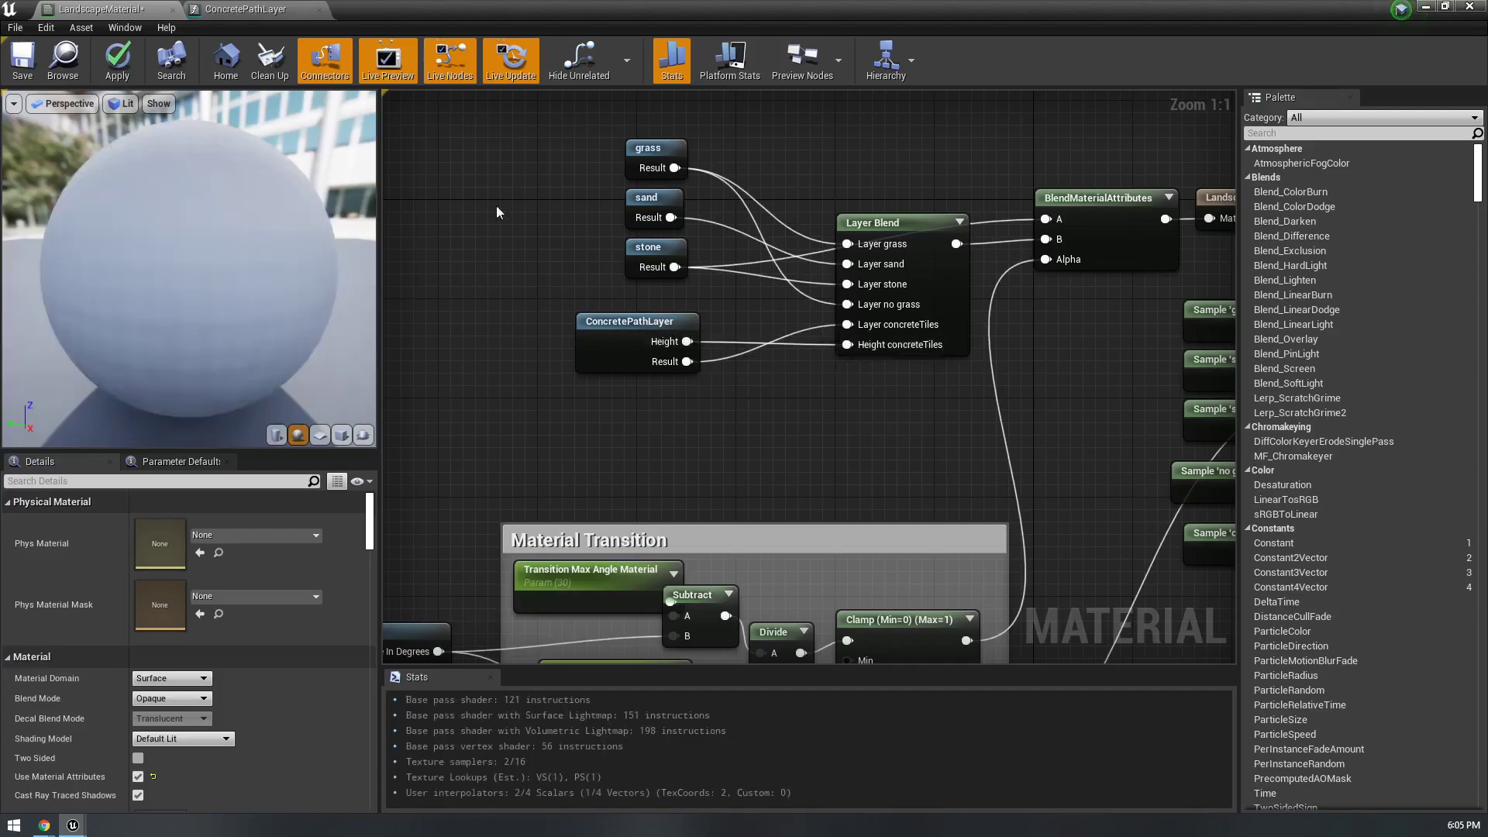
left_click(22, 62)
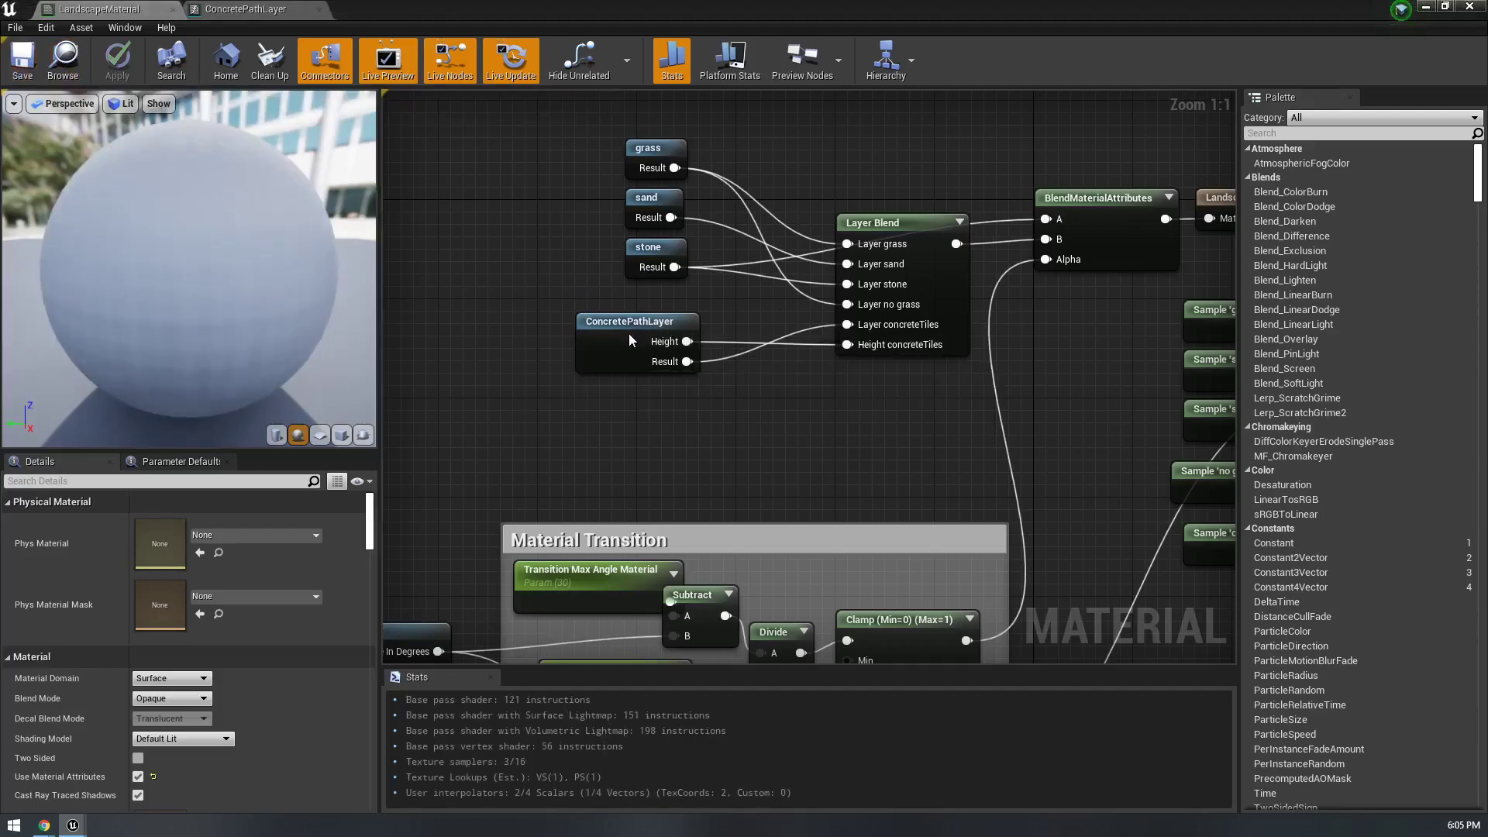
- Examine how the concreteTiles patch blends with the surrounding grass in the Level0 landscape, both up close and from above
left_click_drag(541, 6, 1487, 380)
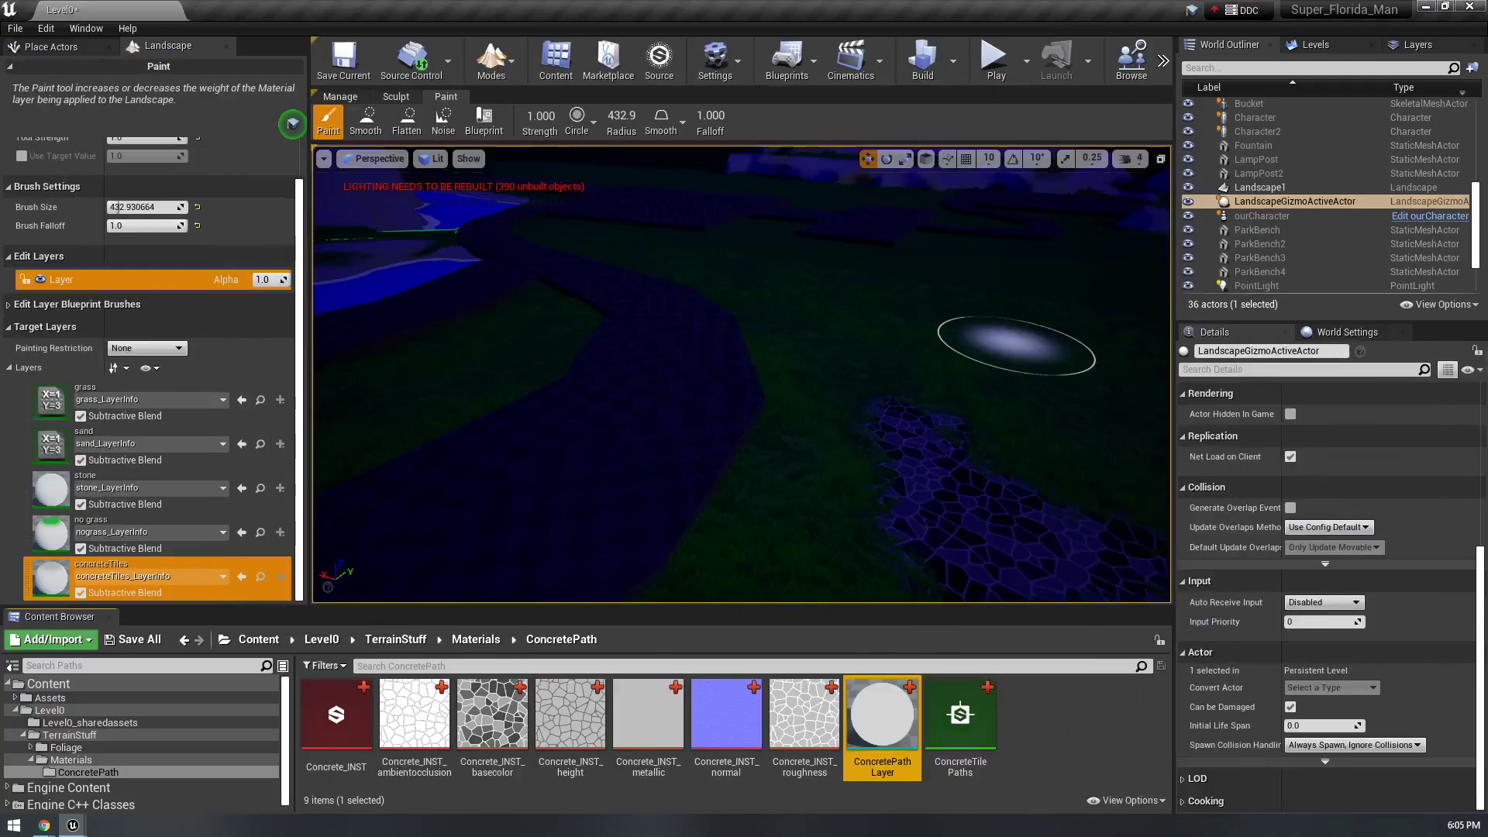
mouse_move(1016, 346)
right_mouse_down()
mouse_move(1100, 333)
mouse_move(1116, 434)
right_mouse_up()
left_click_drag(717, 442, 726, 341)
key("w")
mouse_move(726, 341)
right_mouse_down()
mouse_move(716, 383)
mouse_move(558, 376)
right_mouse_up()
key("d")
right_click_drag(821, 380, 674, 380)
key("s")
right_click_drag(926, 353, 783, 330)
mouse_move(1127, 363)
right_mouse_down()
mouse_move(1038, 302)
mouse_move(837, 403)
mouse_move(872, 382)
mouse_move(884, 395)
mouse_move(1031, 372)
mouse_move(1015, 368)
right_mouse_up()
key("w")
key("s")
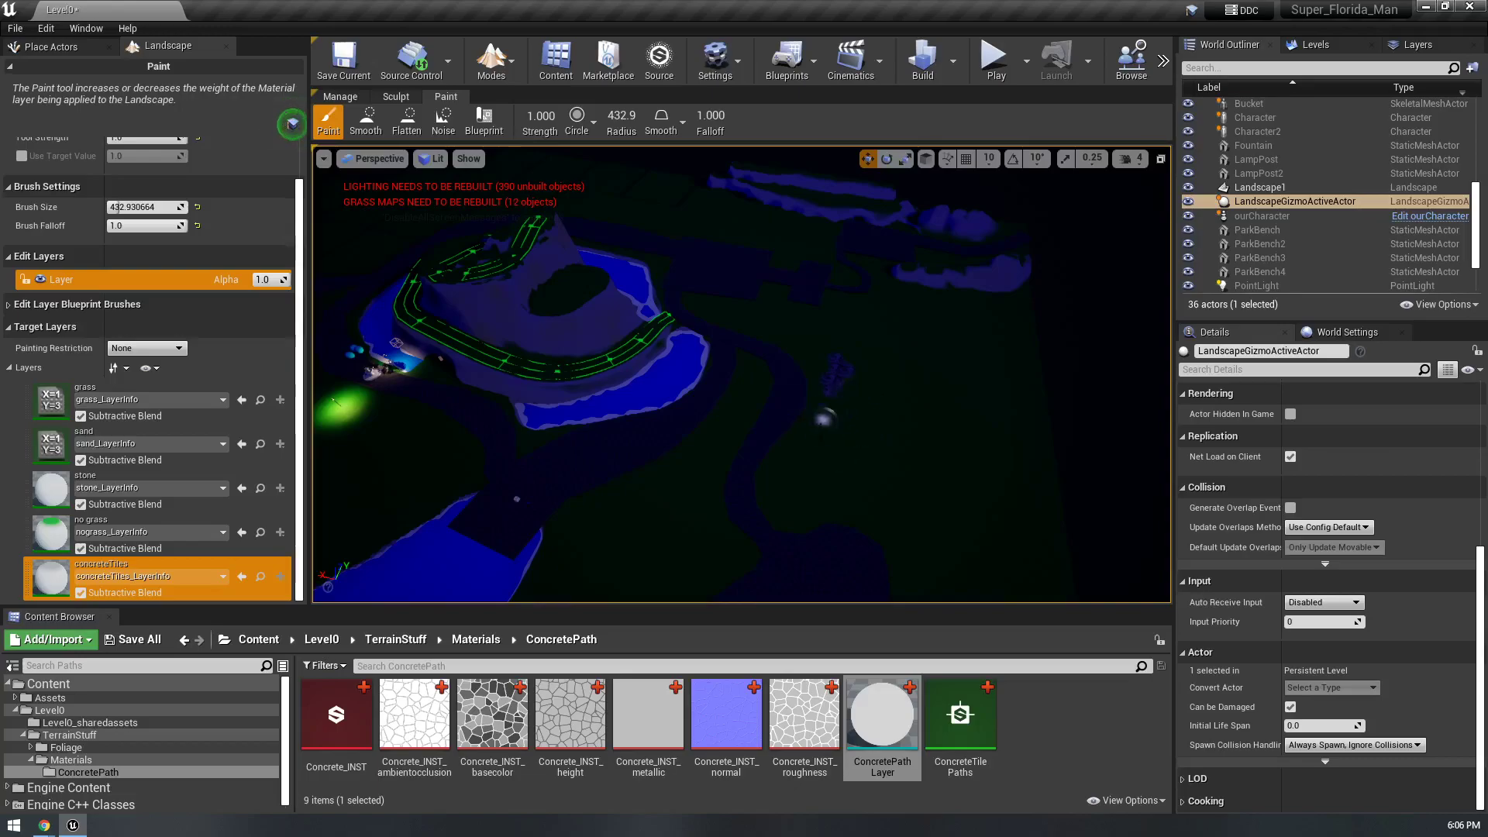
- Open Concrete_INST, raise the red value of Concrete Color 1 to almost its maximum, and close the instance
double_click(337, 713)
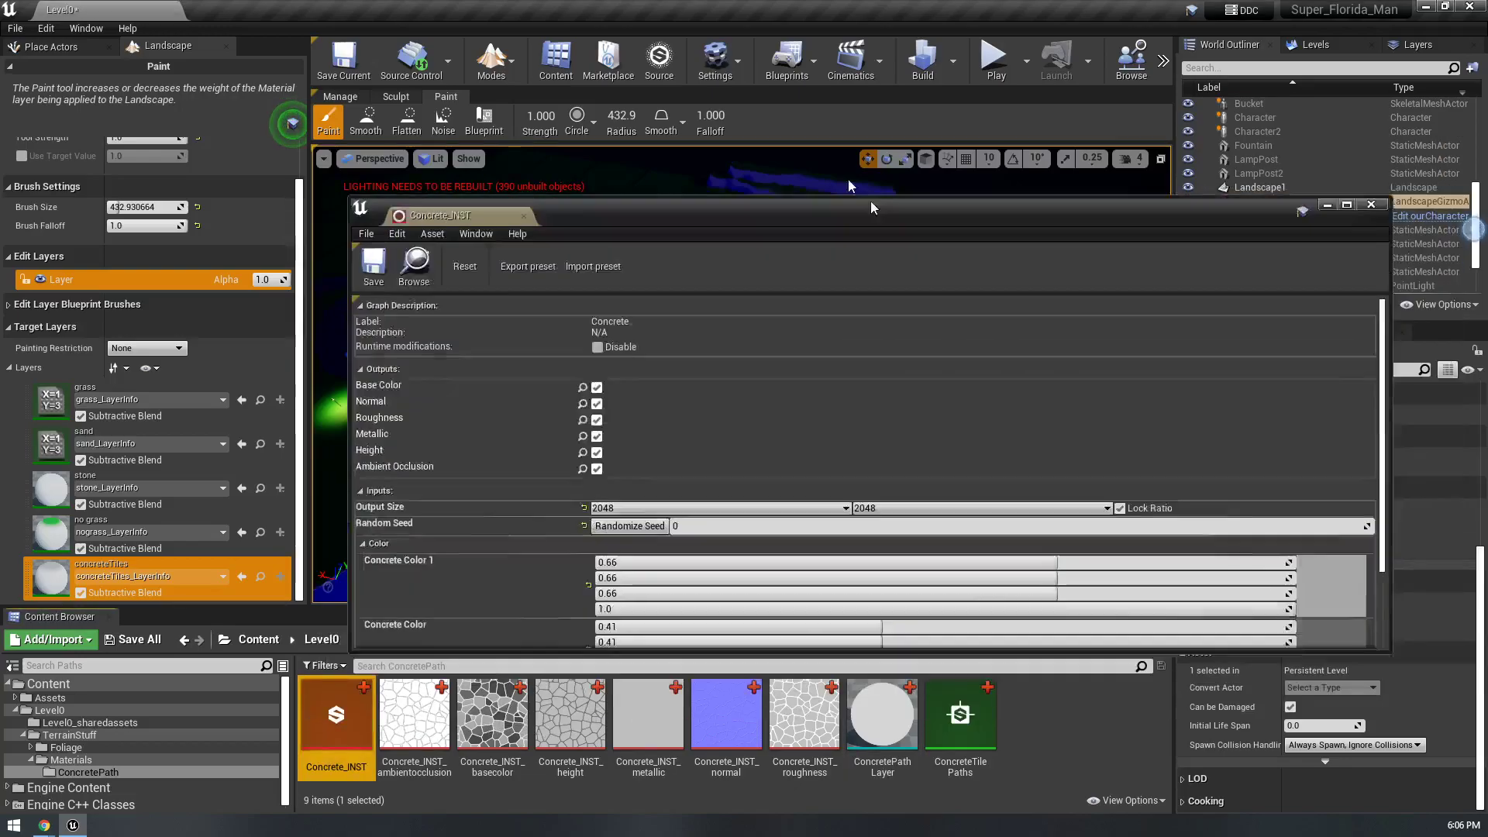
double_click(871, 204)
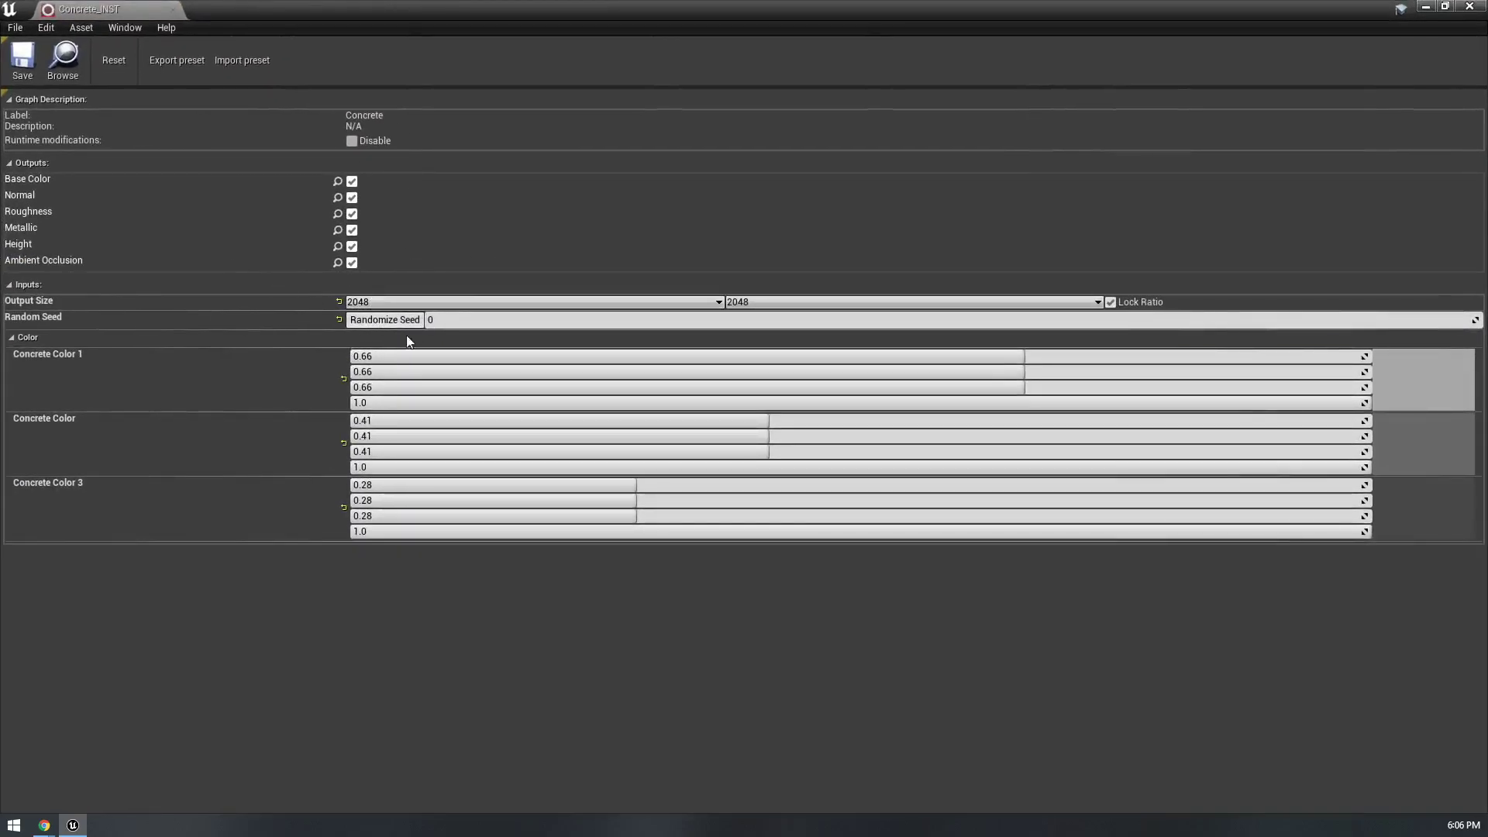
left_click_drag(521, 7, 640, 482)
key("w")
right_click_drag(643, 341, 597, 325)
key("w")
mouse_move(780, 369)
right_mouse_down()
mouse_move(718, 318)
mouse_move(763, 314)
mouse_move(764, 358)
mouse_move(780, 368)
right_mouse_up()
mouse_move(780, 369)
left_mouse_down()
mouse_move(532, 365)
mouse_move(465, 449)
mouse_move(591, 449)
left_mouse_up()
left_click_drag(520, 492, 611, 134)
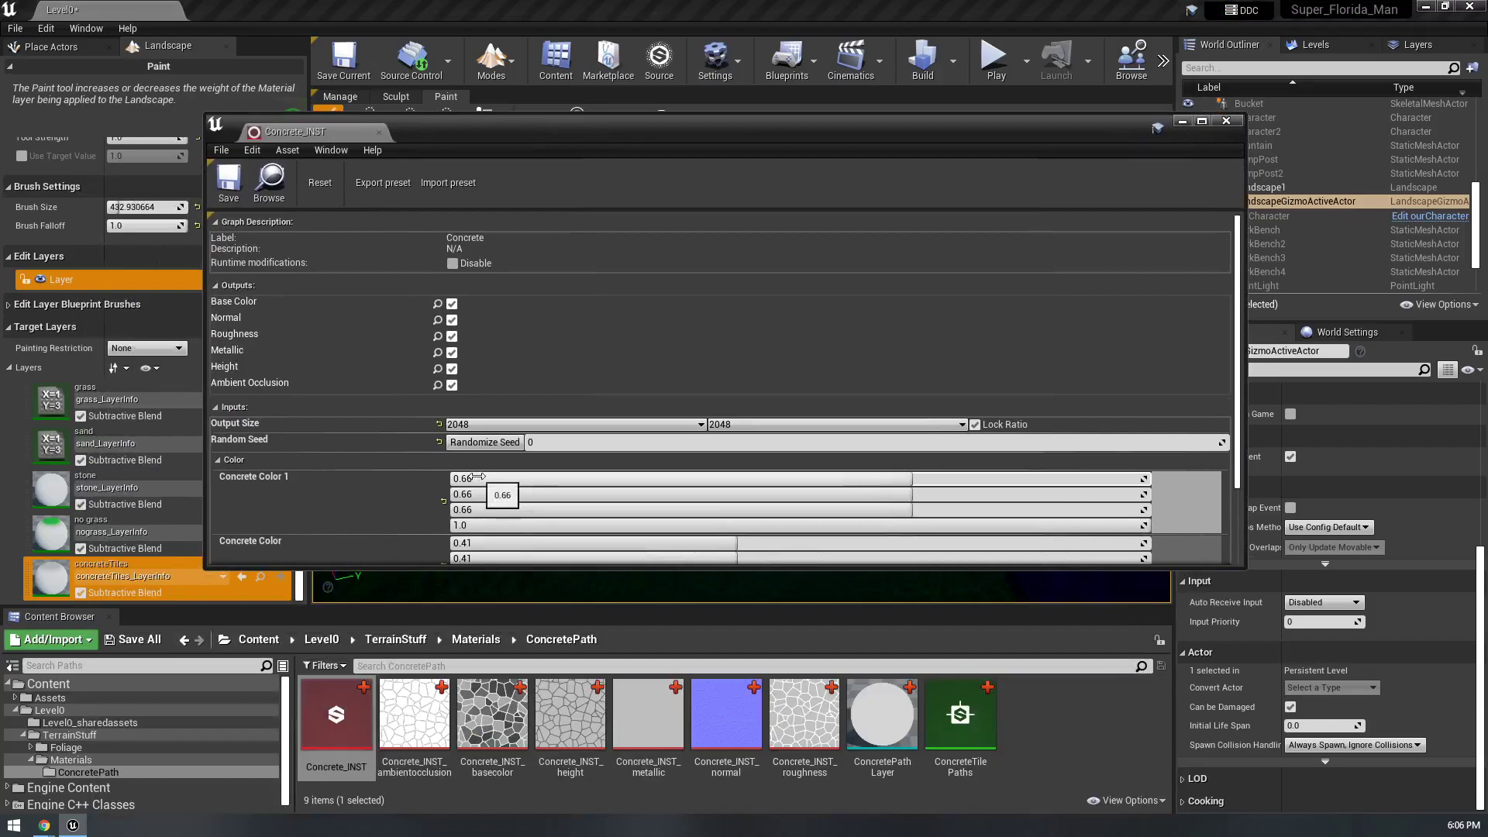
left_click_drag(945, 478, 1143, 478)
mouse_move(569, 141)
left_mouse_down()
mouse_move(663, 571)
mouse_move(654, 593)
left_mouse_up()
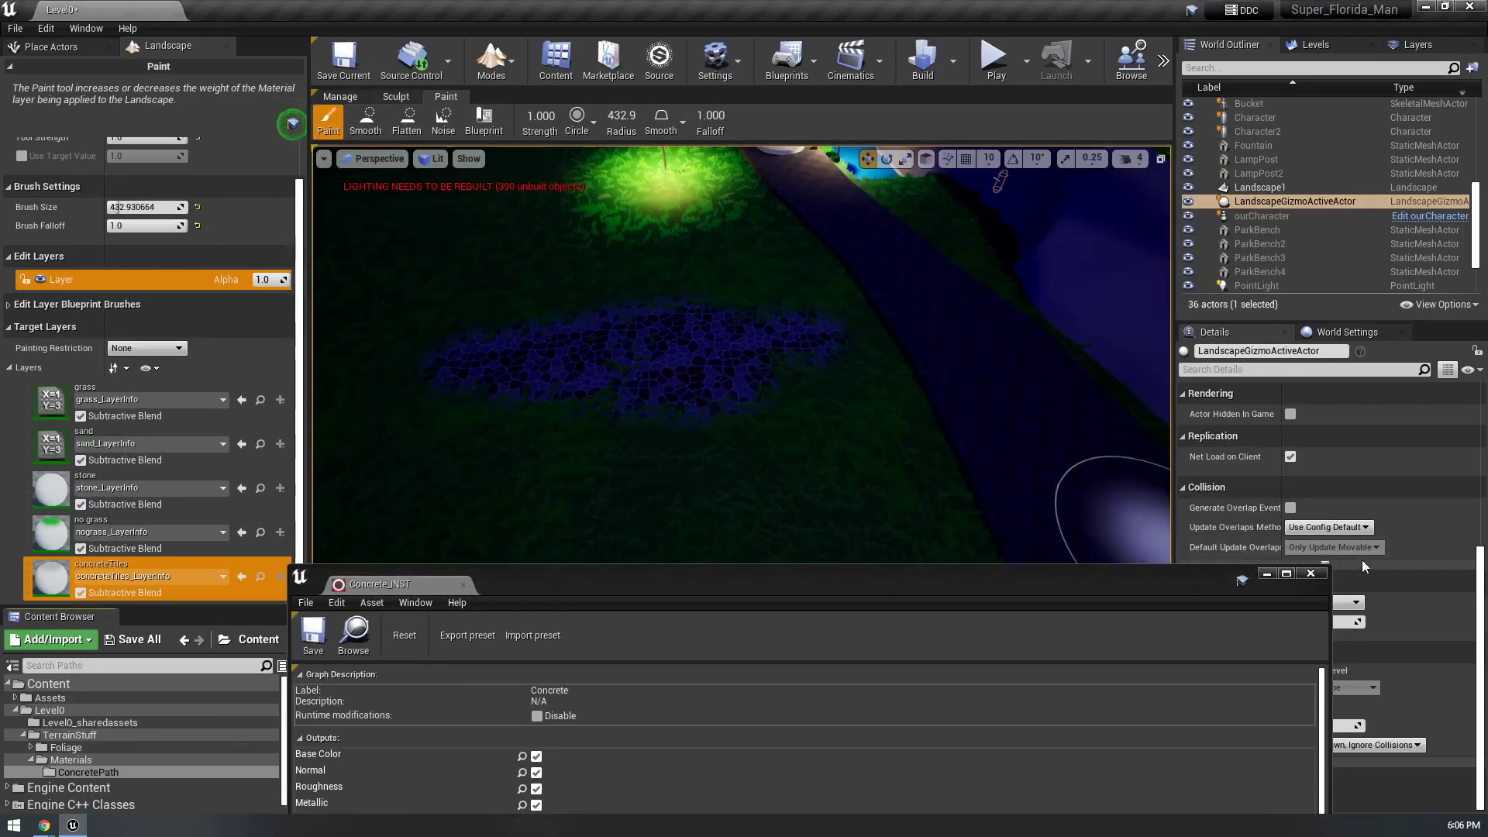
left_click(1312, 574)
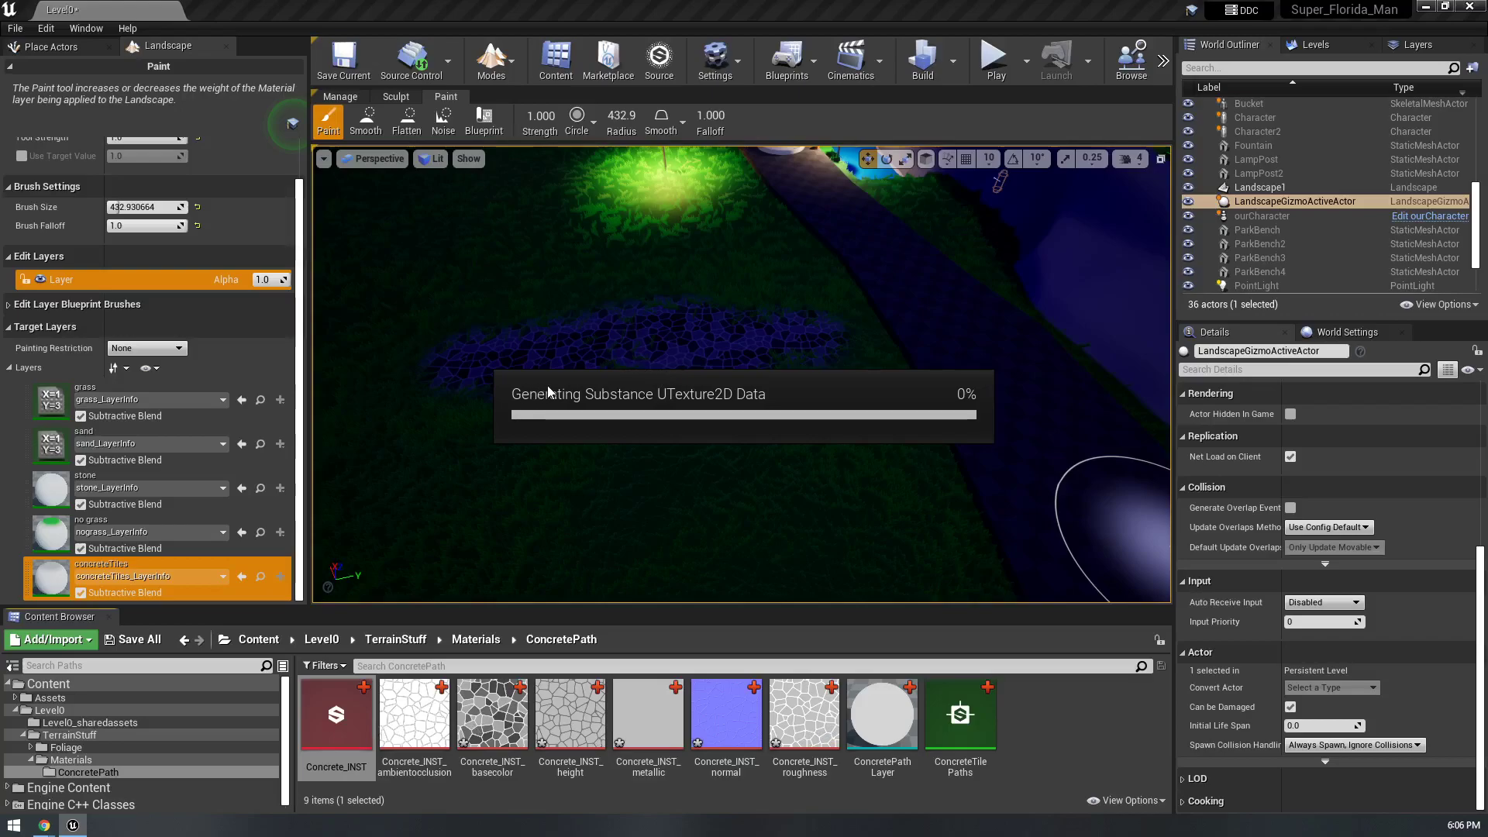
- Inspect the recoloured concrete tiles and their blend into the grass from several angles in the level
mouse_move(551, 384)
right_mouse_down()
mouse_move(551, 358)
mouse_move(473, 403)
mouse_move(419, 388)
mouse_move(379, 403)
right_mouse_up()
key("w")
key("s")
key("w")
key("w")
right_click_drag(951, 561, 988, 557)
key("s")
right_click(351, 717)
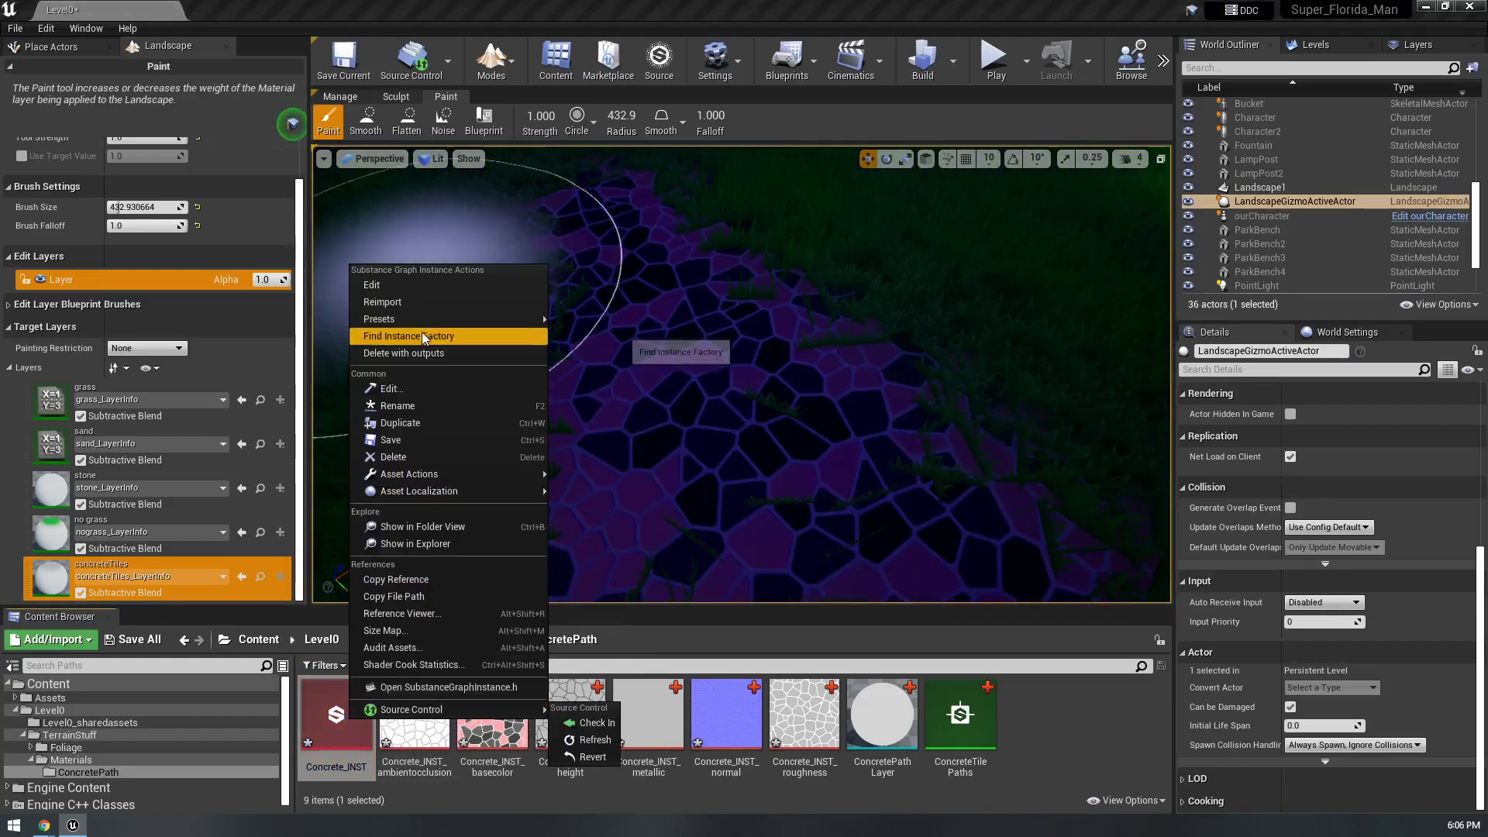
left_click(338, 744)
right_click_drag(582, 364, 333, 360)
key("w")
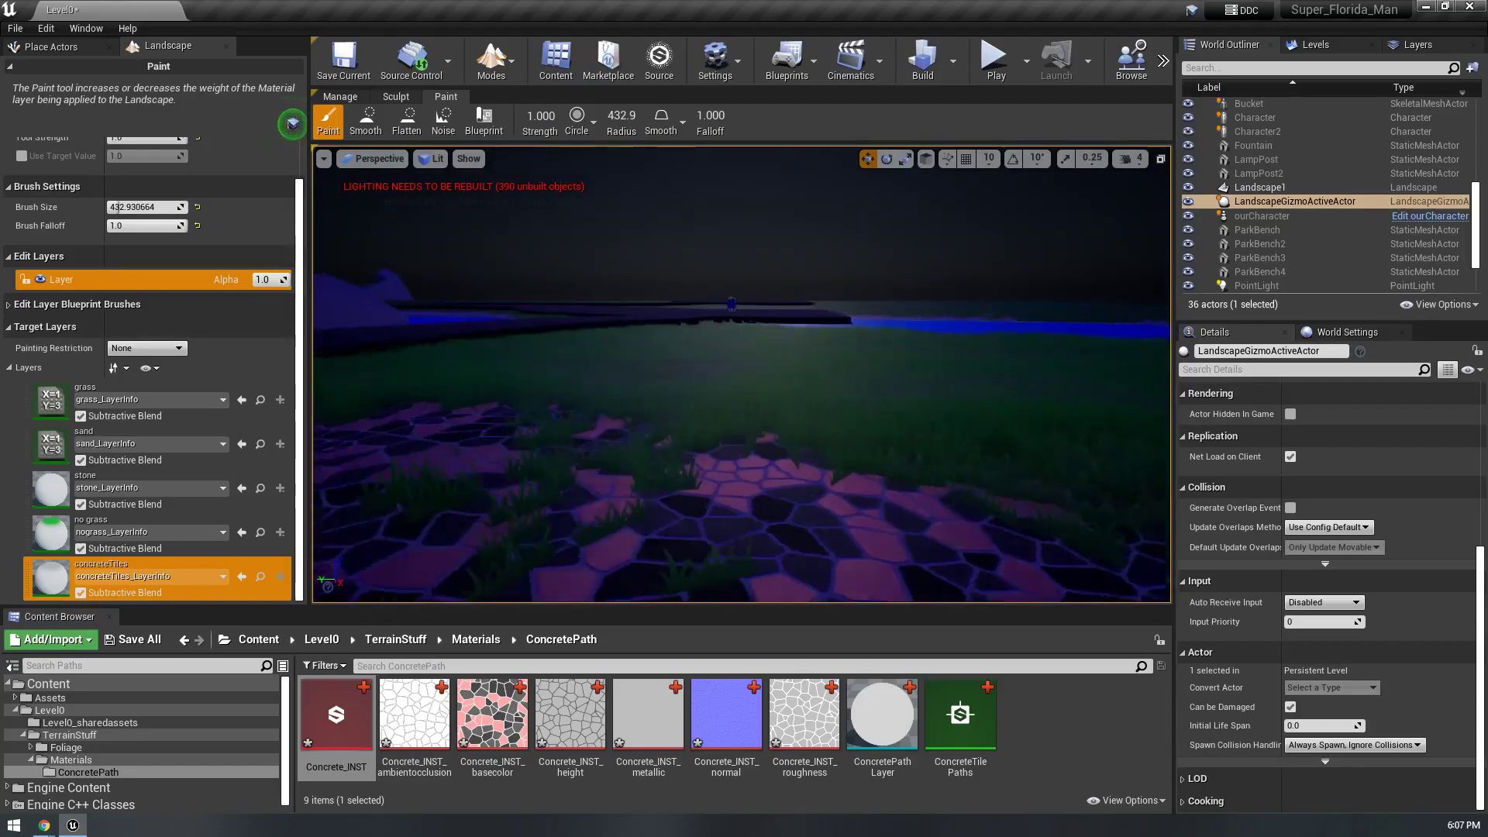
- Erase the painted concreteTiles test patch from the grass beside the path, and save Level0
right_click_drag(333, 360, 371, 446)
left_click_drag(741, 363, 1056, 219)
mouse_move(806, 380)
right_mouse_down()
mouse_move(868, 345)
mouse_move(744, 364)
mouse_move(635, 434)
mouse_move(659, 322)
mouse_move(899, 348)
mouse_move(763, 392)
right_mouse_up()
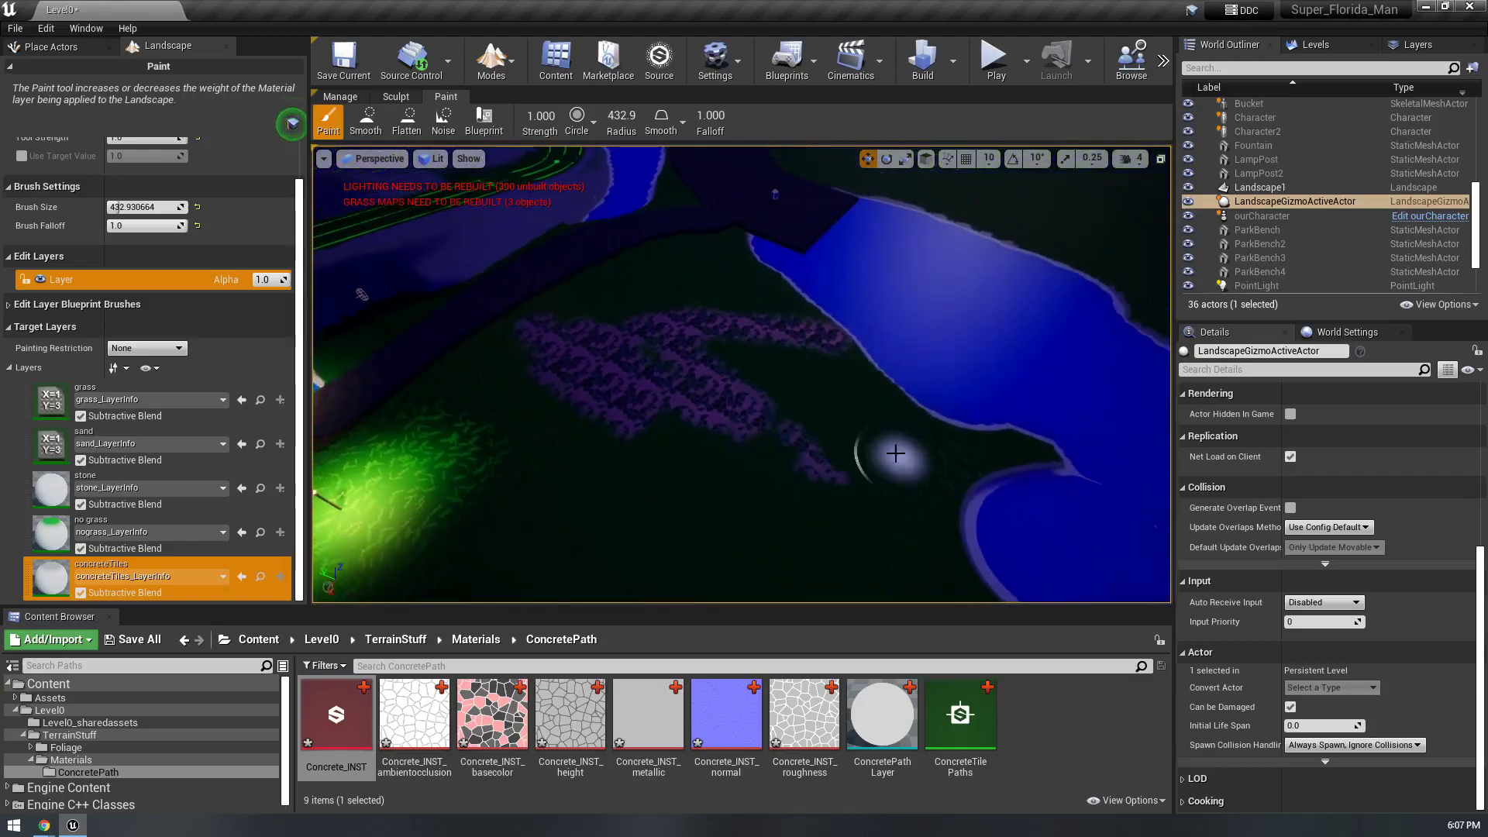
left_click_drag(760, 467, 732, 384)
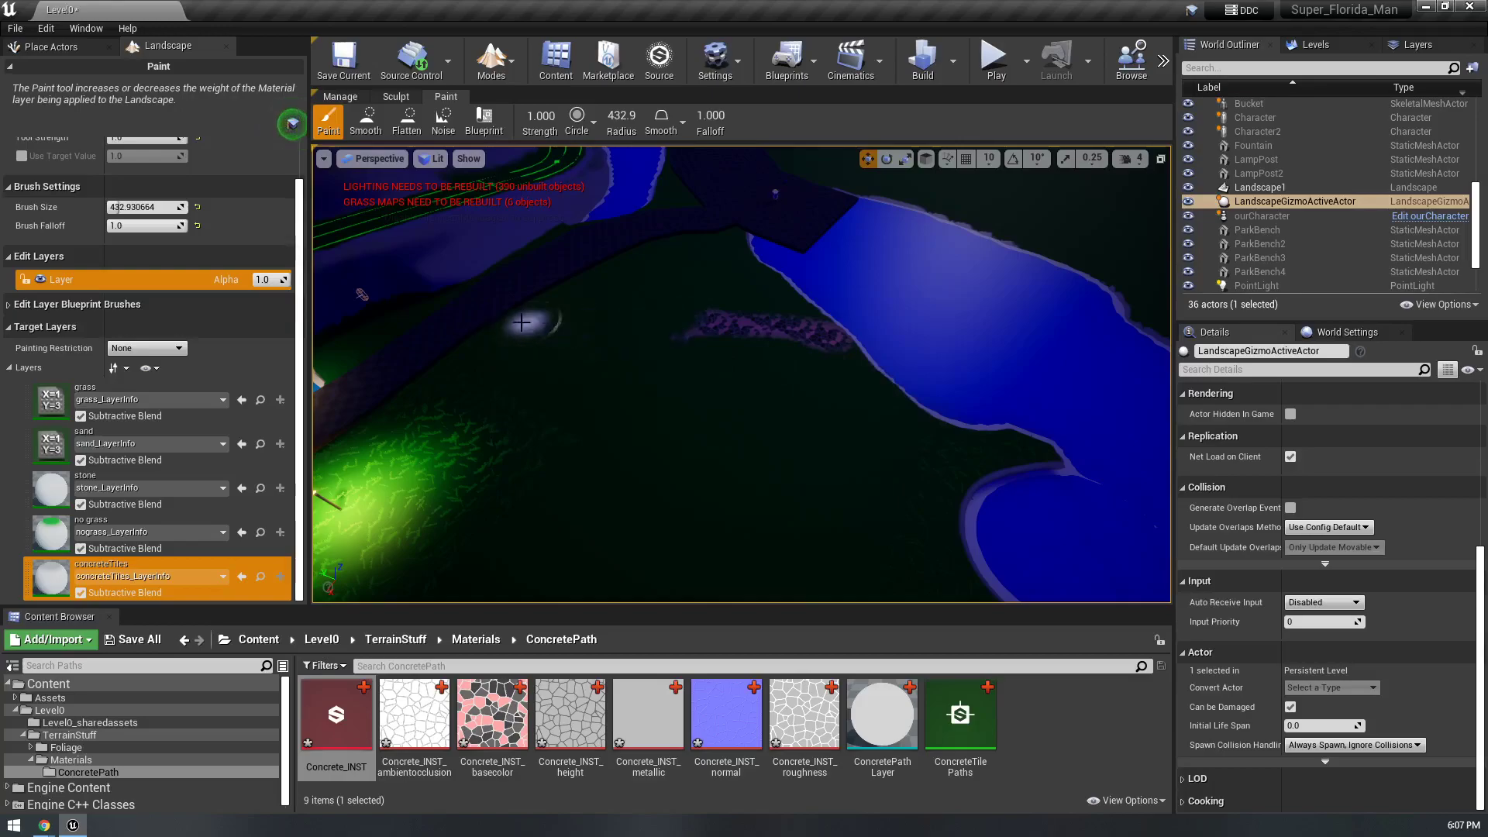
mouse_move(777, 309)
right_mouse_down()
mouse_move(636, 224)
mouse_move(837, 225)
mouse_move(764, 213)
mouse_move(822, 194)
mouse_move(746, 357)
right_mouse_up()
key("w")
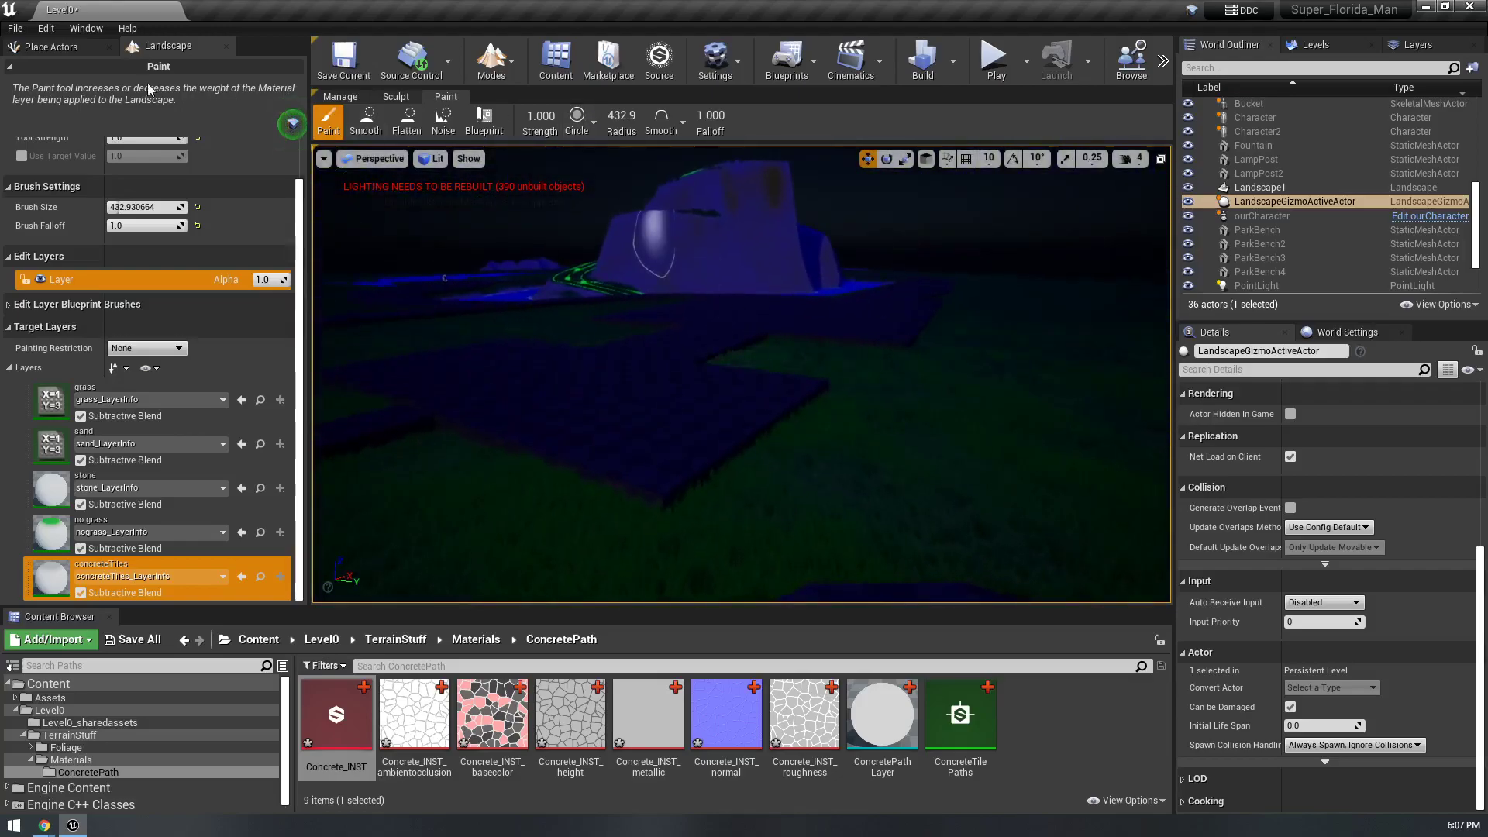
left_click(343, 59)
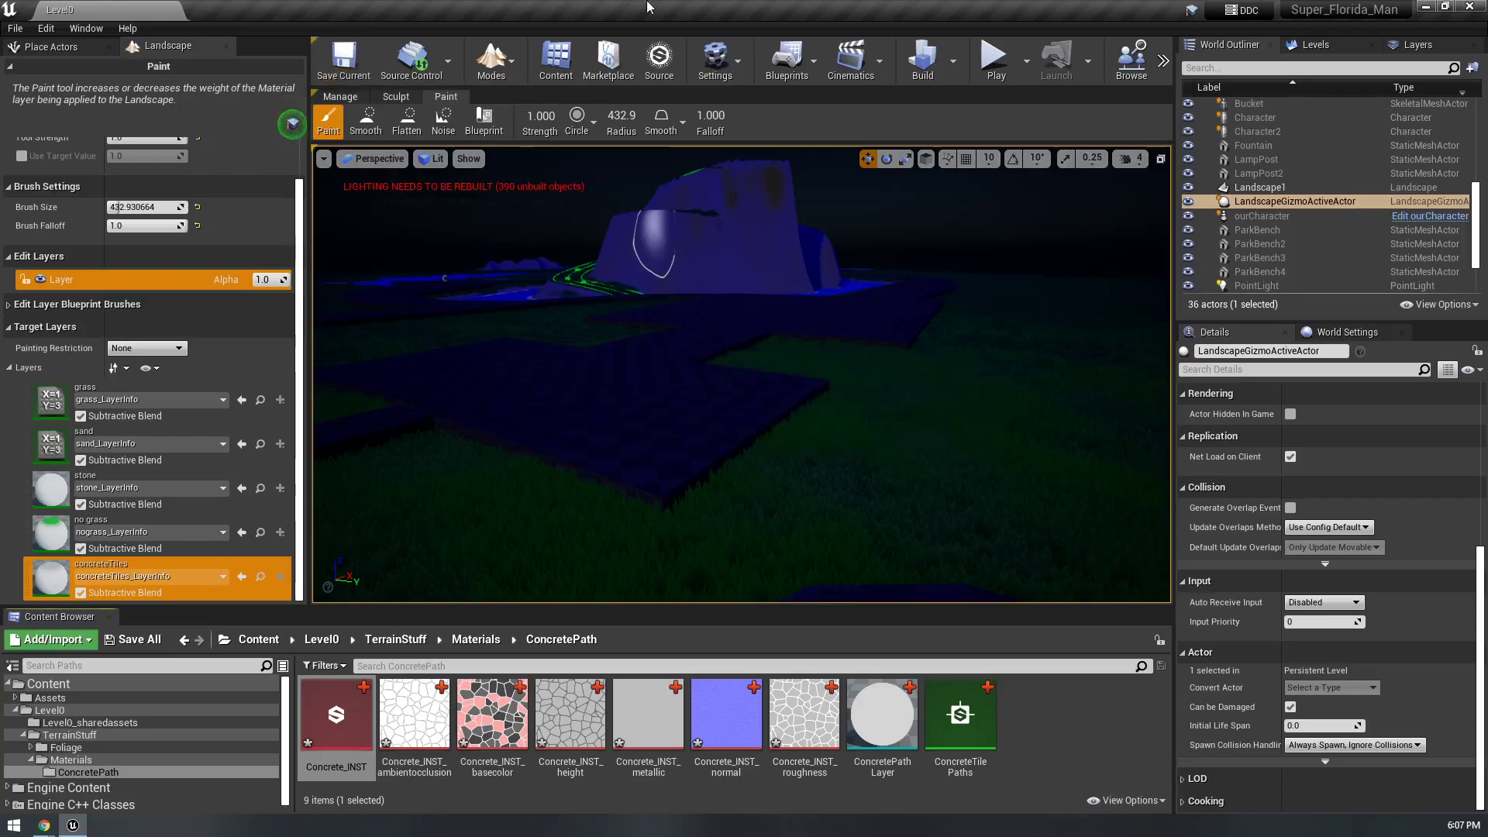
- Close the Unreal project, saving the modified Concrete_INST, its output textures and LandscapeMaterial_Inst
left_click(1470, 7)
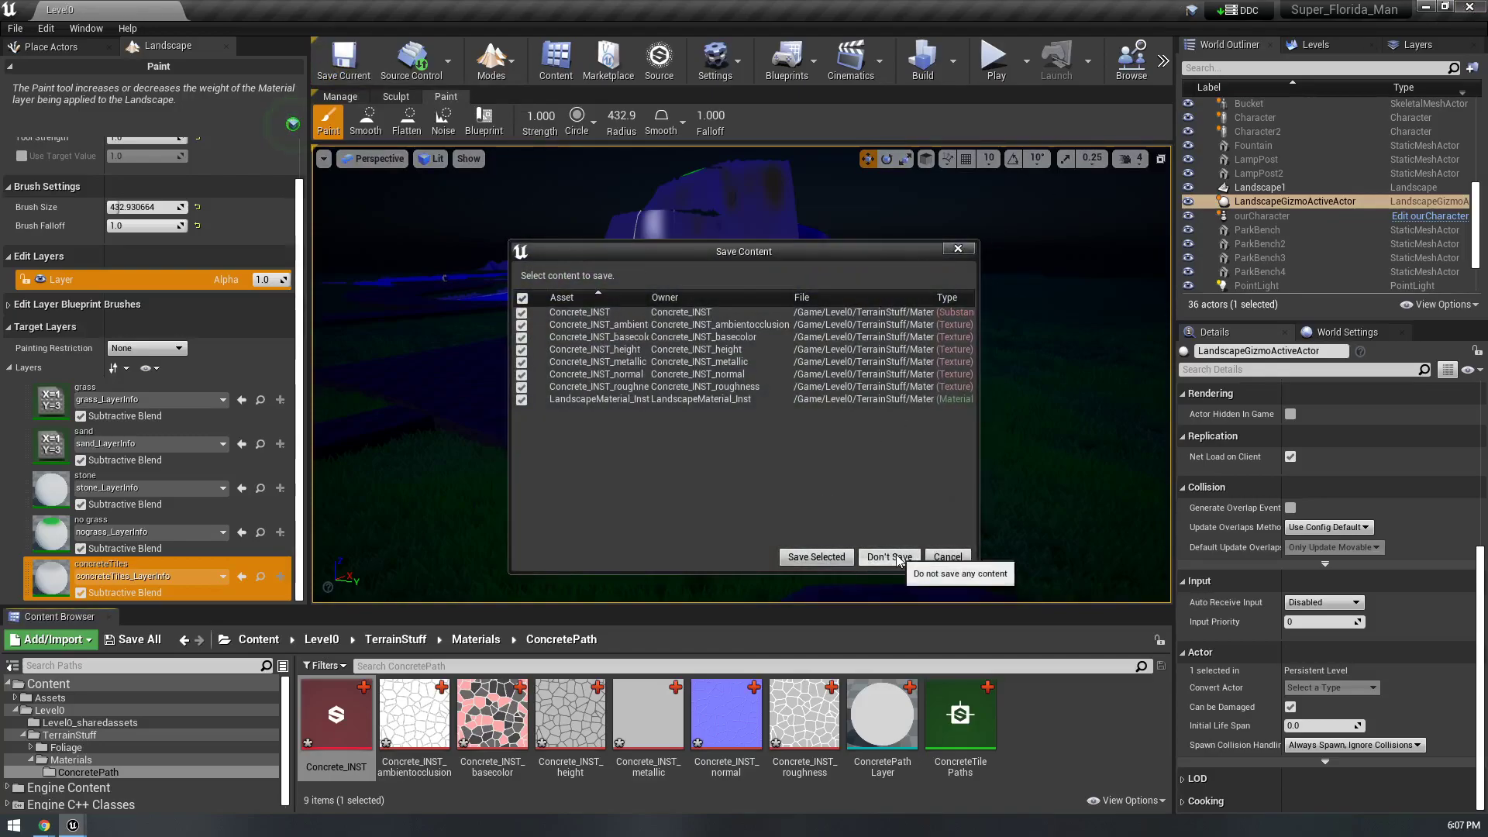
left_click(931, 558)
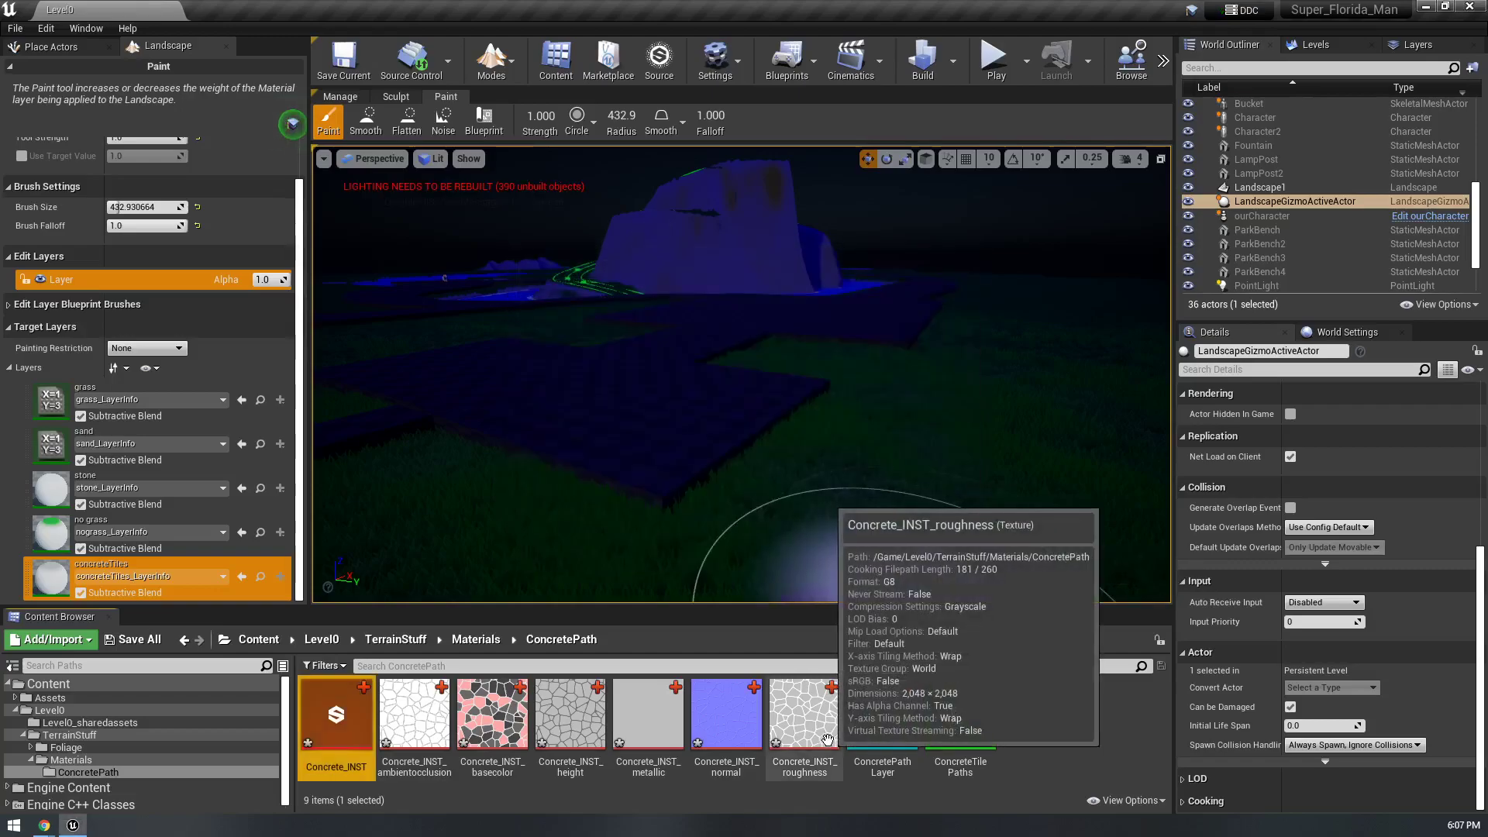
left_click(1470, 7)
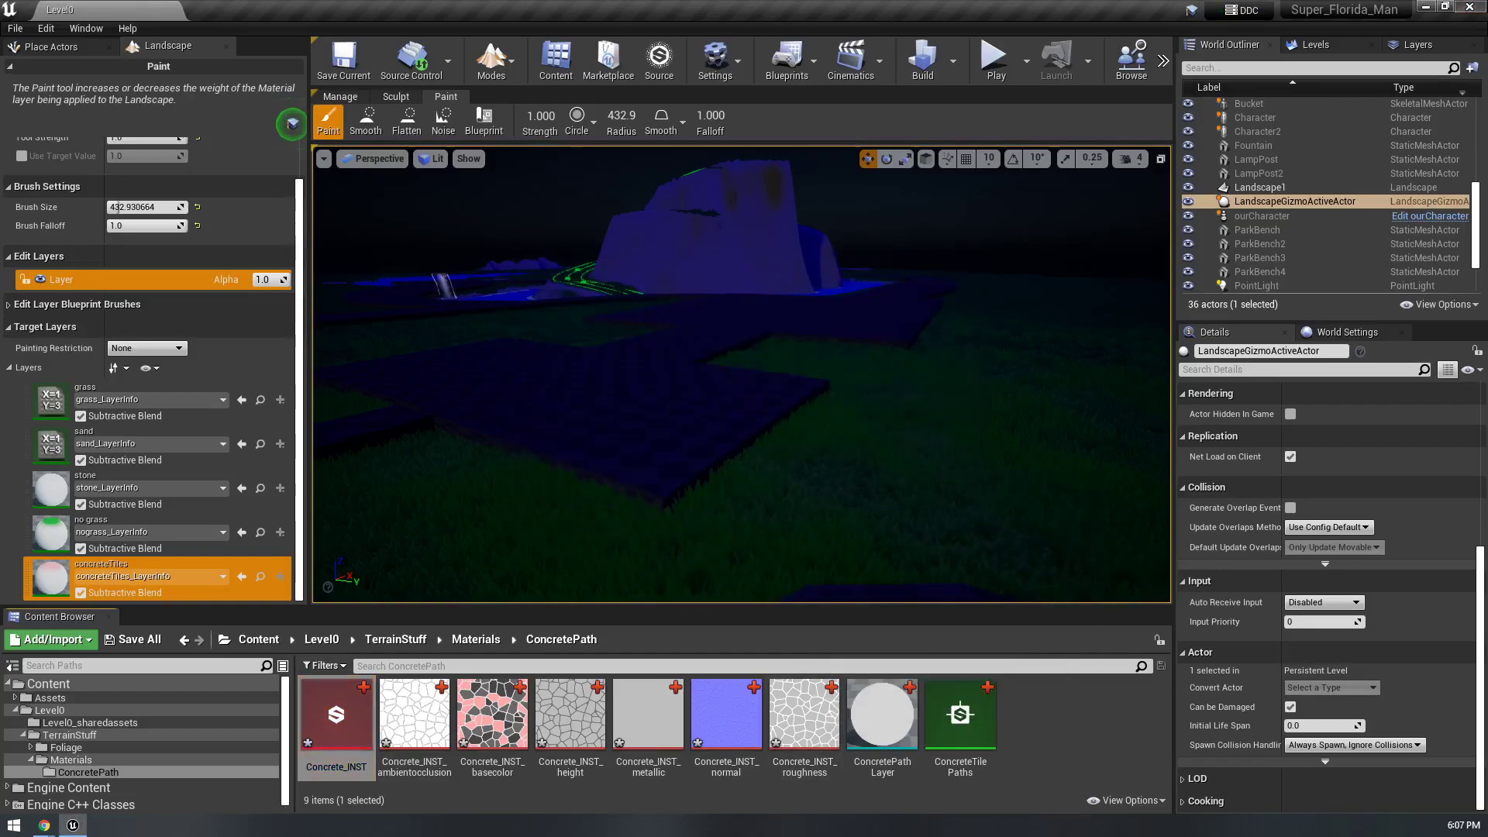
left_click(832, 558)
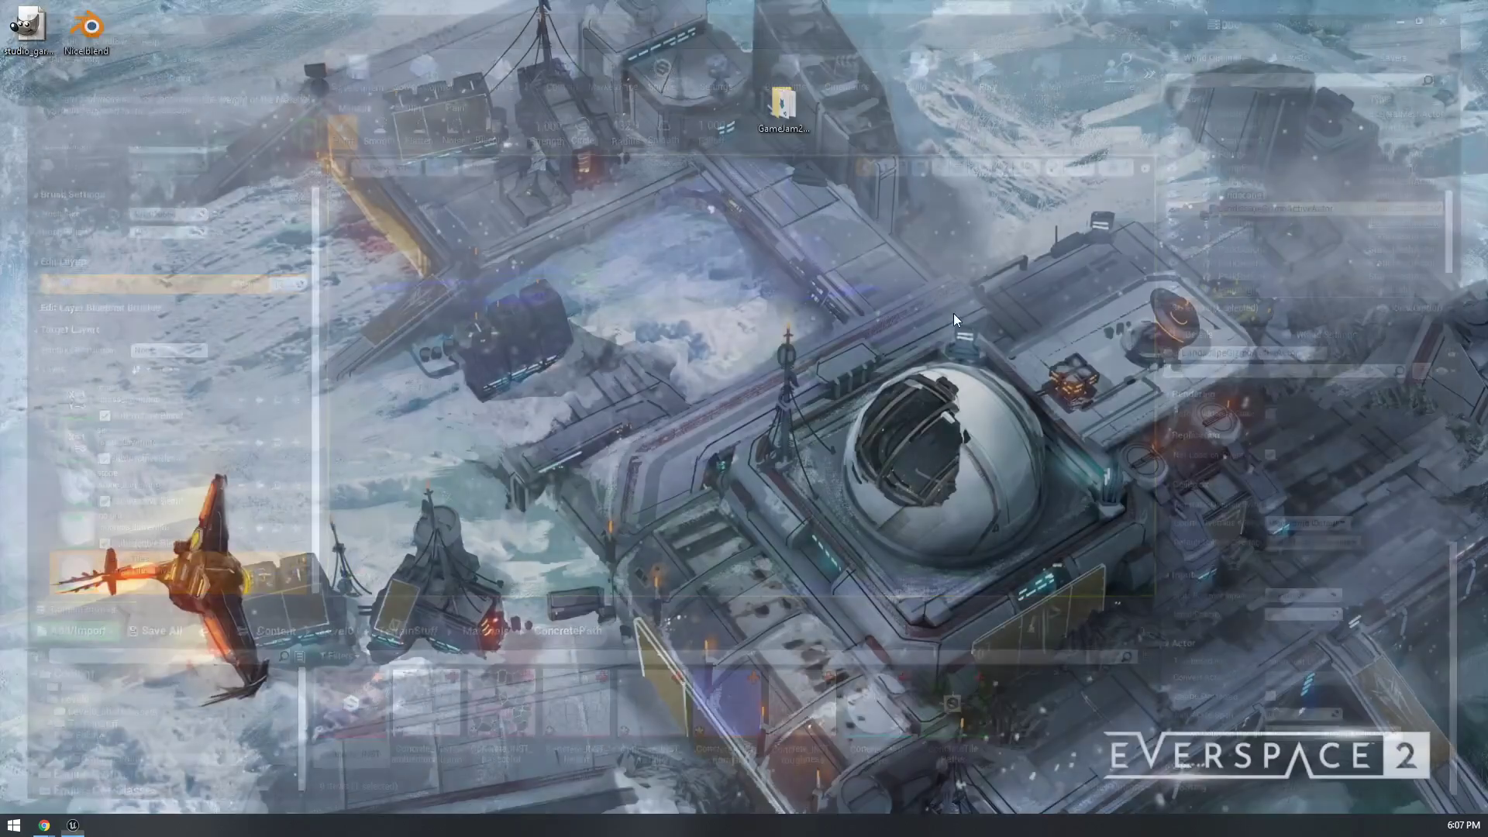